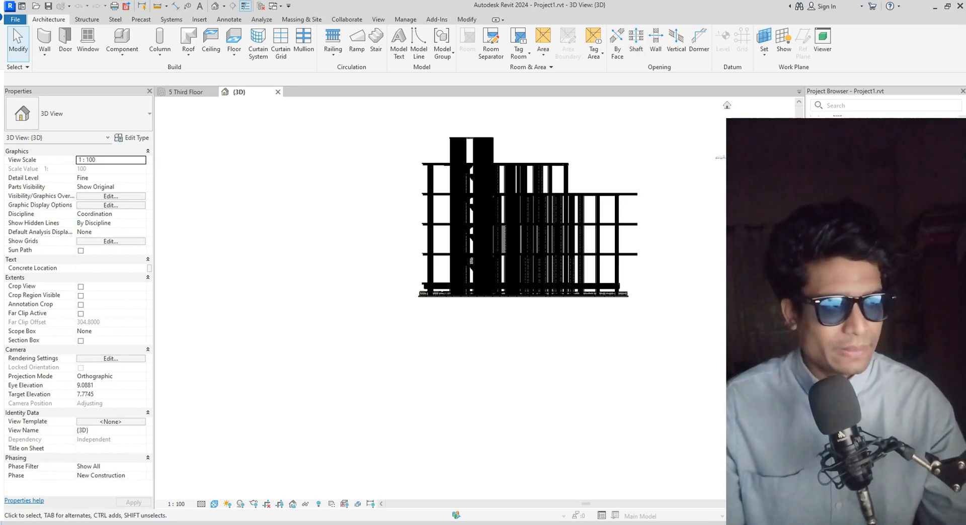
key("z")
key("r")
key("Escape")
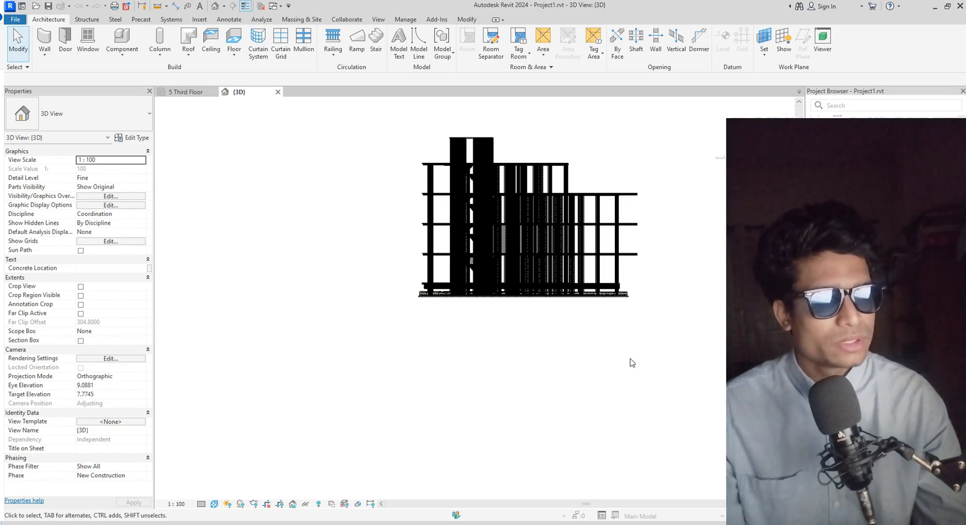
mouse_move(635, 369)
middle_mouse_down("shift")
mouse_move(641, 375)
mouse_move(624, 377)
mouse_move(539, 367)
middle_mouse_up("shift")
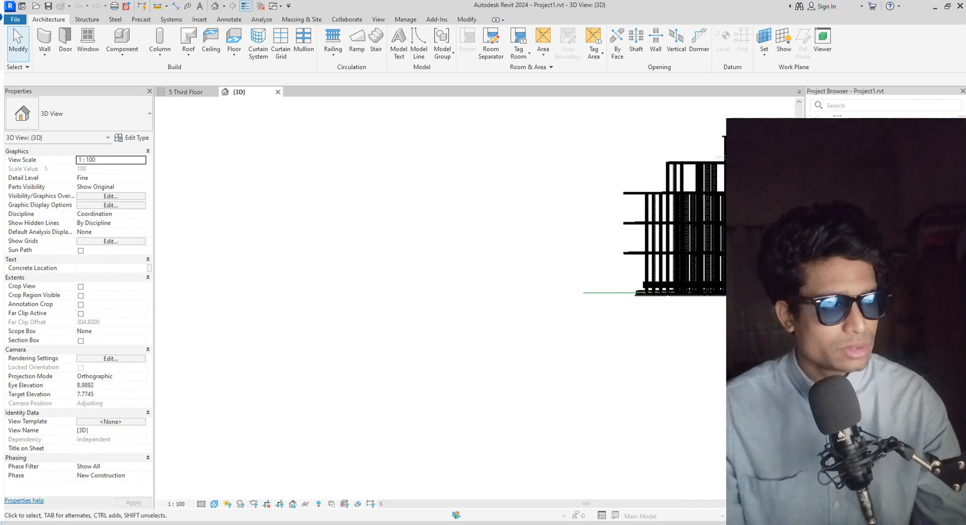
middle_click_drag(722, 320, 580, 331)
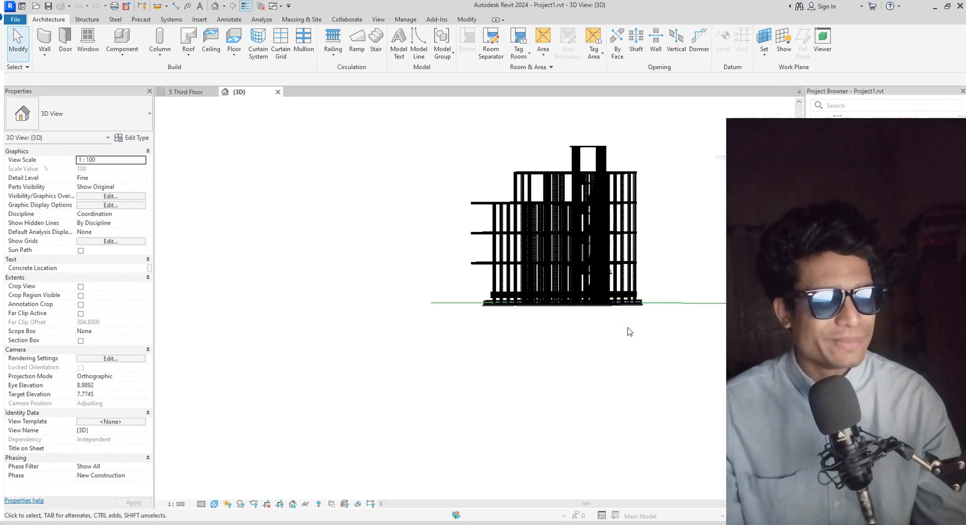
scroll(629, 333, "up", 1)
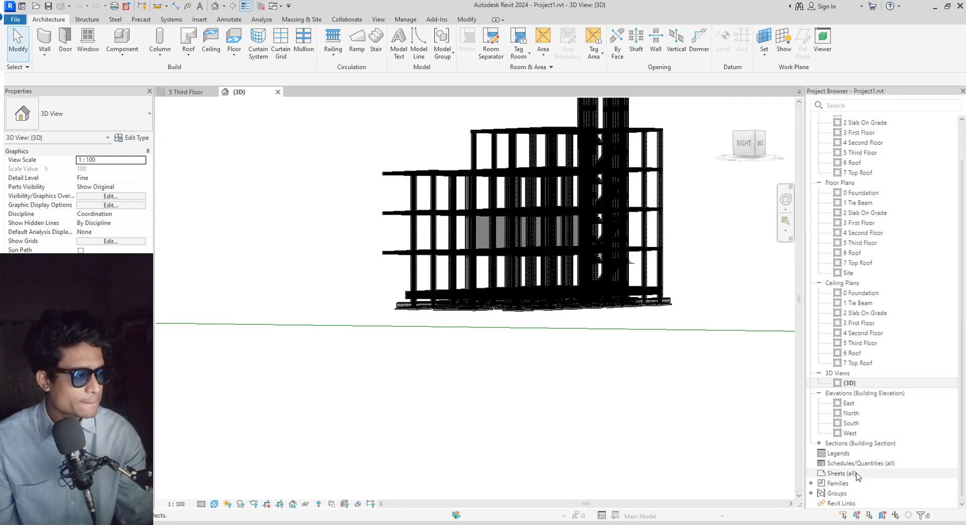
left_click(838, 474)
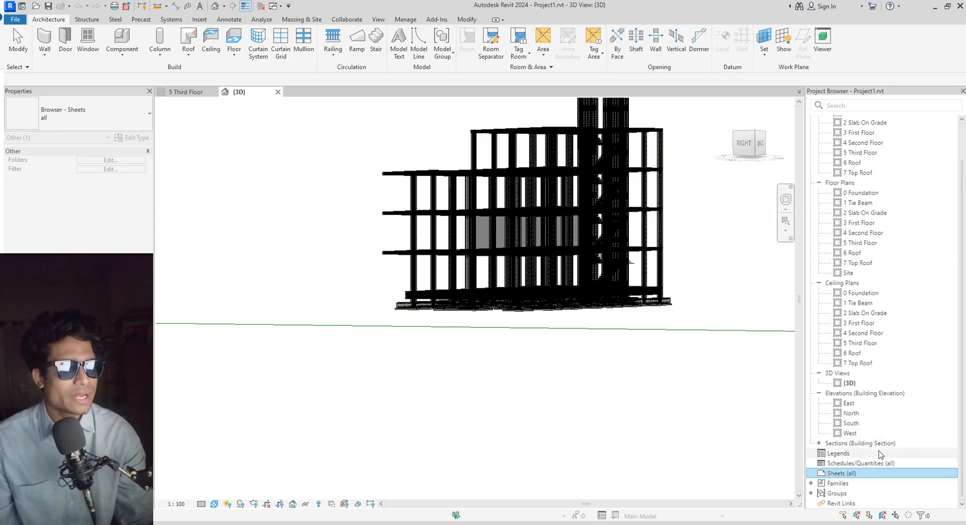
right_click(849, 474)
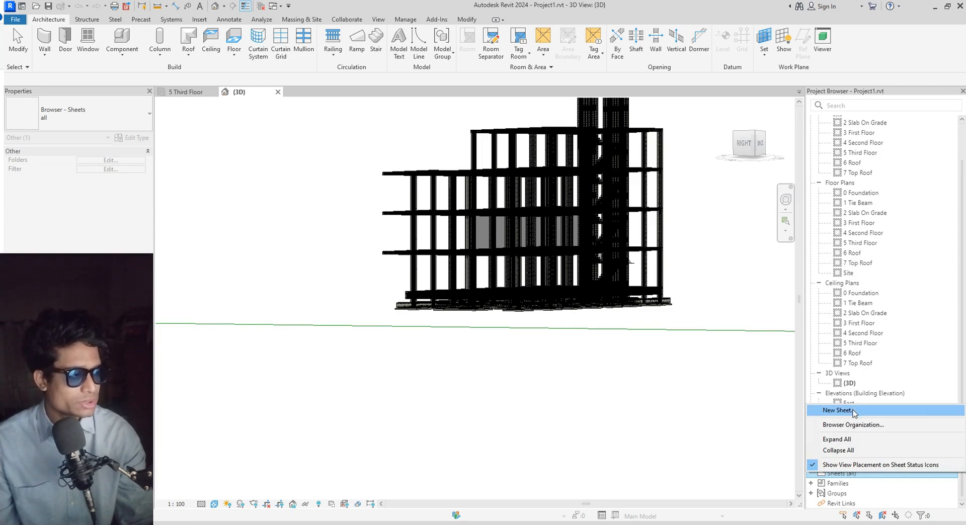
left_click(838, 410)
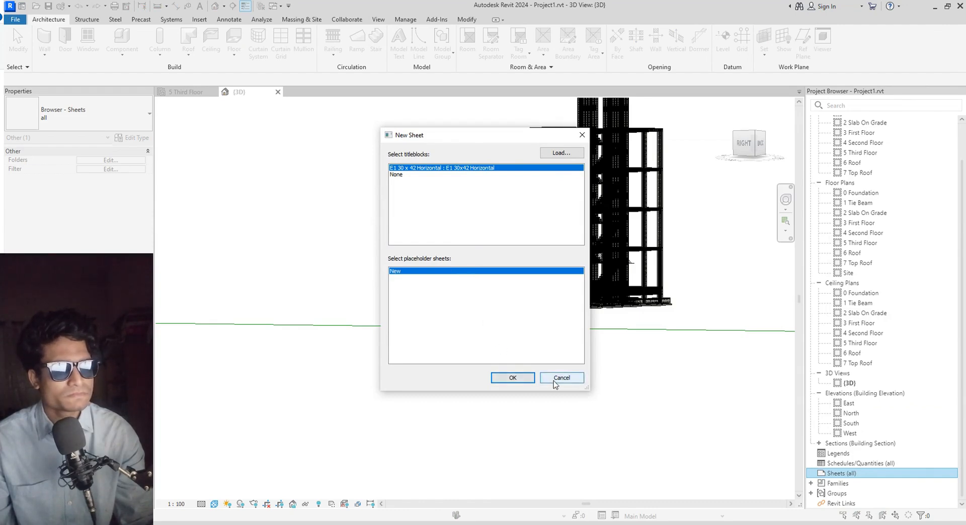
left_click(557, 378)
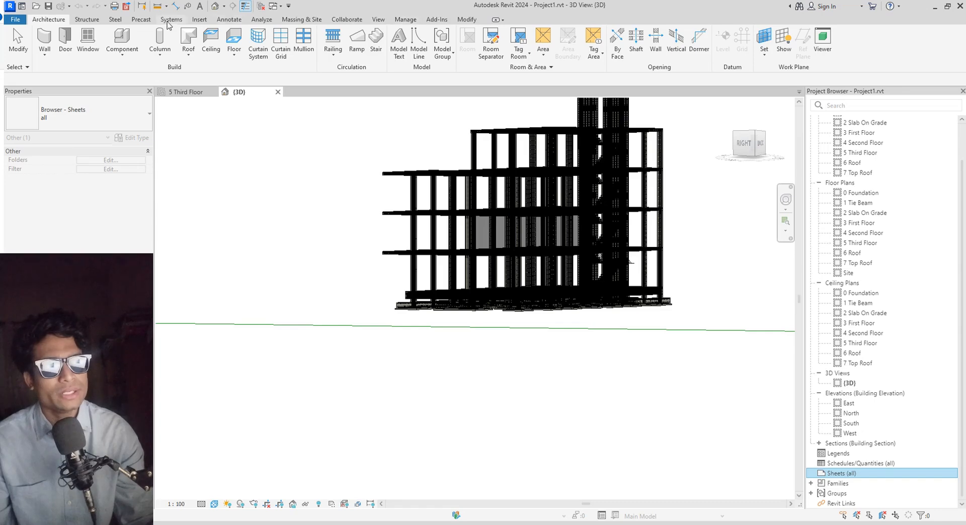
Start loading a family from file and browse to the Data (E:) drive
left_click(377, 20)
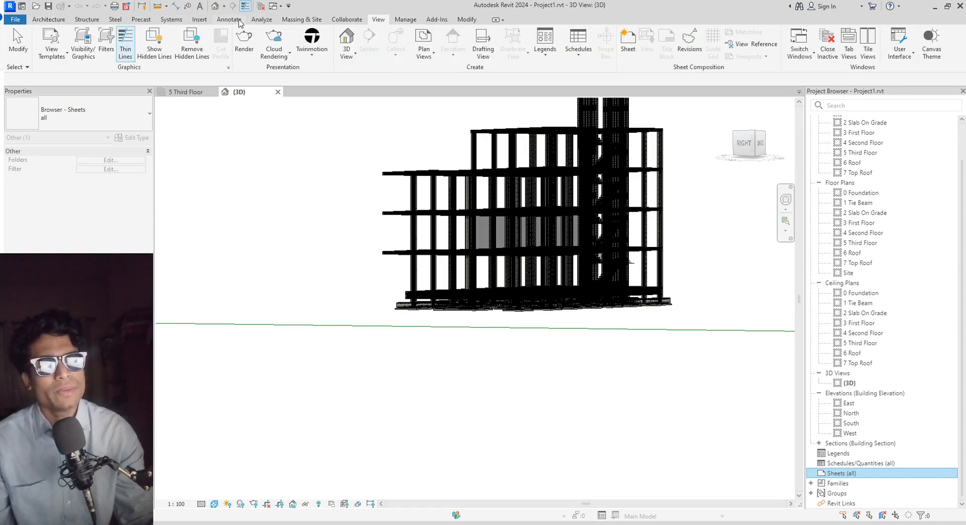
left_click(200, 20)
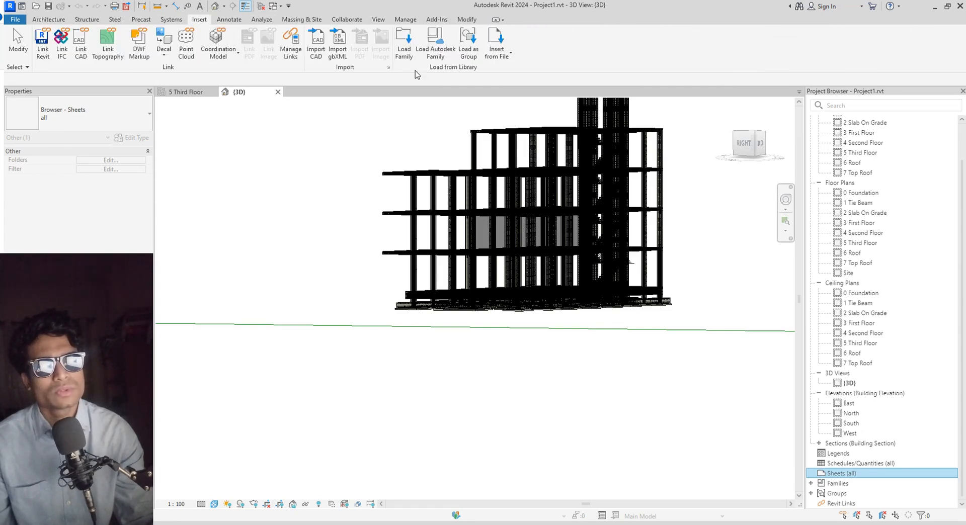
left_click(406, 51)
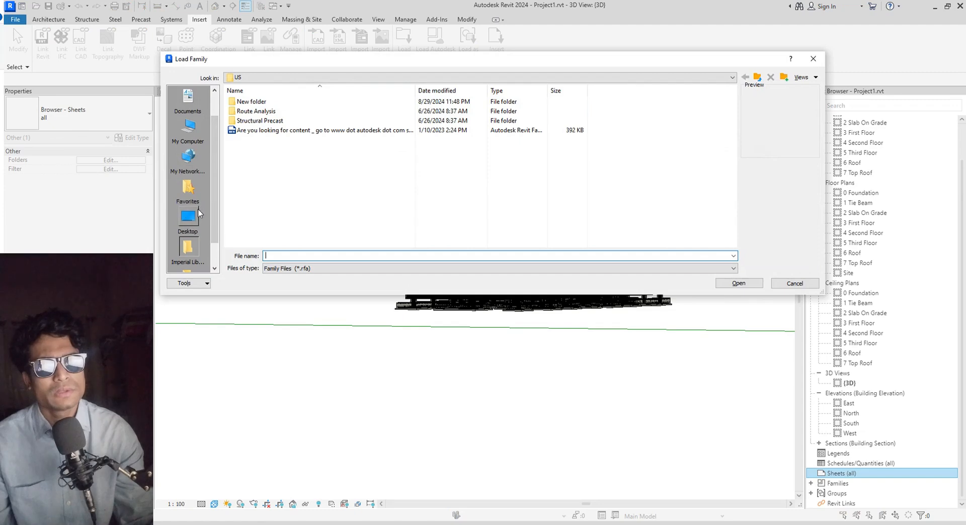
left_click(189, 129)
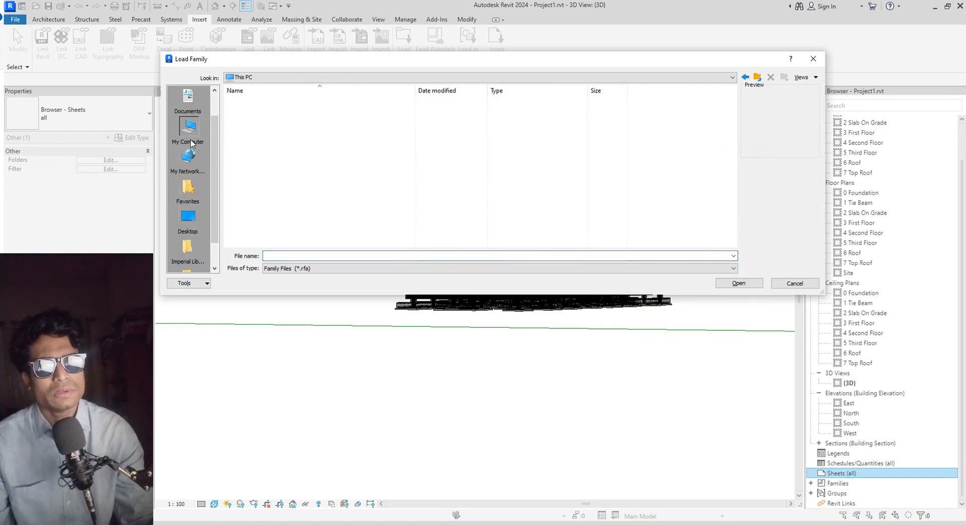
double_click(250, 214)
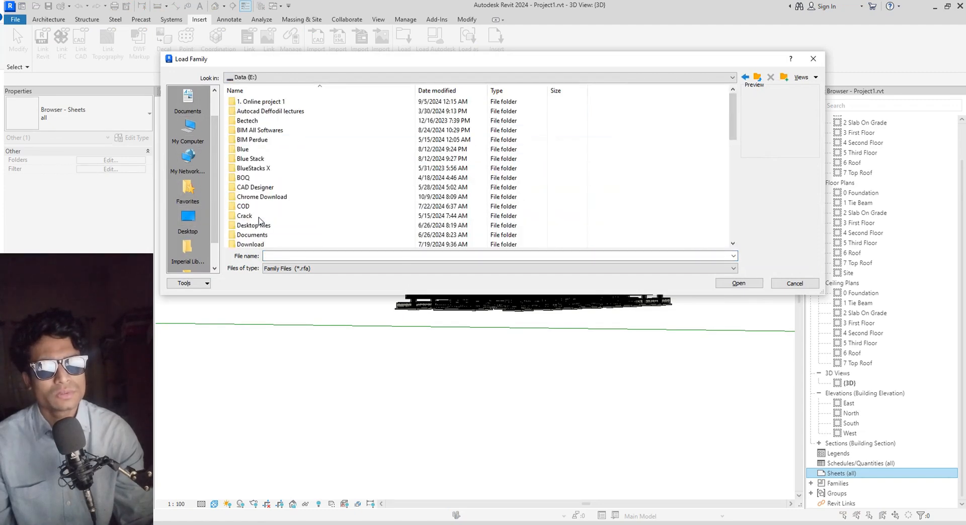
Look through the folders on the E: drive, including Libraries, for the location of the title block families
scroll(302, 220, "down", 5)
scroll(302, 221, "down", 5)
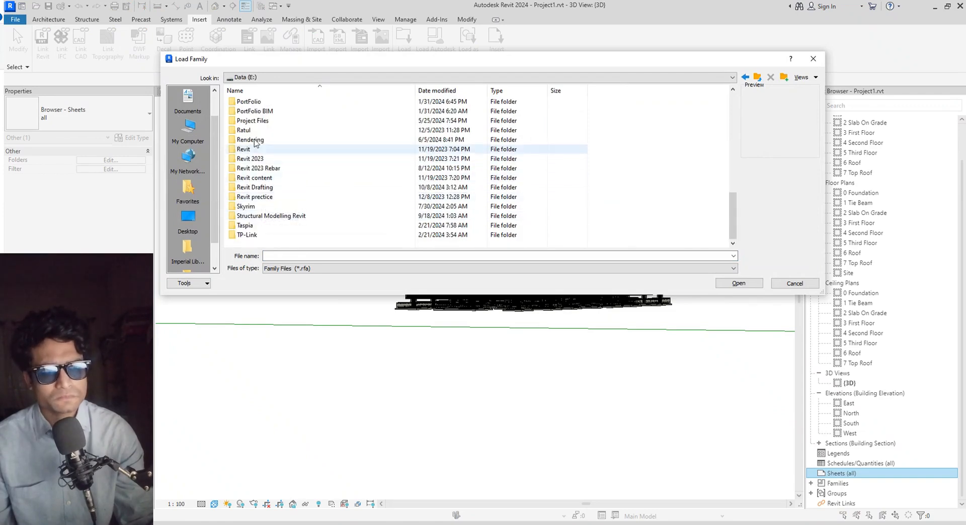
scroll(265, 161, "up", 2)
scroll(262, 220, "down", 2)
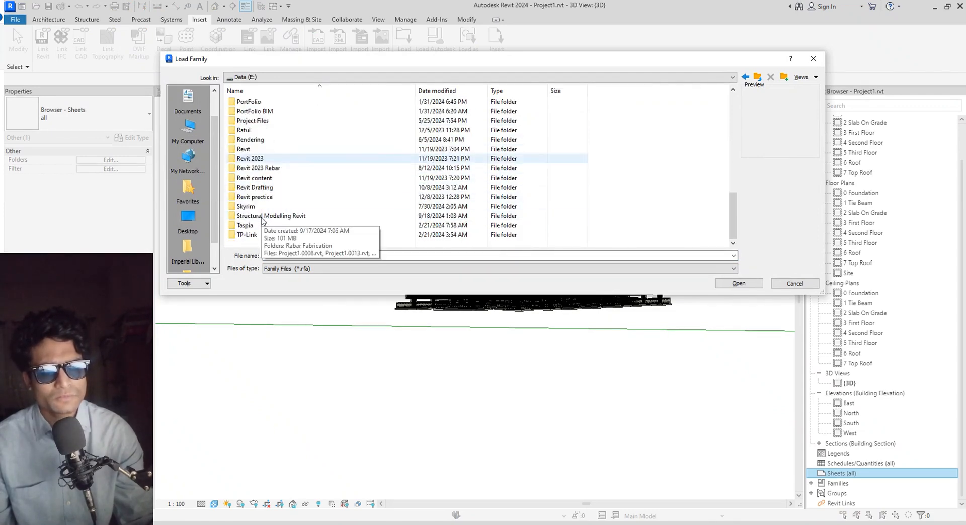
scroll(262, 220, "up", 3)
scroll(262, 219, "up", 4)
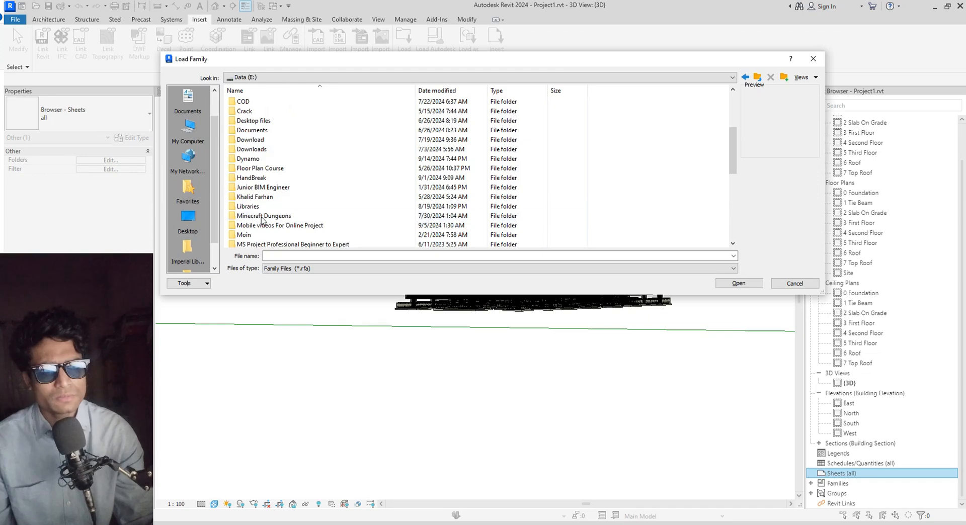
scroll(262, 220, "down", 3)
scroll(265, 215, "down", 4)
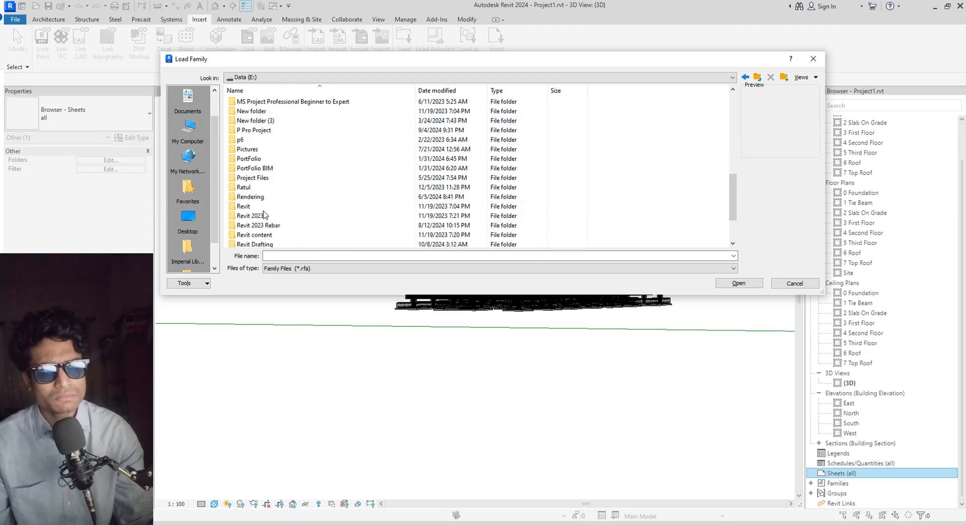
scroll(265, 214, "up", 2)
scroll(265, 215, "down", 2)
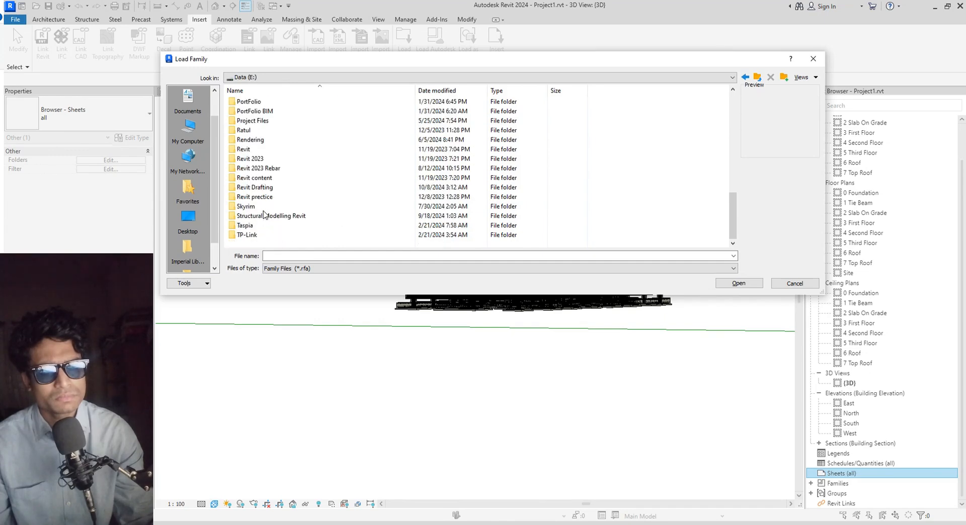
scroll(265, 215, "up", 3)
scroll(265, 215, "up", 3)
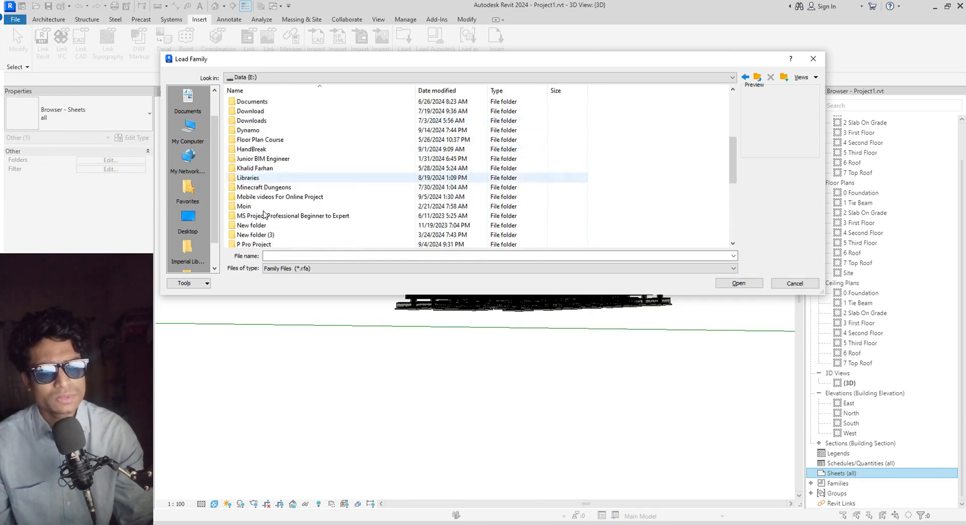
double_click(265, 179)
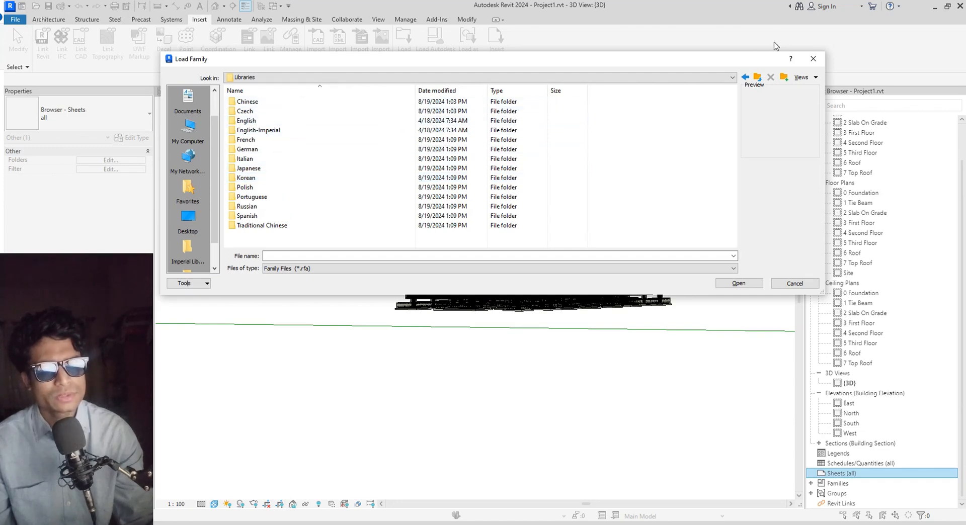
left_click(745, 77)
Browse to the folder Revit Drafting\Revit Live Project Format\Course Folder\02-Library on the E: drive
scroll(401, 185, "down", 11)
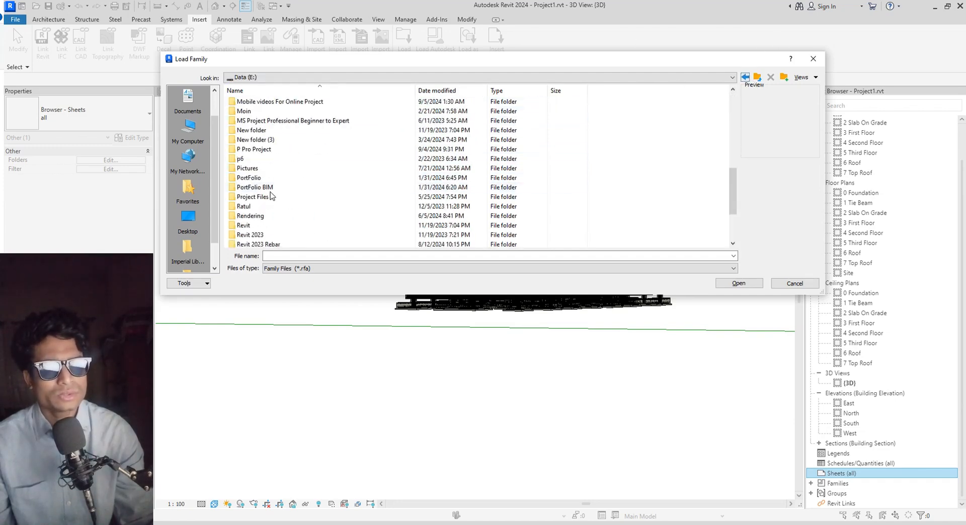
double_click(259, 188)
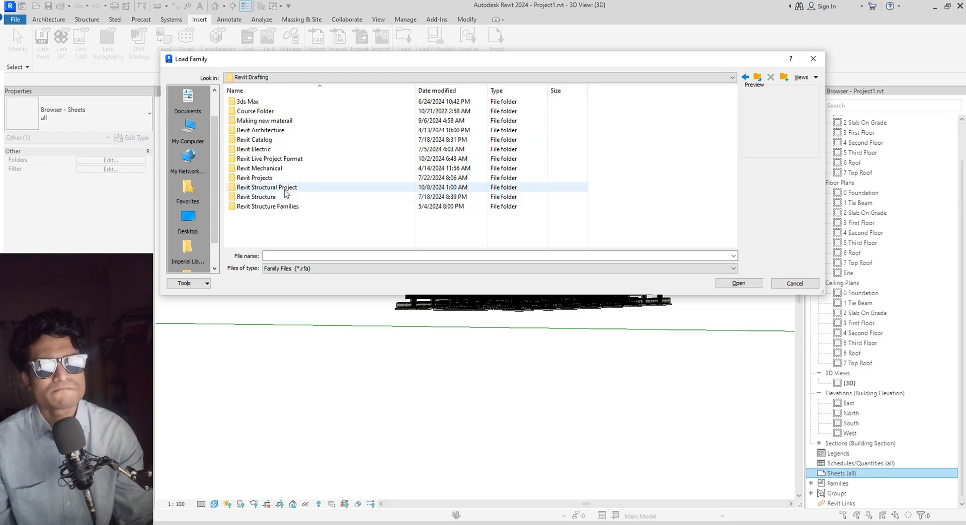
double_click(296, 160)
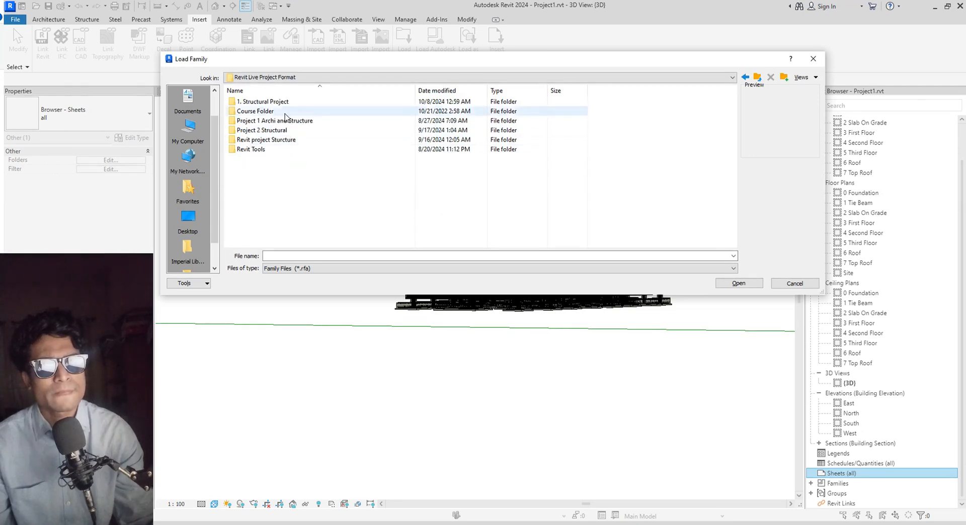
double_click(280, 112)
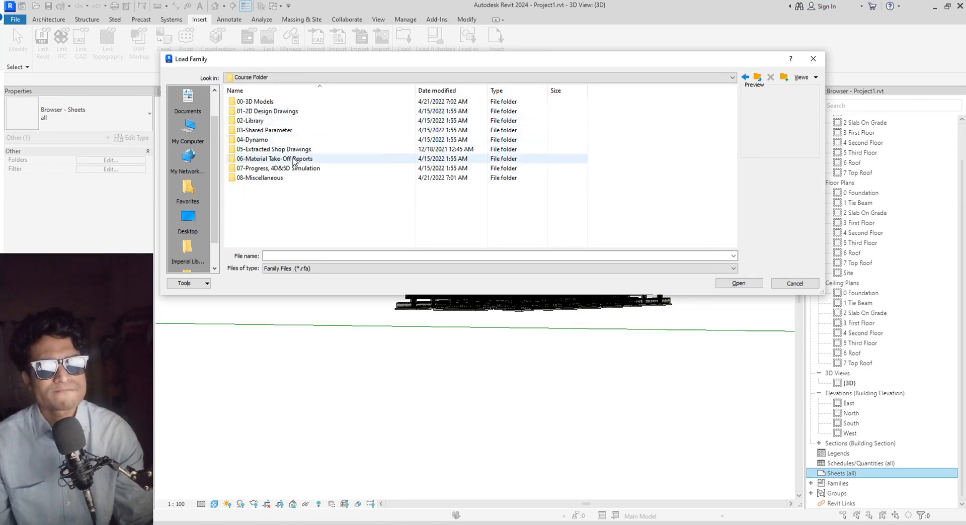
double_click(272, 121)
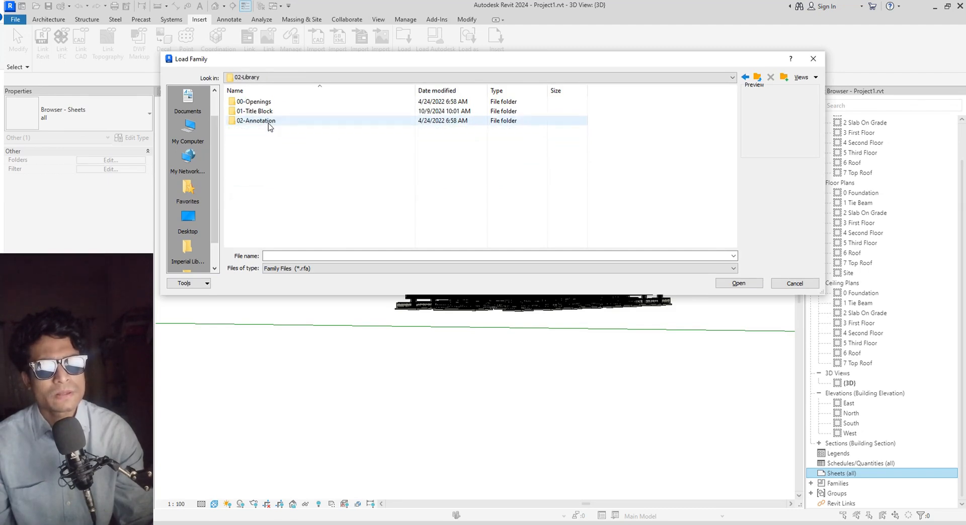
Preview the break line and structural foundation thickness tag families in the 02-Annotation folder
double_click(272, 122)
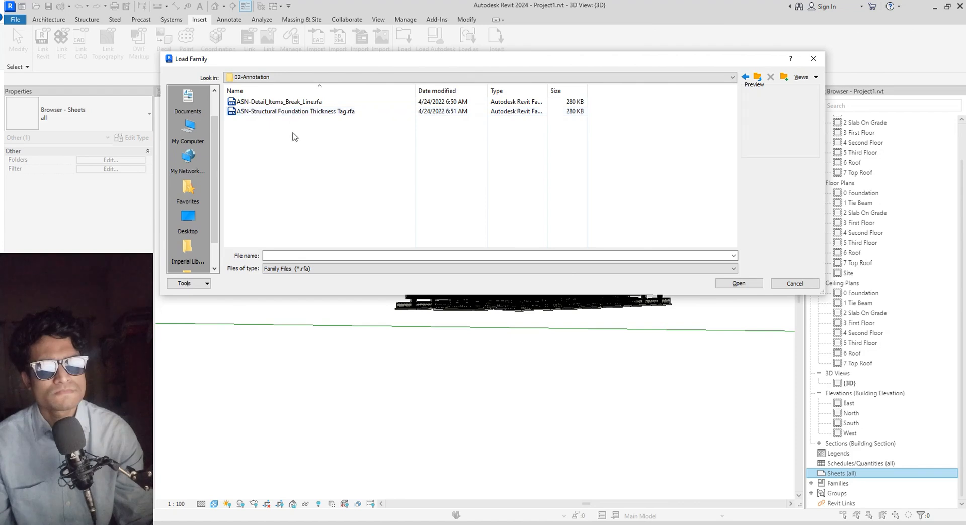
left_click(297, 104)
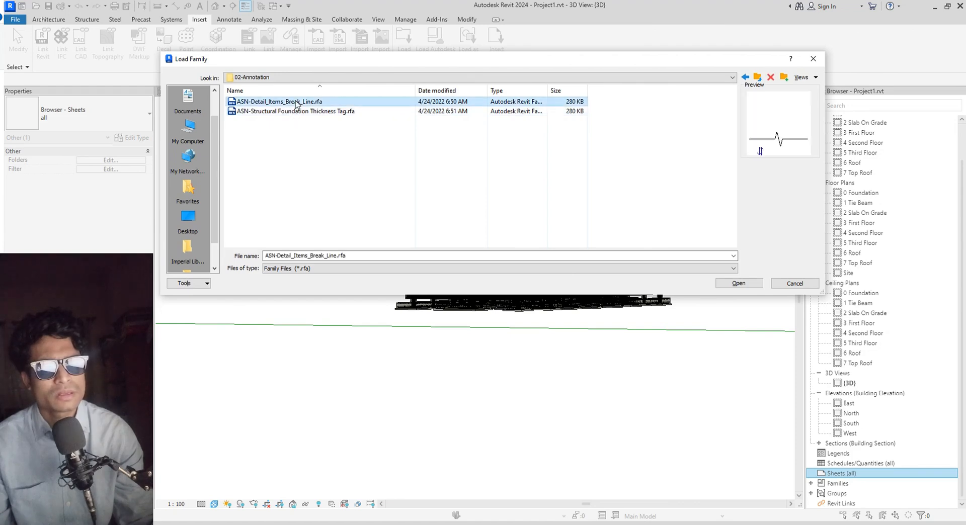
left_click(298, 112)
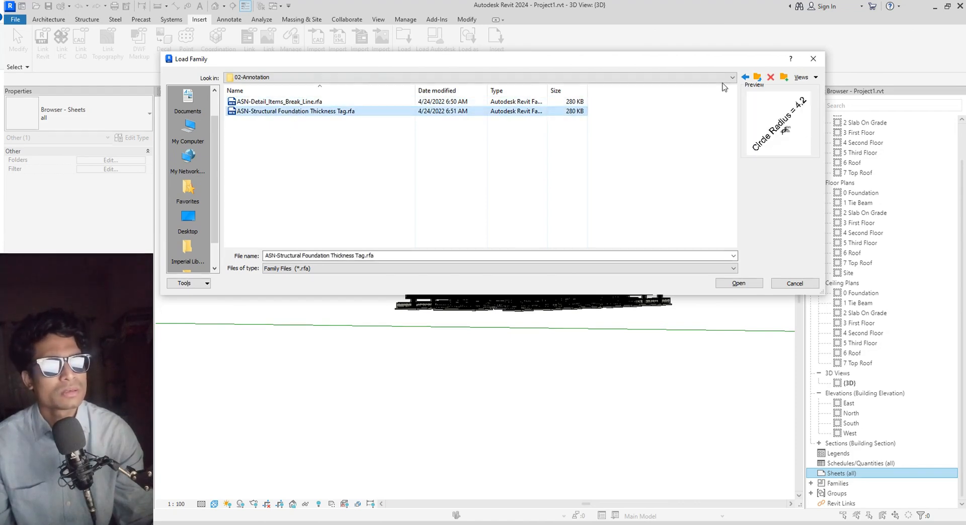
left_click(748, 79)
Compare the A2 title blocks in the 01-Title Block folder and load ASN-A2.0001.rfa into the project
double_click(291, 111)
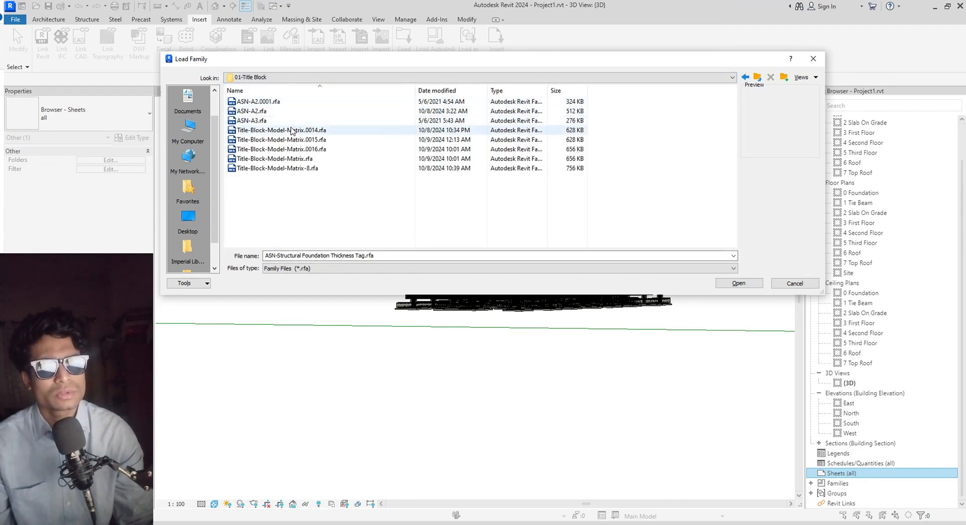
left_click(274, 102)
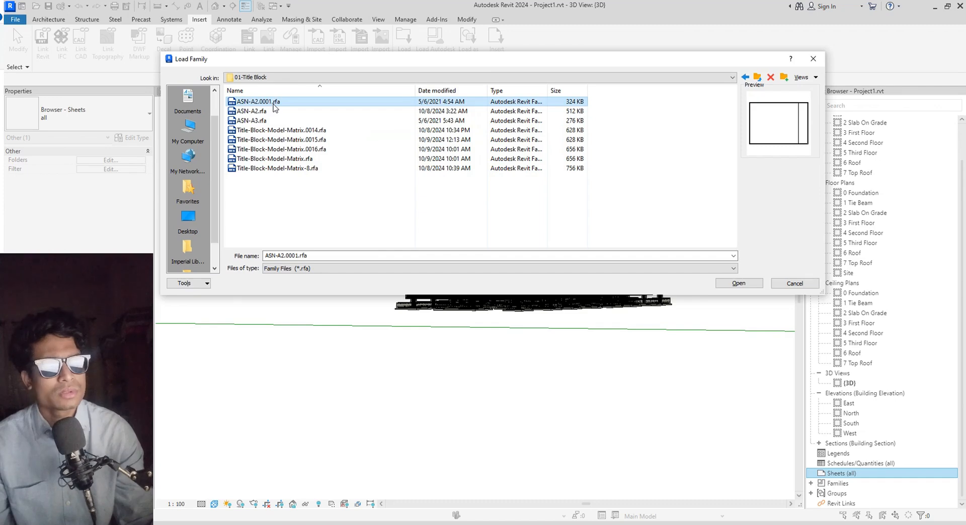
left_click(271, 111)
left_click(271, 102)
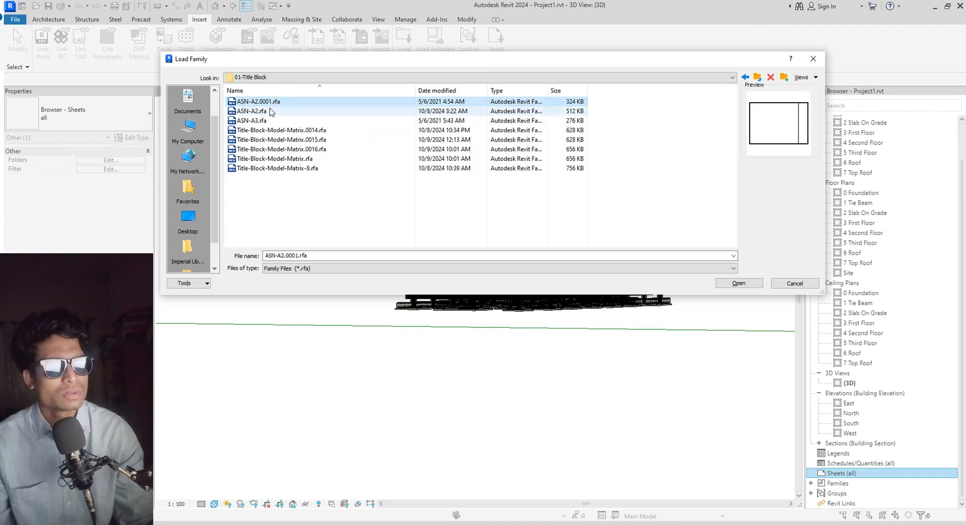
left_click(270, 111)
left_click(275, 103)
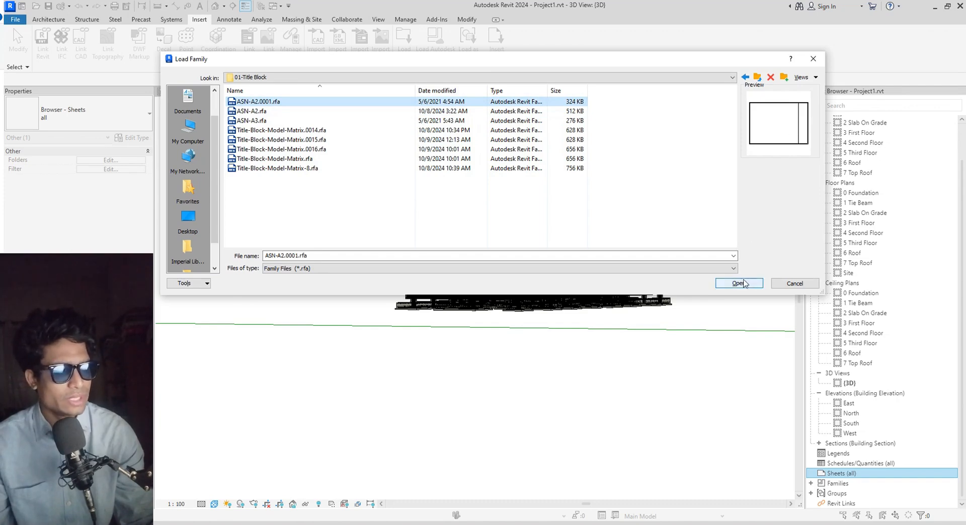
left_click(739, 284)
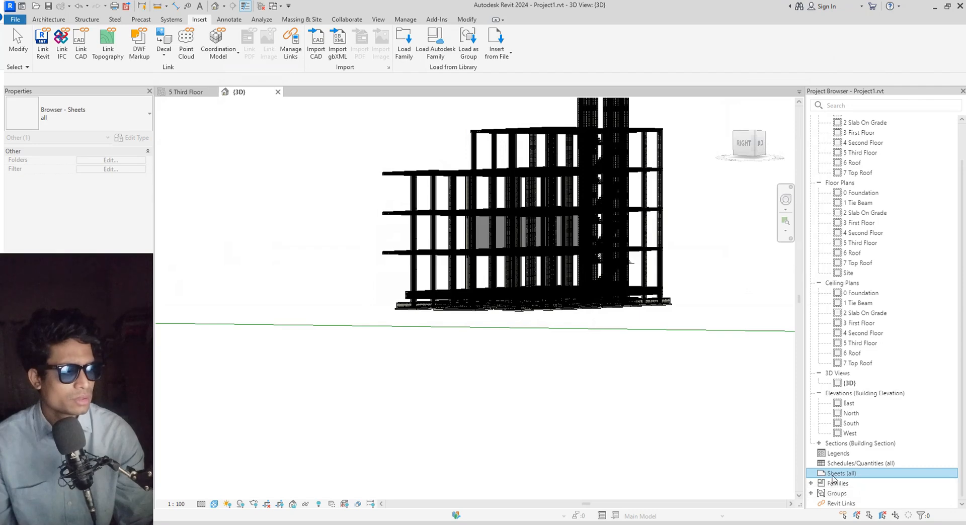
Create a new sheet using the ASN-A2.0001 titleblock
right_click(832, 475)
left_click(839, 413)
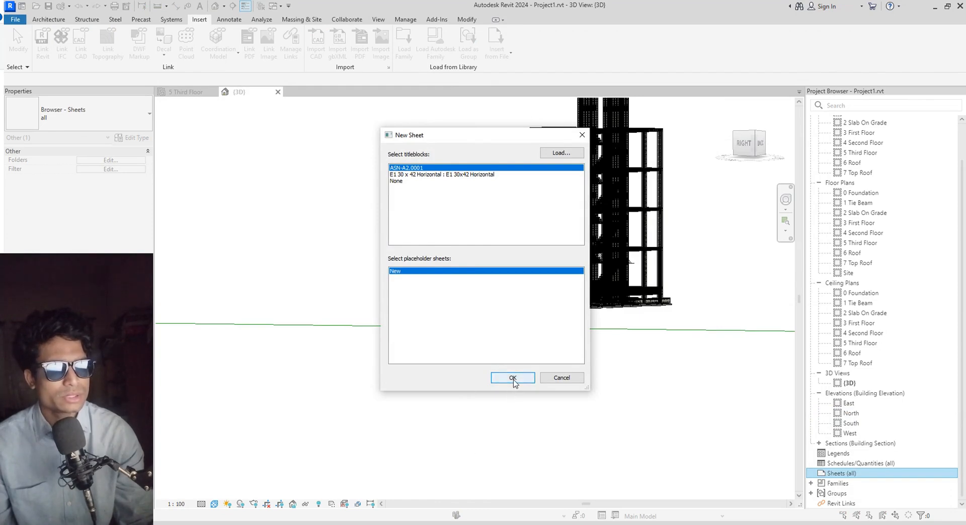
left_click(513, 379)
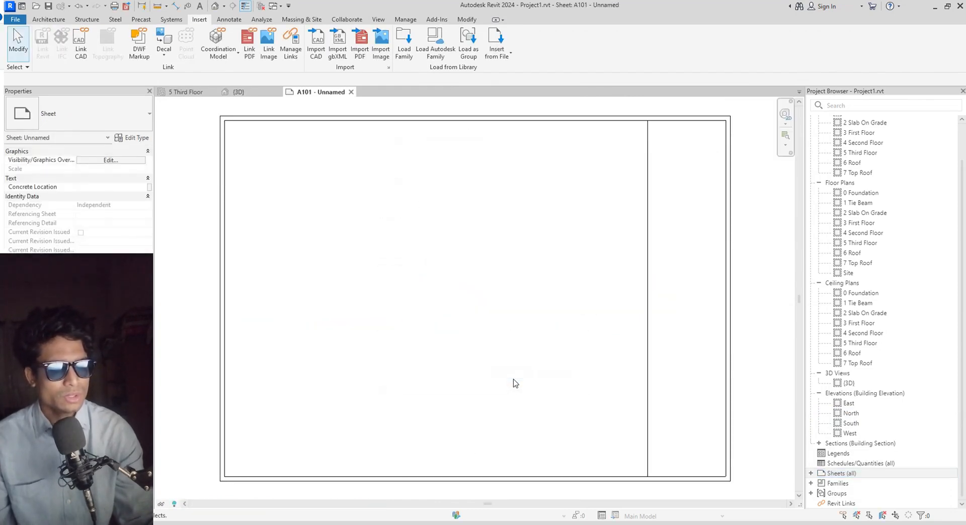
Open the ASN-A2.0001 title block on sheet A101 for family editing
middle_click_drag(475, 388, 513, 370)
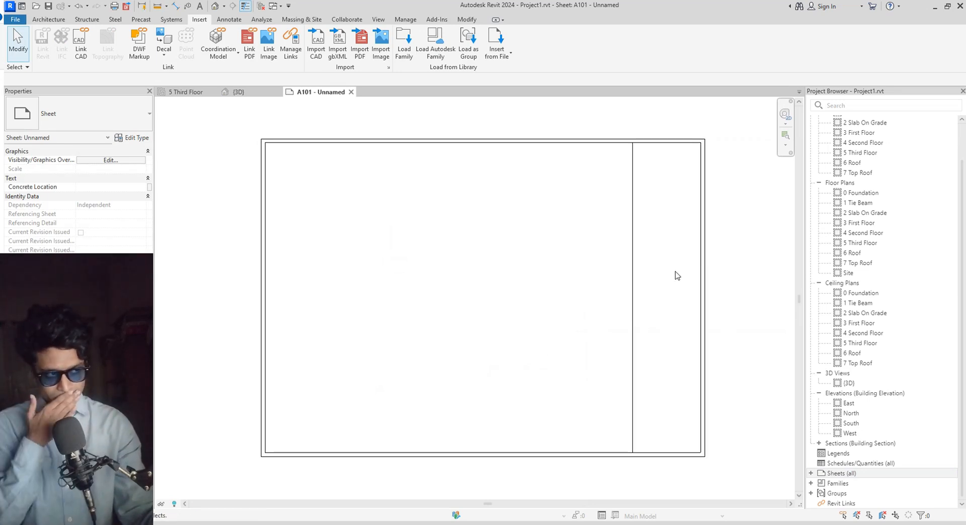
scroll(614, 295, "up", 1)
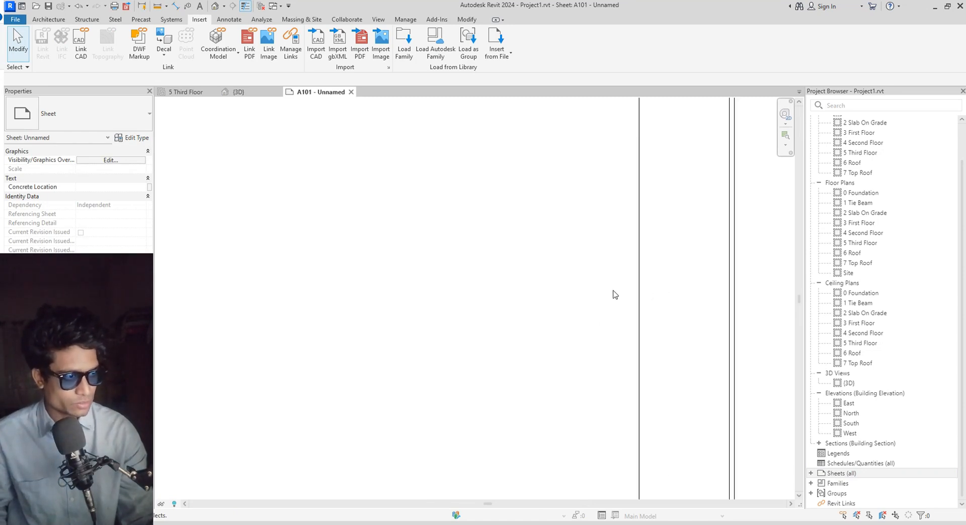
scroll(615, 295, "down", 2)
scroll(614, 296, "up", 1)
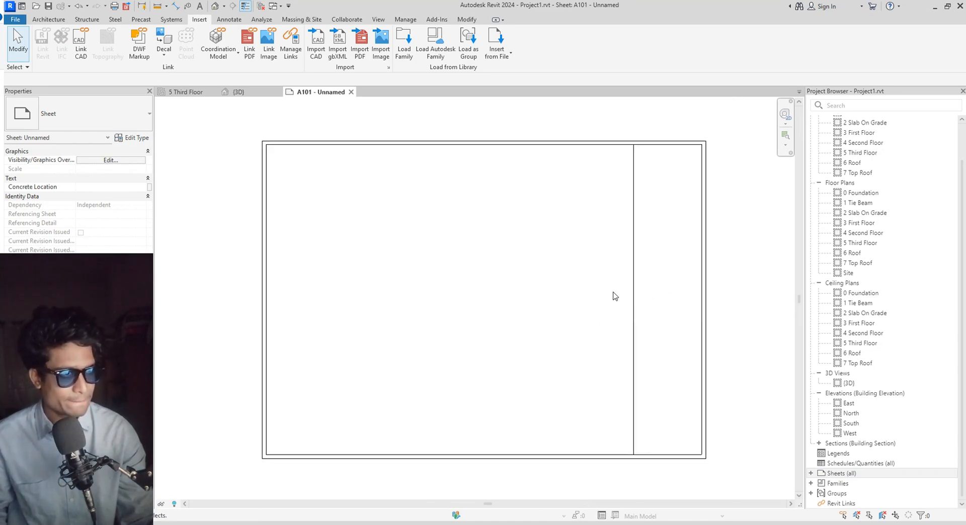
left_click(707, 280)
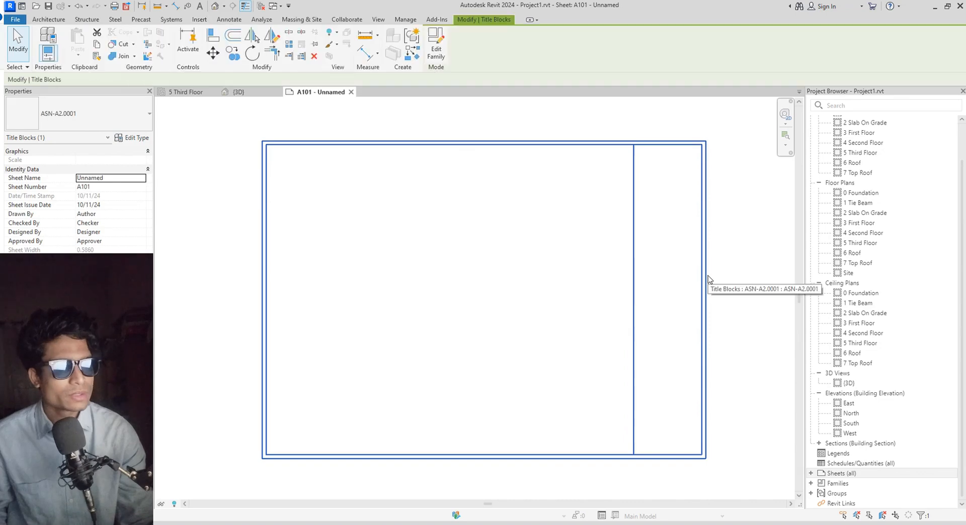
left_click(437, 47)
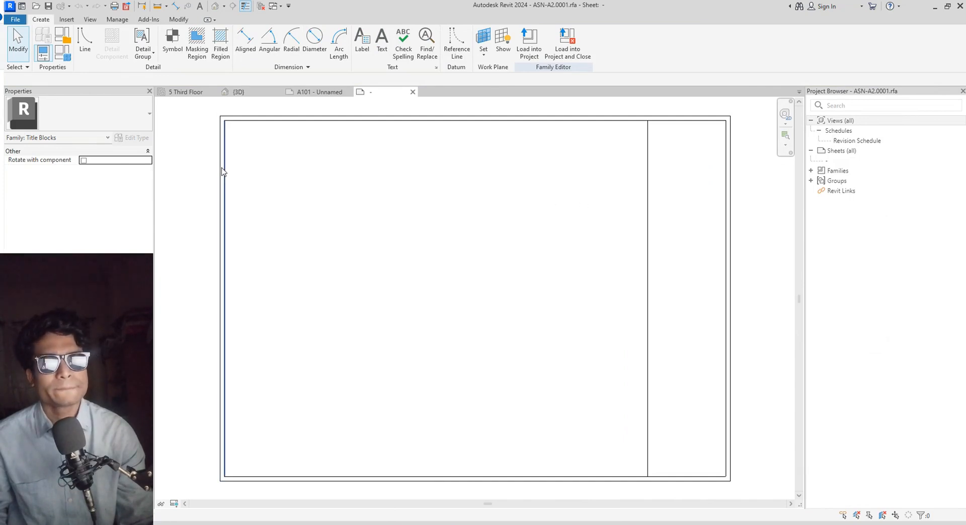
Draw a horizontal line 90 mm long across the upper part of the title strip, from the divider to the inner border
left_click(83, 41)
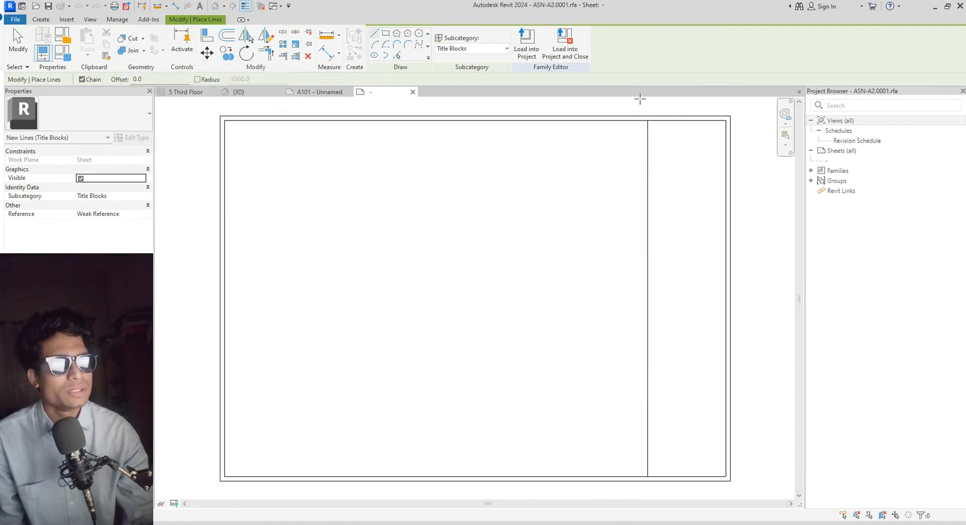
left_click(648, 120)
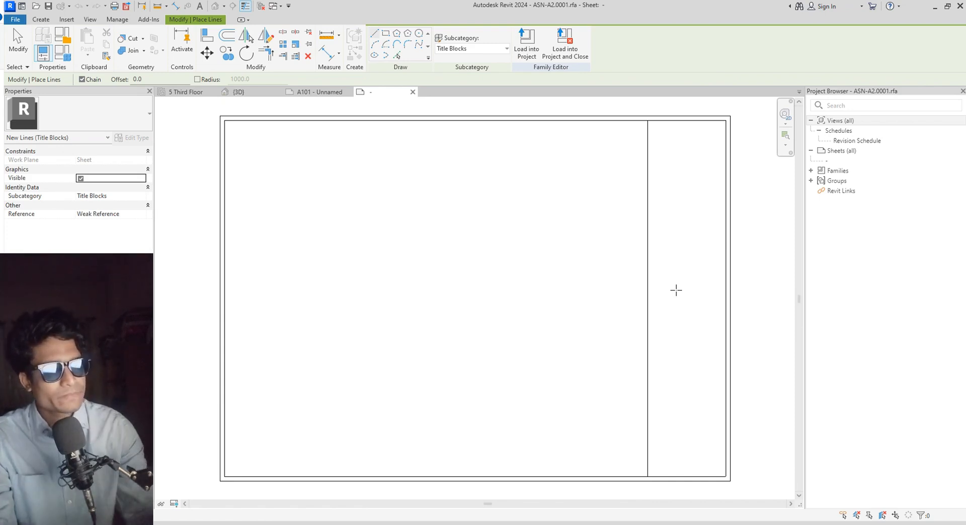
left_click(375, 35)
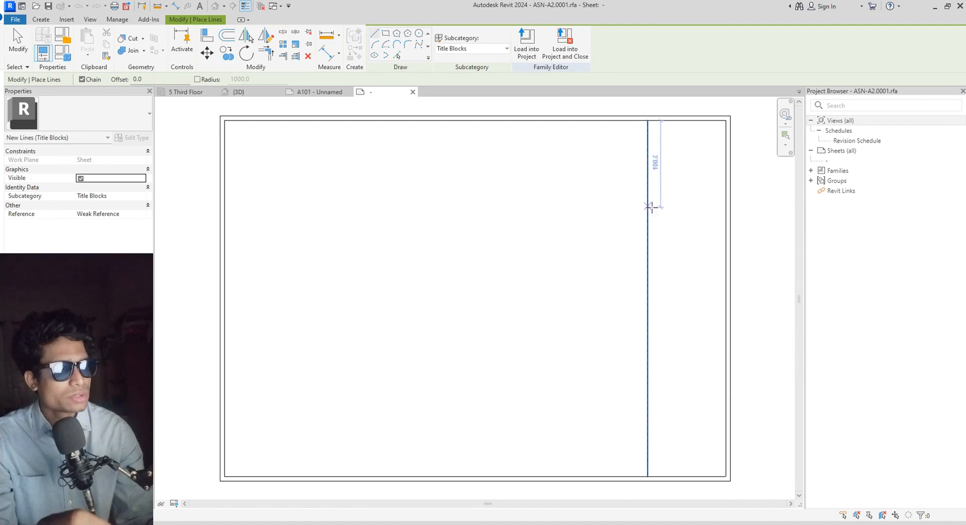
left_click(648, 181)
left_click(726, 182)
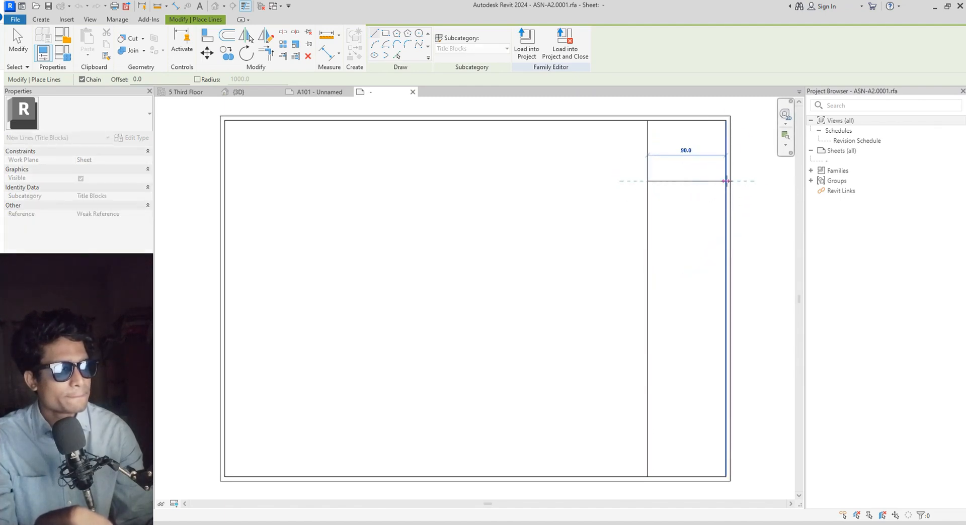
key("Escape")
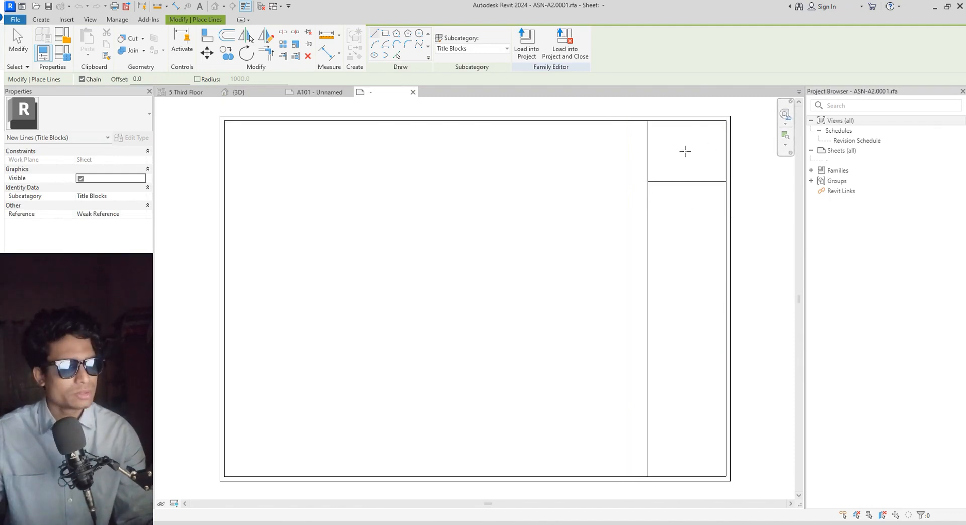
scroll(685, 146, "up", 1)
middle_click_drag(685, 151, 677, 189)
key("Escape")
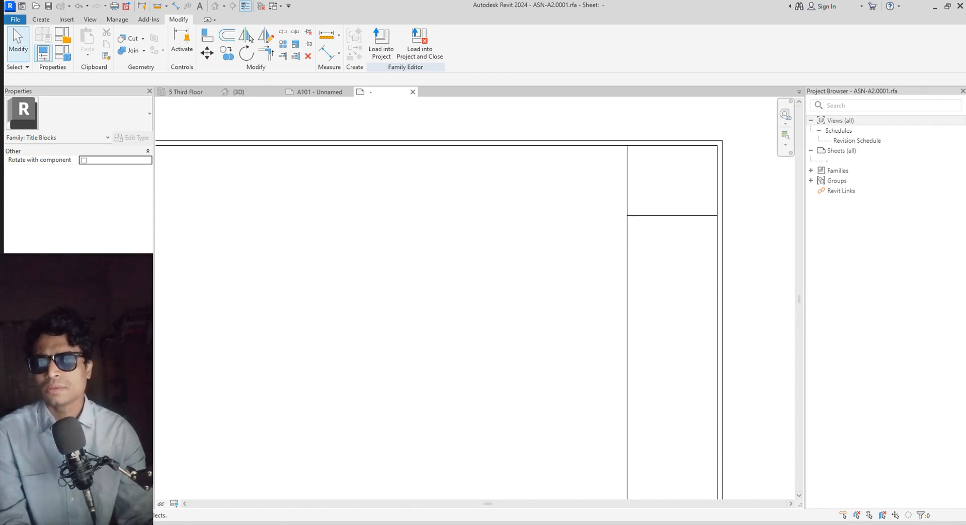
scroll(579, 255, "down", 1)
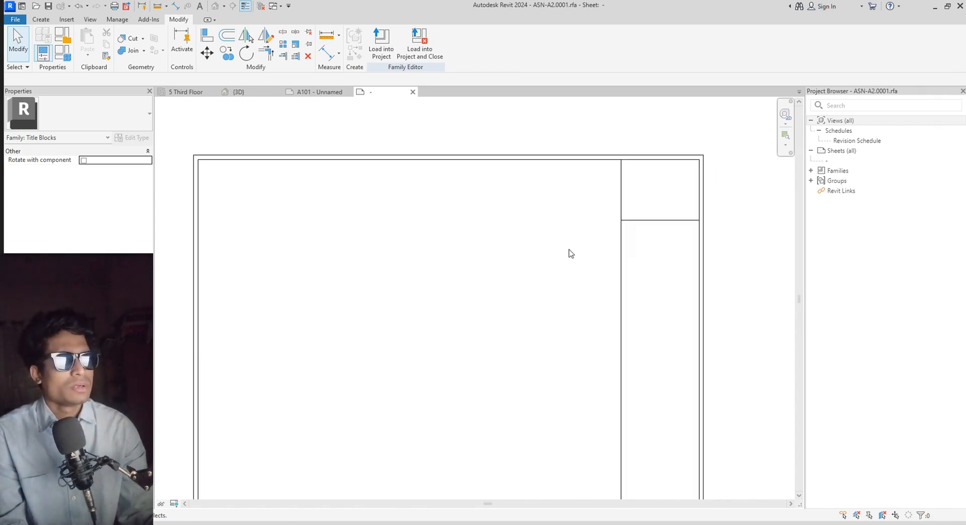
Return to the project's sheet A101 and open the structural plans 2 Slab On Grade and 3 First Floor
left_click(320, 92)
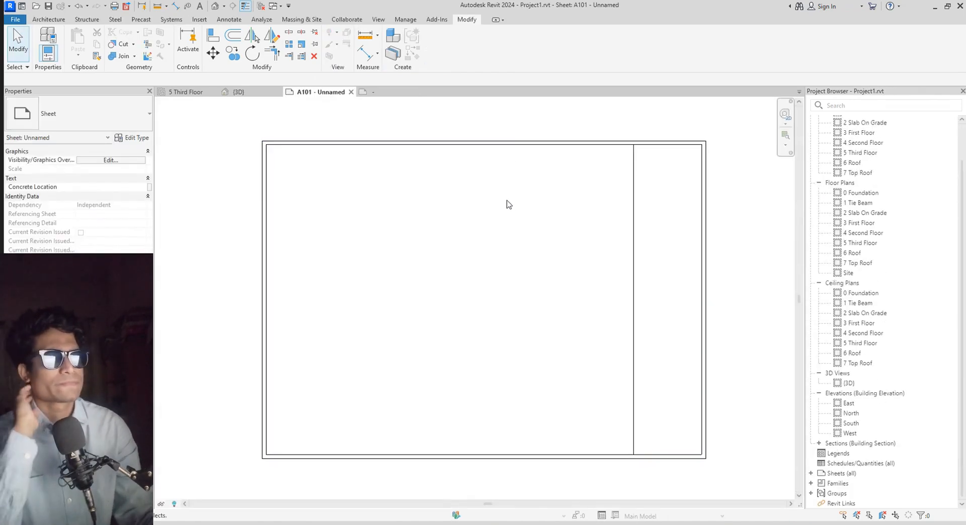
scroll(851, 232, "up", 2)
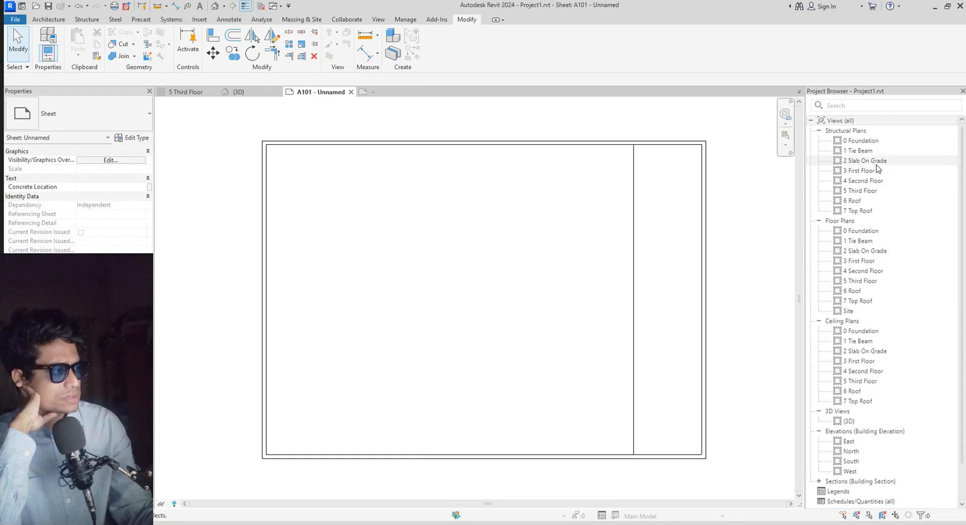
left_click(877, 163)
double_click(879, 163)
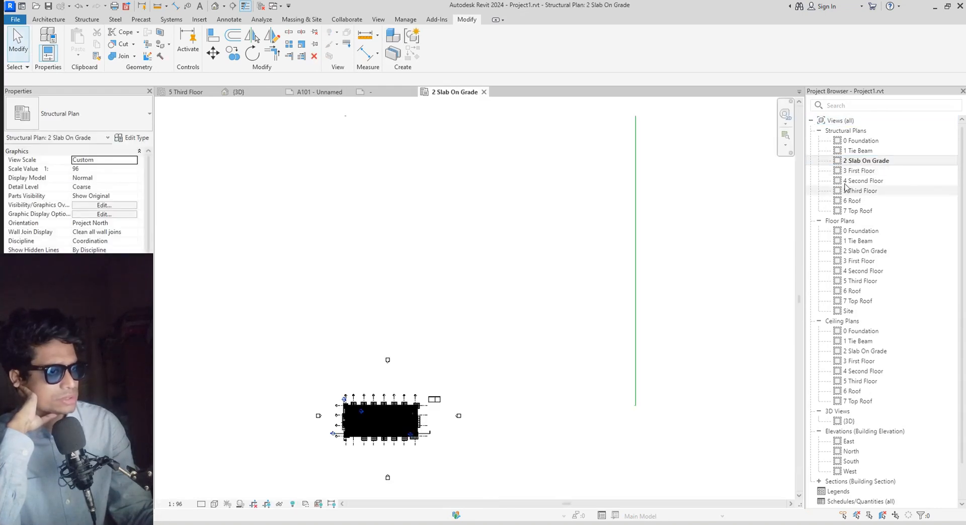
double_click(862, 170)
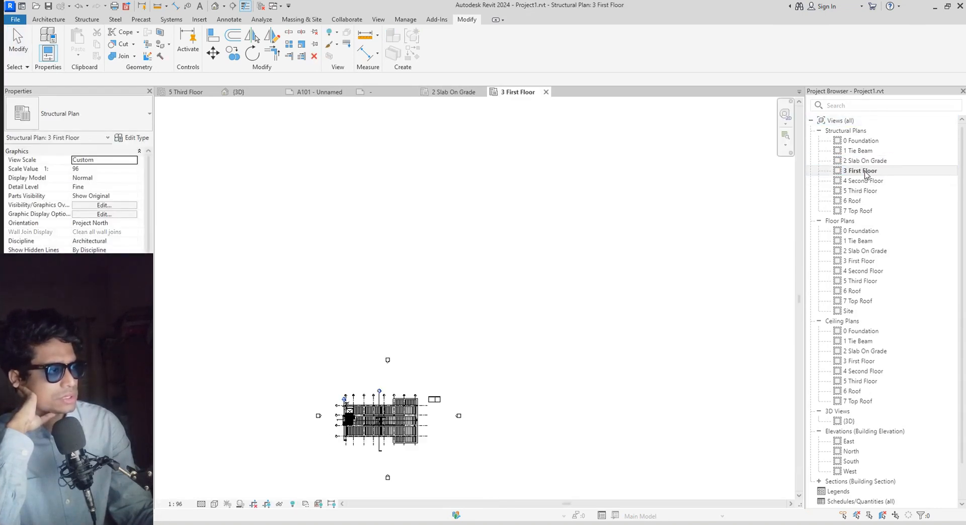
scroll(383, 434, "up", 9)
middle_click_drag(394, 447, 486, 343)
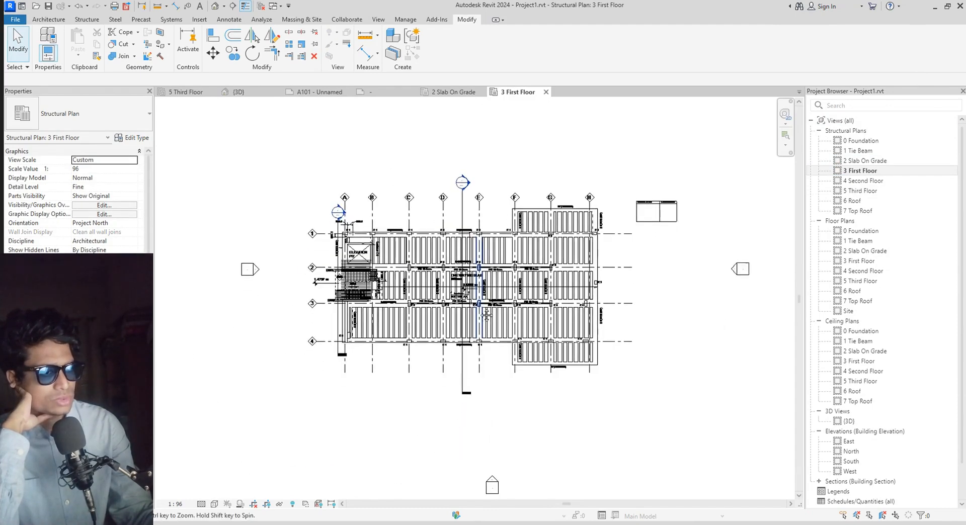
scroll(495, 362, "up", 1)
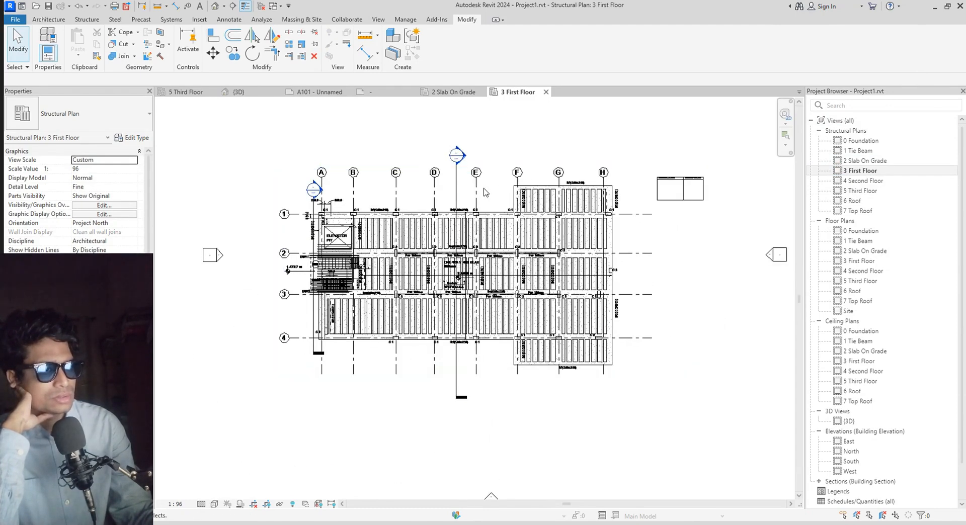
middle_click_drag(721, 276, 707, 273)
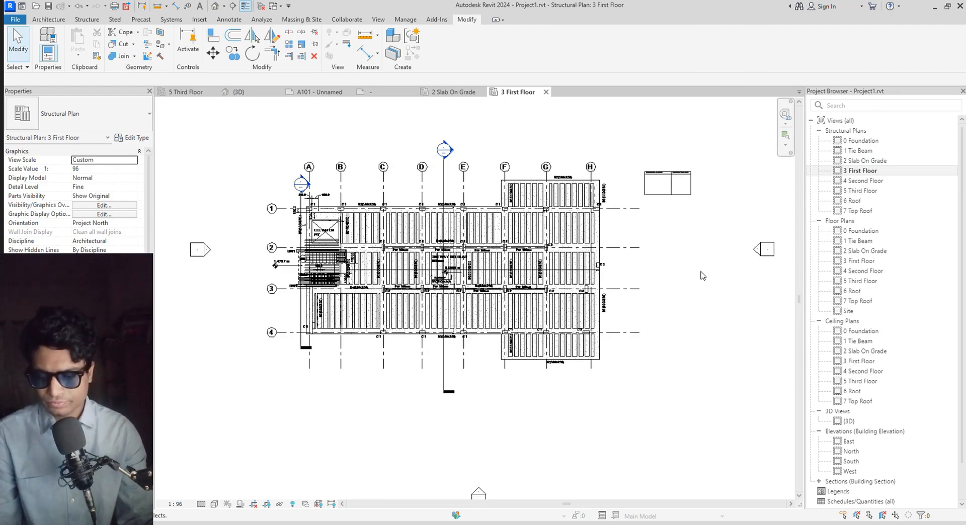
Turn off the imported drawing 03-ASN-IFC-STR-1ST_R00.dwg in the visibility overrides of the 3 First Floor structural plan
key("v")
key("g")
left_click(411, 119)
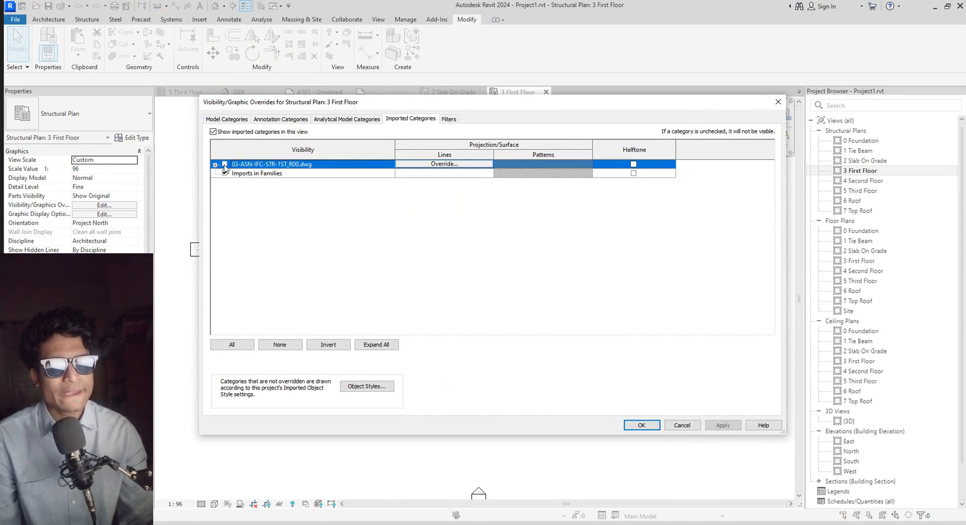
left_click(717, 427)
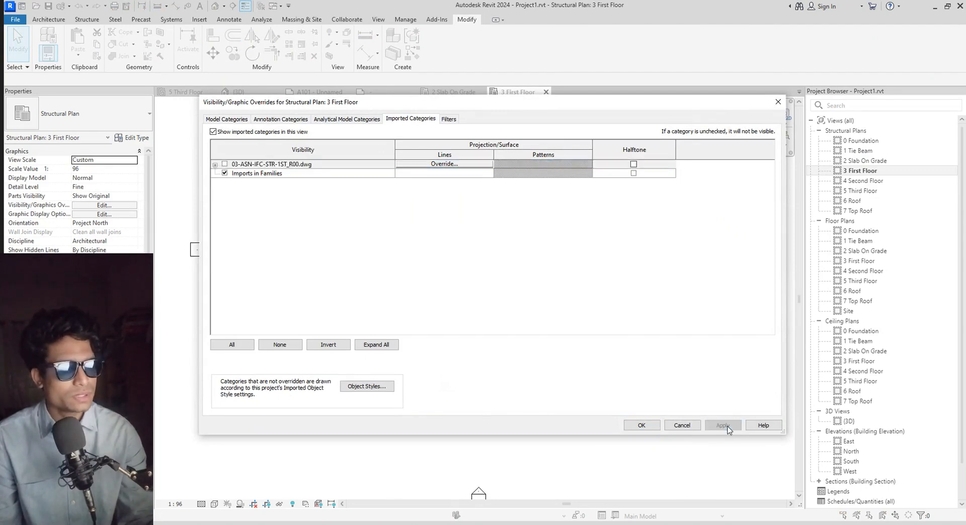
left_click(641, 426)
scroll(402, 282, "up", 2)
scroll(420, 361, "down", 1)
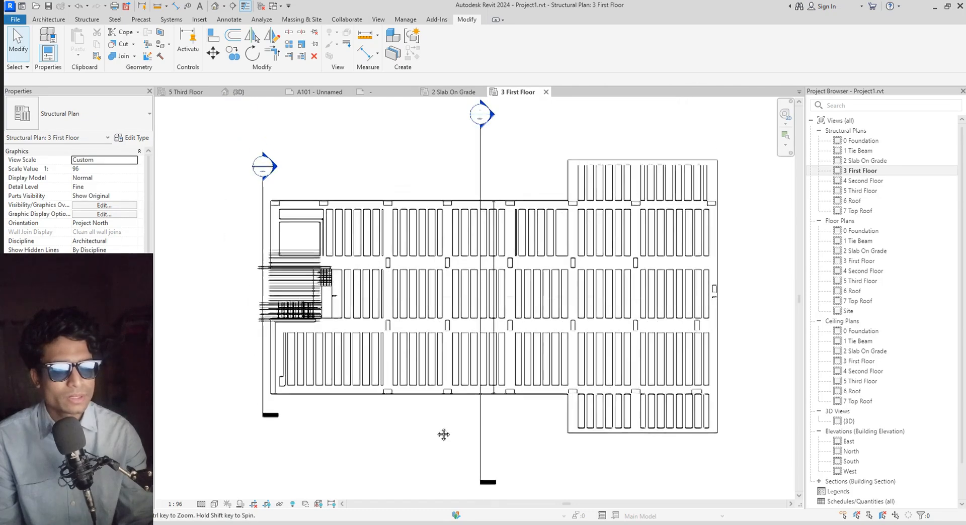
left_click(481, 164)
right_click(481, 165)
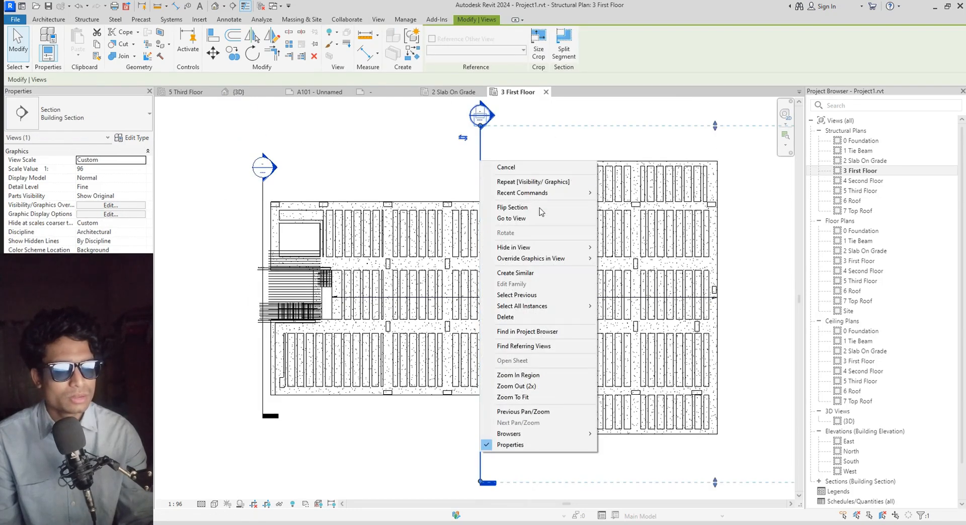
mouse_move(594, 197)
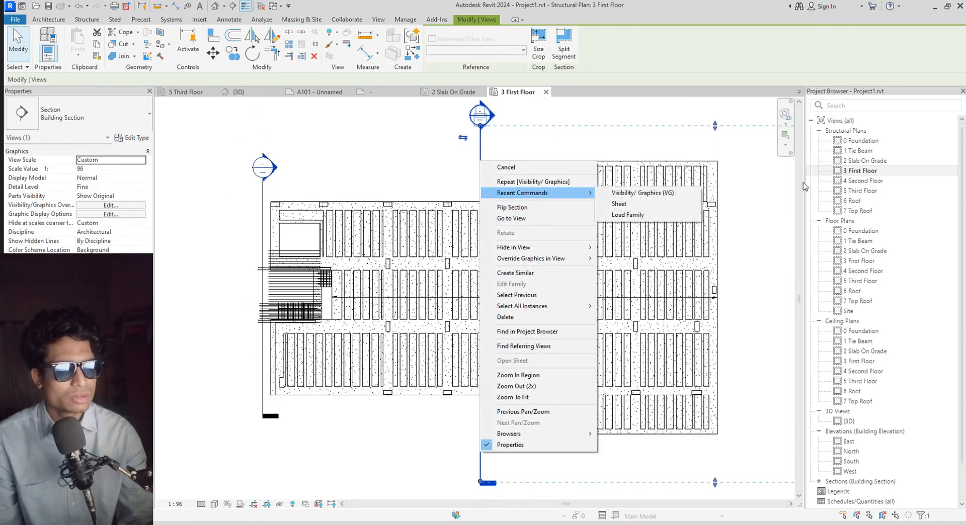
left_click(776, 211)
scroll(772, 209, "down", 1)
Duplicate the 3 First Floor structural plan as a dependent view
right_click(854, 172)
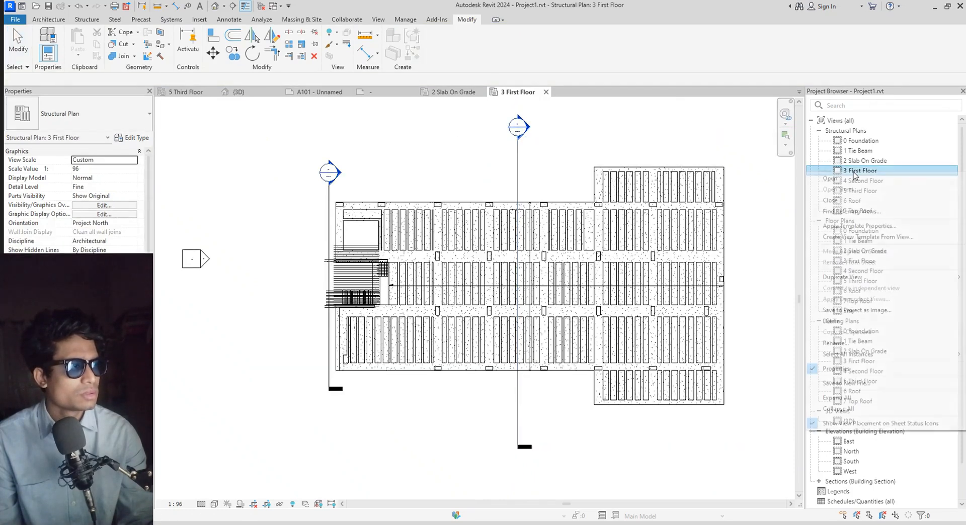
mouse_move(889, 280)
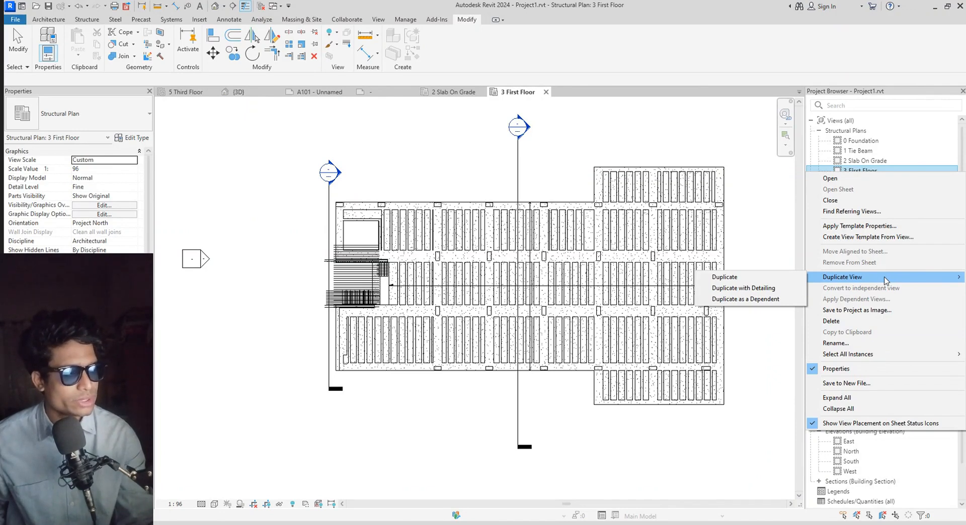
left_click(775, 300)
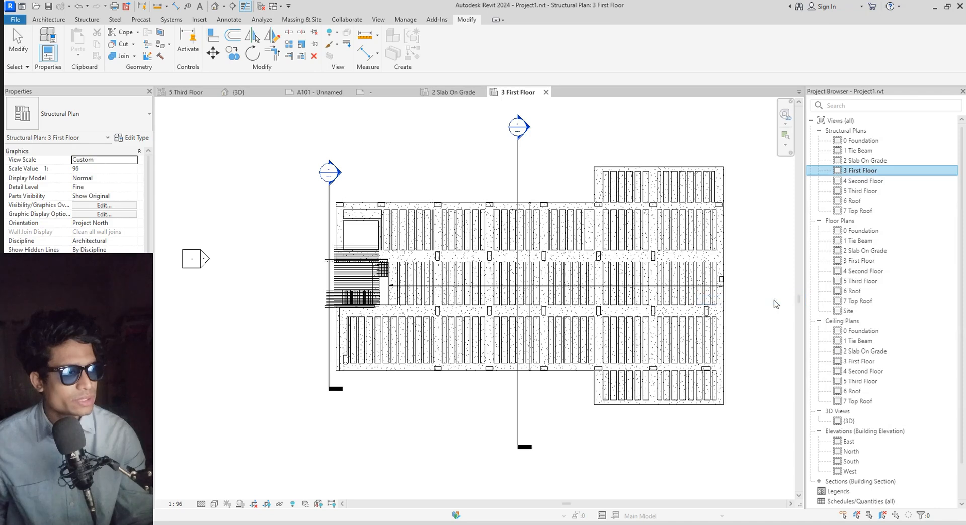
left_click(888, 182)
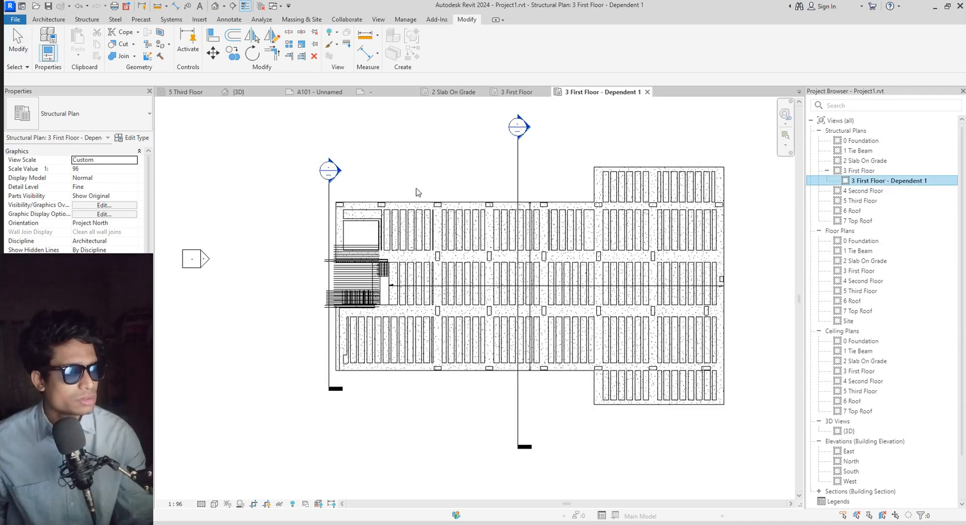
Hide the whole category of the building section lines in the dependent first floor view
left_click(519, 158)
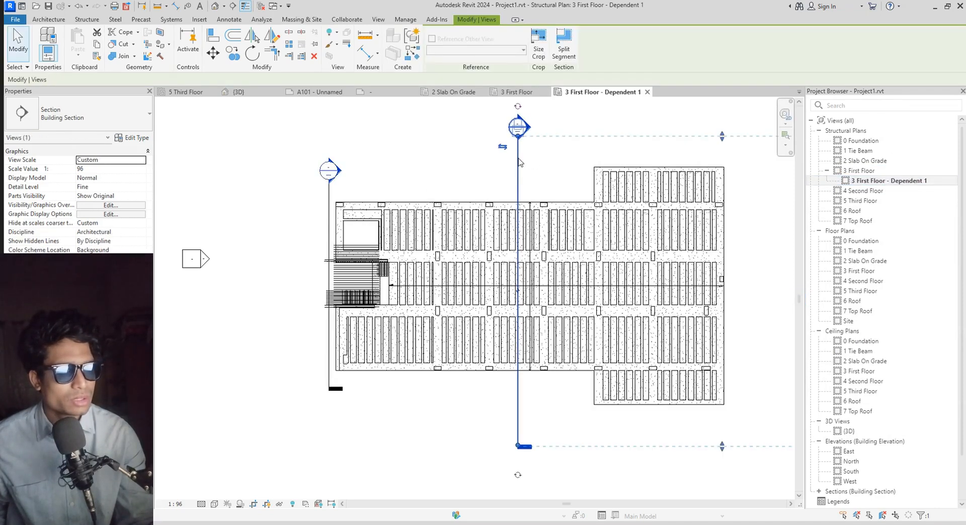
right_click(520, 161)
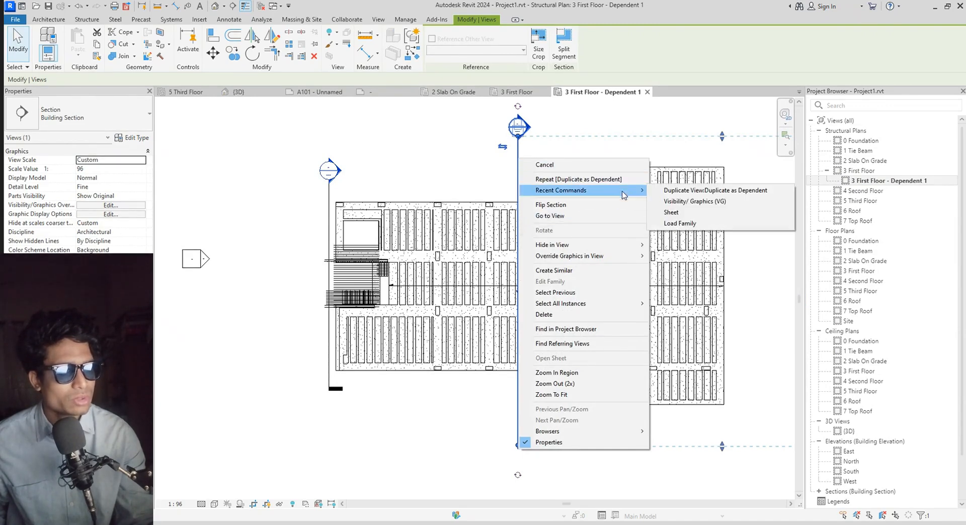
mouse_move(642, 249)
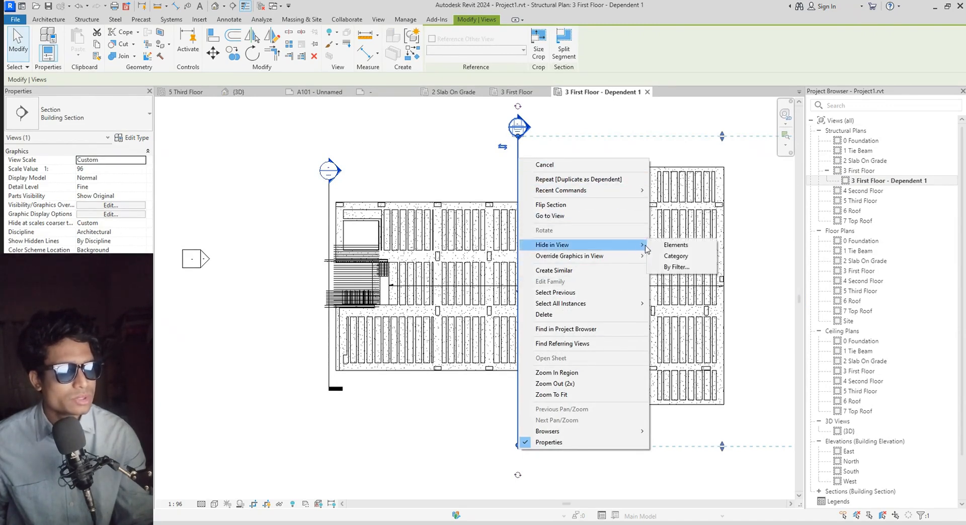
left_click(700, 258)
scroll(677, 242, "down", 3)
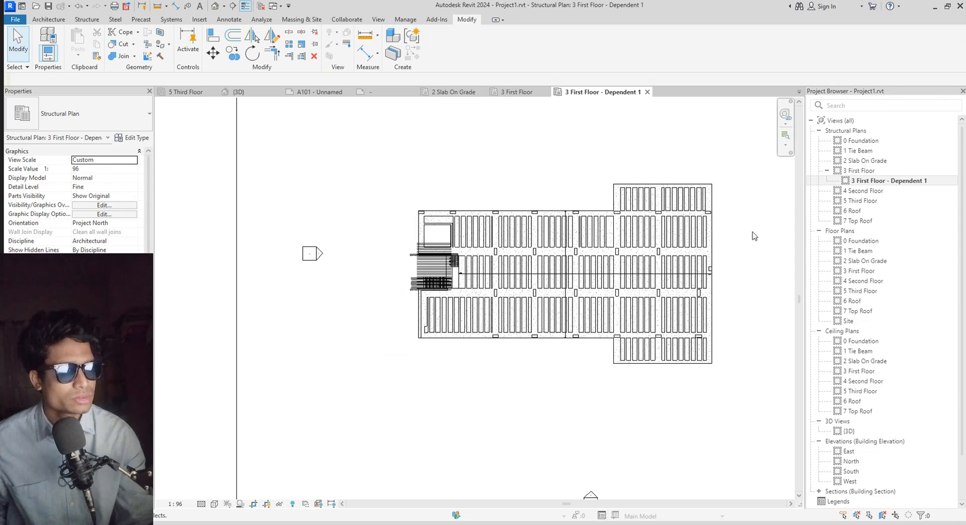
Check the 3 First Floor parent plan against its dependent view and inspect the dependent plan up close
double_click(860, 171)
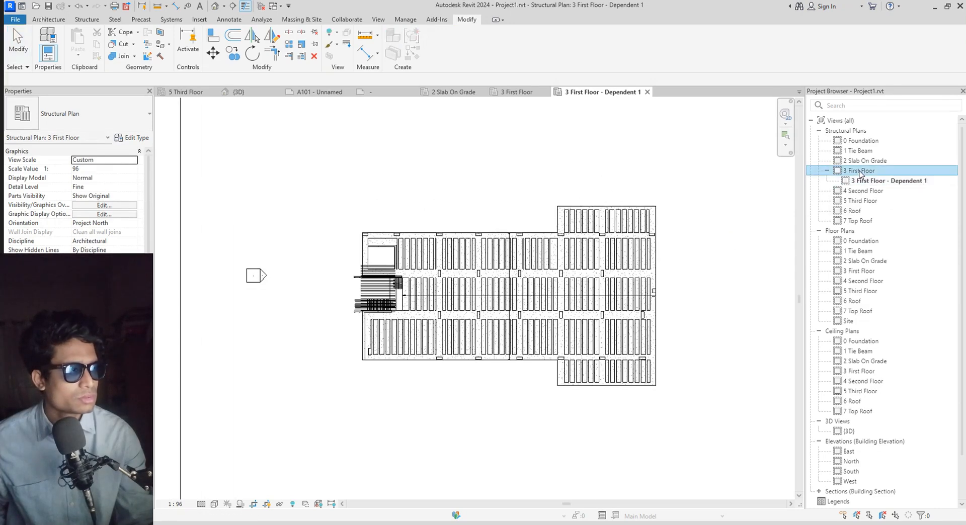
double_click(874, 182)
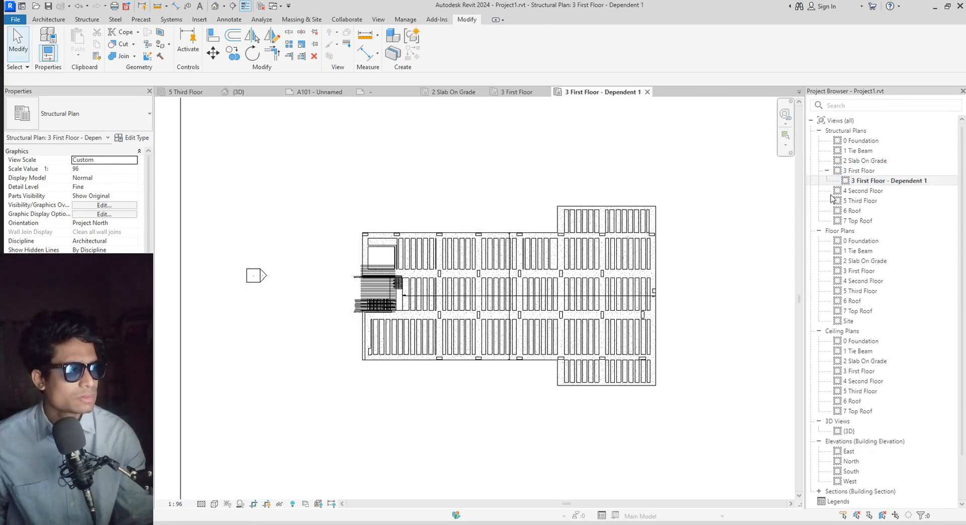
scroll(553, 327, "up", 4)
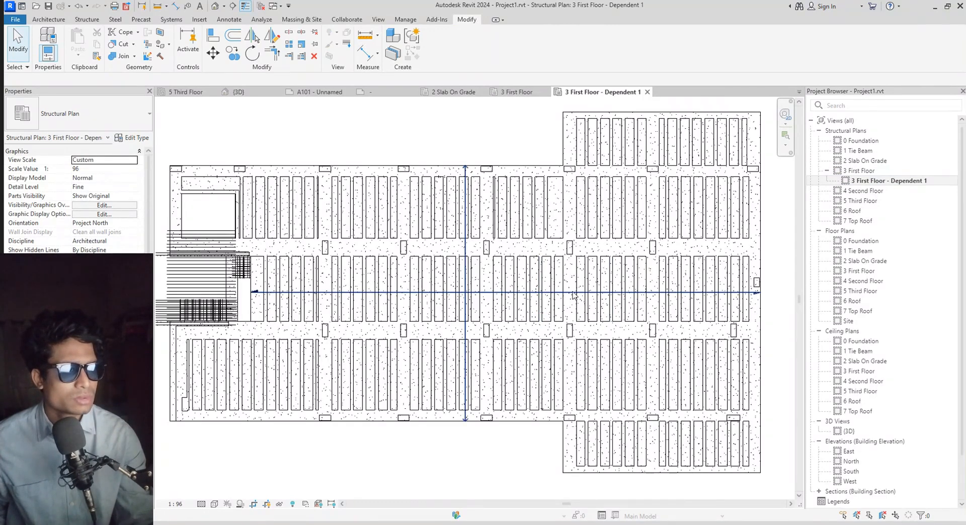
Hide the whole category of span direction symbols in the dependent first floor view
left_click(570, 296)
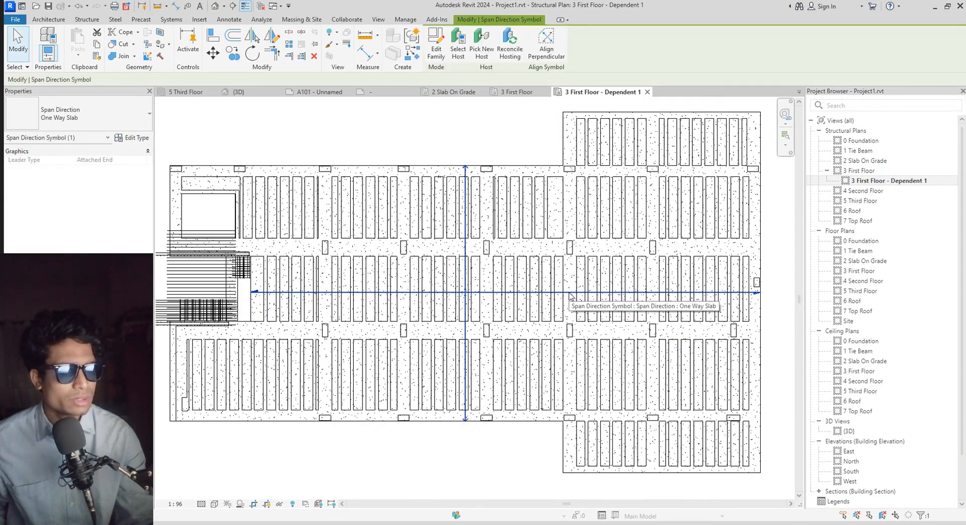
right_click(571, 296)
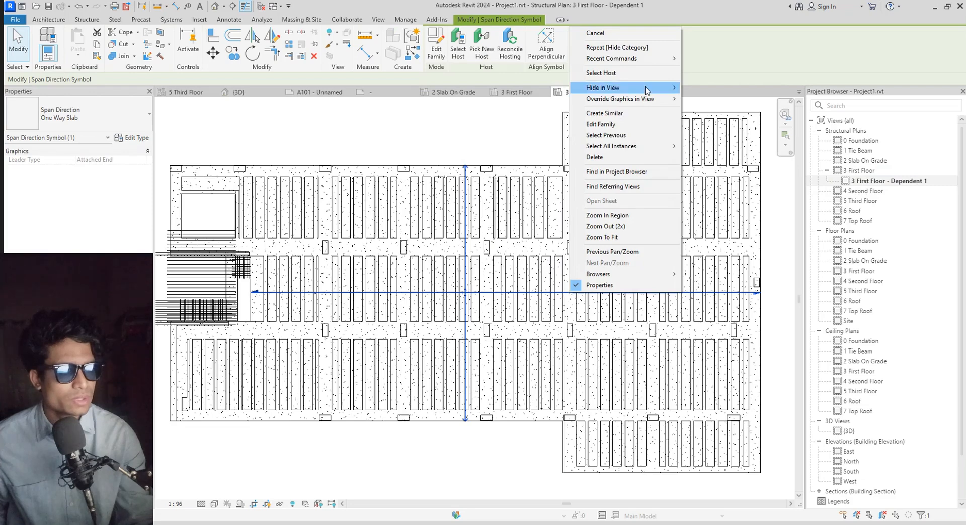
mouse_move(654, 88)
left_click(715, 101)
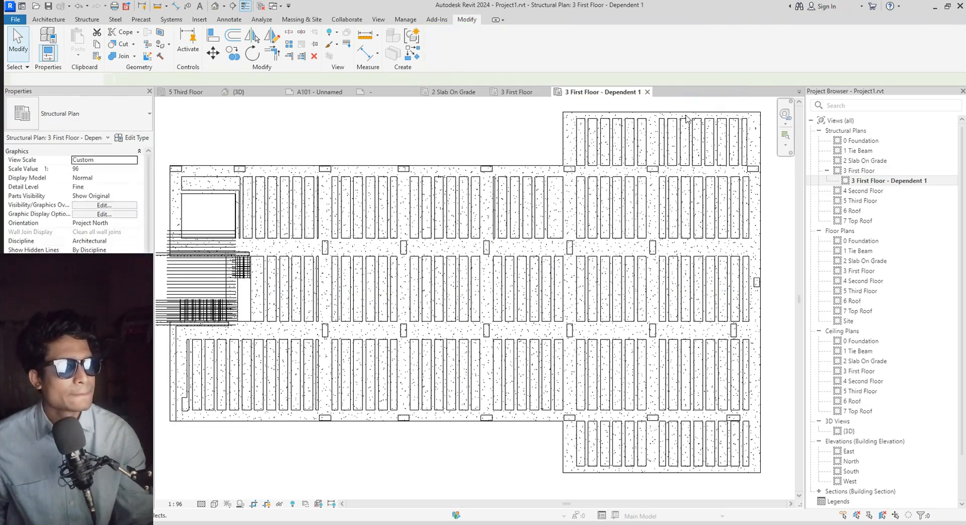
Open the dependent view's visibility overrides and look through the annotation categories for the one controlling the reinforcement lines around the stair
scroll(212, 321, "up", 2)
middle_click_drag(212, 321, 406, 319)
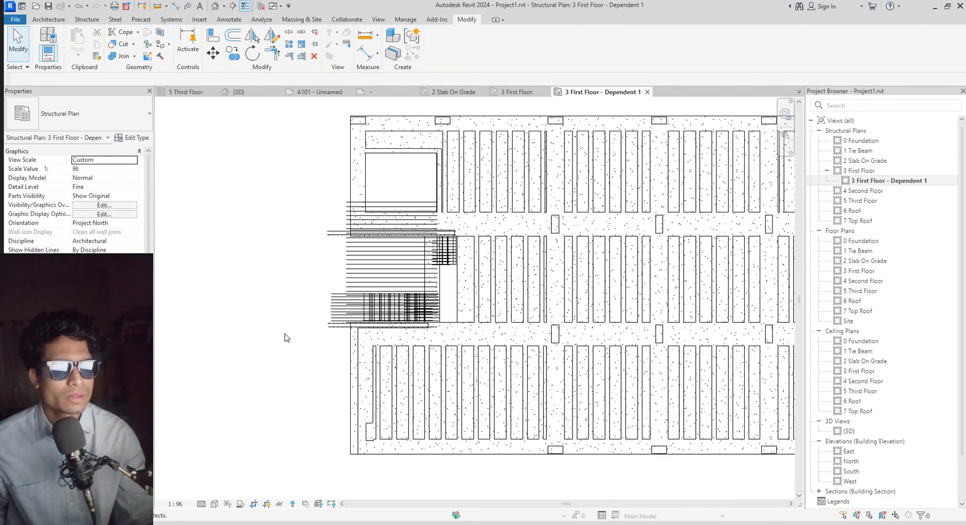
mouse_move(282, 336)
middle_mouse_down()
mouse_move(297, 318)
mouse_move(283, 319)
middle_mouse_up()
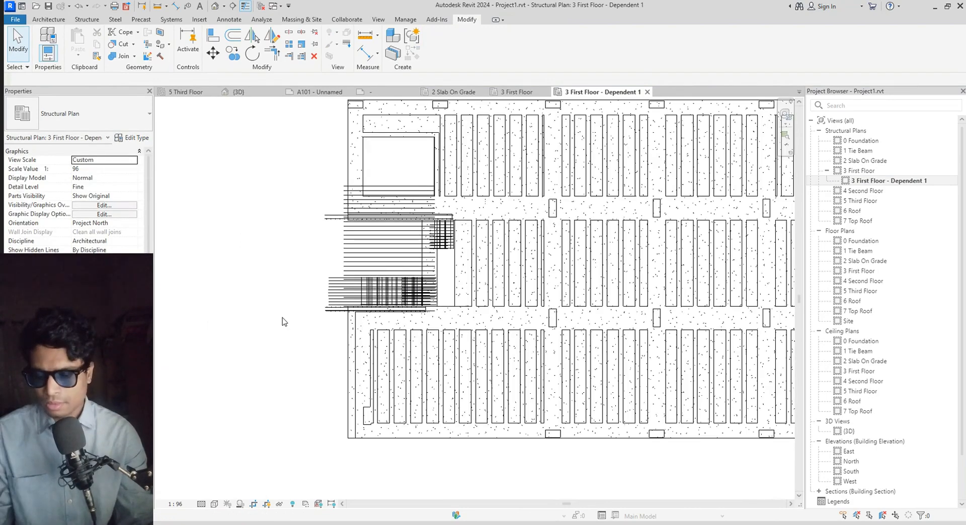
key("v")
key("v")
left_click(281, 119)
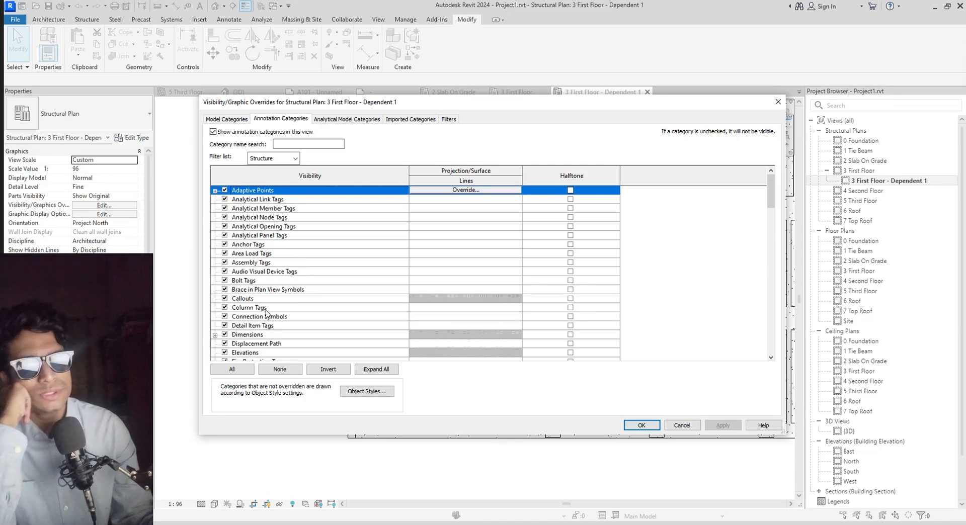
scroll(300, 258, "down", 6)
scroll(267, 313, "down", 14)
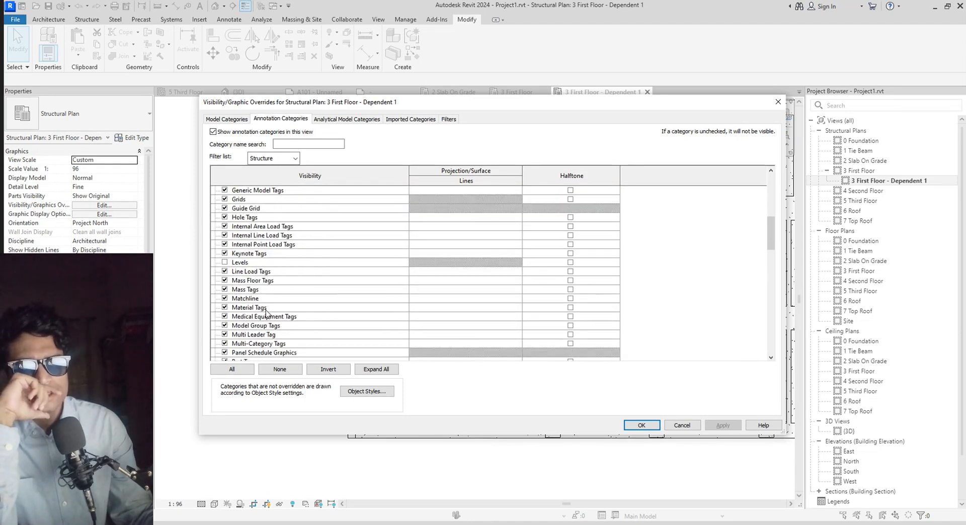
scroll(267, 313, "down", 5)
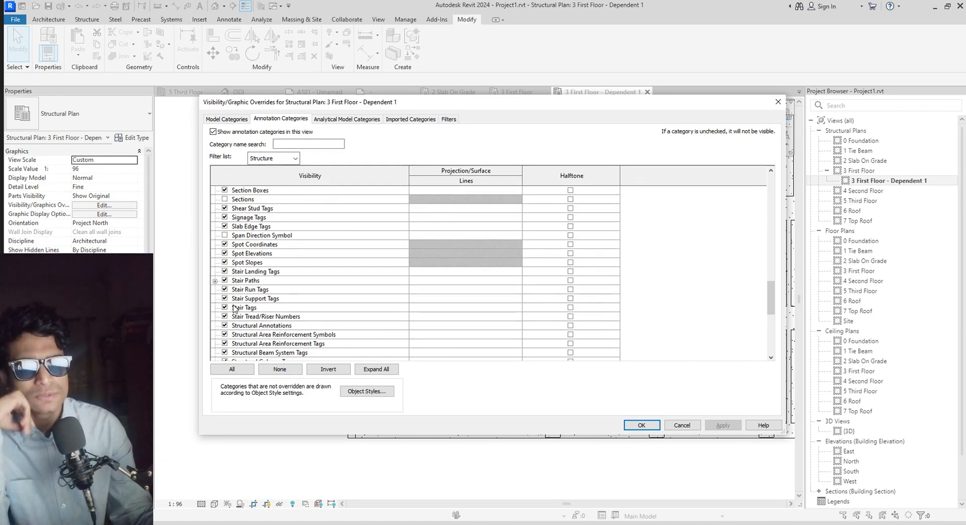
scroll(233, 307, "down", 4)
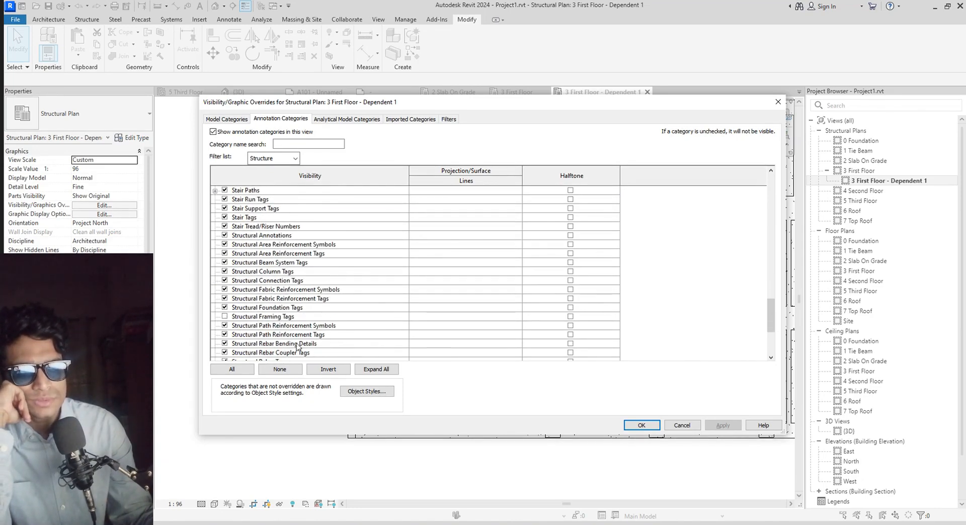
scroll(234, 327, "down", 1)
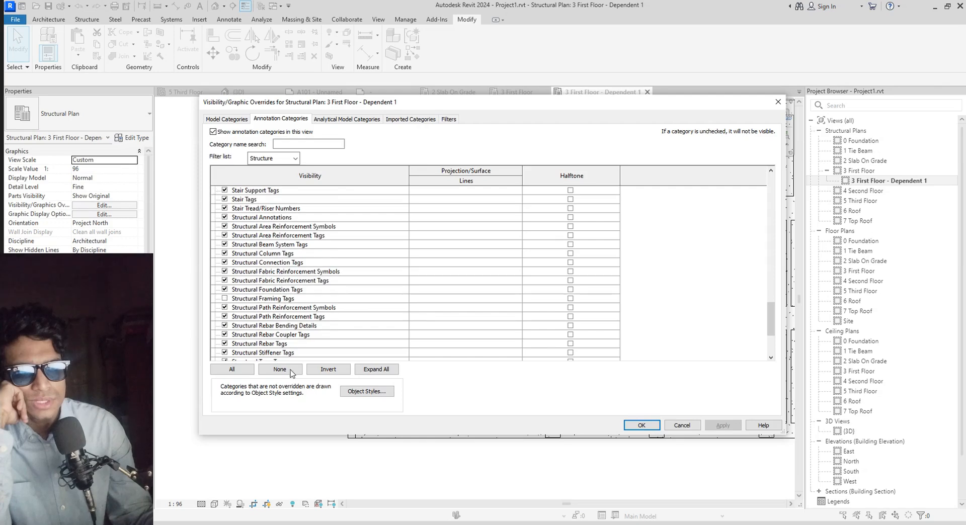
scroll(253, 348, "down", 1)
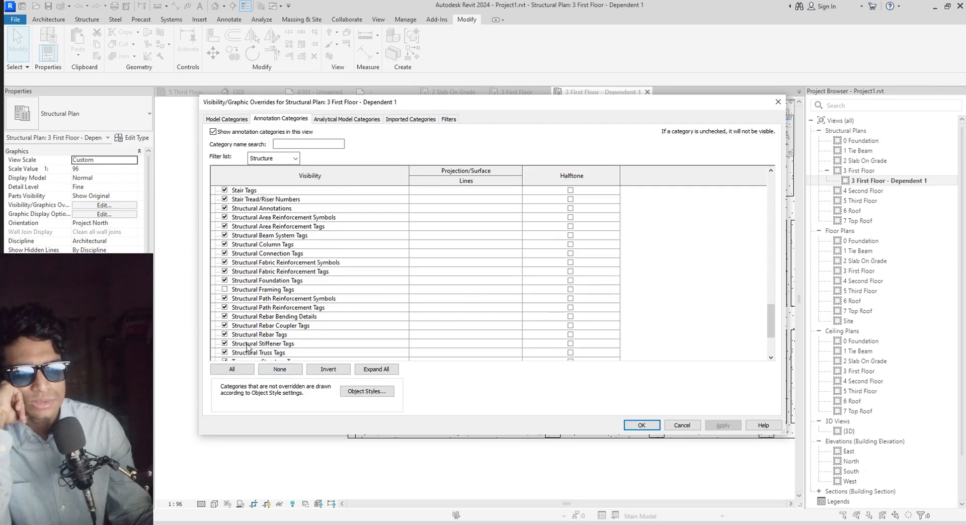
scroll(227, 347, "down", 3)
scroll(272, 327, "up", 6)
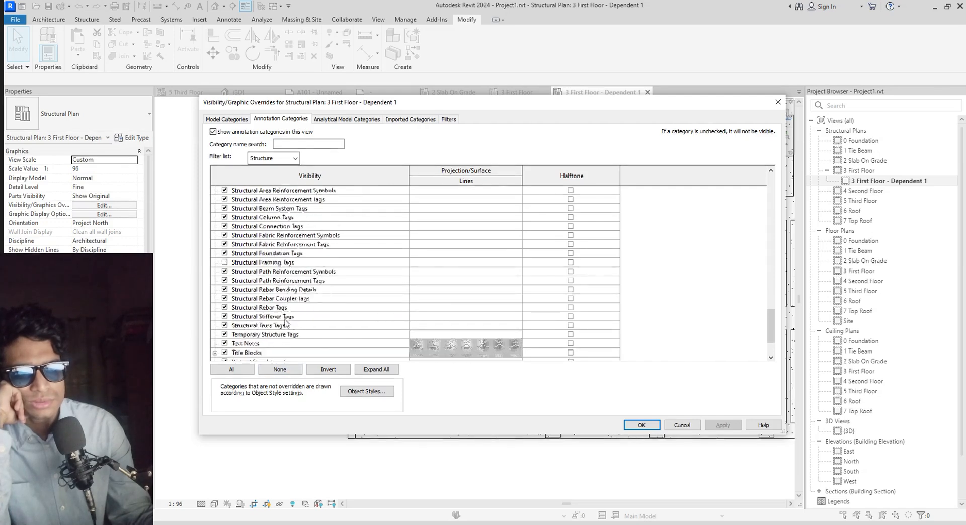
scroll(285, 320, "up", 10)
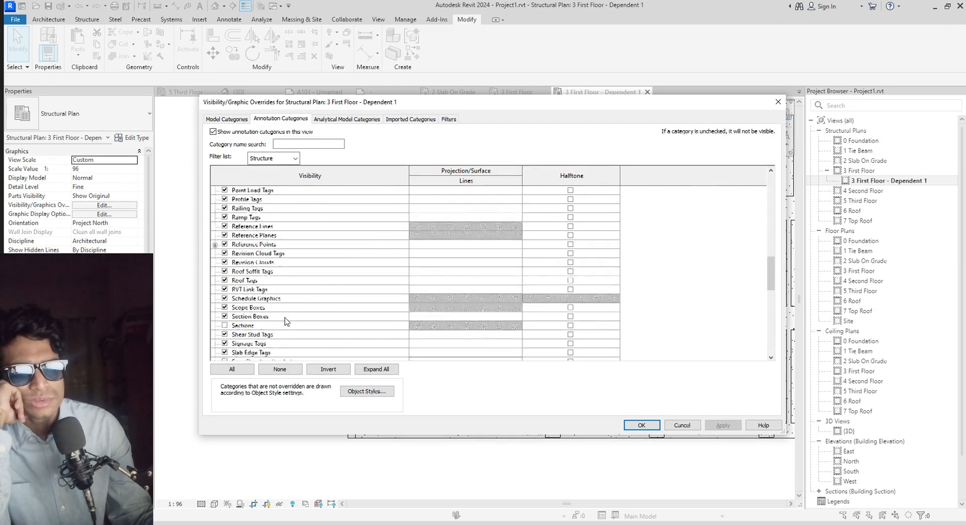
scroll(286, 321, "up", 7)
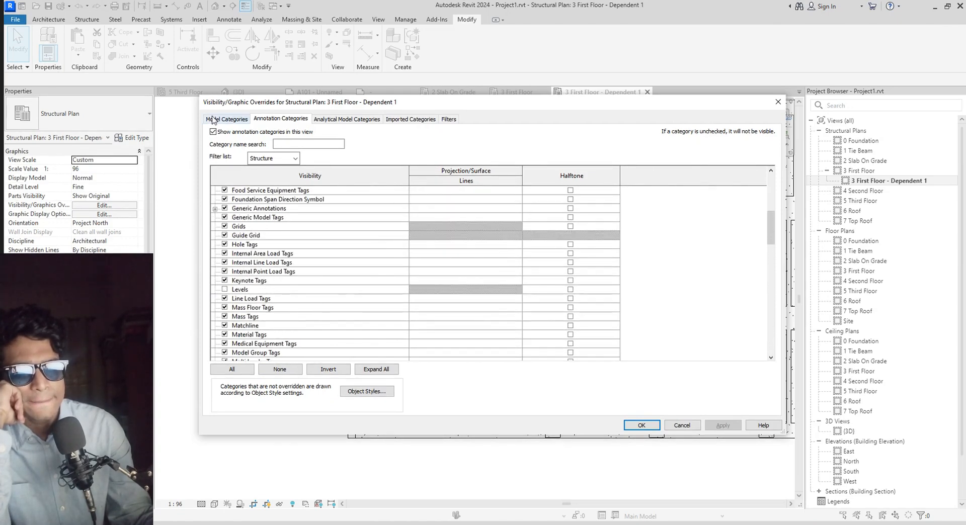
scroll(274, 253, "up", 4)
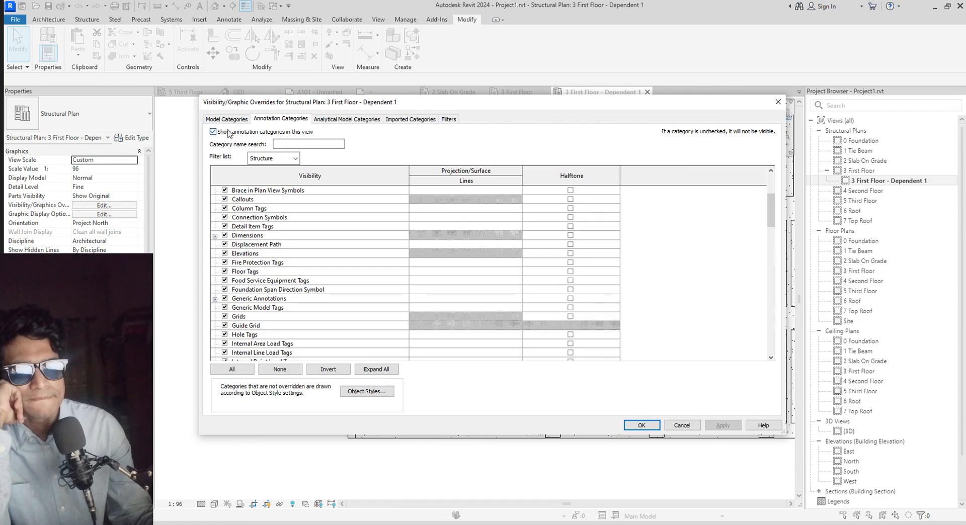
Turn off the Structural Rebar model category in the dependent view's visibility overrides, keeping Structural Rebar Couplers on
left_click(239, 120)
scroll(321, 318, "down", 4)
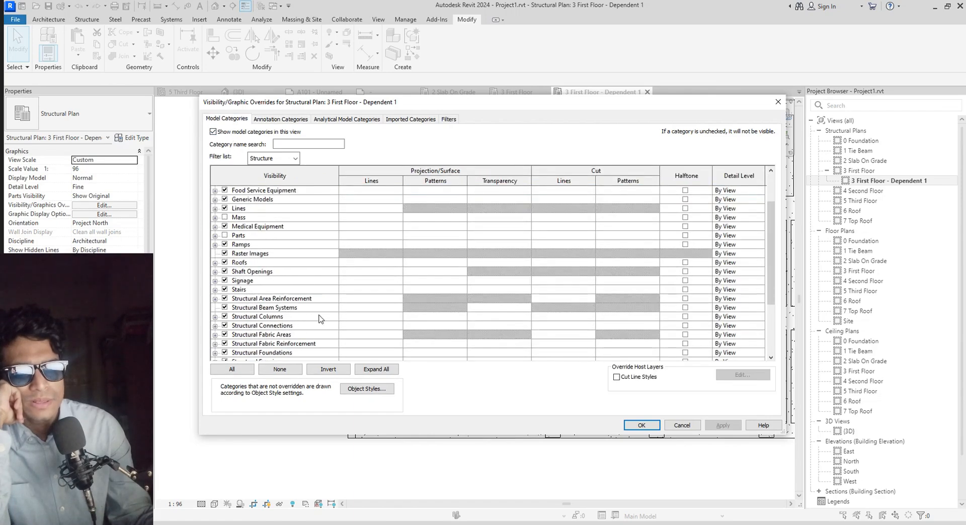
scroll(321, 318, "down", 1)
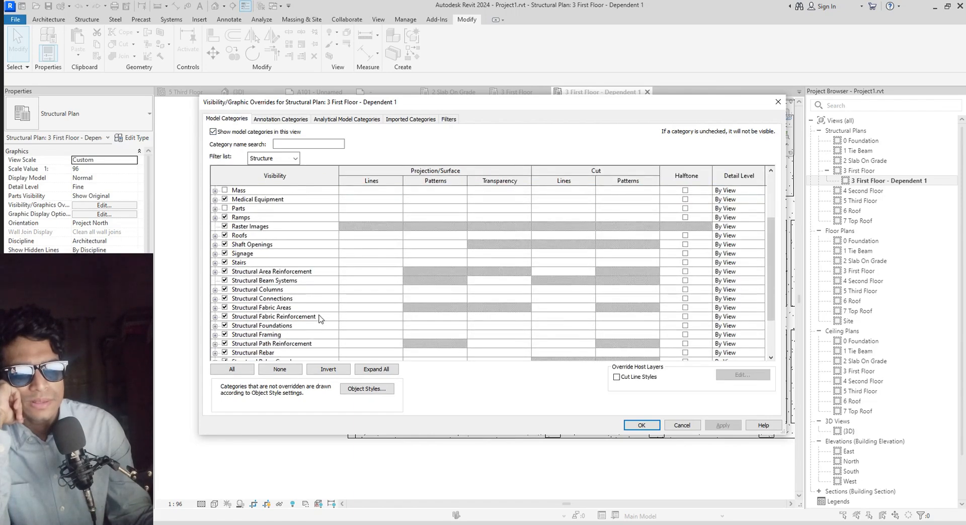
left_click(224, 353)
left_click(225, 353)
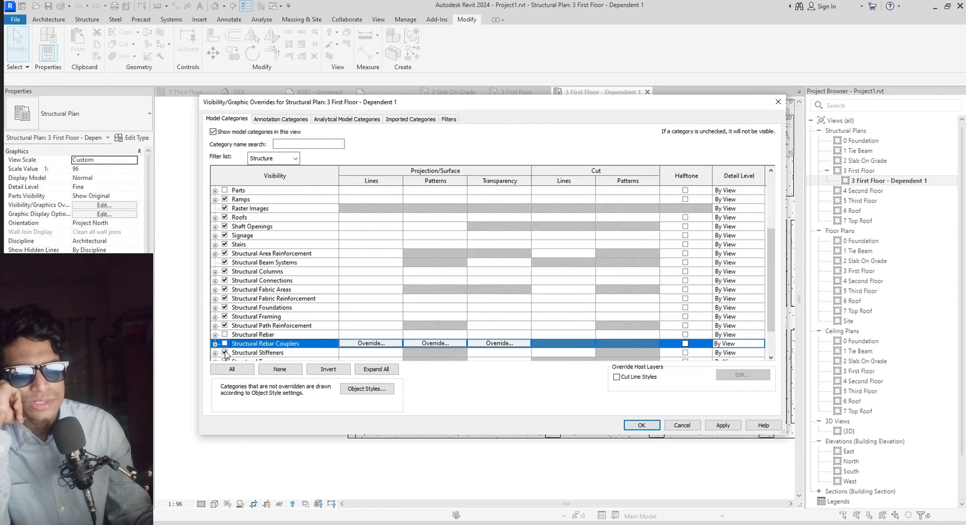
left_click(224, 344)
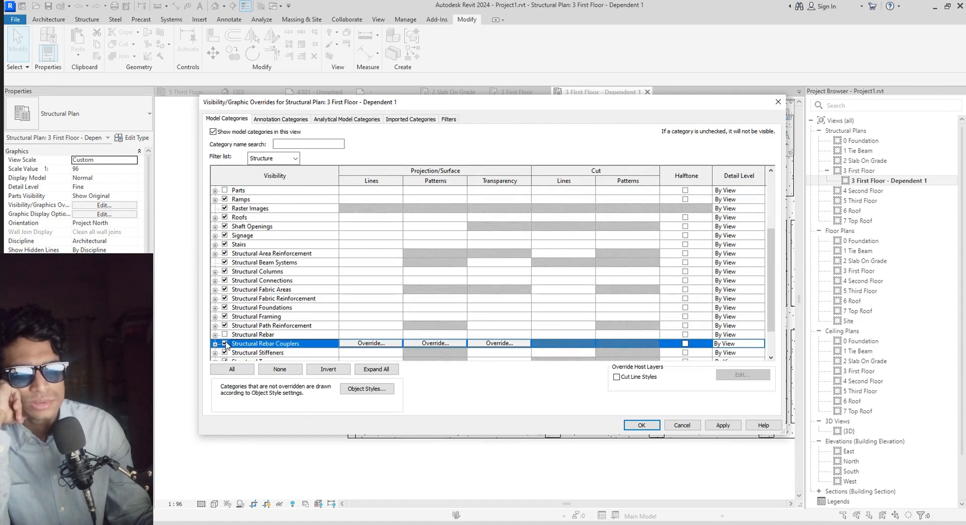
left_click(641, 431)
Hide the whole category of the building elevation markers in the dependent first floor view
scroll(635, 433, "down", 3)
mouse_move(696, 424)
middle_mouse_down()
mouse_move(558, 382)
mouse_move(424, 381)
middle_mouse_up()
scroll(424, 381, "down", 1)
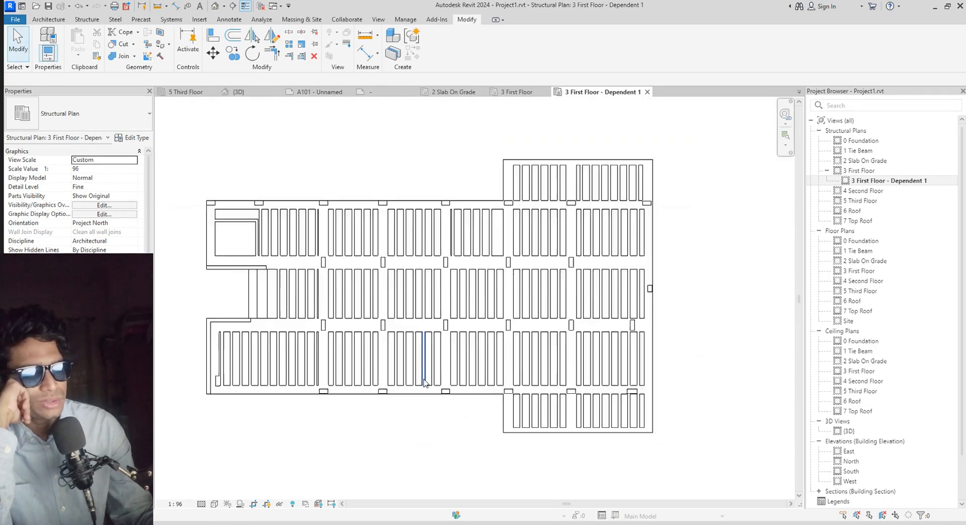
scroll(424, 383, "down", 3)
left_click(665, 326)
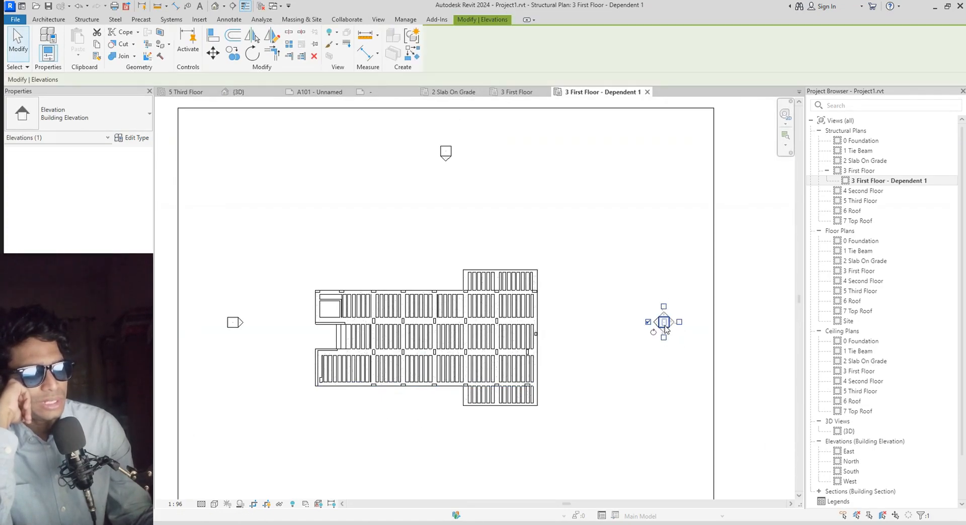
right_click(665, 326)
mouse_move(727, 121)
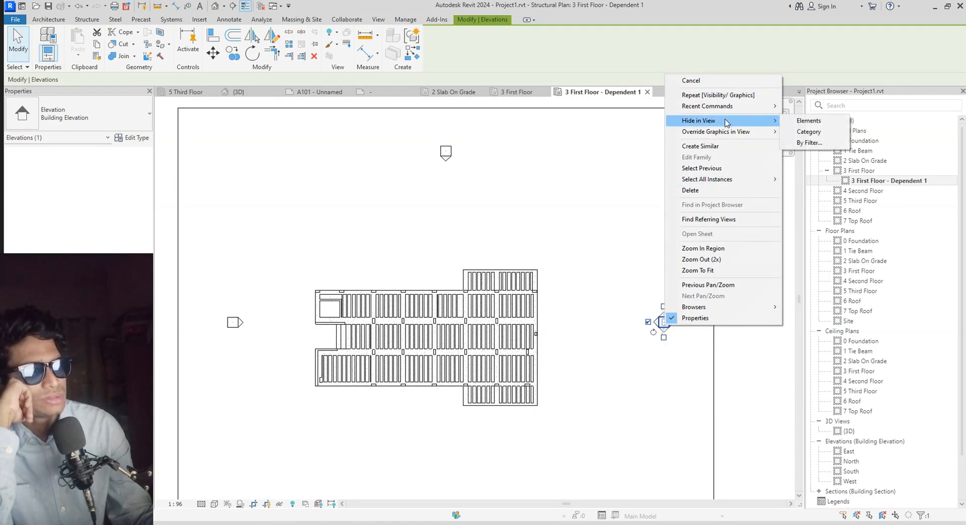
left_click(810, 132)
Place the 3 First Floor - Dependent 1 view on sheet A101 as a viewport
scroll(544, 378, "down", 3)
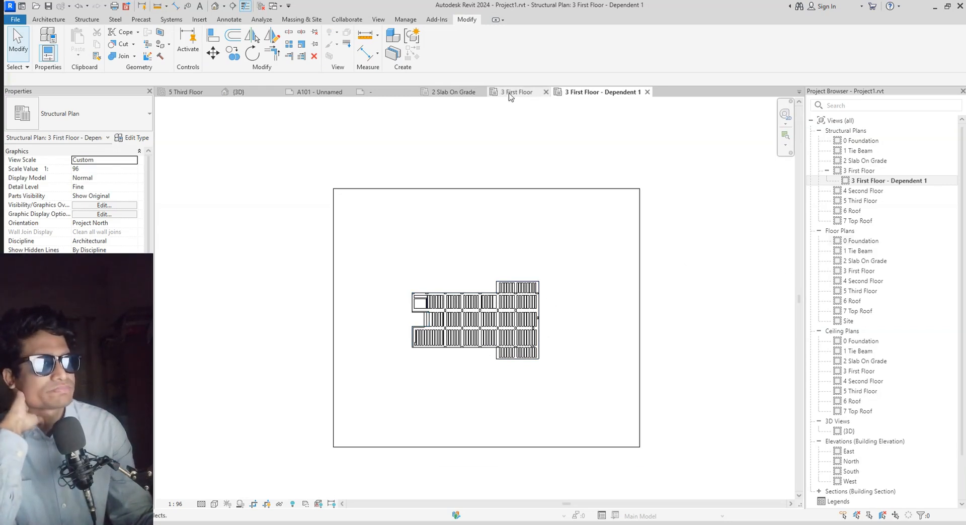
left_click(306, 92)
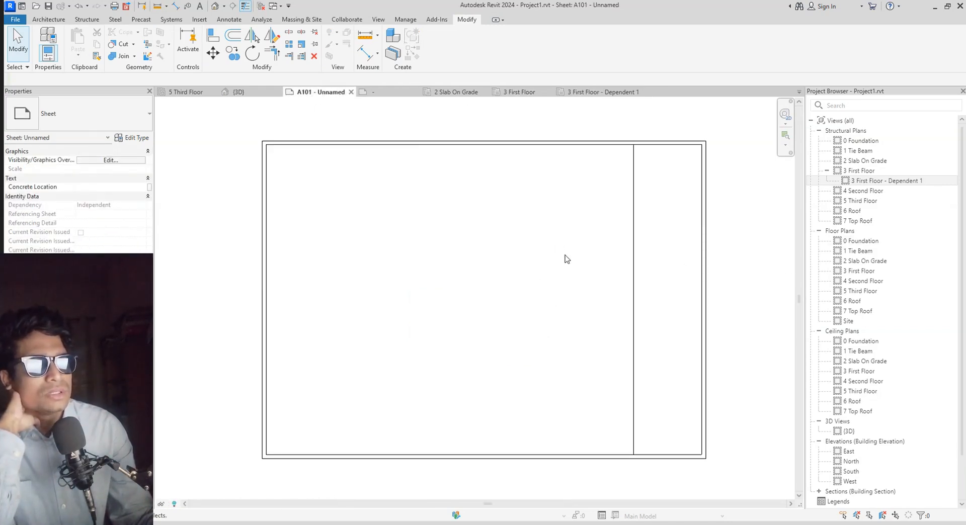
left_click(878, 183)
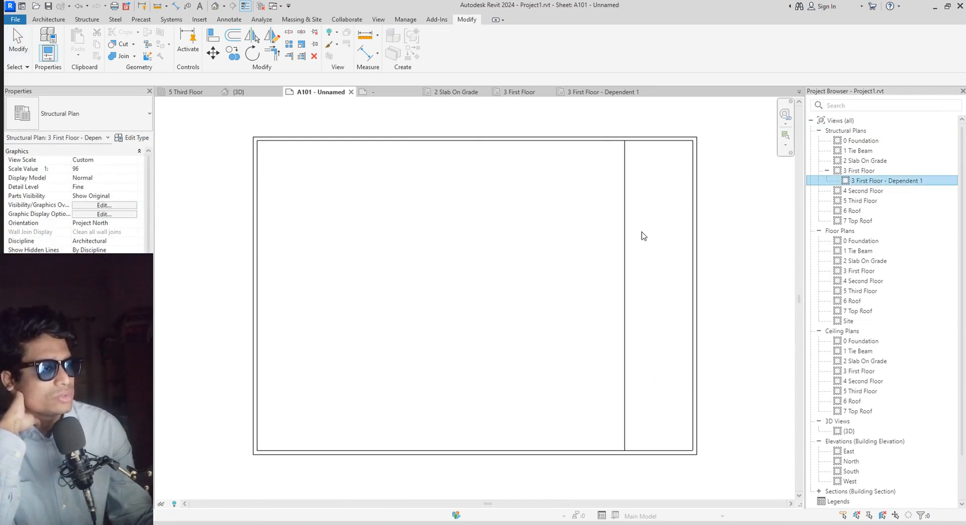
left_click_drag(642, 232, 641, 233)
scroll(608, 246, "down", 2)
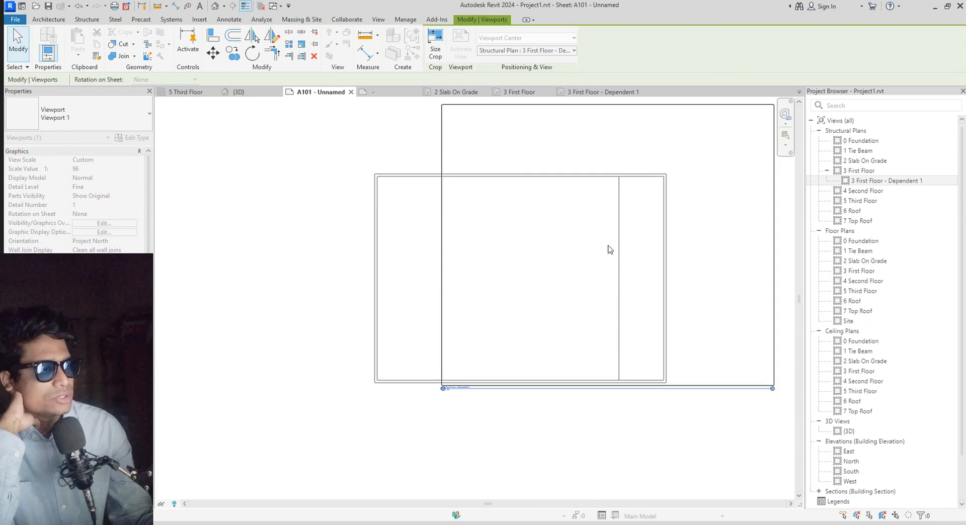
left_click(569, 264)
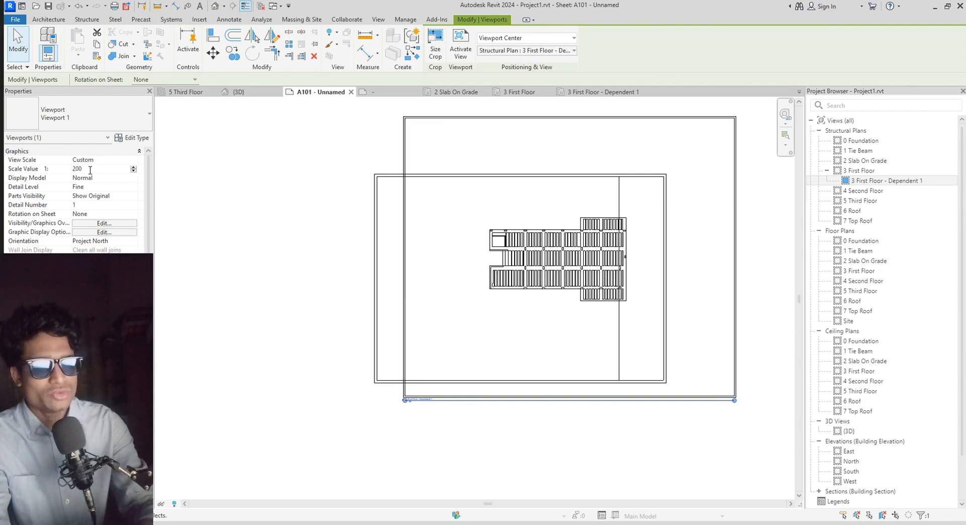
Try the placed viewport at a scale of 1:200 and at a custom scale of 1:300
key("Return")
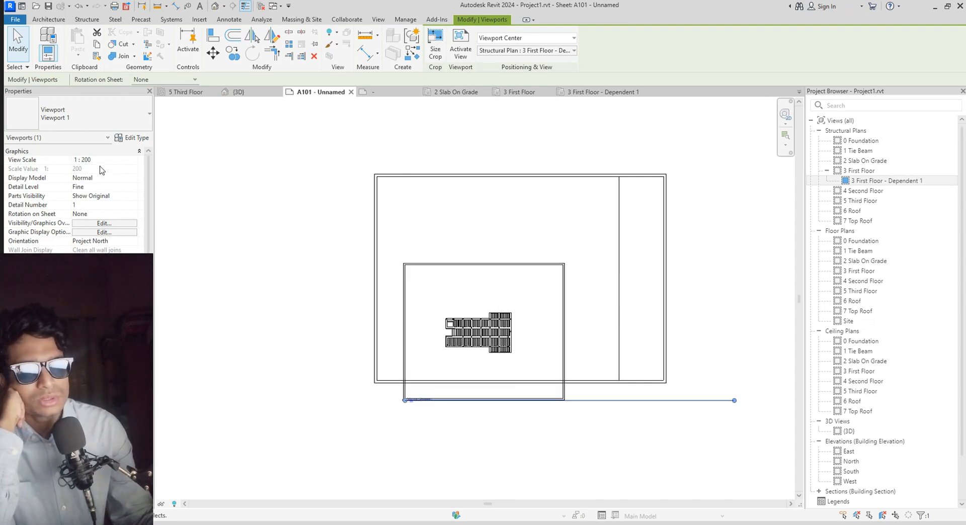
left_click(134, 160)
left_click_drag(133, 198, 133, 175)
left_click(107, 169)
left_click(106, 170)
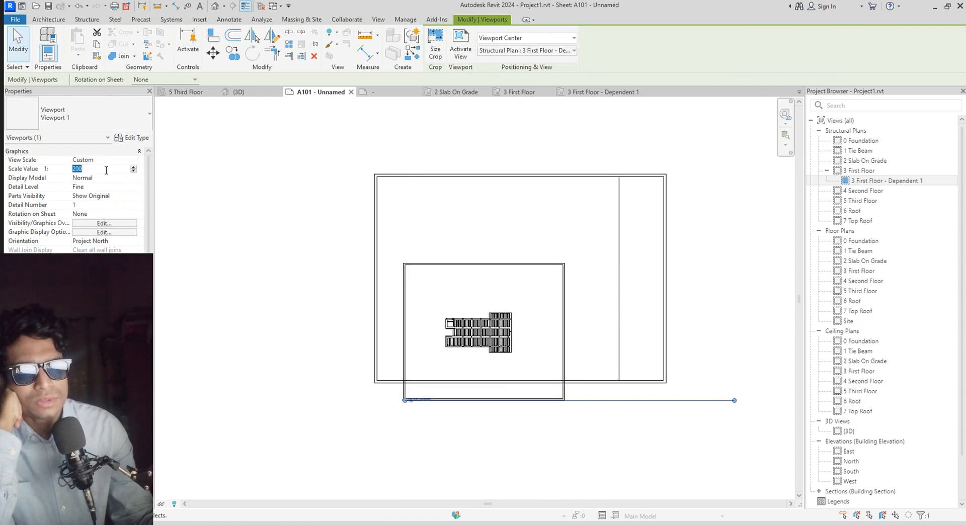
type("3")
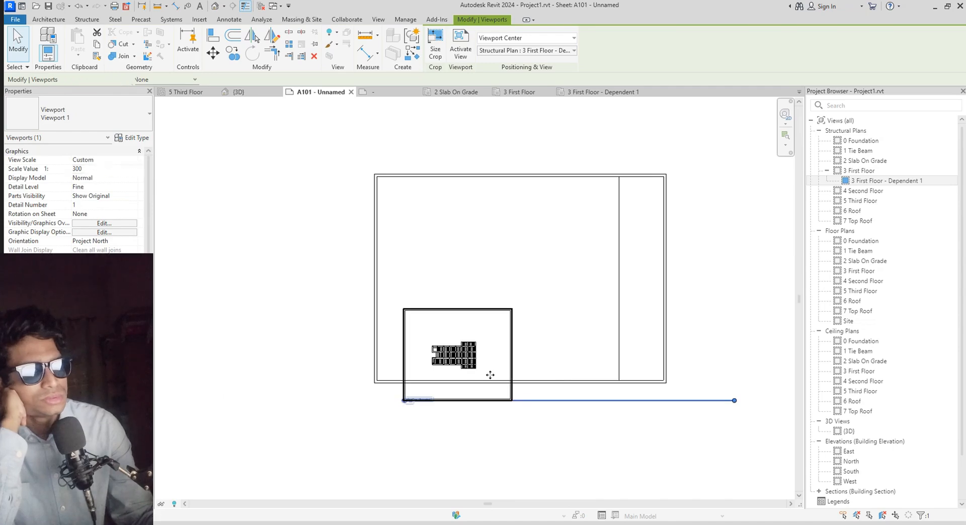
Move the viewport so the plan sits at the top of the sheet's title column and set its custom scale to 1:350
left_click_drag(486, 341, 644, 171)
scroll(654, 193, "up", 5)
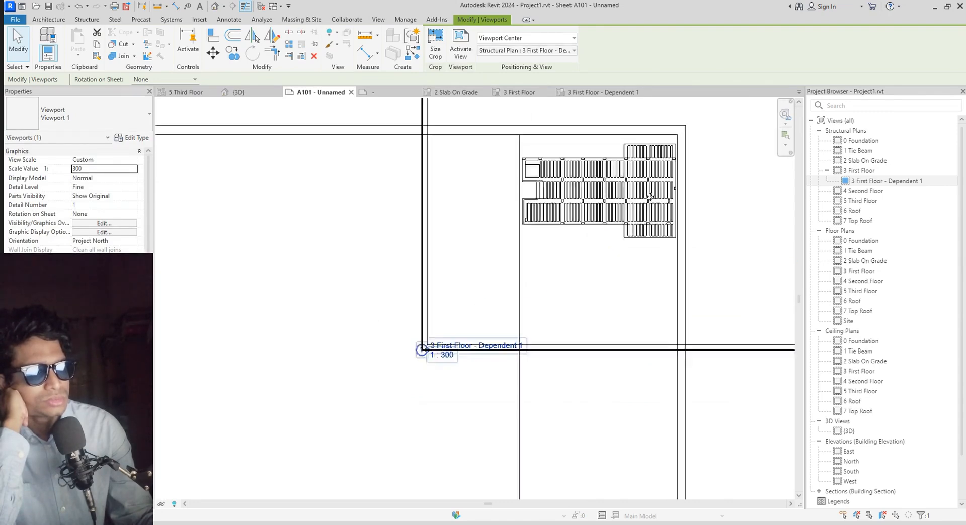
left_click(102, 170)
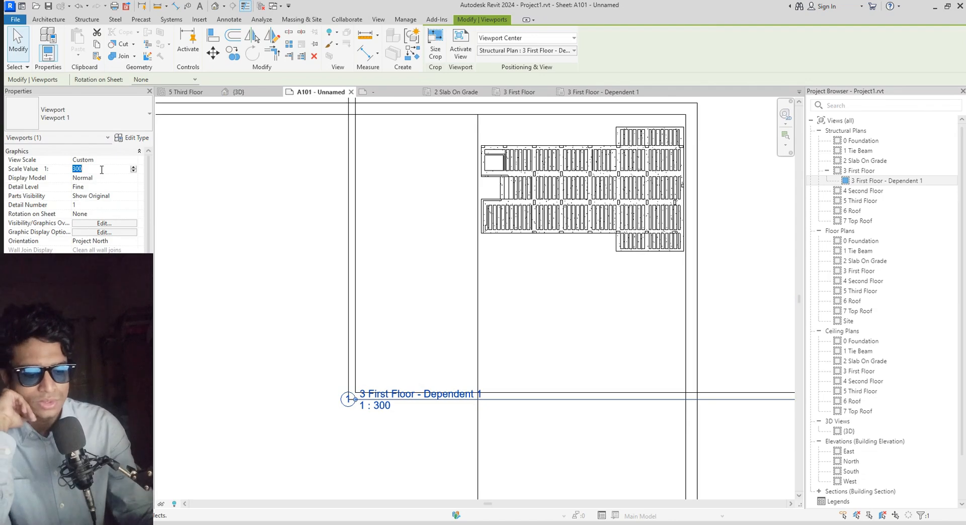
type("350")
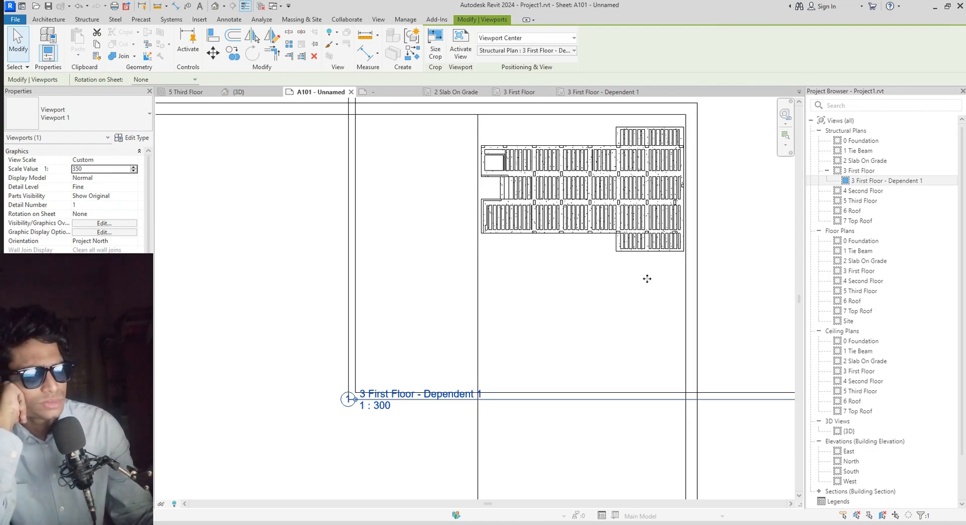
key("Return")
left_click_drag(589, 242, 602, 207)
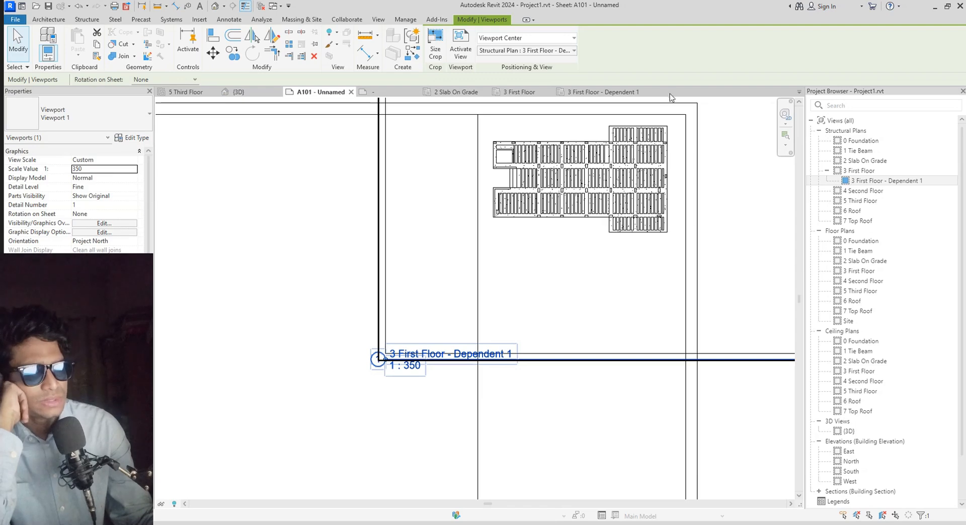
Load the edited ASN-A2.0001 title block family into the project so sheet A101 uses its updated linework
left_click(396, 94)
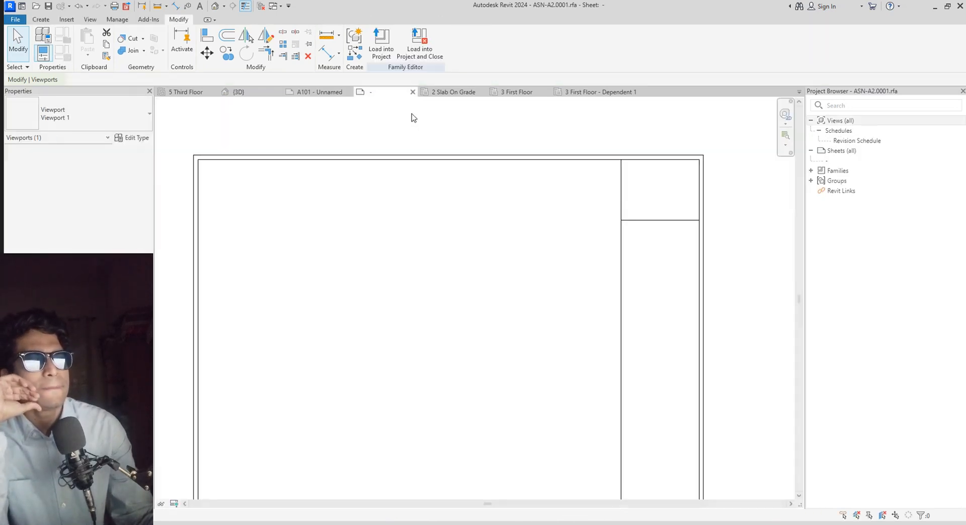
left_click(390, 52)
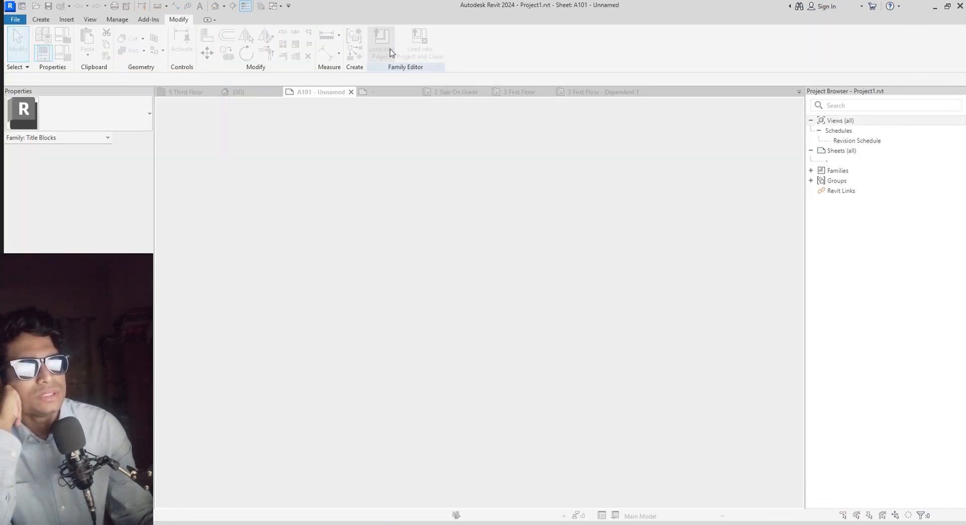
left_click(445, 235)
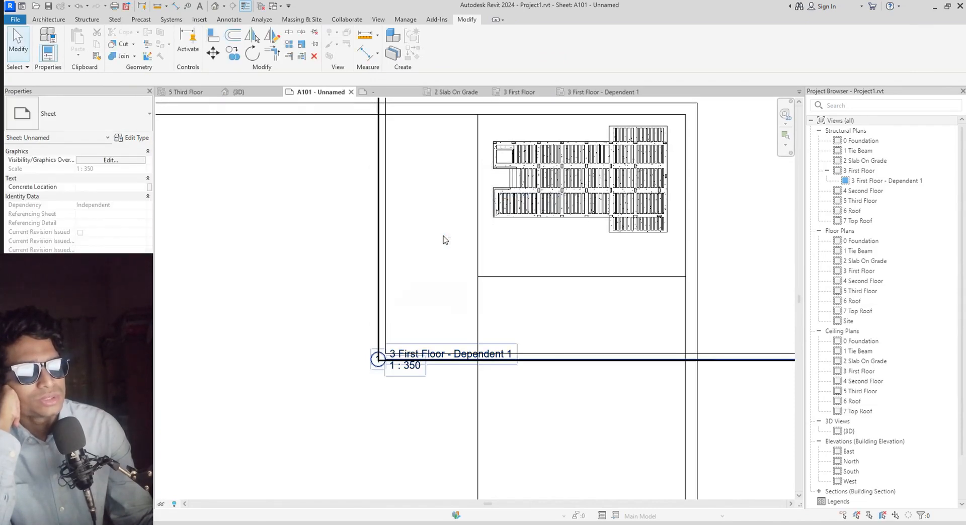
Nudge the floor plan viewport slightly sideways within the upper cell of the sheet's title column
scroll(545, 336, "down", 2)
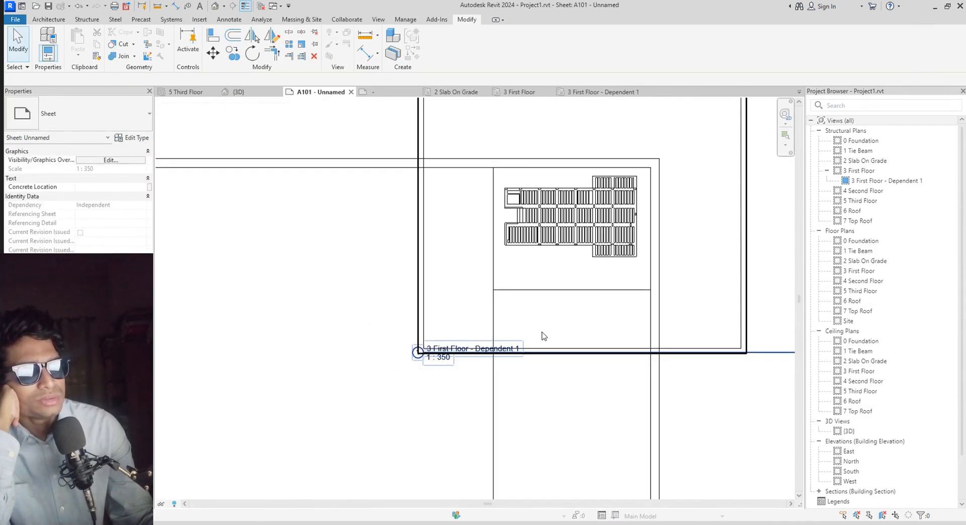
left_click(587, 252)
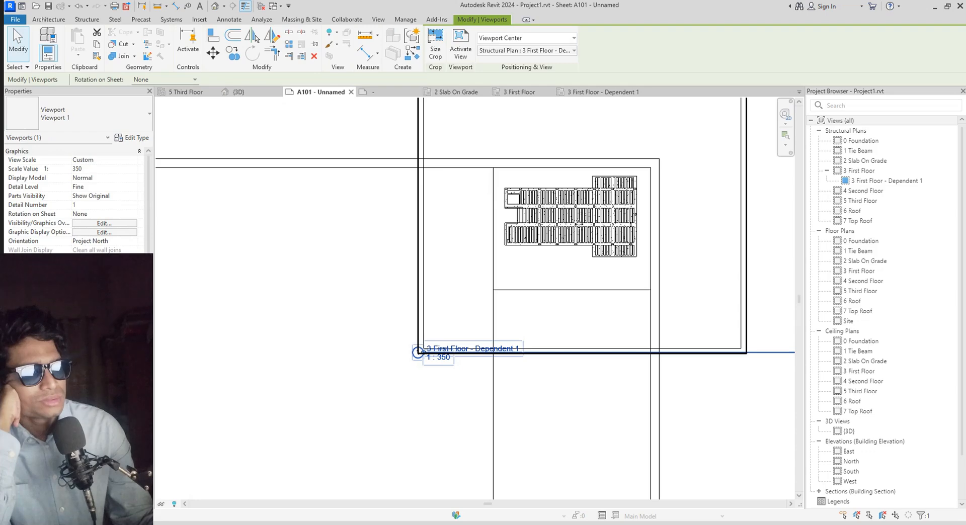
mouse_move(579, 224)
left_mouse_down()
mouse_move(583, 240)
mouse_move(582, 222)
left_mouse_up()
scroll(628, 201, "up", 1)
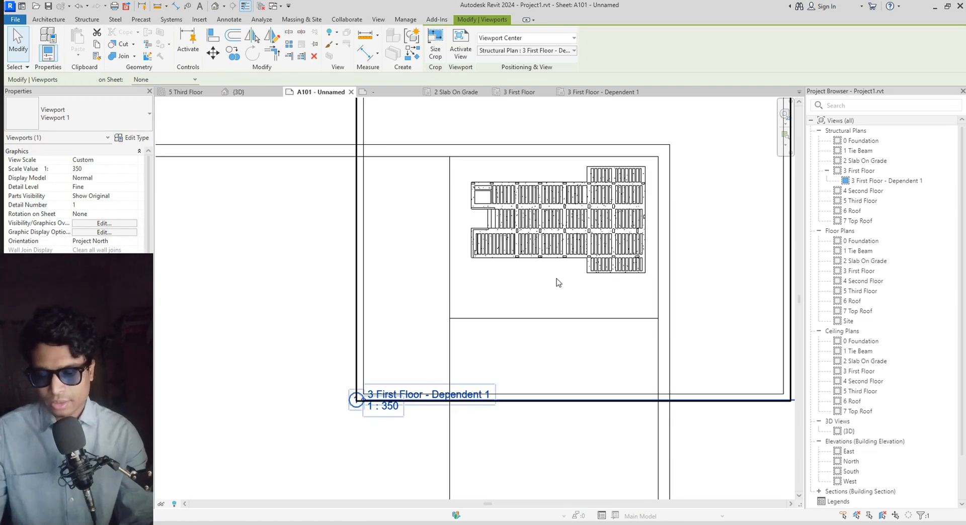
Trace the plan's upper edge with a Thin Lines detail line from its upper-left corner to the projecting upper bay
key("d")
key("l")
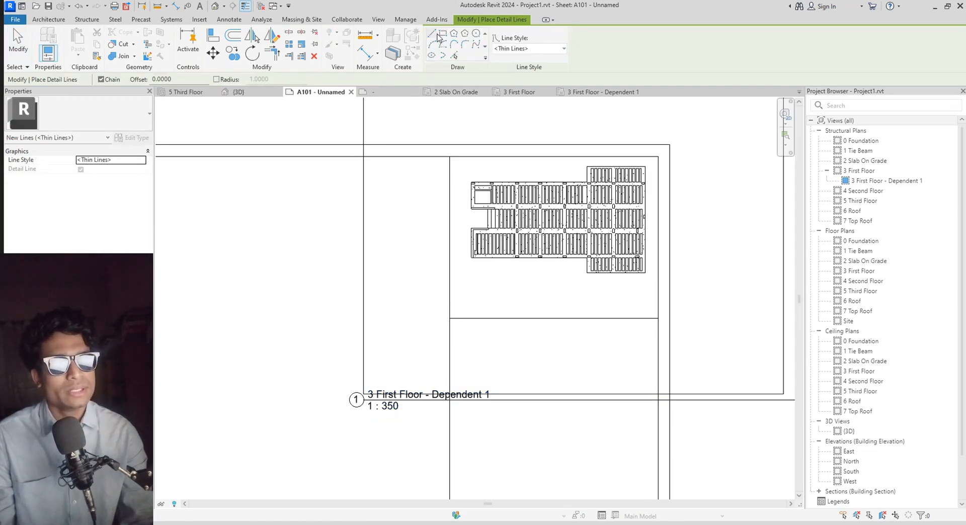
scroll(473, 180, "up", 5)
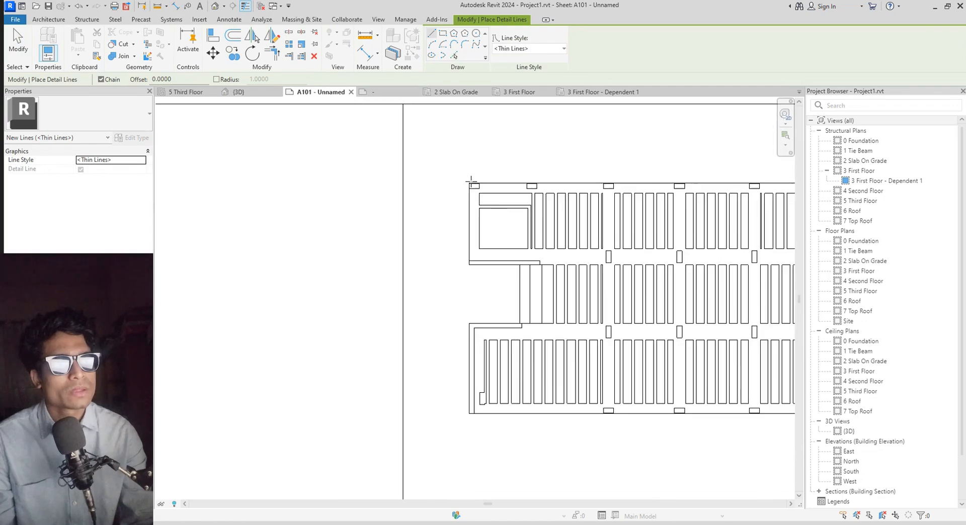
middle_click_drag(557, 167, 443, 180)
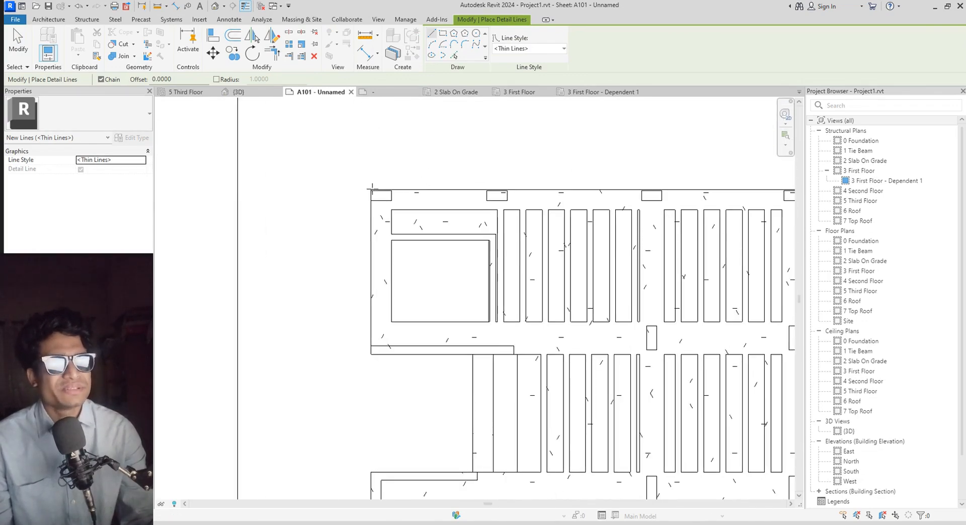
scroll(373, 188, "up", 2)
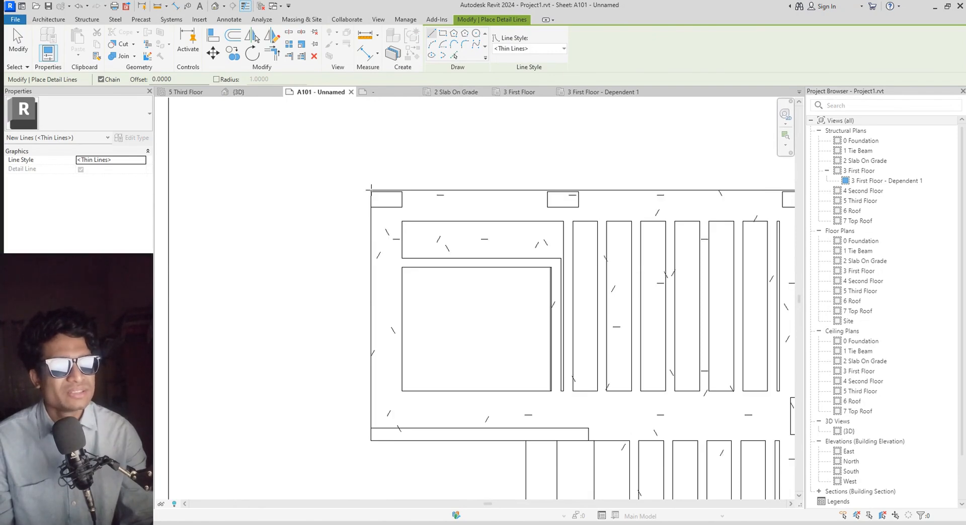
left_click(372, 190)
middle_click_drag(600, 195, 231, 205)
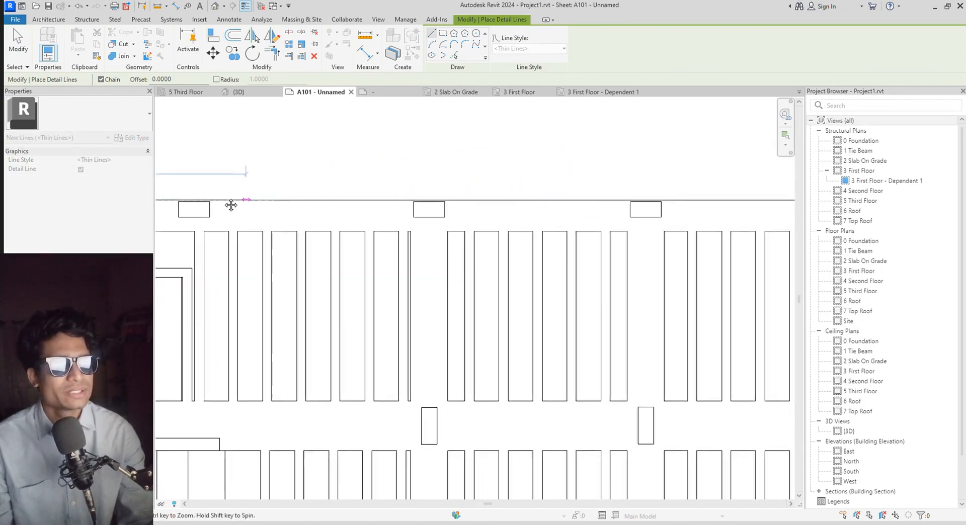
scroll(231, 205, "down", 3)
scroll(618, 191, "up", 3)
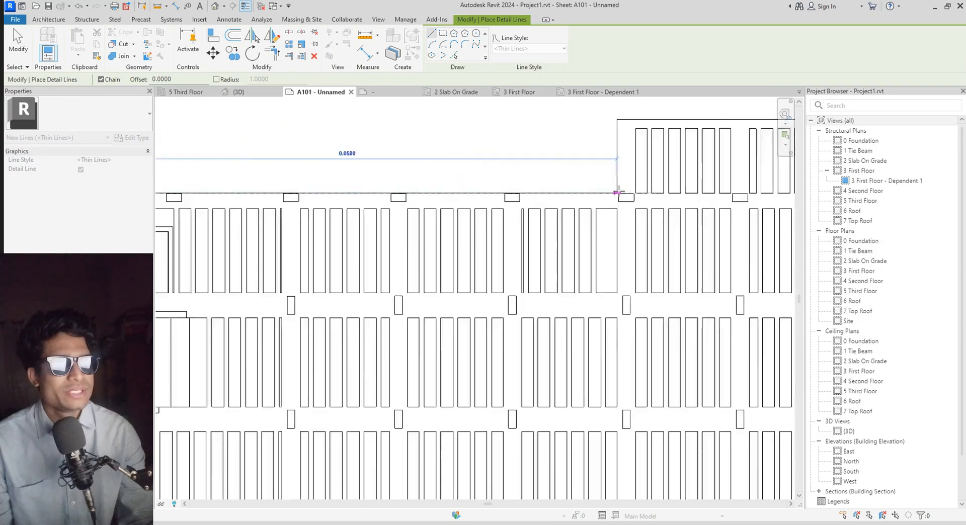
scroll(618, 192, "up", 2)
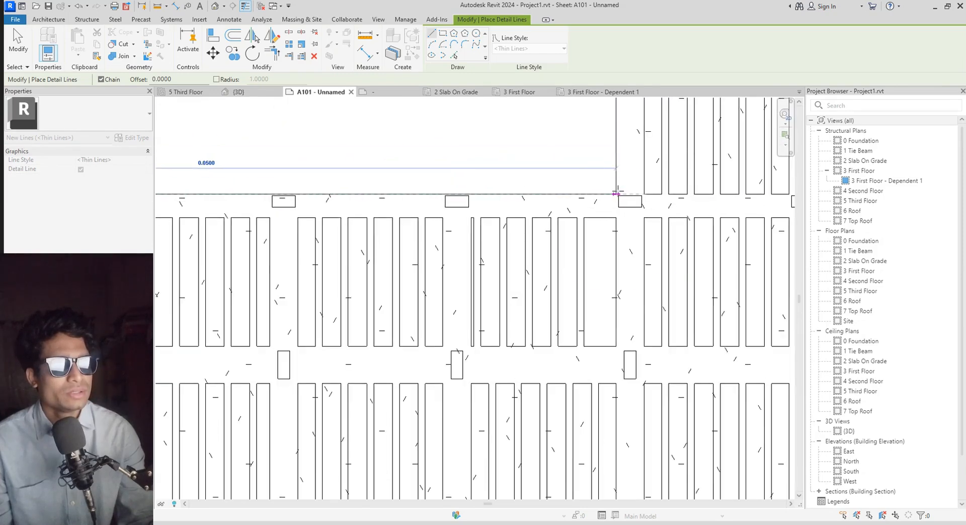
left_click(618, 192)
Continue the detail line up the side of the projecting upper bay and across its top edge, and end the chain
middle_click_drag(618, 152, 612, 273)
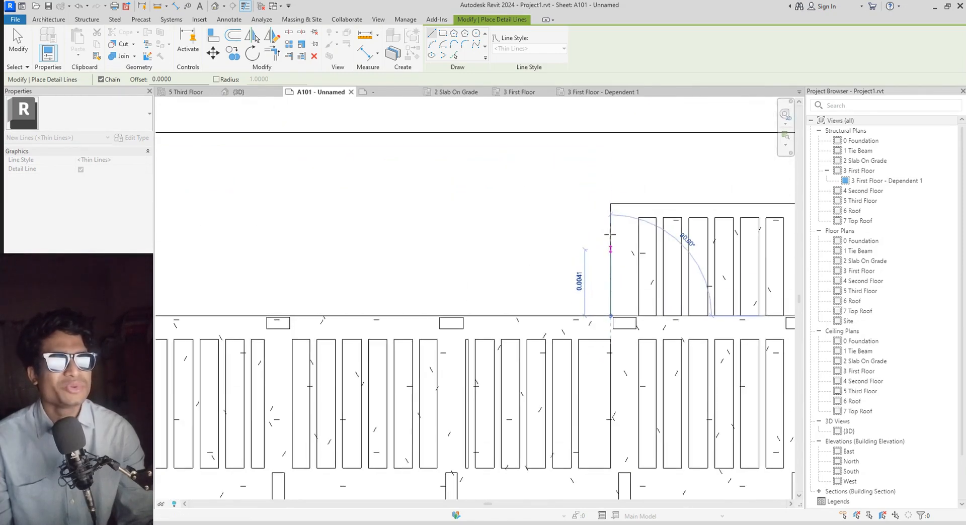
left_click(611, 204)
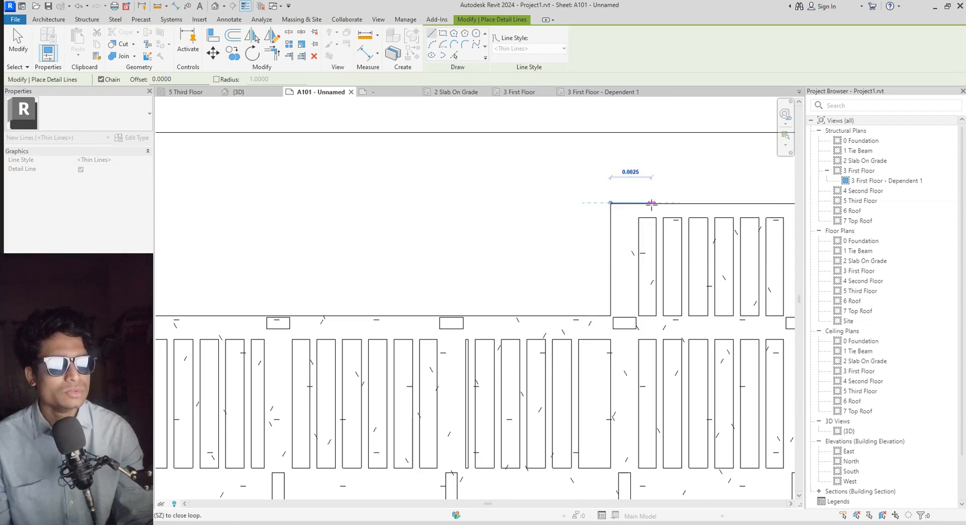
middle_click_drag(638, 211, 381, 208)
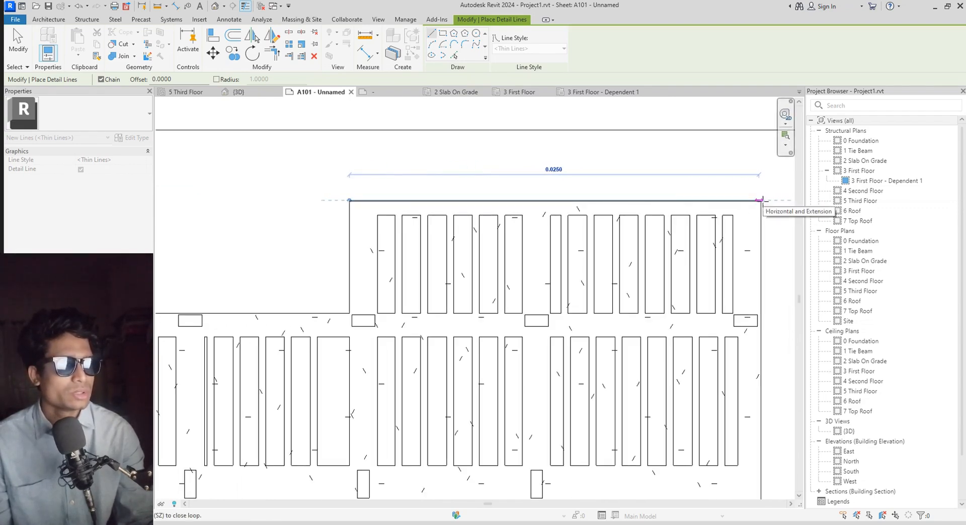
left_click(760, 200)
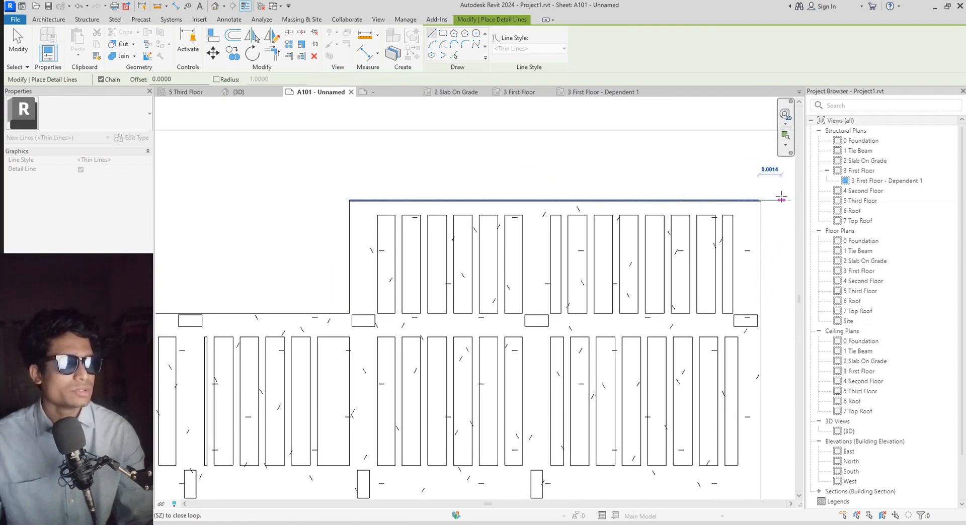
key("Escape")
key("Escape")
scroll(738, 176, "up", 1)
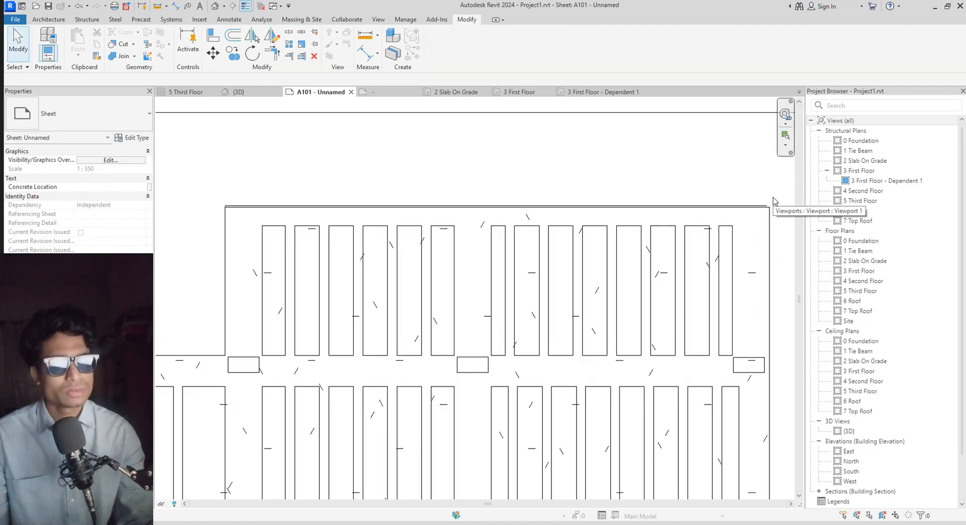
key("d")
key("l")
scroll(771, 206, "up", 2)
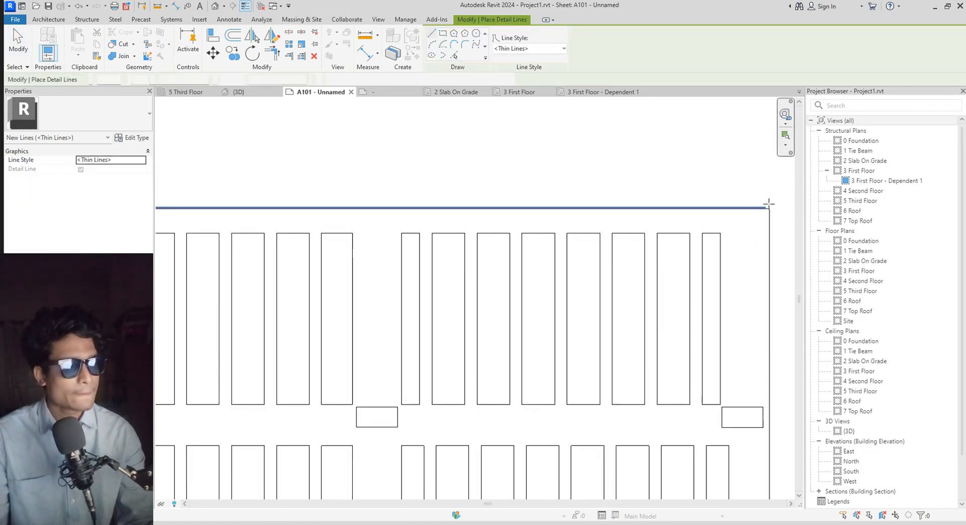
left_click(765, 208)
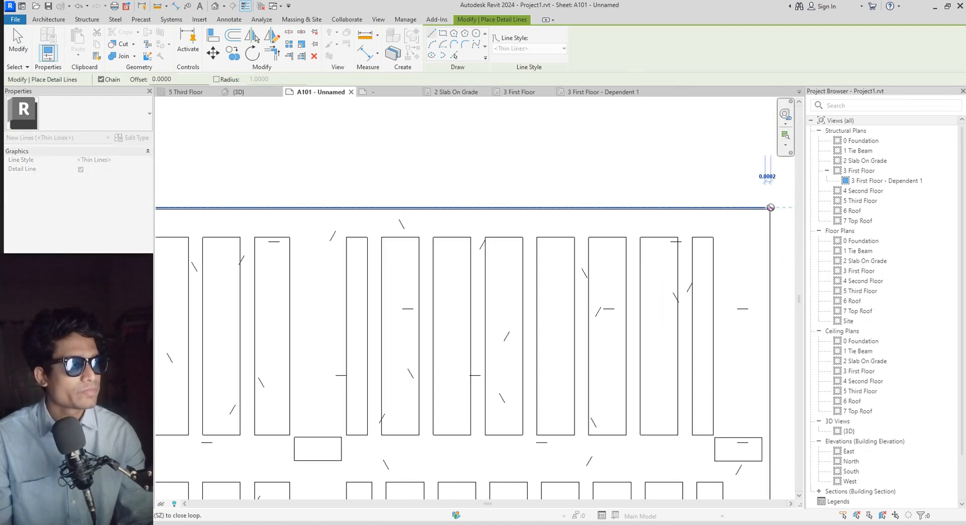
key("Escape")
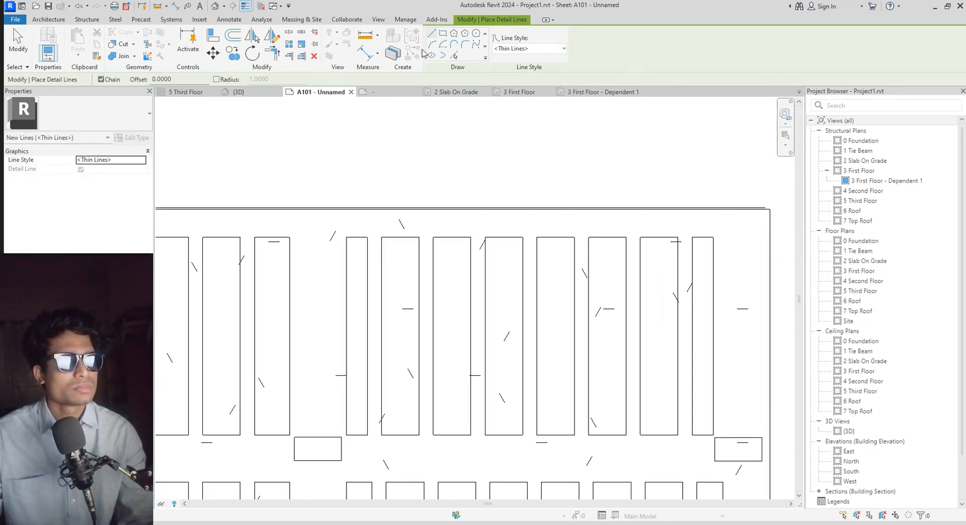
scroll(763, 202, "up", 2)
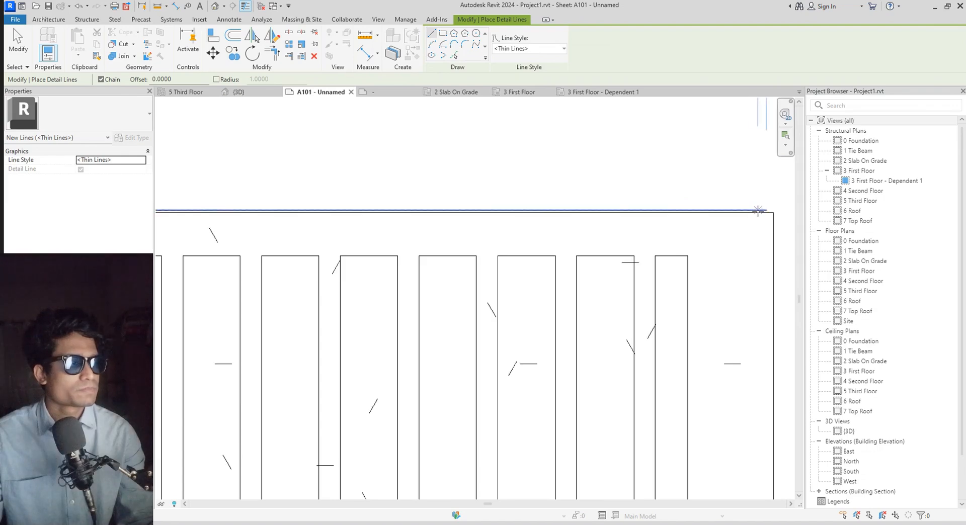
left_click(765, 210)
scroll(775, 212, "down", 2)
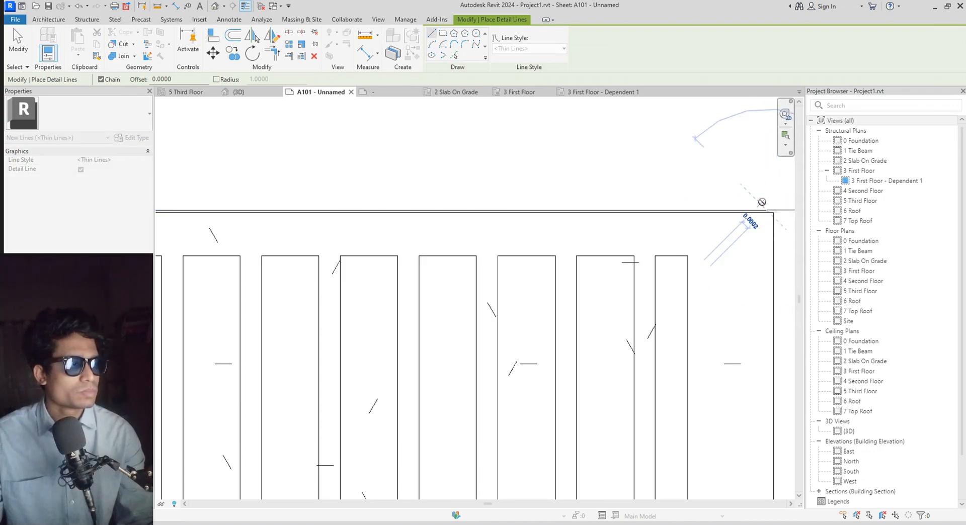
key("Escape")
Trace detail lines from the plan's upper-right corner down its right edge and around the projecting lower bay
middle_click_drag(776, 232, 727, 190)
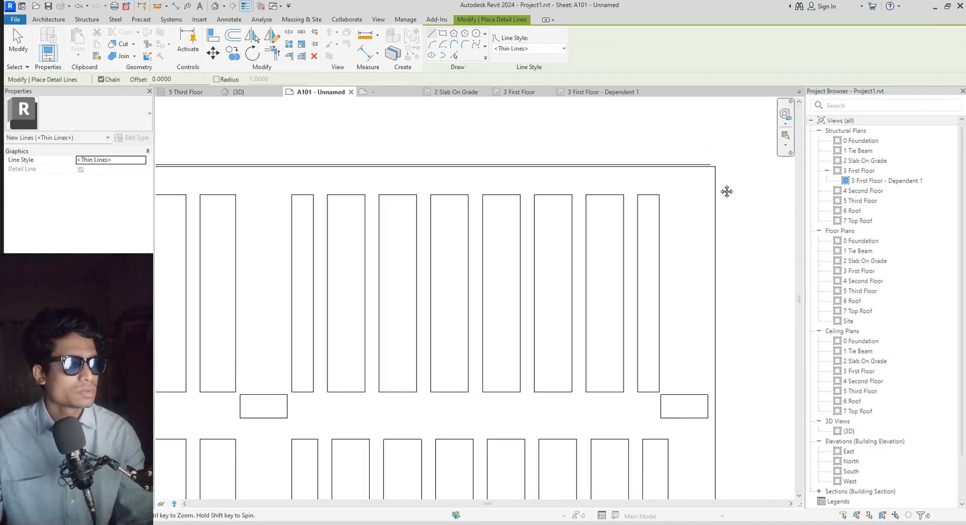
left_click(716, 166)
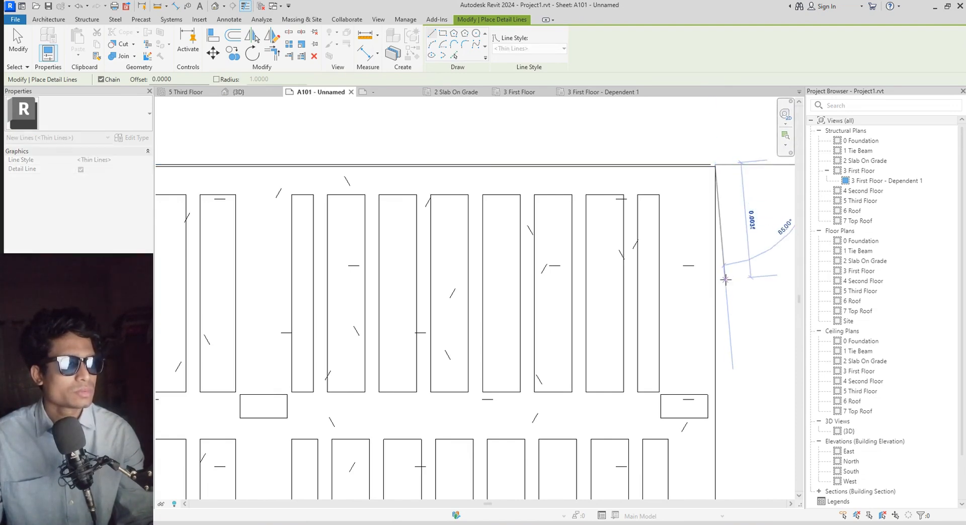
scroll(726, 279, "down", 5)
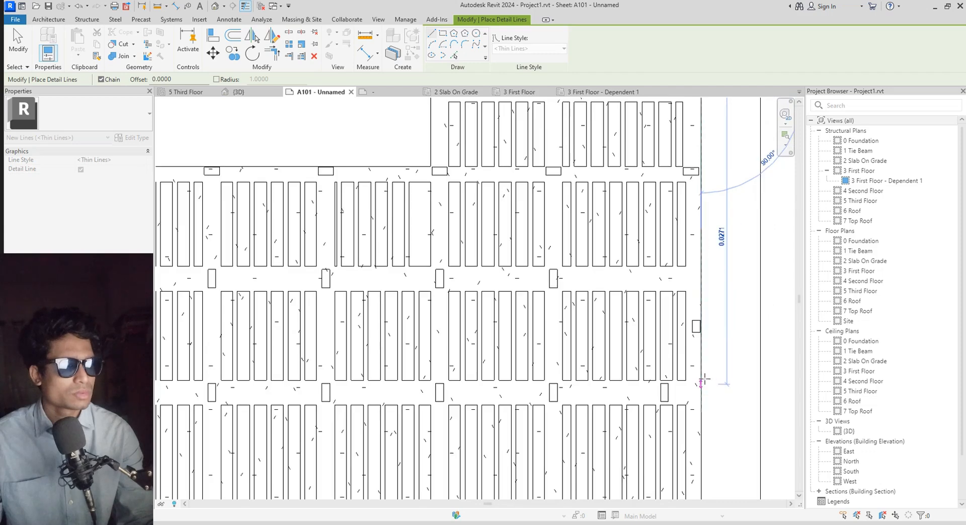
middle_click_drag(703, 381, 700, 241)
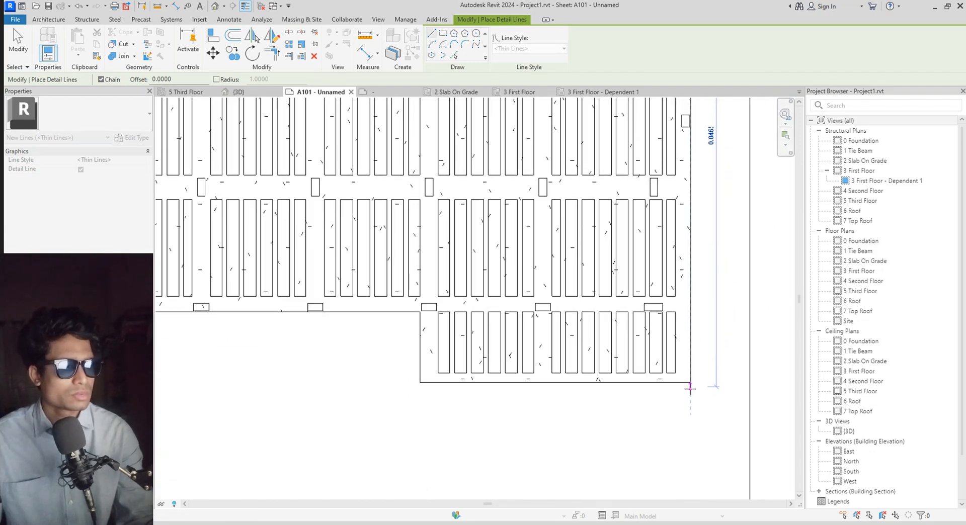
left_click(691, 383)
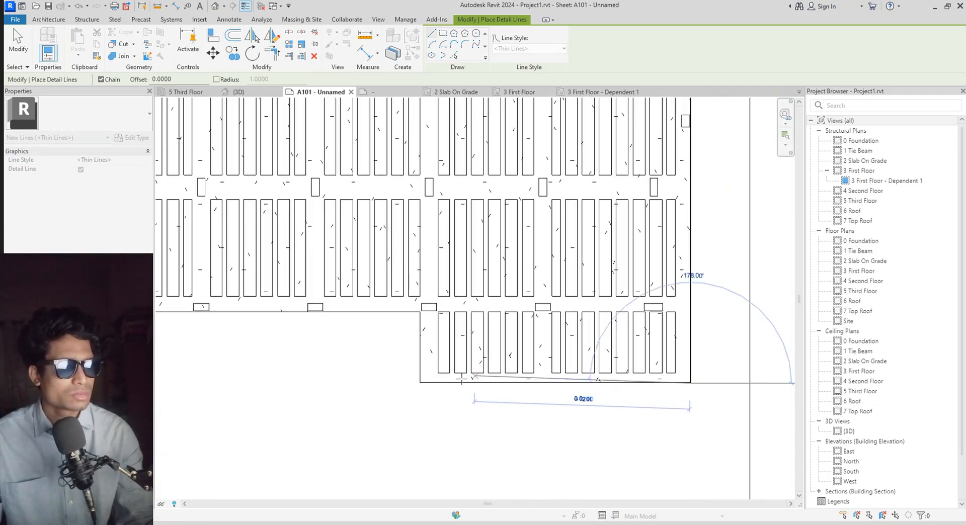
left_click(421, 383)
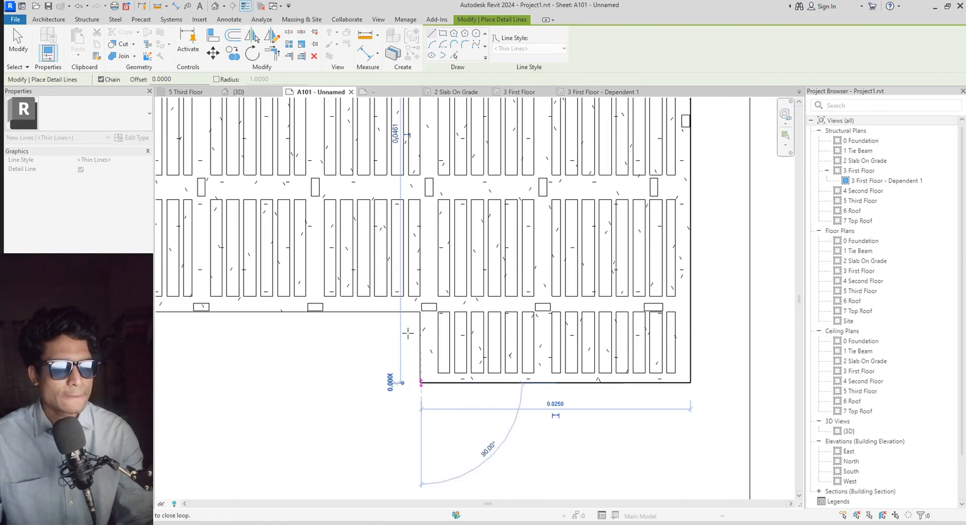
left_click(420, 313)
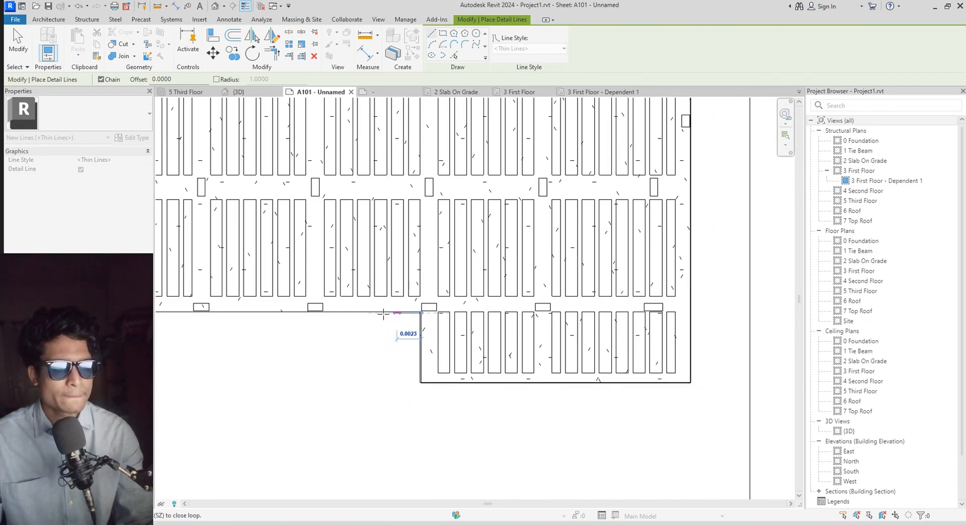
Continue the detail lines along the plan's lower edge to its lower-left corner and up to the recess
middle_click_drag(383, 317, 709, 309)
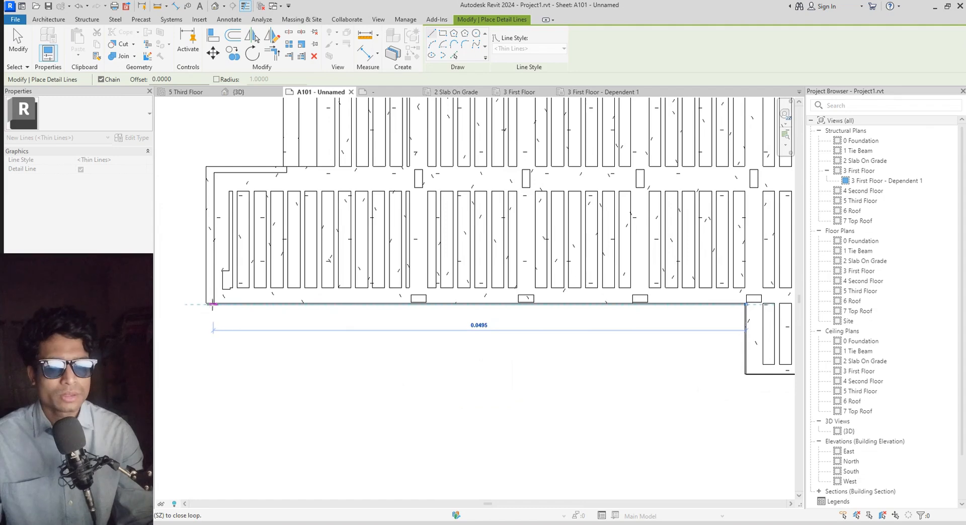
left_click(208, 304)
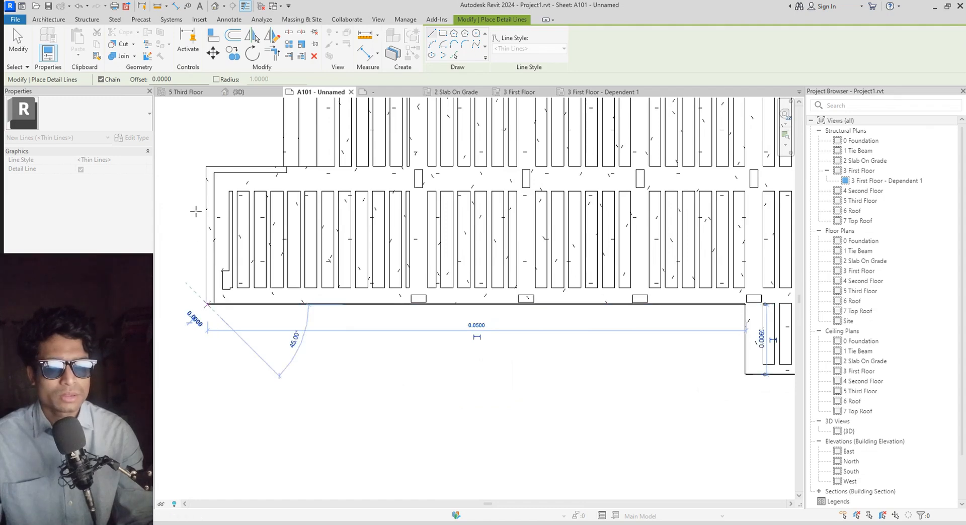
left_click(207, 168)
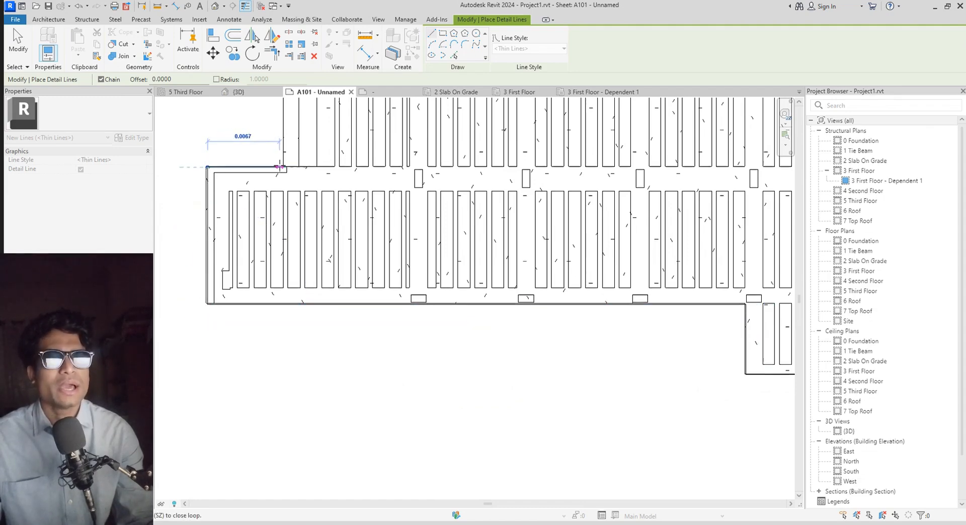
Trace detail lines around the recess and up to the plan's upper-left corner, closing the outline and ending the line command
left_click(283, 167)
middle_click_drag(276, 123, 325, 316)
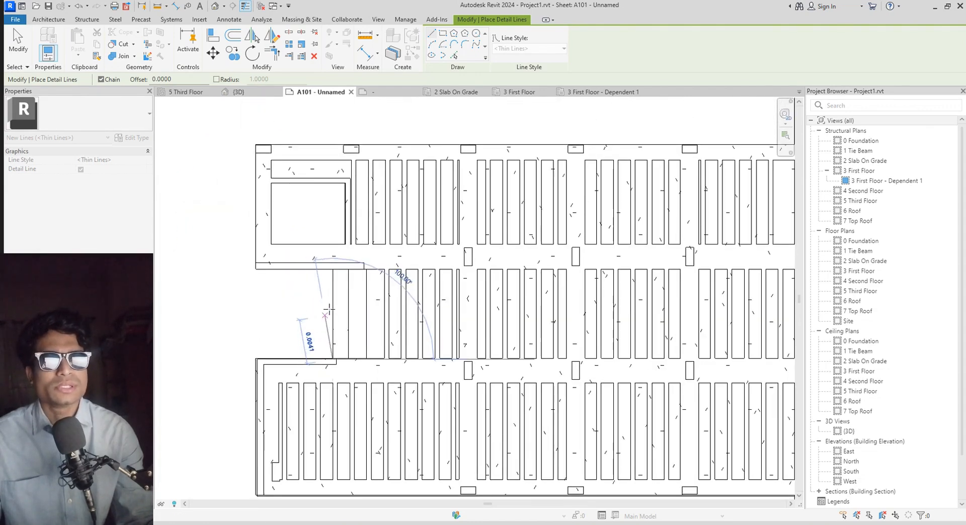
left_click(333, 271)
left_click(257, 271)
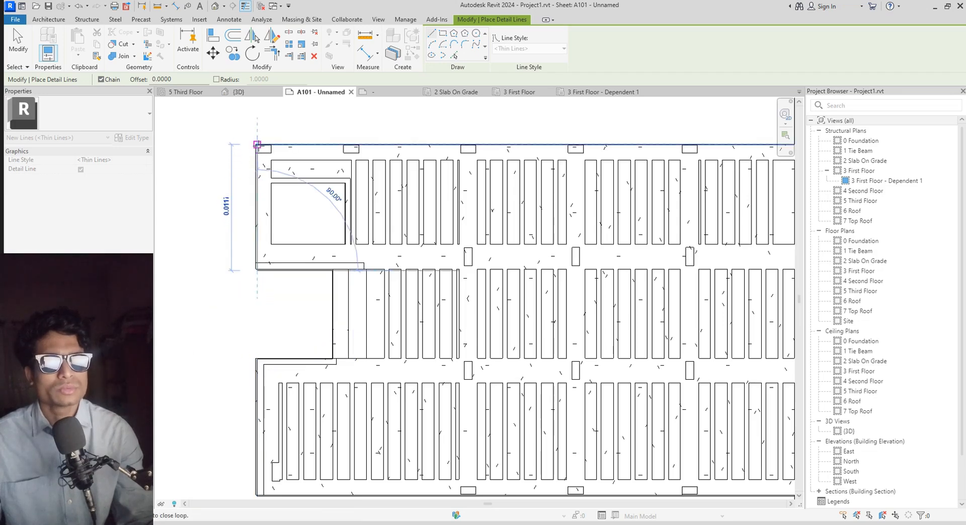
left_click(258, 144)
scroll(500, 202, "down", 5)
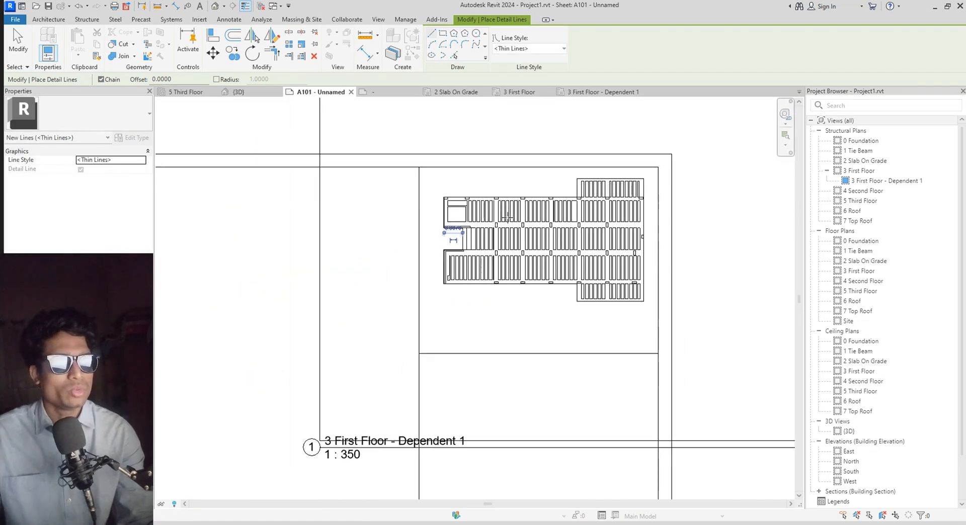
key("Escape")
key("Escape")
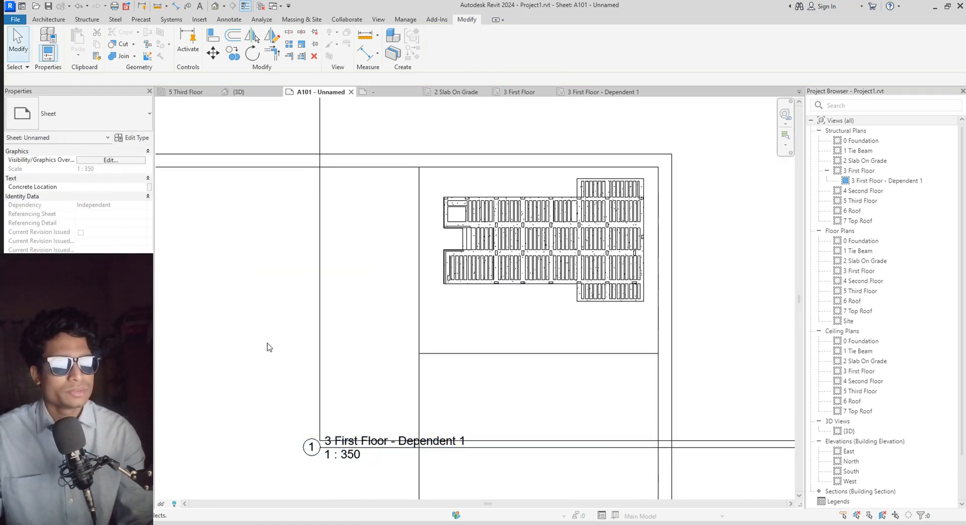
Delete the 3 First Floor - Dependent 1 viewport from the sheet, keeping only the traced outline
left_click(322, 352)
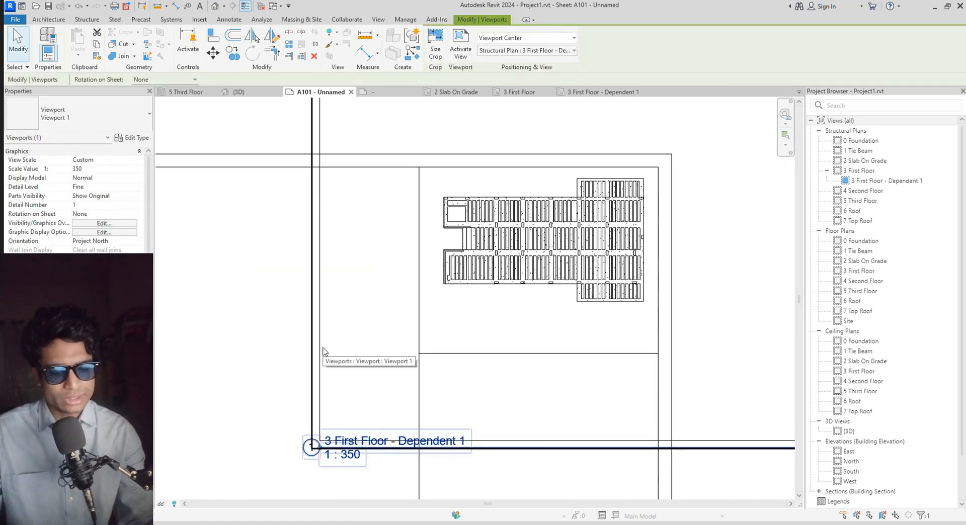
key("Delete")
scroll(635, 171, "up", 5)
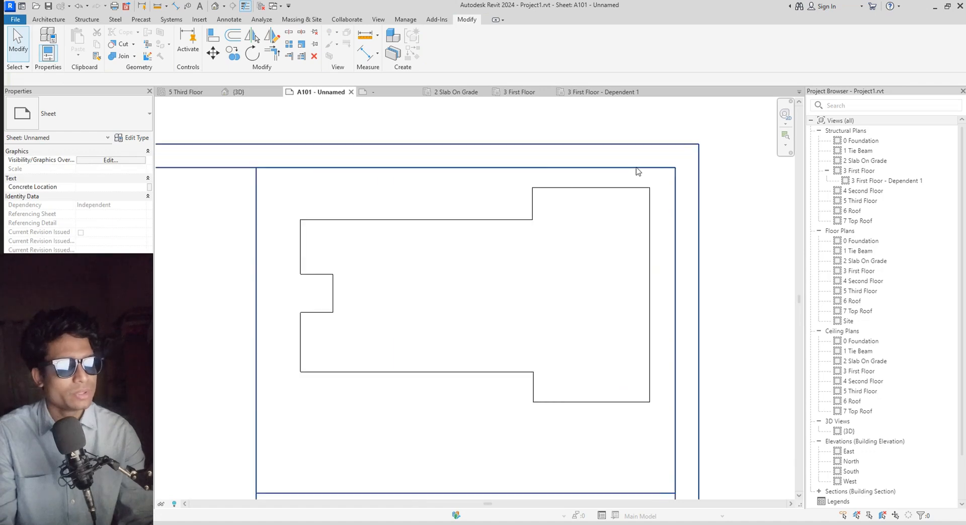
scroll(615, 217, "up", 4)
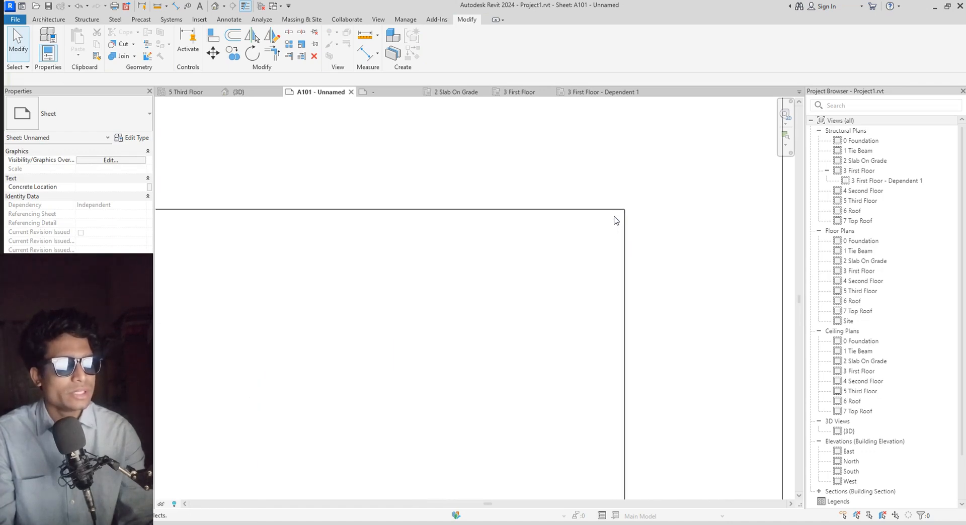
scroll(636, 220, "down", 6)
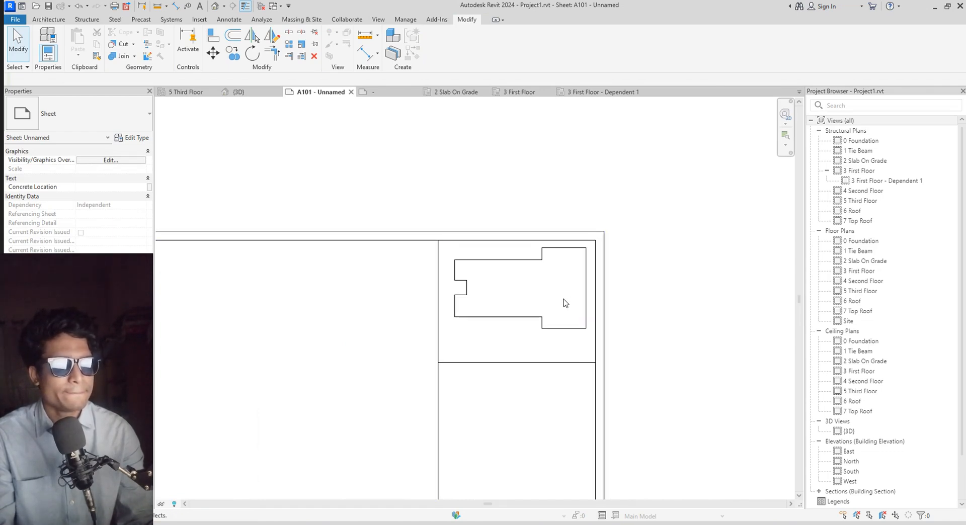
key("t")
key("r")
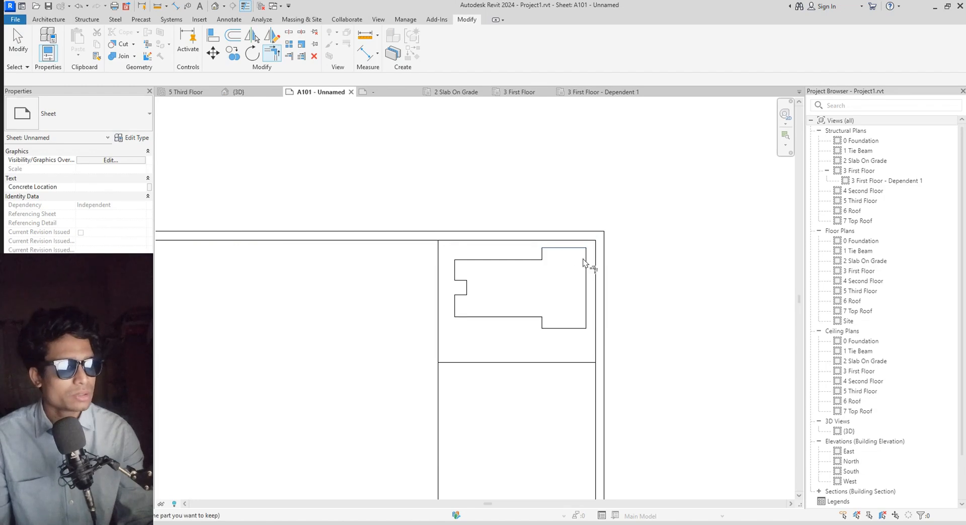
key("Escape")
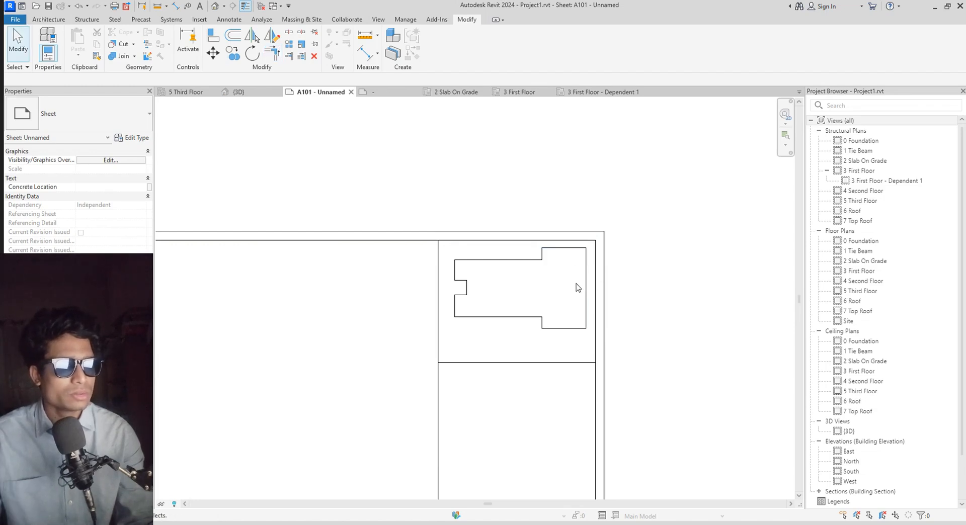
Copy all the traced outline lines from the sheet and paste them into the ASN-A2.0001 title block family, aligned to the current view
left_click_drag(590, 348, 556, 313)
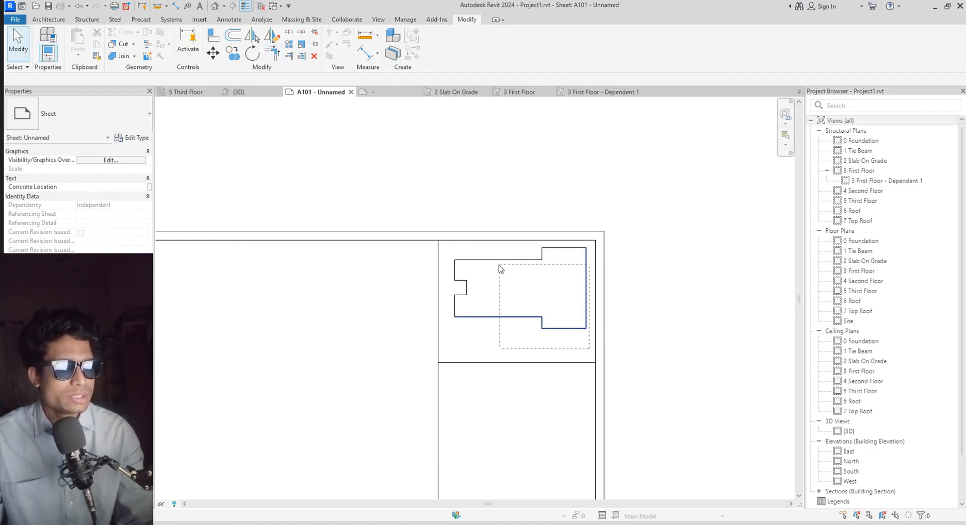
left_click_drag(467, 251, 449, 245)
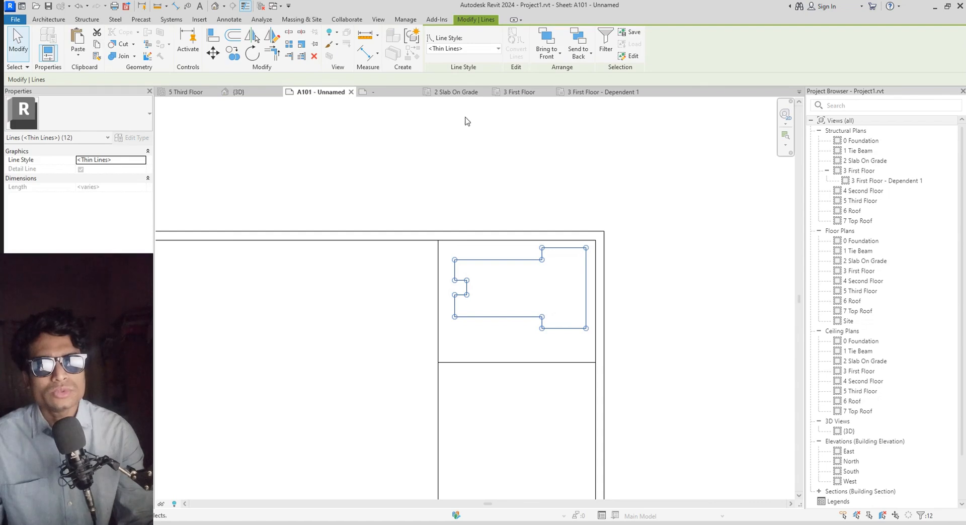
left_click(400, 92)
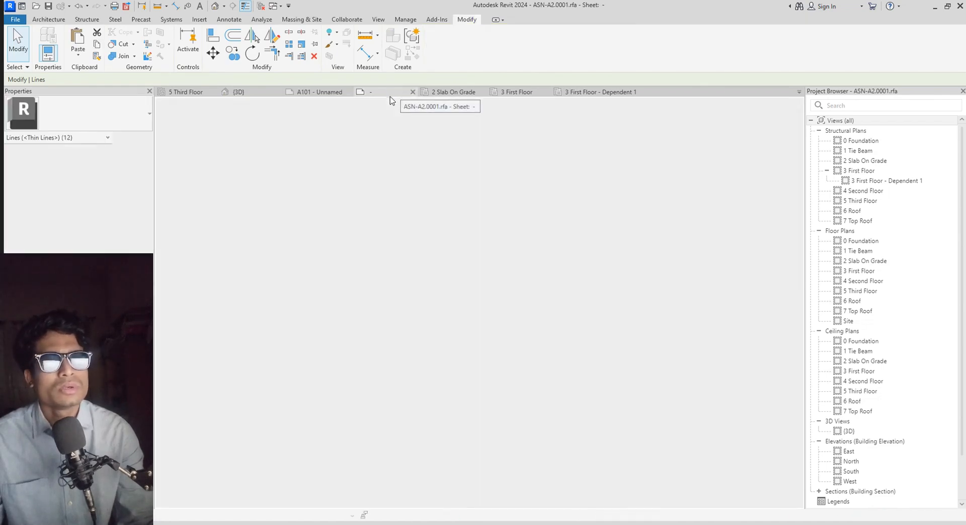
left_click(90, 54)
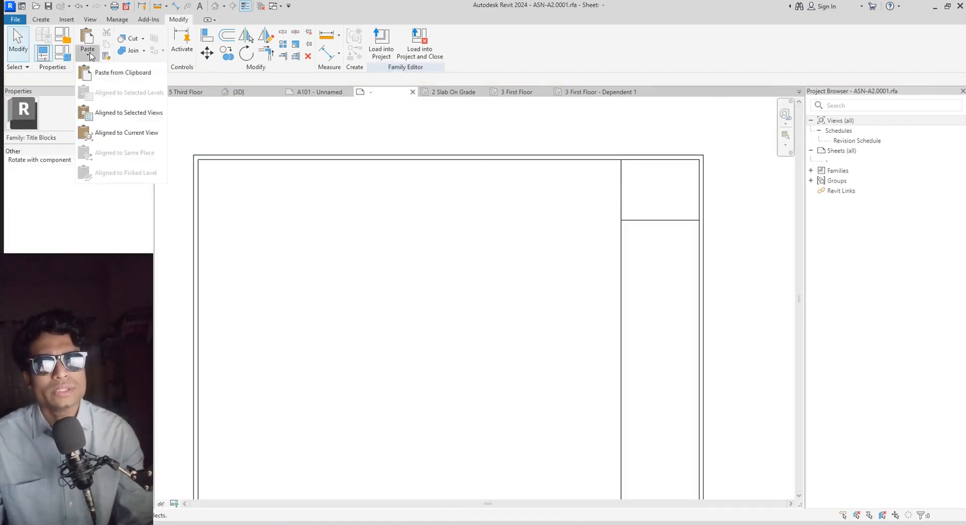
left_click(132, 136)
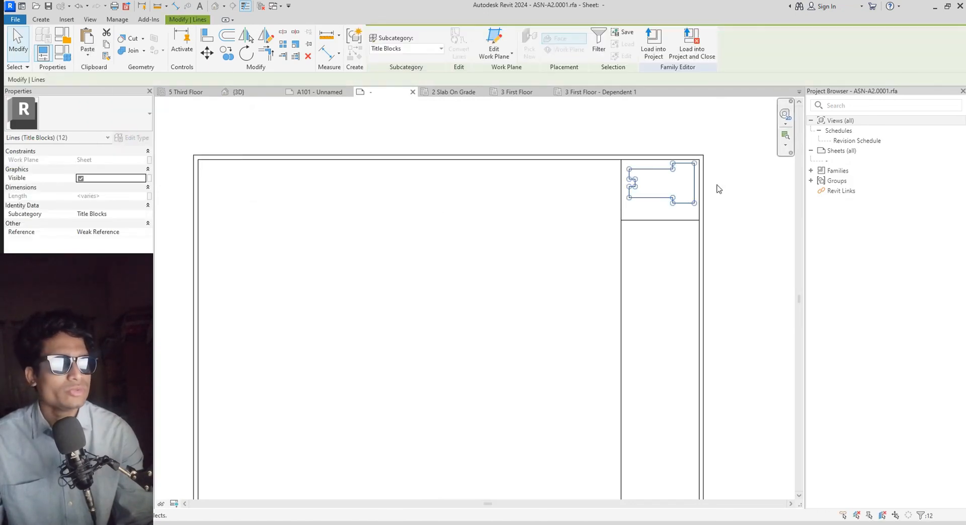
Nudge the pasted outline slightly downward within the upper cell of the title block and deselect it
scroll(690, 194, "up", 3)
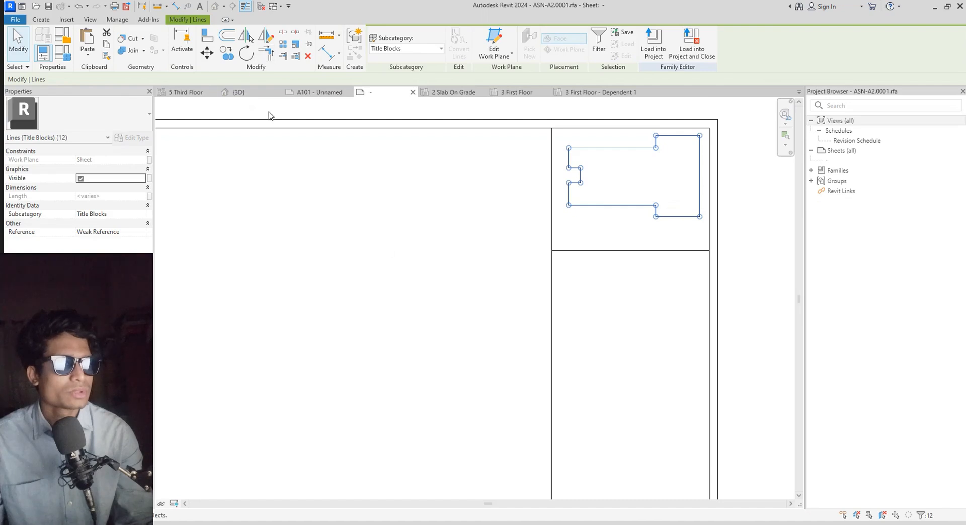
scroll(695, 209, "up", 1)
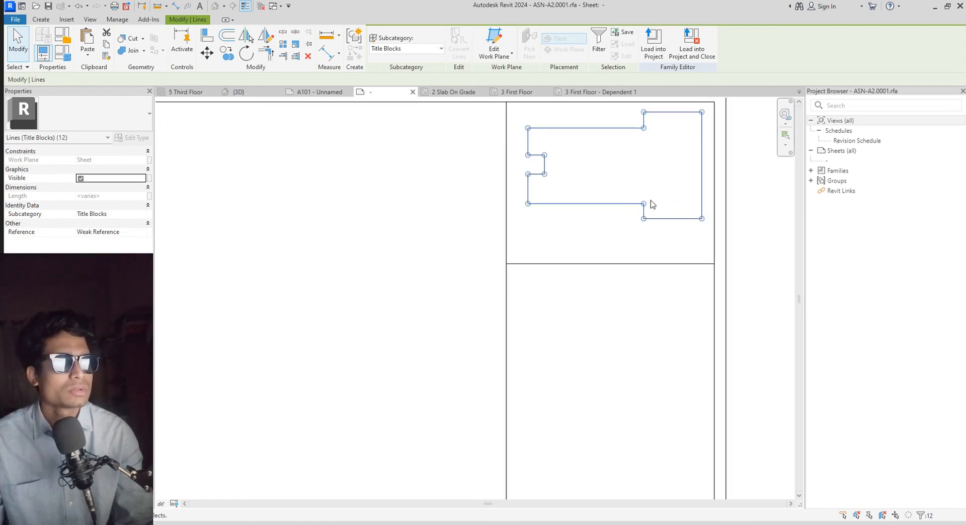
scroll(653, 204, "down", 1)
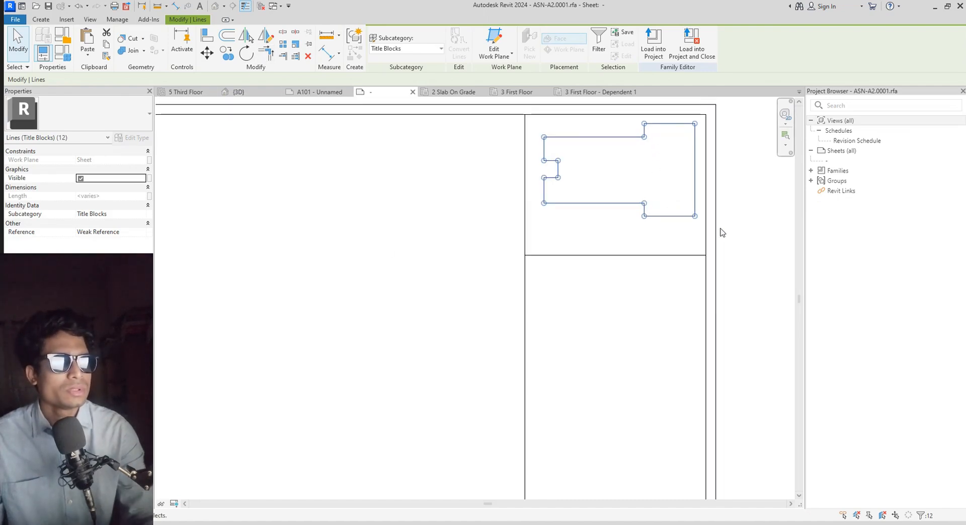
key("Down")
key("Down")
key("Down")
key("Left")
key("Right")
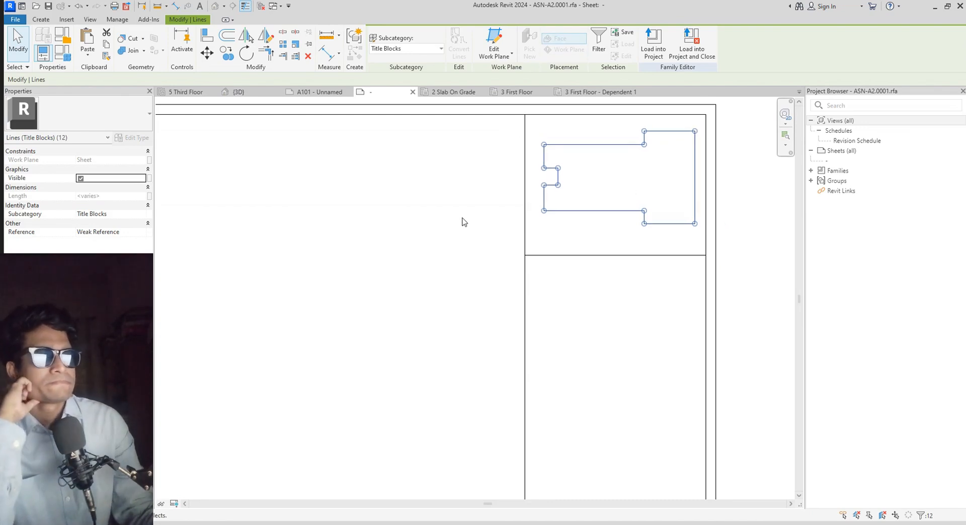
key("Escape")
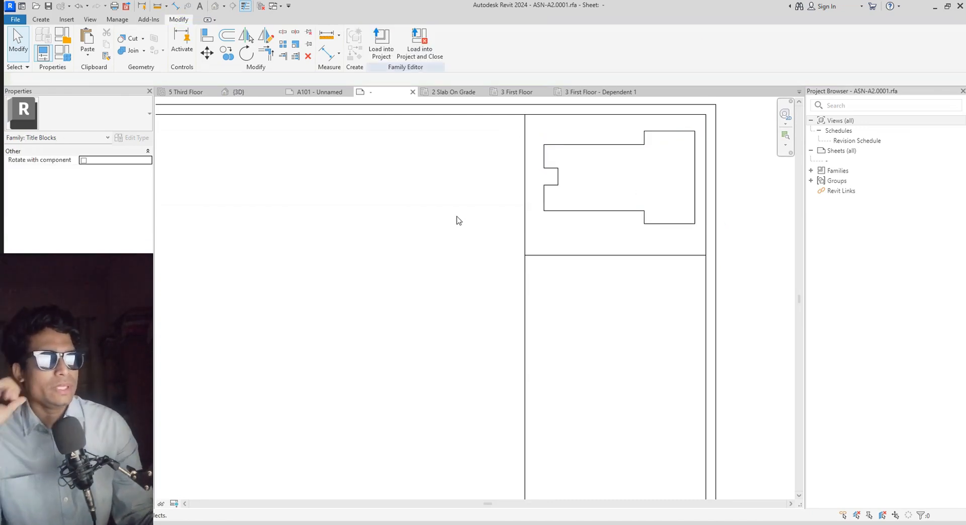
Load the edited title block family into the project, overwriting the existing version, and inspect the outlines in the sheet's upper cell
left_click(382, 46)
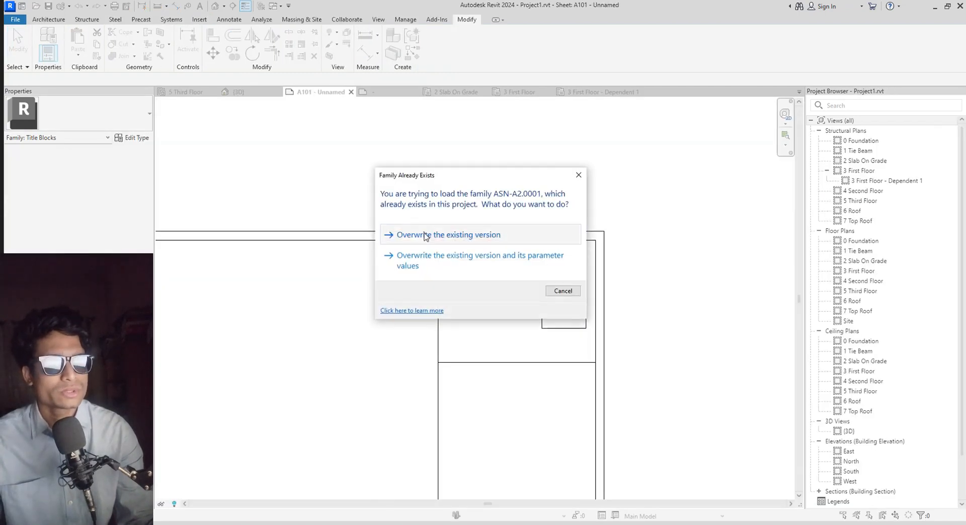
left_click(424, 233)
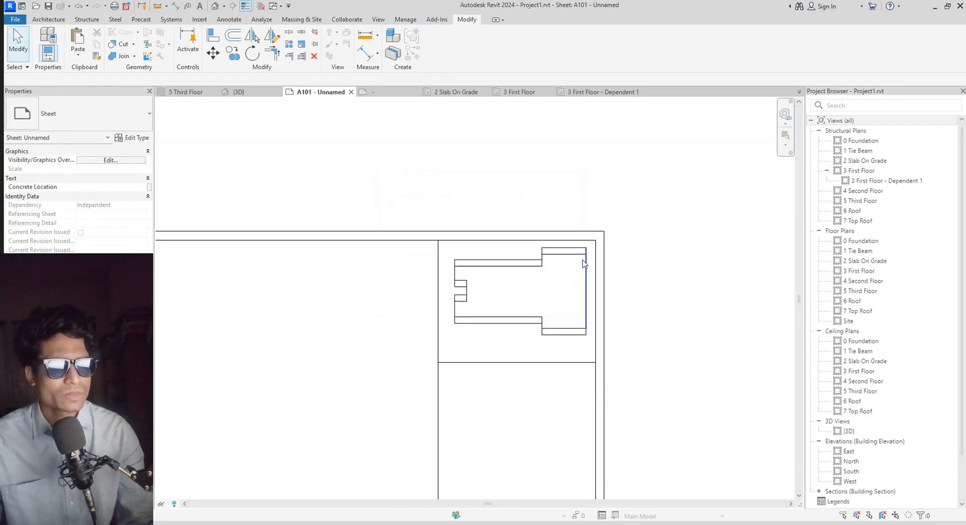
scroll(584, 264, "up", 3)
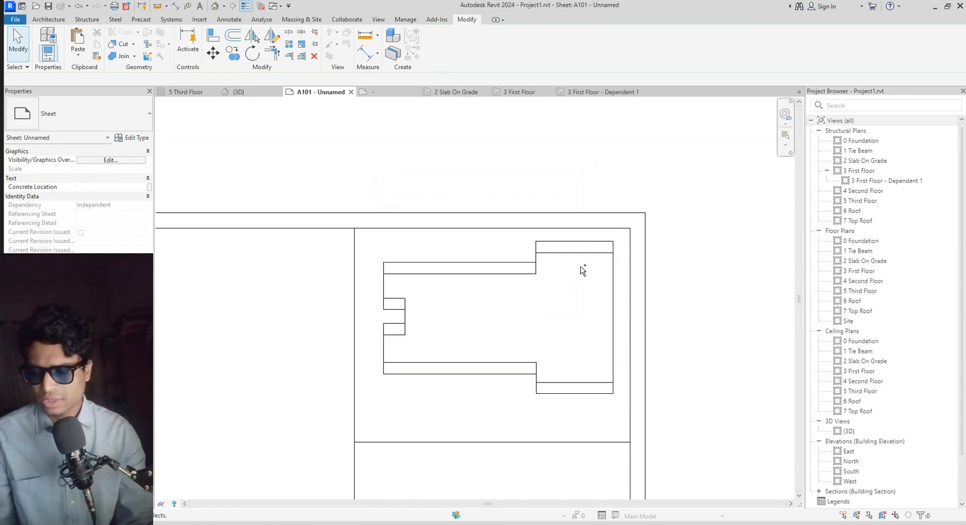
scroll(583, 272, "down", 2)
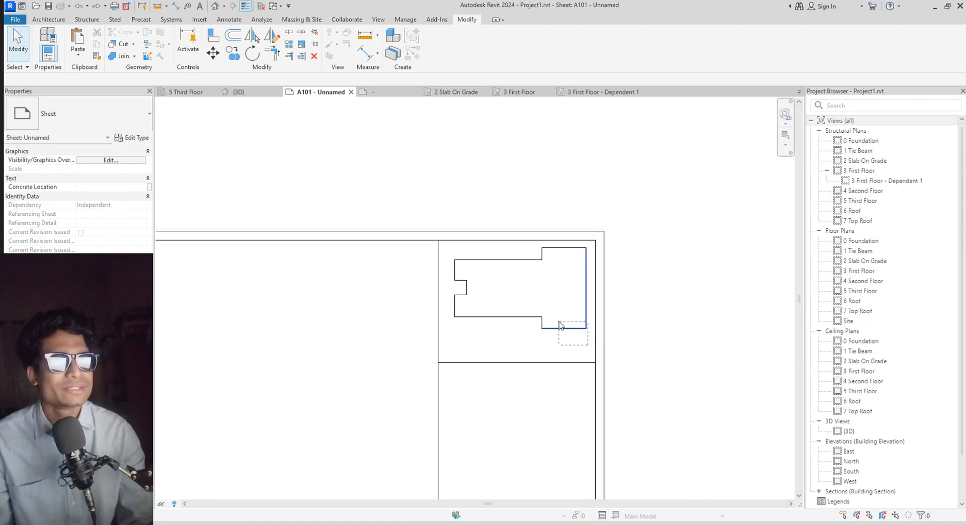
Delete the original traced outline lines from sheet A101
left_click(451, 250)
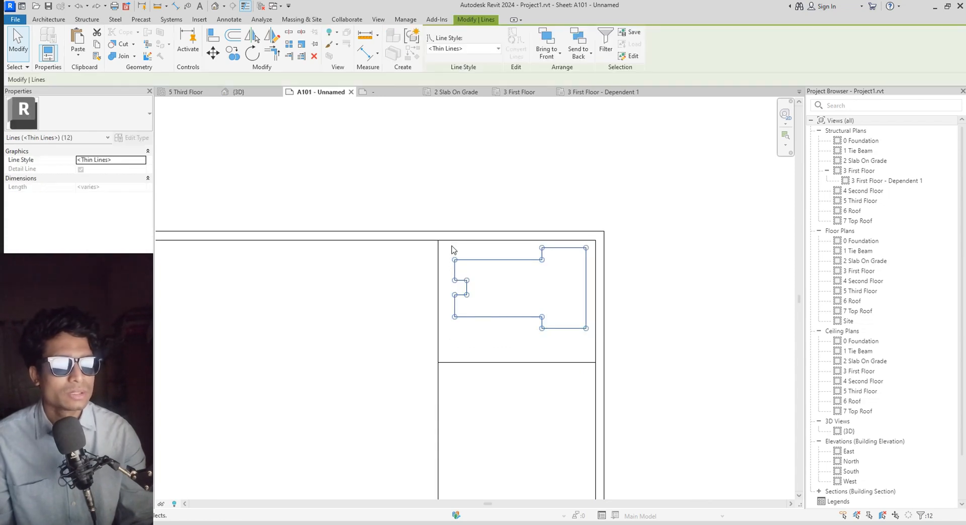
key("Delete")
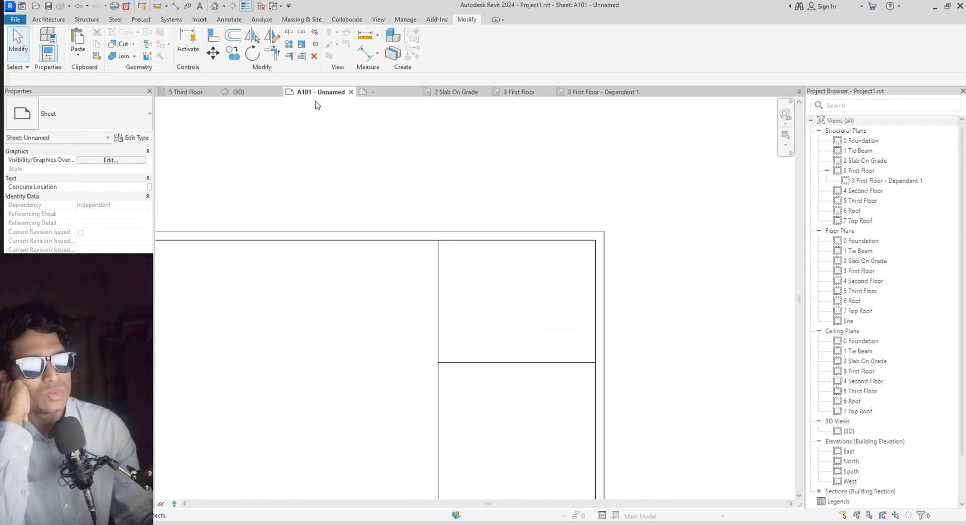
scroll(376, 358, "down", 3)
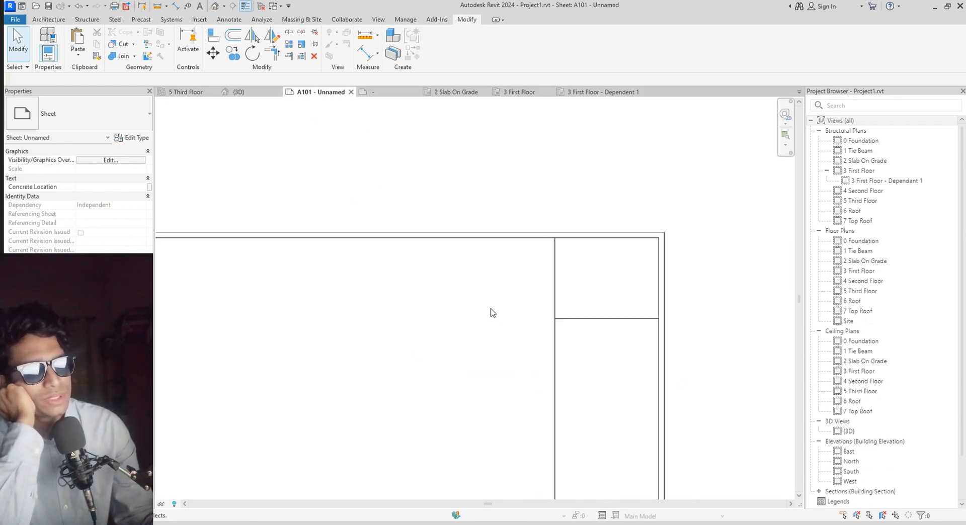
scroll(493, 313, "down", 2)
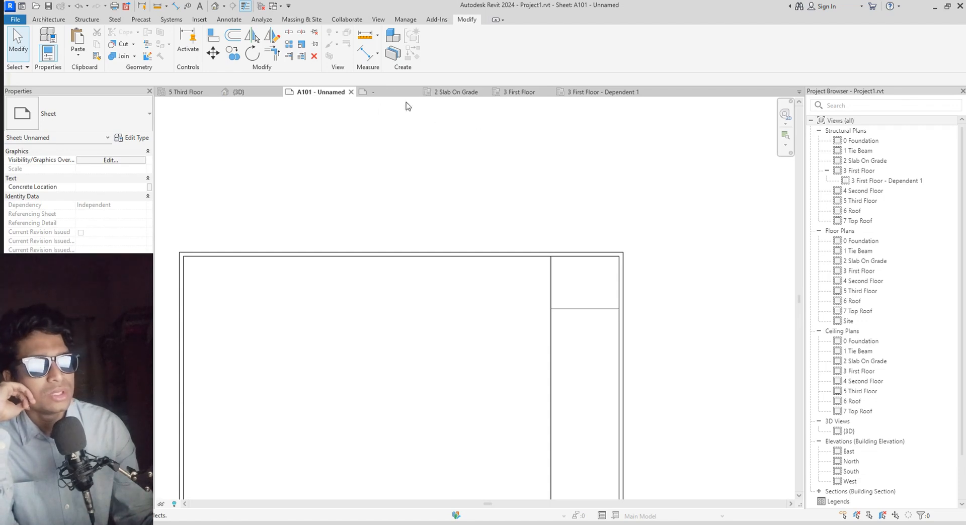
Load the ASN-A2.0001 title block family containing the outline into the project again, overwriting the existing version
left_click(388, 92)
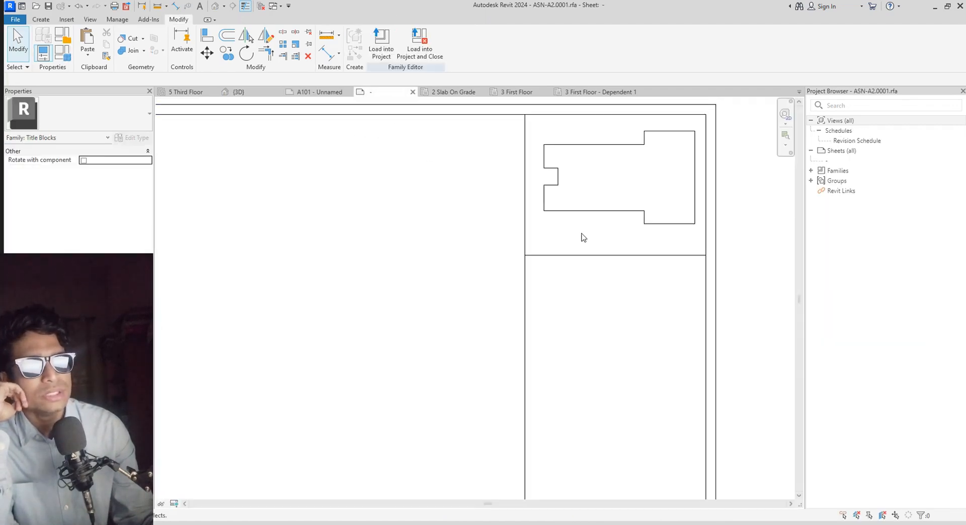
scroll(563, 272, "down", 3)
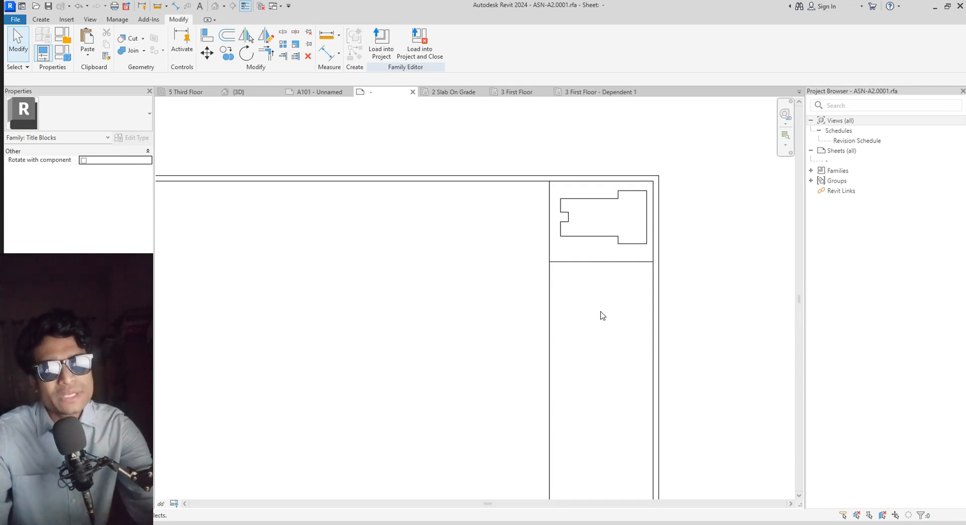
left_click(315, 92)
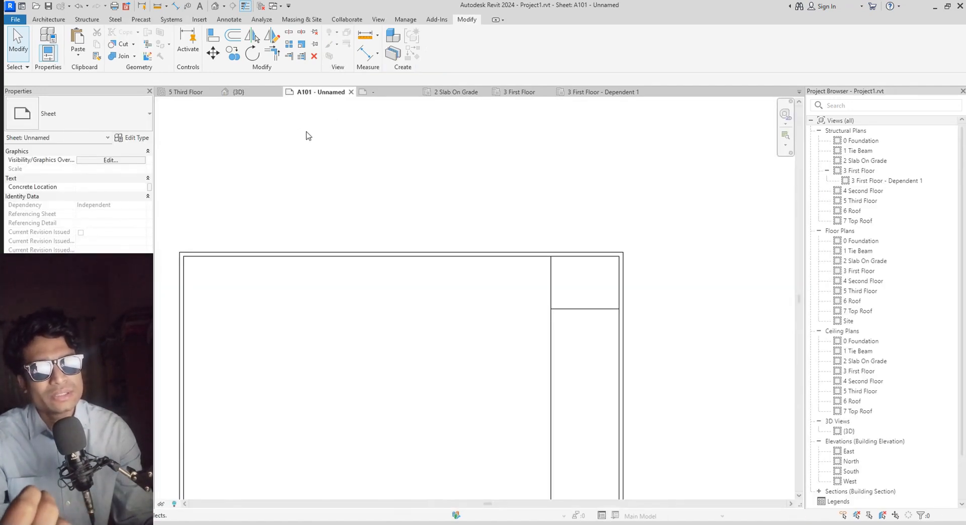
scroll(379, 409, "down", 2)
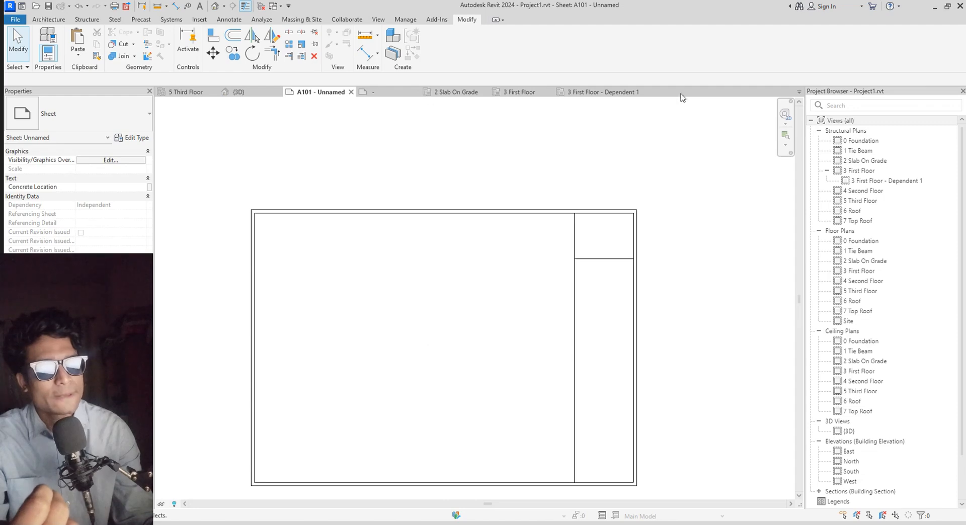
left_click(395, 95)
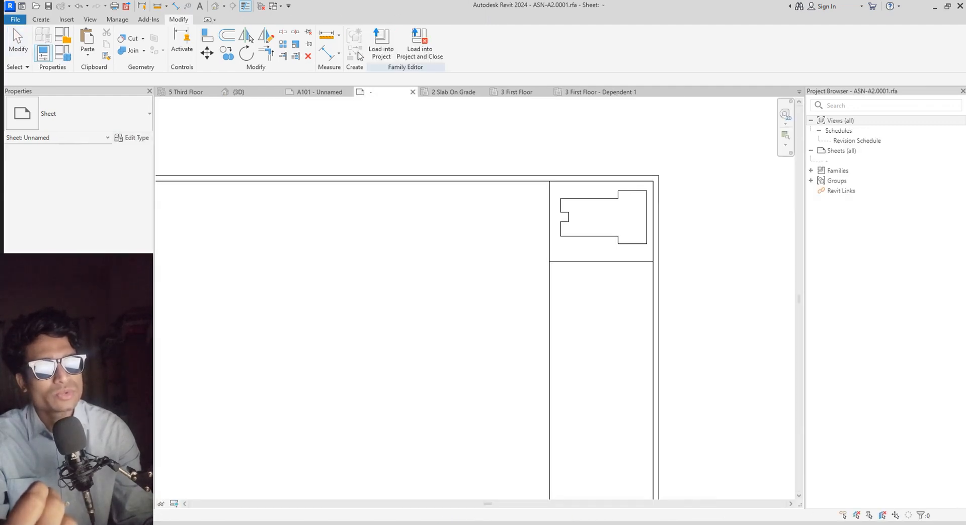
left_click(378, 51)
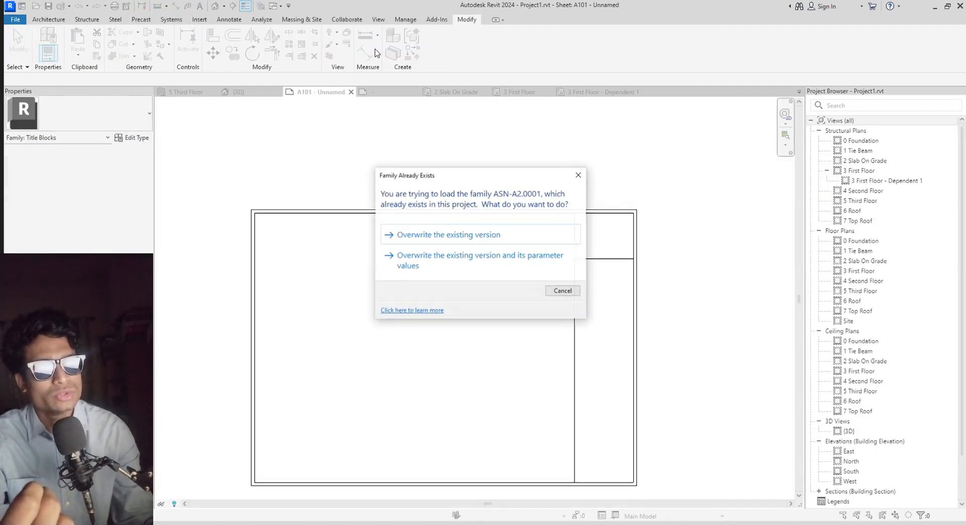
left_click(445, 237)
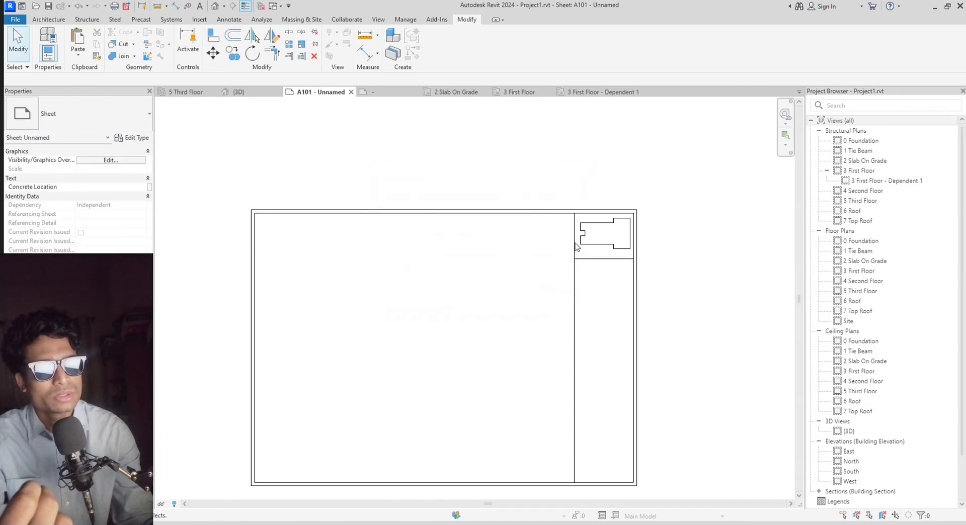
Inspect the reloaded floor outline on sheet A101 and return to the ASN-A2.0001 title block family
scroll(621, 234, "up", 5)
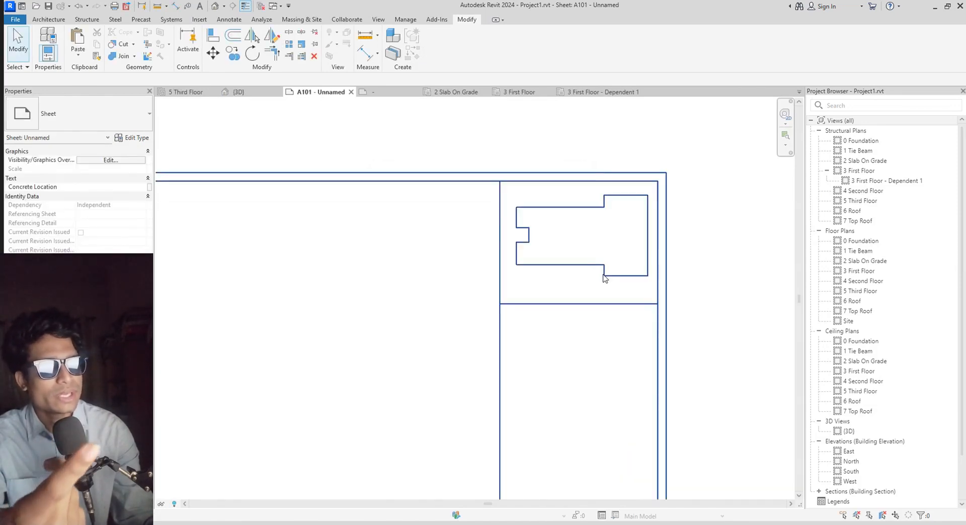
scroll(610, 298, "down", 2)
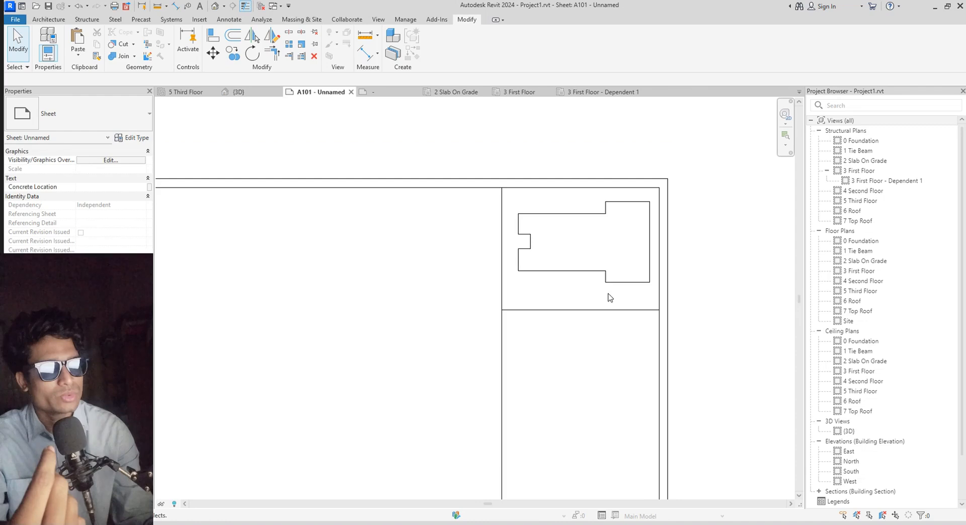
left_click(390, 92)
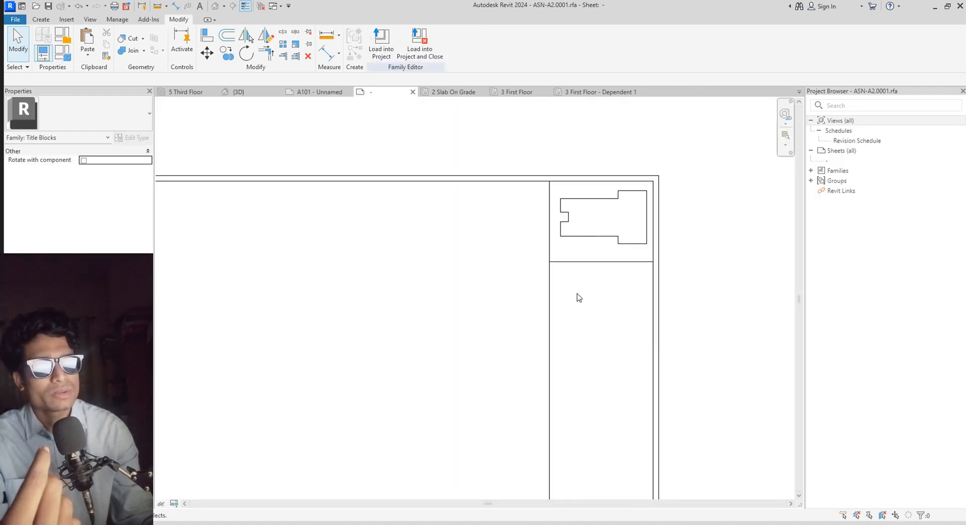
scroll(648, 245, "up", 2)
middle_click_drag(610, 263, 610, 295)
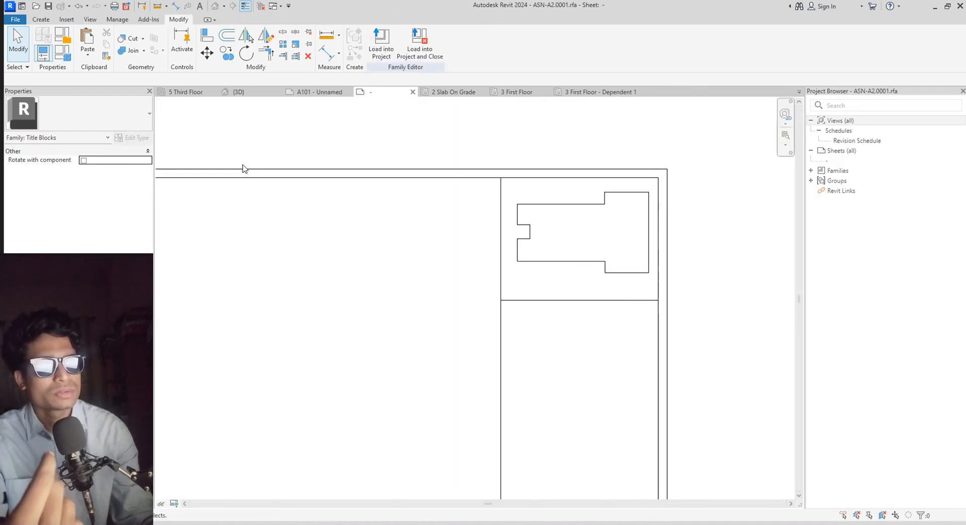
Sketch a closed filled region boundary along the outline's wider right-hand end, closed by a vertical edge about 10 mm left of the step
left_click(41, 19)
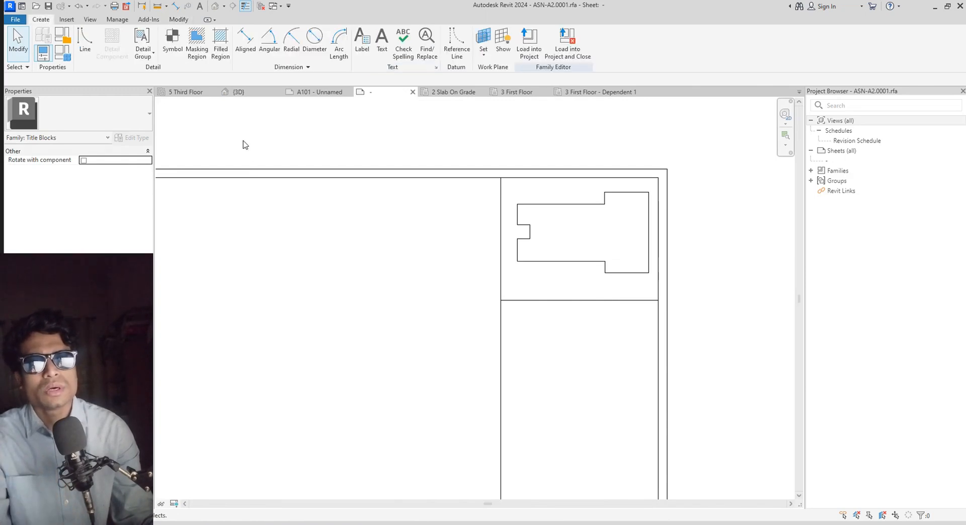
left_click(221, 56)
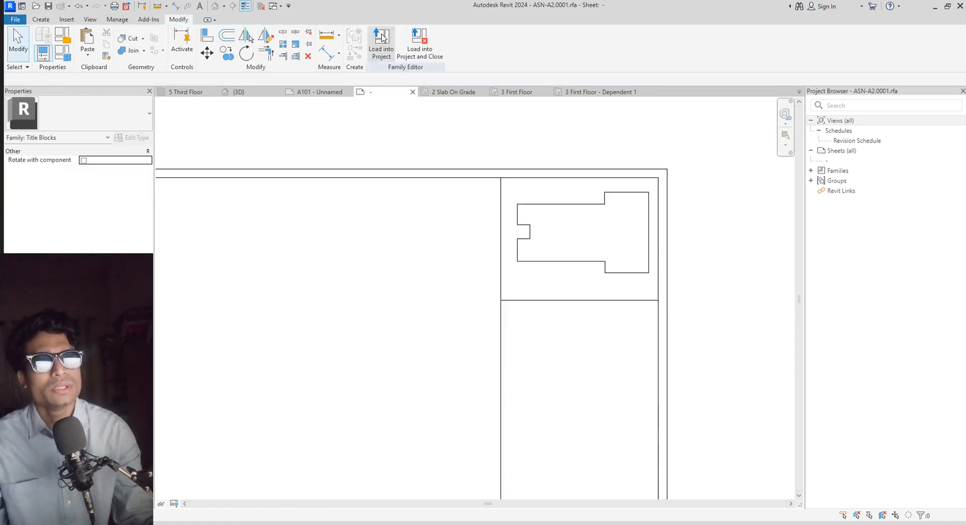
left_click(379, 34)
left_click(42, 20)
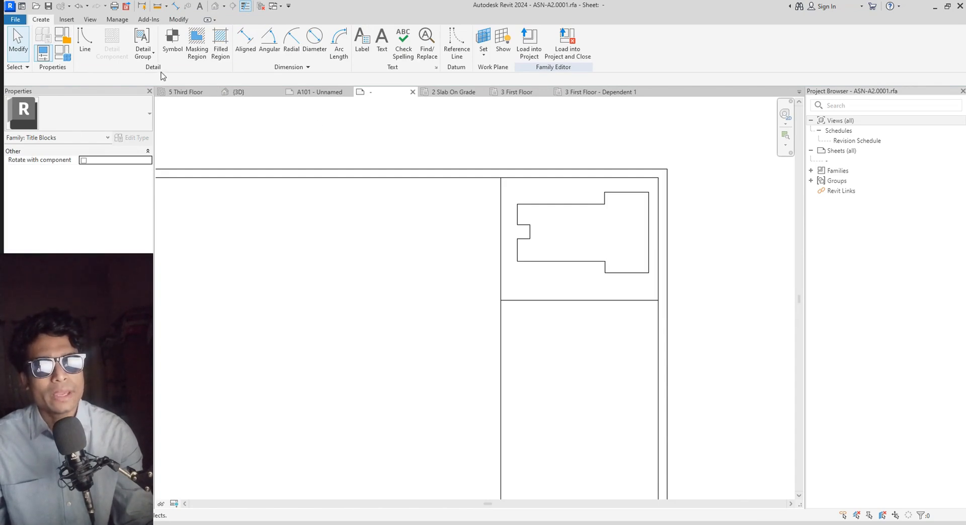
left_click(228, 59)
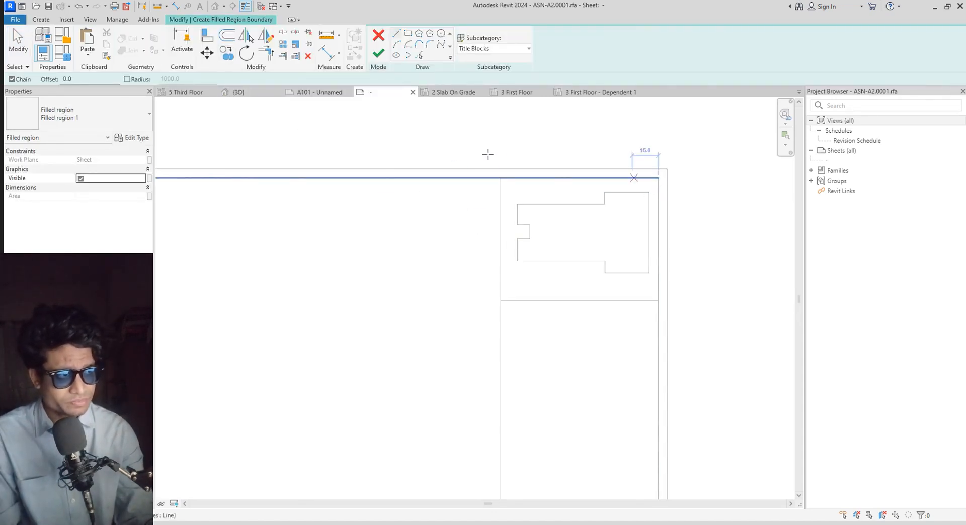
left_click(586, 203)
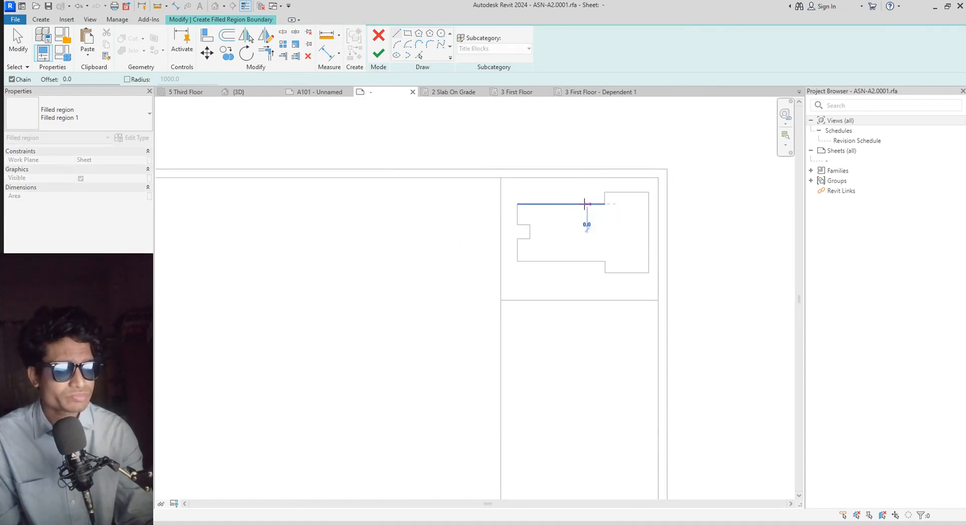
left_click(587, 262)
left_click(605, 261)
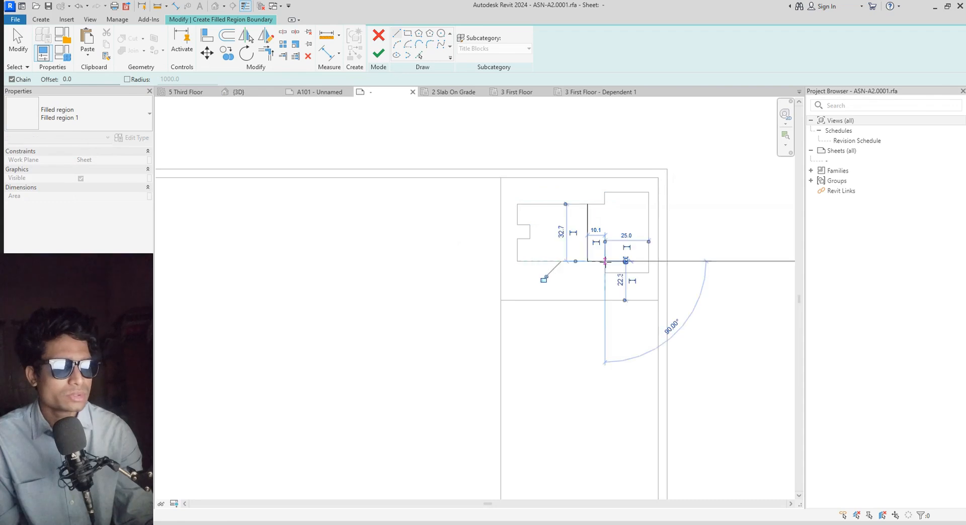
left_click(606, 273)
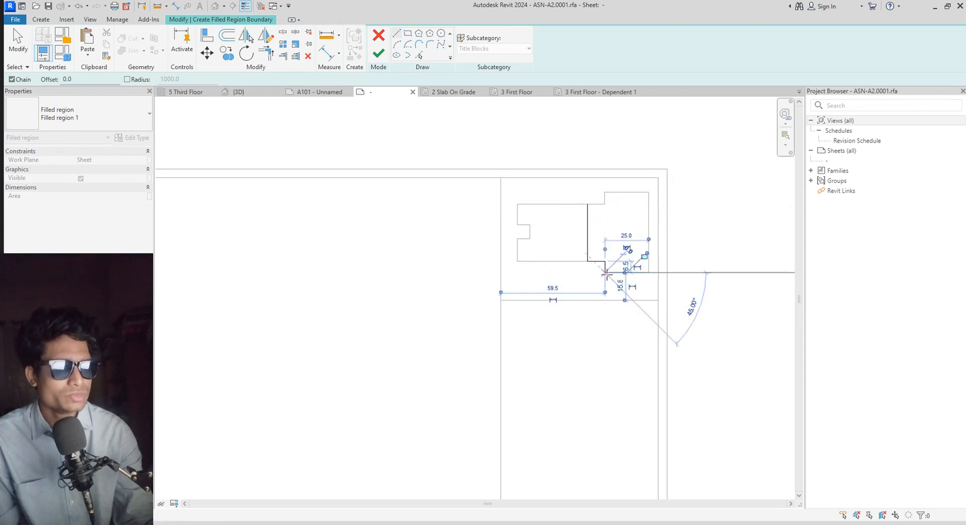
left_click(649, 273)
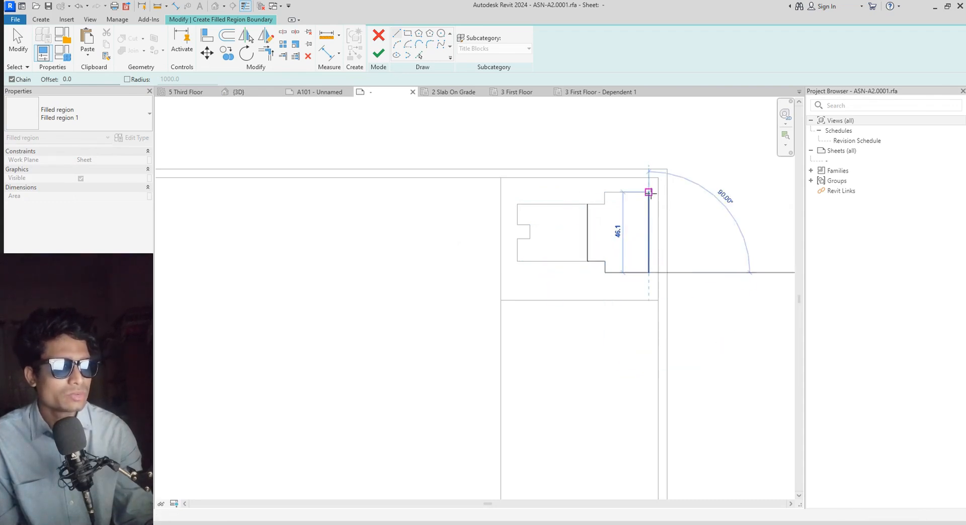
left_click(649, 192)
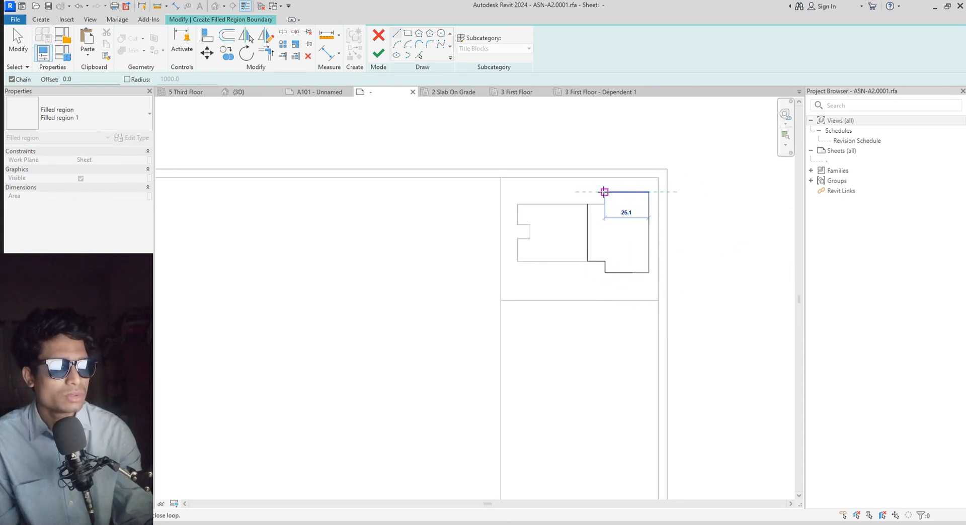
left_click(605, 192)
left_click(605, 205)
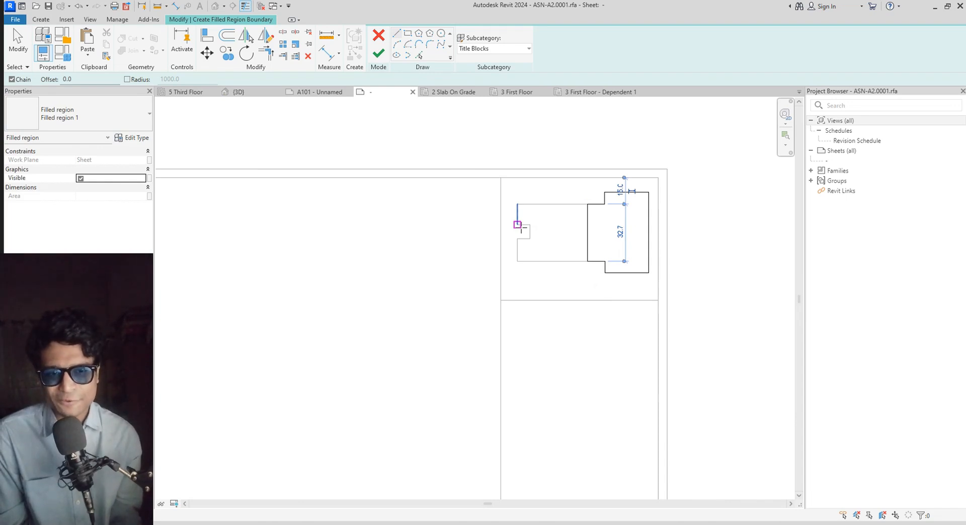
left_click(518, 225)
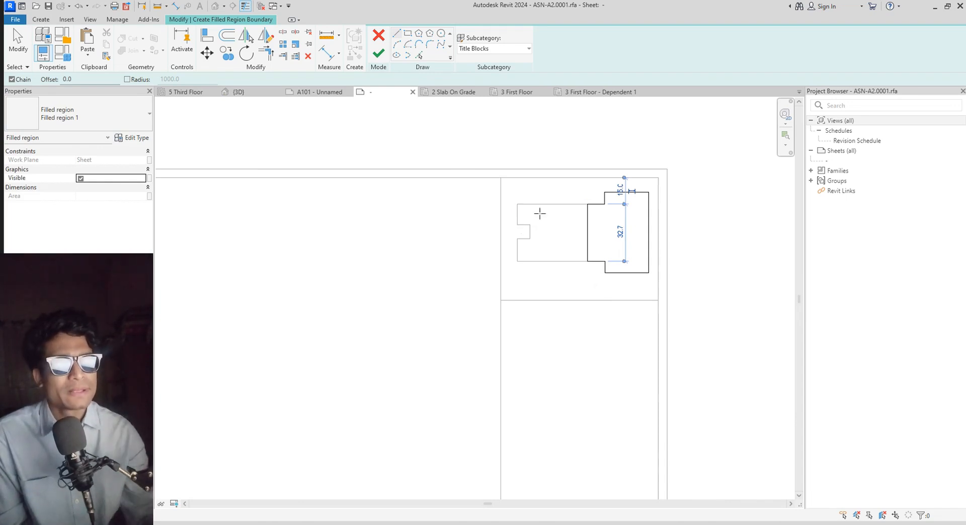
Set the filled region type's foreground pattern to solid fill in black, finish the region and deselect it
left_click(129, 139)
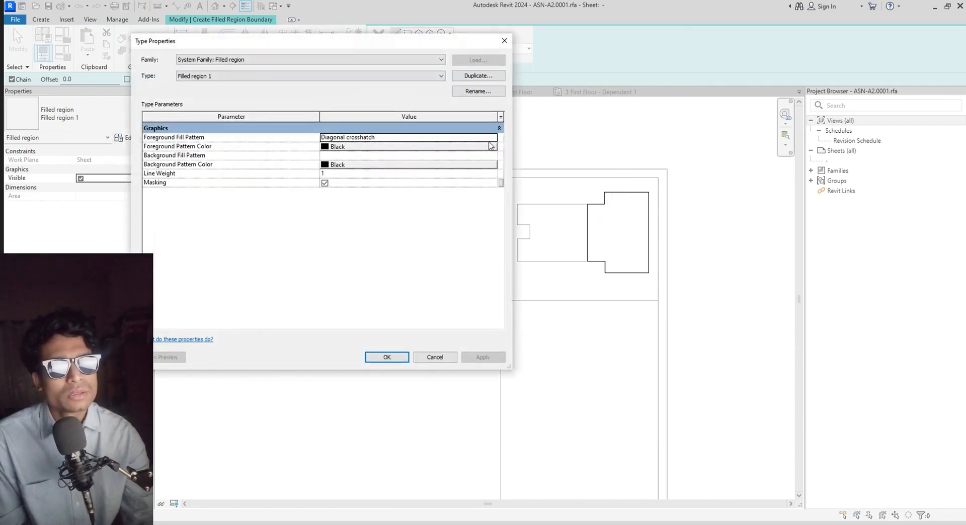
left_click(493, 138)
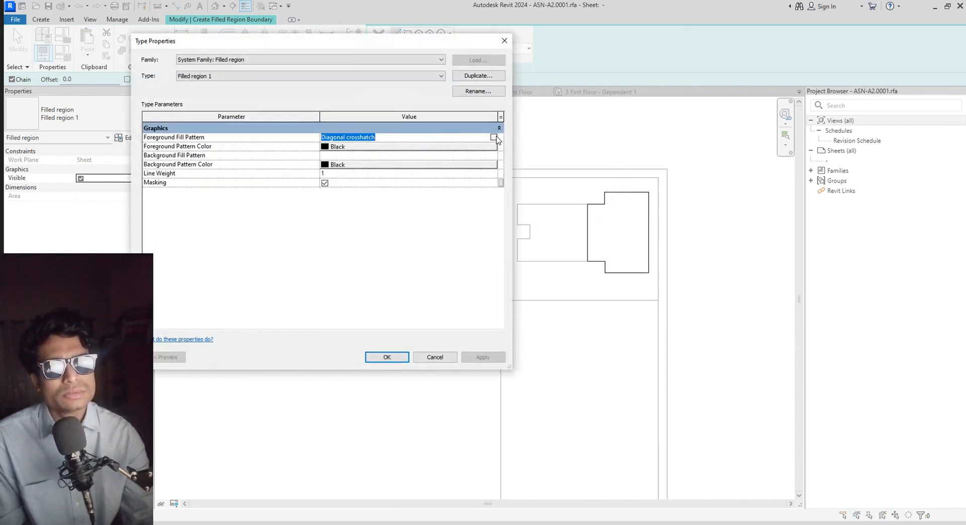
left_click(493, 137)
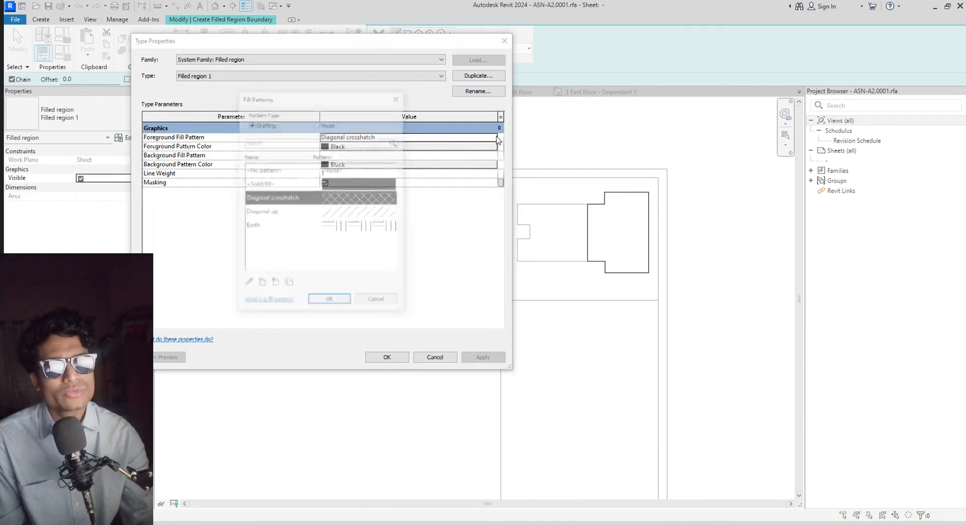
left_click(343, 187)
left_click(339, 302)
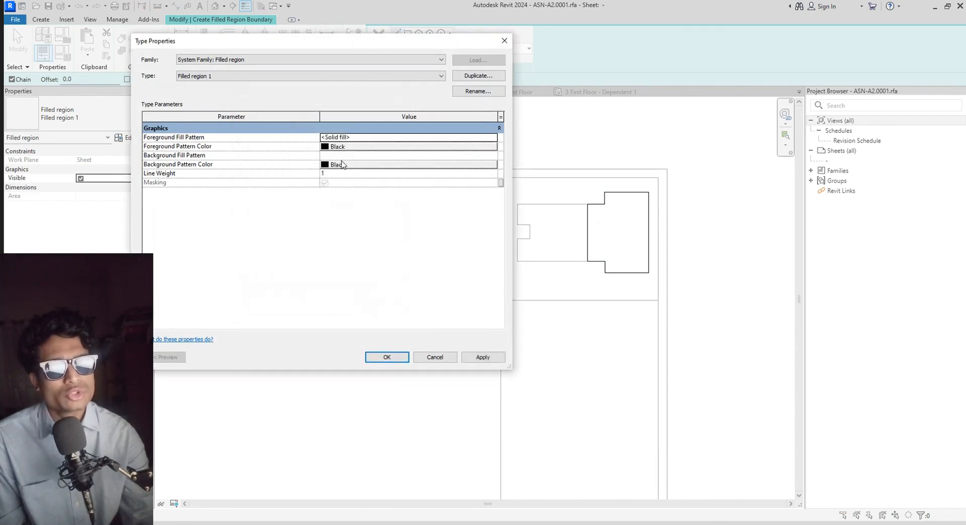
left_click(340, 147)
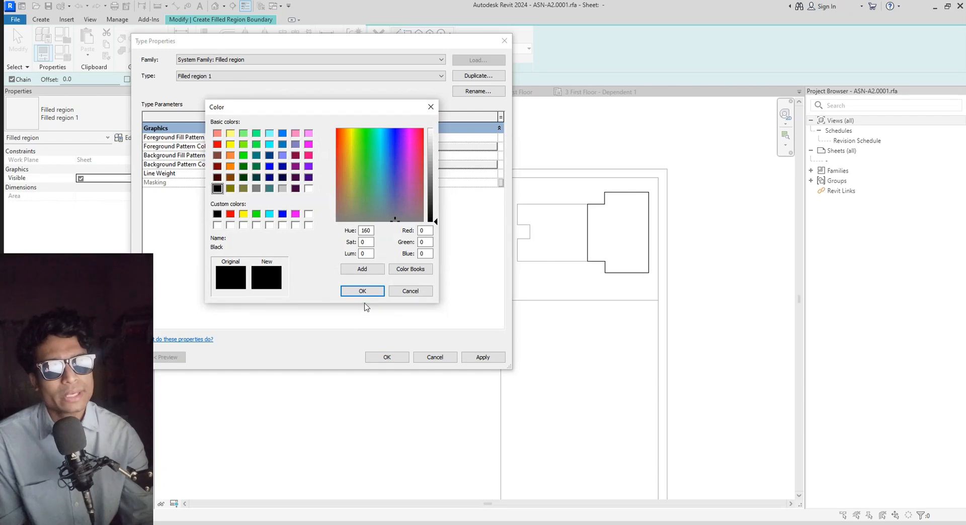
left_click(363, 291)
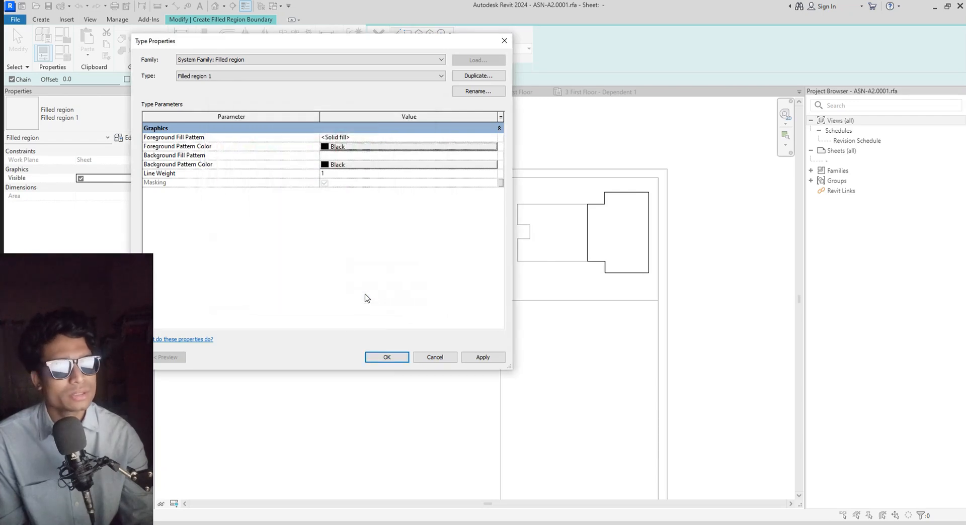
left_click(388, 360)
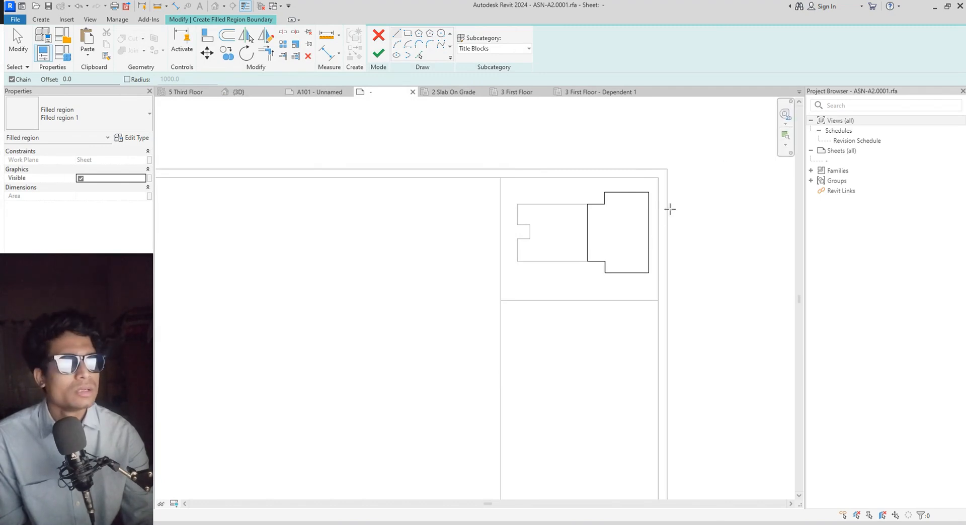
left_click(379, 53)
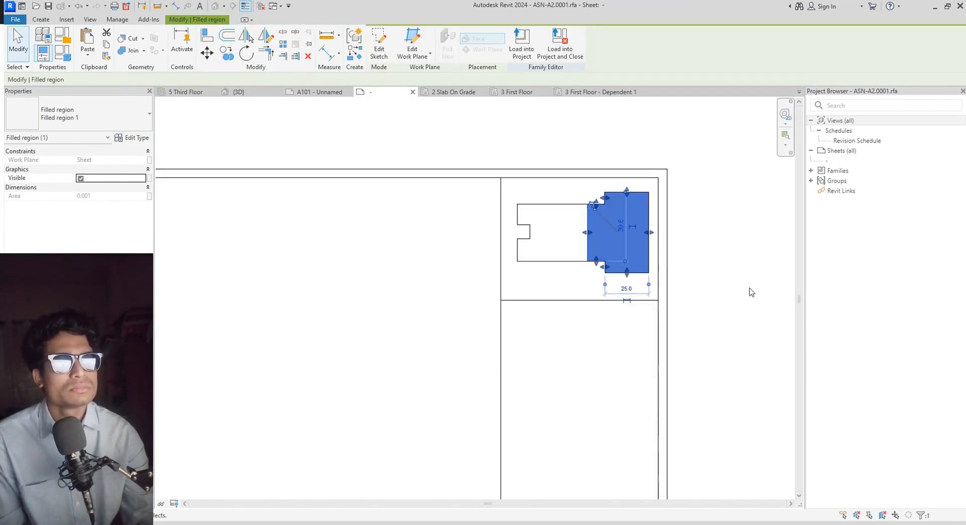
left_click(731, 290)
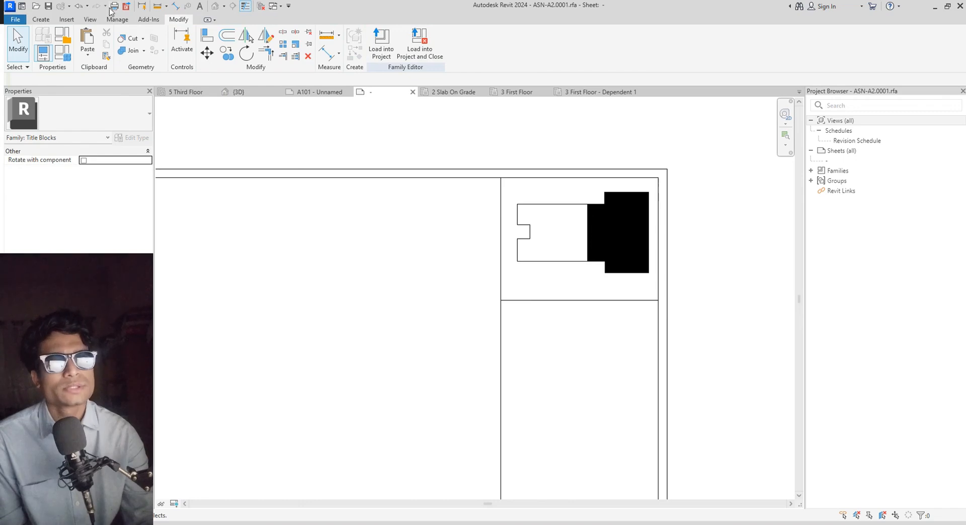
Place a 3 mm text note "EP" in bold italic beside the right edge of the black filled region
left_click(41, 19)
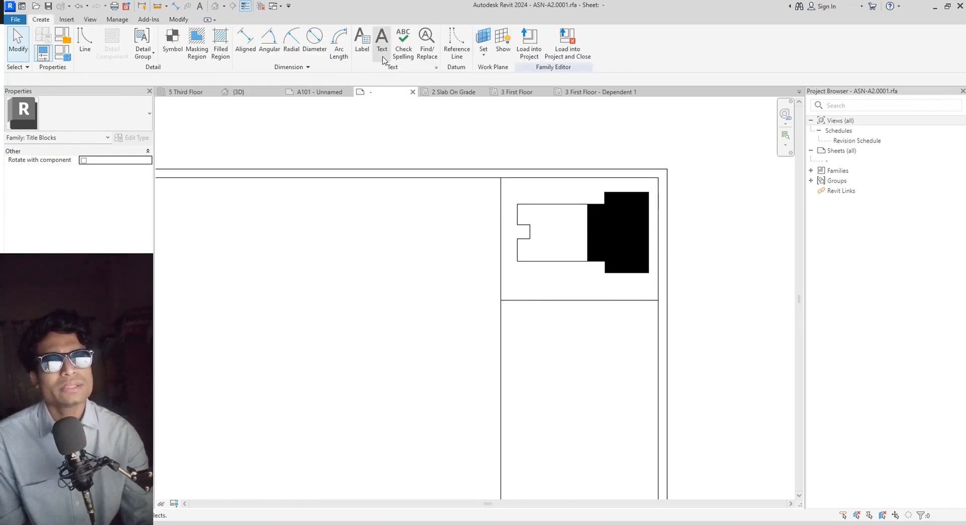
left_click(380, 40)
scroll(650, 230, "up", 3)
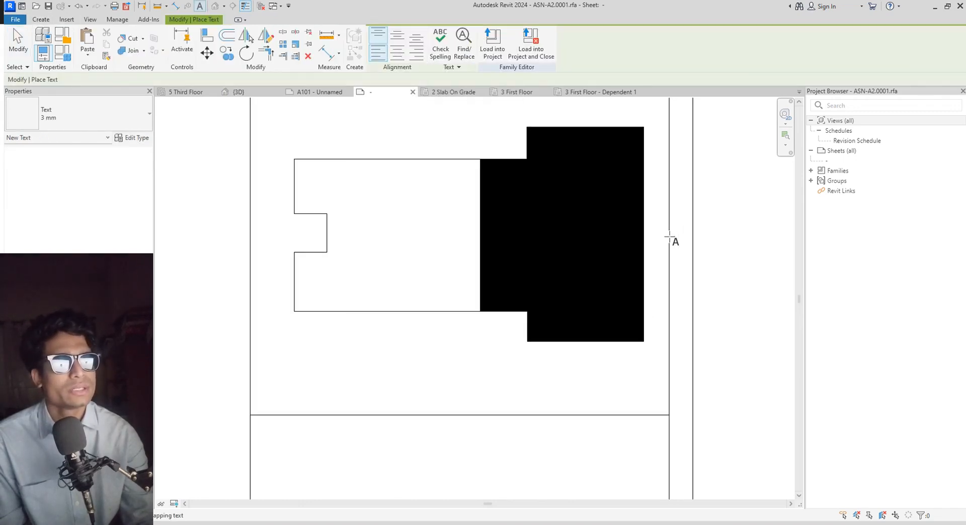
left_click(652, 237)
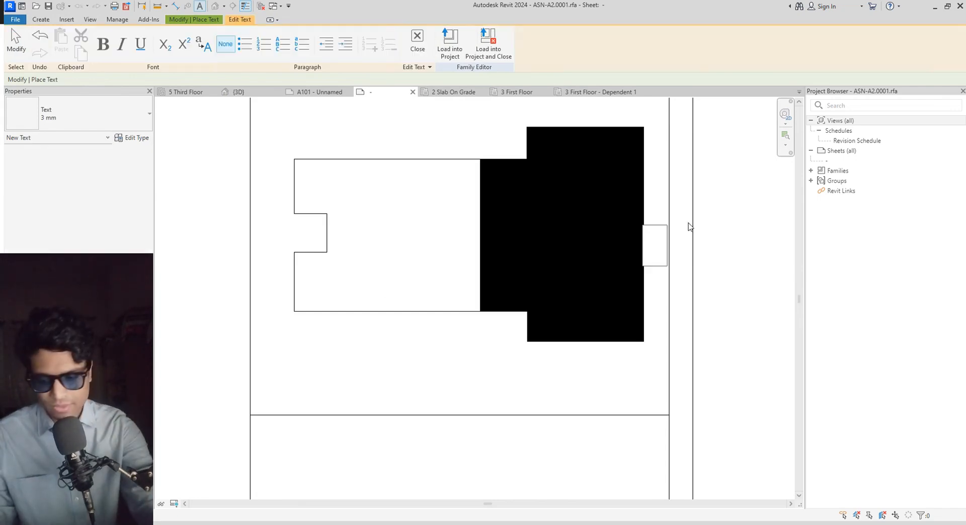
type("EP")
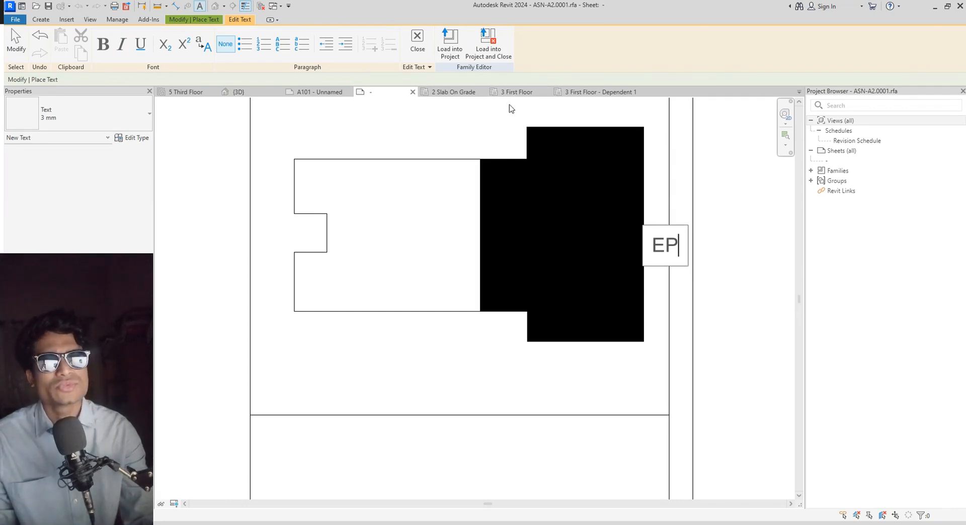
key("ctrl+a")
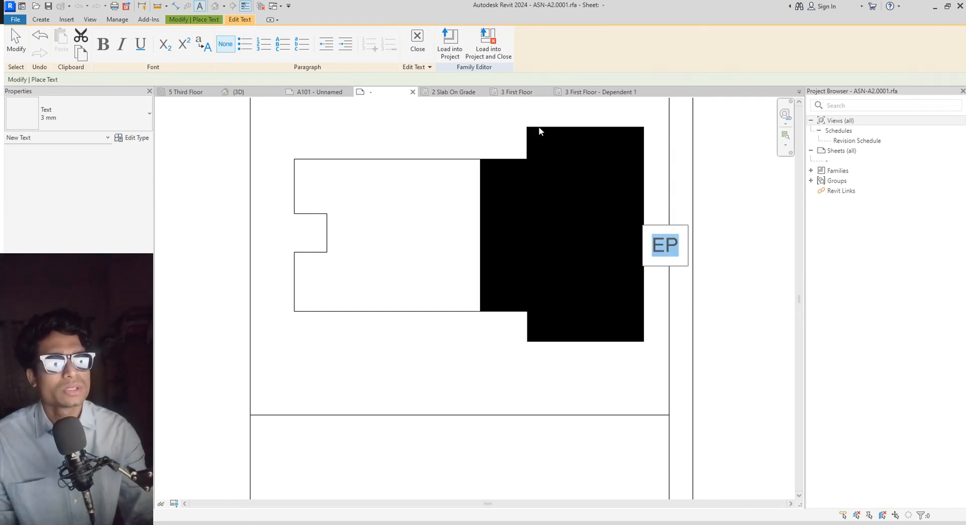
left_click(103, 45)
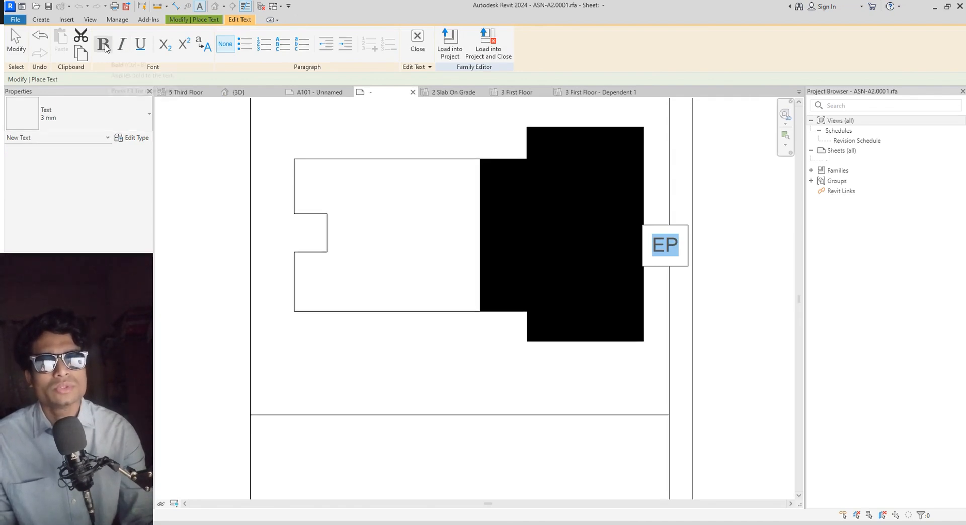
left_click(121, 45)
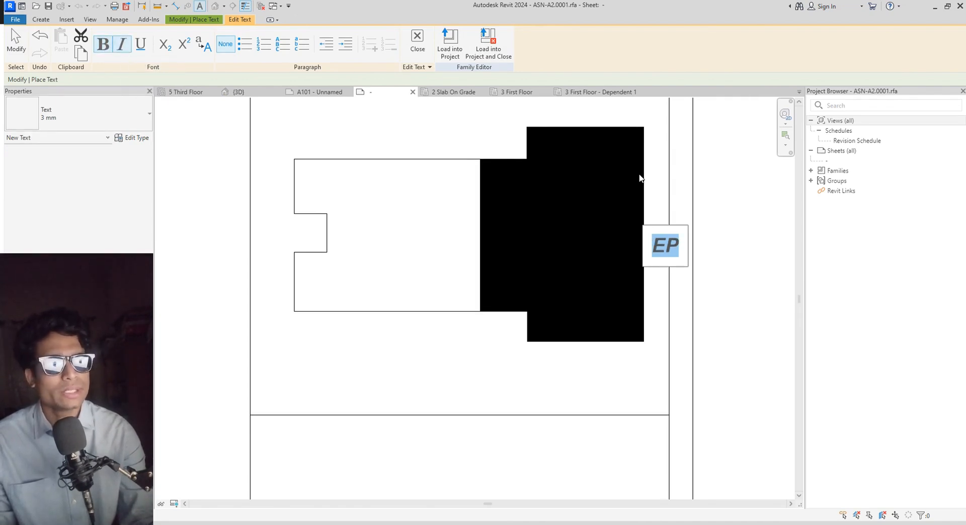
left_click(762, 289)
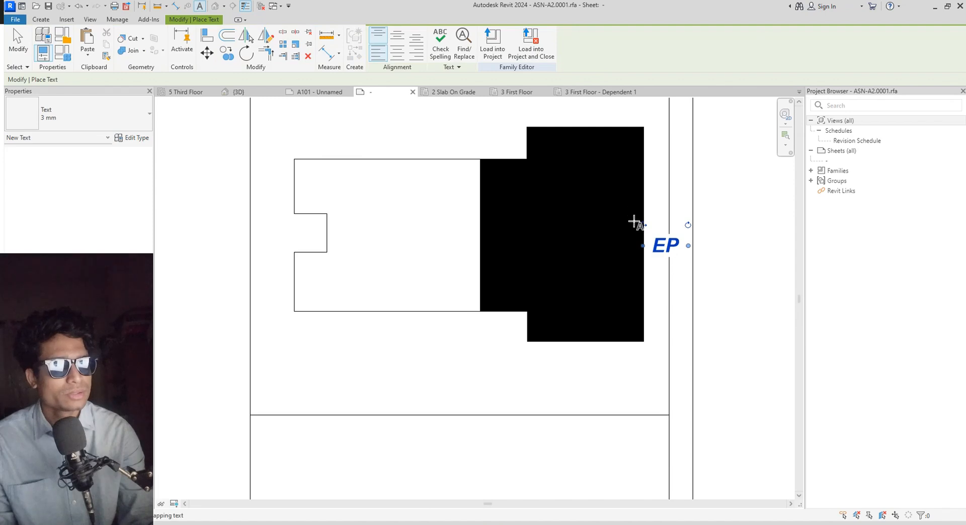
Shift the "EP" text slightly left, closer to the filled region's right edge
left_click(633, 224)
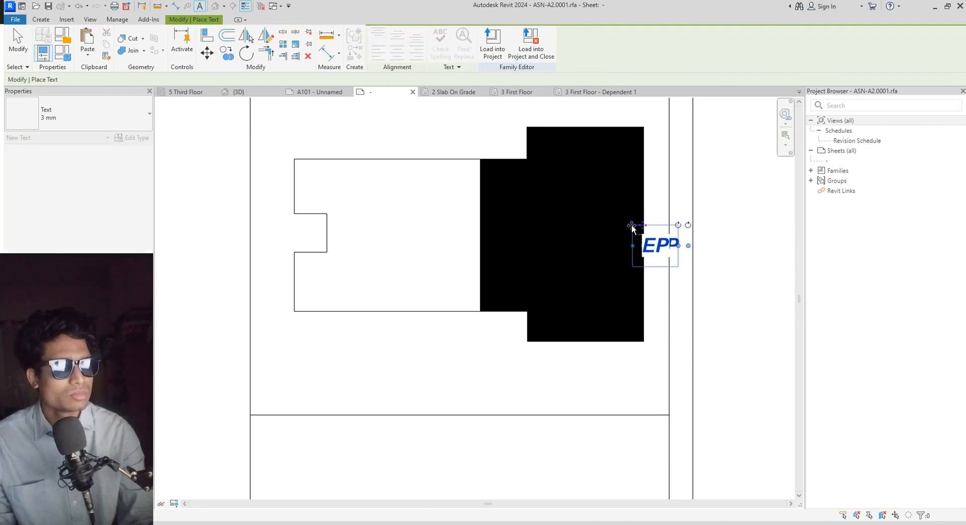
left_click(761, 246)
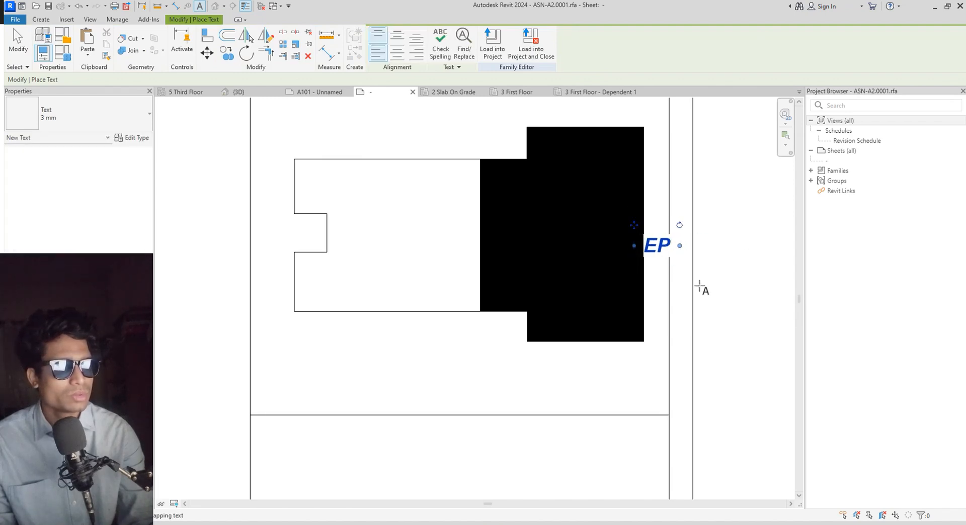
scroll(699, 286, "down", 2)
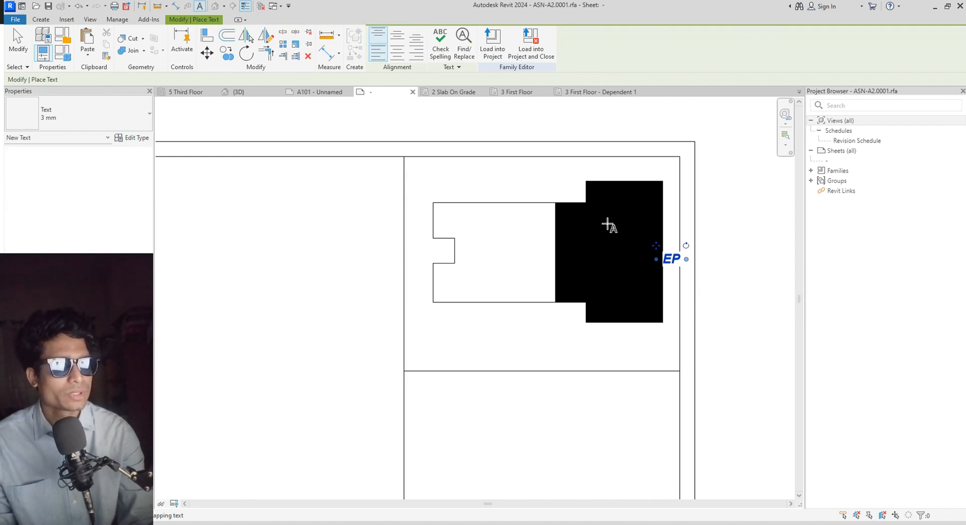
Copy the "EP" text note about 80 mm to the left, beside the notch at the outline's narrow end
key("Escape")
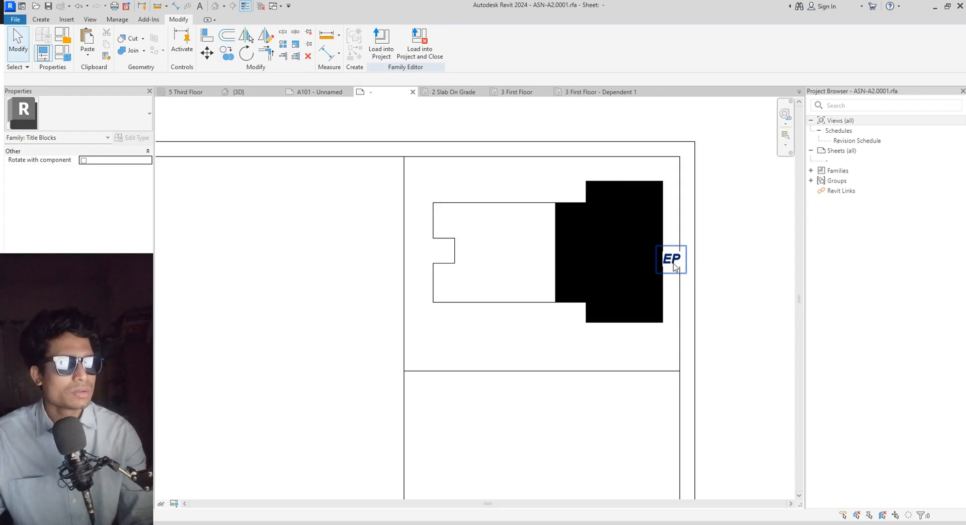
left_click(671, 261)
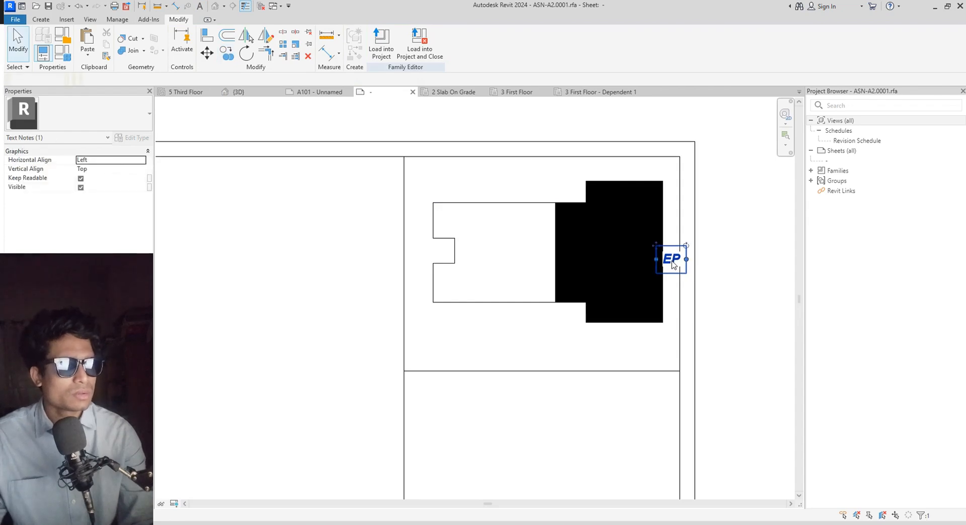
left_click(223, 59)
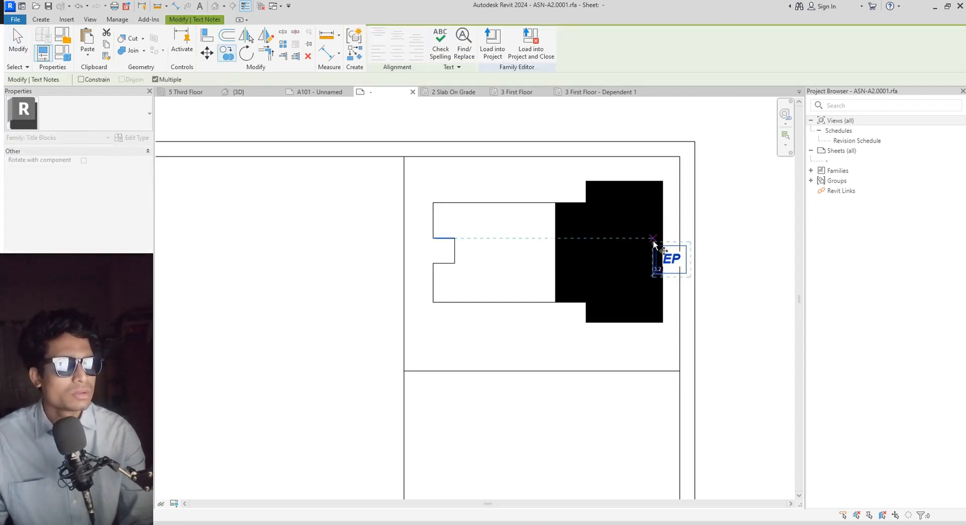
scroll(653, 245, "up", 5)
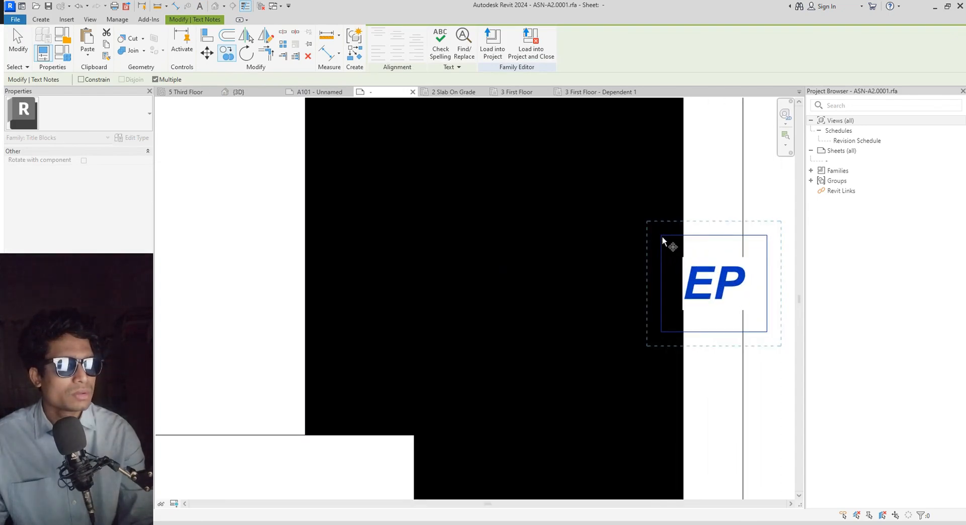
left_click(665, 294)
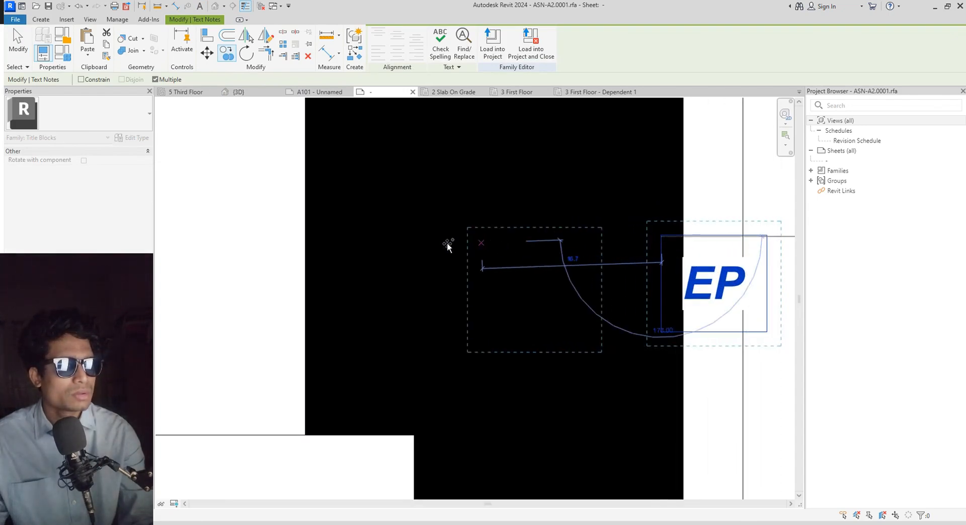
scroll(446, 244, "down", 5)
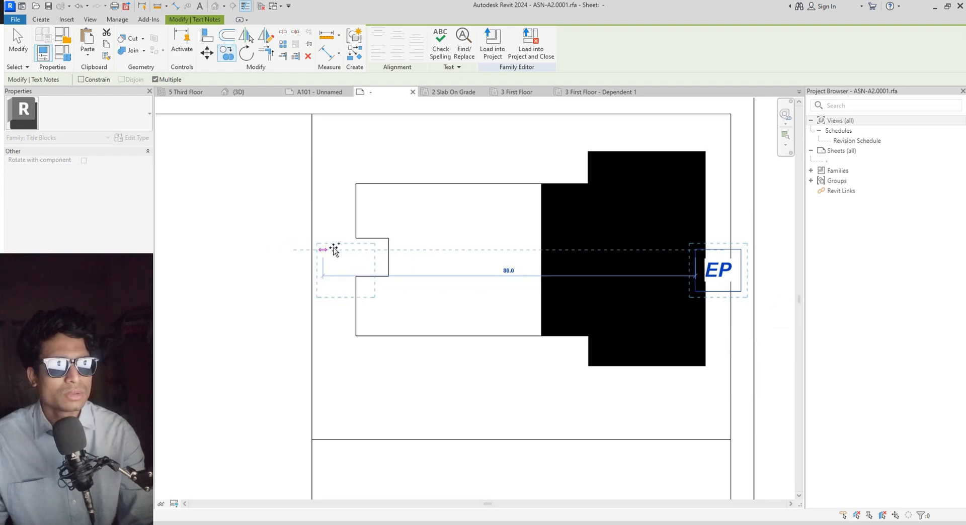
left_click(320, 248)
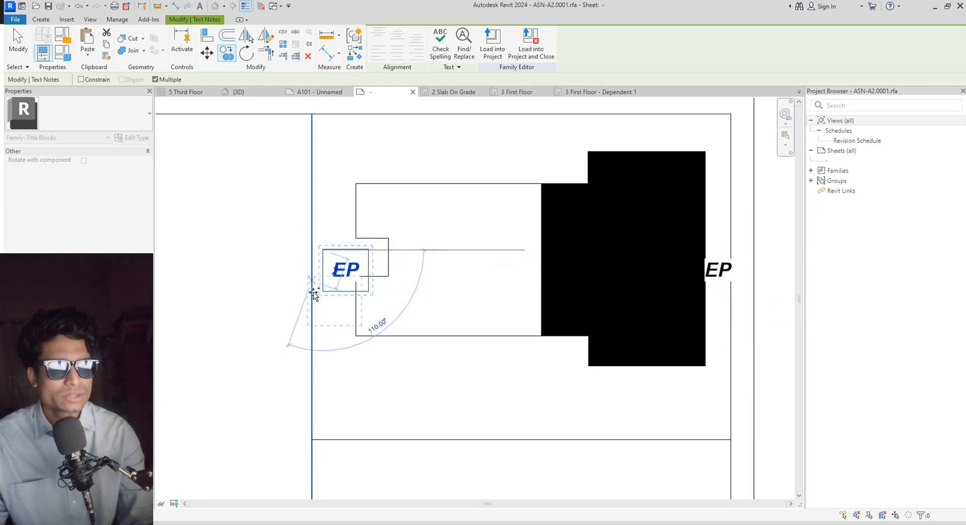
key("Escape")
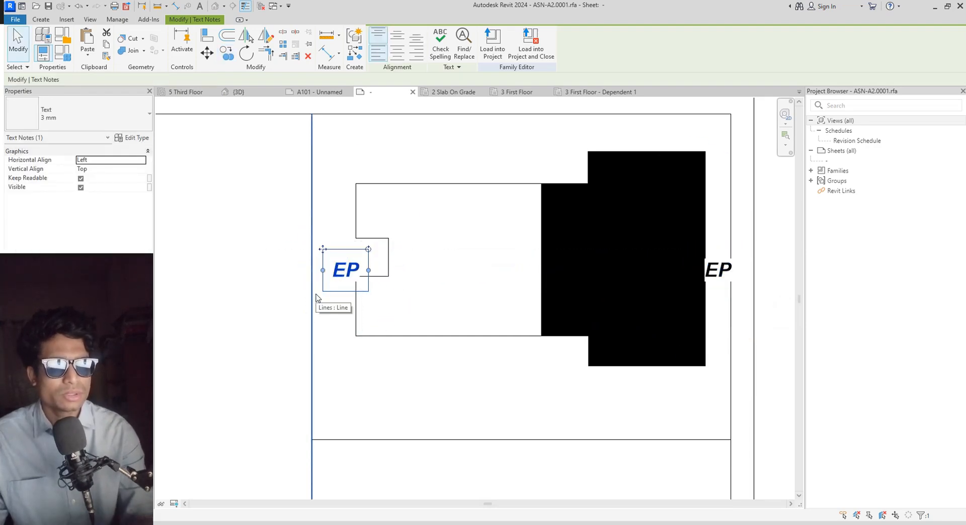
Nudge the copied "EP" text upward and slightly left so it lines up with the notch
key("Up")
key("Up")
key("Up")
key("Up")
key("Up")
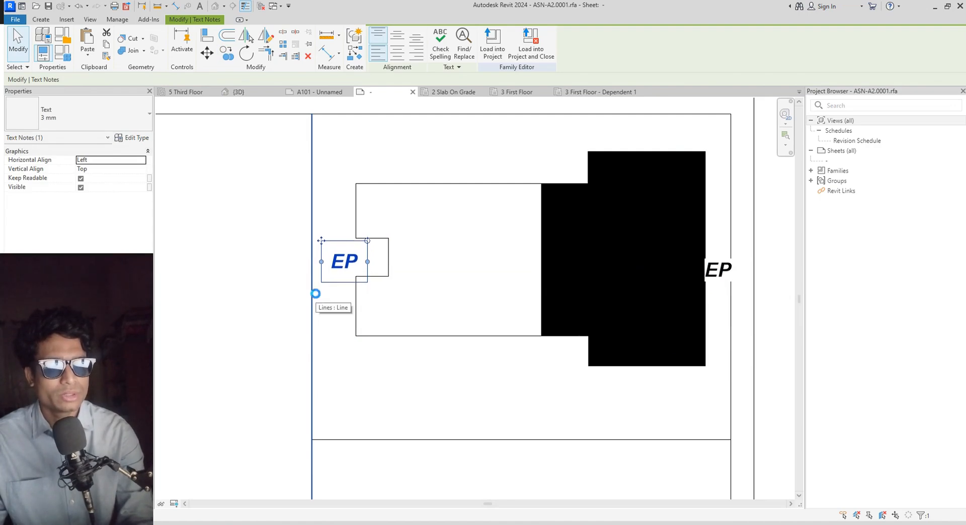
key("Left")
Change the copied text beside the notch to "WP" and deselect it
double_click(352, 264)
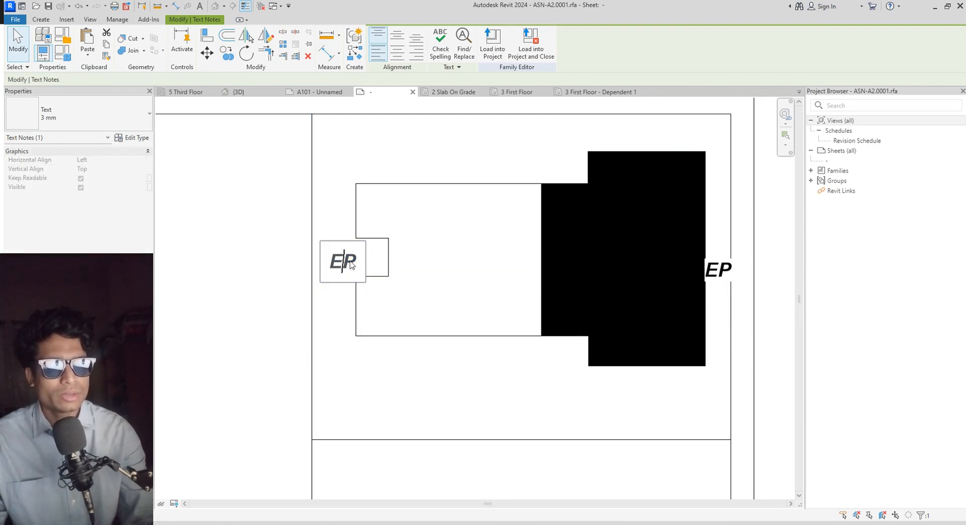
key("BackSpace")
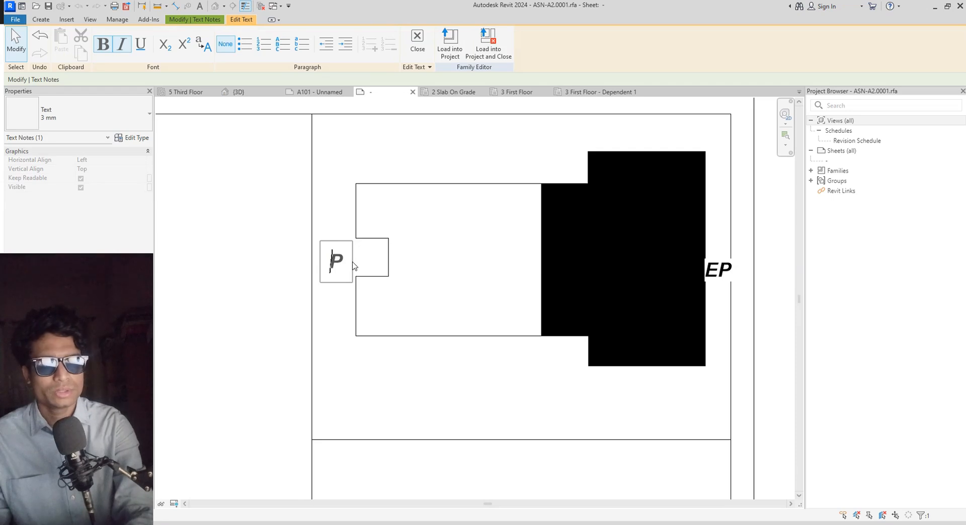
type("W")
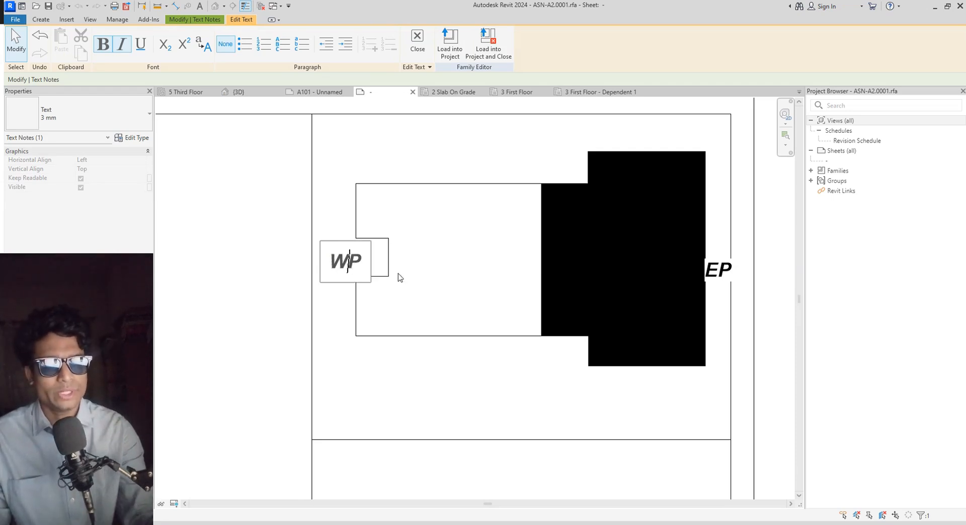
left_click(361, 373)
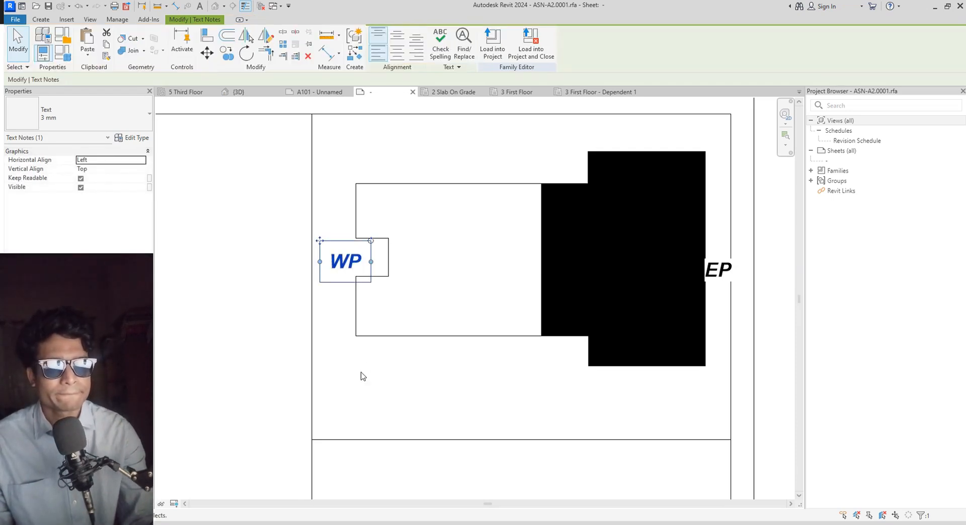
left_click(431, 388)
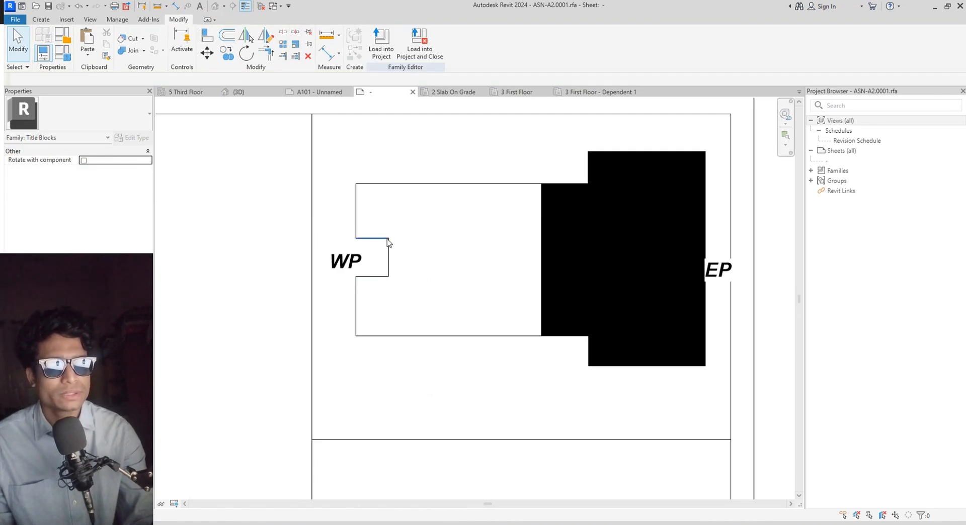
Sketch a closed filled region boundary, about 40 by 33 mm, around the outline's unfilled part, following the notch beside "WP"
left_click(44, 20)
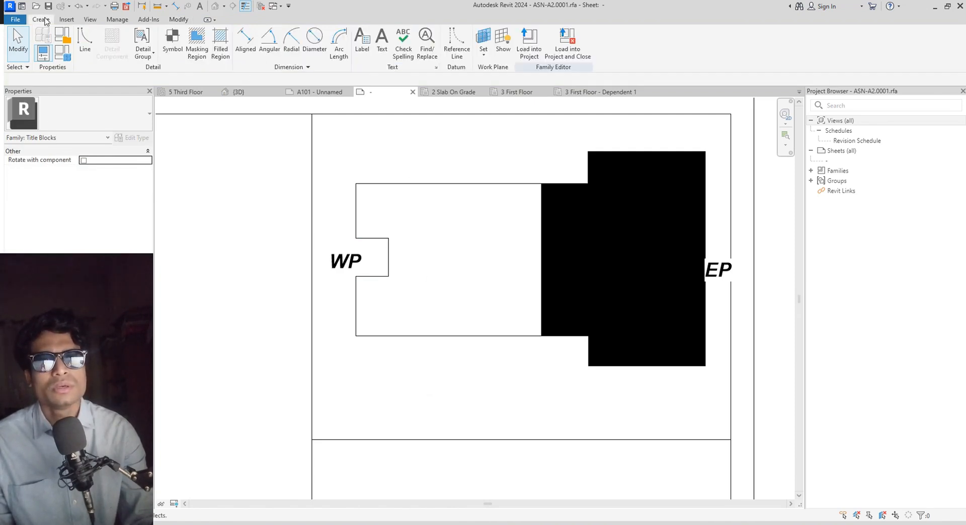
left_click(220, 43)
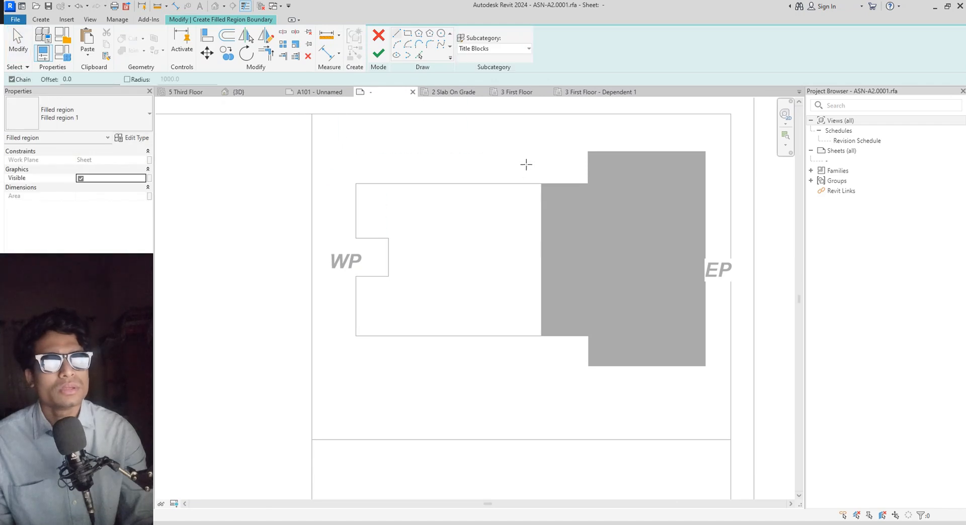
left_click(541, 183)
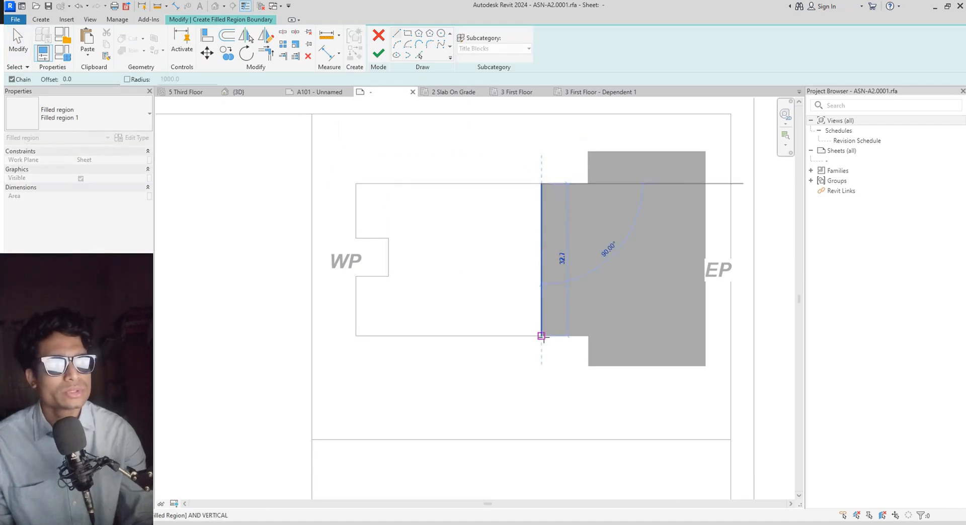
left_click(542, 337)
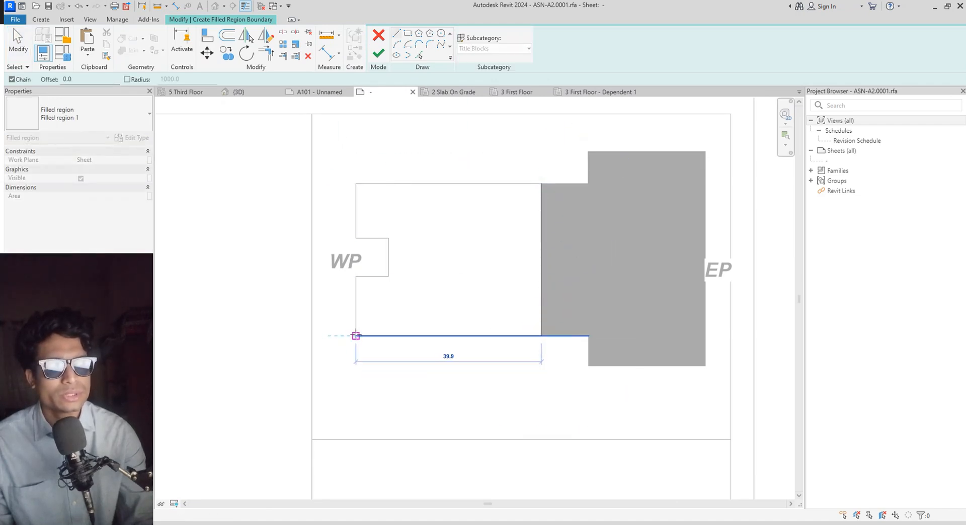
left_click(356, 335)
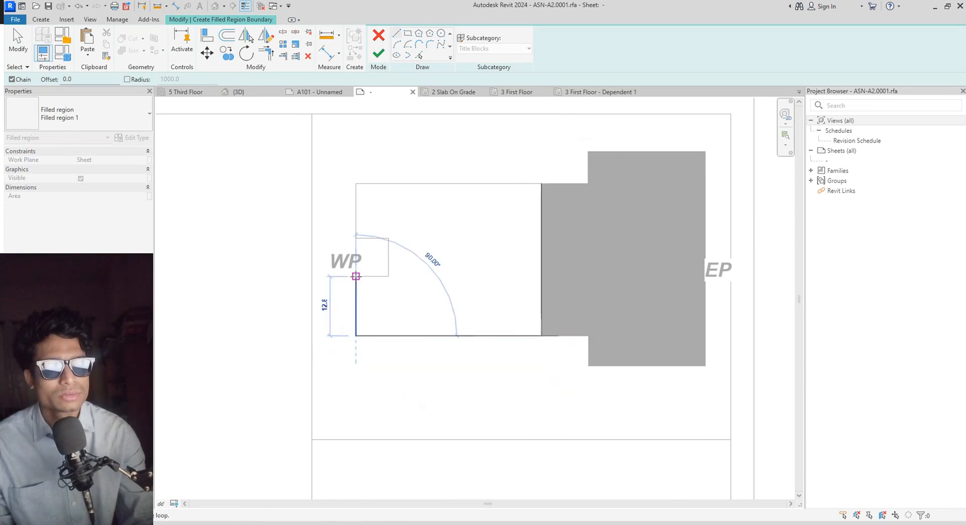
left_click(356, 276)
left_click(388, 277)
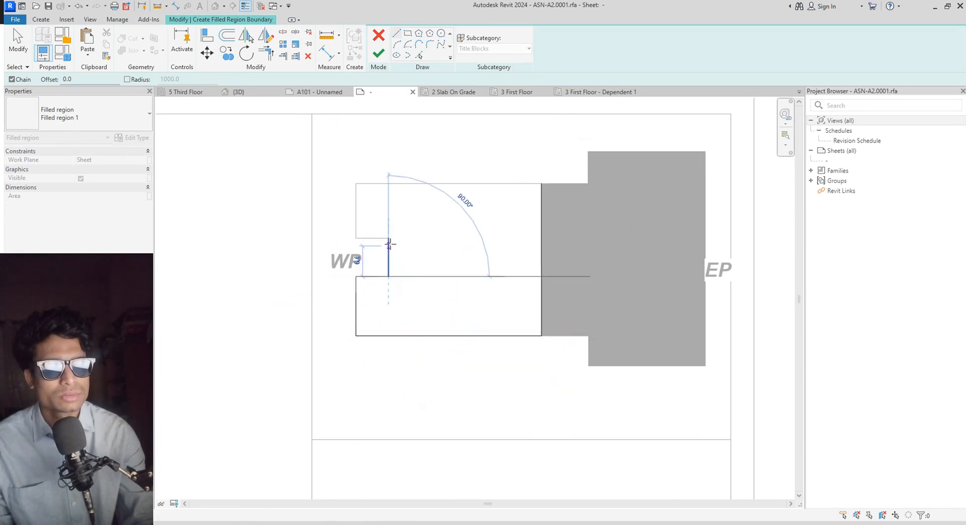
left_click(389, 238)
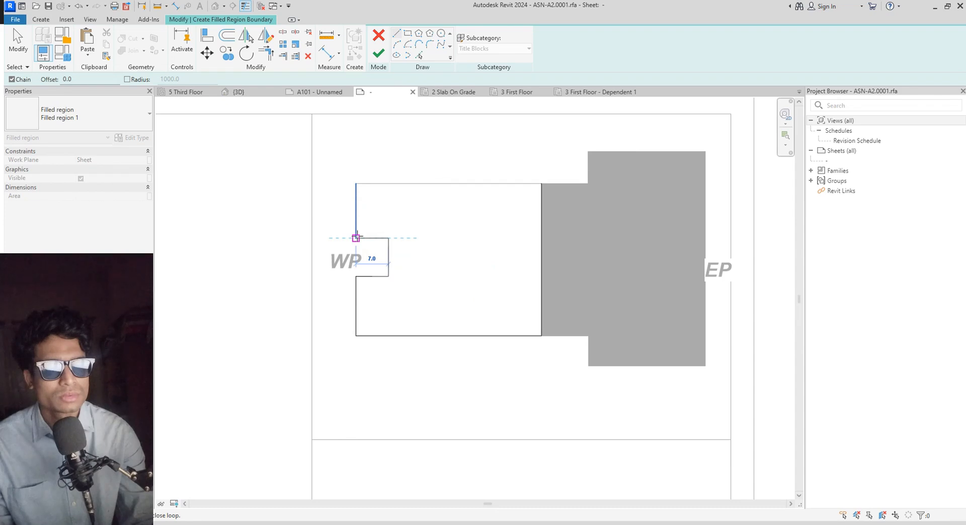
left_click(356, 238)
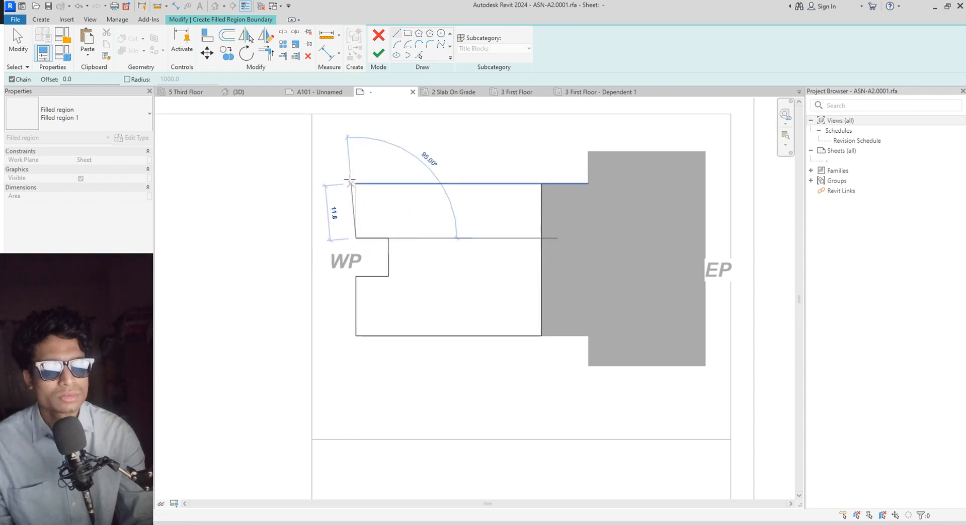
left_click(356, 184)
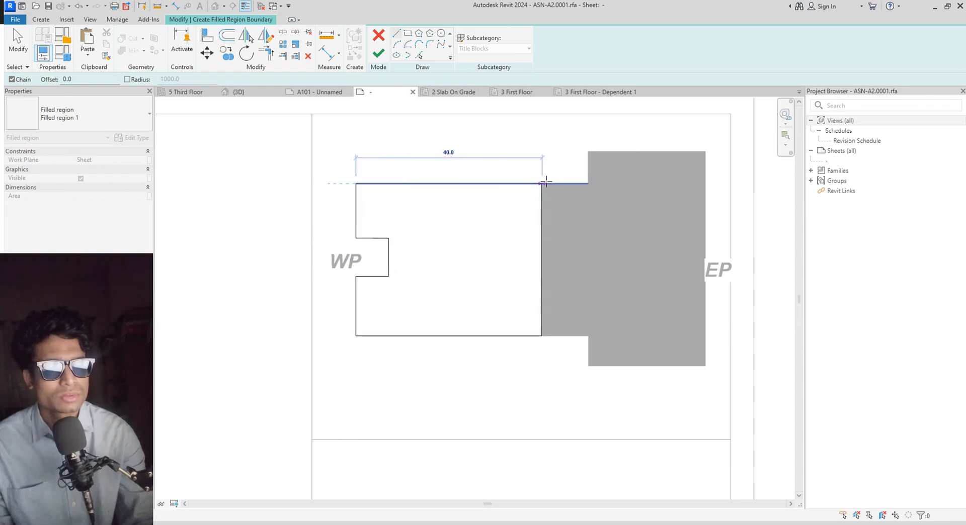
left_click(542, 184)
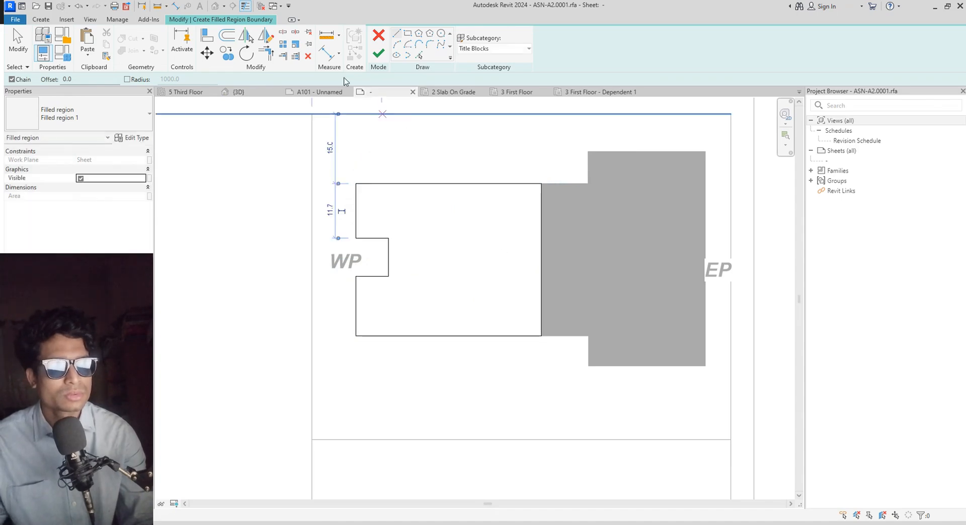
Keep the region type's black solid foreground fill, finish the filled region and deselect it
left_click(144, 138)
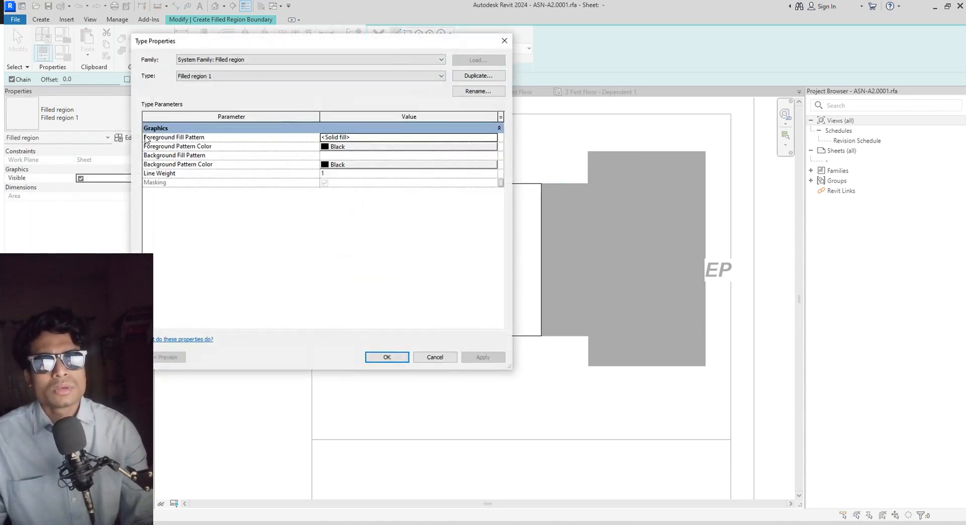
left_click(392, 358)
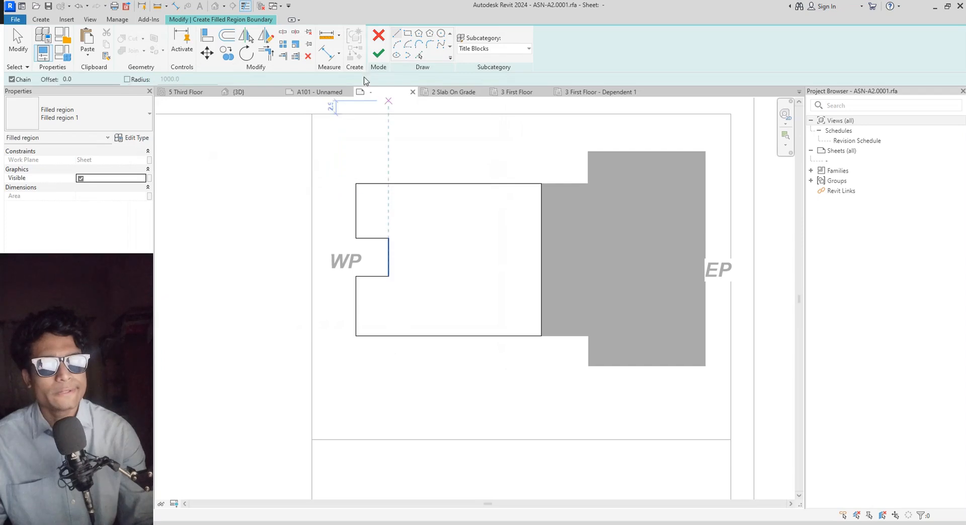
left_click(379, 53)
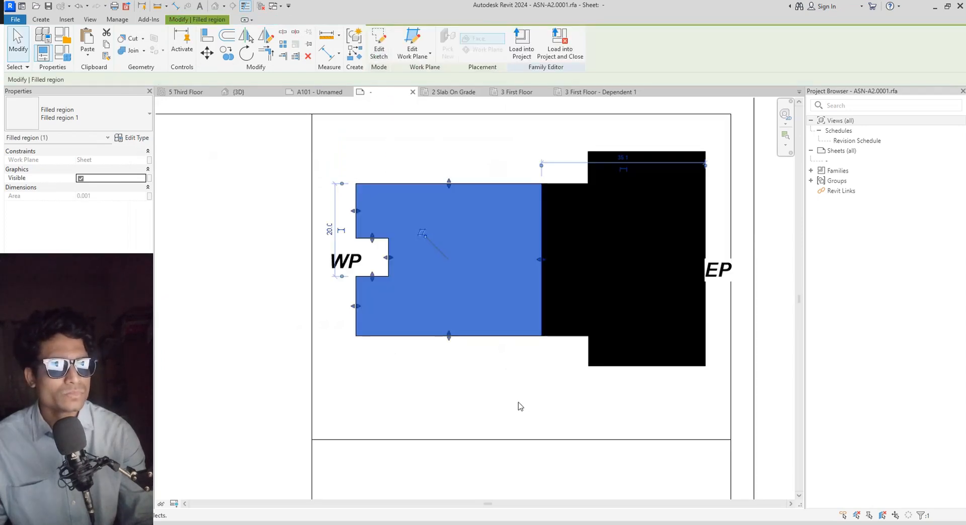
left_click(502, 395)
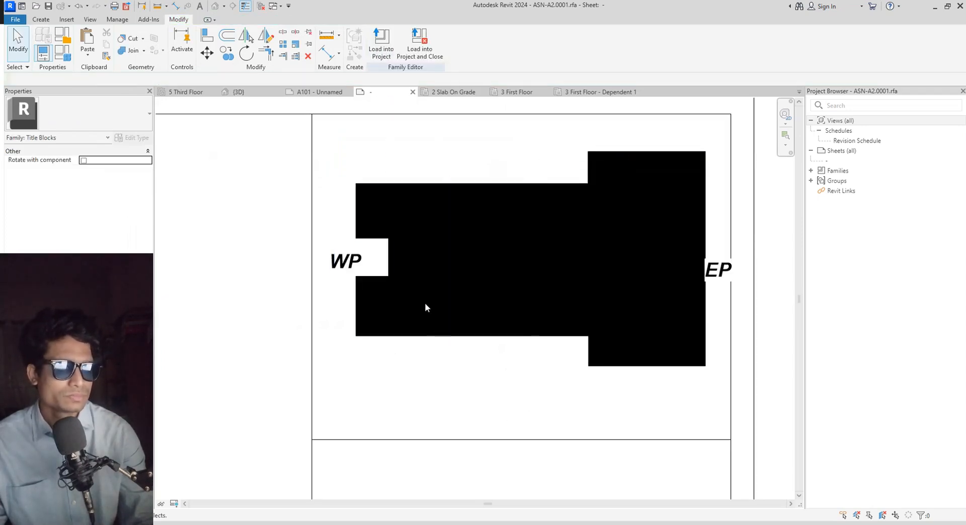
Link the visibility of the west filled region and its "WP" text to a new instance family parameter named "West Part Plan"
scroll(444, 342, "down", 2)
middle_click_drag(442, 354, 556, 313)
scroll(573, 316, "down", 3)
scroll(629, 324, "up", 2)
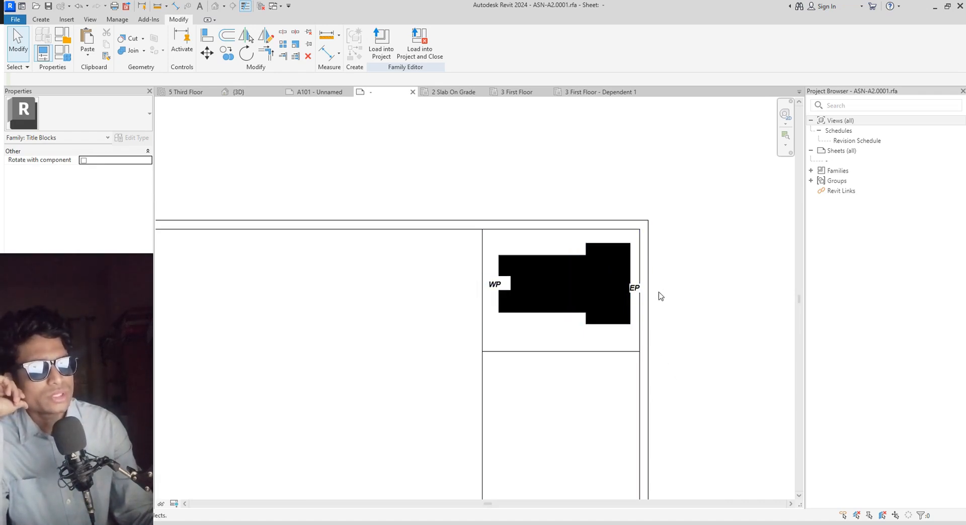
scroll(654, 301, "up", 1)
scroll(446, 324, "up", 1)
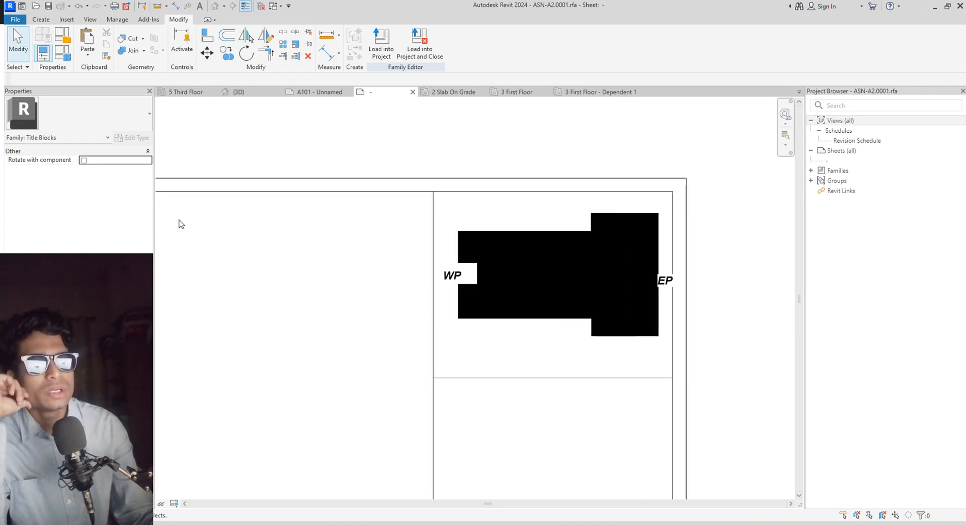
left_click(501, 320)
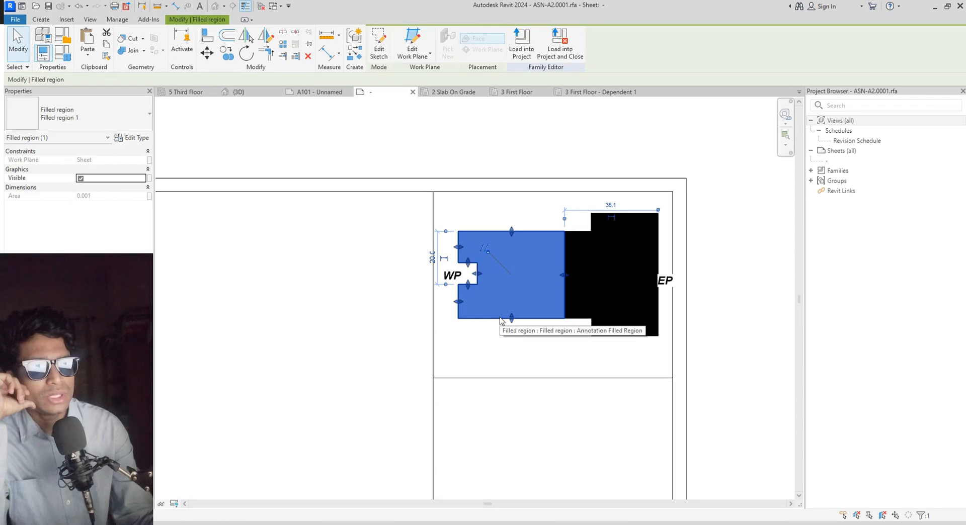
left_click(453, 280, "ctrl")
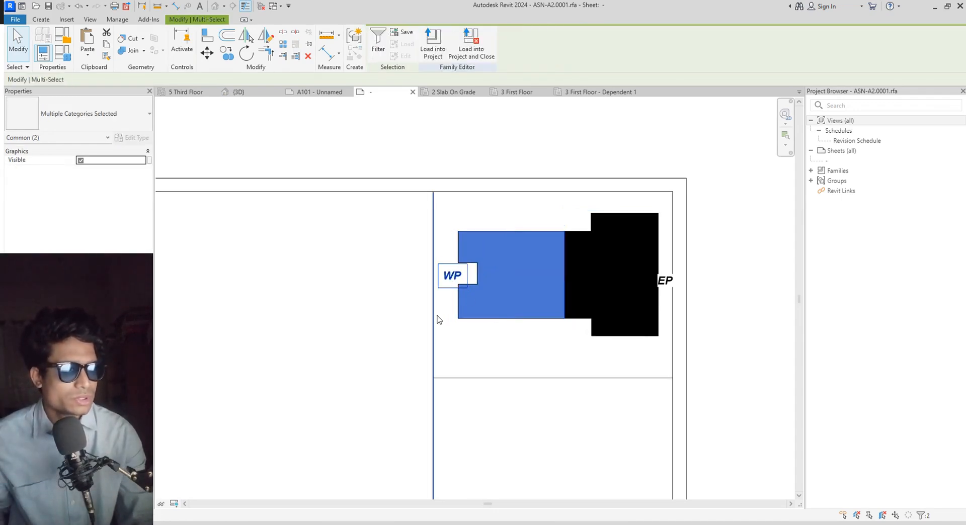
left_click(149, 161)
left_click_drag(496, 166, 334, 165)
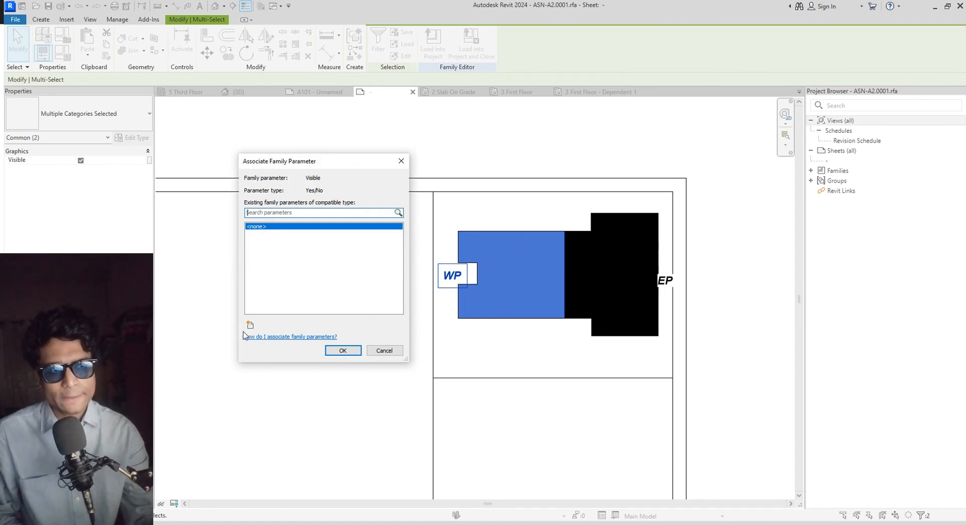
left_click(251, 325)
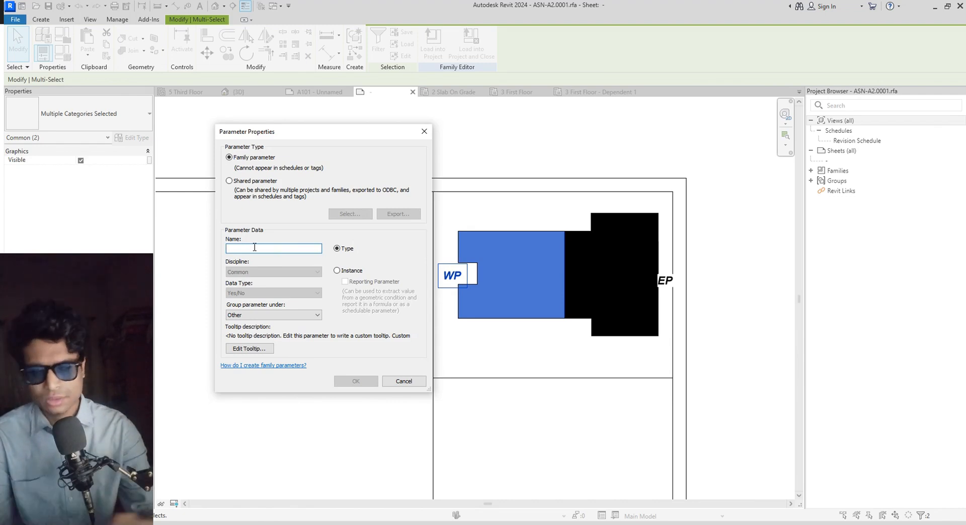
type("West Pa")
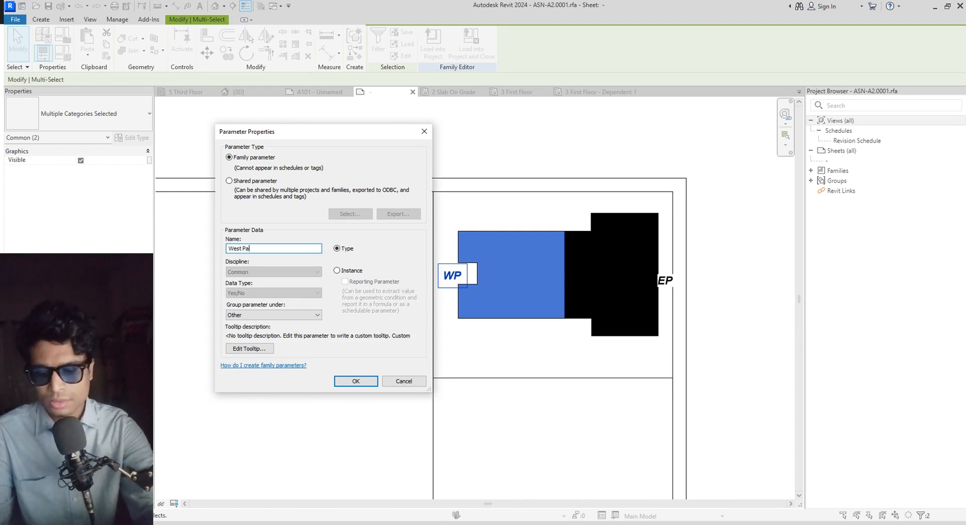
type("rt")
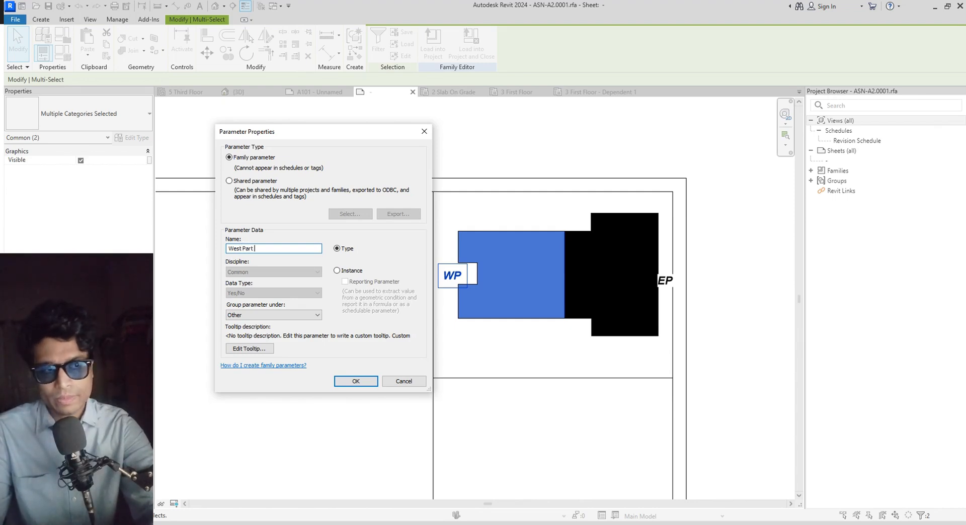
type(" Pla")
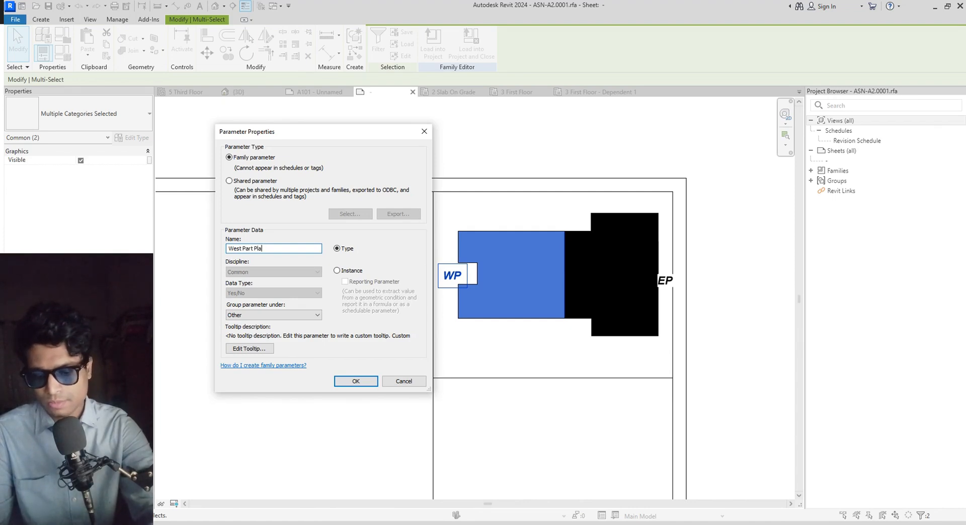
type("n")
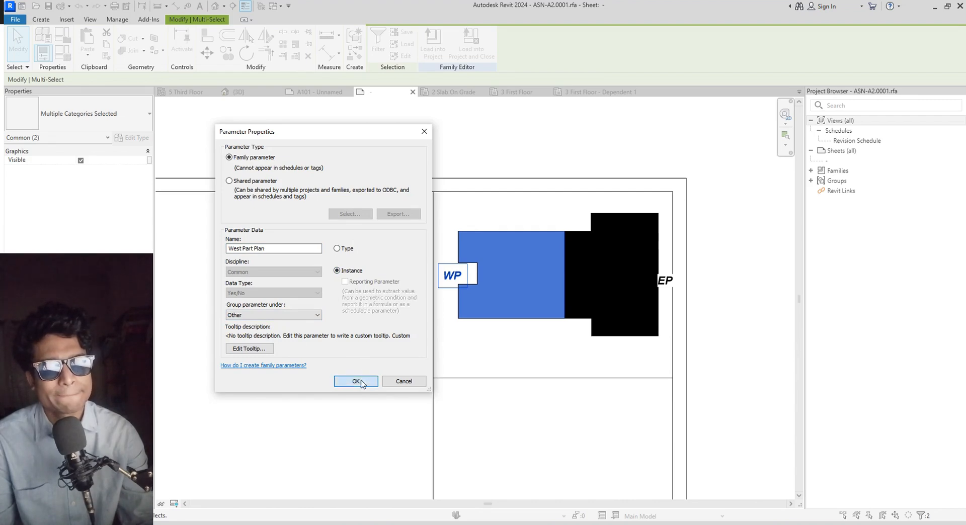
left_click(361, 381)
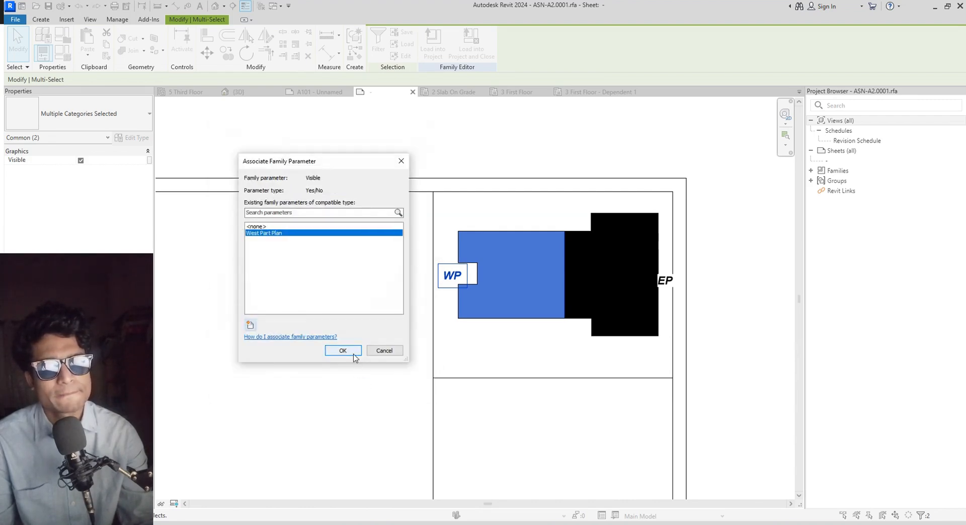
left_click(344, 351)
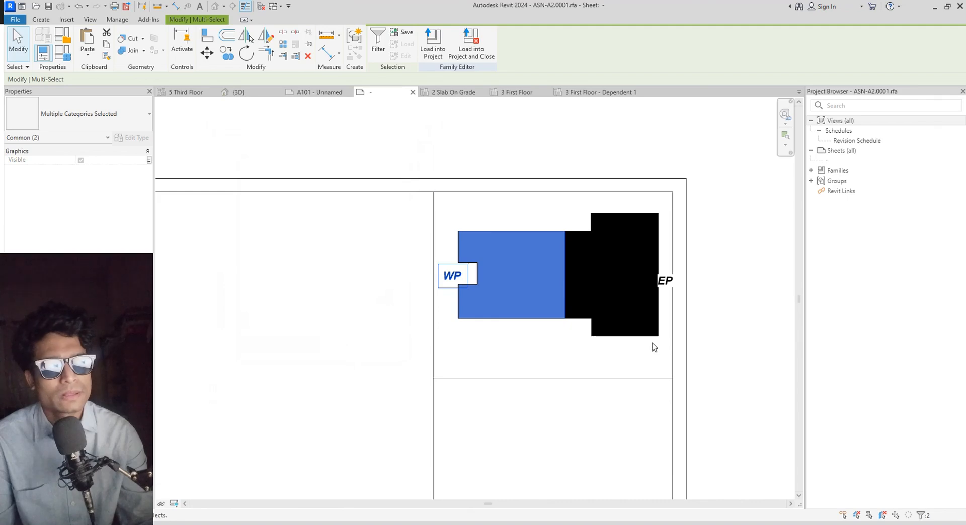
Link the visibility of the east filled region and its "EP" text to a new instance family parameter named "East part plan"
left_click(738, 359)
left_click(645, 336)
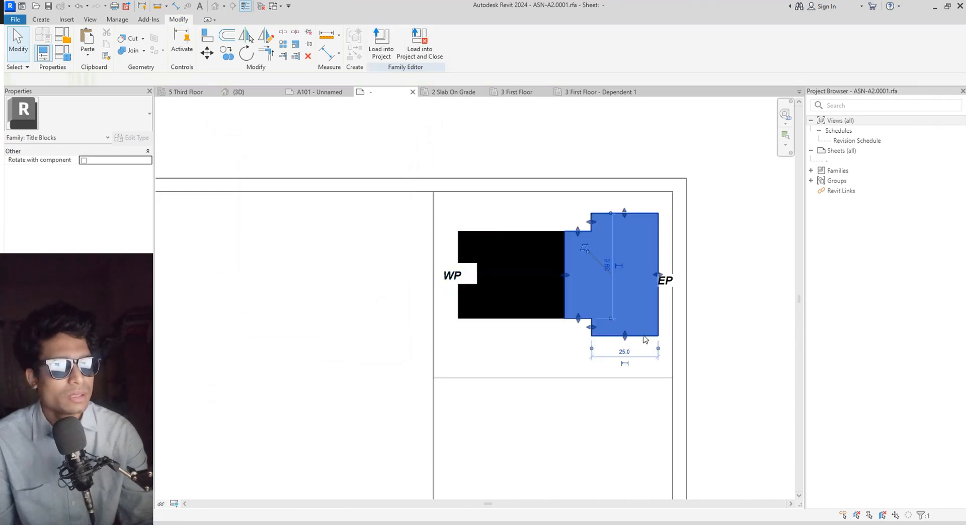
left_click(666, 282, "ctrl")
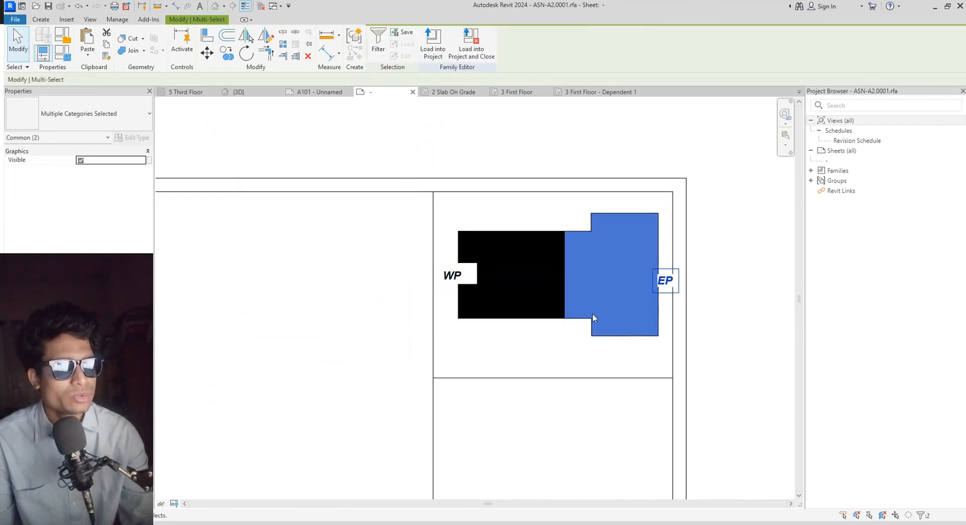
left_click(151, 160)
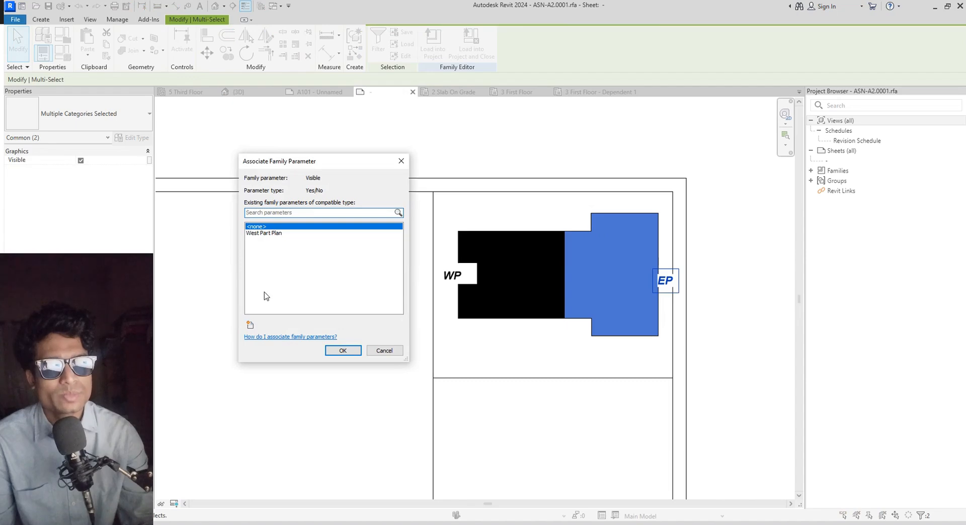
left_click(250, 325)
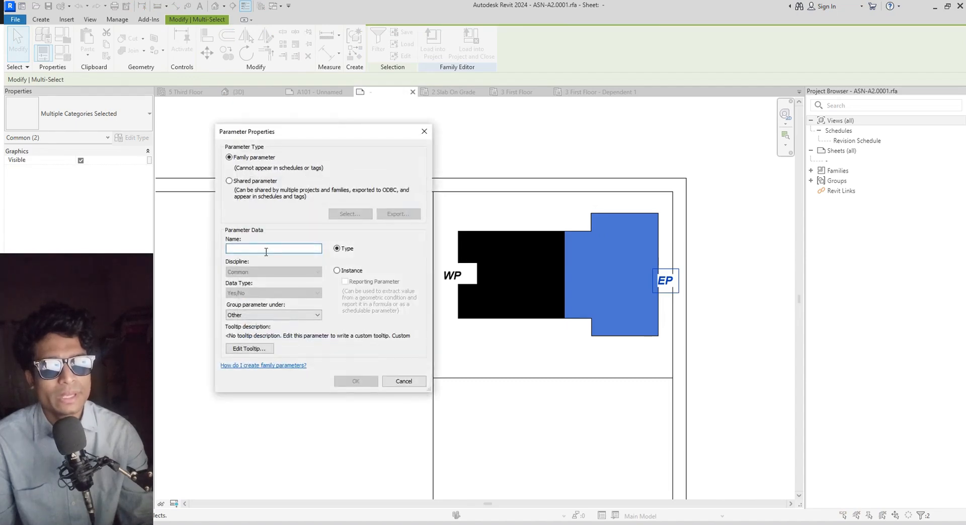
type("Eas")
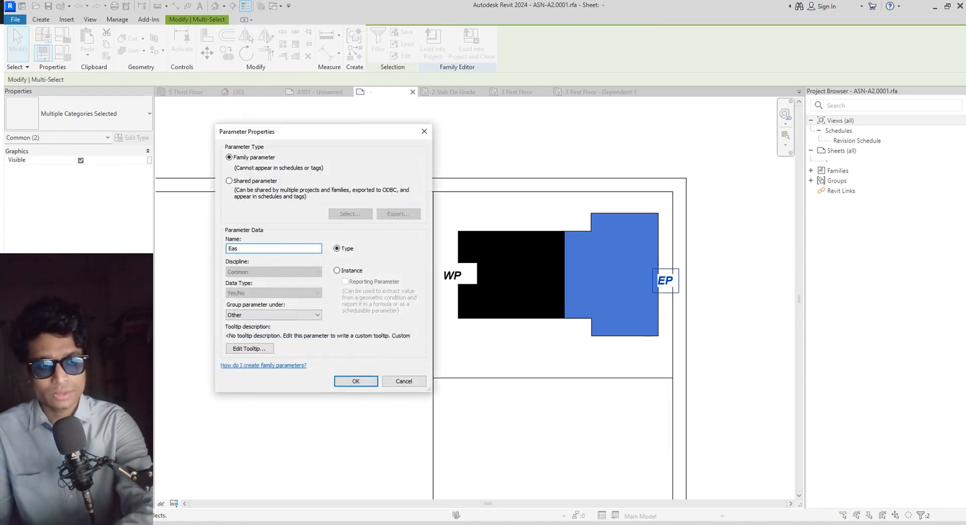
type("t part")
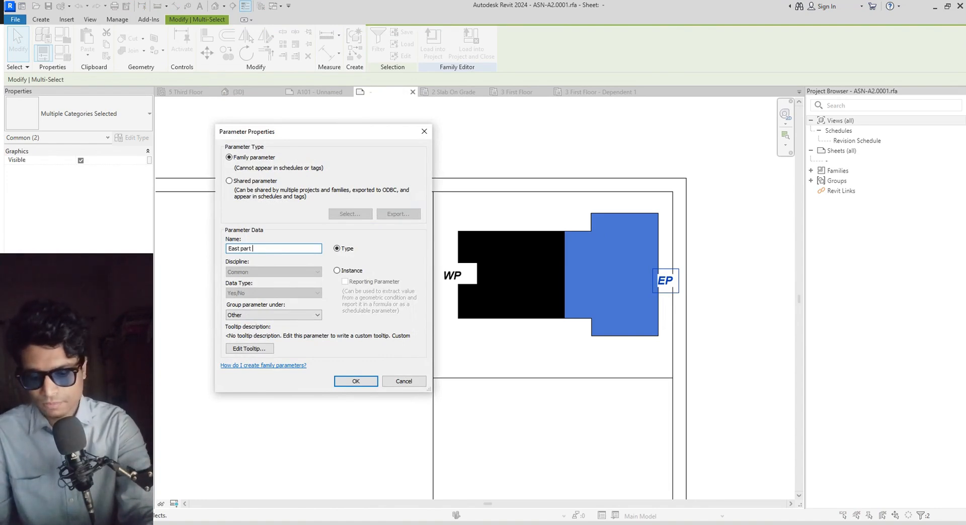
type(" plan")
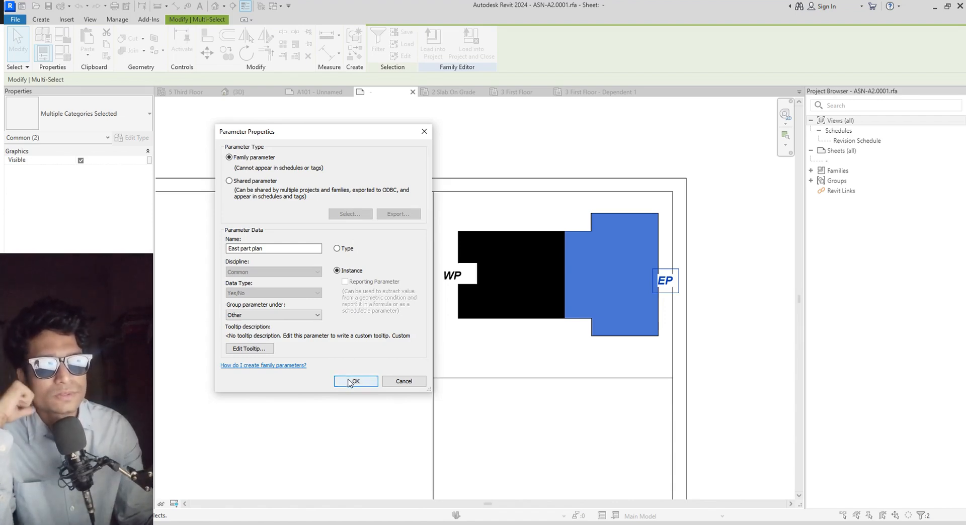
left_click(354, 382)
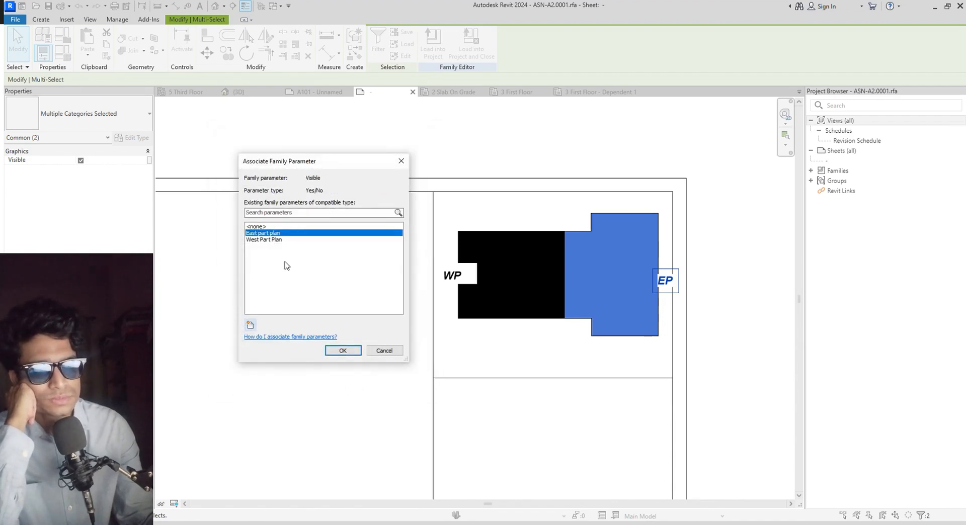
left_click(342, 351)
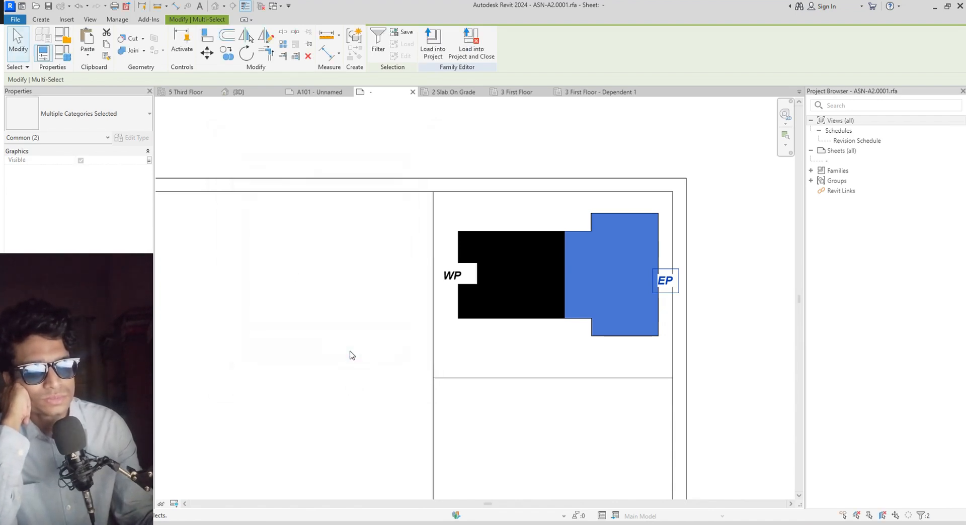
Load the updated title block into the project and turn off its east part plan on sheet A101, then deselect it
left_click(432, 49)
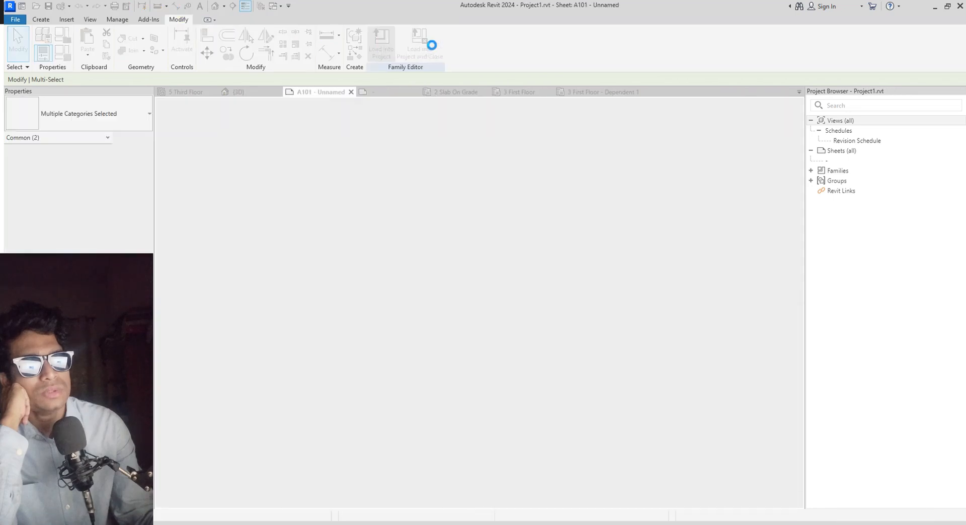
left_click(458, 234)
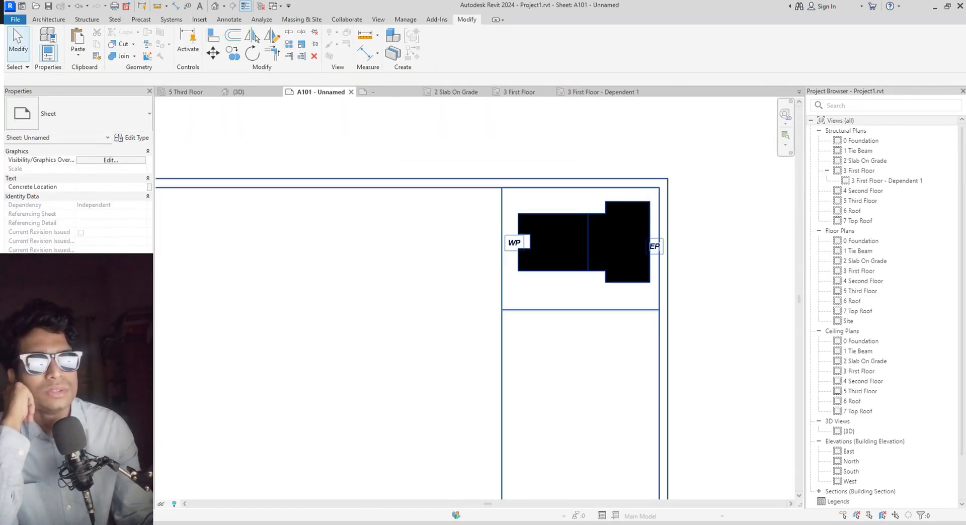
left_click(325, 181)
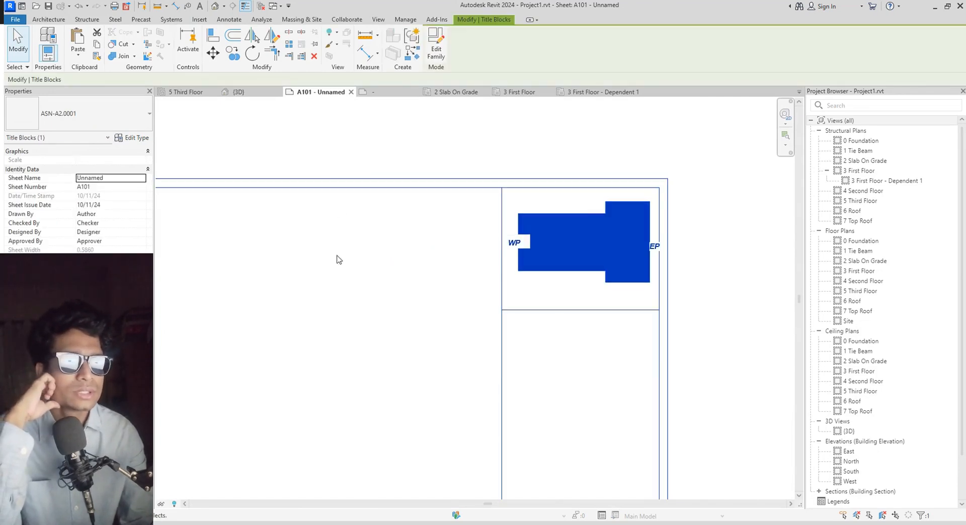
scroll(327, 269, "down", 1)
middle_click_drag(326, 272, 408, 257)
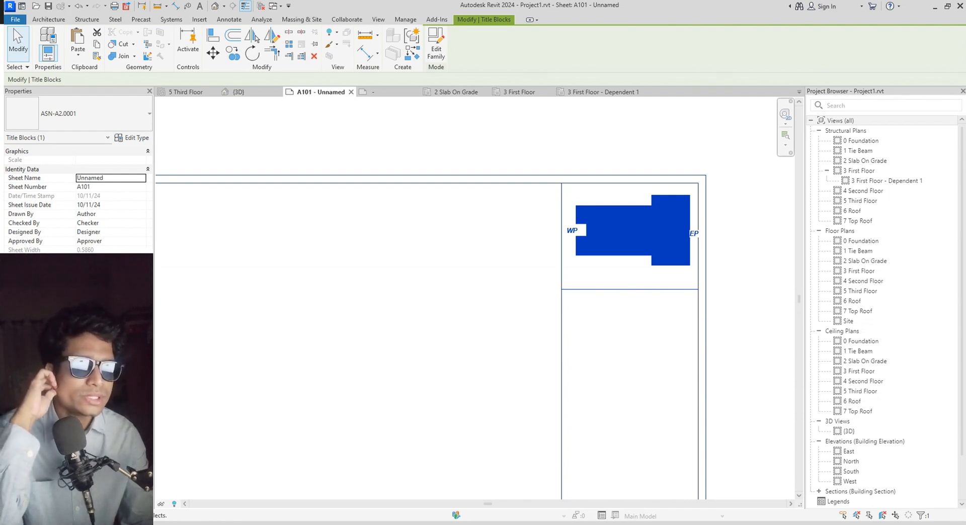
left_click(79, 311)
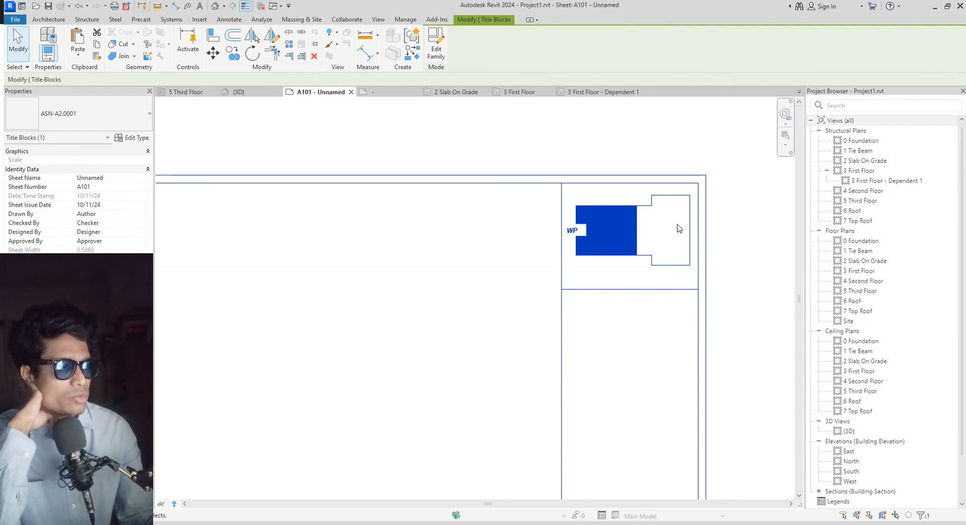
left_click(321, 313)
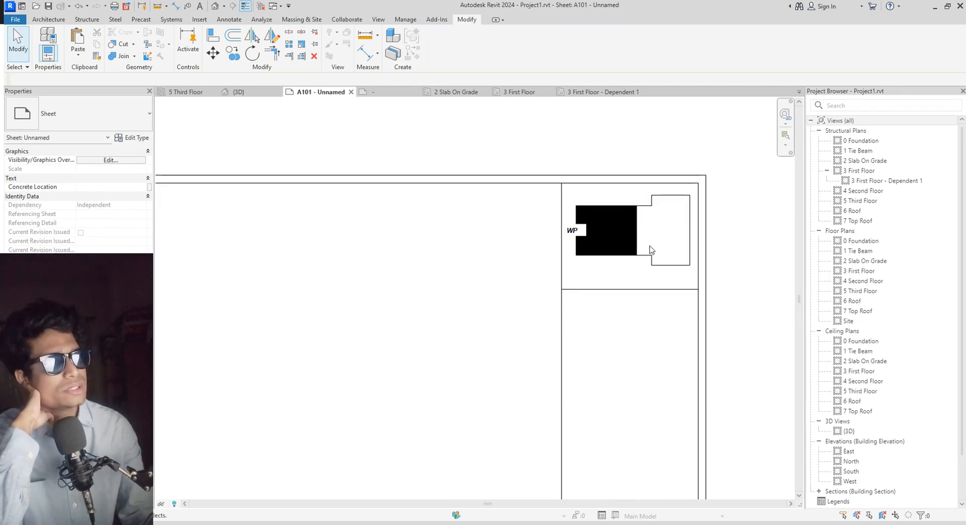
scroll(550, 282, "down", 1)
middle_click_drag(544, 283, 501, 241)
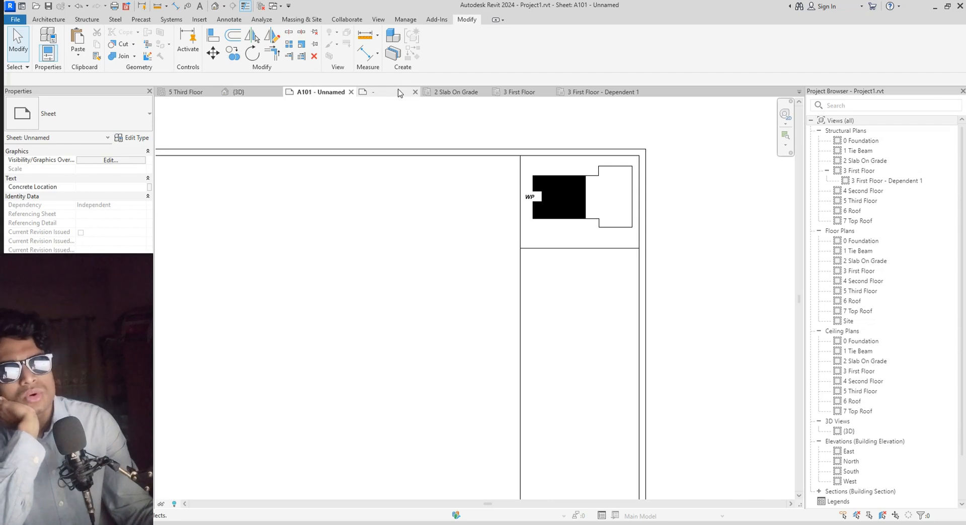
Save the title block family under the new file name Af-15-09 in the 01-Title Block folder without replacing ASN-A2.rfa
left_click(375, 92)
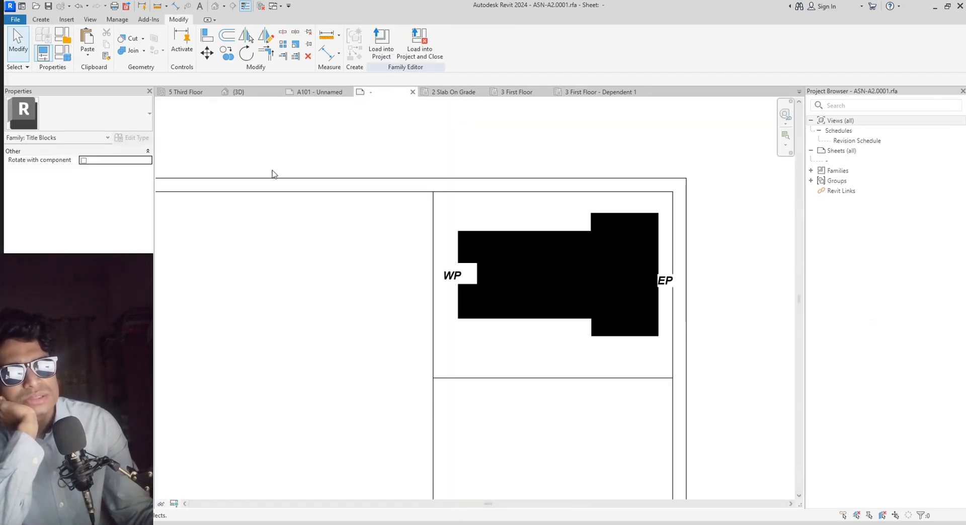
middle_click_drag(293, 198, 326, 211)
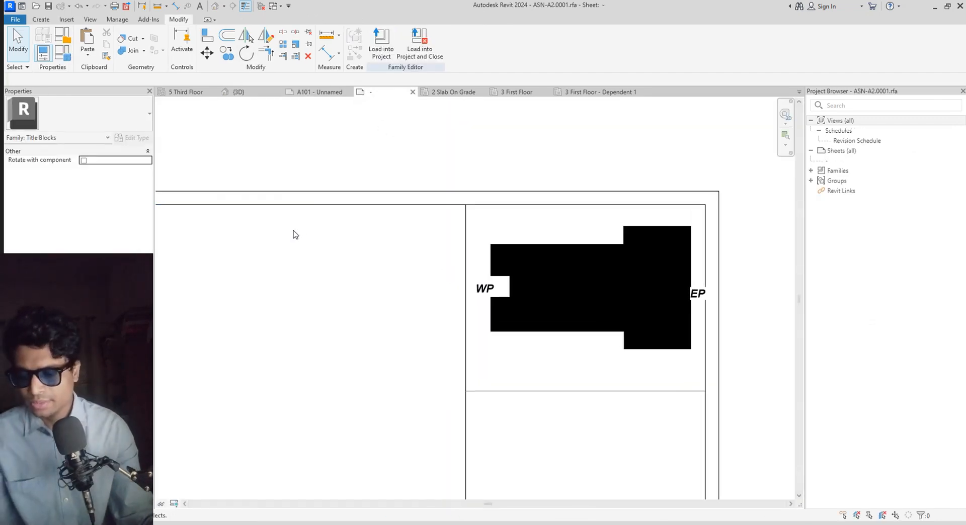
key("ctrl+s")
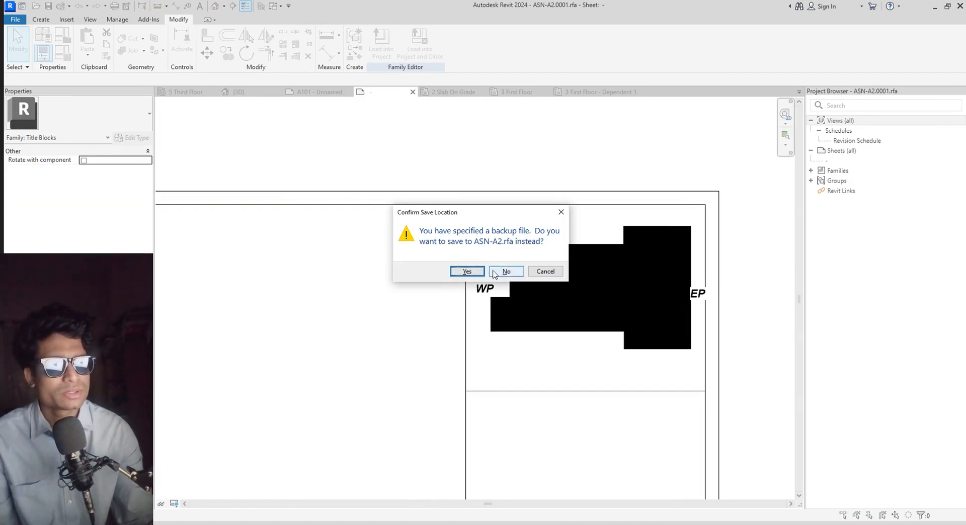
left_click(477, 272)
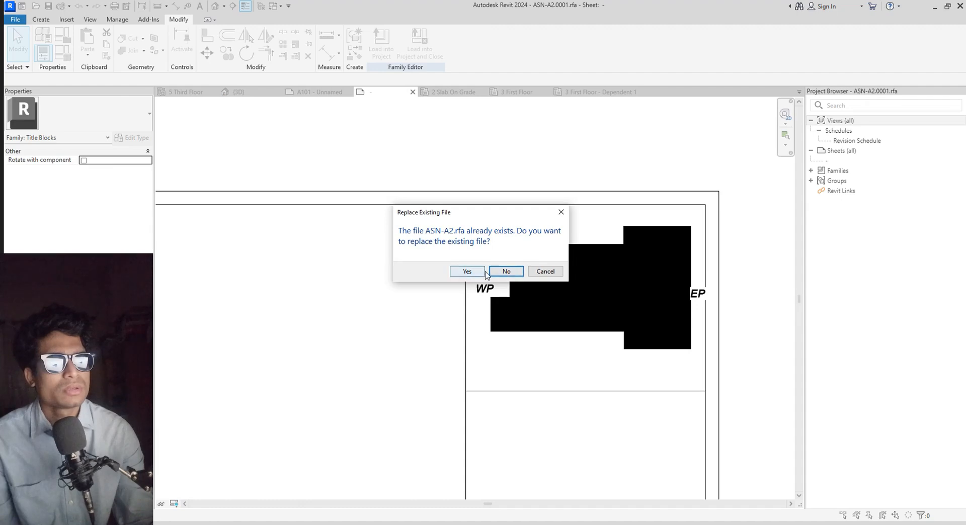
left_click(500, 272)
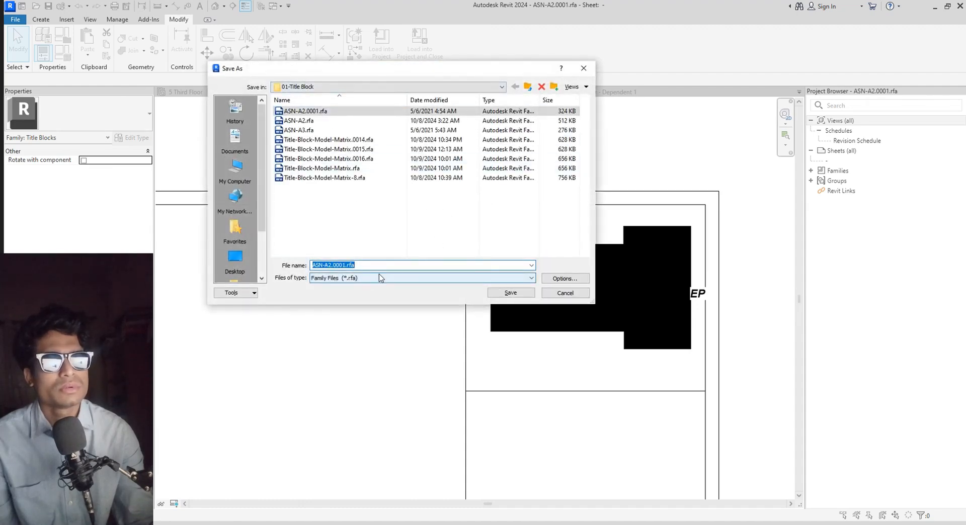
type("Af")
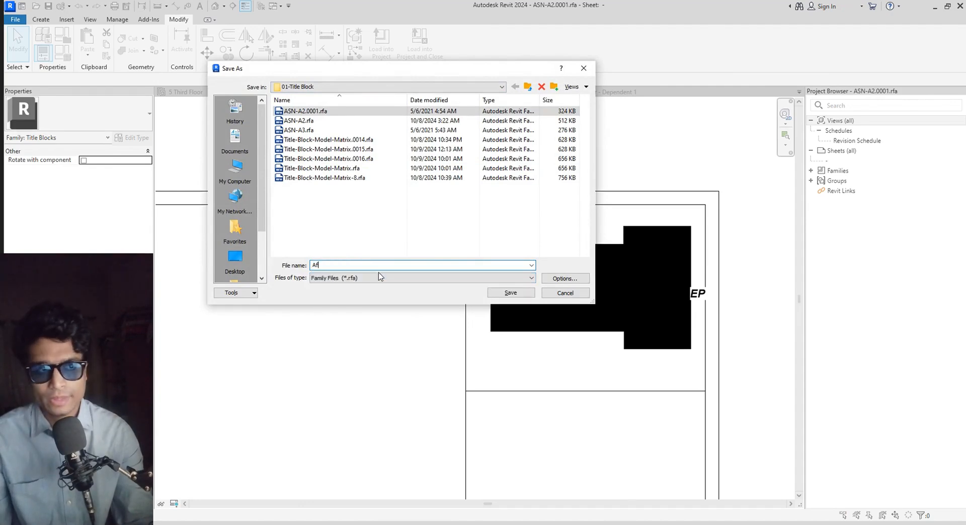
type("r")
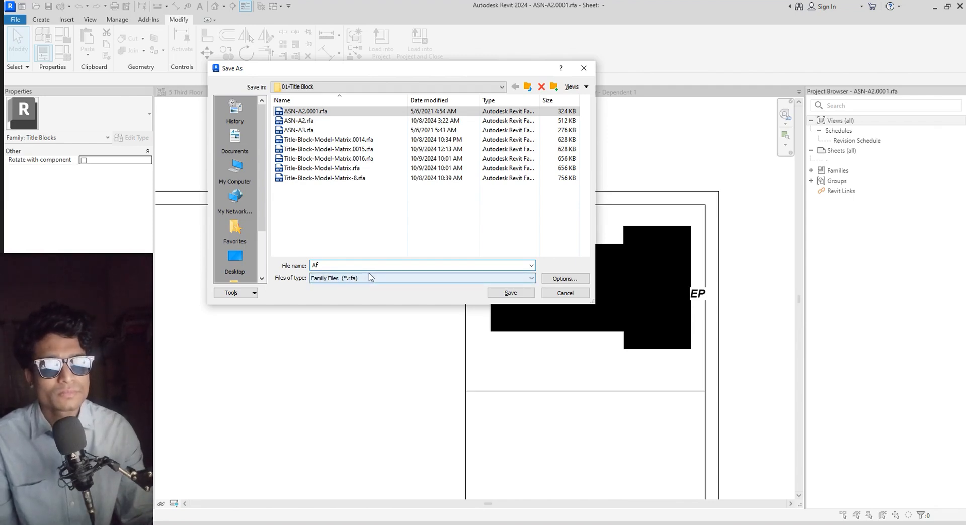
type("-15-09")
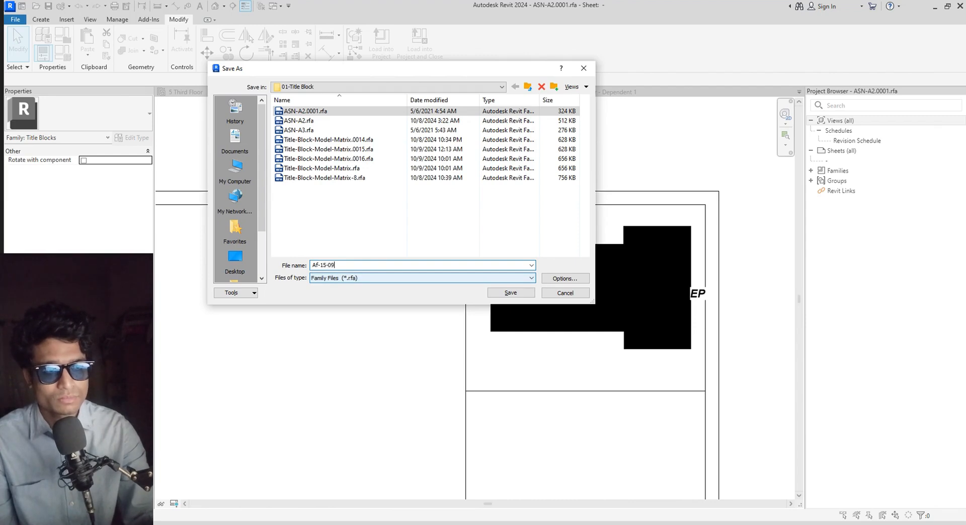
left_click(528, 294)
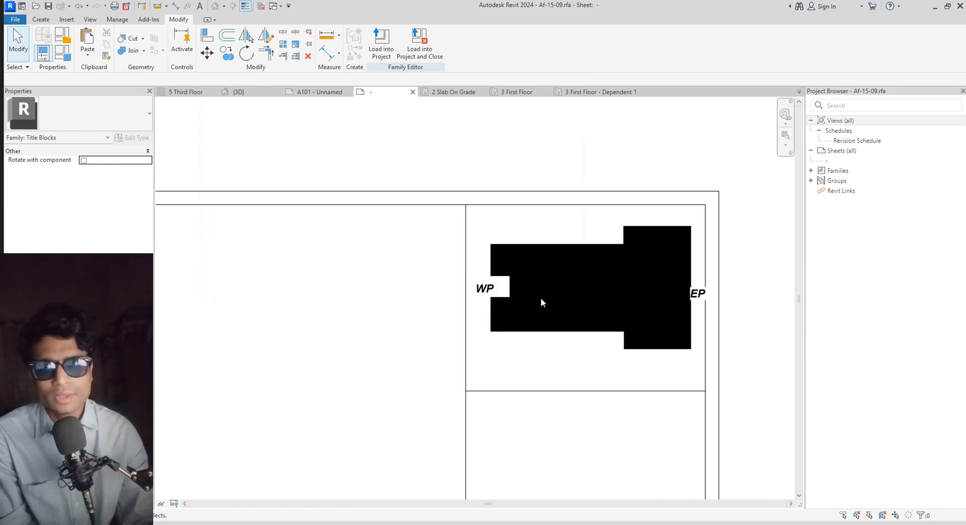
Add a bold 3 mm text note reading "GENERAL NOTES" just below the key plan box in the title block family
middle_click_drag(582, 459, 581, 369)
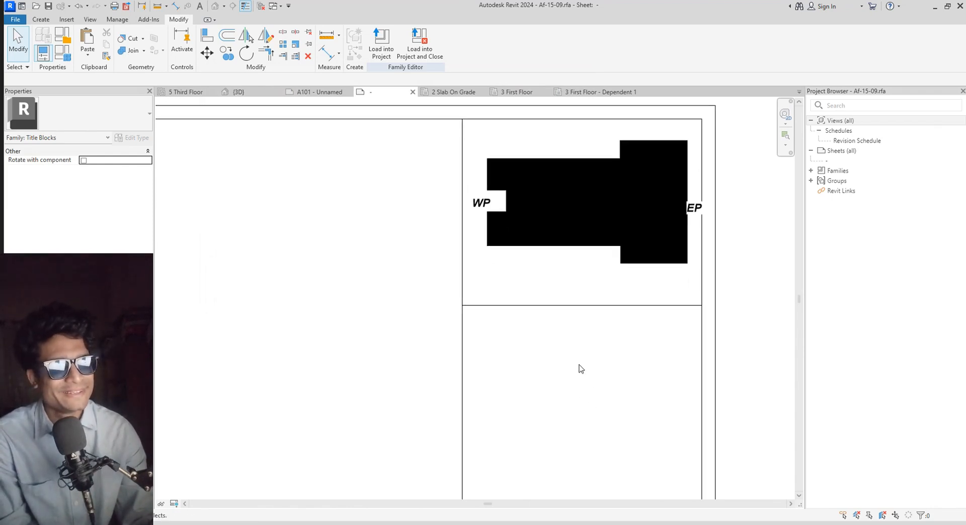
left_click(49, 20)
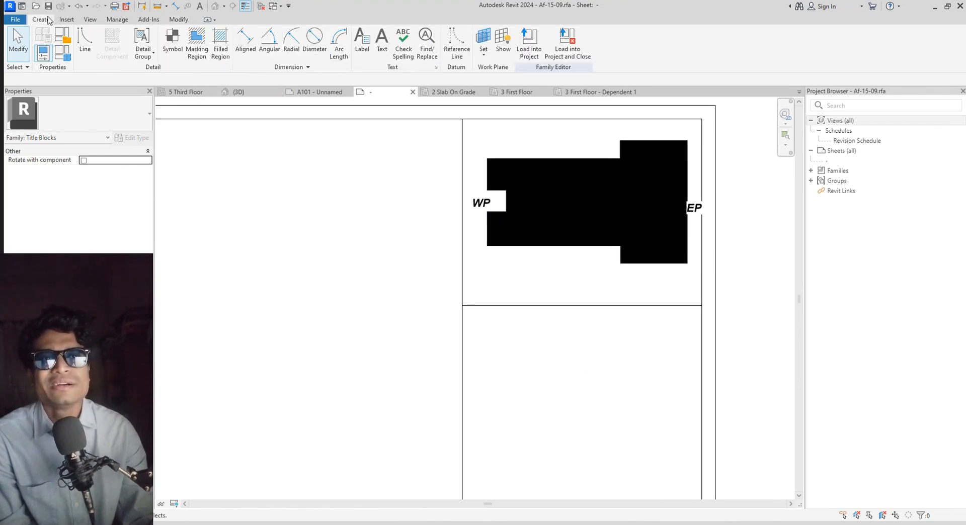
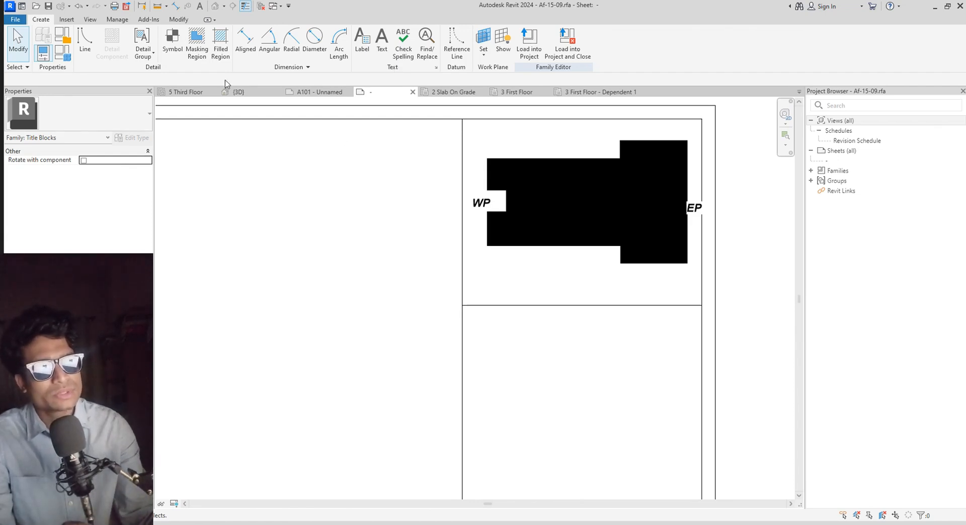
left_click(383, 41)
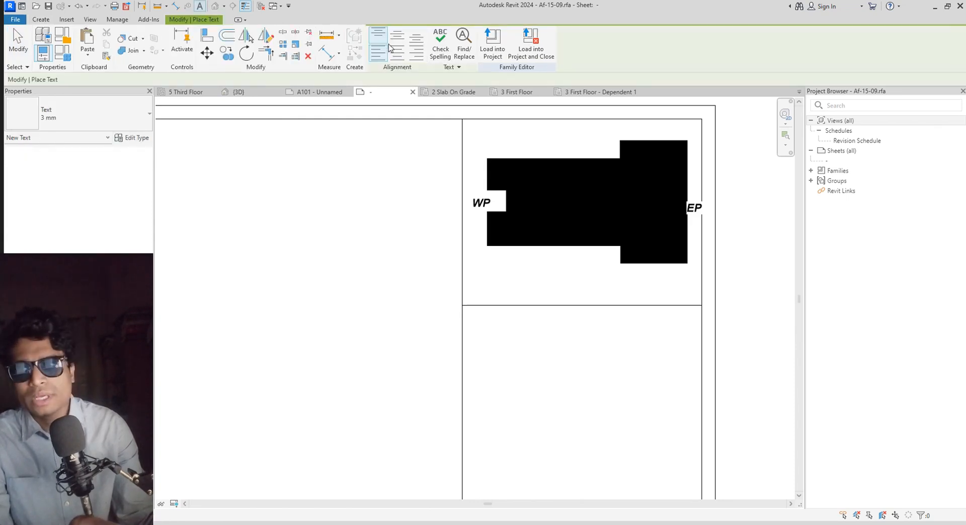
left_click(475, 322)
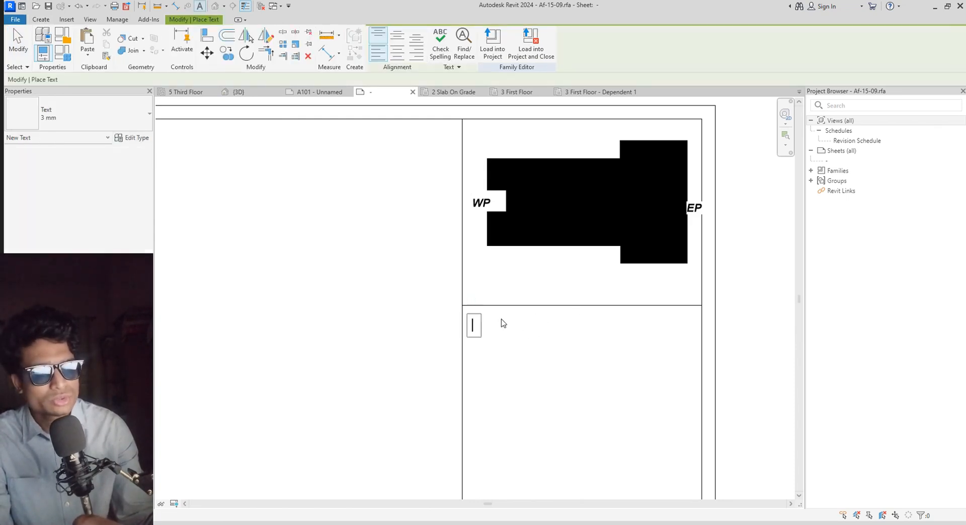
type("G")
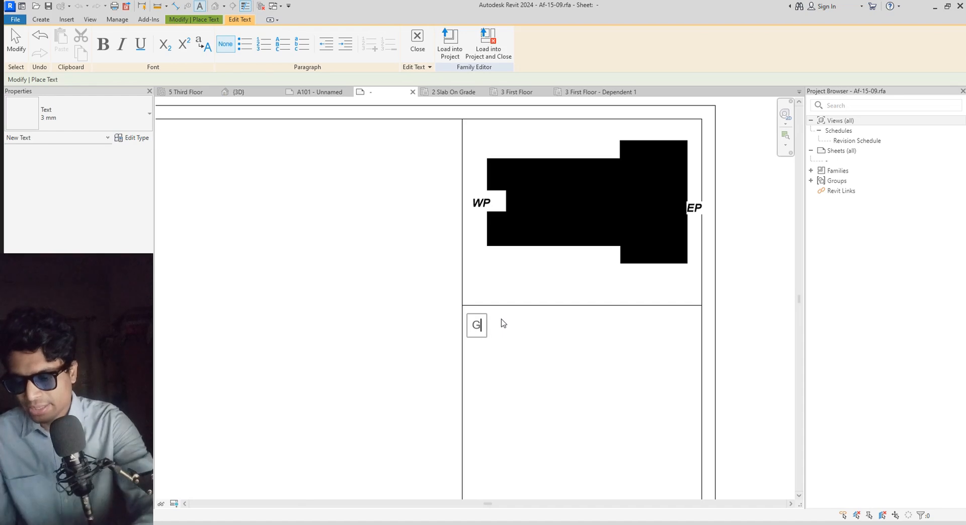
type("ene")
key("BackSpace")
key("BackSpace")
key("BackSpace")
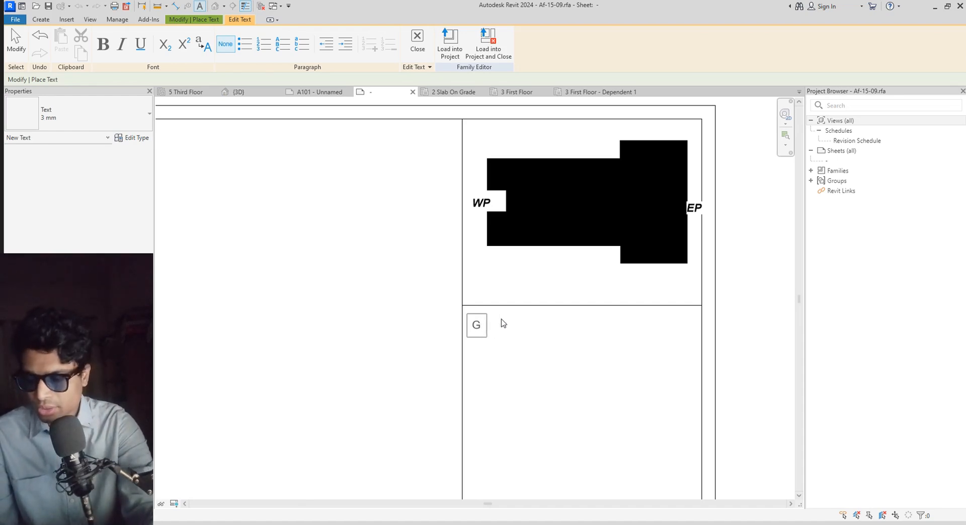
type("ENE")
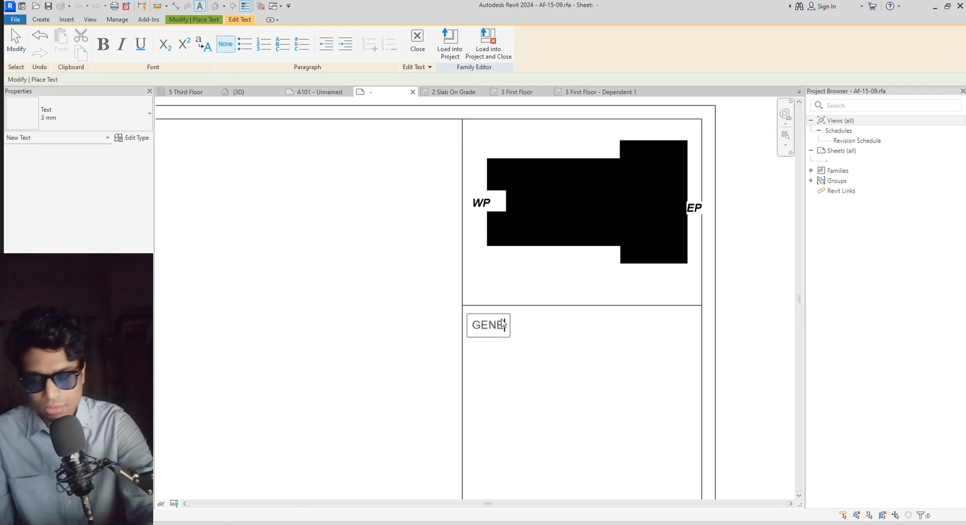
type("RAL ")
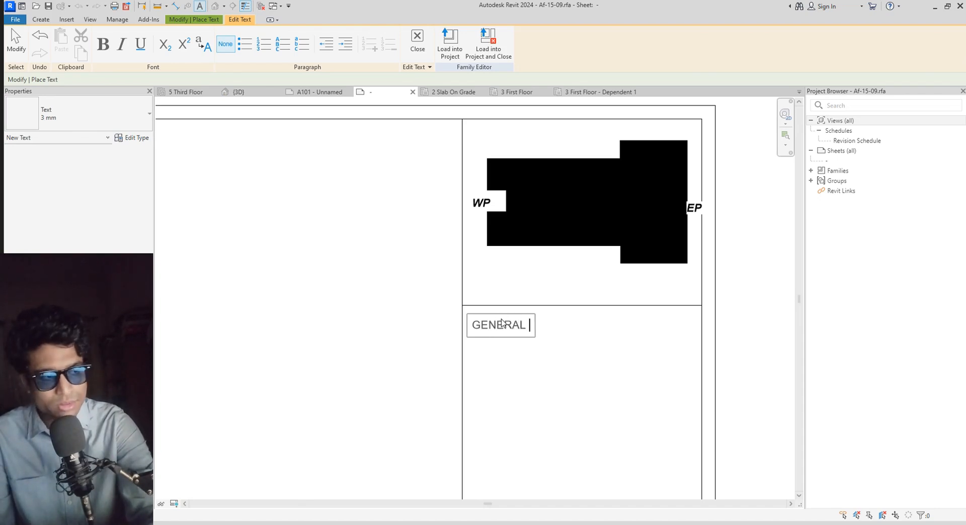
type("NOTES")
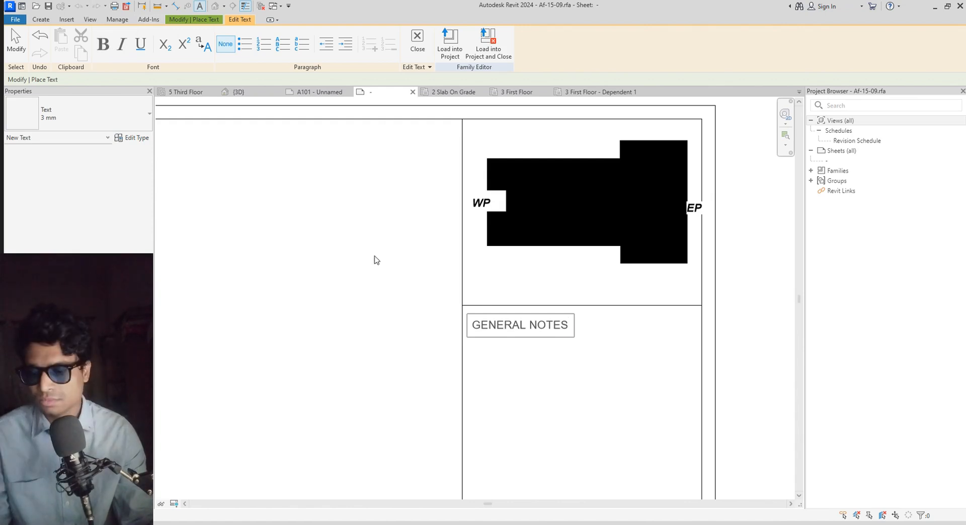
key("ctrl+a")
left_click(103, 44)
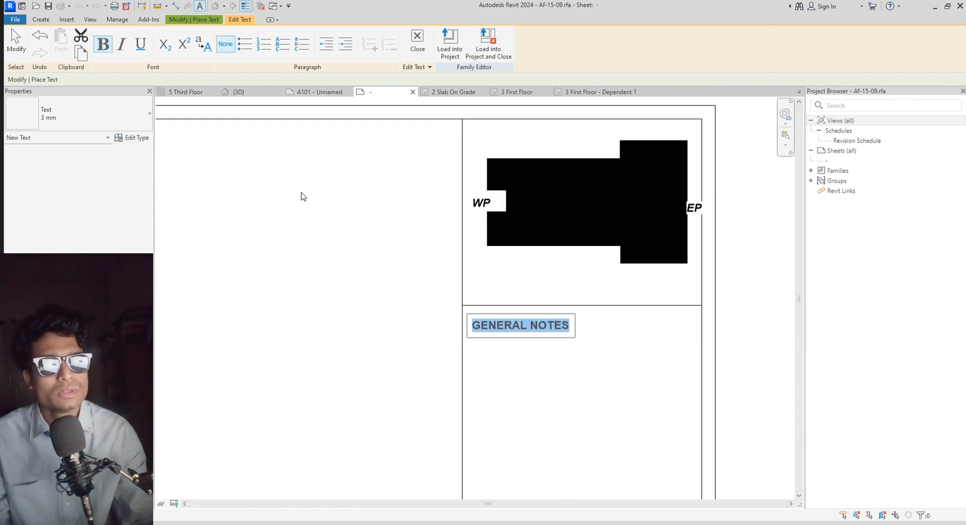
left_click(586, 330)
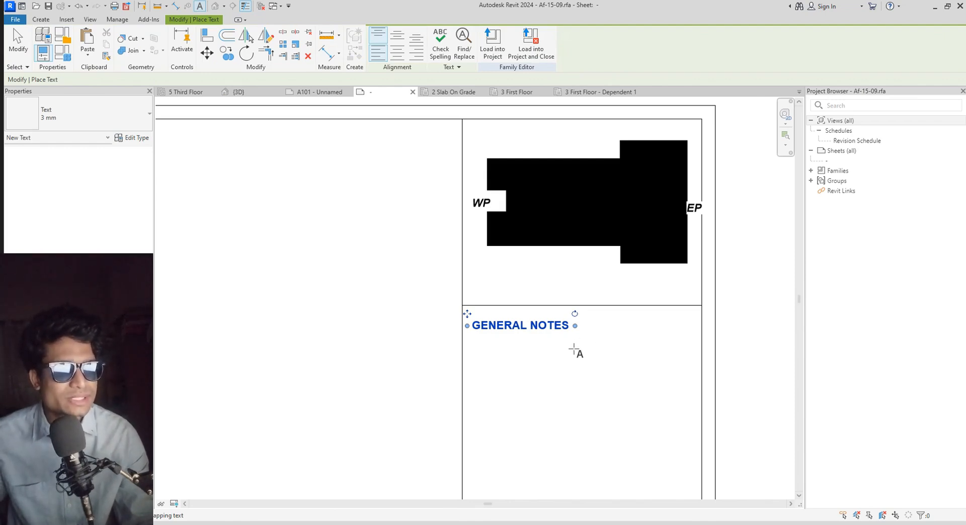
Load the Af-15-09 title block into the project and check sheet A101 for the added notes heading
left_click(493, 50)
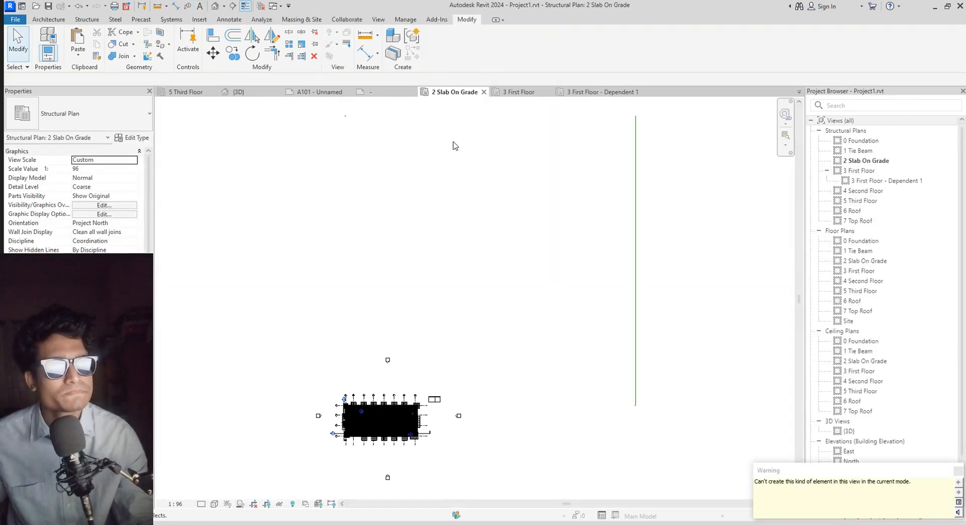
left_click(324, 94)
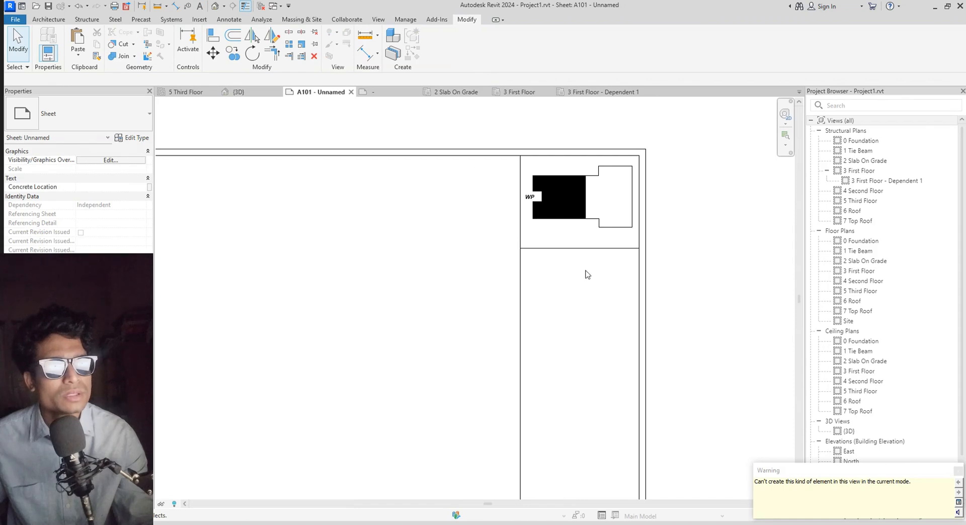
left_click(958, 472)
left_click(388, 92)
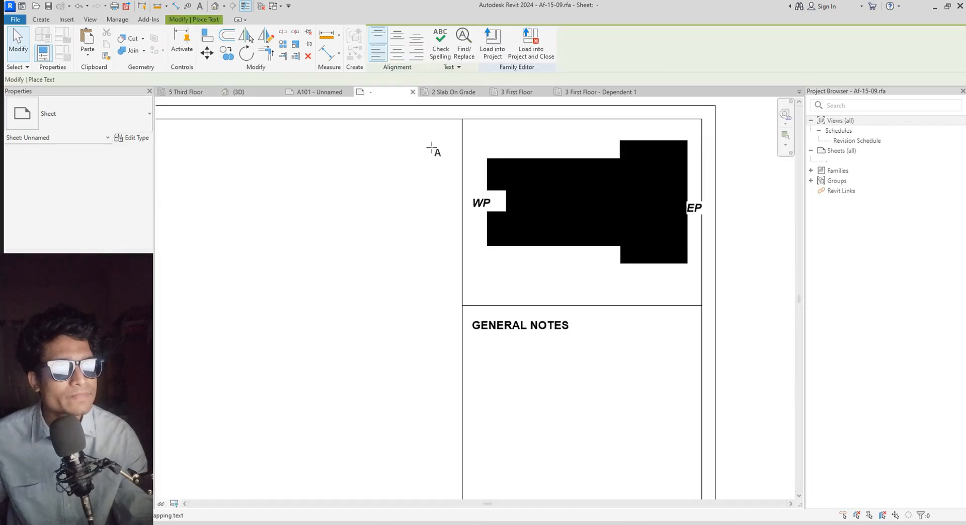
key("t")
key("x")
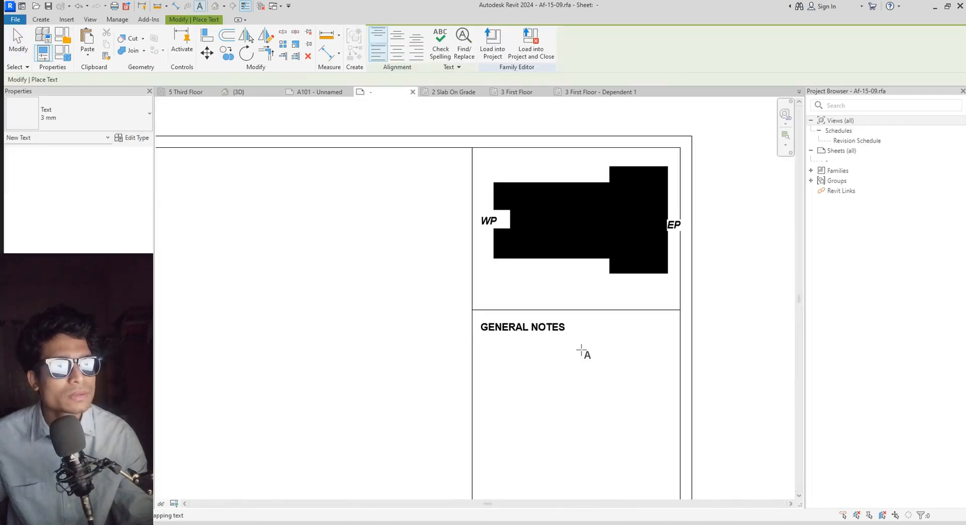
key("Escape")
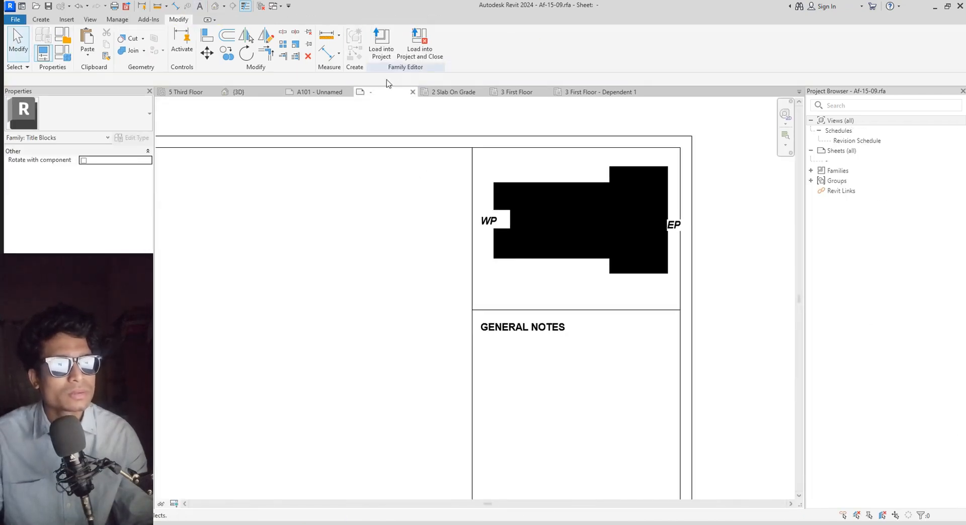
left_click(384, 48)
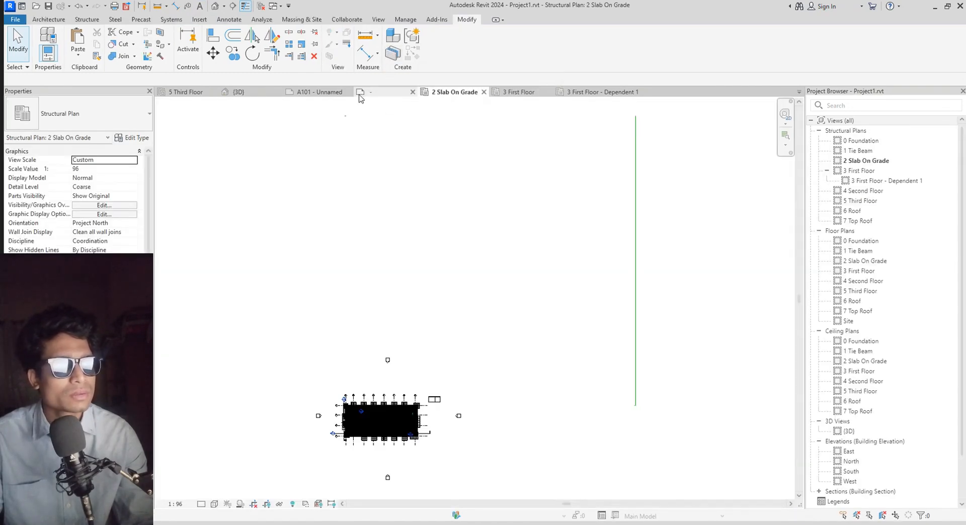
left_click(317, 93)
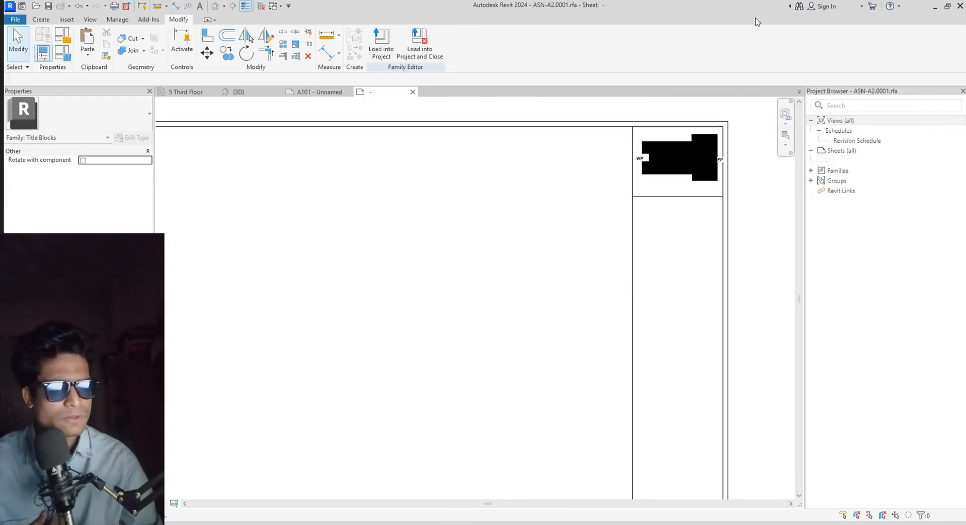
Reload the ASN-A2.0001 title block over the version on sheet A101, then return to the family
left_click(318, 92)
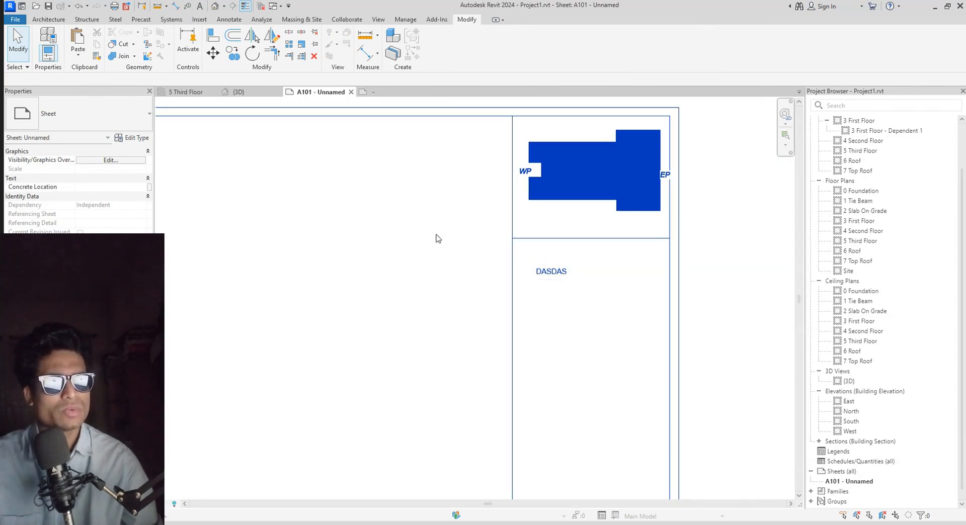
left_click(365, 92)
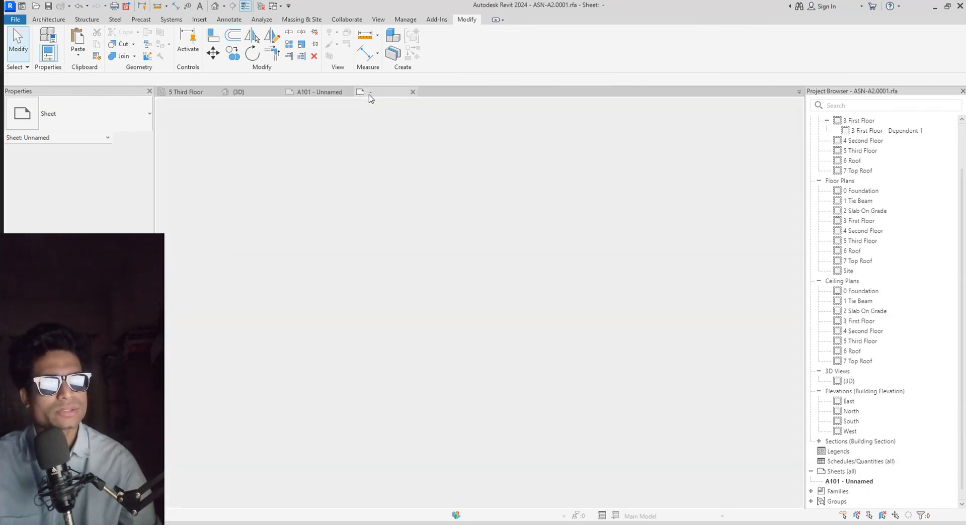
left_click(375, 54)
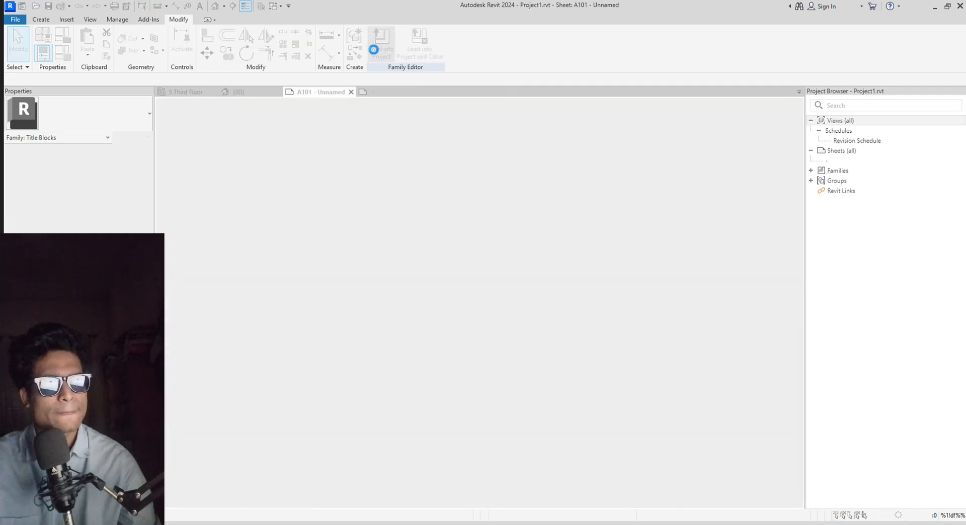
left_click(464, 236)
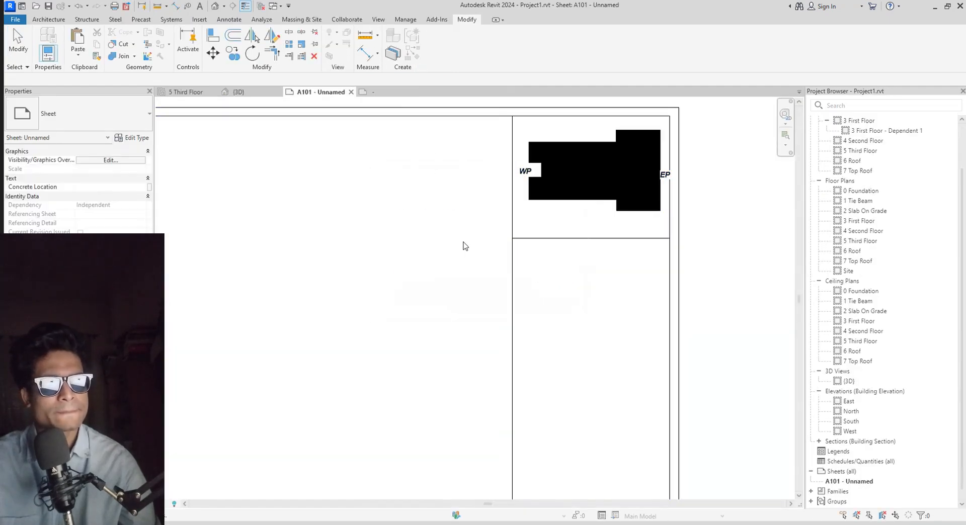
left_click(367, 92)
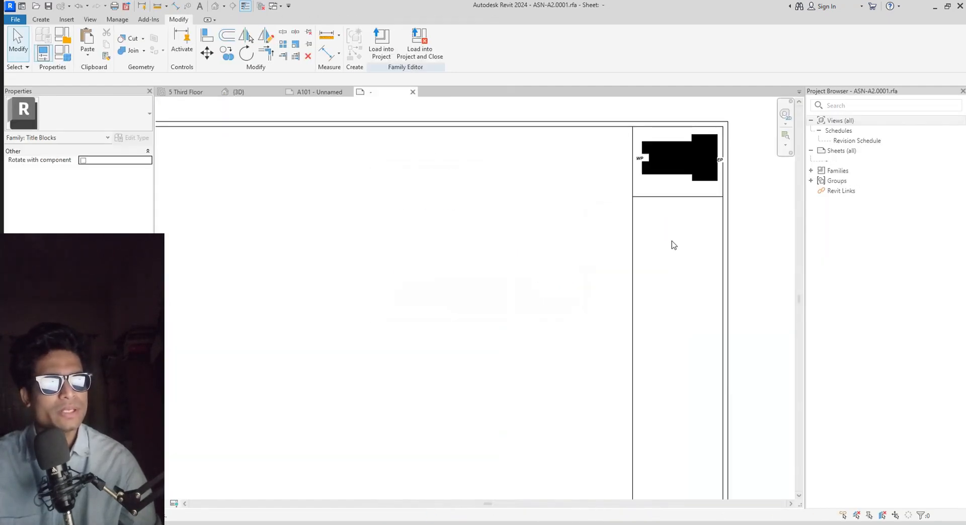
Place a 3 mm text note reading "GENERAL NOTES" just below the key plan box and make it bold
left_click(43, 19)
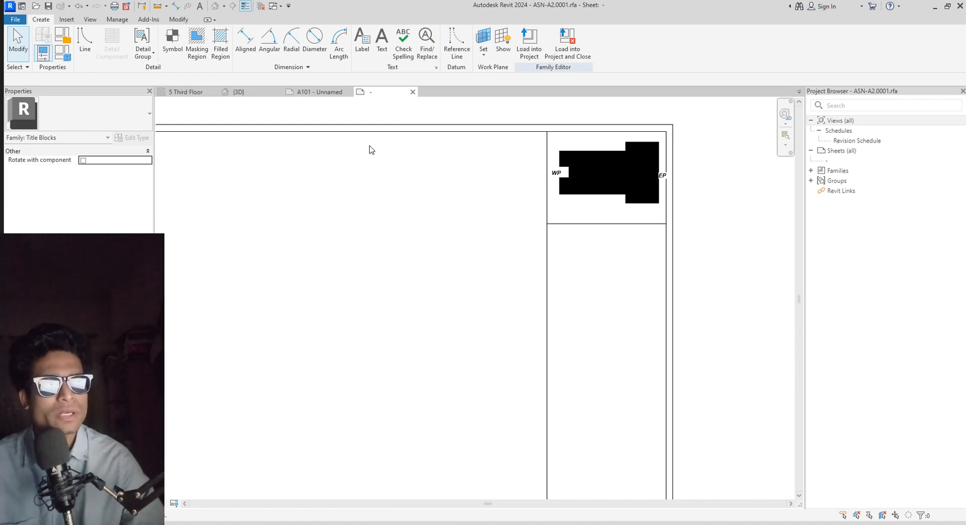
left_click(382, 39)
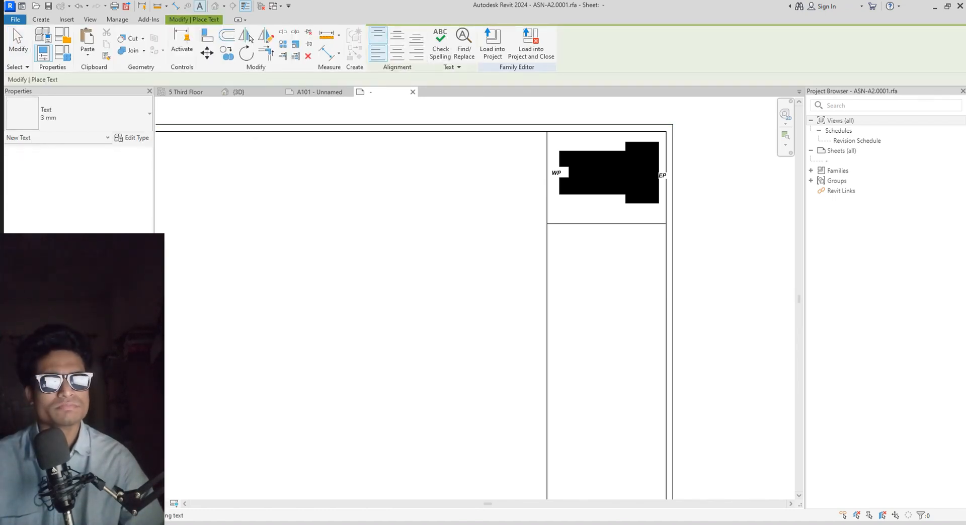
left_click(552, 230)
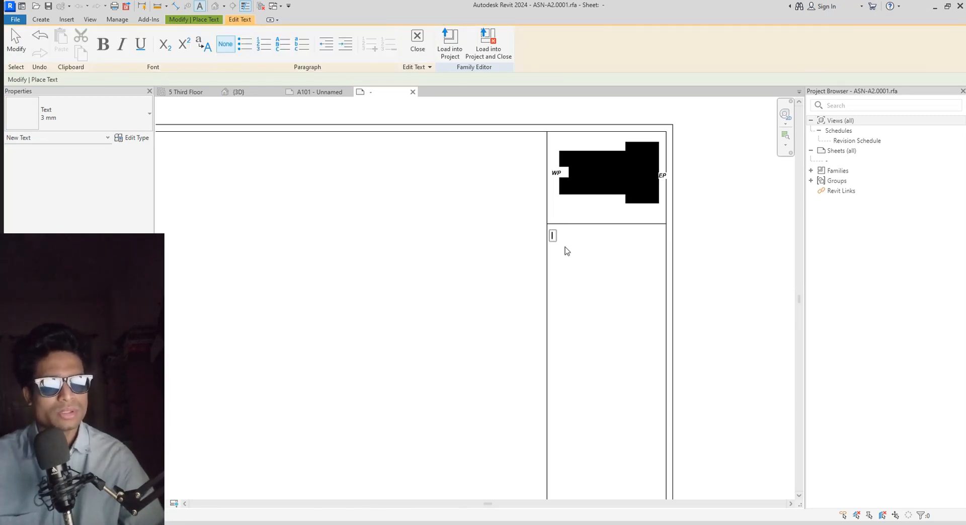
scroll(567, 251, "up", 2)
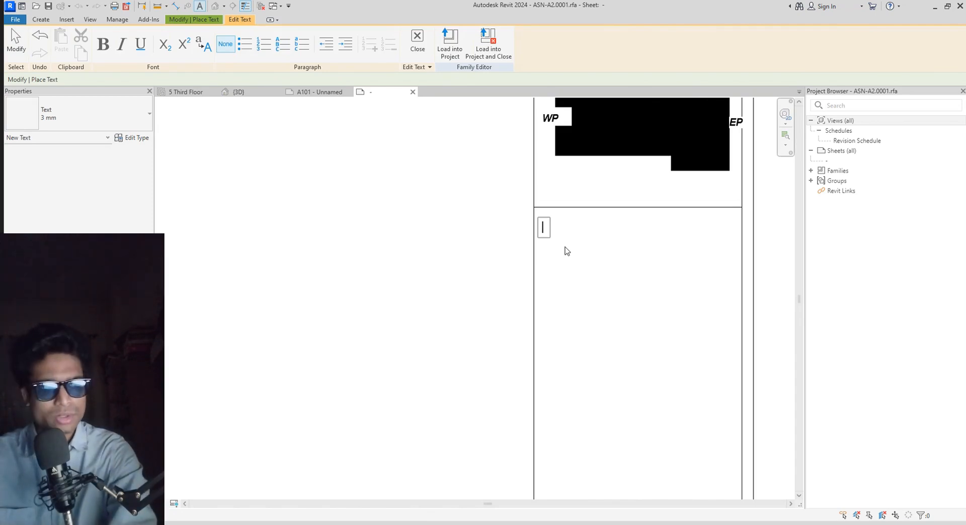
type("ge")
key("BackSpace")
key("BackSpace")
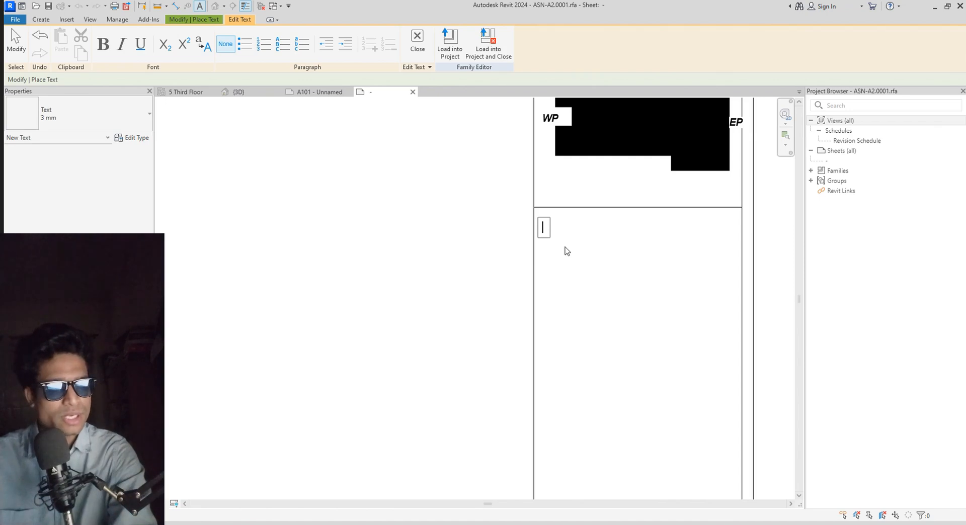
type("GE")
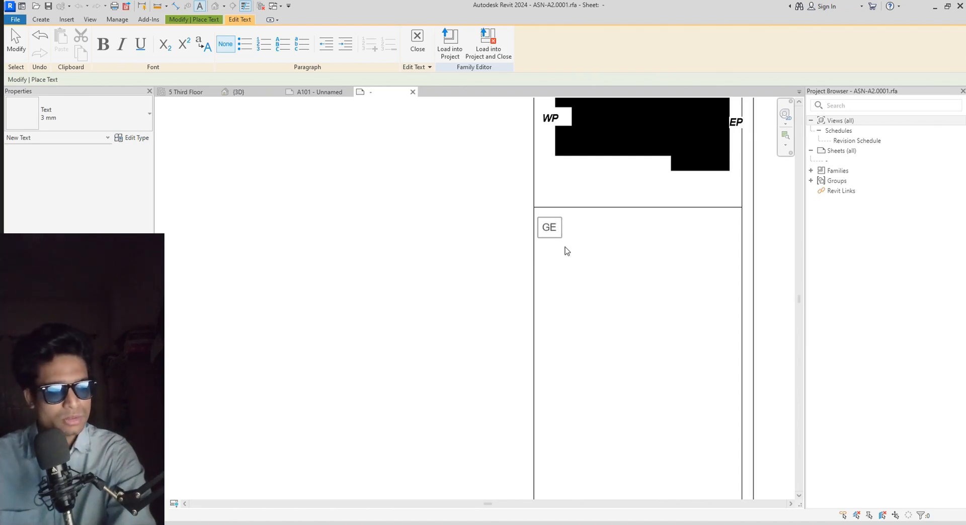
type("NERA")
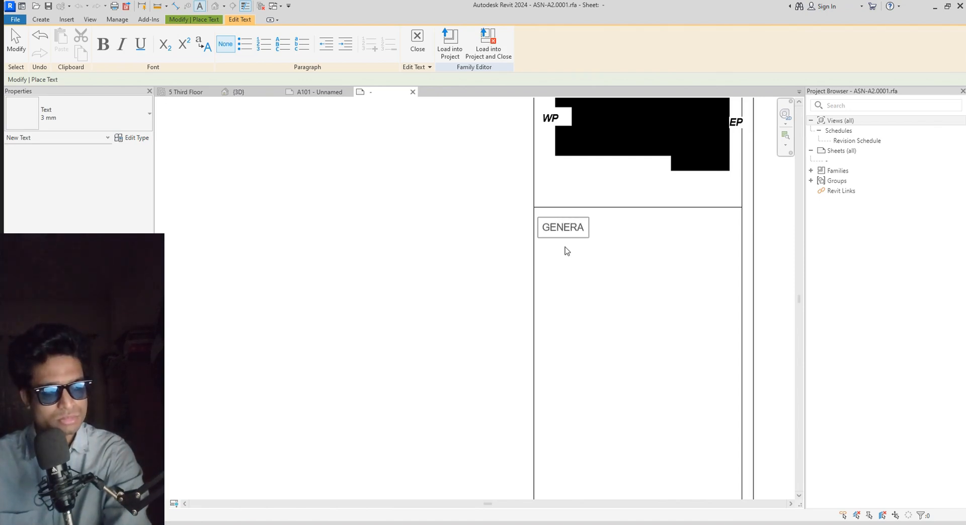
type("L")
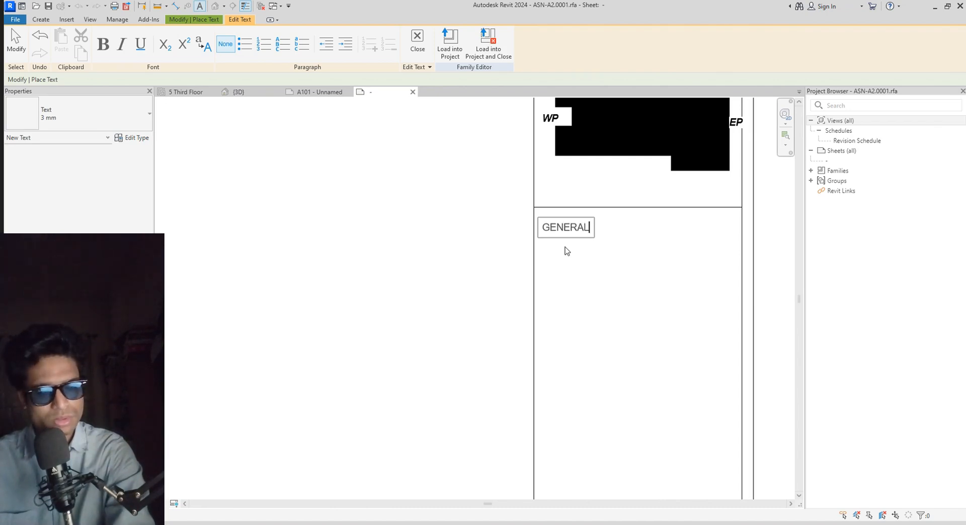
type(" NO")
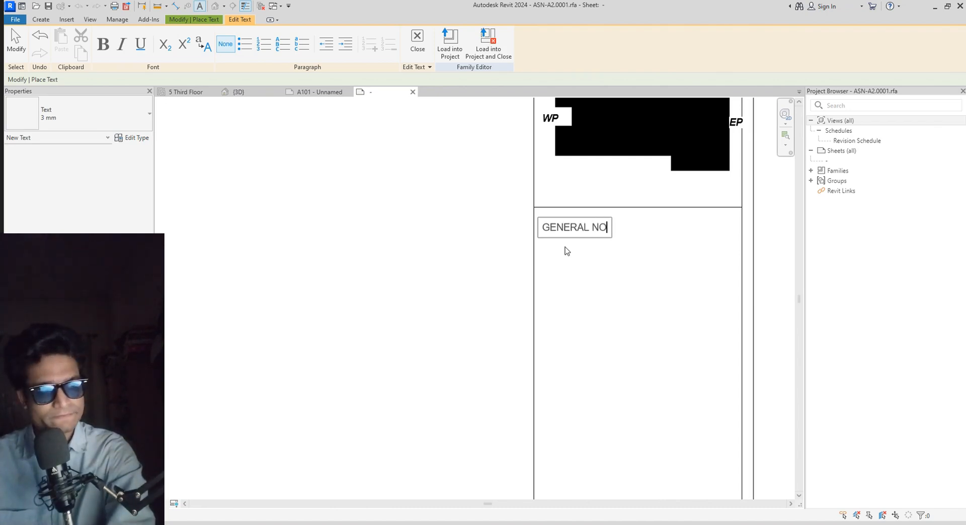
type("TE")
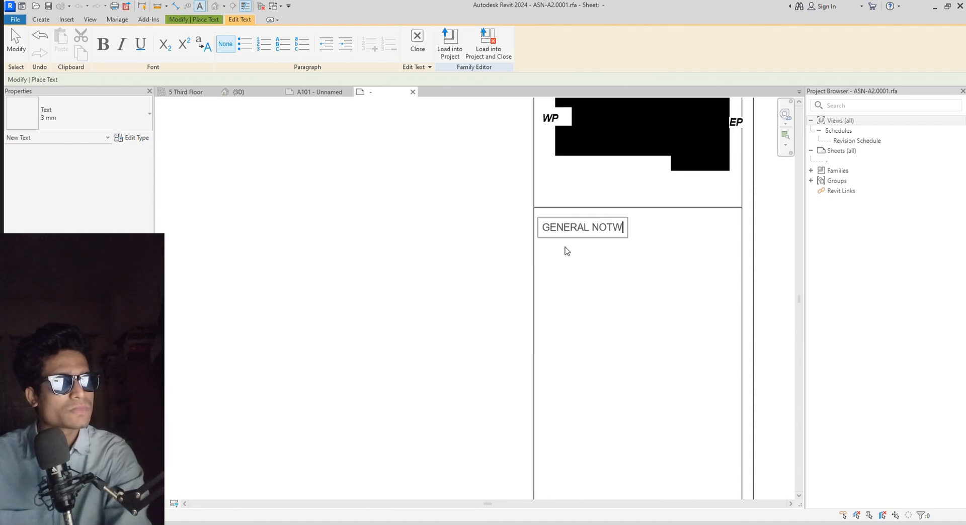
key("BackSpace")
type("ES")
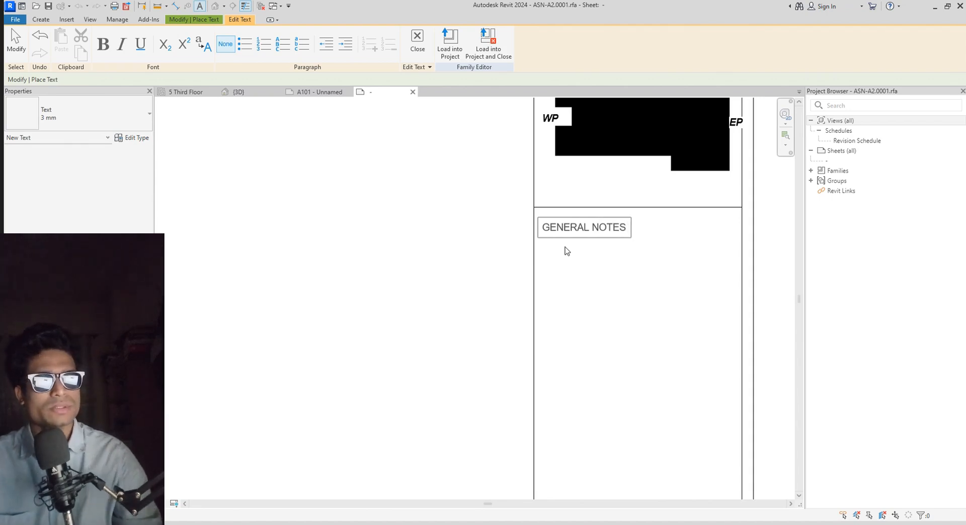
key("ctrl+a")
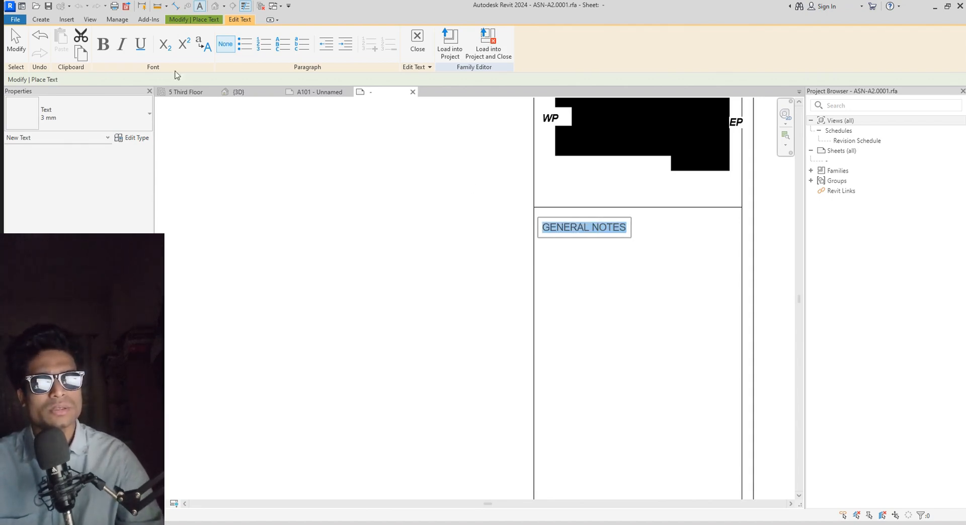
left_click(103, 44)
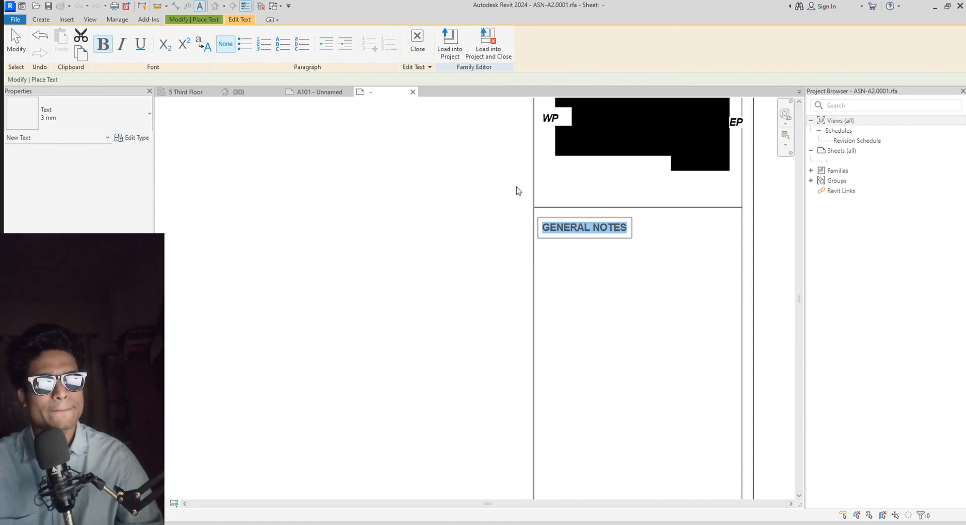
left_click(135, 139)
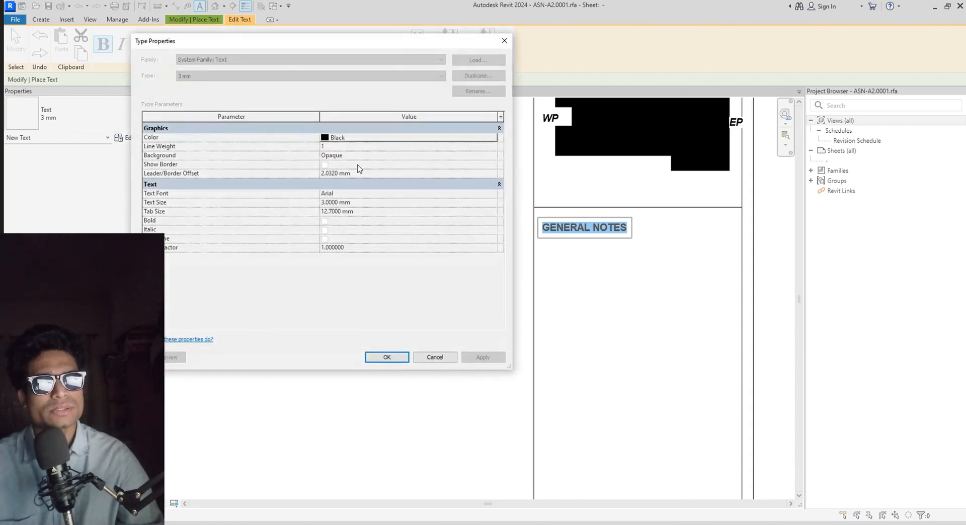
left_click(444, 354)
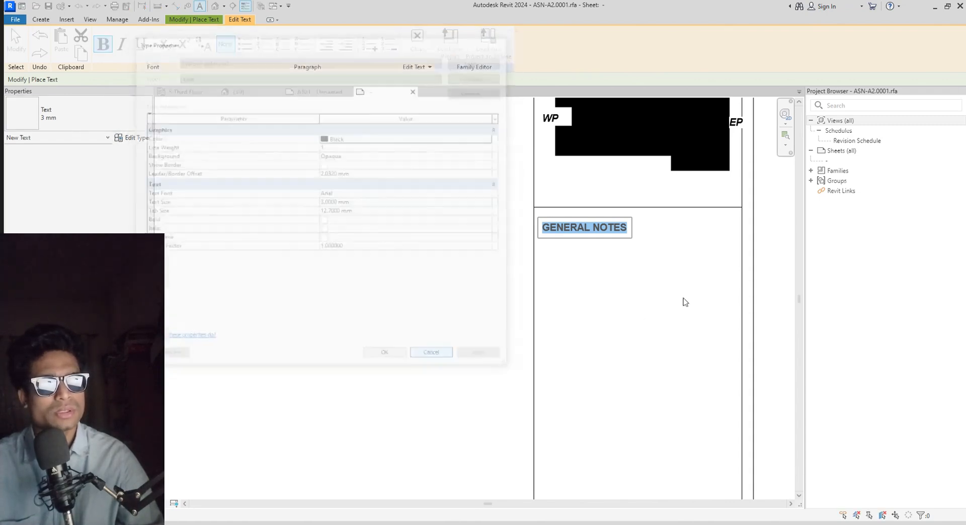
left_click(114, 120)
left_click(33, 178)
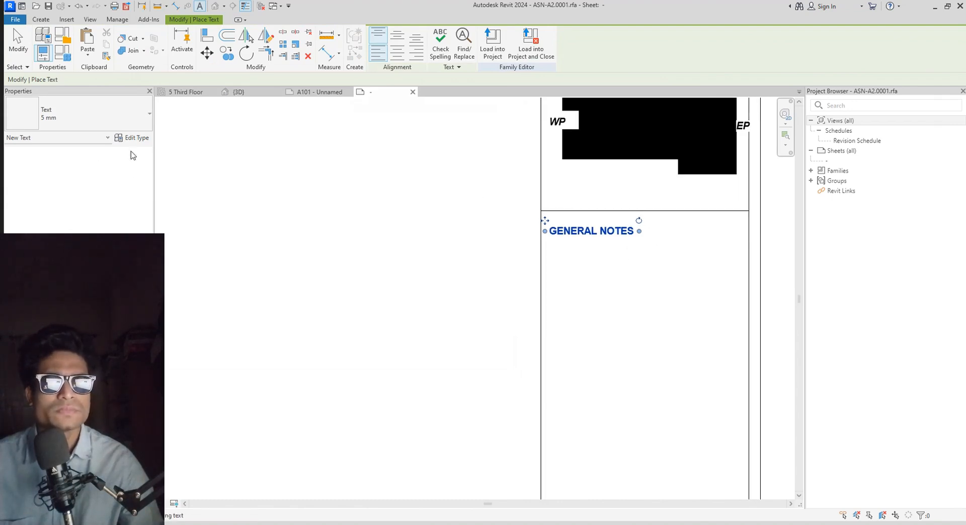
left_click(101, 121)
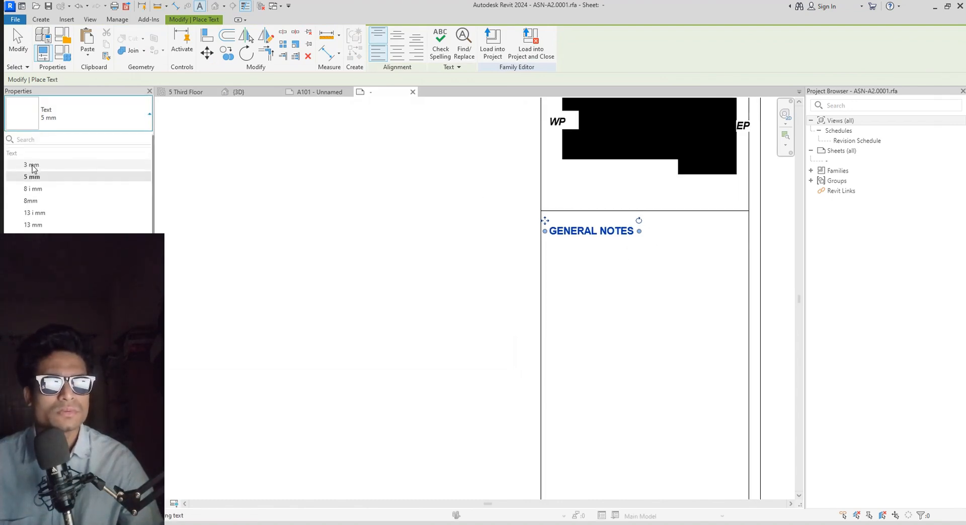
left_click(31, 165)
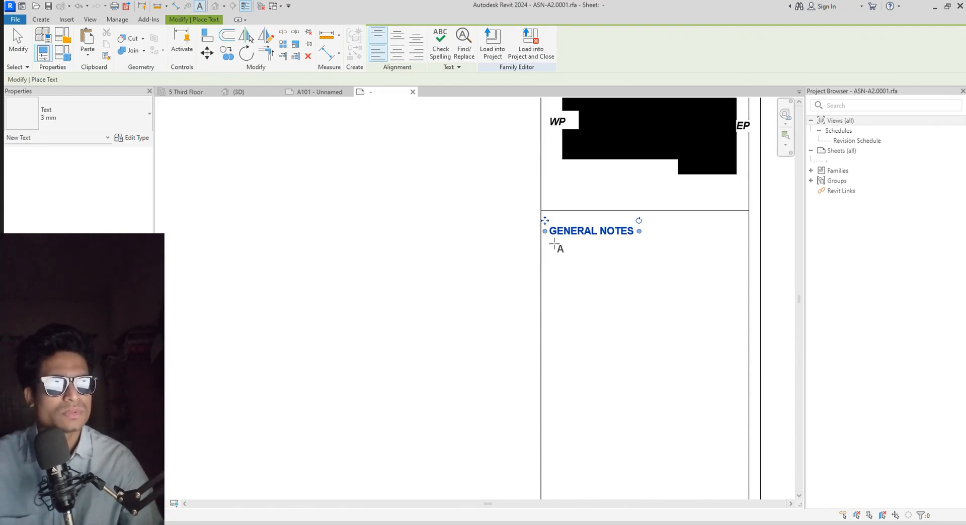
key("Escape")
key("Escape")
Change the GENERAL NOTES heading to the 5 mm text type
left_click(612, 243)
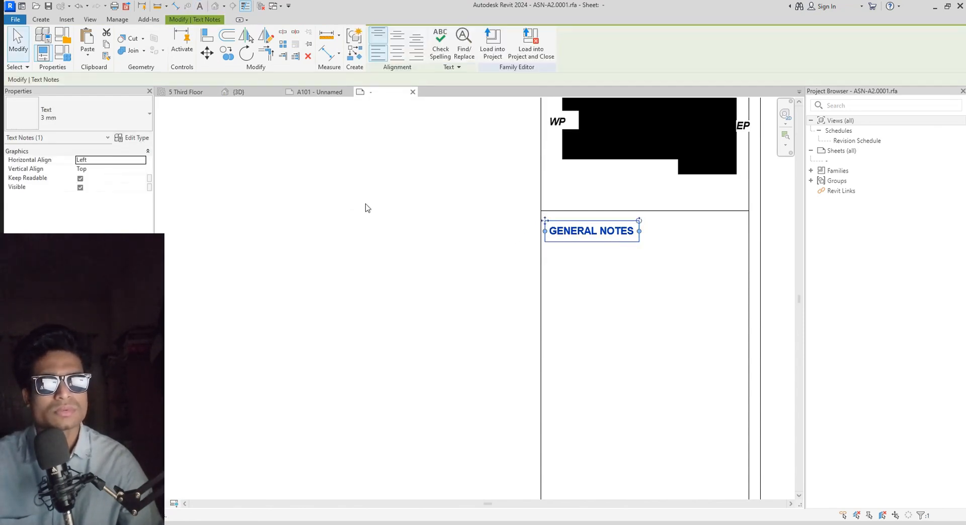
left_click(76, 113)
left_click(31, 177)
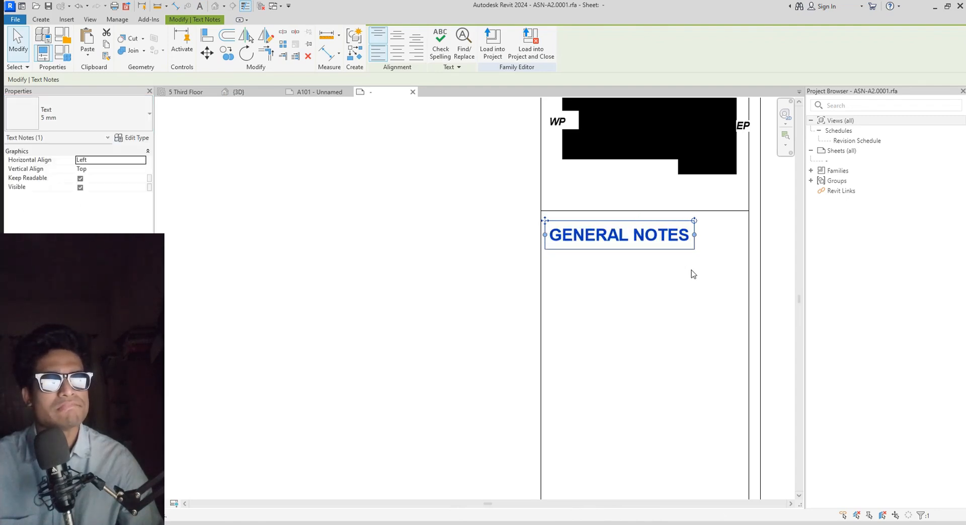
scroll(693, 275, "down", 2)
middle_click_drag(694, 274, 678, 274)
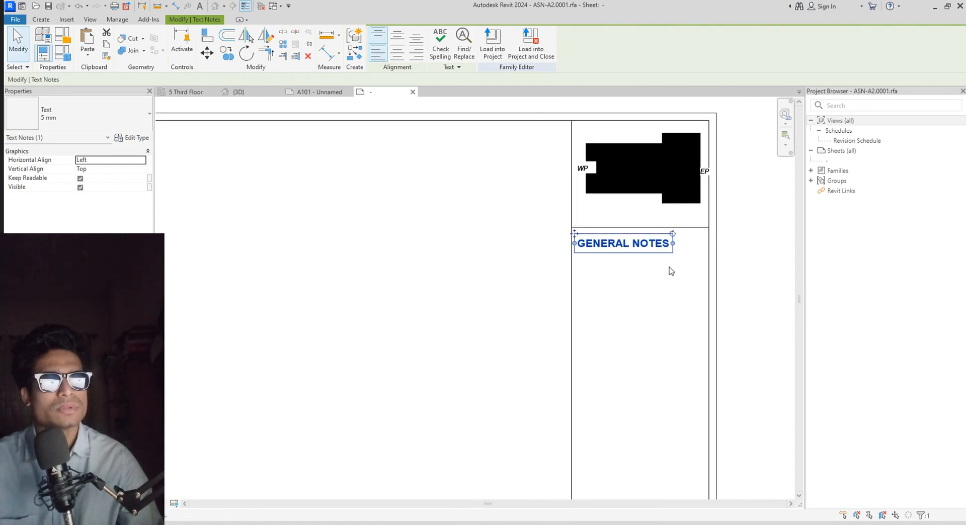
scroll(671, 272, "up", 1)
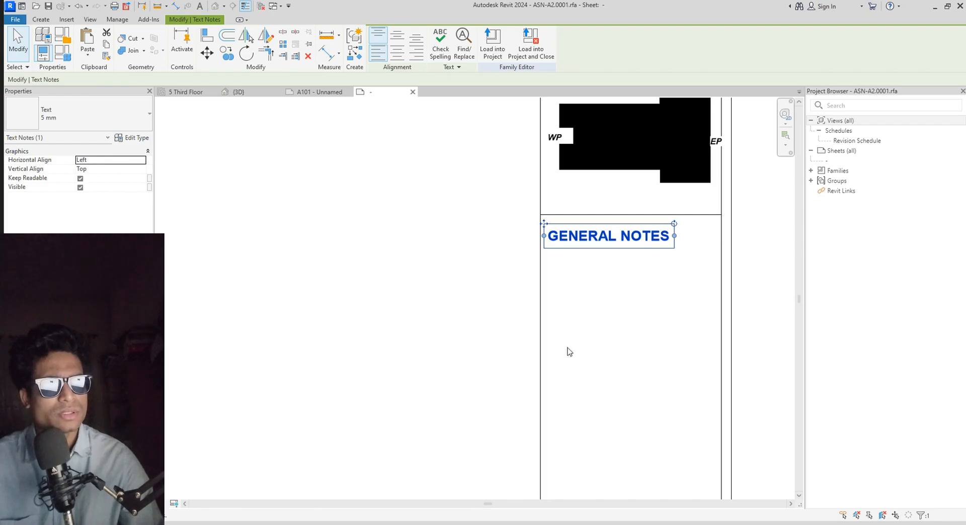
left_click(571, 278)
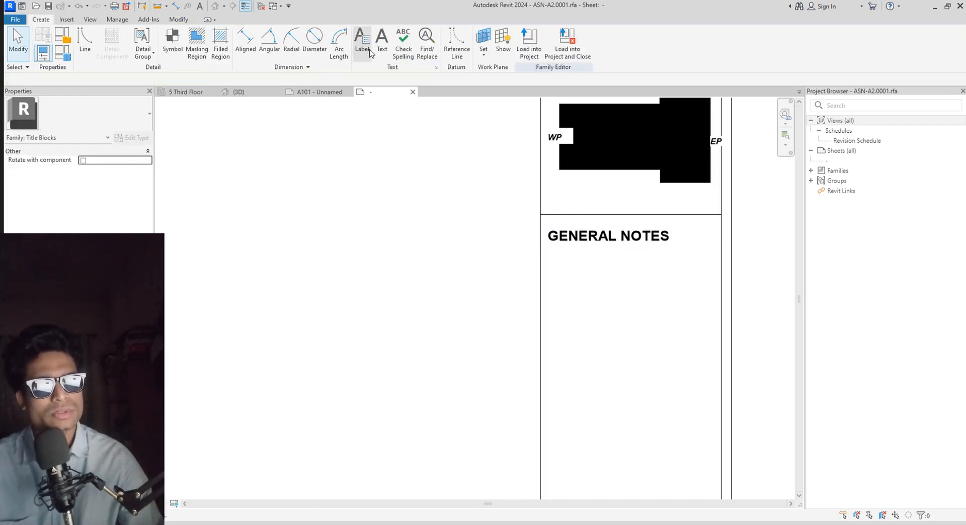
Add a 3 mm text note reading "1." below the GENERAL NOTES heading, aligned with its start
left_click(382, 43)
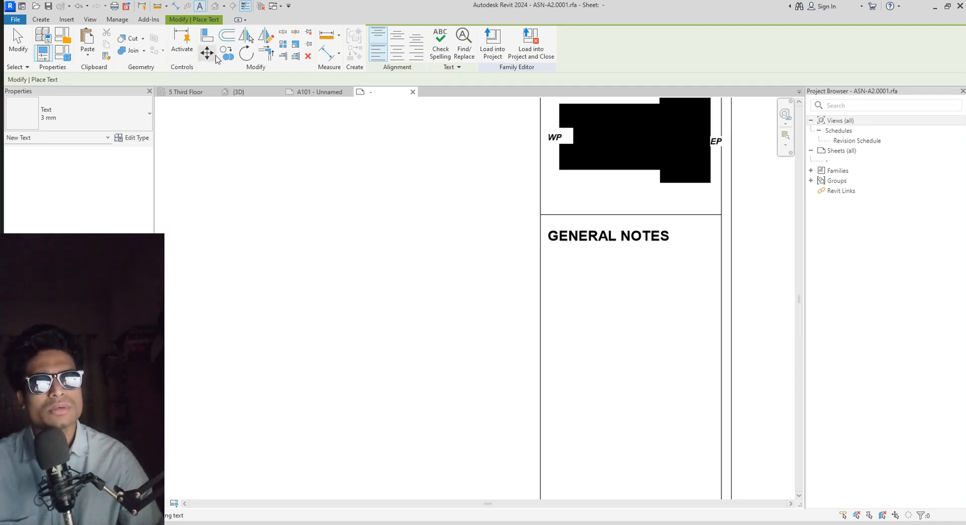
left_click(41, 22)
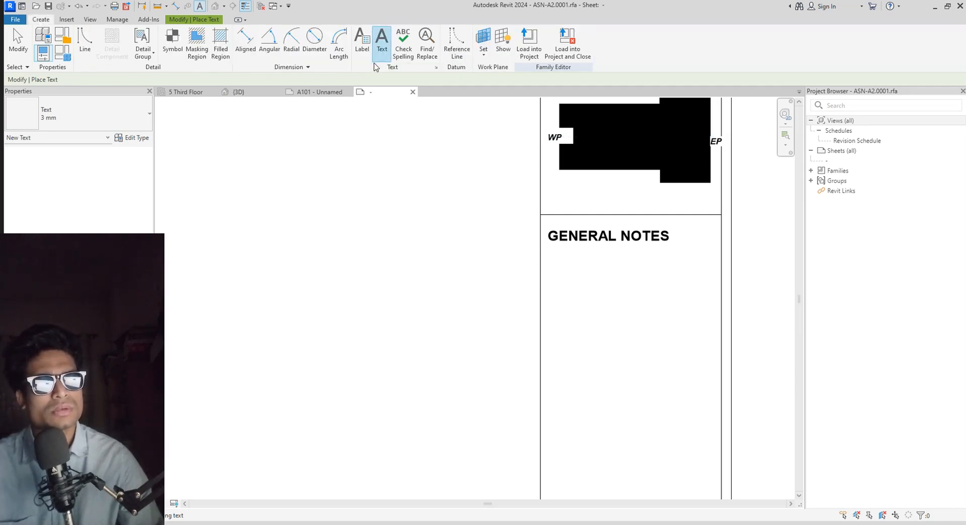
left_click(549, 267)
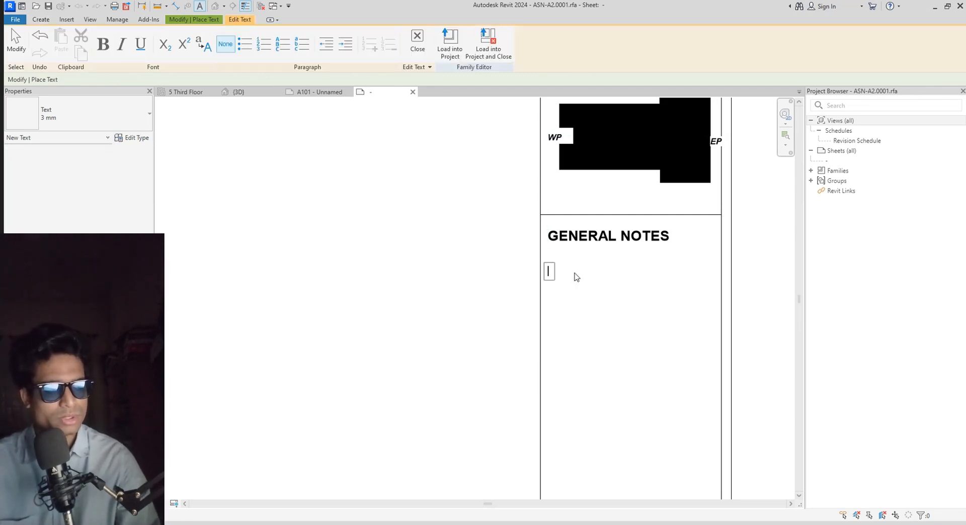
type("1")
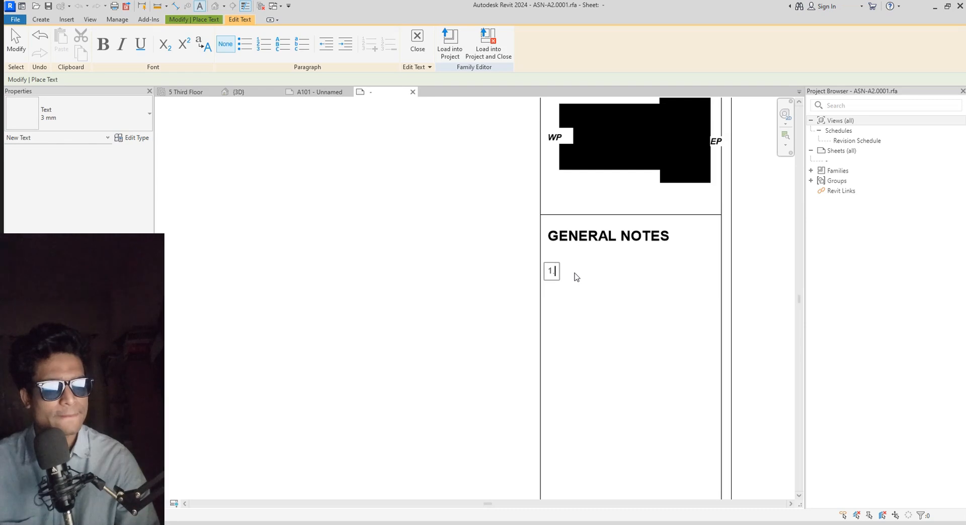
type(".")
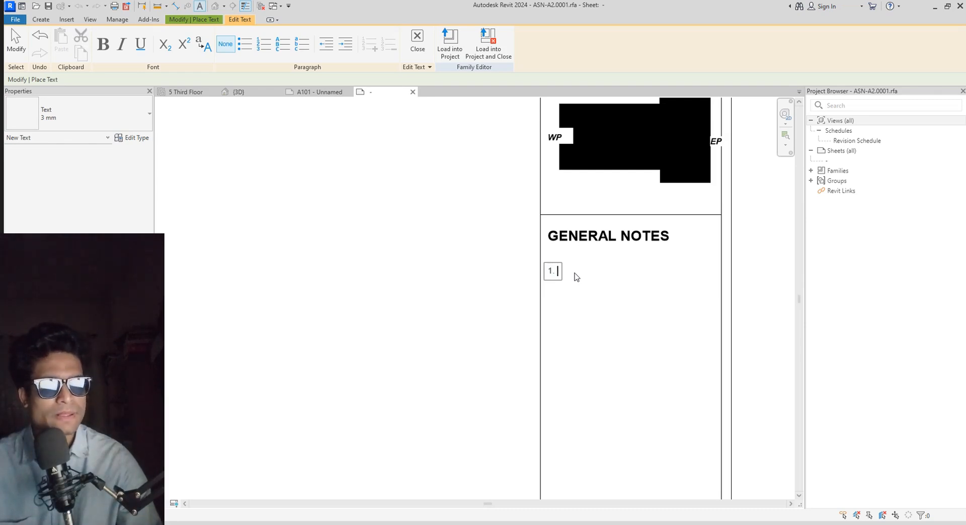
left_click(581, 278)
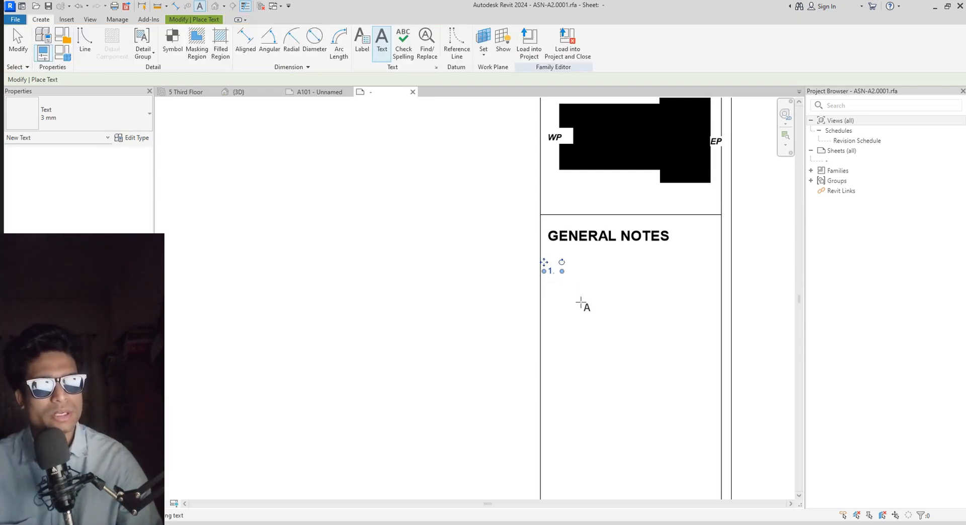
Start a 3 mm label beside the "1." note and open the General Notes shared parameter group for editing
left_click(362, 40)
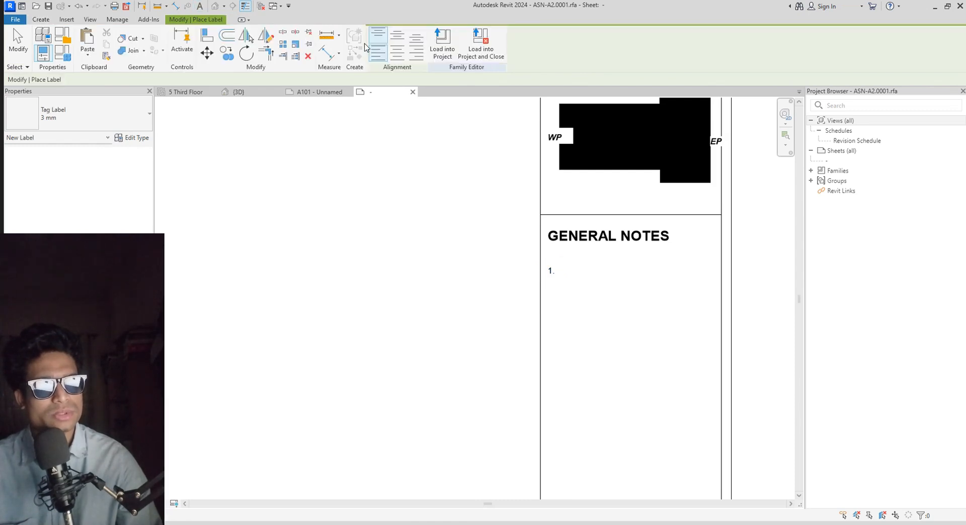
left_click(560, 274)
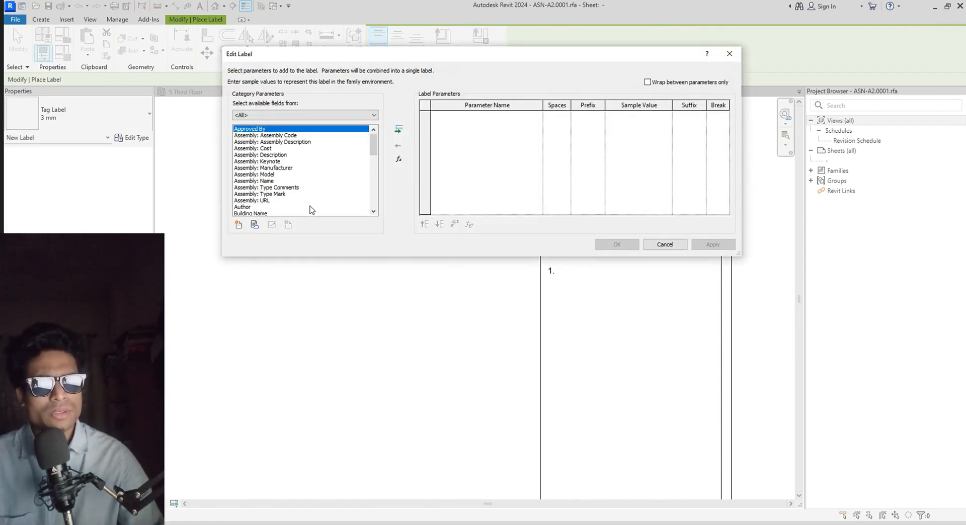
scroll(311, 210, "down", 12)
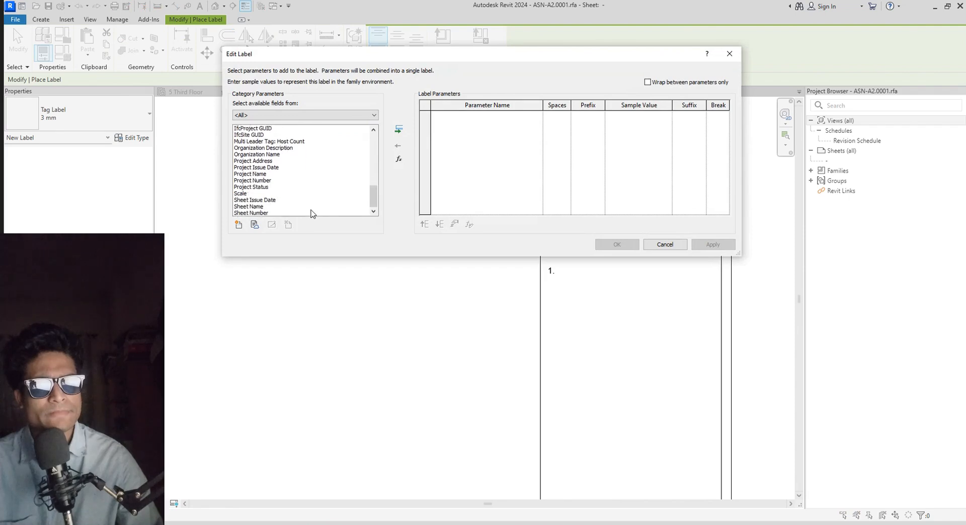
scroll(312, 213, "up", 10)
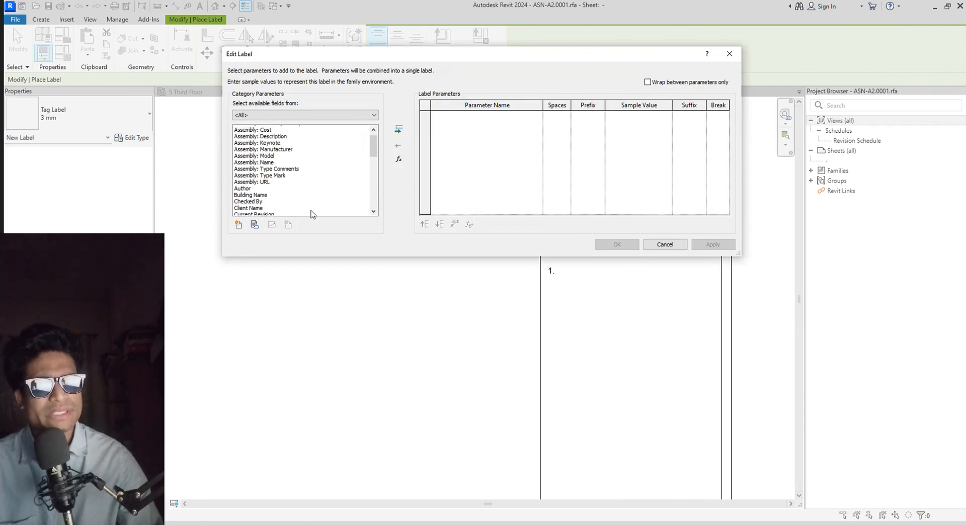
scroll(311, 213, "up", 1)
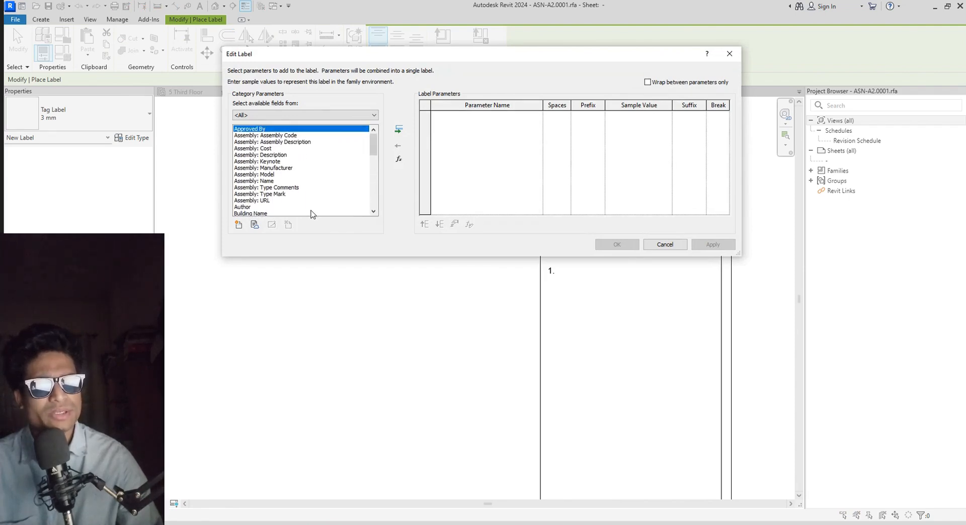
left_click(239, 226)
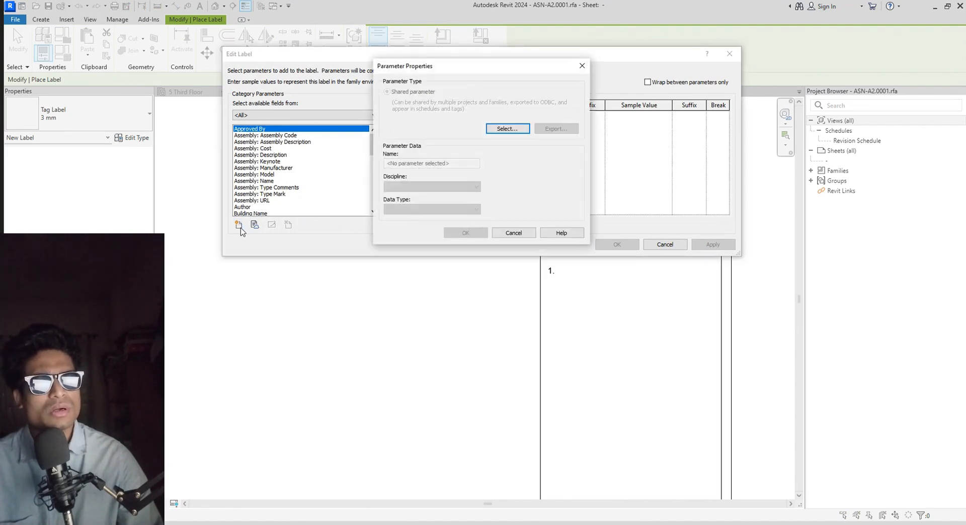
left_click(523, 132)
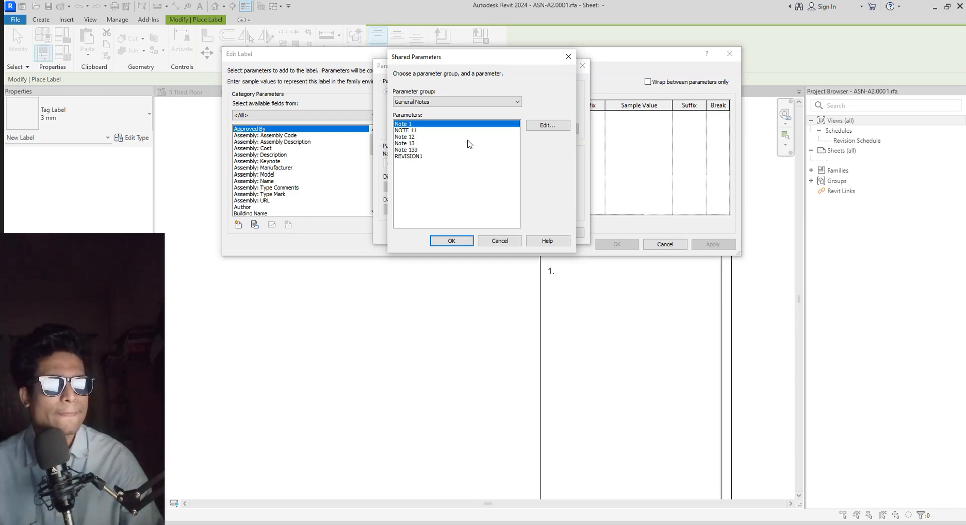
left_click(559, 126)
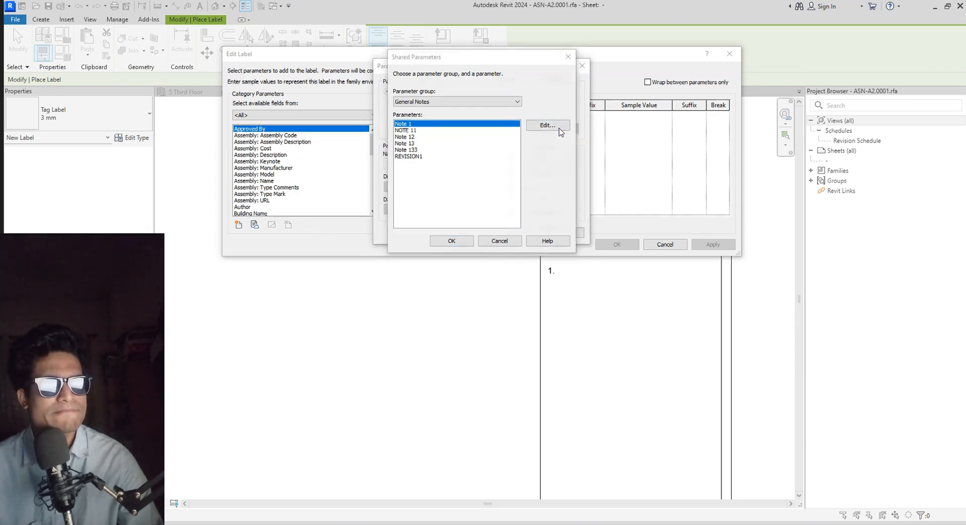
left_click(401, 132)
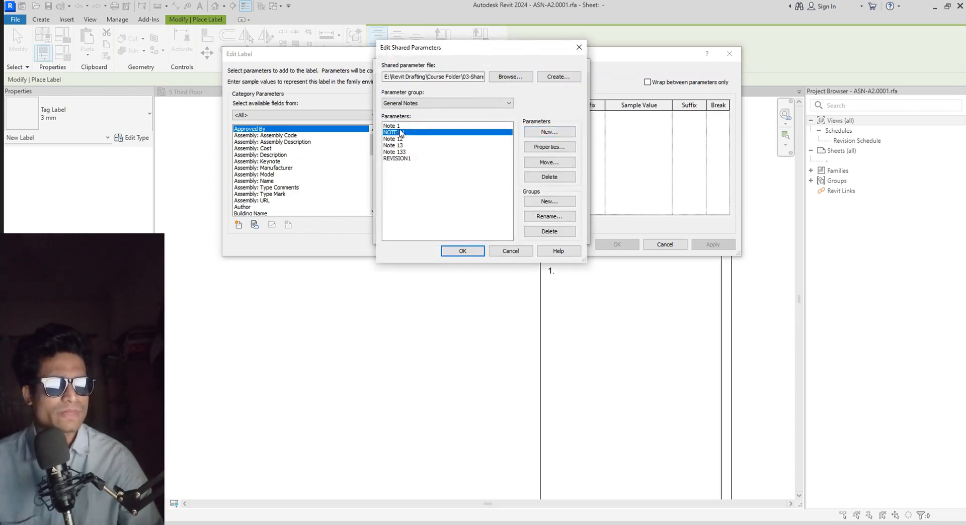
left_click(400, 126)
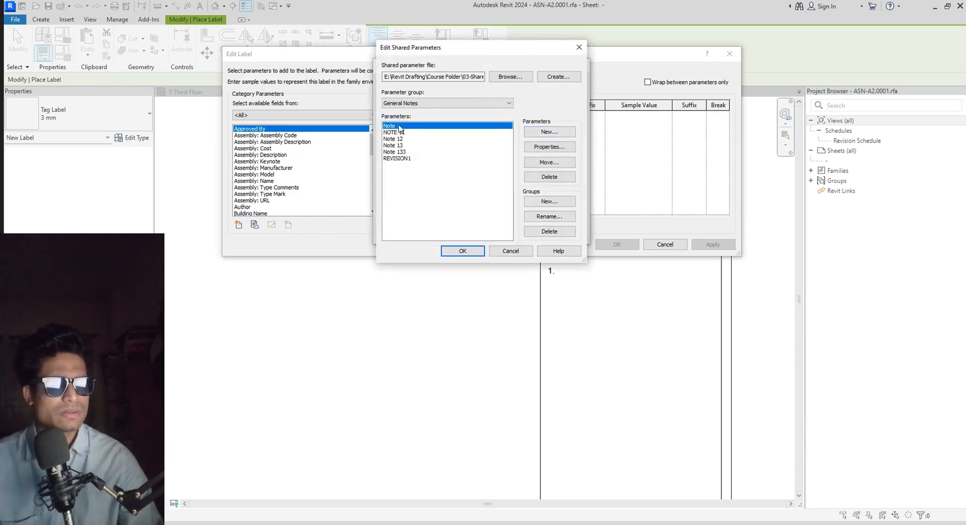
Create a shared parameter named NOTE 101 in the General Notes group, with discipline Common and data type Text
left_click(548, 133)
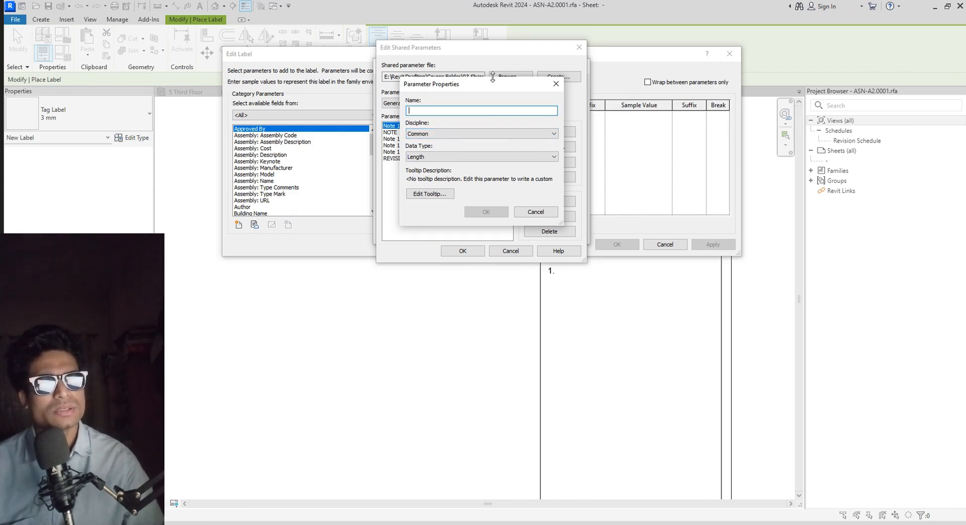
left_click_drag(496, 86, 500, 136)
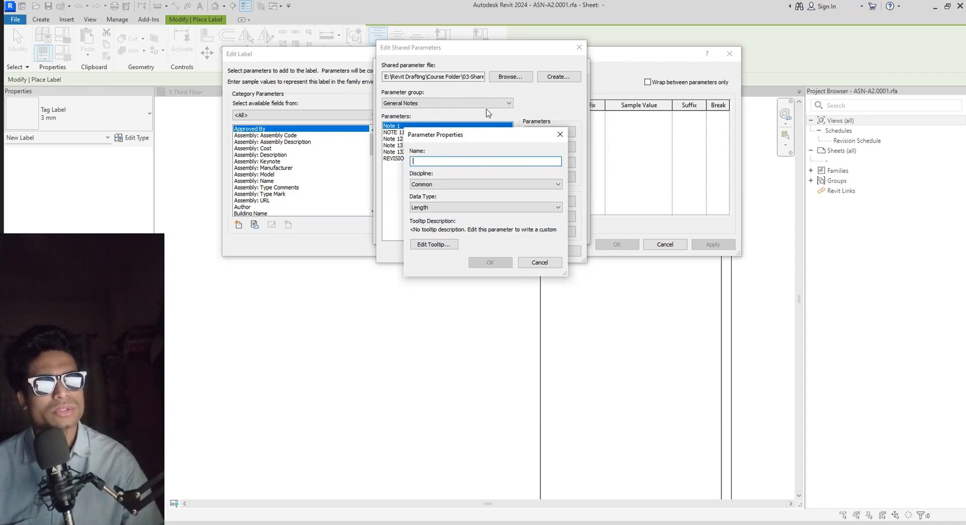
left_click_drag(474, 129, 465, 87)
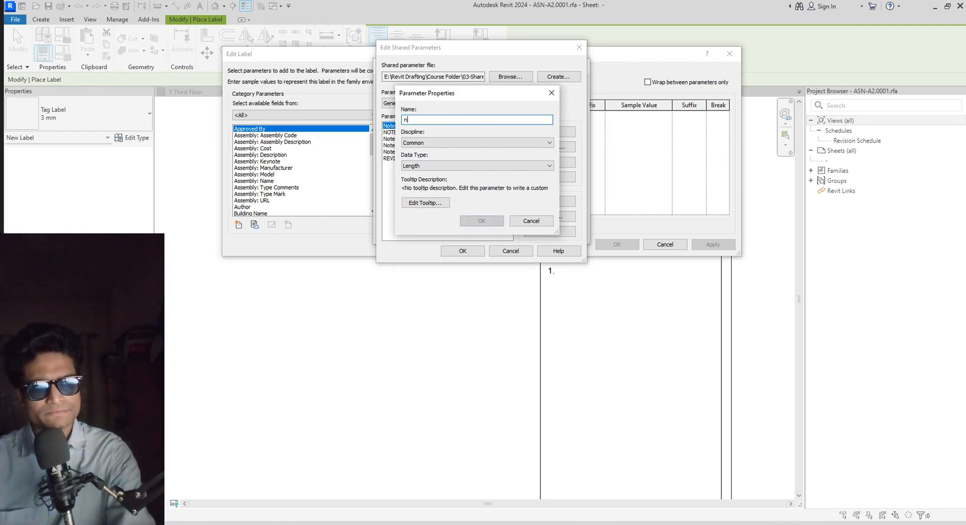
type("NOTE")
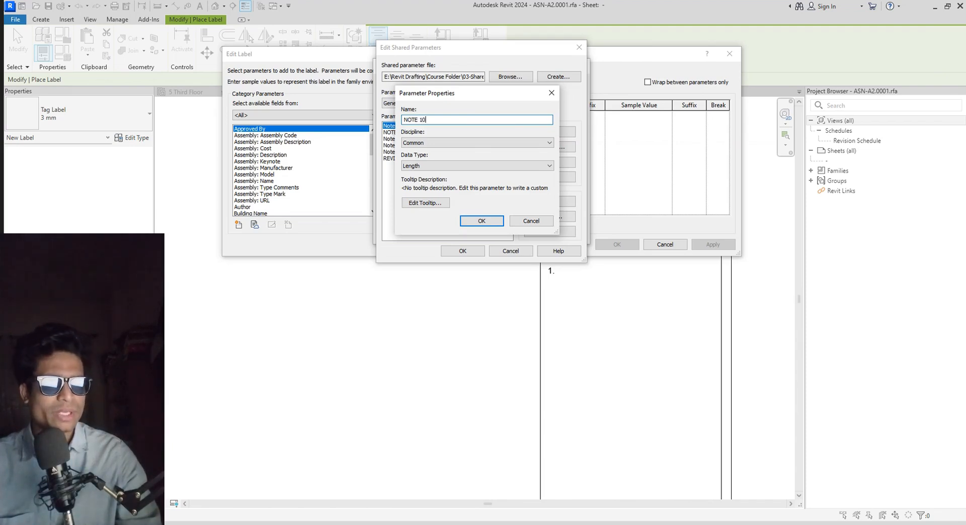
type(" 101")
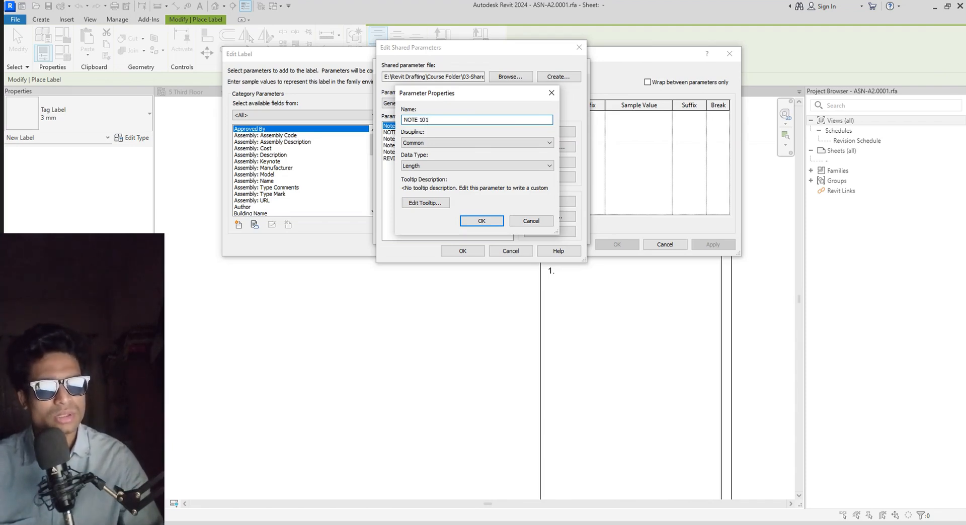
left_click(438, 143)
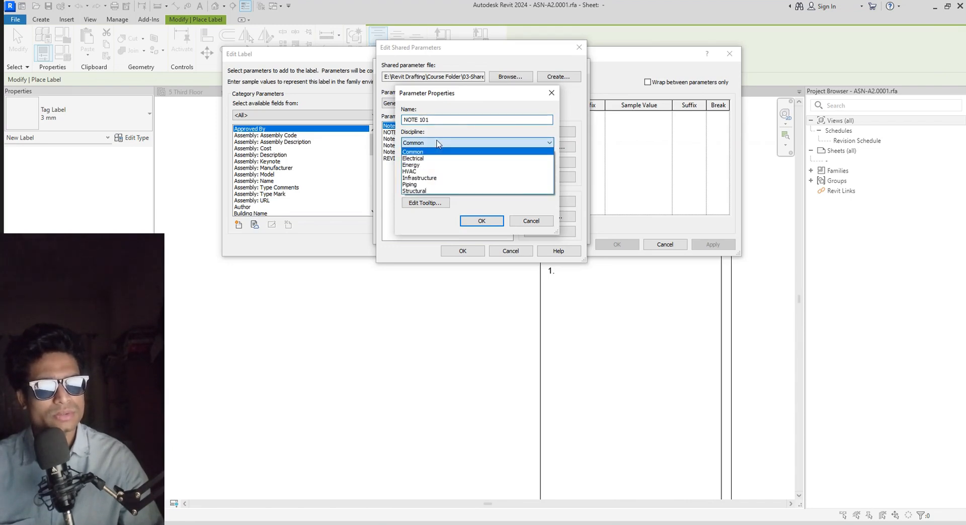
left_click(438, 151)
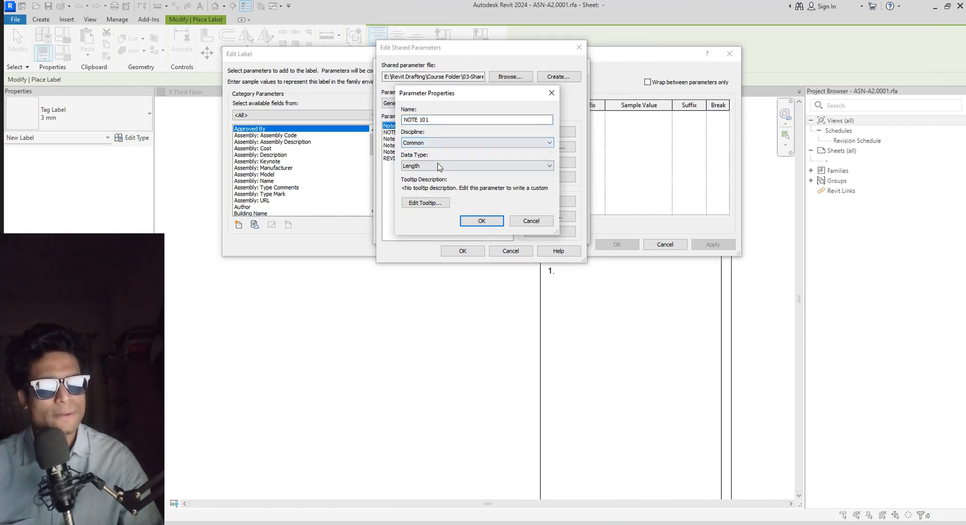
left_click(438, 166)
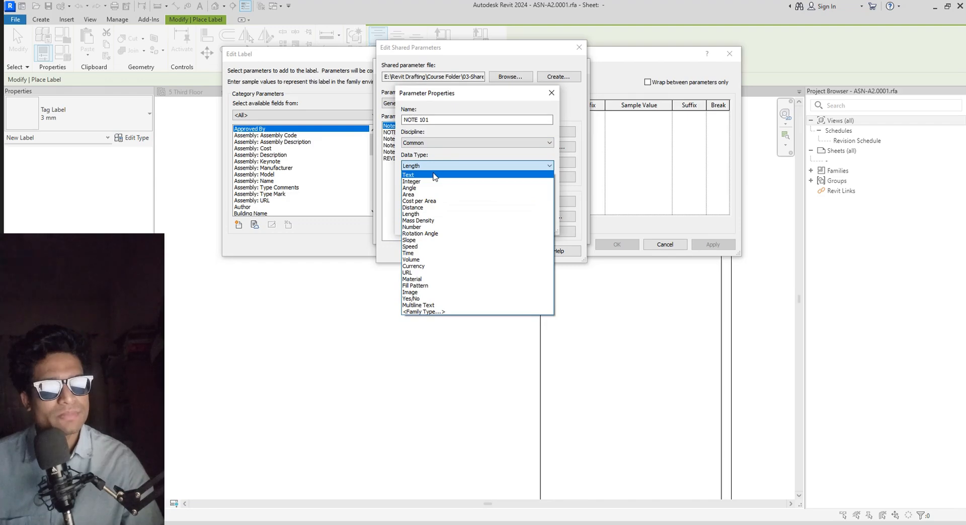
left_click(434, 175)
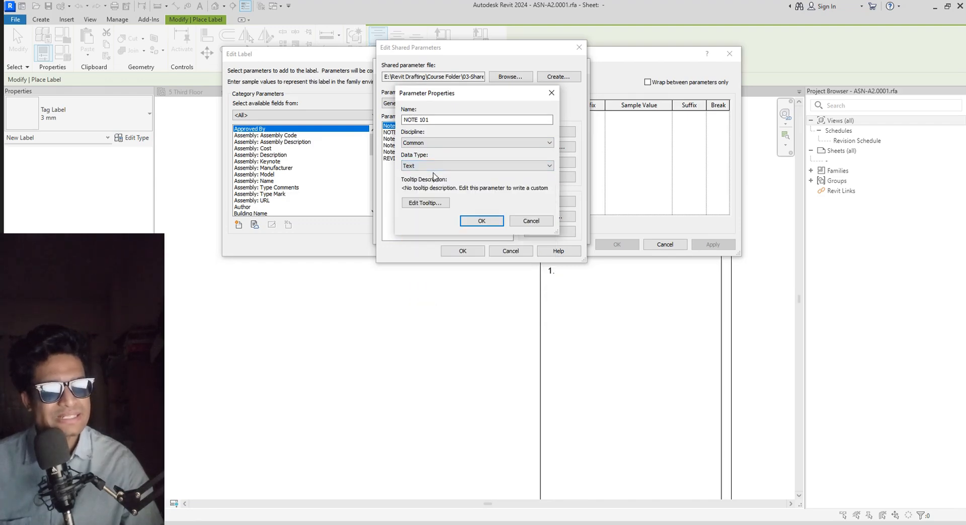
left_click(484, 223)
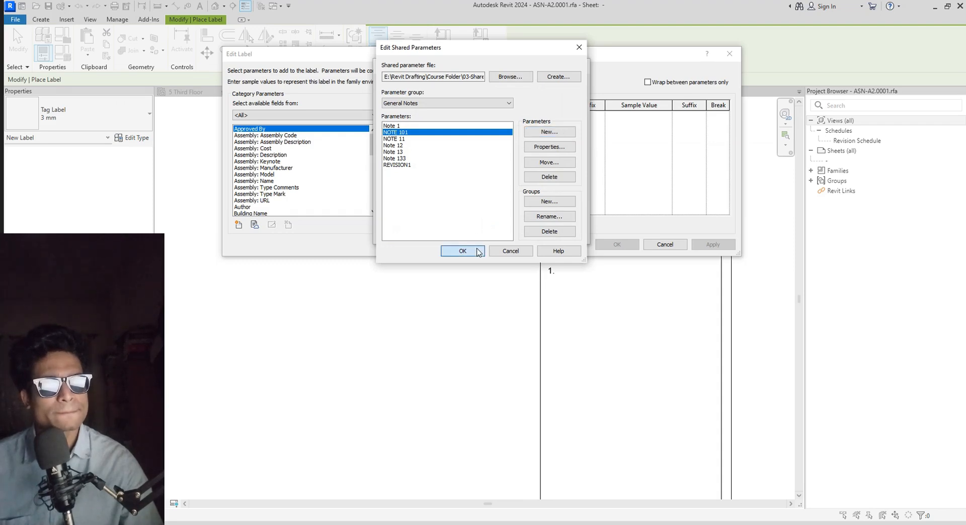
left_click(459, 251)
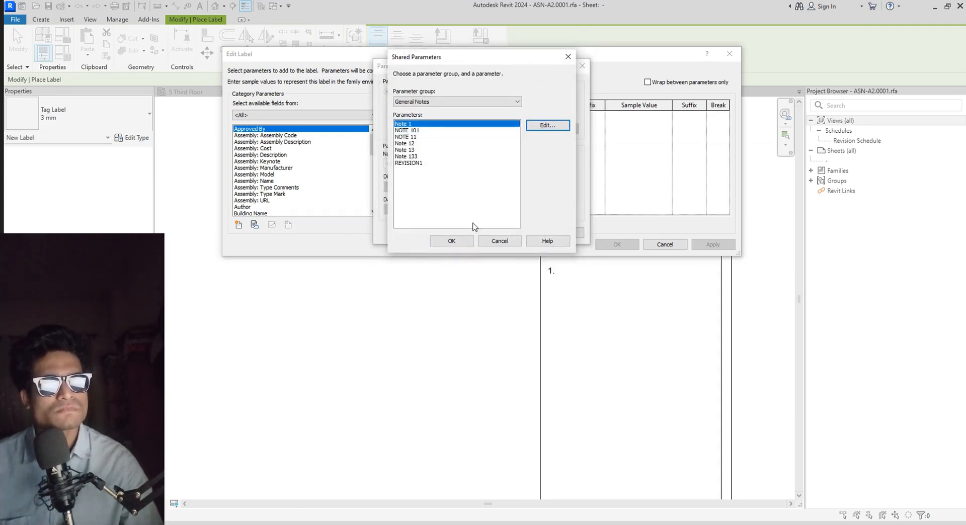
Add the shared parameter Note 1 to the label and place it beside the "1." note
left_click(461, 241)
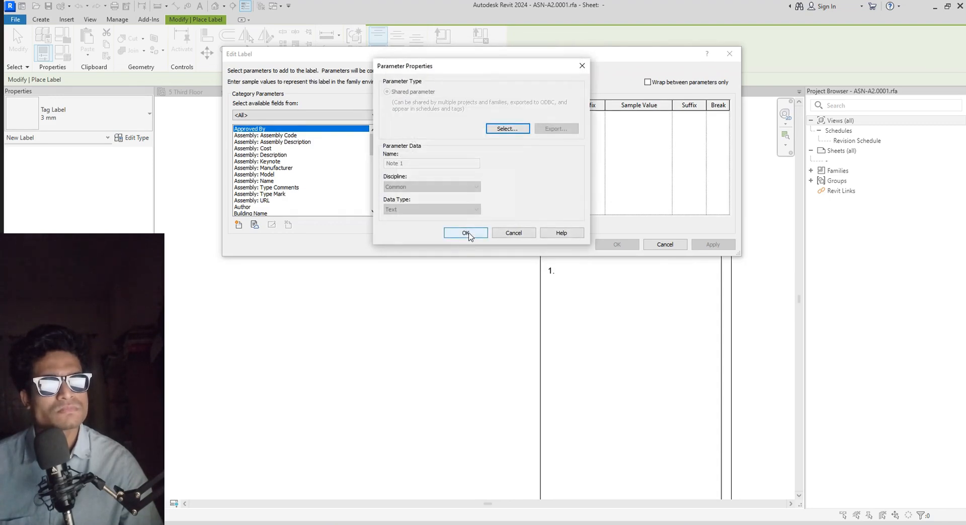
left_click(465, 233)
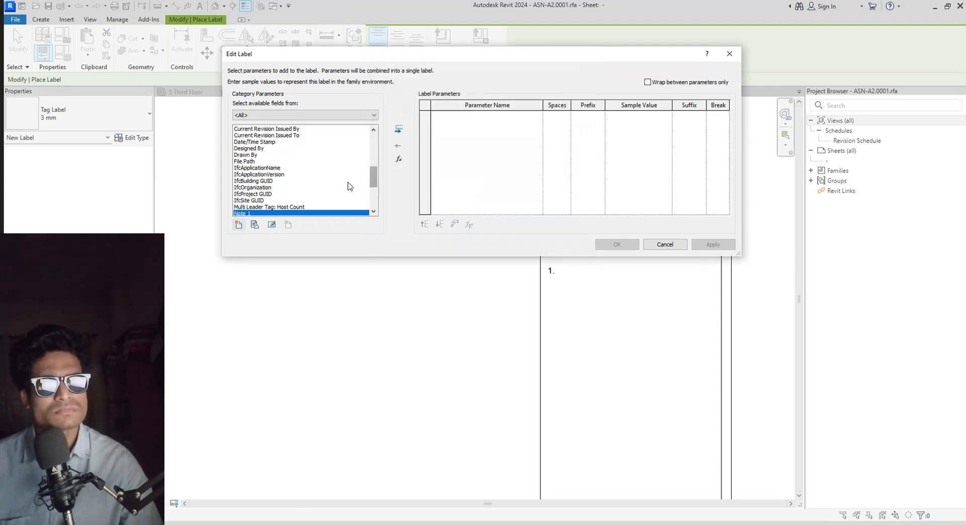
scroll(328, 187, "down", 2)
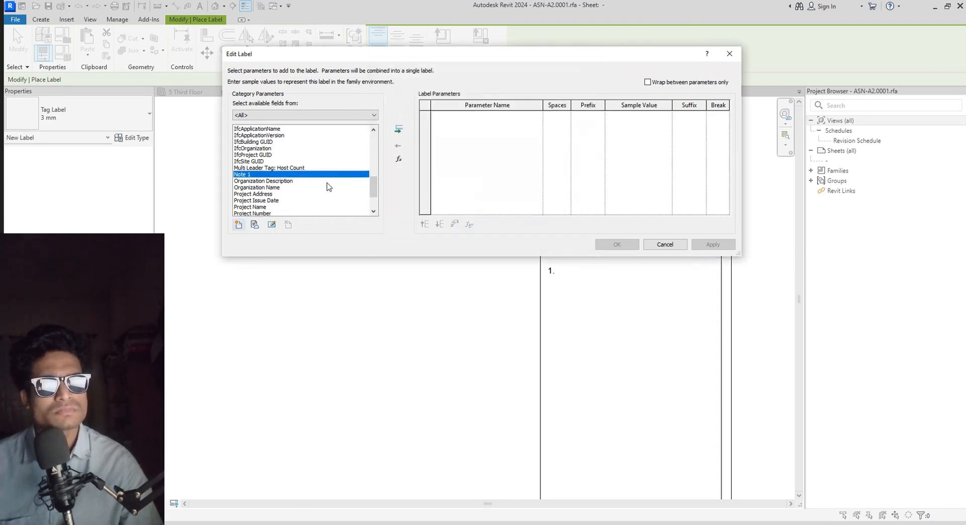
left_click(399, 130)
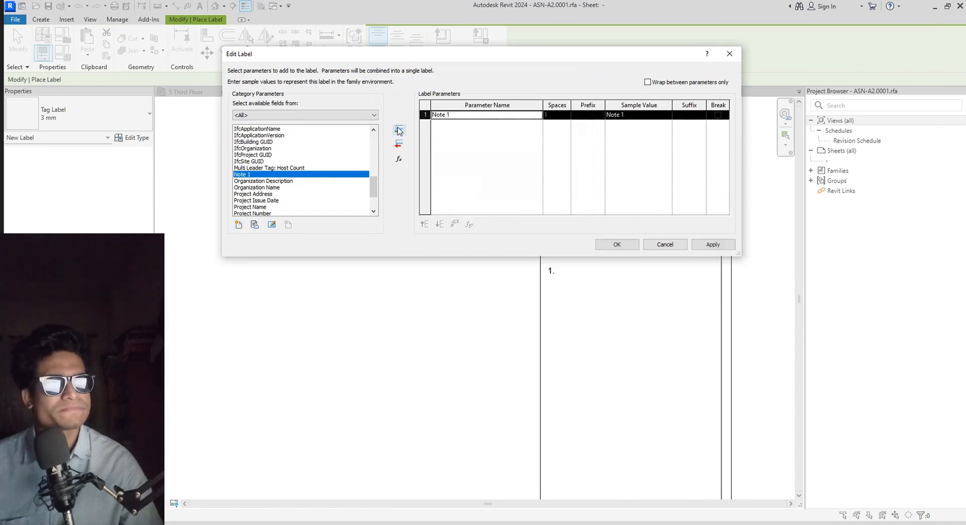
left_click(618, 244)
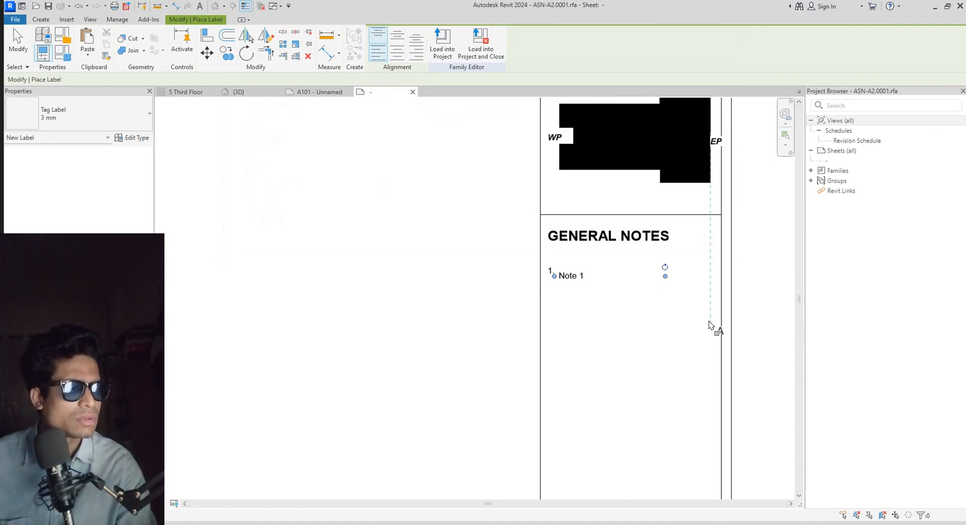
Nudge the Note 1 label upward to line up with the "1." text
key("Escape")
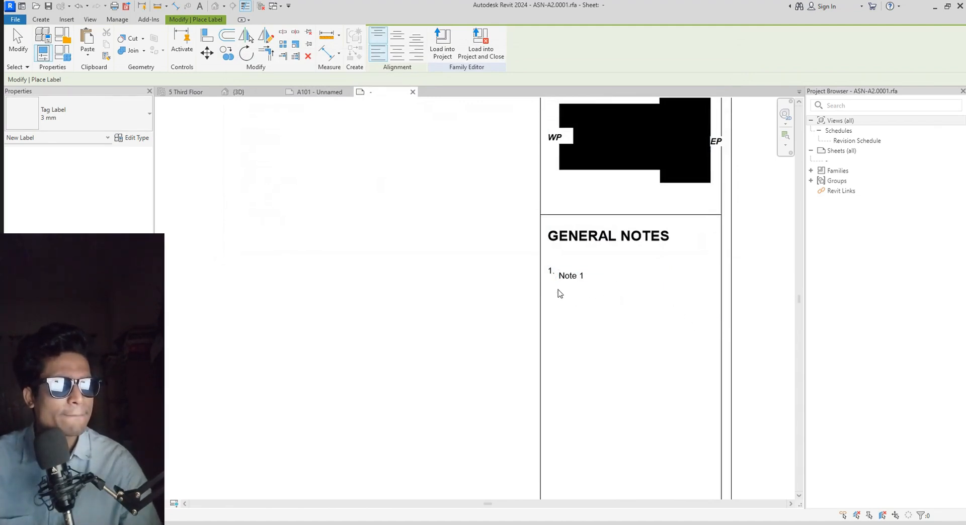
key("Escape")
left_click(570, 280)
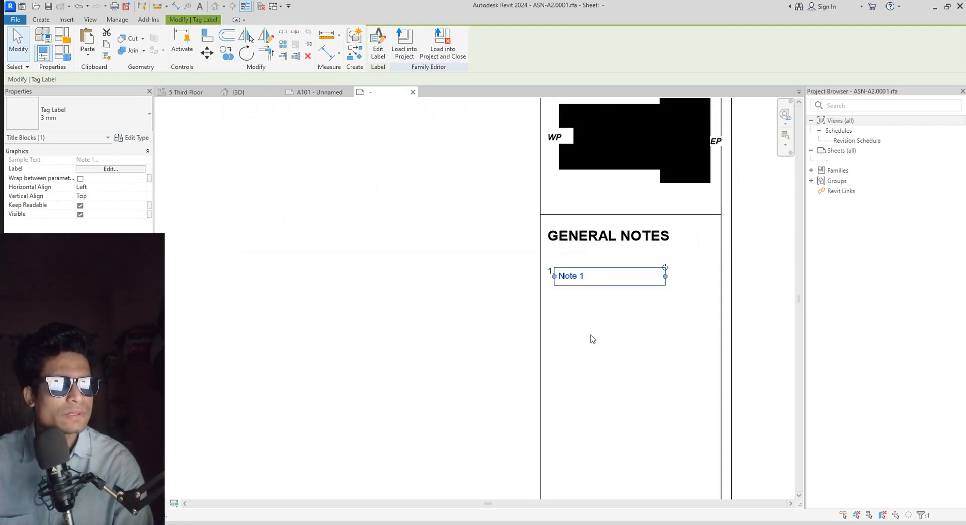
key("Up")
key("Up")
key("Up")
key("Up")
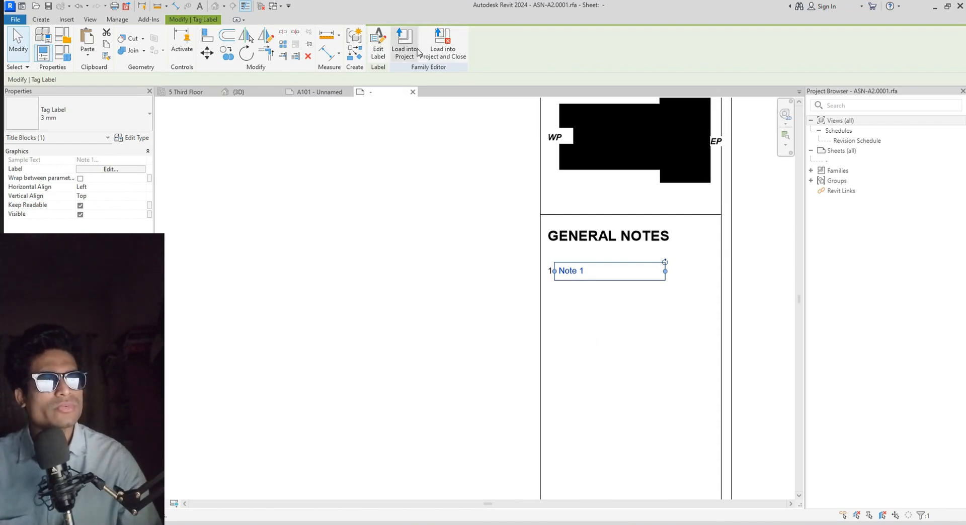
Reload the ASN-A2.0001 title block into the project, overwriting the existing version on sheet A101
left_click(404, 50)
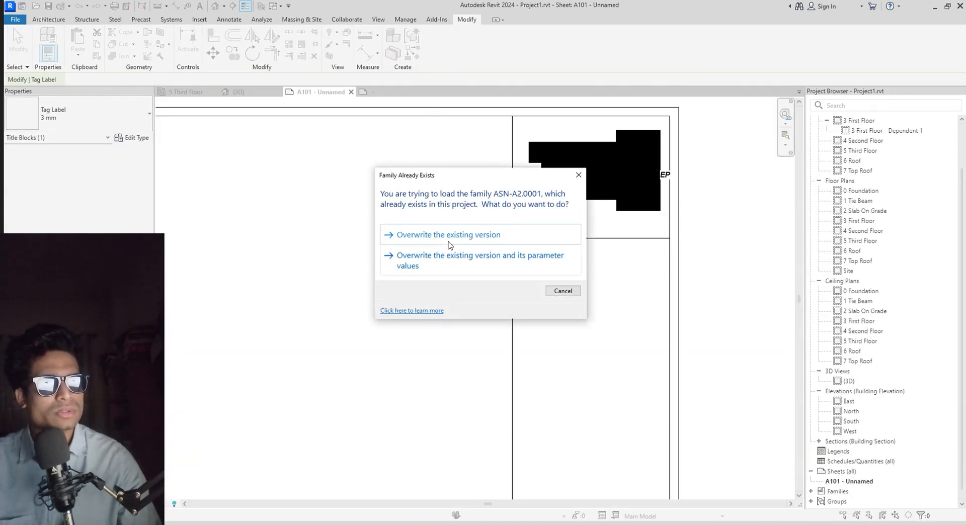
left_click(448, 242)
left_click(473, 242)
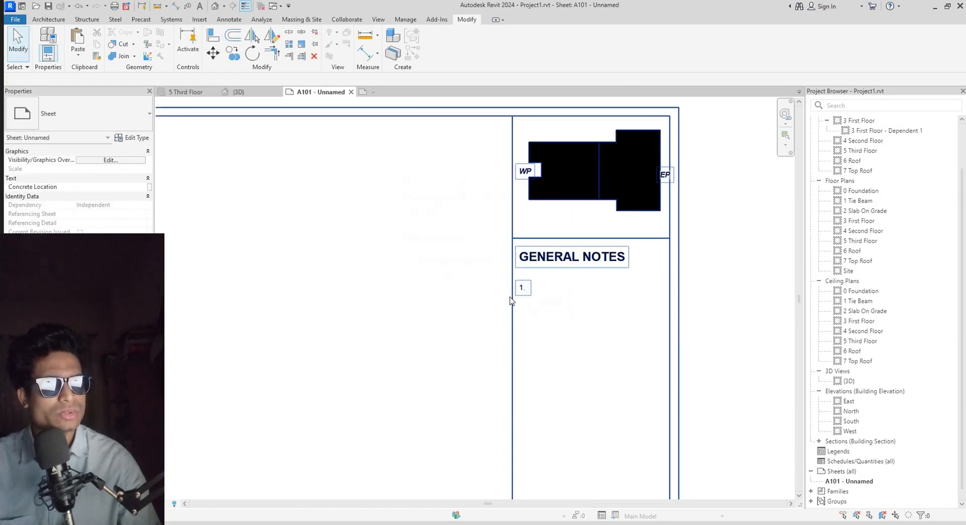
Try to edit the value of the first general note's label directly in the title block on sheet A101
left_click(511, 301)
scroll(528, 282, "up", 5)
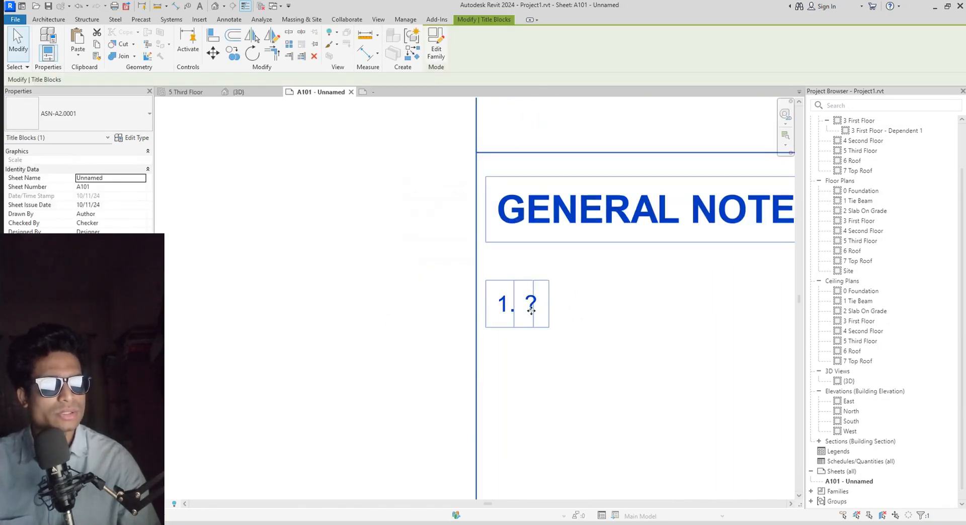
double_click(530, 310)
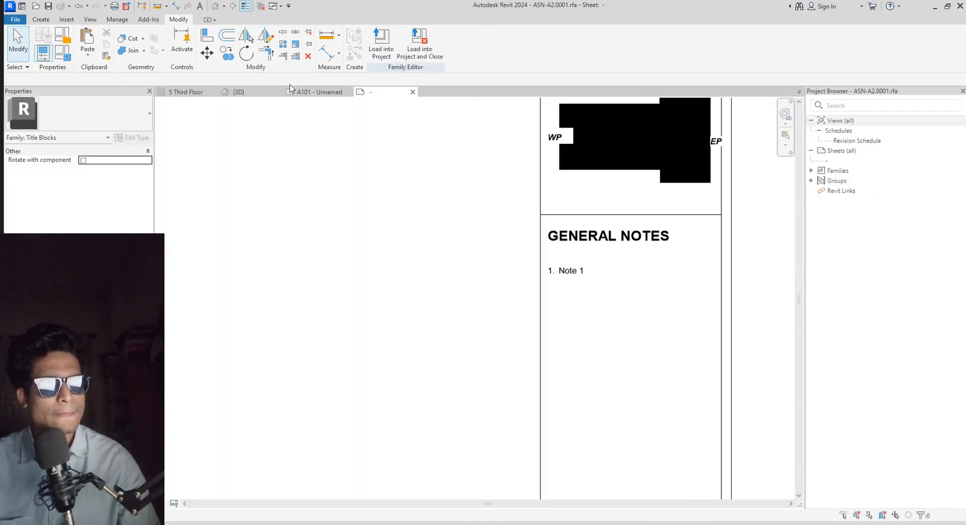
left_click(316, 92)
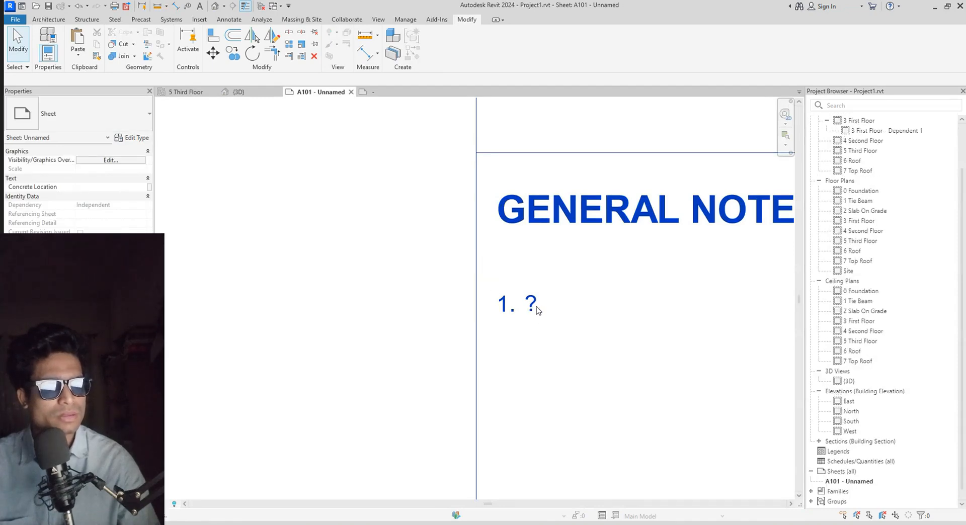
double_click(526, 312)
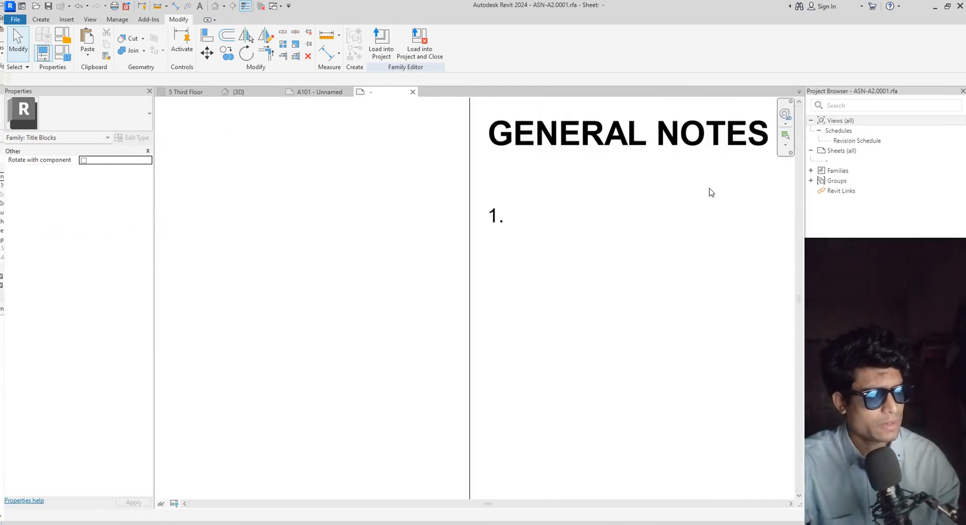
Start a new 3 mm label beside the "1." text under GENERAL NOTES in the title block family
scroll(617, 212, "down", 1)
scroll(617, 213, "down", 1)
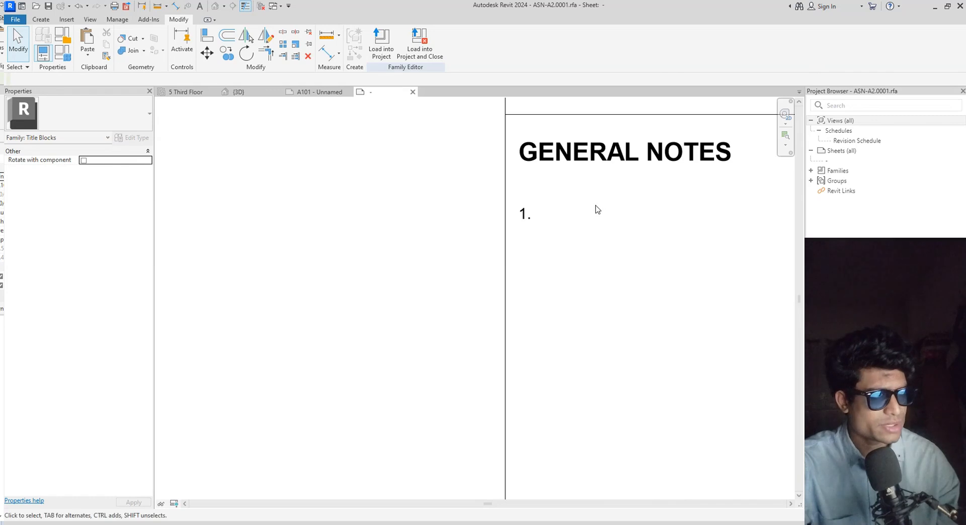
scroll(599, 233, "down", 1)
scroll(576, 233, "up", 1)
scroll(574, 233, "down", 1)
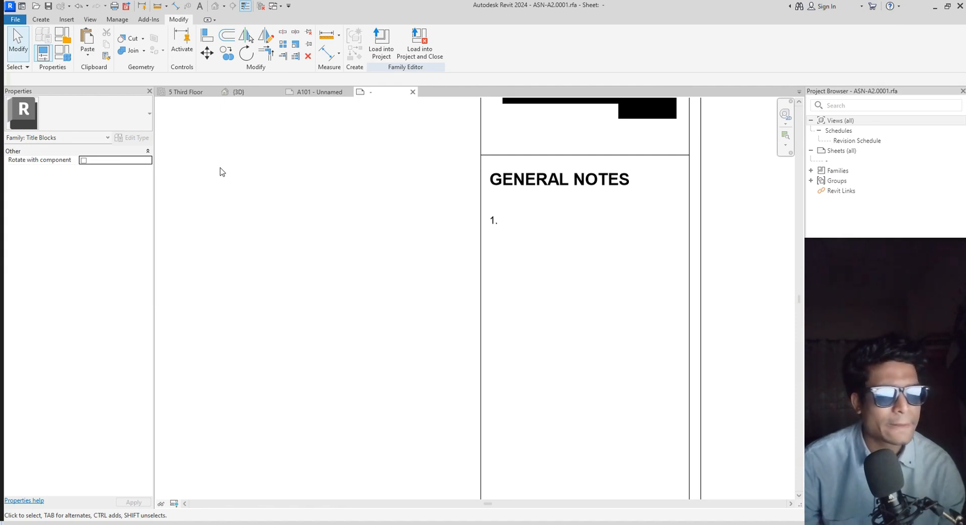
left_click(42, 20)
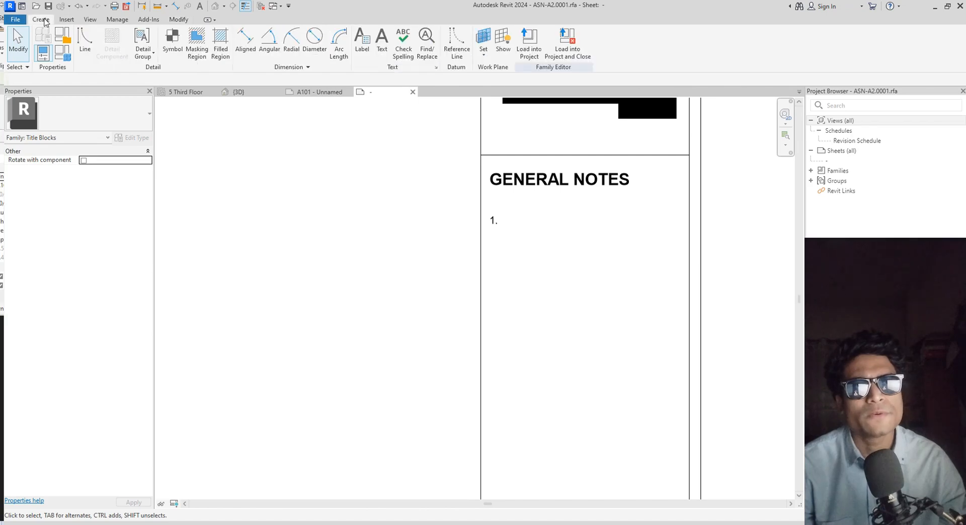
left_click(361, 52)
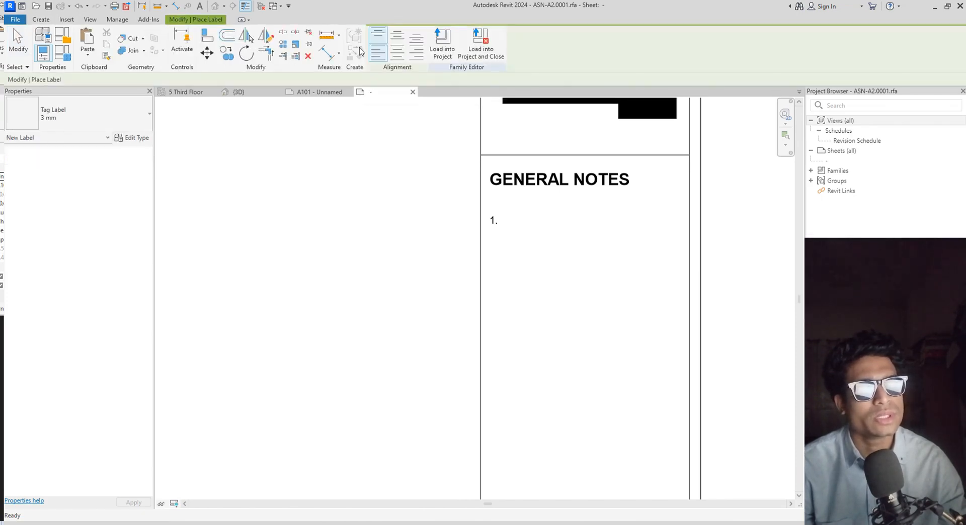
left_click(502, 222)
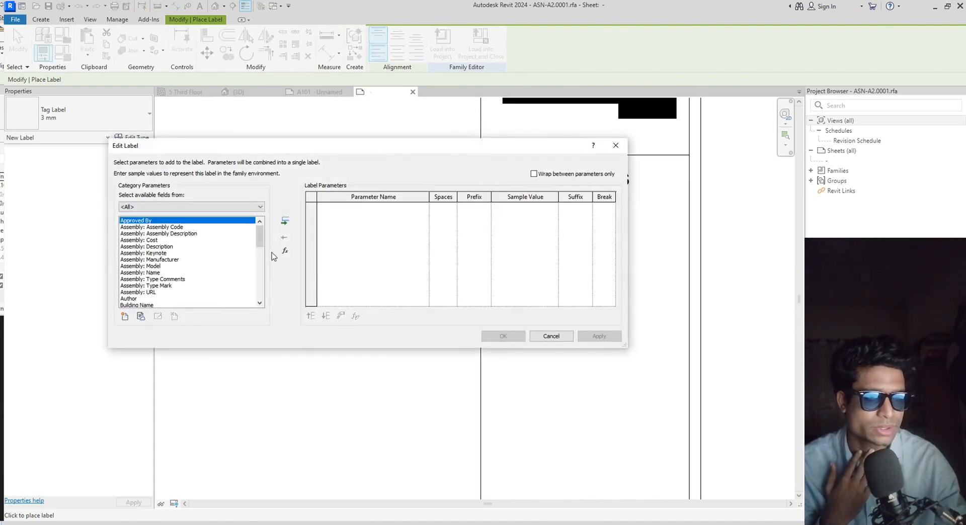
Start a new shared parameter for the label and open the shared parameter file's definitions for editing
left_click(125, 316)
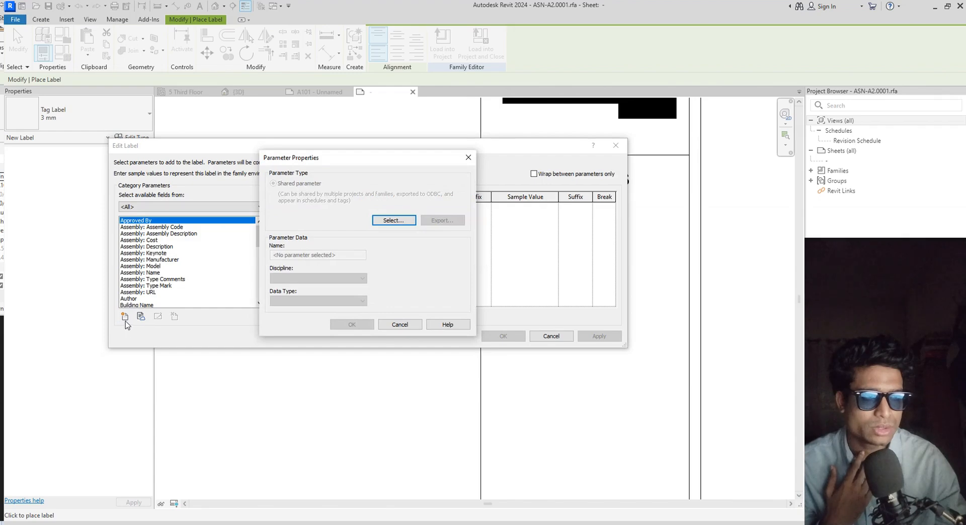
left_click(412, 220)
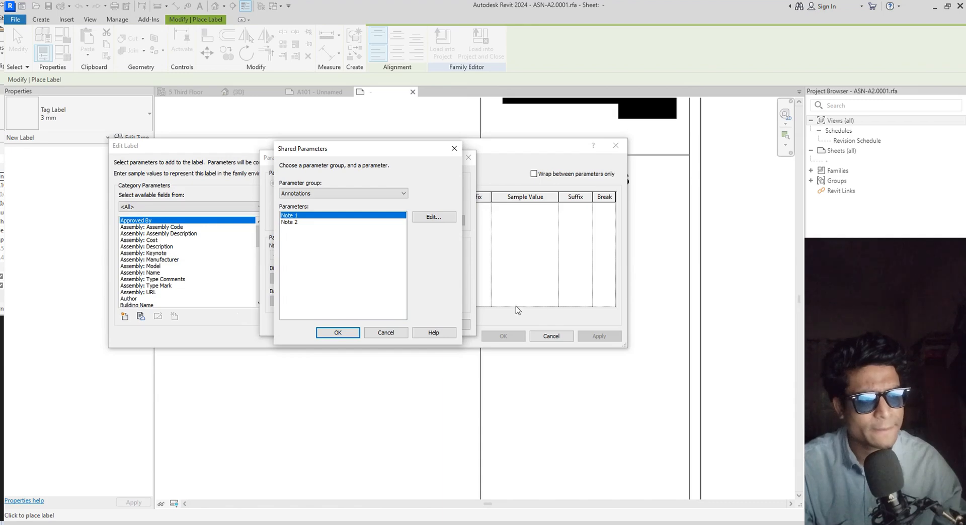
left_click(442, 218)
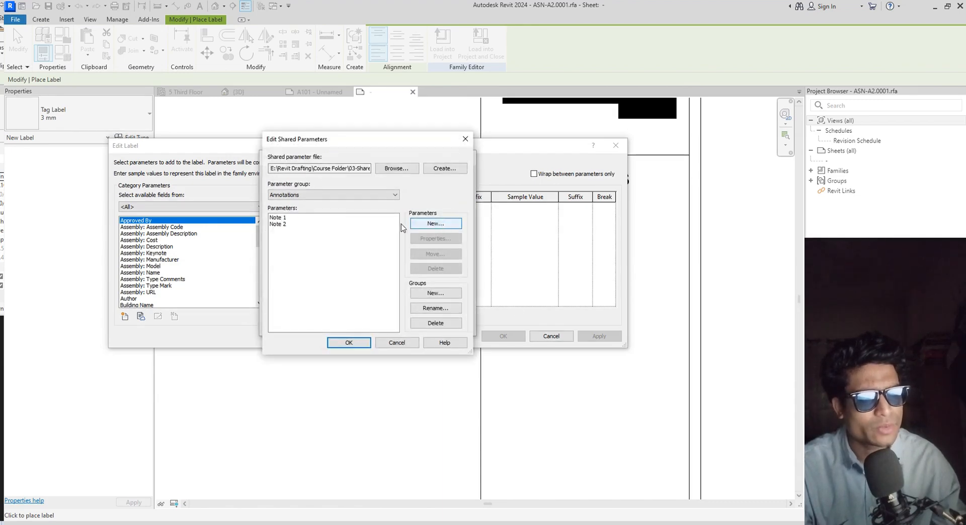
Browse for a shared parameter file in the 03-Shared Parameter folder and enter Structural-Text as the file name
left_click(397, 168)
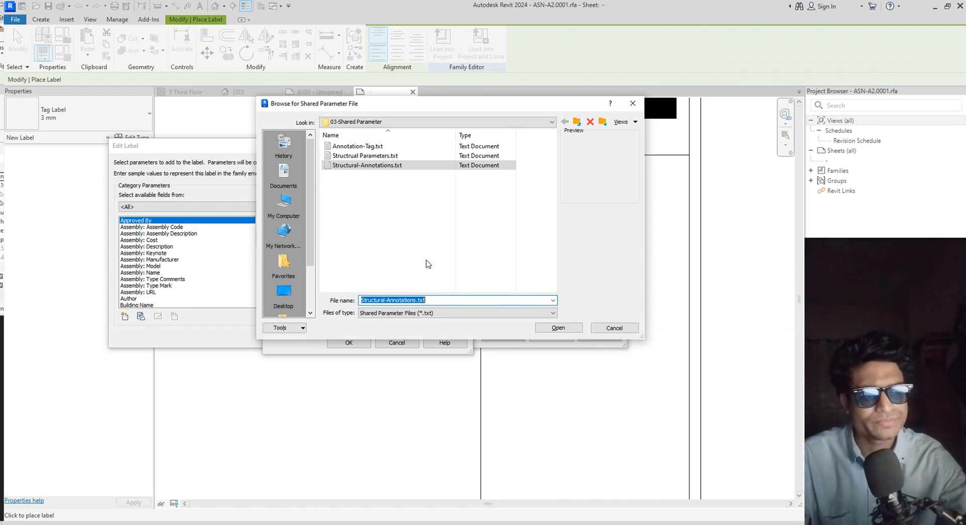
type("Str")
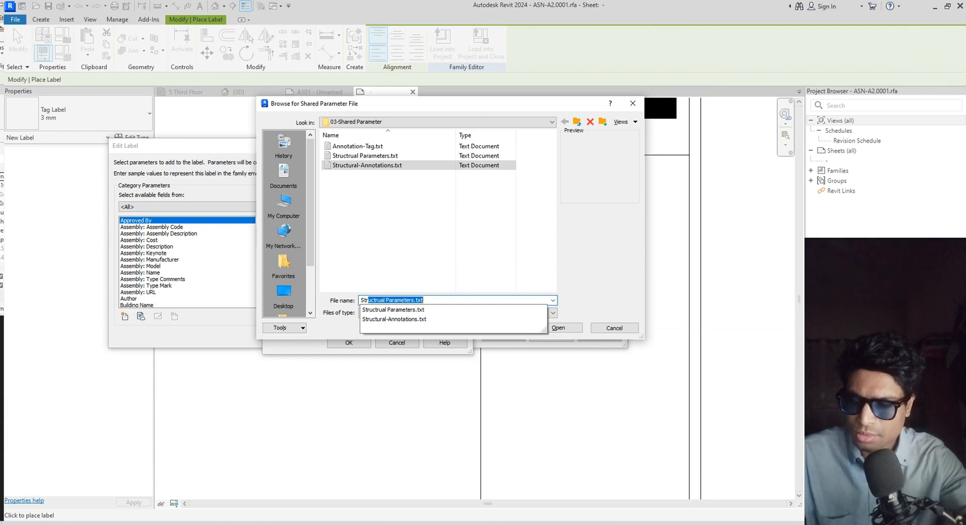
type("uctat")
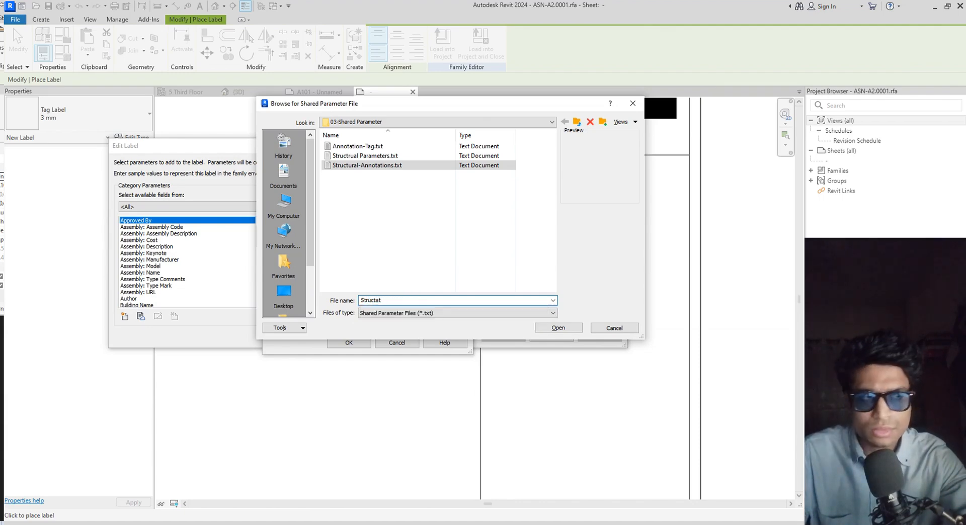
key("BackSpace")
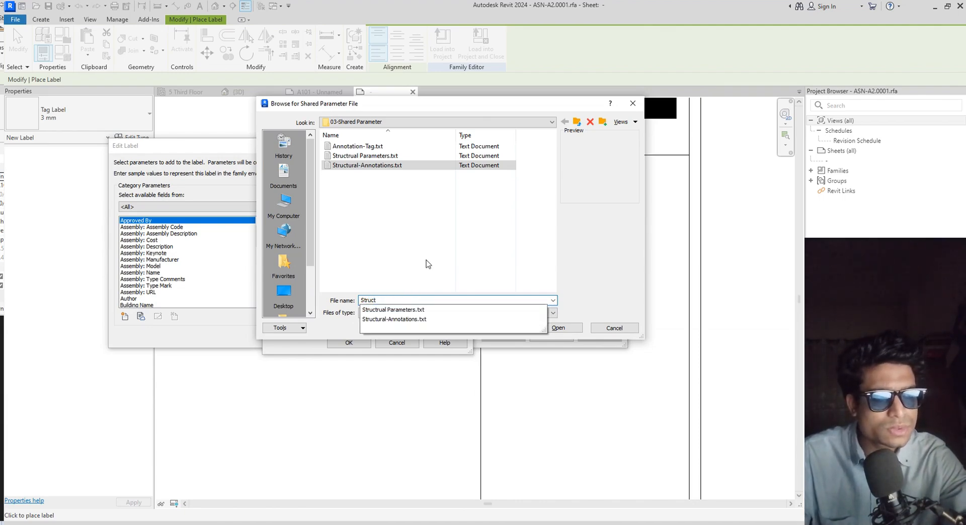
type("ural-Annotations.txt")
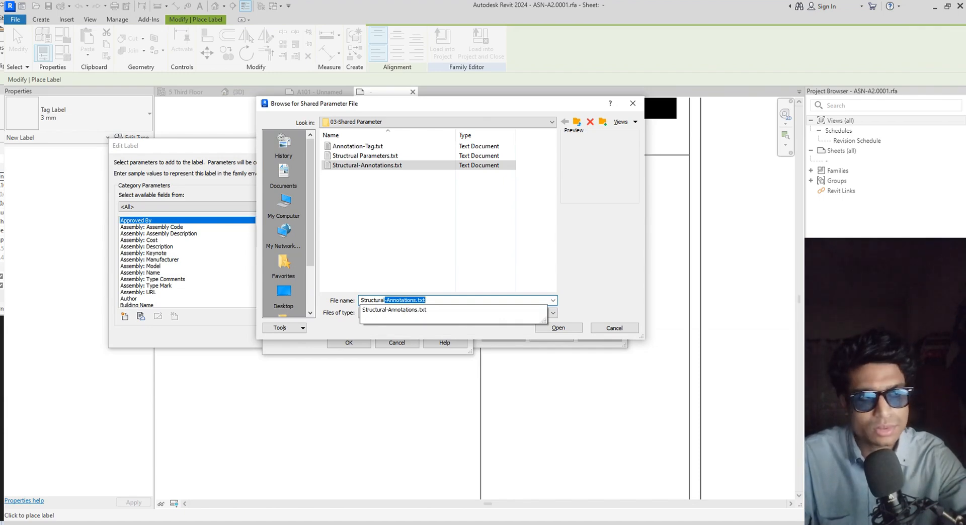
key("End")
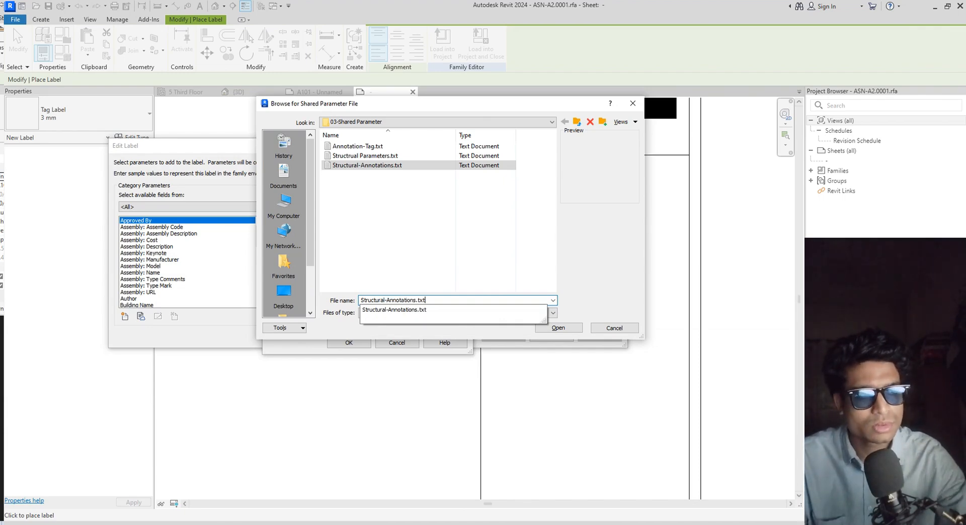
key("BackSpace")
key("BackSpace")
key("BackSpace")
key("BackSpace")
key("BackSpace")
key("BackSpace")
key("BackSpace")
key("BackSpace")
key("BackSpace")
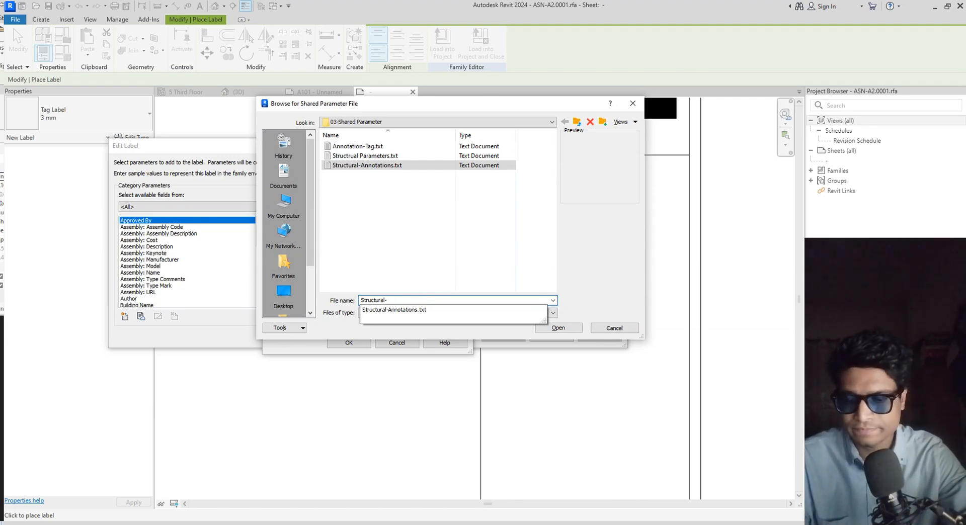
type("Text")
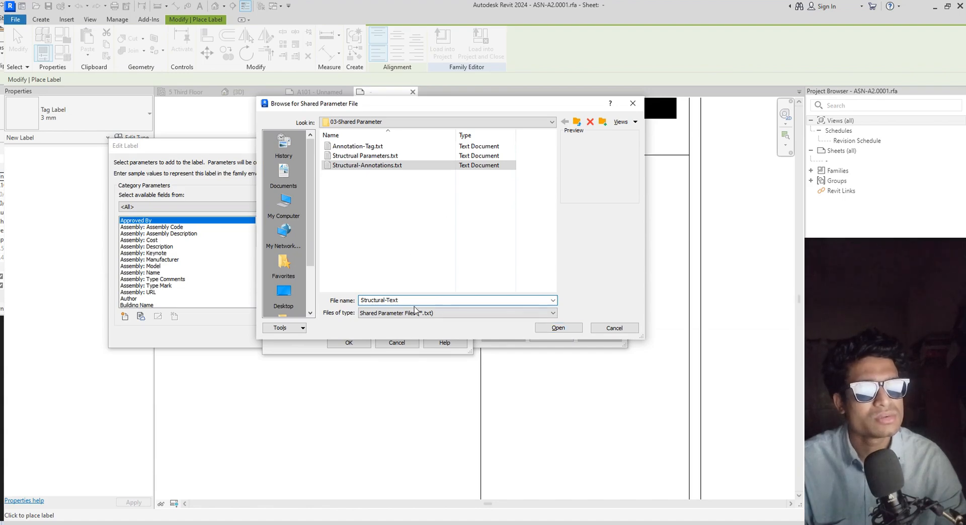
Create a new text document named Structural-Text in the 03-Shared Parameter folder
left_click_drag(413, 300, 348, 301)
key("ctrl+c")
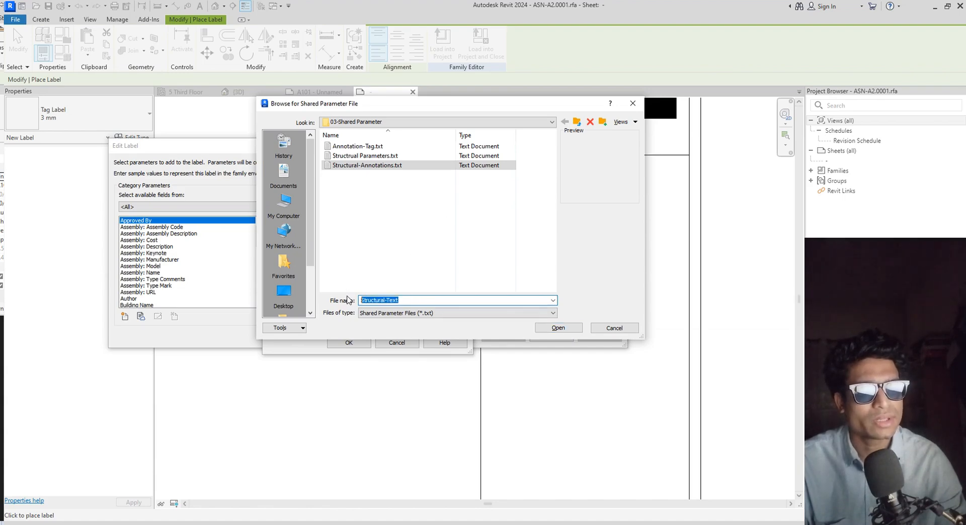
right_click(421, 212)
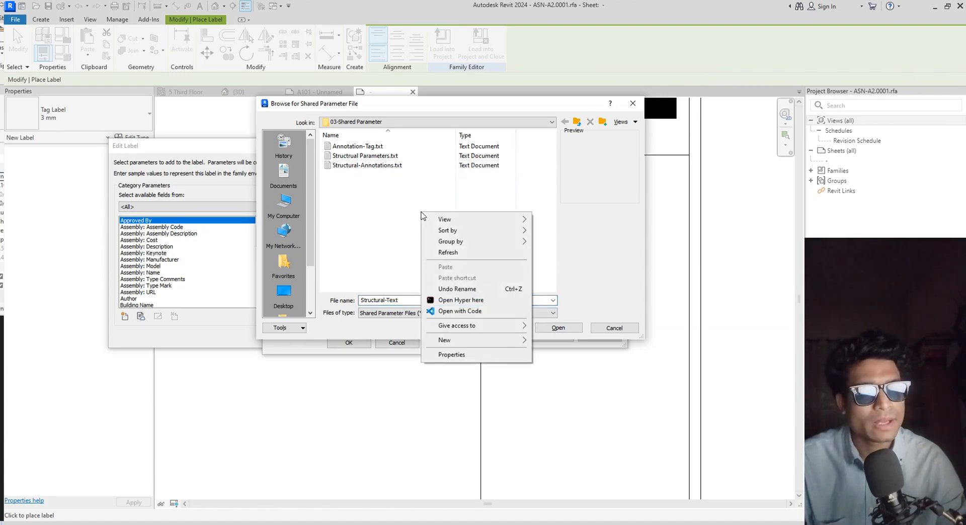
mouse_move(490, 343)
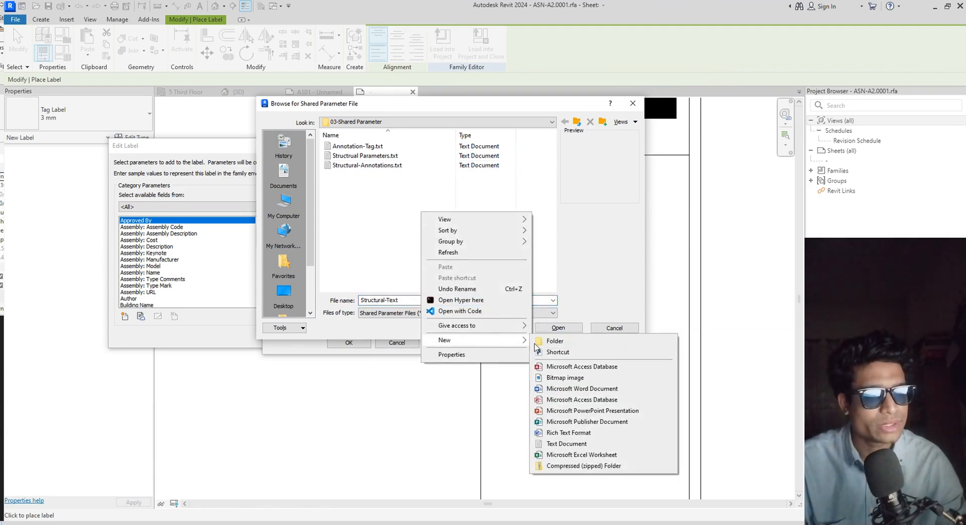
left_click(575, 447)
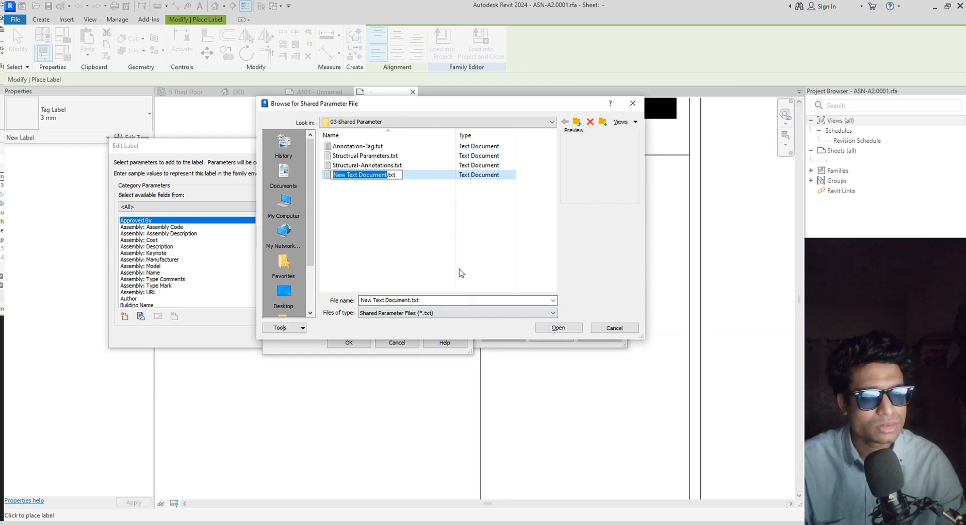
key("ctrl+v")
key("Return")
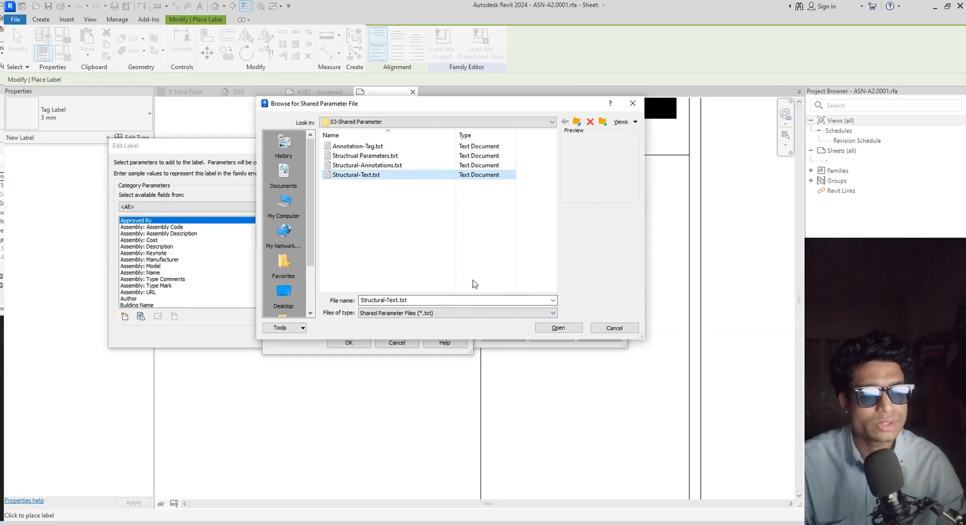
Load Structural-Text.txt as the shared parameter file
left_click(377, 176)
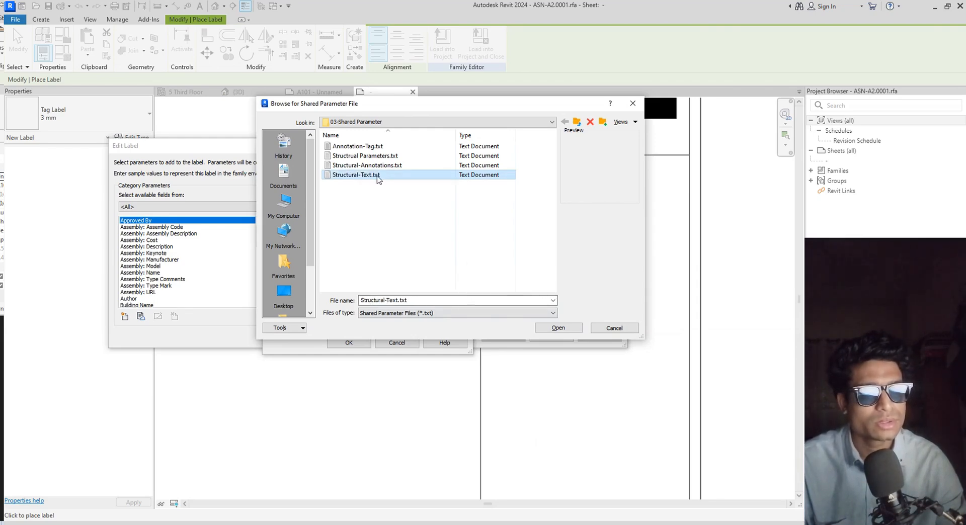
left_click(469, 225)
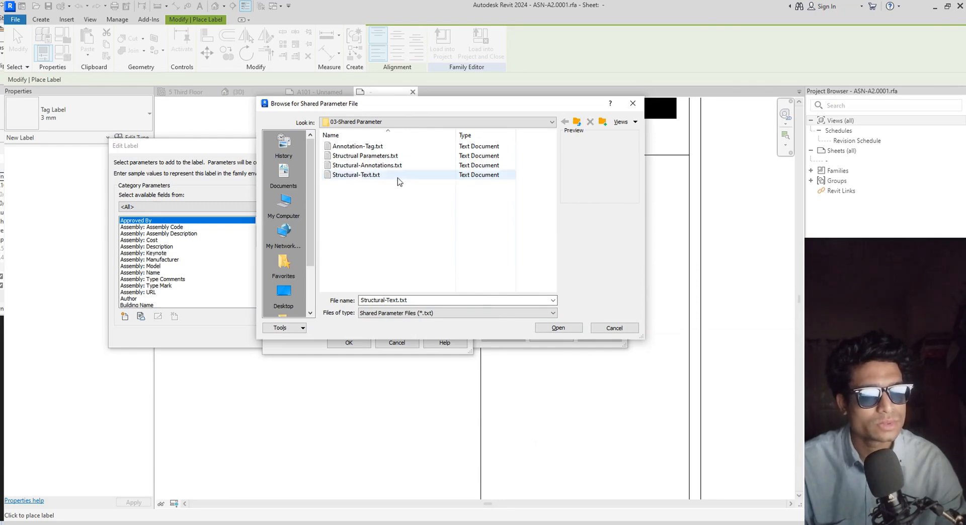
left_click(371, 178)
left_click(558, 330)
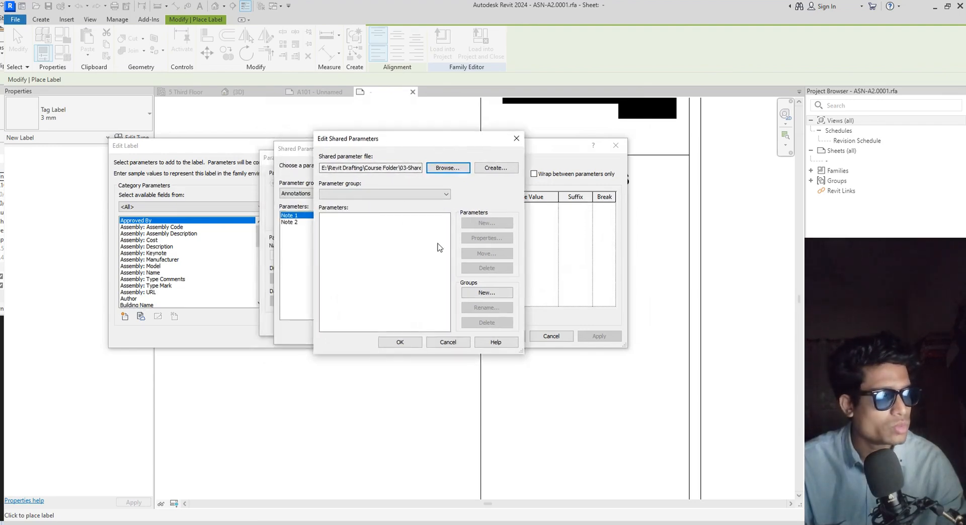
Create a parameter group named General Notes in the shared parameter file
left_click_drag(452, 147, 422, 143)
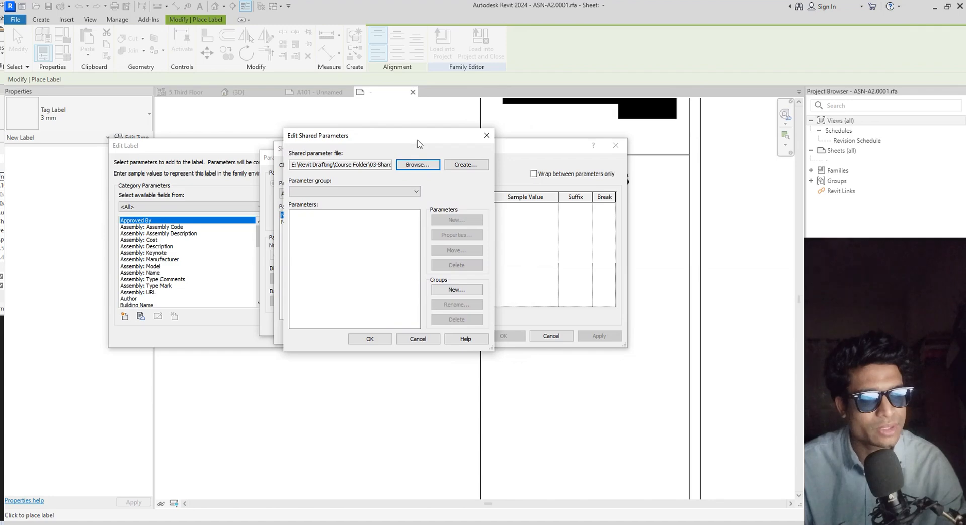
left_click(457, 290)
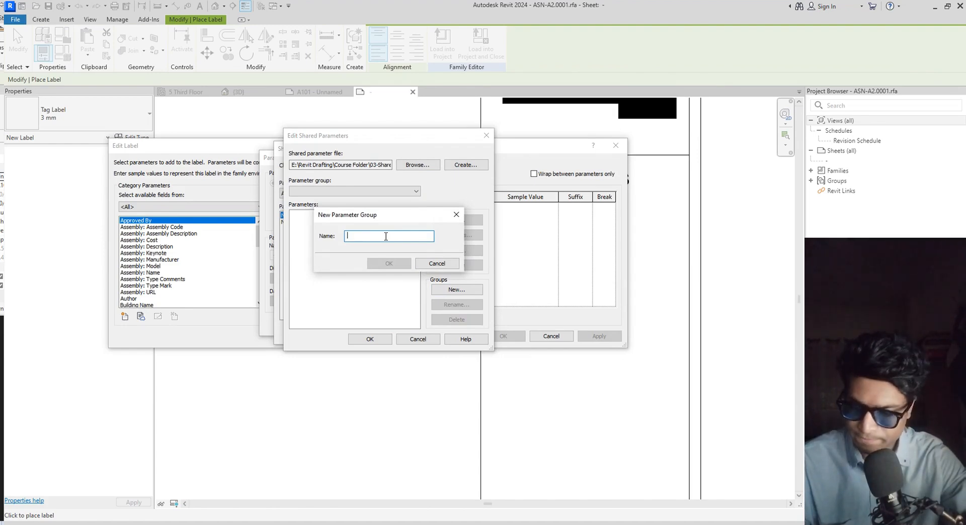
type("General Notes")
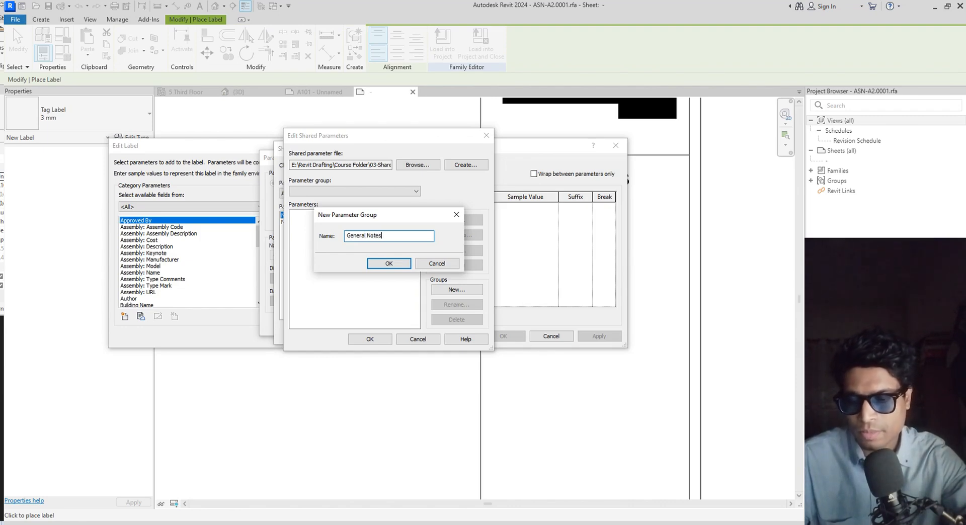
key("Return")
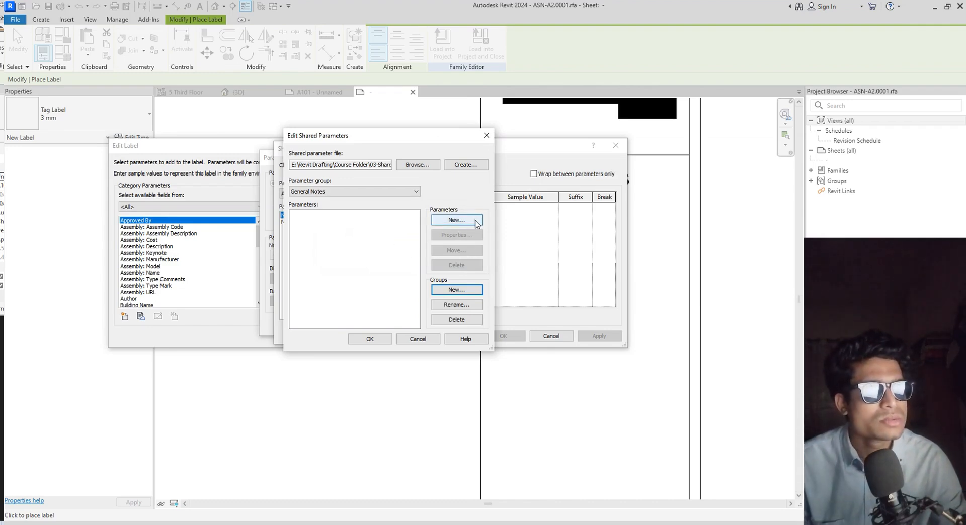
Add a shared parameter named GN1 with data type Text to the General Notes group
left_click(478, 222)
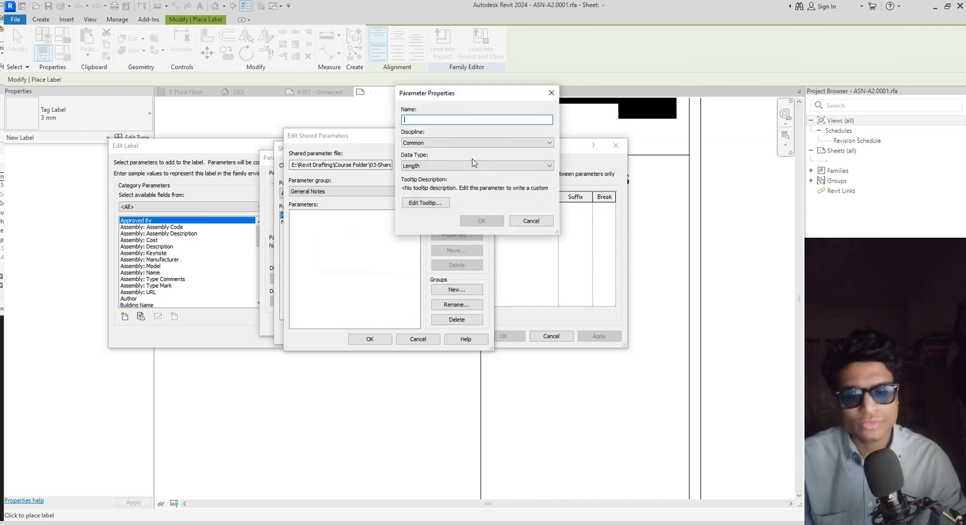
type("GN1")
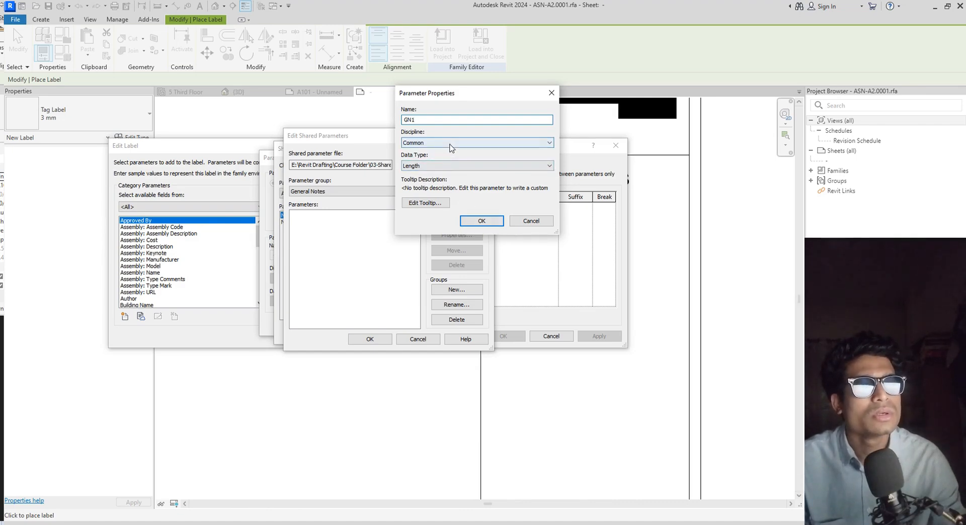
left_click(447, 166)
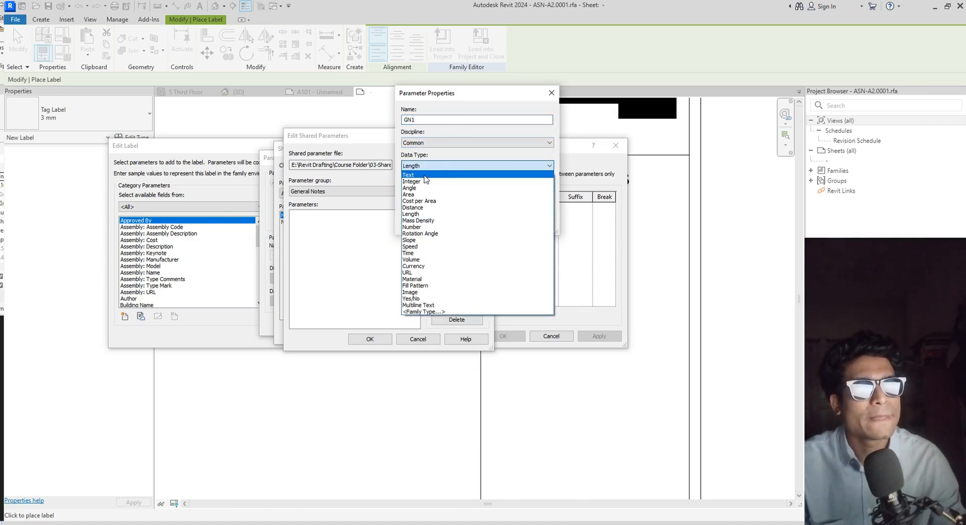
left_click(425, 176)
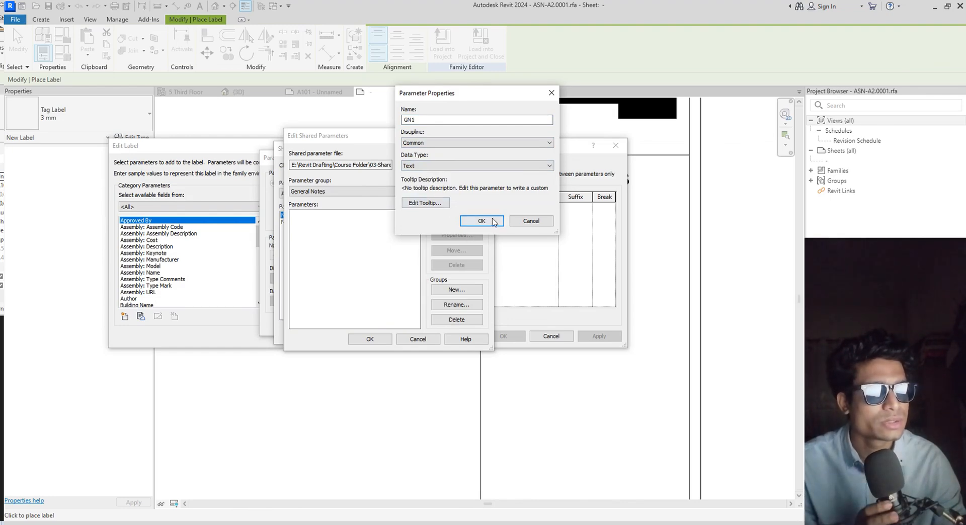
left_click(494, 221)
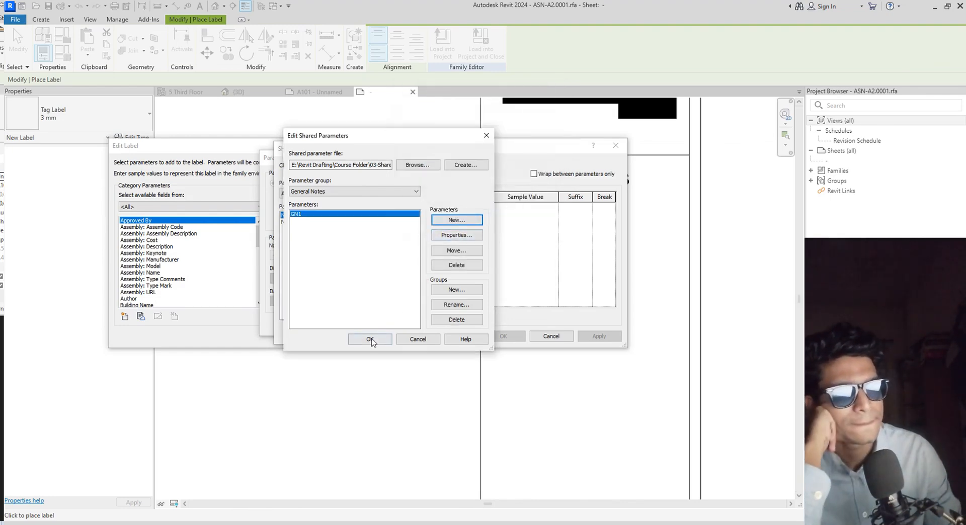
Select GN1 as the label's shared parameter and add it to the label beside note number 1
left_click(370, 340)
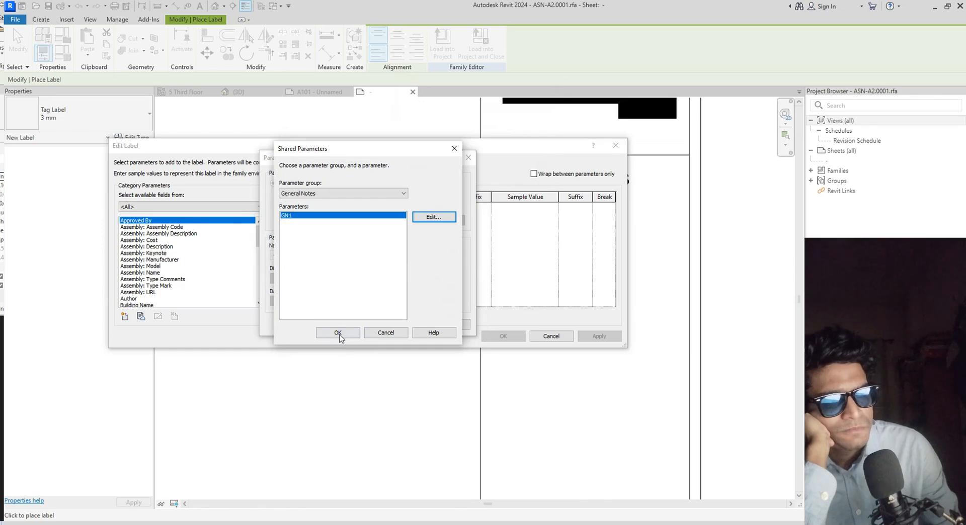
left_click(339, 334)
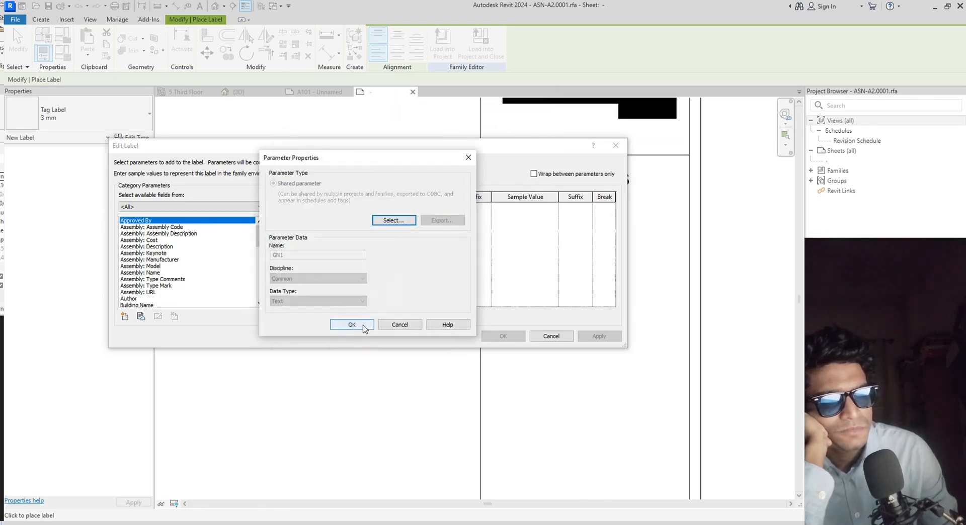
left_click(352, 324)
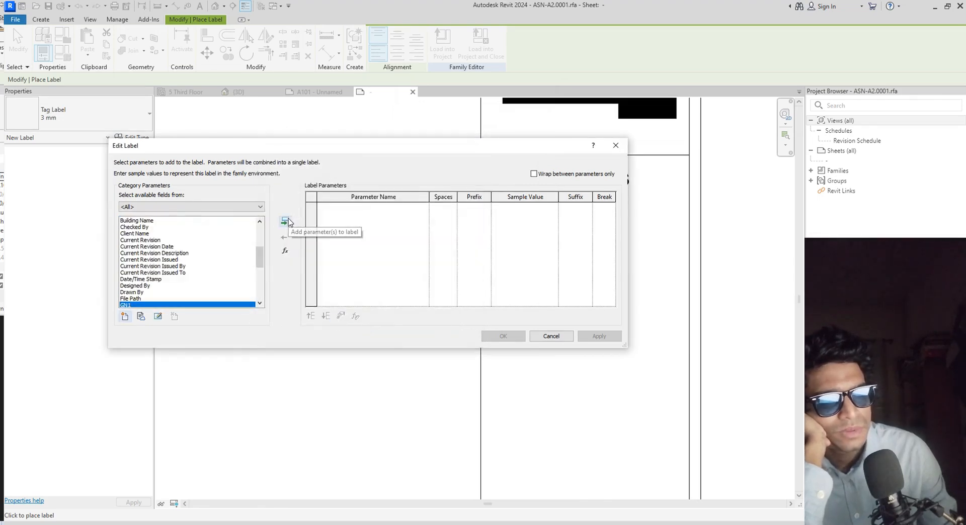
left_click(285, 221)
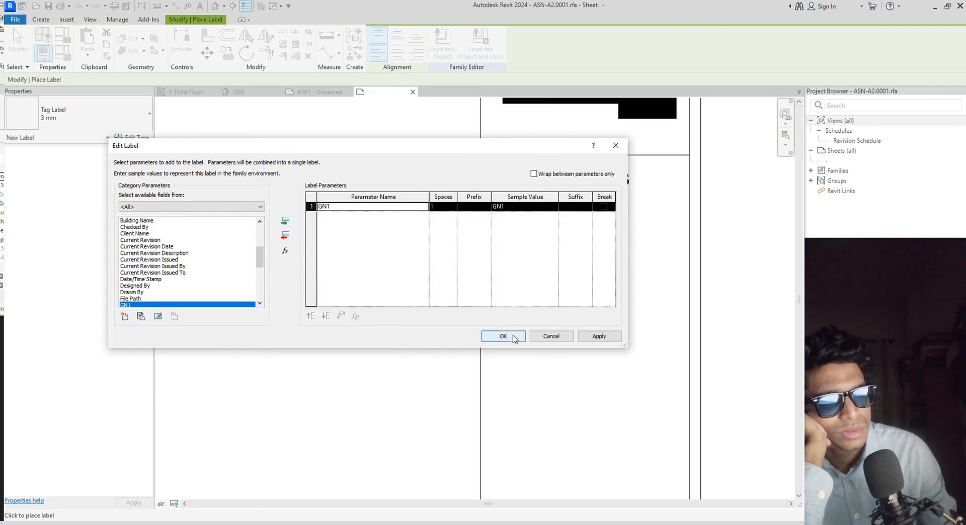
left_click(513, 336)
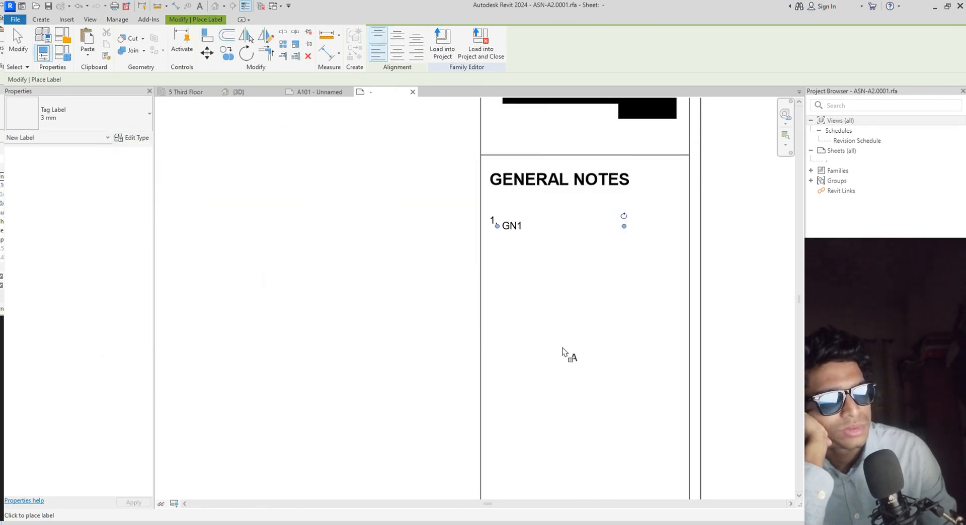
Nudge the GN1 label up to line up with note number 1 under General Notes
key("Escape")
key("Escape")
left_click(514, 226)
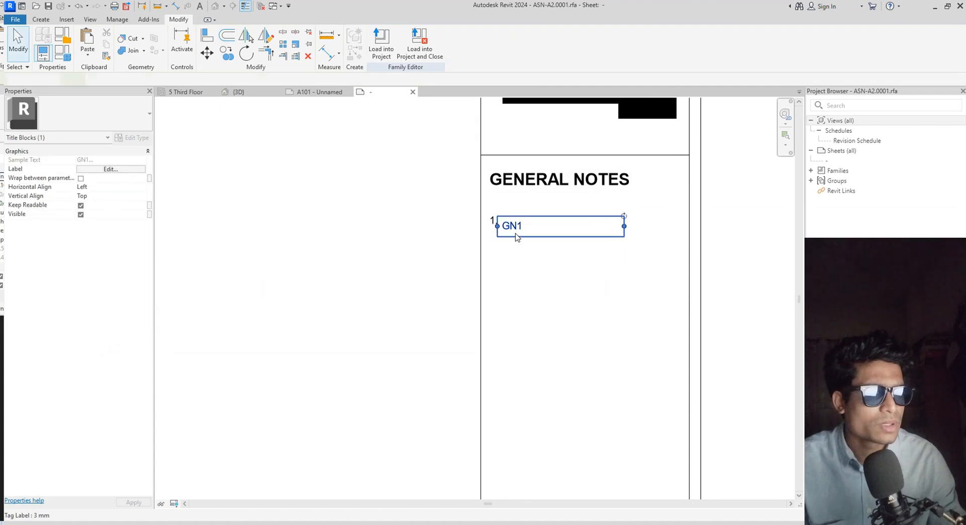
key("Up")
key("Up")
key("Up")
key("Up")
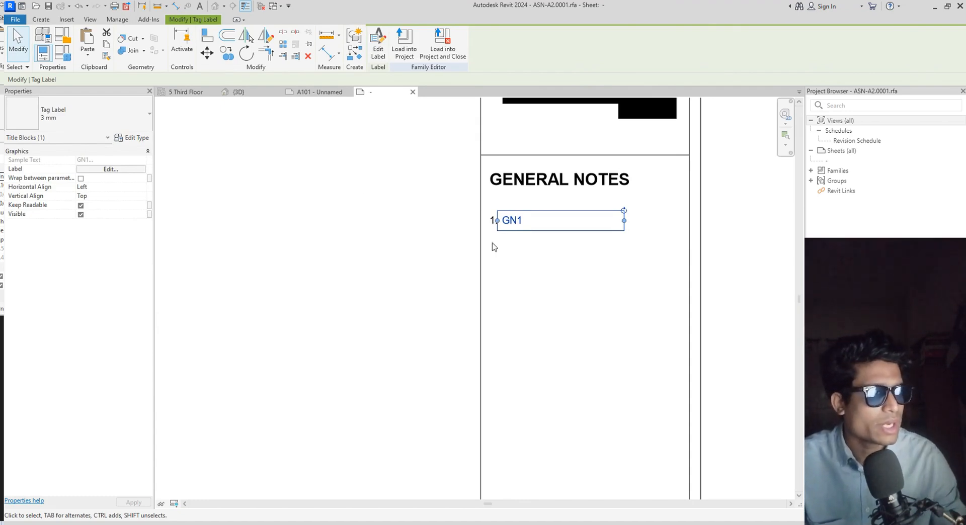
Load the title block family into Project1, overwriting the existing version, and check the general notes on sheet A101
left_click(399, 57)
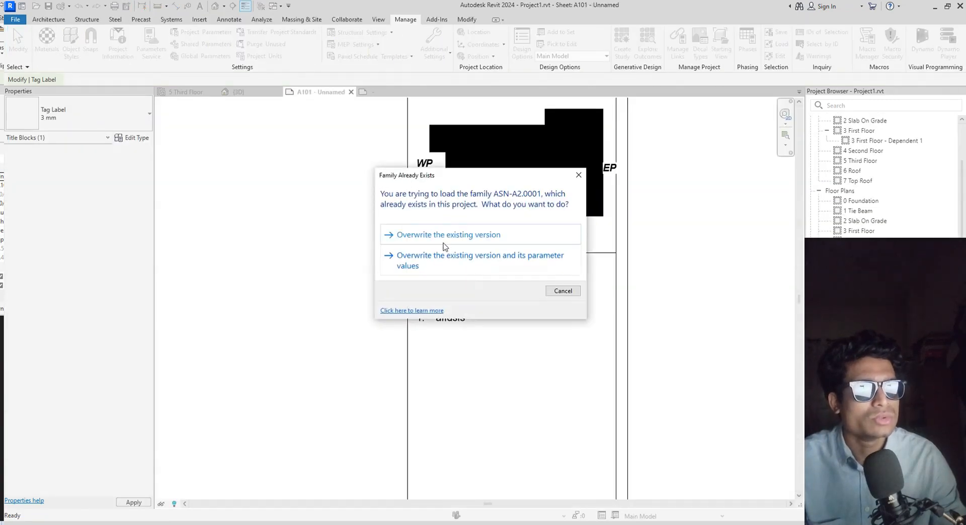
left_click(440, 234)
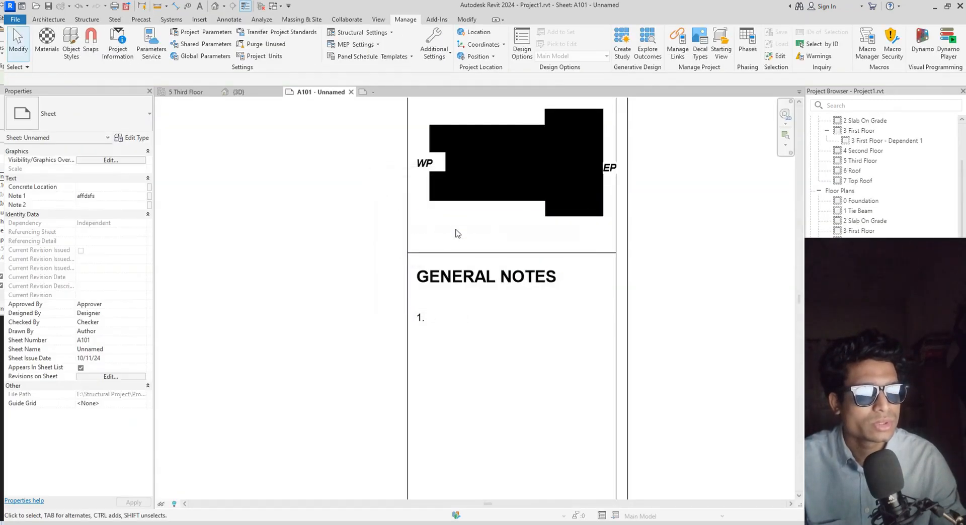
left_click(403, 380)
double_click(440, 317)
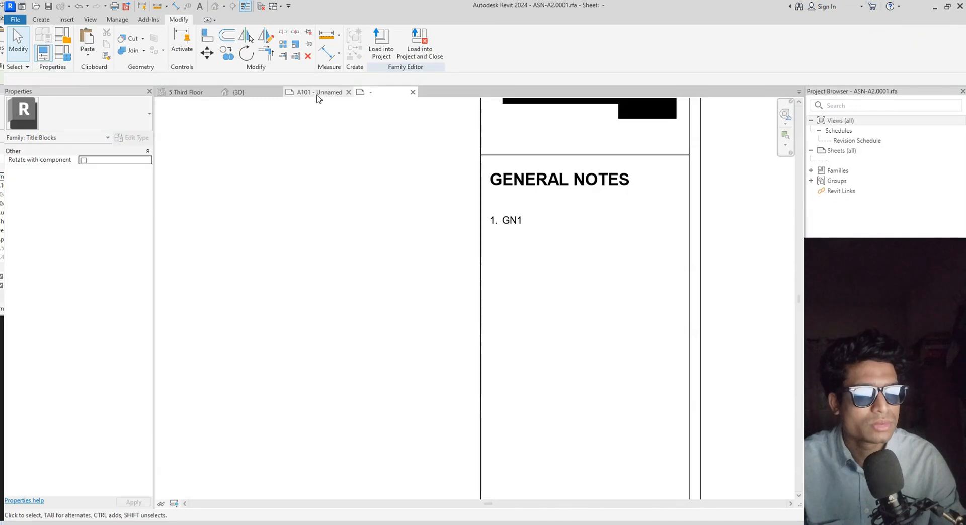
left_click(317, 93)
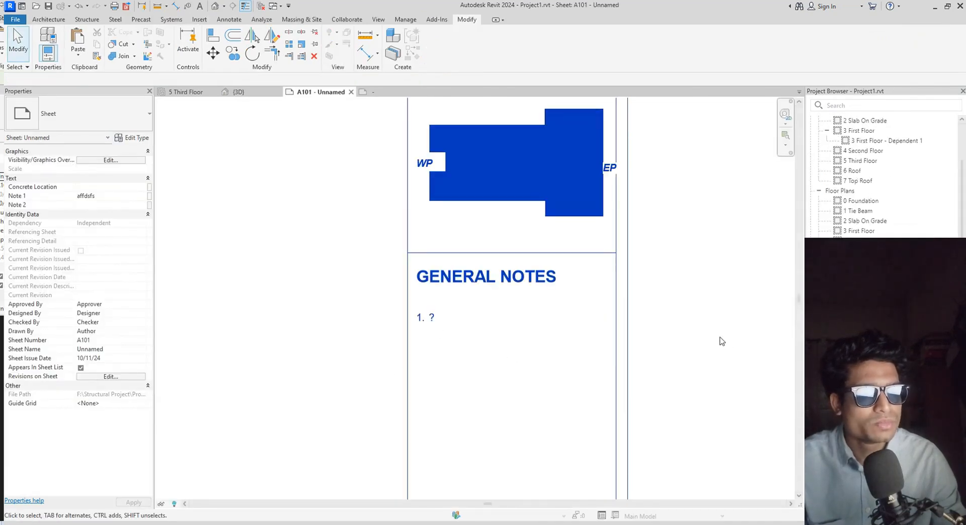
scroll(620, 338, "down", 2)
middle_click_drag(678, 344, 689, 346)
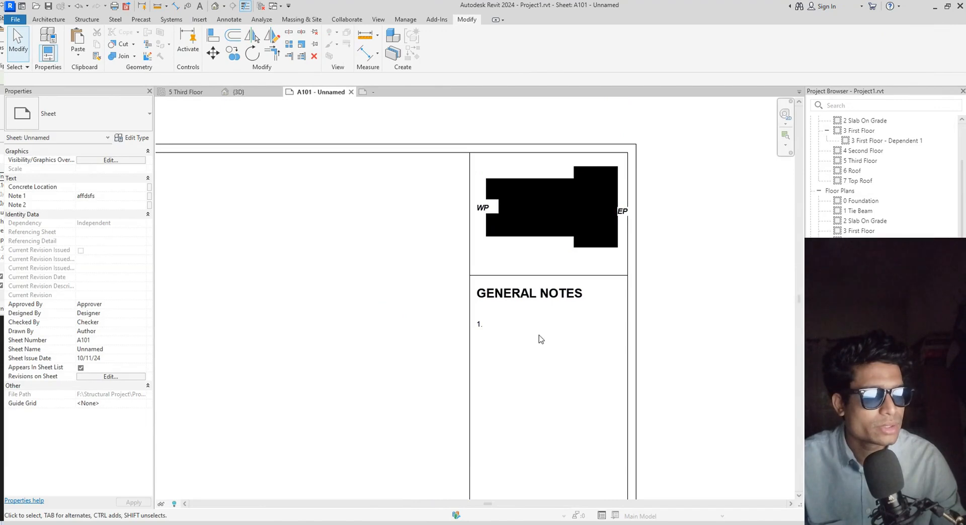
scroll(478, 341, "up", 3)
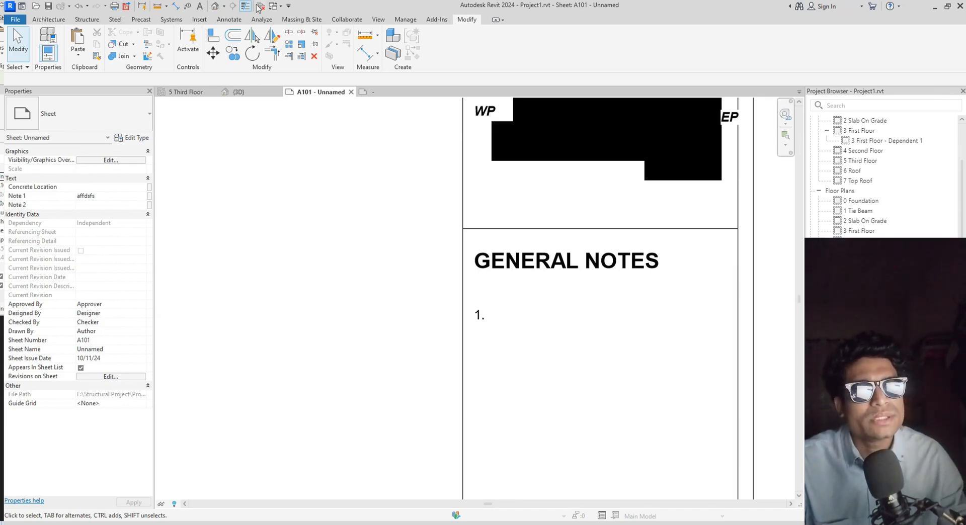
Start a new shared project parameter and select GN1 from the General Notes group for it
left_click(402, 22)
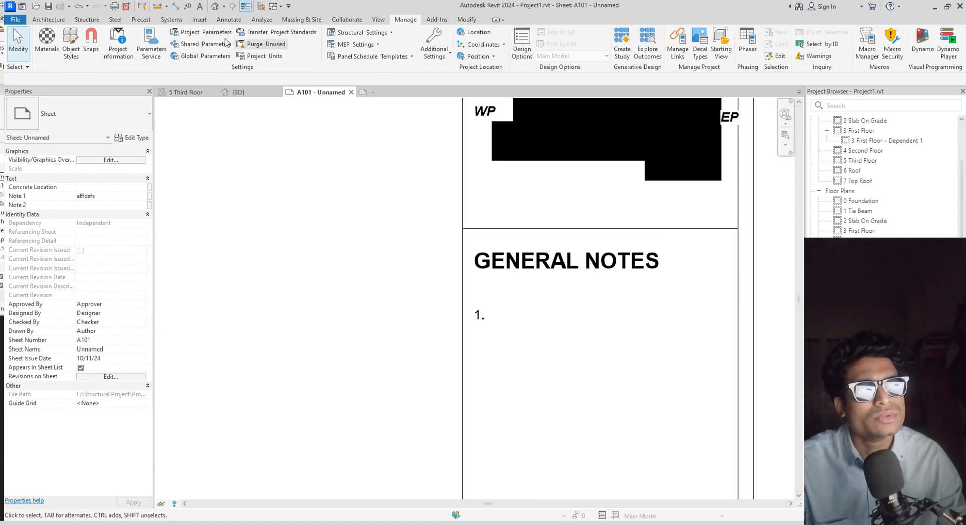
left_click(202, 32)
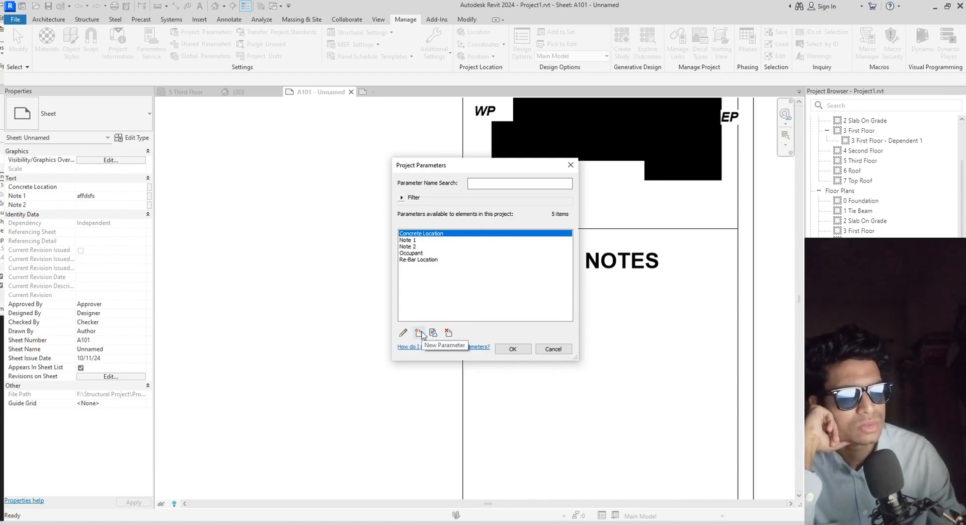
left_click(419, 333)
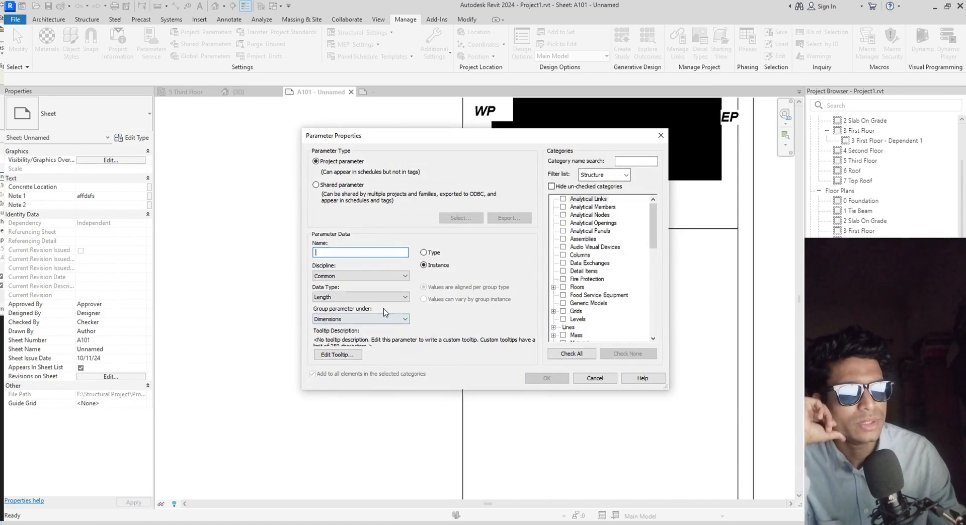
left_click(594, 379)
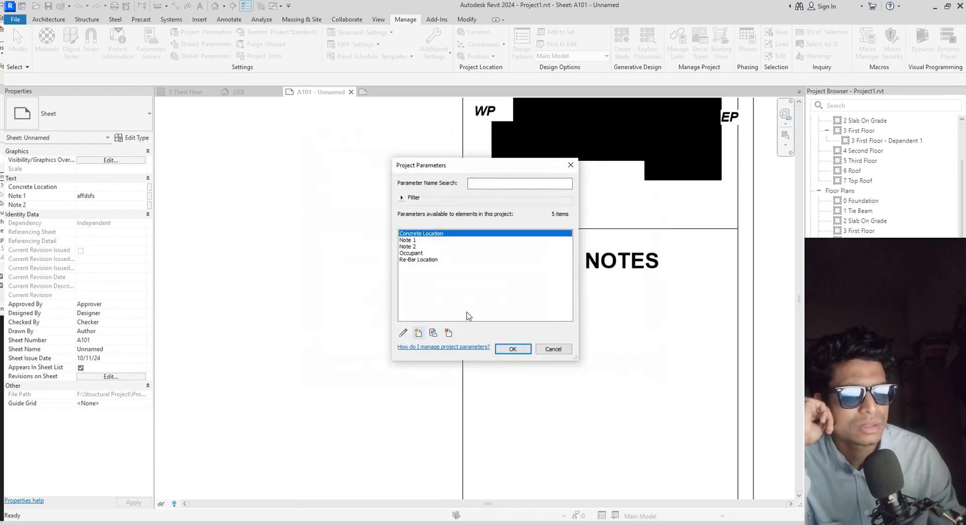
left_click(419, 333)
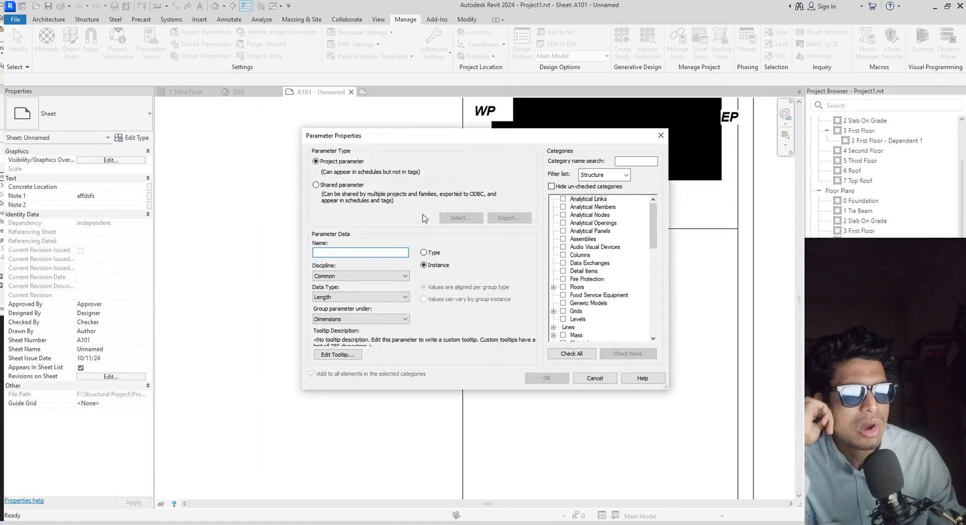
left_click(316, 185)
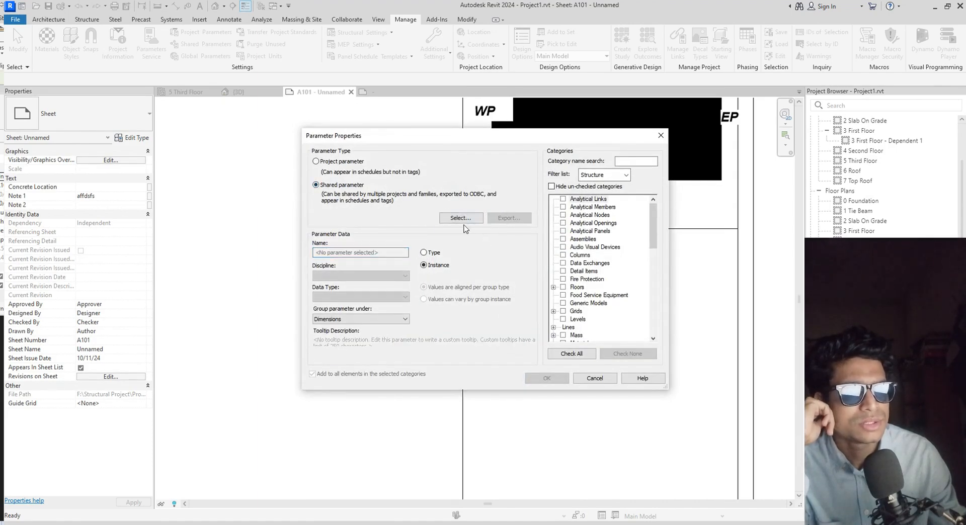
left_click(461, 218)
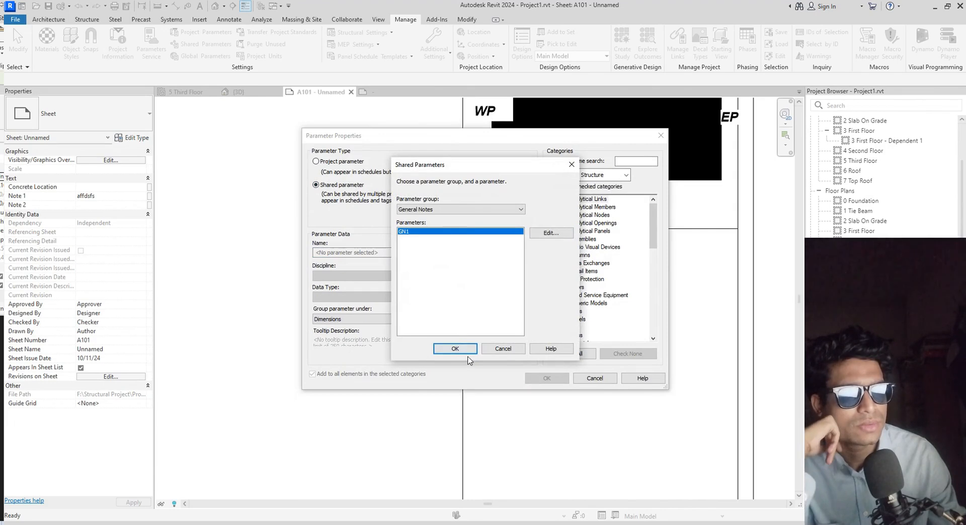
left_click(466, 350)
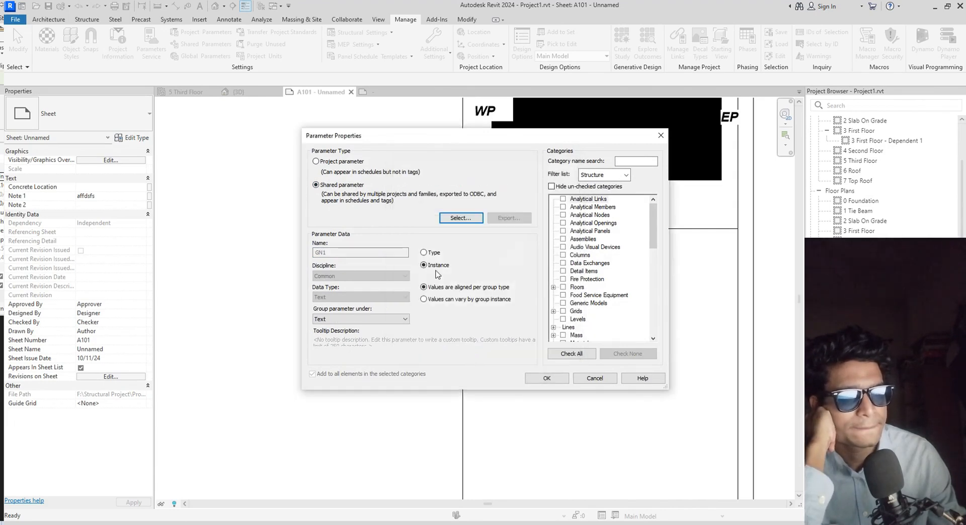
Assign the GN1 parameter to the Sheets category and add it to the project parameters
scroll(598, 307, "down", 2)
scroll(598, 318, "down", 7)
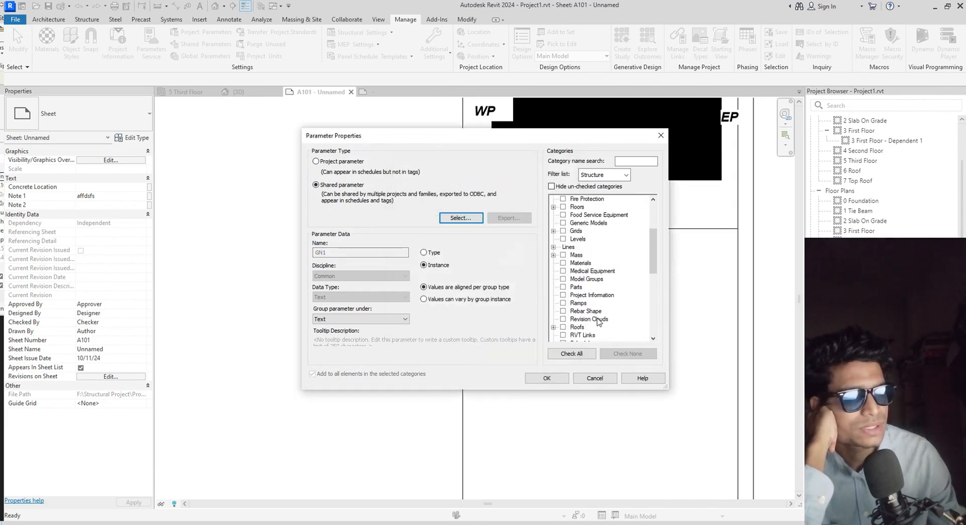
scroll(599, 322, "down", 2)
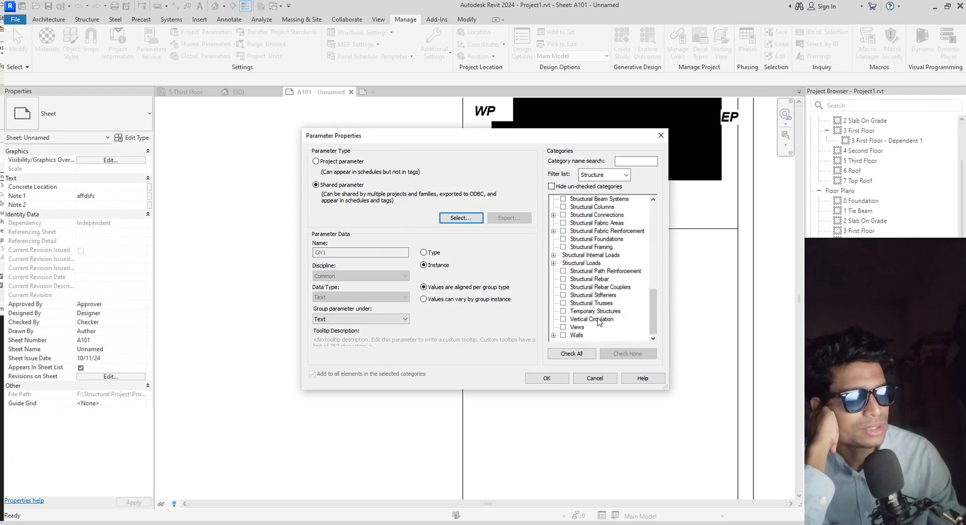
scroll(596, 330, "up", 3)
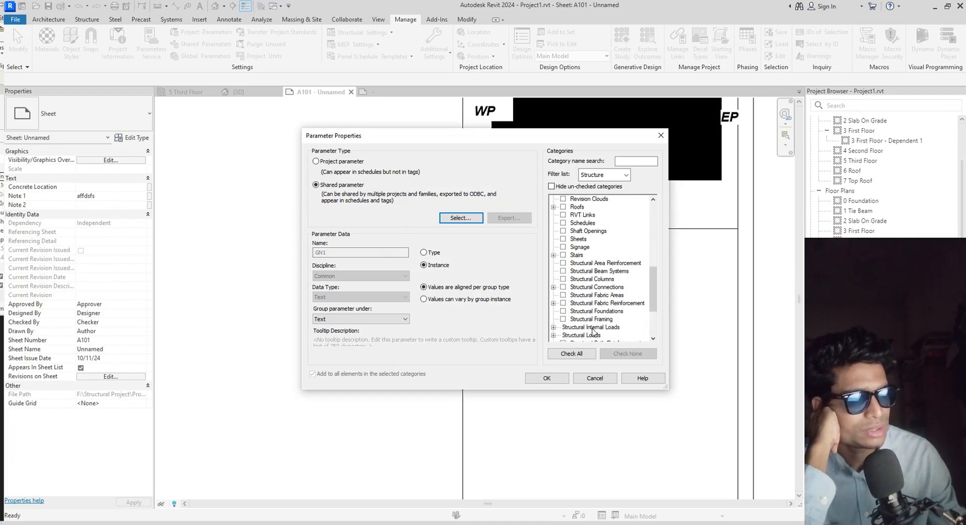
left_click(563, 239)
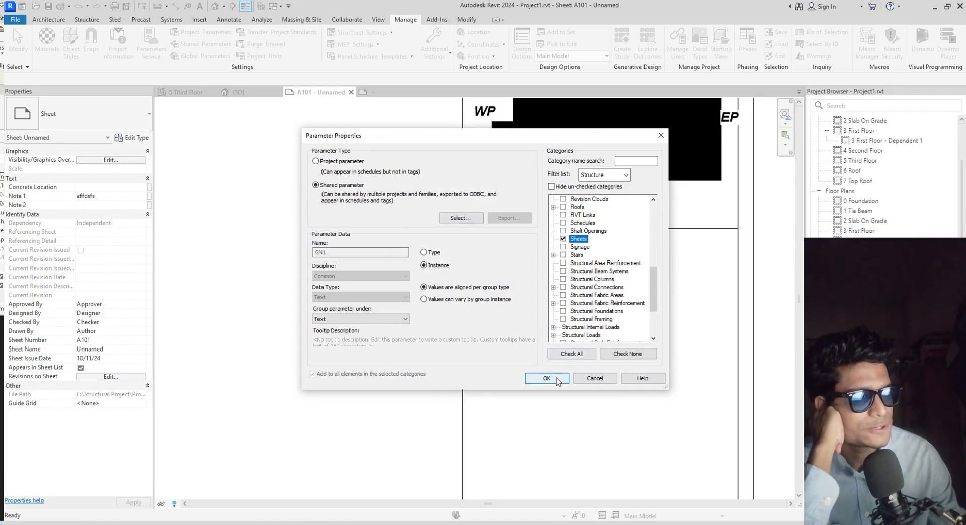
left_click(547, 379)
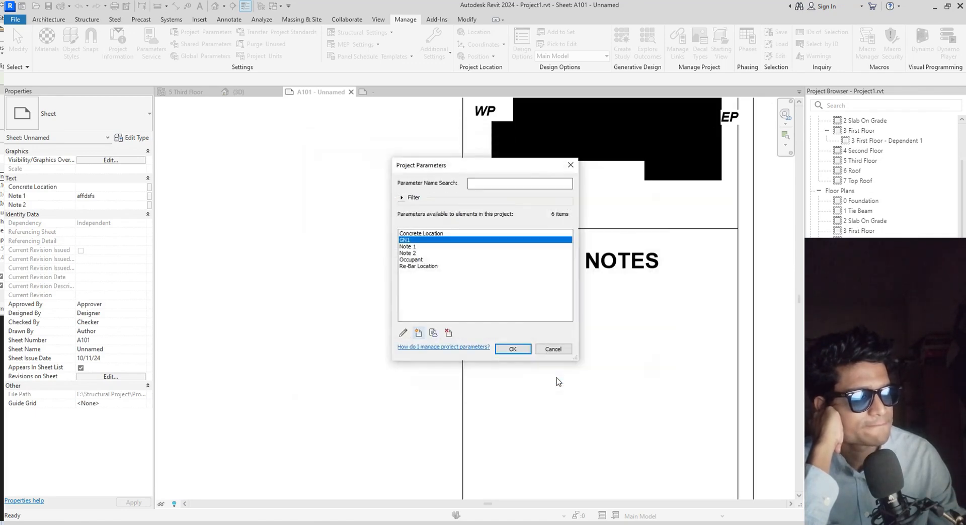
left_click(519, 351)
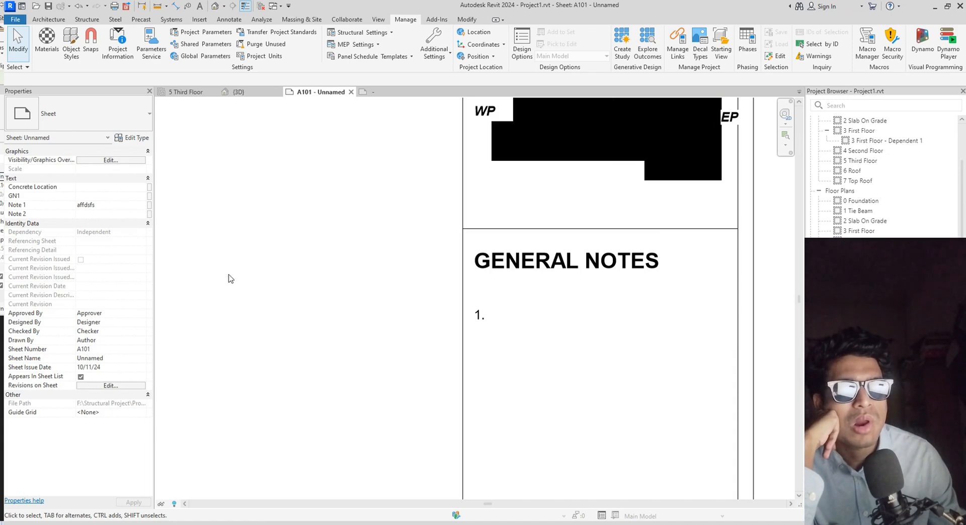
middle_click_drag(229, 278, 256, 283)
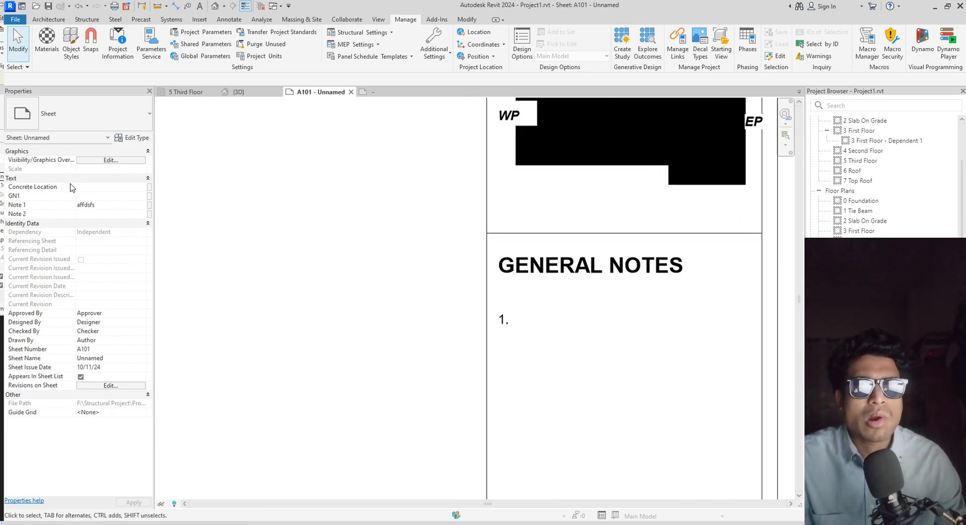
left_click(106, 204)
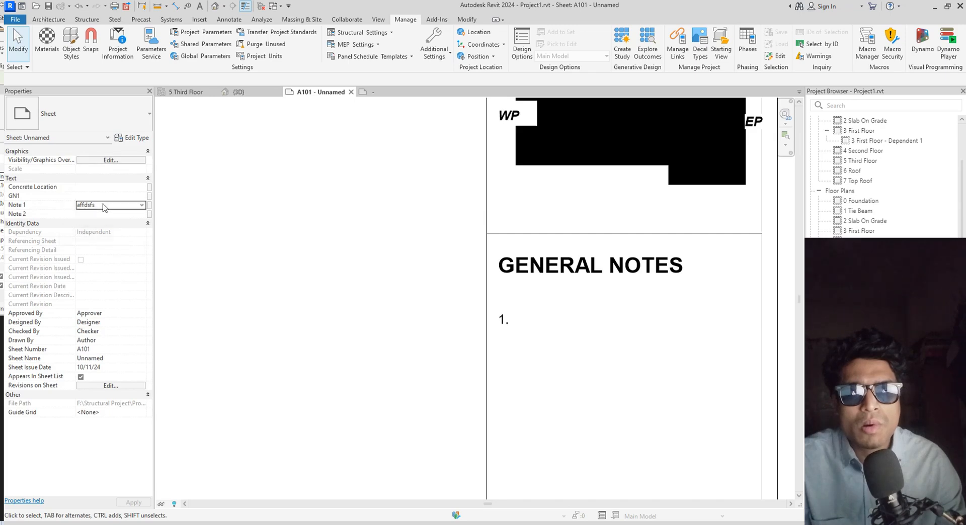
left_click(141, 206)
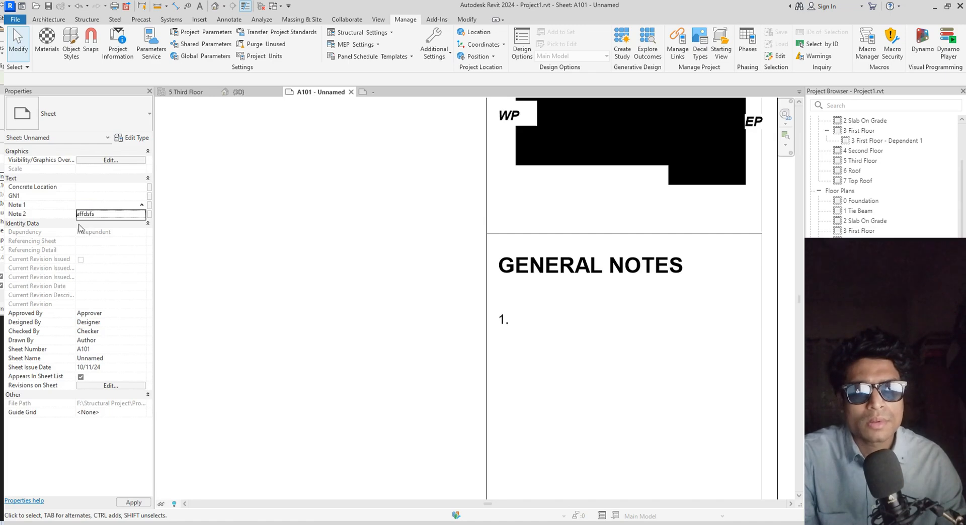
left_click(114, 216)
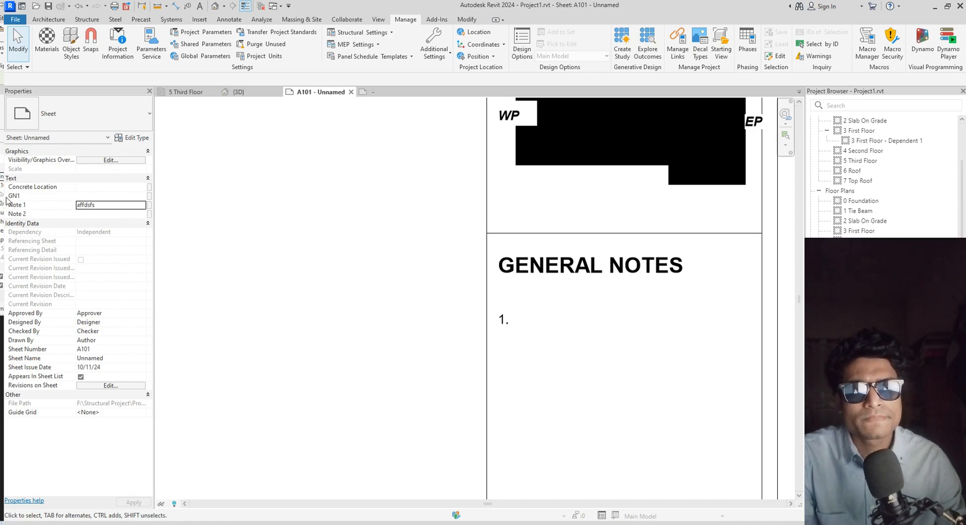
Set sheet A101's GN1 parameter to "All dimensions are in mm unless other wise noted"
left_click(88, 197)
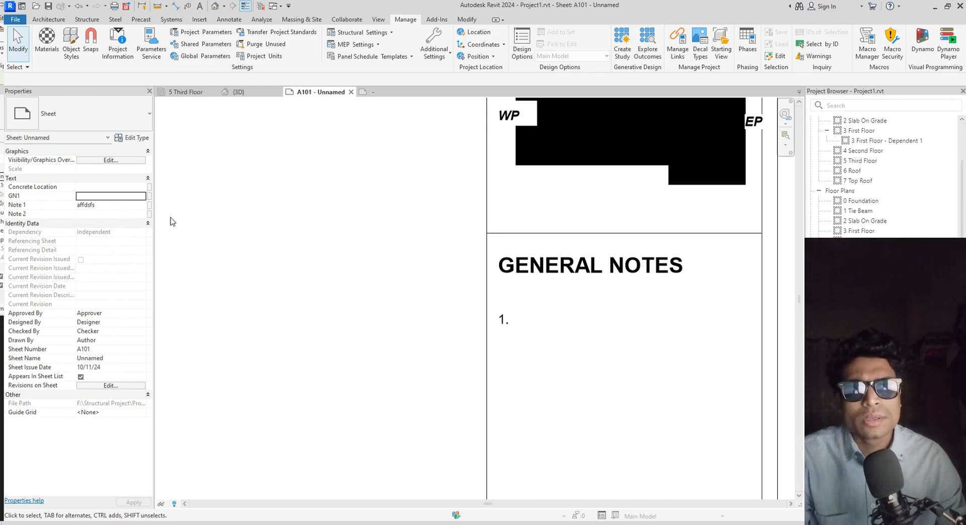
left_click(90, 197)
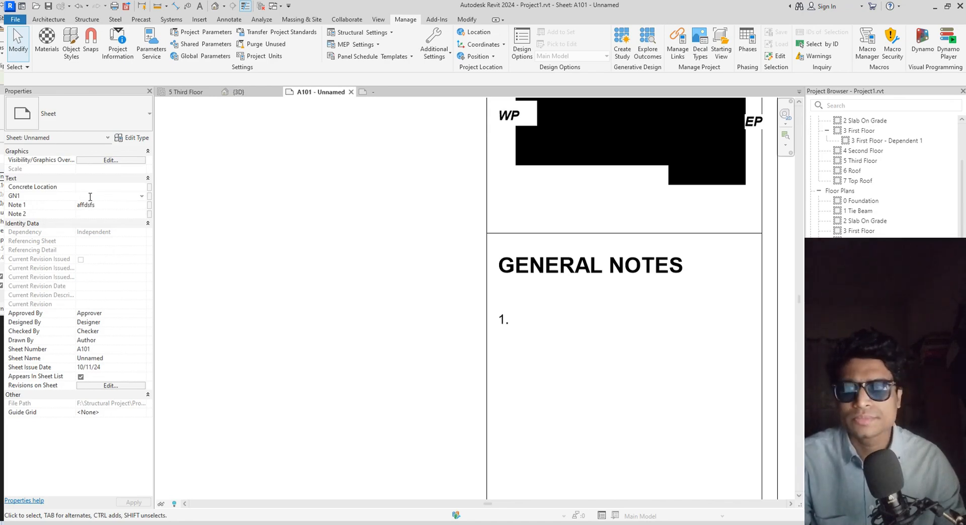
type("All dimensions are in")
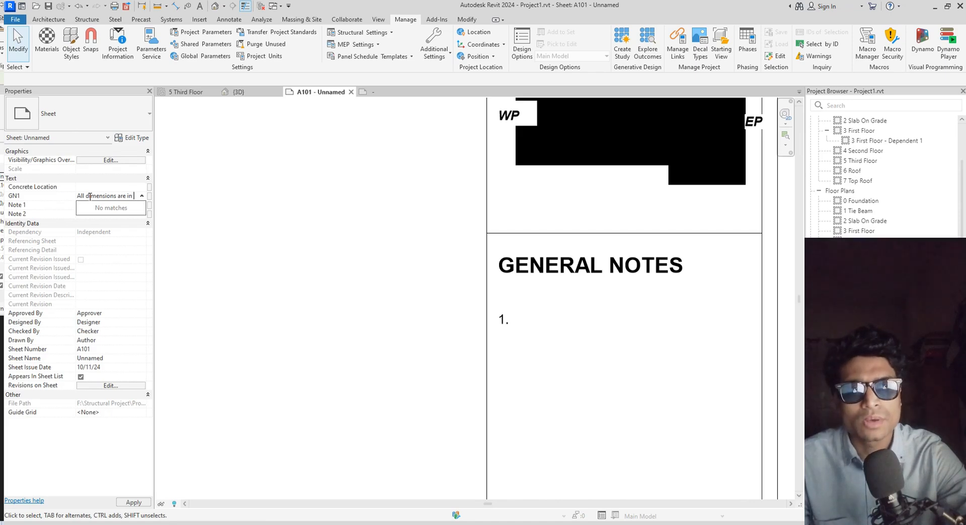
type("mm")
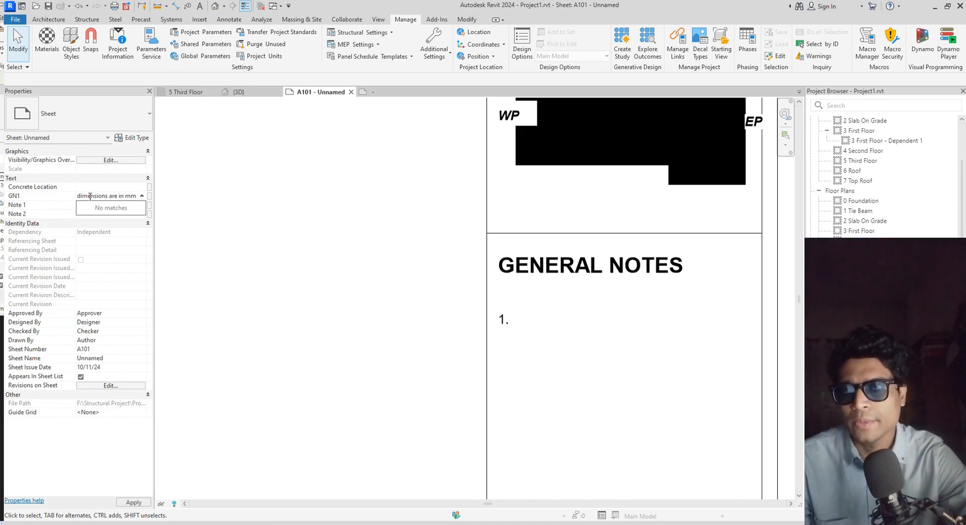
type(" unle")
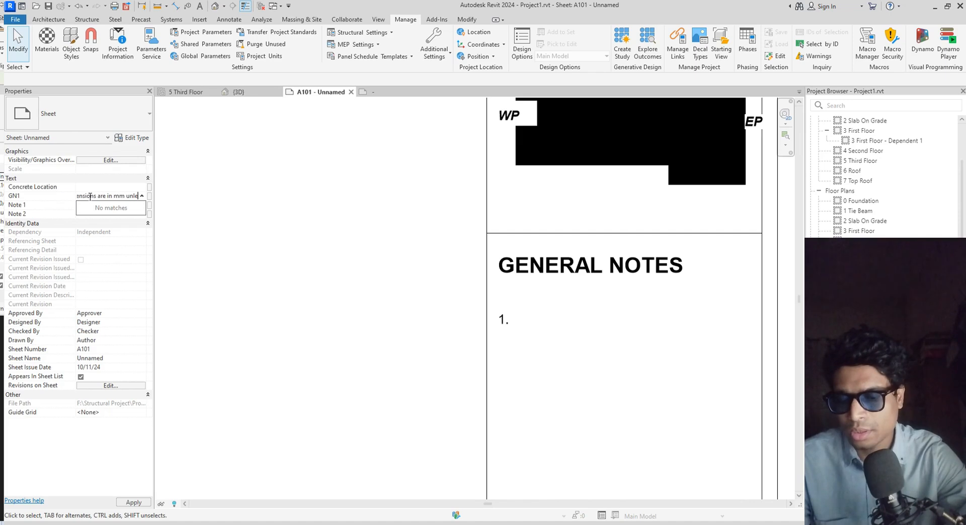
type("ss")
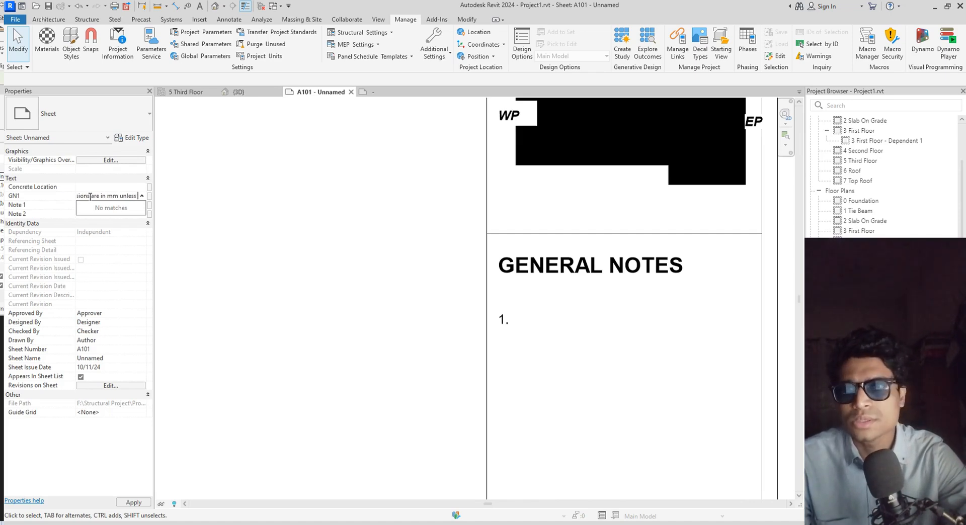
type(" other")
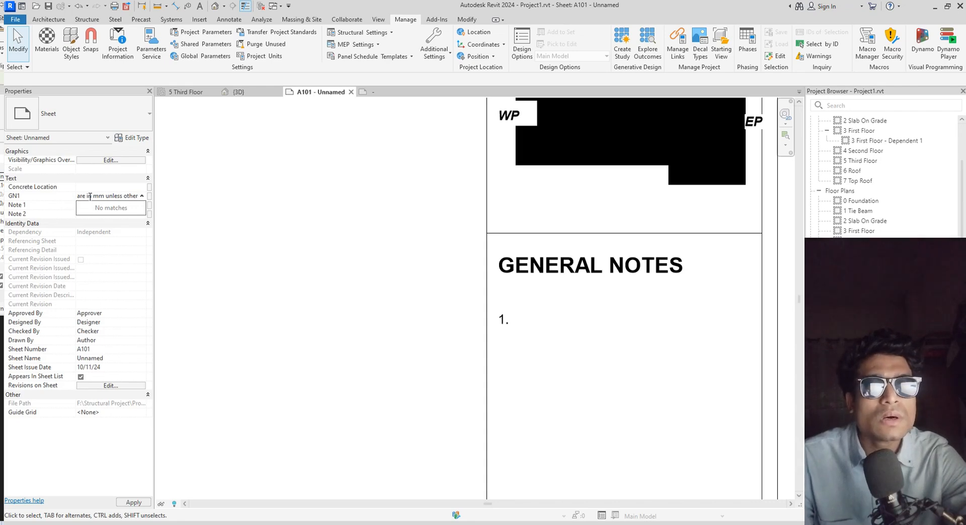
type("ise")
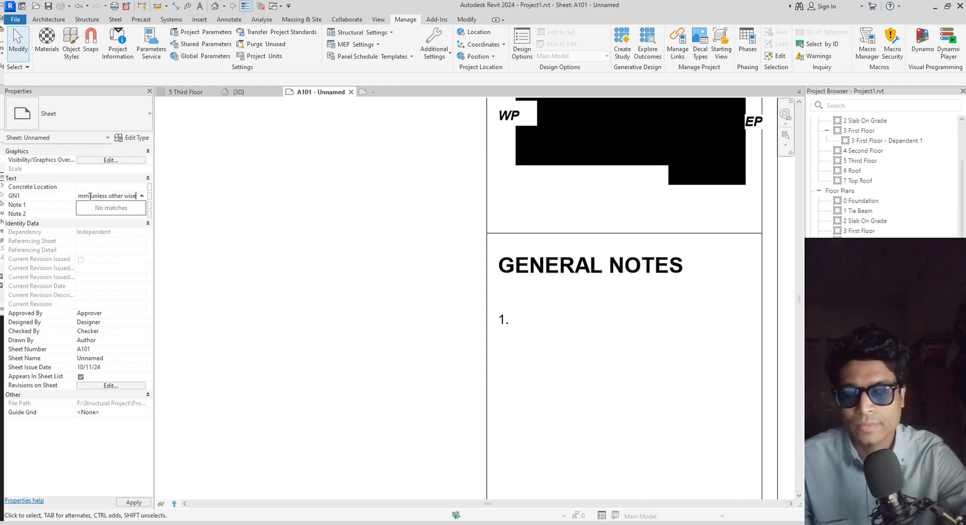
type("noted")
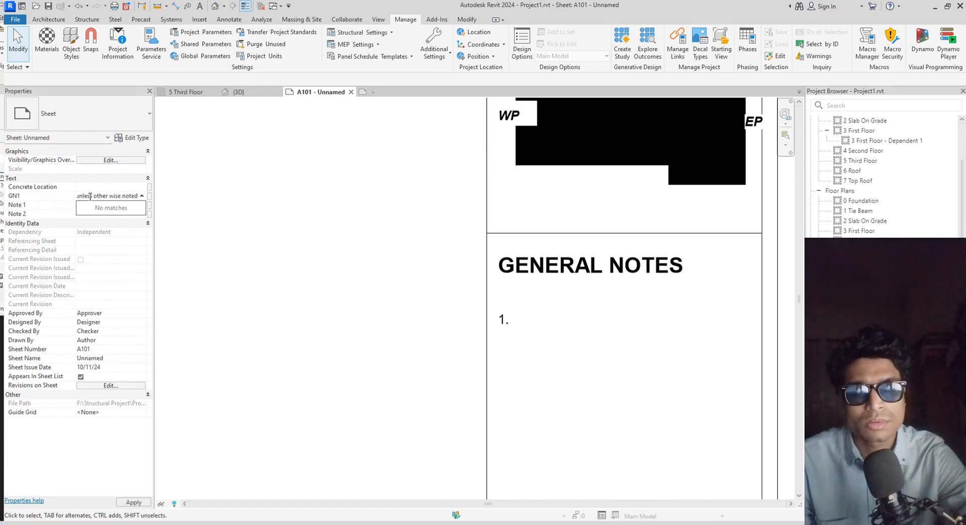
key("Left")
key("Left")
key("Left")
key("Left")
key("Left")
key("Left")
key("Left")
key("Left")
key("Left")
key("Left")
key("Left")
key("Left")
key("Left")
key("Left")
key("Left")
key("Left")
key("Left")
key("Left")
key("Left")
key("Left")
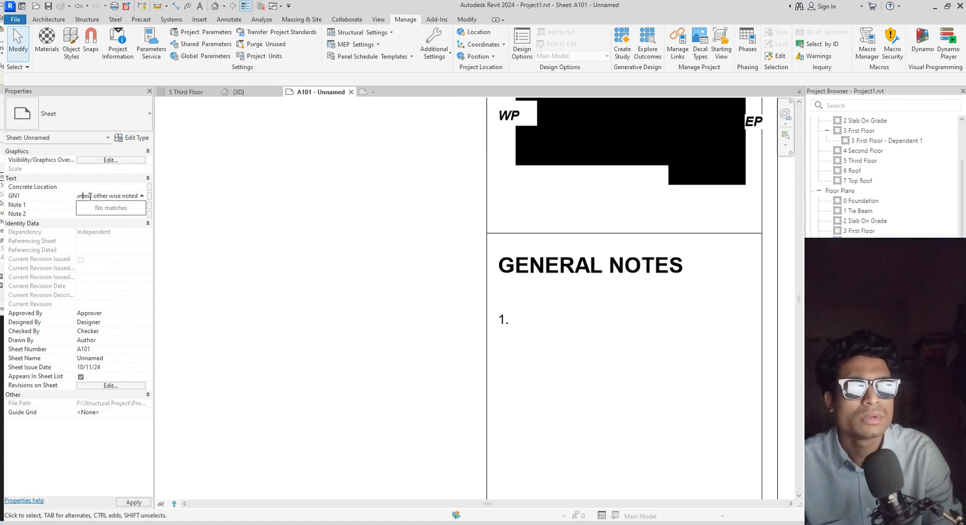
key("Left")
key("Left")
key("Left")
key("Left")
key("Left")
key("Left")
key("Left")
key("Left")
key("Left")
key("Left")
key("Left")
key("Left")
key("Left")
key("Left")
key("Left")
key("Left")
key("Left")
key("Left")
key("Left")
key("Left")
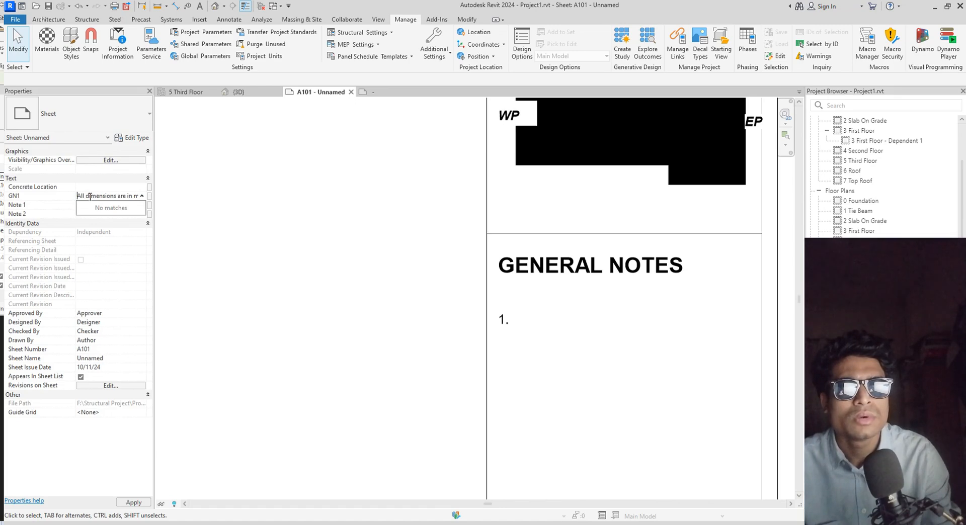
key("Right")
key("Right")
key("Right")
key("Right")
key("Right")
key("Right")
key("Right")
key("Right")
key("Right")
key("Right")
key("Right")
key("Right")
key("Right")
key("Right")
key("Right")
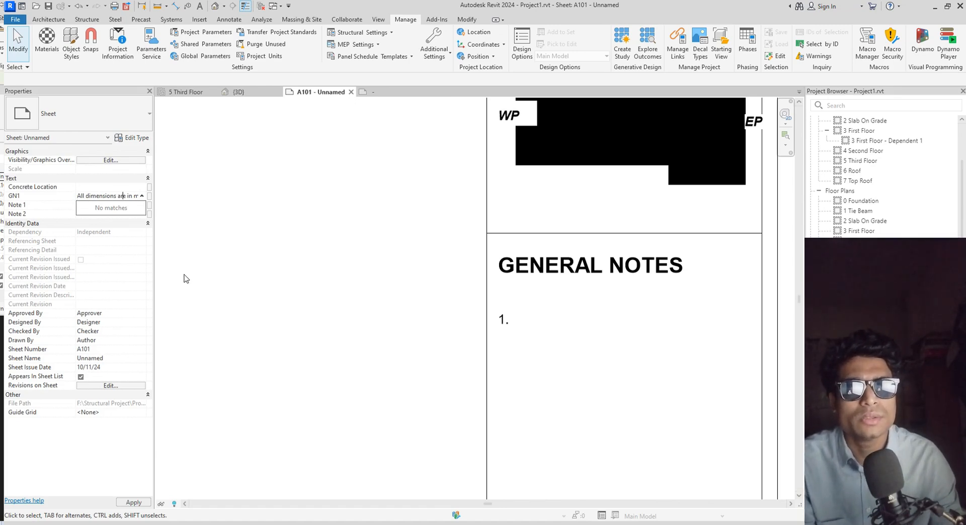
key("Right")
key("Right")
key("Right")
key("Right")
key("Right")
key("Right")
key("Right")
key("Right")
key("Right")
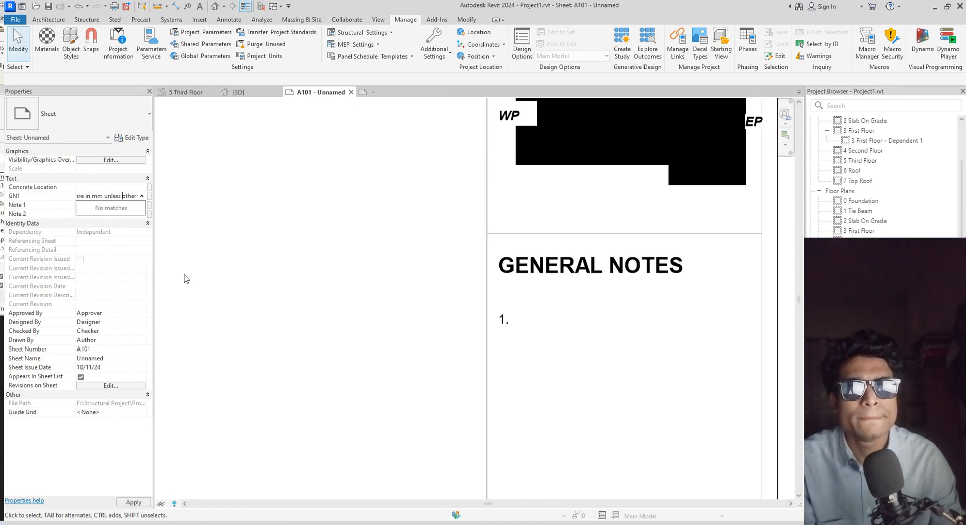
key("Return")
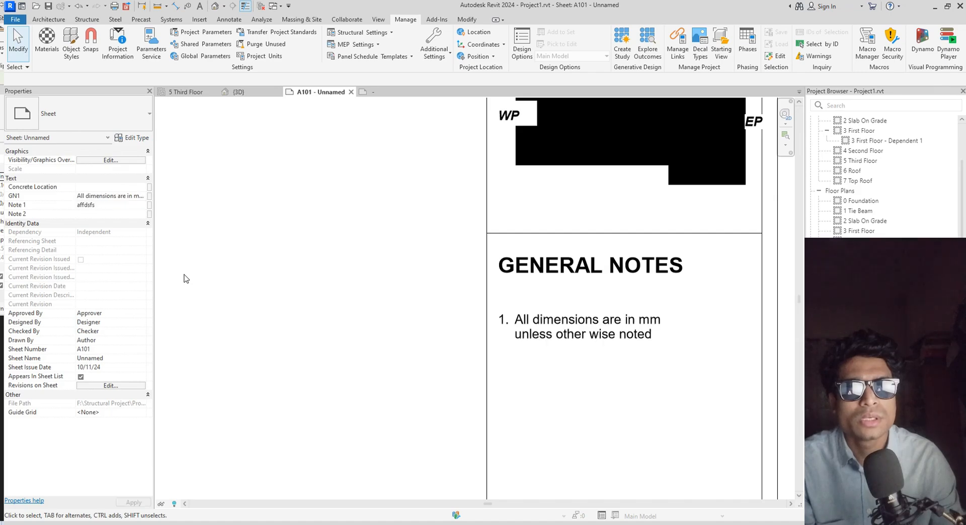
In the title block family, widen the GN1 label almost to the right border of the General Notes area
left_click(639, 343)
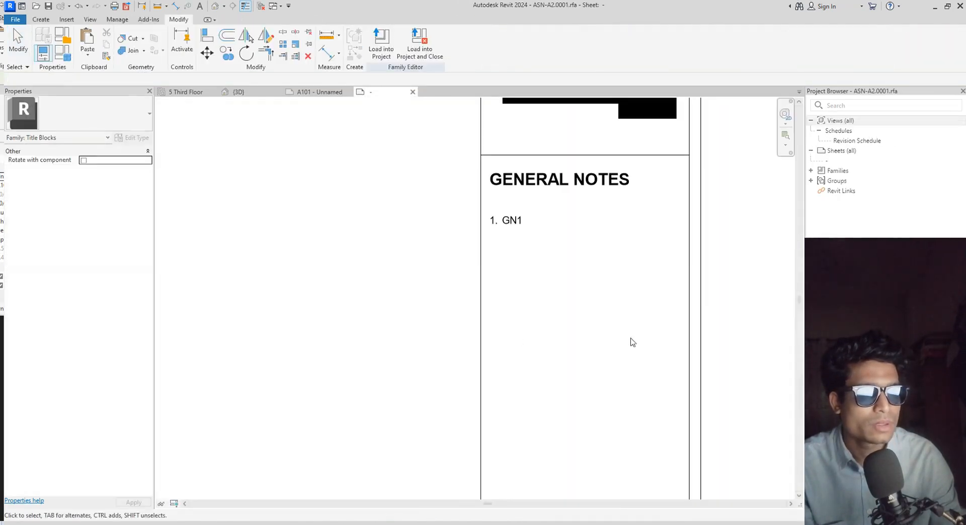
left_click(527, 229)
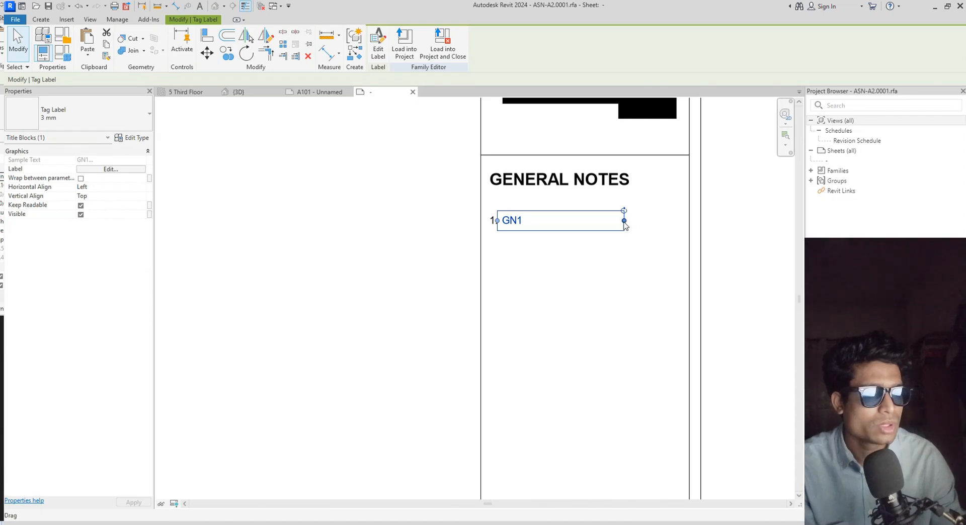
left_click_drag(624, 222, 685, 221)
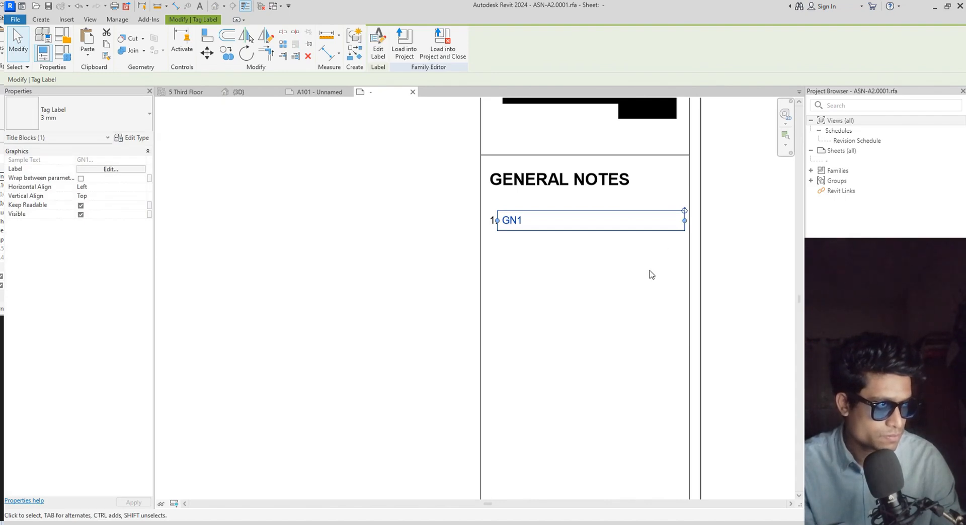
Load the title block family with the widened GN1 label into the project, overwriting the existing version
left_click(333, 92)
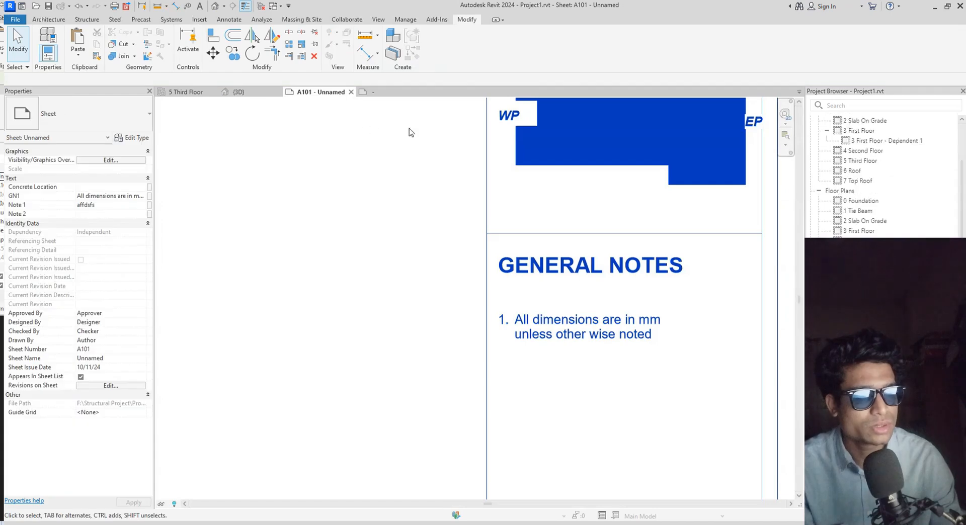
left_click(369, 92)
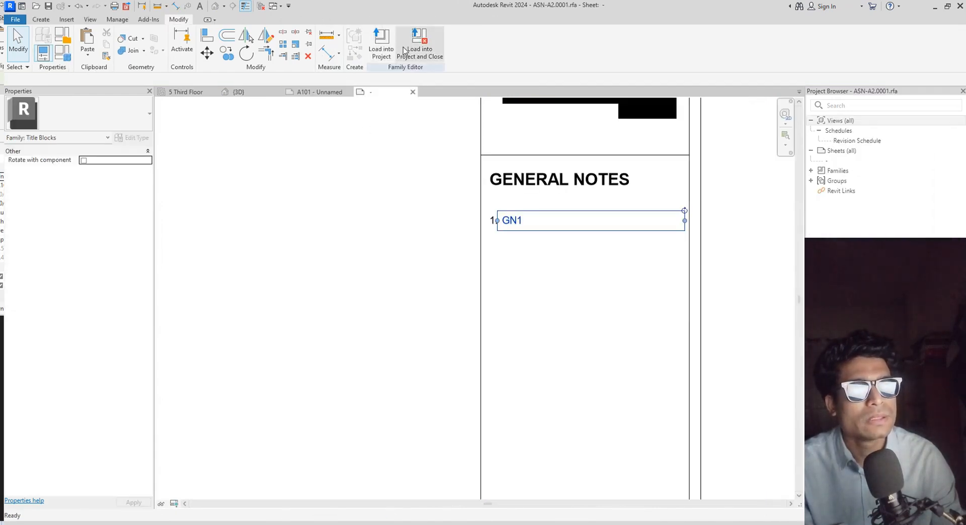
left_click(406, 51)
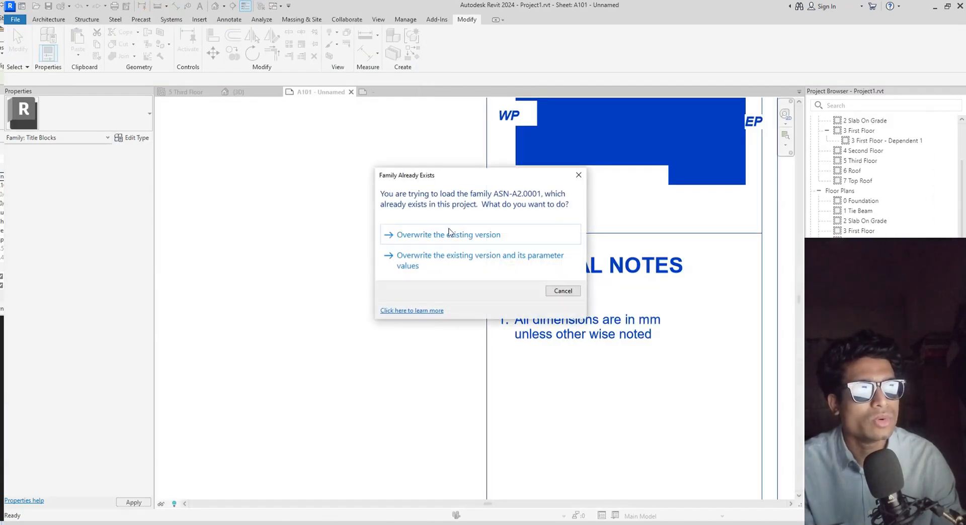
left_click(449, 234)
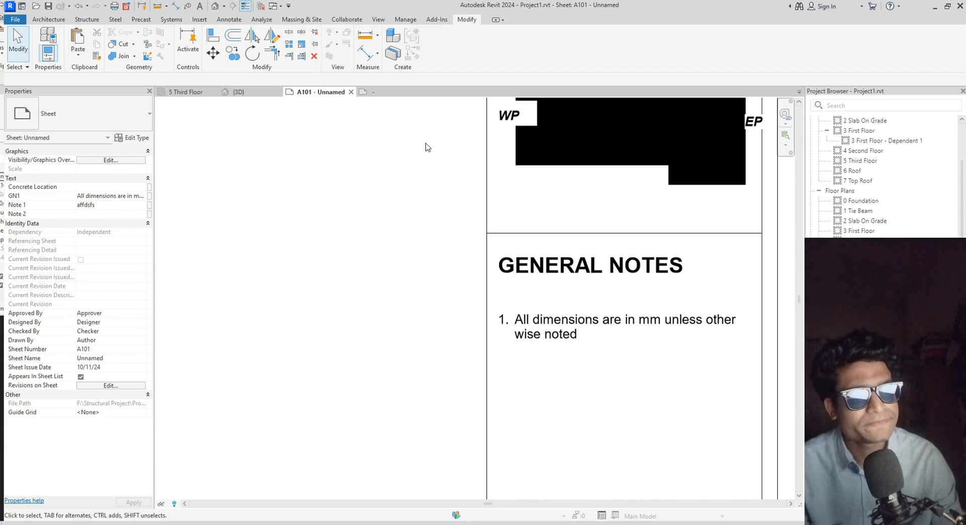
In the title block family, add the text "2." below the first note's number under General Notes
left_click(386, 92)
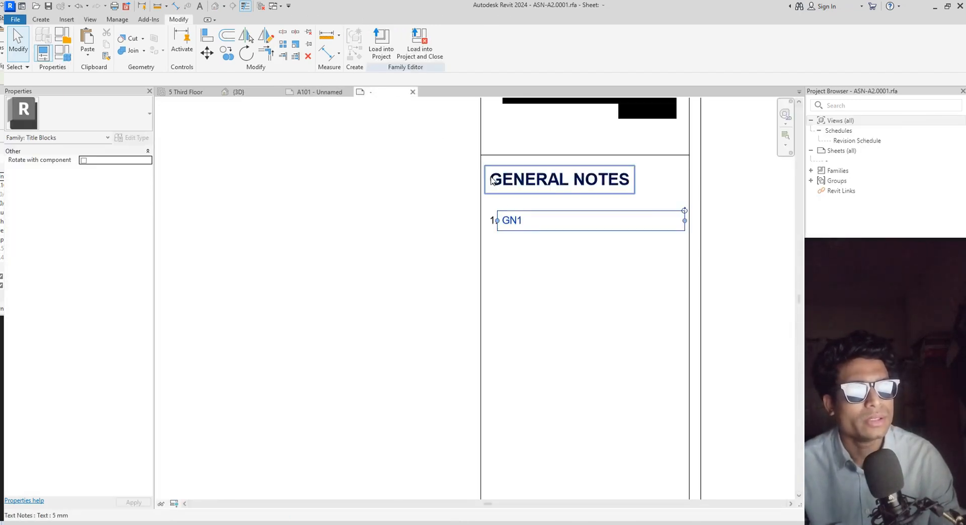
left_click(41, 20)
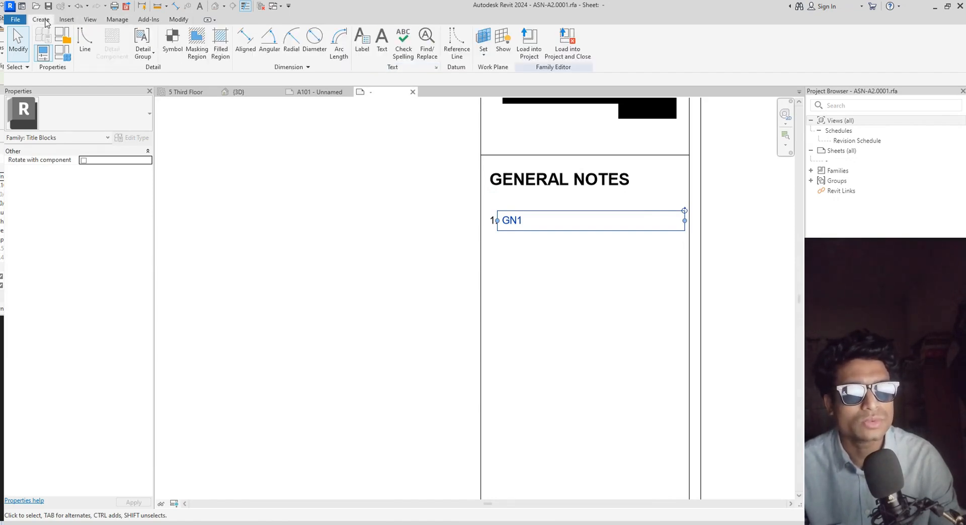
left_click(382, 41)
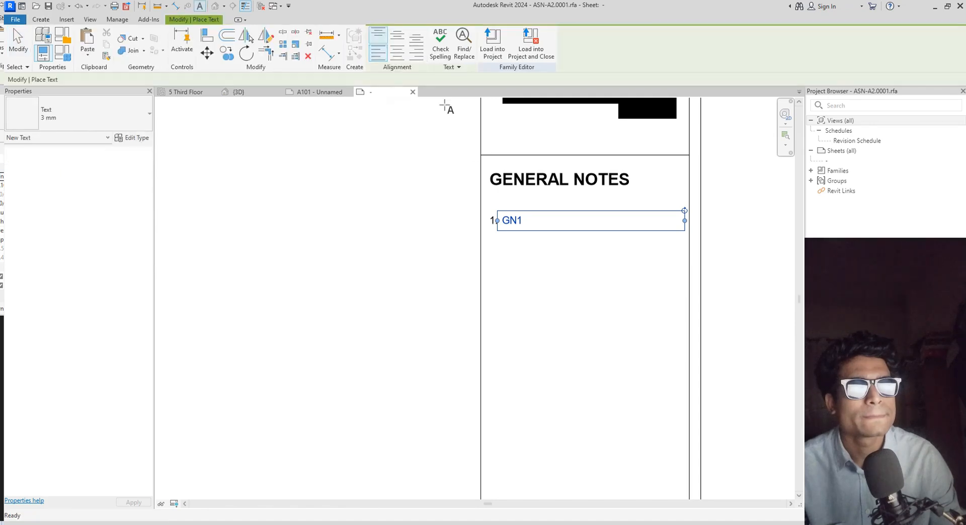
left_click(491, 267)
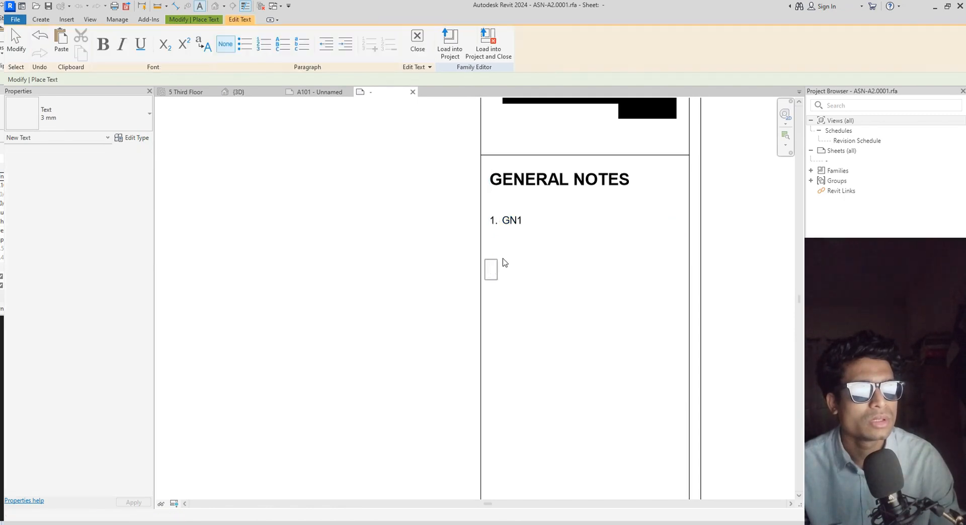
type("2.")
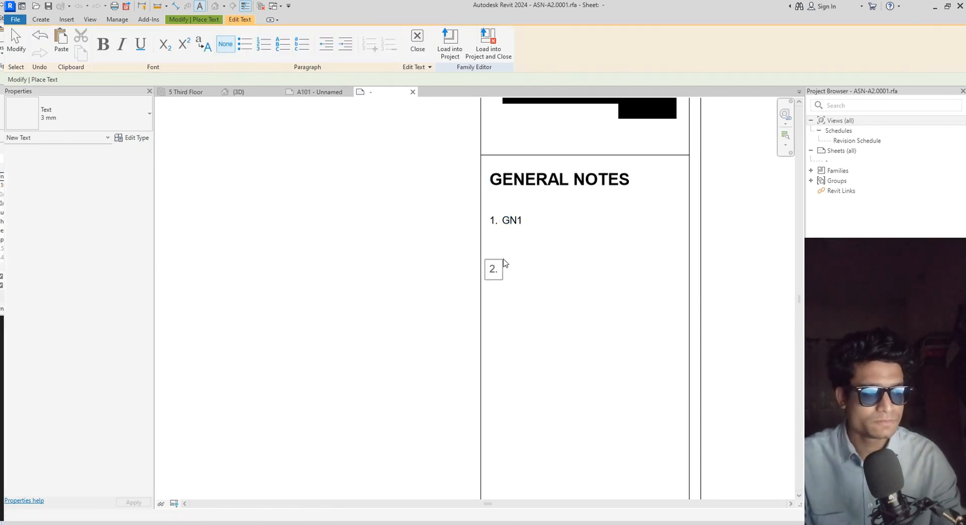
left_click(533, 295)
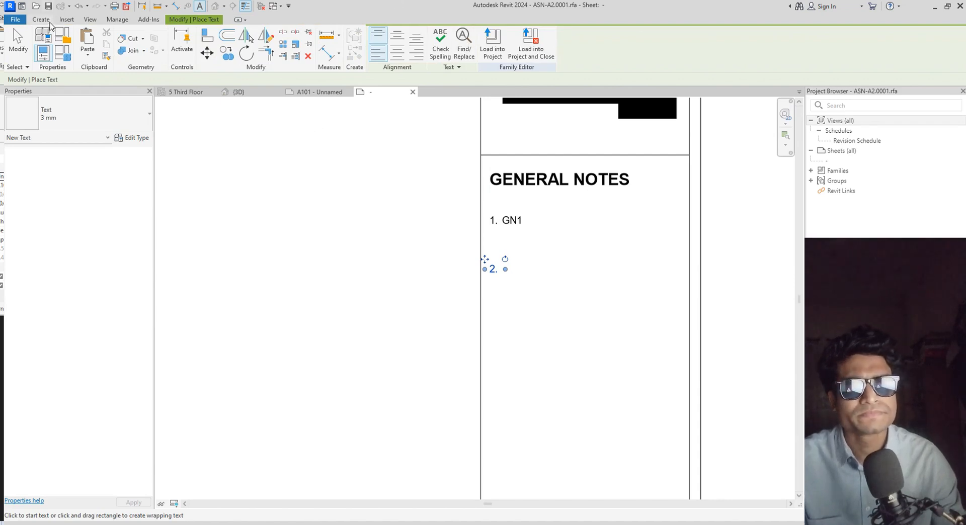
Start a 3 mm label beside the number 2 and begin adding a new shared parameter for it
left_click(53, 19)
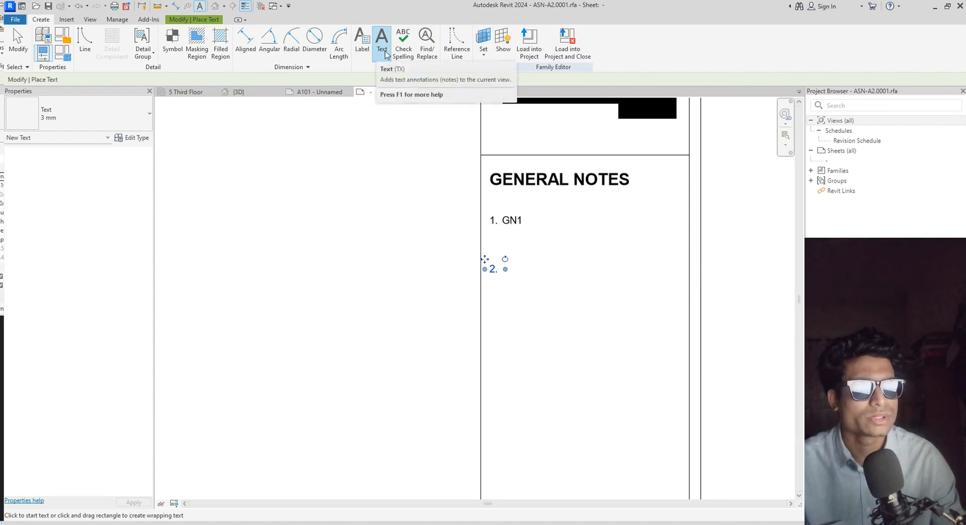
left_click(365, 52)
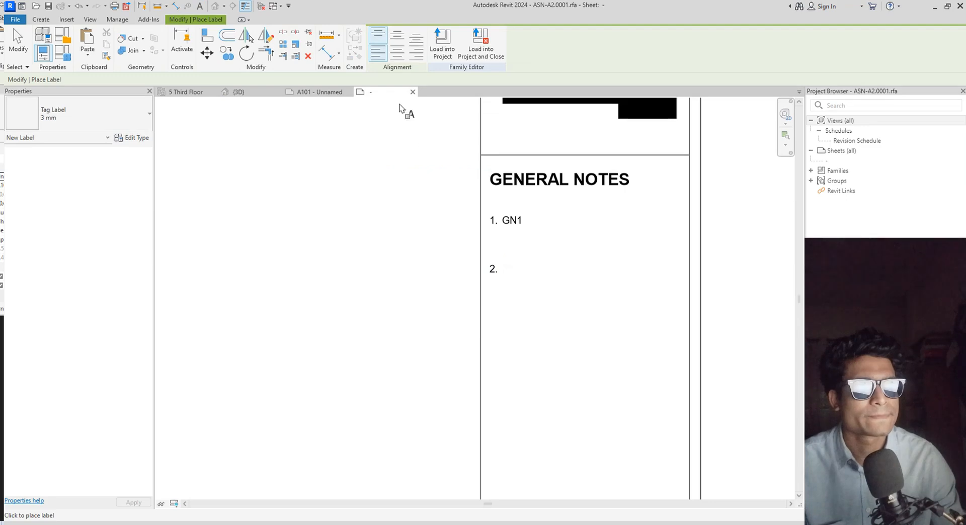
left_click(501, 273)
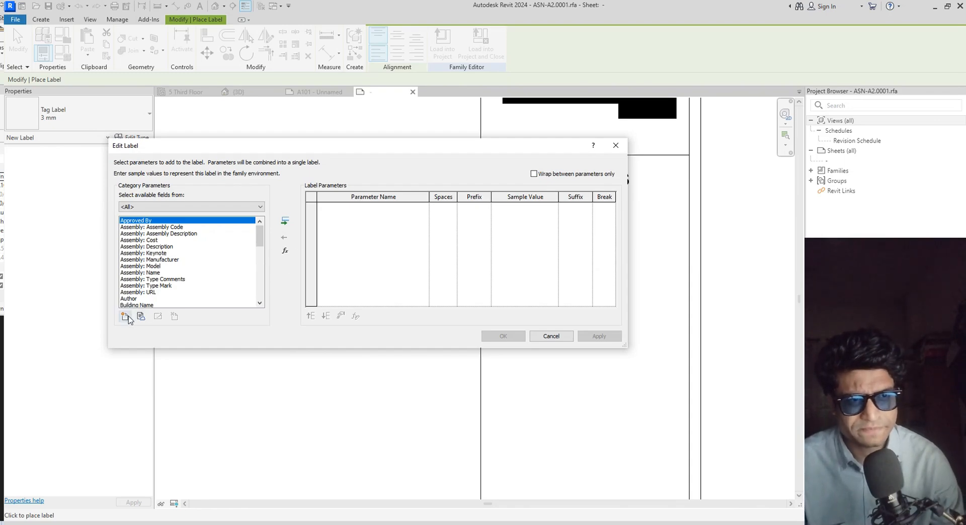
left_click(126, 317)
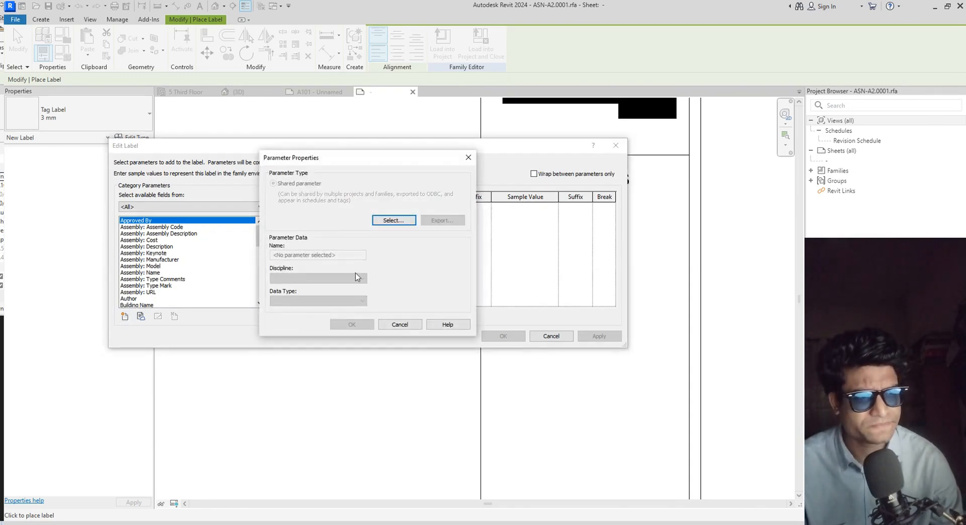
left_click(393, 224)
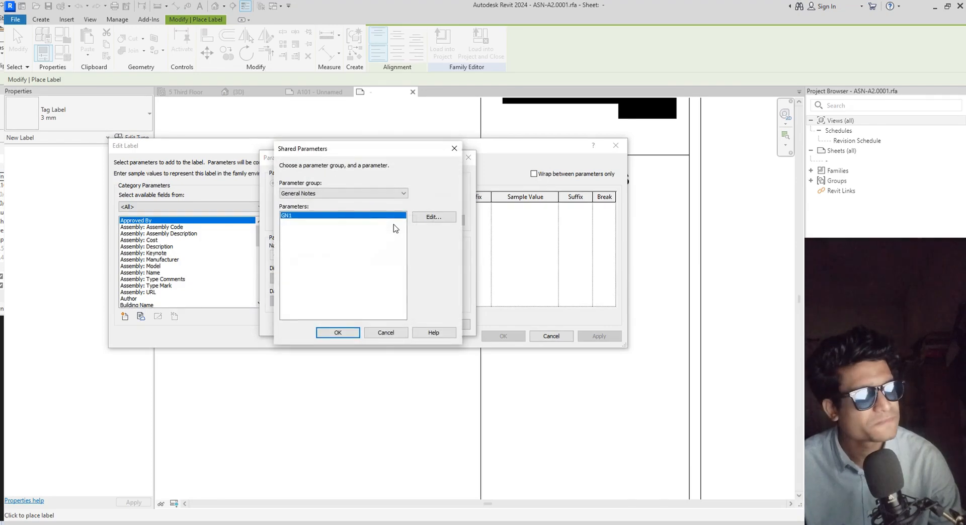
Create a shared parameter named GN2 with data type Text in the General Notes group
left_click(439, 216)
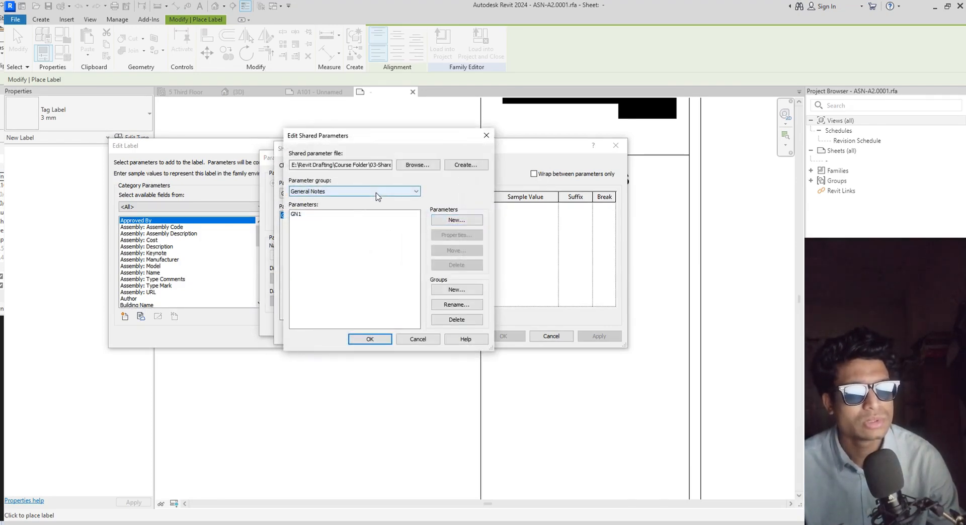
left_click(456, 221)
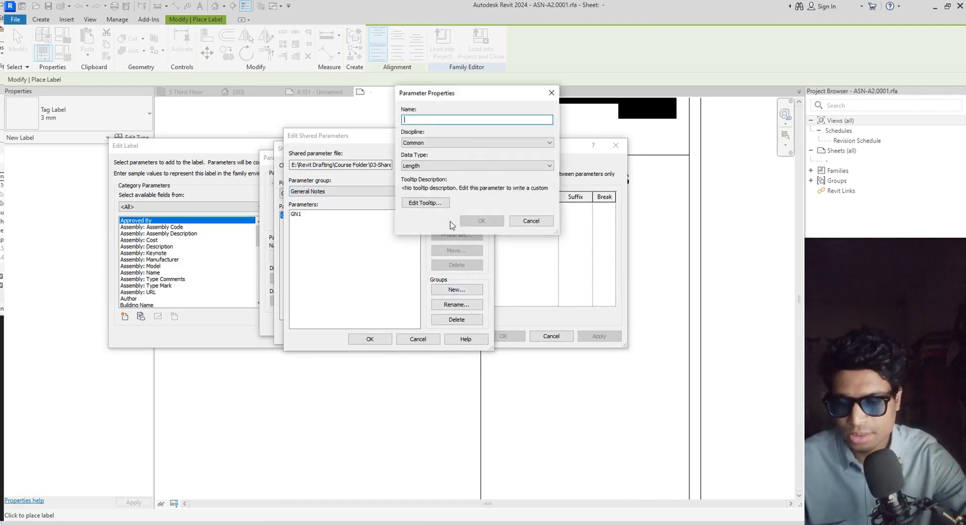
type("GN2")
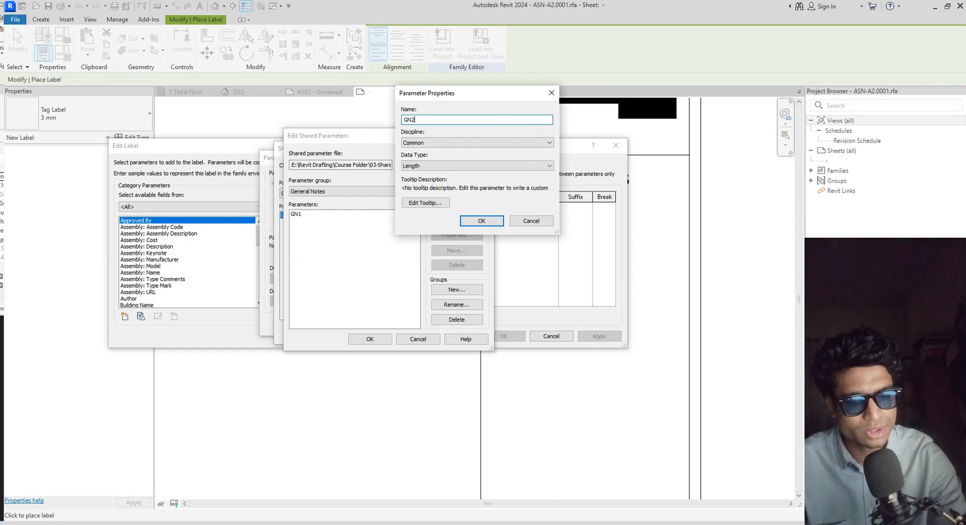
left_click(487, 166)
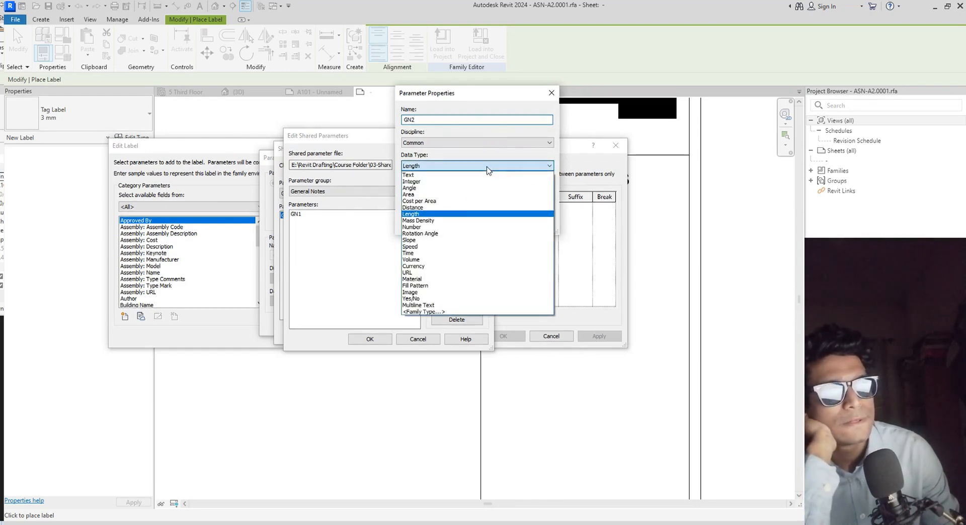
left_click(432, 174)
left_click(481, 221)
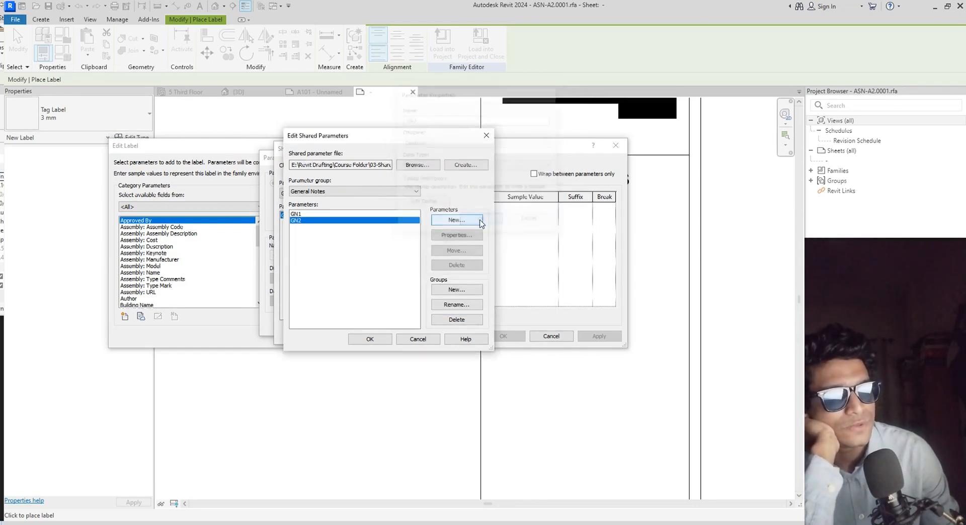
left_click(370, 341)
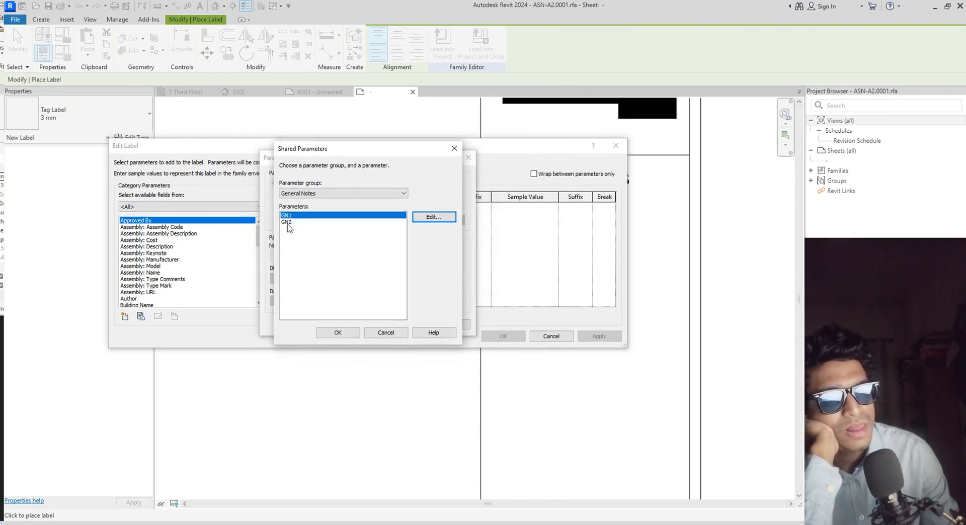
Select GN2 as the shared parameter, add it to the label's parameters and finish placing the label
left_click(288, 222)
left_click(339, 332)
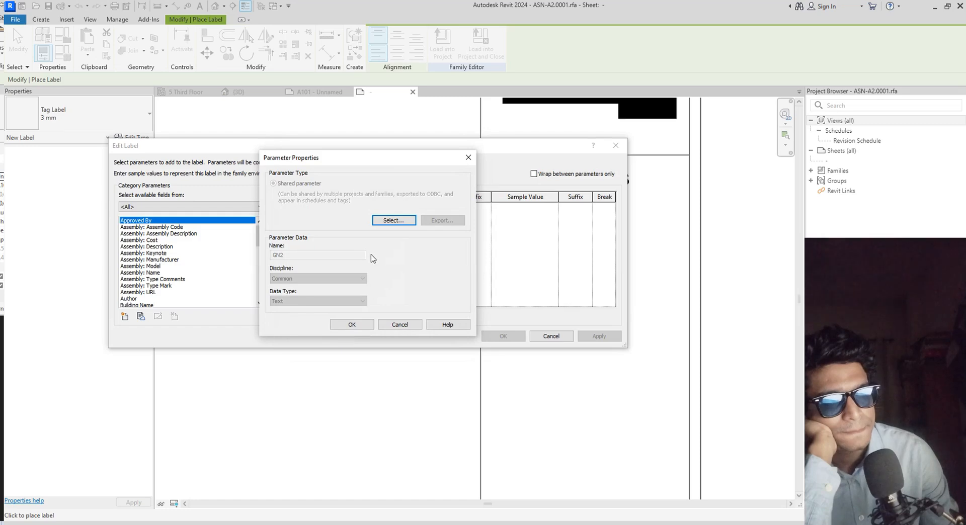
left_click(359, 327)
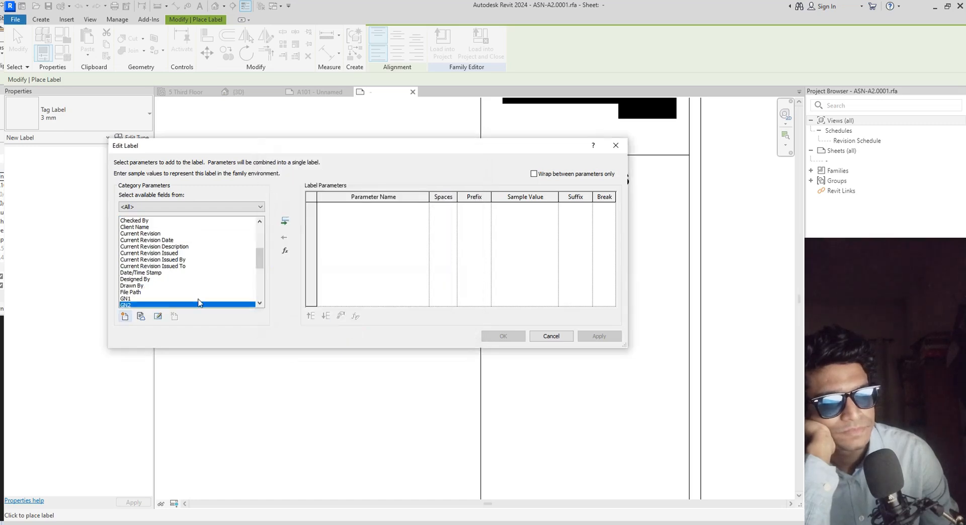
left_click(285, 221)
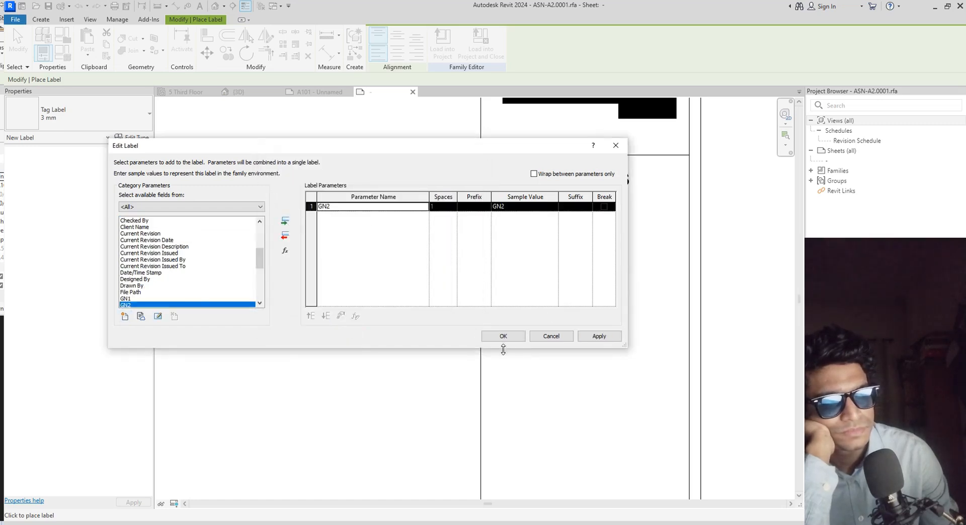
left_click(504, 336)
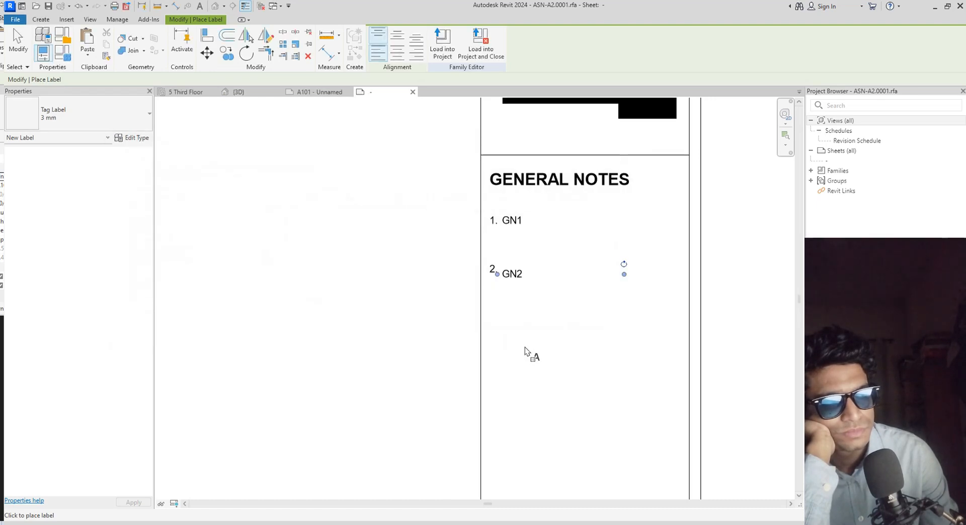
key("Escape")
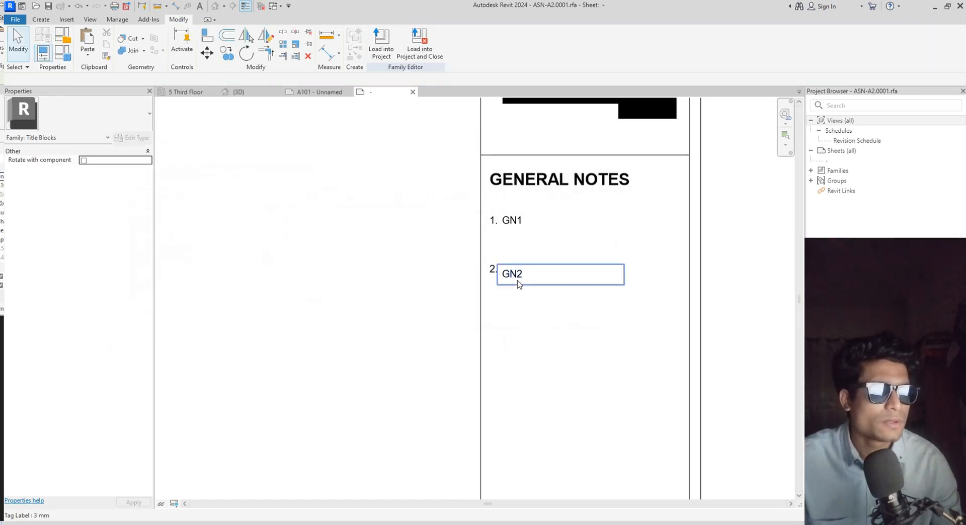
Nudge the GN2 label up level with its number and widen it almost to the General Notes area's right border
key("Up")
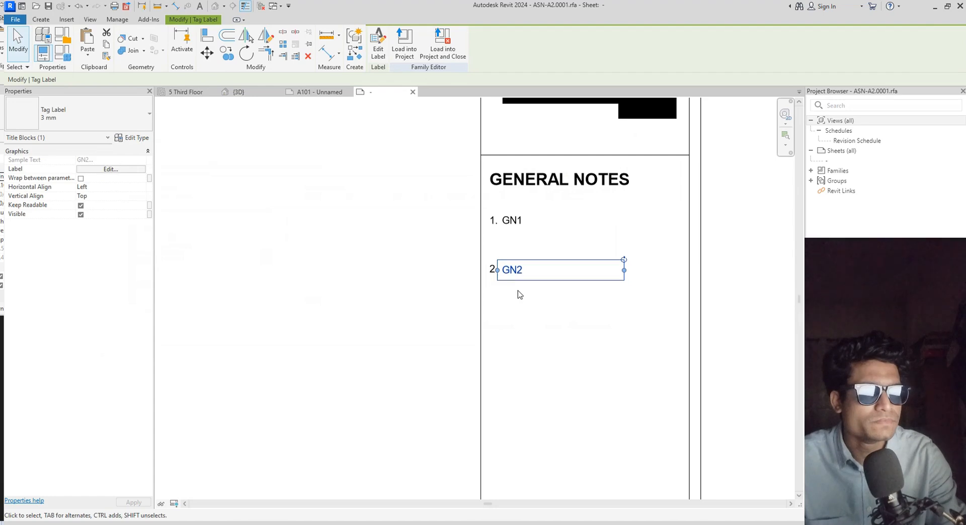
key("Up")
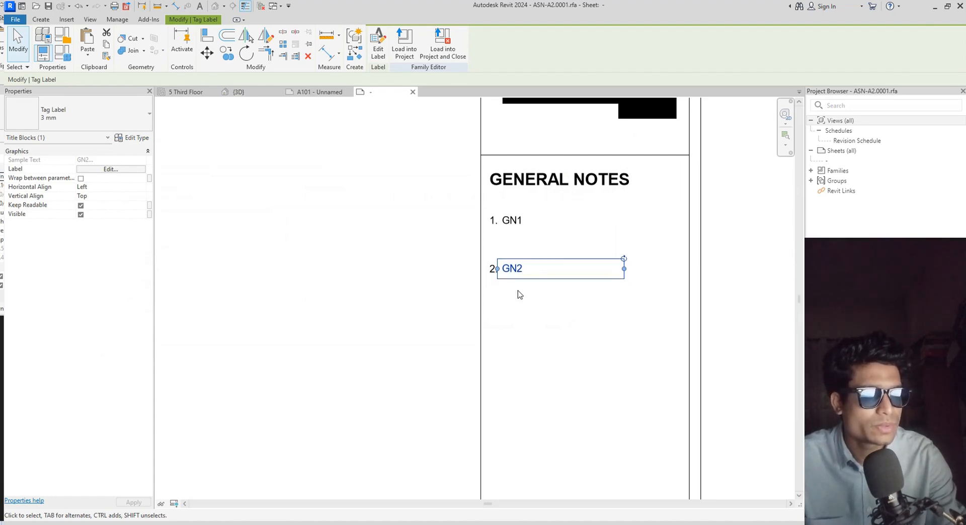
left_click_drag(625, 270, 687, 273)
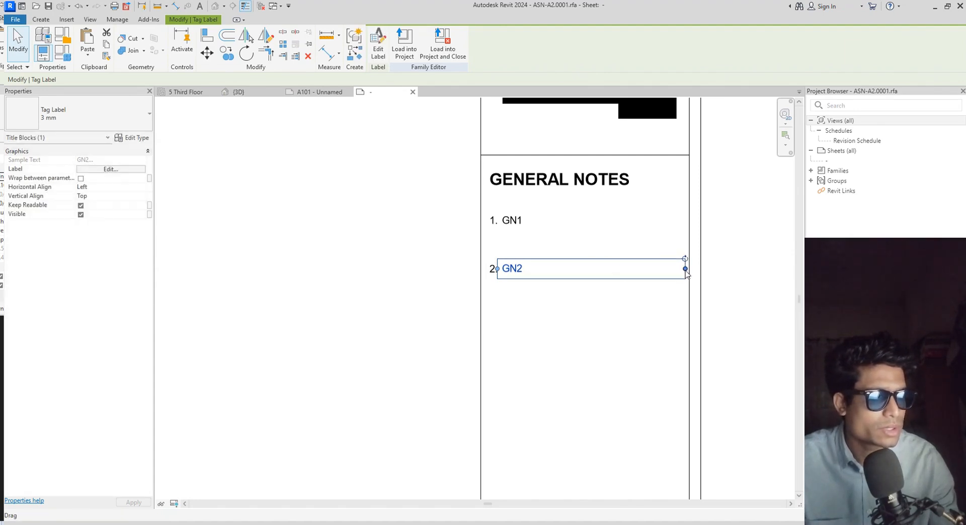
On sheet A101 of the project, start a new project parameter based on the shared parameter GN2 from the General Notes group
left_click(307, 93)
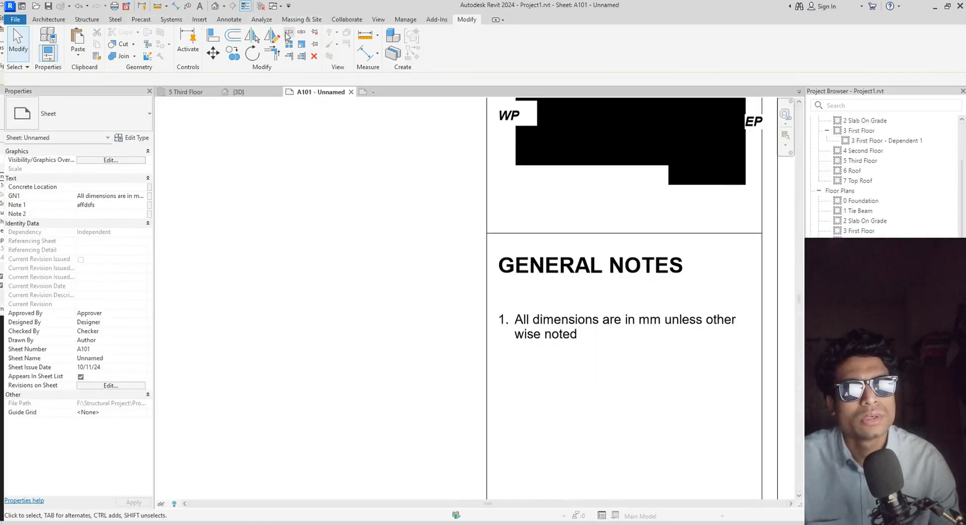
left_click(407, 20)
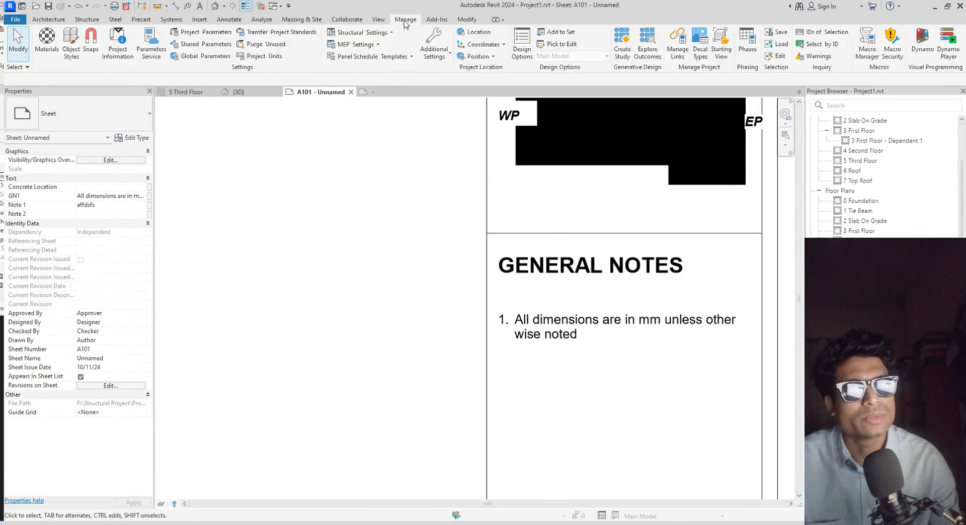
left_click(199, 32)
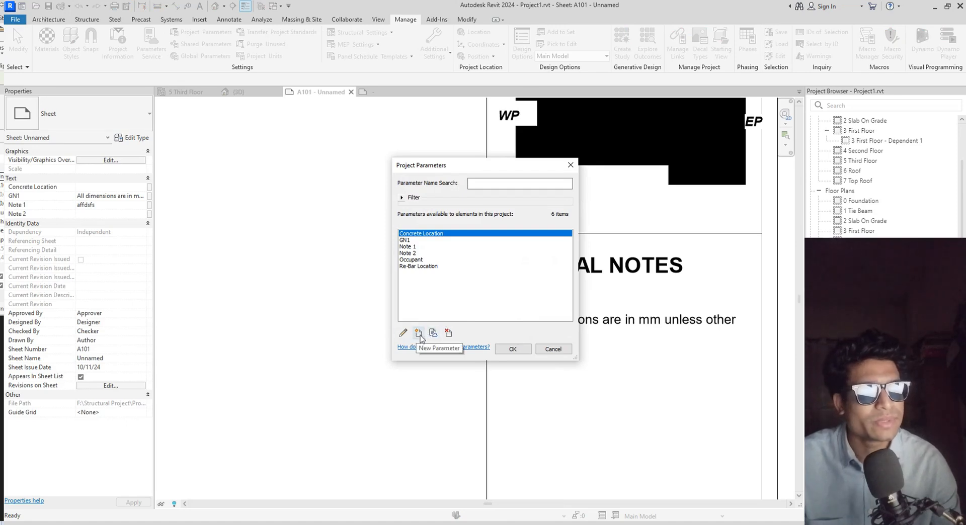
left_click(419, 333)
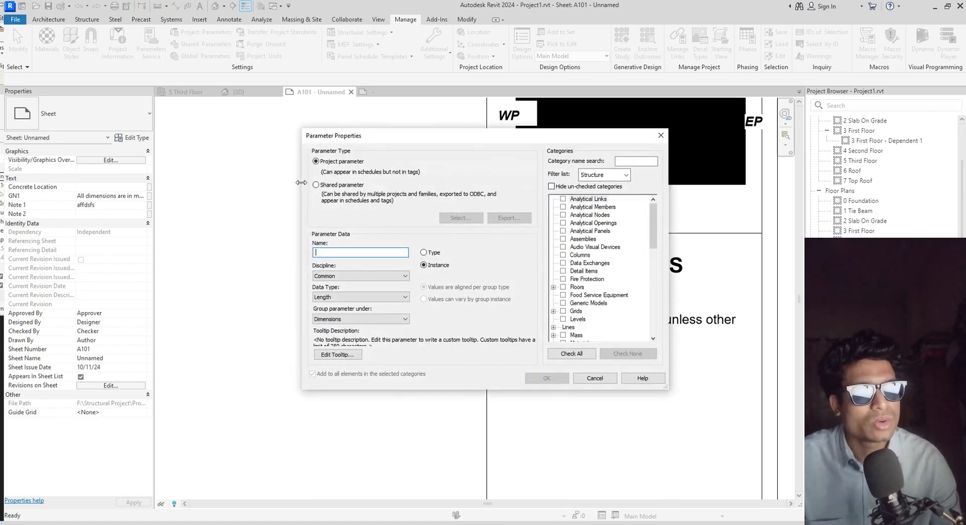
left_click(316, 185)
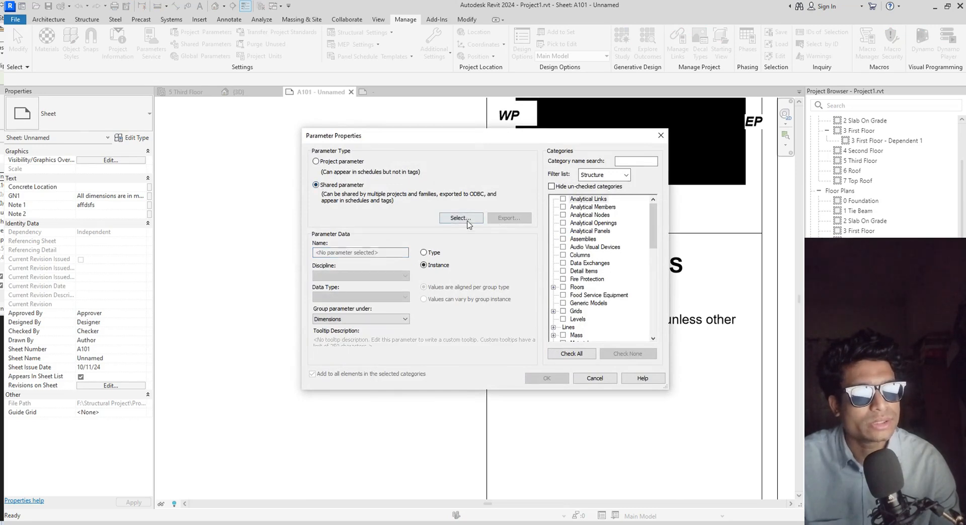
left_click(461, 218)
left_click(415, 238)
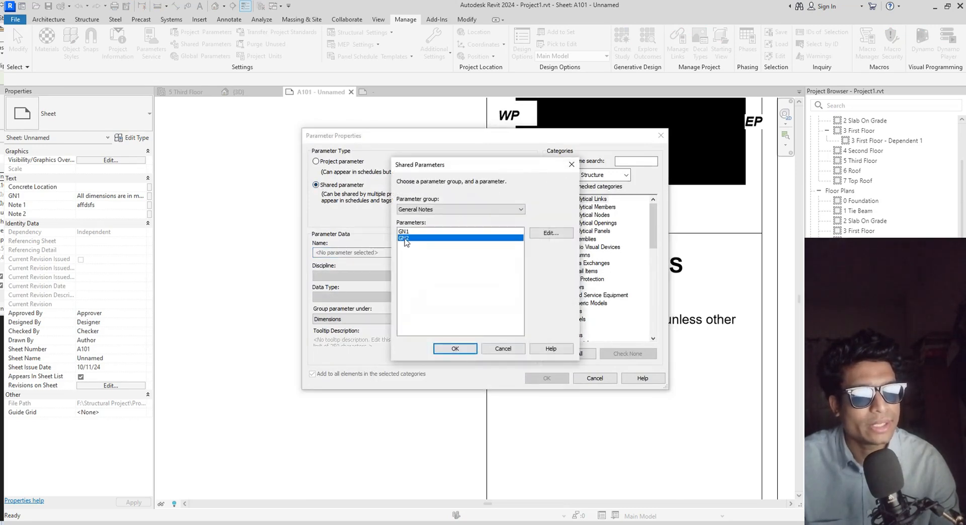
left_click(463, 350)
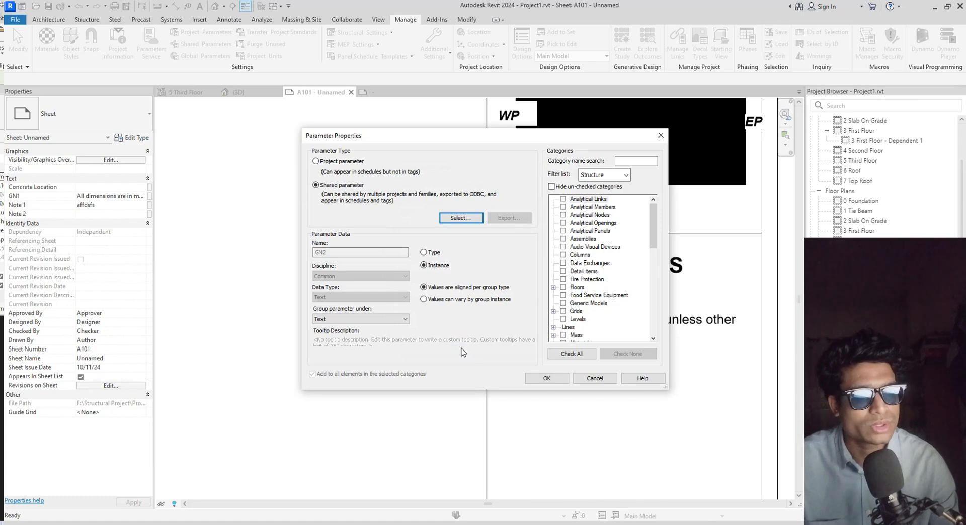
Assign the GN2 parameter to the Sheets category and accept the project parameters
scroll(575, 334, "down", 10)
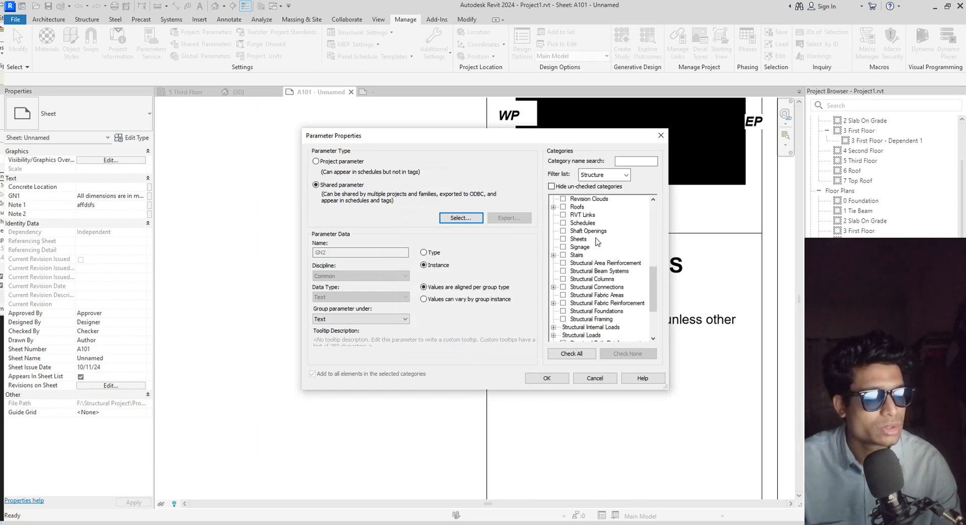
left_click(564, 240)
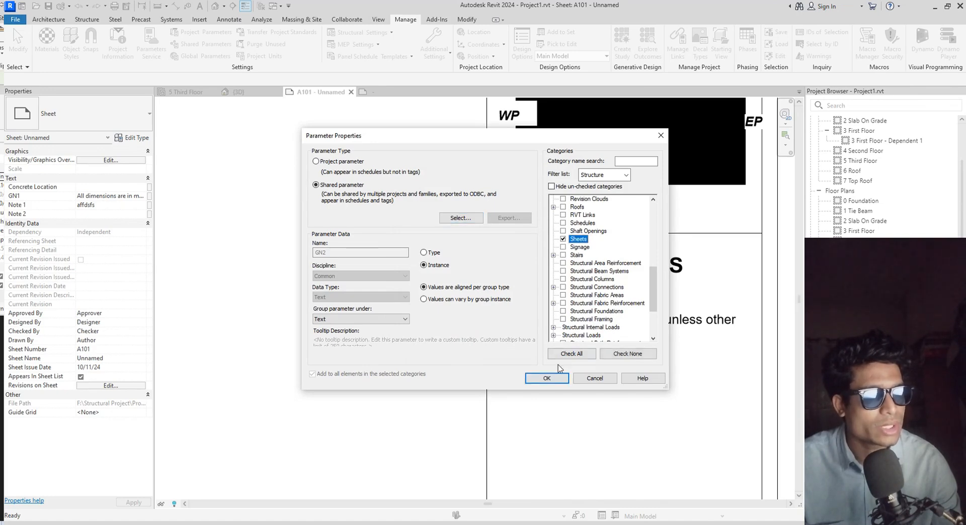
left_click(547, 379)
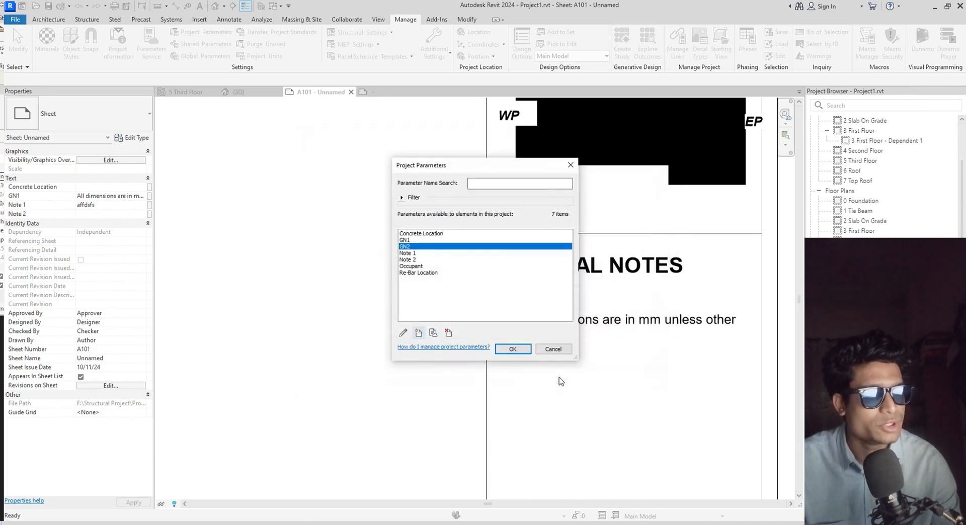
left_click(503, 352)
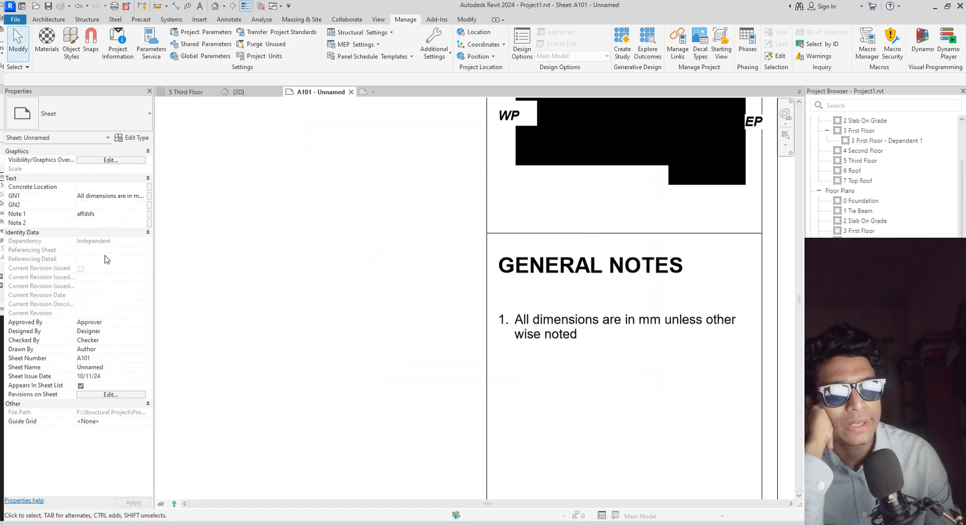
Set the sheet's GN2 value to "Do not sacle from the Drawing. All Dimensions shall be set."
left_click(93, 204)
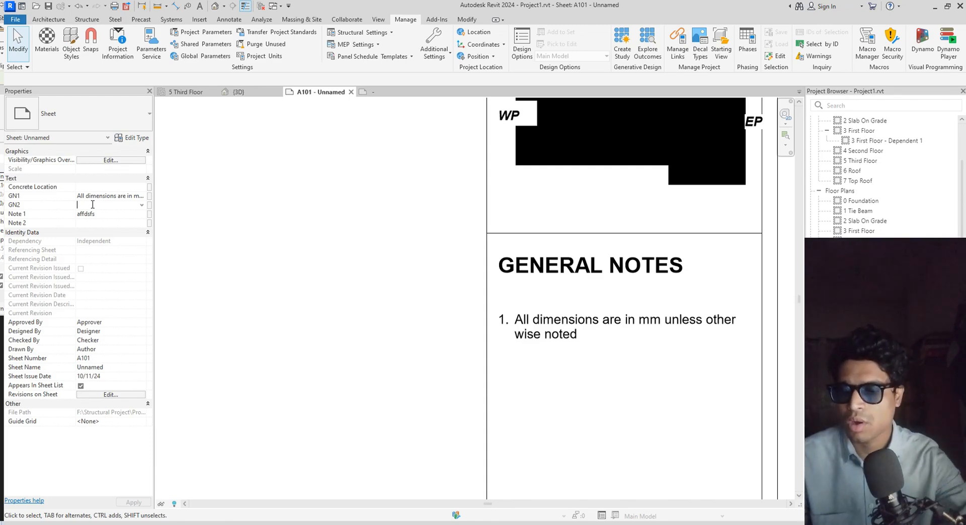
type("F")
key("BackSpace")
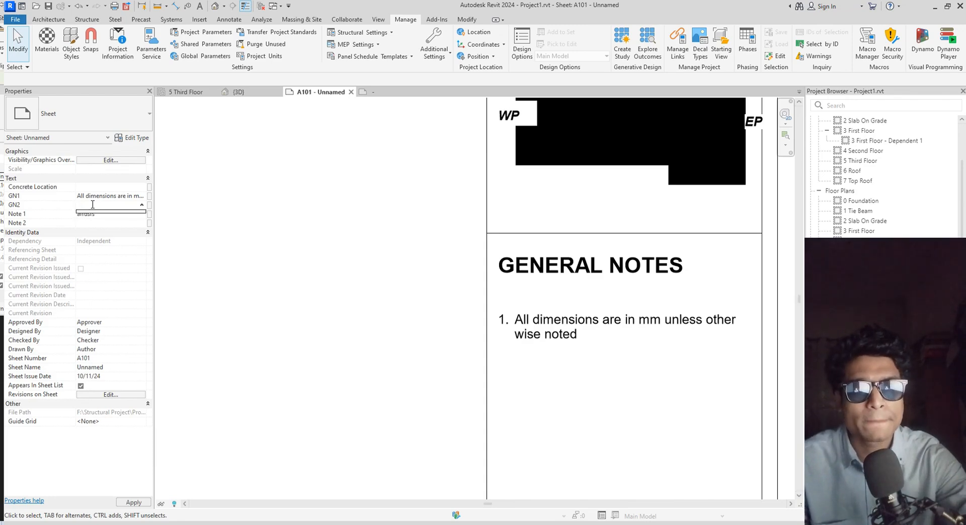
type("Do not sacle from the")
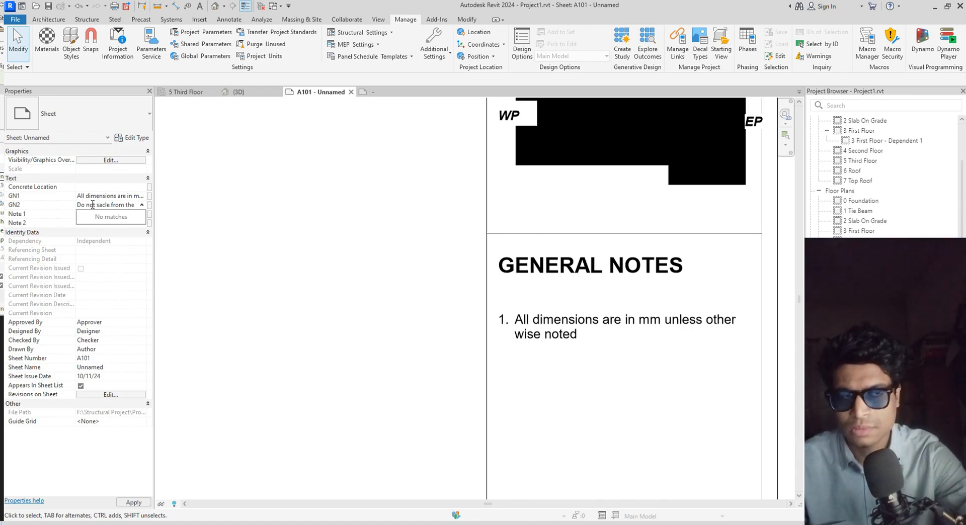
type("Drawin")
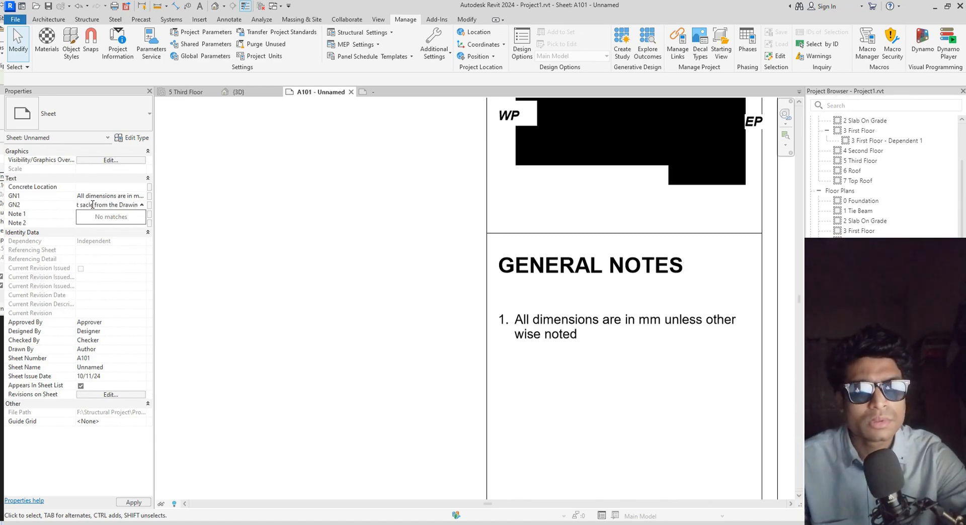
type("g")
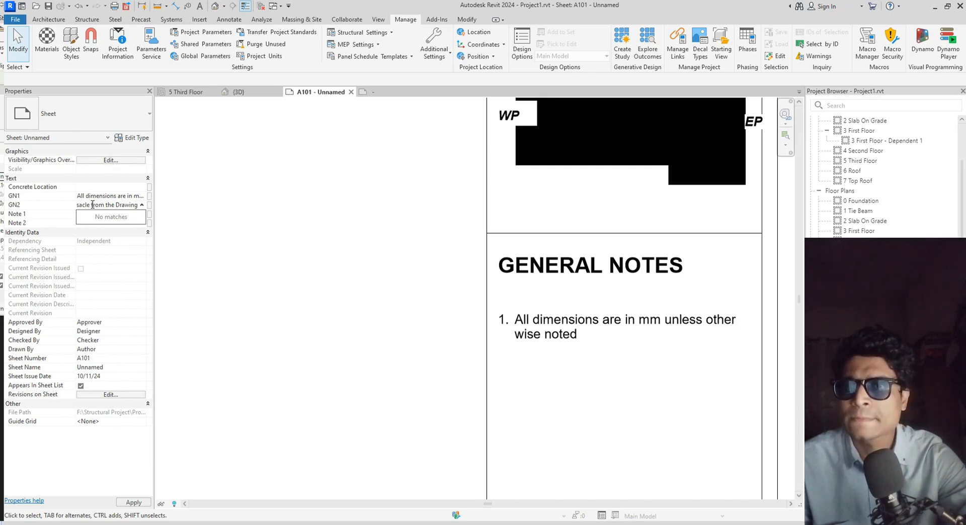
type(".")
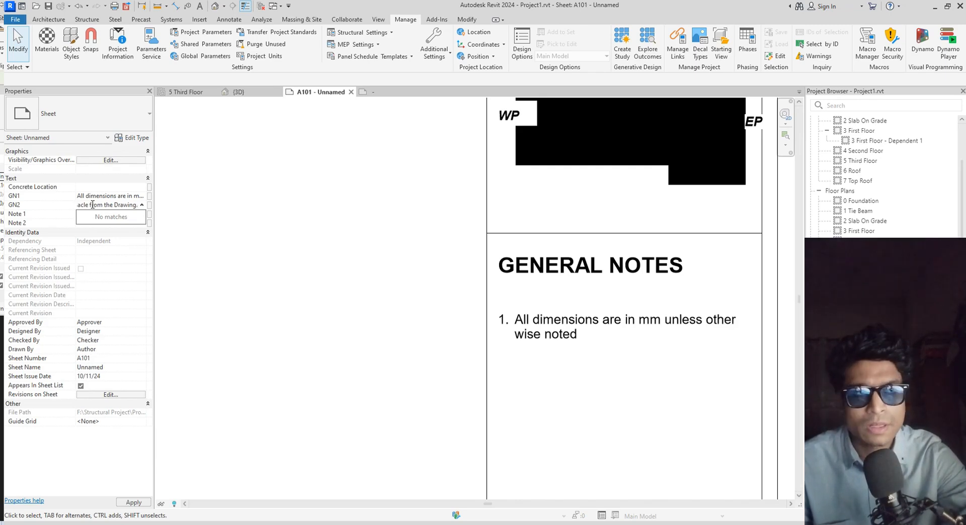
type(" All")
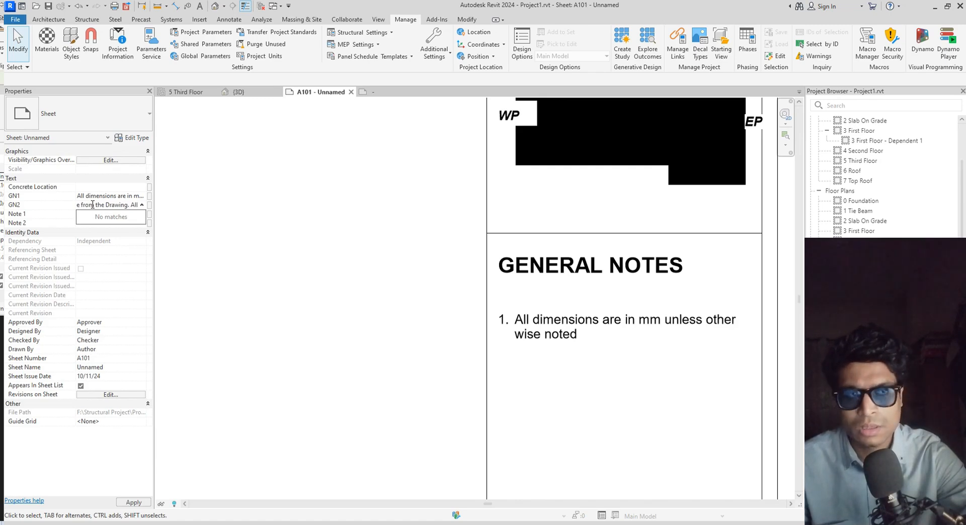
type(" Di")
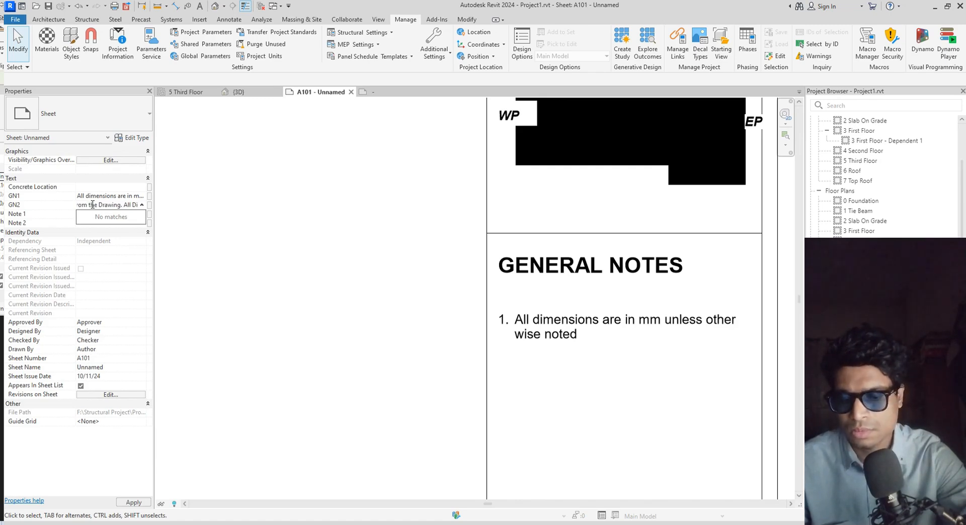
type("mens")
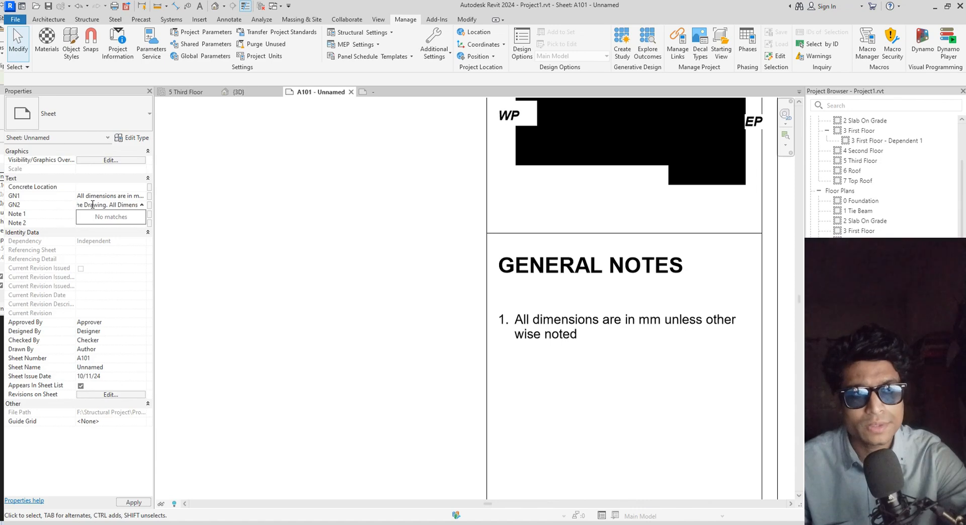
type("ions")
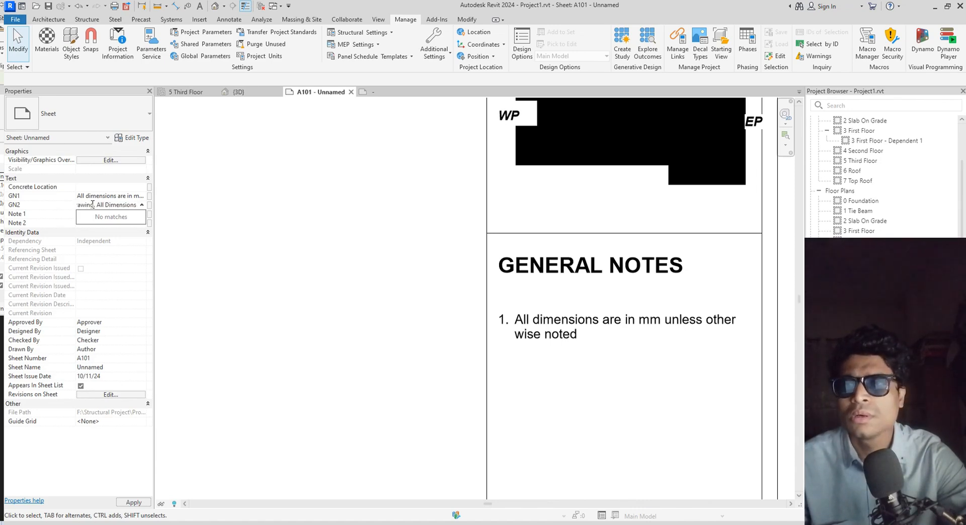
type(" sha")
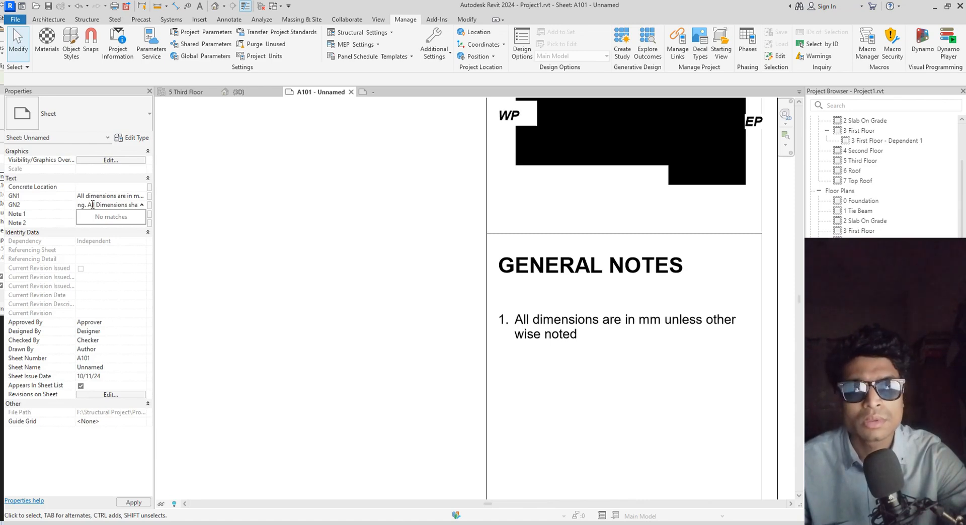
type("ll")
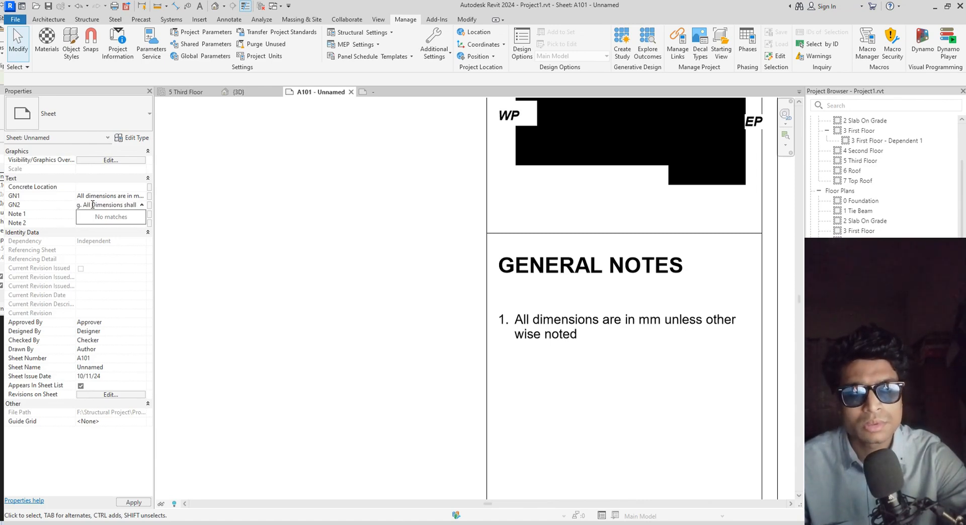
type(" be set")
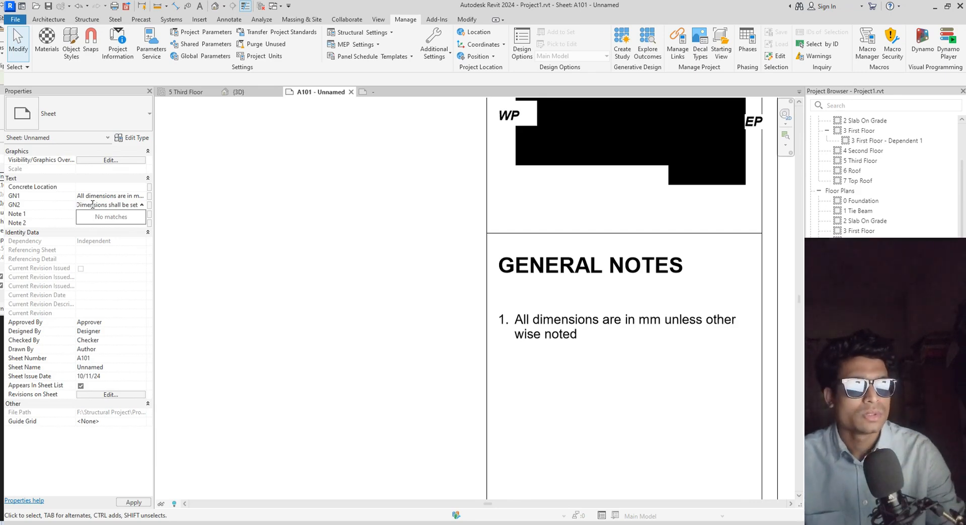
type(".")
left_click(364, 395)
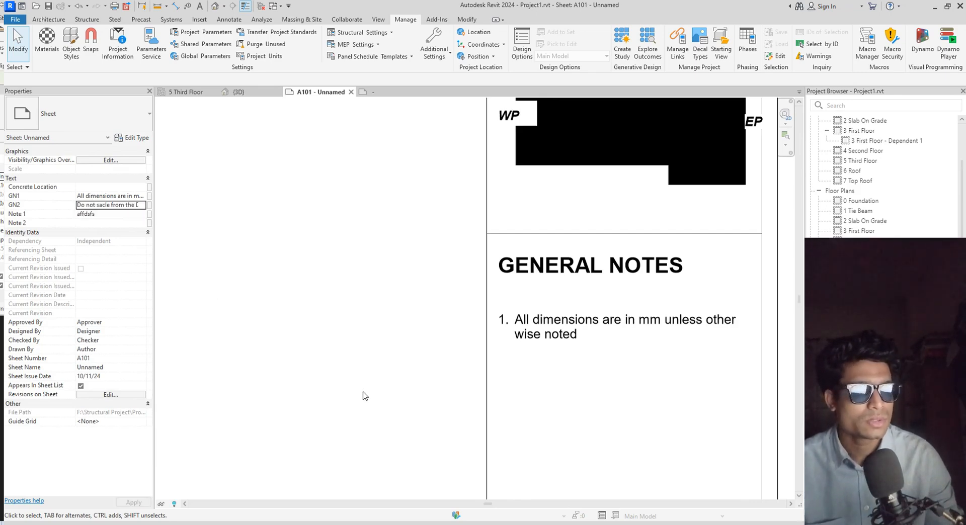
Load the edited title block family into the project again, overwriting the version already there
left_click(378, 93)
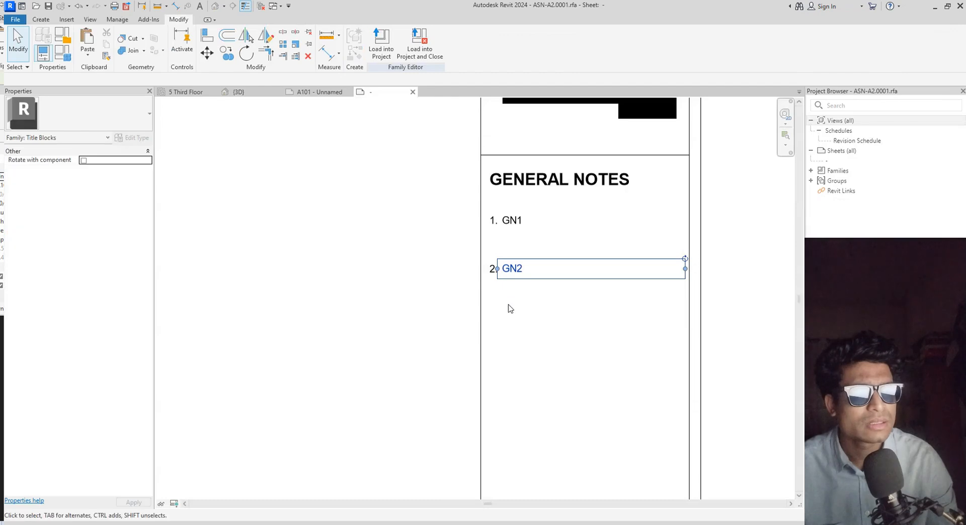
left_click(381, 43)
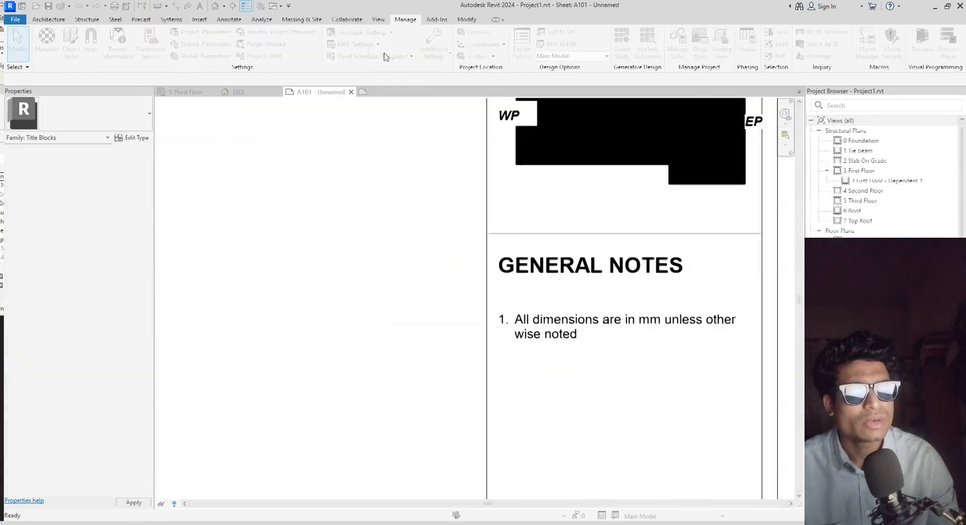
left_click(460, 236)
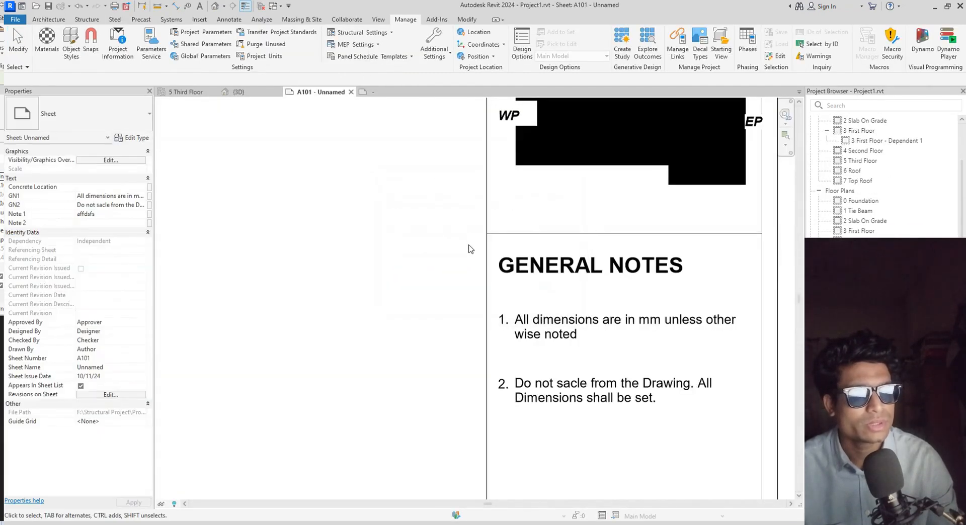
left_click(237, 93)
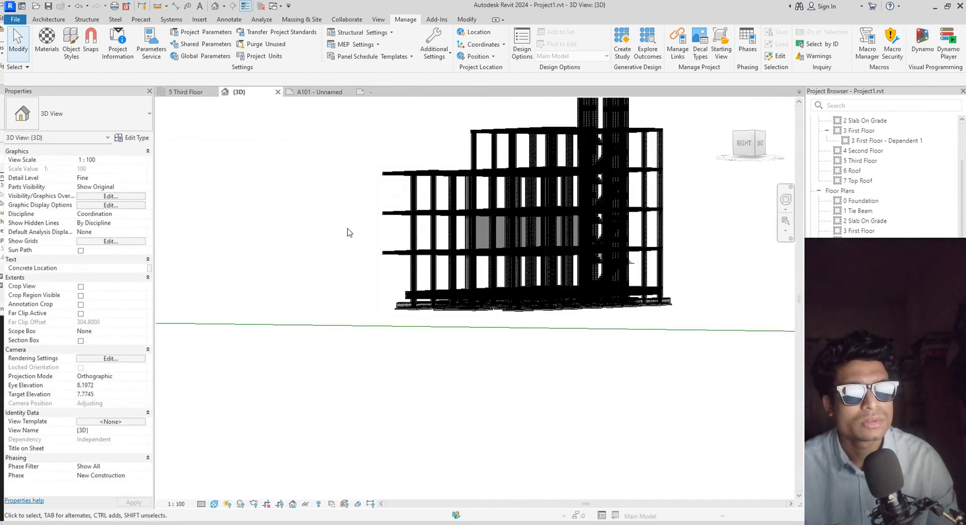
left_click(318, 93)
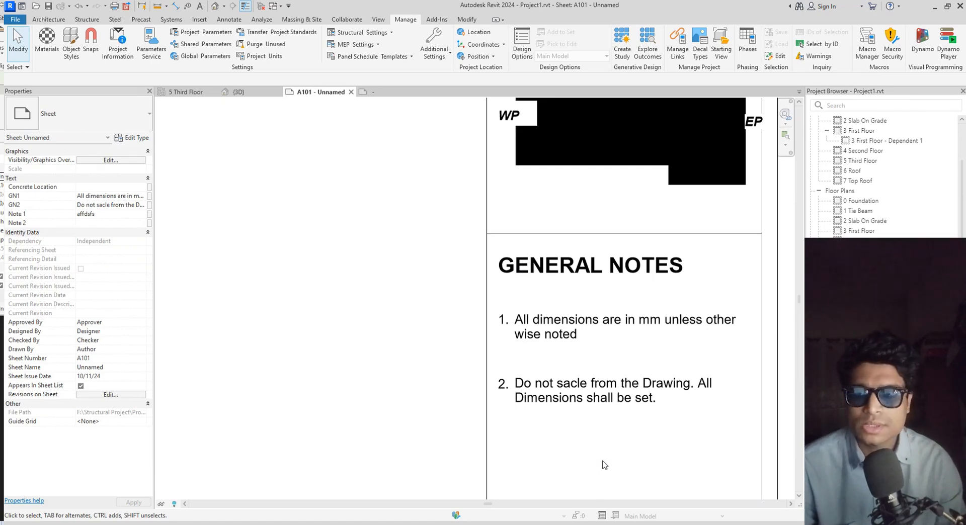
In the title block family, add the text "3." below note number 2, aligned with the other note numbers
left_click(385, 96)
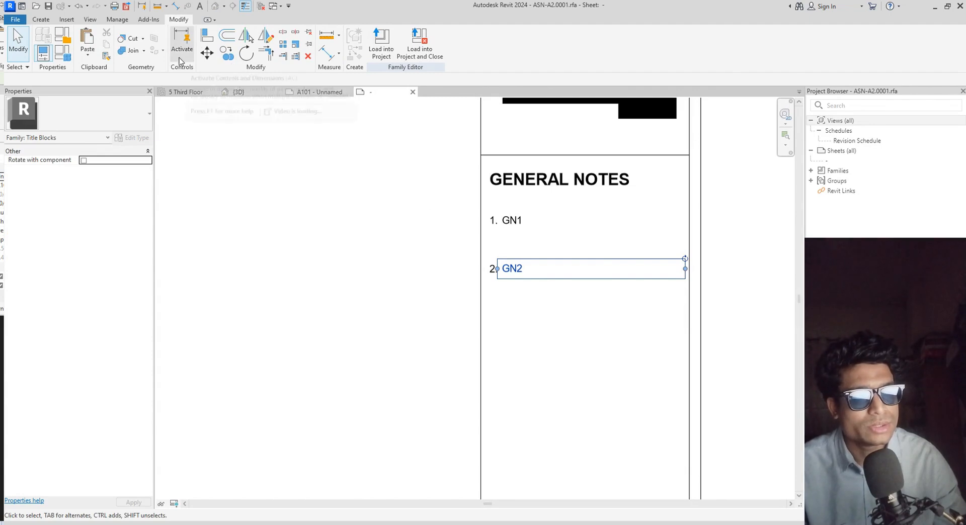
left_click(41, 19)
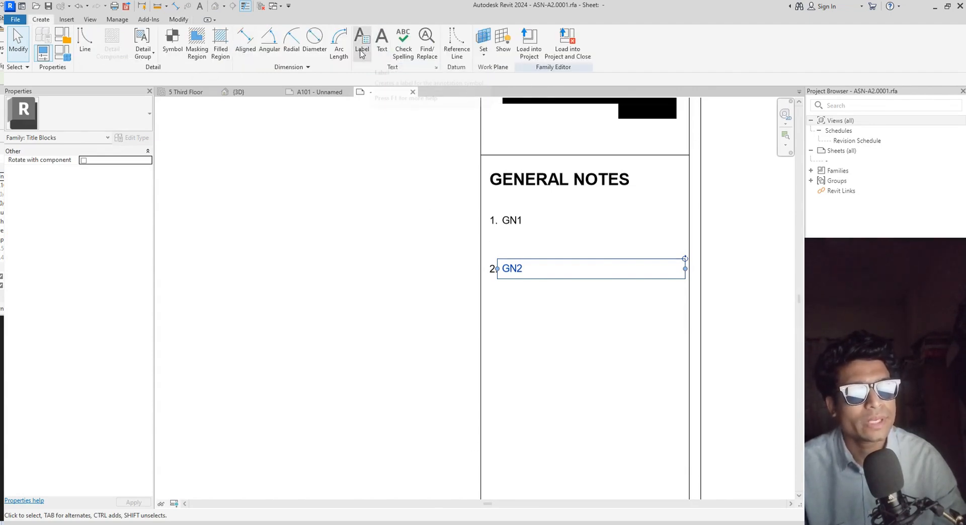
left_click(363, 51)
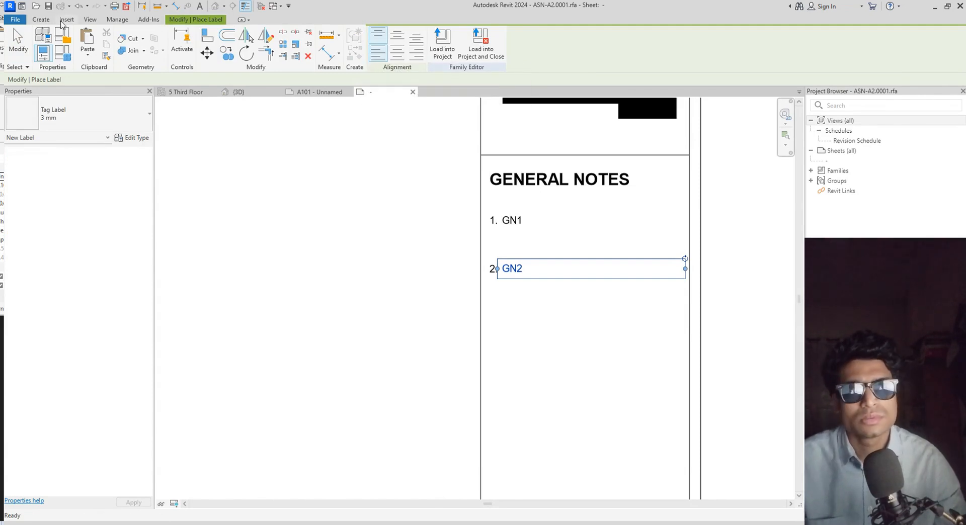
left_click(43, 21)
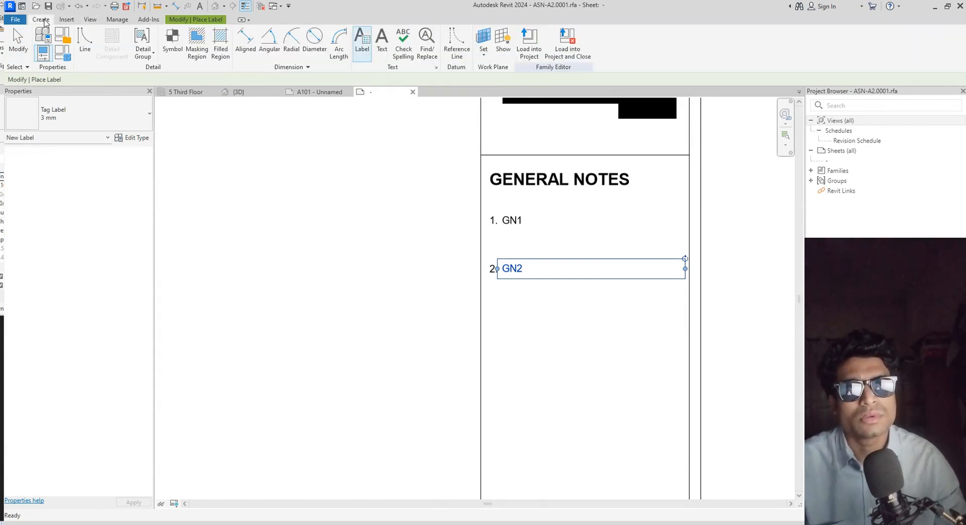
left_click(382, 42)
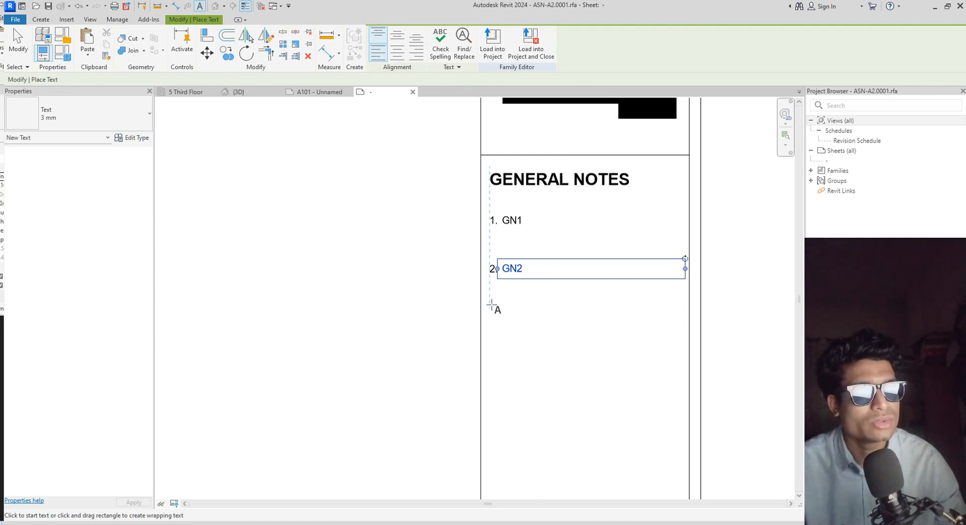
left_click(492, 307)
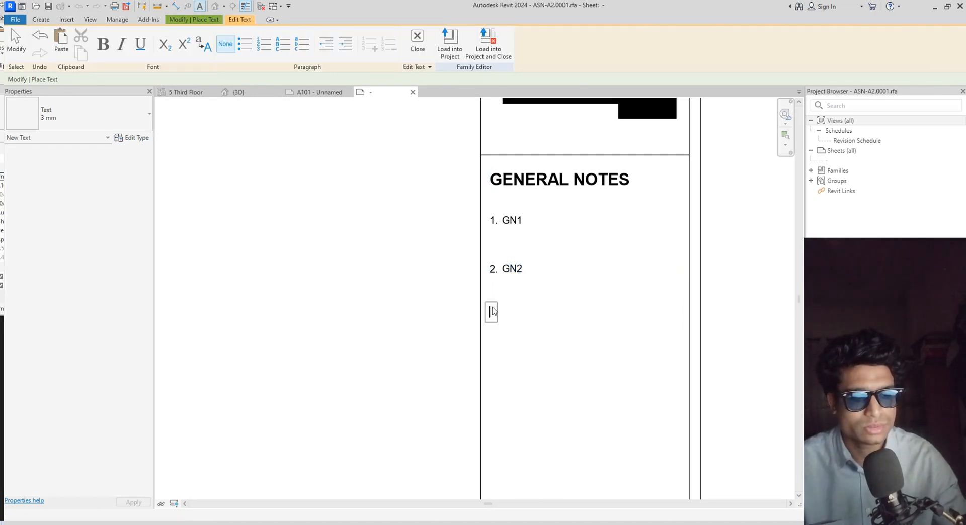
type("3.")
left_click(533, 325)
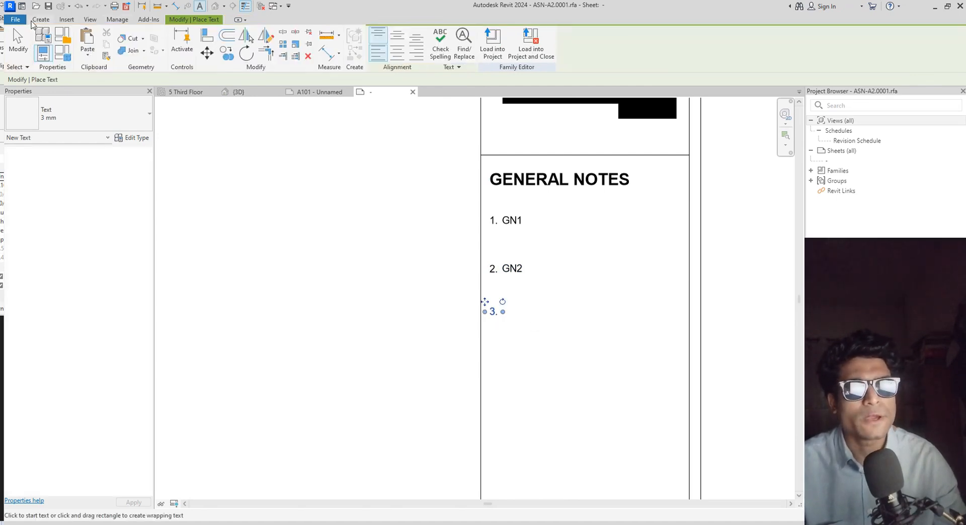
Place a new 3 mm tag label beside number 3, aligned with the GN1 and GN2 labels
left_click(34, 20)
left_click(362, 43)
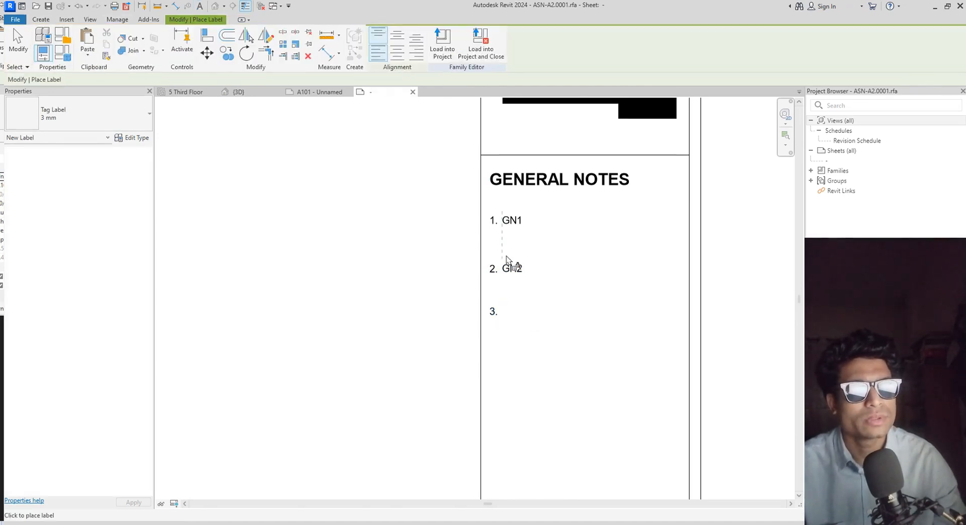
left_click(503, 312)
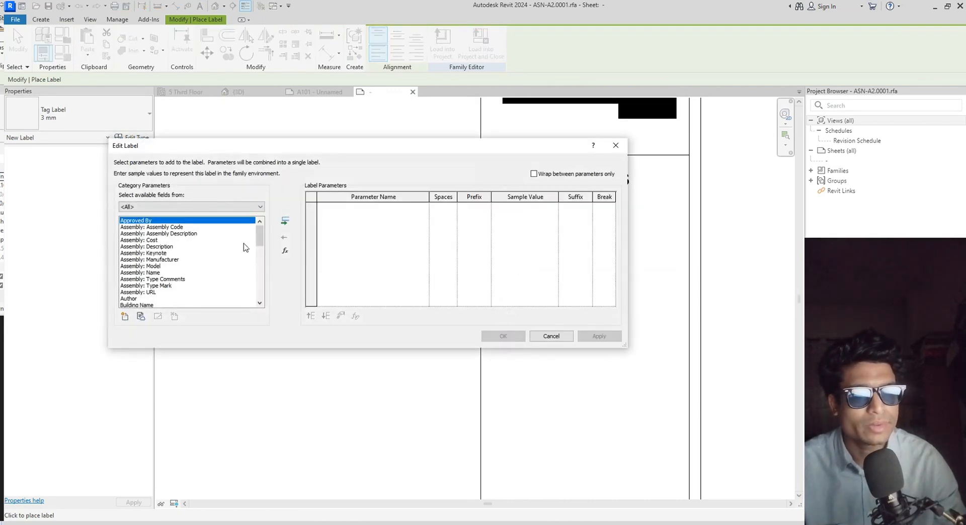
Create a shared parameter GN3 with data type Text in the General Notes group
left_click(125, 316)
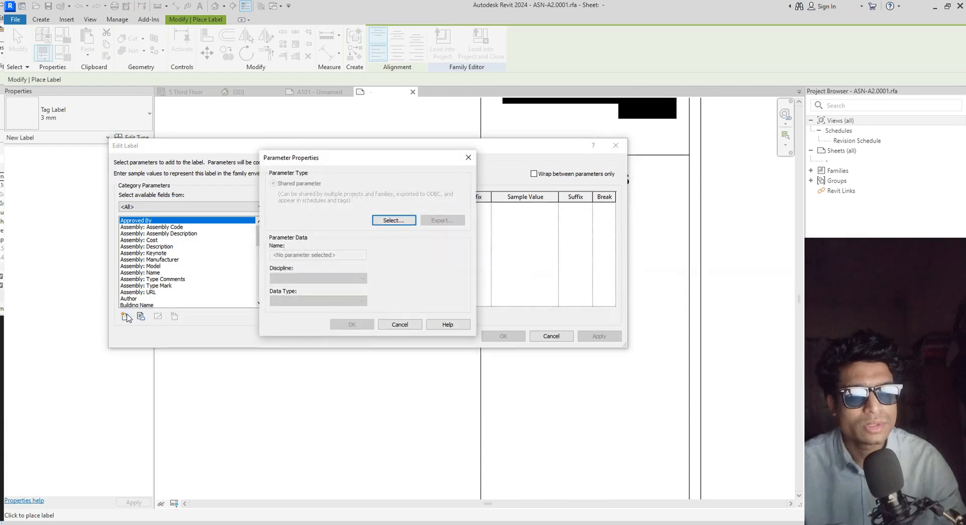
left_click(394, 220)
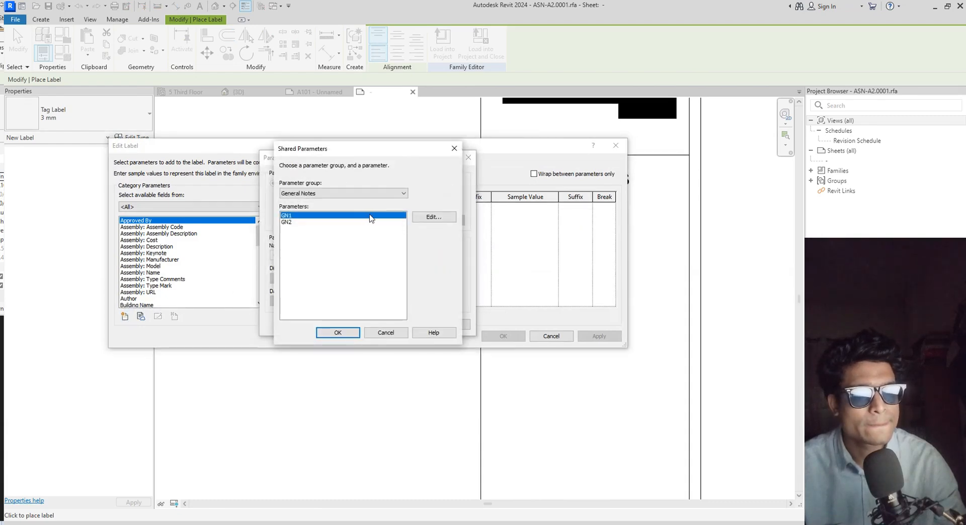
left_click(434, 217)
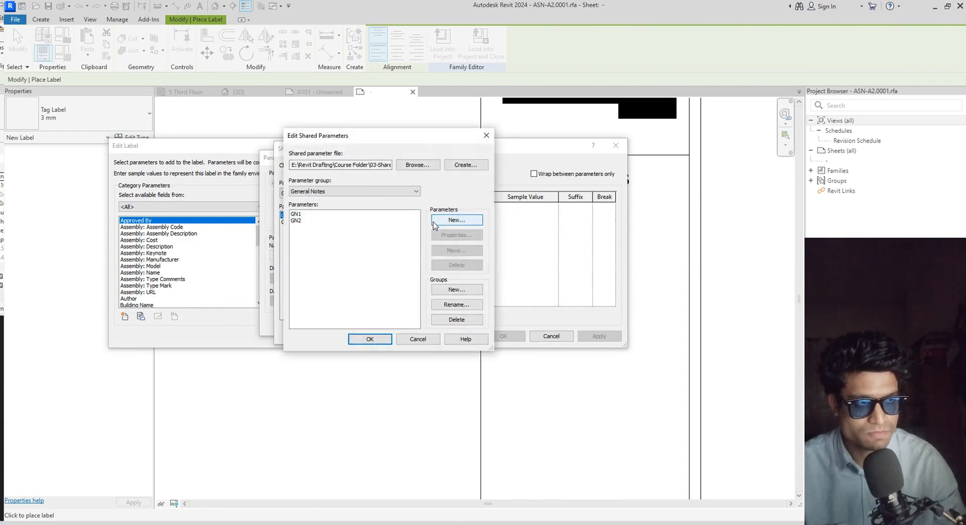
left_click(453, 222)
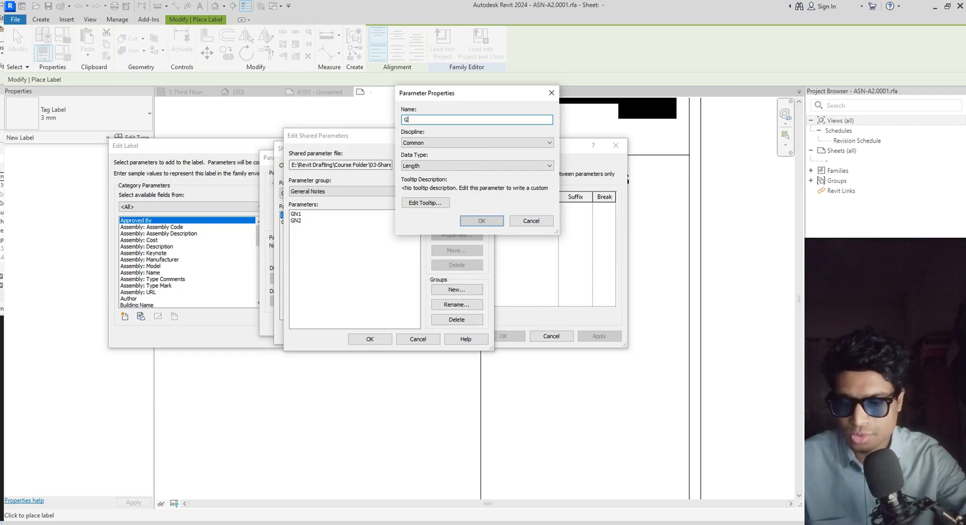
type("Gn")
key("BackSpace")
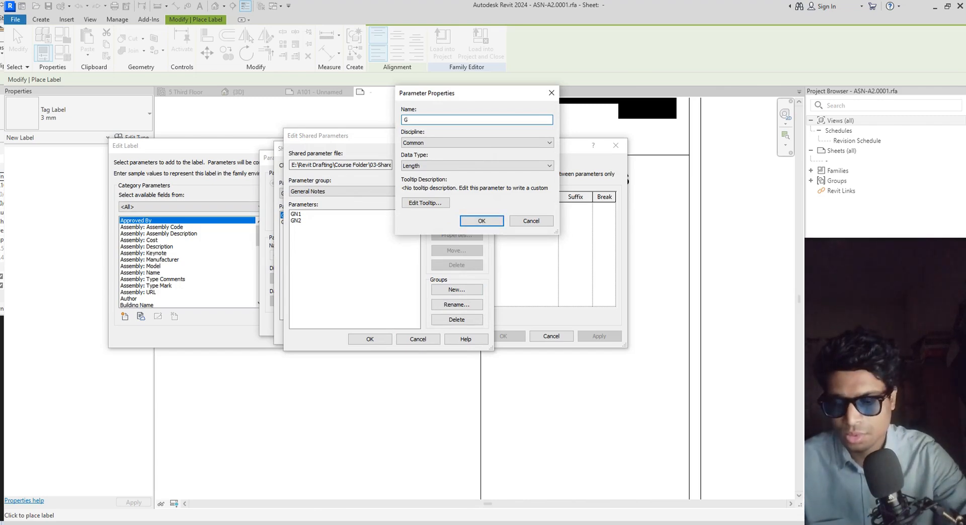
type("N3")
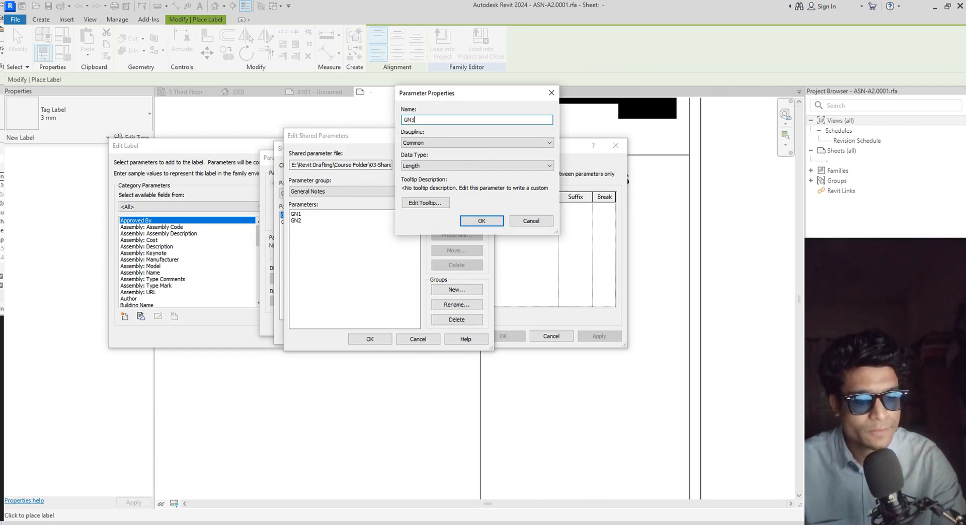
left_click(437, 165)
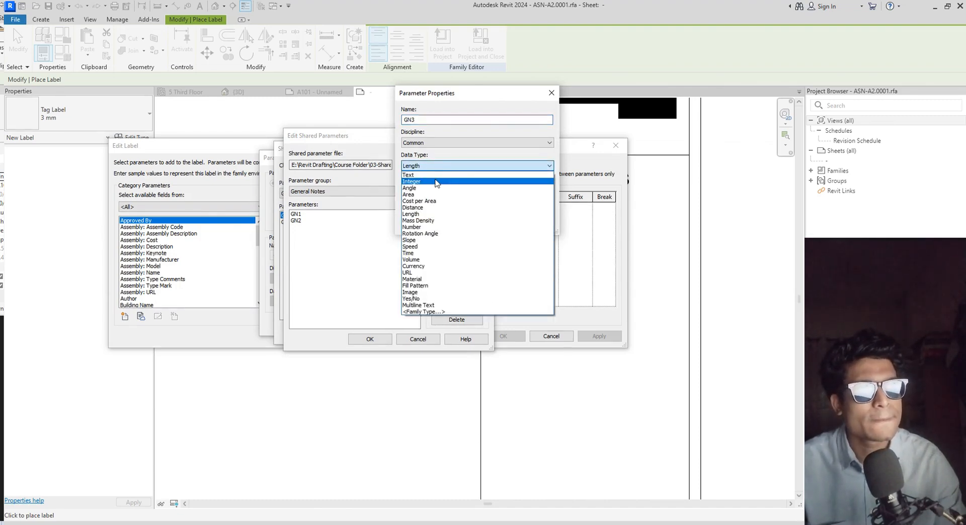
left_click(438, 177)
left_click(478, 221)
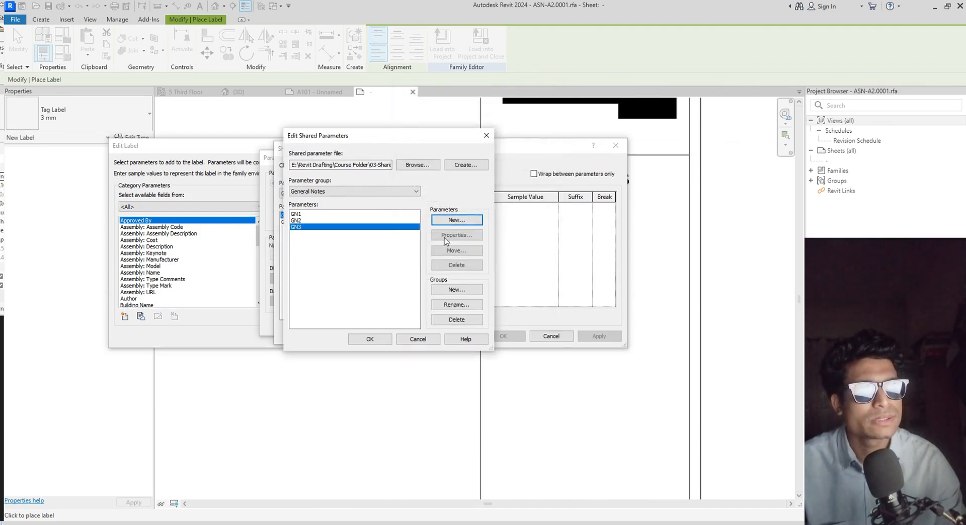
left_click(370, 340)
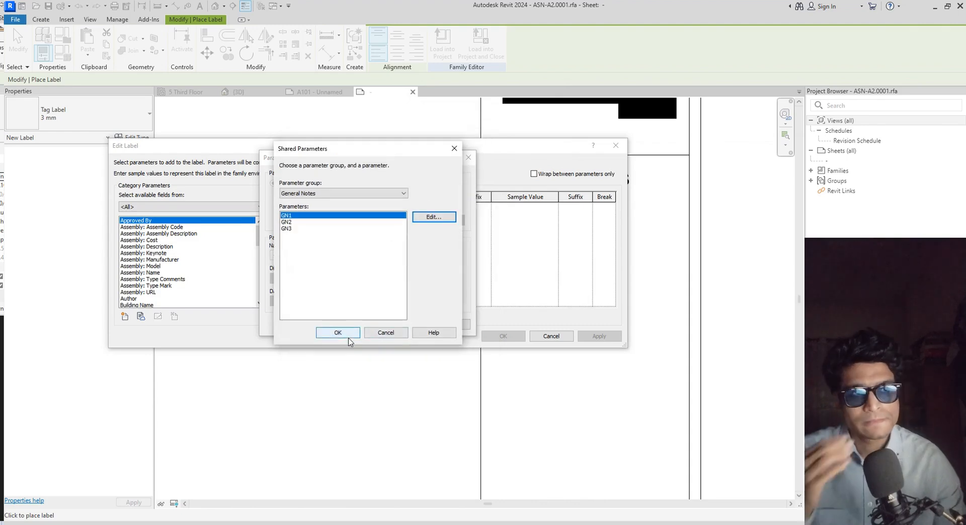
Try to bring the new shared parameter into the label's available fields
left_click(338, 334)
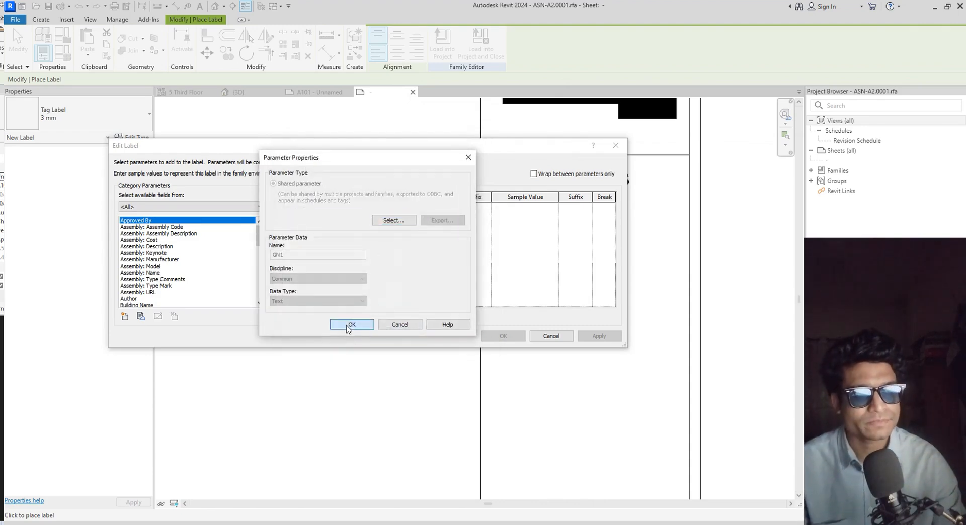
left_click(352, 325)
scroll(201, 288, "down", 4)
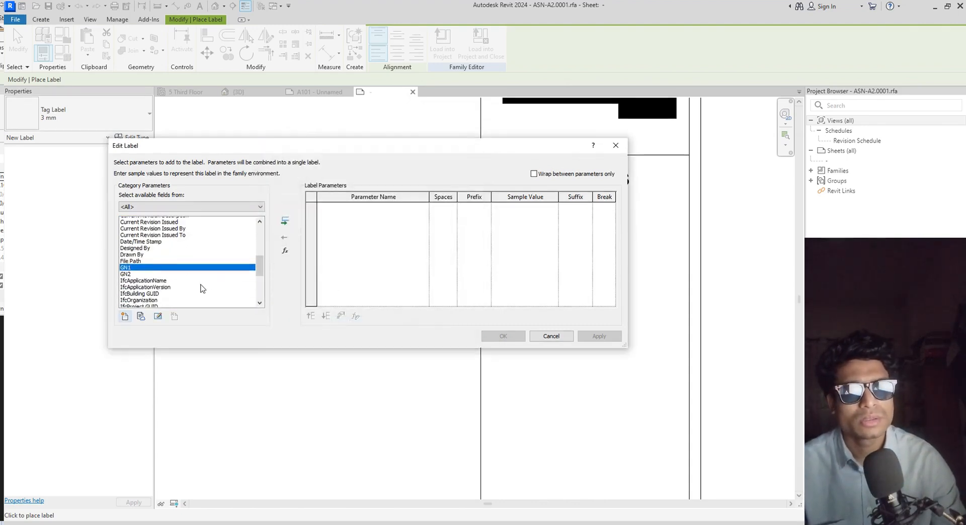
scroll(203, 288, "up", 3)
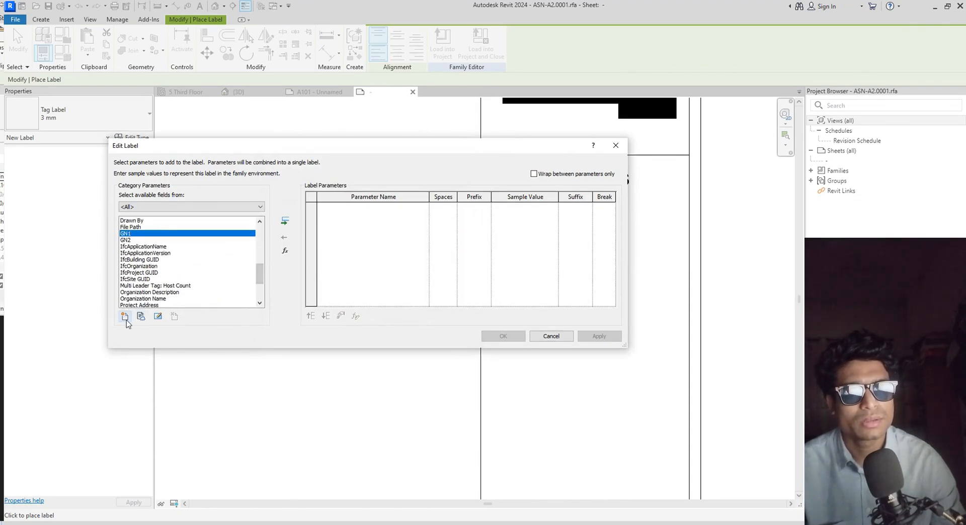
Add the shared parameter GN3 to the available fields, assign it to the new label and finish label placement
left_click(125, 317)
left_click(381, 221)
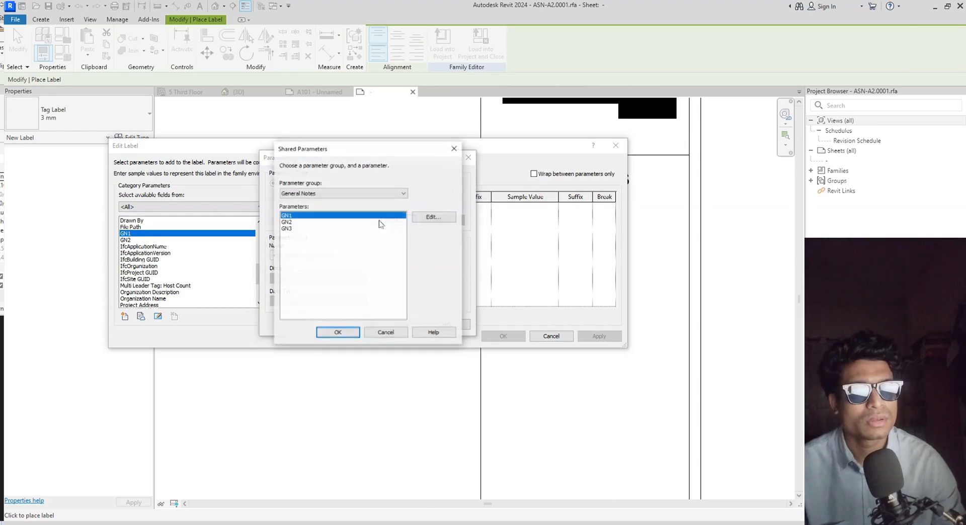
left_click(288, 229)
left_click(357, 334)
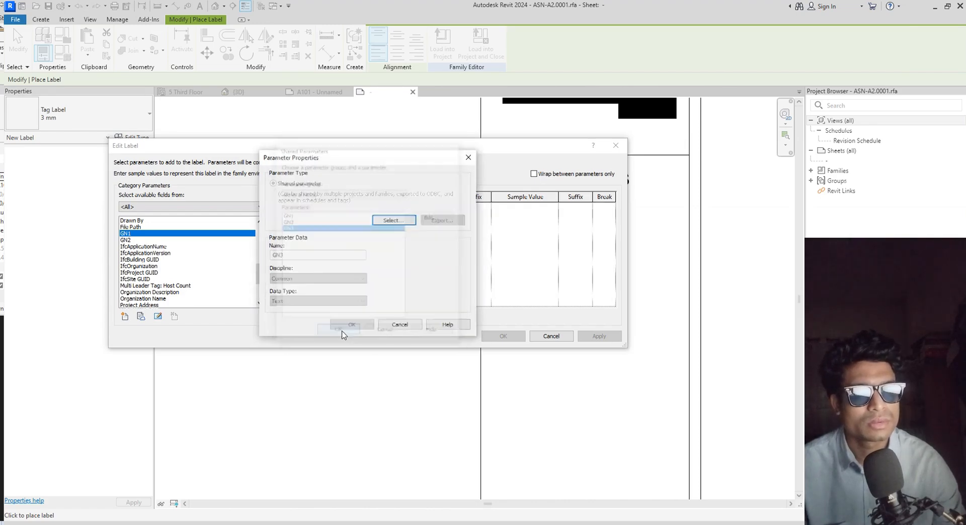
left_click(361, 327)
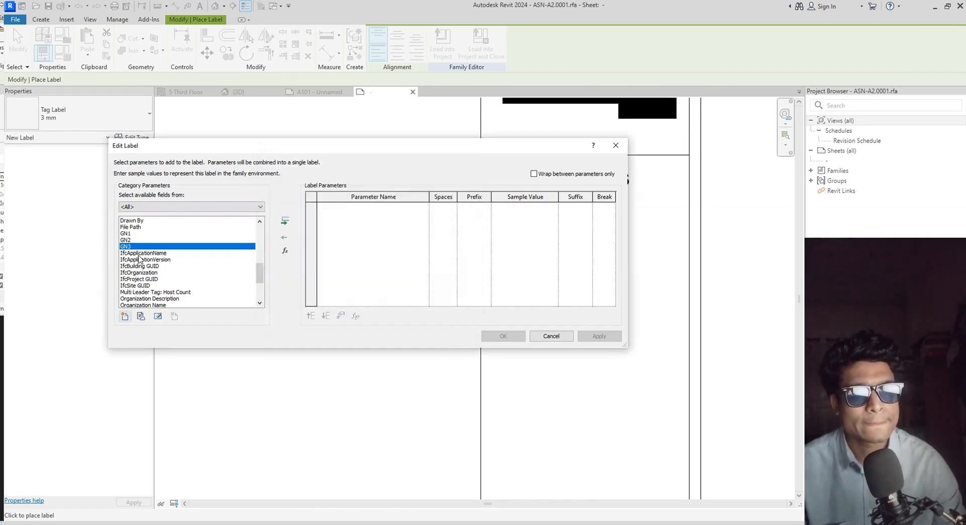
left_click(285, 220)
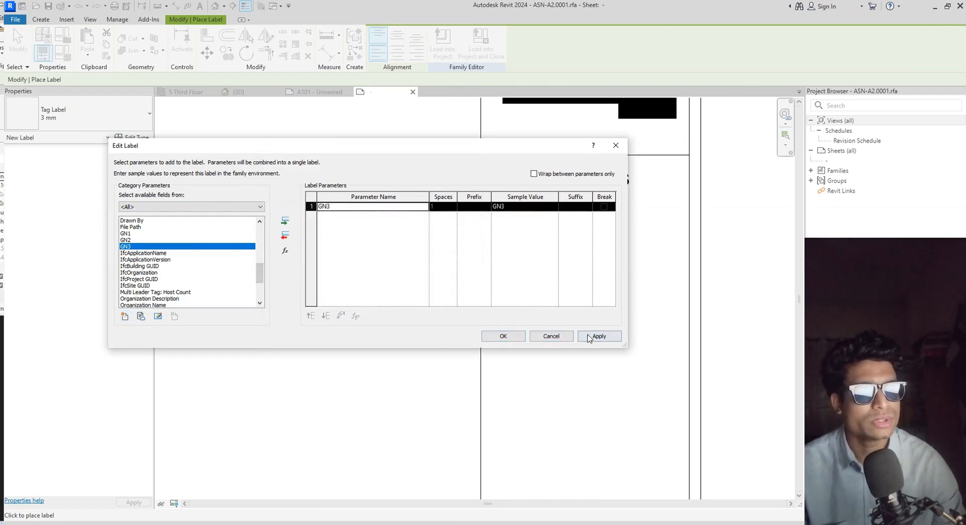
left_click(500, 337)
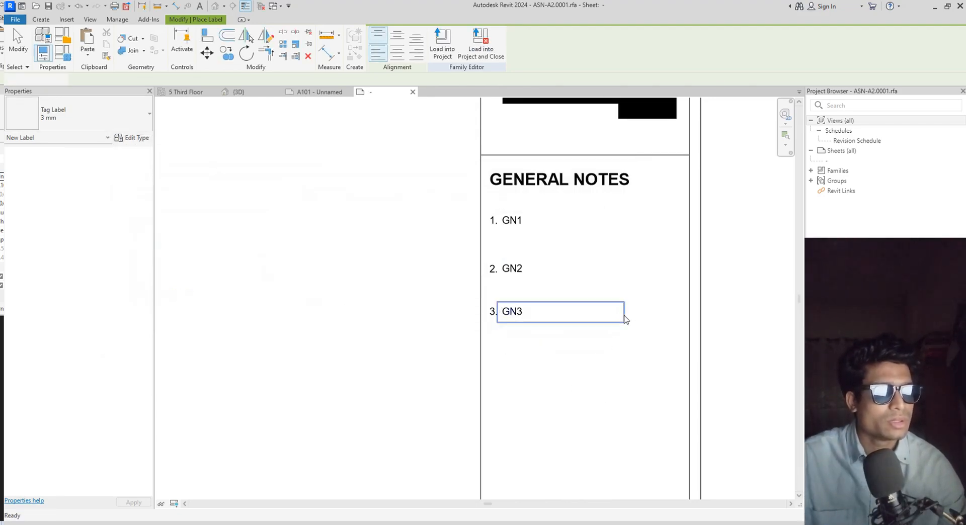
key("Escape")
key("Escape")
Widen the GN3 label to match the notes column and load the family into the project, overwriting the existing version
left_click(526, 314)
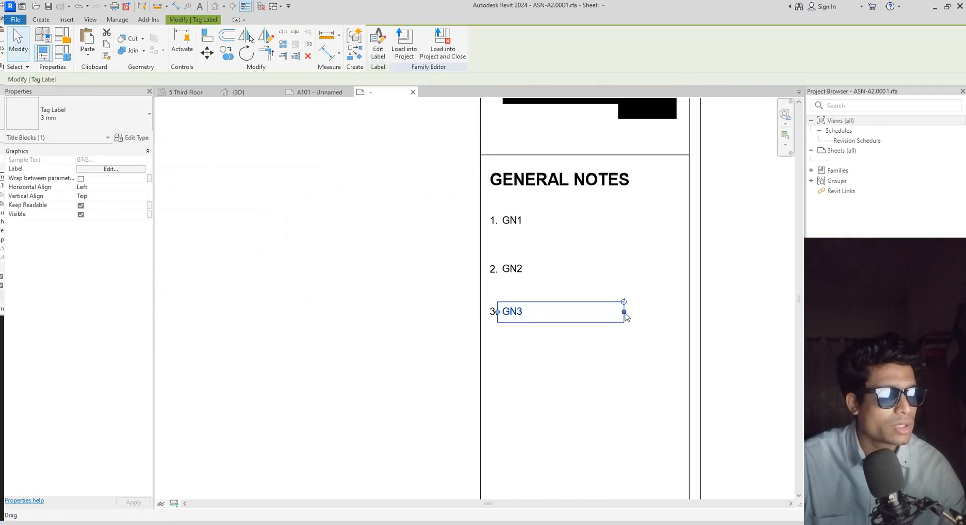
left_click_drag(624, 312, 686, 314)
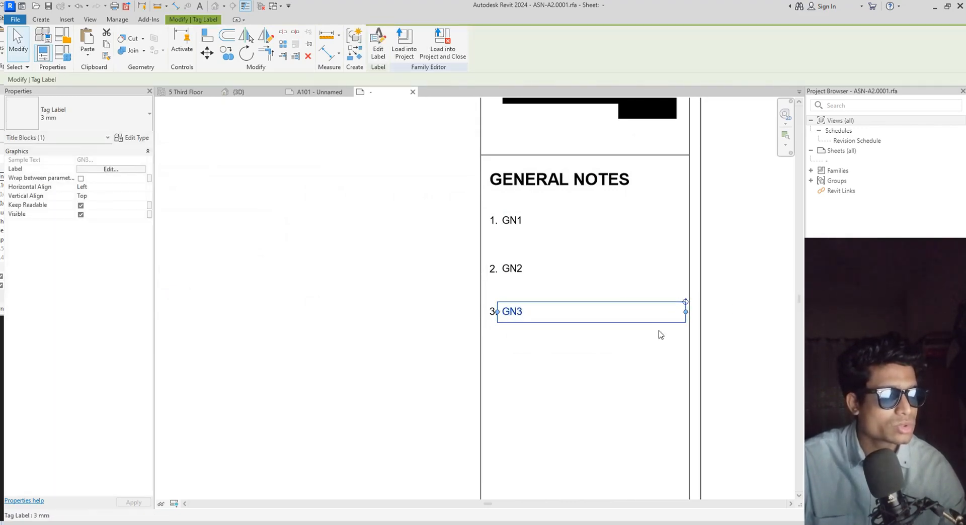
left_click(404, 46)
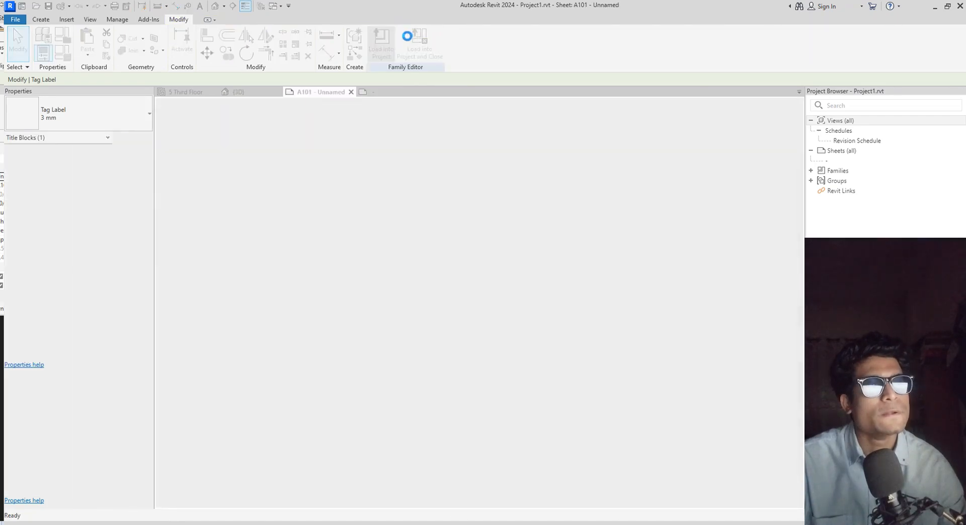
left_click(451, 235)
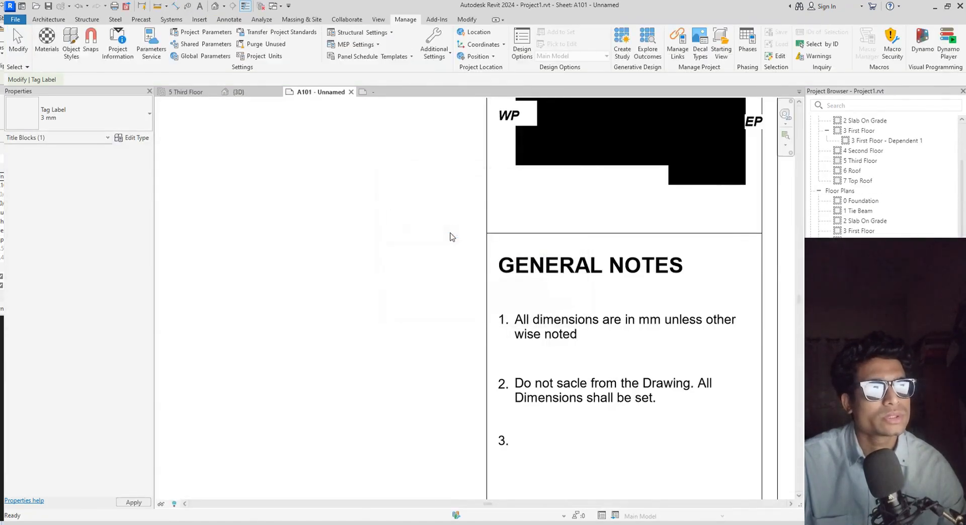
Start a new project parameter based on the shared parameter GN3 from the General Notes group
left_click(191, 32)
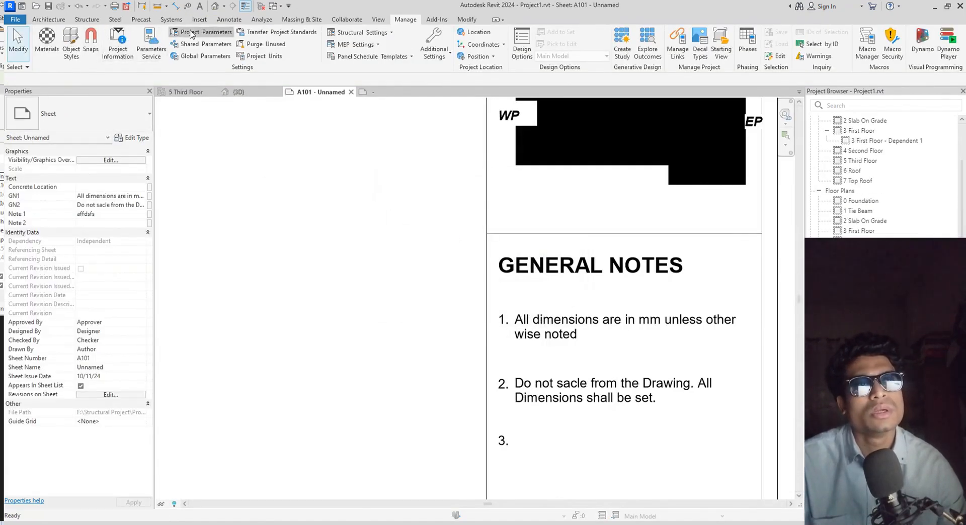
left_click_drag(492, 167, 432, 115)
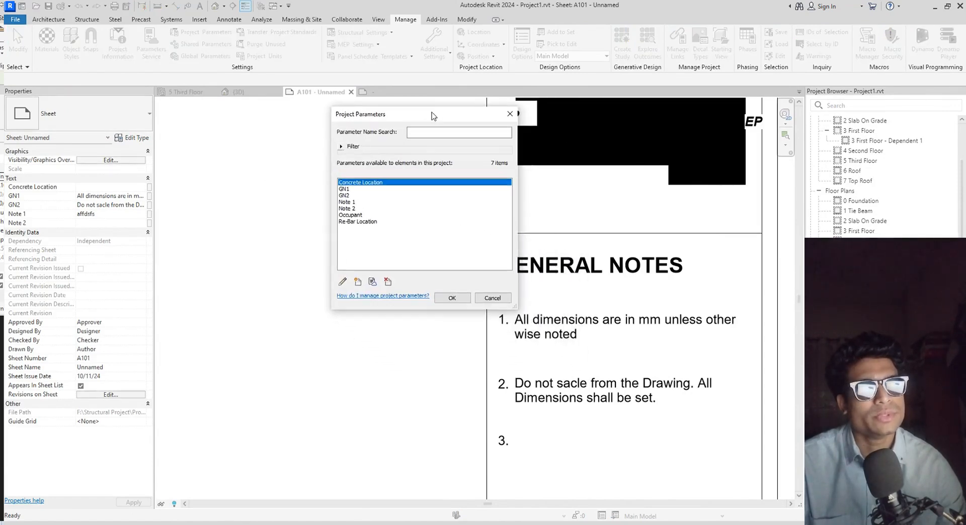
left_click(355, 281)
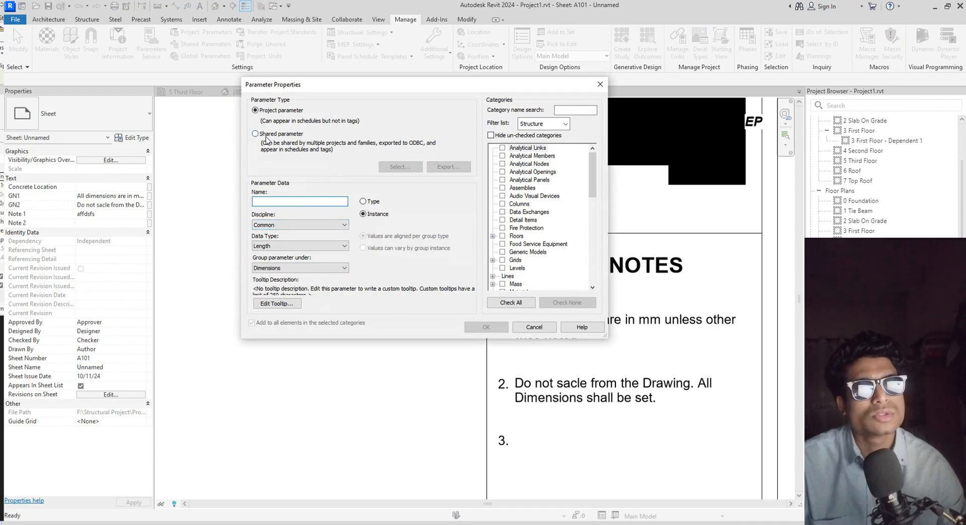
left_click(255, 134)
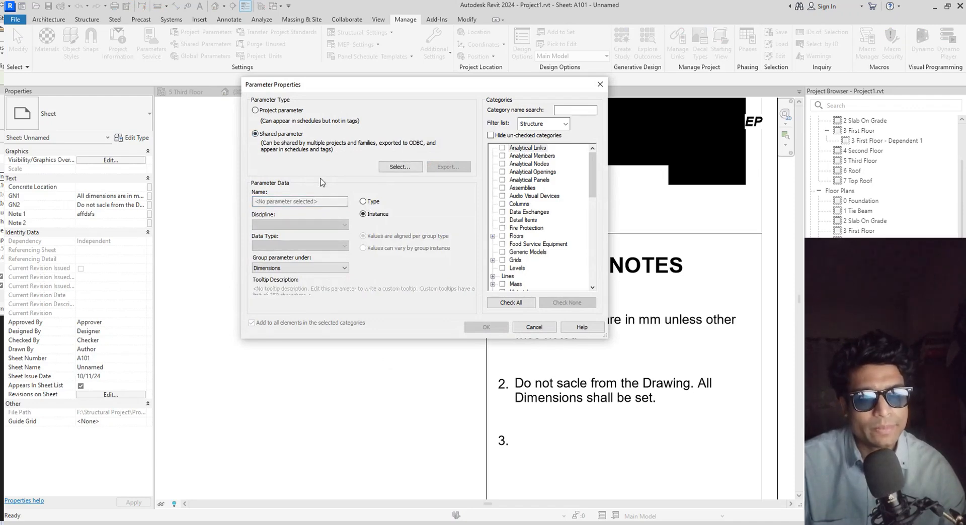
left_click(409, 166)
left_click(343, 194)
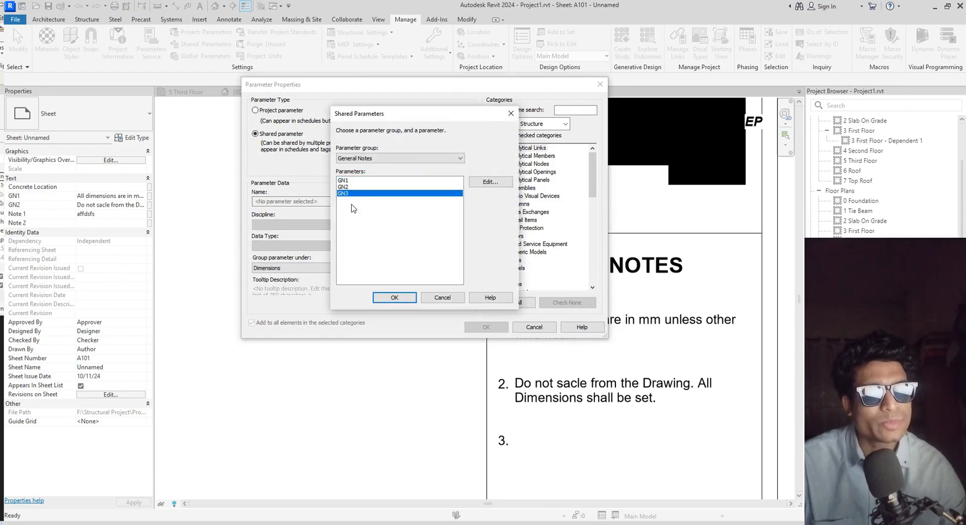
left_click(389, 297)
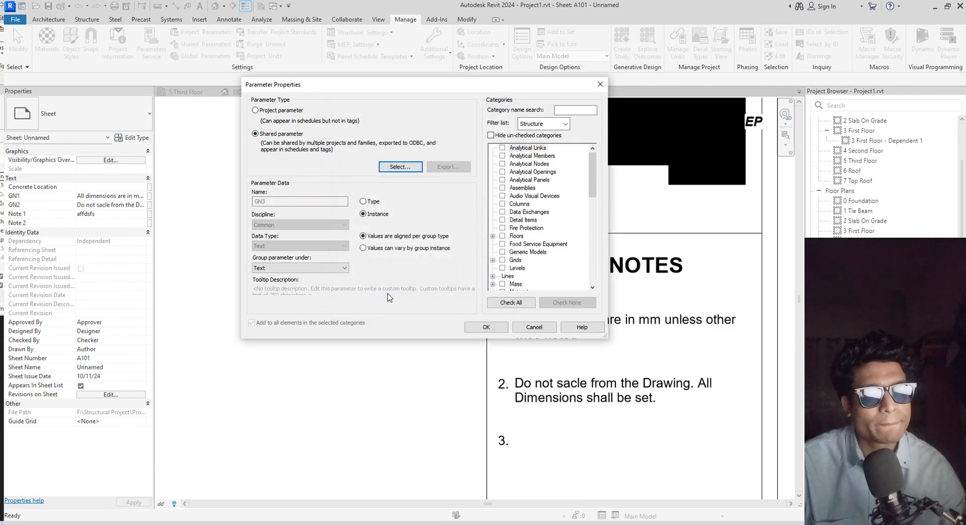
Assign the GN3 project parameter to the Sheets category and finish adding it to the project
left_click(478, 328)
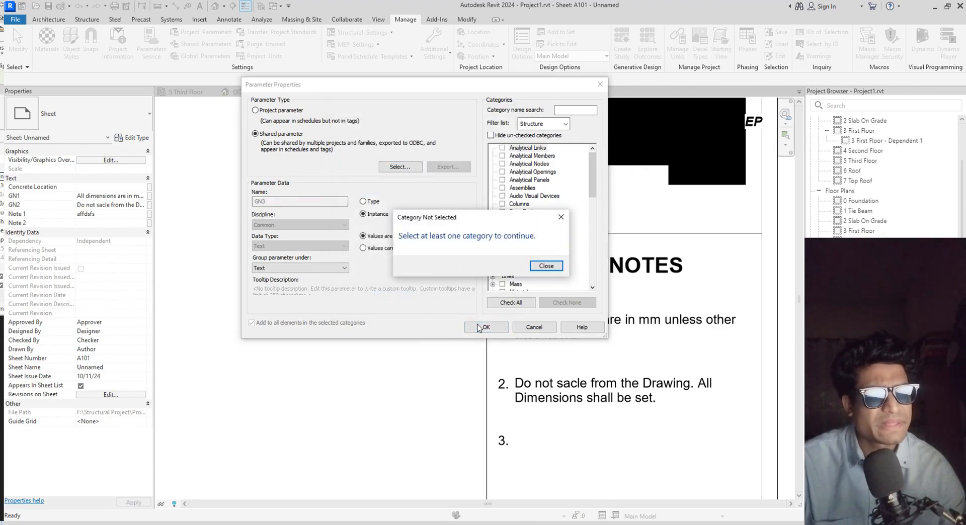
left_click(547, 266)
scroll(539, 261, "down", 15)
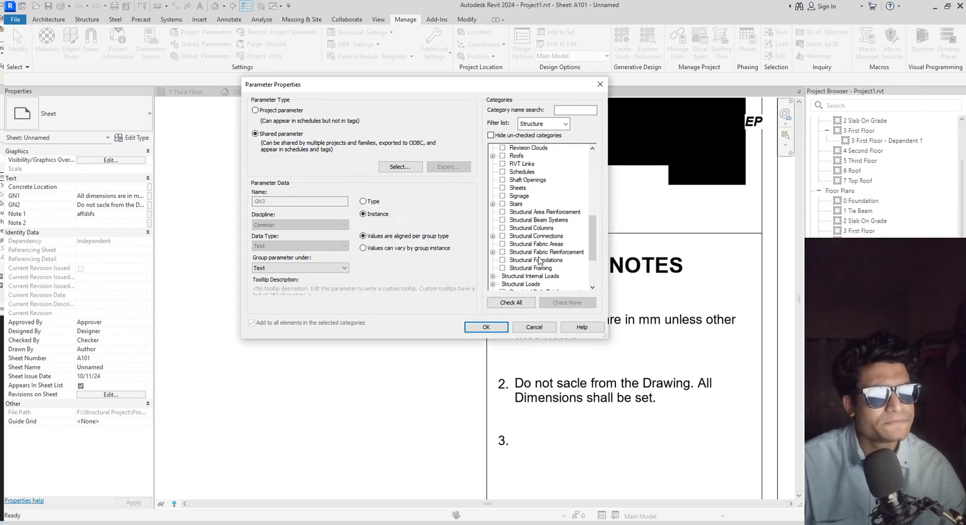
left_click(502, 189)
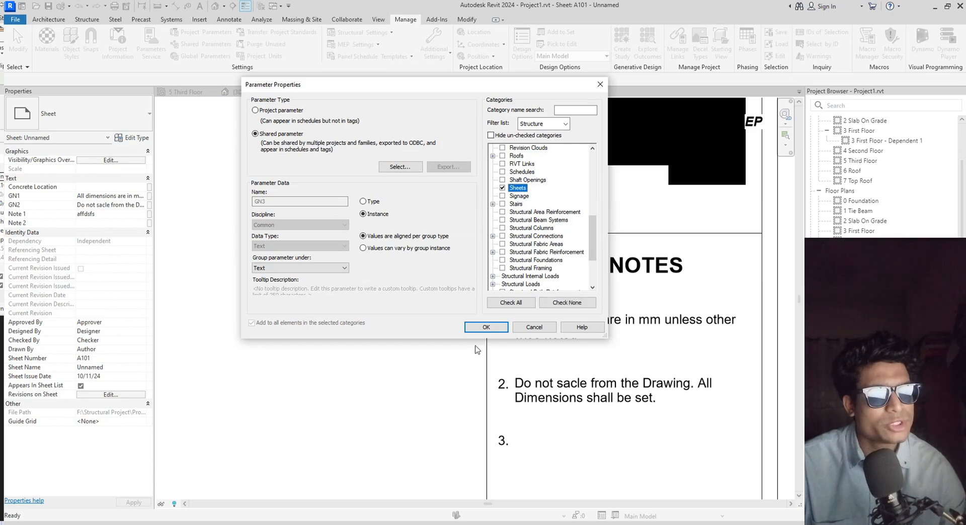
left_click(486, 328)
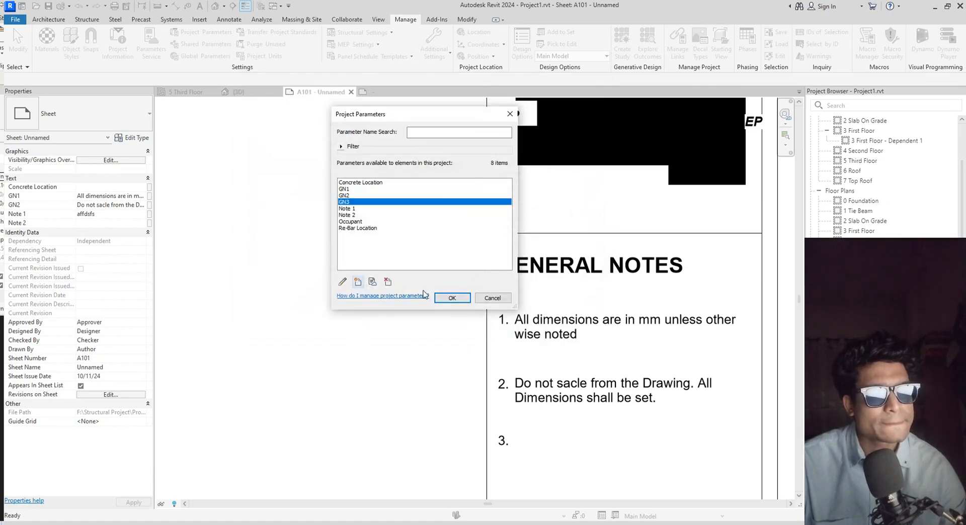
left_click(445, 300)
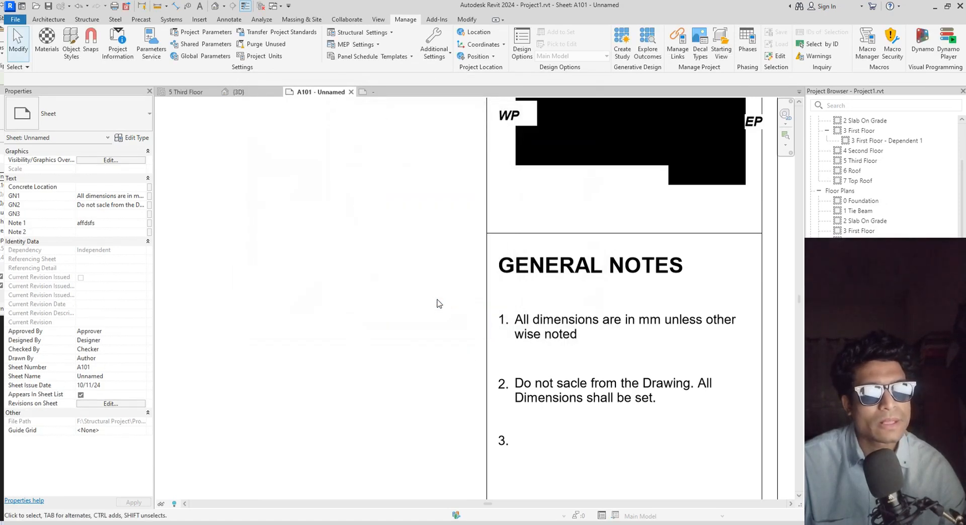
Fill in the sheet's GN3 value with "For MEP sleeves refer to MEP Drawings Number -XXX-XXXX" and check the note on the sheet
left_click(89, 213)
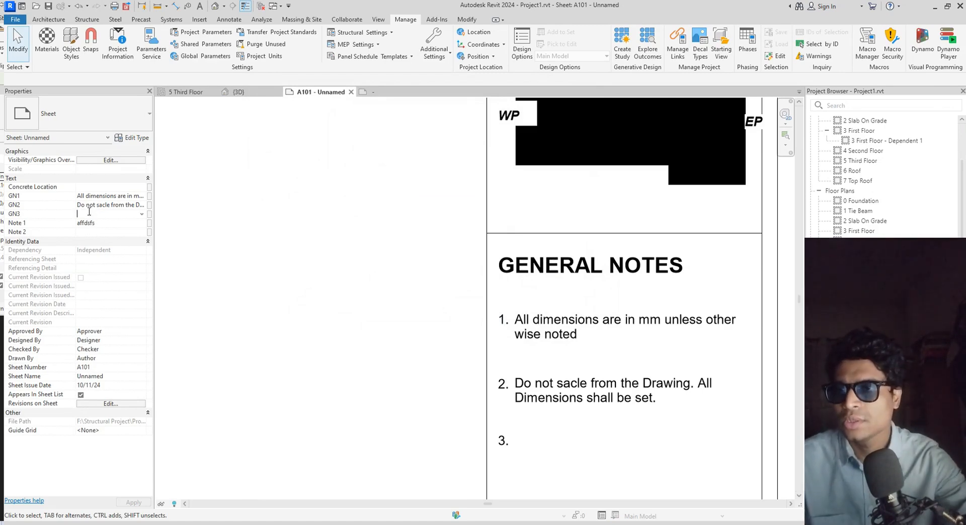
type("Fo")
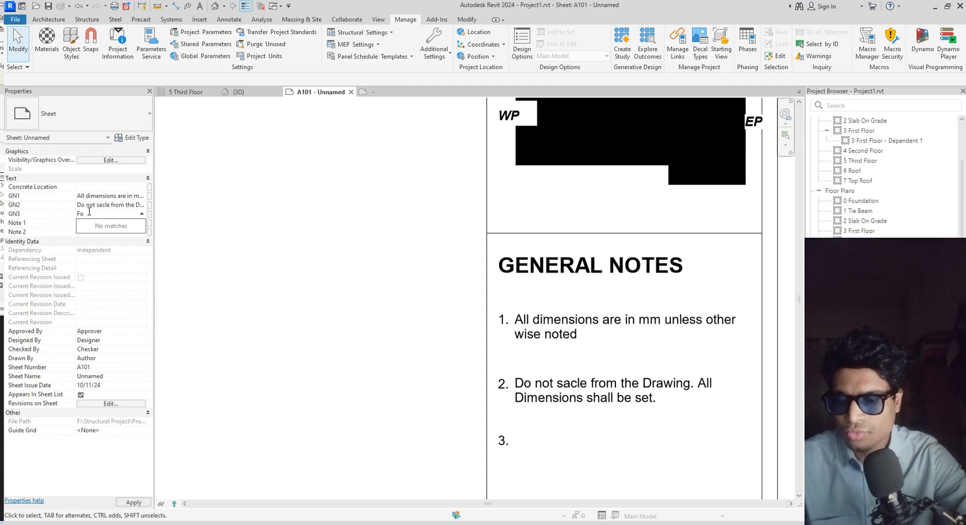
type("r MEP sleeves fe")
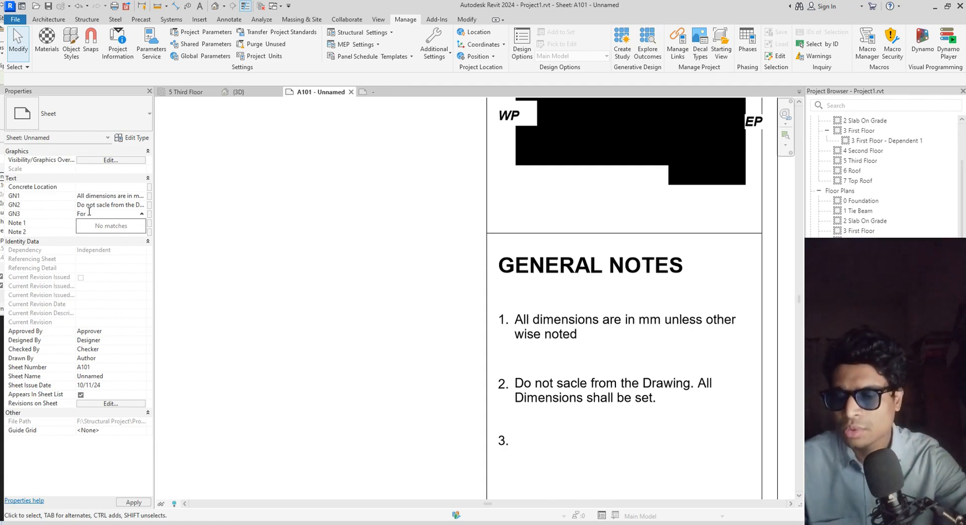
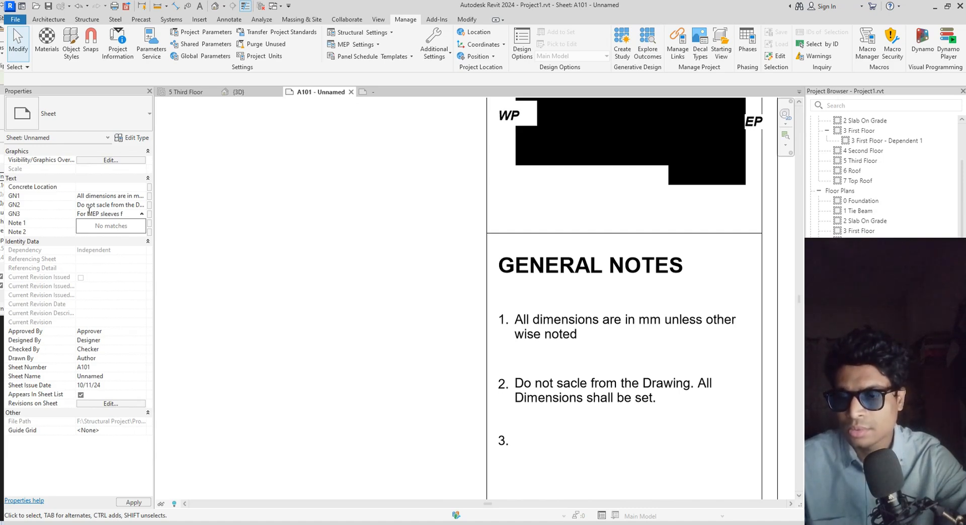
type("e")
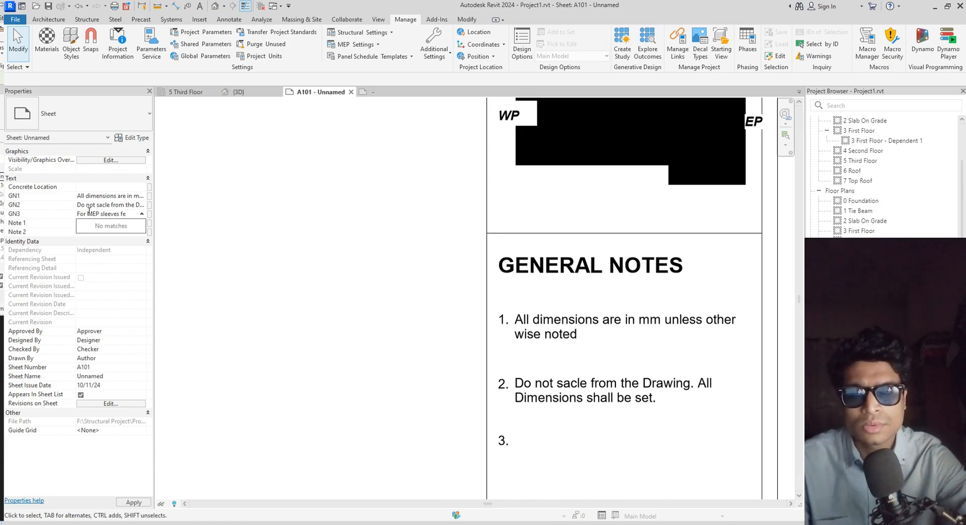
key("BackSpace")
key("BackSpace")
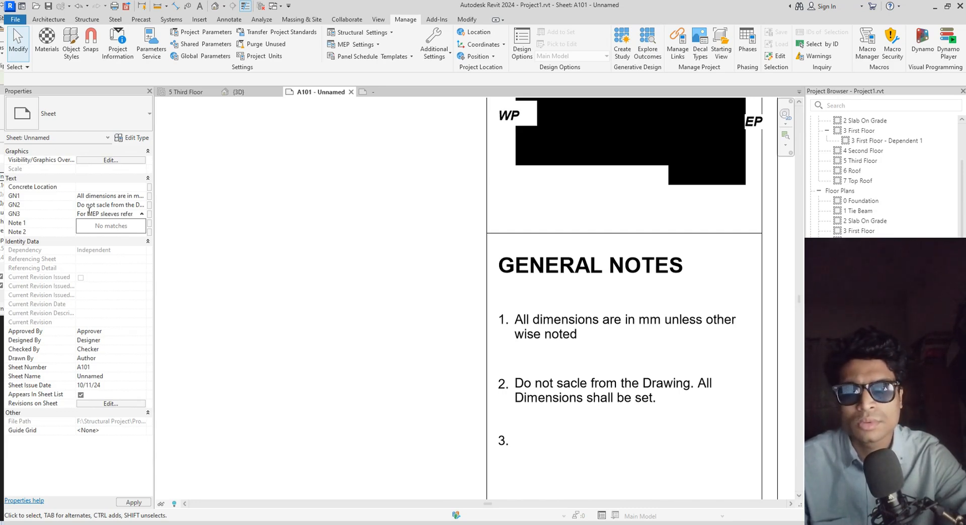
type("refer to")
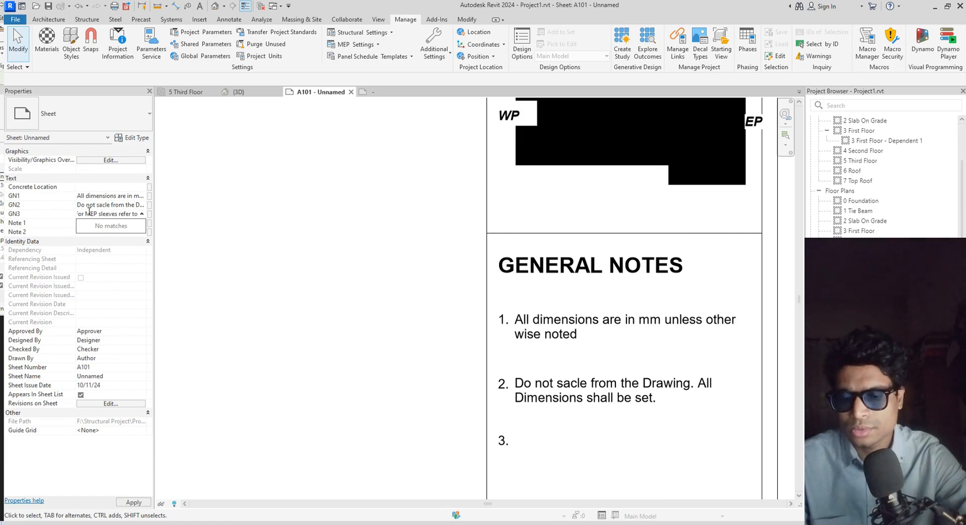
type(" MEP")
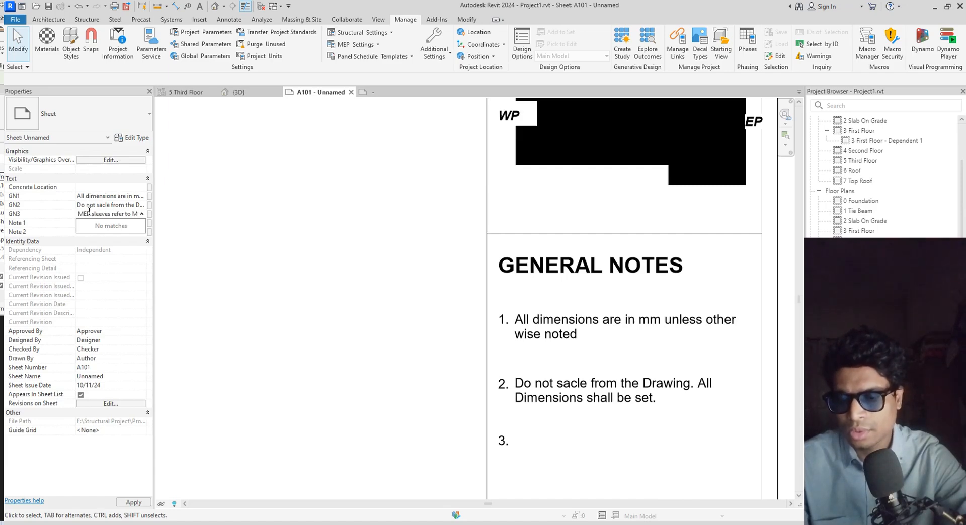
type(" Draw")
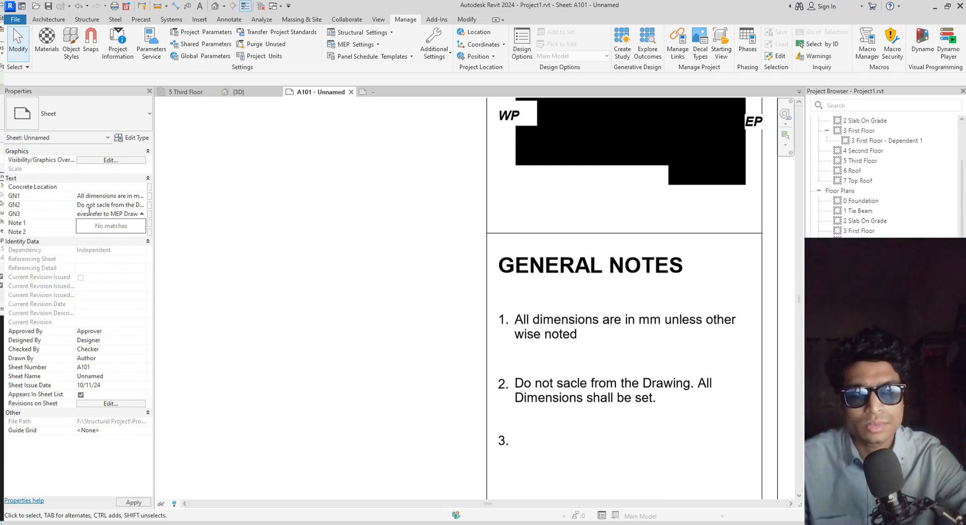
type("in")
type("gs")
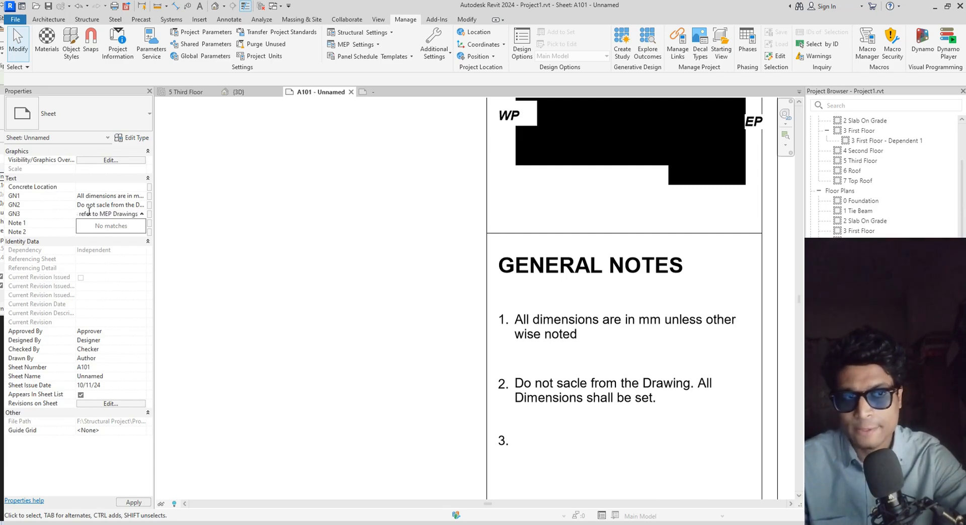
type(" N")
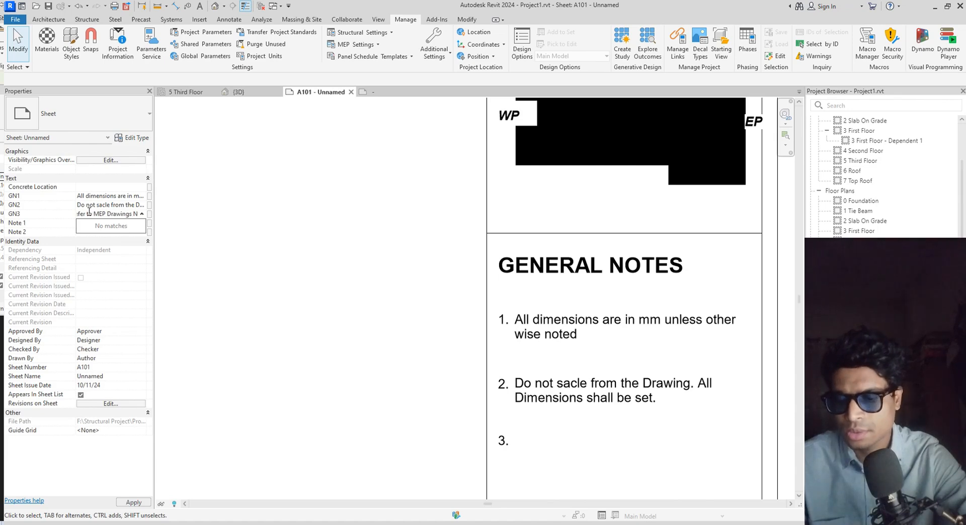
type("umber")
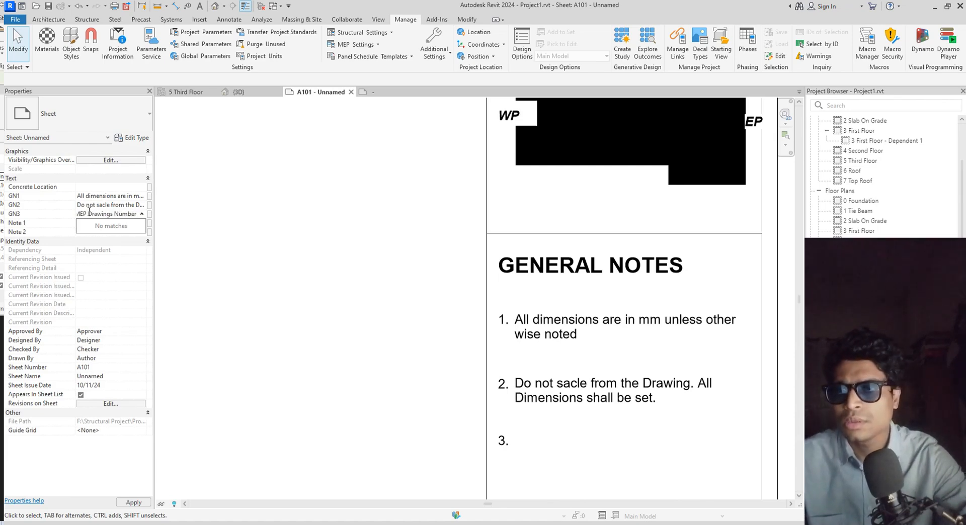
type(" -")
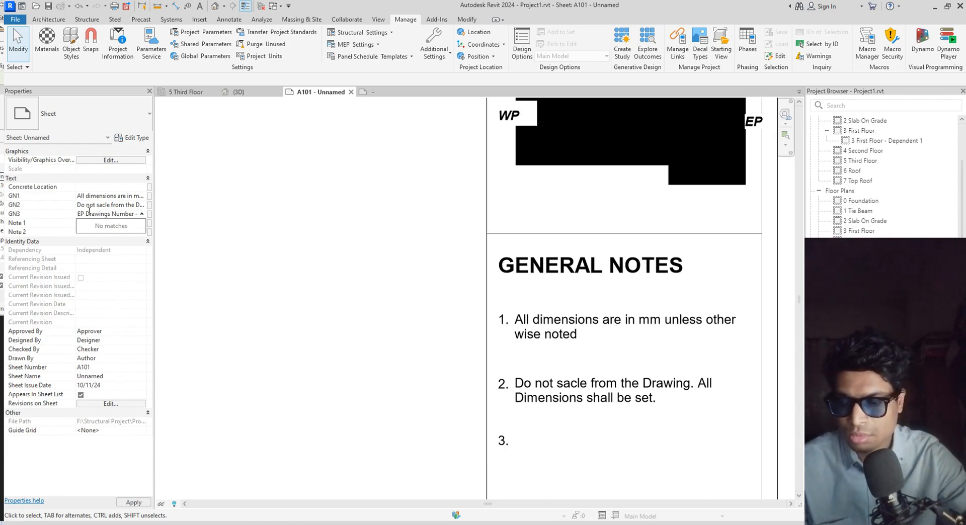
type("XXX")
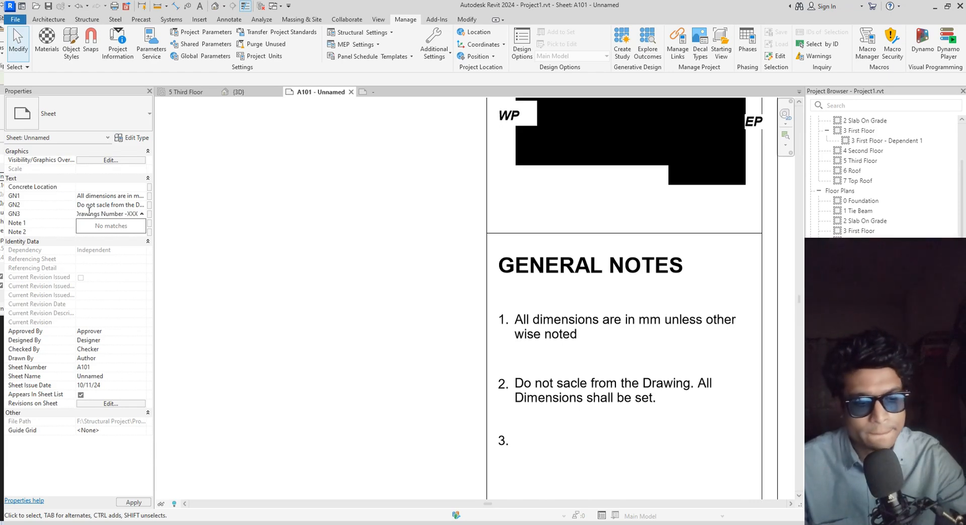
type("-")
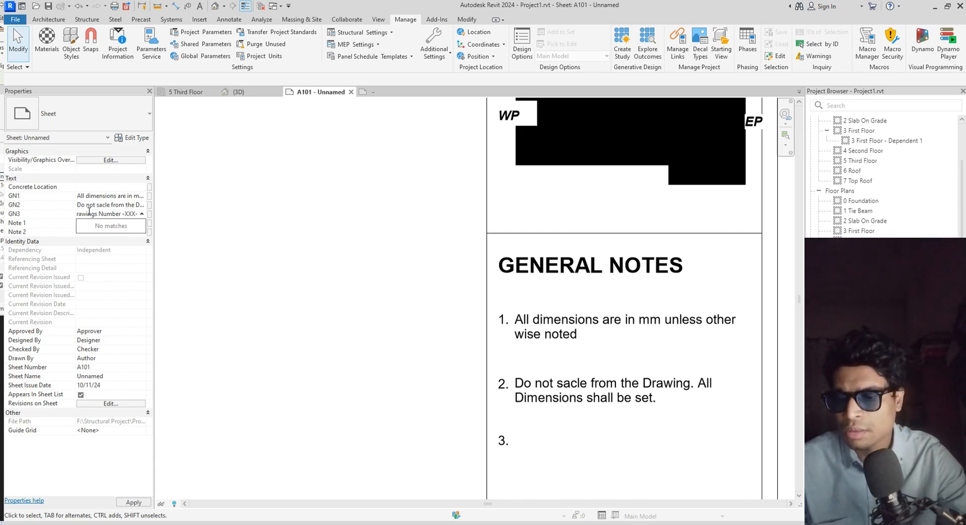
type("XXX")
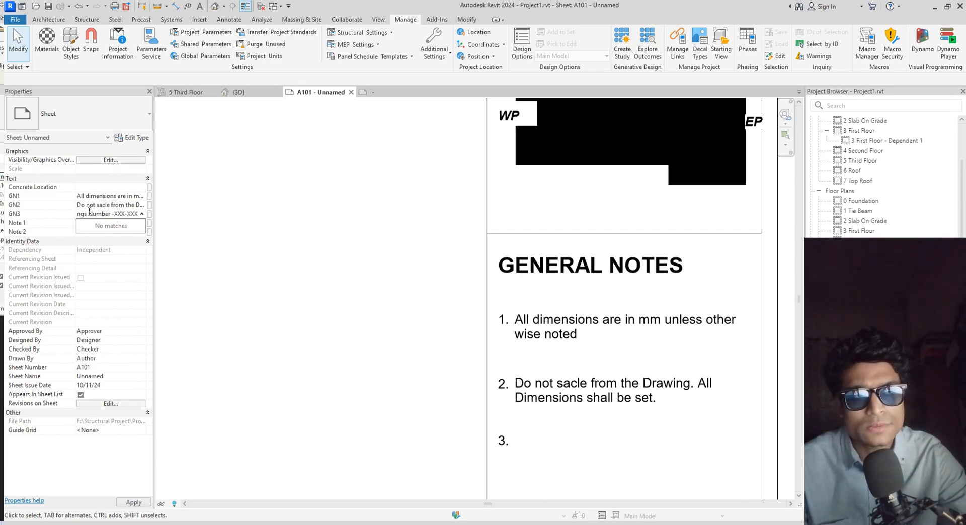
type("X")
key("Return")
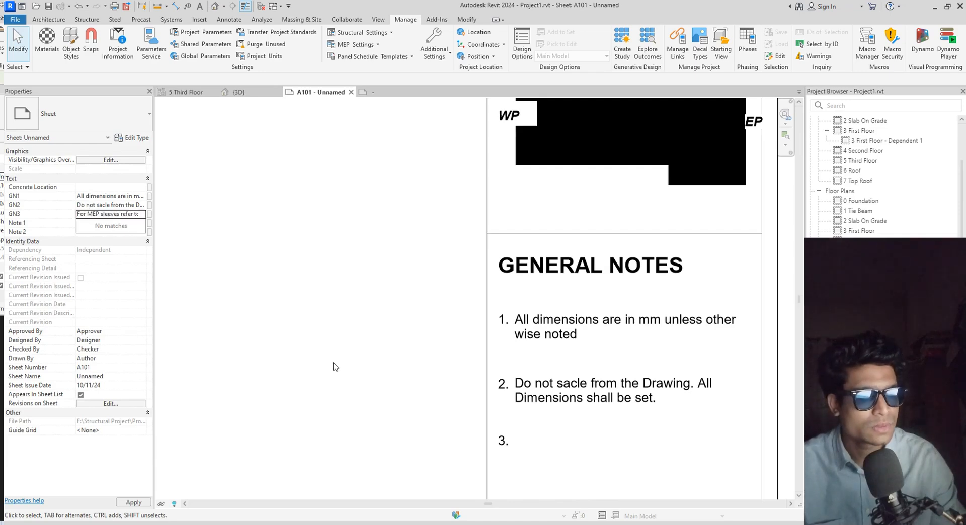
scroll(365, 427, "down", 1)
middle_click_drag(365, 427, 358, 336)
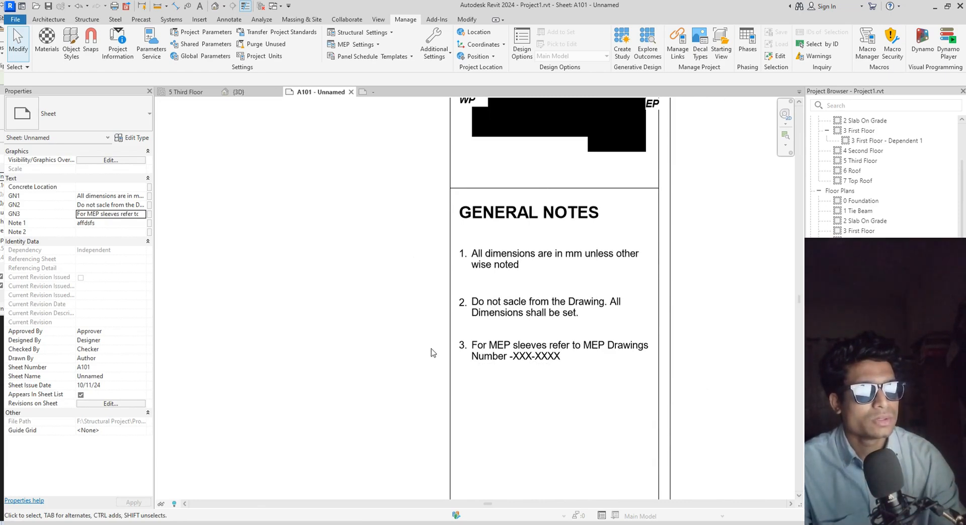
scroll(429, 355, "down", 2)
middle_click_drag(422, 391, 425, 294)
scroll(418, 295, "up", 2)
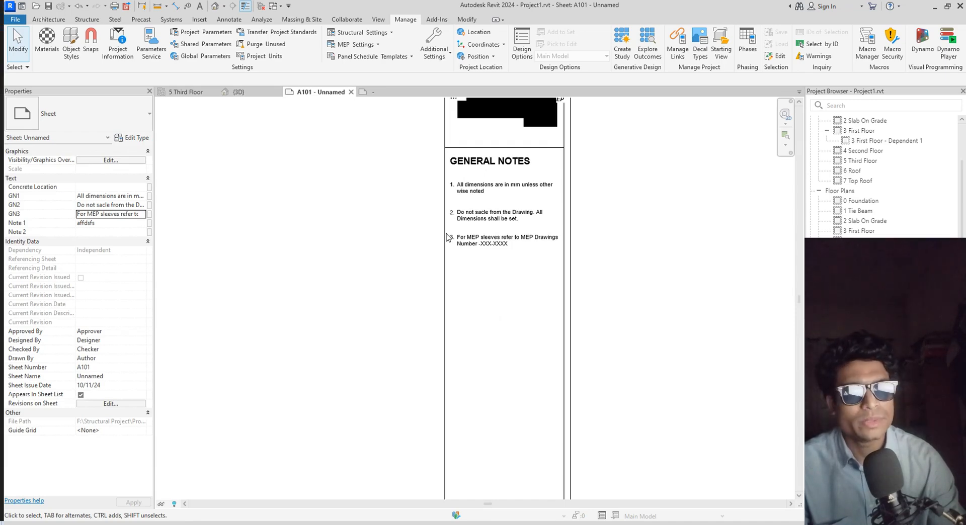
In the title block family, draw a horizontal line about 90 mm long across the notes column just below the GN3 label
left_click(381, 93)
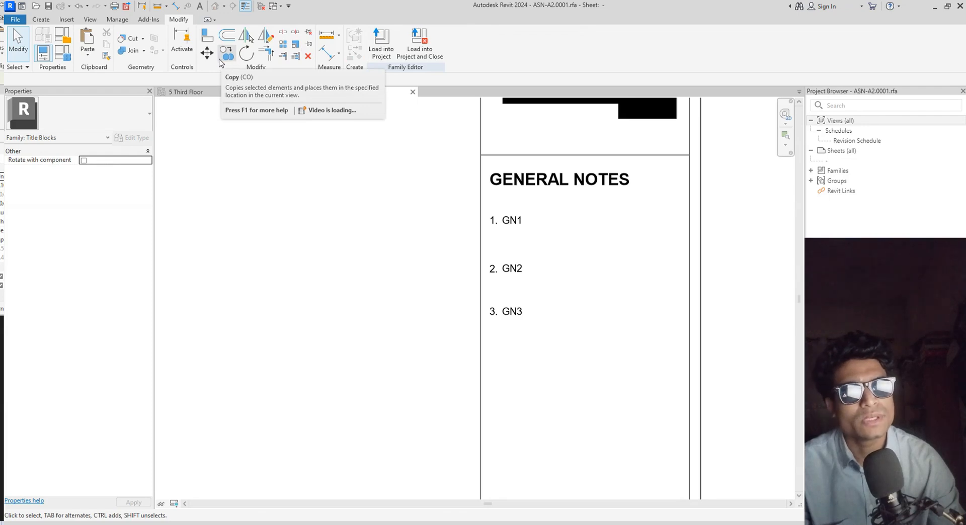
left_click(41, 20)
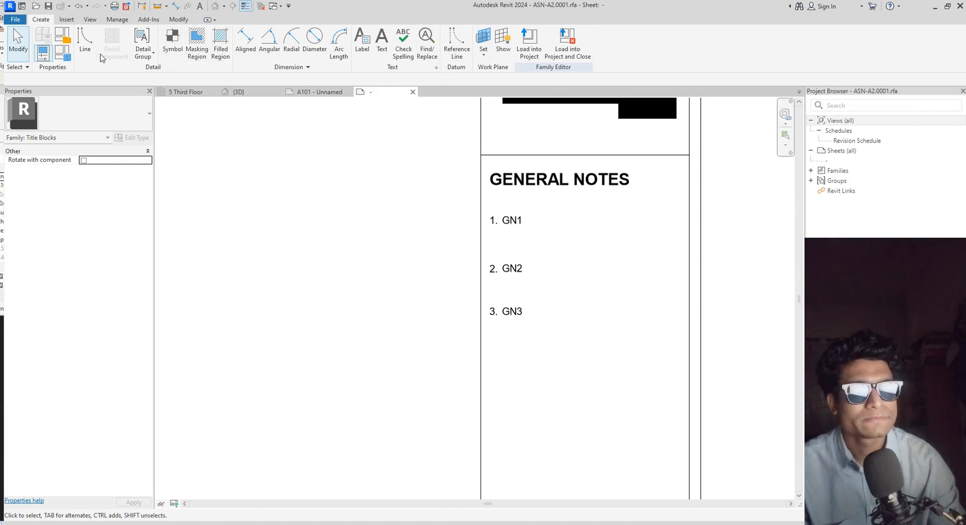
key("l")
key("i")
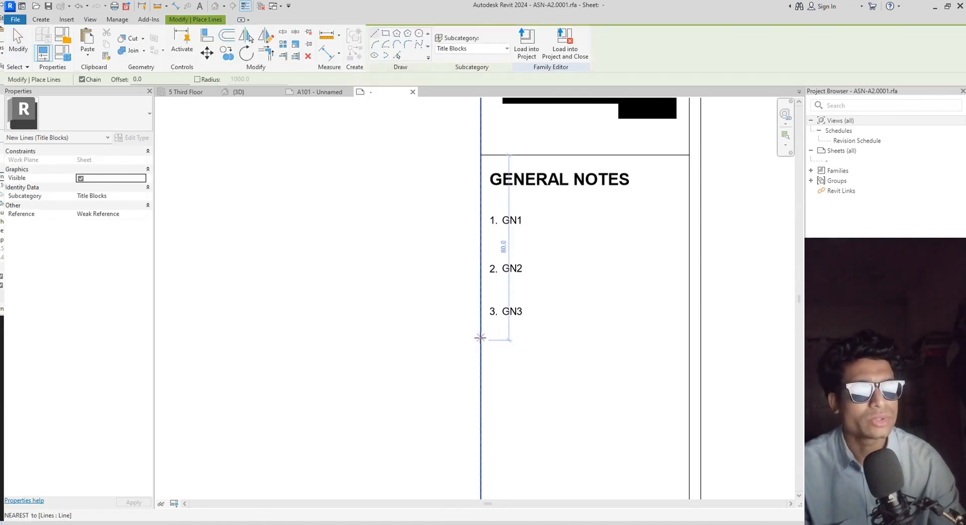
left_click(480, 330)
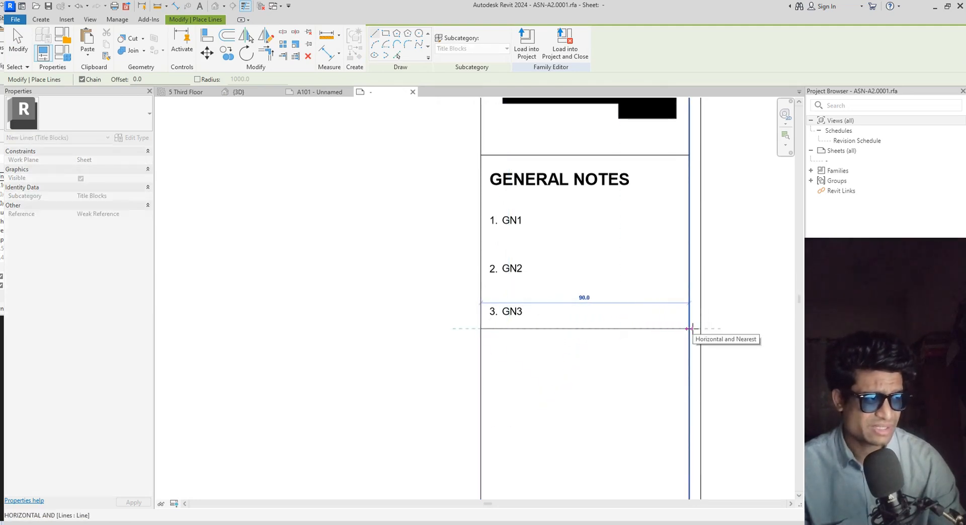
left_click(691, 329)
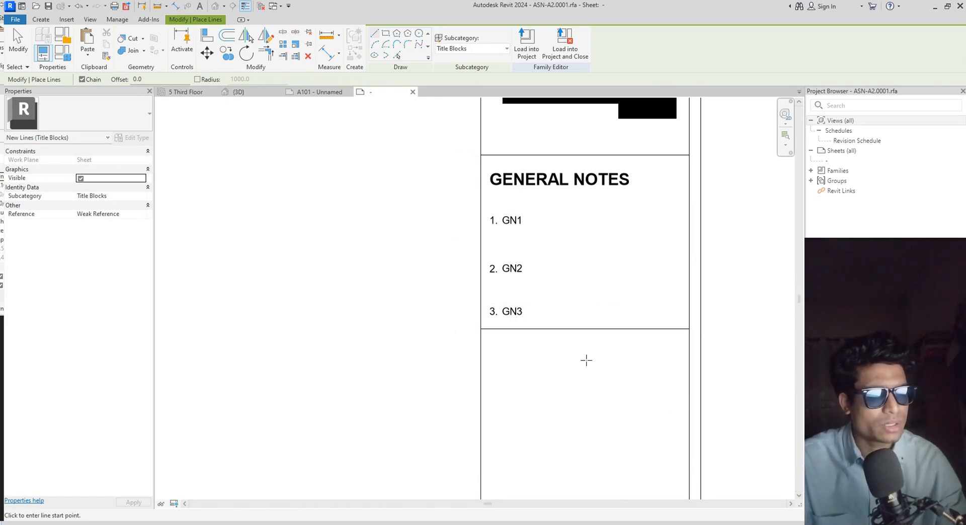
Delete the horizontal divider line just below the GN3 label in the title block family
key("Escape")
key("Escape")
left_click(585, 329)
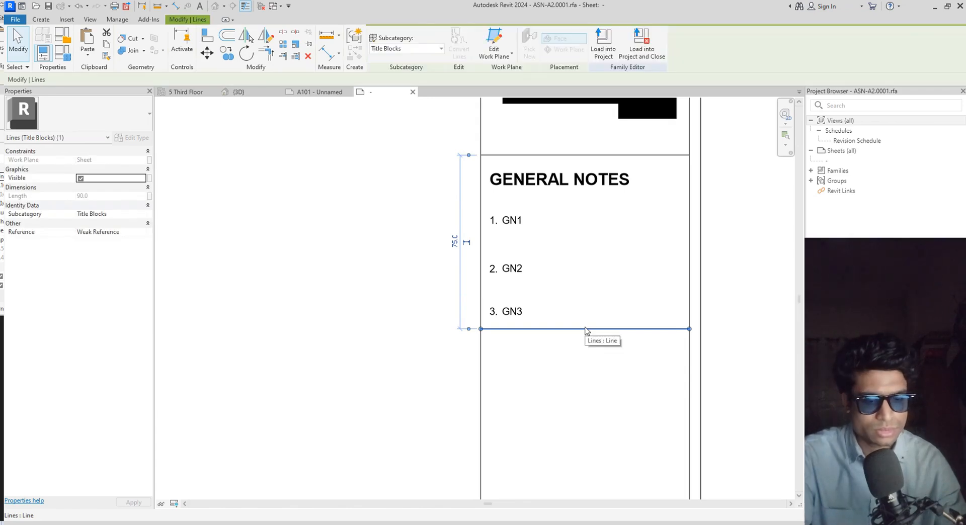
key("Delete")
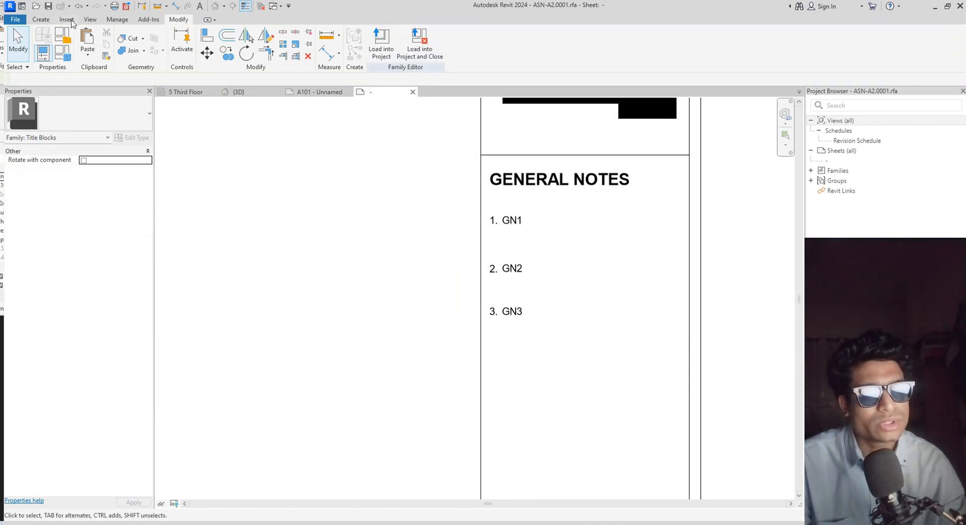
Draw a horizontal line across the notes column below GN3, about 80 mm below the line above the GENERAL NOTES heading
left_click(48, 20)
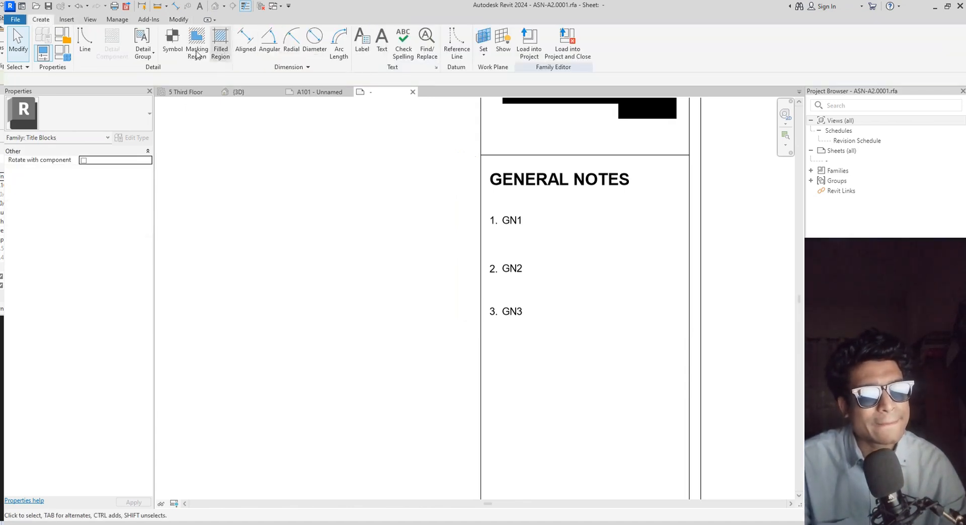
left_click(85, 41)
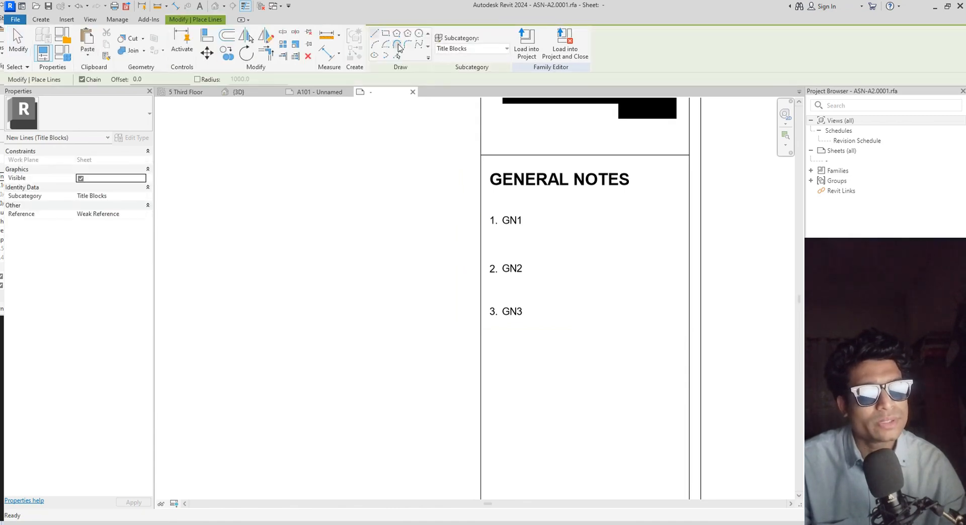
left_click(480, 343)
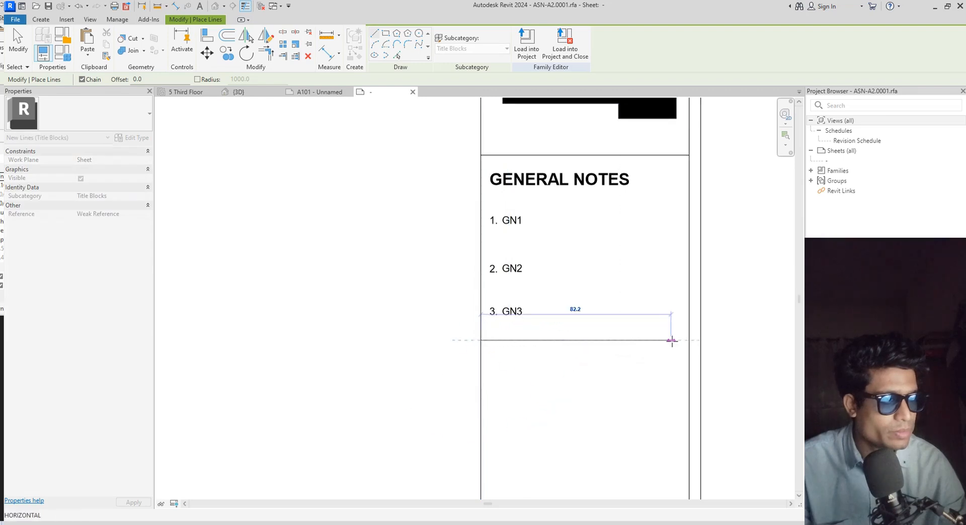
left_click(689, 341)
key("Escape")
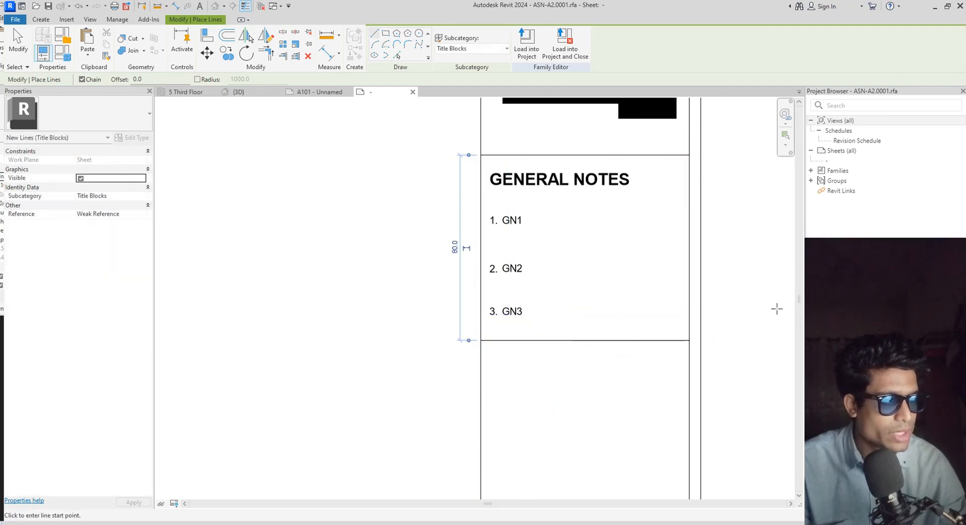
Load the title block family into the project, overwriting the existing version, and check the general notes section on sheet A101
left_click(524, 58)
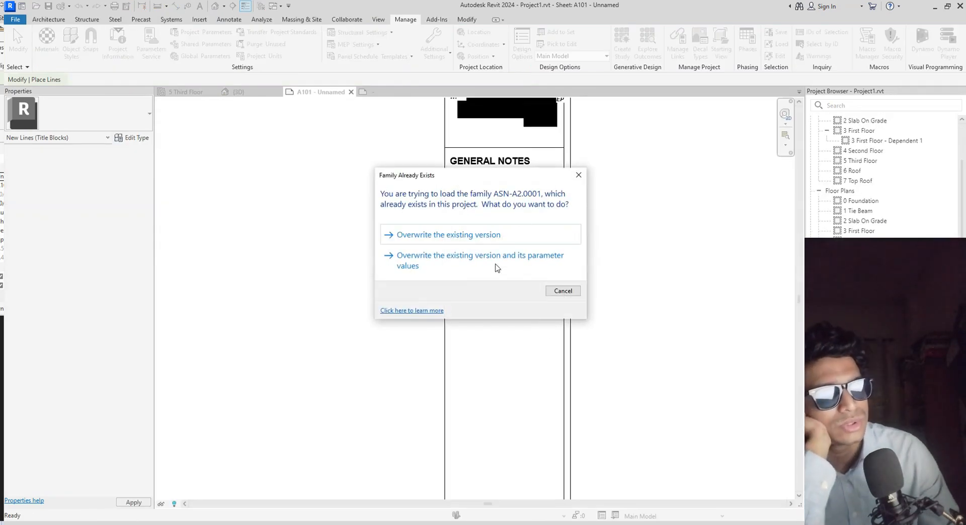
left_click(498, 235)
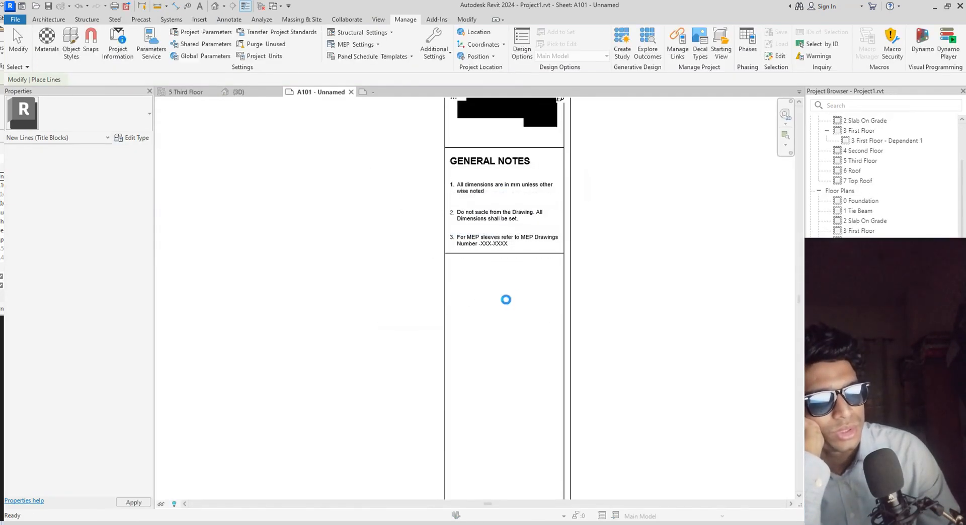
left_click(500, 246)
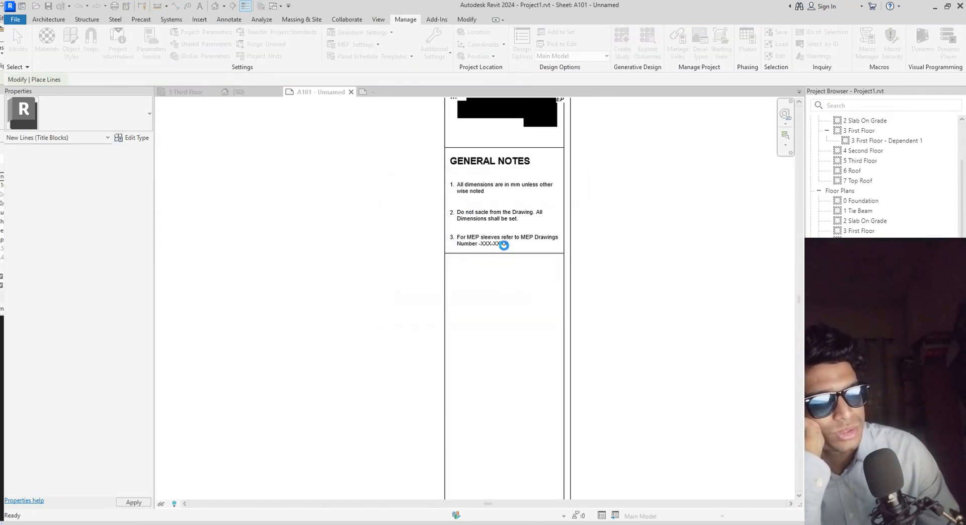
scroll(504, 249, "up", 4)
scroll(509, 279, "down", 2)
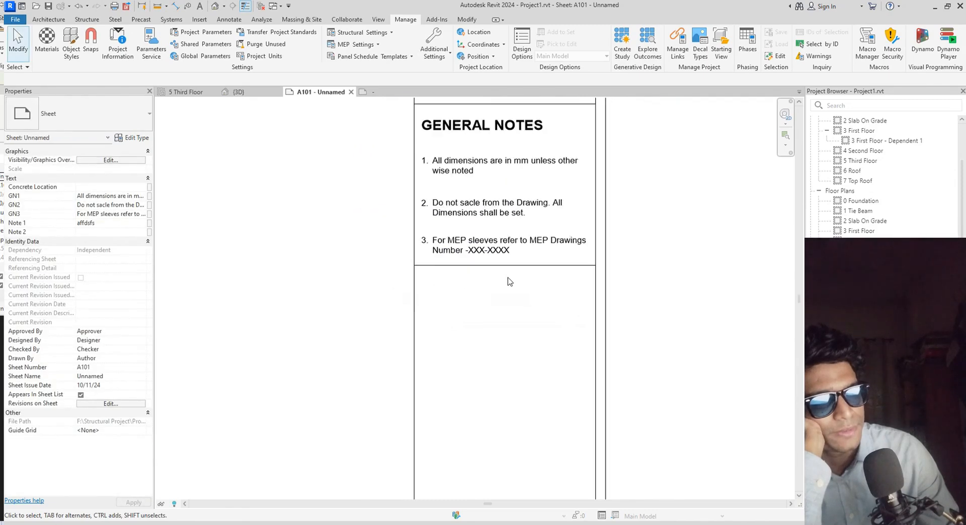
scroll(513, 307, "down", 1)
scroll(517, 337, "up", 2)
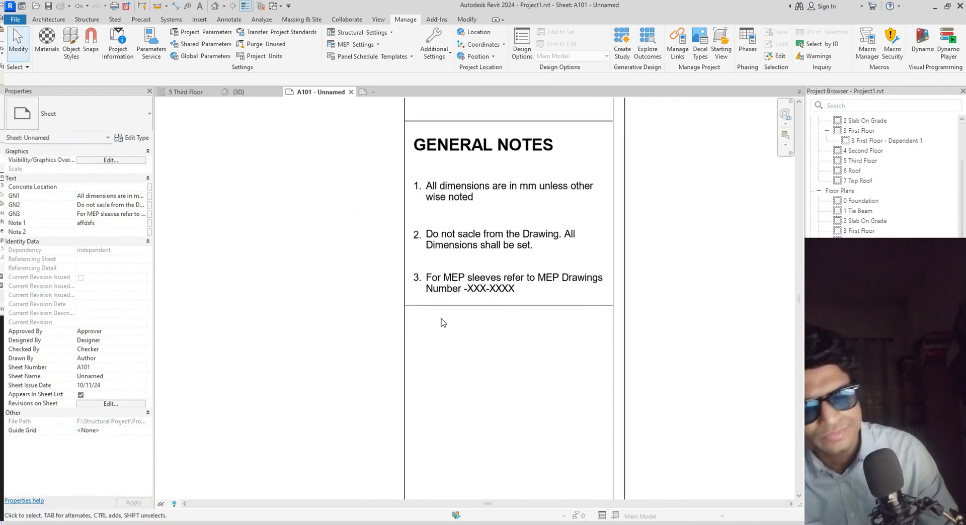
scroll(443, 322, "down", 1)
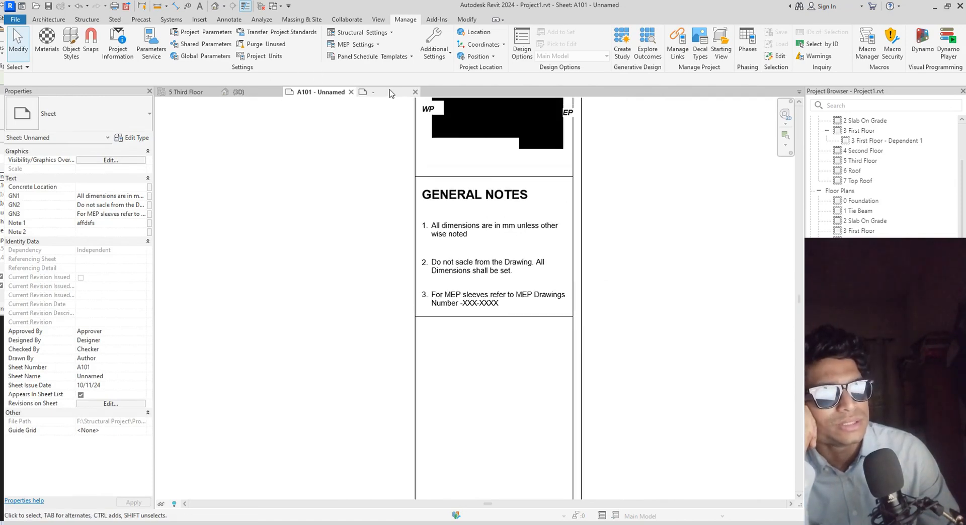
In the title block family, change the GENERAL NOTES heading to the 3 mm text type
left_click(369, 92)
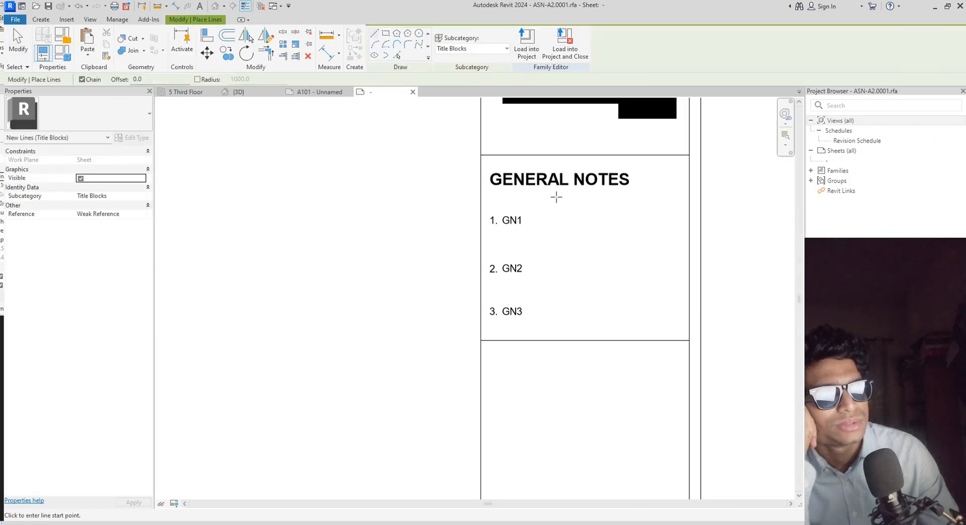
key("Escape")
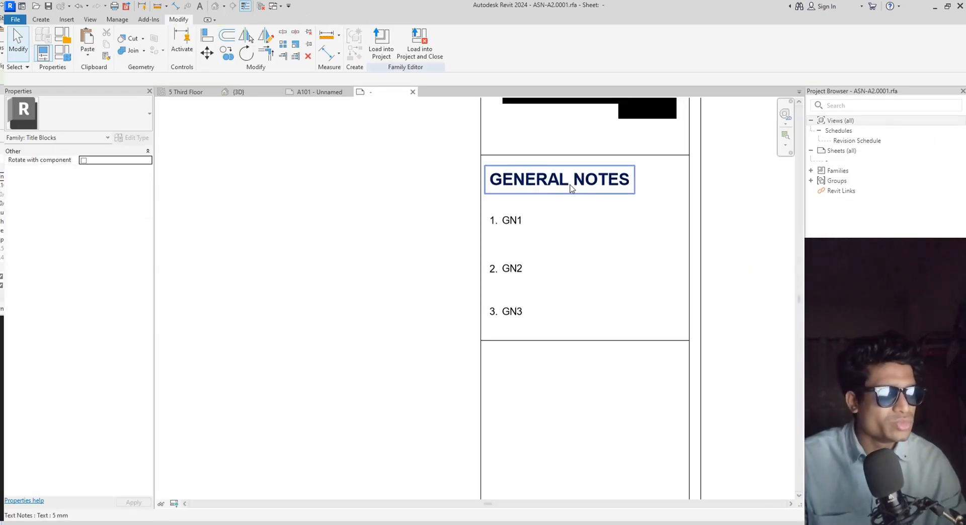
left_click(570, 188)
left_click(131, 120)
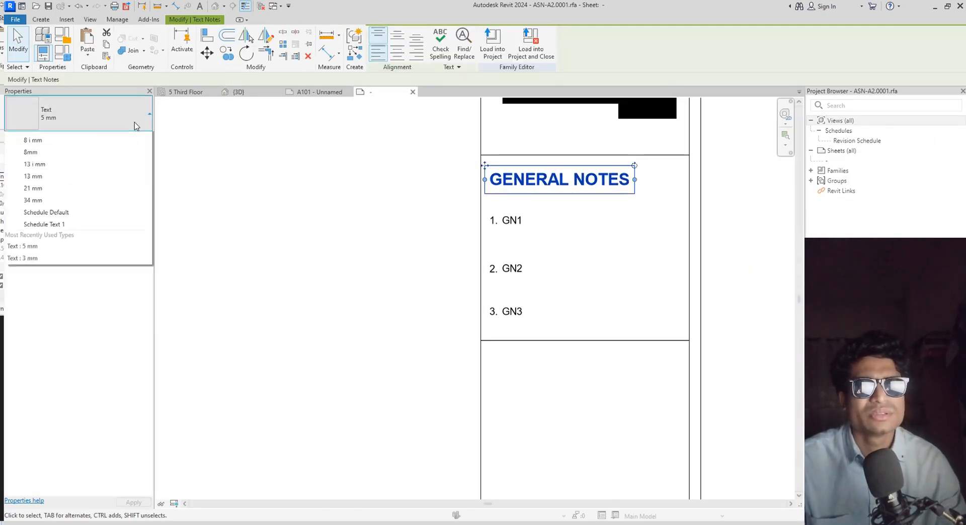
left_click(45, 165)
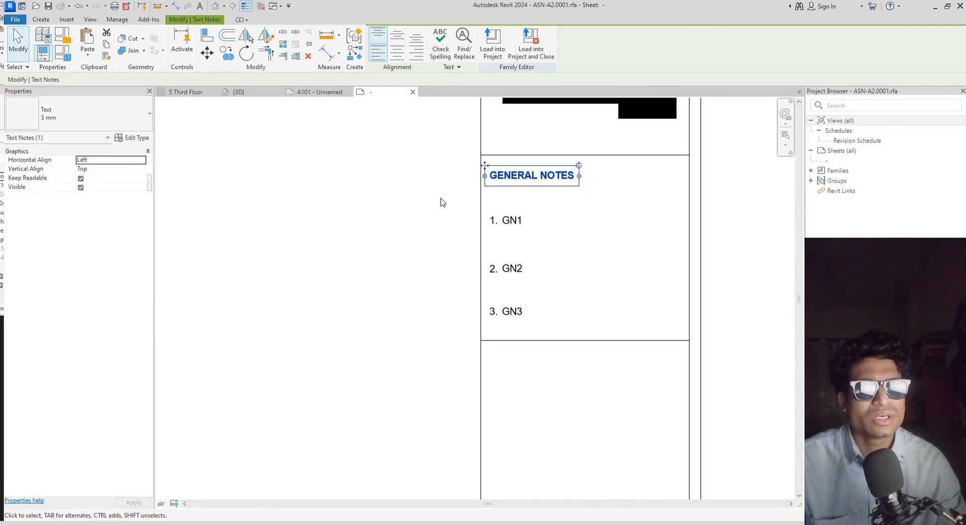
left_click(48, 21)
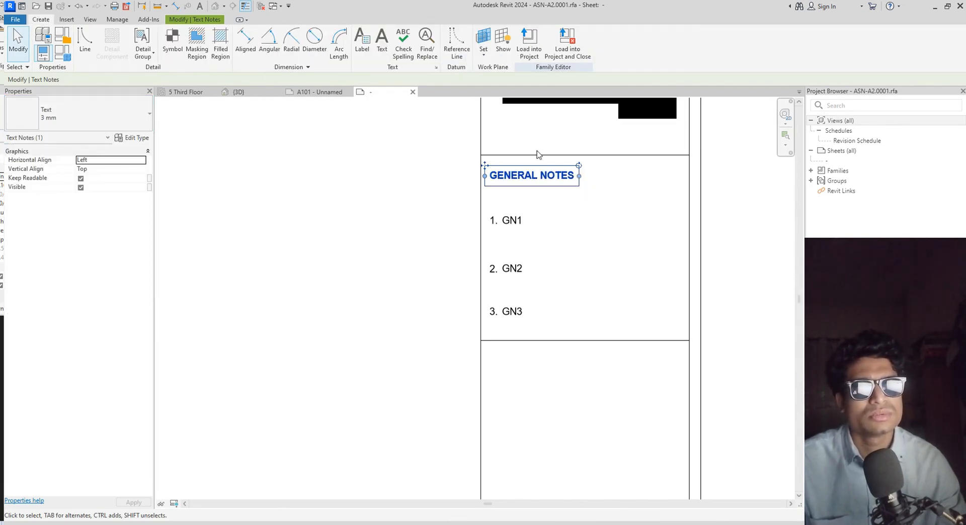
double_click(560, 177)
left_click(559, 178)
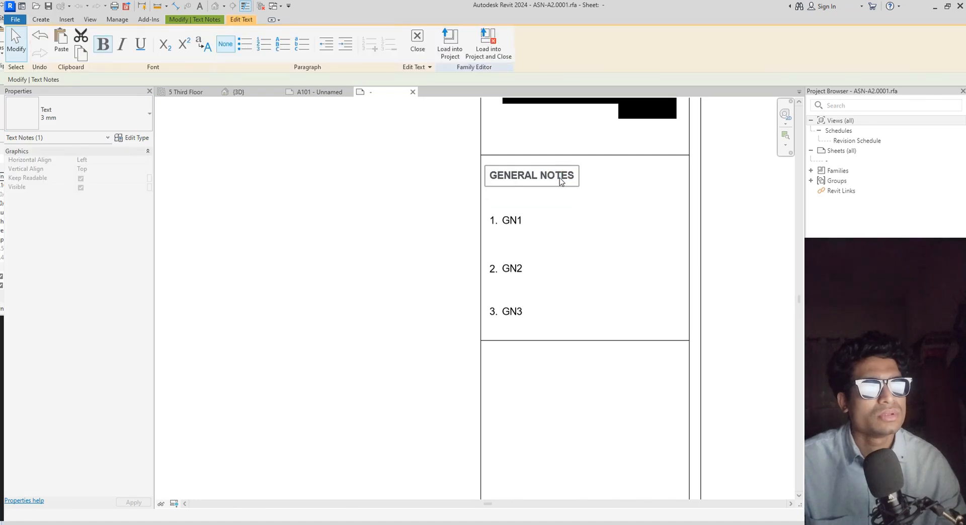
triple_click(560, 177)
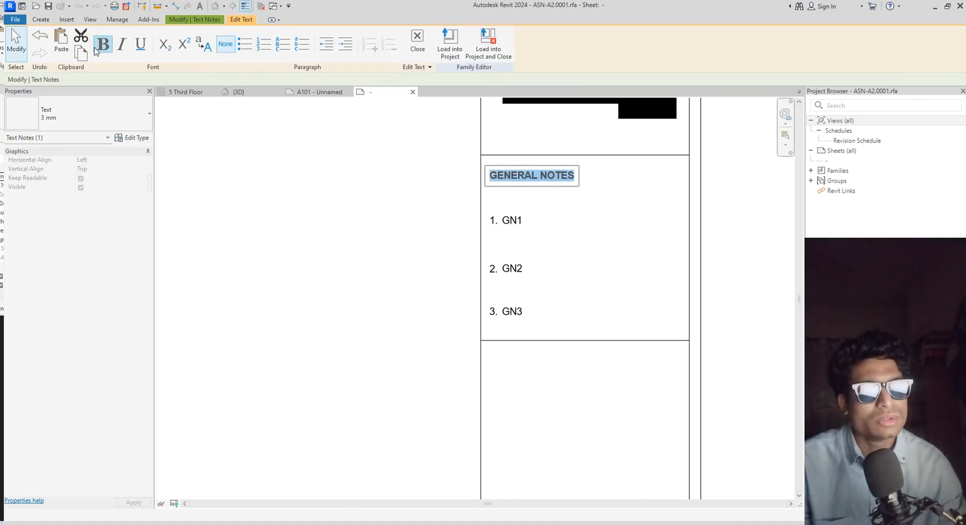
left_click(396, 256)
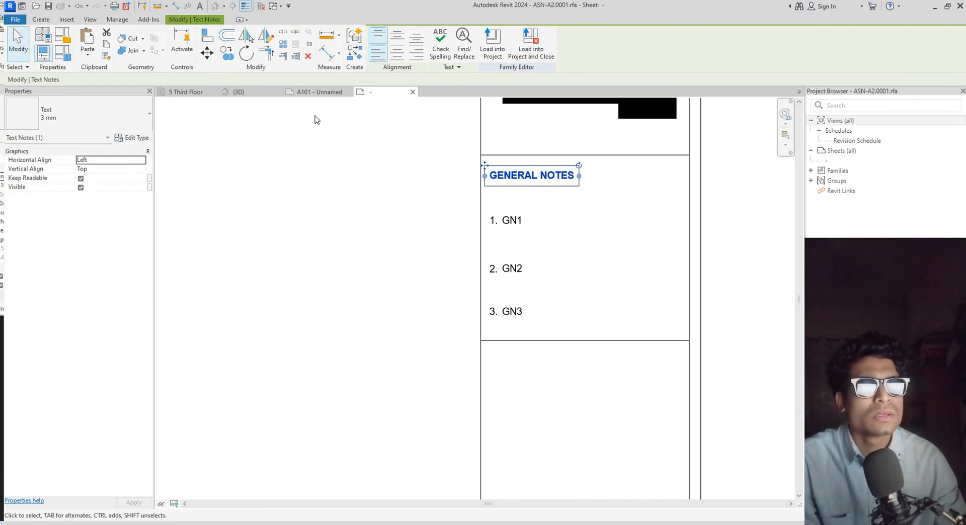
Copy the GENERAL NOTES heading straight down to just below the new divider line, at the same offset from the column edge
left_click(227, 55)
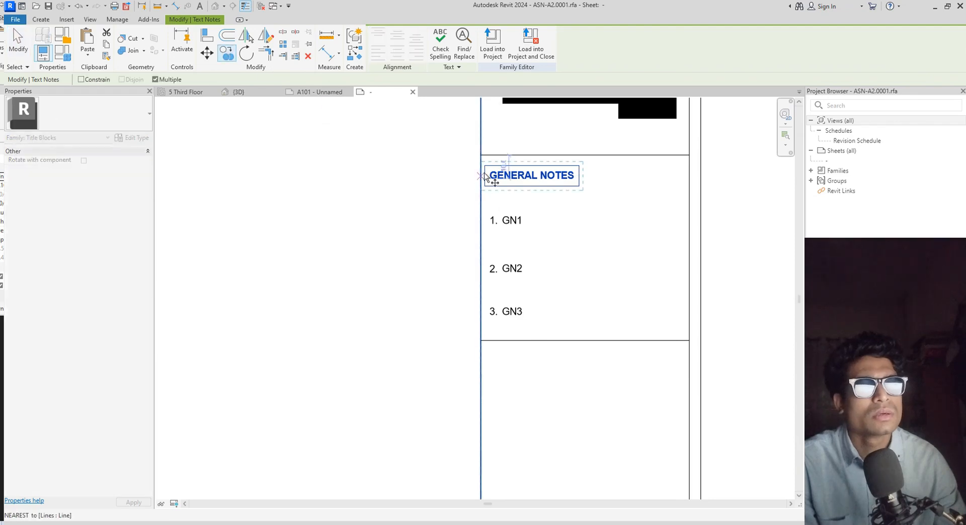
left_click(482, 162)
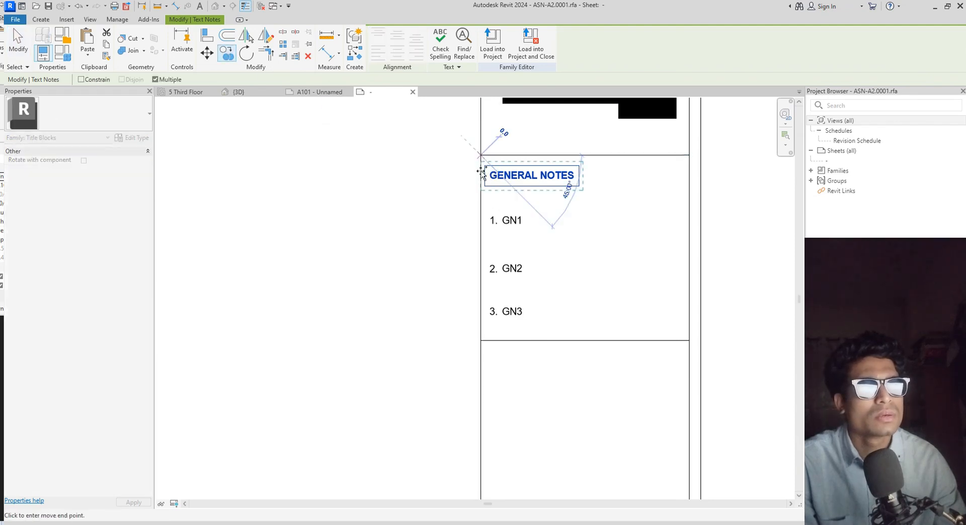
left_click(482, 347)
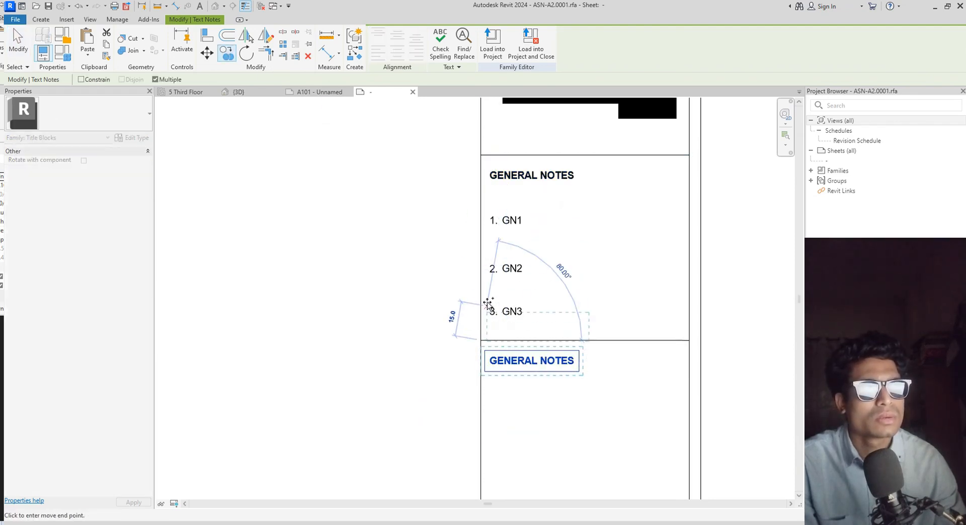
key("Escape")
Replace the copied heading's text below the divider line with "LEGEND AMD ABBRIVATOPNS"
double_click(564, 362)
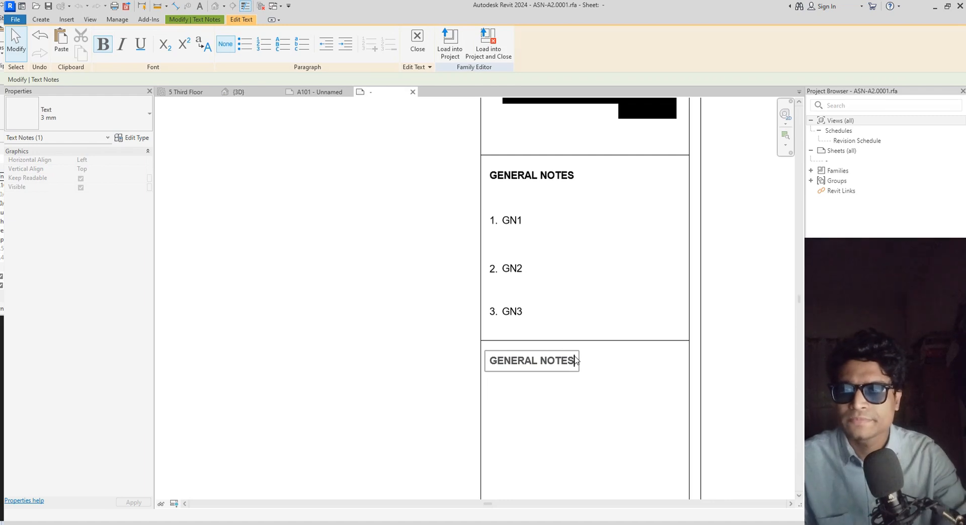
key("BackSpace")
key("BackSpace")
key("BackSpace")
key("BackSpace")
key("BackSpace")
key("BackSpace")
key("BackSpace")
key("BackSpace")
key("BackSpace")
key("BackSpace")
key("BackSpace")
key("BackSpace")
key("BackSpace")
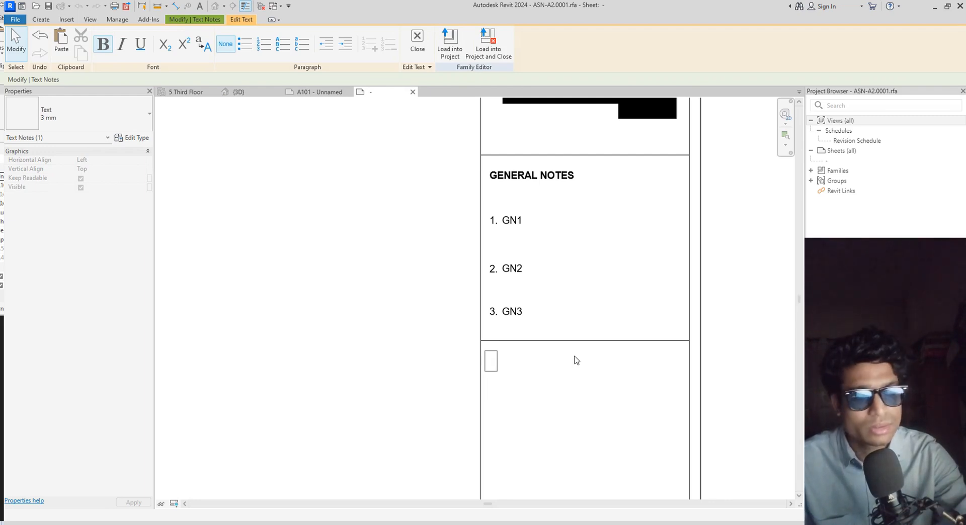
type("LEGE")
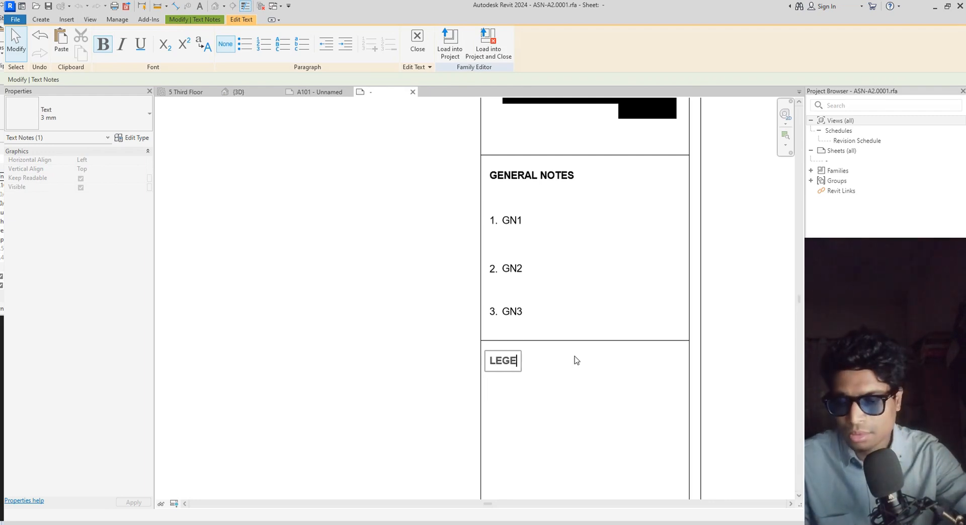
type("ND A")
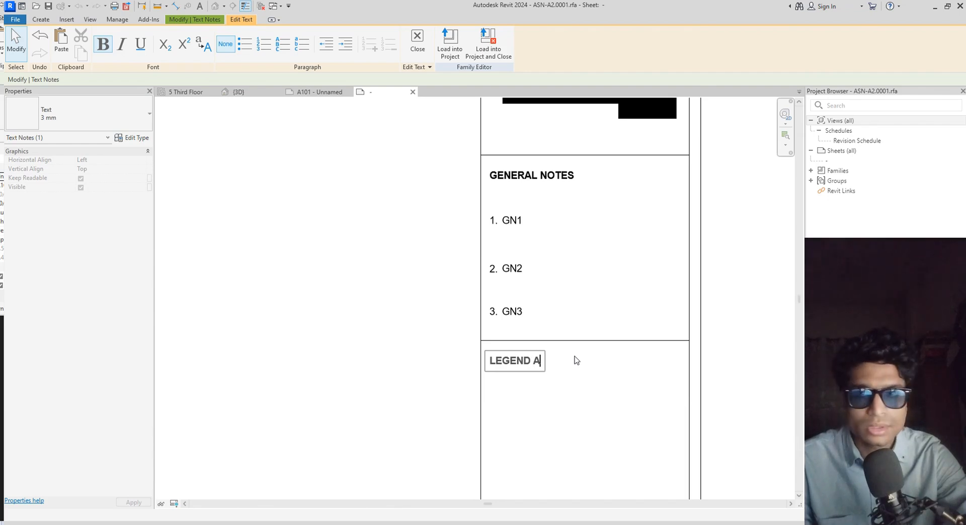
type("MD")
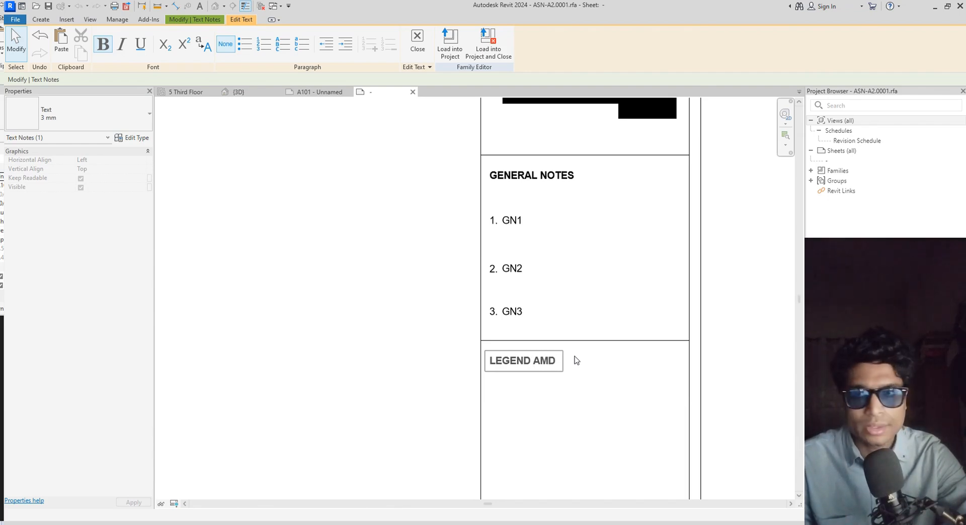
type(" ABBRI")
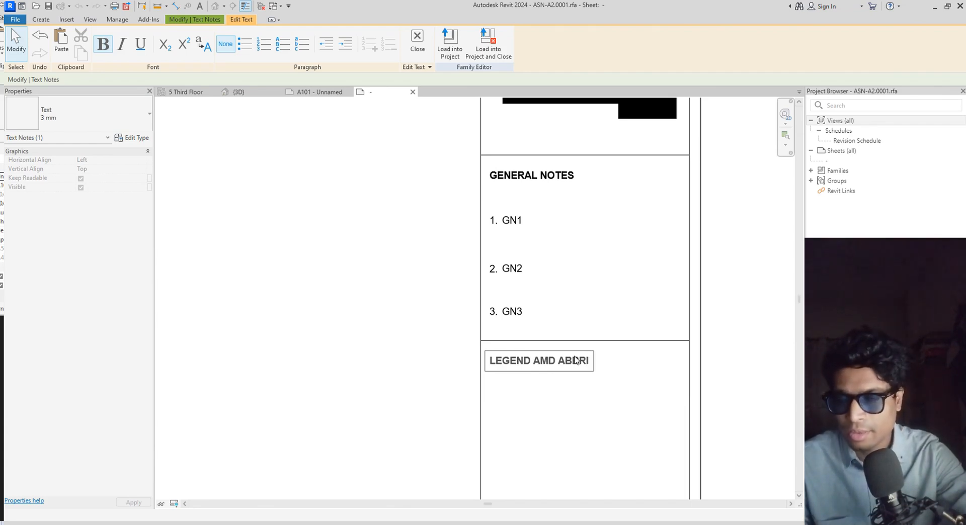
type("VA")
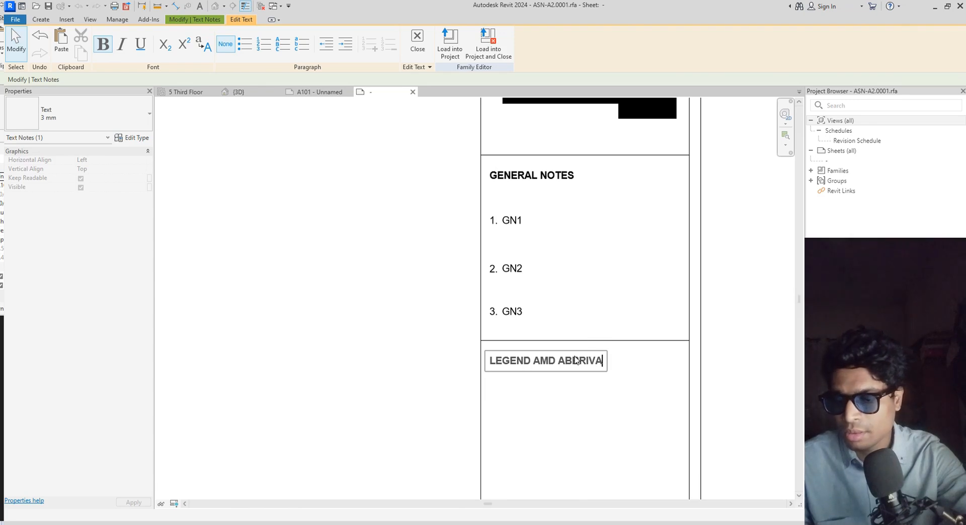
type("TOPNS")
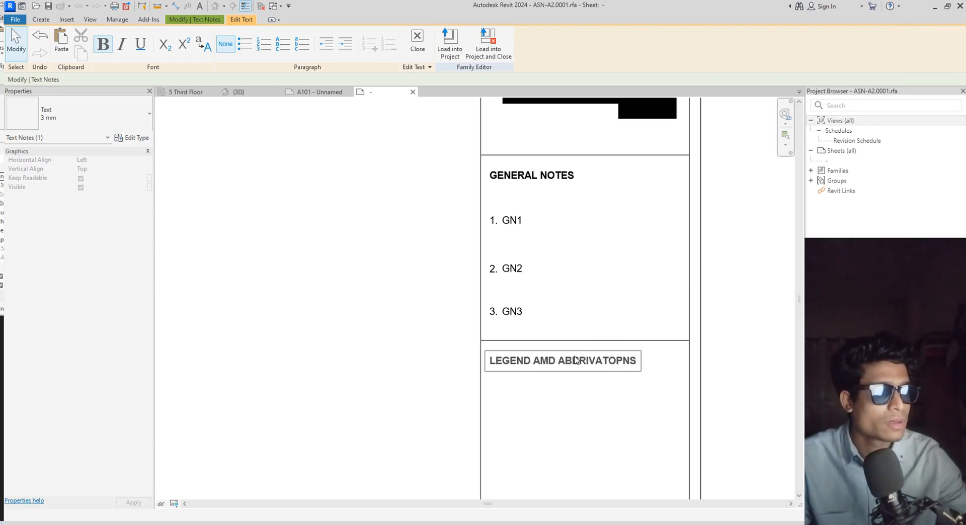
left_click(582, 408)
scroll(581, 409, "down", 1)
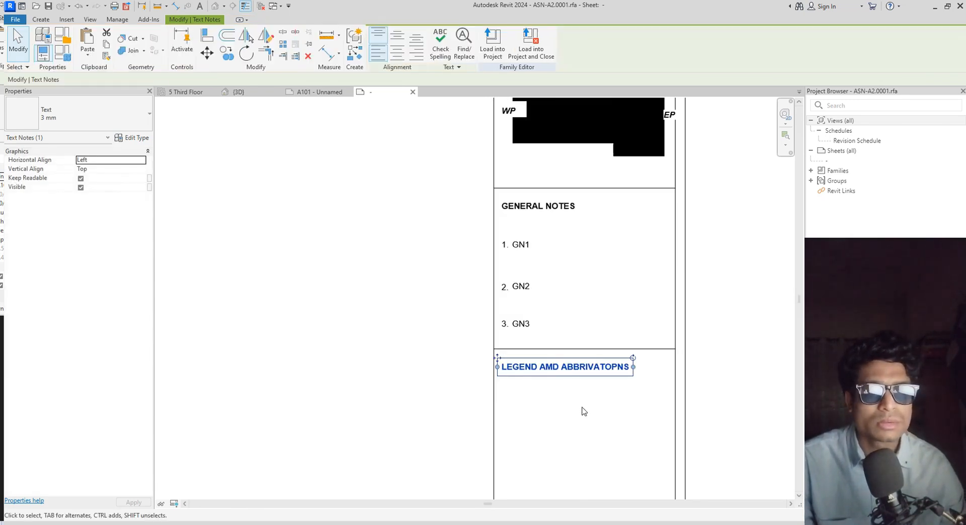
middle_click_drag(581, 409, 579, 342)
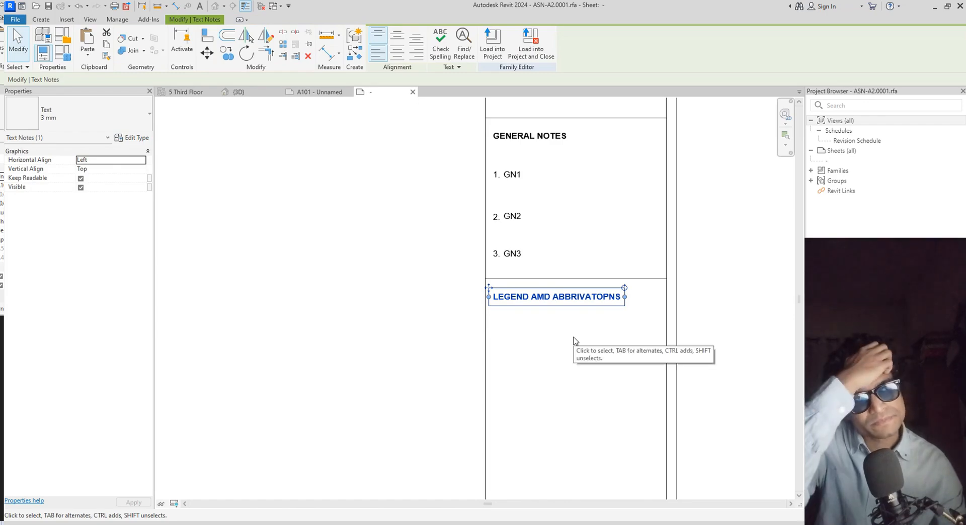
Return to the project and create a new legend view at 1:200 scale, keeping the suggested name
left_click(320, 92)
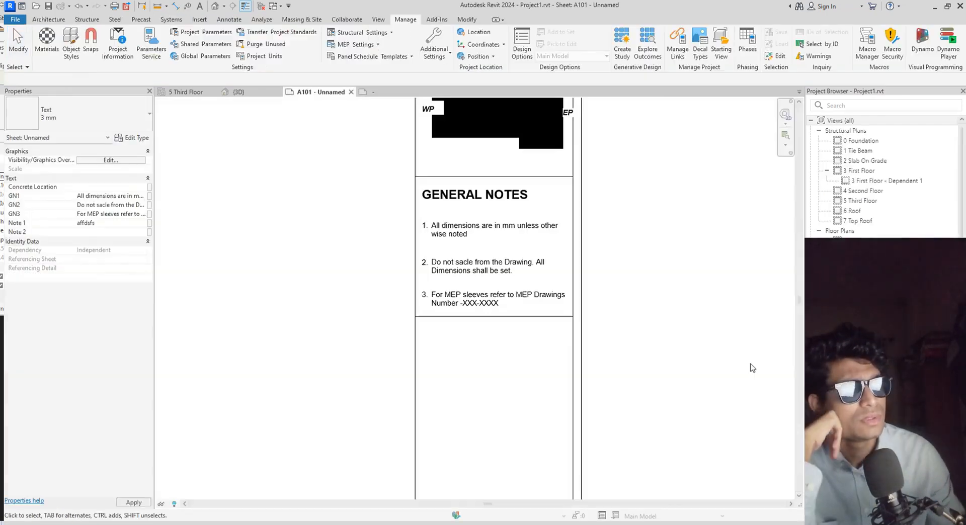
scroll(885, 176, "down", 2)
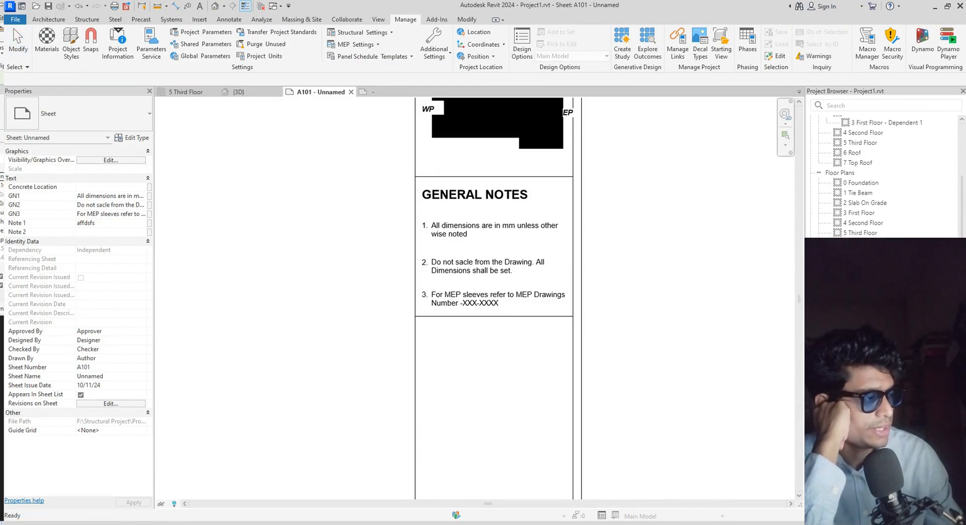
left_click(864, 353)
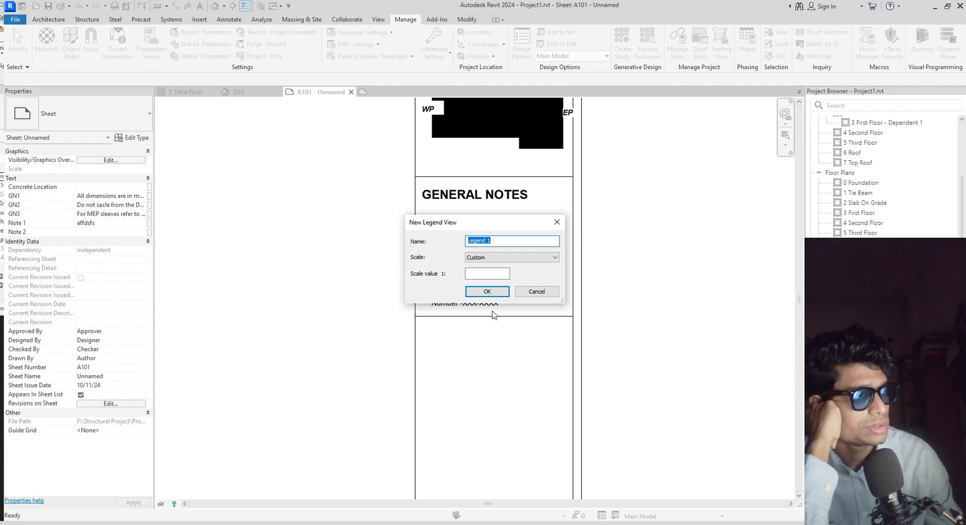
left_click(488, 293)
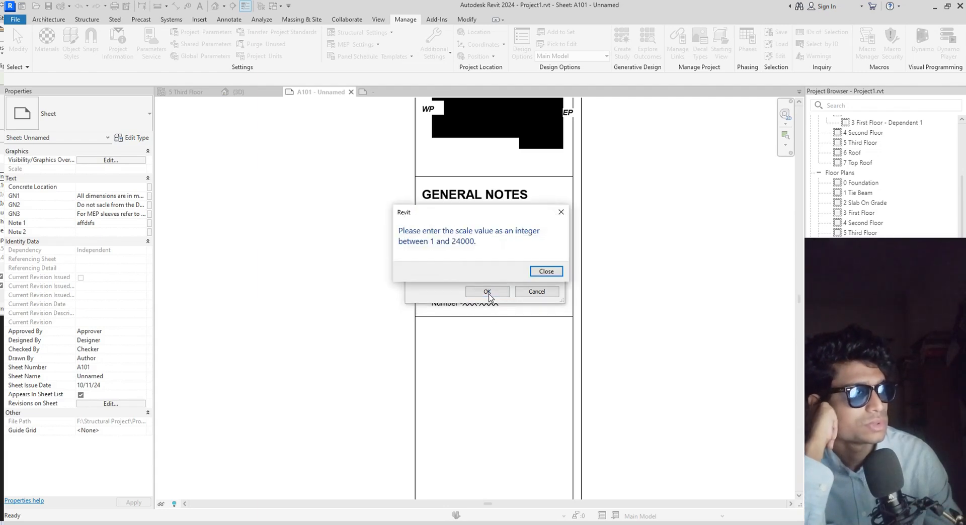
left_click(546, 272)
left_click(511, 260)
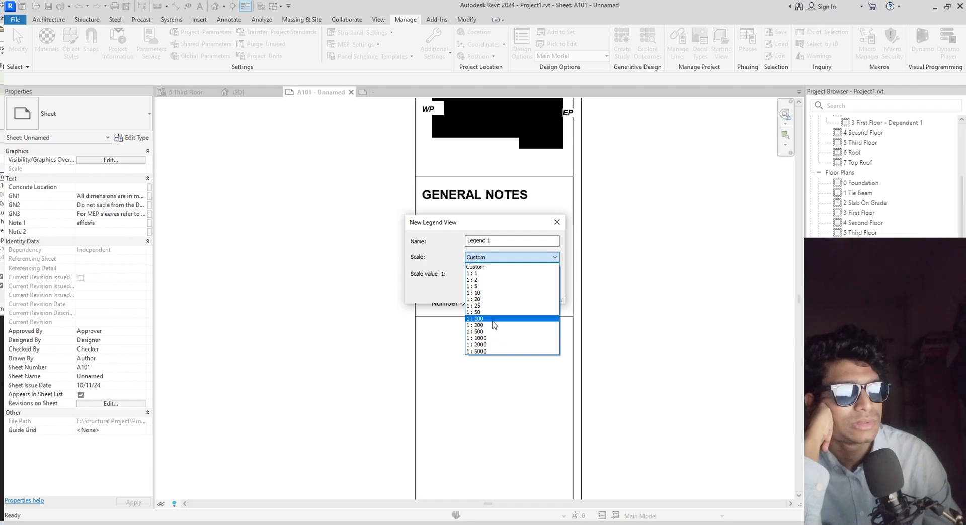
left_click(491, 326)
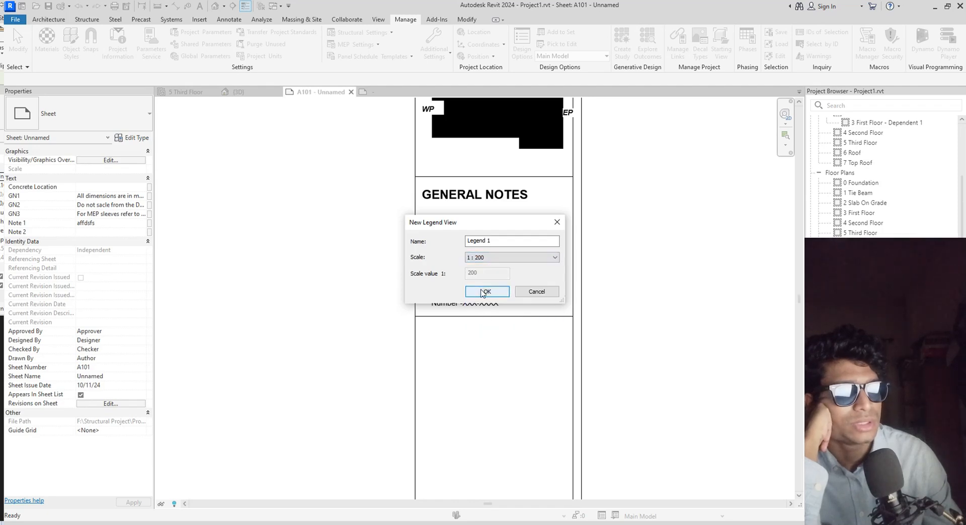
left_click(486, 292)
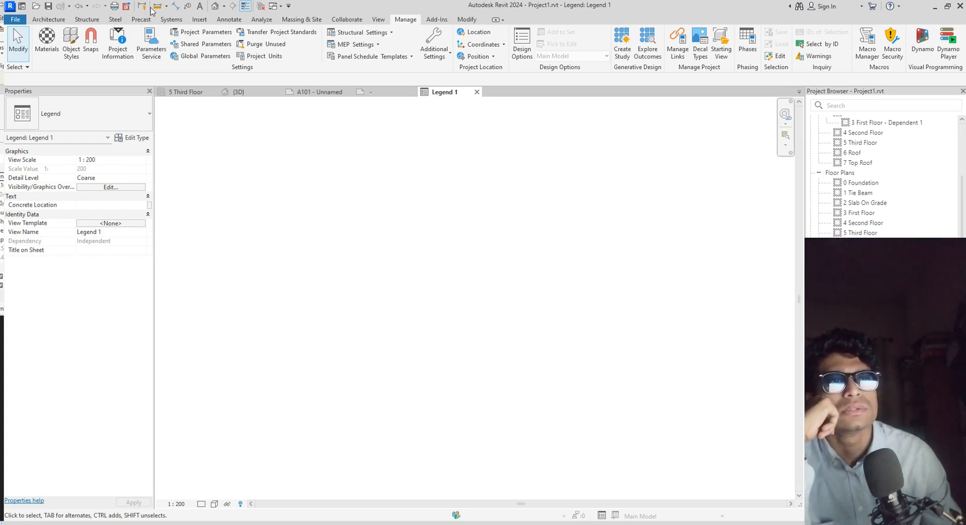
Draw a rectangle of thin detail lines about 4.2 wide and 3.0 high in the legend view
left_click(237, 22)
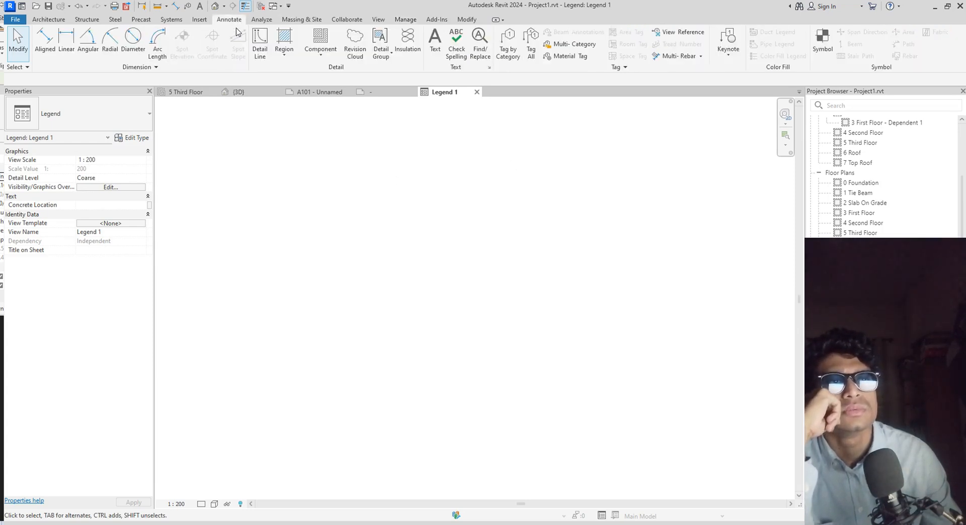
left_click(263, 50)
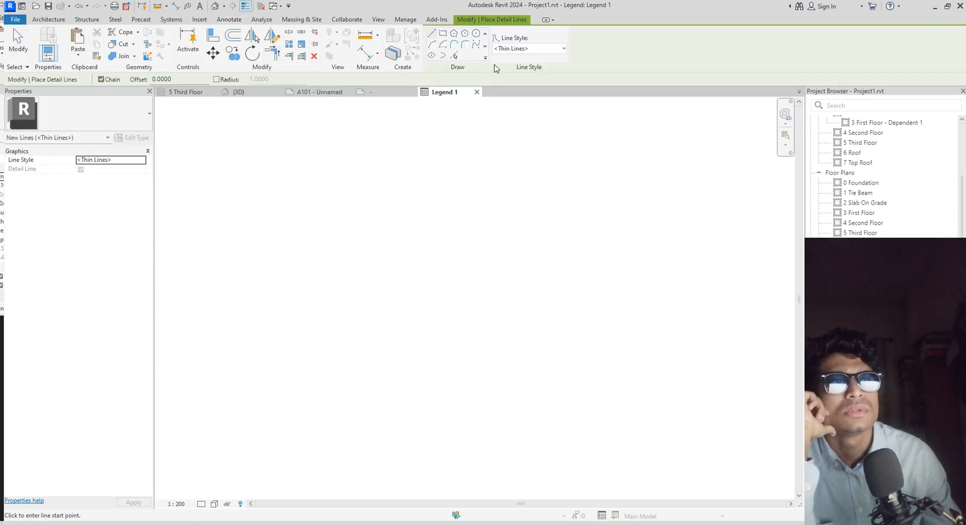
left_click(443, 33)
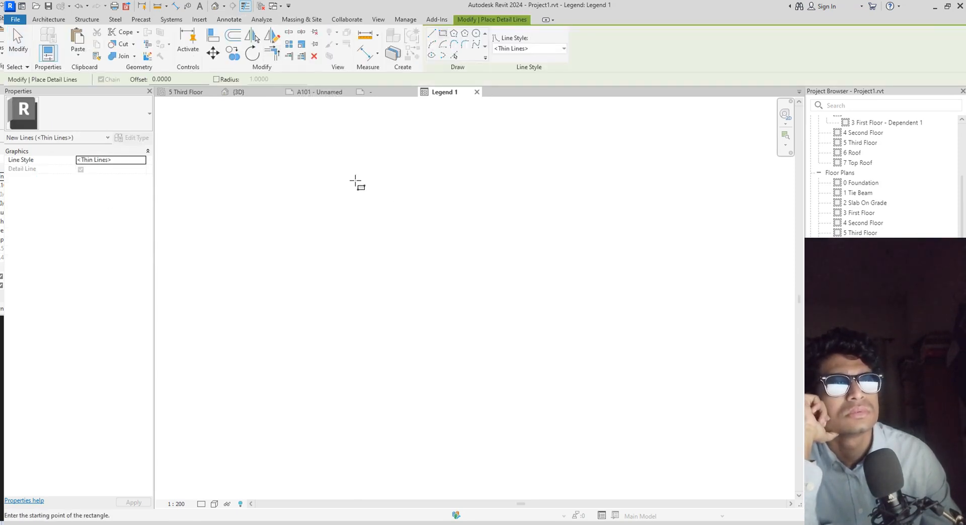
left_click(344, 175)
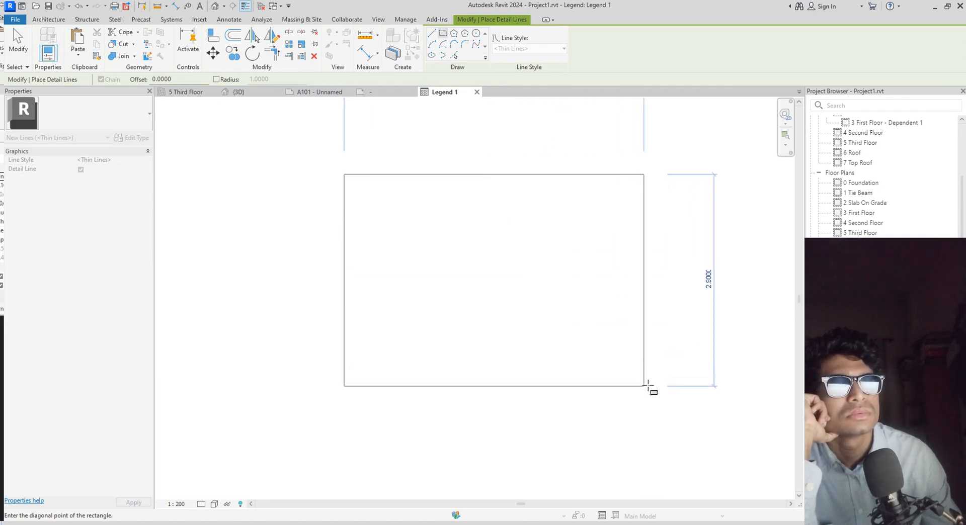
left_click(652, 393)
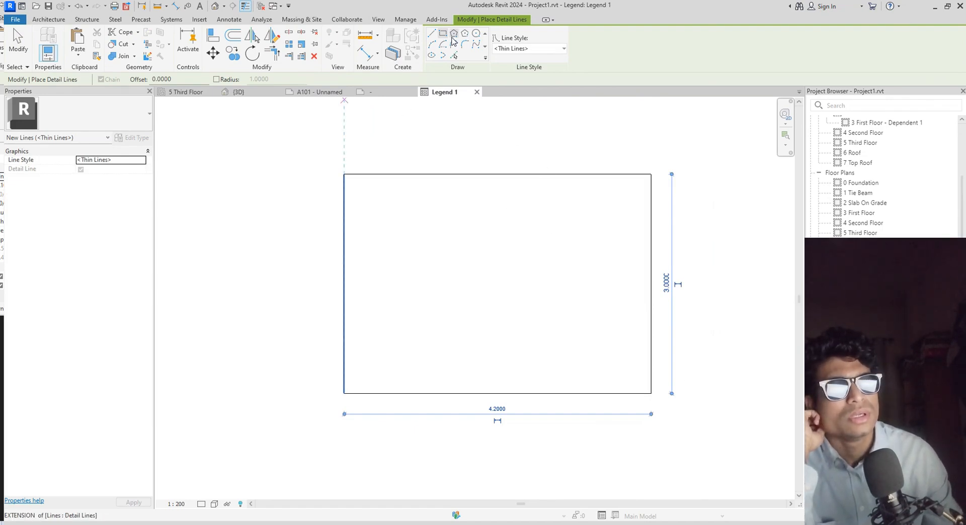
Draw a horizontal detail line across the full width of the rectangle, about 0.4 below its top edge
left_click(433, 37)
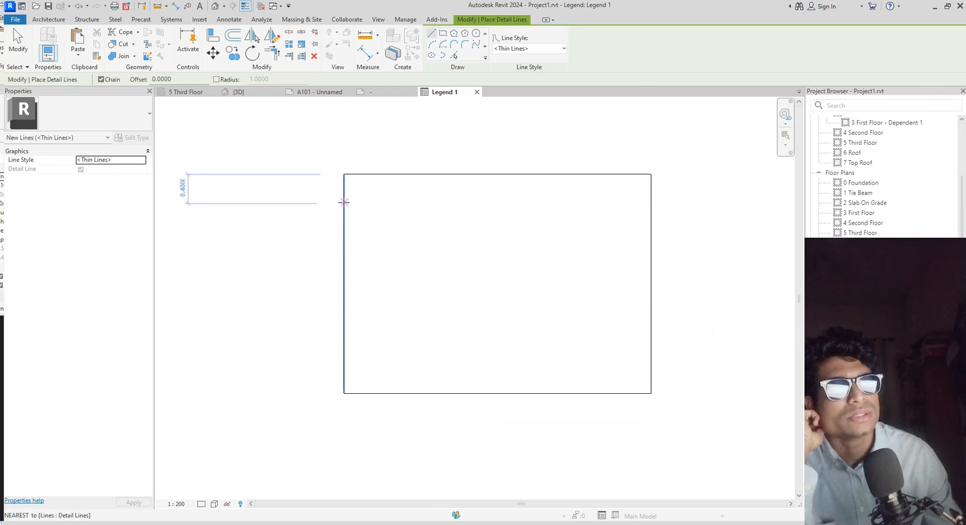
left_click(345, 203)
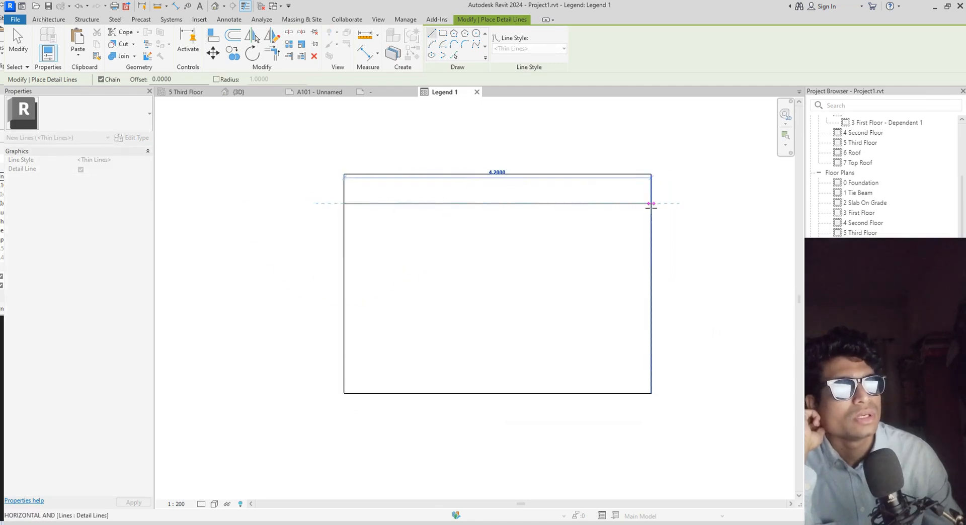
left_click(651, 203)
key("Escape")
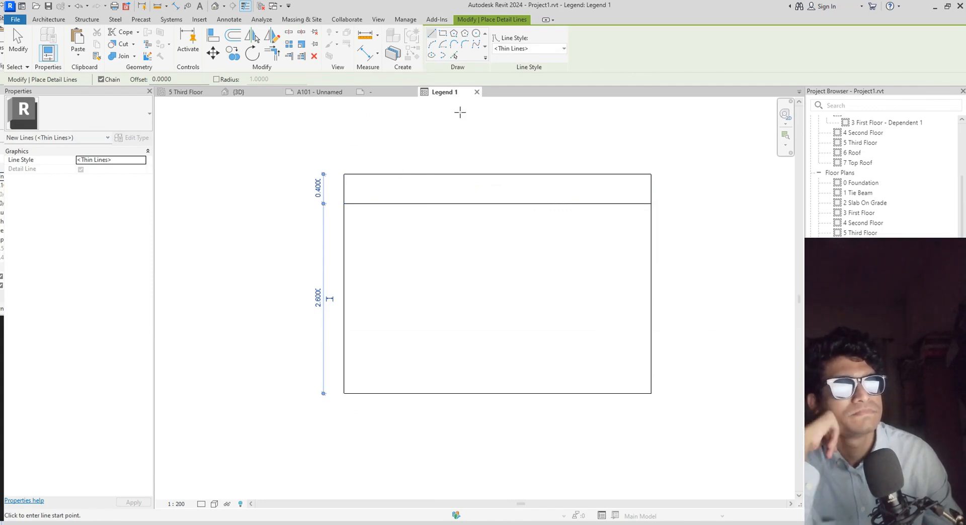
key("Escape")
Copy the horizontal line down the rectangle six times at the same 0.4 spacing to form equal table rows
left_click(437, 204)
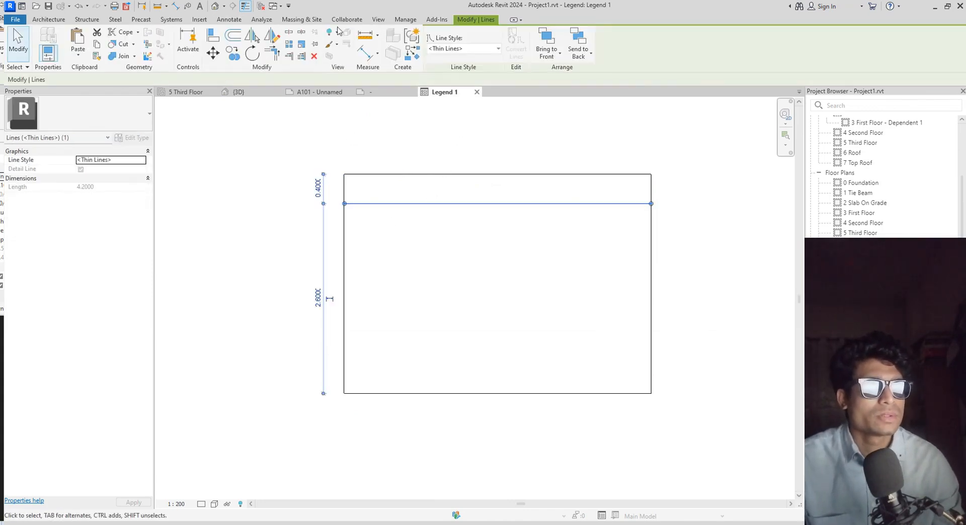
left_click(233, 52)
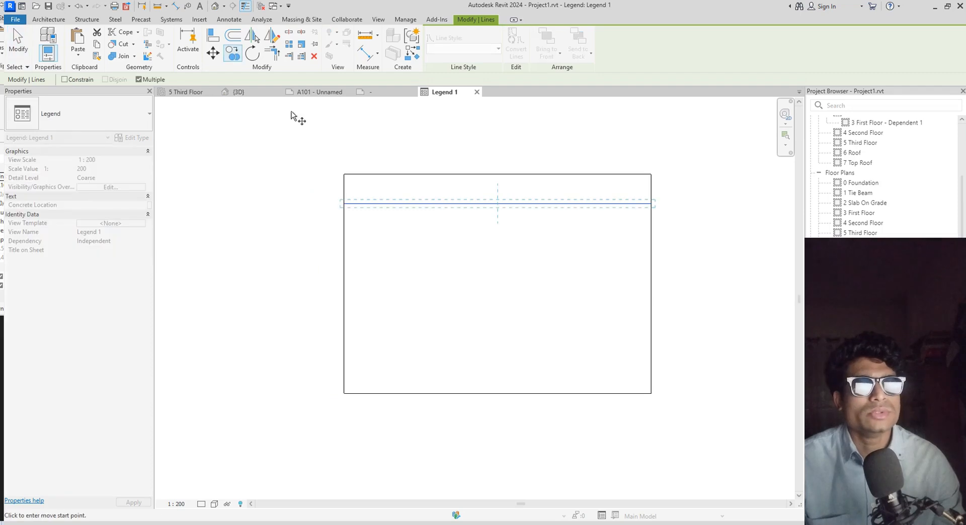
left_click(344, 175)
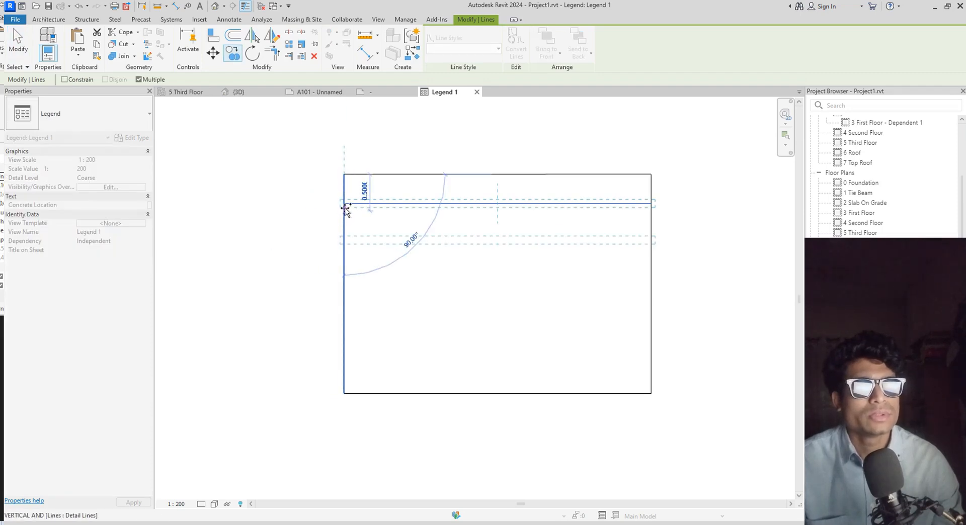
left_click(345, 204)
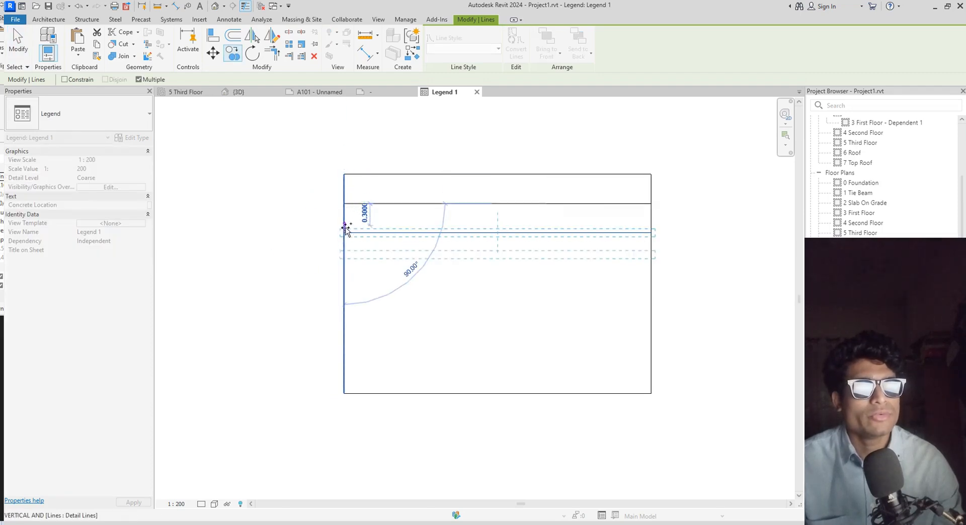
left_click(345, 283)
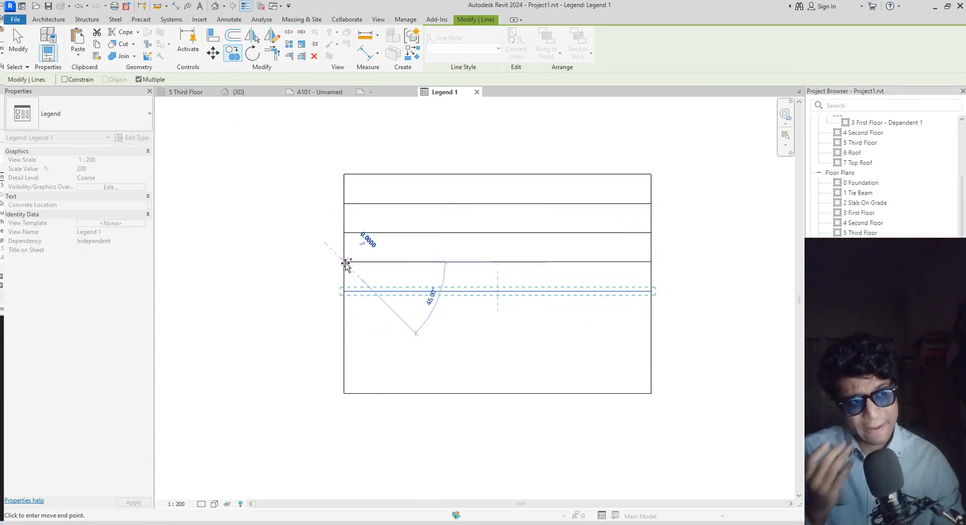
left_click(345, 292)
left_click(345, 321)
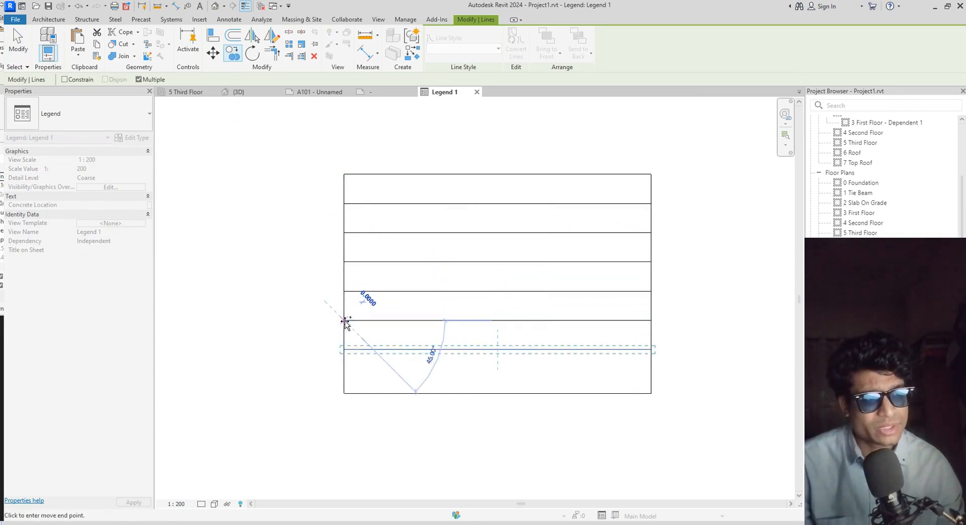
left_click(345, 350)
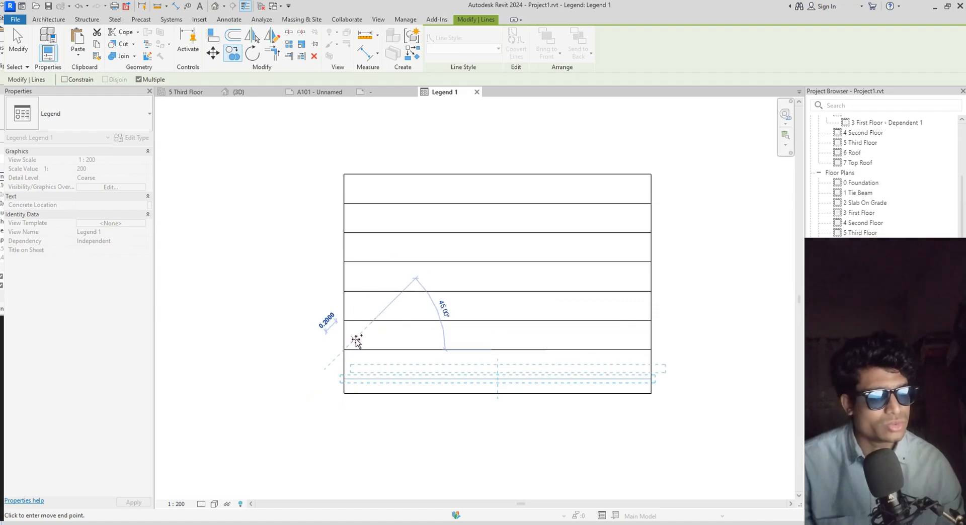
left_click(345, 379)
key("Escape")
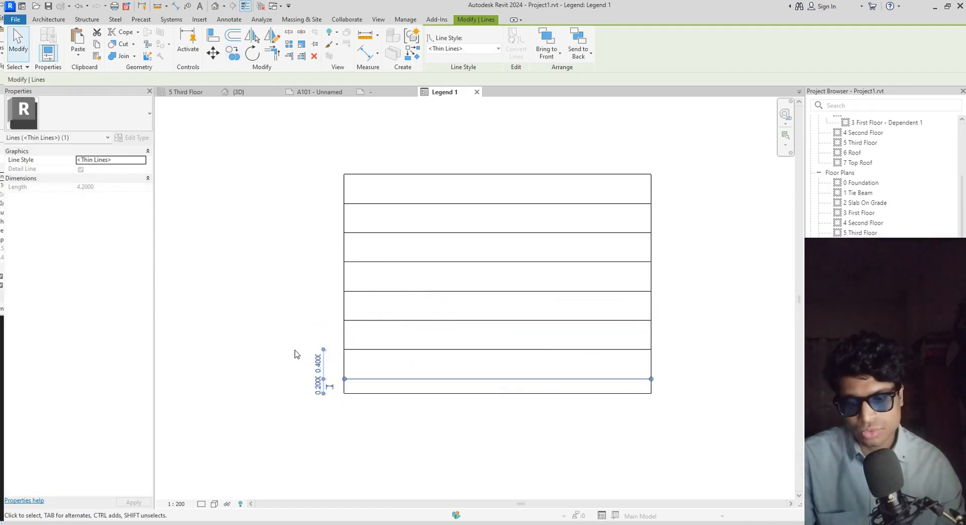
Trim the rectangle's vertical sides to the lowest copied line and delete the leftover bottom edge
left_click(298, 356)
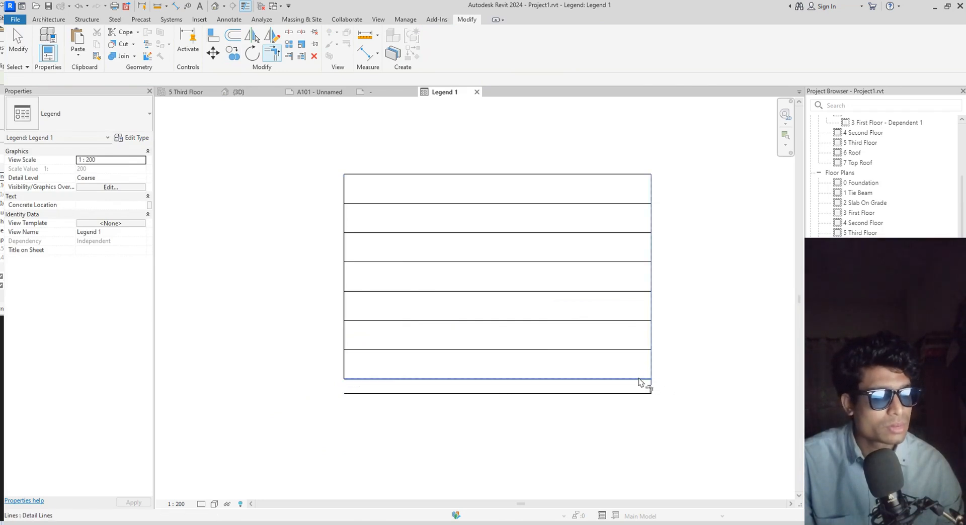
left_click(637, 394)
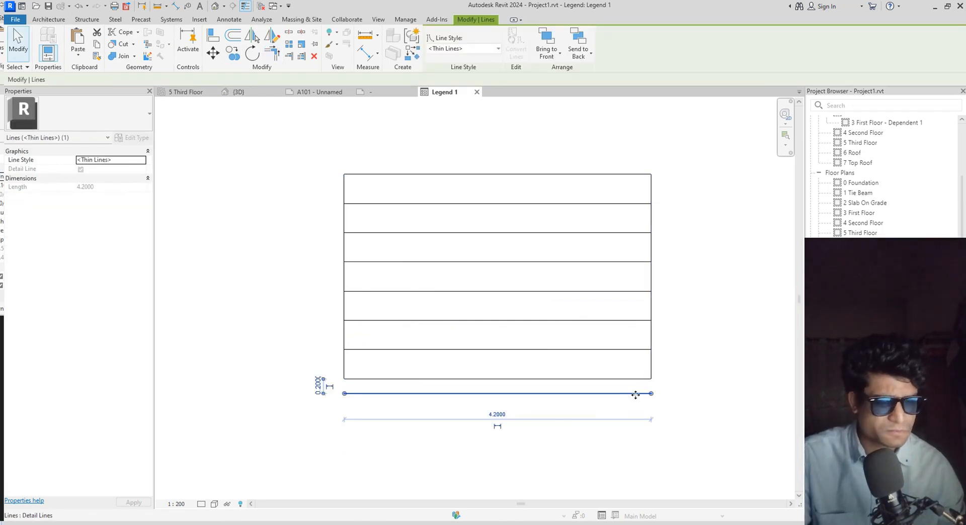
key("Delete")
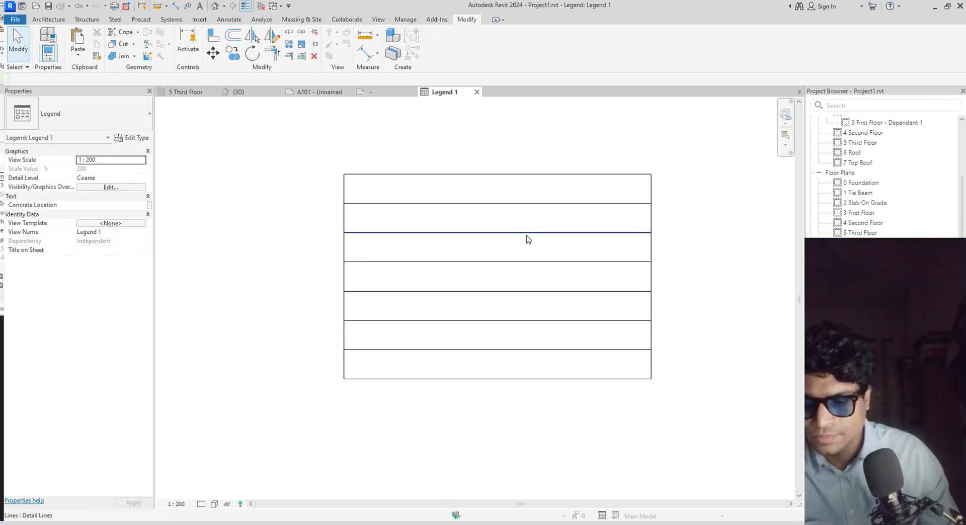
Draw a vertical detail line from the midpoint of the table's top edge to its bottom edge, splitting it into two columns
key("d")
key("l")
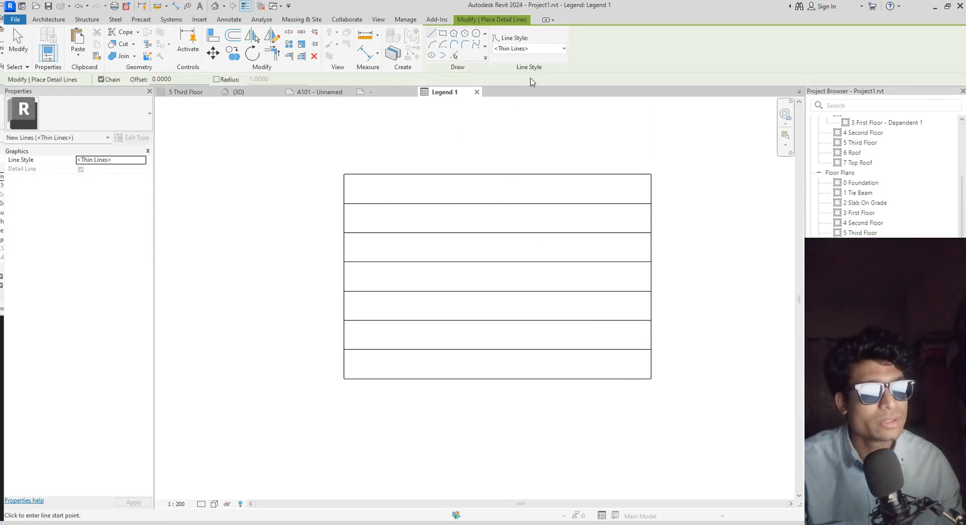
left_click(498, 174)
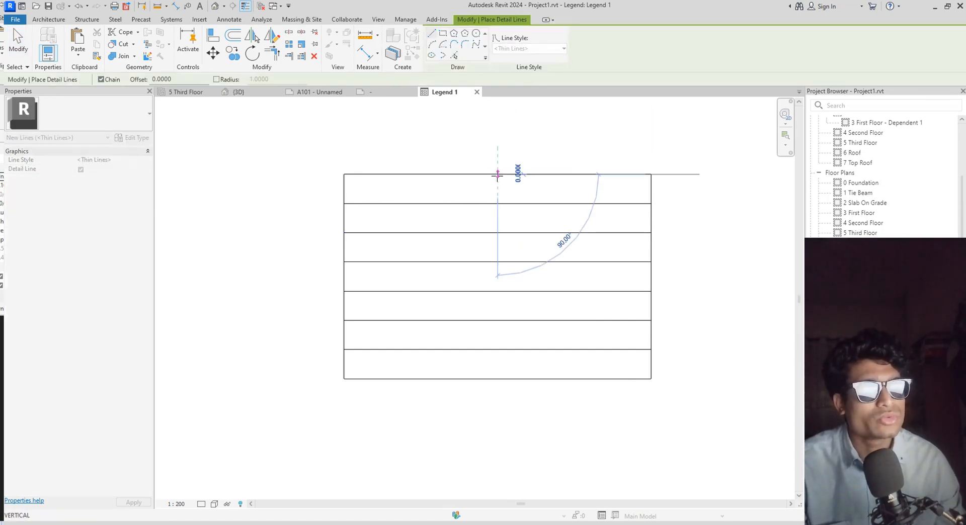
left_click(498, 379)
key("Escape")
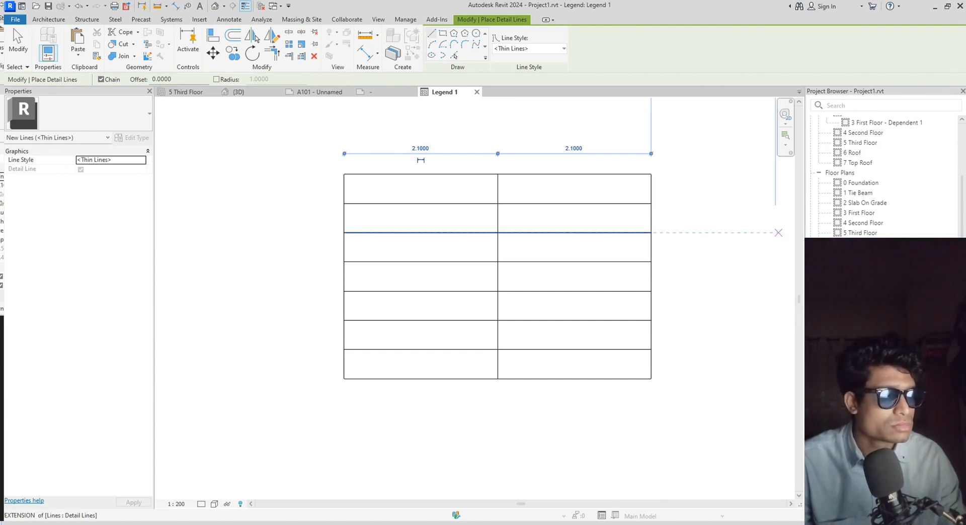
key("Escape")
key("Escape")
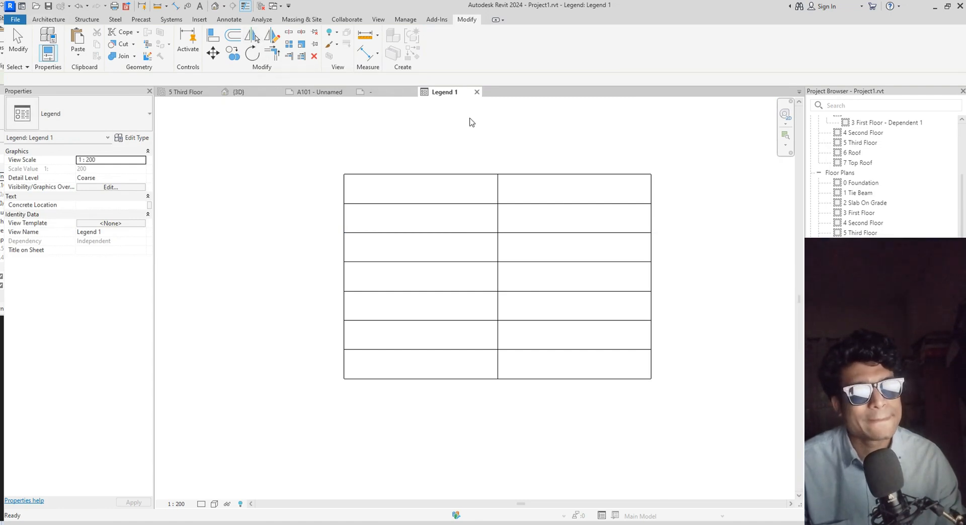
left_click(229, 20)
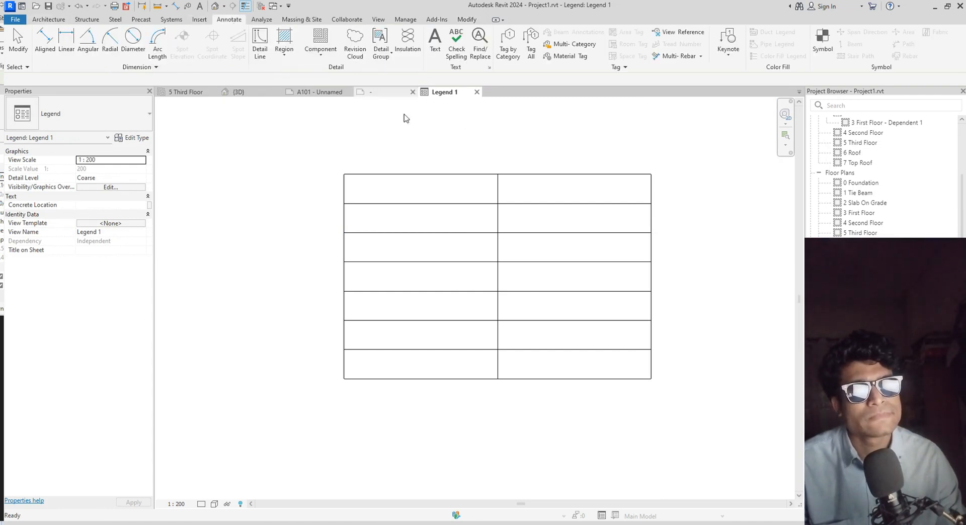
left_click(436, 43)
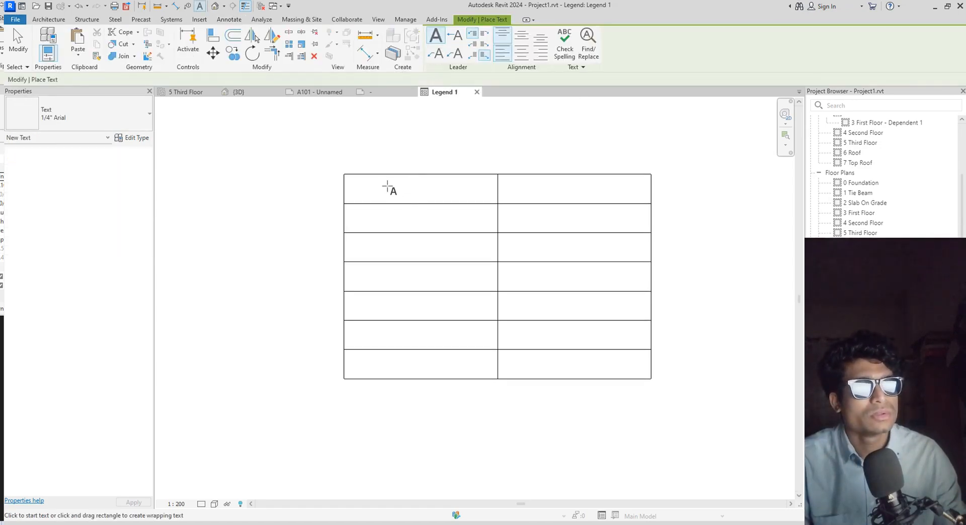
left_click(389, 186)
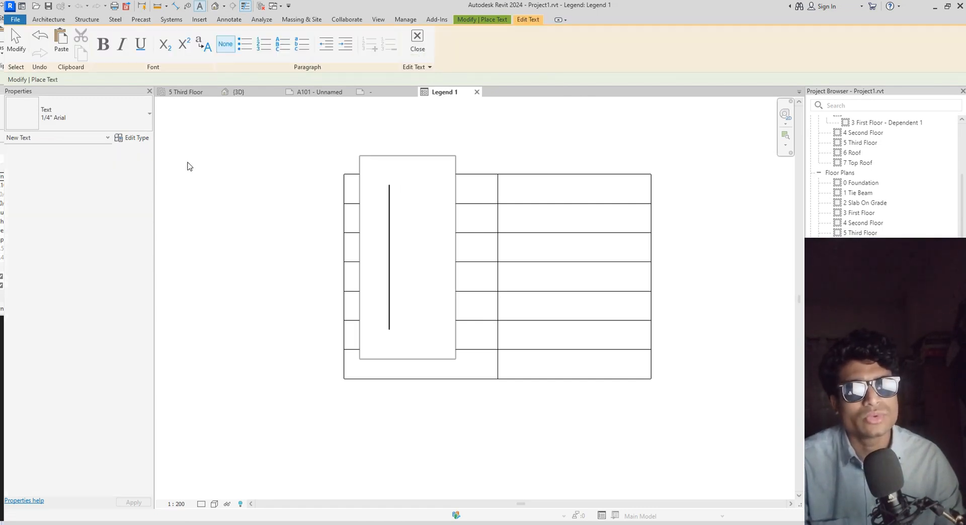
key("Escape")
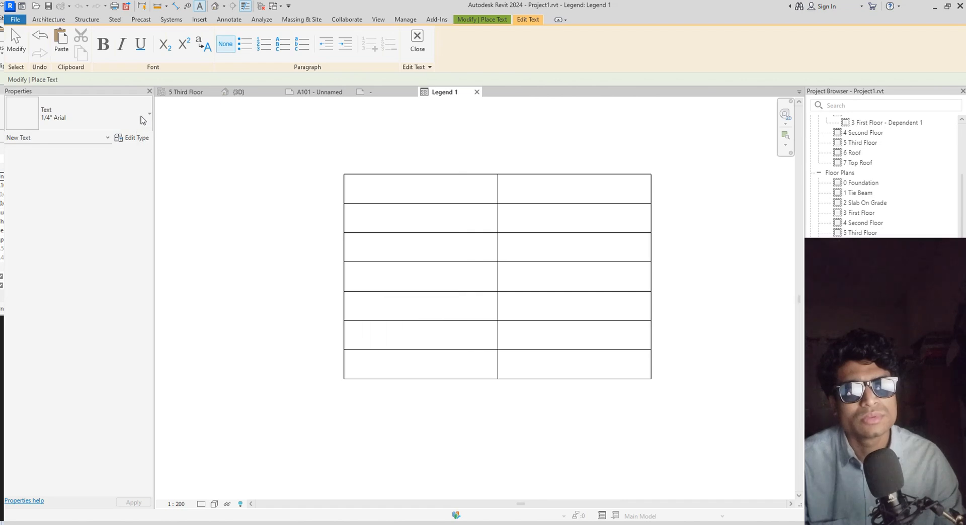
left_click(354, 195)
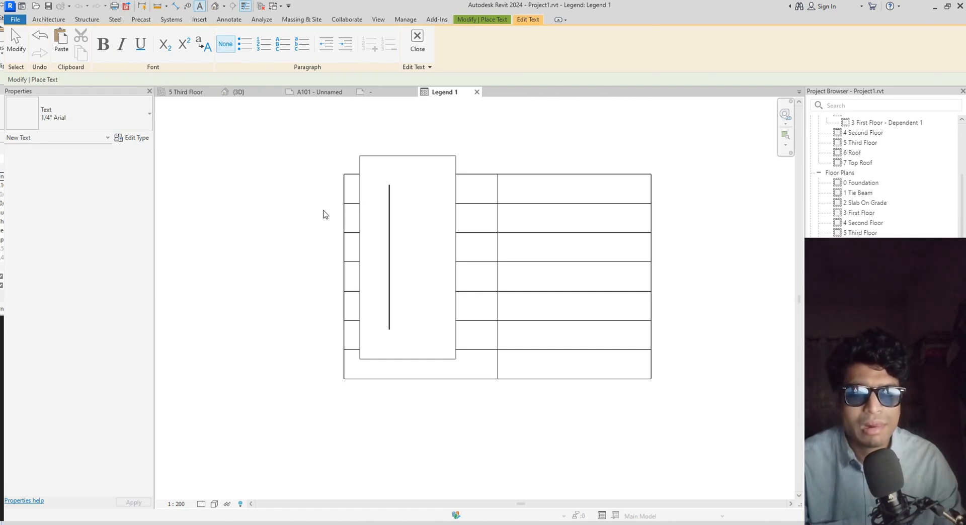
type("t")
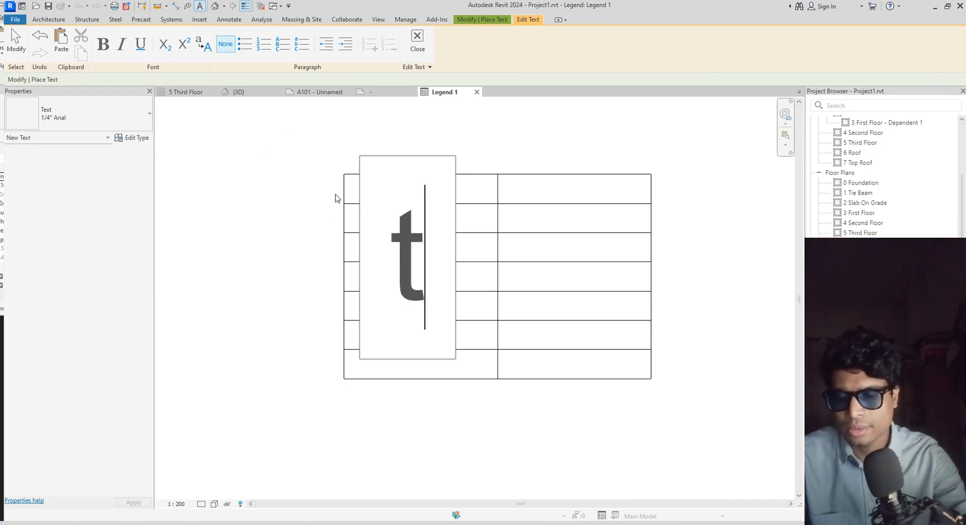
key("BackSpace")
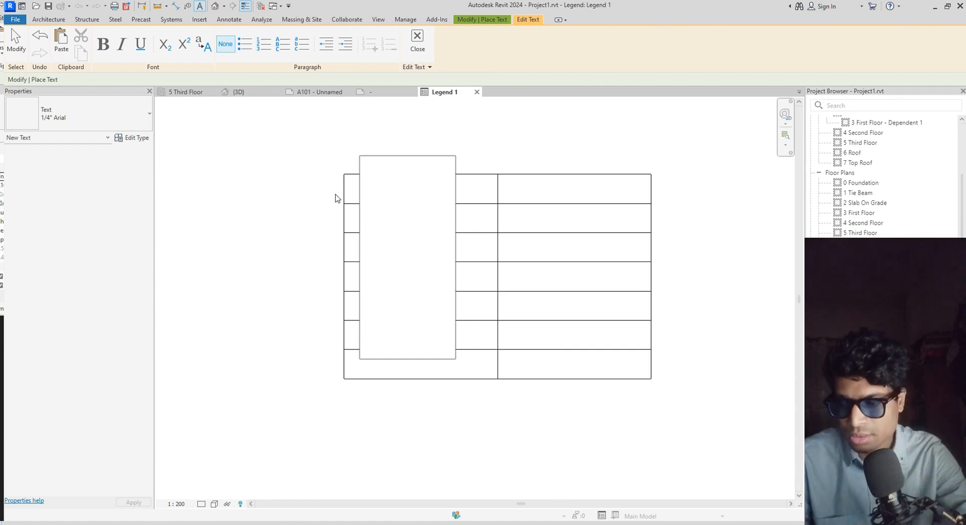
type("to")
key("BackSpace")
key("BackSpace")
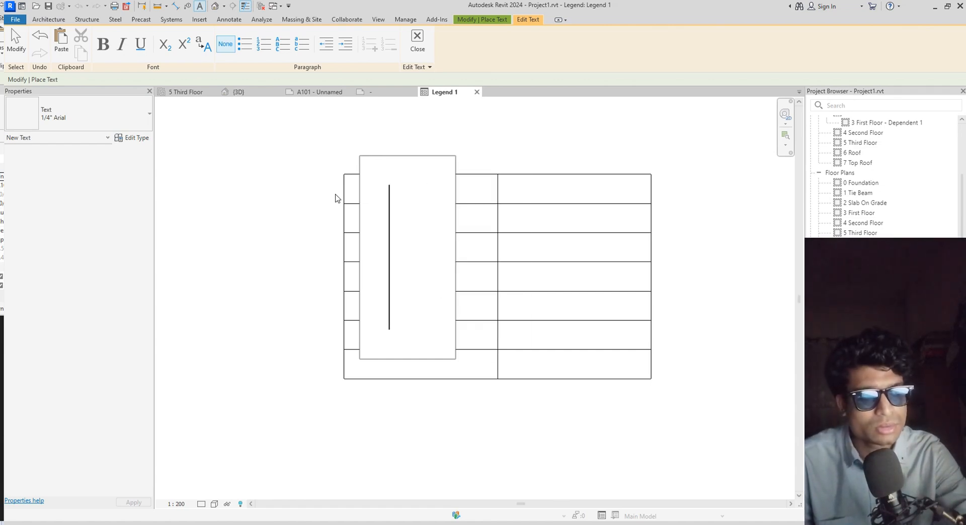
type("T")
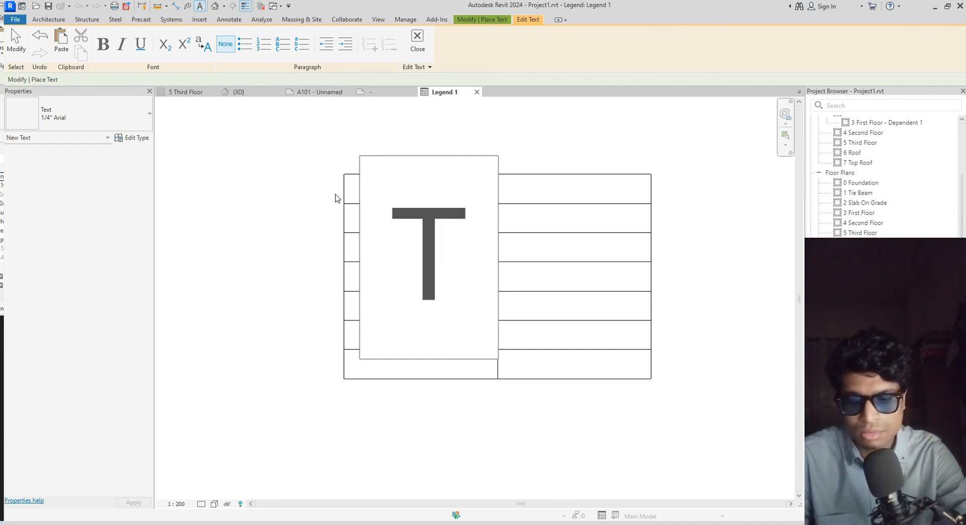
type("OS")
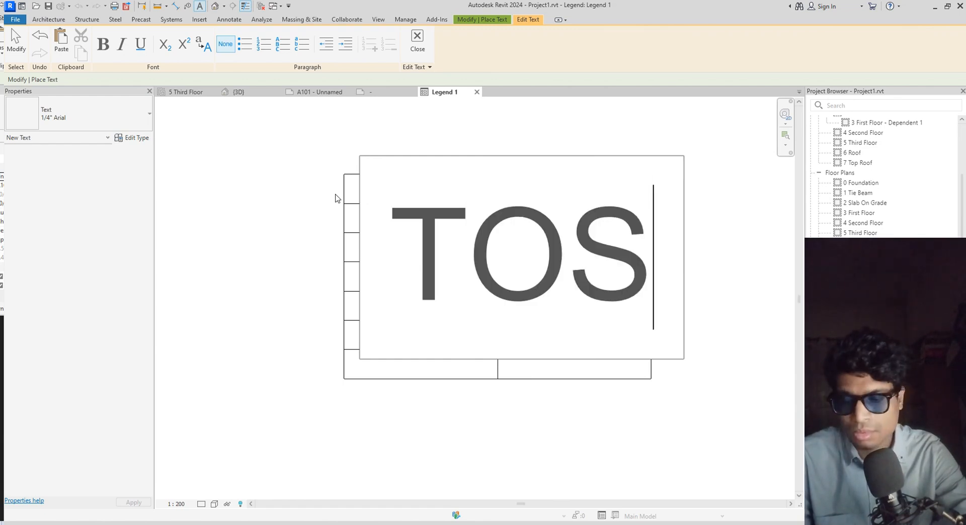
key("Return")
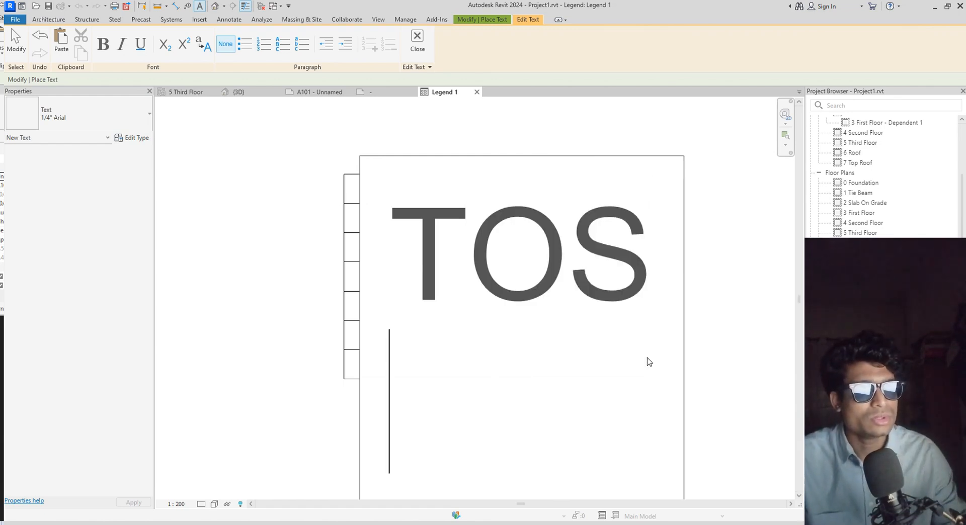
key("BackSpace")
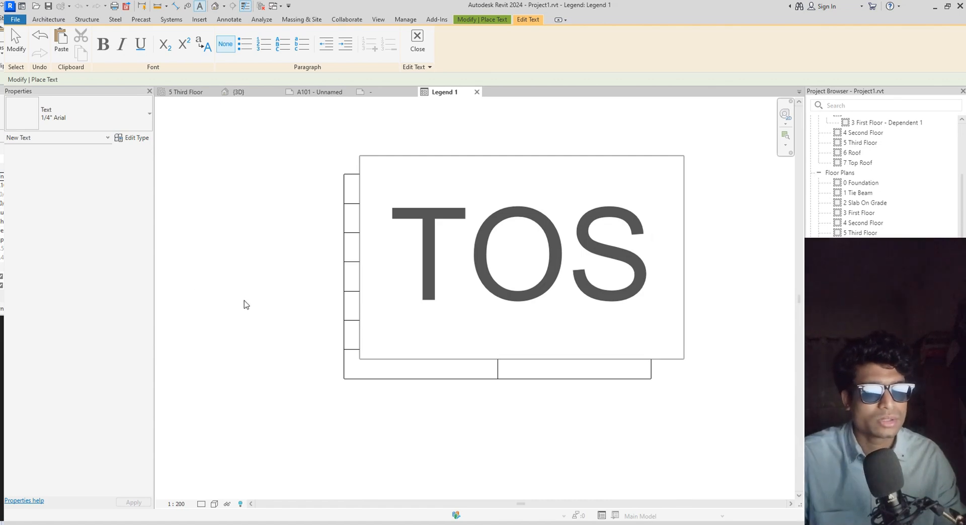
key("Escape")
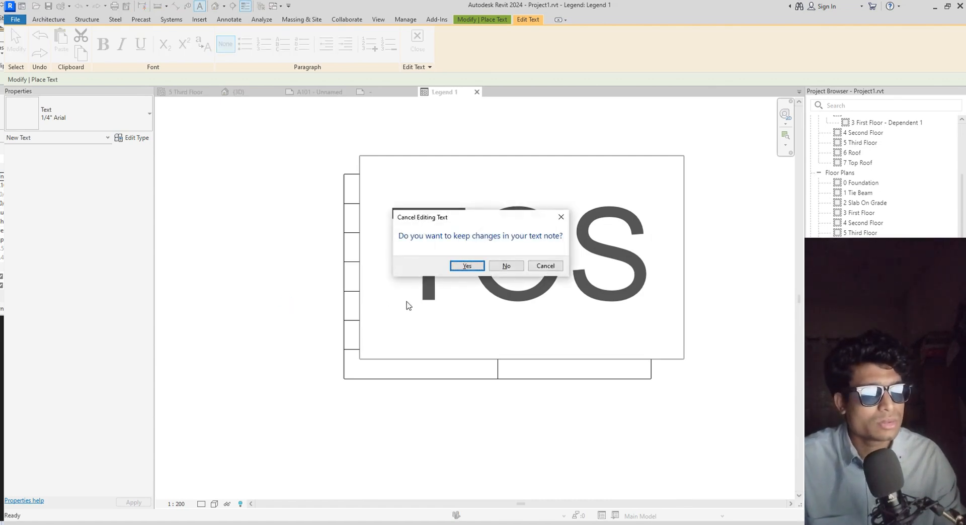
left_click(503, 266)
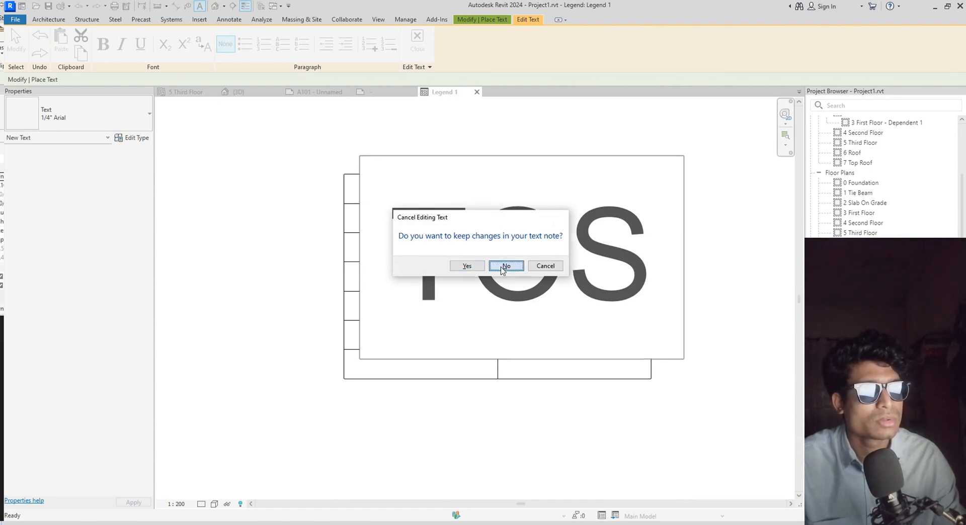
Place a text note reading "TOS" starting in the first cell of the table's left column
left_click(366, 191)
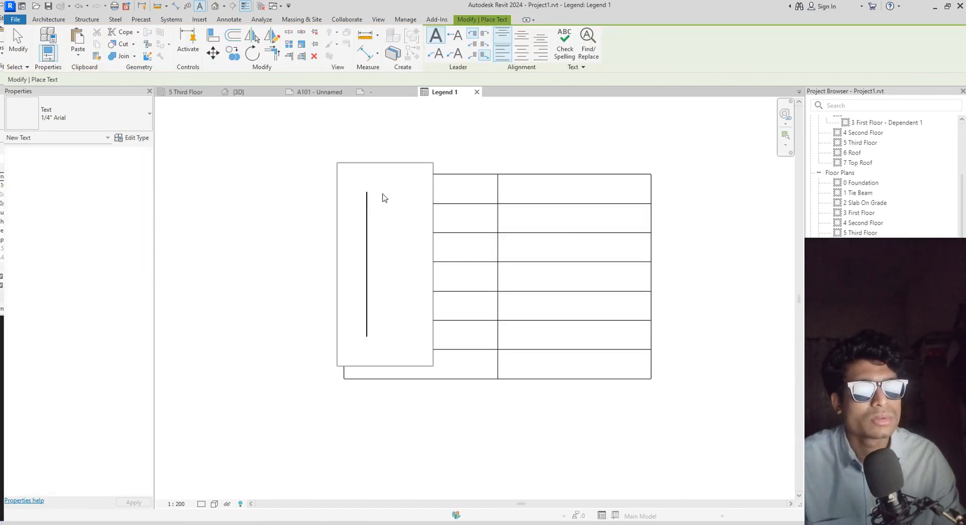
left_click(140, 139)
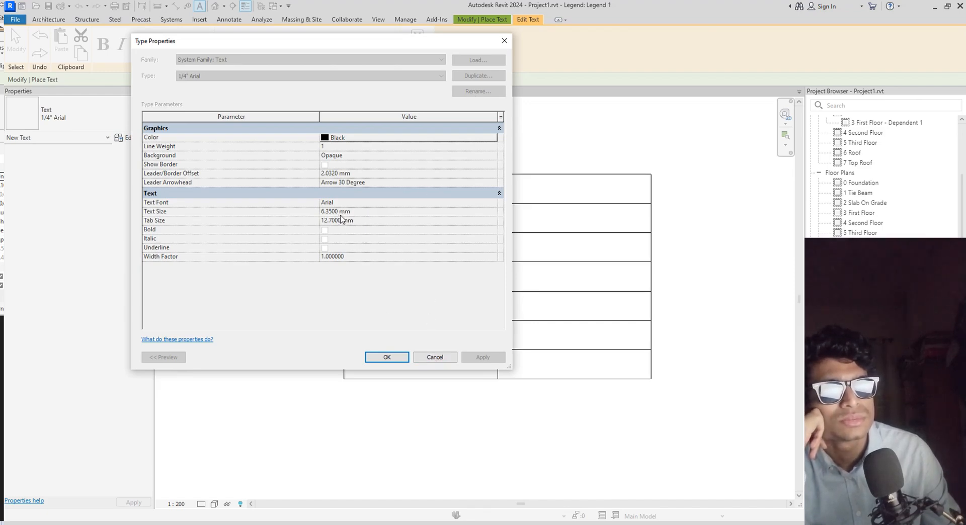
left_click(425, 356)
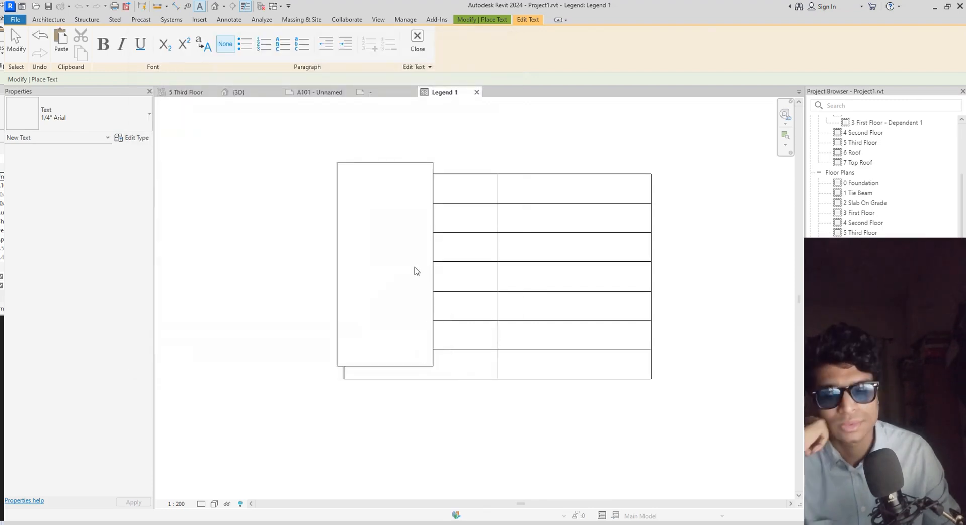
type("R")
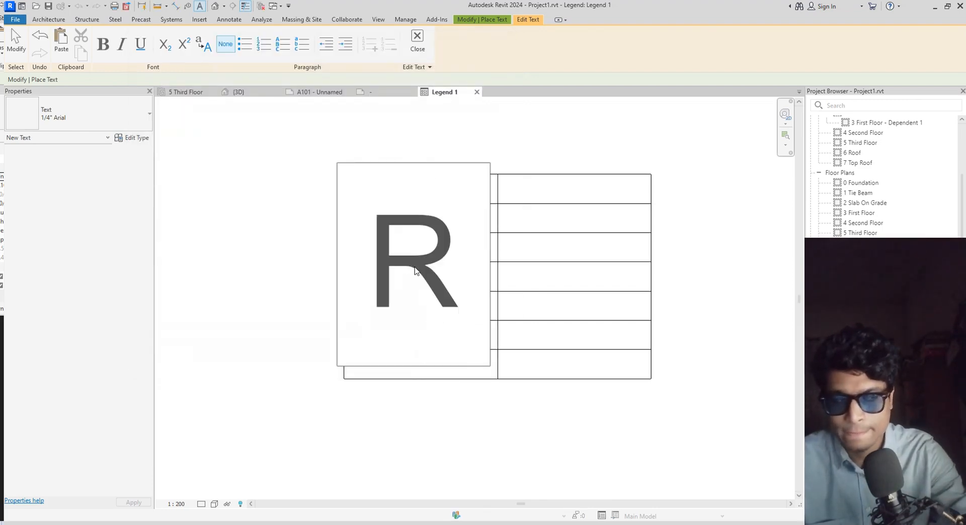
key("BackSpace")
type("To")
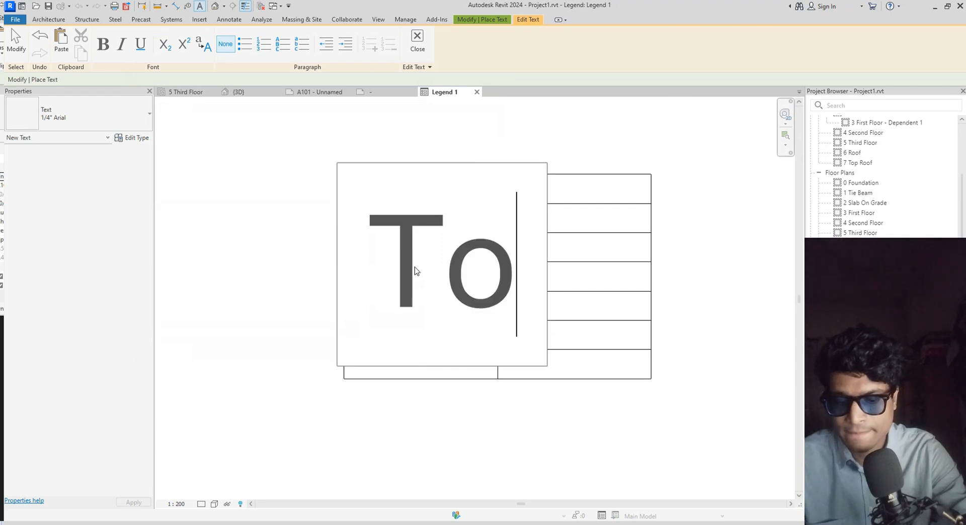
key("BackSpace")
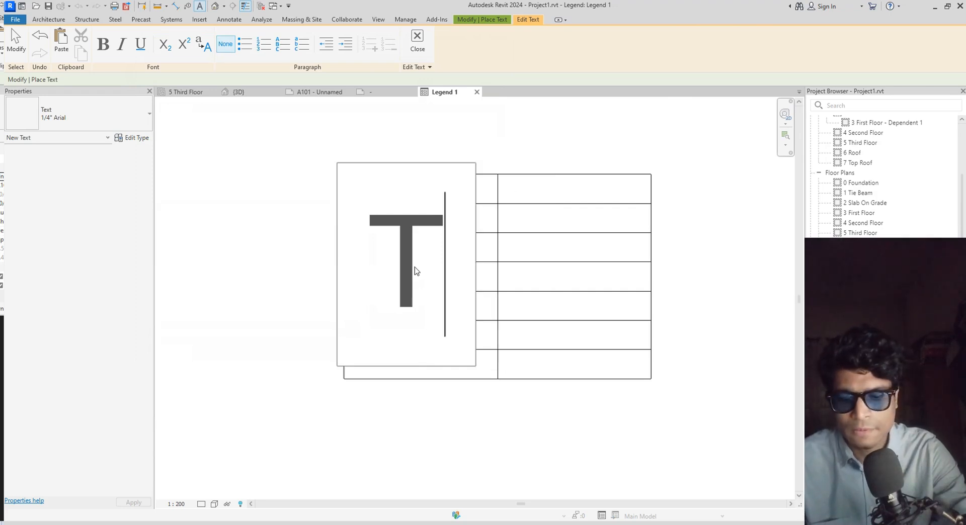
type("OS")
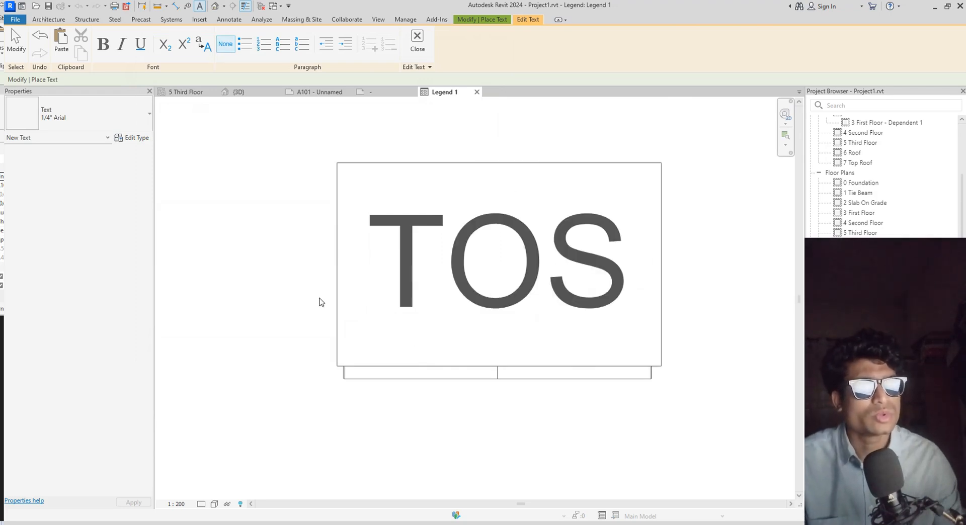
left_click(257, 314)
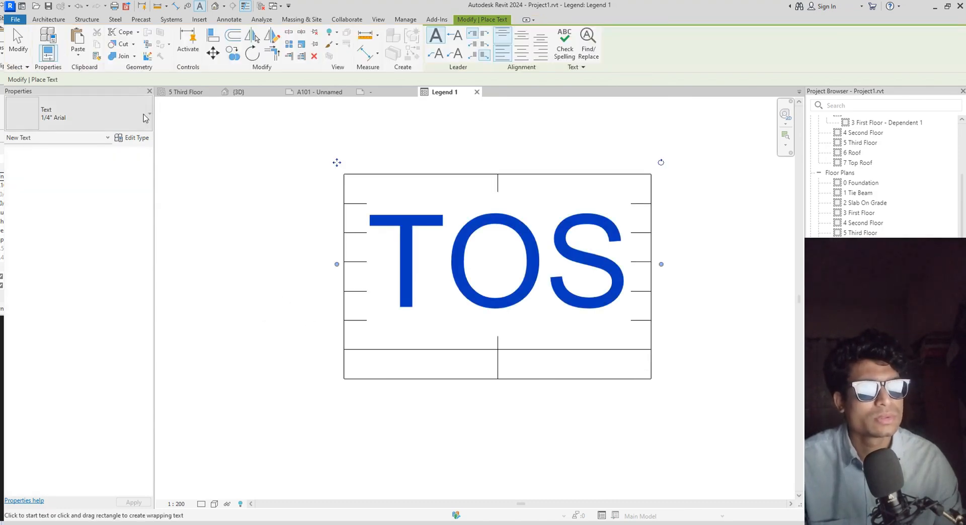
Duplicate the 1/4" Arial text type under the name "1mm"
left_click(127, 138)
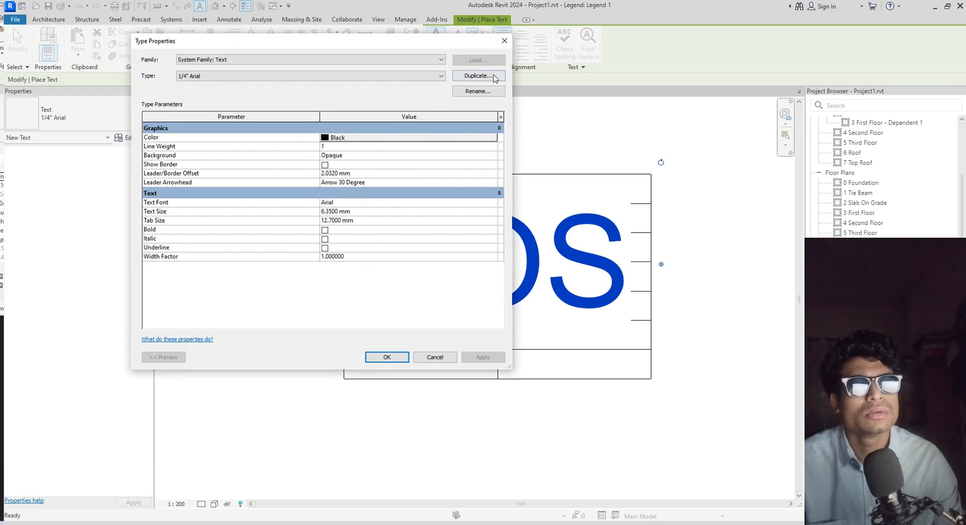
left_click(494, 76)
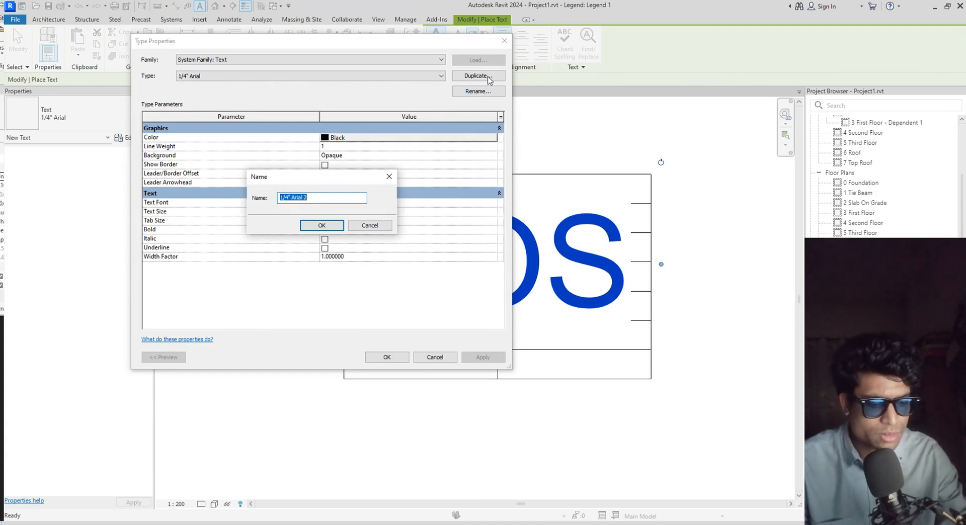
type("1mm")
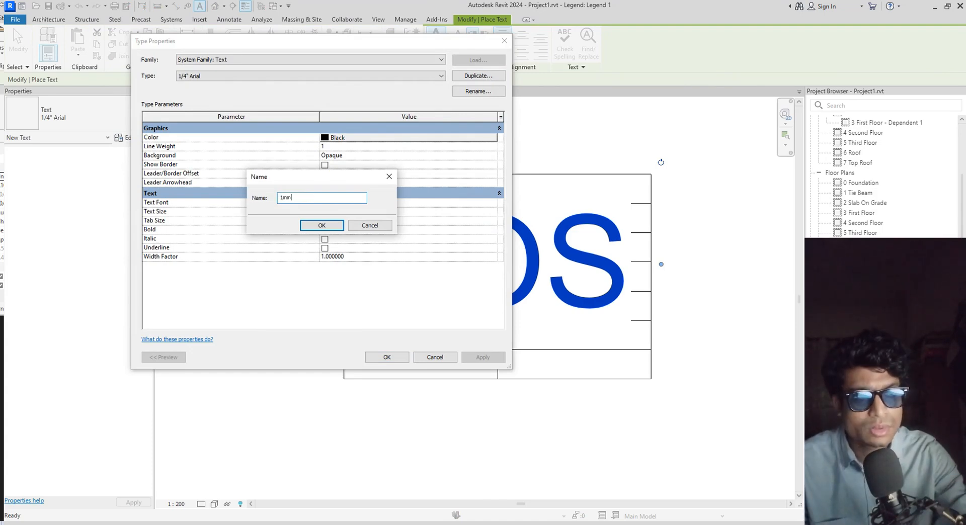
key("Return")
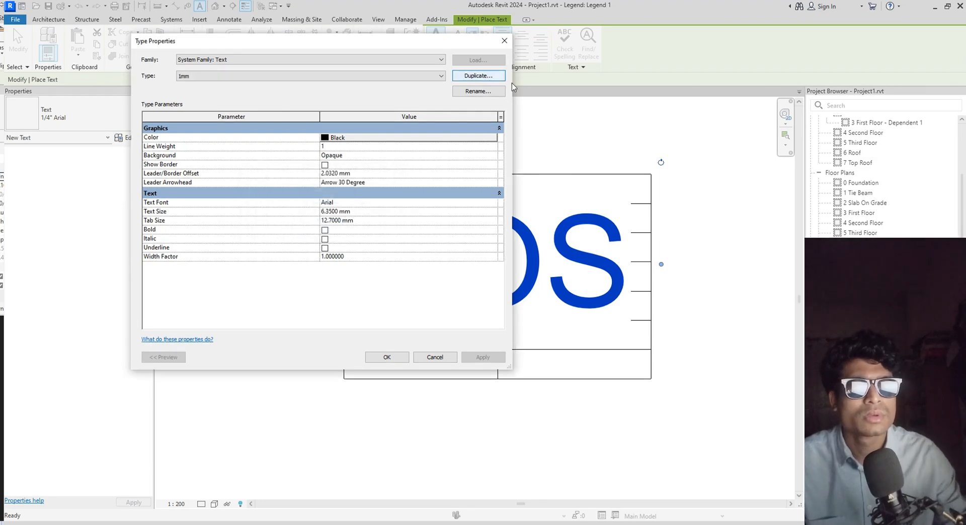
Set the new type's text size to 1 mm, apply it to the TOS note and finish placing text
left_click(364, 212)
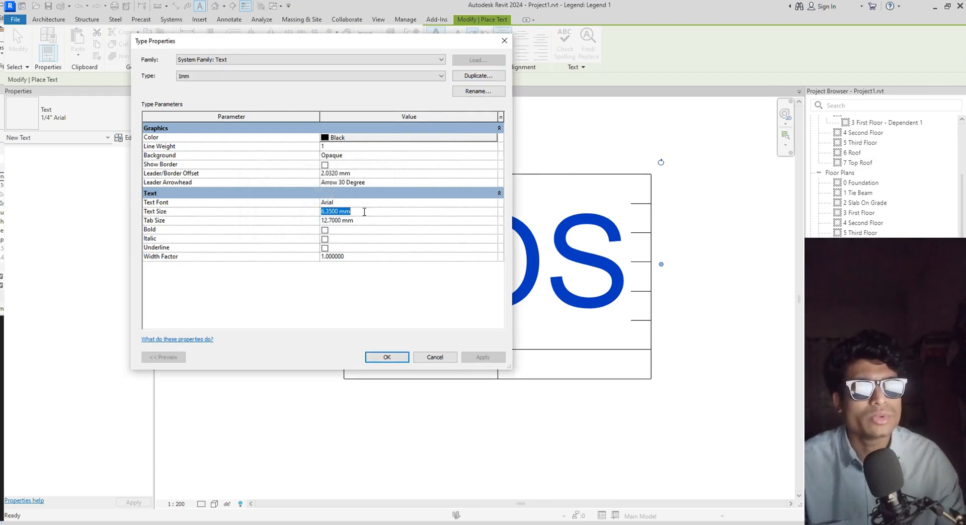
type("1")
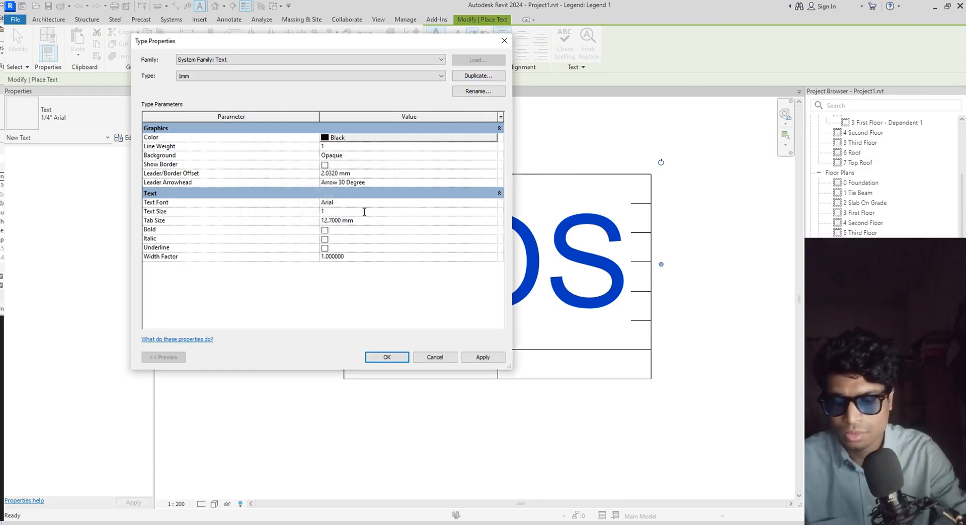
type("mm")
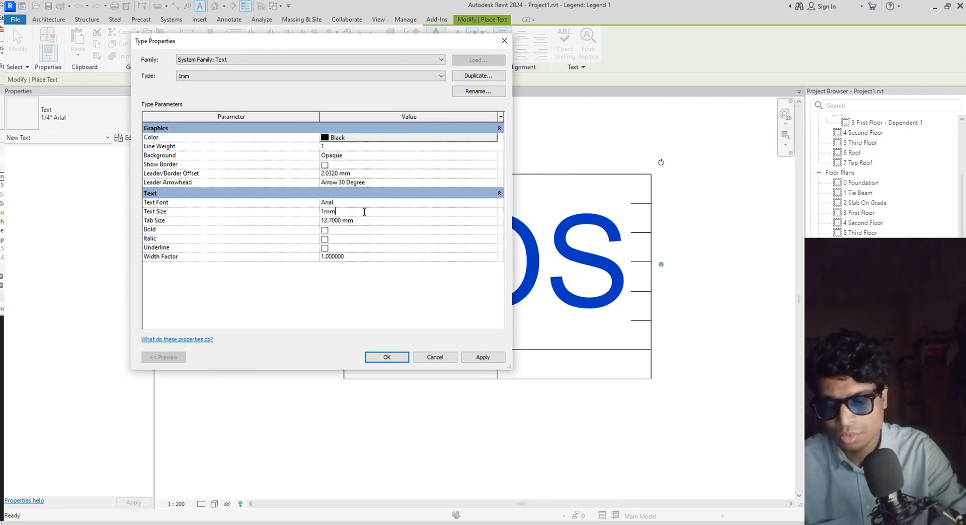
key("Return")
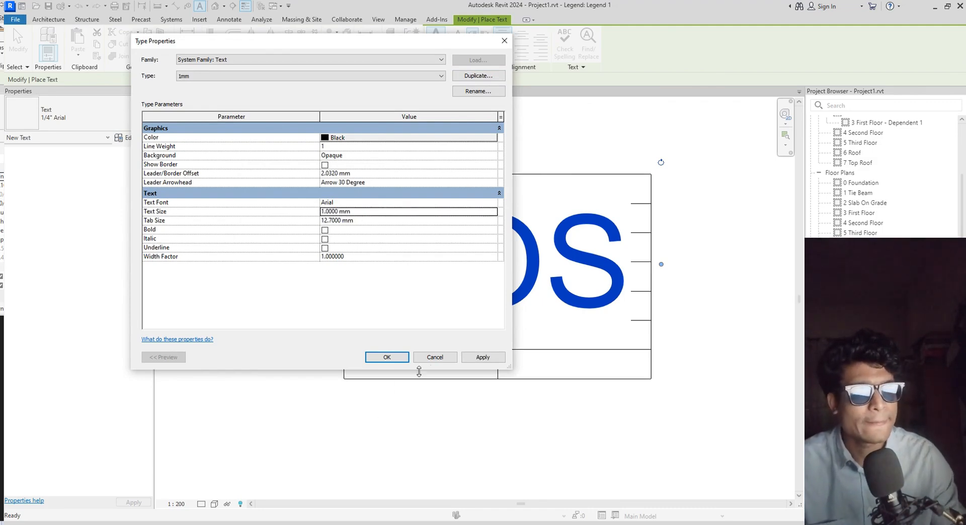
left_click(485, 359)
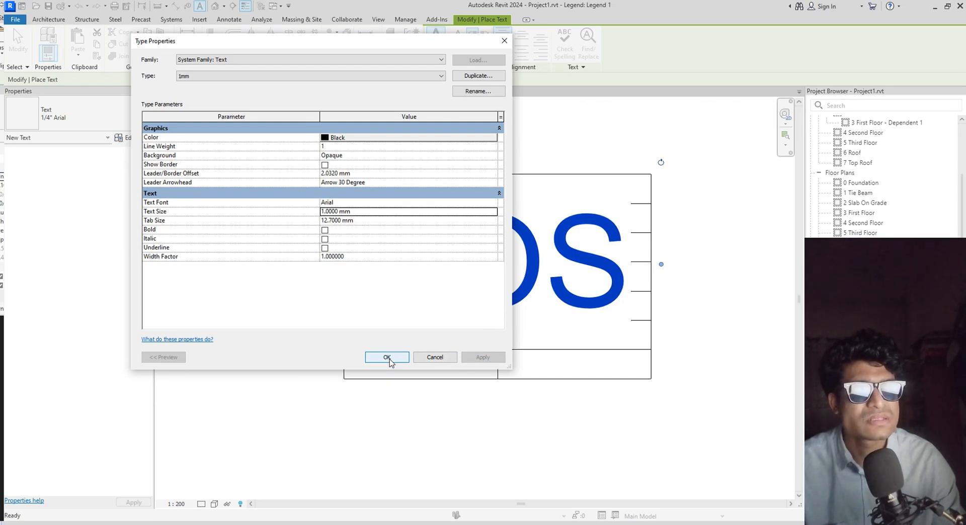
left_click(387, 357)
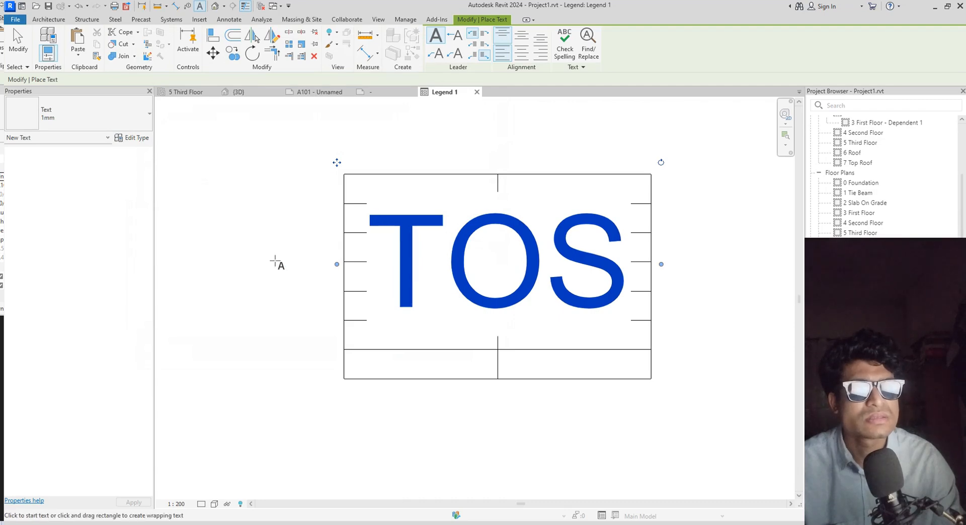
scroll(328, 231, "down", 1)
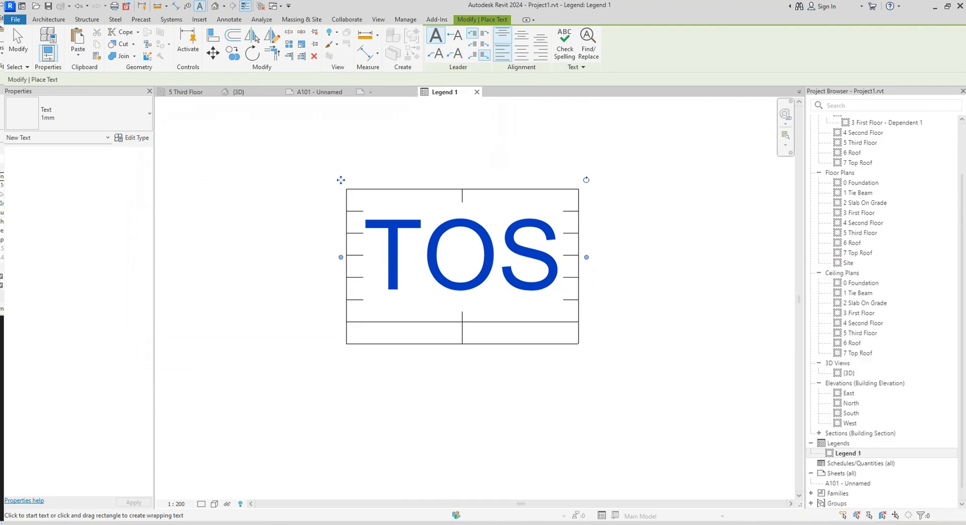
key("Escape")
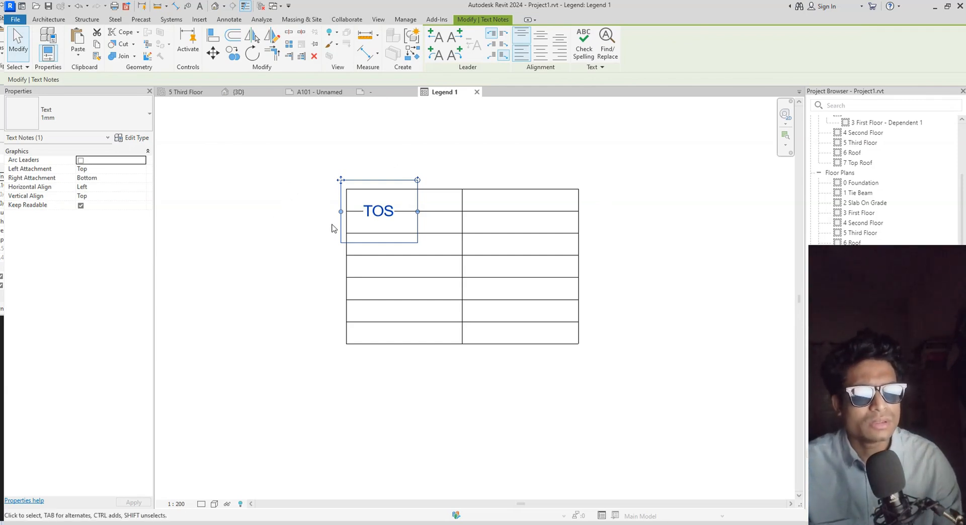
middle_click_drag(292, 237, 321, 244)
key("Escape")
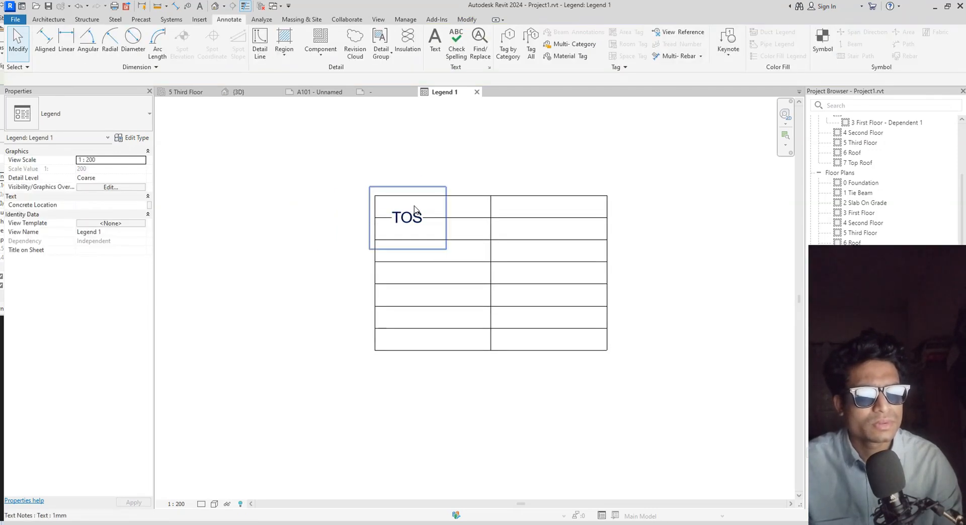
Nudge the TOS note up and to the right so it sits inside the first cell of the table's left column
left_click(414, 210)
key("Up")
key("Up")
key("Up")
key("Up")
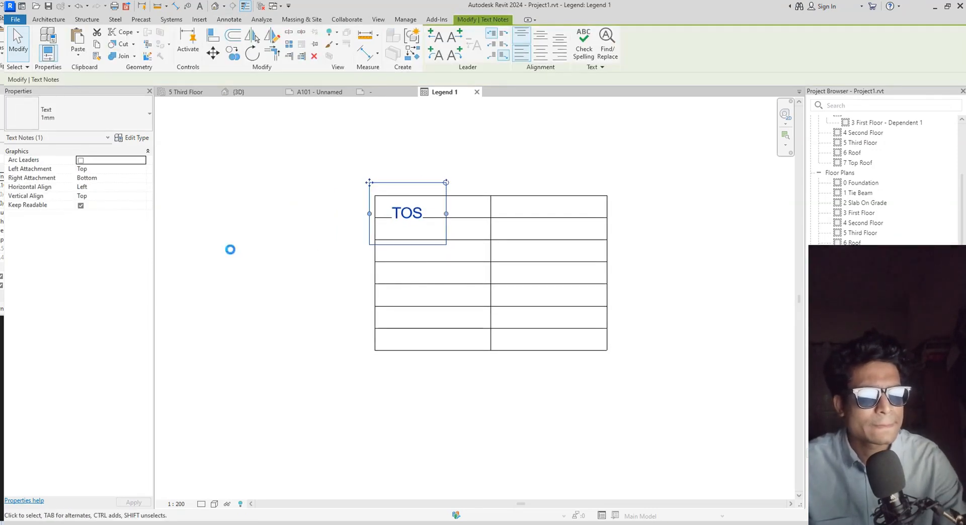
key("Right")
key("Right")
key("Right")
key("Right")
key("Right")
key("Right")
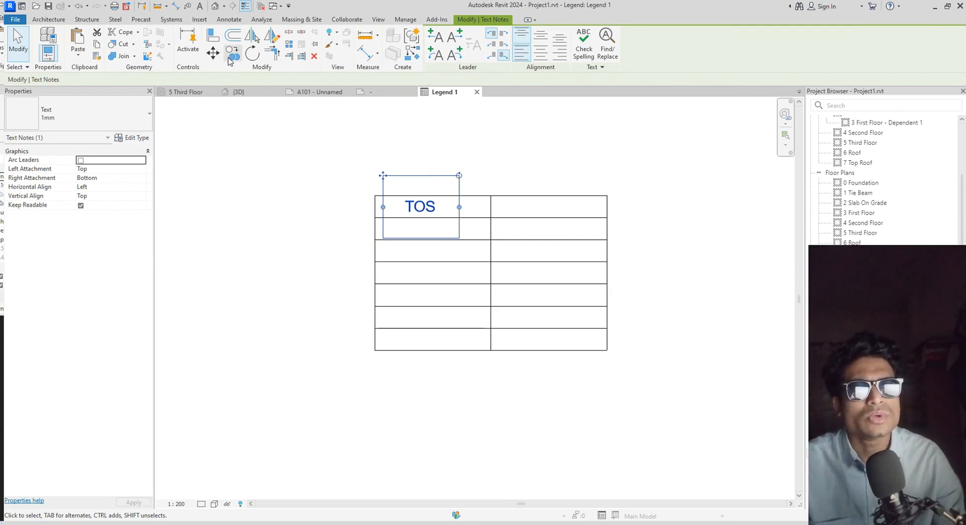
Copy the TOS note from the table's top-left corner to the first cell of the right column
left_click(231, 58)
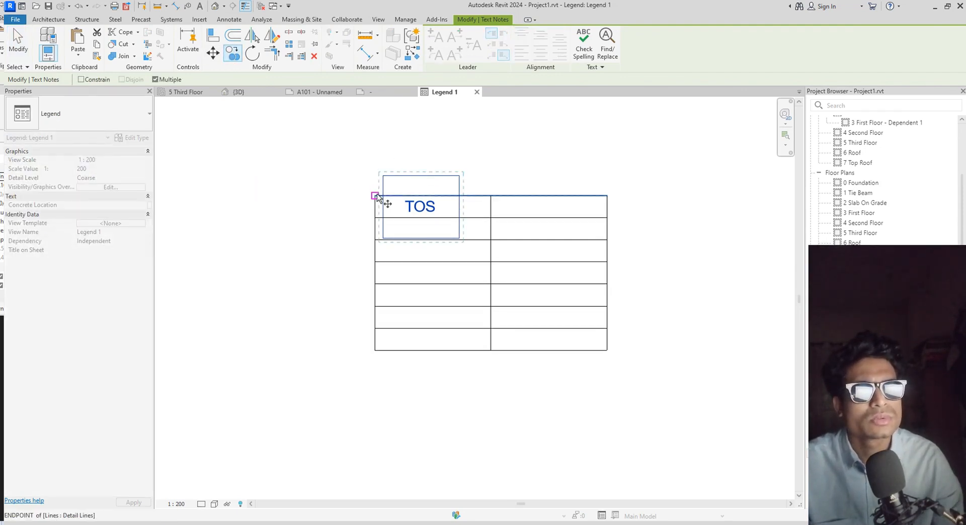
left_click(375, 196)
left_click(492, 196)
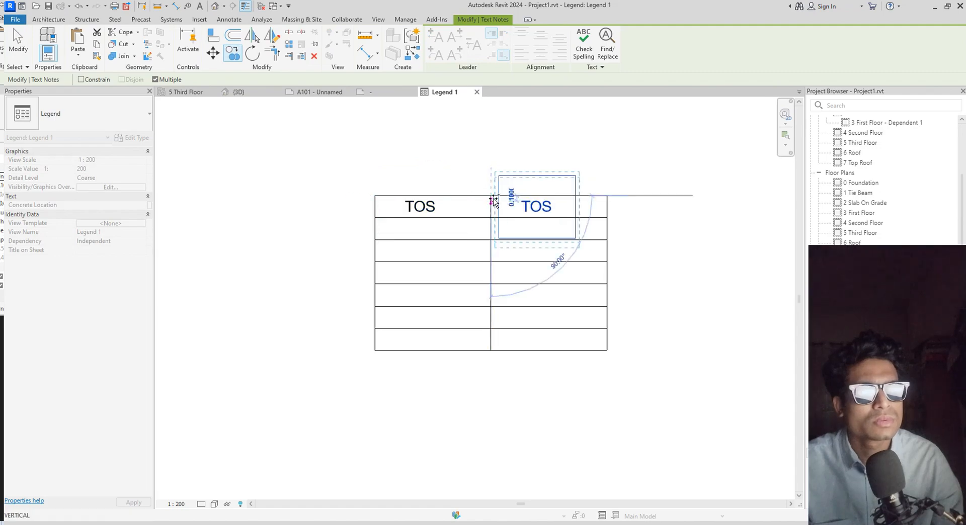
key("Escape")
key("Escape")
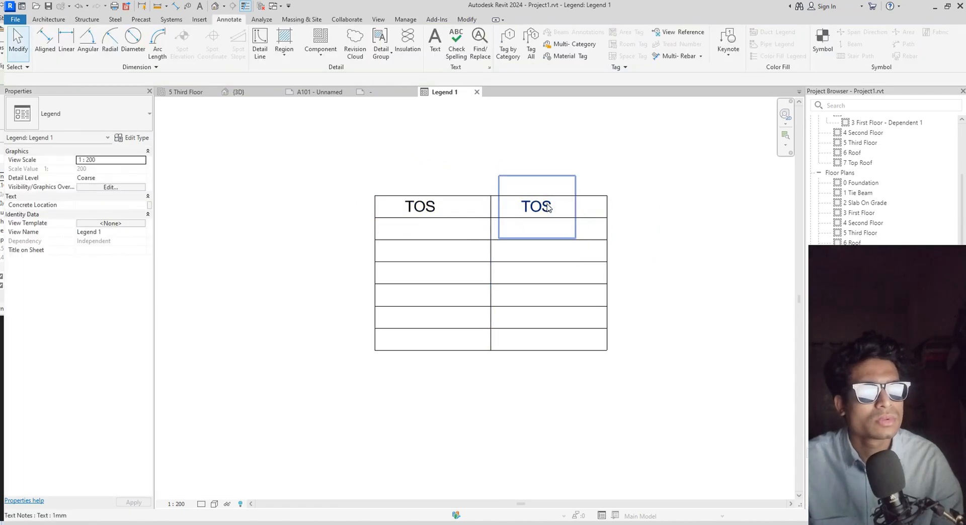
Change the copied note in the right column's first row to read "Top of SLAB"
left_click(552, 208)
double_click(552, 208)
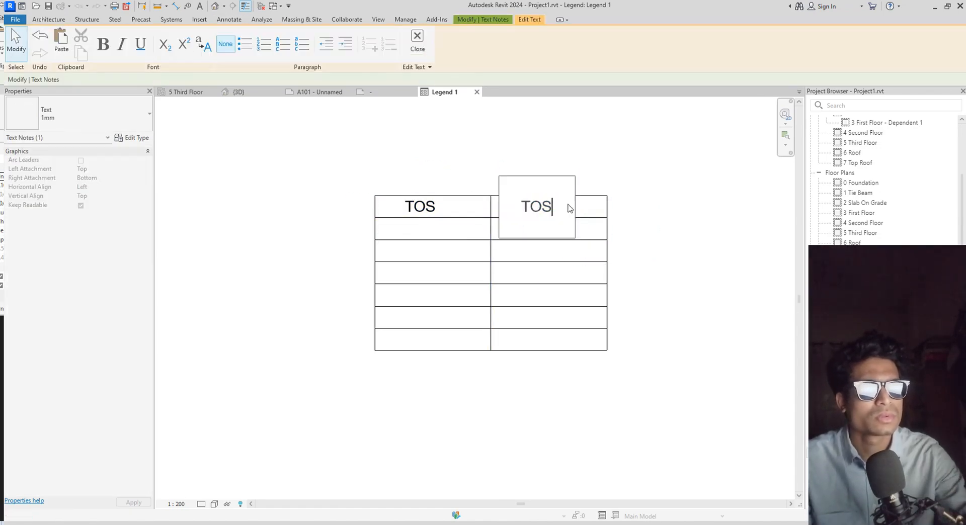
key("BackSpace")
key("BackSpace")
type("op")
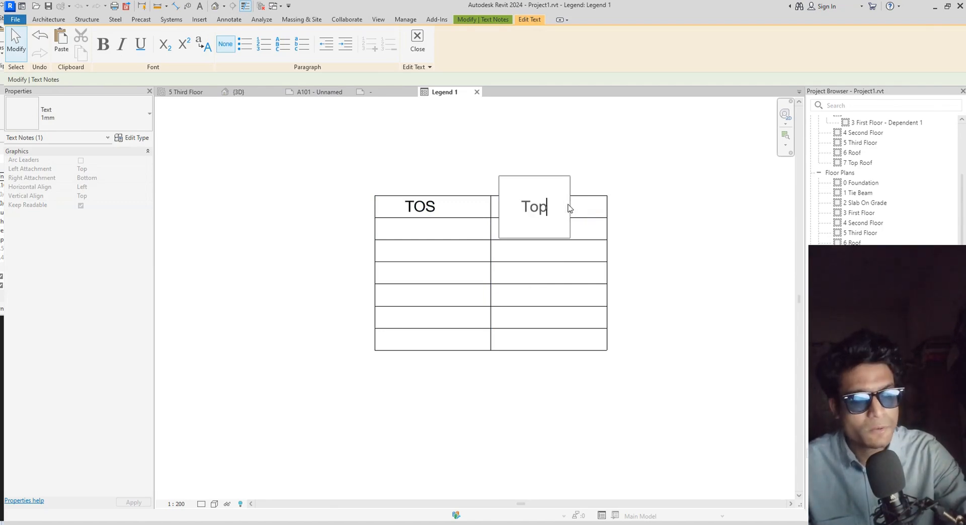
type(" o")
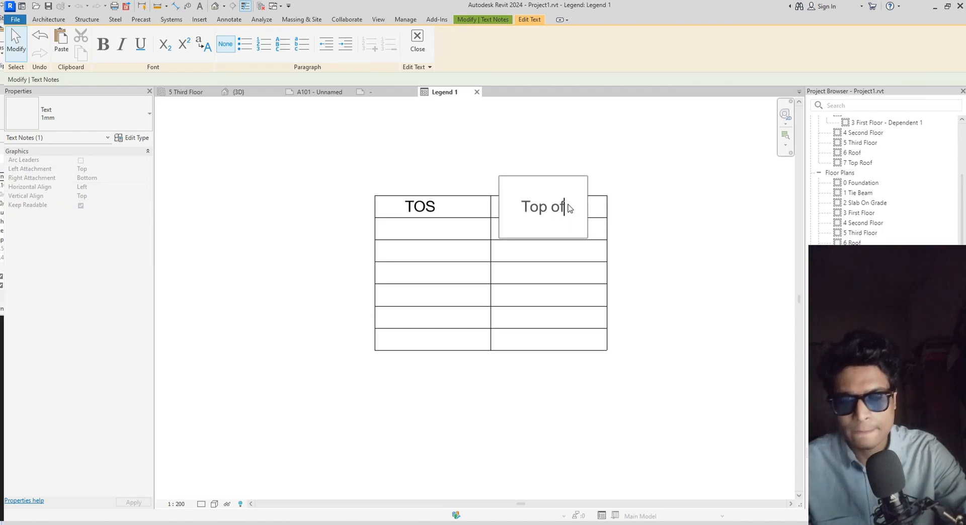
type("f")
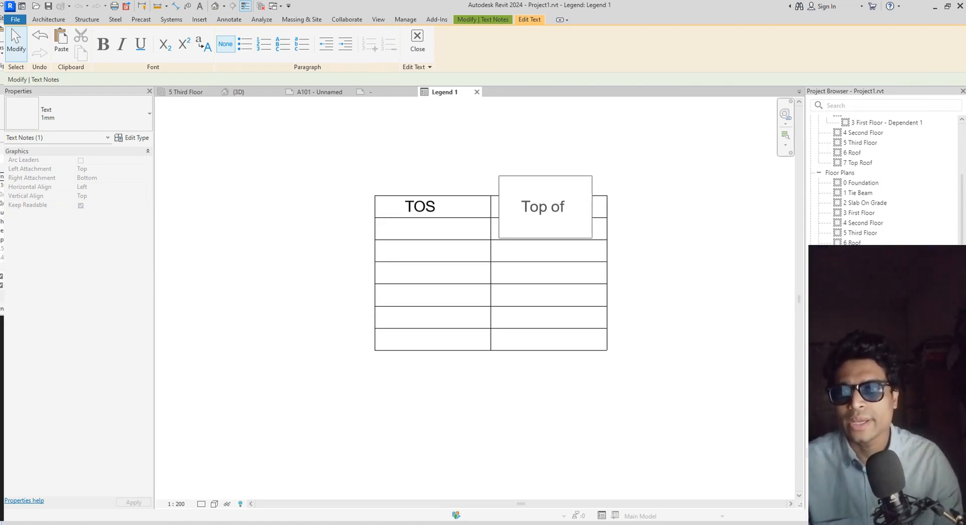
type(" S")
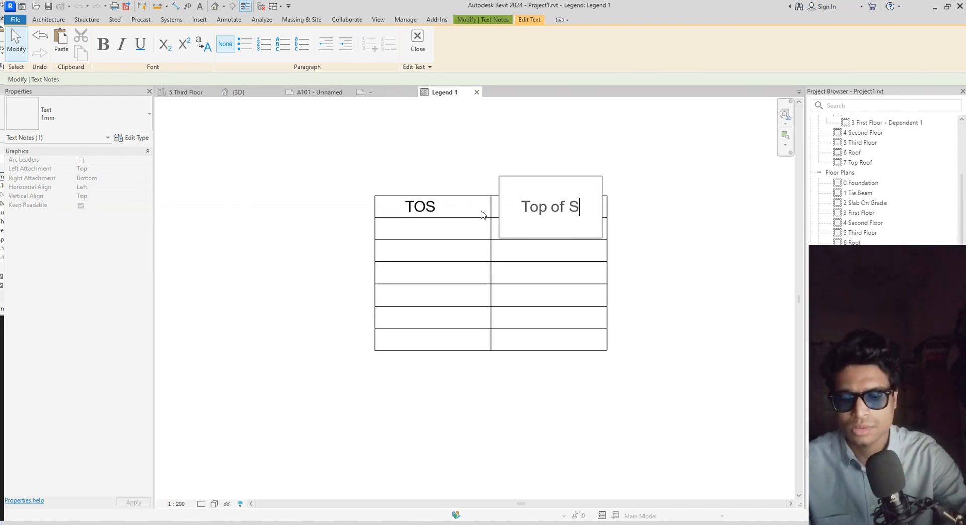
type("lab")
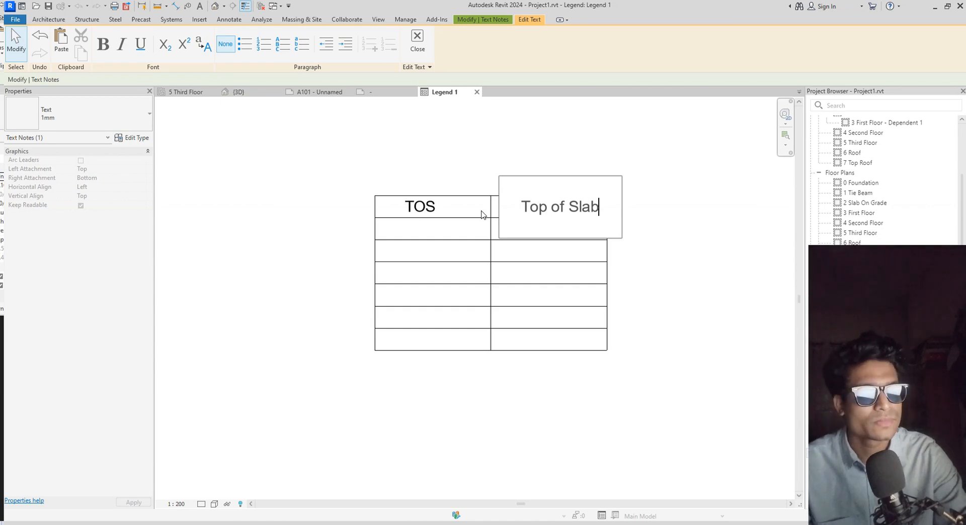
key("BackSpace")
key("BackSpace")
key("BackSpace")
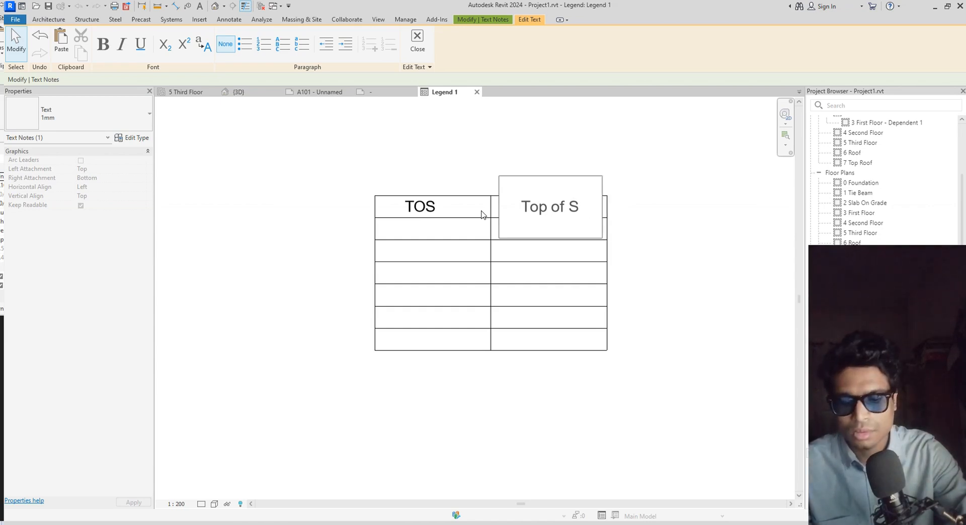
type("LAB")
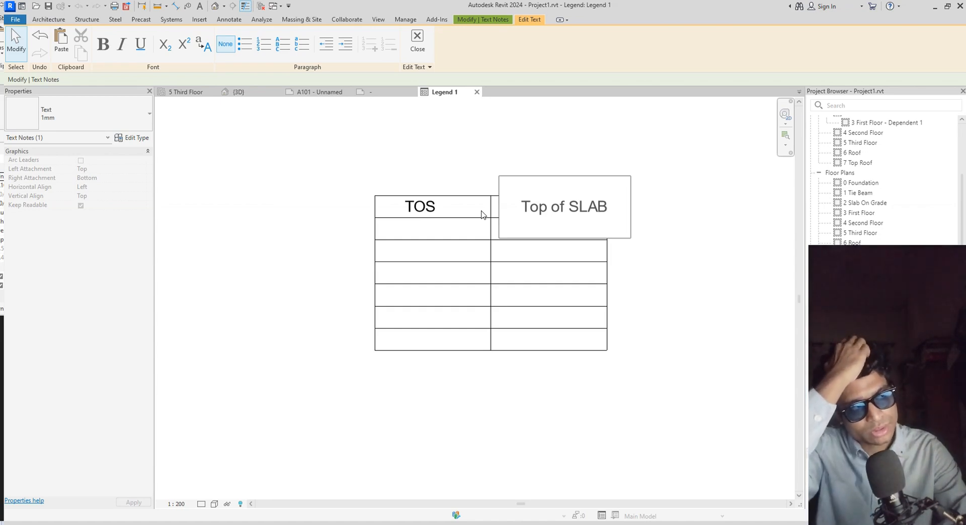
key("Return")
key("BackSpace")
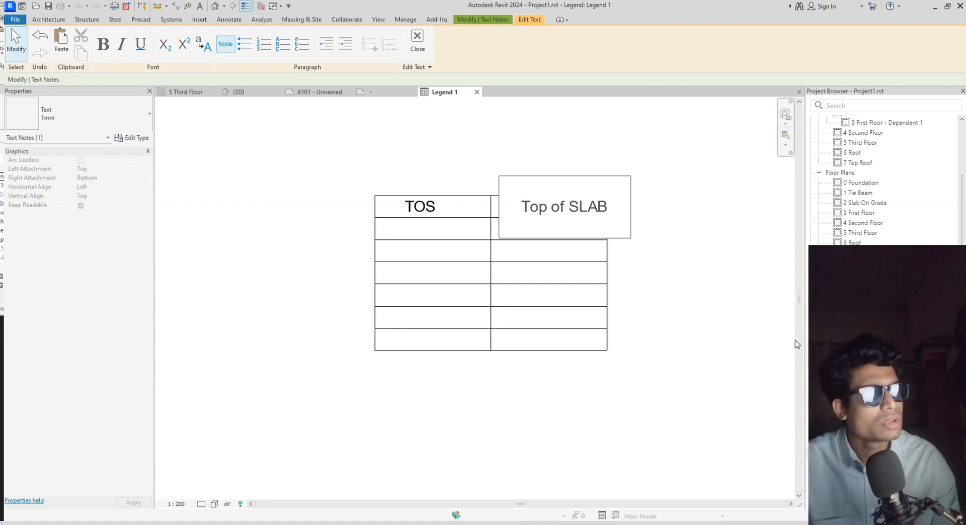
left_click(667, 334)
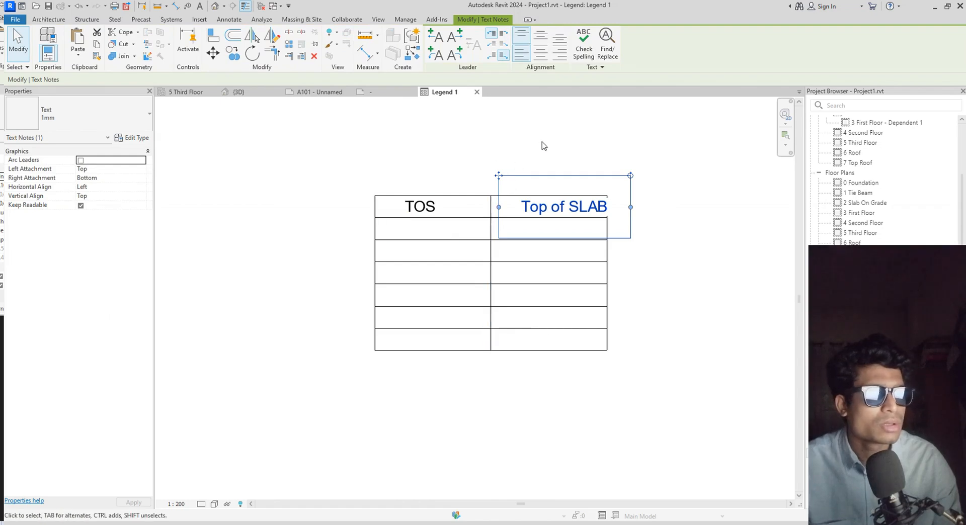
Nudge the Top of SLAB note left so its text fits inside the right column's first cell
key("Left")
key("Left")
key("Left")
key("Left")
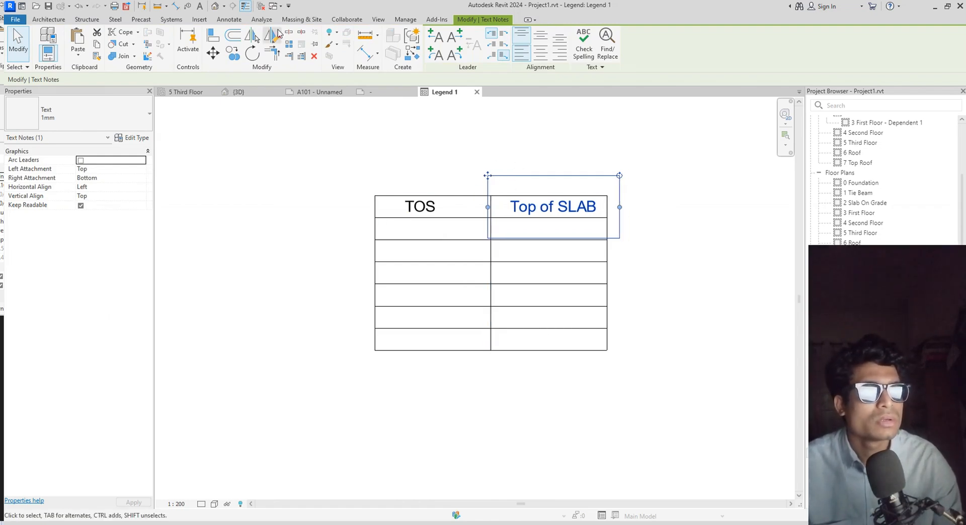
Copy the Top of SLAB note into the second and third rows of the right column
key("c")
key("o")
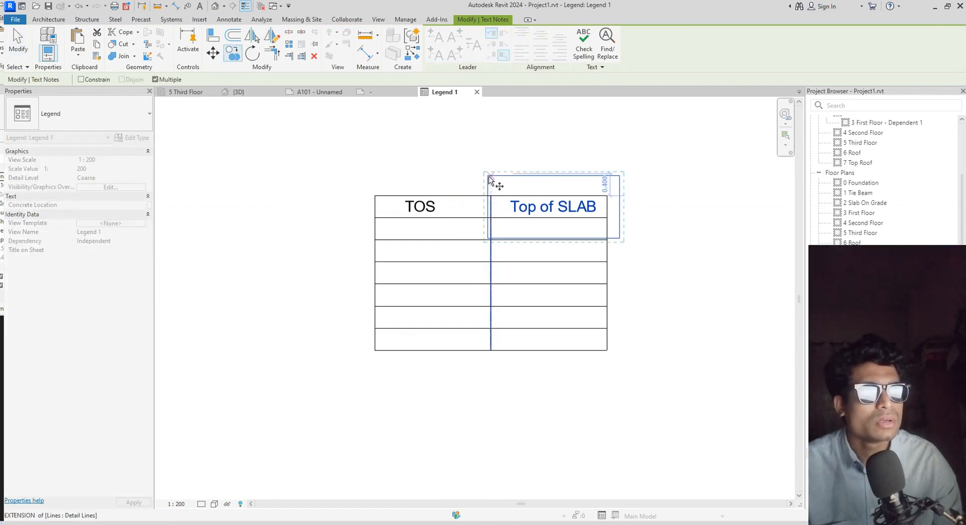
left_click(492, 196)
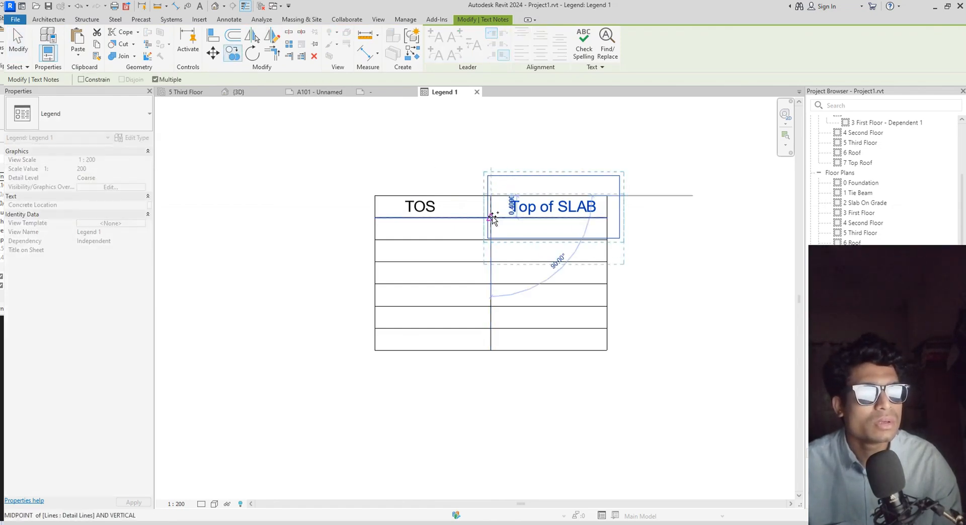
left_click(492, 224)
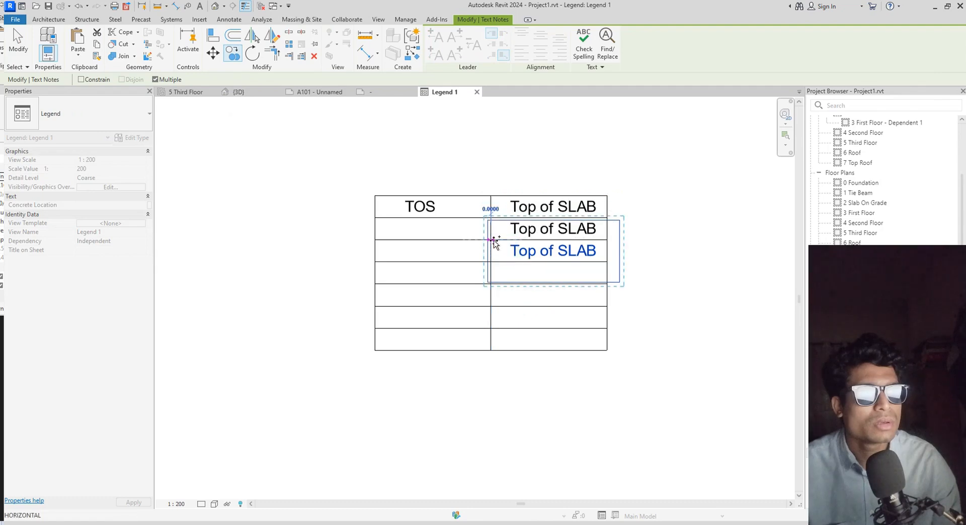
left_click(495, 244)
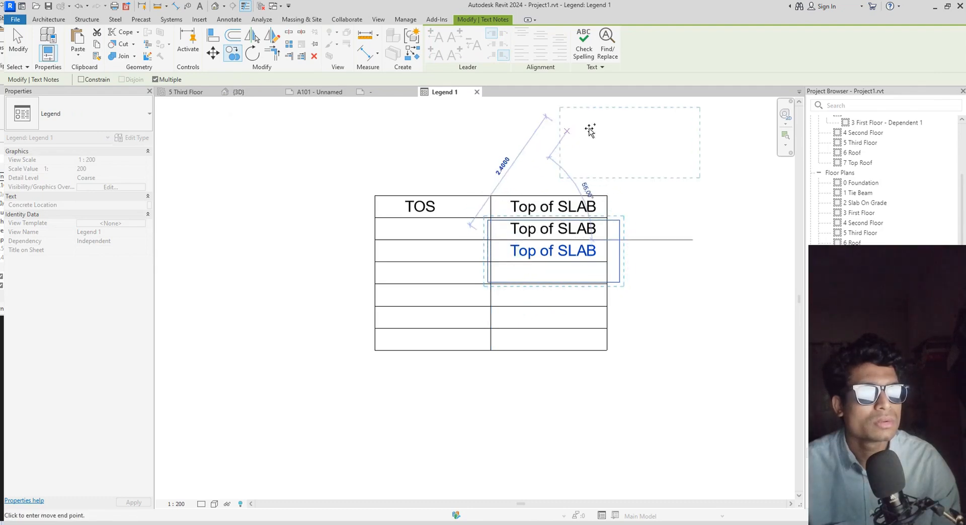
key("Escape")
key("Escape")
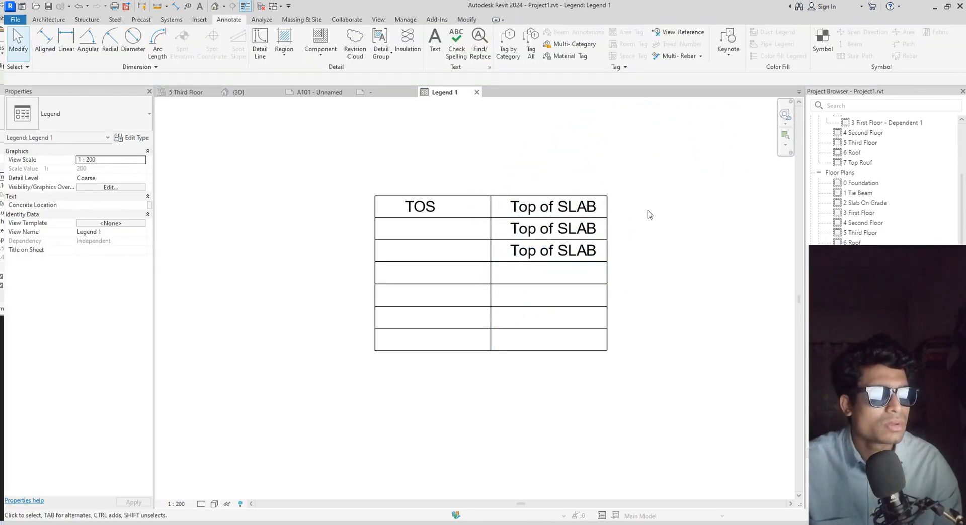
Change the note in the right column's third row to read "Top of BEAM"
left_click(584, 232)
left_click(584, 231)
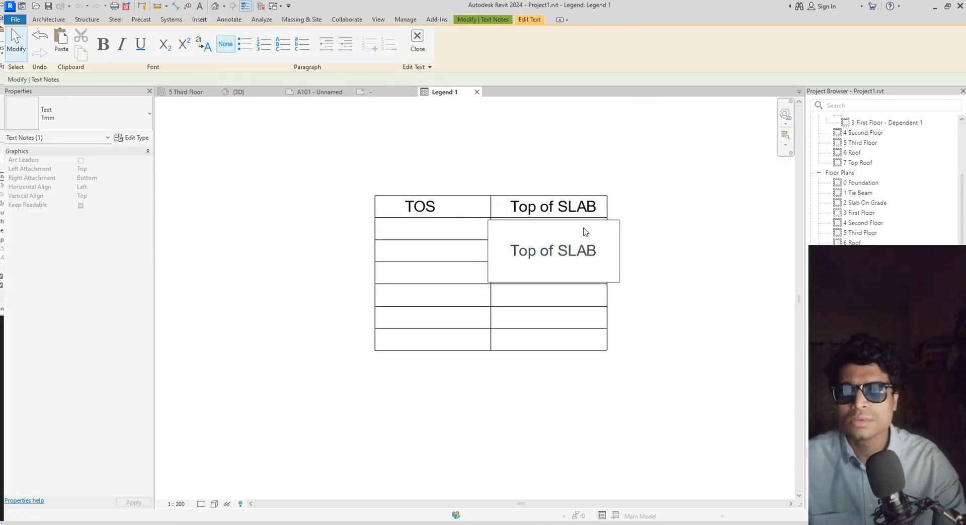
key("BackSpace")
key("BackSpace")
key("BackSpace")
key("BackSpace")
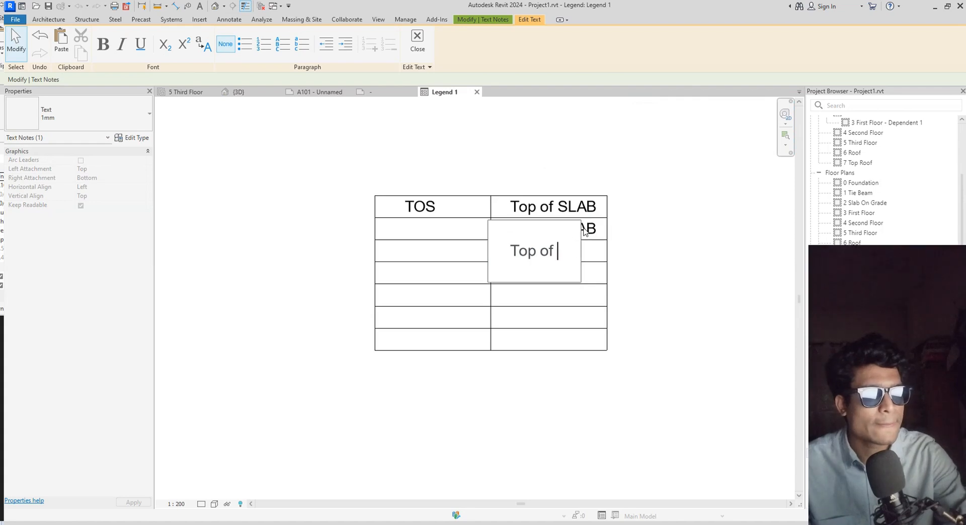
type("BEA")
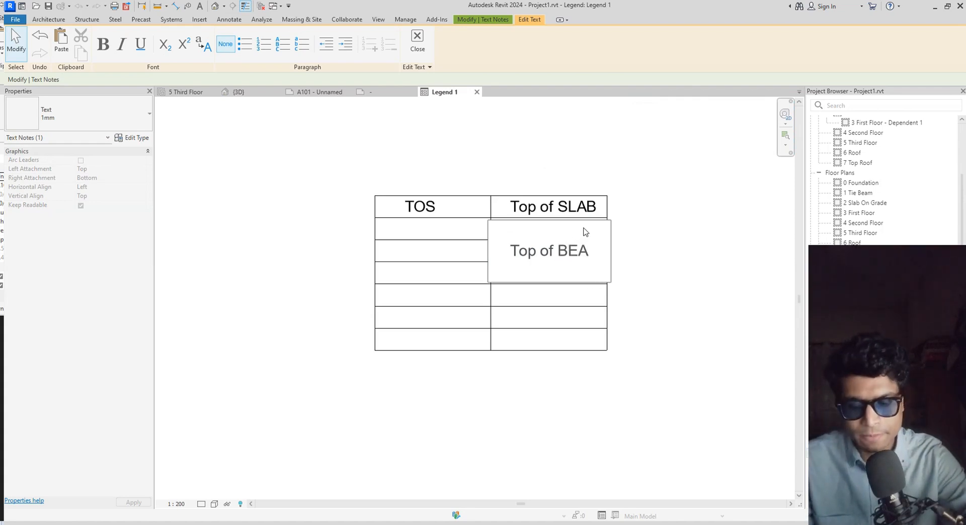
type("M")
key("Return")
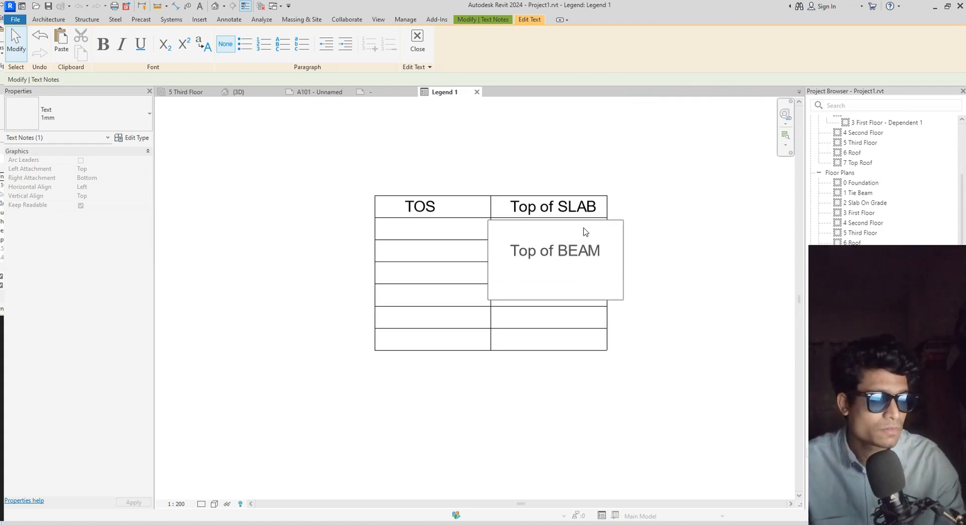
key("BackSpace")
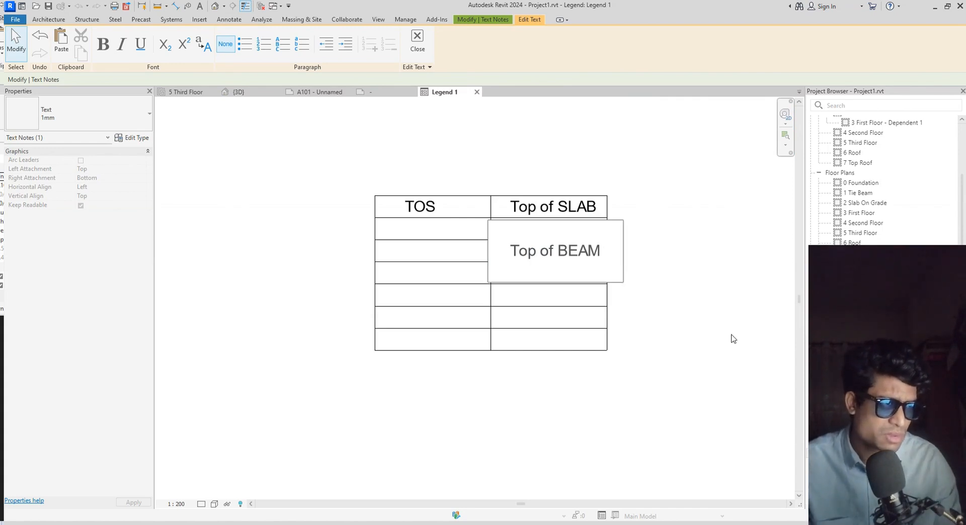
left_click(734, 338)
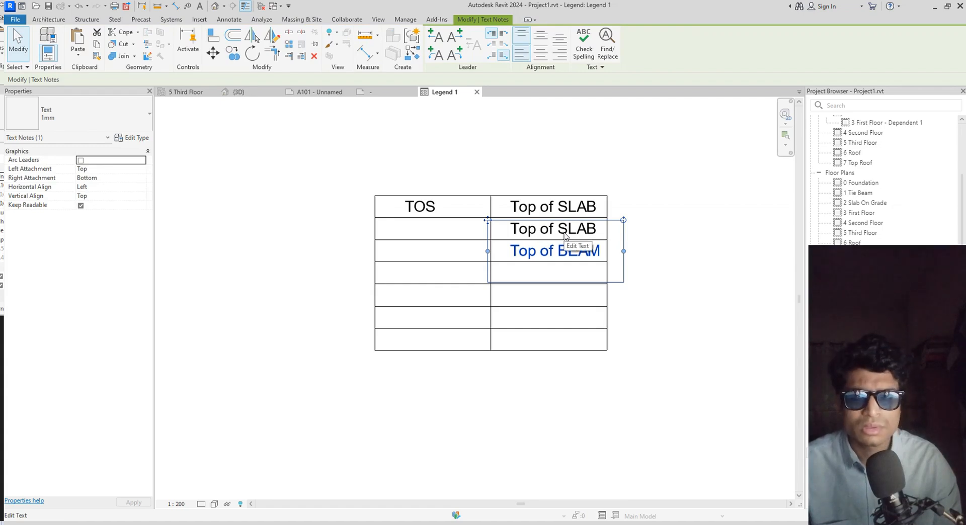
Try to open the second-row Top of SLAB note for editing
left_click(565, 233)
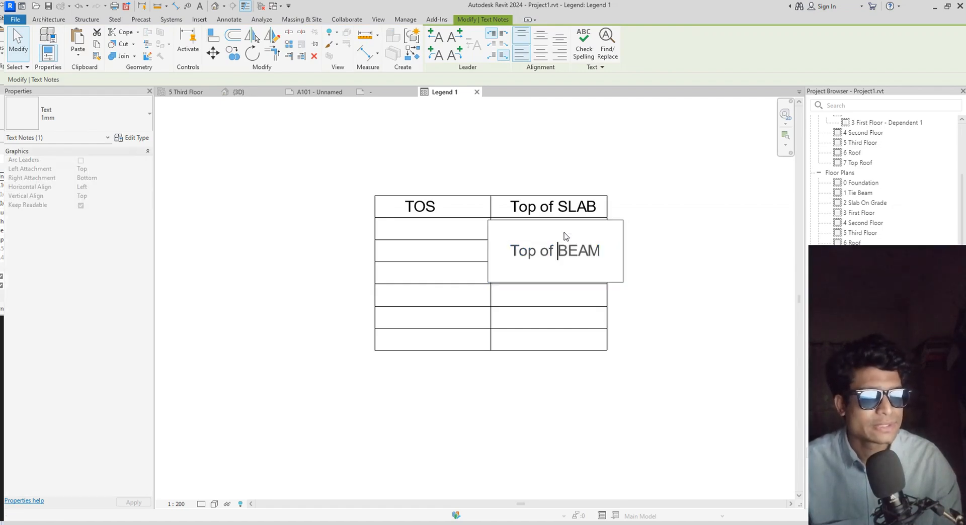
left_click(565, 233)
left_click(565, 233)
left_click(625, 238)
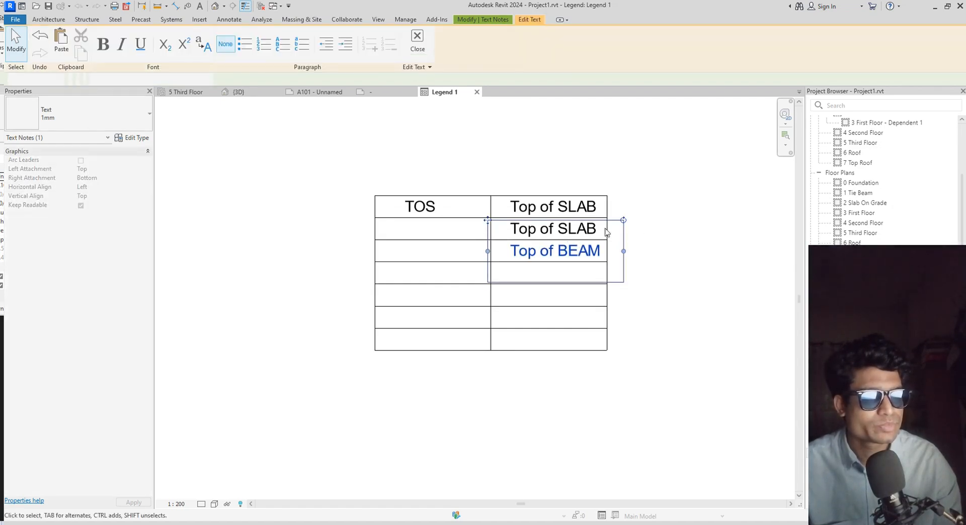
left_click(711, 246)
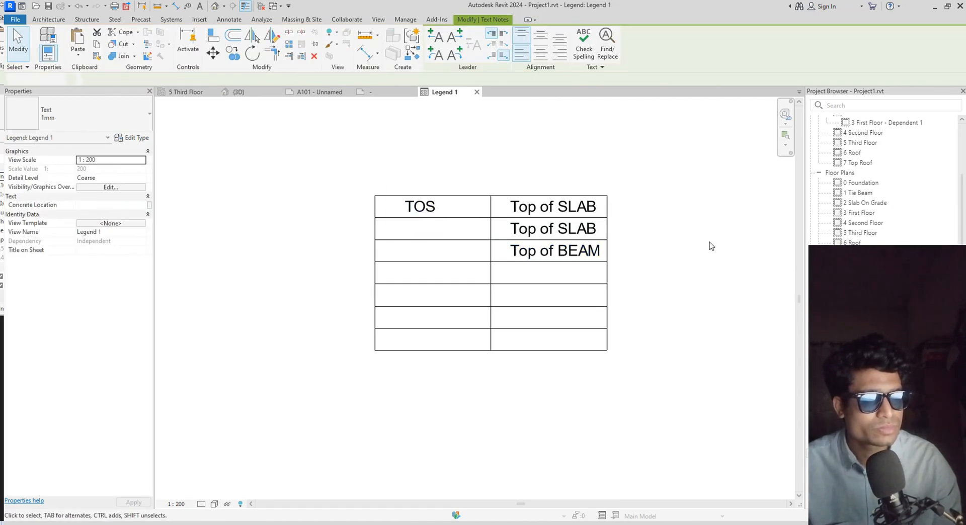
left_click(539, 229)
scroll(522, 230, "up", 1)
scroll(522, 230, "up", 1)
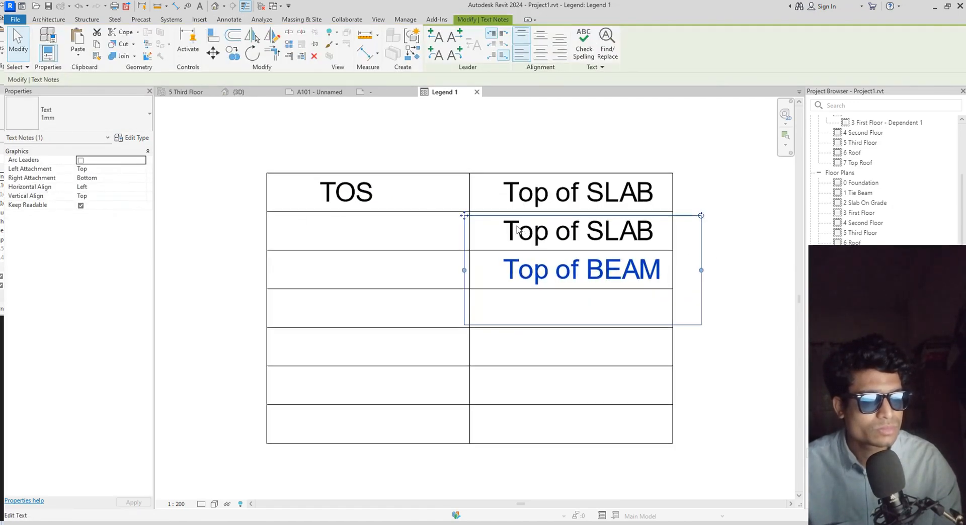
left_click(536, 225)
left_click(691, 187)
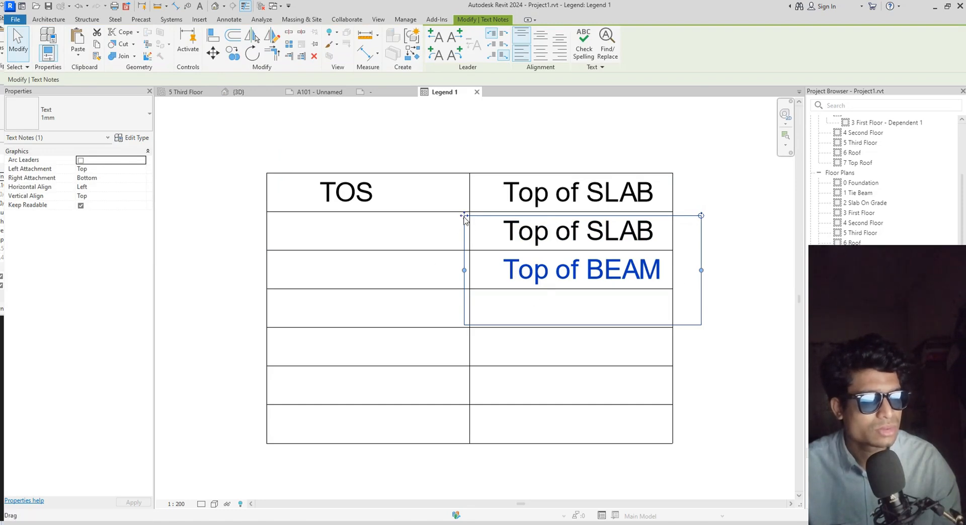
Move the Top of BEAM note down clear of the second row and change the second-row note to read "Top of BEAM"
left_click_drag(464, 216, 457, 302)
left_click(606, 236)
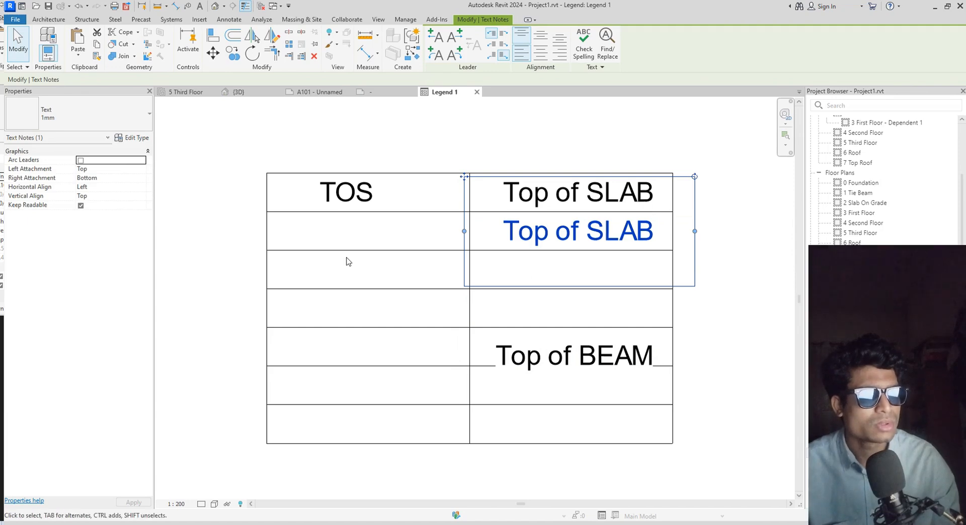
double_click(646, 233)
double_click(646, 233)
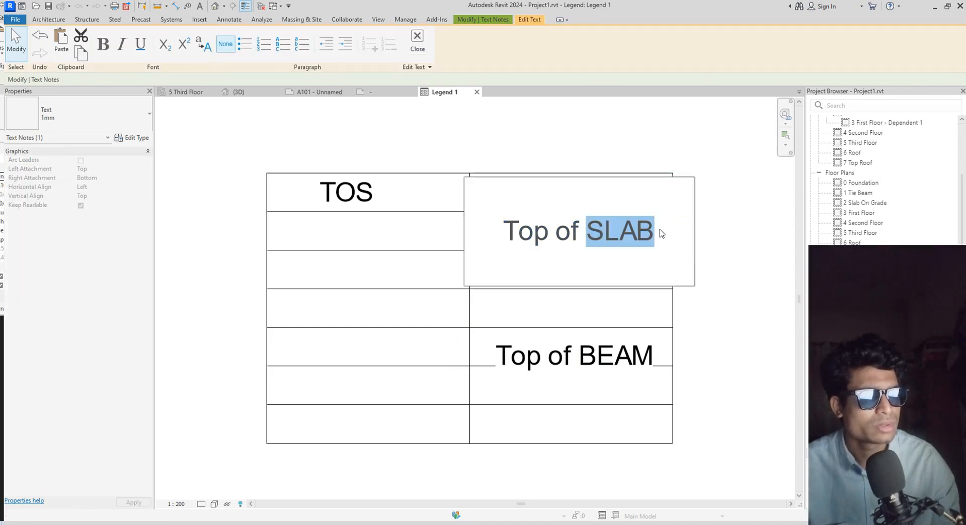
key("BackSpace")
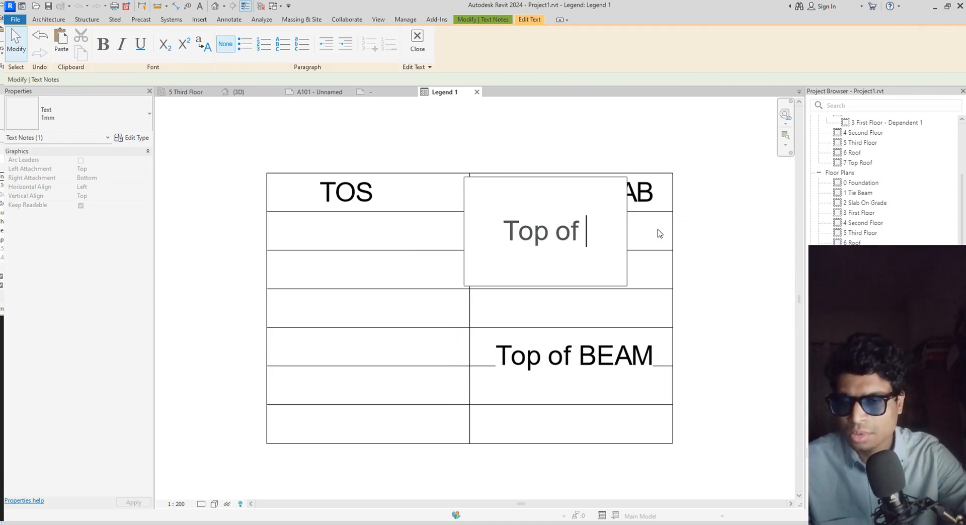
type("BEAM")
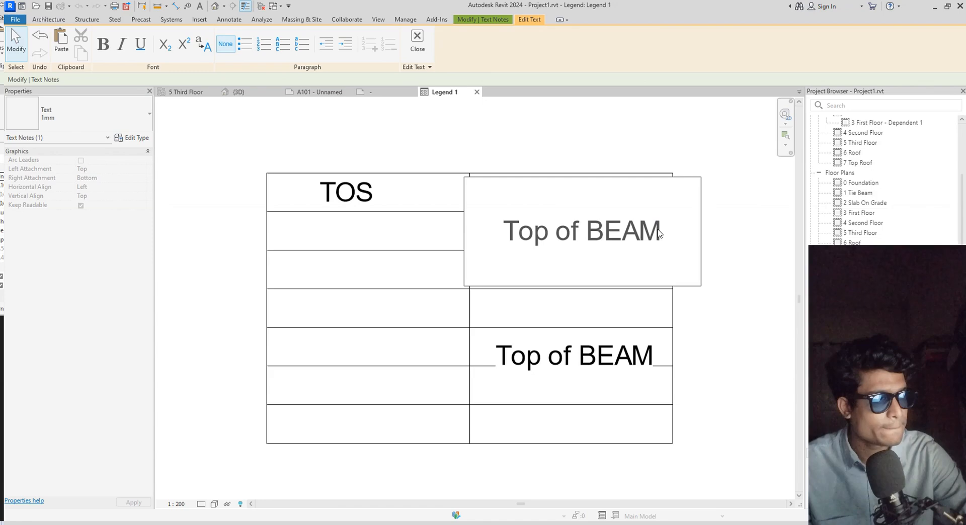
key("Return")
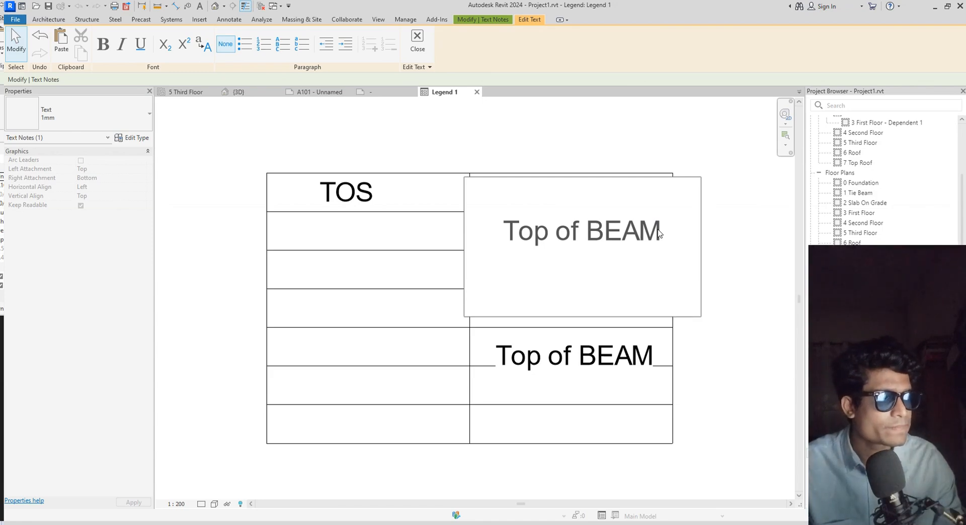
left_click(752, 262)
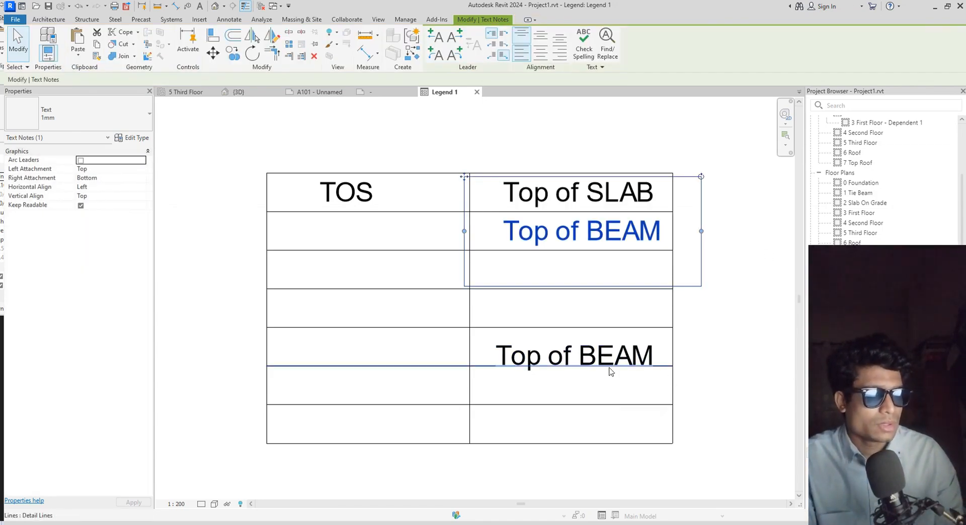
left_click(609, 361)
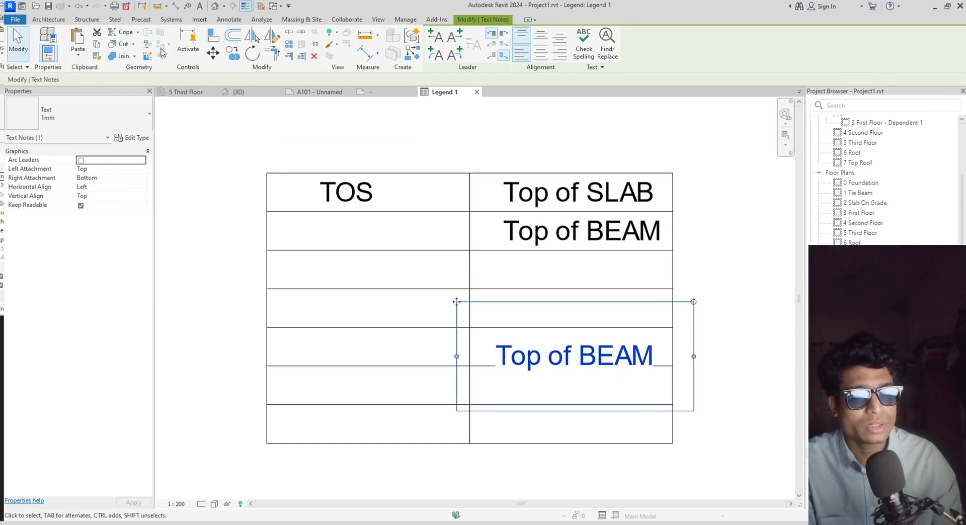
left_click(232, 53)
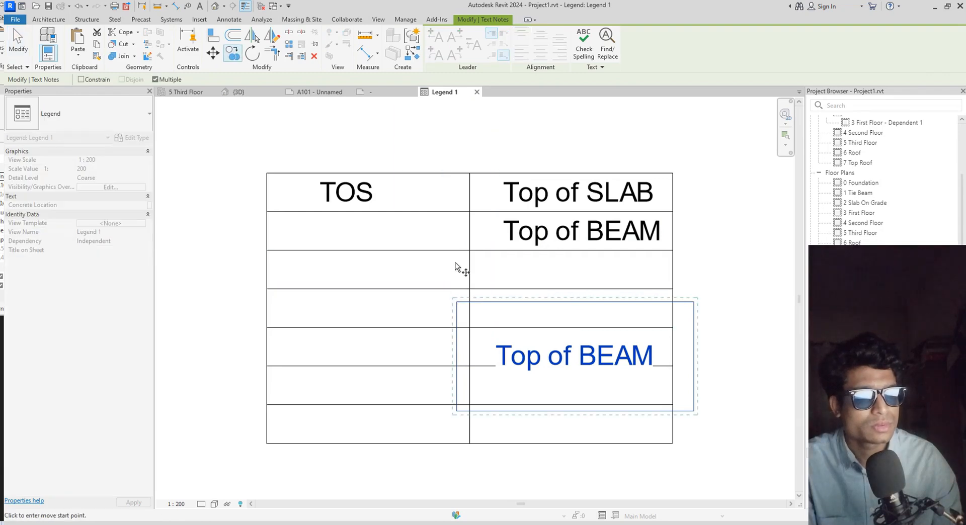
left_click(470, 250)
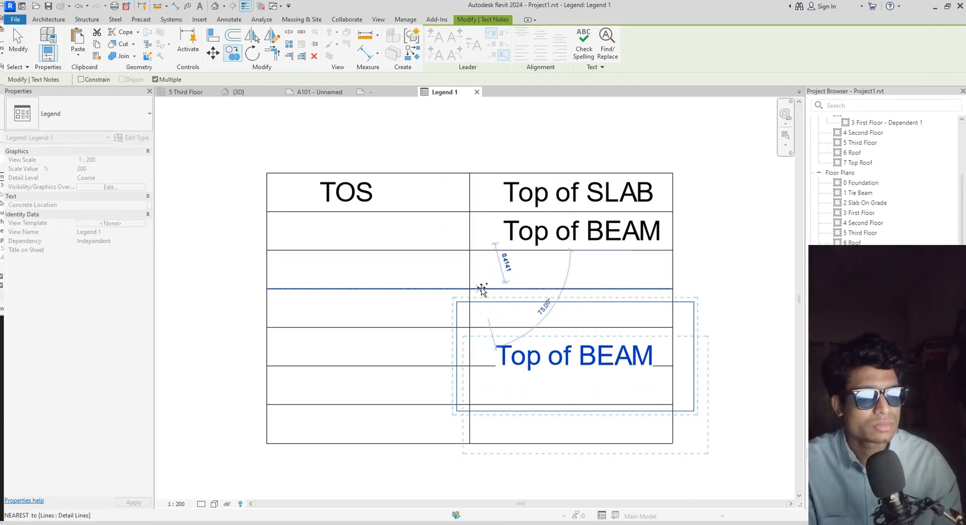
key("Escape")
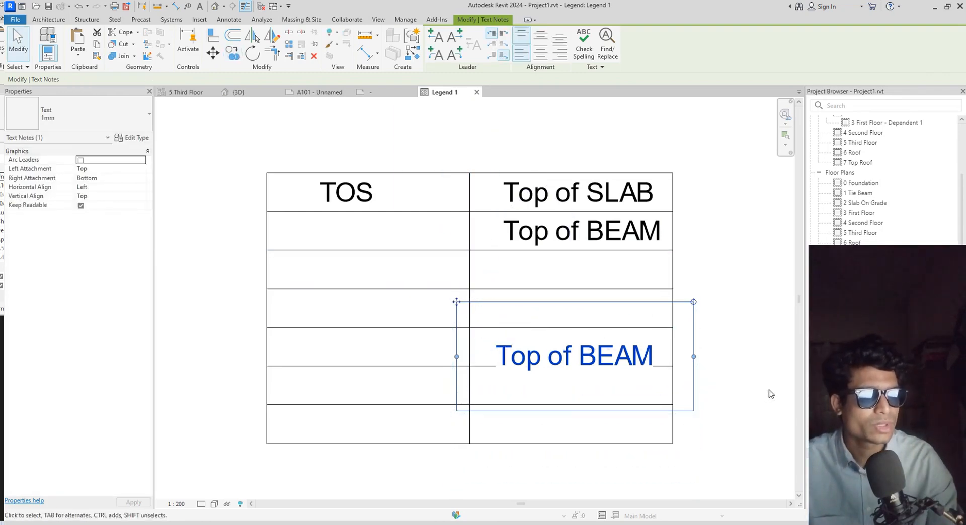
Nudge the lower Top of BEAM note up into the right column's third row and align it with the note above
key("Up")
key("Up")
key("Up")
key("Up")
key("Up")
key("Up")
key("Up")
key("Up")
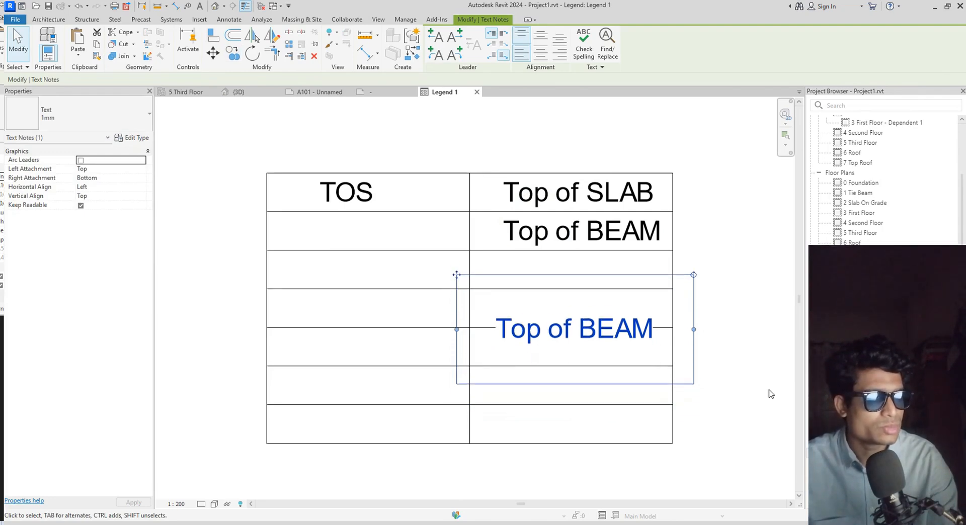
key("Up")
key("Up")
key("Up")
key("Up")
key("Up")
key("Up")
key("Up")
key("Up")
key("Up")
key("Up")
key("Up")
key("Up")
key("Up")
key("Up")
key("Up")
key("Up")
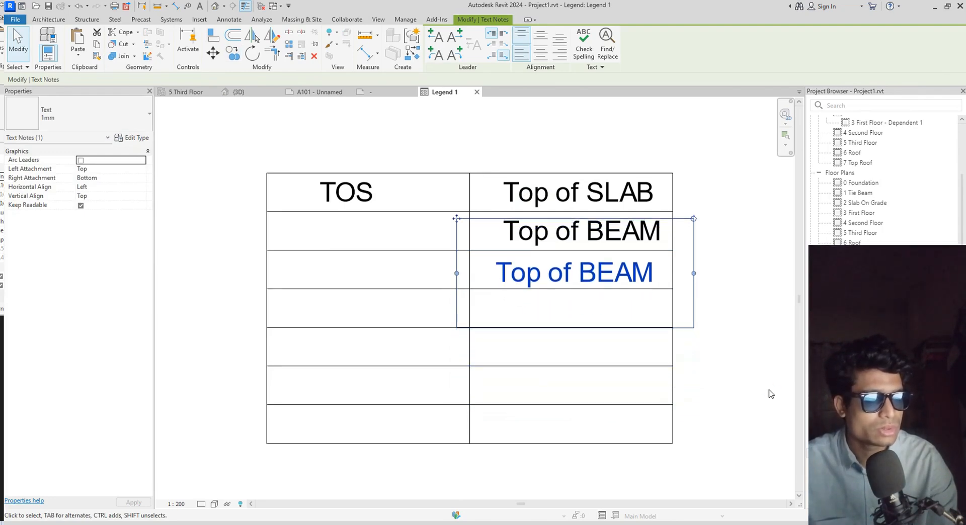
key("Up")
key("Right")
key("Right")
key("Right")
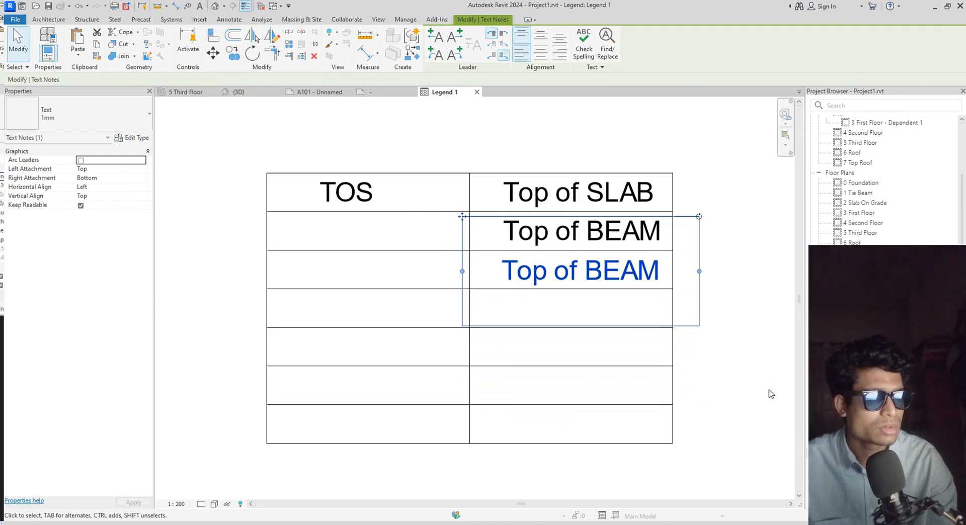
key("Right")
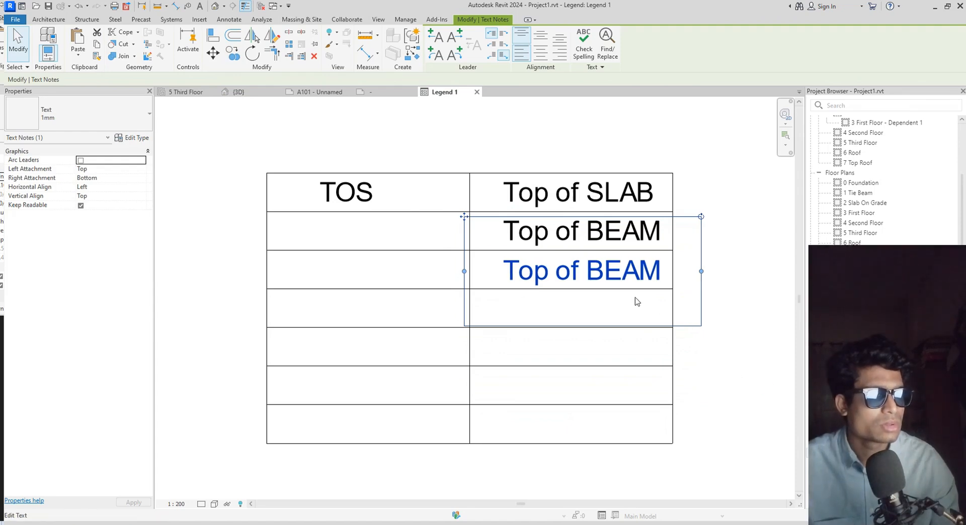
Change the note in the right column's third row to read "Top of FOOTING"
left_click(642, 277)
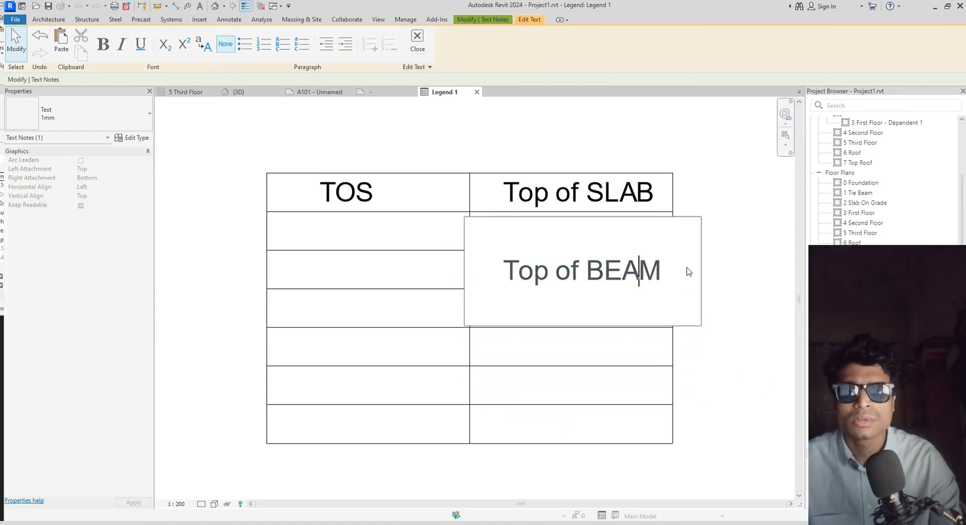
key("BackSpace")
key("BackSpace")
key("BackSpace")
key("BackSpace")
key("BackSpace")
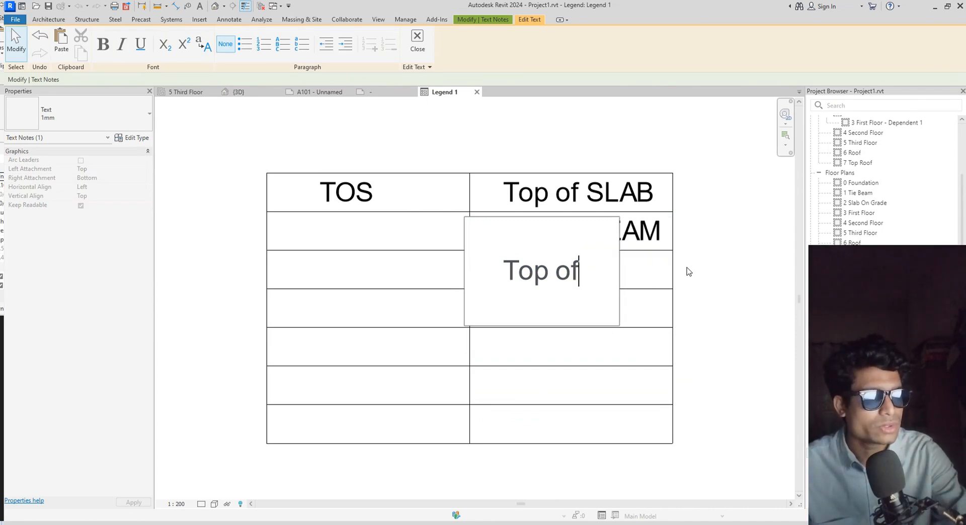
type("F")
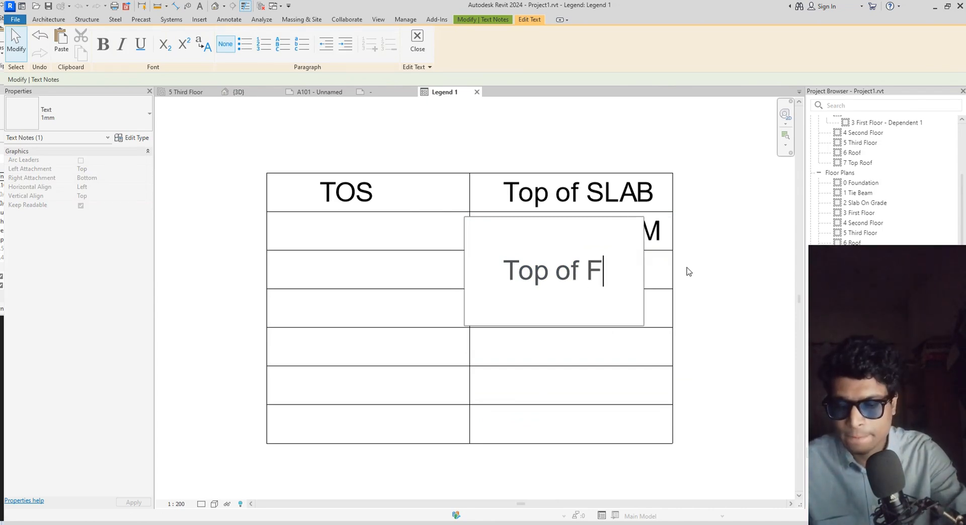
type("OOTING")
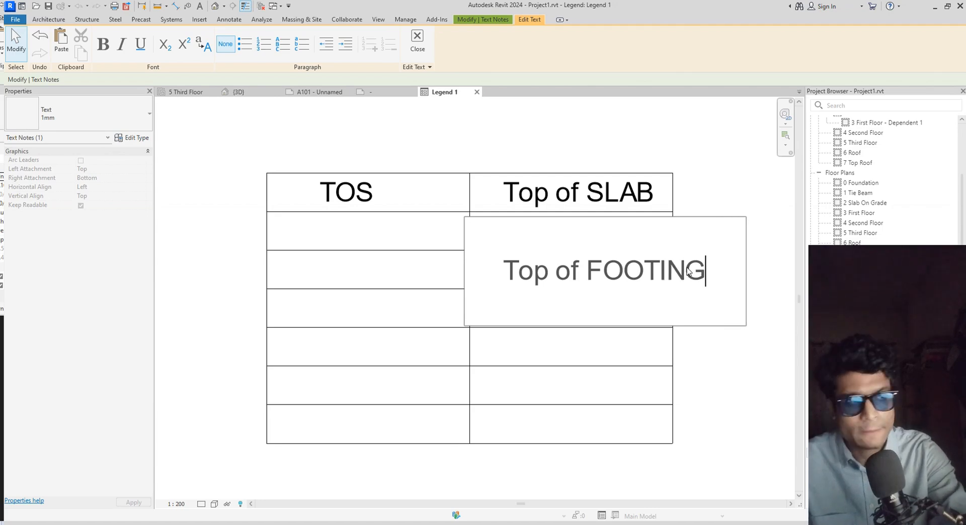
left_click(675, 394)
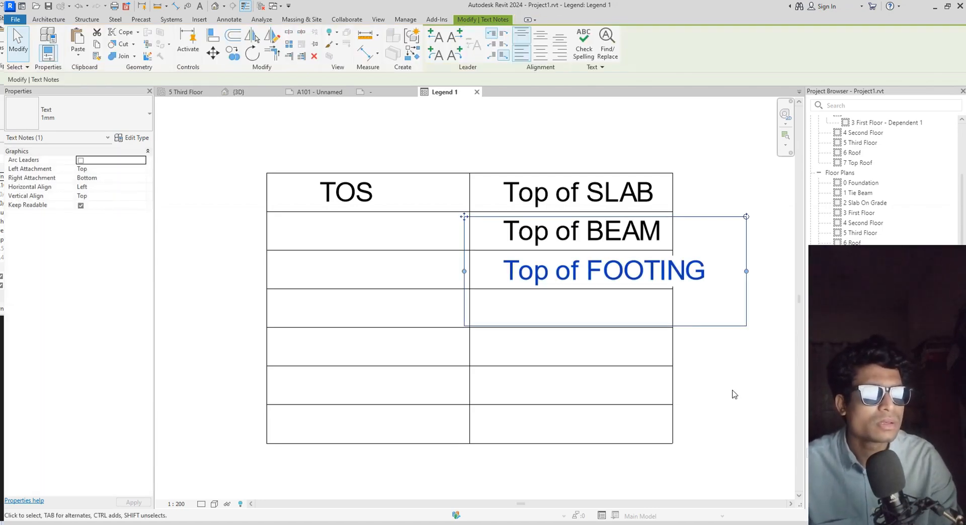
Nudge the Top of FOOTING note left so its text starts just inside the right column's cell
key("Left")
key("Left")
key("Left")
key("Left")
key("Left")
key("Left")
key("Left")
key("Left")
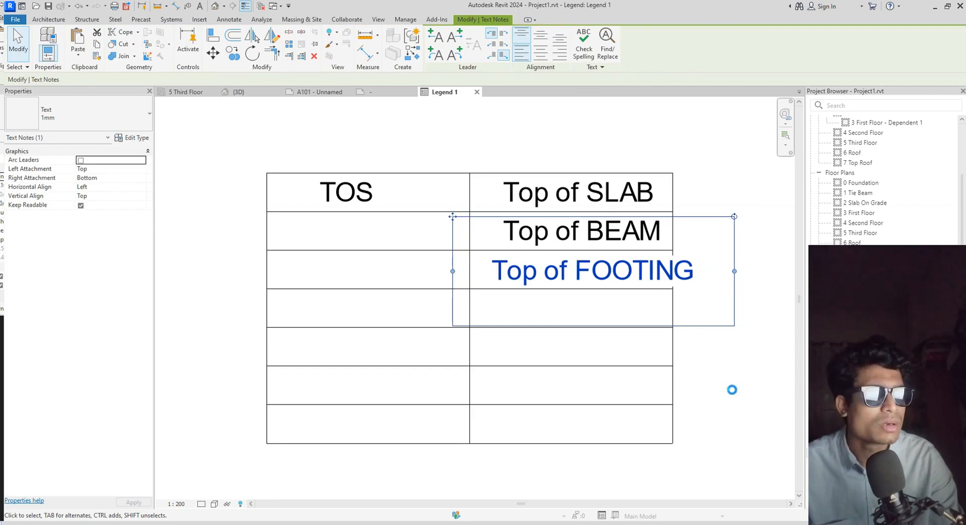
key("Left")
key("Left")
key("Left")
key("Left")
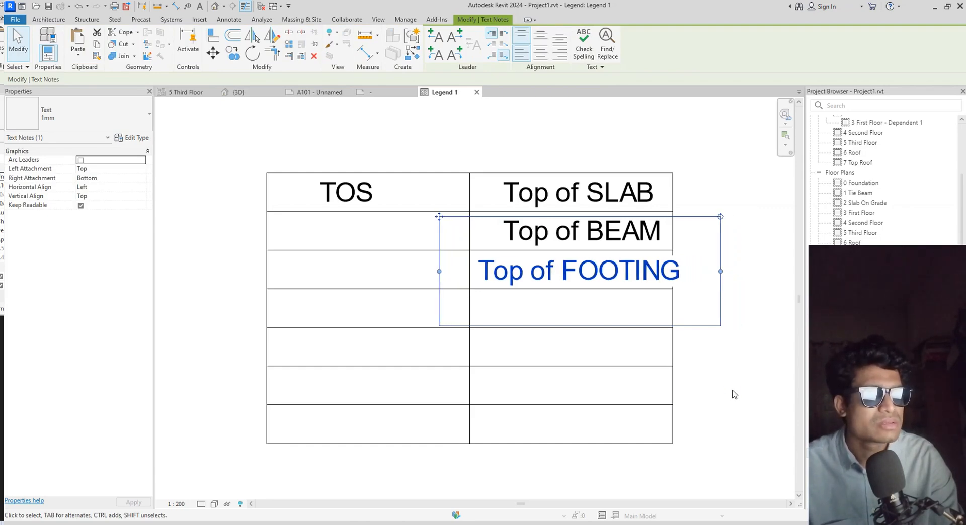
key("Left")
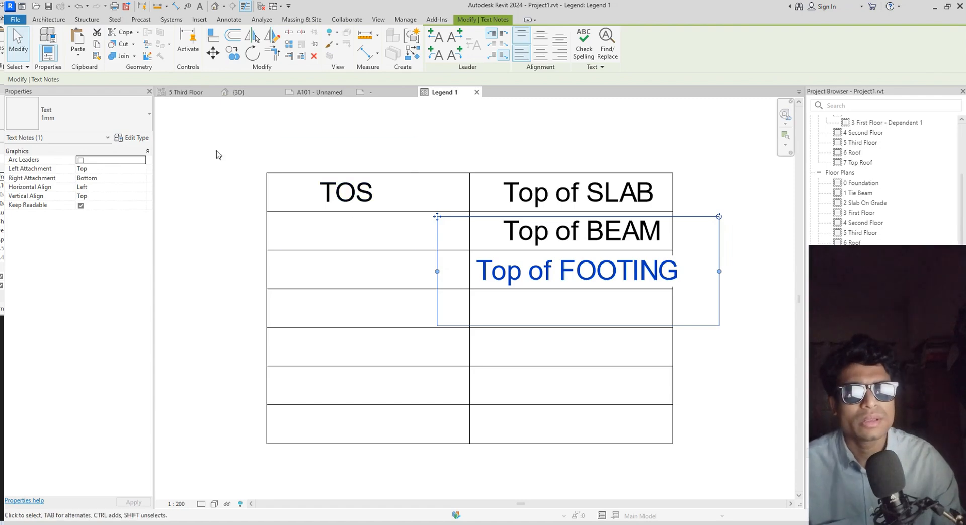
Duplicate the Top of FOOTING note's text type as ".5 mm" and set its text size to .5 mm
left_click(134, 138)
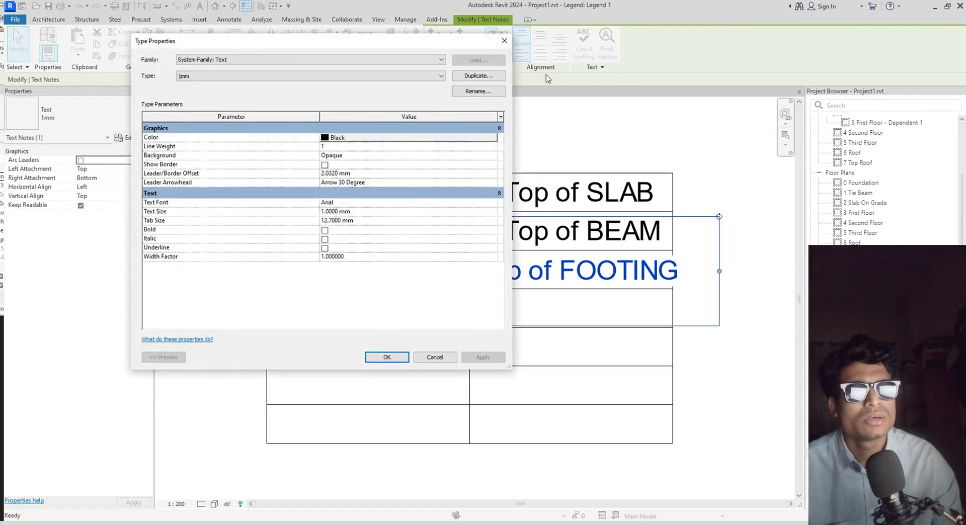
left_click(476, 77)
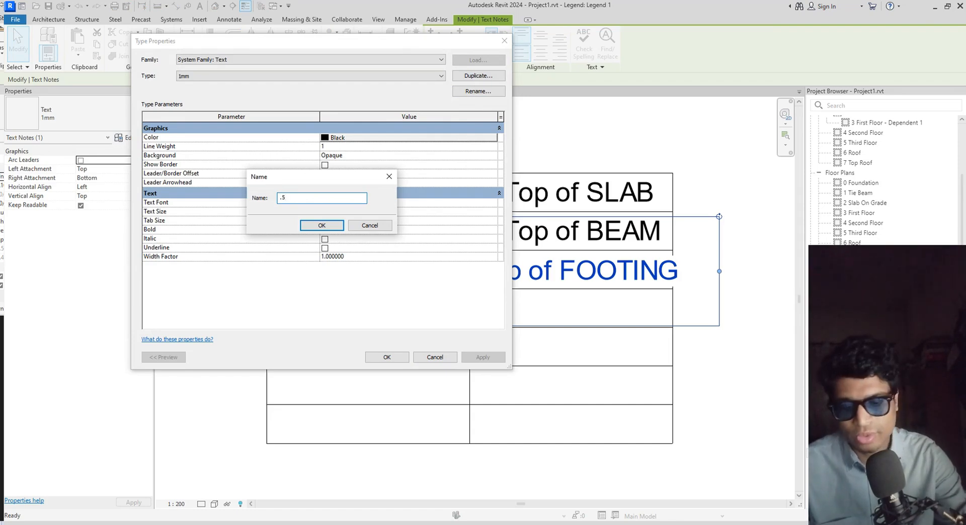
key("Return")
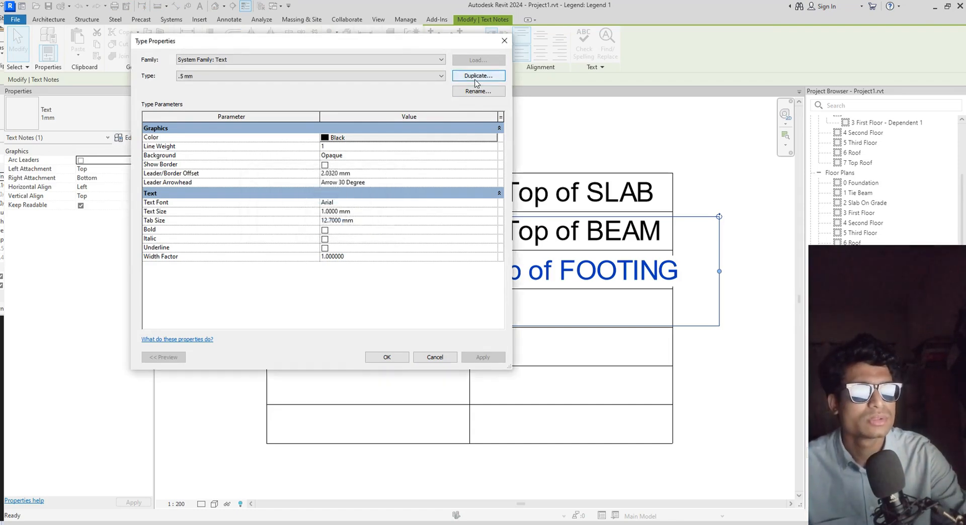
left_click(360, 211)
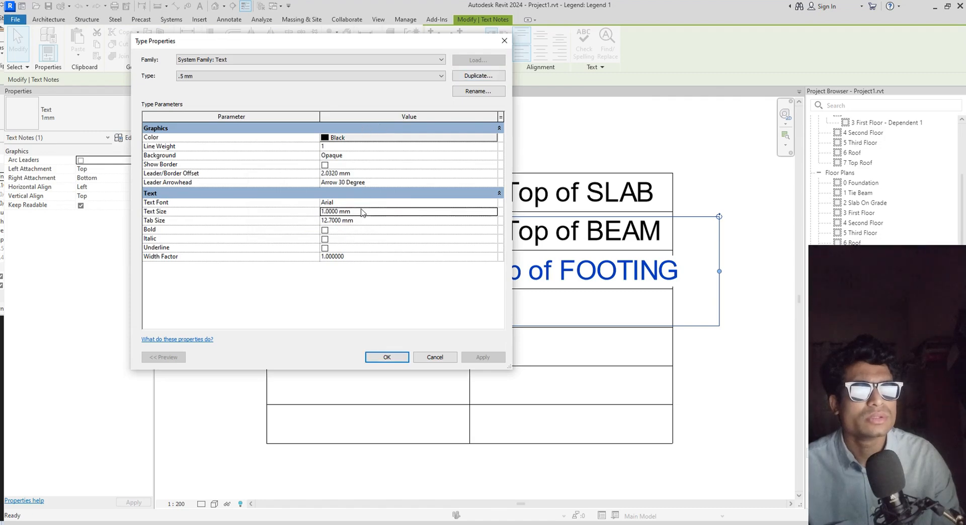
type(".5mm")
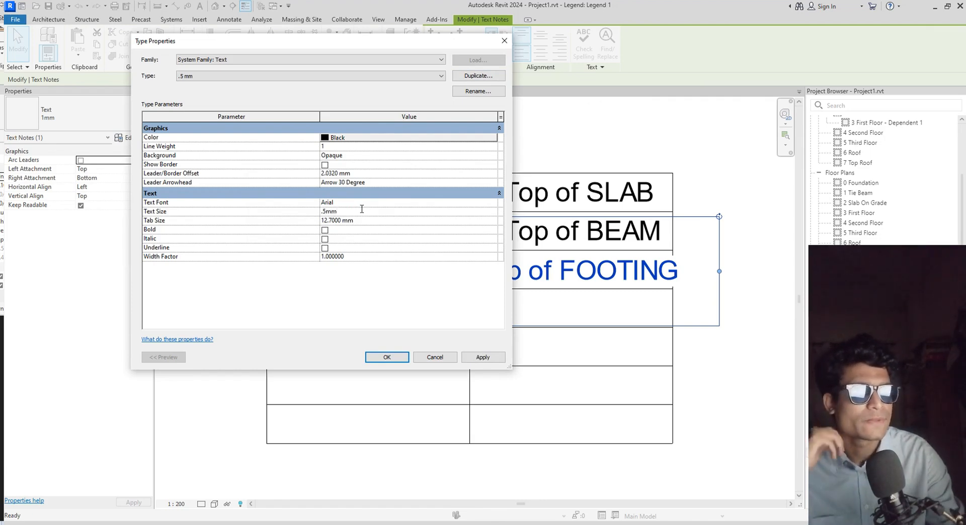
left_click(392, 359)
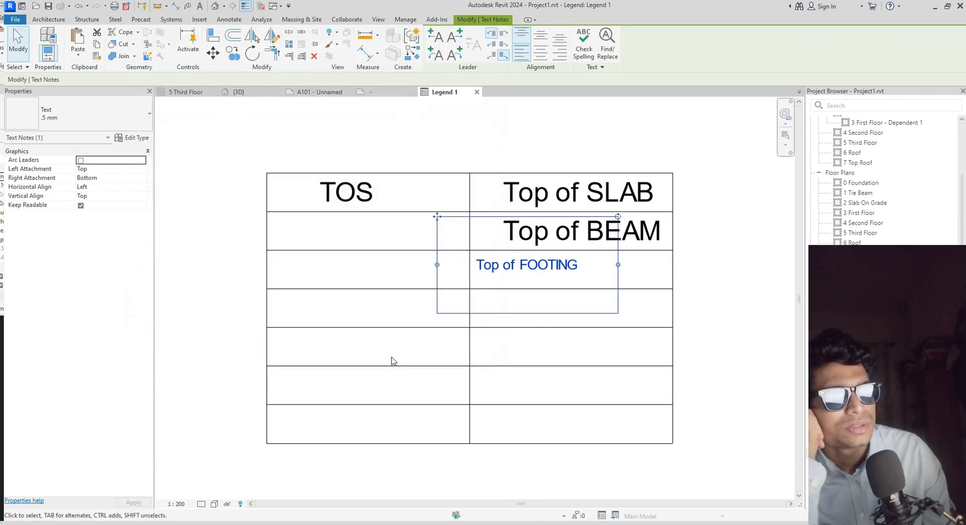
Apply the .5 mm text type to the Top of BEAM, Top of SLAB and TOS notes
left_click(654, 237)
left_click(141, 109)
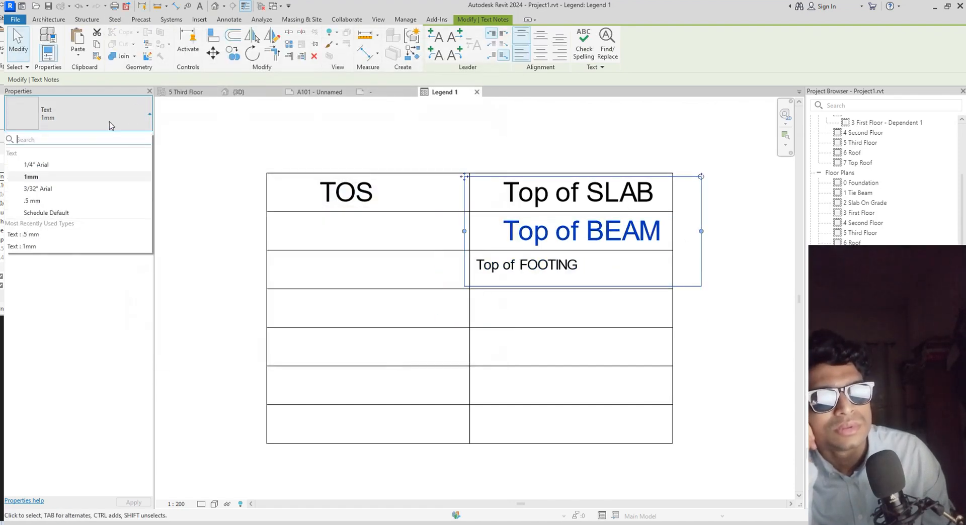
left_click(47, 204)
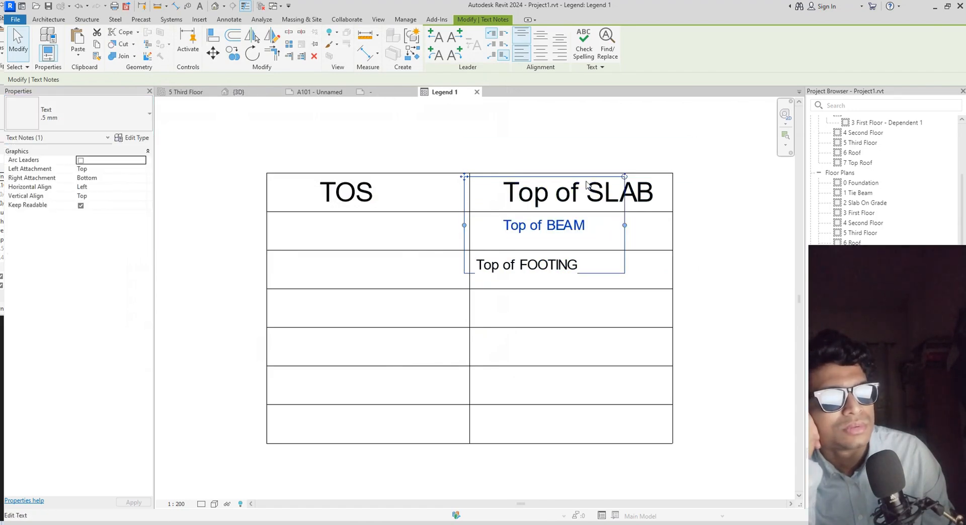
left_click(646, 196)
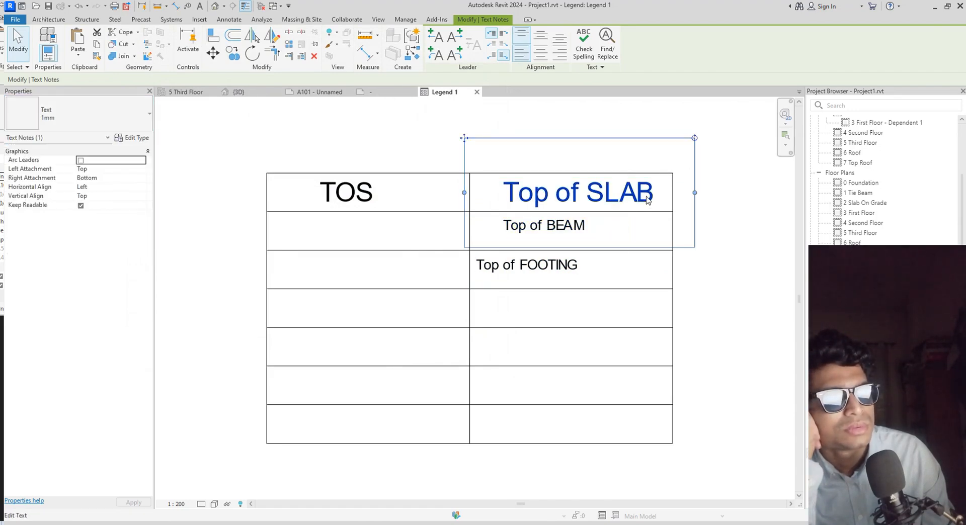
left_click(76, 117)
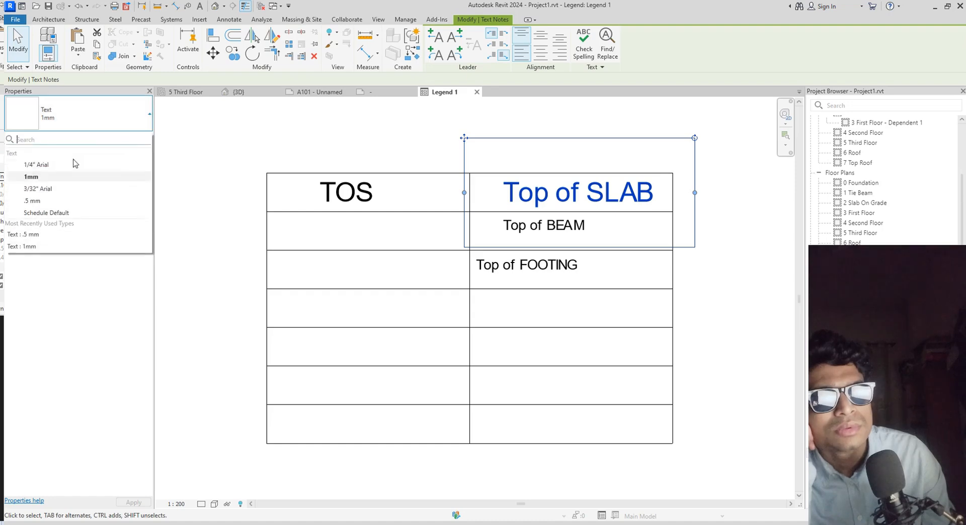
left_click(45, 204)
left_click(357, 200)
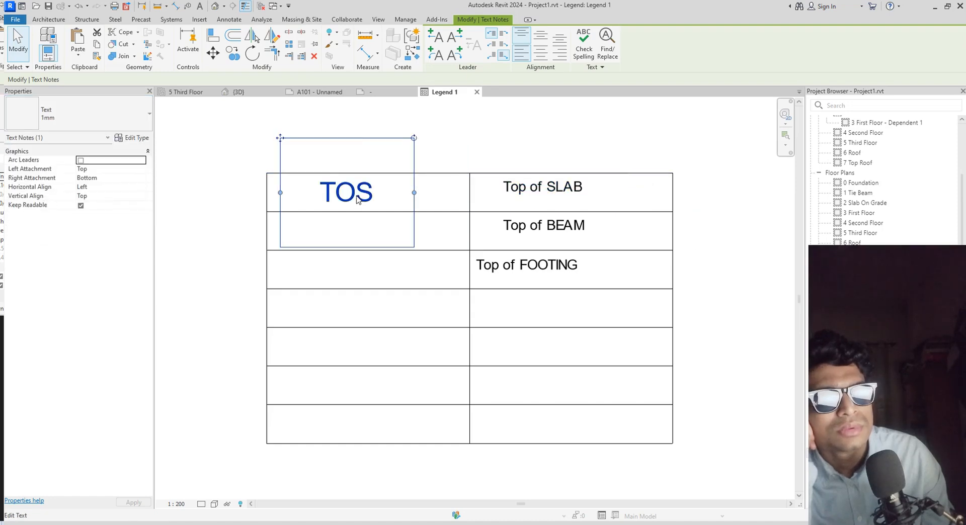
left_click(84, 120)
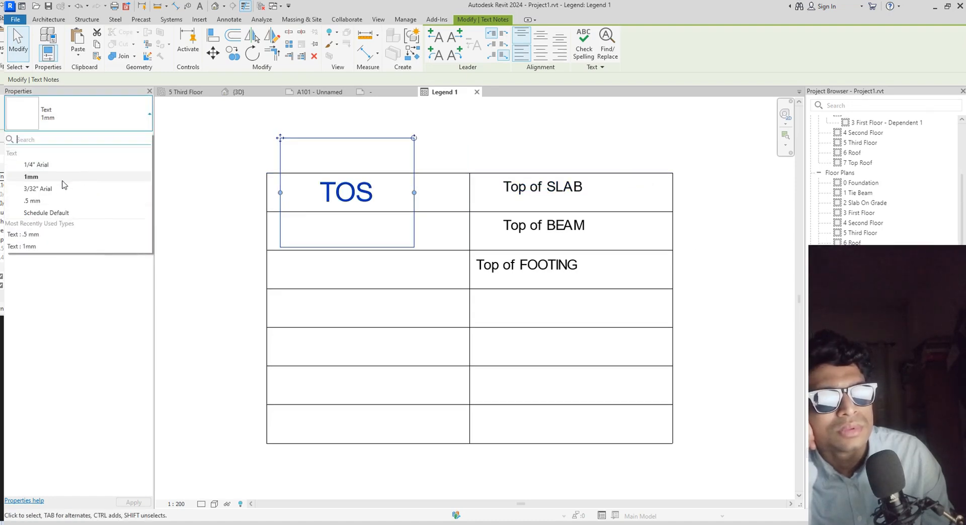
left_click(40, 204)
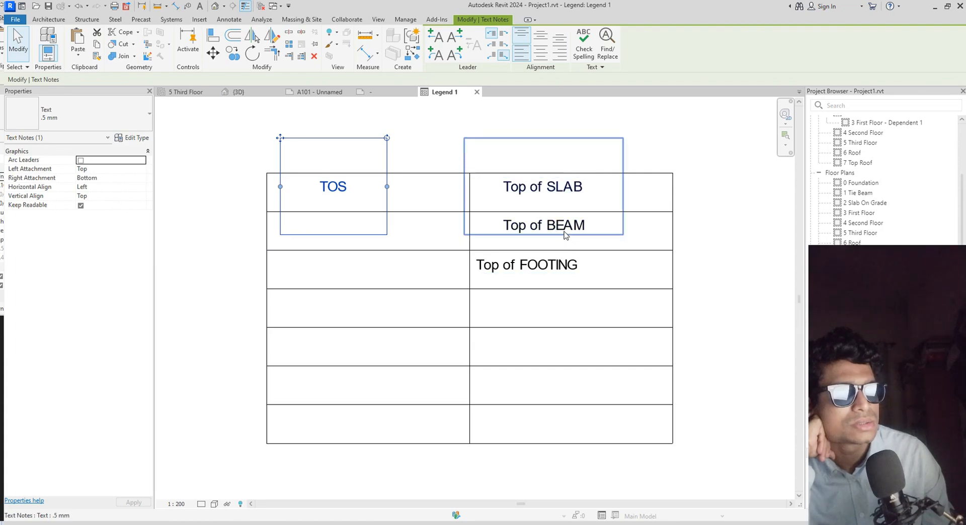
Move the Top of BEAM note left so its text starts just inside the right column's second-row cell
left_click(559, 190)
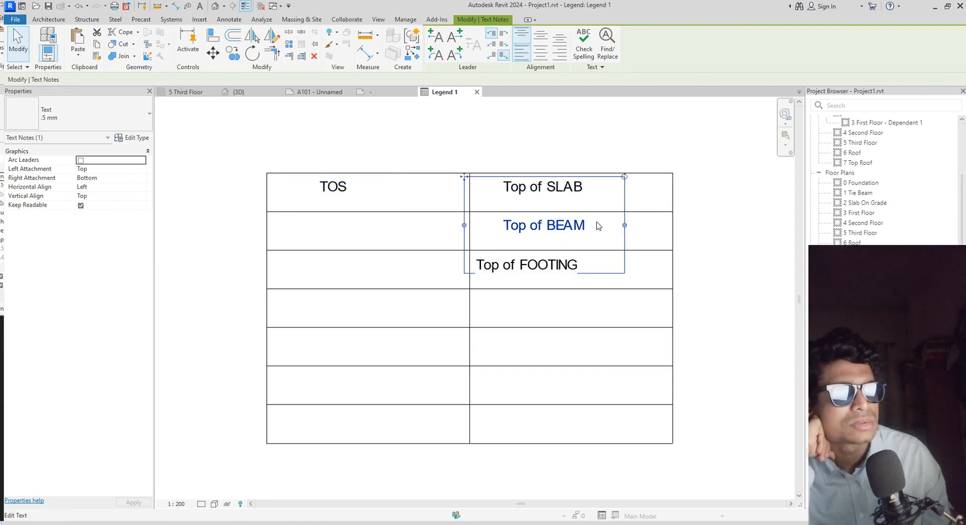
left_click_drag(624, 225, 598, 226)
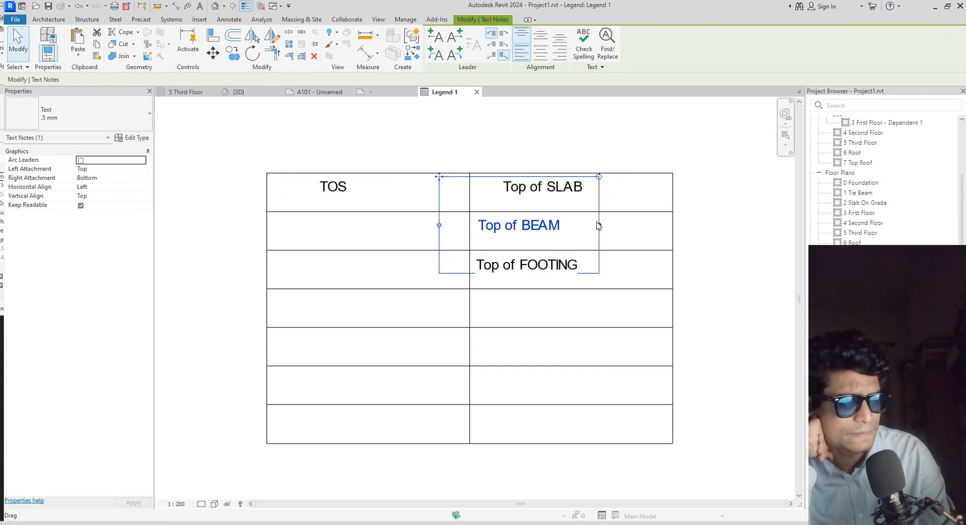
key("Left")
key("Right")
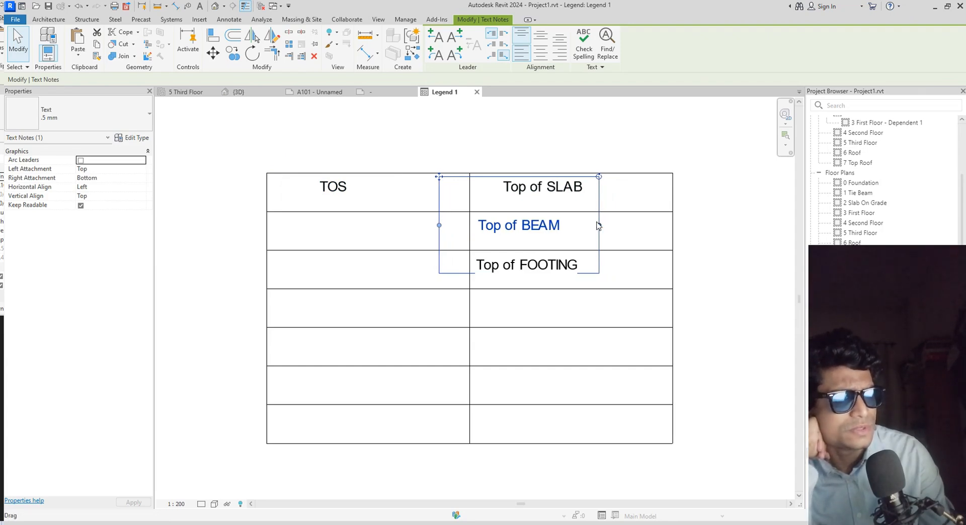
left_click(658, 134)
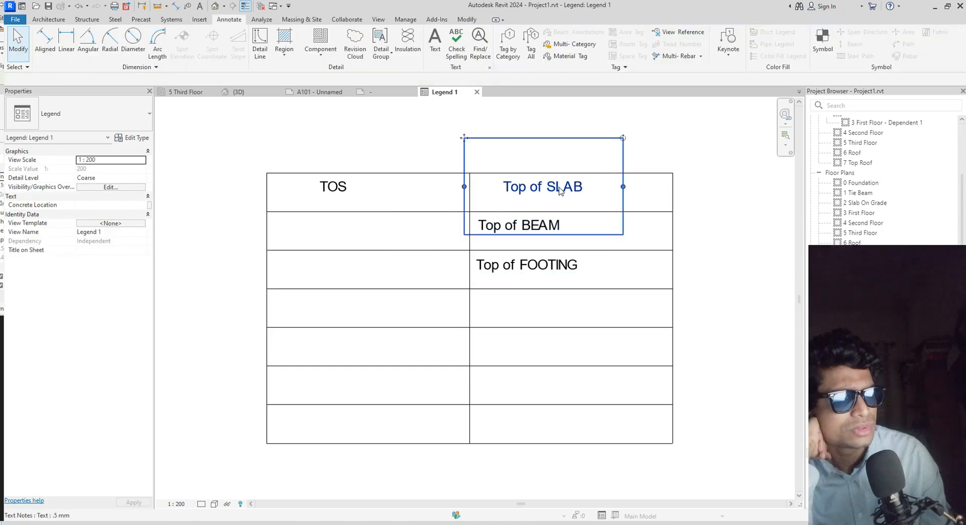
Nudge the Top of SLAB note left until its text lines up with the Top of BEAM note below it
left_click(586, 162)
key("Left")
key("Left")
key("Left")
key("Left")
key("Left")
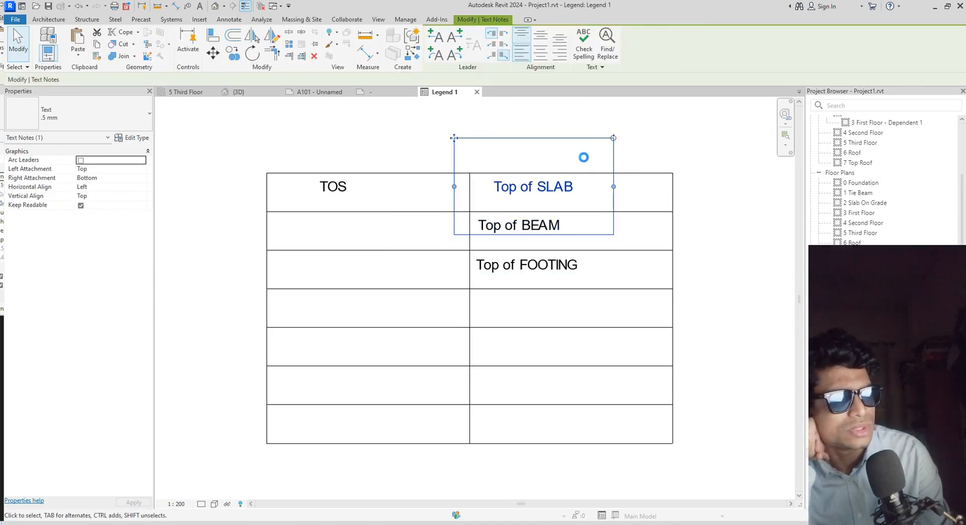
key("Left")
key("Left")
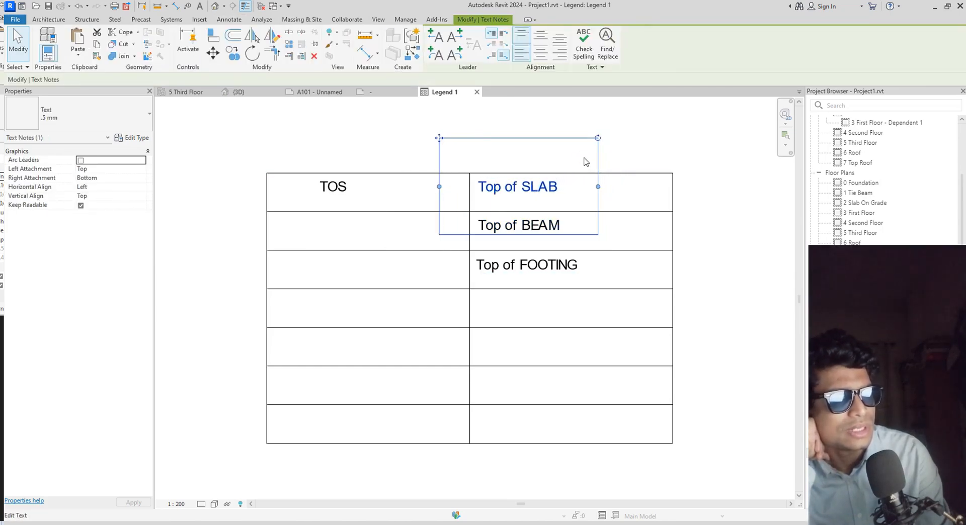
left_click(718, 226)
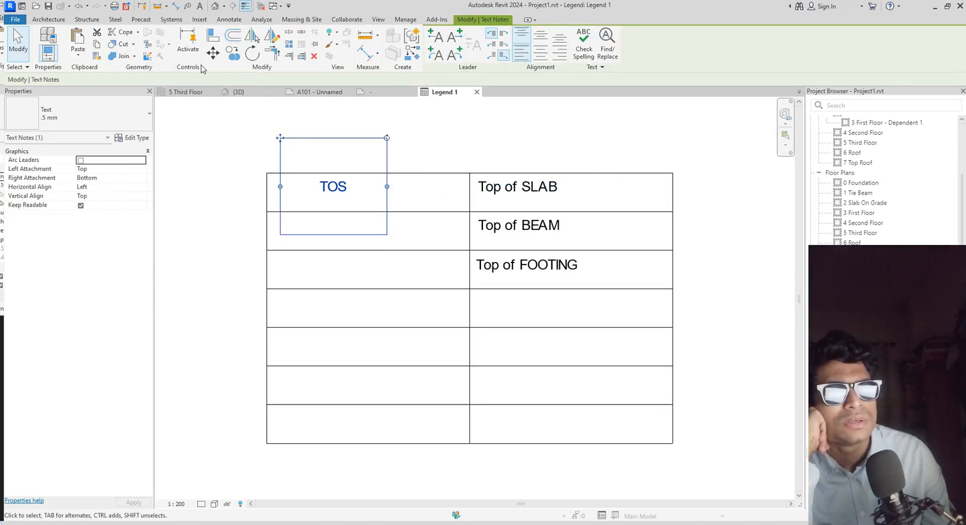
Copy the TOS note down into the second and third rows of the left column
key("c")
key("o")
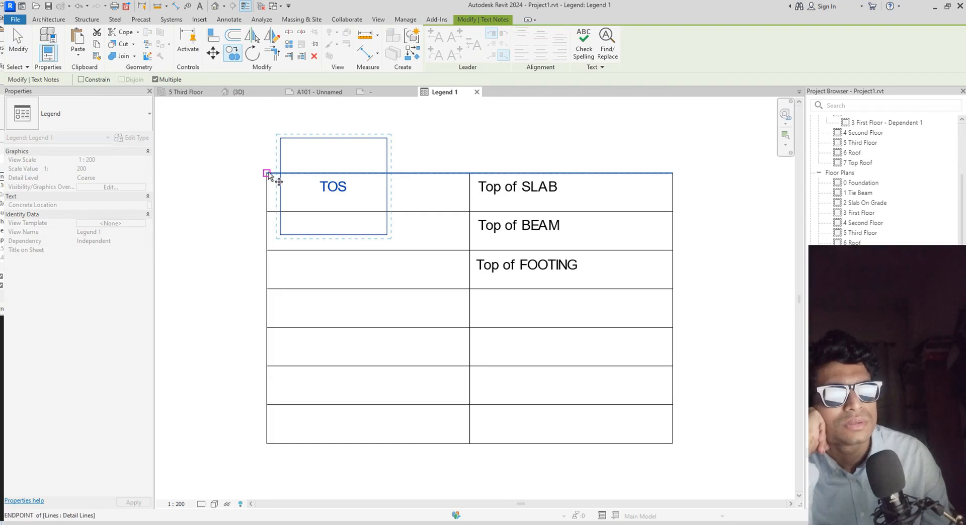
left_click(268, 173)
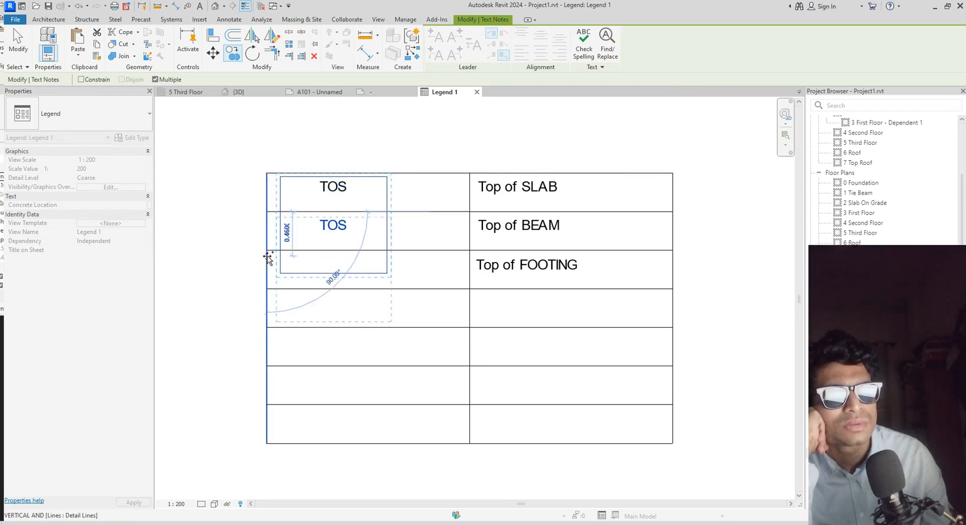
left_click(268, 212)
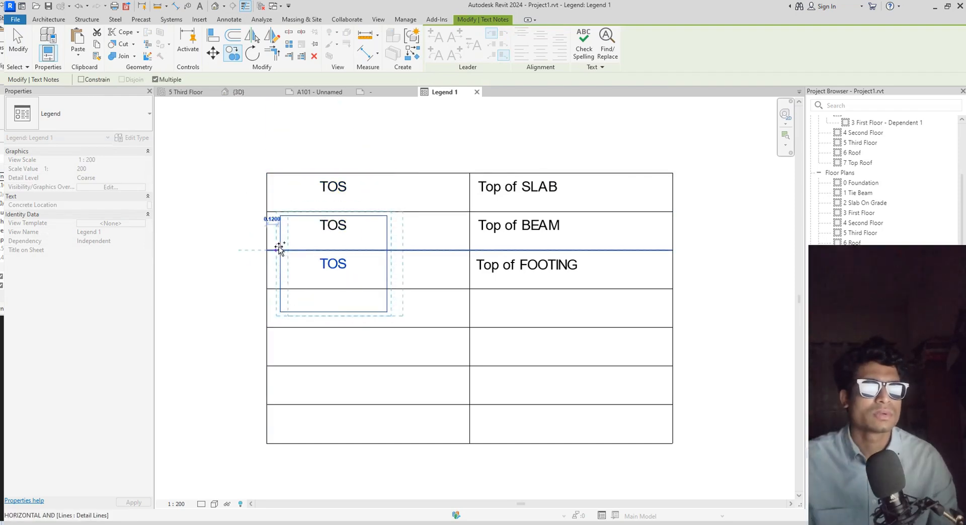
left_click(278, 251)
key("Escape")
key("Escape")
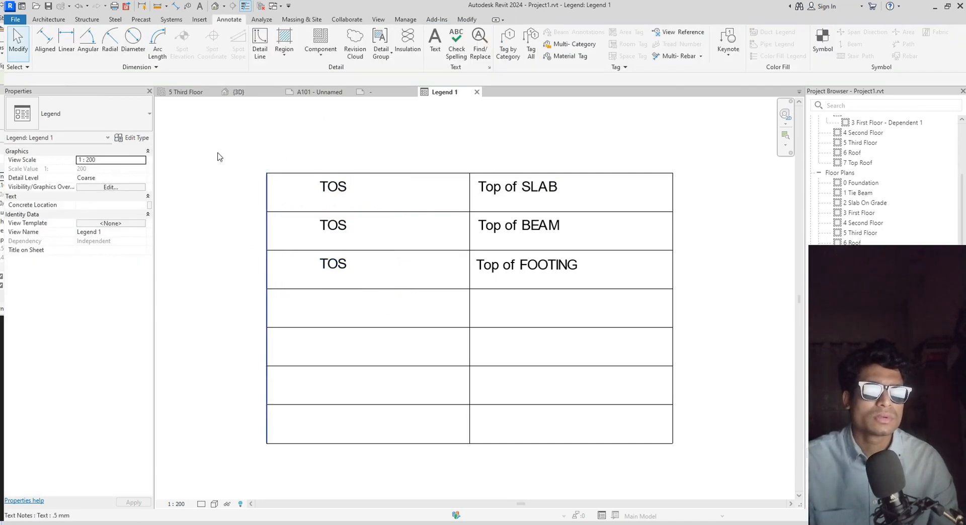
Change the left column's second-row note to read "TOB"
left_click(358, 190)
double_click(349, 231)
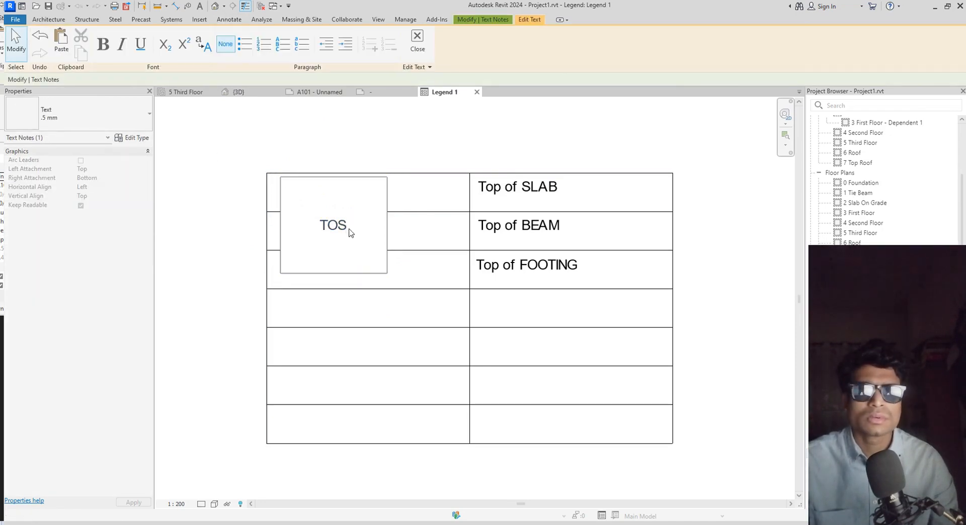
key("BackSpace")
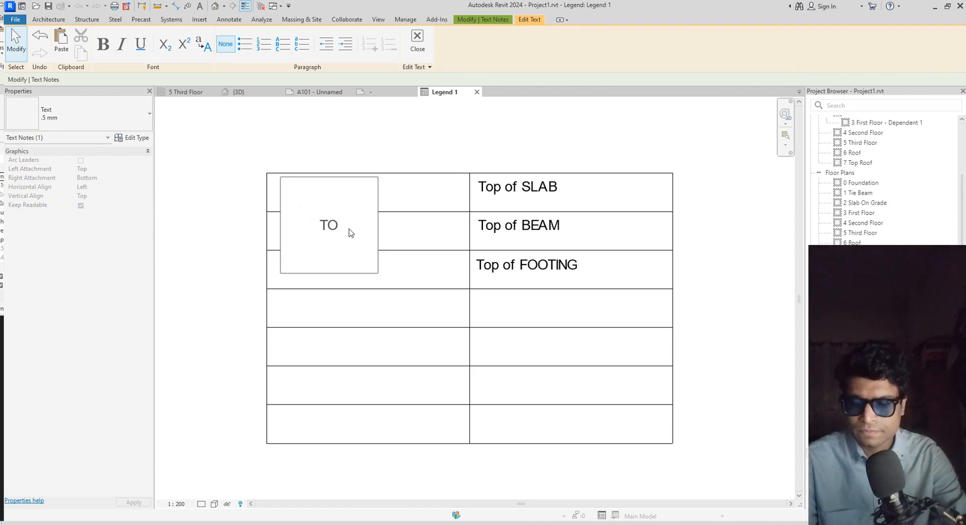
type("B")
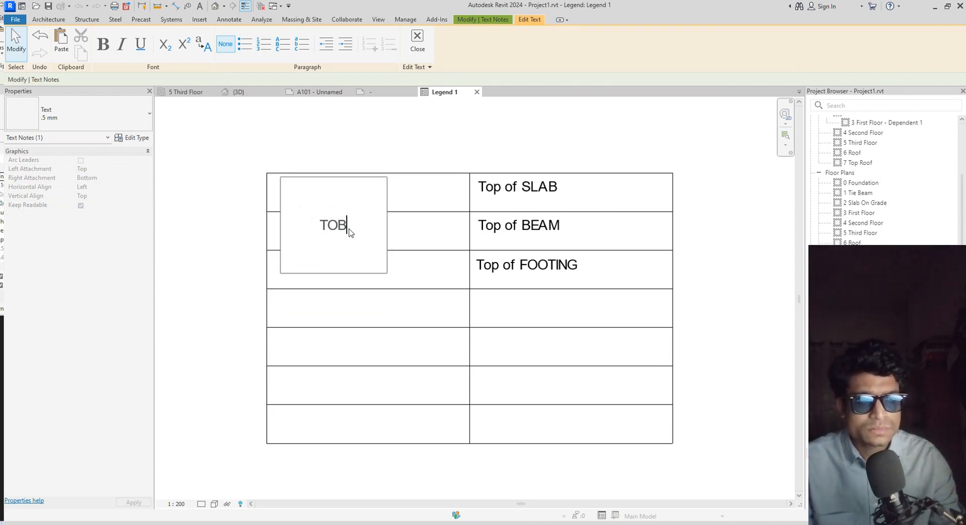
left_click(200, 263)
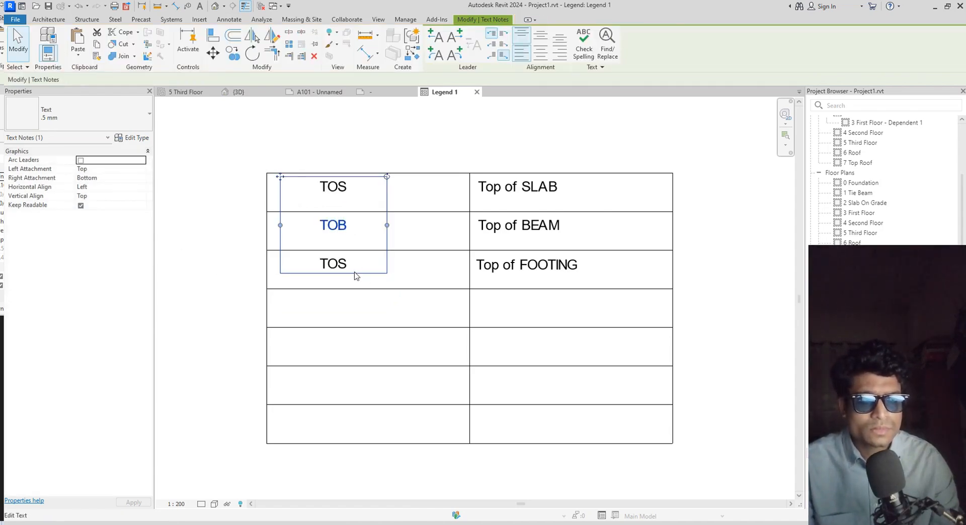
Change the left column's third-row note to read "TOF"
left_click(340, 283)
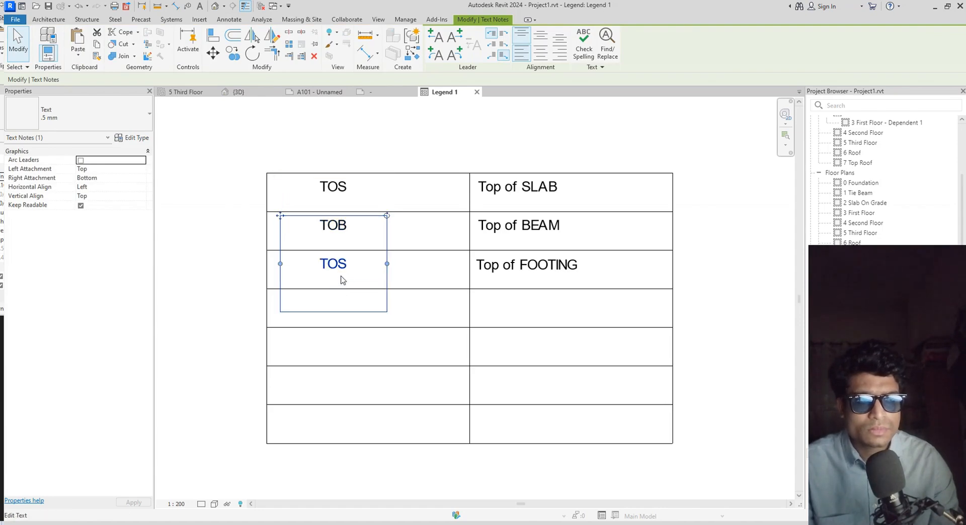
left_click(342, 274)
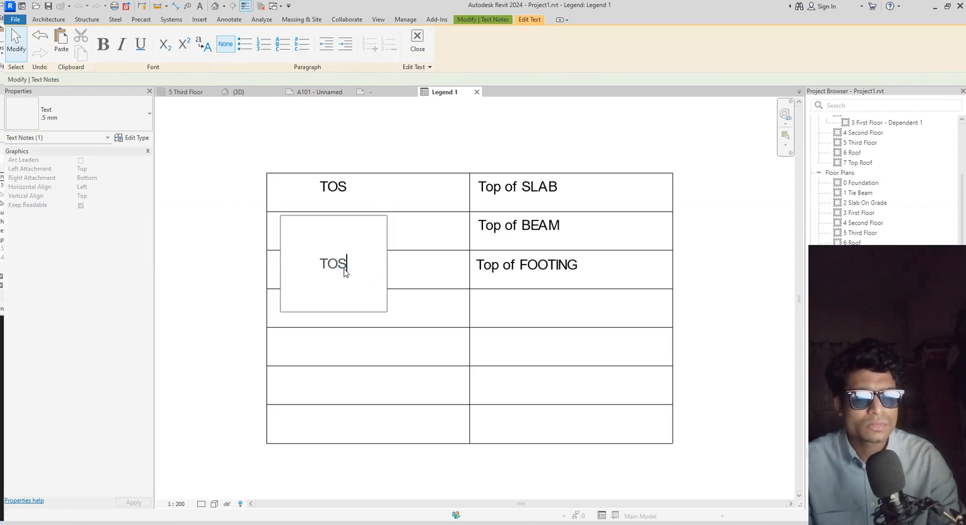
key("BackSpace")
type("F")
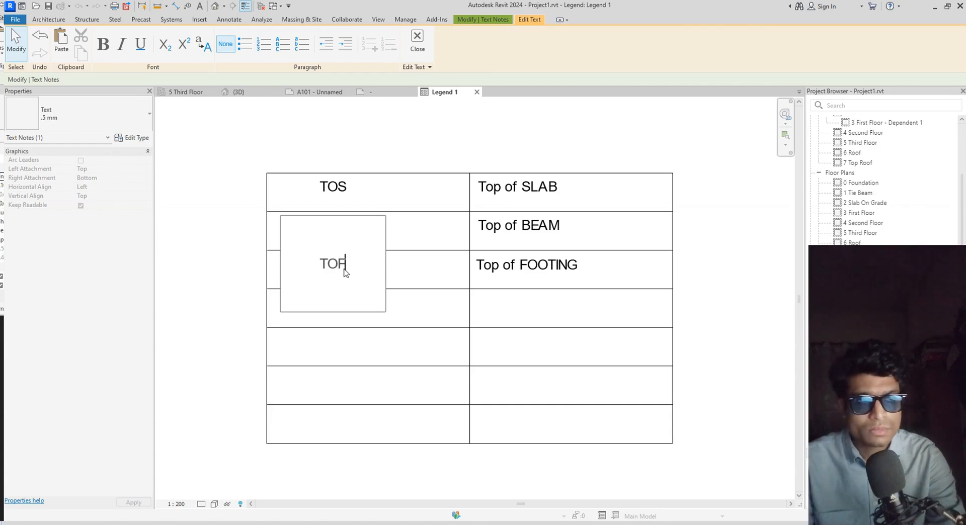
left_click(748, 402)
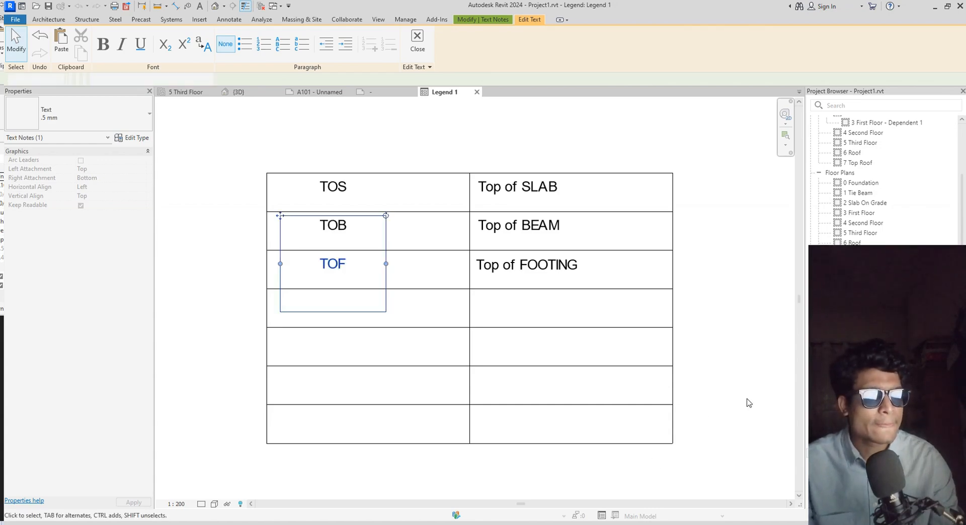
Check sheet A101, switch to the title block family's sheet view and save the family
scroll(713, 378, "down", 4)
scroll(715, 380, "up", 2)
middle_click_drag(711, 379, 643, 353)
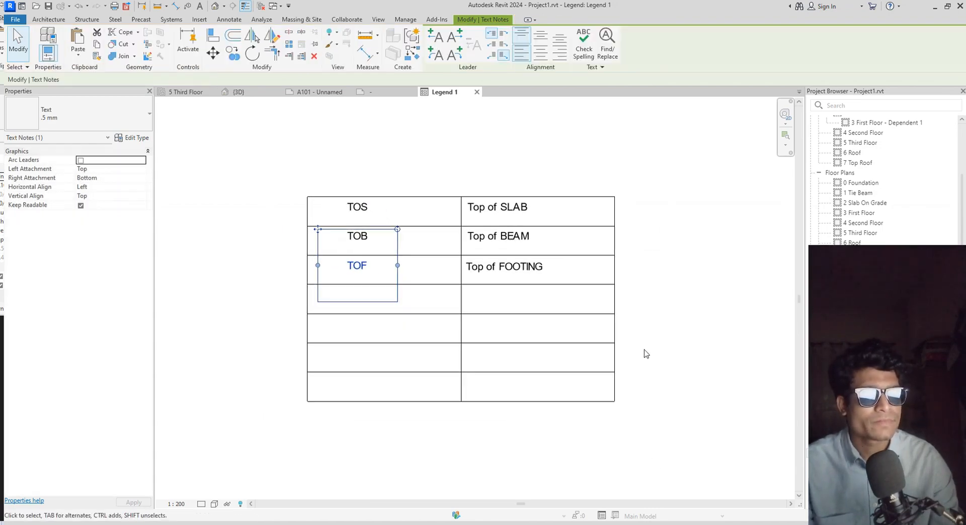
left_click(317, 93)
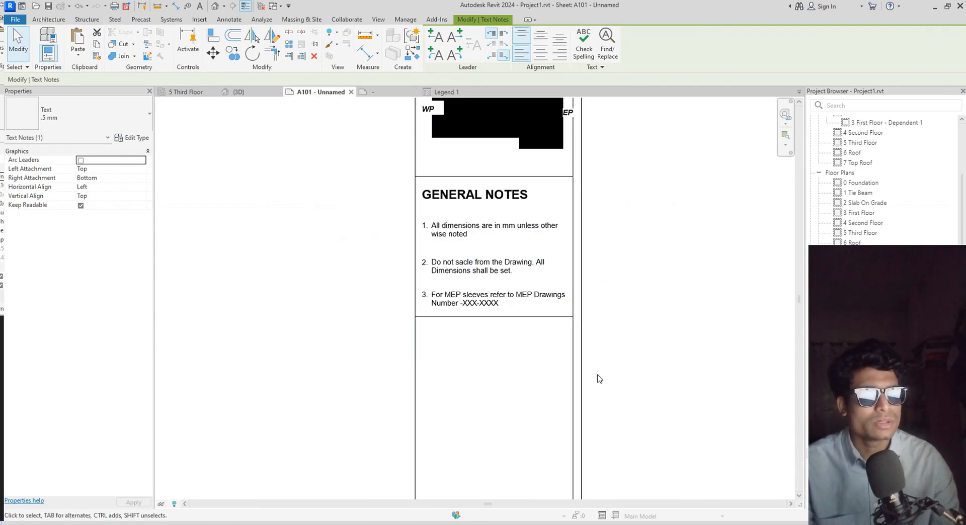
left_click(377, 91)
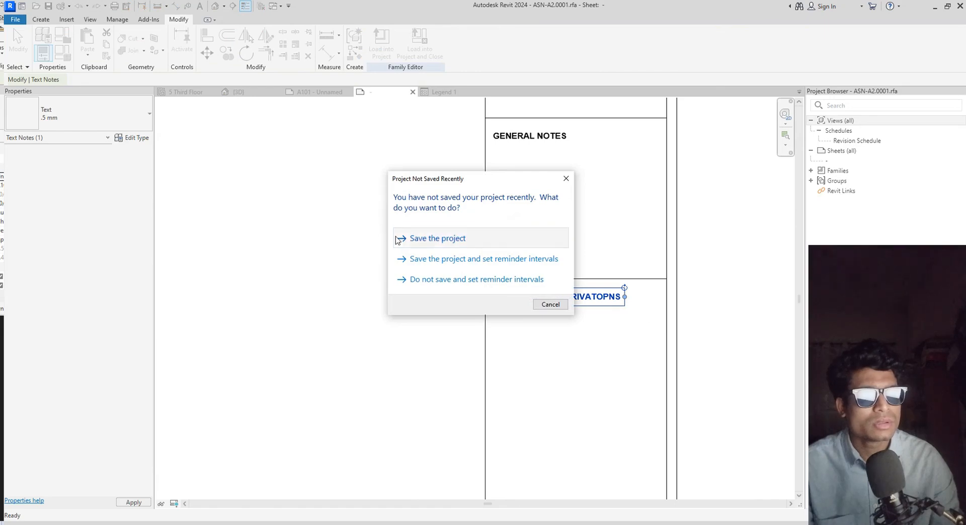
left_click(396, 238)
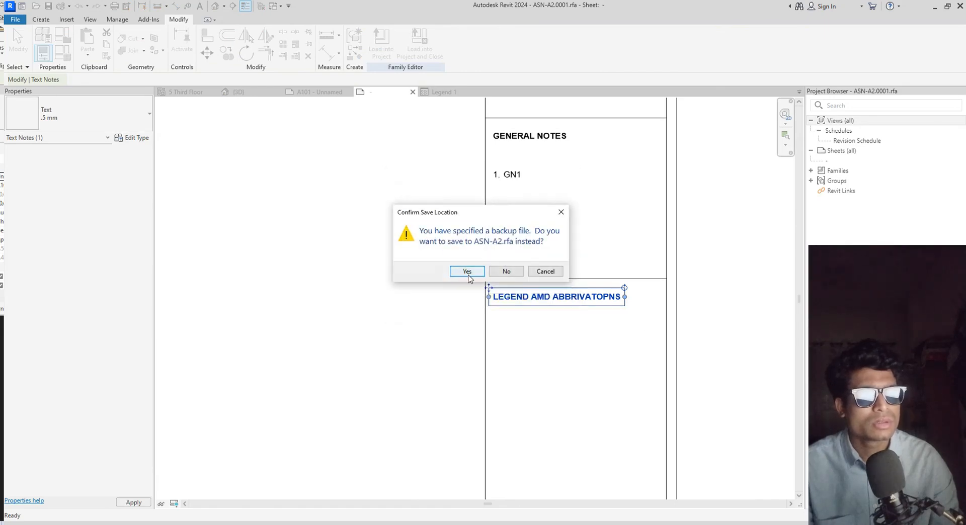
Save the title block family as ASN-A2.rfa instead of the backup file and load it into the project
left_click(468, 272)
left_click(466, 272)
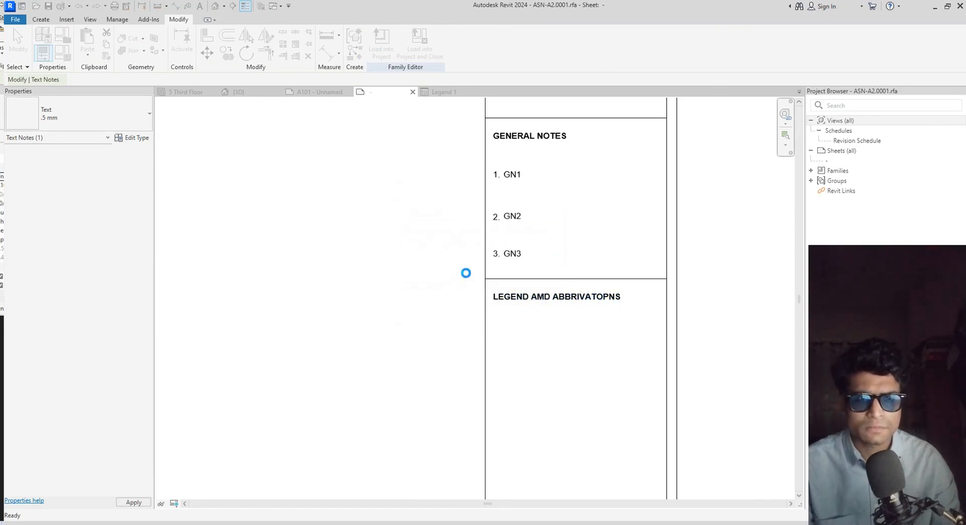
left_click(384, 41)
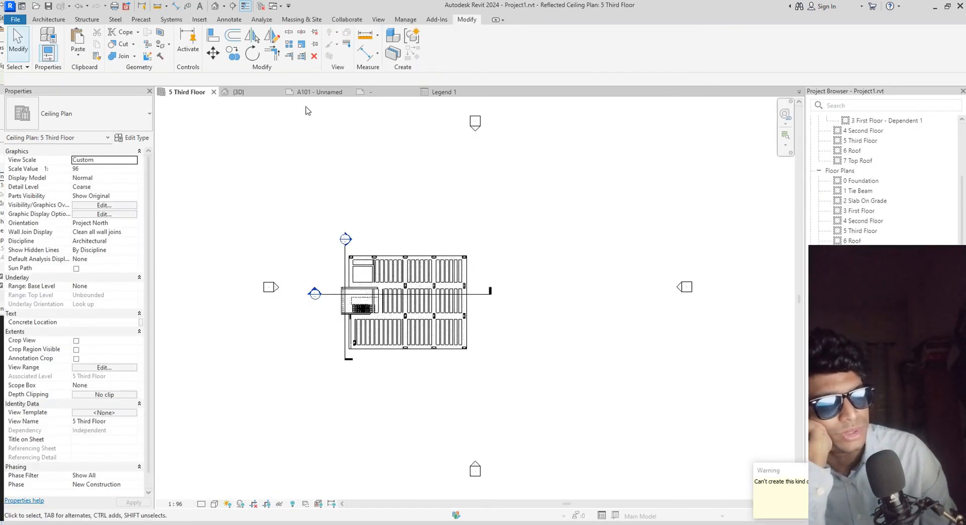
Check the title block on sheet A101 of the project and close the open title block family
left_click(315, 92)
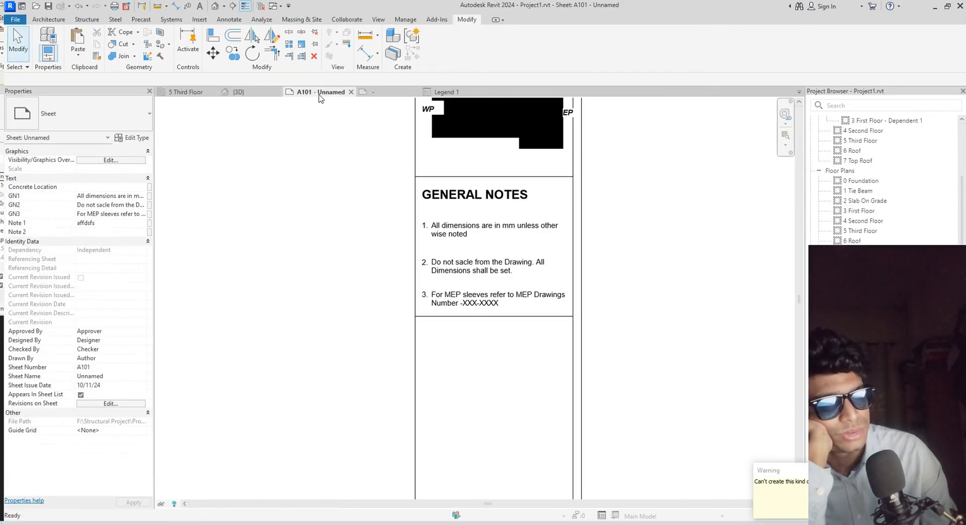
left_click(387, 94)
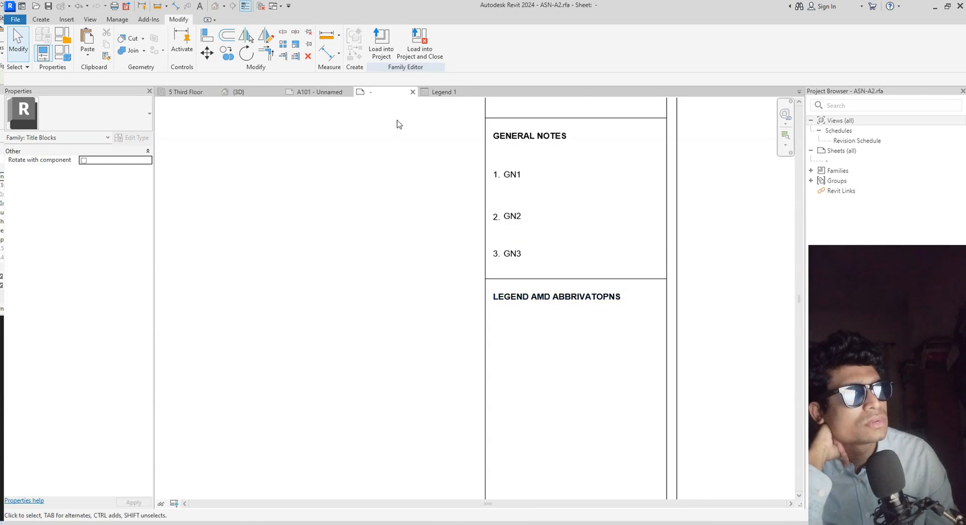
left_click(413, 93)
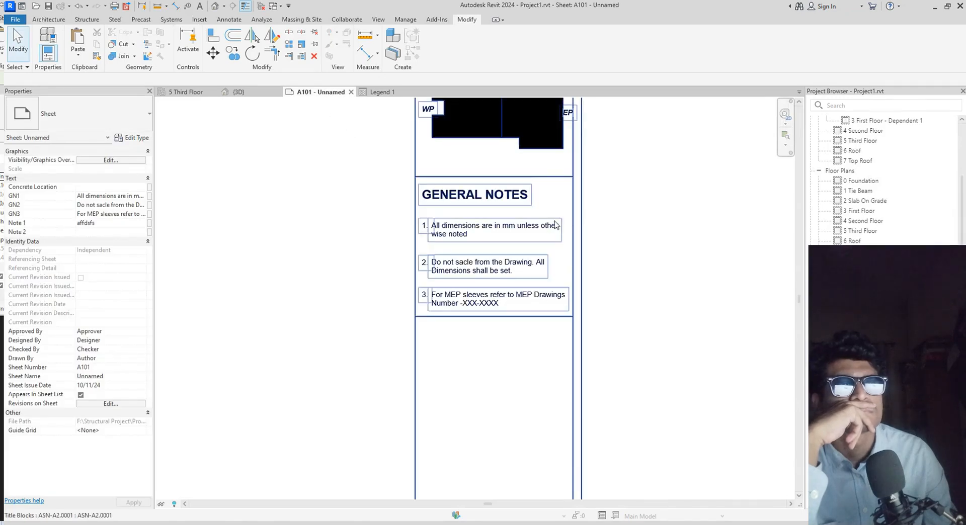
Open the title block placed on sheet A101 for family editing at its general notes area
left_click(555, 225)
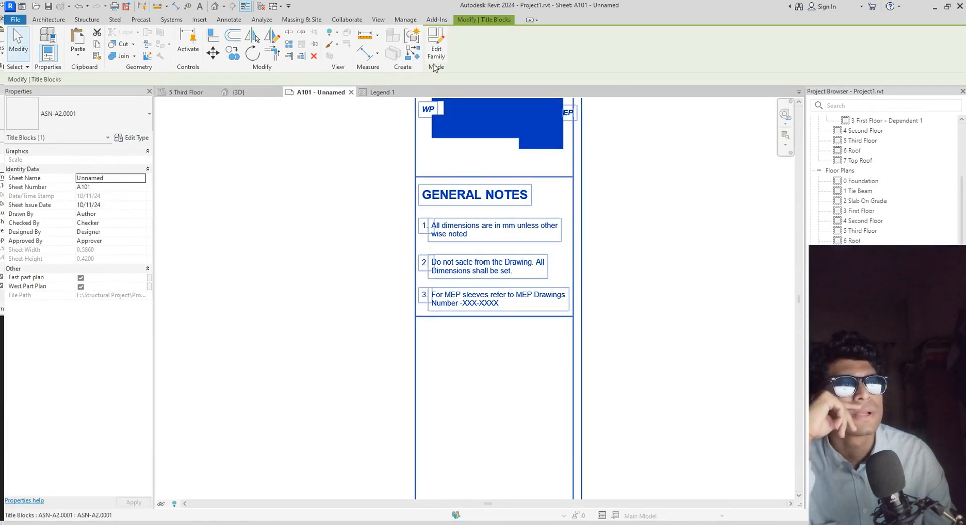
left_click(436, 46)
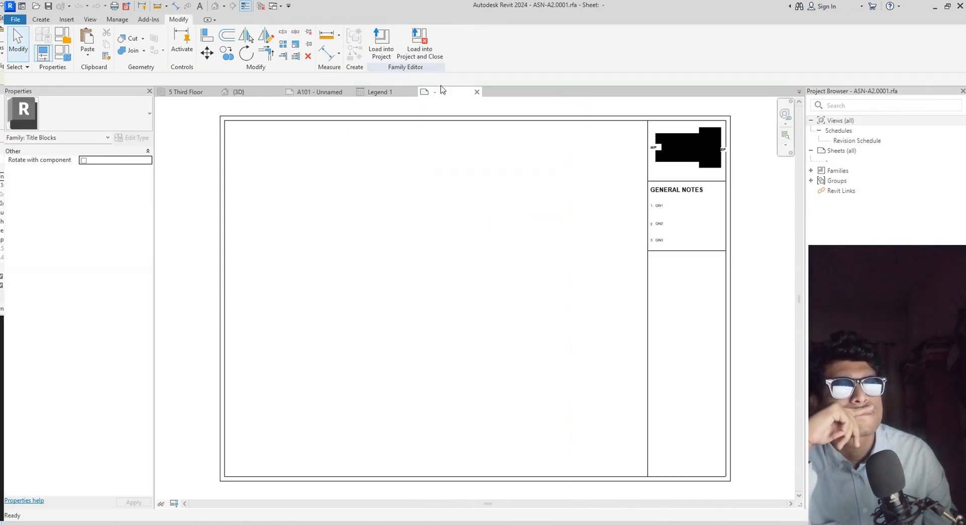
scroll(682, 274, "up", 5)
middle_click_drag(682, 267, 565, 330)
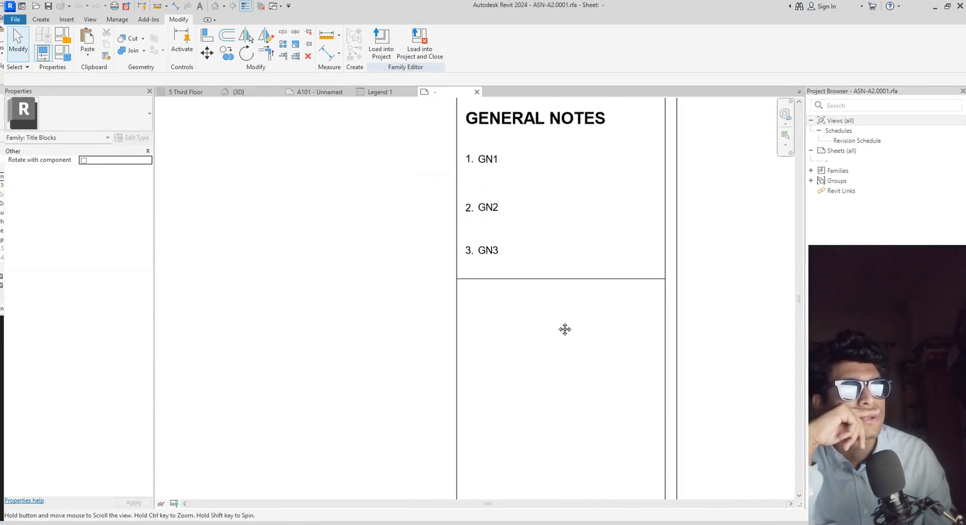
left_click(41, 19)
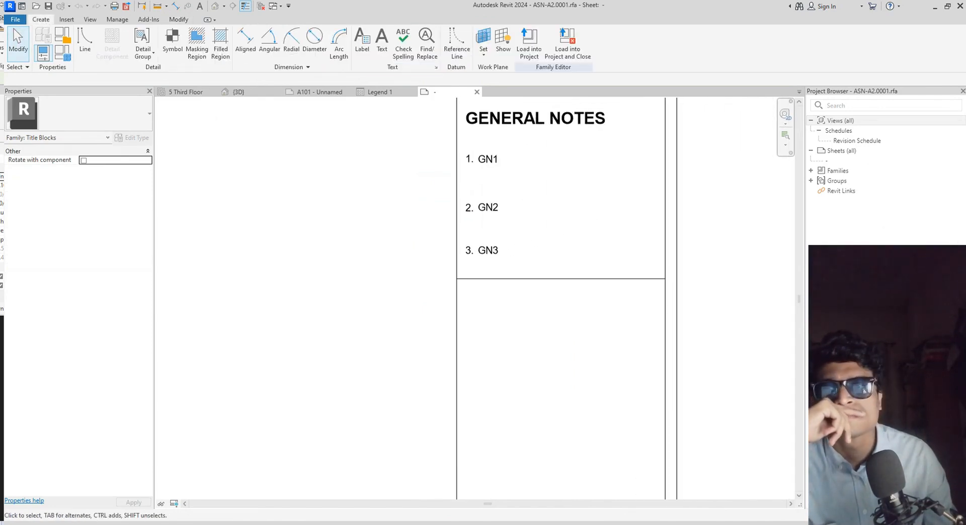
left_click(383, 50)
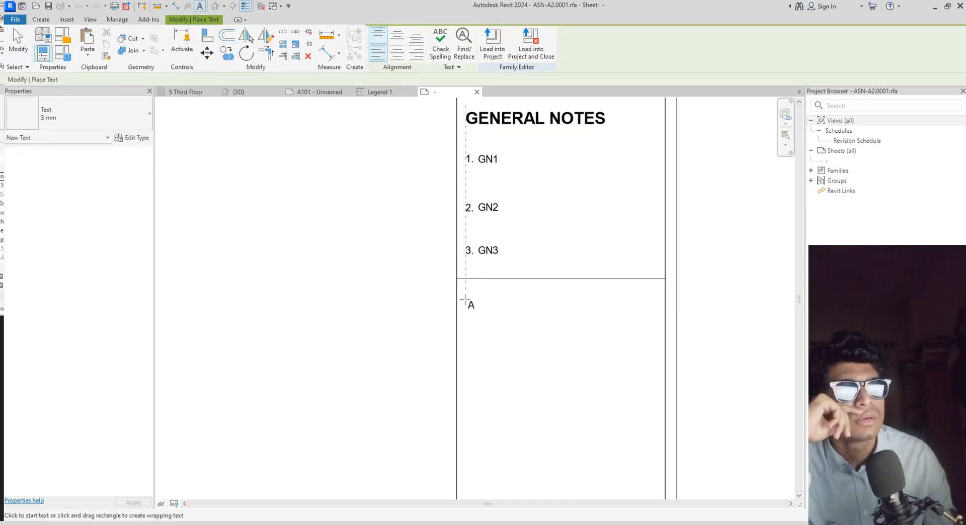
scroll(466, 300, "down", 2)
key("Escape")
key("Escape")
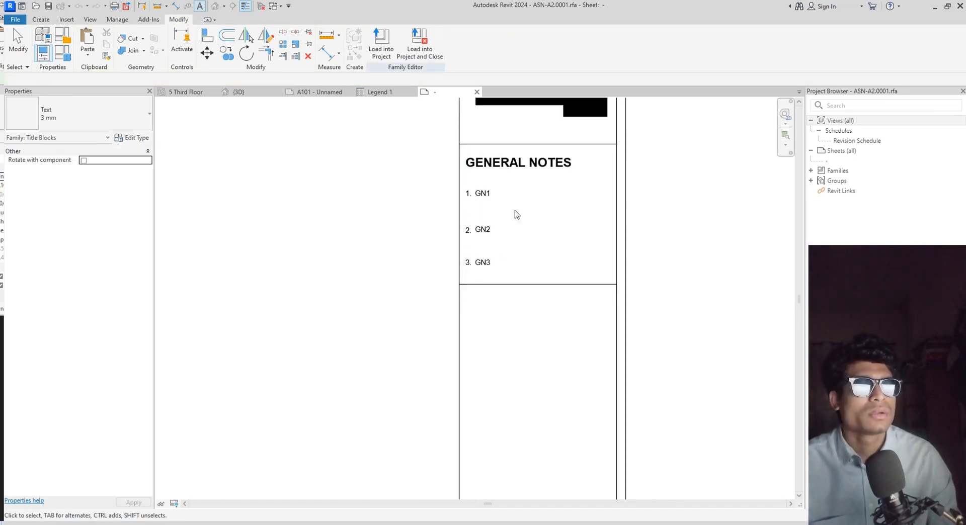
Copy the GENERAL NOTES heading straight down into the empty title block cell below the notes
left_click(510, 167)
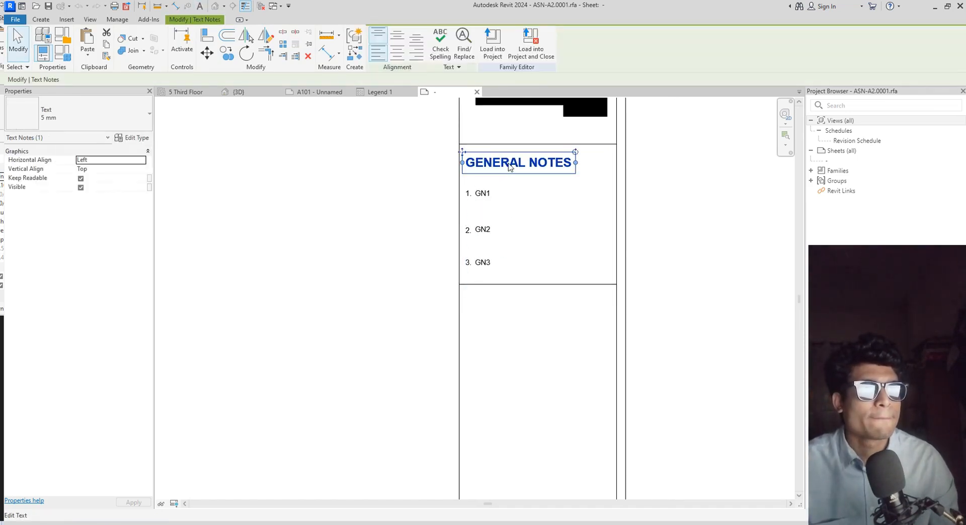
left_click(226, 52)
left_click(460, 145)
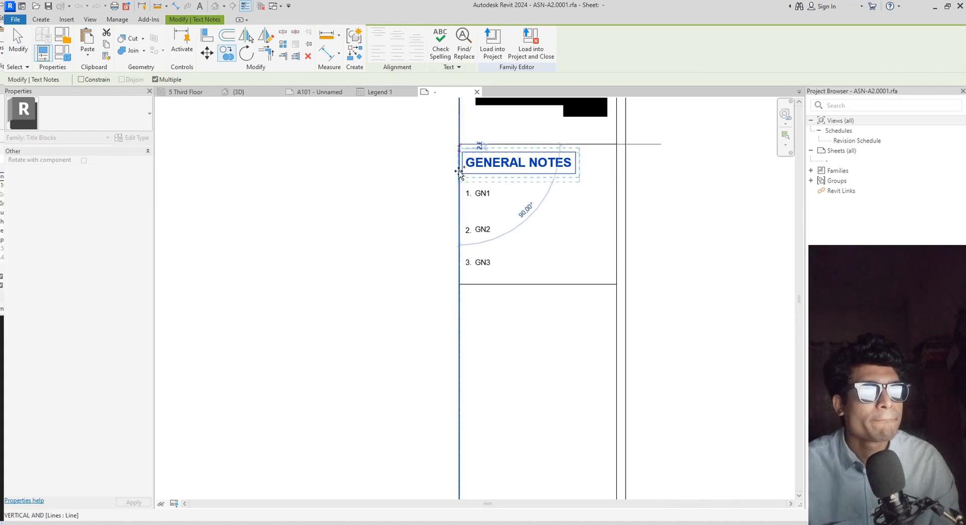
left_click(459, 285)
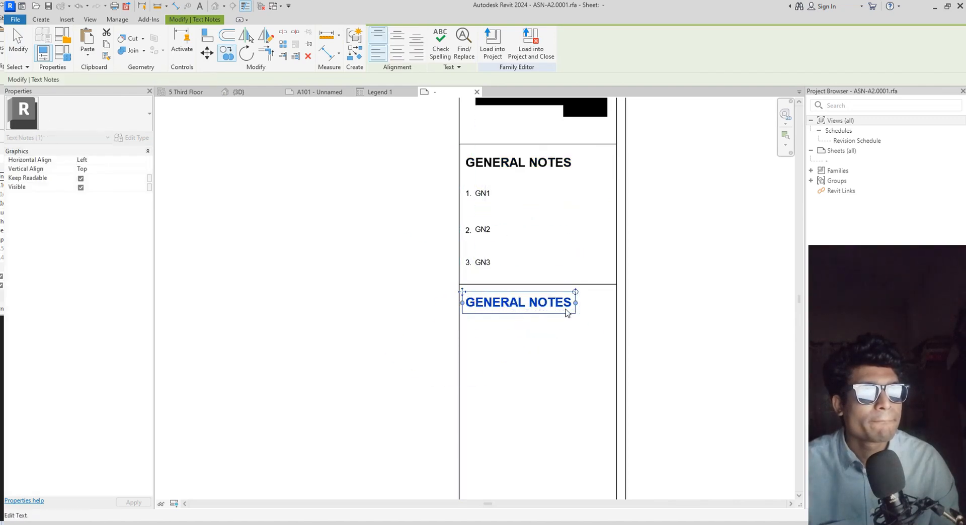
Replace the copied heading's text with "LEGEND AND ABBRIVATIONS"
double_click(555, 308)
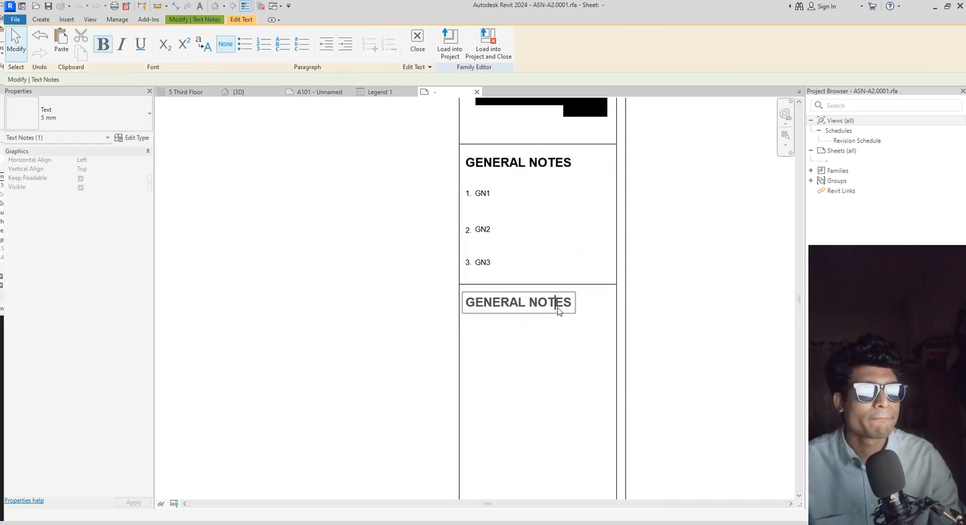
key("ctrl+a")
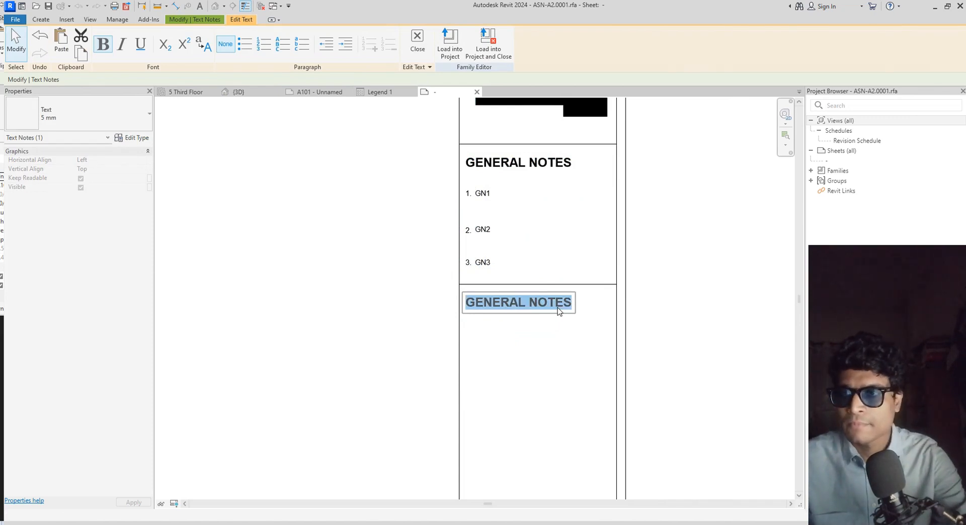
type("LE")
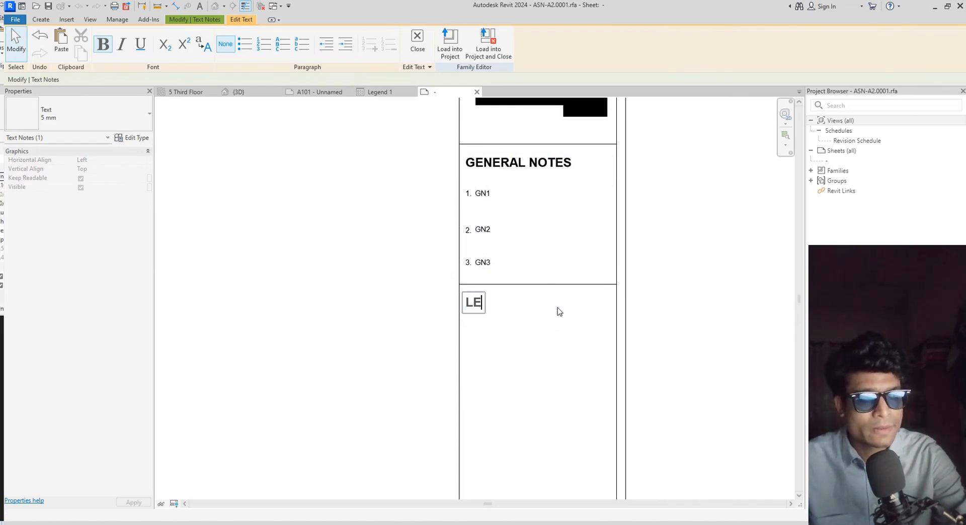
type("GEN")
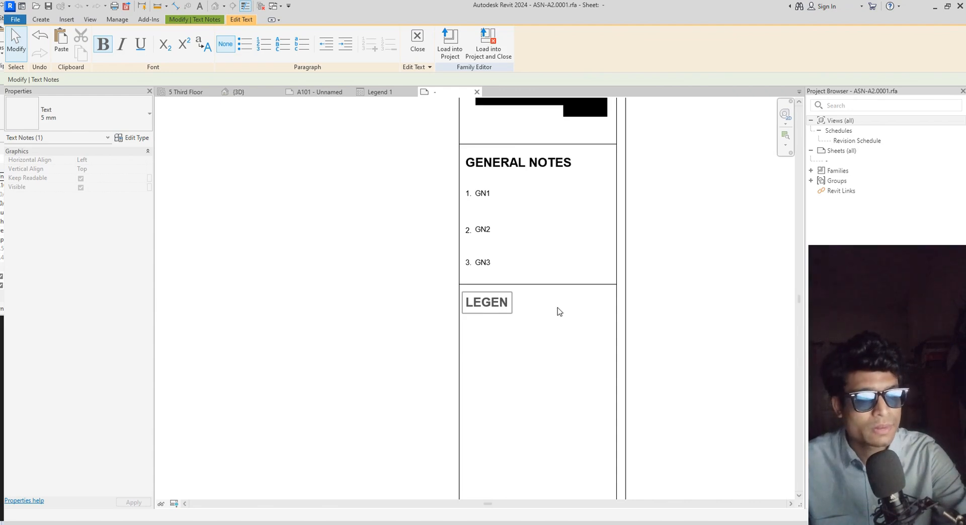
type("D AND")
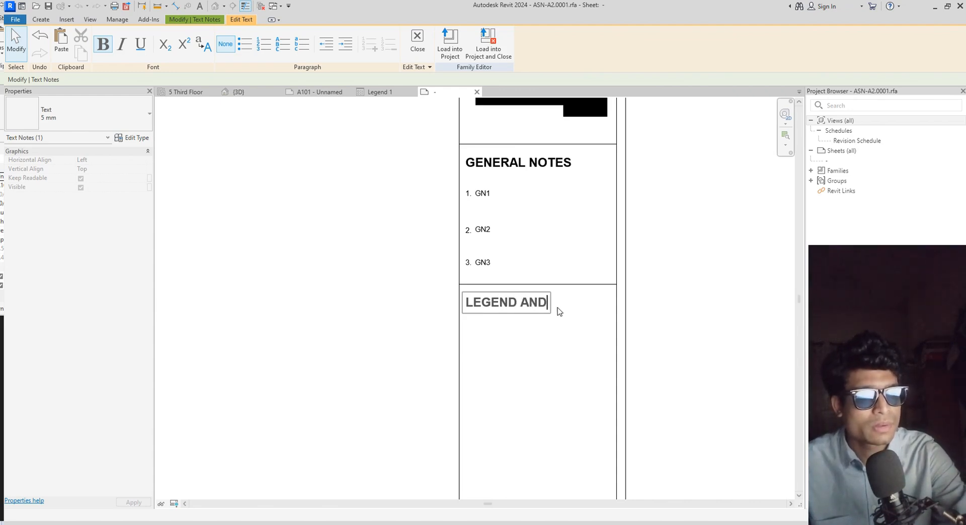
type(" A")
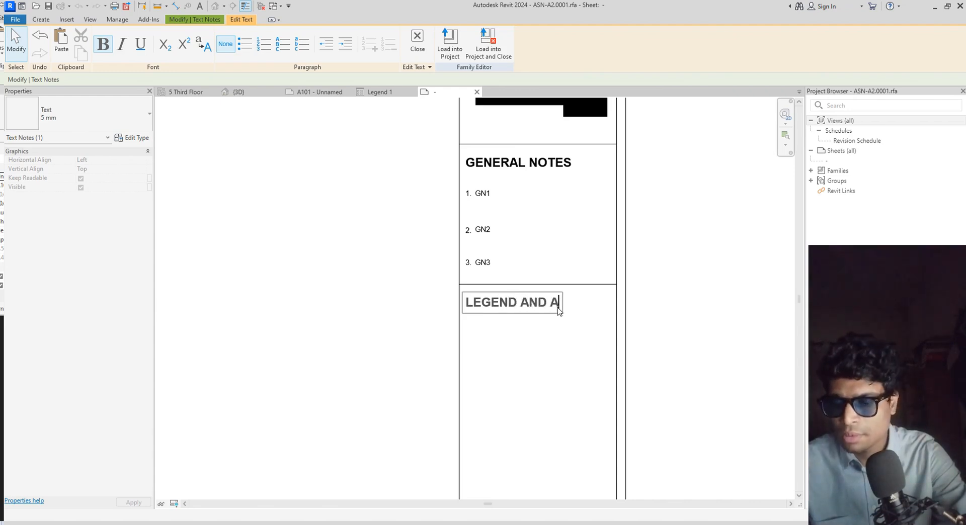
type("BBRI")
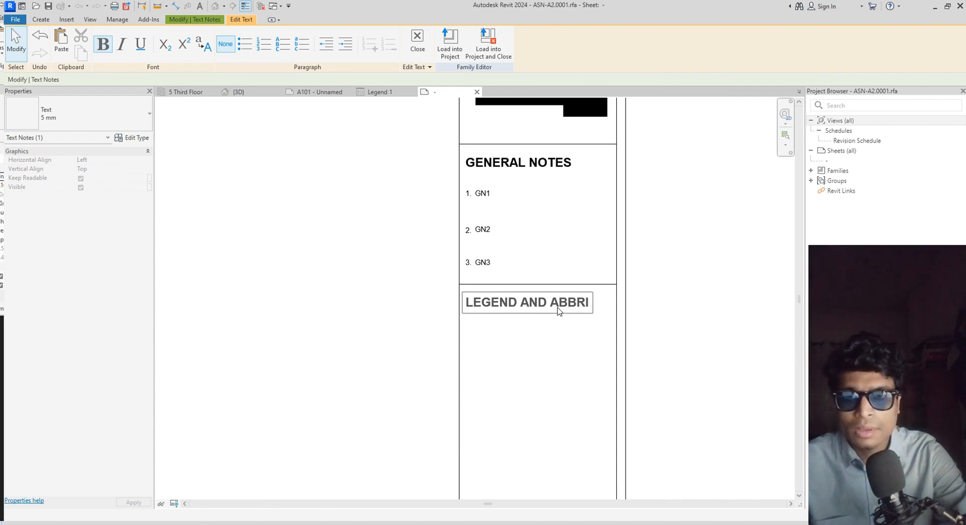
type("V")
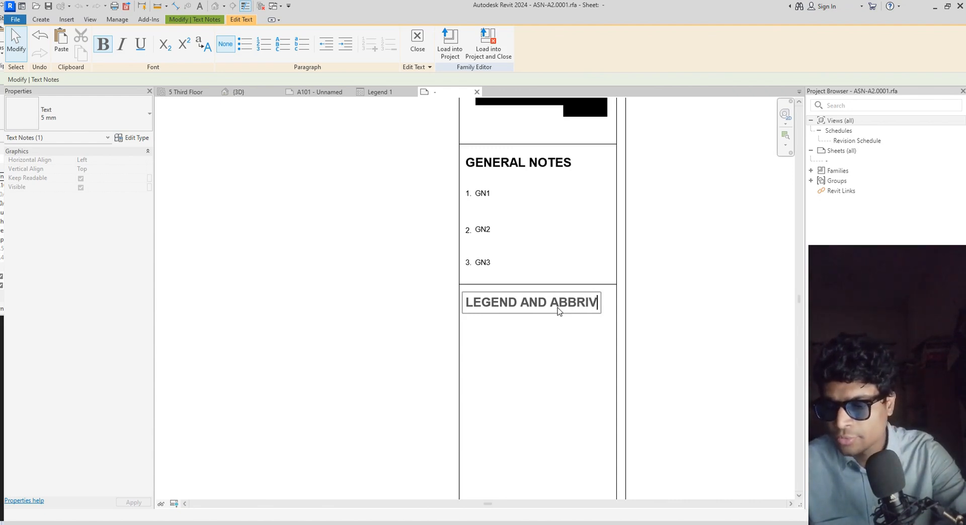
type("ATIONS")
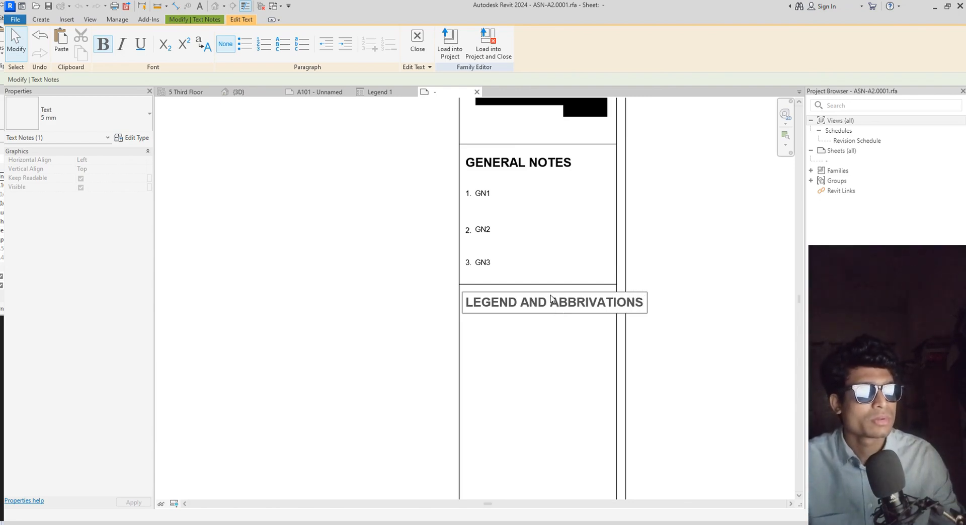
Insert the missing I in the legend heading so it reads "LEGEND AND ABBRIVIATIONS"
key("ctrl+a")
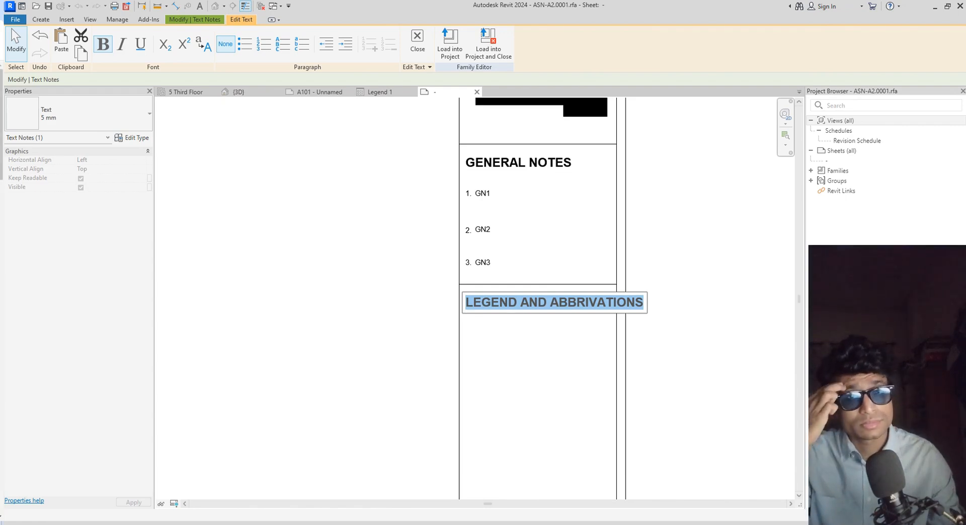
double_click(605, 307)
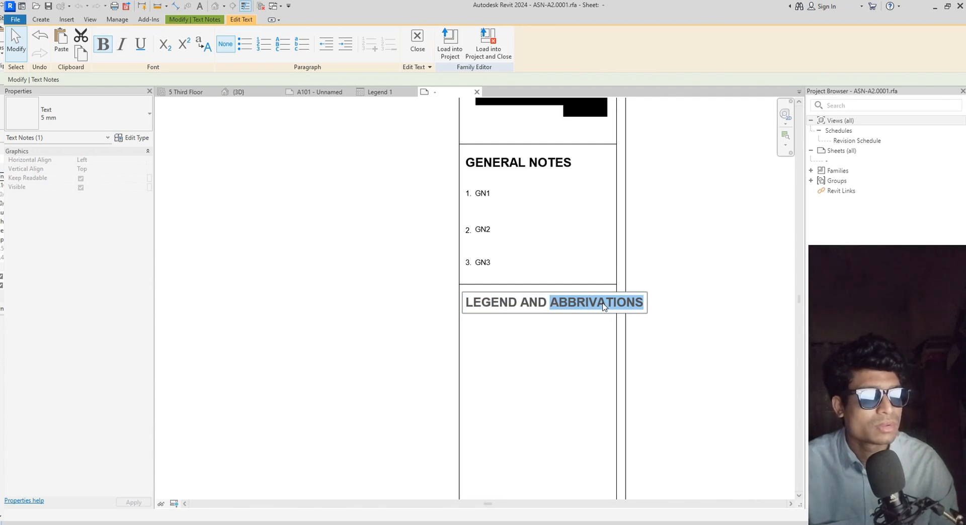
double_click(605, 307)
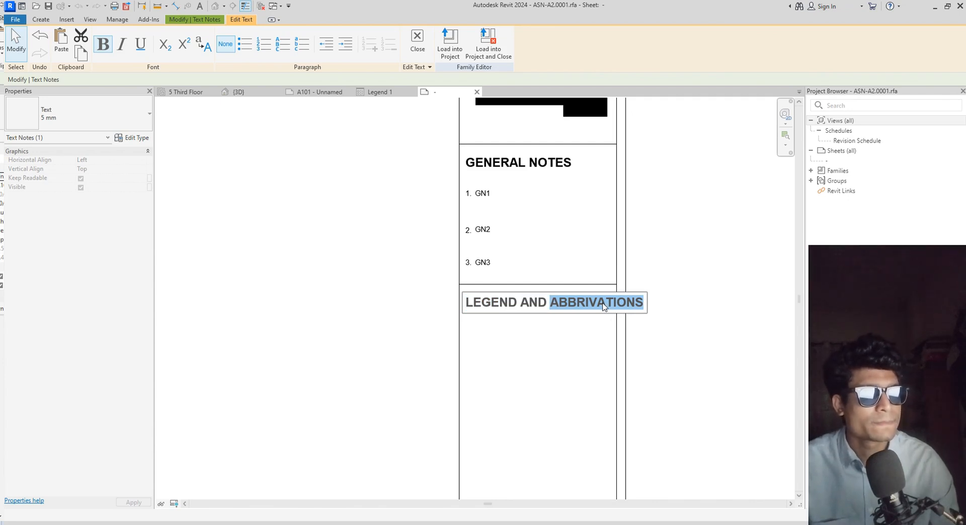
key("Right")
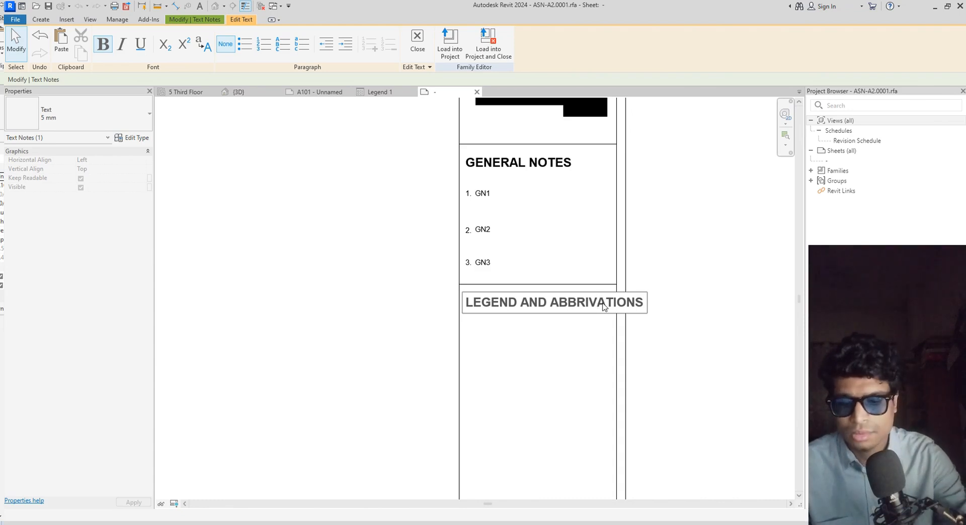
left_click(605, 308)
type("O")
key("BackSpace")
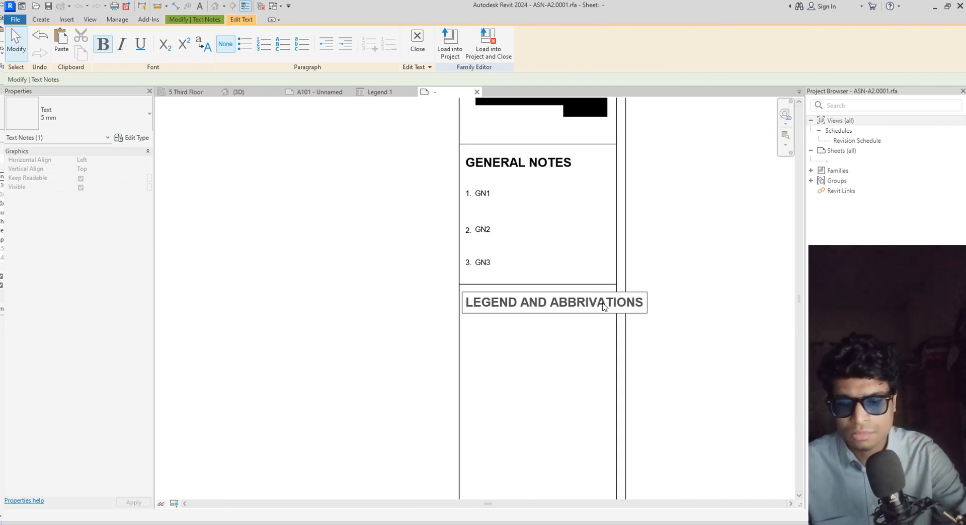
type("I")
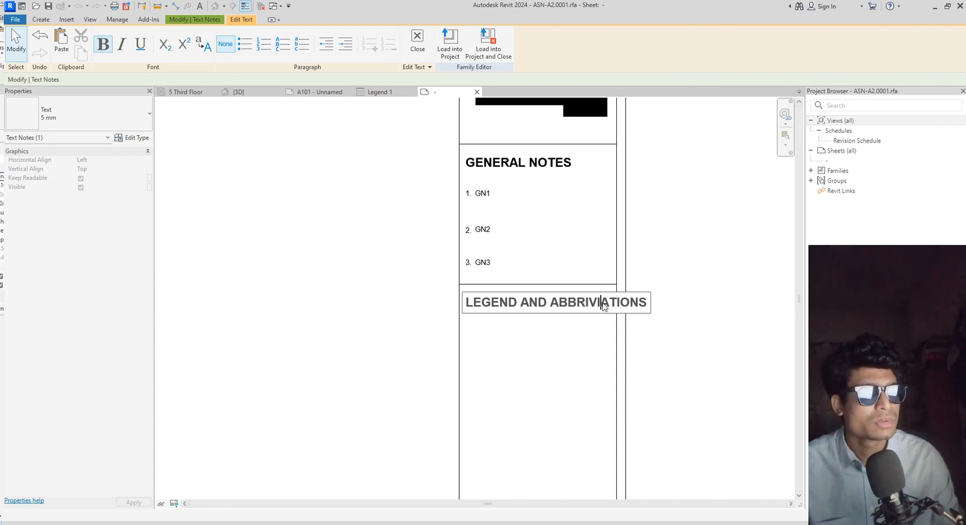
left_click(571, 357)
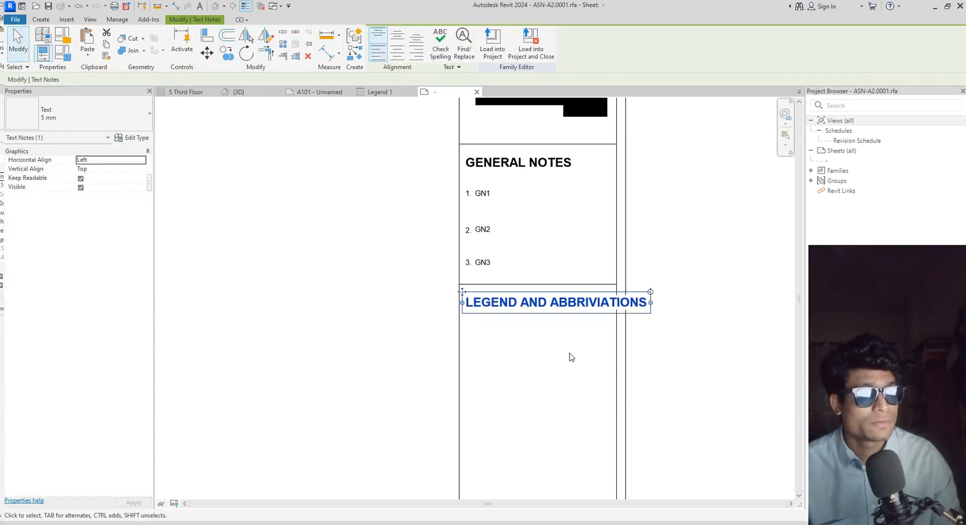
Change the text type of both the legend heading and the GENERAL NOTES heading to 3 mm
left_click(144, 115)
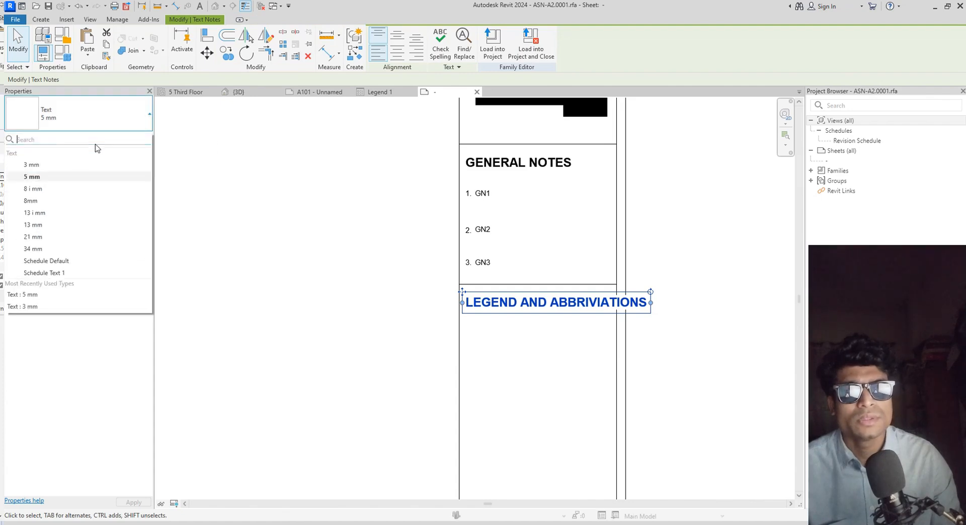
left_click(36, 165)
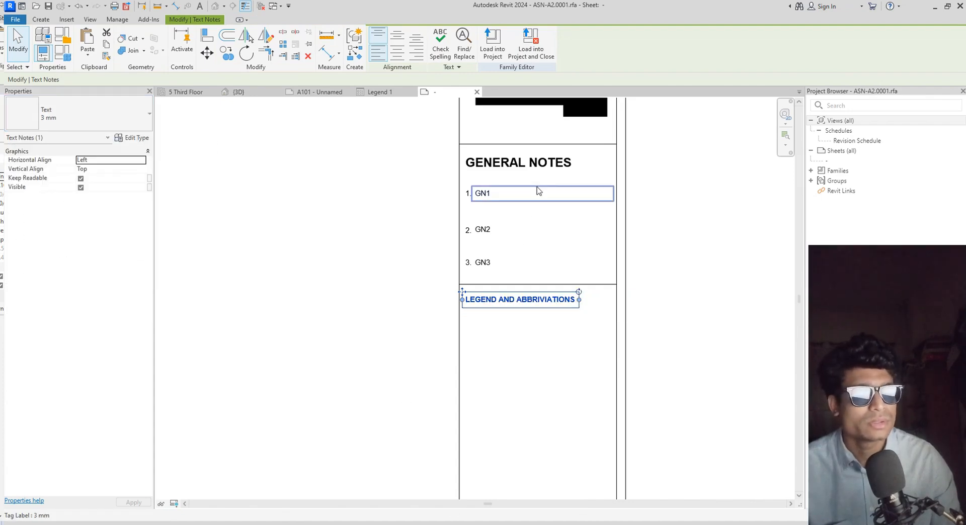
left_click(541, 162)
left_click(60, 116)
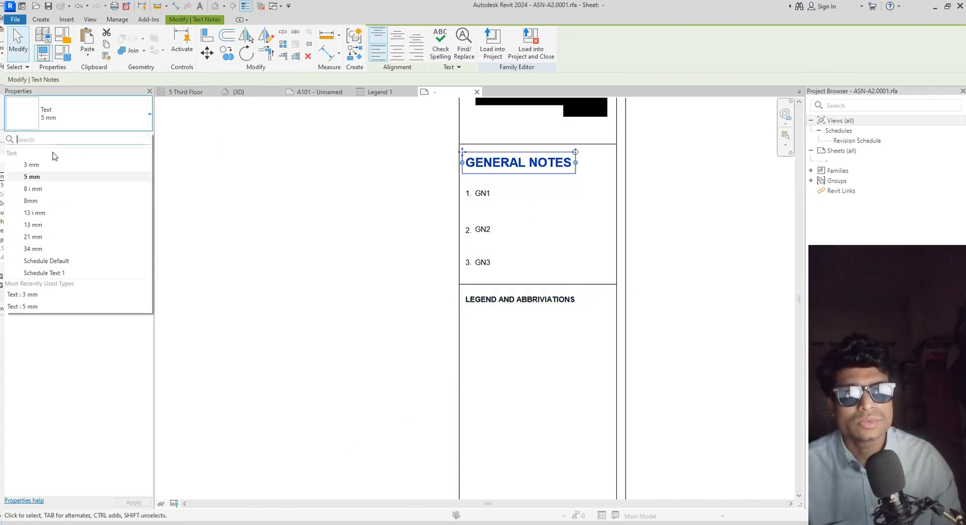
left_click(40, 165)
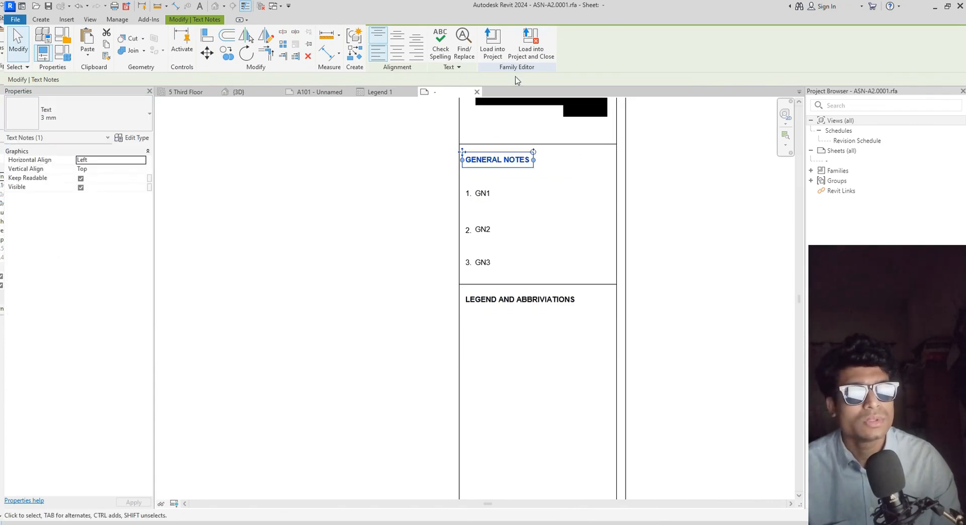
Load the edited title block family into the project, overwriting the existing version
left_click(492, 44)
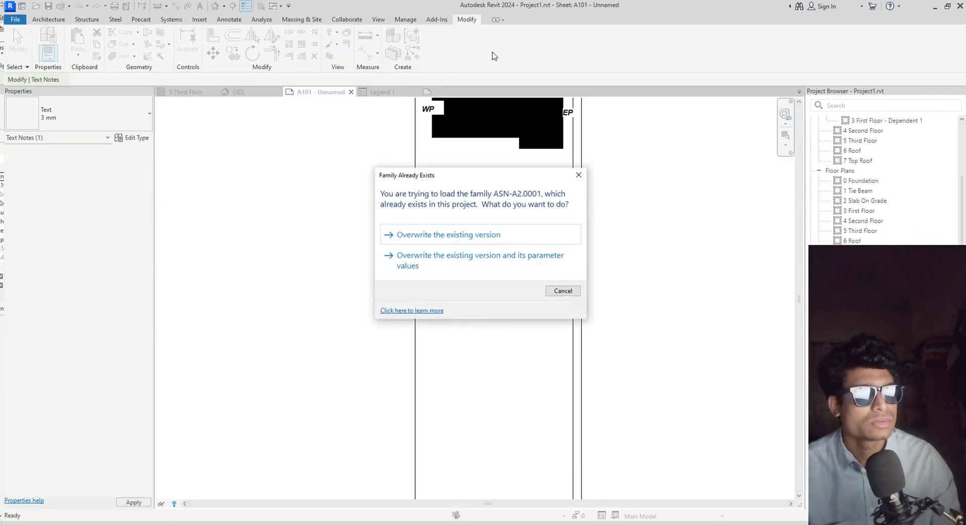
left_click(463, 236)
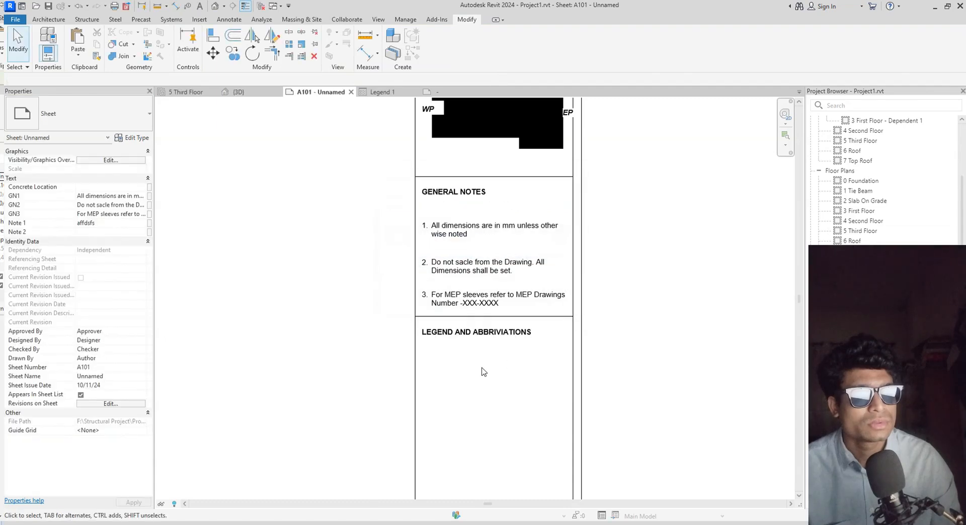
scroll(482, 370, "up", 2)
scroll(483, 372, "down", 3)
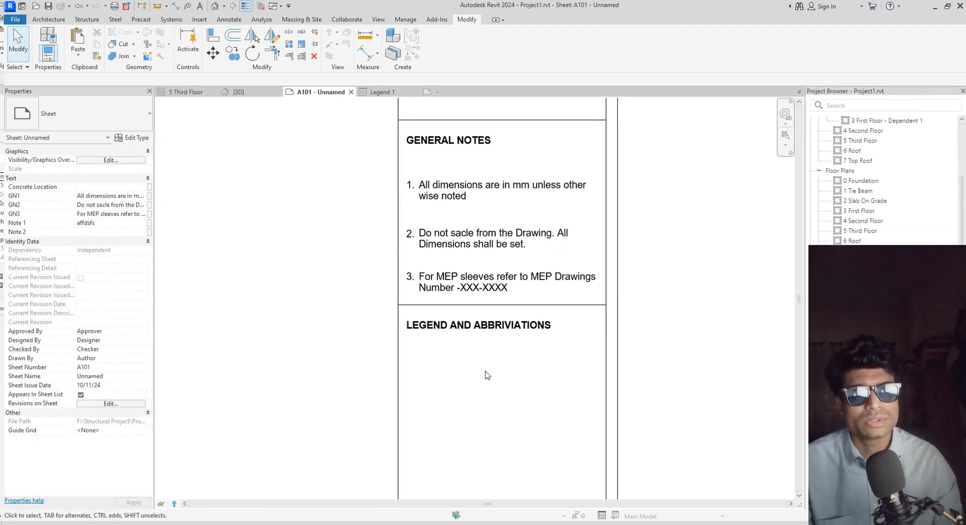
Examine the abbreviations table in the Legend 1 view
left_click(382, 91)
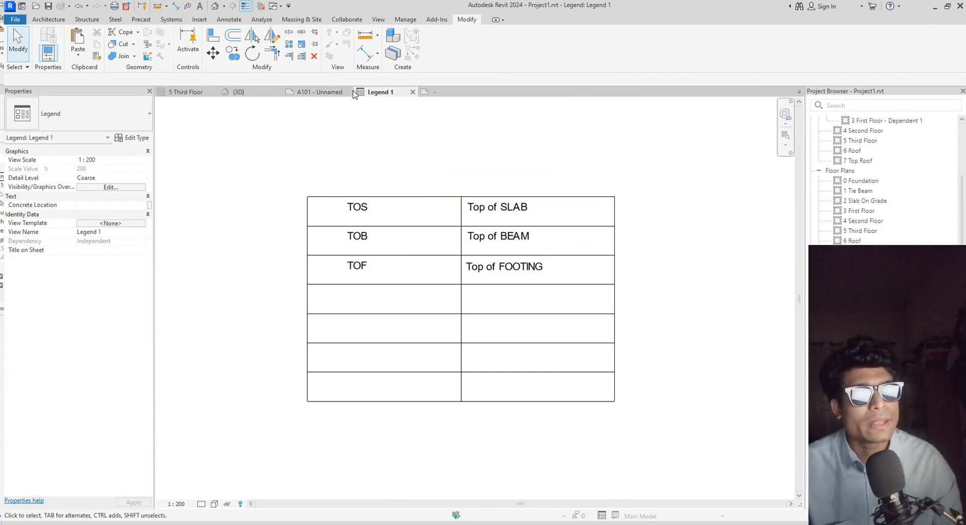
scroll(409, 280, "down", 2)
scroll(429, 285, "up", 2)
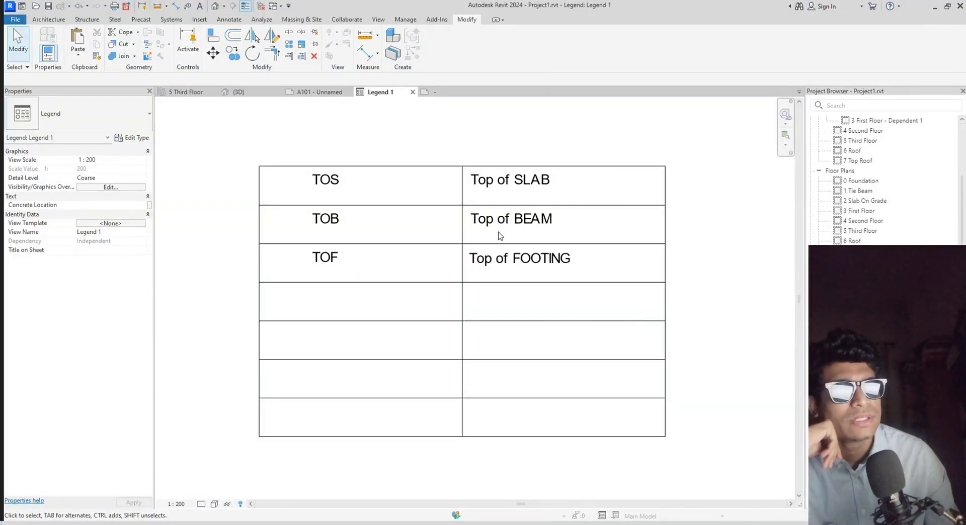
scroll(500, 235, "up", 1)
scroll(493, 240, "down", 1)
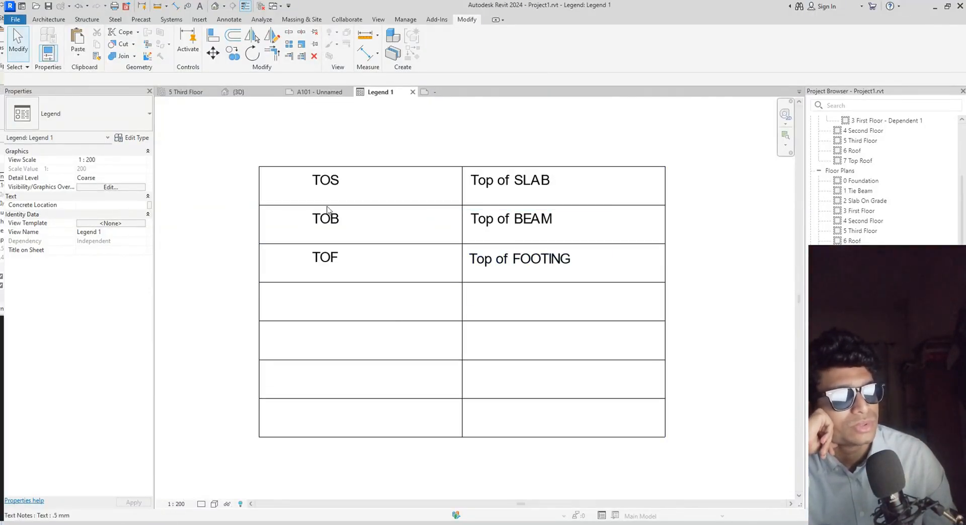
Place the Legend 1 view on sheet A101 in the title block cell under the LEGEND AND ABBRIVIATIONS heading
left_click(336, 94)
scroll(507, 345, "down", 2)
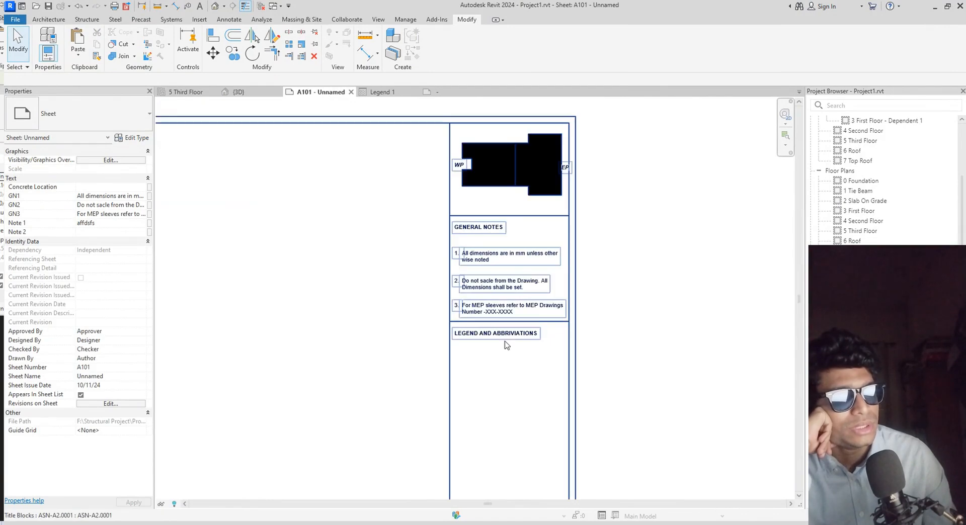
middle_click_drag(507, 346, 490, 277)
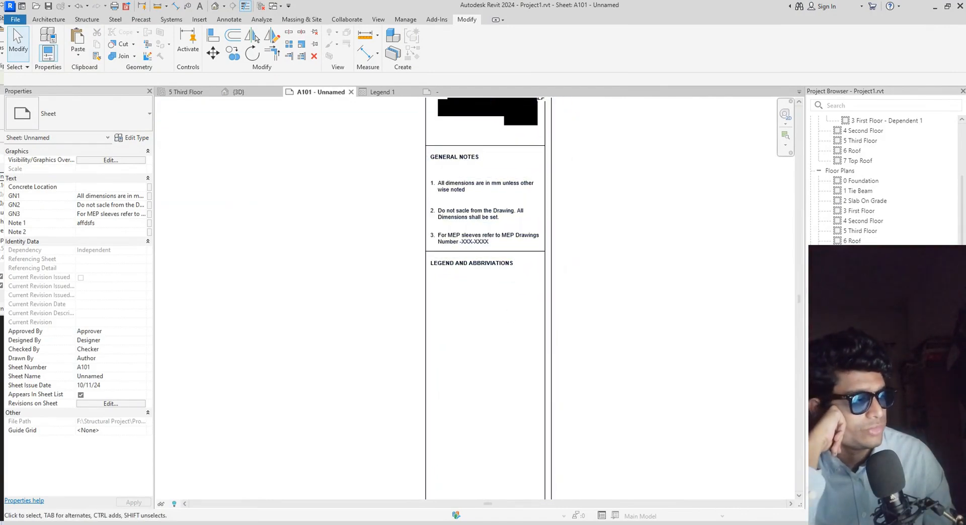
left_click(850, 422)
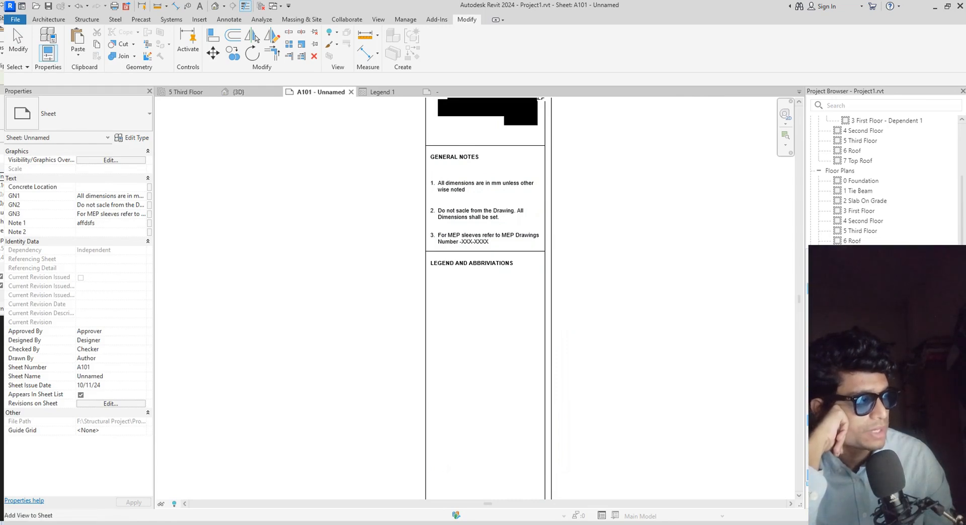
left_click(846, 297)
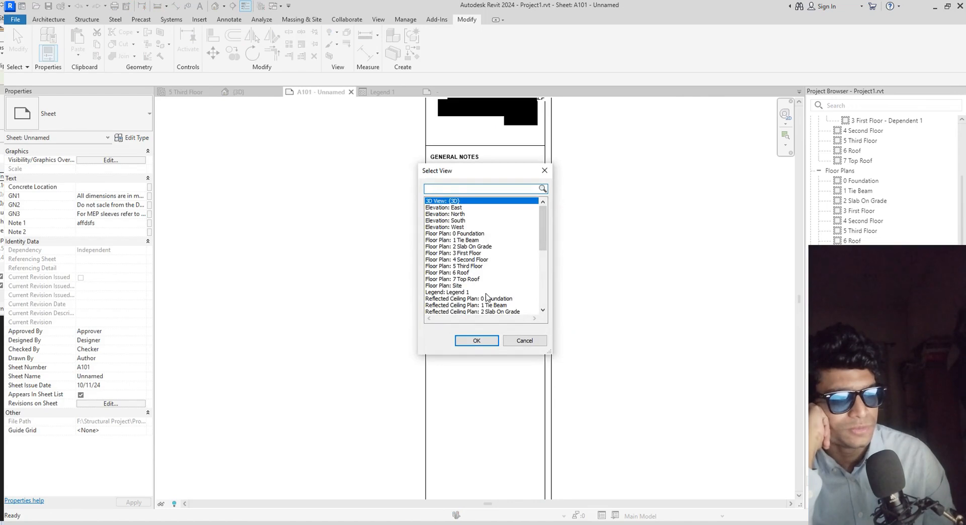
left_click(460, 292)
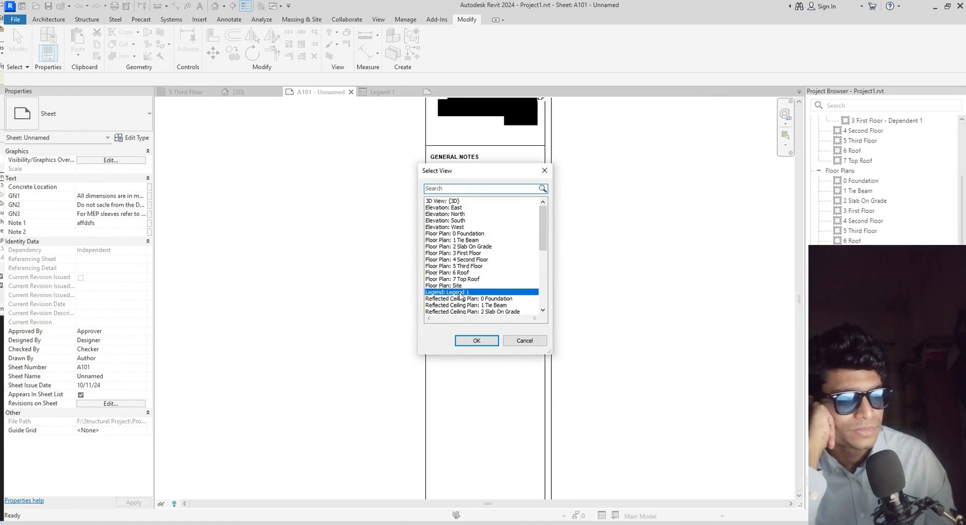
left_click(467, 342)
left_click(468, 295)
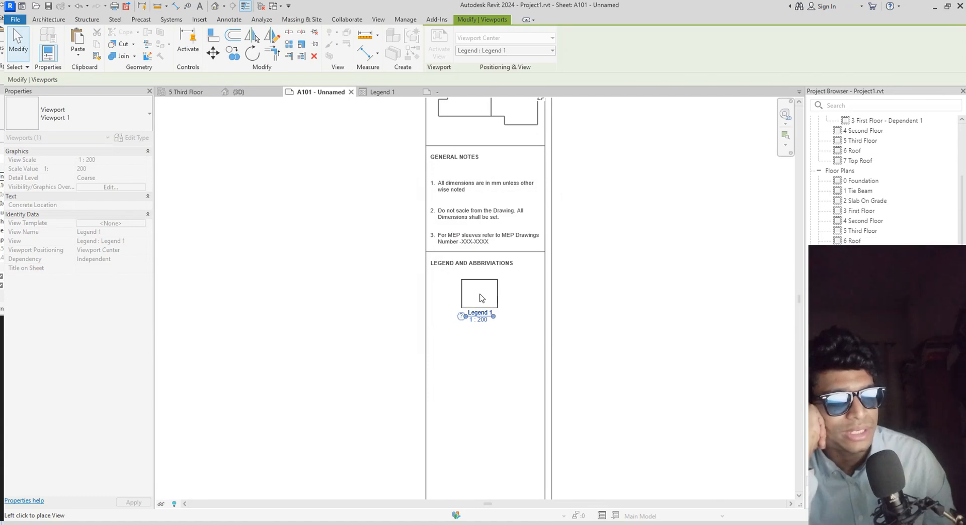
left_click(479, 298)
Set the Legend 1 viewport to a custom view scale of 1:150
scroll(471, 326, "up", 2)
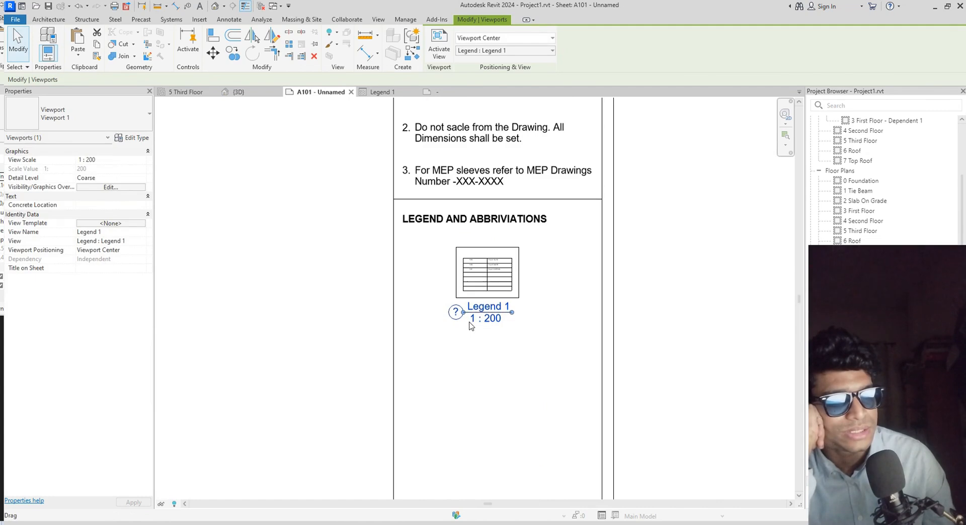
left_click(120, 160)
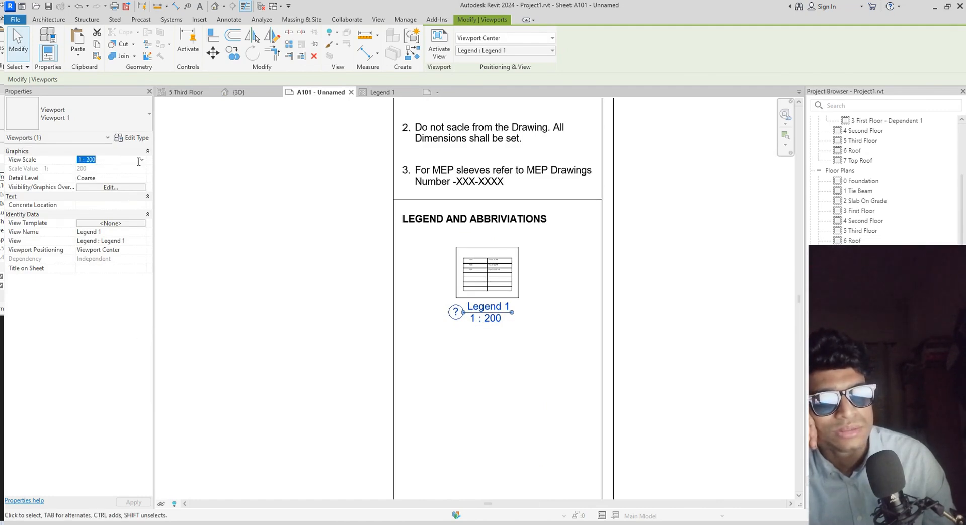
left_click(142, 161)
scroll(115, 188, "up", 3)
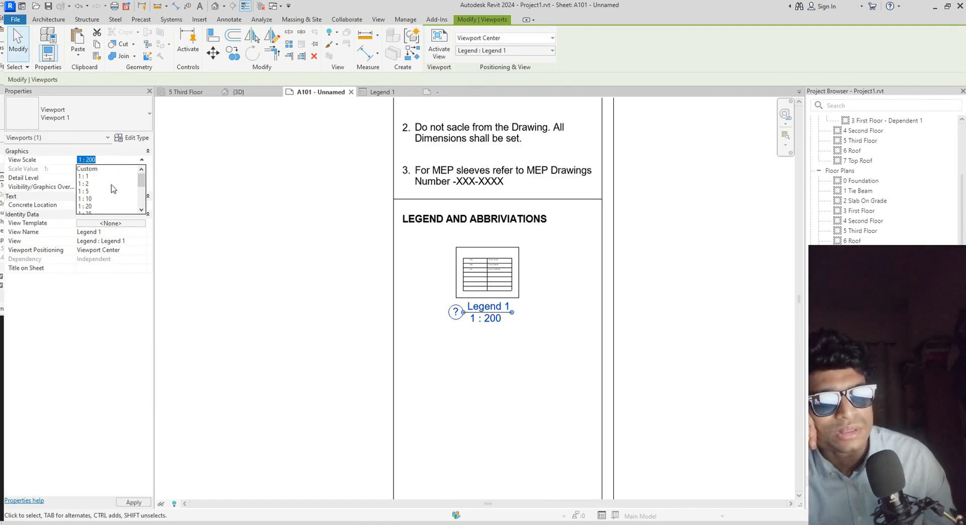
left_click(97, 169)
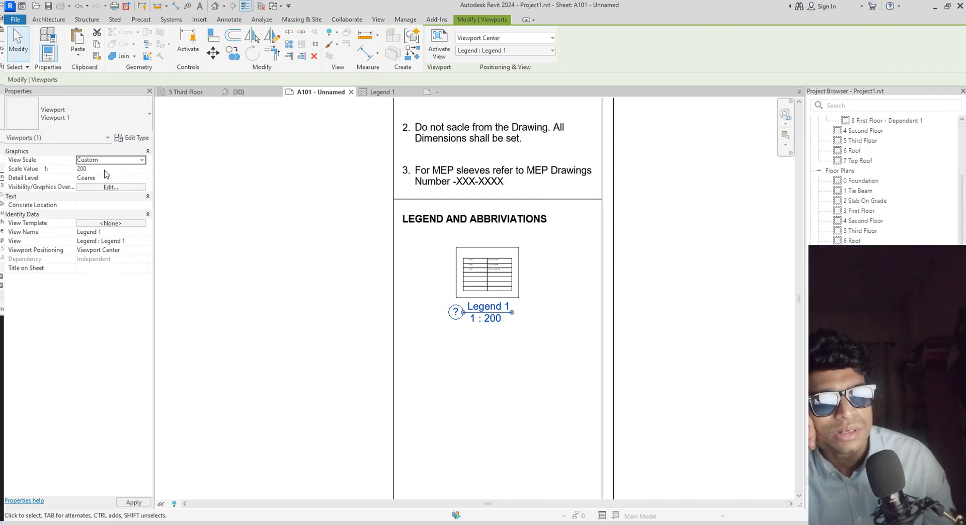
left_click(106, 170)
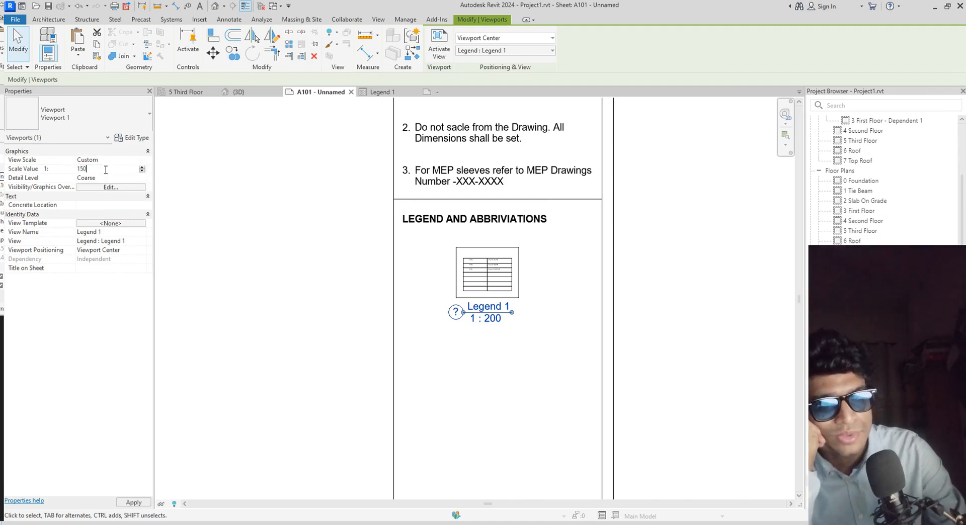
type("150")
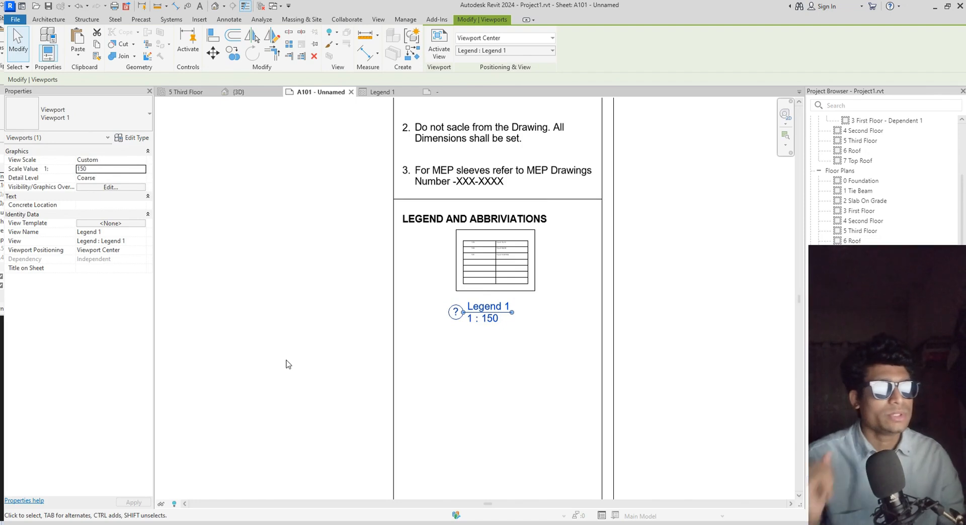
Set the Legend 1 viewport's scale value to 100 and move the viewport down below the legend heading
left_click(117, 169)
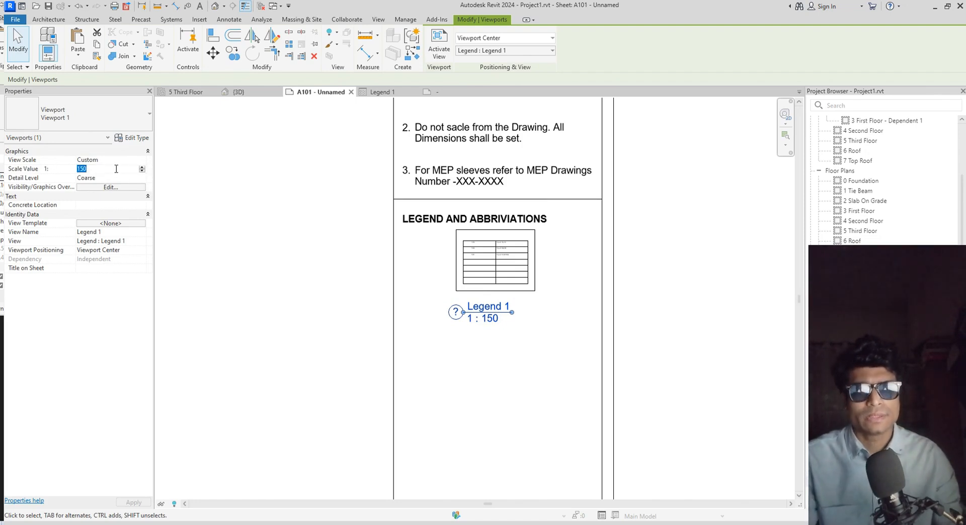
type("100")
key("Return")
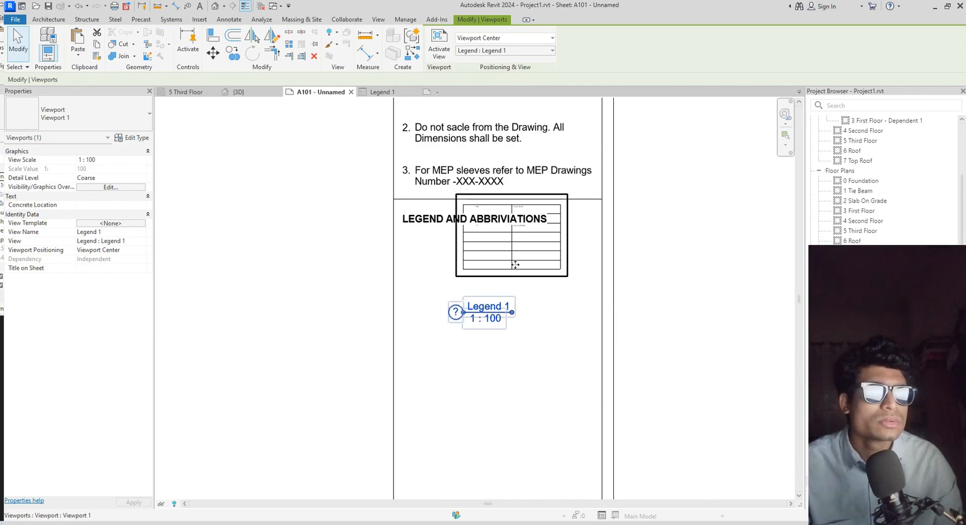
left_click_drag(507, 264, 479, 305)
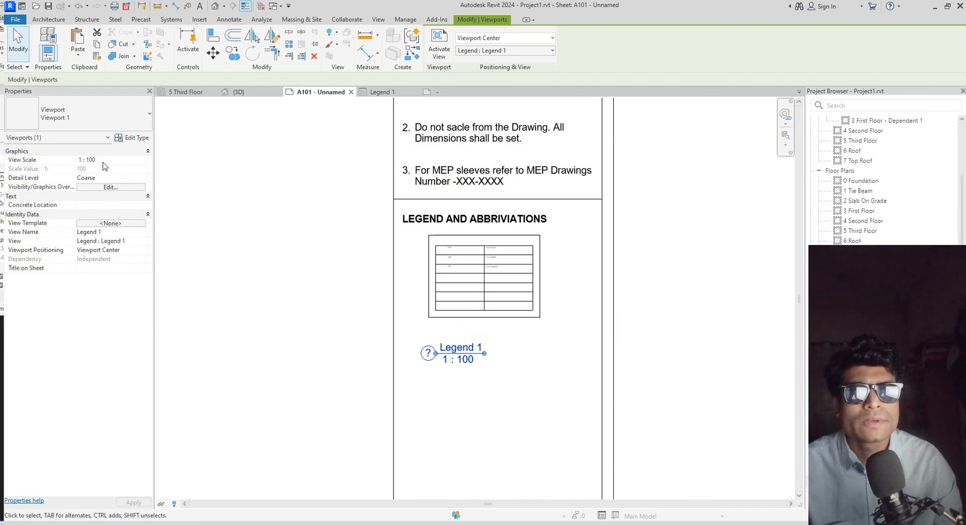
Set the Legend 1 viewport to a custom view scale of 1:50
left_click(130, 160)
left_click(143, 160)
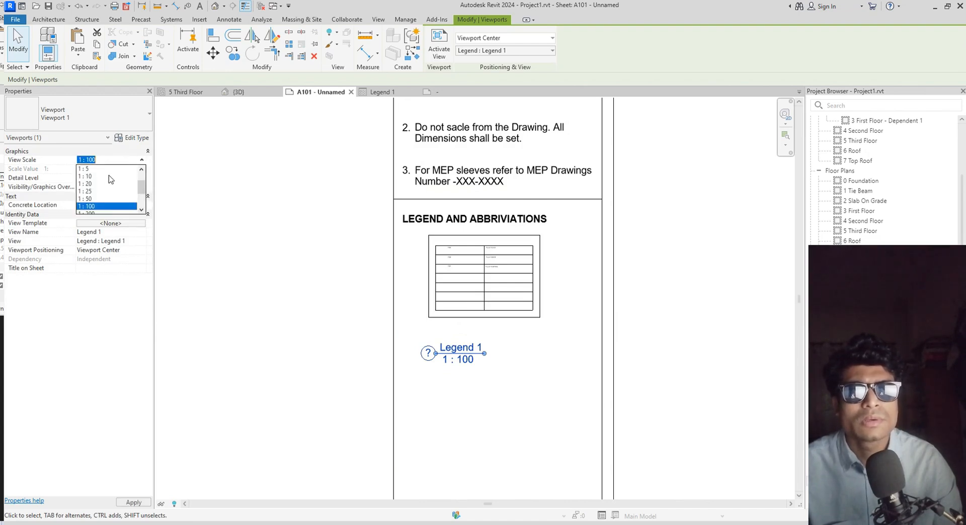
left_click(100, 173)
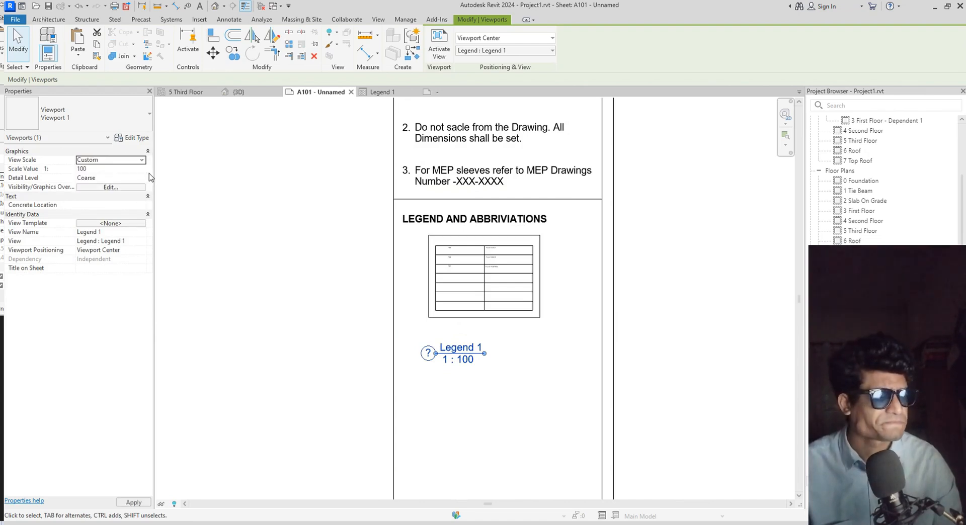
left_click(111, 169)
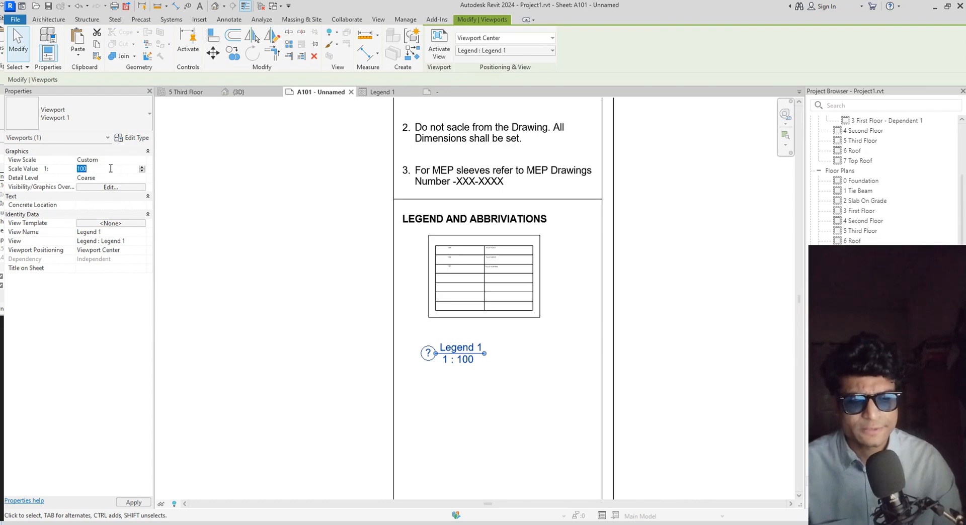
type("50")
key("Return")
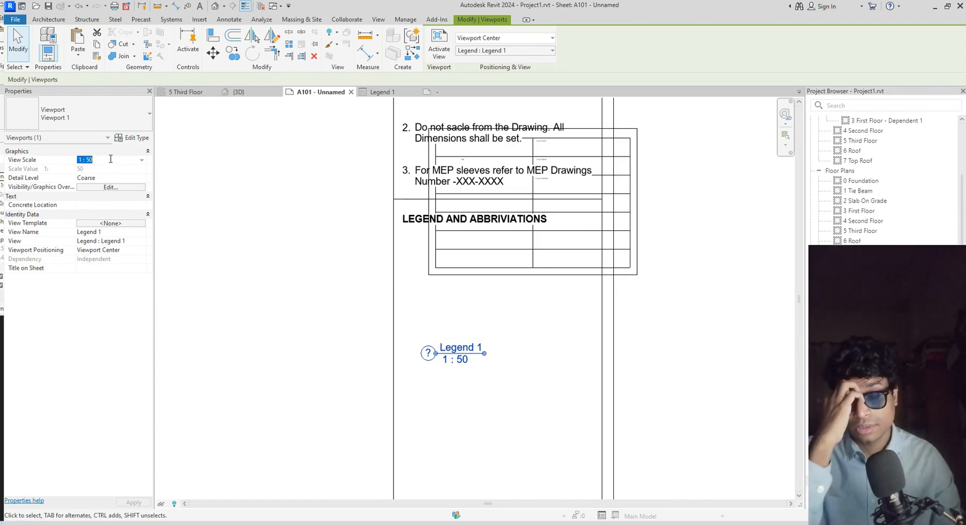
Set the Legend 1 viewport to a custom view scale of 1:75 and reposition it just under the legend heading
left_click(142, 160)
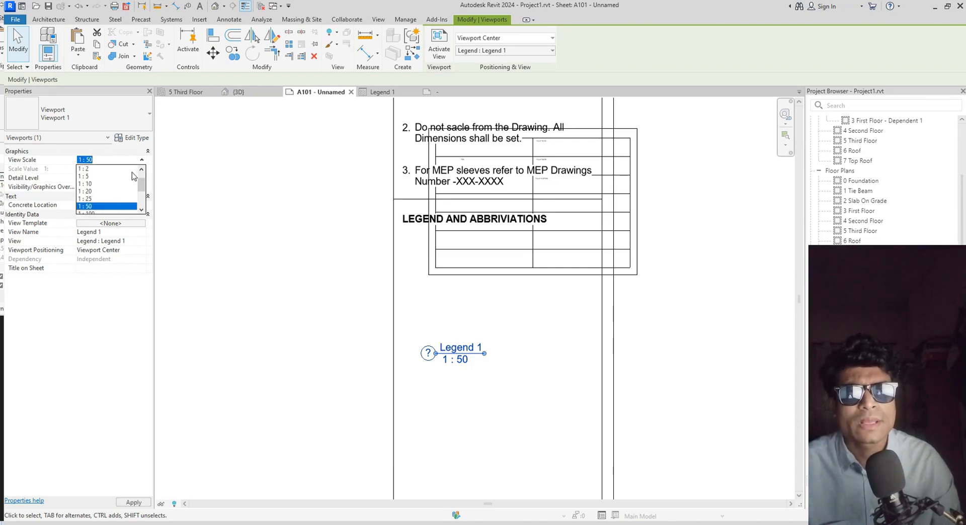
left_click(143, 160)
left_click(142, 160)
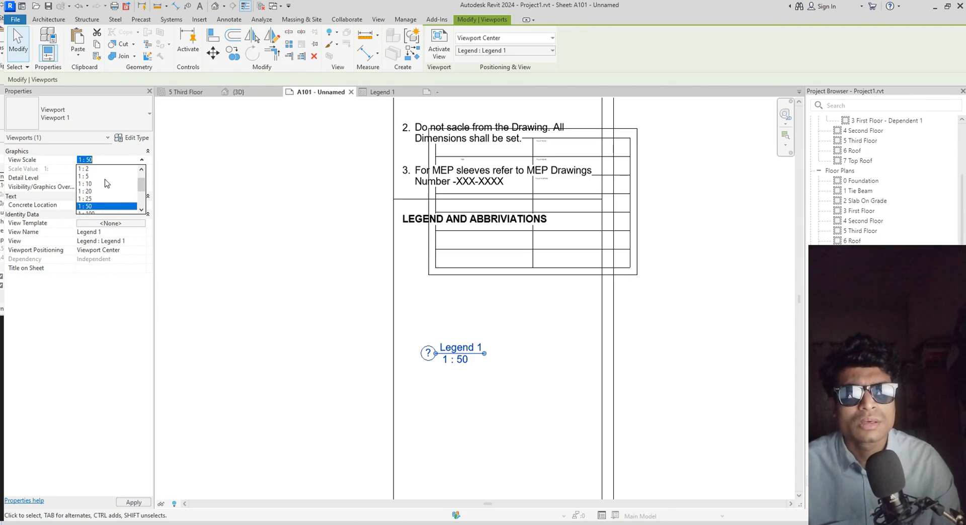
left_click(103, 172)
left_click(104, 172)
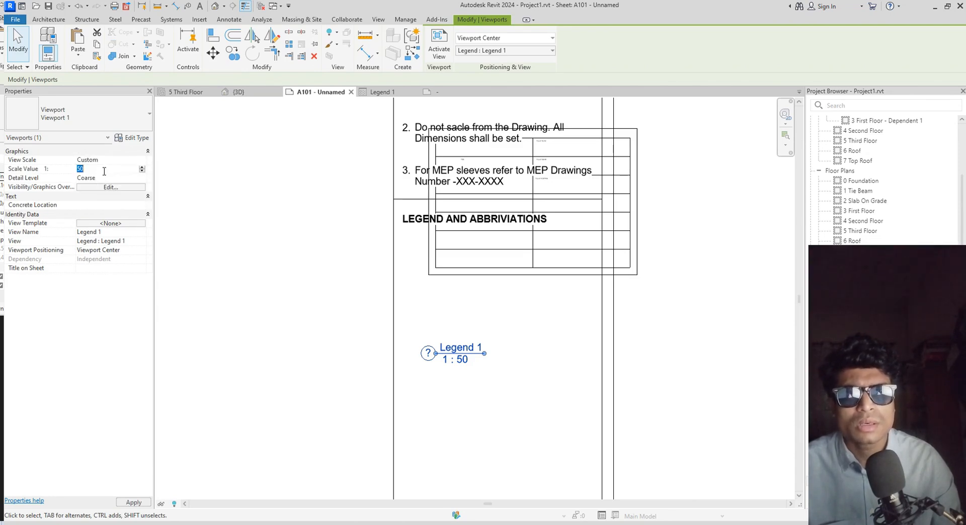
type("75")
key("Return")
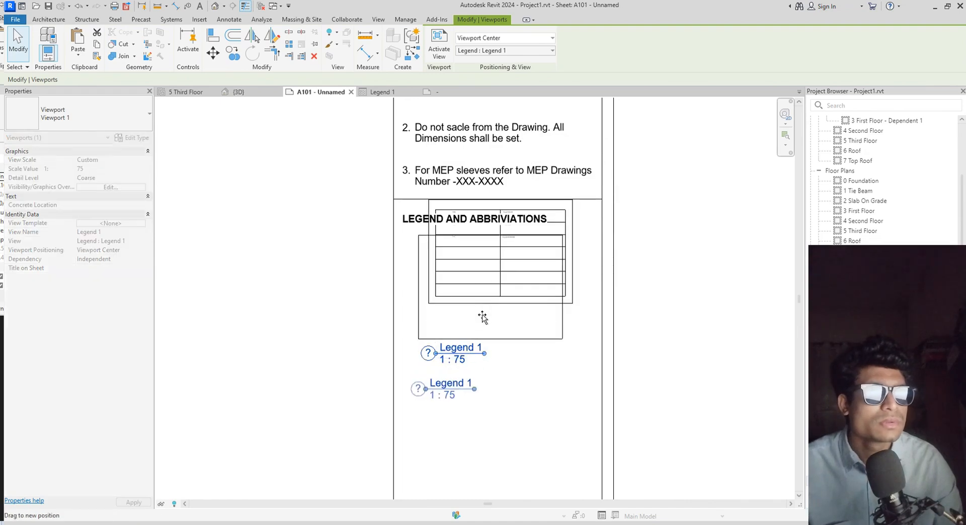
scroll(492, 279, "up", 4)
scroll(500, 300, "up", 1)
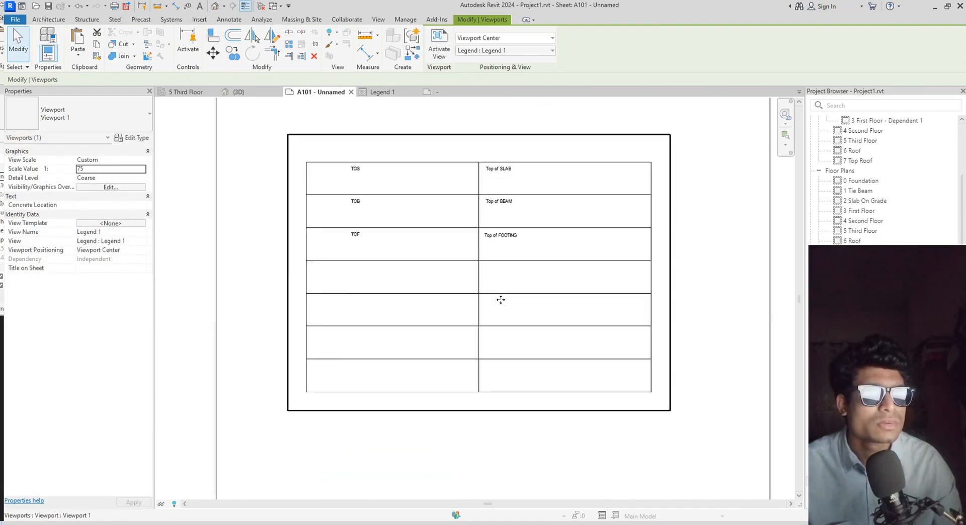
scroll(501, 300, "down", 4)
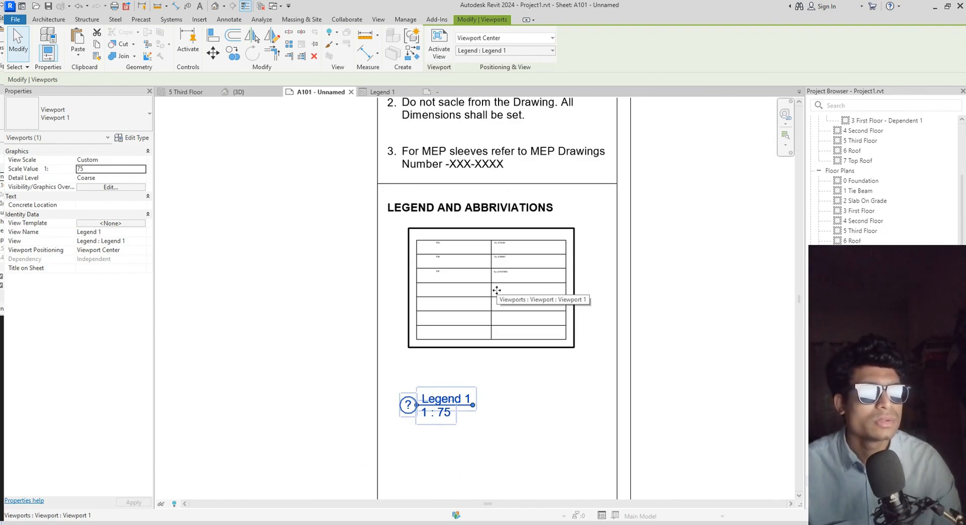
scroll(496, 291, "up", 2)
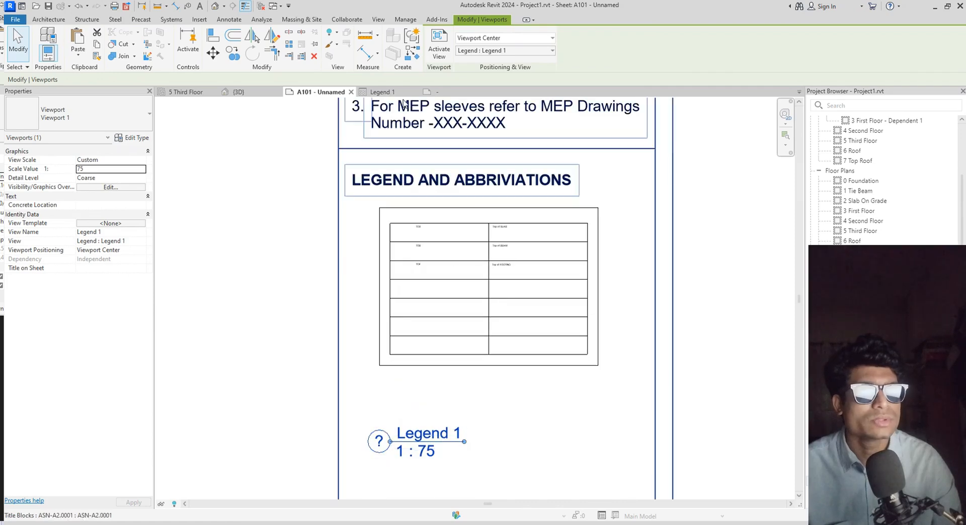
Filter the Legend 1 table selection down to its text notes, change them to the 1mm text type, and check the result on sheet A101
left_click(387, 93)
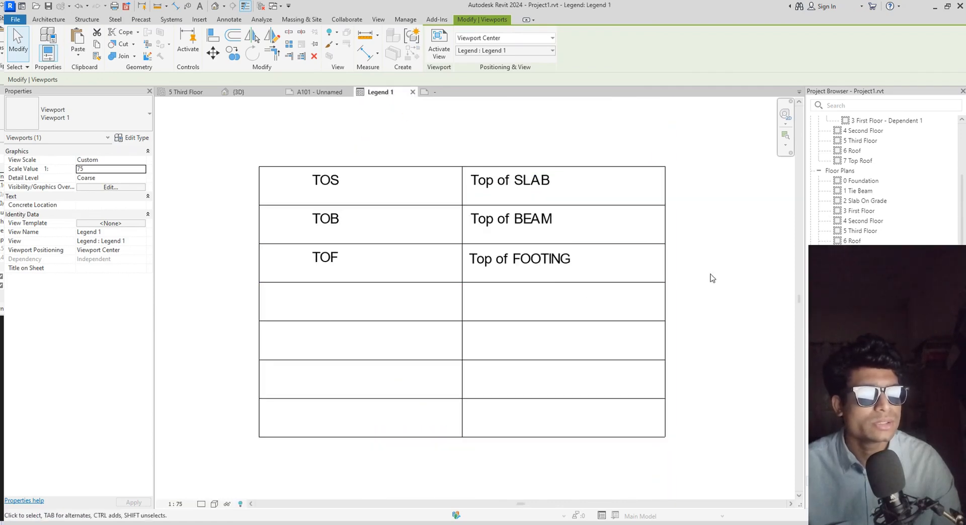
left_click_drag(692, 474, 247, 157)
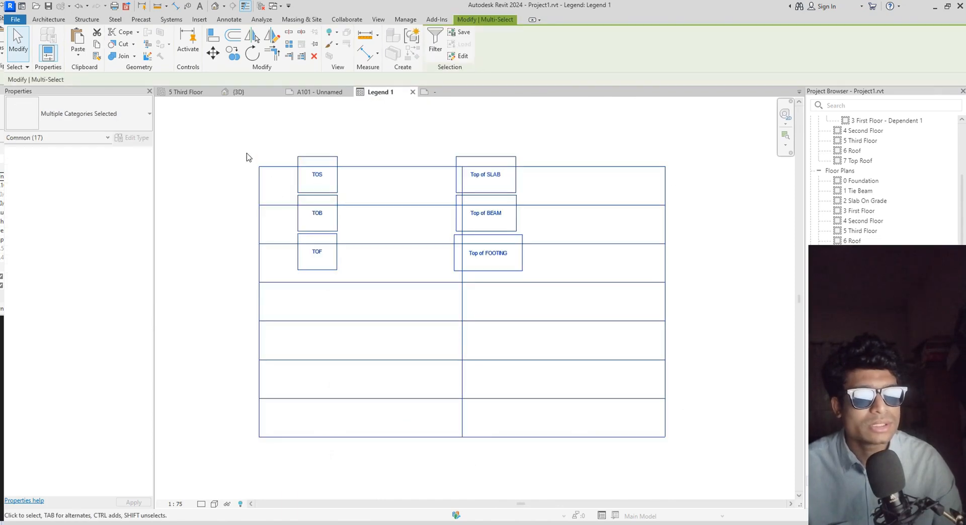
left_click(432, 47)
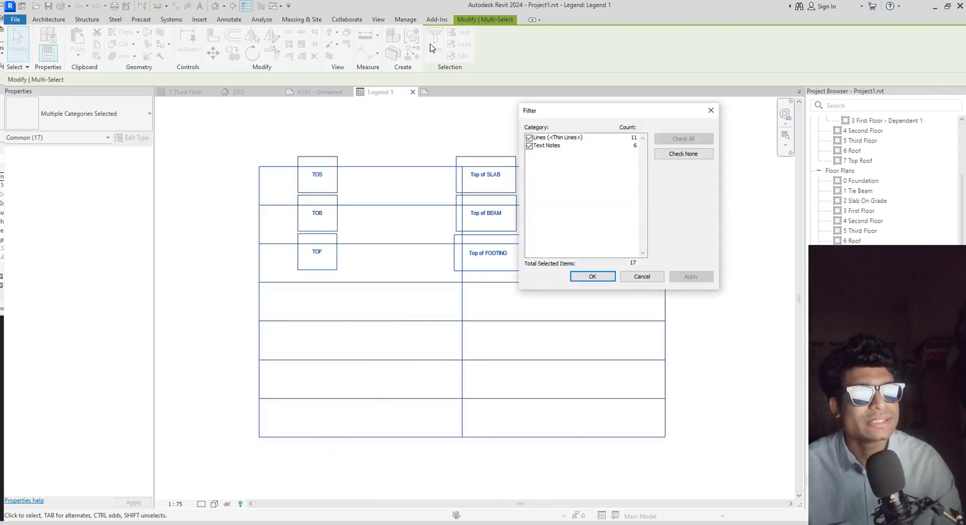
left_click(530, 138)
left_click(596, 278)
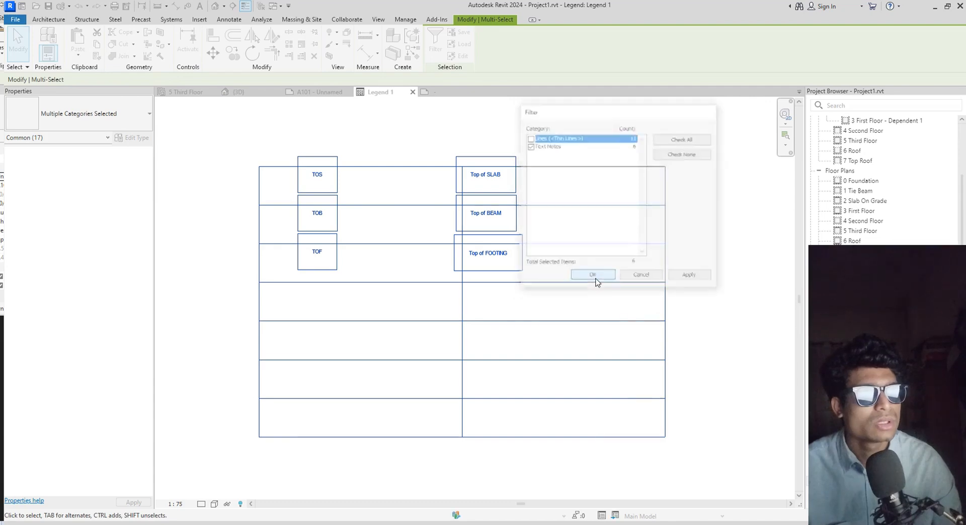
left_click(88, 121)
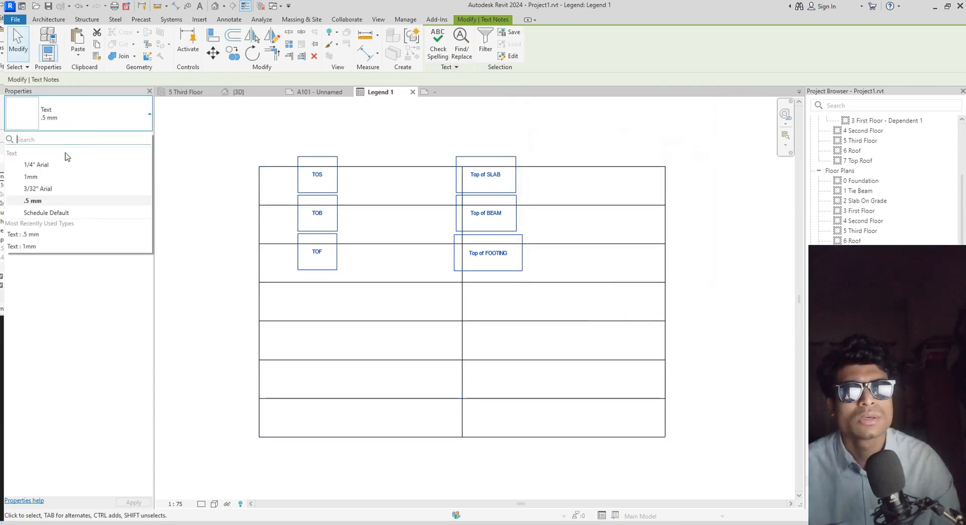
left_click(45, 177)
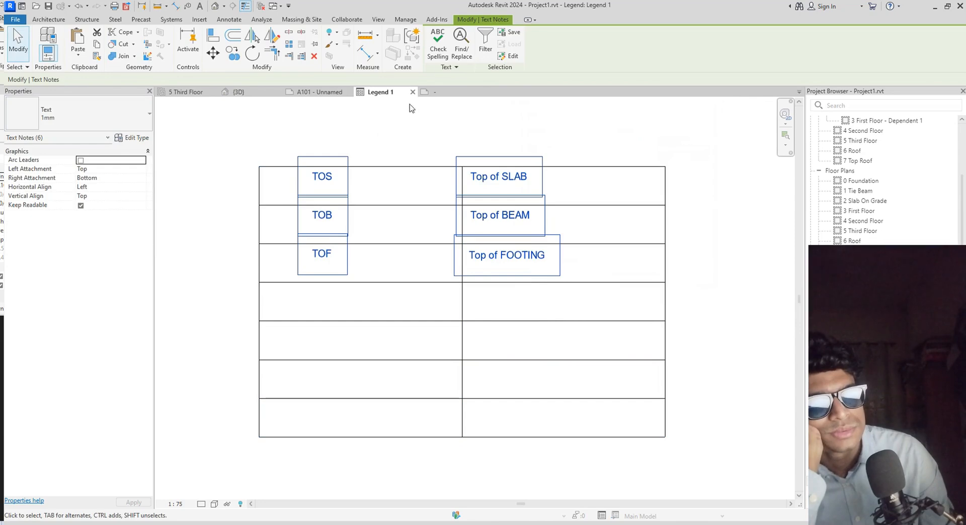
left_click(319, 92)
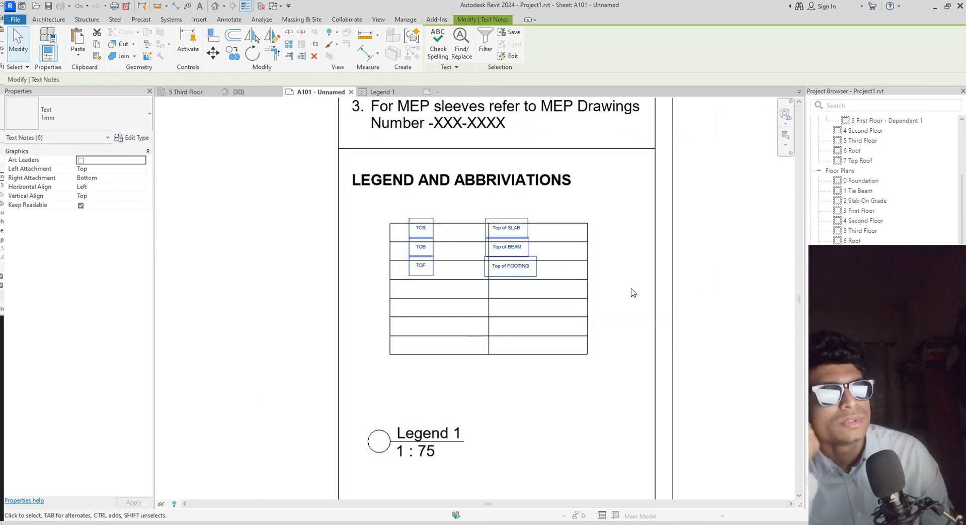
Make the 1mm text type bold for the Legend 1 notes and inspect the table on sheet A101
left_click(376, 93)
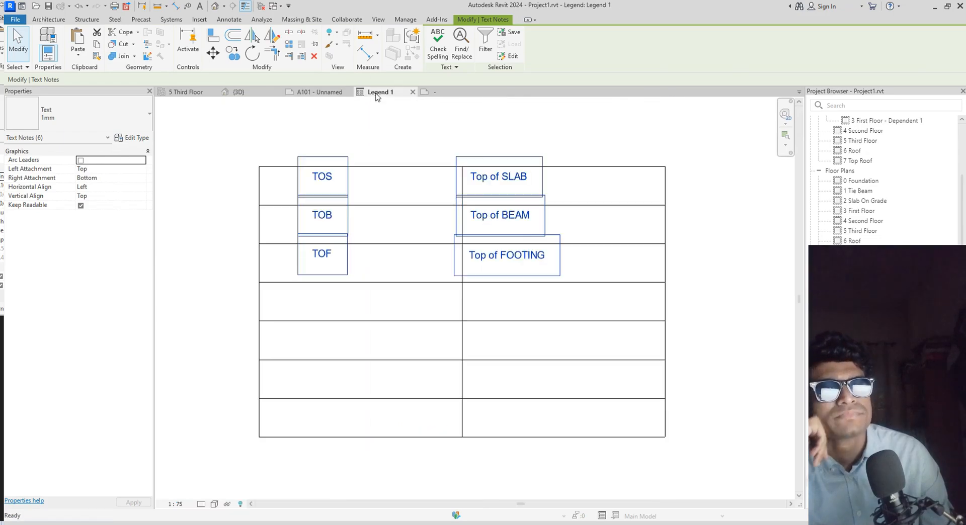
left_click(144, 138)
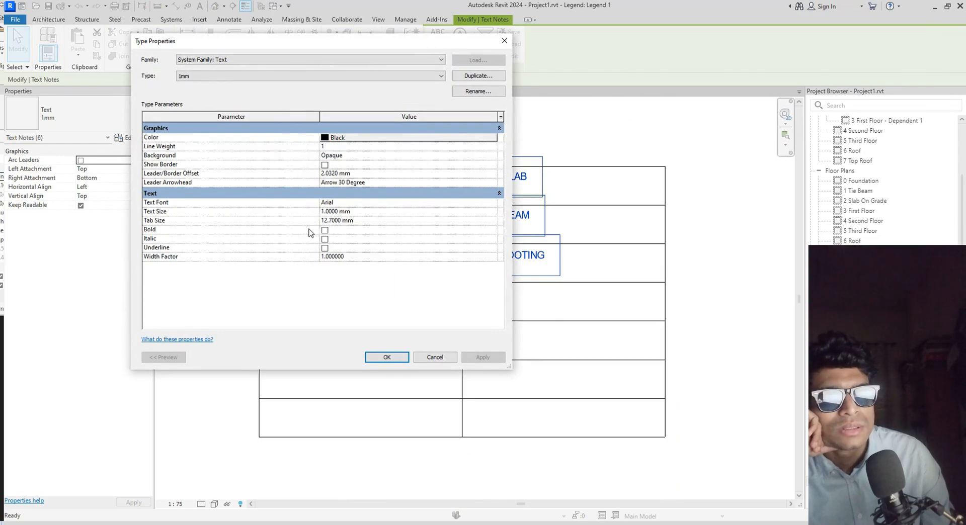
left_click(325, 231)
left_click(387, 358)
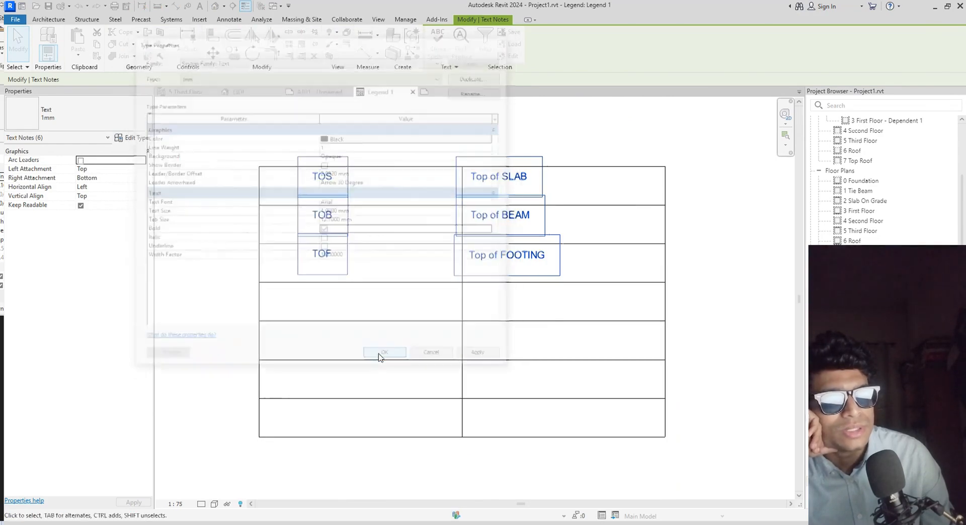
left_click(307, 92)
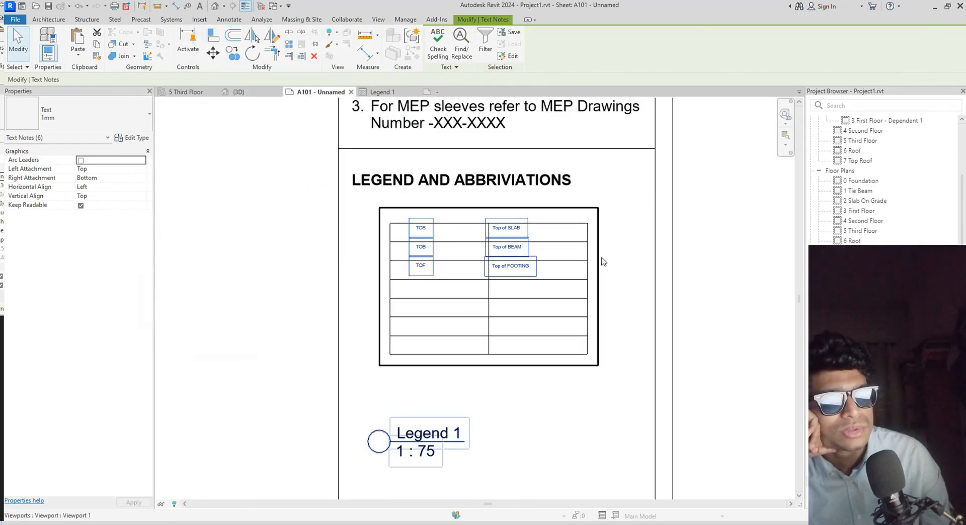
scroll(578, 256, "up", 4)
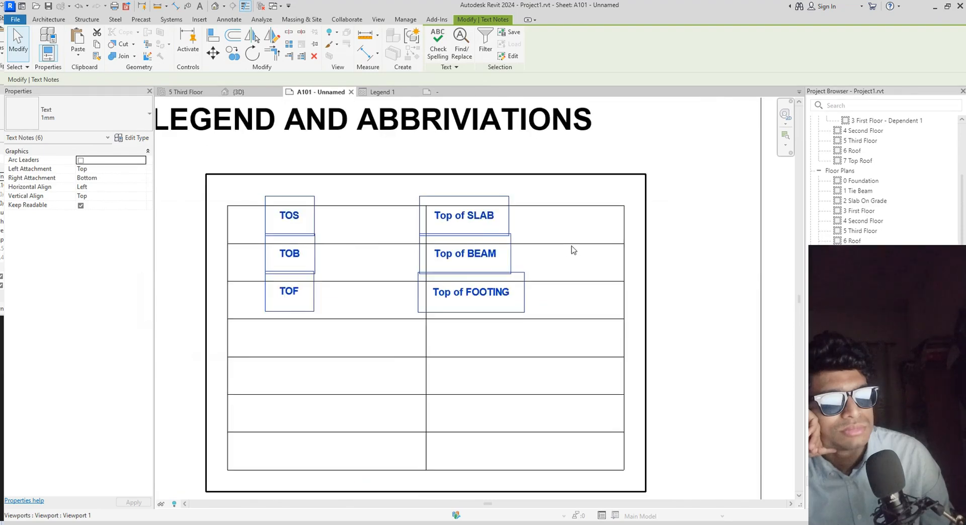
Try the 1/4" Arial text type on the Legend 1 notes and check its fit on sheet A101
left_click(381, 92)
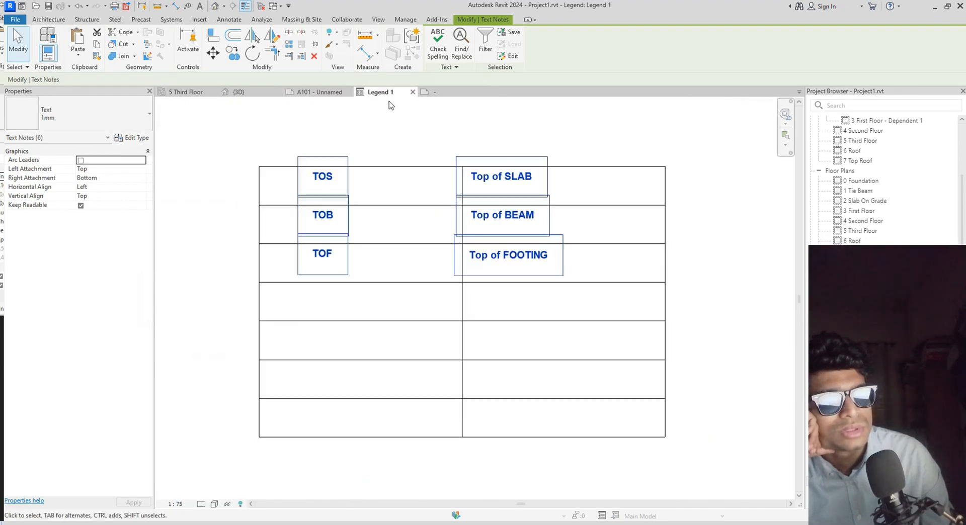
left_click(141, 125)
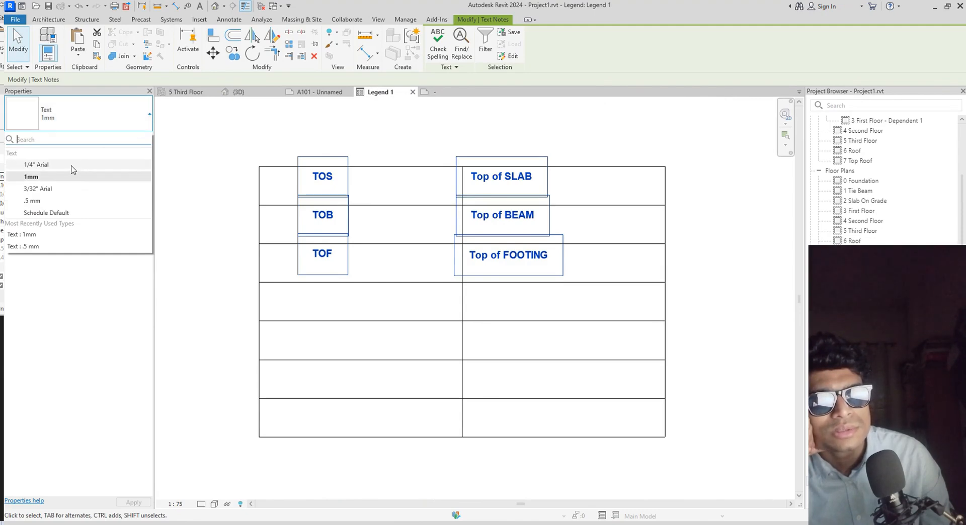
left_click(71, 165)
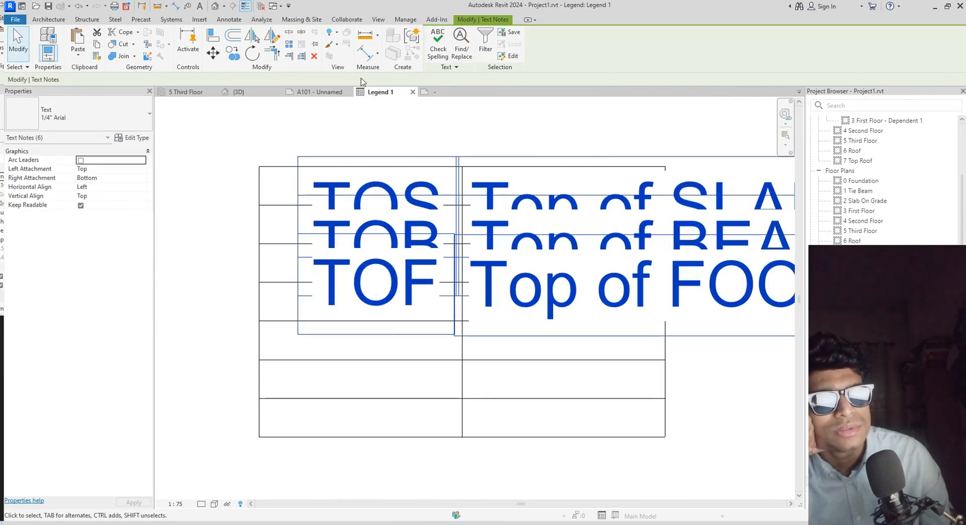
left_click(325, 92)
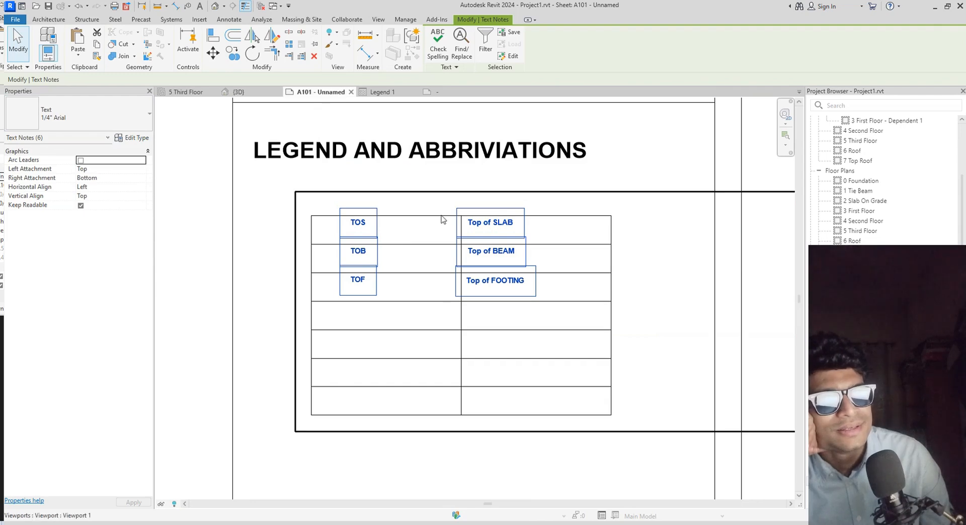
scroll(587, 267, "up", 4)
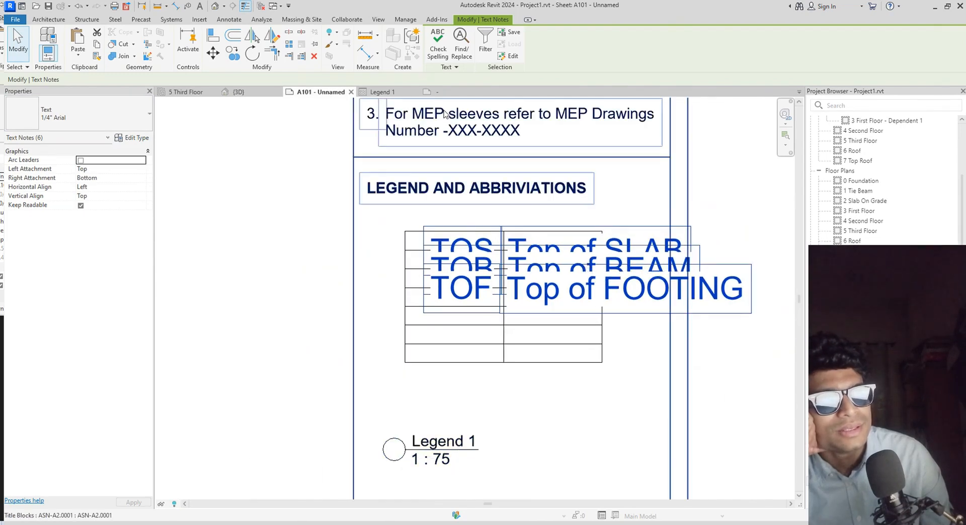
Return the Legend 1 notes to the 1mm text type through their type properties
left_click(379, 92)
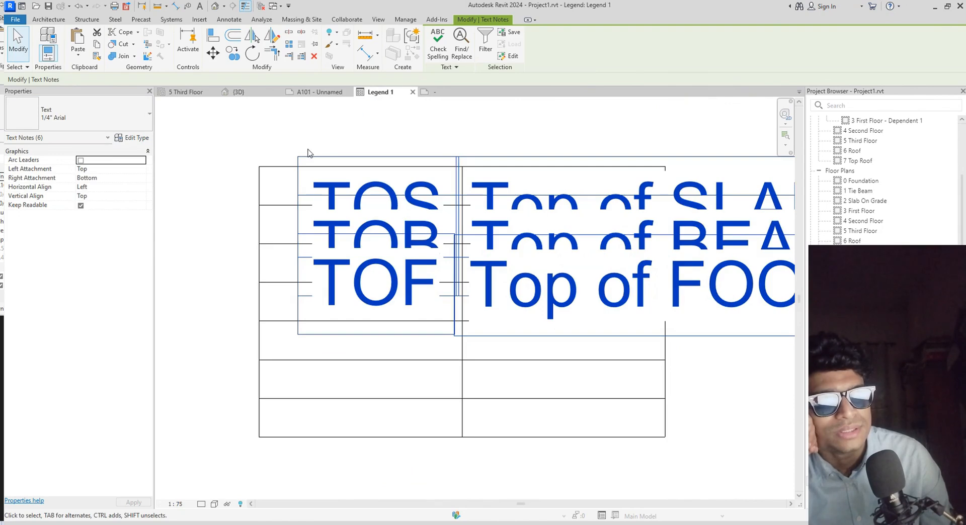
left_click(129, 137)
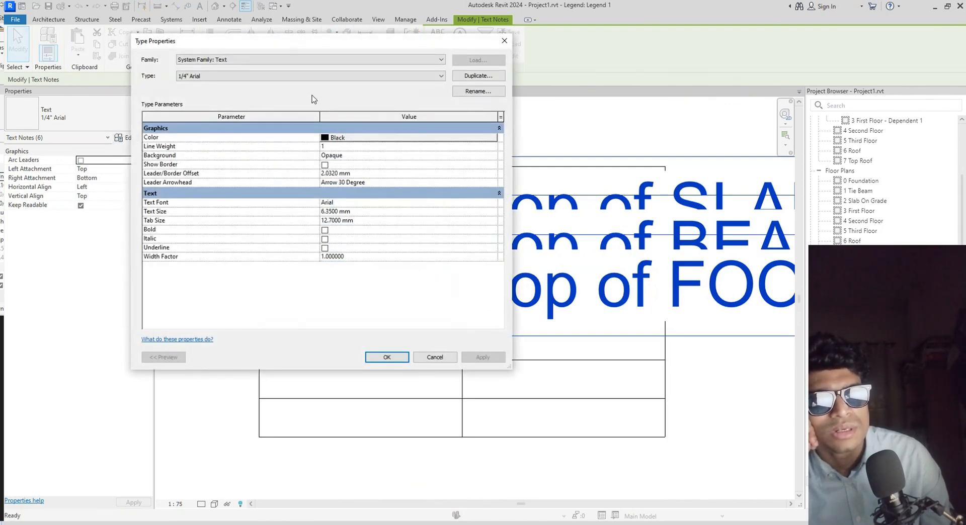
left_click(312, 79)
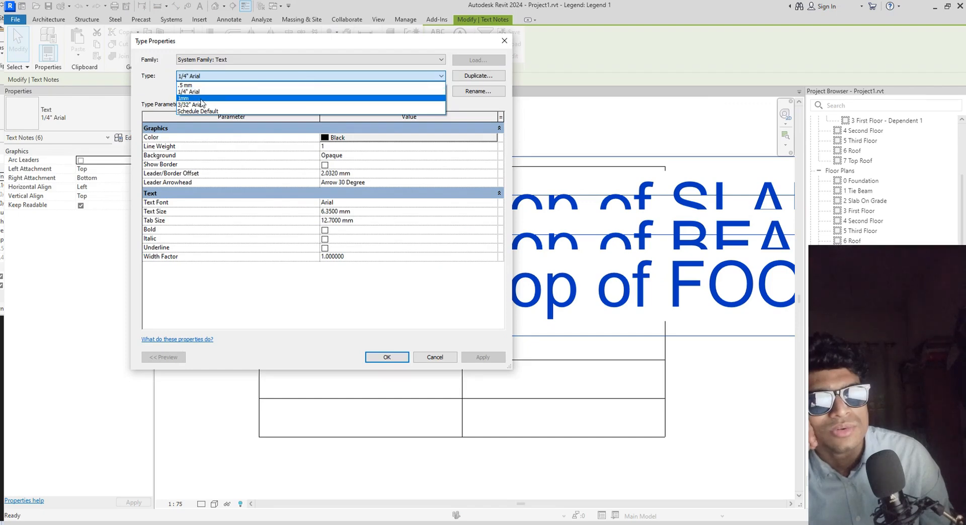
left_click(200, 98)
left_click(393, 359)
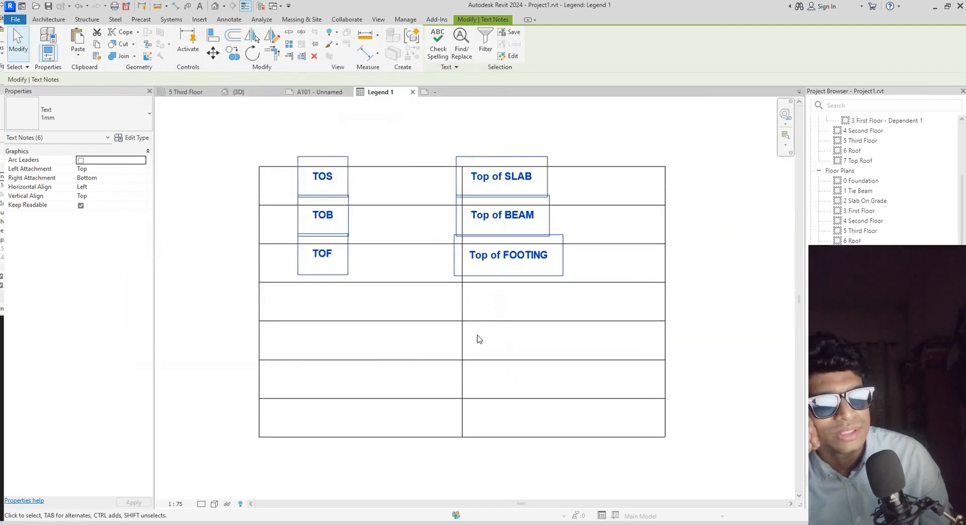
Duplicate the 1mm text type for the Legend 1 notes under the name 2mm
left_click(130, 138)
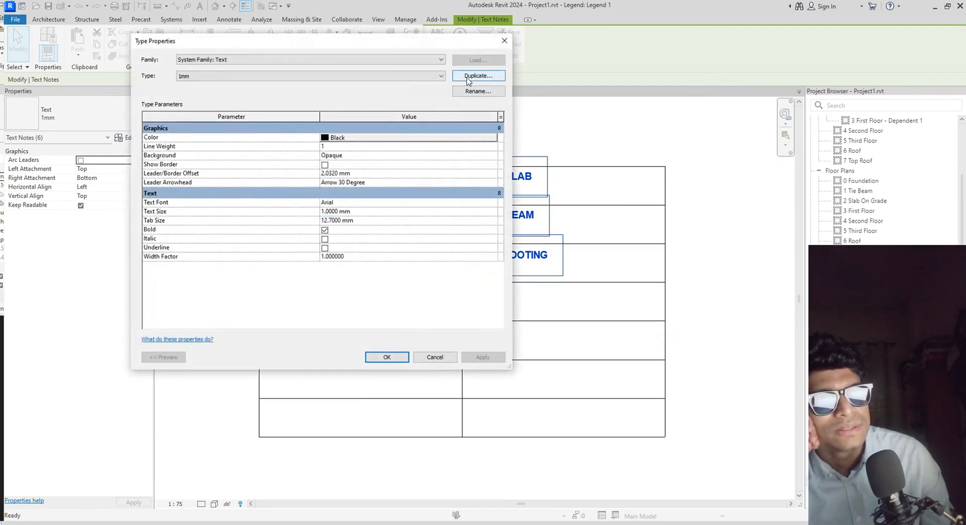
left_click(467, 76)
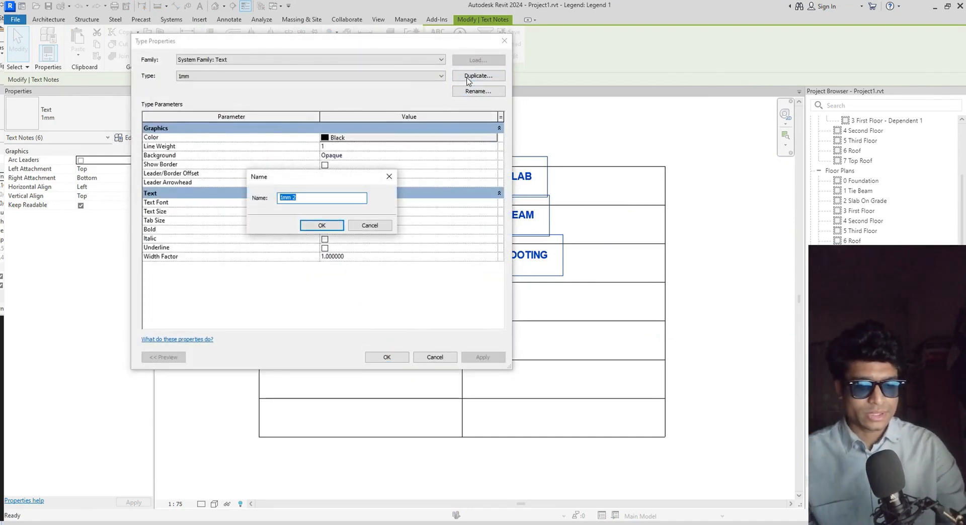
type("2mm")
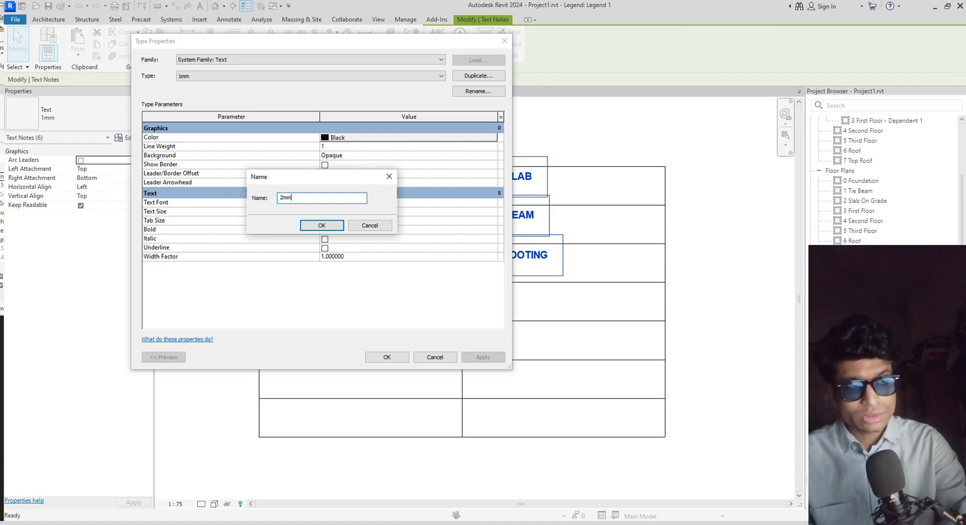
key("Return")
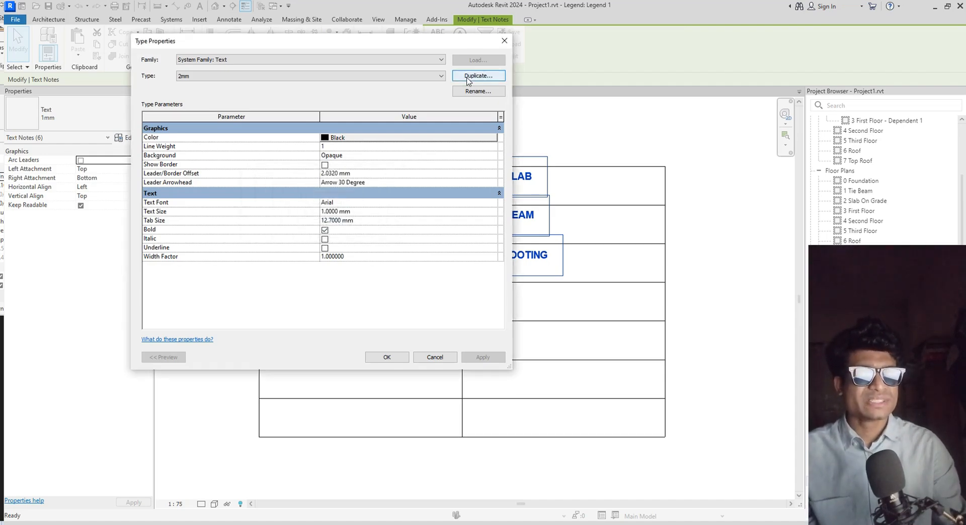
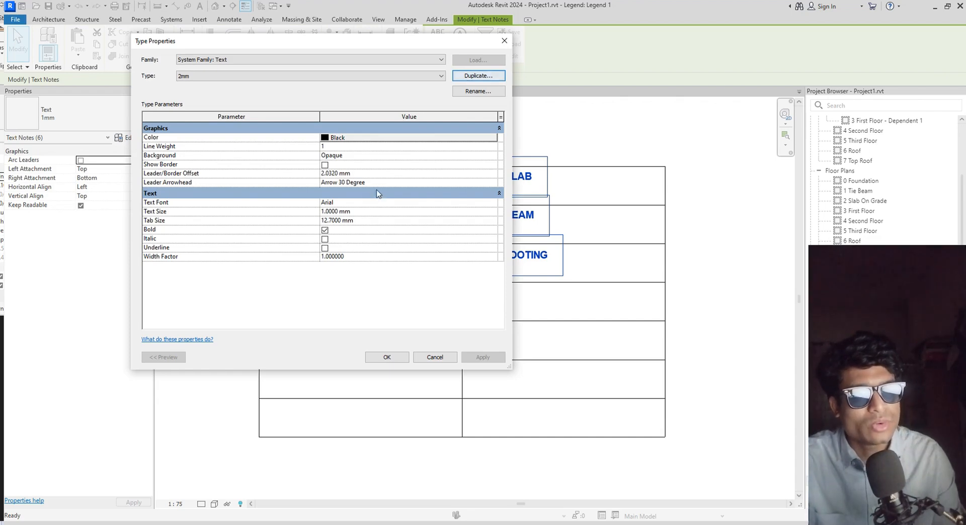
Set the 2mm type's text size to 2 mm, apply it to the Legend 1 notes, and review the table on sheet A101
left_click(378, 212)
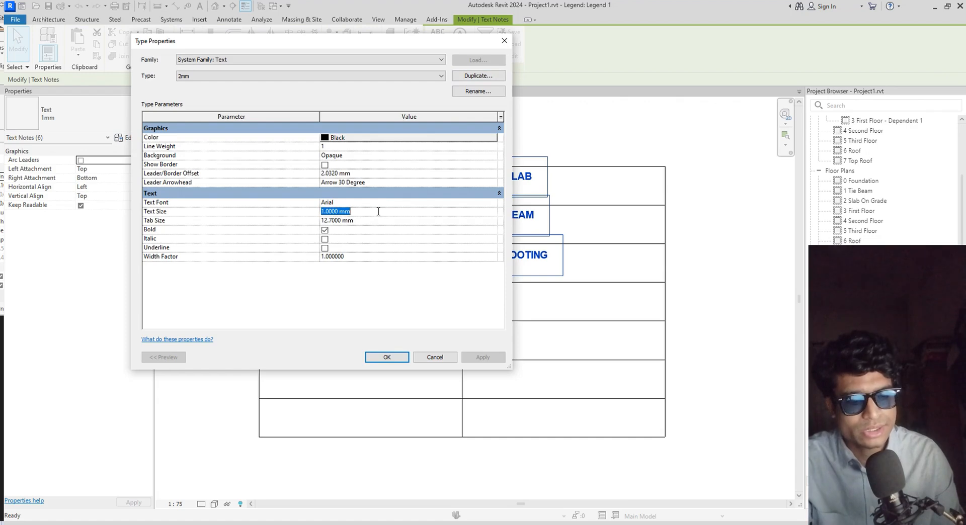
type("2")
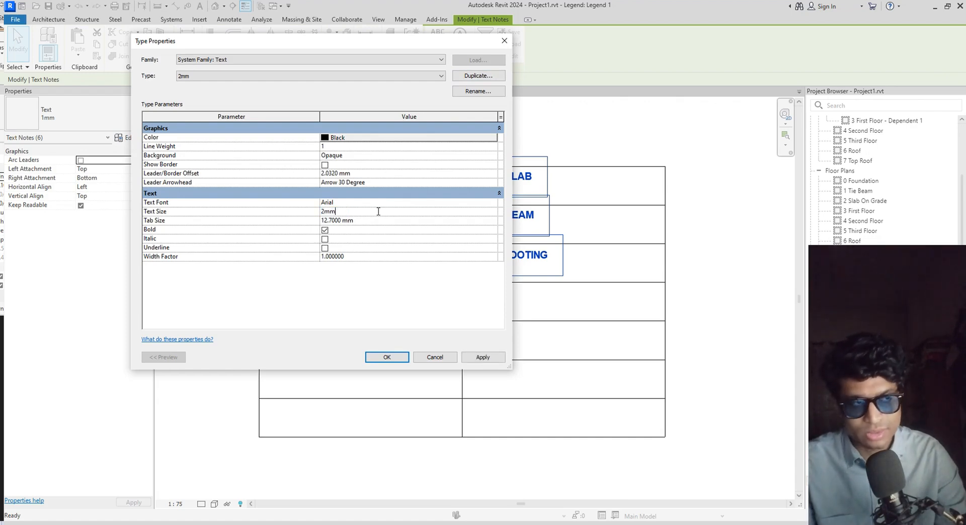
type("mm")
key("Return")
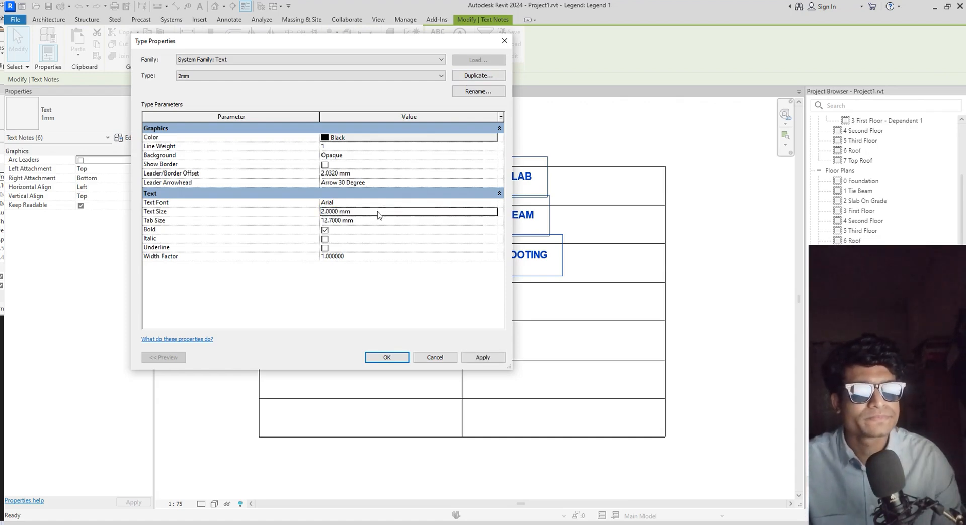
left_click(495, 357)
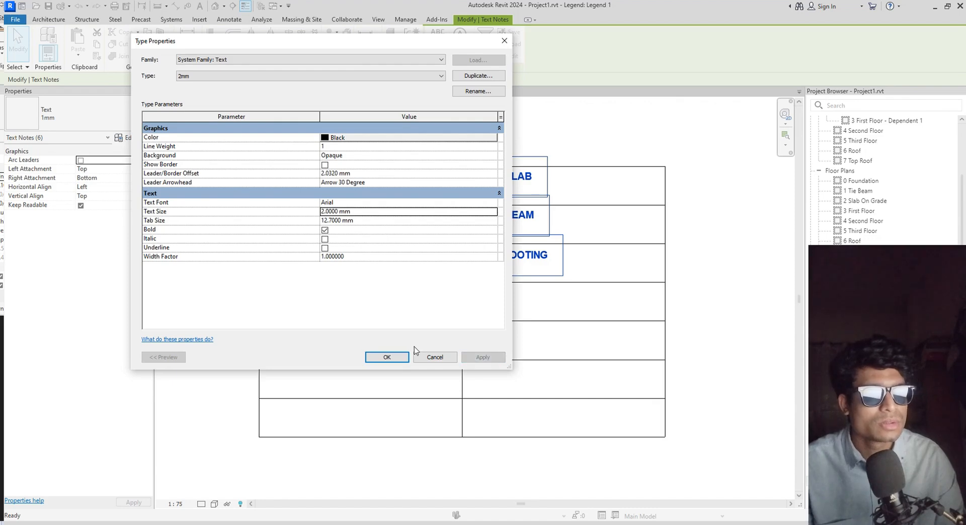
left_click(387, 357)
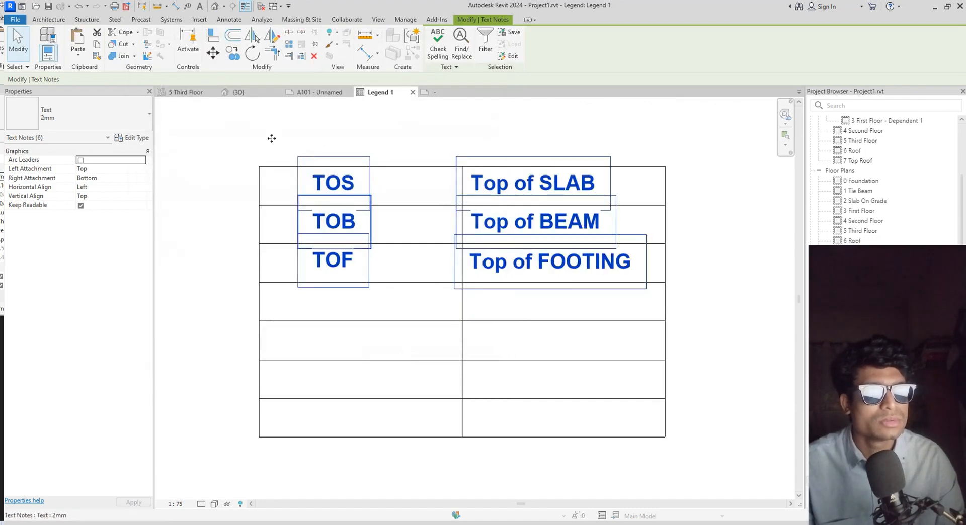
left_click(319, 92)
left_click(746, 302)
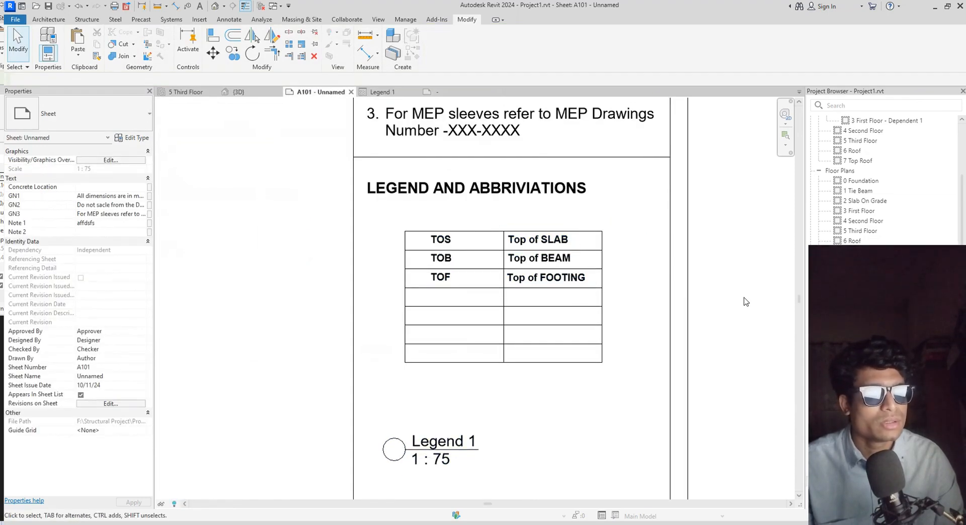
scroll(746, 302, "down", 2)
scroll(579, 353, "up", 2)
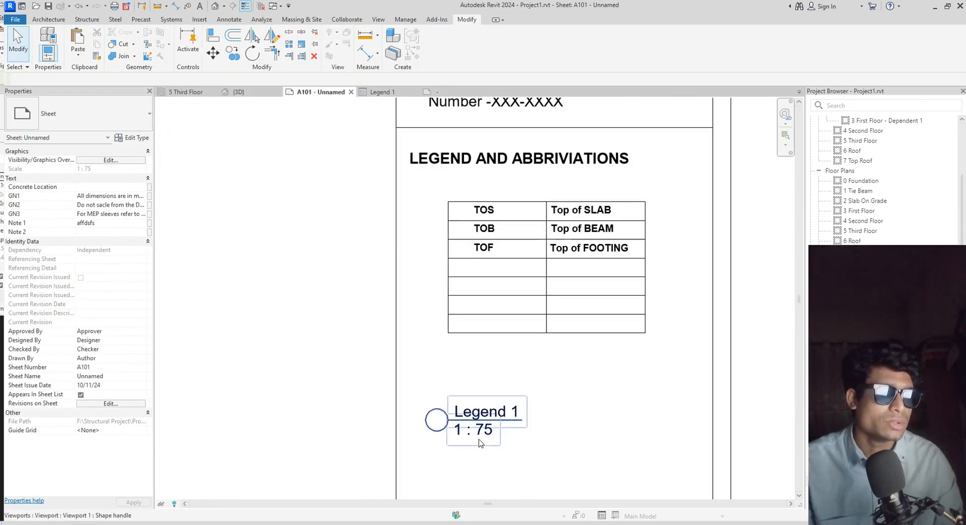
left_click(650, 313)
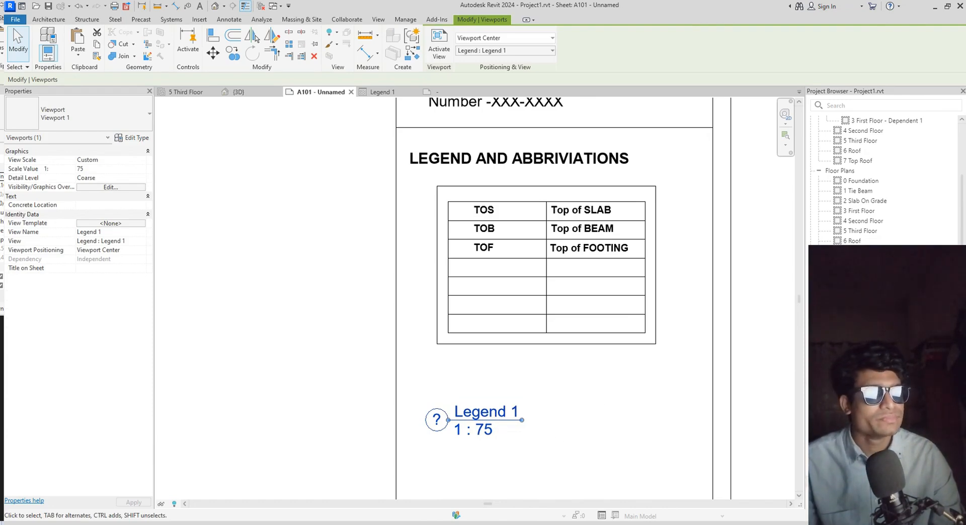
left_click(764, 393)
left_click(497, 428)
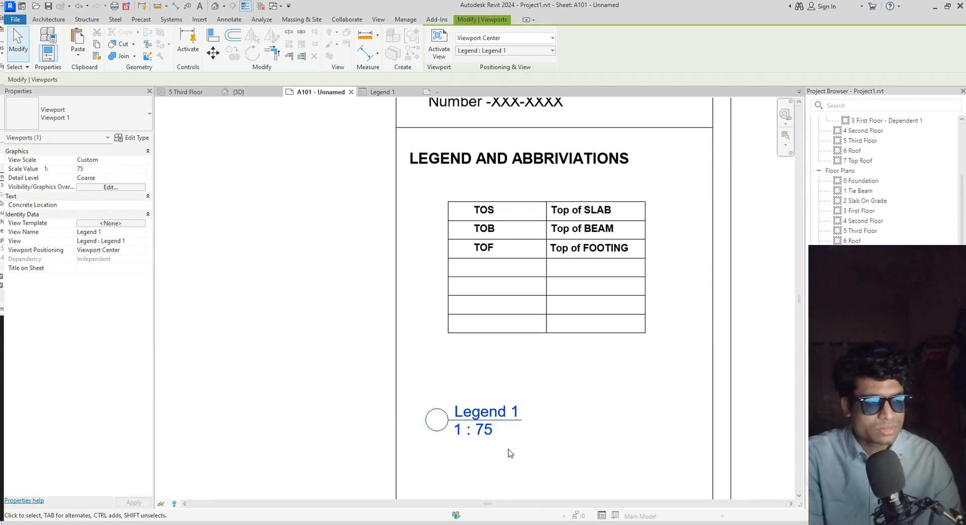
right_click(484, 425)
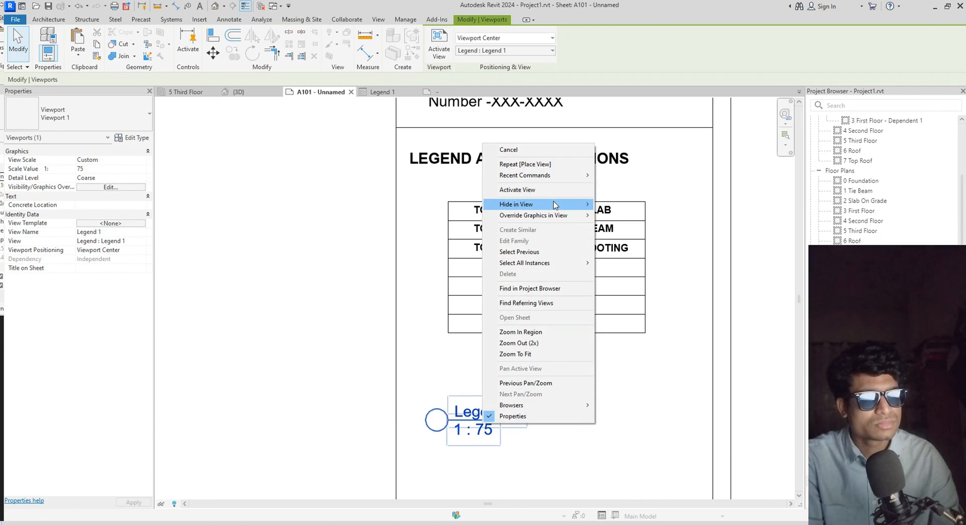
mouse_move(556, 205)
left_click(651, 380)
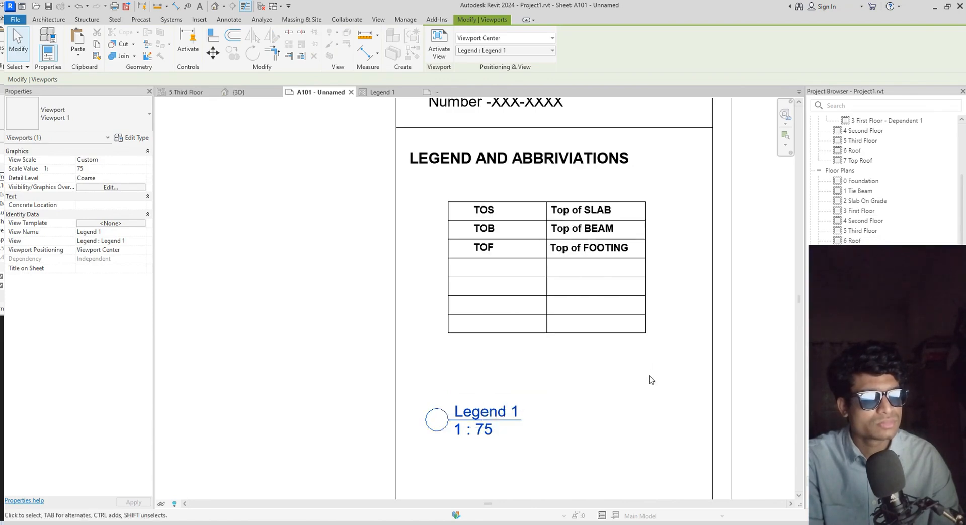
left_click(488, 437)
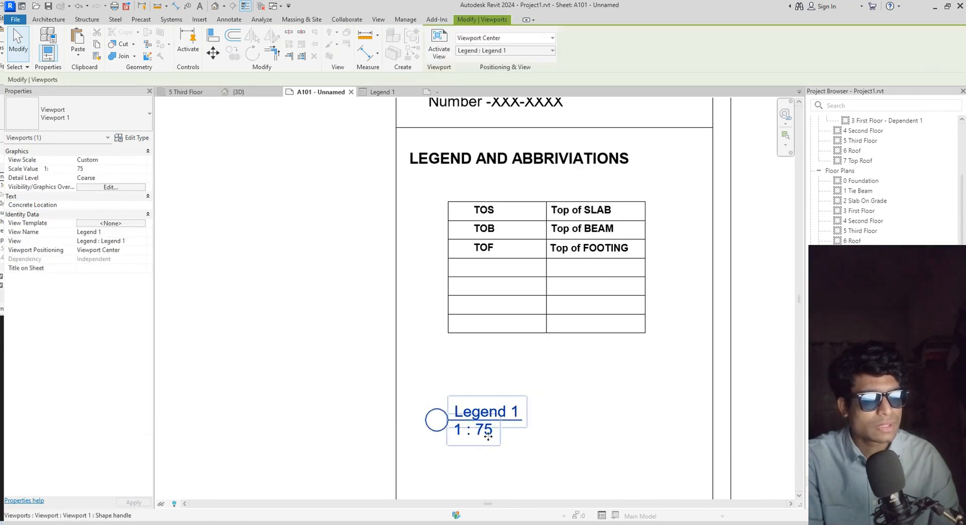
right_click(488, 437)
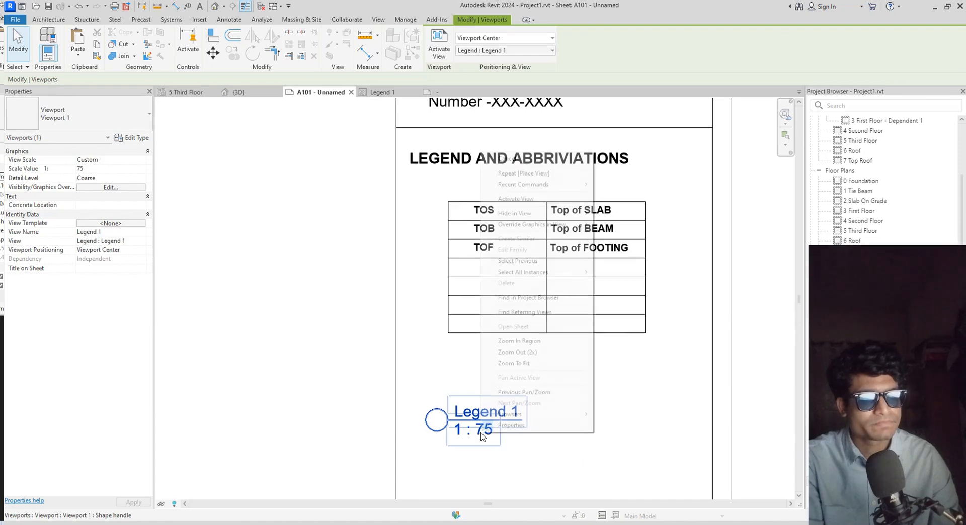
key("Escape")
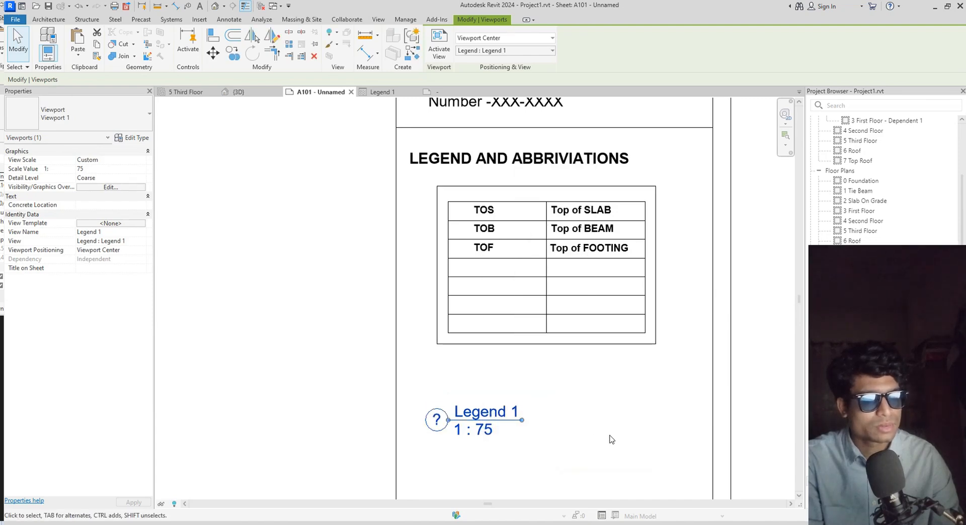
left_click(610, 441)
Hide the Legend 1 viewport's view title in sheet A101 using Hide in View for the selected elements
left_click(633, 283)
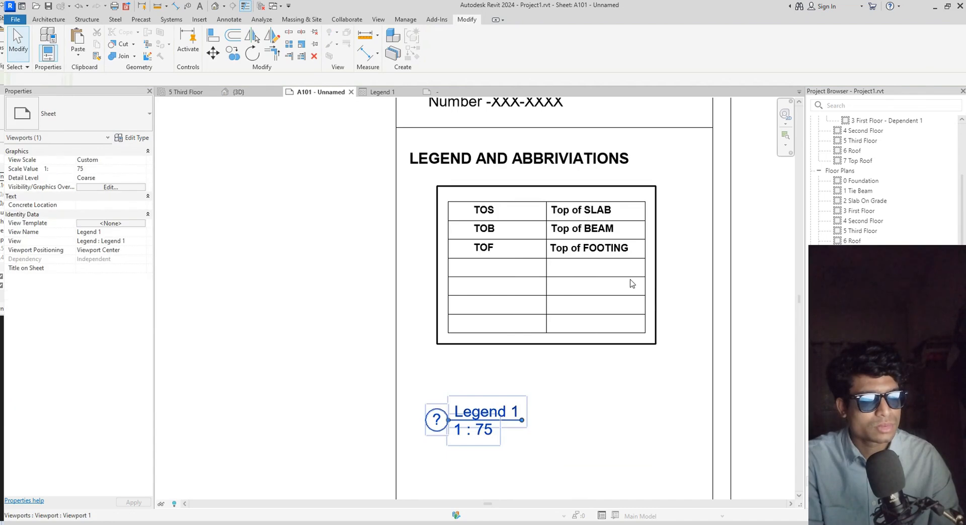
right_click(478, 421)
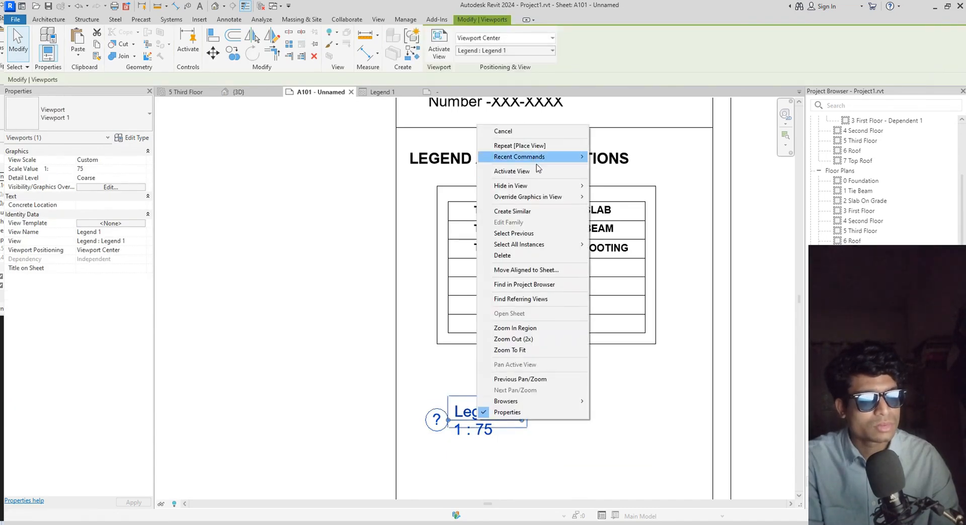
mouse_move(561, 187)
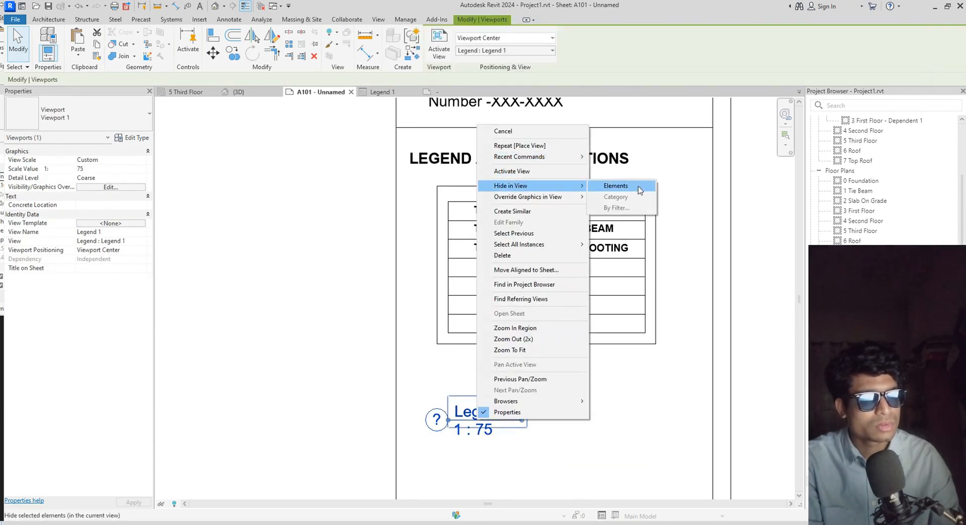
left_click(615, 186)
Inspect how the abbreviations table fits beneath the LEGEND AND ABBRIVIATIONS heading on sheet A101
scroll(570, 361, "down", 2)
middle_click_drag(570, 361, 501, 308)
scroll(494, 305, "down", 1)
scroll(510, 297, "up", 2)
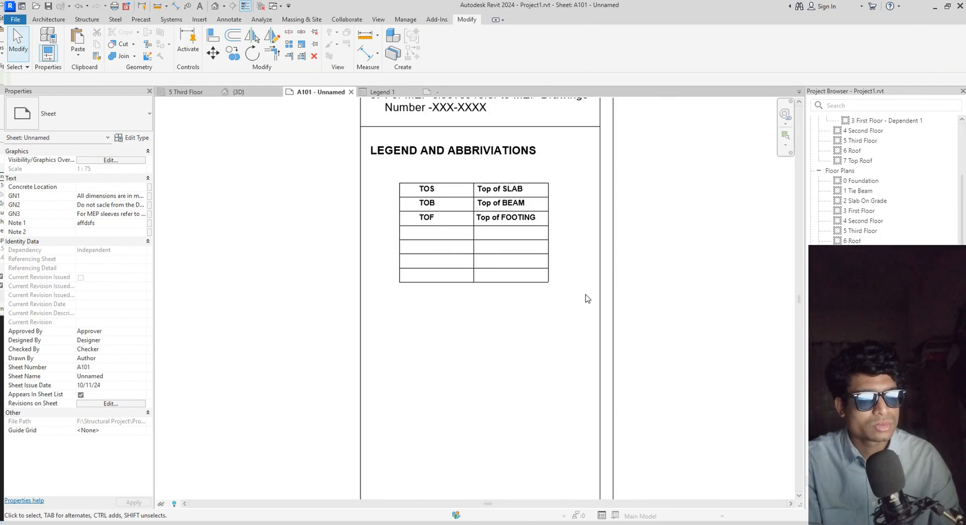
scroll(587, 299, "down", 1)
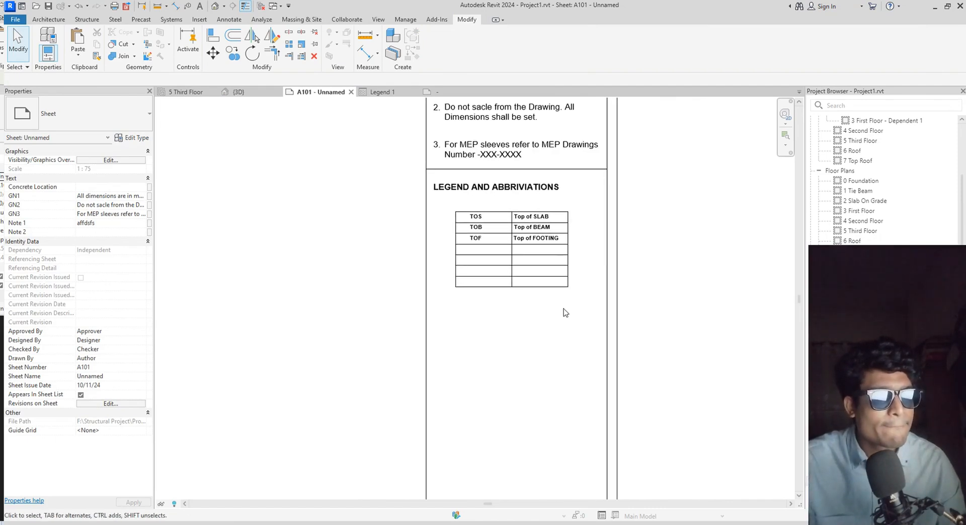
scroll(578, 287, "up", 4)
scroll(594, 269, "down", 6)
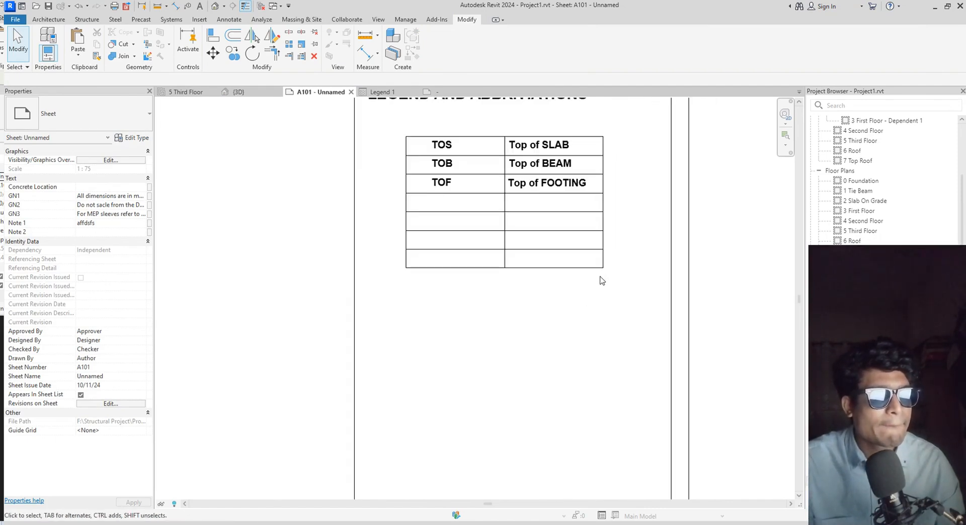
middle_click_drag(576, 328, 576, 342)
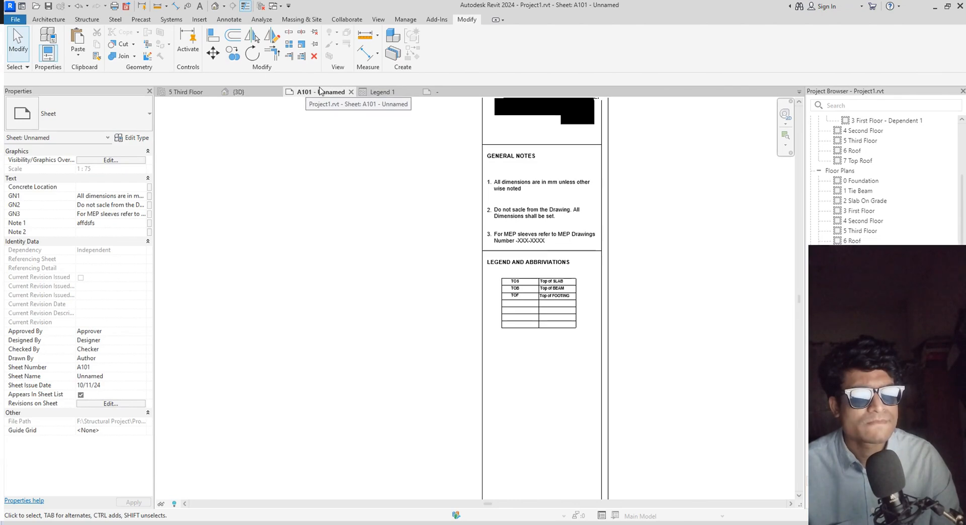
left_click(57, 19)
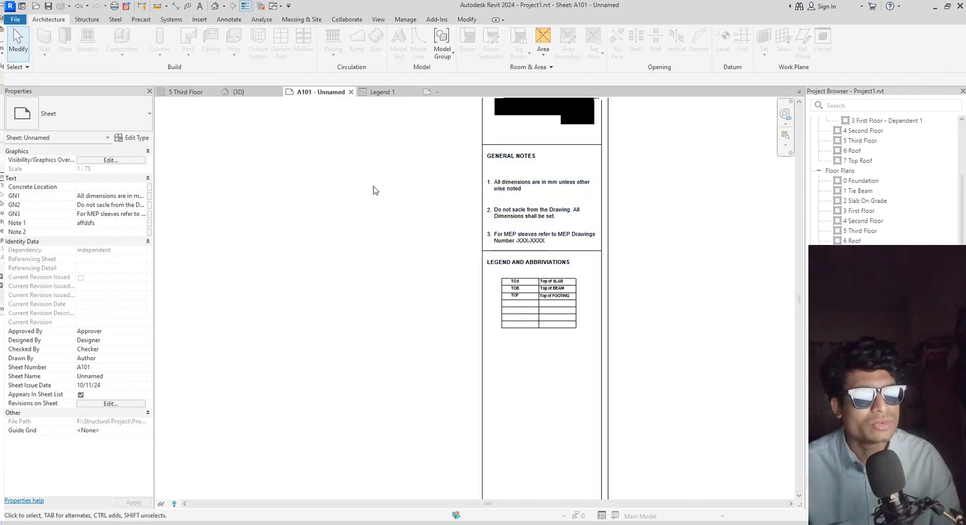
left_click(227, 21)
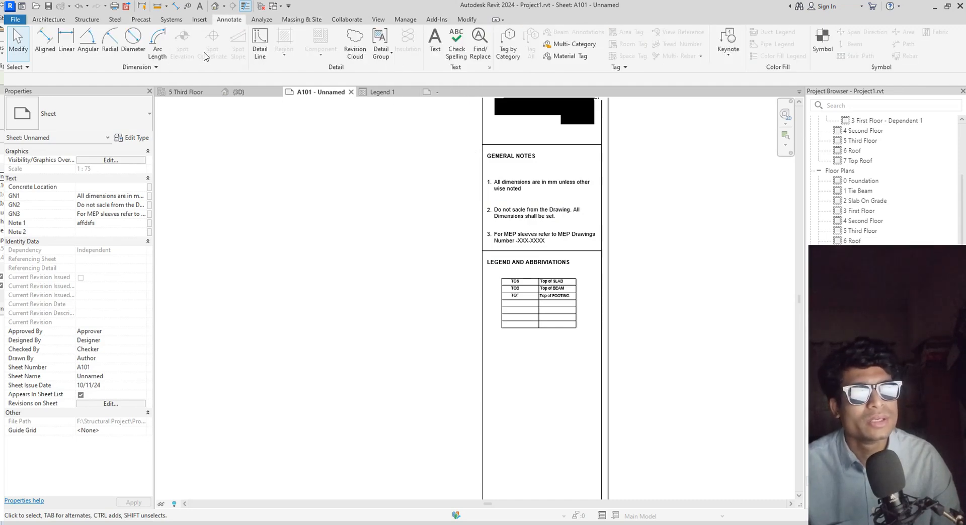
left_click(262, 42)
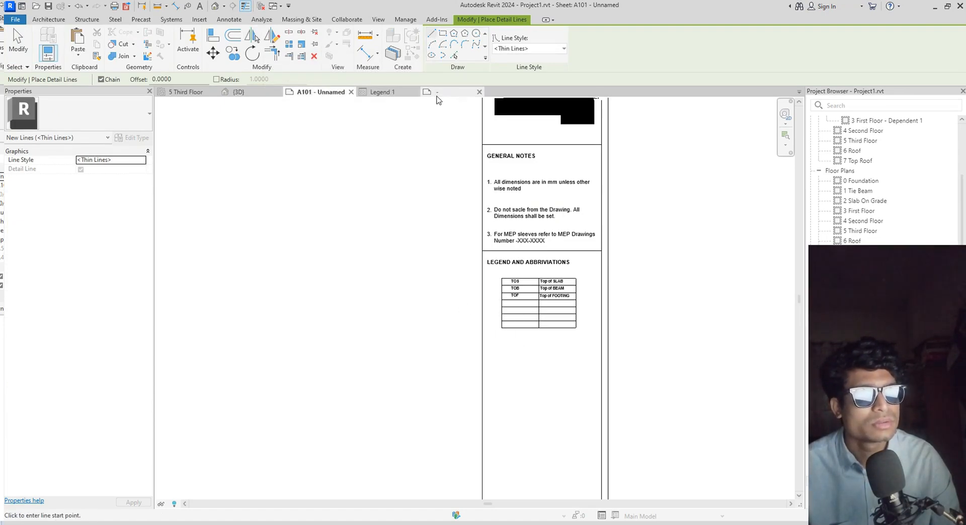
In the title block family, draw a horizontal line about 90 mm long across the column below the LEGEND AND ABBRIVIATIONS heading
left_click(437, 95)
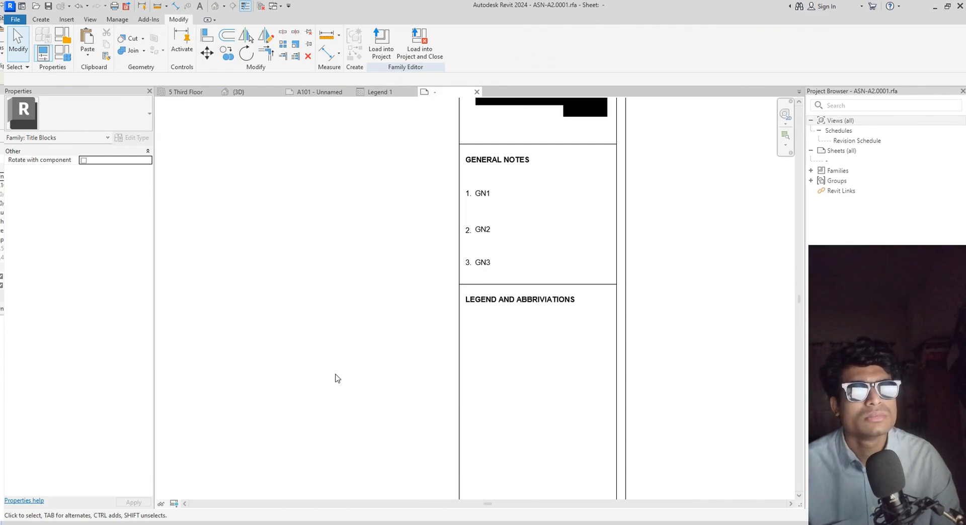
middle_click_drag(354, 395, 361, 397)
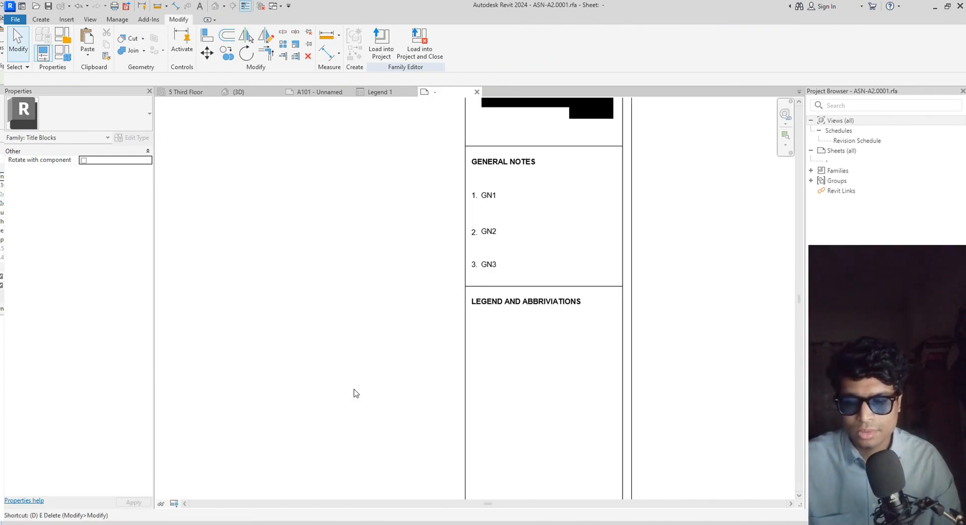
middle_click_drag(386, 306, 395, 308)
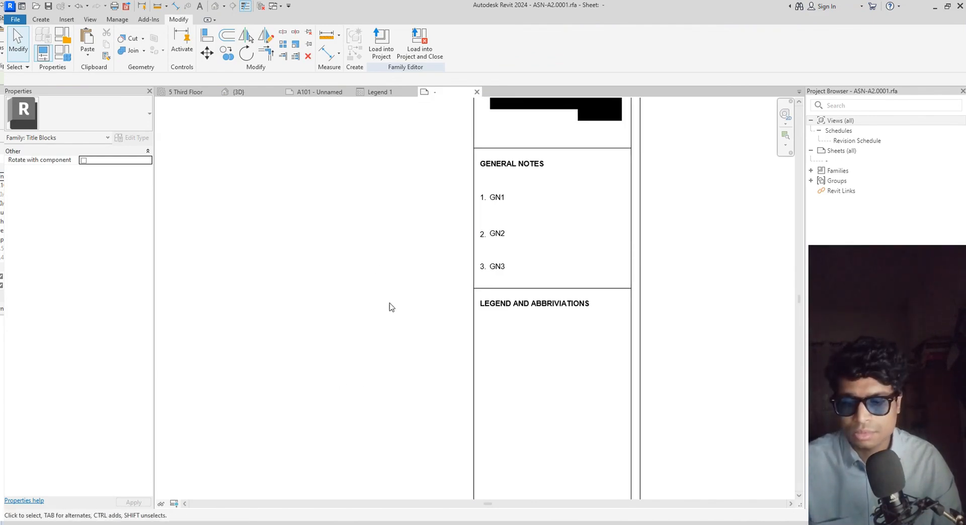
left_click(41, 19)
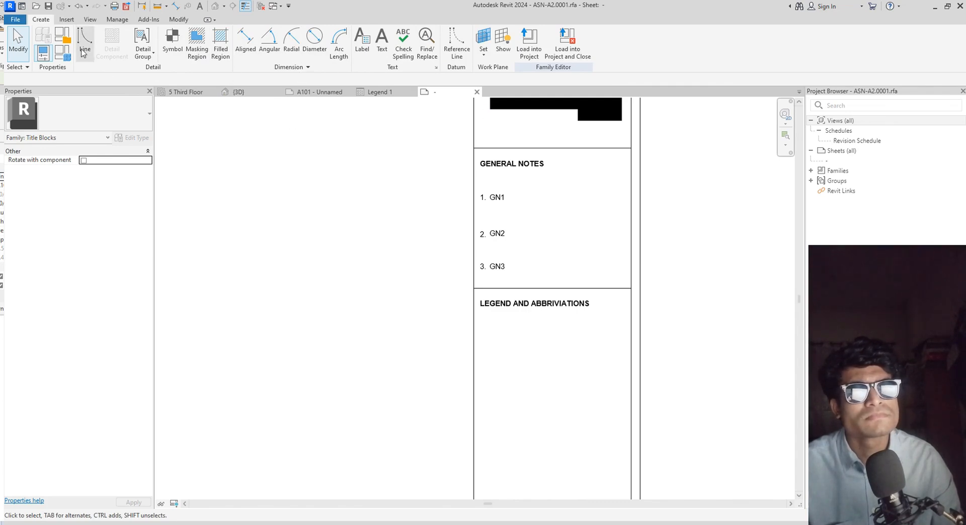
left_click(84, 49)
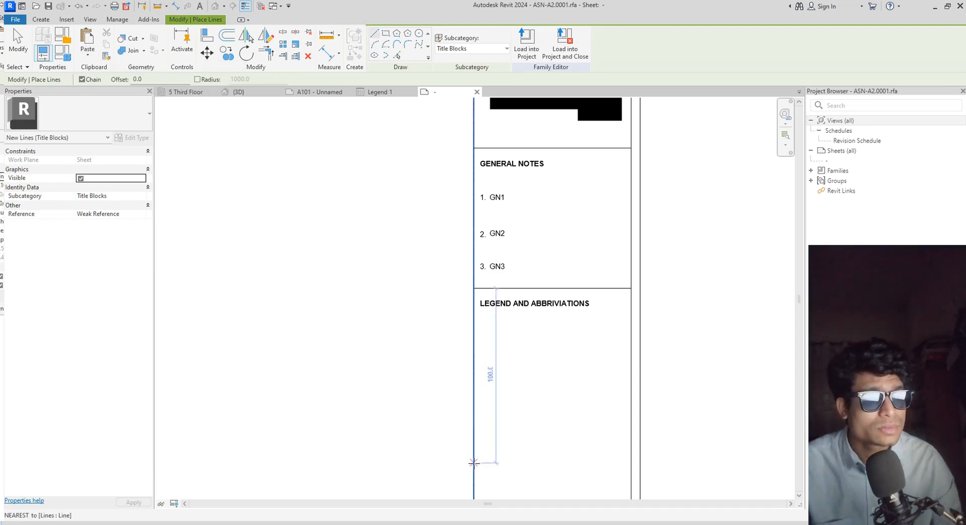
left_click(474, 458)
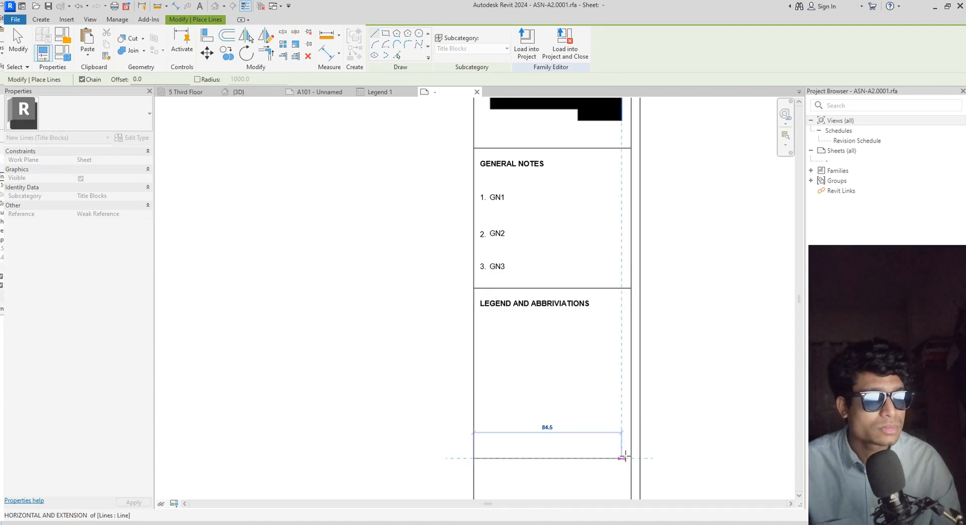
left_click(624, 459)
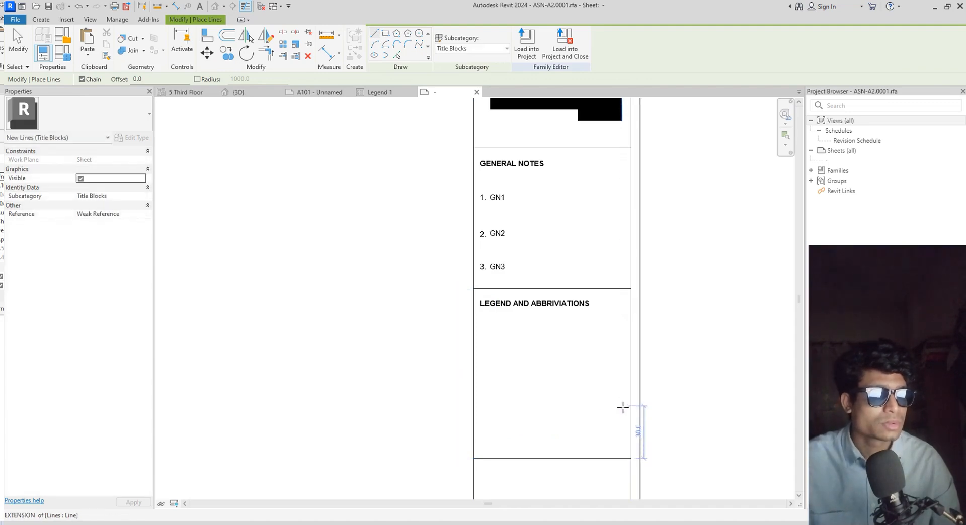
Load the title block family with its new divider line into the project, overwriting the existing version, and check sheet A101
left_click(519, 40)
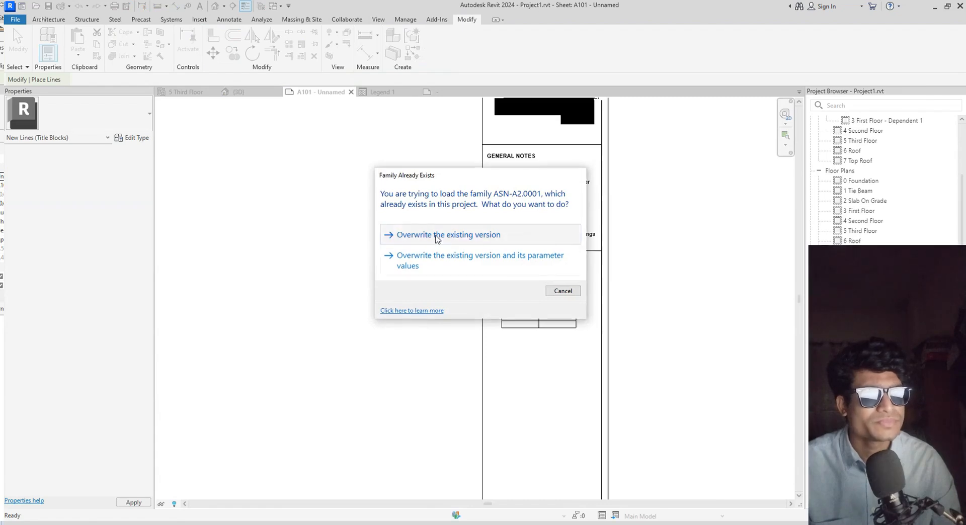
left_click(436, 235)
scroll(541, 390, "up", 2)
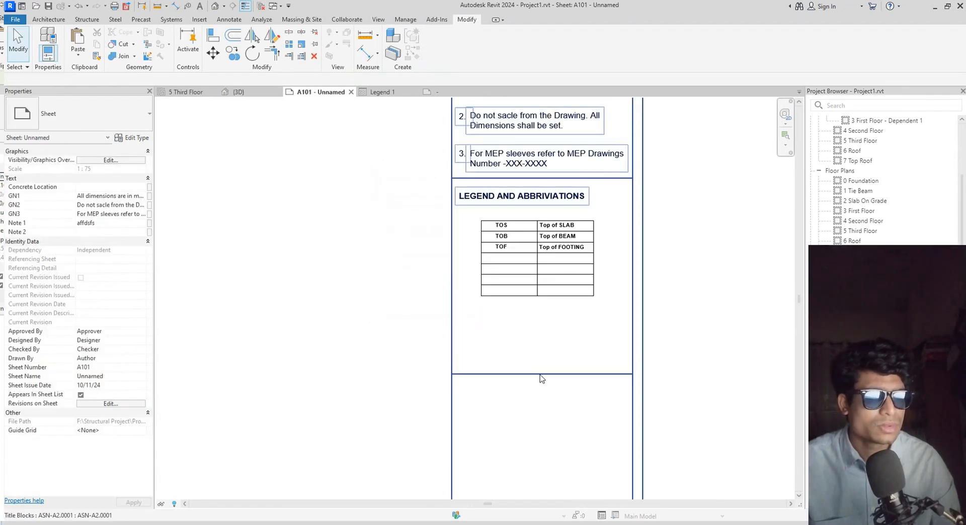
Back in the title block family, nudge the lower divider line up to about 81 mm below the line above the legend heading
left_click(436, 94)
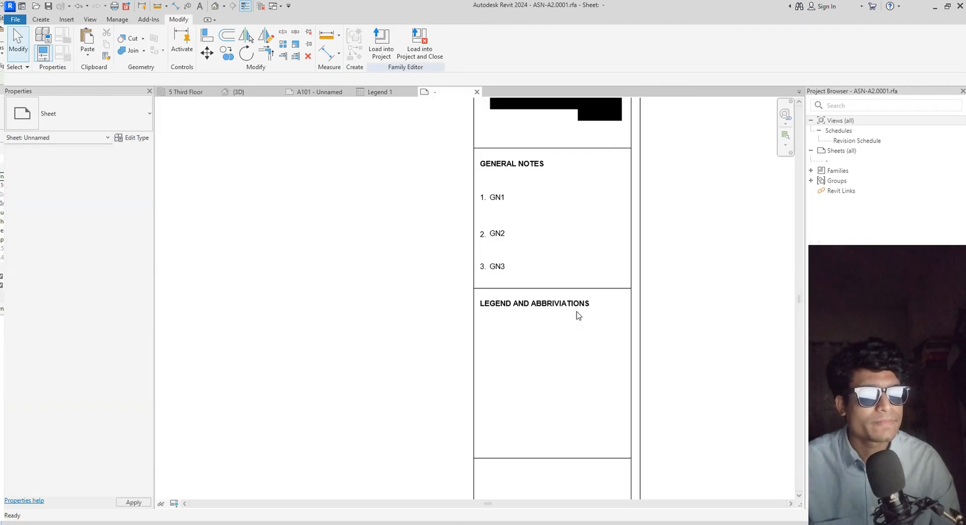
key("l")
key("i")
key("Escape")
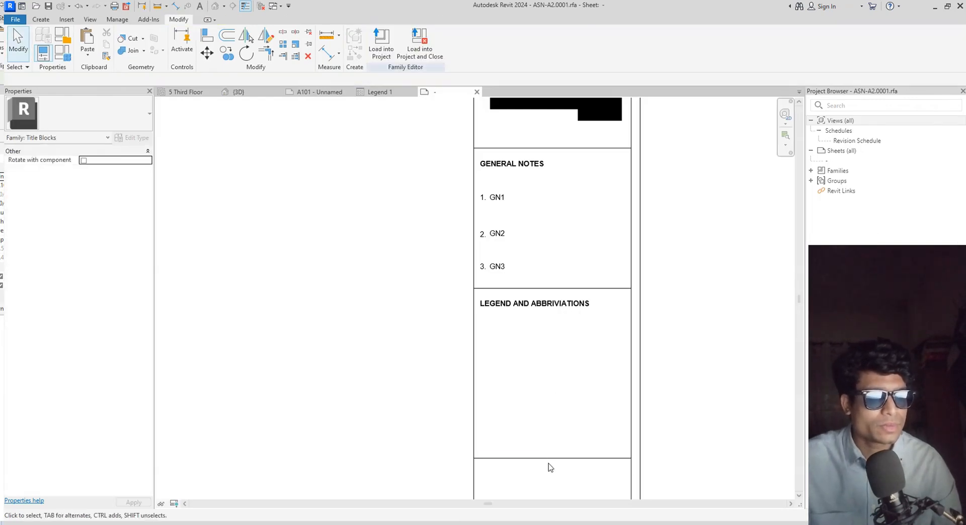
left_click(549, 458)
key("Up")
key("Up")
key("Up")
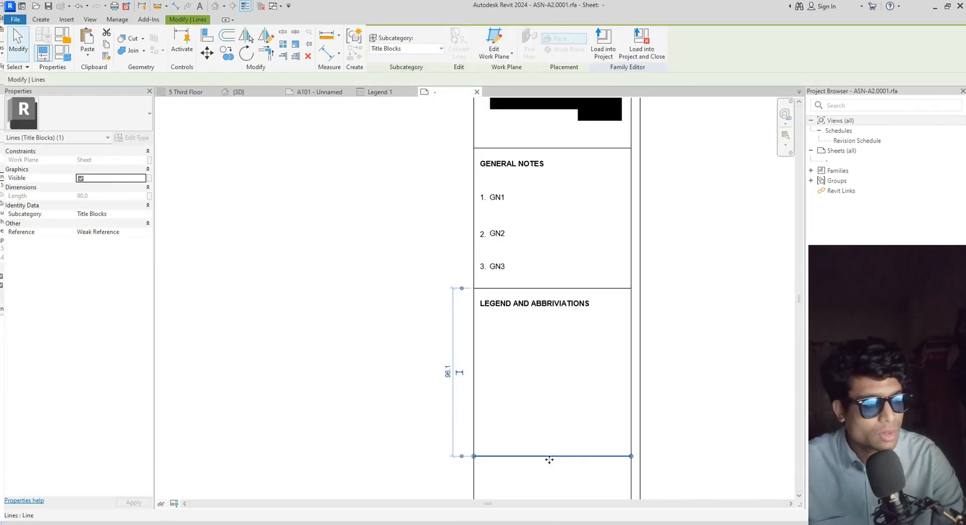
key("shift+Up")
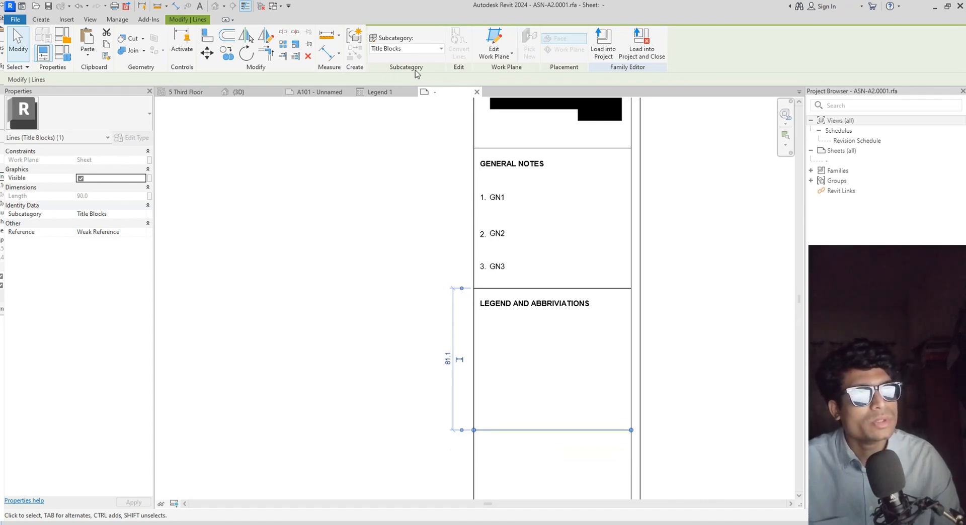
Reload the title block family with the raised divider line into the project, overwriting the existing version
left_click(603, 47)
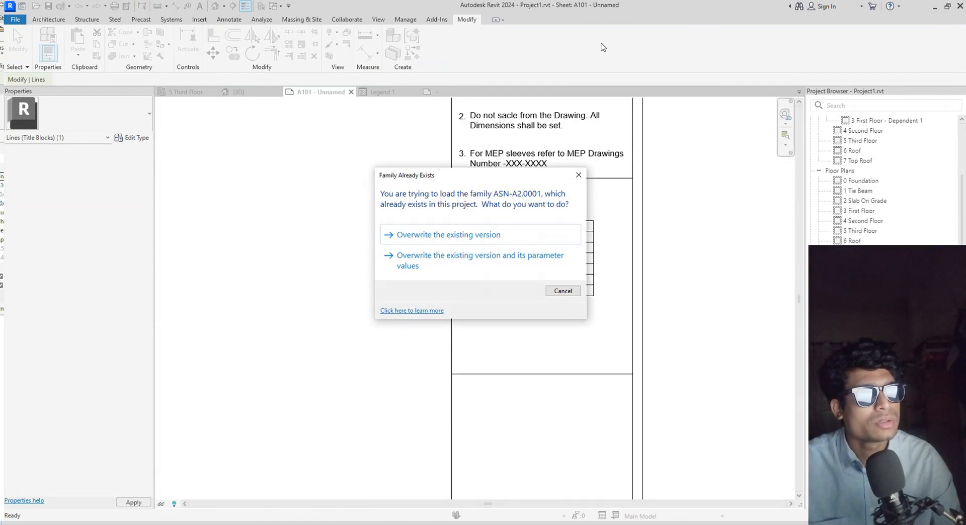
left_click(437, 242)
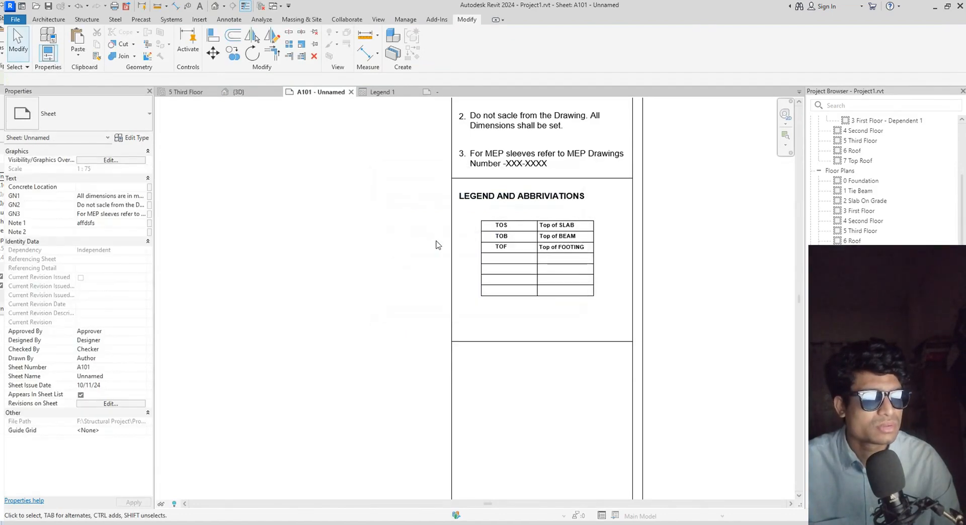
left_click(408, 92)
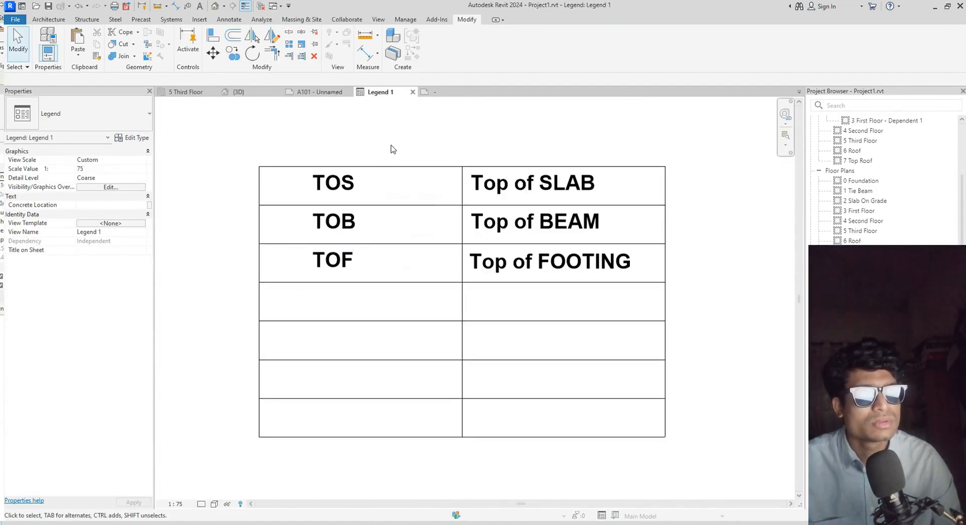
In the title block family, nudge the legend section's lower divider line further up to about 76 mm below the upper one
left_click(436, 93)
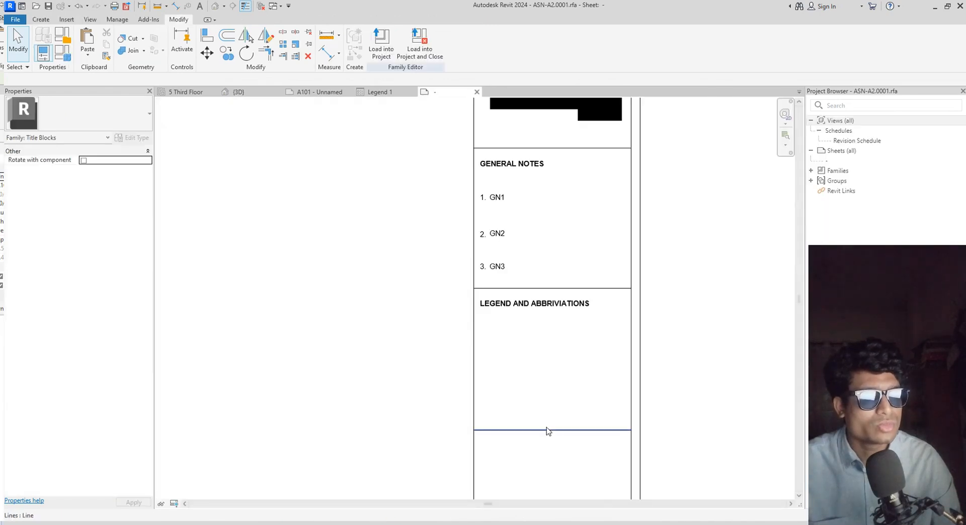
left_click(546, 430)
key("Up")
key("Up")
key("Up")
key("Up")
key("Up")
key("Up")
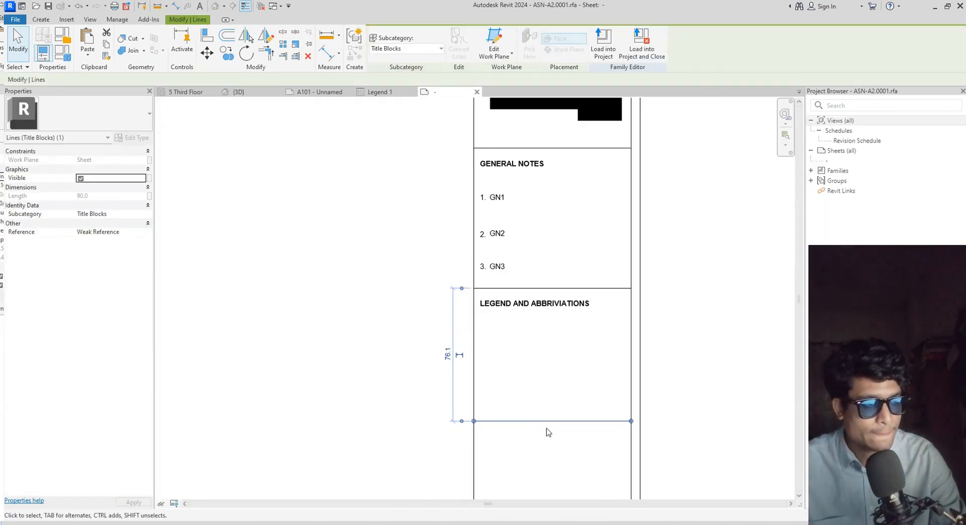
Nudge the legend section's lower divider line up to about 72 mm below the upper one and reload the family, overwriting the existing version
key("Up")
key("Up")
key("Down")
key("Down")
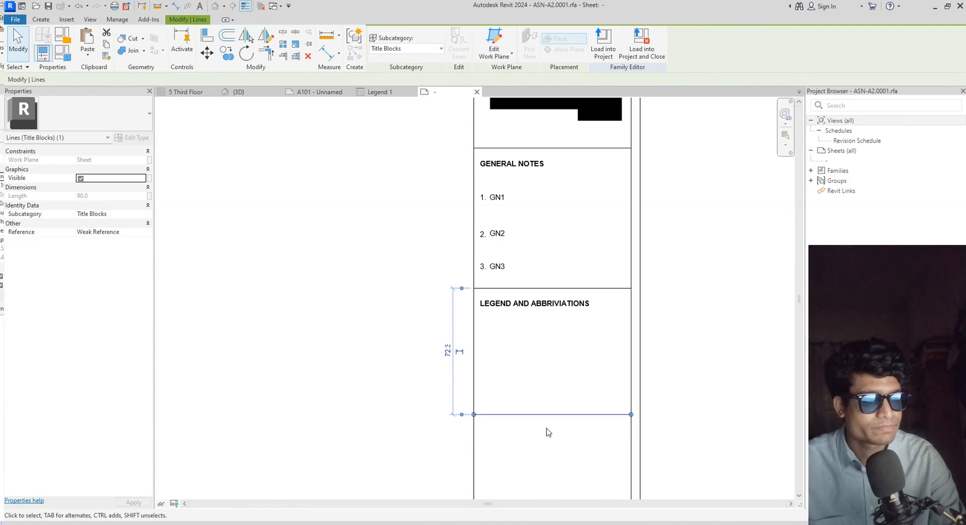
left_click(611, 54)
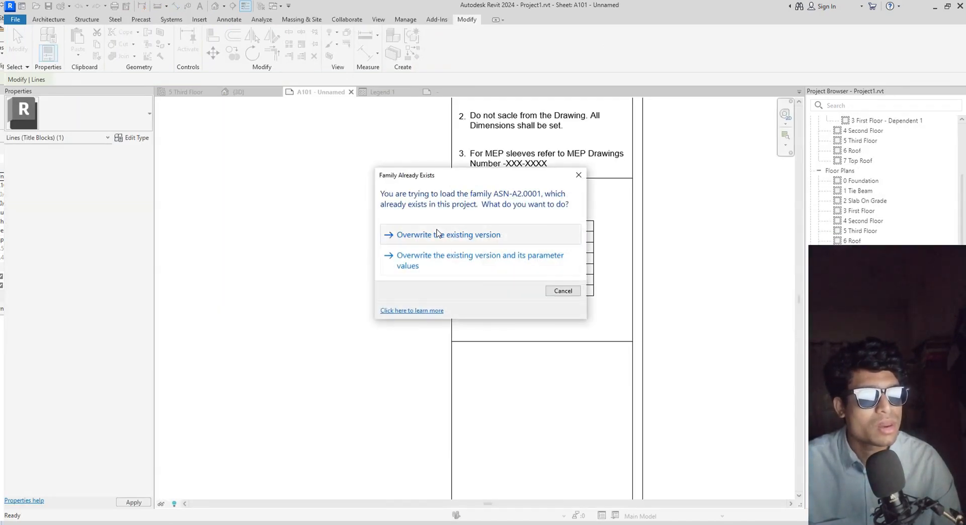
left_click(437, 233)
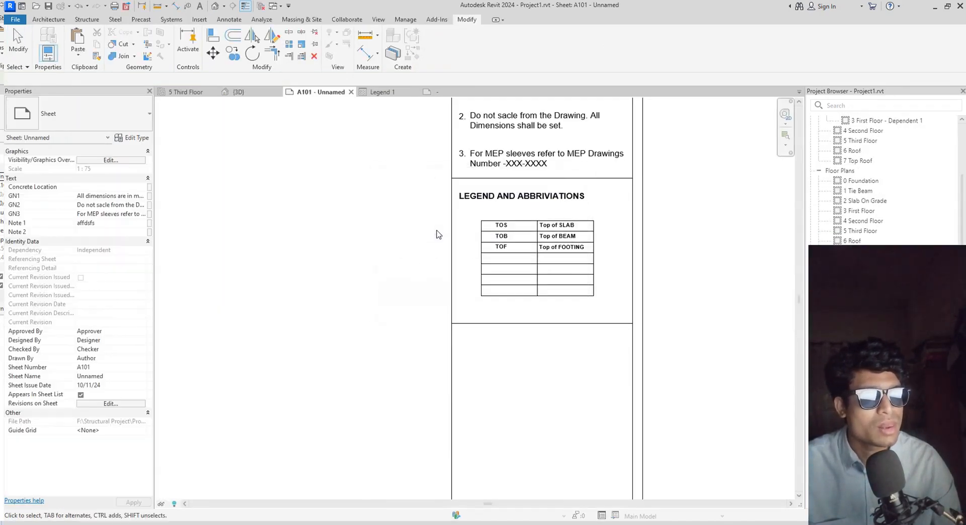
Back in the title block family, nudge the lower divider line up to about 66 mm below the upper one and reload, overwriting the existing version
left_click(443, 92)
left_click(528, 414)
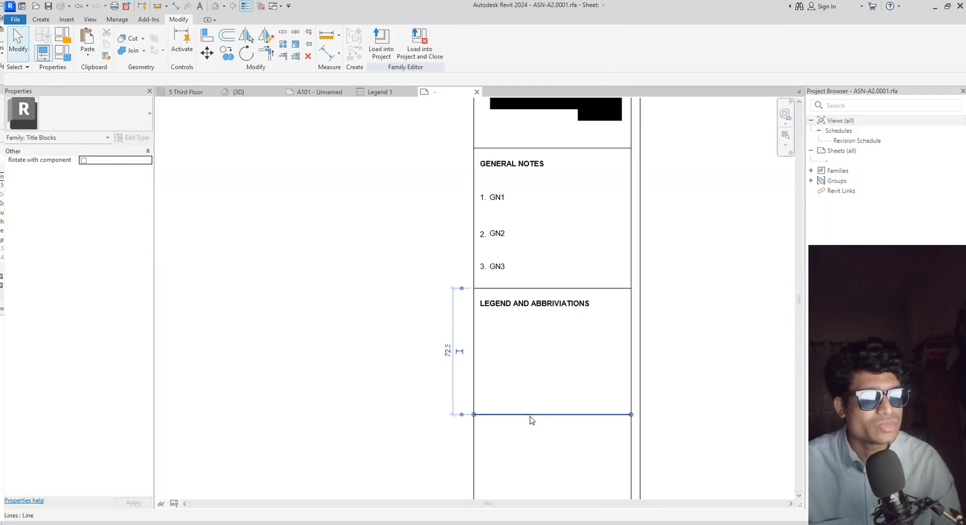
key("Up")
key("Up")
key("Up")
key("Up")
key("Up")
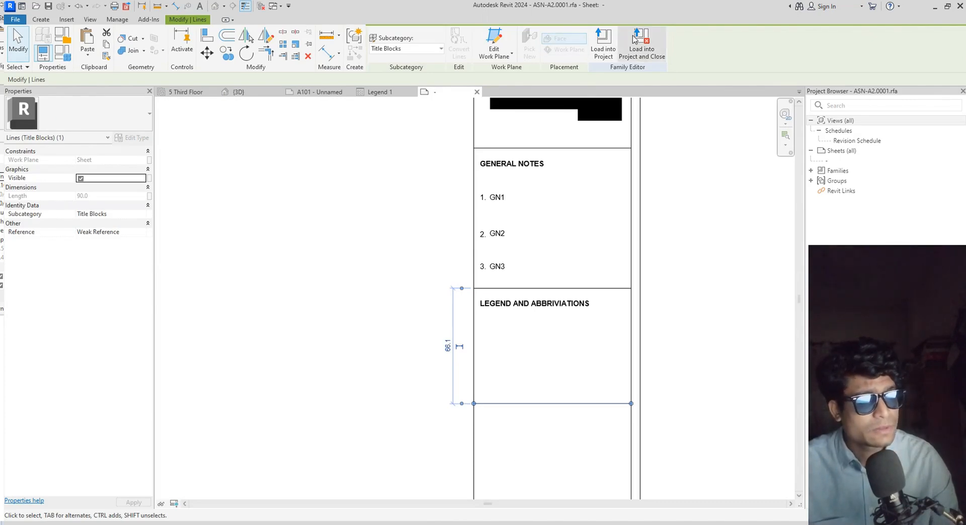
left_click(607, 49)
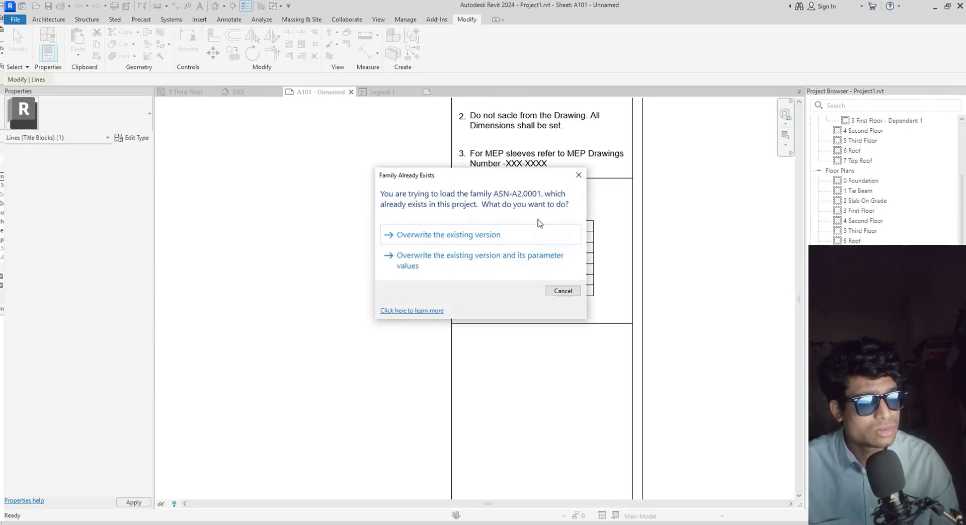
left_click(471, 237)
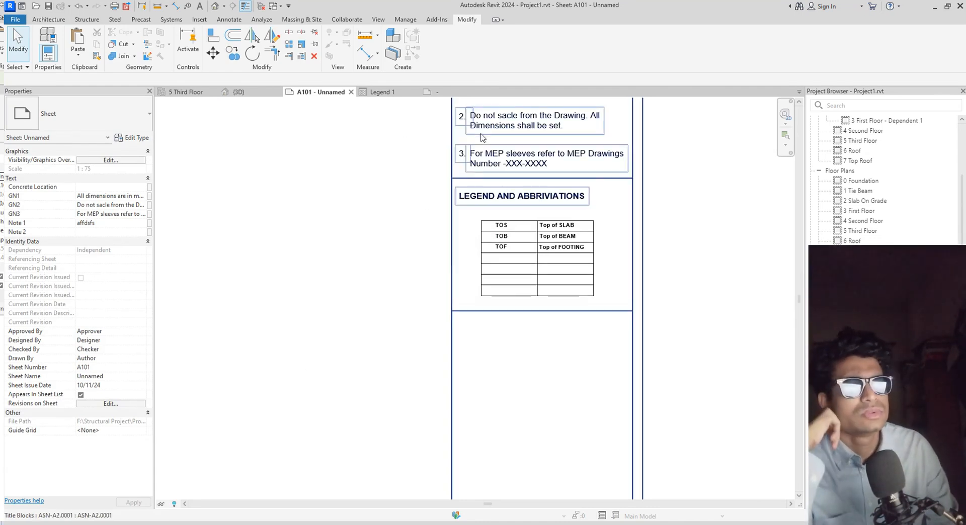
In the title block family, copy the legend heading from the upper divider line's end to the matching end of the lower divider line
left_click(431, 92)
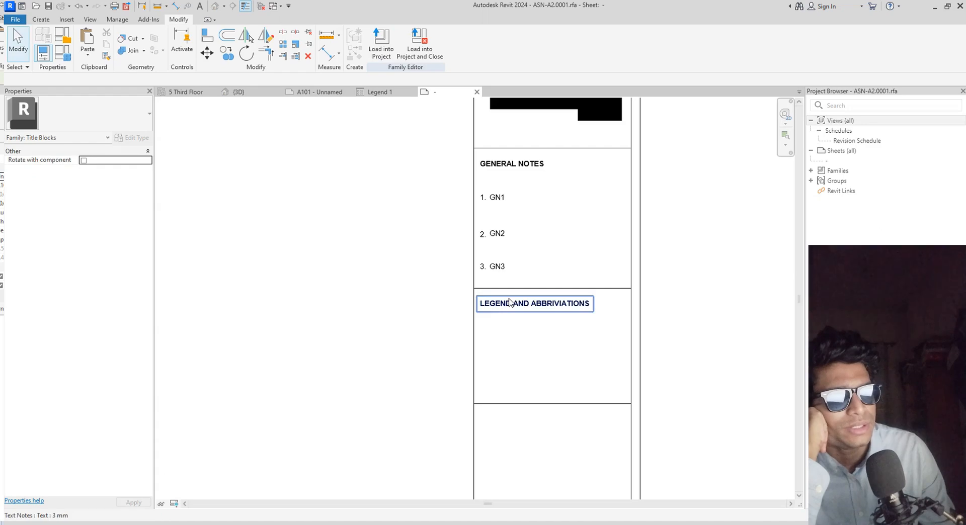
left_click(510, 304)
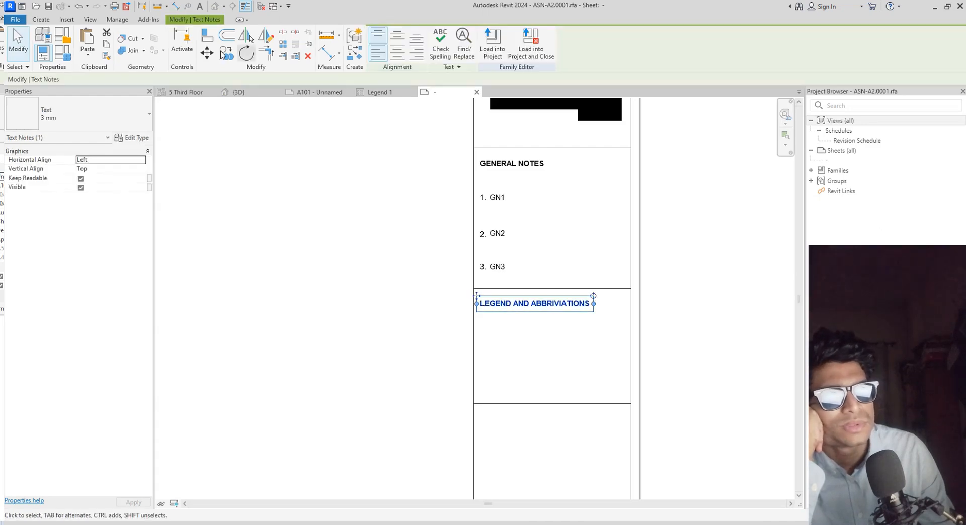
left_click(226, 53)
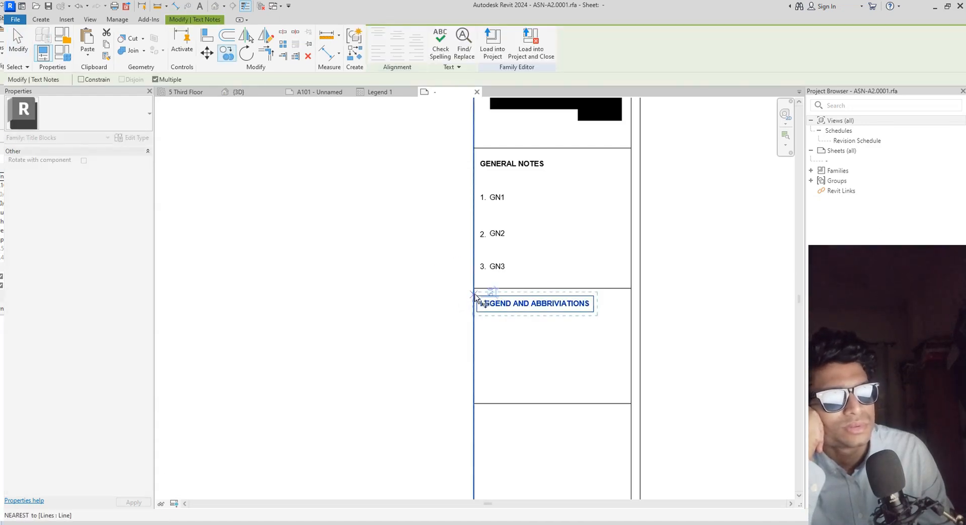
left_click(473, 289)
middle_click_drag(471, 361, 468, 266)
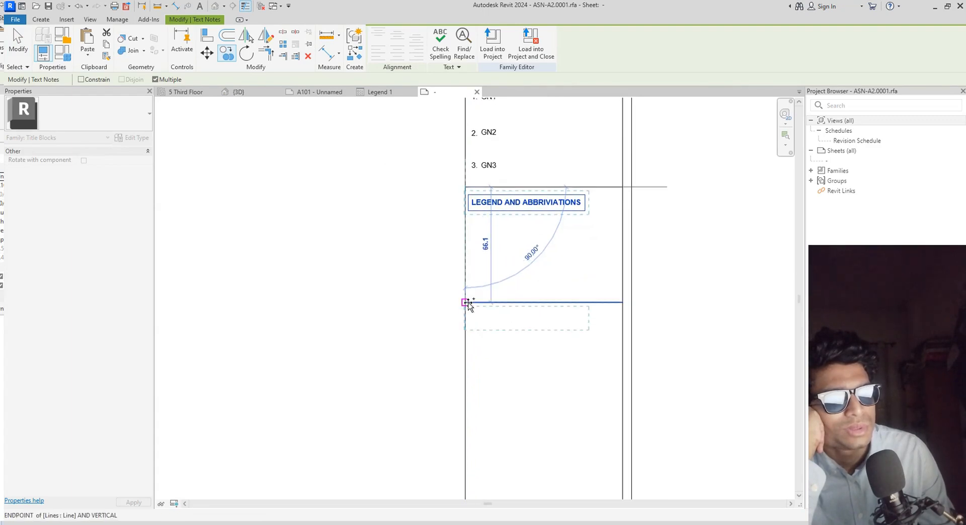
left_click(466, 302)
key("Escape")
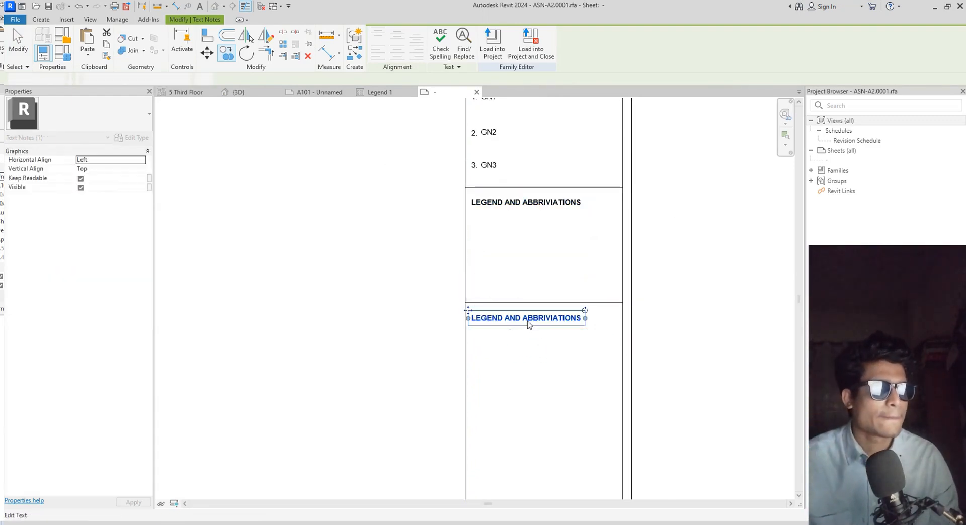
Change the copied heading's text below the lower divider line to CLIENT
double_click(545, 322)
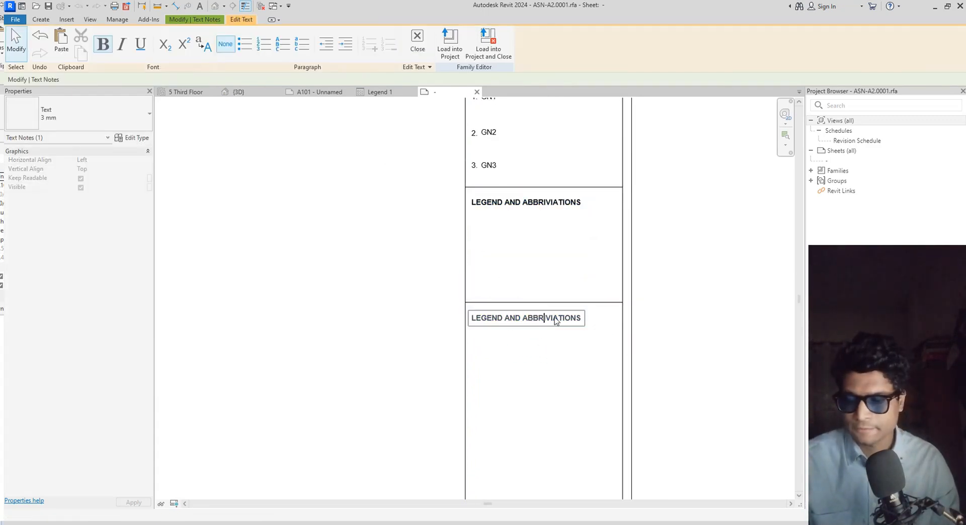
key("ctrl+a")
type("c")
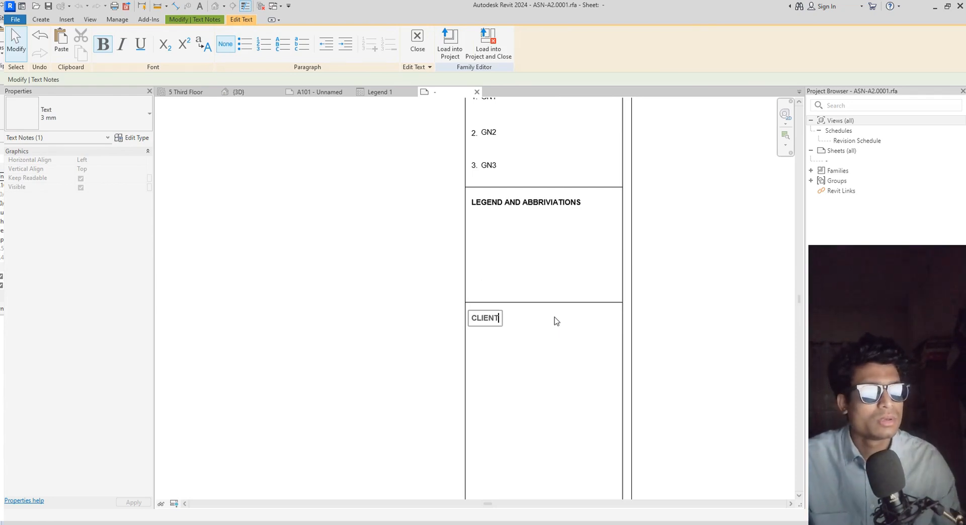
left_click(557, 321)
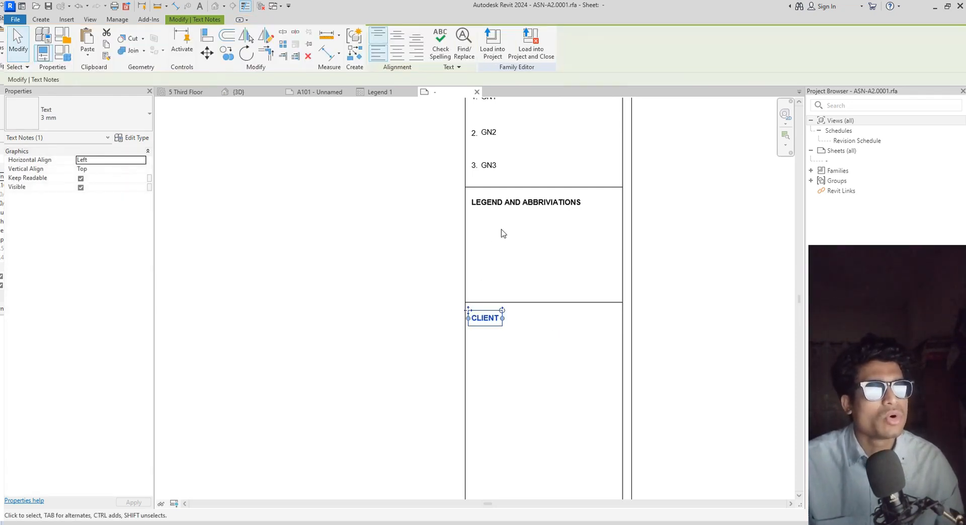
scroll(501, 234, "down", 2)
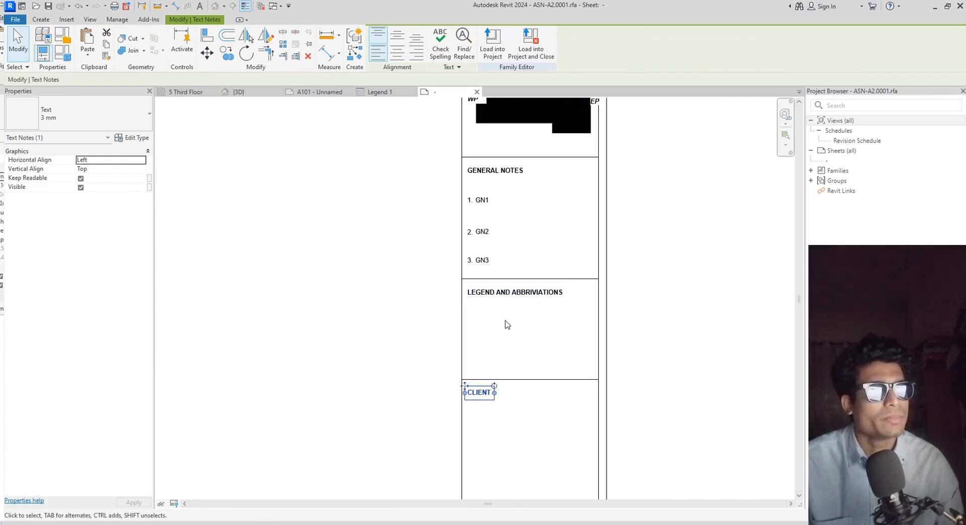
scroll(505, 322, "down", 3)
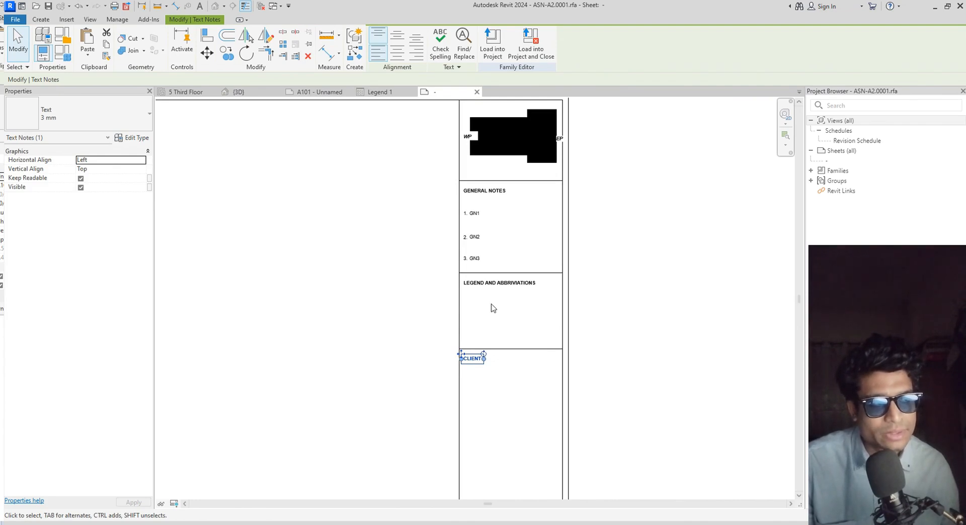
scroll(467, 392, "up", 3)
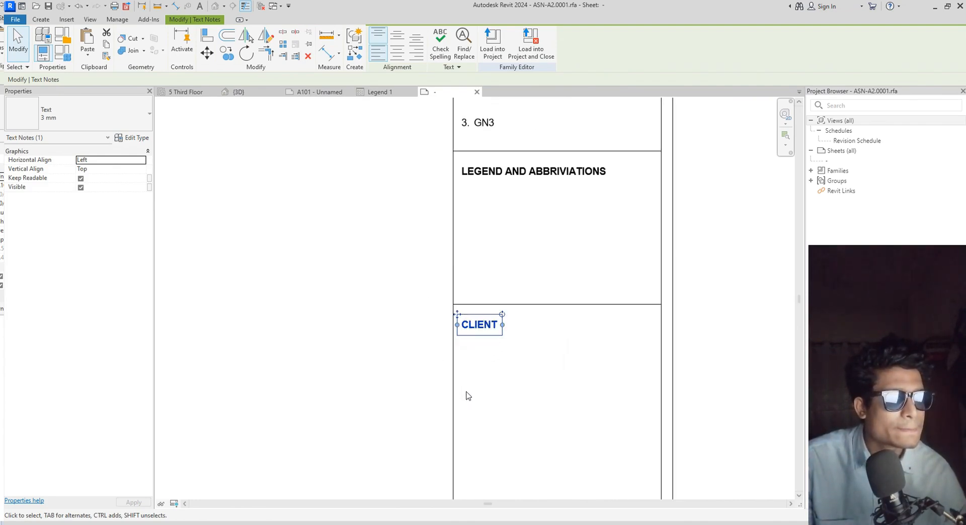
middle_click_drag(487, 393, 419, 351)
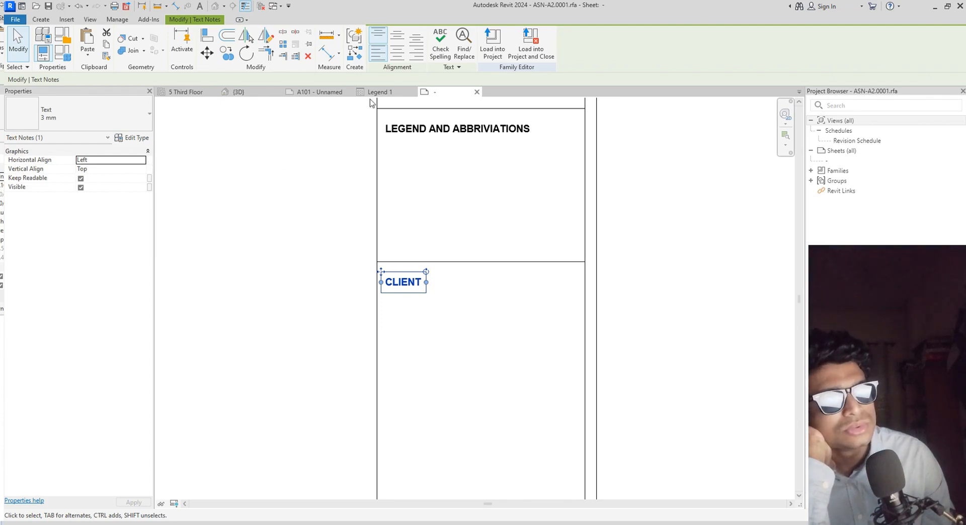
middle_click_drag(300, 201, 318, 204)
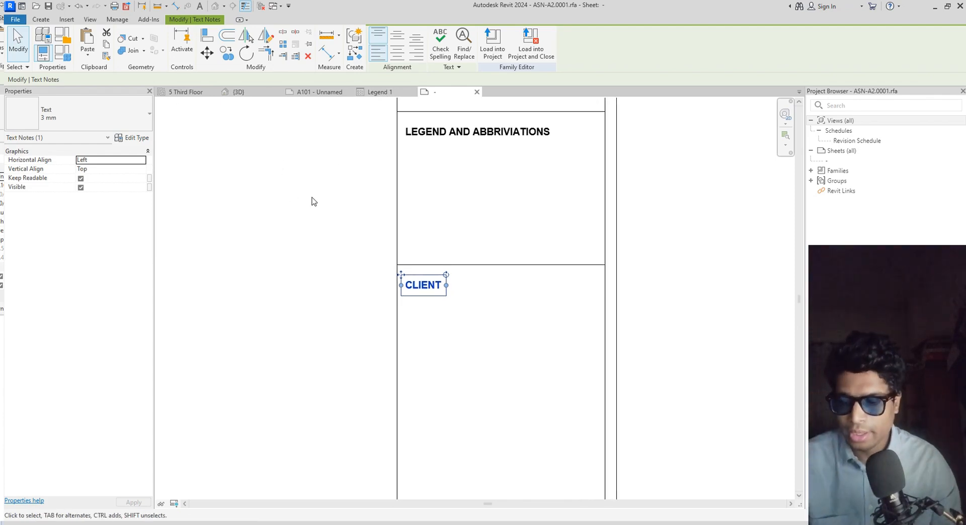
On sheet A101, import the image Model Matrix.jpg from the Downloads folder, showing the files as extra large icons
left_click(325, 92)
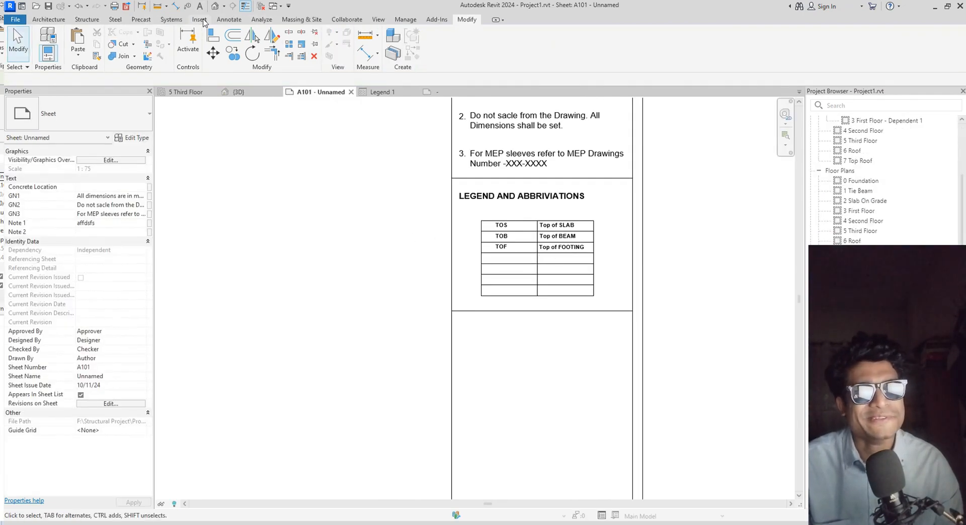
left_click(201, 19)
left_click(382, 49)
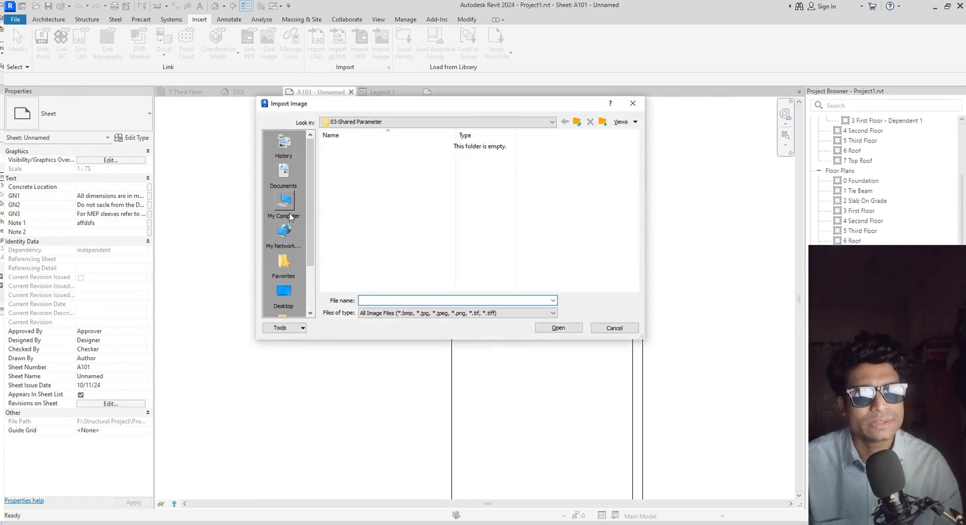
left_click(290, 216)
double_click(358, 189)
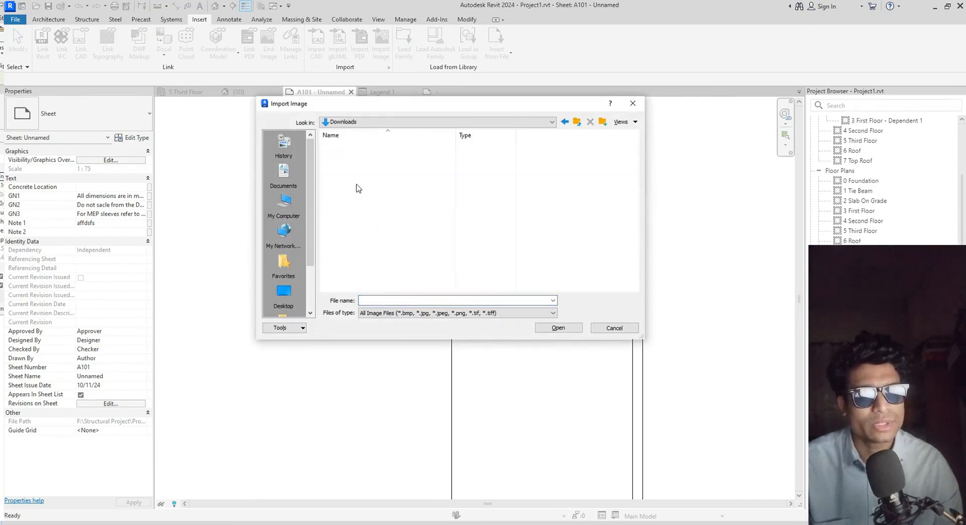
left_click(362, 159)
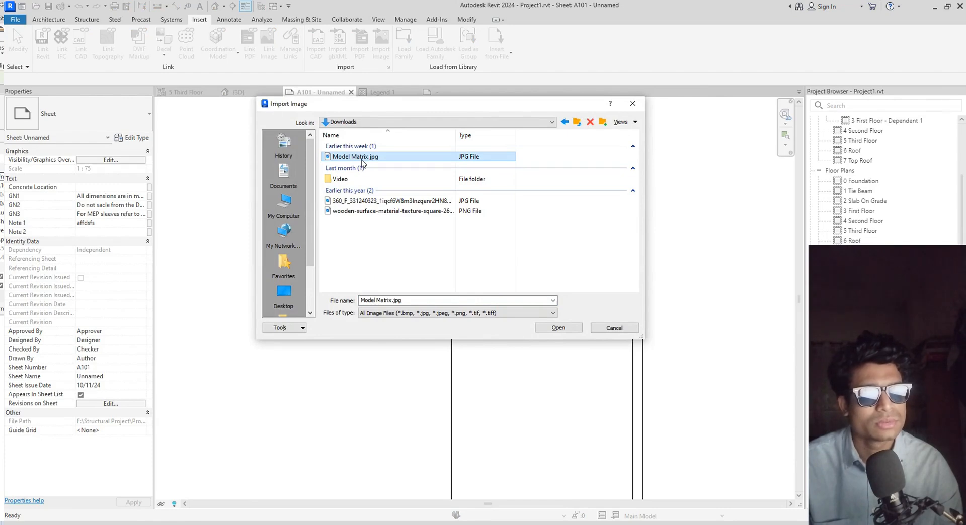
right_click(472, 227)
mouse_move(526, 233)
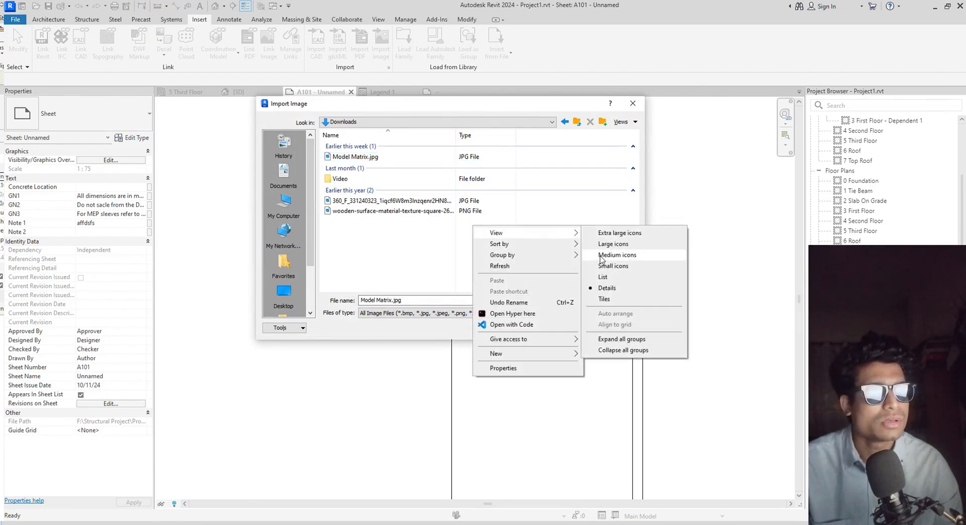
left_click(638, 237)
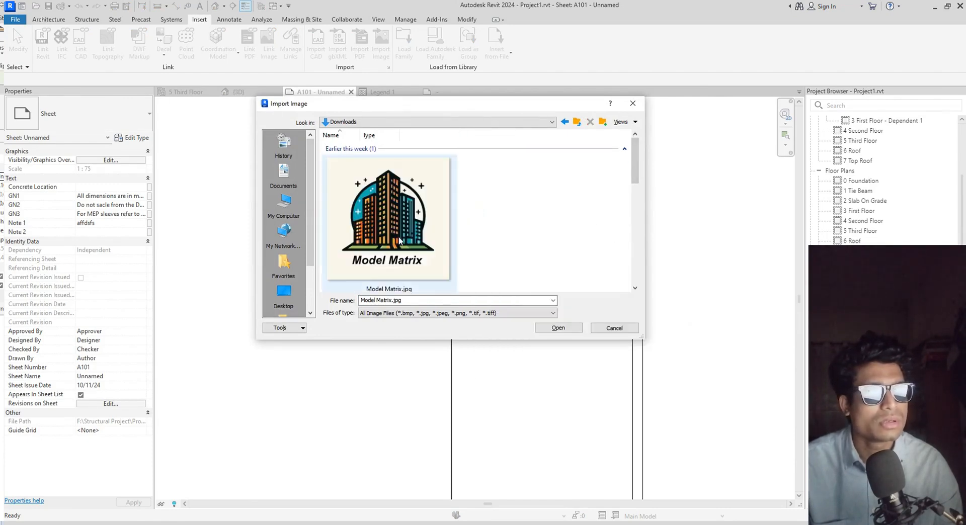
left_click(559, 328)
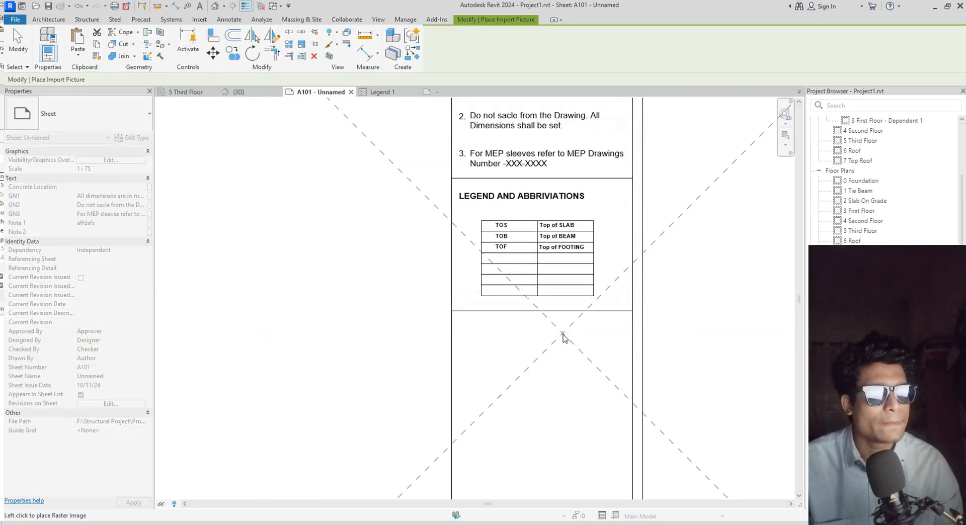
Place the imported logo image over the title block column, just below the legend section
scroll(537, 382, "down", 2)
scroll(537, 384, "down", 4)
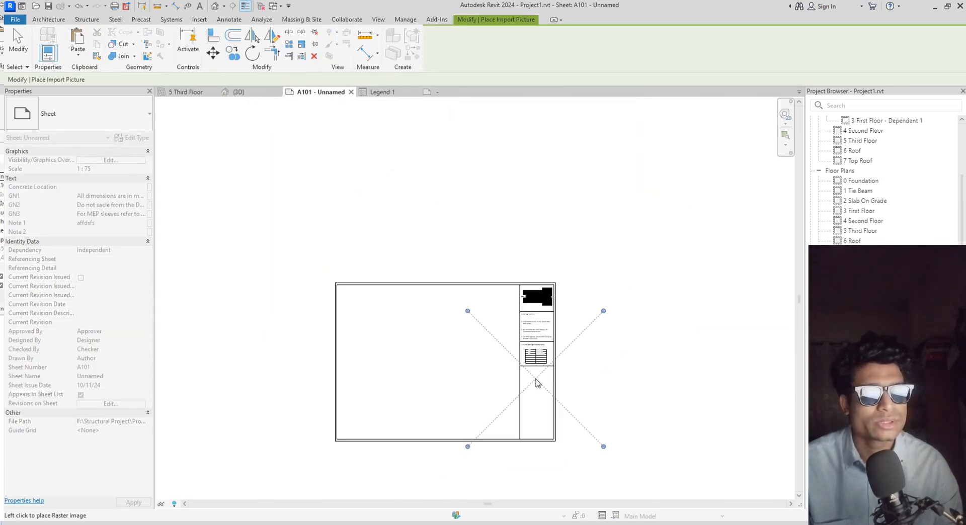
middle_click_drag(535, 383, 528, 295)
scroll(533, 289, "up", 2)
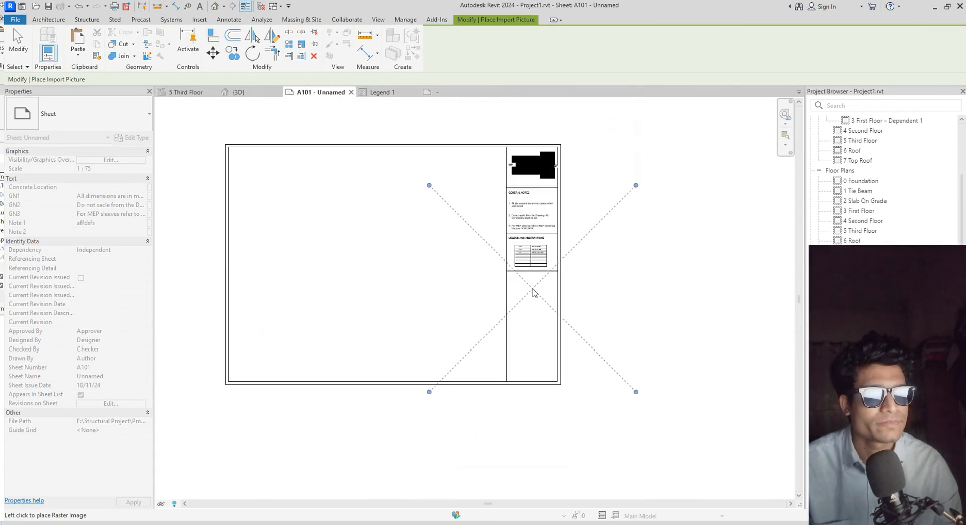
left_click(537, 284)
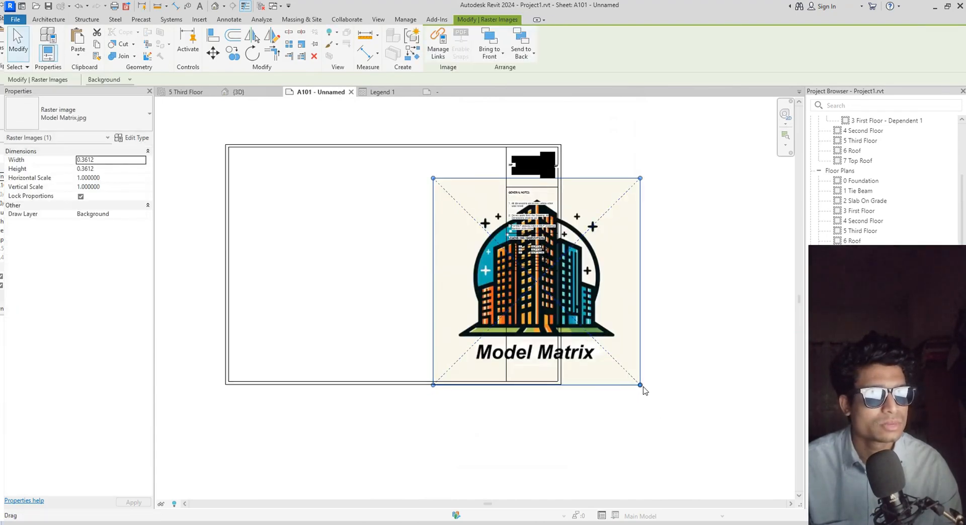
Shrink the logo image proportionally to a width of about 0.04 and move it into the empty section beneath the legend table
left_click_drag(640, 386, 486, 232)
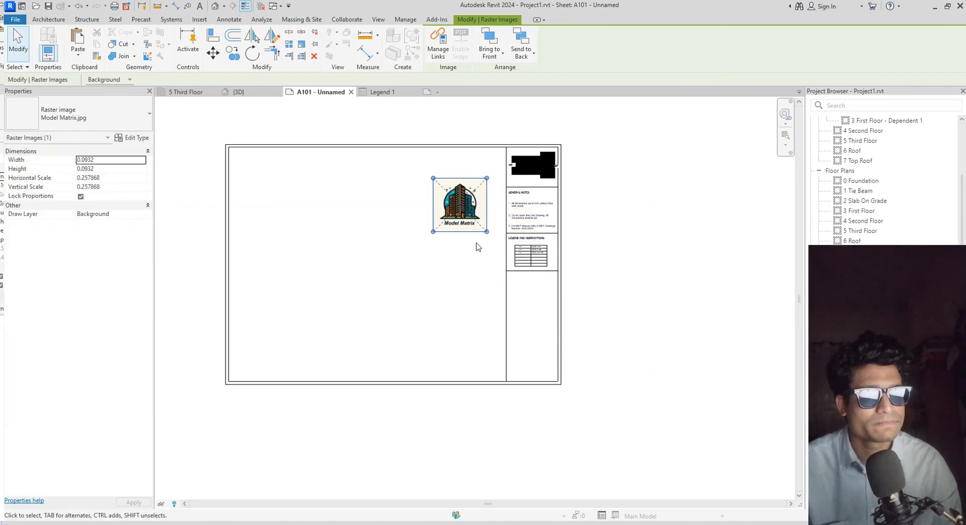
left_click_drag(460, 202, 532, 279)
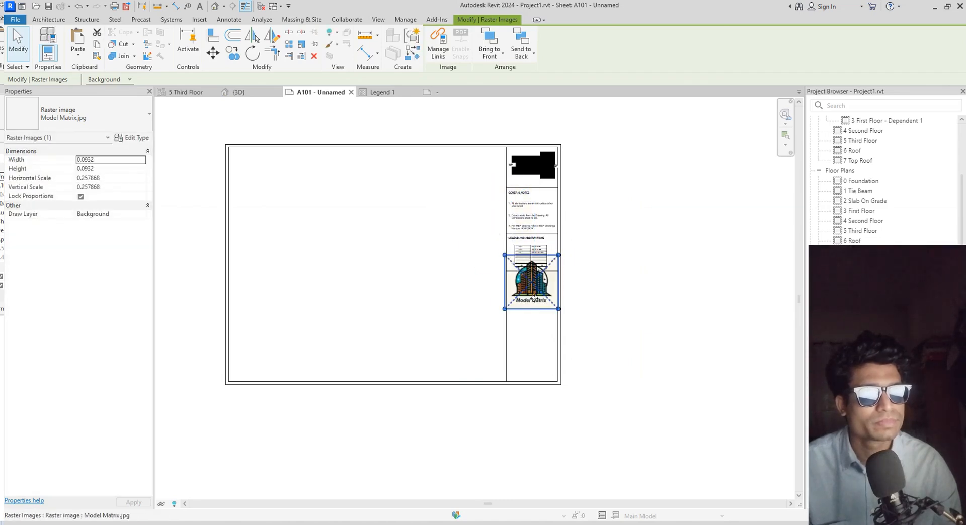
scroll(533, 300, "up", 2)
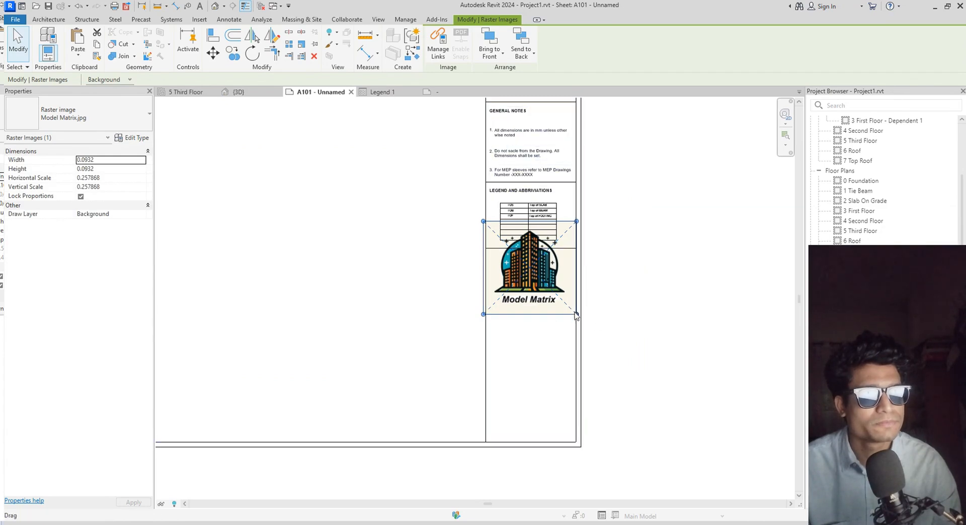
left_click_drag(577, 314, 545, 286)
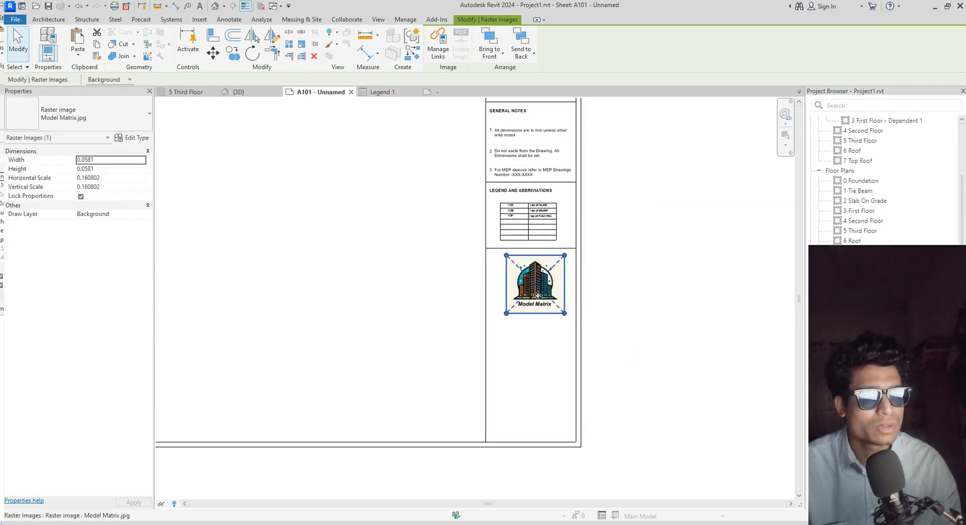
scroll(535, 294, "up", 2)
left_click_drag(580, 322, 532, 267)
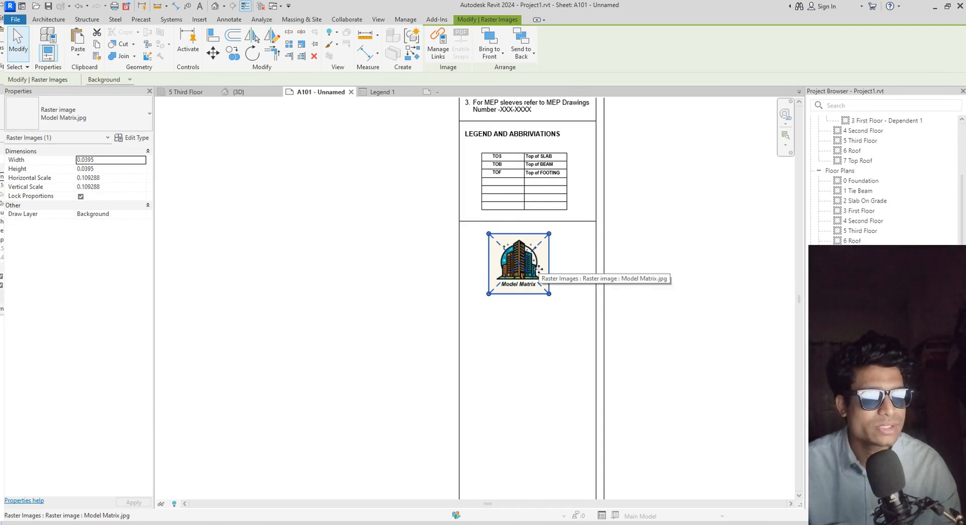
Nudge the logo image within its section, and load the title block family into the project, overwriting the existing version
left_click_drag(526, 271, 528, 272)
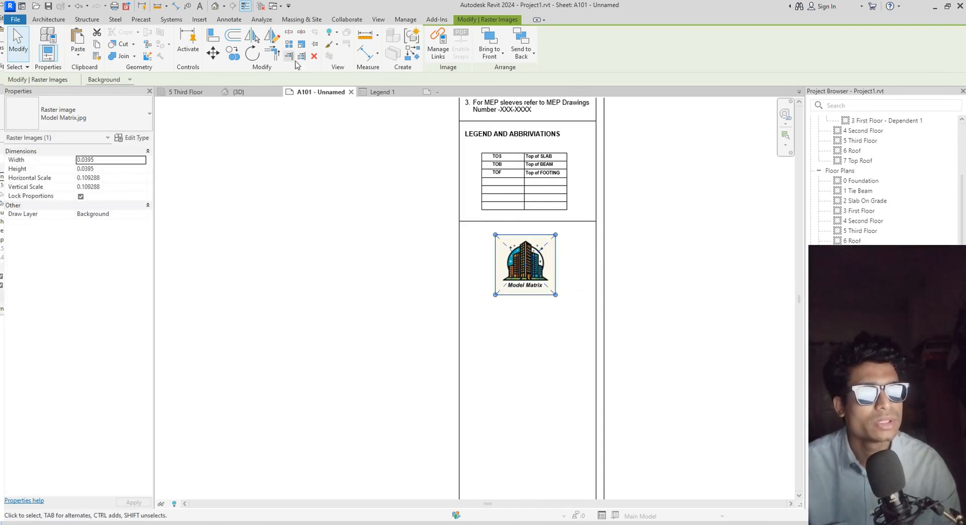
left_click(431, 92)
left_click(520, 226)
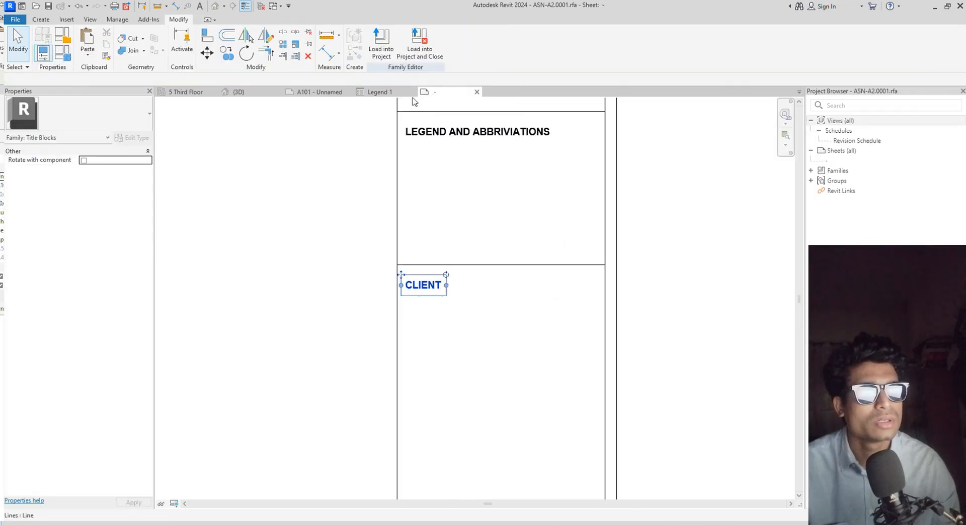
left_click(375, 50)
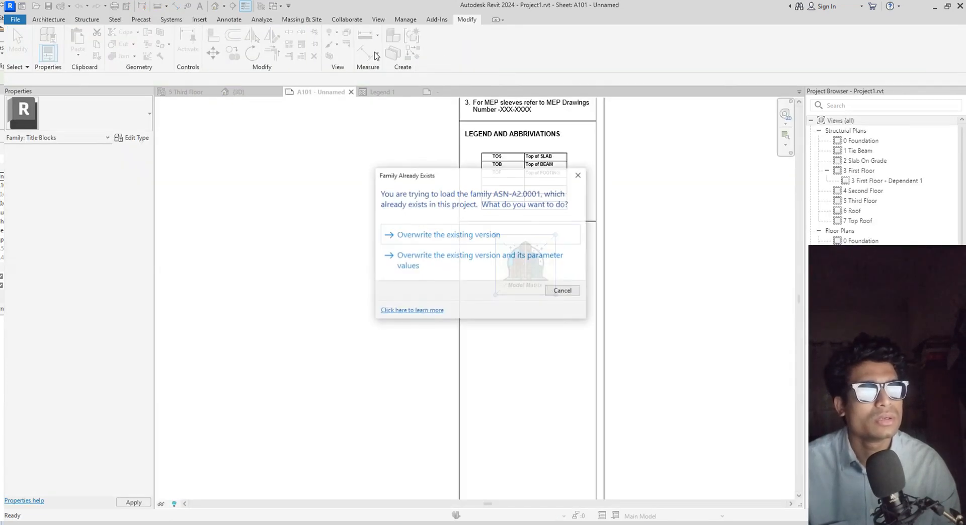
left_click(511, 241)
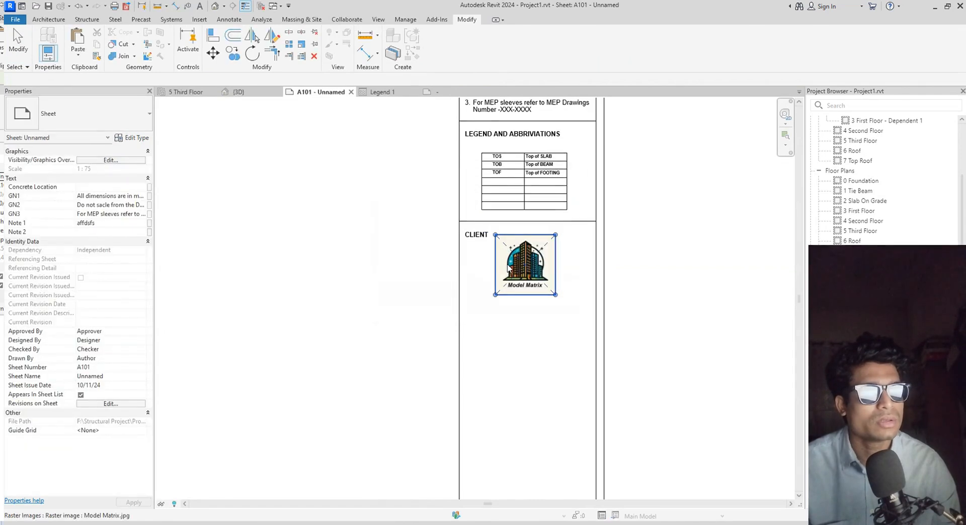
Move the logo image on sheet A101 slightly down so it sits below the CLIENT heading
scroll(528, 263, "up", 3)
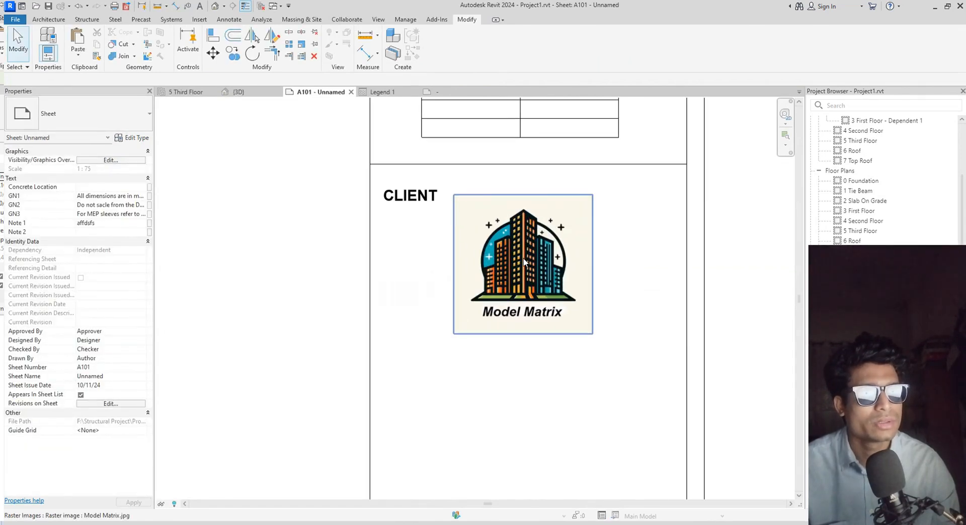
left_click(525, 263)
left_click_drag(520, 276, 516, 280)
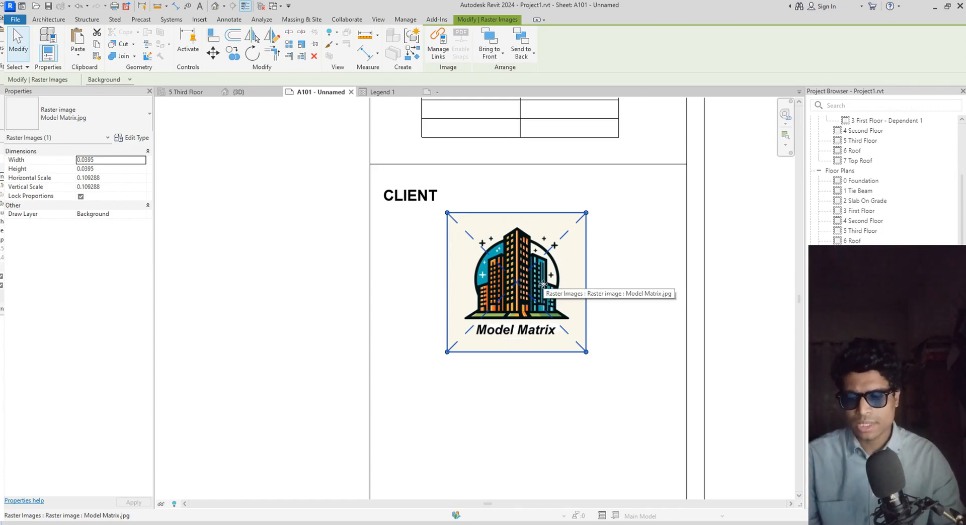
Delete the Model Matrix logo image from sheet A101
left_click(446, 93)
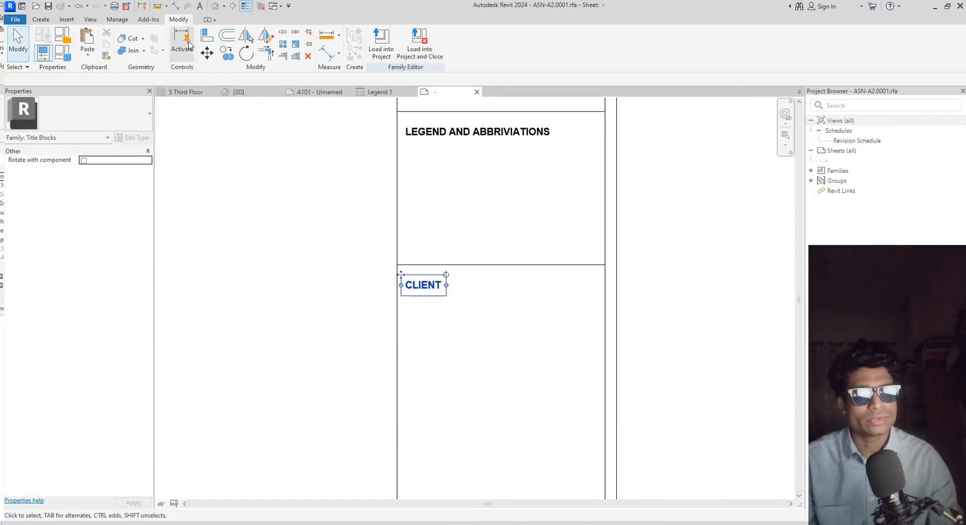
left_click(66, 19)
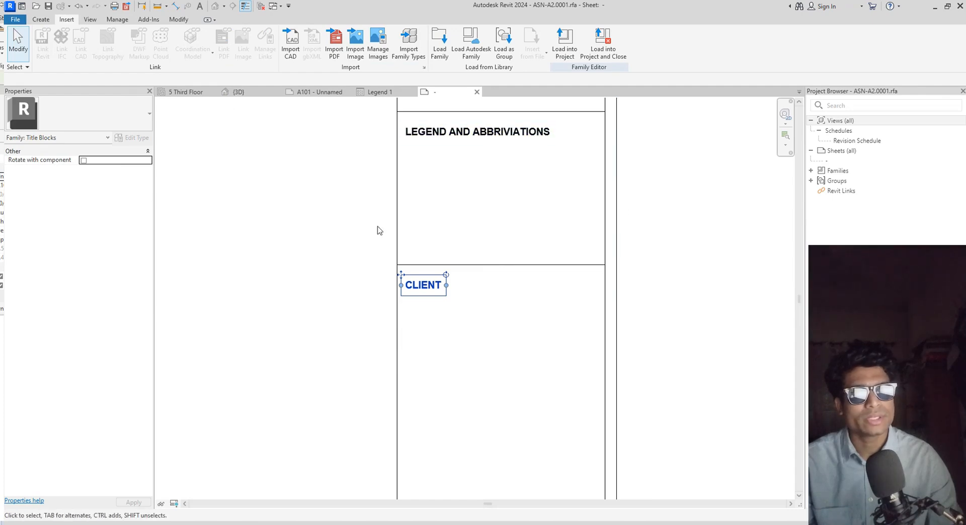
left_click(322, 92)
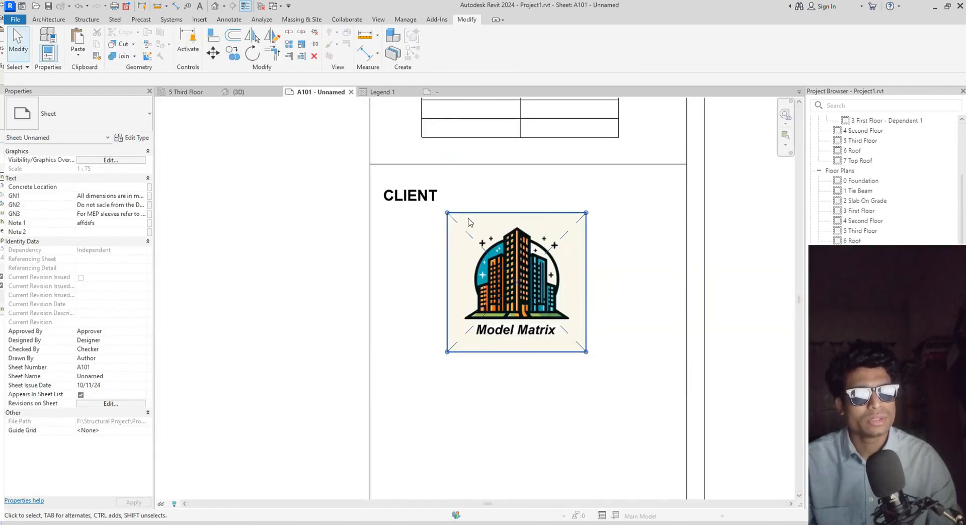
left_click(468, 222)
key("Delete")
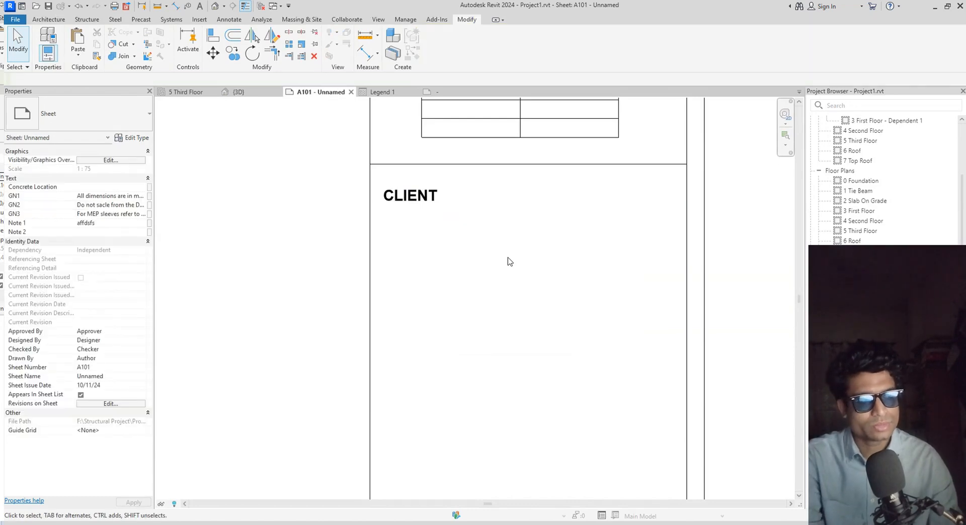
In the title block family, import Model Matrix.jpg from the Downloads folder and place it over the CLIENT section
left_click(431, 91)
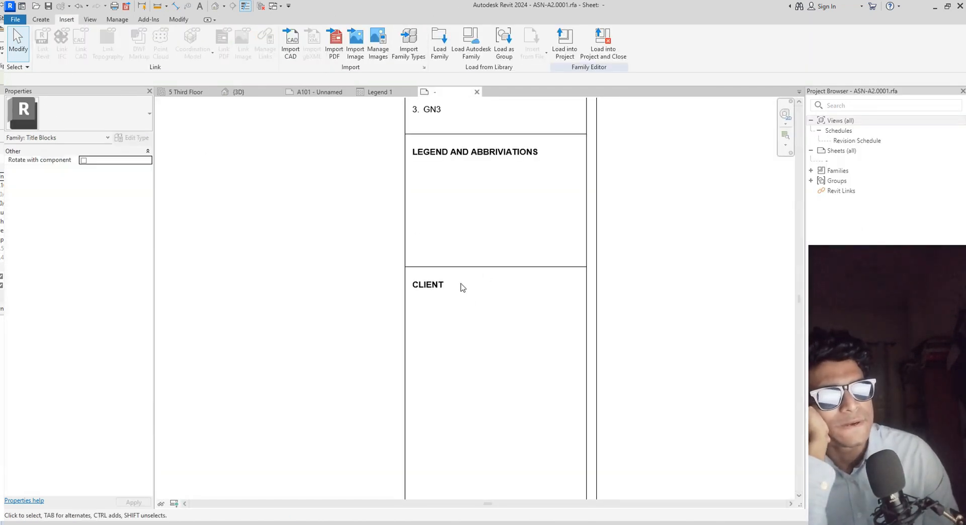
middle_click_drag(471, 292, 492, 337)
middle_click_drag(482, 264, 518, 386)
scroll(462, 307, "down", 1)
scroll(462, 330, "down", 1)
scroll(455, 341, "up", 3)
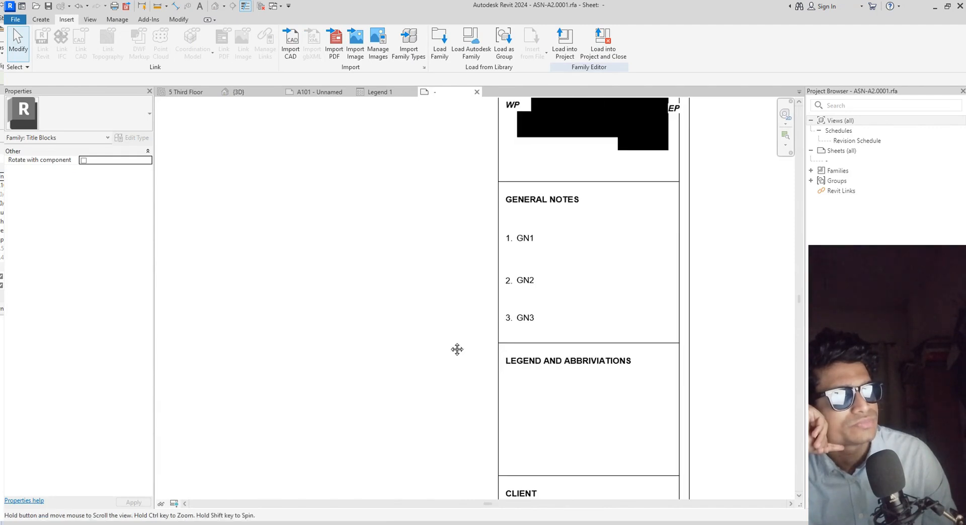
middle_click_drag(457, 349, 416, 322)
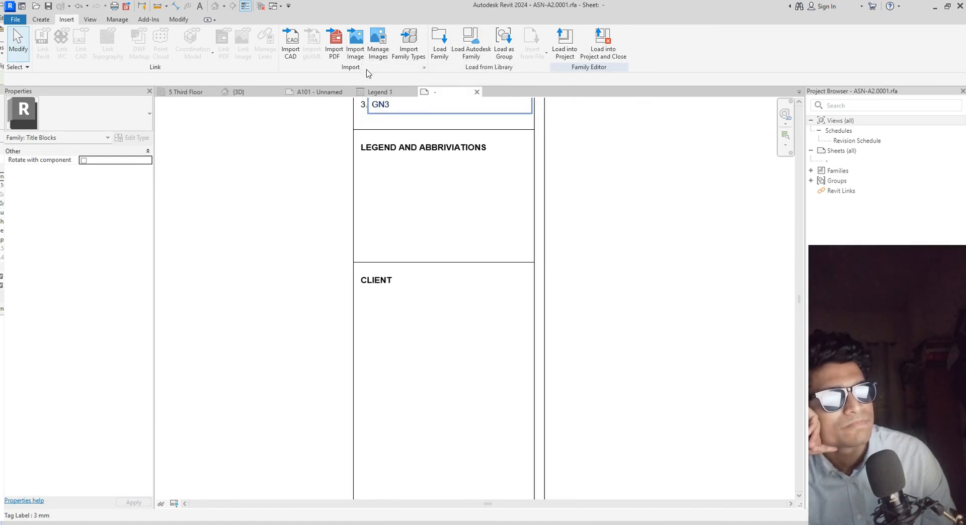
left_click(356, 55)
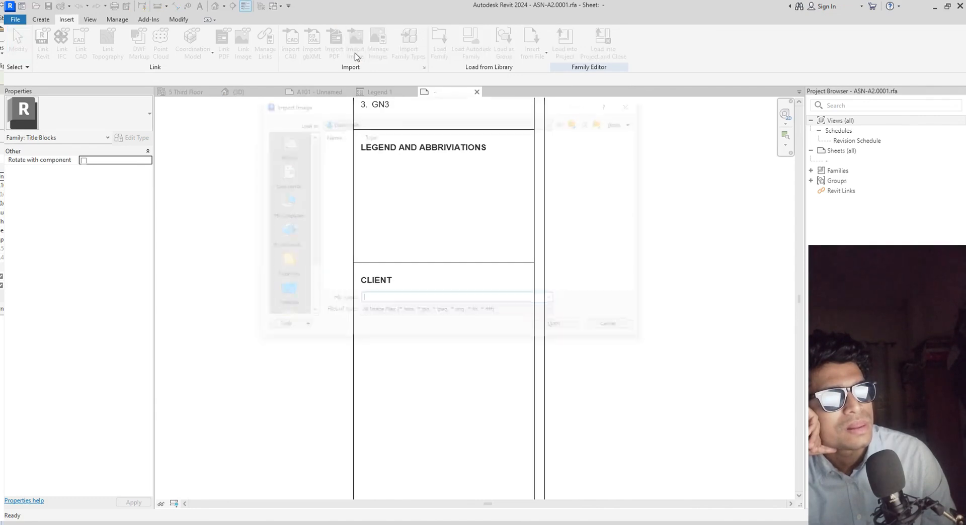
left_click(340, 160)
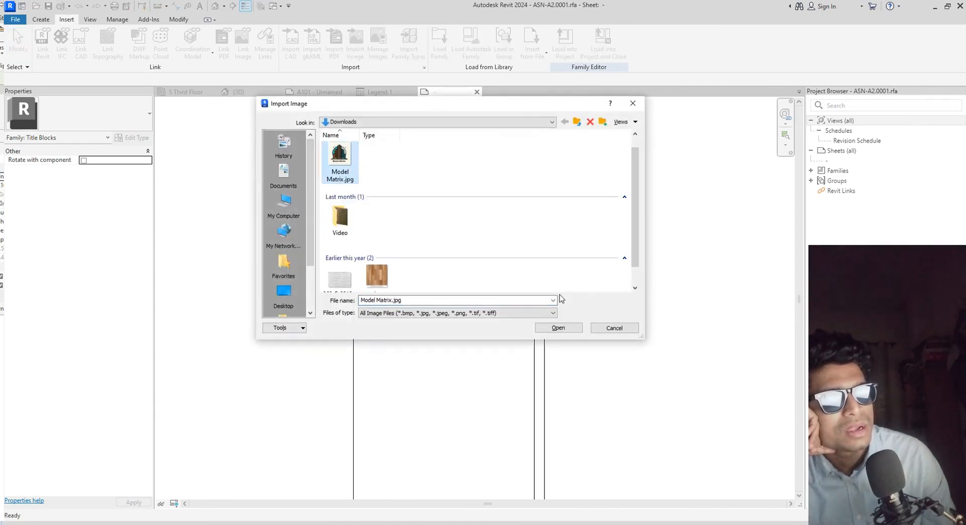
left_click(563, 329)
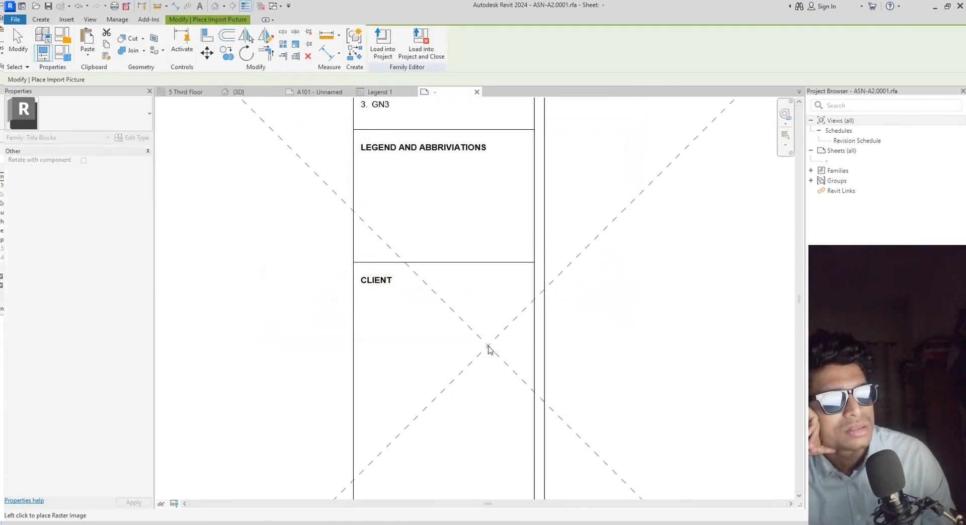
left_click(445, 340)
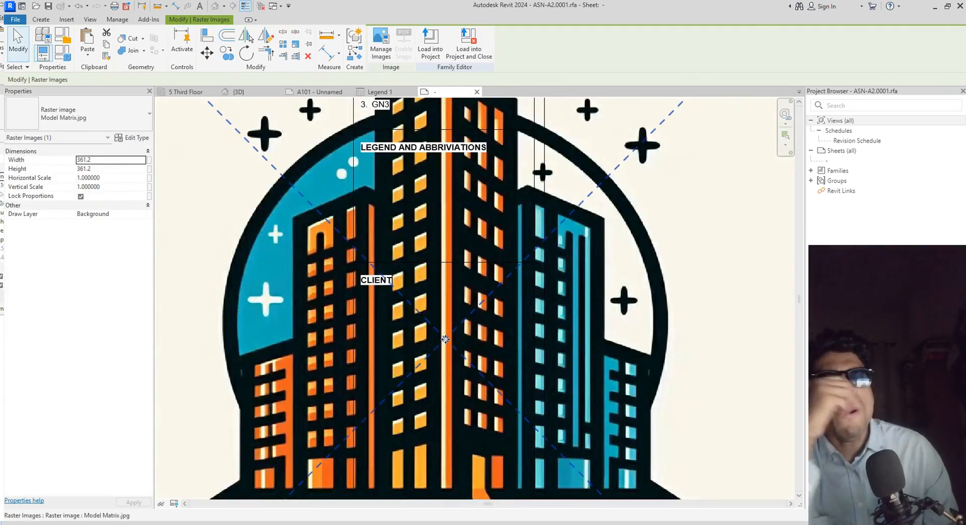
Shrink the logo image proportionally to a width of about 43.7 and position it just below the CLIENT heading
scroll(446, 340, "down", 3)
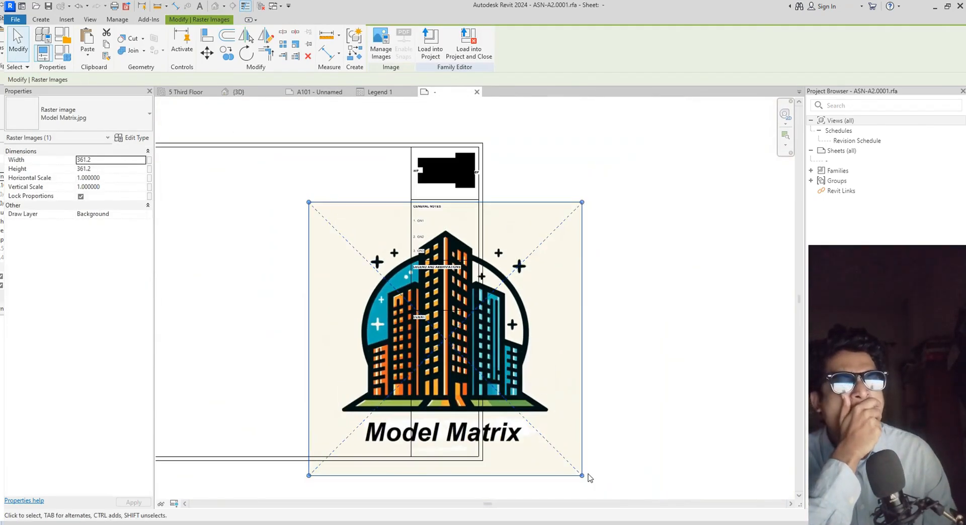
left_click_drag(583, 476, 465, 358)
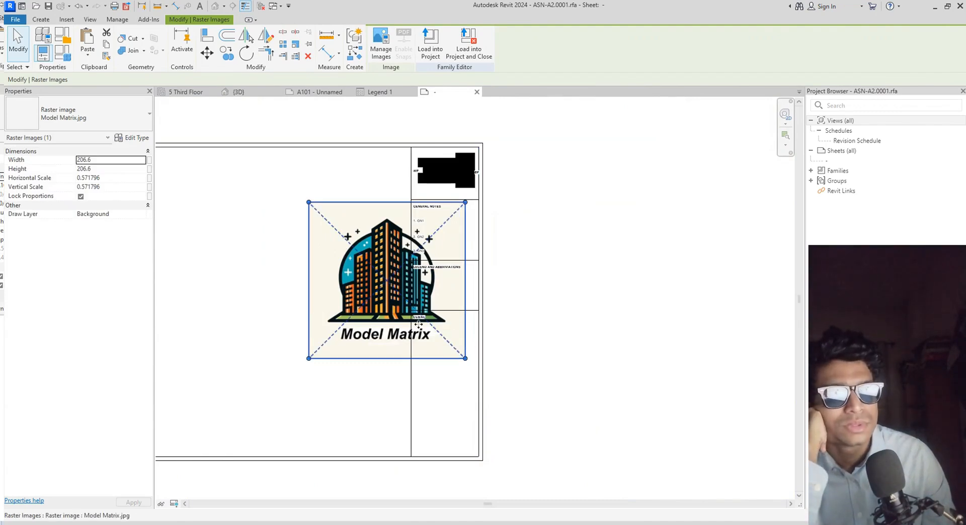
left_click_drag(466, 358, 387, 280)
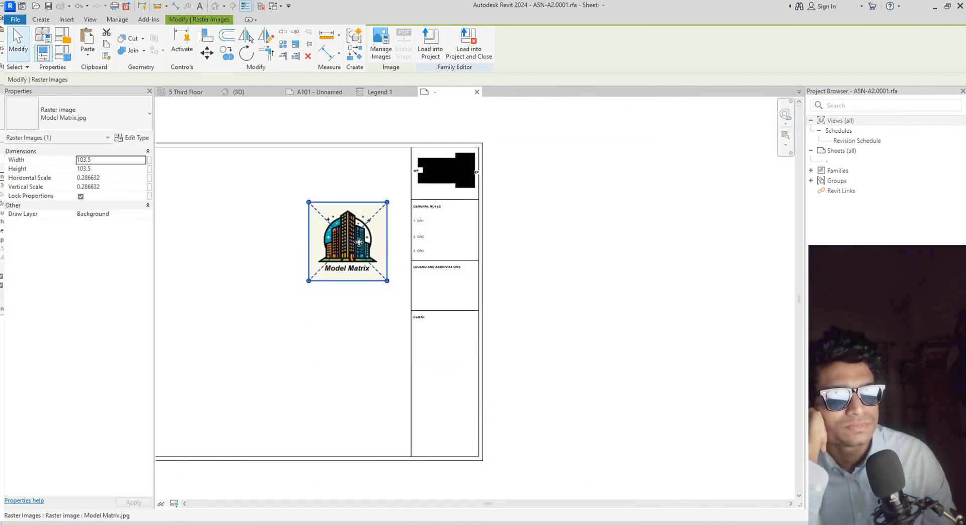
left_click_drag(358, 243, 445, 340)
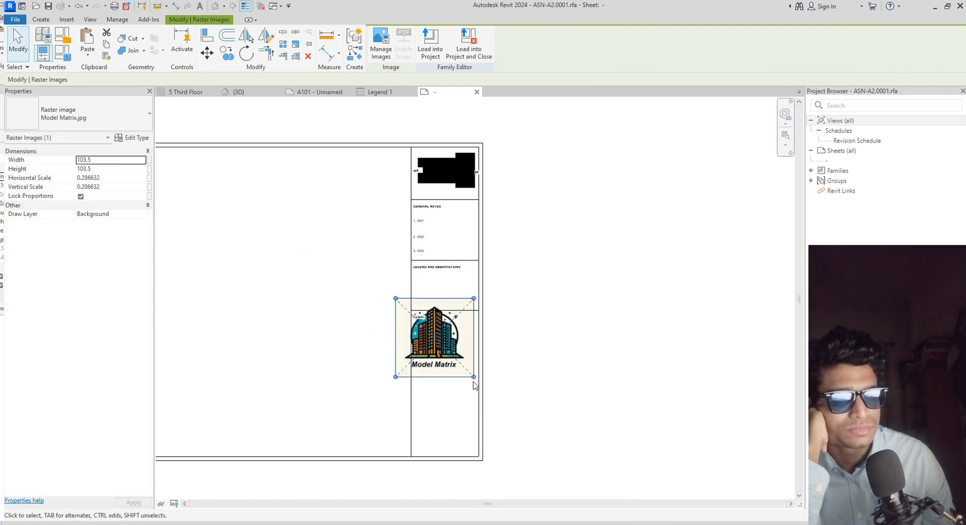
left_click_drag(473, 377, 443, 353)
scroll(449, 359, "up", 3)
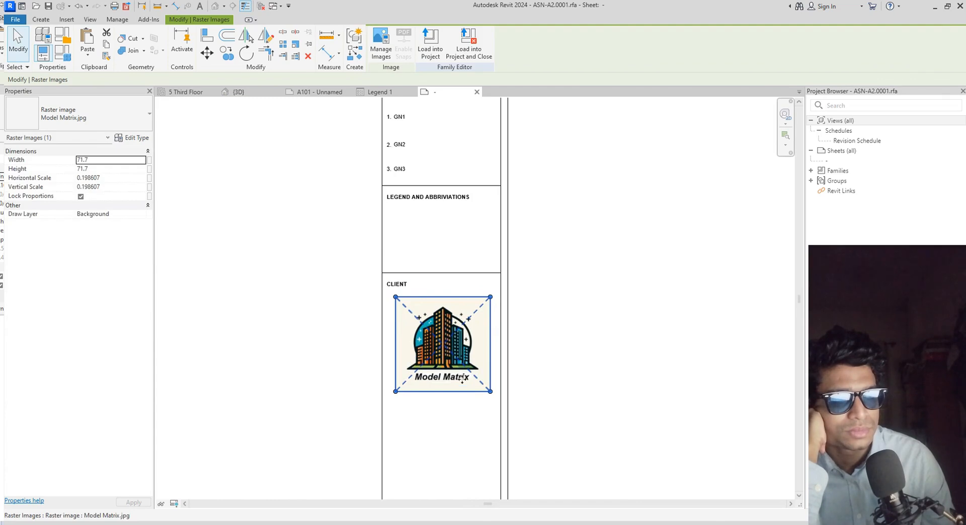
left_click_drag(491, 393, 460, 362)
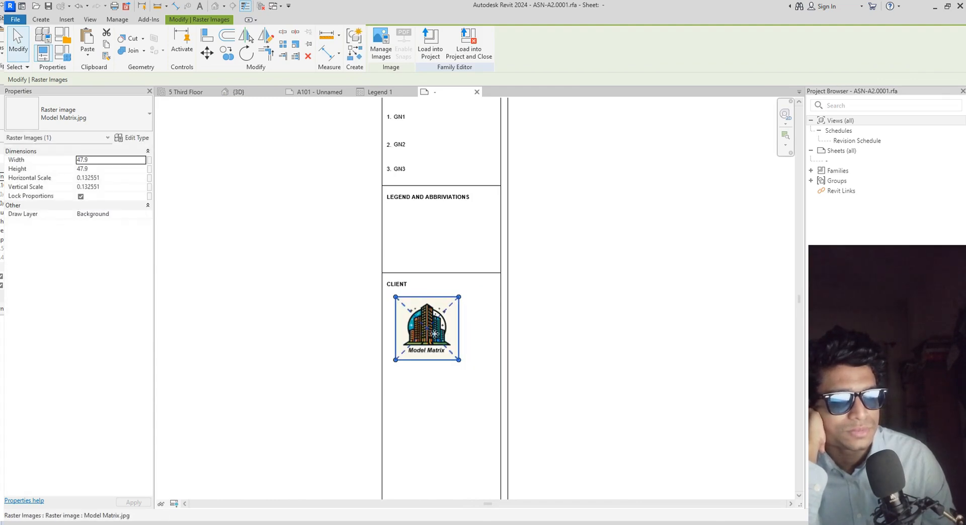
left_click_drag(426, 333, 448, 313)
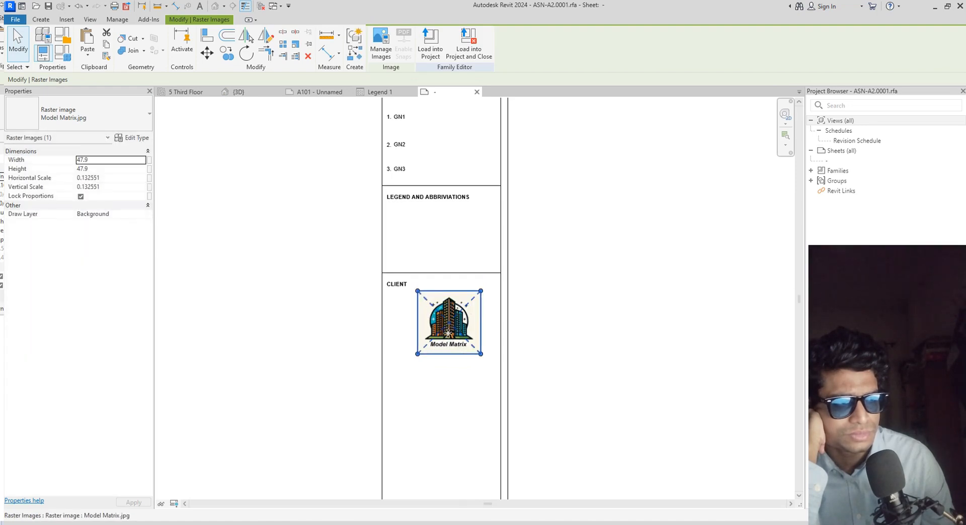
scroll(448, 322, "up", 4)
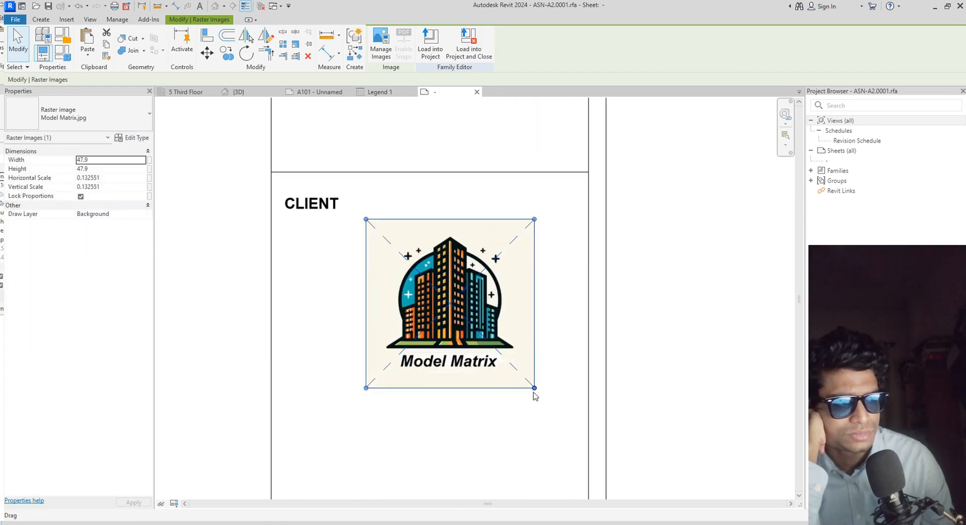
left_click_drag(534, 389, 520, 373)
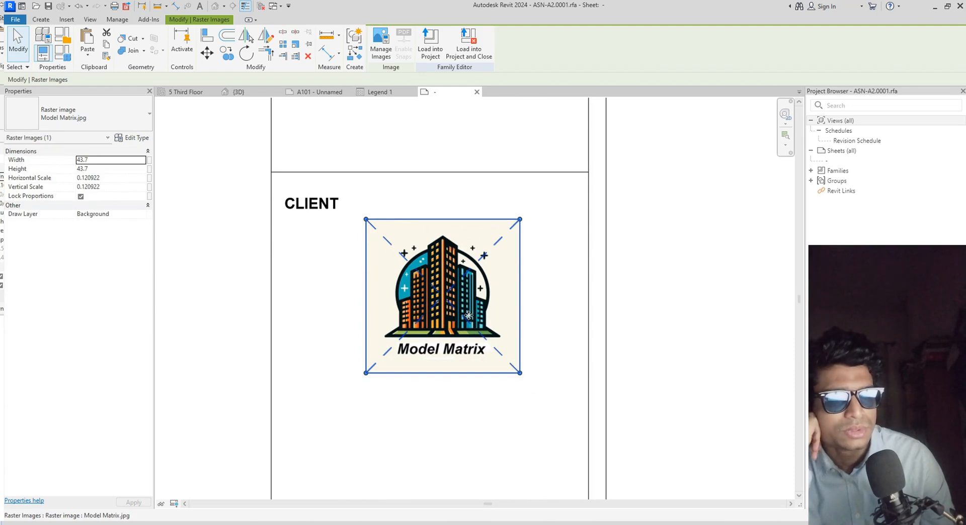
Reload the title block family with its embedded logo into the project, overwriting the existing version
scroll(452, 336, "down", 4)
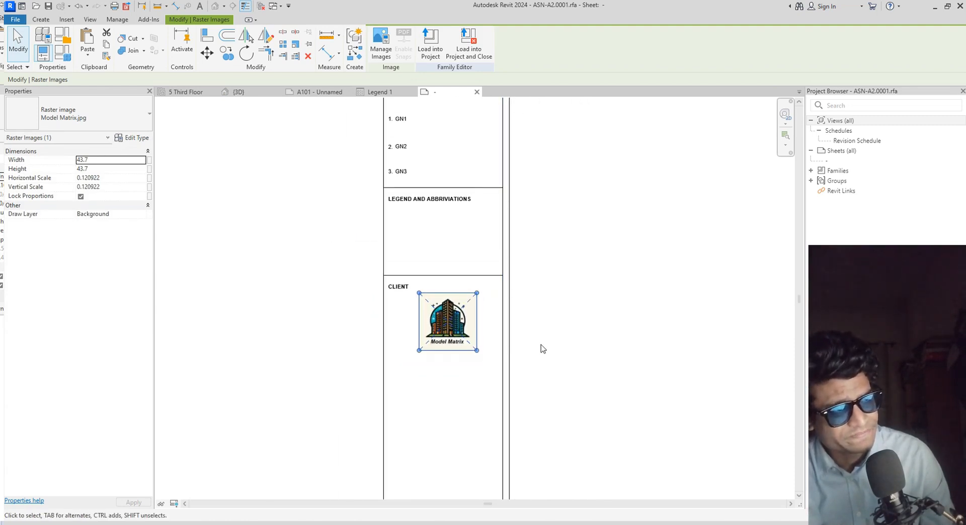
scroll(542, 350, "down", 3)
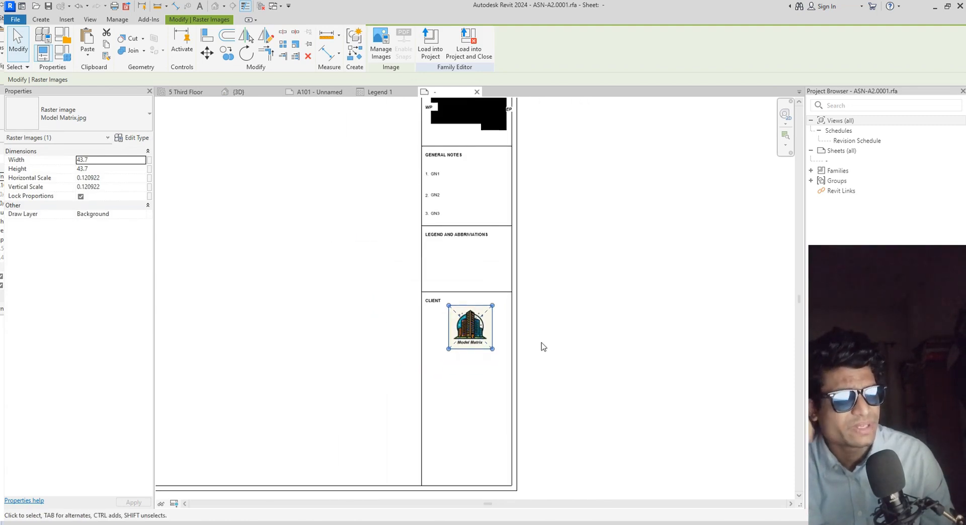
left_click(429, 42)
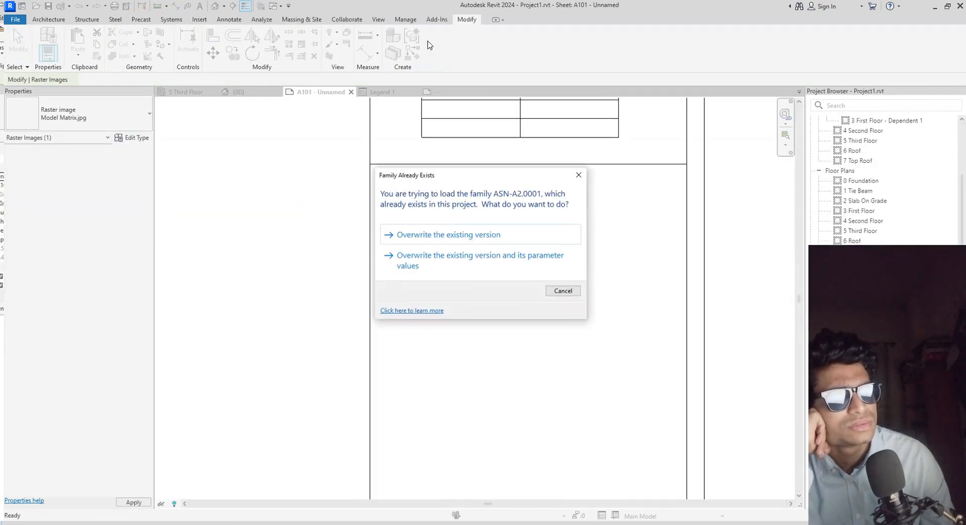
left_click(451, 243)
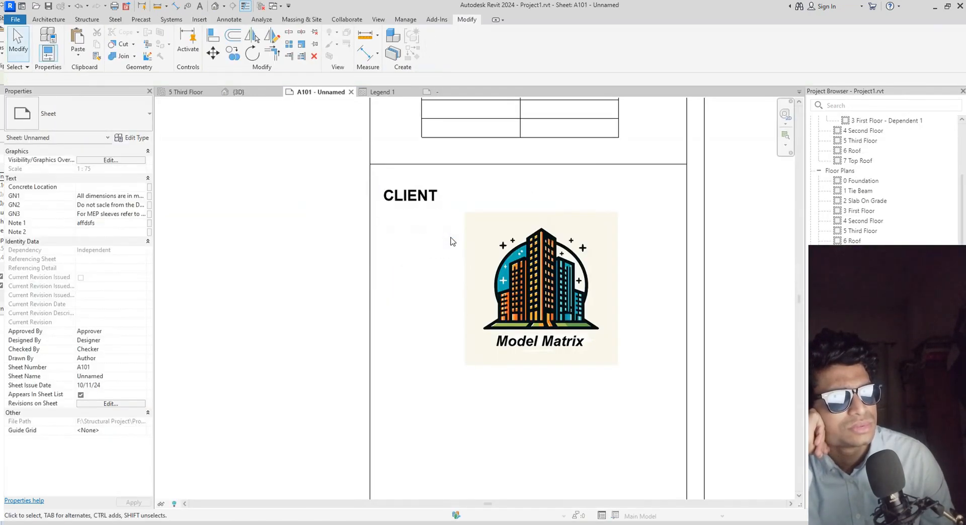
scroll(439, 244, "down", 2)
scroll(440, 243, "down", 3)
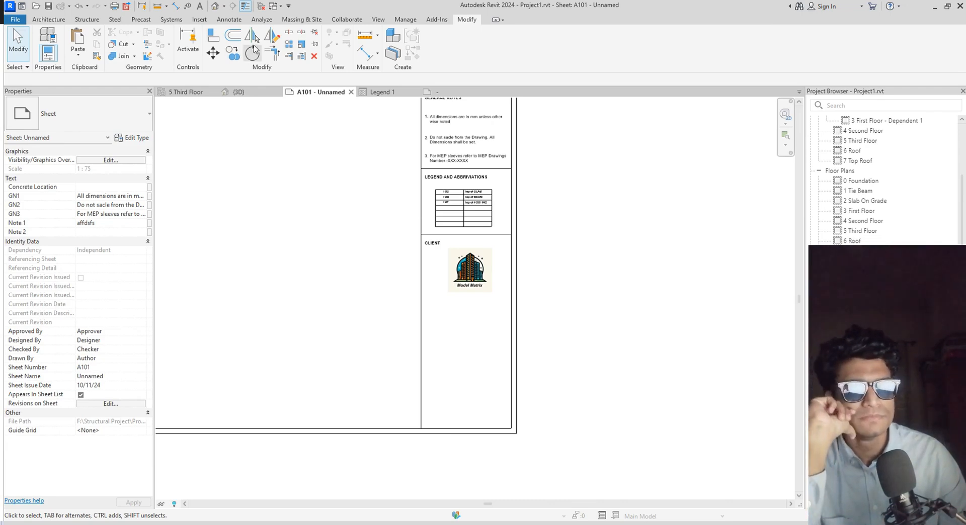
In the title block family, draw a 90 mm horizontal divider line just below the logo, about 60 mm below the line above CLIENT
left_click(431, 92)
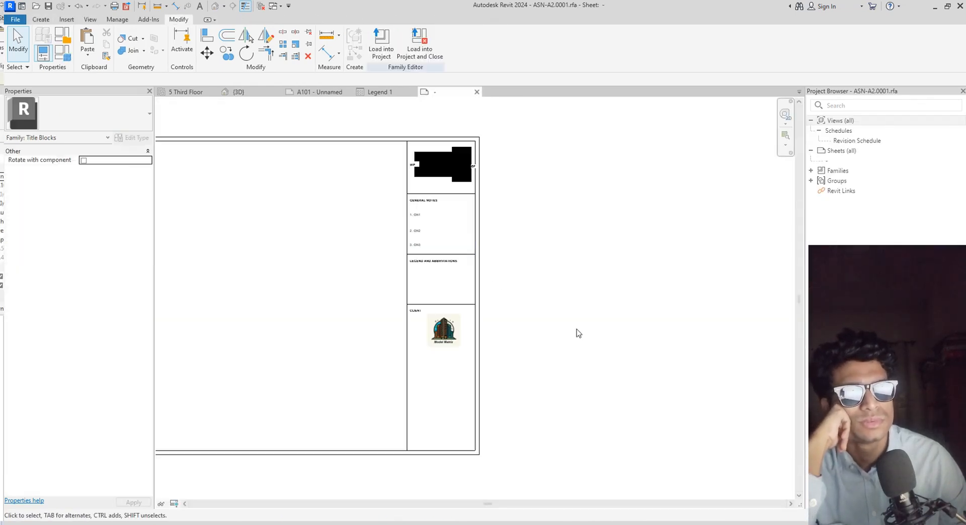
scroll(433, 364, "up", 3)
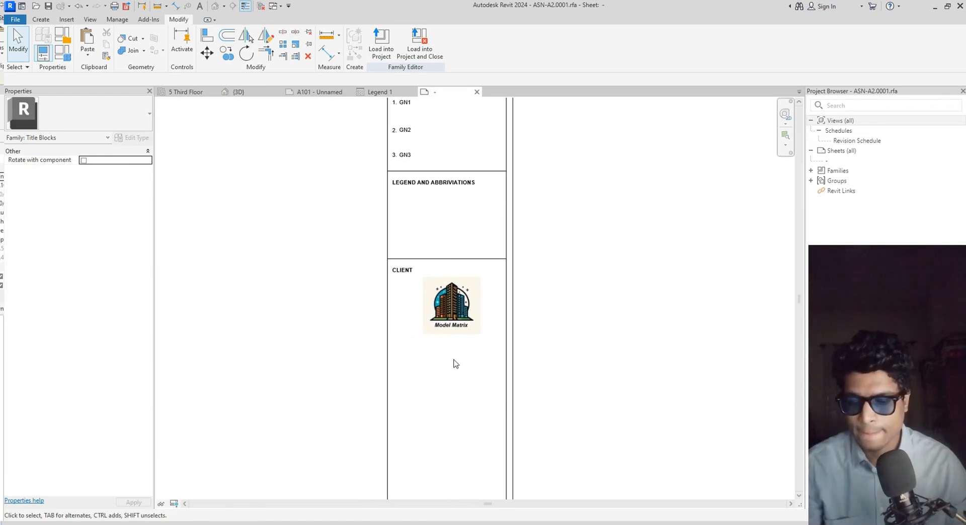
key("l")
key("i")
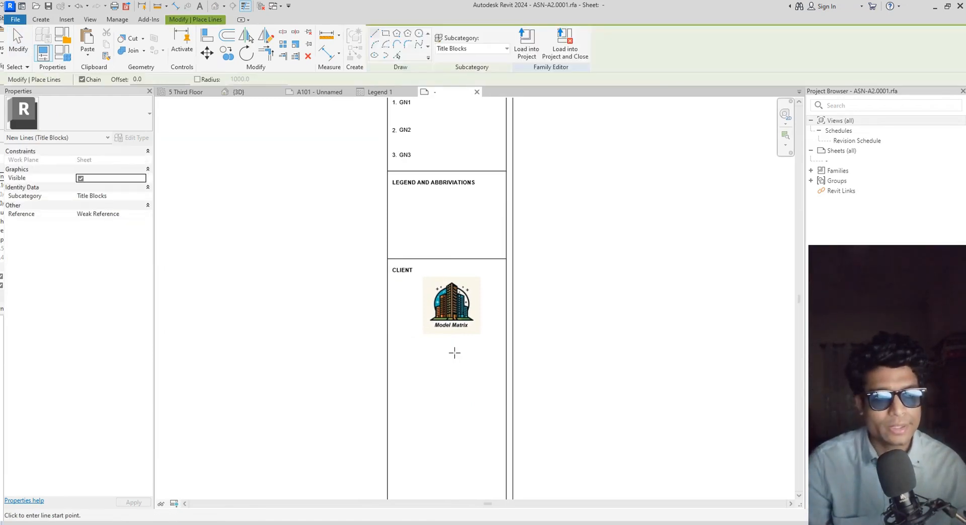
scroll(453, 351, "up", 1)
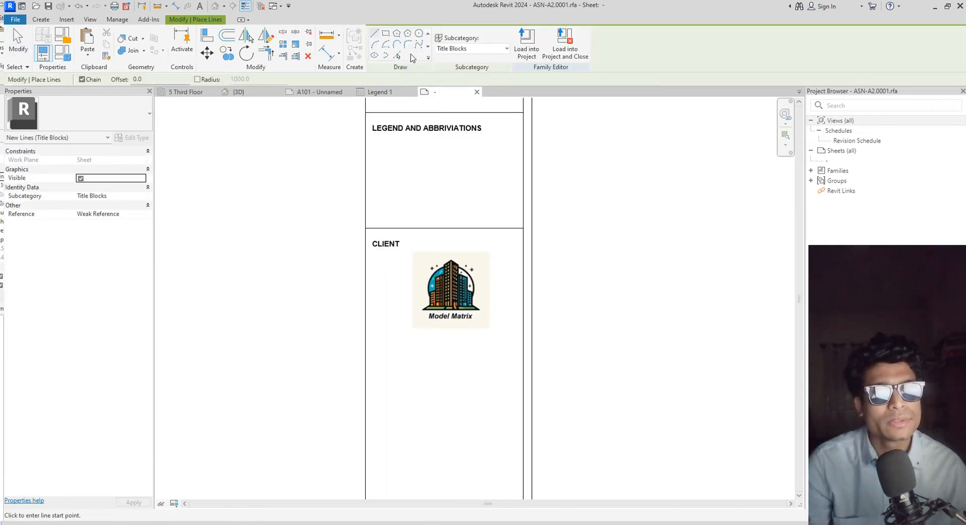
left_click(366, 333)
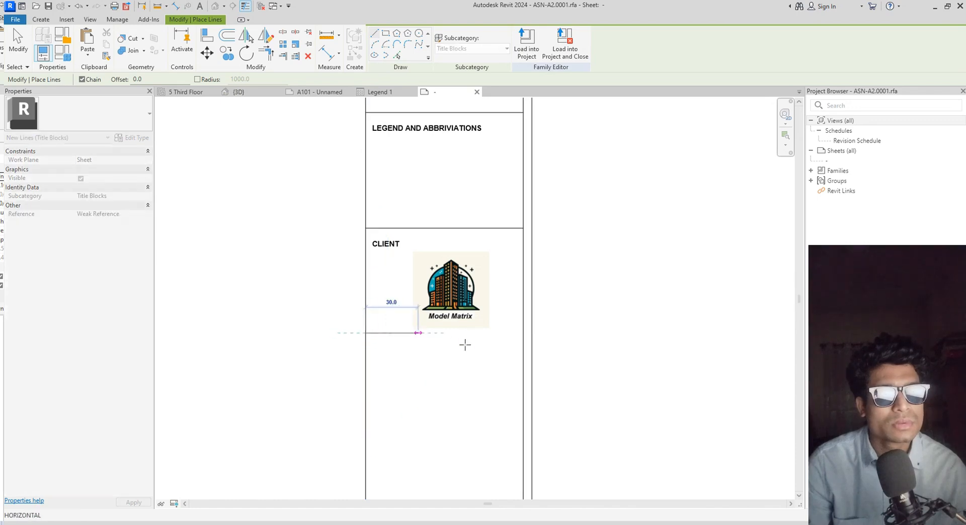
left_click(523, 333)
key("Escape")
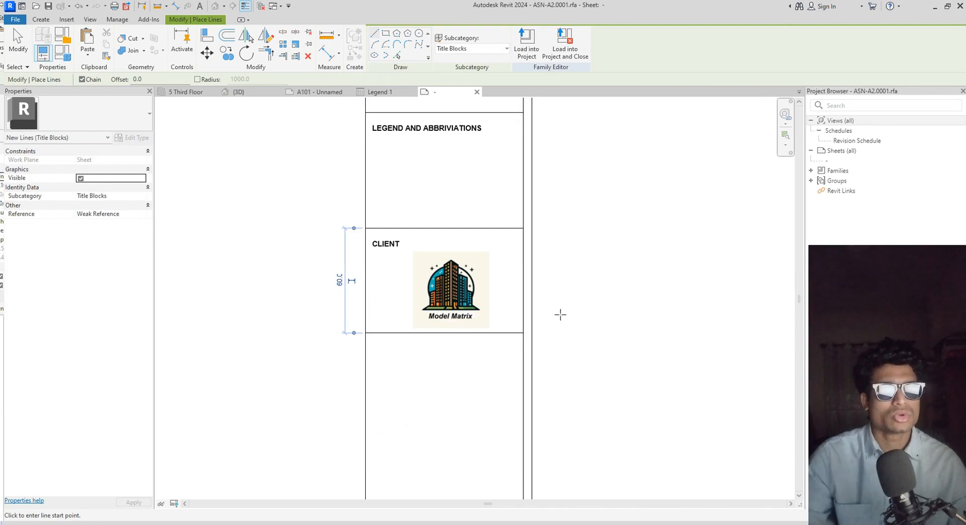
key("Escape")
Move the new divider line up against the logo's lower edge, about 57.5 mm below the line above CLIENT
left_click(446, 337)
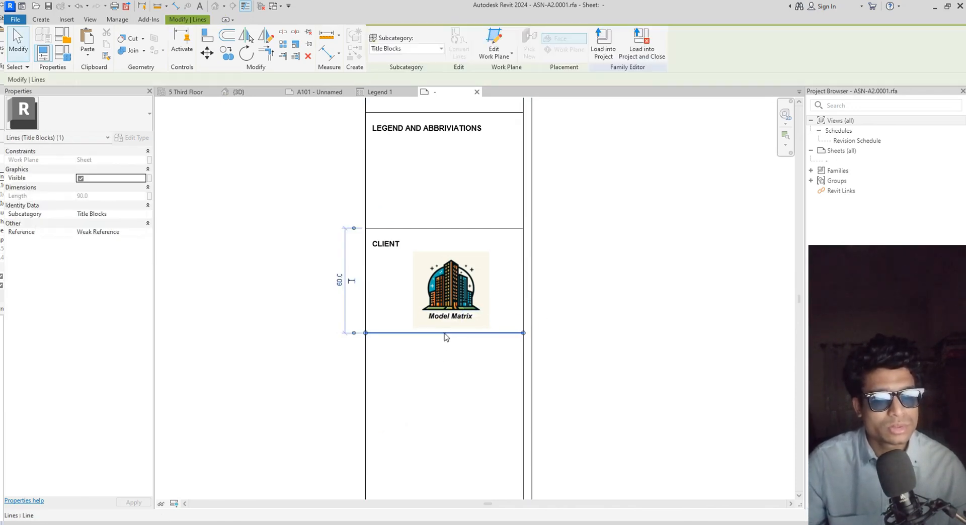
left_click_drag(446, 338, 444, 333)
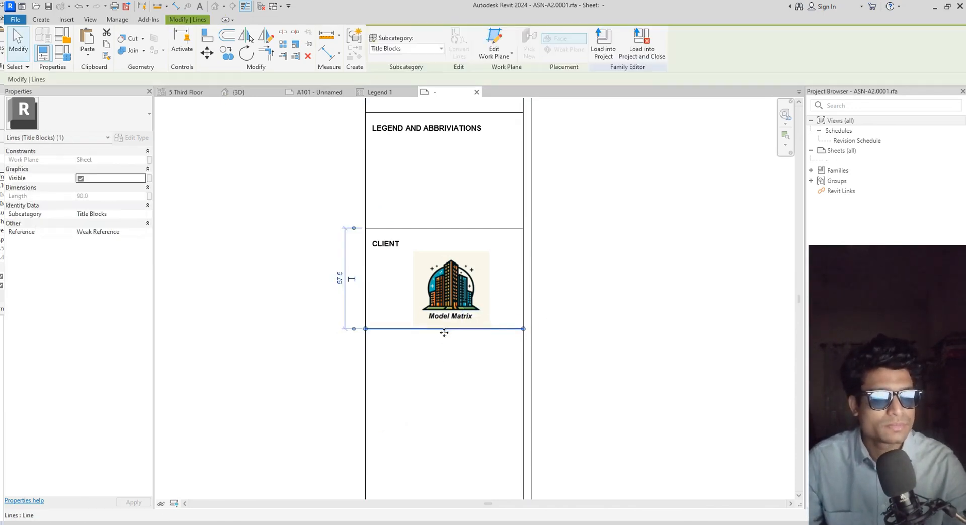
left_click(473, 396)
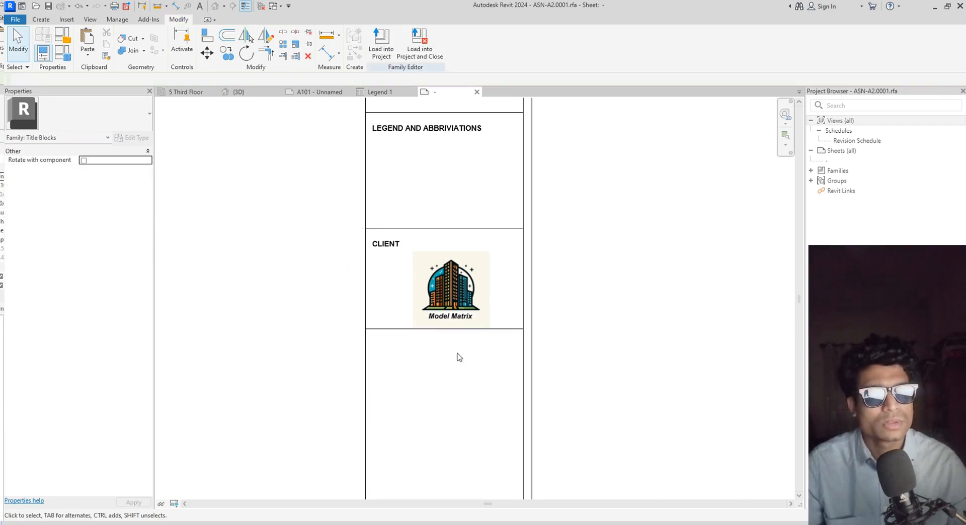
Copy the CLIENT heading straight down into the section below the logo's divider, keeping the same offset from the section's upper corner
left_click(385, 243)
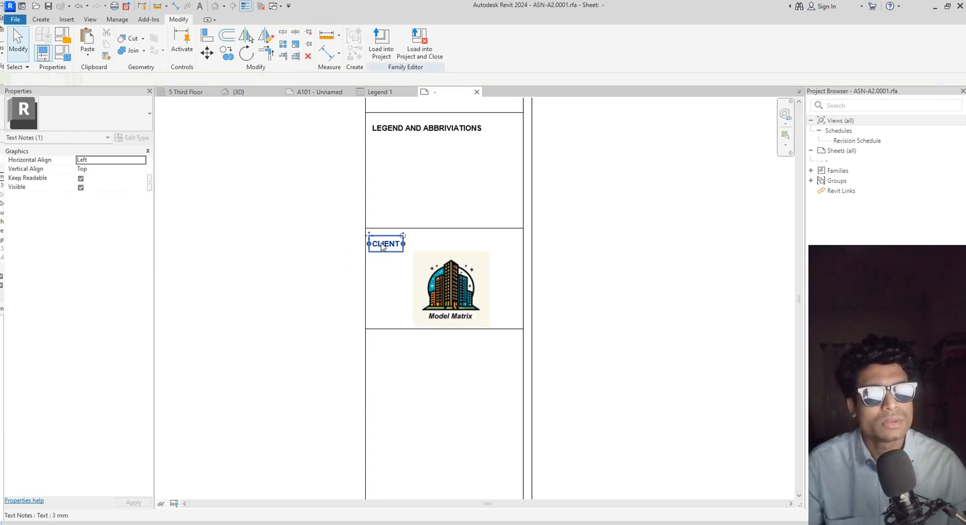
left_click(228, 54)
left_click(366, 330)
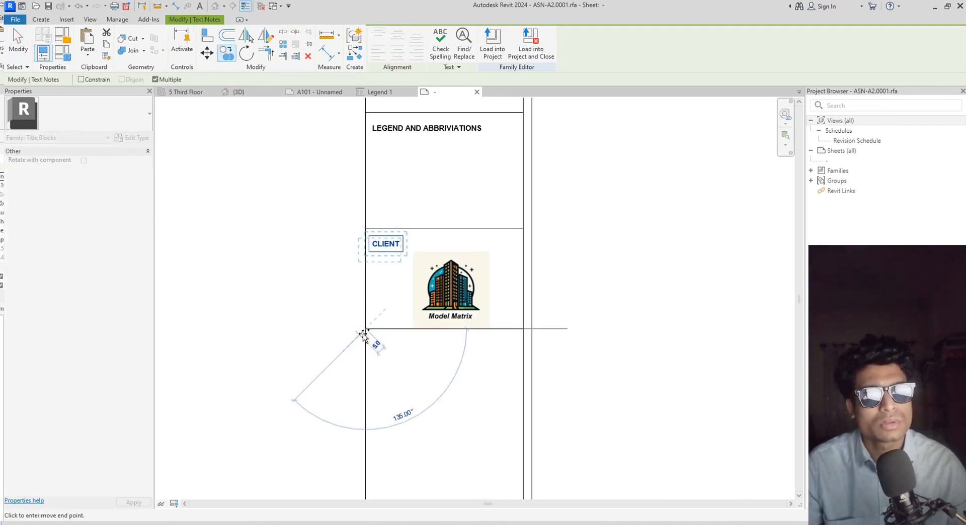
key("Escape")
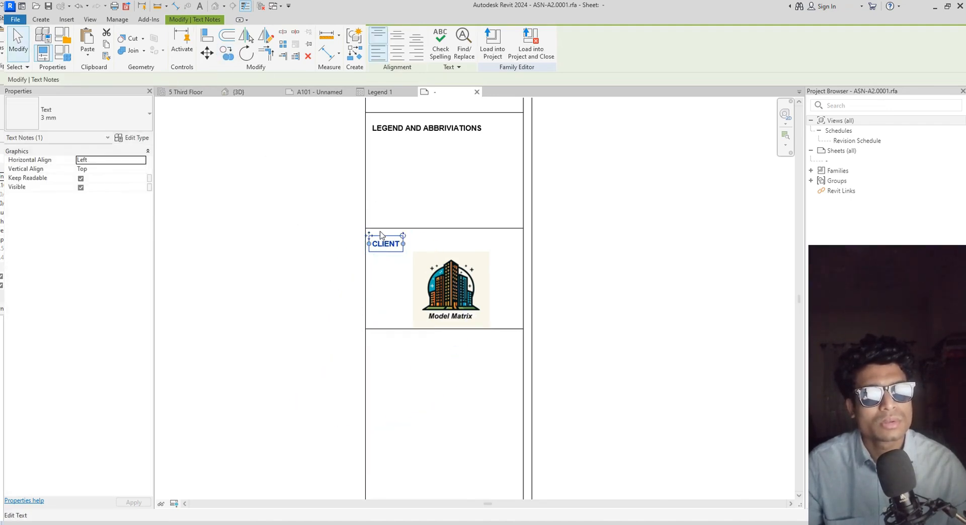
left_click(228, 53)
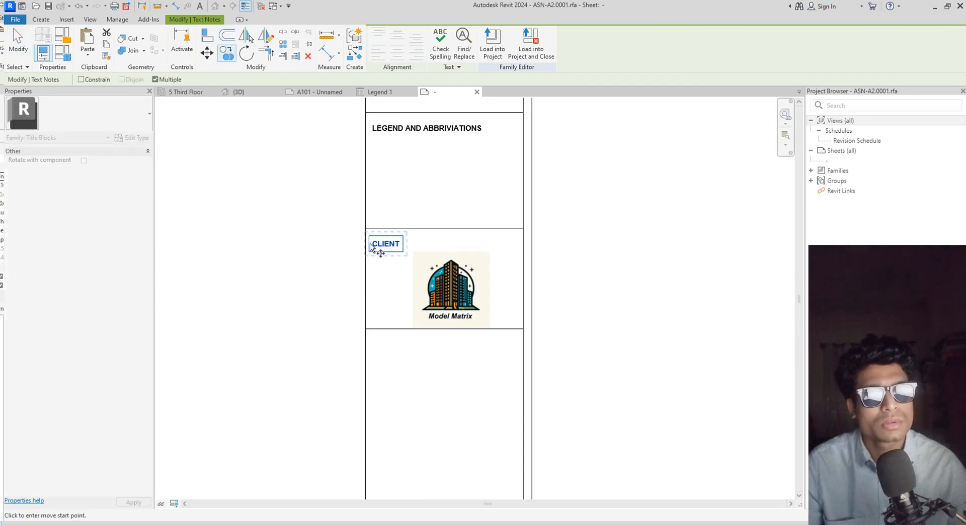
left_click(365, 228)
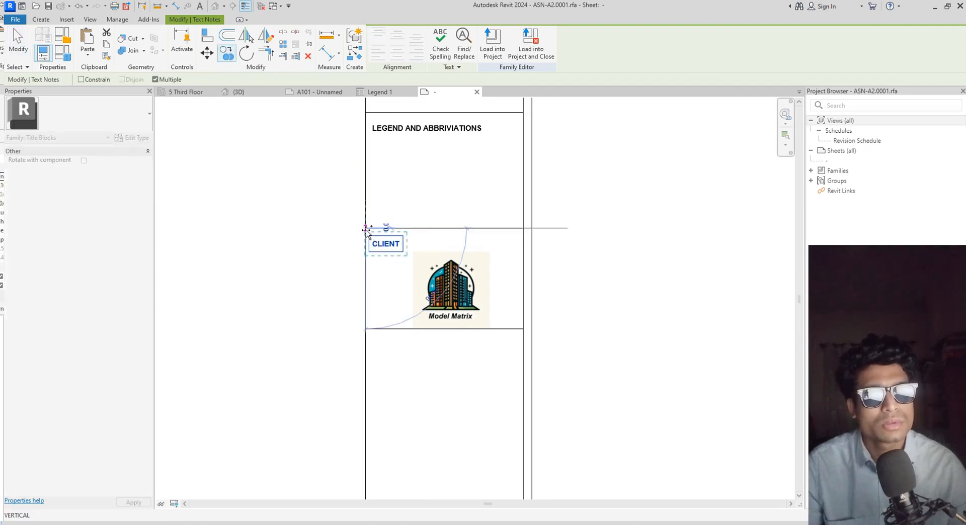
left_click(366, 329)
key("Escape")
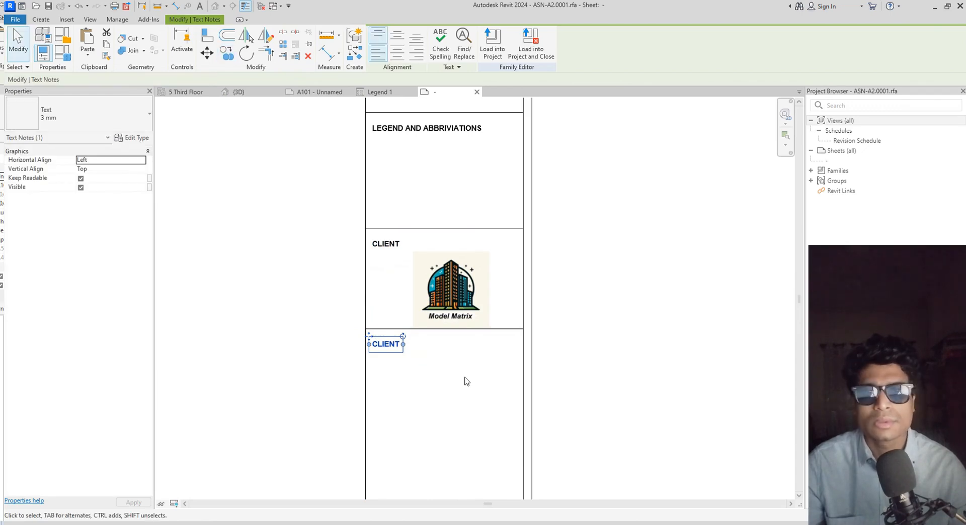
Change the copied heading's text to PROJECT NAME
left_click(392, 349)
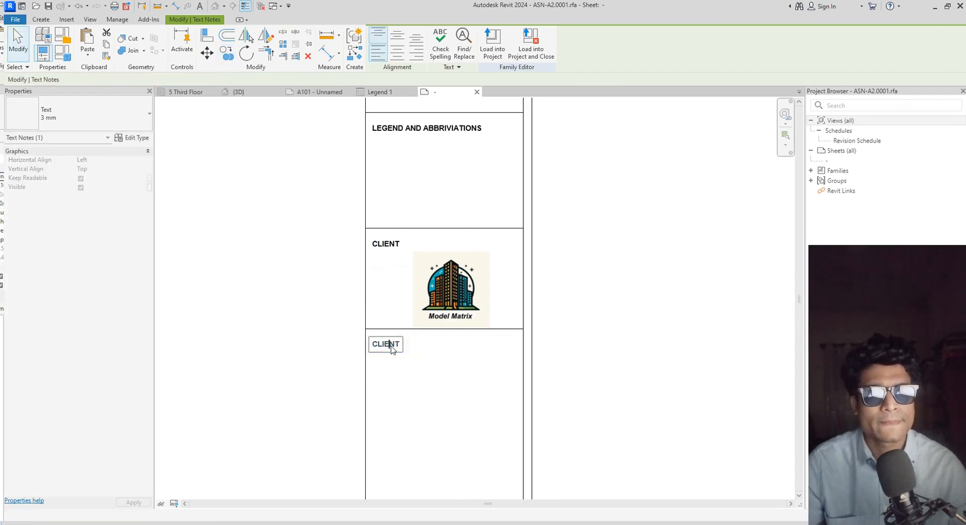
double_click(393, 350)
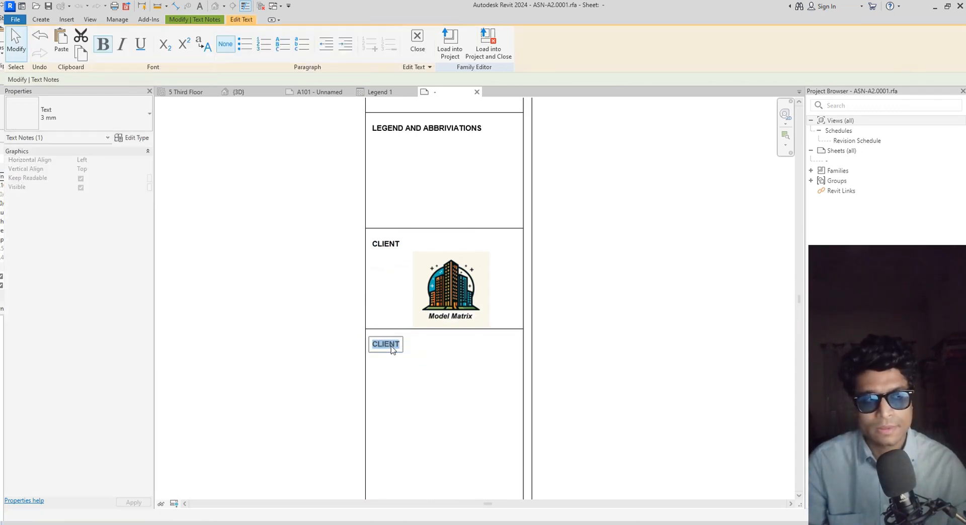
type("Pro")
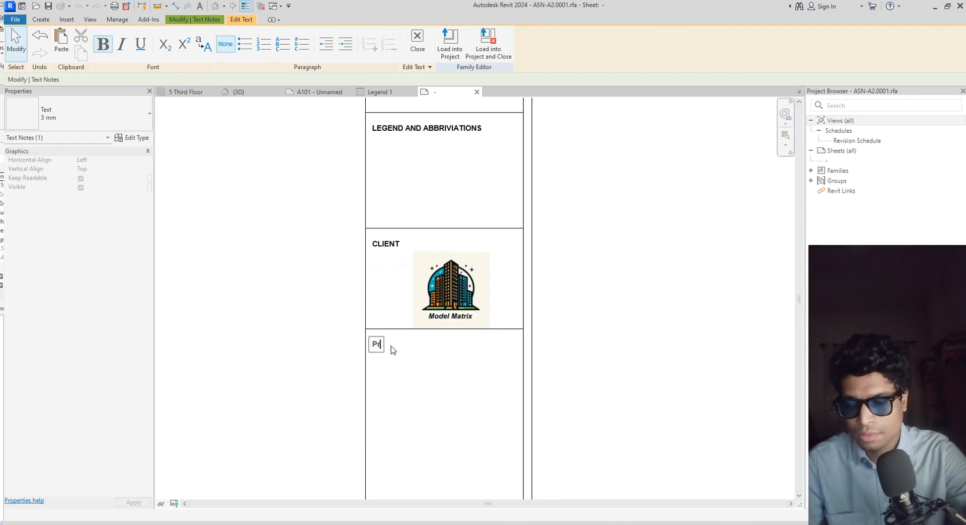
key("BackSpace")
key("BackSpace")
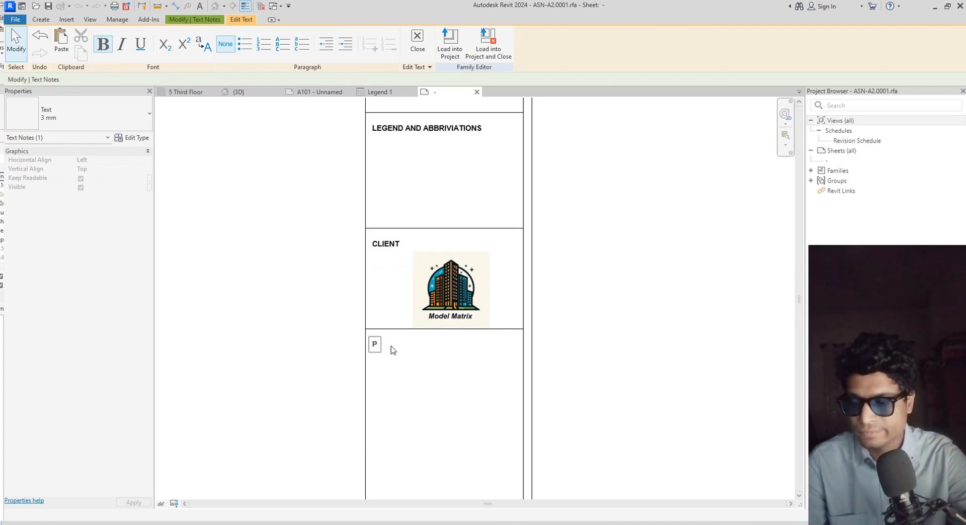
key("Tab")
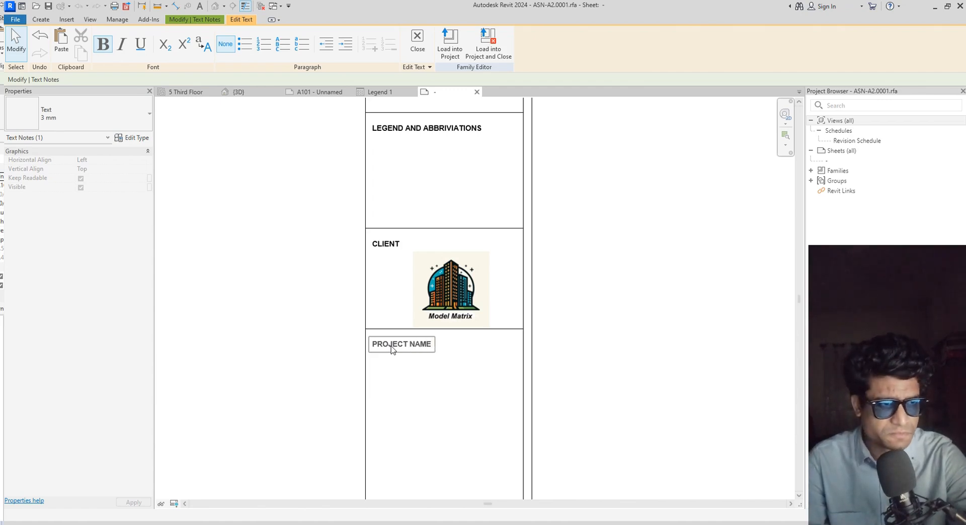
left_click(441, 404)
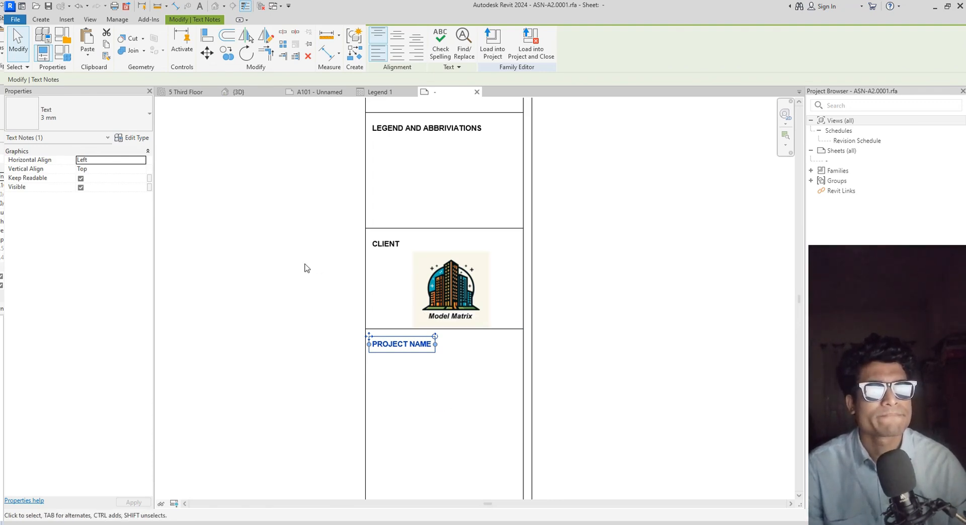
Place a 3 mm label below the PROJECT NAME heading that uses the Project Name parameter
left_click(44, 22)
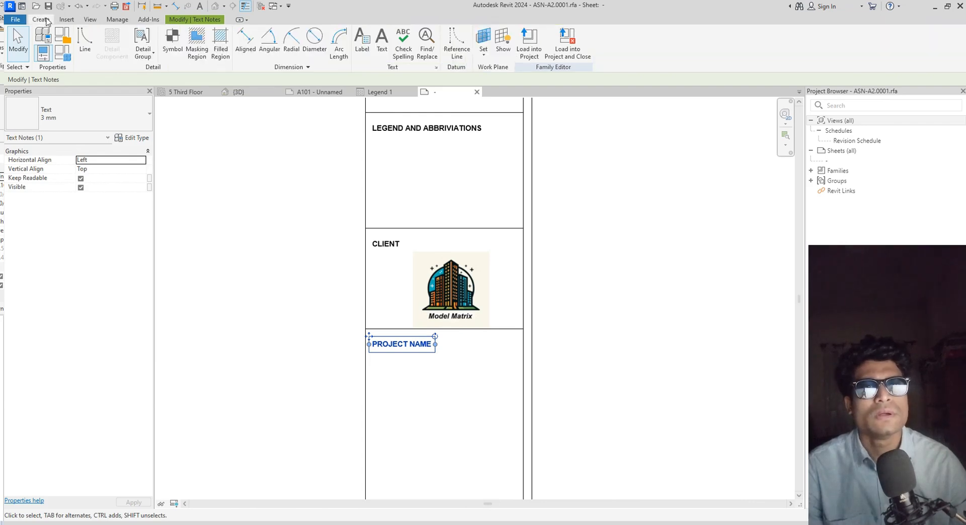
left_click(362, 49)
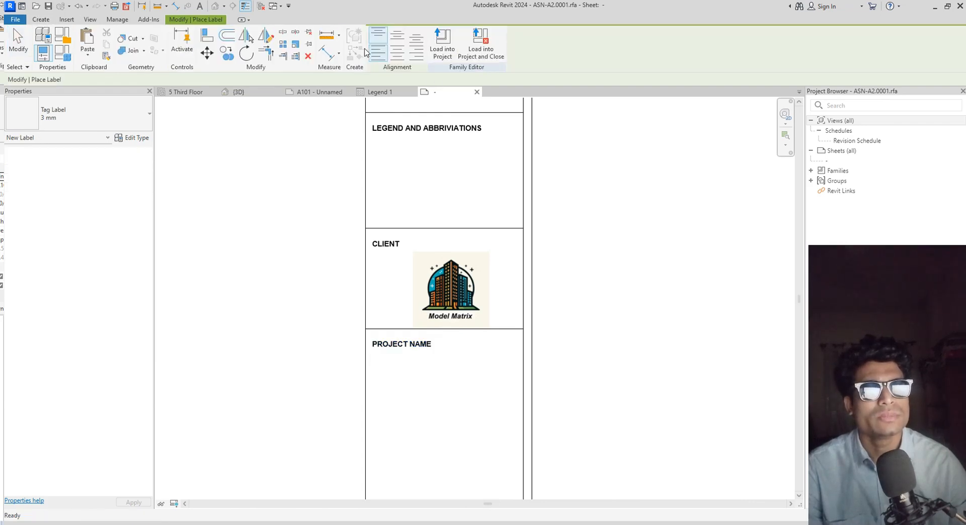
left_click(402, 361)
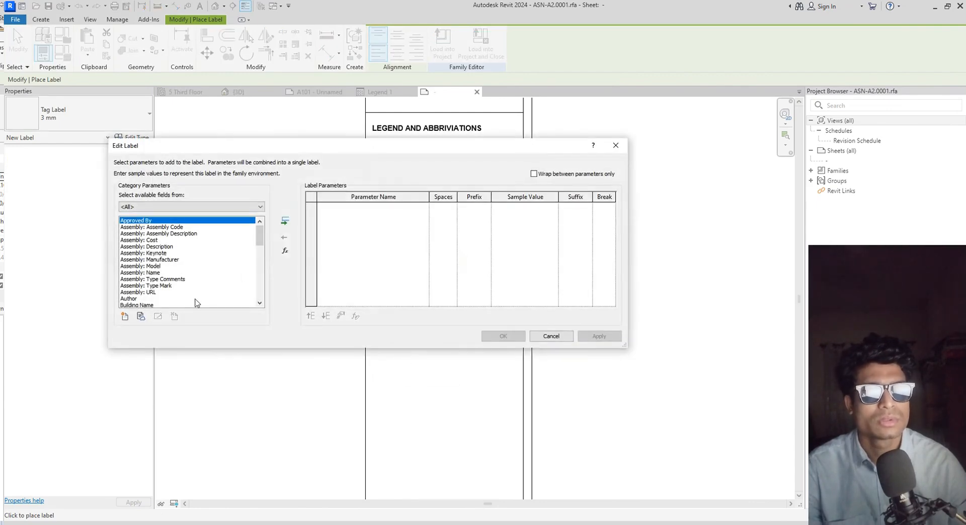
scroll(197, 297, "down", 3)
scroll(197, 296, "down", 10)
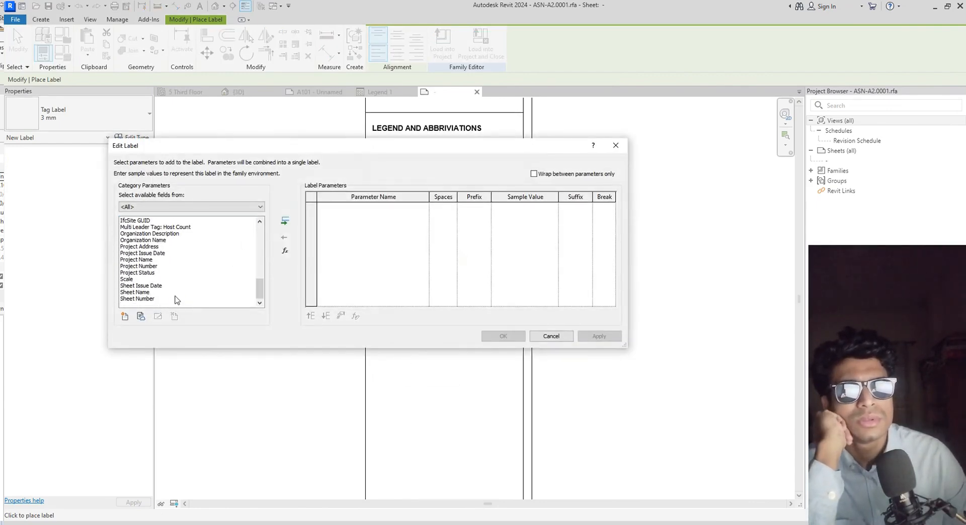
scroll(176, 292, "up", 7)
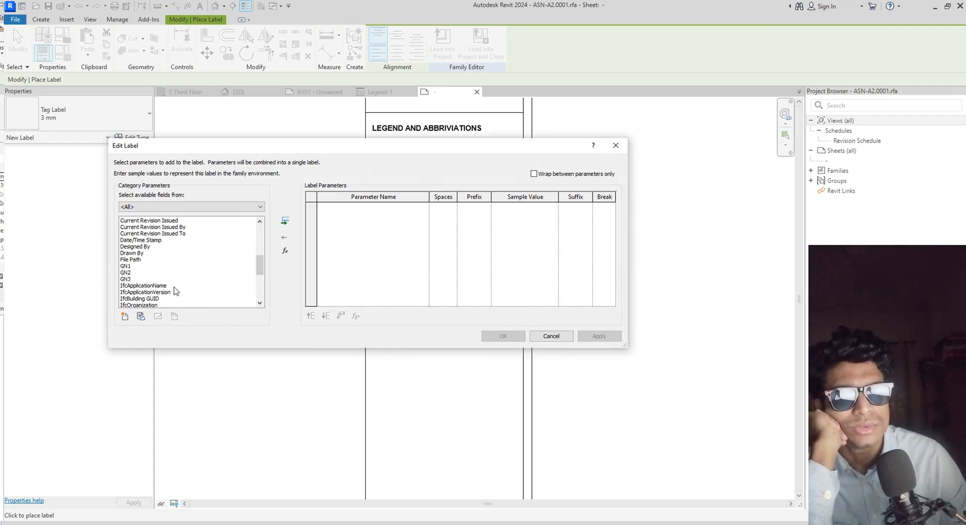
scroll(175, 291, "down", 8)
left_click(150, 299)
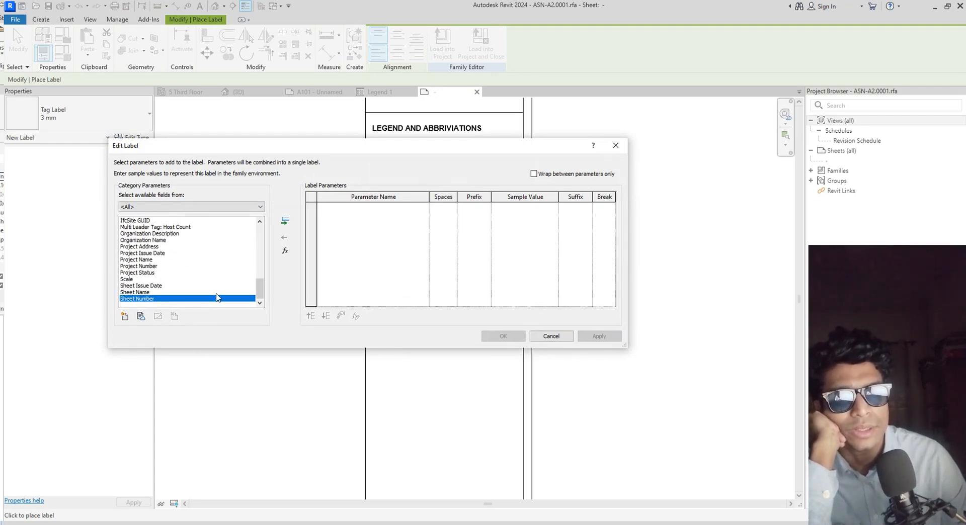
key("Up")
key("Up")
key("Up")
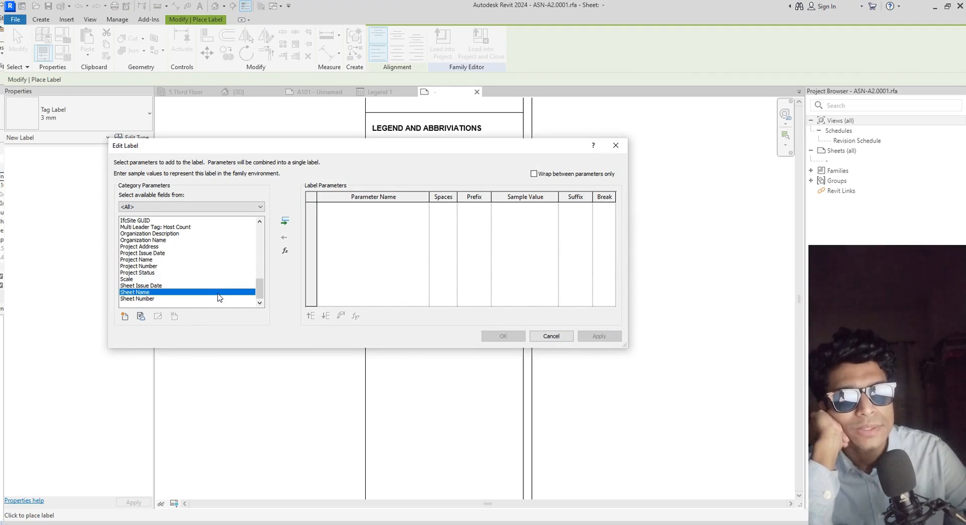
key("Up")
key("Up")
key("Up")
key("Up")
key("Up")
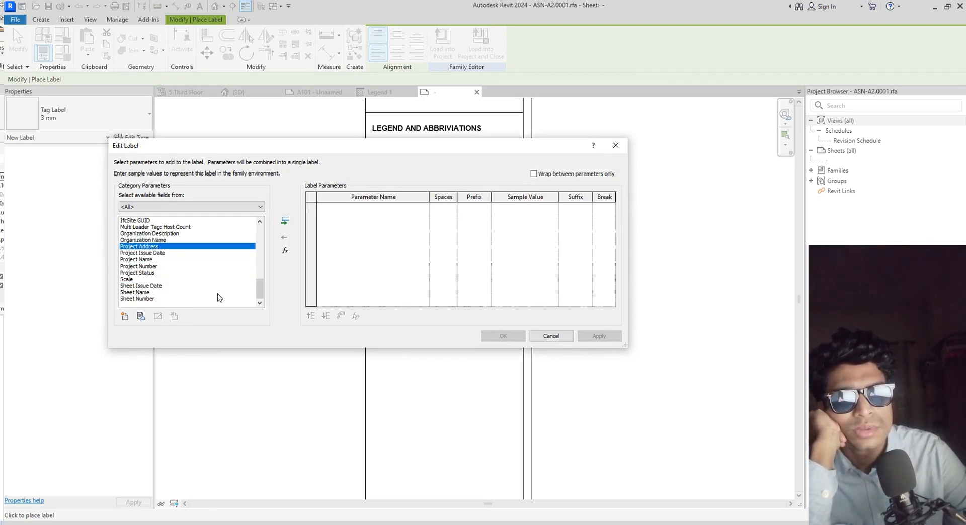
key("Down")
key("Down")
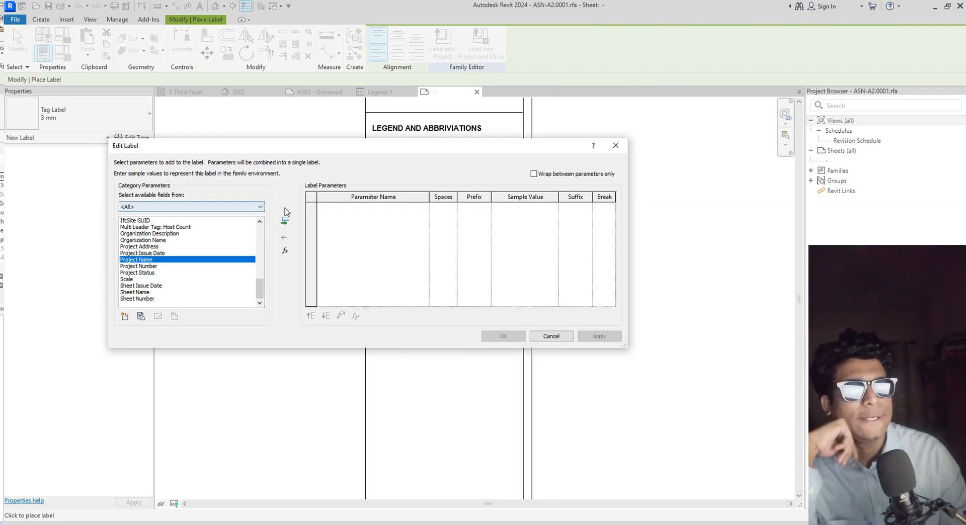
left_click(286, 222)
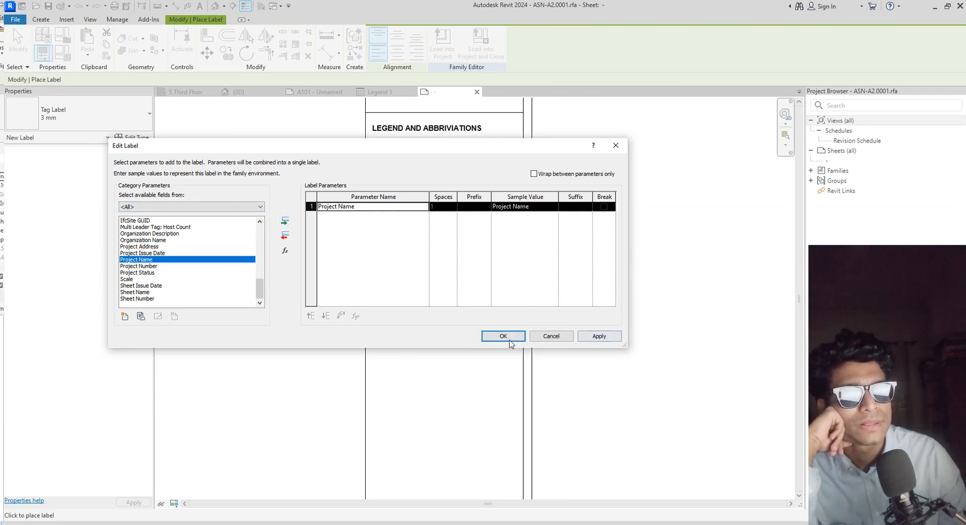
left_click(503, 336)
scroll(427, 376, "up", 3)
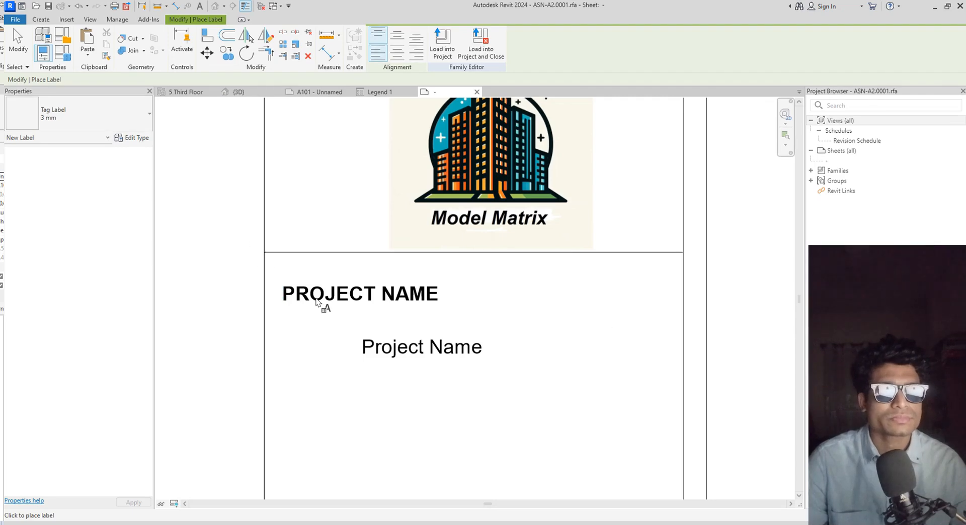
key("Escape")
Load the title block family with its project name section into the project, overwriting the existing version
left_click(415, 361)
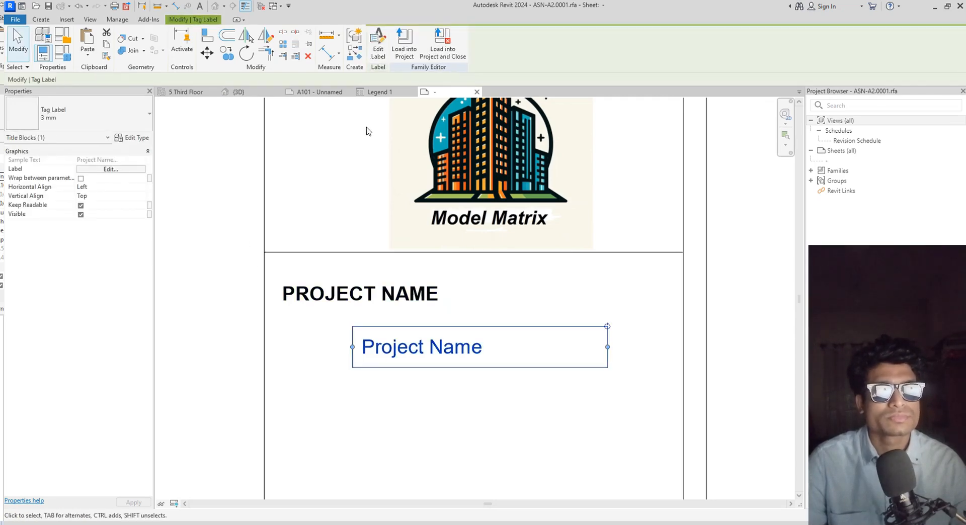
left_click(403, 45)
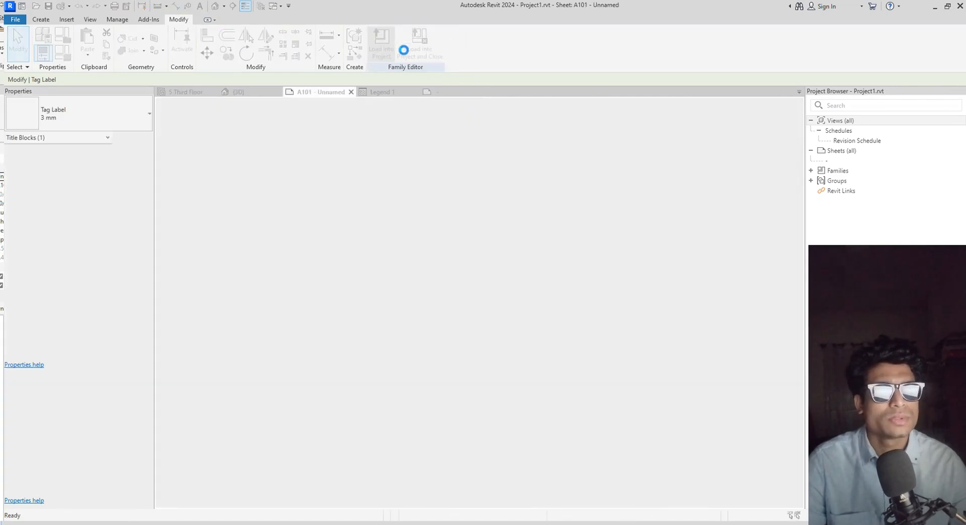
left_click(449, 234)
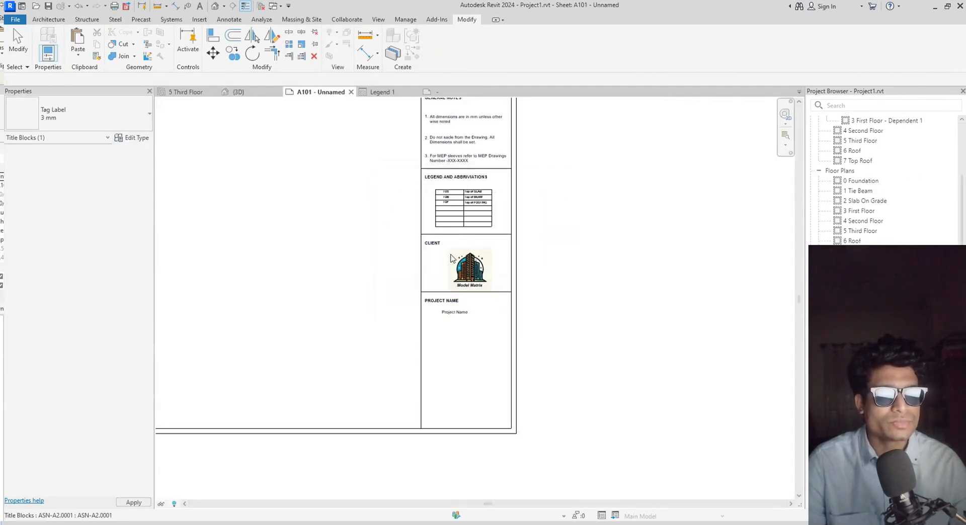
Open the Project Name value in the title block on sheet A101 for editing
scroll(450, 318, "up", 5)
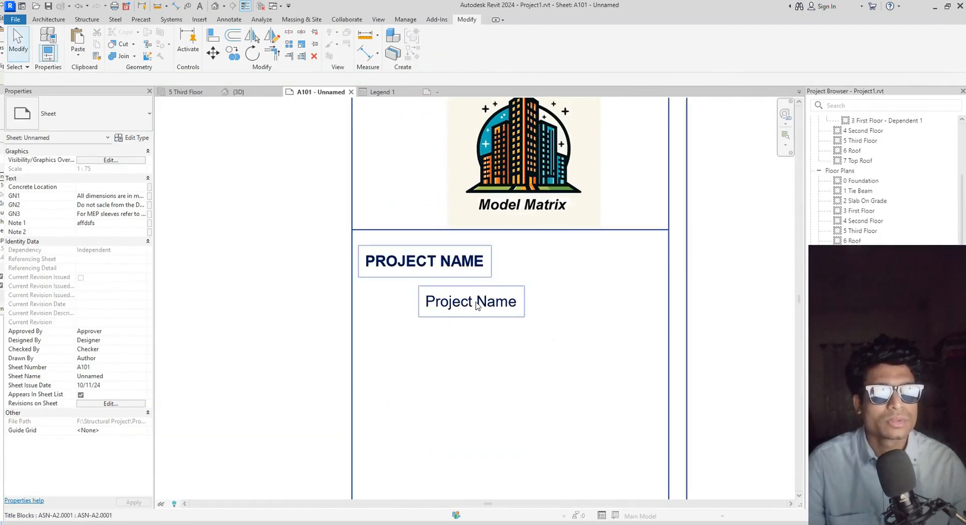
double_click(477, 305)
left_click(504, 375)
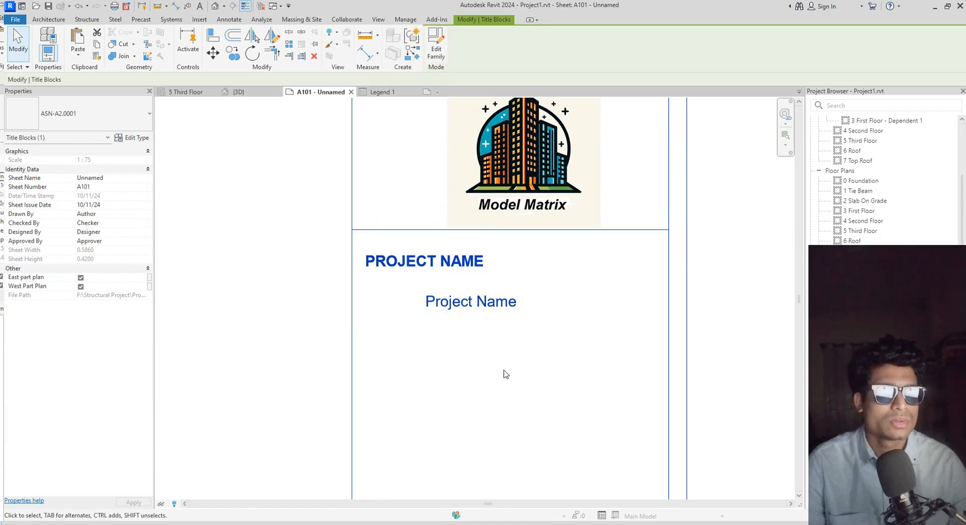
left_click(471, 305)
left_click(468, 303)
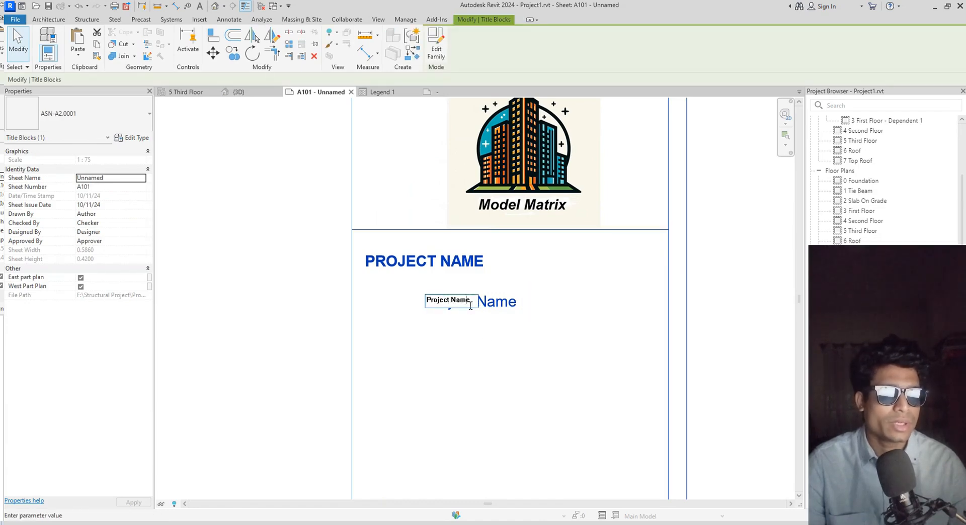
left_click(520, 326)
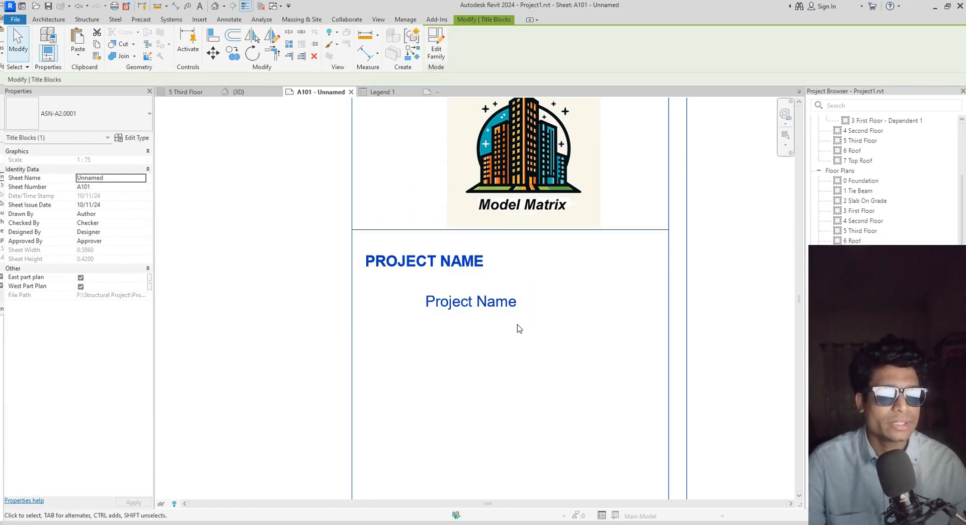
In the title block family, draw a horizontal divider across the column below the Project Name label, about 26.5 mm below the logo's divider
left_click(388, 92)
left_click(436, 49)
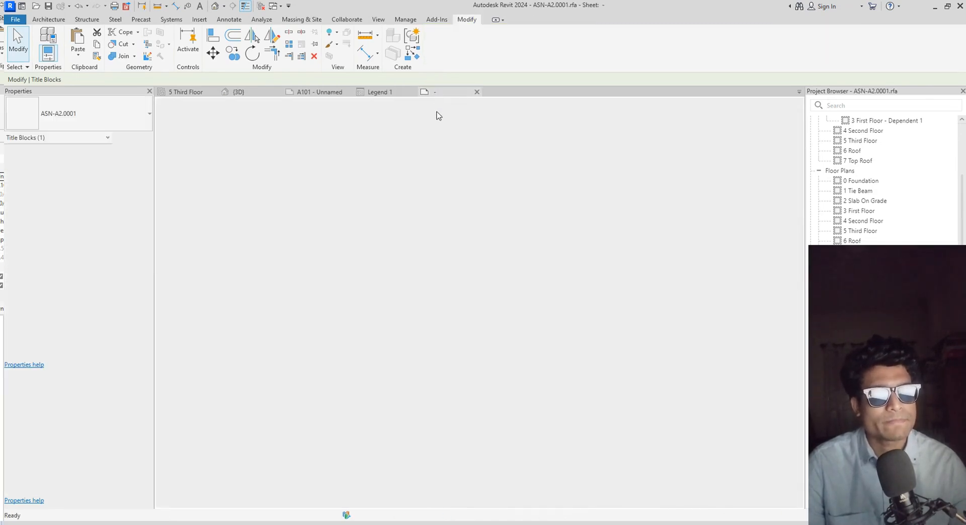
scroll(322, 321, "down", 2)
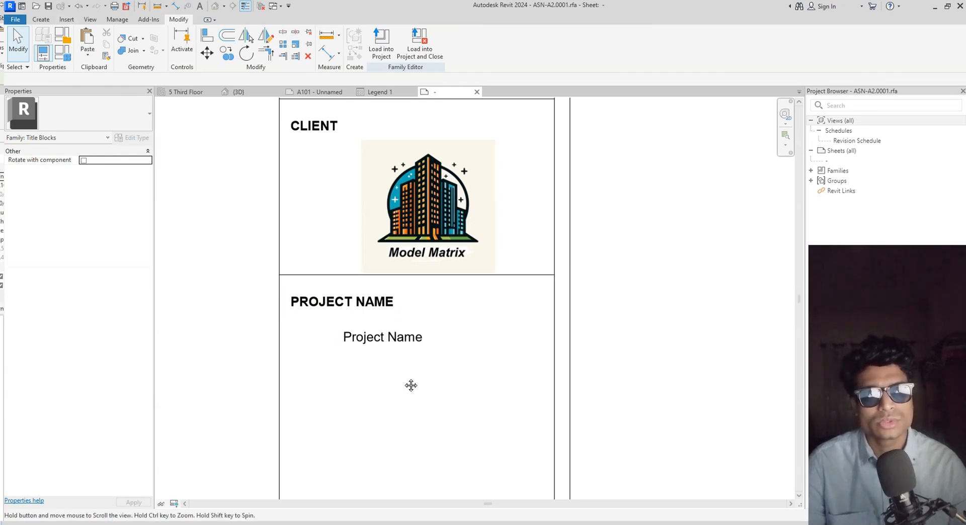
middle_click_drag(410, 385, 388, 362)
key("l")
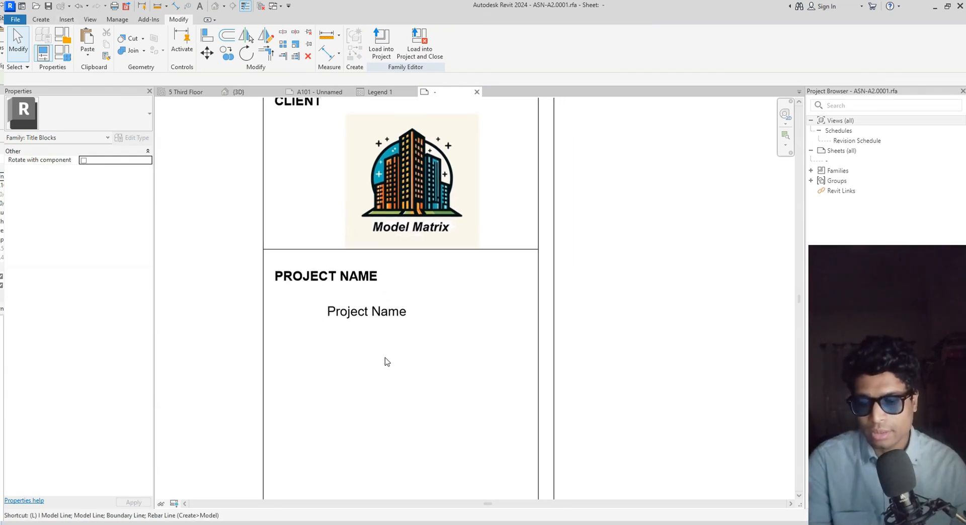
key("i")
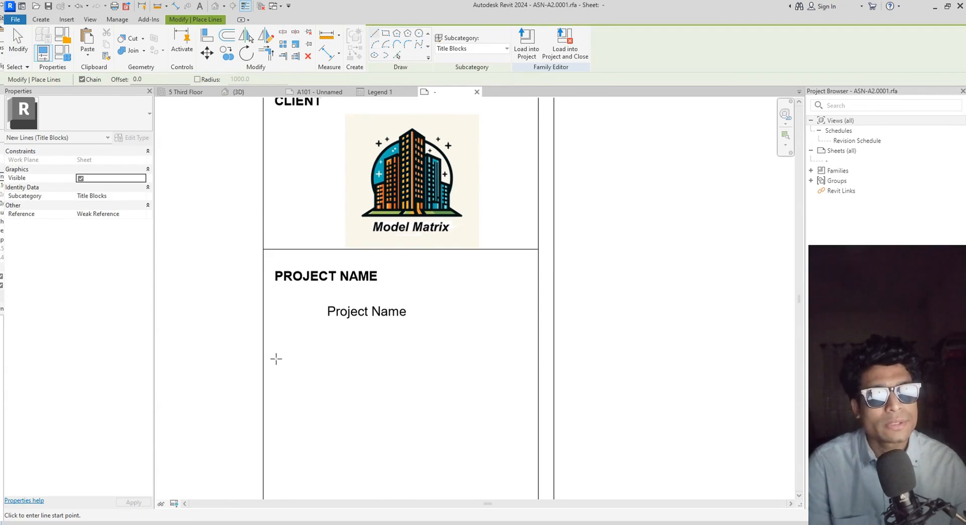
left_click(264, 330)
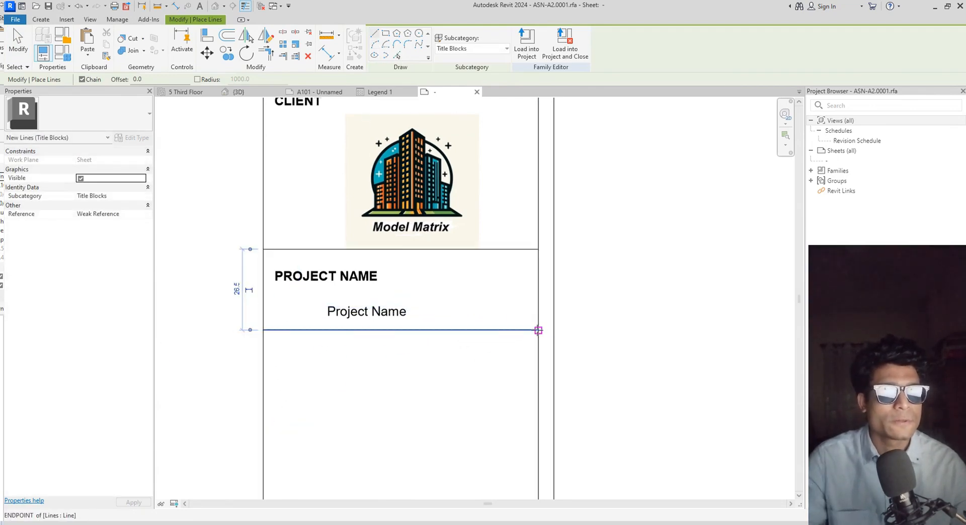
left_click(538, 331)
key("Escape")
key("Escape")
Copy the new divider straight down three times, spacing the copies by the height of the project name section
left_click(316, 331)
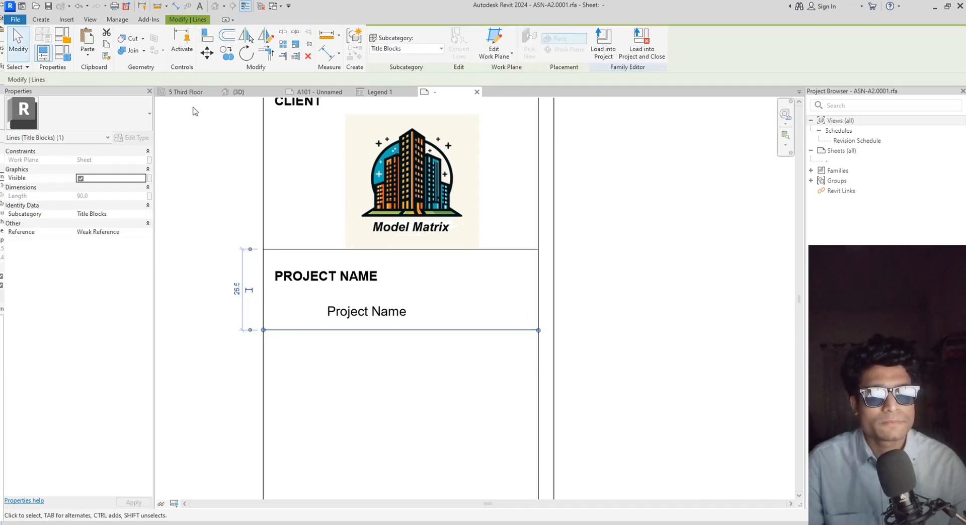
left_click(229, 57)
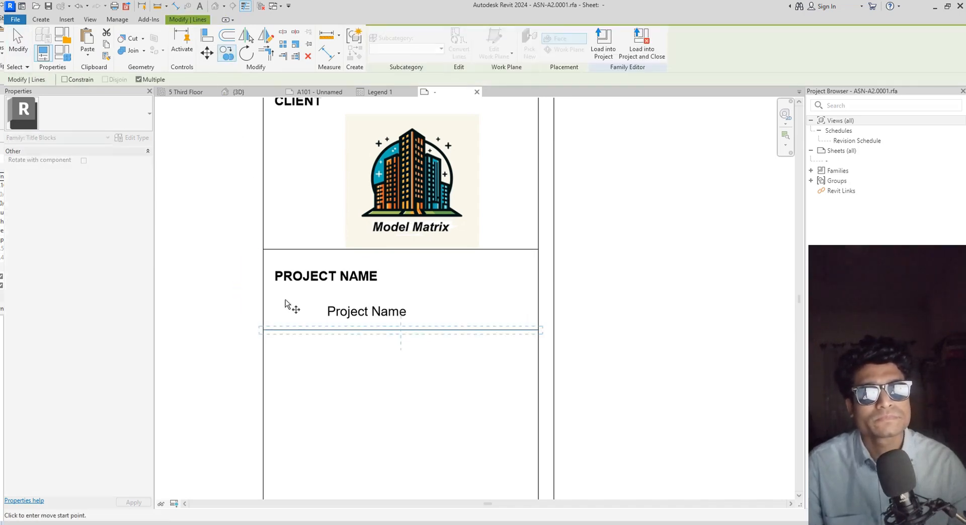
left_click(263, 249)
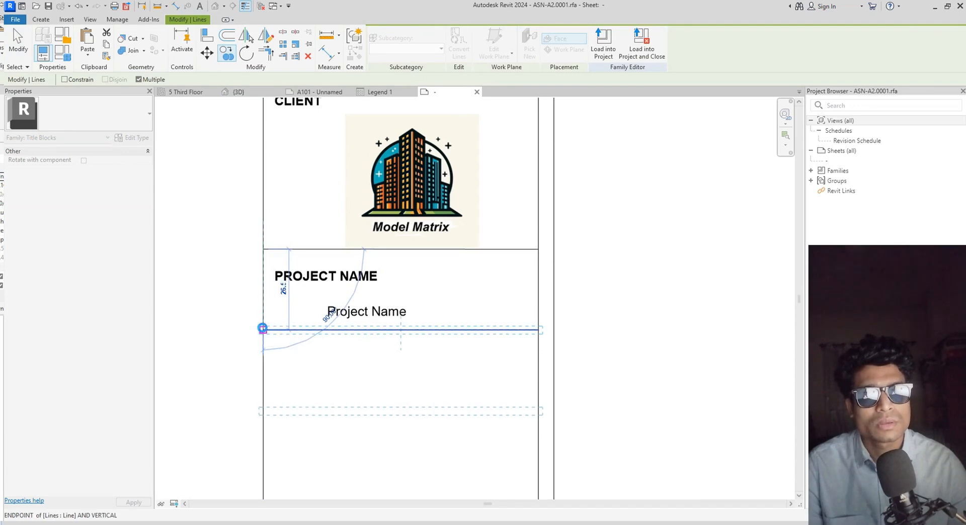
left_click(263, 331)
left_click(262, 411)
scroll(272, 418, "down", 2)
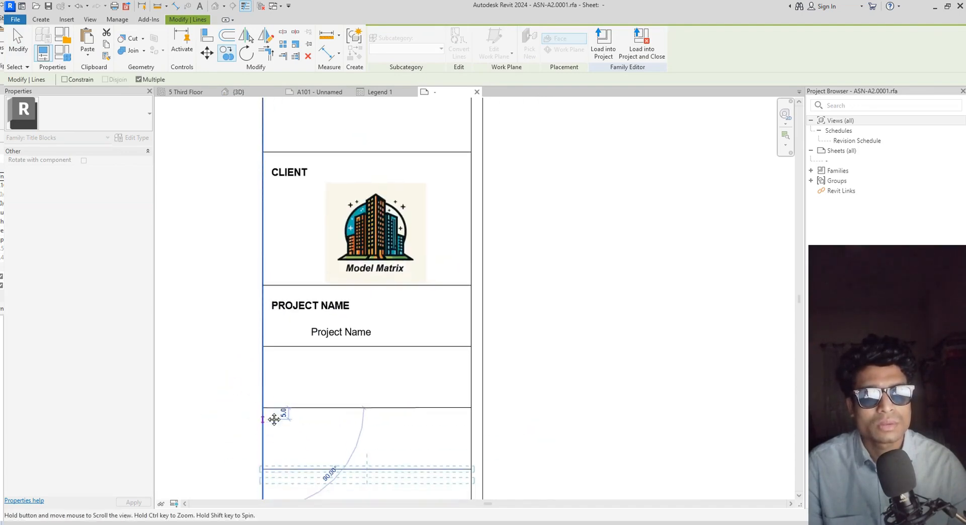
middle_click_drag(274, 416, 271, 333)
left_click(274, 356)
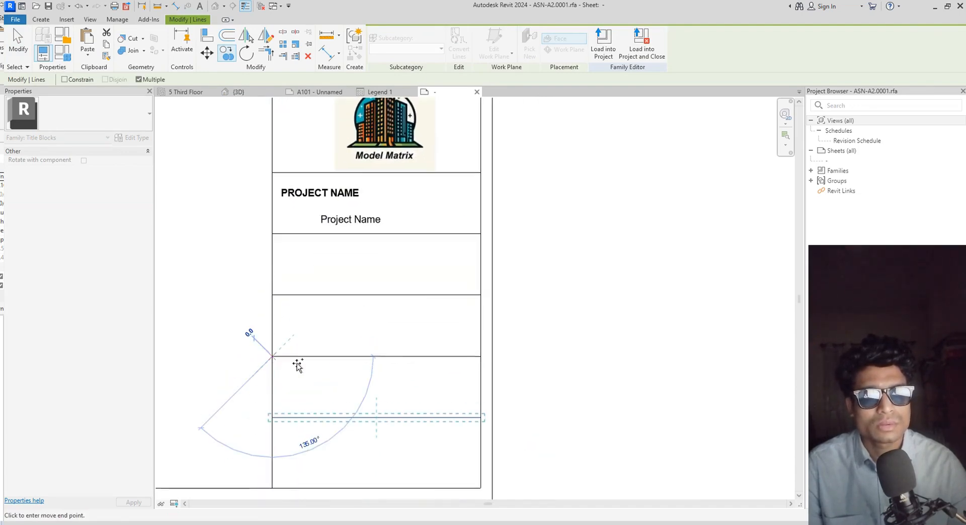
key("Escape")
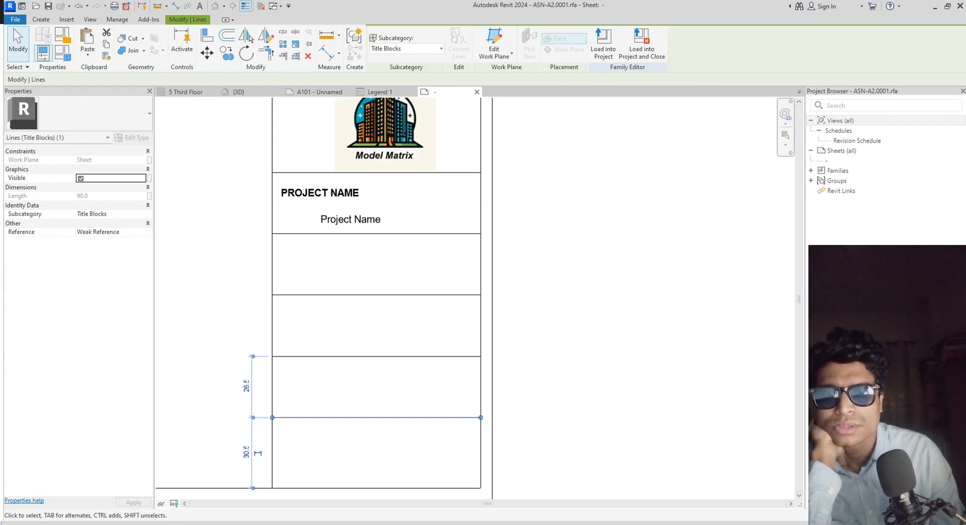
Draw a vertical line from the midpoint of the lowest divider to the bottom border, splitting the last section into two 45 mm cells
left_click(39, 21)
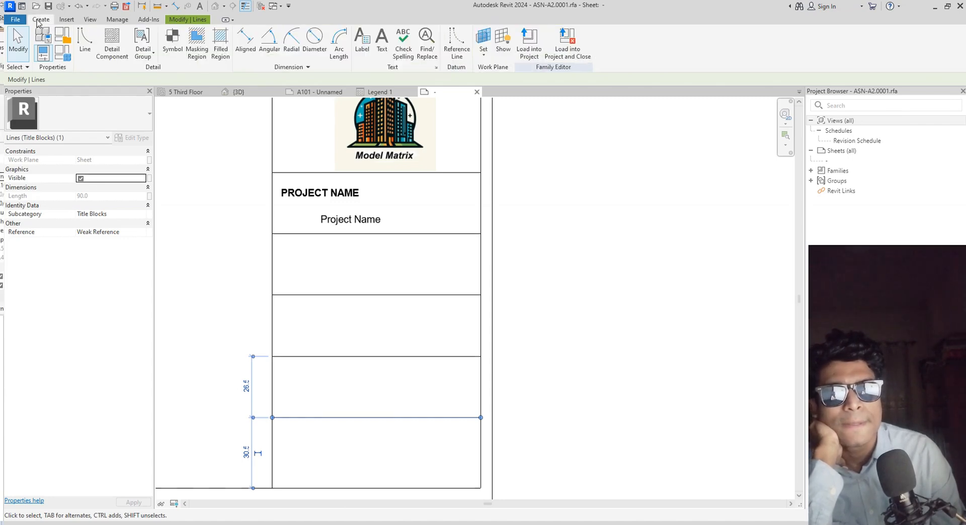
left_click(89, 49)
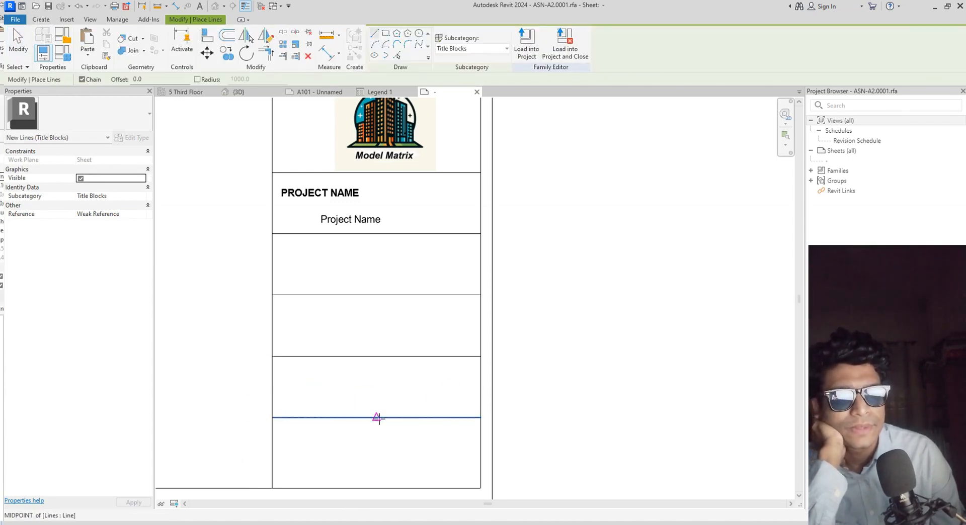
left_click(376, 417)
left_click(377, 487)
key("Escape")
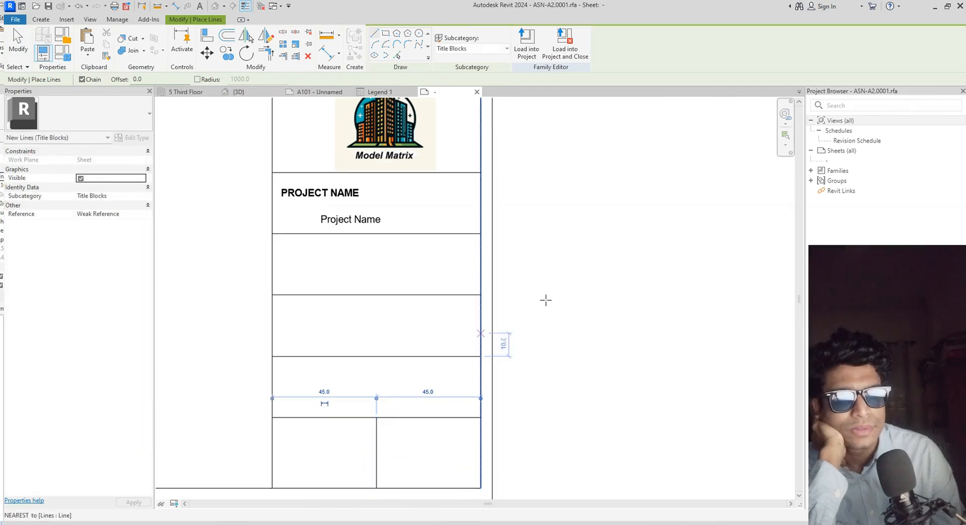
key("Escape")
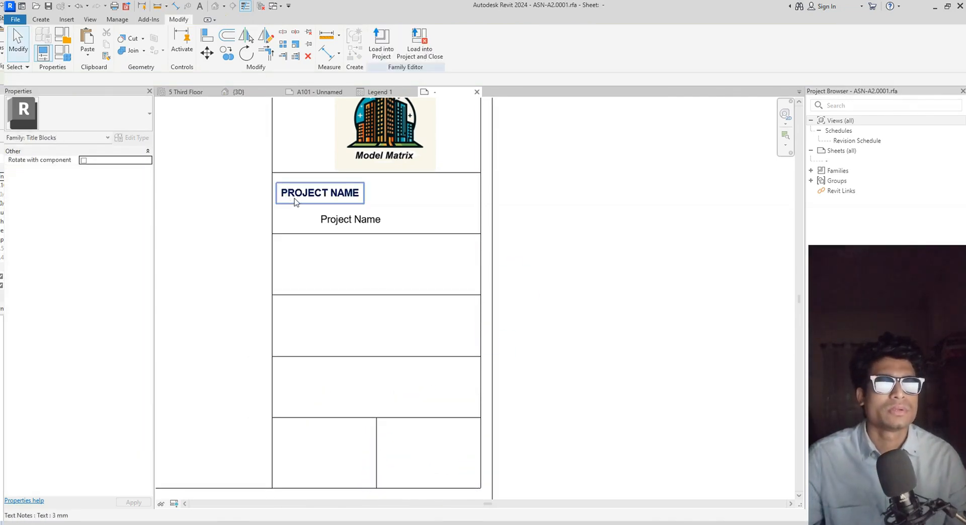
Copy the PROJECT NAME heading into the two sections below it, keeping the same offset from each section's upper corner
left_click(295, 199)
left_click(226, 53)
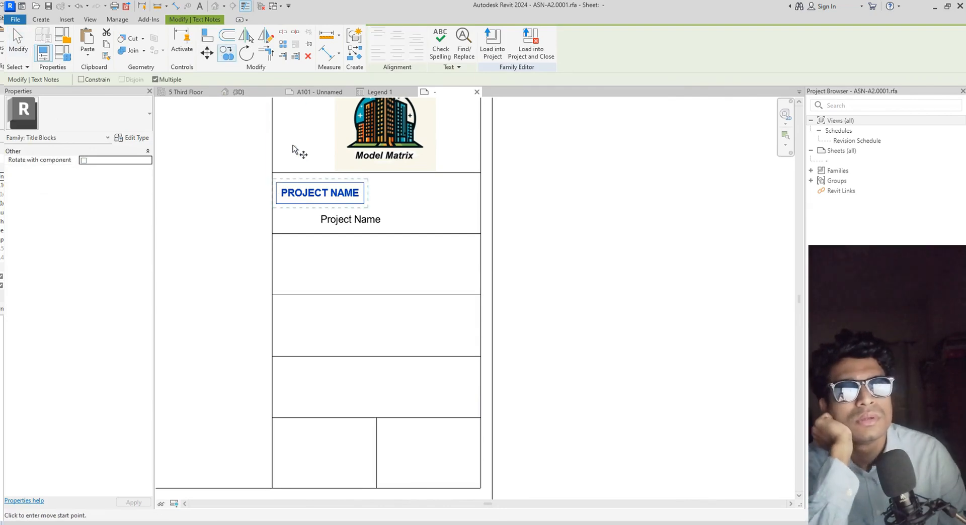
left_click(272, 234)
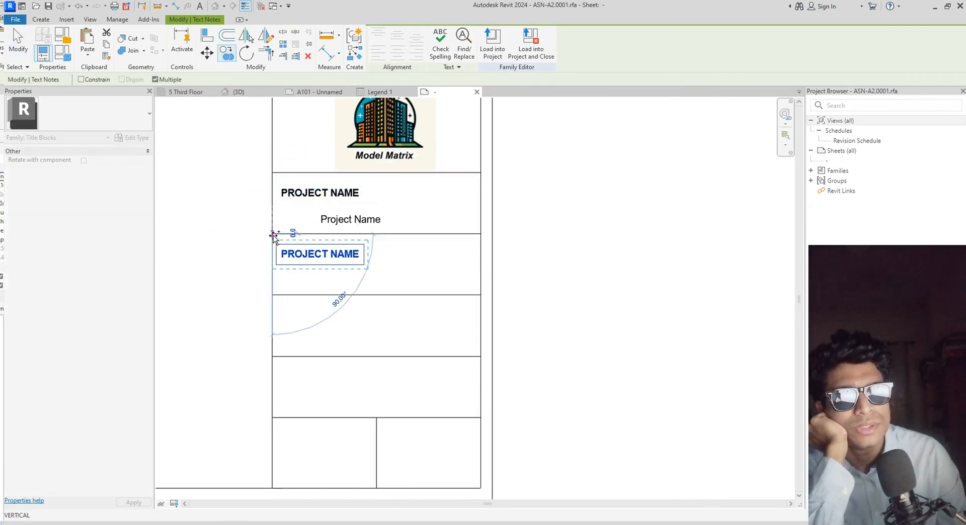
left_click(271, 296)
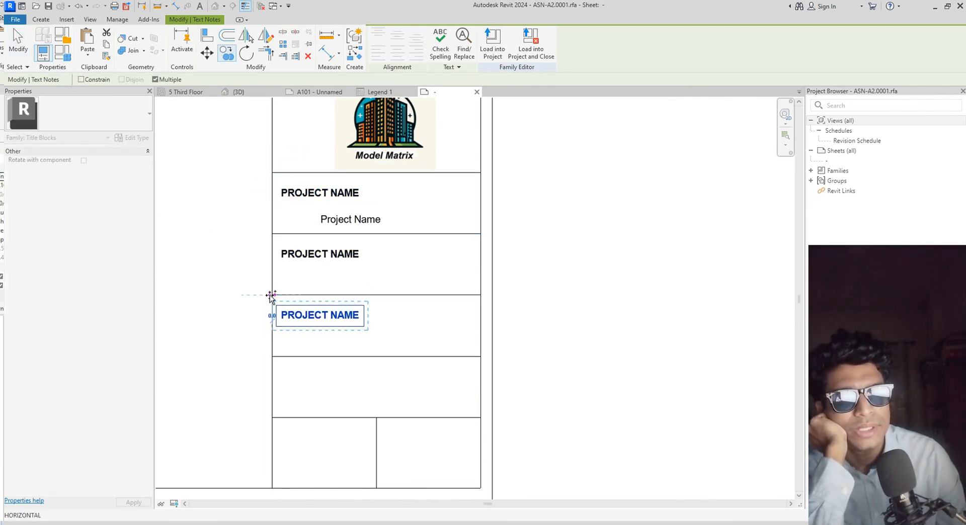
key("Escape")
Change the heading in the first section below the project name to BUILDING NAME
left_click(326, 255)
left_click(328, 255)
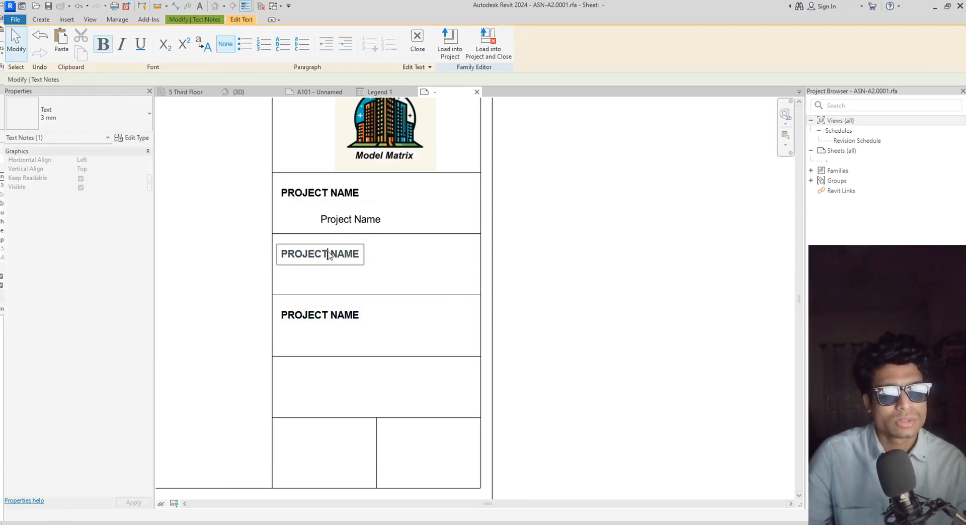
key("ctrl+a")
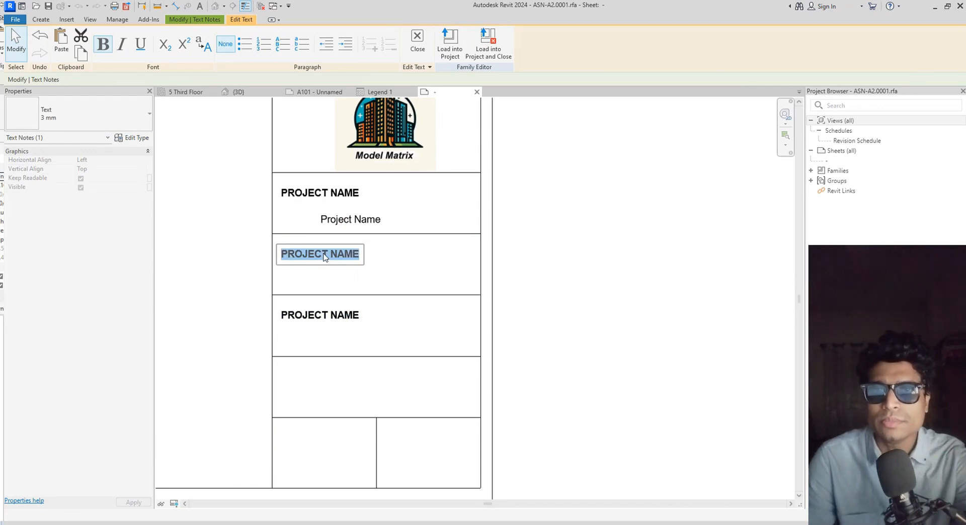
type("b")
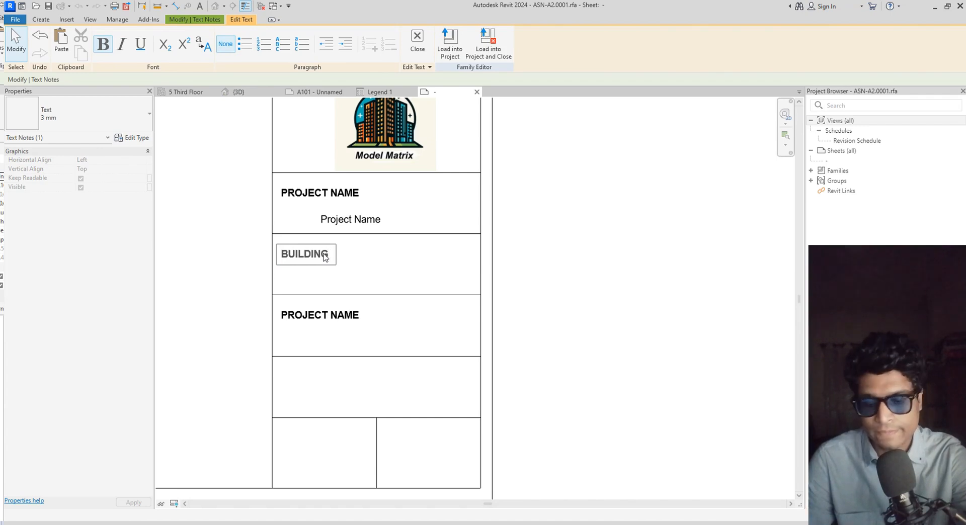
type("uilding name")
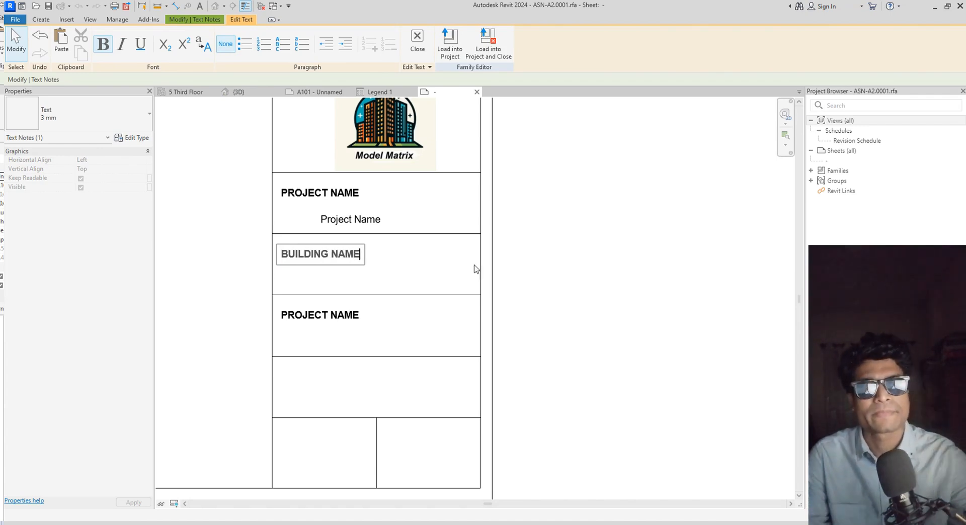
left_click(352, 329)
Change the copied heading below BUILDING NAME to DRAWING NUMBER
left_click(352, 316)
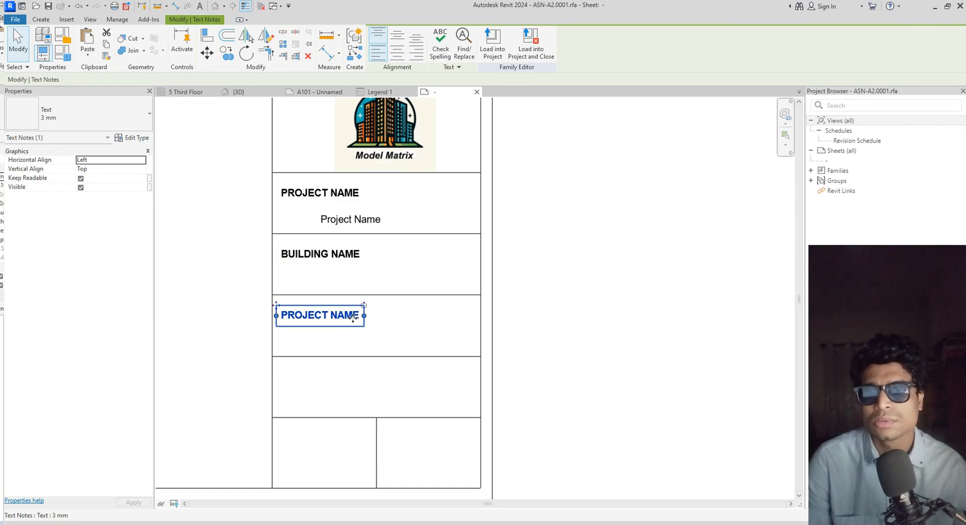
double_click(354, 317)
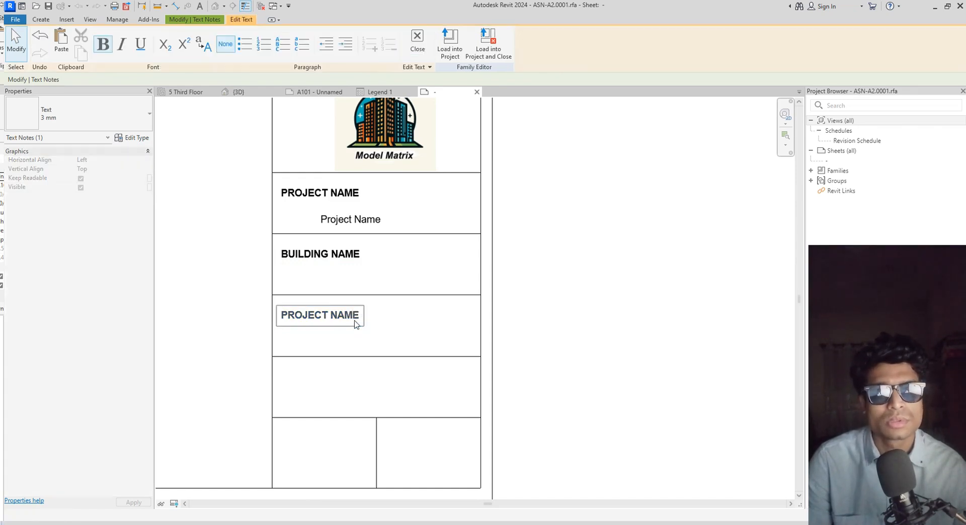
key("ctrl+a")
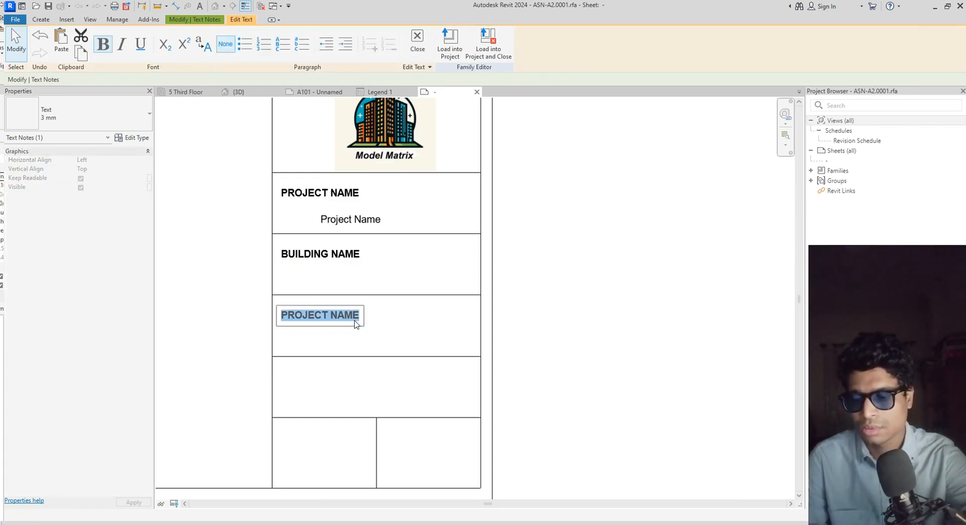
type("FRAWING")
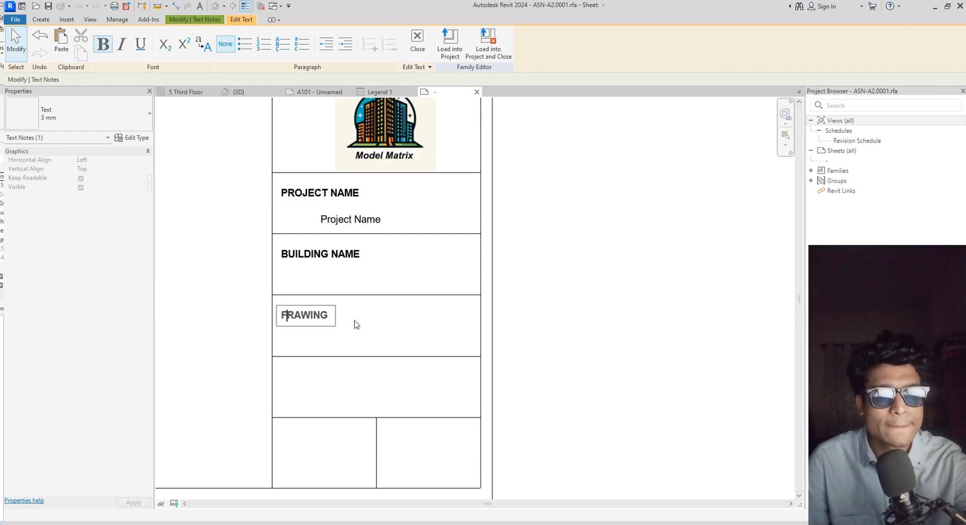
key("BackSpace")
type("D")
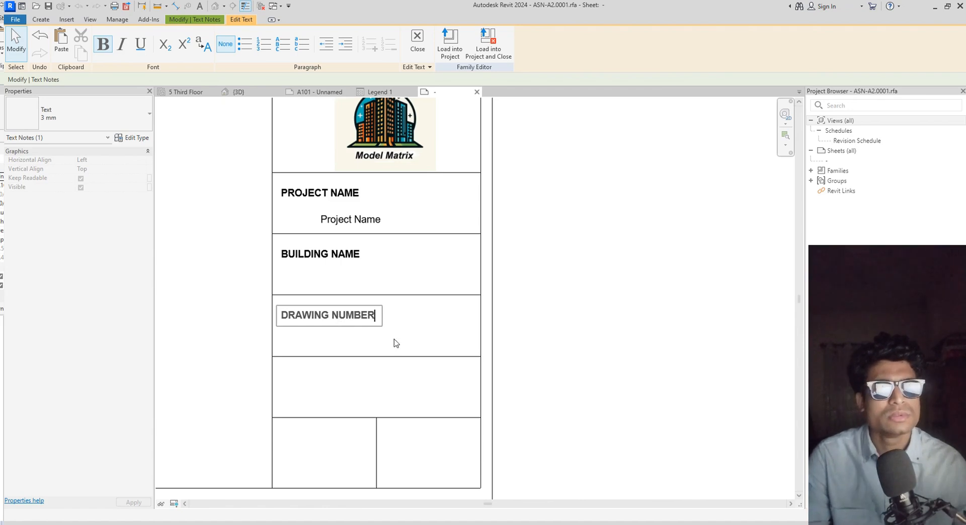
left_click(623, 348)
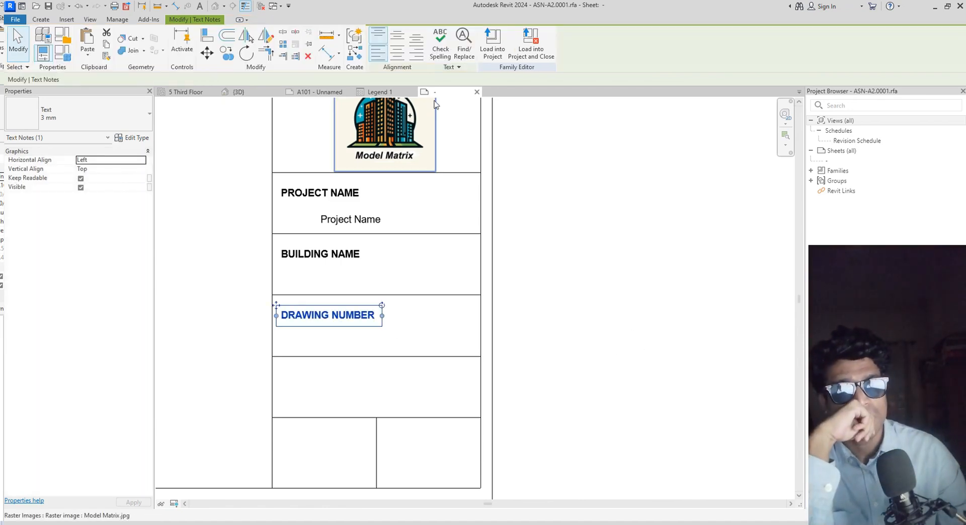
Load the title block family with its new sections and headings into the project, overwriting the existing version
scroll(514, 320, "down", 4)
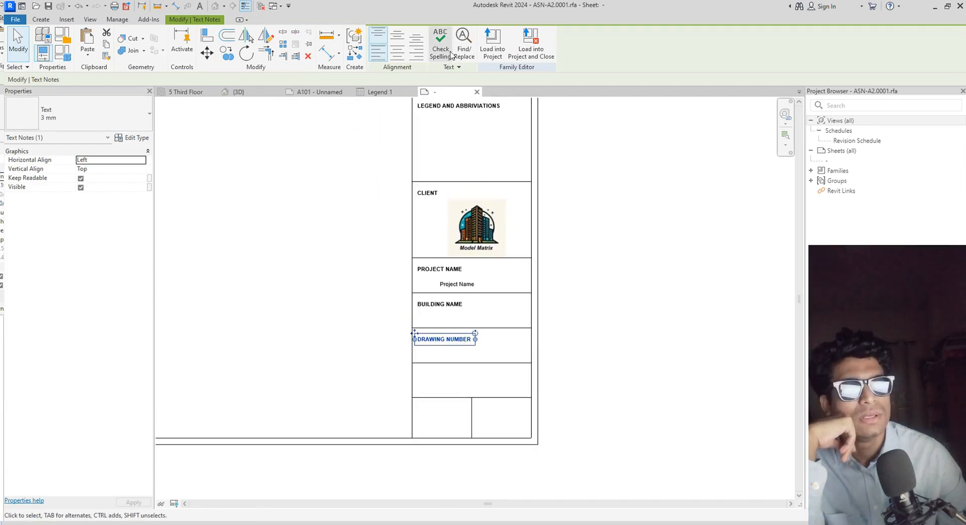
left_click(496, 55)
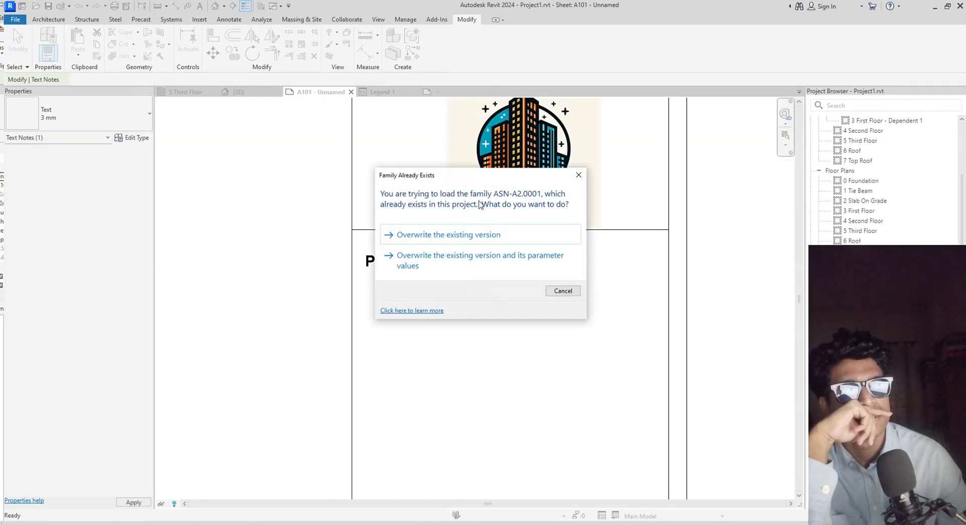
left_click(469, 235)
scroll(483, 315, "down", 3)
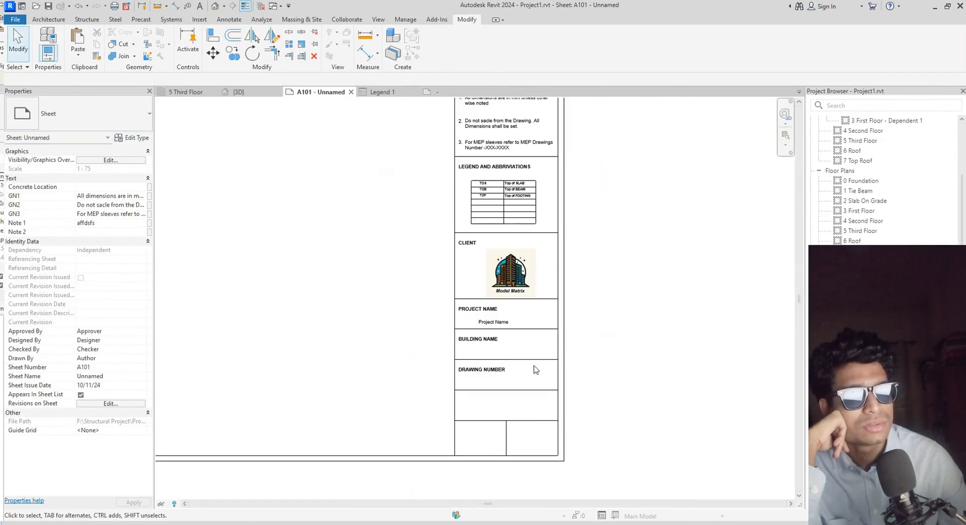
Examine the reloaded title block on sheet A101, from the general notes down to the project, building and drawing number sections
scroll(535, 393, "up", 3)
scroll(535, 418, "down", 4)
scroll(509, 235, "up", 4)
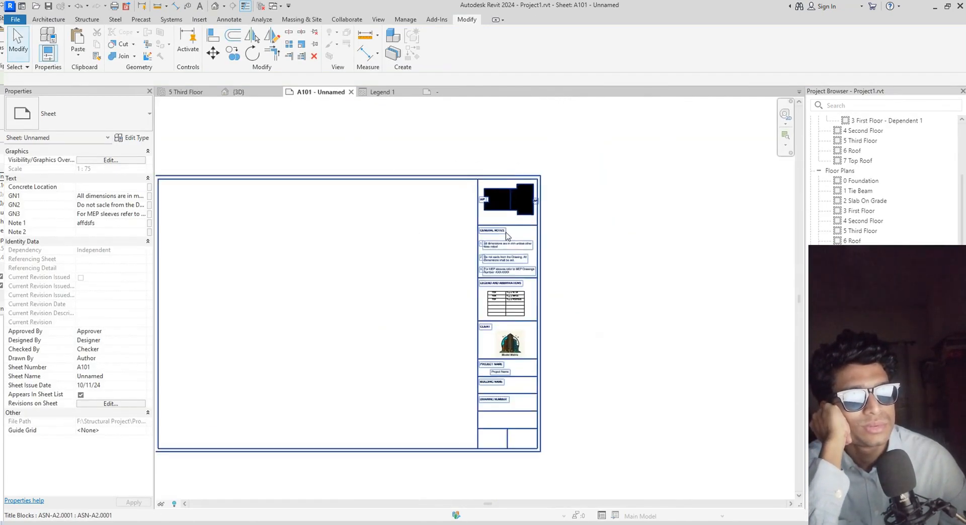
scroll(510, 235, "up", 1)
scroll(521, 427, "down", 4)
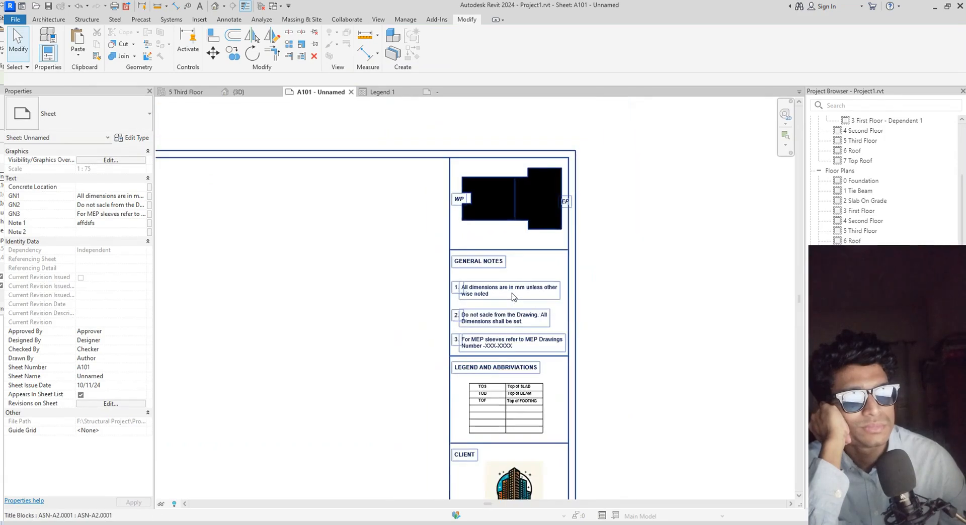
scroll(521, 427, "up", 5)
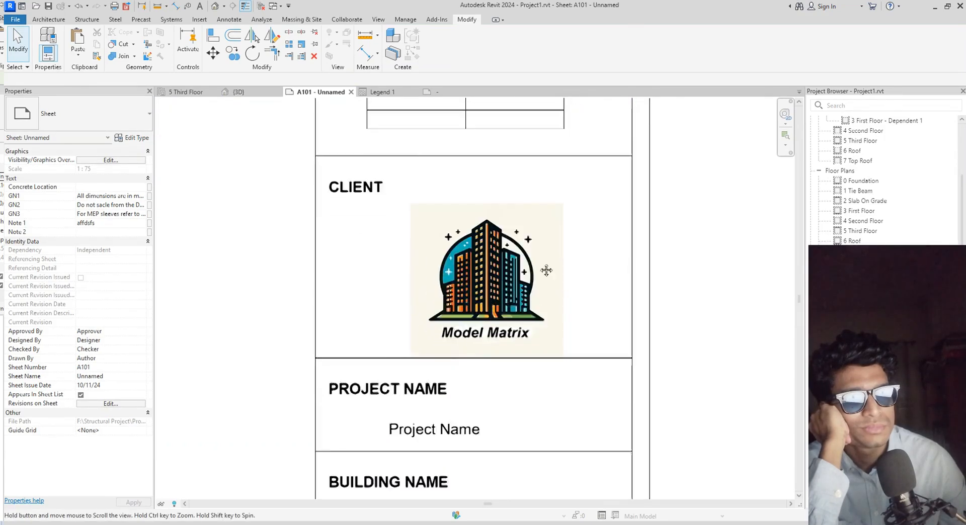
scroll(540, 313, "down", 1)
Switch back to the open title block family at its project name, building name and drawing number sections
left_click(436, 92)
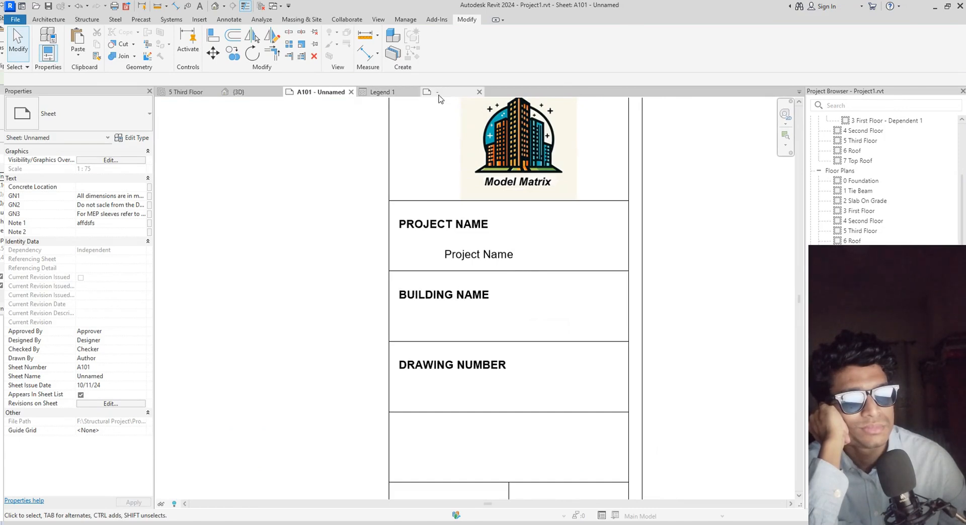
scroll(491, 317, "up", 2)
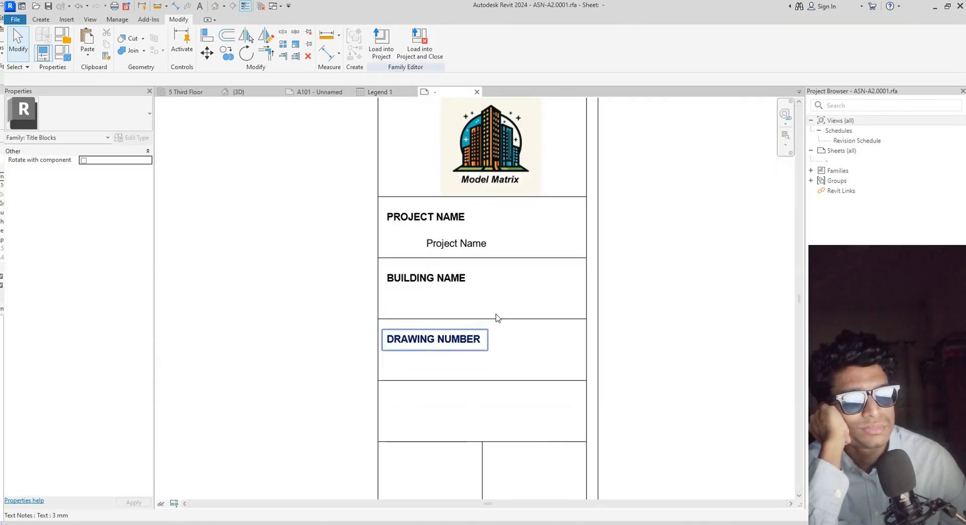
left_click(38, 21)
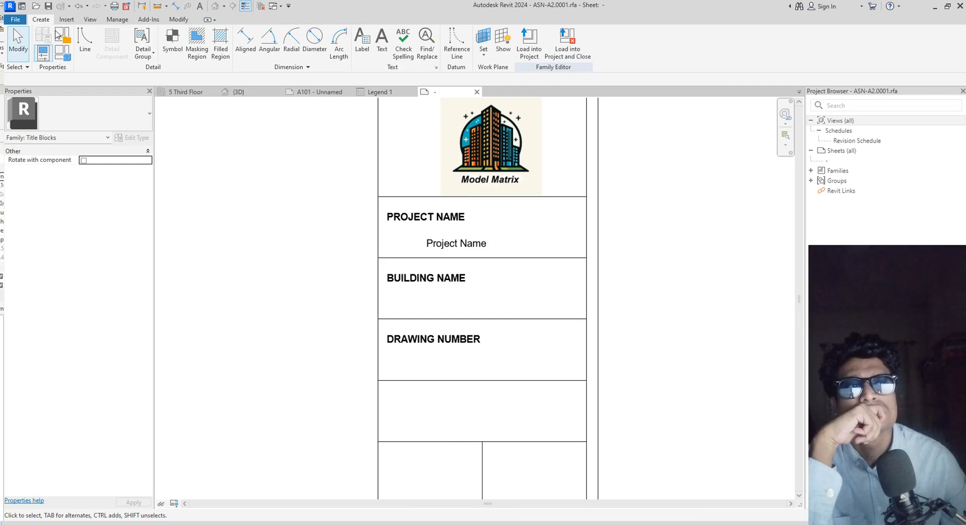
left_click(367, 53)
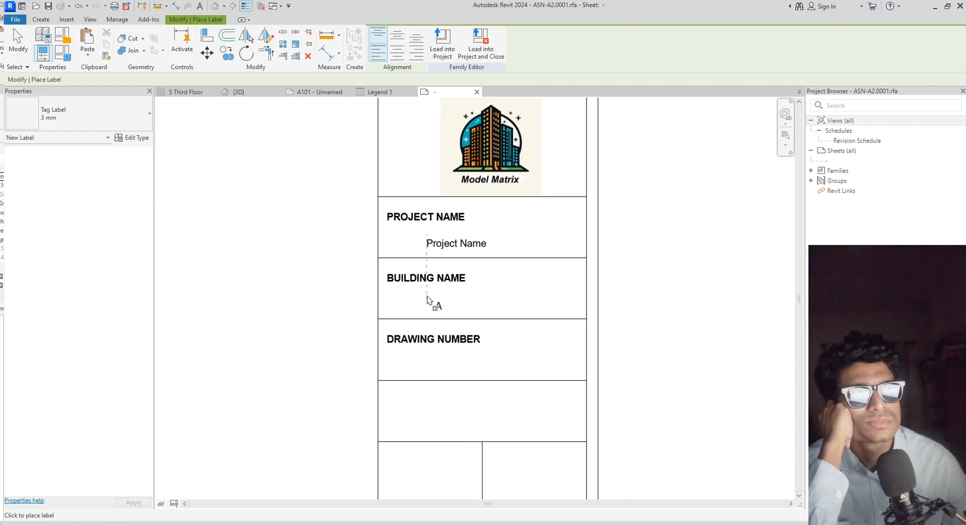
key("Escape")
Copy the Project Name label into the BUILDING NAME and DRAWING NUMBER sections, keeping the same offset from each section's upper corner
left_click(435, 244)
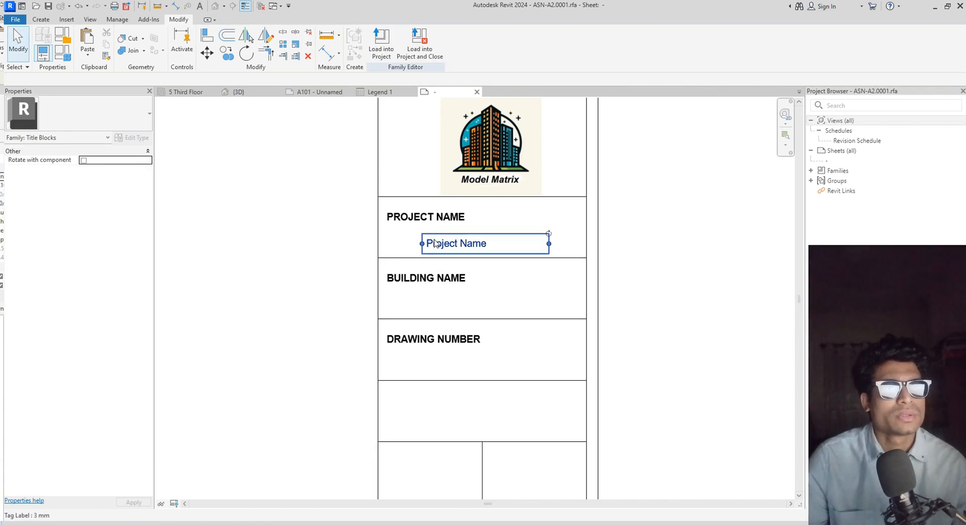
left_click(226, 52)
left_click(378, 197)
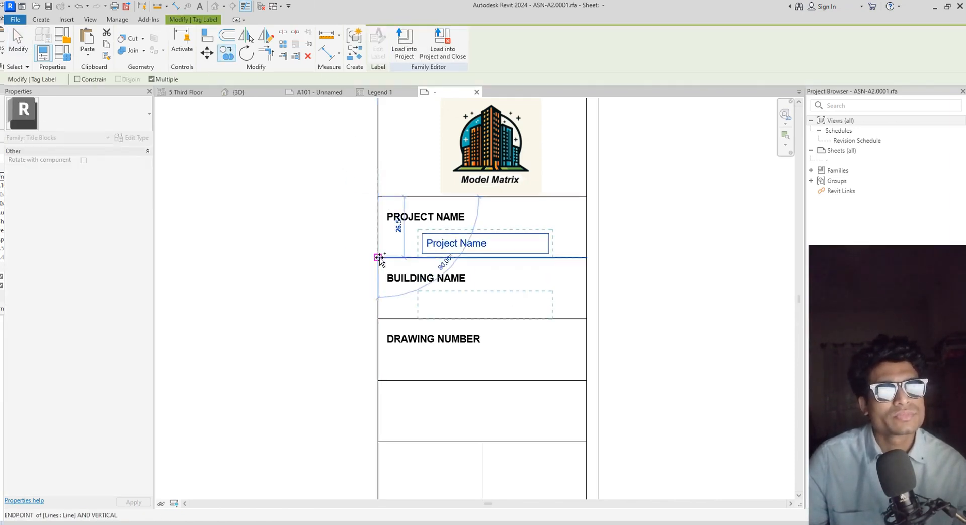
left_click(378, 259)
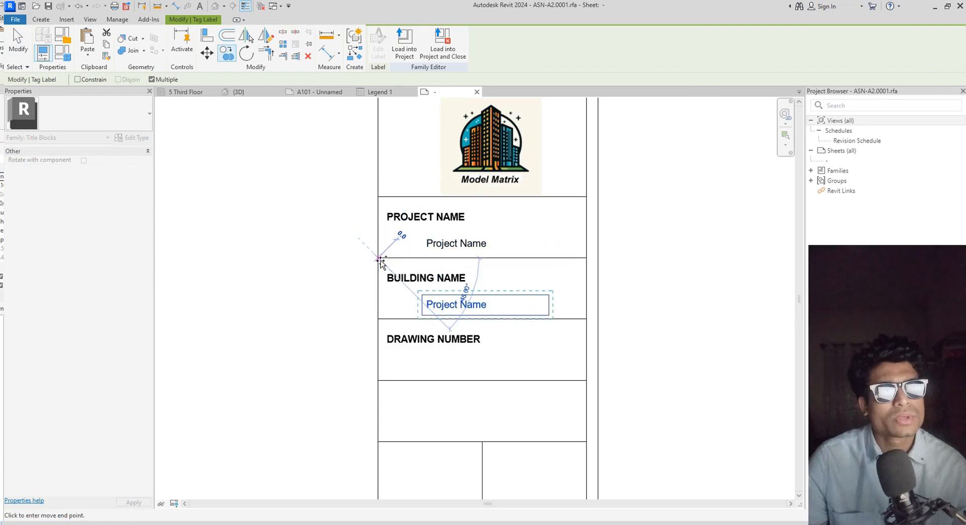
left_click(378, 320)
key("Escape")
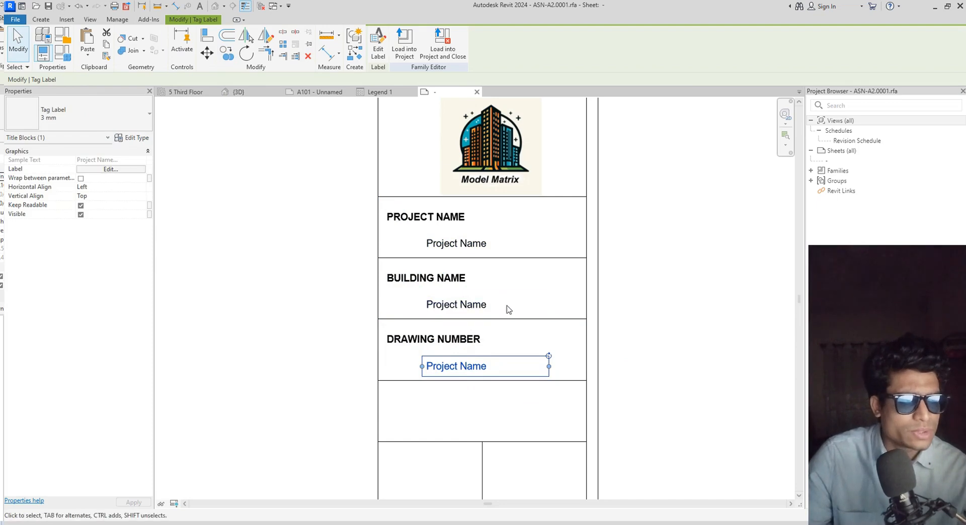
Add the Building Name parameter to the copied label below the BUILDING NAME heading
scroll(389, 347, "up", 2)
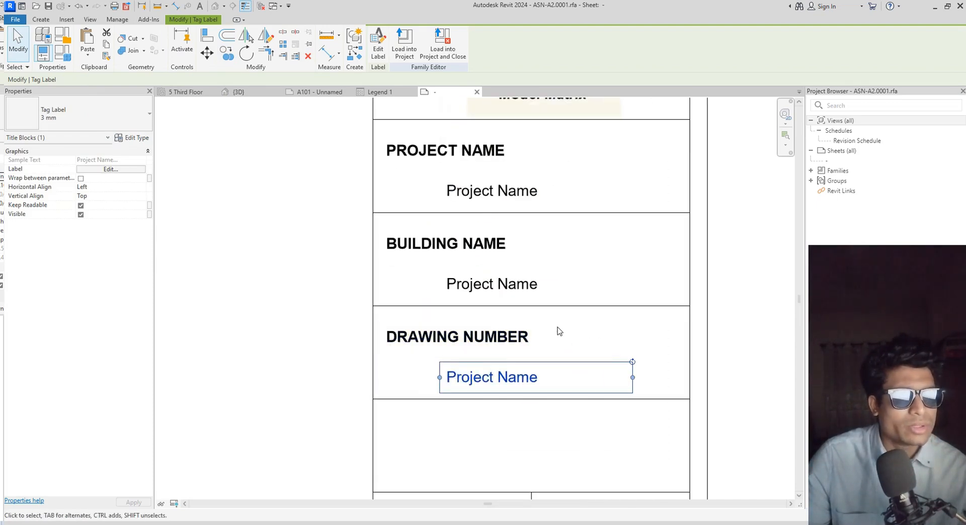
scroll(579, 358, "down", 2)
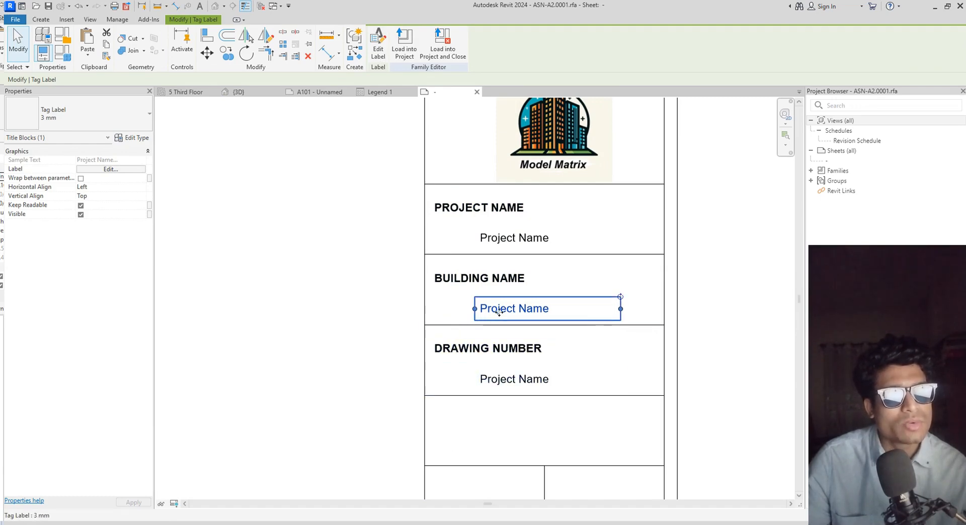
left_click(379, 55)
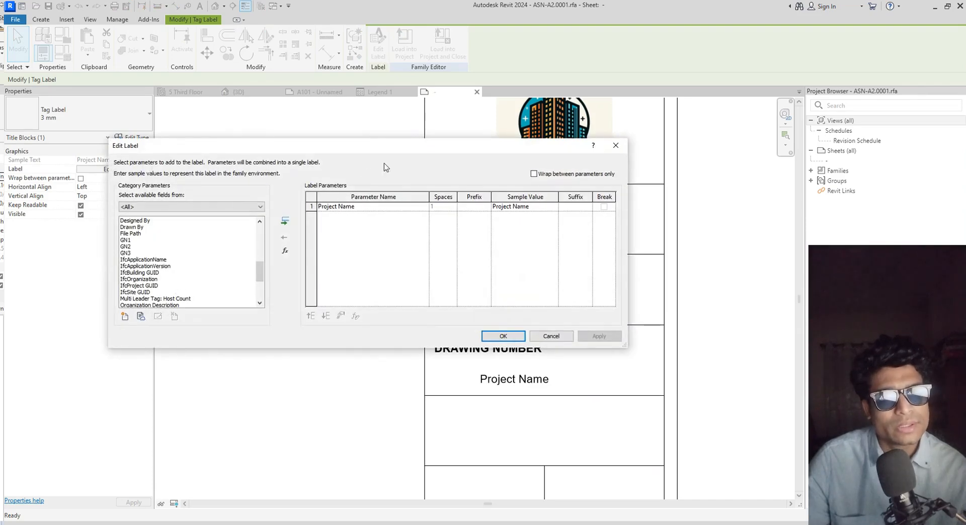
left_click_drag(397, 154, 305, 410)
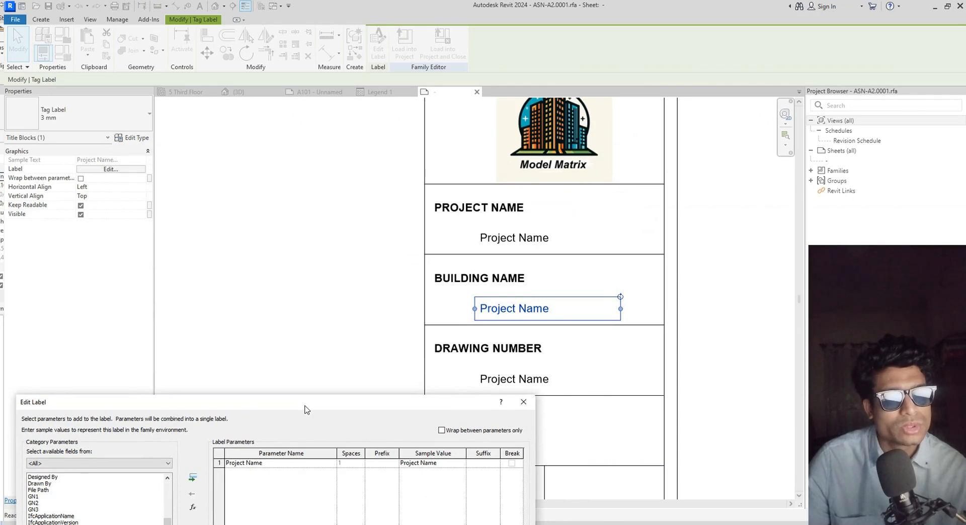
left_click_drag(305, 410, 481, 109)
scroll(241, 216, "down", 3)
left_click(242, 217)
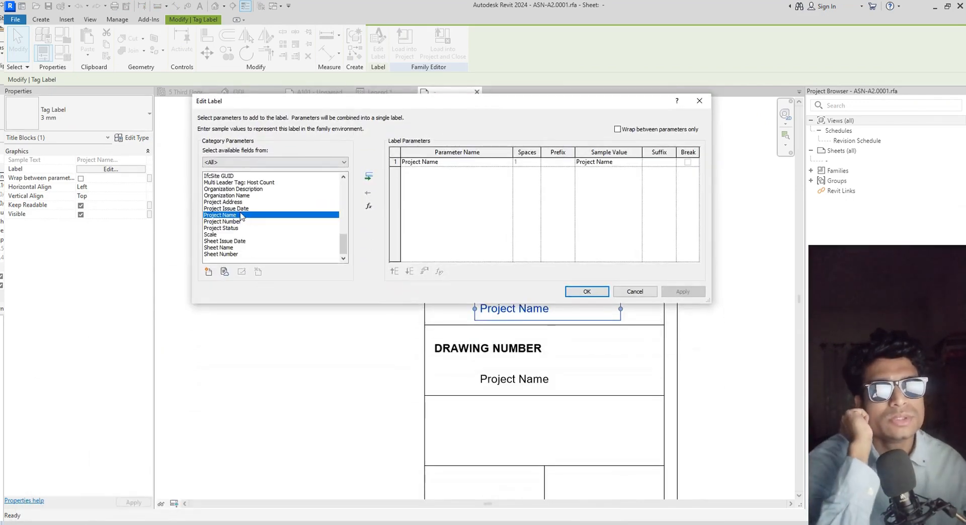
scroll(249, 251, "up", 1)
scroll(249, 251, "down", 1)
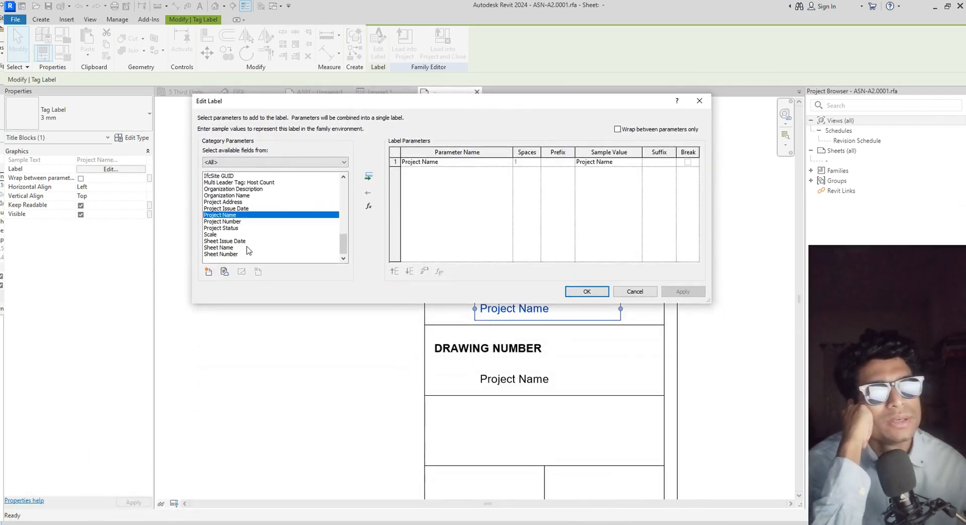
scroll(249, 250, "up", 10)
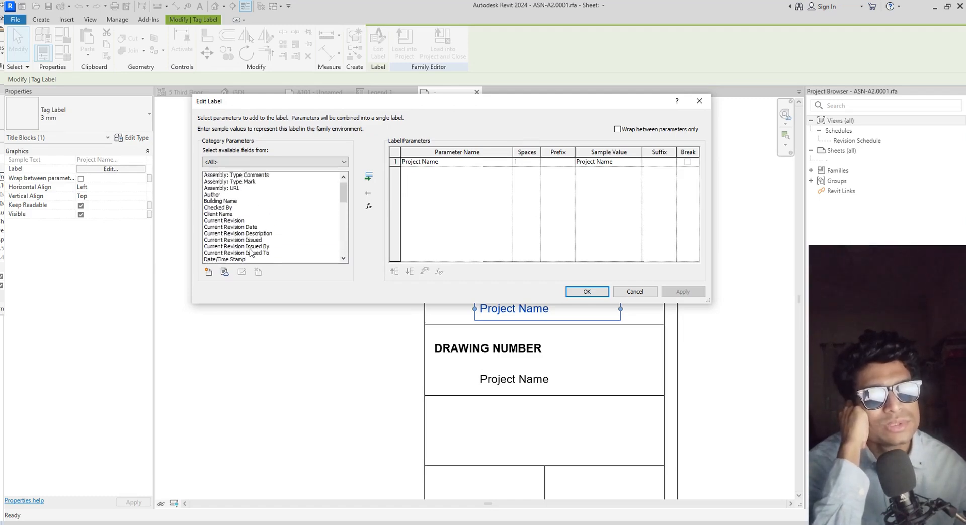
scroll(251, 253, "up", 3)
scroll(250, 253, "down", 2)
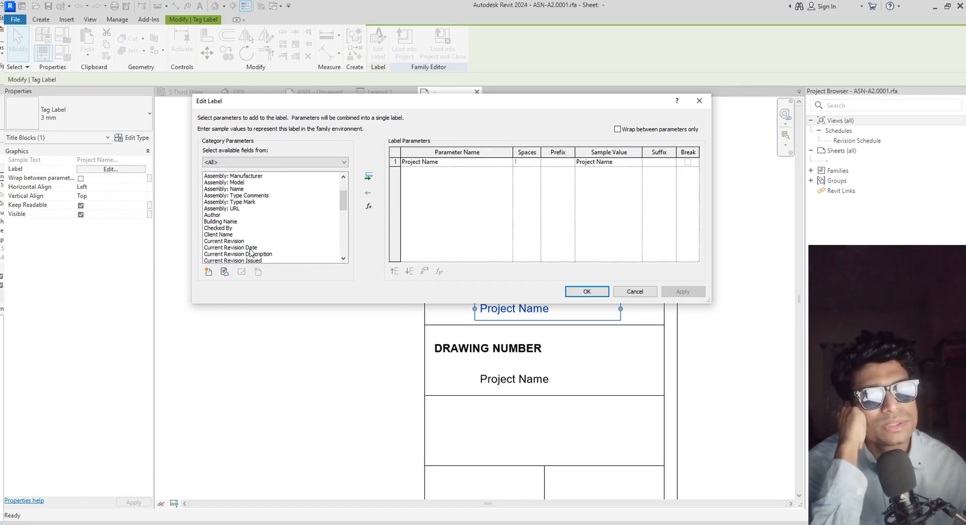
left_click(236, 223)
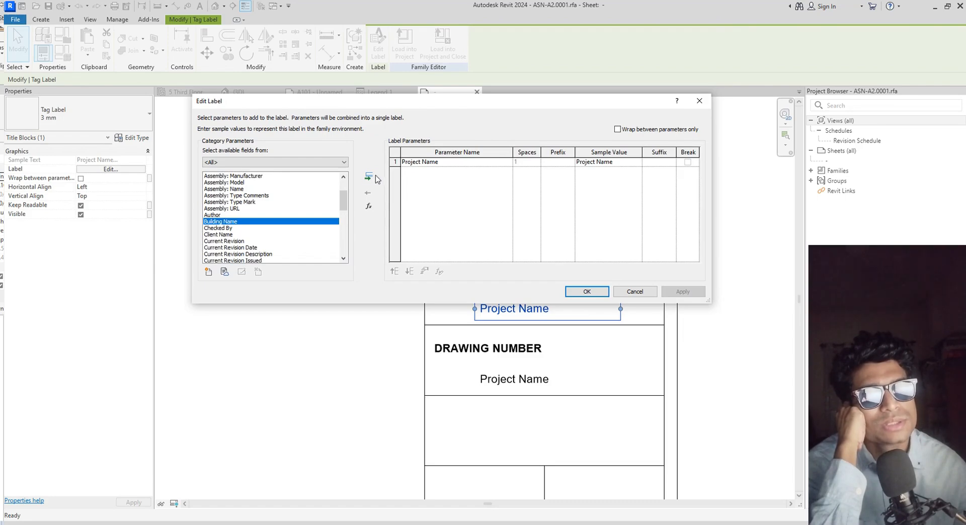
left_click(371, 177)
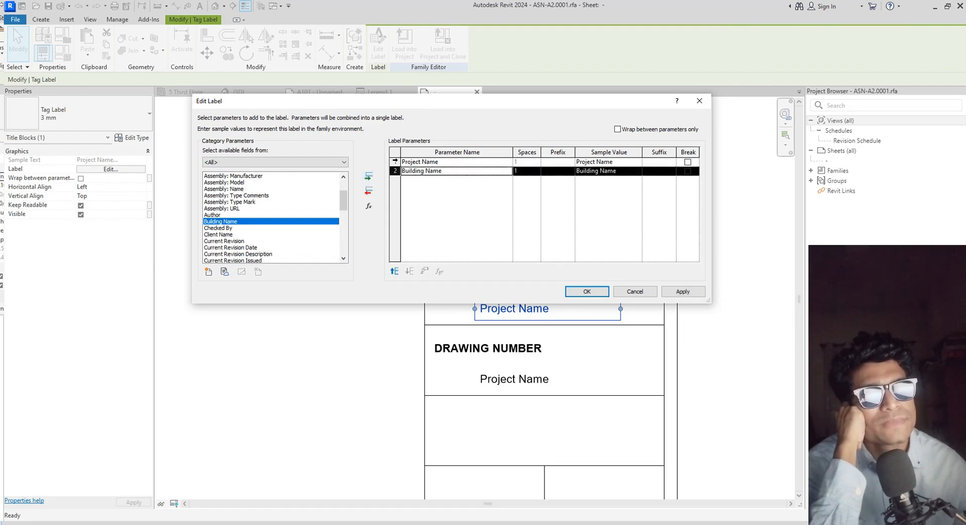
Remove the Project Name parameter from the building name label and apply the change
left_click(395, 161)
left_click(369, 192)
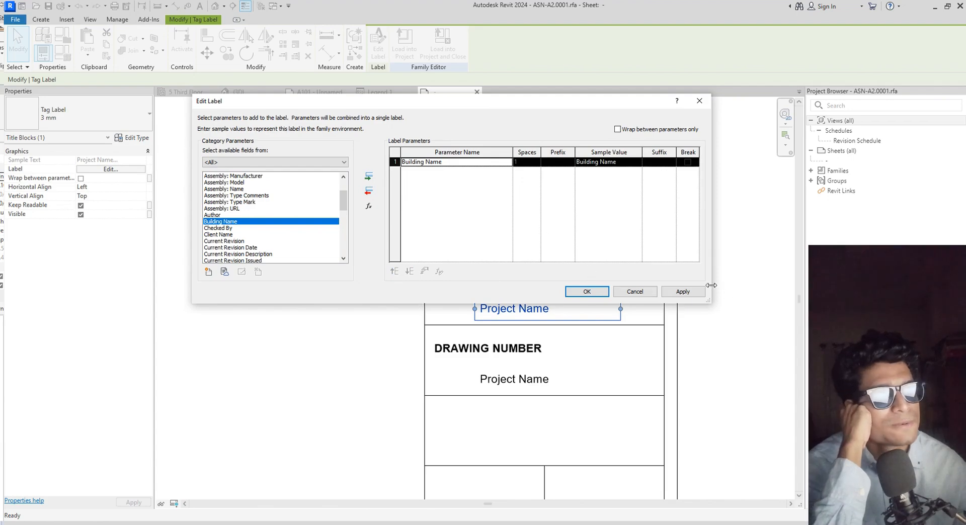
left_click(683, 291)
left_click(586, 291)
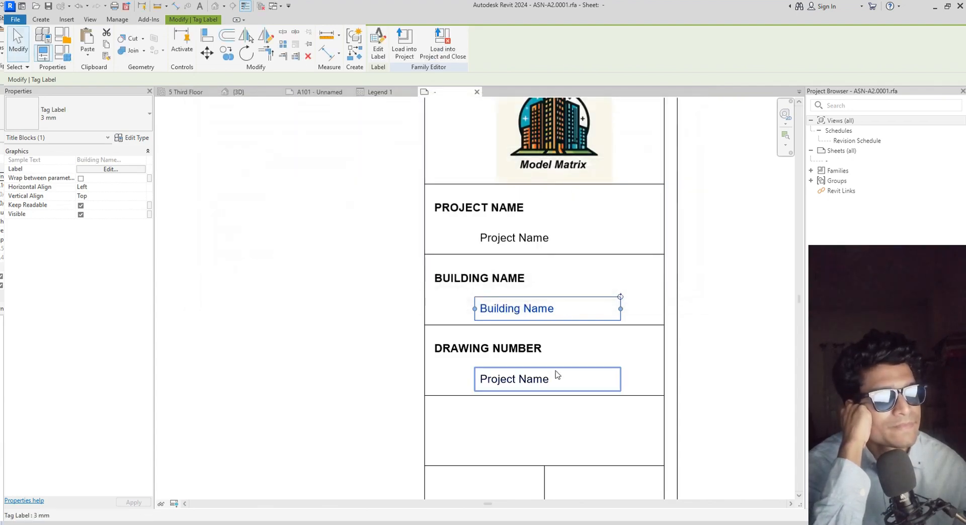
Open the parameter settings of the copied label below the DRAWING NUMBER heading
middle_click_drag(621, 355, 628, 257)
left_click(536, 288)
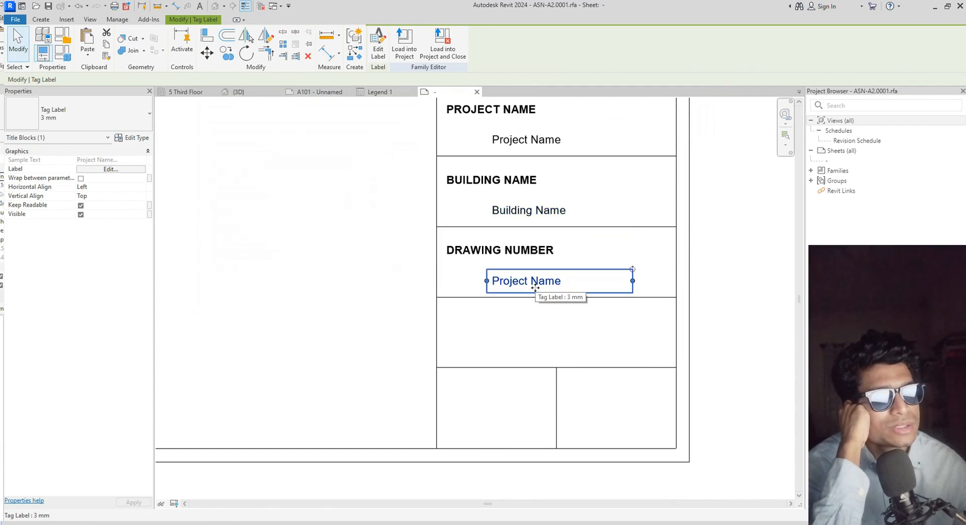
left_click(378, 45)
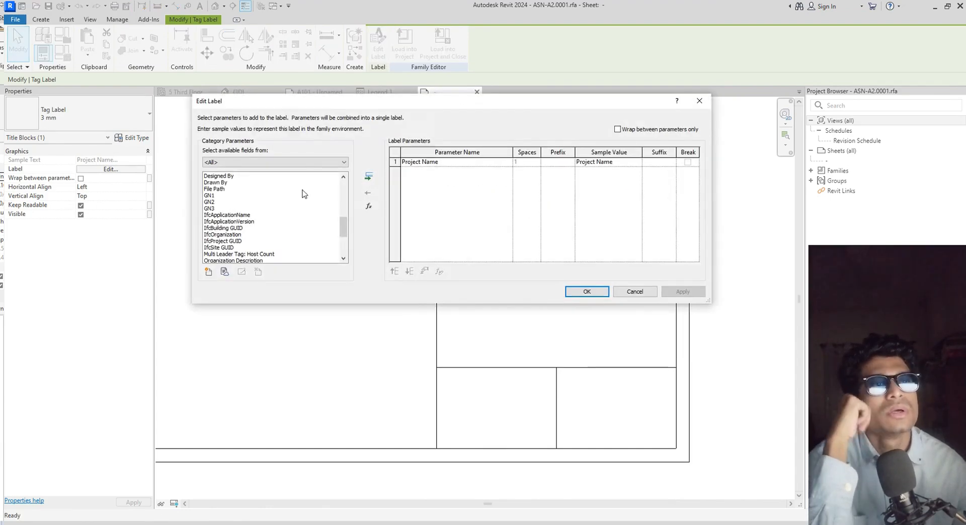
Look through the available category parameters for one that suits the drawing number label
scroll(247, 193, "up", 3)
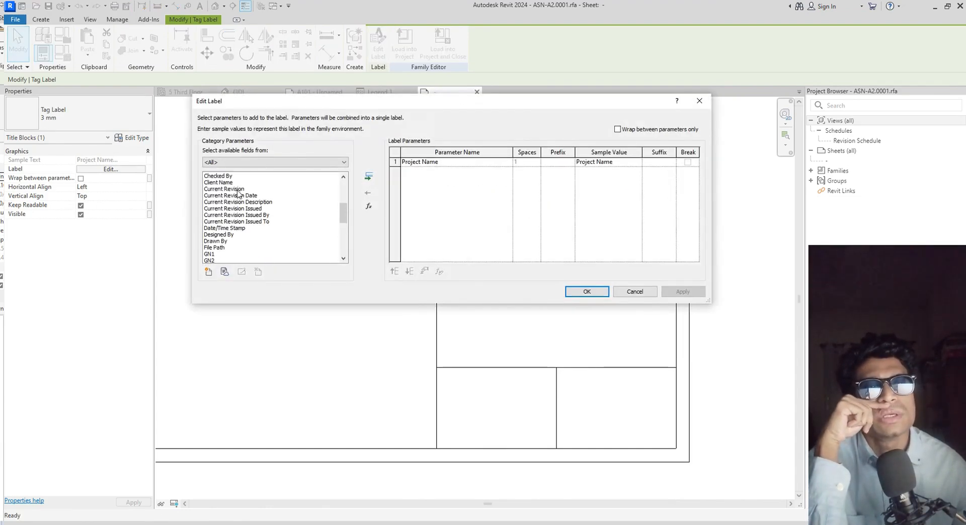
scroll(230, 218, "up", 4)
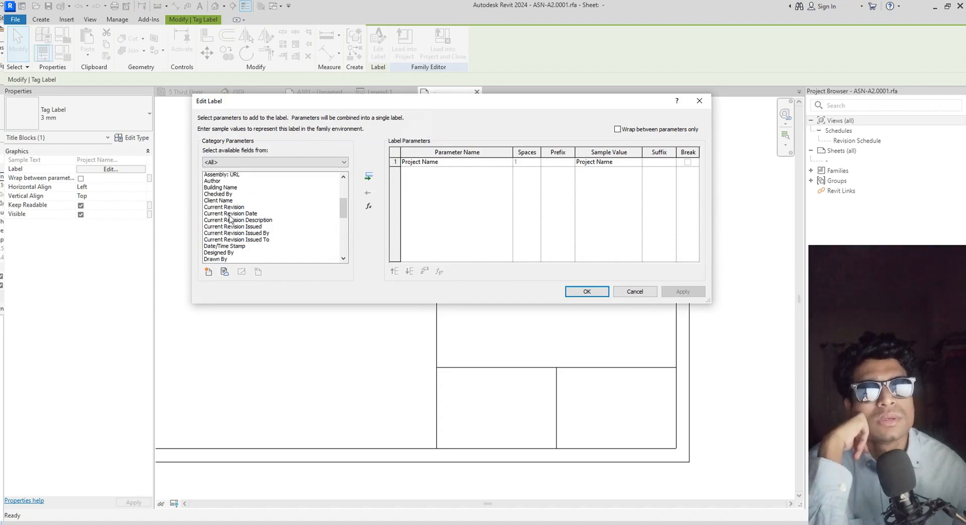
scroll(230, 218, "up", 2)
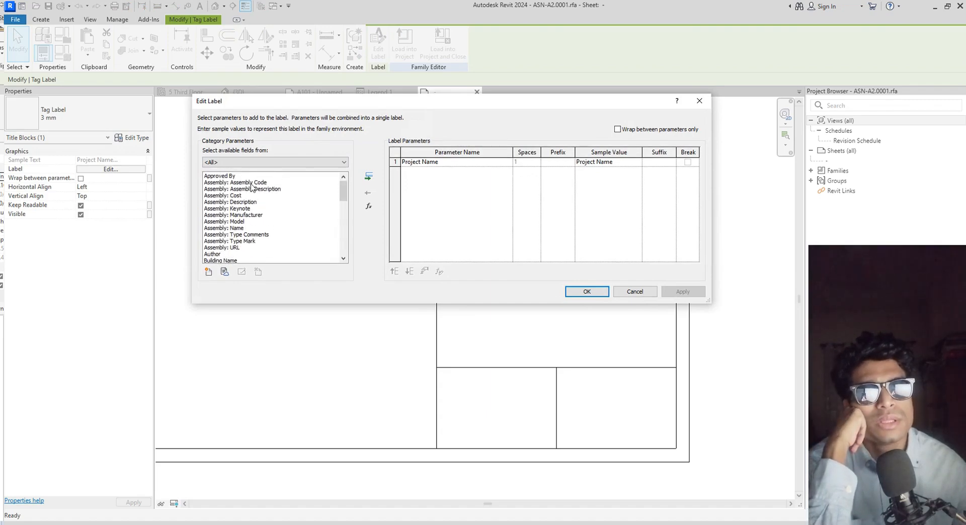
left_click(260, 176)
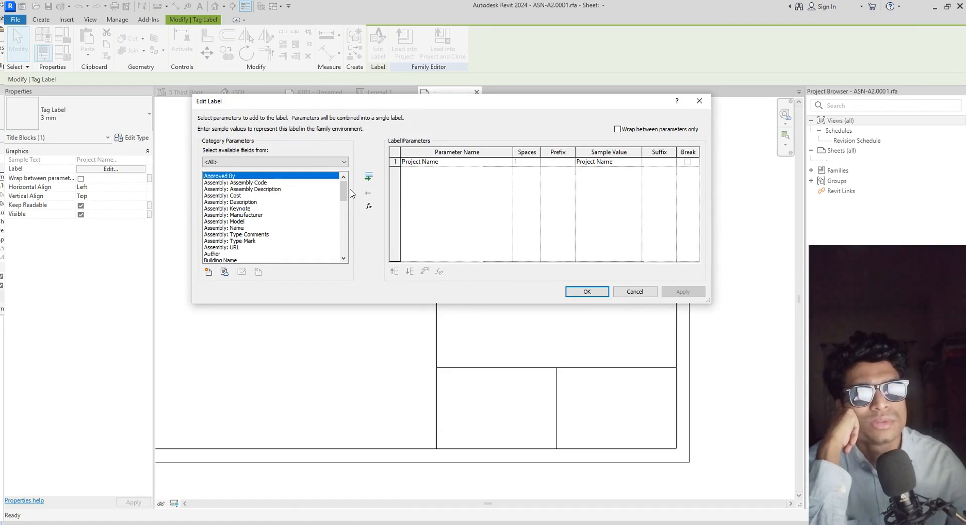
key("Down")
key("Down")
key("Down")
key("Down")
key("Down")
key("Down")
key("Down")
key("Up")
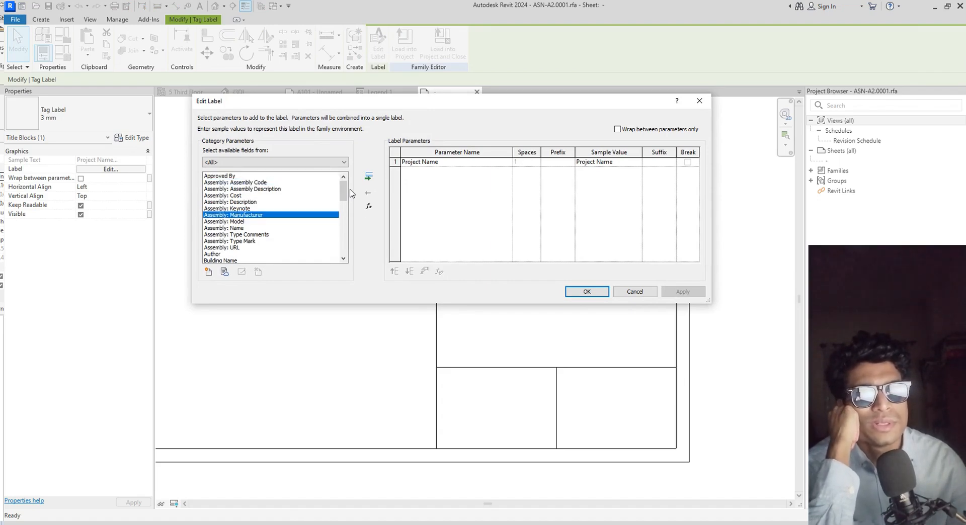
key("Down")
key("Down")
key("Down")
key("Down")
key("Down")
key("Down")
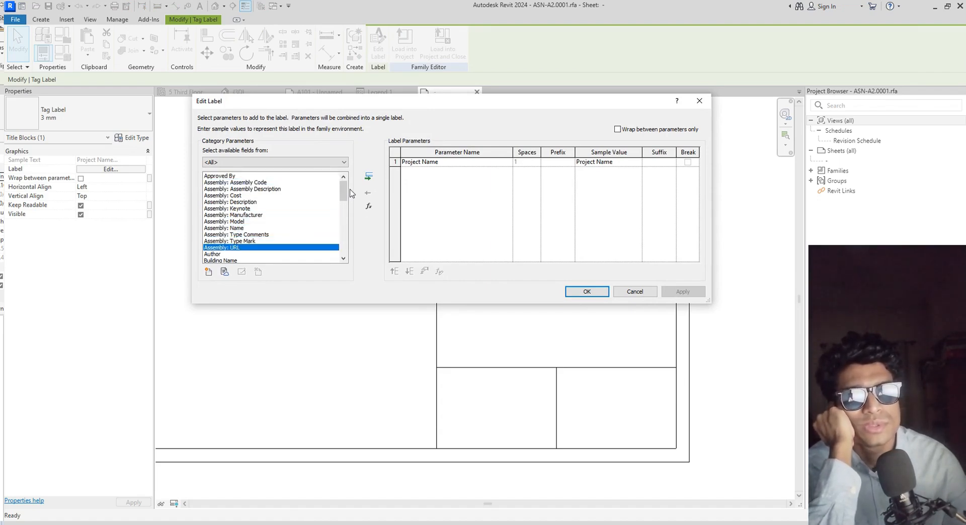
key("Down")
key("Down")
key("Down")
key("Down")
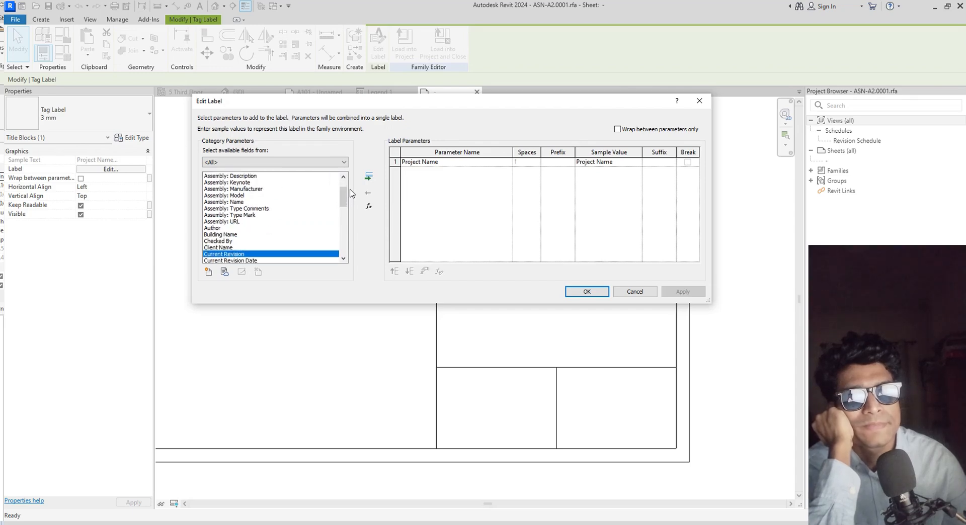
key("Down")
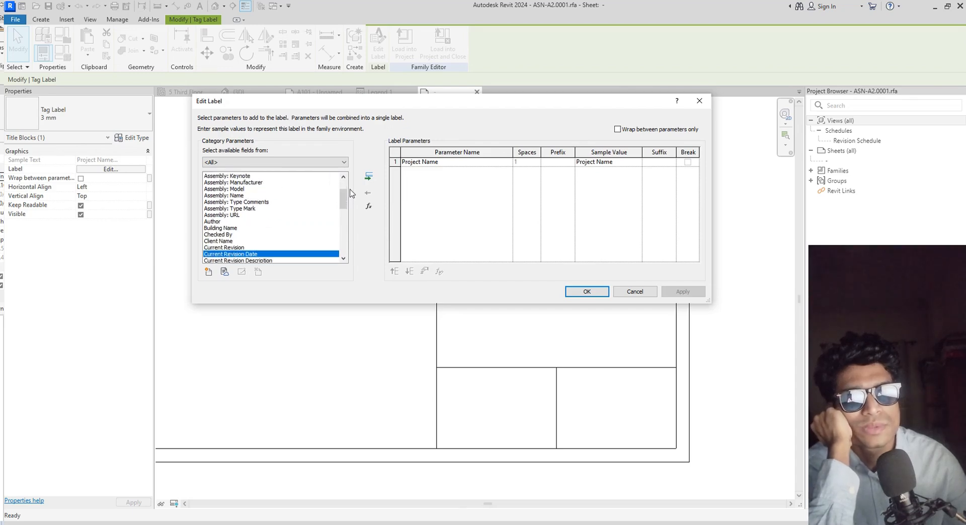
key("Down")
key("Down")
key("Down")
key("Down")
key("Down")
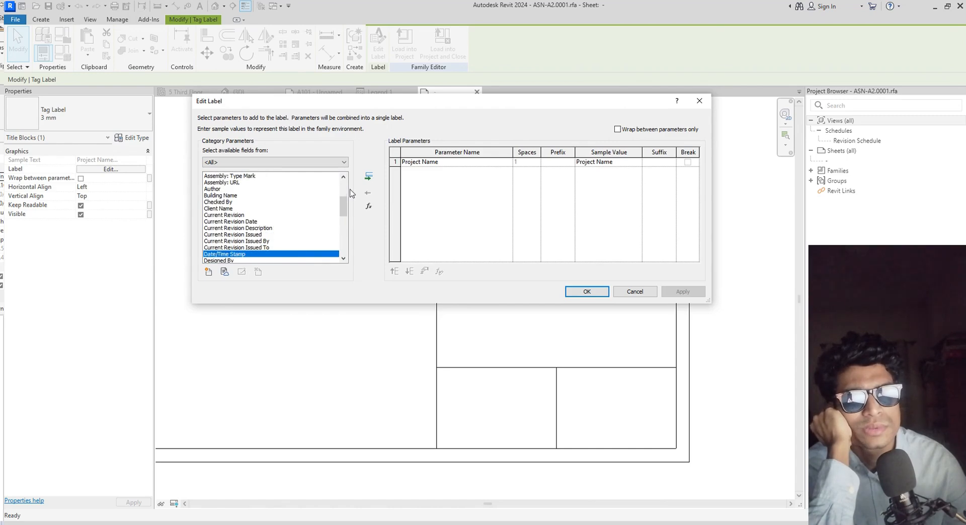
key("Down")
key("Down")
key("Down")
key("Down")
key("Down")
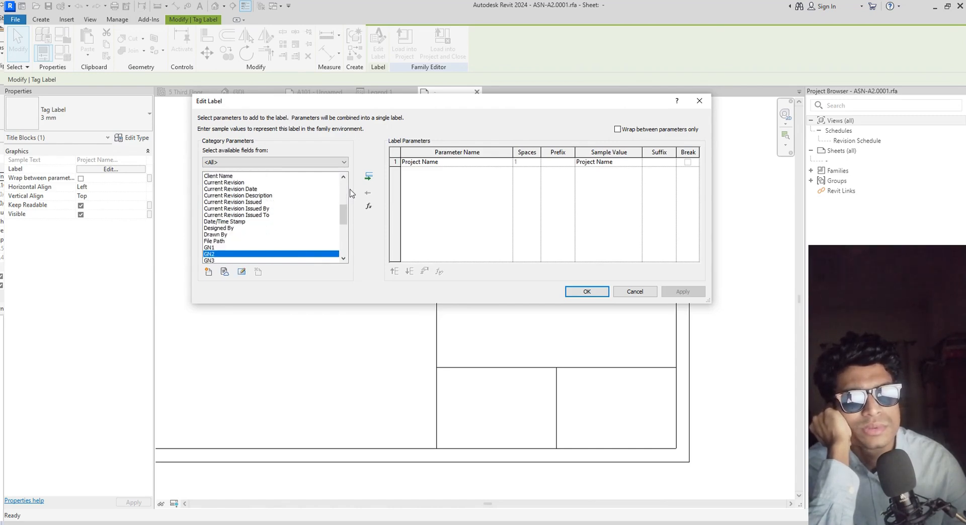
key("Down")
key("Down")
key("Down")
key("Down")
key("Down")
key("Down")
key("Down")
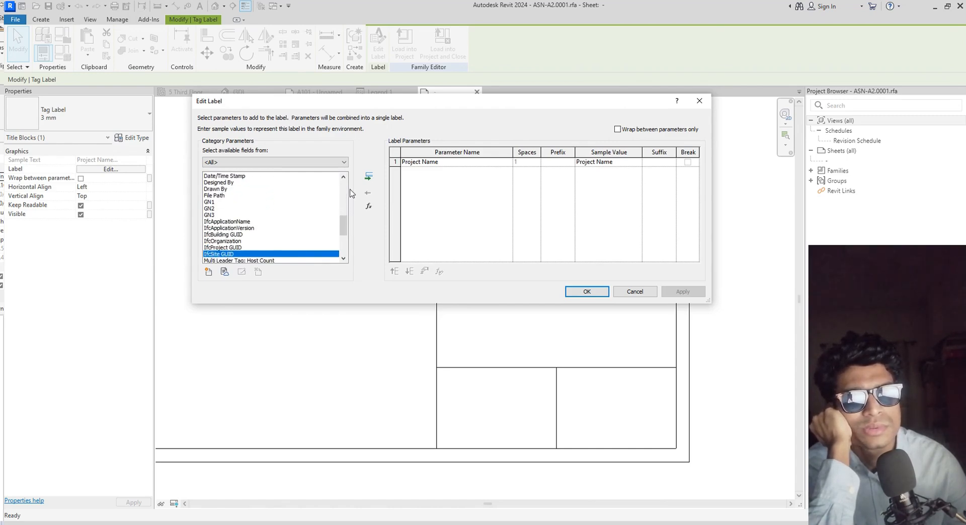
key("Down")
key("Down")
key("Down")
key("Down")
key("Down")
key("Down")
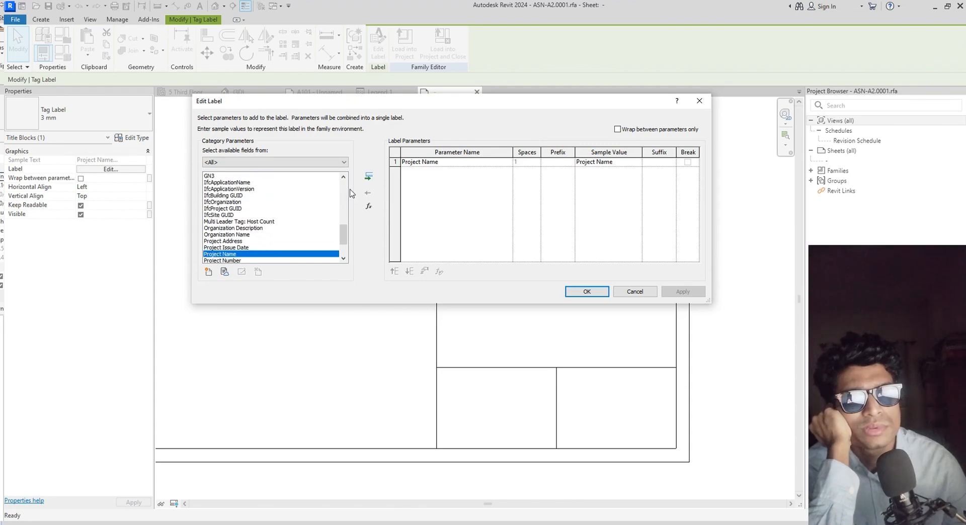
key("Down")
key("Down")
key("Down")
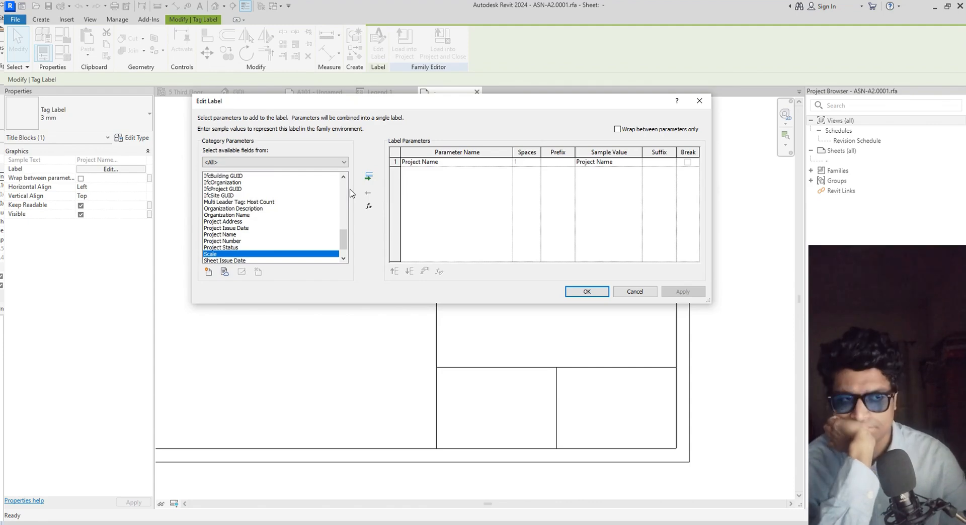
key("Down")
key("Down")
key("Down")
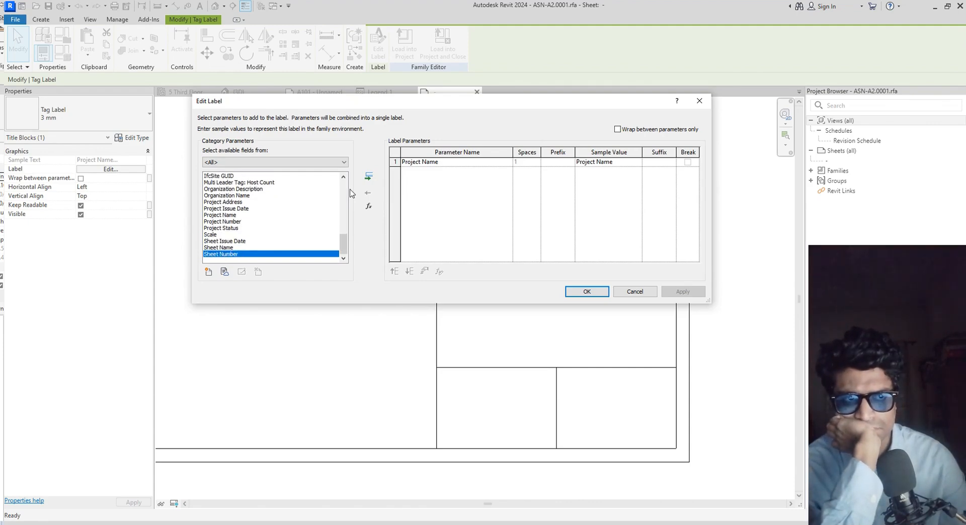
key("Up")
key("Up")
key("Up")
key("Up")
key("Up")
key("Up")
key("Up")
key("Up")
key("Up")
key("Up")
key("Up")
key("Up")
key("Up")
key("Up")
key("Up")
key("Up")
key("Up")
key("Up")
key("Up")
key("Up")
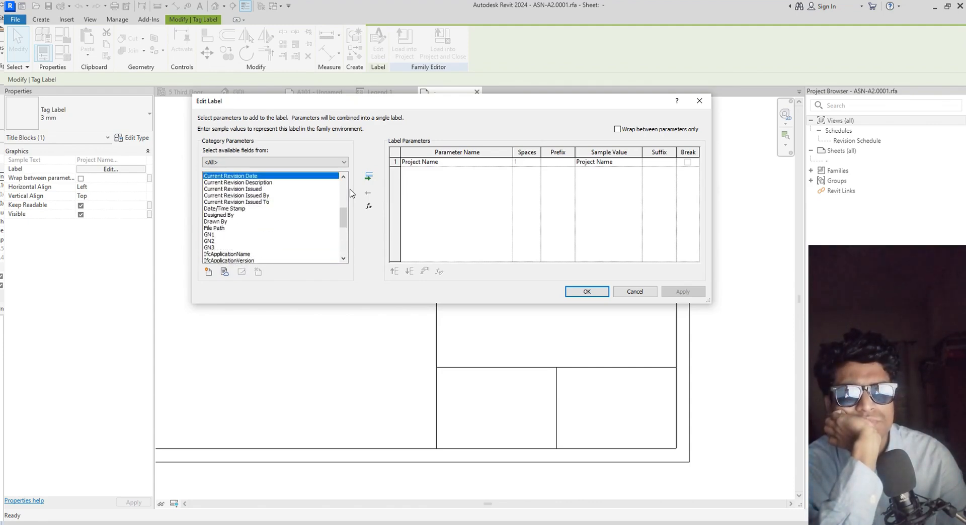
key("Up")
key("Up")
key("Up")
key("Up")
key("Up")
key("Up")
key("Up")
key("Up")
key("Up")
key("Up")
key("Up")
key("Up")
key("Up")
key("Up")
key("Up")
key("Up")
key("Up")
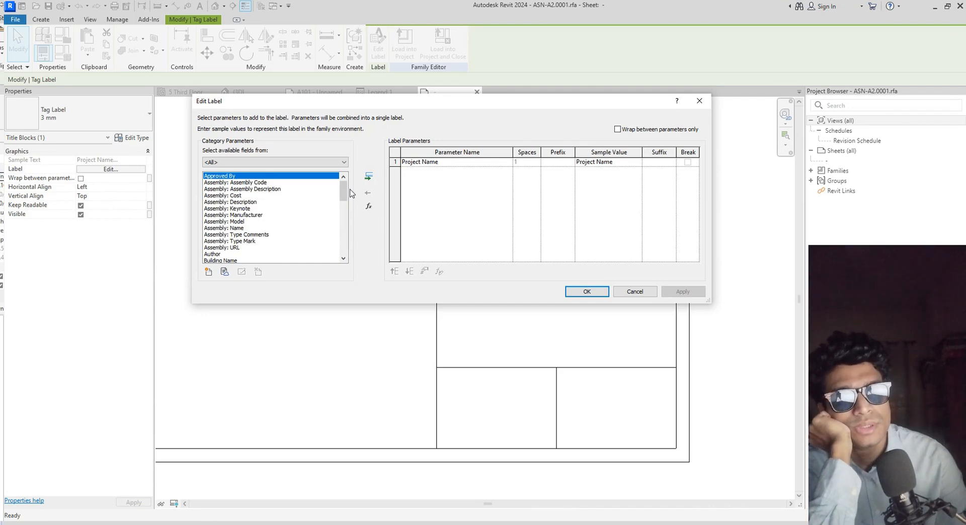
key("Down")
key("Down")
key("Down")
key("Down")
key("Down")
key("Down")
key("Down")
key("Down")
key("Down")
key("Down")
key("Down")
key("Down")
key("Down")
key("Down")
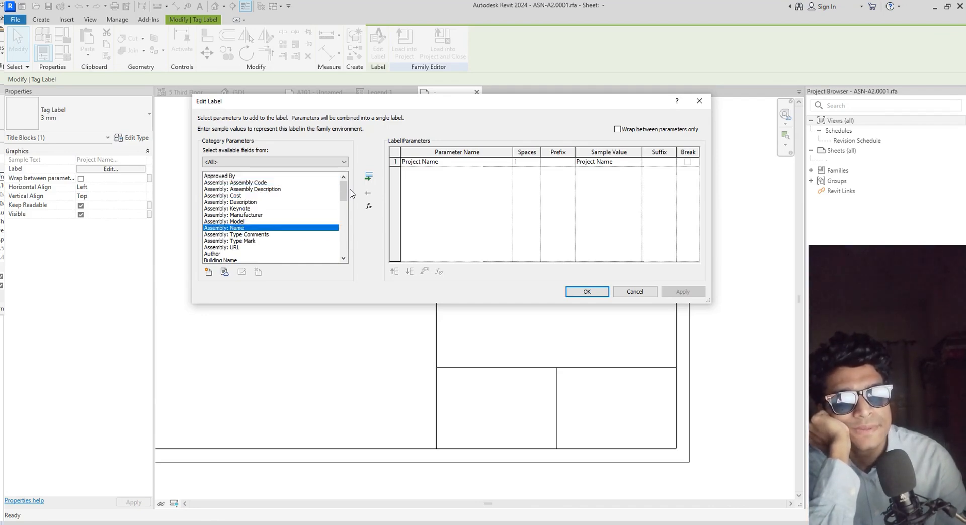
key("Down")
key("Down")
key("Down")
key("Down")
key("Down")
key("Down")
key("Down")
key("Down")
key("Down")
key("Down")
key("Down")
key("Down")
key("Down")
key("Down")
key("Down")
key("Down")
key("Down")
key("Down")
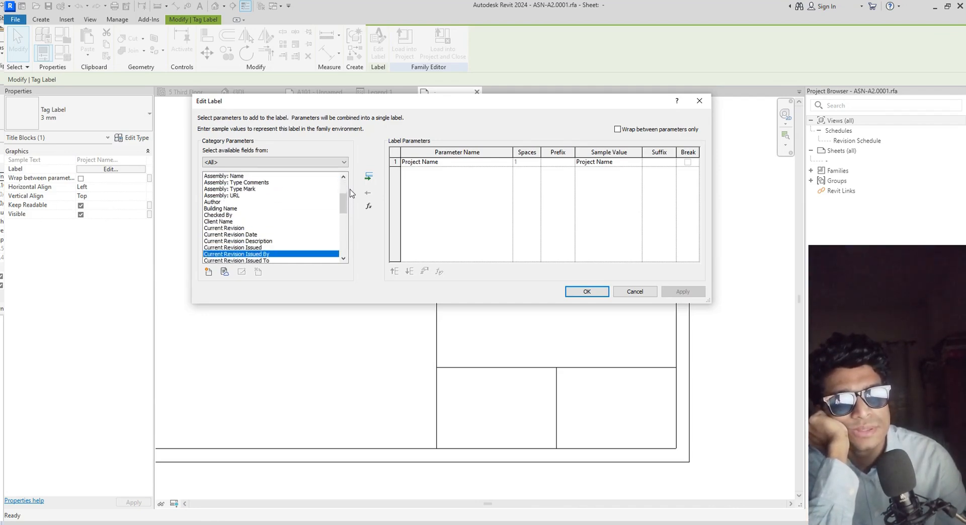
key("Down")
key("Down")
key("Down")
key("Down")
key("Down")
key("Down")
key("Down")
key("Down")
key("Down")
key("Down")
key("Down")
key("Down")
key("Down")
key("Down")
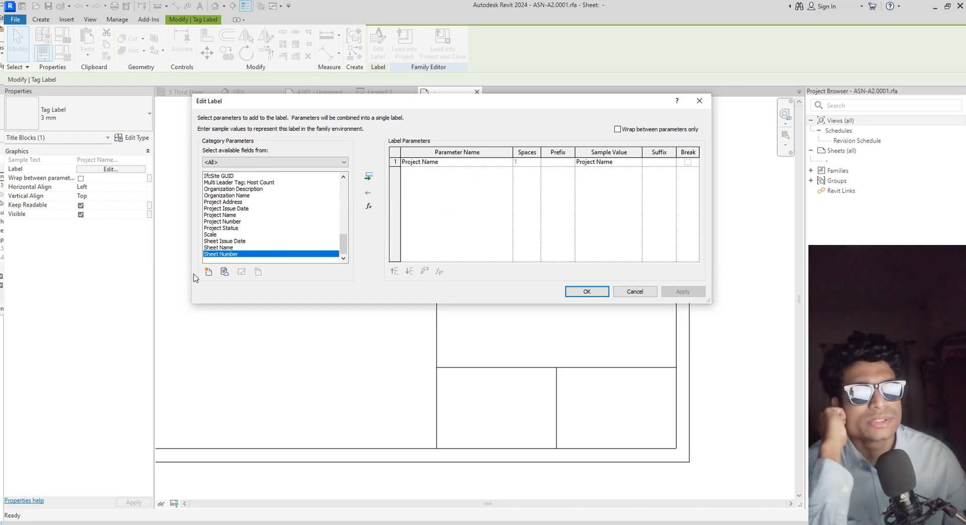
Create a shared parameter named DRAWING NUMBER with the Text data type in the General Notes group
left_click(207, 273)
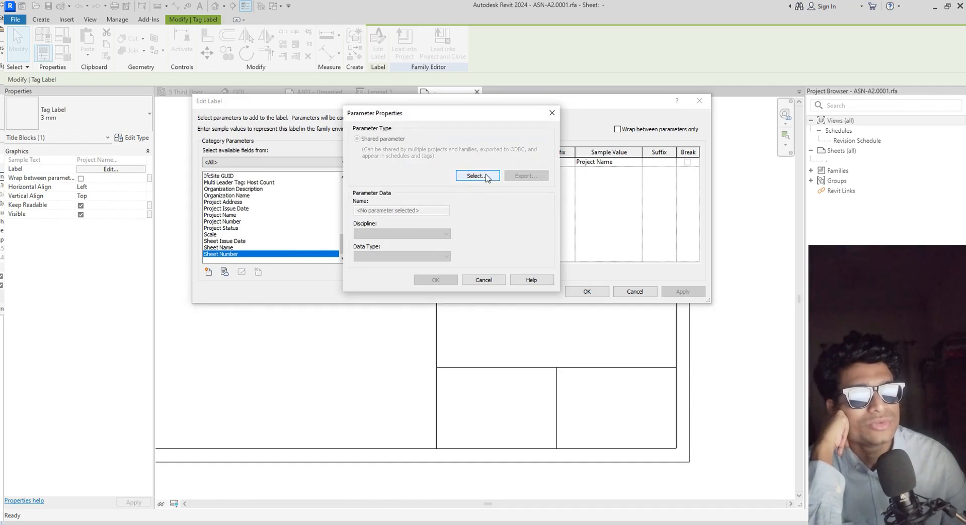
left_click(486, 176)
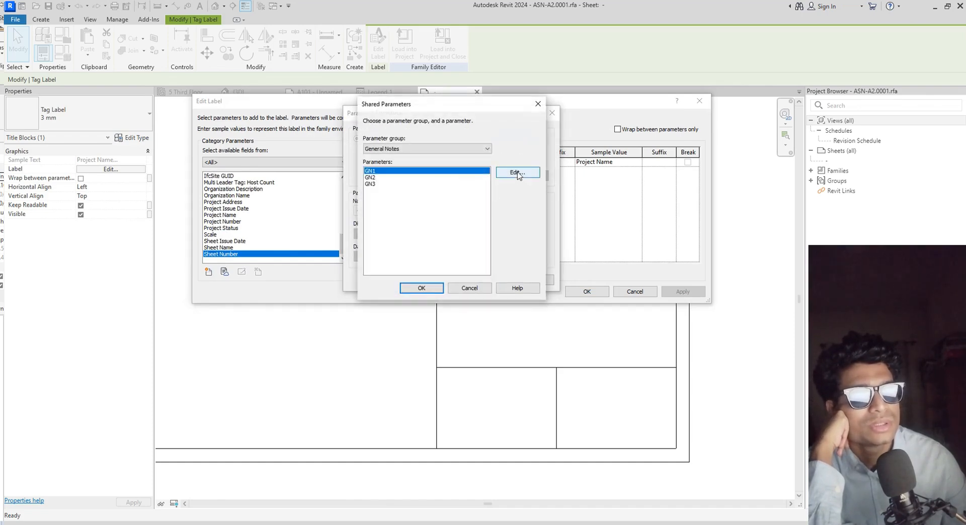
left_click(517, 173)
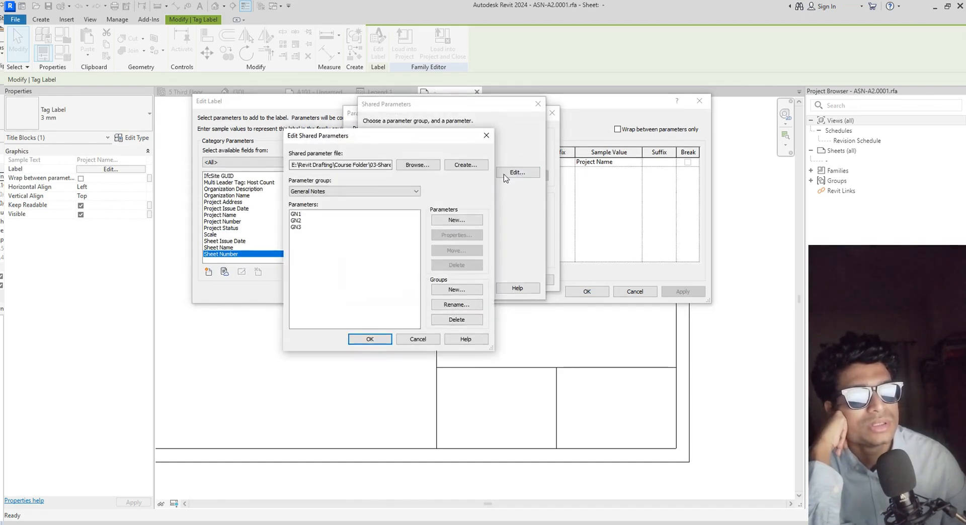
left_click(457, 221)
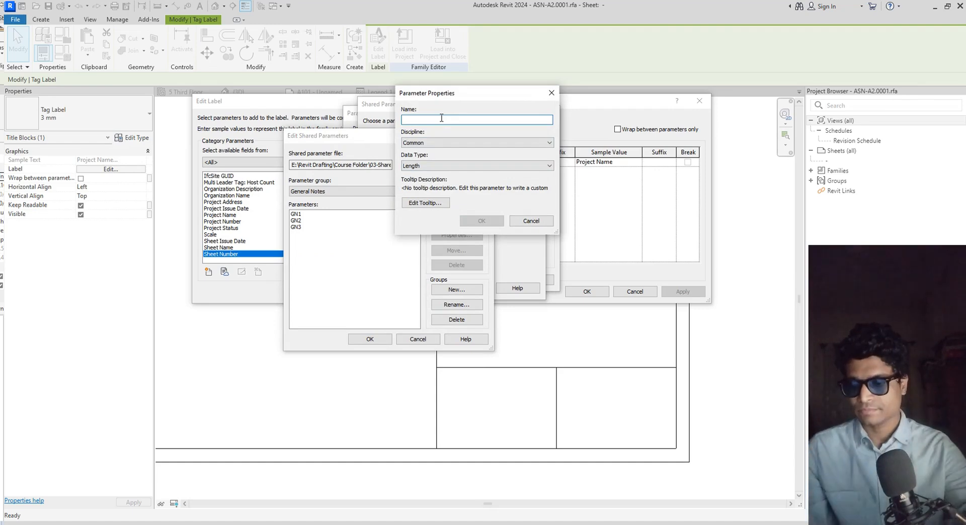
type("d")
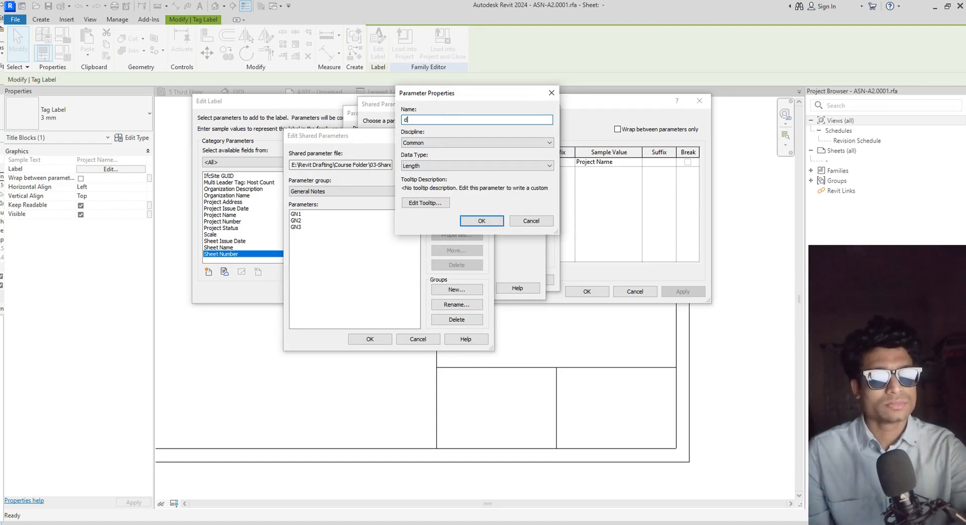
key("BackSpace")
type("DRAWING NUMBER")
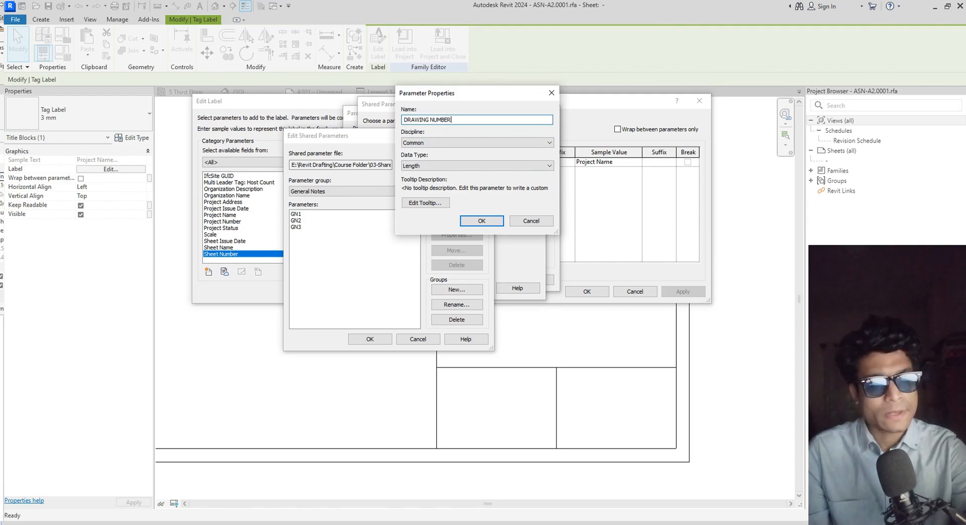
left_click(456, 166)
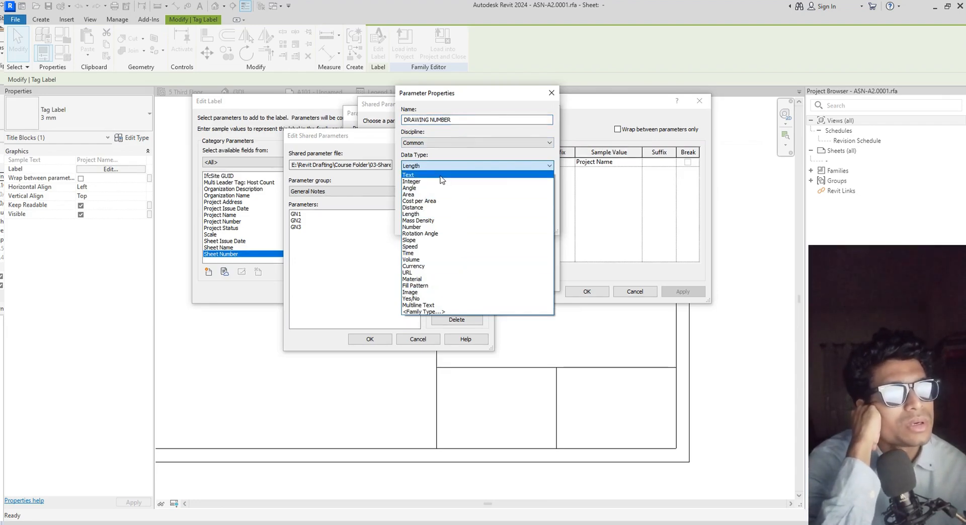
left_click(441, 176)
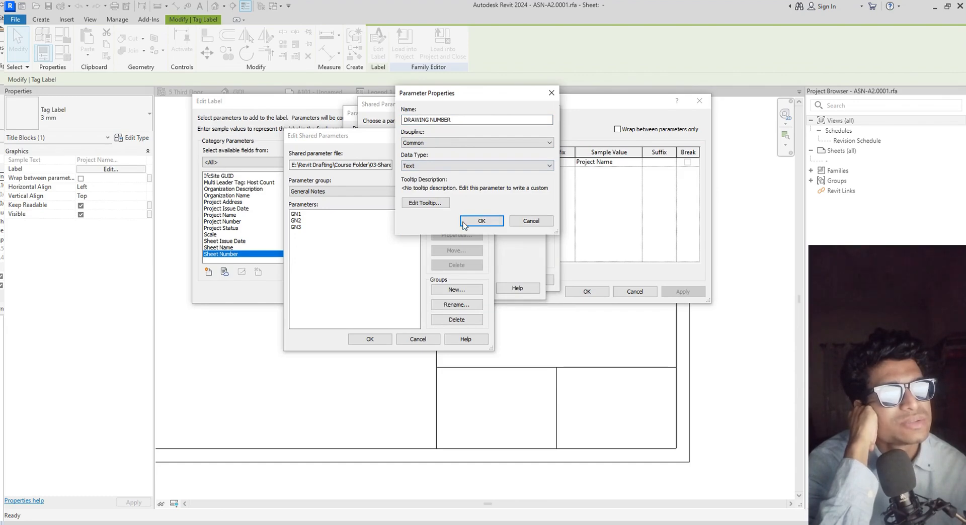
left_click(481, 221)
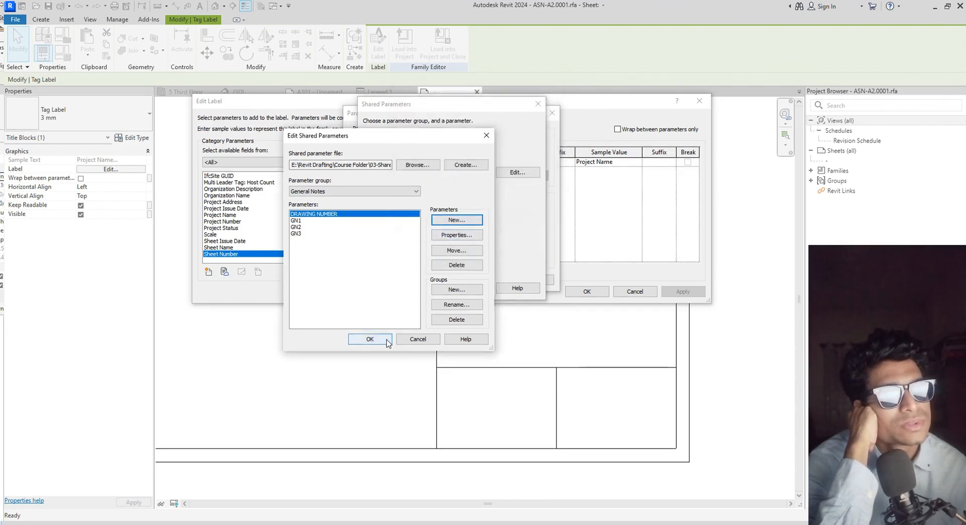
left_click(370, 340)
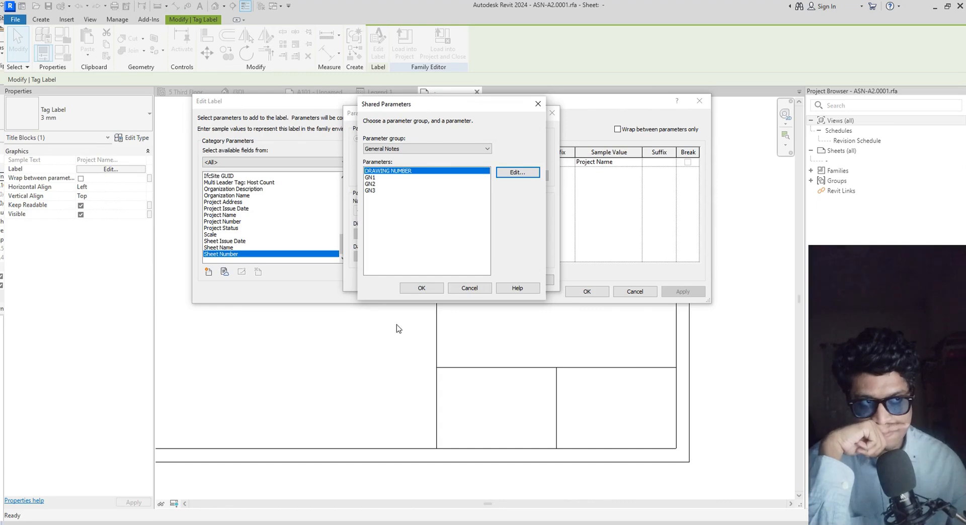
Add the DRAWING NUMBER shared parameter to the available fields and use it to replace Project Name in the label
left_click(421, 289)
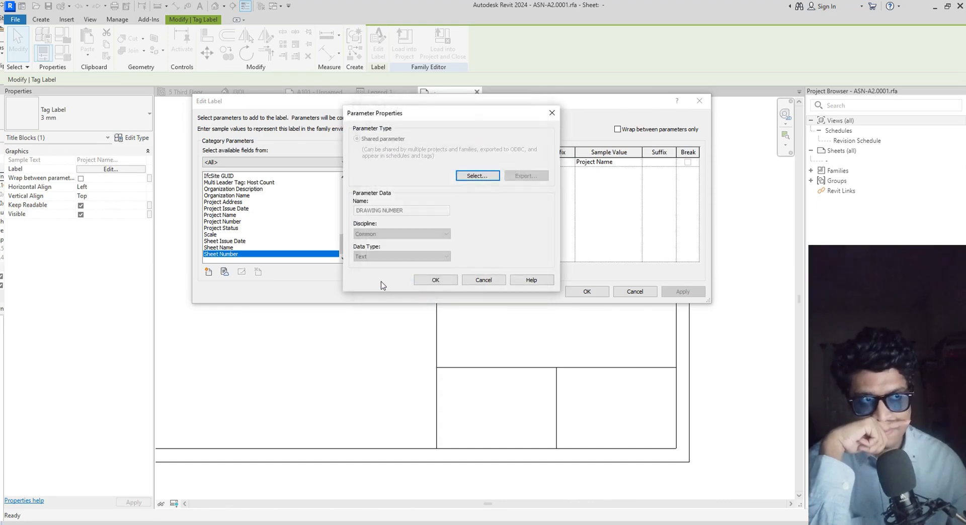
left_click(456, 277)
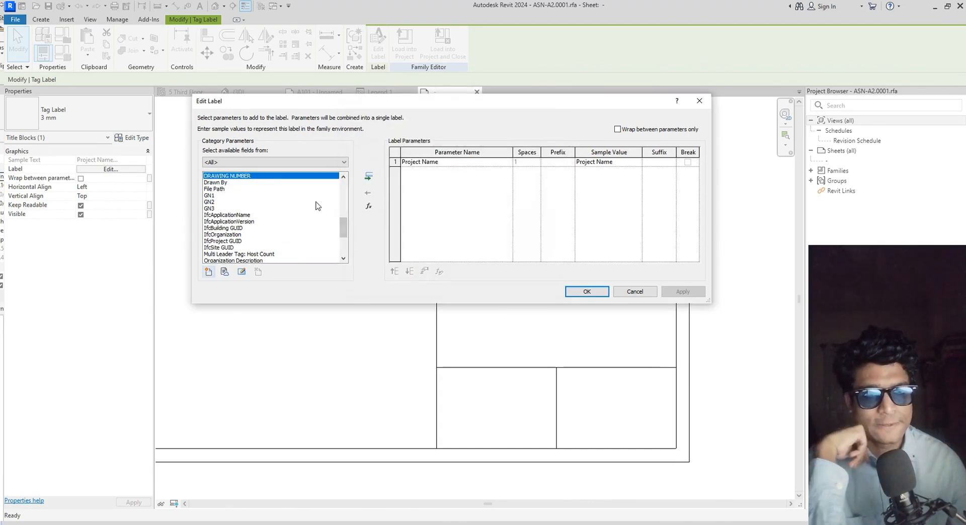
left_click(369, 177)
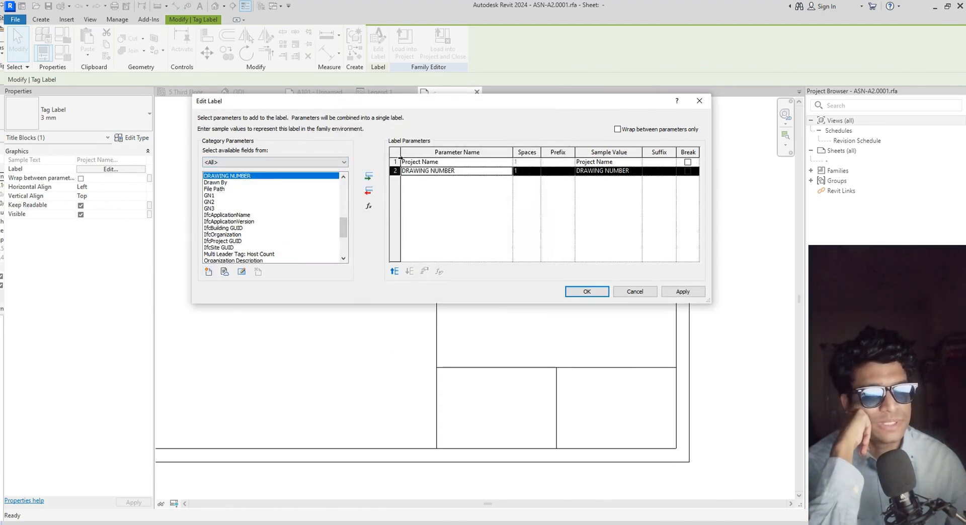
left_click(396, 162)
left_click(372, 193)
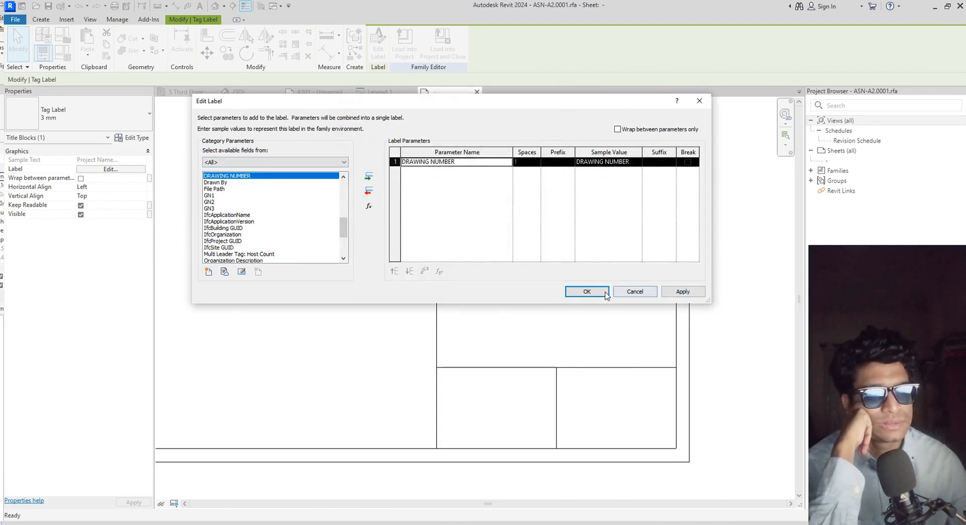
left_click(598, 290)
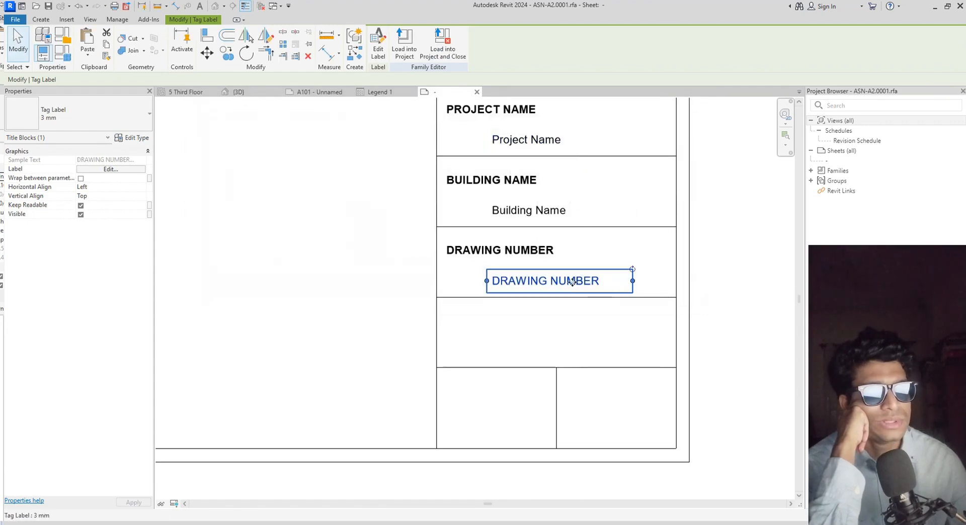
Load the edited title block family into the project, overwriting the existing version, and select the title block on sheet A101
left_click(407, 50)
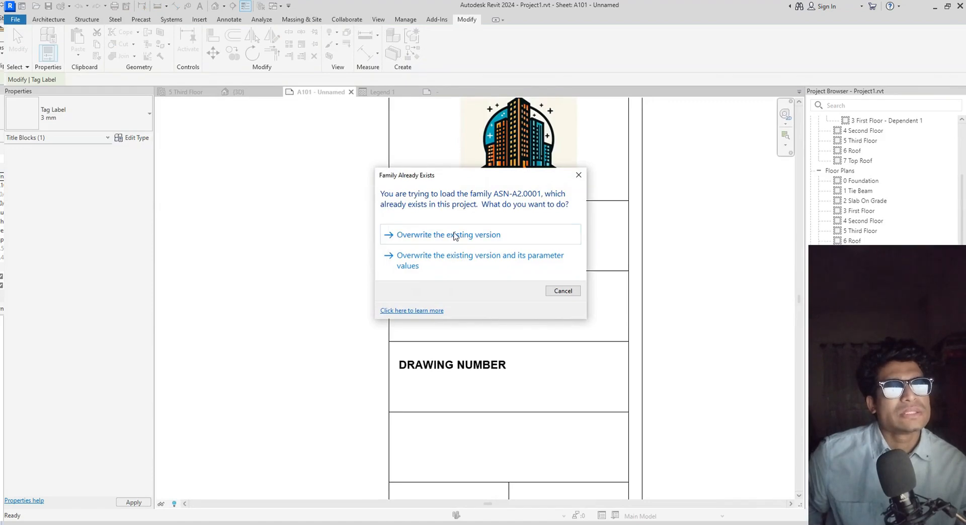
left_click(455, 235)
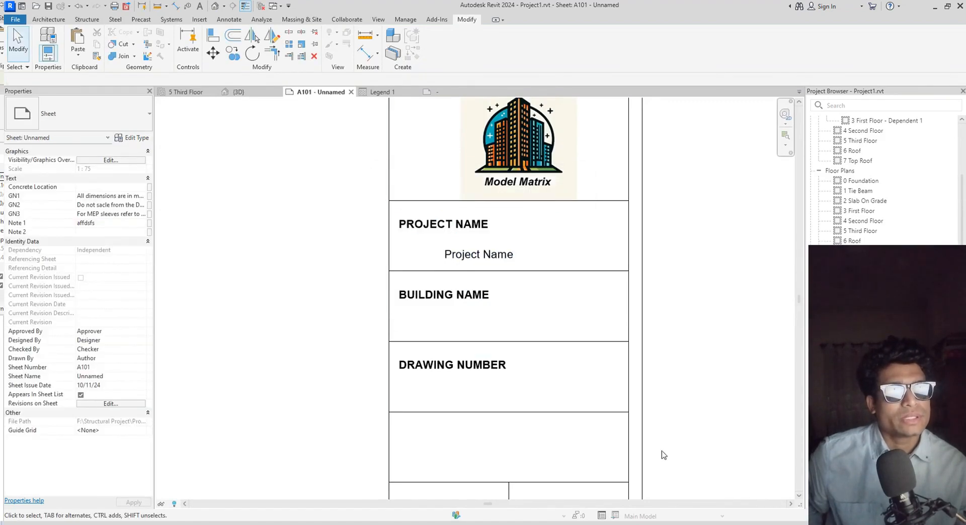
left_click(643, 427)
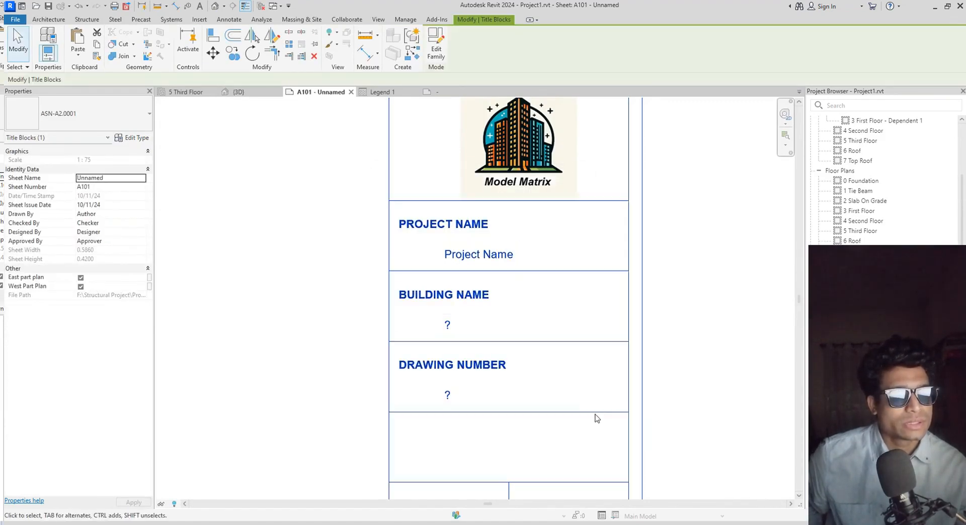
double_click(450, 394)
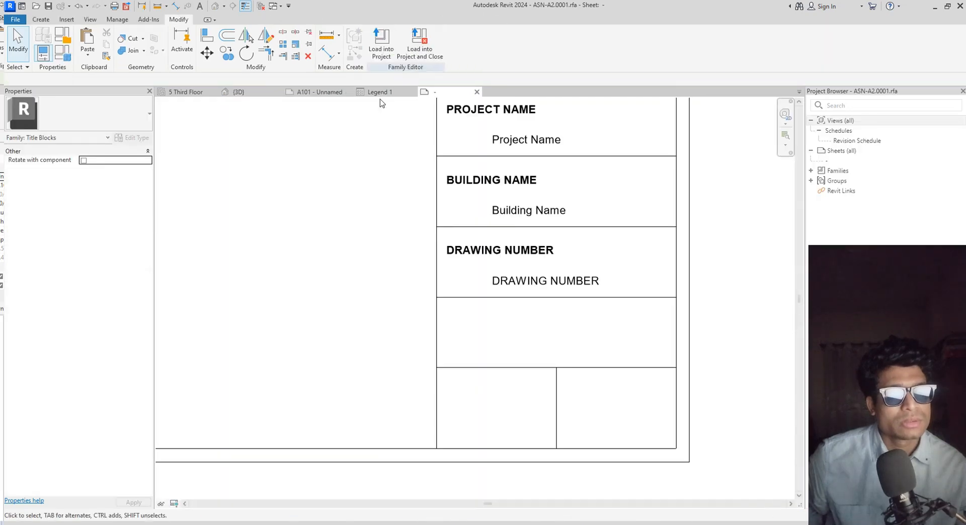
left_click(324, 93)
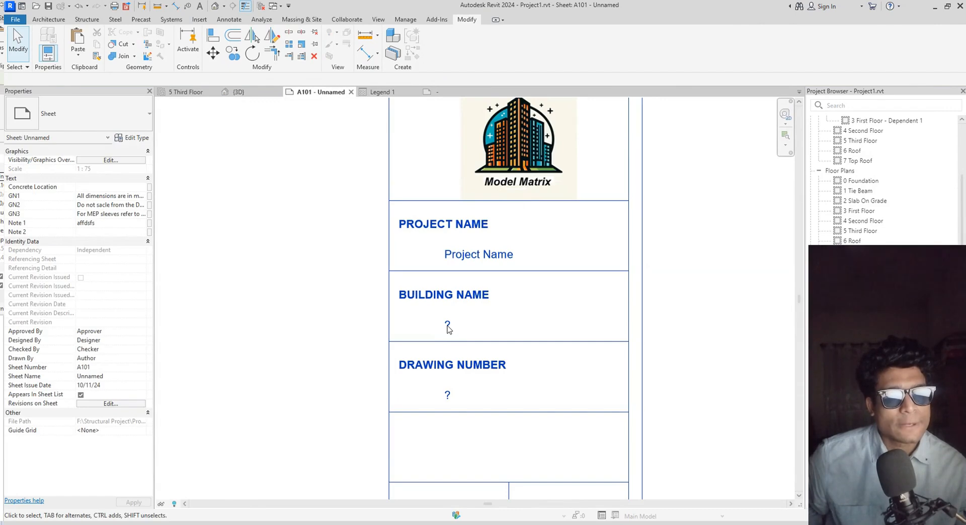
middle_click_drag(705, 357, 711, 360)
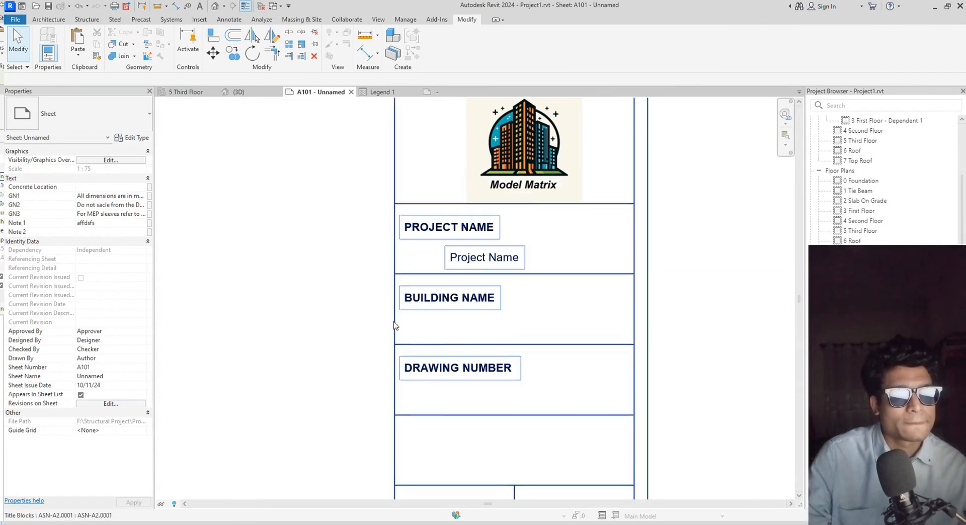
left_click(395, 327)
left_click(457, 327)
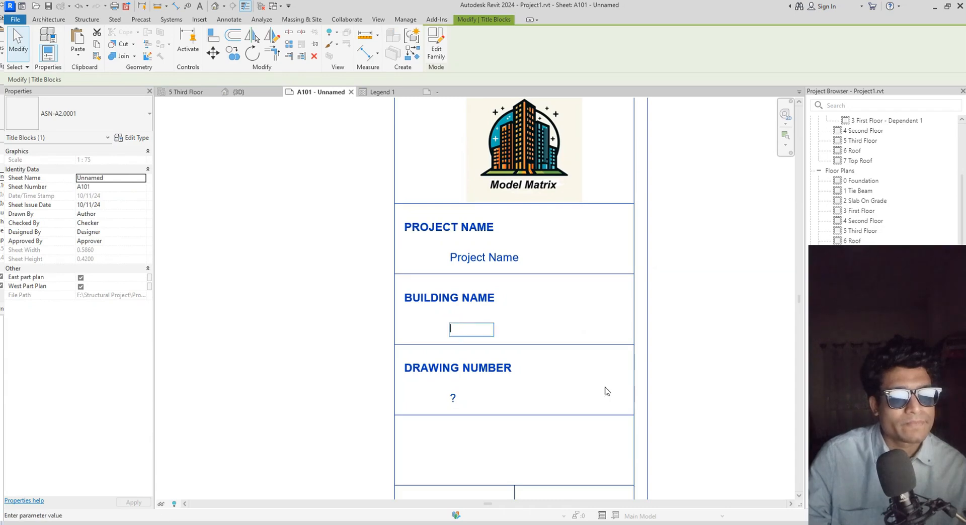
key("Escape")
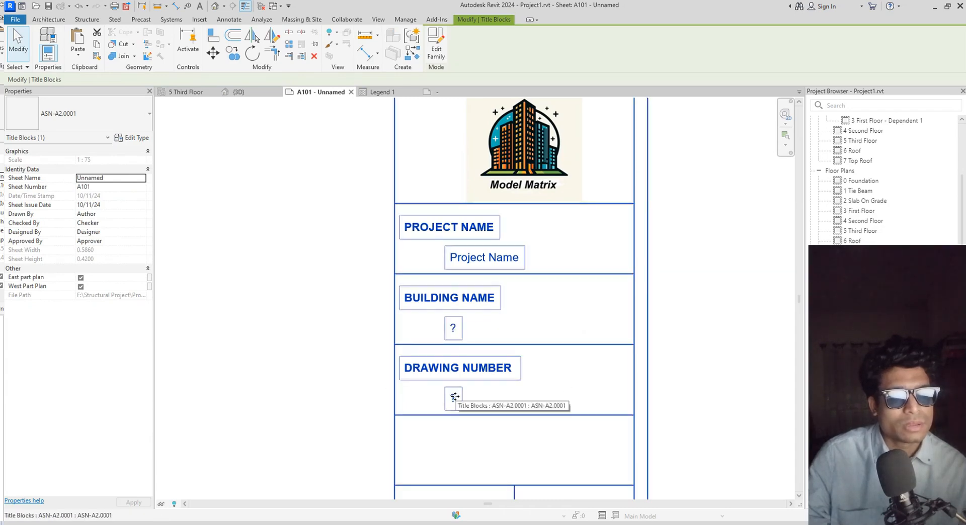
Start a new project parameter based on the DRAWING NUMBER shared parameter from the General Notes group
left_click(143, 21)
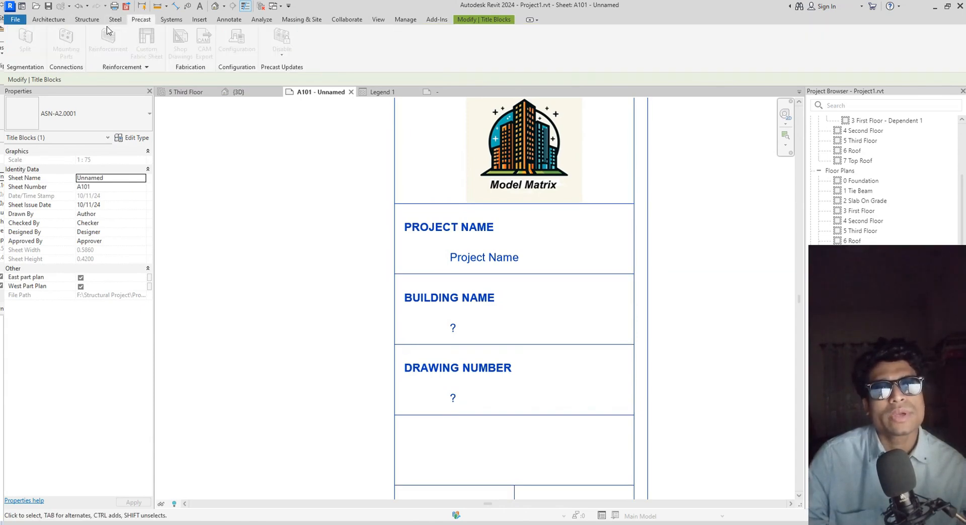
left_click(82, 20)
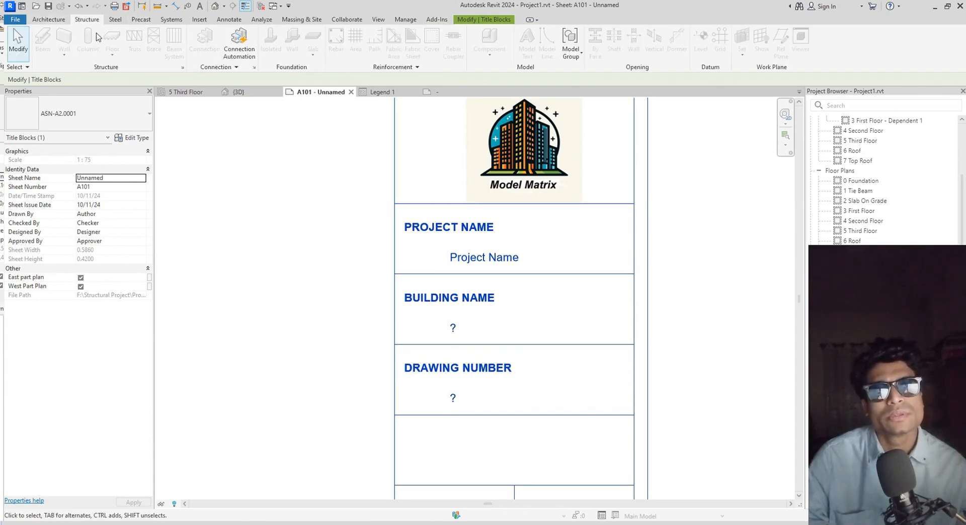
left_click(63, 21)
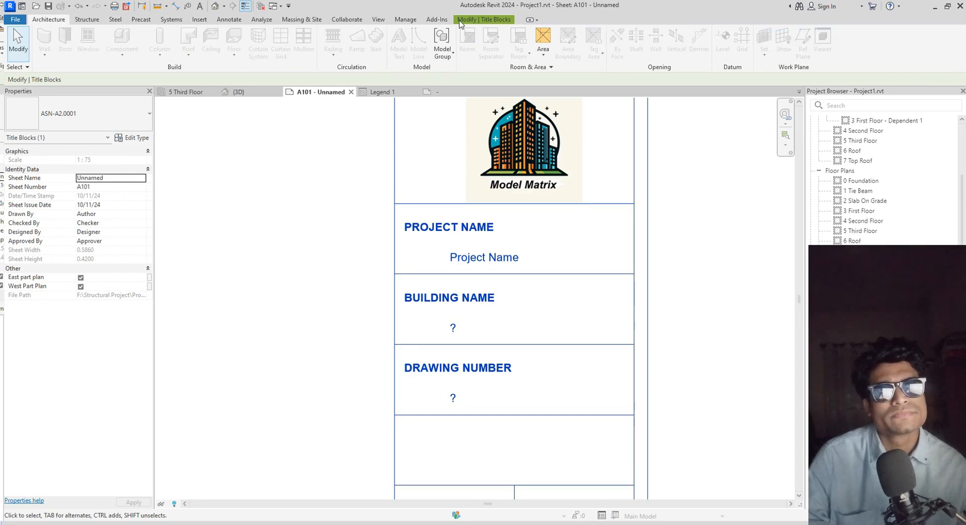
left_click(401, 20)
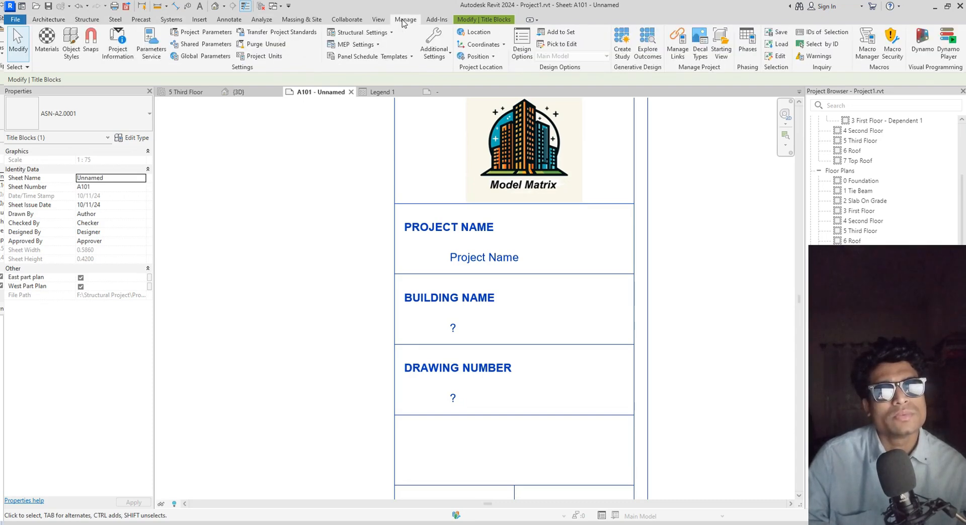
left_click(208, 33)
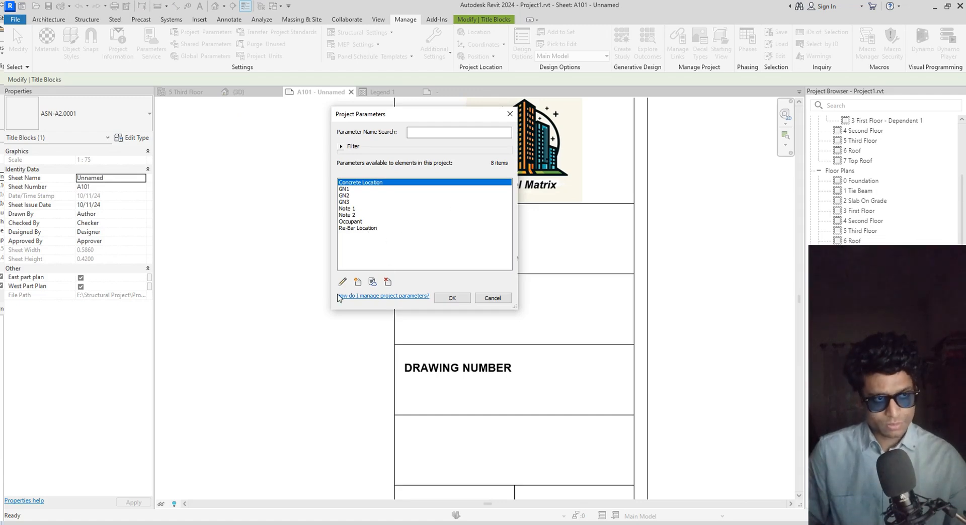
left_click(358, 282)
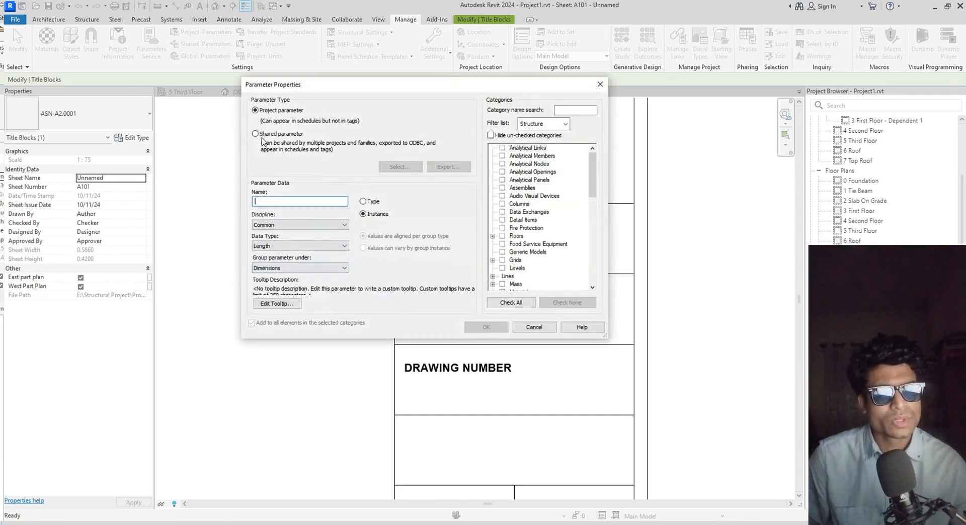
left_click(255, 134)
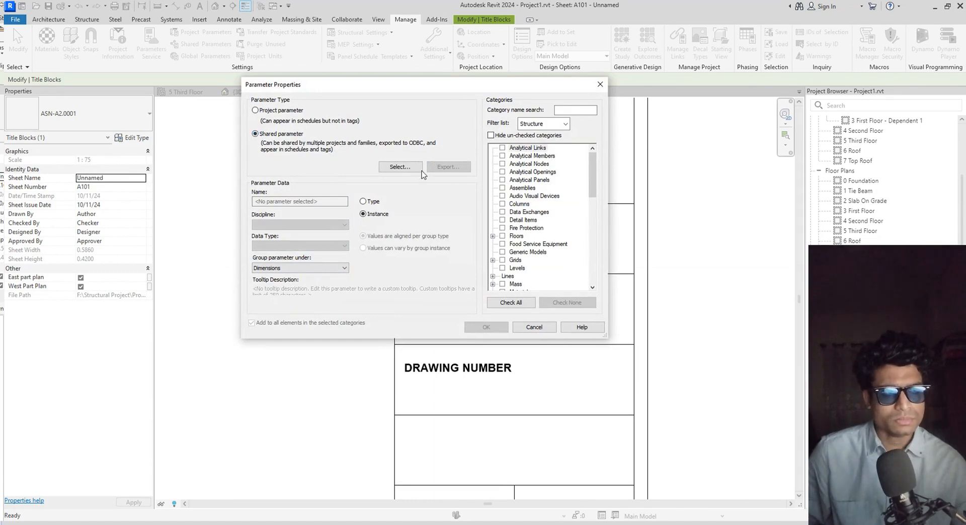
left_click(400, 167)
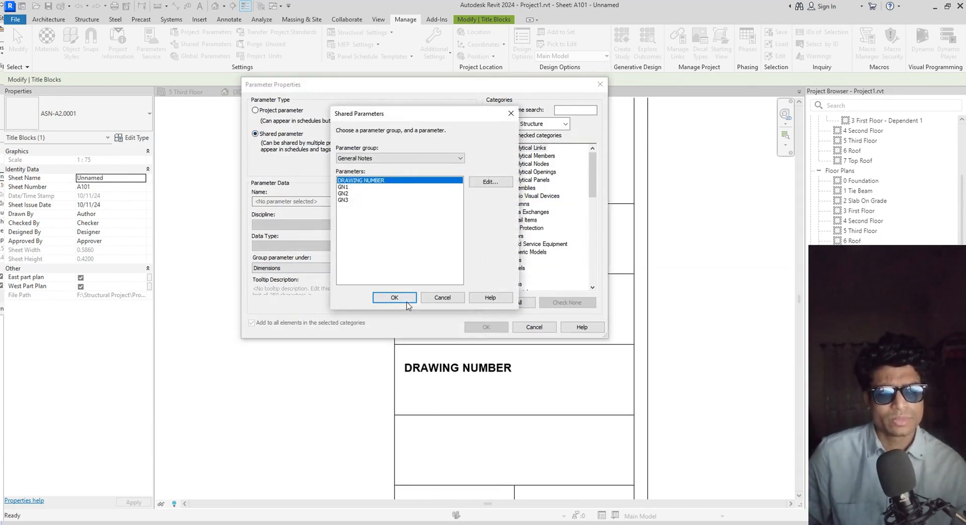
left_click(406, 298)
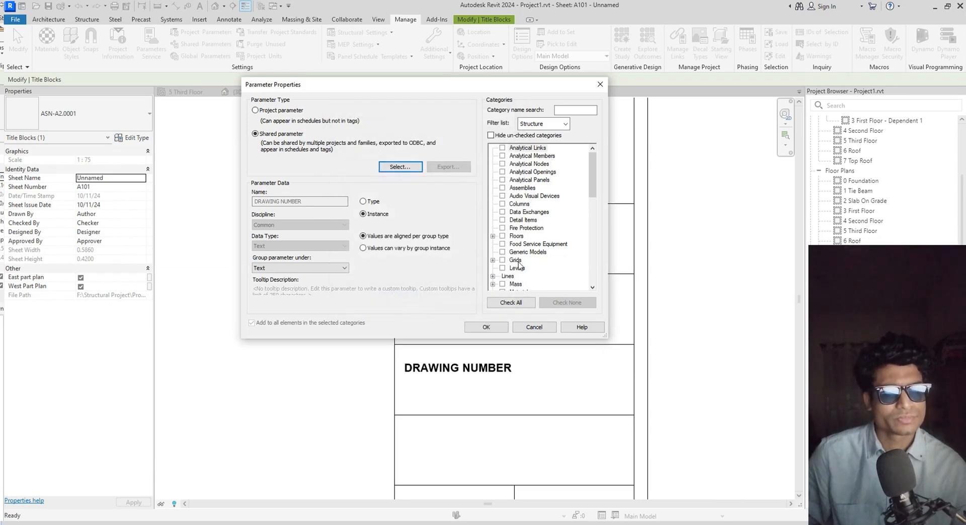
Assign the DRAWING NUMBER parameter to the Sheets category and add it to the project
scroll(520, 266, "down", 6)
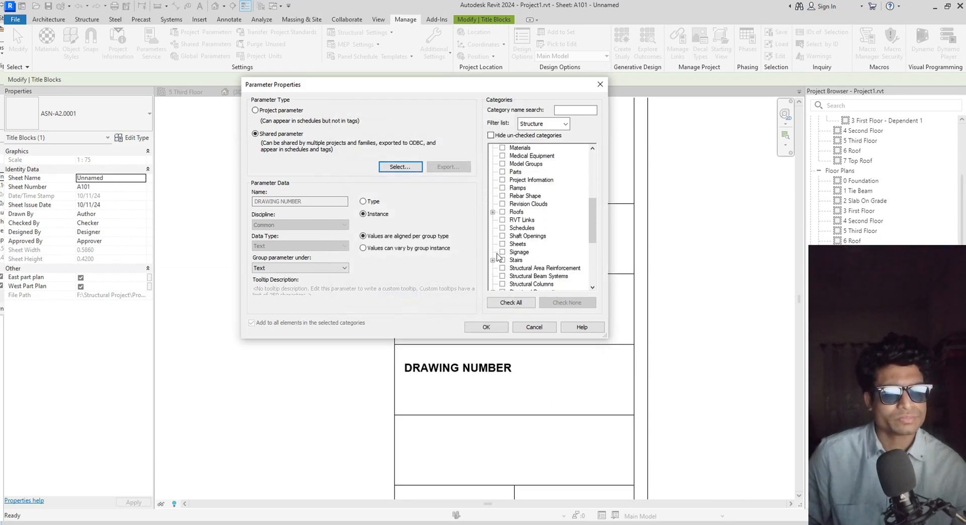
left_click(503, 244)
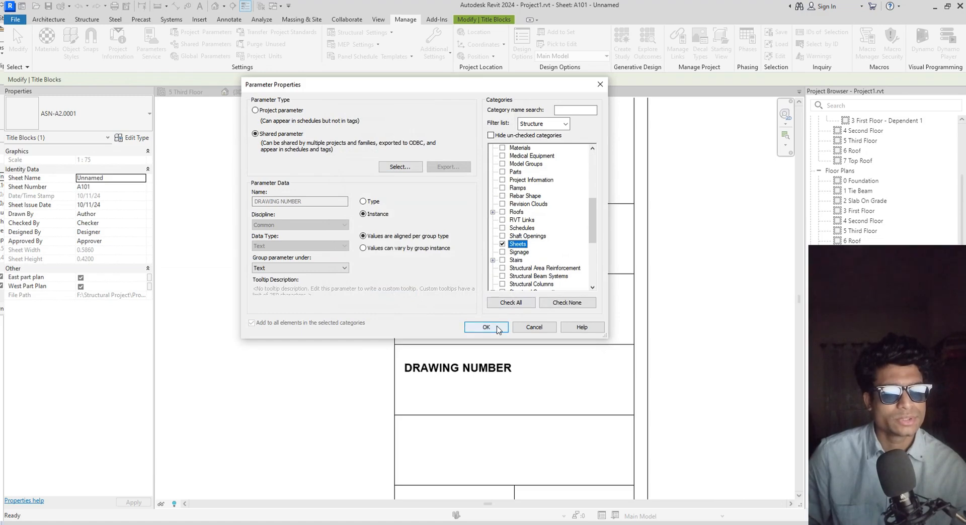
left_click(497, 328)
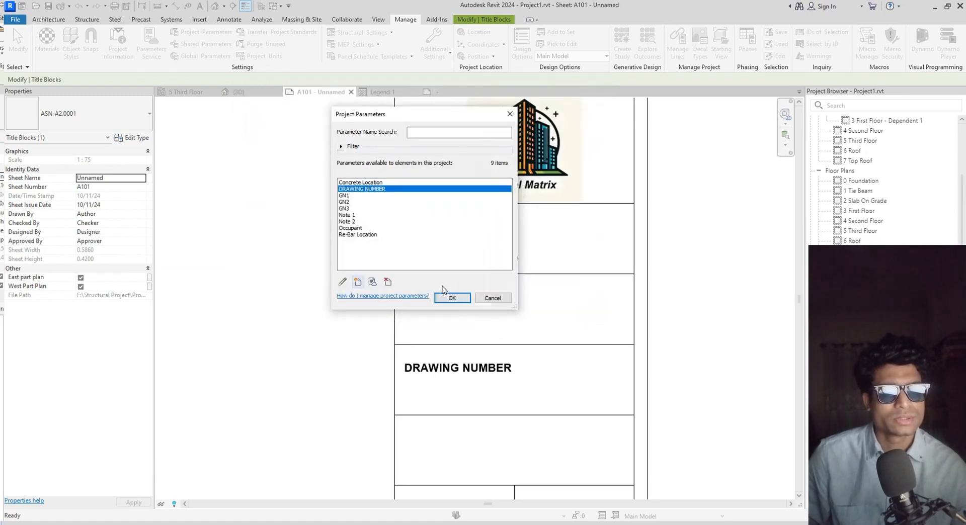
left_click(452, 298)
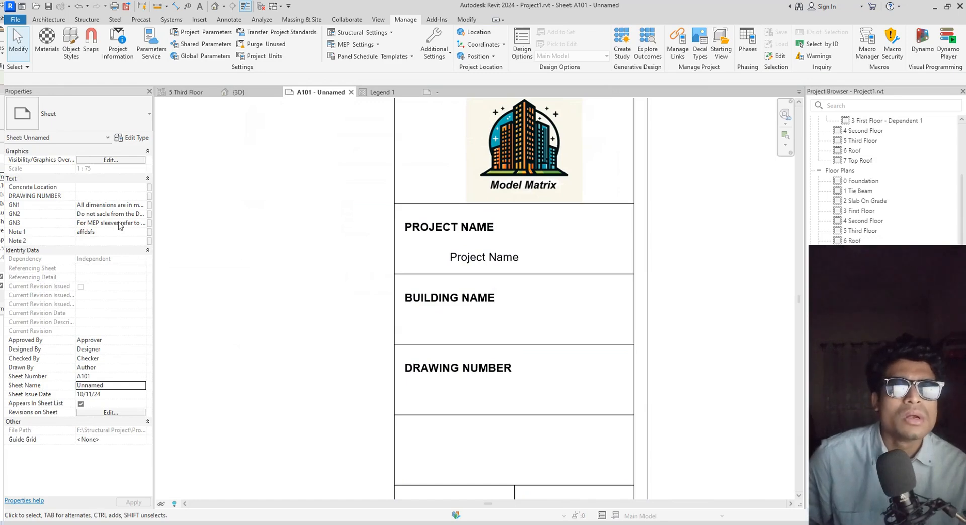
Set the DRAWING NUMBER property of sheet A101 to MODEL MATRIX
left_click(84, 196)
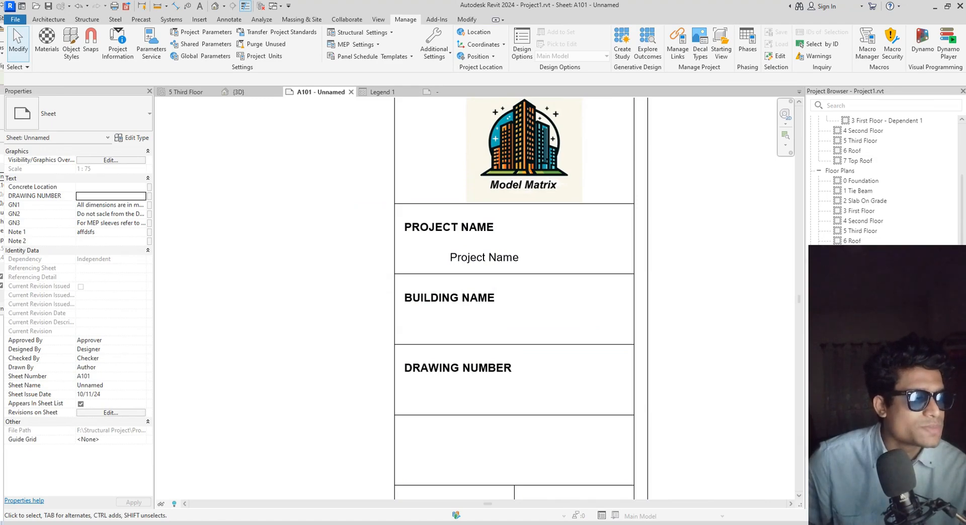
scroll(886, 181, "down", 1)
scroll(885, 181, "up", 3)
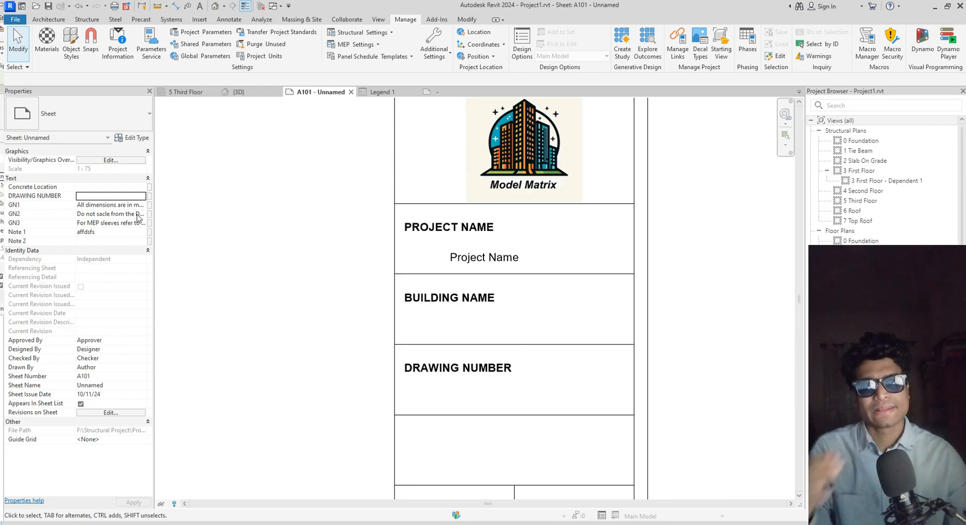
left_click(127, 196)
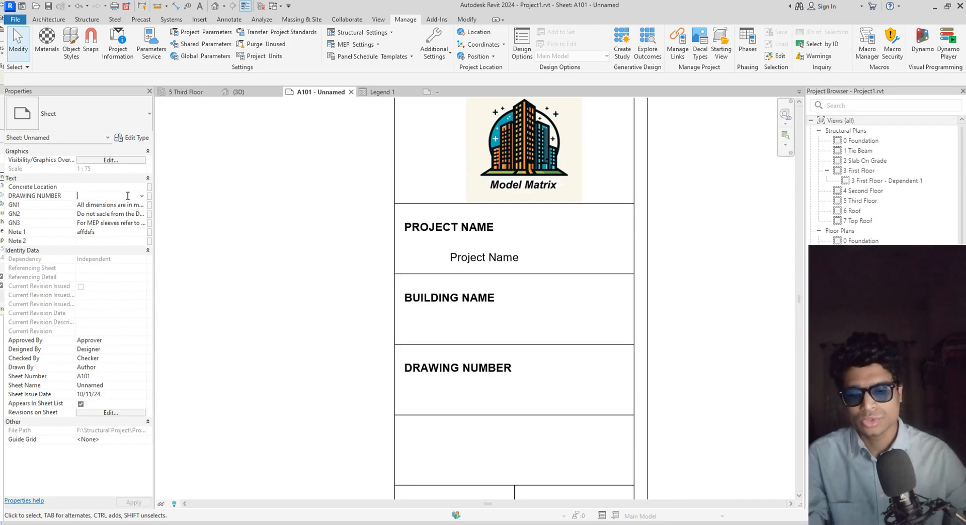
type("m")
key("BackSpace")
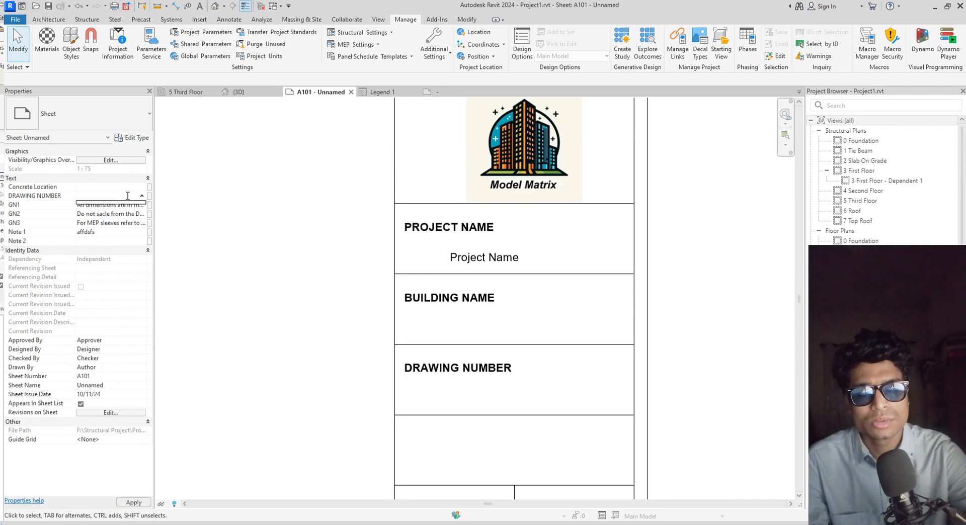
type("MODEL MATRIX")
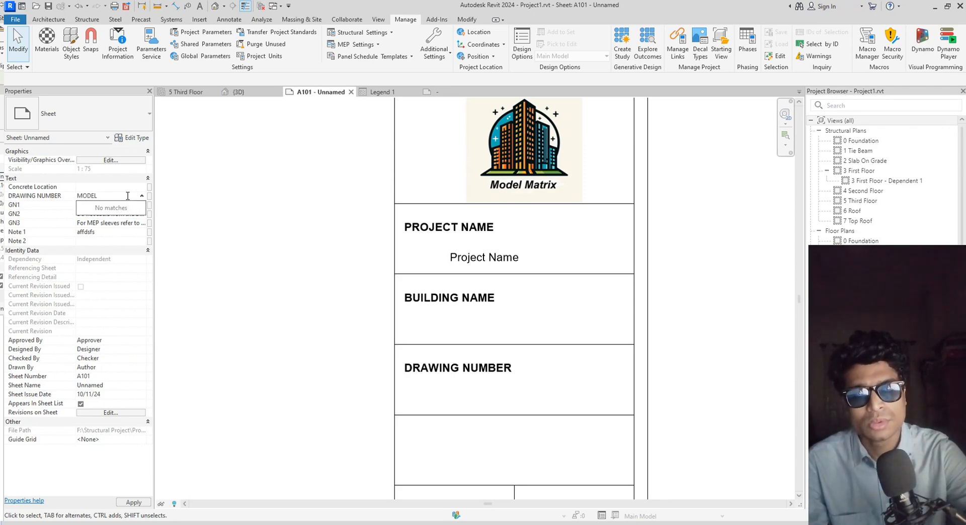
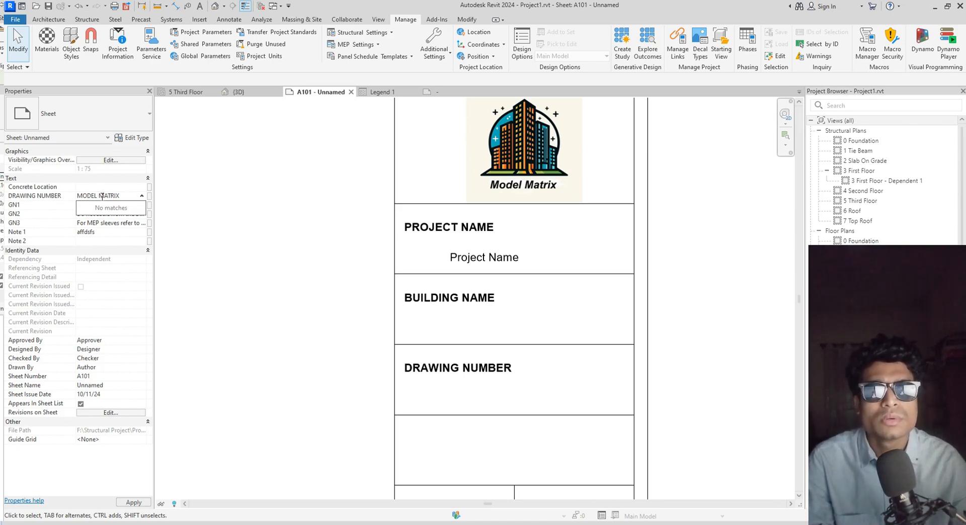
key("Return")
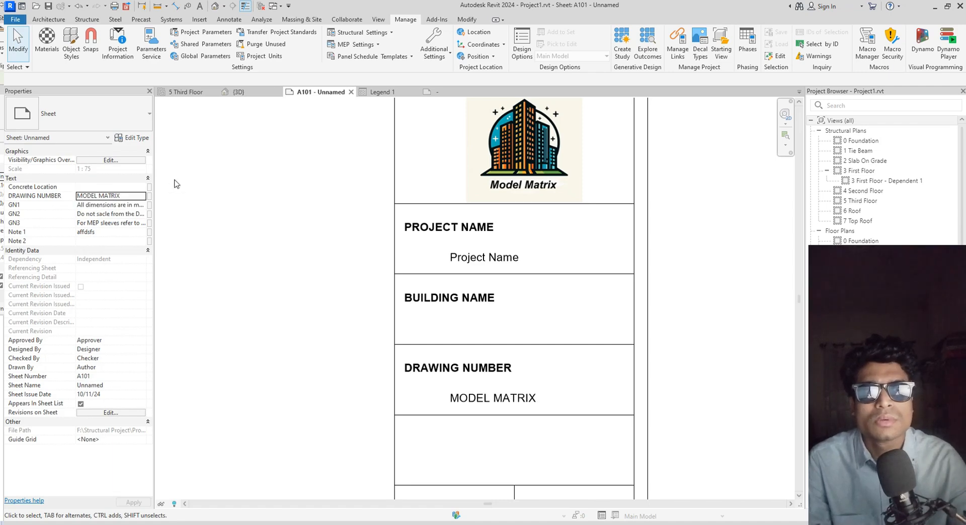
left_click(137, 196)
left_click(135, 196)
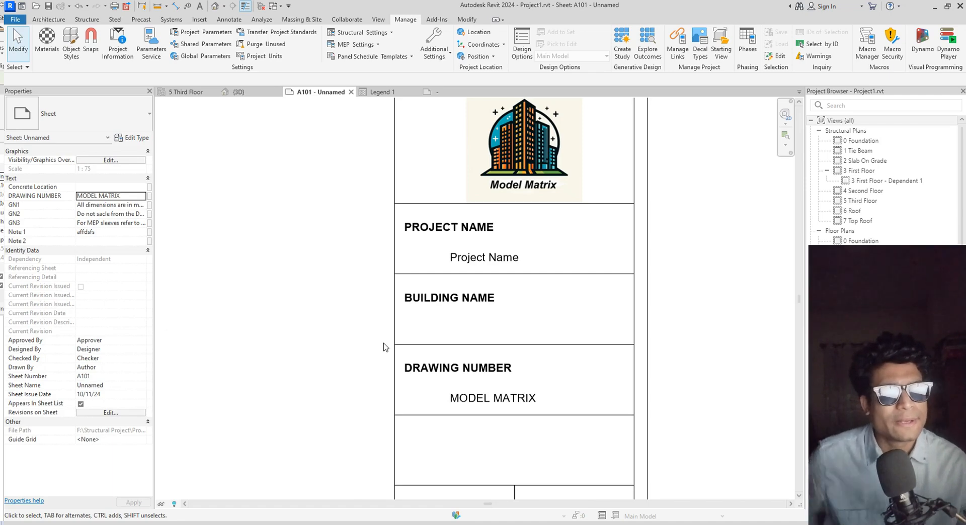
Set the BUILDING NAME label value in sheet A101's title block to 3.5 STORIED BUILDING
scroll(400, 402, "down", 2)
middle_click_drag(399, 410, 451, 308)
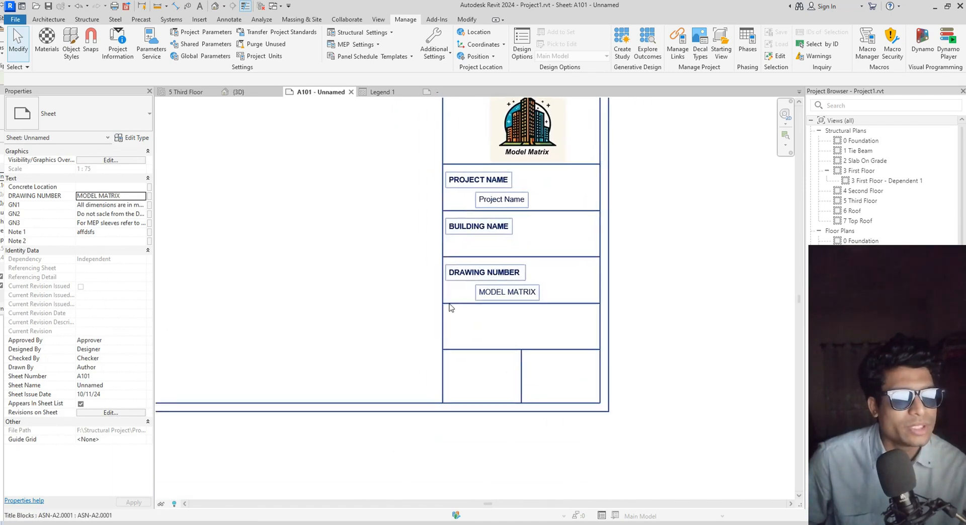
scroll(351, 306, "up", 1)
scroll(353, 307, "down", 1)
middle_click_drag(347, 310, 327, 305)
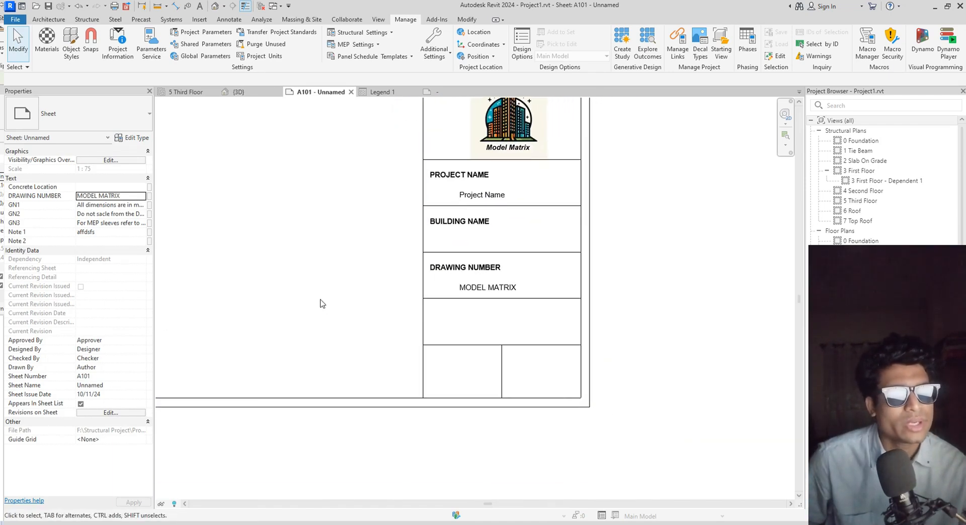
scroll(490, 240, "up", 1)
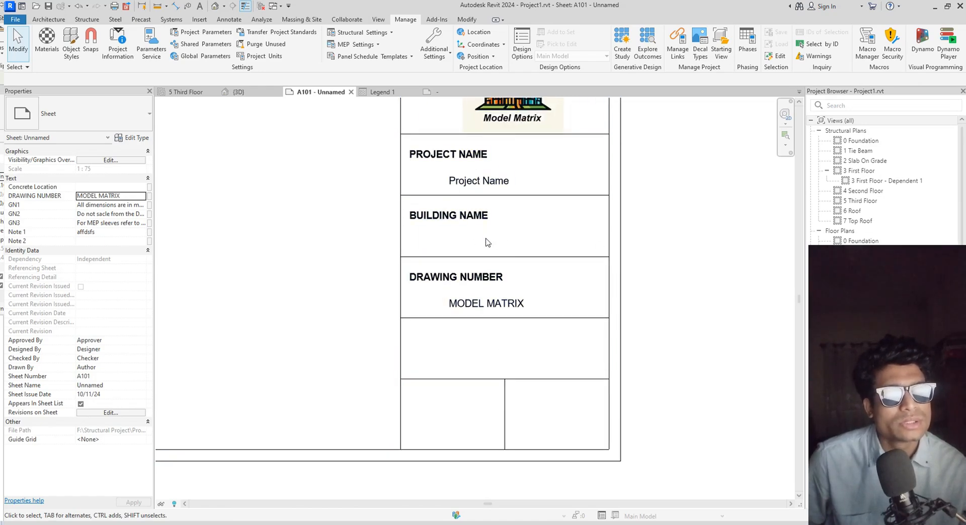
left_click(489, 184)
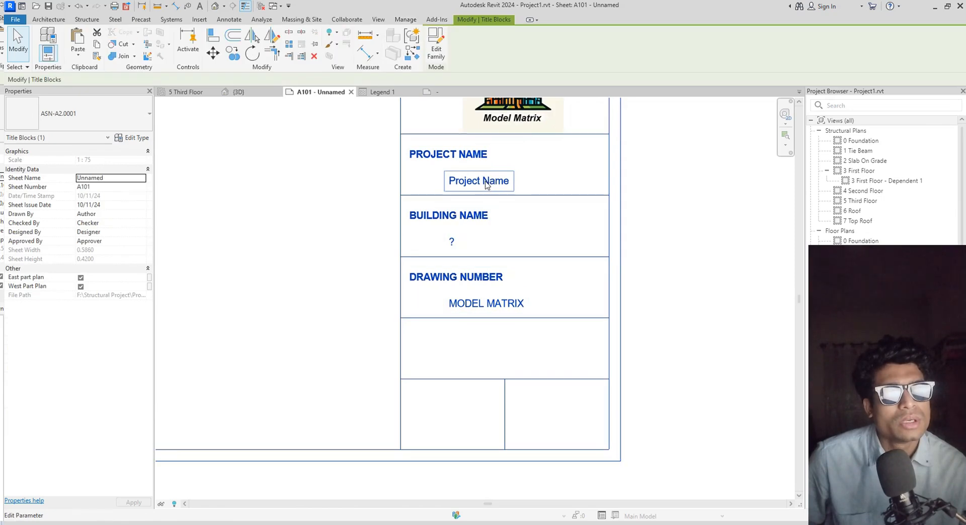
left_click(453, 243)
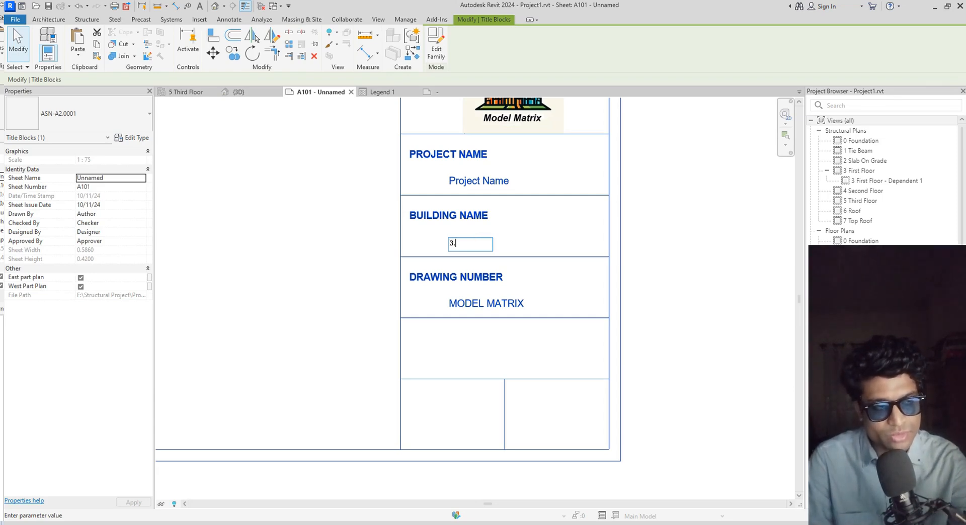
type("3.5 s")
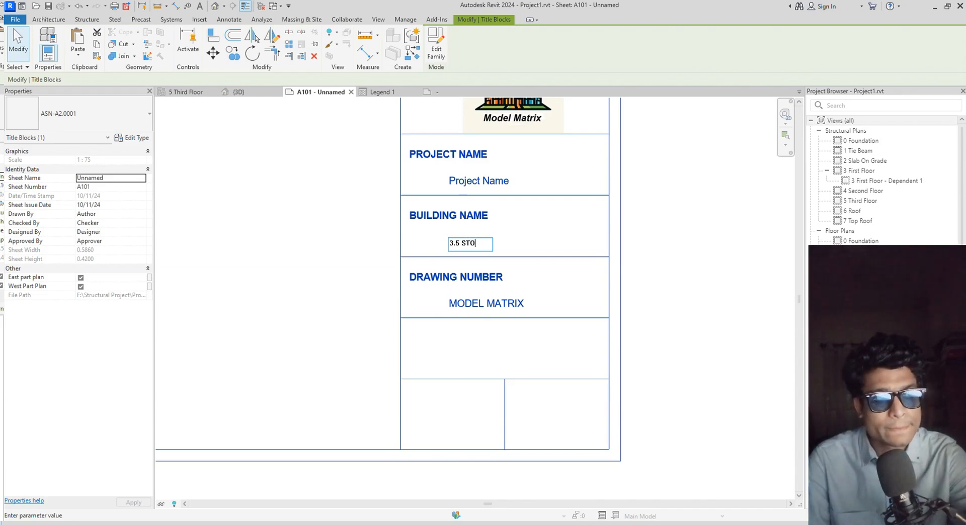
type("D ")
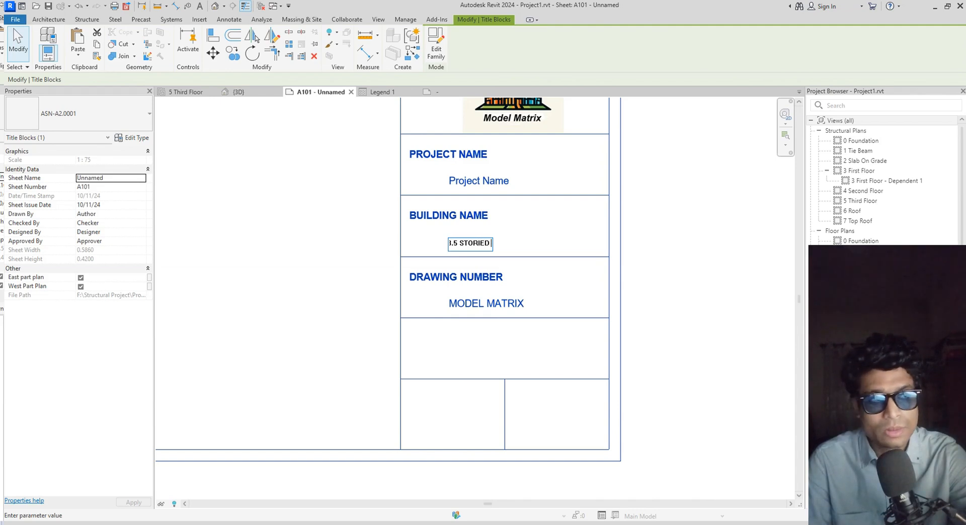
type("B")
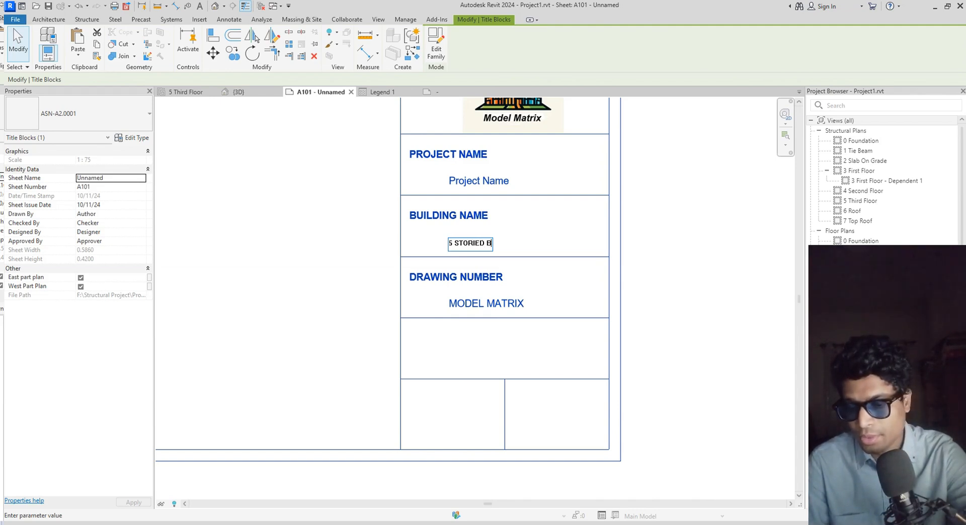
type("UILDIN")
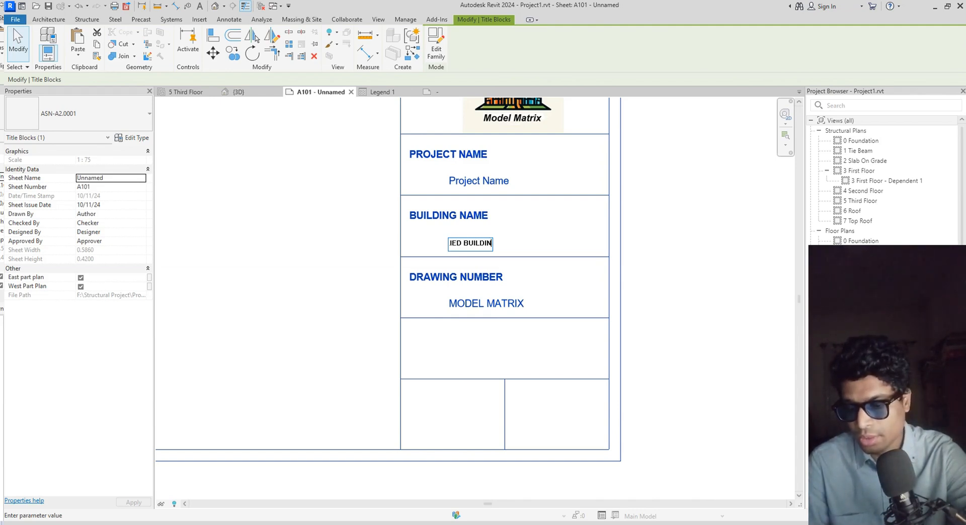
type("G")
key("Return")
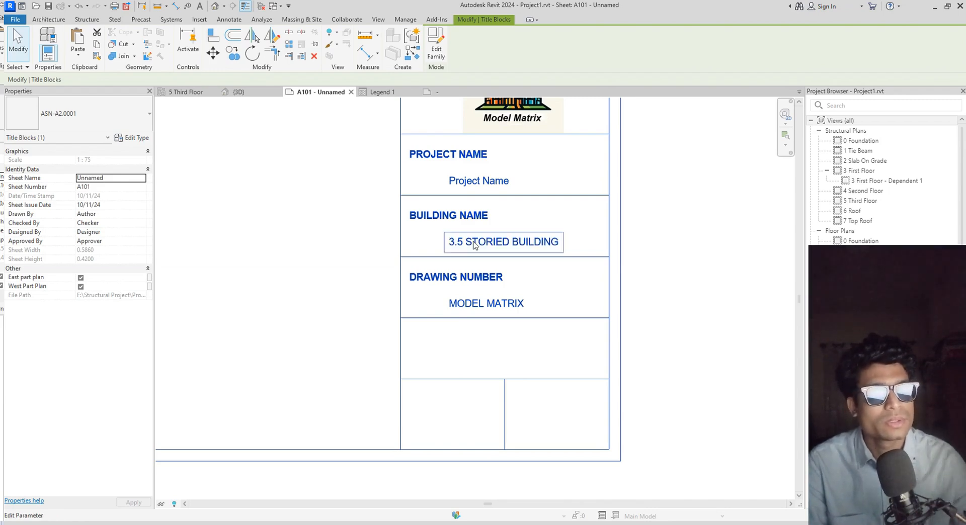
Set the PROJECT NAME label value in the title block to 3.5 STORIED BUILDING and deselect the title block
left_click(479, 183)
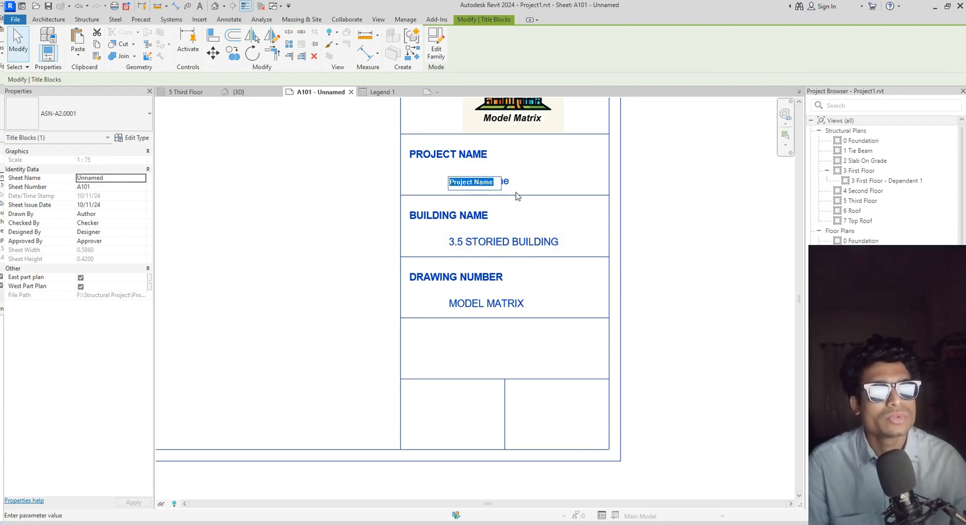
type("MODEL")
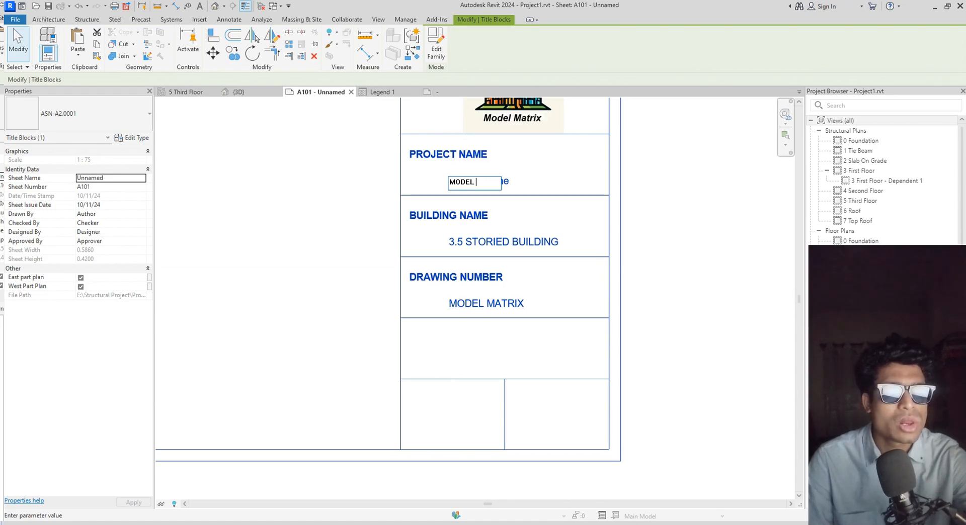
key("BackSpace")
key("BackSpace")
key("BackSpace")
key("BackSpace")
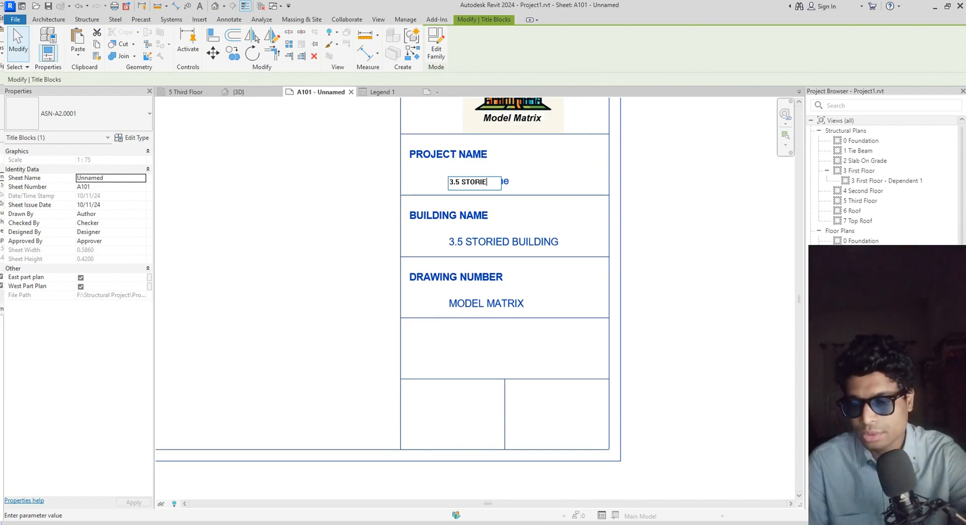
type("3.5 STORIED B")
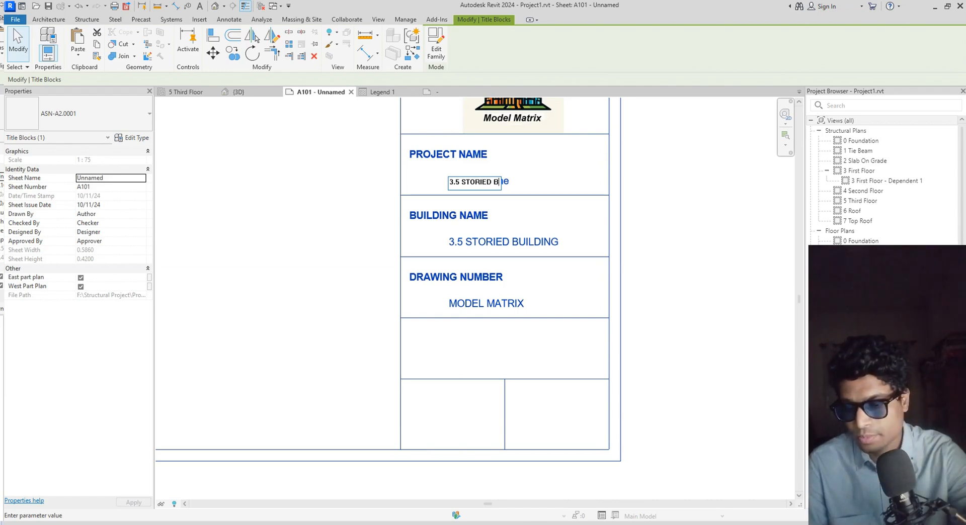
type("UILDING")
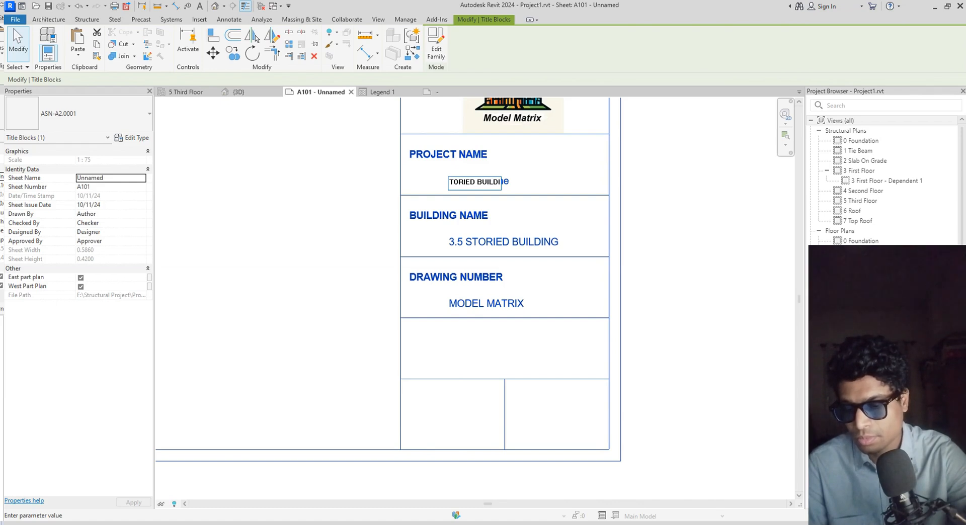
left_click(512, 195)
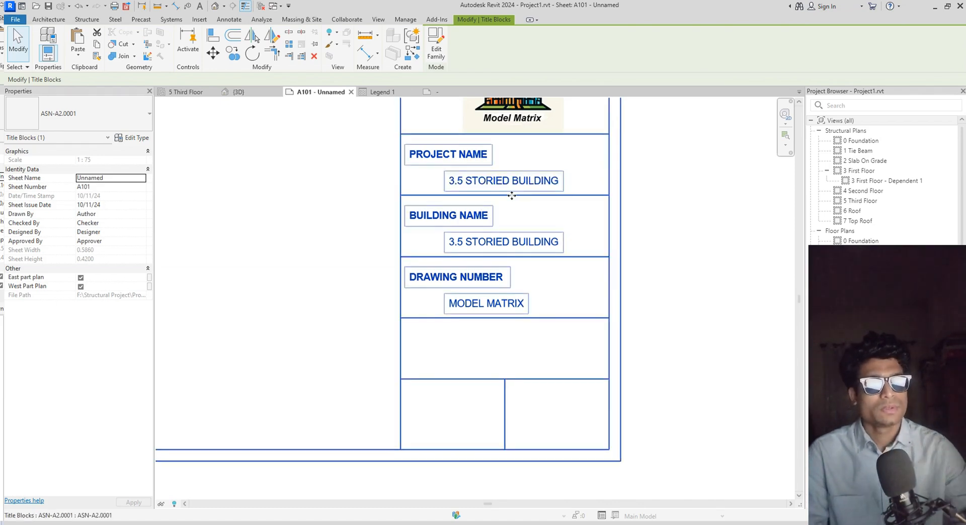
left_click(749, 315)
Return to the open title block family and select the bold DRAWING NUMBER heading text
left_click(432, 93)
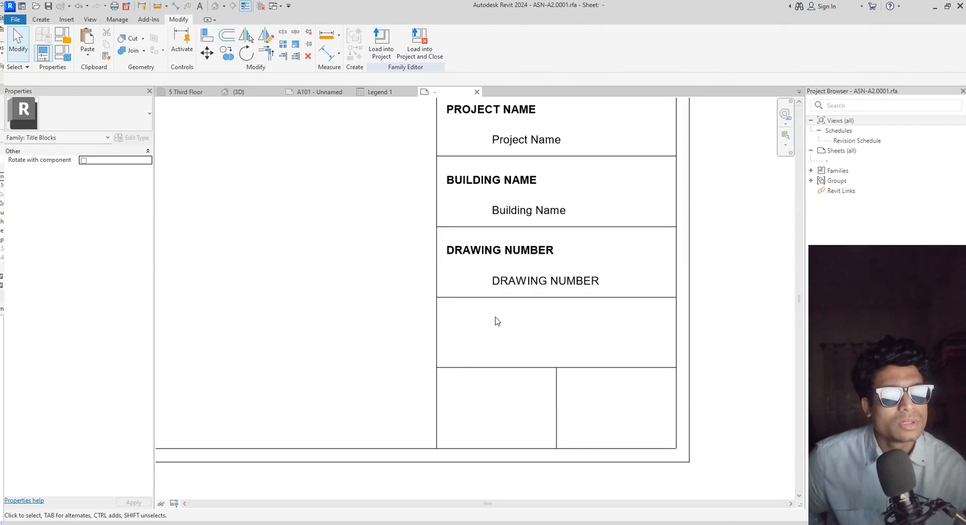
left_click(483, 254)
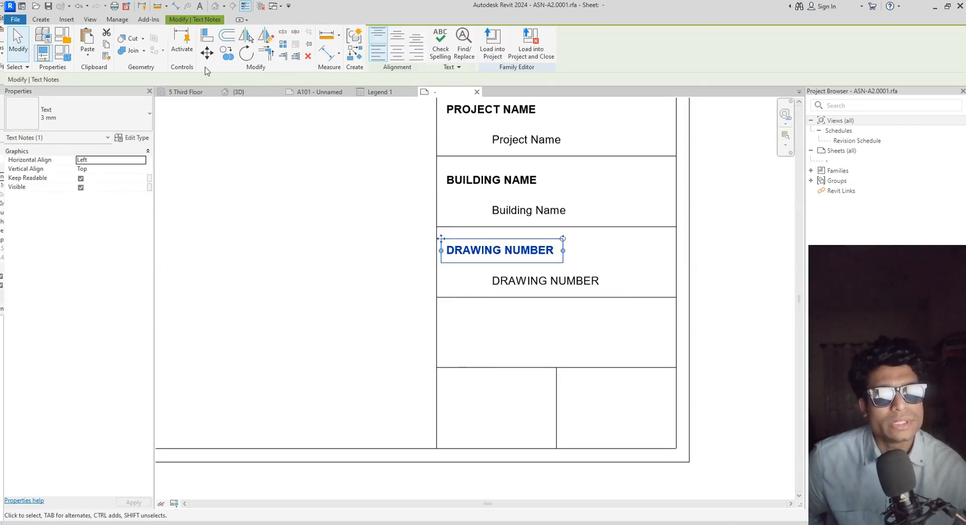
Copy the bold DRAWING NUMBER heading down into the empty title block cell directly below it
left_click(227, 53)
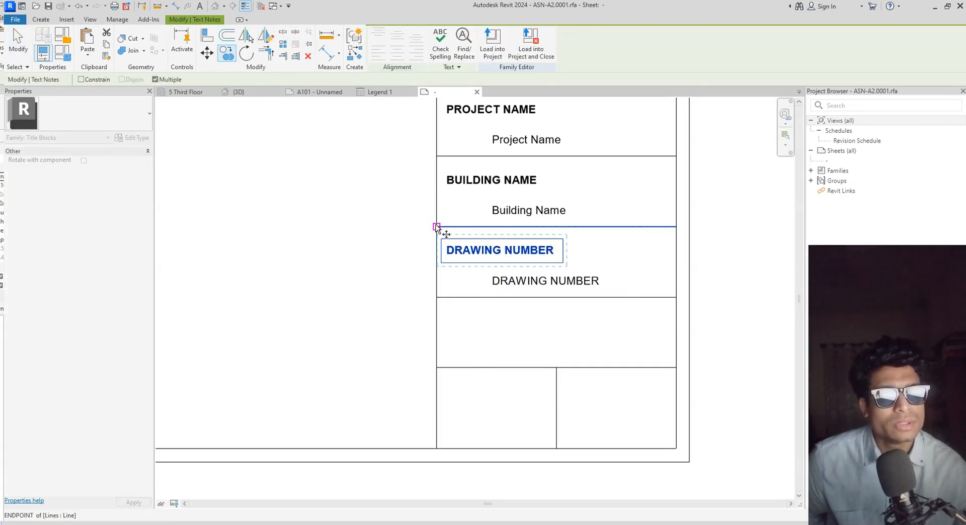
left_click(437, 227)
left_click(436, 298)
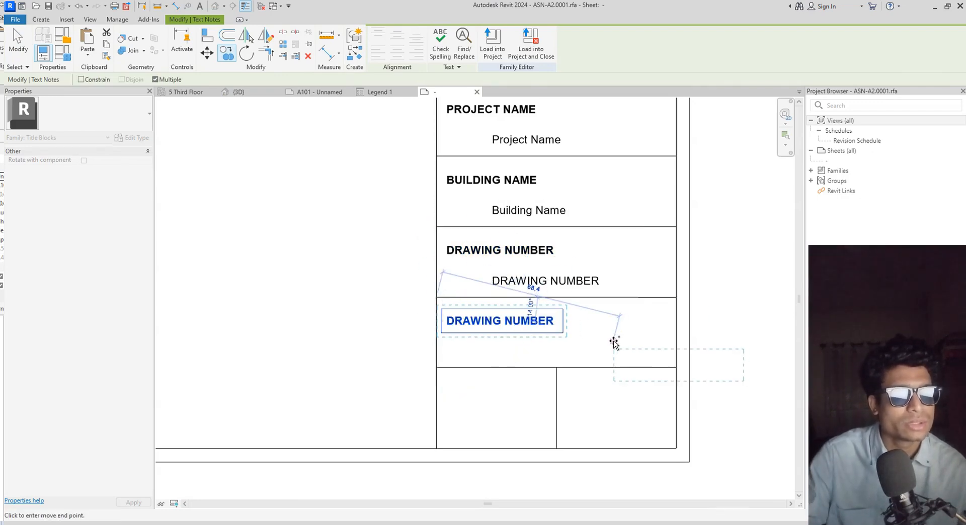
key("Escape")
Change the text of the copied DRAWING NUMBER heading to DATE
double_click(539, 325)
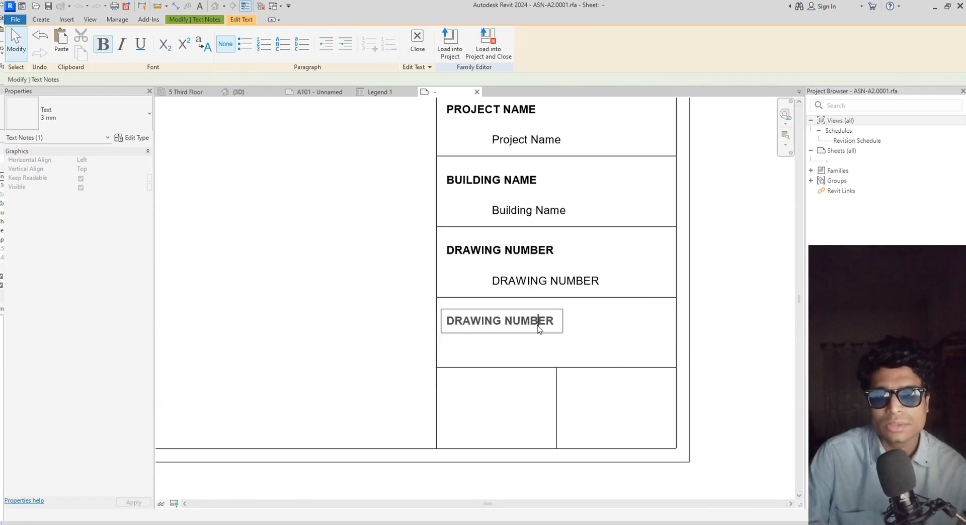
type("da")
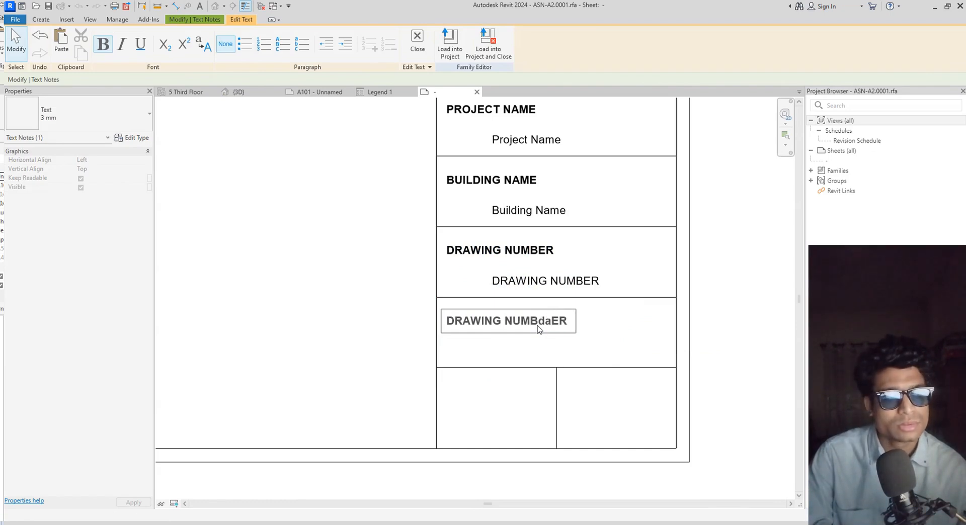
key("ctrl+a")
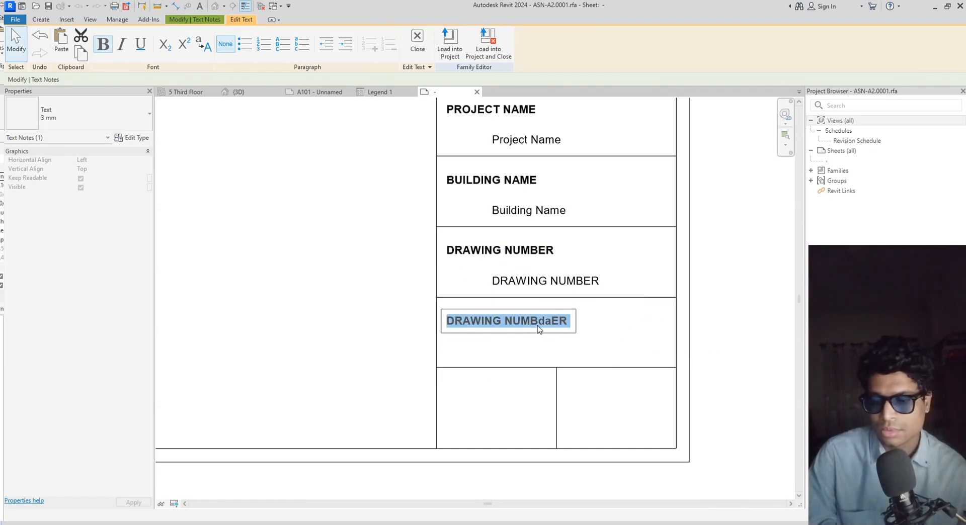
type("da")
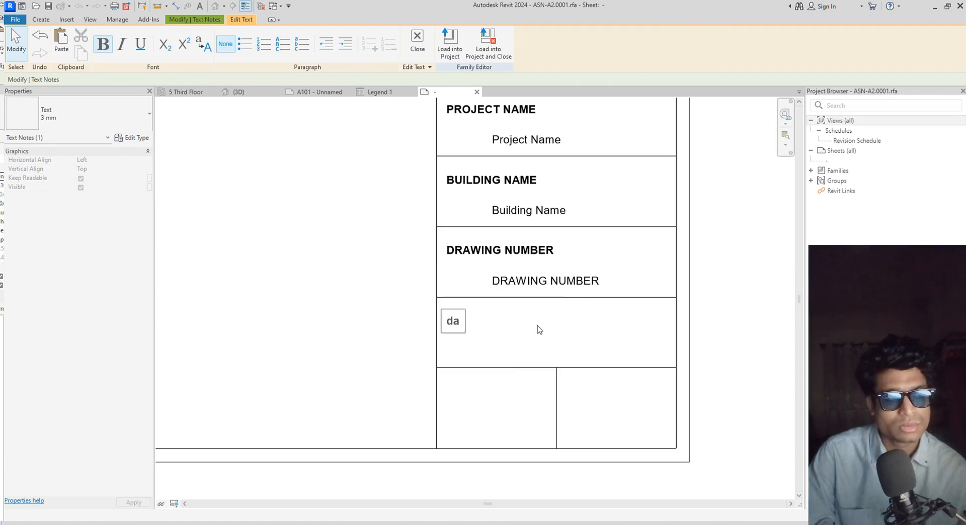
key("BackSpace")
key("BackSpace")
type("DA")
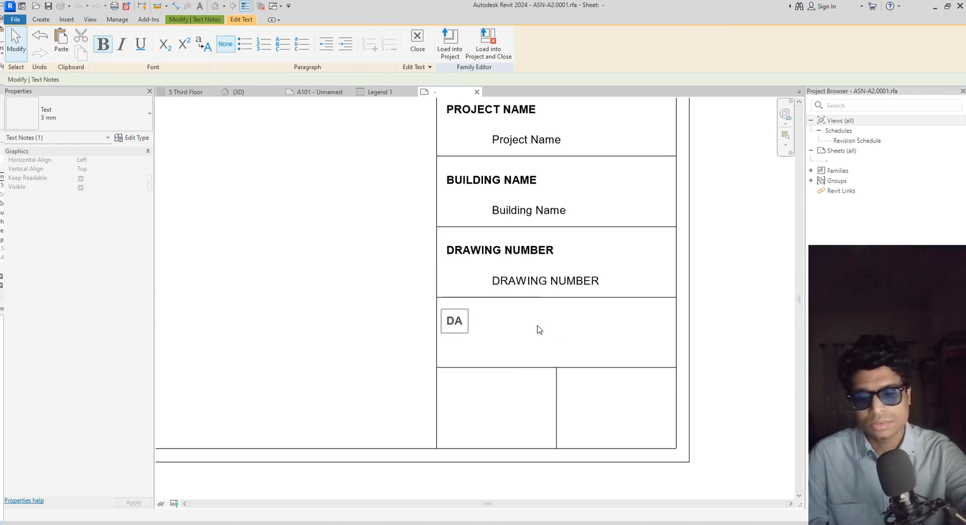
type("TE")
key("Escape")
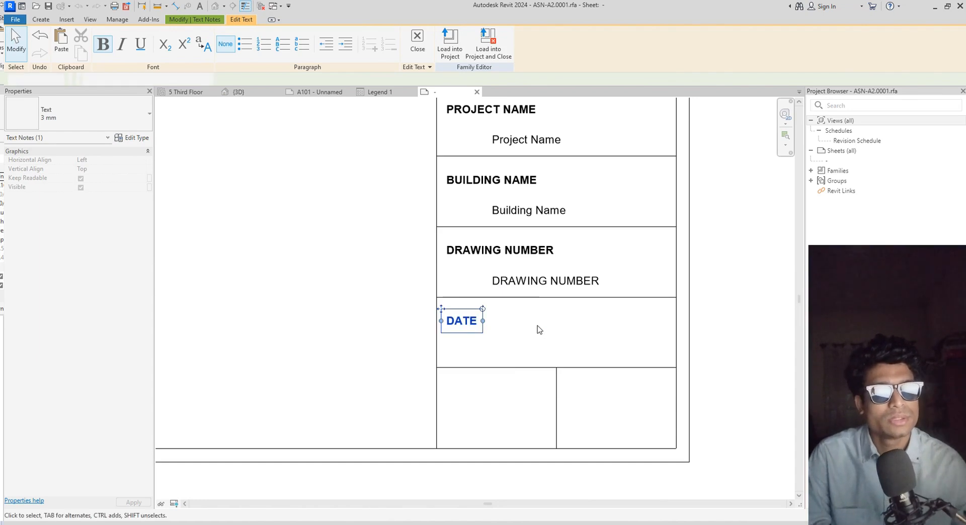
Copy the DRAWING NUMBER label from its cell into the same position under the DATE heading
left_click(521, 287)
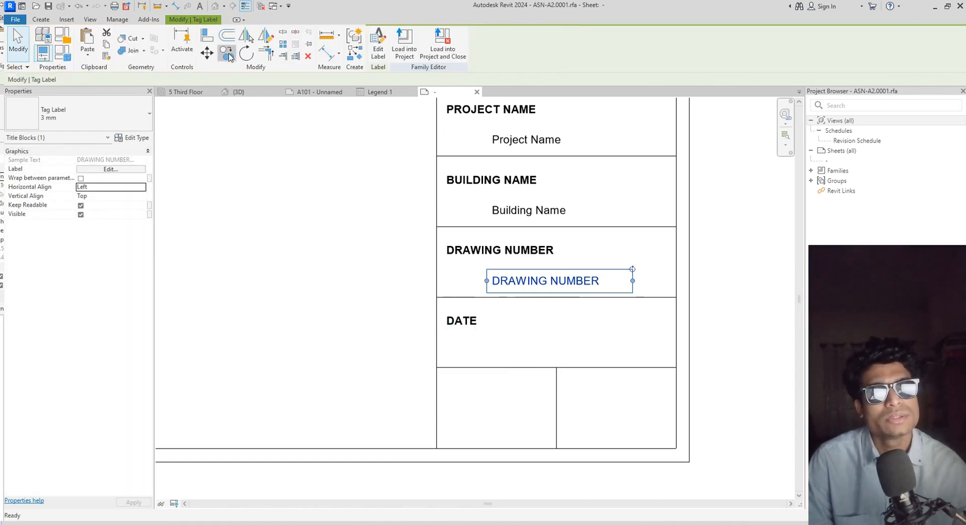
left_click(227, 52)
left_click(436, 226)
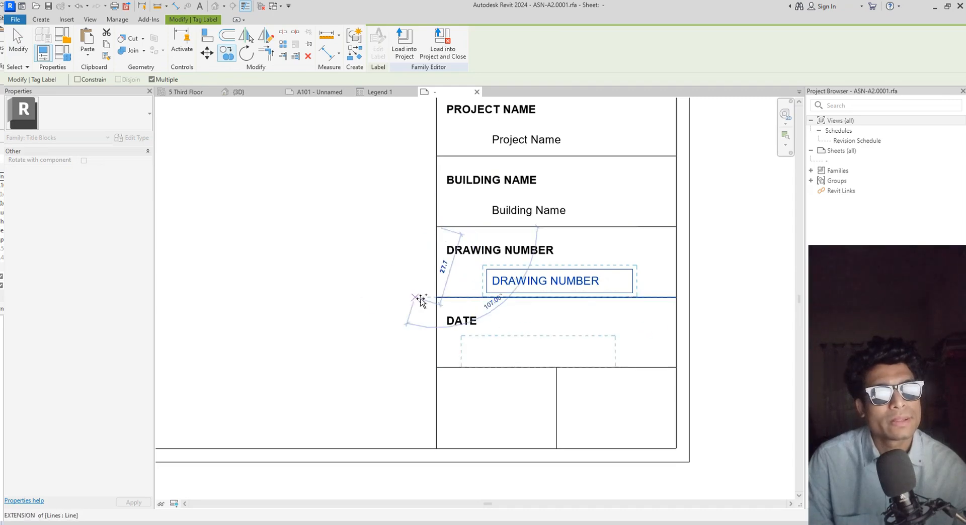
left_click(437, 297)
key("Escape")
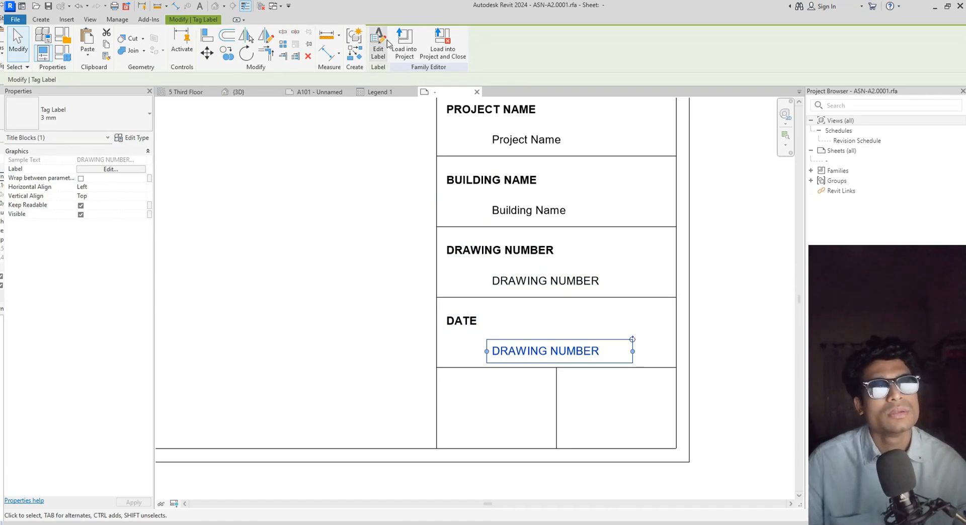
Look through the copied label's available parameters for a suitable date field
left_click(386, 44)
scroll(299, 234, "down", 1)
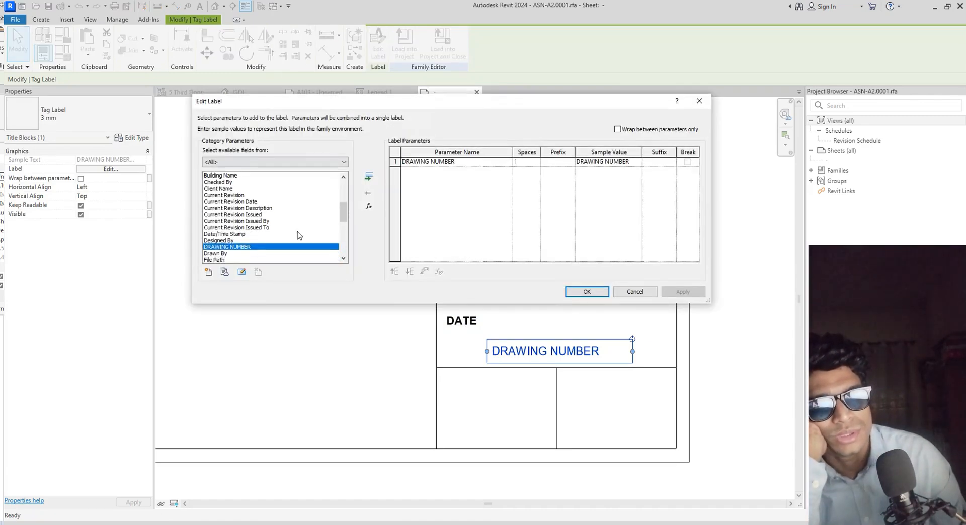
scroll(298, 234, "down", 7)
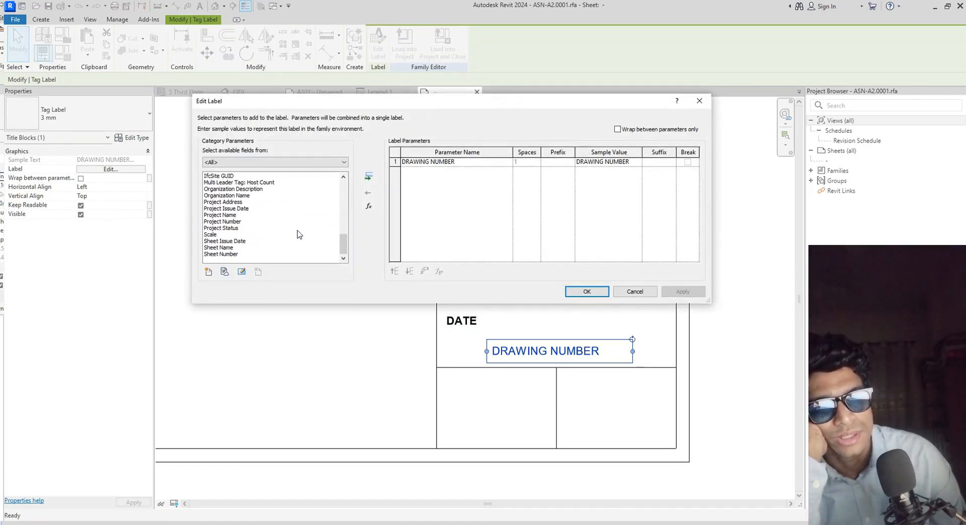
scroll(299, 234, "up", 6)
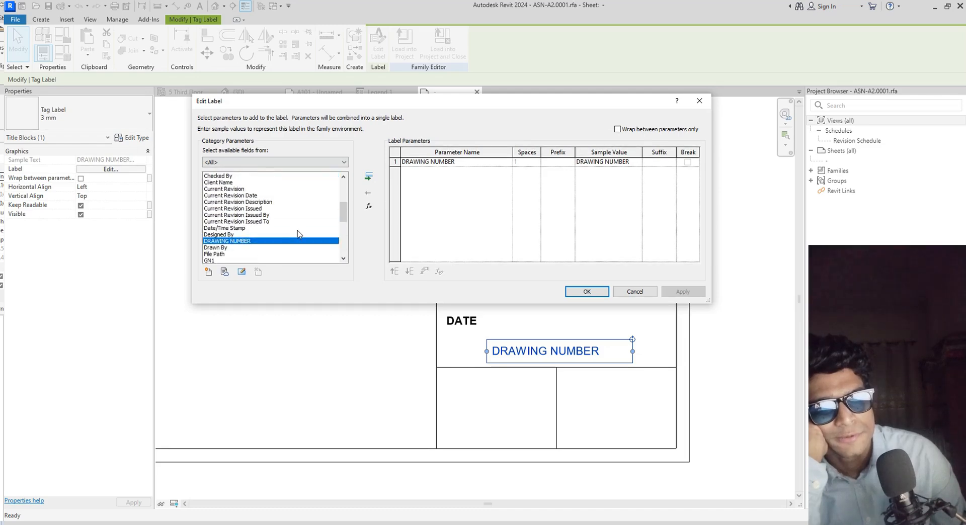
scroll(298, 231, "up", 3)
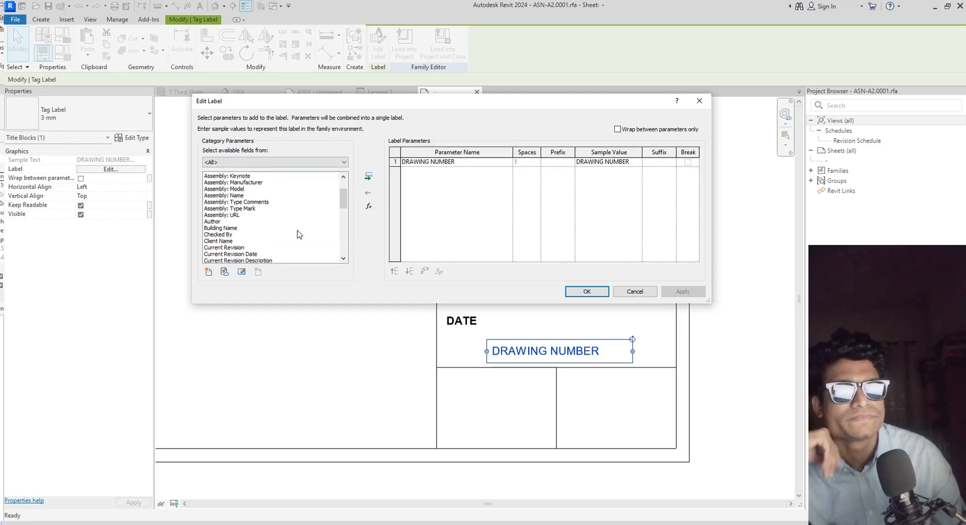
scroll(297, 231, "up", 1)
scroll(298, 231, "up", 1)
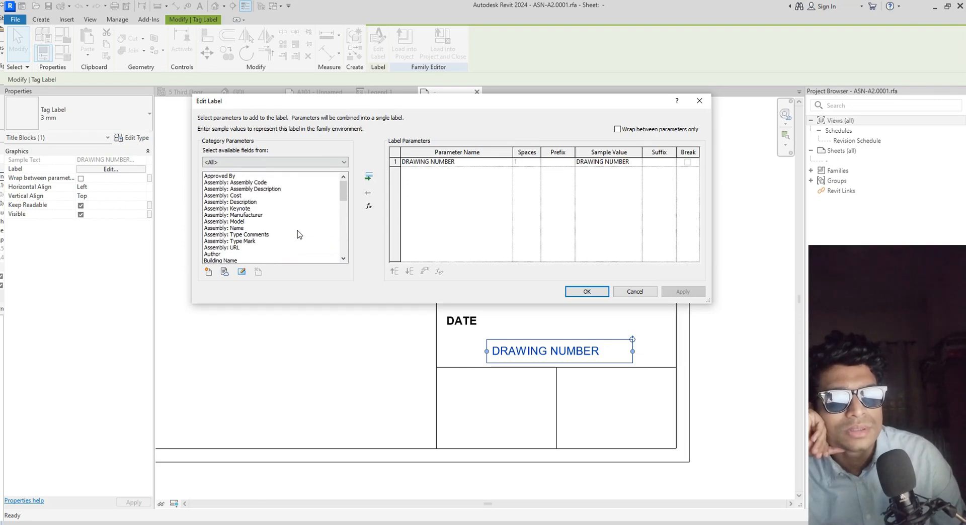
left_click(259, 234)
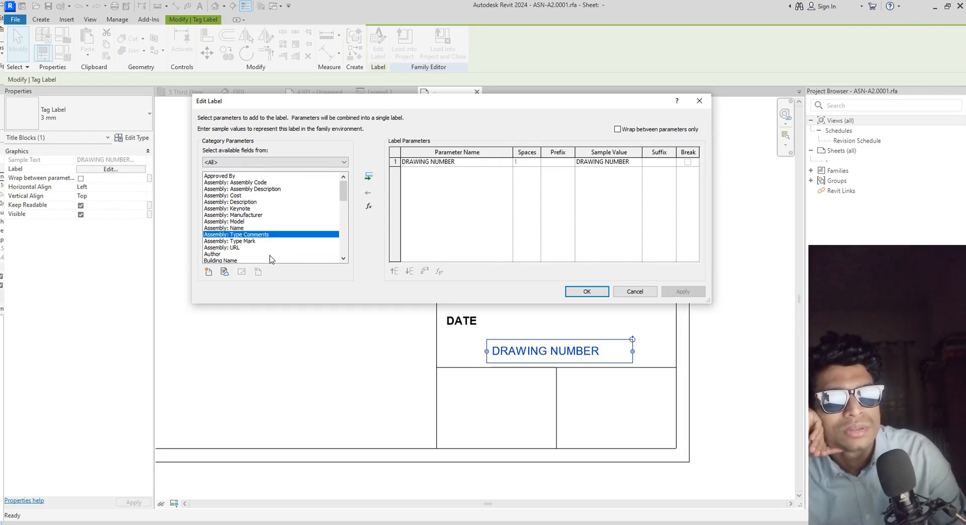
key("Down")
key("Down")
key("Down")
key("Down")
key("Down")
key("Down")
key("Down")
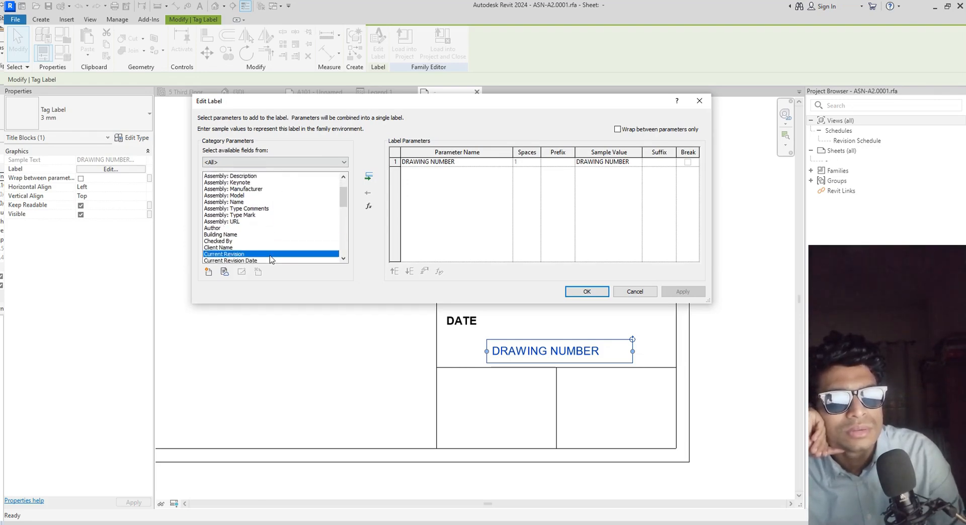
key("Down")
key("Down")
key("Up")
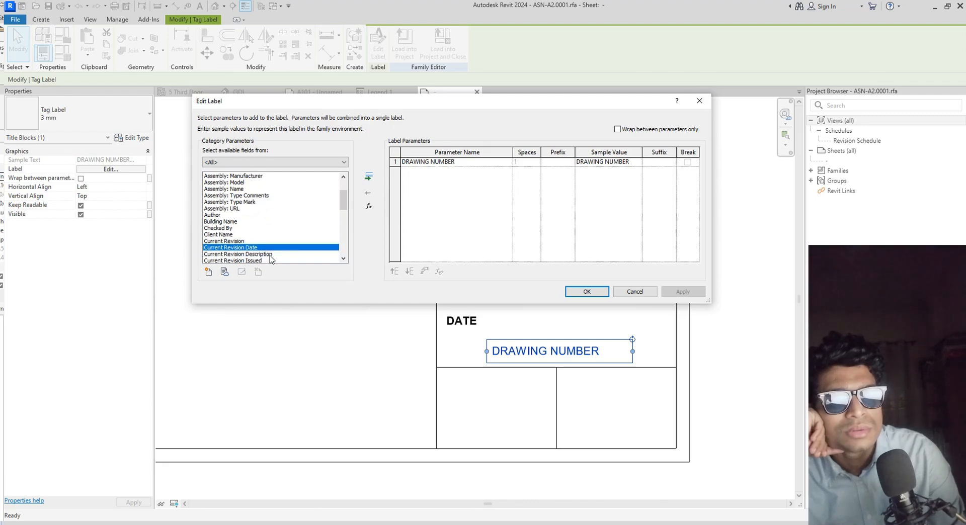
key("Down")
key("Down")
key("Down")
key("Down")
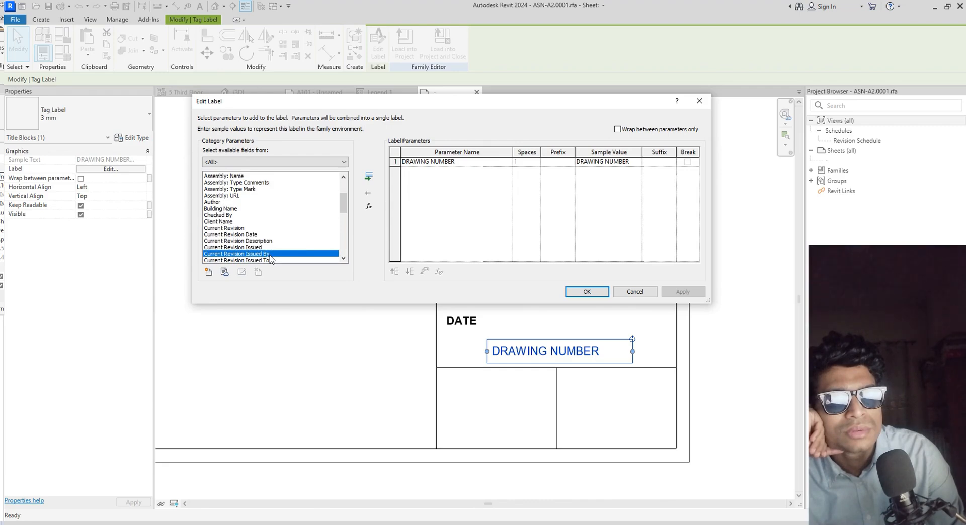
key("Down")
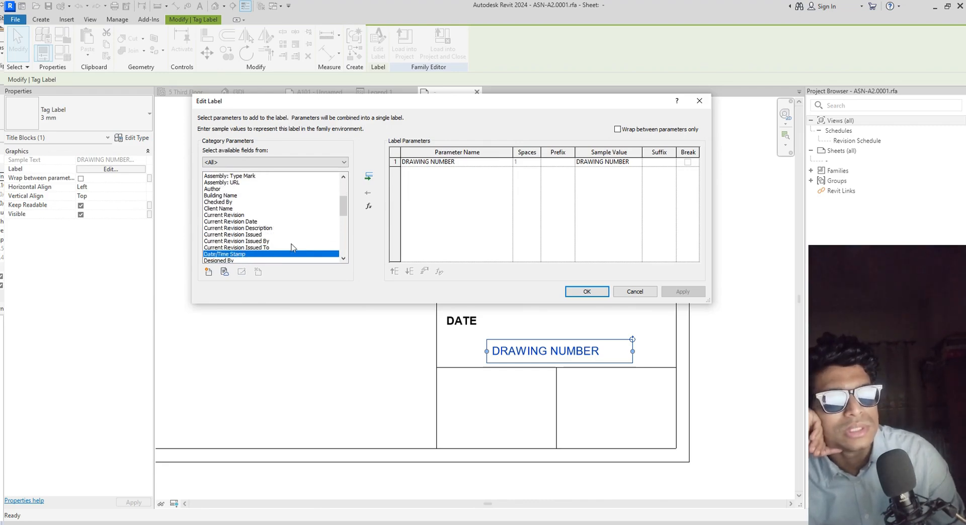
left_click(584, 291)
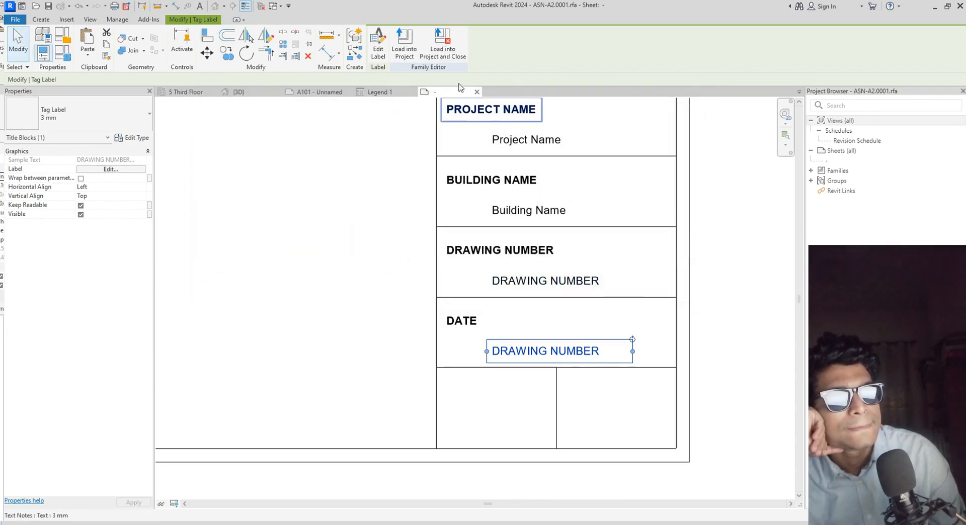
Replace the DRAWING NUMBER parameter with Date/Time Stamp in the label under the DATE heading
left_click(379, 52)
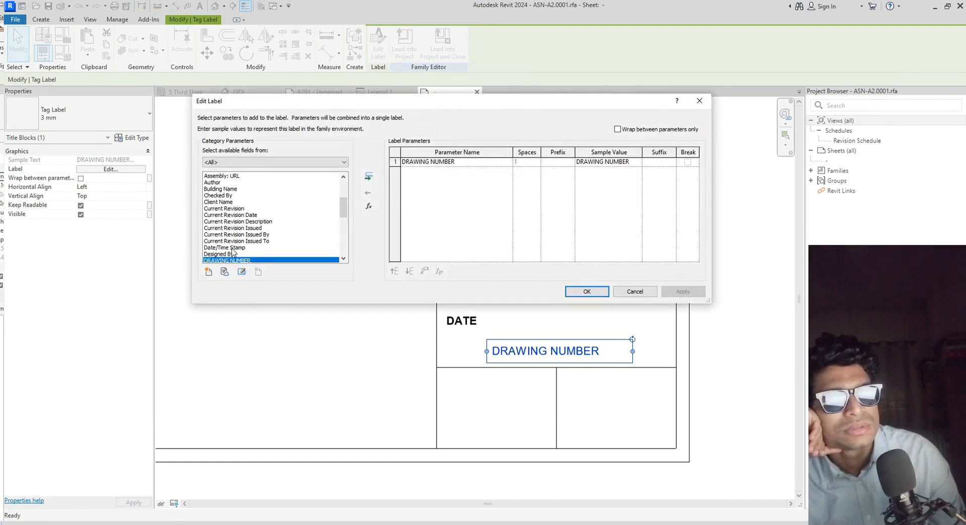
left_click(232, 248)
left_click(369, 176)
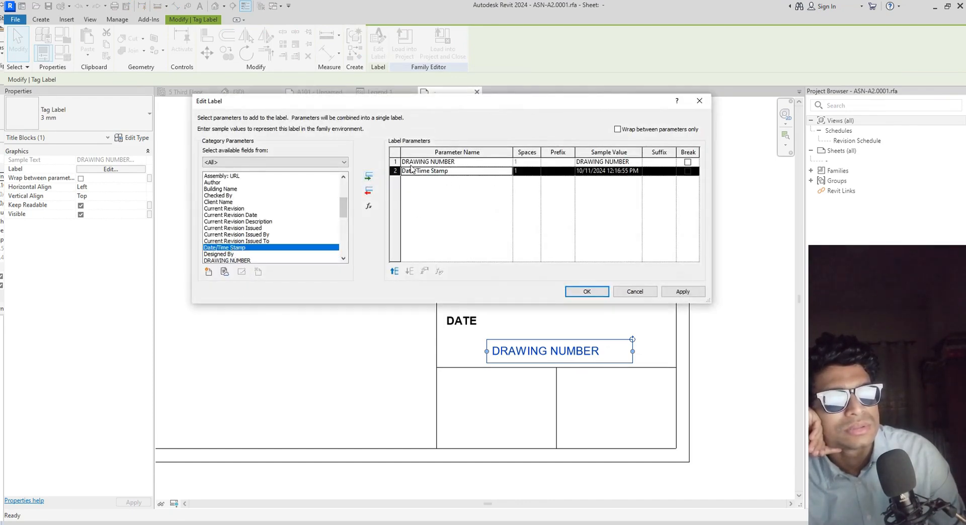
left_click(397, 162)
left_click(368, 191)
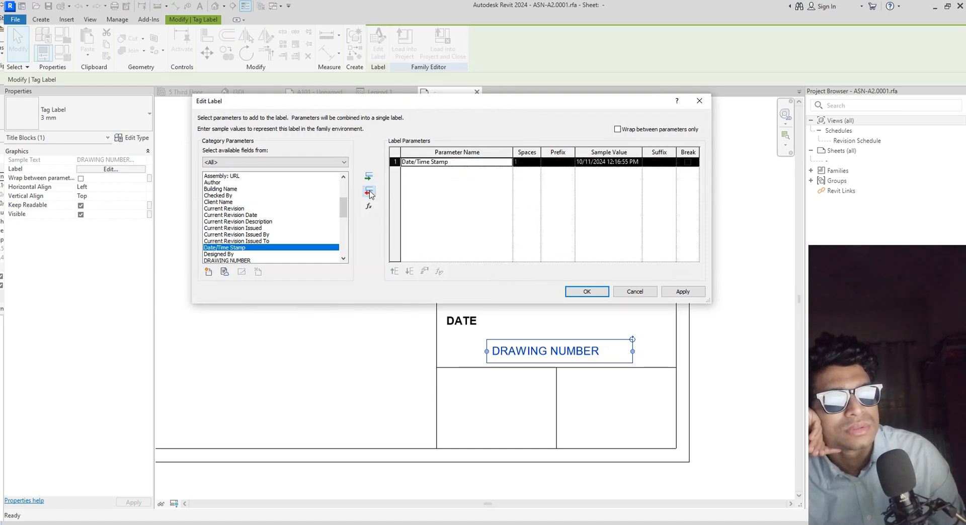
left_click(683, 292)
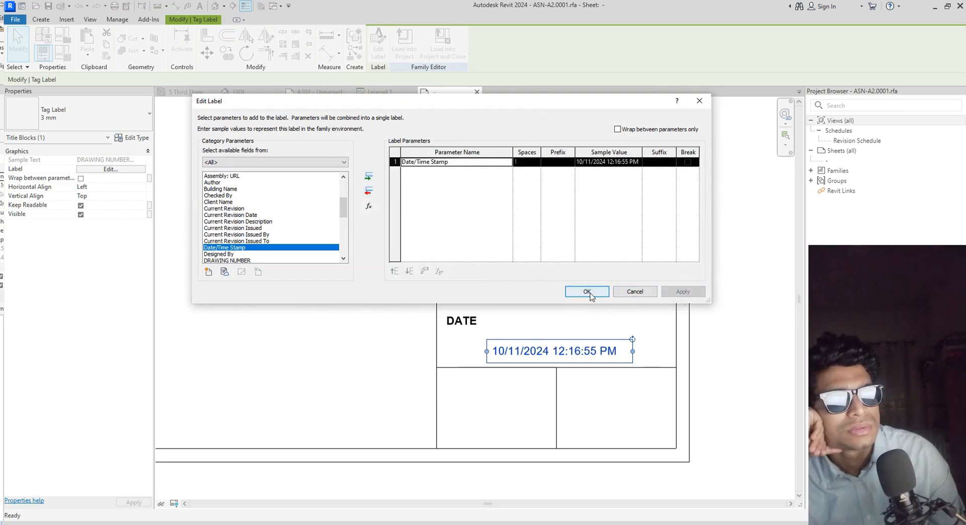
left_click(587, 292)
Copy the DATE heading into both of the side-by-side empty cells at the base of the title block
scroll(588, 401, "down", 1)
middle_click_drag(588, 401, 569, 382)
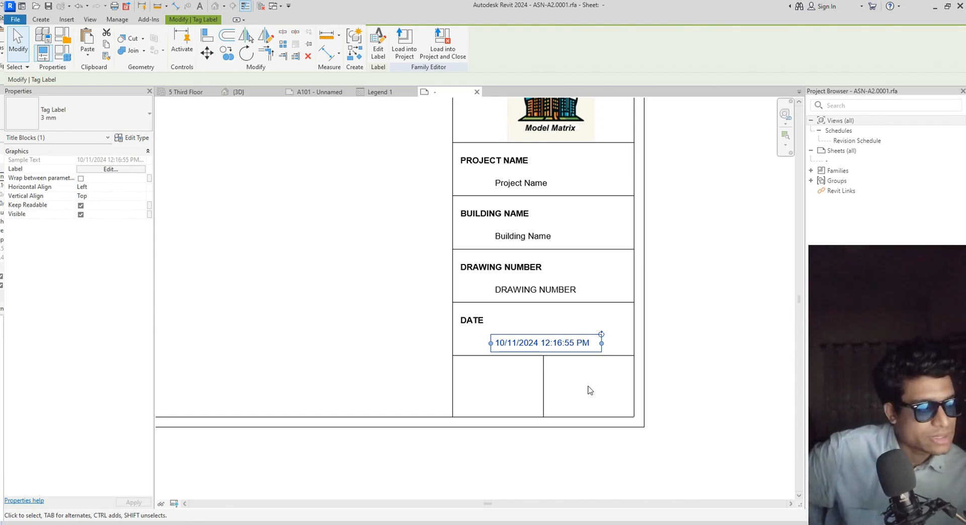
scroll(569, 395, "down", 1)
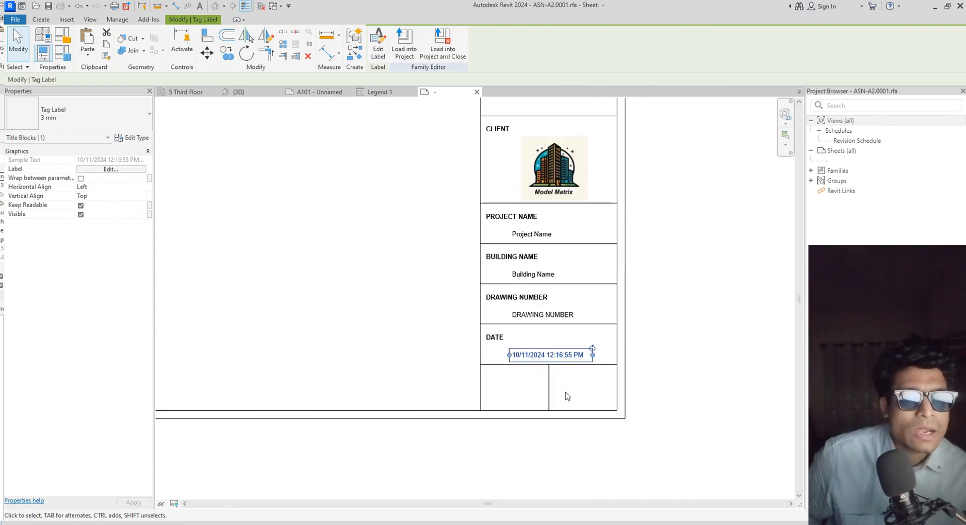
scroll(570, 393, "up", 2)
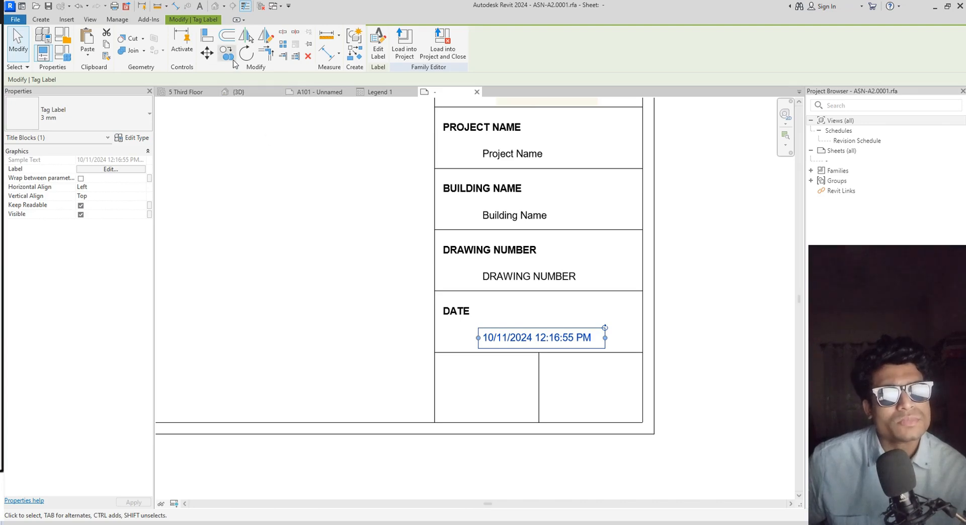
left_click(704, 336)
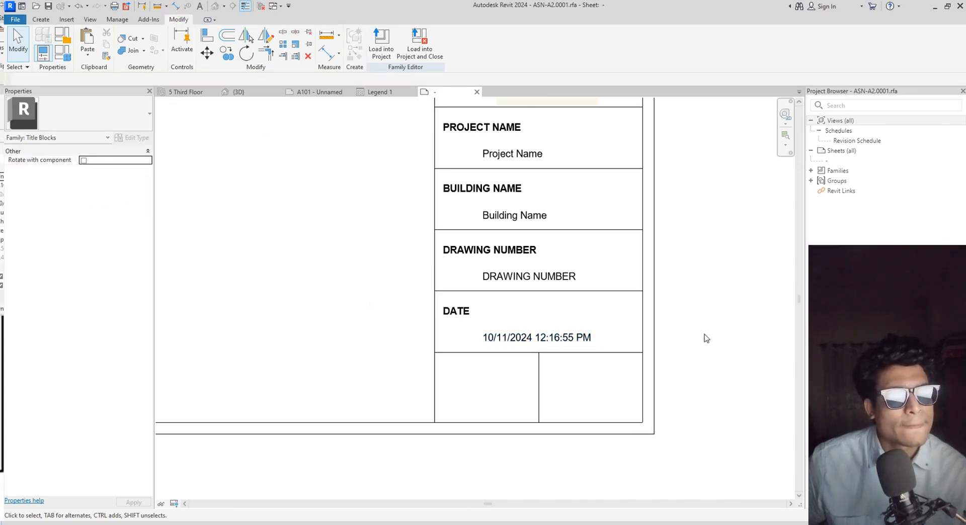
left_click(440, 310)
left_click(226, 52)
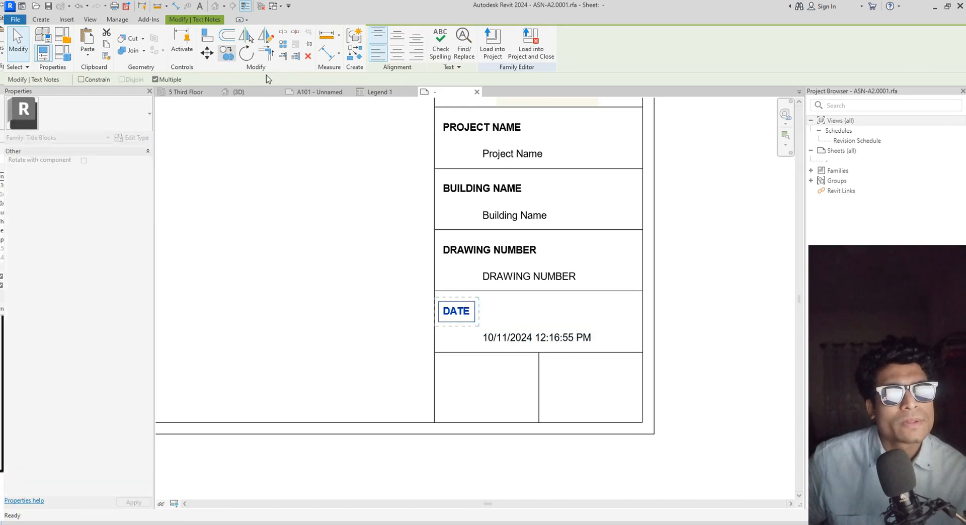
left_click(435, 291)
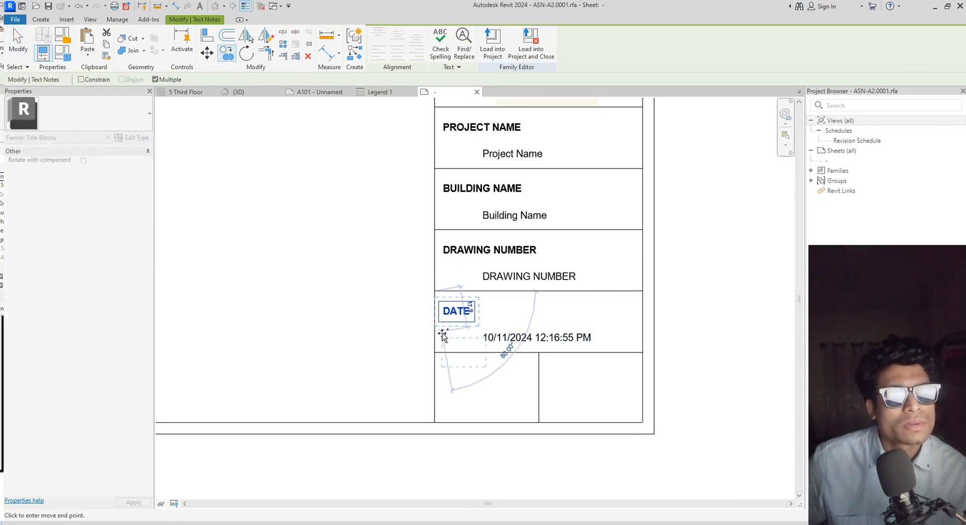
left_click(435, 353)
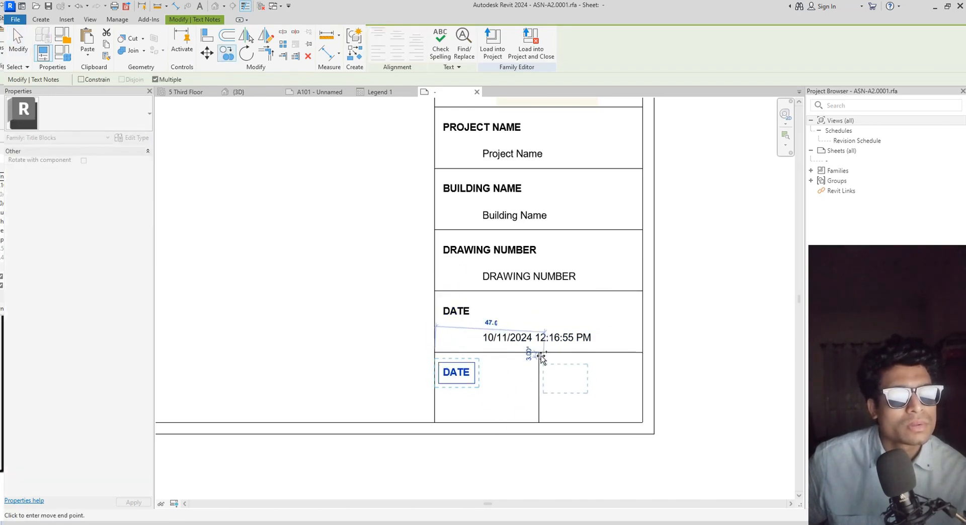
left_click(576, 360)
key("Escape")
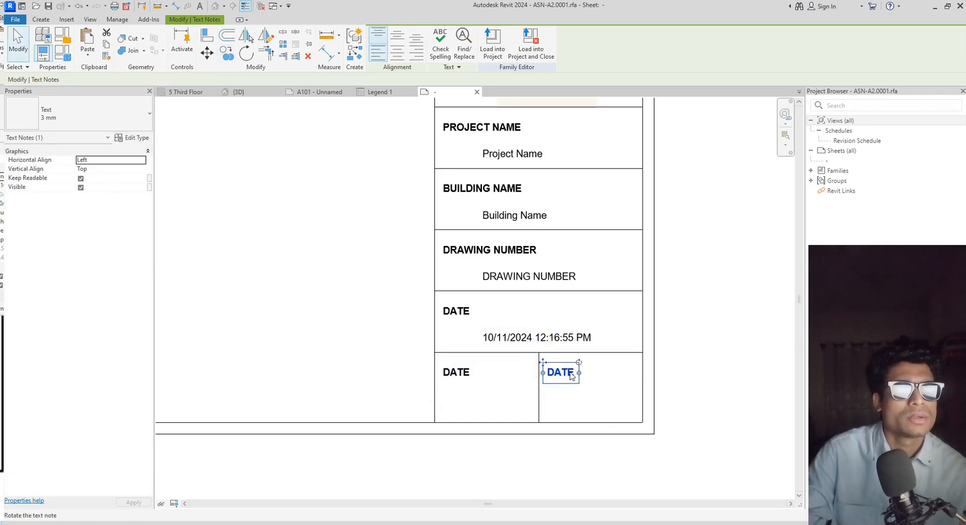
Change the copied DATE heading in the cell directly below the date label's left part to SCALE
left_click(466, 372)
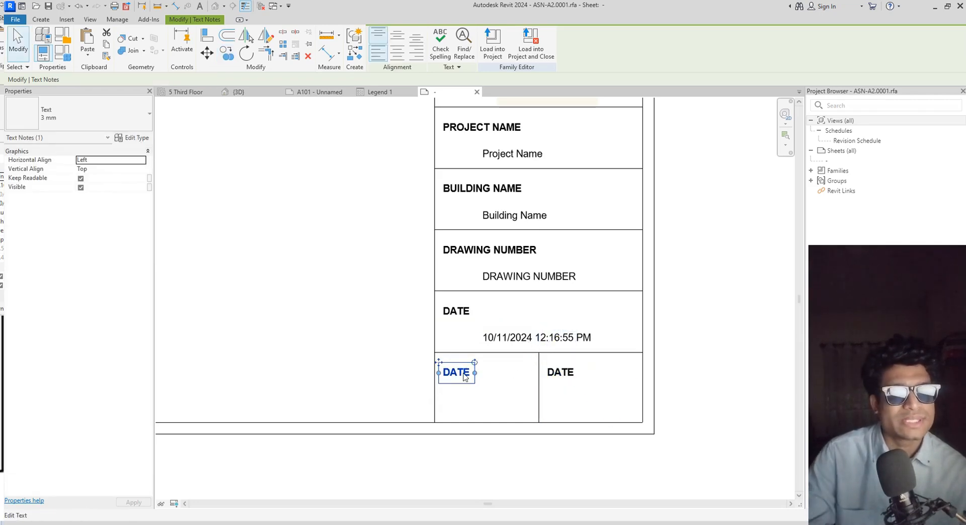
double_click(465, 375)
double_click(465, 377)
type("SA")
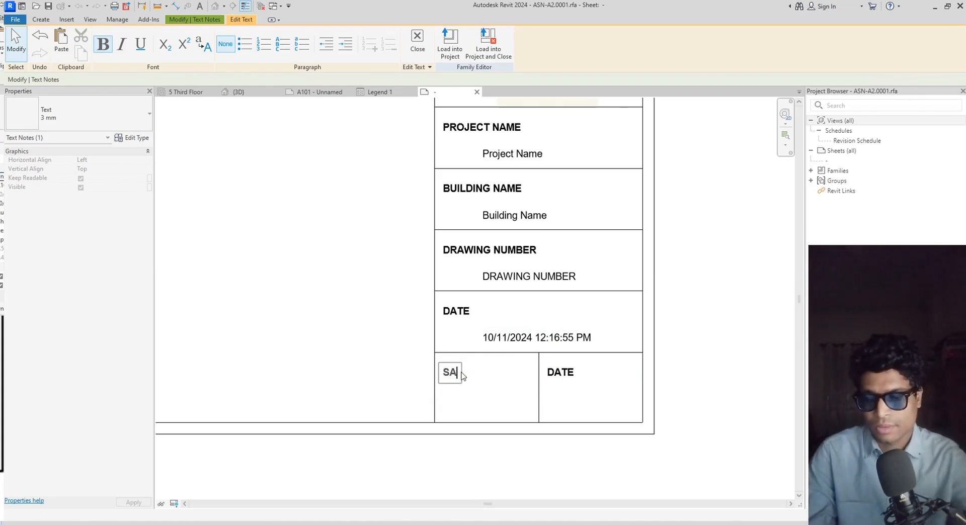
key("BackSpace")
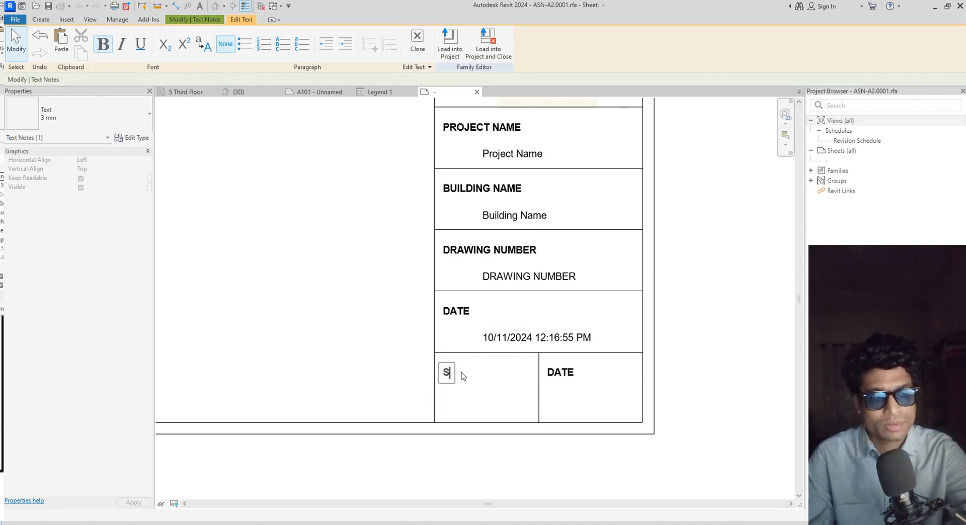
type("CALE")
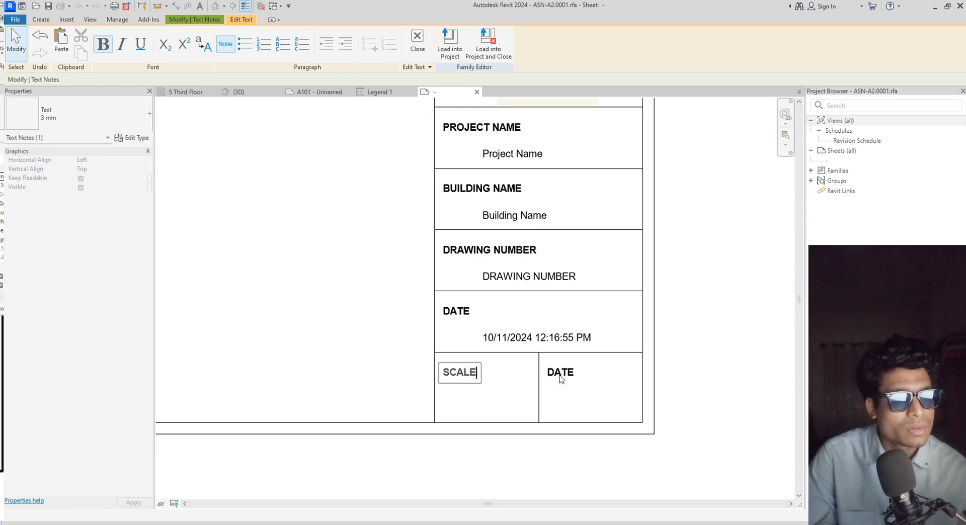
Change the remaining copied DATE heading in the cell beside SCALE to REVISIONS
left_click(561, 378)
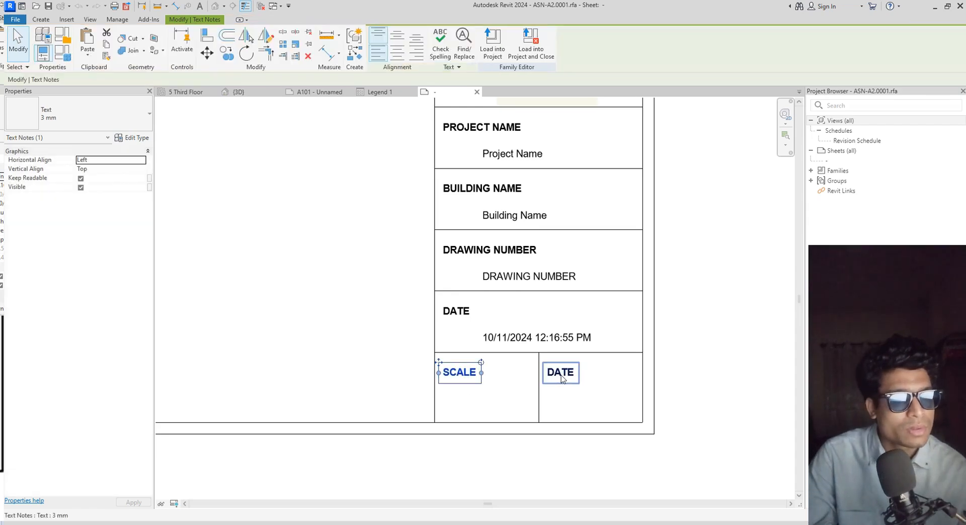
left_click(562, 379)
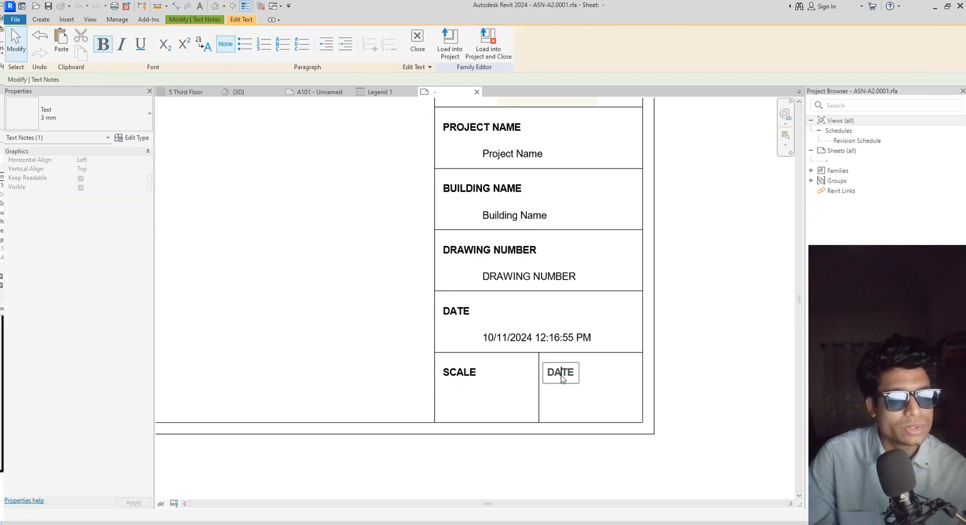
double_click(562, 378)
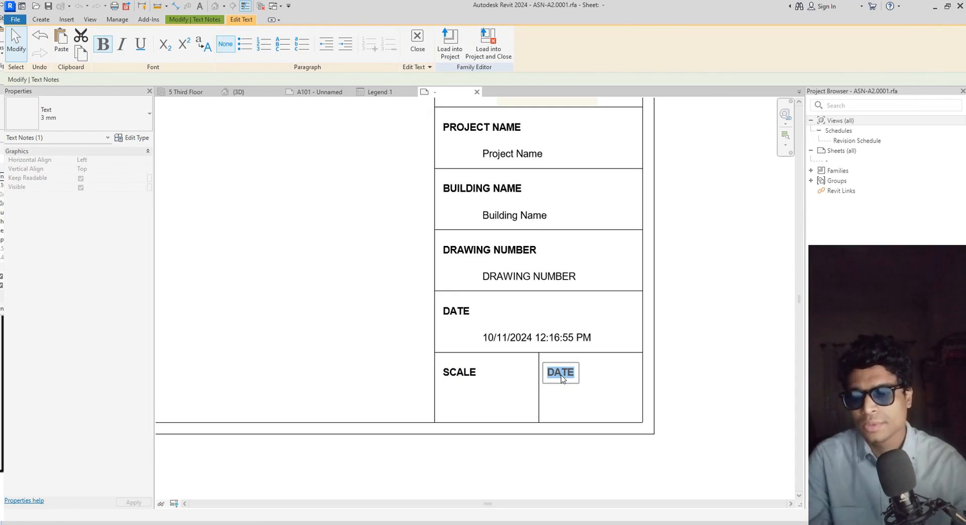
type("REVI")
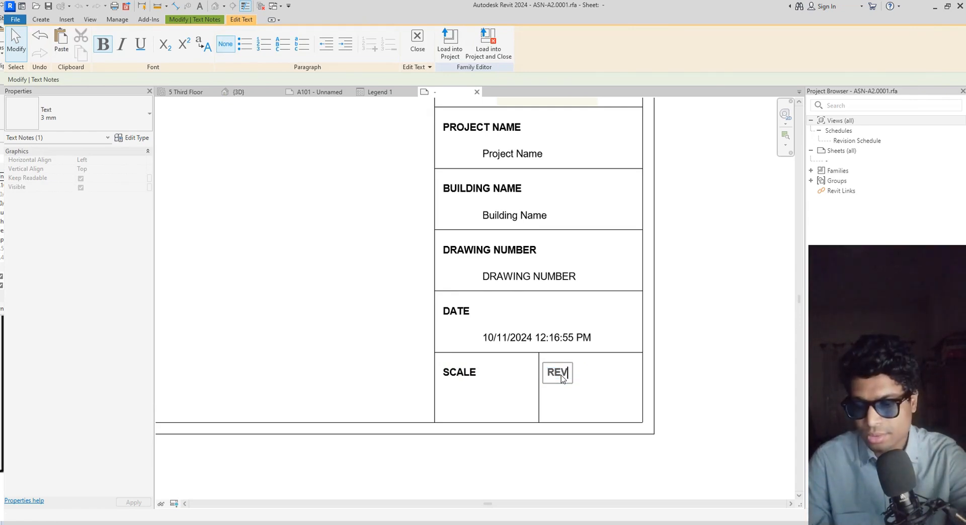
type("SIO")
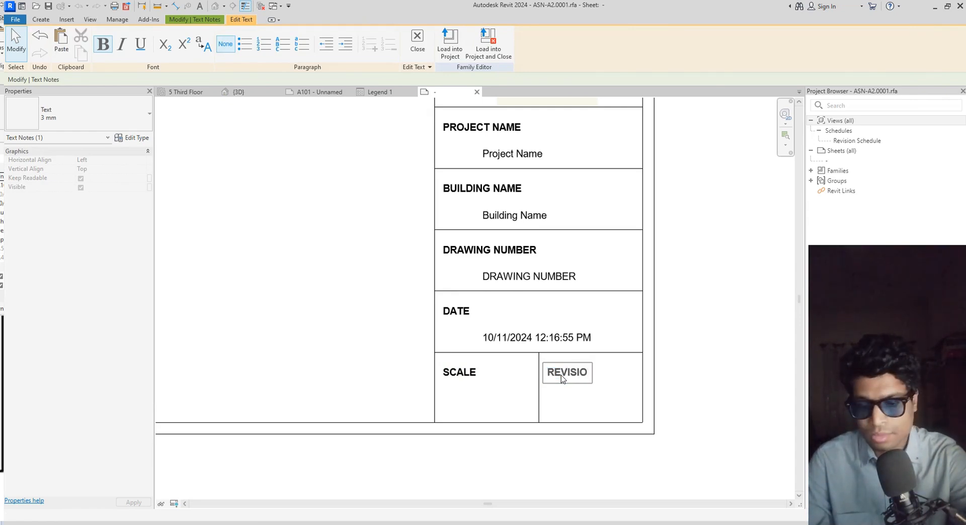
type("NS")
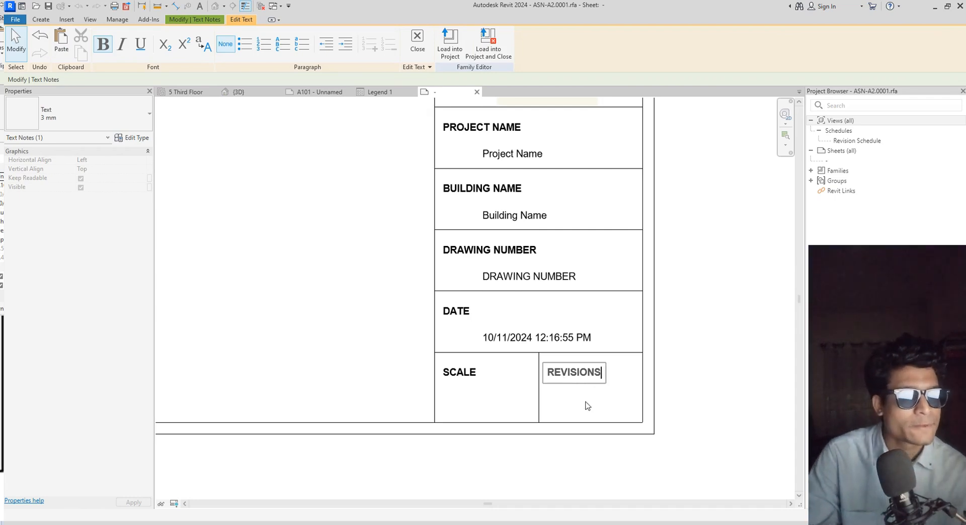
left_click(588, 406)
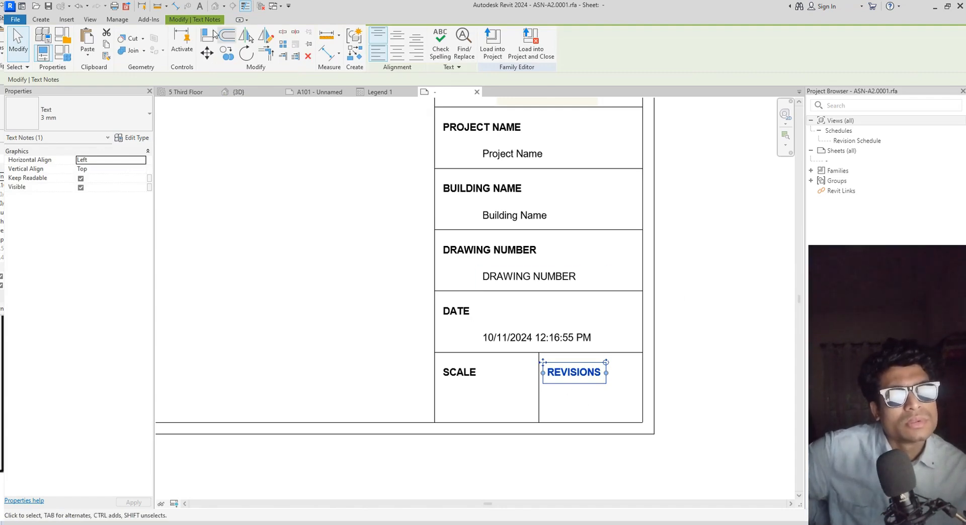
Place a new 3 mm tag label under the SCALE heading
left_click(40, 21)
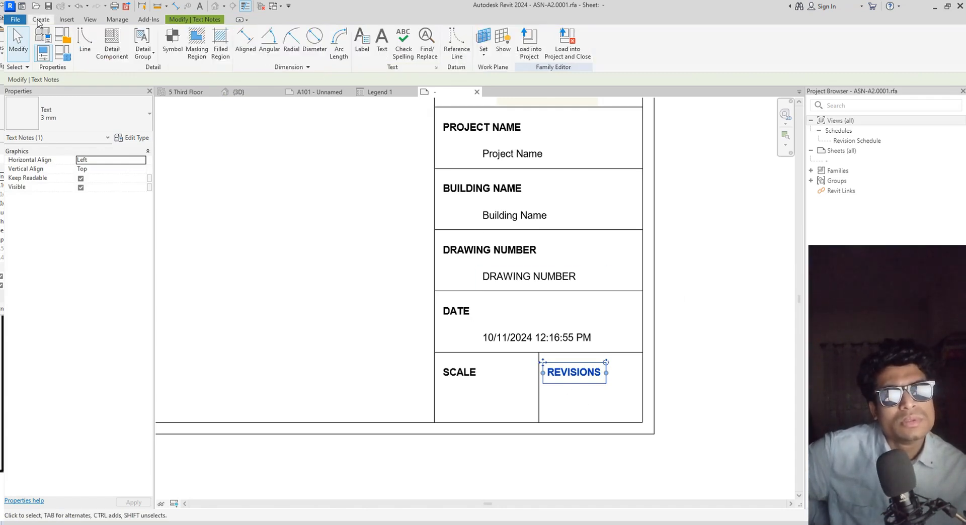
left_click(359, 53)
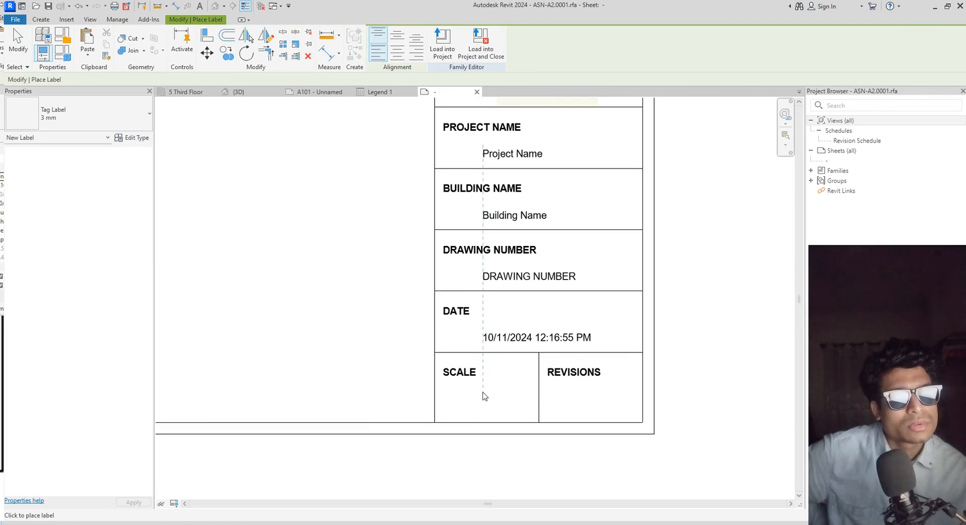
left_click(482, 397)
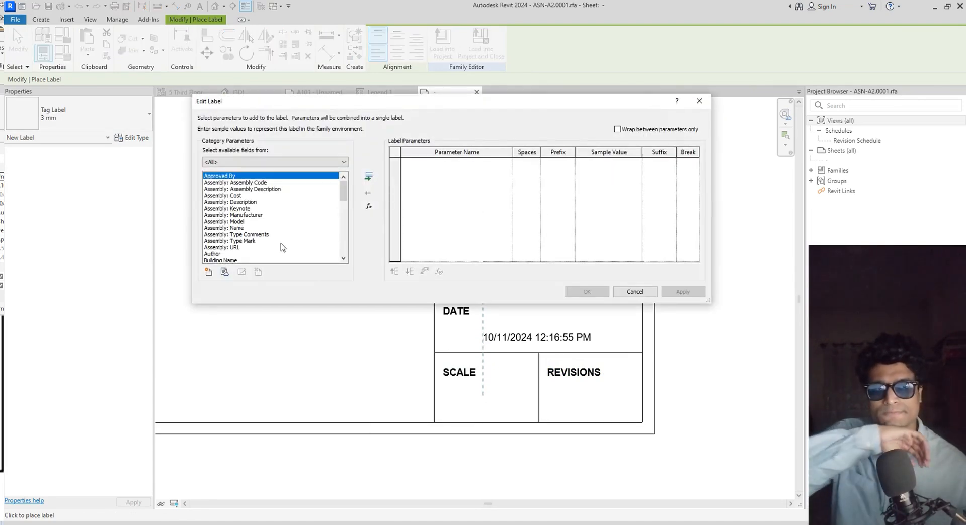
Look through the new label's available parameters for suitable scale and revision fields
scroll(281, 247, "down", 15)
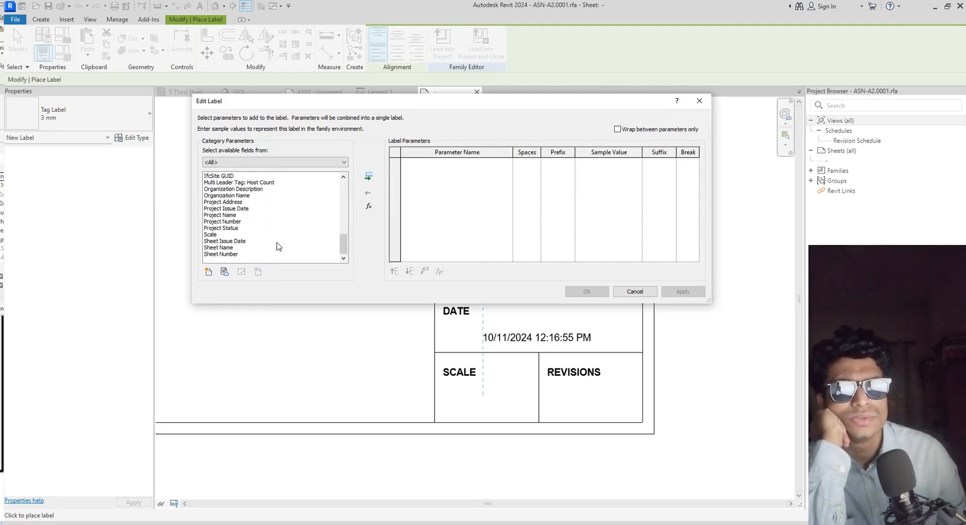
scroll(279, 247, "up", 2)
left_click(274, 208)
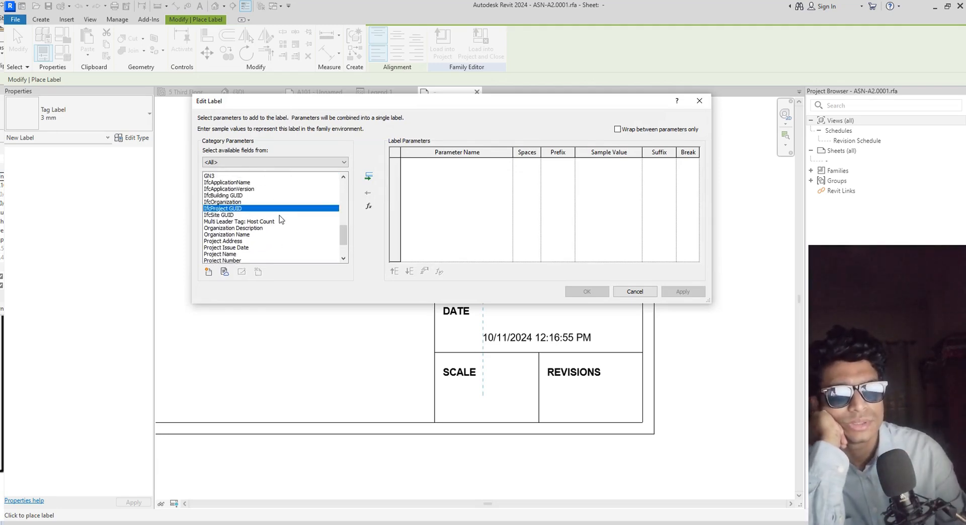
key("Down")
key("Down")
key("Down")
key("Down")
key("Down")
key("Down")
key("Down")
key("Down")
key("Down")
key("Down")
key("Down")
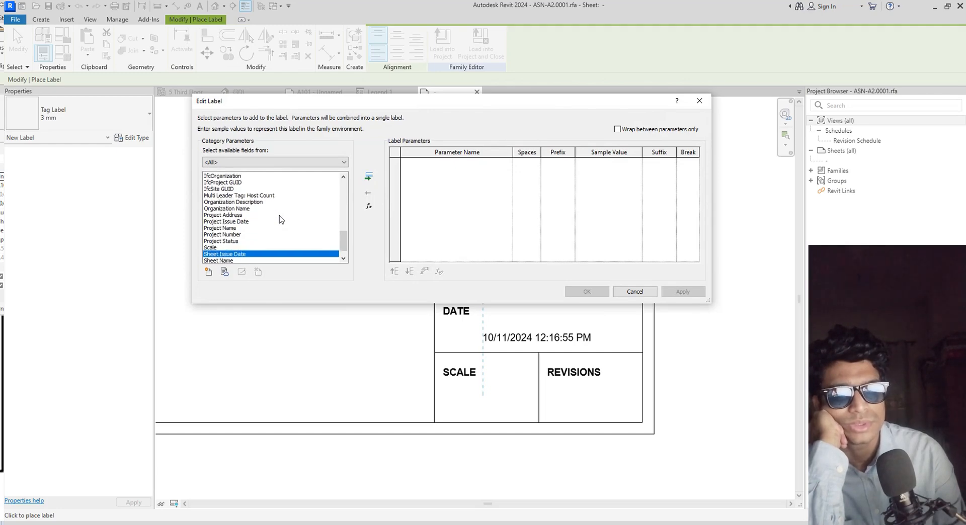
key("Down")
key("Down")
key("Up")
key("Up")
key("Up")
key("Up")
key("Up")
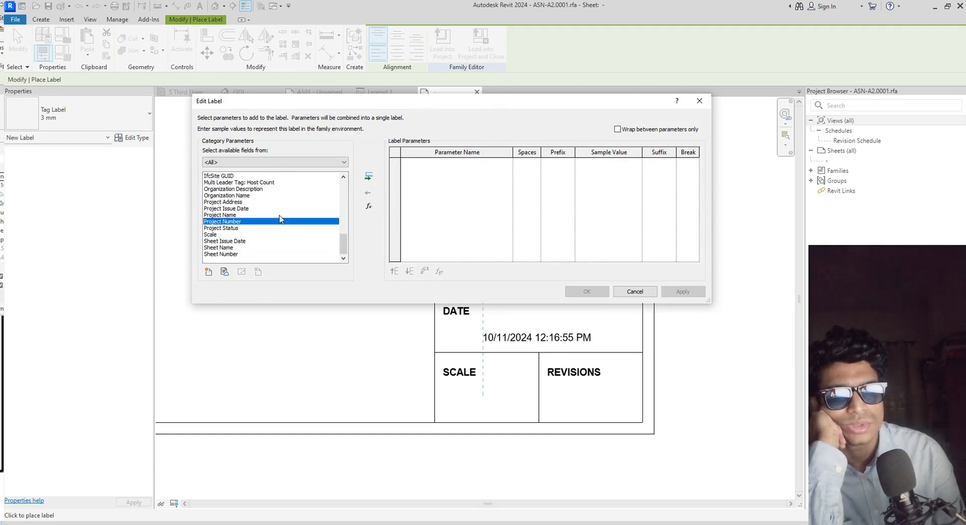
key("Up")
key("Up")
key("Up")
key("Up")
key("Up")
key("Down")
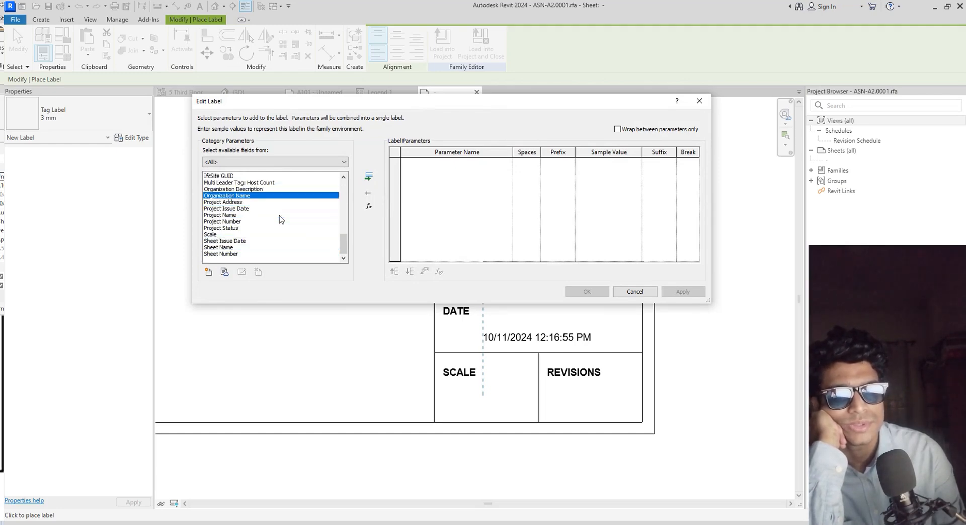
key("Down")
key("Down")
key("Down")
key("Down")
key("Down")
key("Down")
key("Down")
key("Down")
key("Down")
key("Up")
key("Up")
key("Up")
key("Up")
key("Up")
key("Up")
key("Up")
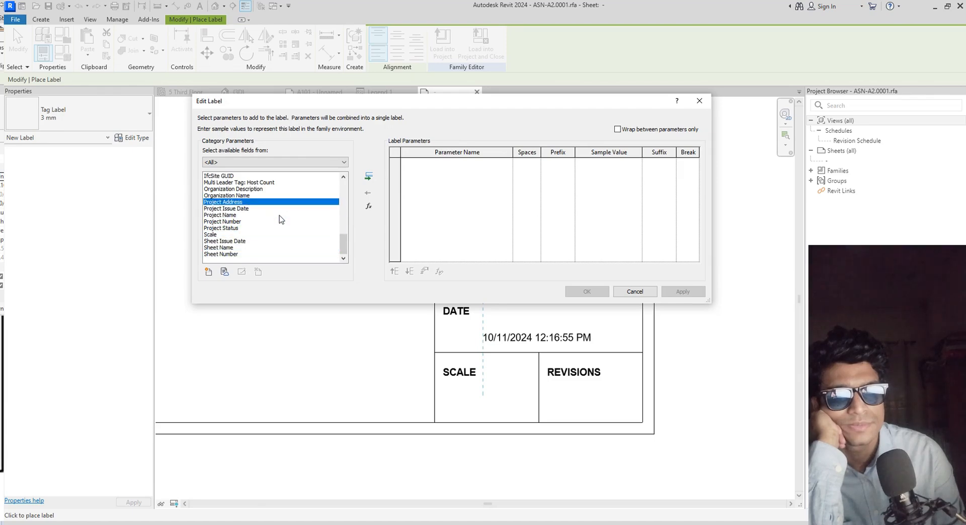
key("Up")
key("Up")
key("Up")
key("Up")
key("Up")
key("Up")
key("Up")
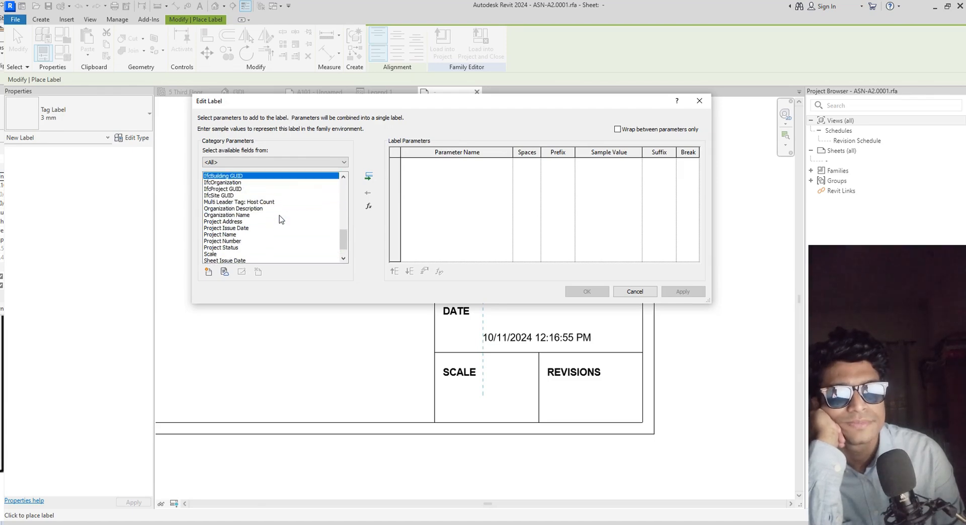
key("Up")
key("Up")
key("Up")
key("Up")
key("Up")
key("Up")
key("Up")
key("Up")
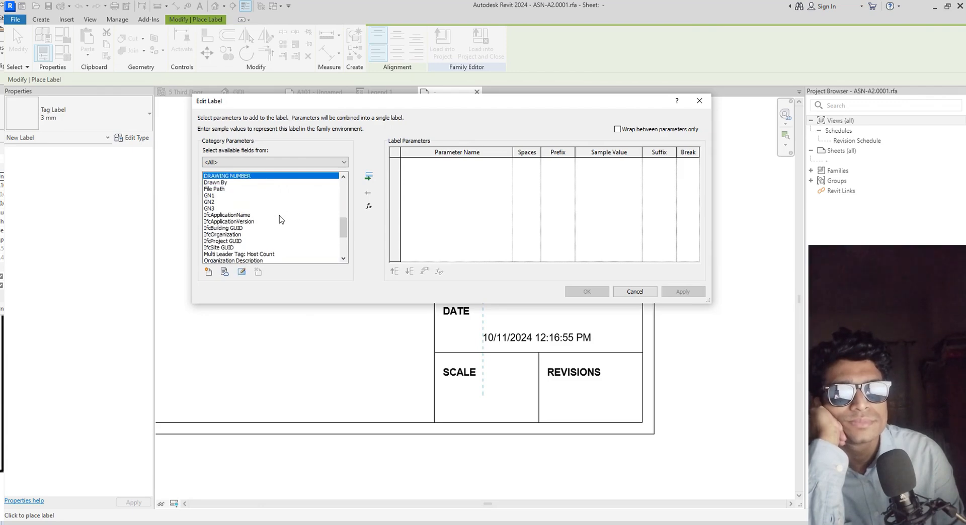
key("Up")
key("Up")
key("Up")
key("Up")
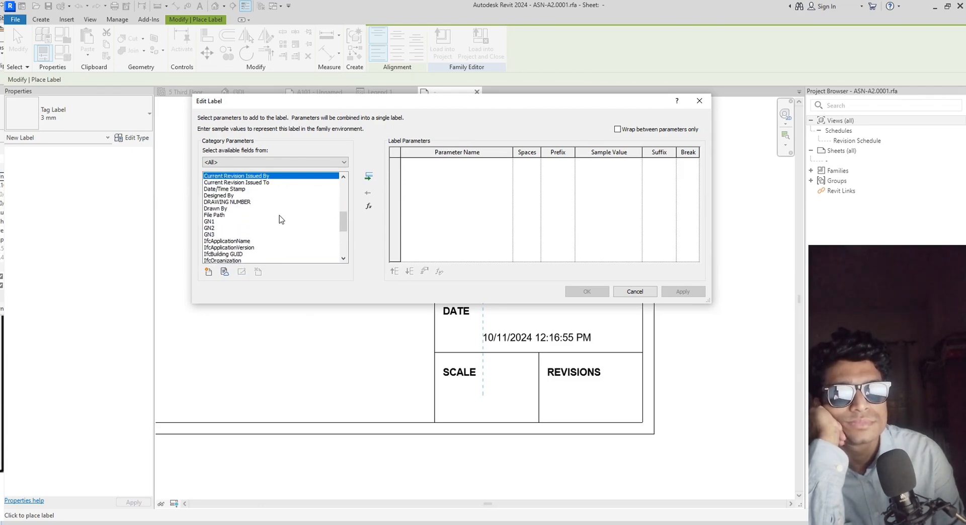
key("Up")
key("Up")
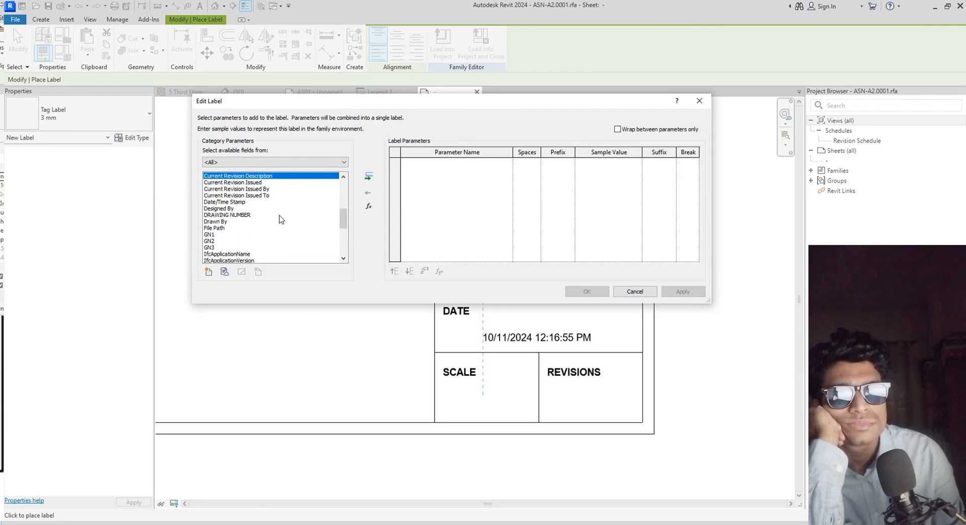
key("Up")
key("Up")
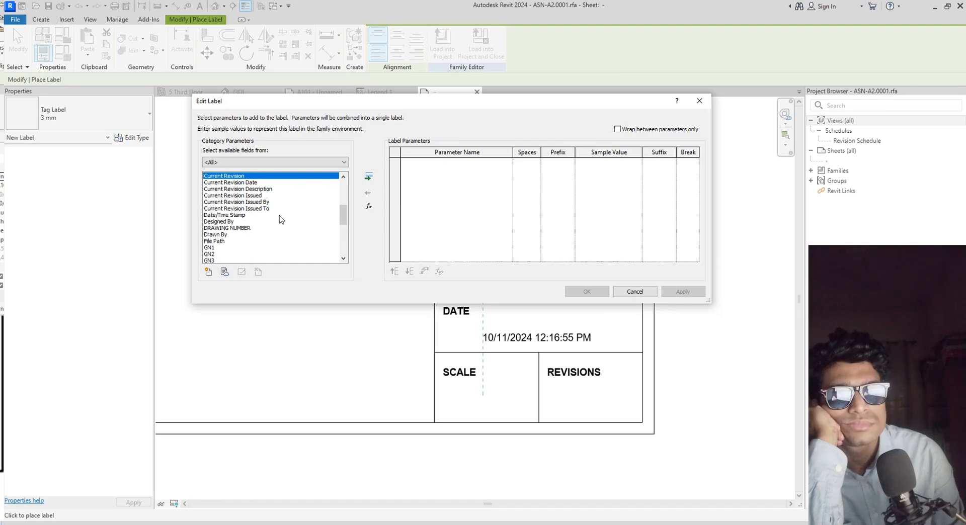
key("Up")
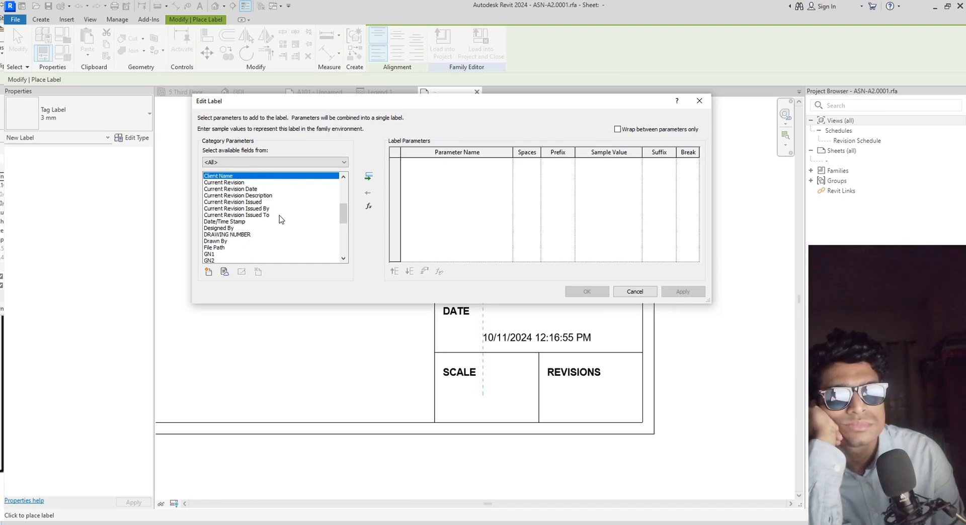
Add the Current Revision parameter to the new label and accept the label definition
key("Down")
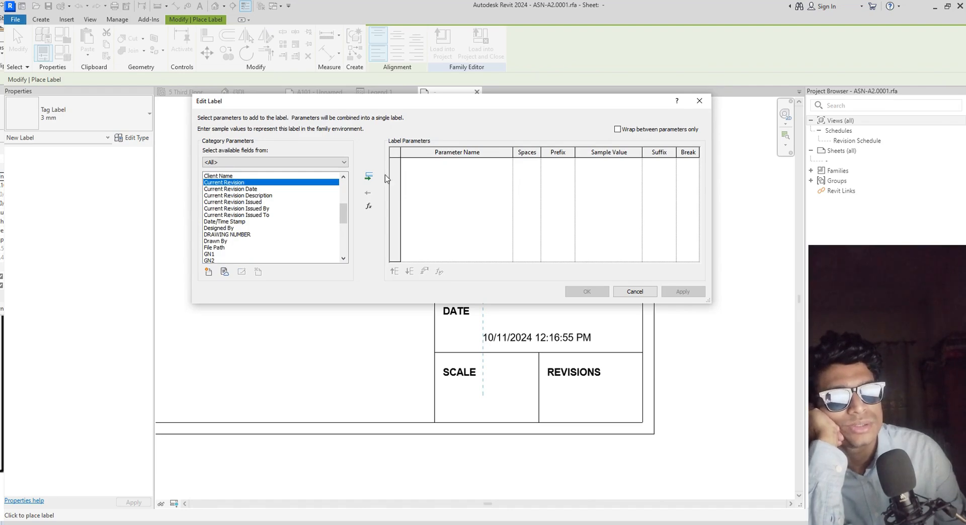
left_click(369, 180)
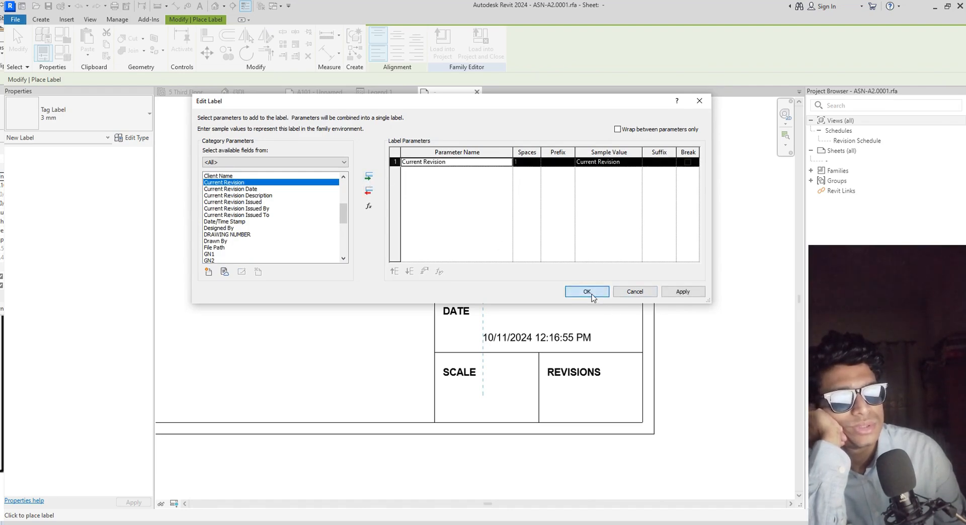
left_click(593, 293)
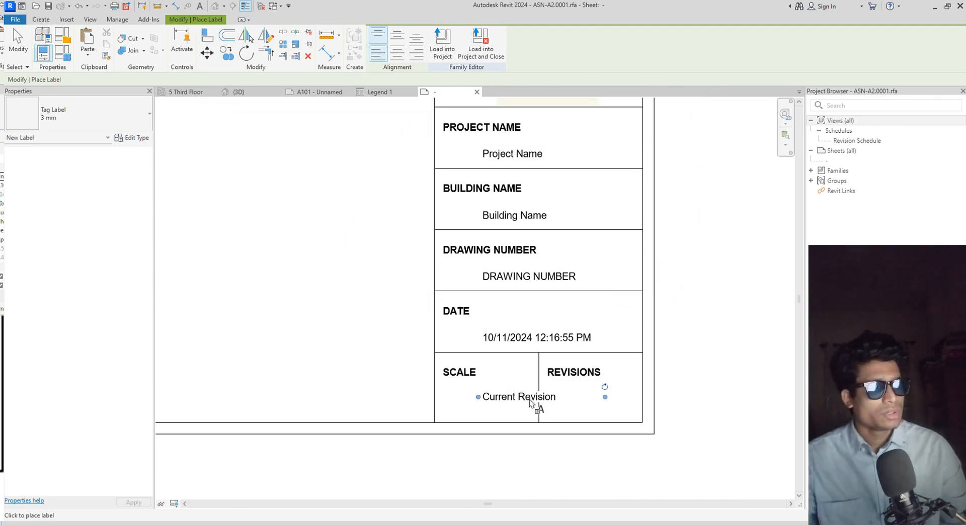
Move the Current Revision label horizontally into the REVISIONS cell so it starts under that heading
key("Escape")
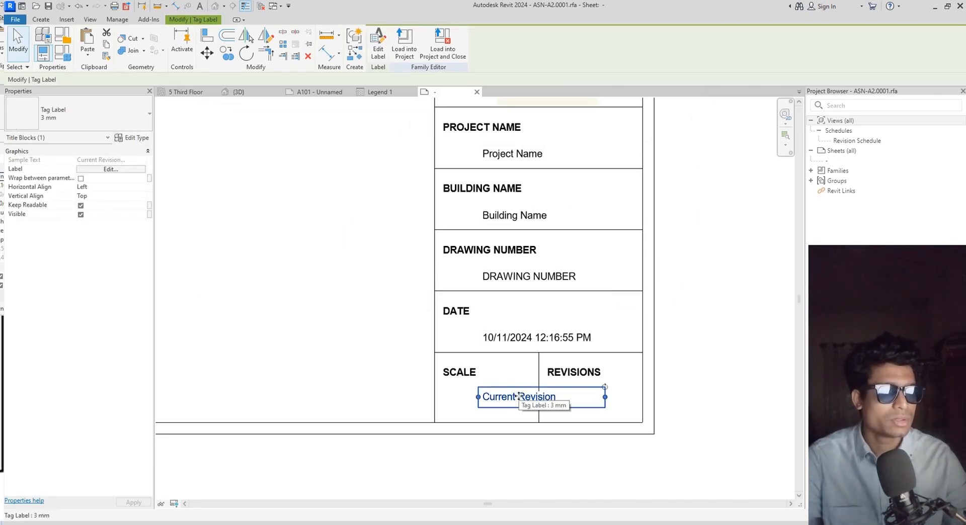
key("Right")
key("Right")
key("Right")
key("Right")
key("Right")
key("Right")
key("Right")
key("Right")
key("Right")
key("Right")
key("Right")
key("Right")
key("Right")
key("Right")
key("Right")
key("Right")
key("Right")
key("Right")
key("Right")
key("Right")
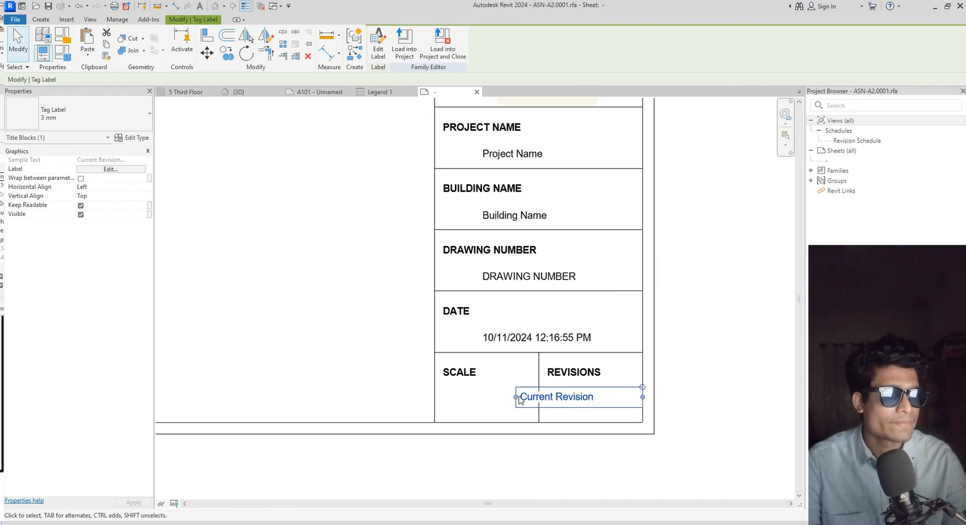
key("Right")
key("Right")
key("Right")
key("Right")
key("Right")
key("Right")
key("Right")
key("Right")
key("Right")
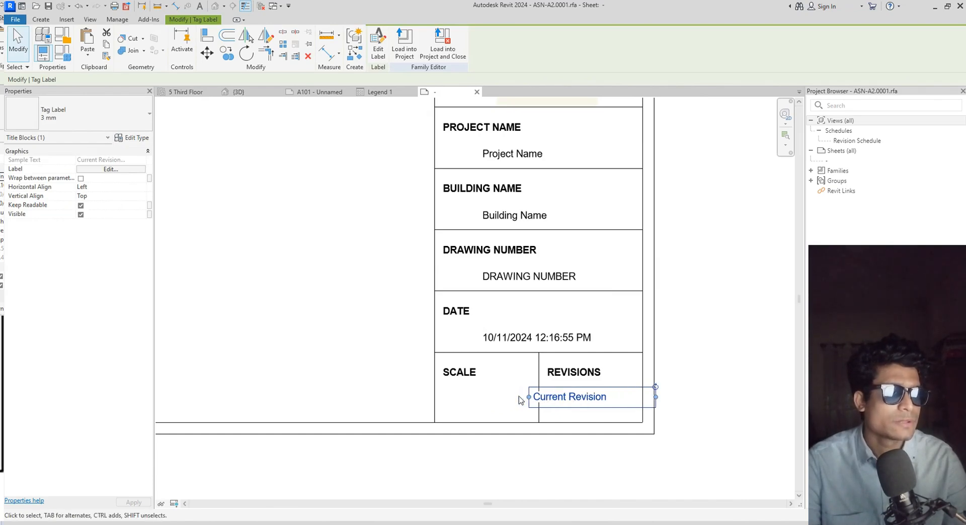
key("Right")
key("Right")
key("Right")
key("Right")
key("Right")
key("Right")
key("Right")
key("Right")
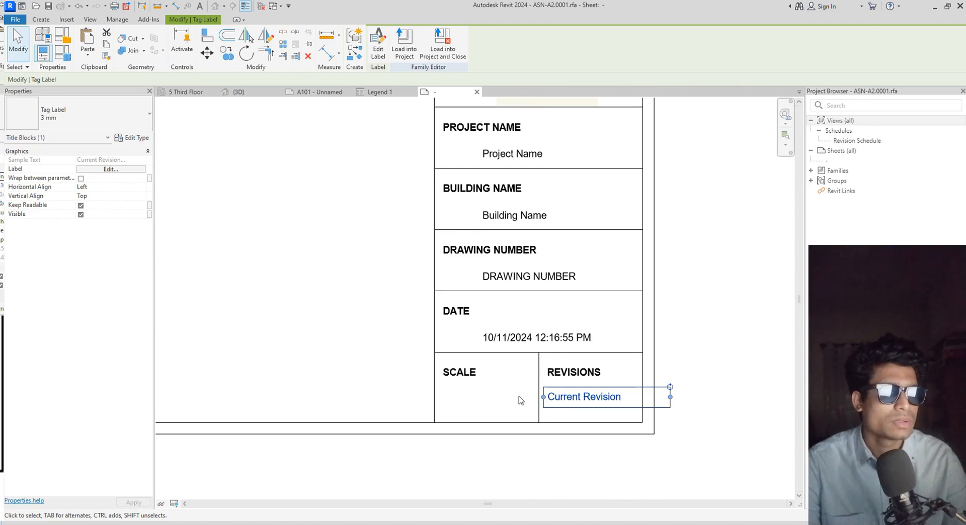
key("Right")
key("Right")
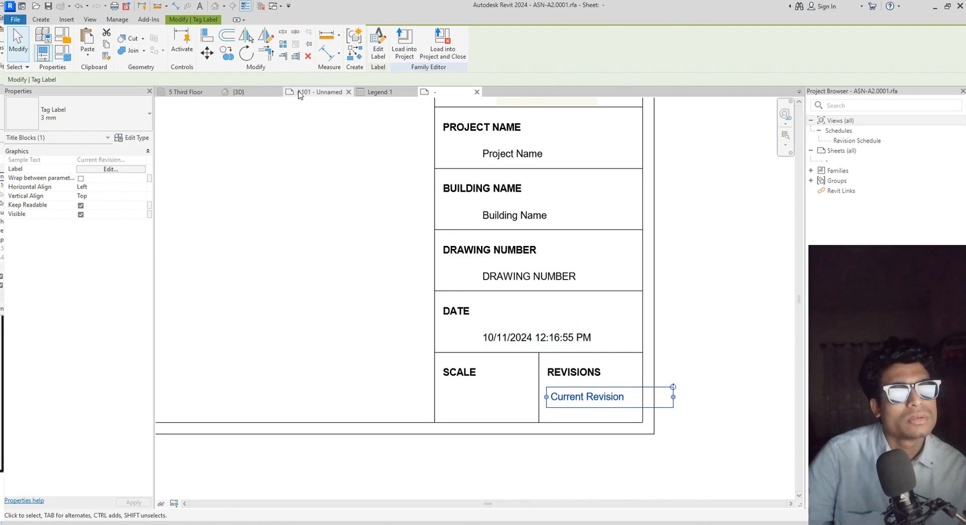
Copy the Current Revision label from the REVISIONS cell into the SCALE cell, using the cell corners as reference points
left_click(226, 53)
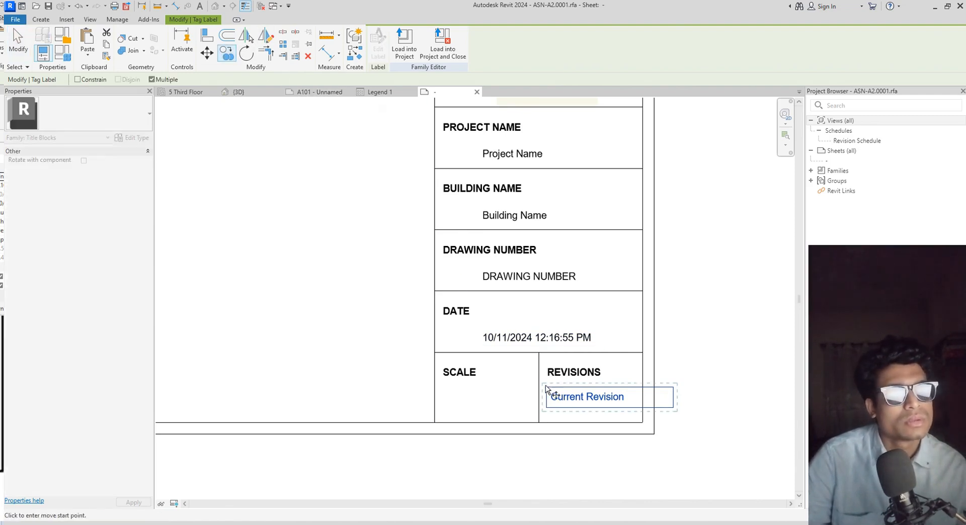
left_click(539, 353)
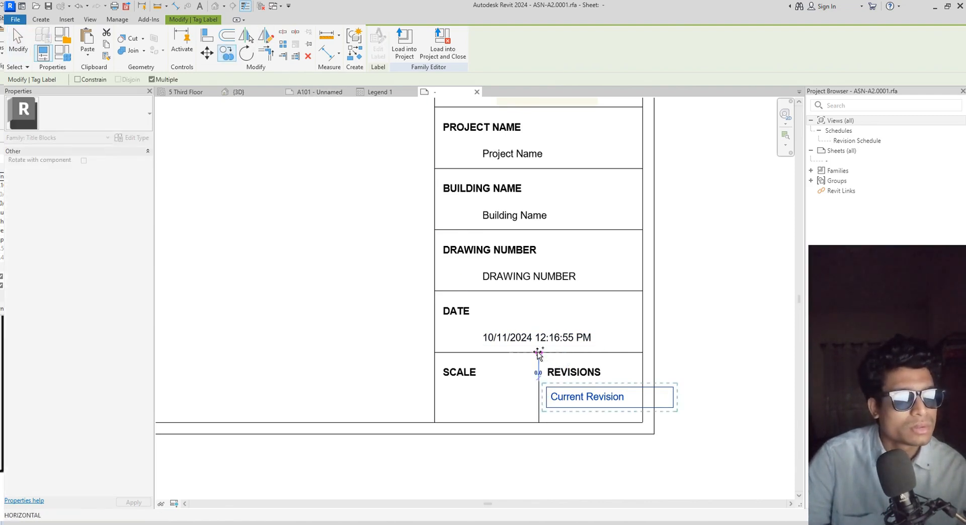
left_click(435, 353)
key("Escape")
Replace the Current Revision parameter with the Scale parameter in the copied label under the SCALE heading
left_click(472, 406)
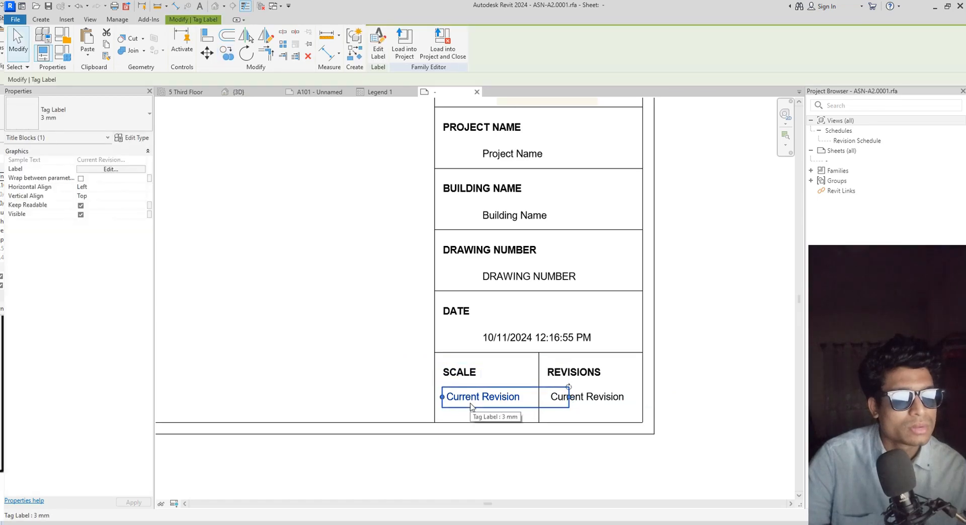
left_click(378, 44)
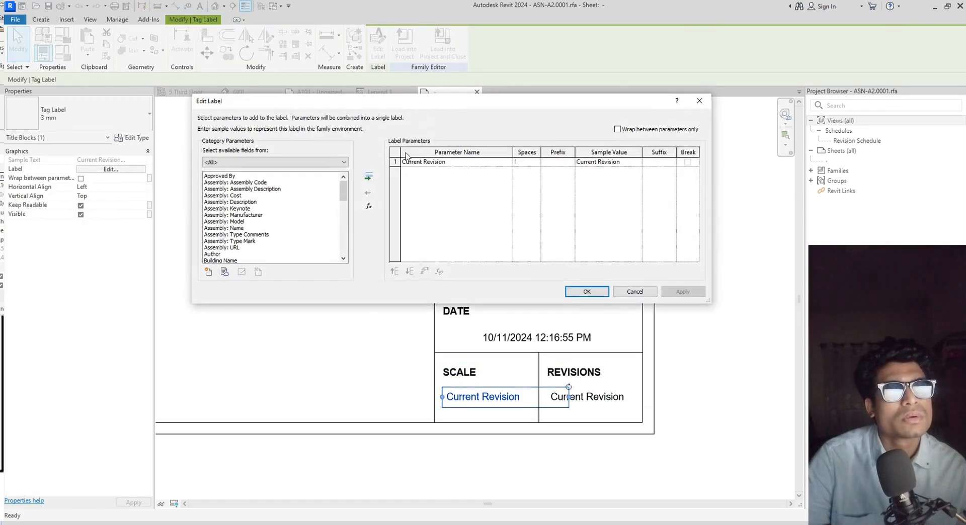
left_click(396, 161)
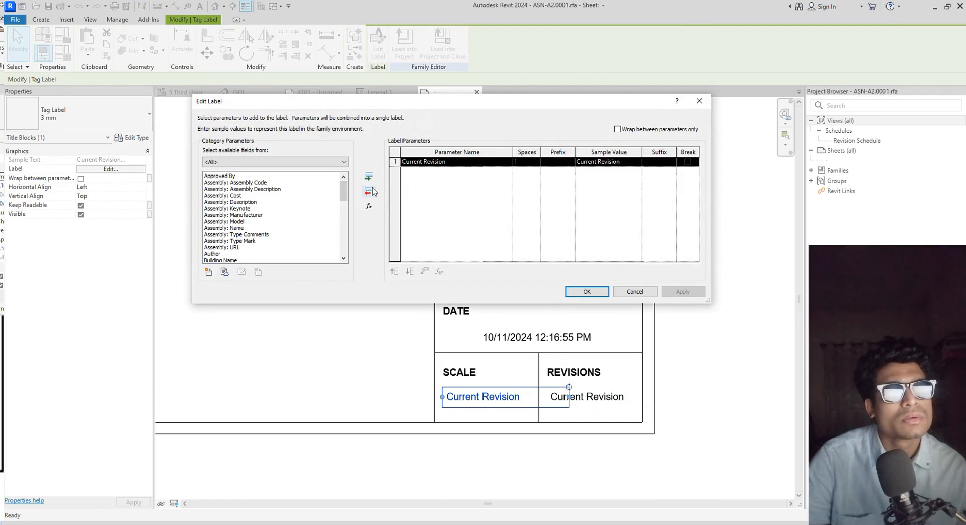
left_click(370, 191)
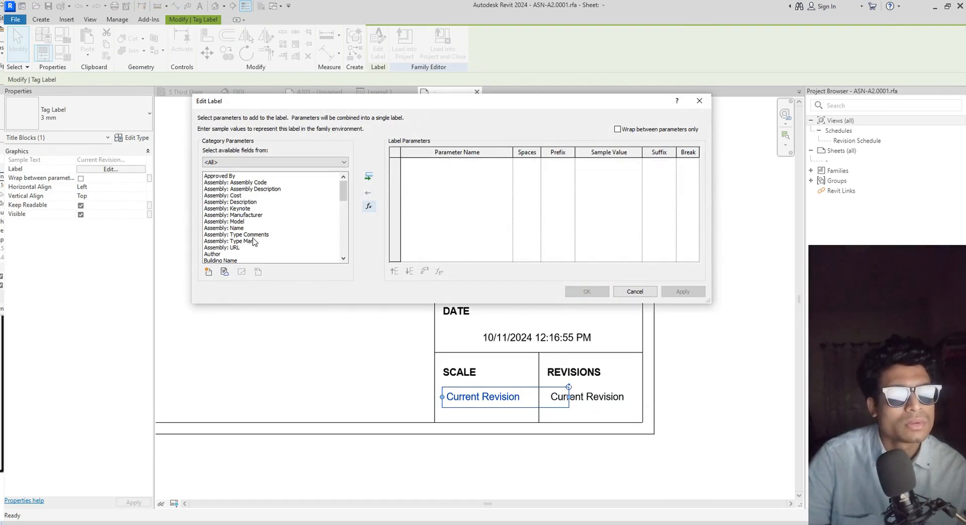
scroll(253, 237, "down", 10)
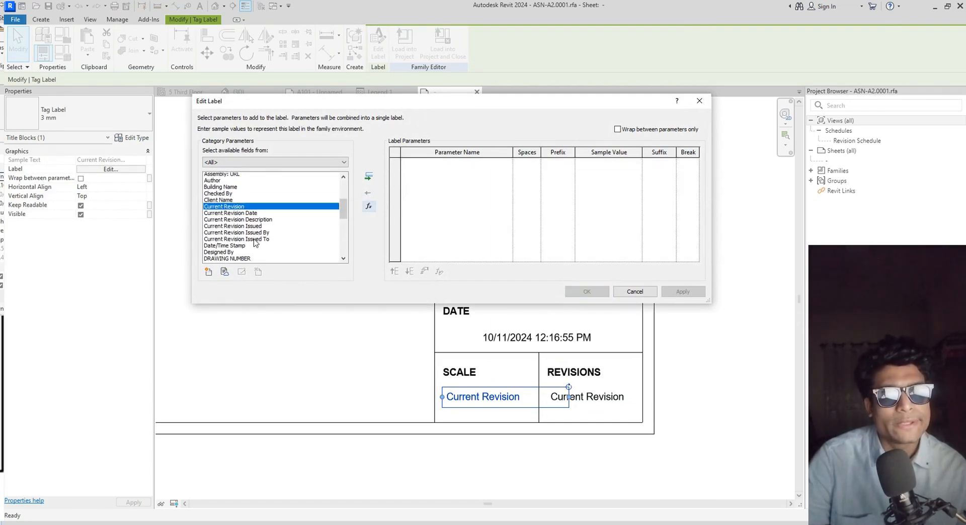
scroll(254, 229, "down", 4)
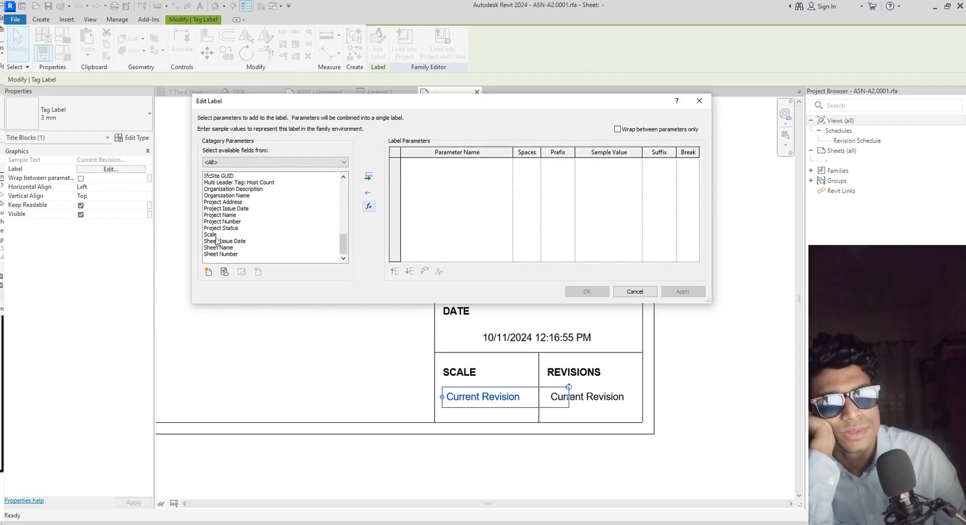
left_click(214, 235)
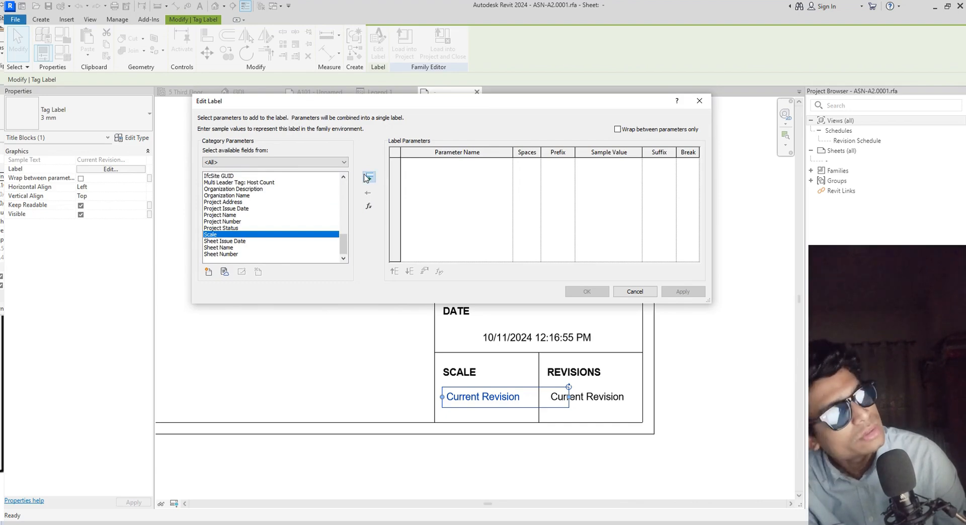
left_click(369, 176)
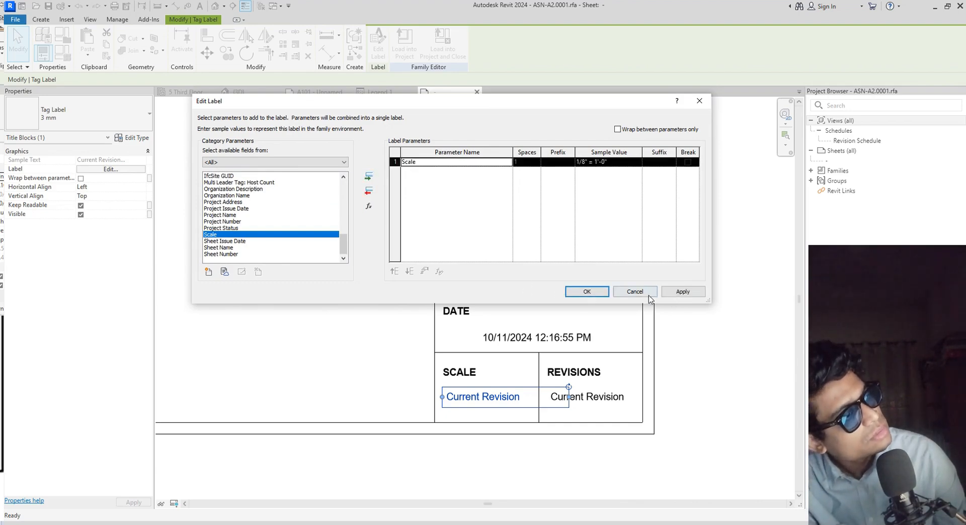
left_click(681, 295)
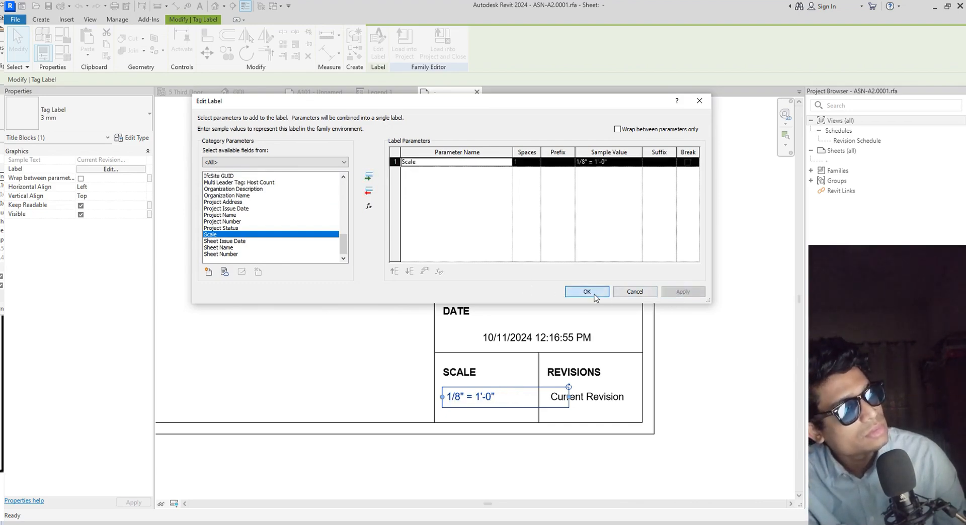
left_click(587, 292)
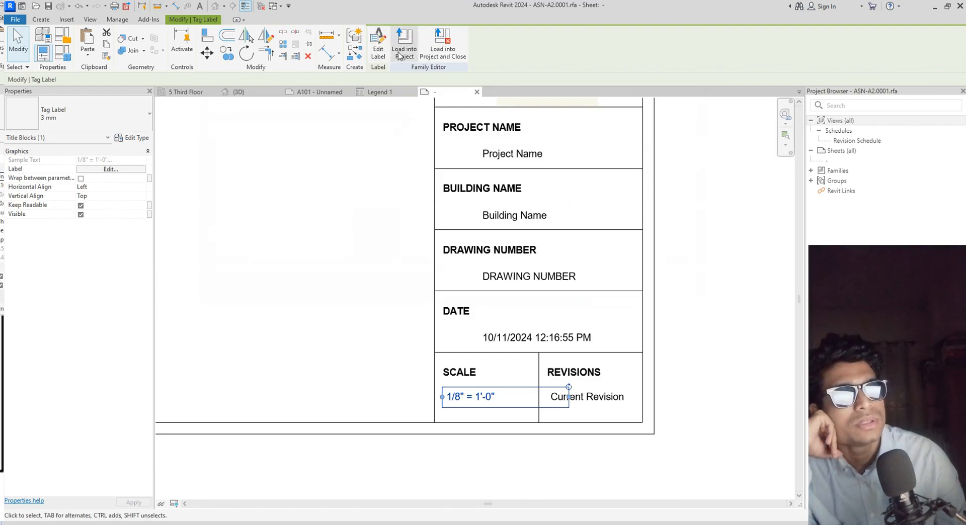
Load the title block family into the project, overwriting the existing version, and save the project
left_click(400, 54)
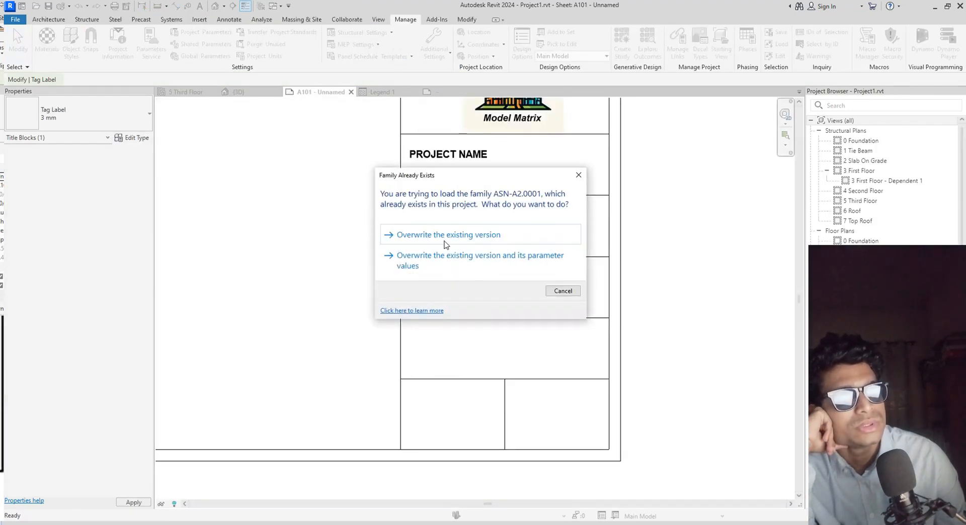
left_click(445, 242)
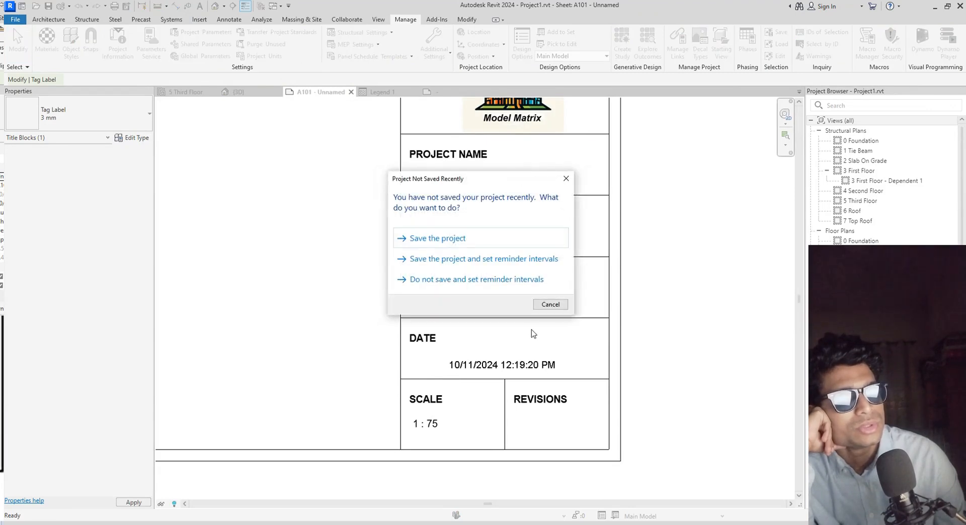
left_click(477, 239)
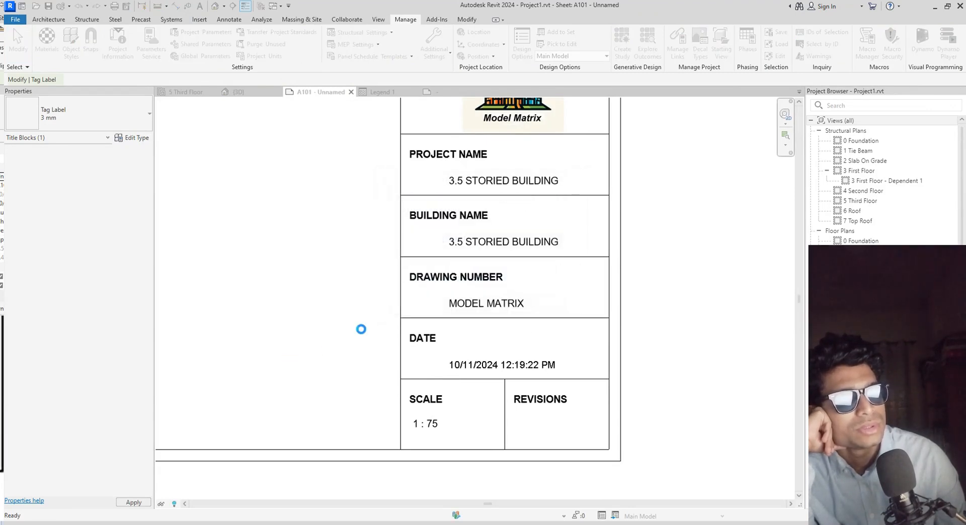
Examine the updated title block on sheet A101, from the general notes and legend down to the scale and revisions cells
scroll(364, 322, "down", 4)
middle_click_drag(333, 300, 457, 358)
middle_click_drag(412, 332, 432, 341)
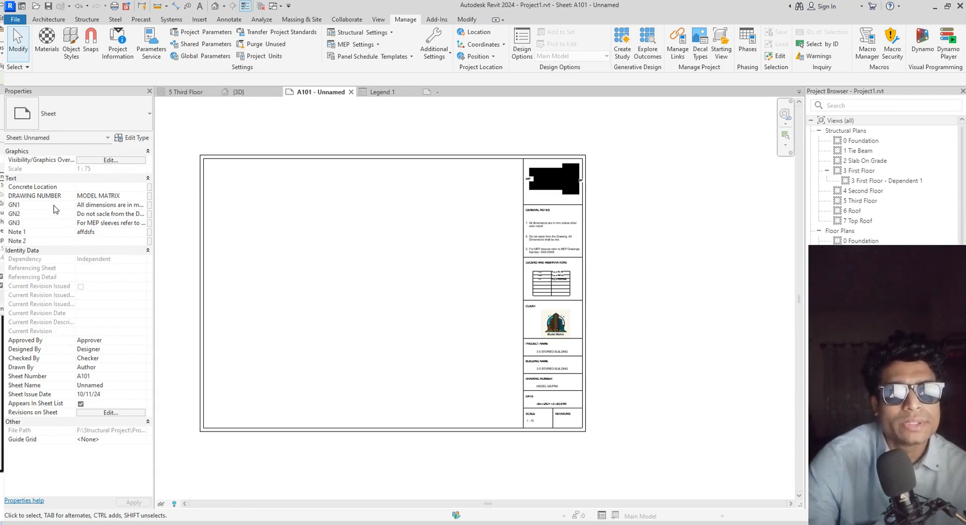
scroll(551, 369, "up", 3)
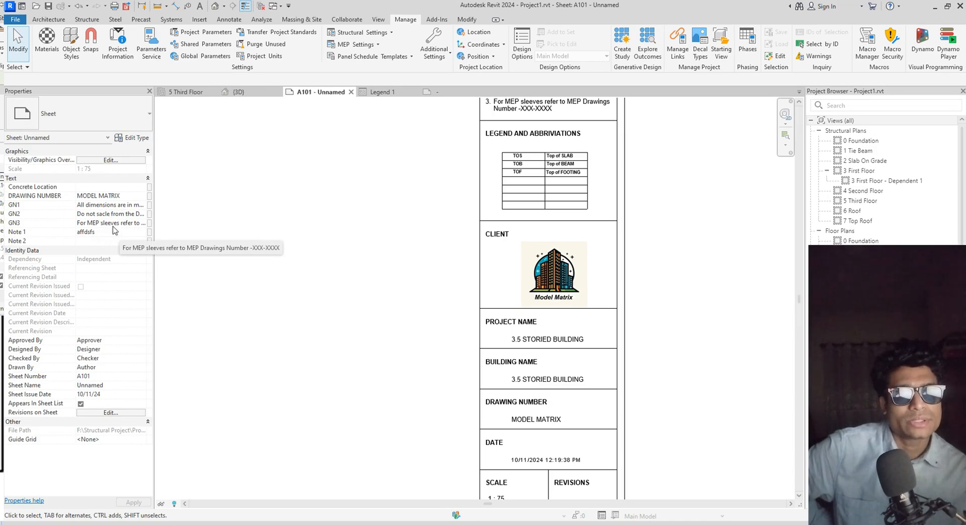
scroll(400, 268, "down", 1)
middle_click_drag(406, 272, 483, 315)
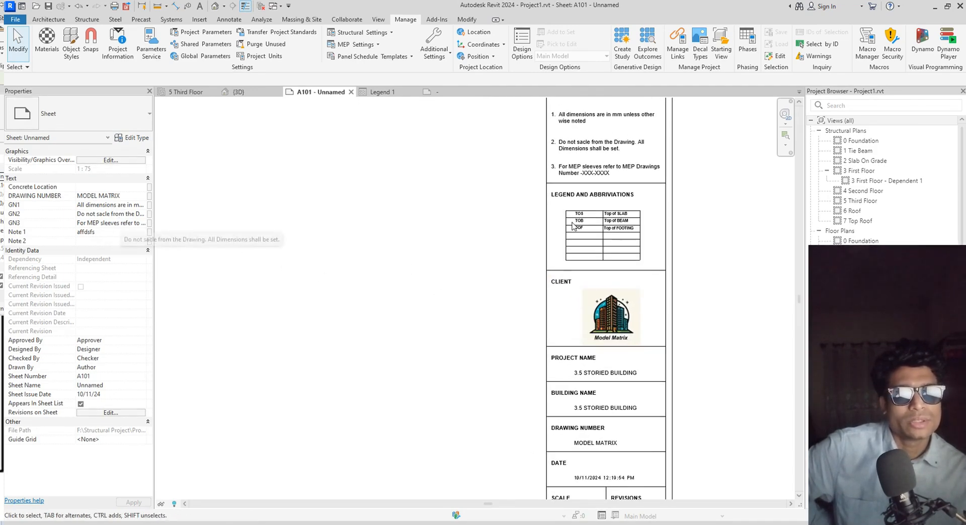
scroll(594, 271, "up", 2)
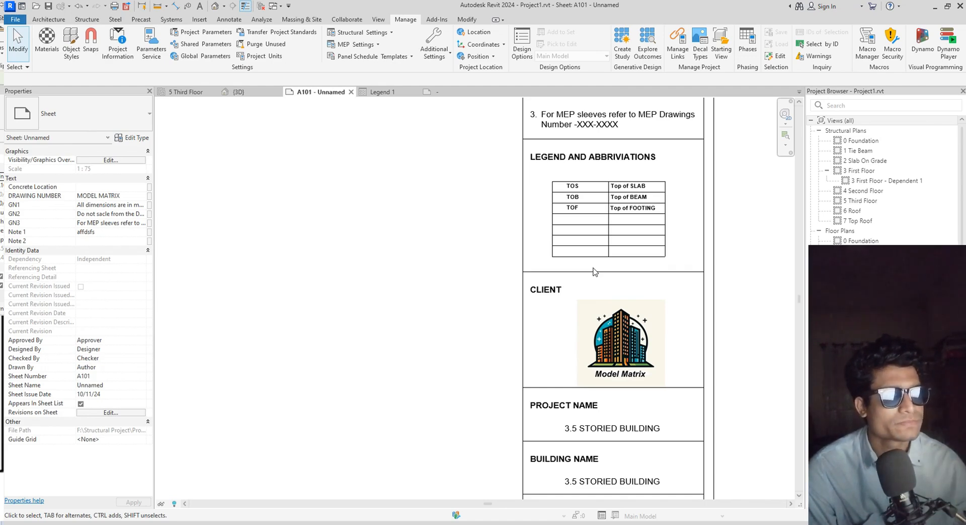
scroll(593, 274, "down", 2)
scroll(540, 340, "down", 1)
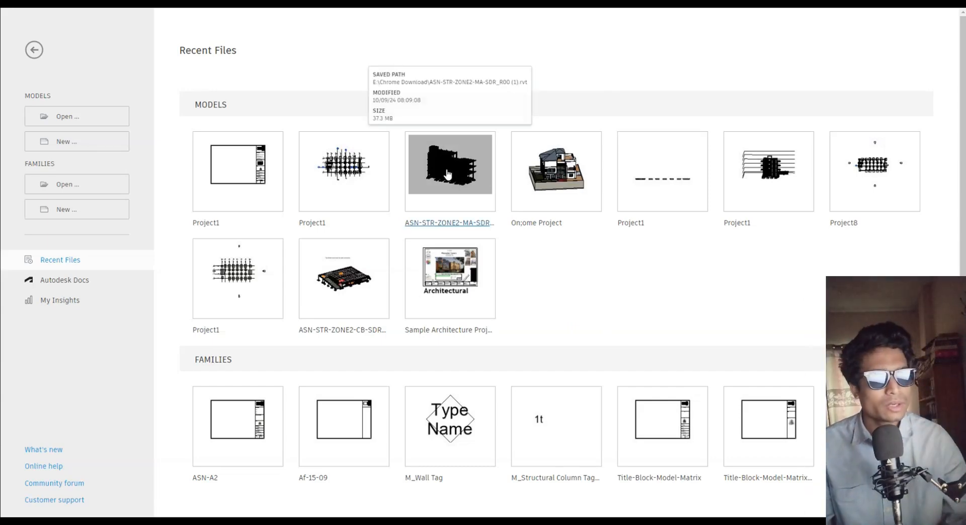
Reopen the recent Project1 model that shows the titled sheet
left_click(231, 189)
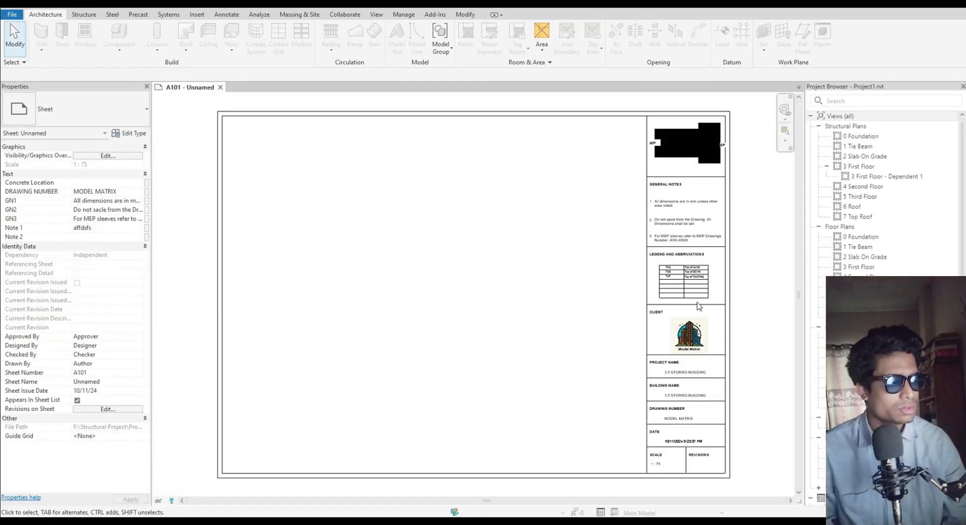
scroll(885, 191, "down", 3)
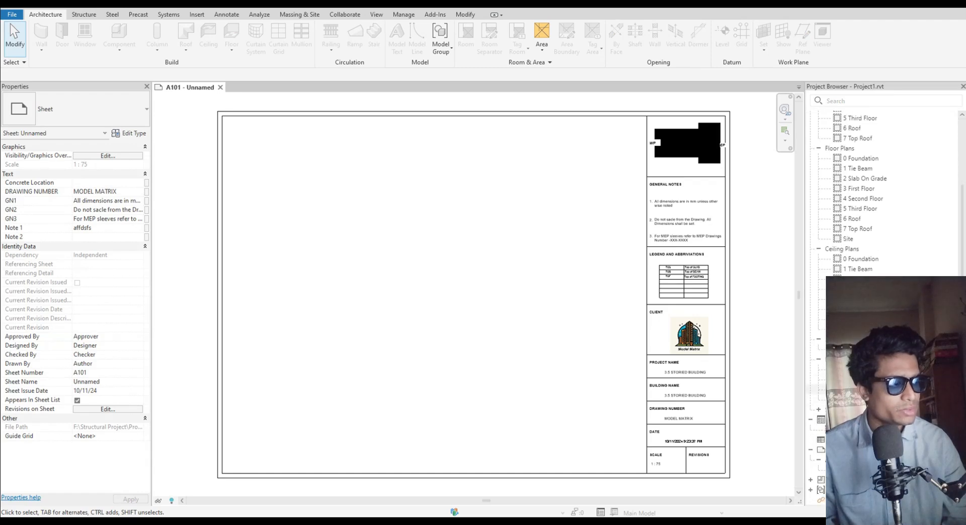
left_click(438, 318)
scroll(898, 264, "up", 3)
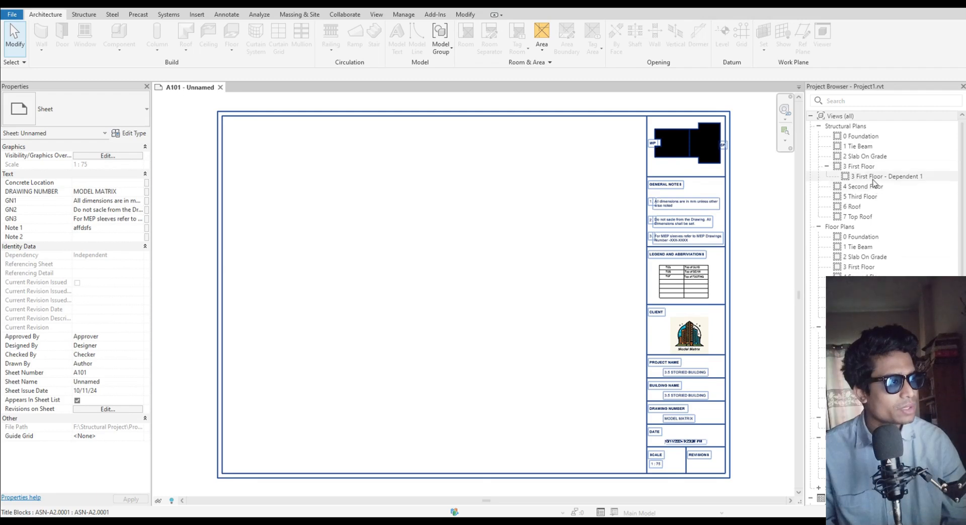
left_click(859, 141)
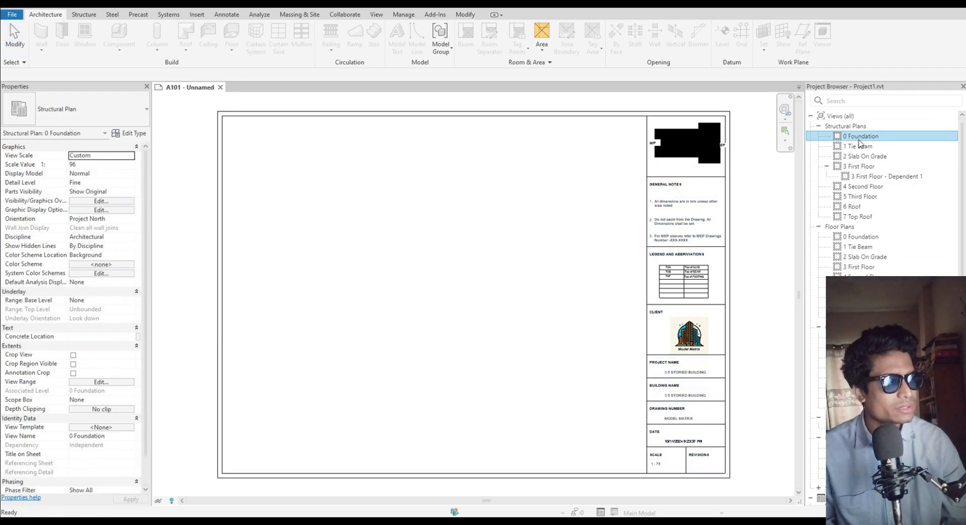
right_click(859, 140)
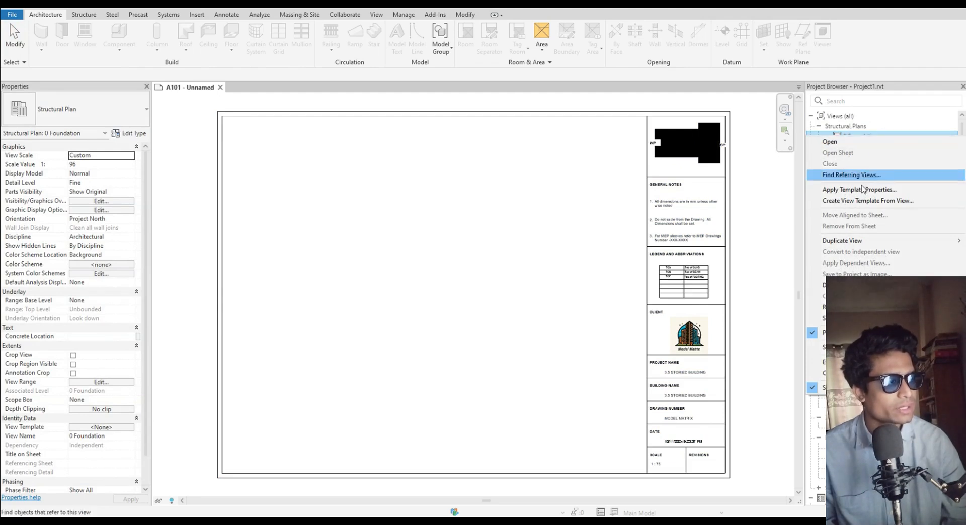
mouse_move(868, 242)
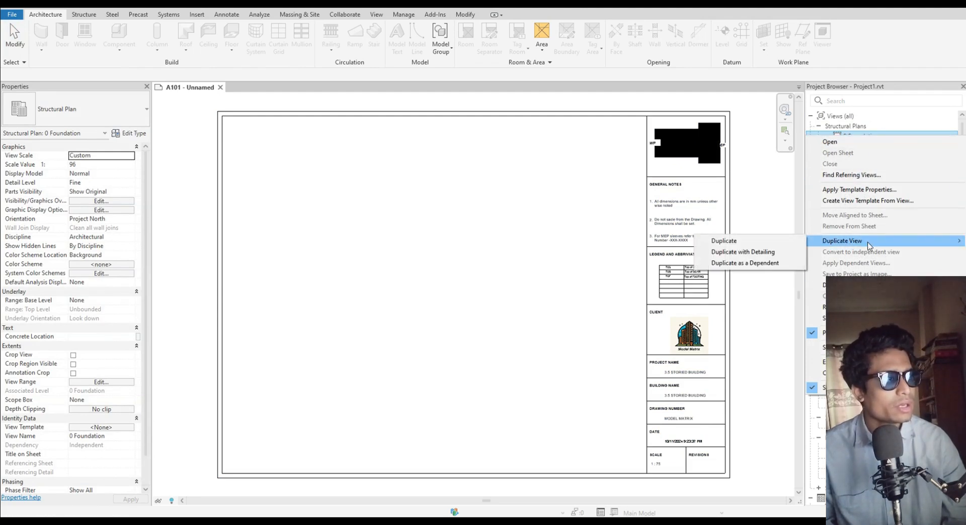
left_click(840, 116)
scroll(692, 139, "up", 4)
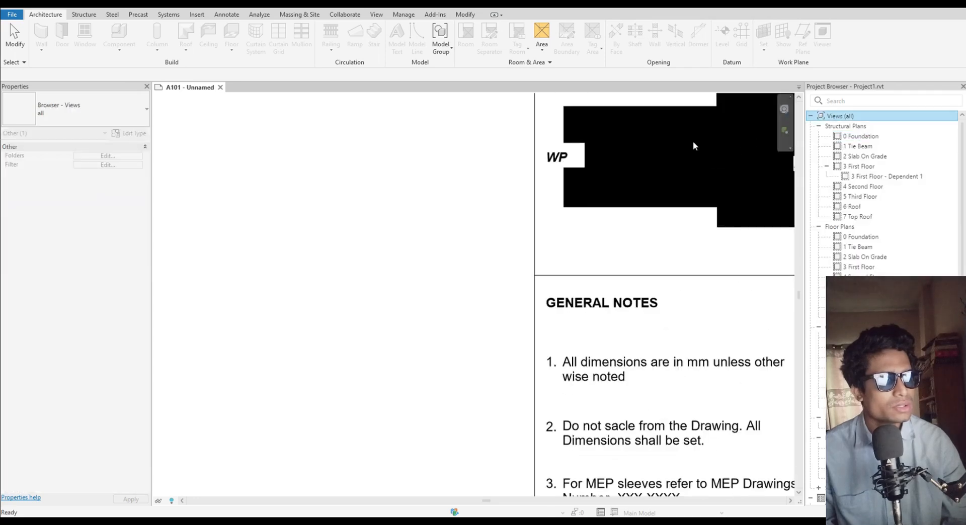
scroll(689, 192, "down", 2)
middle_click_drag(654, 263, 582, 293)
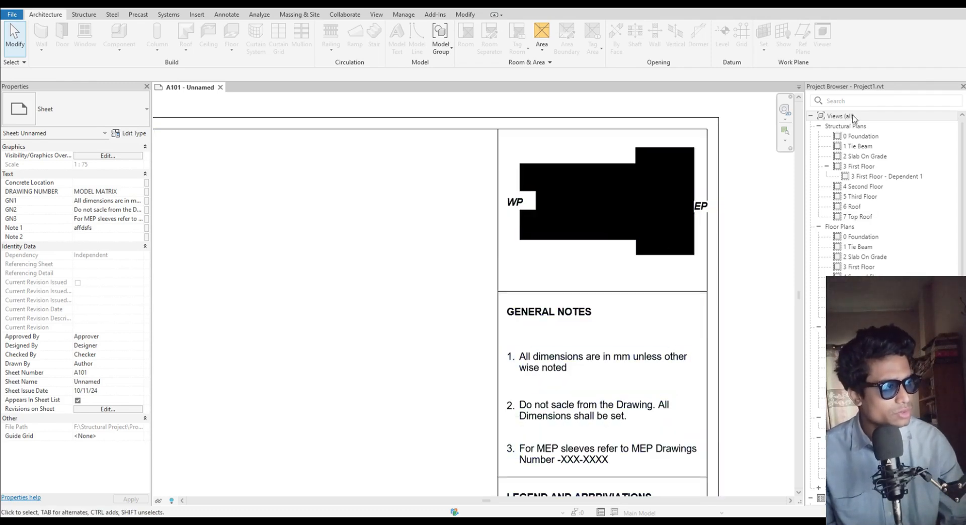
Open the 0 Foundation structural plan and bring the footing layout into view
double_click(862, 136)
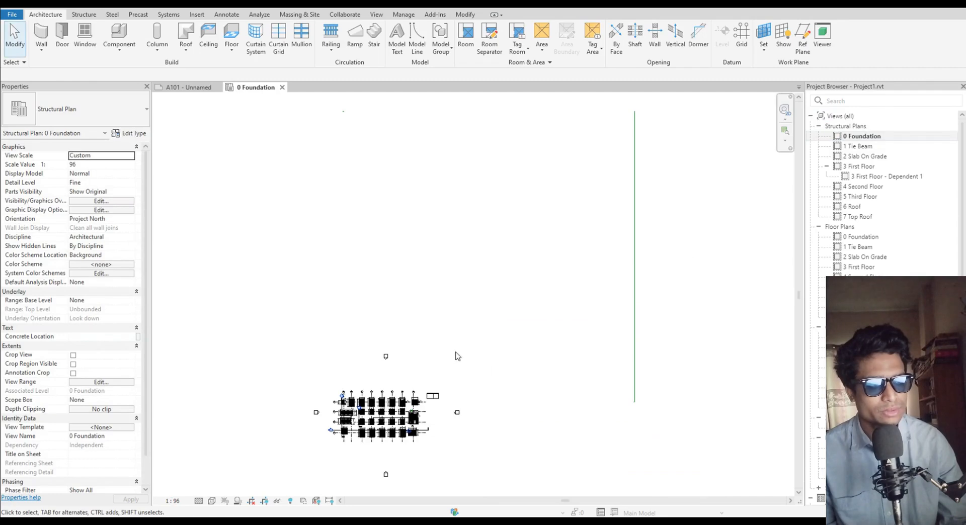
scroll(369, 452, "up", 5)
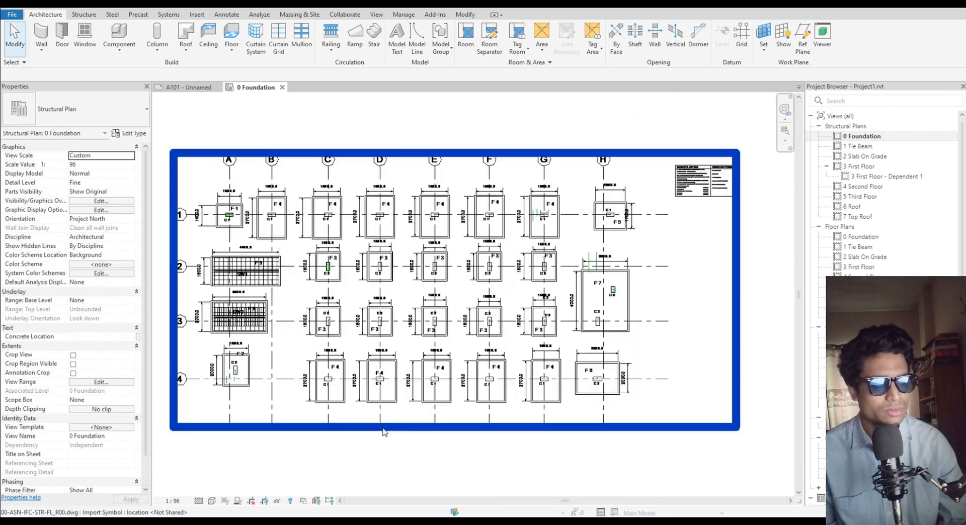
middle_click_drag(400, 432, 415, 420)
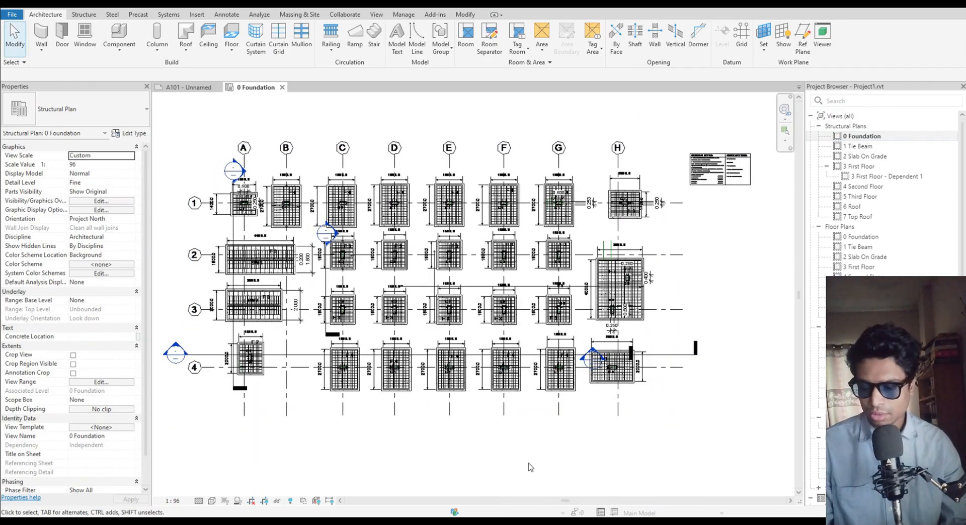
Hide the imported 00-ASN-IFC-STR-FL_R00.dwg drawing in the 0 Foundation plan through its visibility overrides
key("v")
key("g")
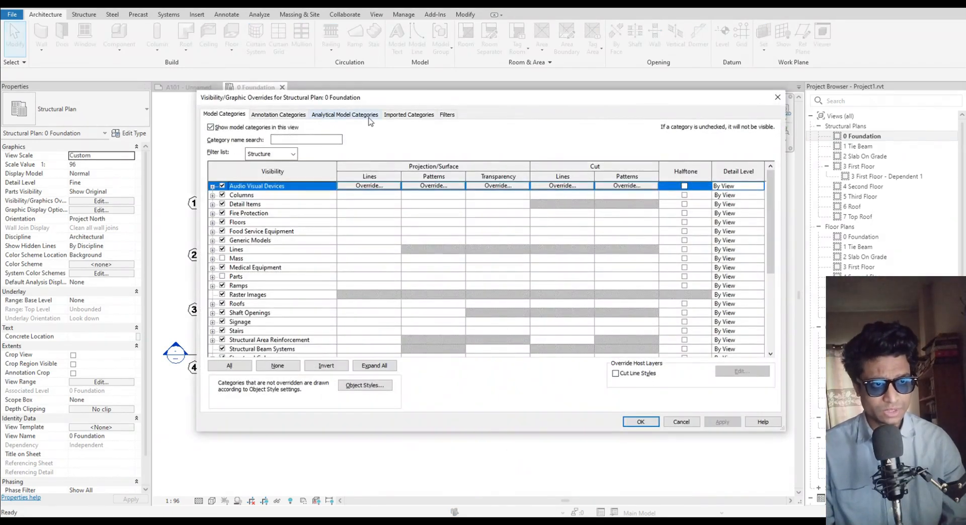
left_click(371, 115)
left_click(399, 116)
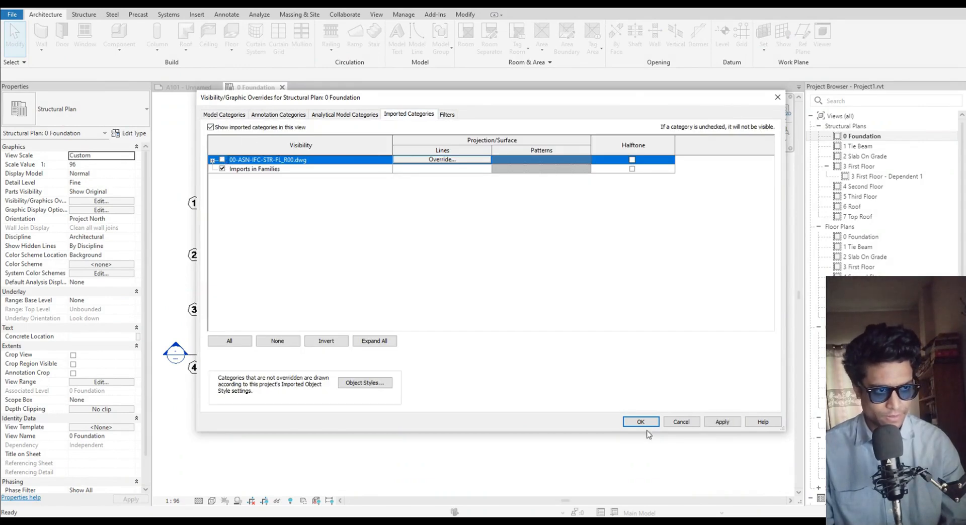
left_click(641, 422)
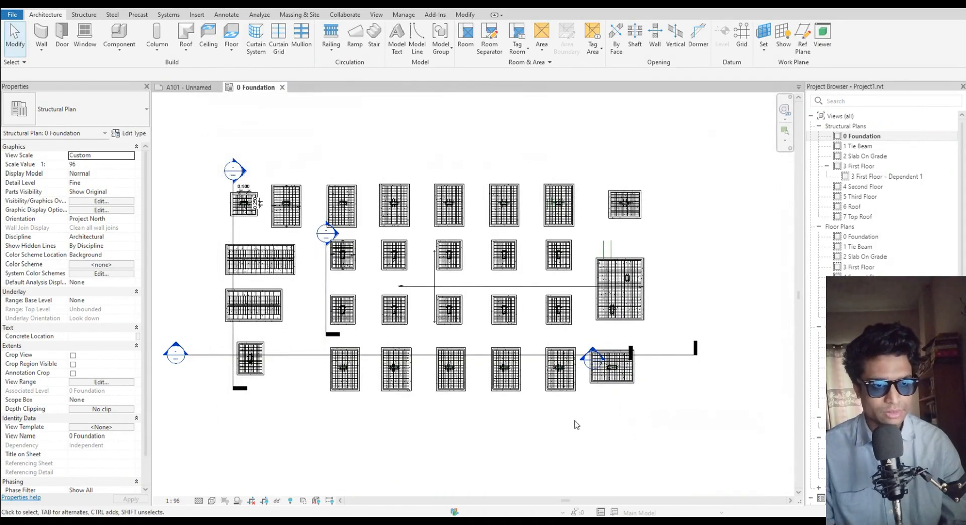
Hide the section marks category in the 0 Foundation plan, starting from the long horizontal section line
left_click(201, 355)
right_click(203, 358)
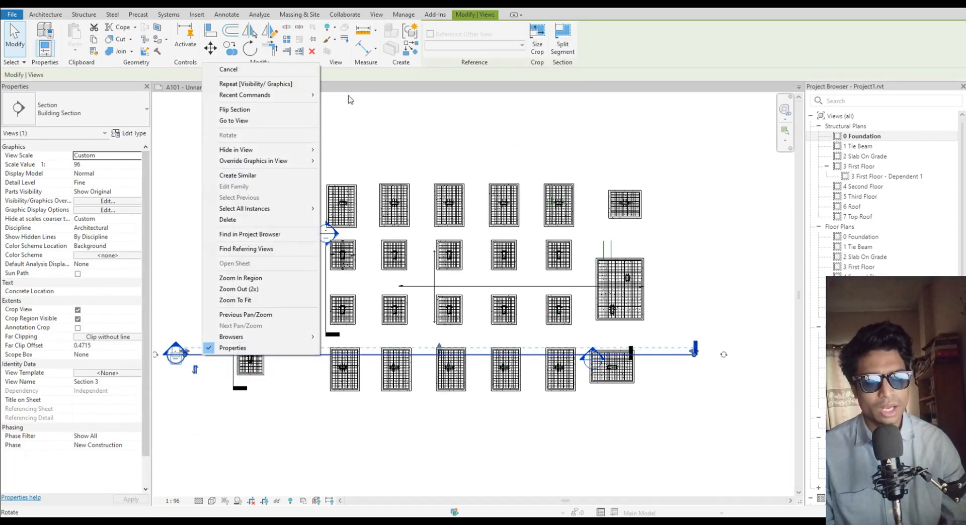
mouse_move(307, 150)
left_click(373, 161)
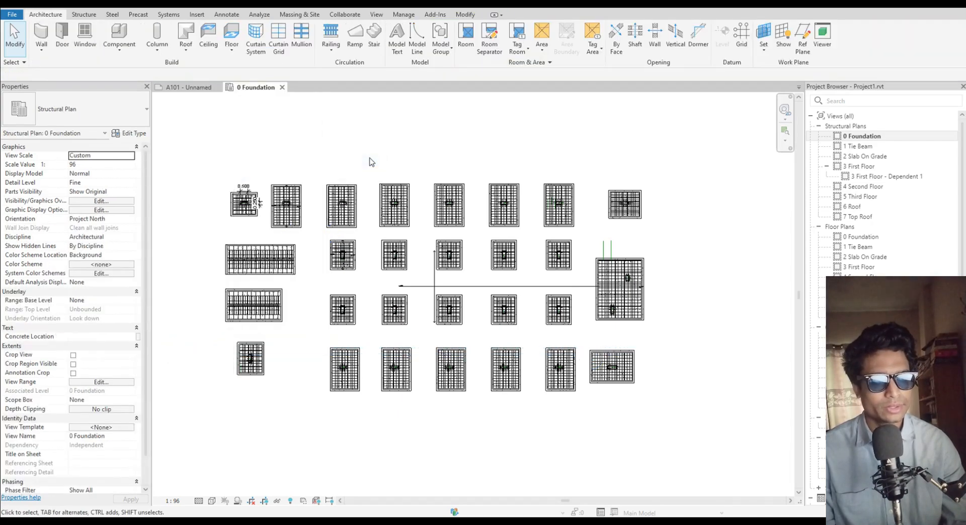
Hide the span direction symbol category, using the One Way Slab symbol running between the middle footing rows
scroll(420, 297, "up", 3)
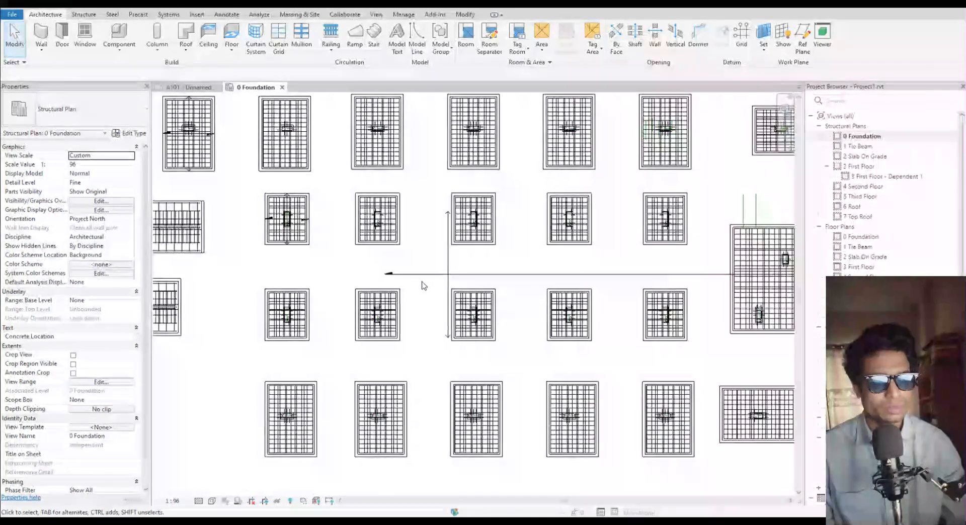
left_click(458, 275)
right_click(458, 276)
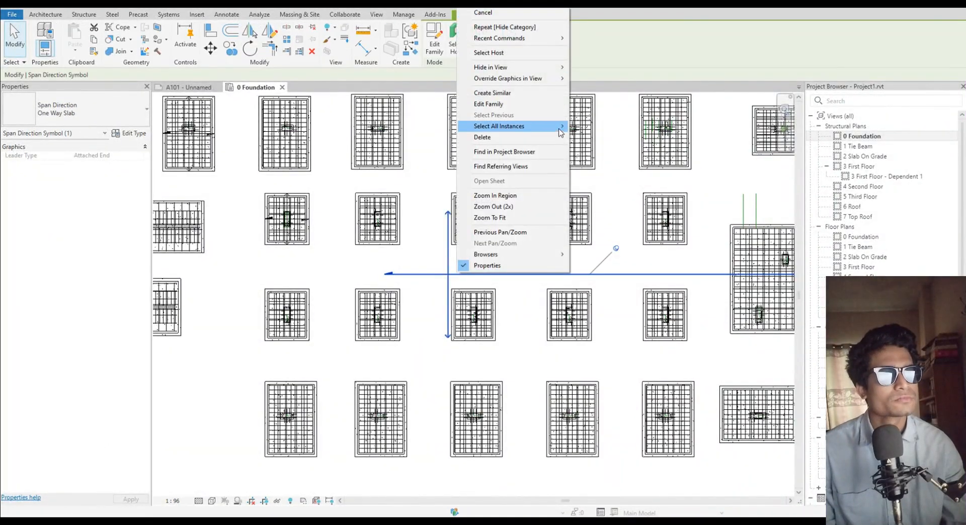
mouse_move(528, 67)
left_click(594, 79)
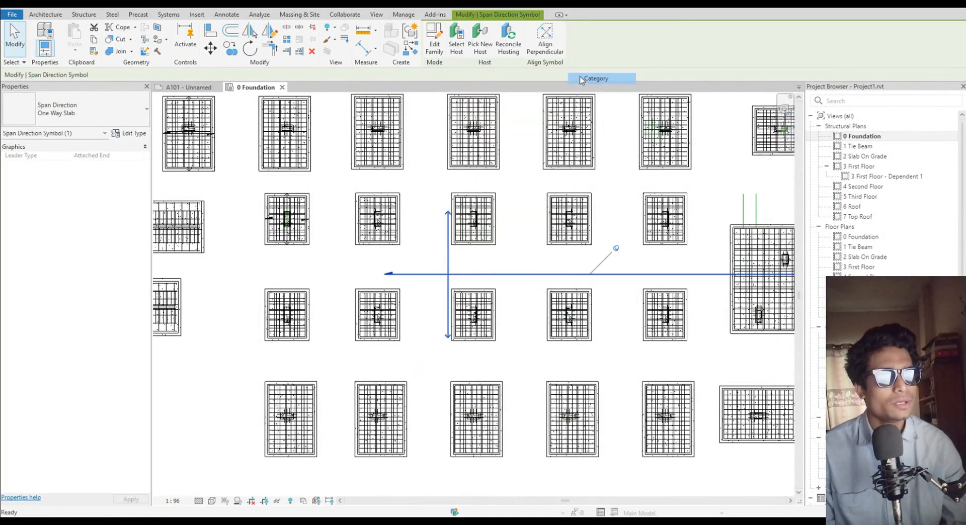
Hide the dimensions category in the plan, using the 0.500 dimension above the small corner footing
scroll(486, 257, "down", 5)
scroll(657, 252, "up", 2)
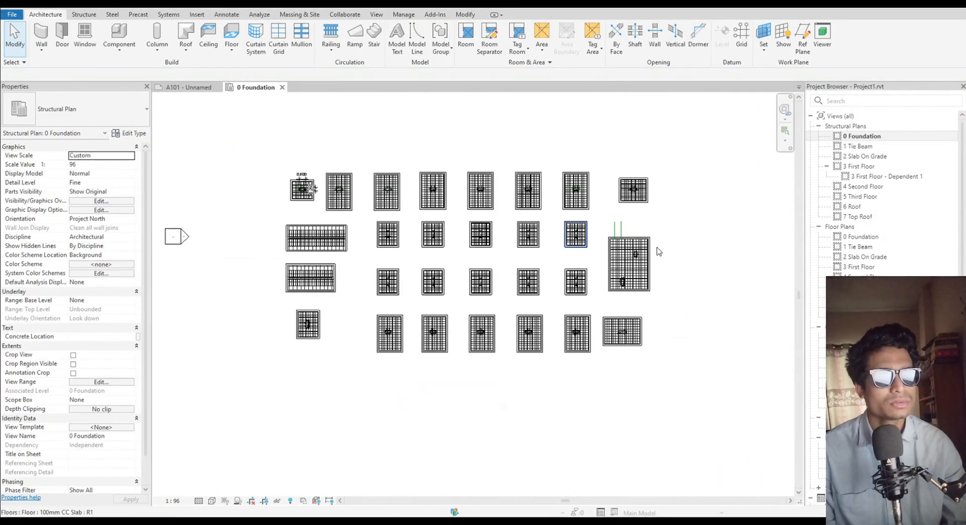
scroll(593, 304, "down", 2)
scroll(427, 213, "up", 5)
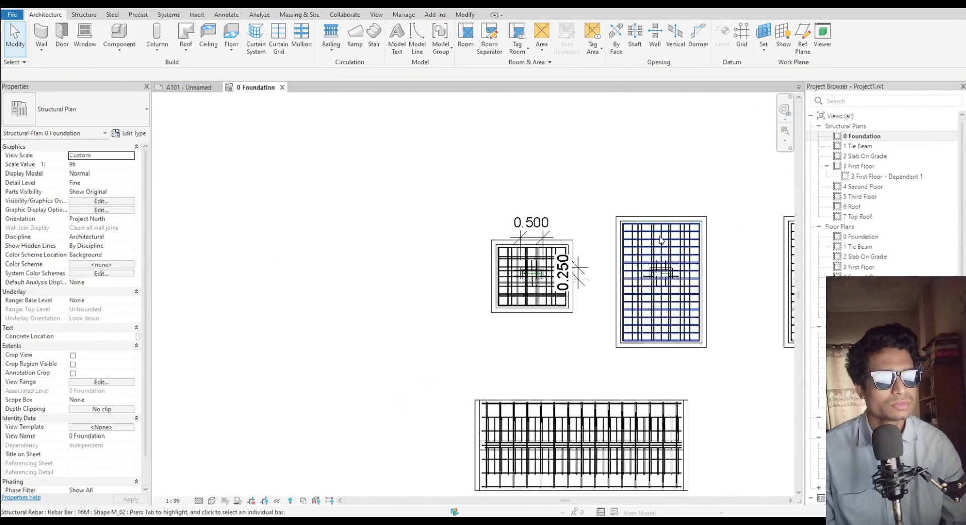
left_click(538, 235)
right_click(536, 233)
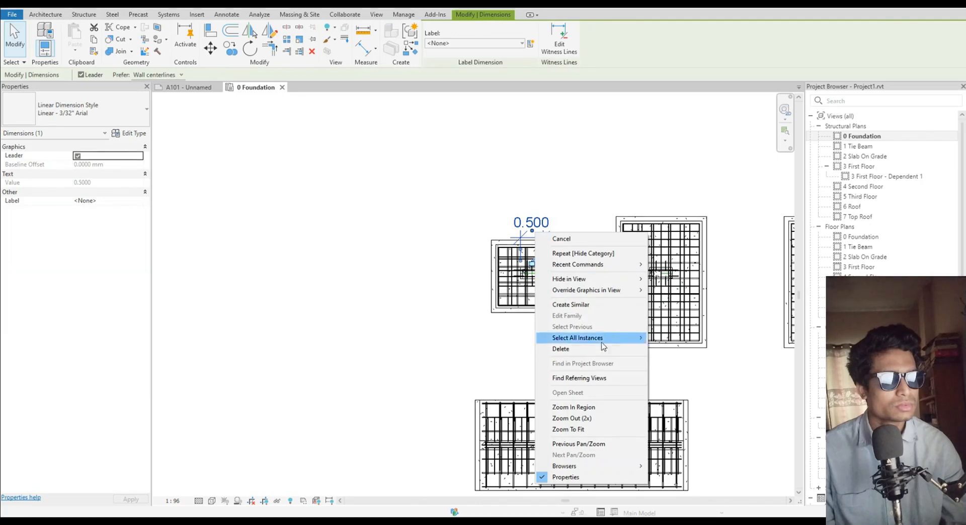
mouse_move(633, 285)
left_click(674, 290)
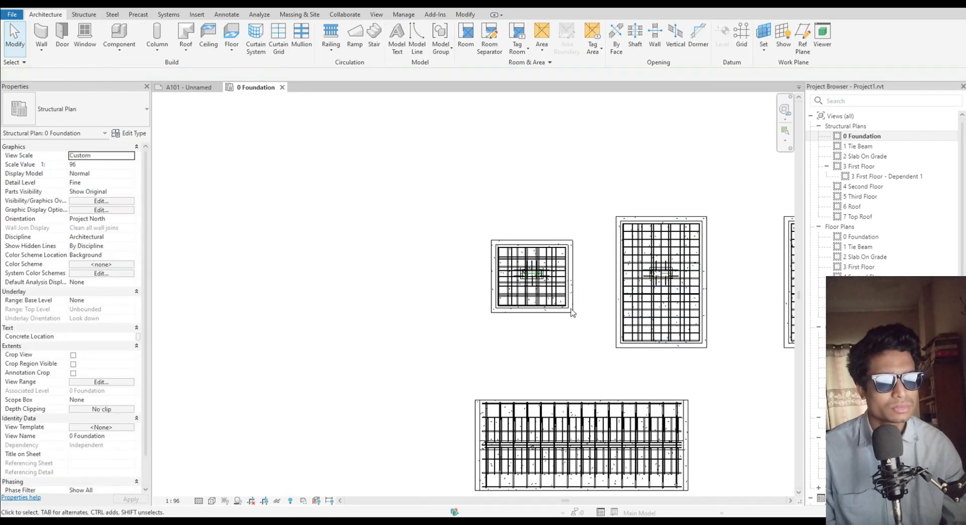
Hide the elevations category in the plan by selecting the body of the west elevation marker
scroll(554, 315, "down", 3)
left_click(306, 387)
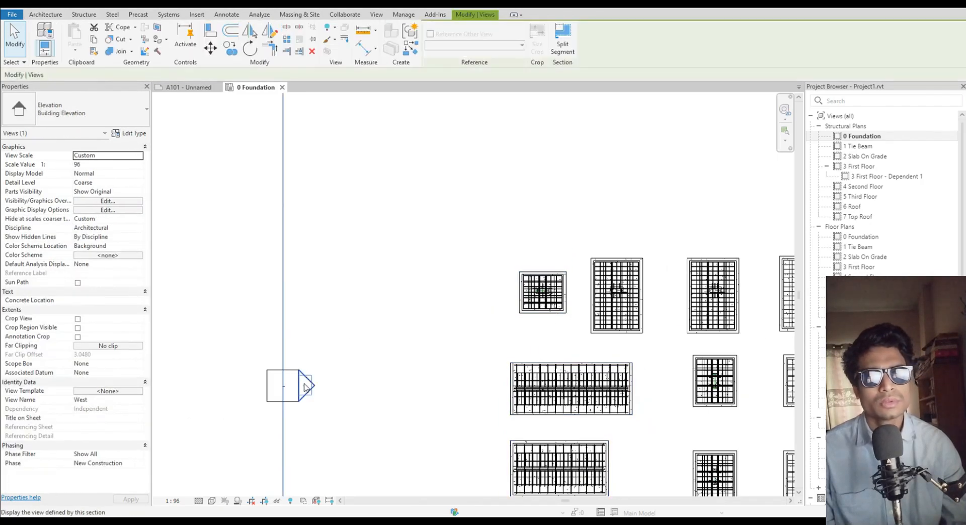
scroll(328, 393, "down", 3)
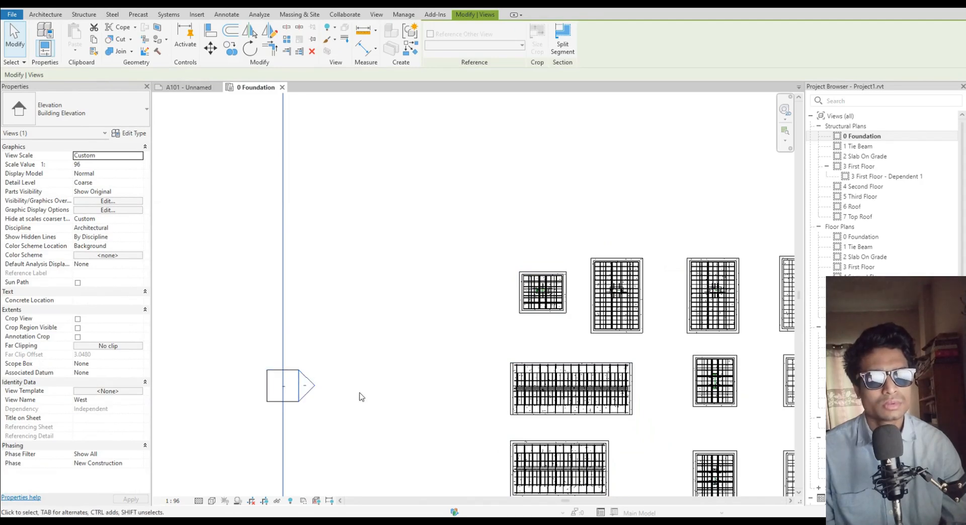
left_click(299, 408)
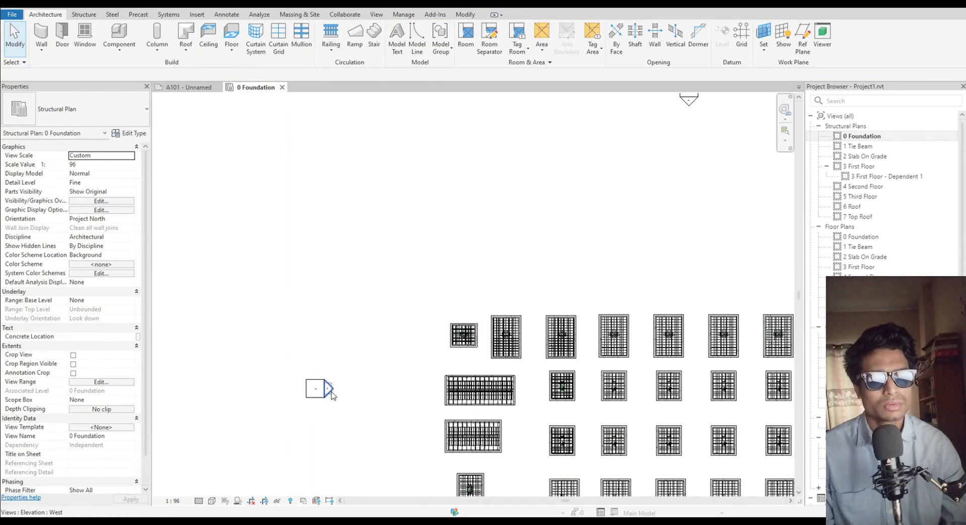
left_click(329, 389)
left_click(316, 403)
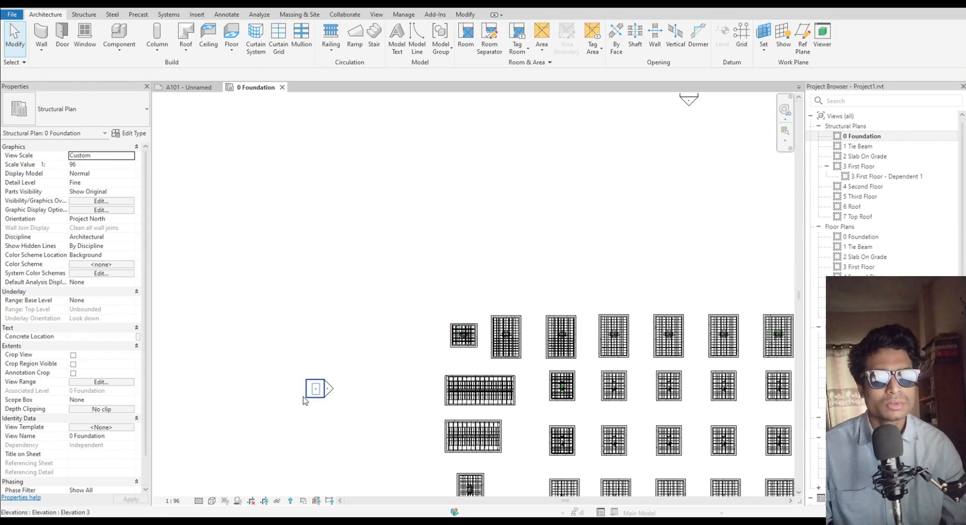
left_click(305, 402)
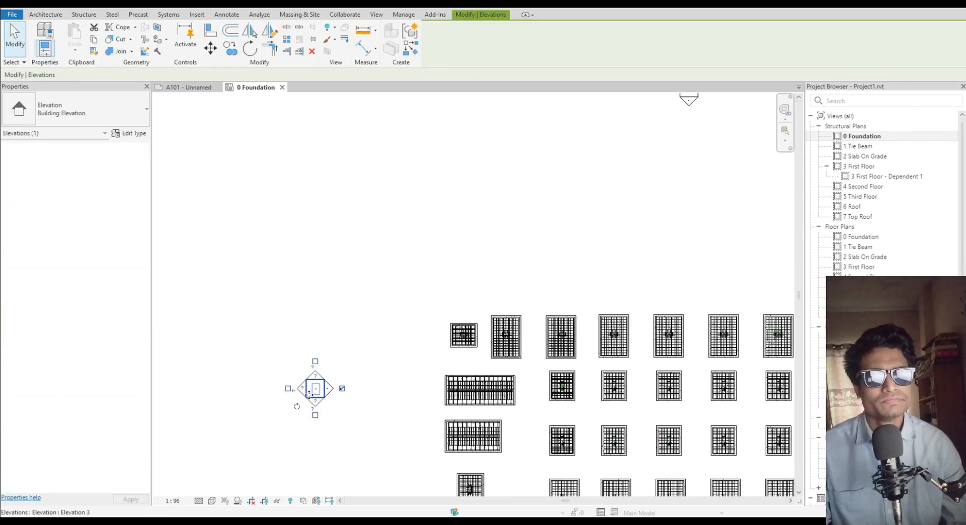
right_click(313, 391)
mouse_move(402, 190)
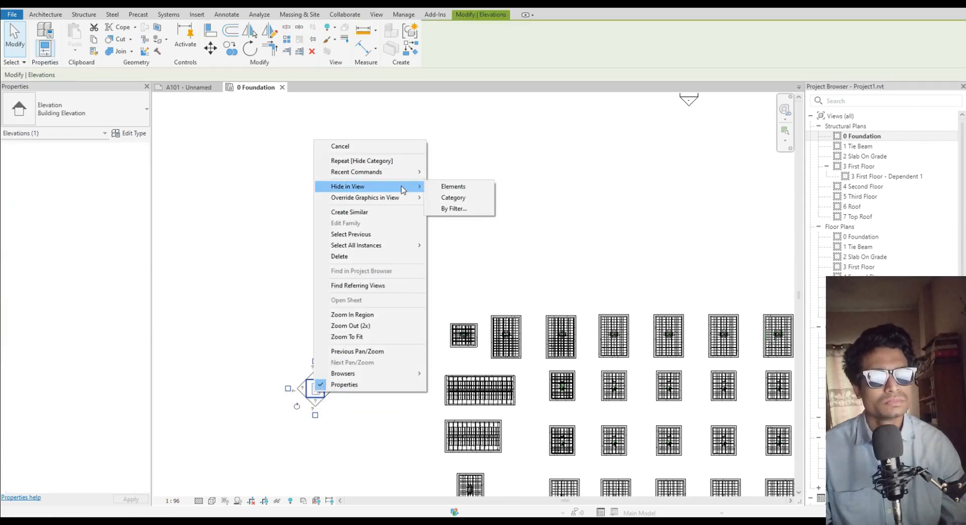
left_click(459, 199)
Hide the lines category in the plan, using the green model lines above the large combined footing
scroll(444, 232, "down", 4)
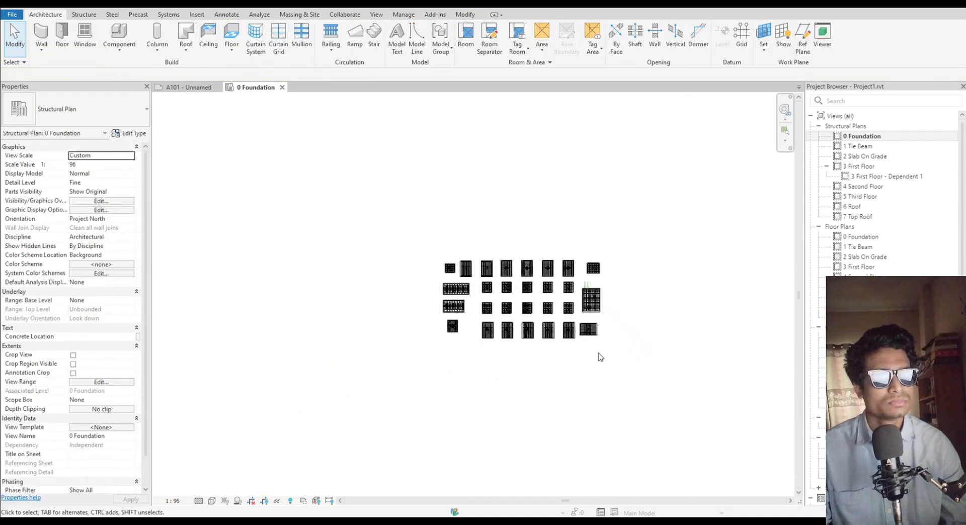
scroll(589, 297, "up", 5)
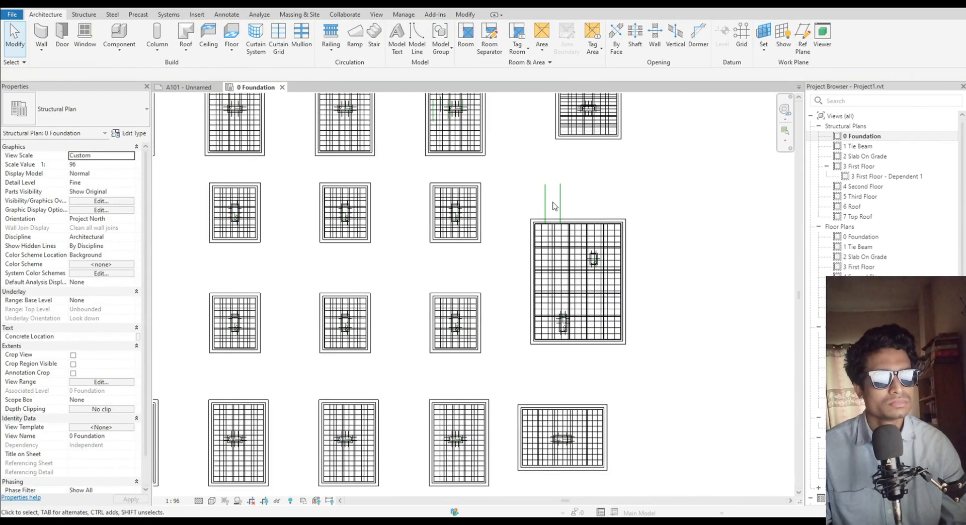
left_click(561, 204)
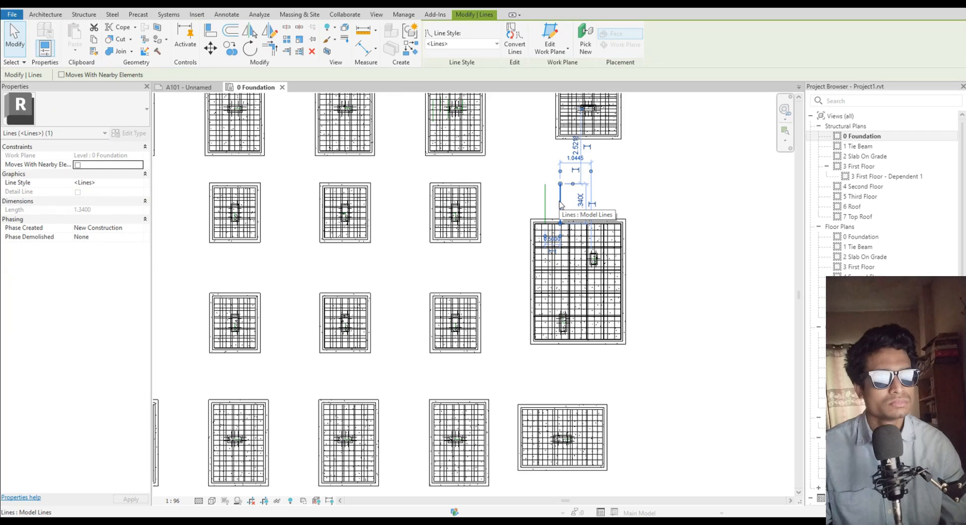
right_click(562, 204)
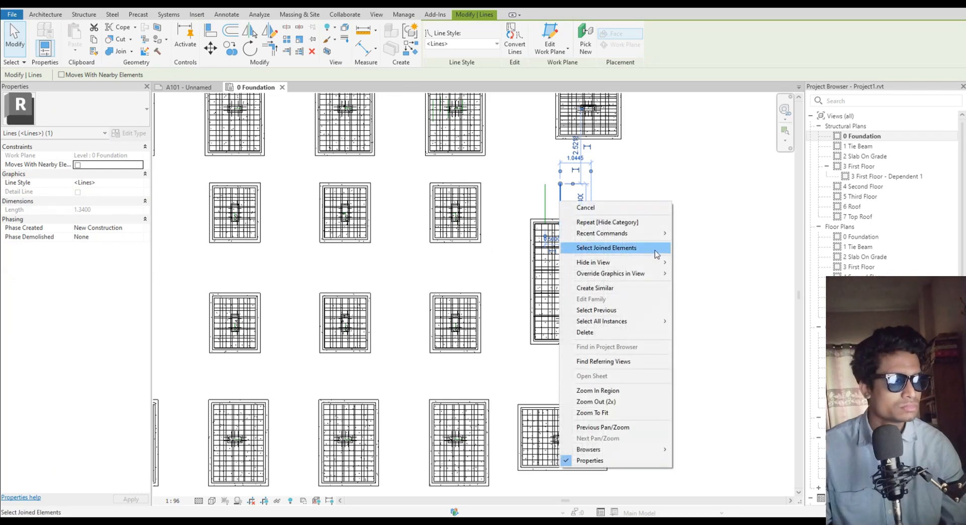
mouse_move(657, 262)
left_click(692, 274)
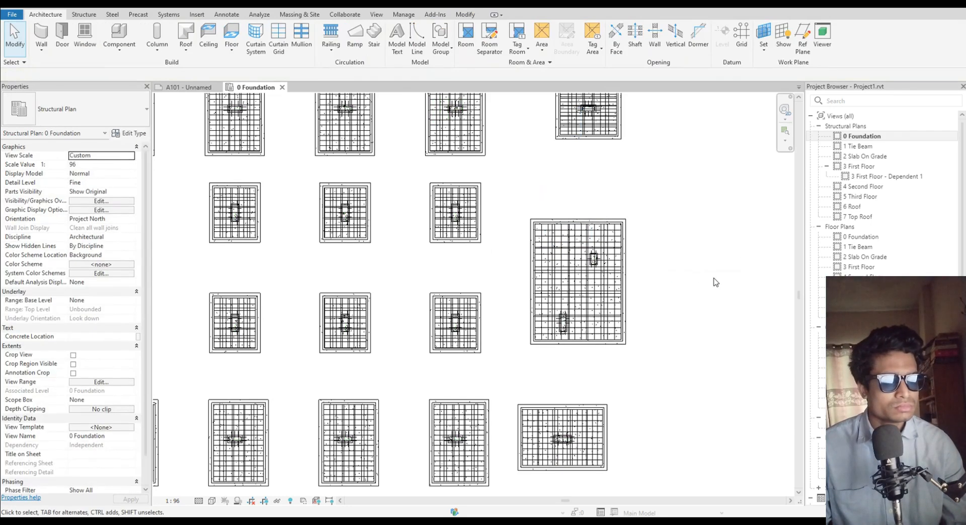
Inspect the whole footing layout in the 0 Foundation plan for any leftover annotations or stray elements
scroll(716, 282, "down", 4)
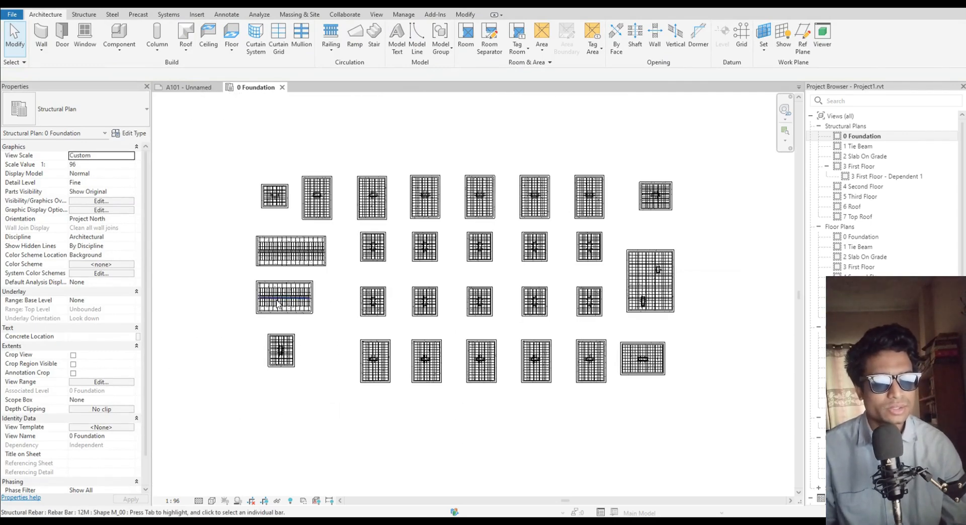
scroll(280, 304, "up", 3)
scroll(542, 403, "down", 4)
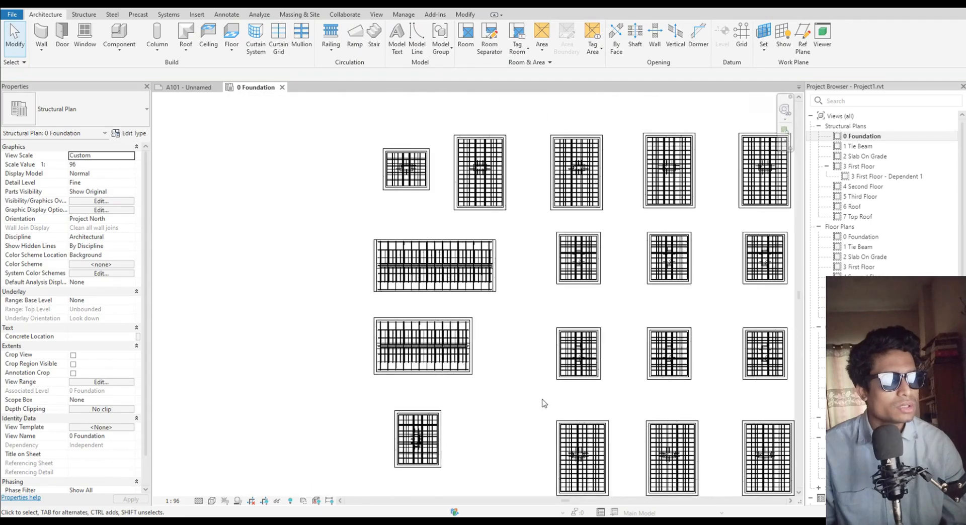
middle_click_drag(528, 396, 360, 334)
scroll(750, 347, "up", 4)
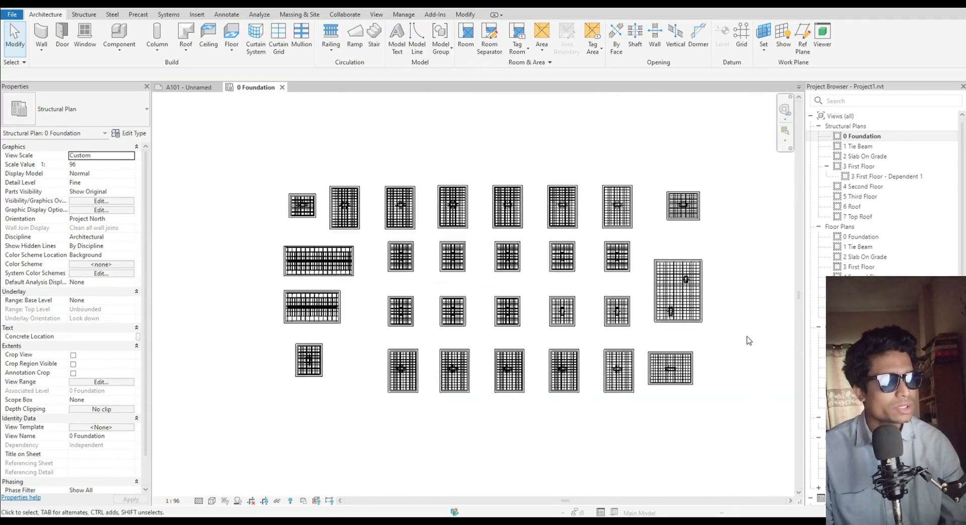
middle_click_drag(752, 361, 754, 365)
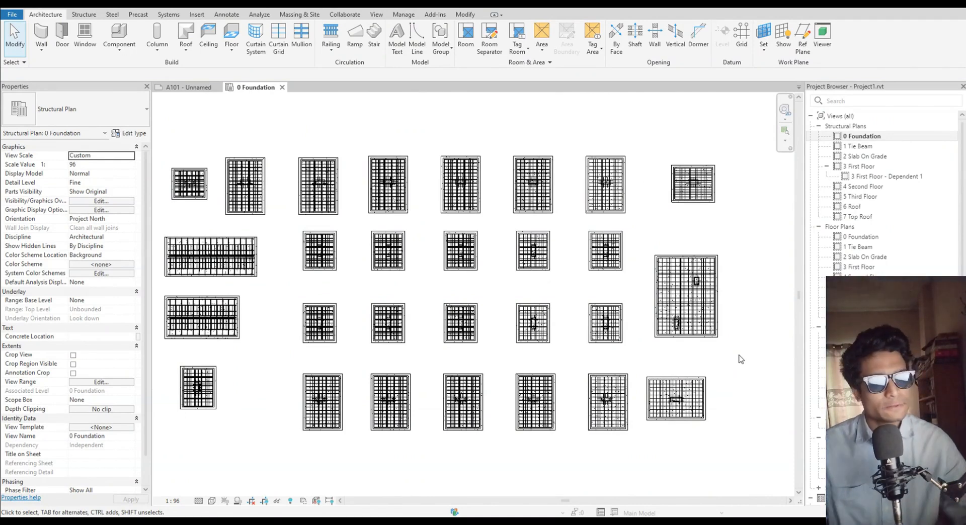
scroll(702, 276, "down", 2)
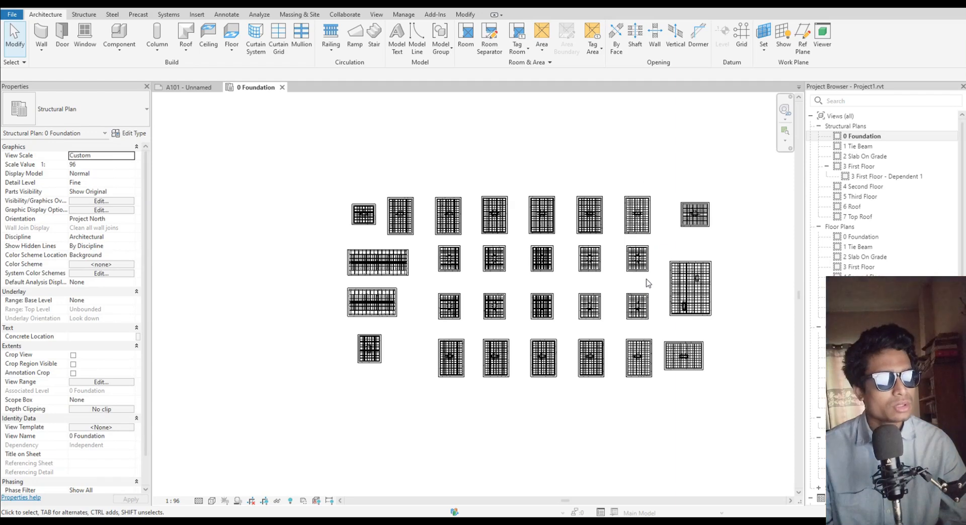
Review the annotation and analytical model category visibility of the 0 Foundation plan, including the structural rebar and foundation tags
key("v")
key("g")
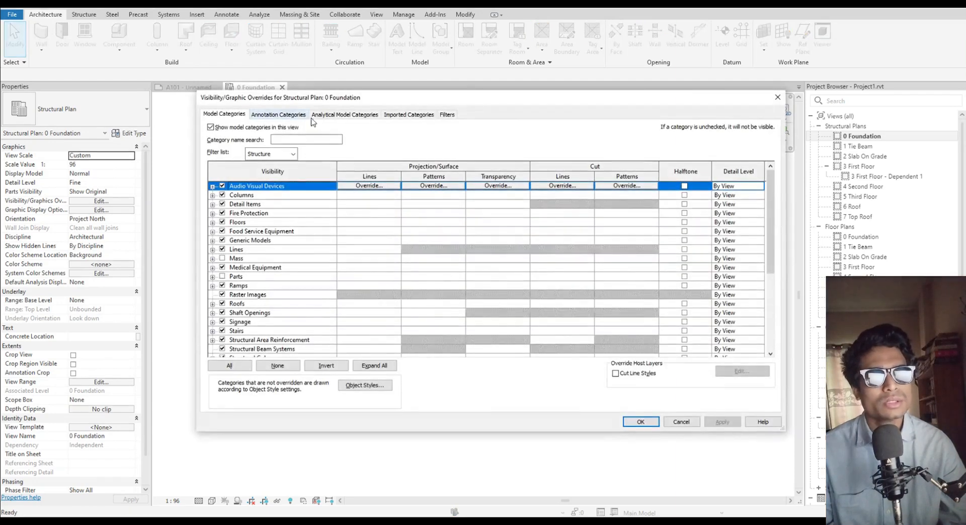
left_click(290, 116)
scroll(276, 344, "down", 5)
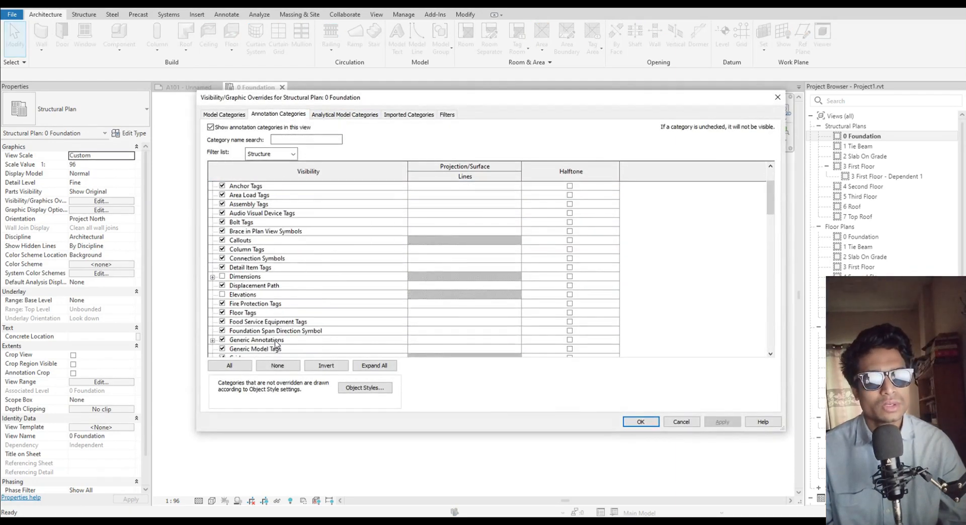
scroll(276, 344, "down", 9)
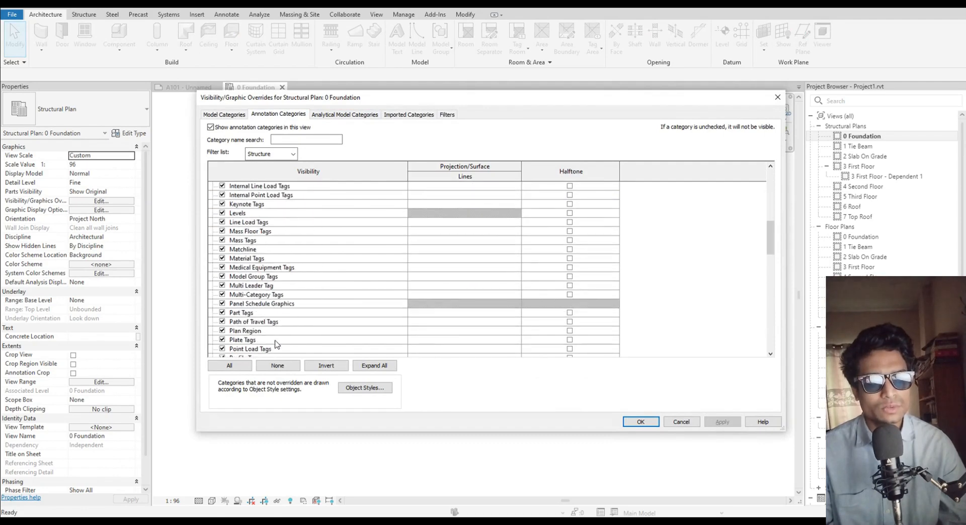
scroll(276, 343, "down", 5)
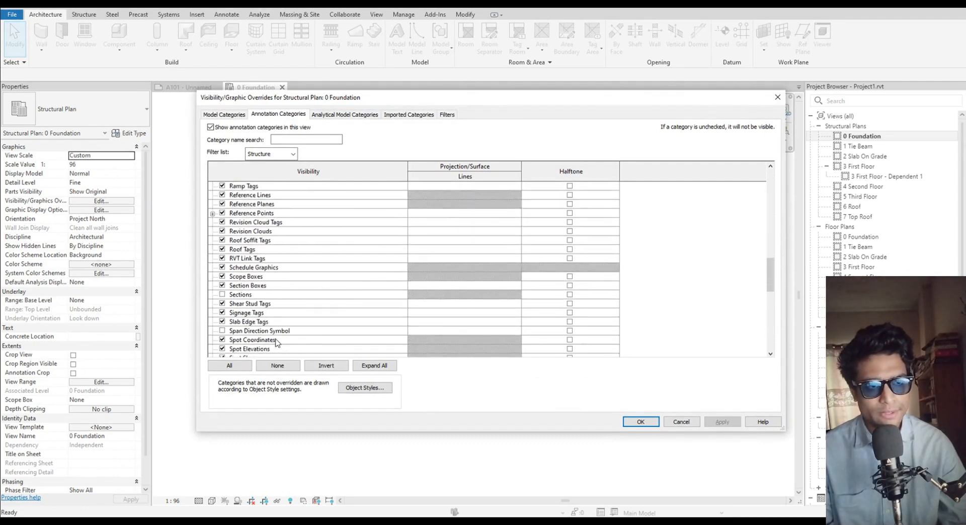
scroll(275, 343, "down", 6)
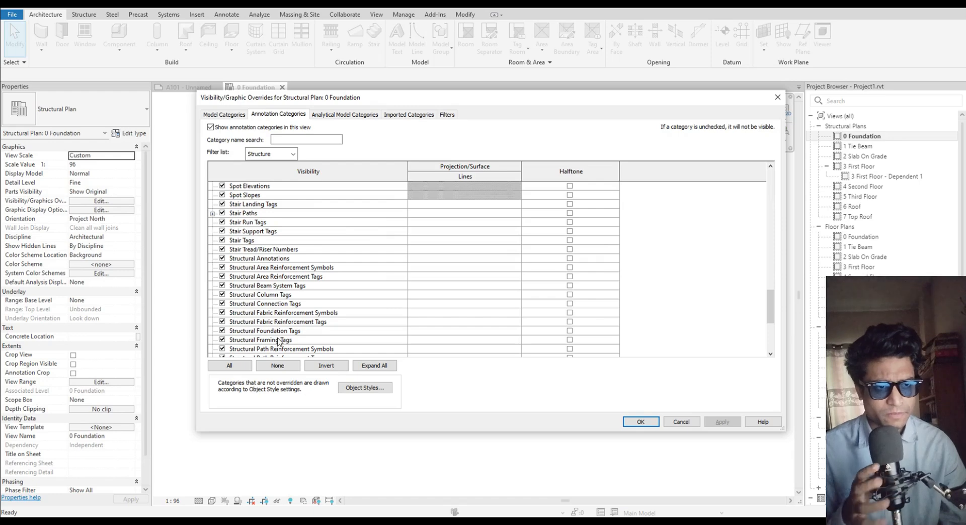
scroll(316, 331, "down", 2)
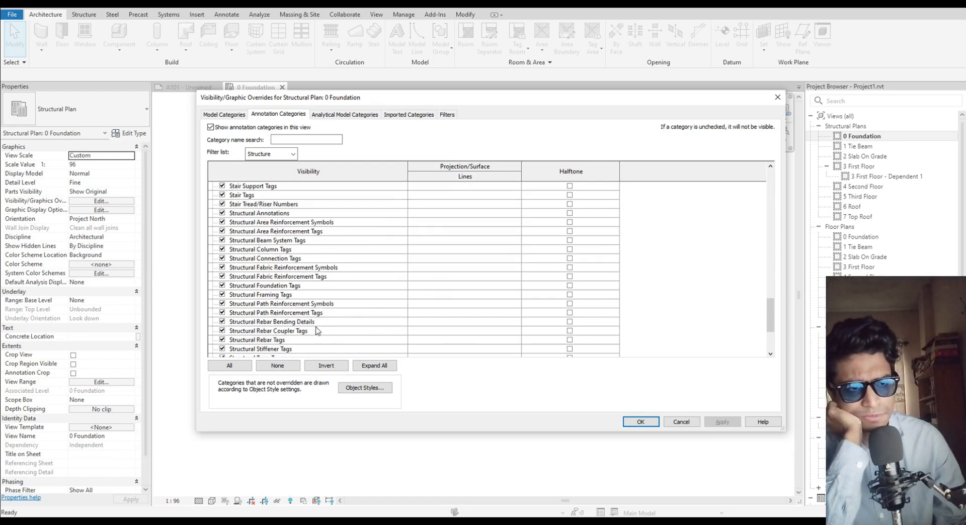
scroll(316, 338, "down", 1)
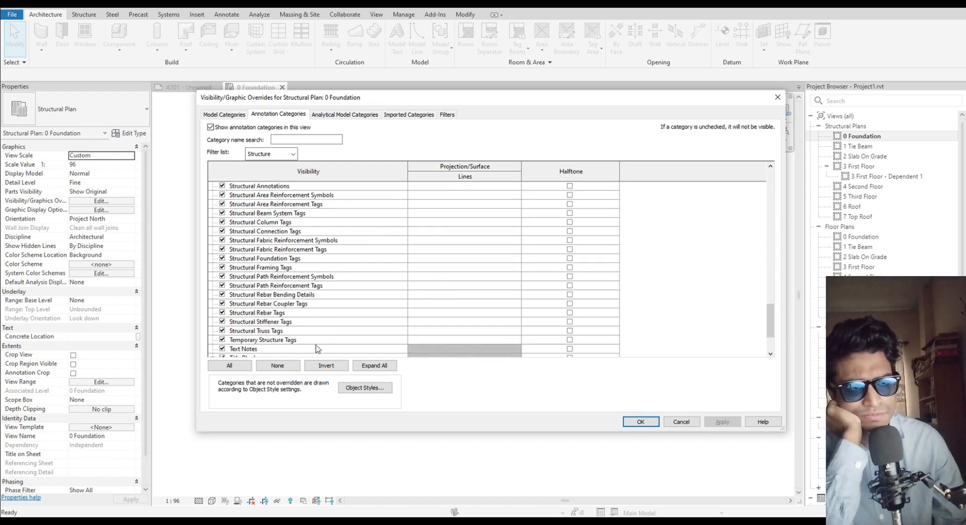
scroll(317, 347, "down", 1)
scroll(303, 310, "down", 1)
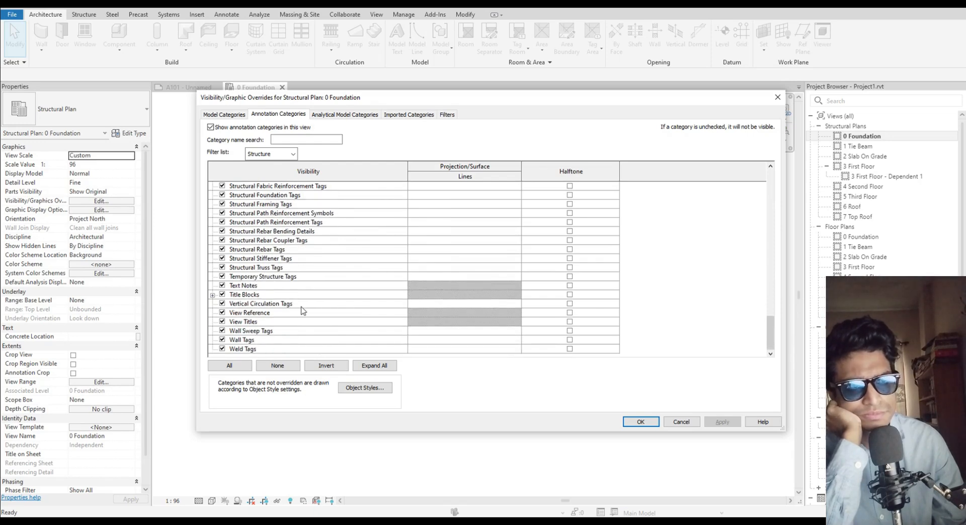
scroll(303, 310, "up", 3)
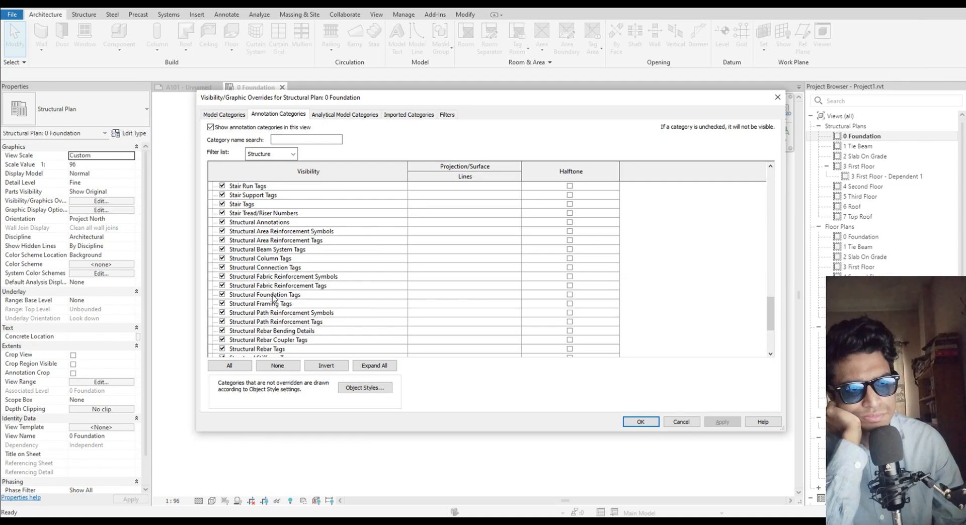
left_click(293, 346)
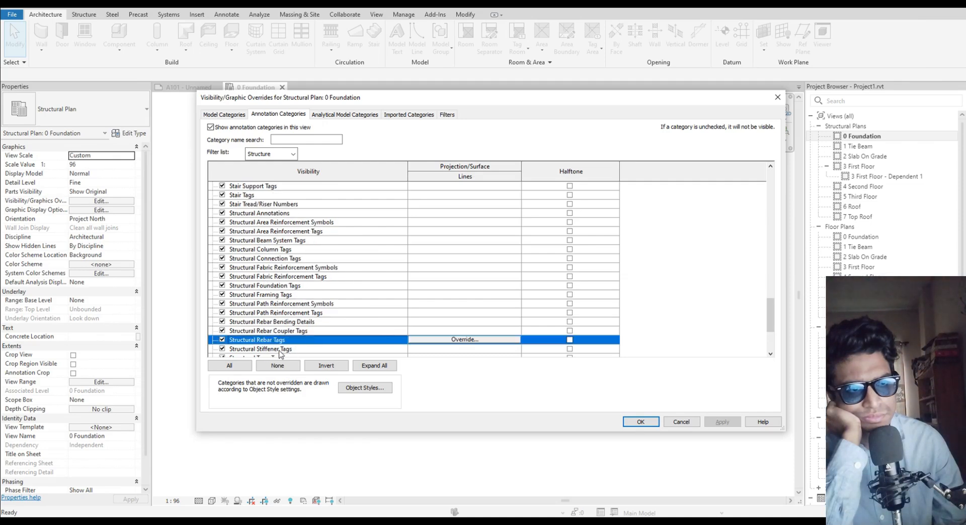
left_click(280, 287)
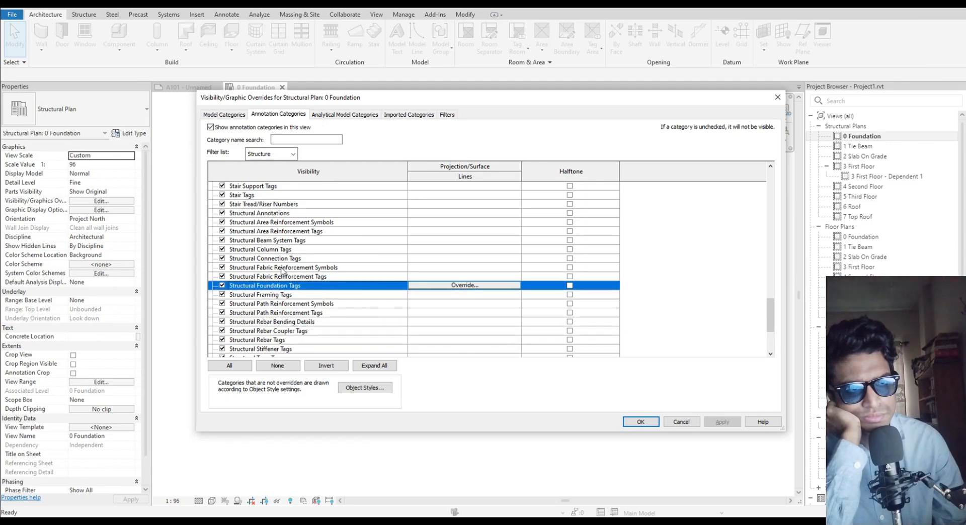
scroll(281, 271, "up", 1)
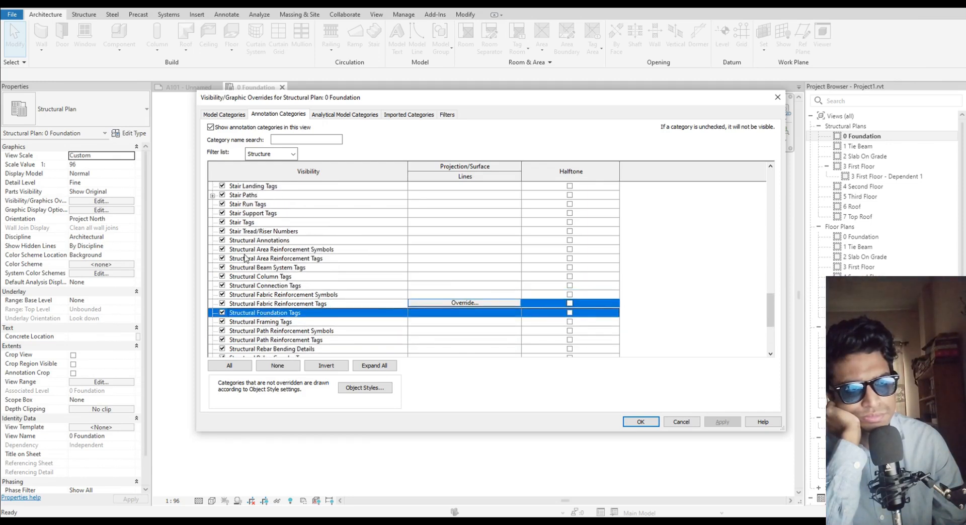
scroll(245, 258, "up", 3)
scroll(245, 258, "up", 3)
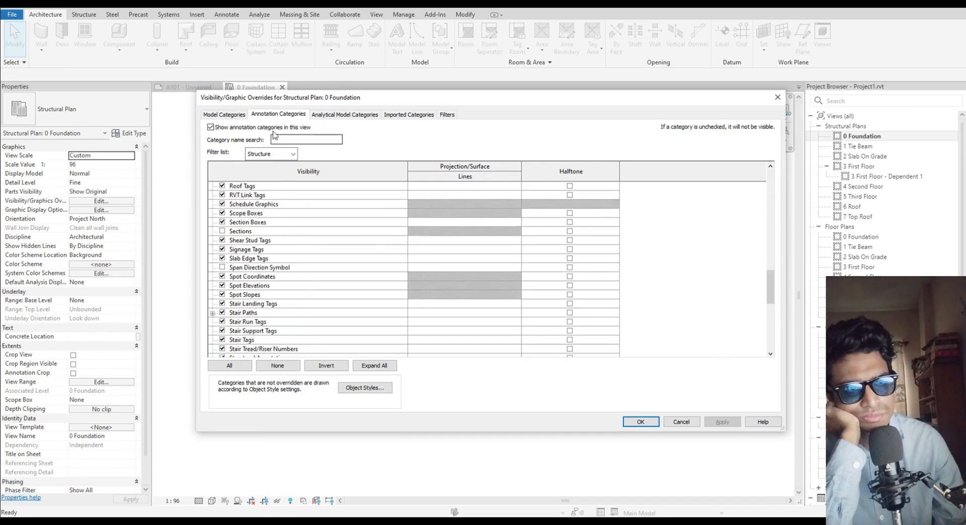
left_click(338, 115)
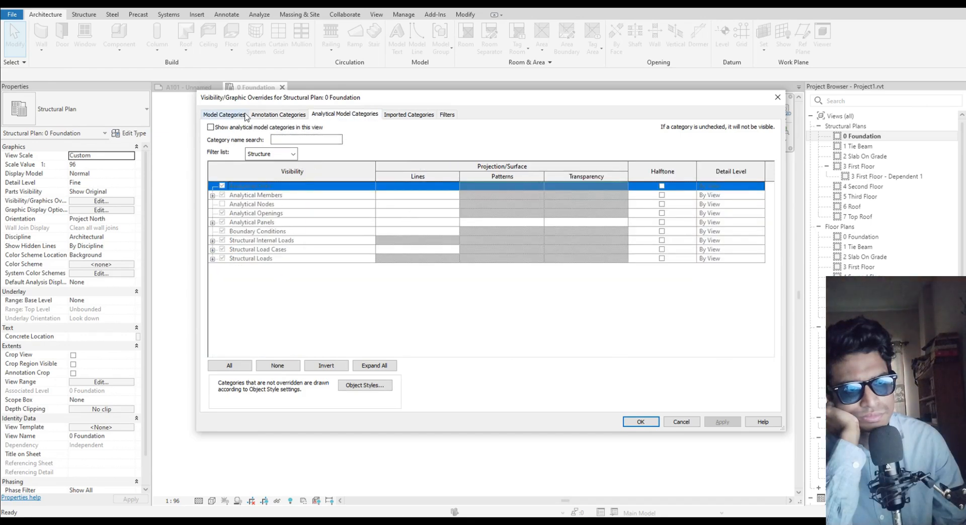
Hide the Structural Rebar model category in the 0 Foundation plan's visibility overrides and apply the change
left_click(244, 114)
scroll(282, 284, "down", 3)
scroll(282, 283, "down", 2)
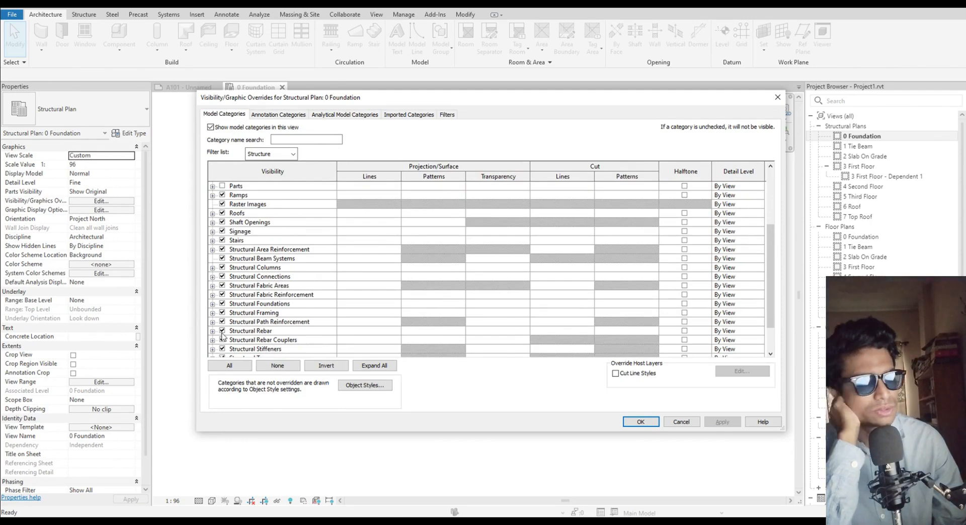
left_click(222, 331)
left_click(639, 426)
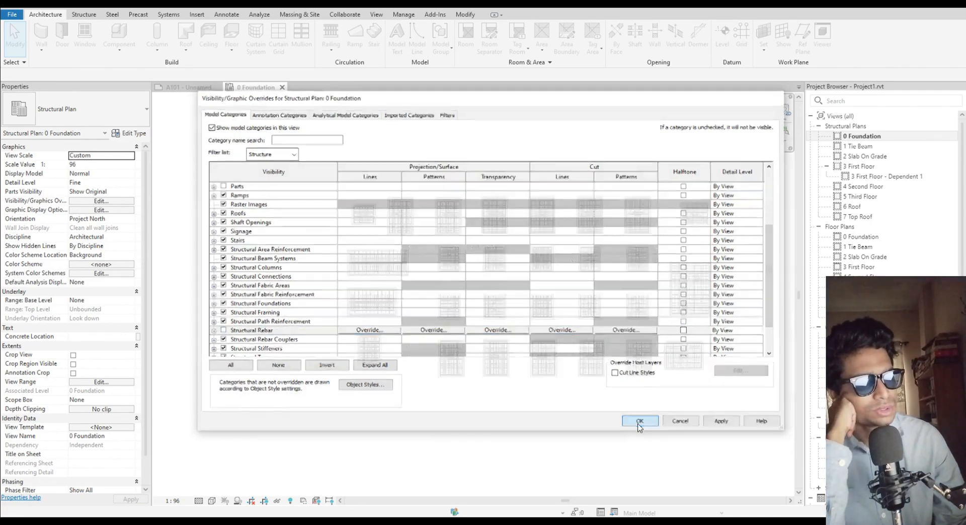
middle_click_drag(732, 349, 686, 358)
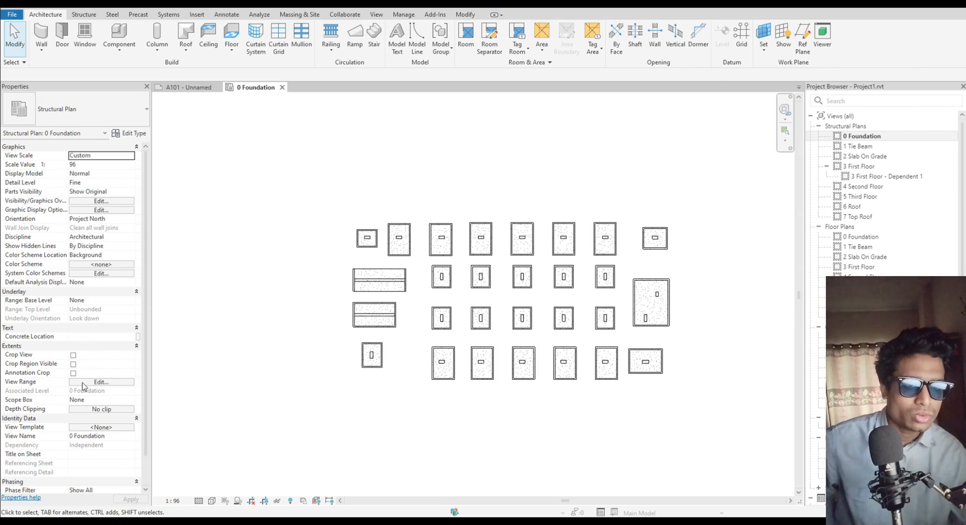
Check the 0 Foundation plan's extents properties for available scope boxes, leaving Scope Box at None
scroll(103, 383, "down", 1)
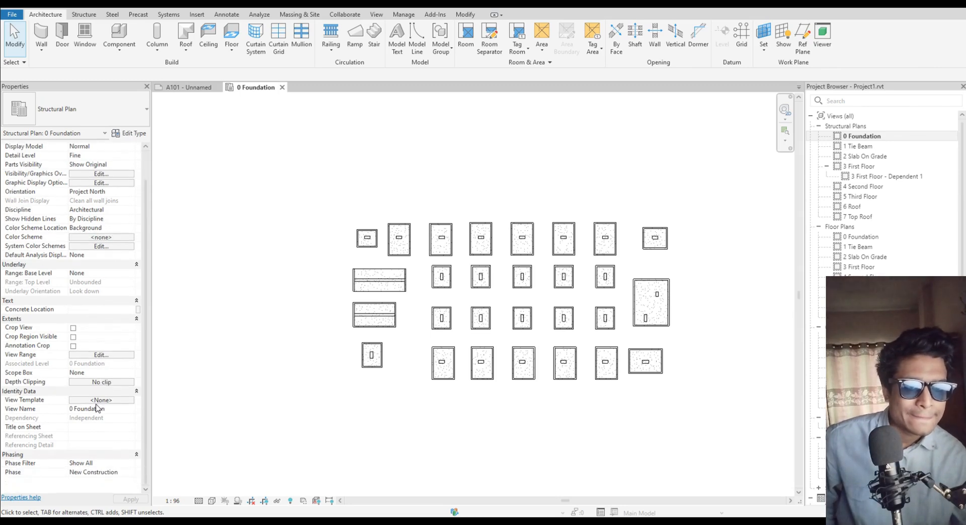
left_click(91, 374)
left_click(130, 374)
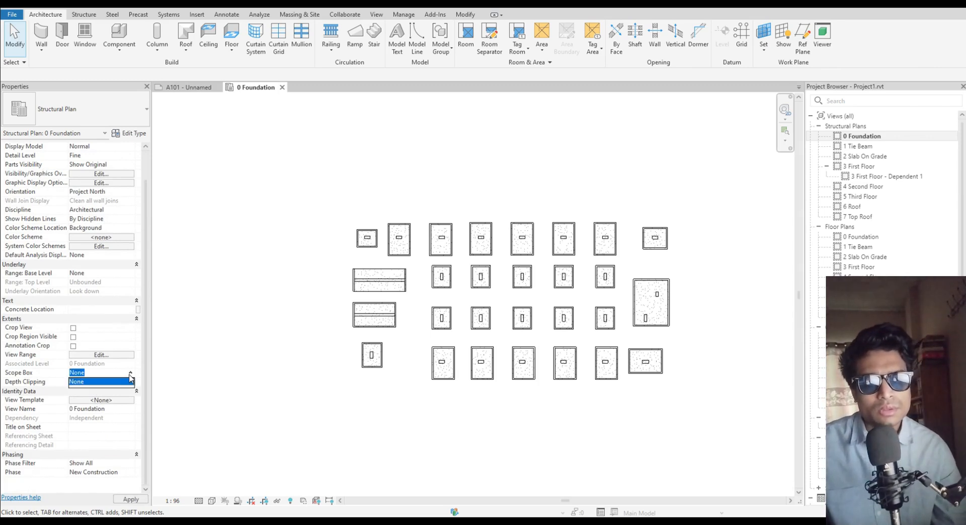
left_click(129, 378)
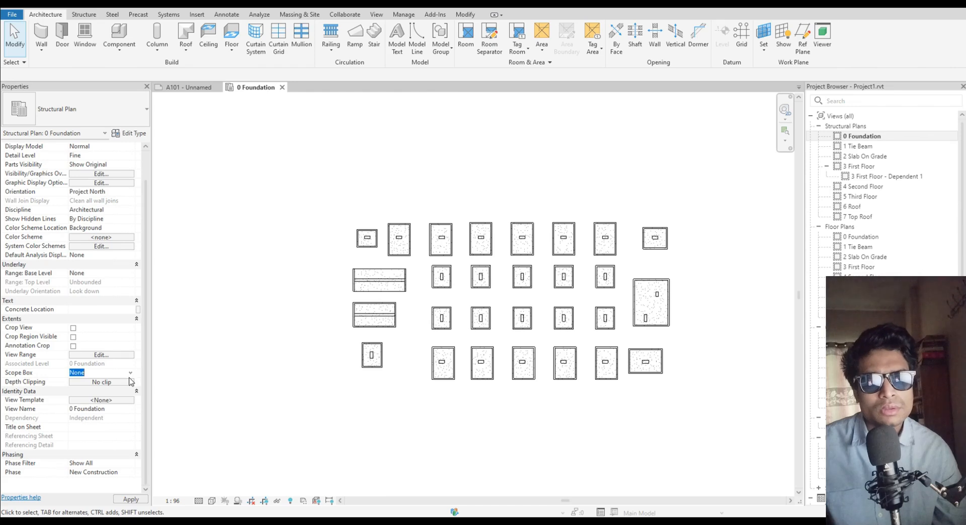
left_click(130, 321)
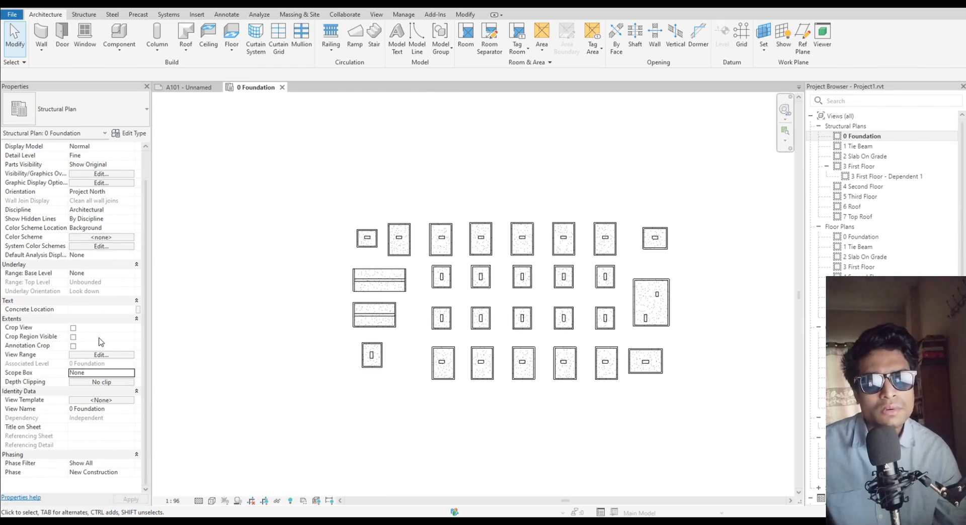
scroll(101, 345, "up", 1)
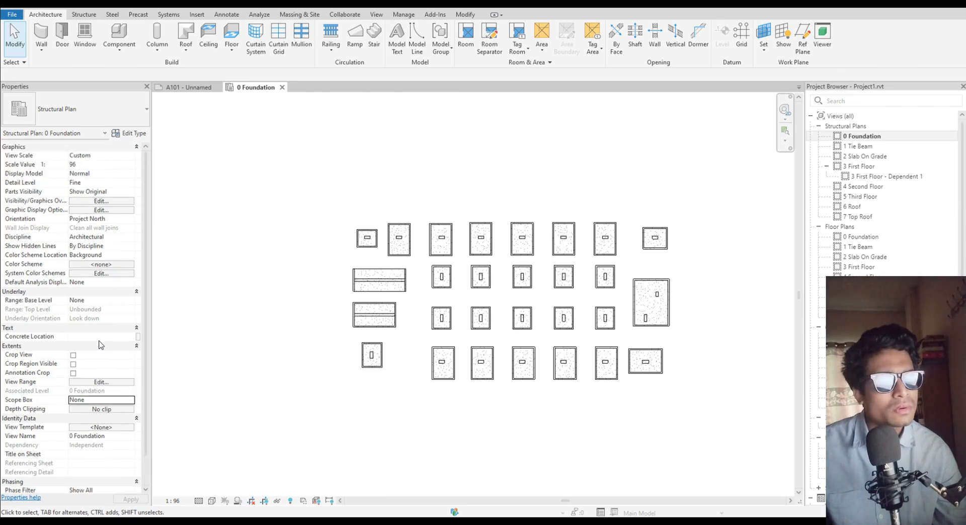
Select the whole footing layout to examine its shared properties, and clear the selection
left_click(661, 363)
left_click(698, 367)
scroll(746, 354, "down", 1)
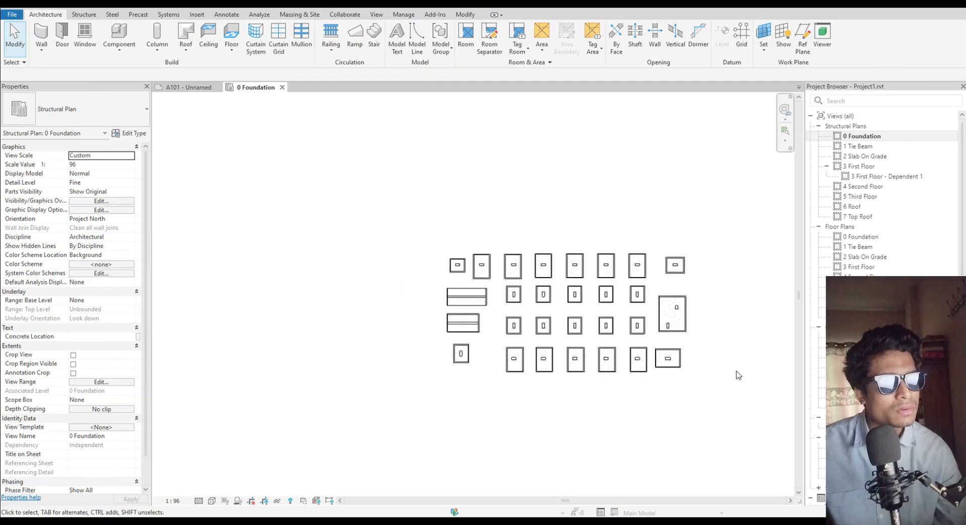
left_click_drag(736, 374, 387, 241)
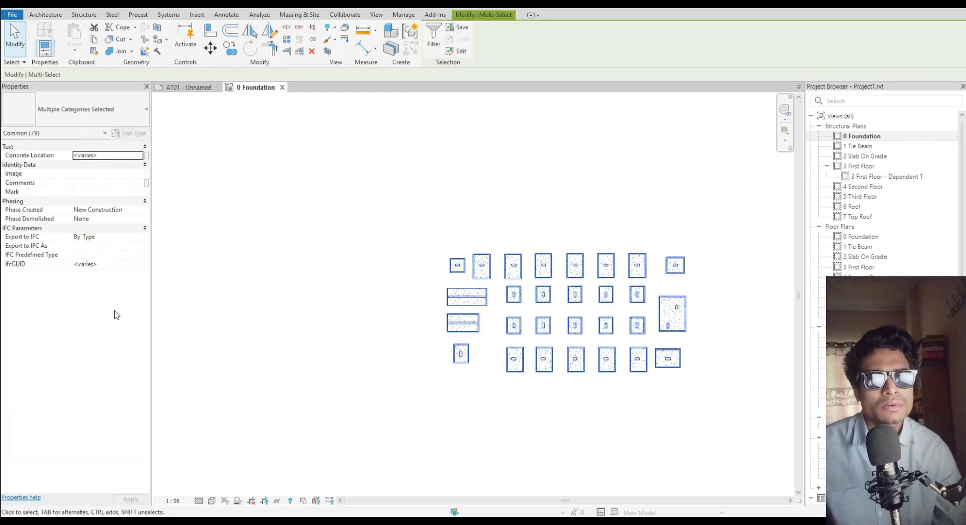
left_click(255, 276)
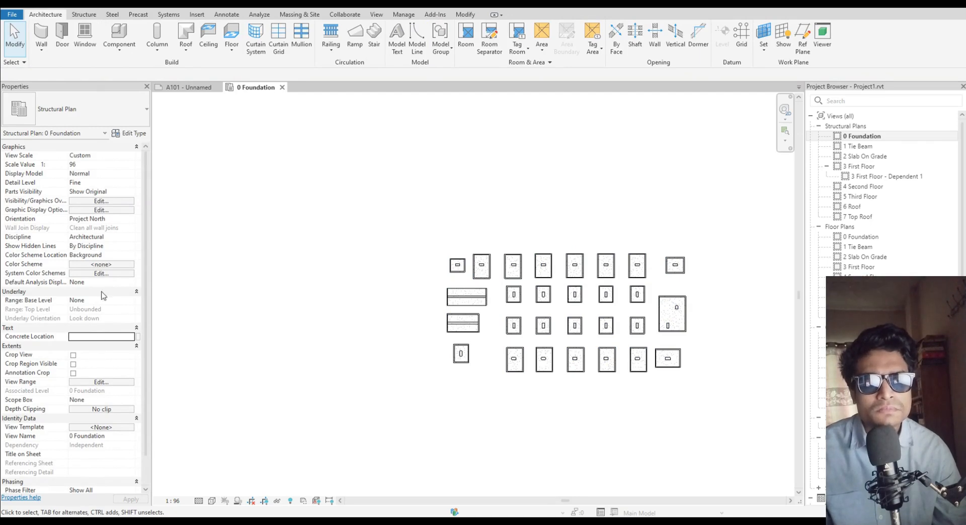
Draw a rectangular scope box around the western part of the plan, enclosing the first five top-row footings and extending below the bottom row
scroll(102, 343, "down", 1)
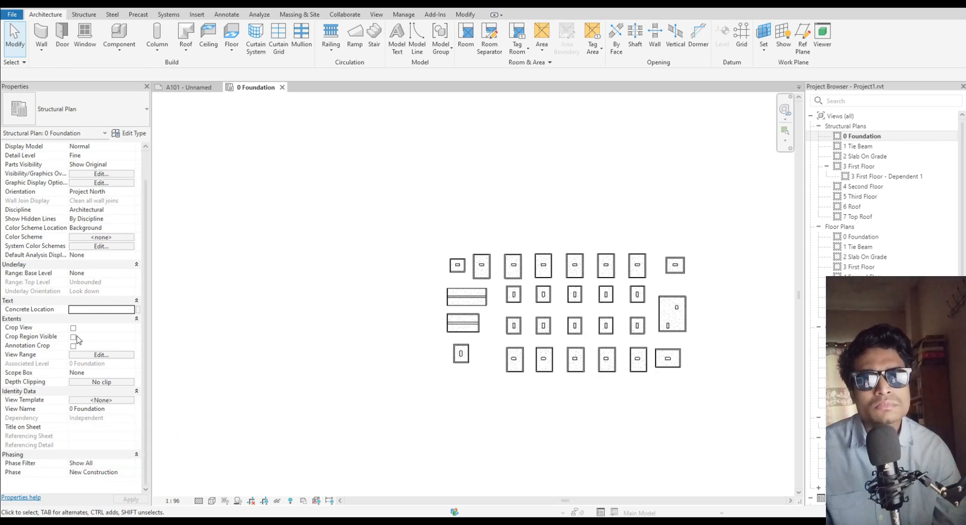
scroll(77, 339, "up", 1)
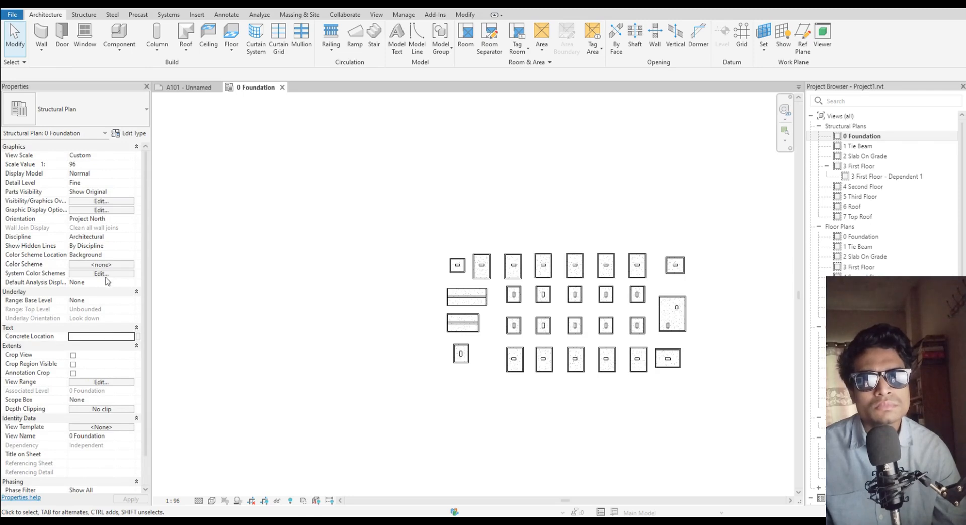
scroll(111, 308, "down", 1)
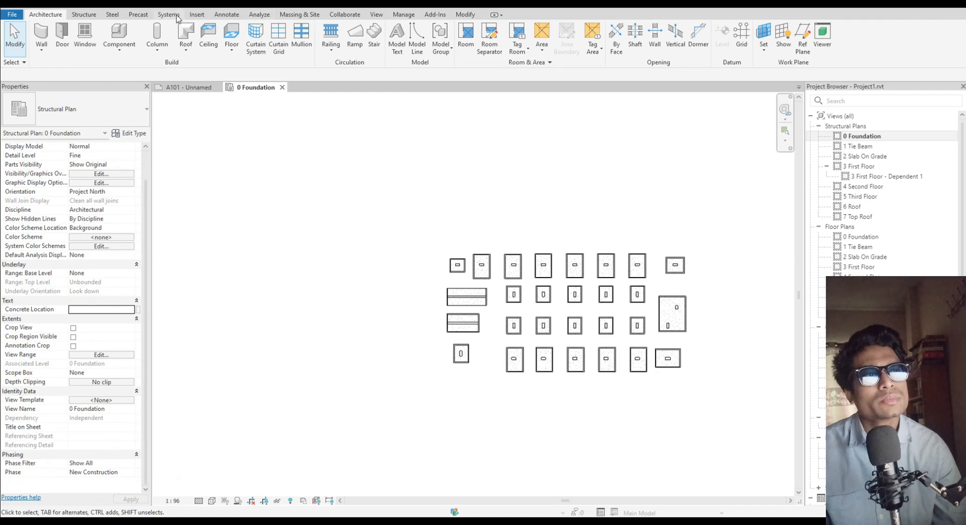
left_click(377, 14)
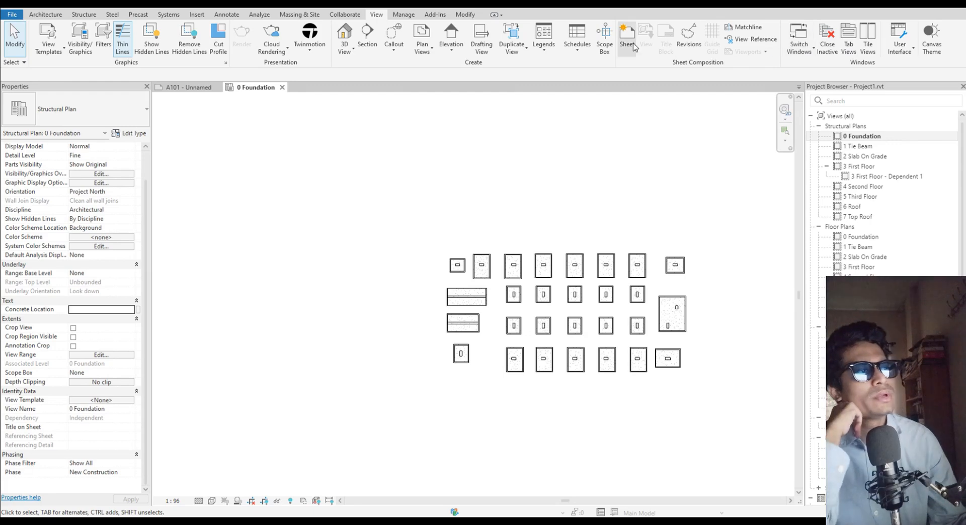
left_click(609, 50)
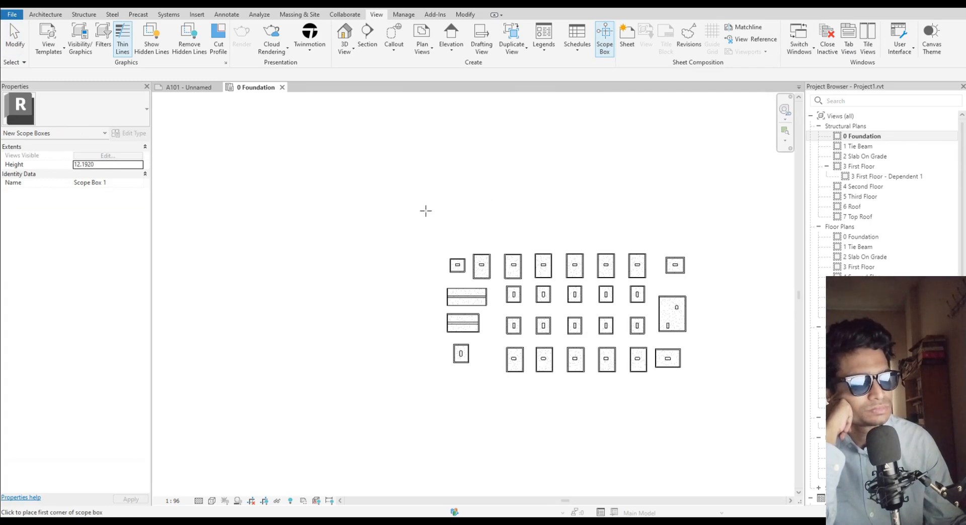
left_click(398, 204)
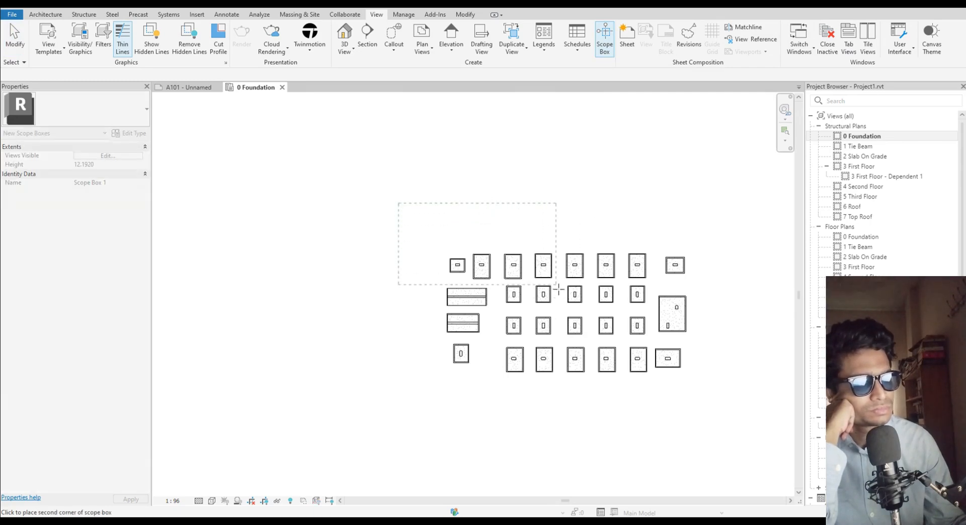
left_click(593, 399)
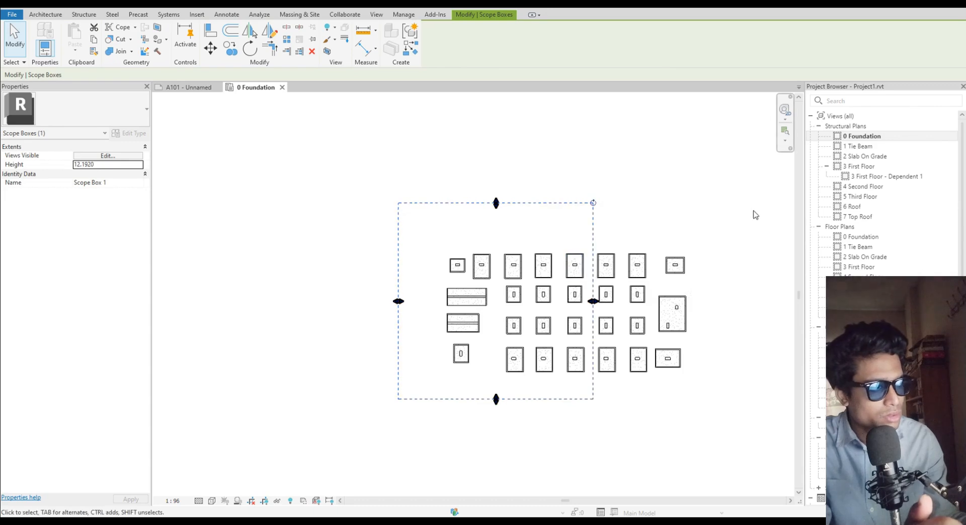
Draw a second rectangular scope box around the eastern part of the plan, overlapping the first box across the fifth top-row footing
left_click(596, 186)
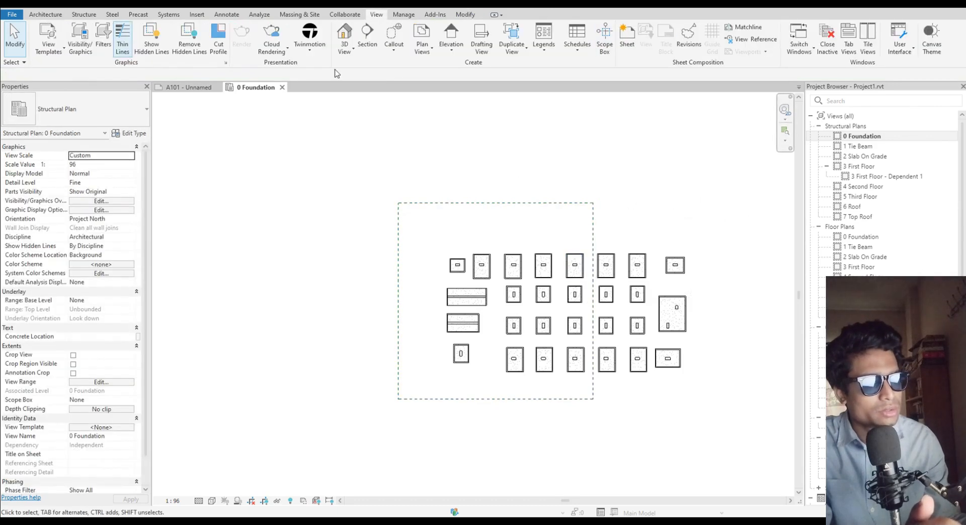
left_click(594, 211)
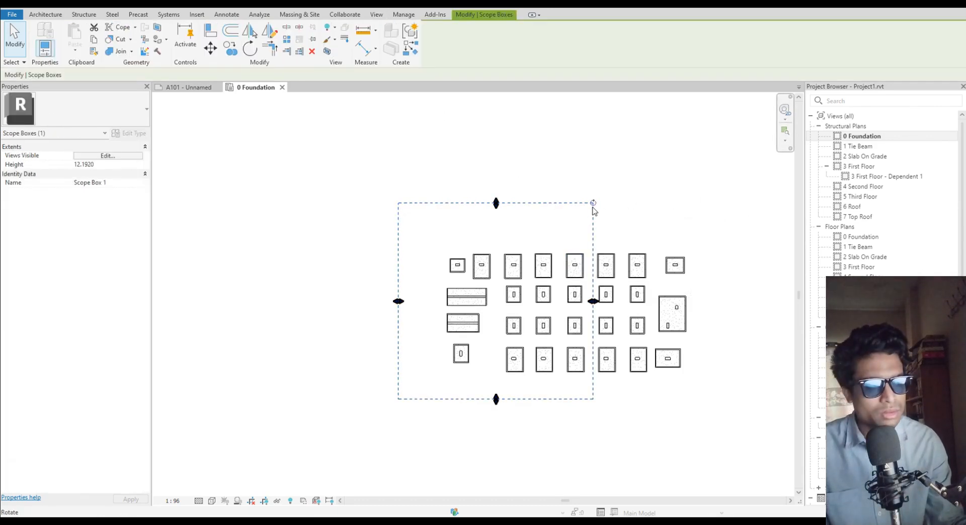
key("c")
key("s")
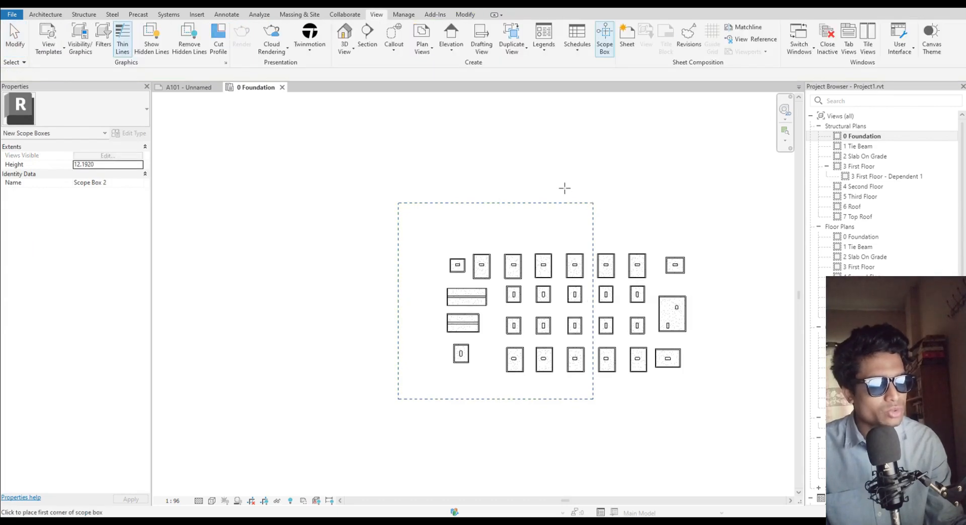
left_click(556, 193)
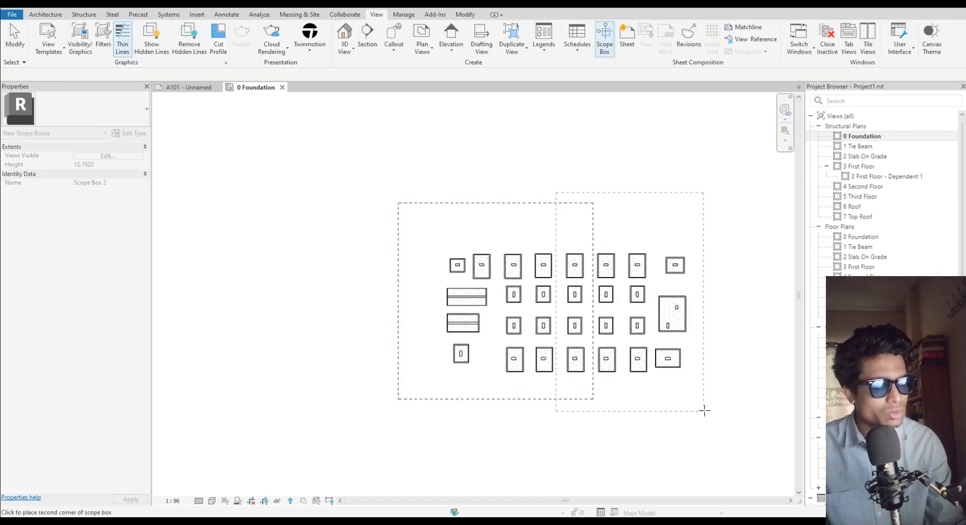
left_click(730, 415)
left_click(718, 129)
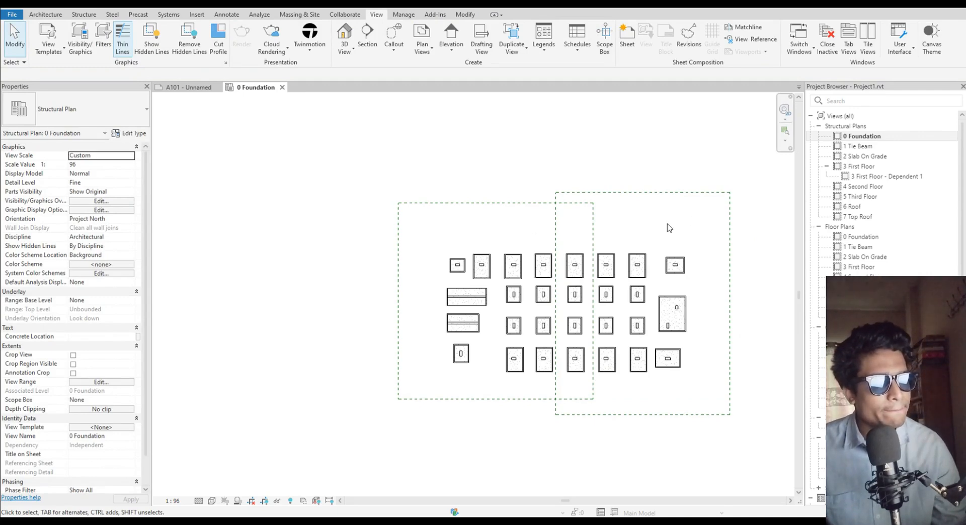
Assign Scope Box 1 to the 0 Foundation plan in its extents properties
left_click(435, 203)
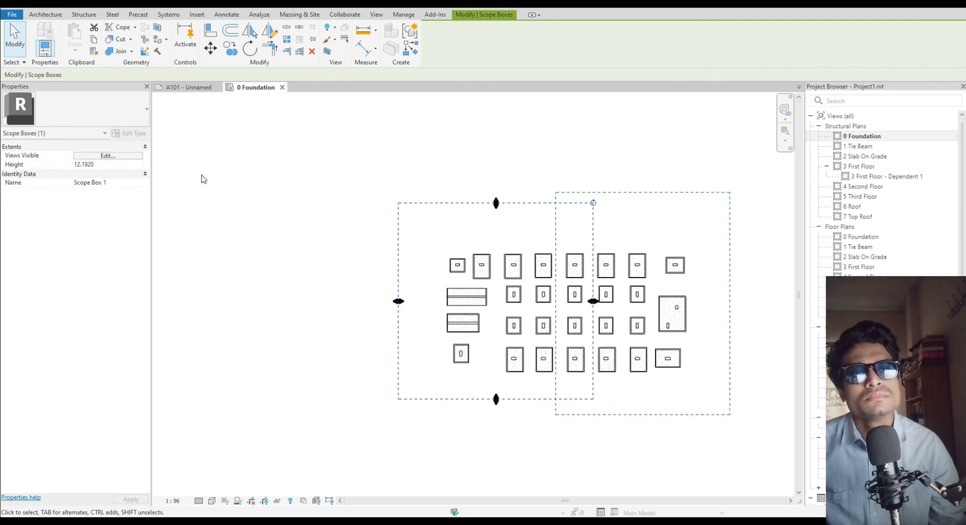
left_click(239, 186)
scroll(107, 462, "down", 1)
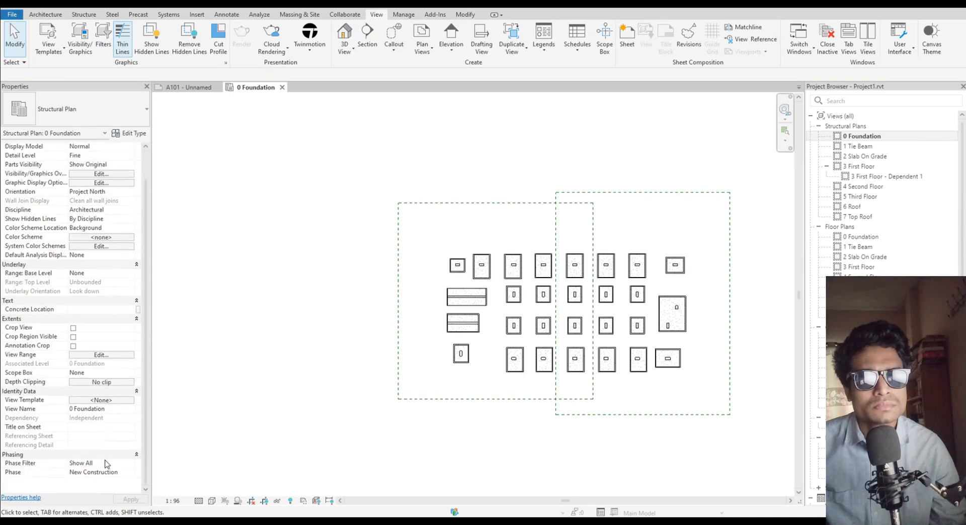
left_click(110, 371)
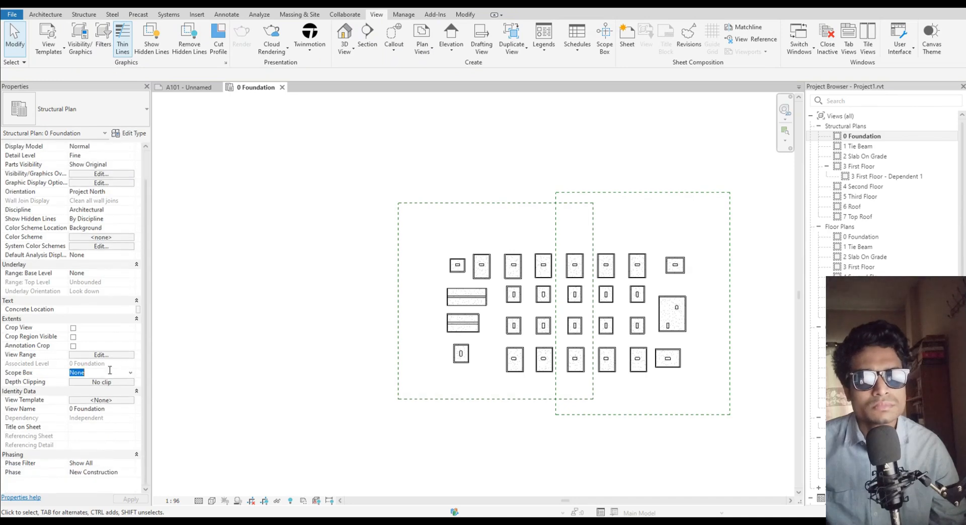
left_click(131, 374)
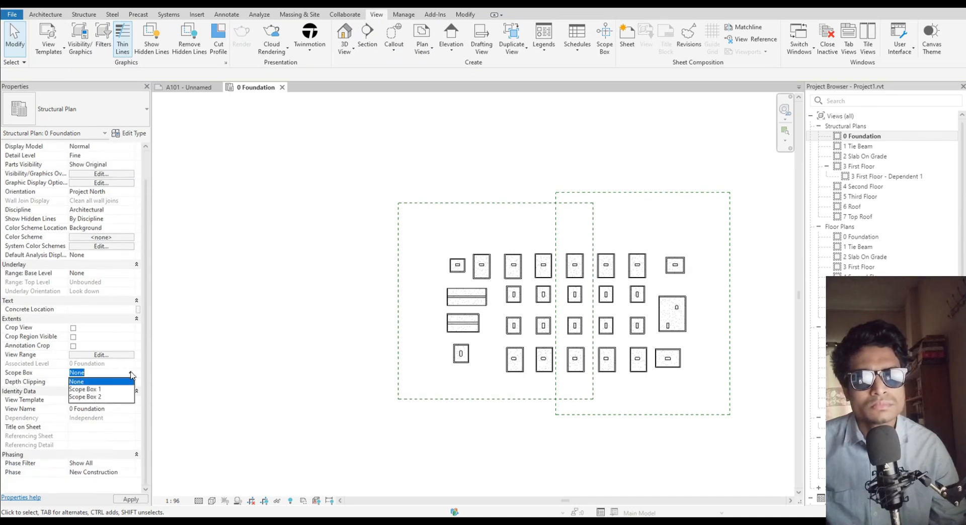
left_click(101, 390)
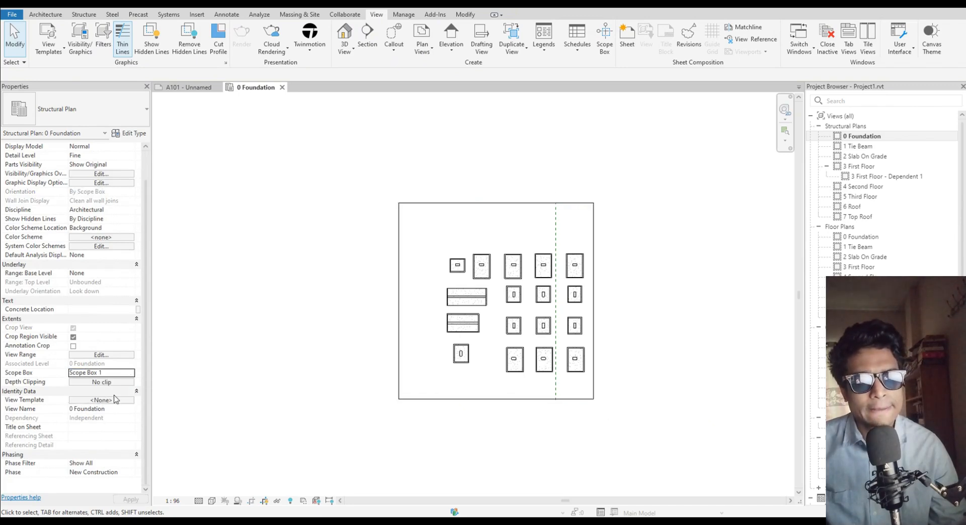
Set the plan's scope box back to None, and undo the scope box assignments to restore the uncropped plan
left_click(399, 308)
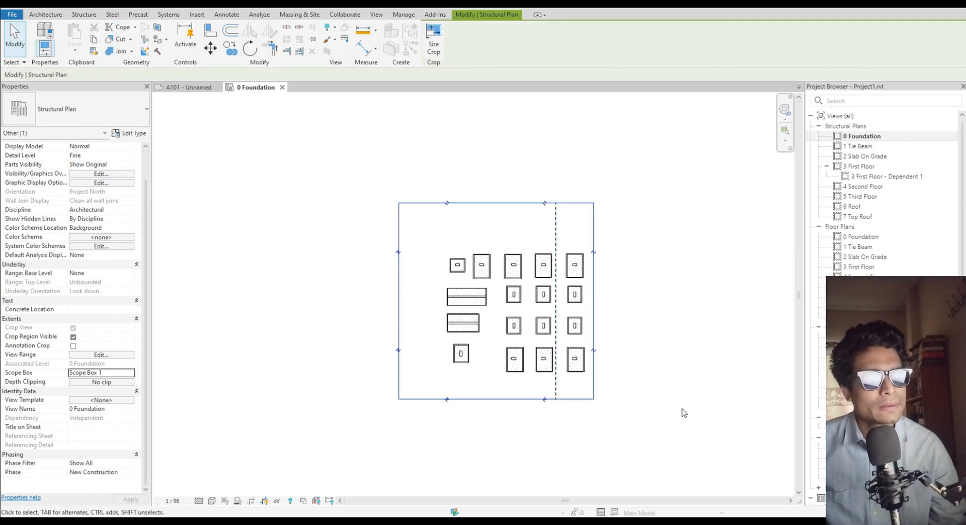
left_click(623, 415)
left_click(584, 402)
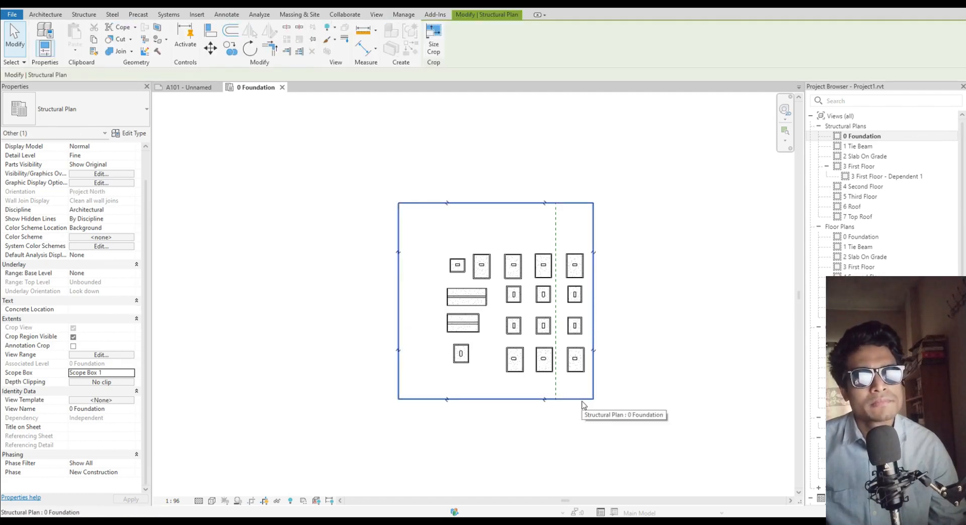
left_click(108, 374)
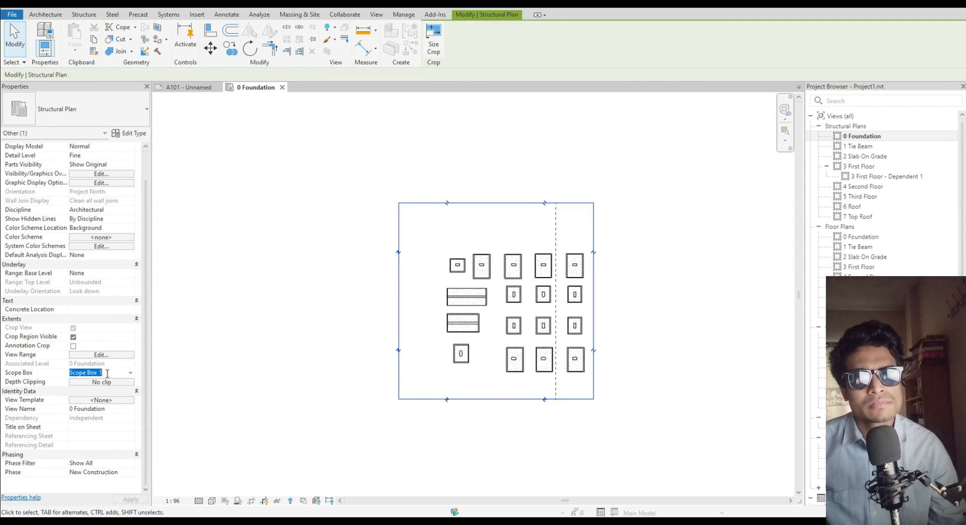
left_click(335, 351)
left_click(131, 372)
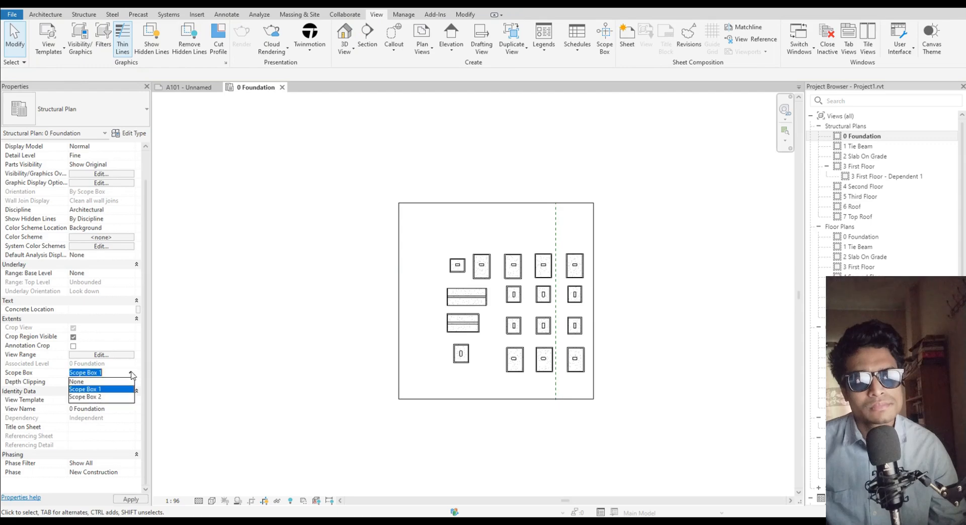
left_click(103, 382)
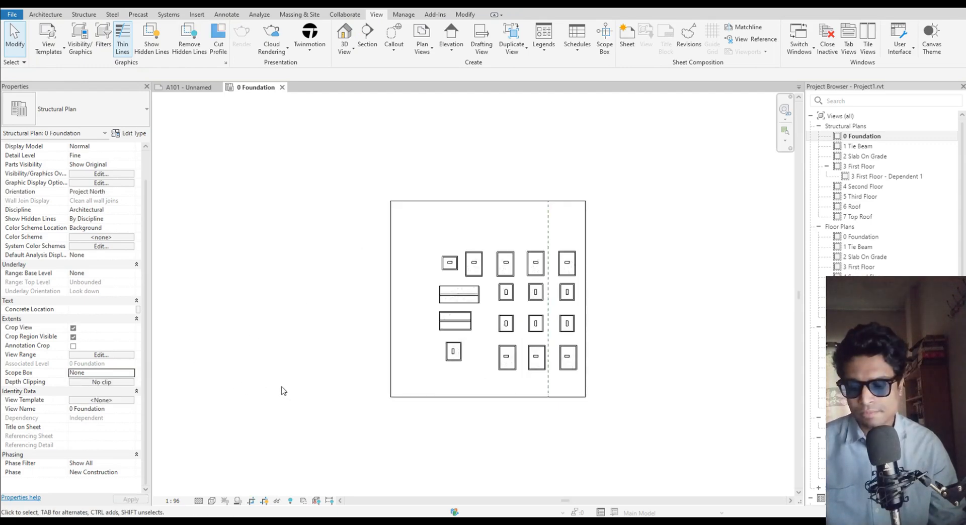
key("ctrl+z")
key("ctrl+z")
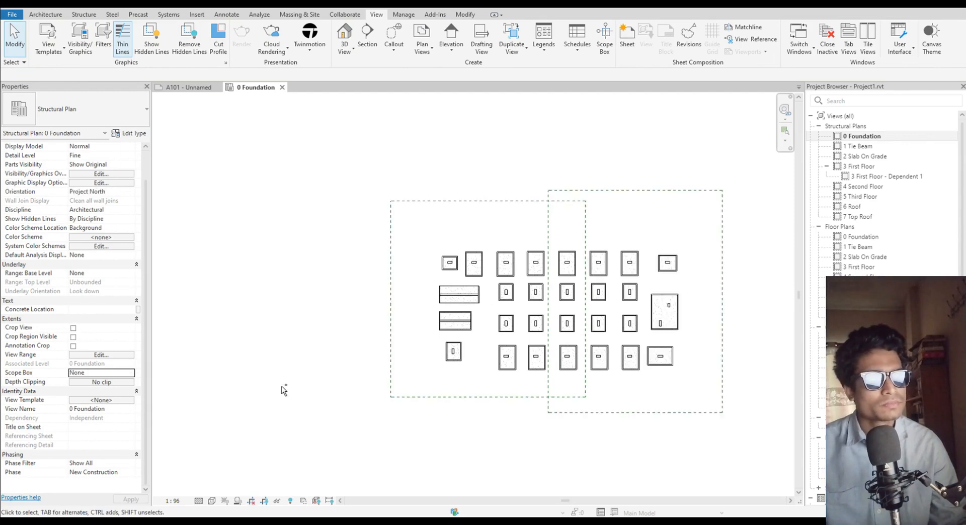
Rename the western scope box as Foundation
left_click(478, 201)
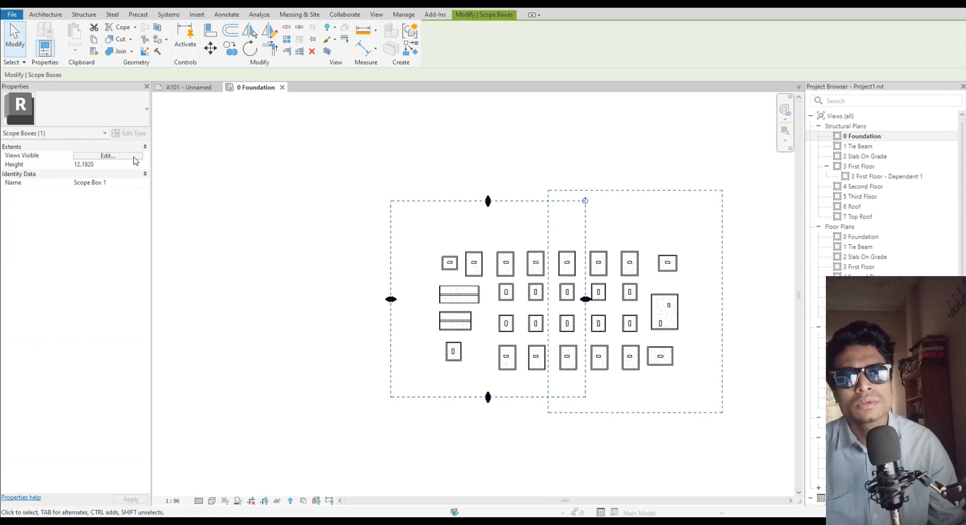
left_click(113, 176)
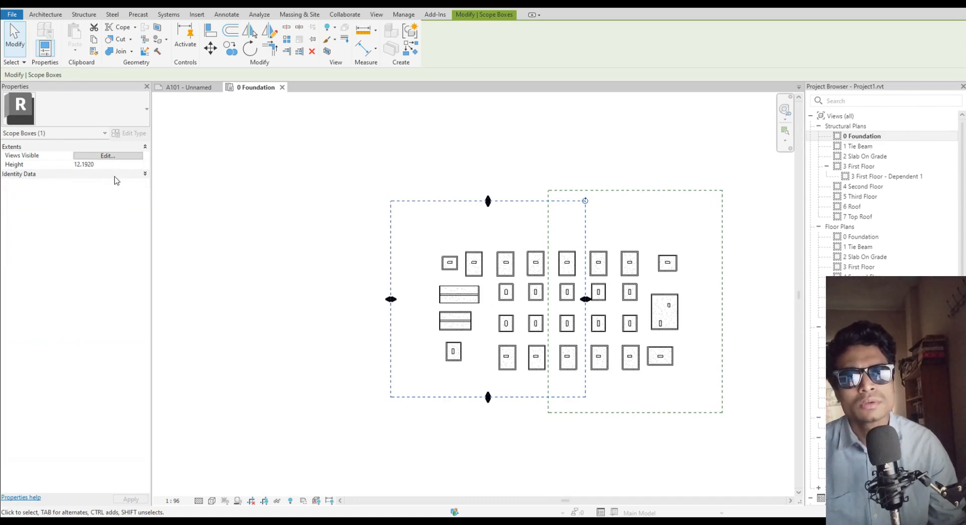
left_click(129, 175)
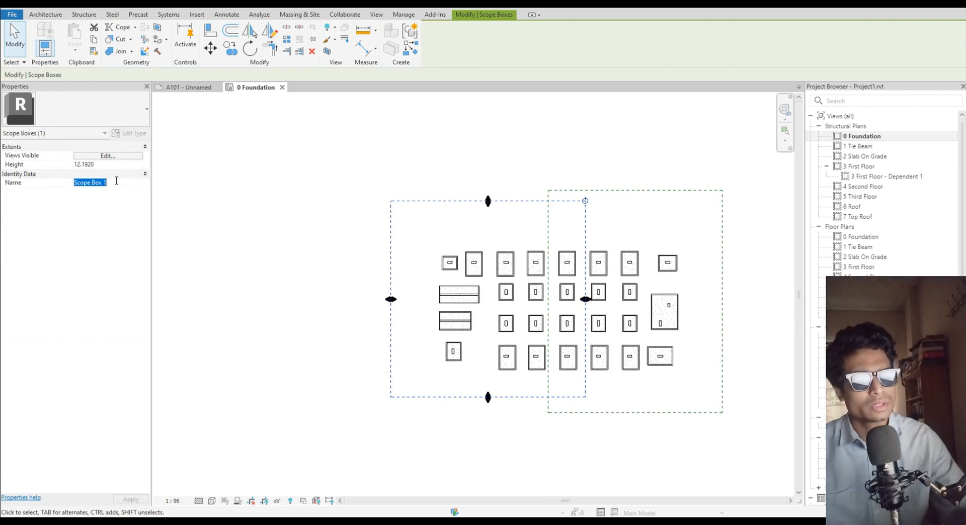
type("F")
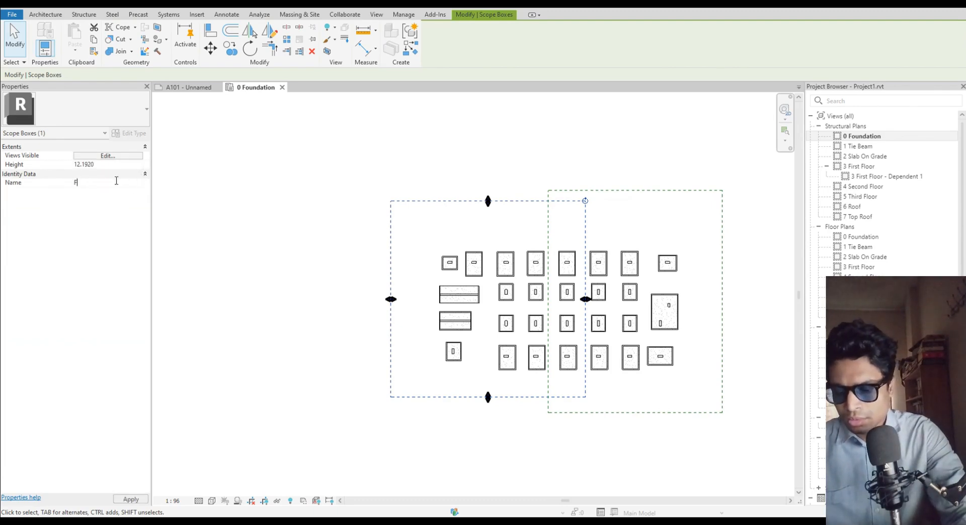
type("pundat")
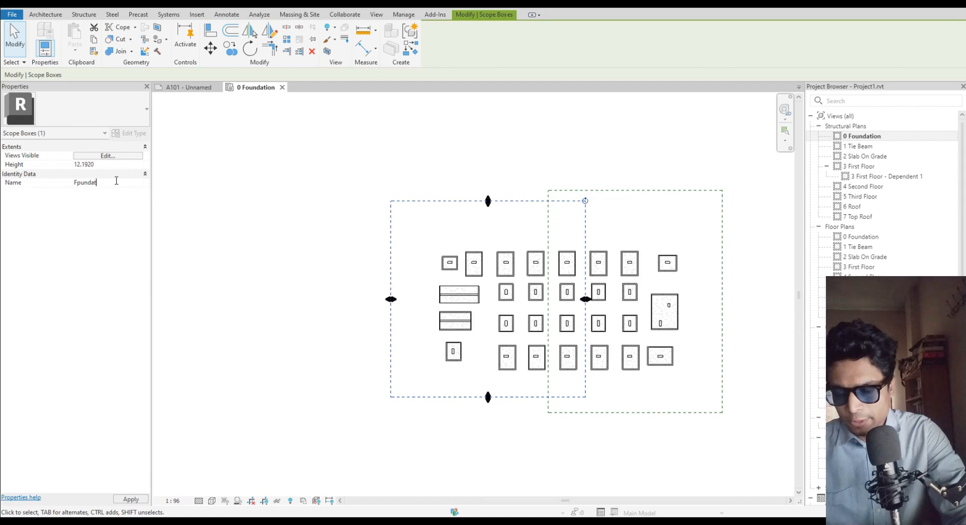
type("o")
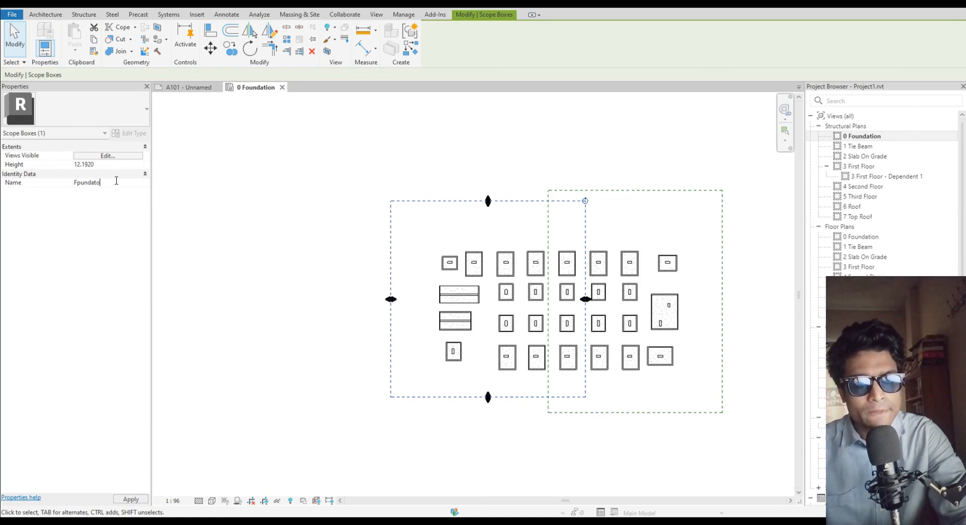
key("BackSpace")
key("BackSpace")
key("BackSpace")
key("BackSpace")
key("BackSpace")
key("BackSpace")
key("BackSpace")
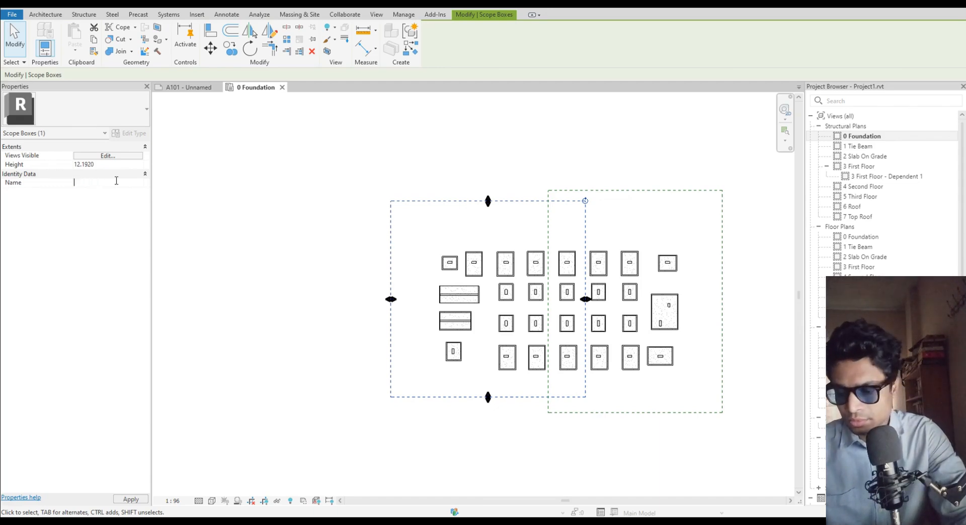
type("FF")
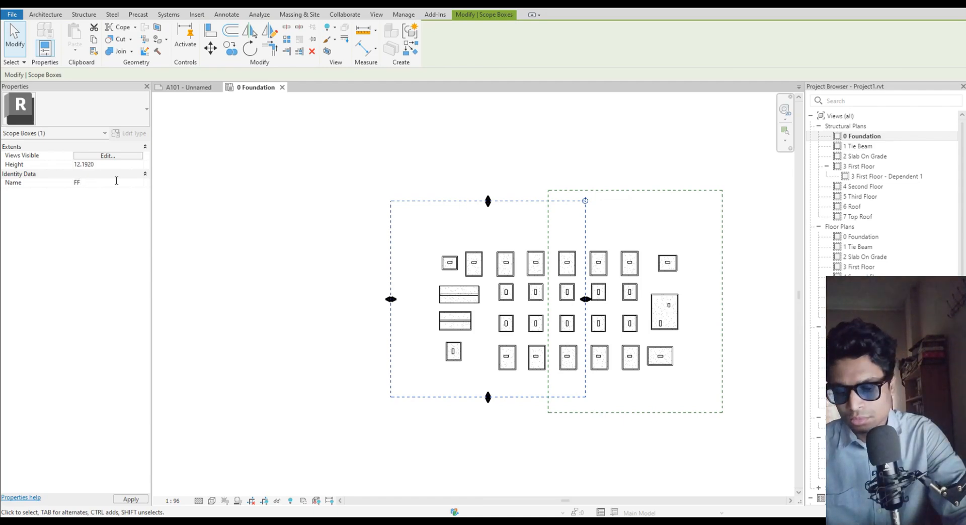
type("u")
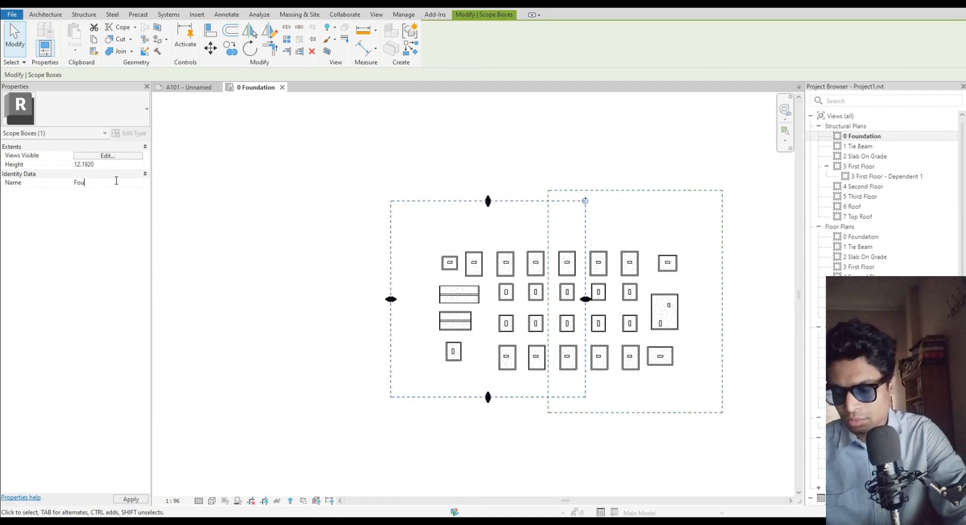
type("ndat")
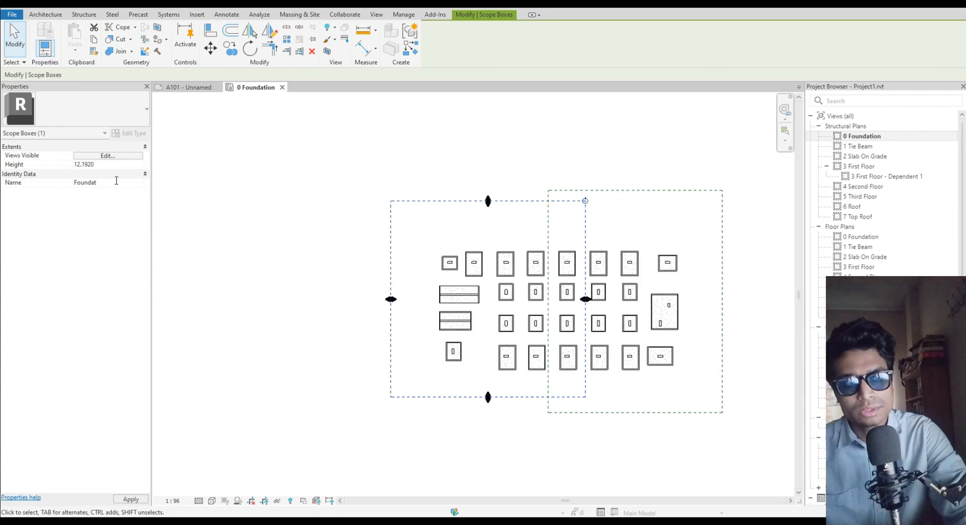
type("ion")
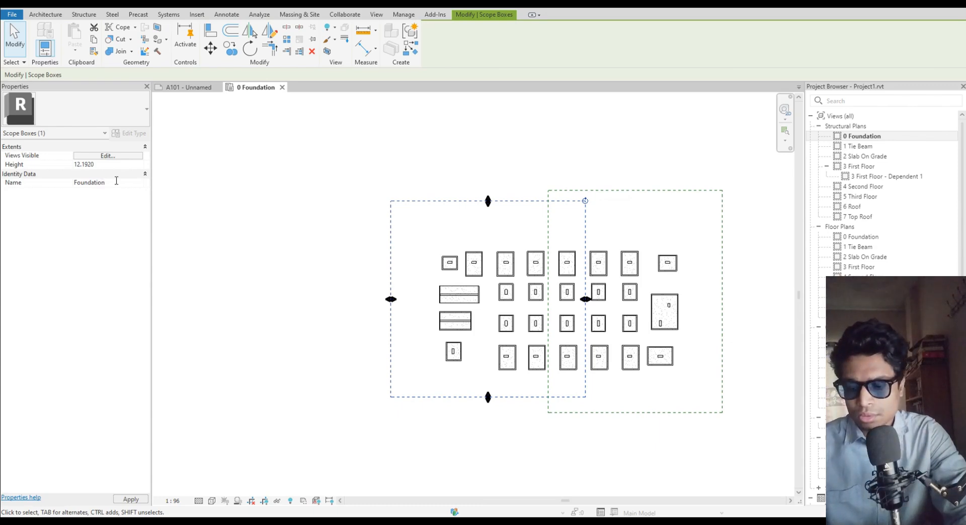
type(" Ea")
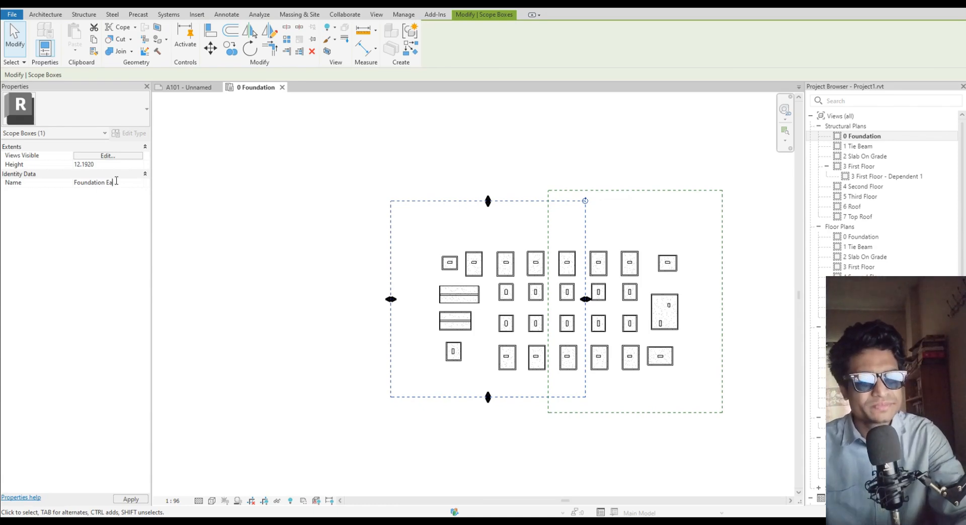
key("BackSpace")
key("BackSpace")
key("BackSpace")
key("BackSpace")
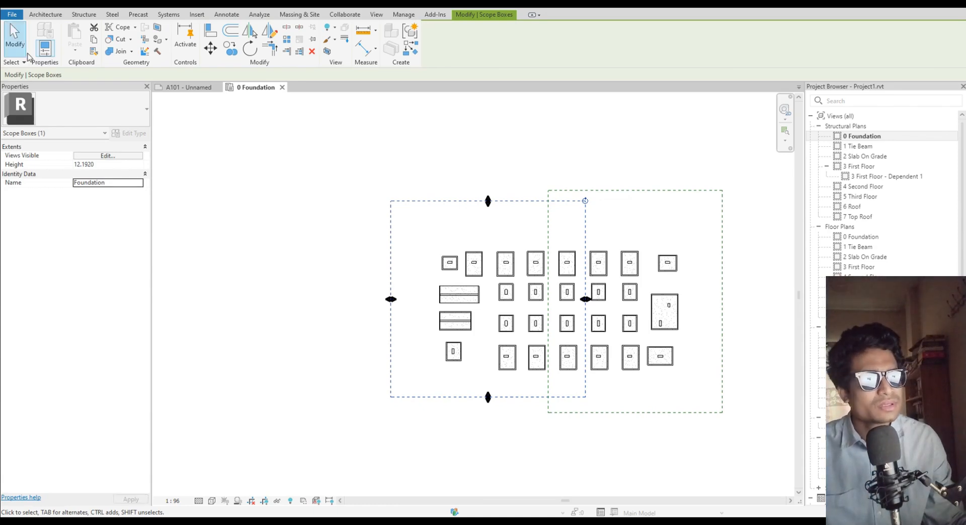
Extend the western scope box's name to Foundation West Part, and clear the selection
left_click(222, 88)
left_click(230, 89)
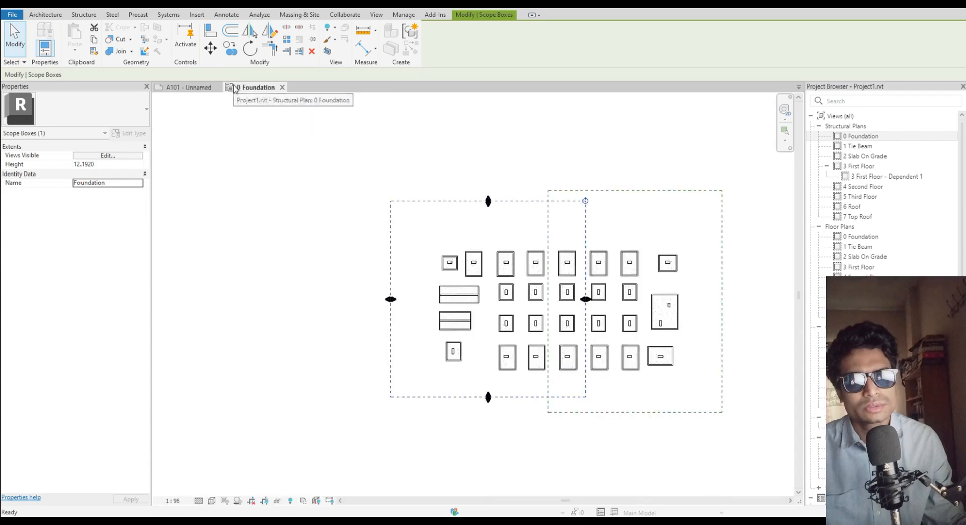
left_click(117, 184)
left_click(118, 184)
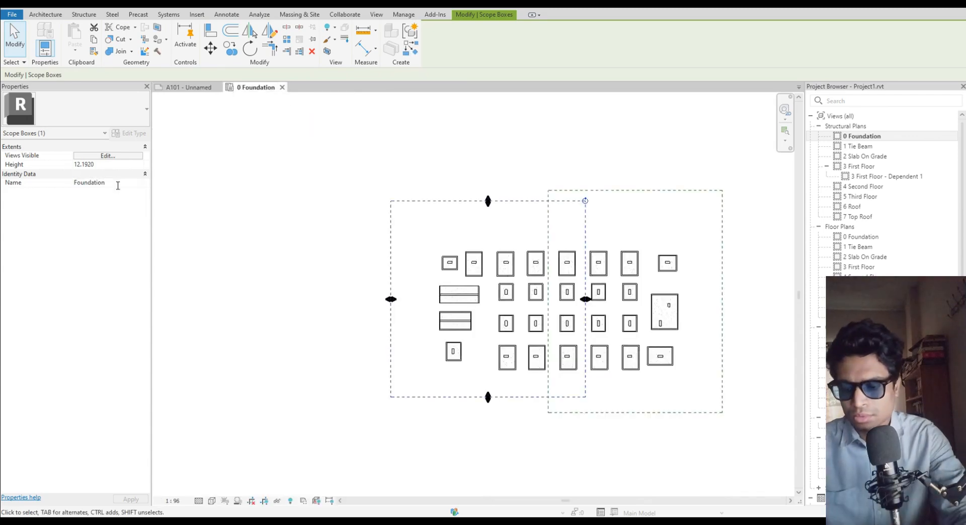
type("Wes")
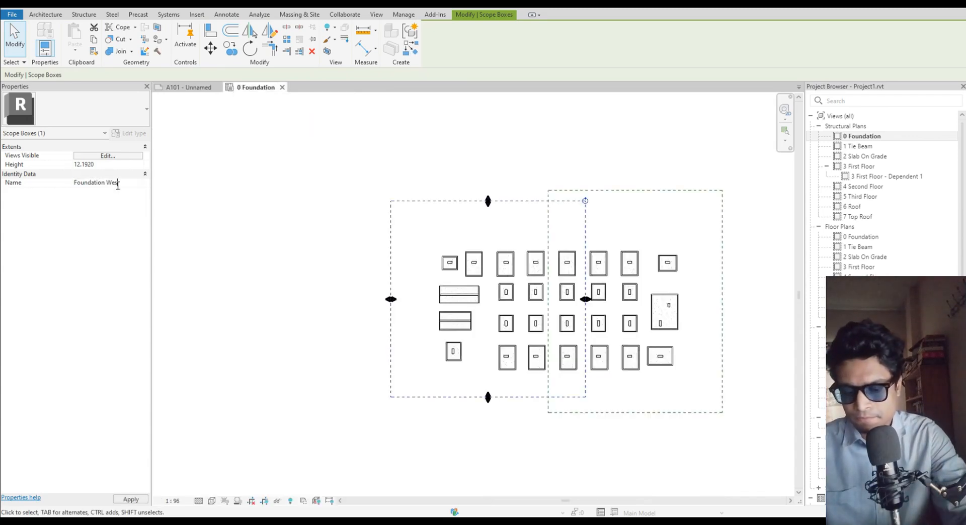
type("t Part")
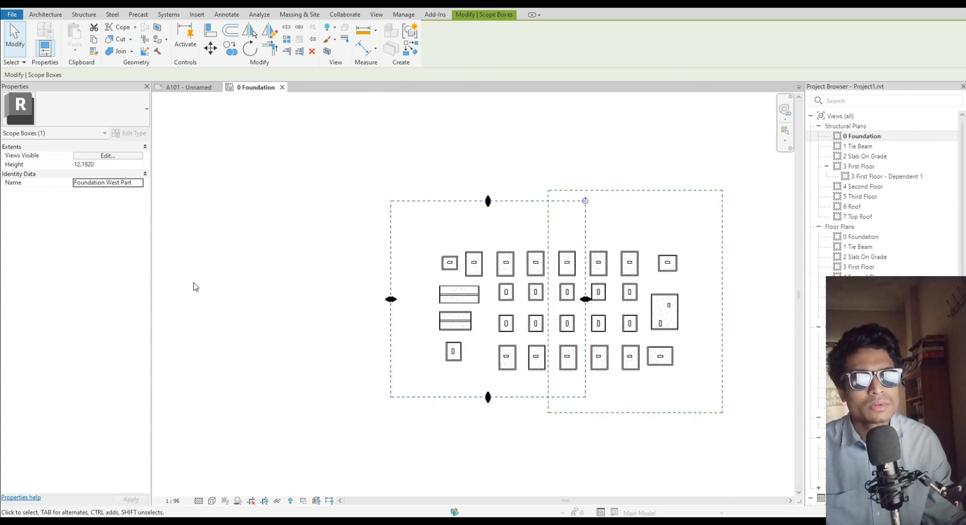
left_click(223, 290)
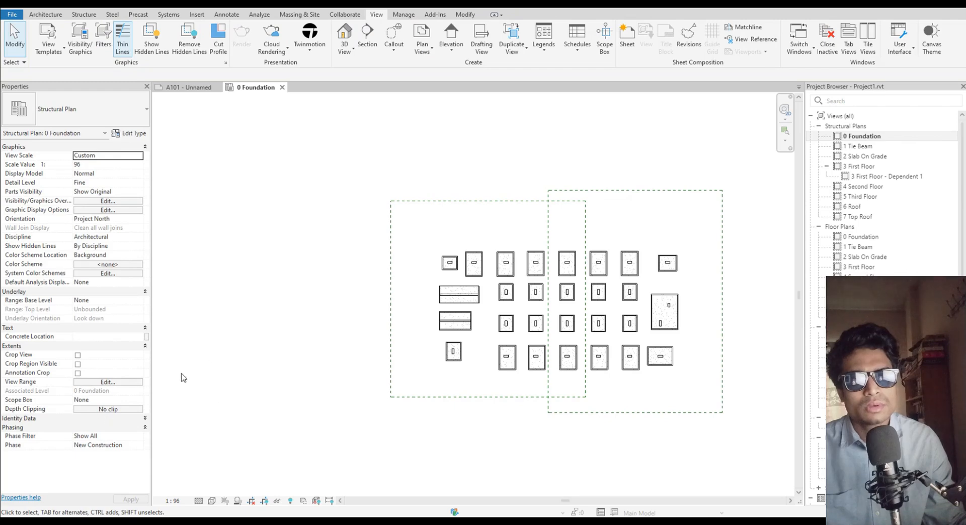
Rename the eastern scope box as Foundation East Part, and clear the selection
left_click(722, 194)
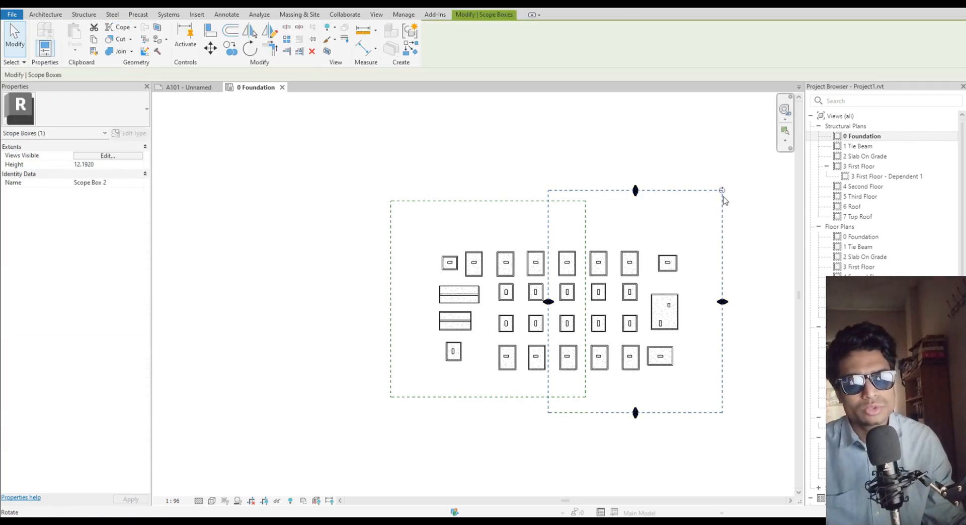
left_click(116, 183)
type("Foun")
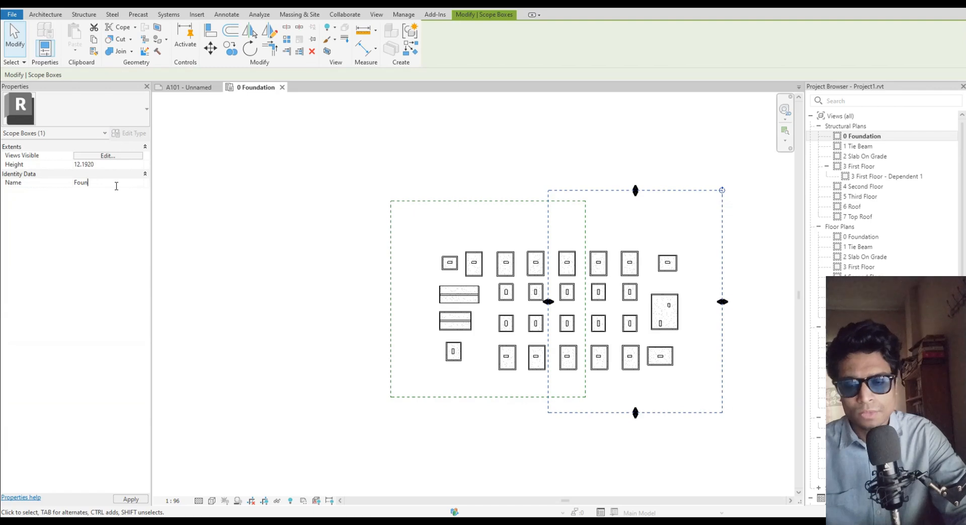
type("dat")
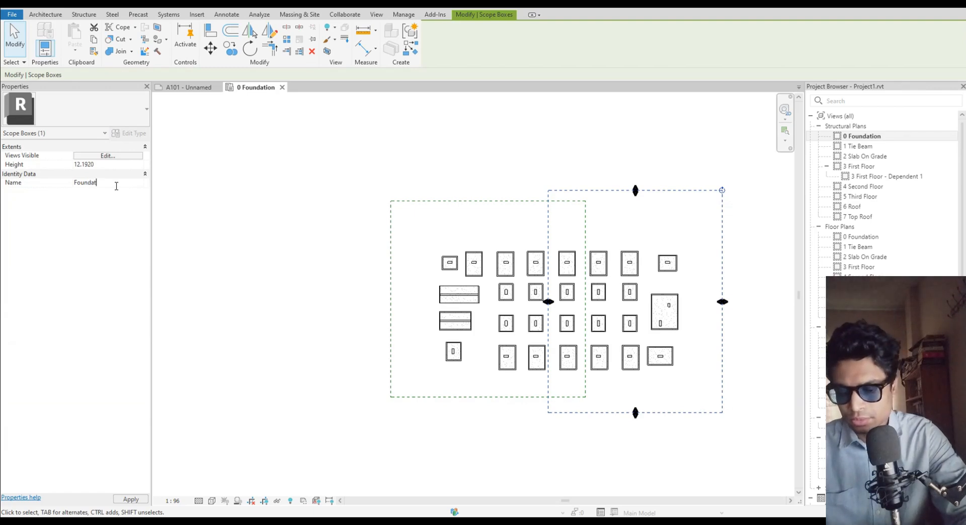
type("ion ")
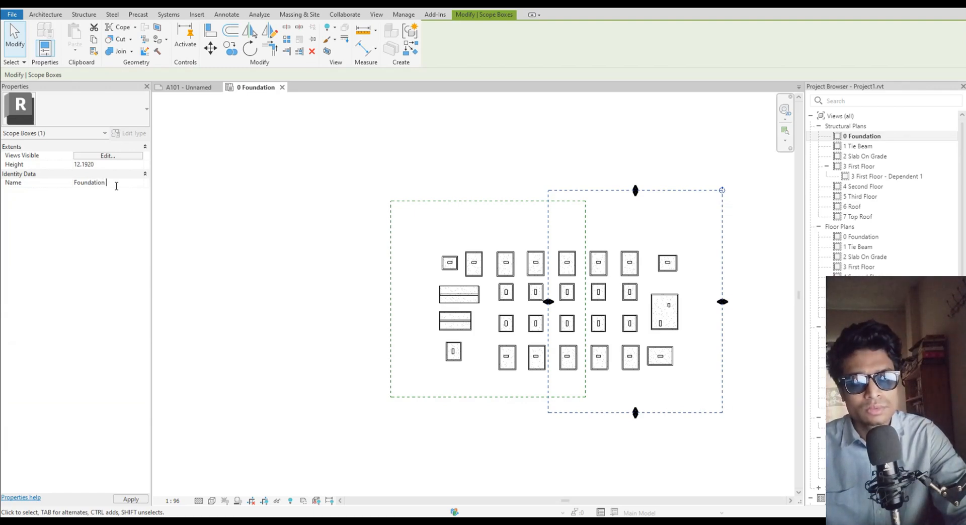
type("W")
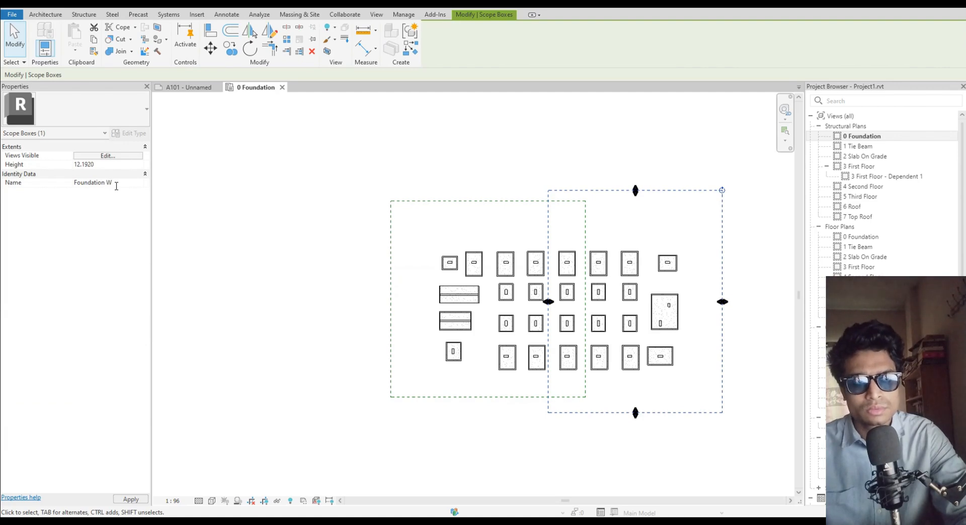
type("e")
key("BackSpace")
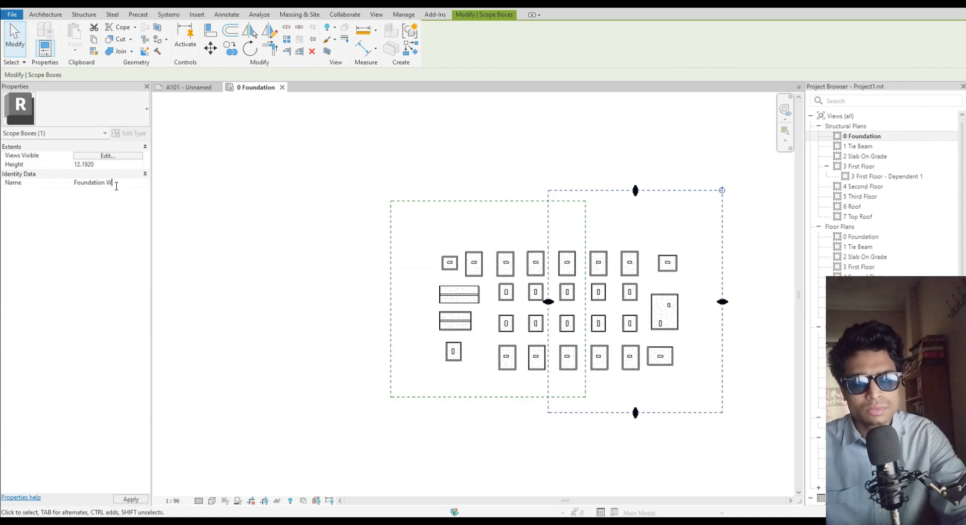
type("as")
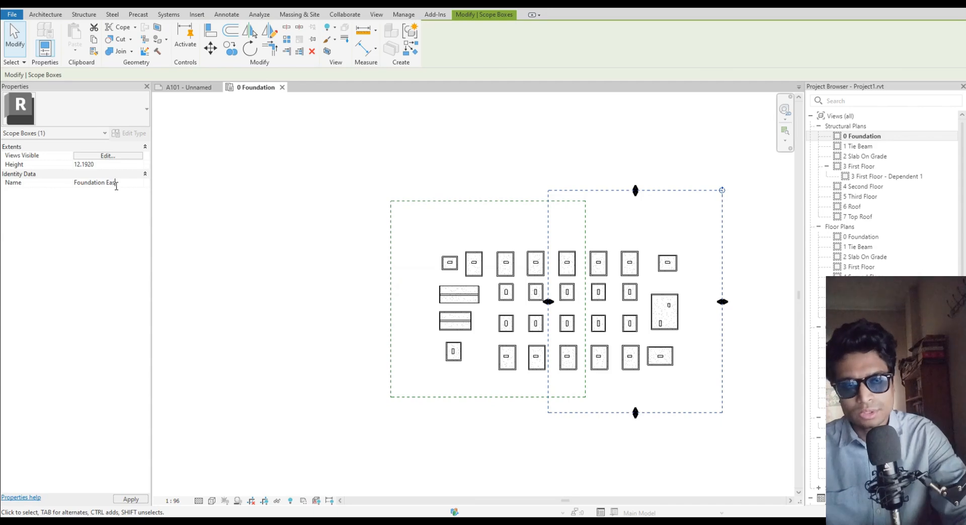
type("t")
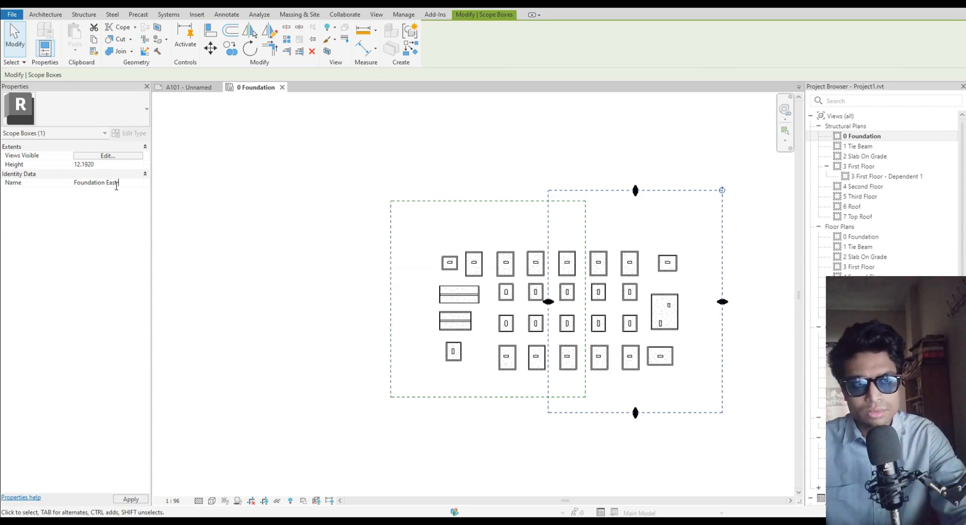
type(" Part")
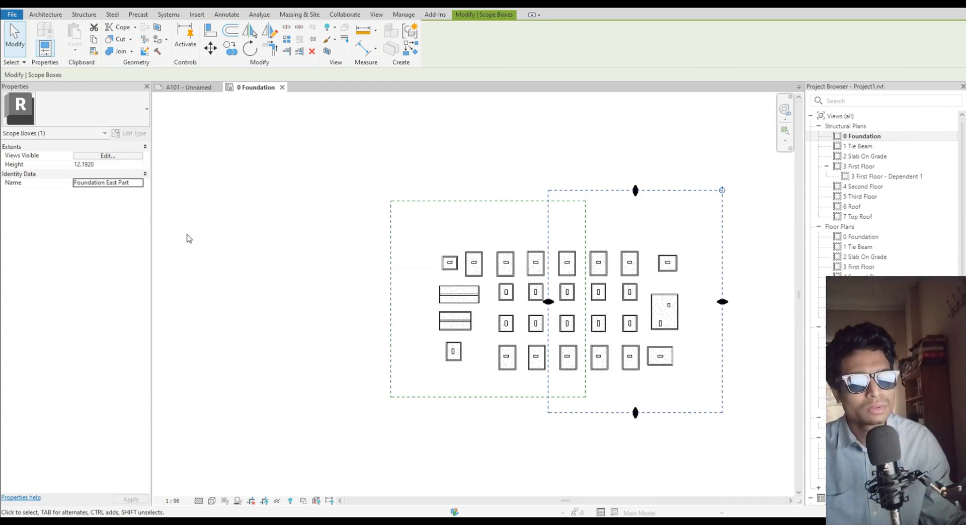
left_click(213, 257)
Select the western and eastern scope boxes in turn to check their names
left_click(391, 315)
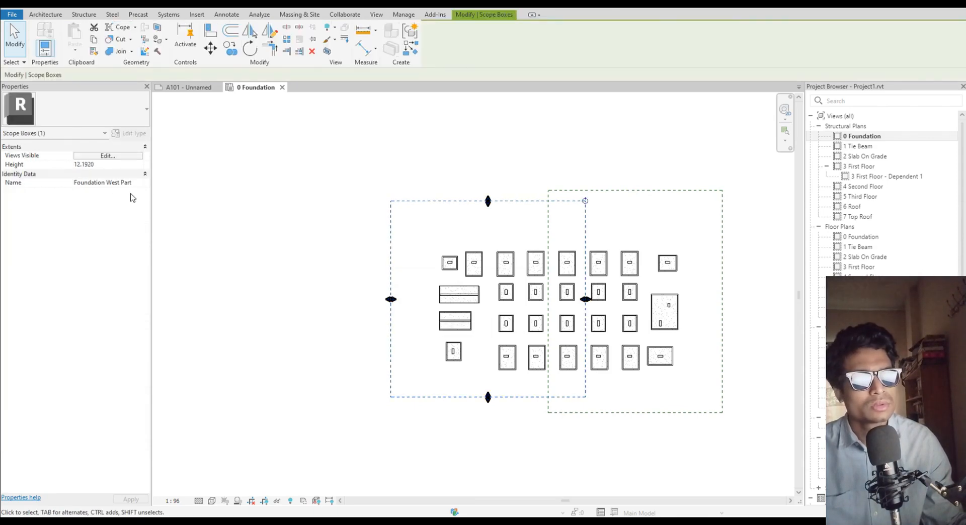
left_click(644, 191)
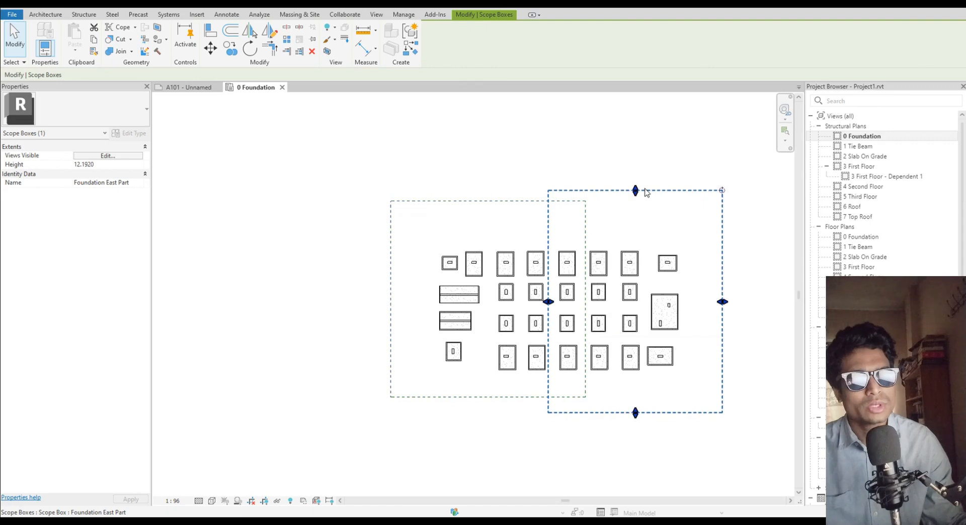
left_click(381, 256)
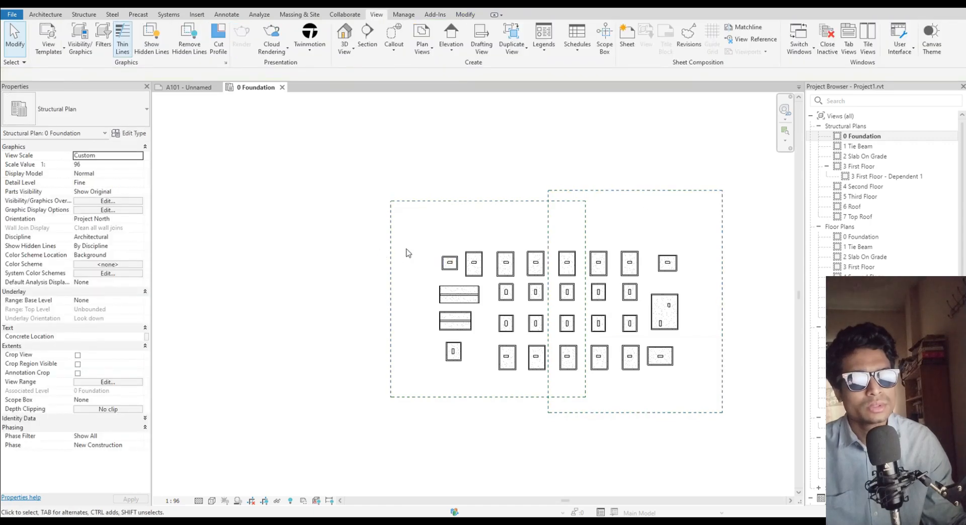
left_click(394, 240)
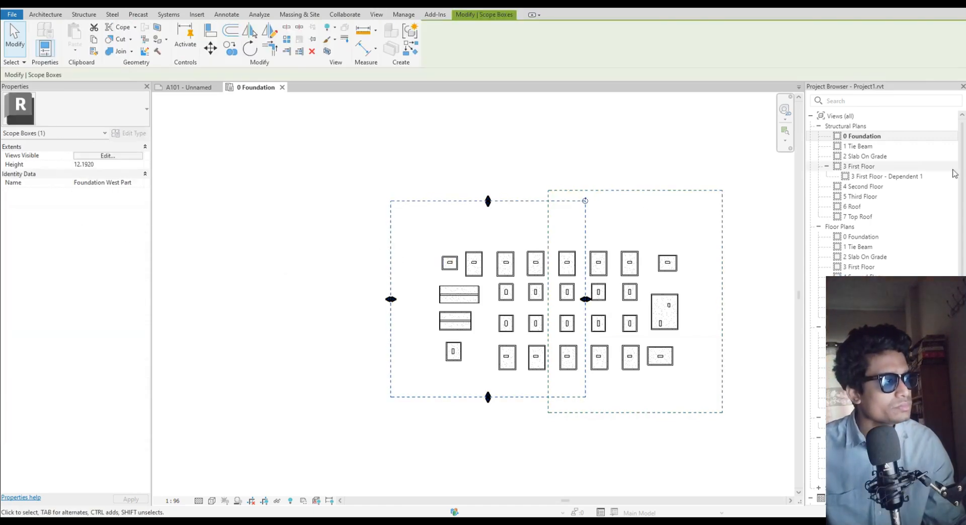
Duplicate the 0 Foundation structural plan twice as dependent views
right_click(858, 136)
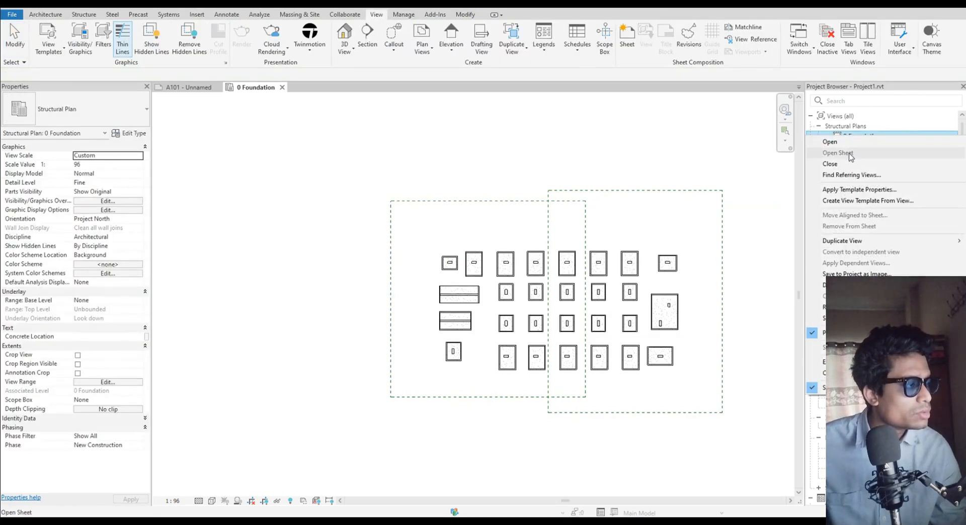
mouse_move(923, 241)
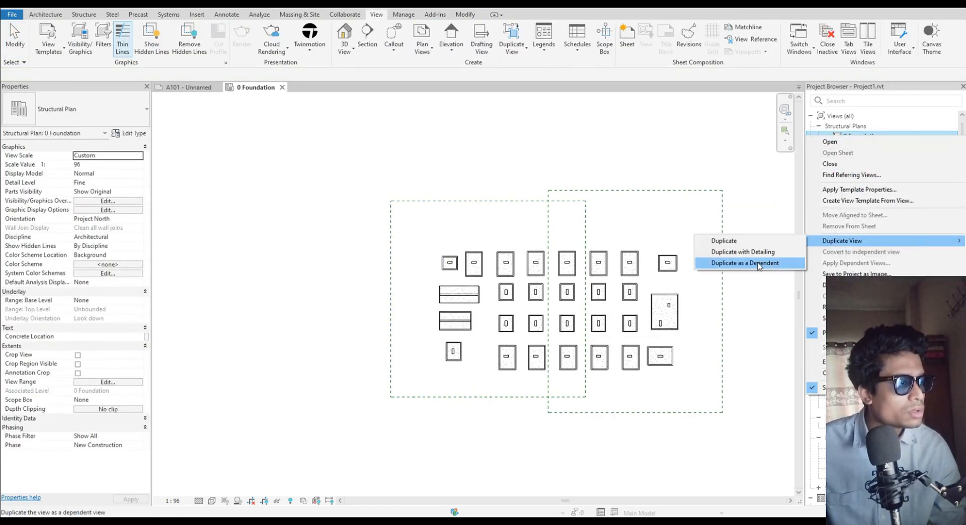
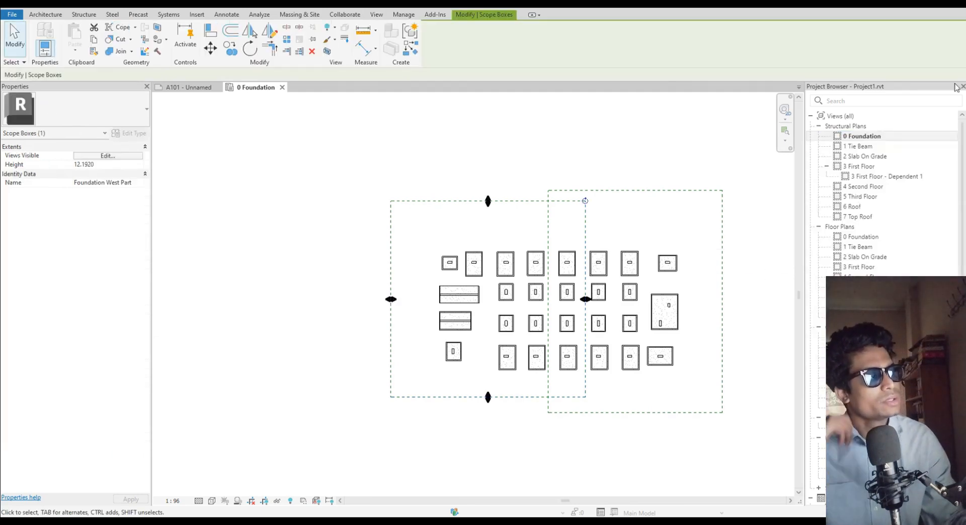
left_click(879, 139)
right_click(879, 138)
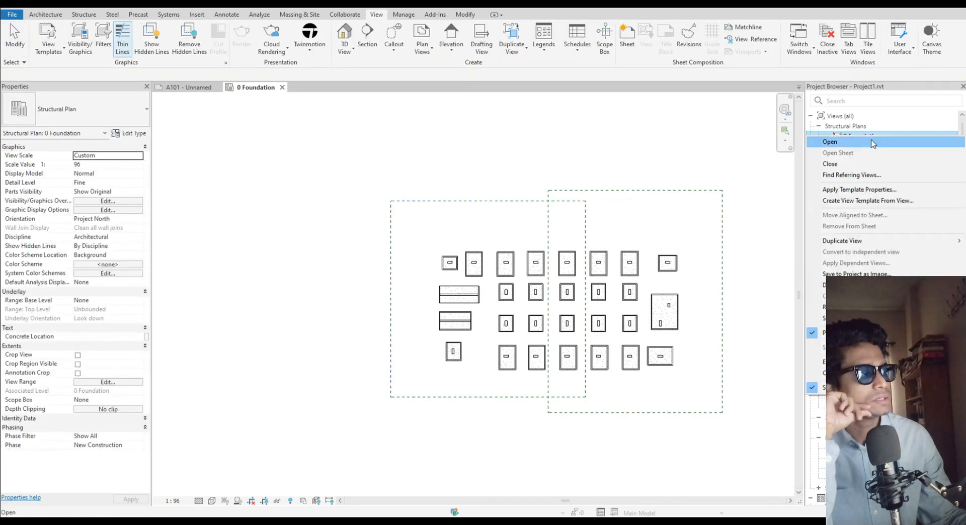
mouse_move(851, 245)
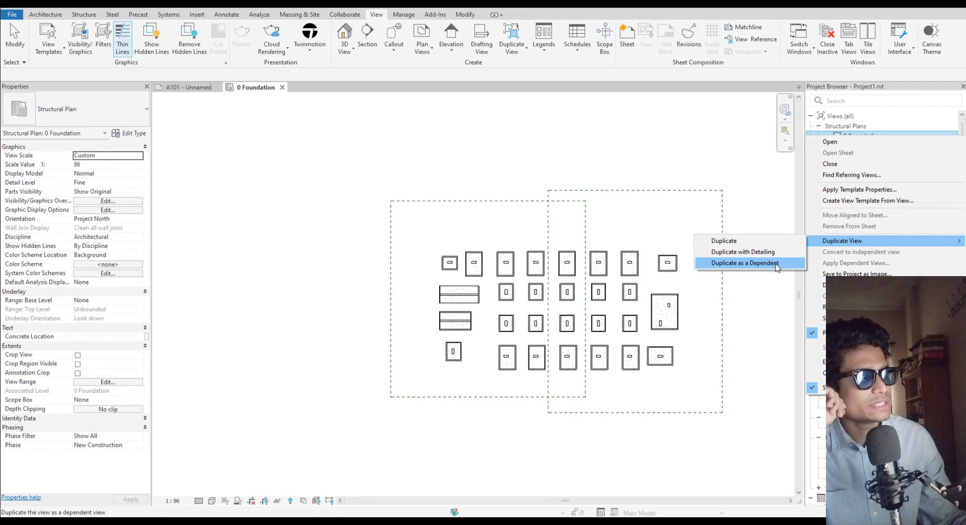
left_click(778, 266)
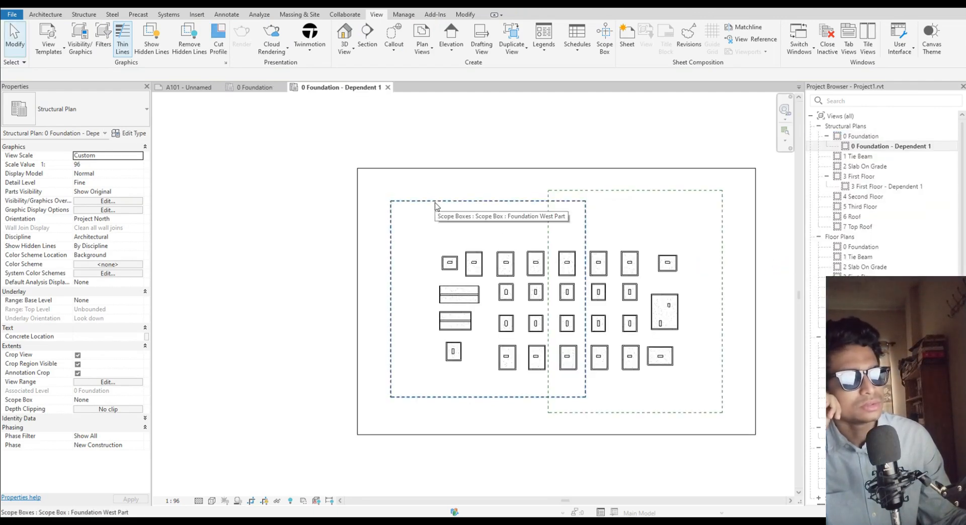
left_click(859, 139)
right_click(858, 140)
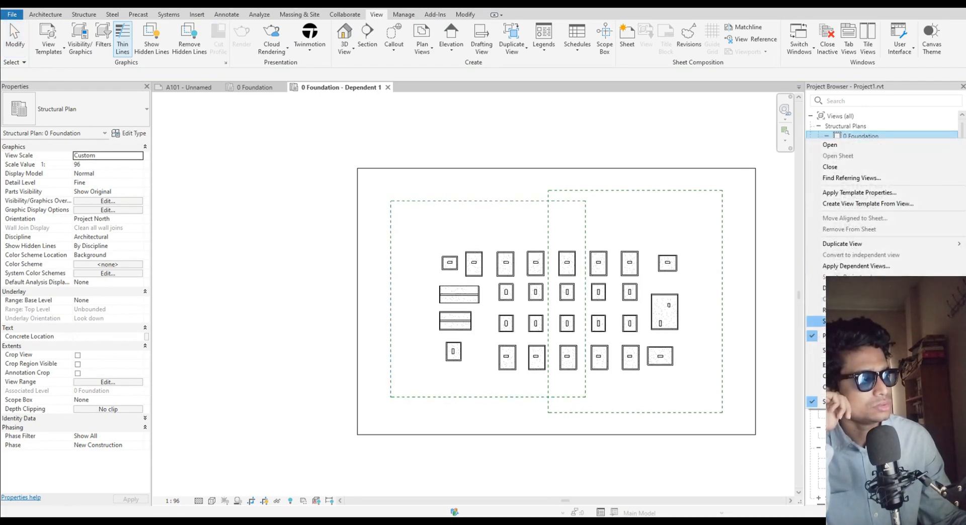
mouse_move(872, 245)
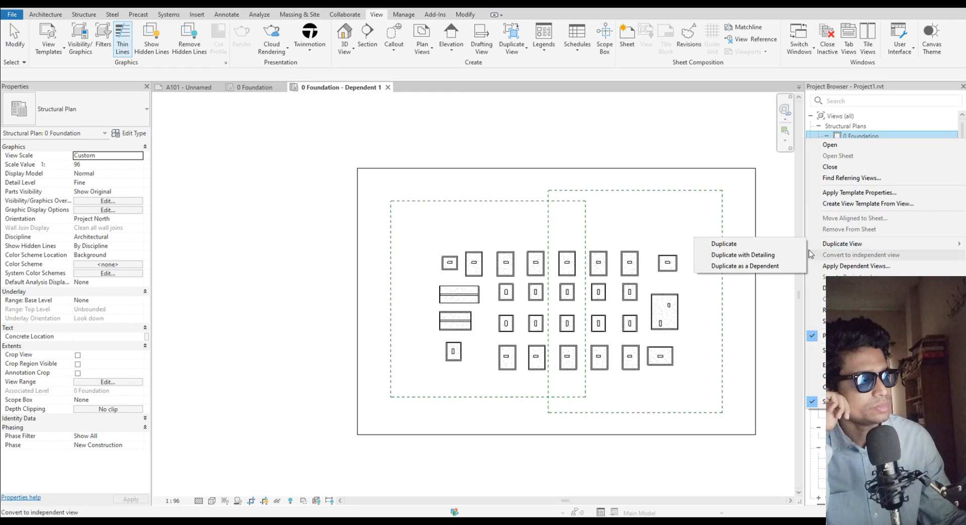
left_click(767, 270)
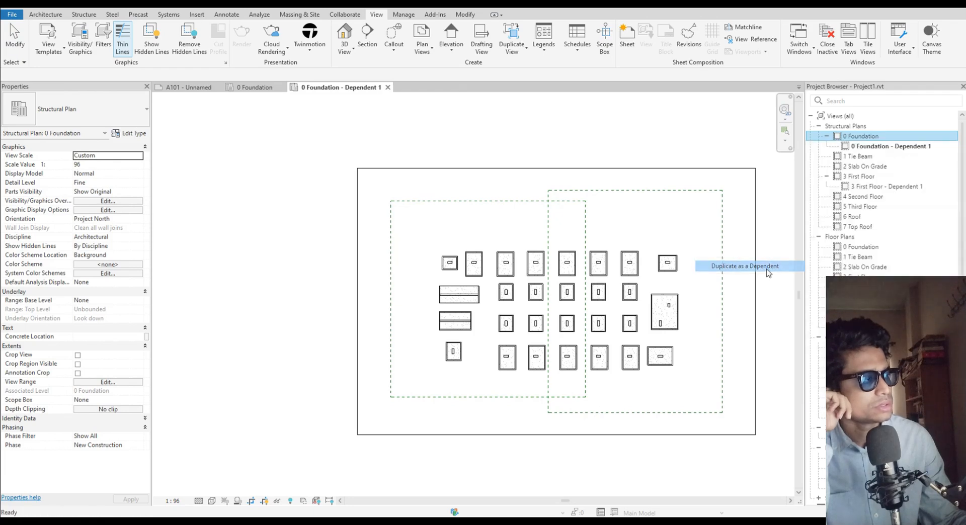
Rename the first dependent view of the foundation plan as 0 Foundation - West Part
left_click(908, 148)
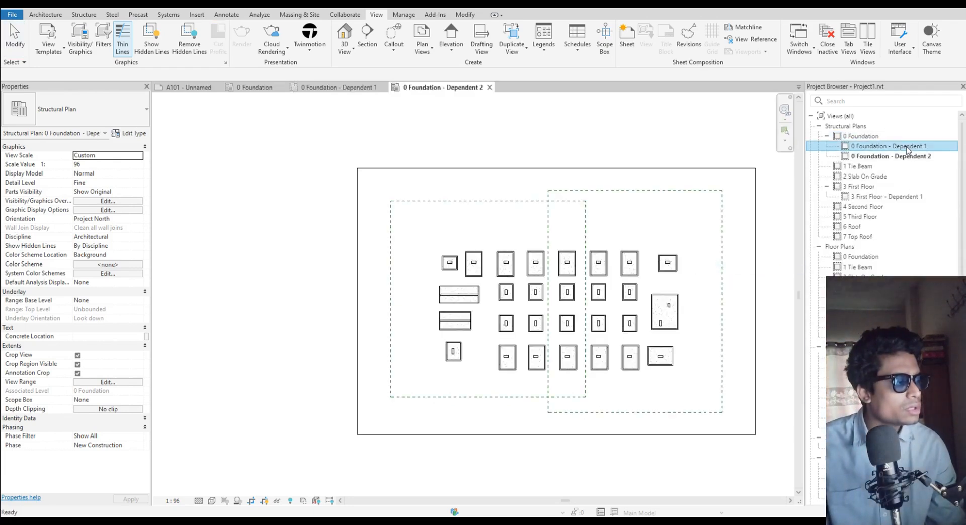
right_click(907, 147)
left_click(856, 318)
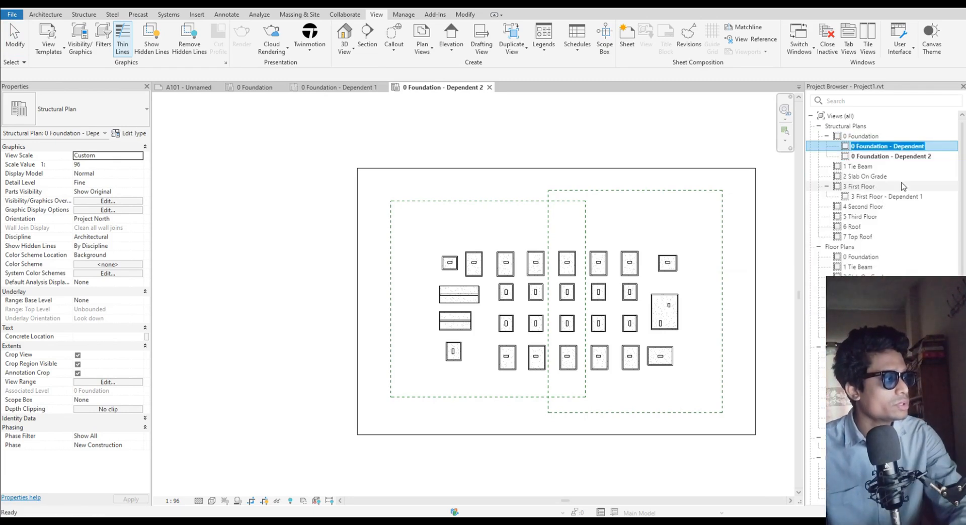
key("End")
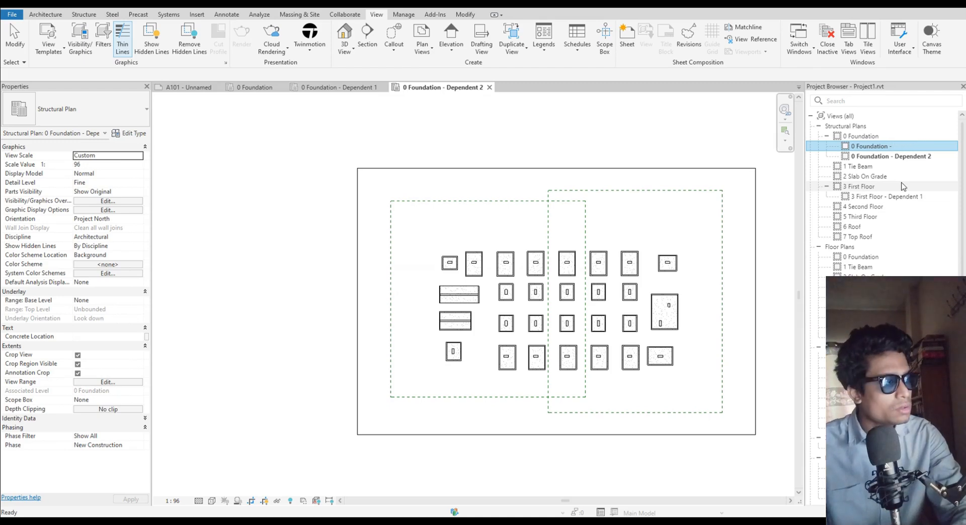
key("BackSpace")
type("est")
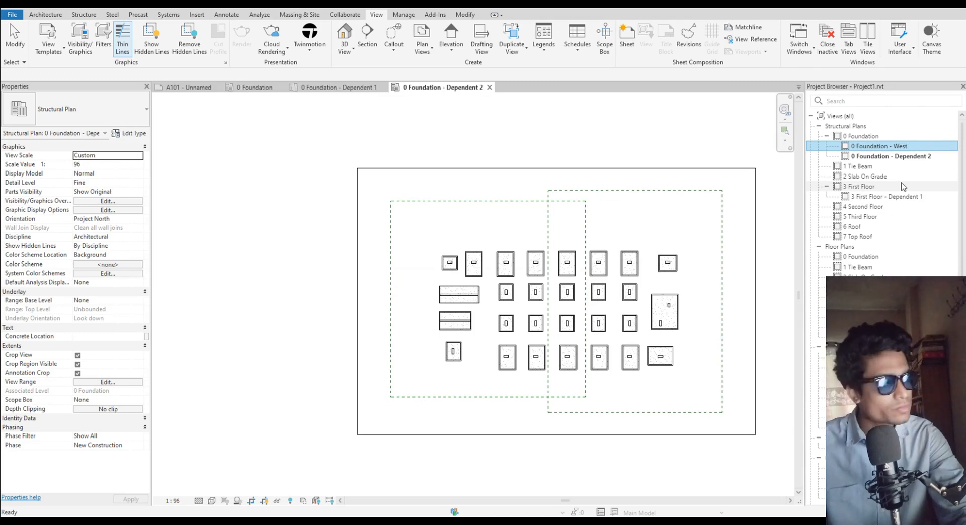
type(" Part")
key("Return")
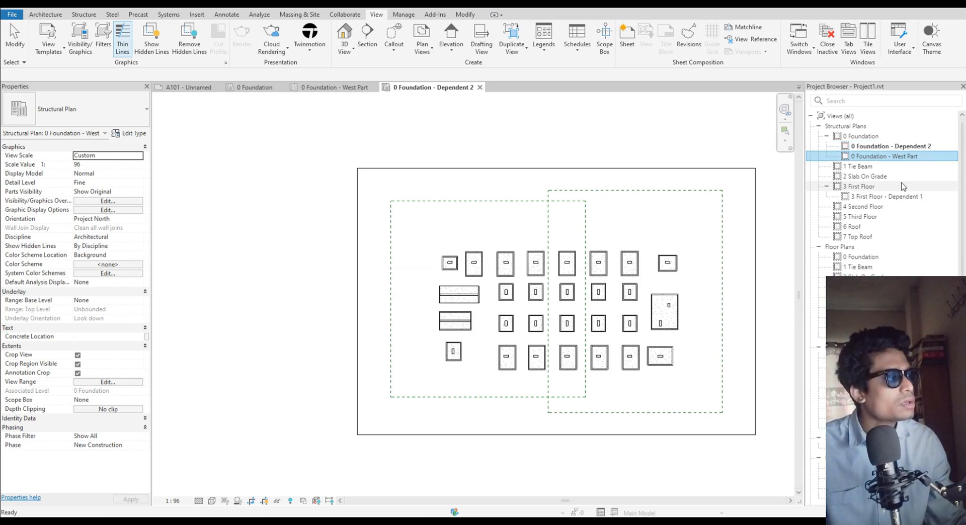
Rename the second dependent foundation view as 0 Foundation - East Part
left_click(917, 147)
right_click(859, 147)
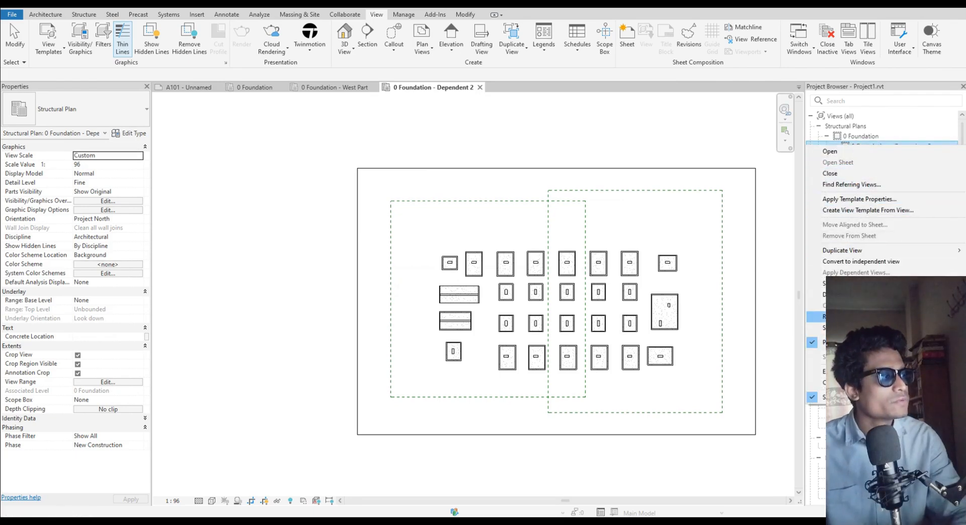
left_click(856, 317)
key("Right")
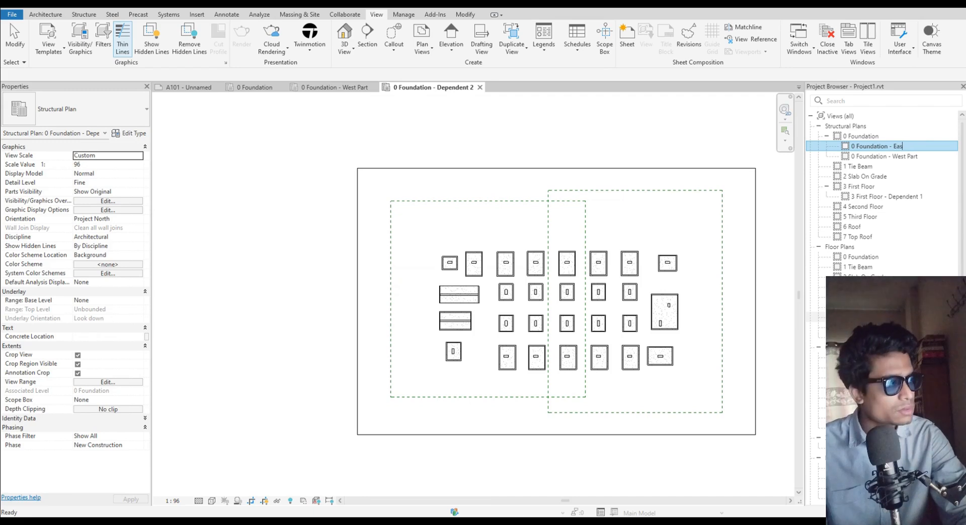
type("Part")
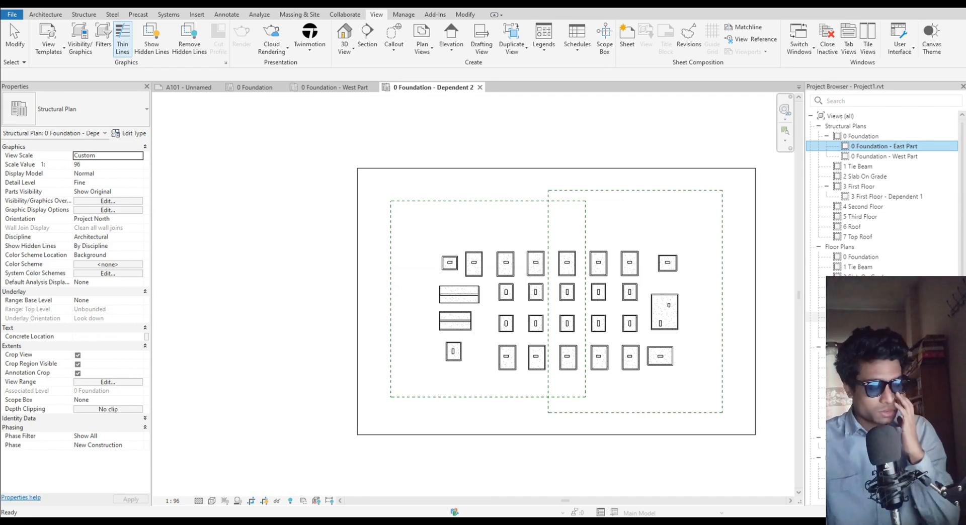
key("Return")
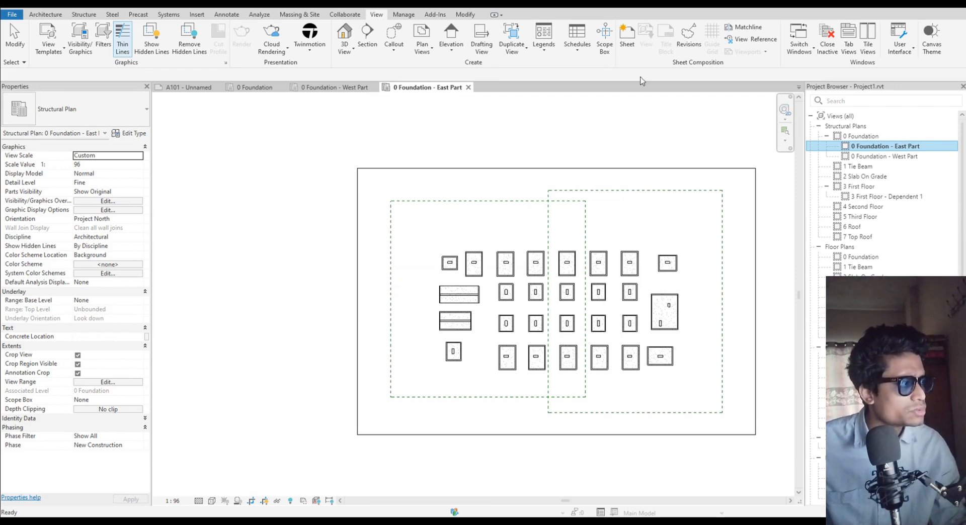
Open the 0 Foundation - West Part view and set its scope box to Foundation West Part
double_click(885, 156)
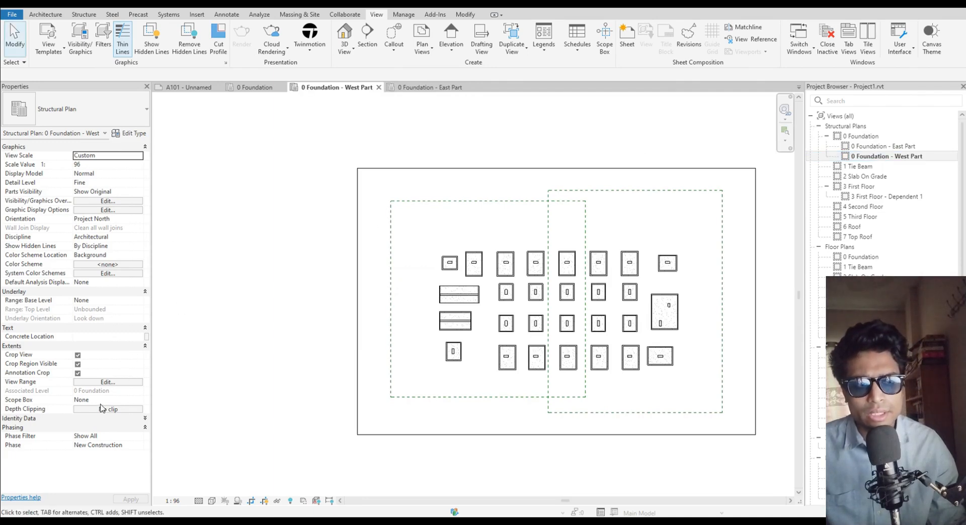
left_click(118, 401)
left_click(142, 400)
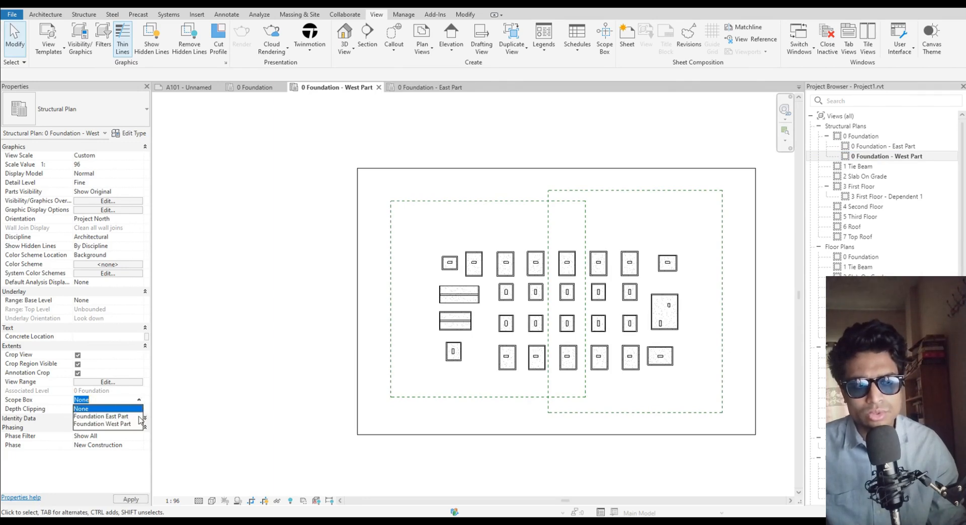
left_click(120, 416)
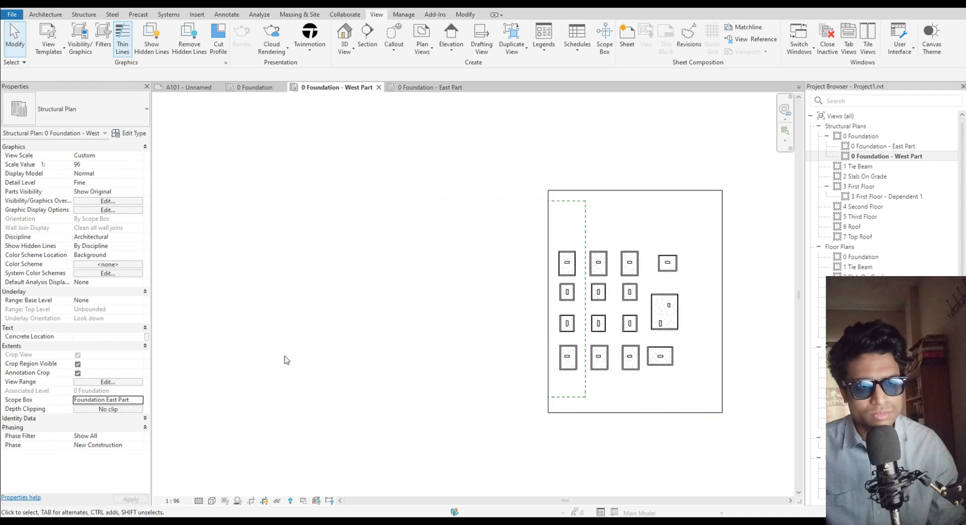
left_click(139, 401)
left_click(111, 424)
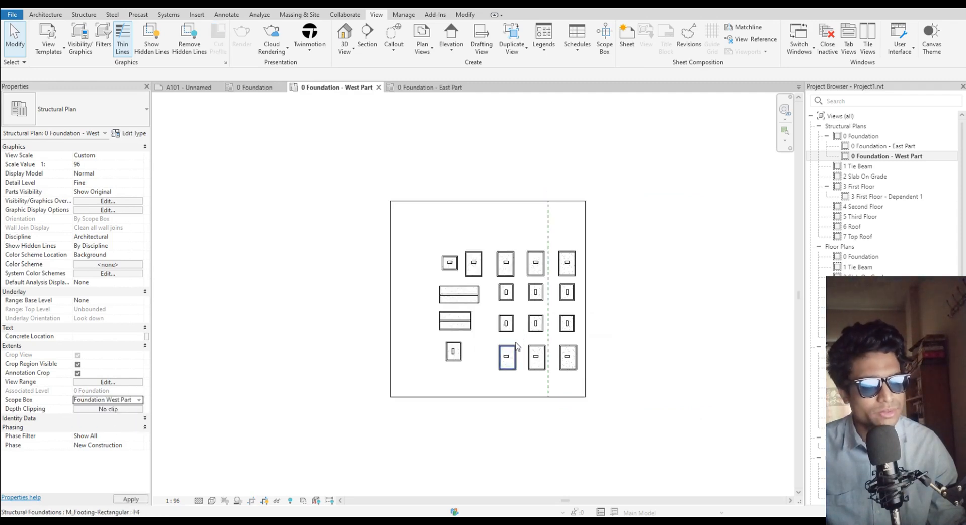
Open the 0 Foundation - East Part view and set its scope box to Foundation East Part
left_click(440, 90)
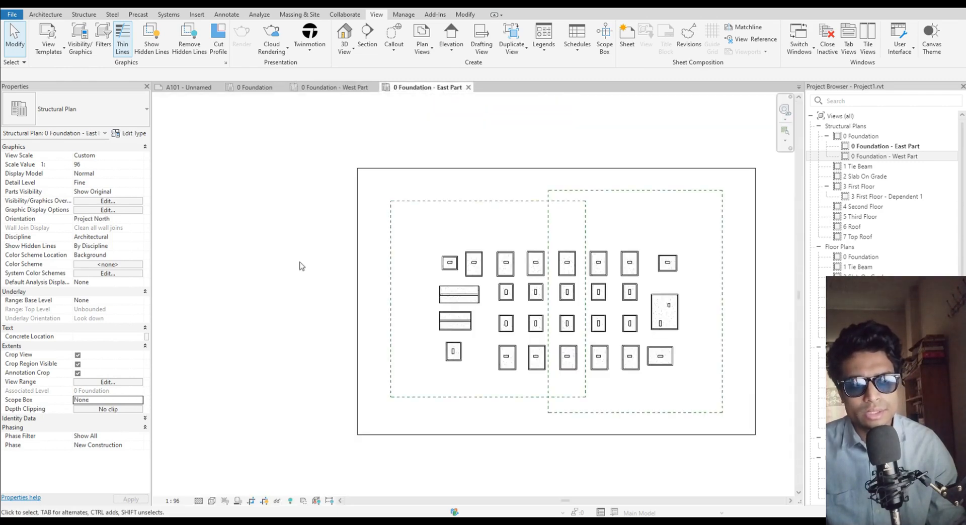
left_click(129, 401)
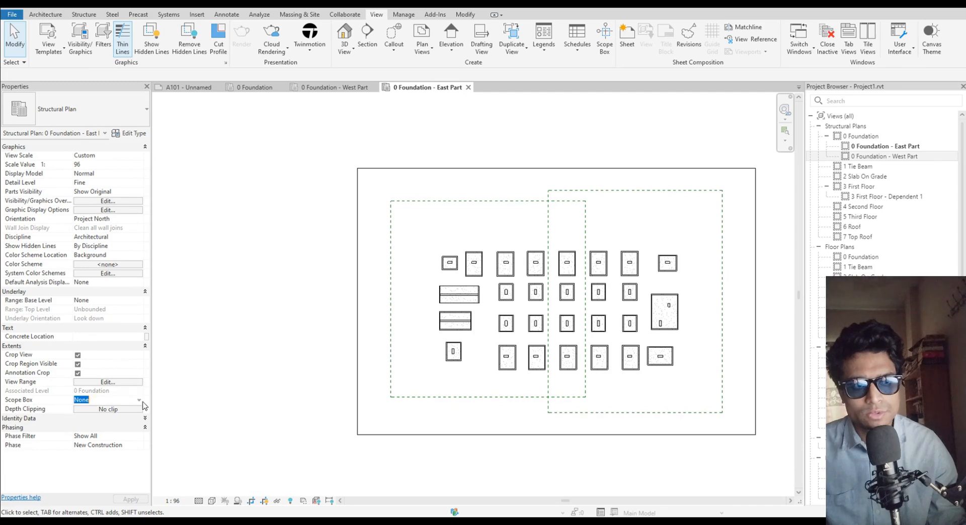
left_click(139, 400)
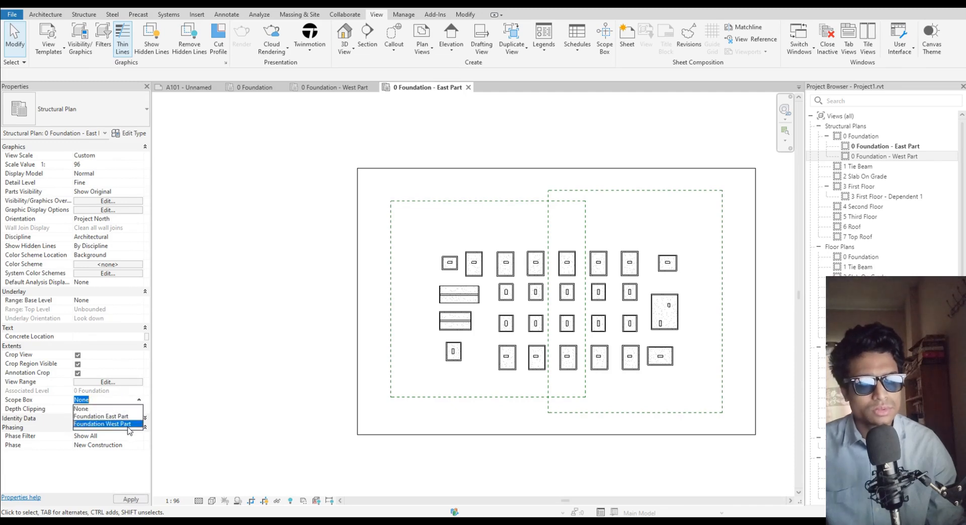
left_click(128, 426)
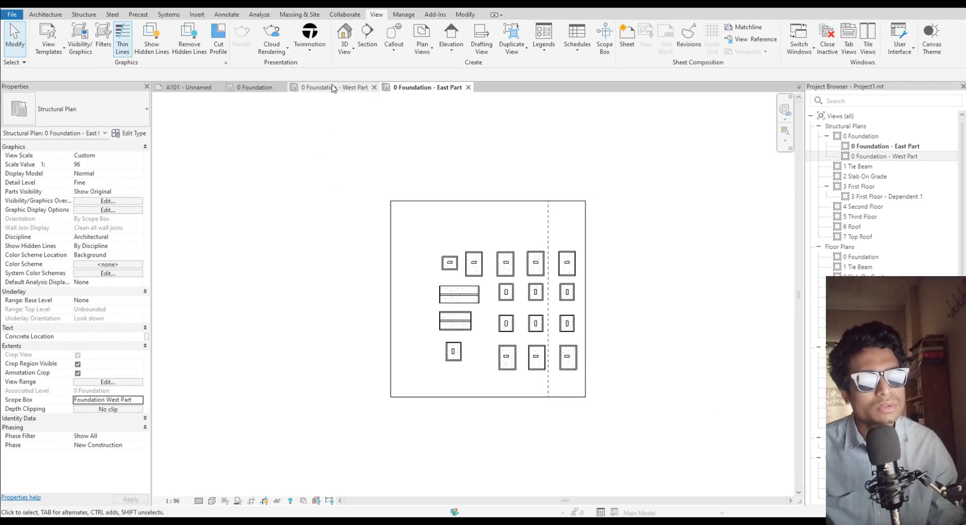
left_click(139, 400)
left_click(122, 417)
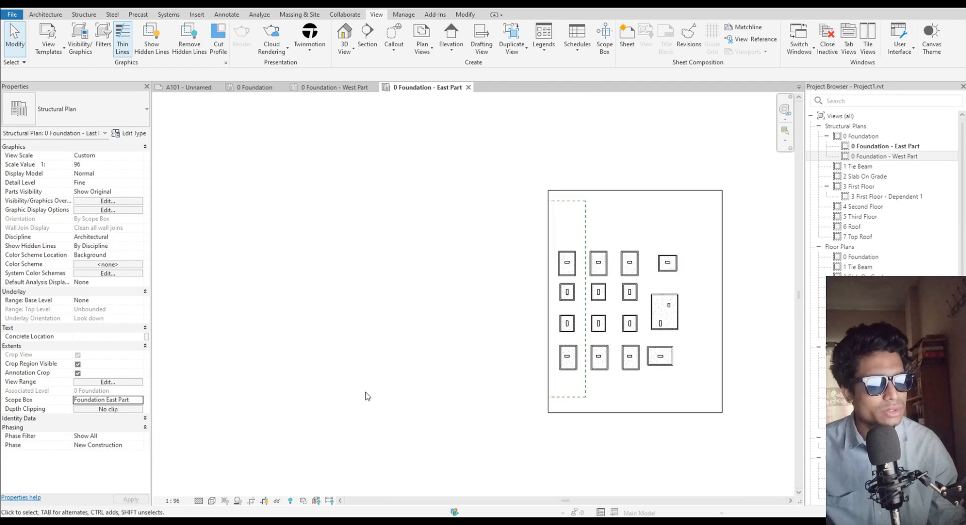
middle_click_drag(730, 403, 531, 405)
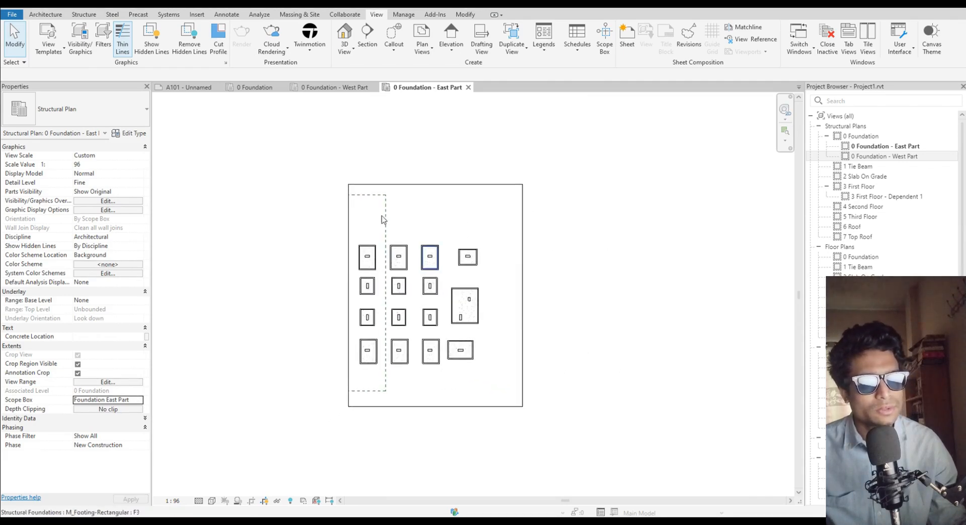
Hide the scope box category in the 0 Foundation - West Part view
left_click(333, 87)
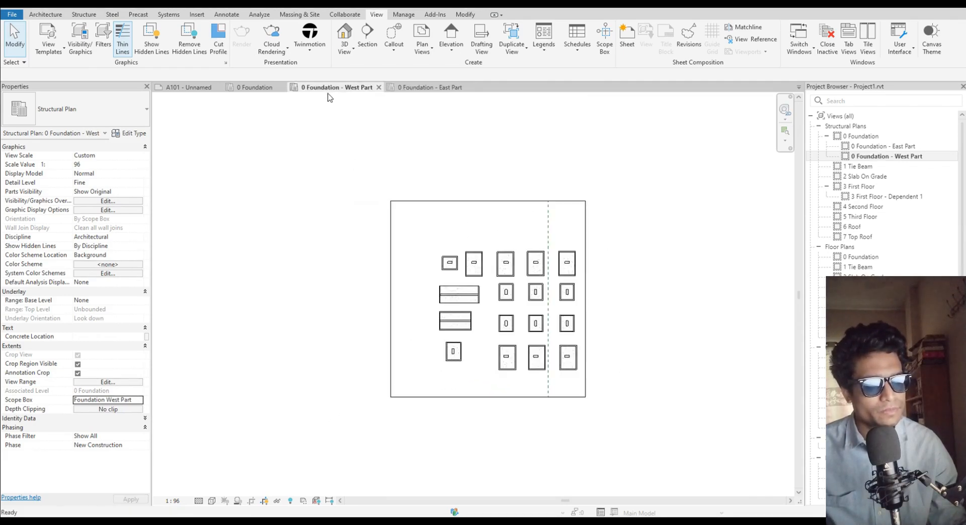
middle_click_drag(622, 370, 631, 374)
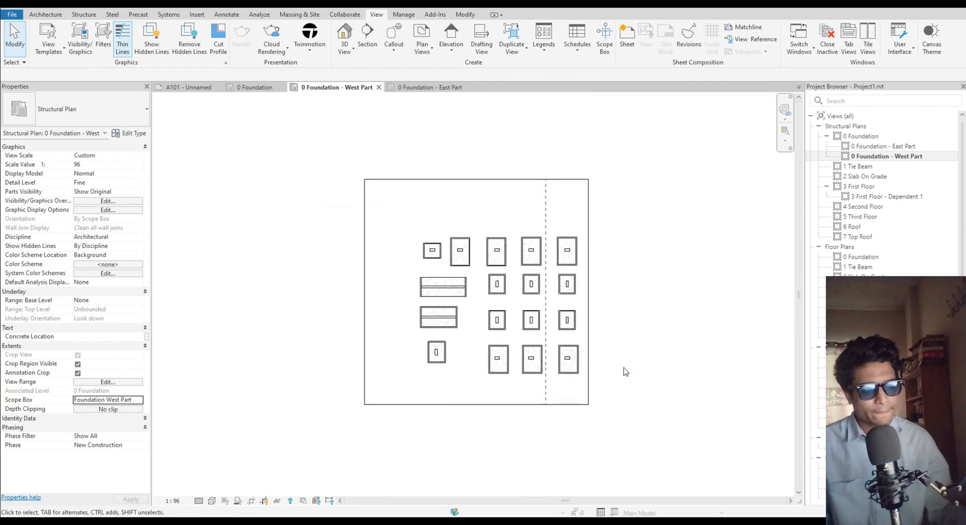
scroll(563, 346, "up", 3)
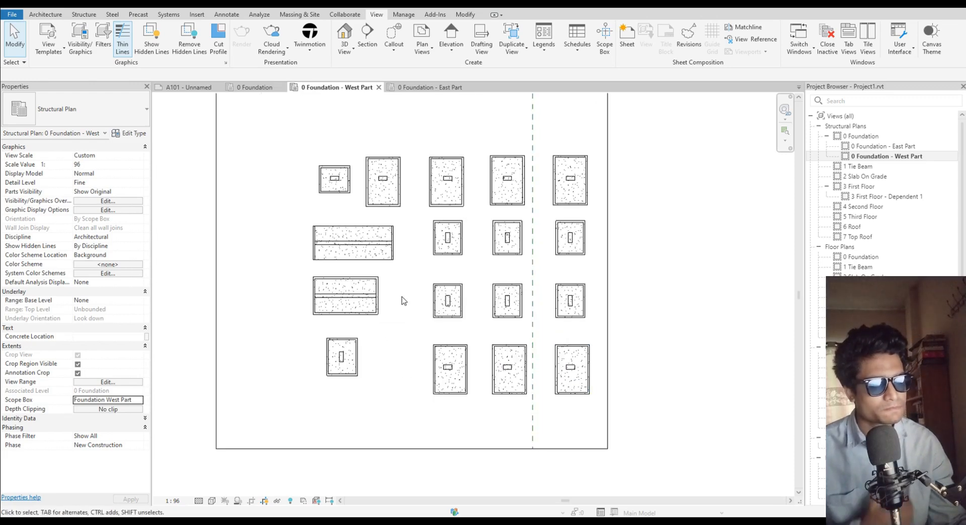
scroll(394, 306, "down", 1)
scroll(443, 350, "down", 1)
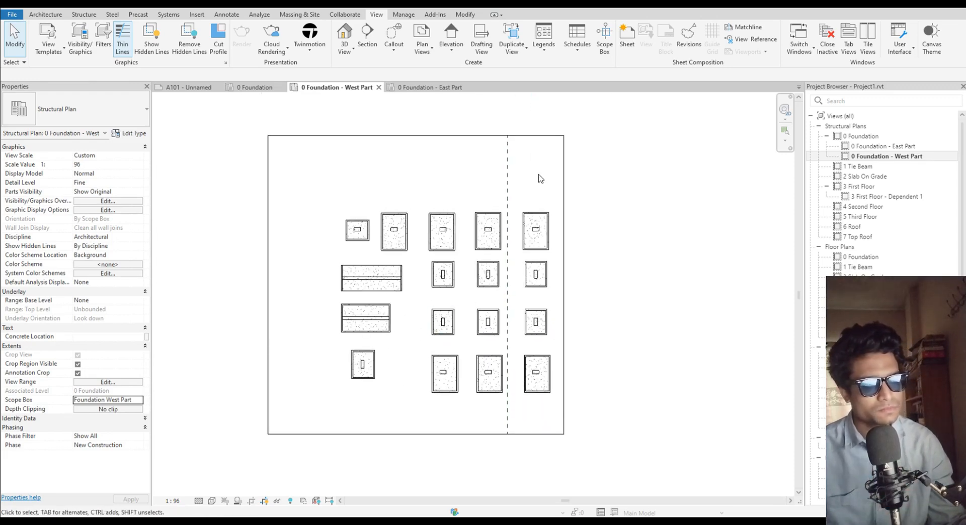
right_click(508, 185)
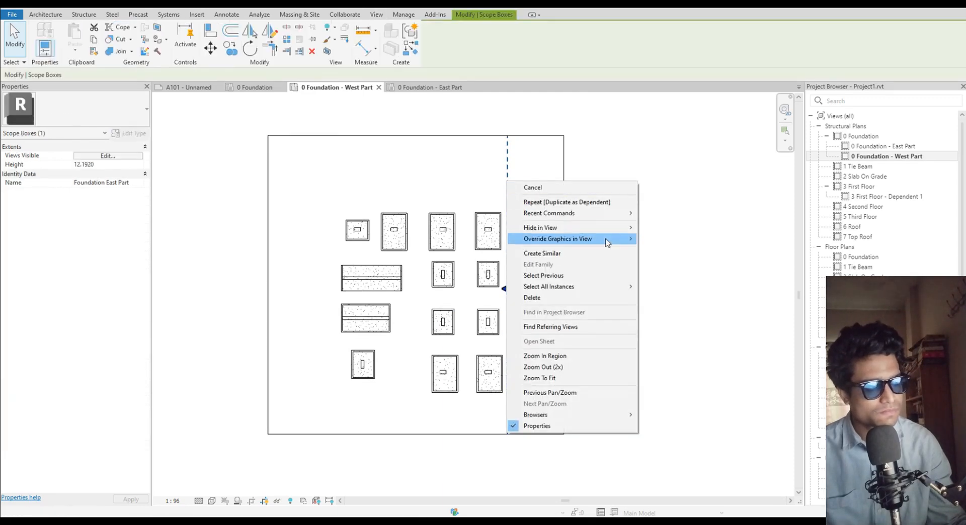
mouse_move(627, 229)
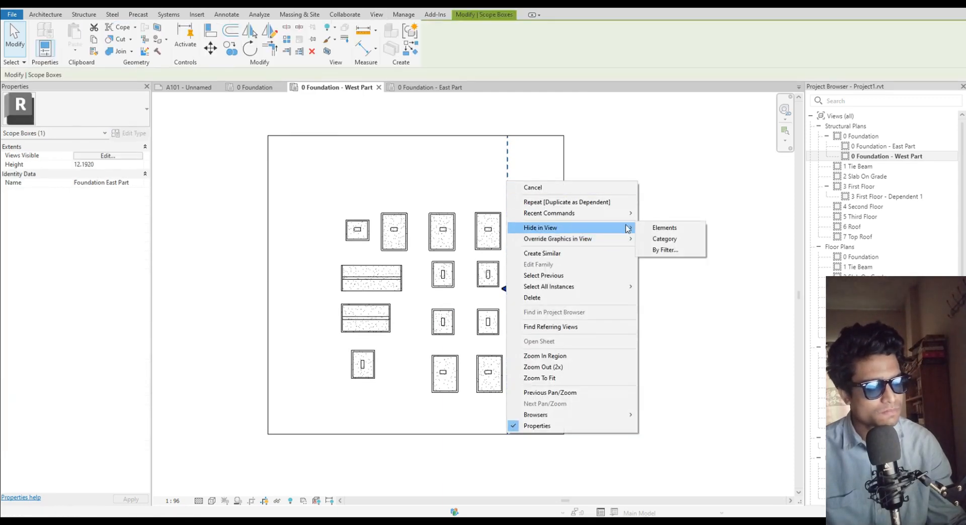
left_click(664, 240)
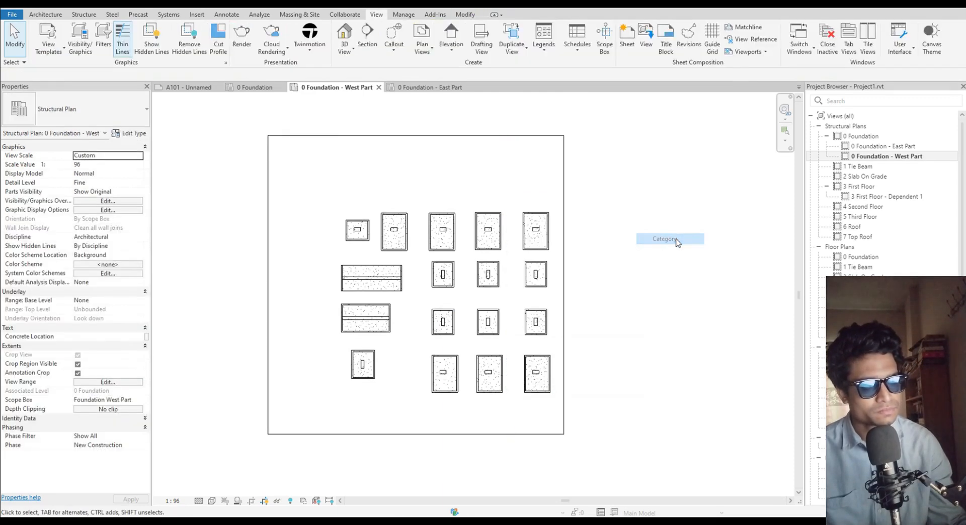
left_click(428, 88)
left_click(335, 87)
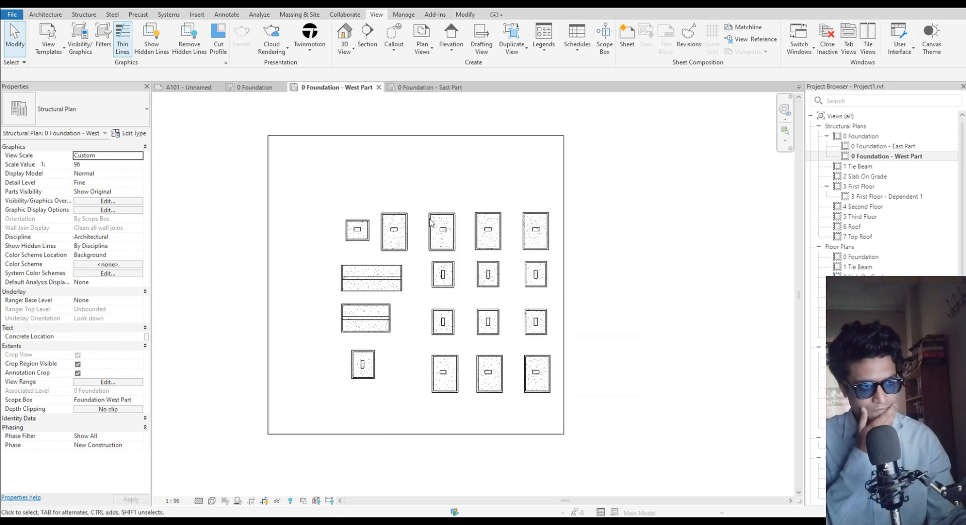
Try to move the west edge of the annotation crop around the 0 Foundation - West Part view
left_click(269, 322)
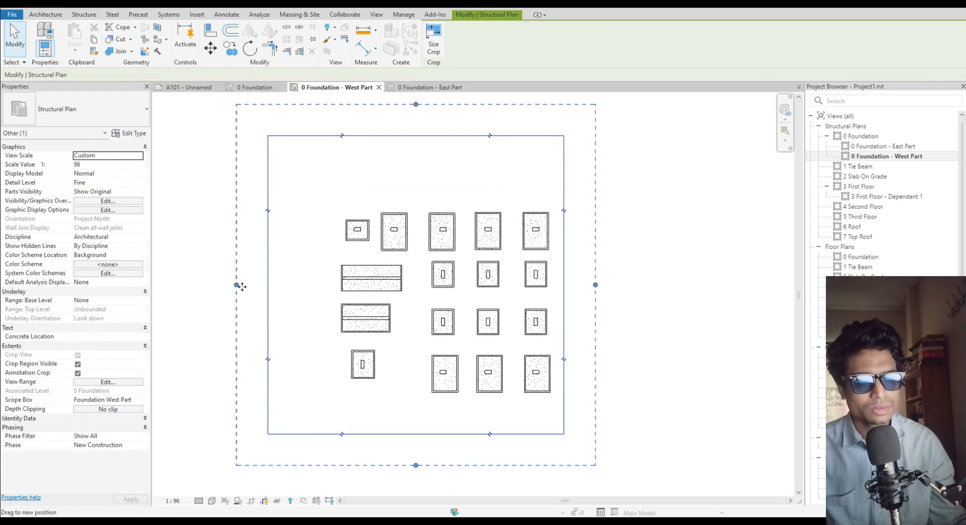
mouse_move(237, 285)
left_mouse_down()
mouse_move(251, 287)
mouse_move(237, 286)
left_mouse_up()
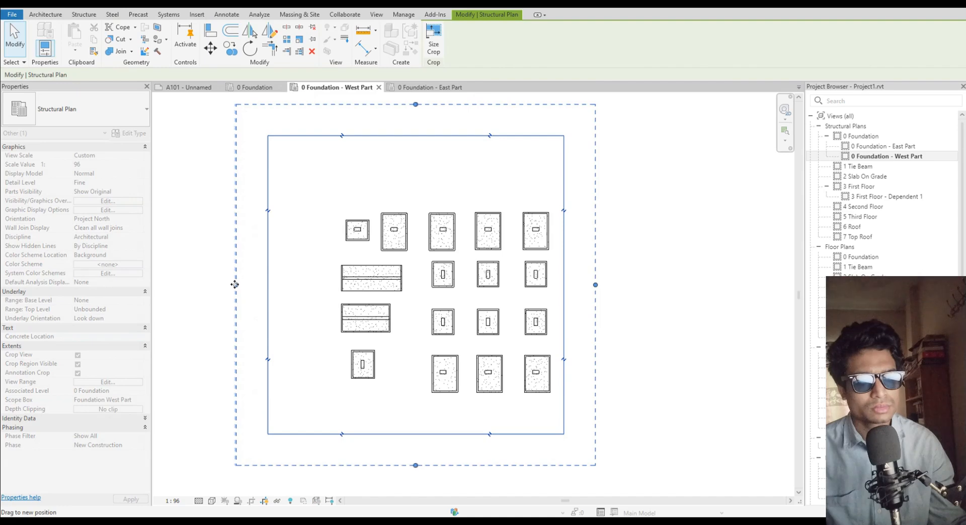
left_click_drag(236, 285, 236, 285)
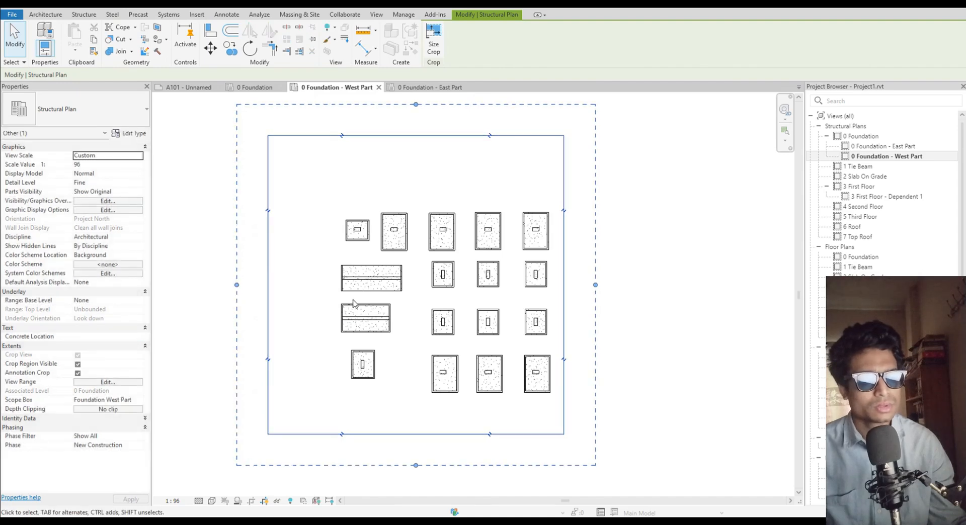
scroll(324, 352, "down", 1)
scroll(327, 349, "up", 2)
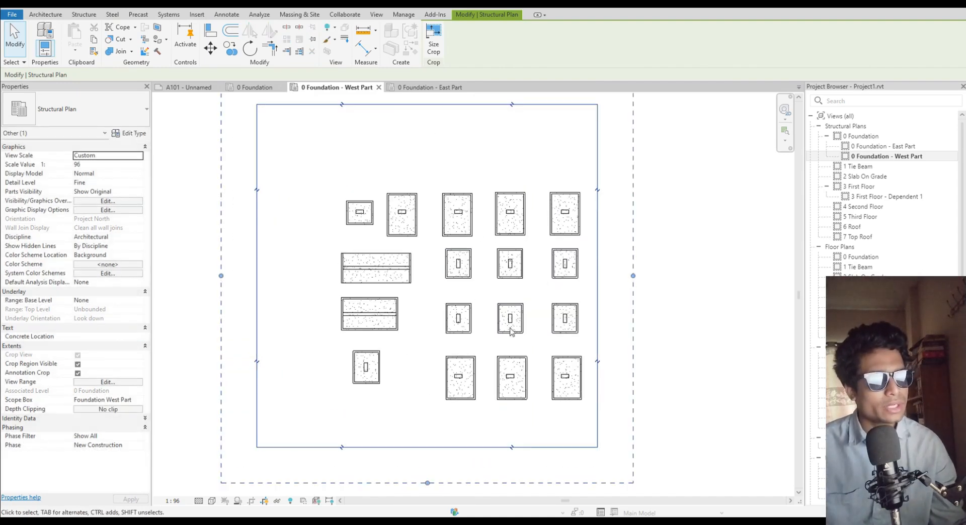
scroll(682, 323, "down", 1)
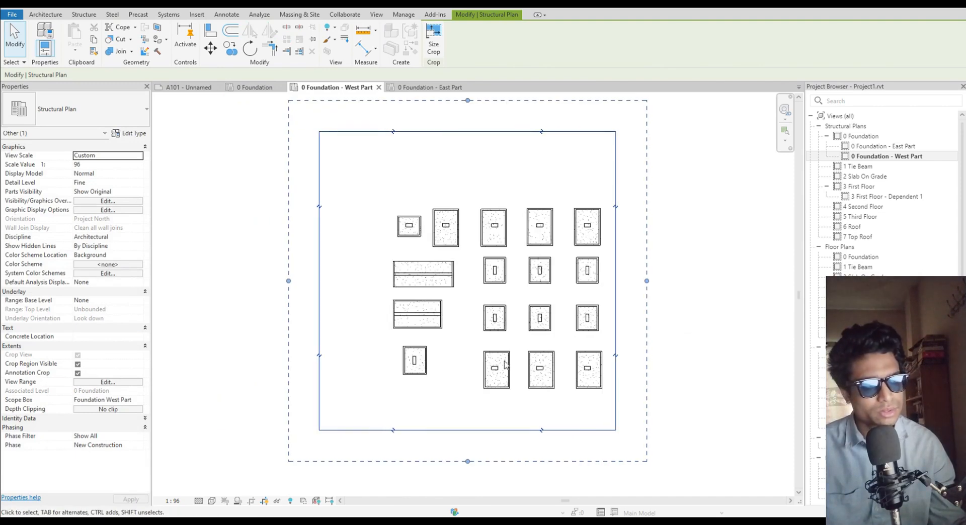
scroll(463, 339, "up", 2)
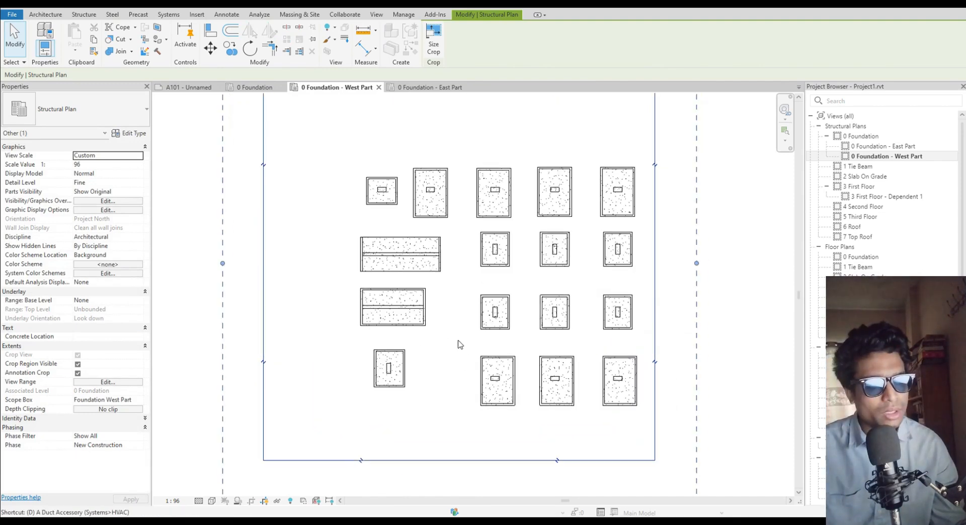
Try to place an aligned dimension across the width of the lower wall foundation in the West Part view
key("d")
key("i")
scroll(431, 304, "up", 3)
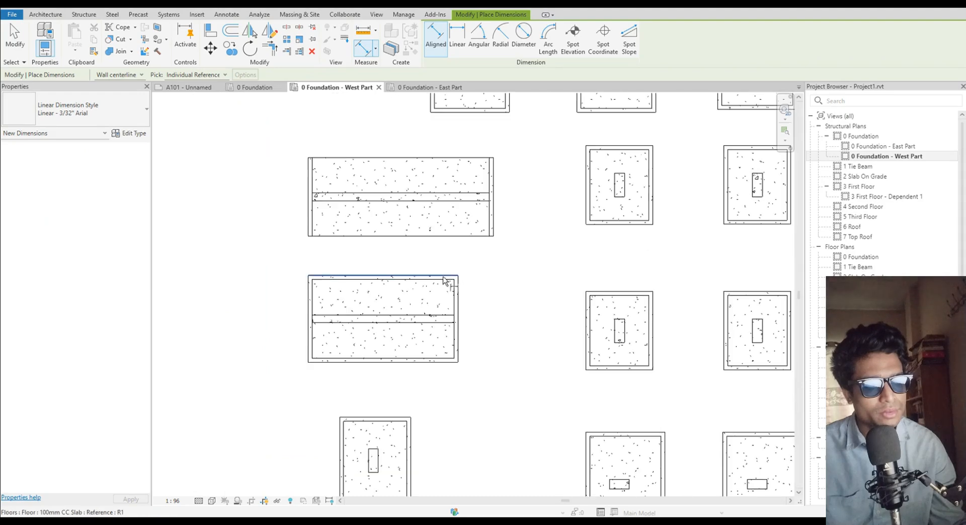
left_click(443, 281)
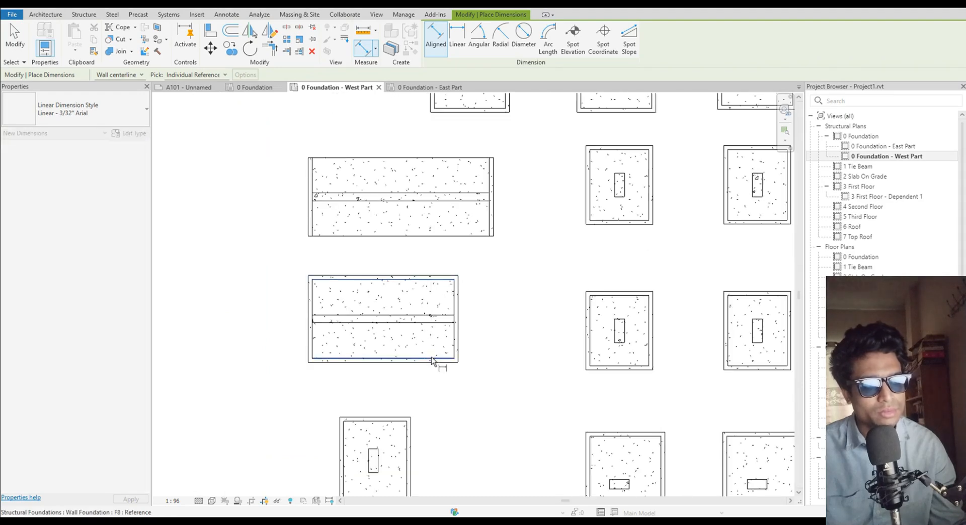
scroll(497, 316, "down", 1)
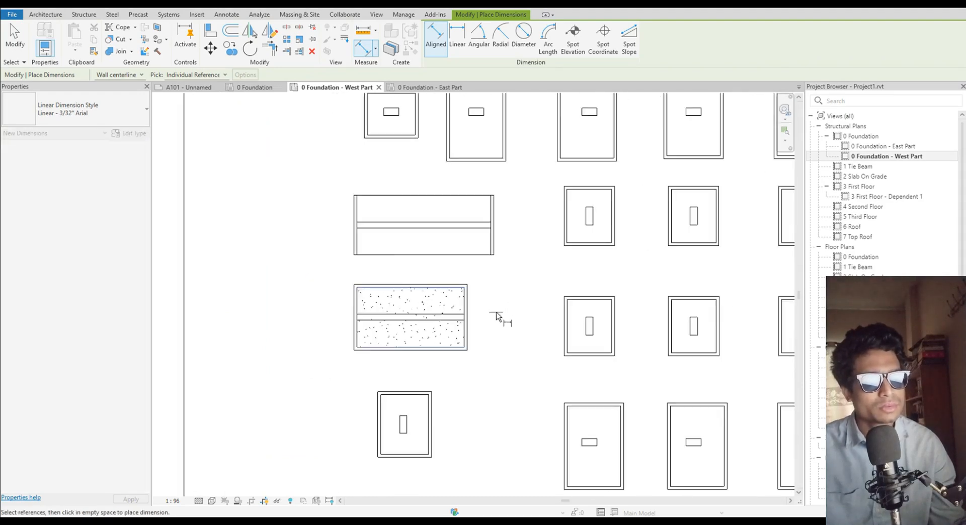
scroll(498, 318, "up", 3)
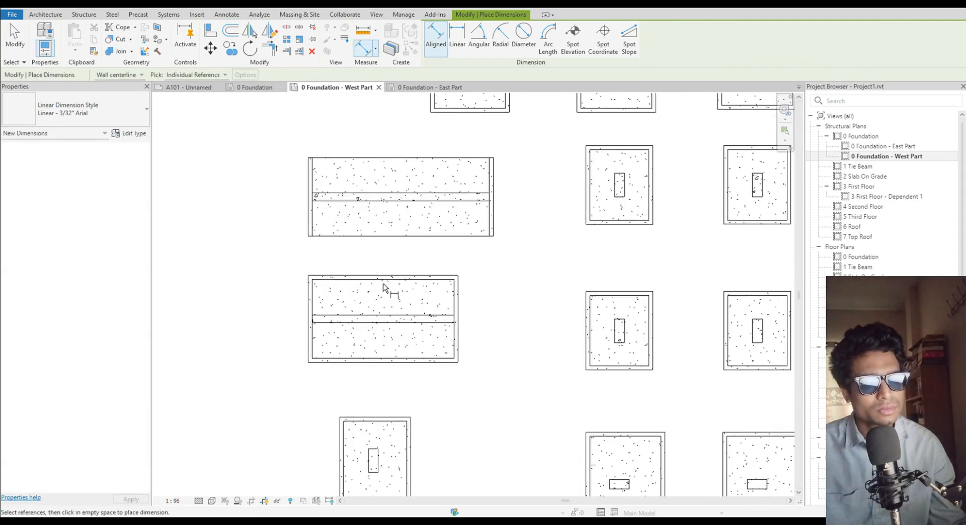
left_click(384, 280)
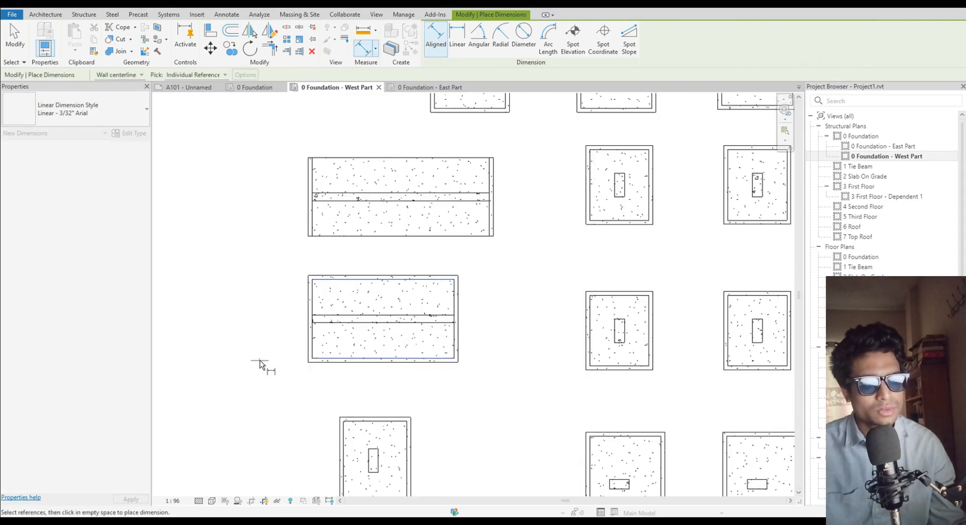
key("Escape")
key("Escape")
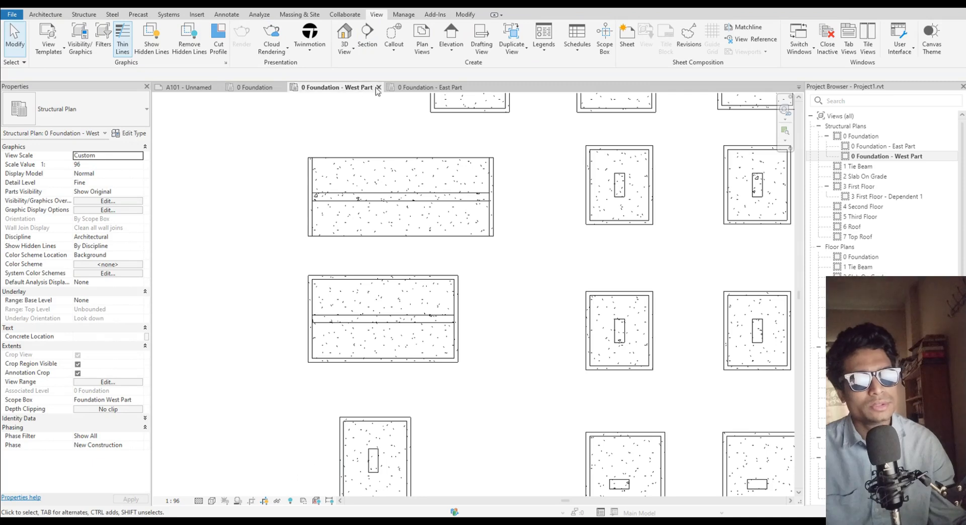
Reveal the hidden elements in the 0 Foundation plan, unhide the dimensions category, and return to the 0 Foundation - West Part view
left_click(254, 87)
scroll(618, 442, "up", 2)
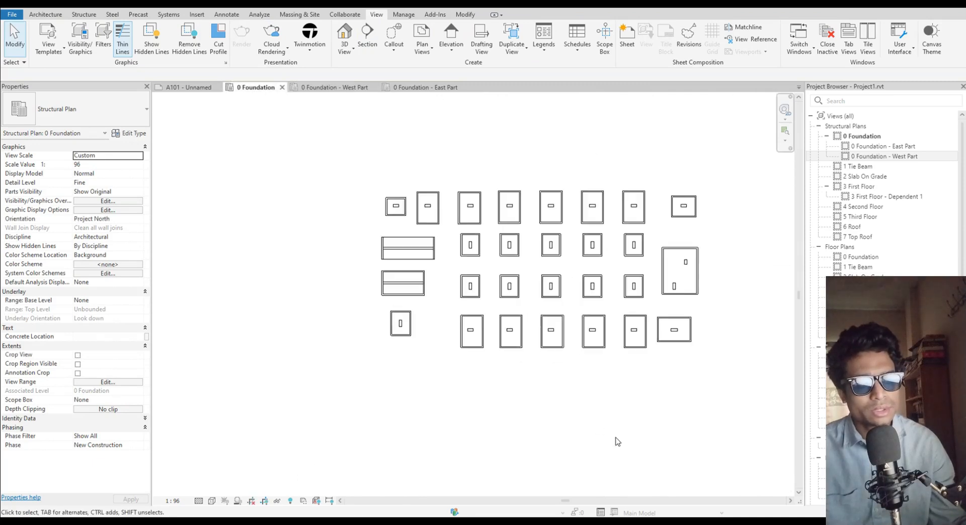
left_click(290, 502)
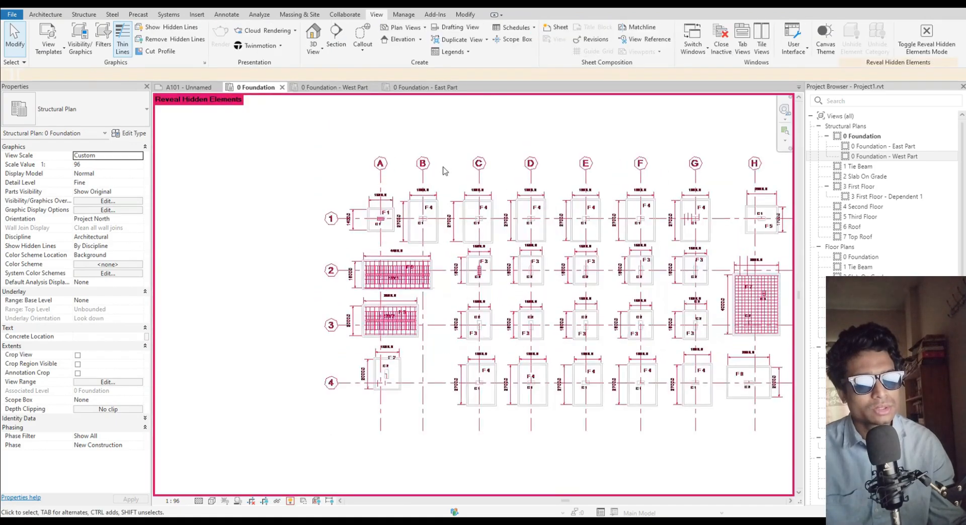
scroll(442, 172, "up", 5)
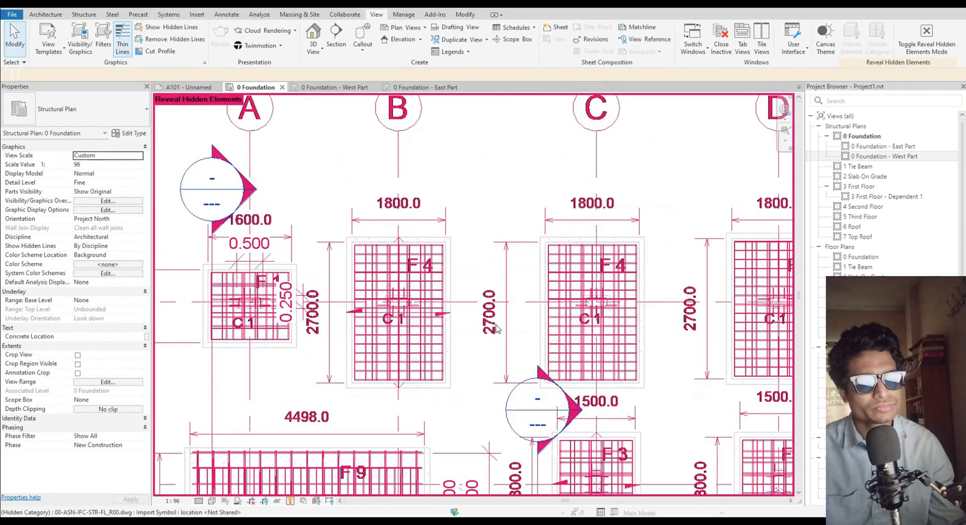
scroll(496, 330, "down", 2)
scroll(326, 270, "up", 4)
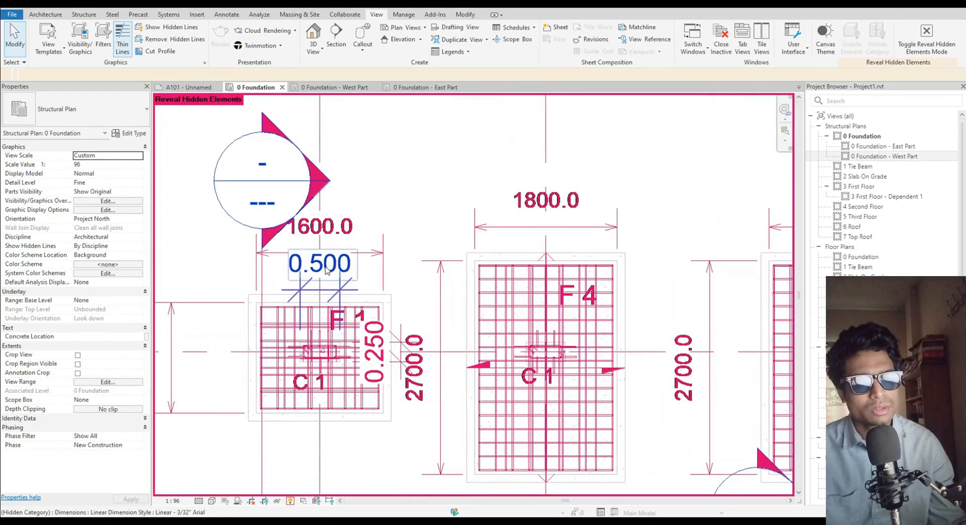
left_click(326, 270)
right_click(326, 270)
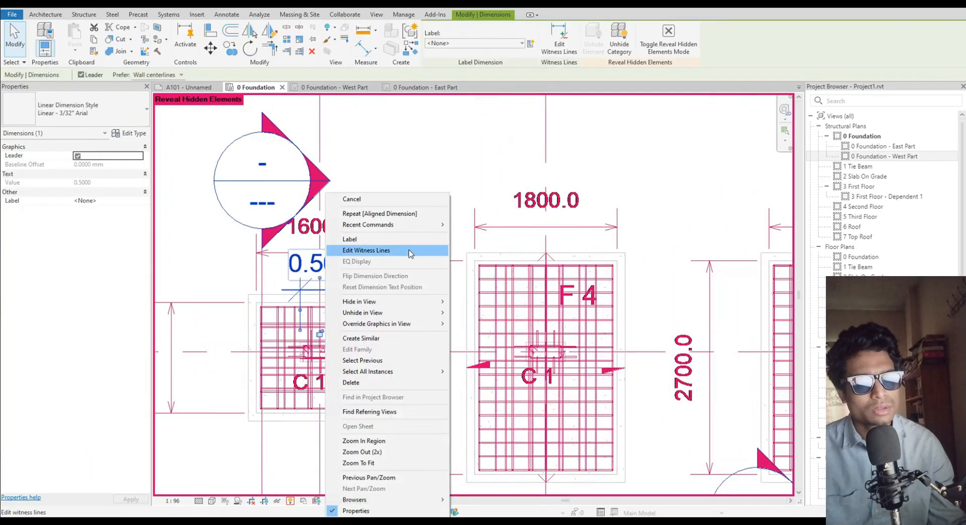
mouse_move(416, 314)
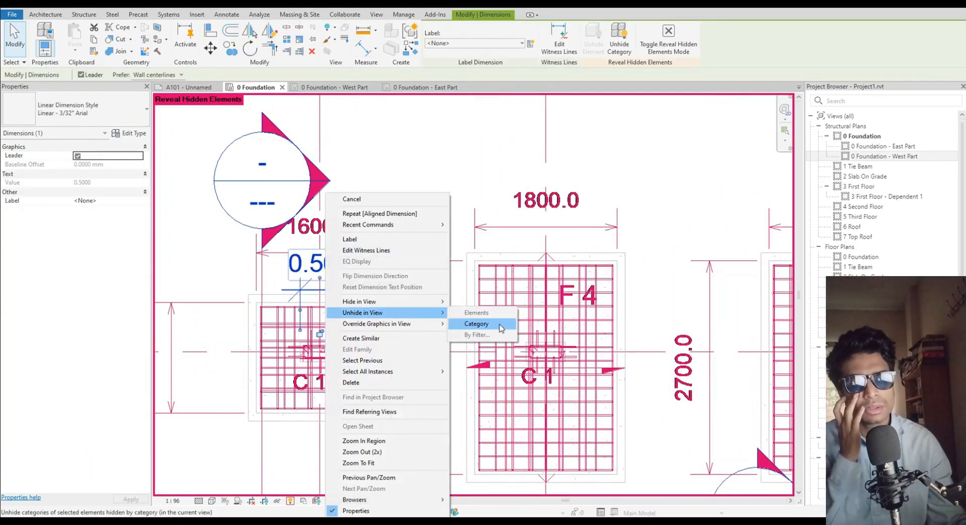
left_click(500, 326)
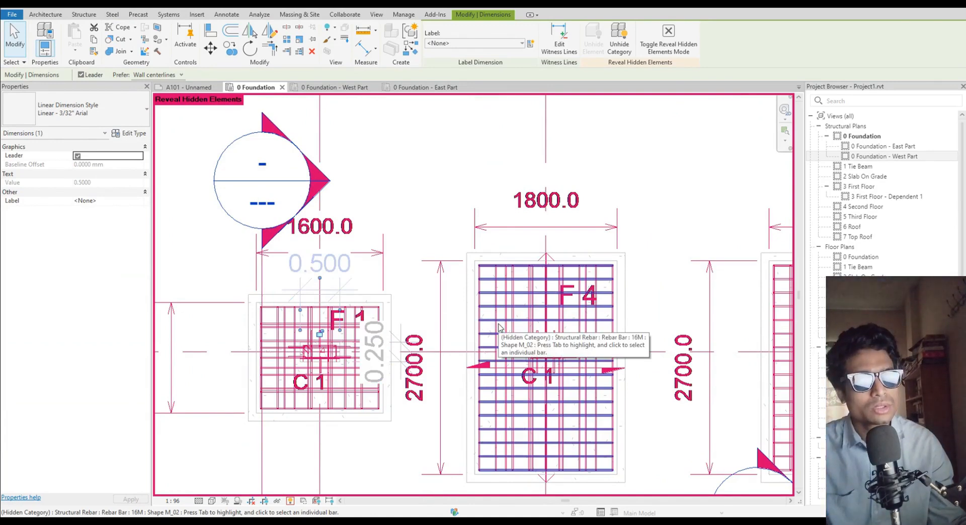
left_click(335, 87)
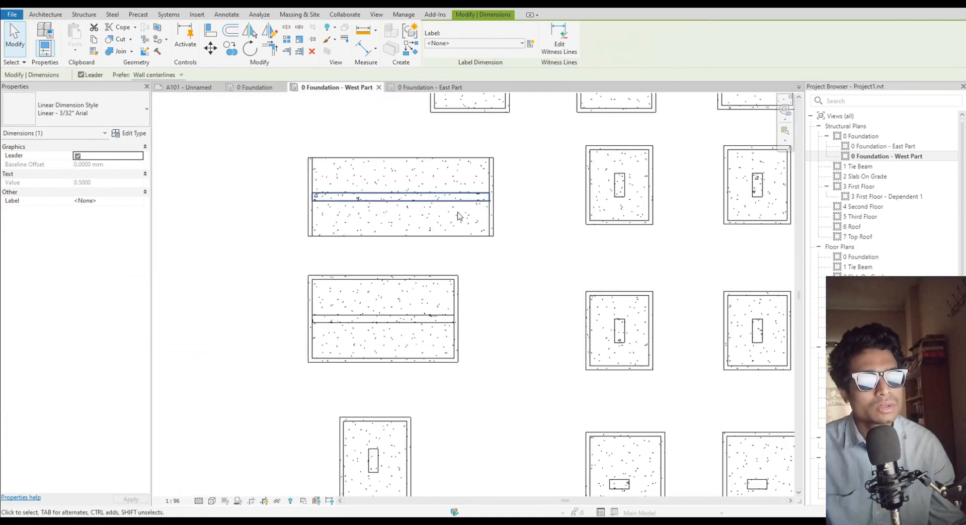
middle_click_drag(477, 283, 466, 292)
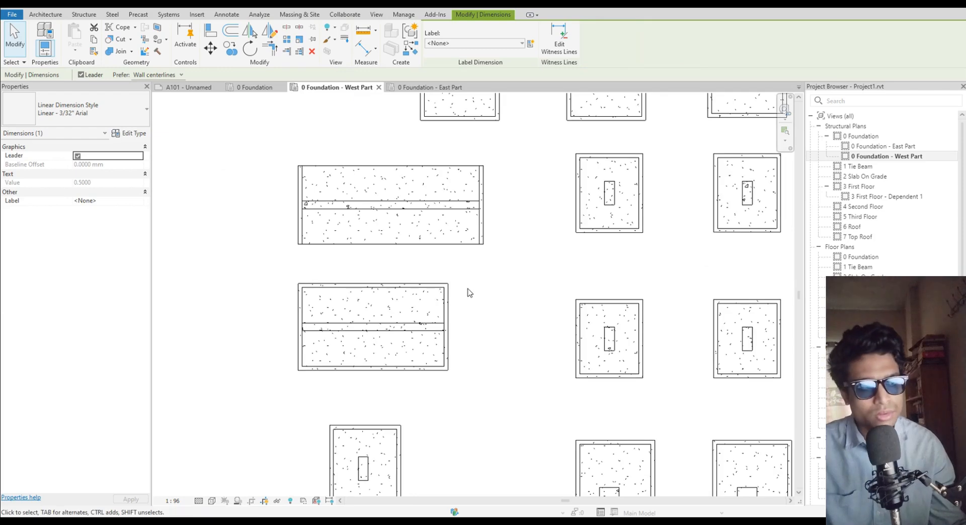
Place aligned dimensions for the width and length of the lower wall foundation in the West Part view
key("d")
key("i")
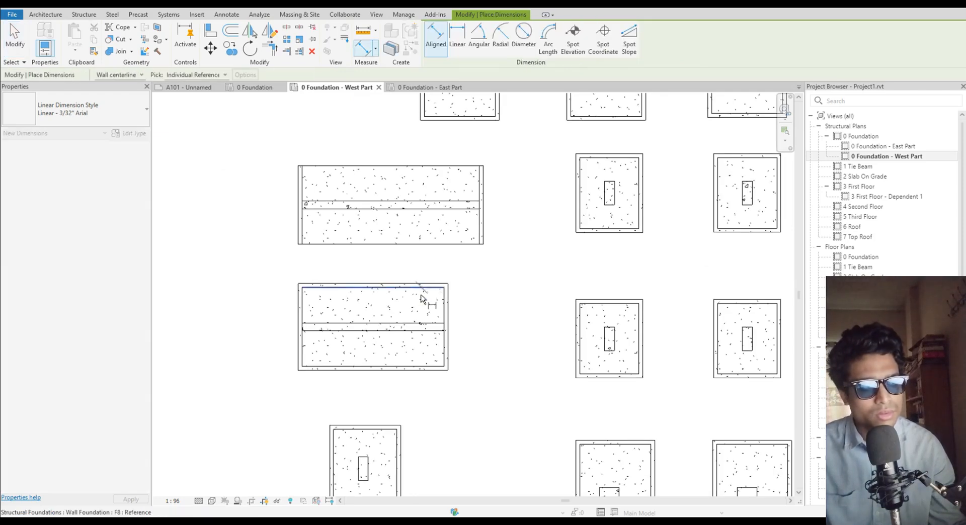
left_click(420, 298)
left_click(428, 368)
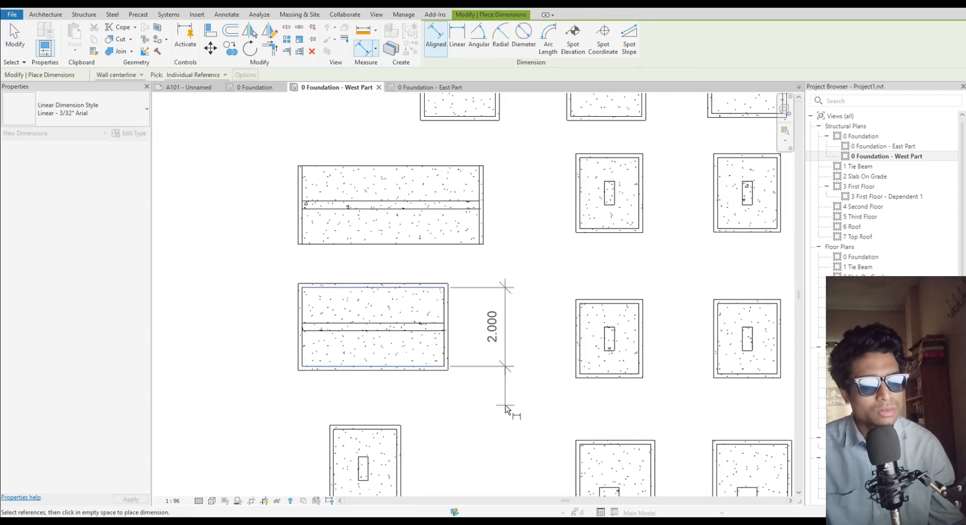
left_click(506, 410)
scroll(492, 403, "down", 1)
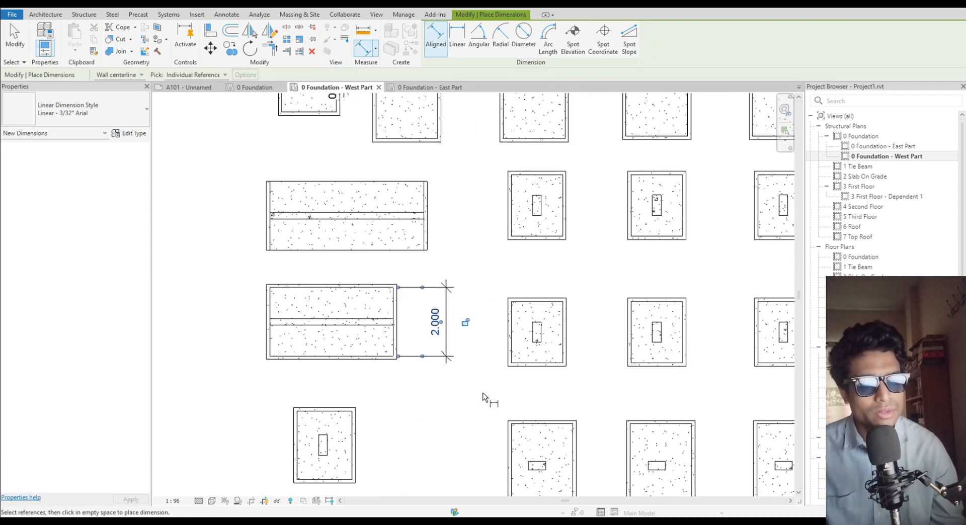
left_click(271, 304)
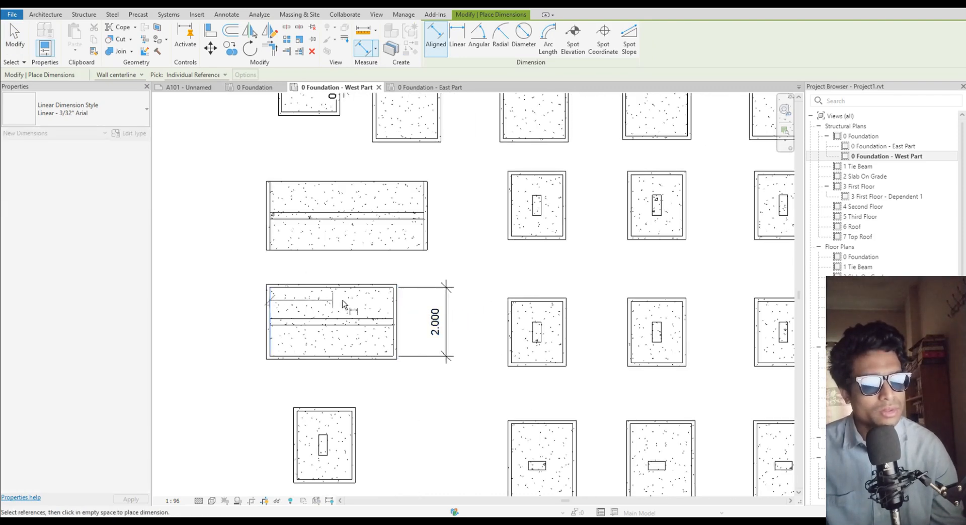
left_click(391, 304)
left_click(416, 270)
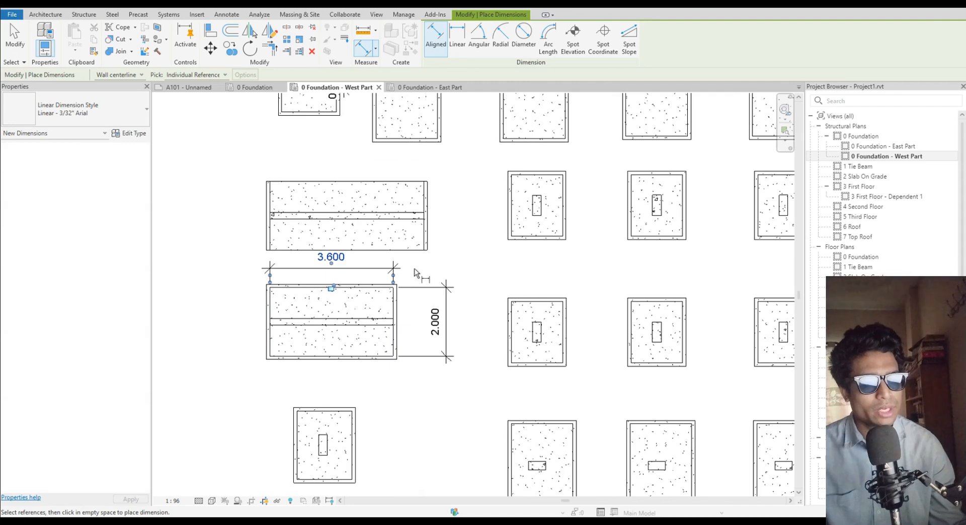
scroll(415, 272, "down", 1)
scroll(415, 272, "up", 2)
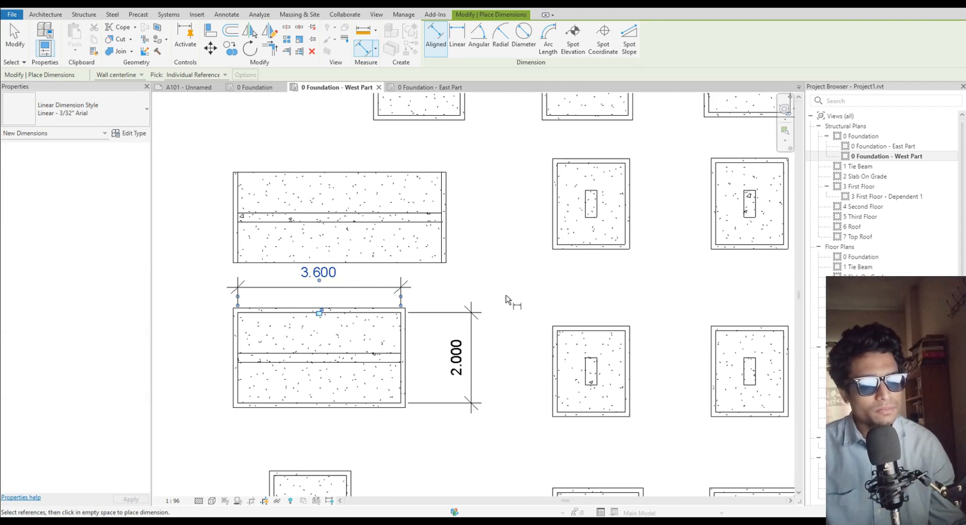
scroll(505, 299, "down", 2)
scroll(506, 304, "up", 1)
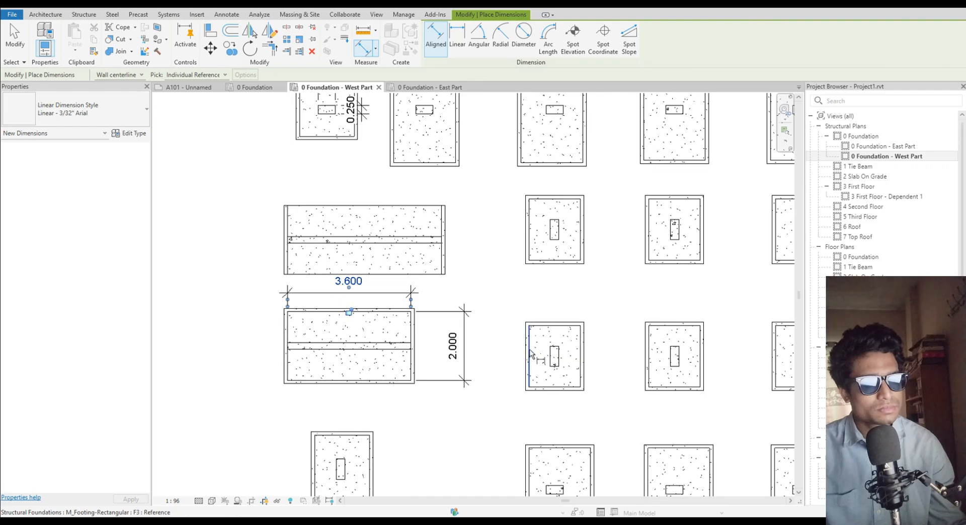
Delete the width and length dimensions from the lower wall foundation
key("Escape")
key("Escape")
left_click(485, 345)
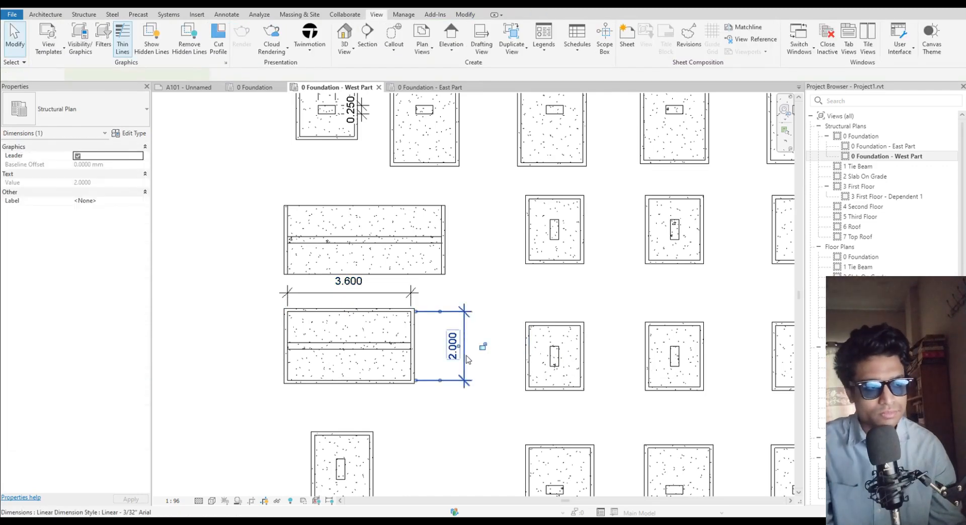
key("Delete")
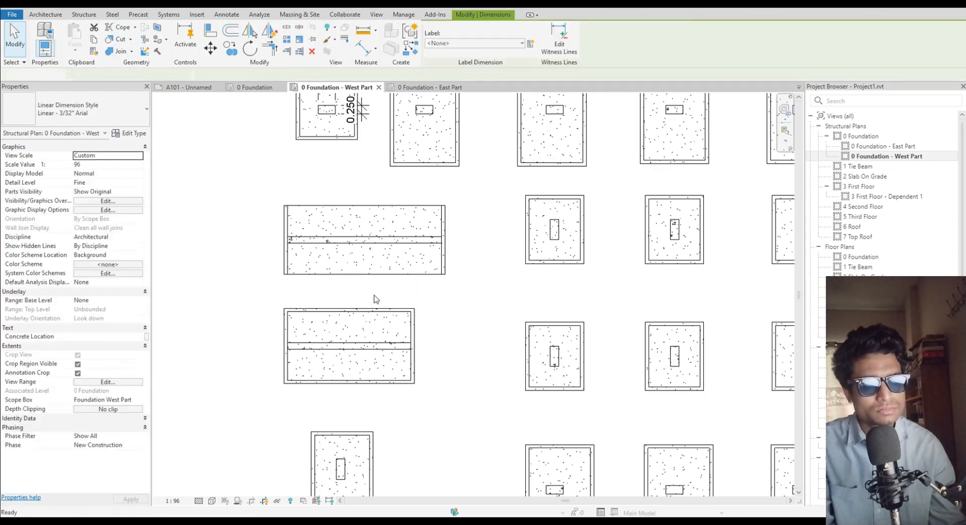
Set the project's length units to millimeters with rounding to 2 decimal places
scroll(464, 316, "down", 2)
middle_click_drag(464, 316, 454, 318)
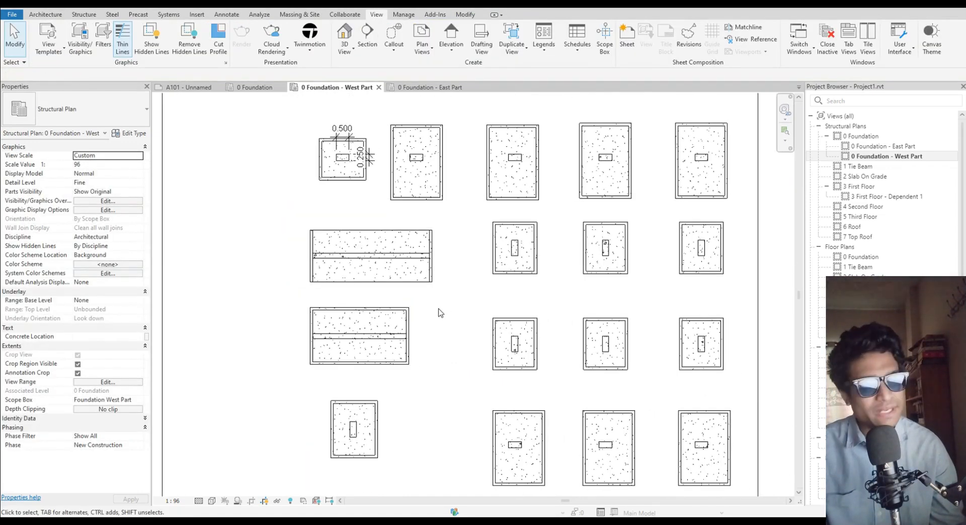
key("u")
key("n")
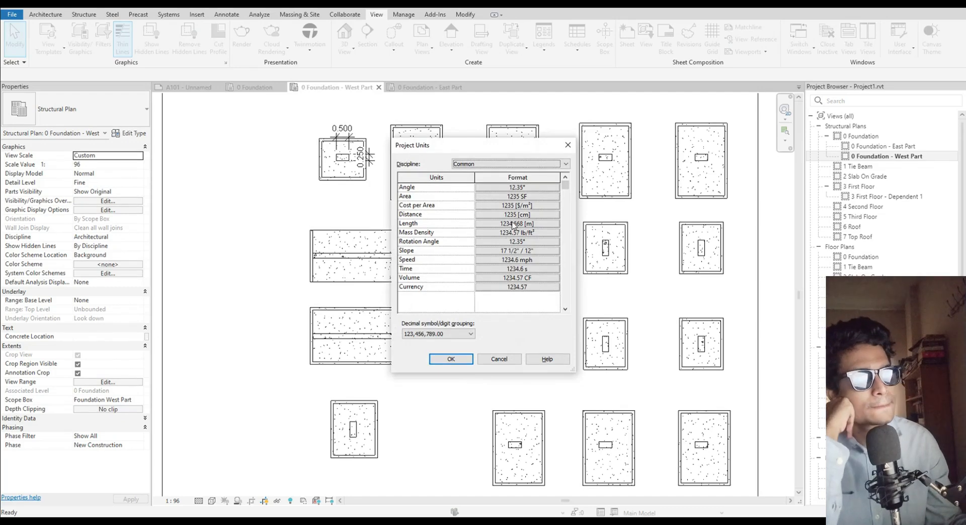
left_click(532, 225)
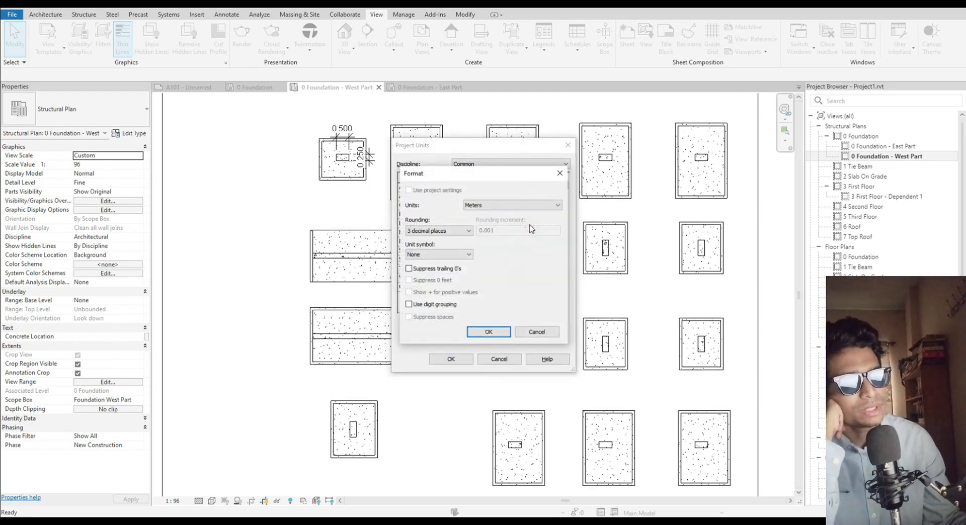
left_click(556, 204)
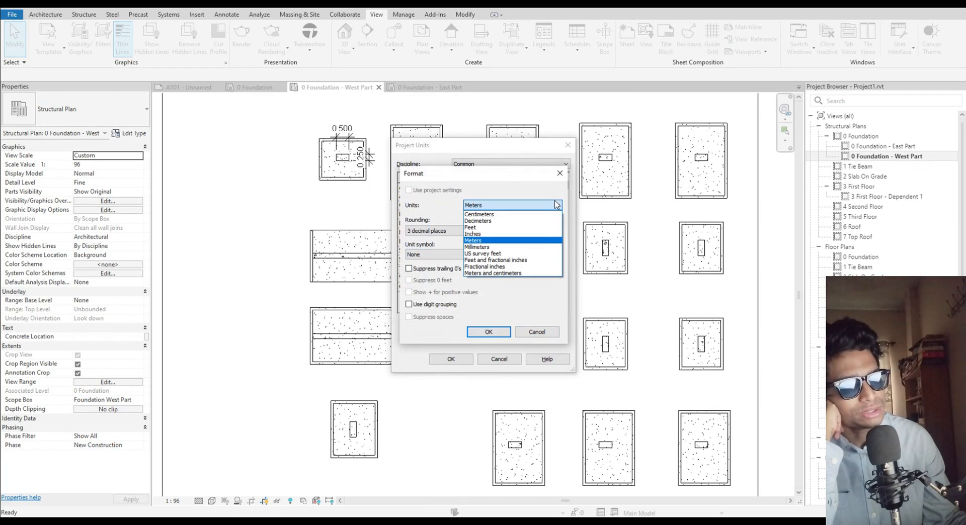
left_click(479, 247)
left_click(469, 231)
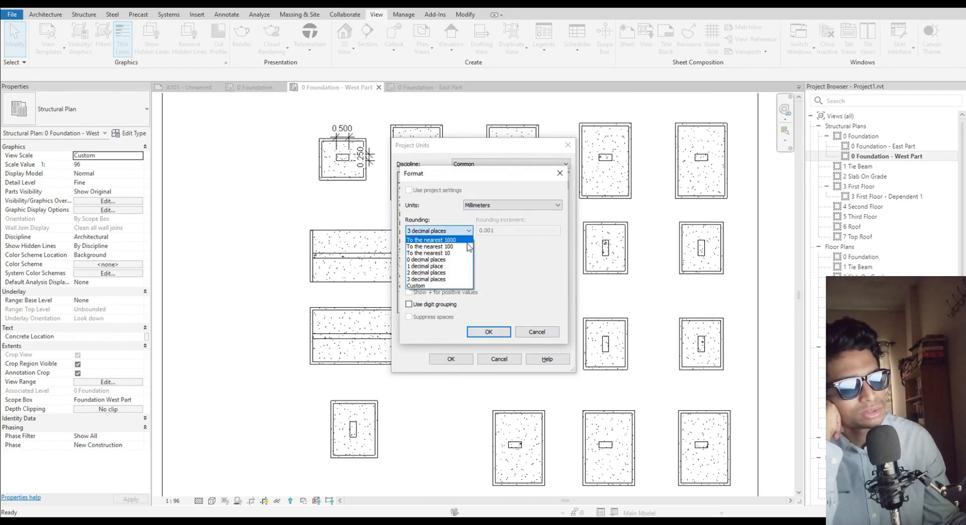
left_click(452, 275)
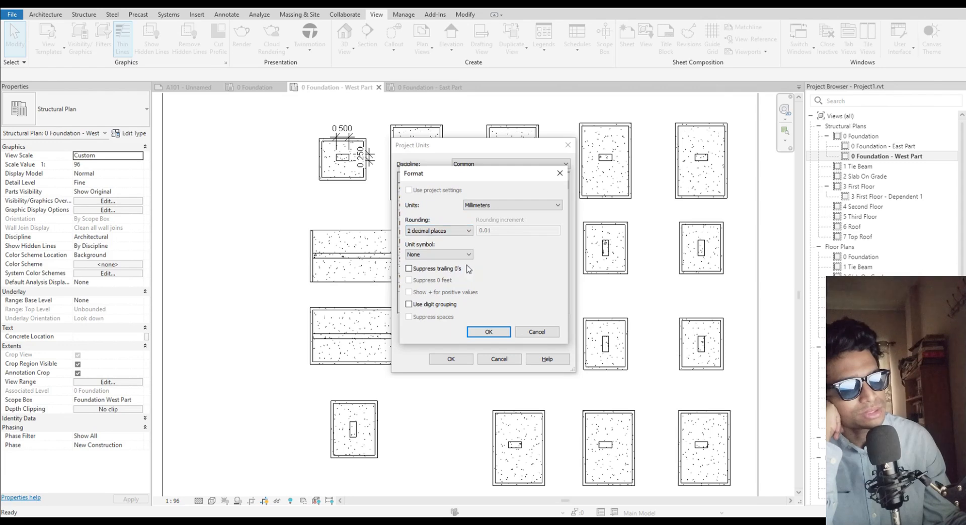
left_click(487, 333)
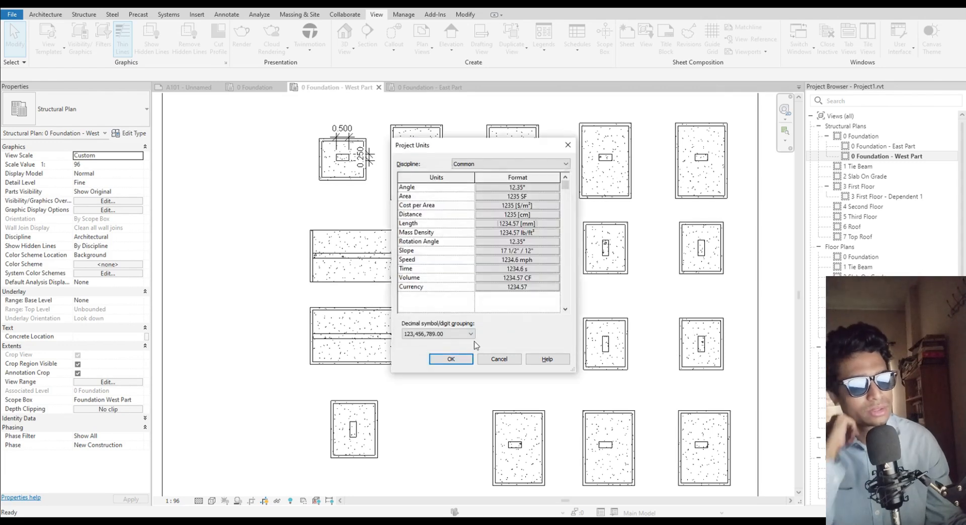
left_click(450, 360)
Add aligned dimensions beside and above the lower wall foundation for its inner-outline width and length
middle_click_drag(461, 365, 434, 360)
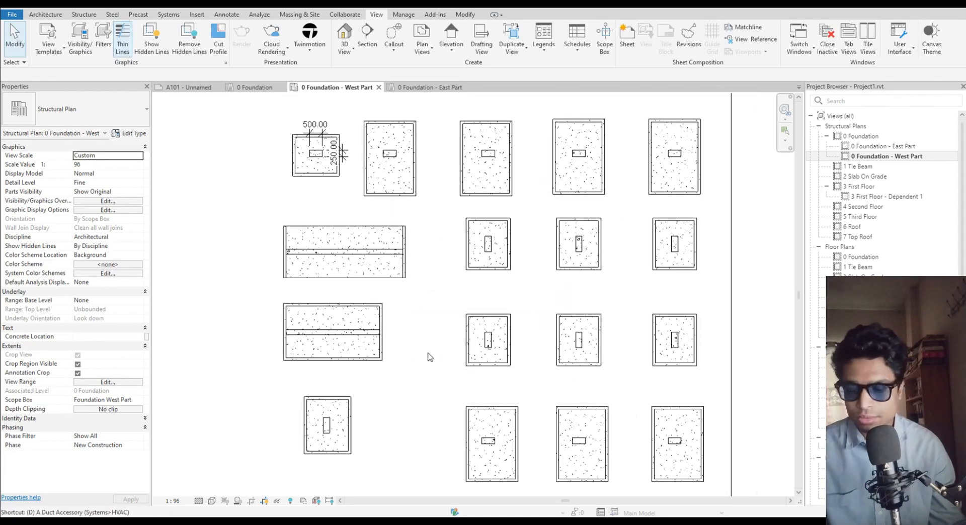
middle_click_drag(401, 331, 413, 339)
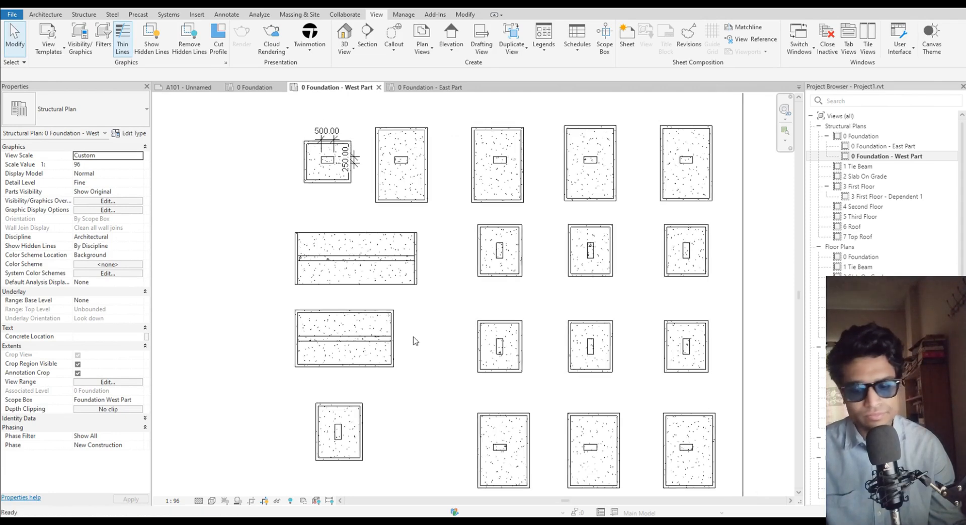
key("d")
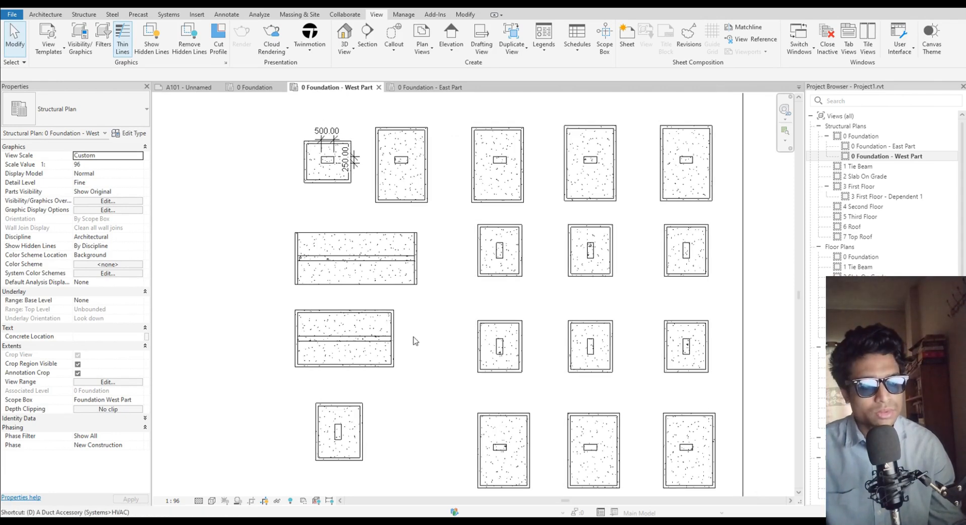
key("i")
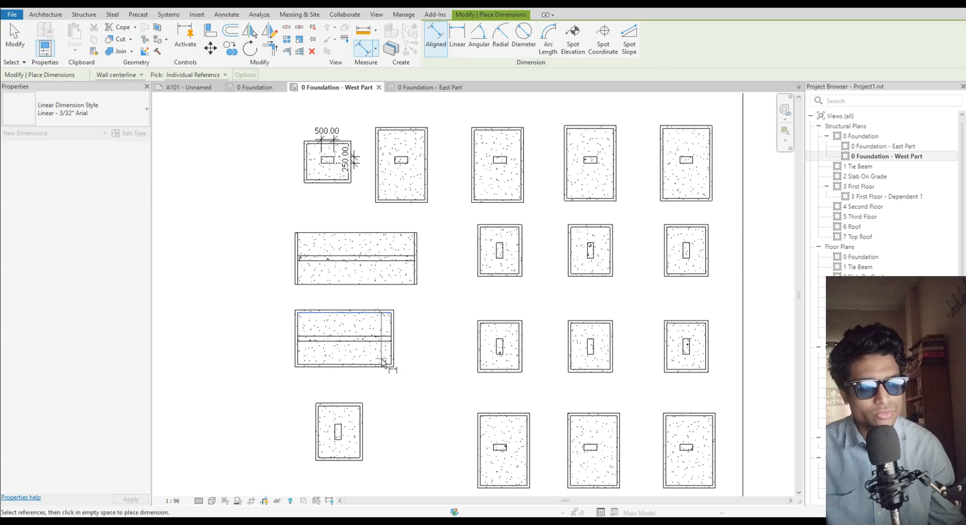
left_click(384, 365)
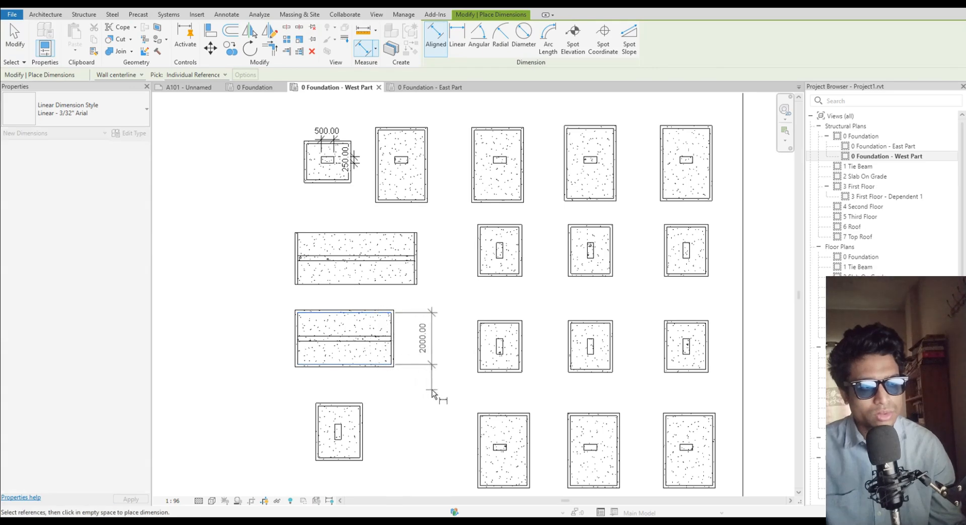
left_click(429, 375)
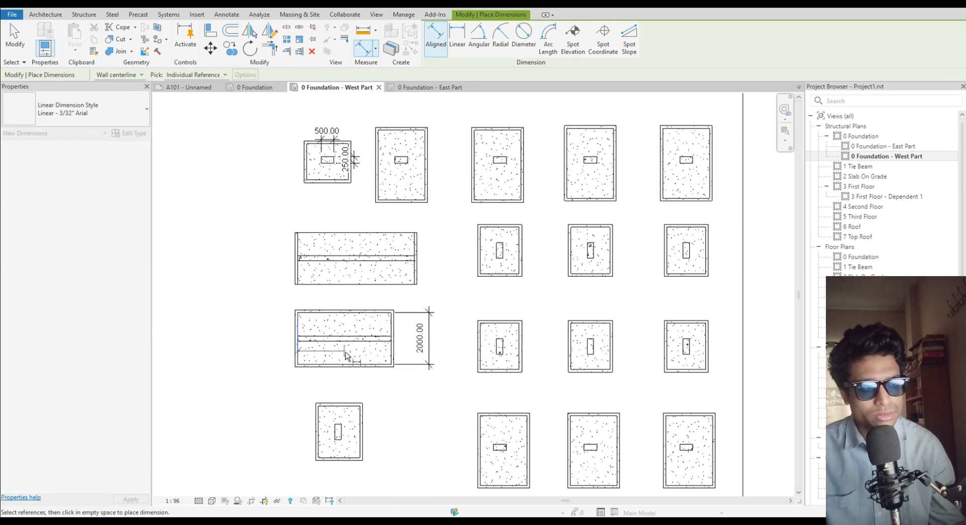
left_click(392, 352)
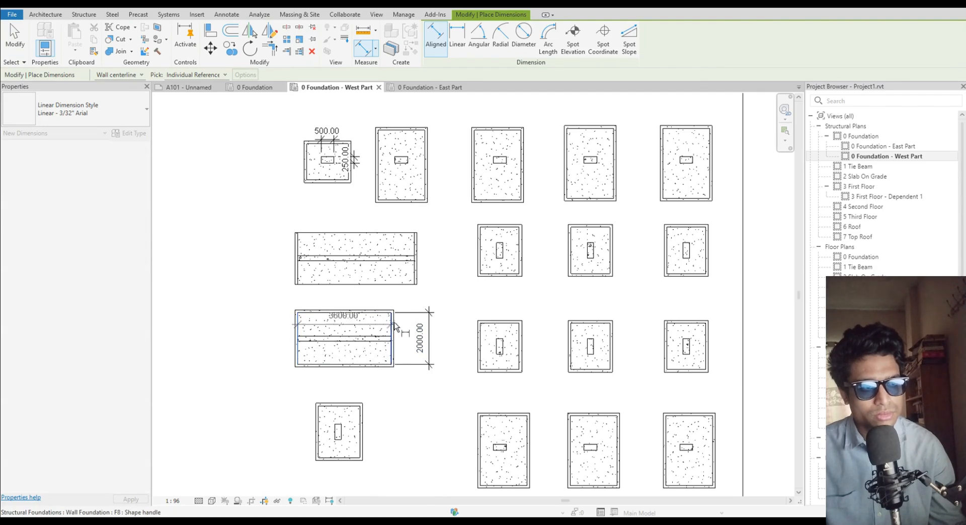
left_click(421, 305)
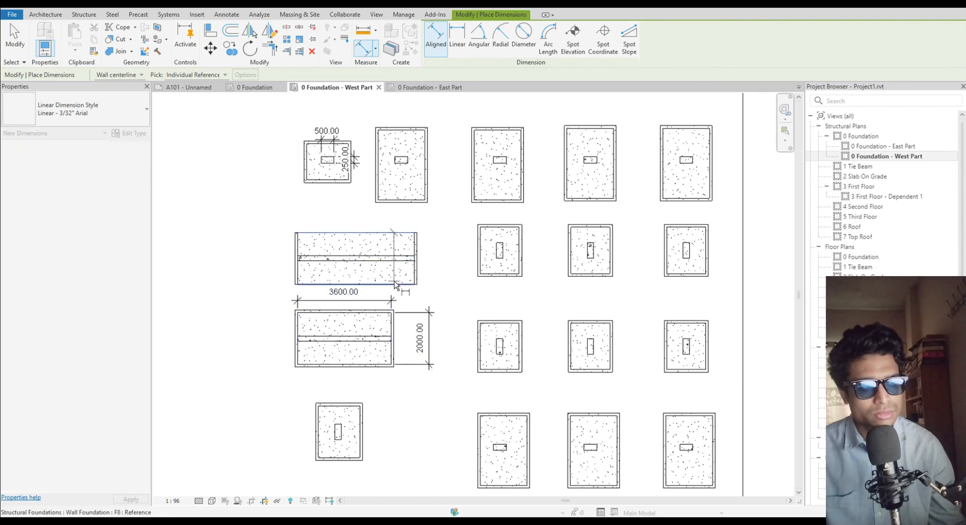
Add aligned dimensions for the width and length of the upper wall foundation, beside and above it
left_click(396, 286)
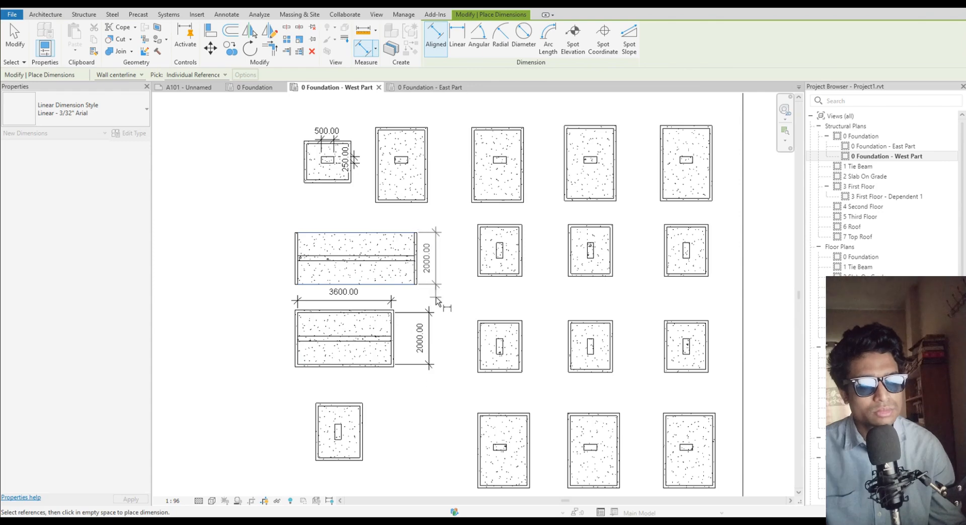
left_click(435, 302)
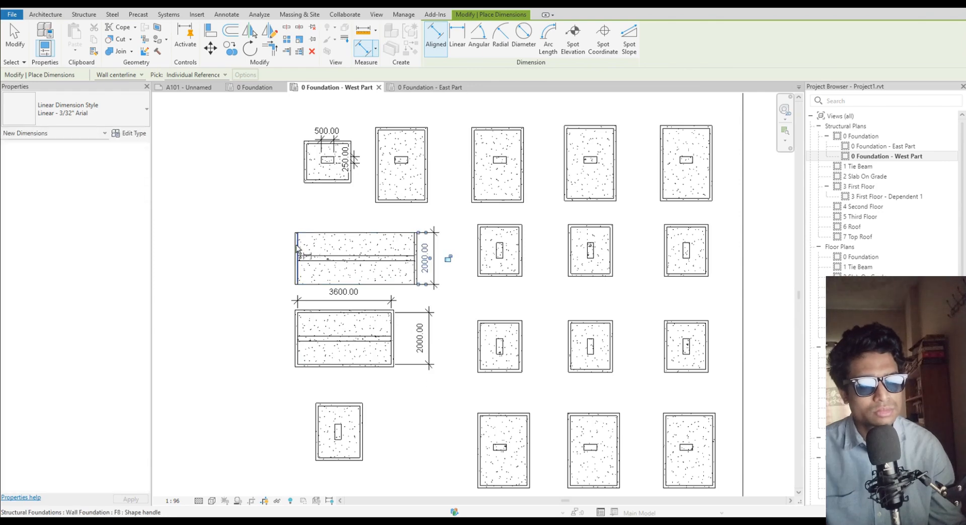
left_click(297, 248)
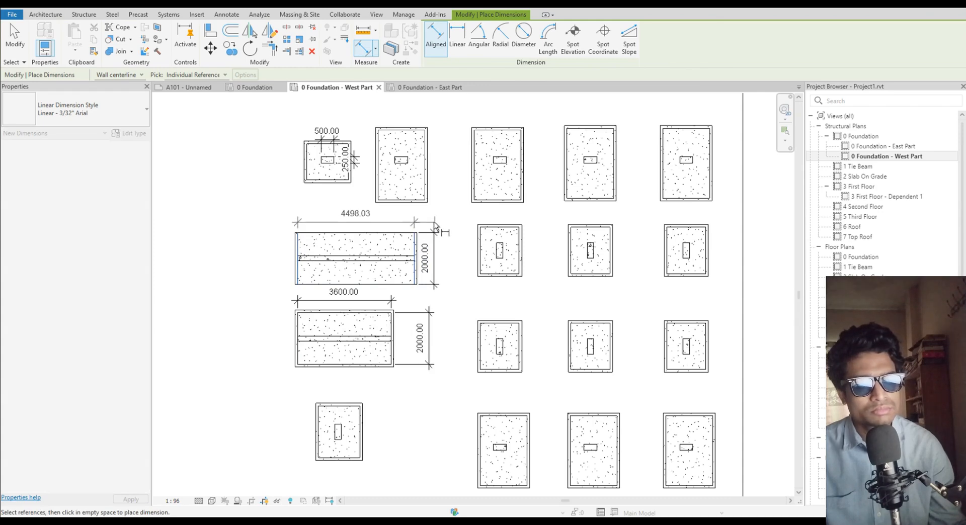
scroll(429, 222, "up", 5)
left_click(427, 222)
Dimension both sides of the isolated rectangular footing below the wall foundations, placing the dimensions to its east and south
scroll(405, 272, "down", 4)
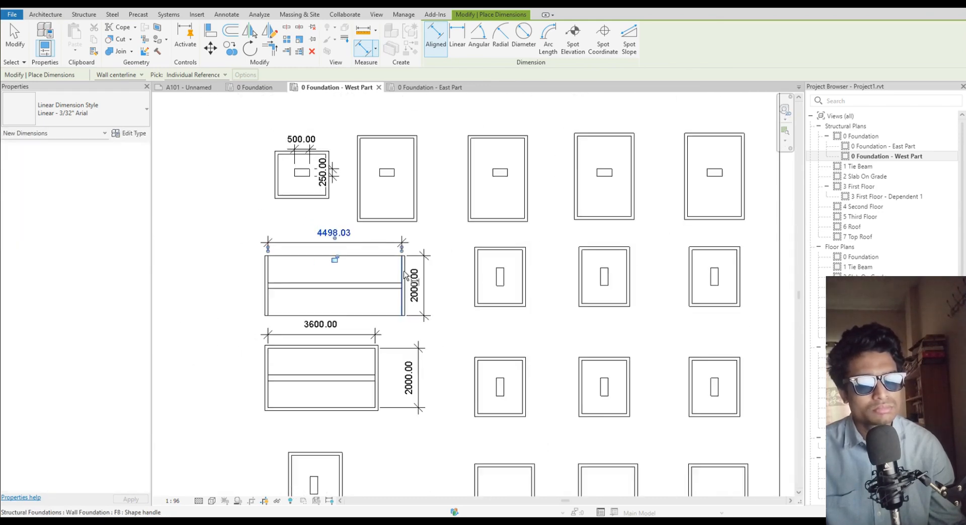
scroll(405, 276, "down", 1)
middle_click_drag(411, 419, 439, 319)
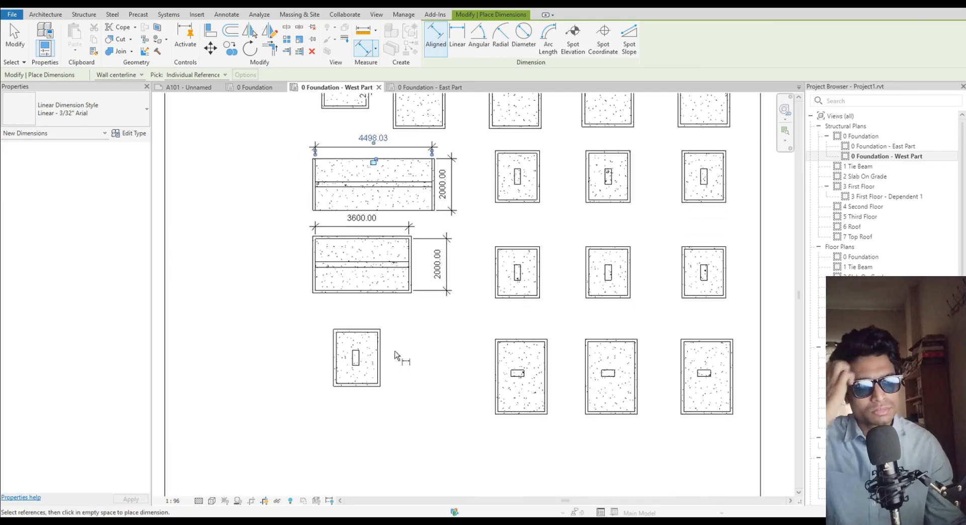
left_click(373, 332)
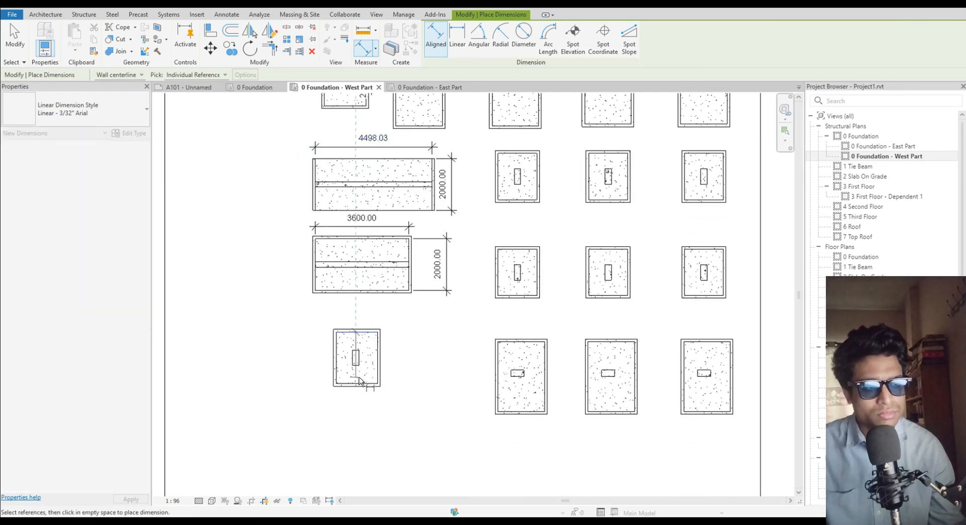
left_click(359, 387)
left_click(405, 406)
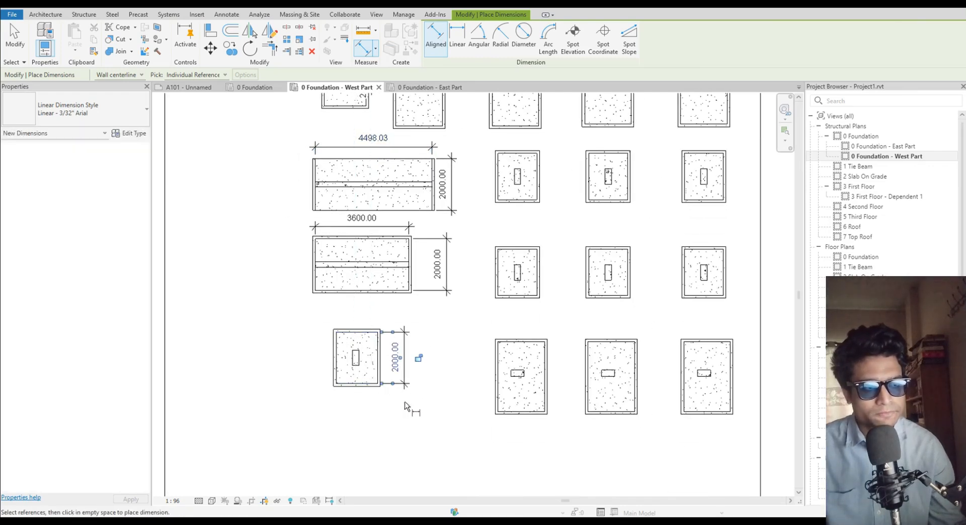
left_click(337, 378)
left_click(378, 379)
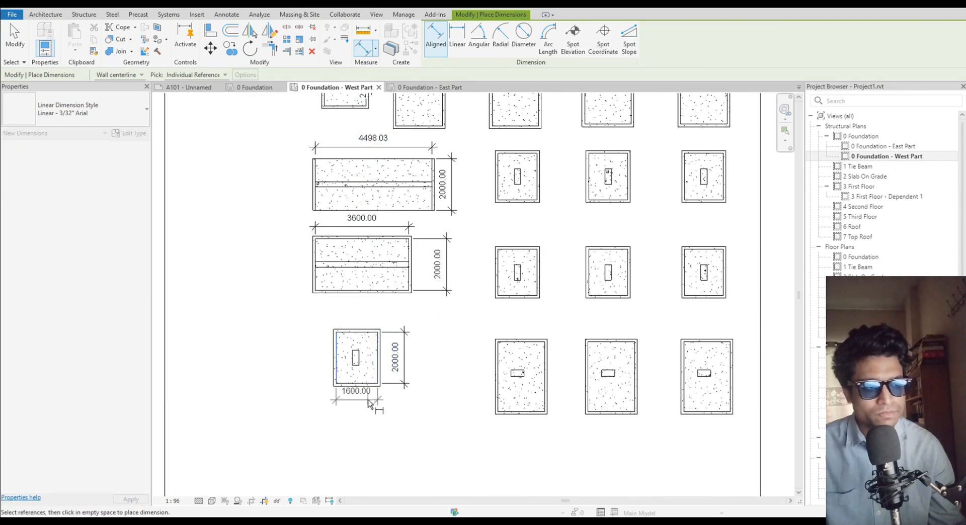
left_click(372, 410)
Dimension the length and width of the first large footing in the northern row, placing the dimensions to its east and north
scroll(456, 377, "down", 3)
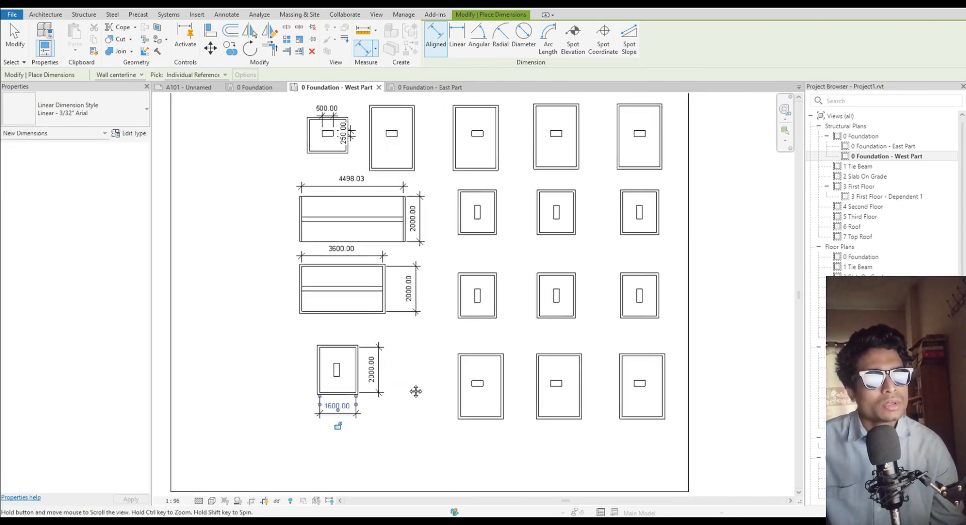
scroll(410, 381, "down", 1)
middle_click_drag(413, 385, 403, 427)
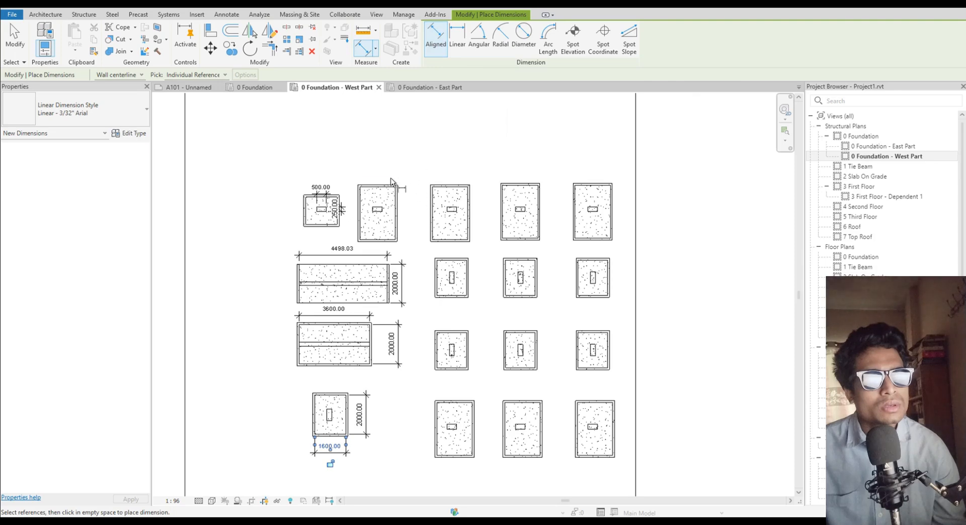
left_click(386, 186)
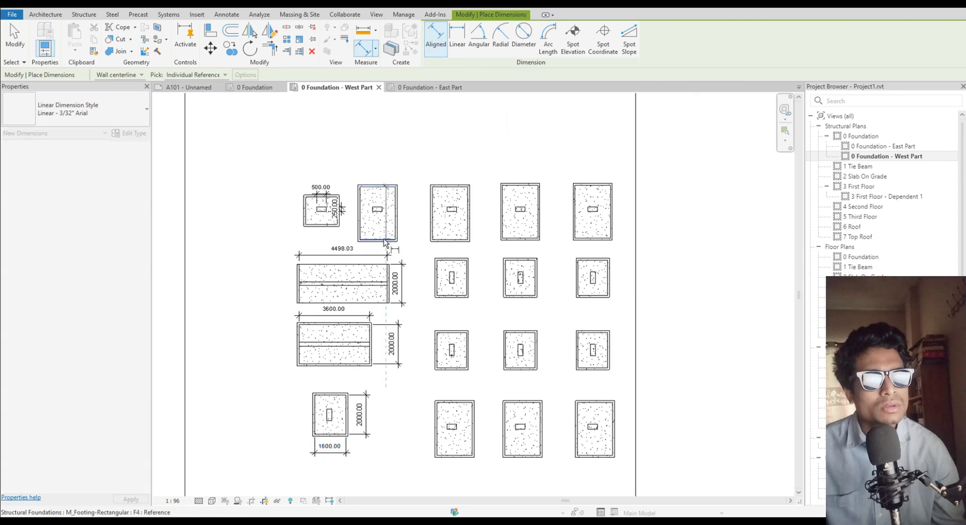
left_click(385, 240)
left_click(412, 261)
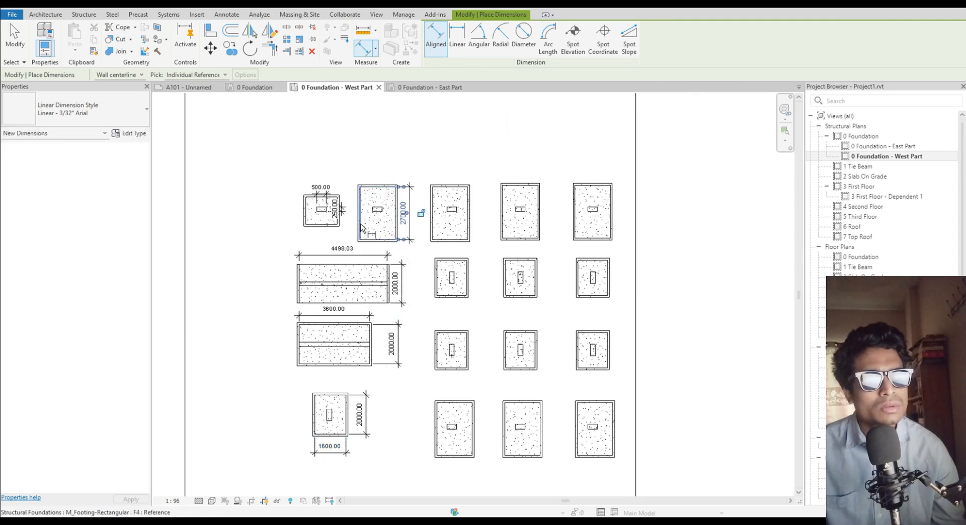
left_click(361, 229)
left_click(412, 202)
left_click(425, 162)
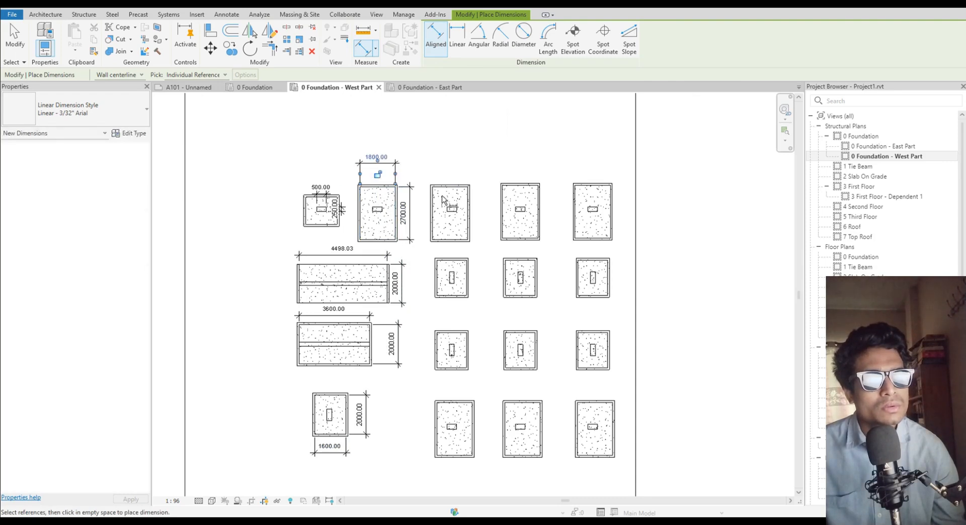
Add aligned dimensions for the width and length of the second large footing in the northern row, above and east of it
left_click(433, 202)
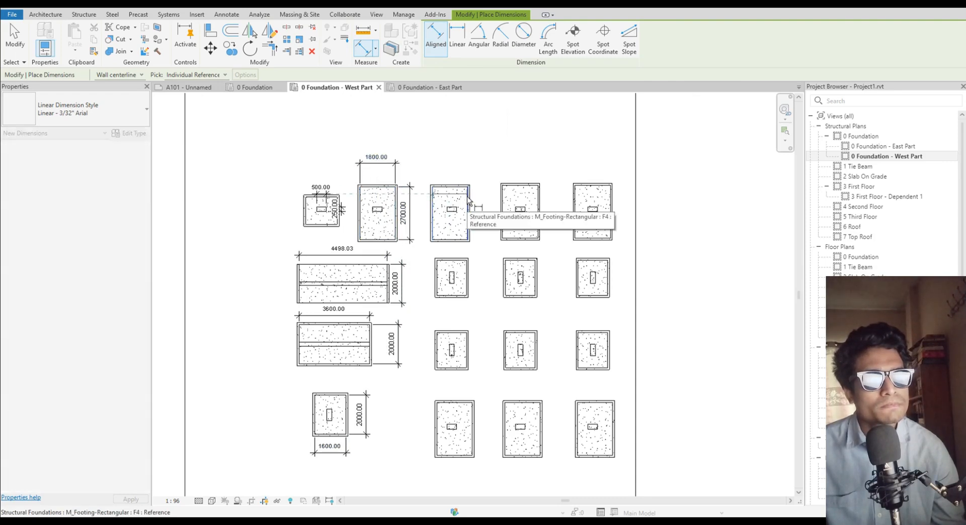
left_click(468, 209)
left_click(483, 174)
left_click(460, 187)
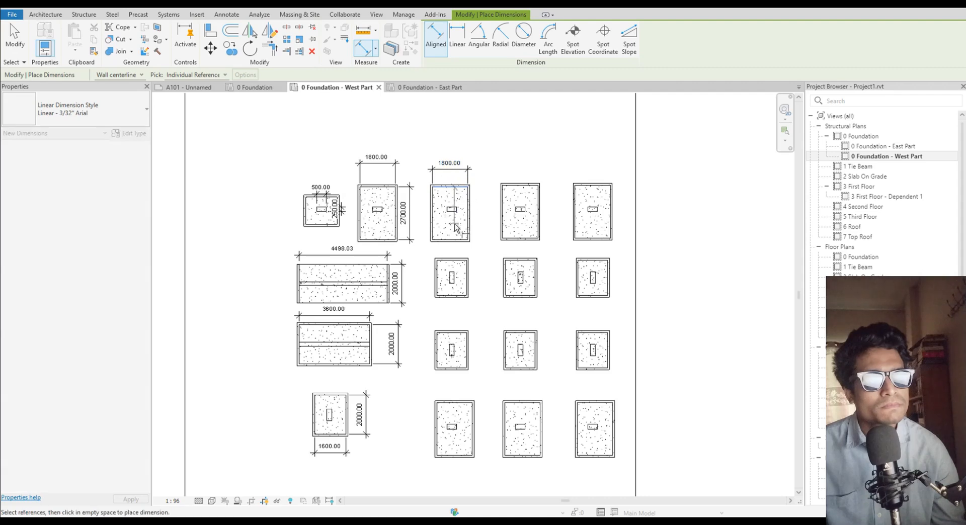
left_click(455, 242)
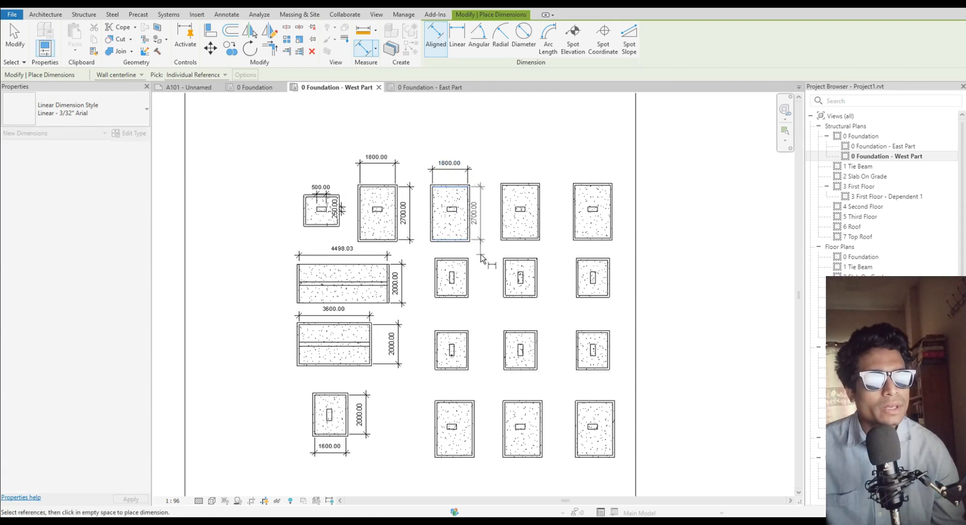
left_click(478, 217)
Dimension the width and length of the westernmost large footing in the southern row, placing the dimensions below and west of it
scroll(481, 239, "up", 1)
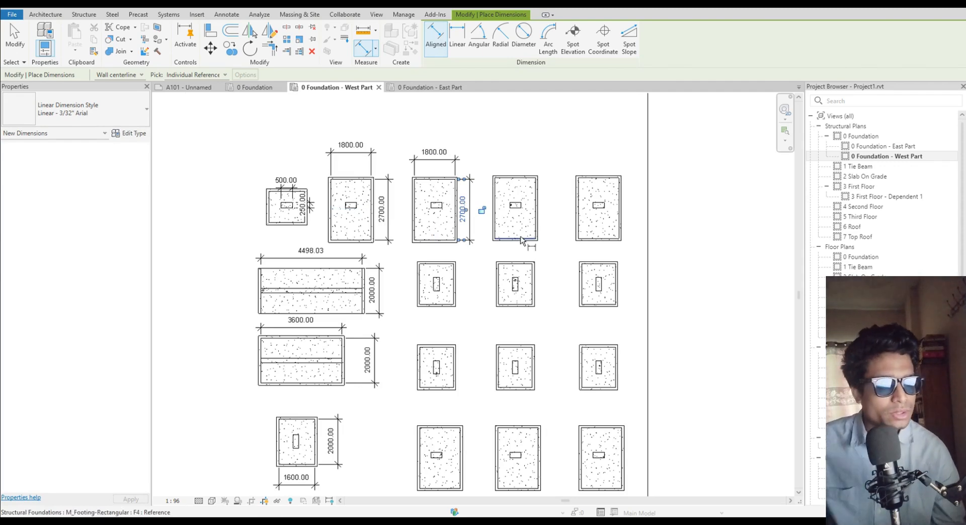
scroll(551, 295, "down", 1)
middle_click_drag(552, 302, 506, 274)
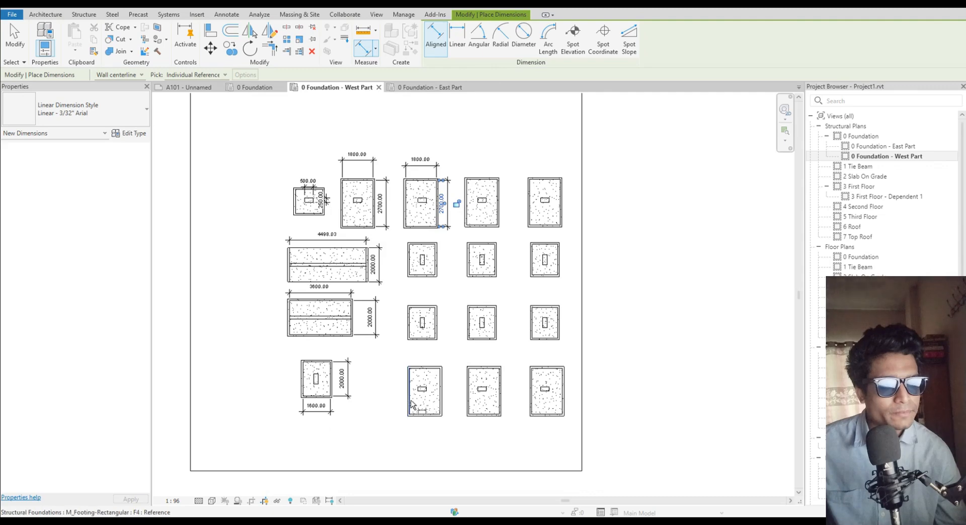
left_click(411, 405)
left_click(444, 421)
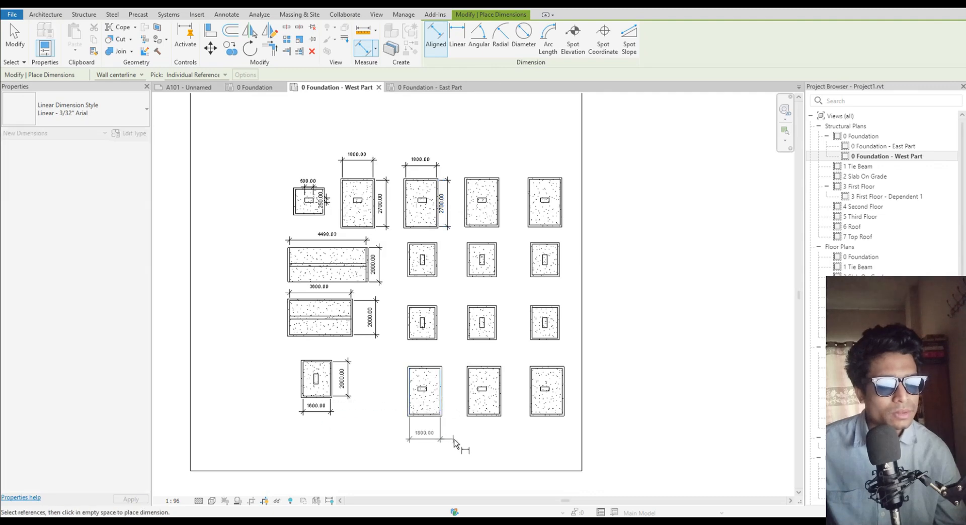
left_click(453, 442)
left_click(428, 370)
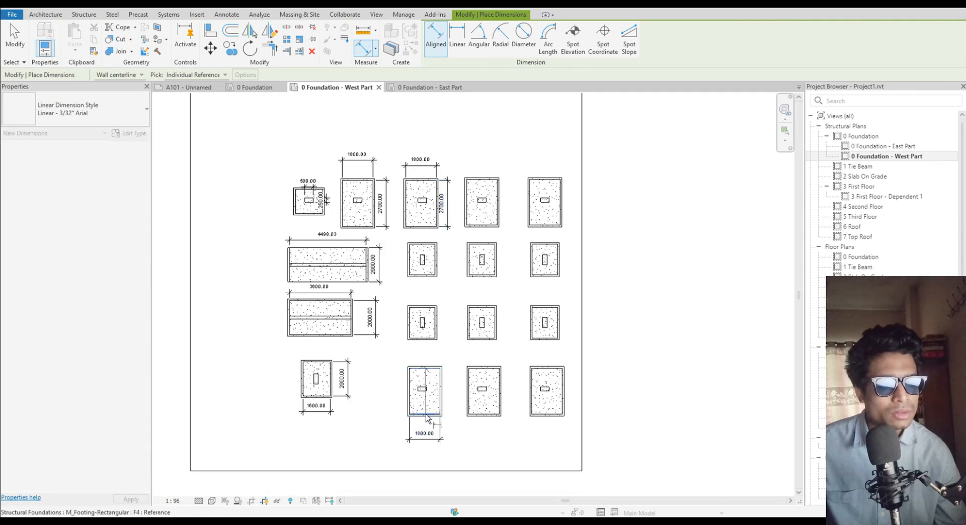
left_click(427, 416)
left_click(386, 398)
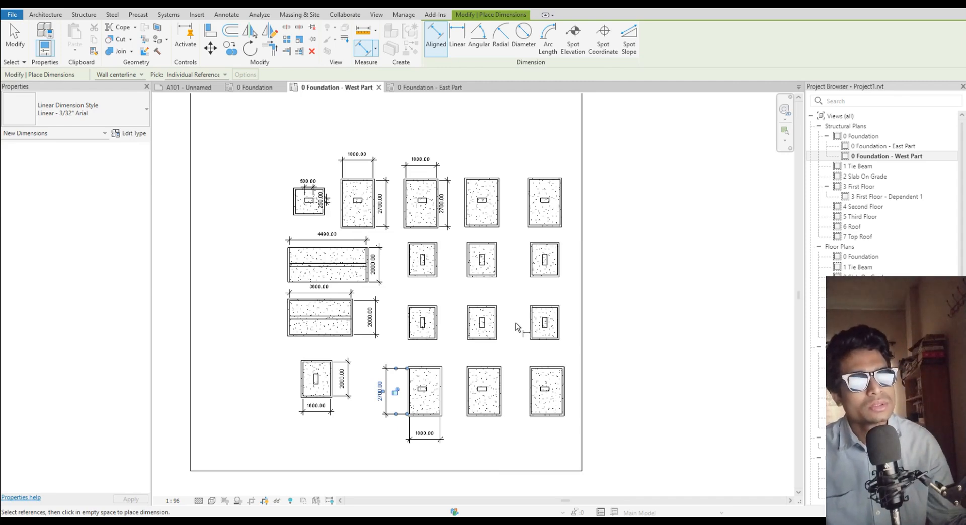
Dimension both sides of the column inside the isolated southwest footing, placing the dimensions west of and above the column
scroll(336, 288, "up", 2)
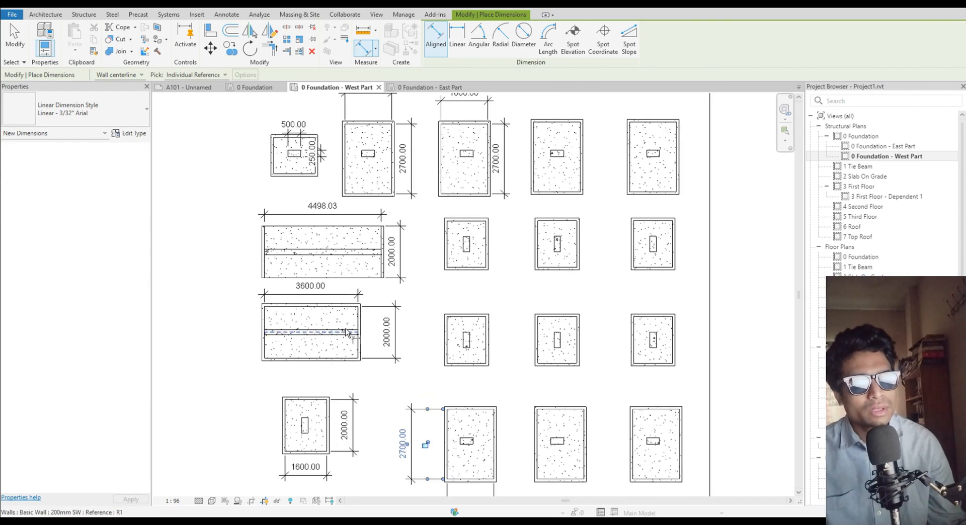
scroll(346, 332, "up", 3)
scroll(356, 358, "down", 3)
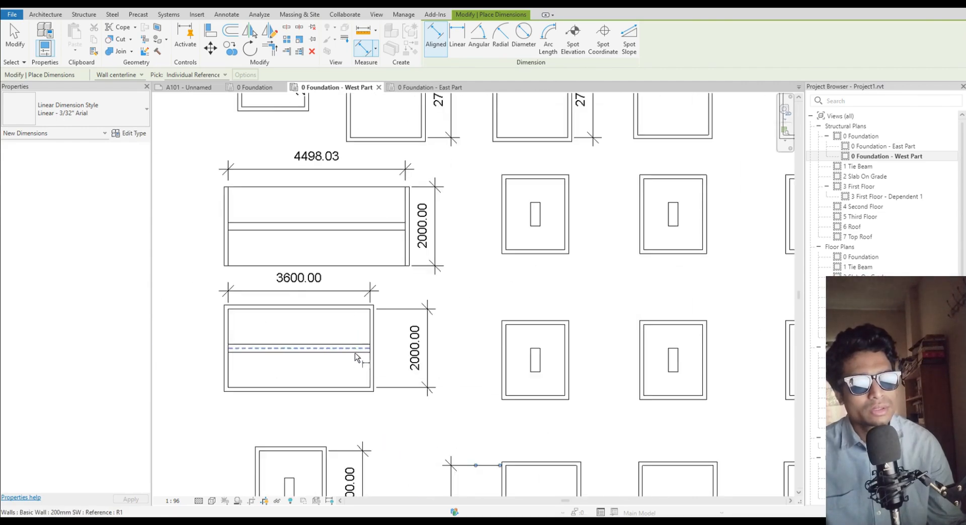
middle_click_drag(365, 436, 368, 311)
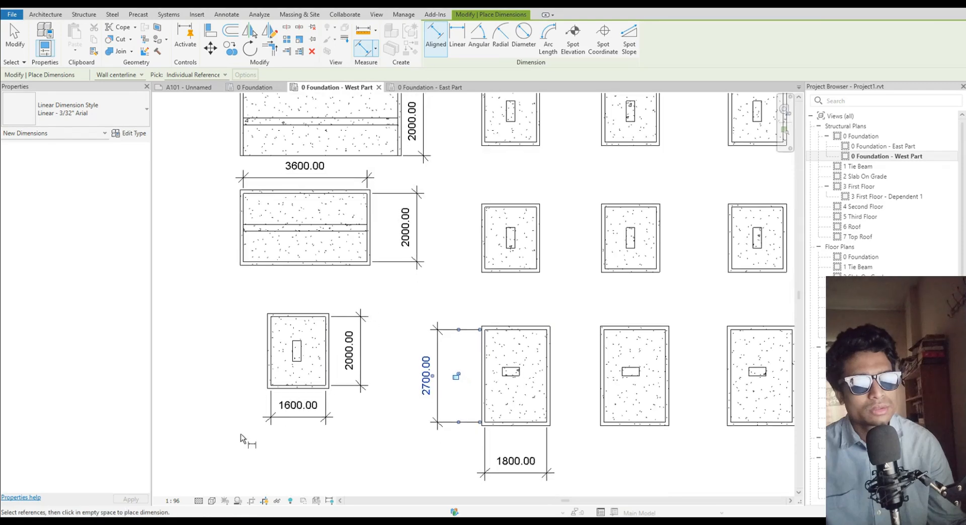
scroll(296, 357, "up", 5)
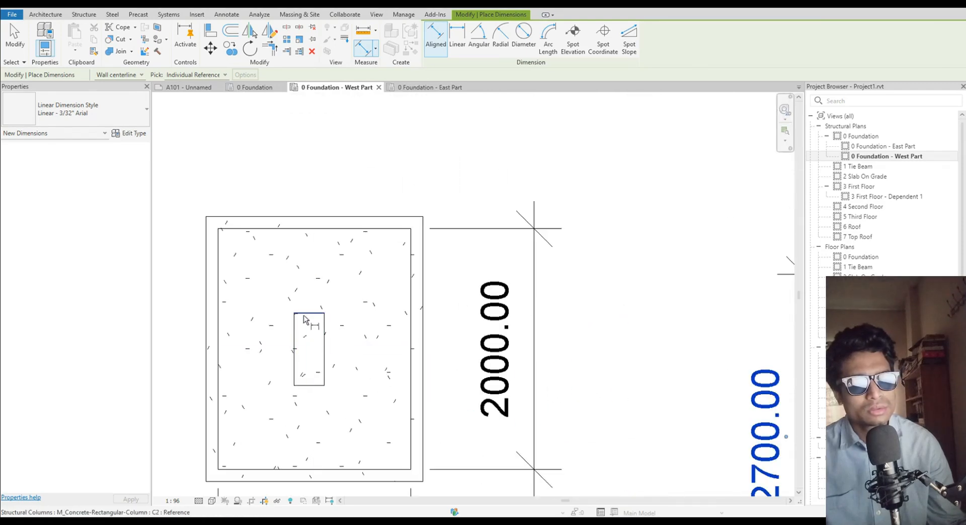
left_click(298, 314)
left_click(302, 386)
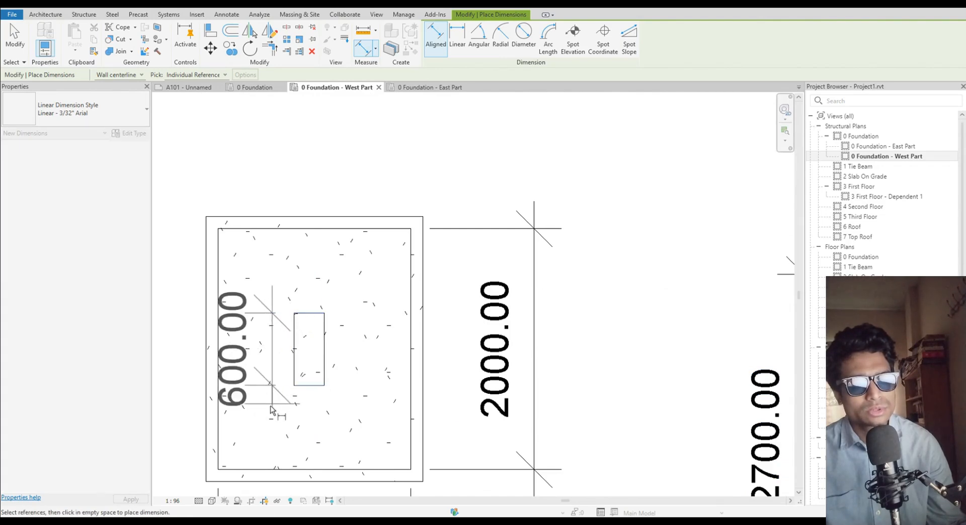
left_click(268, 400)
left_click(295, 378)
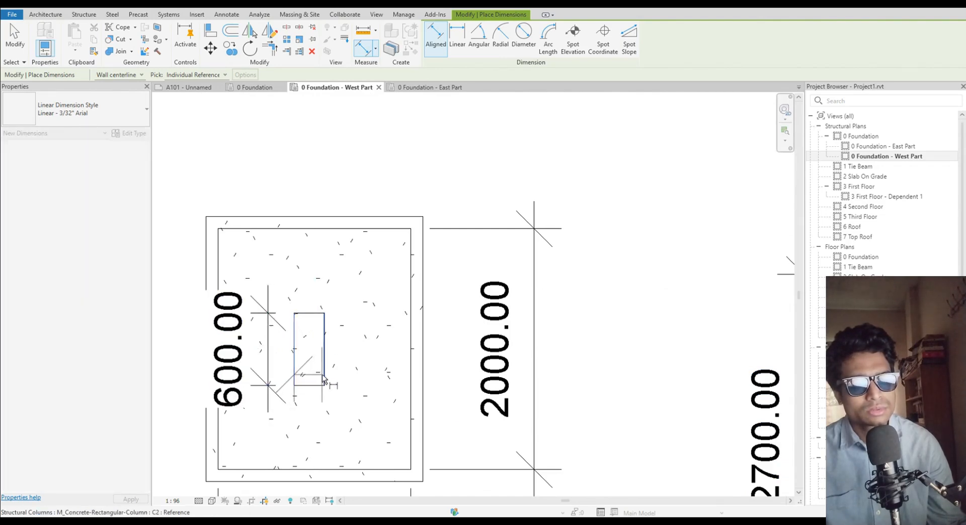
left_click(324, 381)
left_click(371, 281)
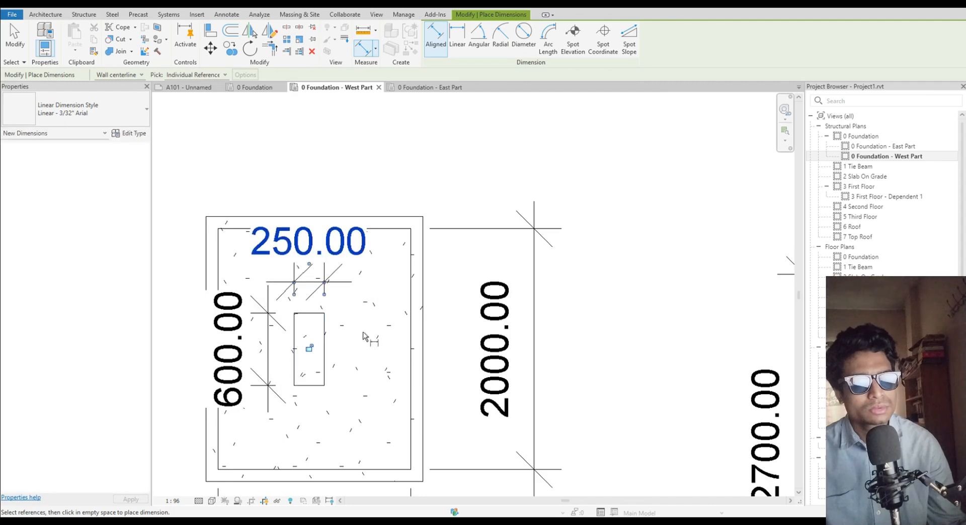
Dimension both sides of the column in the northern row's first large footing, placing the dimensions west of and below the column
scroll(343, 360, "down", 3)
scroll(344, 359, "down", 2)
scroll(476, 247, "down", 2)
middle_click_drag(503, 274, 384, 418)
scroll(323, 205, "up", 4)
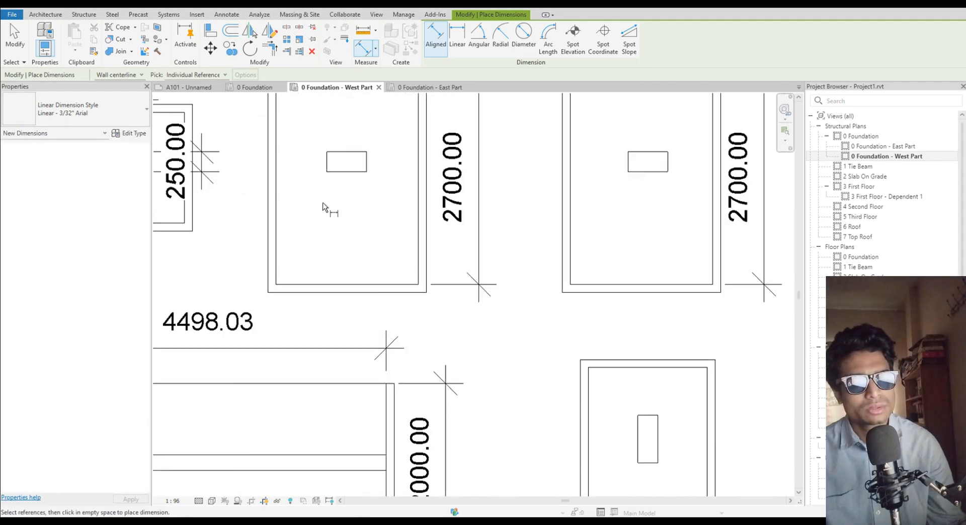
left_click(344, 156)
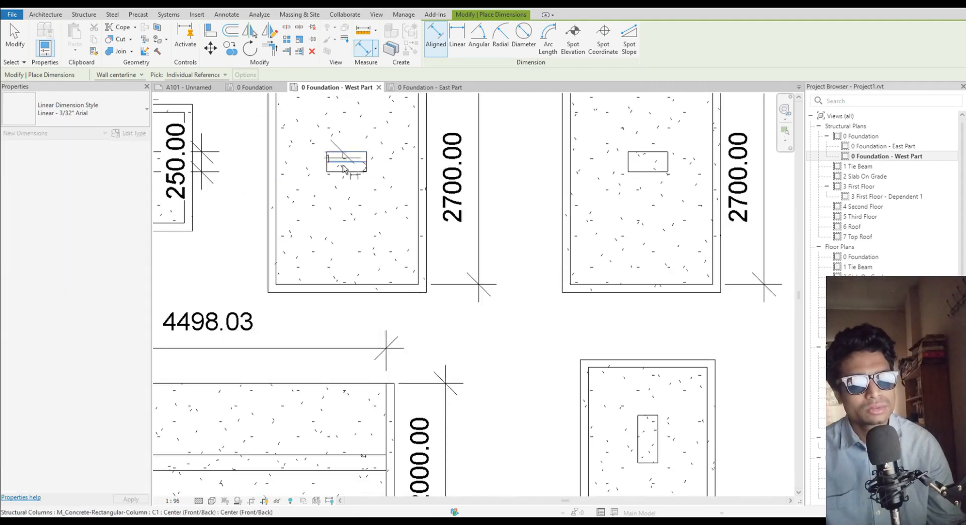
left_click(336, 188)
left_click(310, 171)
left_click(326, 162)
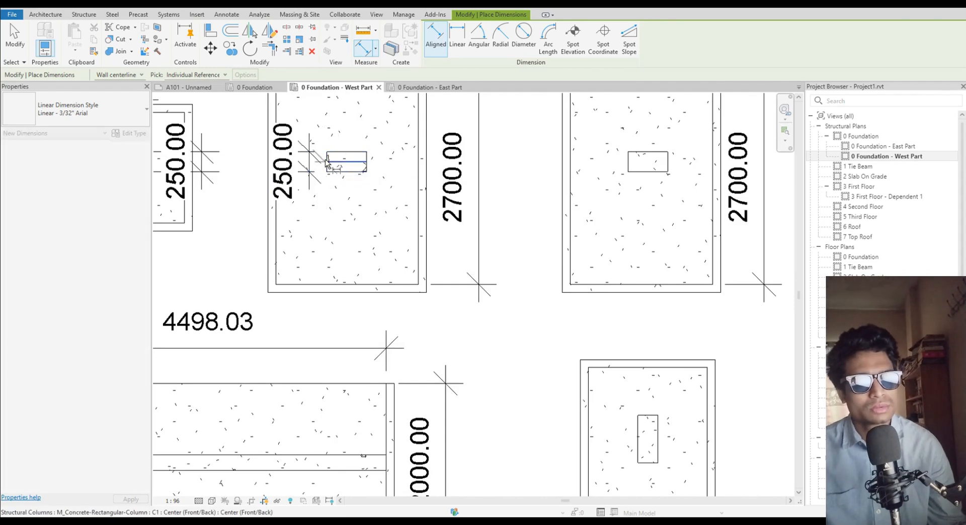
key("Escape")
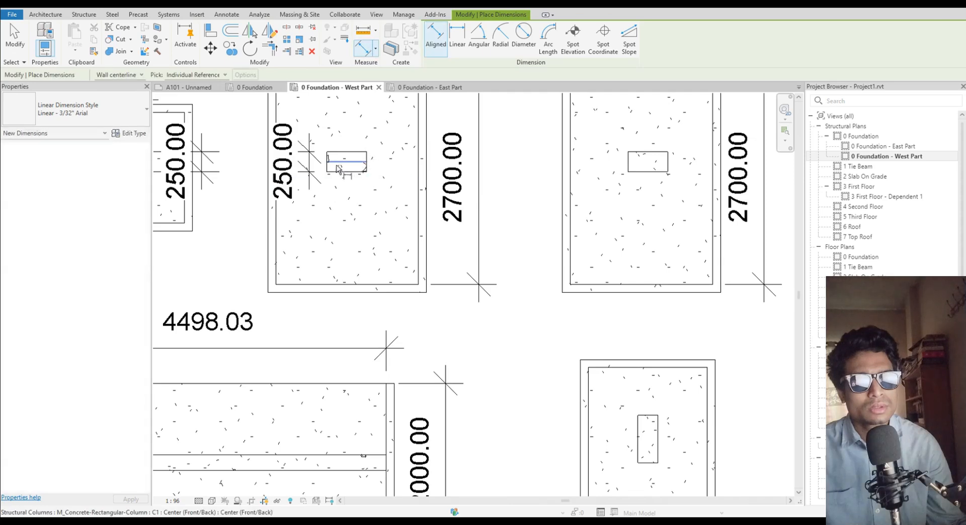
left_click(328, 169)
left_click(367, 166)
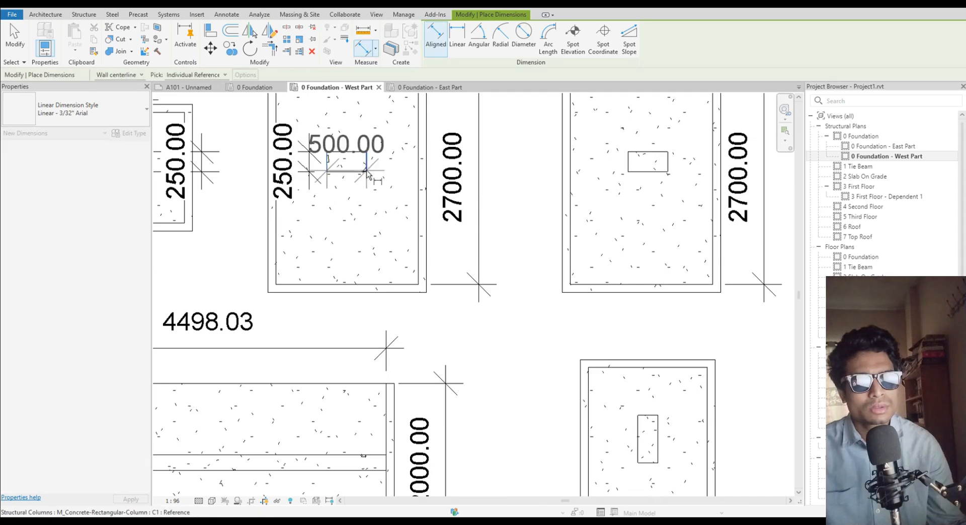
left_click(378, 227)
Dimension both sides of the column in the northern row's third large footing, placing the dimensions west of and above the column
scroll(383, 256, "down", 5)
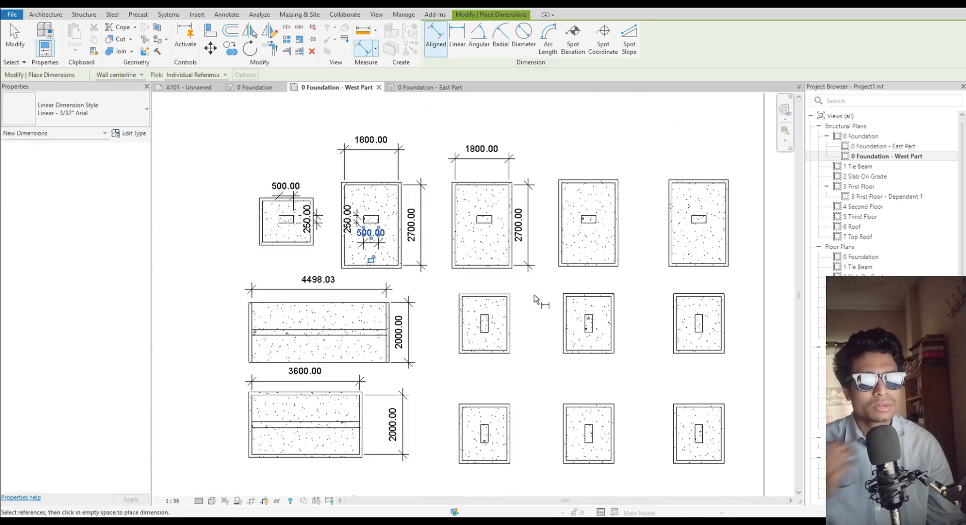
middle_click_drag(546, 307, 493, 300)
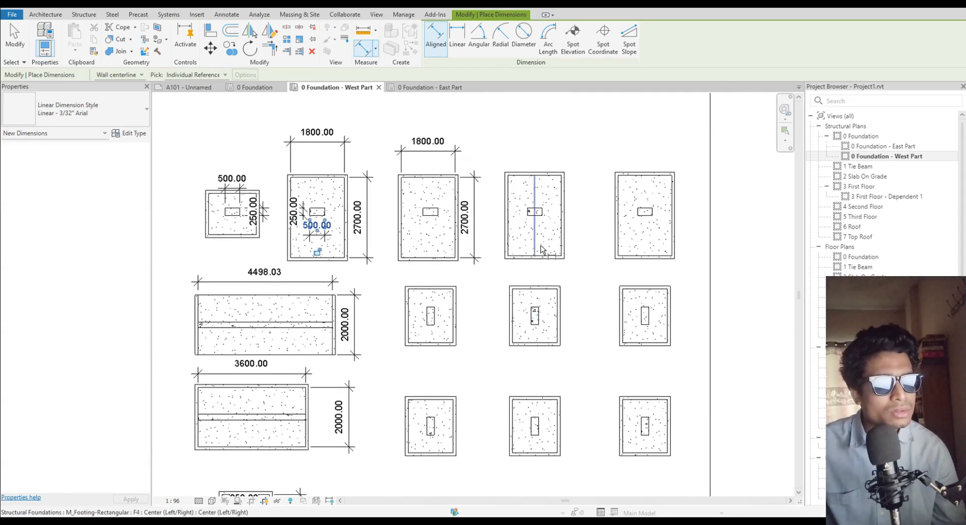
scroll(532, 210, "up", 4)
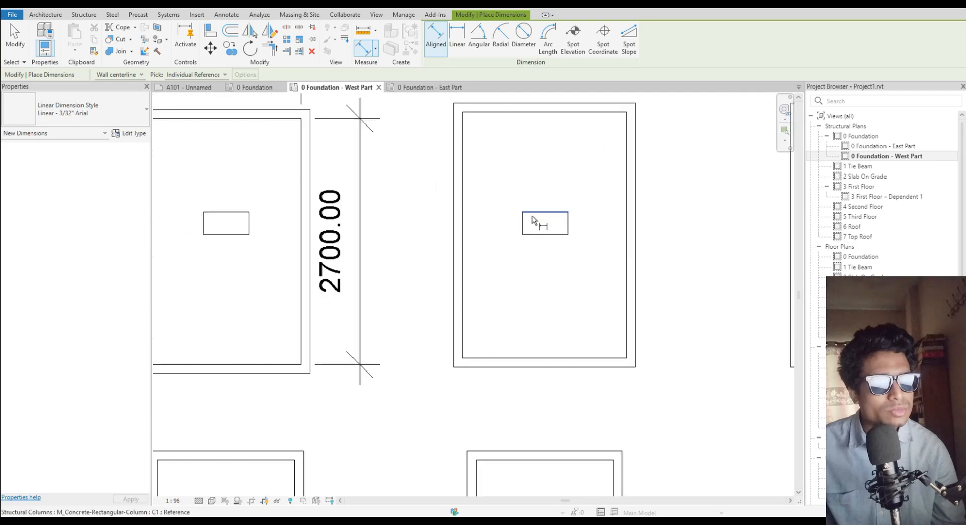
left_click(530, 217)
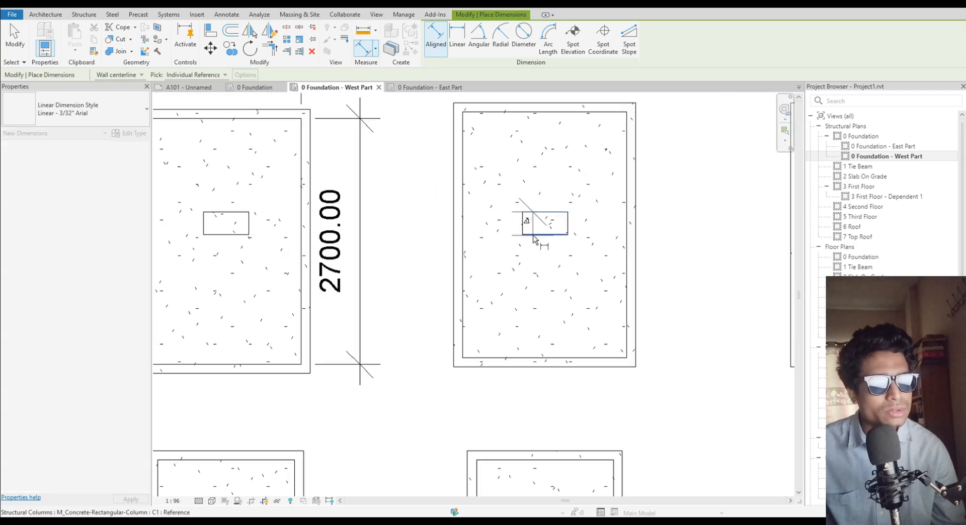
left_click(535, 235)
left_click(490, 237)
left_click(525, 232)
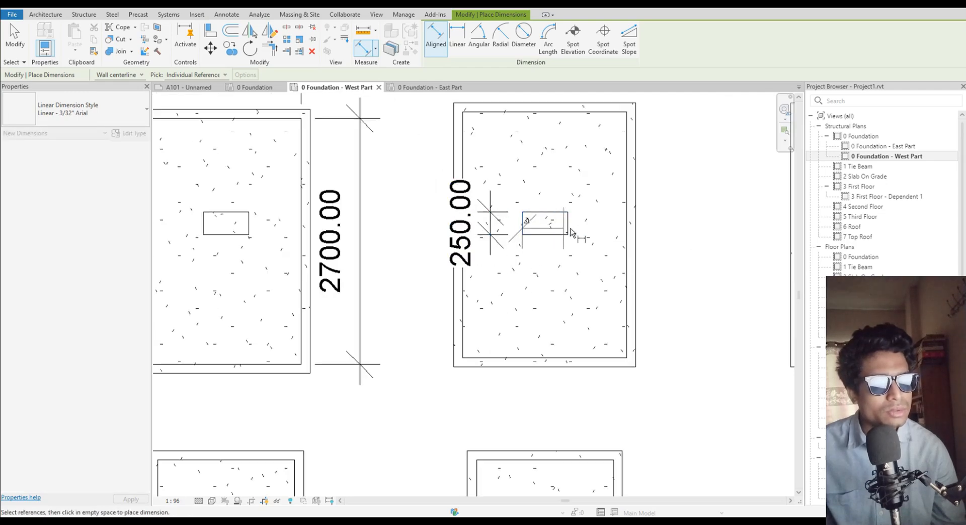
left_click(569, 231)
left_click(546, 201)
Try to dimension the short side of the column in the southern row's middle large footing, placing the dimension just east of the column
scroll(551, 267, "down", 5)
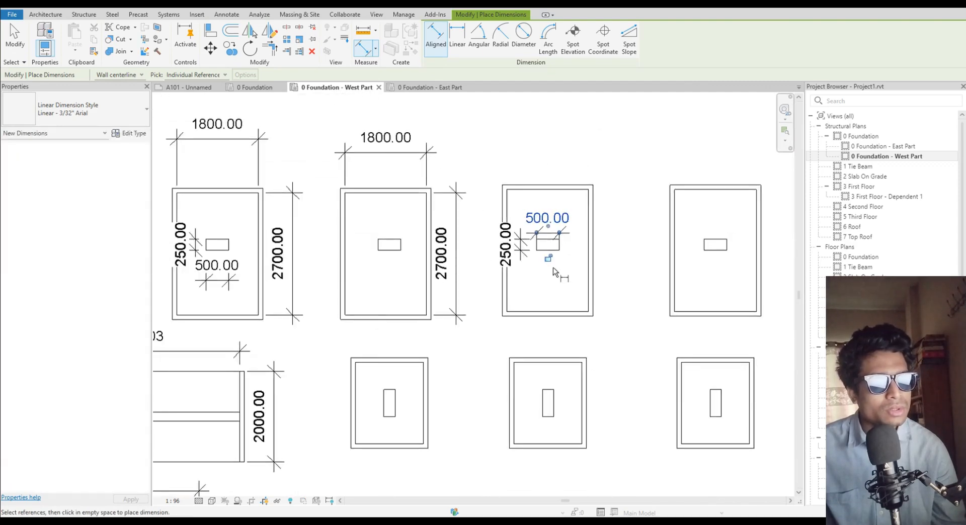
middle_click_drag(553, 271, 492, 210)
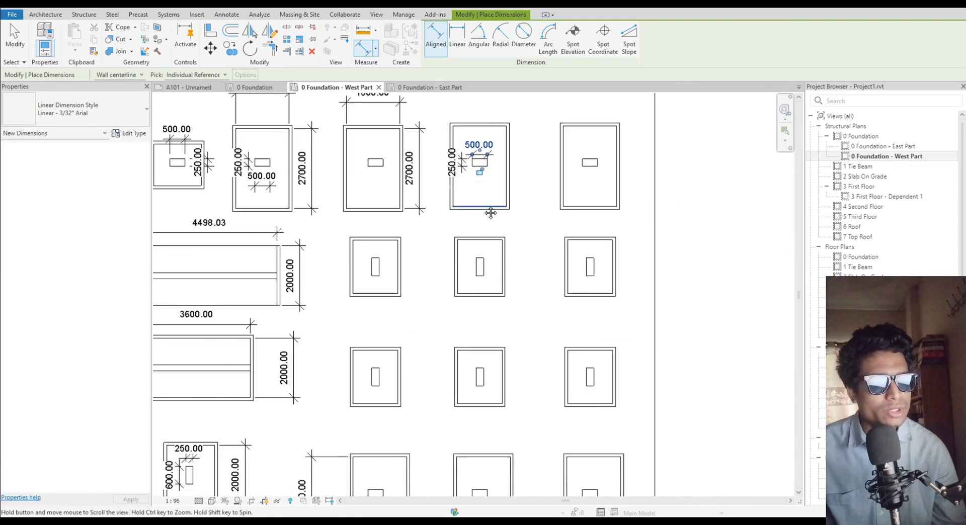
mouse_move(509, 373)
middle_mouse_down()
mouse_move(515, 255)
mouse_move(507, 200)
middle_mouse_up()
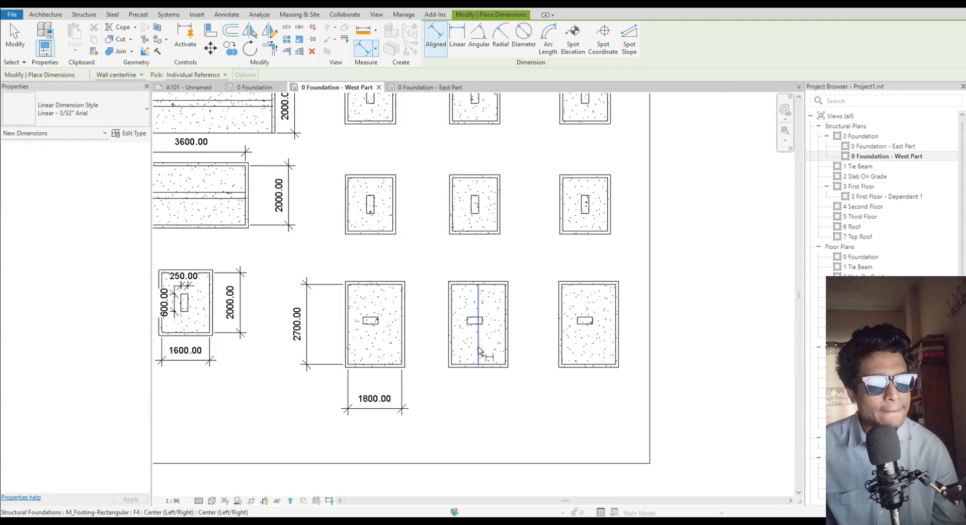
scroll(515, 310, "up", 2)
left_click(459, 321)
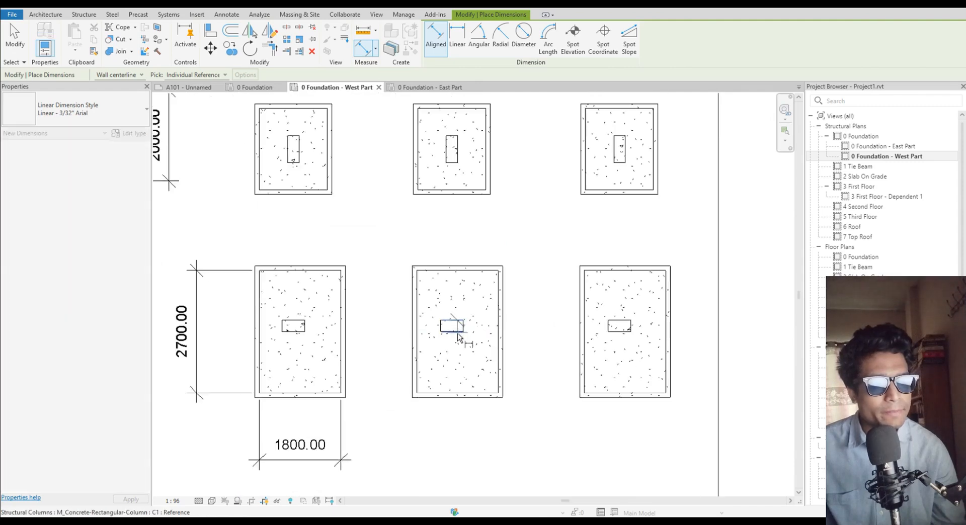
left_click(457, 333)
left_click(487, 351)
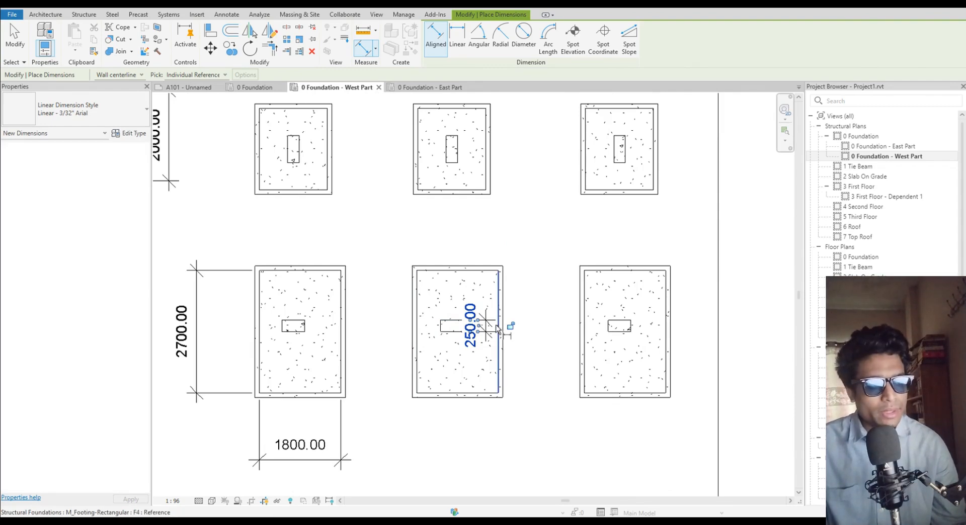
key("ctrl+z")
scroll(459, 319, "up", 3)
left_click(450, 324)
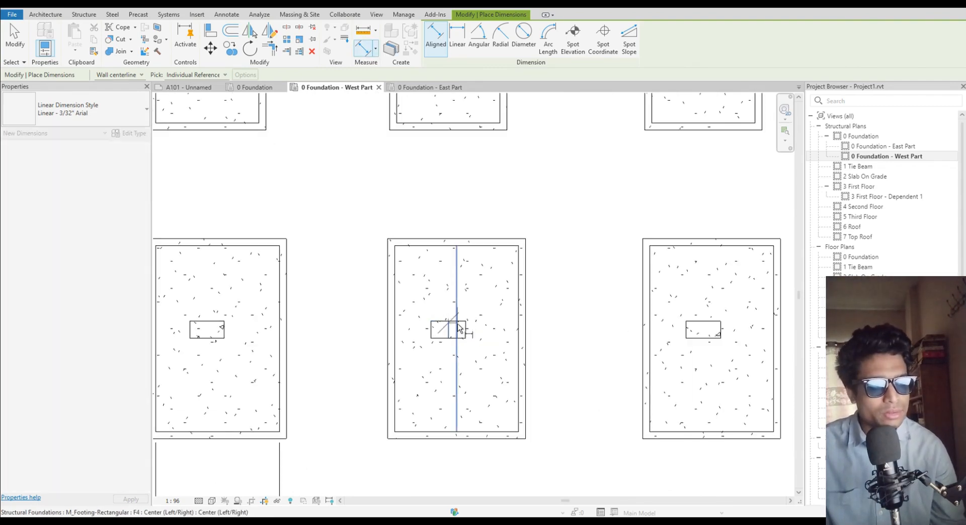
key("Escape")
Dimension both sides of the column in the southern row's middle large footing, placing the dimensions outside the footing, east and north of it
scroll(460, 322, "up", 1)
left_click(460, 322)
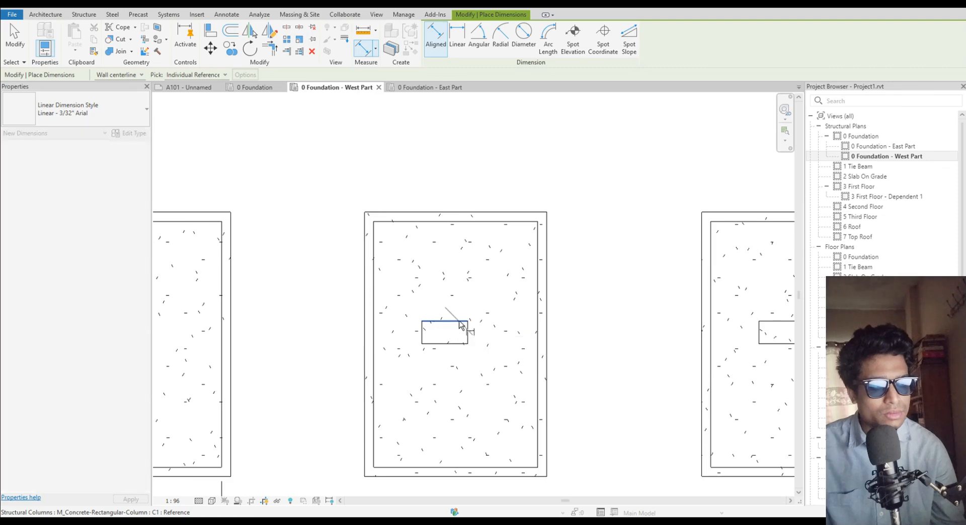
left_click(460, 345)
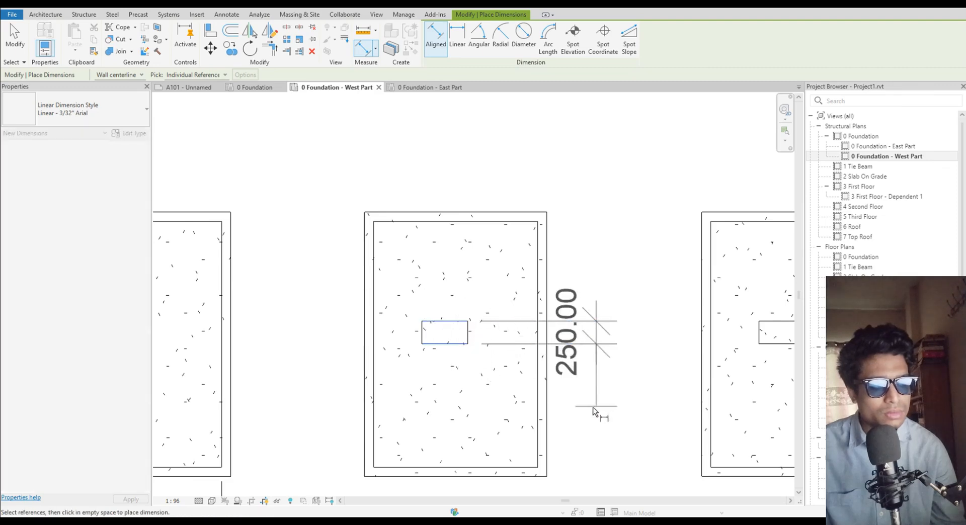
left_click(599, 414)
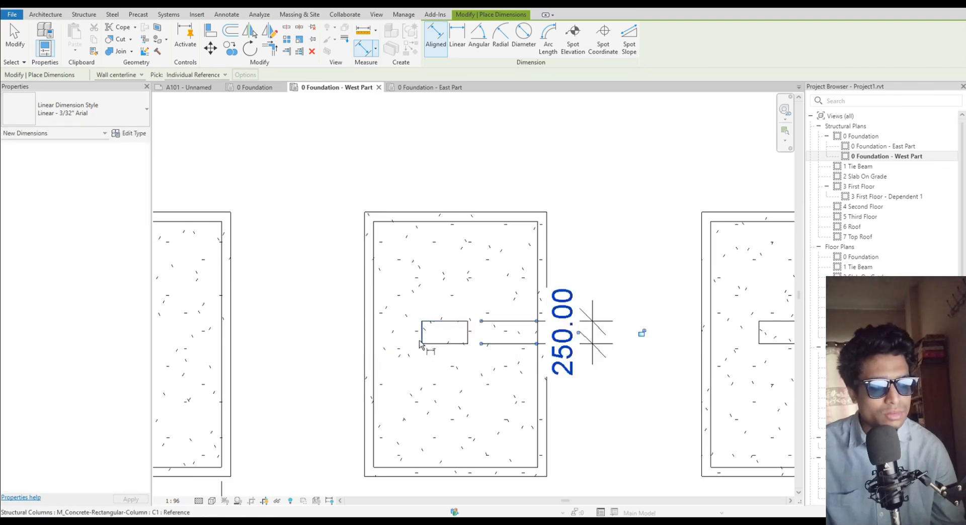
left_click(422, 342)
left_click(467, 347)
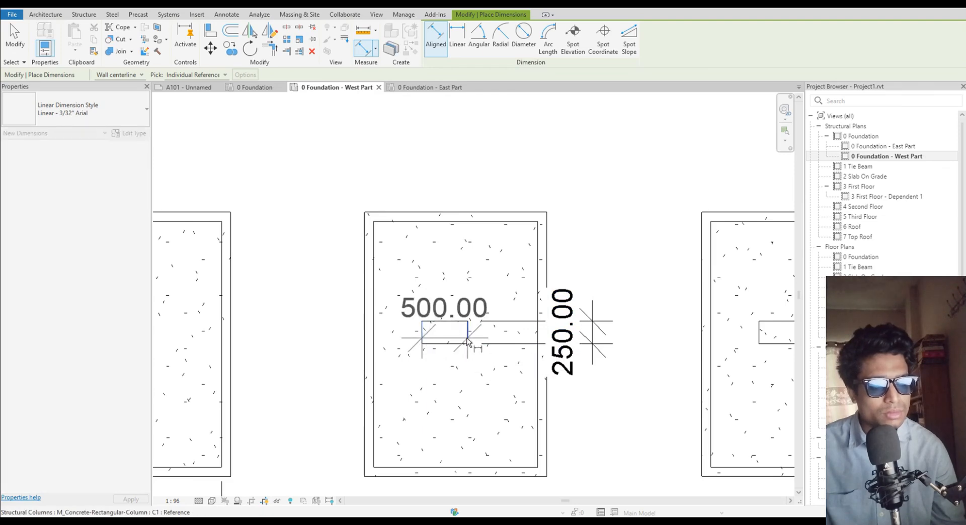
left_click(579, 180)
scroll(582, 255, "down", 5)
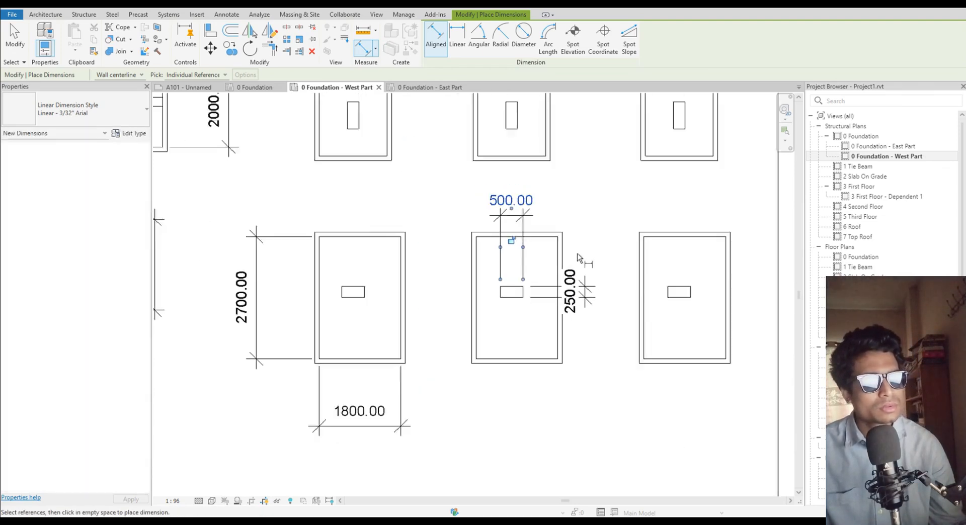
scroll(565, 260, "up", 5)
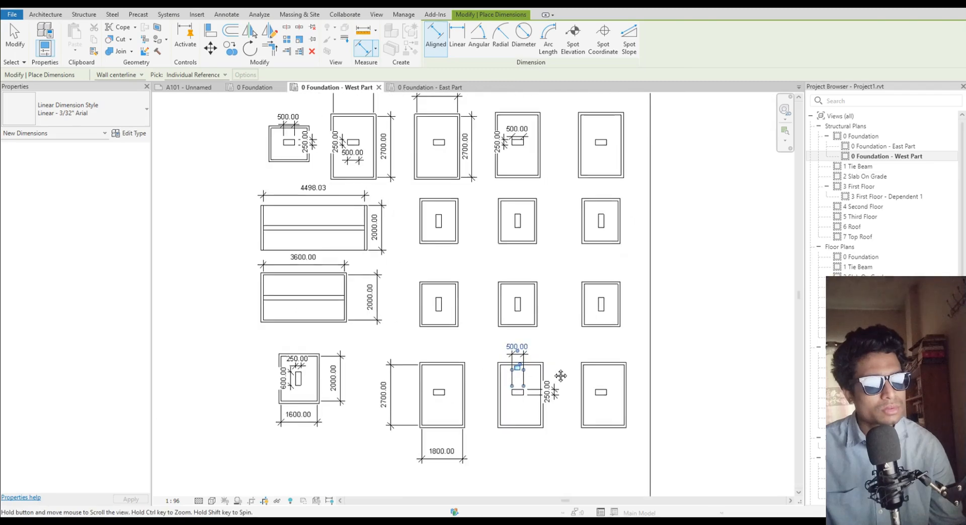
key("Escape")
key("Escape")
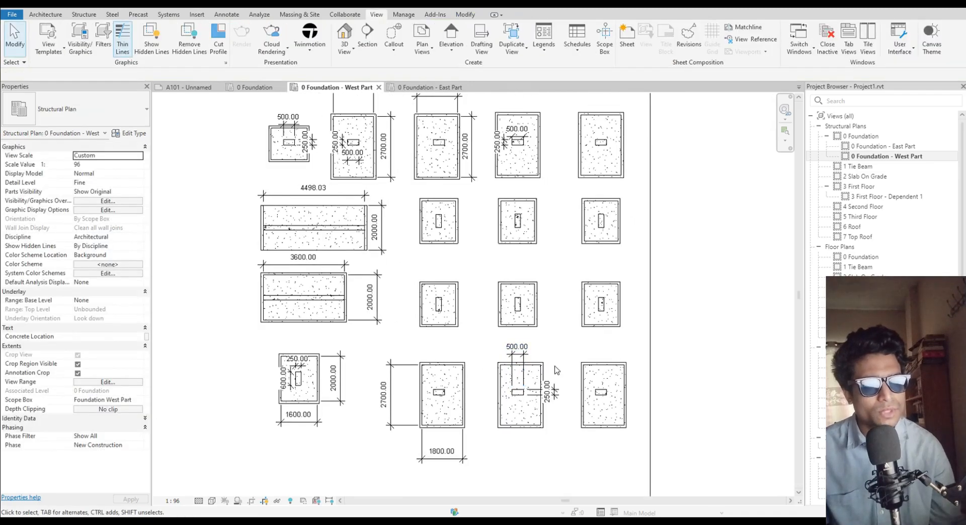
Examine the two wall foundations and the rest of the west part plan for dimensions still missing
scroll(557, 370, "down", 2)
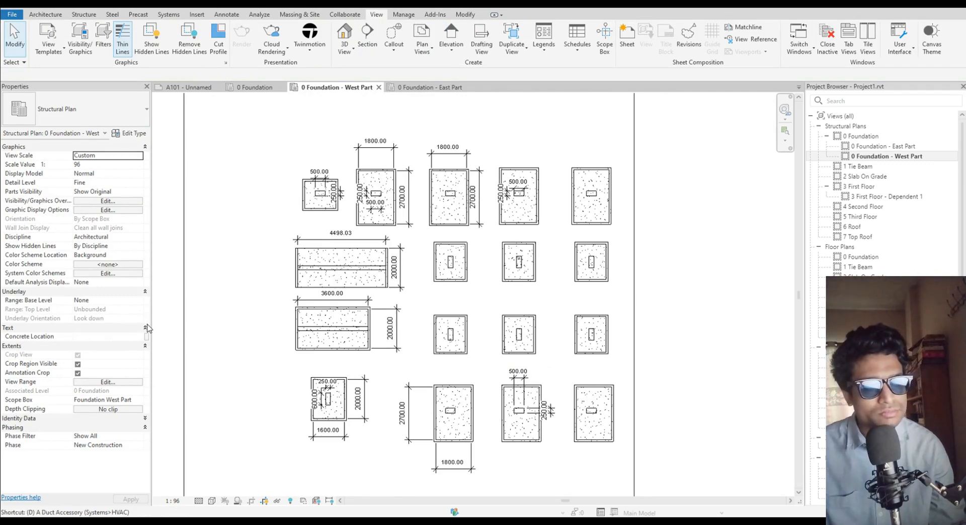
key("i")
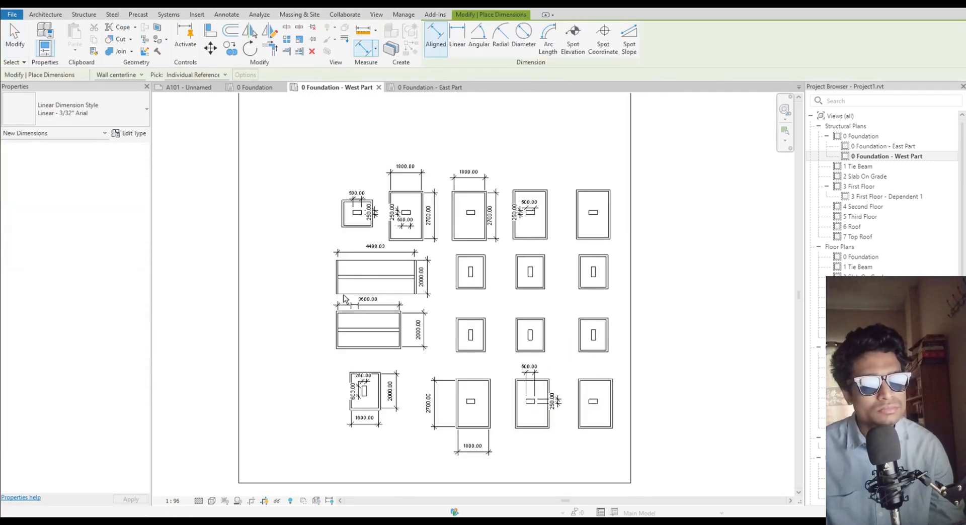
scroll(367, 284, "up", 5)
scroll(424, 297, "up", 5)
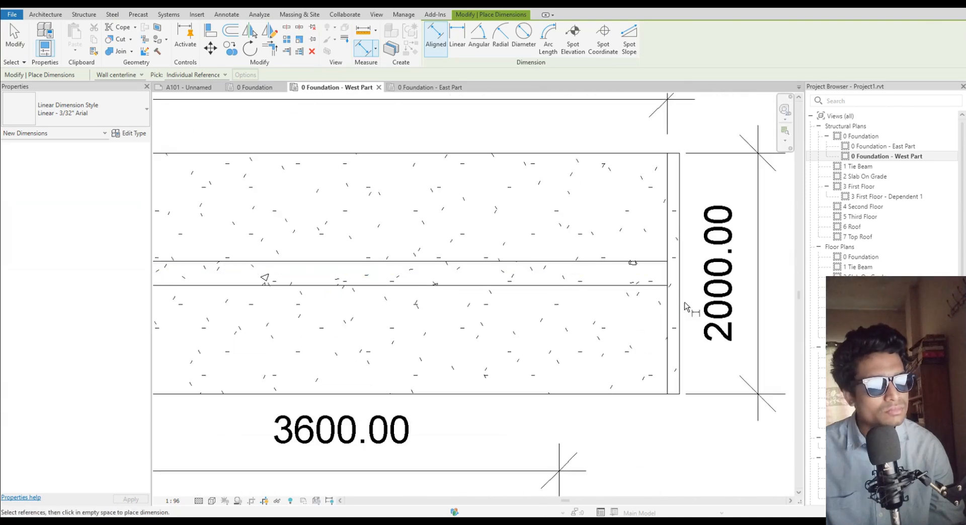
scroll(609, 377, "down", 3)
middle_click_drag(609, 378, 608, 254)
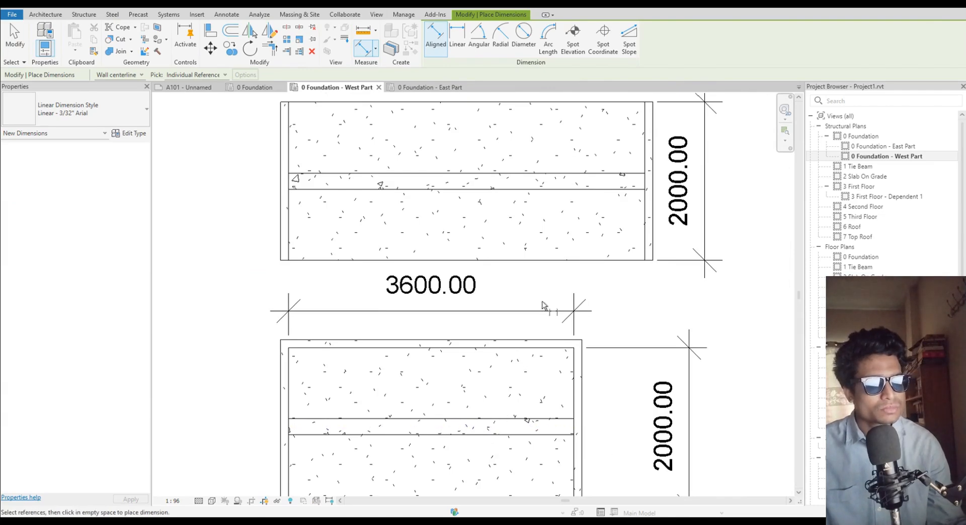
scroll(495, 362, "down", 5)
scroll(509, 385, "up", 2)
scroll(508, 385, "down", 2)
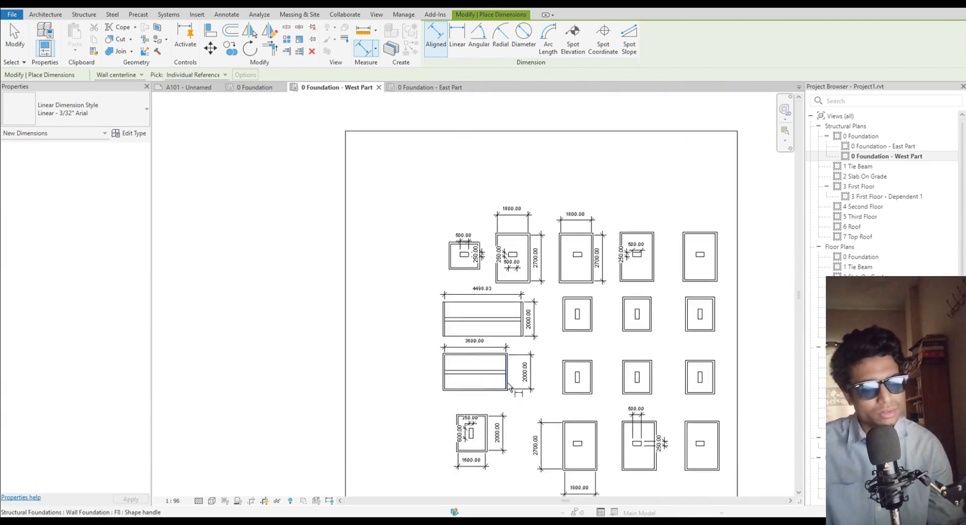
middle_click_drag(509, 385, 364, 308)
key("Escape")
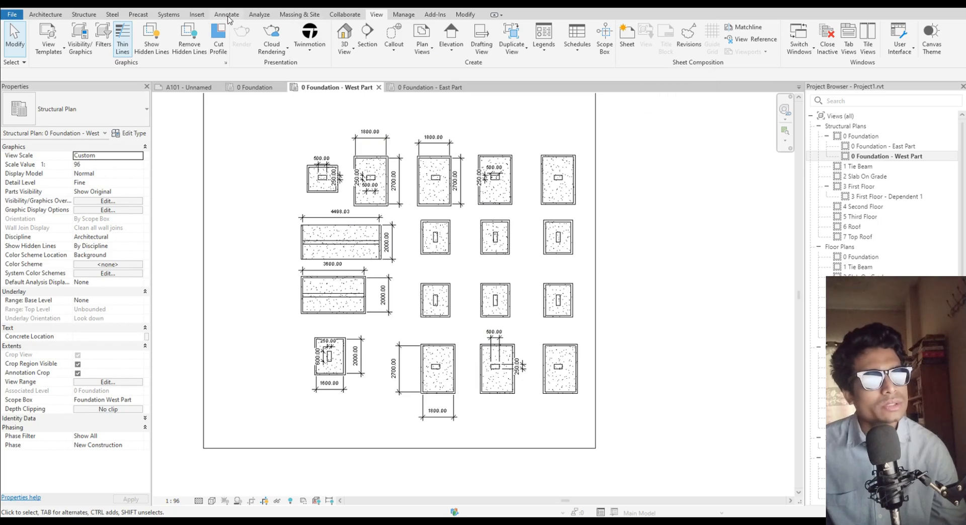
Review the categories and loaded tags available for tagging all untagged elements in the view
left_click(227, 18)
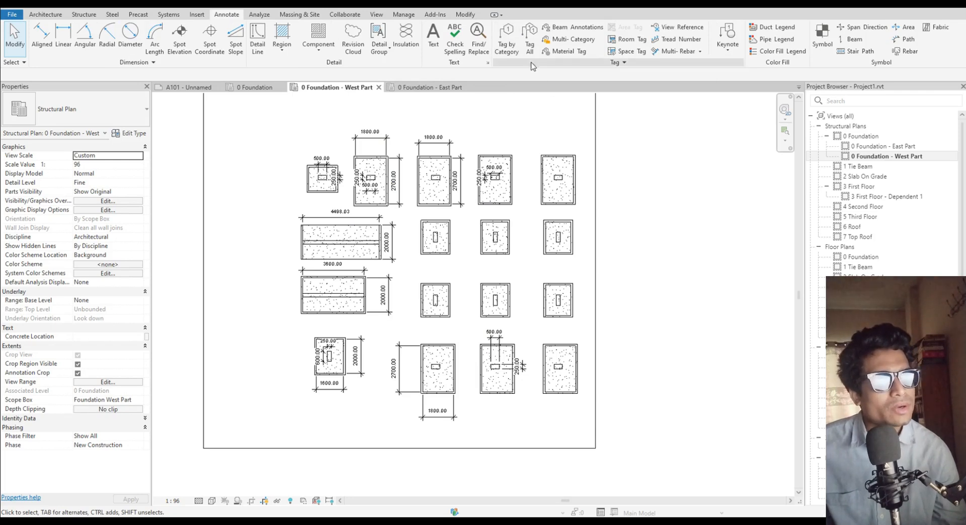
left_click(530, 44)
scroll(469, 319, "down", 3)
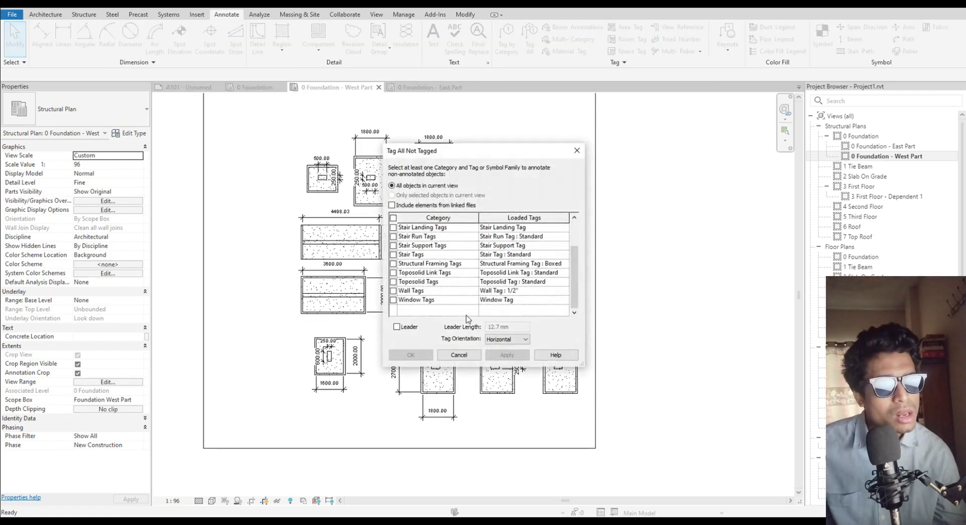
scroll(468, 319, "up", 3)
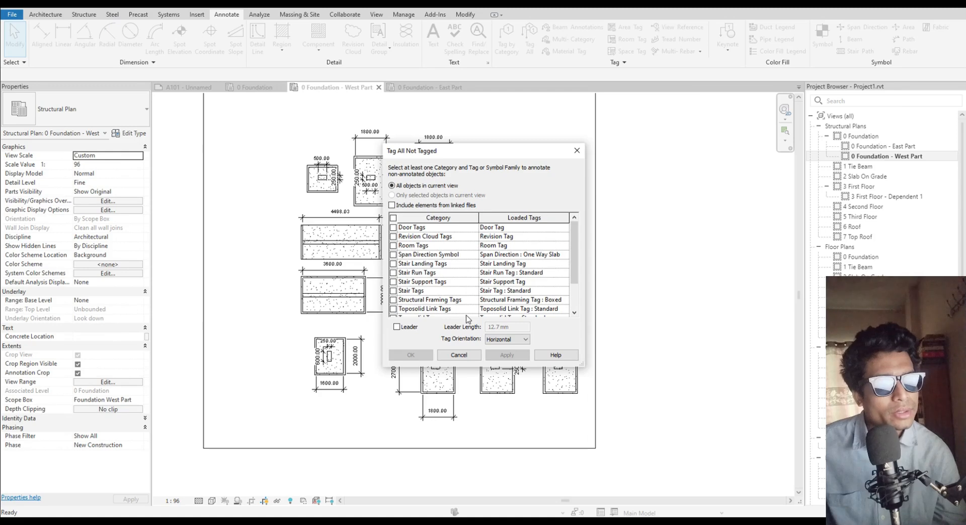
left_click(458, 355)
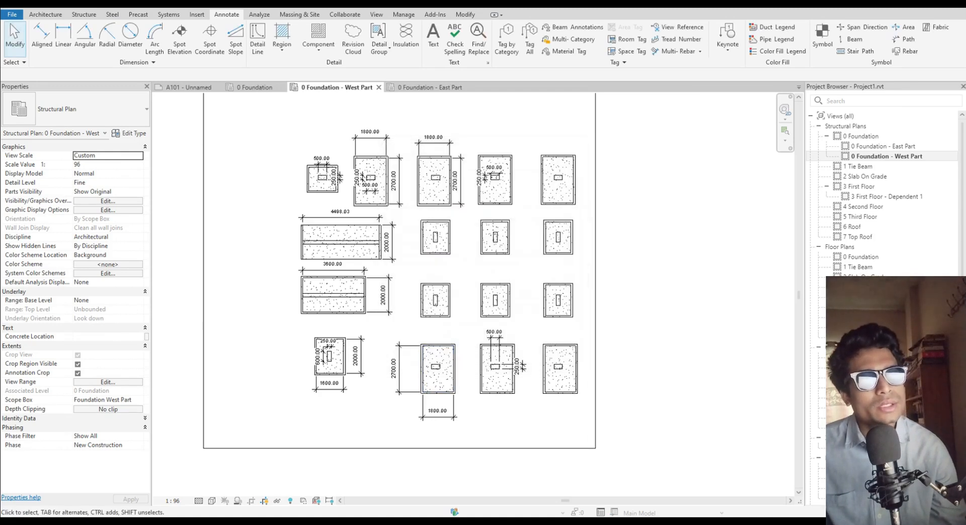
Start loading a family and browse the Data (E:) drive to the Libraries, English, US, Annotations, Structural folder
left_click(377, 15)
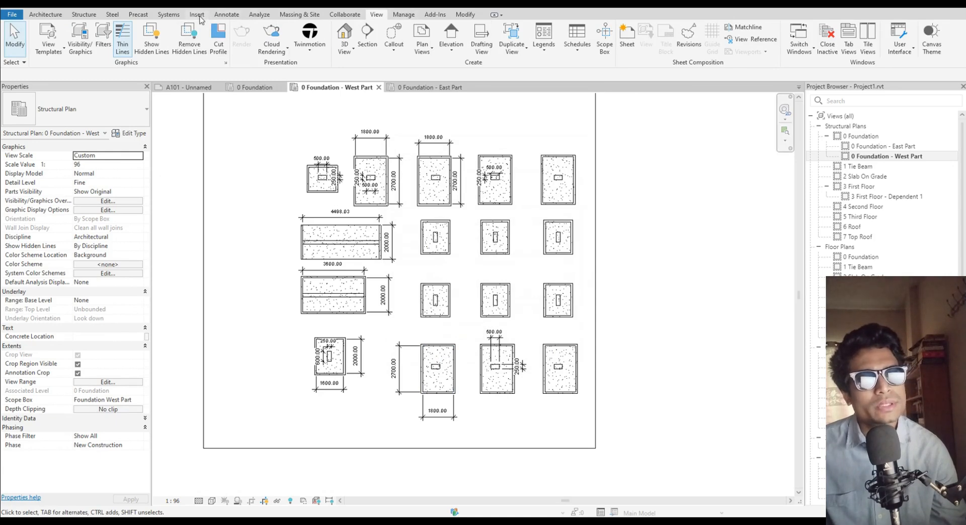
left_click(197, 15)
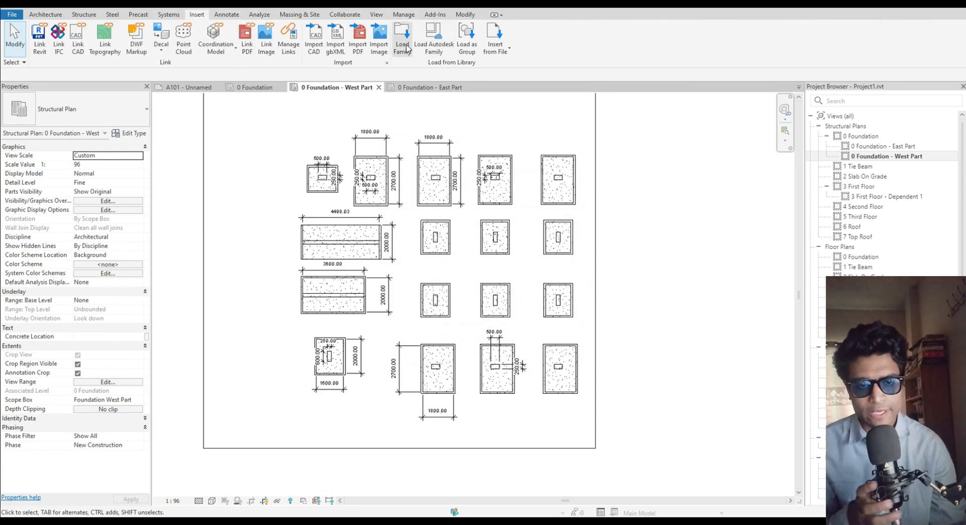
left_click(407, 44)
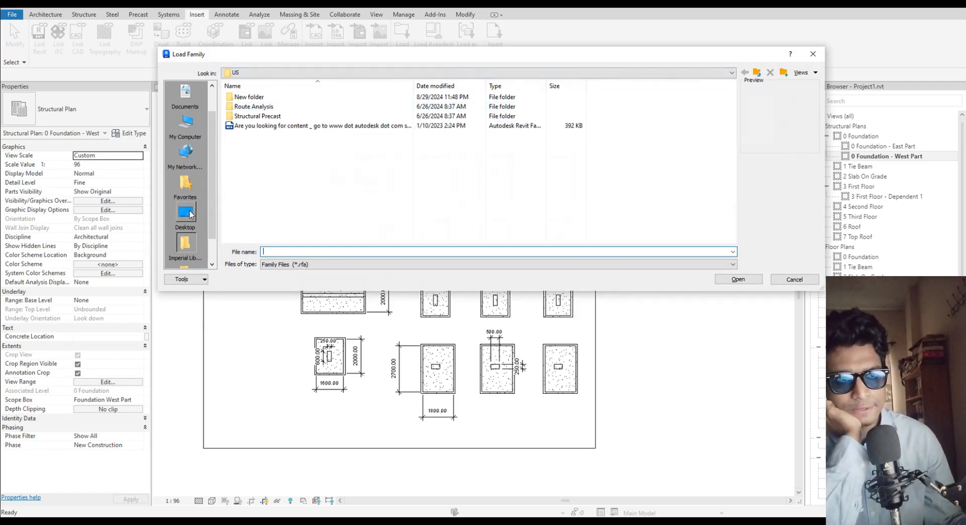
left_click(185, 126)
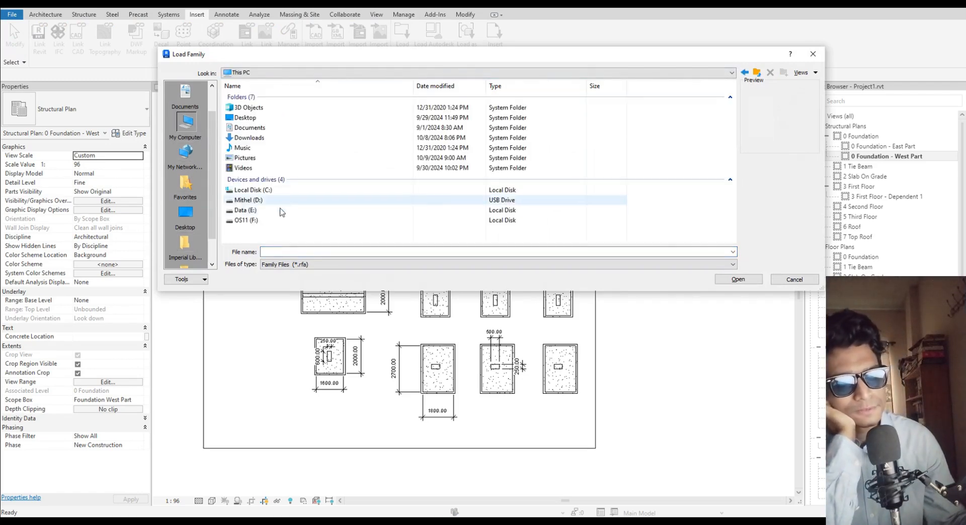
double_click(269, 211)
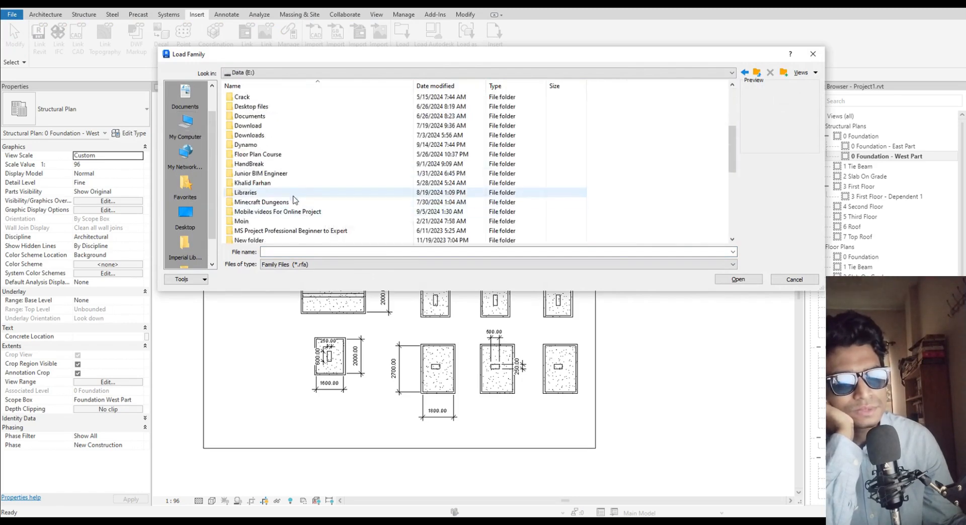
double_click(257, 194)
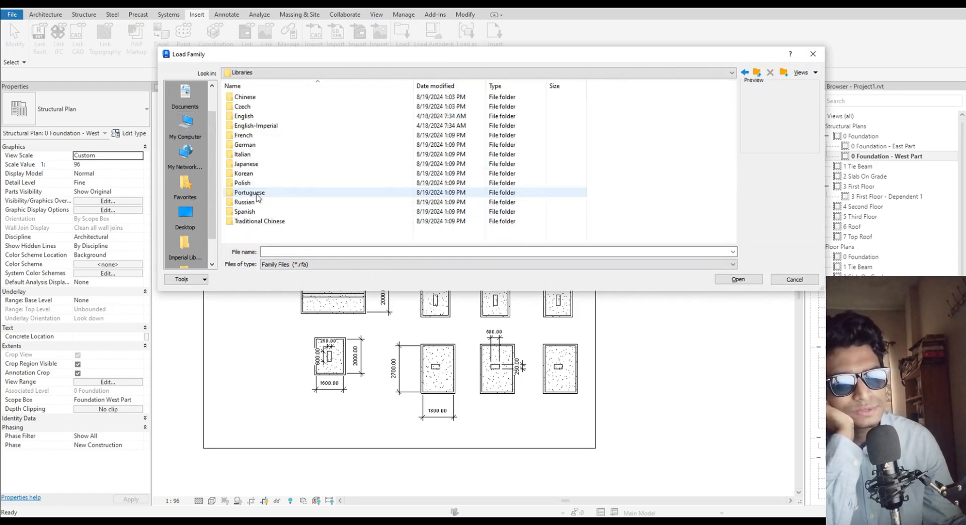
double_click(248, 115)
double_click(238, 97)
double_click(251, 97)
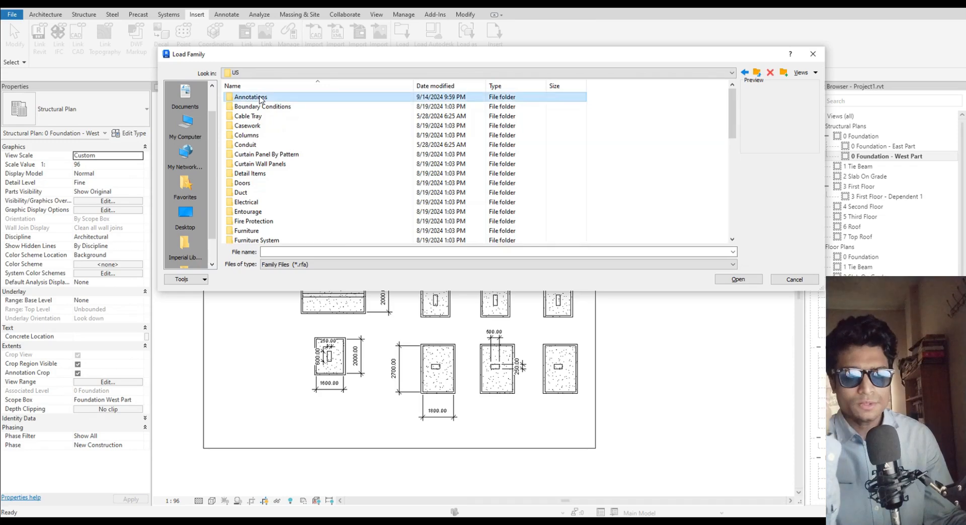
double_click(254, 164)
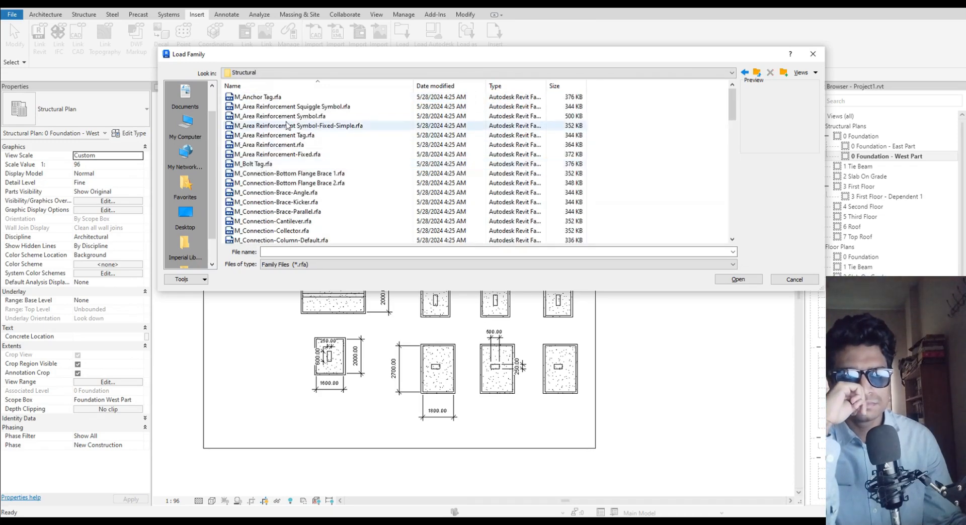
Look through the structural annotation families and load M_Structural Foundation Tag.rfa into the project
left_click(295, 98)
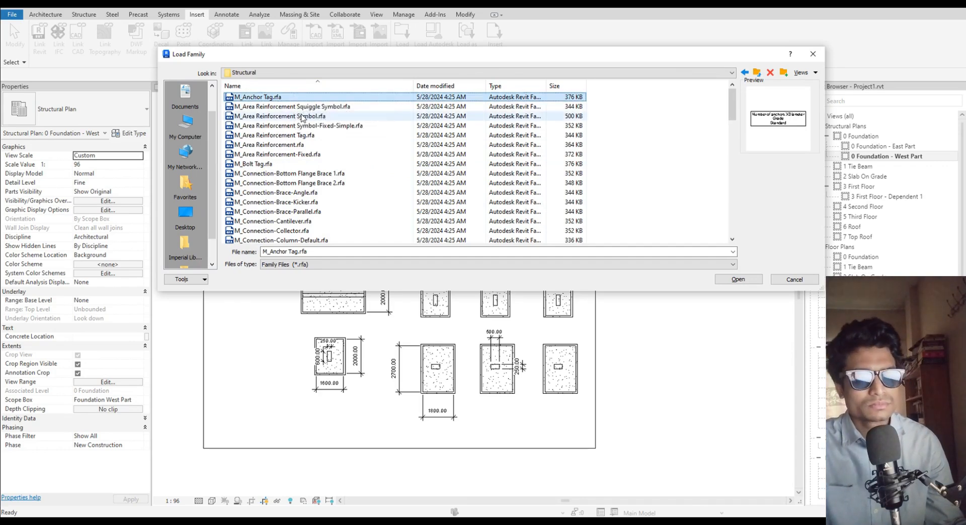
key("Down")
key("Down")
key("Down")
key("Down")
key("Down")
key("Down")
key("Down")
key("Down")
key("Down")
key("Down")
key("Down")
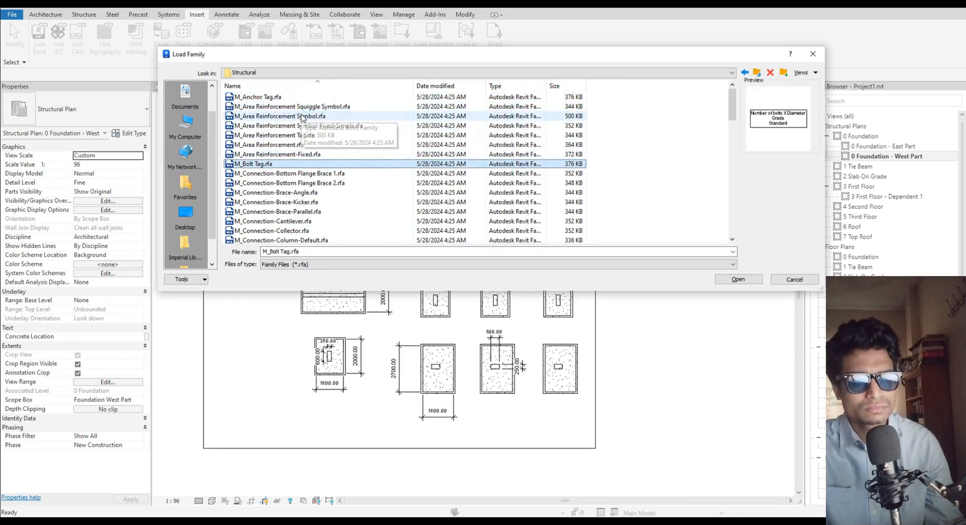
key("Down")
key("Down")
key("Down")
key("Down")
key("Down")
key("Down")
key("Down")
key("Down")
key("Down")
key("Down")
key("Down")
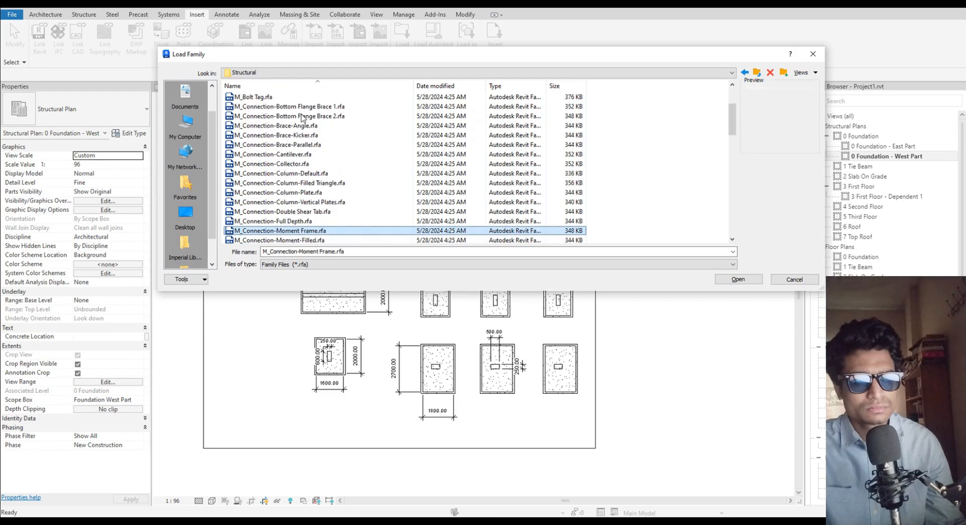
key("Down")
key("Down")
key("Down")
key("Down")
key("Down")
key("Down")
key("Down")
key("Down")
key("Down")
key("Down")
key("Down")
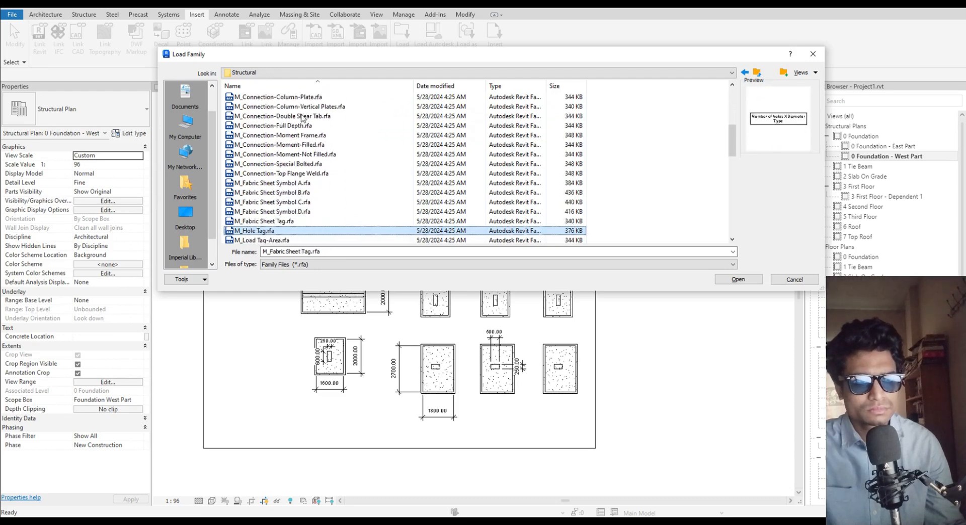
key("Down")
key("Down")
key("Down")
key("Down")
key("Down")
key("Down")
key("Down")
key("Down")
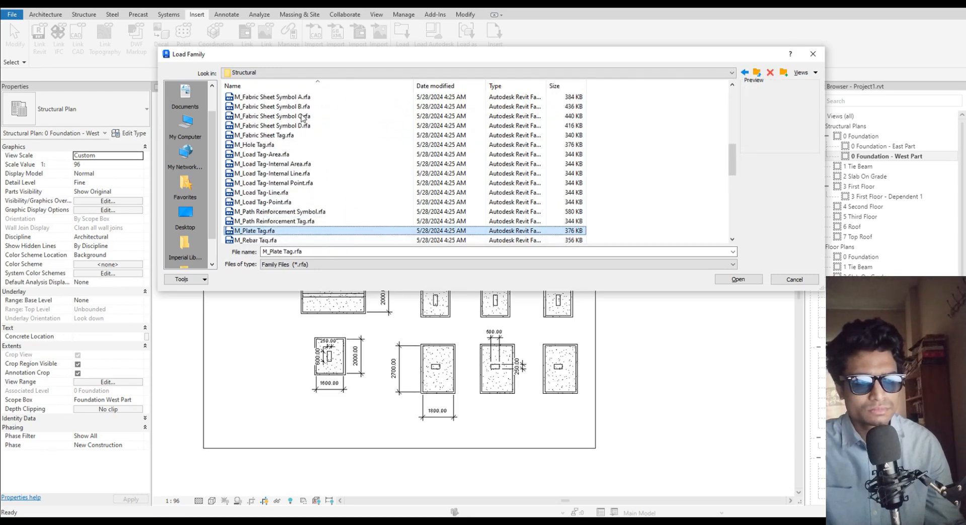
key("Down")
key("Down")
key("Down")
key("Down")
key("Down")
key("Down")
key("Down")
key("Down")
key("Down")
key("Down")
key("Down")
key("Down")
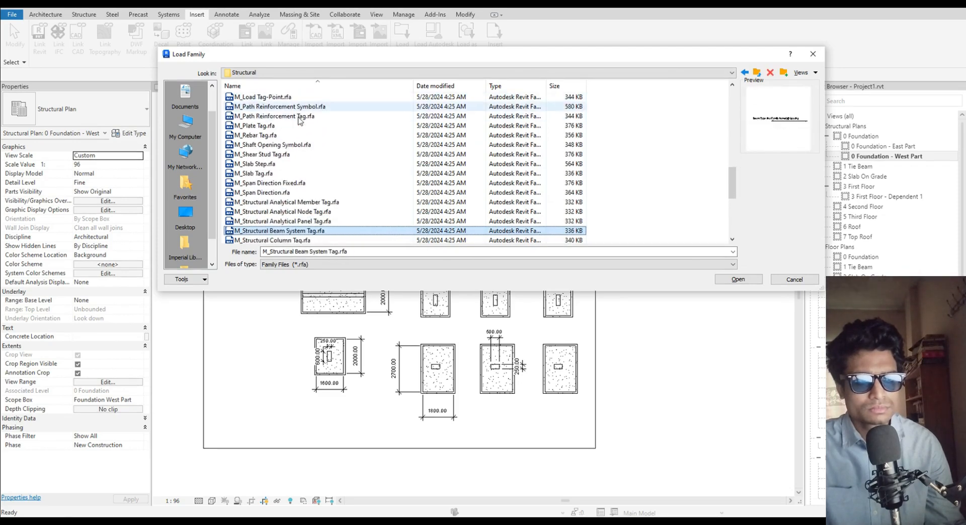
key("Down")
key("Down")
key("Down")
key("Down")
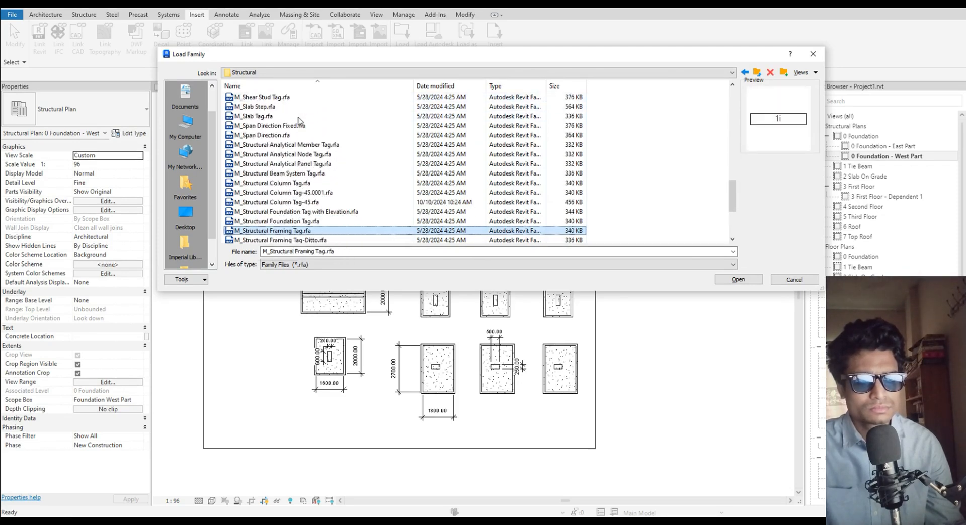
key("Up")
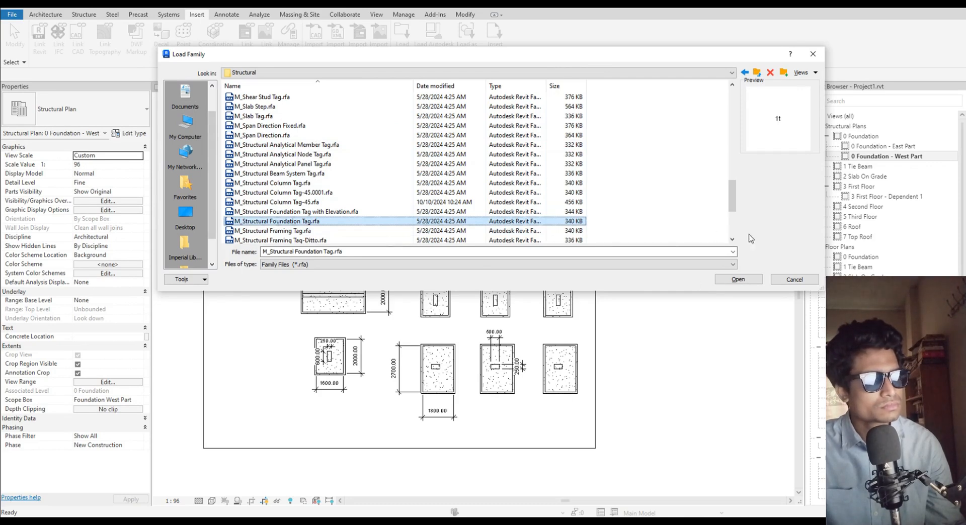
left_click(744, 280)
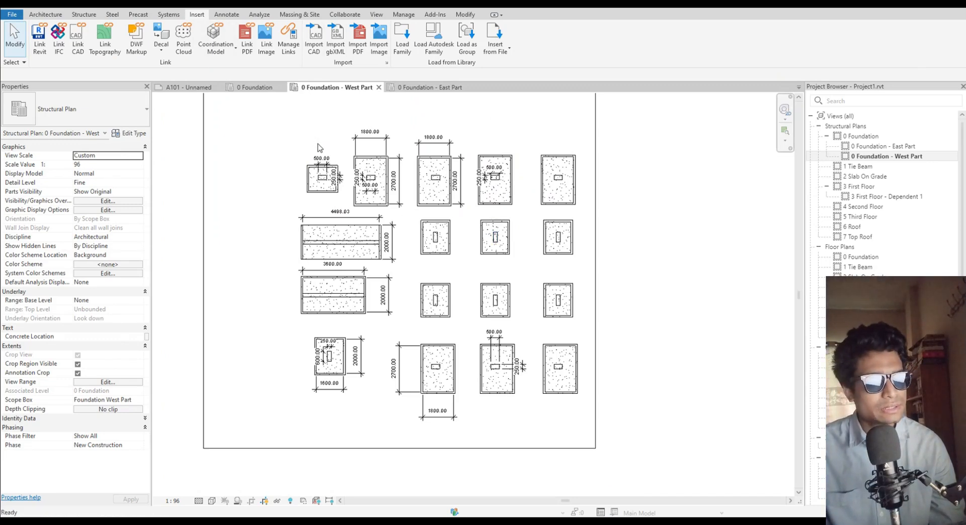
Start Tag by Category and tag the small northwest footing, using a horizontal tag with an attached-end leader
key("t")
key("g")
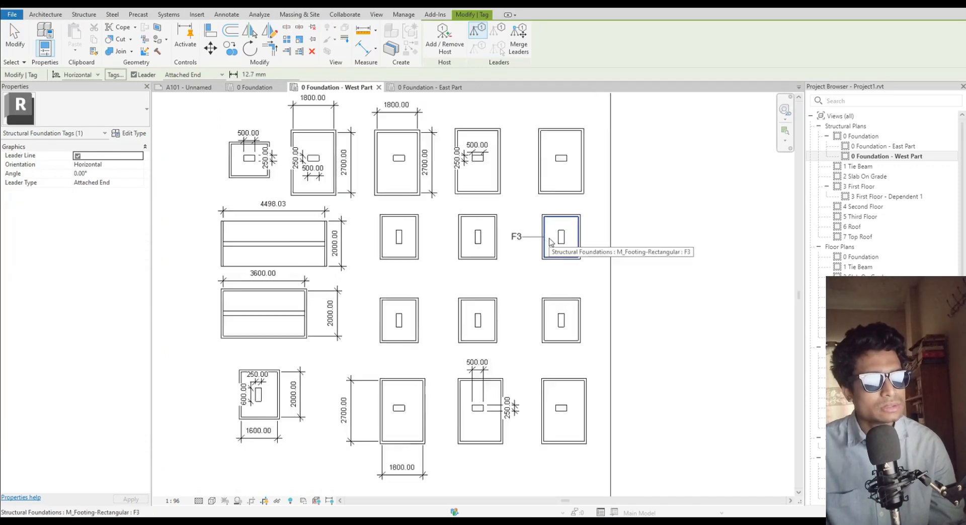
scroll(548, 227, "up", 5)
middle_click_drag(539, 206, 715, 341)
scroll(700, 336, "up", 1)
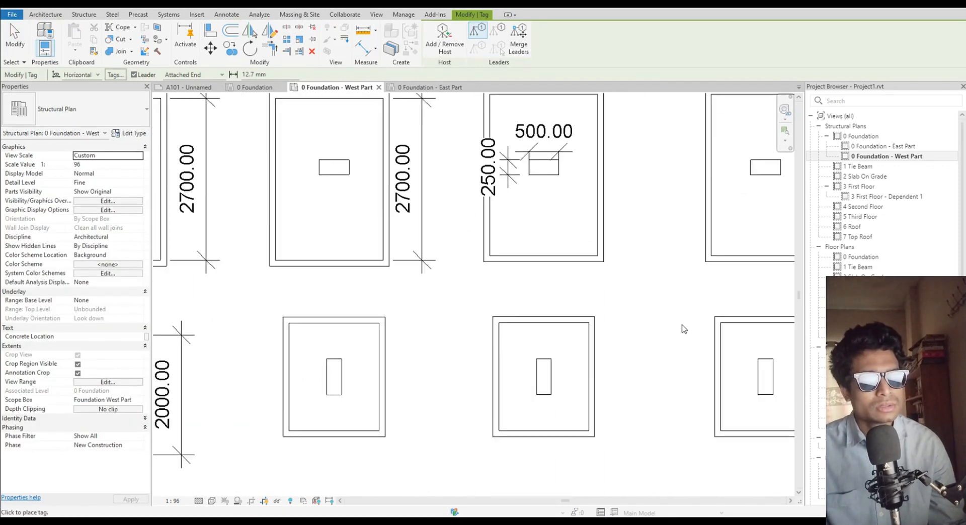
scroll(681, 328, "down", 3)
middle_click_drag(466, 293, 645, 324)
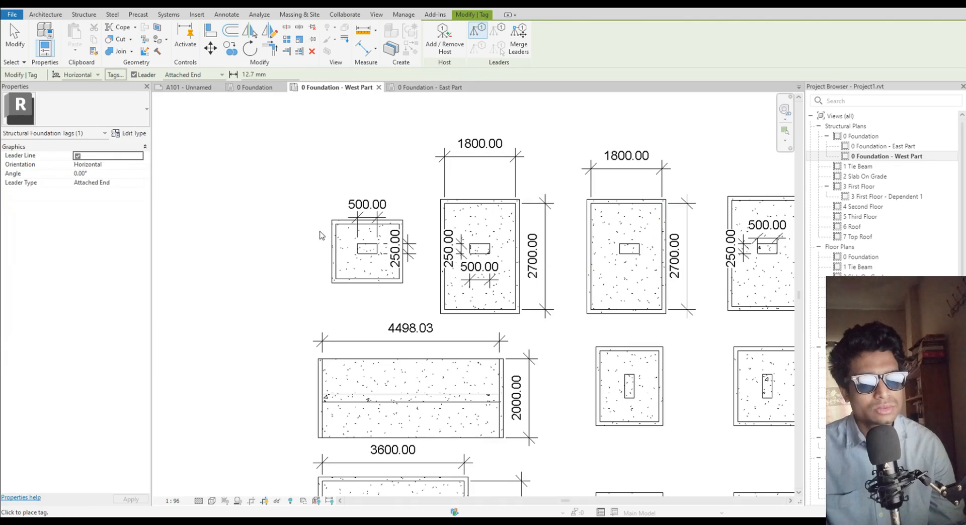
left_click(339, 243)
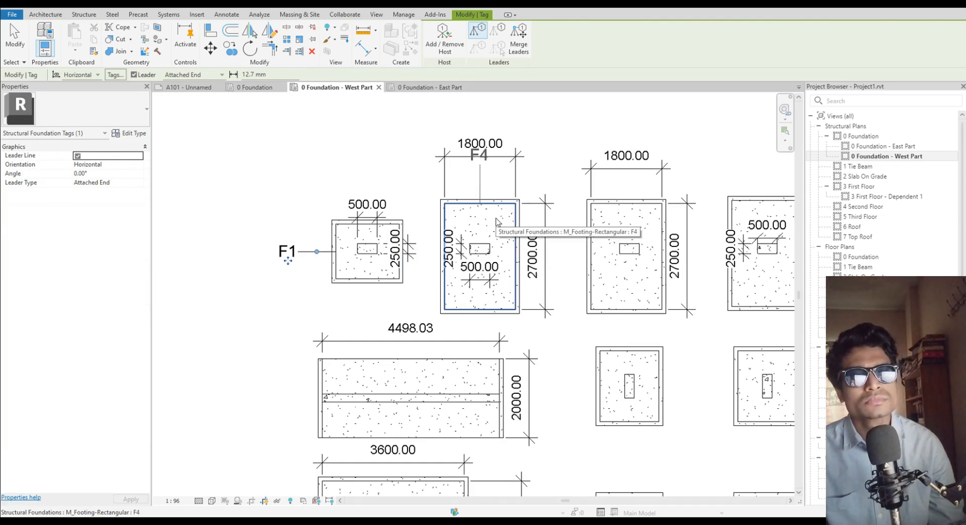
Turn off the tag leader and tag the four large footings in the northern row at their centres
left_click(135, 75)
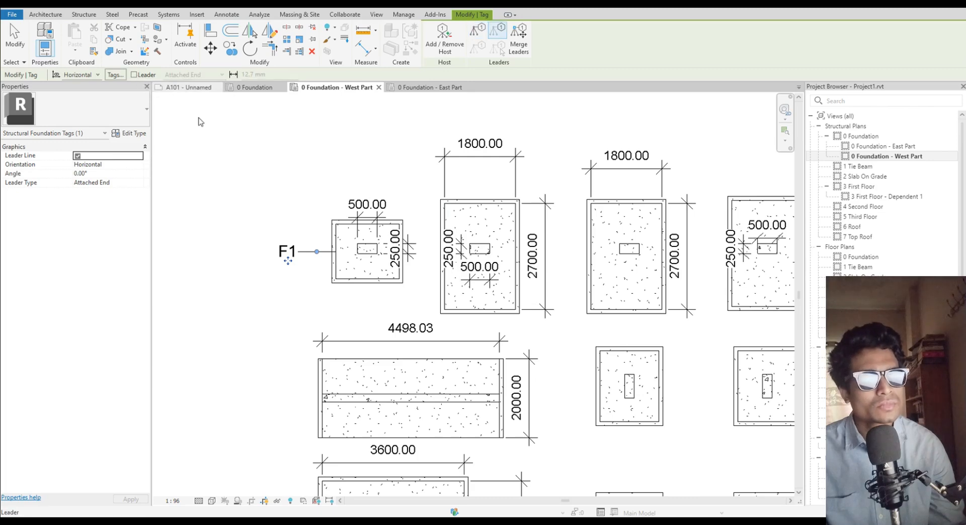
left_click(451, 219)
left_click(598, 232)
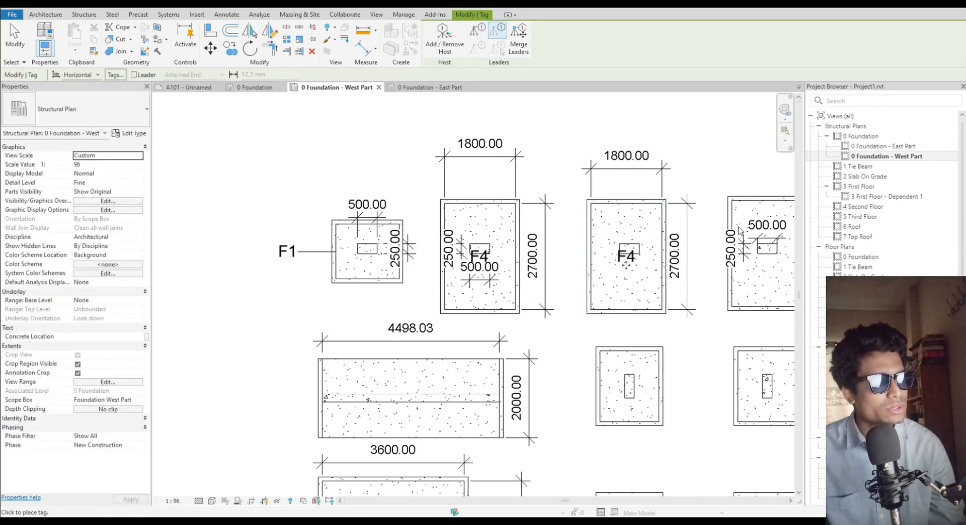
middle_click_drag(728, 320, 300, 292)
left_click(457, 193)
Tag the three footings in the second row from the north without leaders
middle_click_drag(440, 314, 493, 173)
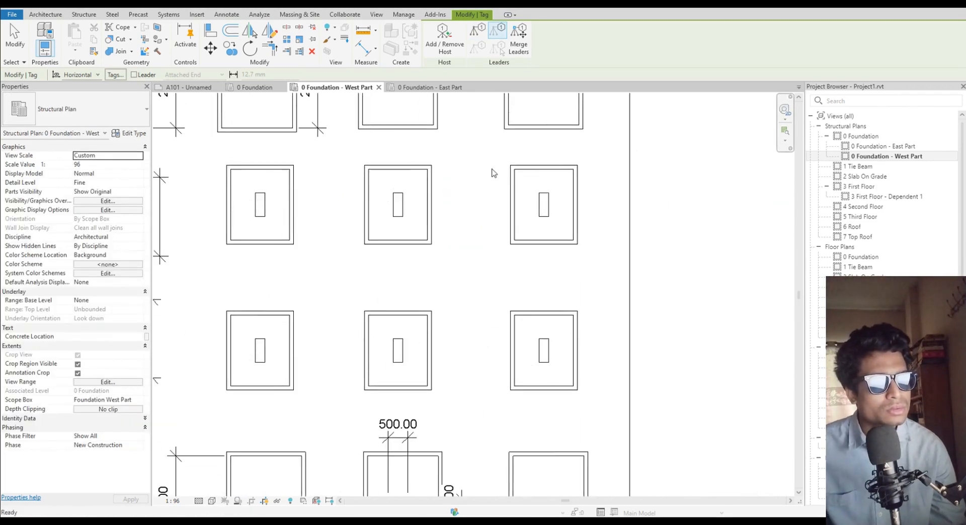
left_click(512, 223)
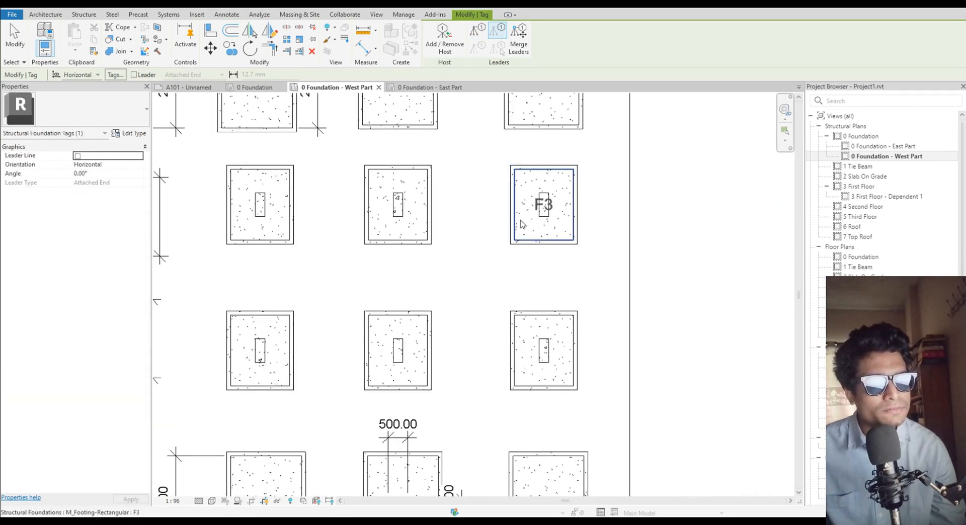
left_click(378, 222)
middle_click_drag(202, 221, 384, 254)
left_click(418, 252)
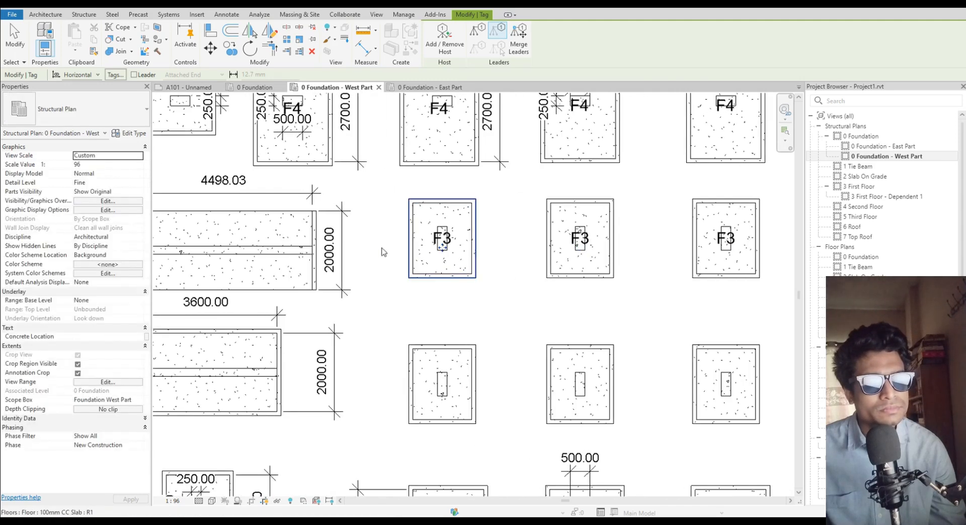
Tag the two wall foundations, the small southwest footing and the large footing just east of it without leaders
left_click(229, 222)
left_click(238, 343)
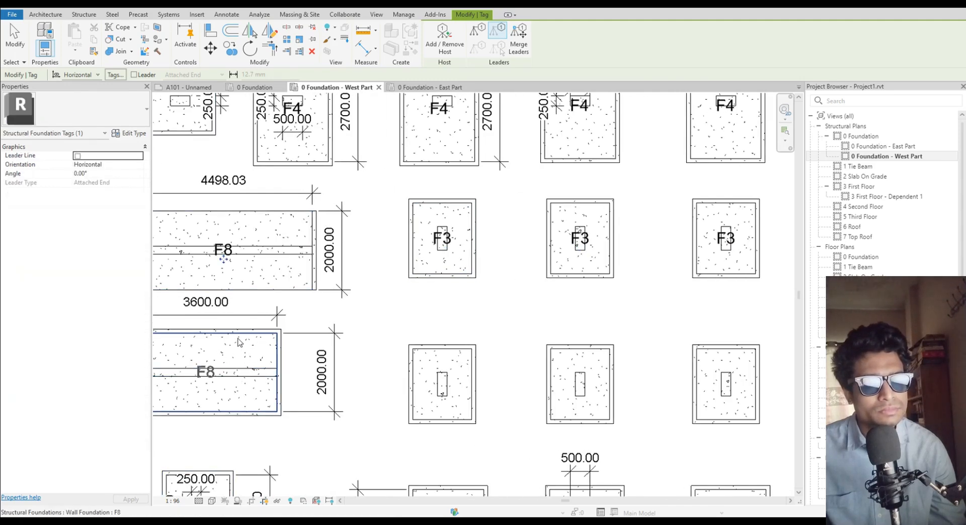
middle_click_drag(247, 374, 362, 232)
left_click(337, 373)
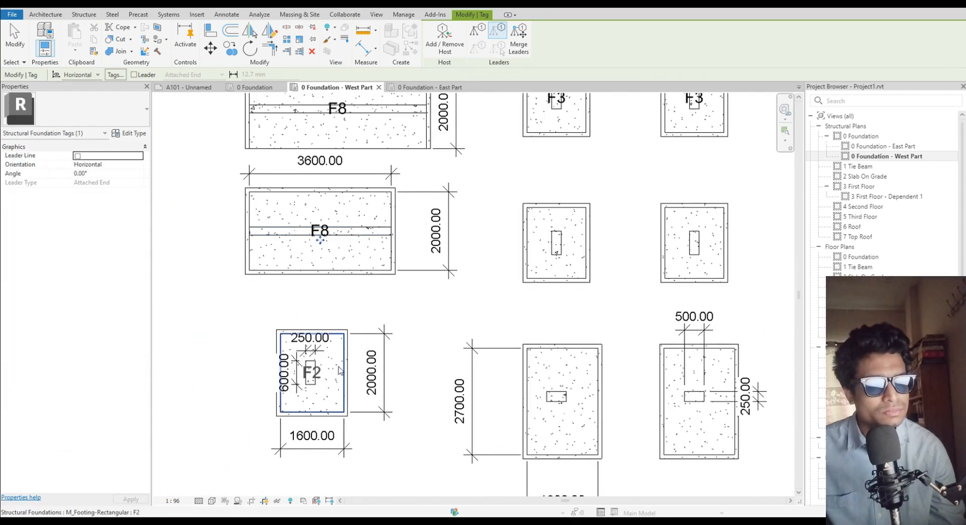
left_click(533, 391)
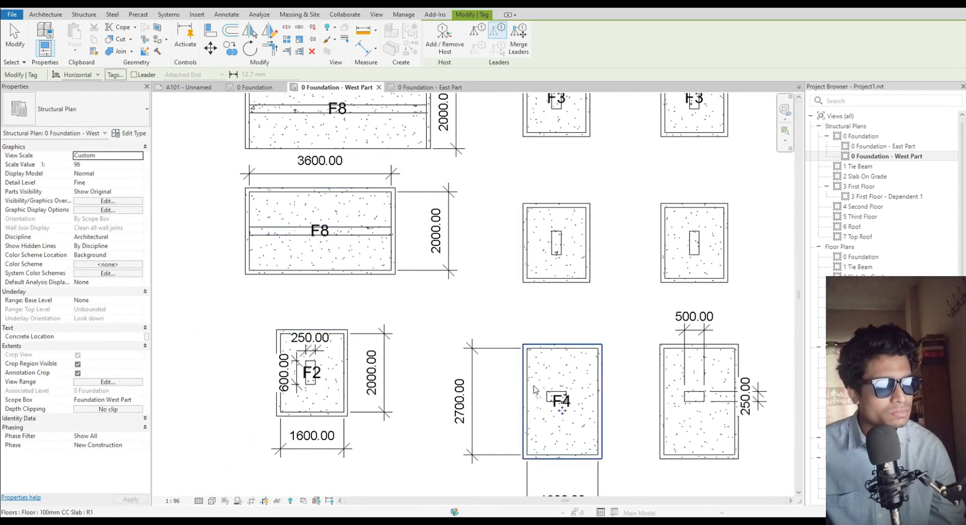
Tag the remaining F4 footings in the bottom row and the three F3 footings in the row above
left_click(664, 403)
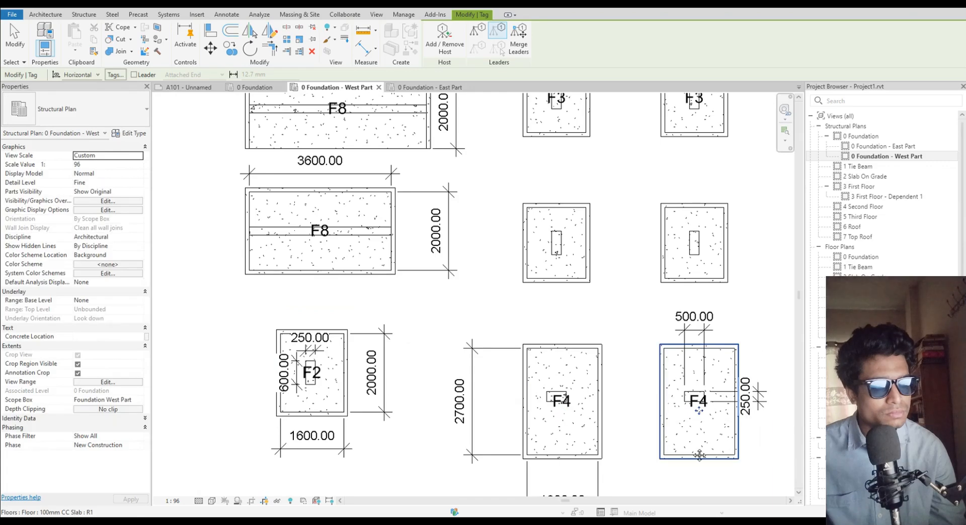
middle_click_drag(680, 417, 523, 385)
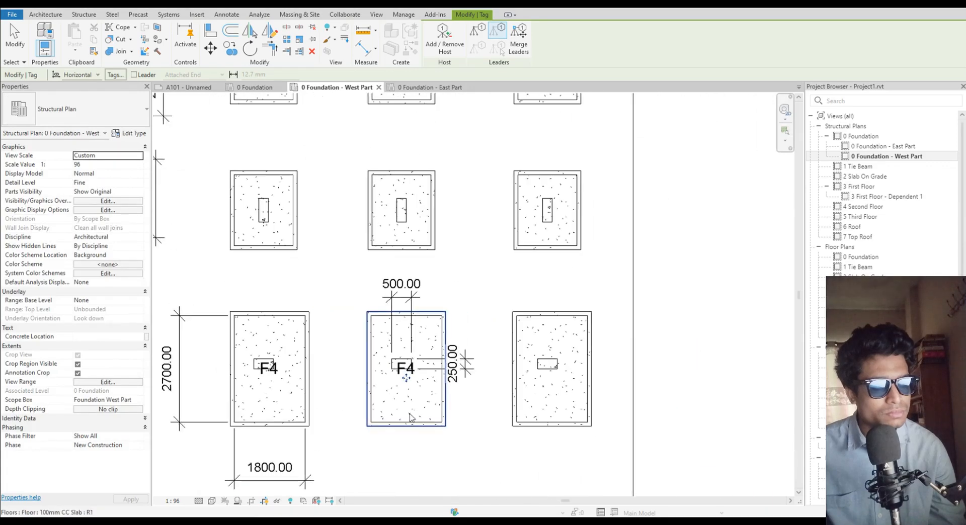
left_click(528, 229)
left_click(383, 227)
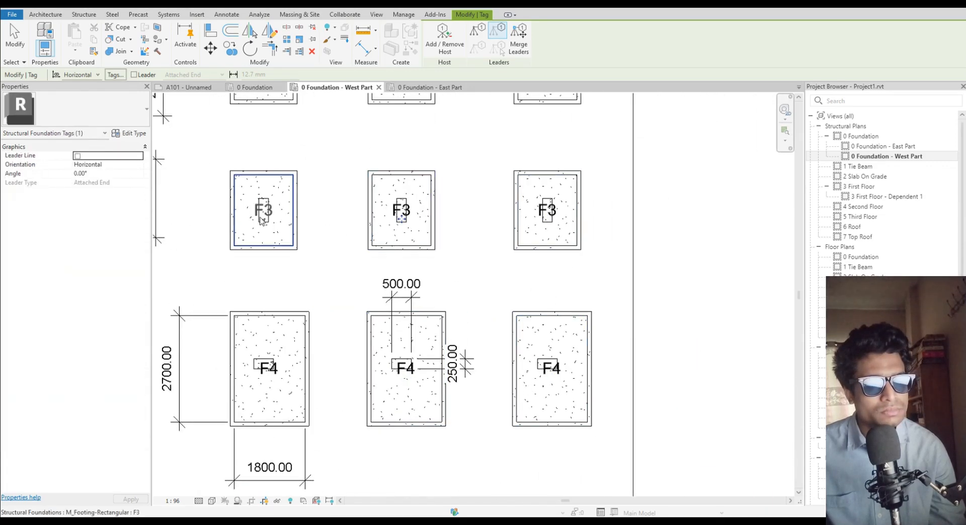
left_click(264, 222)
scroll(579, 302, "down", 3)
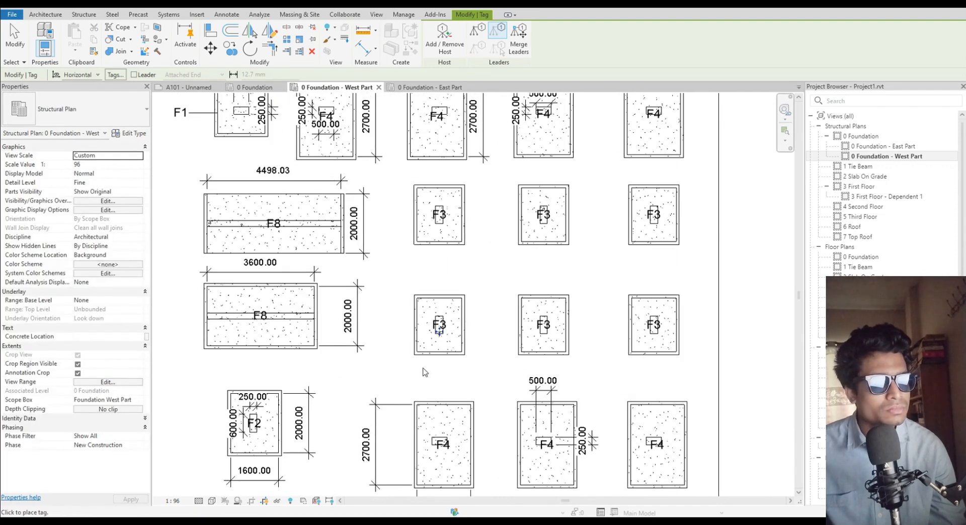
Place a foundation tag inside the F1 footing at the start of the top row and finish tagging
middle_click_drag(639, 301, 653, 323)
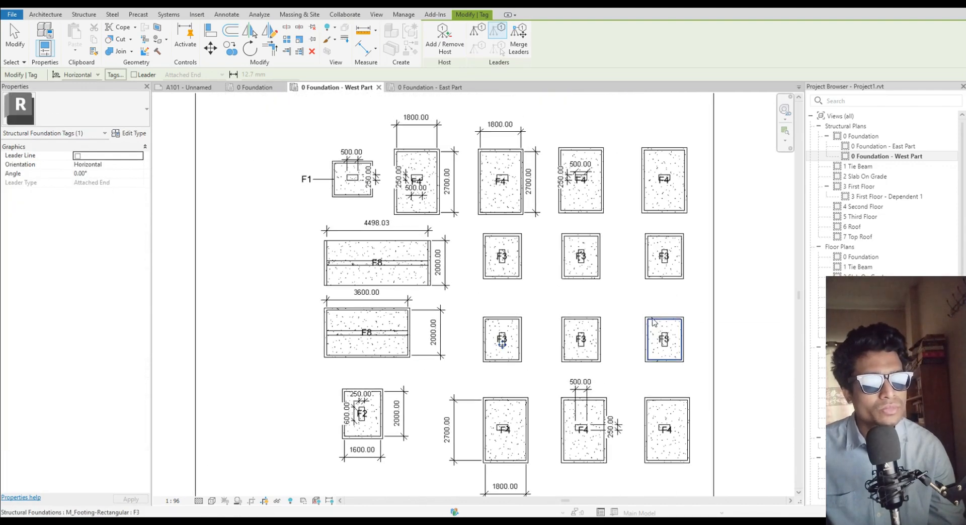
left_click(339, 187)
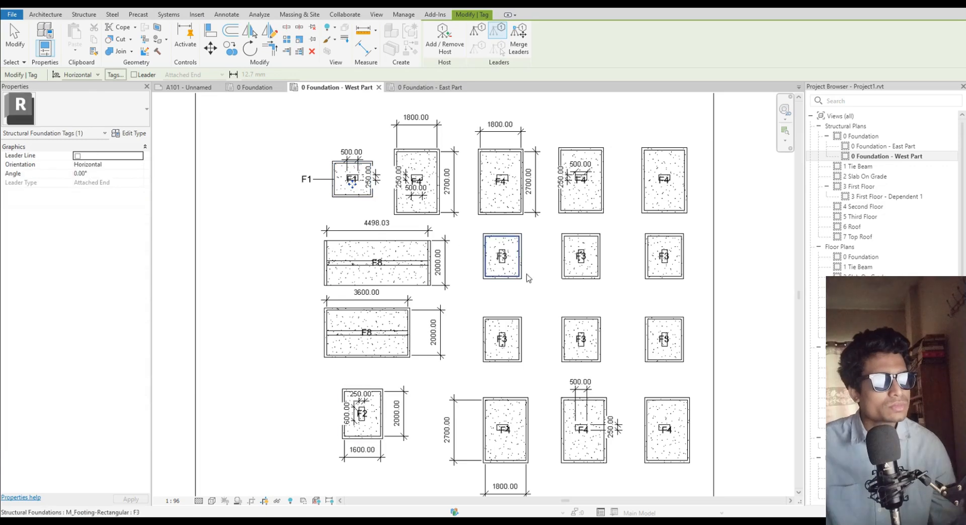
left_click(668, 203)
key("Escape")
Move the F4 tags of the two rightmost top-row footings down so they sit below their columns
scroll(669, 191, "up", 4)
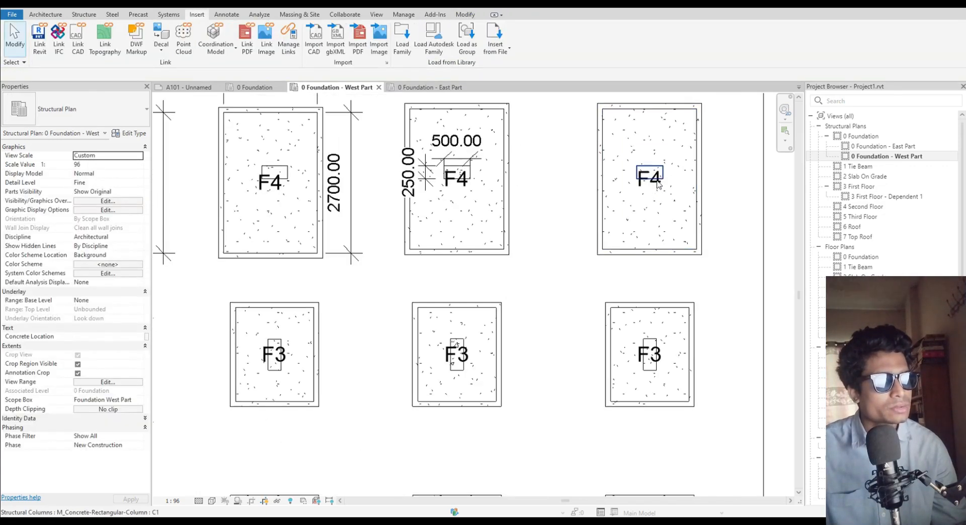
scroll(656, 188, "up", 5)
left_click(651, 200)
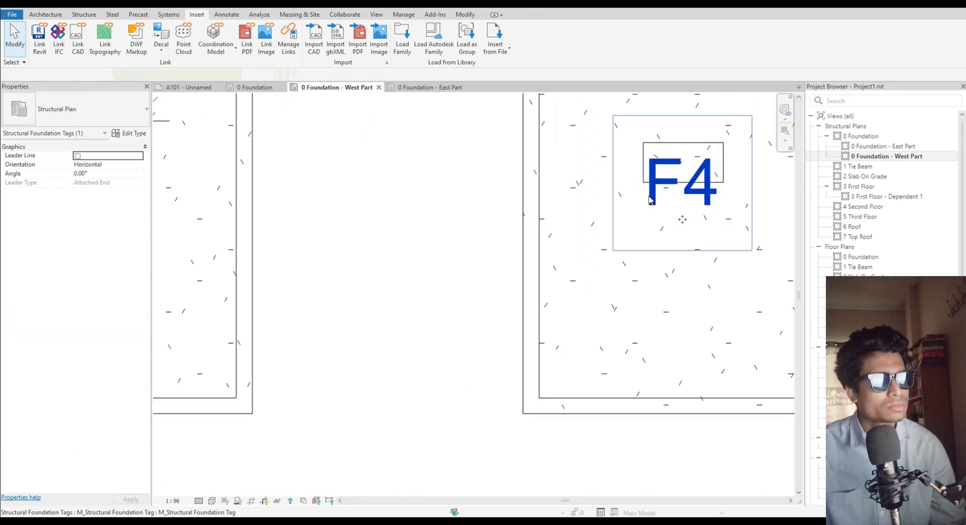
left_click_drag(683, 221, 682, 297)
scroll(492, 343, "down", 5)
middle_click_drag(492, 343, 595, 328)
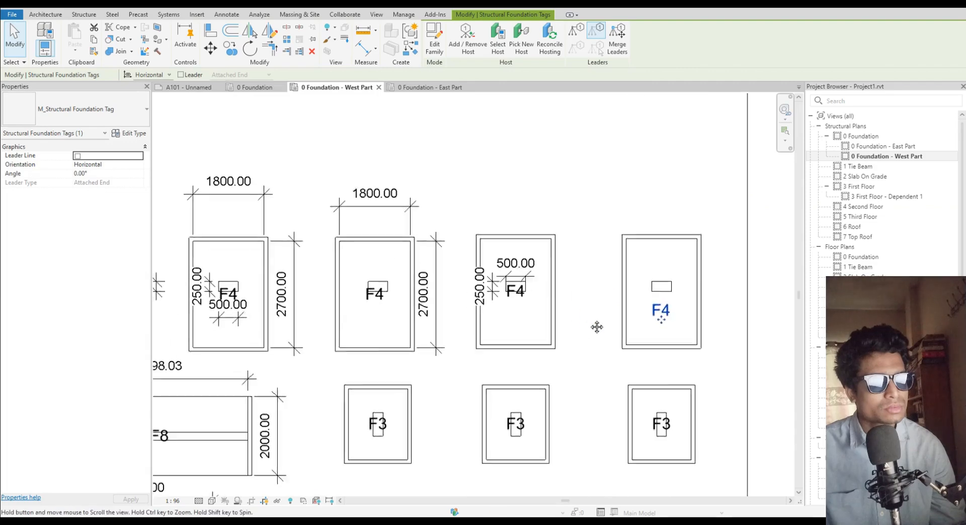
scroll(509, 303, "up", 2)
left_click(505, 295)
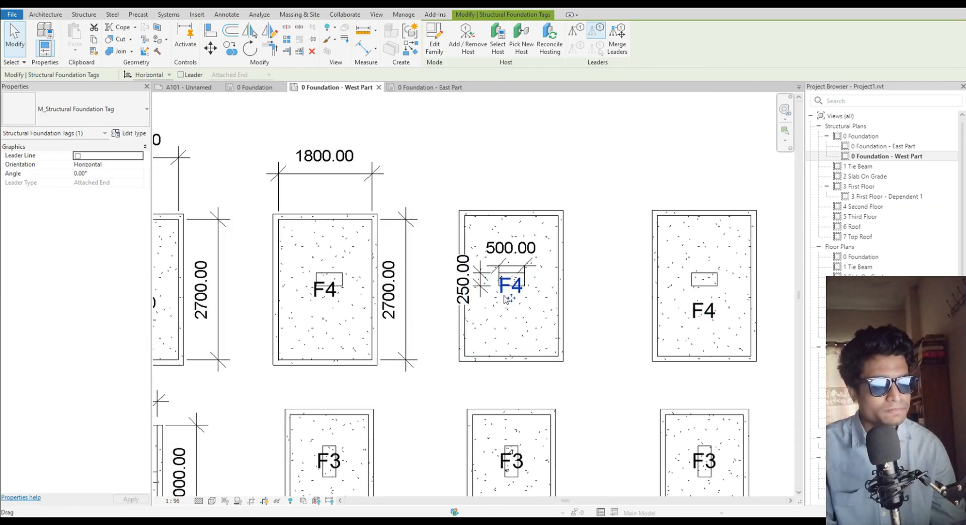
left_click_drag(506, 297, 506, 312)
Nudge the F4 tag of the third top-row footing down until it sits below the column
left_click(320, 298)
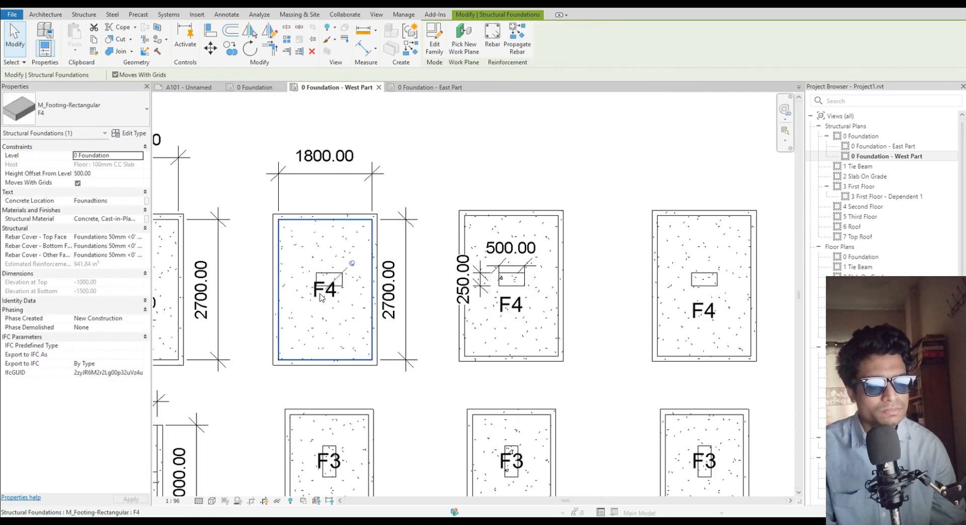
left_click(313, 299)
key("Down")
key("Down")
key("Down")
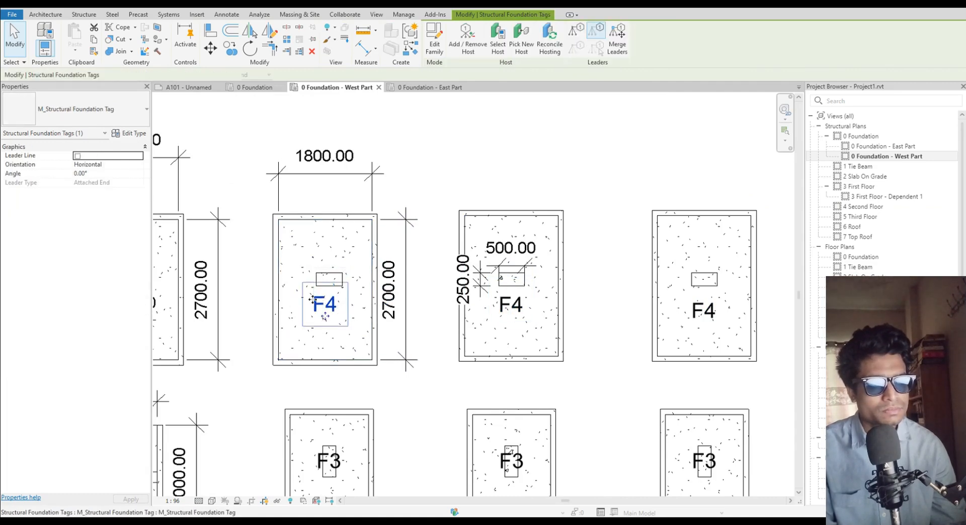
Nudge the F4 tag of the footing beside F1 up until it sits above the column, clear of the 500.00 dimension
scroll(297, 322, "down", 2)
middle_click_drag(303, 322, 688, 287)
scroll(567, 265, "up", 3)
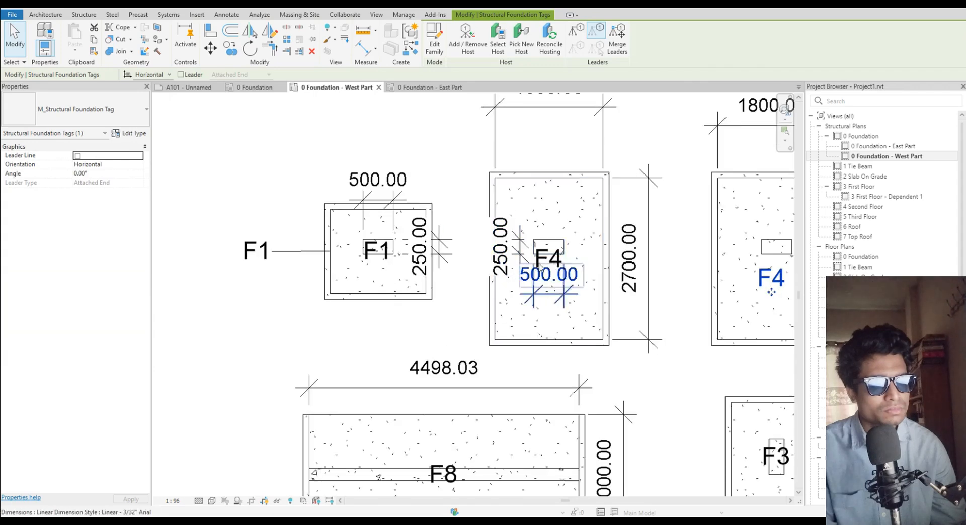
scroll(541, 262, "up", 4)
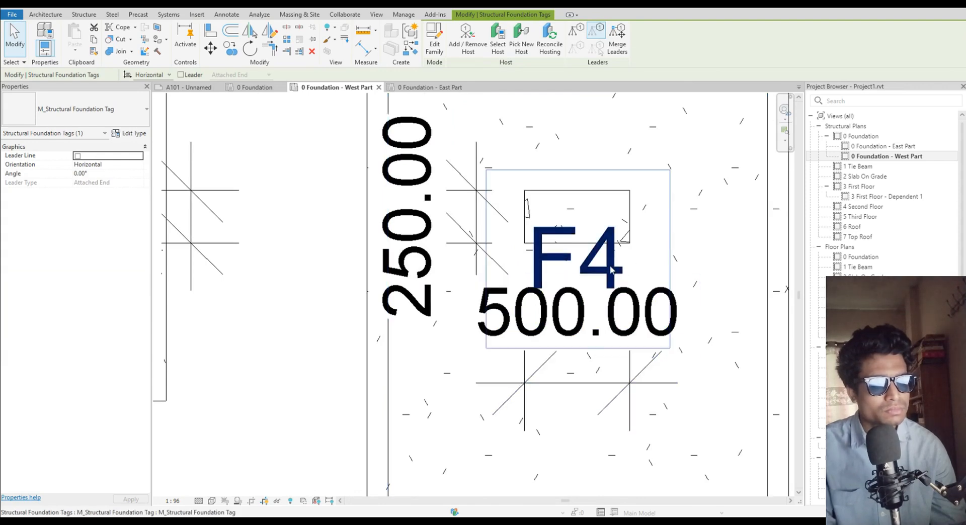
key("Up")
key("Up")
key("Up")
key("Up")
key("Up")
key("Up")
key("Up")
key("Up")
key("Up")
key("Up")
key("Up")
key("Up")
key("Up")
key("Up")
key("Up")
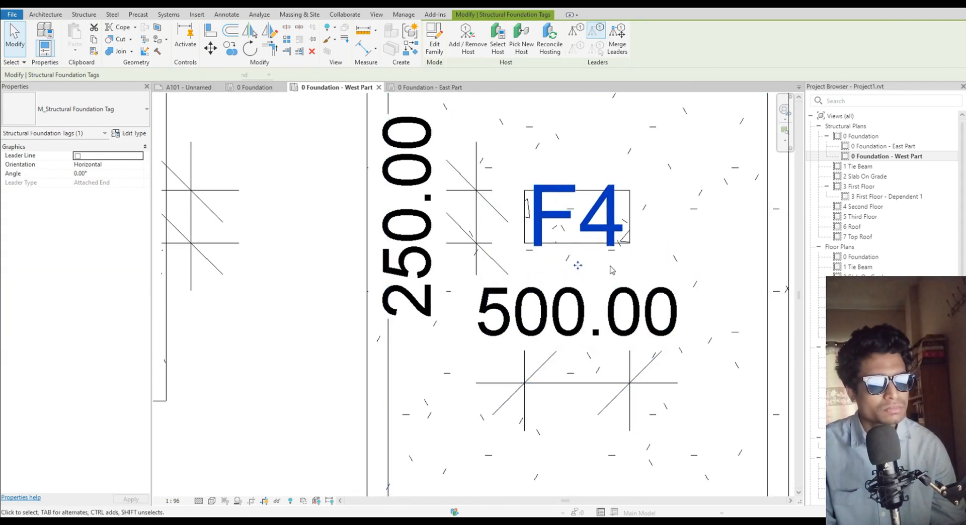
key("Up")
key("Up")
key("Up")
key("Up")
Nudge the tag inside the F1 footing down until it sits below the column
scroll(612, 270, "down", 4)
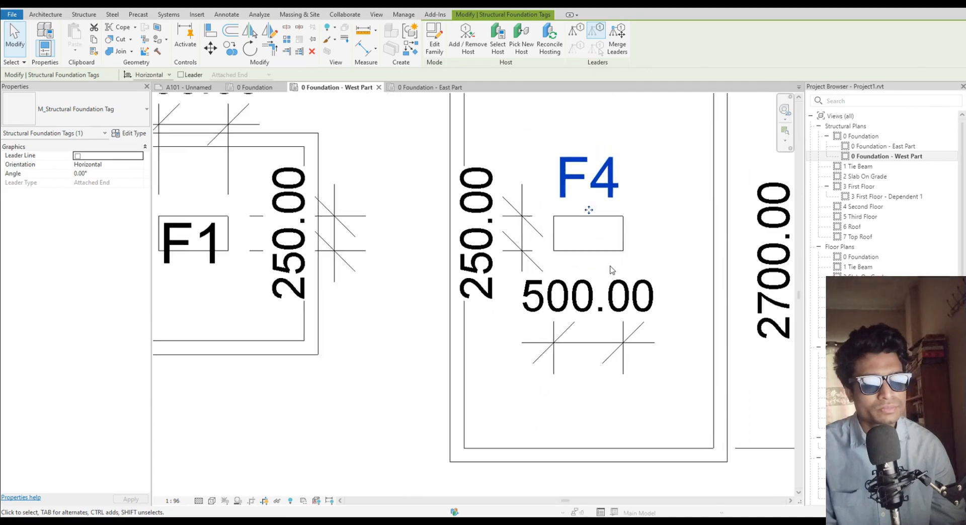
scroll(346, 290, "up", 2)
left_click(302, 236)
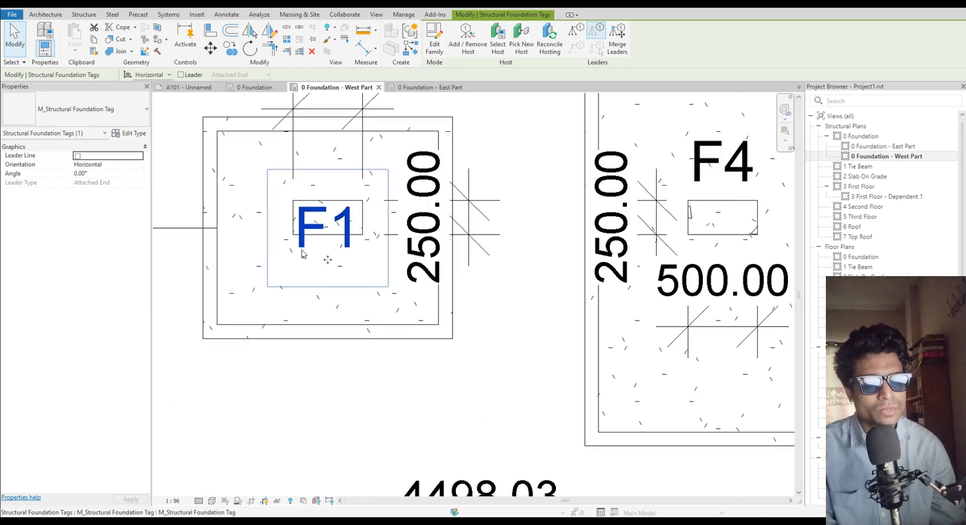
key("Down")
key("Down")
key("Down")
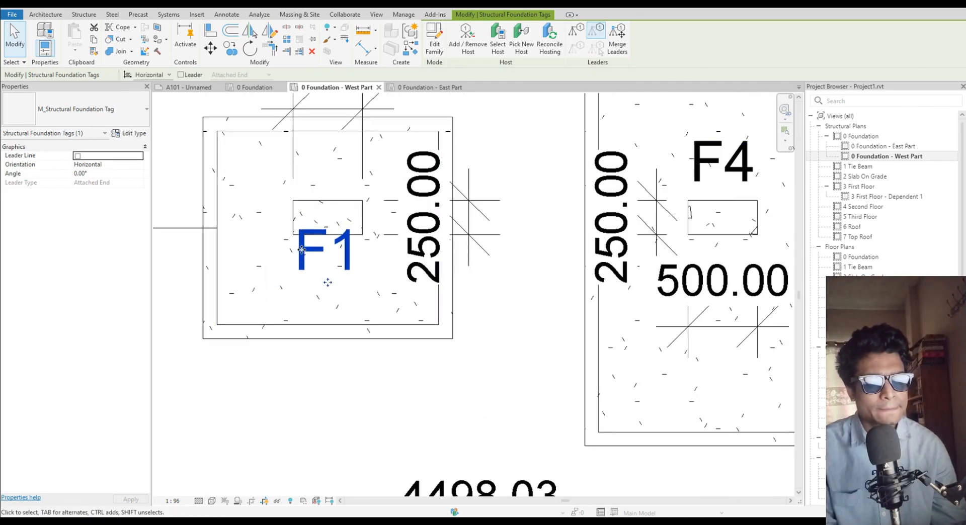
key("Down")
key("Down")
Nudge the F8 tag of the upper long footing up so it sits above the two central lines
scroll(301, 249, "down", 7)
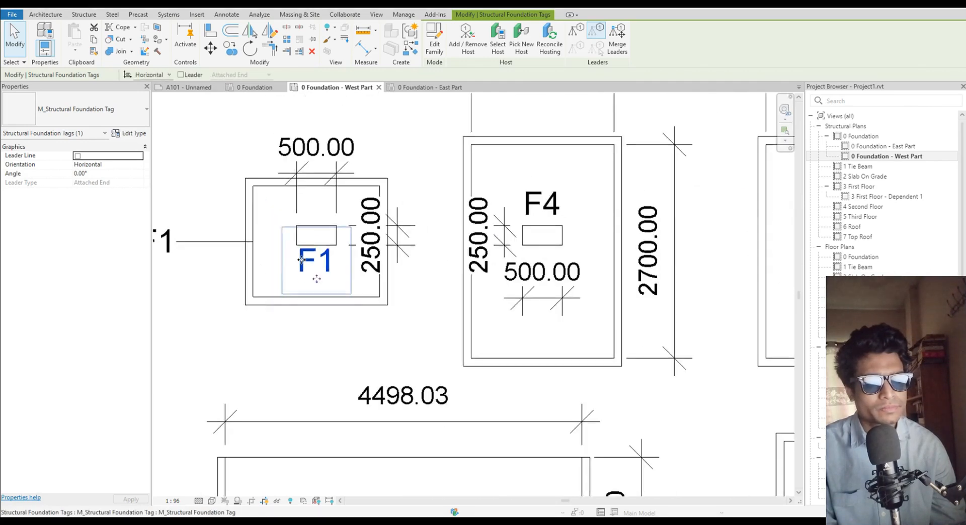
scroll(338, 366, "up", 5)
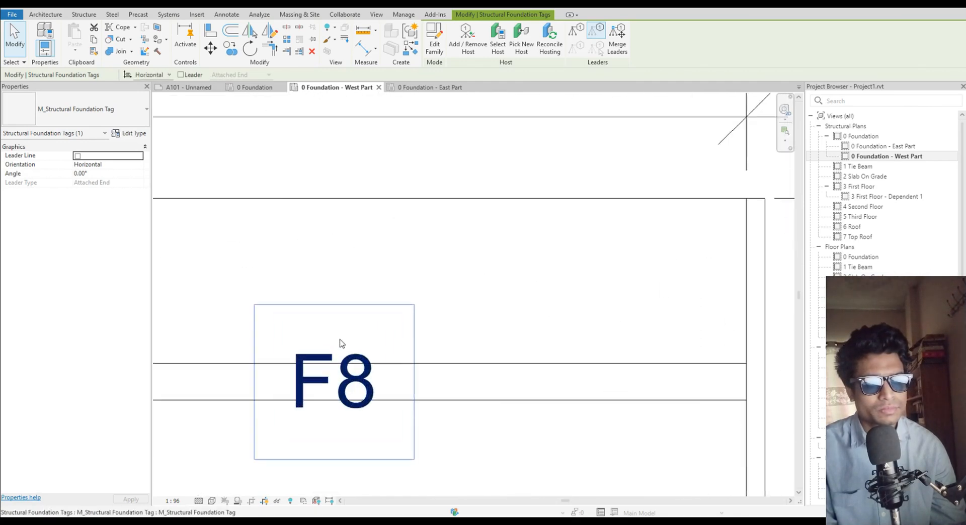
left_click(337, 345)
key("Up")
key("Up")
key("Up")
key("Up")
key("Up")
key("Up")
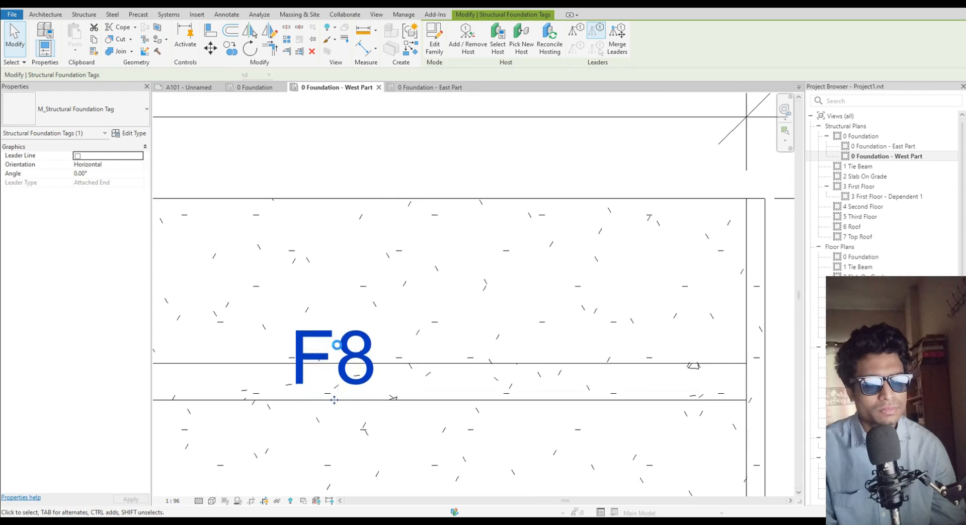
Nudge the F8 tag of the 3600.00 long footing up so it sits above the two central lines
scroll(337, 345, "down", 5)
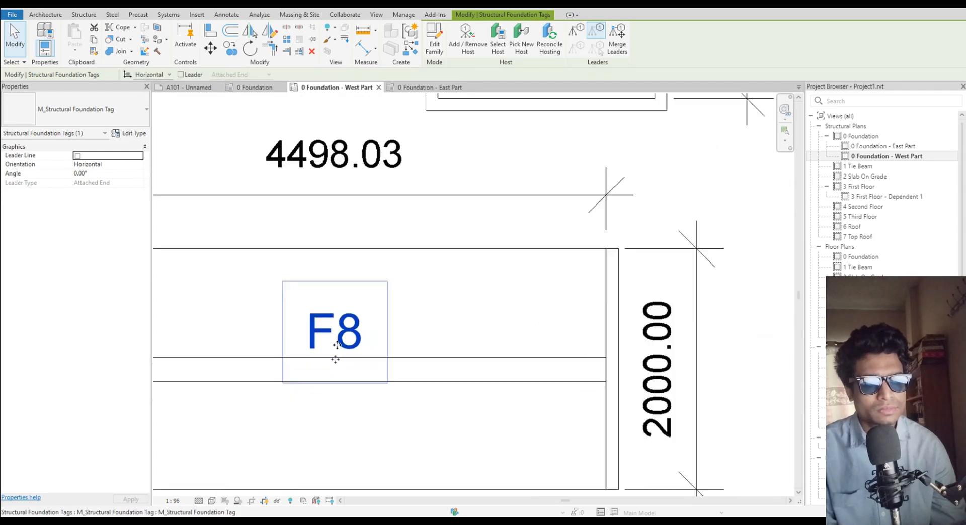
middle_click_drag(332, 442, 441, 321)
scroll(441, 321, "up", 6)
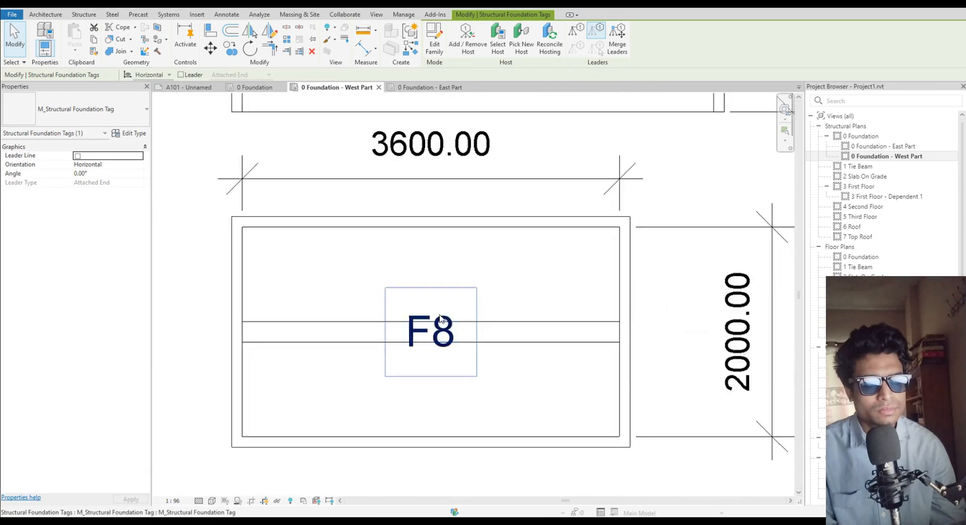
left_click(443, 312)
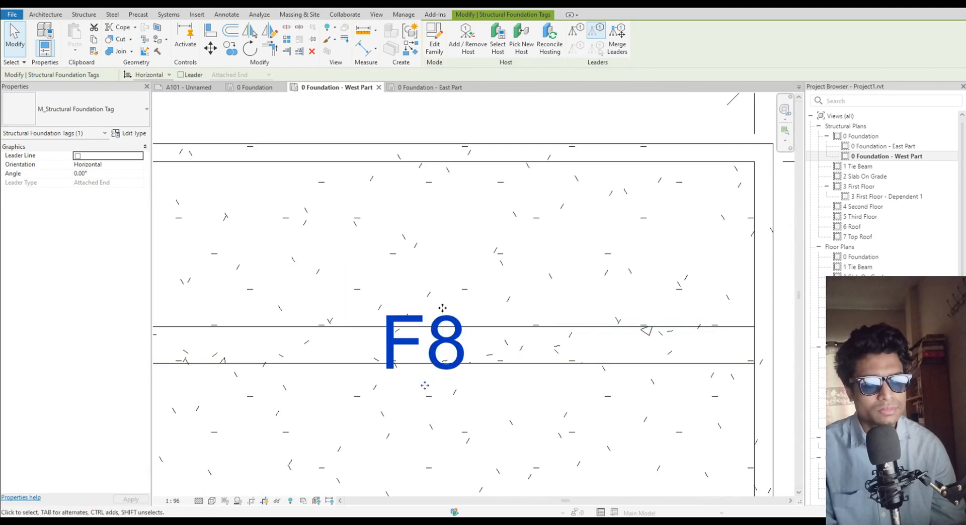
key("Up")
key("Up")
key("Up")
key("Up")
key("Up")
key("Up")
key("Up")
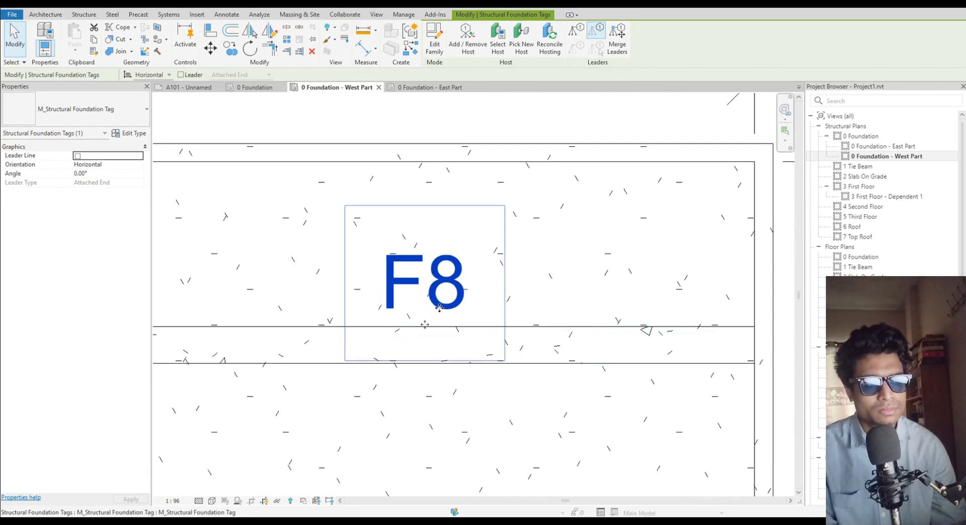
Nudge the F2 footing's tag down until it sits below the column
scroll(439, 308, "down", 4)
middle_click_drag(442, 307, 438, 101)
scroll(473, 307, "up", 2)
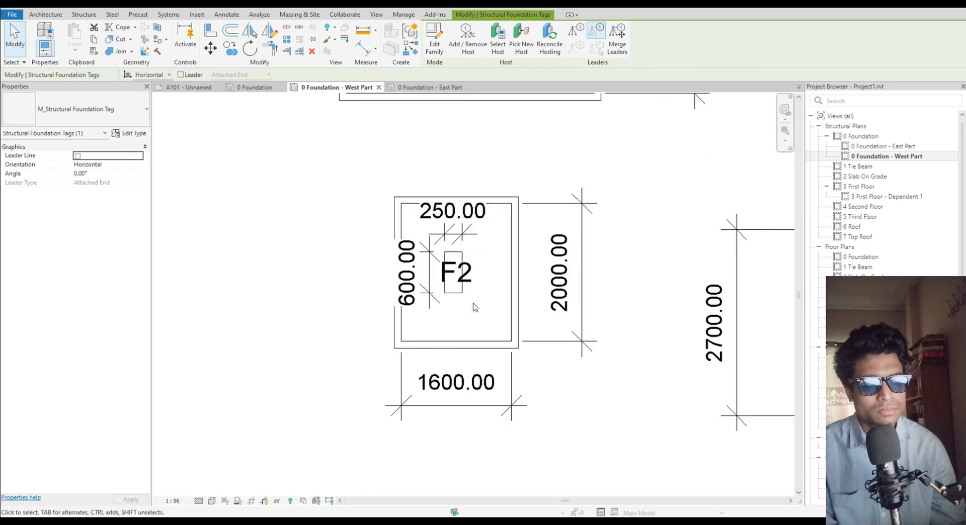
left_click(458, 289)
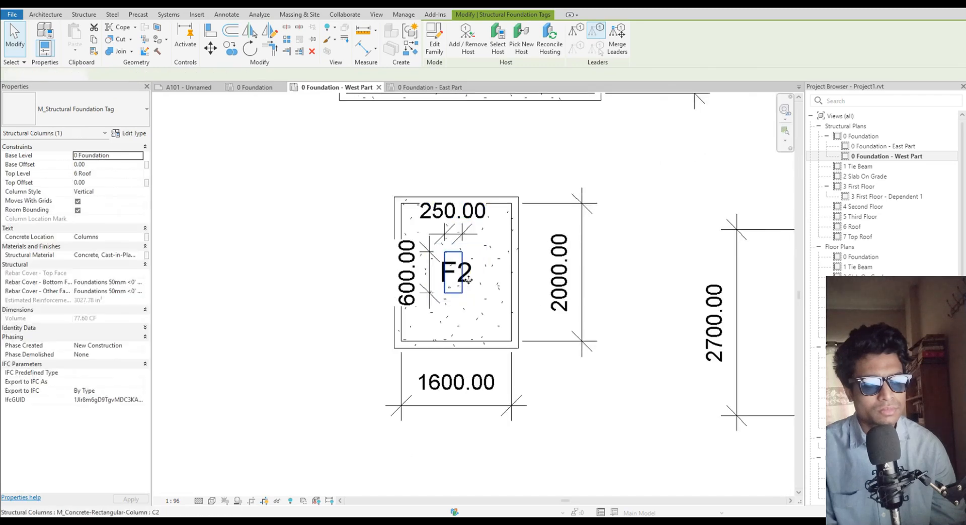
left_click(656, 269)
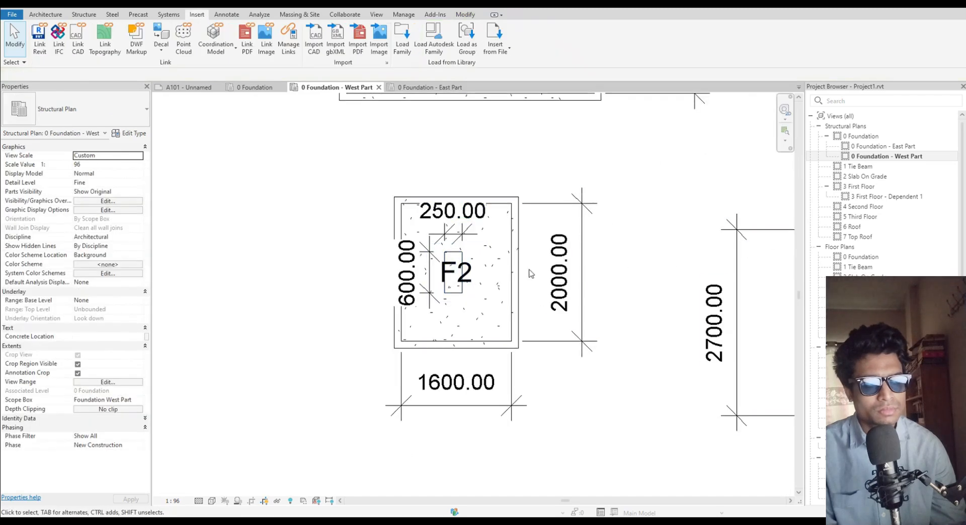
left_click(472, 283)
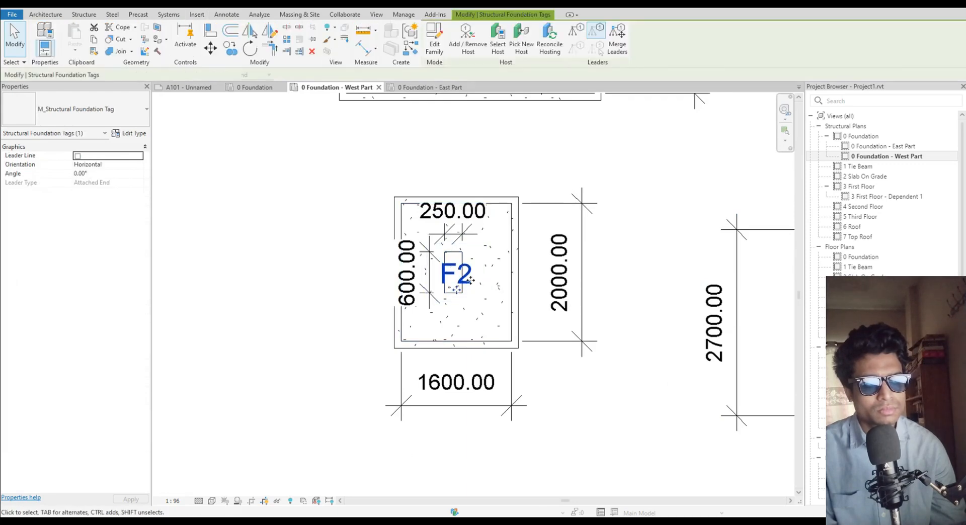
key("Down")
key("Down")
key("Down")
key("Down")
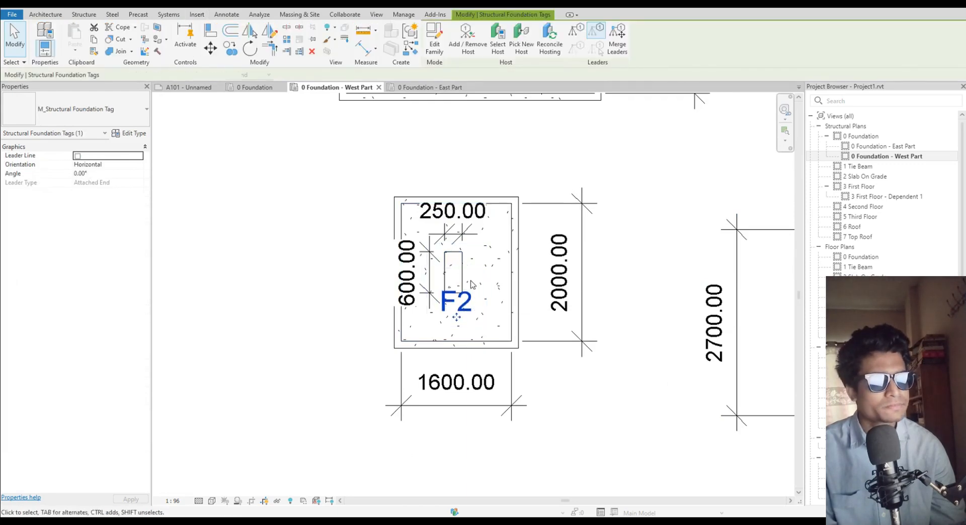
Move the tags of the three bottom-row F4 footings down so they sit below their columns
scroll(591, 352, "down", 2)
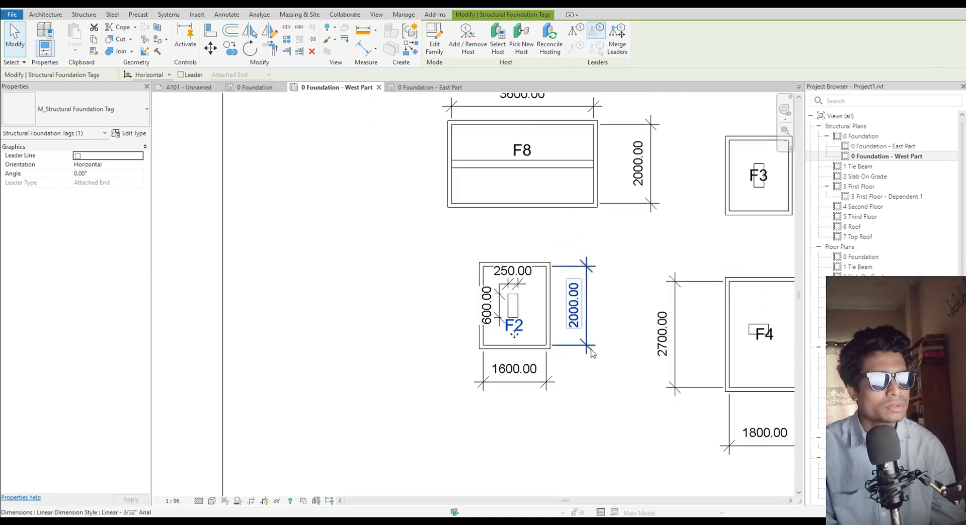
middle_click_drag(617, 352, 489, 343)
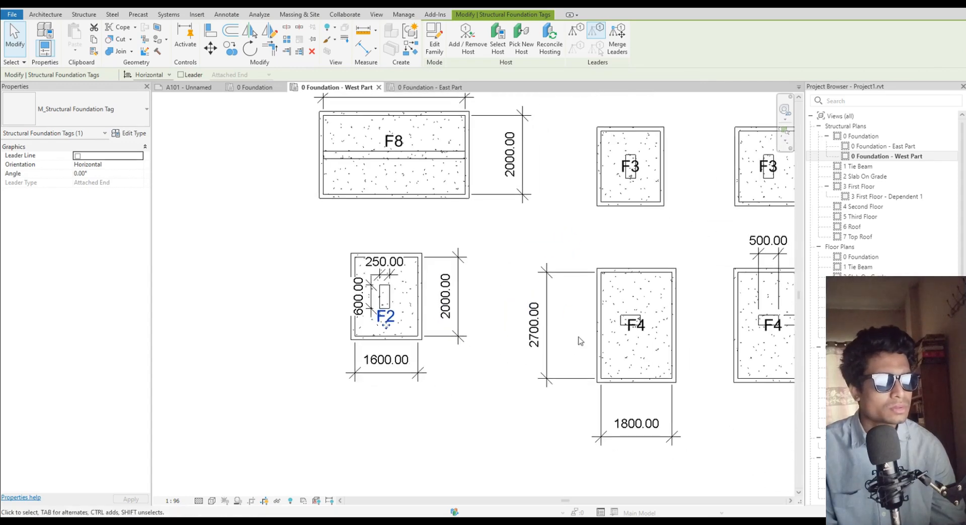
left_click(643, 334)
left_click(527, 394)
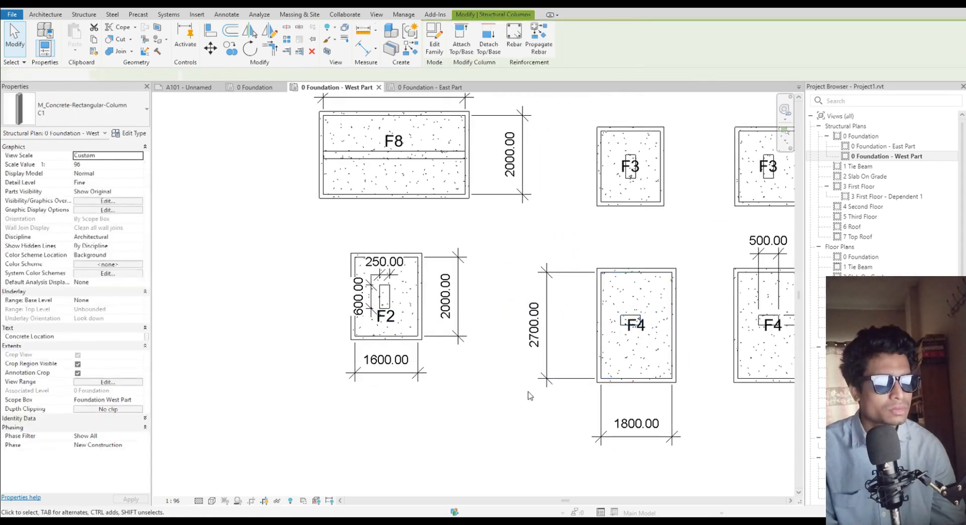
left_click(644, 333)
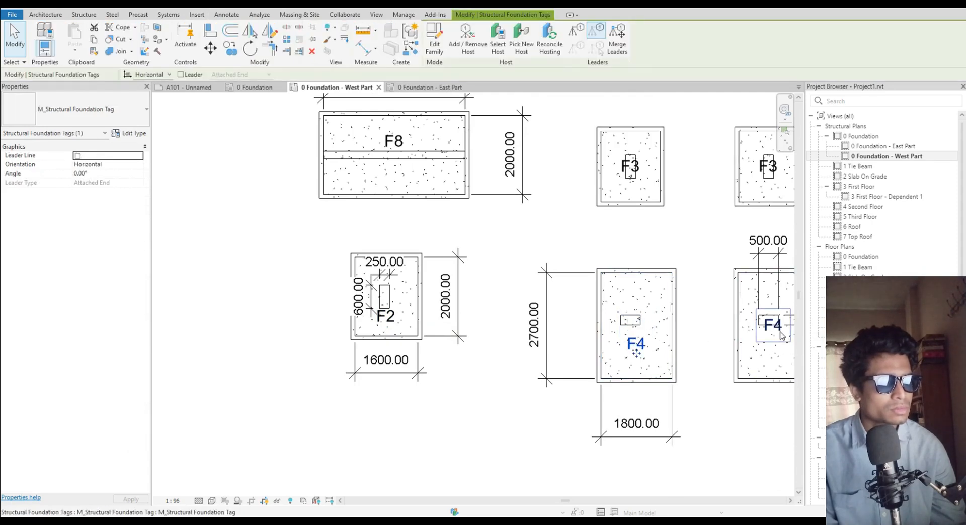
left_click_drag(774, 335, 775, 352)
middle_click_drag(775, 352, 448, 302)
left_click(595, 283)
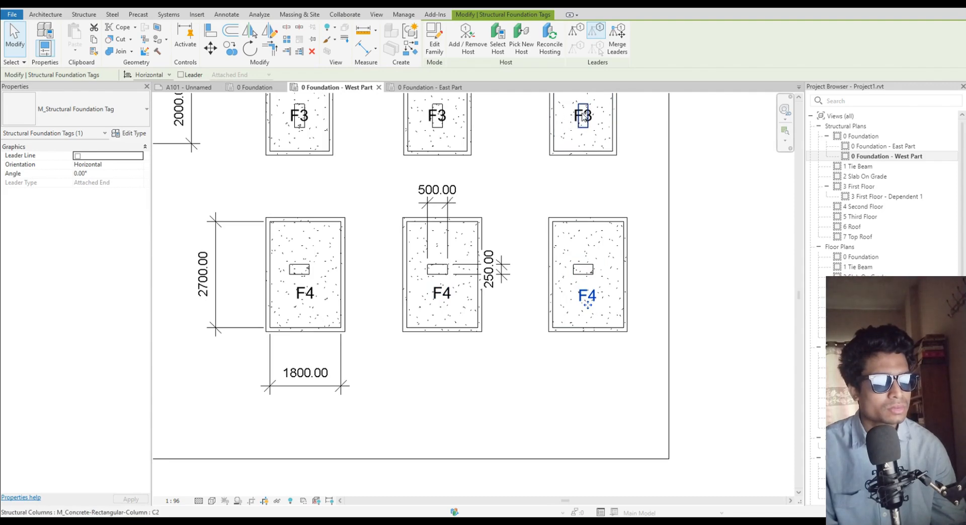
Nudge the F3 tag of the rightmost footing in the lower F3 row down until it sits below the column
scroll(584, 212, "up", 2)
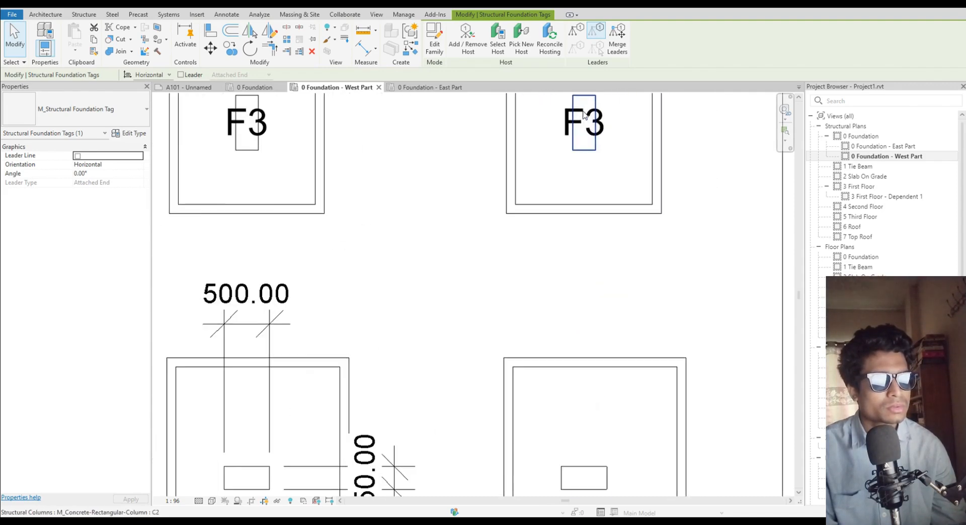
scroll(574, 185, "down", 1)
scroll(567, 240, "up", 2)
left_click(560, 216)
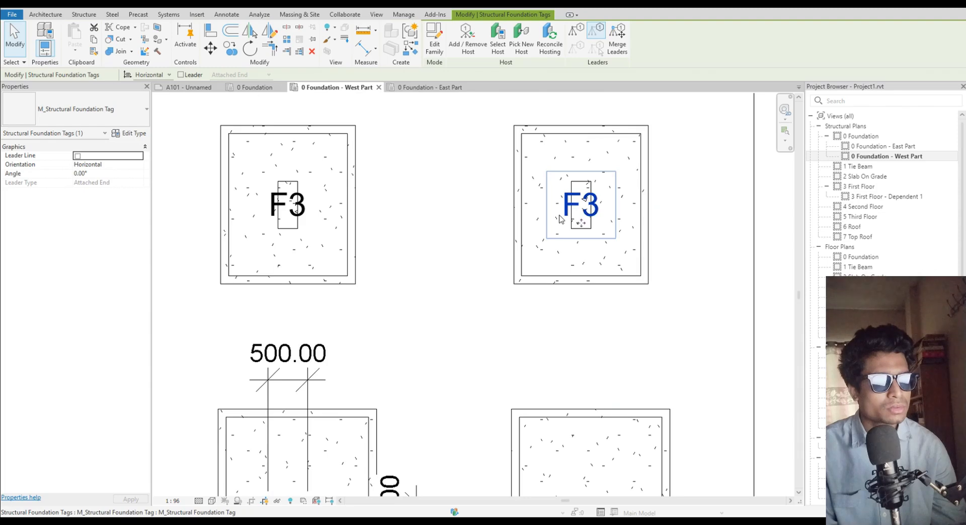
key("Down")
key("Down")
key("Down")
key("Down")
key("Down")
key("Down")
key("Down")
key("Down")
key("Down")
key("Down")
key("Down")
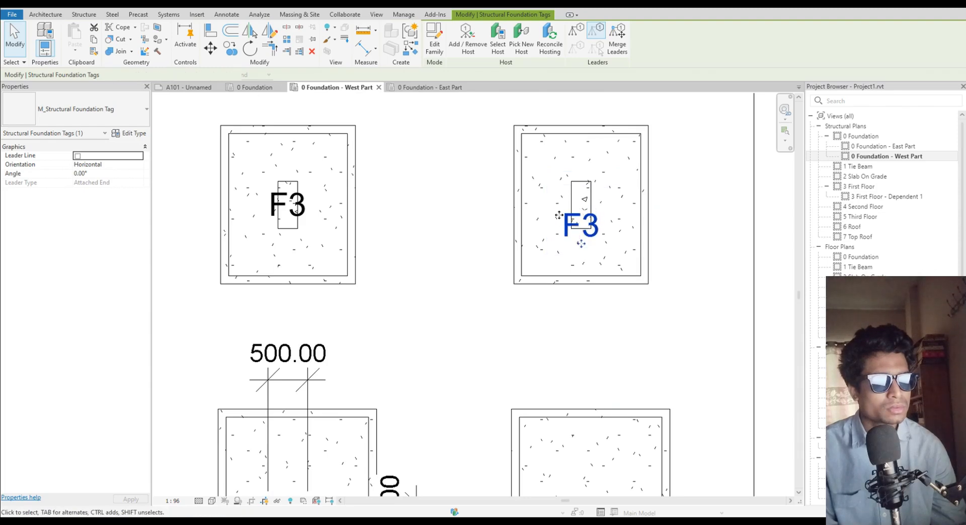
key("Down")
key("Down")
key("Down")
key("Down")
key("Down")
key("Down")
key("Down")
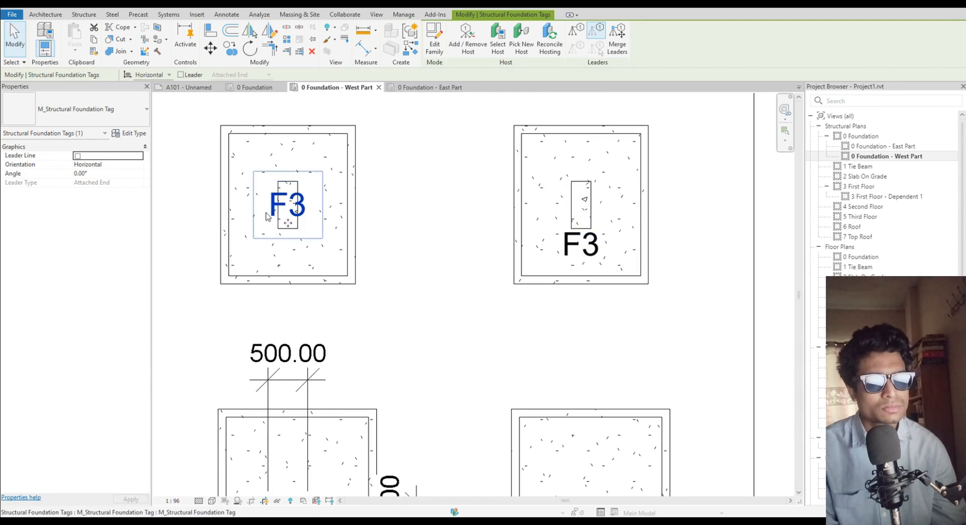
Nudge the F3 tag of the middle footing in the lower F3 row down until it sits below the column
key("Down")
key("Down")
key("Down")
key("Down")
key("Down")
key("Down")
key("Down")
key("Down")
key("Down")
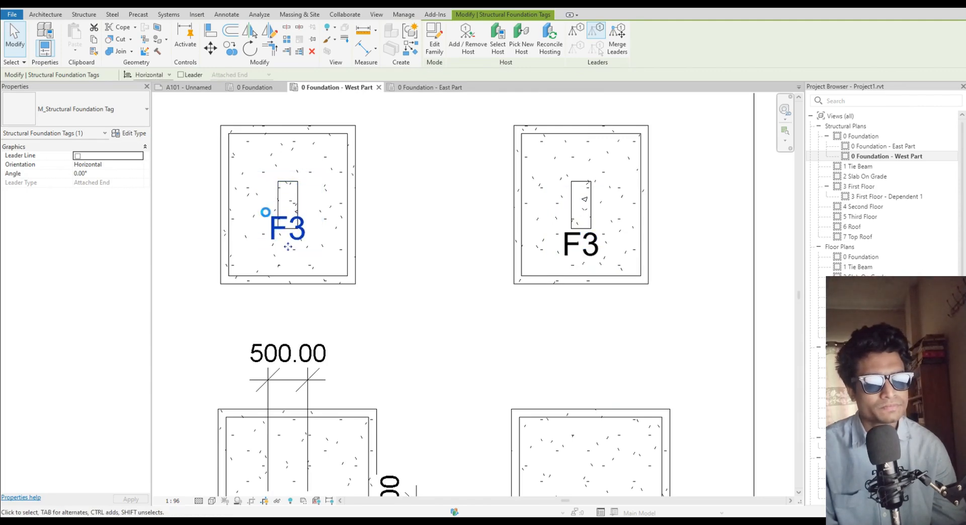
Move the F3 tag of the leftmost footing in the lower F3 row down below its column
scroll(268, 217, "down", 3)
middle_click_drag(268, 217, 613, 271)
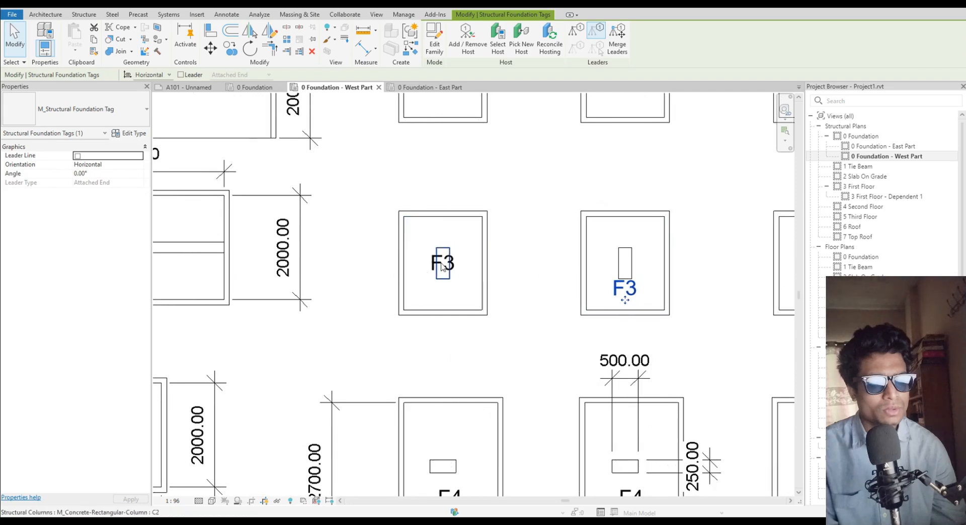
left_click(431, 273)
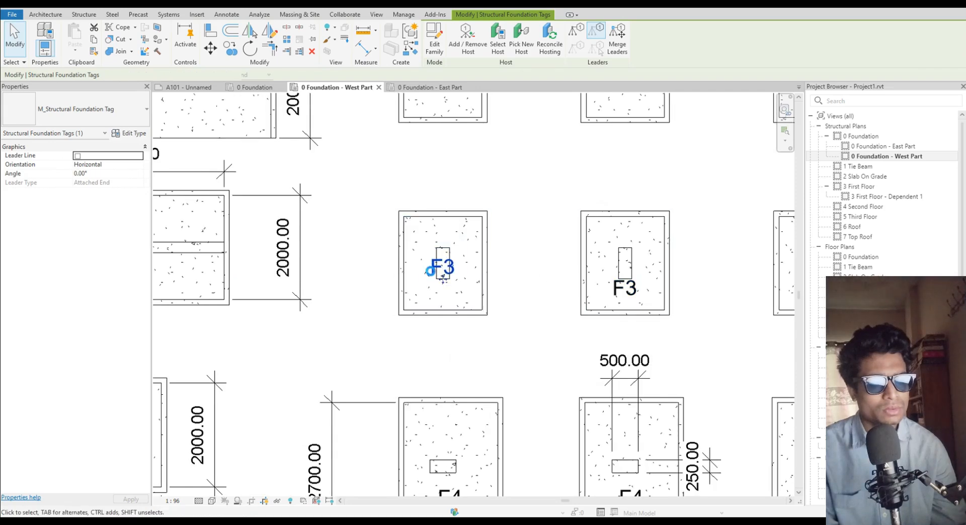
Nudge the F3 tag of the leftmost footing in the upper F3 row down until it clears the column
scroll(441, 279, "down", 2)
middle_click_drag(441, 279, 455, 403)
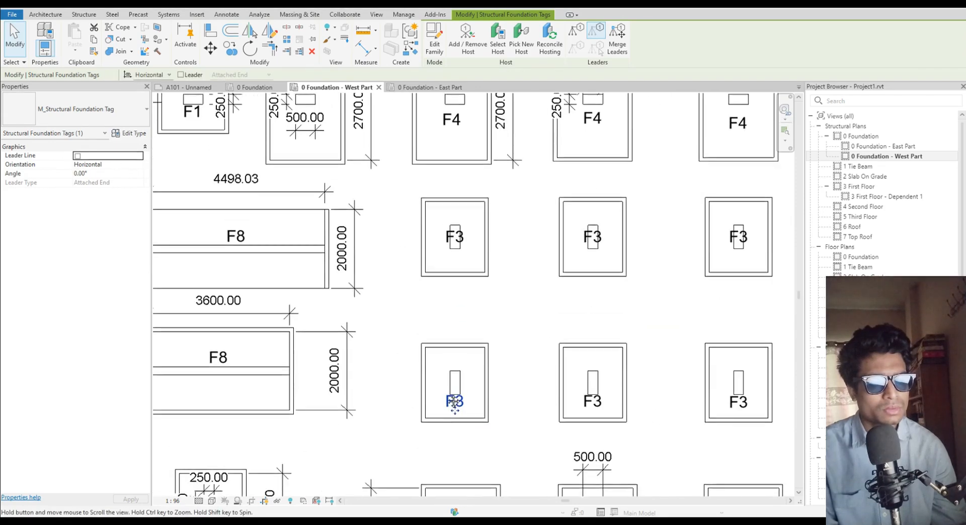
scroll(442, 252, "up", 2)
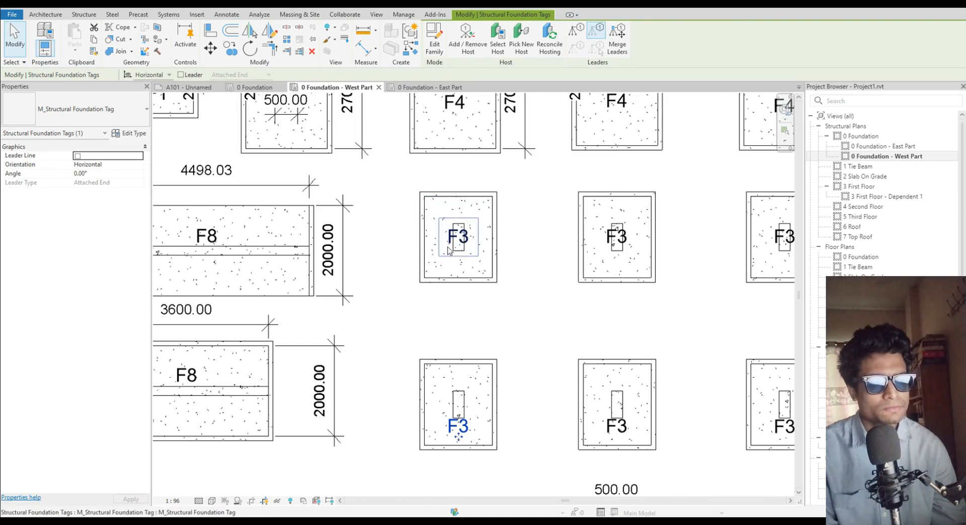
left_click(449, 248)
key("Down")
key("Down")
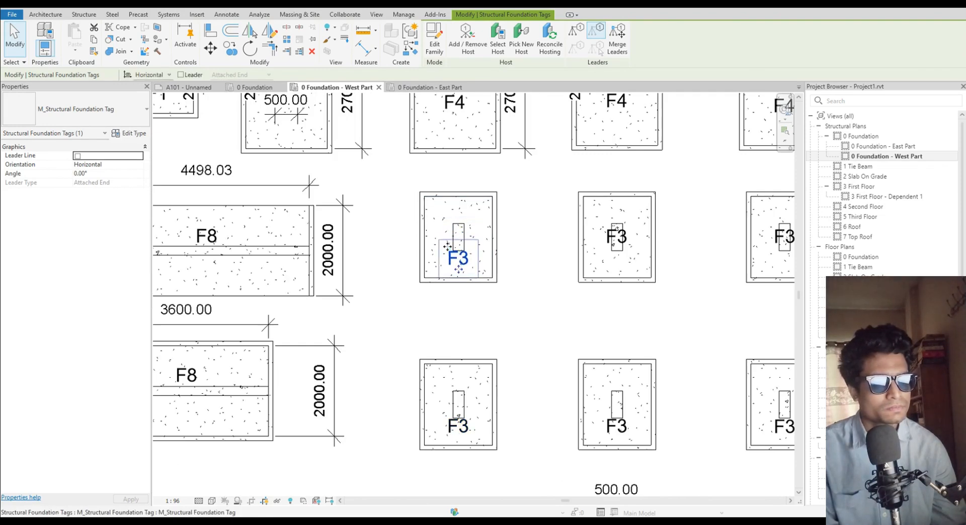
key("Down")
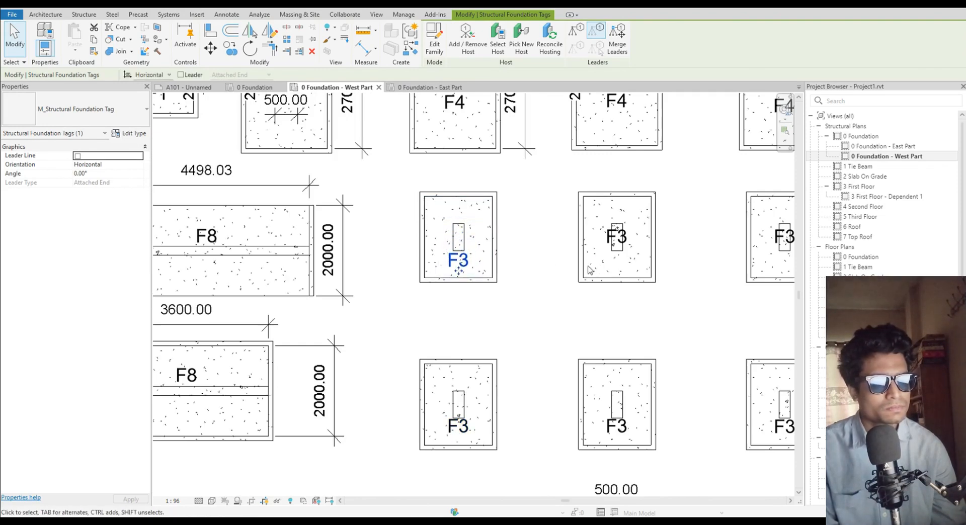
Nudge the F3 tag of the middle footing in the upper F3 row down until it sits below the column
left_click(605, 247)
key("Down")
key("Down")
key("Down")
key("Down")
key("Down")
key("Down")
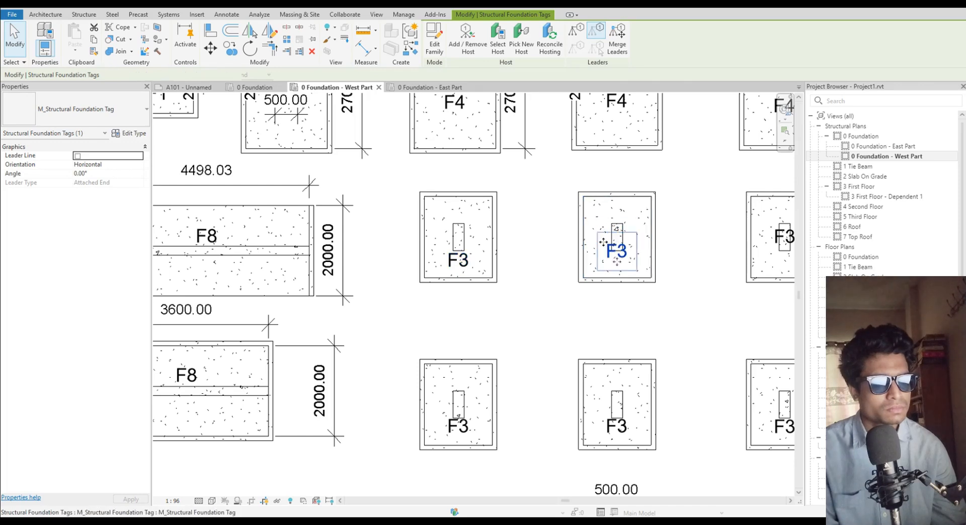
Nudge the F3 tag of the rightmost footing in the upper F3 row down until it sits below the column
middle_click_drag(658, 317, 497, 341)
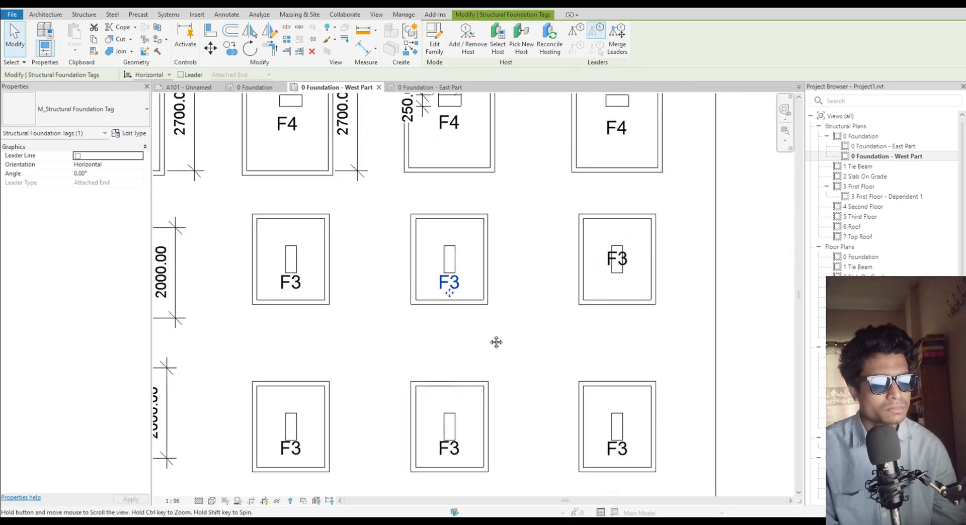
scroll(497, 341, "up", 1)
left_click(623, 258)
key("Down")
key("Down")
key("Down")
key("Down")
key("Down")
key("Down")
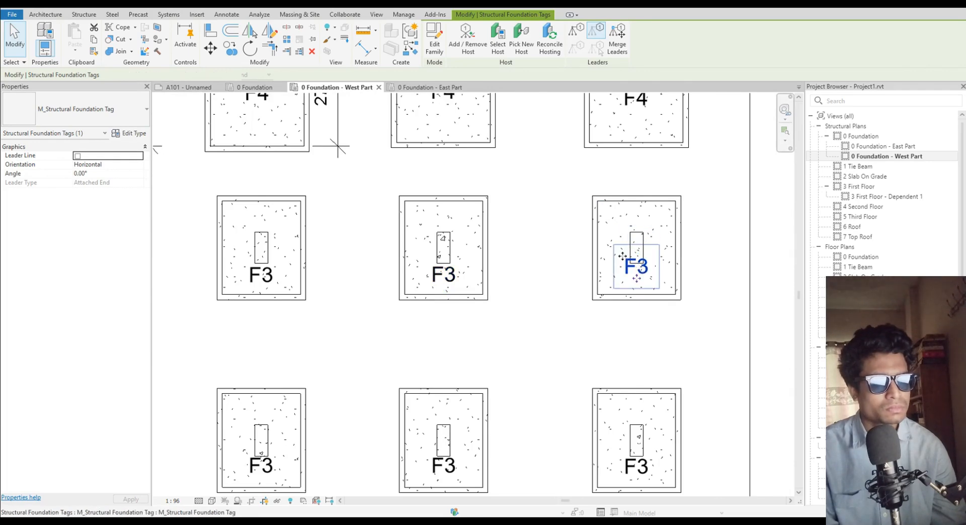
Review the positions of all footing tags across the West Part foundation plan
scroll(497, 286, "down", 4)
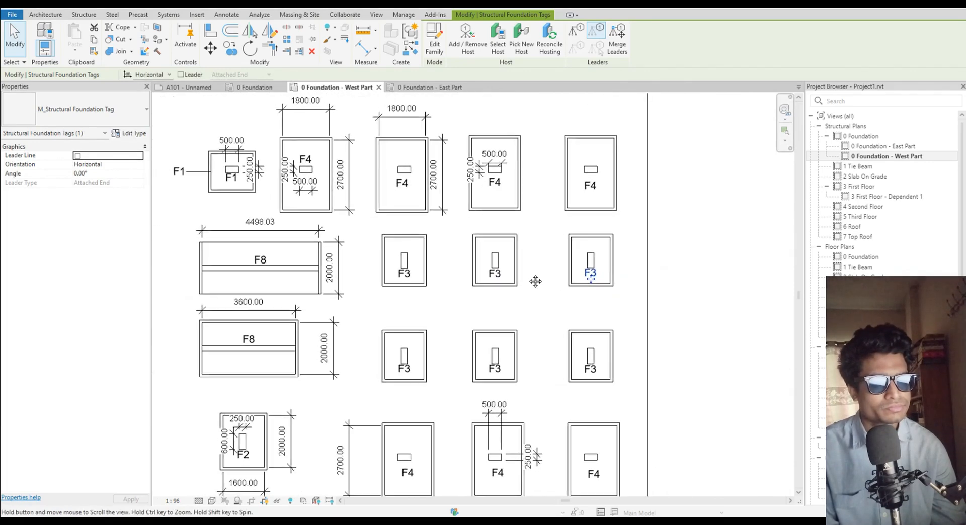
middle_click_drag(543, 265, 563, 216)
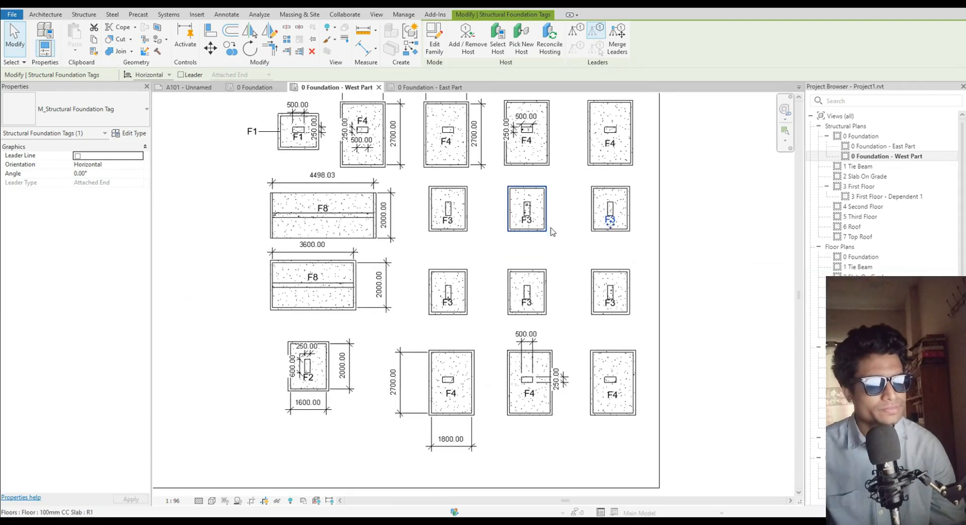
middle_click_drag(586, 321, 561, 279)
scroll(556, 327, "down", 2)
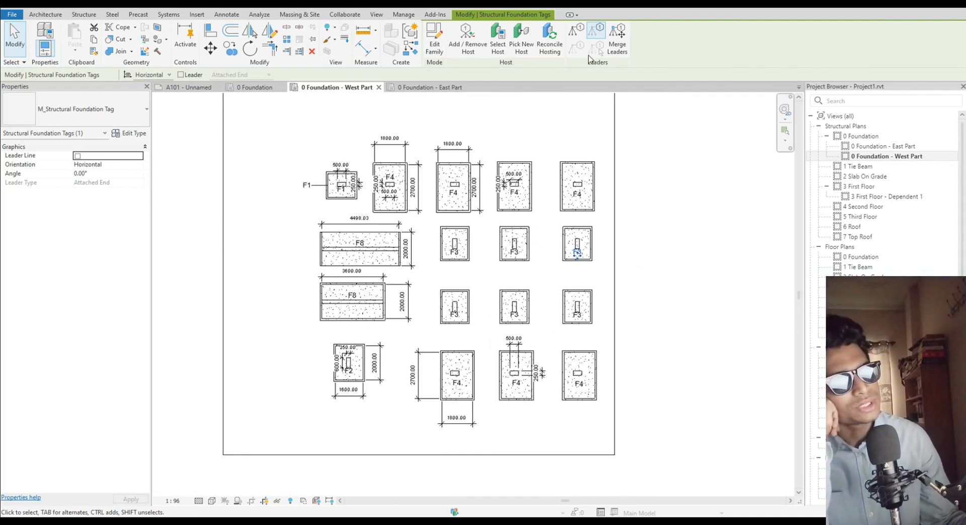
scroll(554, 194, "up", 4)
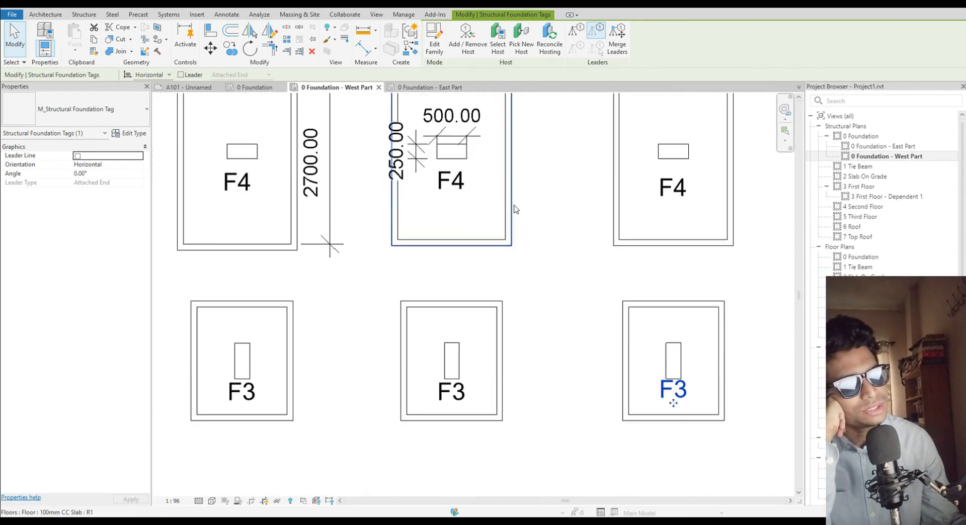
scroll(517, 234, "down", 2)
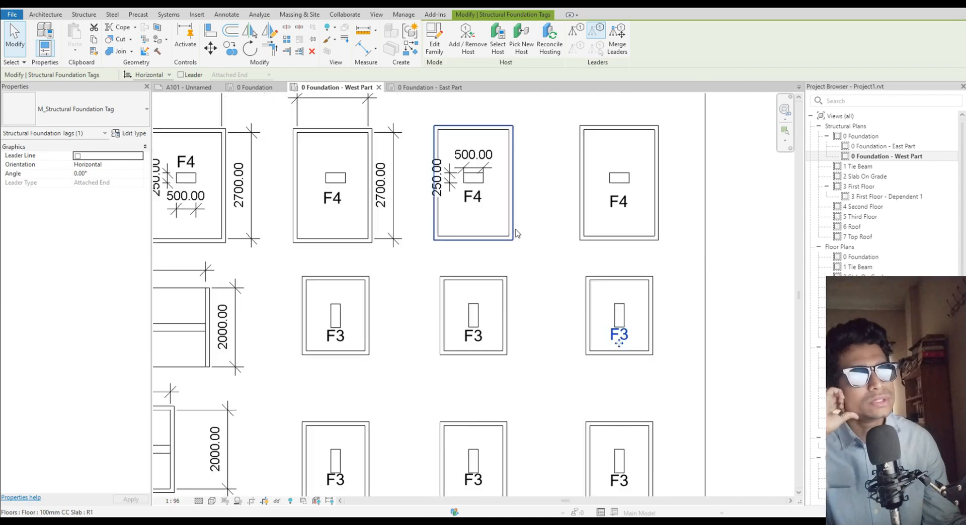
scroll(517, 233, "down", 2)
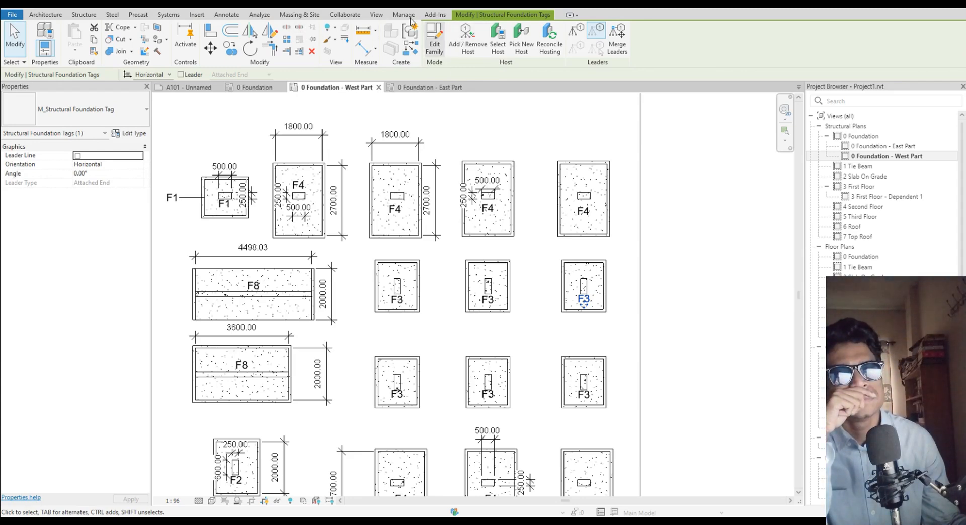
Start loading a family and look through the Structural annotation folder for a suitable slab tag
left_click(197, 15)
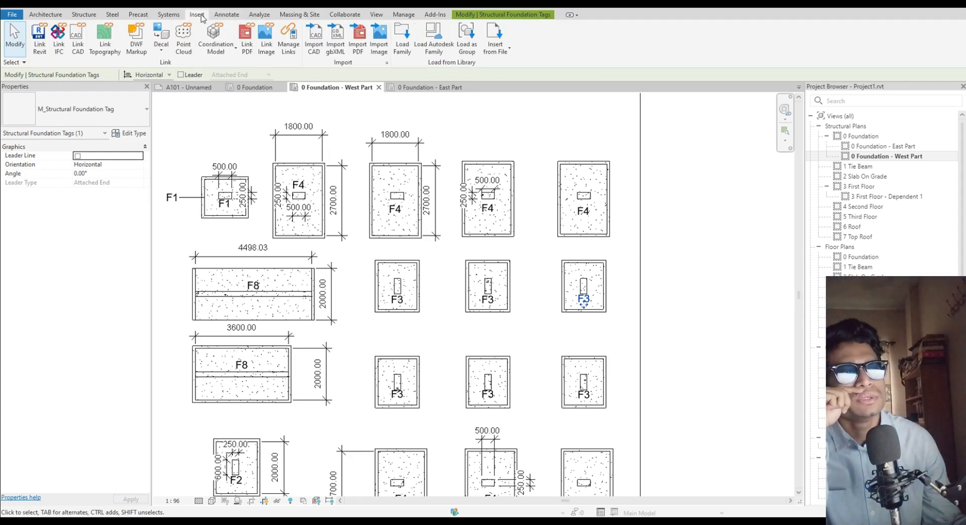
left_click(403, 41)
scroll(345, 181, "down", 3)
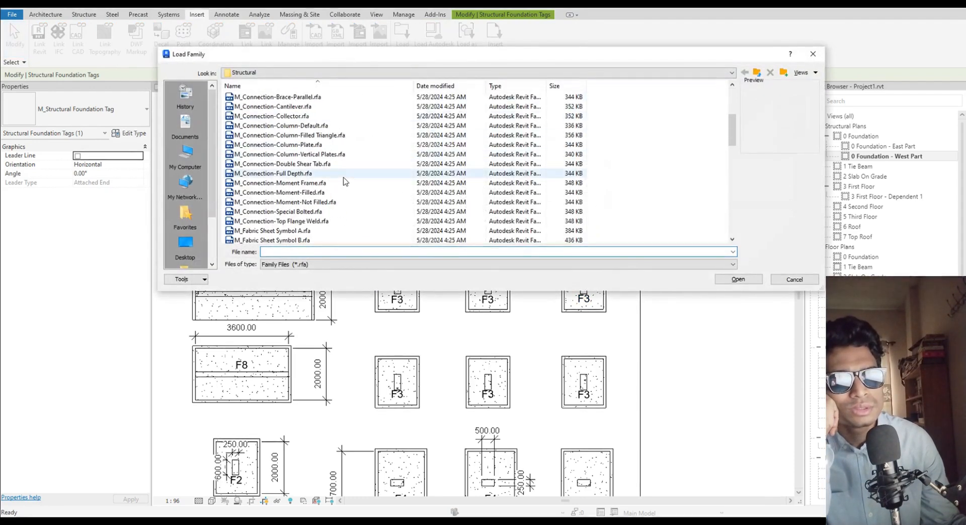
scroll(344, 182, "down", 15)
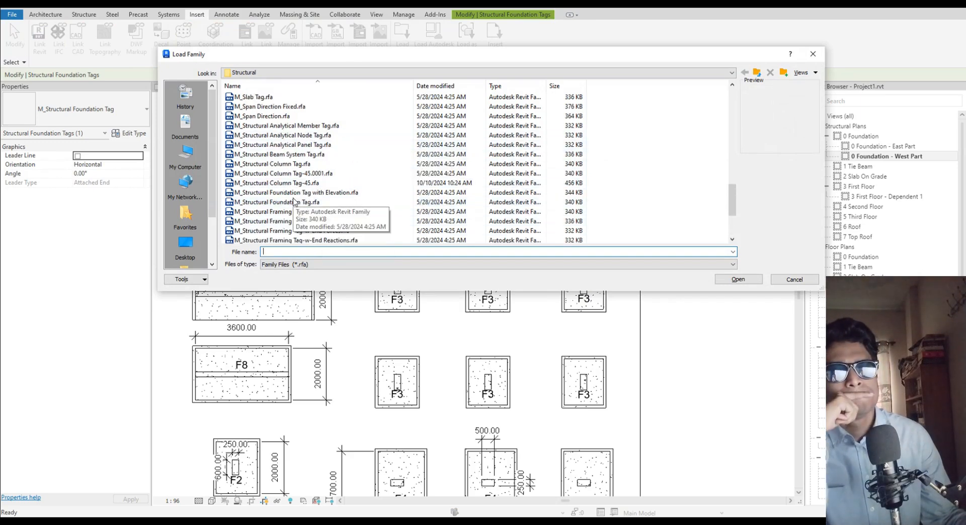
scroll(294, 201, "up", 3)
scroll(295, 202, "up", 6)
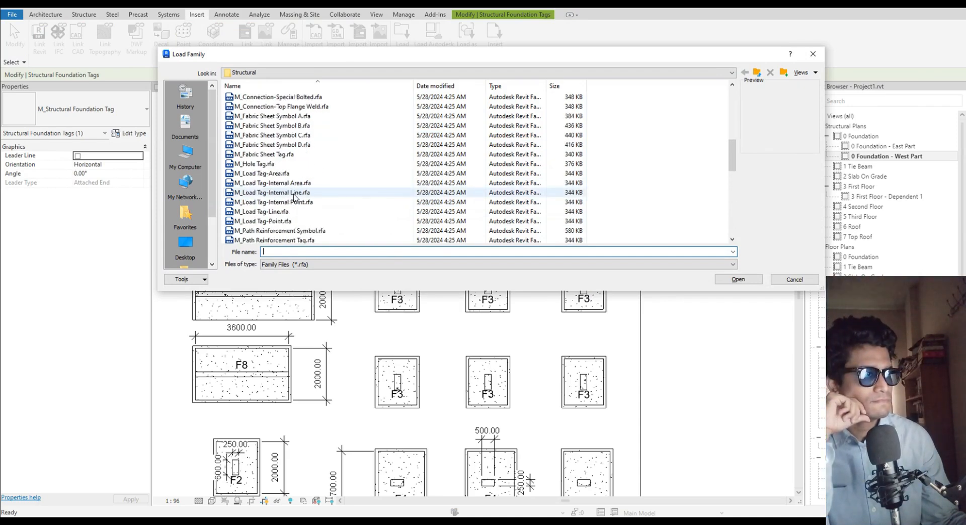
Load the M_Floor Tag.rfa family from the Architectural folder of the Annotations library
left_click(757, 73)
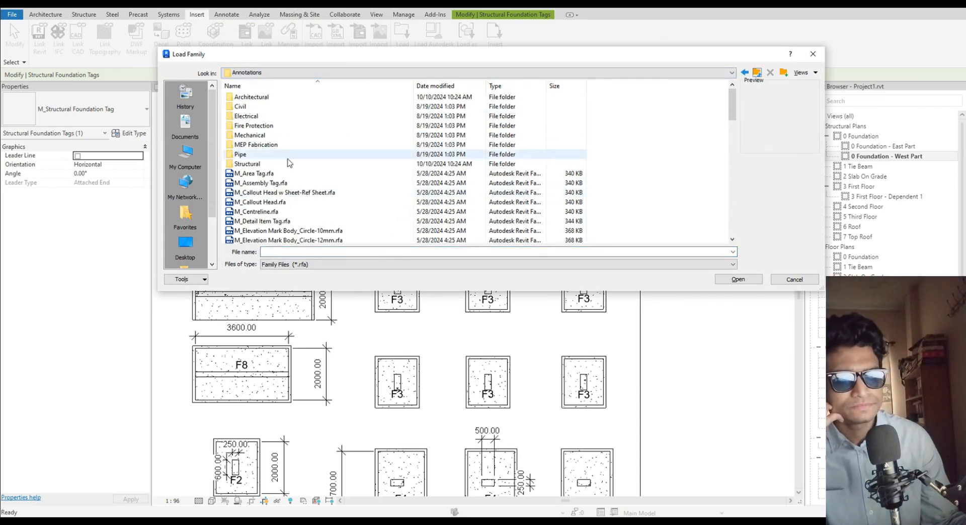
scroll(280, 203, "down", 5)
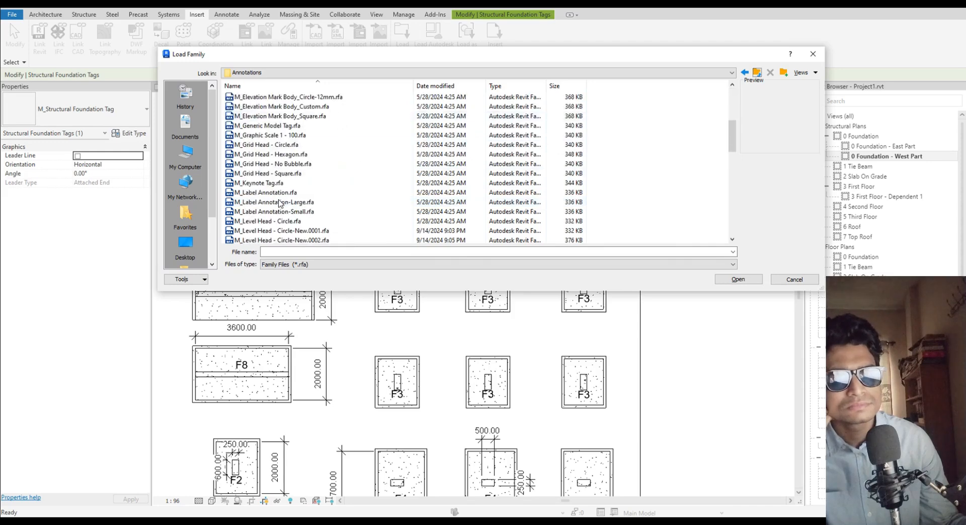
scroll(280, 202, "up", 5)
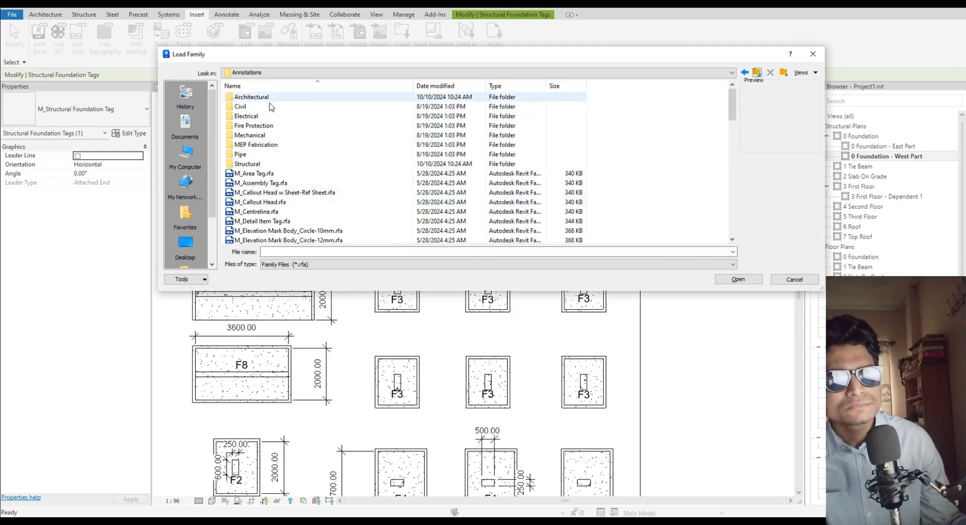
double_click(269, 100)
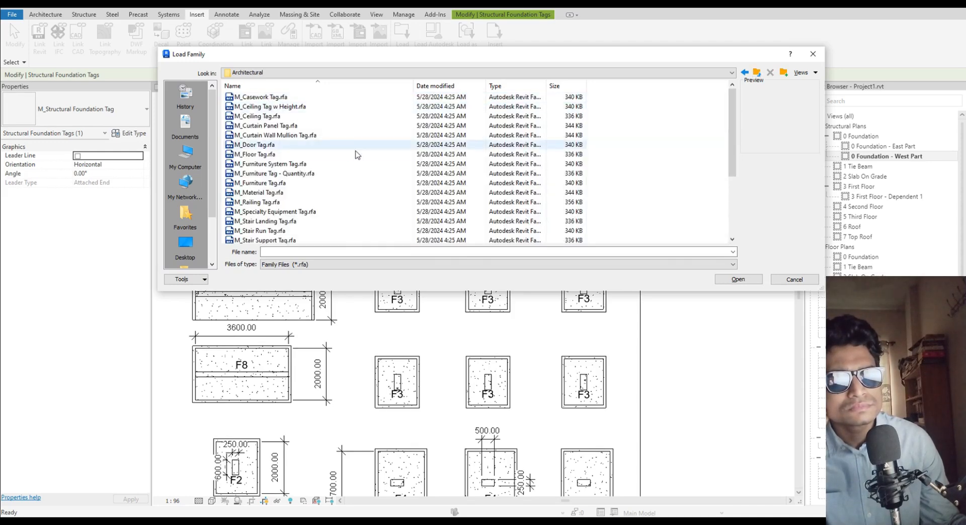
left_click(266, 156)
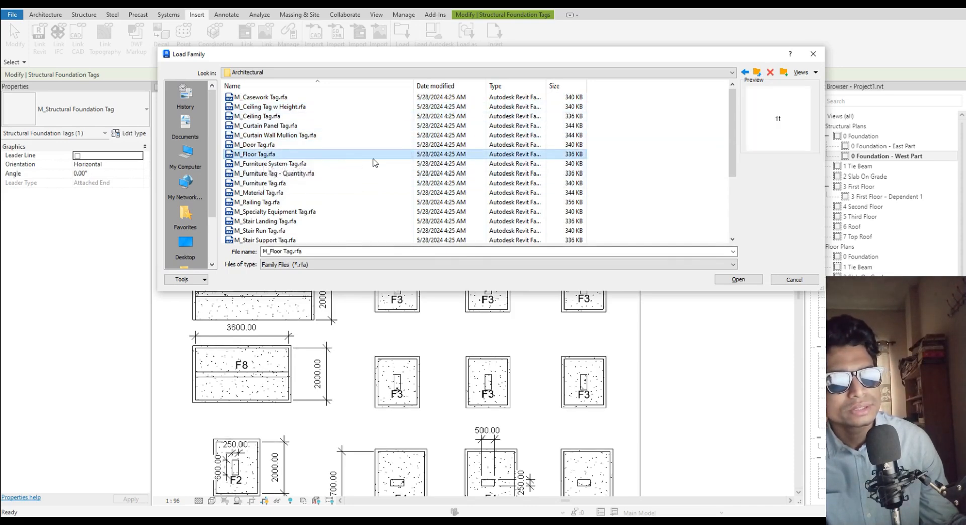
scroll(375, 163, "down", 4)
scroll(375, 163, "up", 4)
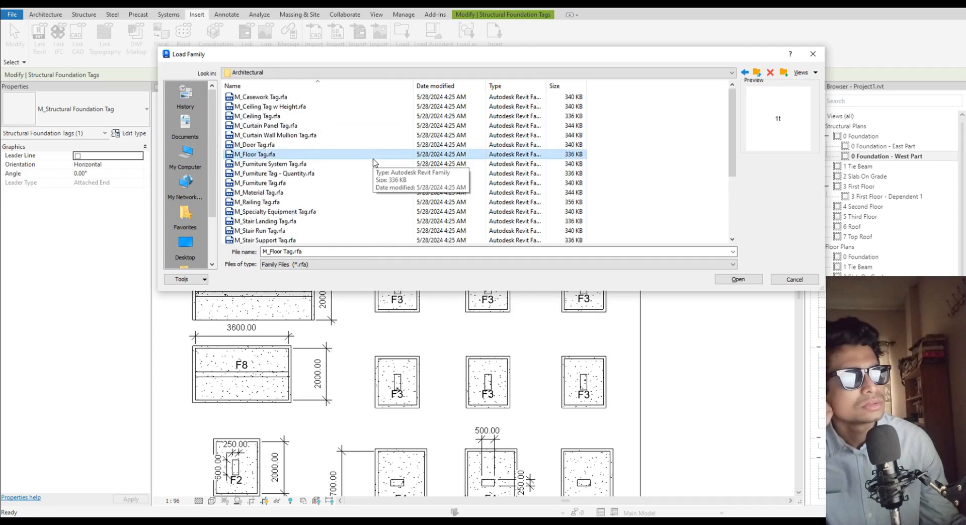
left_click(738, 279)
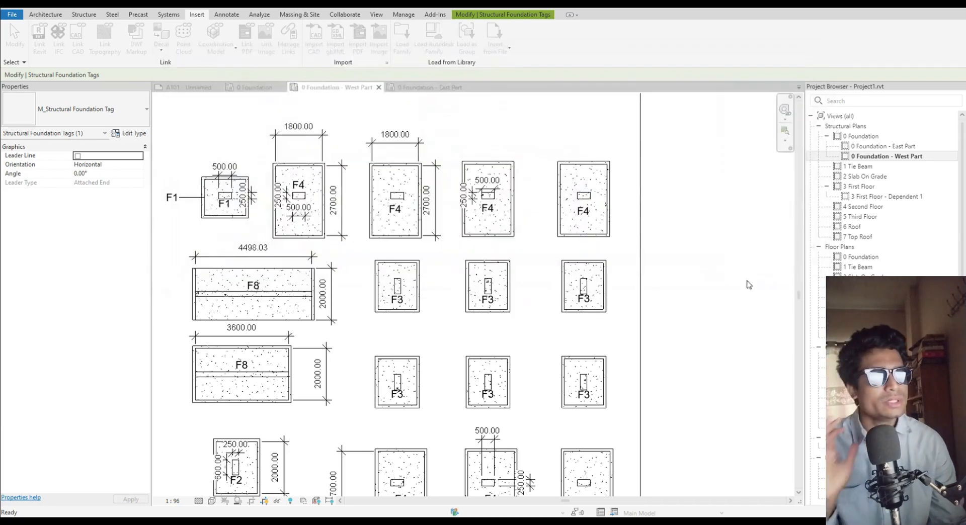
Tag the 100mm CC Slab beneath the rightmost F4 footing in the uppermost row, without a leader
middle_click_drag(520, 250, 543, 277)
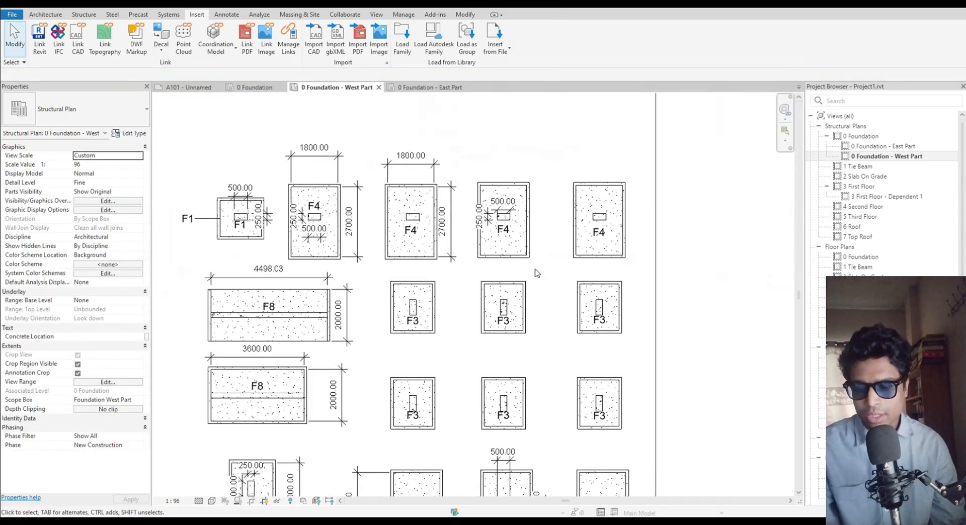
key("t")
key("g")
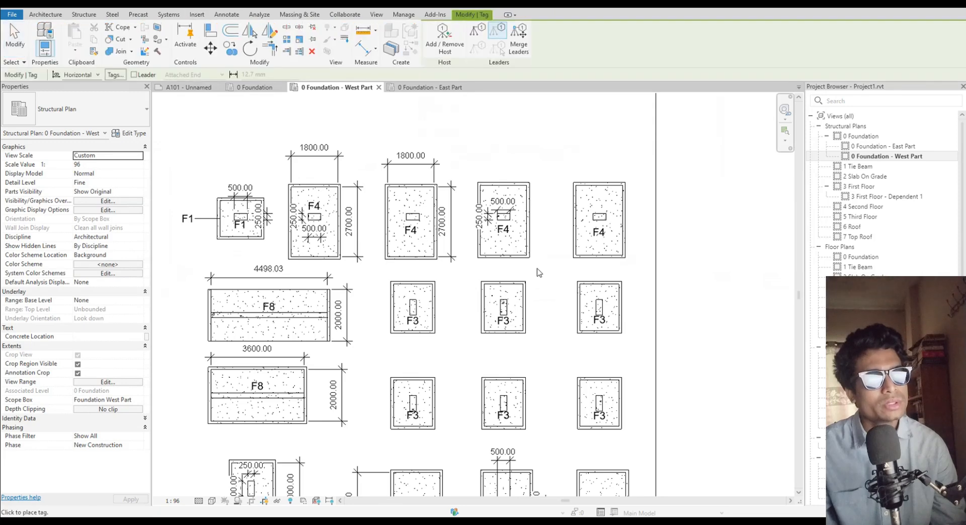
left_click(532, 240)
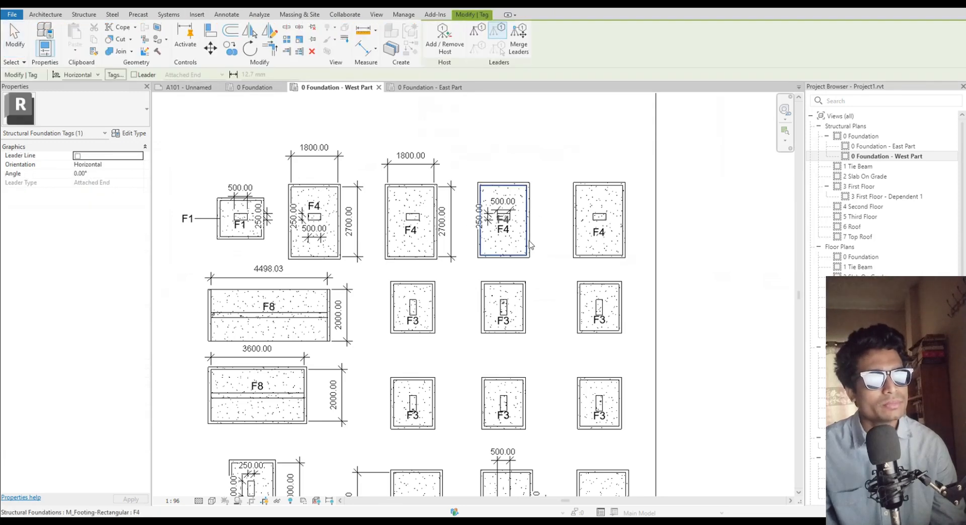
scroll(533, 254, "up", 3)
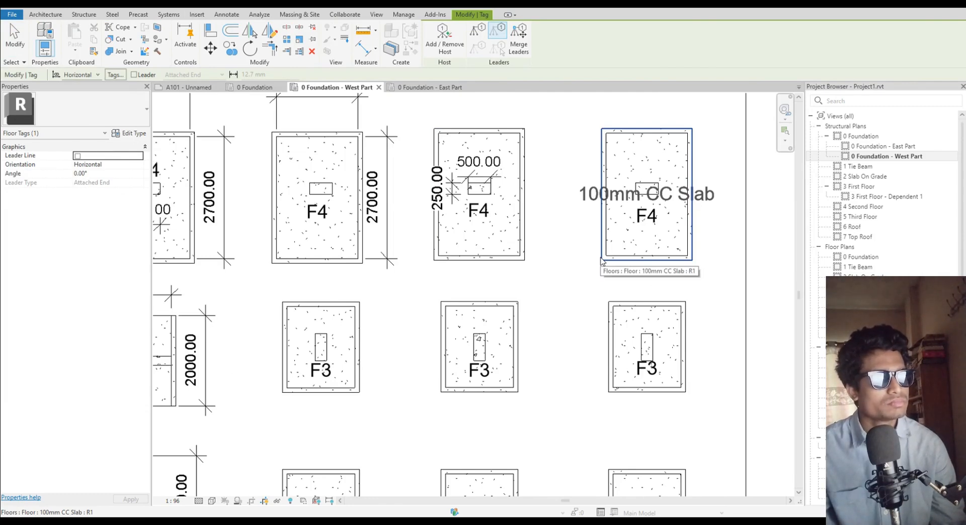
left_click(602, 260)
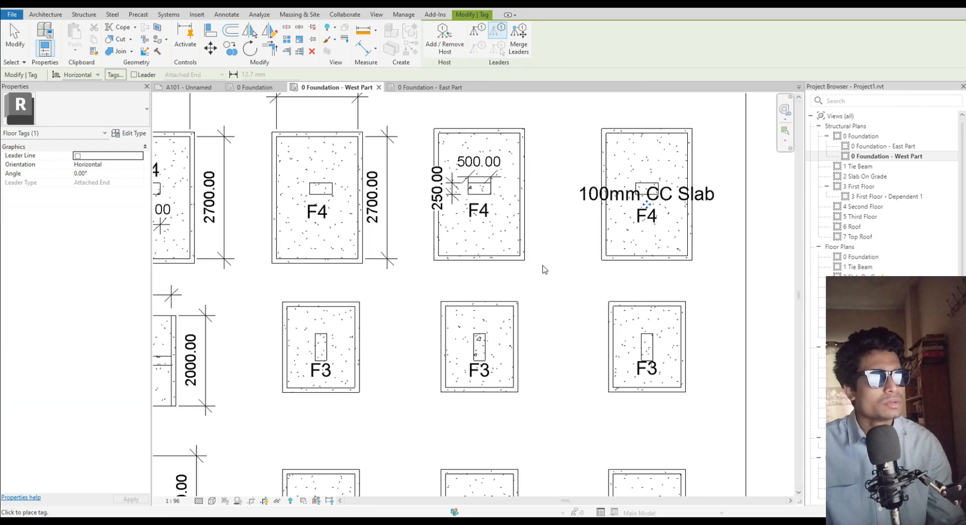
key("Escape")
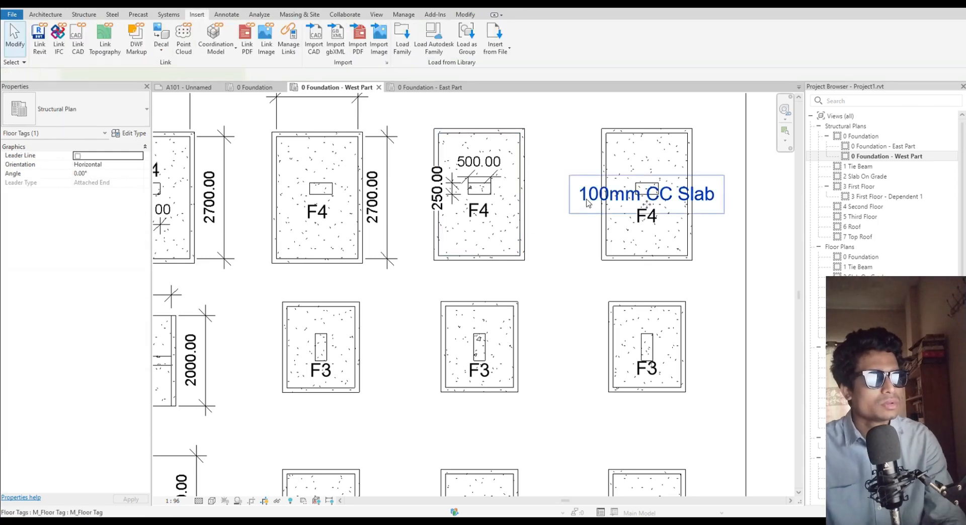
Nudge the 100mm CC Slab tag up until it clears the column and the F4 tag
key("Up")
key("Up")
key("Up")
key("Up")
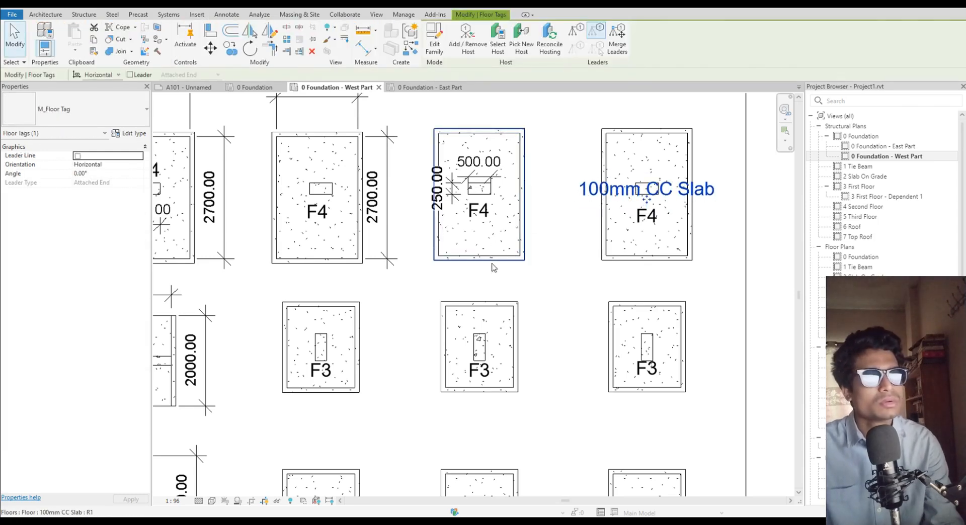
key("Up")
key("Up")
key("Up")
key("Up")
key("Up")
key("Up")
key("Up")
key("Up")
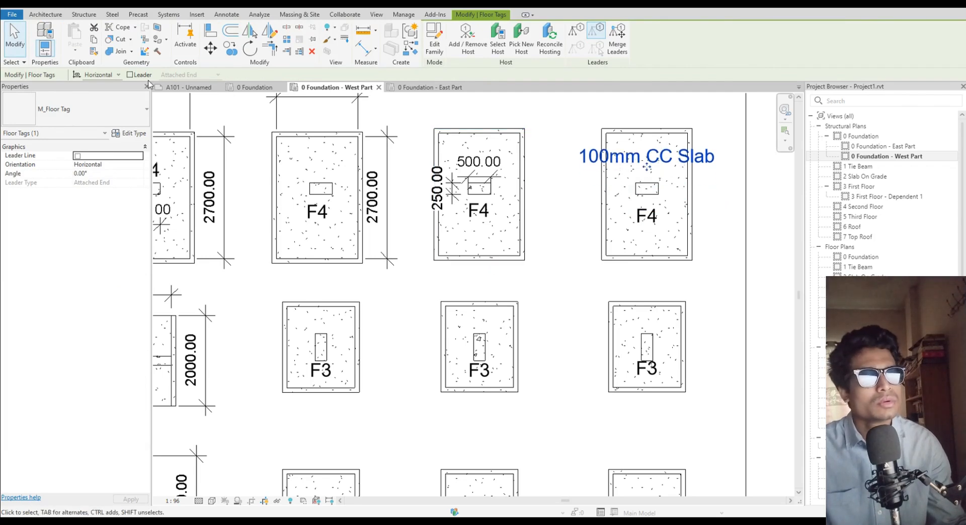
Turn on the leader of the 100mm CC Slab tag and nudge the tag up until it sits above the footing
left_click(131, 75)
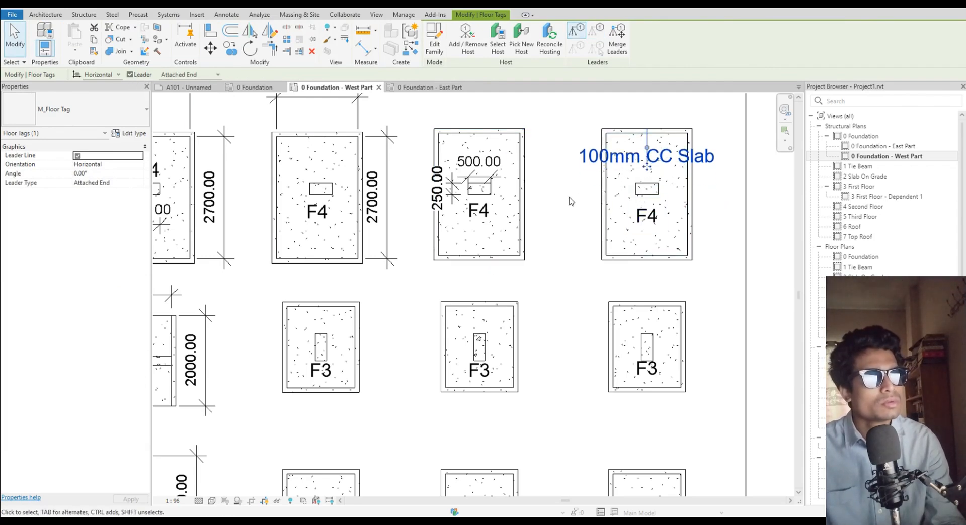
key("Up")
key("Up")
key("Up")
key("Up")
key("Up")
key("Up")
key("Up")
key("Up")
key("Up")
key("Up")
key("Up")
key("Up")
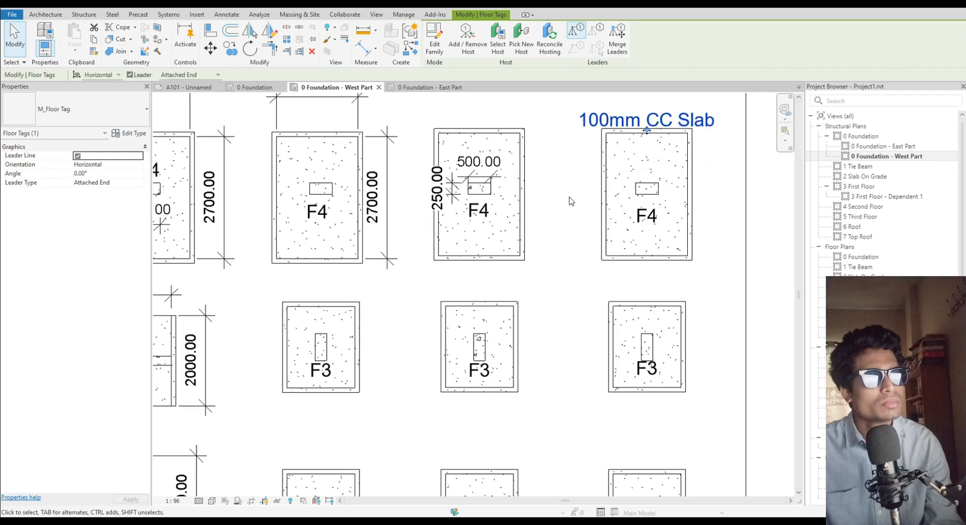
key("Up")
key("Up")
key("Up")
key("Up")
key("Up")
key("Up")
key("Up")
key("Up")
key("Up")
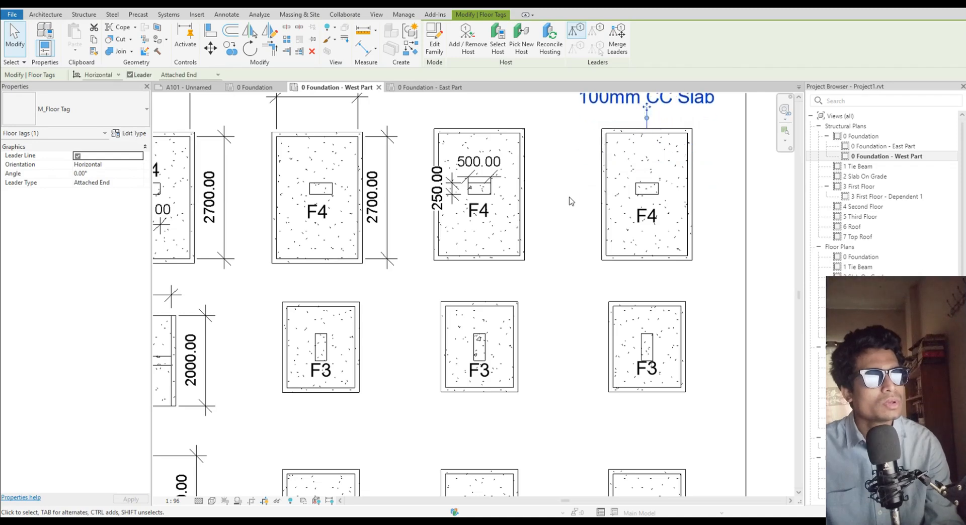
key("Up")
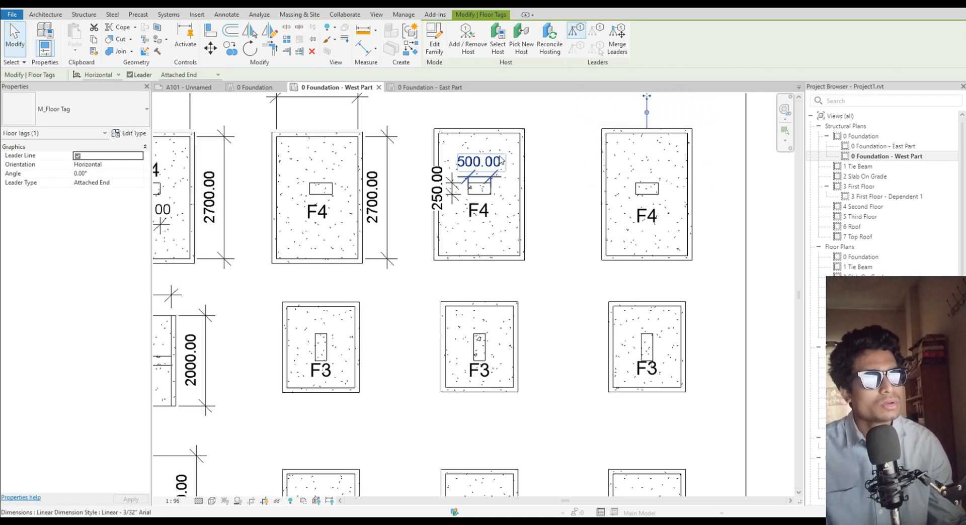
scroll(571, 201, "down", 4)
scroll(542, 145, "up", 4)
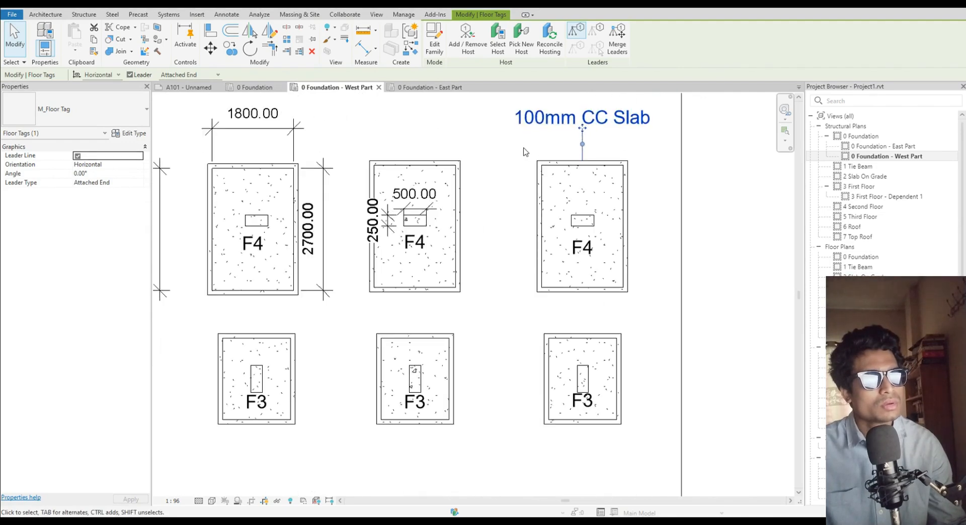
left_click(526, 151)
Look over the tagged West Part foundation plan, then open sheet A101 and examine its title block
scroll(518, 161, "down", 2)
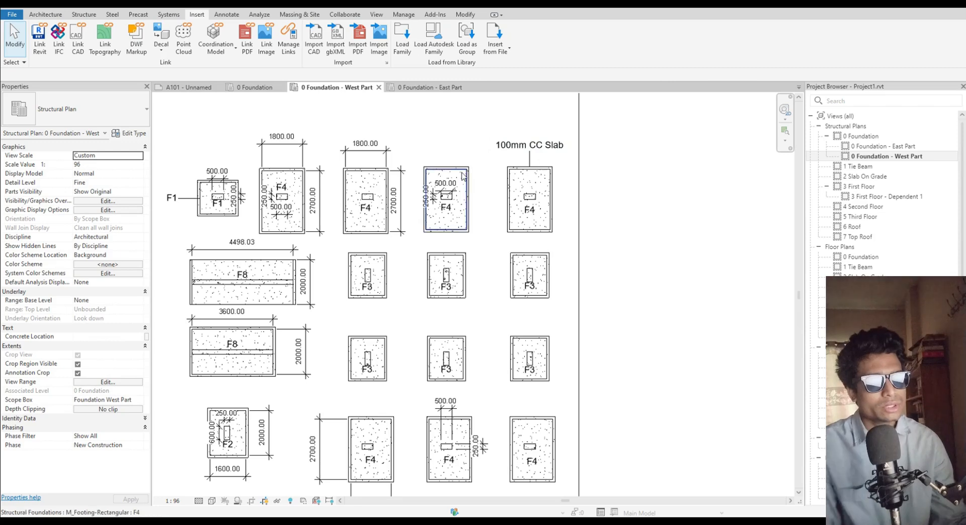
scroll(450, 214, "down", 3)
scroll(427, 284, "up", 3)
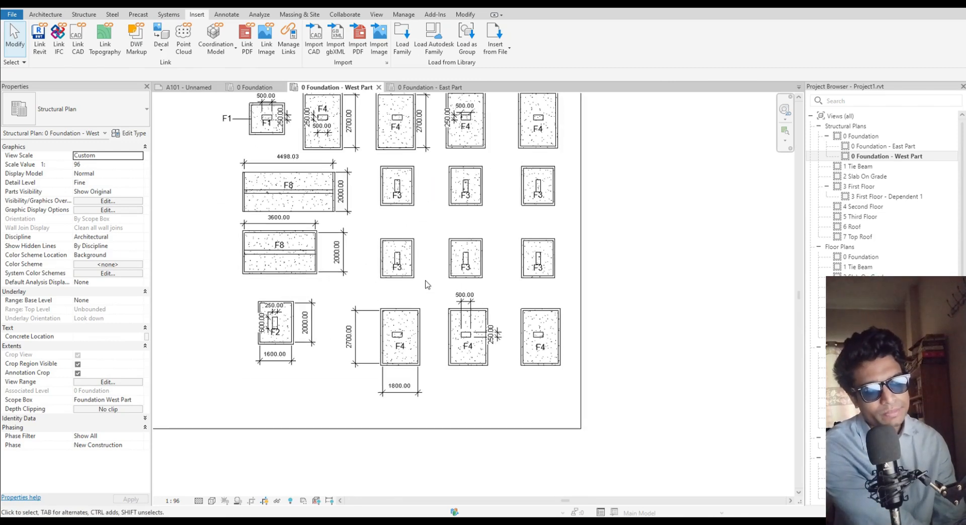
scroll(428, 288, "down", 2)
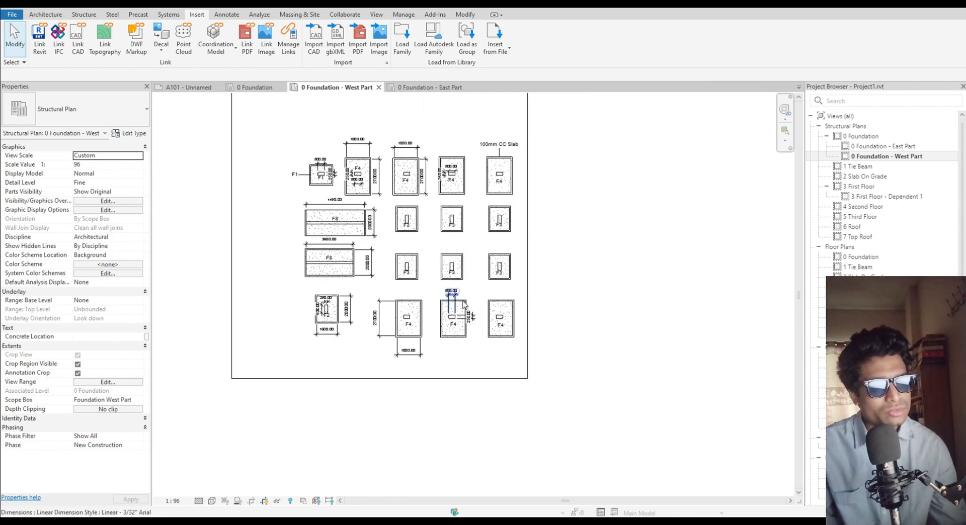
scroll(455, 354, "down", 2)
middle_click_drag(454, 360, 490, 361)
left_click(192, 87)
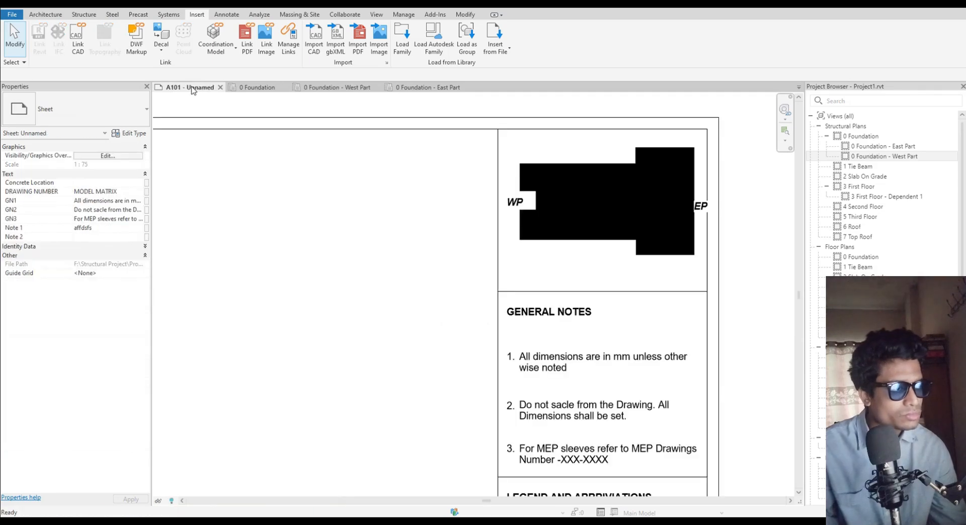
scroll(489, 366, "down", 5)
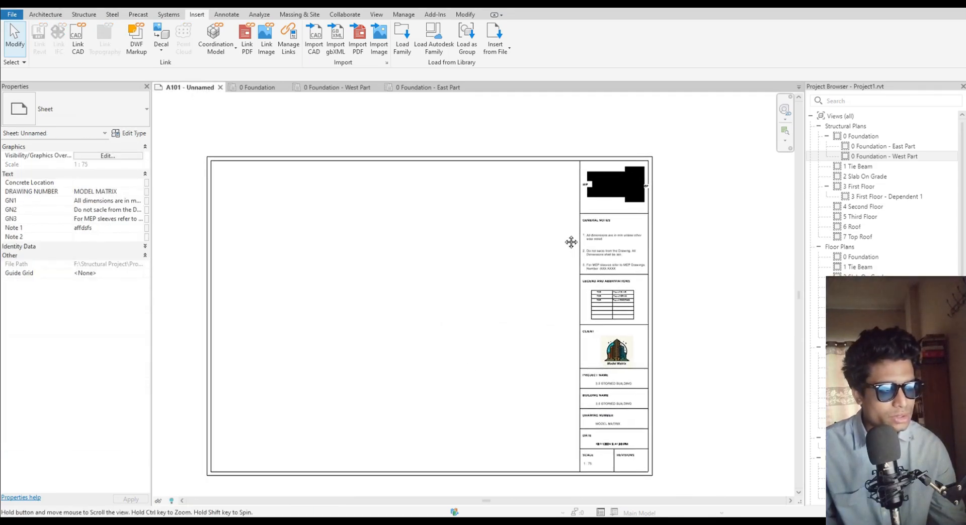
scroll(507, 335, "up", 4)
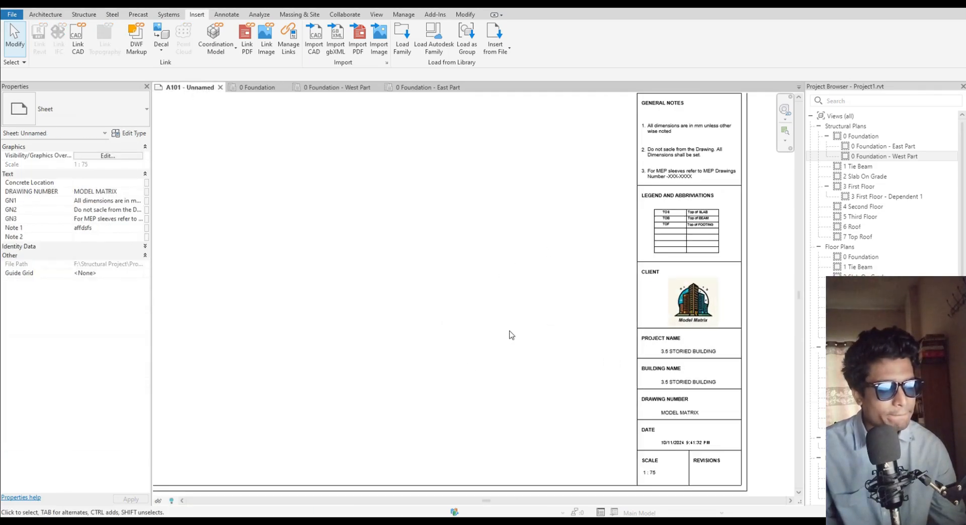
scroll(451, 312, "down", 2)
scroll(441, 313, "down", 3)
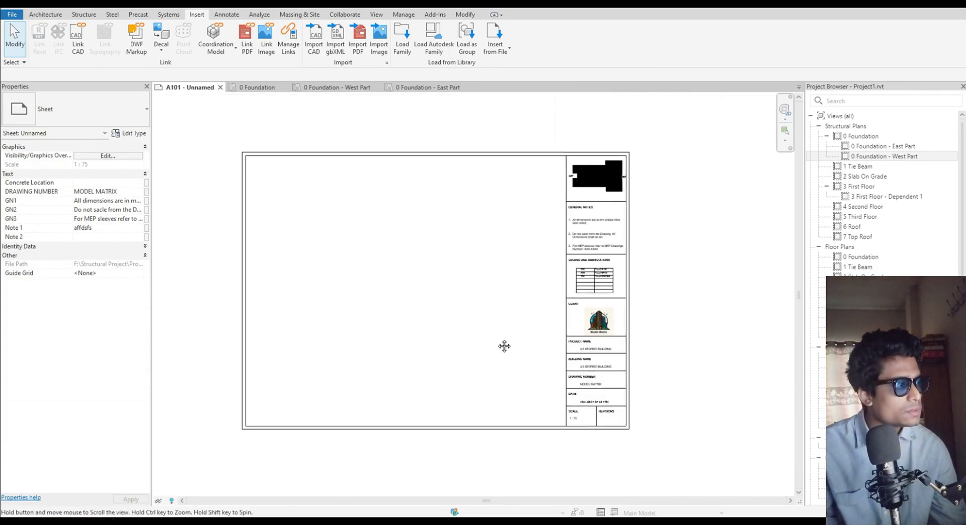
Rename sheet A101, setting its number to Model Matrix and its name to Foundation West Part
scroll(864, 236, "down", 3)
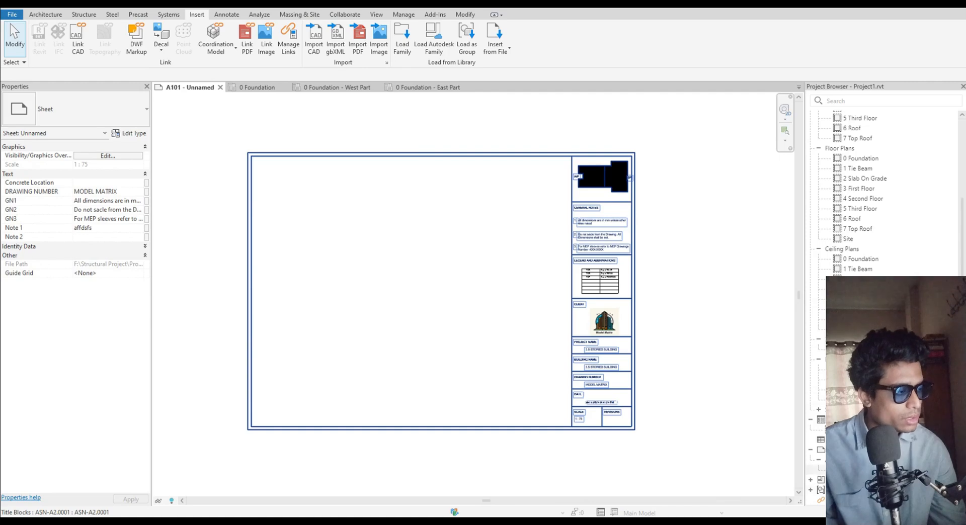
right_click(814, 462)
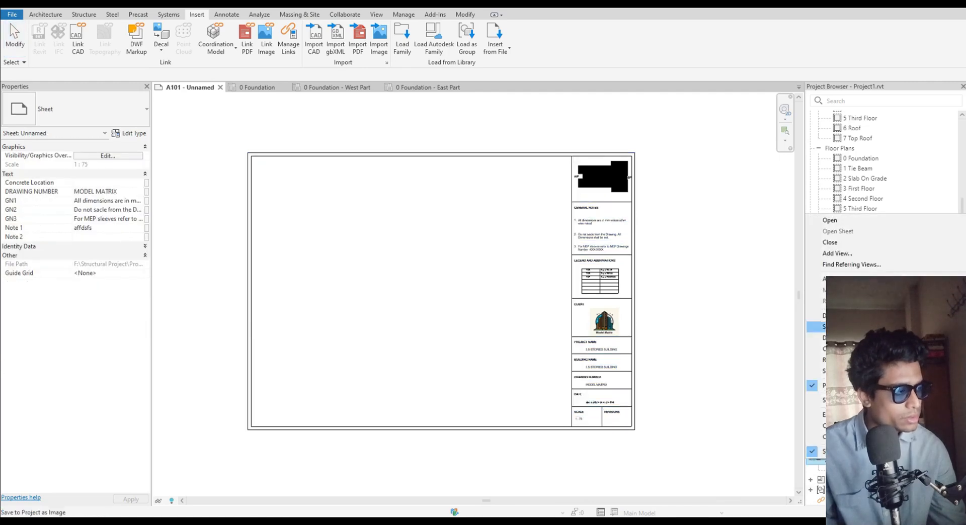
left_click(818, 360)
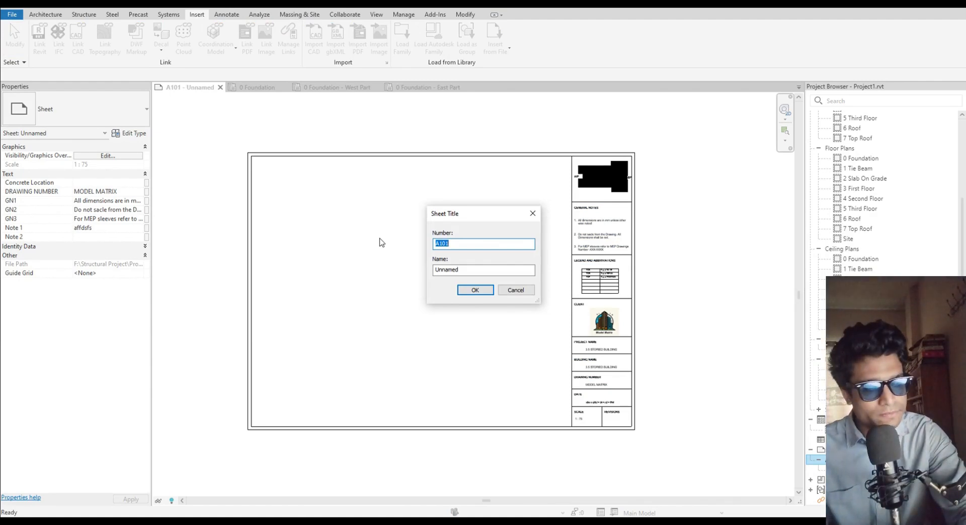
type("Model Matr")
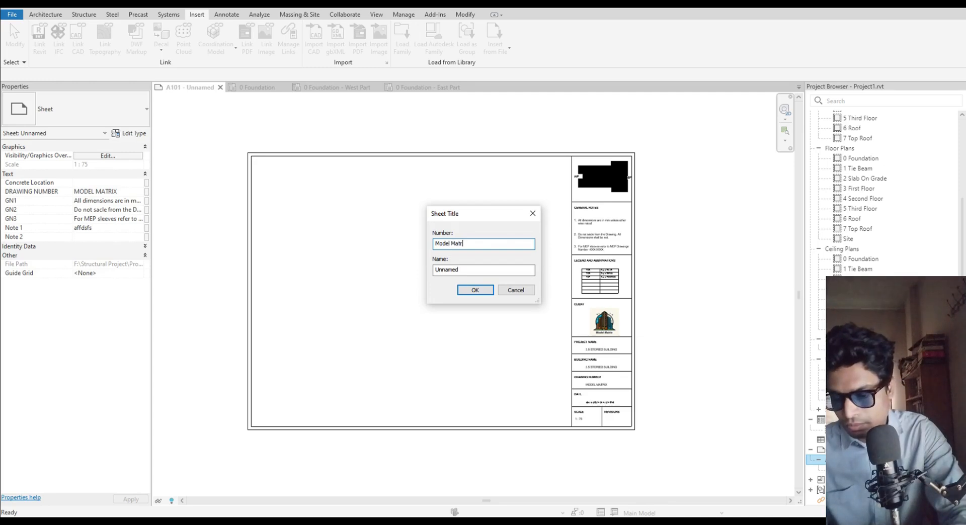
type("ix")
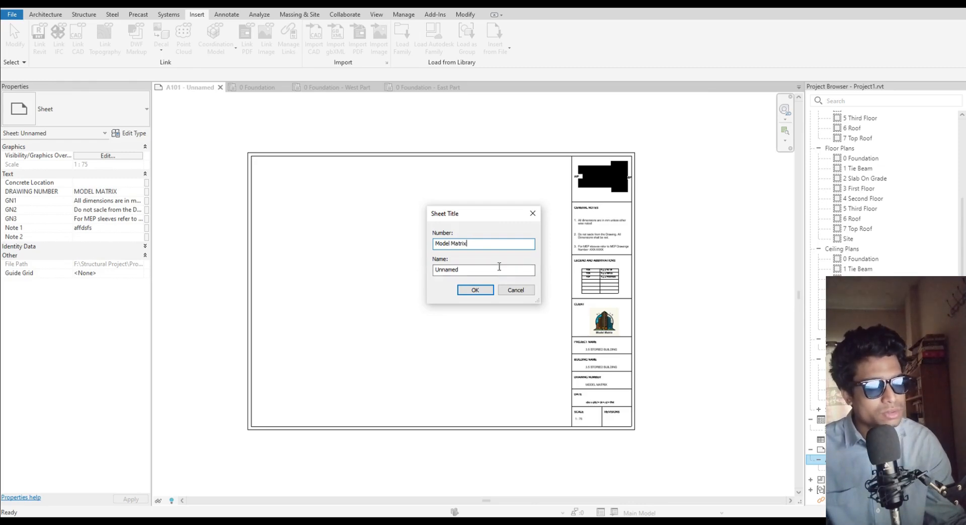
left_click(499, 267)
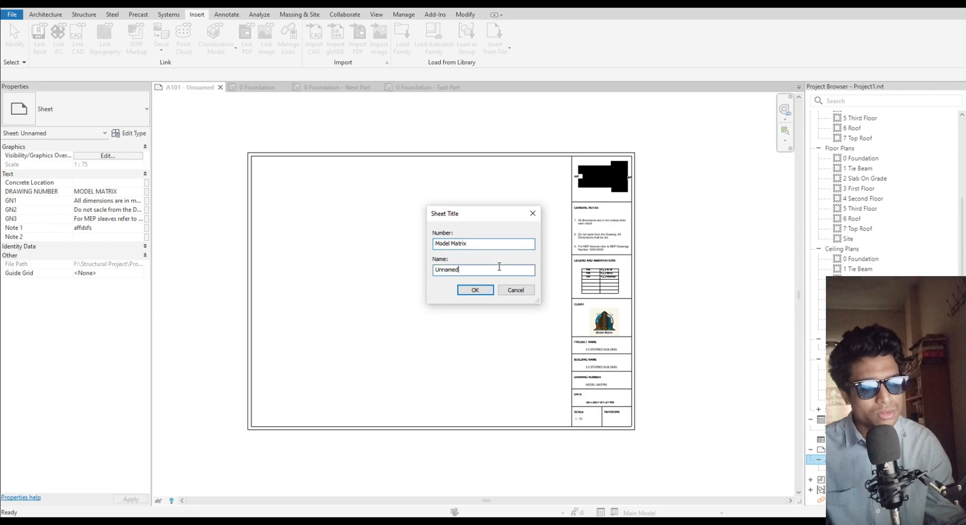
double_click(499, 268)
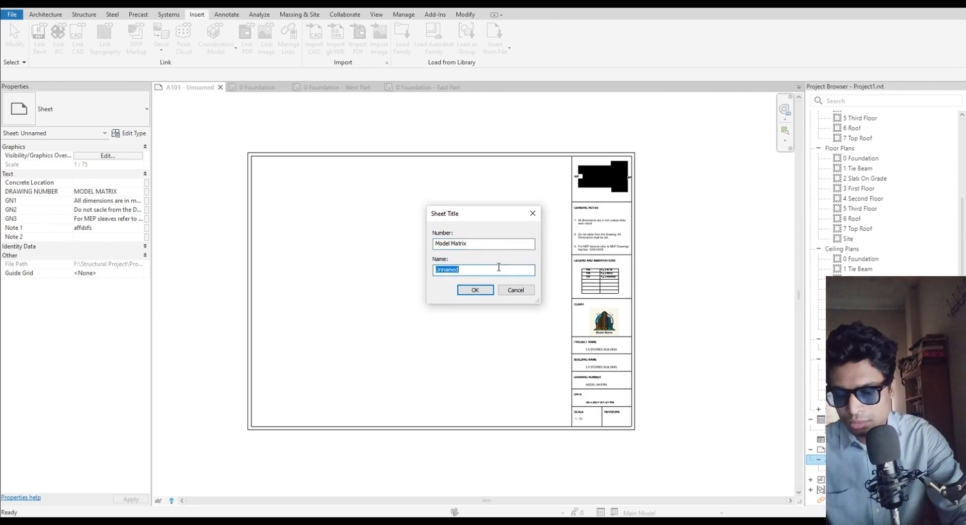
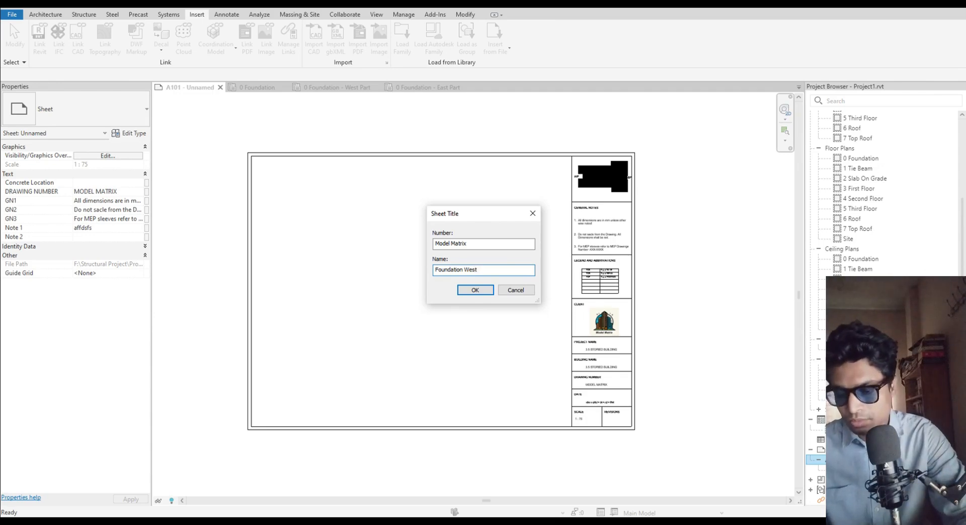
type("Part")
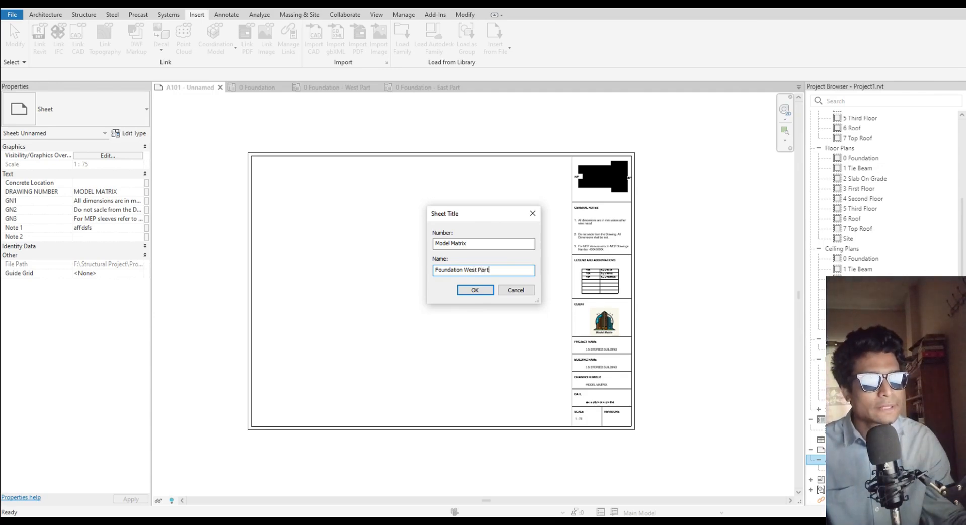
left_click(480, 291)
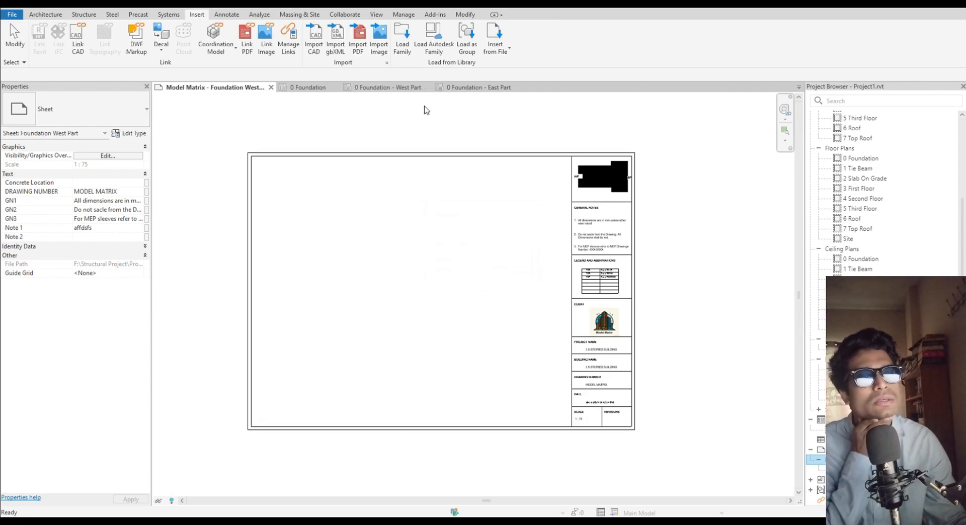
Add the Structural Plan: 0 Foundation - West Part view to the Foundation West Part sheet and place it in the drawing area
left_click(390, 88)
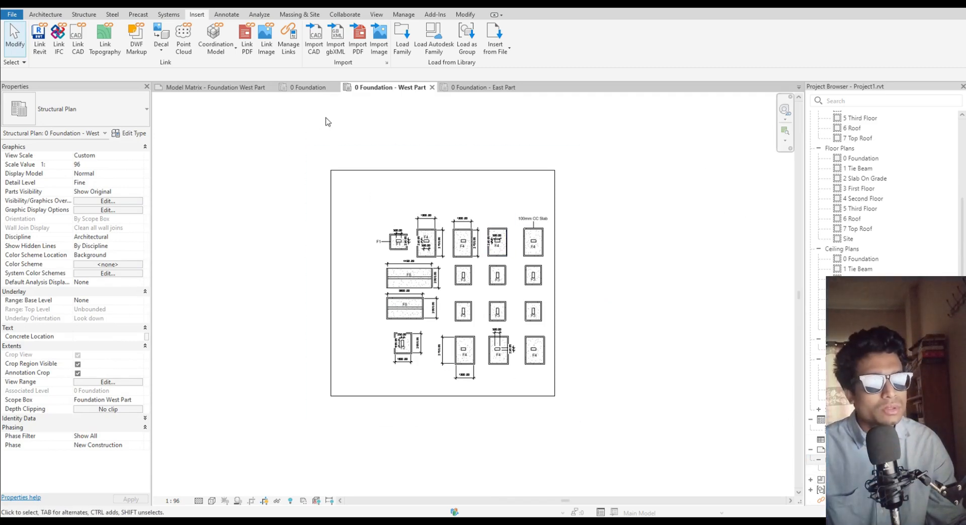
left_click(211, 88)
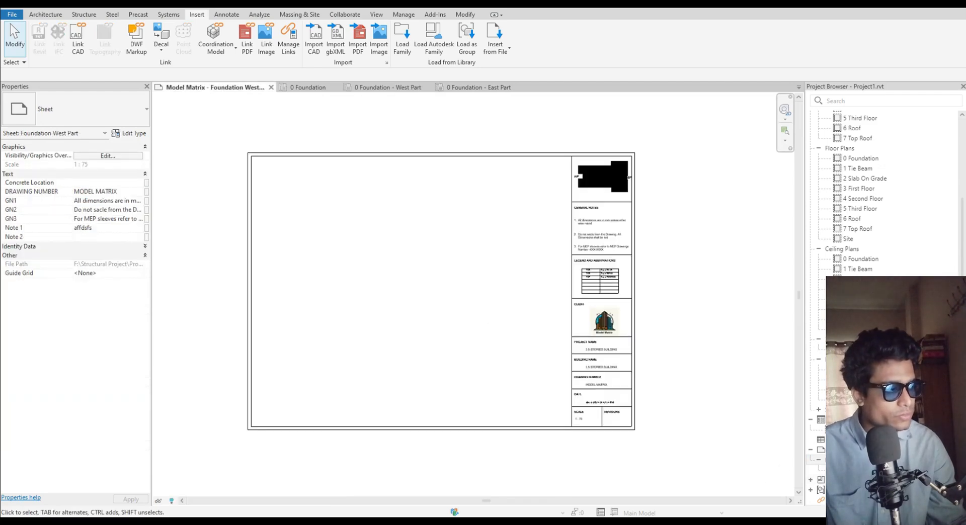
right_click(861, 461)
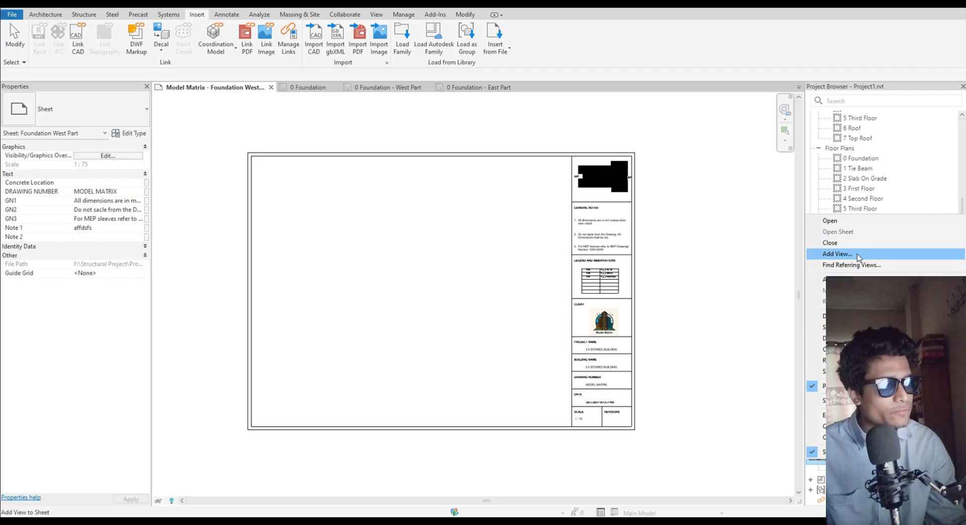
left_click(856, 255)
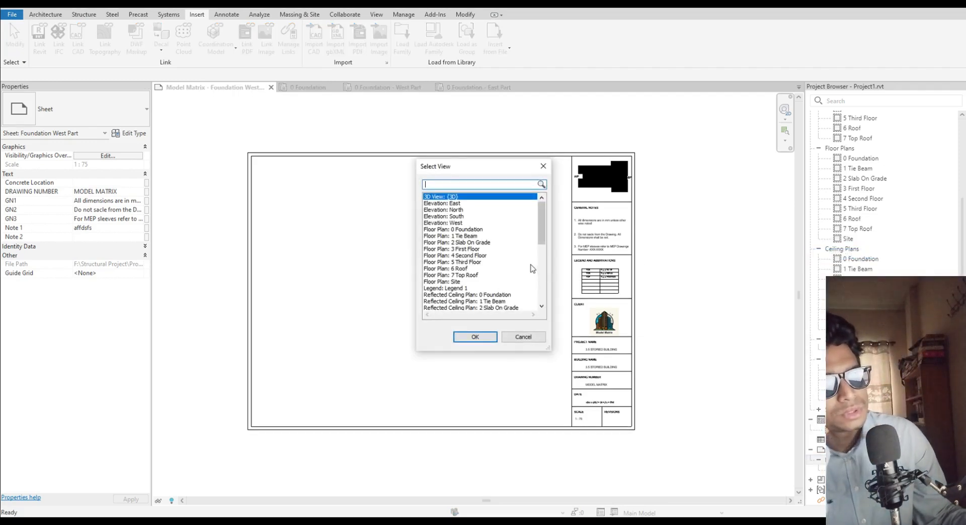
scroll(473, 290, "down", 5)
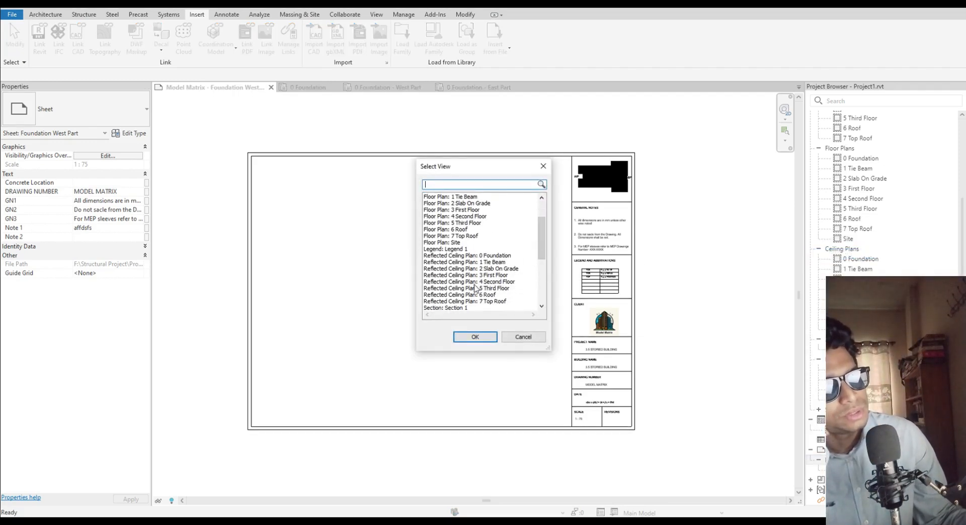
scroll(476, 212, "up", 5)
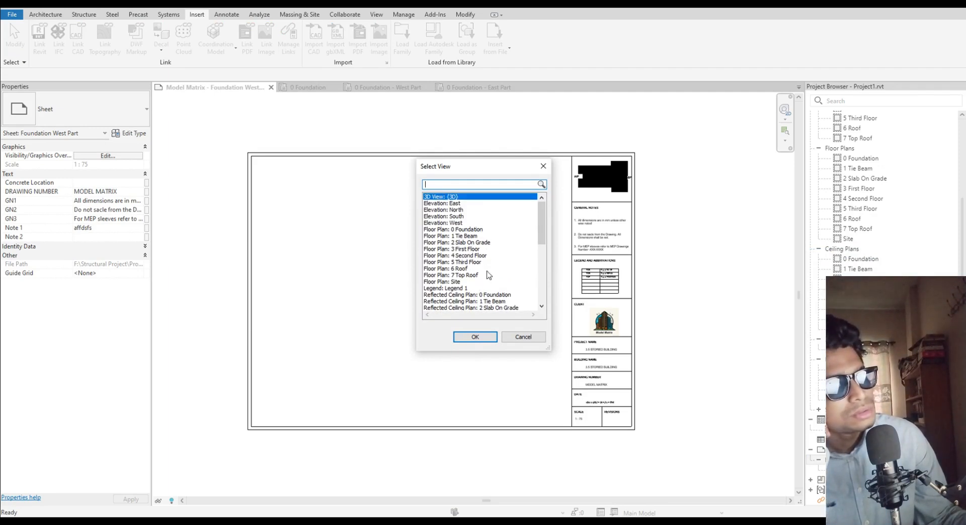
scroll(487, 274, "down", 7)
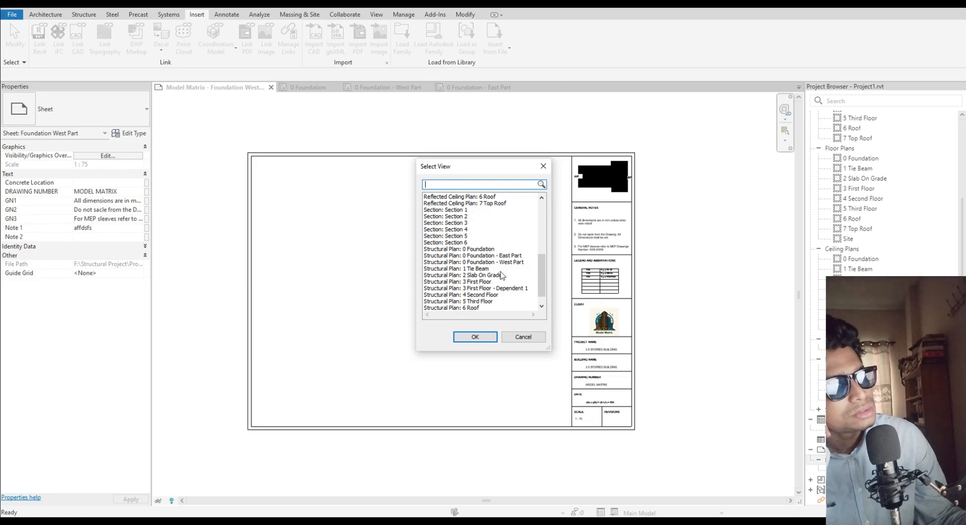
left_click(507, 263)
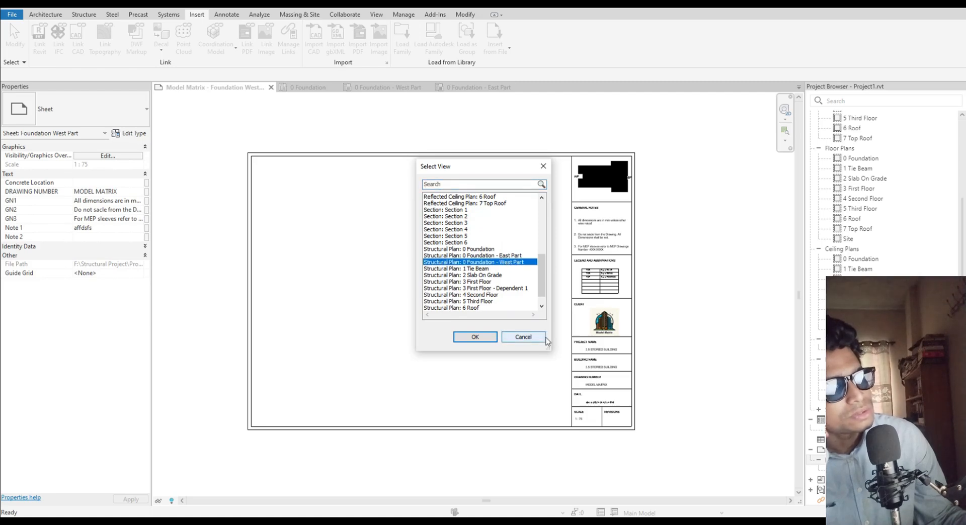
left_click(475, 337)
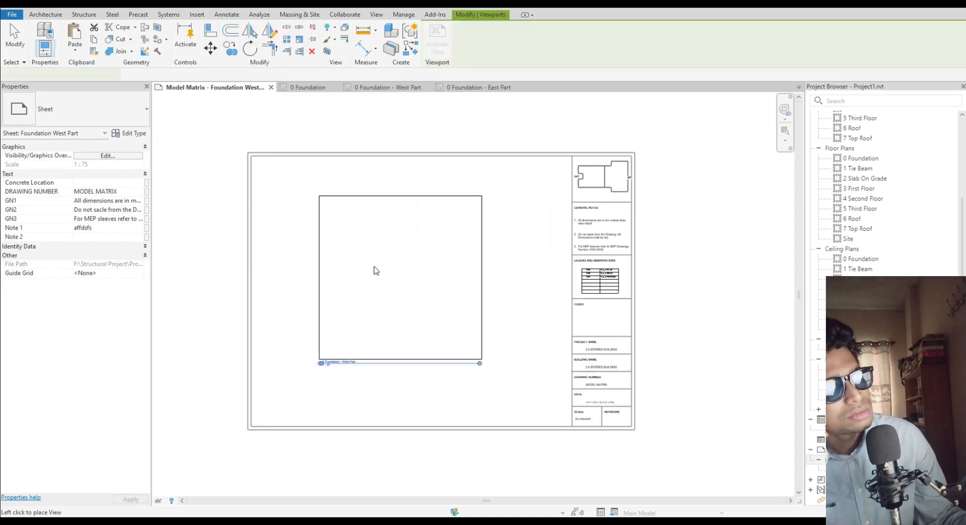
left_click(355, 256)
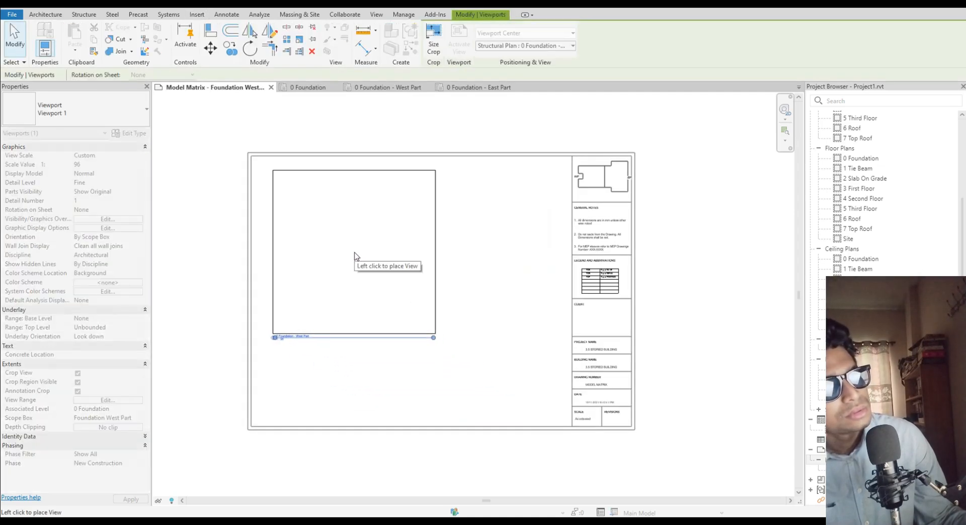
left_click(355, 257)
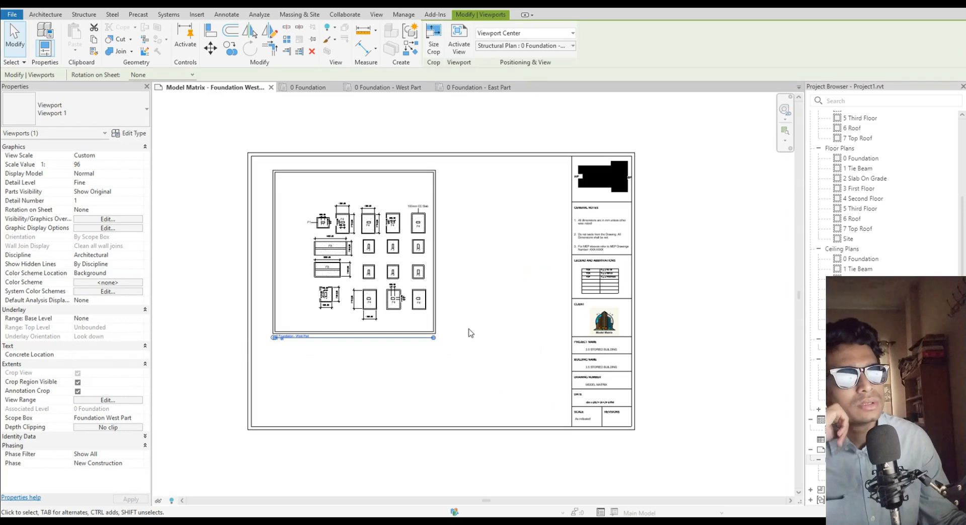
Set the view scale of the placed West Part viewport to 1:50
scroll(526, 327, "up", 3)
scroll(527, 327, "down", 4)
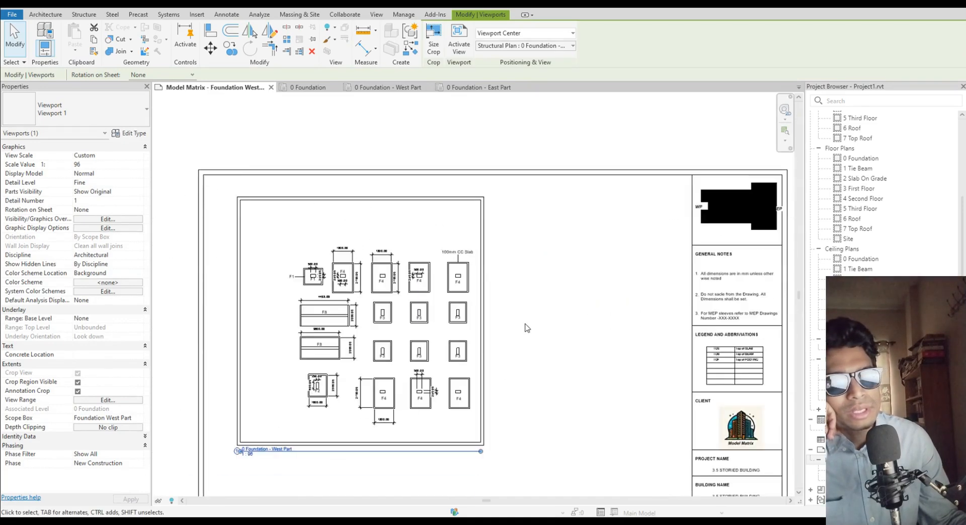
middle_click_drag(533, 331, 558, 326)
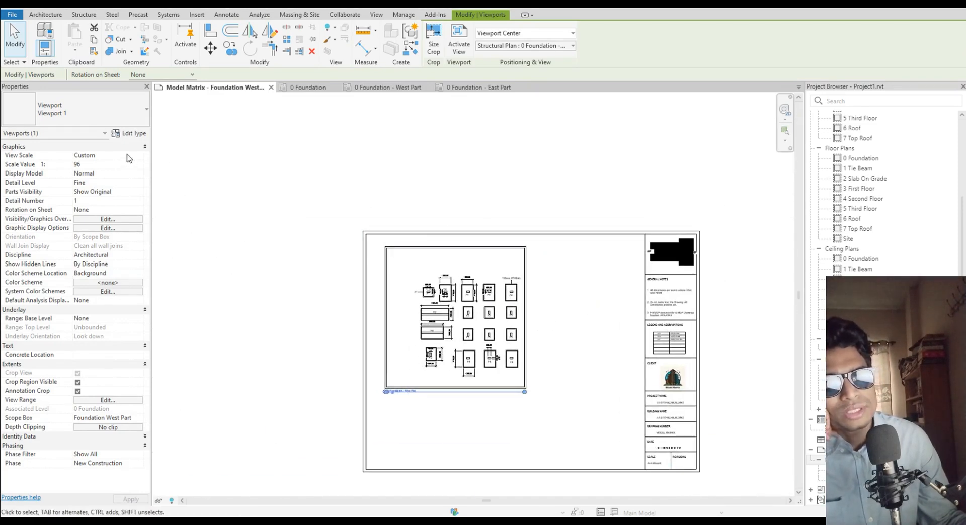
left_click(101, 164)
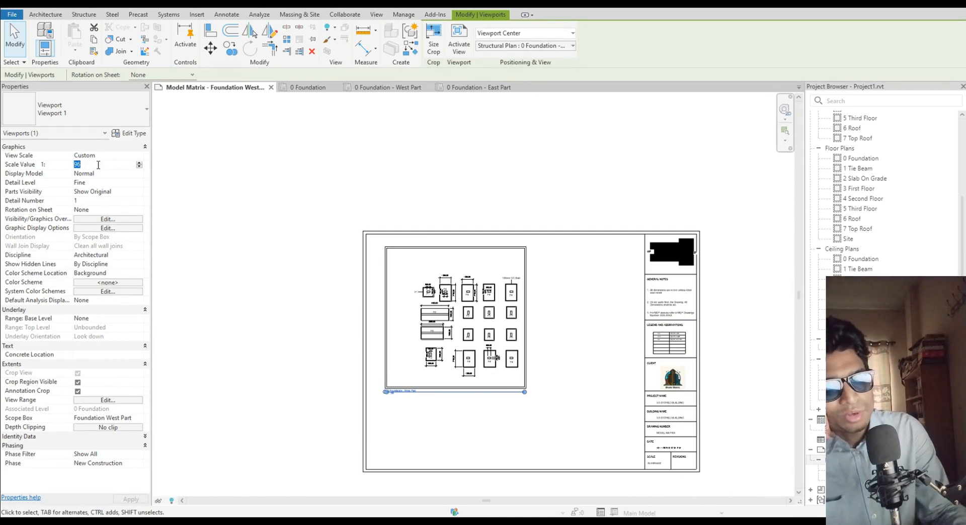
type("0")
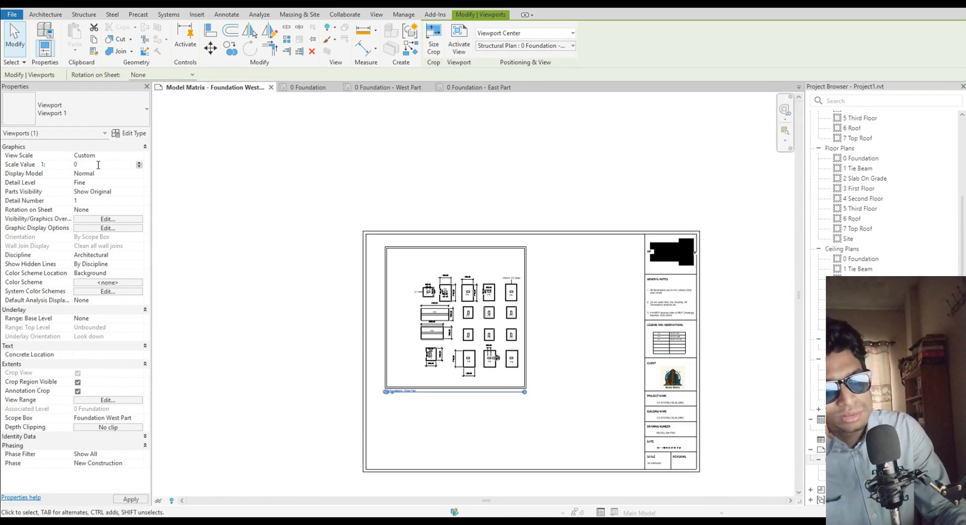
key("BackSpace")
type("50")
key("Return")
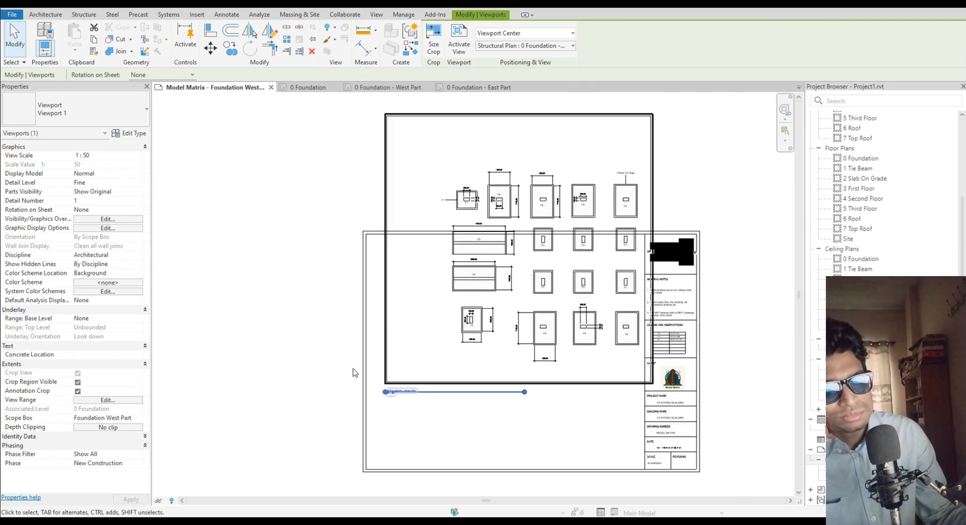
Switch the viewport to a custom scale of 1:60 and move it down inside the sheet border
left_click(140, 156)
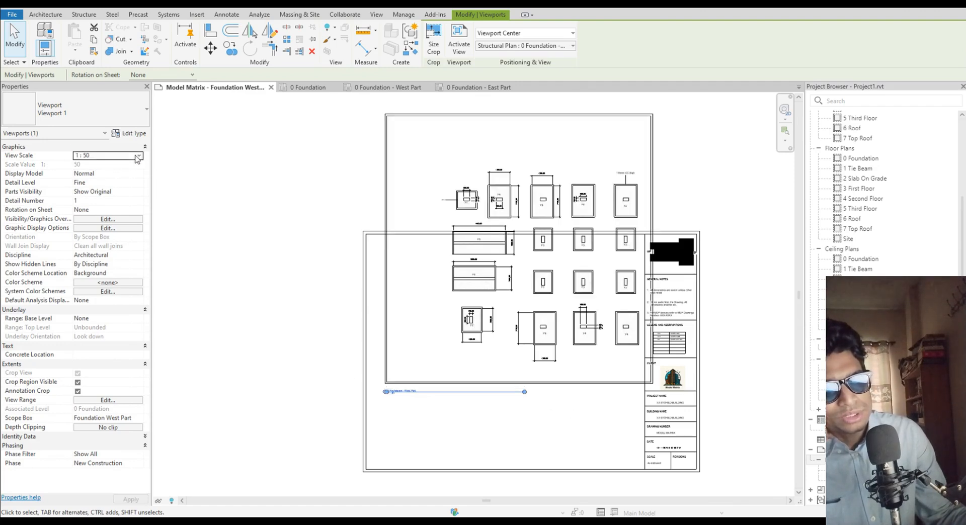
left_click(139, 157)
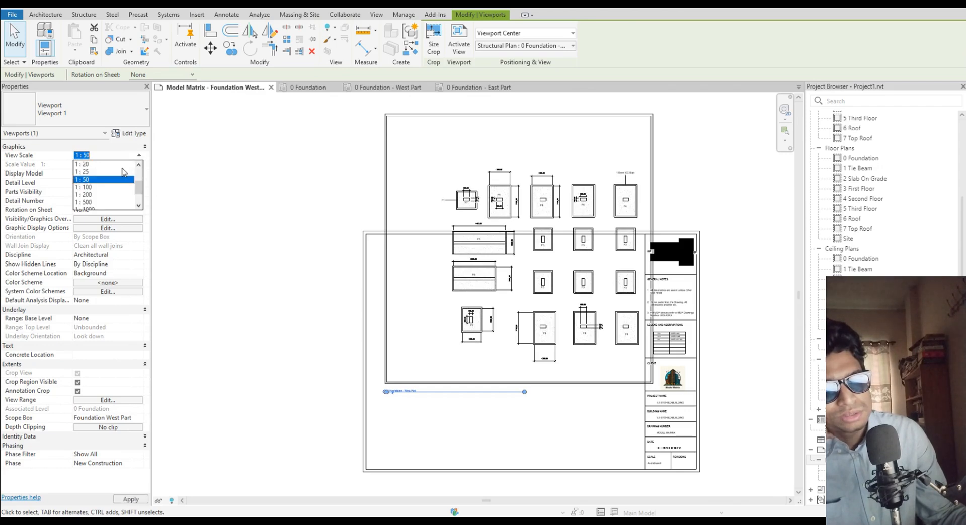
scroll(124, 172, "up", 2)
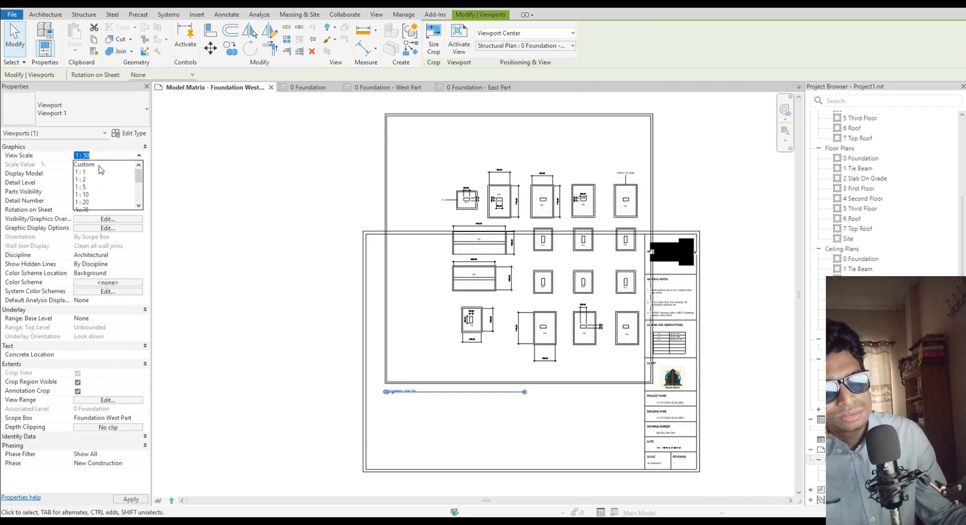
left_click(100, 165)
left_click(102, 164)
type("6")
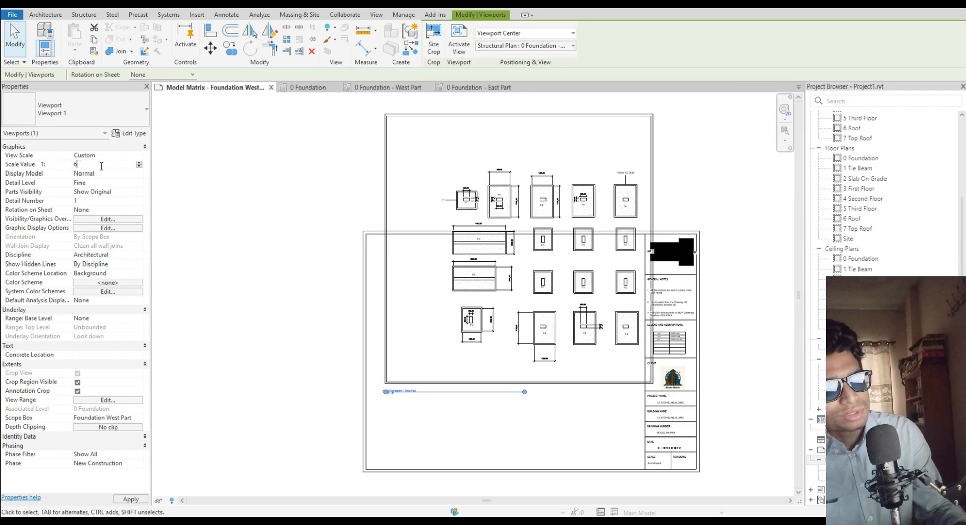
type("0")
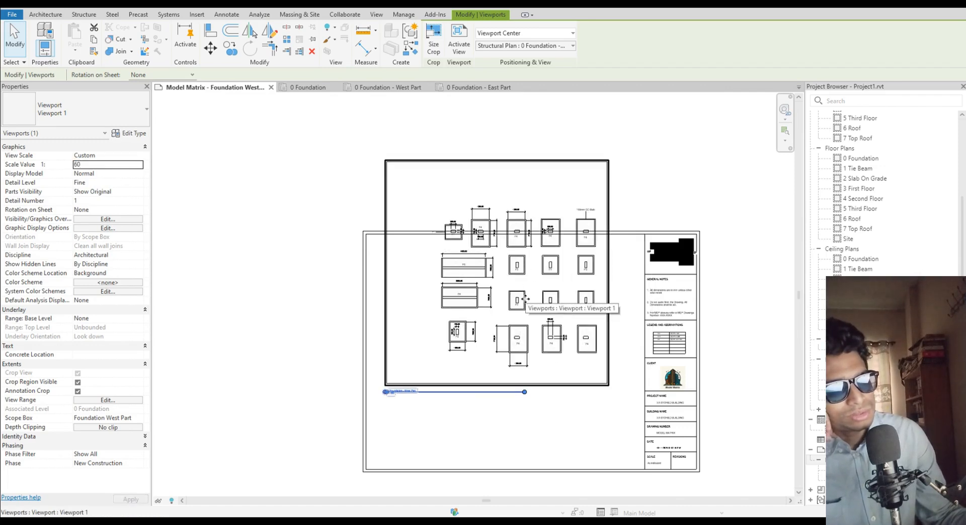
left_click_drag(528, 296, 516, 370)
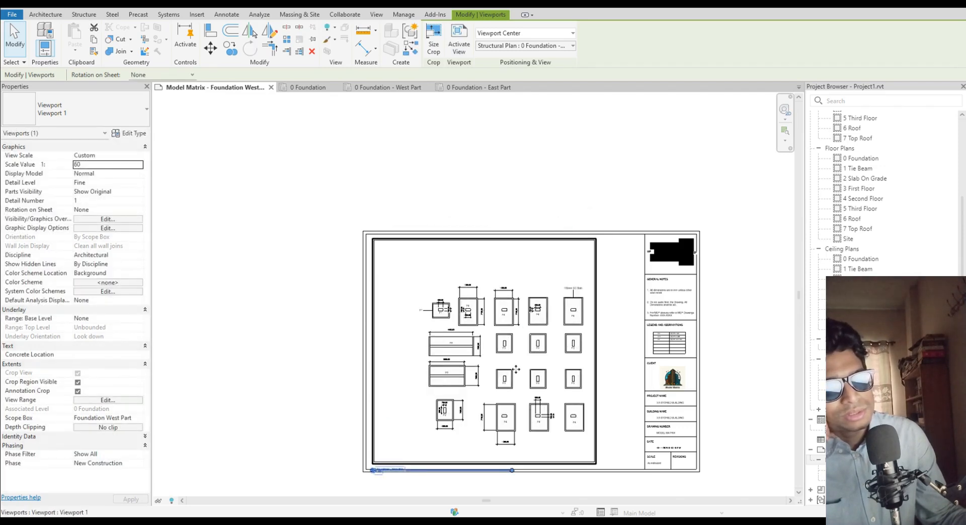
Set the viewport's custom scale value to 55
left_click(116, 165)
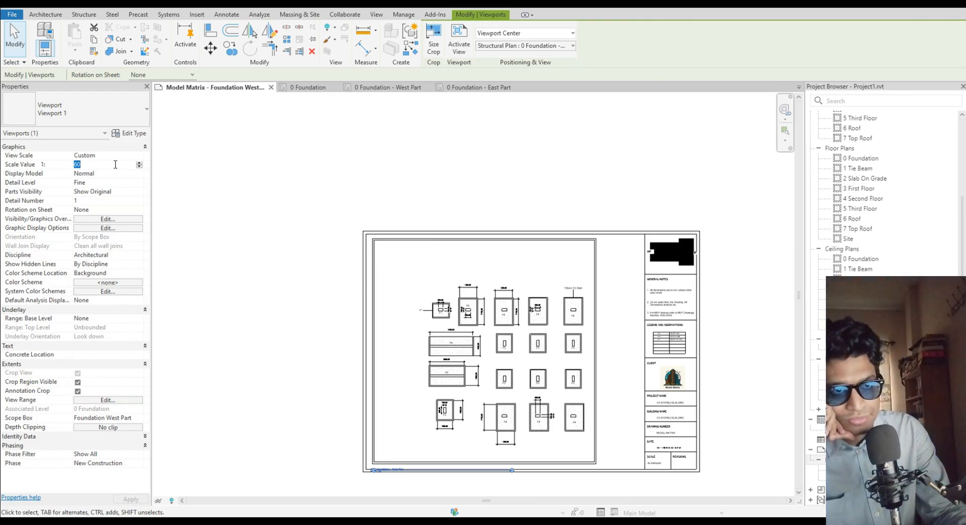
type("55")
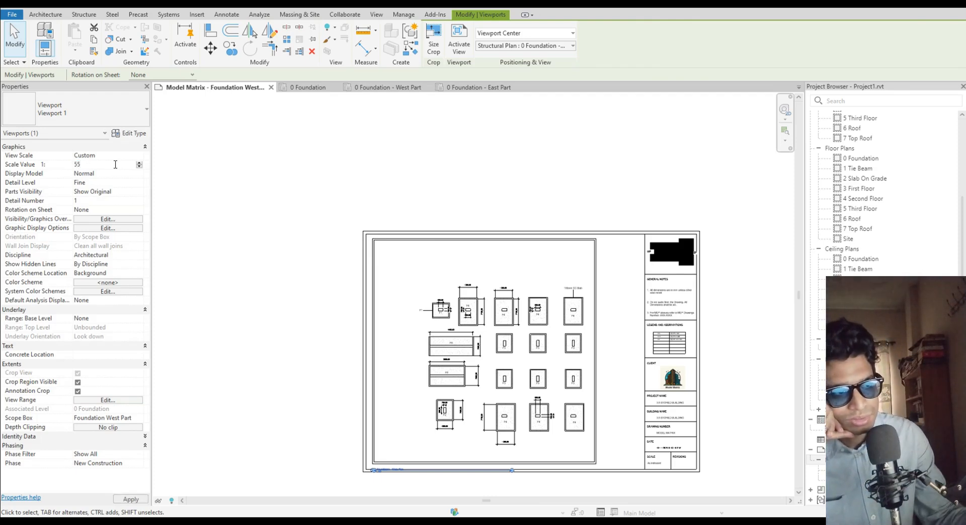
left_click(115, 166)
key("Return")
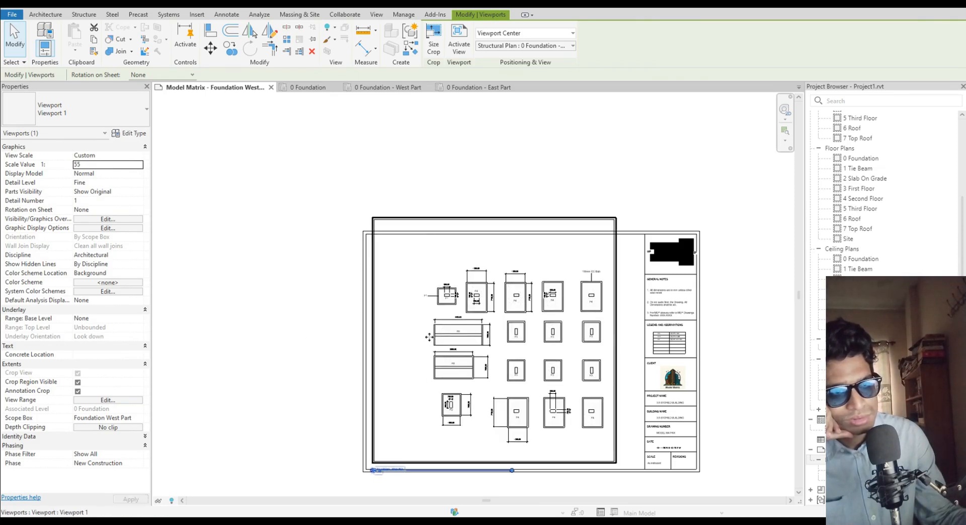
Set the viewport's custom scale value to 65 and shift it towards the middle of the drawing area
left_click(95, 166)
type("6")
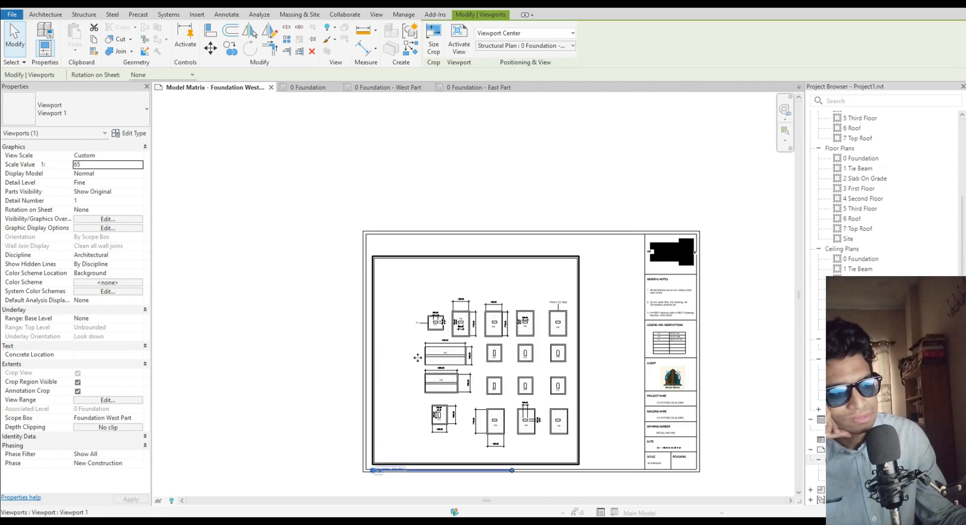
left_click_drag(418, 358, 449, 349)
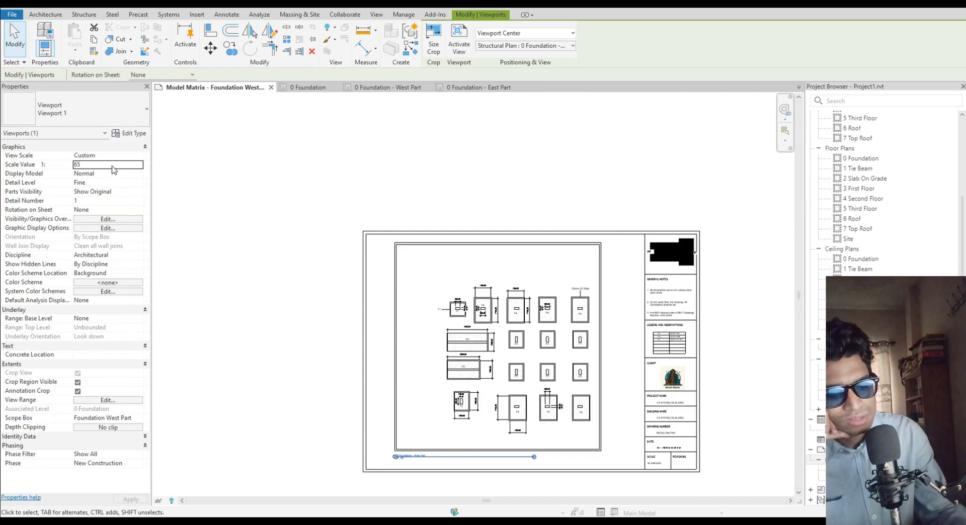
Set the viewport's custom scale value to 62, move it fully inside the sheet border and deselect it
left_click(112, 165)
type("62")
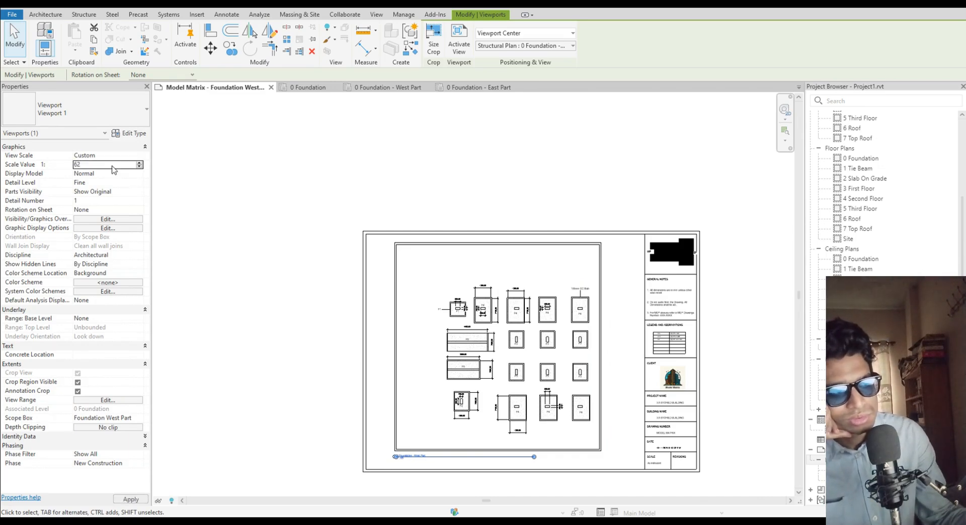
key("Return")
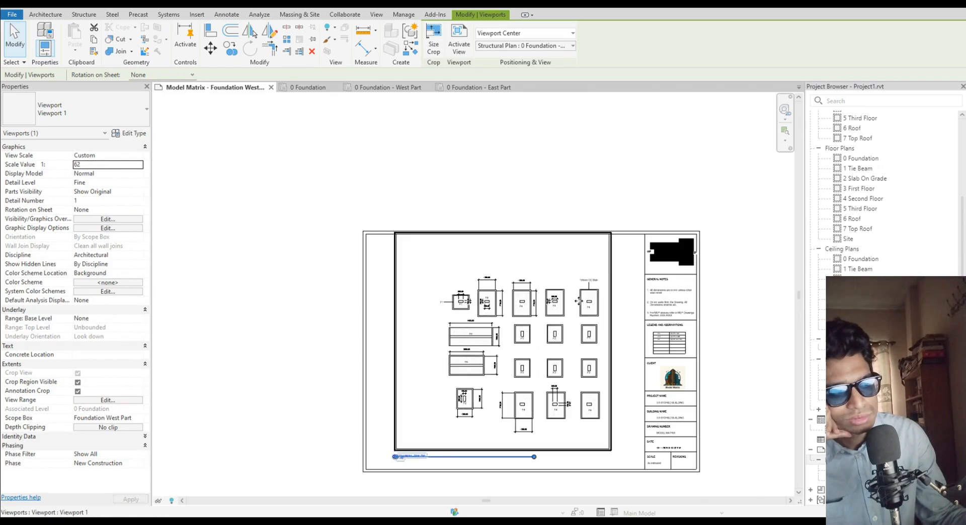
mouse_move(536, 316)
left_mouse_down()
mouse_move(532, 335)
mouse_move(532, 326)
left_mouse_up()
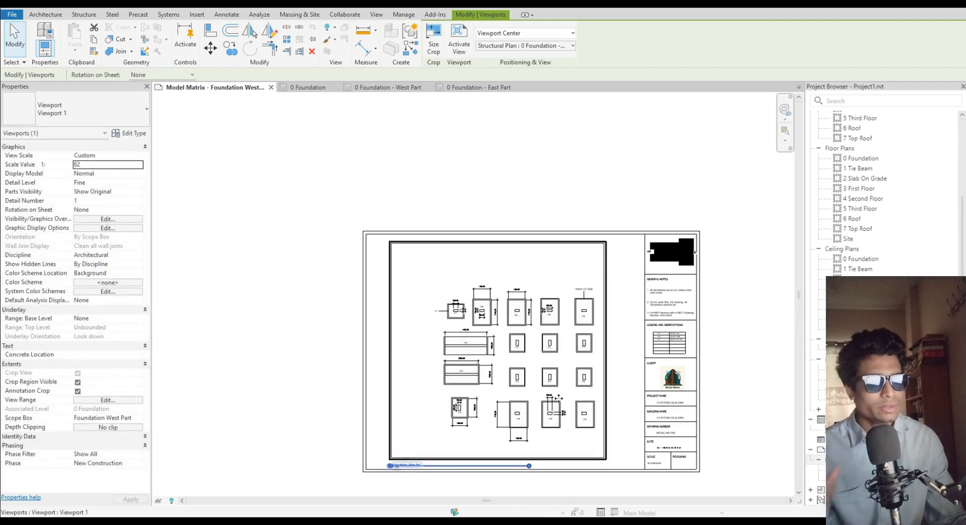
left_click(295, 375)
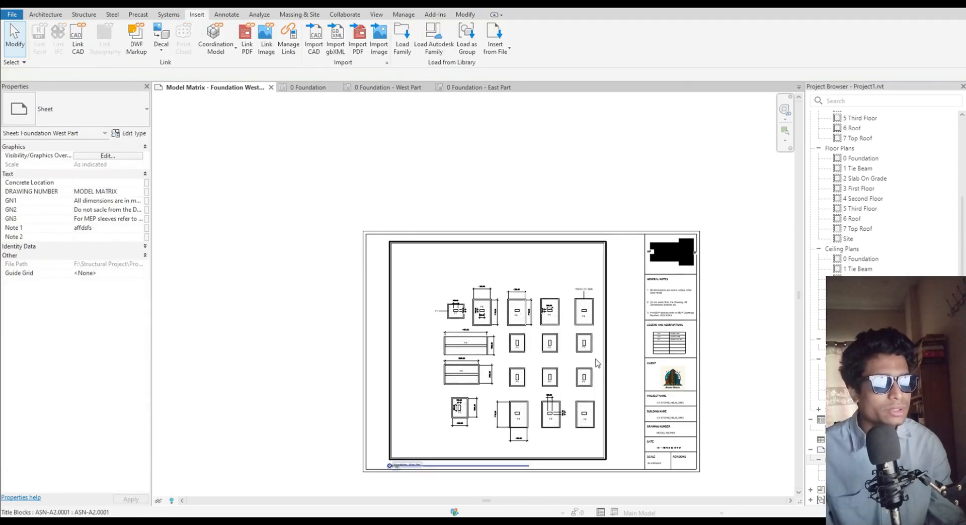
Examine the placed foundation plan, its view title and the title block on the sheet
scroll(629, 374, "up", 3)
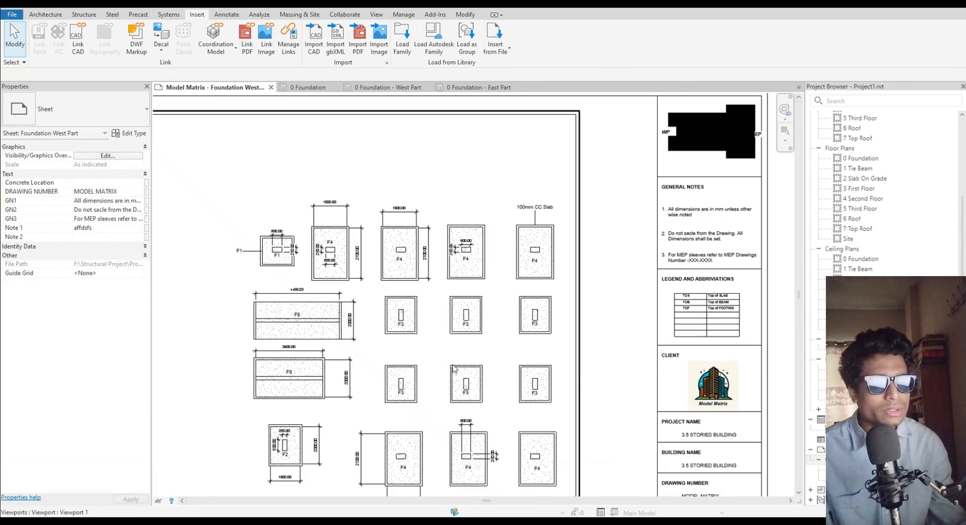
scroll(454, 367, "down", 1)
middle_click_drag(454, 366, 535, 234)
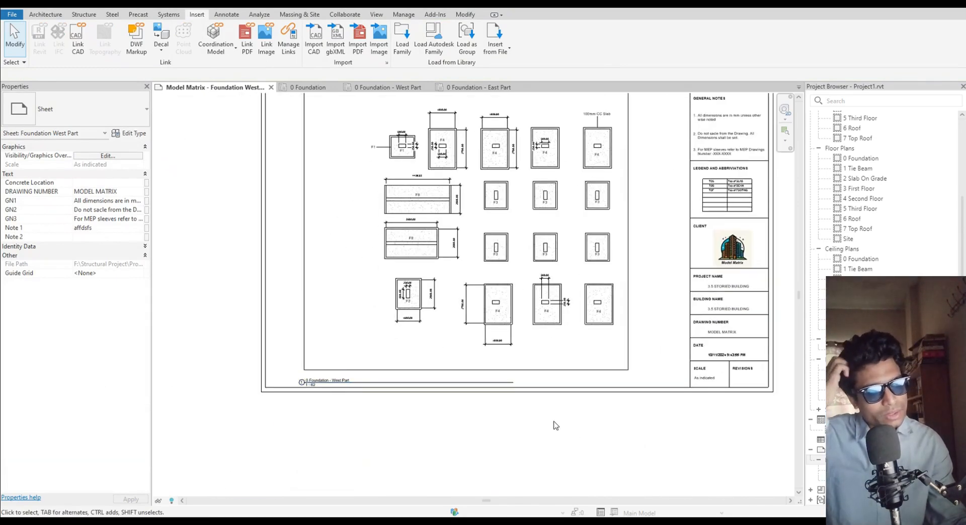
scroll(459, 304, "up", 1)
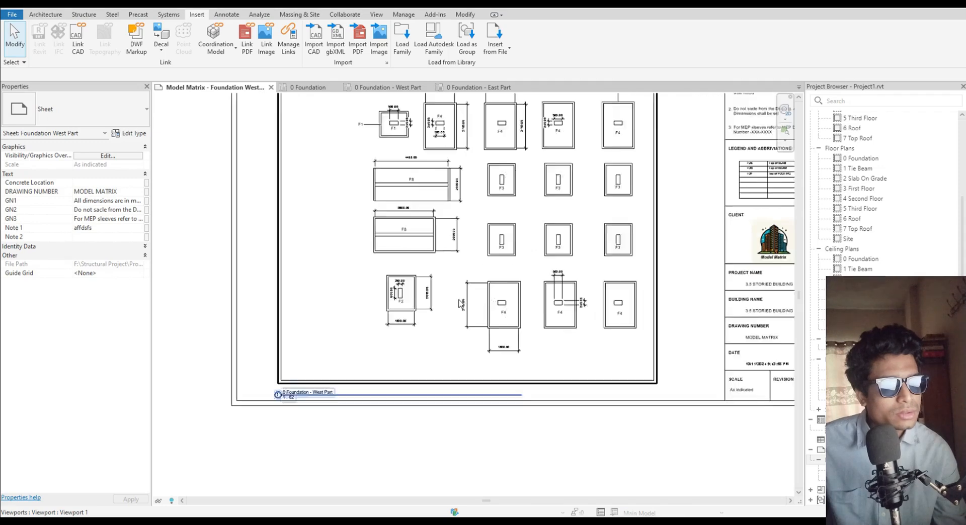
scroll(460, 304, "up", 1)
scroll(460, 304, "down", 4)
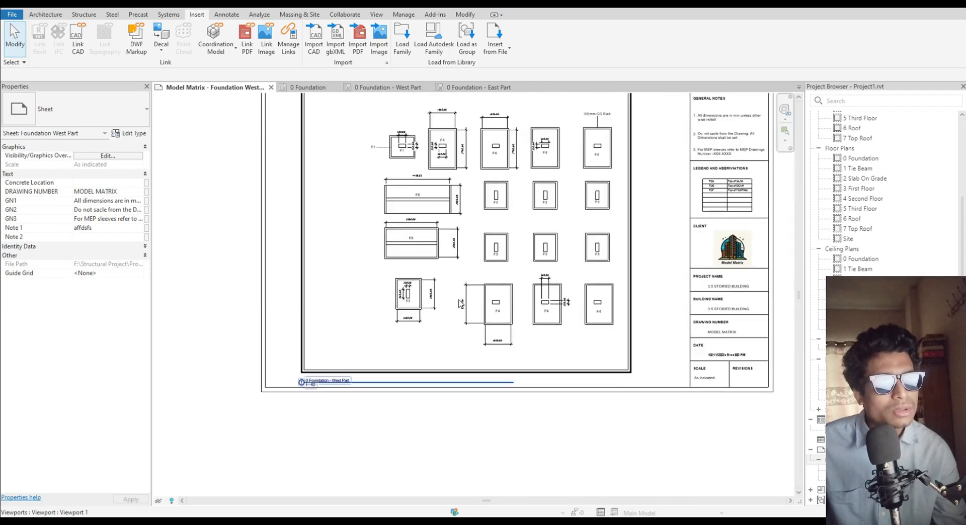
Turn on the visibility of the imported 00-ASN-IFC-STR-FL_R00.dwg drawing in the 0 Foundation - West Part plan
left_click(482, 87)
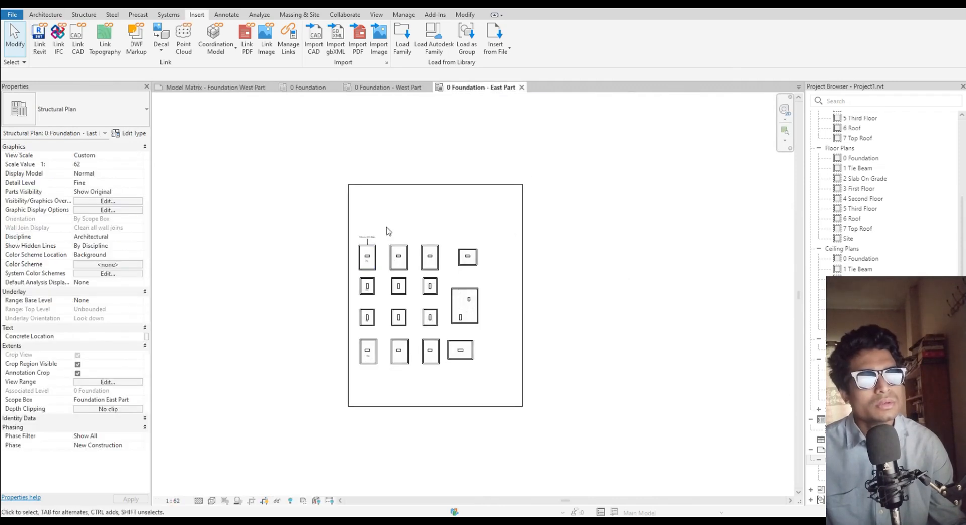
scroll(394, 290, "up", 2)
left_click(381, 88)
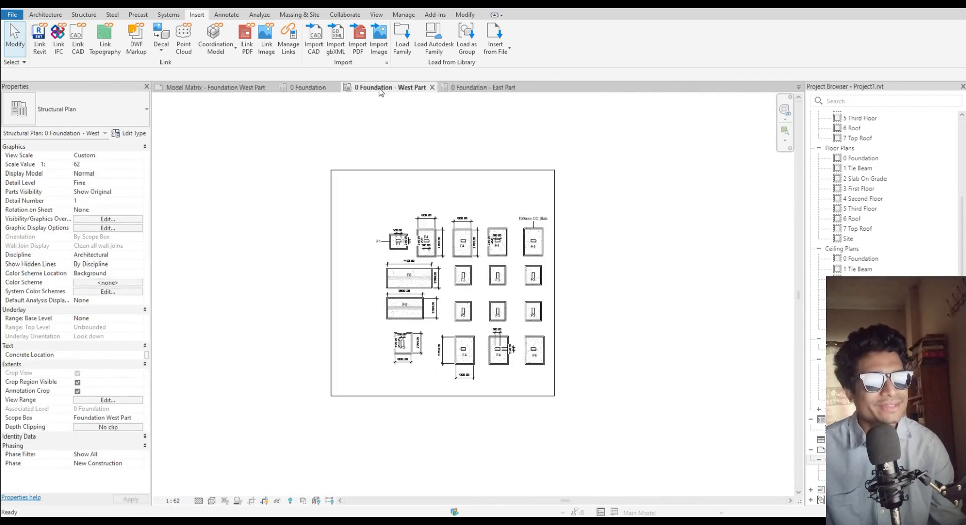
scroll(483, 262, "up", 1)
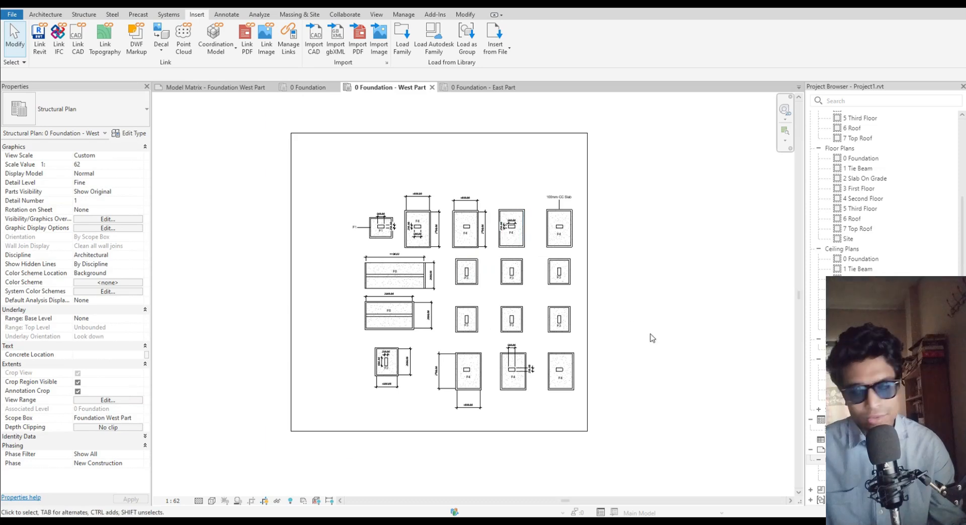
middle_click_drag(651, 336, 641, 338)
key("v")
key("g")
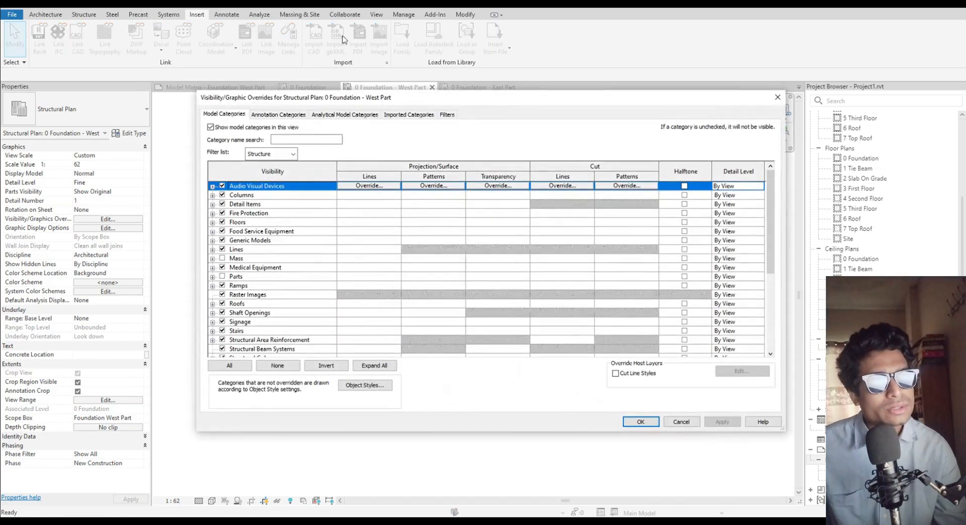
left_click(408, 115)
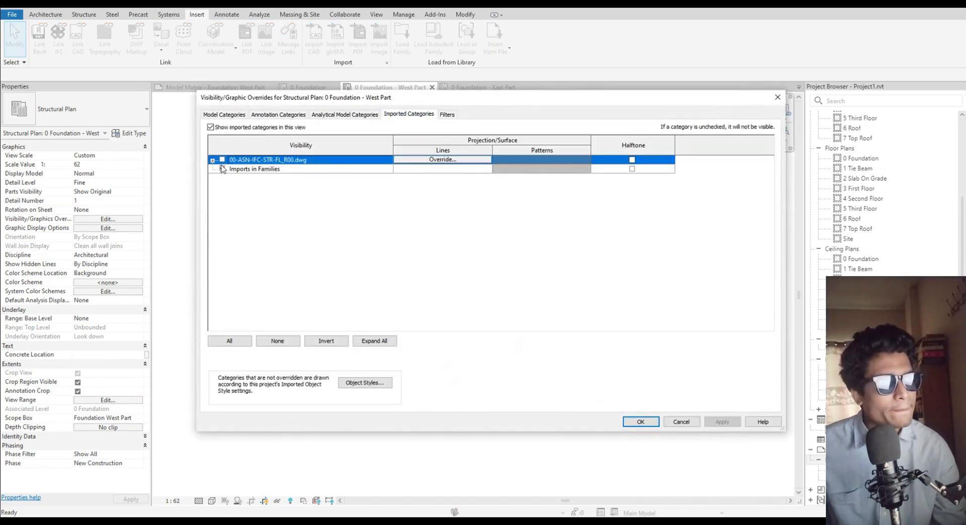
left_click(722, 421)
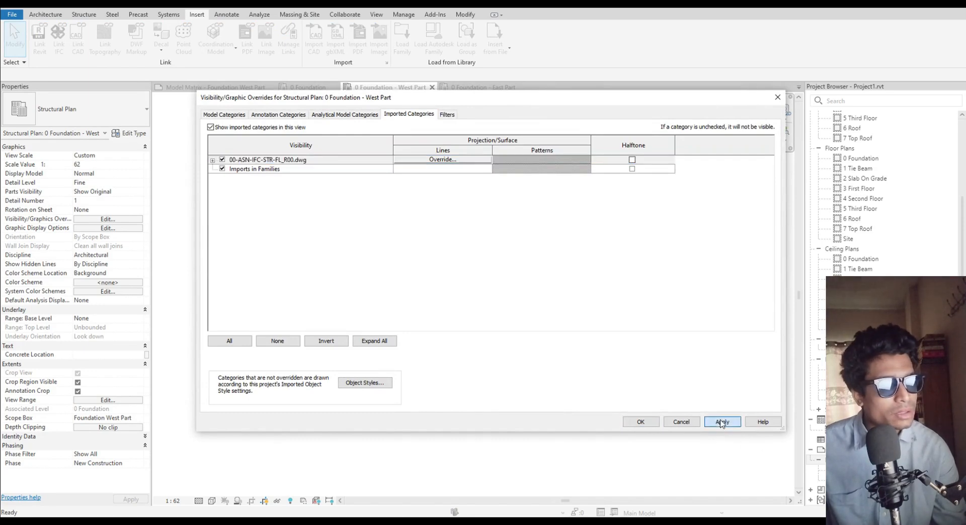
left_click(640, 422)
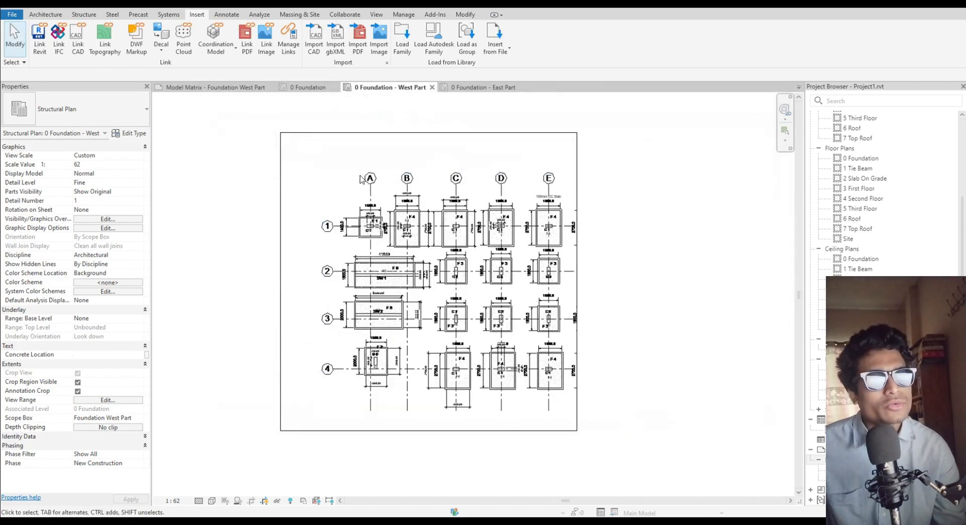
Place vertical grids by picking the CAD drawing's axis lines A, B, C, D and E
scroll(368, 181, "up", 2)
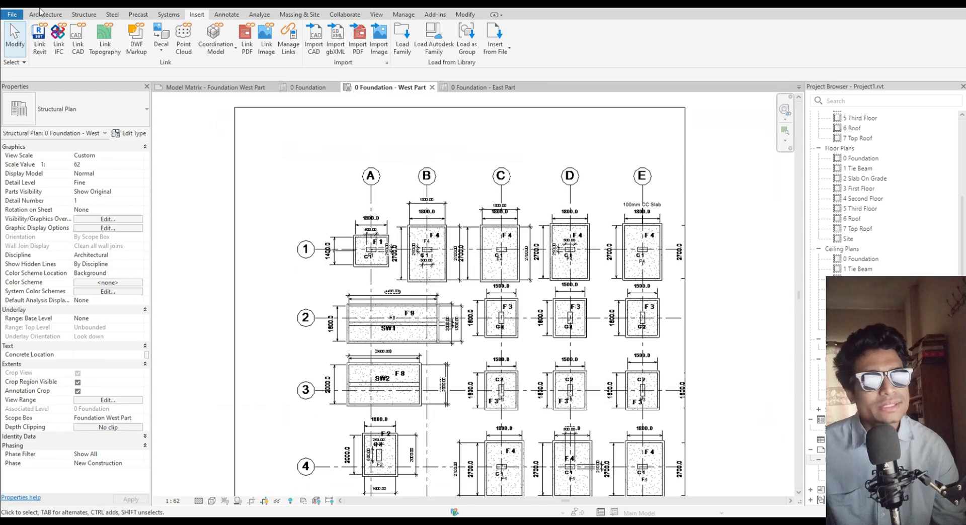
left_click(60, 15)
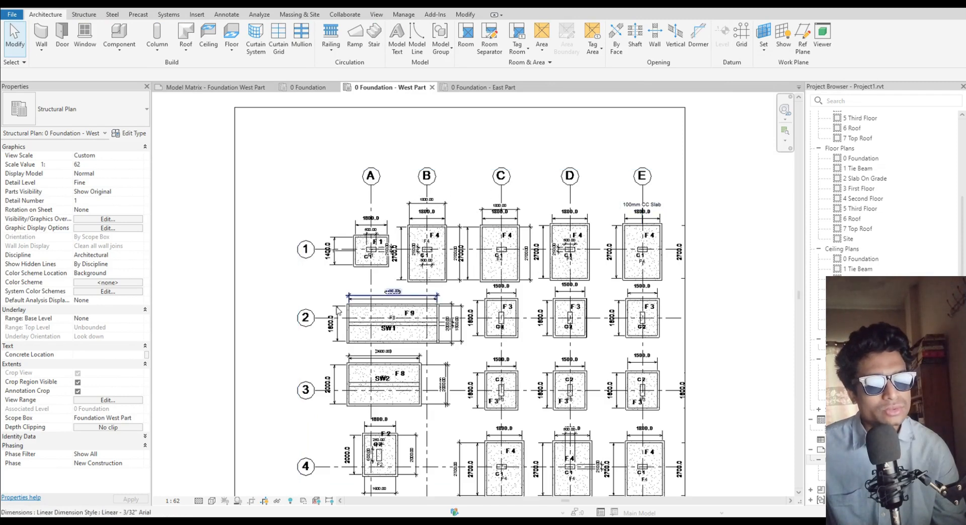
middle_click_drag(319, 455, 324, 363)
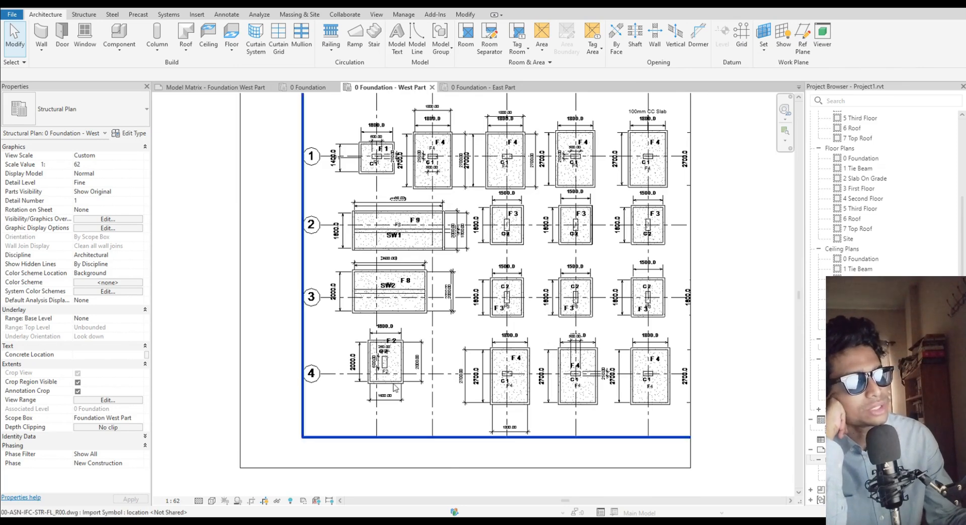
left_click(742, 35)
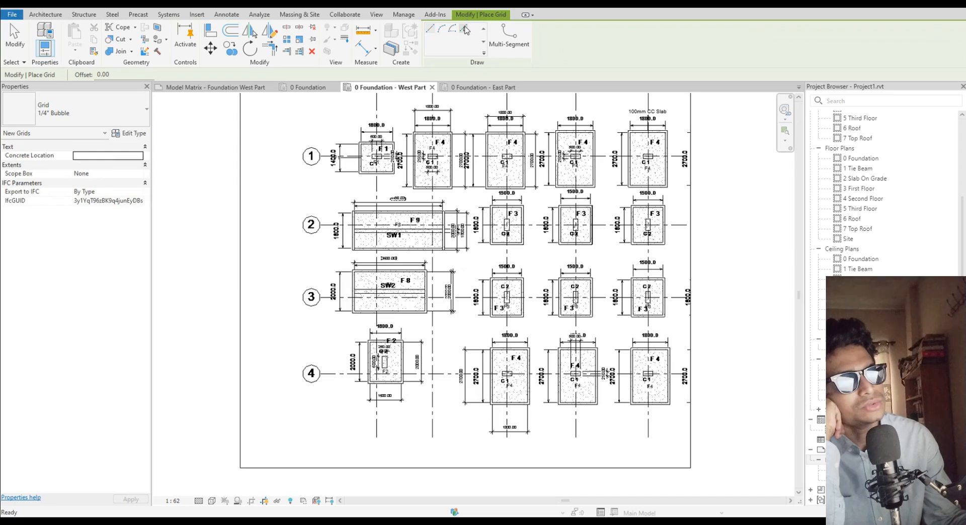
middle_click_drag(308, 158, 312, 268)
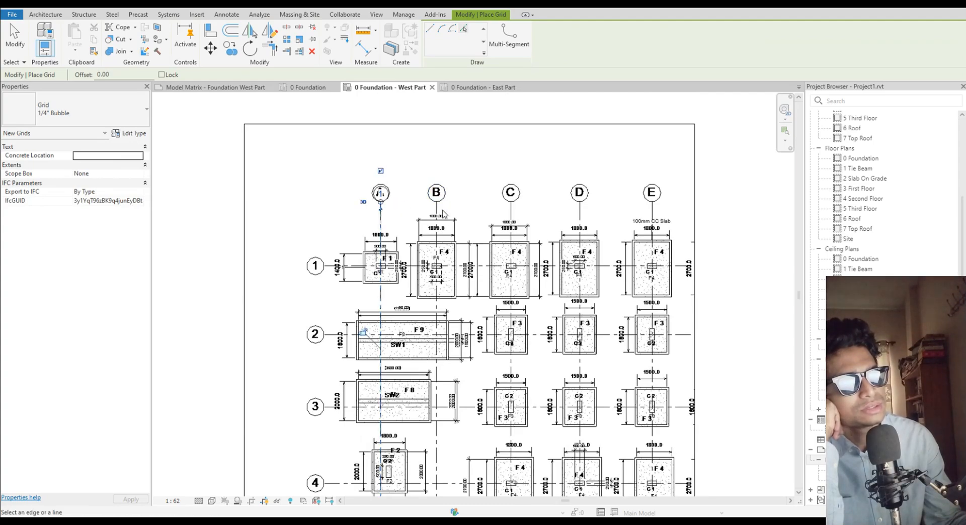
scroll(438, 211, "up", 4)
left_click(431, 211)
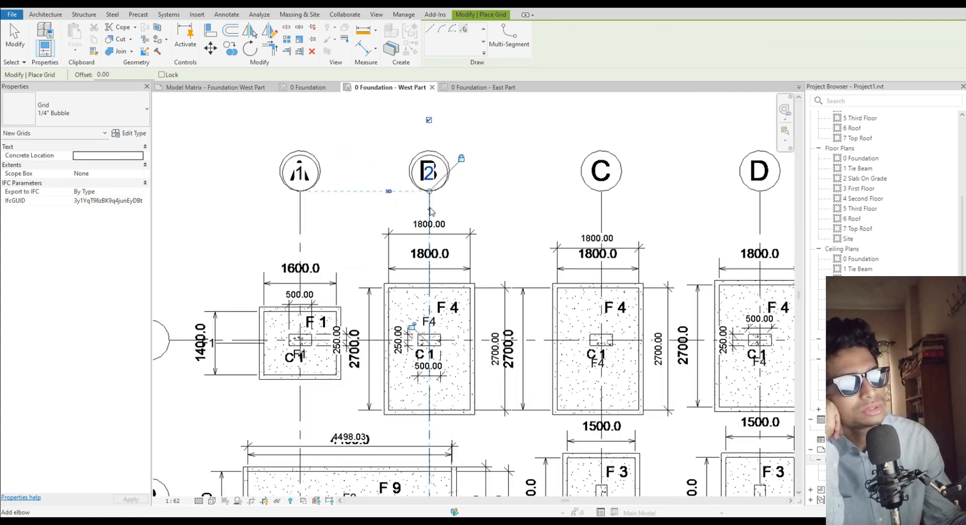
middle_click_drag(515, 205, 395, 183)
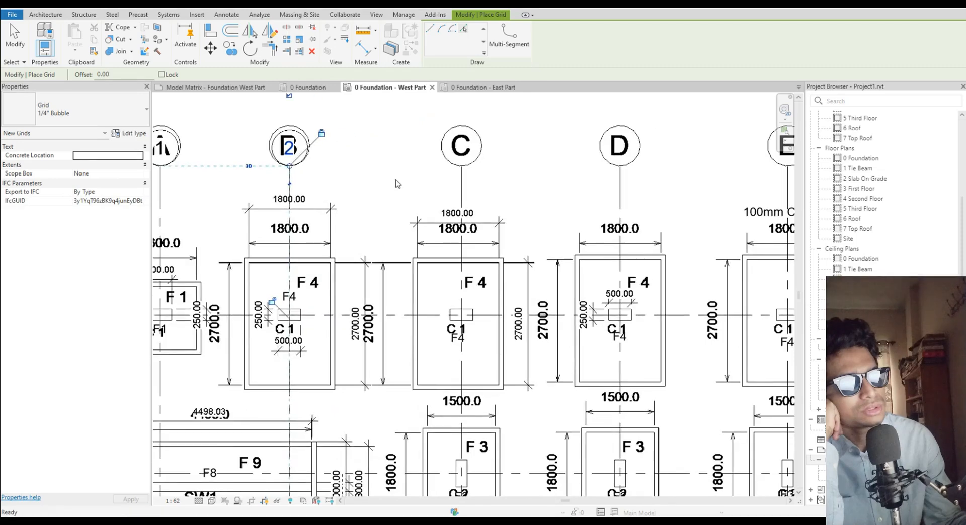
left_click(463, 192)
middle_click_drag(497, 191, 332, 201)
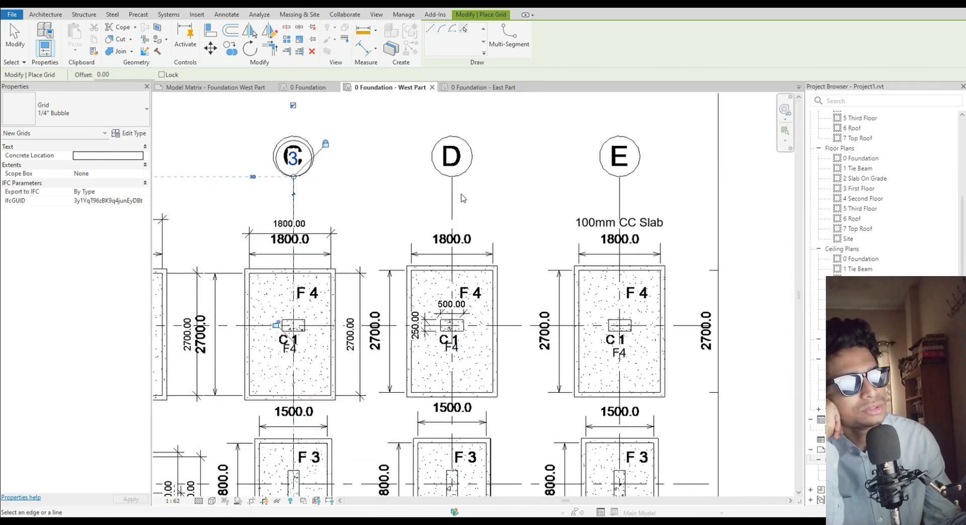
left_click(455, 200)
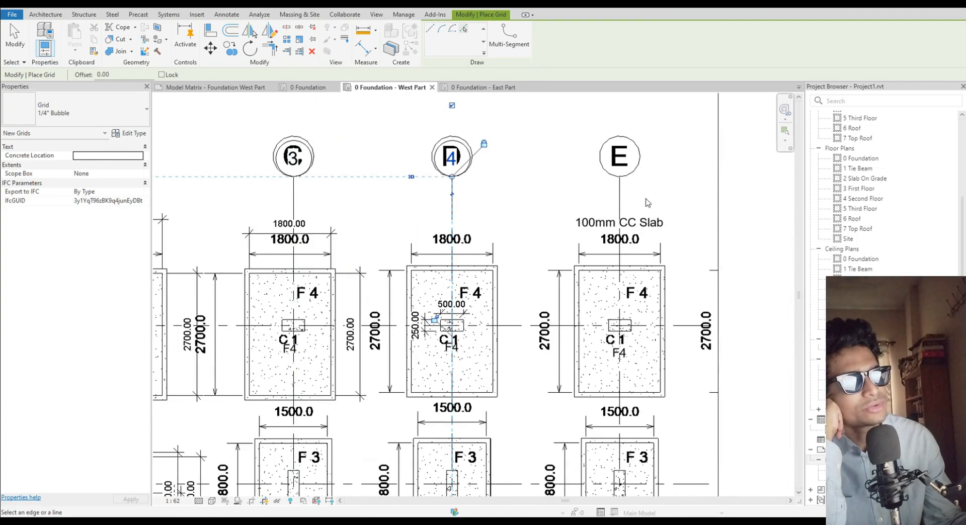
left_click(619, 200)
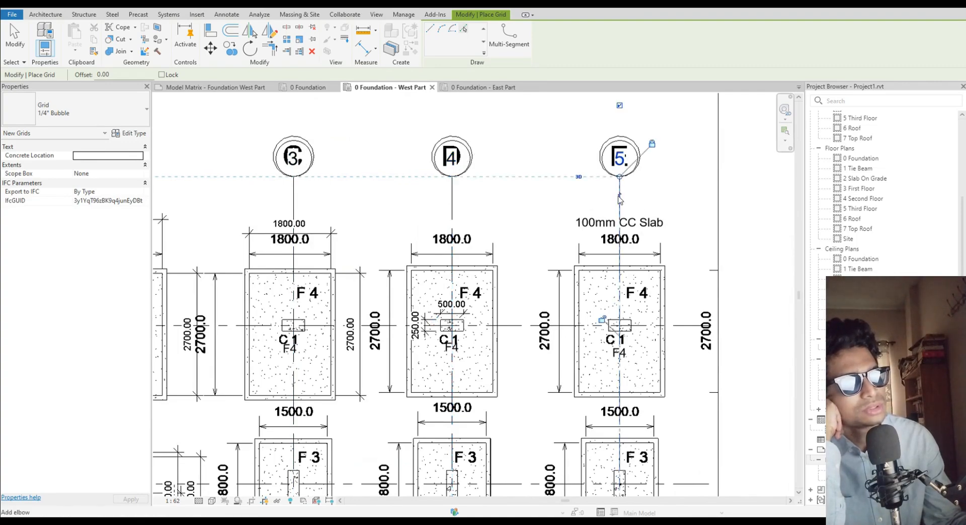
scroll(620, 200, "down", 4)
Place horizontal grids by picking the CAD drawing's axis lines 1, 2, 3 and 4
middle_click_drag(183, 262, 311, 212)
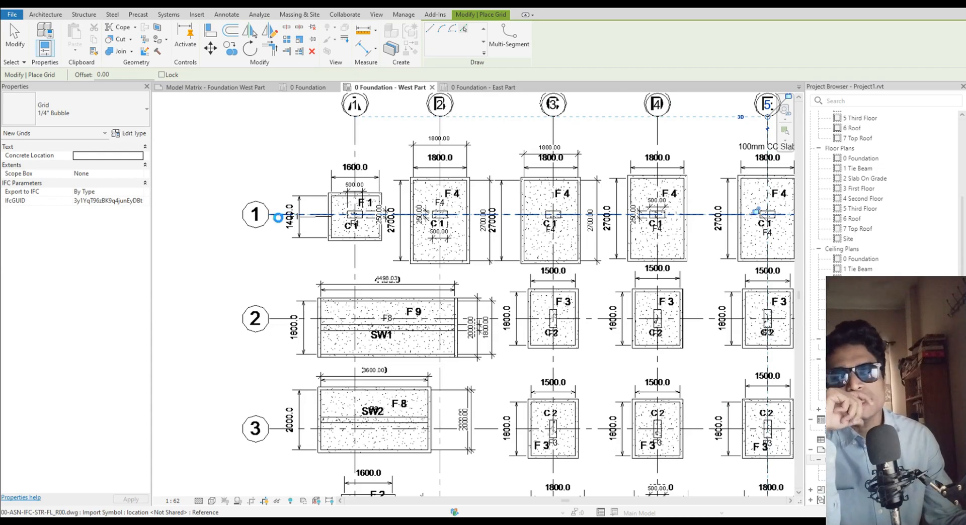
left_click(278, 218)
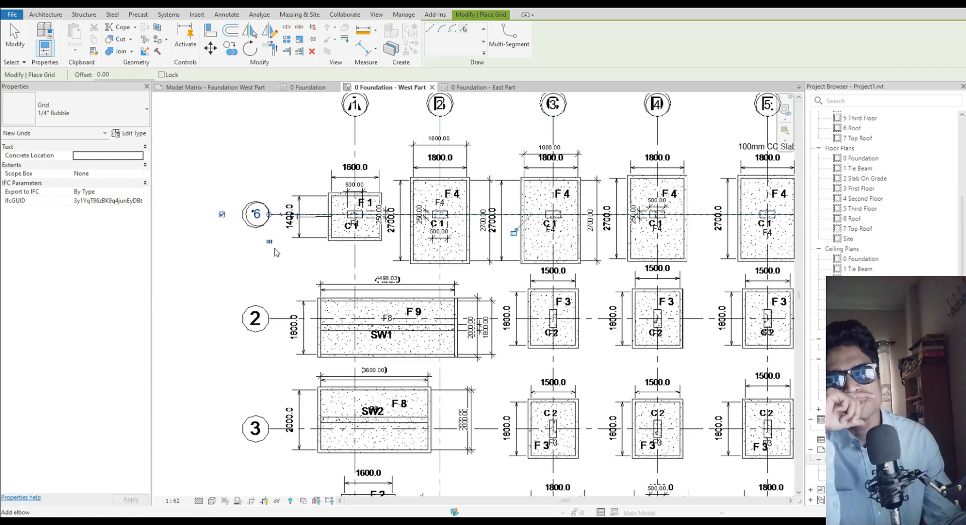
left_click(278, 318)
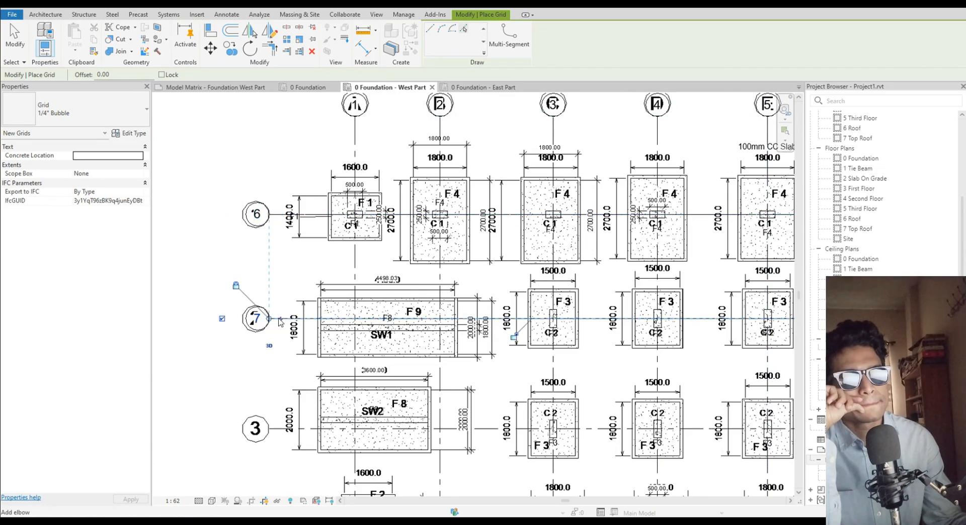
scroll(275, 347, "down", 1)
middle_click_drag(274, 348, 329, 167)
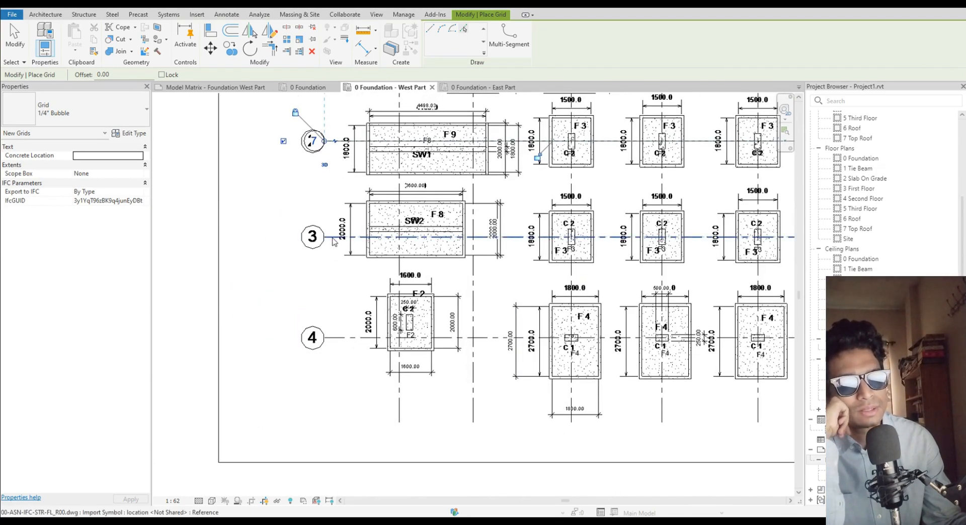
left_click(332, 237)
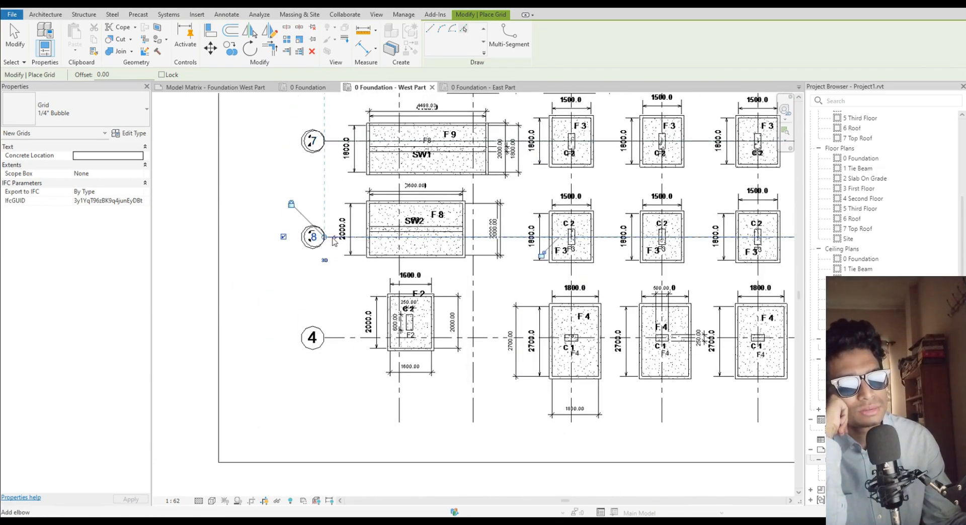
left_click(336, 340)
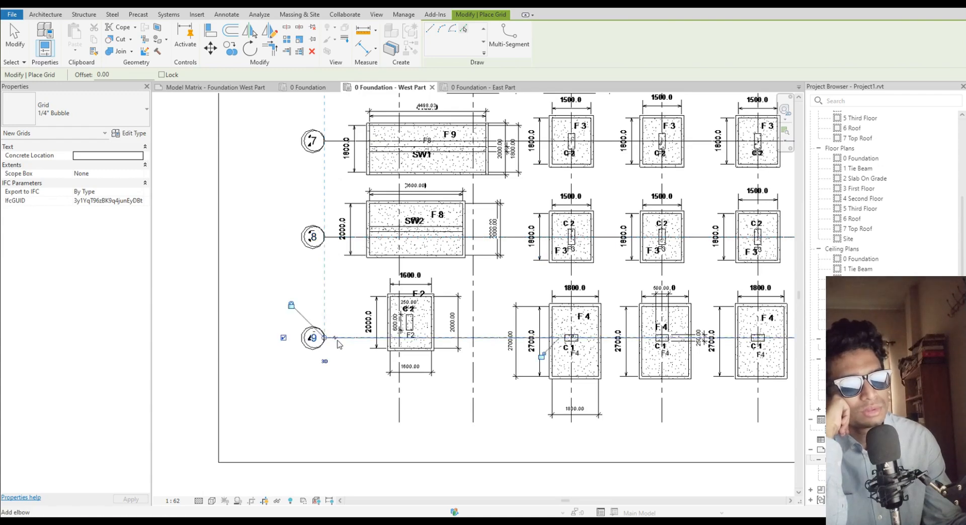
Hide the imported 00-ASN-IFC-STR-FL_R00.dwg drawing in the West Part plan, leaving the new grids shown
scroll(338, 339, "down", 4)
middle_click_drag(662, 295, 615, 288)
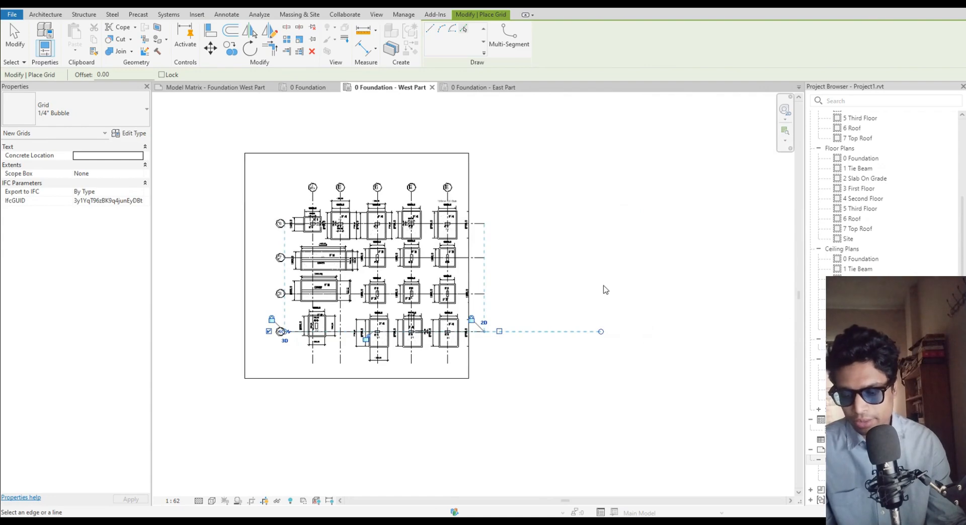
key("v")
key("g")
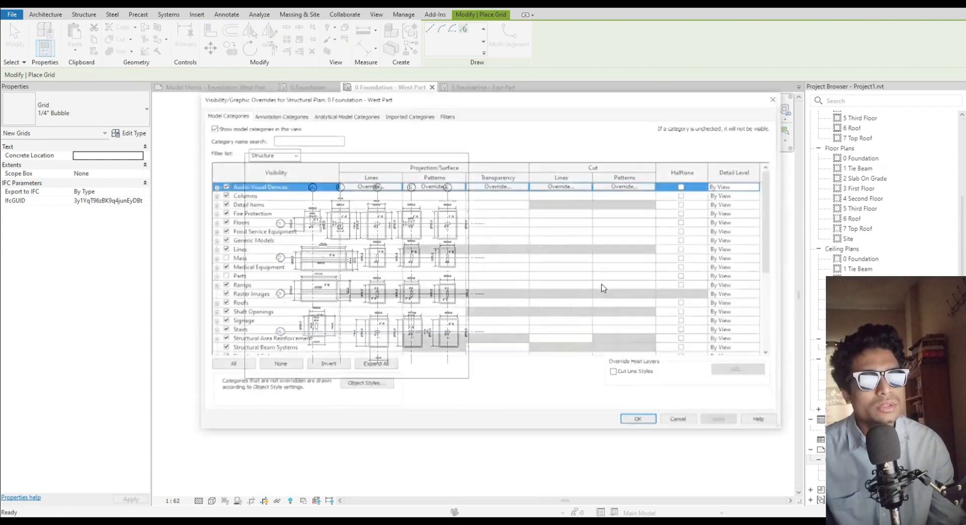
left_click(346, 114)
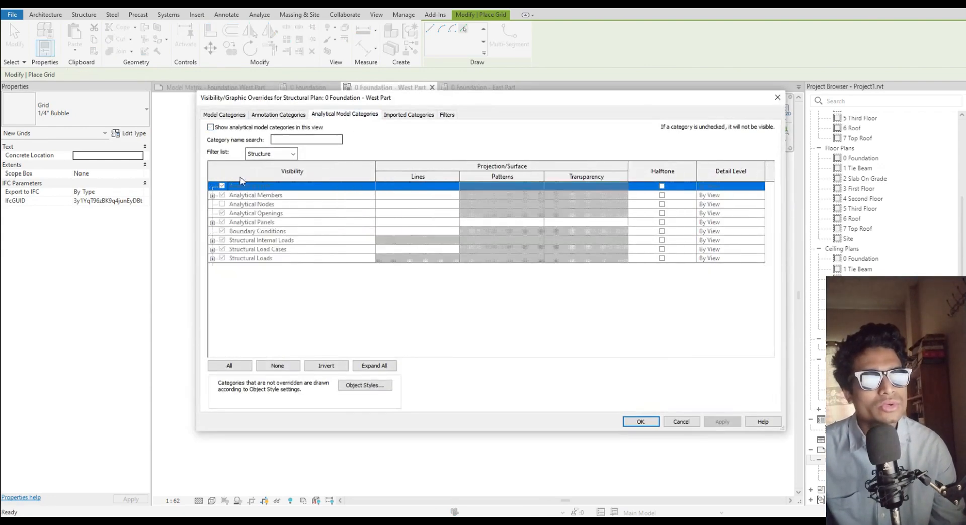
left_click(403, 114)
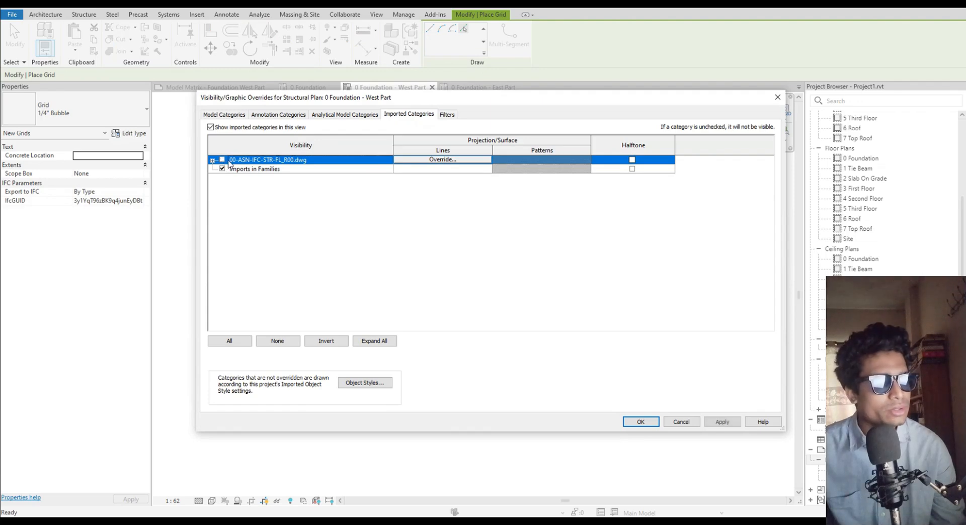
left_click(722, 422)
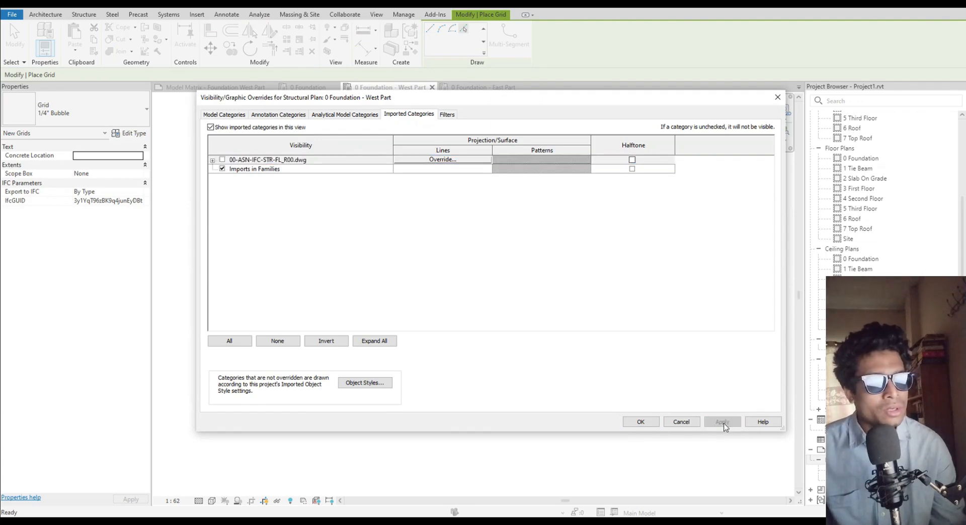
left_click(641, 421)
scroll(327, 272, "up", 3)
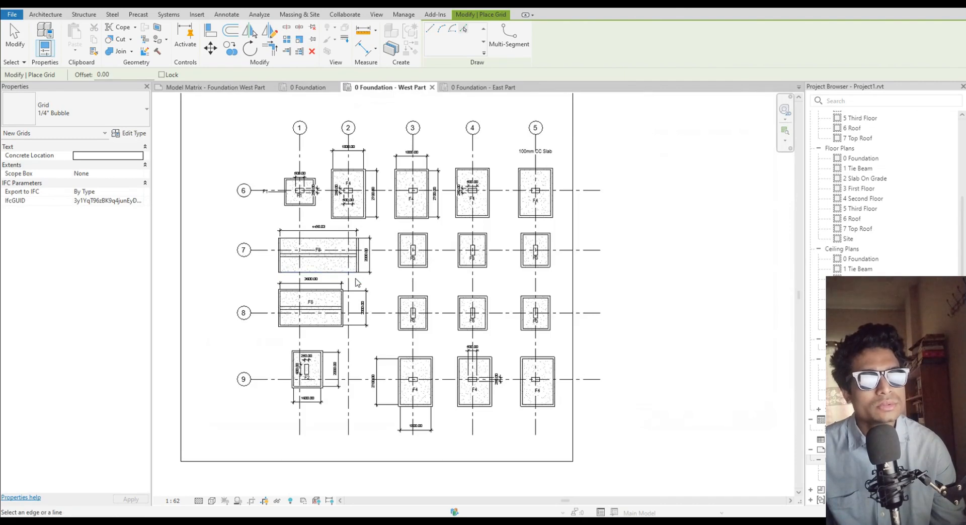
scroll(356, 283, "up", 2)
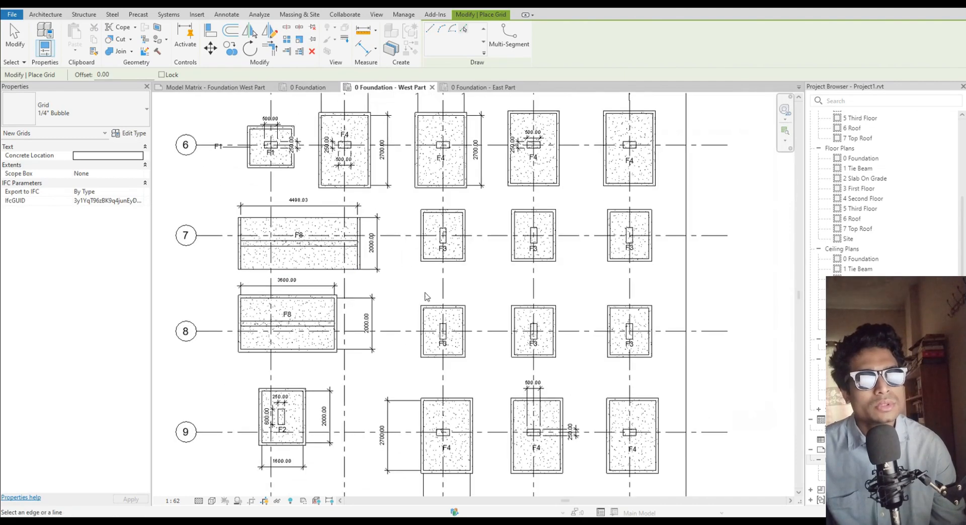
Shorten the bubble-less ends of the aligned horizontal grids to just inside the West Part crop boundary and return to the Foundation West Part sheet
left_click(223, 87)
scroll(490, 270, "up", 2)
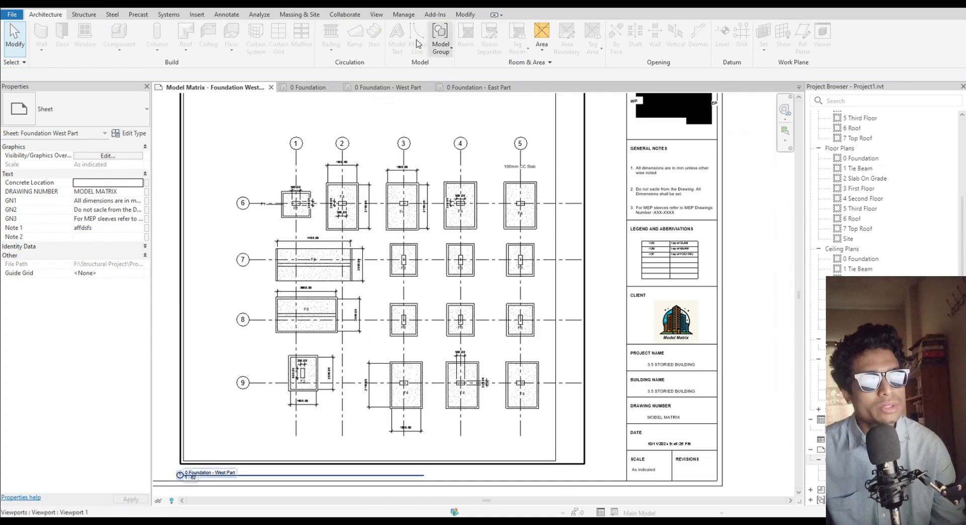
left_click(387, 88)
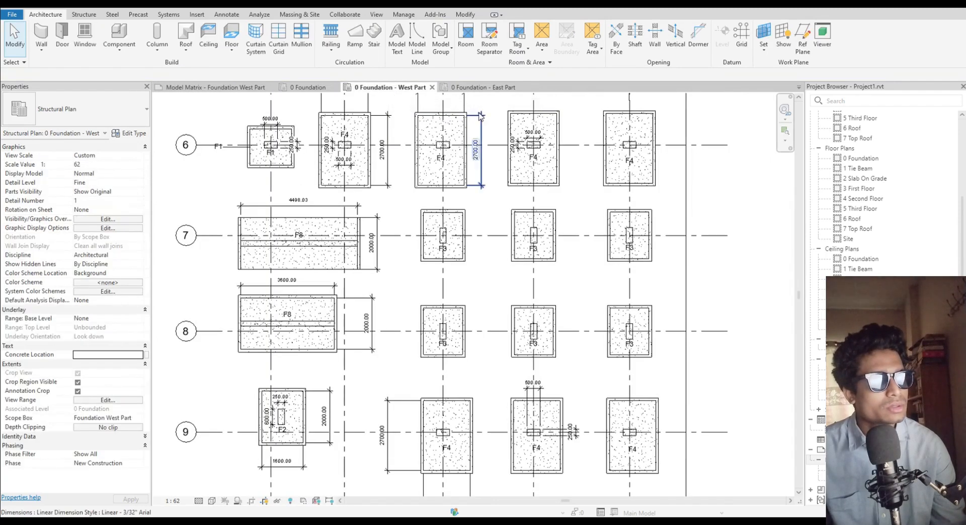
scroll(720, 179, "down", 2)
left_click(720, 176)
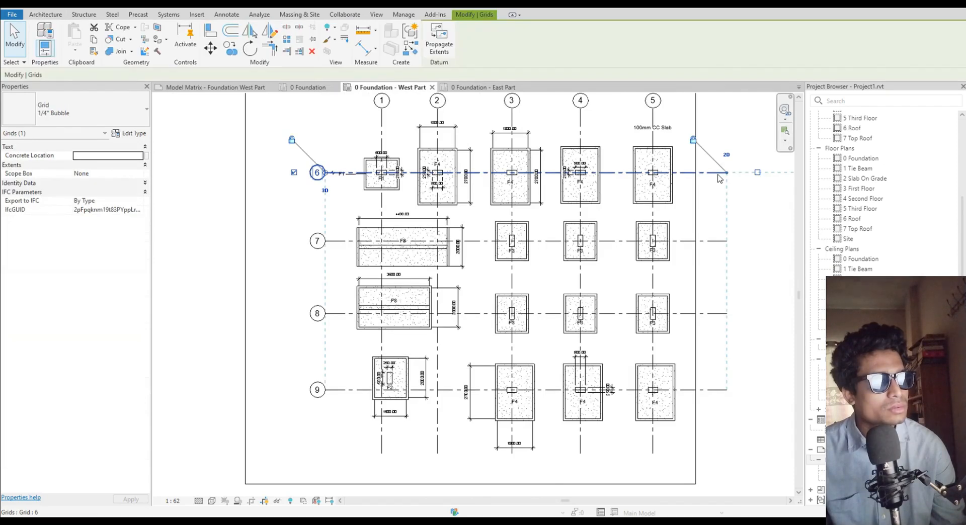
left_click_drag(728, 176, 689, 173)
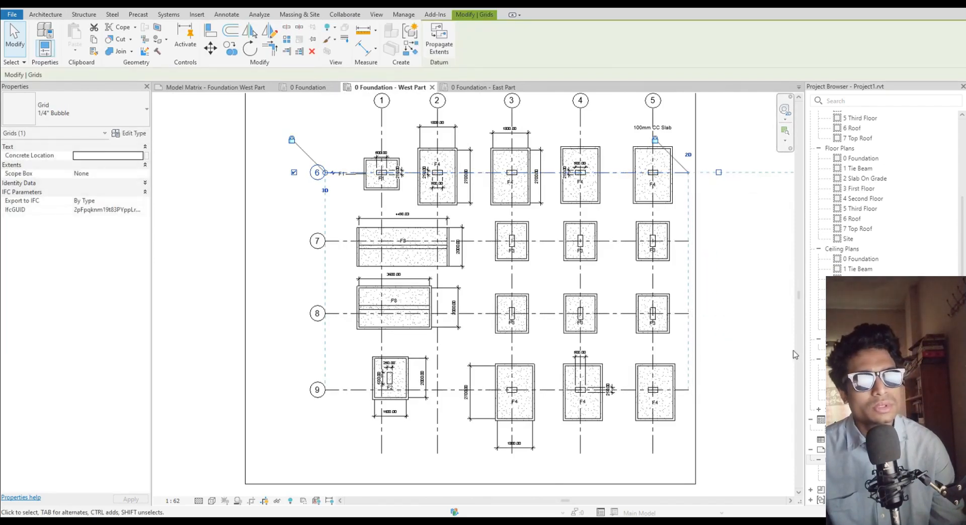
left_click(173, 88)
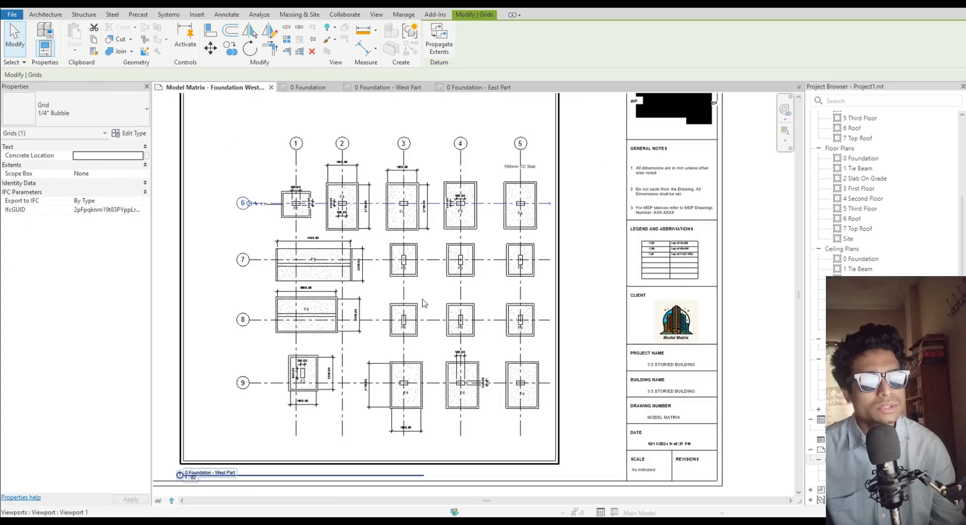
Examine the Foundation West Part sheet, checking the placed plan's grids, footings and dimensions against the sheet border
scroll(422, 302, "down", 2)
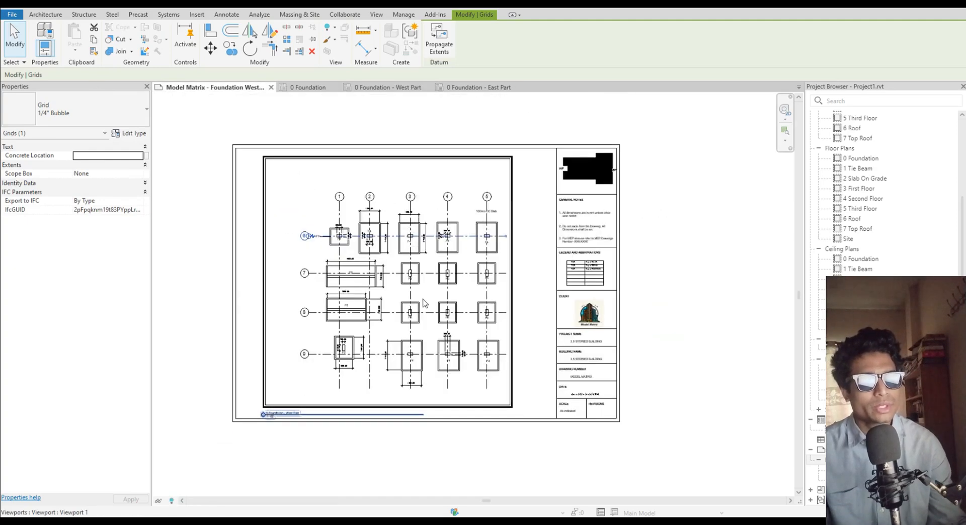
left_click(686, 344)
scroll(341, 220, "up", 2)
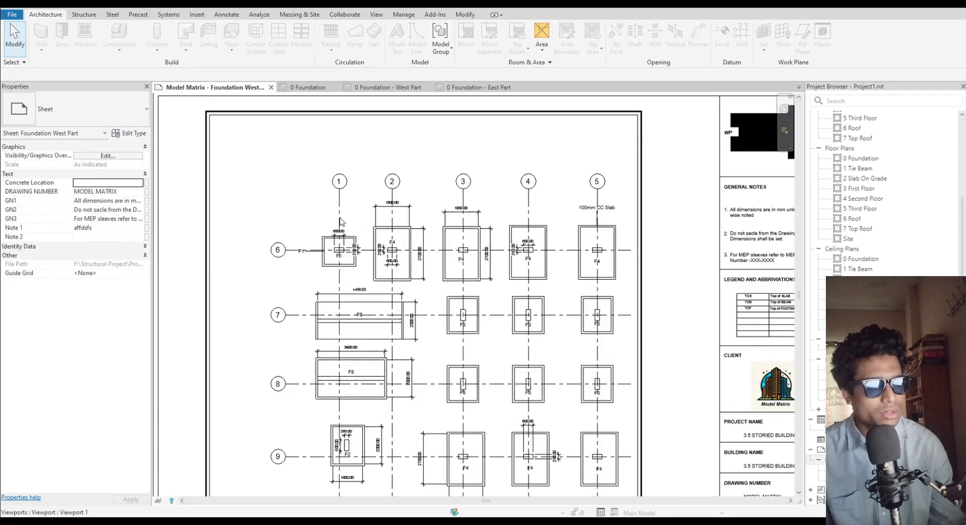
middle_click_drag(611, 399, 499, 246)
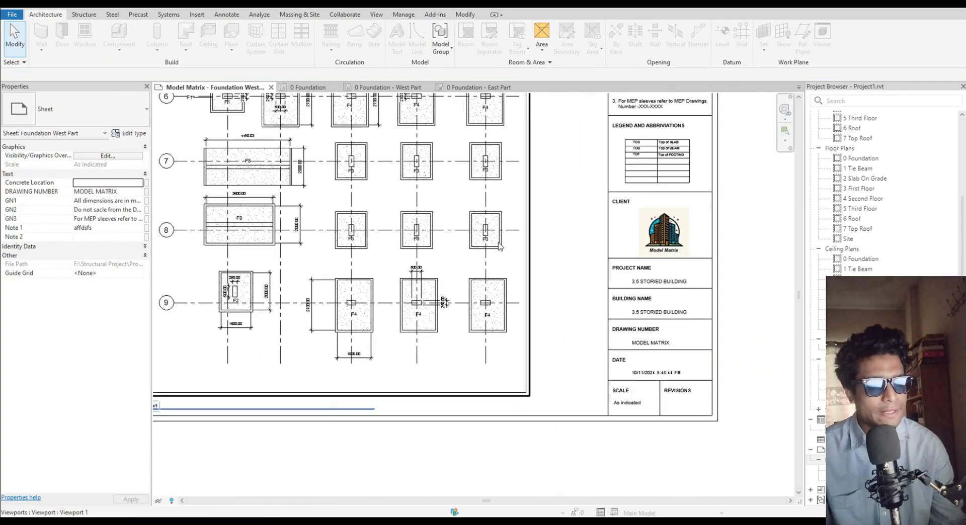
middle_click_drag(421, 317, 489, 401)
scroll(502, 270, "up", 1)
middle_click_drag(503, 270, 474, 310)
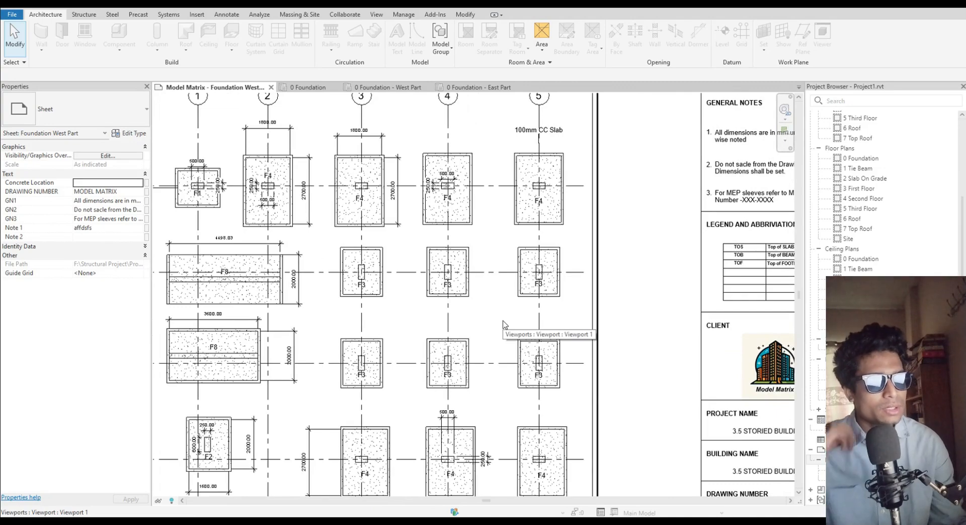
middle_click_drag(505, 325, 442, 229)
middle_click_drag(435, 271, 510, 280)
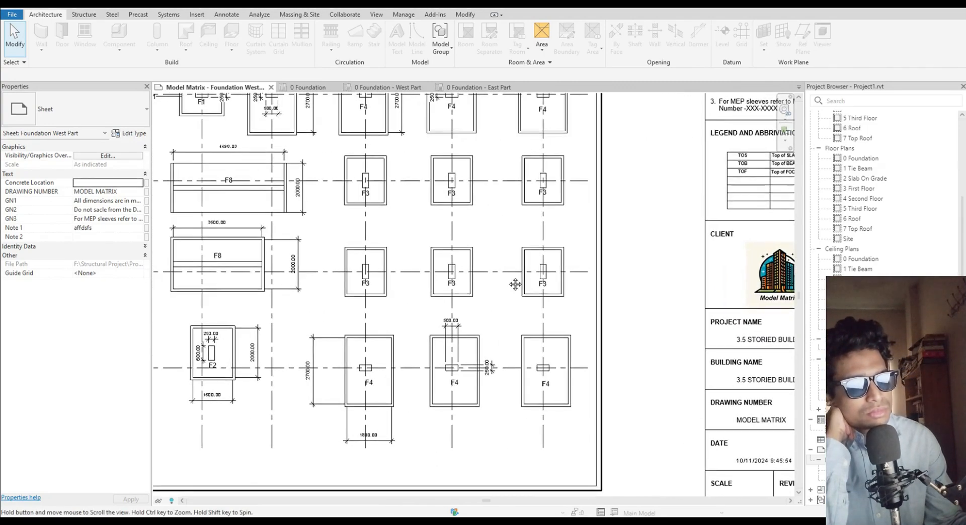
middle_click_drag(386, 381, 484, 381)
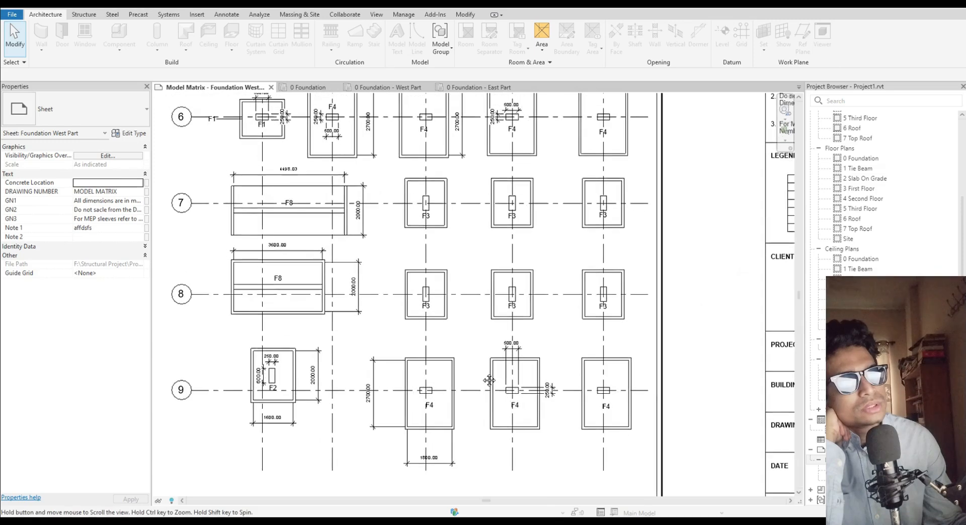
In the 0 Foundation - West Part plan, start loading a family and browse to the Structural folder under Annotations
left_click(404, 88)
scroll(530, 244, "down", 1)
middle_click_drag(531, 244, 470, 252)
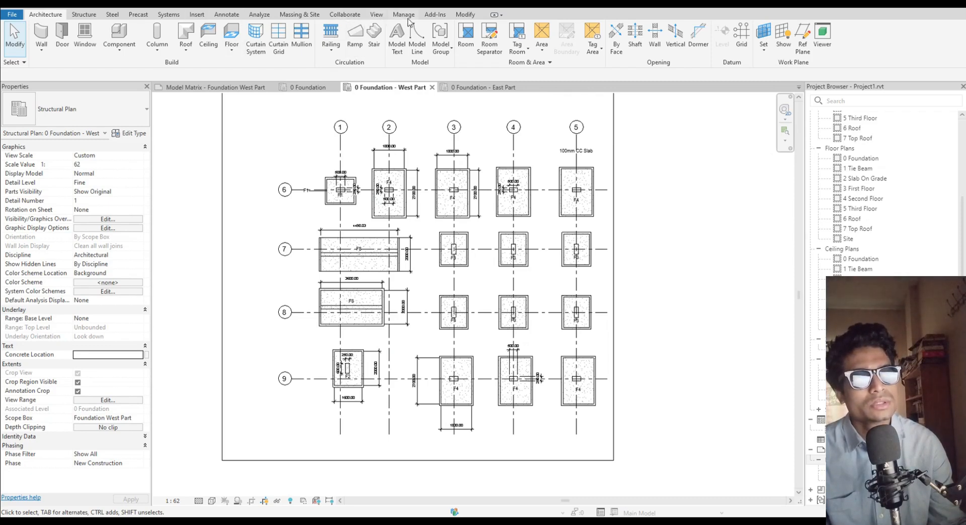
left_click(198, 15)
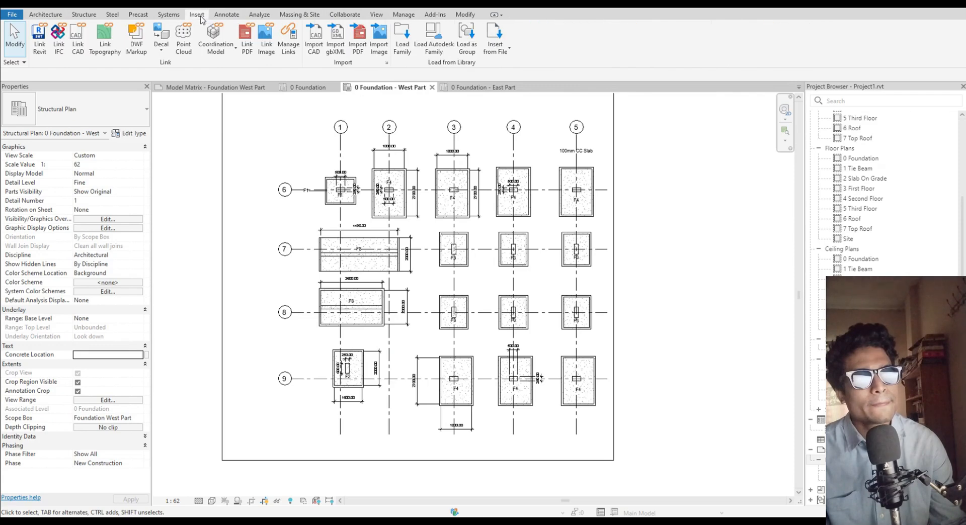
left_click(403, 37)
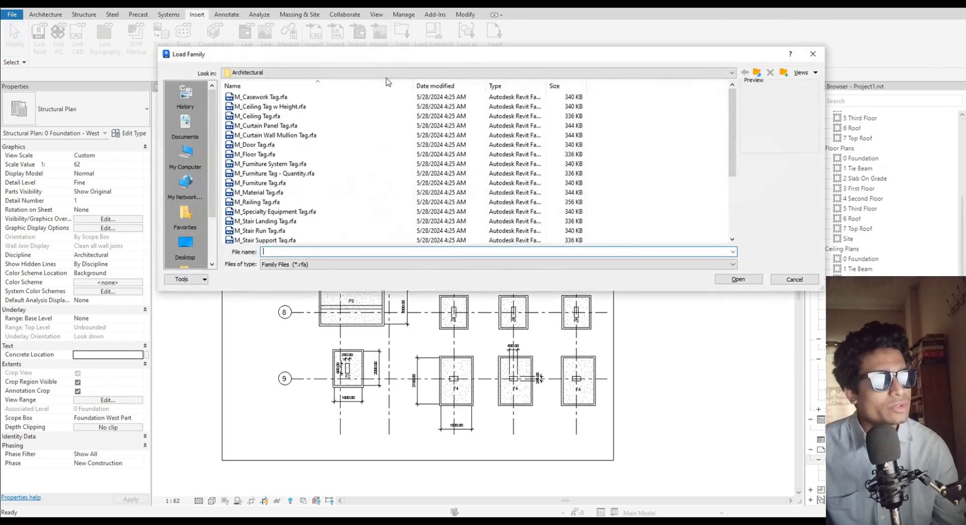
right_click(316, 161)
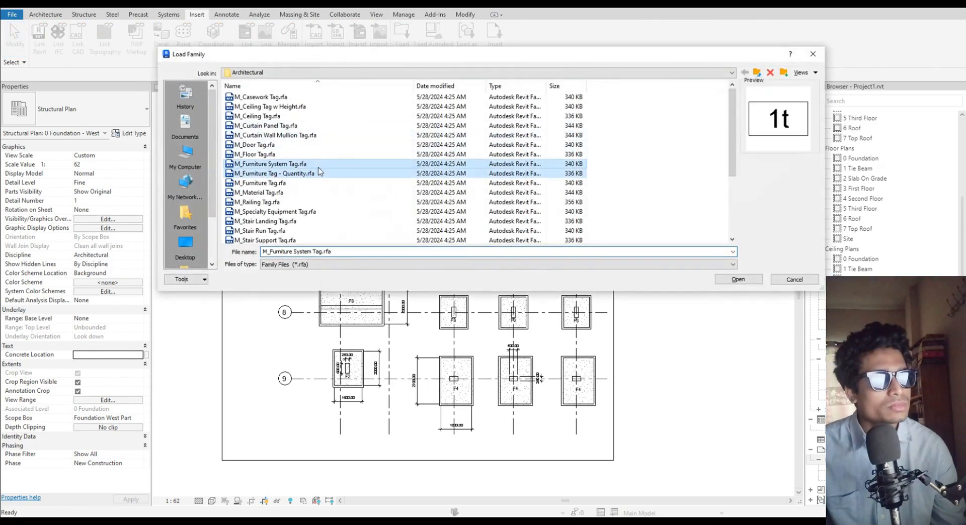
left_click(759, 76)
left_click(758, 74)
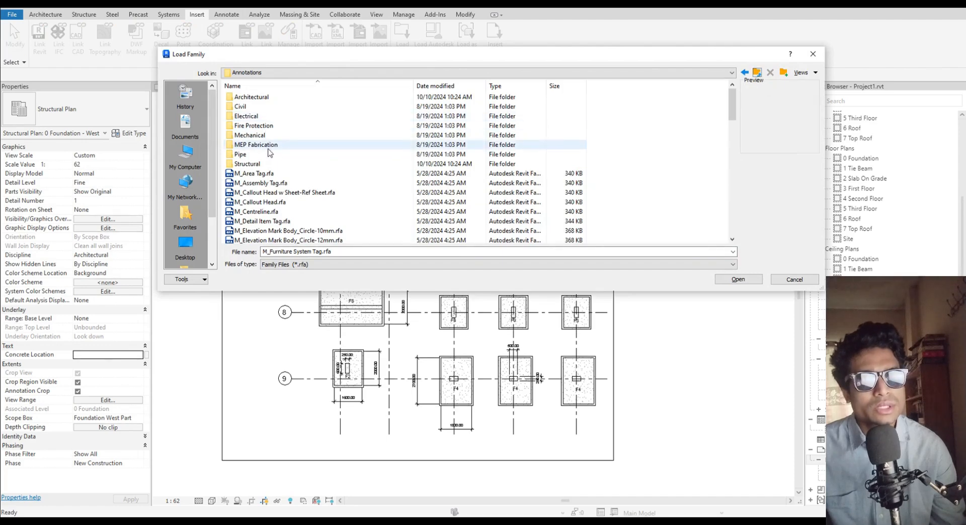
double_click(248, 164)
Find M_Structural Column Tag.rfa among the structural annotation families and load it into the project
left_click(301, 192)
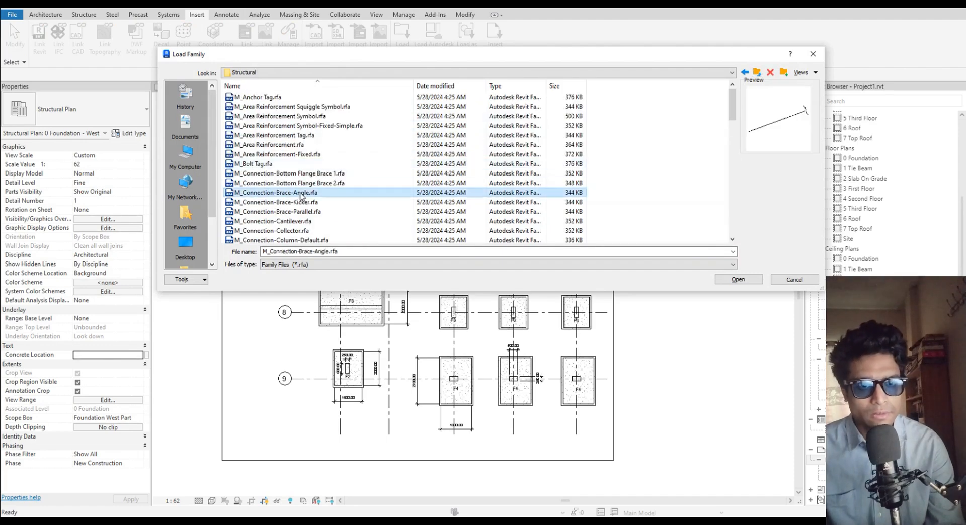
key("Down")
key("Down")
key("Down")
key("Down")
key("Down")
key("Down")
key("Down")
key("Down")
key("Down")
key("Down")
key("Down")
key("Down")
key("Down")
key("Down")
key("Down")
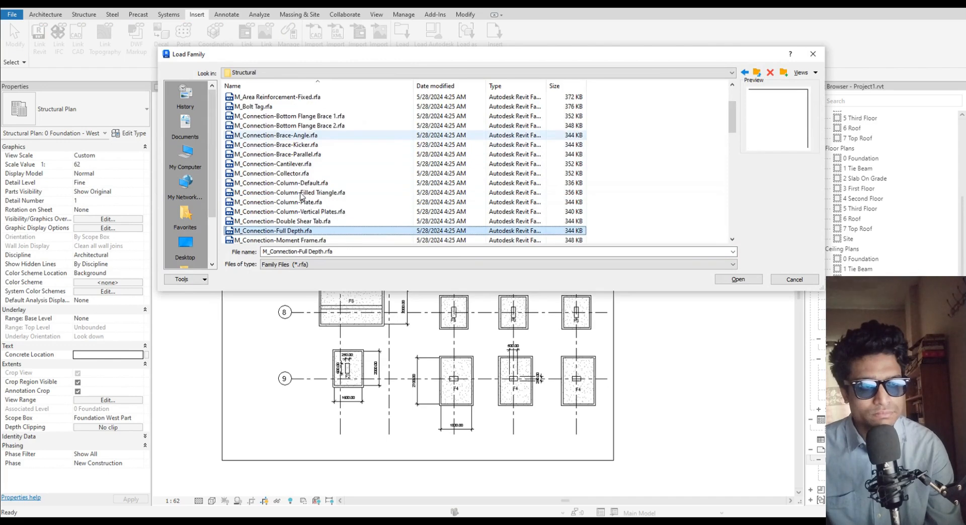
key("Down")
key("Down")
key("Down")
key("Down")
key("Down")
key("Down")
key("Down")
key("Down")
key("Down")
key("Down")
key("Down")
key("Down")
key("Down")
key("Down")
key("Down")
key("Down")
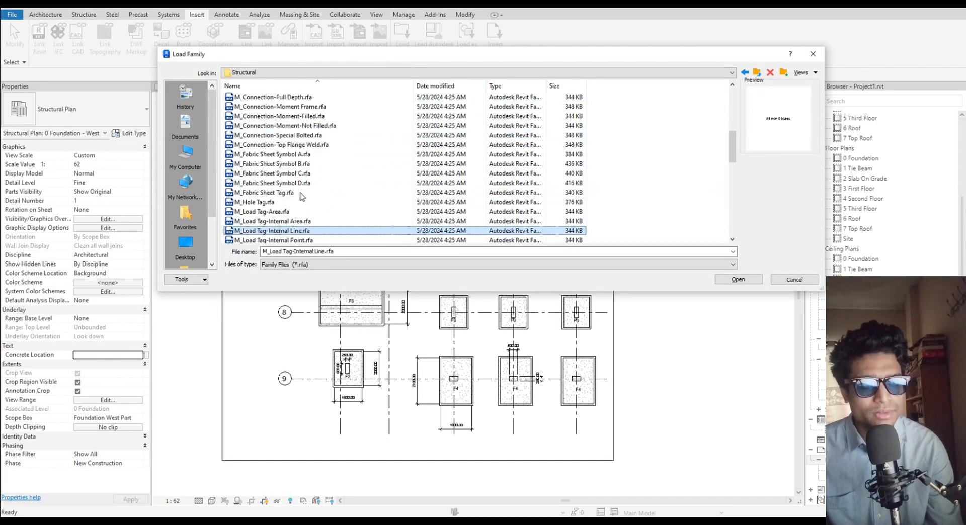
key("Down")
key("Down")
key("Down")
key("Down")
key("Down")
key("Down")
key("Down")
key("Down")
key("Down")
key("Down")
key("Down")
key("Down")
key("Down")
key("Down")
key("Down")
key("Down")
key("Down")
key("Down")
key("Down")
key("Down")
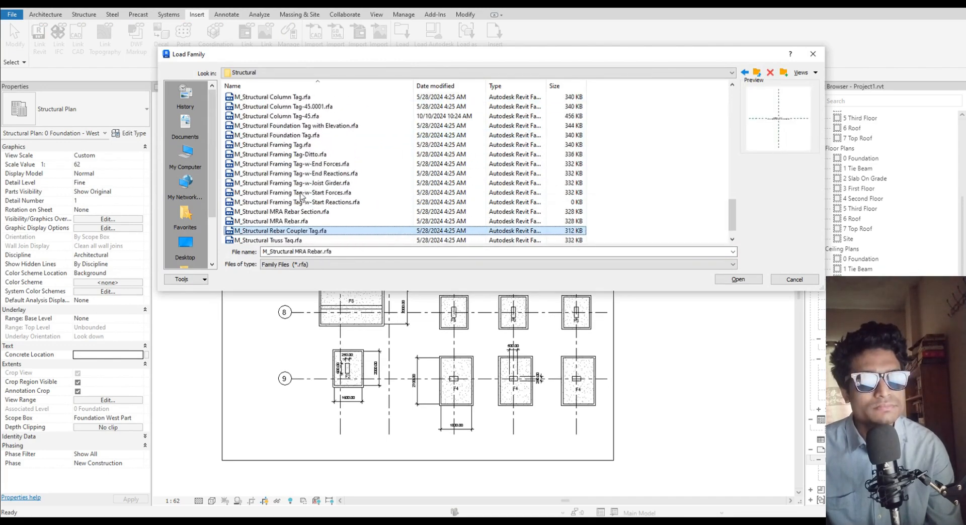
key("Up")
key("Up")
key("Up")
key("Up")
key("Up")
key("Up")
key("Up")
key("Up")
key("Up")
key("Up")
key("Up")
key("Up")
key("Up")
key("Up")
key("Up")
key("Up")
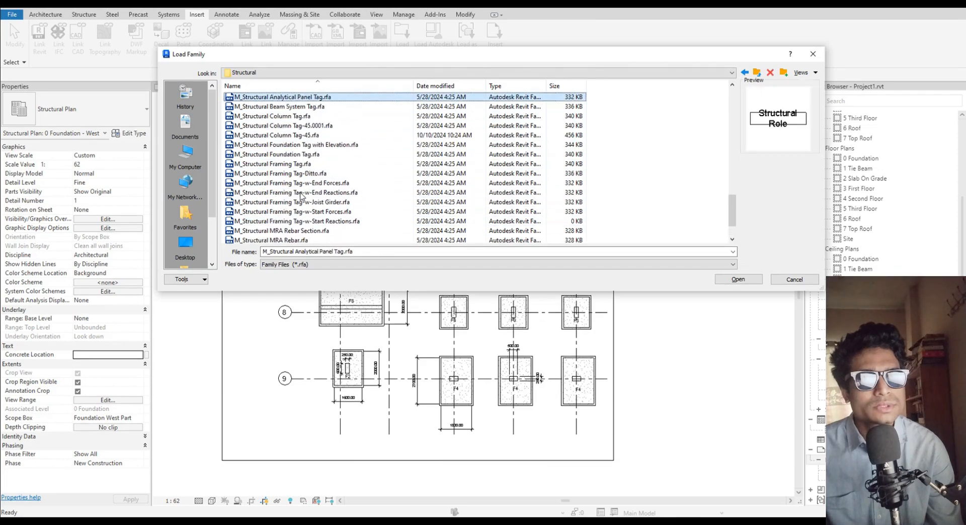
key("Down")
key("Down")
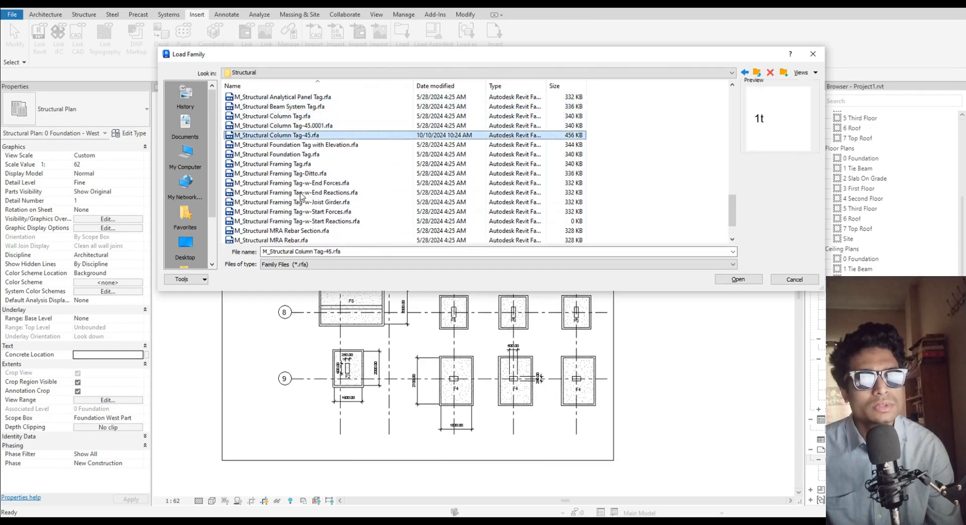
key("Down")
key("Down")
key("Up")
key("Up")
key("Up")
key("Up")
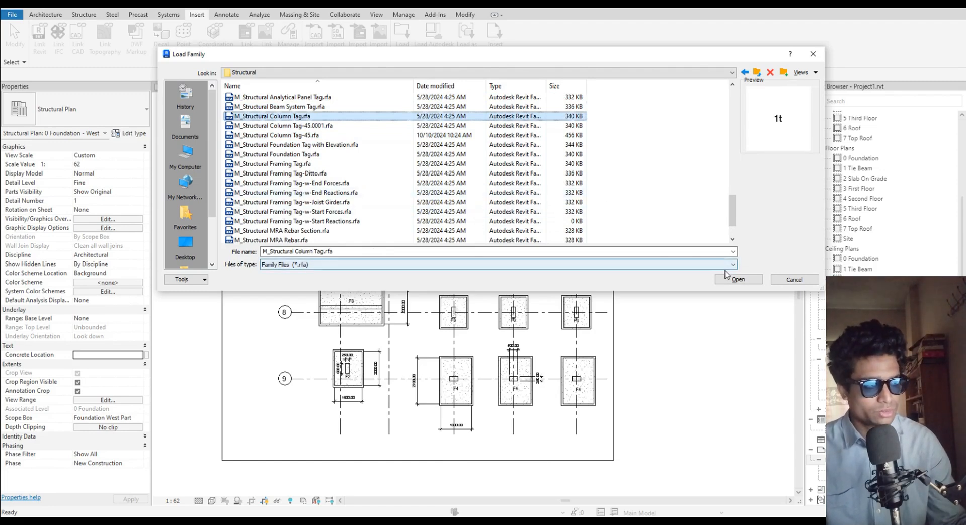
left_click(738, 279)
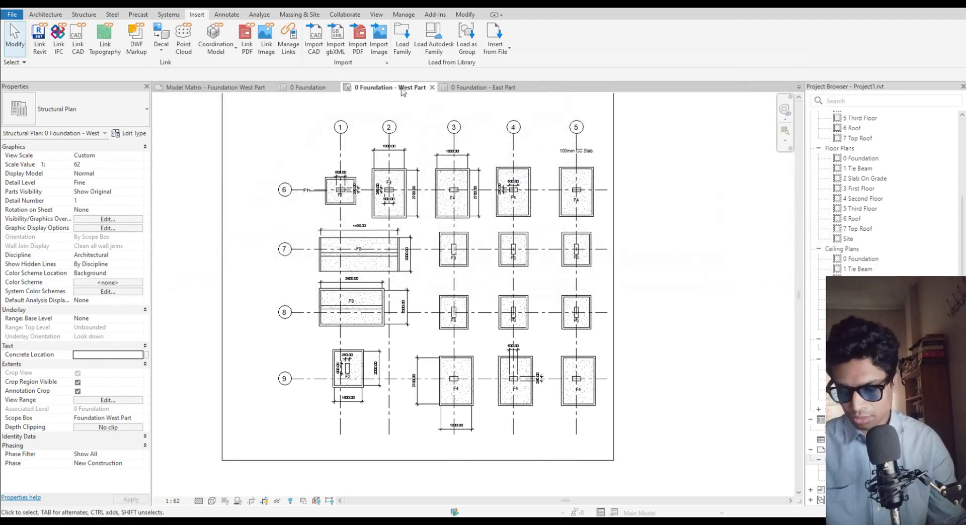
Tag the rectangular concrete column in the F1 footing at grids 1 and 6 without a leader
key("t")
key("g")
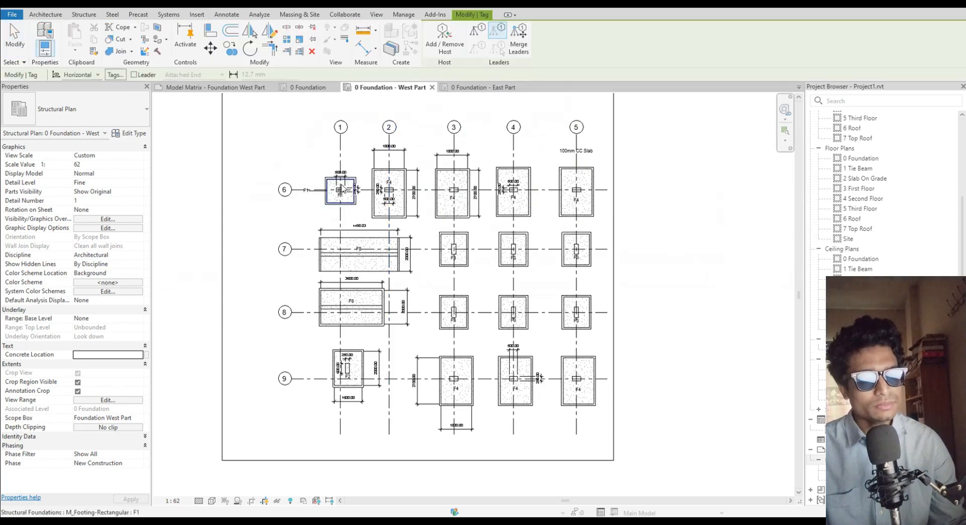
scroll(341, 189, "up", 5)
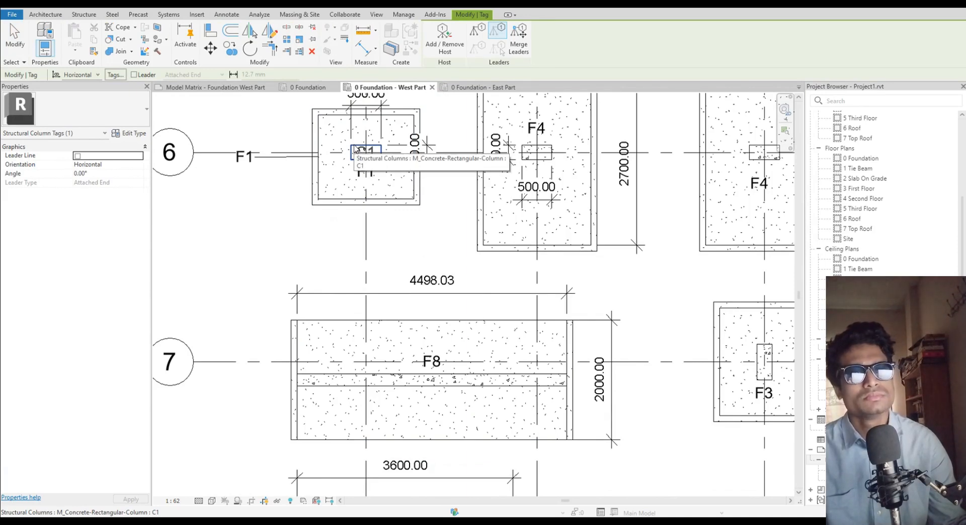
left_click(355, 150)
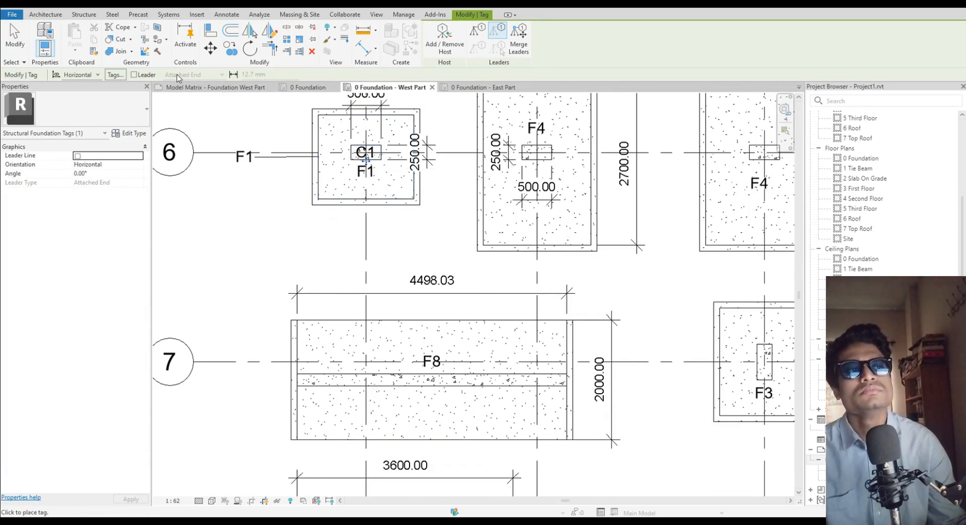
Tag the column in the F1 footing again with an attached-end leader enabled, and delete its leaderless C1 tag
left_click(134, 75)
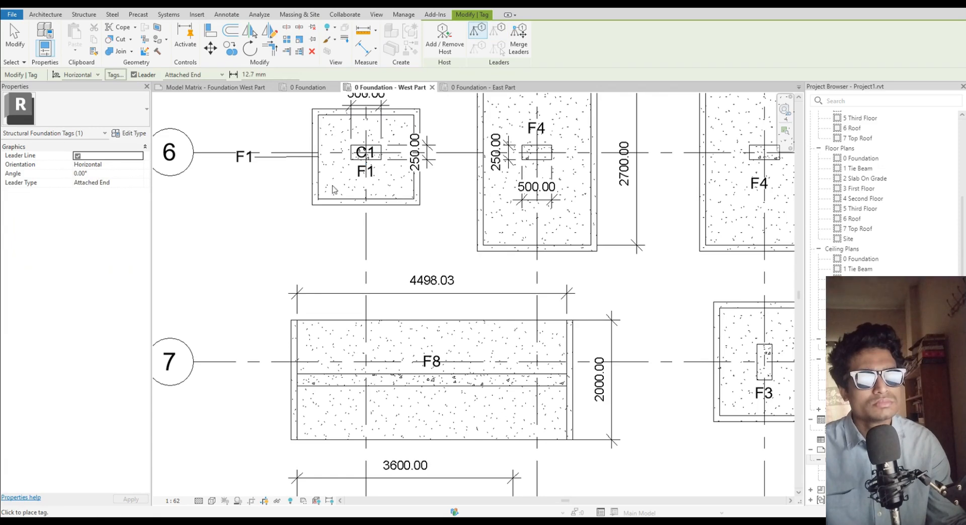
scroll(368, 156, "up", 2)
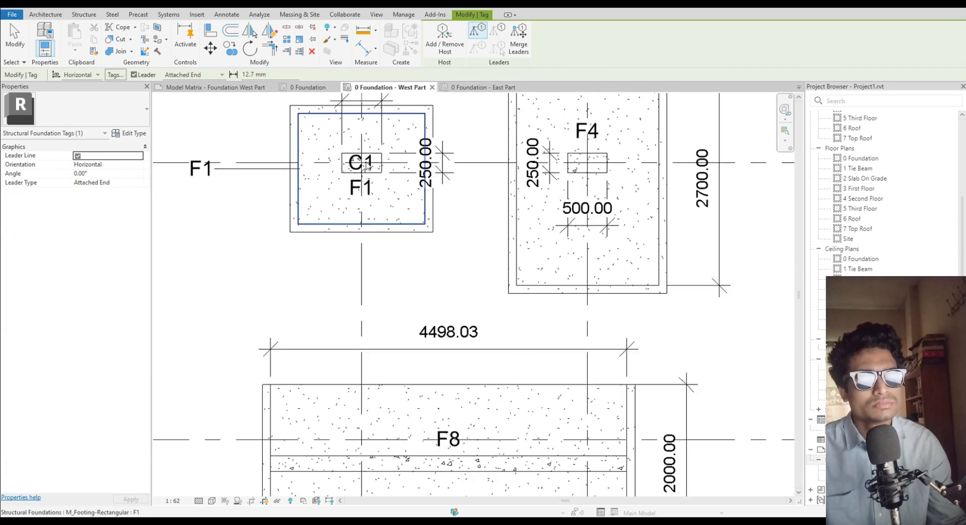
left_click(372, 168)
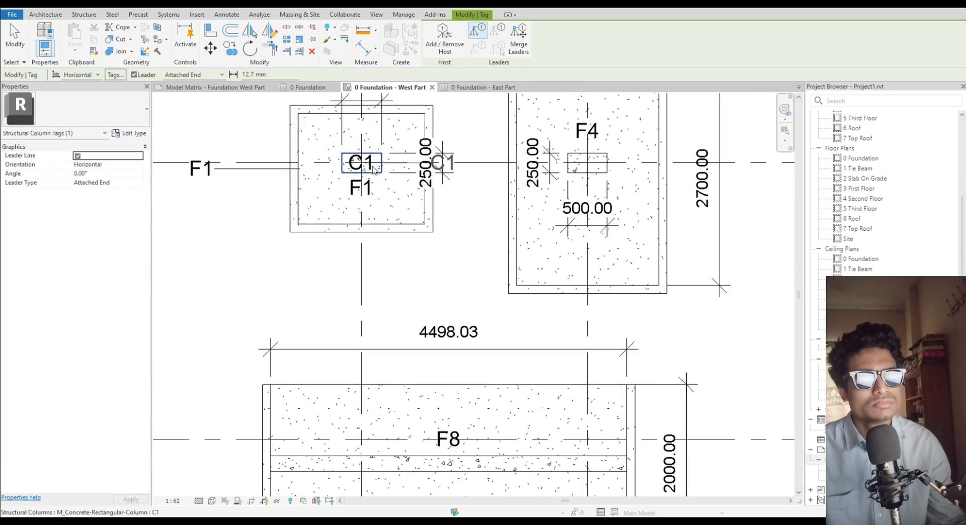
scroll(373, 170, "up", 2)
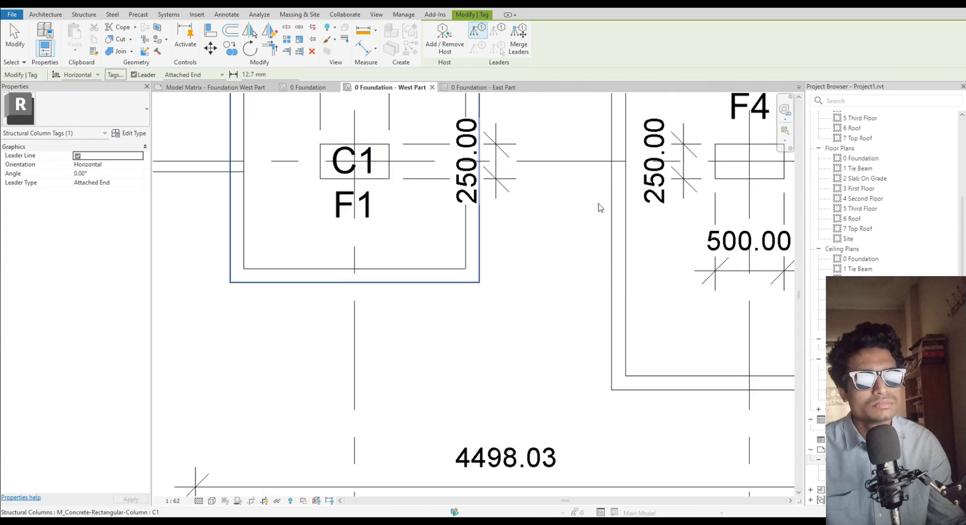
left_click(327, 157)
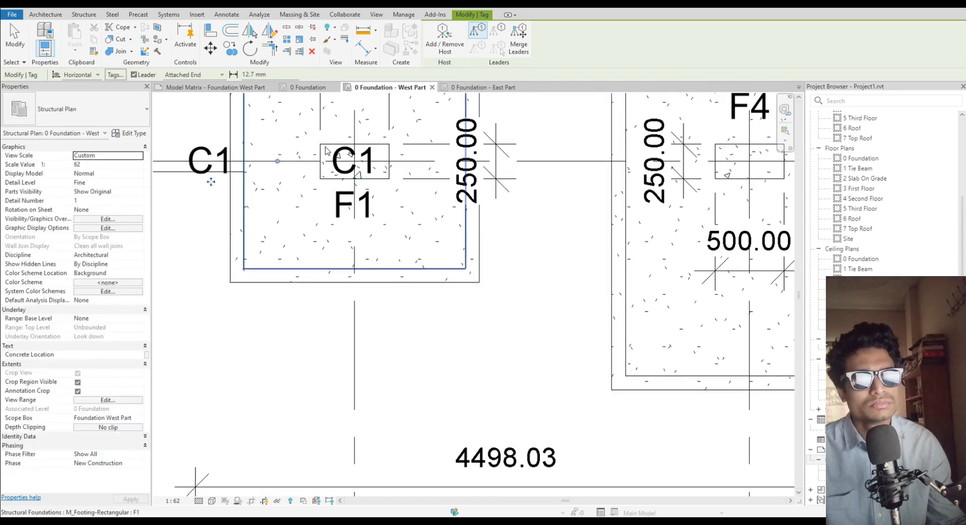
left_click(371, 173)
key("Delete")
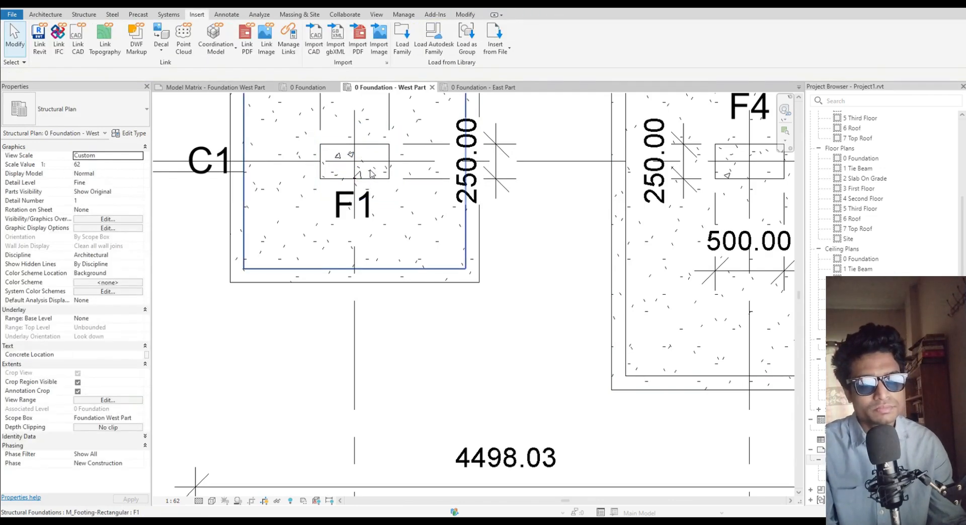
Move the C1 column tag outside the F1 footing, above the grid 6 line, and bend its leader to start horizontally
left_click(207, 162)
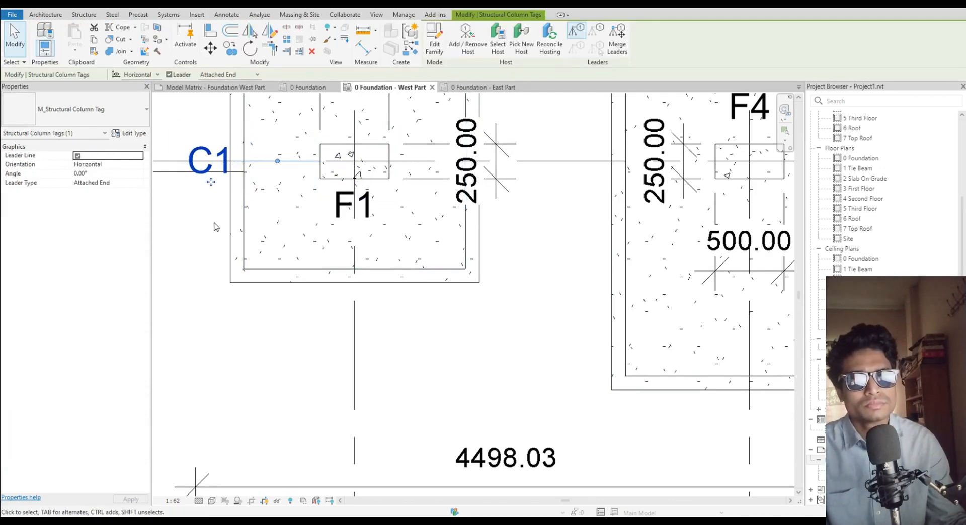
left_click_drag(211, 182, 178, 104)
scroll(214, 262, "down", 1)
middle_click_drag(216, 264, 365, 333)
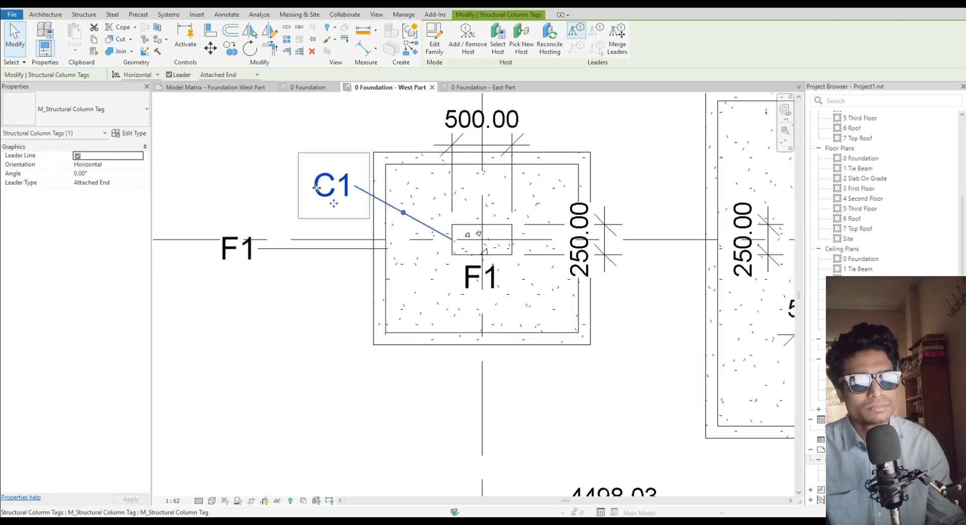
left_click_drag(316, 187, 278, 187)
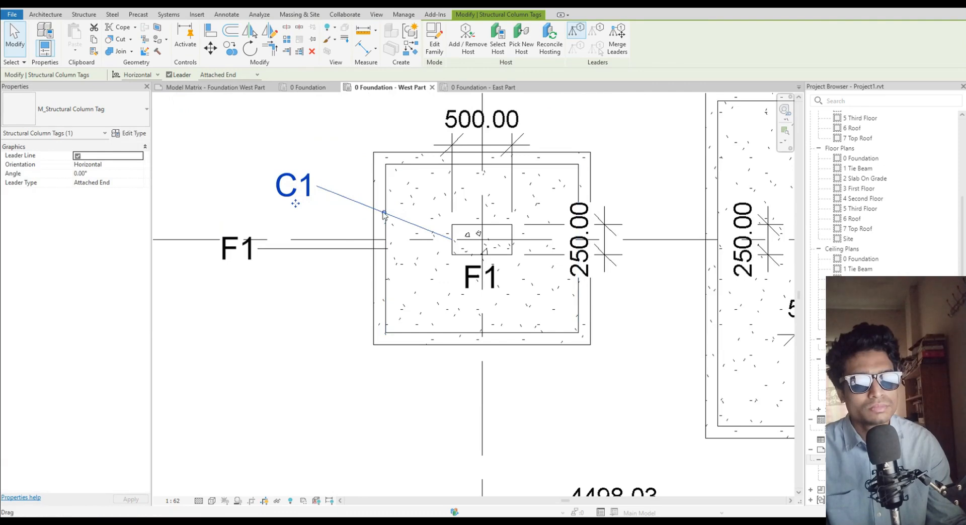
left_click_drag(385, 216, 394, 185)
scroll(403, 247, "down", 1)
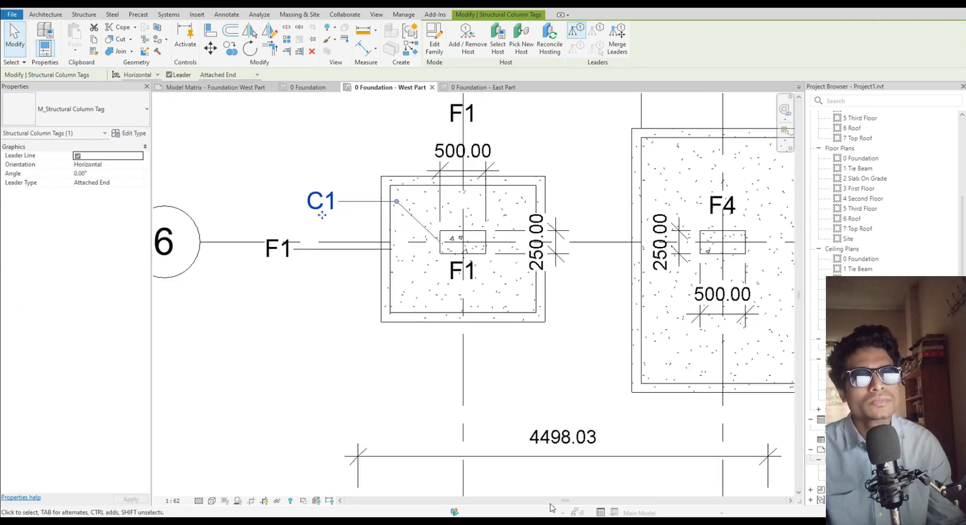
Try to copy the C1 tag from the F1 footing's corner to the matching corner of the F4 footing on grid 2
left_click(229, 50)
left_click(389, 186)
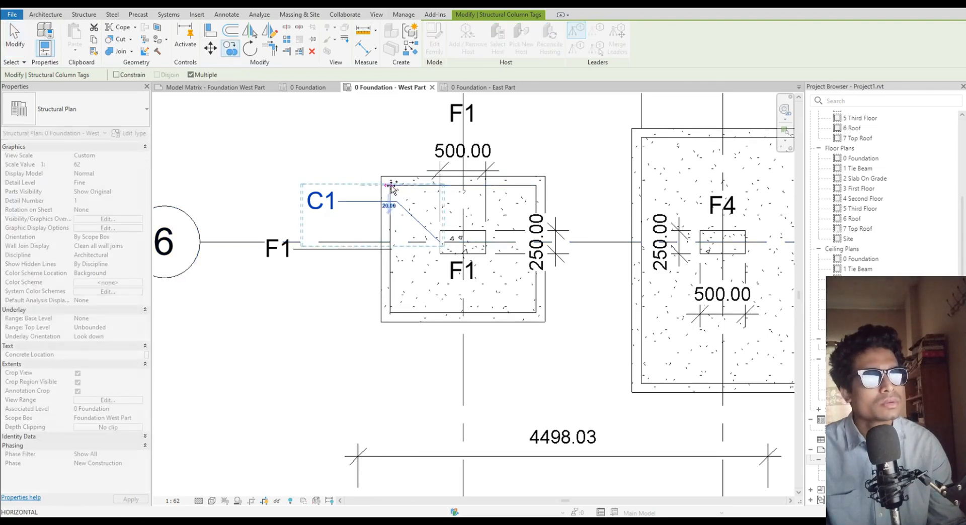
left_click(643, 138)
scroll(640, 198, "down", 2)
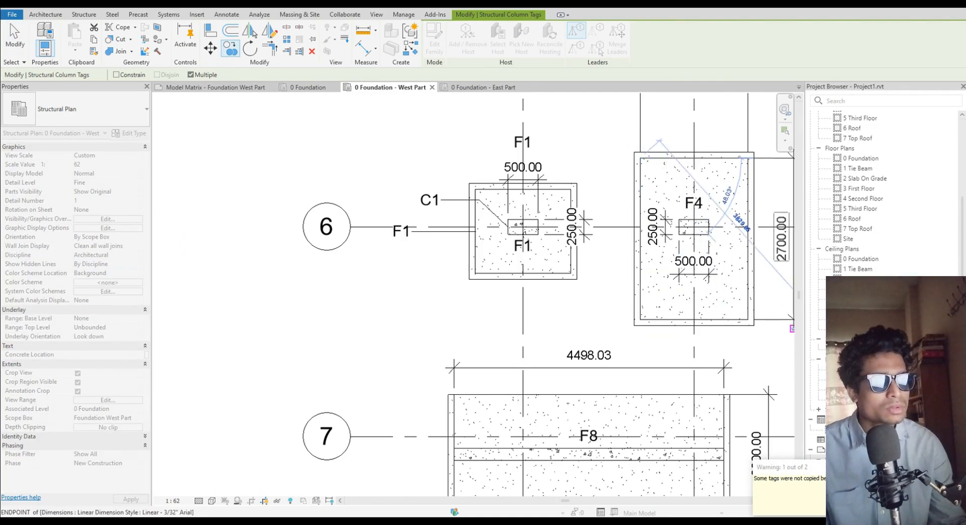
middle_click_drag(670, 314, 496, 306)
key("Escape")
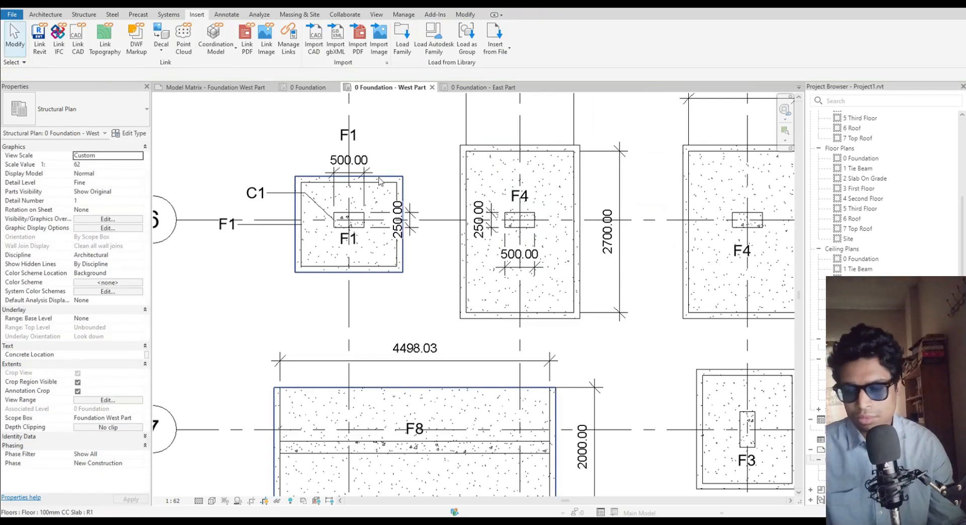
Tag the columns in the first two F4 footings on grid 6 with attached-end leaders
key("t")
key("g")
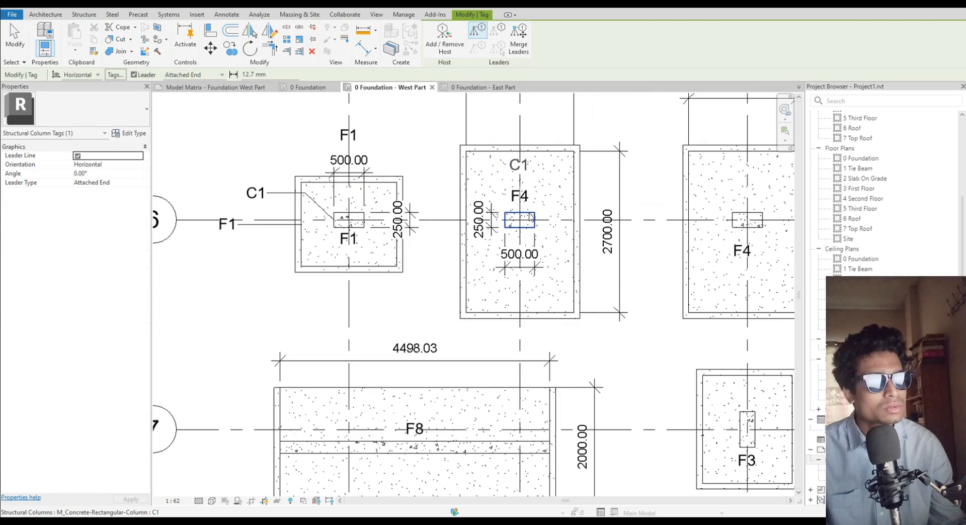
left_click(531, 219)
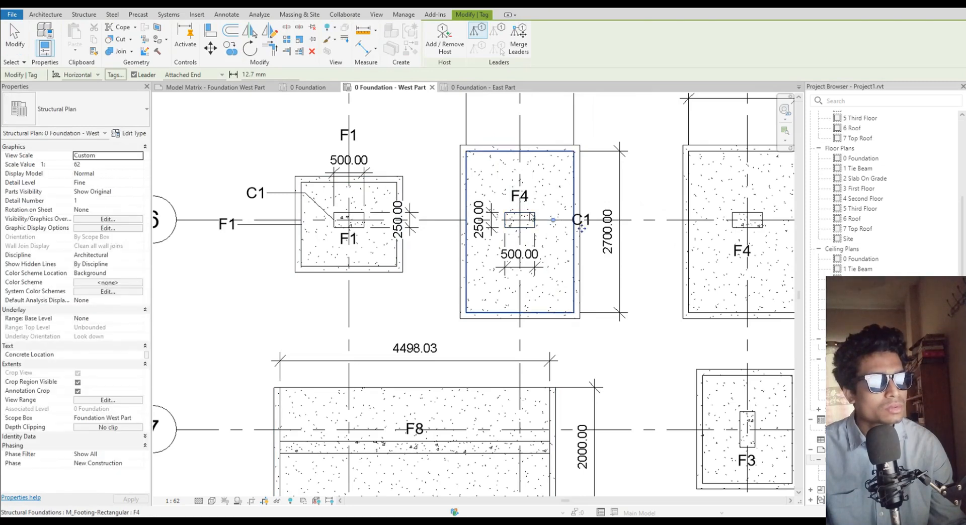
left_click(739, 219)
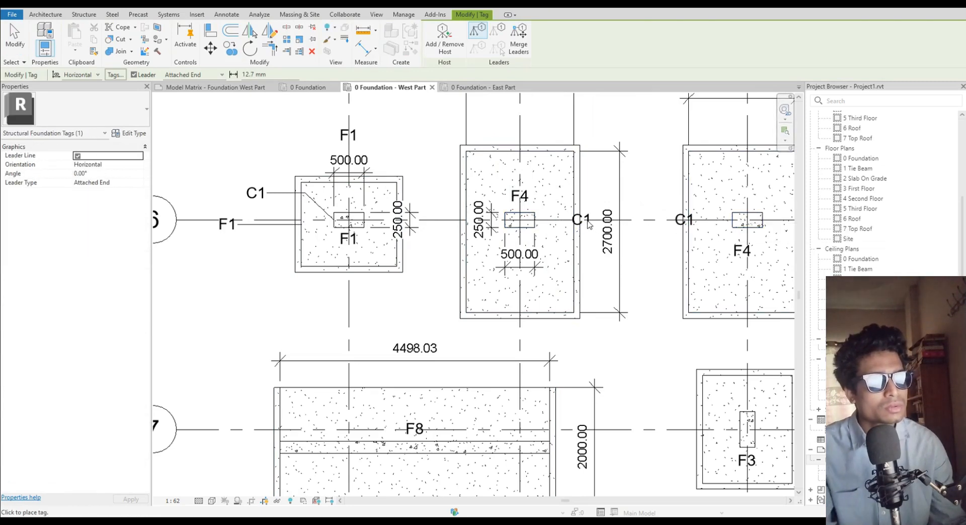
Move the two new C1 tags outside their F4 footings, above the grid 6 line, and bend their leaders to start horizontally
key("Escape")
left_click(585, 222)
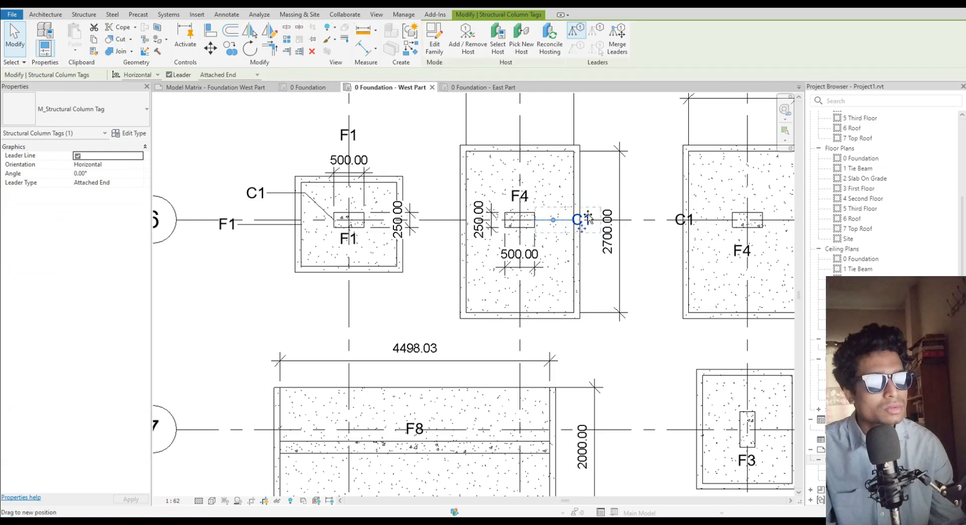
left_click_drag(602, 196, 557, 179)
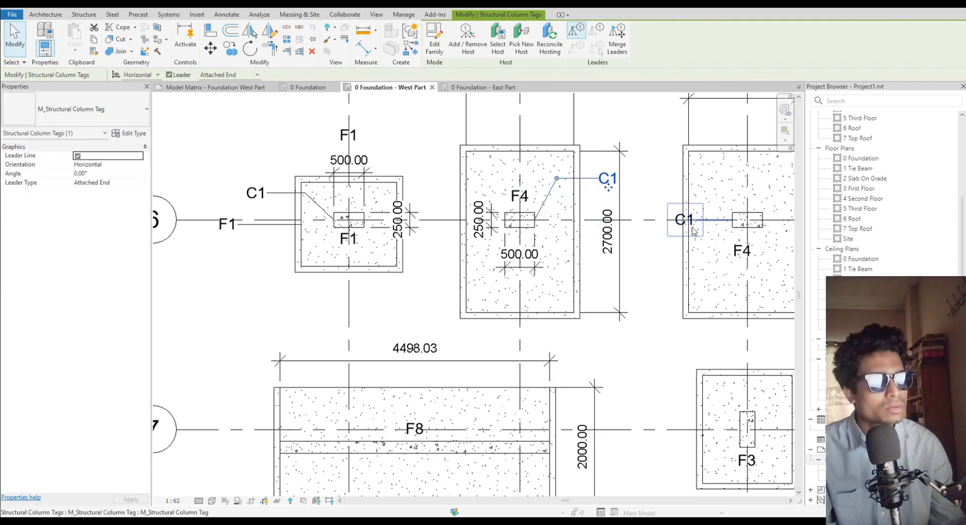
left_click_drag(689, 223, 700, 179)
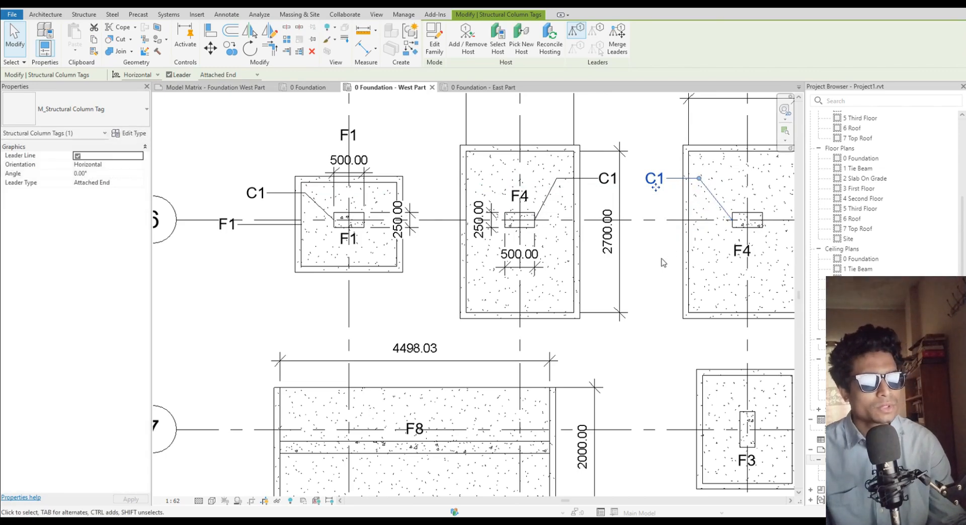
Tag the columns in the third and fourth F4 footings on grid 6 with attached-end leaders
middle_click_drag(664, 262, 428, 278)
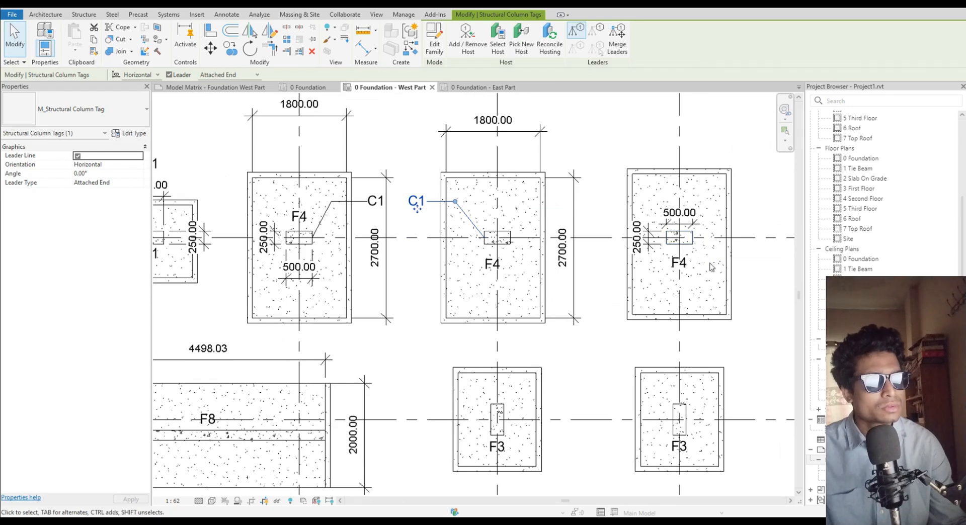
middle_click_drag(712, 267, 646, 273)
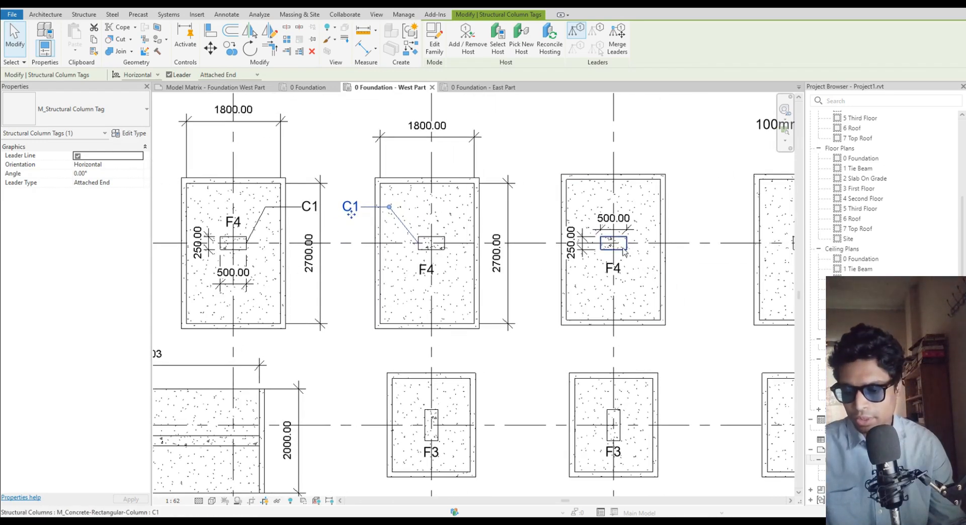
scroll(624, 252, "down", 2)
key("t")
key("g")
scroll(625, 253, "up", 2)
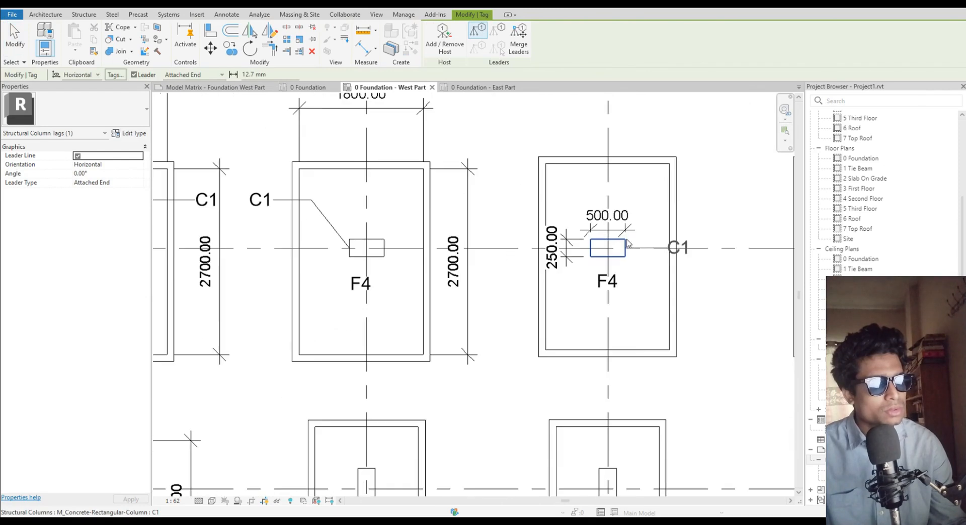
left_click(628, 256)
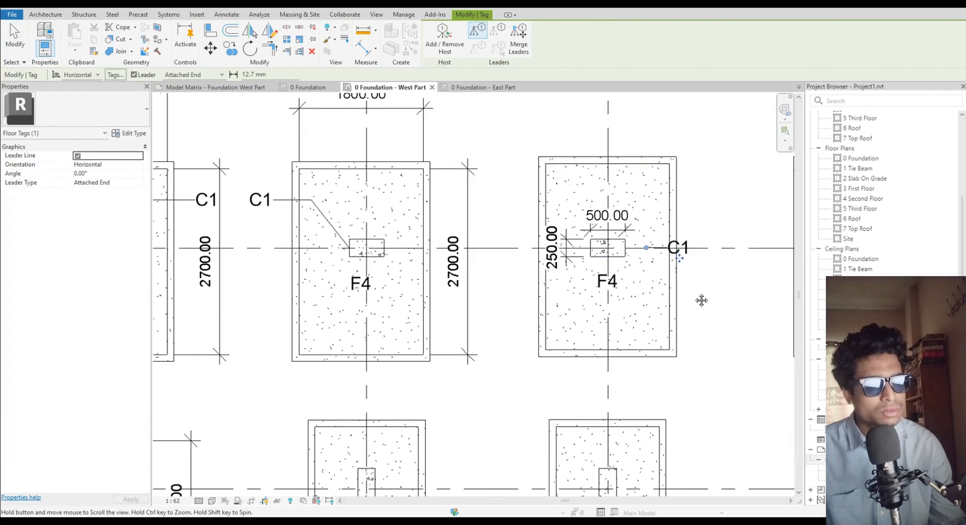
middle_click_drag(702, 300, 356, 323)
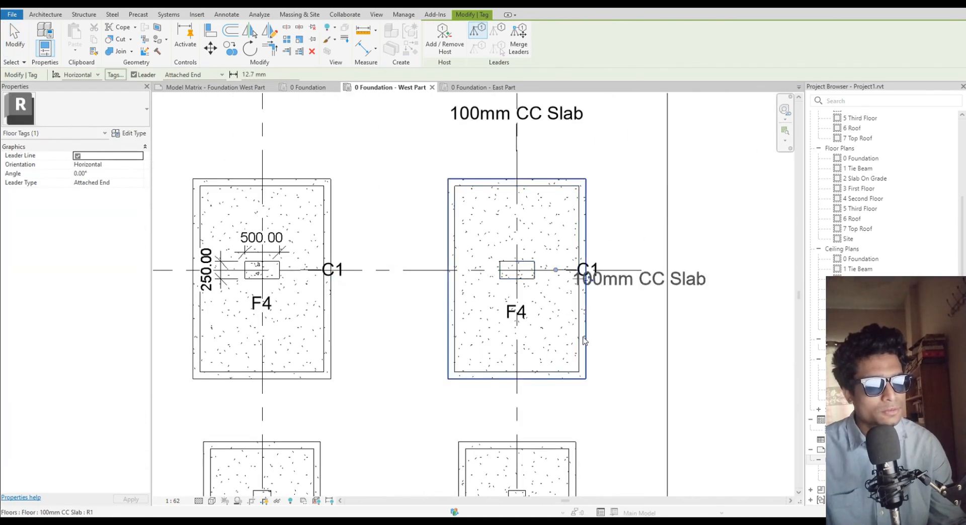
Tag the C2 columns in the three F3 footings on grid 7 with attached-end leaders
scroll(584, 341, "down", 2)
middle_click_drag(592, 331, 623, 177)
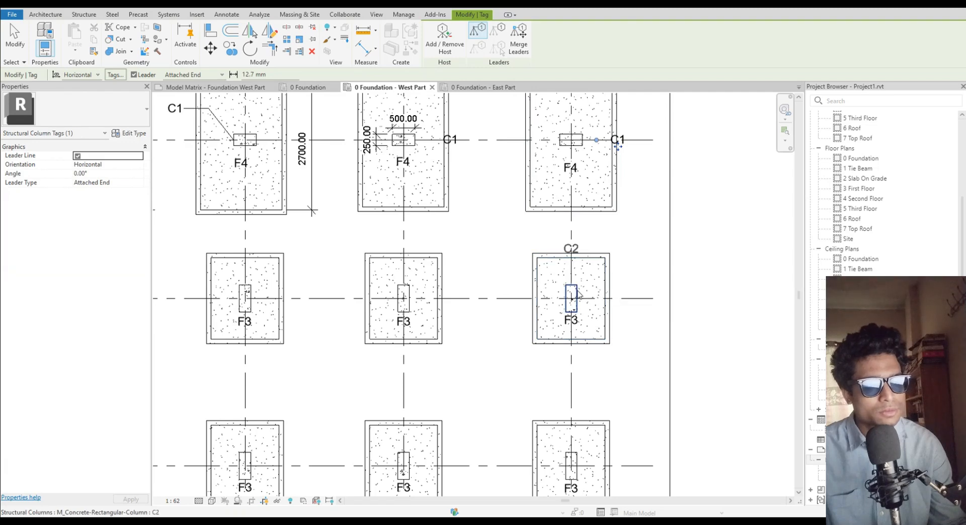
left_click(577, 293)
left_click(409, 303)
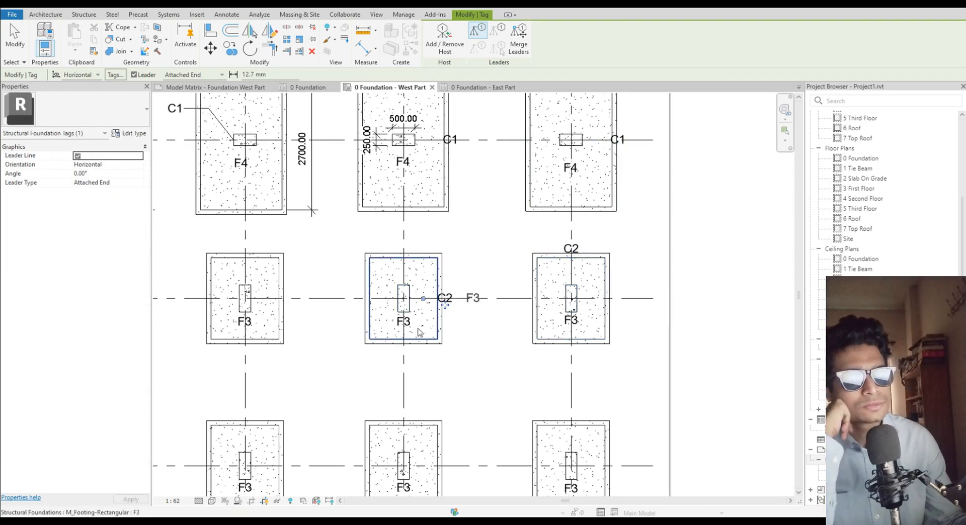
middle_click_drag(419, 332, 606, 284)
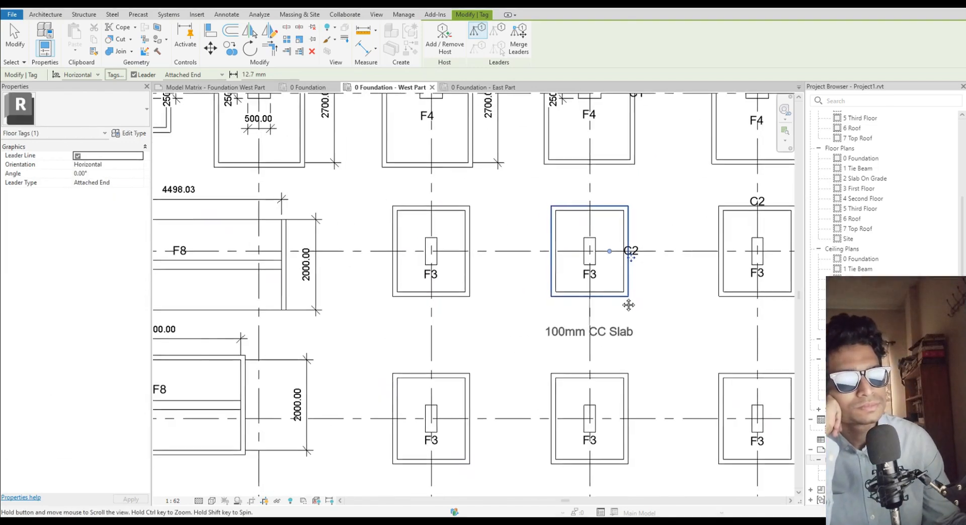
left_click(432, 246)
Tag the C2 columns in the three F3 footings on grid 8 with attached-end leaders
middle_click_drag(387, 264, 633, 257)
scroll(633, 258, "down", 1)
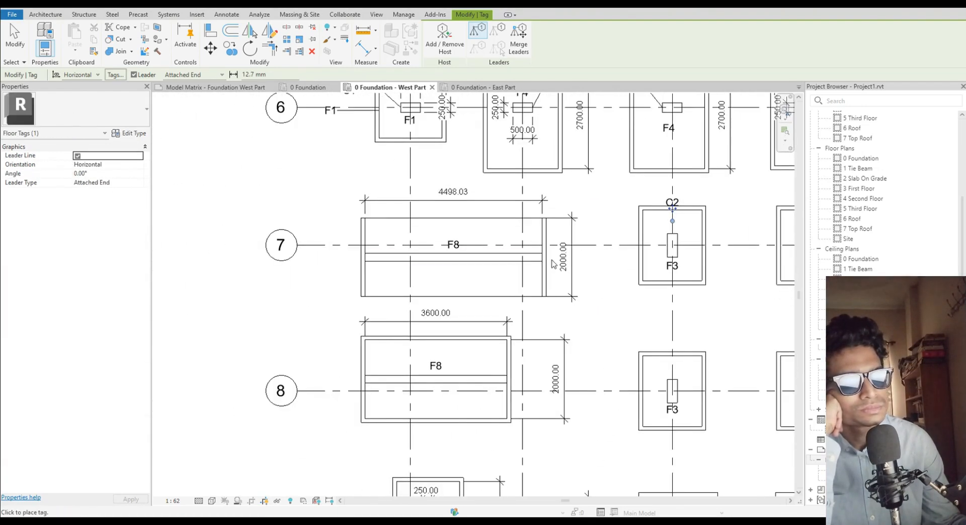
middle_click_drag(596, 371, 488, 272)
scroll(544, 282, "up", 1)
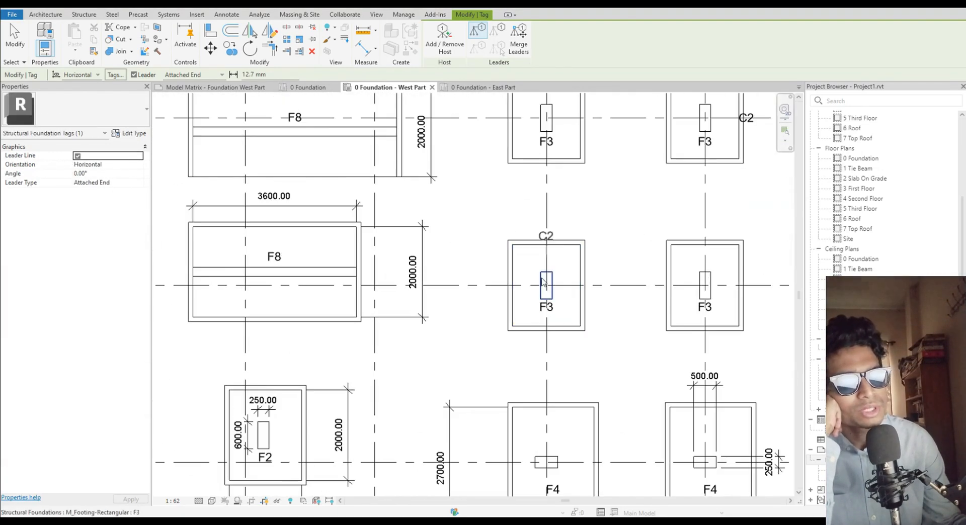
left_click(544, 282)
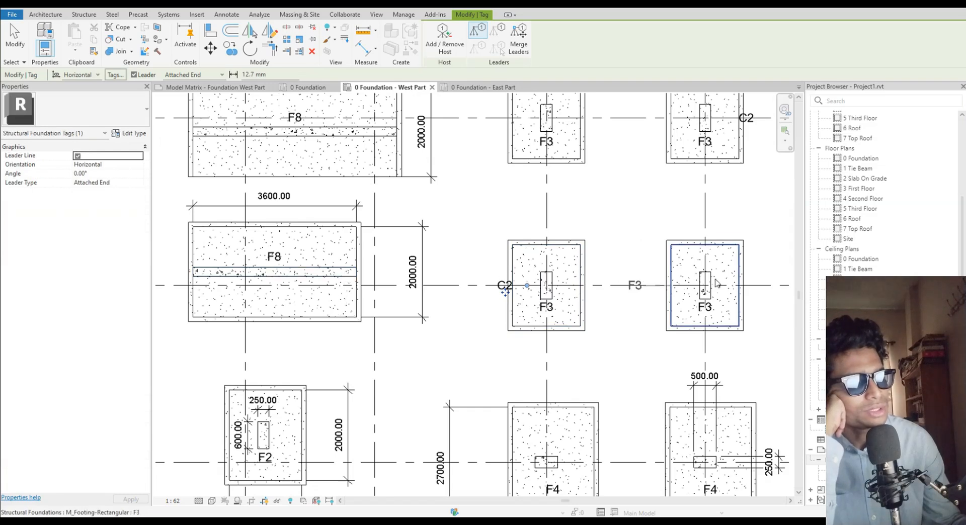
left_click(706, 280)
middle_click_drag(755, 291, 355, 294)
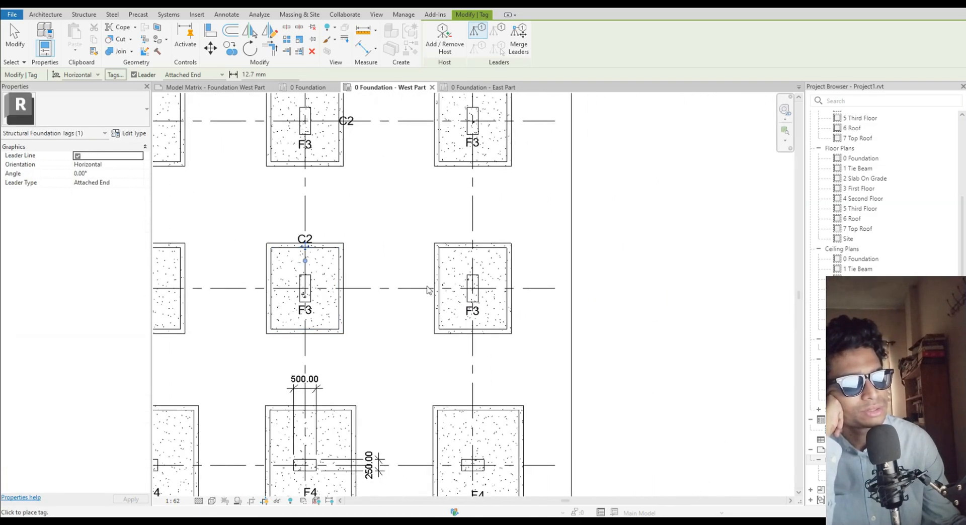
left_click(468, 294)
Tag the C1 columns in the three F4 footings on grid 9 with attached-end leaders
middle_click_drag(443, 330, 557, 216)
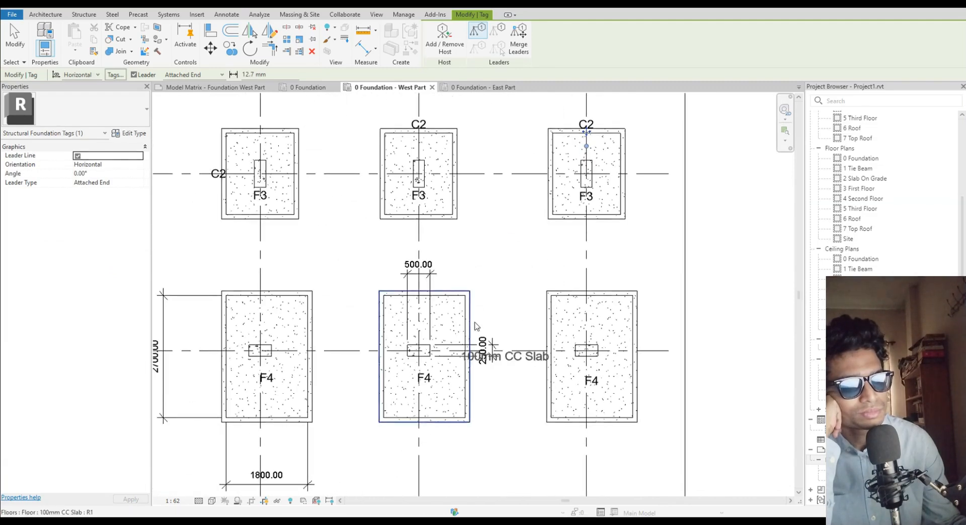
left_click(430, 350)
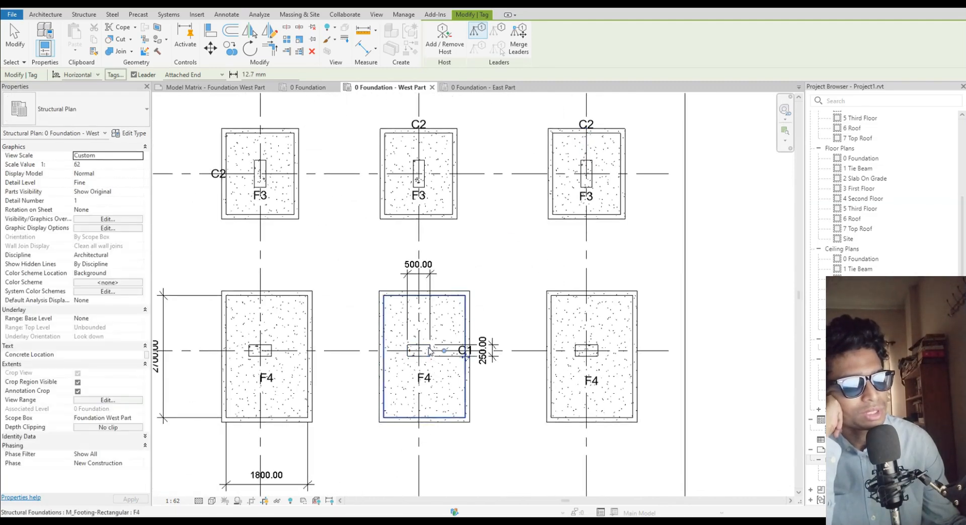
left_click(577, 351)
middle_click_drag(238, 356, 354, 354)
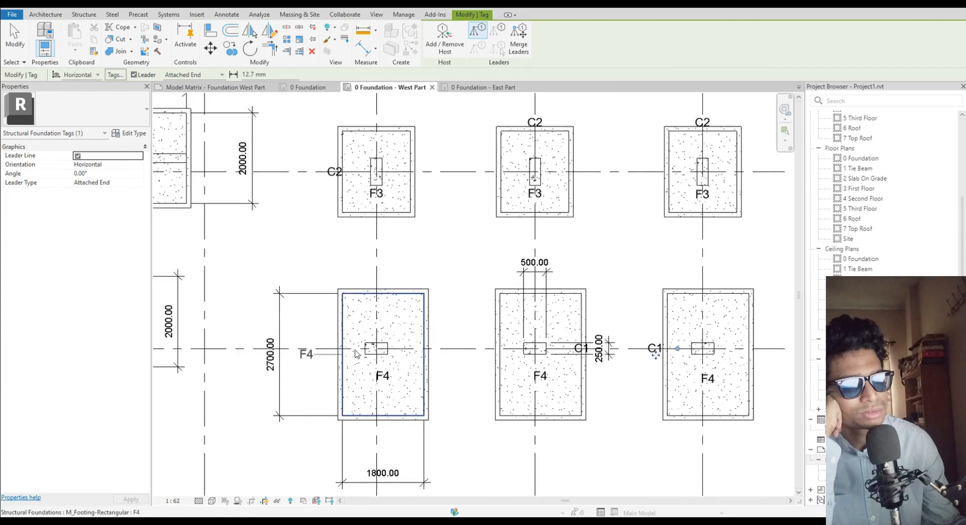
left_click(387, 350)
Tag the C2 column in the F2 footing on grid 9 with an attached-end leader and finish tagging
scroll(346, 381, "down", 2)
middle_click_drag(481, 374, 751, 355)
scroll(485, 338, "up", 1)
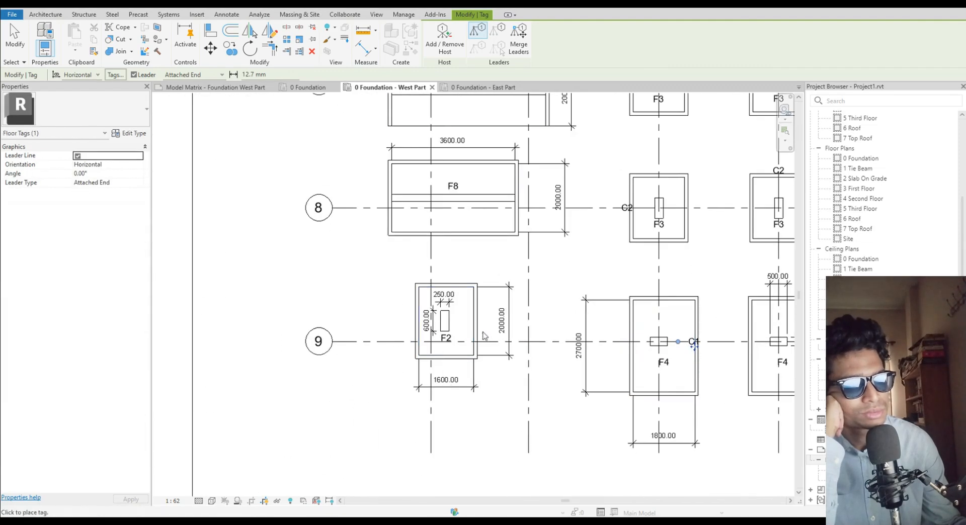
left_click(449, 320)
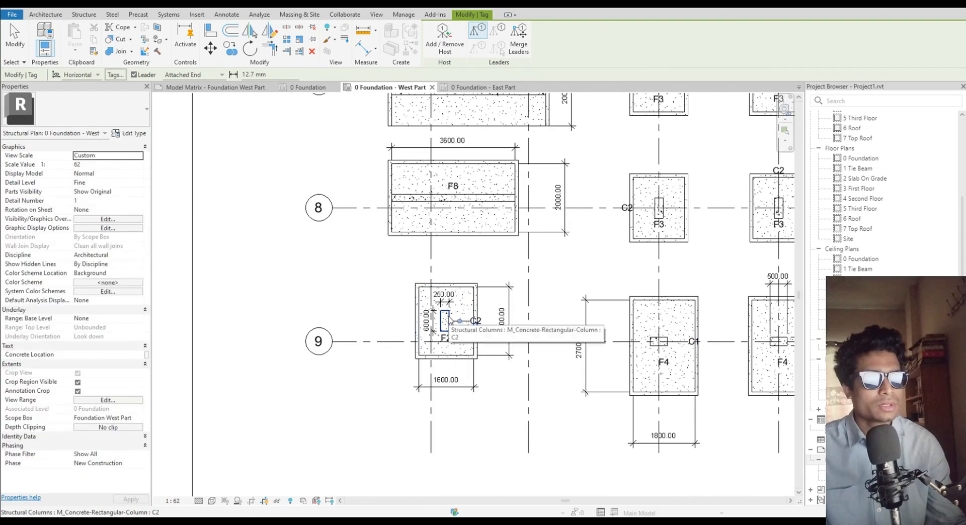
key("Escape")
key("Escape")
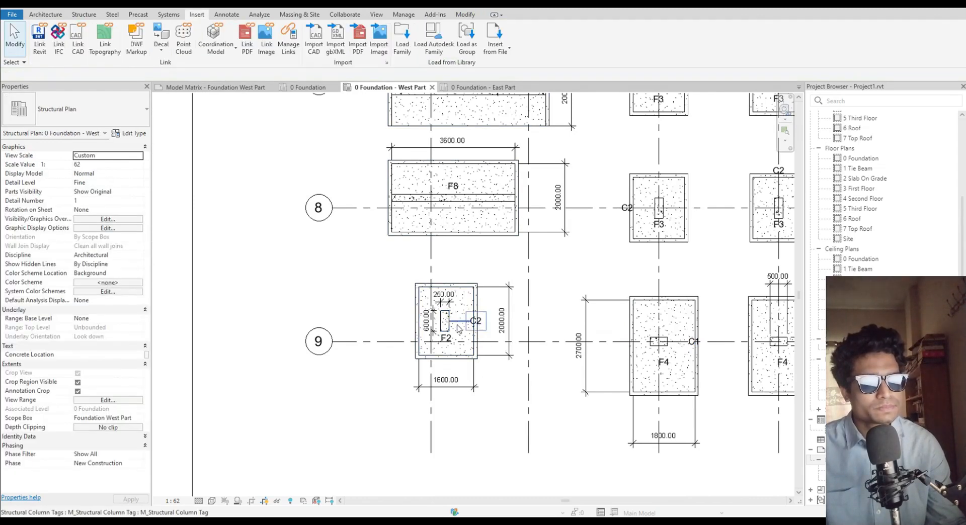
Move the F2 footing's C2 tag and the first F4 footing's C1 tag on grid 9 outside the footings, bending their leaders to start horizontally
left_click(475, 322)
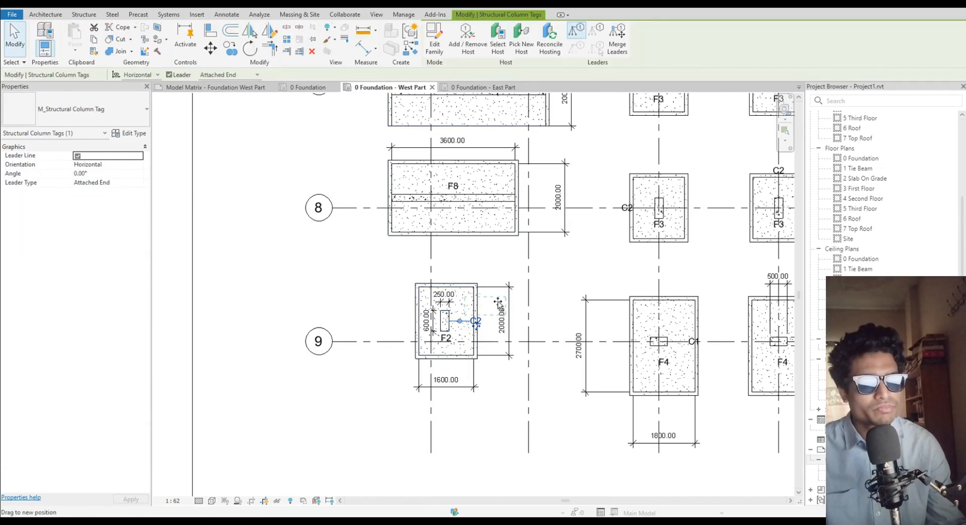
left_click_drag(498, 302, 467, 300)
middle_click_drag(731, 365, 655, 368)
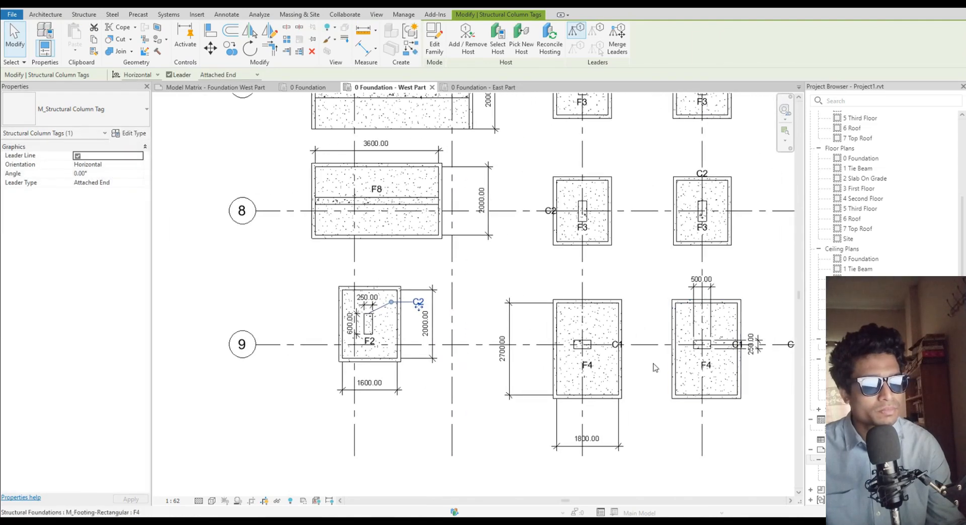
left_click(621, 352)
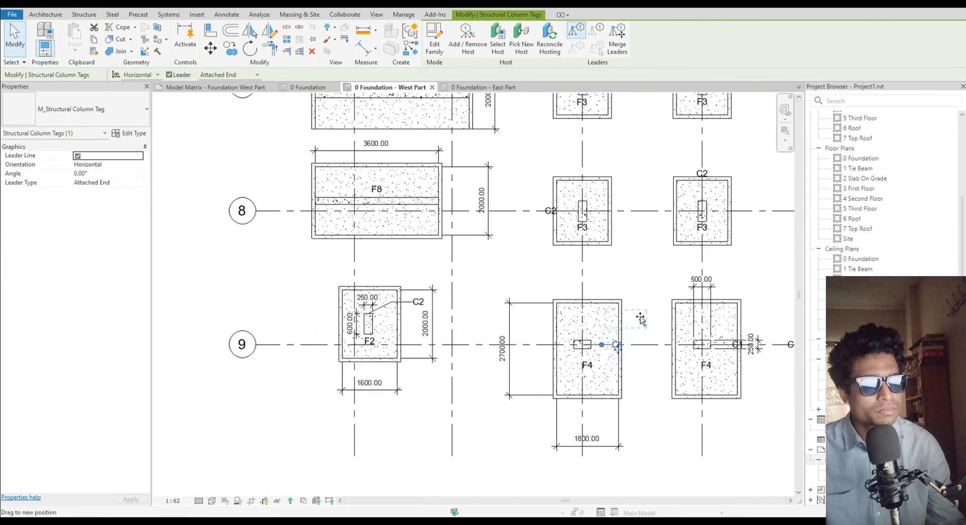
left_click_drag(640, 319, 600, 313)
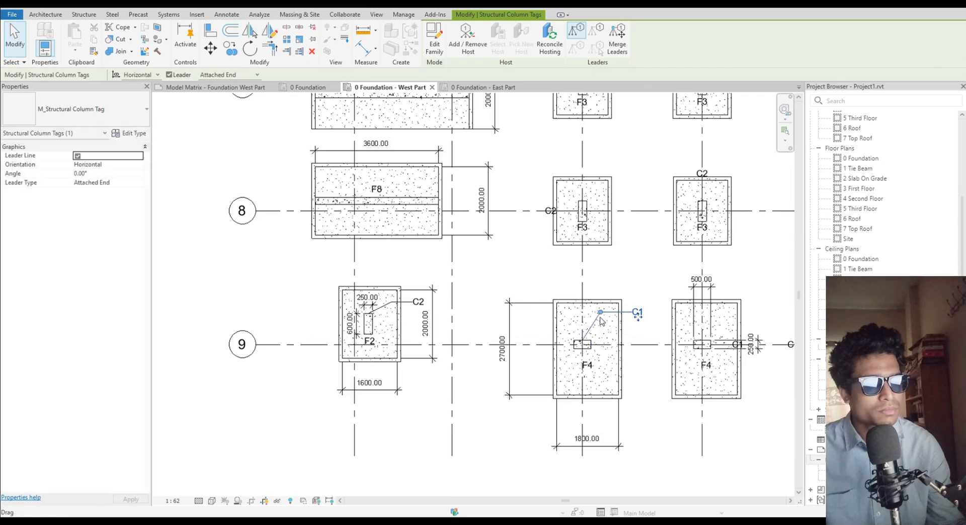
Move the C1 tags of the second and third F4 footings on grid 9 above the grid line and bend their leaders to start horizontally
middle_click_drag(791, 347, 705, 352)
left_click(656, 354)
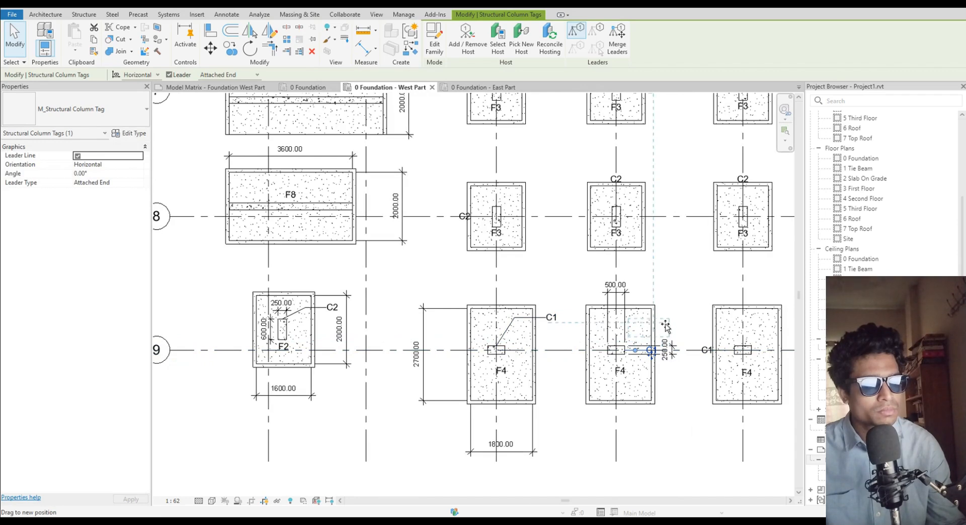
left_click_drag(666, 326, 639, 323)
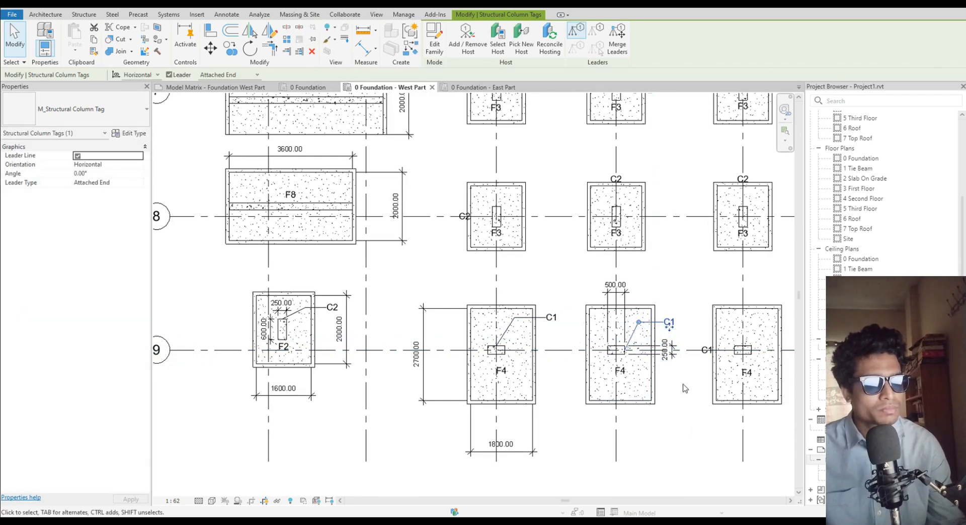
middle_click_drag(679, 427, 566, 418)
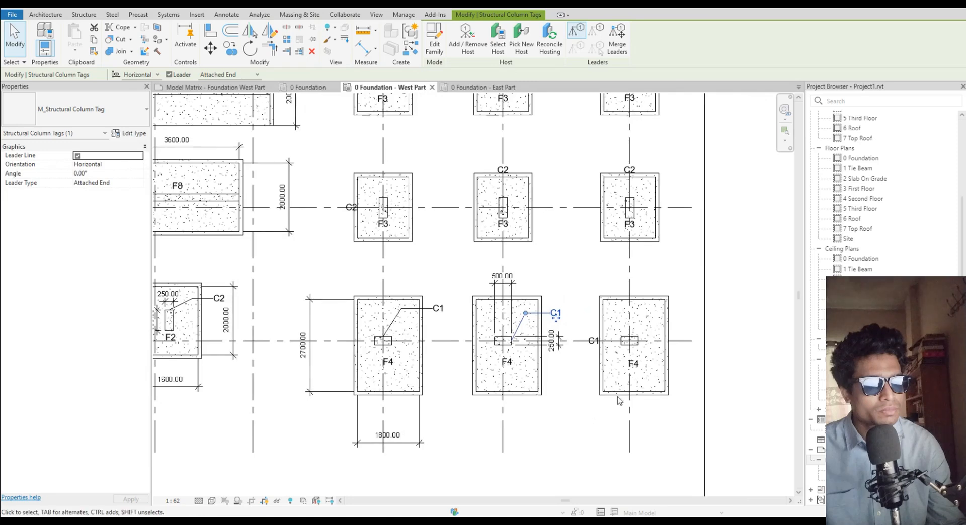
double_click(594, 342)
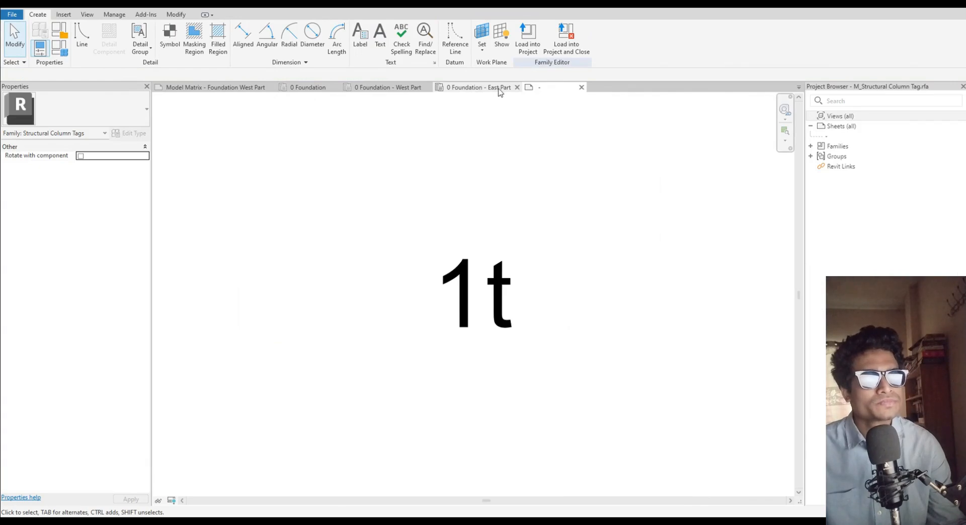
left_click(385, 89)
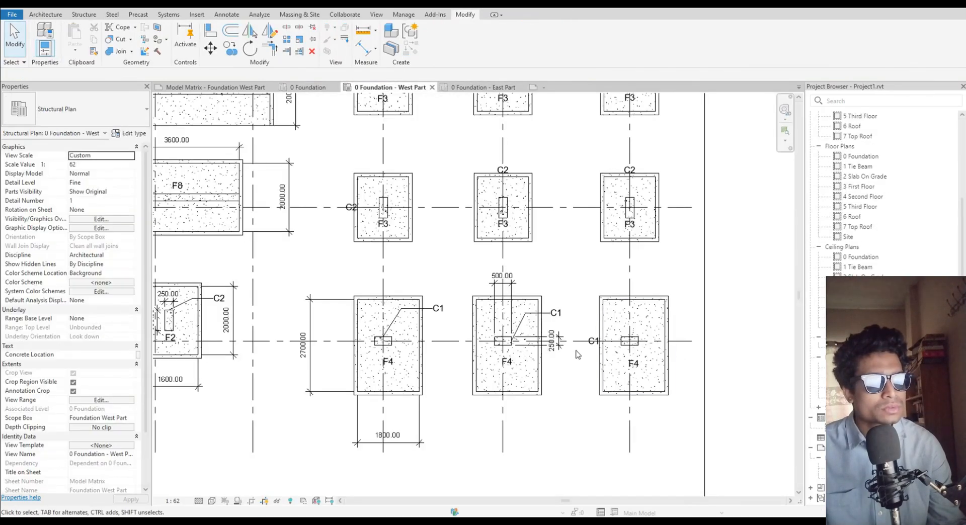
scroll(598, 340, "up", 2)
left_click(599, 339)
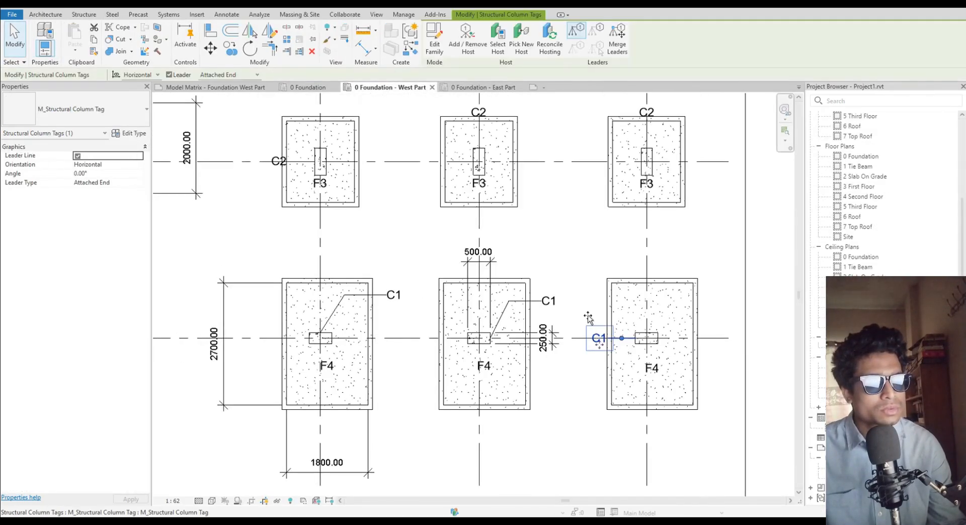
left_click_drag(588, 317, 627, 306)
Move the C2 tags of the three F3 footings on grid 8 outside the footings' left edges, bending their leaders to start horizontally
scroll(589, 442, "down", 3)
middle_click_drag(592, 444, 546, 432)
scroll(729, 418, "down", 1)
scroll(574, 324, "up", 4)
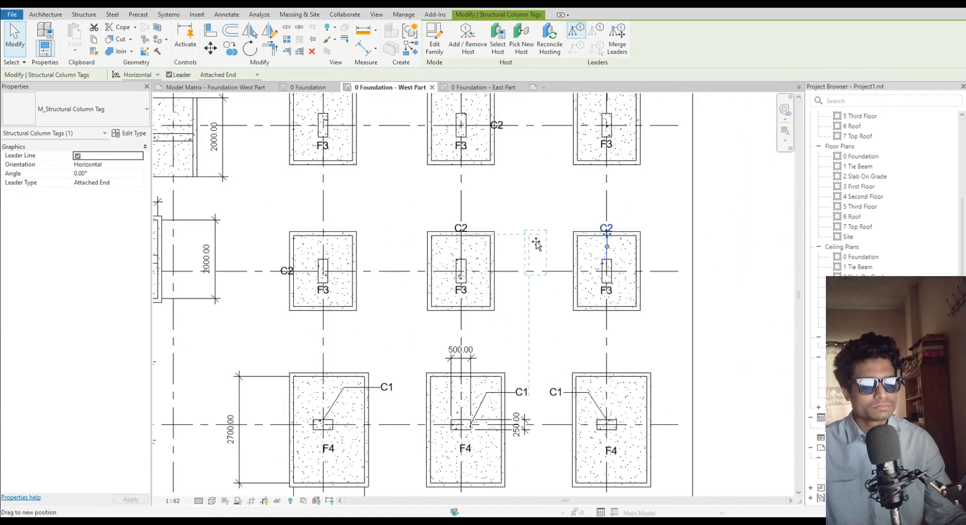
left_click_drag(568, 237, 589, 246)
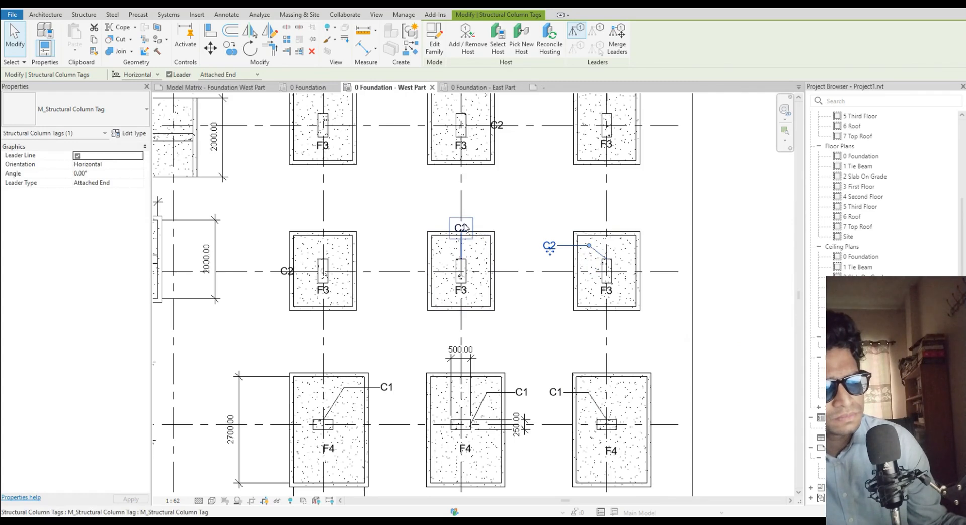
left_click_drag(465, 229, 463, 246)
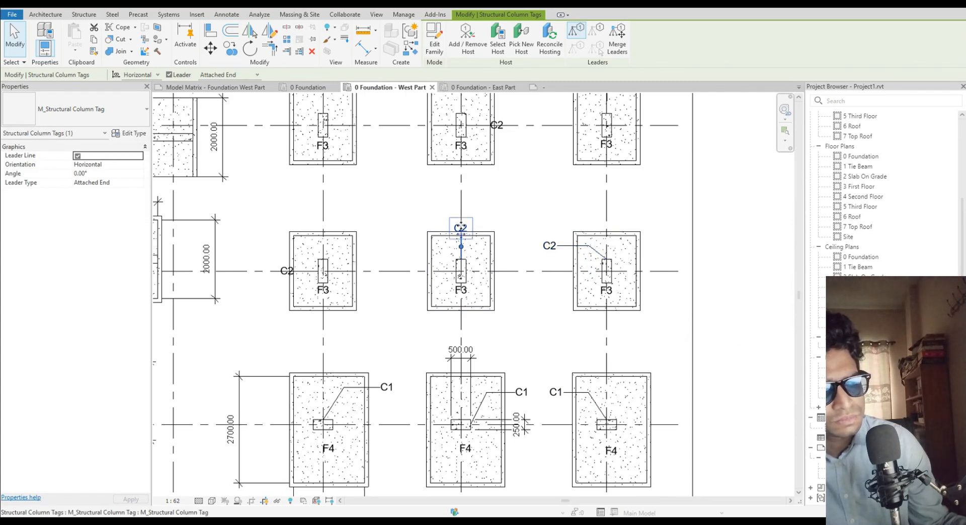
left_click_drag(461, 231, 440, 245)
left_click(285, 272)
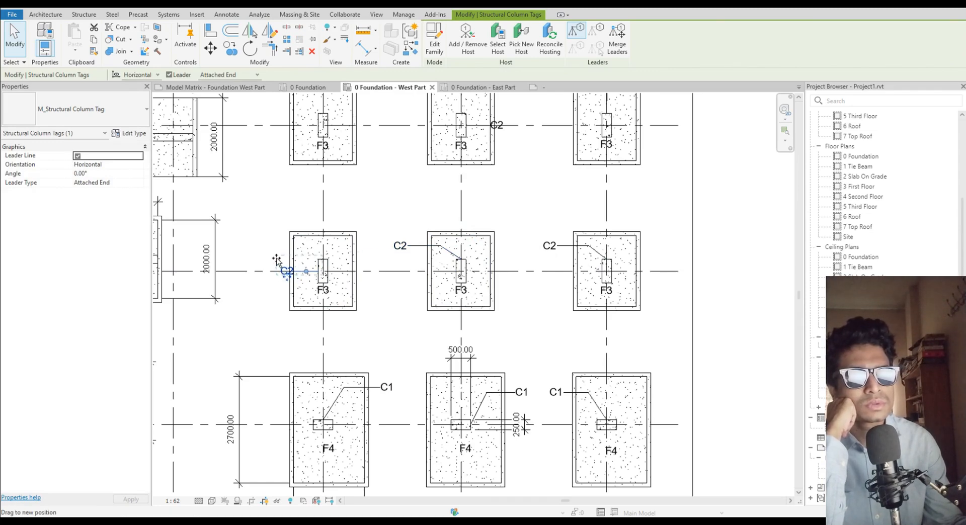
left_click_drag(276, 260, 304, 245)
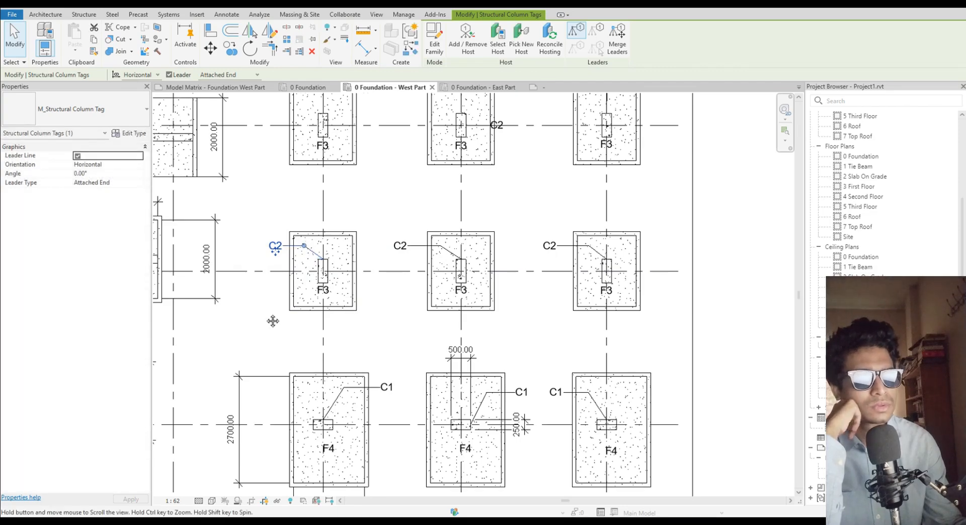
middle_click_drag(274, 321, 499, 368)
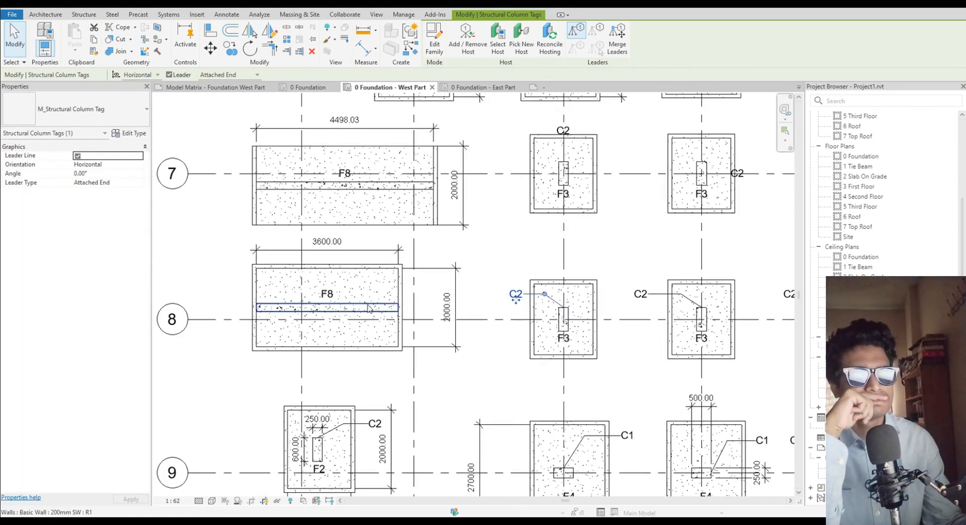
mouse_move(491, 296)
middle_mouse_down()
mouse_move(427, 306)
mouse_move(387, 261)
middle_mouse_up()
scroll(411, 307, "down", 1)
scroll(412, 307, "down", 2)
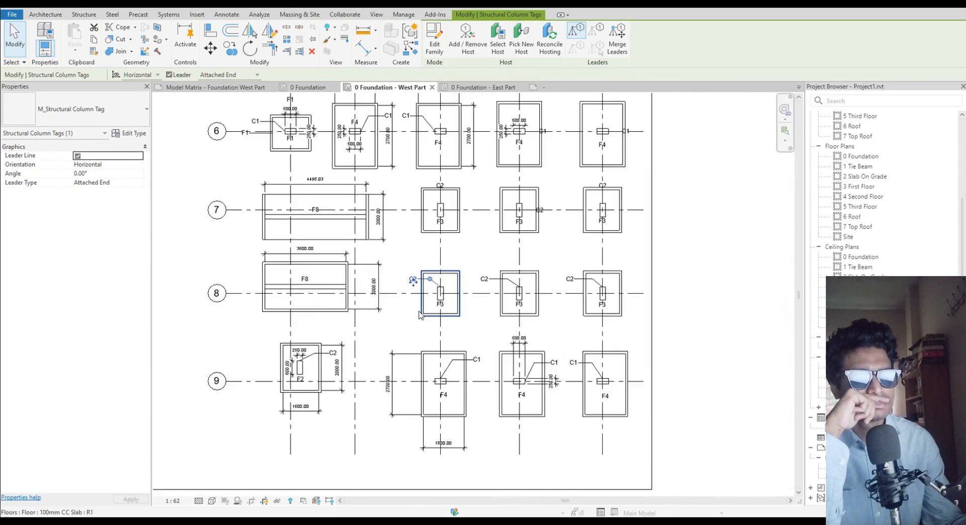
middle_click_drag(426, 318, 418, 438)
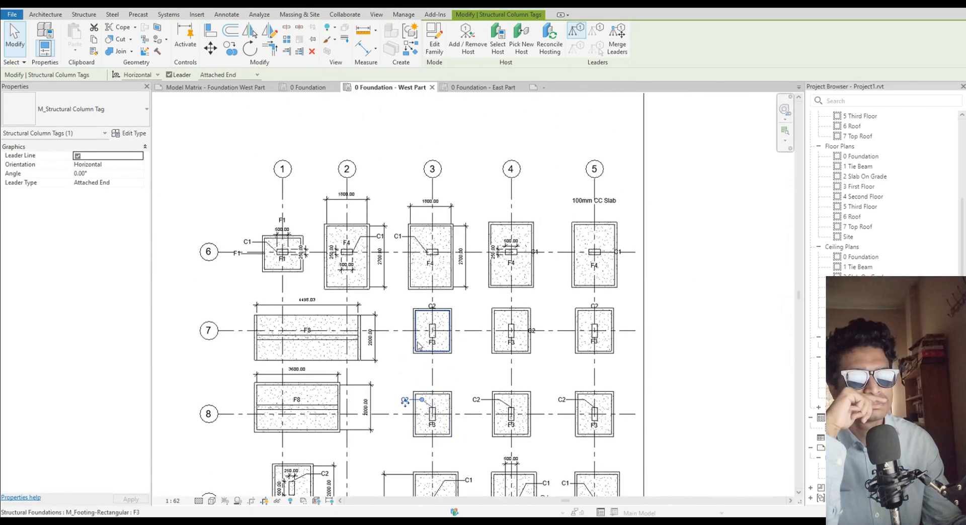
scroll(428, 325, "up", 3)
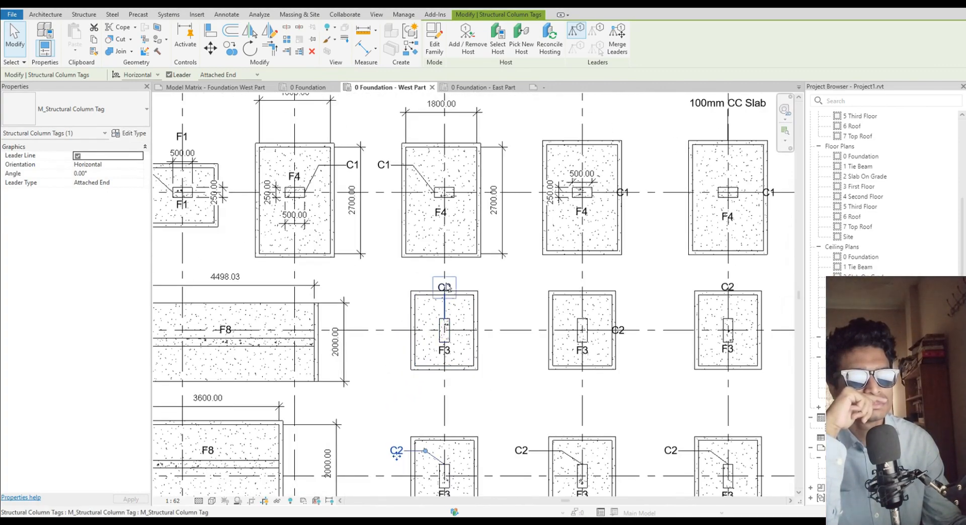
double_click(447, 288)
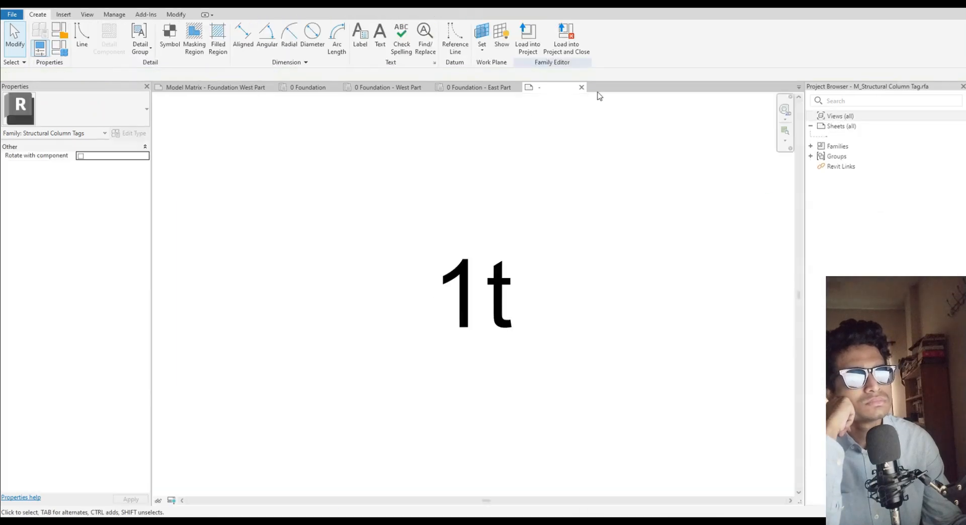
left_click(582, 88)
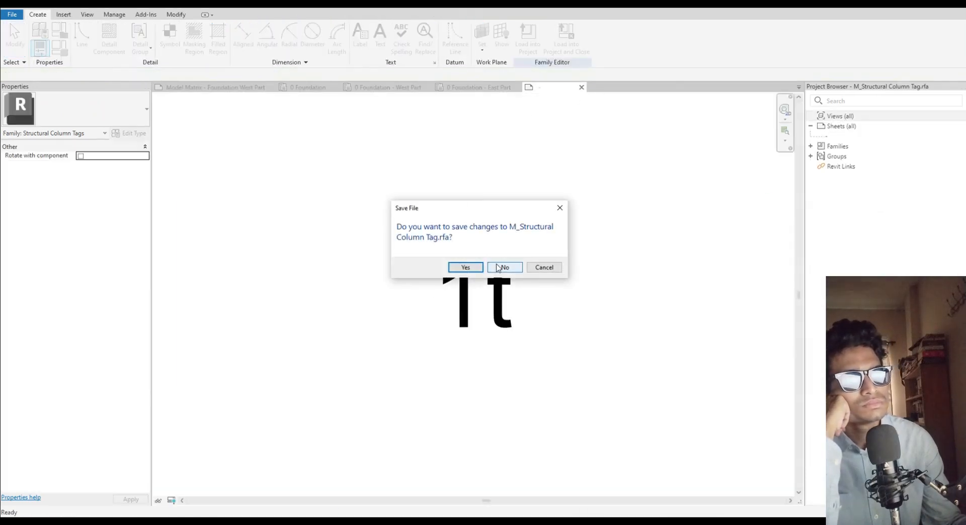
left_click(500, 267)
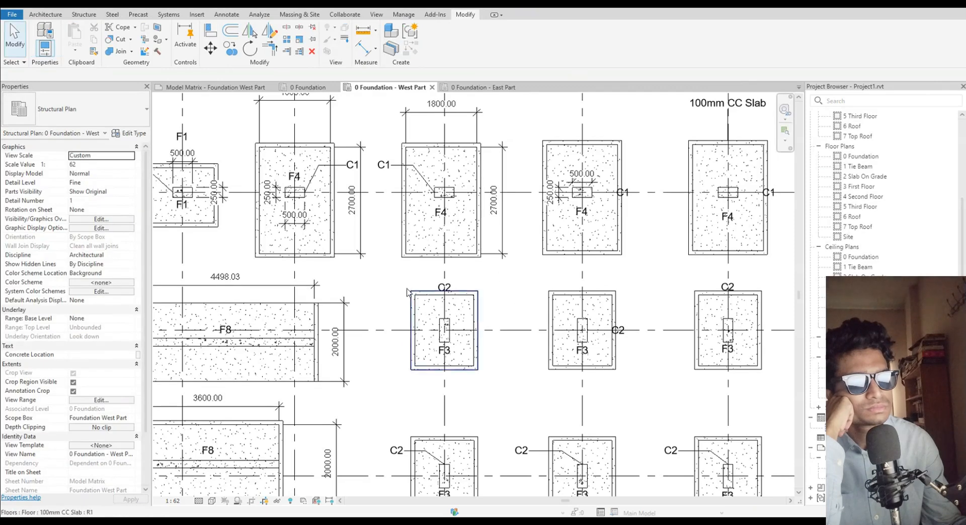
Move the C2 tags of the three F3 footings on grid 7 beside the footings, above the grid line, with leaders starting horizontally
left_click(408, 293)
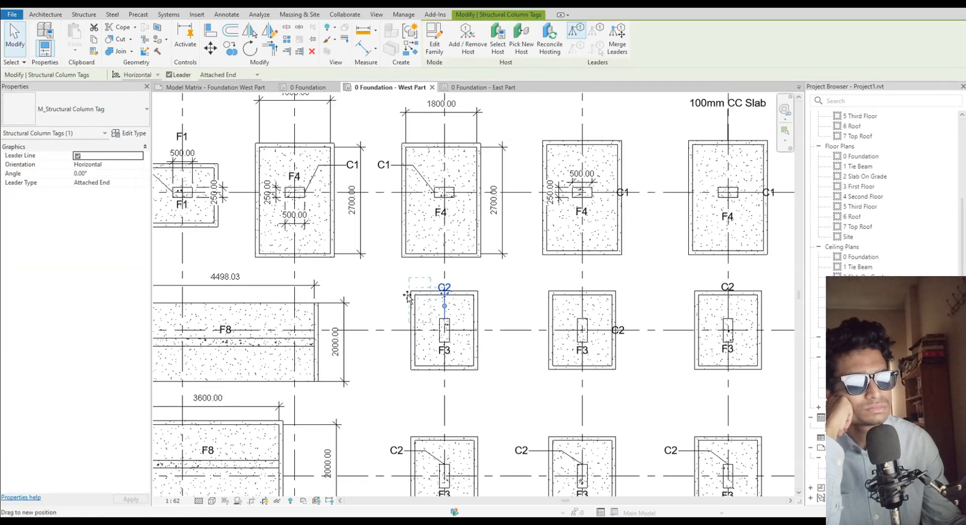
left_click_drag(397, 302, 418, 307)
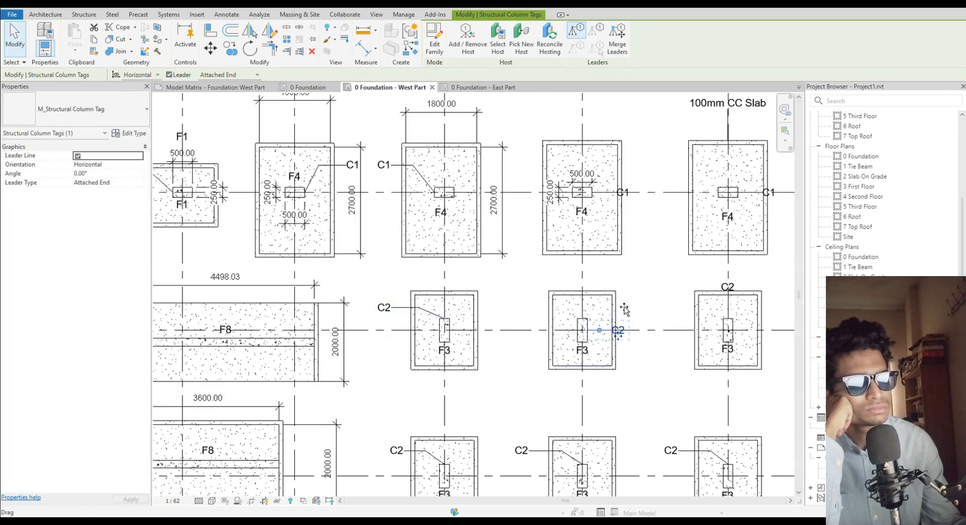
left_click_drag(625, 309, 592, 298)
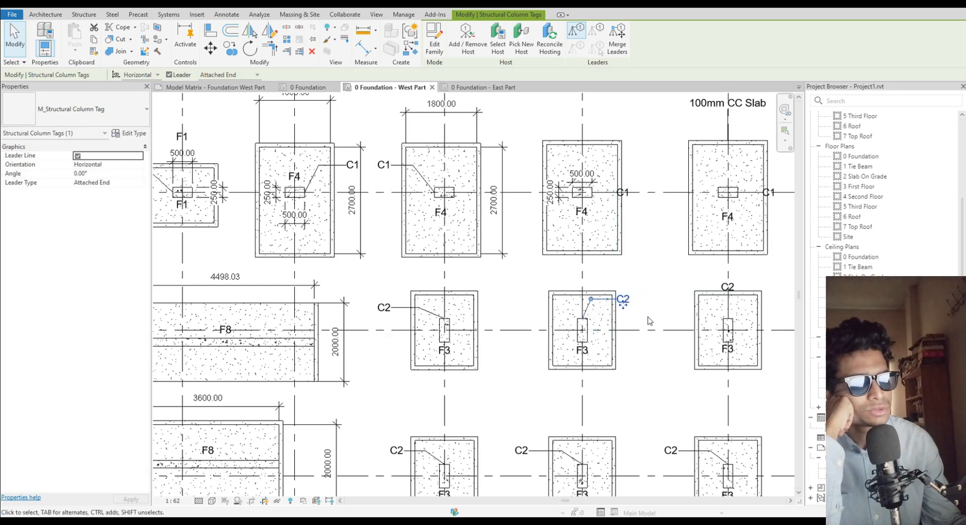
middle_click_drag(655, 325, 505, 314)
left_click(579, 279)
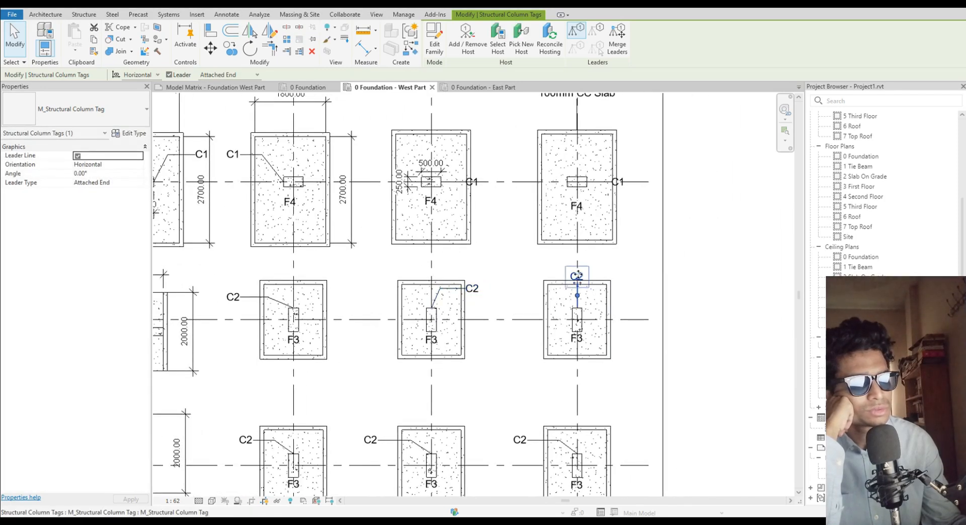
left_click_drag(578, 275, 552, 290)
Move the C1 tags of the F4 footings at grids 6-5 and 6-4 above the grid line and bend their leaders to start horizontally
scroll(529, 331, "down", 1)
middle_click_drag(528, 331, 586, 405)
left_click(562, 377)
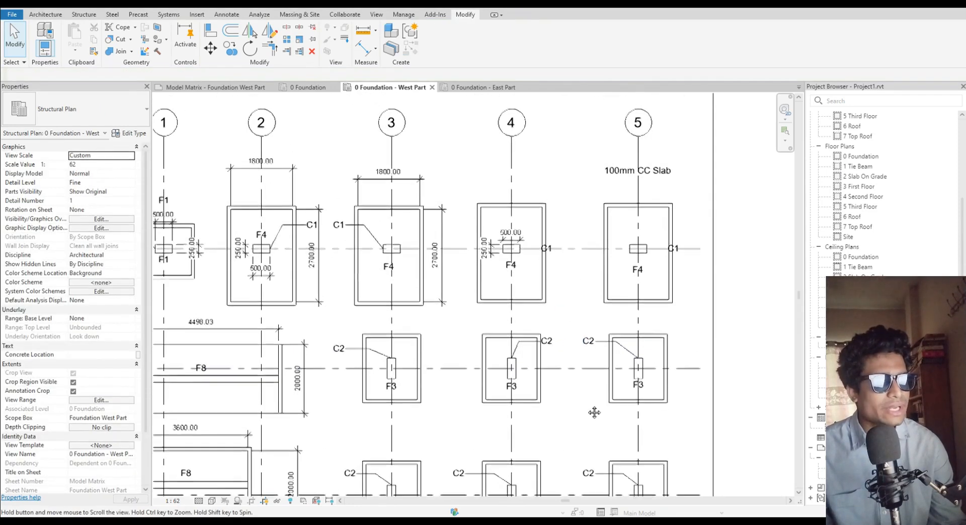
left_click(674, 253)
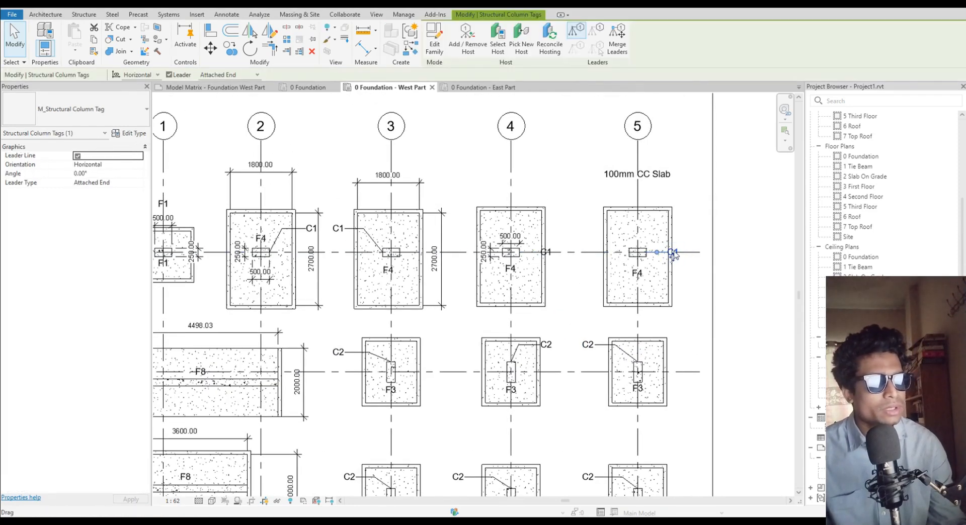
left_click_drag(676, 248, 653, 229)
left_click(547, 254)
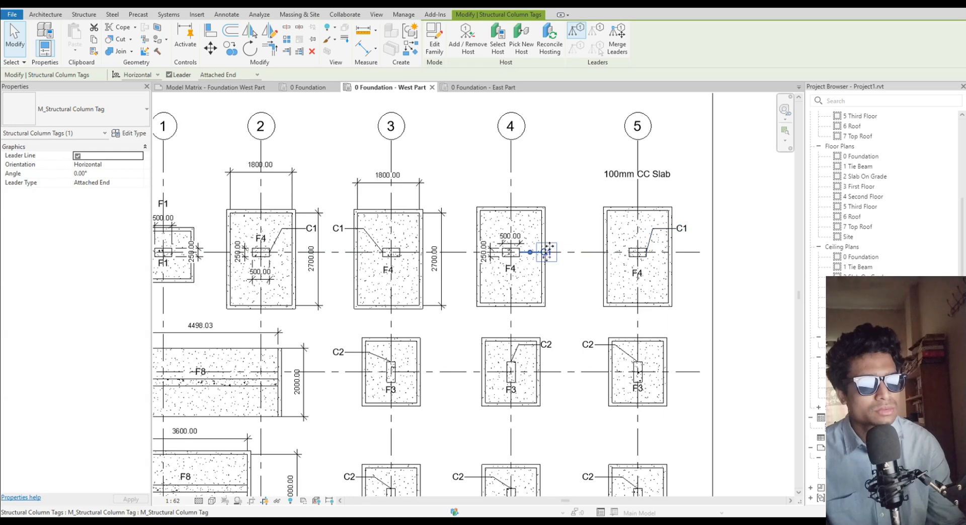
left_click_drag(557, 236, 531, 229)
Review the column tags and leaders on grids 6 to 9 across the whole west part plan
middle_click_drag(583, 311, 643, 334)
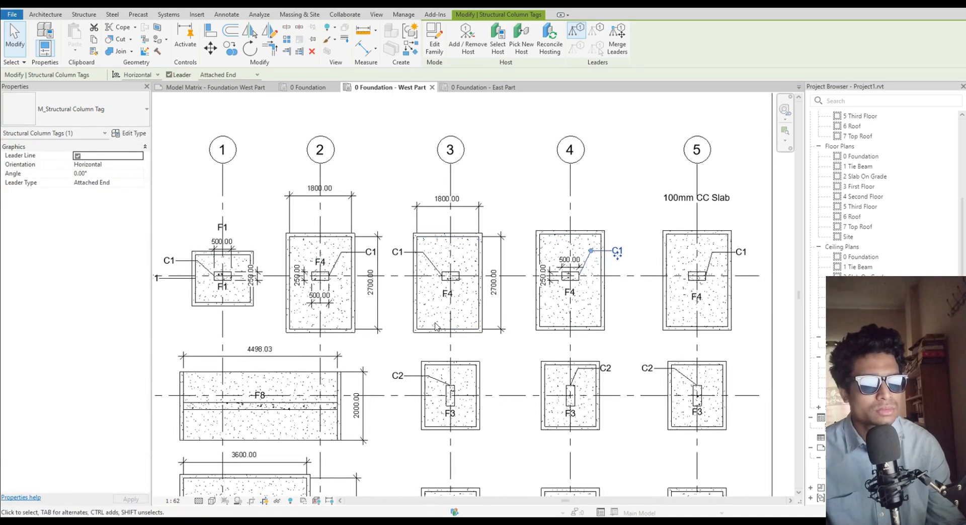
middle_click_drag(436, 327, 647, 328)
middle_click_drag(665, 379, 458, 253)
middle_click_drag(512, 307, 451, 247)
middle_click_drag(521, 317, 491, 245)
middle_click_drag(496, 337, 541, 255)
scroll(541, 255, "down", 4)
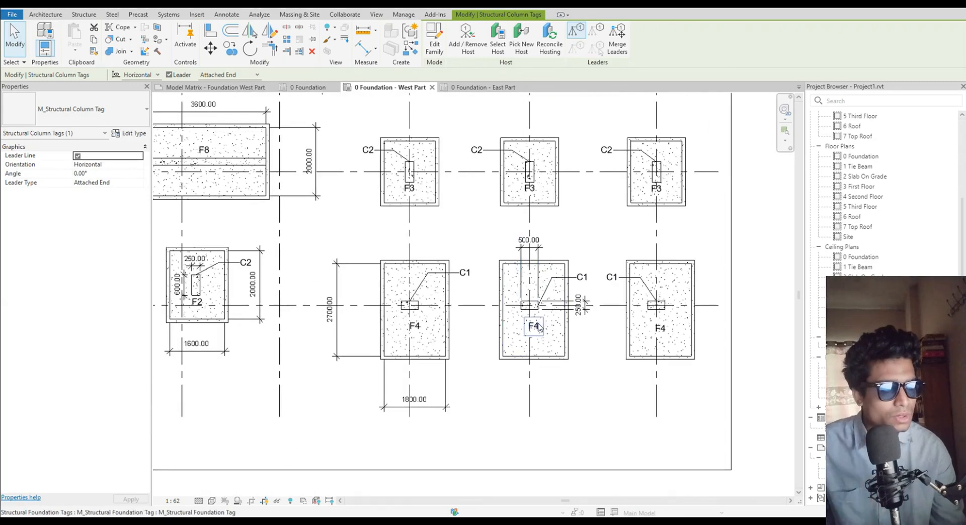
scroll(565, 414, "down", 1)
middle_click_drag(566, 414, 564, 415)
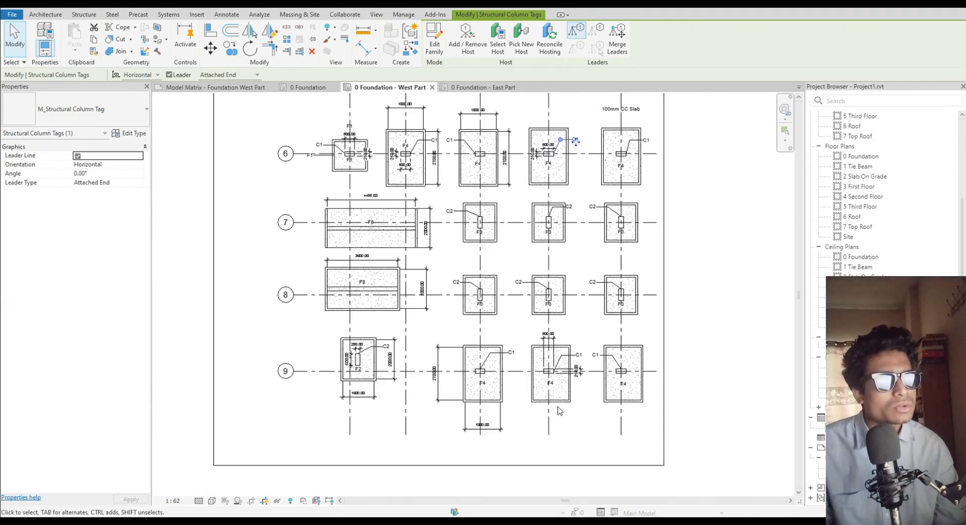
left_click(738, 278)
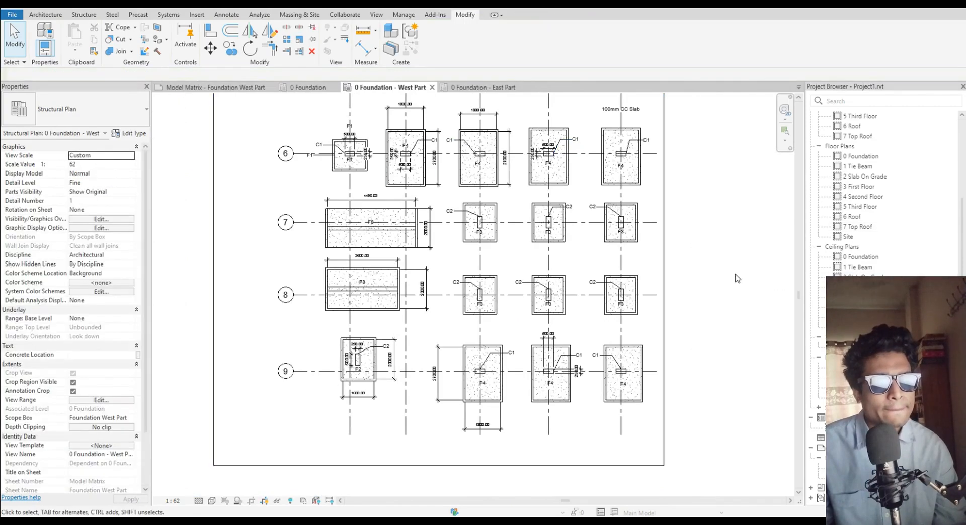
Start tagging by category and load the M_Wall Tag.rfa family from the Architectural annotation folder
scroll(312, 355, "up", 4)
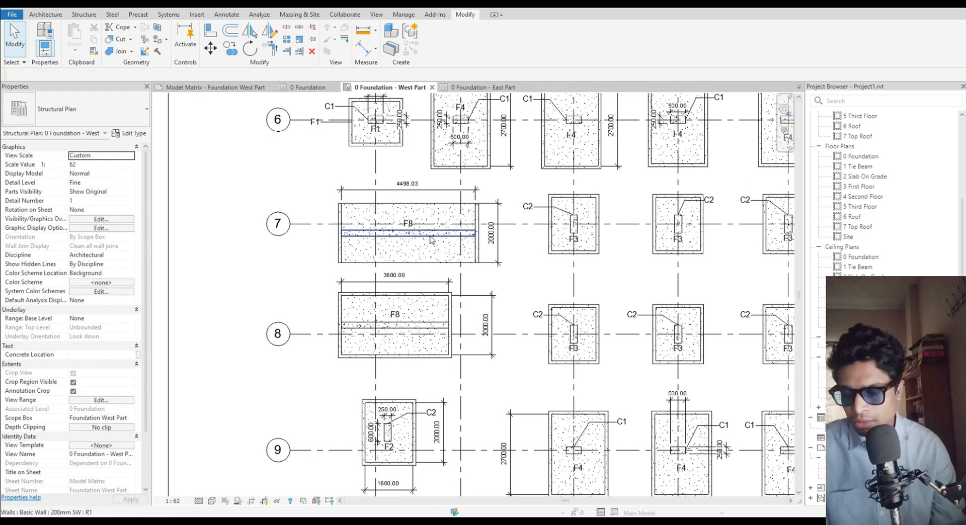
key("t")
key("g")
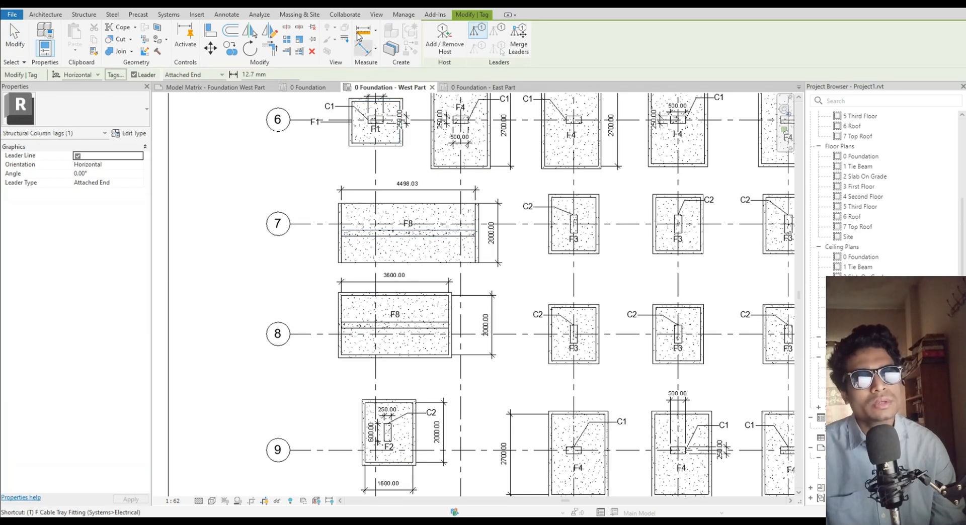
left_click(197, 15)
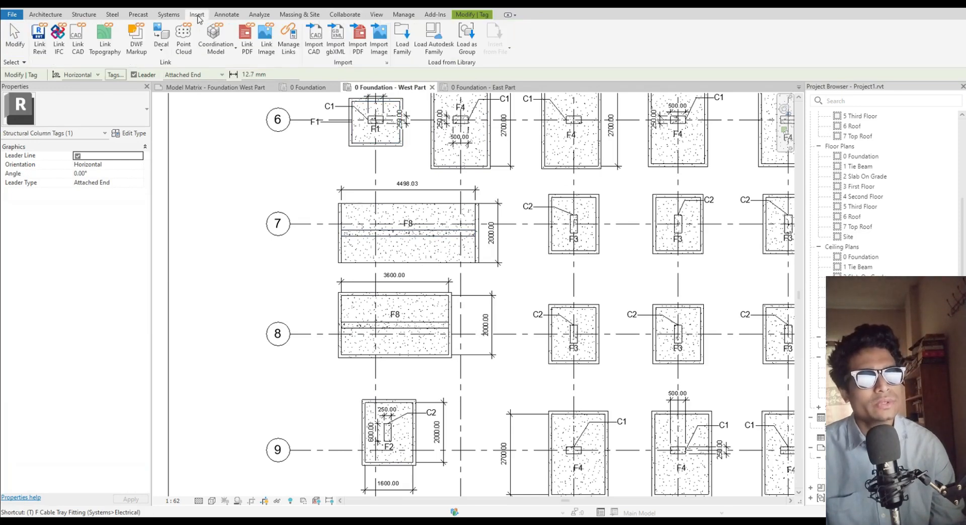
left_click(406, 37)
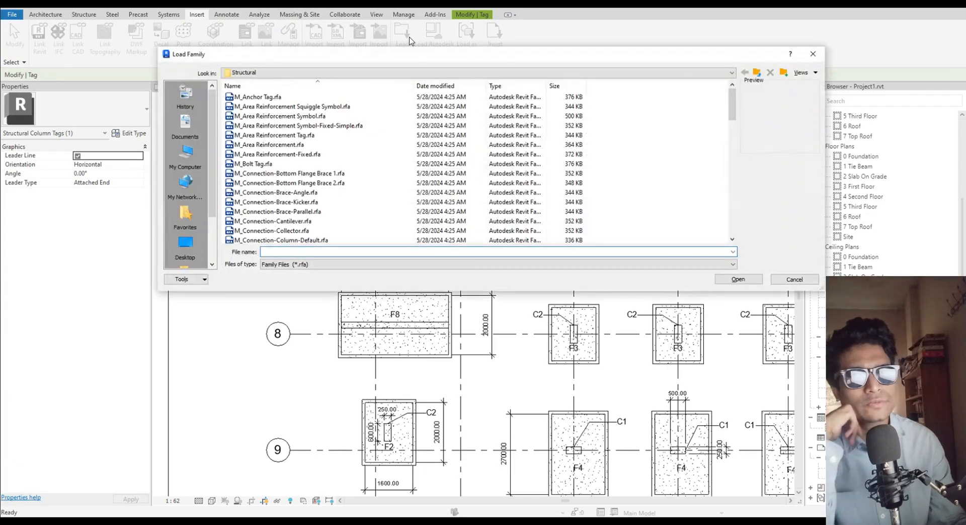
scroll(388, 227, "down", 5)
scroll(388, 227, "up", 5)
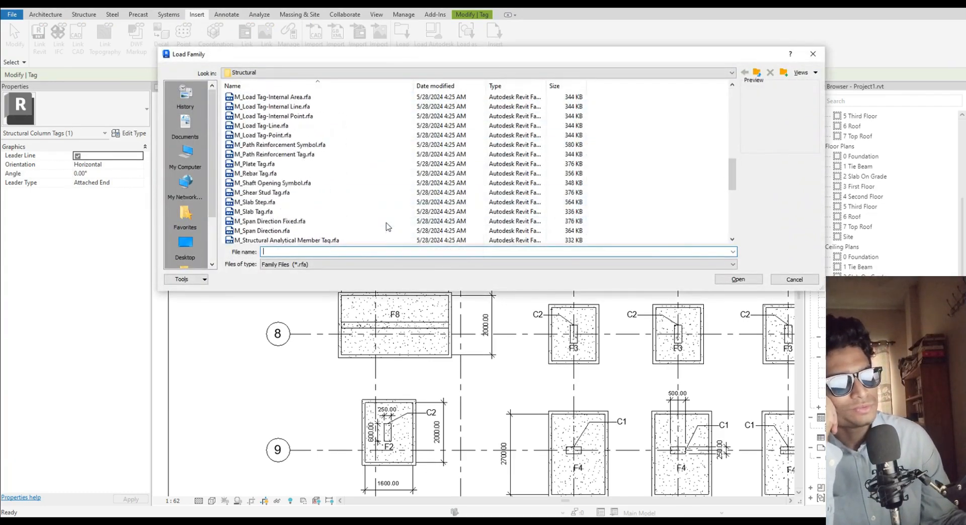
left_click(758, 74)
double_click(274, 98)
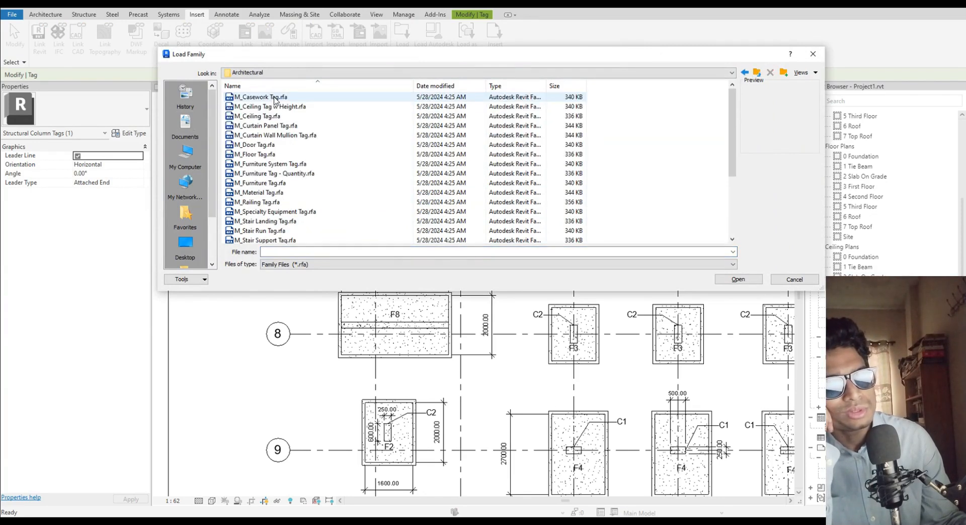
left_click(283, 97)
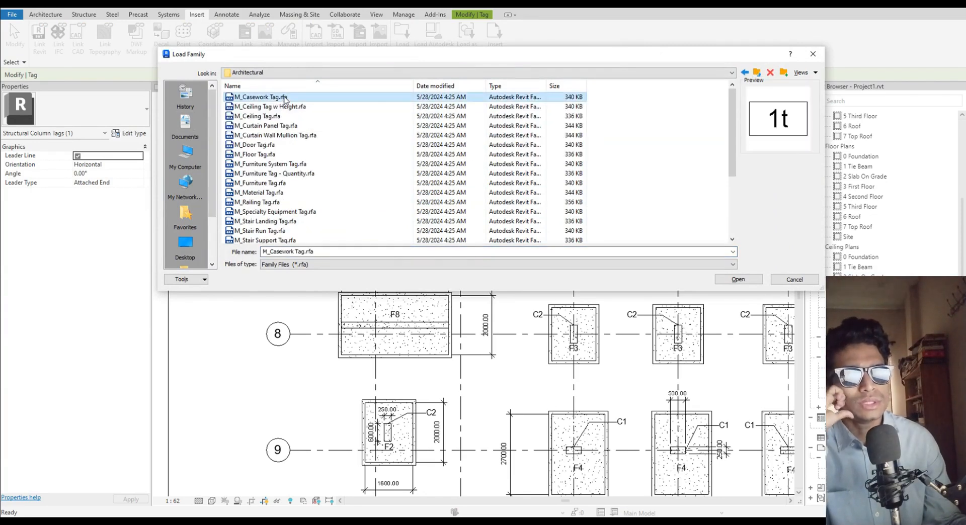
scroll(308, 164, "down", 4)
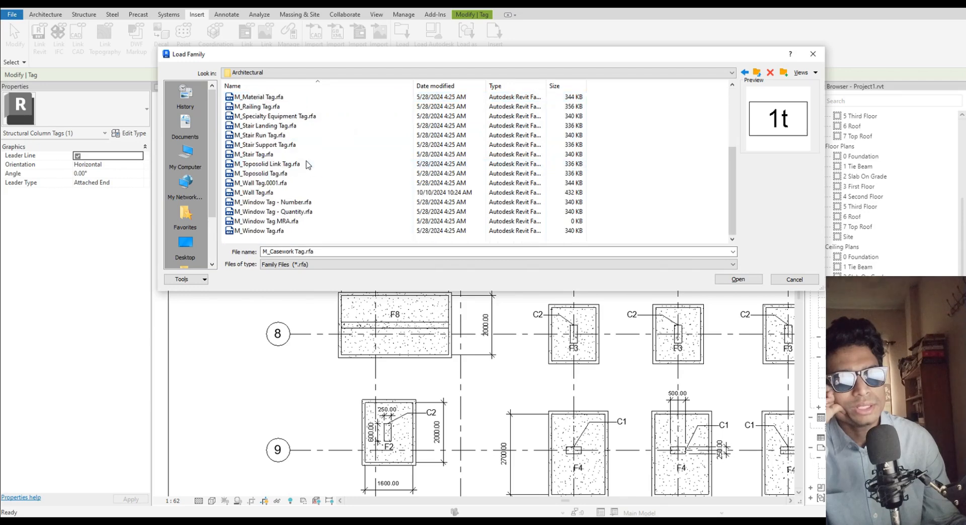
left_click(287, 195)
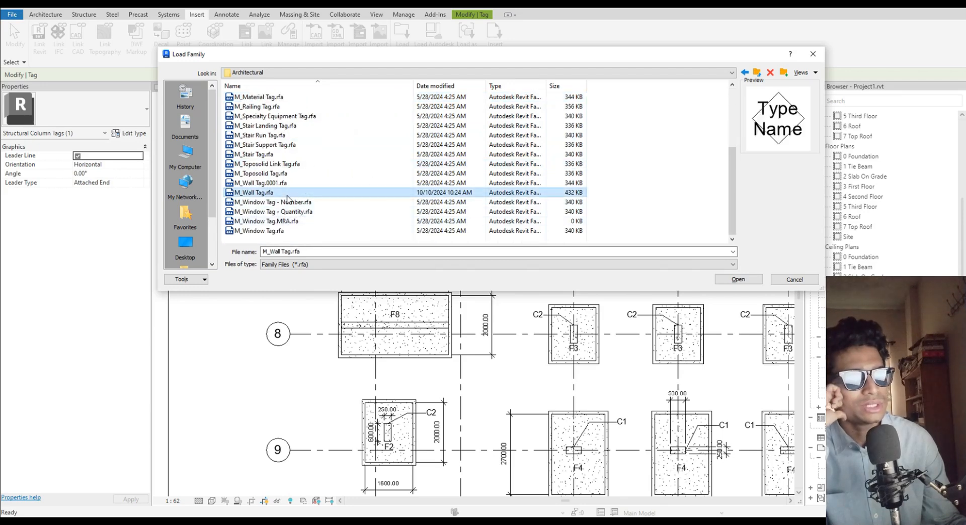
left_click(729, 281)
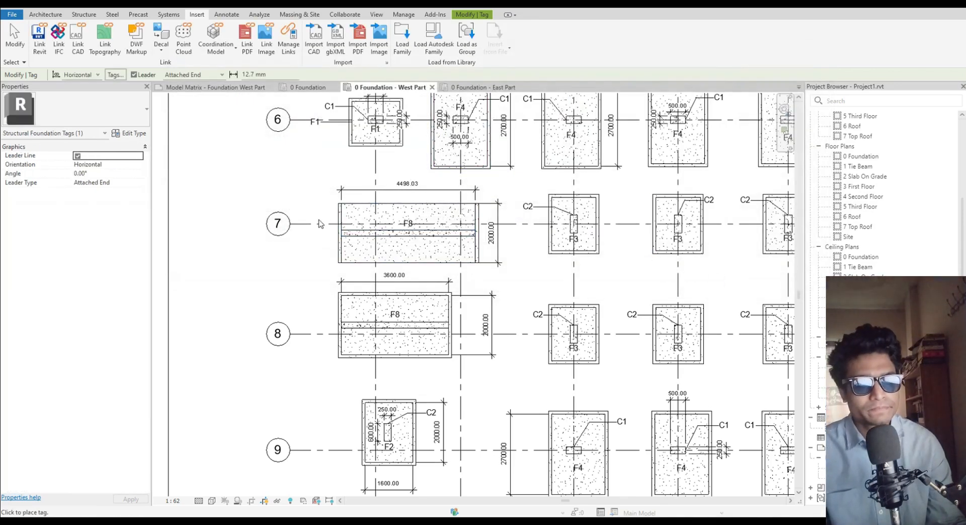
Tag the 200mm SW walls over the F8 foundations on grids 7 and 8 with attached-end leaders
left_click(346, 236)
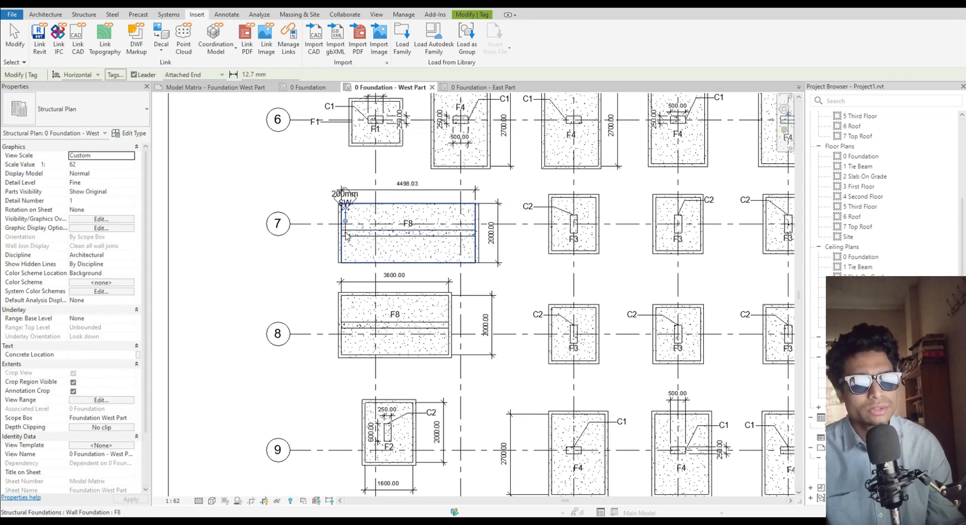
left_click(359, 322)
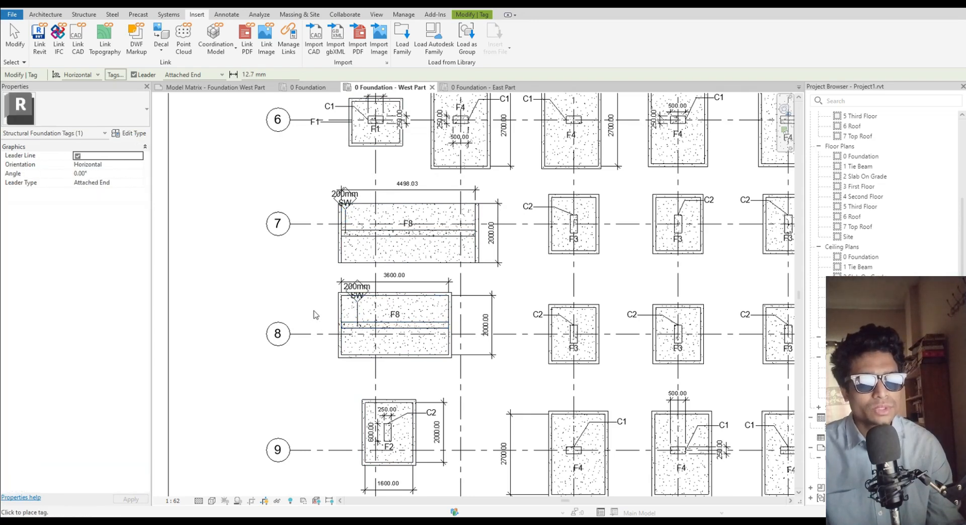
Move the 200mm SW wall tags of grids 8 and 7 to the empty area left of the F8 foundations
key("Escape")
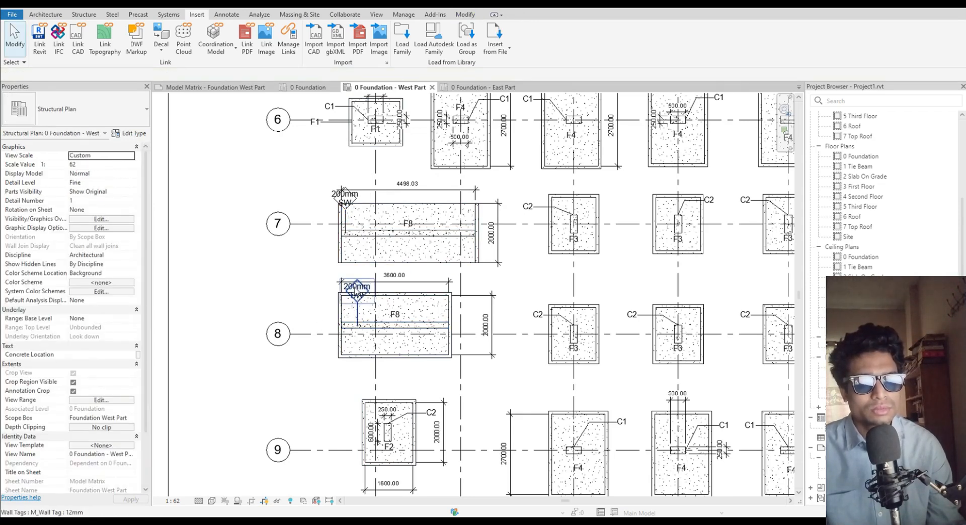
left_click(356, 288)
left_click_drag(338, 288, 299, 252)
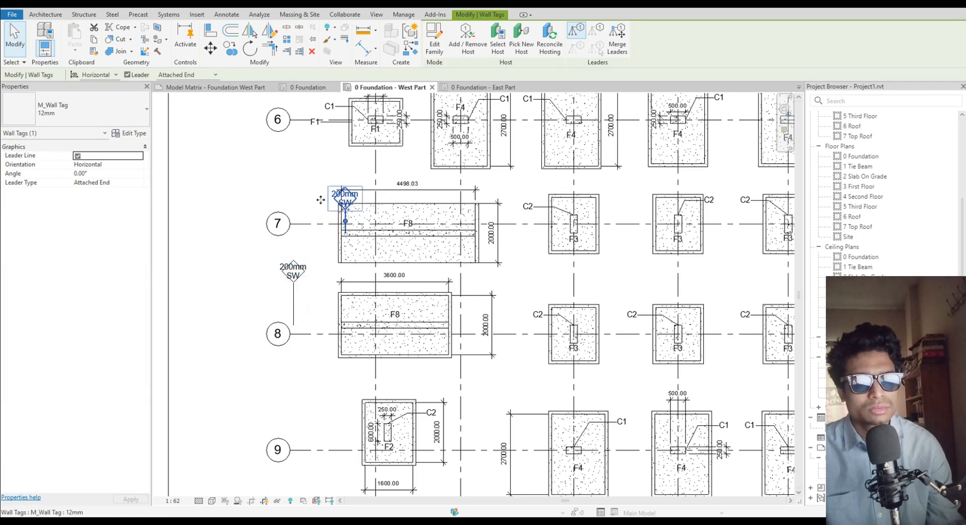
left_click_drag(321, 200, 316, 202)
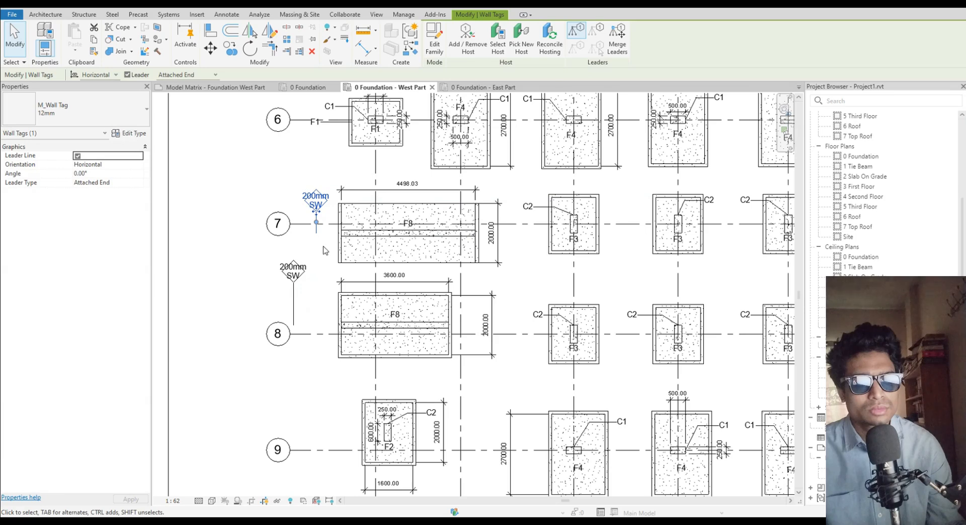
Bend the leaders of both 200mm SW tags so their elbows sit inside the F8 foundations just above the walls
left_click(297, 309)
left_click_drag(294, 305, 349, 305)
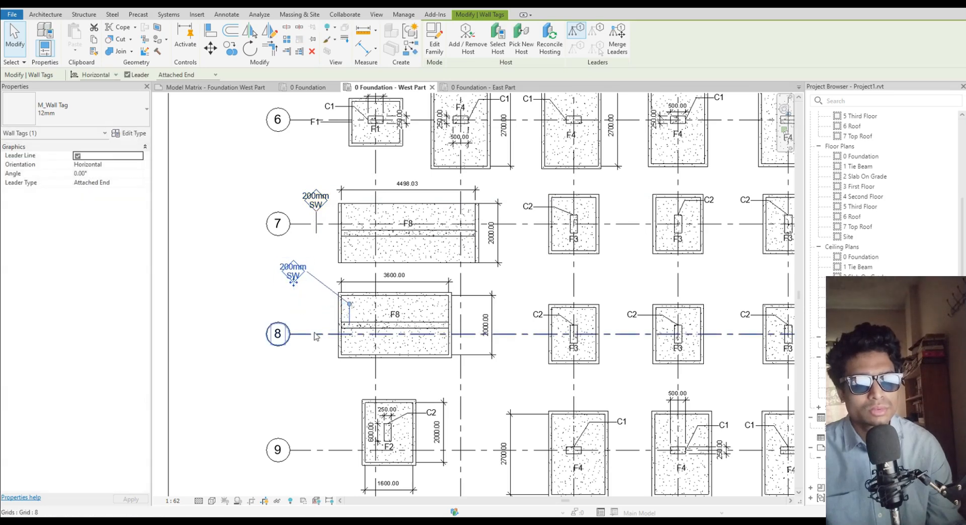
left_click(316, 221)
left_click_drag(316, 226, 346, 227)
Edit the M_Wall Tag family and delete the four diamond outline lines around the Type Name label
left_click(292, 273)
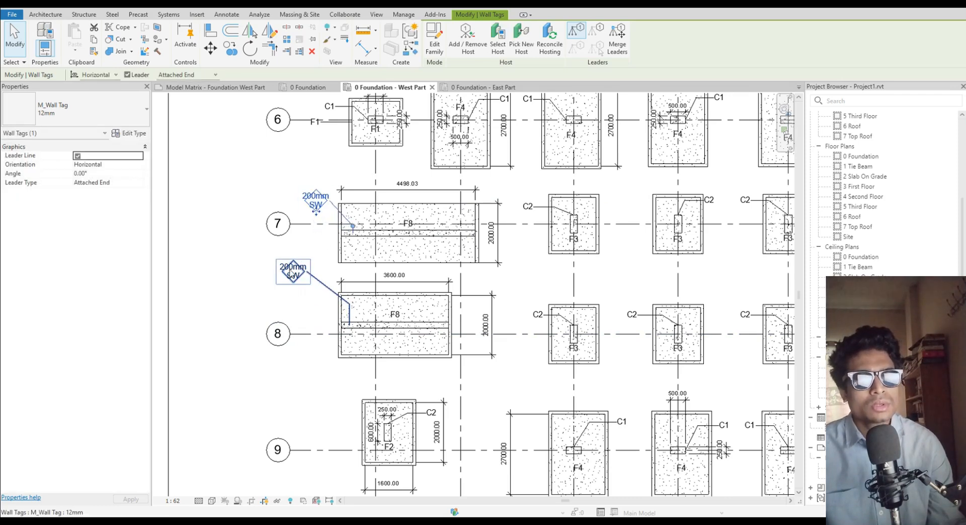
right_click(292, 274)
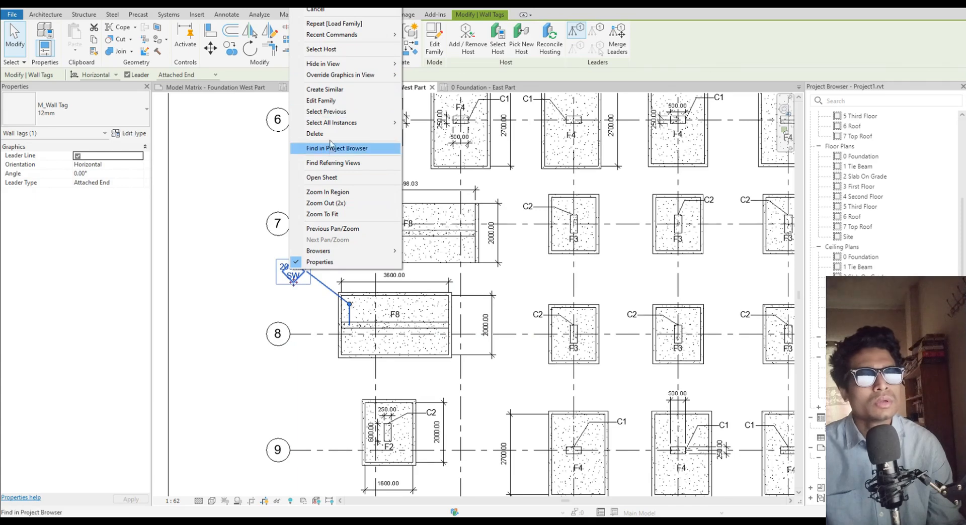
left_click(322, 100)
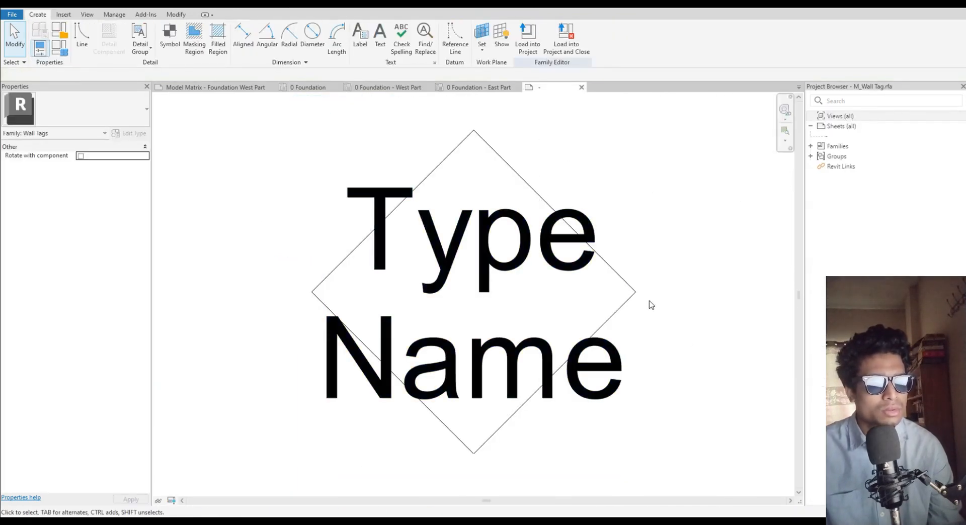
left_click(636, 295)
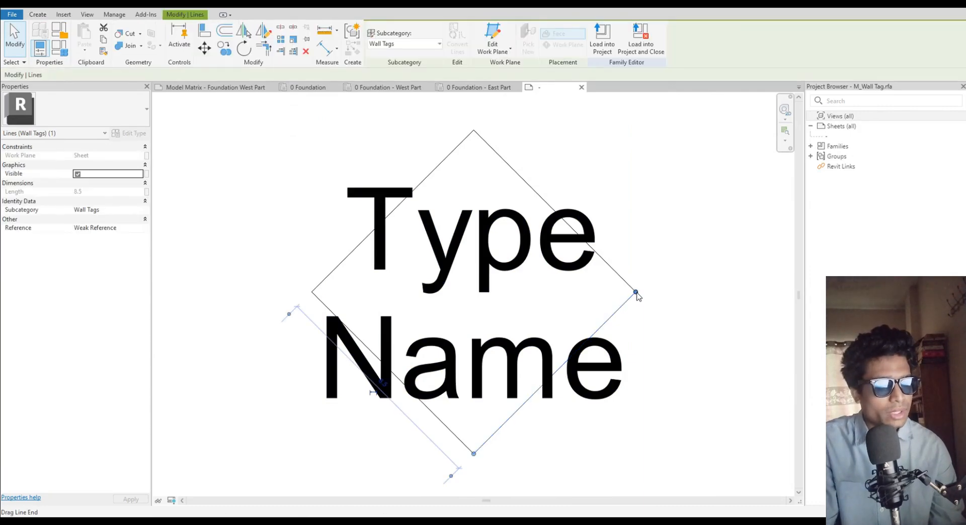
key("Delete")
left_click(633, 289)
key("Delete")
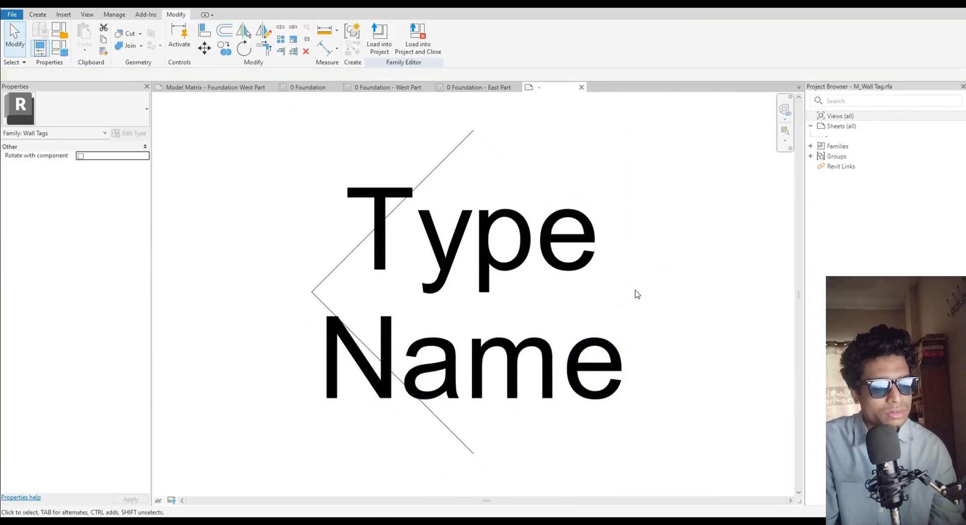
left_click(453, 435)
key("Delete")
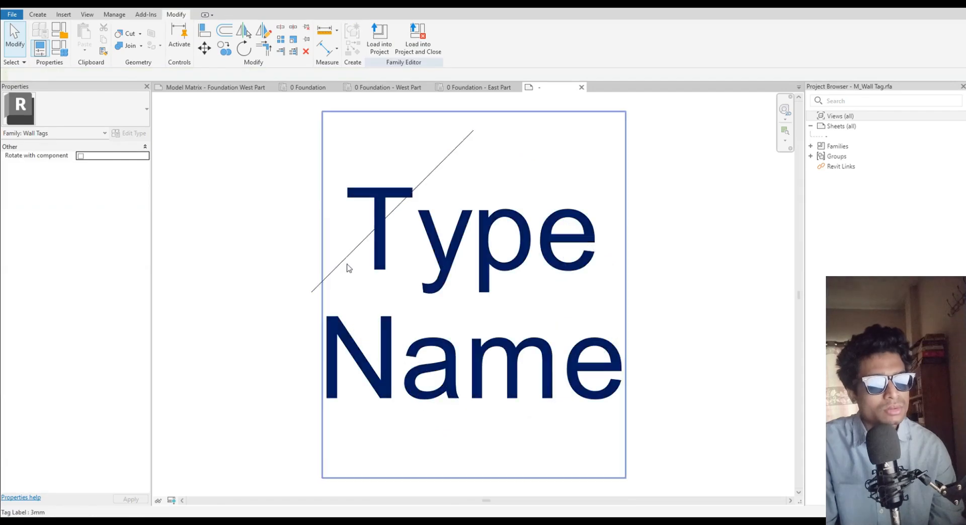
left_click(349, 266)
key("Delete")
Load the edited M_Wall Tag family into the project, overwriting the existing version
scroll(349, 265, "down", 1)
left_click(380, 38)
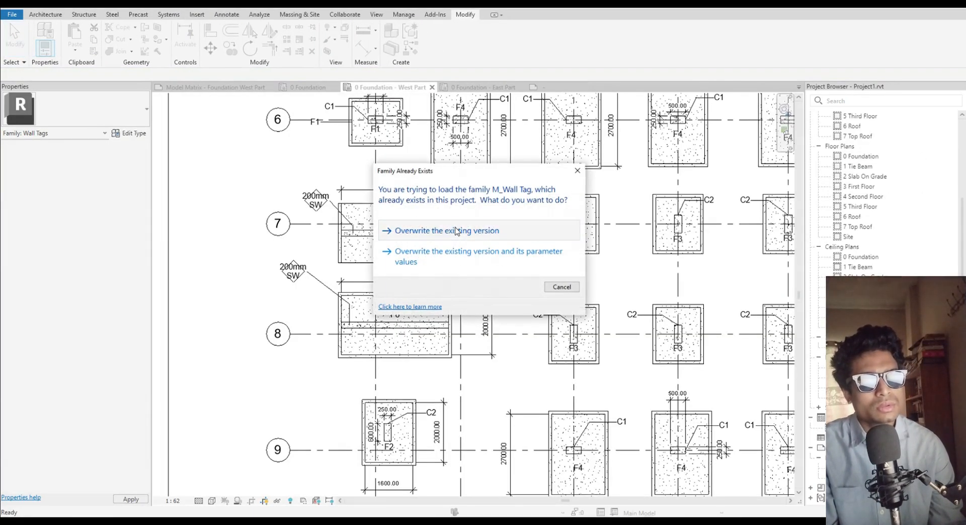
left_click(456, 230)
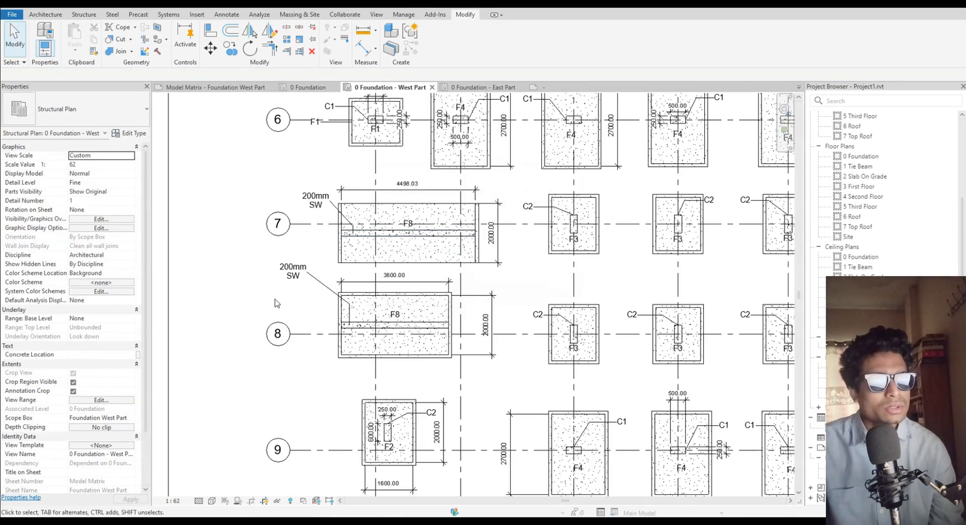
Place an aligned dimension between grids 1 and 2 below the foundations on grid 9
scroll(274, 302, "down", 2)
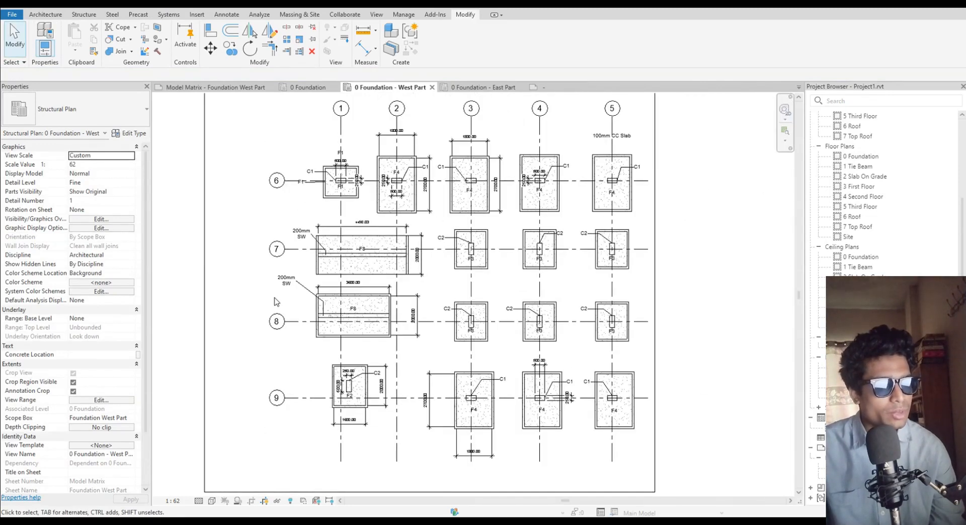
scroll(302, 313, "down", 1)
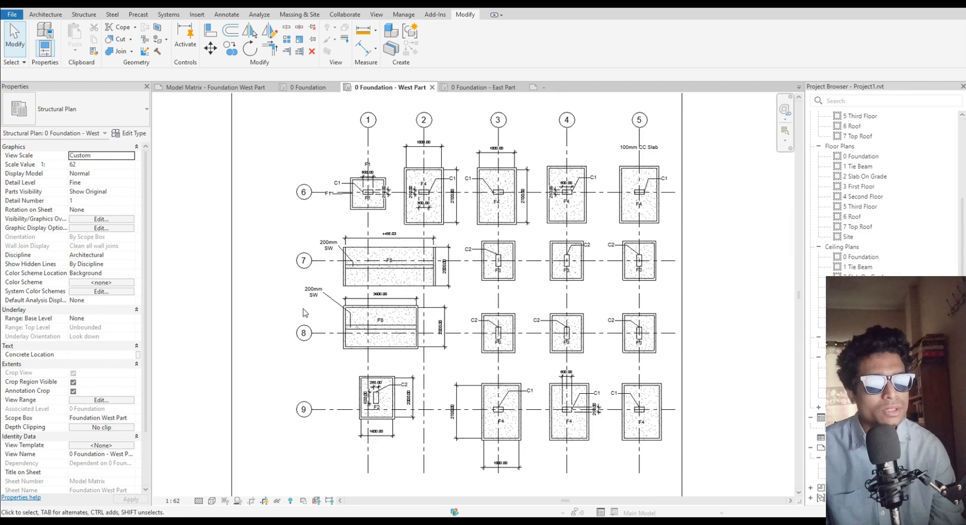
middle_click_drag(554, 413, 518, 283)
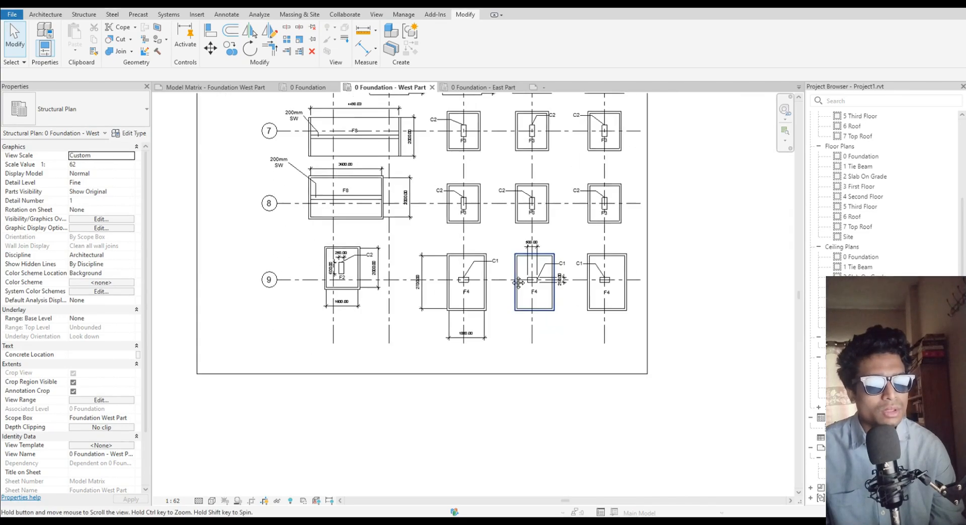
scroll(492, 346, "up", 4)
scroll(472, 338, "down", 1)
middle_click_drag(472, 338, 478, 363)
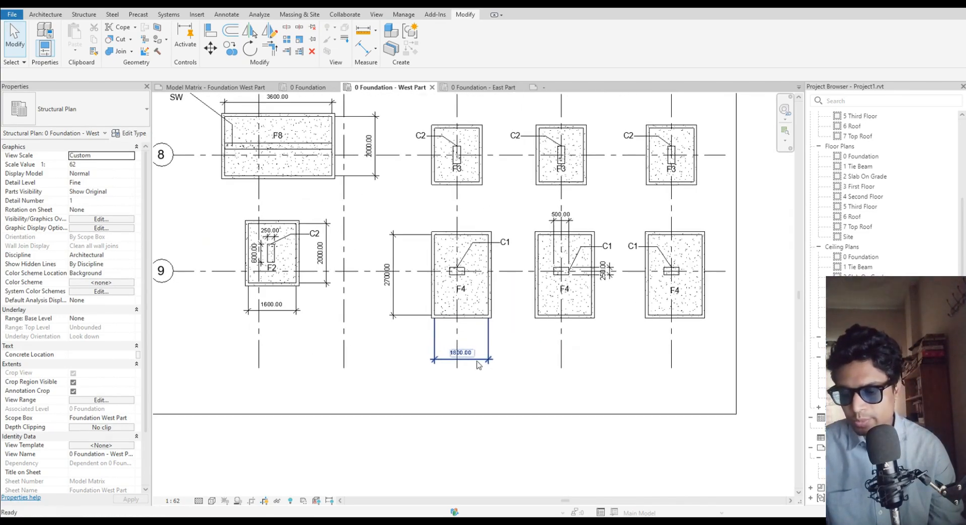
middle_click_drag(322, 356, 330, 363)
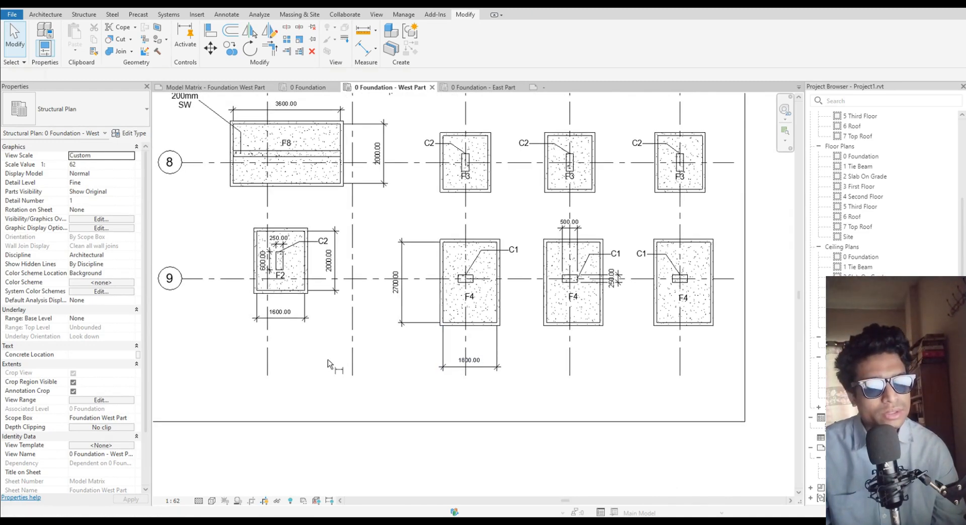
key("d")
key("i")
left_click(270, 358)
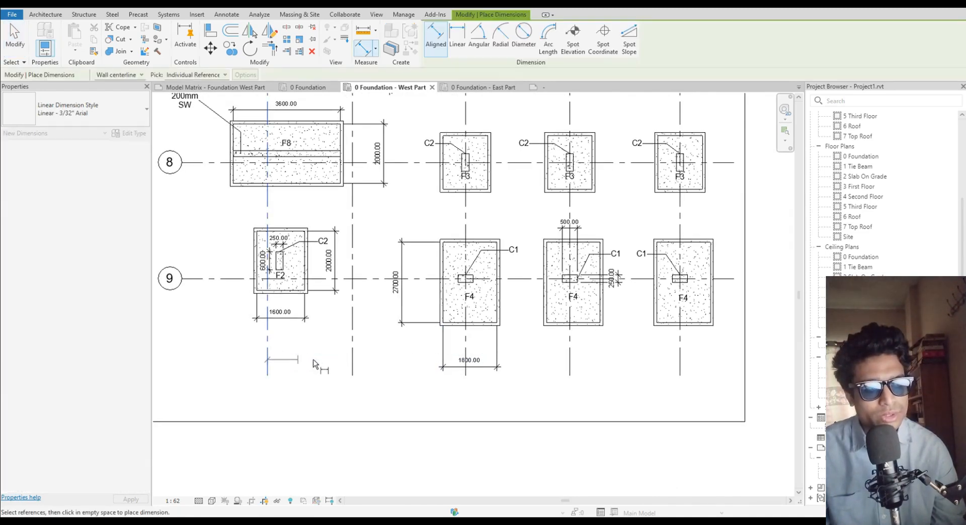
left_click(352, 362)
left_click(360, 388)
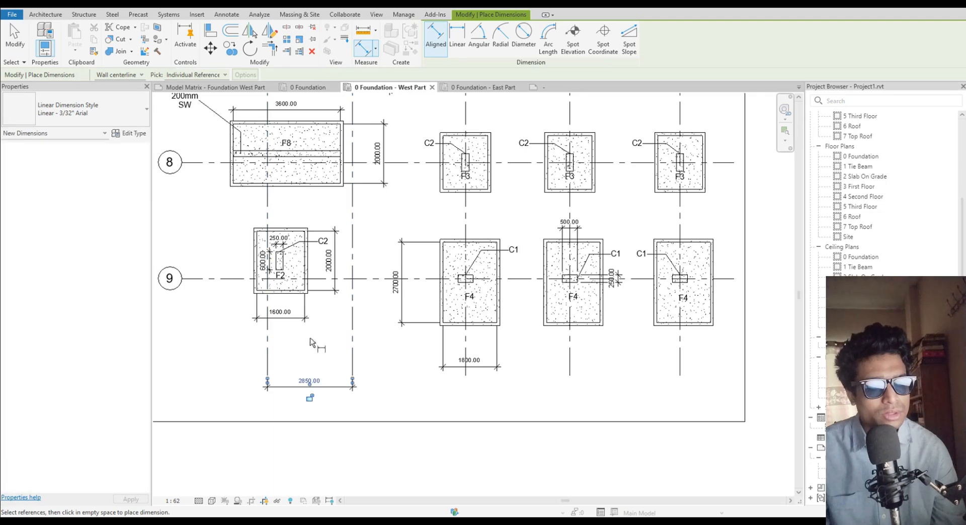
Dimension the spacings between grids 2, 3, 4 and 5 in line with the grid 1 to 2 dimension
left_click(352, 345)
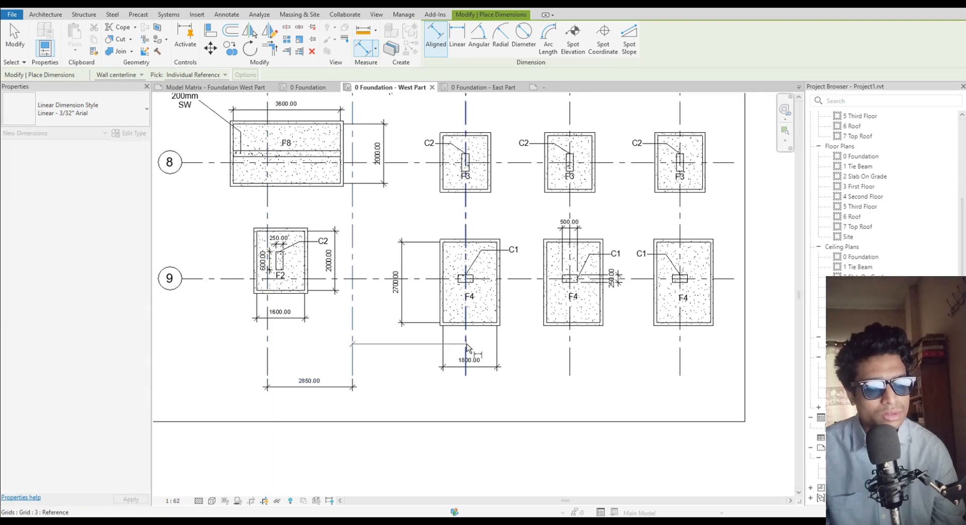
left_click(467, 347)
left_click(485, 390)
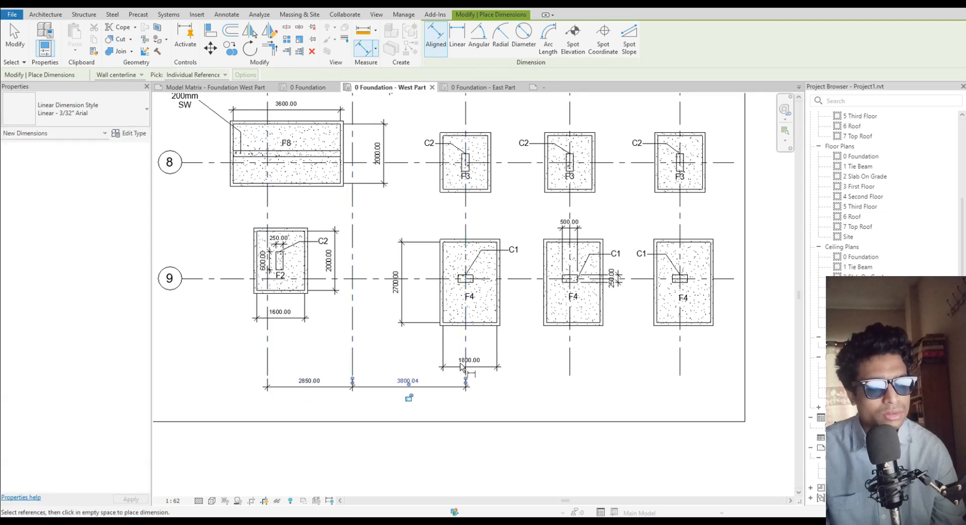
left_click(467, 341)
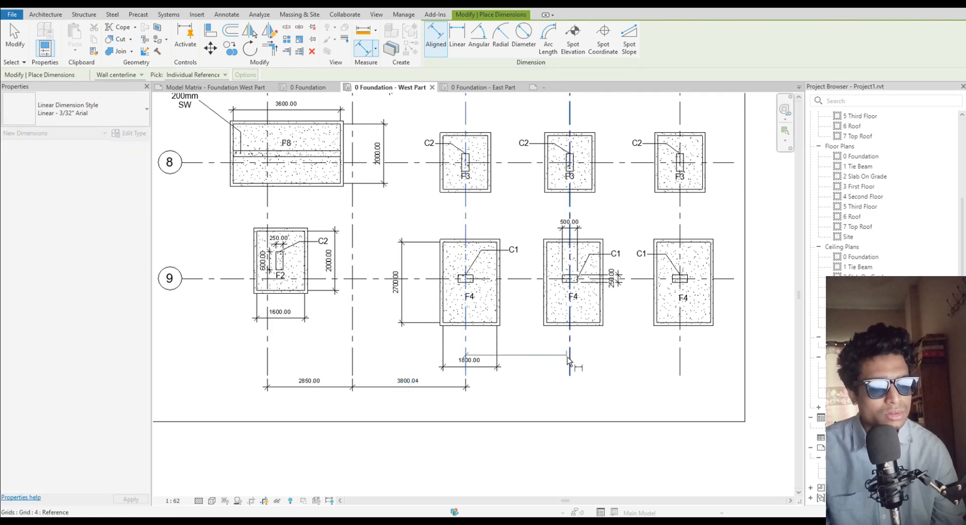
left_click(569, 352)
left_click(592, 392)
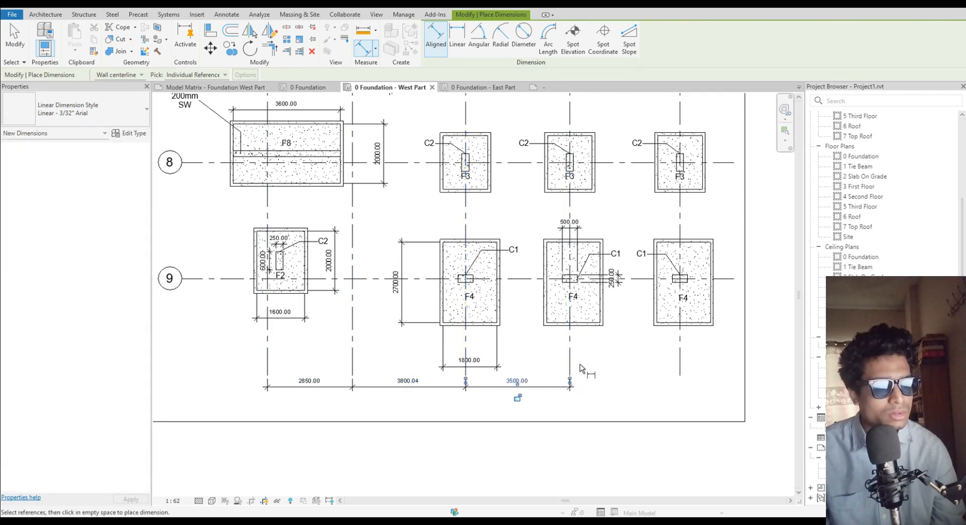
left_click(570, 365)
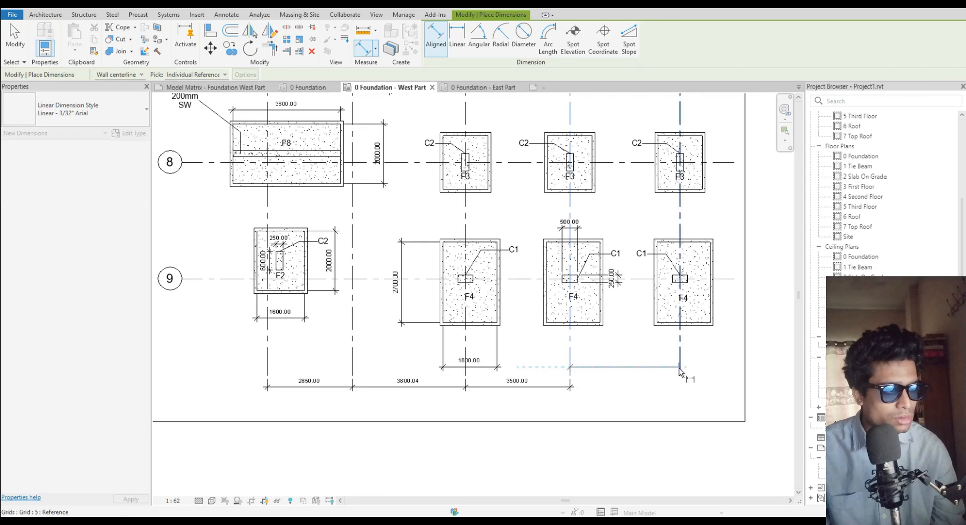
left_click(679, 370)
left_click(705, 395)
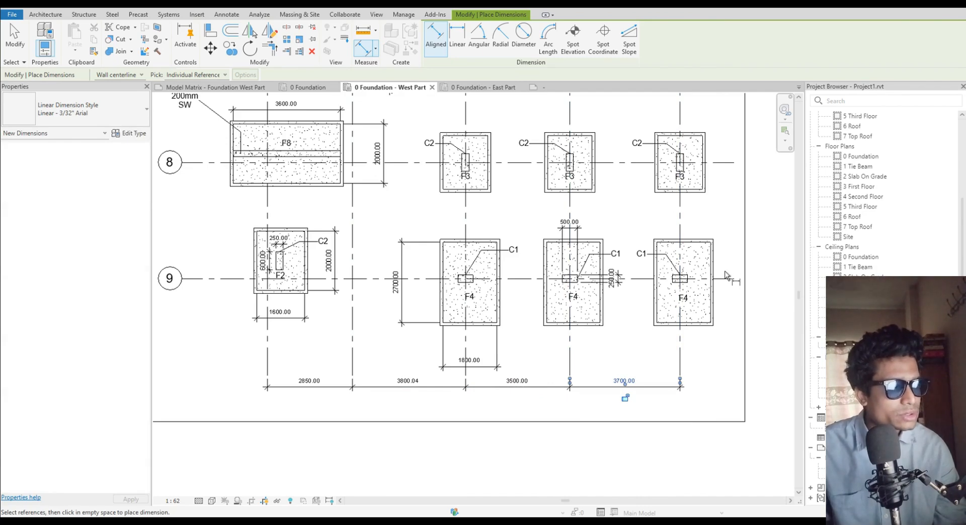
Dimension the CC slab projection beyond the right and bottom edges of the F4 footing at grids 9-5
scroll(695, 332, "up", 2)
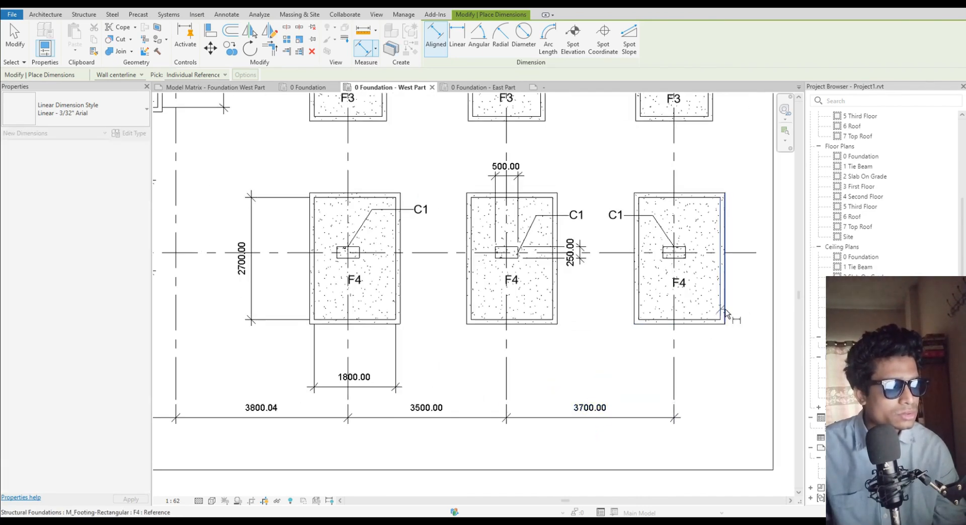
left_click(725, 313)
left_click(720, 312)
left_click(724, 355)
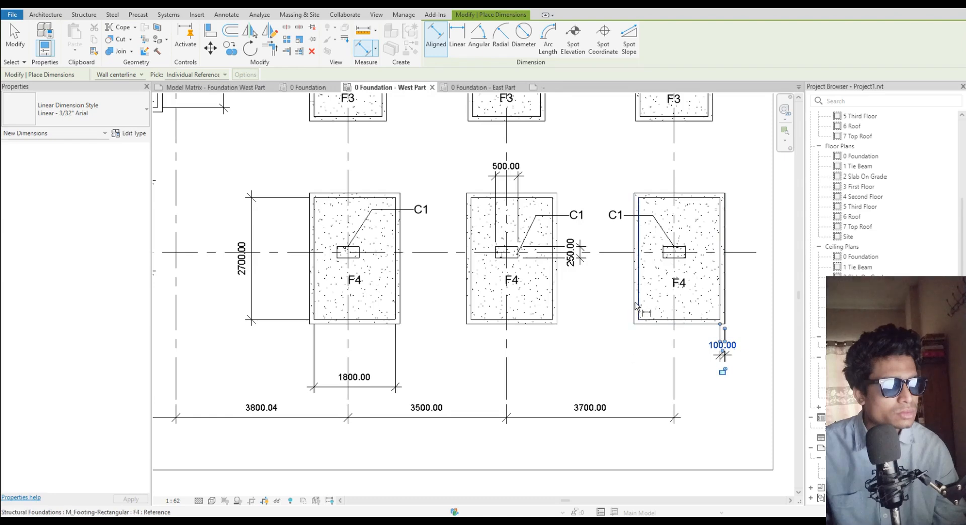
left_click(651, 320)
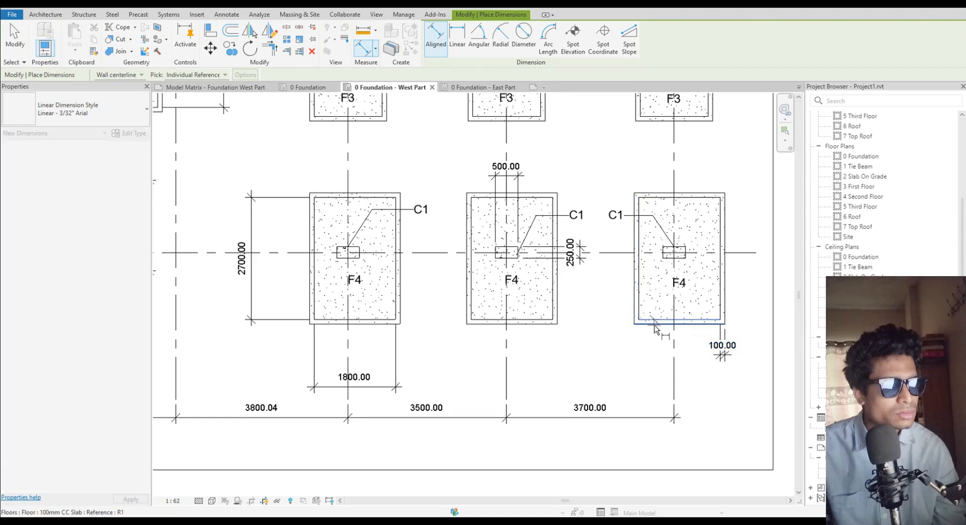
left_click(654, 328)
left_click(611, 323)
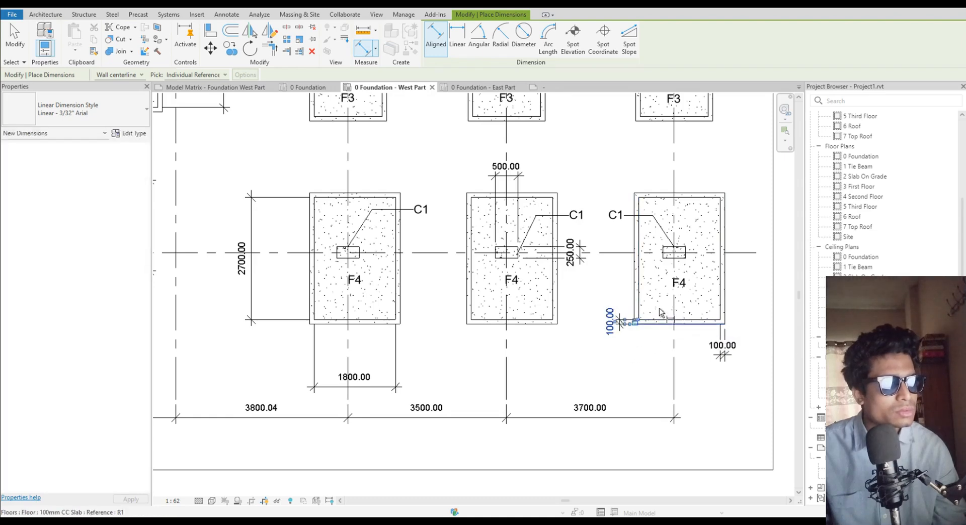
Dimension the CC slab projection beyond the top and left edges of the F4 footing at grids 9-5
left_click(660, 193)
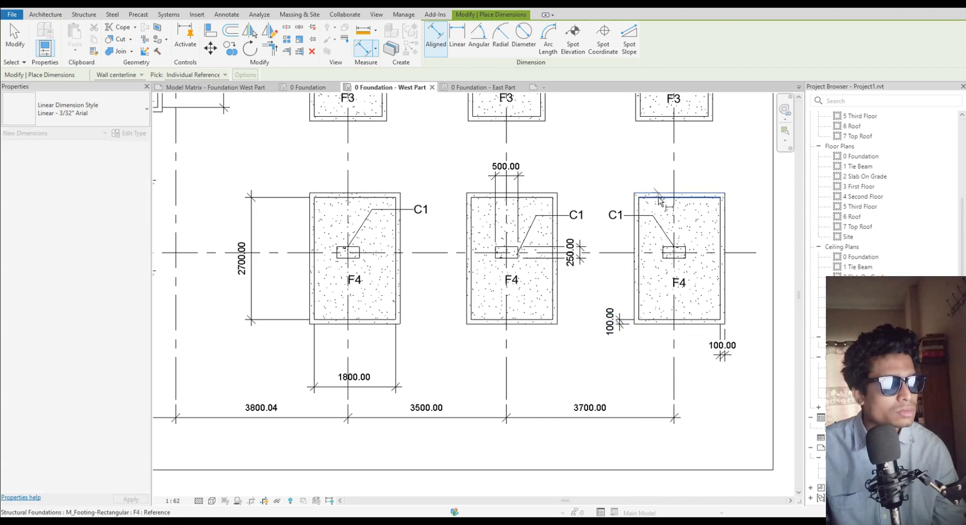
left_click(655, 193)
left_click(733, 195)
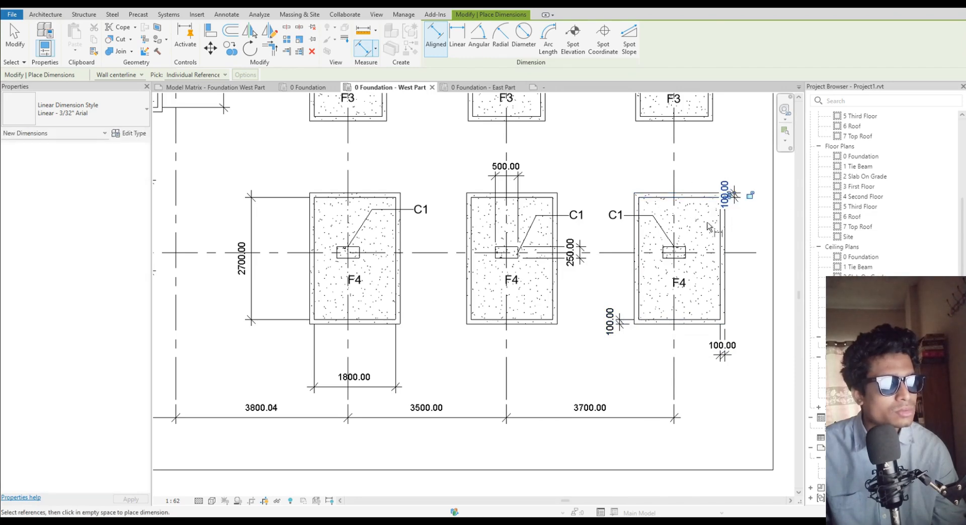
left_click(639, 211)
left_click(635, 207)
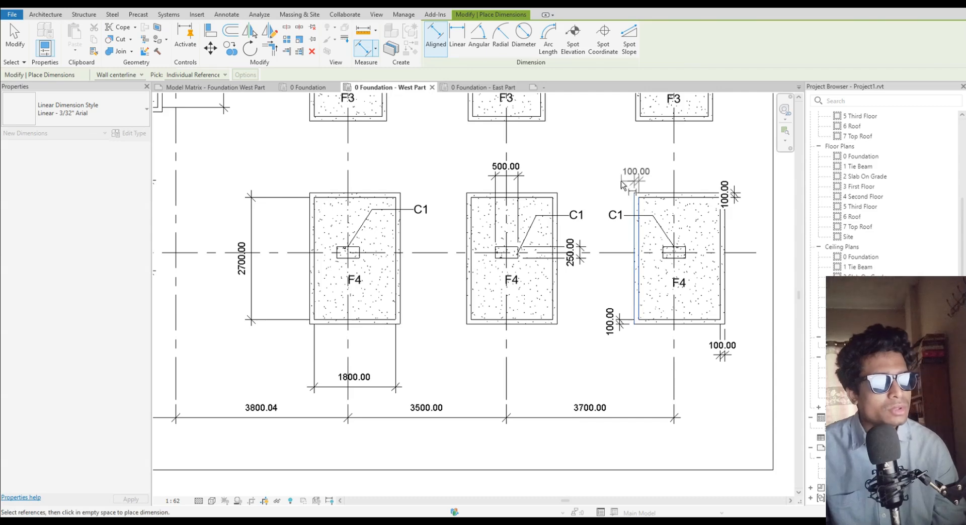
left_click(623, 185)
Dimension the spacings between grids 6, 7, 8 and 9 in one aligned string outside the grid bubbles
scroll(576, 207, "down", 5)
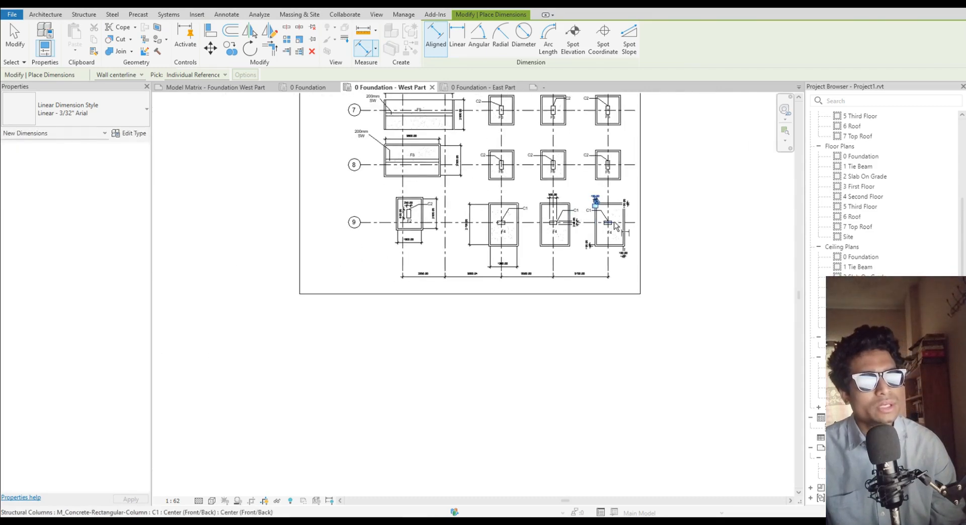
middle_click_drag(460, 162, 492, 272)
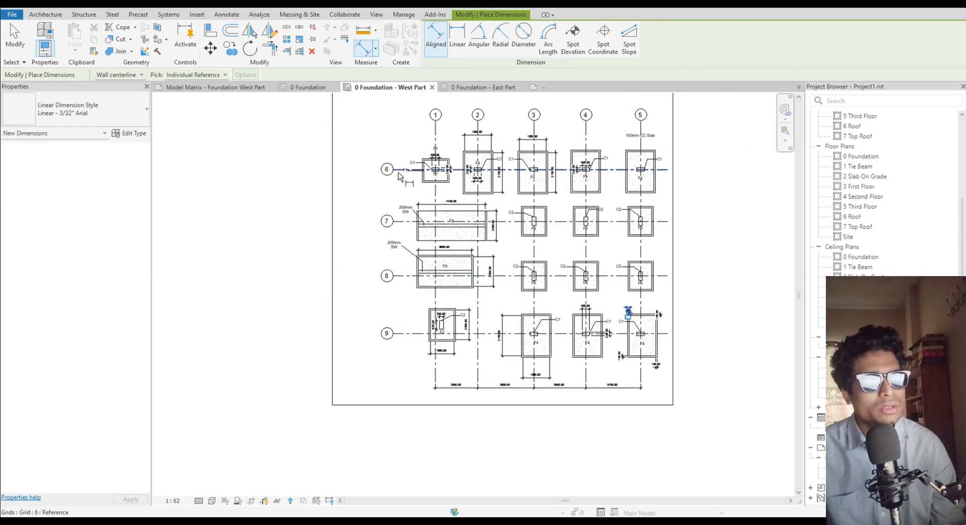
scroll(398, 174, "up", 3)
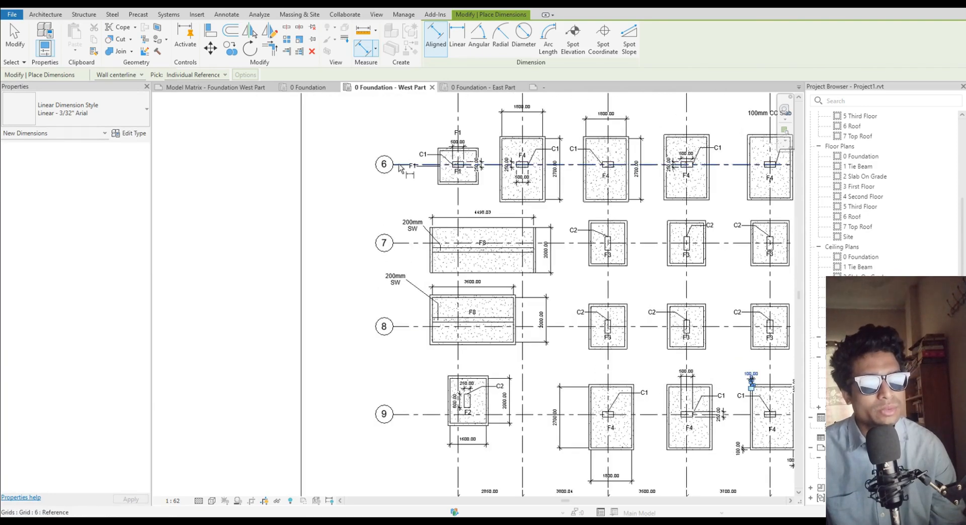
left_click(400, 165)
left_click(398, 244)
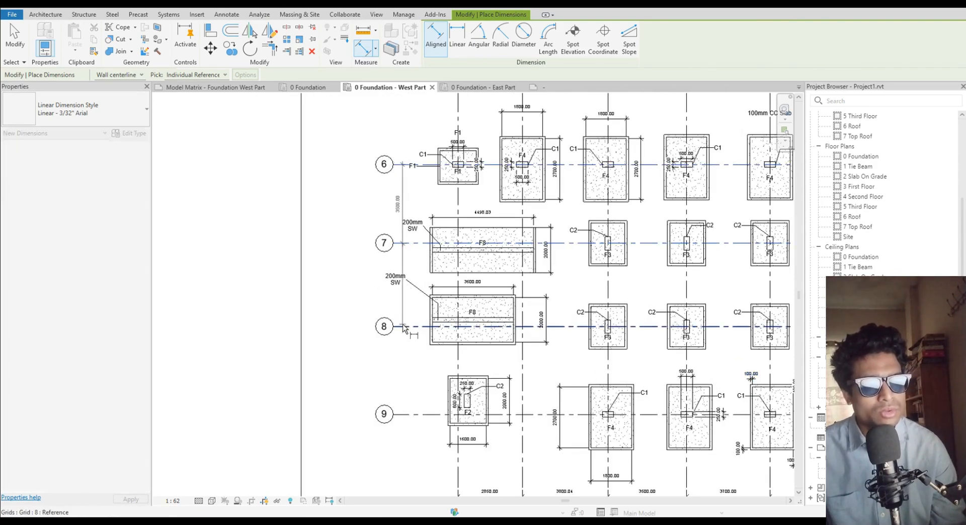
left_click(403, 328)
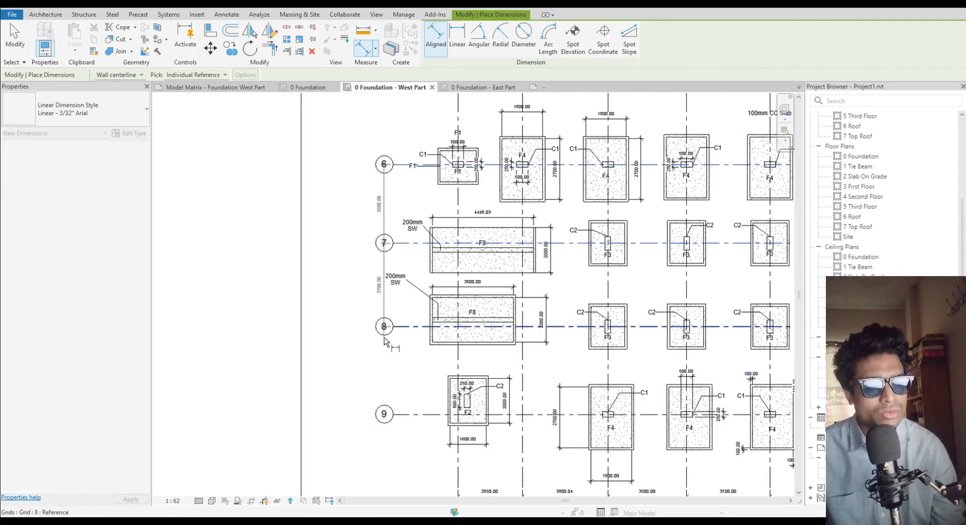
left_click(415, 417)
left_click(354, 353)
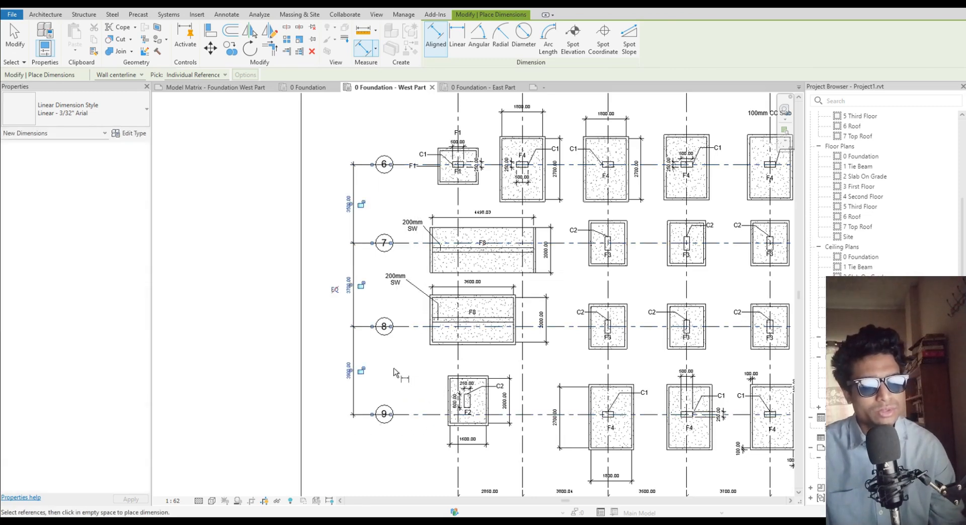
scroll(394, 370, "down", 1)
middle_click_drag(395, 373, 308, 301)
scroll(552, 372, "up", 1)
scroll(553, 373, "down", 1)
mouse_move(553, 373)
middle_mouse_down()
mouse_move(580, 436)
mouse_move(556, 411)
mouse_move(547, 380)
middle_mouse_up()
scroll(557, 410, "down", 2)
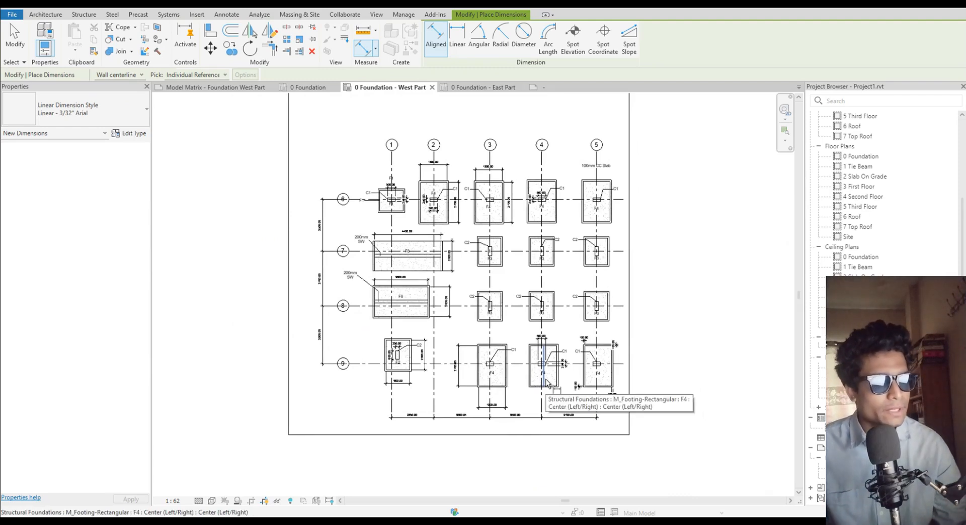
scroll(668, 456, "down", 1)
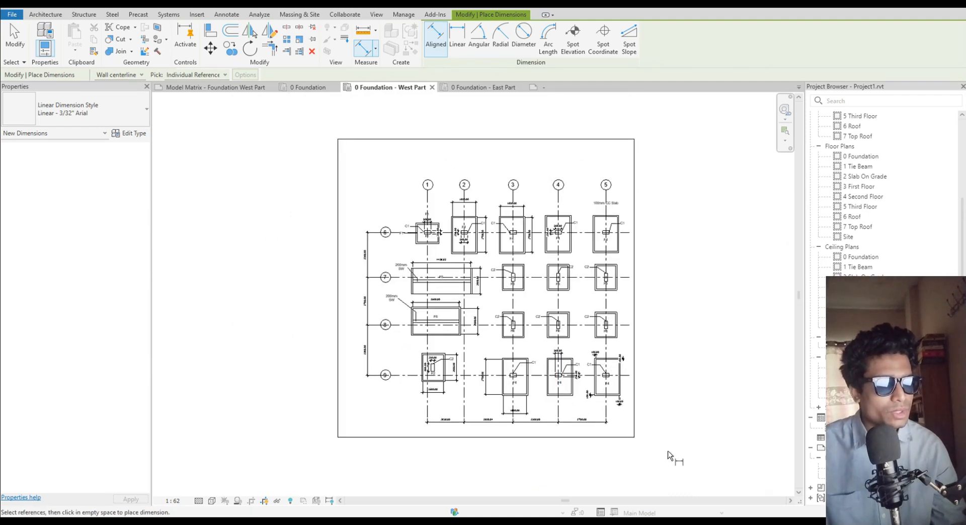
key("Escape")
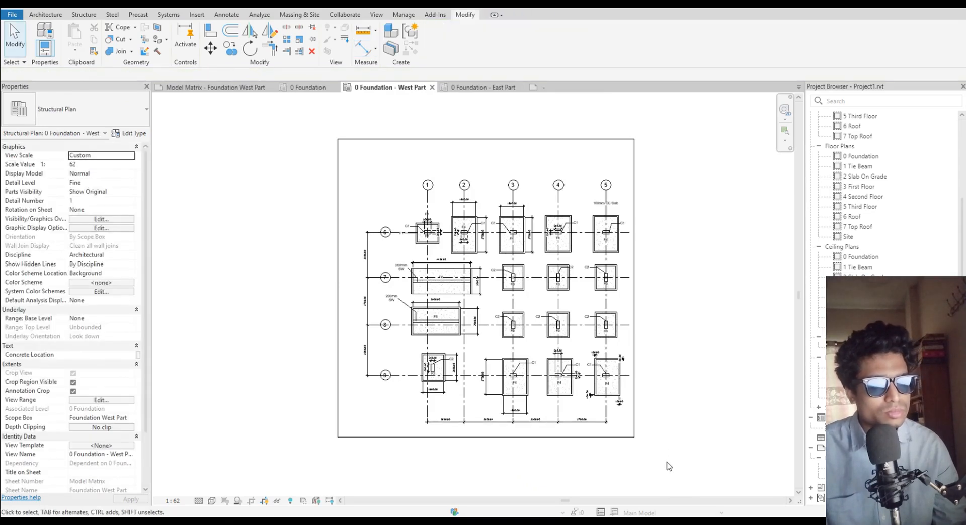
Select the whole plan and filter it to Dimensions, Floor Tags, Structural Column Tags, Structural Foundation Tags and Wall Tags
left_click_drag(669, 467, 299, 90)
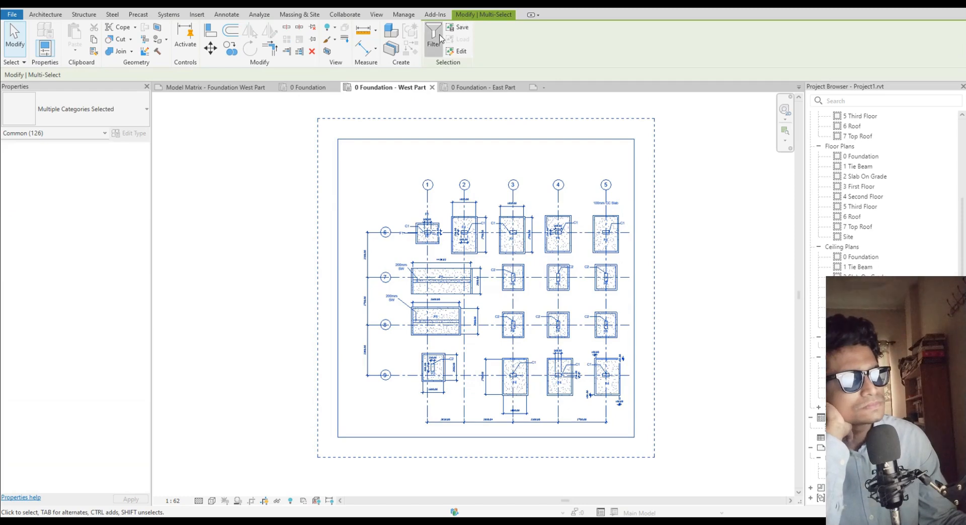
left_click(434, 35)
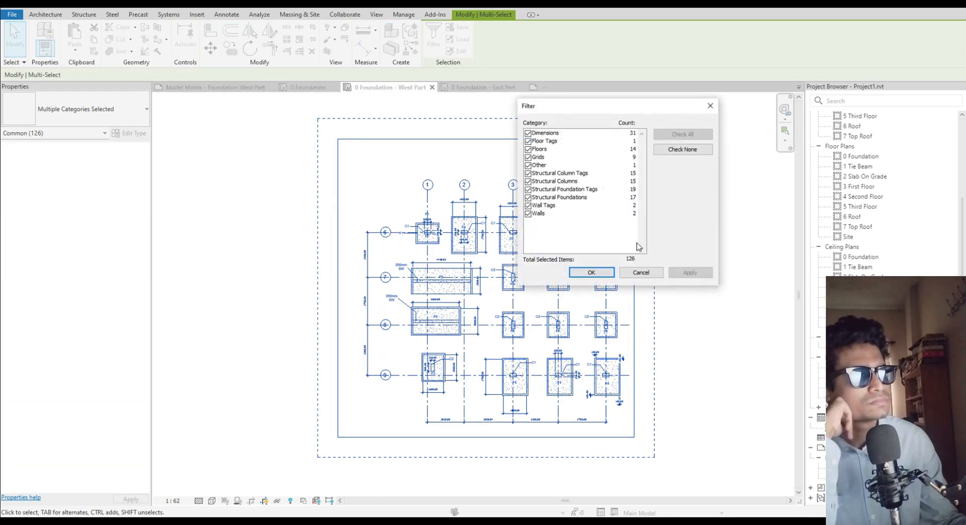
left_click(683, 151)
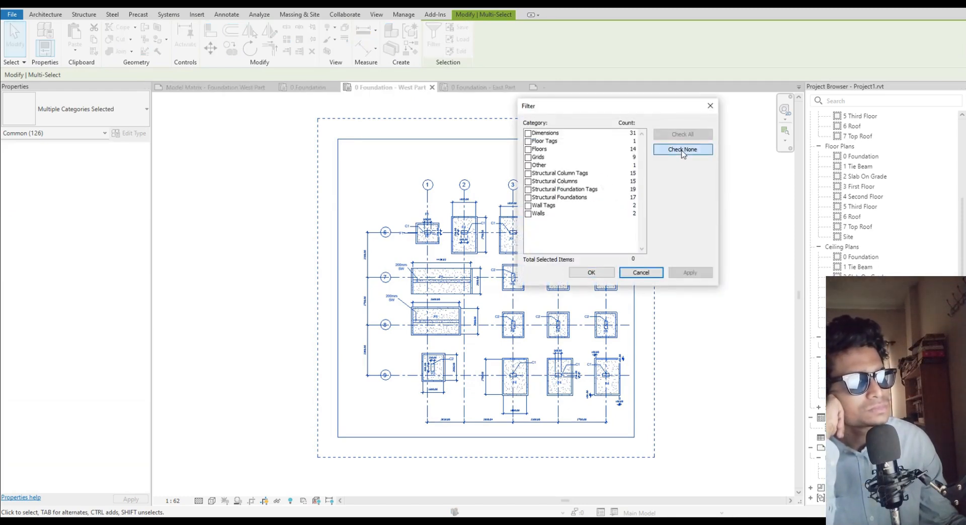
left_click(528, 133)
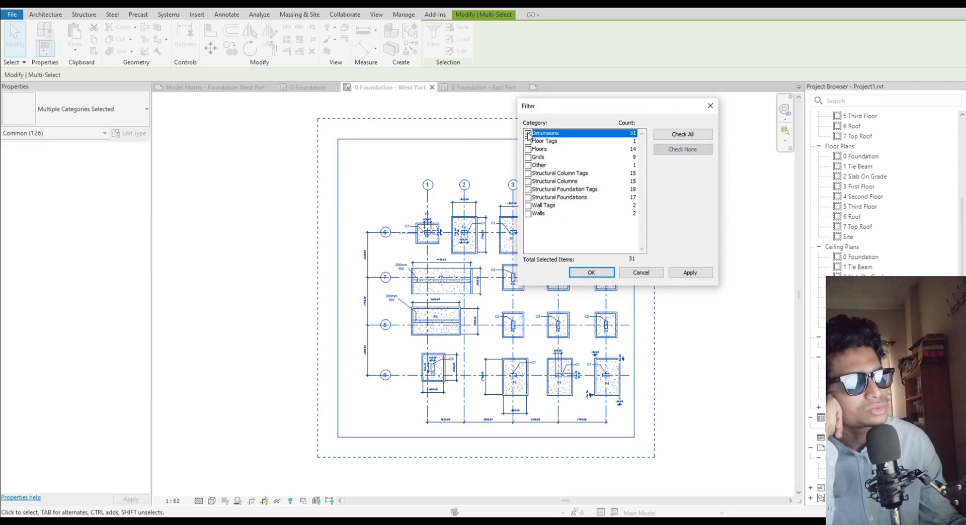
left_click(528, 141)
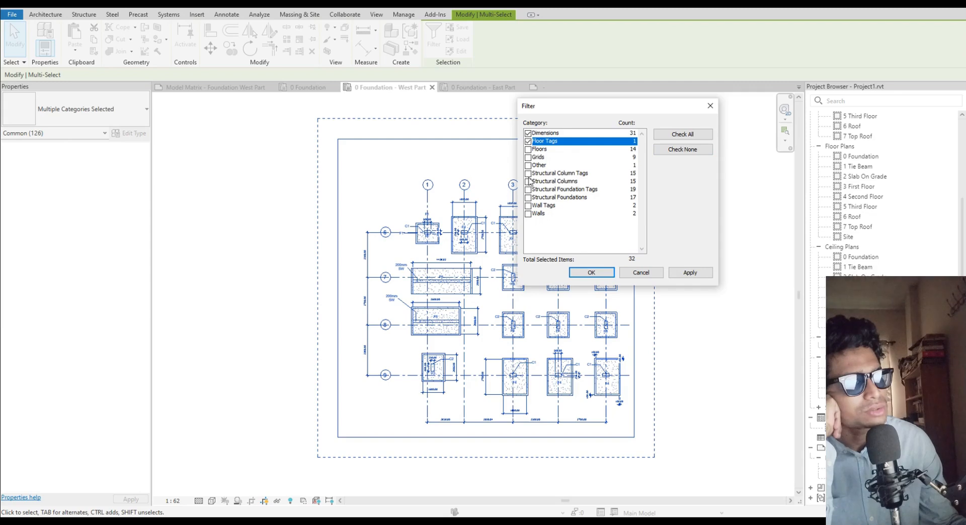
left_click(528, 173)
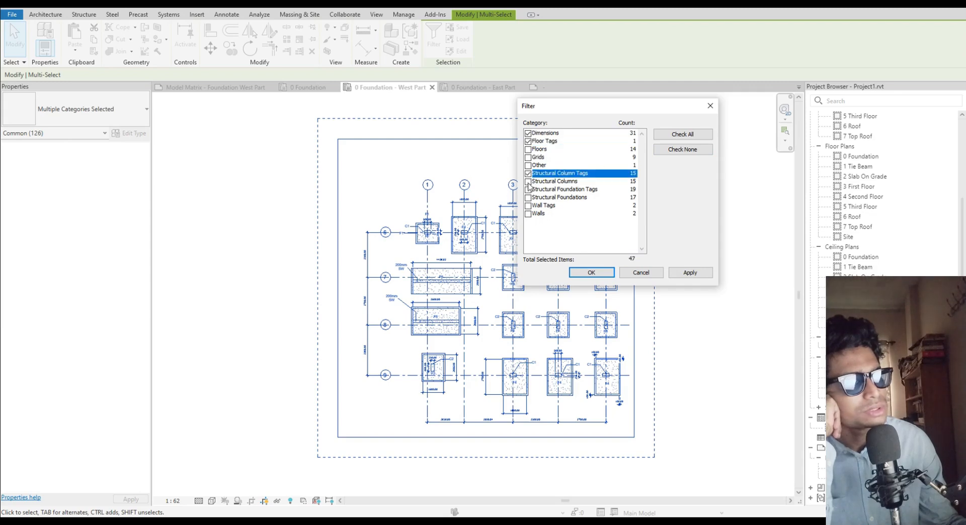
left_click(528, 190)
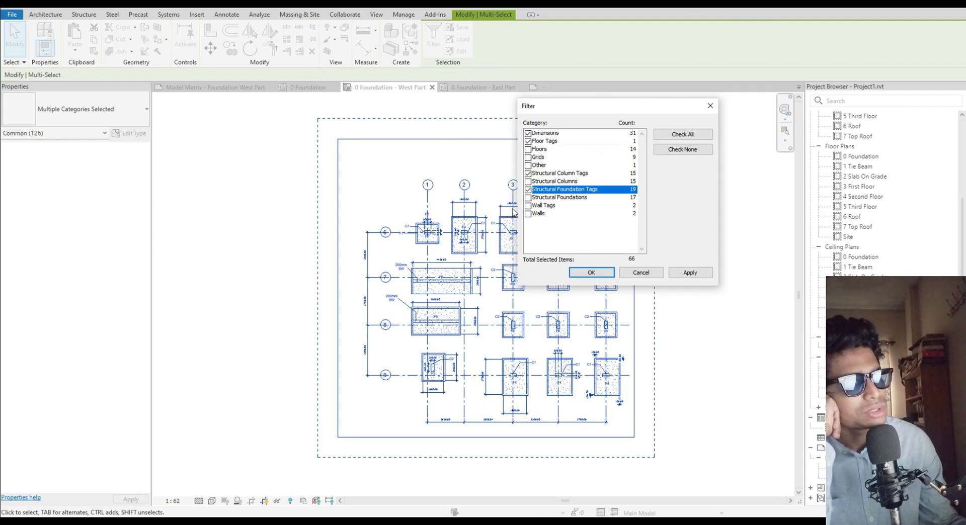
left_click(529, 206)
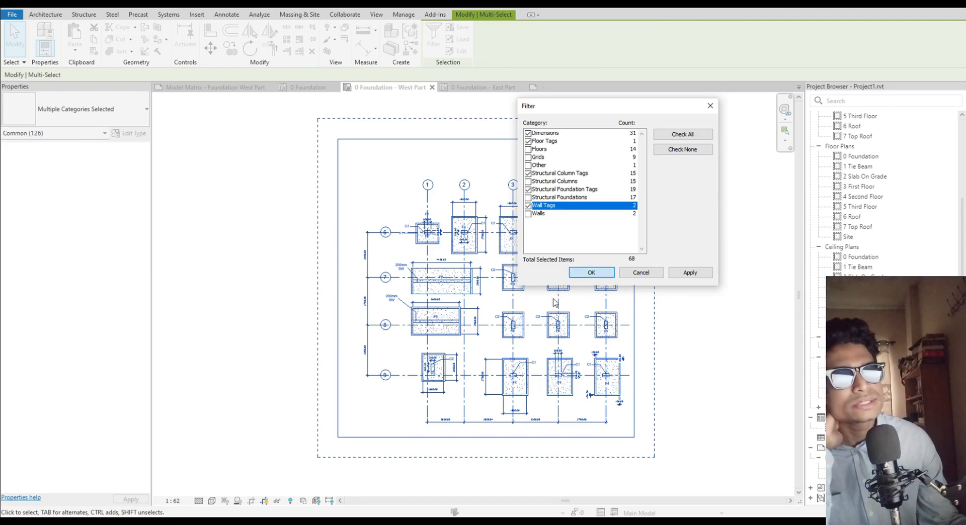
key("Return")
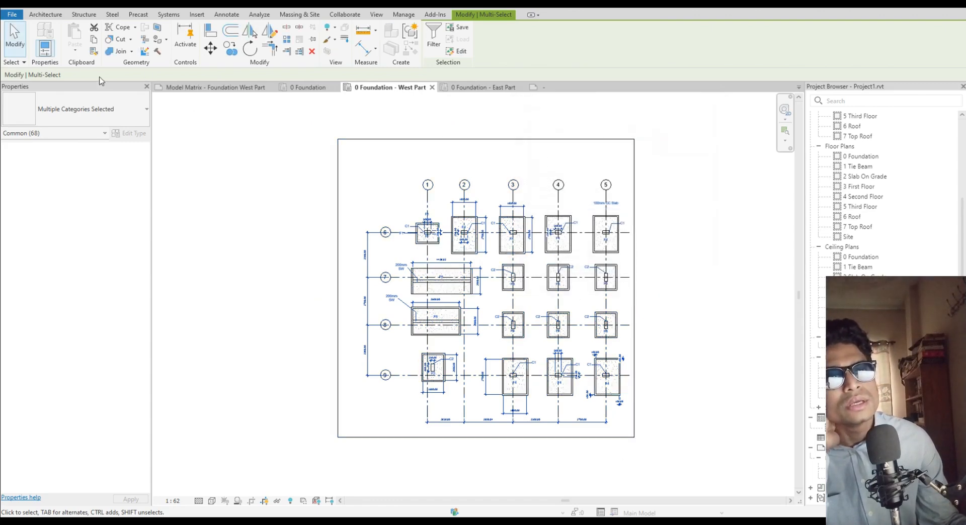
Copy the selected dimensions and tags and paste them aligned to the current view in 0 Foundation - East Part
left_click(94, 40)
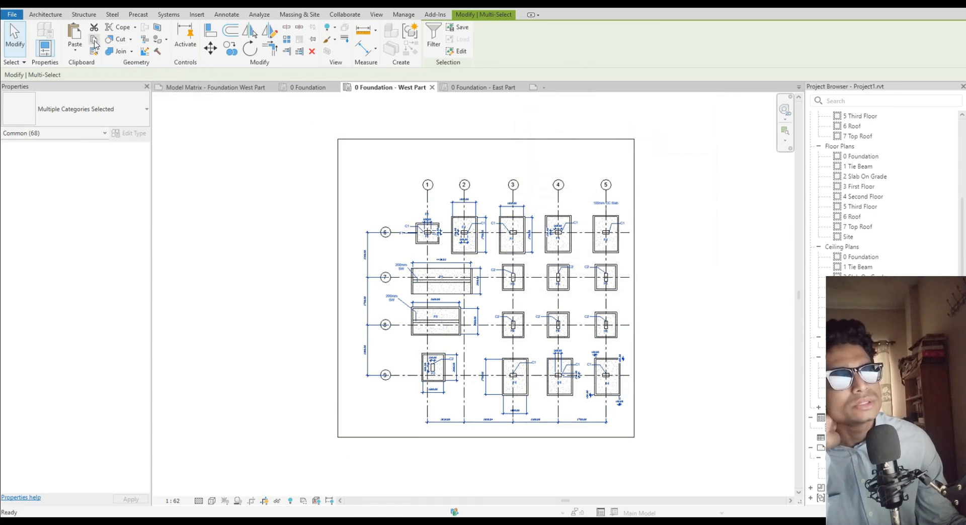
left_click(482, 89)
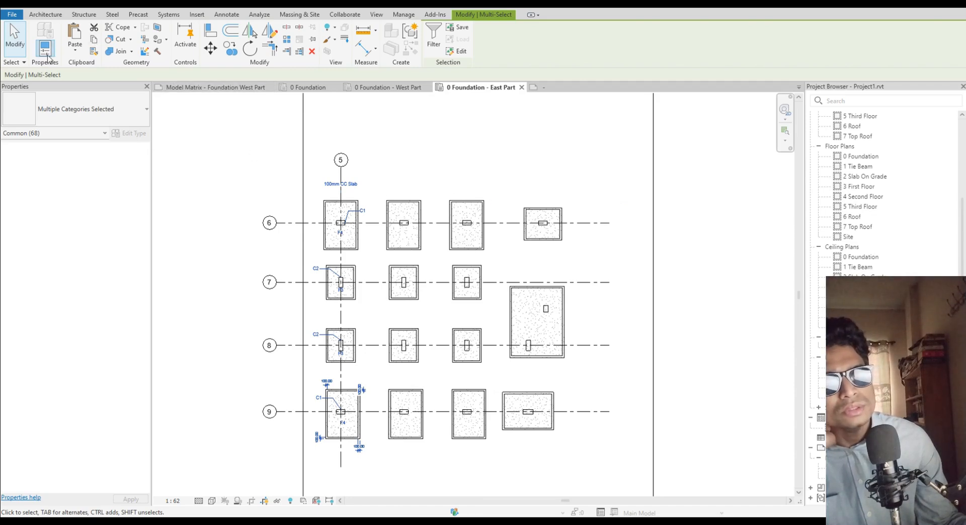
left_click(84, 53)
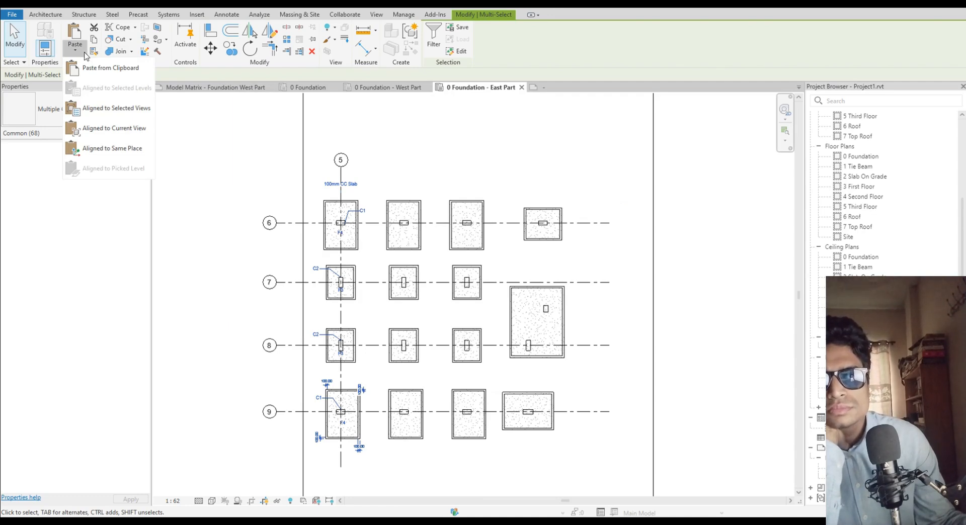
left_click(144, 136)
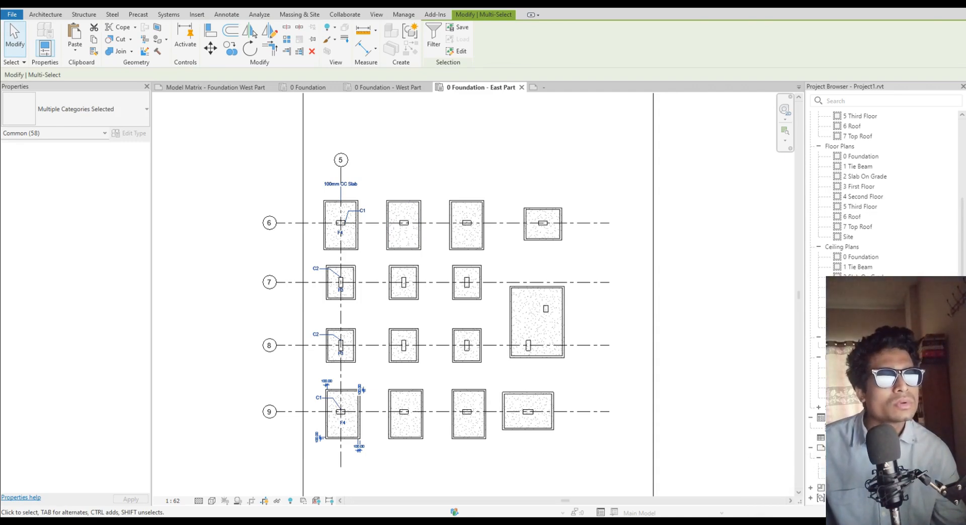
Recopy the selected annotations from 0 Foundation - West Part and paste them into 0 Foundation - East Part, aligned to the current view
left_click(387, 88)
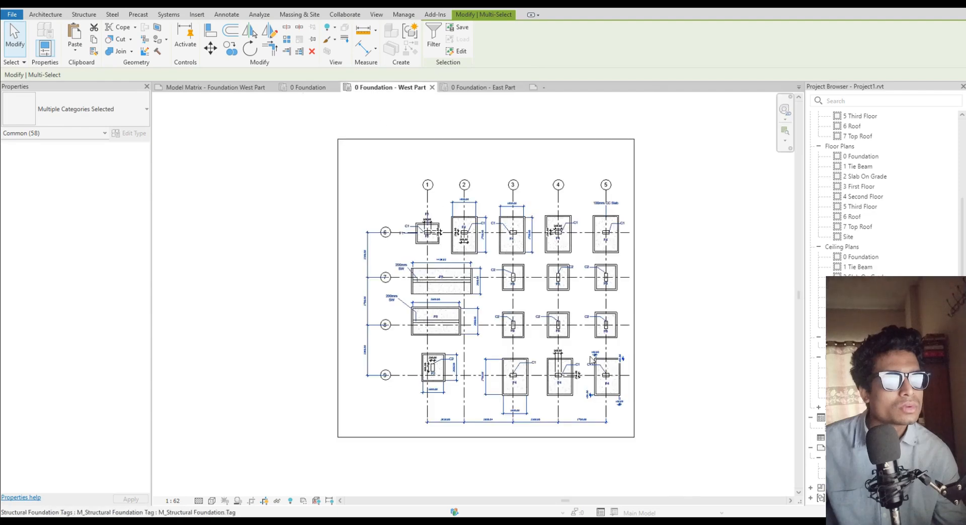
scroll(639, 388, "up", 5)
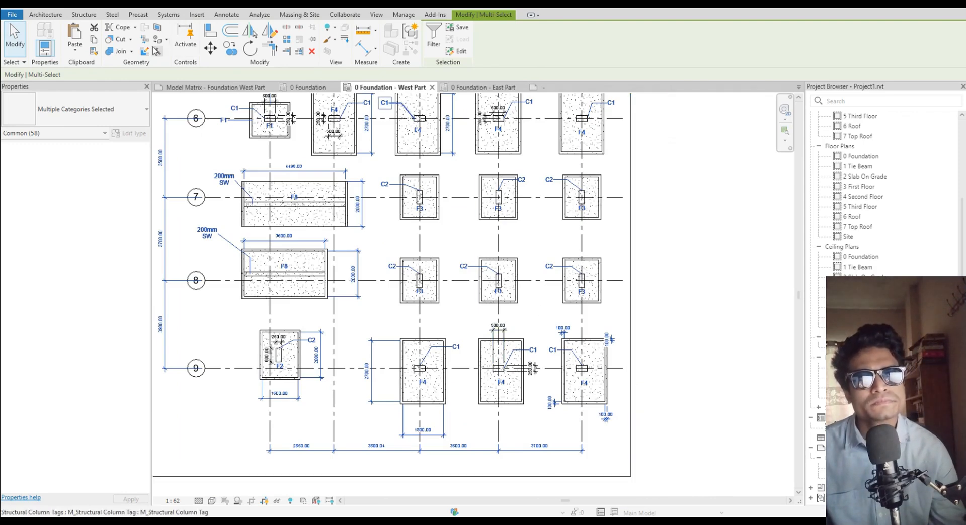
left_click(79, 51)
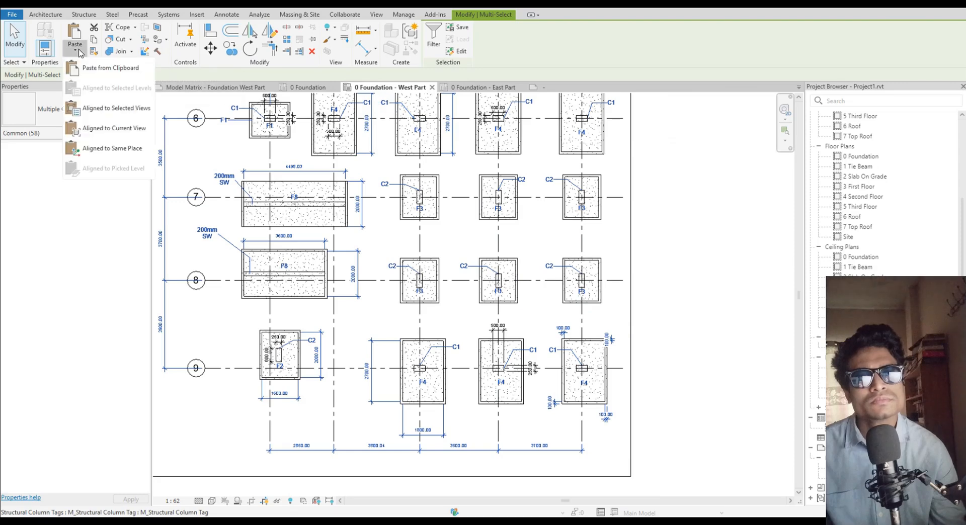
left_click(92, 40)
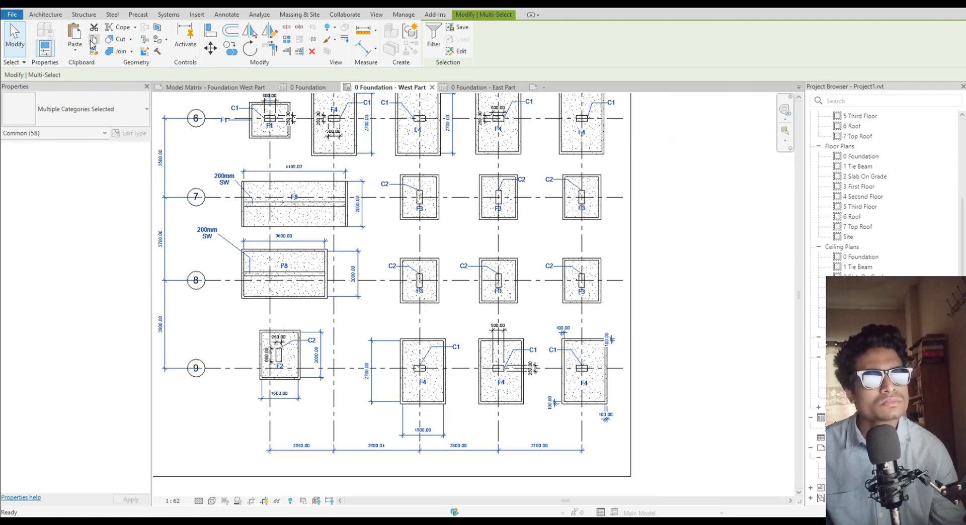
left_click(500, 87)
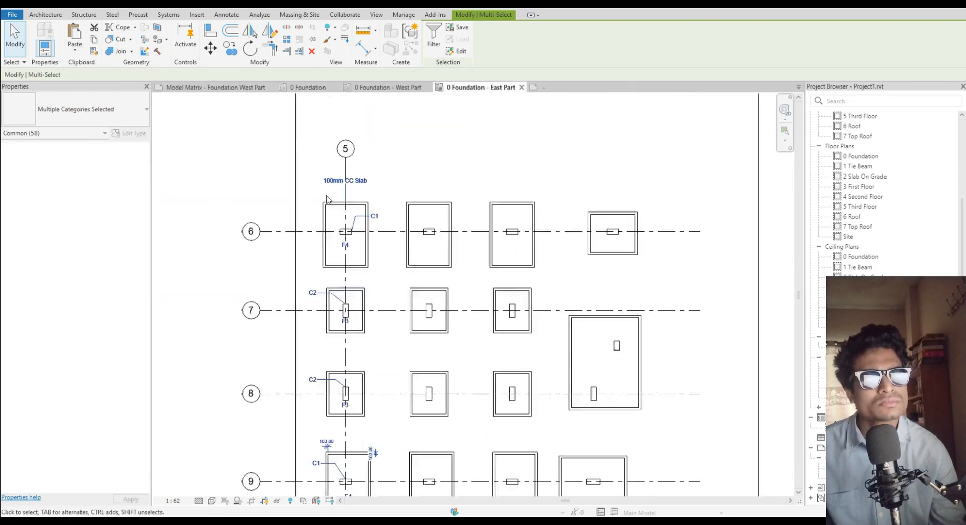
scroll(278, 99, "down", 2)
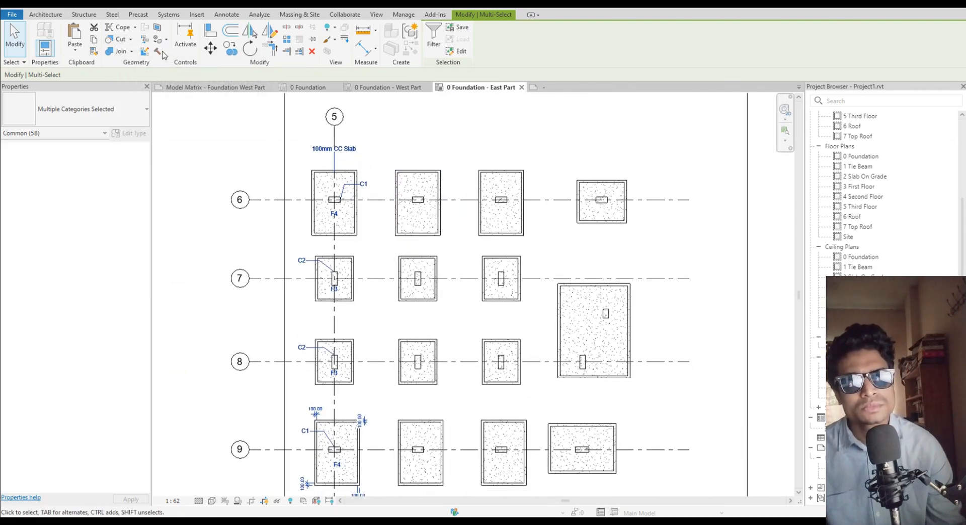
left_click(75, 48)
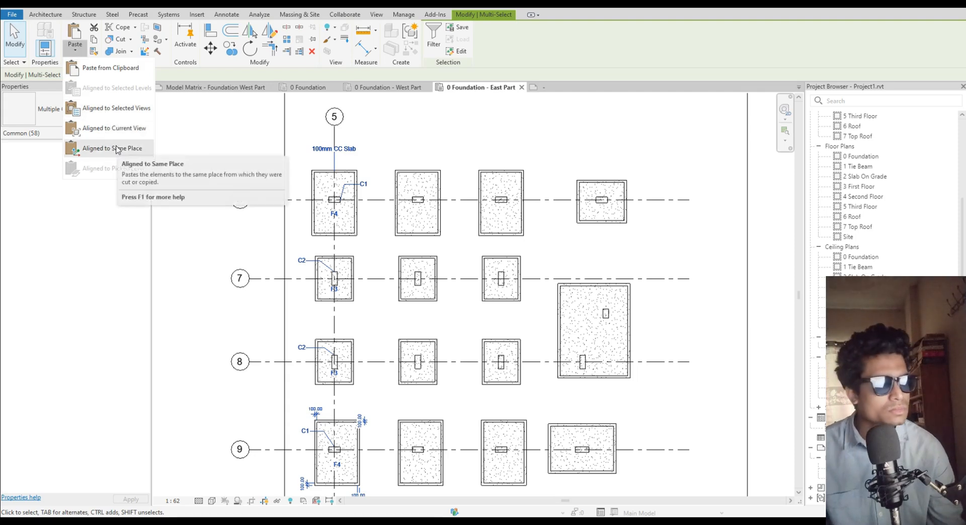
left_click(116, 126)
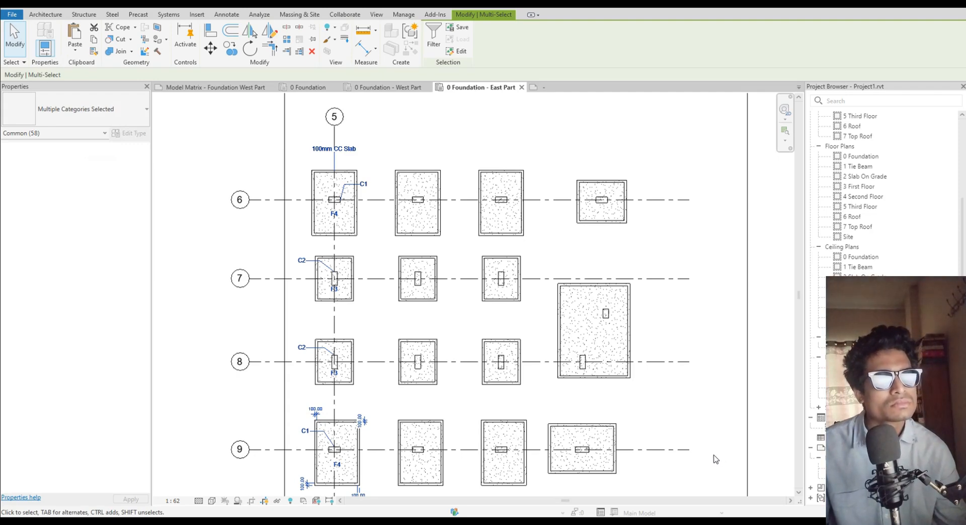
Clear the selection in 0 Foundation - West Part, and examine the plan and its view title on the Foundation West Part sheet
left_click(387, 87)
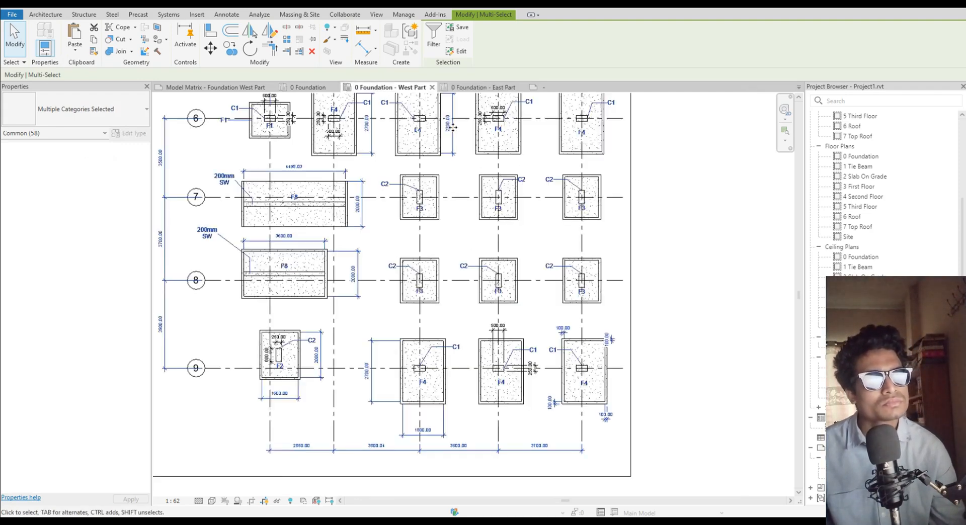
left_click(684, 317)
scroll(685, 317, "down", 1)
middle_click_drag(685, 318, 705, 334)
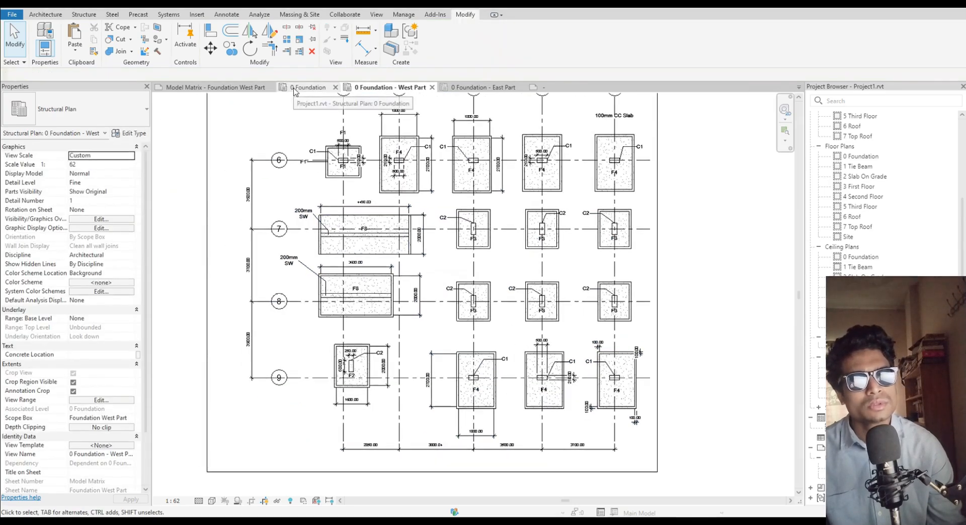
left_click(216, 87)
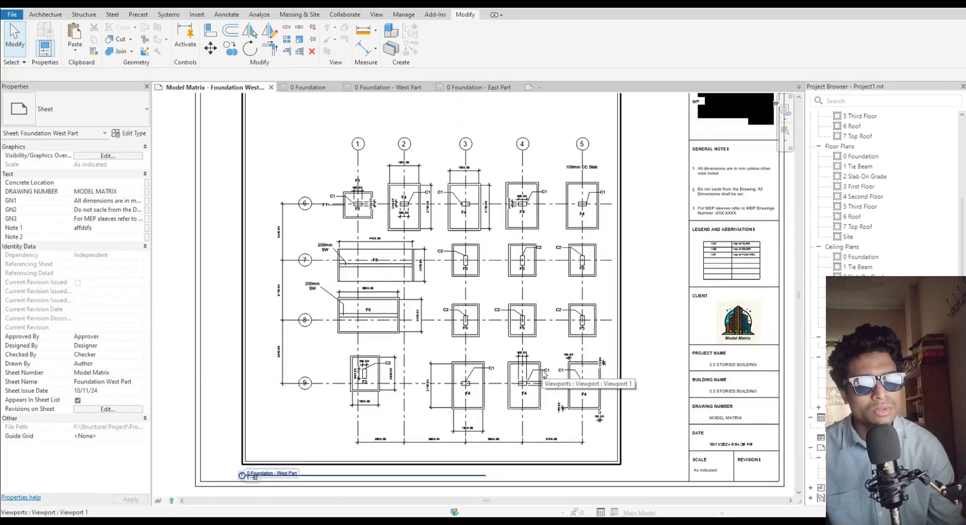
scroll(305, 463, "up", 2)
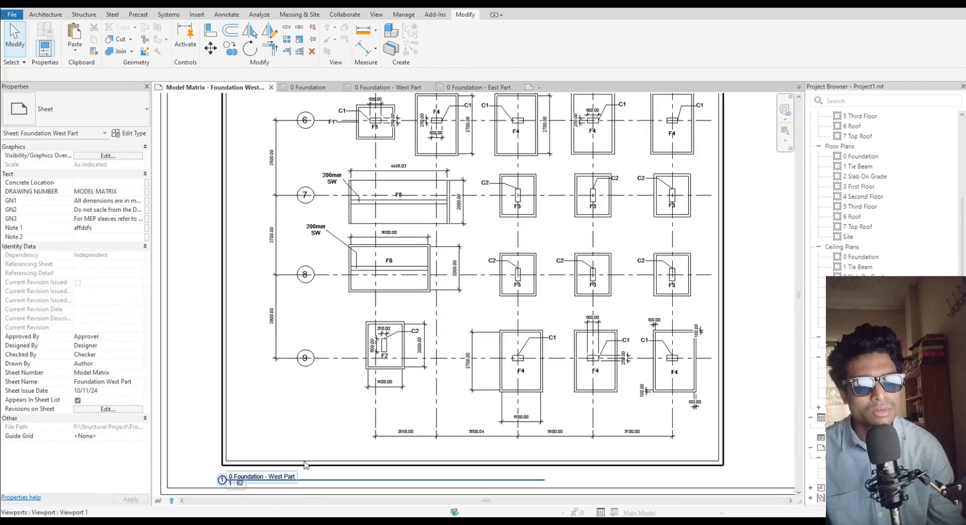
scroll(304, 466, "up", 1)
middle_click_drag(357, 413, 423, 263)
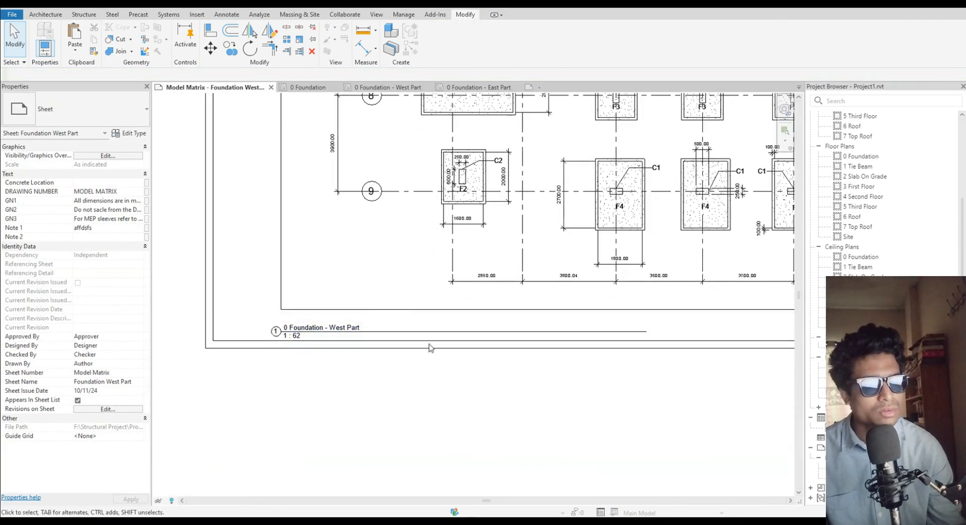
Shorten the view title line of the 0 Foundation - West Part viewport on the sheet to match the title text's length
left_click(375, 258)
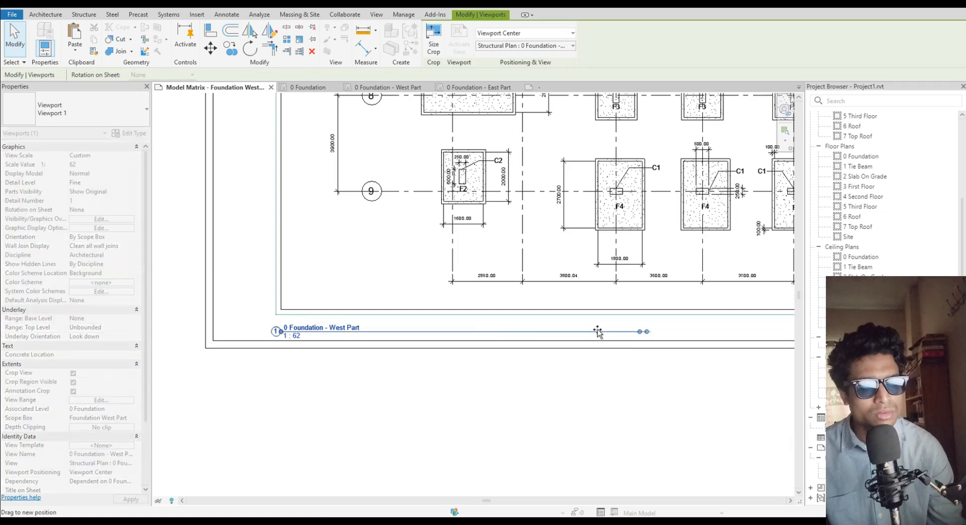
left_click_drag(360, 333, 359, 331)
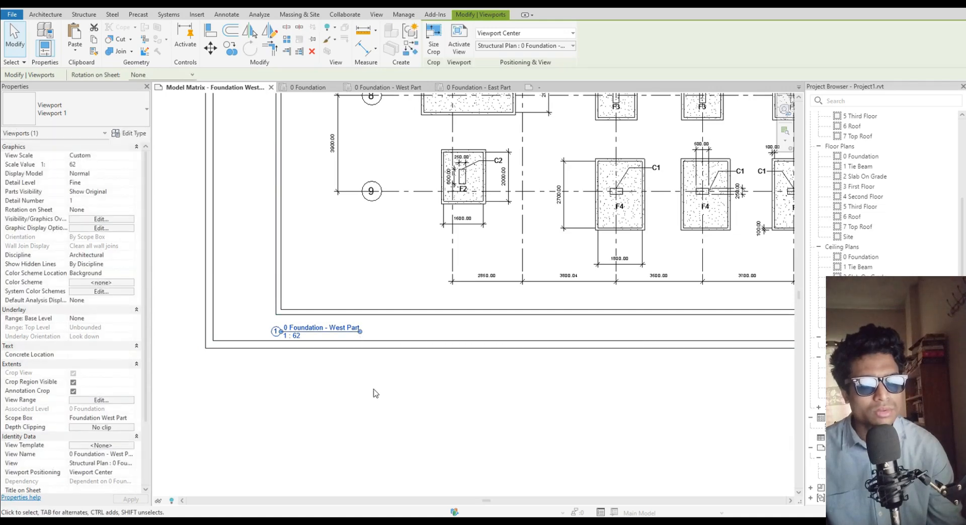
scroll(355, 397, "down", 2)
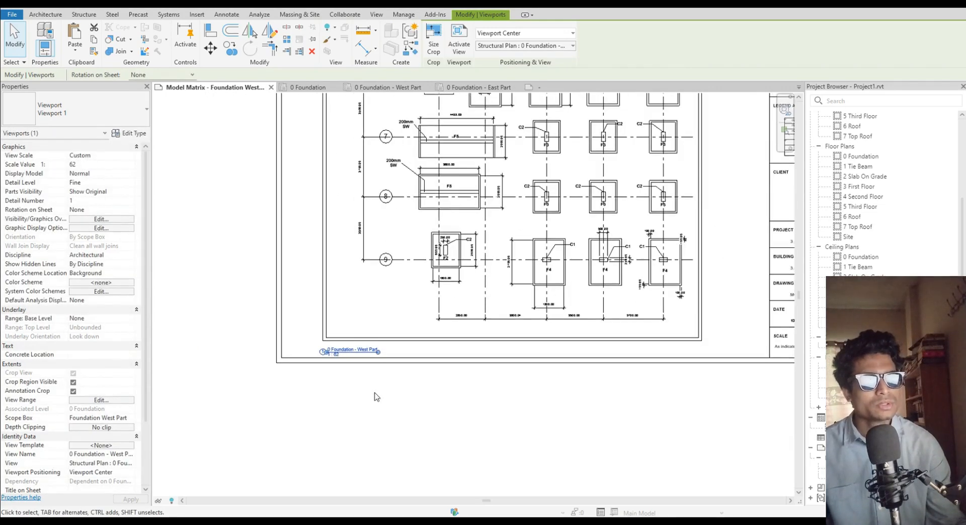
middle_click_drag(331, 410, 327, 467)
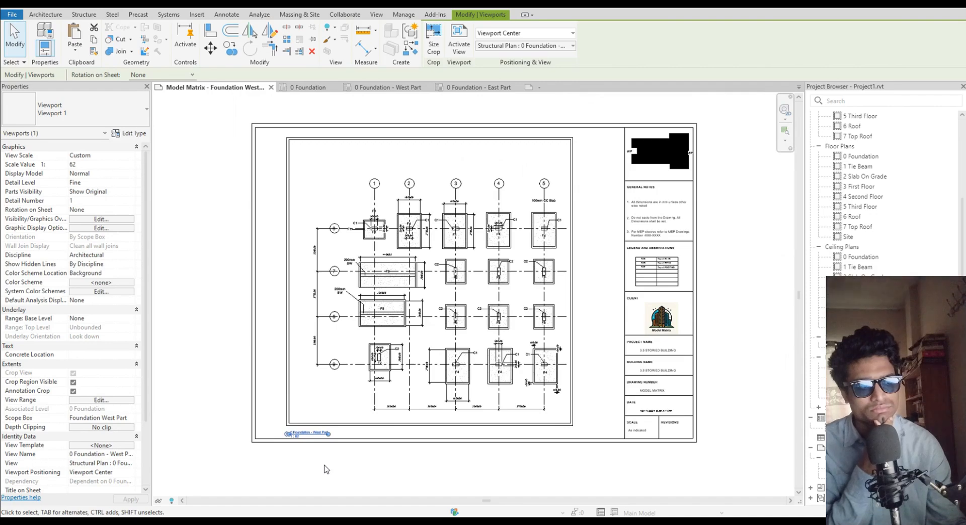
left_click(326, 469)
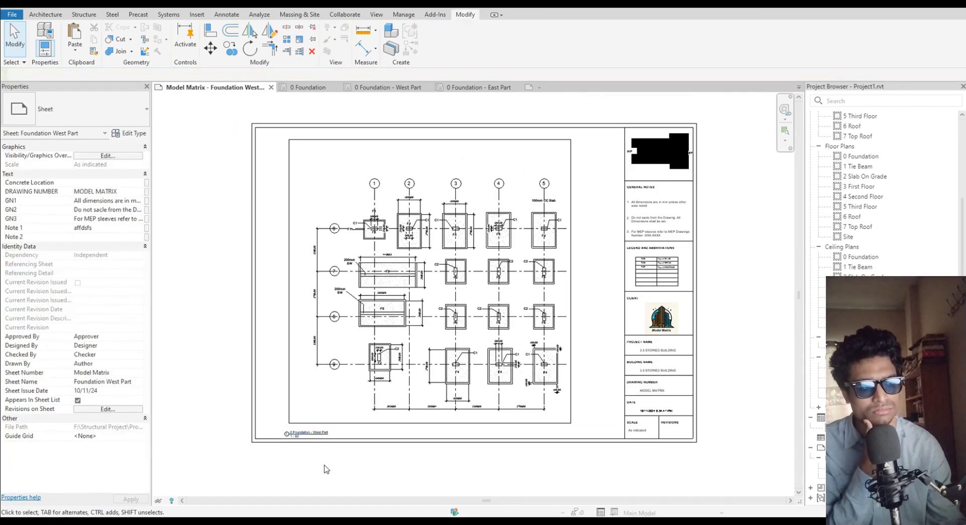
Examine the view title, tags and dimensions of the West Part plan on the Foundation West Part sheet
scroll(327, 469, "up", 3)
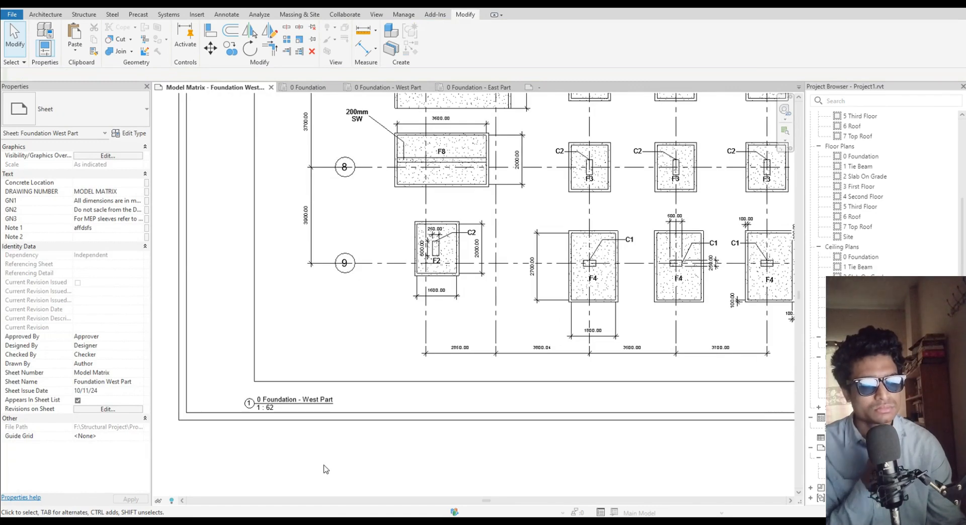
scroll(326, 469, "down", 2)
middle_click_drag(326, 470, 316, 499)
scroll(496, 360, "down", 3)
middle_click_drag(485, 371, 466, 388)
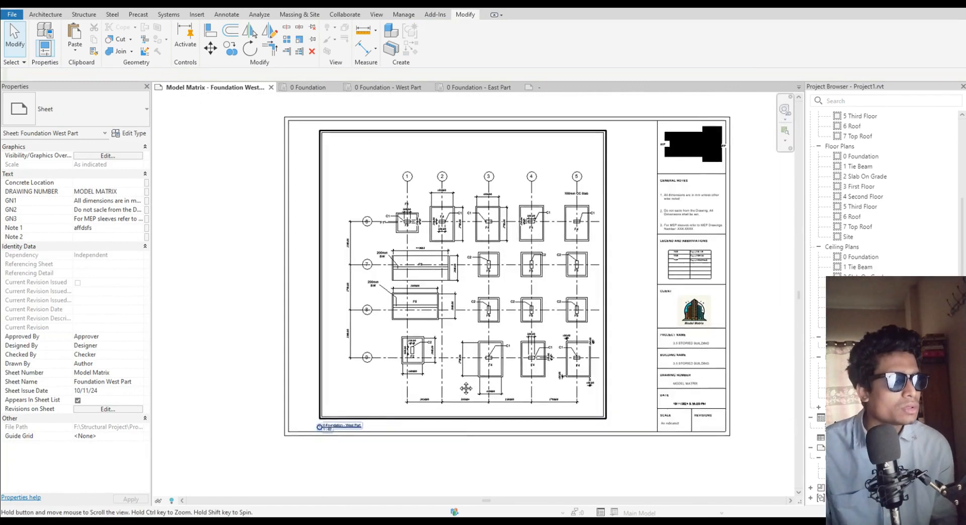
scroll(467, 388, "up", 1)
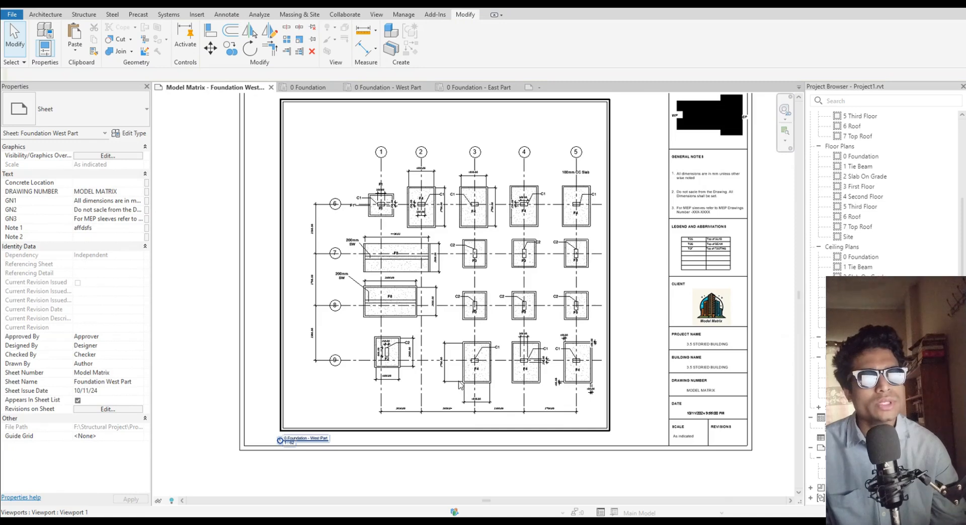
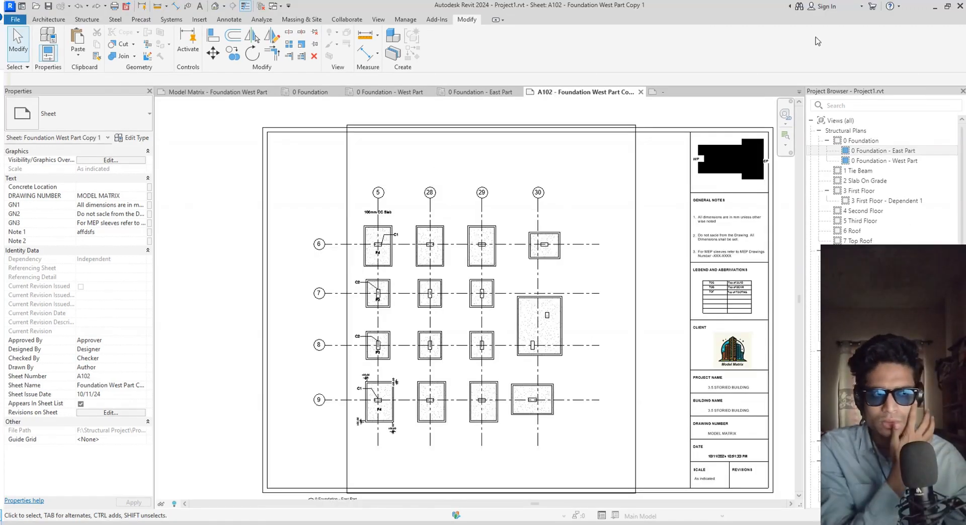
left_click(218, 92)
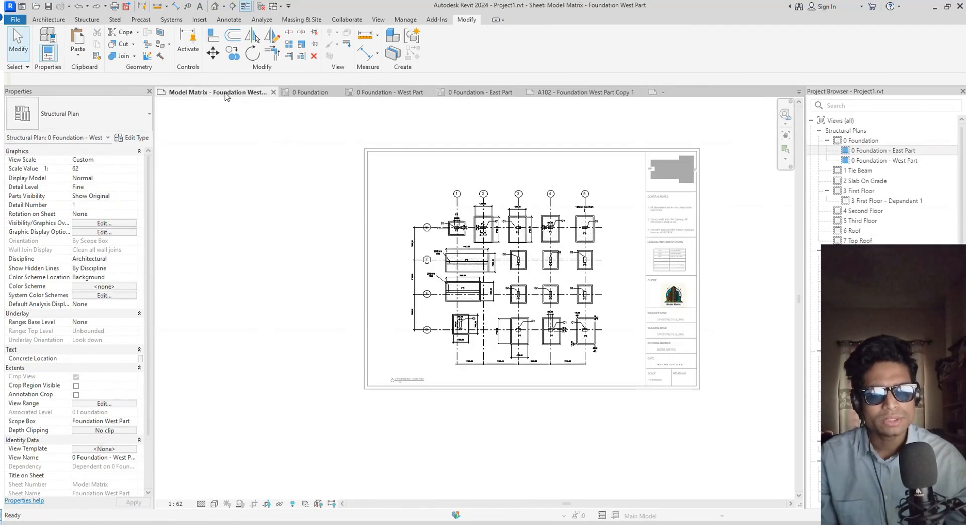
scroll(520, 274, "up", 6)
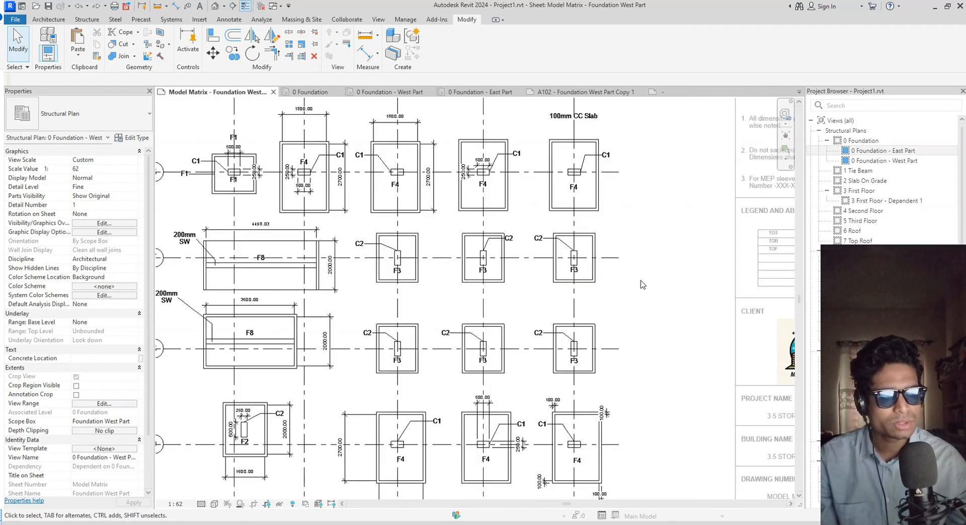
middle_click_drag(665, 291, 692, 293)
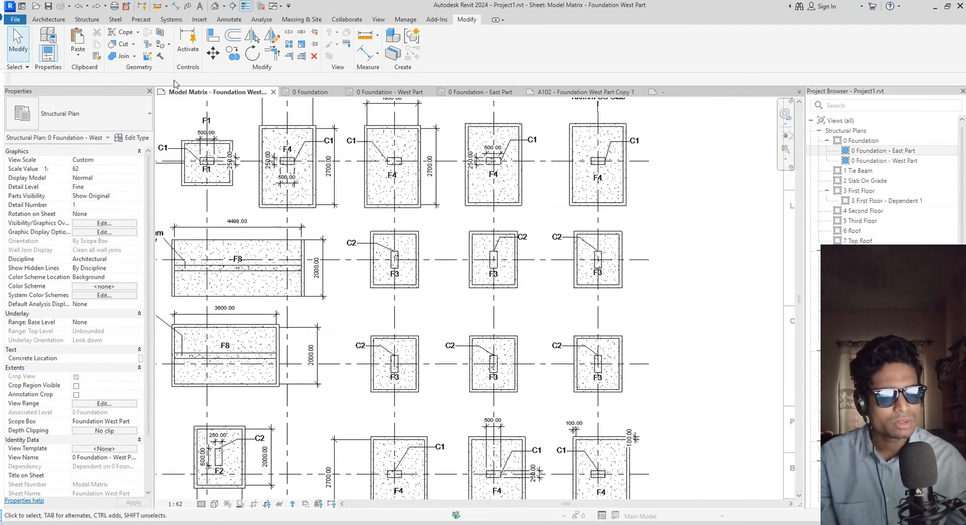
Examine the footings, tags and dimensions between grids 1 to 5 in the 0 Foundation - West Part plan
left_click(409, 93)
scroll(612, 348, "up", 5)
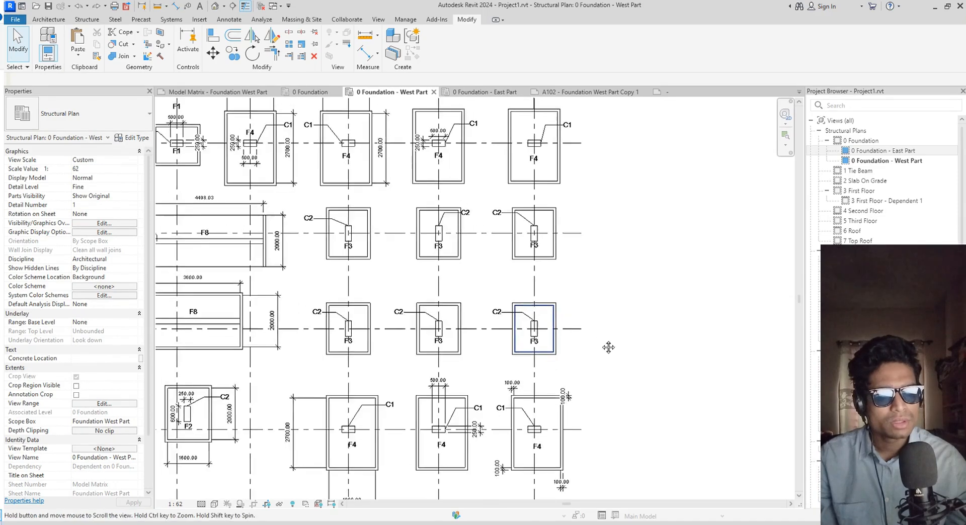
scroll(345, 190, "down", 1)
middle_click_drag(366, 194, 466, 208)
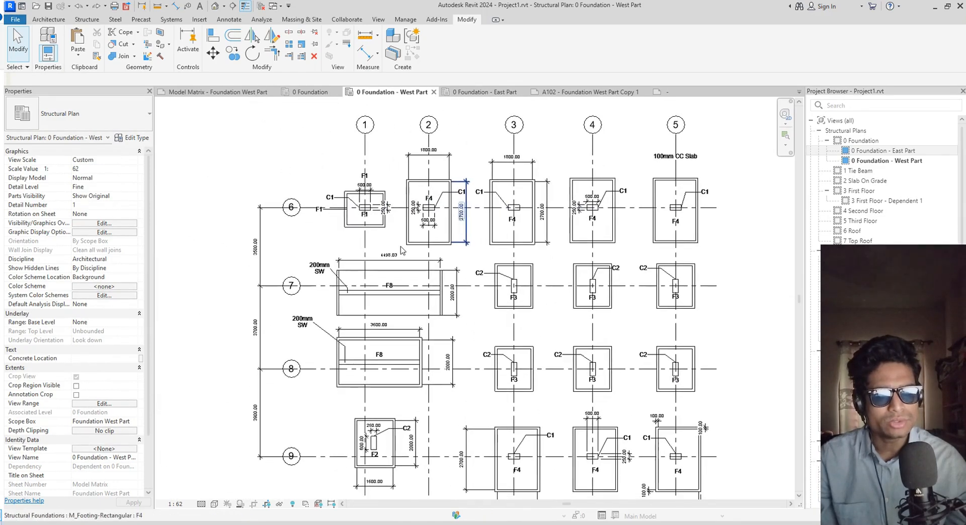
scroll(422, 277, "up", 1)
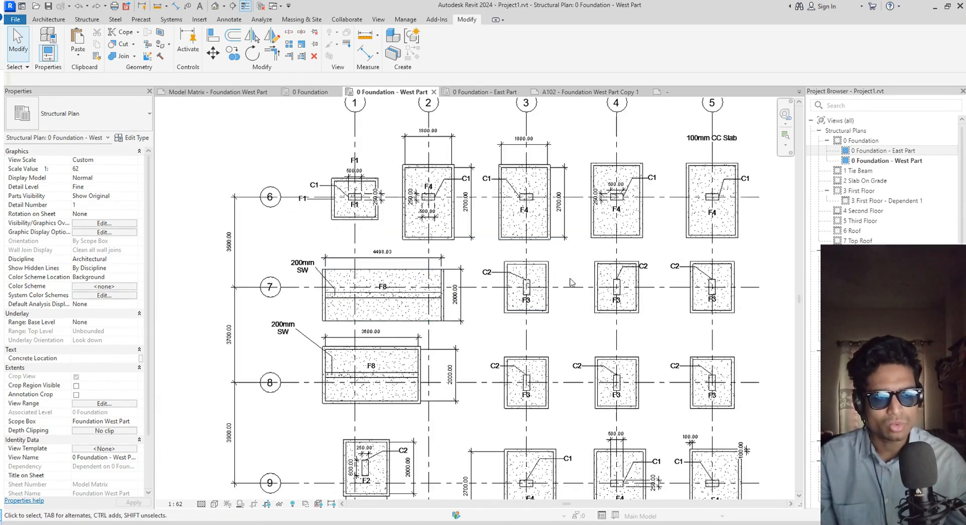
middle_click_drag(570, 288, 466, 268)
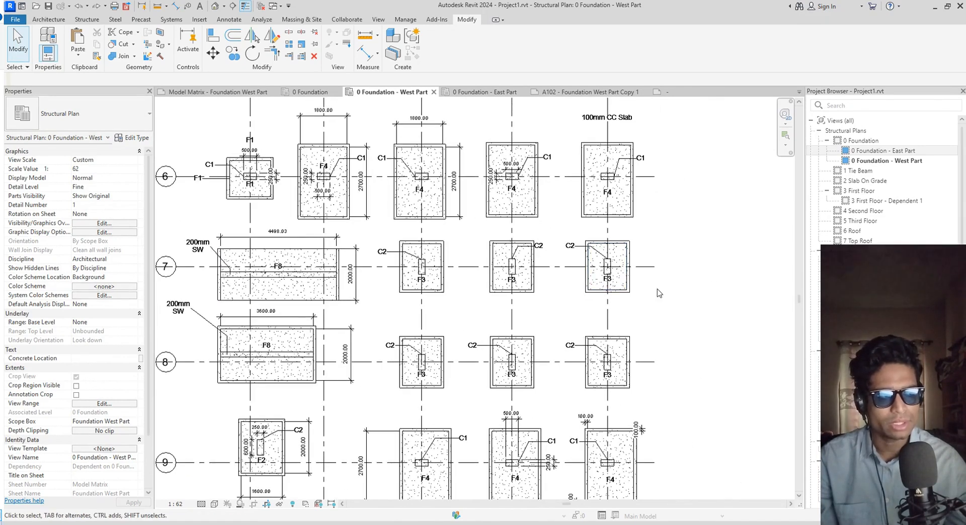
middle_click_drag(681, 259, 647, 270)
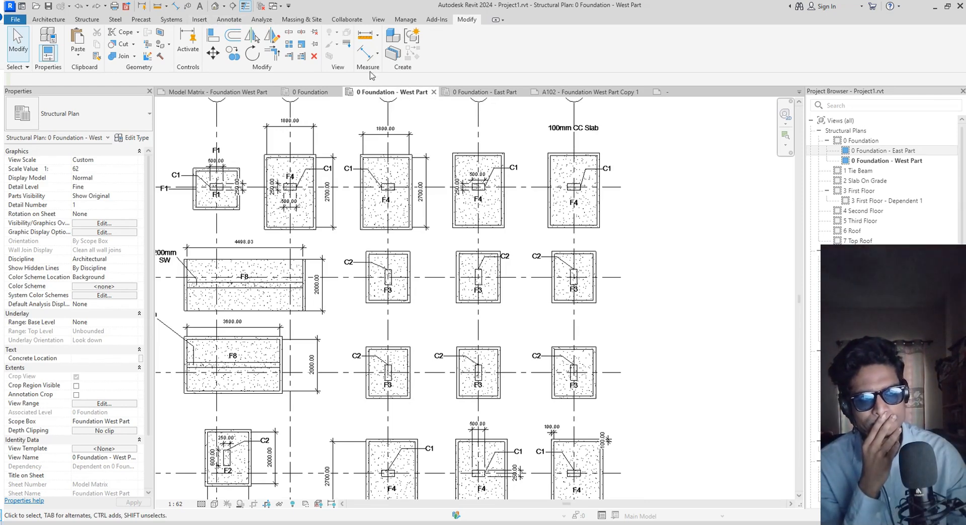
middle_click_drag(455, 138, 467, 147)
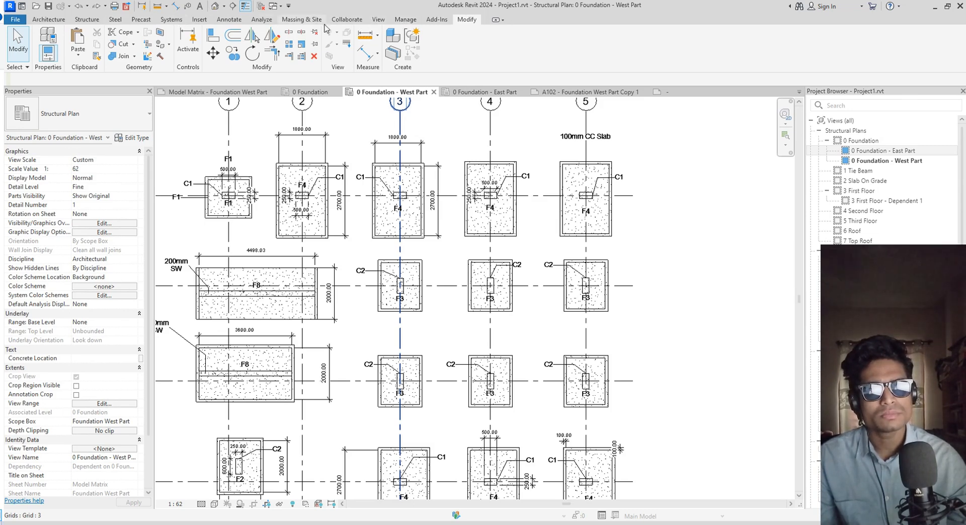
Browse the loadable tag families in the Architectural folder, previewing them from M_Casework Tag to M_Window Tag
left_click(198, 20)
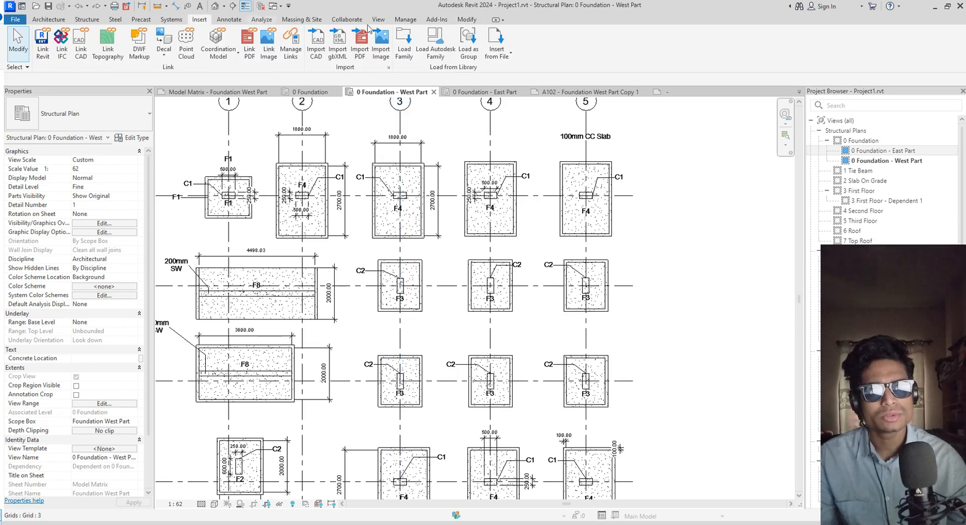
left_click(398, 60)
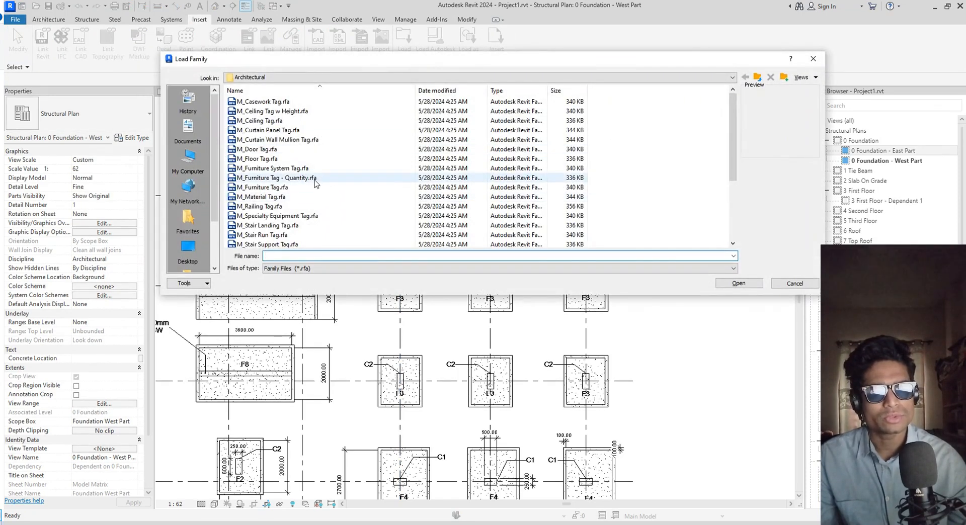
left_click(284, 102)
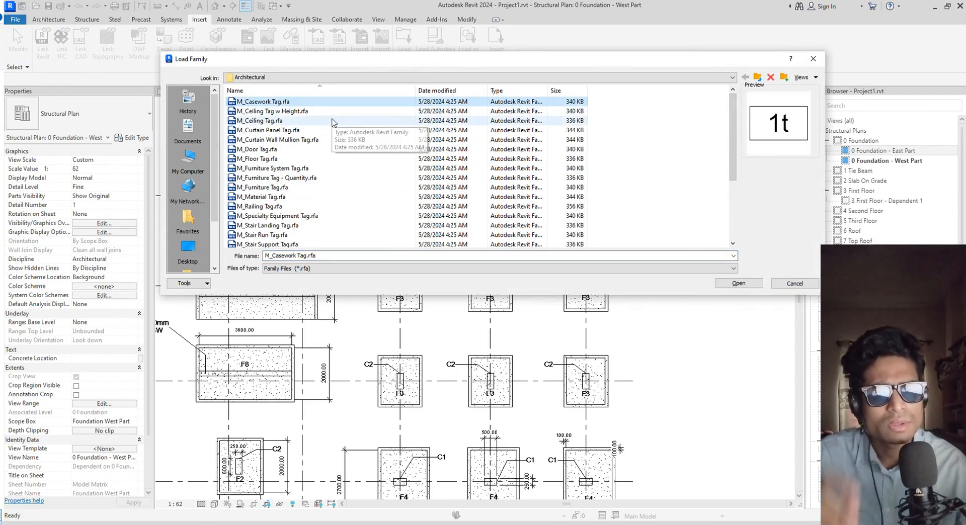
key("Down")
key("Down")
key("Down")
key("Down")
key("Down")
key("Down")
key("Down")
key("Down")
key("Down")
key("Down")
key("Down")
key("Down")
key("Down")
key("Down")
key("Down")
key("Down")
key("Down")
key("Down")
key("Down")
key("Down")
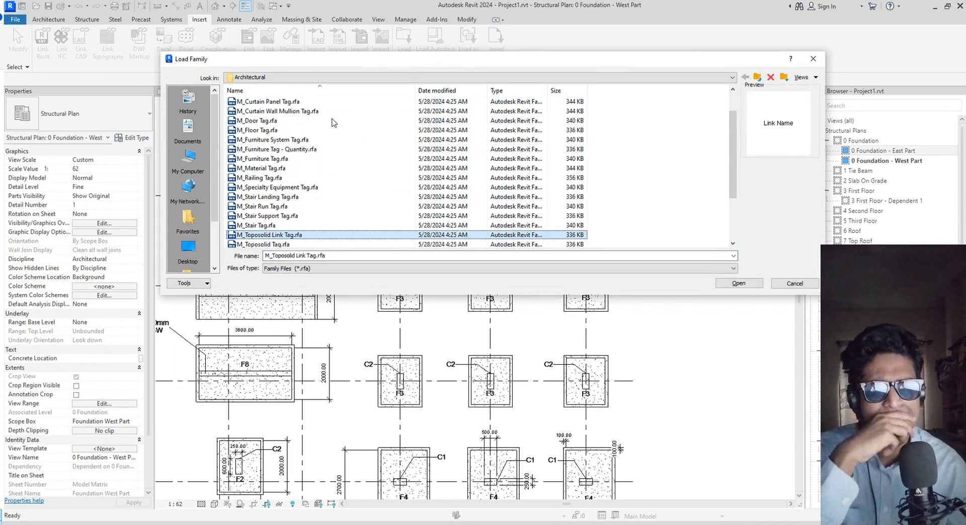
key("Down")
key("Down")
key("Down")
key("Down")
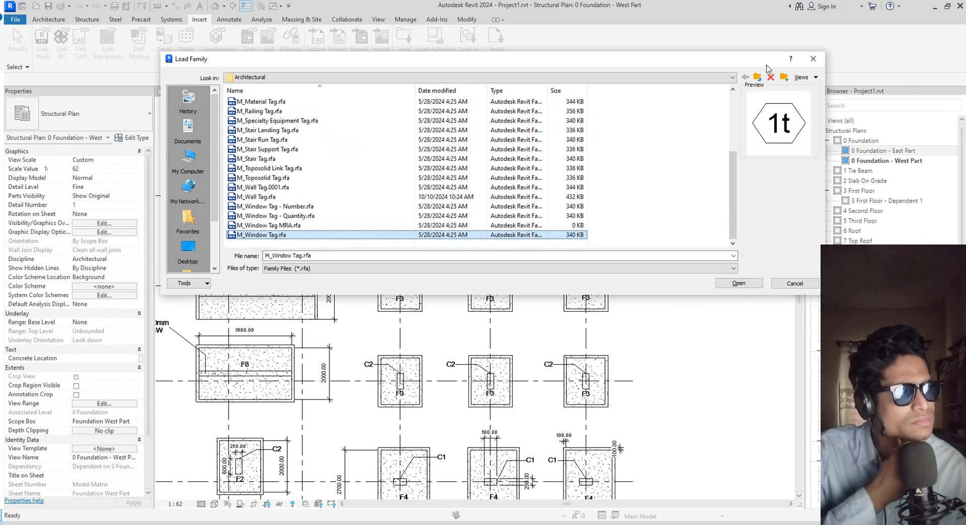
Go up to the Annotations family folder and preview the elevation mark body families in circle, custom and square versions
left_click(758, 77)
scroll(301, 244, "down", 4)
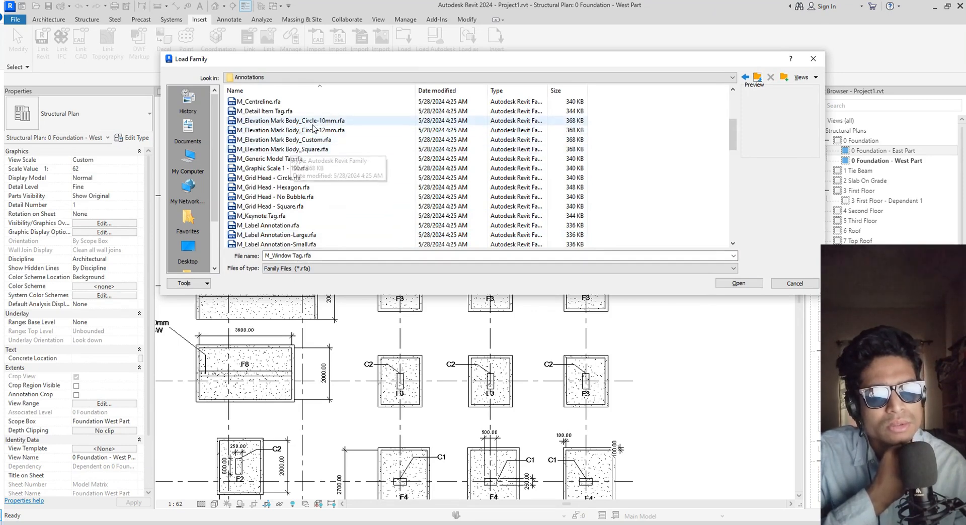
left_click(312, 122)
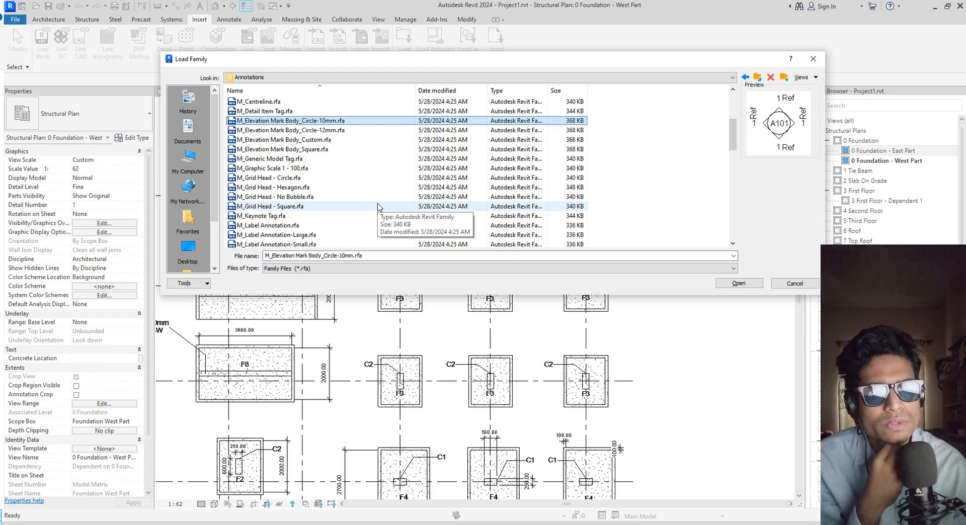
key("Down")
key("Down")
key("Down")
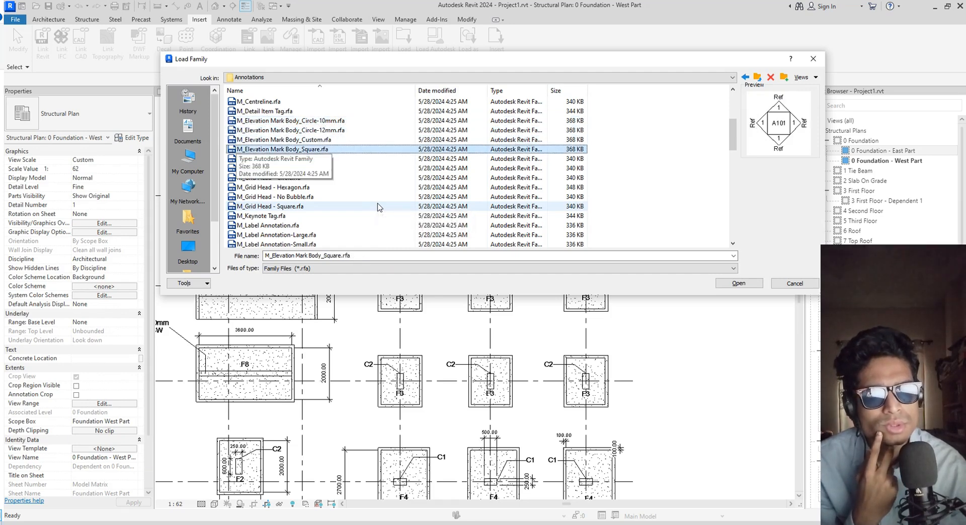
key("Down")
key("Up")
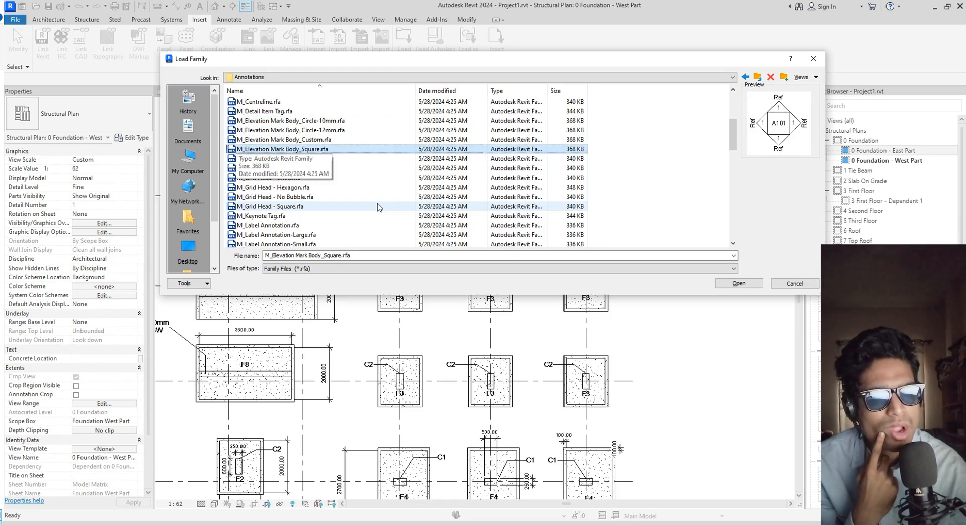
key("Up")
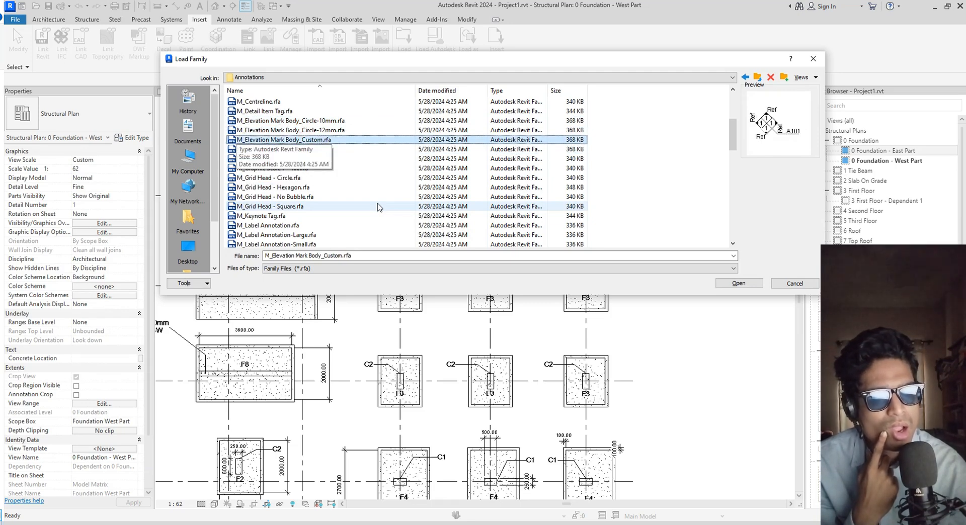
key("Up")
key("Up")
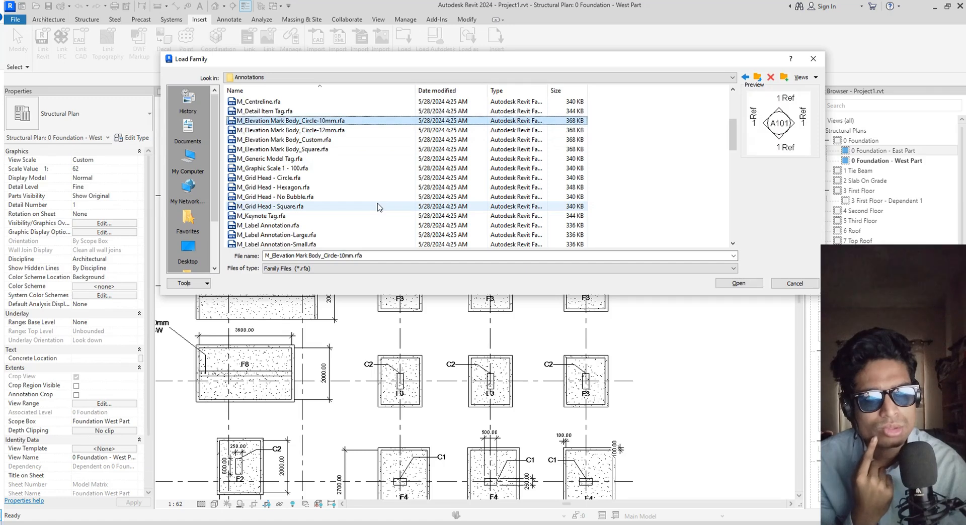
Preview the remaining annotation families down to M_Window Tag - Multi Category, and close the family browser without loading any
key("Down")
key("Down")
key("Down")
key("Down")
key("Down")
key("Down")
key("Down")
key("Down")
key("Down")
key("Down")
key("Down")
key("Down")
key("Down")
key("Down")
key("Down")
key("Down")
key("Down")
key("Down")
key("Down")
key("Down")
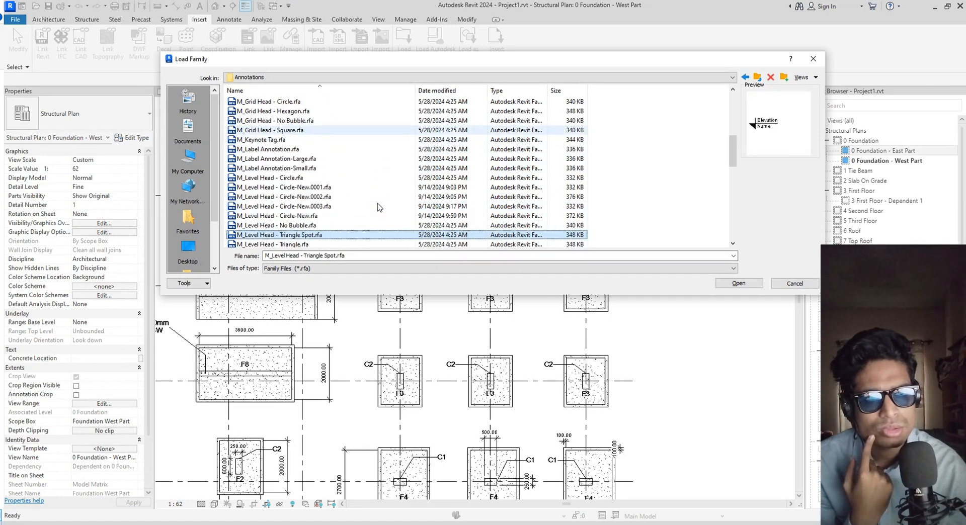
key("Down")
key("Down")
key("Down")
key("Down")
key("Down")
key("Down")
key("Down")
key("Down")
key("Down")
key("Down")
key("Down")
key("Down")
key("Down")
key("Down")
key("Down")
key("Down")
key("Down")
key("Down")
key("Down")
key("Down")
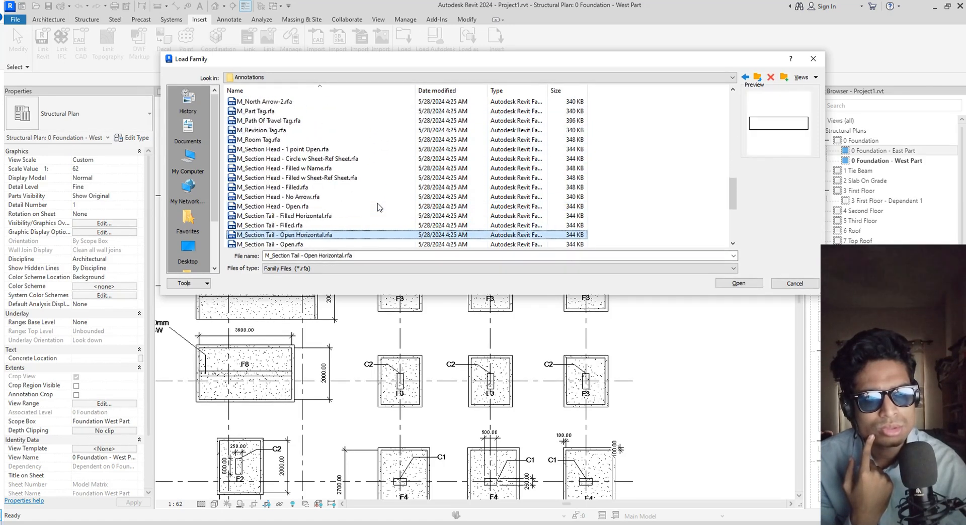
key("Down")
key("Down")
key("Down")
key("Down")
key("Down")
key("Down")
key("Down")
key("Down")
key("Down")
key("Down")
key("Down")
key("Down")
key("Down")
key("Down")
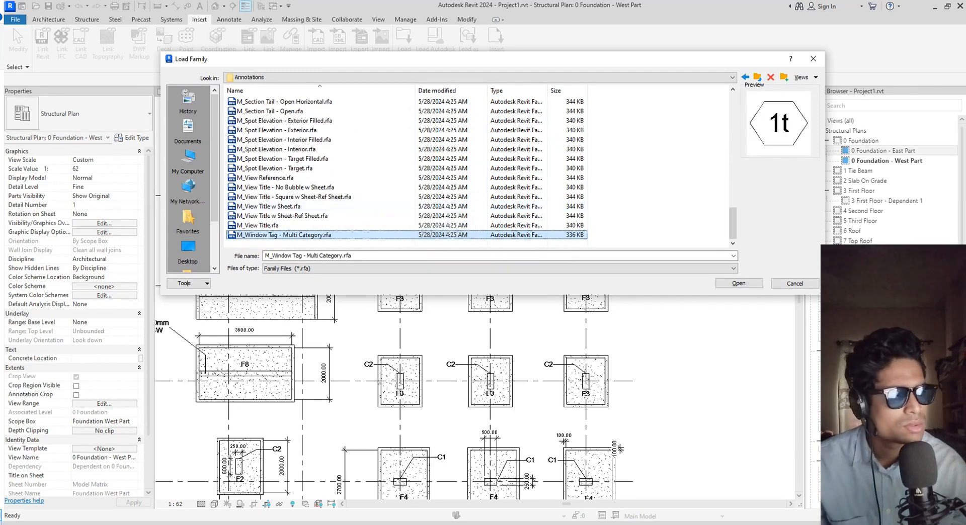
left_click(800, 285)
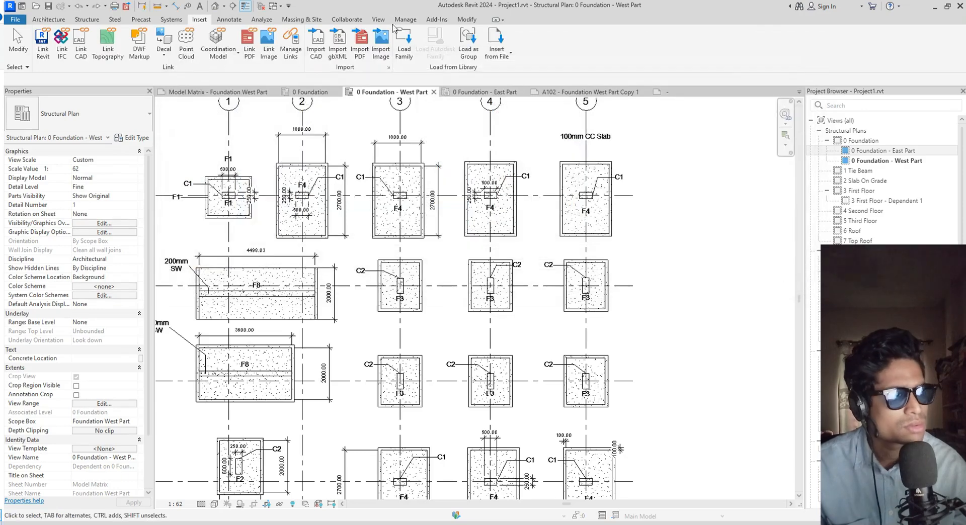
Start loading a family from the Data (E:) drive, browsing through Revit Drafting, Revit Live Project Format and Course Folder to 02-Library
left_click(404, 56)
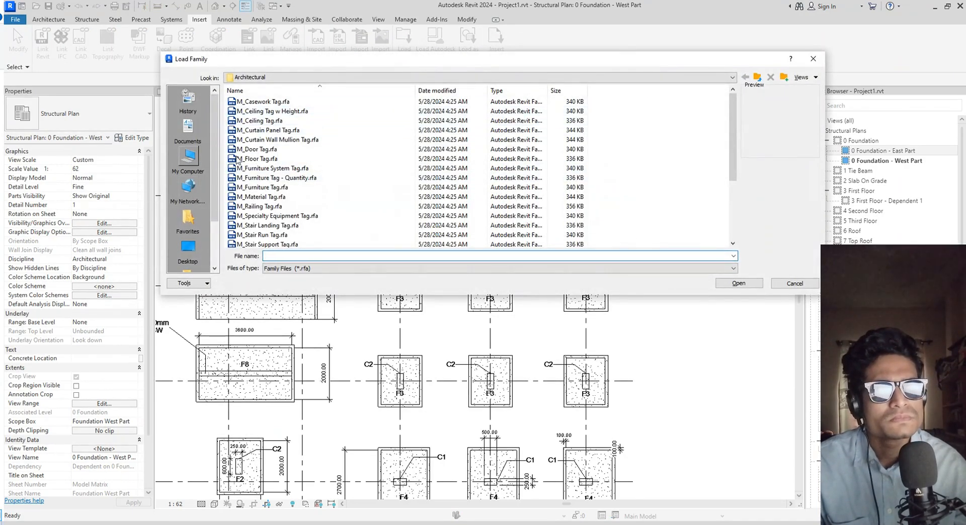
left_click(191, 162)
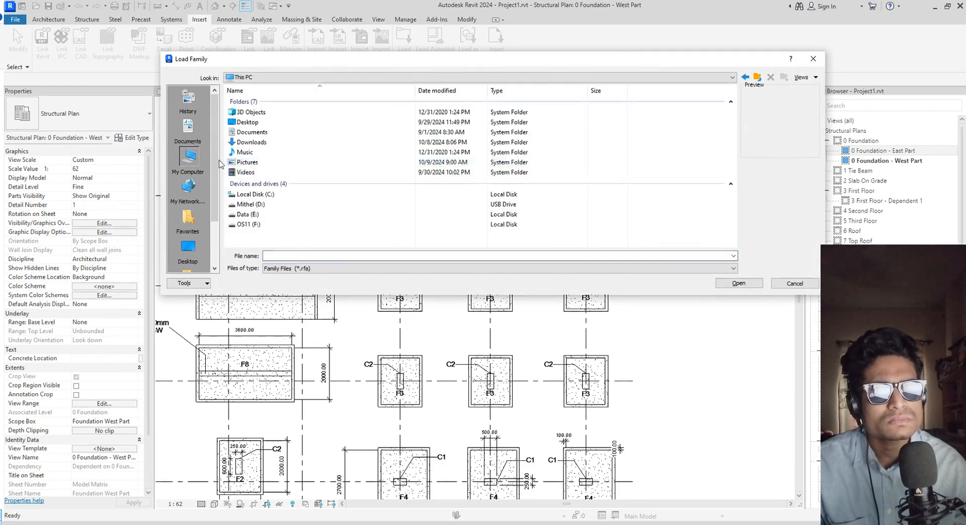
double_click(261, 216)
scroll(272, 217, "down", 10)
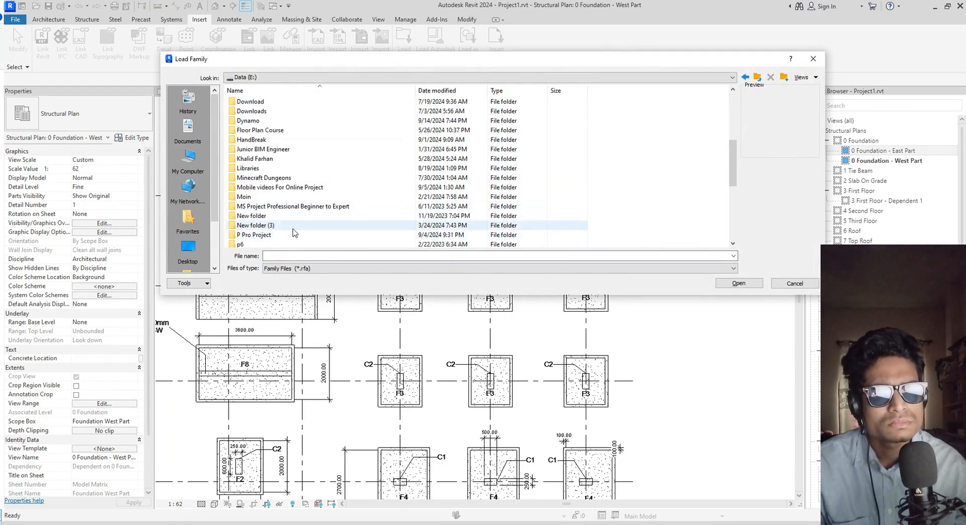
double_click(256, 235)
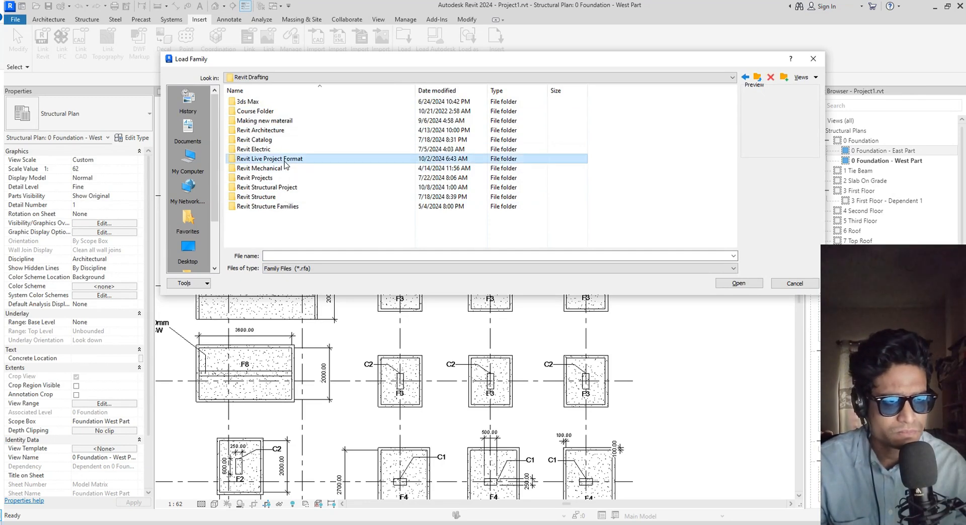
double_click(286, 160)
double_click(272, 113)
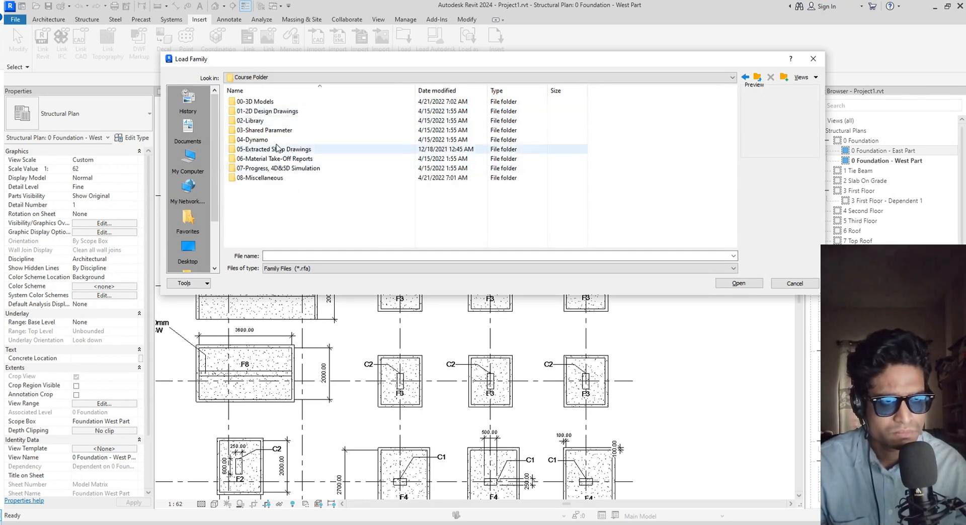
left_click(262, 121)
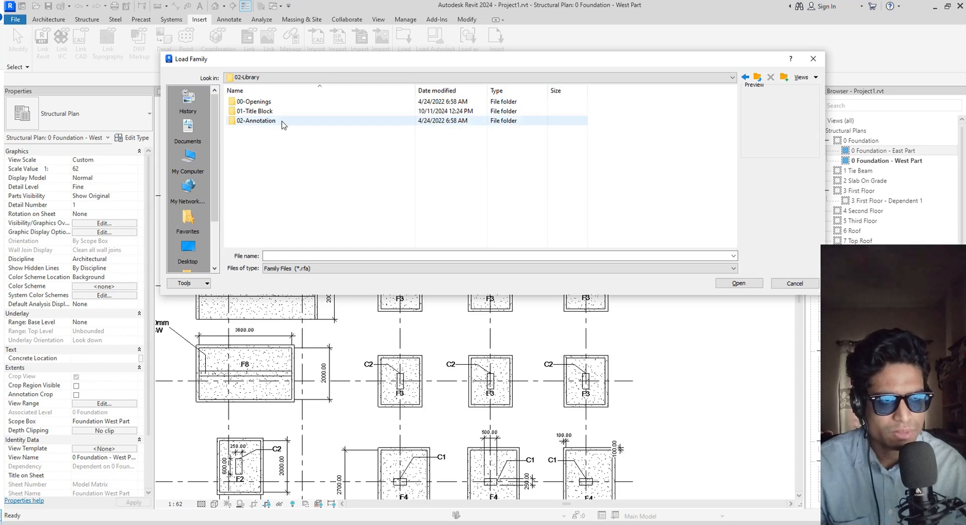
Preview the families in the 02-Annotation and 00-Openings folders of 02-Library, and close the family browser without loading any
double_click(281, 121)
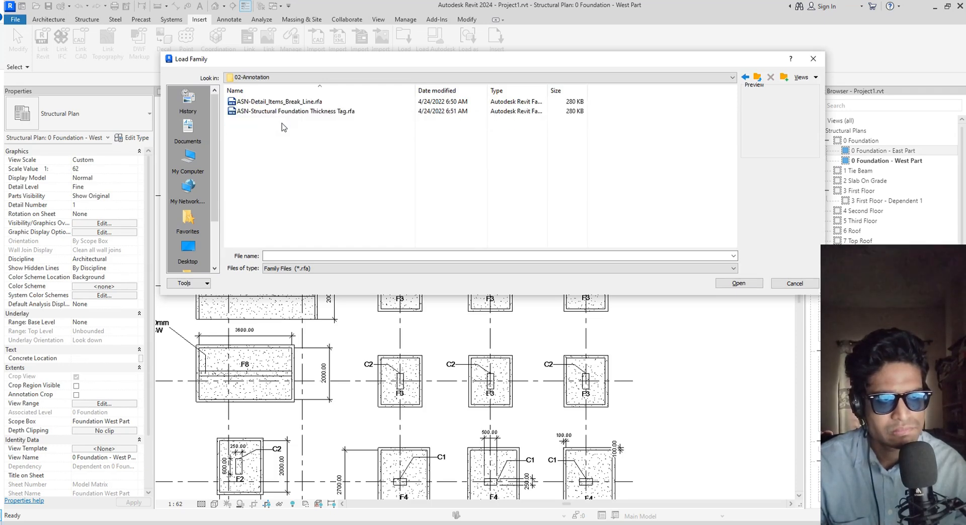
left_click(287, 112)
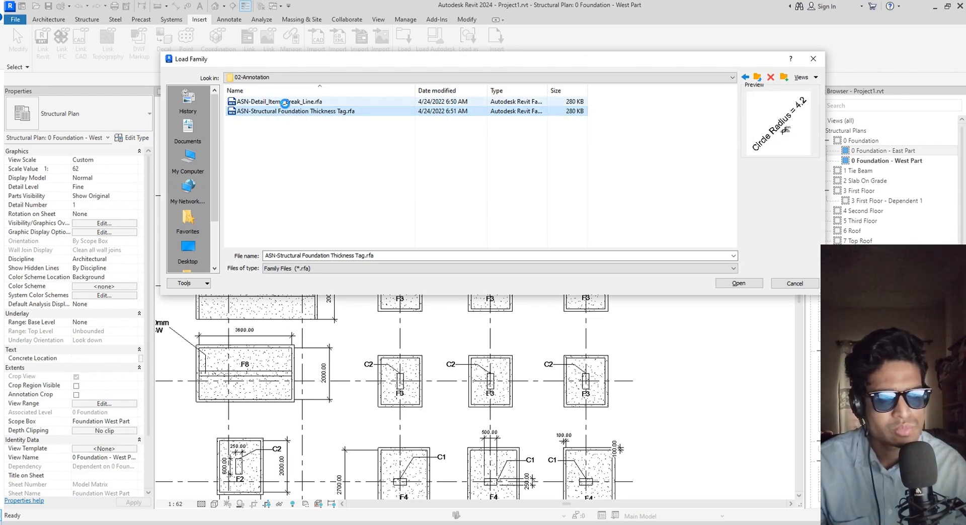
left_click(285, 103)
left_click(287, 112)
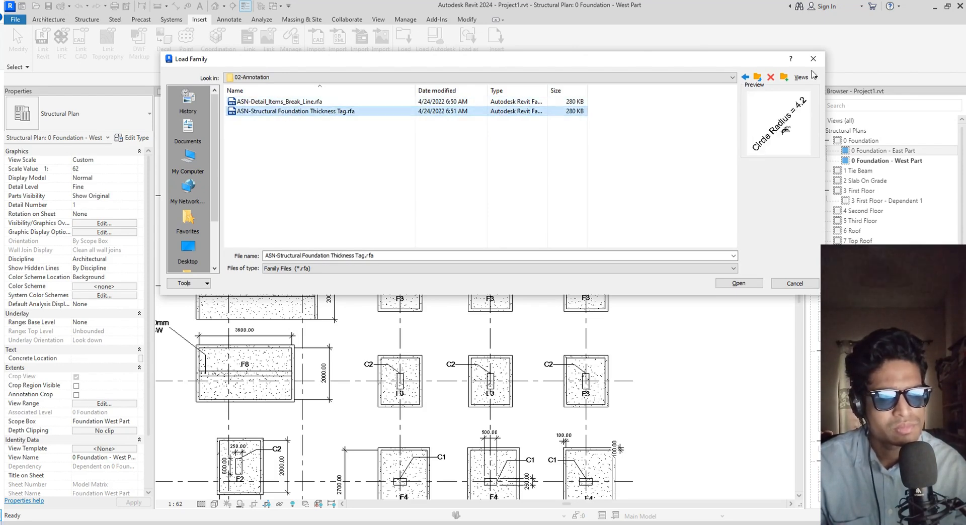
left_click(758, 81)
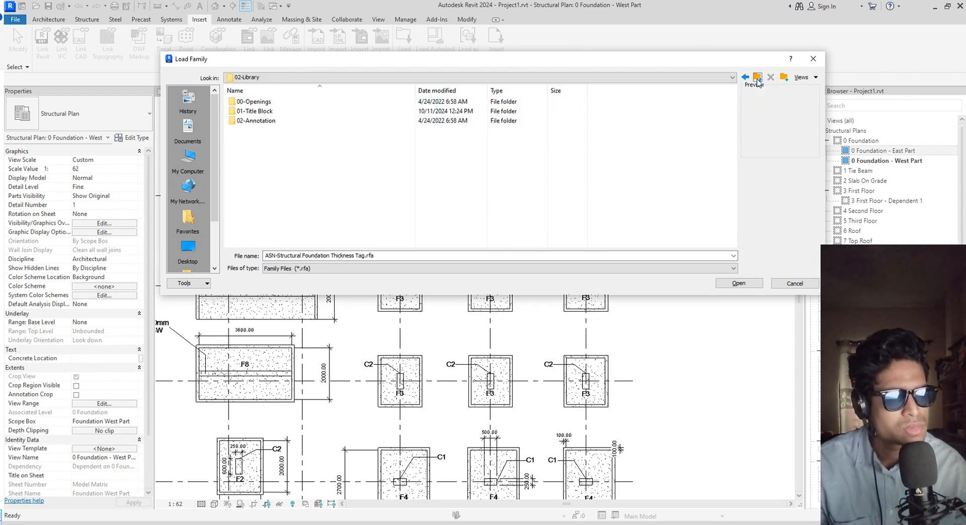
double_click(271, 102)
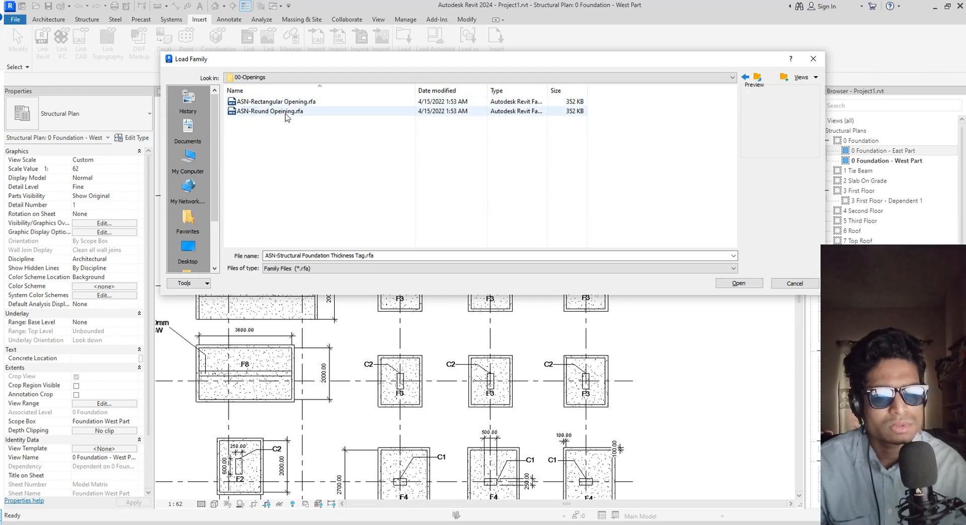
left_click(290, 112)
left_click(296, 103)
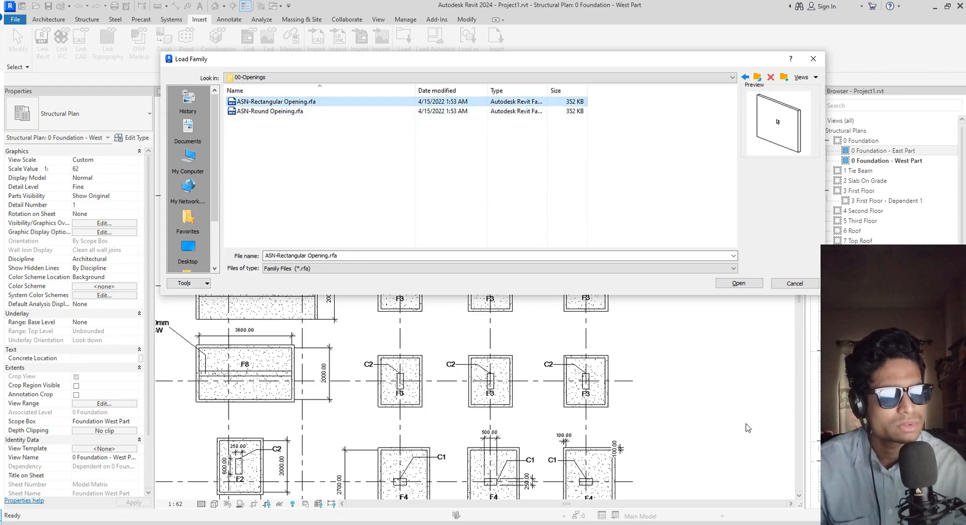
left_click(794, 284)
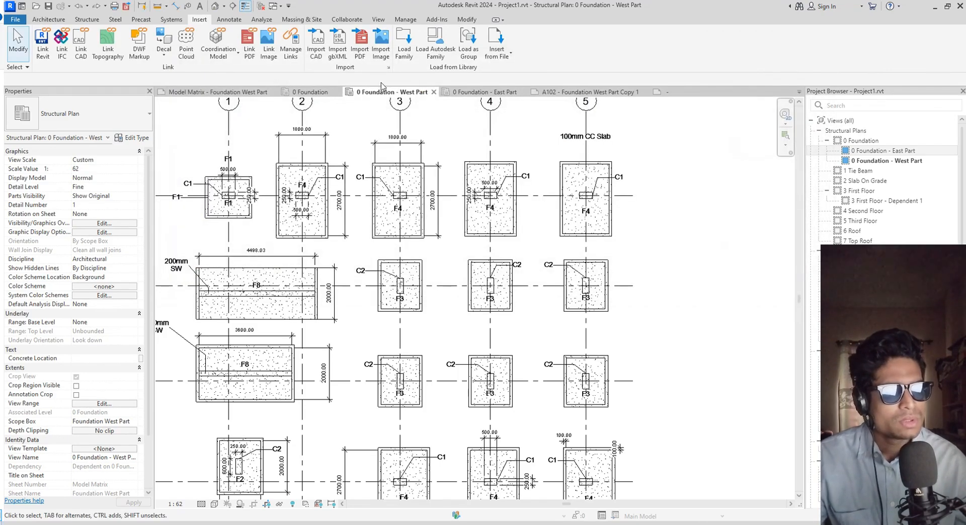
Preview the elevation mark body families in the Annotations library folder and load M_Elevation Mark Body_Custom.rfa
left_click(401, 54)
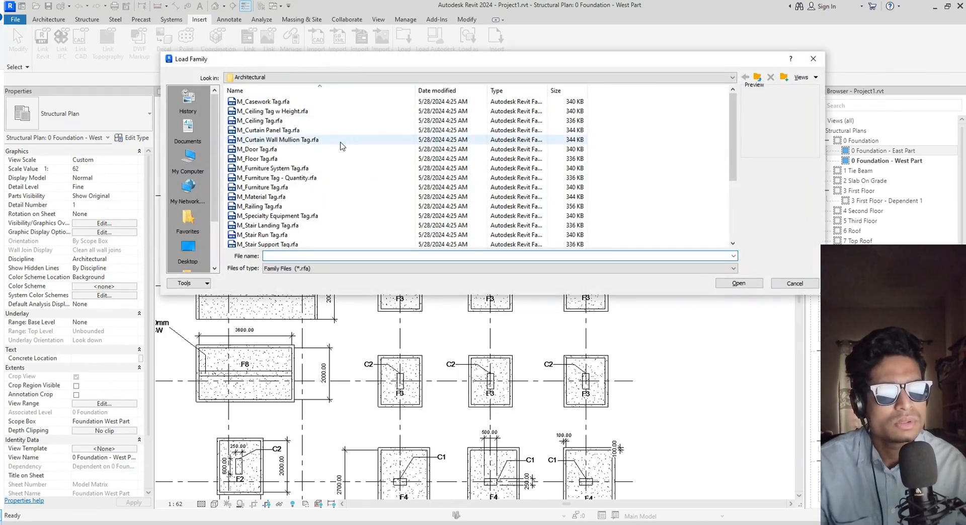
left_click(757, 79)
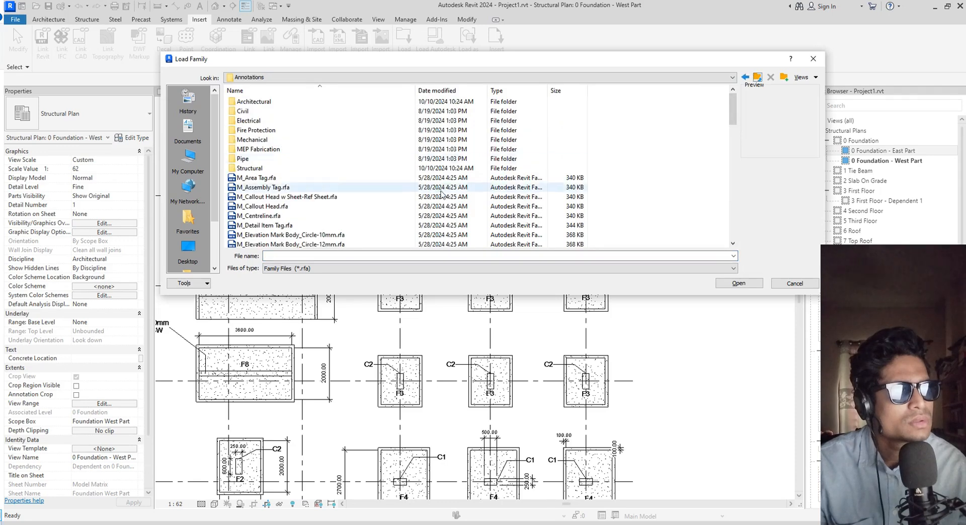
scroll(303, 205, "down", 2)
left_click(303, 197)
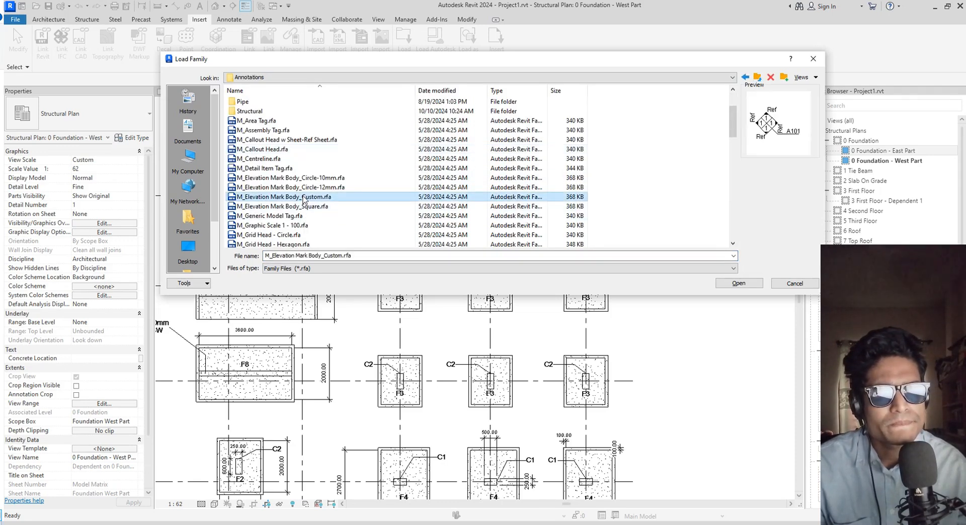
left_click(304, 181)
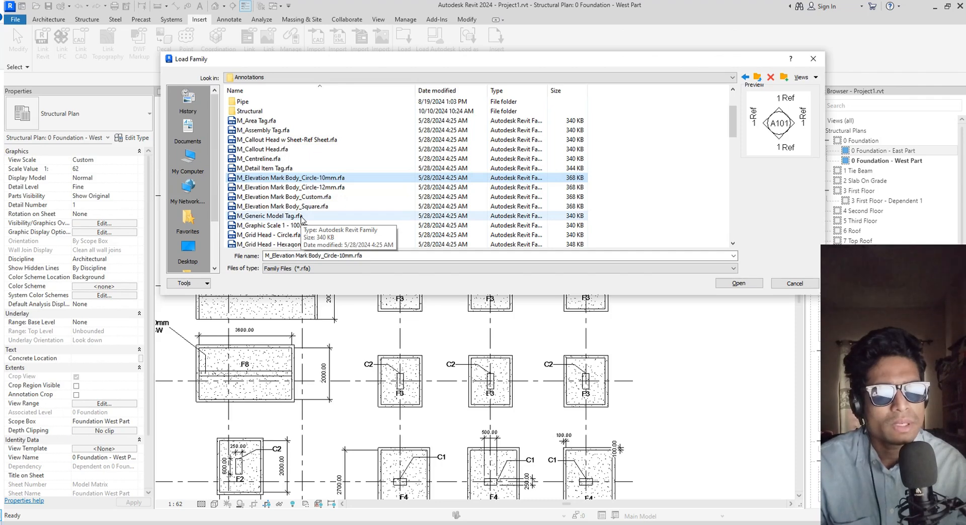
left_click(322, 188)
left_click(332, 201)
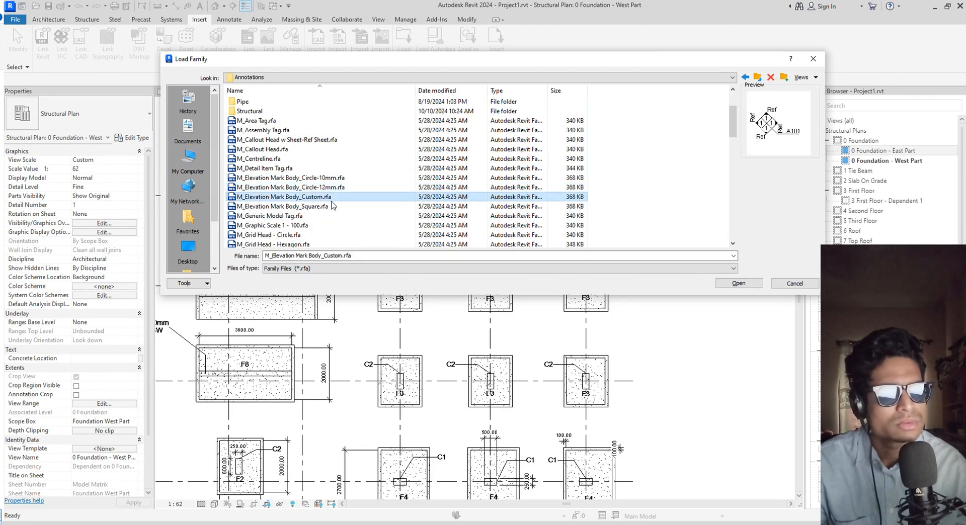
left_click(330, 207)
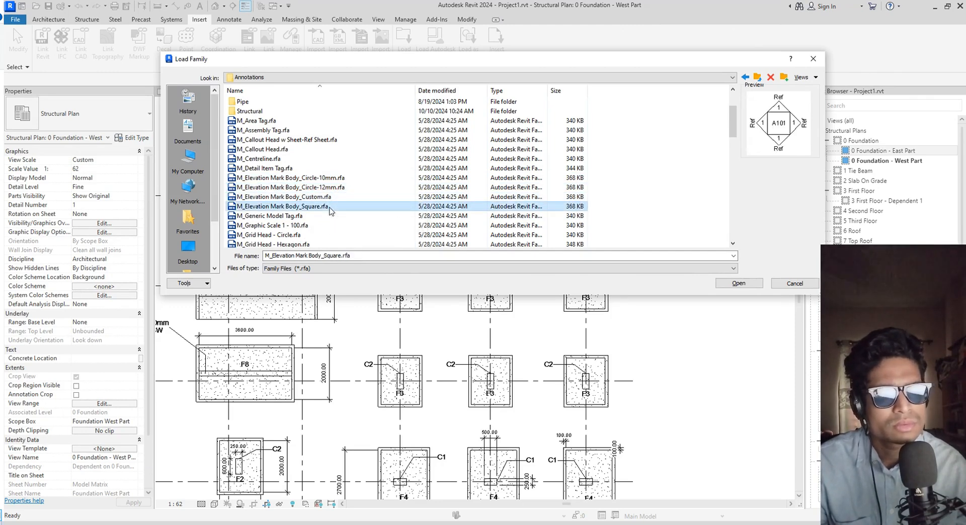
left_click(328, 198)
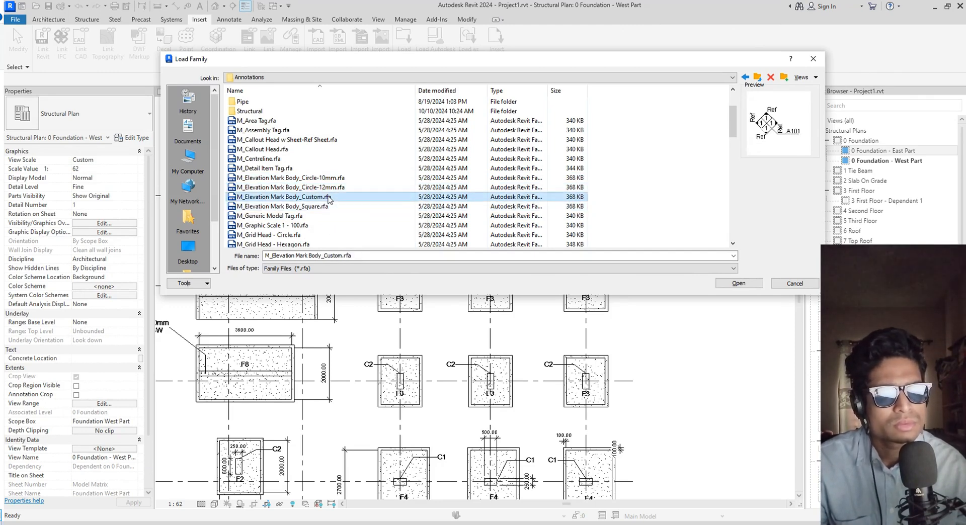
left_click(755, 280)
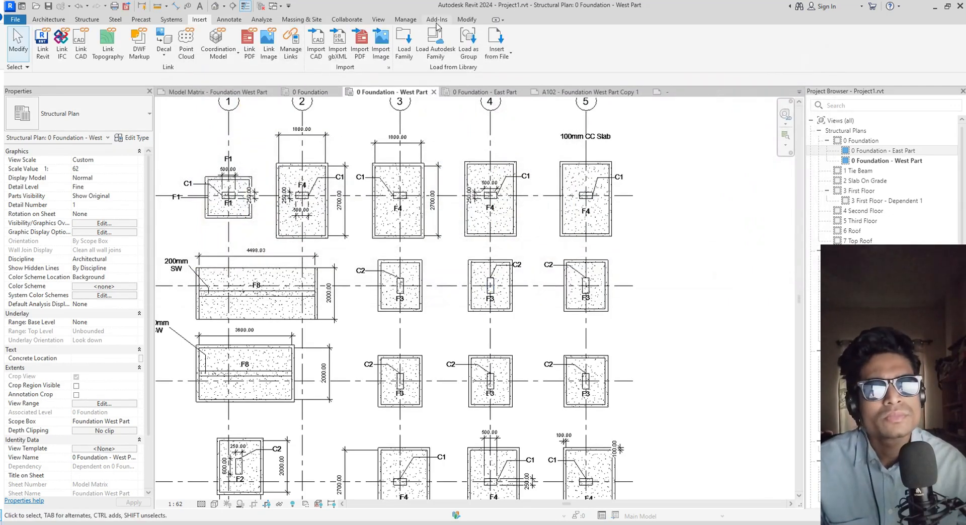
Review the tag categories and their loaded tags in Tag All Not Tagged, including Door Tags, and close it without tagging anything
left_click(380, 20)
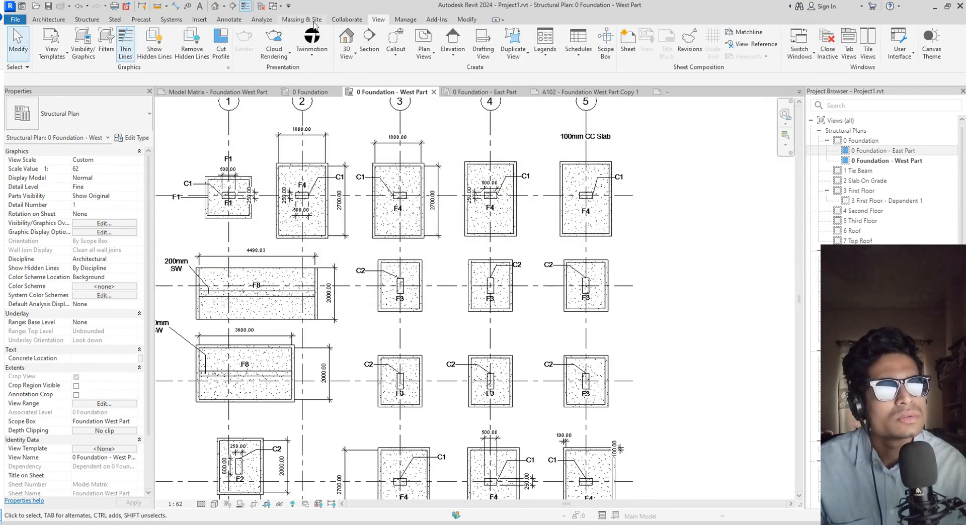
left_click(241, 21)
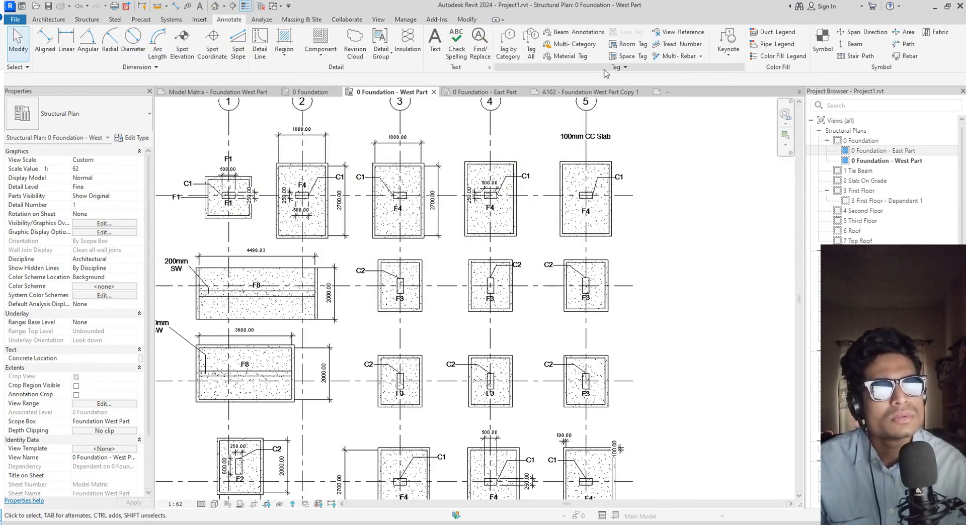
left_click(529, 50)
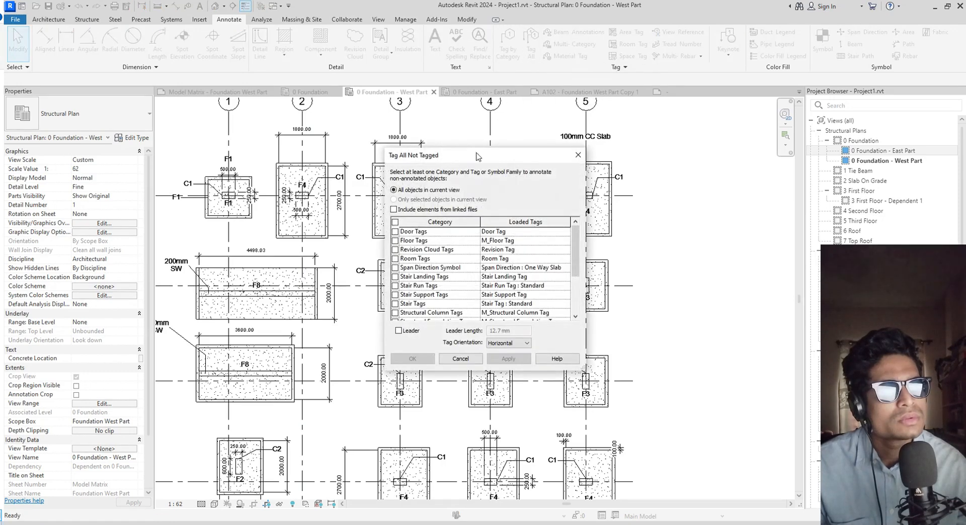
scroll(467, 301, "down", 3)
scroll(467, 301, "up", 3)
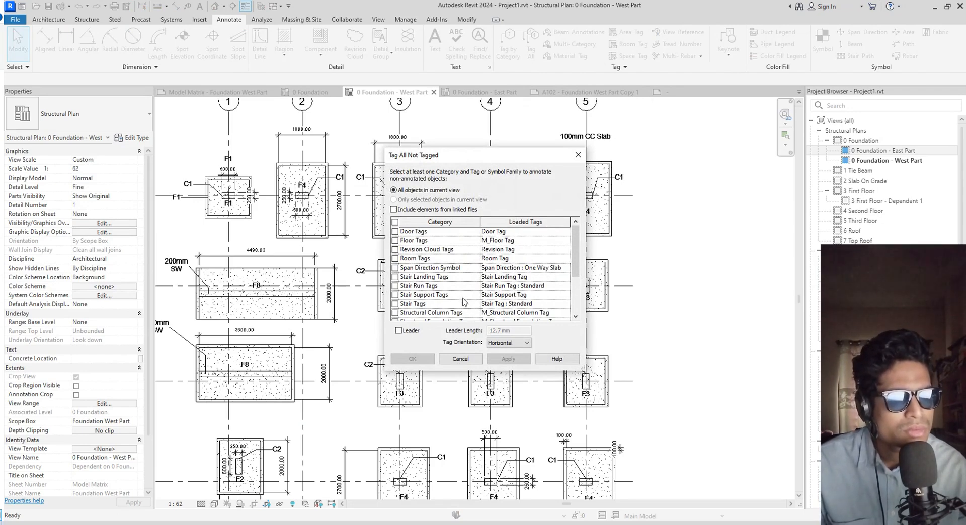
scroll(463, 302, "down", 3)
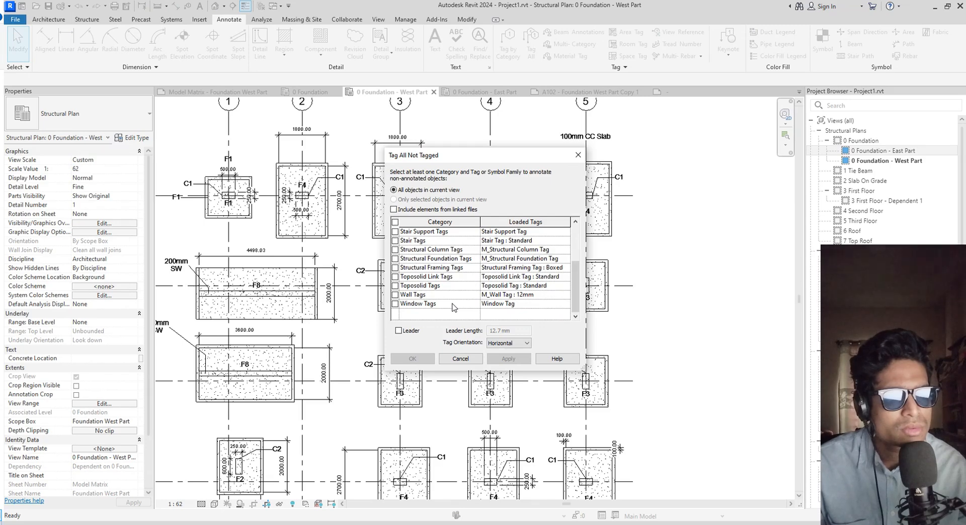
scroll(455, 308, "up", 3)
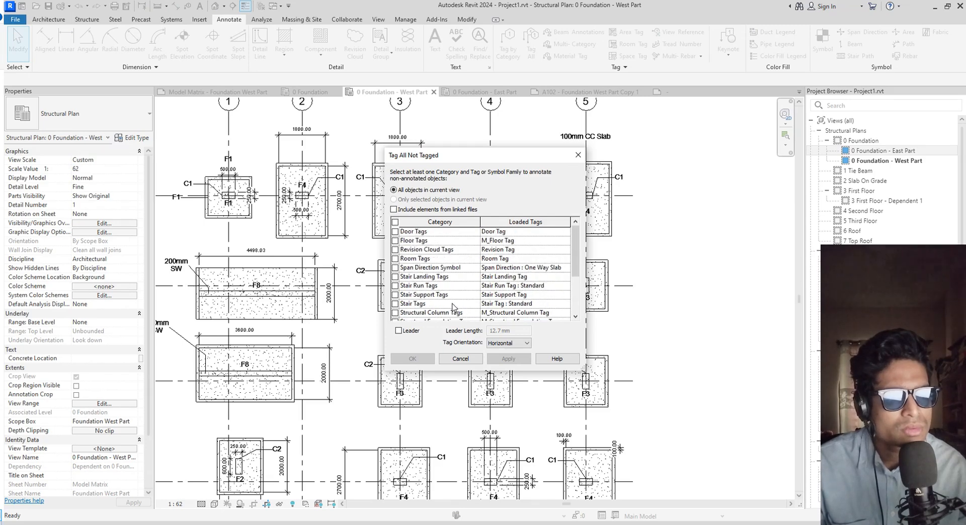
left_click(449, 232)
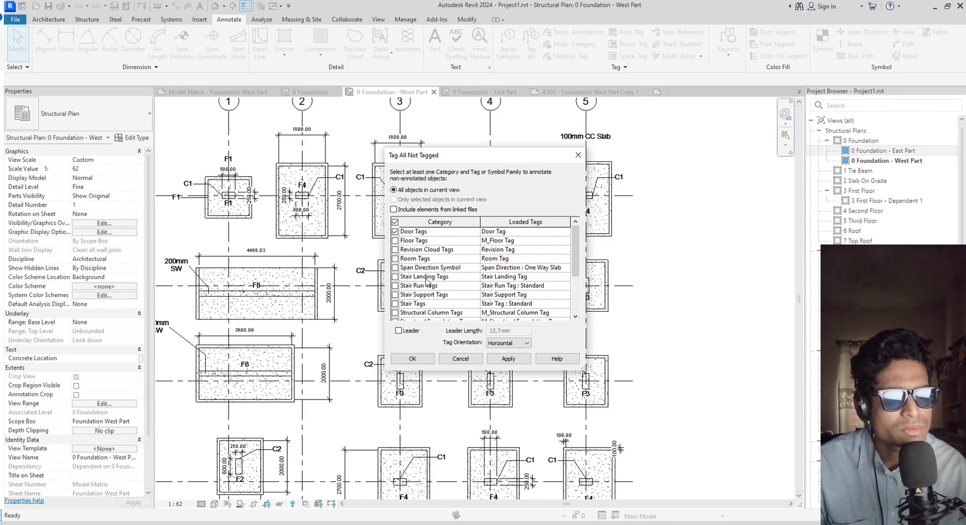
scroll(459, 316, "down", 2)
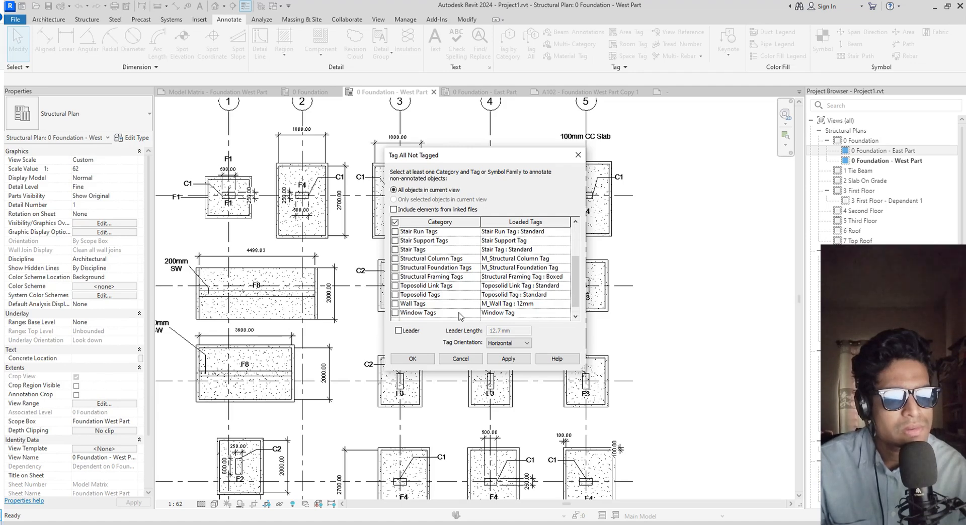
scroll(459, 316, "up", 3)
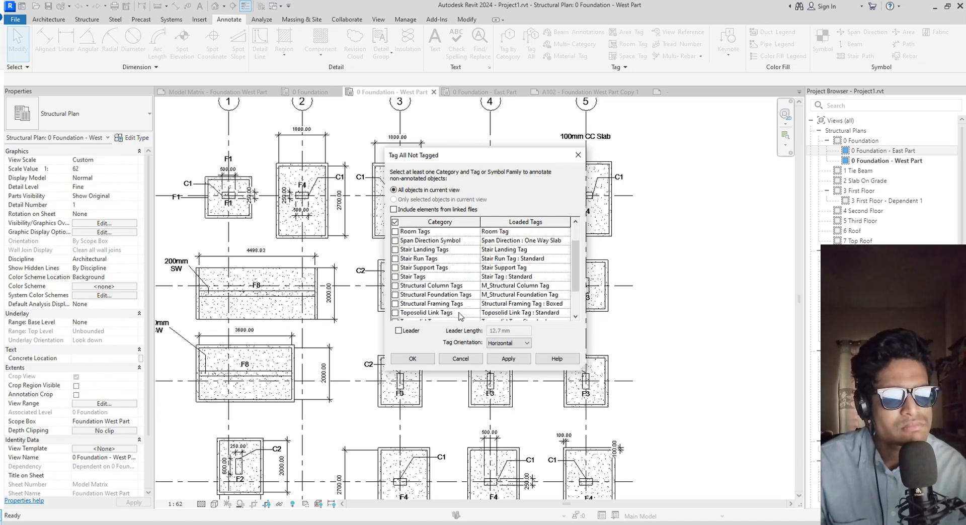
scroll(459, 316, "up", 1)
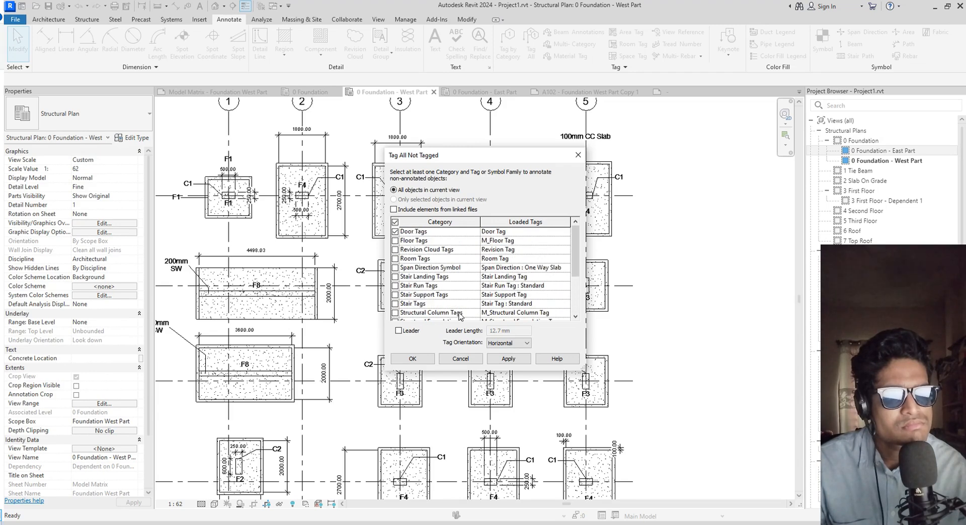
left_click(396, 233)
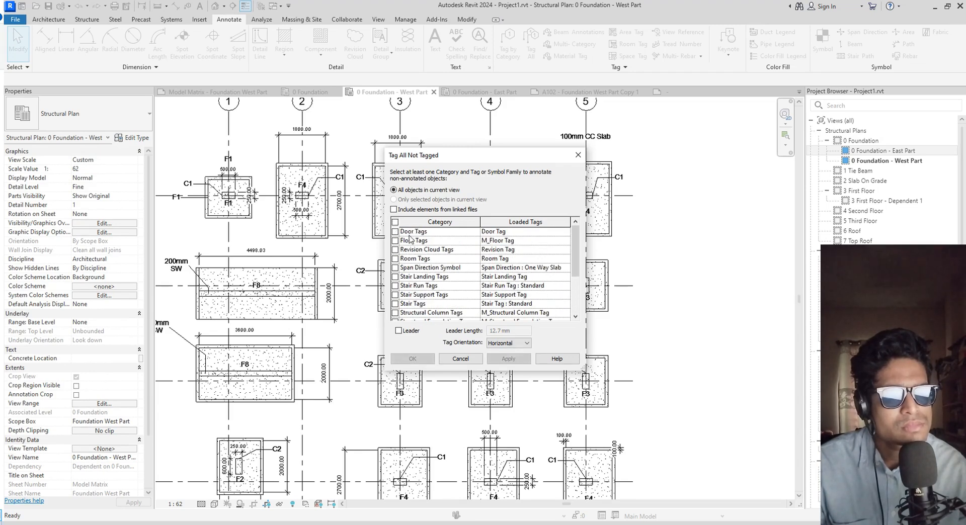
left_click(460, 358)
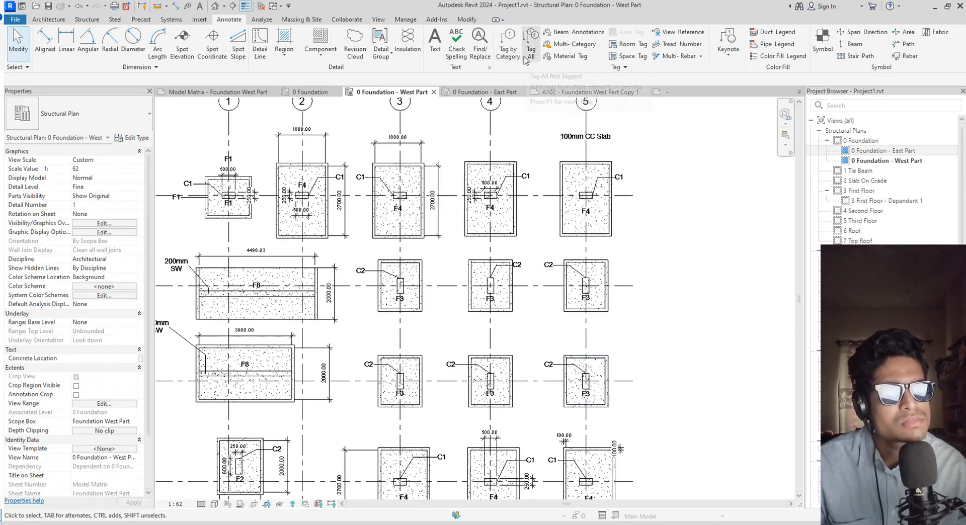
Delete the 100mm CC Slab floor tag above the F3 footing at grids 5 and 7
left_click(508, 45)
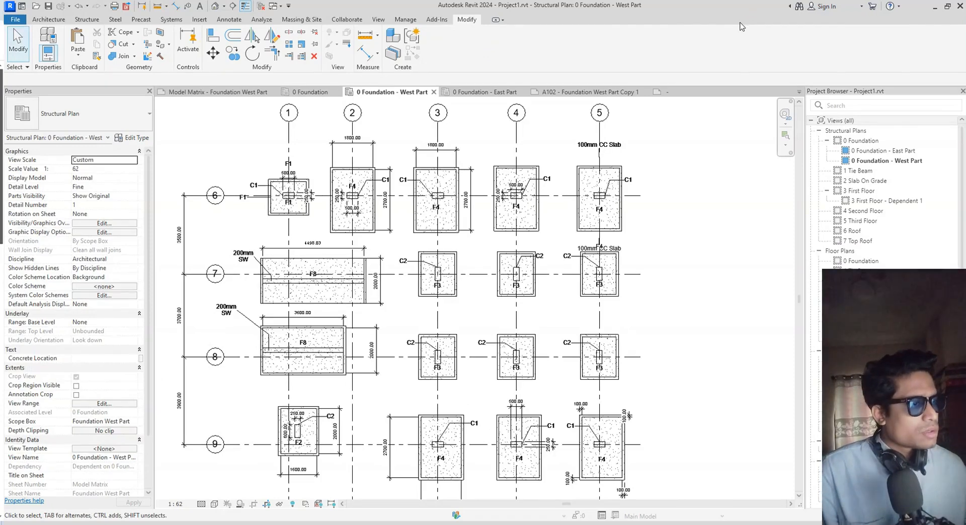
scroll(680, 289, "up", 3)
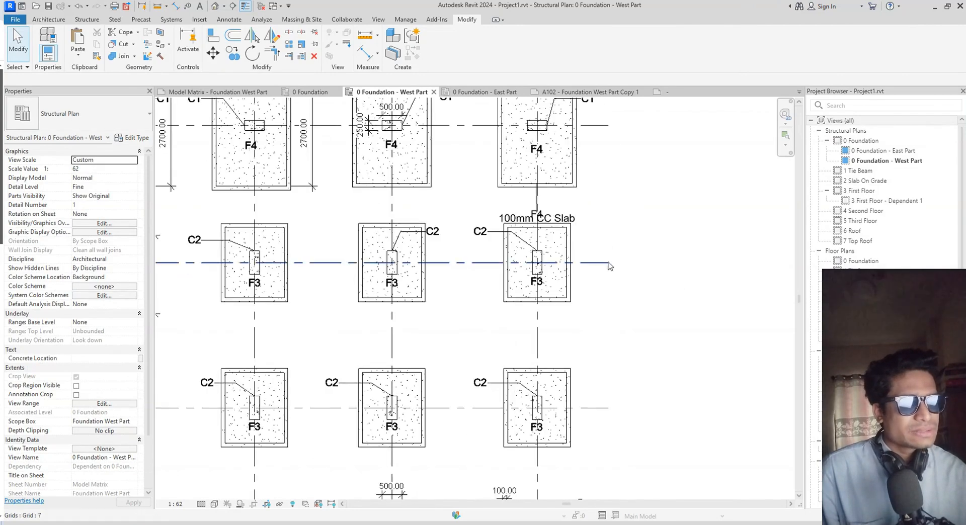
scroll(644, 298, "down", 5)
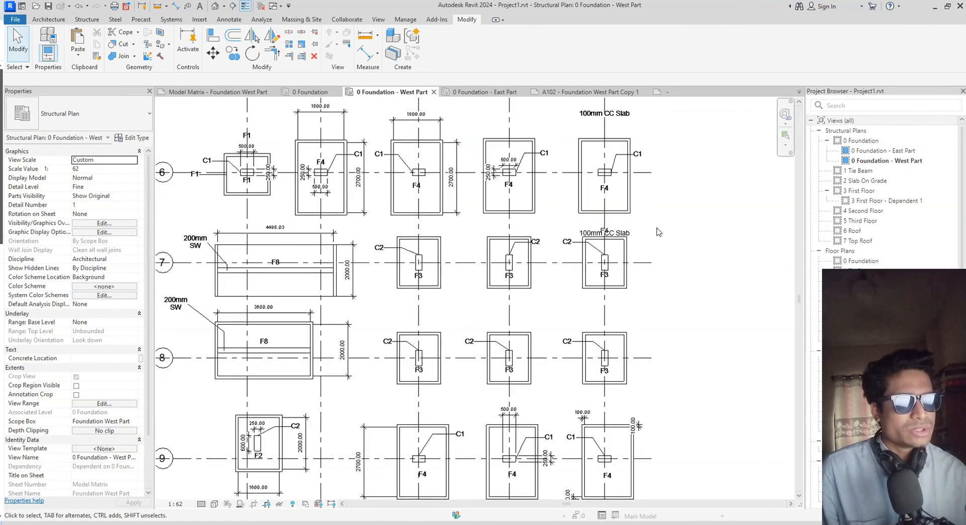
left_click(628, 233)
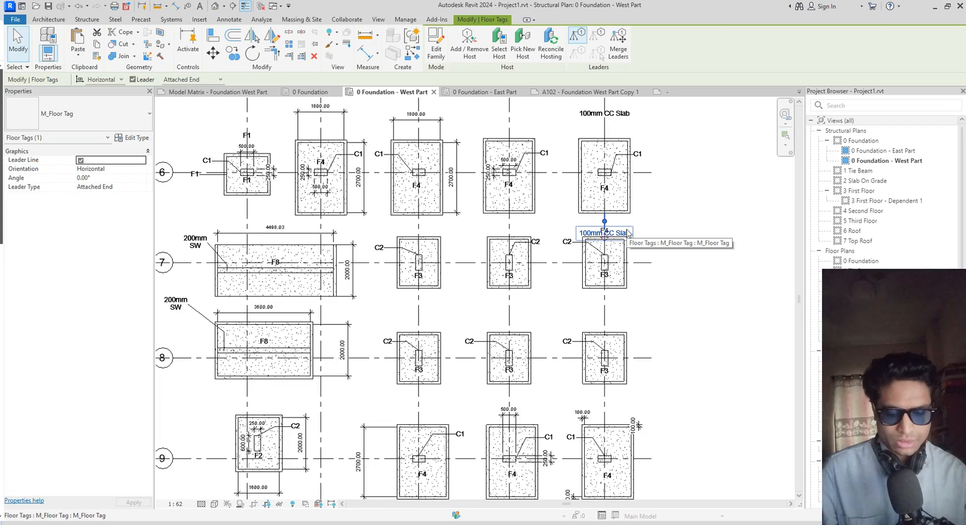
key("Delete")
scroll(667, 257, "down", 3)
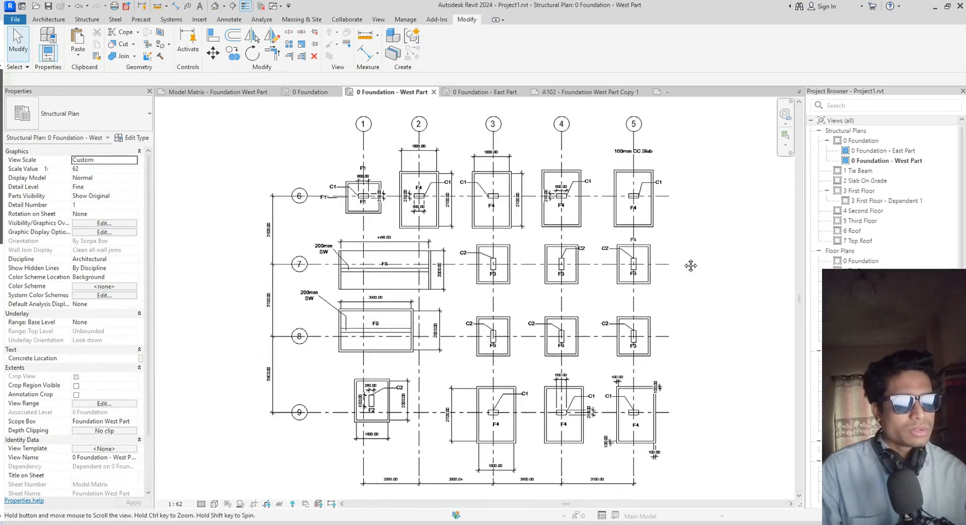
scroll(675, 252, "up", 3)
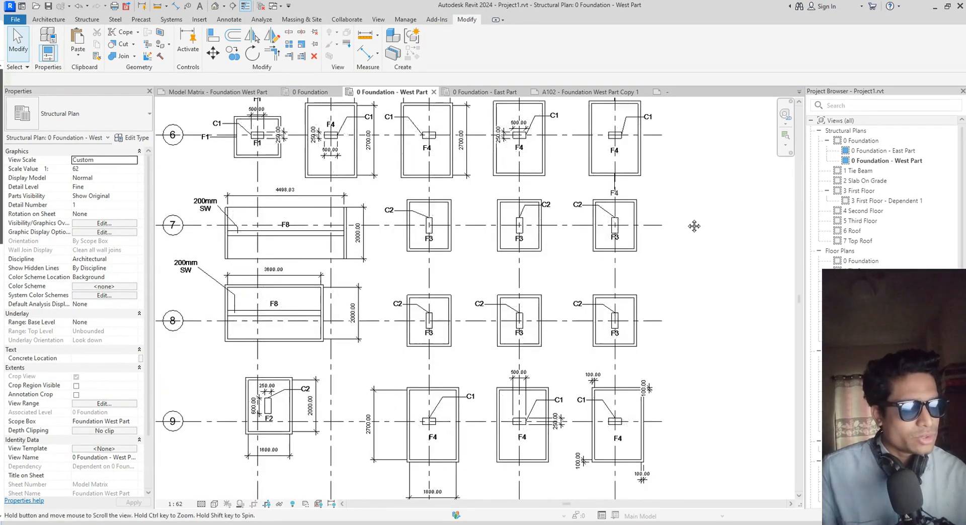
mouse_move(694, 225)
middle_mouse_down()
mouse_move(720, 160)
mouse_move(705, 225)
mouse_move(713, 221)
middle_mouse_up()
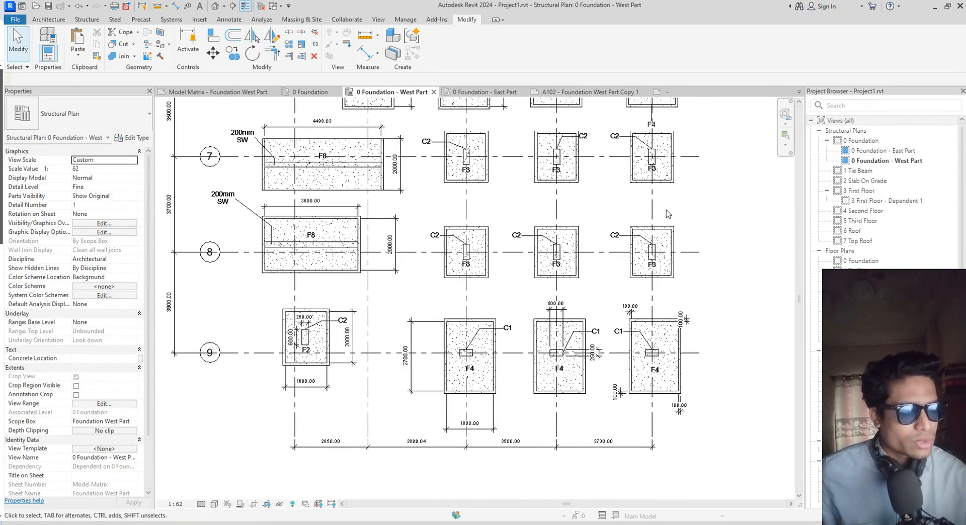
scroll(456, 262, "up", 2)
scroll(390, 233, "down", 4)
middle_click_drag(391, 234, 367, 328)
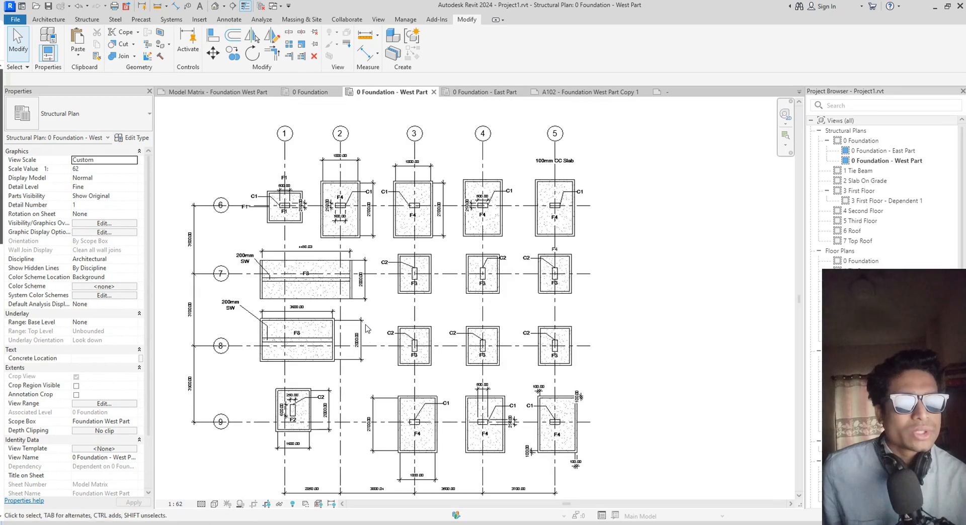
Open the M_Structural Foundation Tag family for editing from the F4 tag inside the footing at grids 5 and 6
scroll(373, 305, "up", 2)
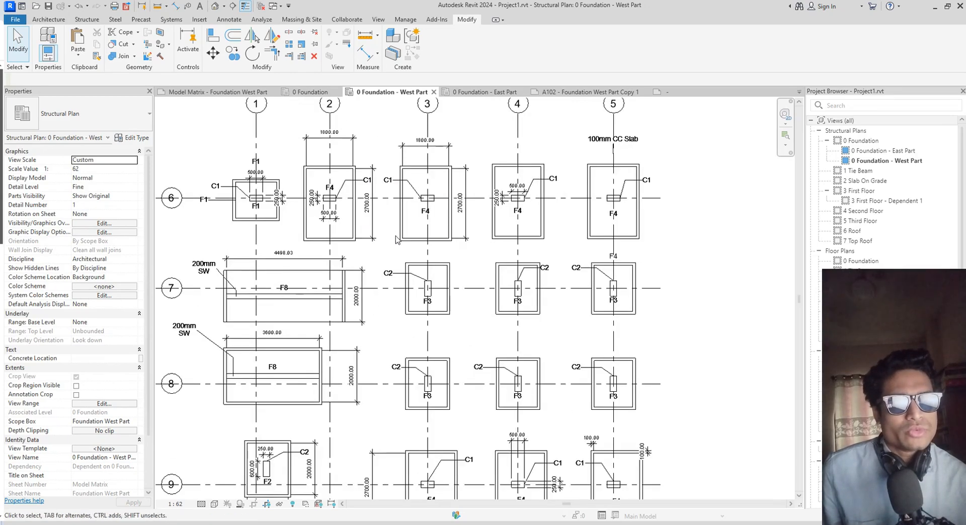
middle_click_drag(403, 243, 433, 237)
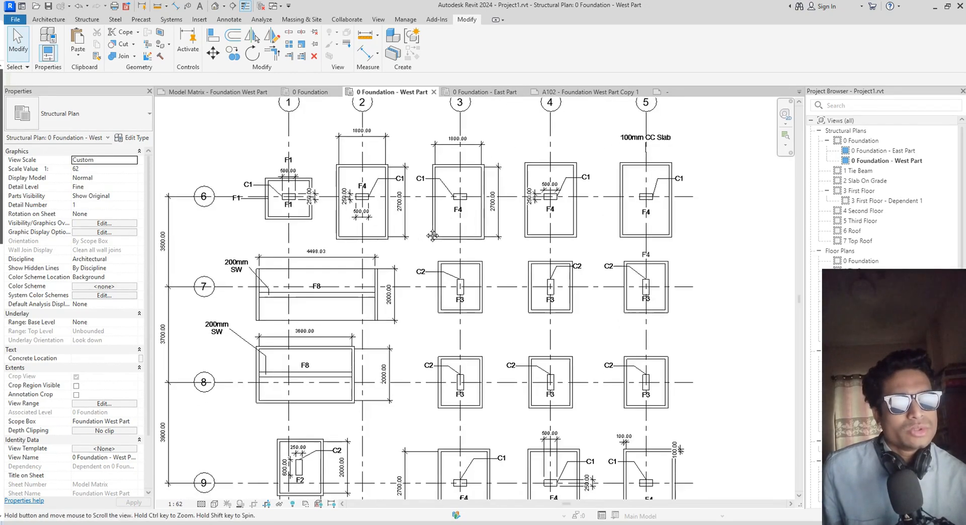
scroll(433, 237, "down", 2)
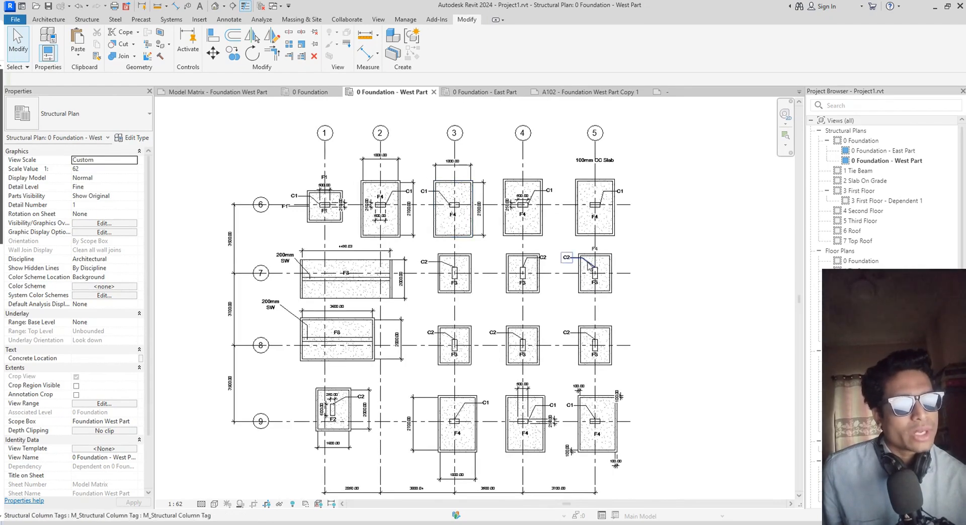
scroll(585, 214, "up", 3)
left_click(583, 200)
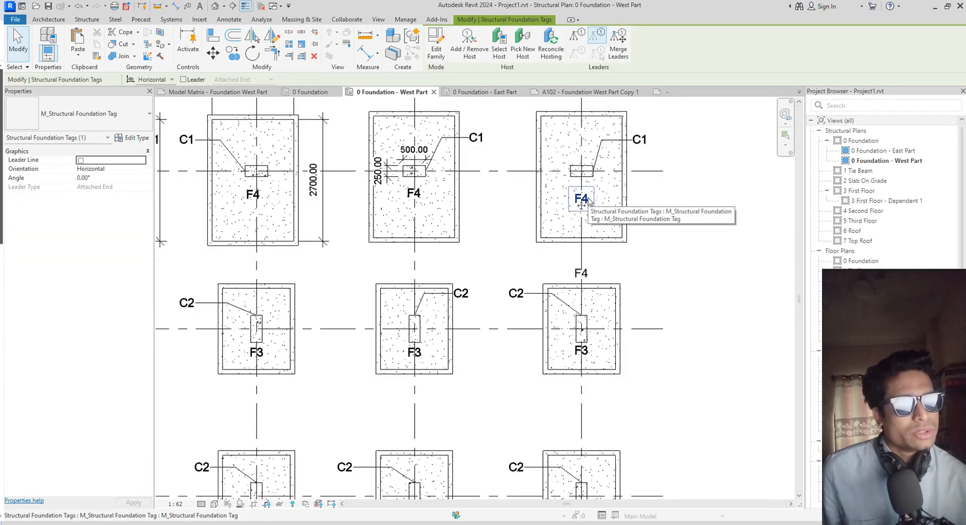
right_click(589, 201)
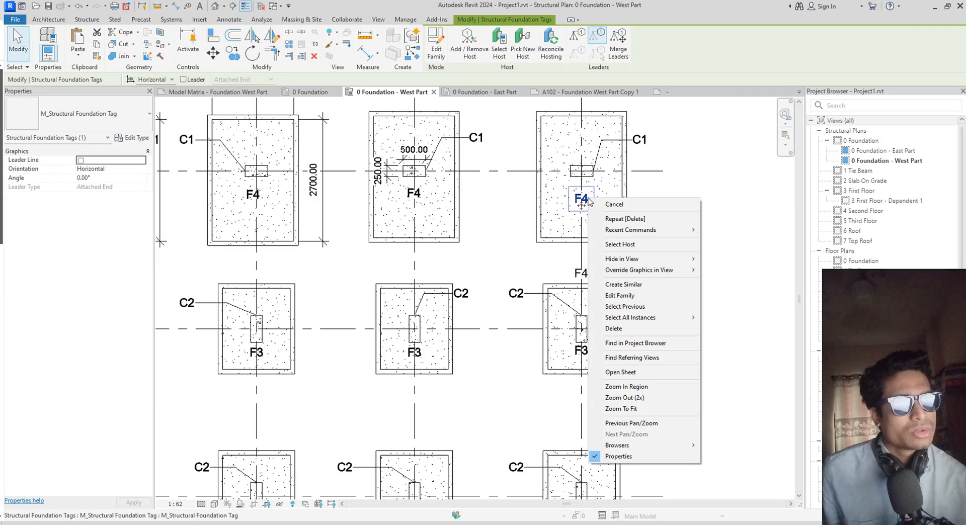
left_click(438, 45)
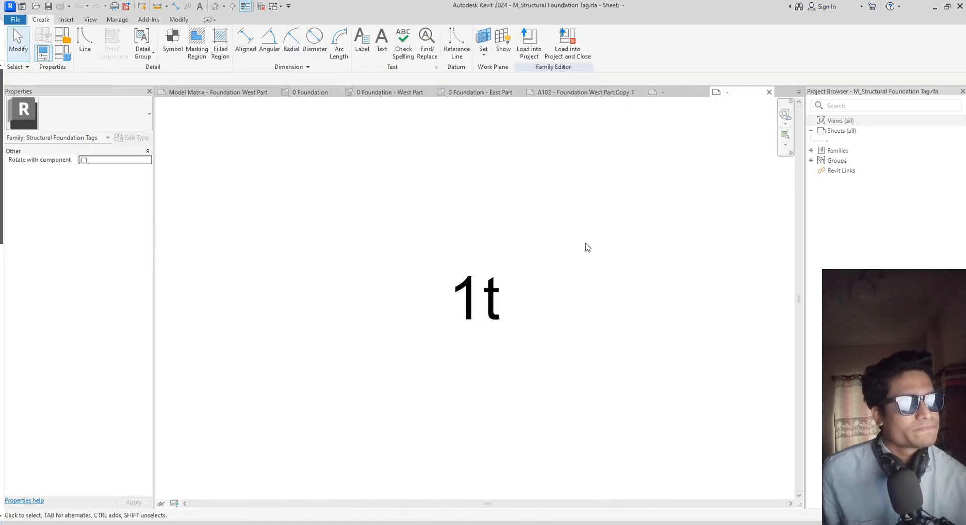
Delete the 1t label from the tag family and start a new label near the middle of the sheet
left_click(474, 297)
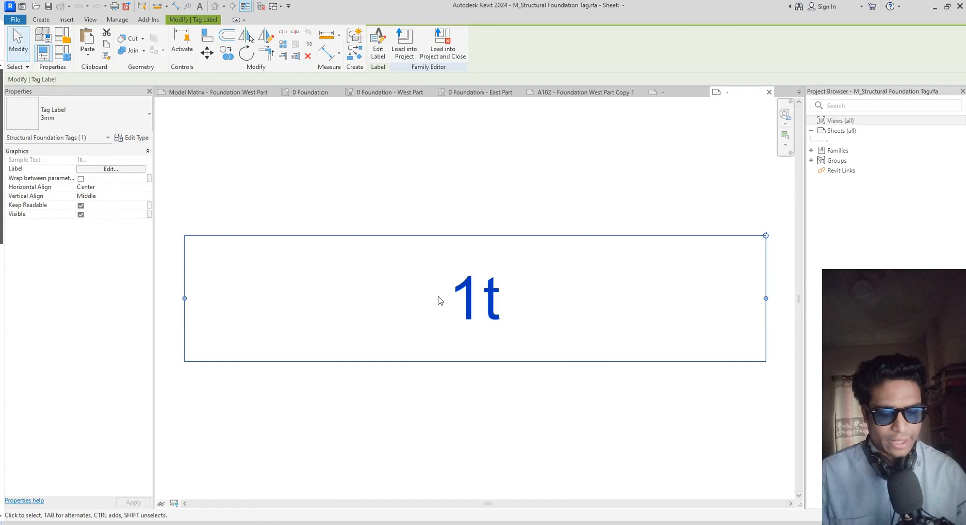
key("Delete")
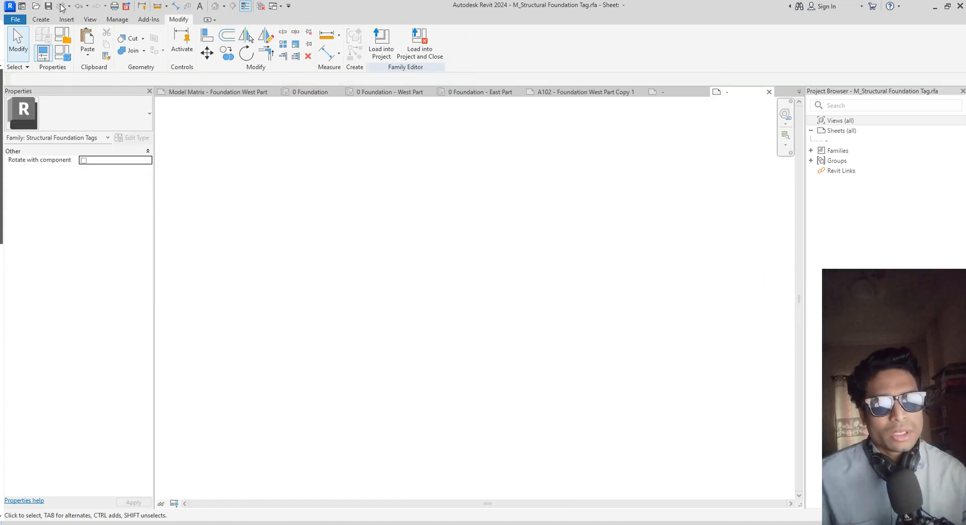
left_click(41, 19)
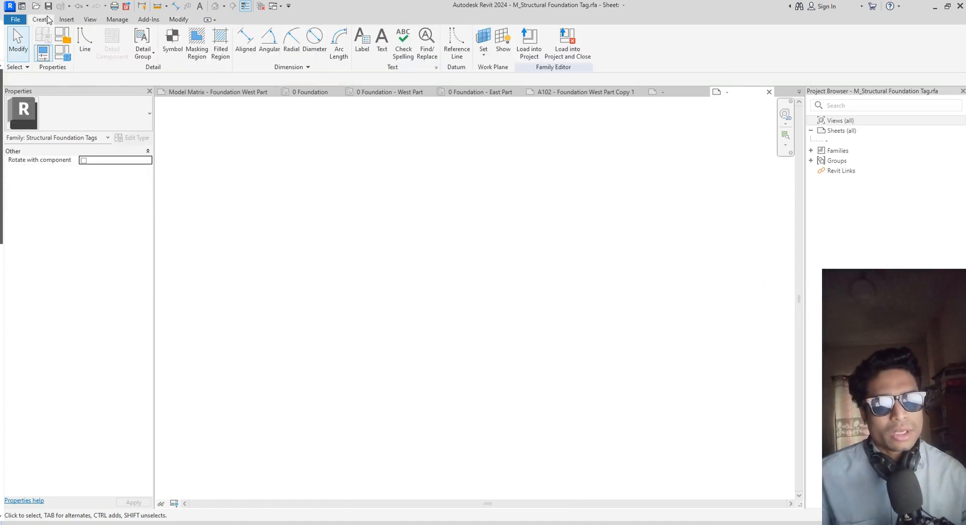
left_click(361, 45)
left_click(375, 276)
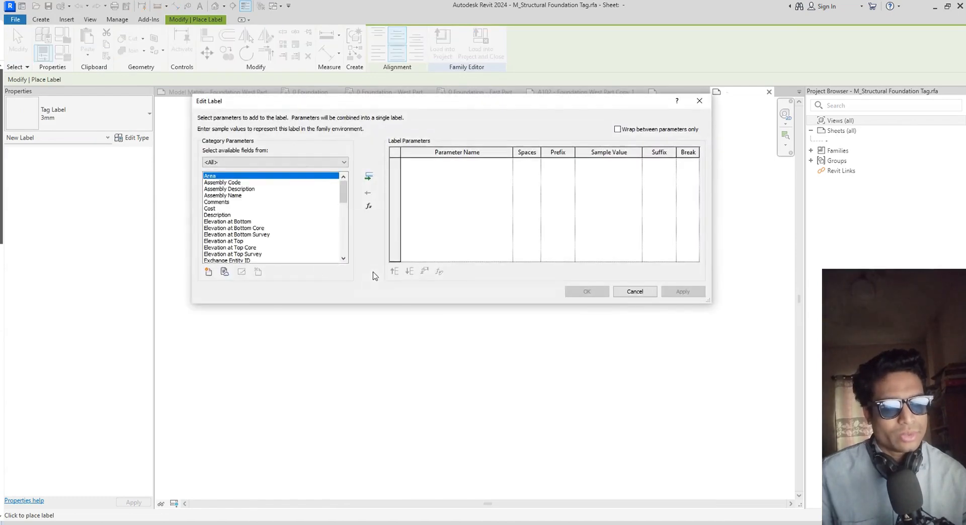
Add the Foundation Thickness parameter to the new label and accept the label definition
scroll(282, 251, "down", 10)
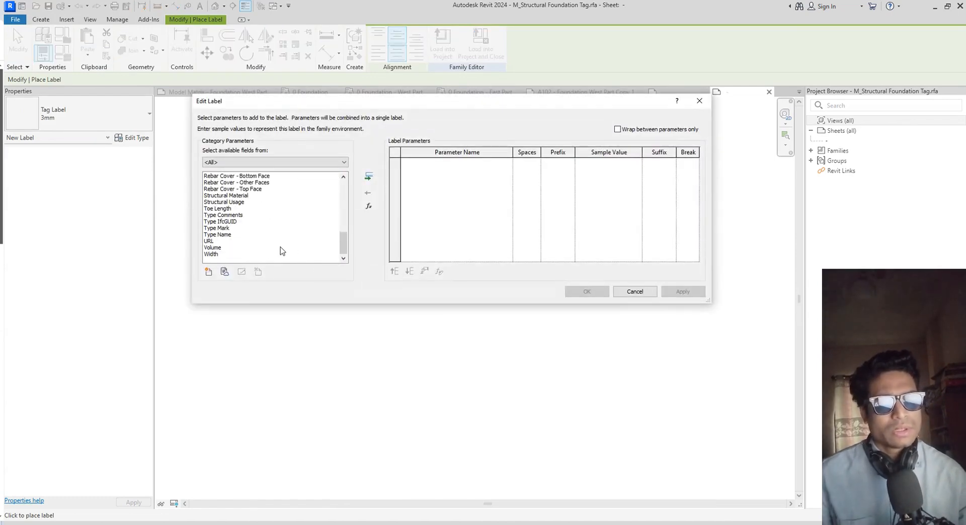
scroll(261, 232, "up", 3)
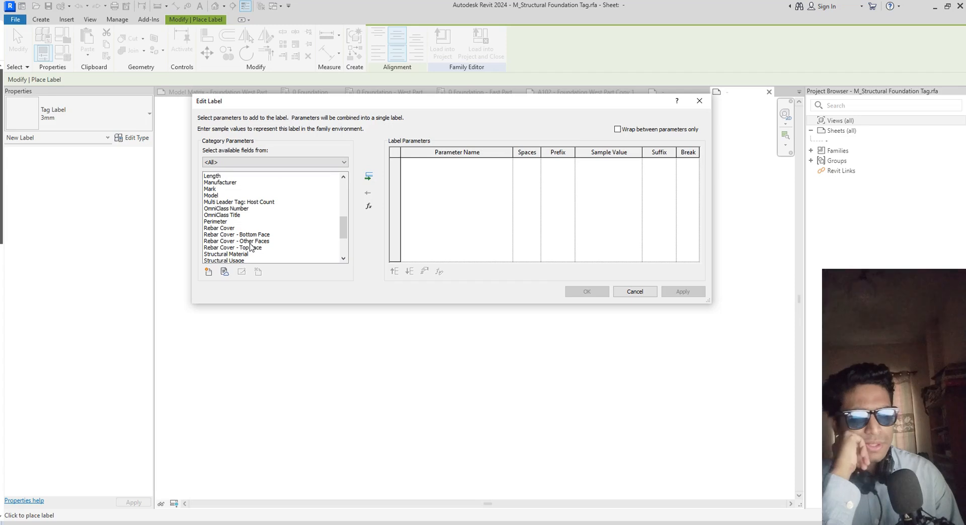
scroll(252, 246, "up", 3)
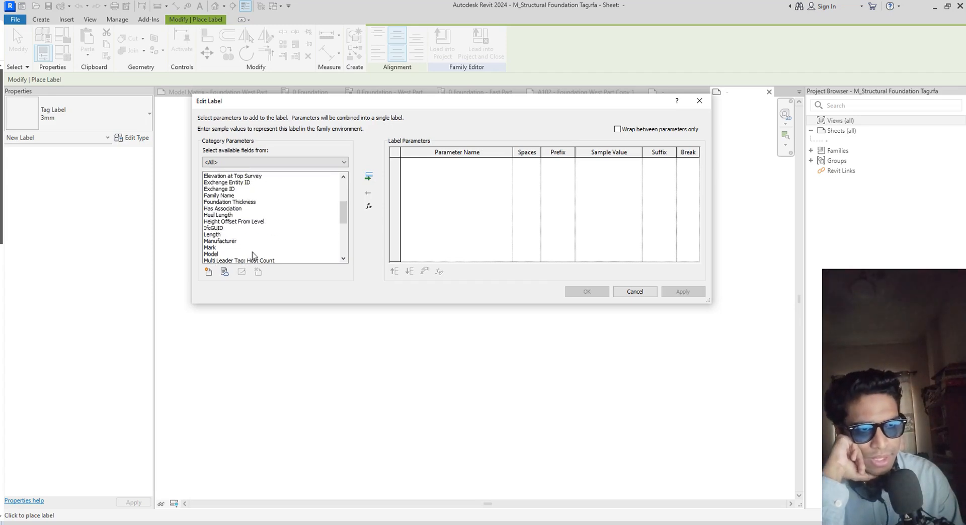
scroll(260, 235, "down", 6)
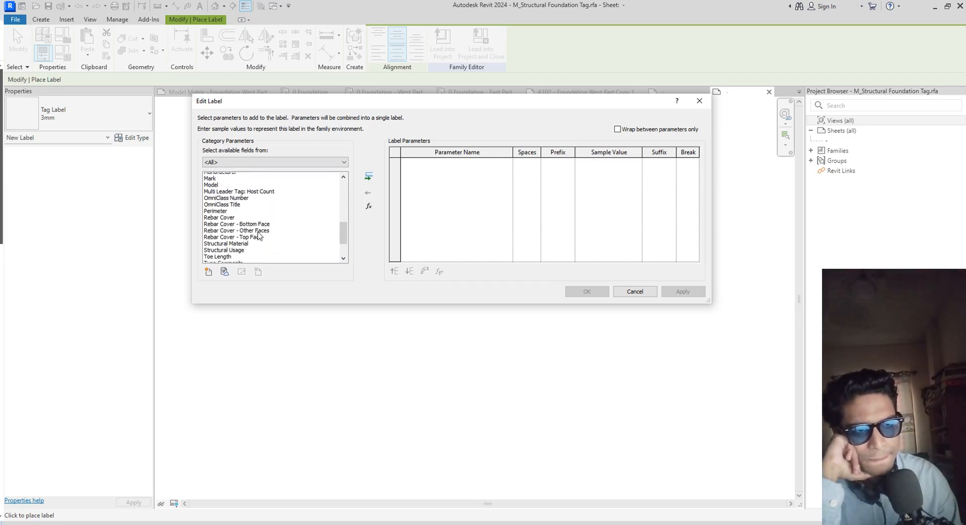
scroll(259, 237, "up", 9)
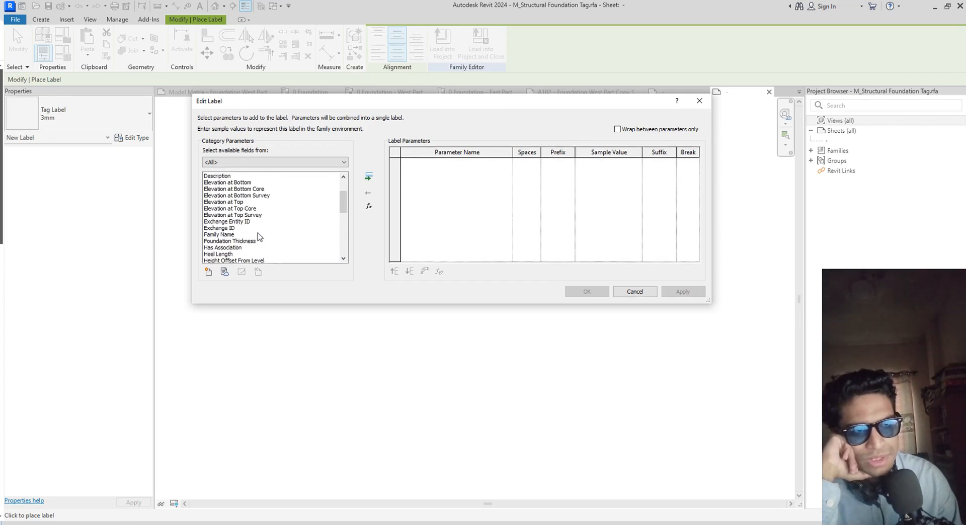
scroll(260, 236, "up", 4)
scroll(261, 238, "down", 4)
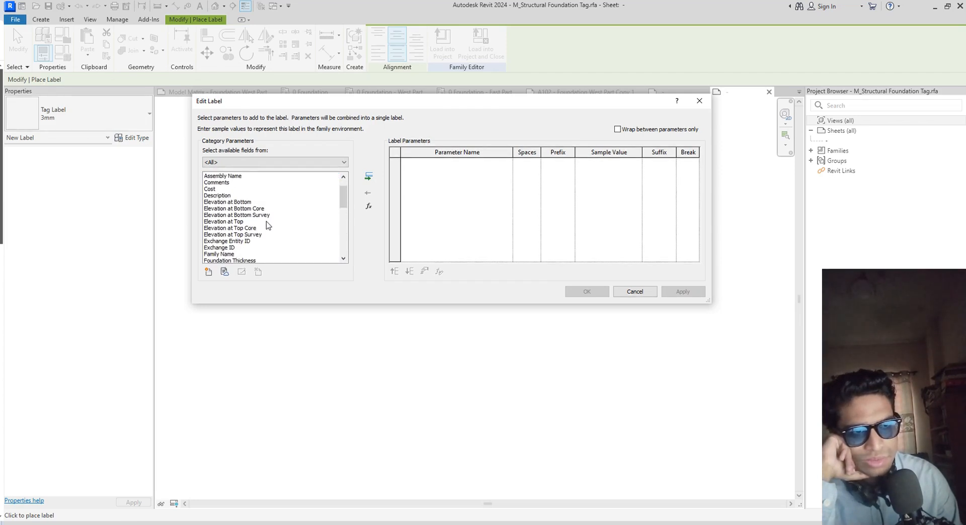
scroll(260, 239, "down", 2)
left_click(255, 222)
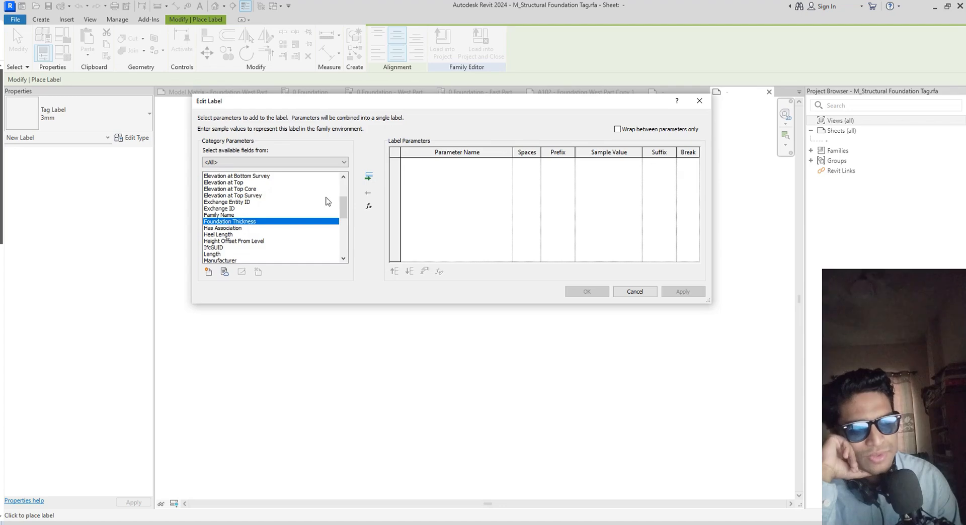
left_click(369, 177)
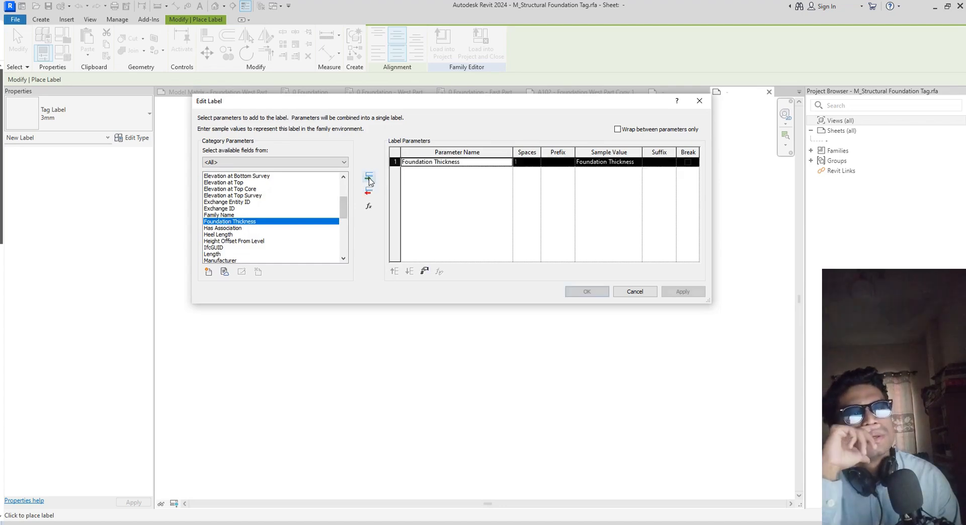
left_click(587, 292)
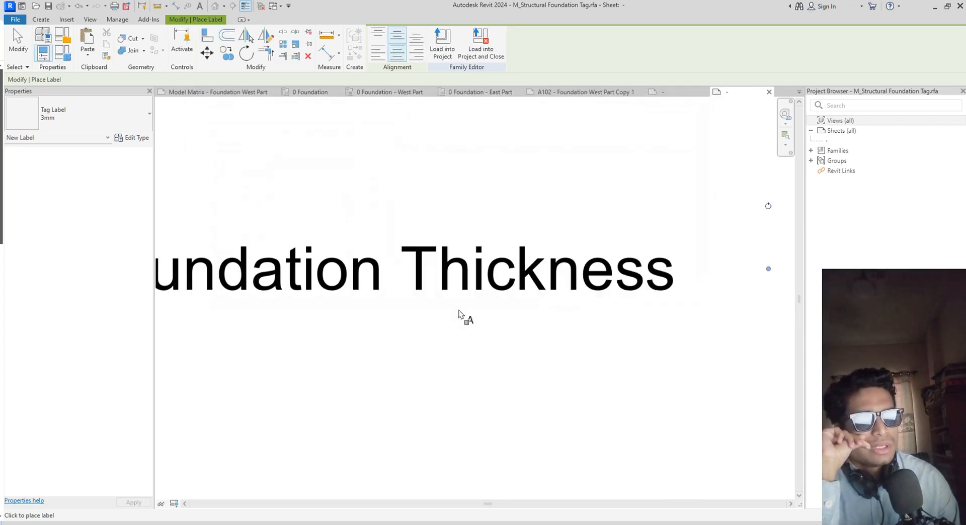
Add the suffix mm to the Foundation Thickness parameter of the placed label
scroll(401, 347, "down", 1)
middle_click_drag(402, 347, 475, 345)
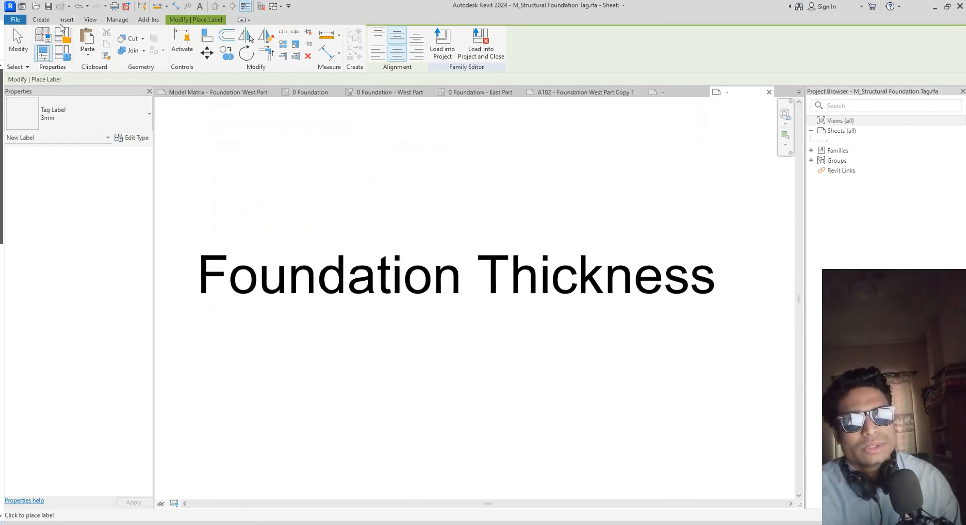
left_click(41, 19)
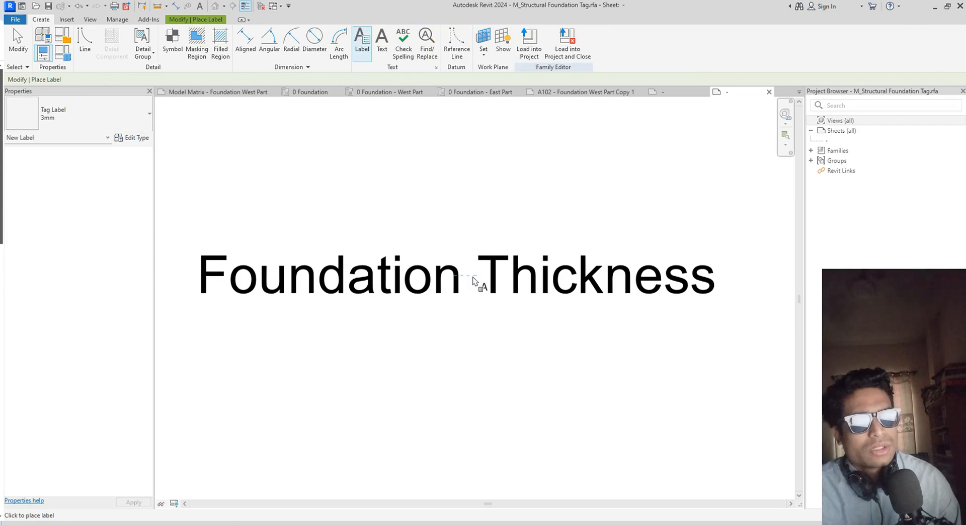
key("Escape")
left_click(425, 278)
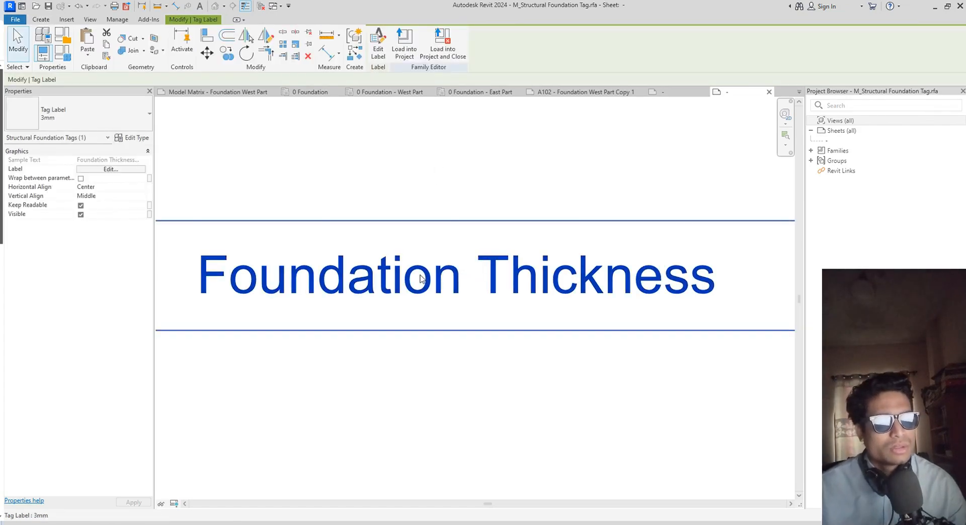
left_click(378, 44)
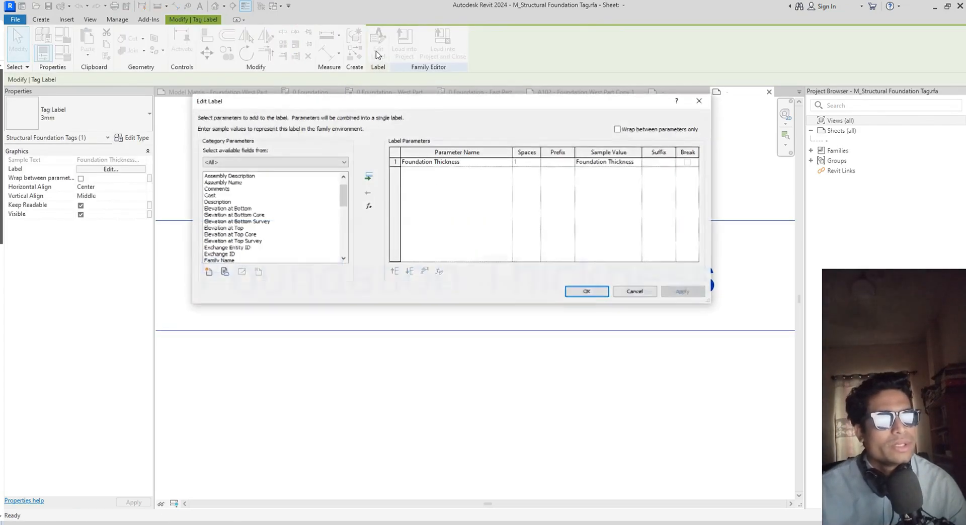
left_click(658, 161)
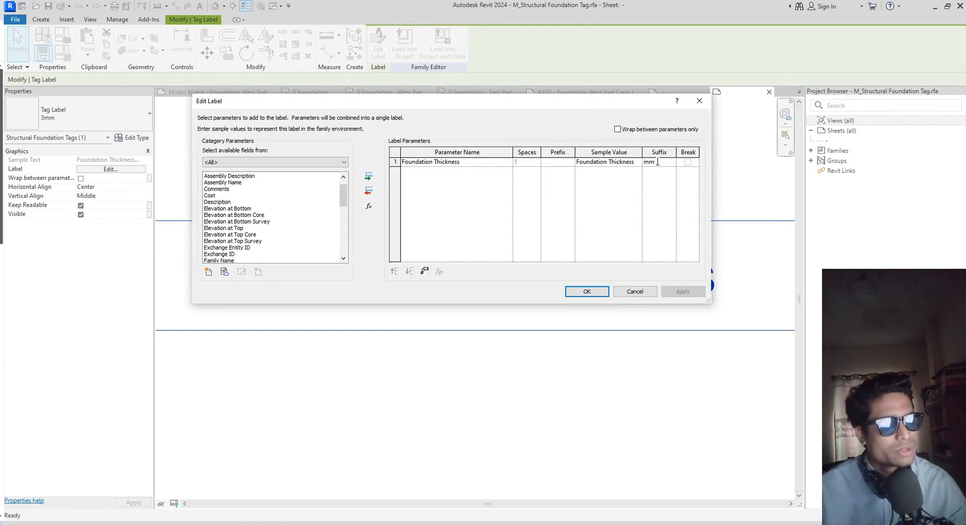
left_click(586, 292)
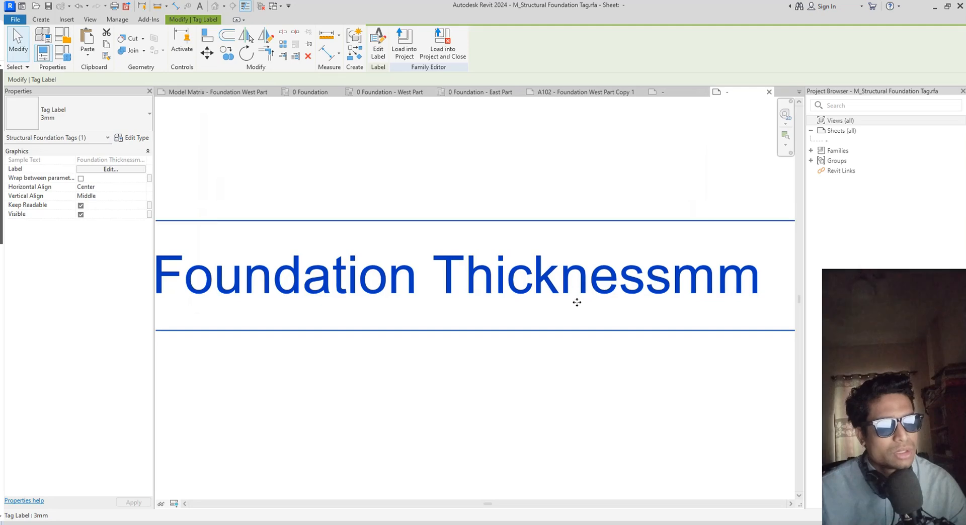
scroll(578, 302, "down", 1)
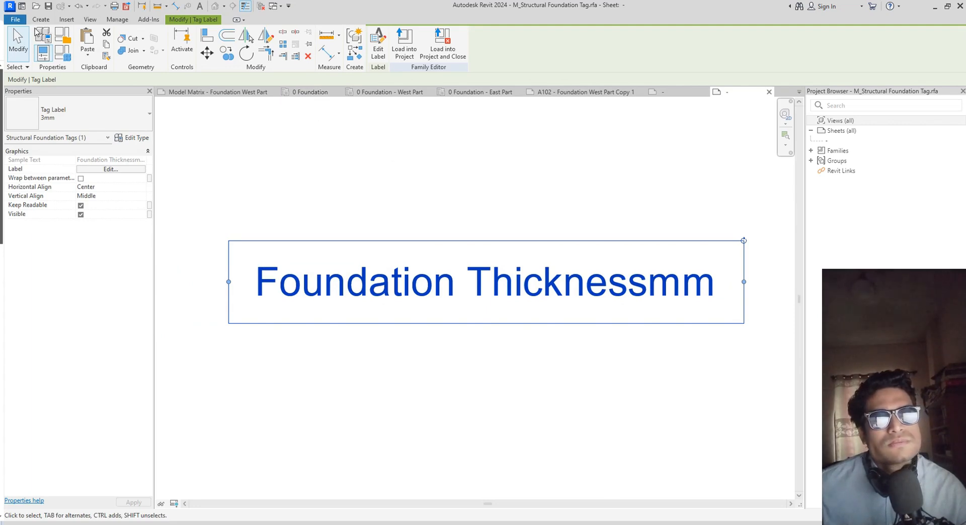
Draw a circle of radius 10.0 centred above the word Foundation so that it overlaps the label
left_click(41, 20)
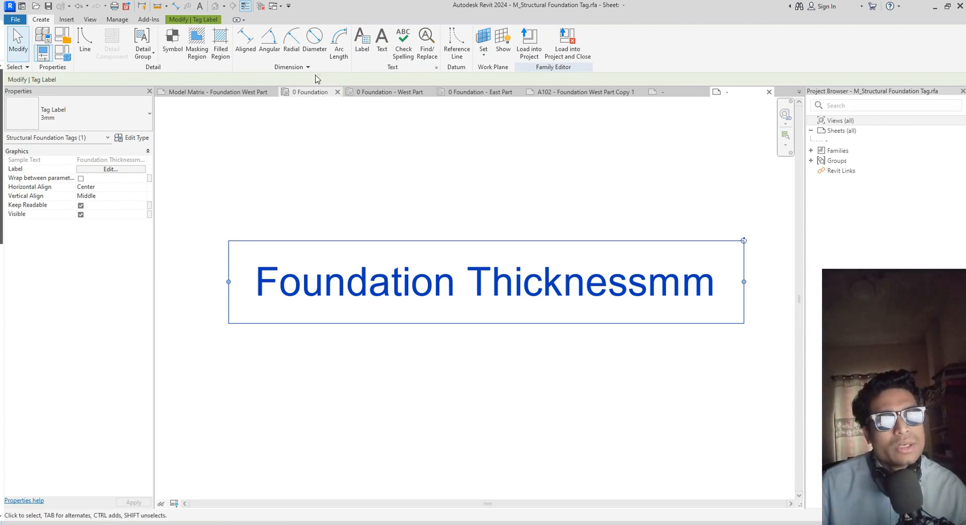
middle_click_drag(369, 197, 358, 204)
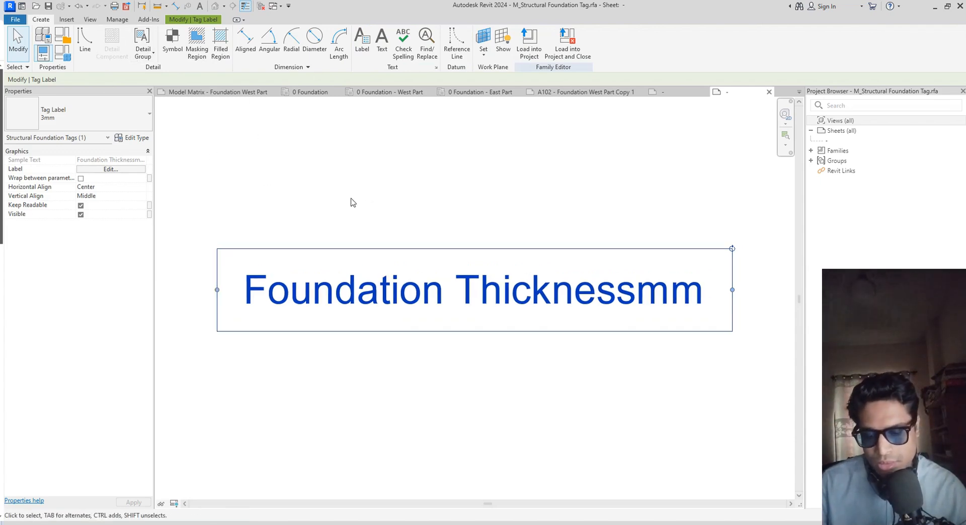
key("l")
key("i")
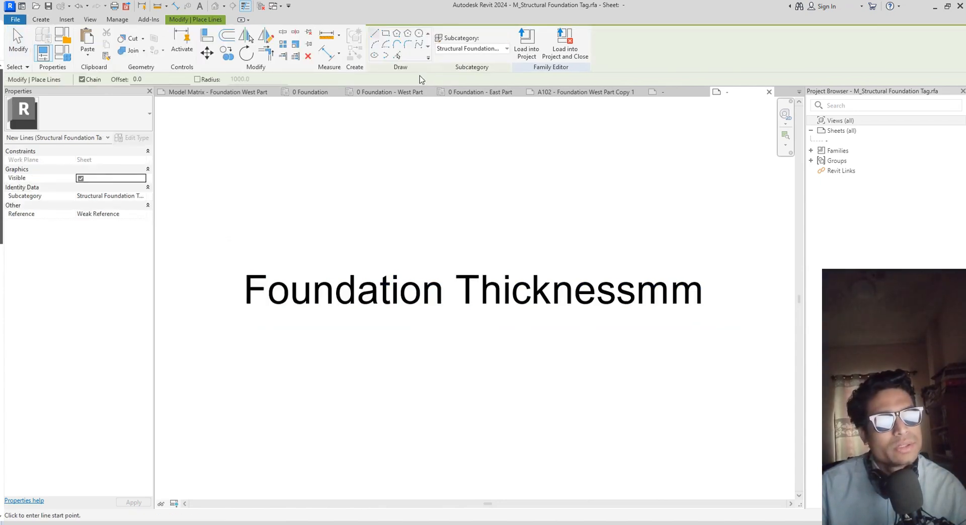
left_click(420, 34)
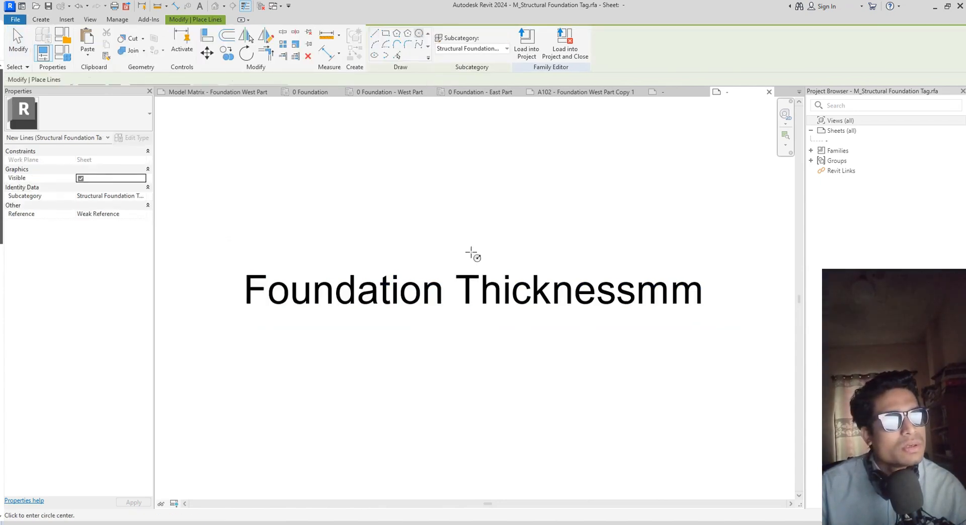
left_click(406, 239)
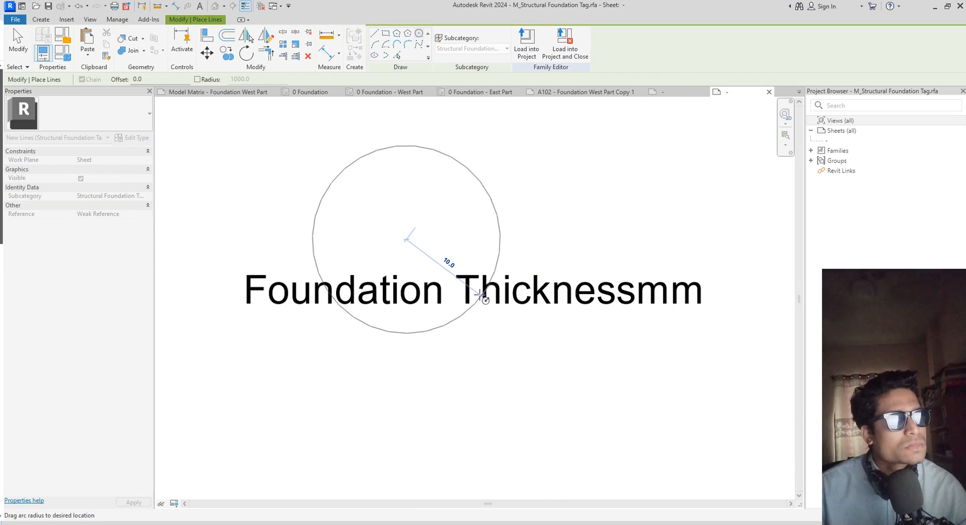
left_click(482, 296)
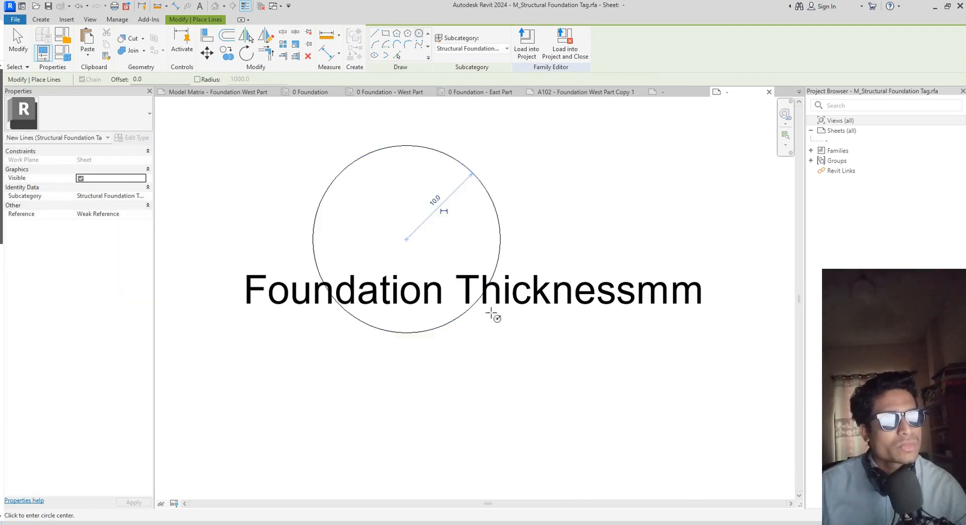
key("Escape")
key("Escape")
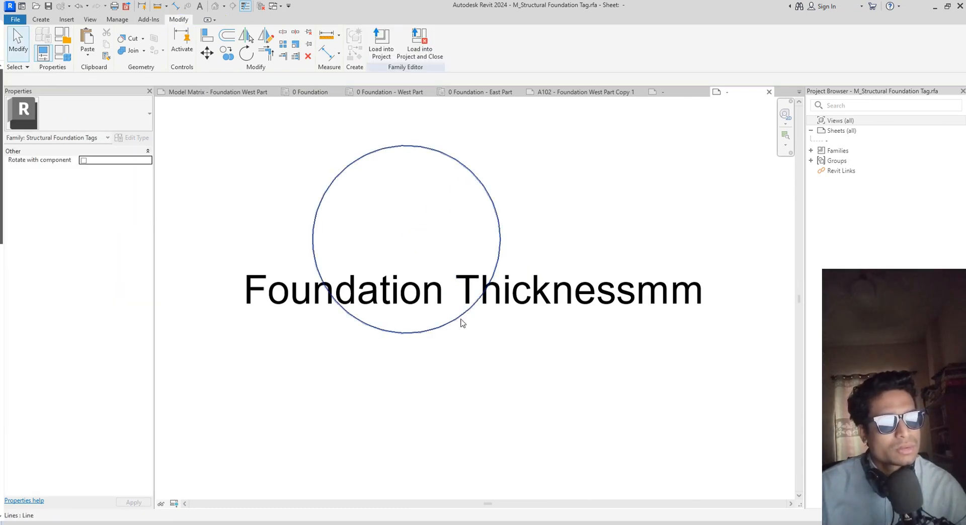
Move the circle by its centre point so that it is centred on the Foundation Thickness label
left_click(460, 321)
left_click(207, 54)
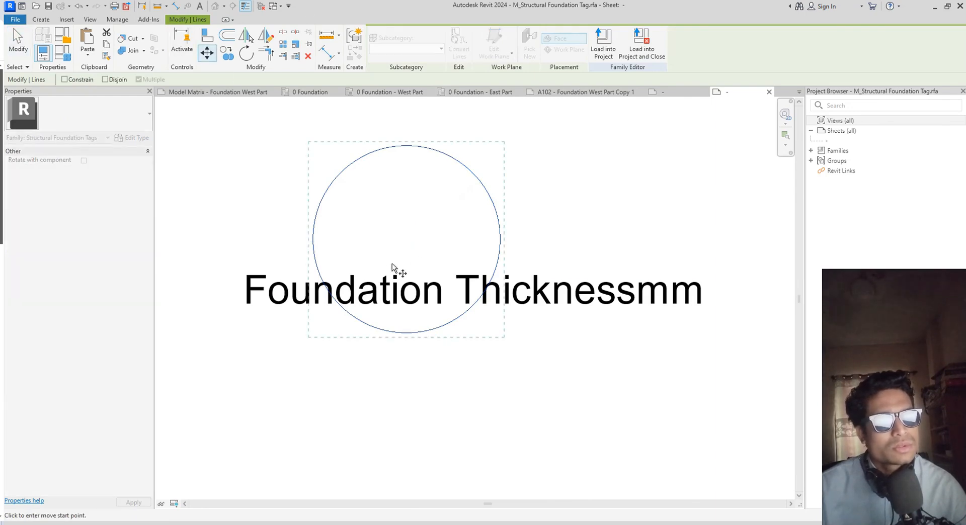
left_click(406, 239)
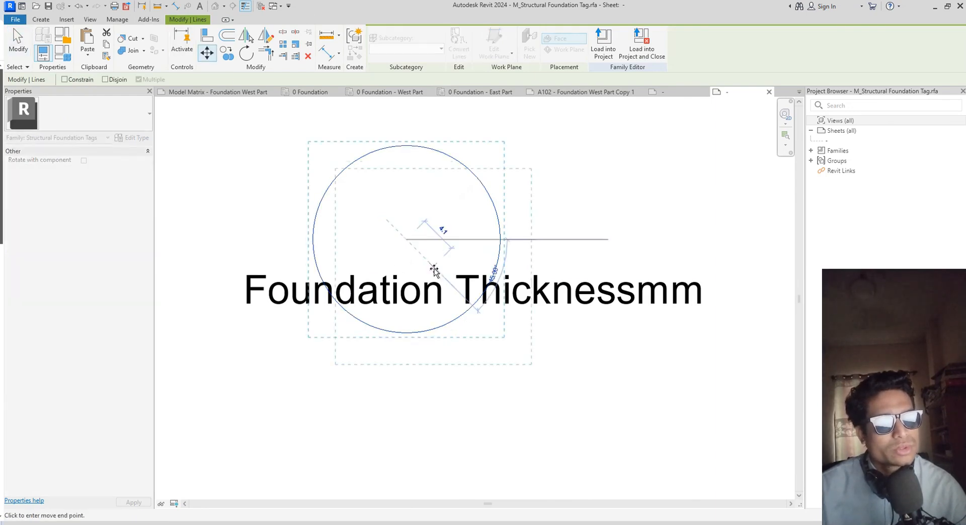
left_click(454, 289)
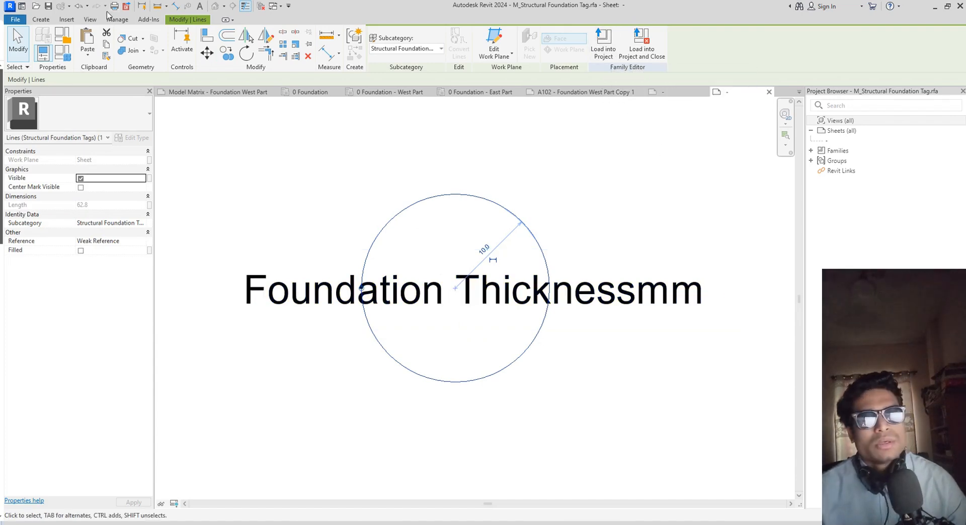
Start saving the tag as a separate family, using the file name M_Structural Foundation Thickness Tag.rfa from the Structural folder
left_click(20, 21)
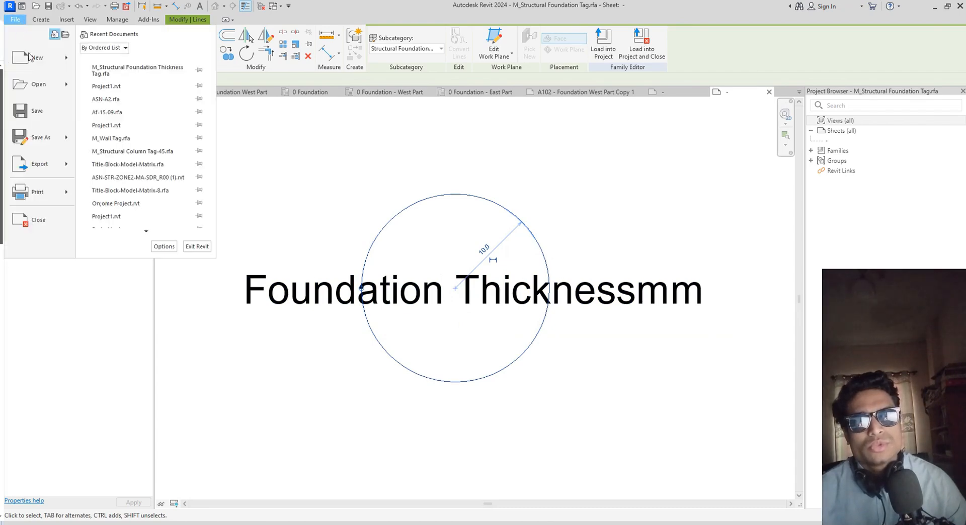
mouse_move(68, 148)
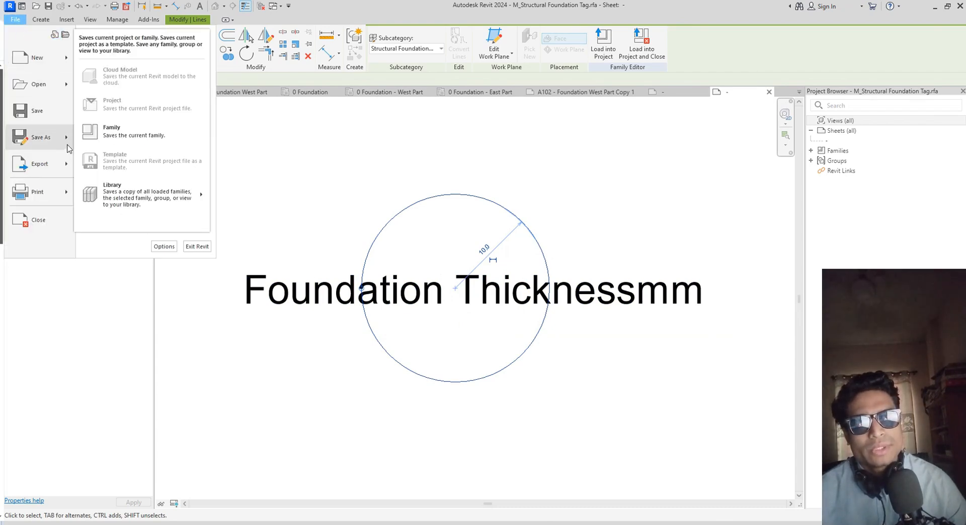
left_click(185, 131)
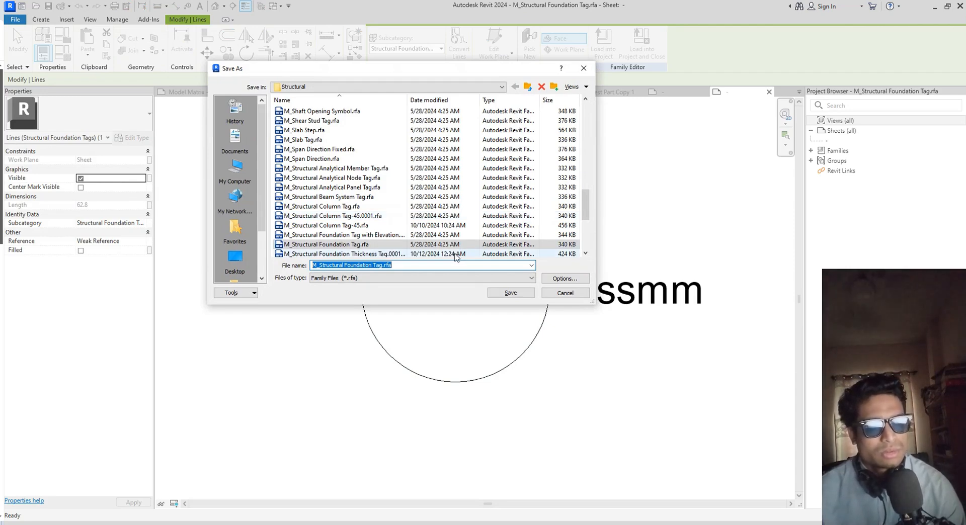
scroll(403, 222, "down", 2)
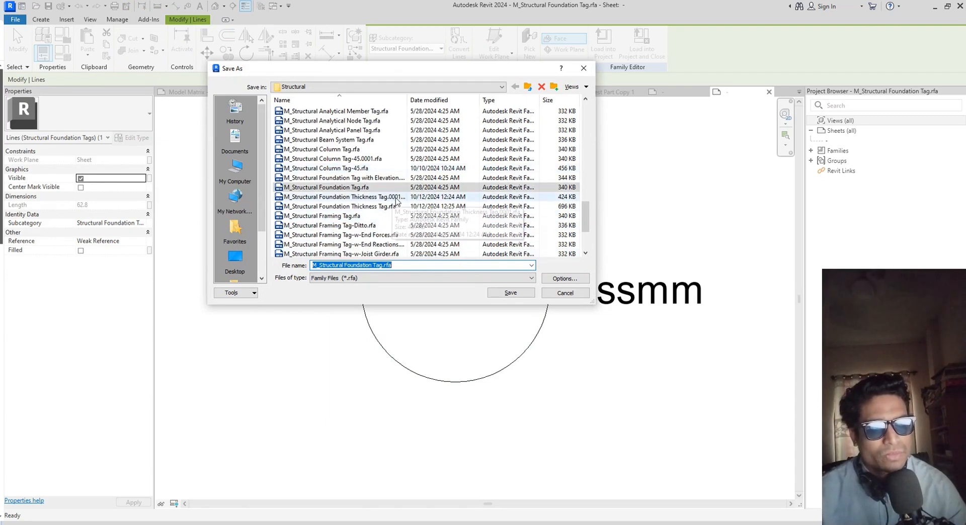
left_click(391, 210)
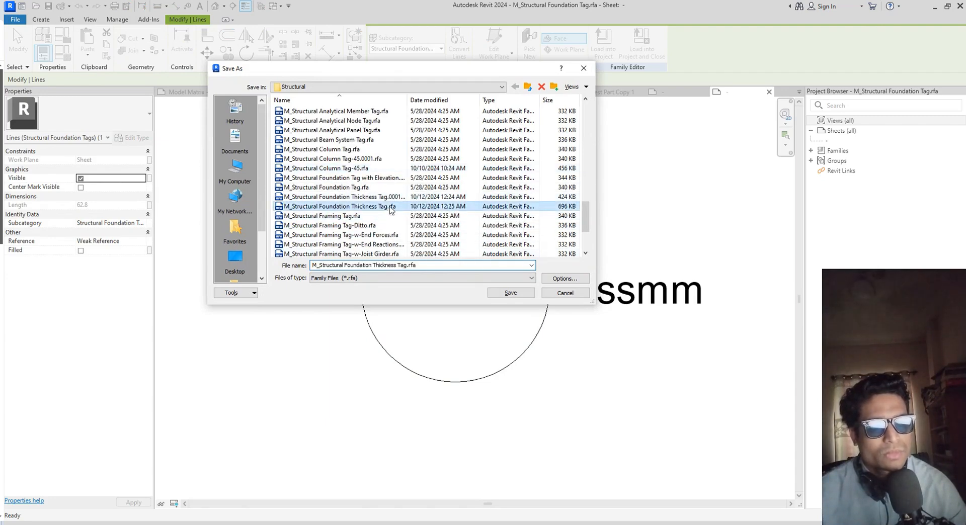
right_click(391, 209)
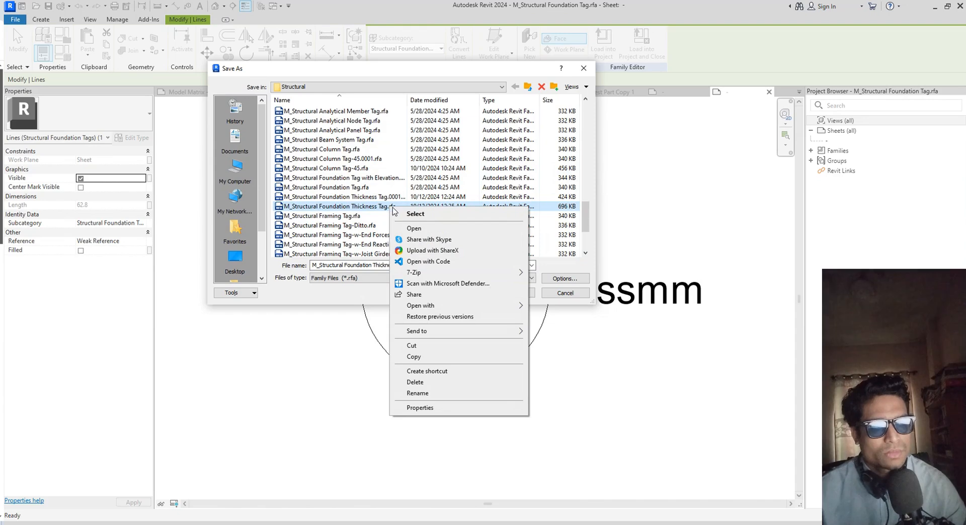
left_click(379, 264)
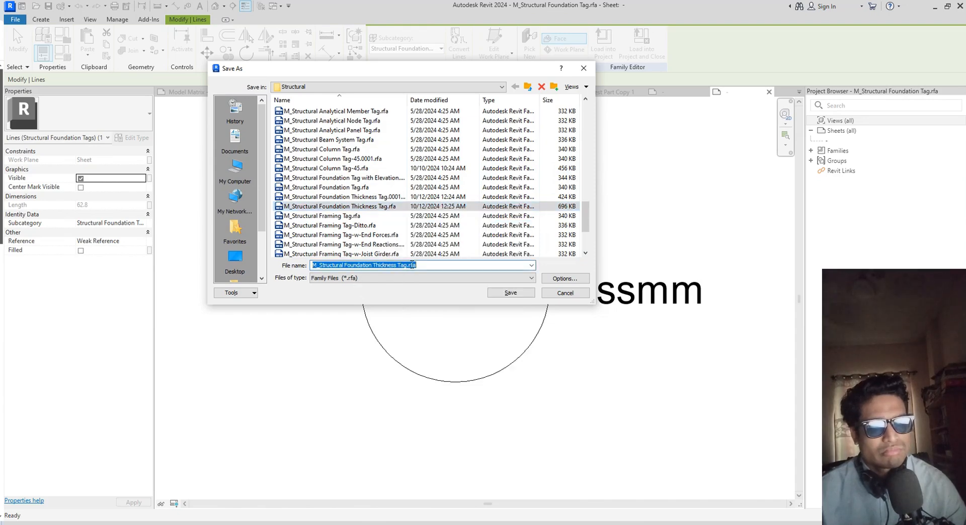
left_click(411, 265)
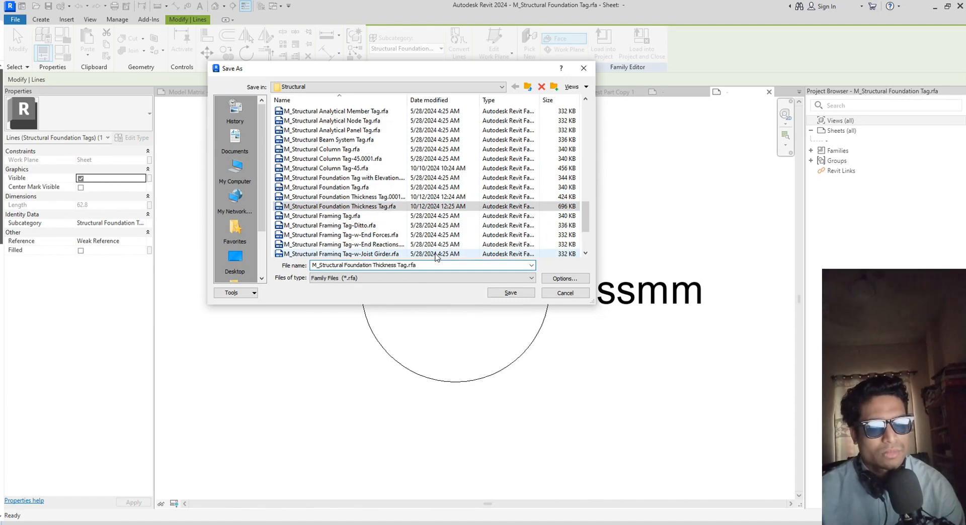
Delete the old files M_Structural Foundation Thickness Tag.0001.rfa and M_Structural Foundation Thickness Tag.rfa from the Structural folder
left_click(350, 206)
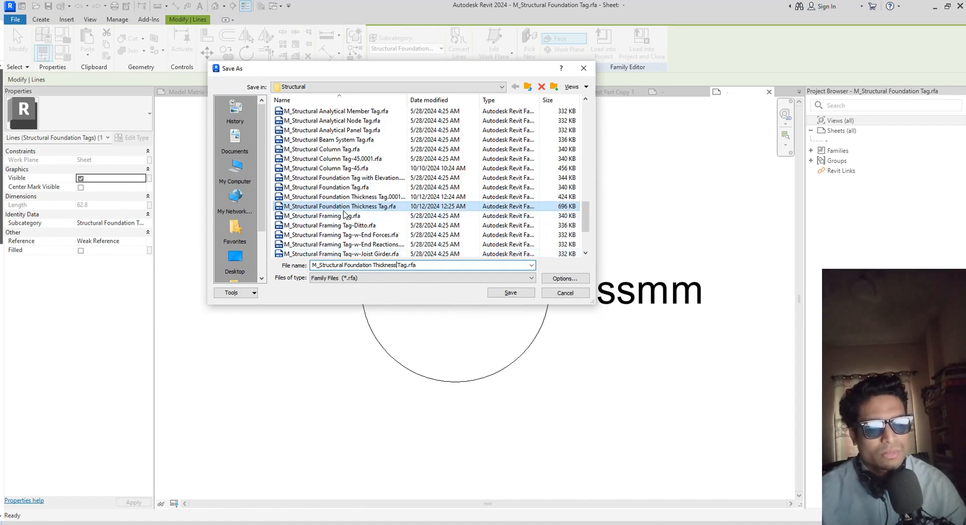
key("Up")
right_click(351, 203)
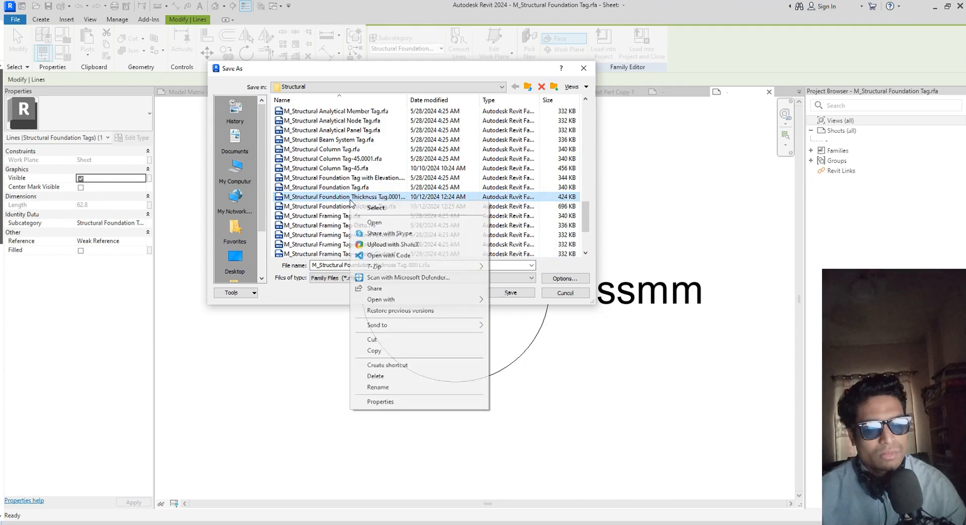
left_click(396, 376)
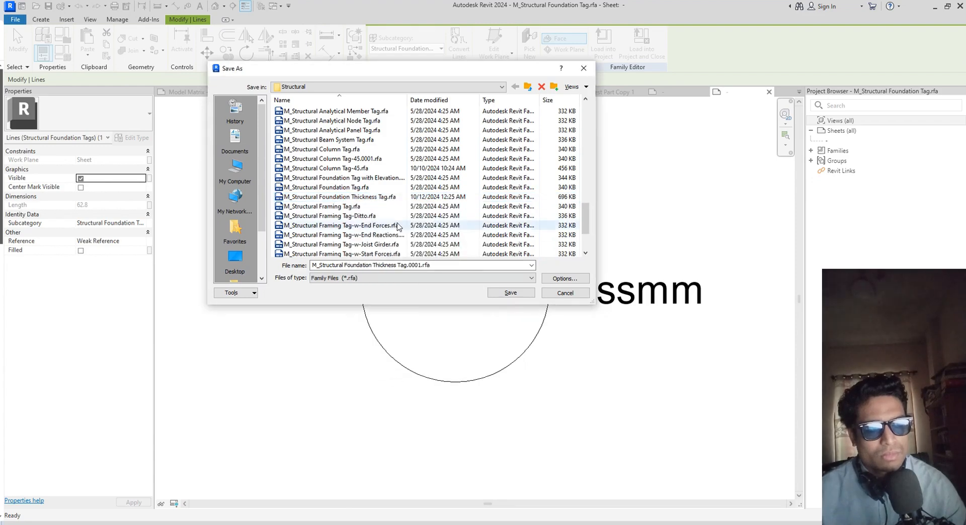
left_click(383, 199)
right_click(383, 202)
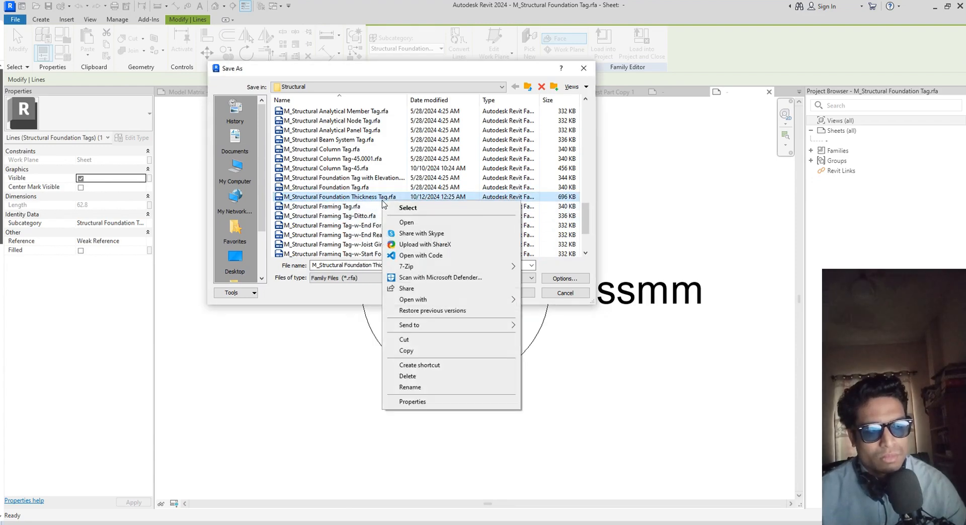
left_click(397, 376)
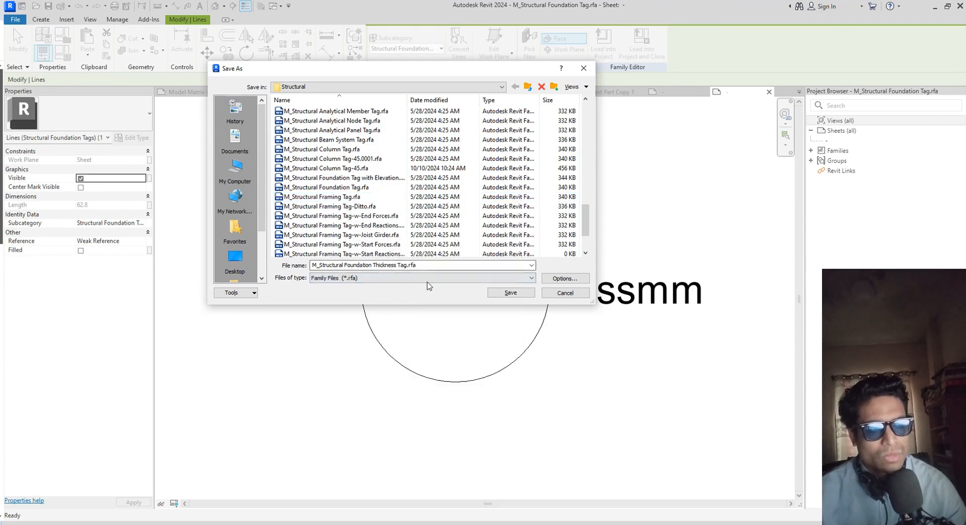
Save the family as M_Structural Foundation Thickness Tag.rfa and deselect the circle
left_click(432, 266)
left_click(442, 265)
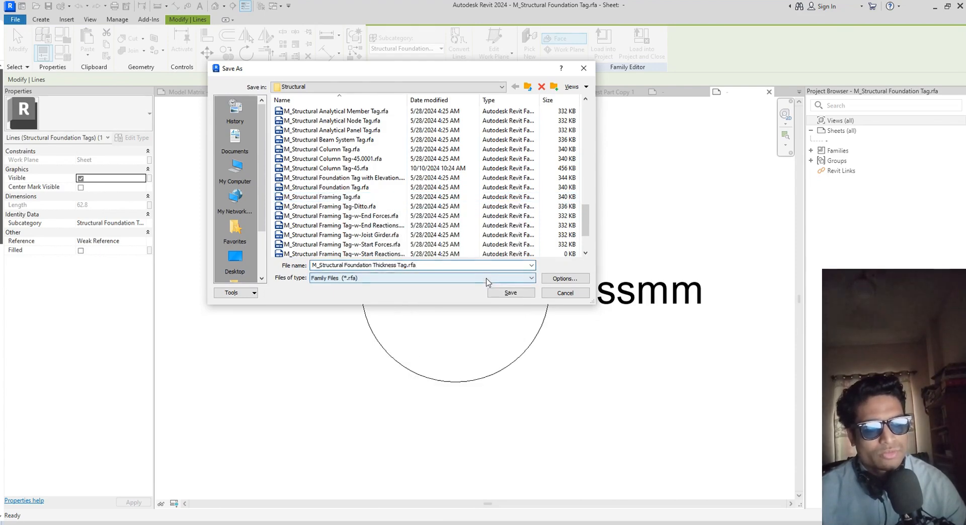
left_click(516, 296)
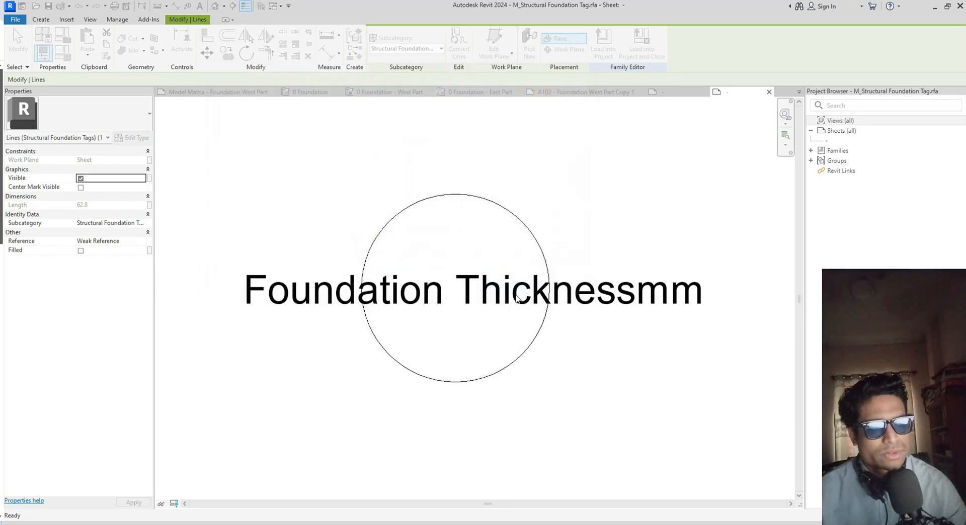
left_click(670, 157)
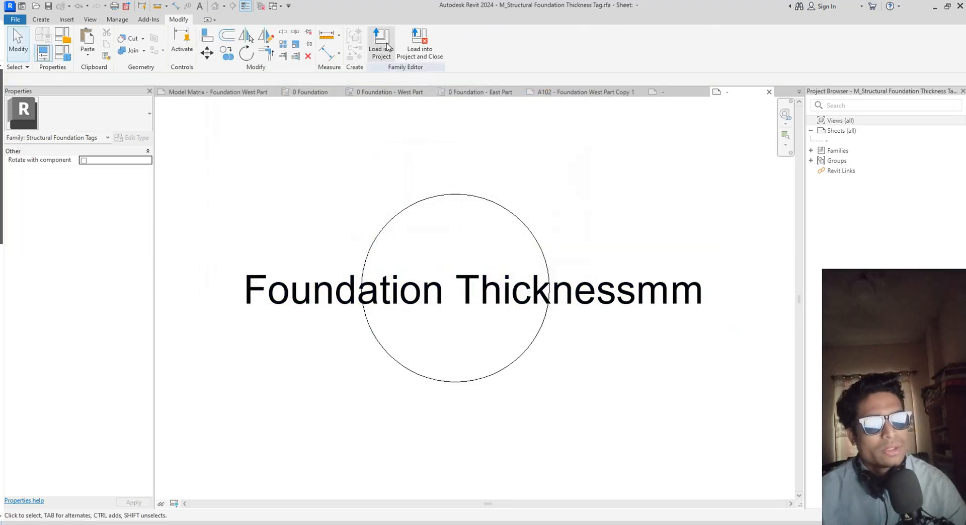
Load the thickness tag family into the project, overwriting the existing version
left_click(381, 45)
left_click(459, 339)
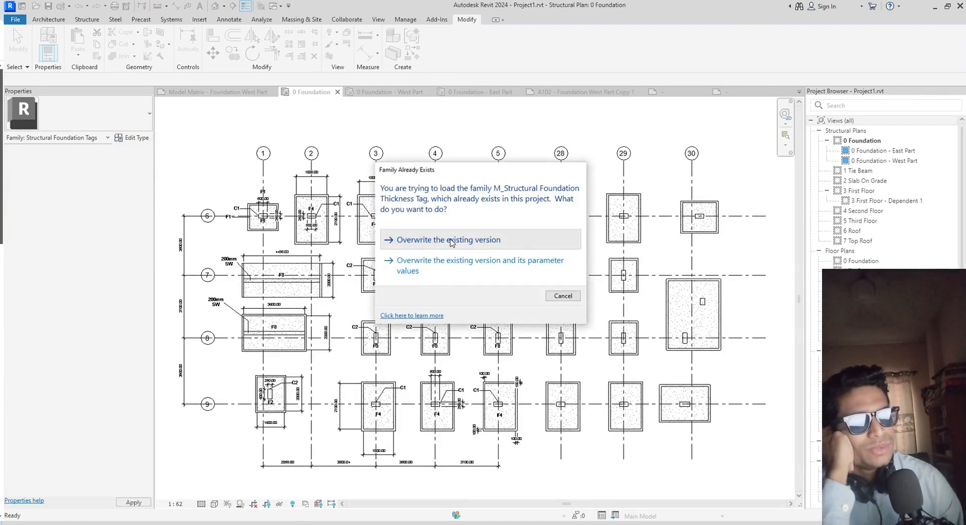
left_click(451, 240)
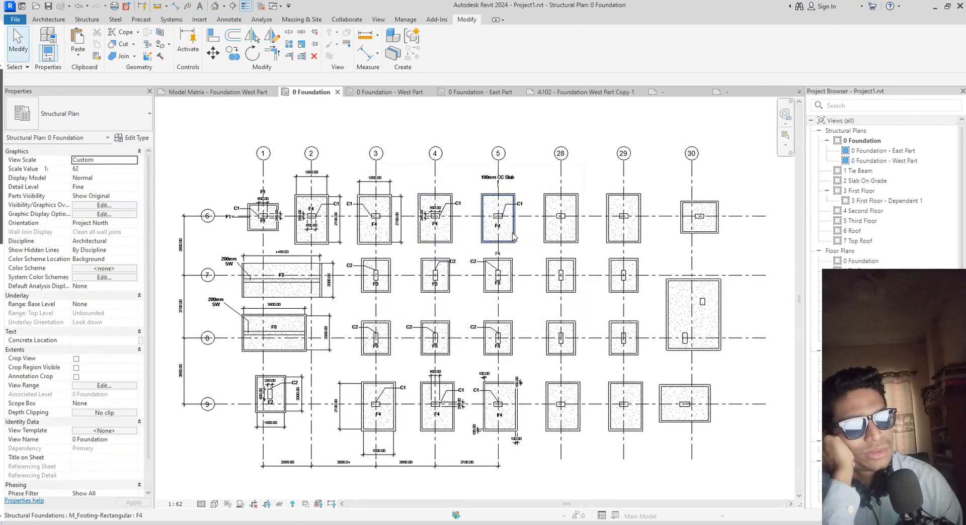
Tag the F4 footing at grids 5 and 6 in the 0 Foundation - West Part plan, placing the thickness tag beside it with a leader
left_click(372, 92)
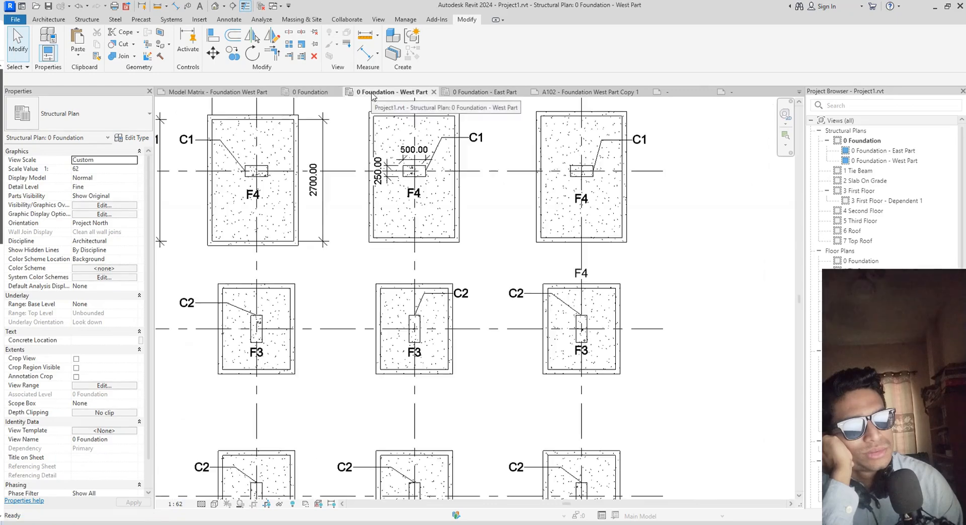
scroll(582, 287, "down", 3)
middle_click_drag(583, 286, 589, 285)
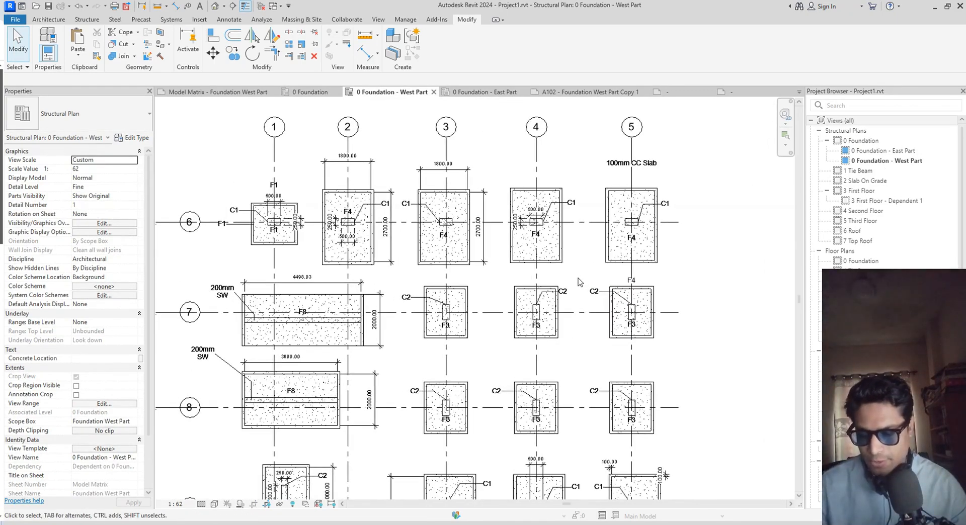
key("t")
key("g")
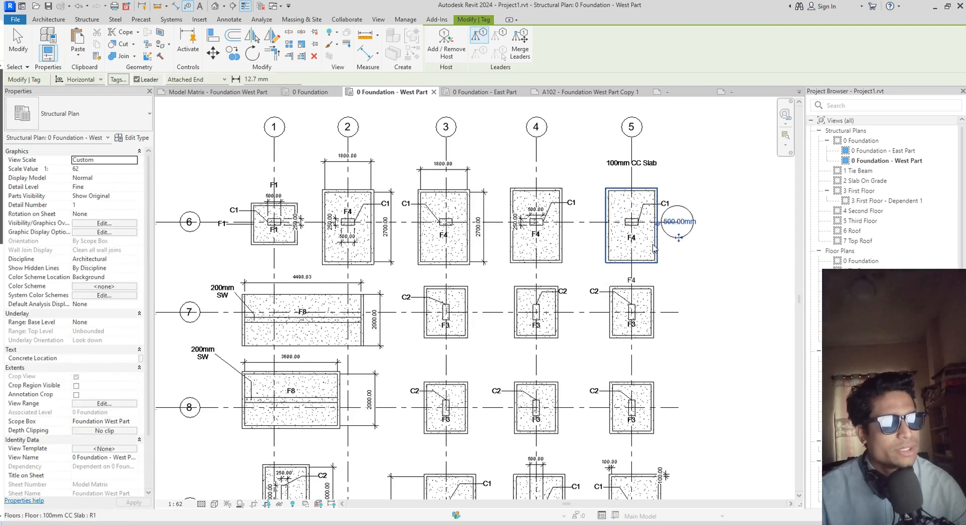
scroll(679, 239, "up", 2)
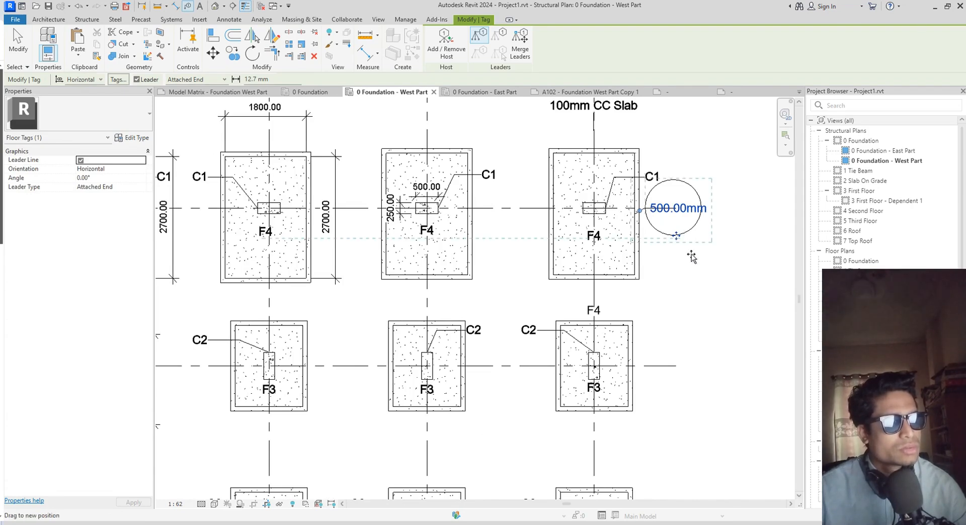
left_click_drag(700, 257, 702, 258)
key("Escape")
key("Escape")
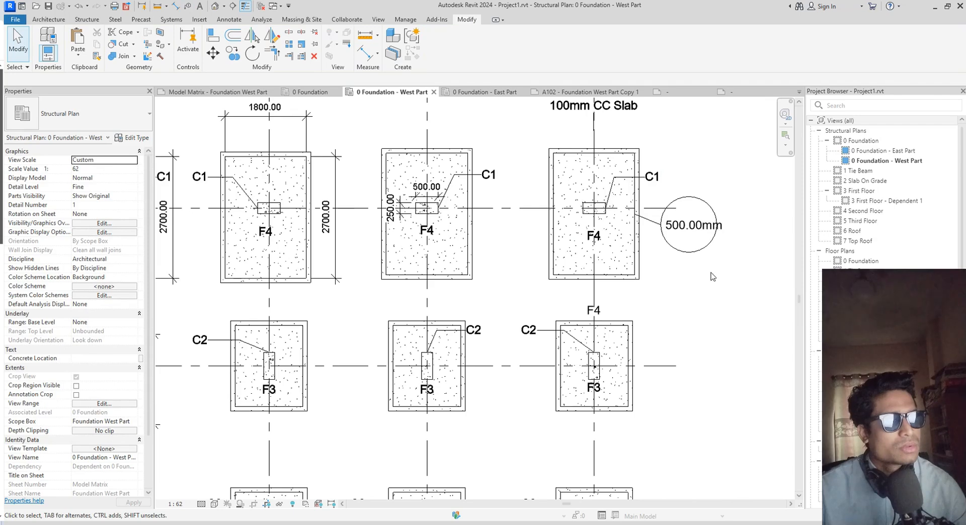
Move the thickness tag farther from the F4 footing and adjust its leader elbow so the first segment runs horizontally
left_click(687, 253)
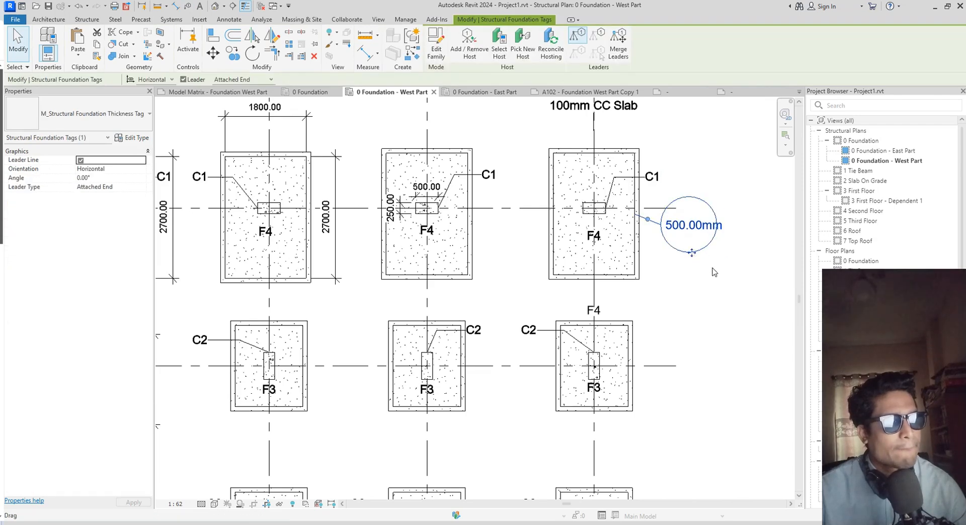
left_click_drag(716, 270, 714, 333)
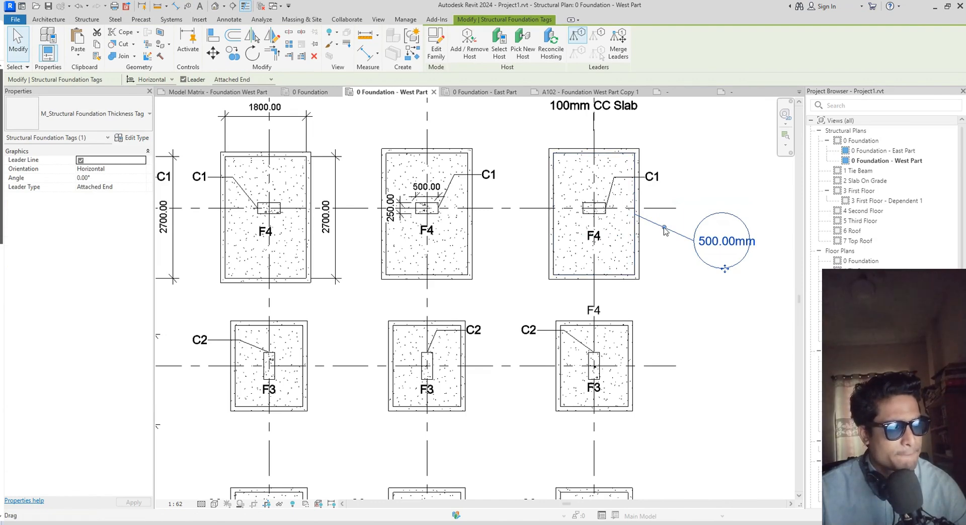
mouse_move(666, 230)
left_mouse_down()
mouse_move(670, 207)
mouse_move(675, 215)
left_mouse_up()
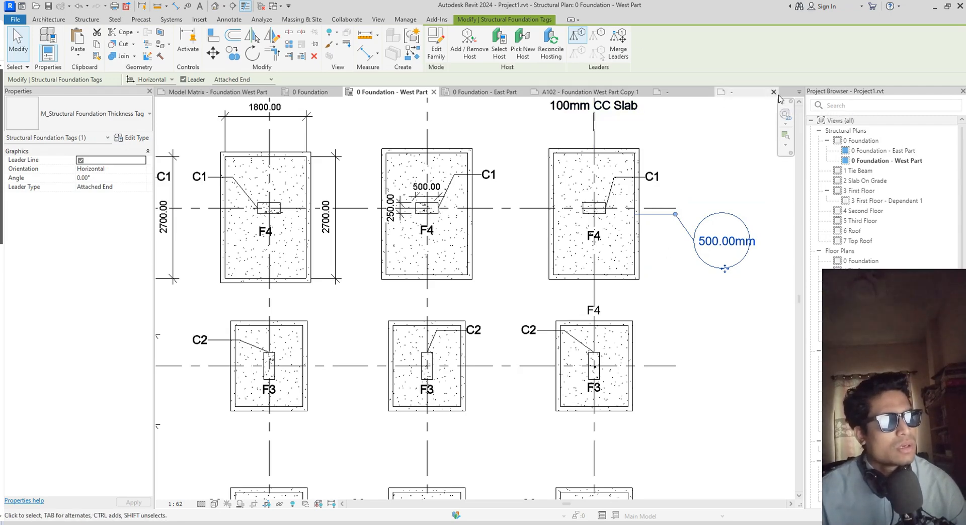
Return to the thickness tag family and set the circle's radius to 13
left_click(748, 96)
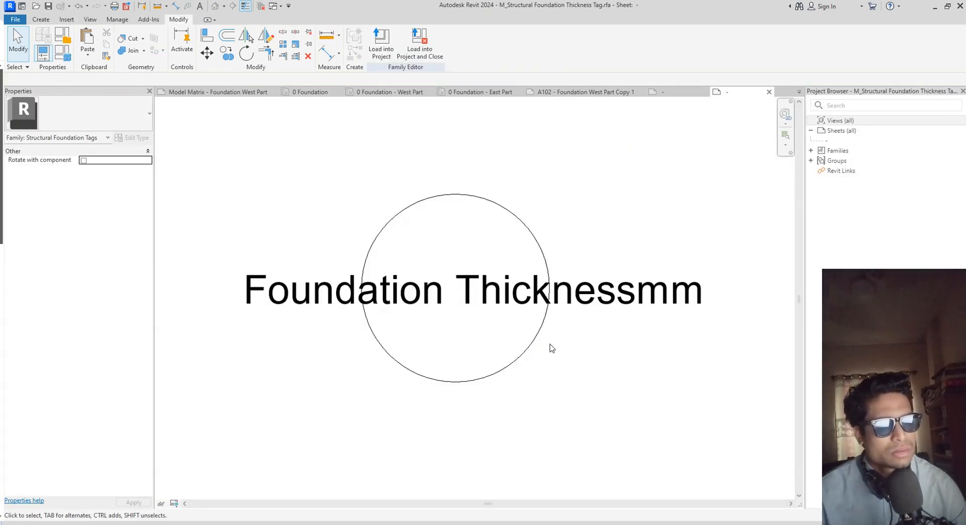
left_click(537, 345)
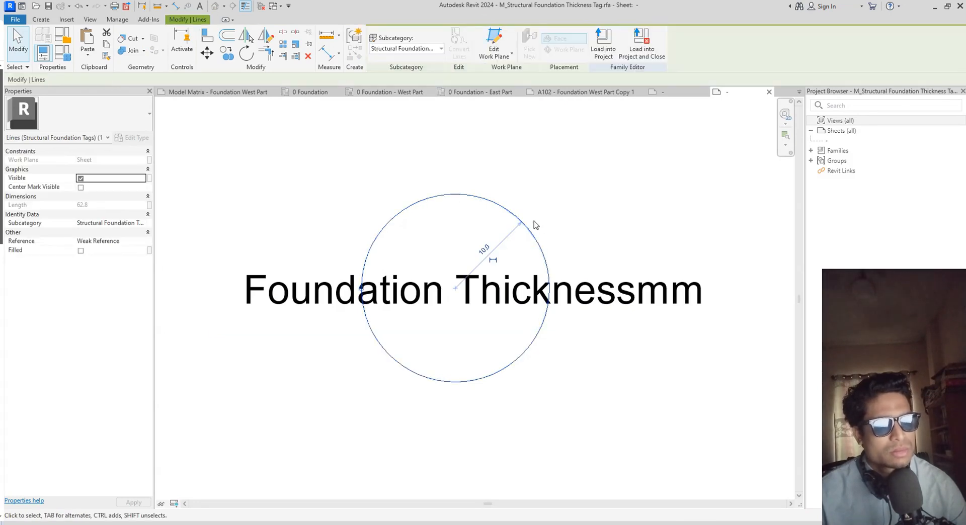
left_click(484, 248)
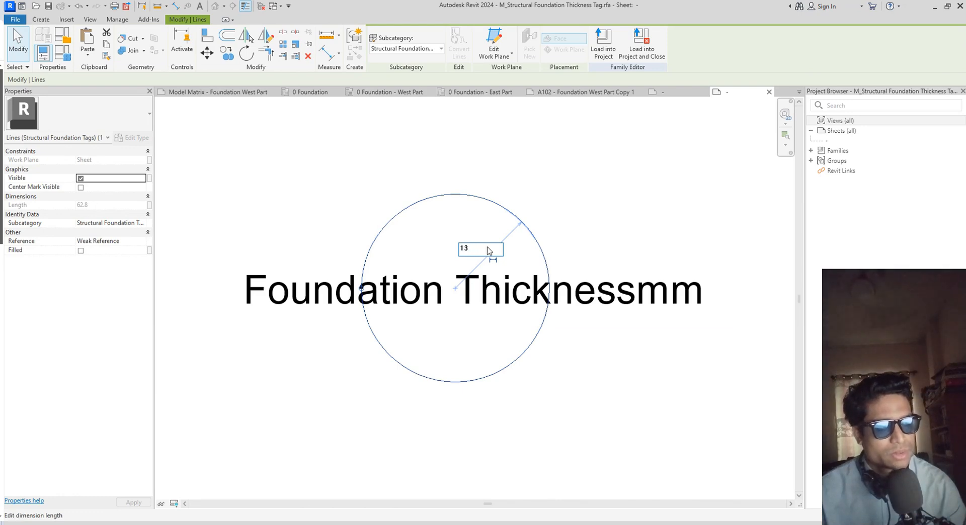
key("Return")
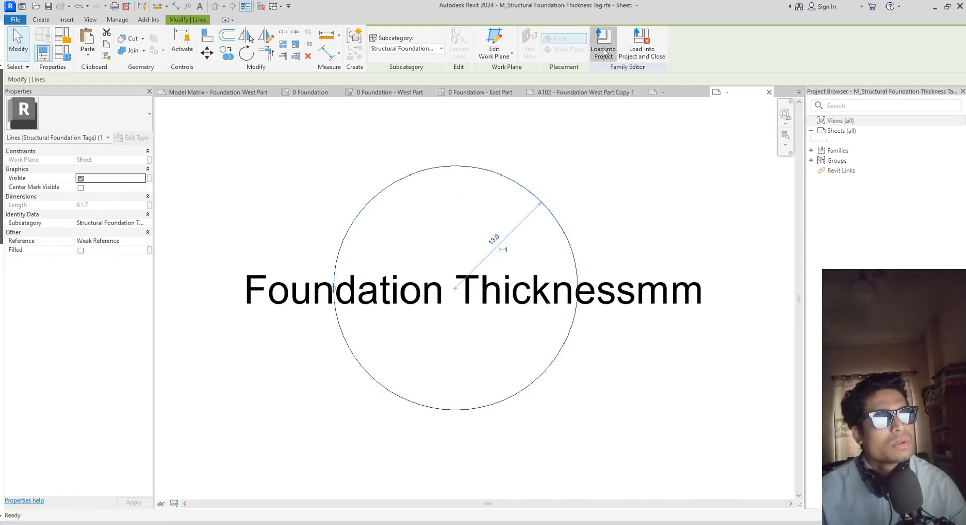
Load the thickness tag family into Project1.rvt, overwriting the existing version
left_click(603, 42)
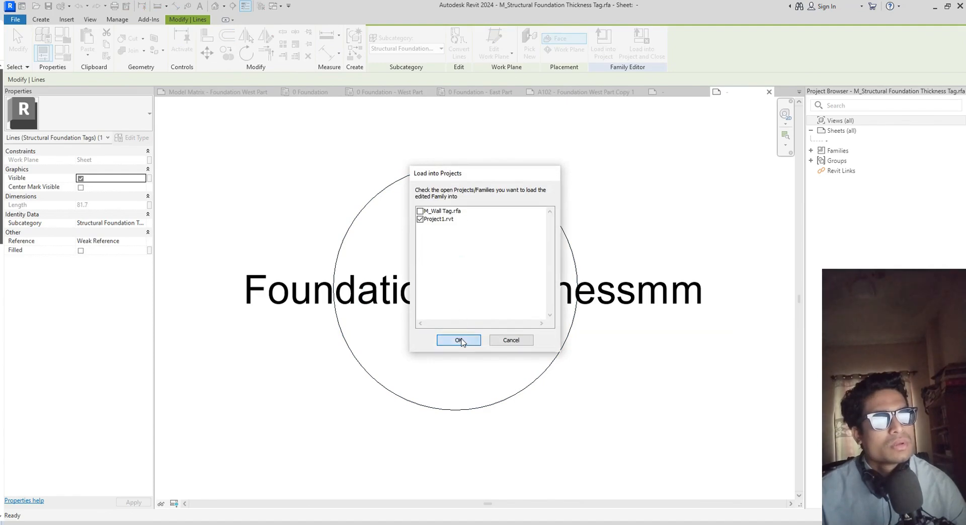
left_click(459, 340)
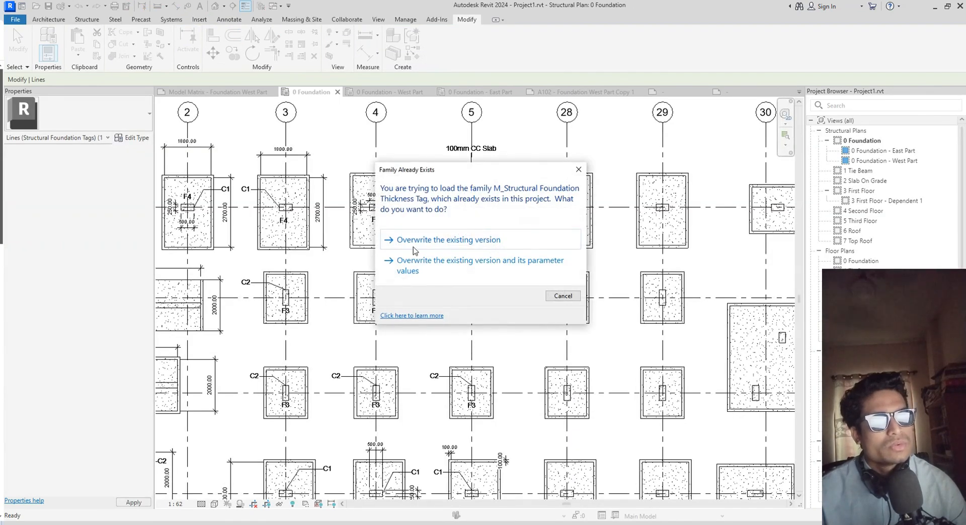
left_click(415, 244)
Examine the thickness tag's circle and text size in the 0 Foundation plan and on sheet A102 - Foundation West Part Copy 1
scroll(580, 234, "up", 2)
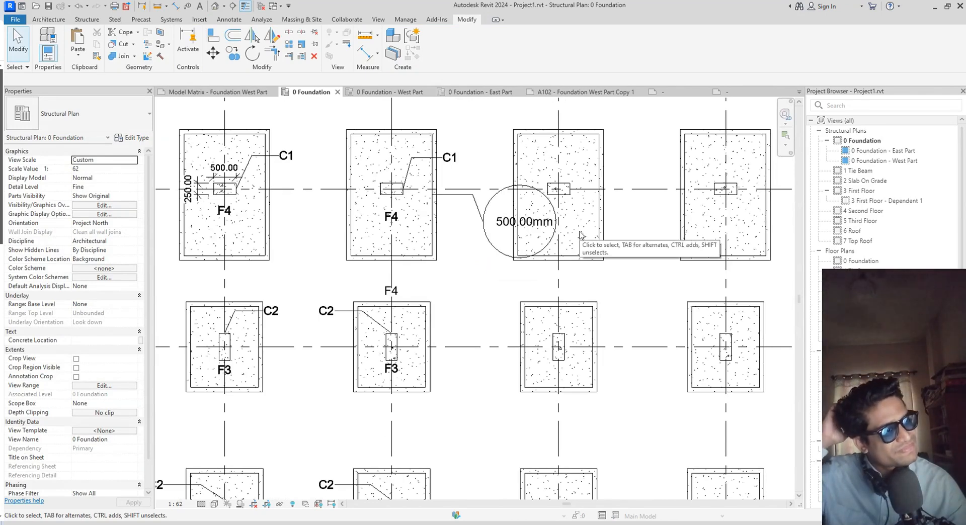
scroll(504, 219, "down", 2)
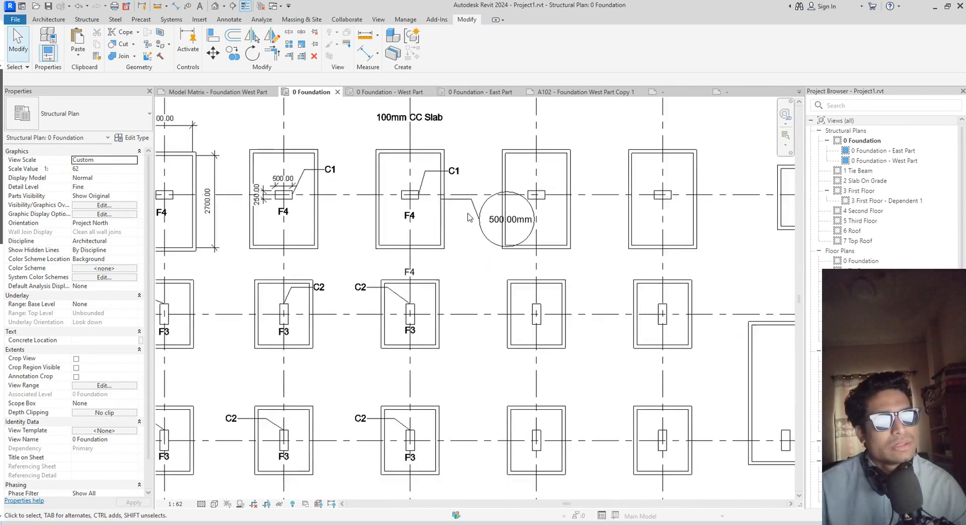
scroll(503, 219, "up", 1)
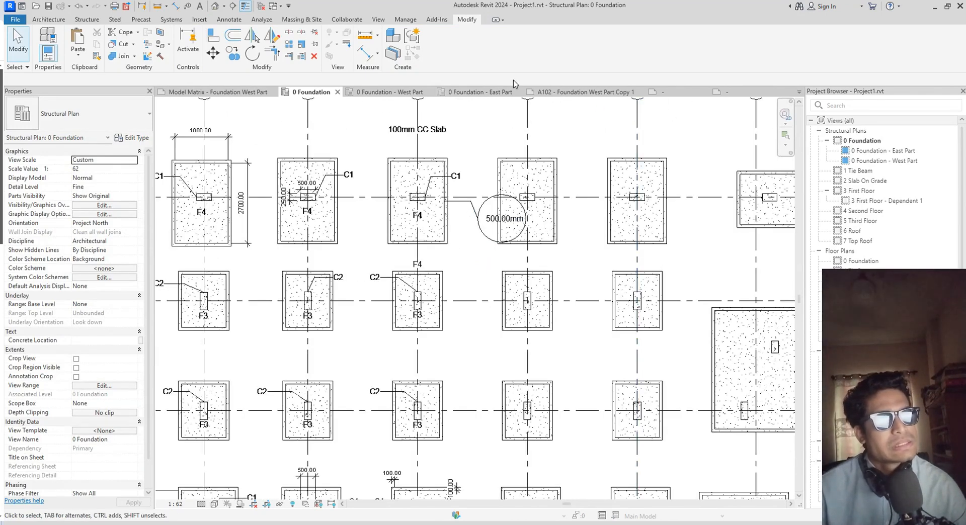
left_click(600, 94)
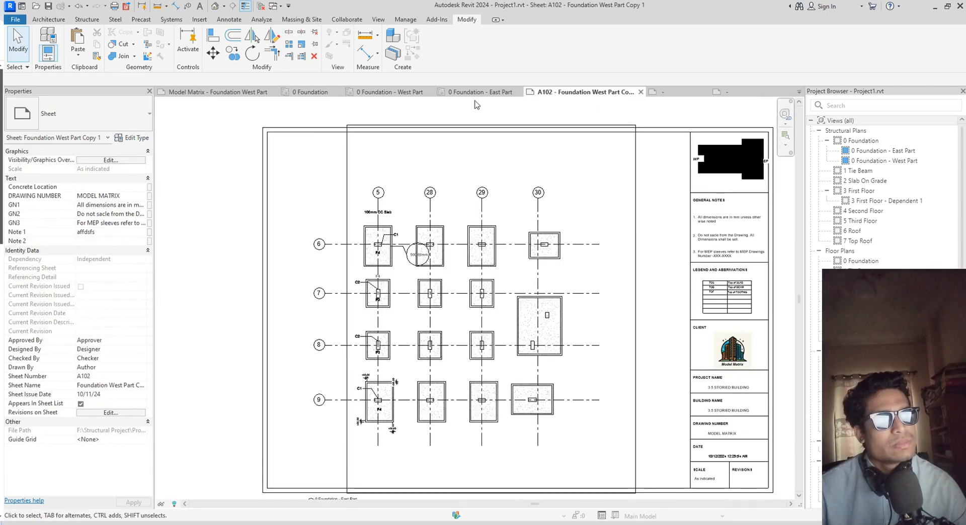
scroll(401, 280, "up", 3)
scroll(401, 279, "up", 5)
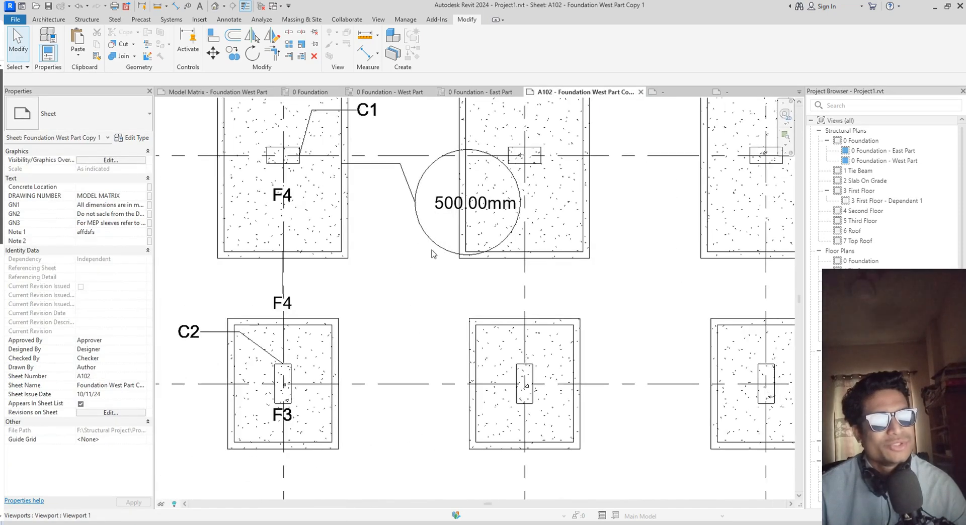
scroll(432, 252, "down", 3)
scroll(427, 212, "up", 3)
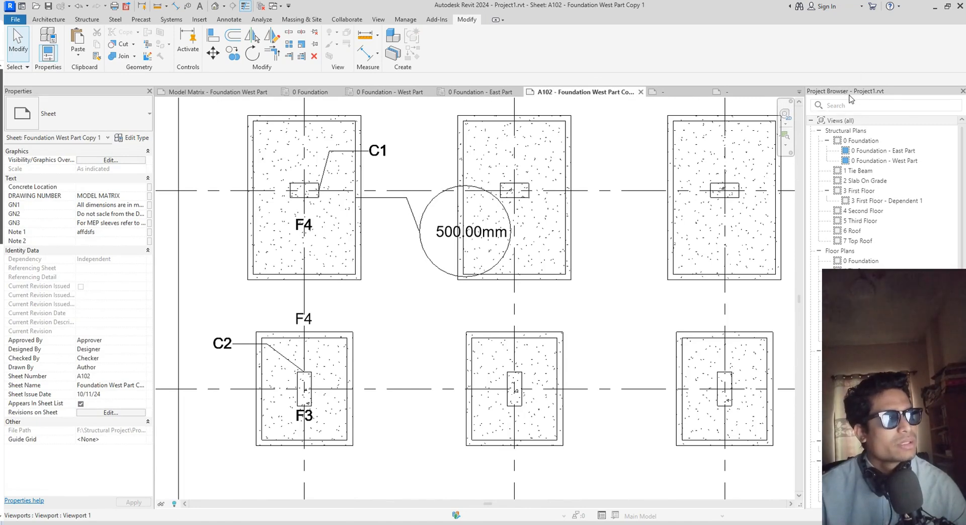
Return to the thickness tag family and duplicate the label's 3mm type under the name 1mm
left_click(738, 94)
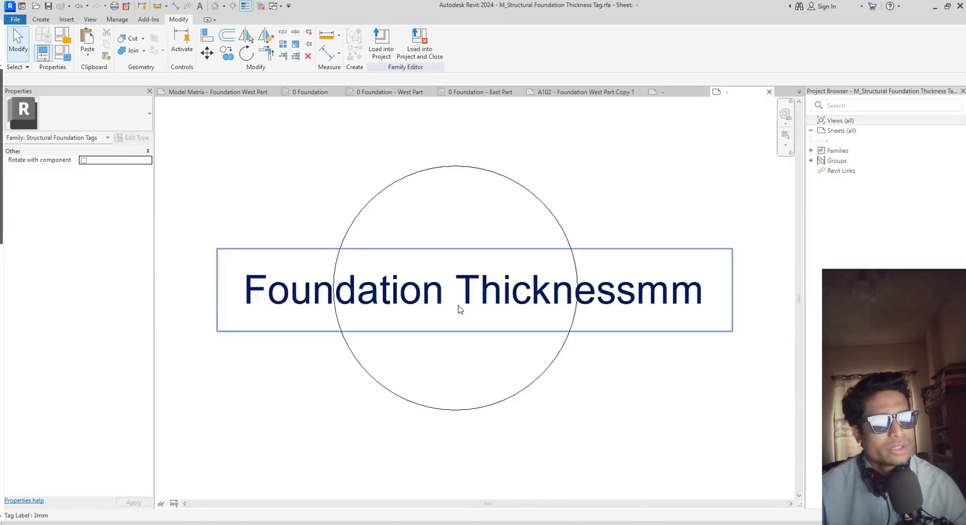
left_click(459, 309)
left_click(102, 128)
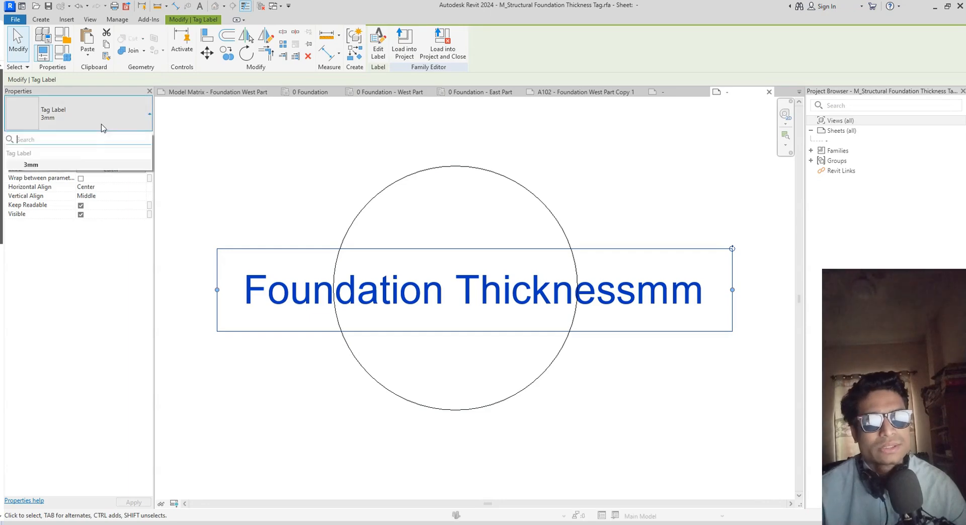
left_click(128, 117)
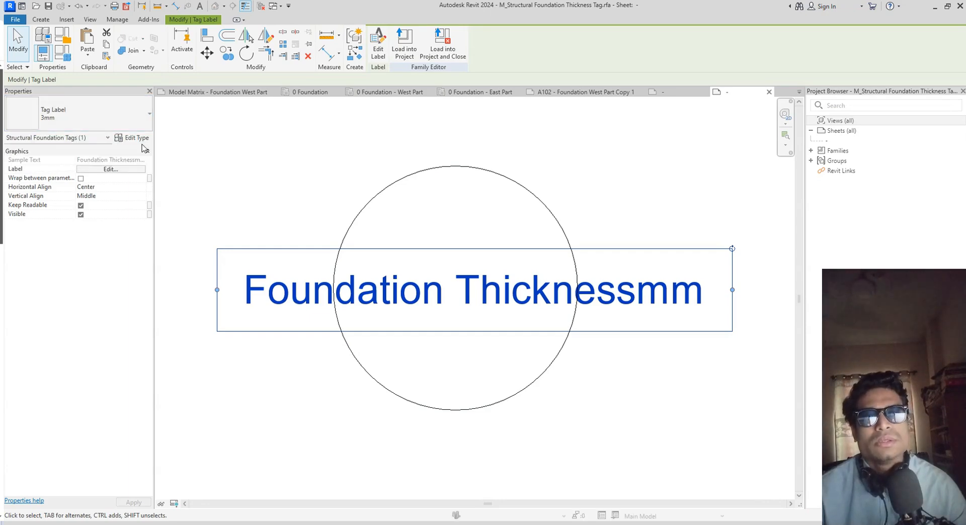
left_click(142, 139)
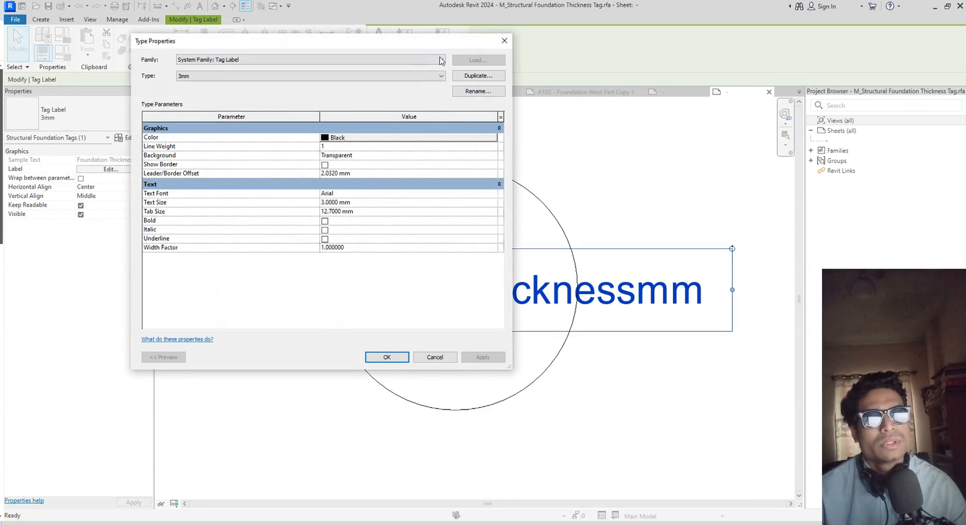
left_click(471, 76)
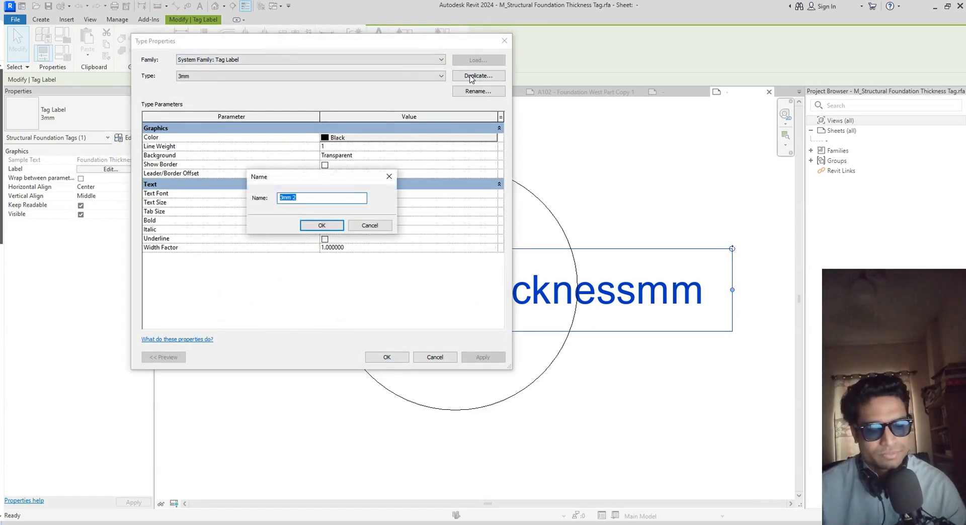
type("1mm")
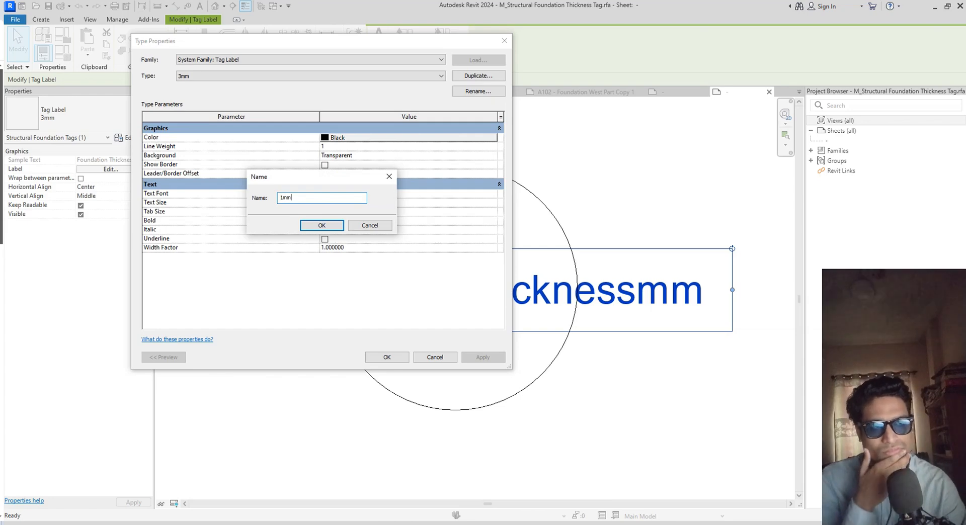
key("Return")
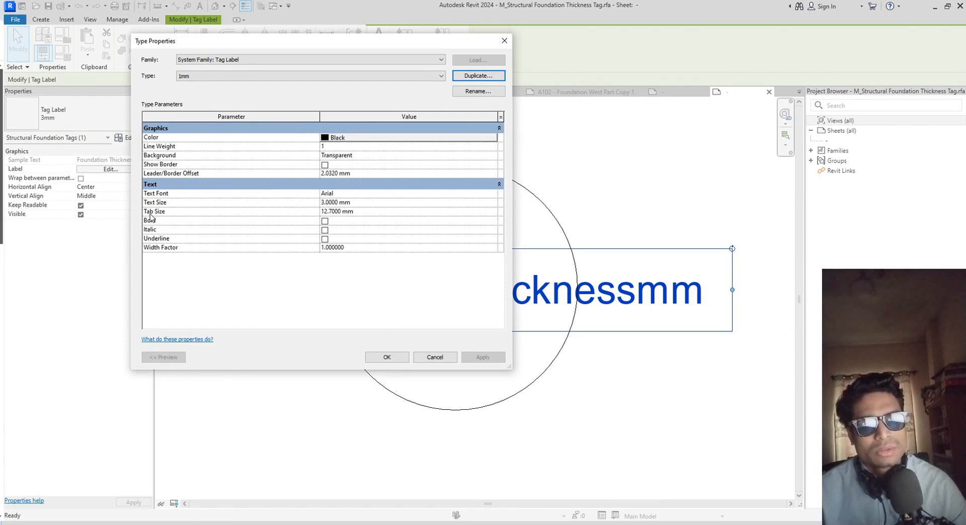
Set the 1mm label type's text size to 1 mm and apply the type to the label
left_click(360, 202)
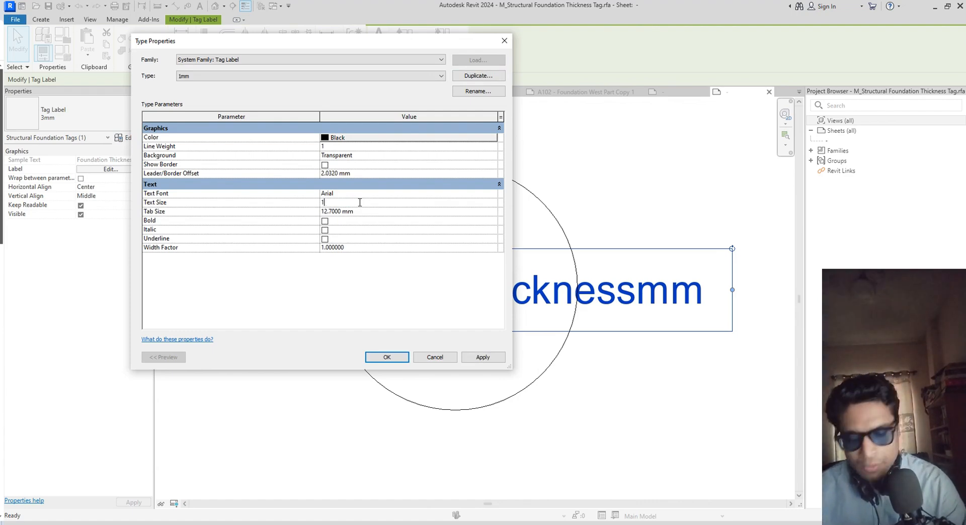
key("Return")
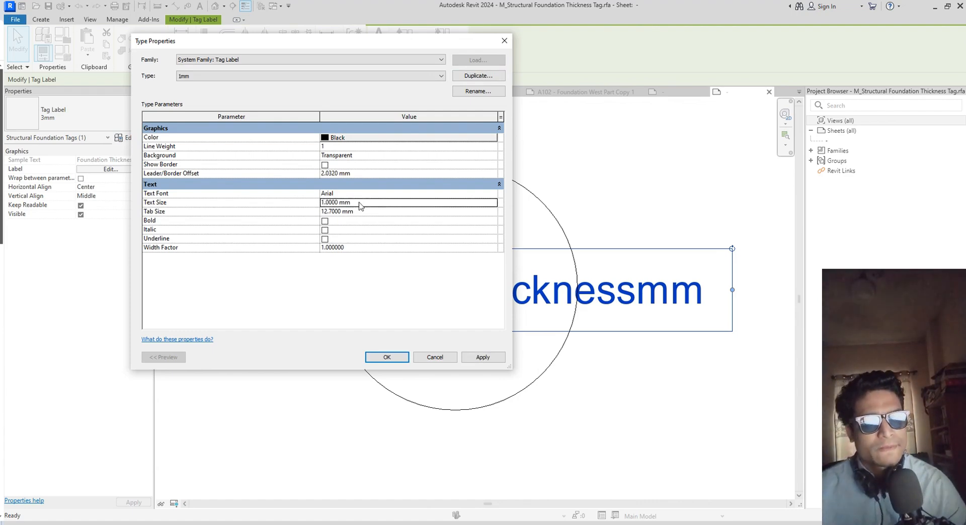
left_click(387, 357)
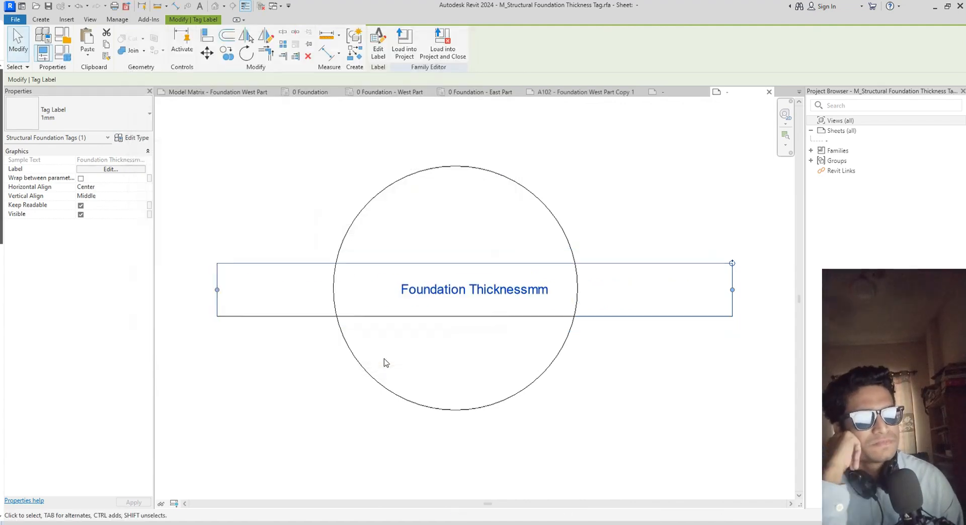
Set the radius of the circle around the label to 9
left_click(546, 371)
left_click(495, 240)
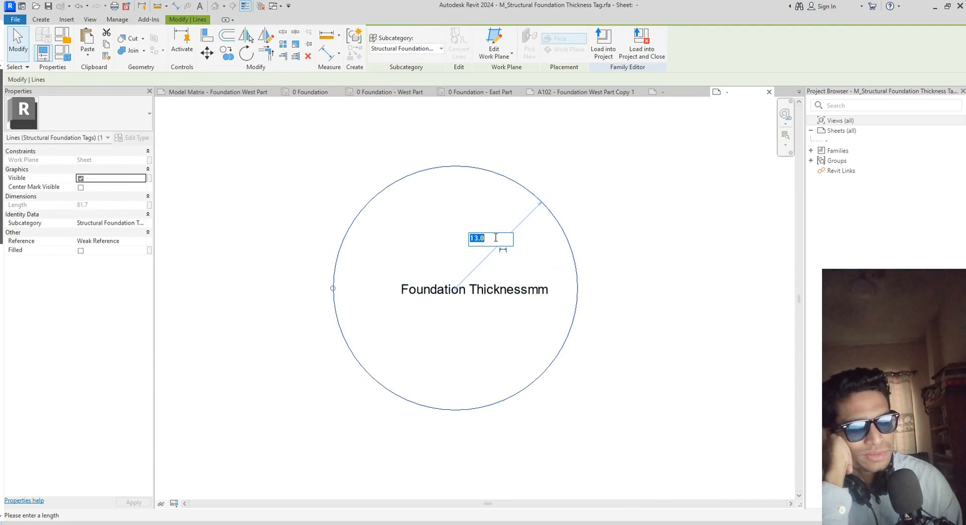
type("9")
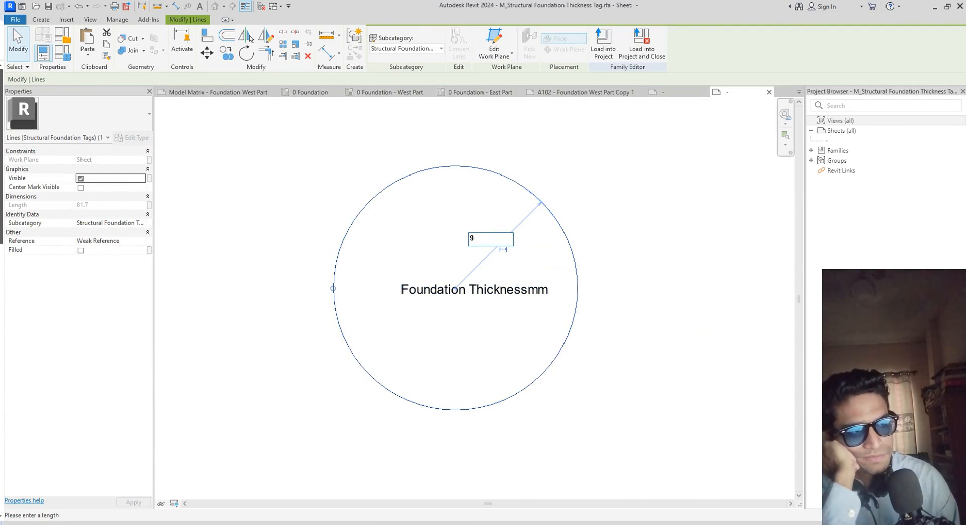
key("Return")
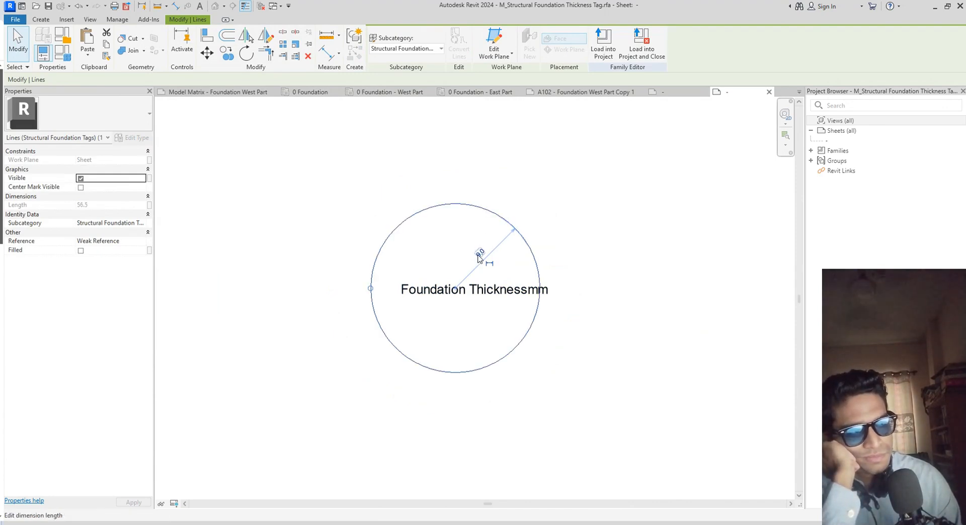
Set the circle's radius to 8 and shift the circle right so it is roughly centred on the label text
left_click(480, 253)
type("8")
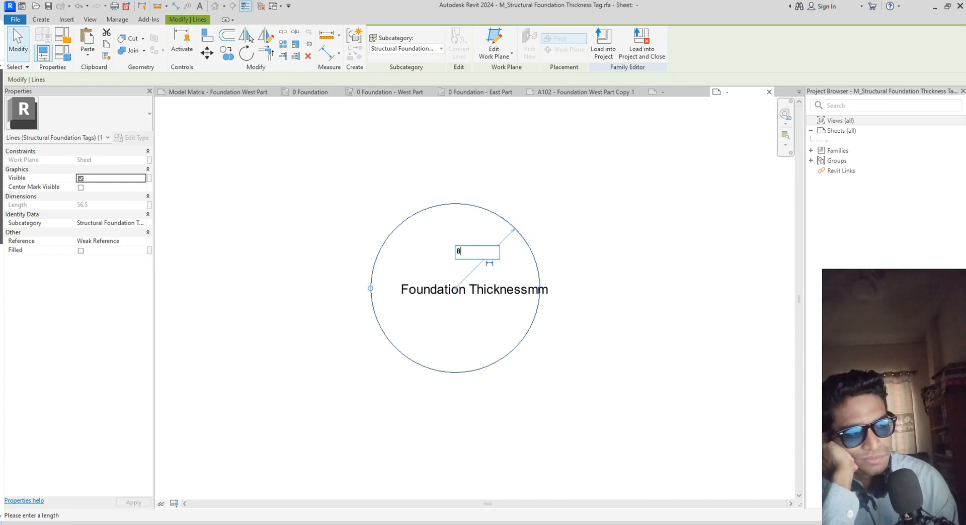
key("Return")
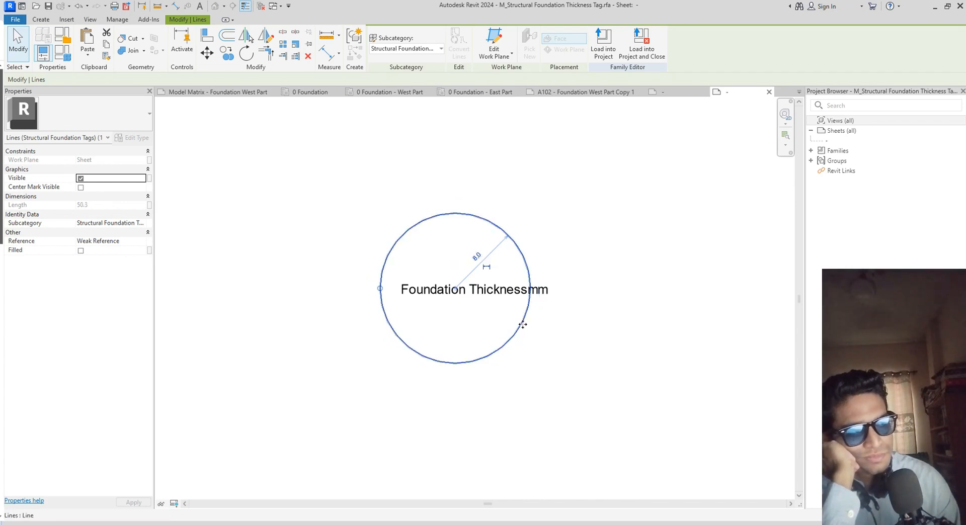
left_click_drag(523, 324, 547, 324)
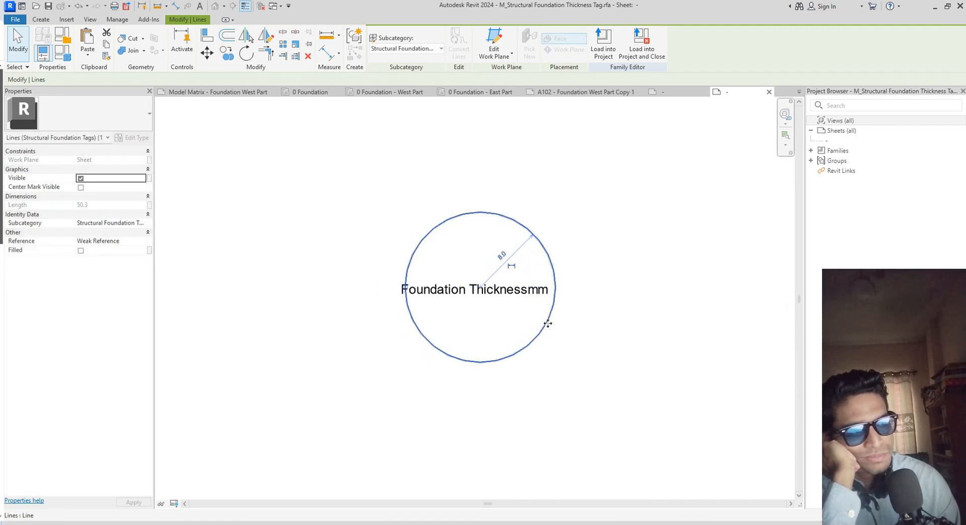
Load the resized thickness tag family into Project1.rvt, overwriting the existing version, and check the tag beside the F4 footing
left_click(604, 42)
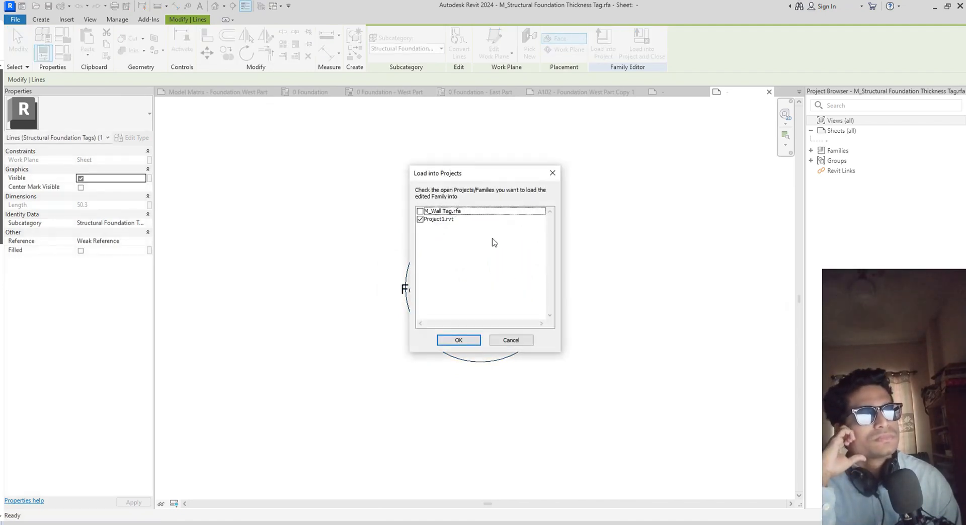
left_click(461, 341)
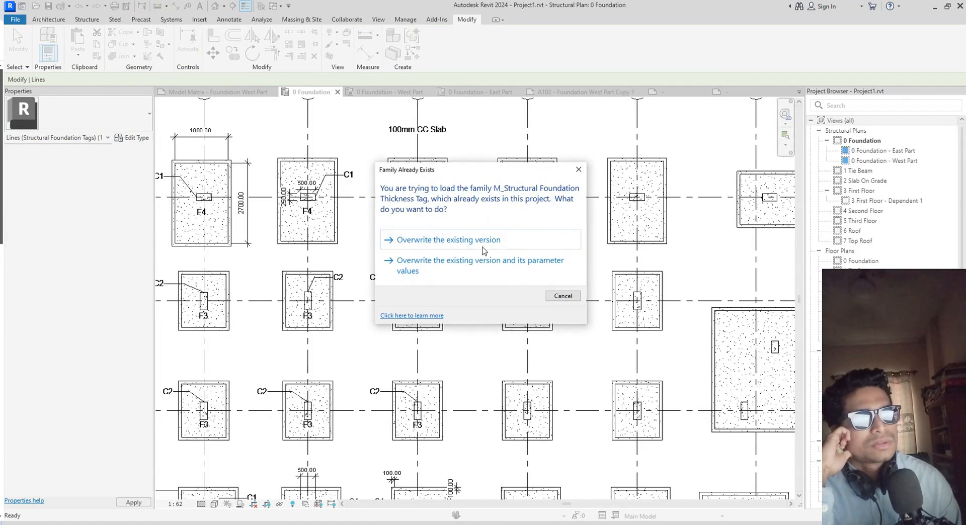
left_click(482, 243)
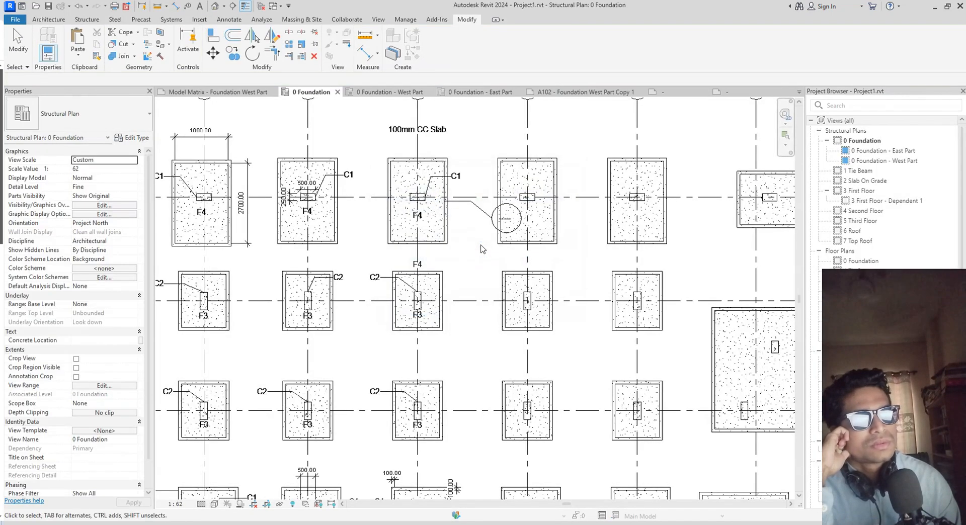
scroll(494, 228, "up", 4)
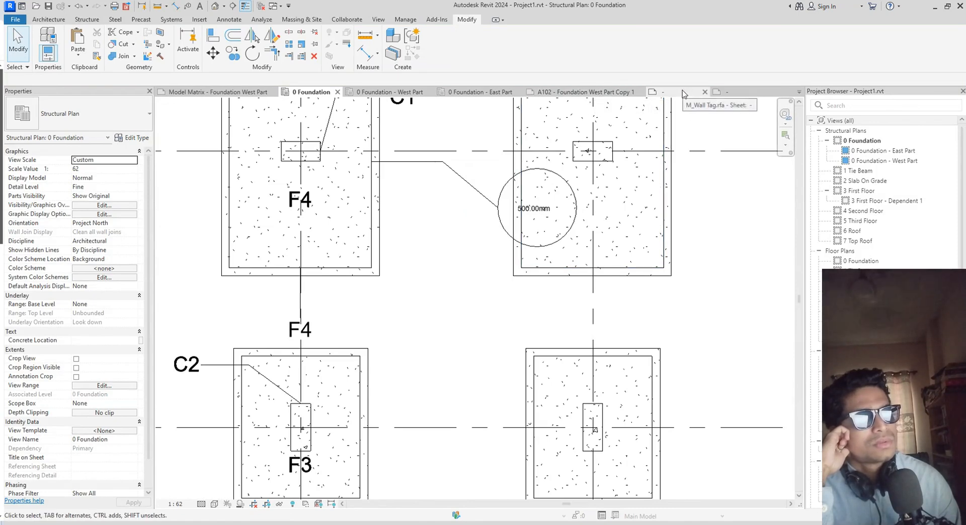
Return to the thickness tag family and set the circle's radius to 5
left_click(724, 92)
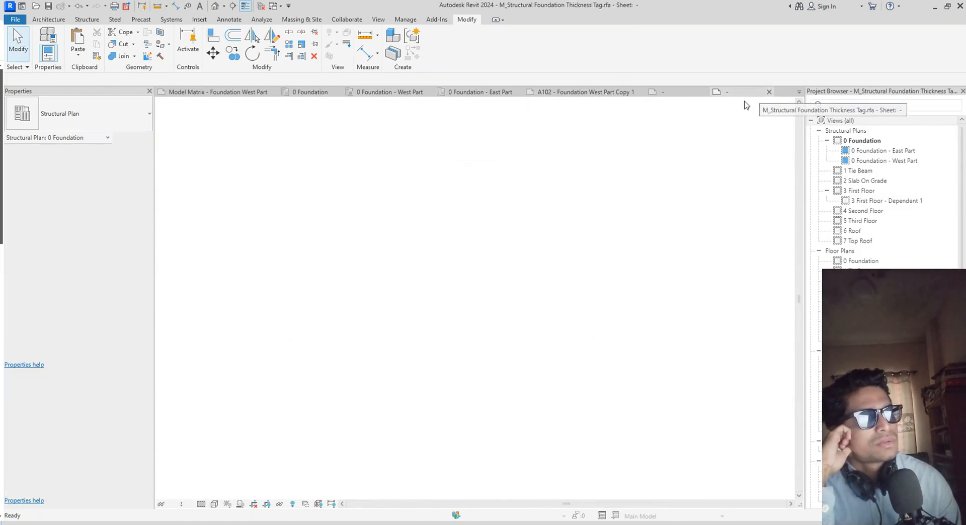
left_click(491, 361)
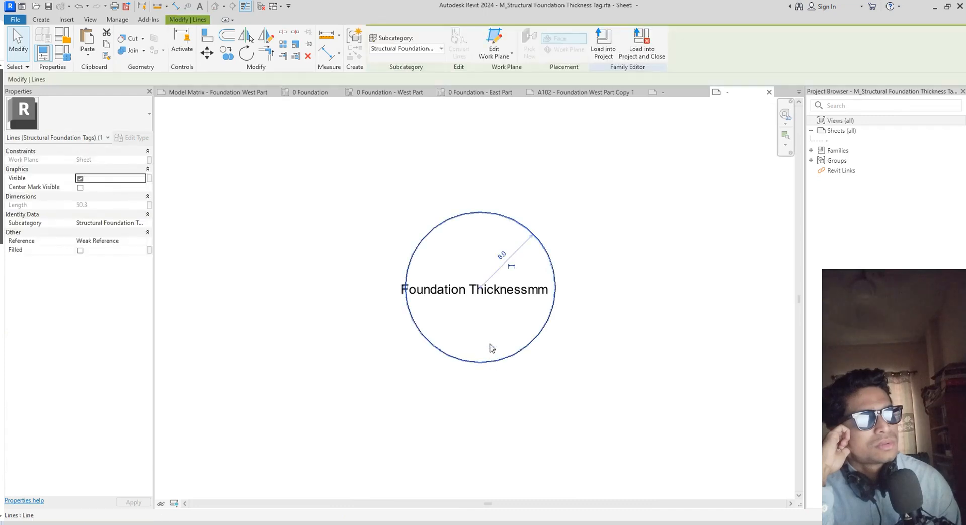
left_click(500, 254)
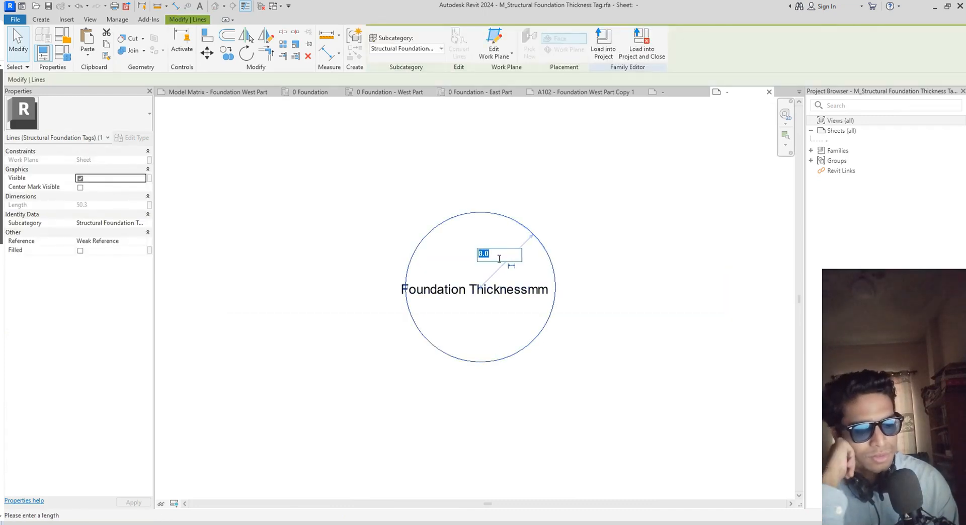
type("5")
key("Return")
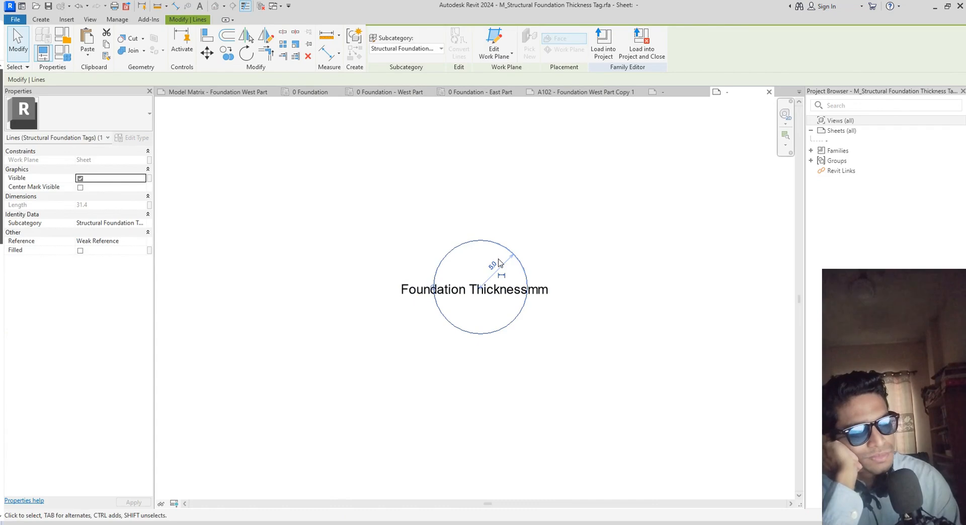
Reload the thickness tag family into Project1.rvt, overwriting the existing version, and inspect the tag in the 0 Foundation plan
left_click(604, 43)
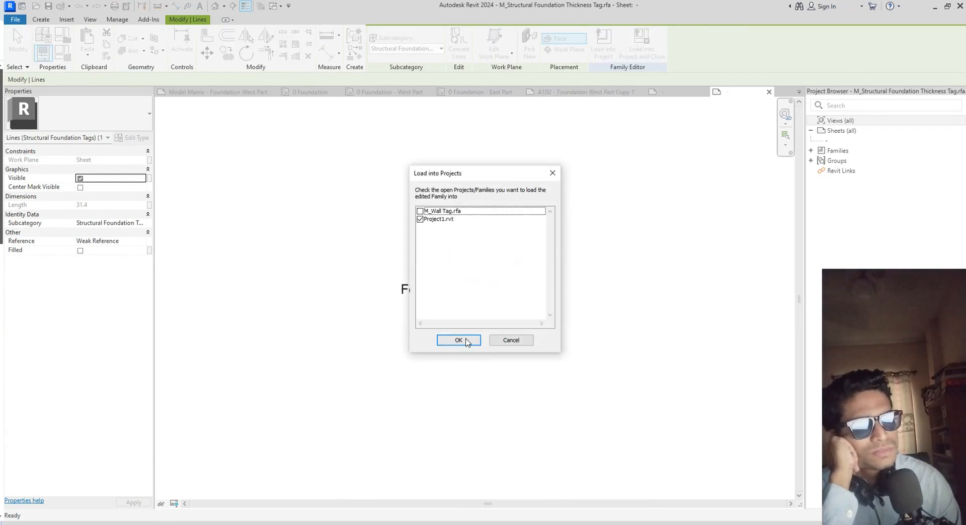
left_click(466, 341)
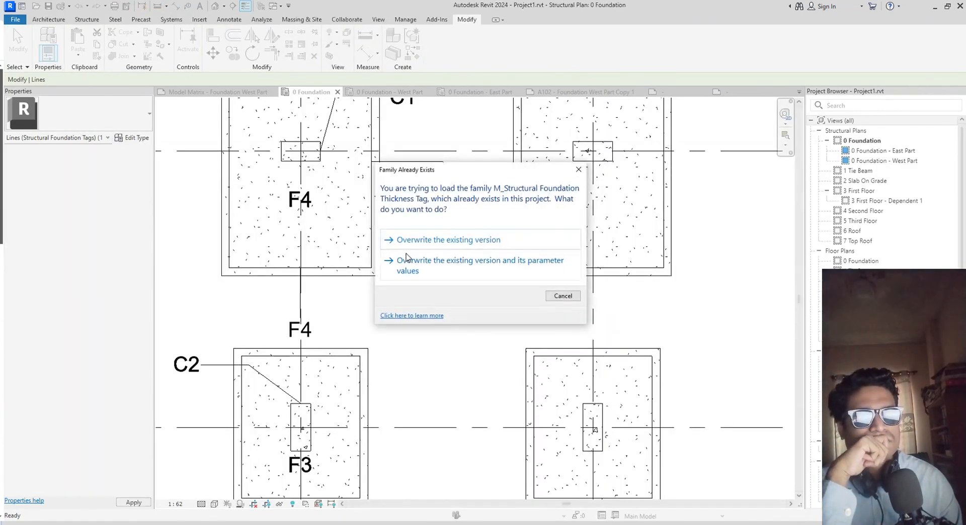
left_click(412, 240)
scroll(570, 227, "up", 3)
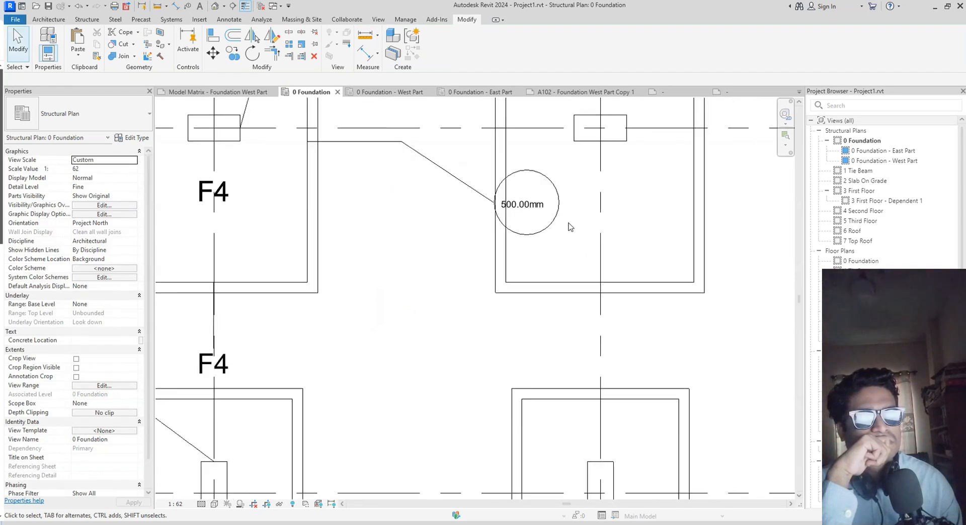
Check the thickness tag on sheet A102 and return to the tag family, cancelling its closure
scroll(570, 227, "down", 3)
left_click(584, 92)
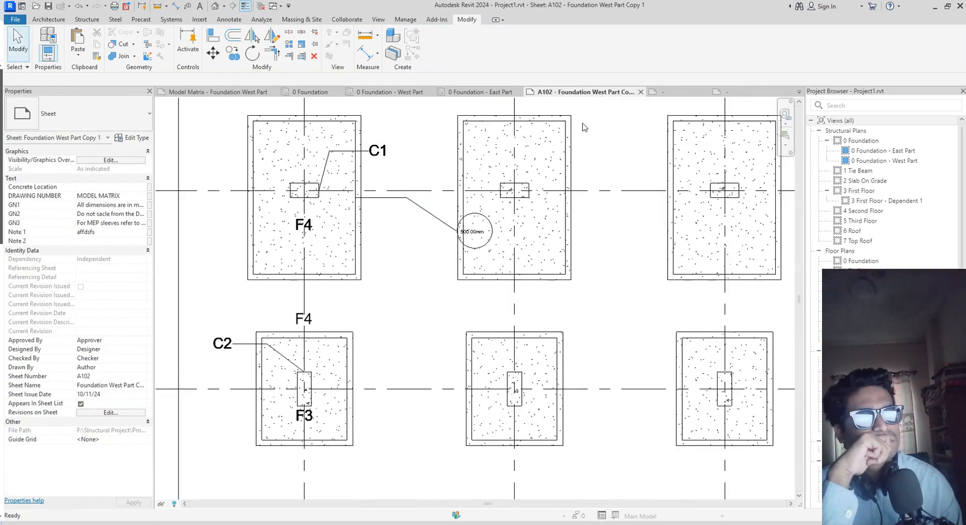
left_click(769, 93)
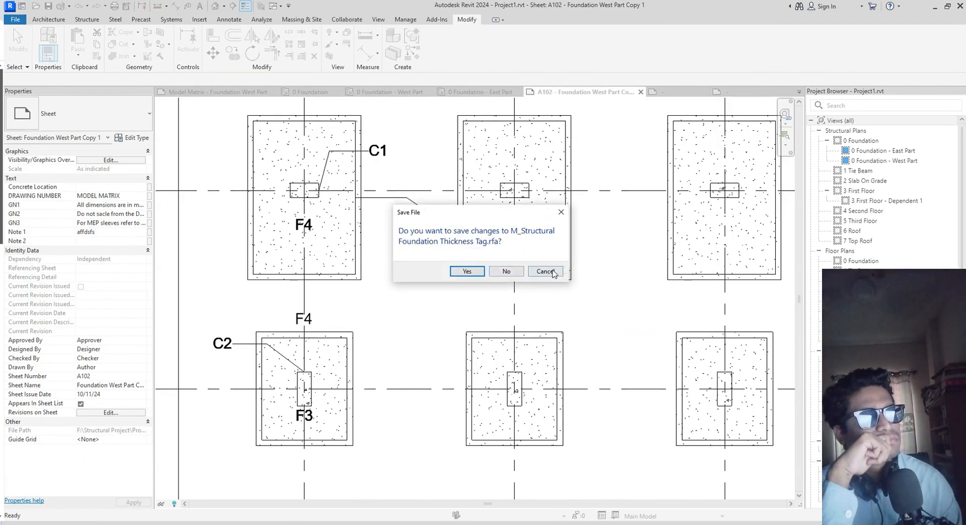
left_click(545, 271)
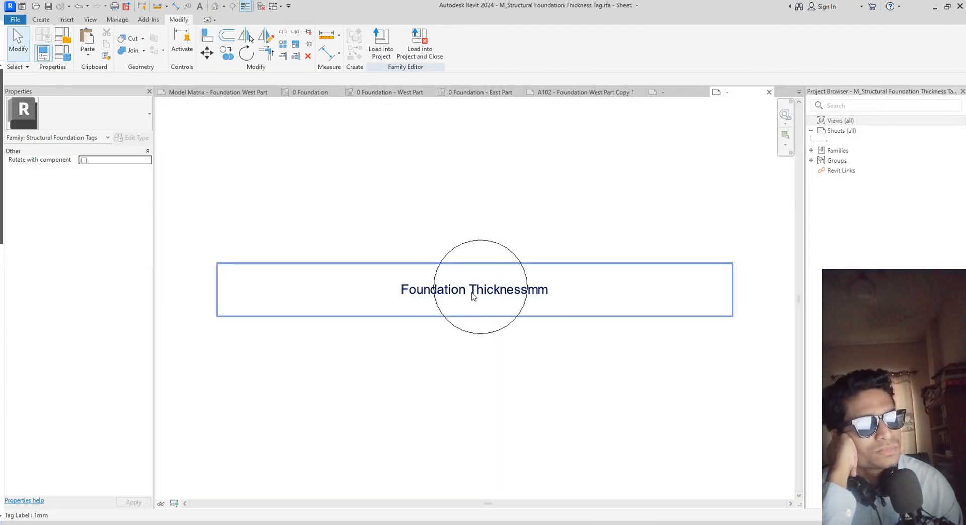
Set the circle's radius to 2 and reload the thickness tag family into Project1.rvt, overwriting the existing version
scroll(483, 309, "up", 2)
left_click(480, 340)
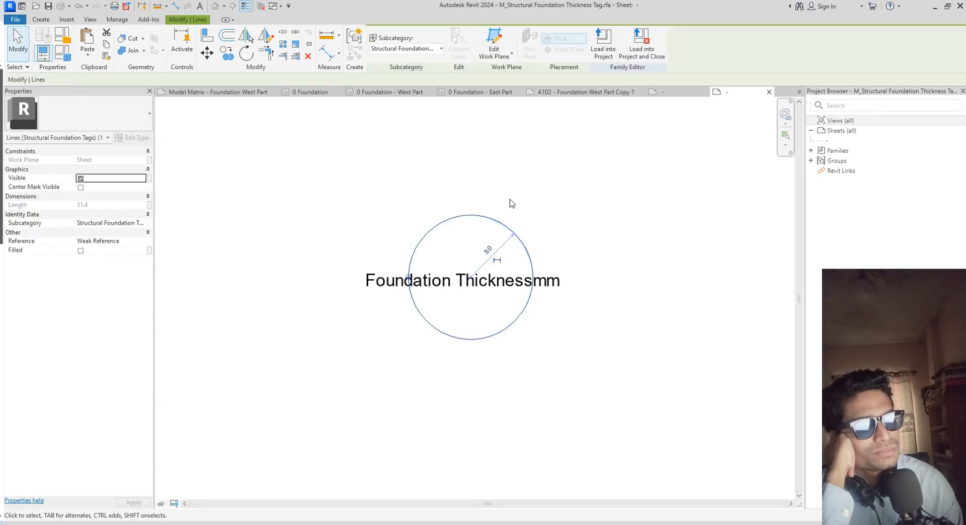
left_click(488, 249)
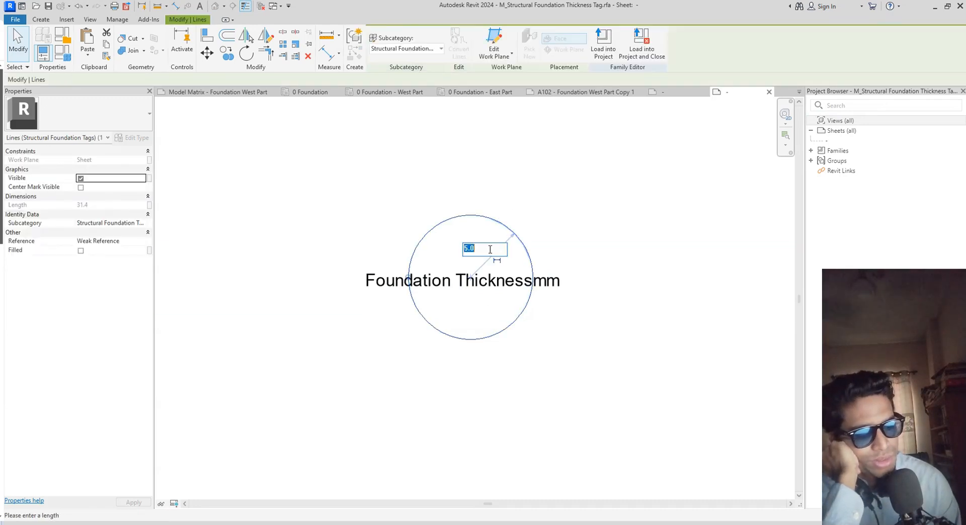
key("Return")
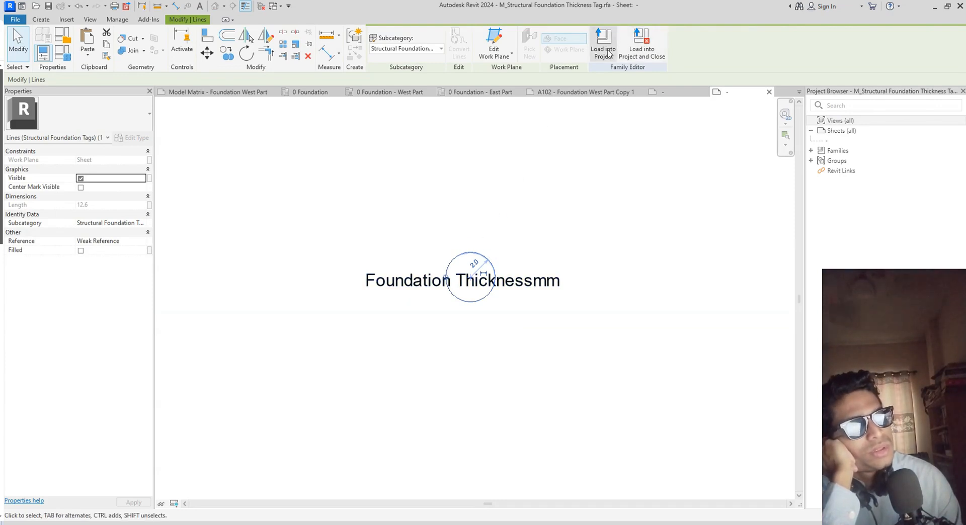
left_click(603, 49)
left_click(443, 345)
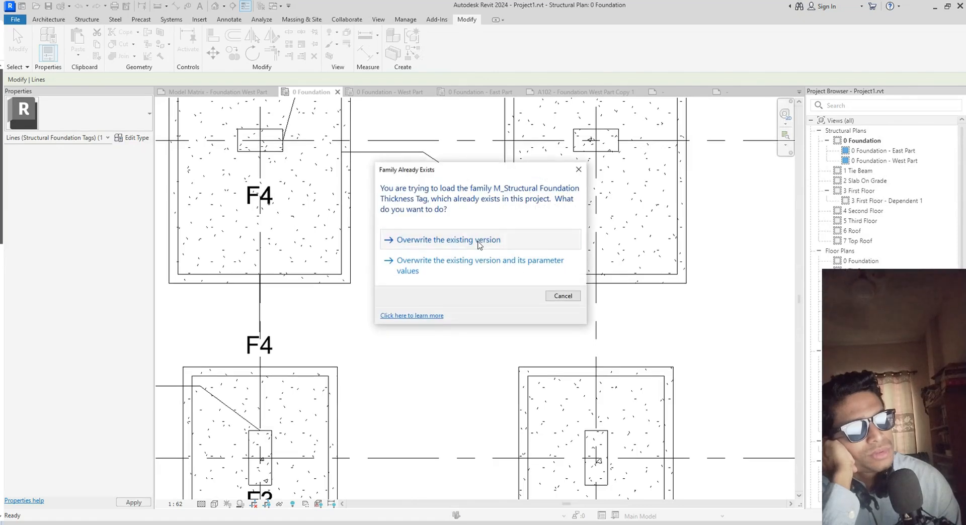
left_click(479, 240)
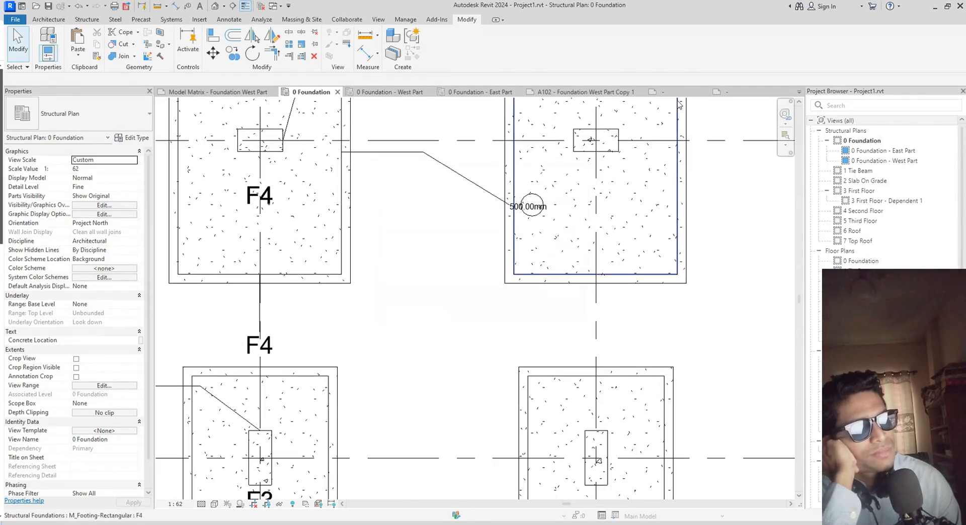
Set the tag family circle's radius to 4 and reload the family into Project1.rvt, overwriting the existing version
left_click(738, 95)
left_click(483, 264)
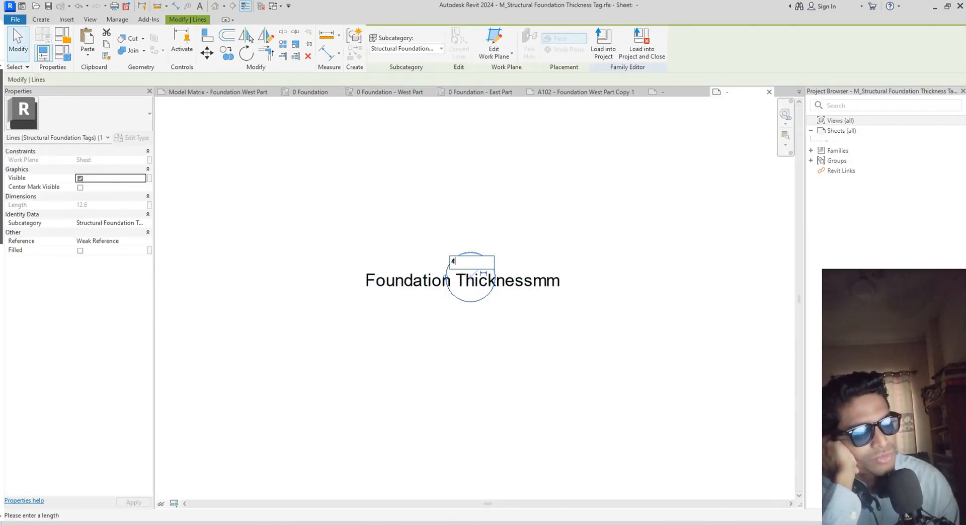
key("Return")
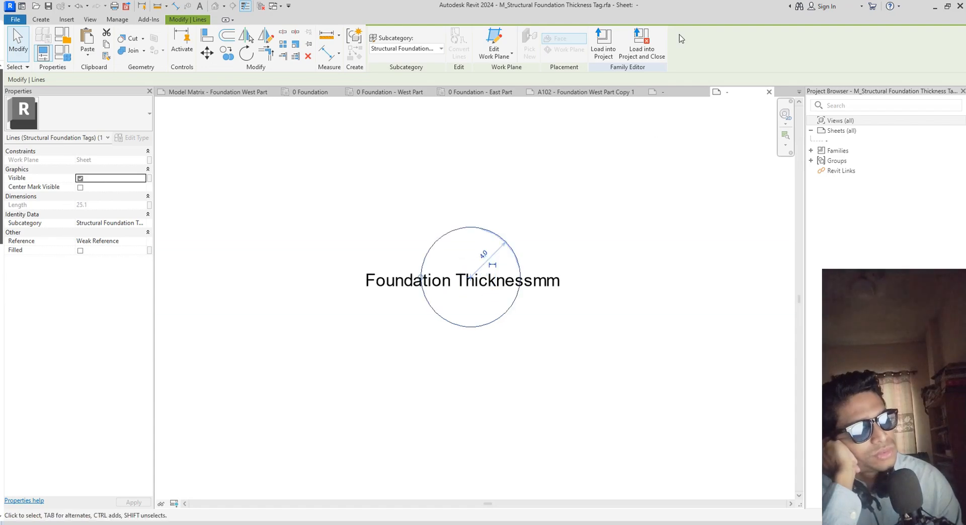
left_click(603, 43)
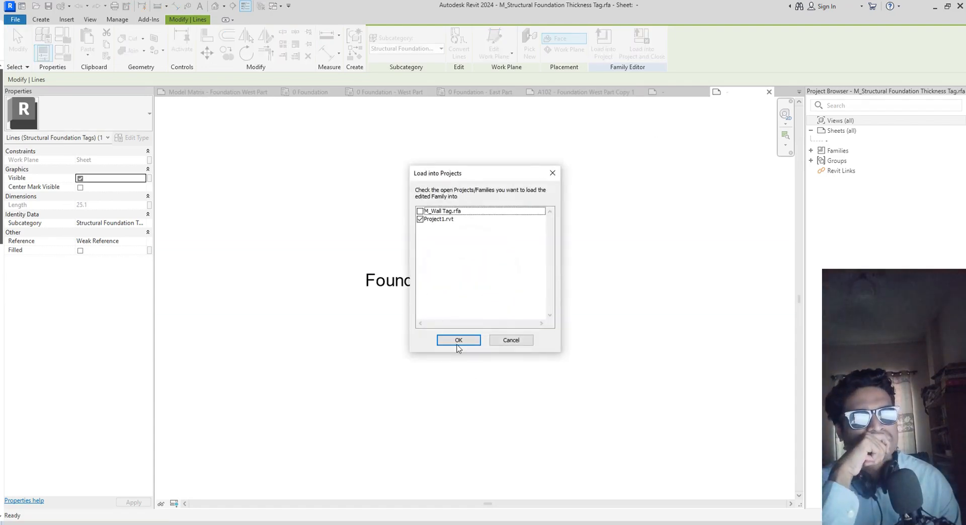
left_click(458, 341)
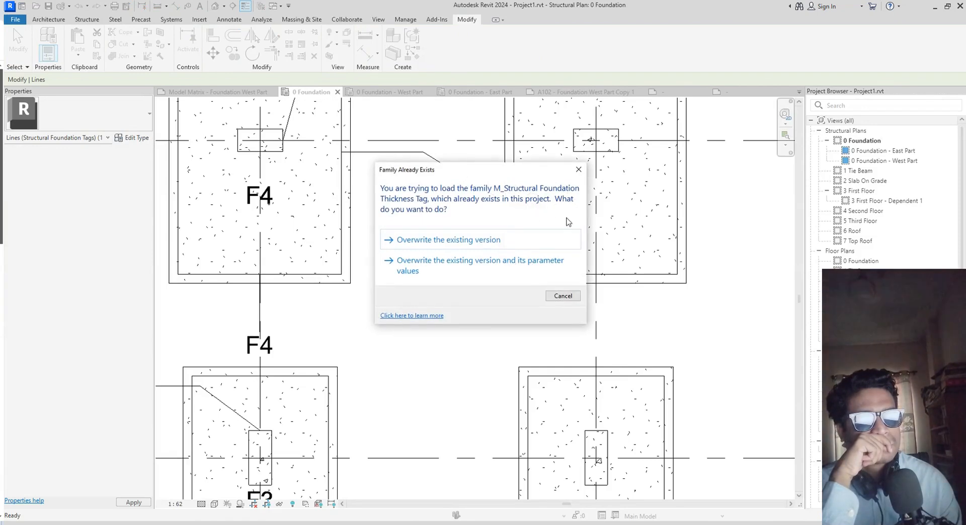
left_click(486, 245)
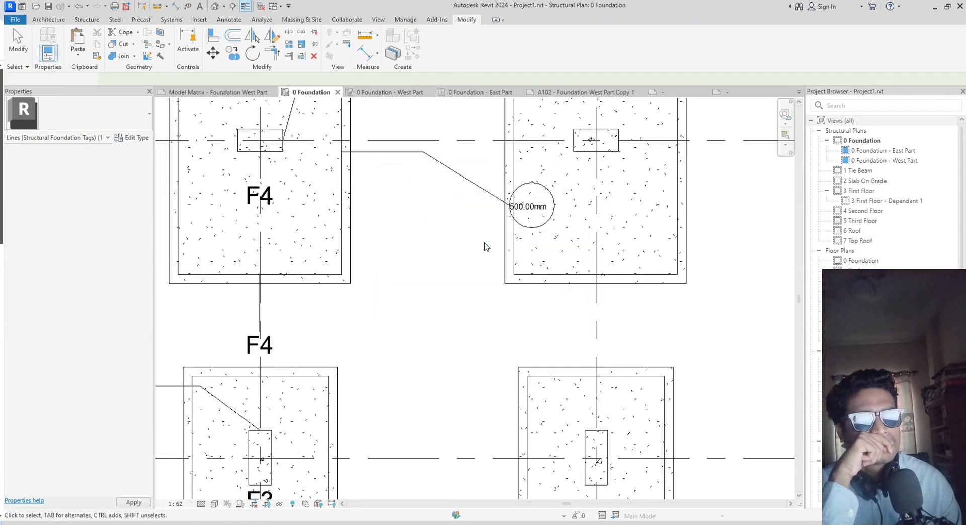
Move the thickness tag into the gap between the two upper footings and reshape its leader with an elbow beside the F4 footing
left_click(520, 210)
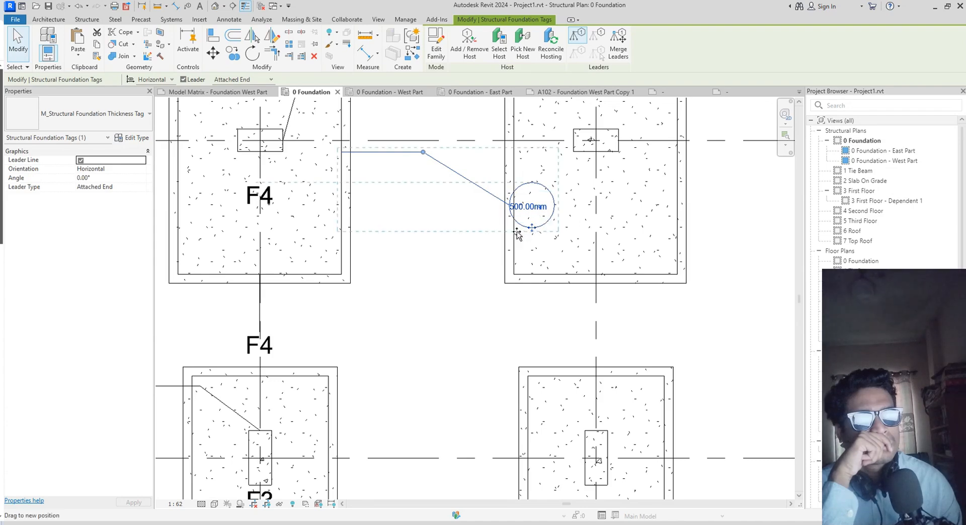
left_click_drag(441, 233, 448, 234)
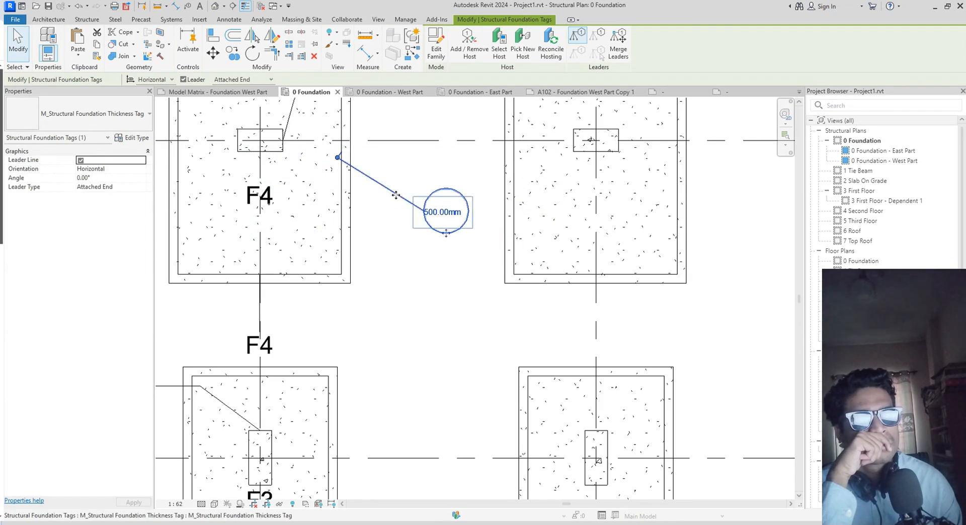
left_click(511, 324)
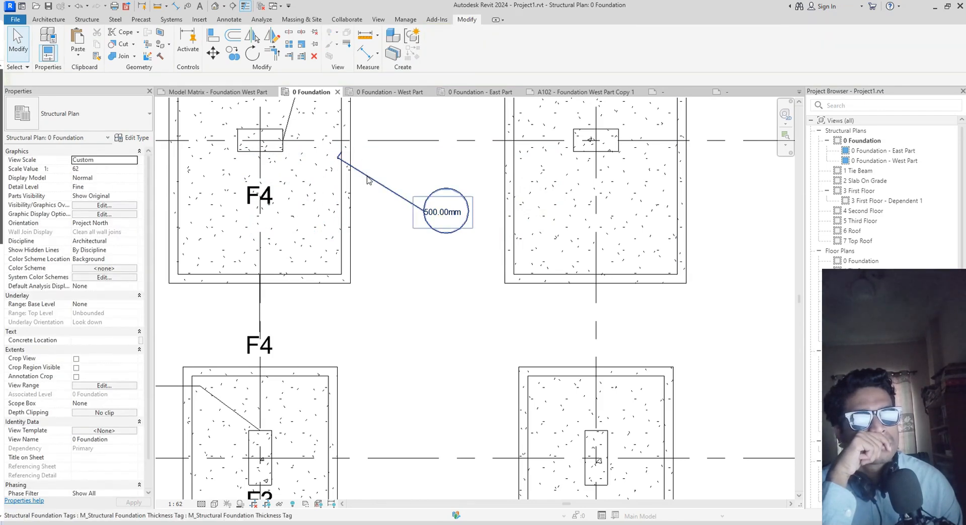
left_click(340, 164)
left_click_drag(337, 158, 385, 154)
scroll(451, 275, "up", 3)
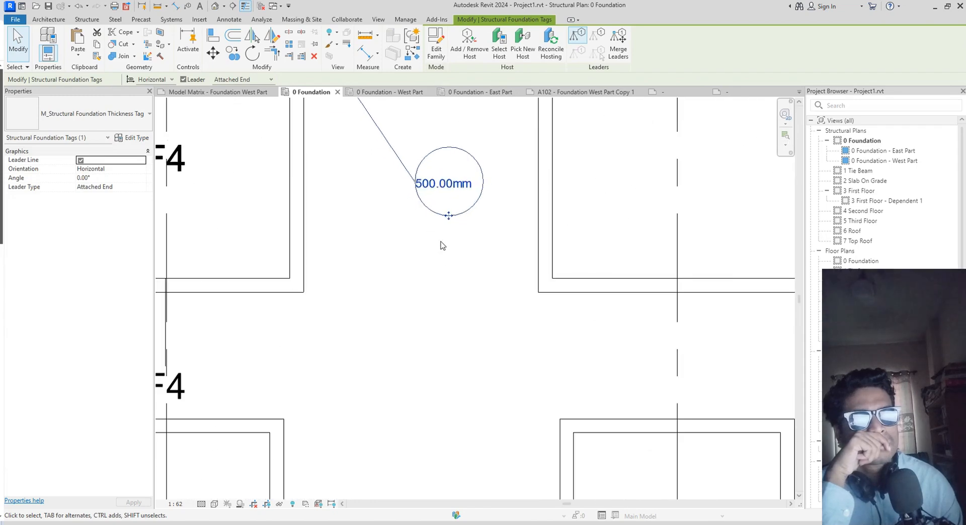
Nudge the family's label slightly right and up within the circle, and reload the family into Project1.rvt, overwriting the existing version
left_click(602, 97)
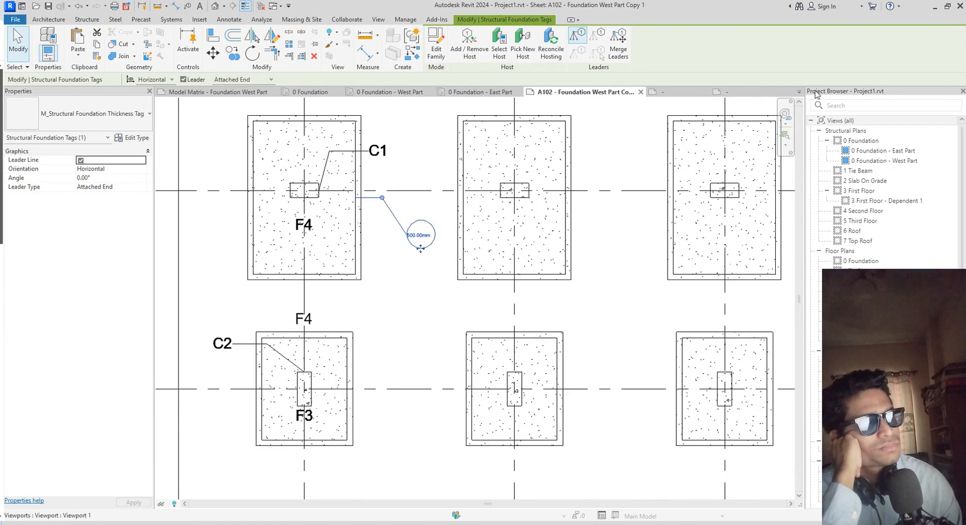
left_click(752, 96)
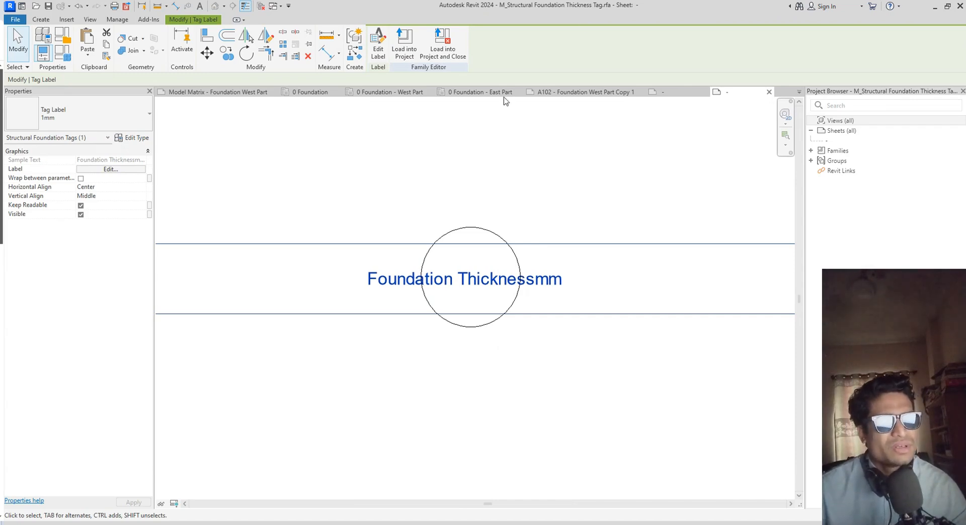
left_click(404, 44)
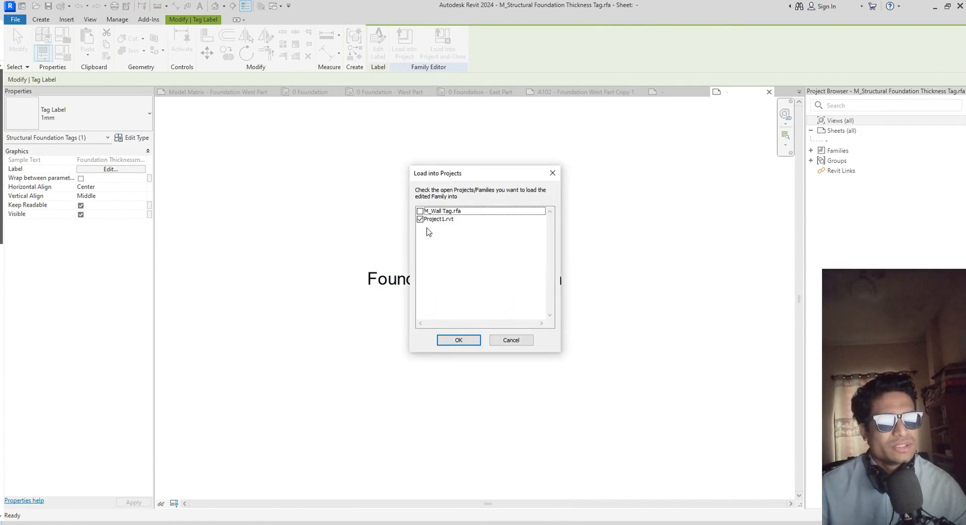
left_click(458, 346)
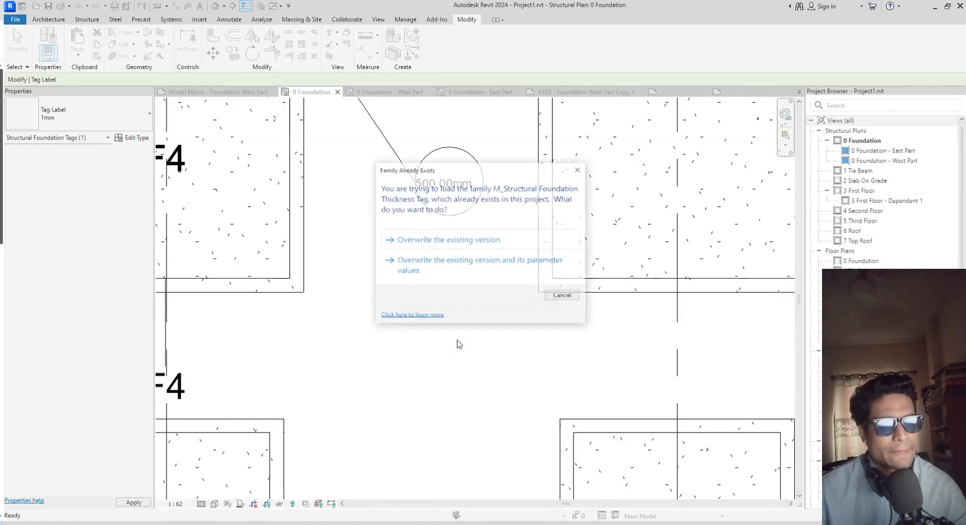
left_click(443, 241)
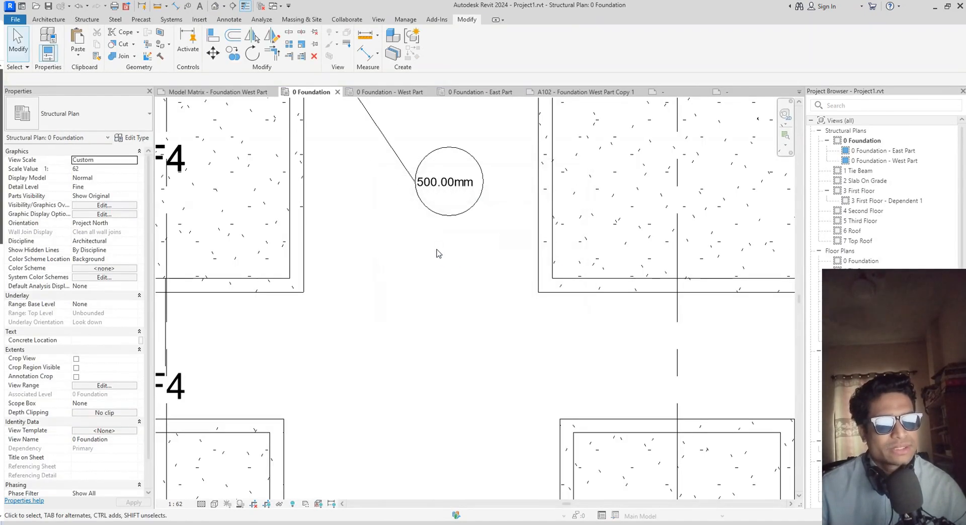
scroll(444, 240, "down", 5)
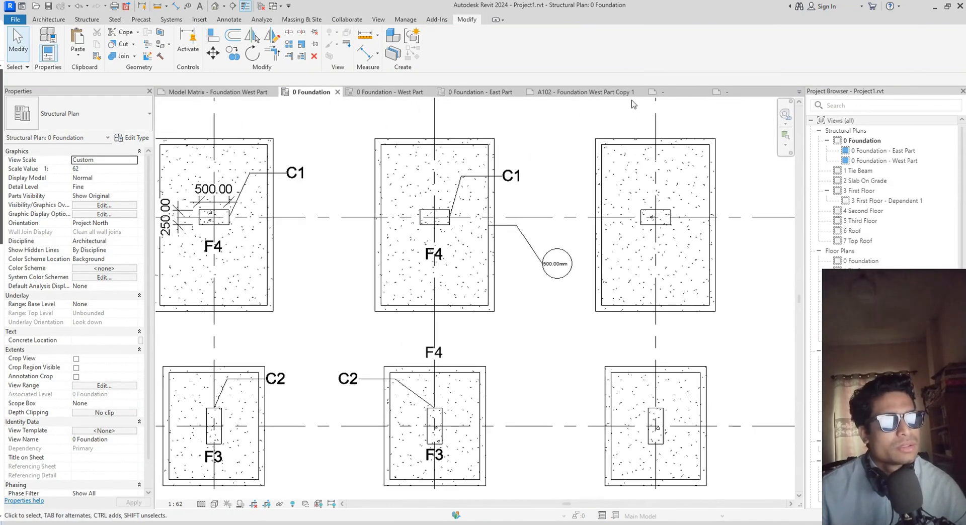
In the 0 Foundation - West Part plan, tag the grid 4 F4 footing with a thickness tag that has a leader
left_click(746, 94)
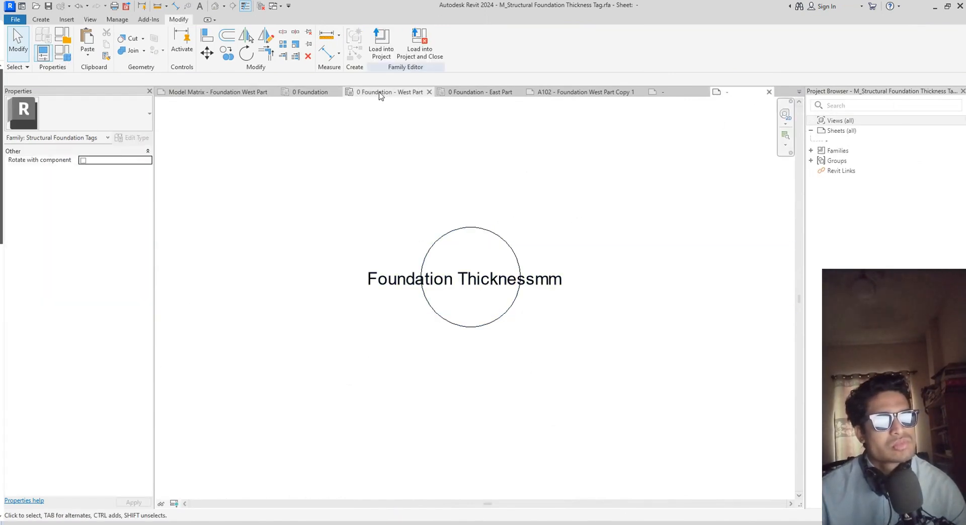
left_click(396, 93)
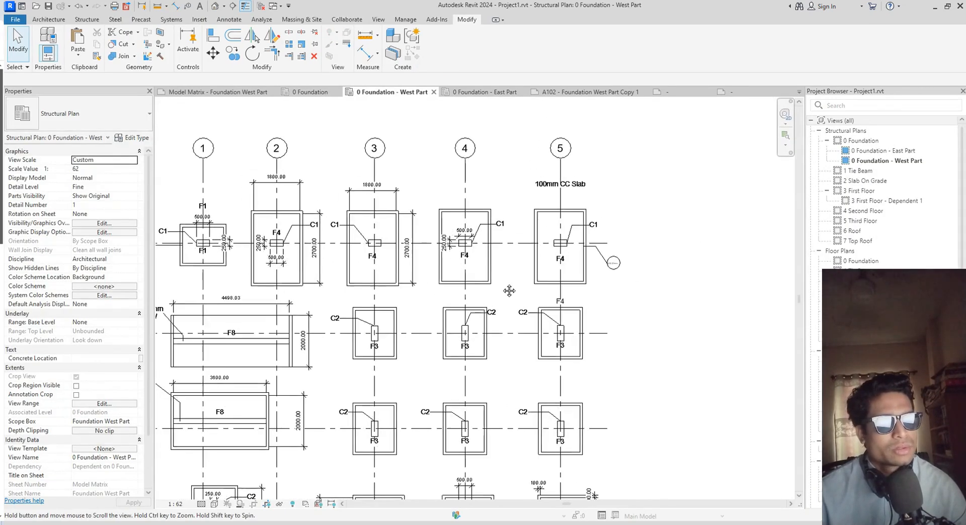
scroll(596, 260, "up", 4)
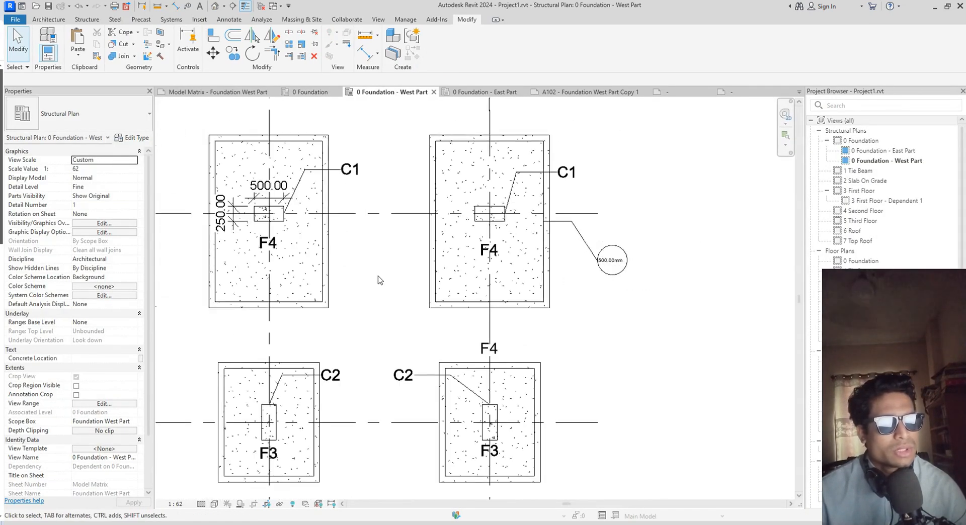
middle_click_drag(350, 281, 463, 297)
key("t")
key("g")
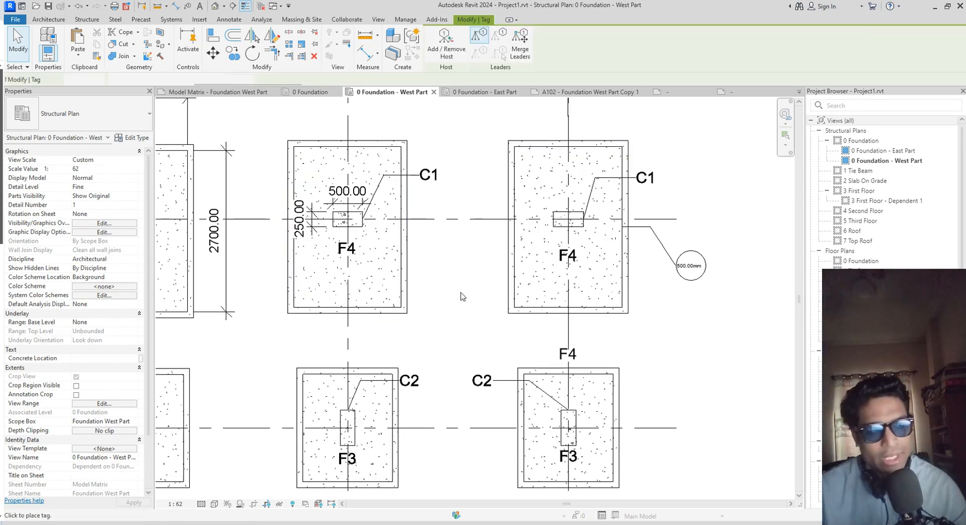
left_click(398, 286)
middle_click_drag(176, 301, 312, 304)
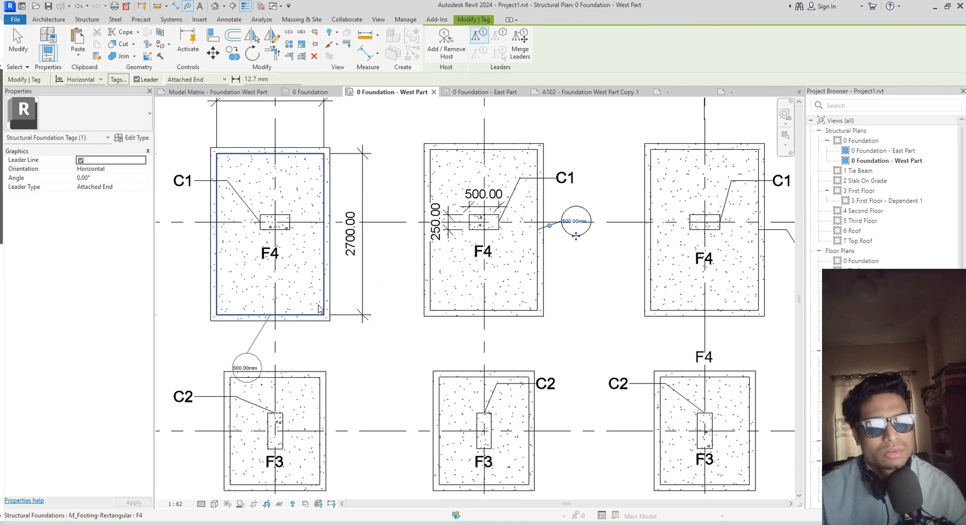
middle_click_drag(601, 268, 426, 306)
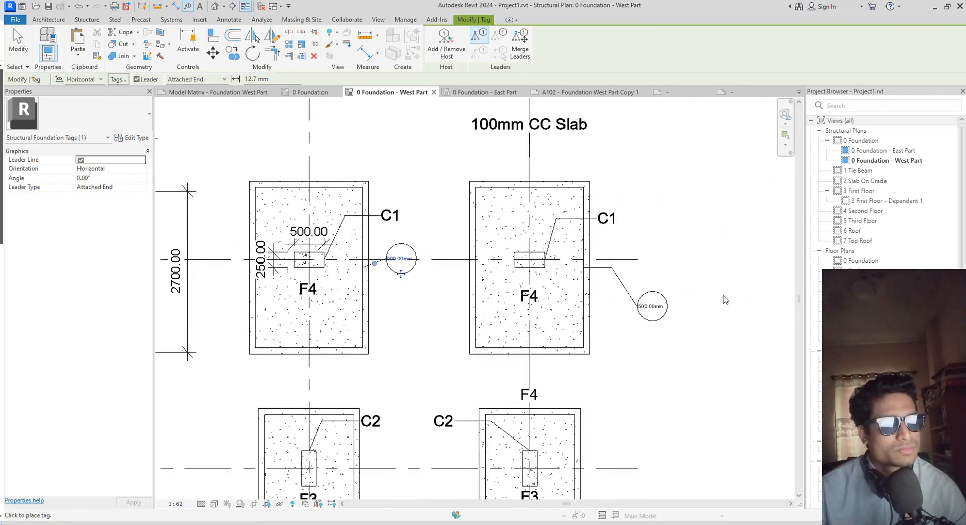
scroll(669, 311, "up", 2)
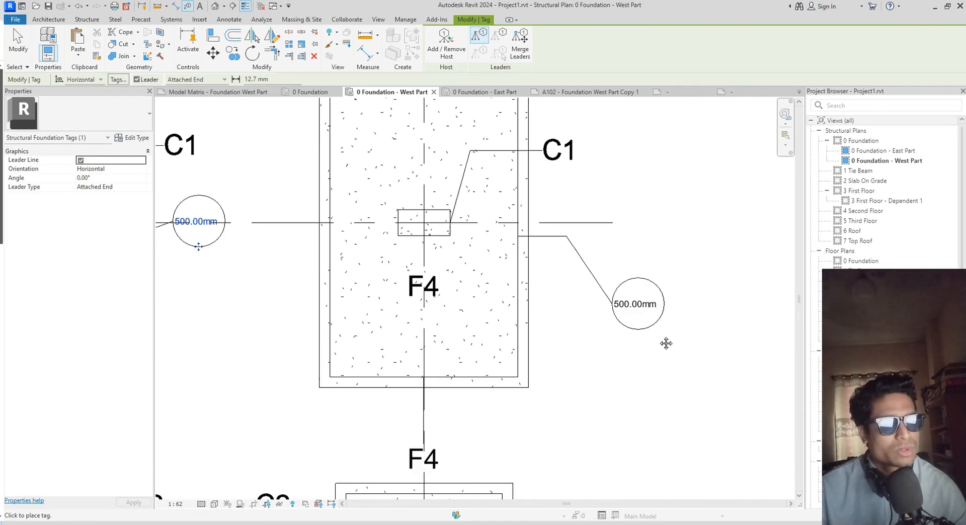
Turn off the tag leader and tag the F4 footings at grids 5, 3 and 2 and the F1 footing along grid 6
left_click(137, 80)
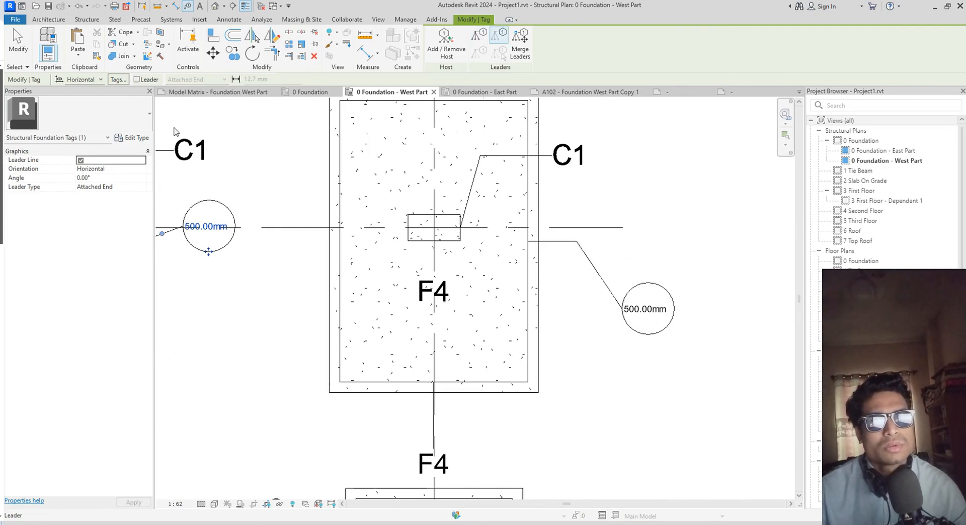
scroll(365, 341, "down", 1)
left_click(372, 317)
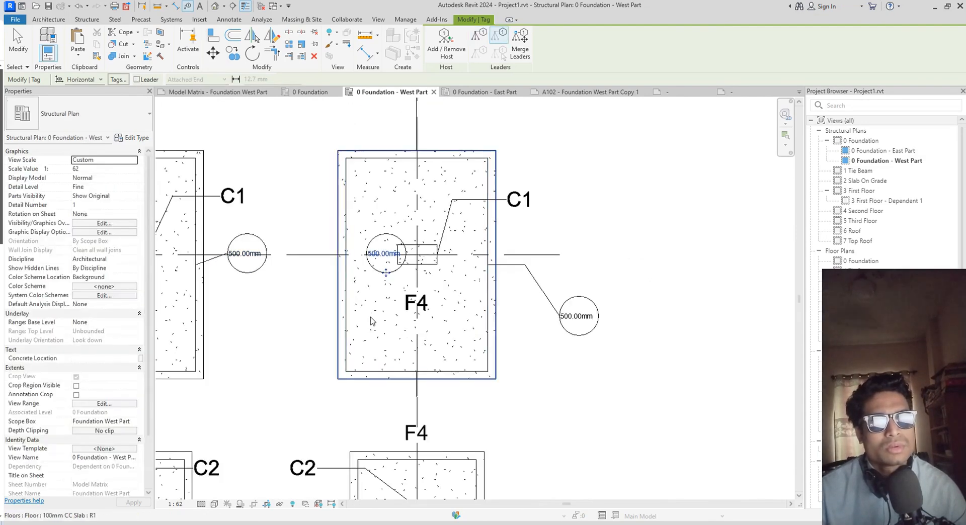
middle_click_drag(372, 318, 659, 319)
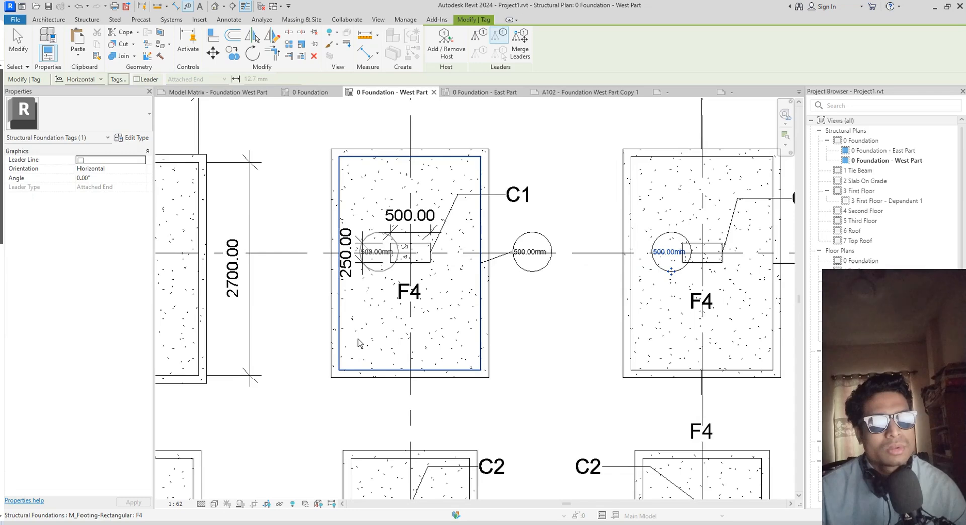
middle_click_drag(453, 347, 856, 316)
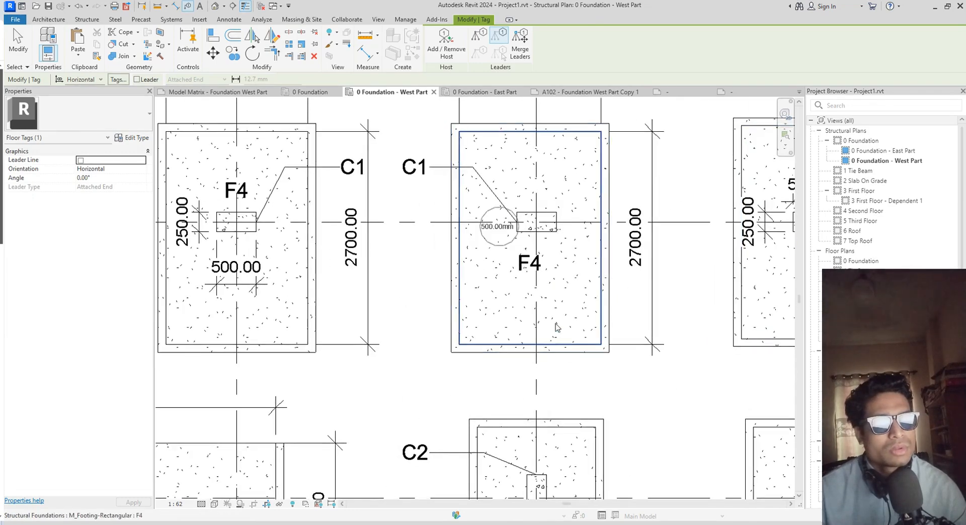
left_click(558, 324)
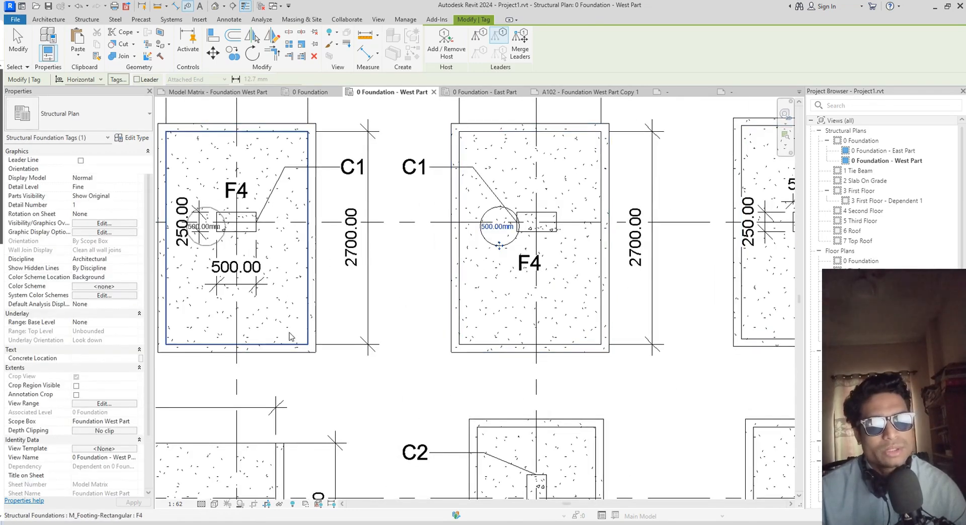
left_click(290, 340)
middle_click_drag(290, 340, 636, 340)
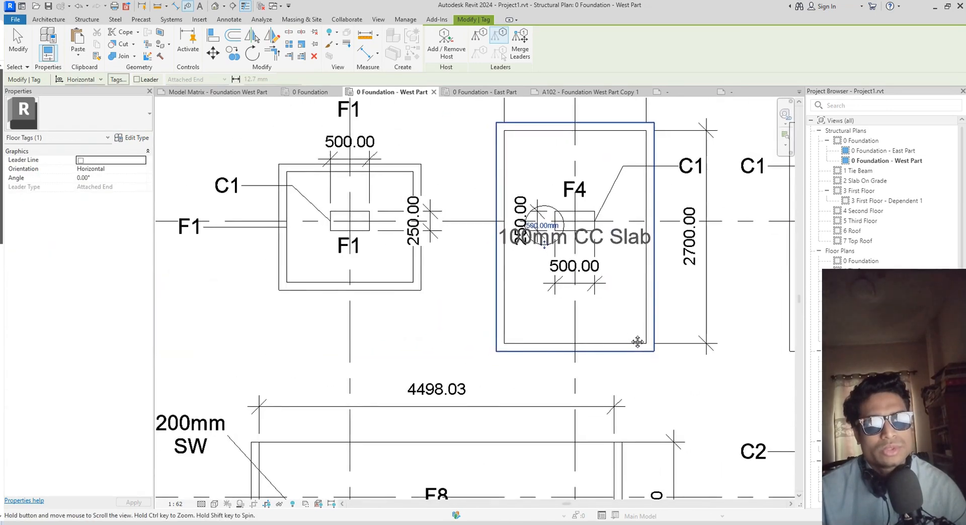
left_click(393, 281)
Tag the two F8 wall foundations along grids 7 and 8 with leaderless thickness tags
middle_click_drag(416, 302, 409, 149)
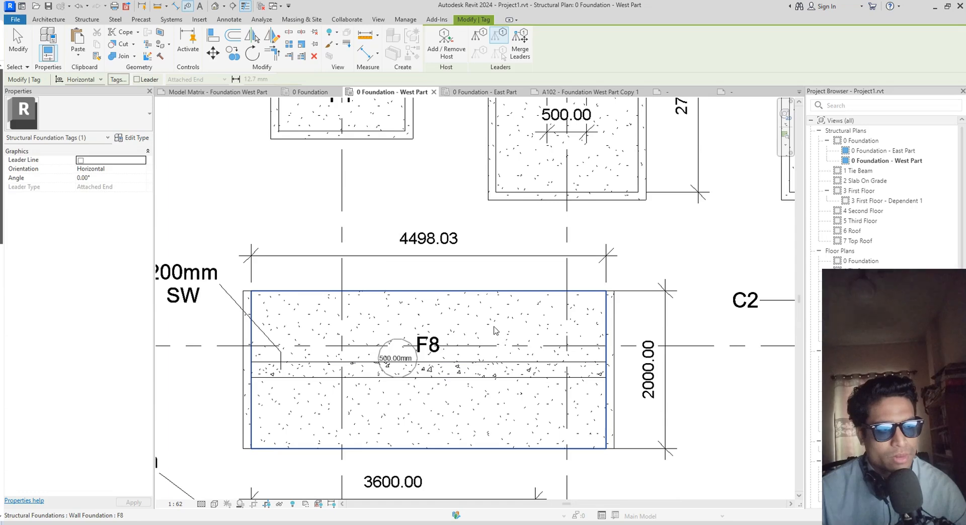
left_click(495, 327)
middle_click_drag(502, 377, 441, 108)
left_click(399, 319)
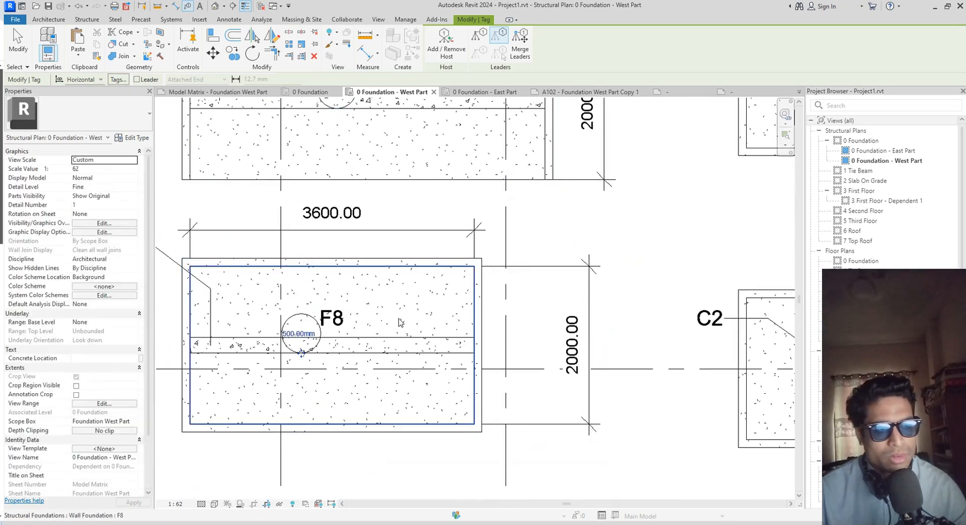
Tag the three F3 footings along grid 8 with leaderless thickness tags
scroll(440, 361, "down", 2)
middle_click_drag(440, 361, 303, 320)
left_click(598, 344)
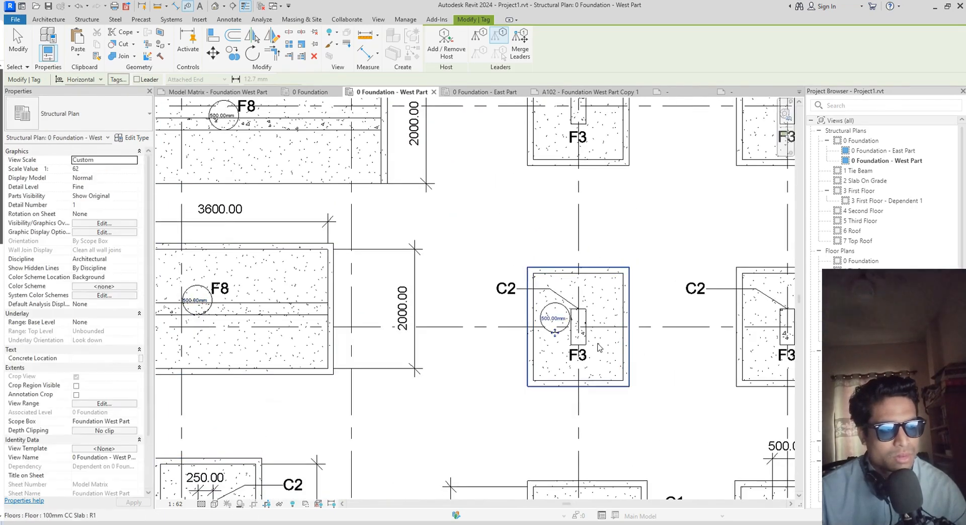
middle_click_drag(599, 347, 337, 343)
left_click(541, 347)
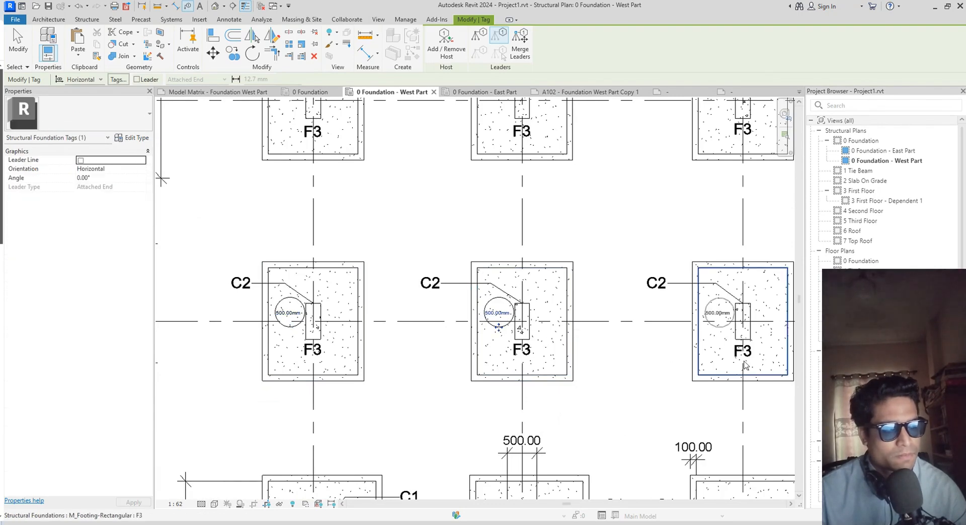
left_click(772, 367)
mouse_move(789, 377)
middle_mouse_down()
mouse_move(396, 377)
mouse_move(513, 460)
middle_mouse_up()
Tag the three F3 footings along grid 7 and the upper grid 4 F4 footing with leaderless thickness tags
scroll(401, 378, "down", 1)
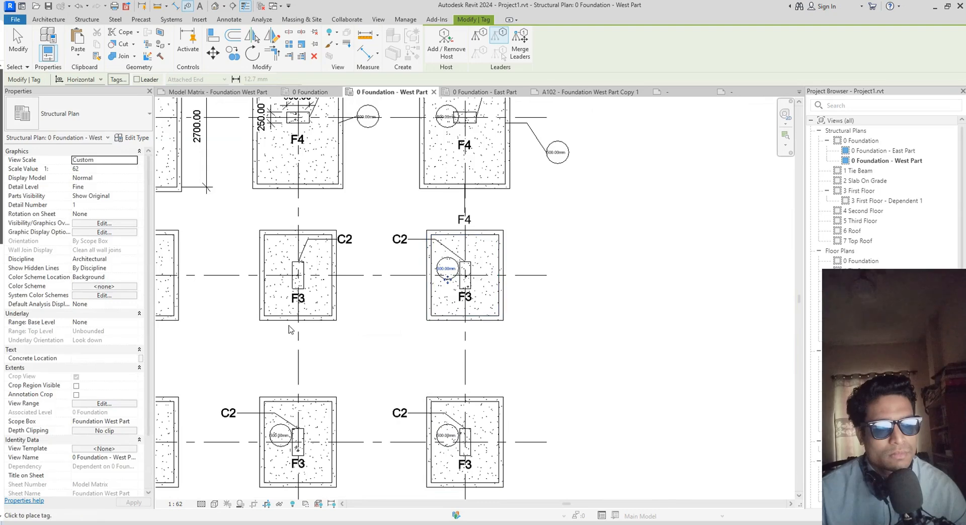
scroll(290, 330, "up", 2)
middle_click_drag(359, 305, 810, 401)
left_click(520, 384)
scroll(520, 384, "down", 1)
middle_click_drag(521, 384, 932, 345)
scroll(544, 372, "down", 1)
middle_click_drag(509, 335, 457, 431)
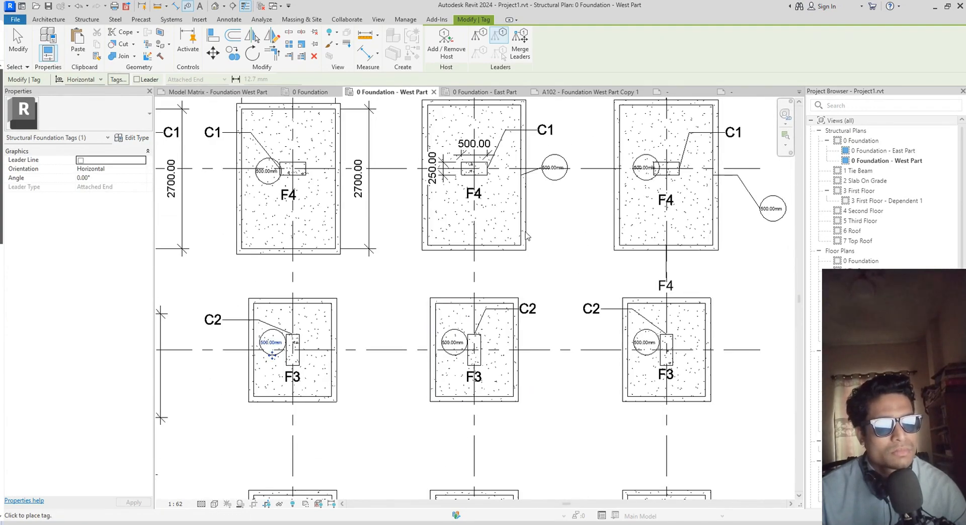
scroll(552, 421, "down", 1)
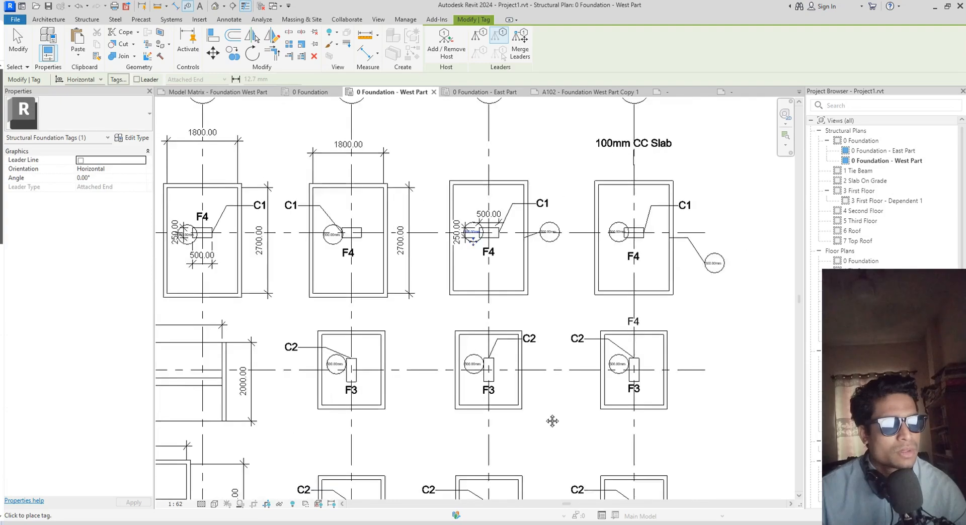
Tag the three F4 footings and the F2 footing along grid 9 with leaderless thickness tags
middle_click_drag(552, 421, 550, 167)
middle_click_drag(466, 370, 474, 129)
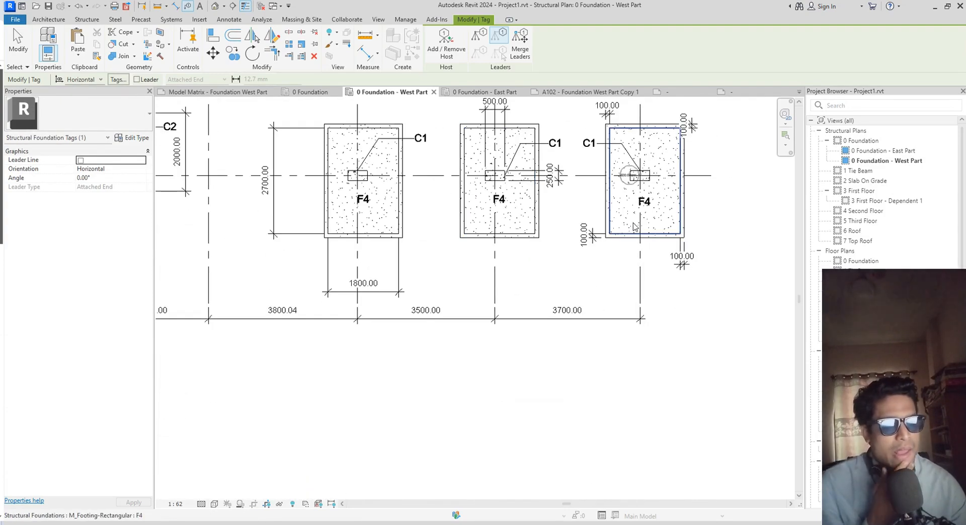
left_click(635, 228)
left_click(484, 217)
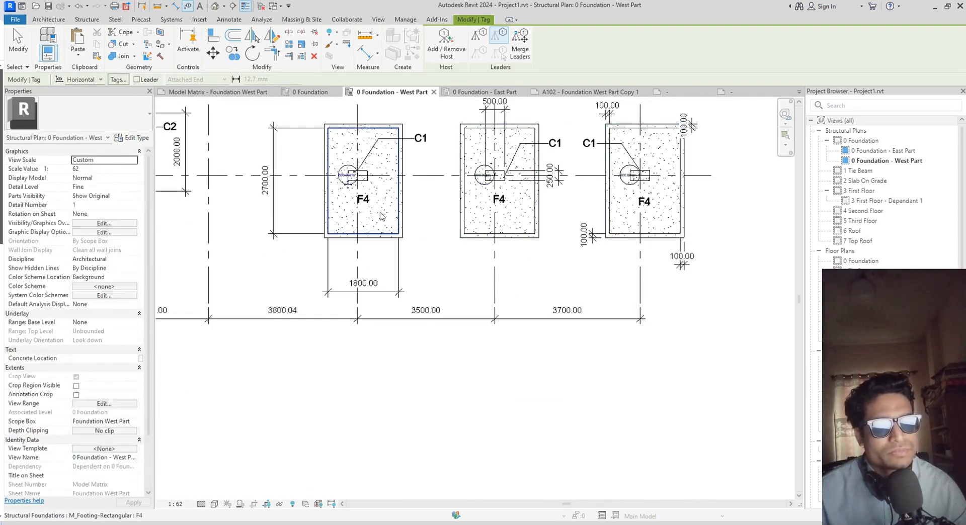
left_click(381, 217)
middle_click_drag(165, 215, 416, 255)
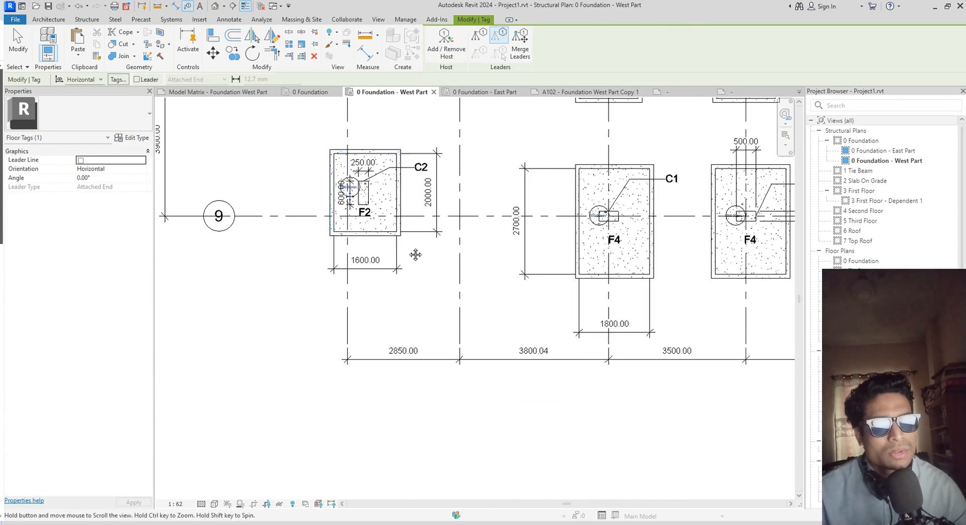
scroll(416, 255, "down", 5)
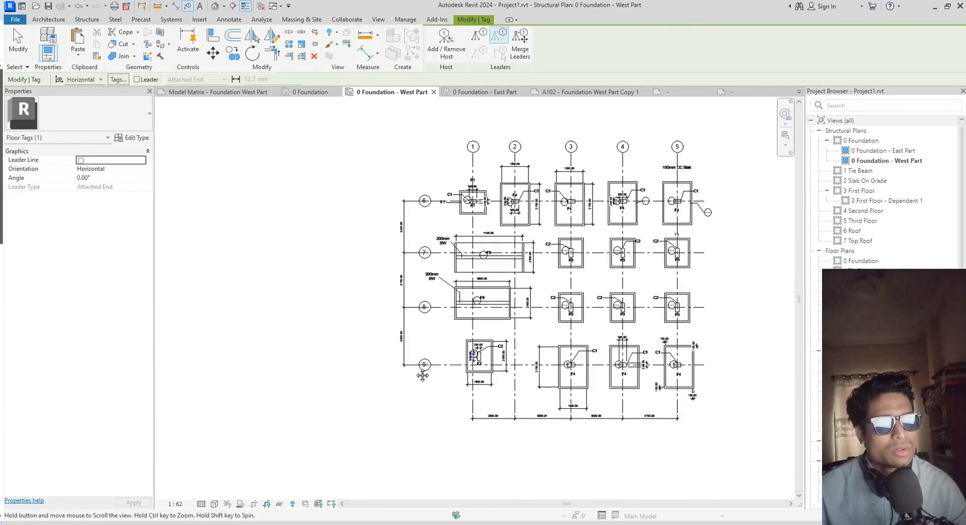
Delete the two leadered thickness tags beside the upper F4 footings at grids 5 and 4
scroll(539, 291, "up", 5)
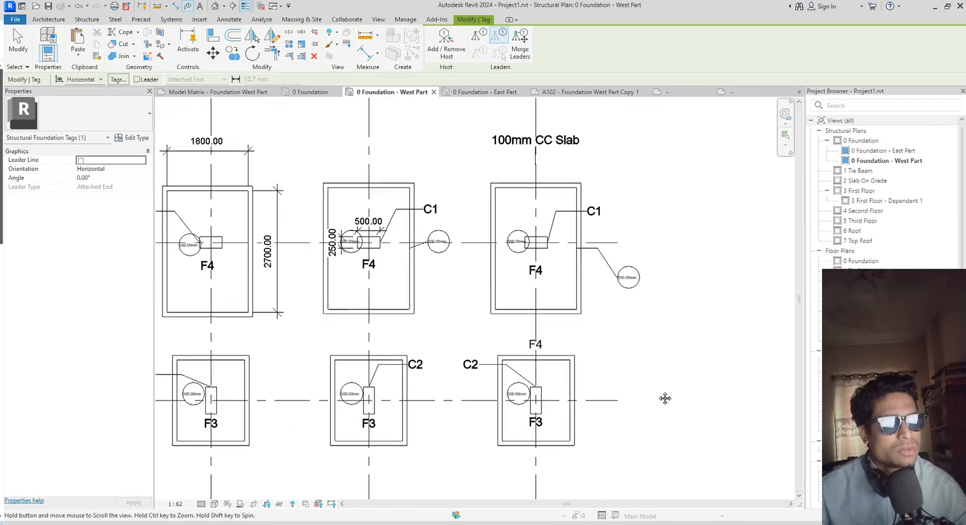
scroll(618, 290, "up", 2)
key("Escape")
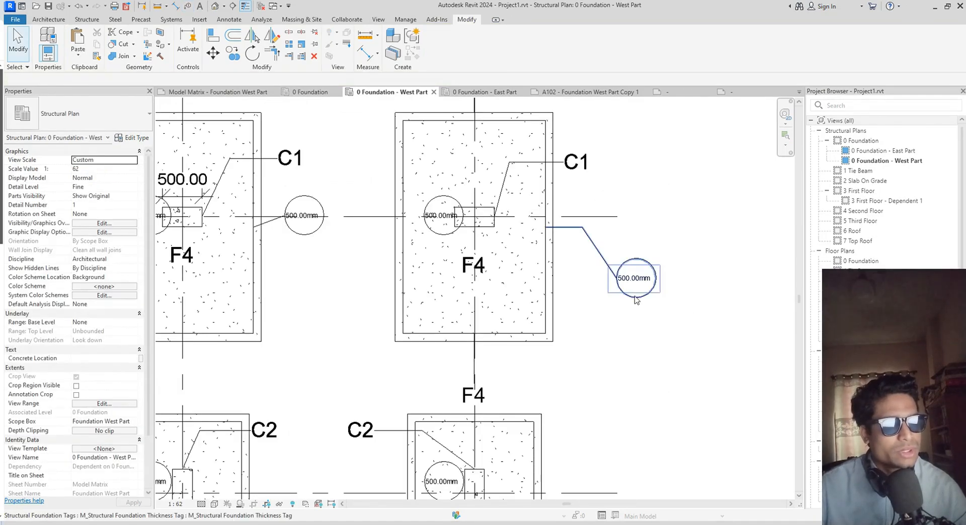
left_click(636, 300)
key("Delete")
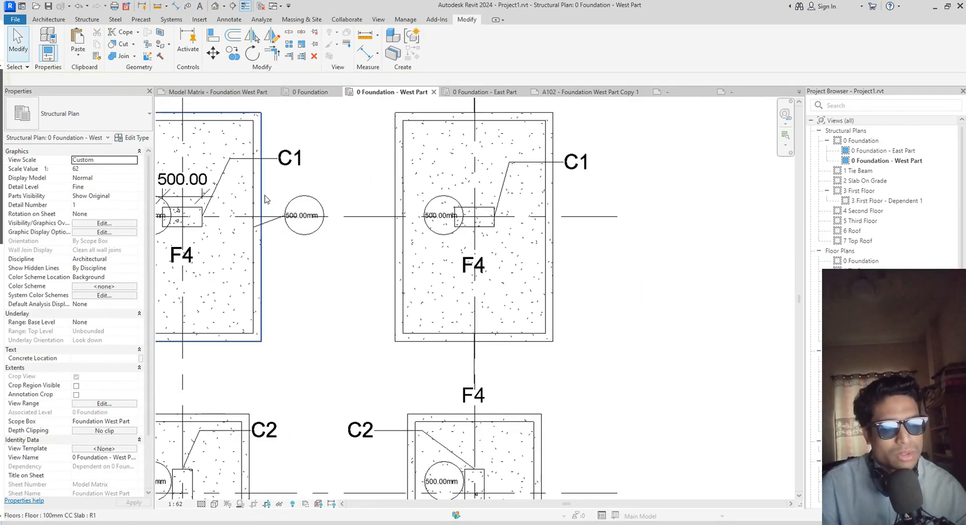
left_click(267, 230)
key("Delete")
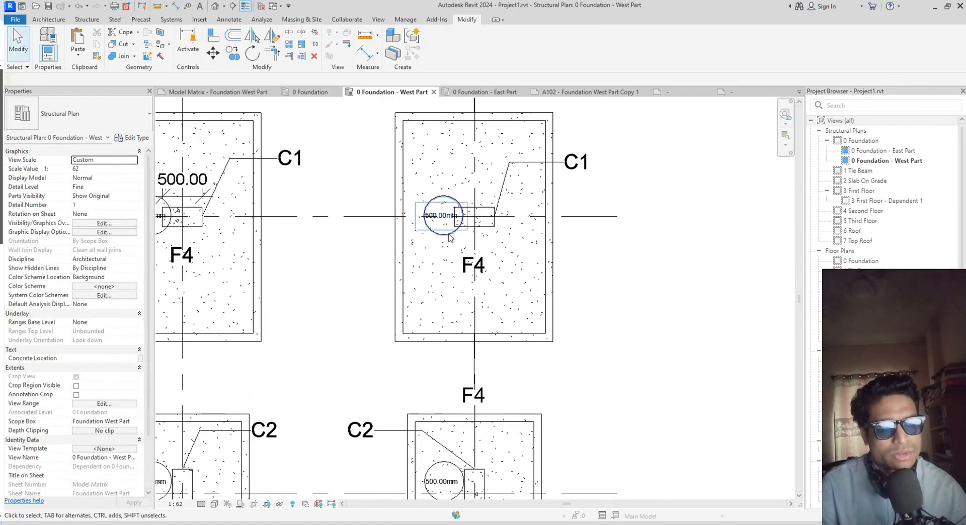
Move the thickness tags of the upper grid 5 and grid 4 F4 footings down, clear of the columns
left_click(443, 217)
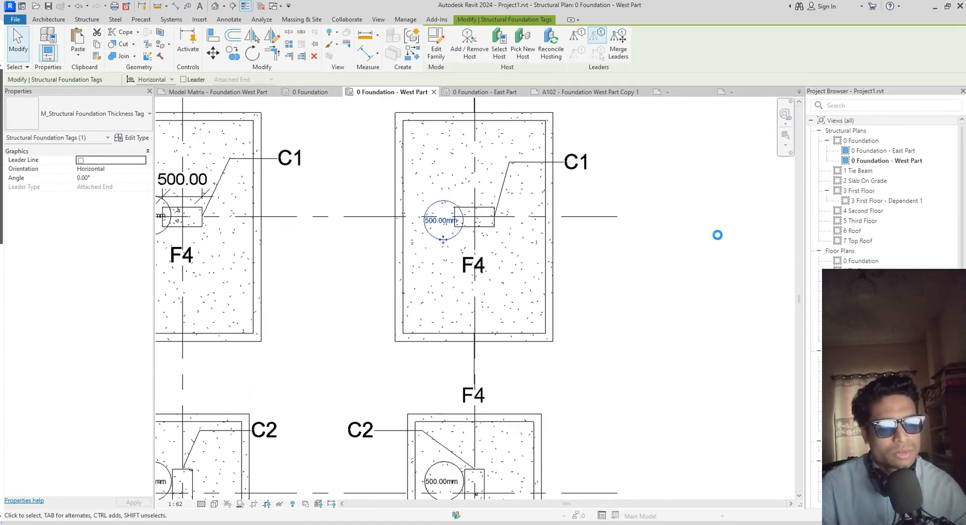
key("Down")
key("Down")
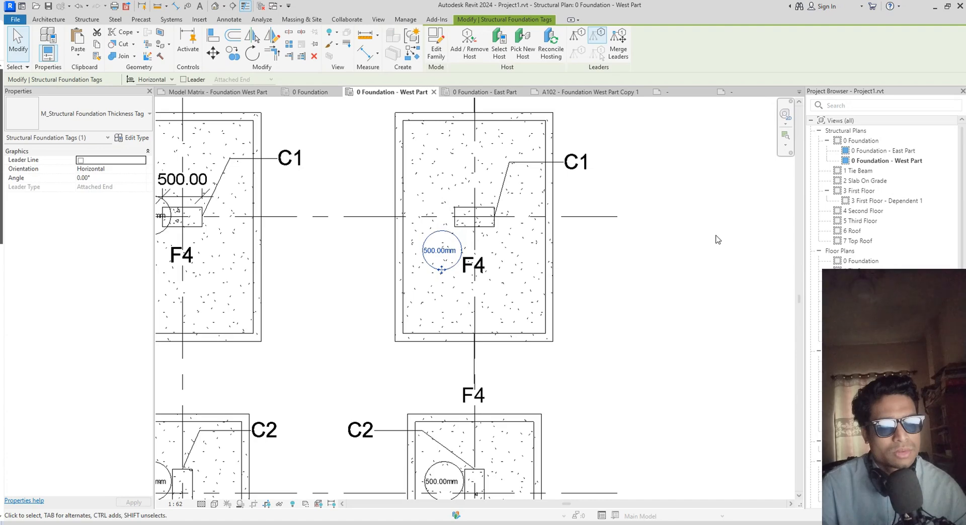
middle_click_drag(303, 279, 494, 267)
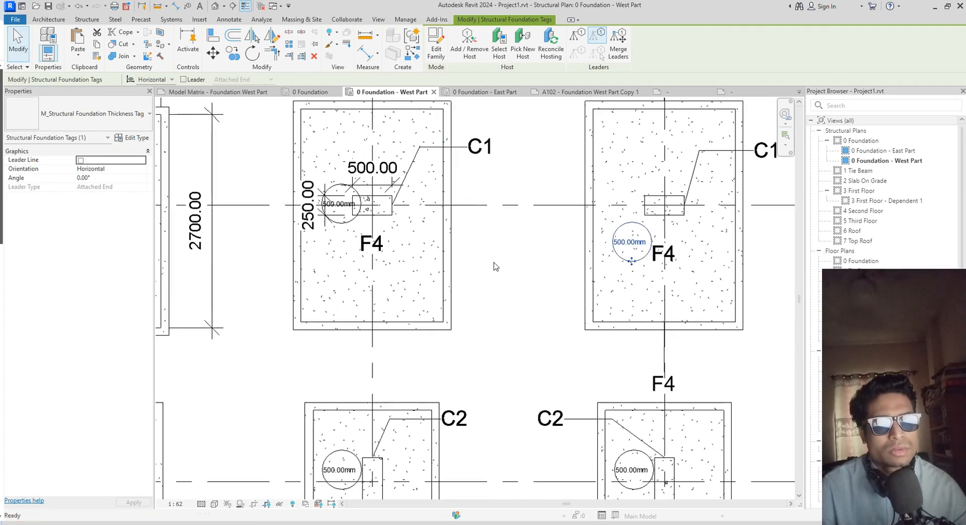
left_click(342, 222)
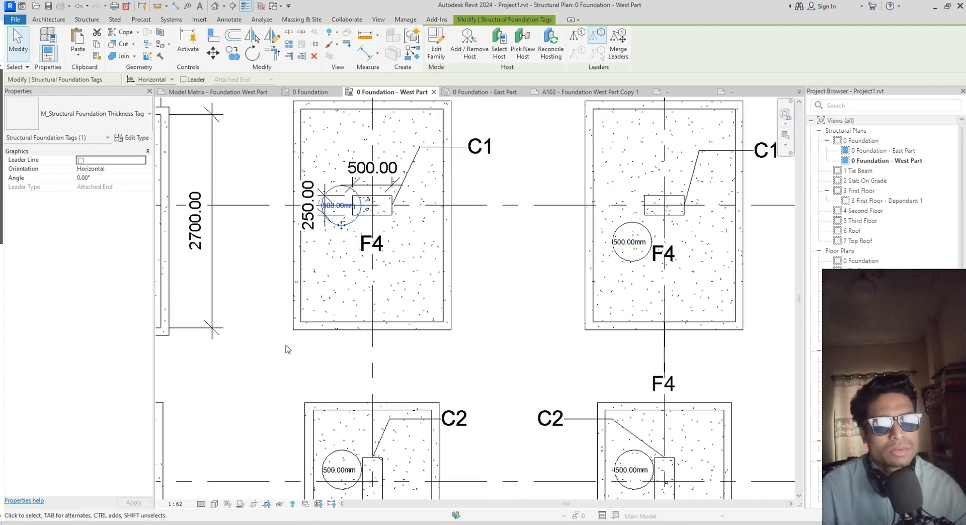
key("Down")
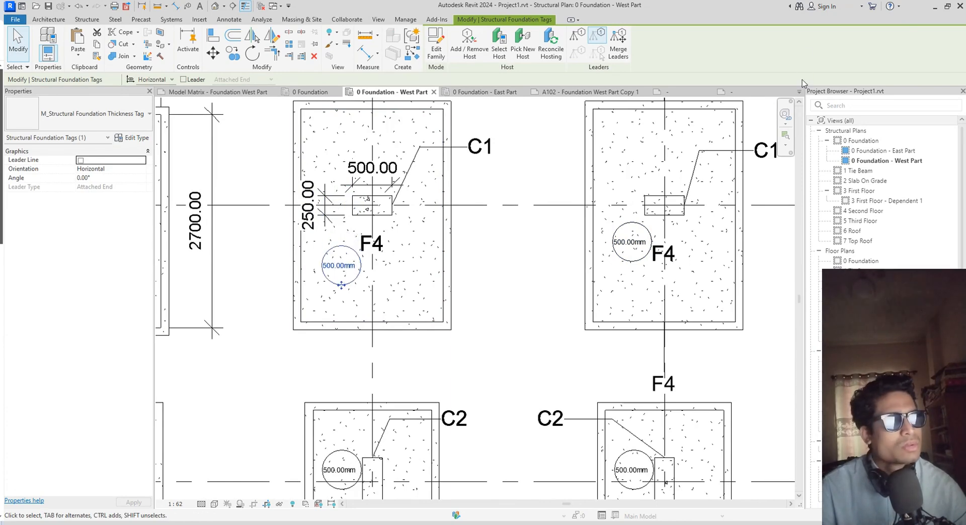
Make the thickness tag family's label text bold and reload the family into Project1.rvt, overwriting the existing version
left_click(742, 93)
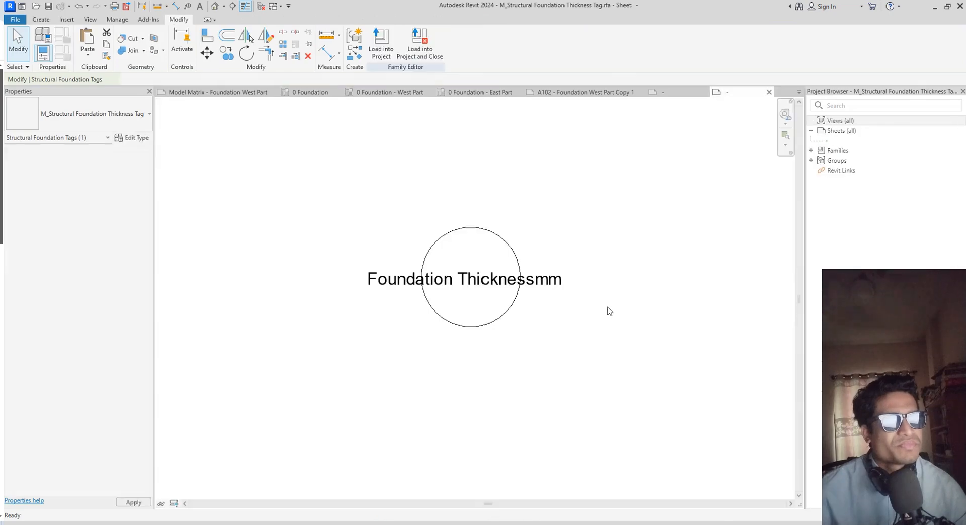
left_click(487, 290)
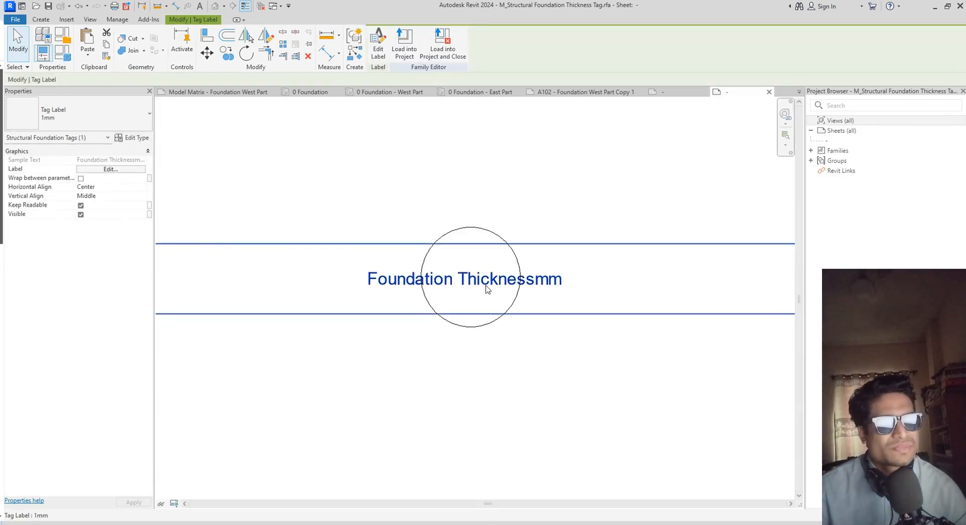
left_click(122, 137)
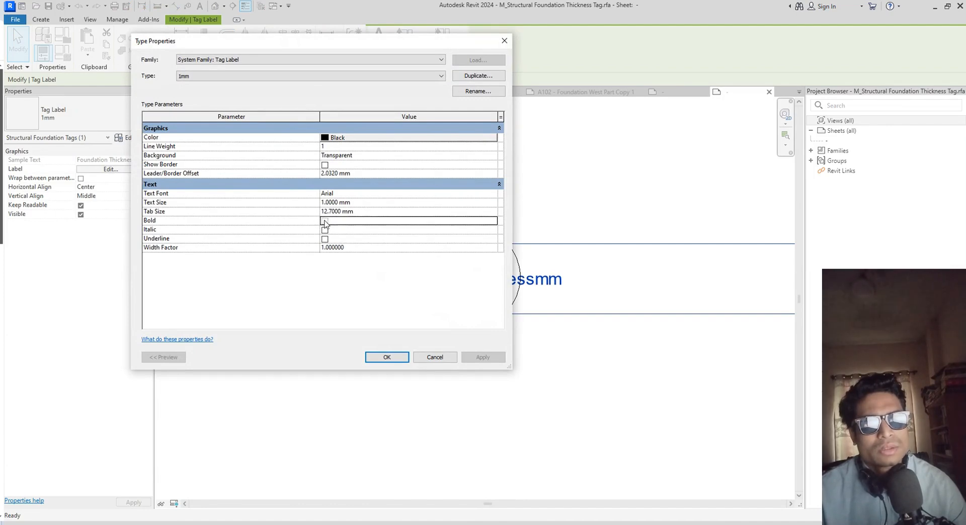
left_click(386, 358)
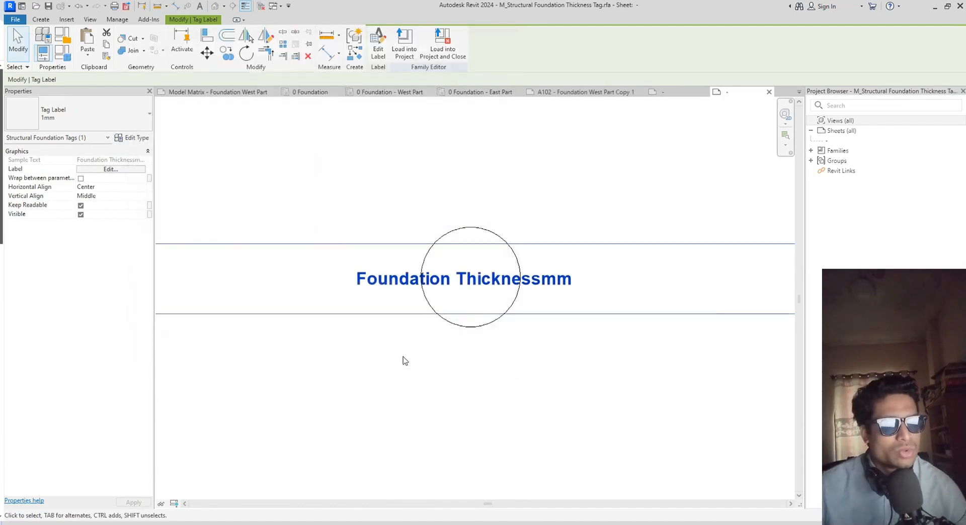
left_click(399, 52)
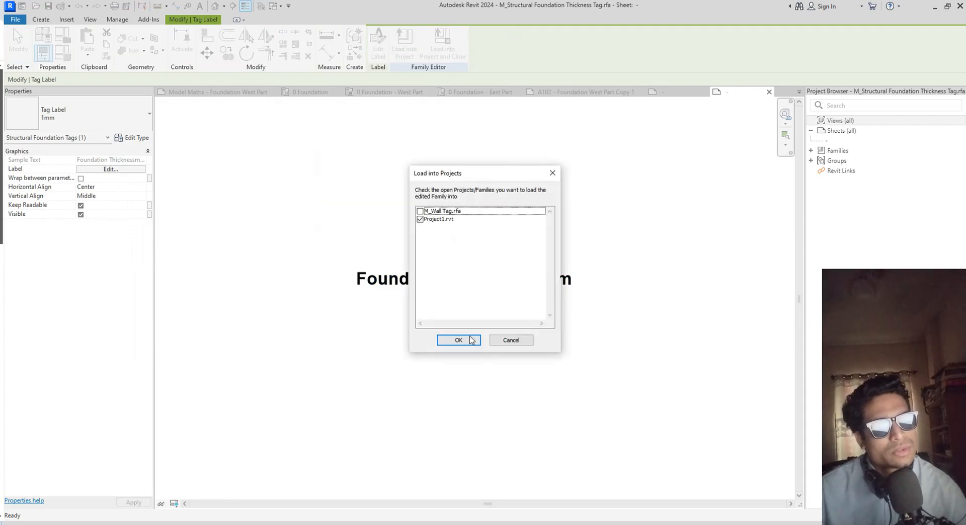
left_click(458, 341)
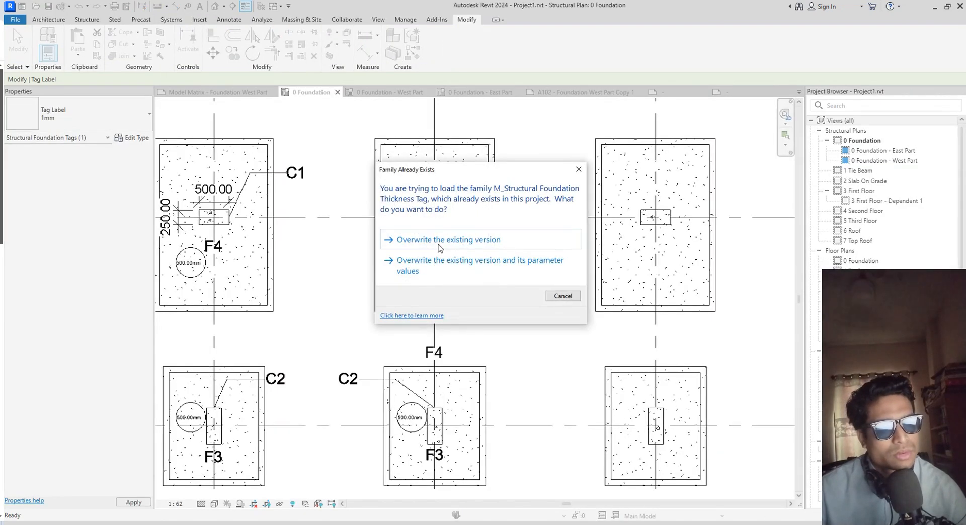
left_click(438, 240)
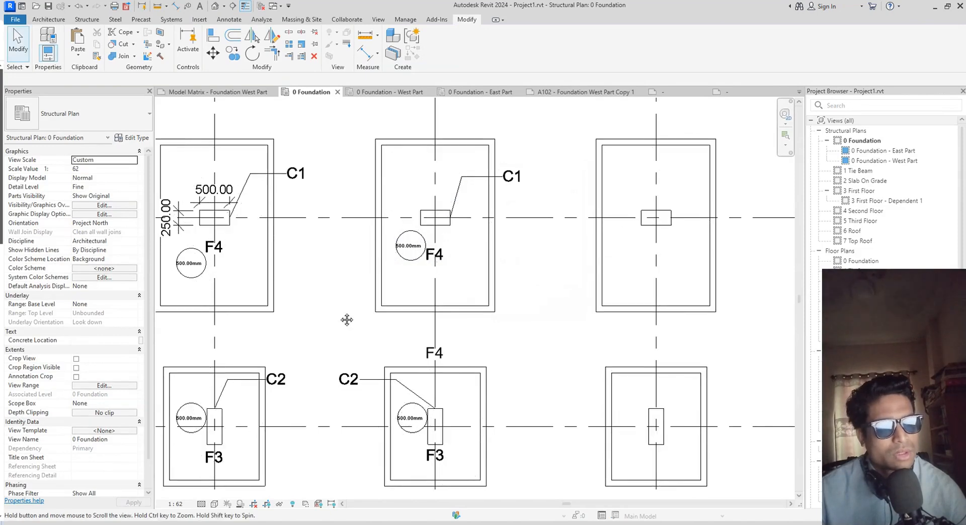
Examine the reloaded thickness tags in the 0 Foundation, East Part and West Part plans
middle_click_drag(347, 320, 265, 292)
scroll(525, 282, "down", 1)
scroll(531, 299, "down", 1)
middle_click_drag(531, 299, 605, 307)
left_click(483, 93)
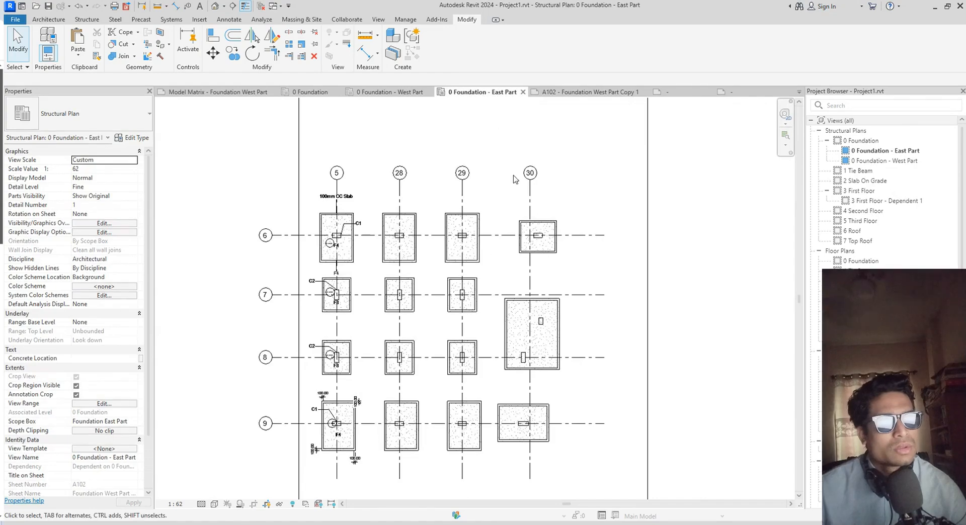
left_click(386, 94)
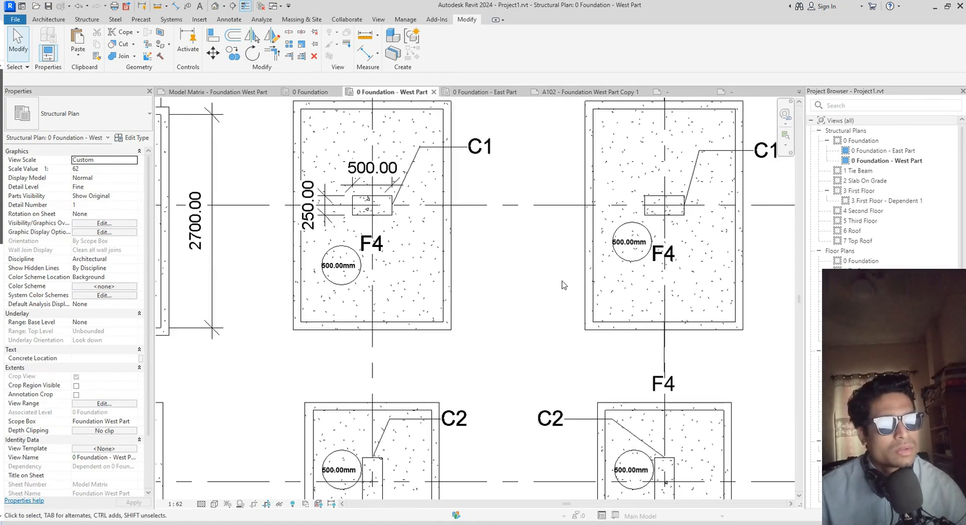
Move the thickness tag of the F4 footing at grids 3 and 6 down, clear of its column
scroll(624, 282, "down", 2)
middle_click_drag(624, 307, 626, 185)
scroll(403, 299, "down", 1)
middle_click_drag(408, 302, 613, 254)
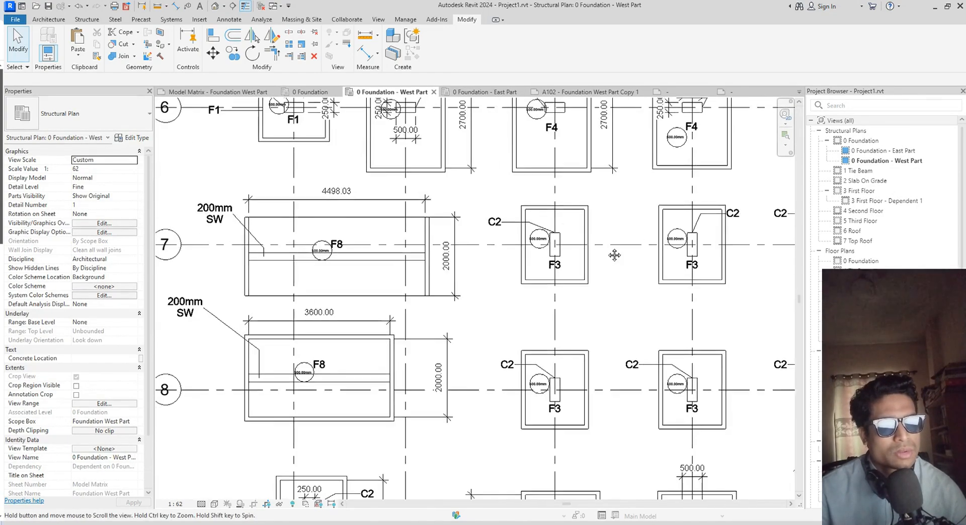
scroll(326, 282, "up", 2)
middle_click_drag(326, 283, 318, 465)
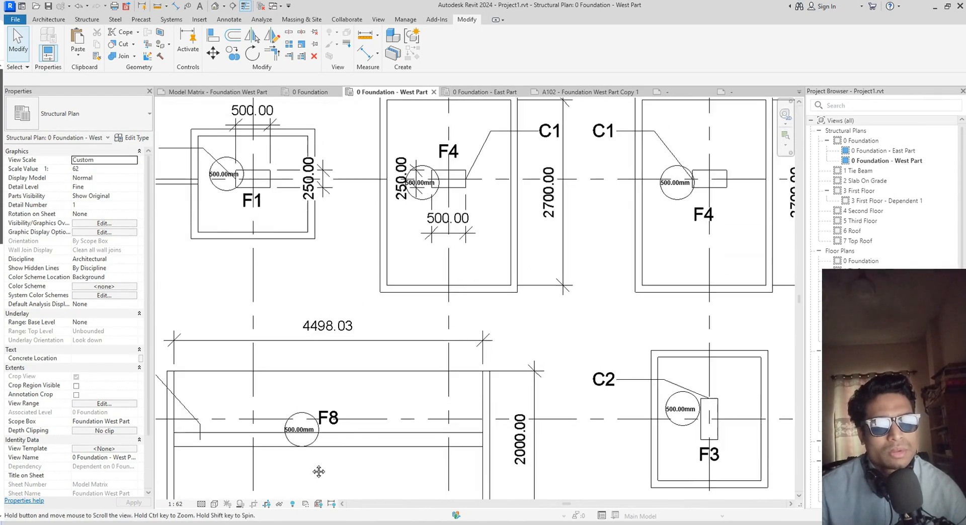
middle_click_drag(459, 353, 361, 393)
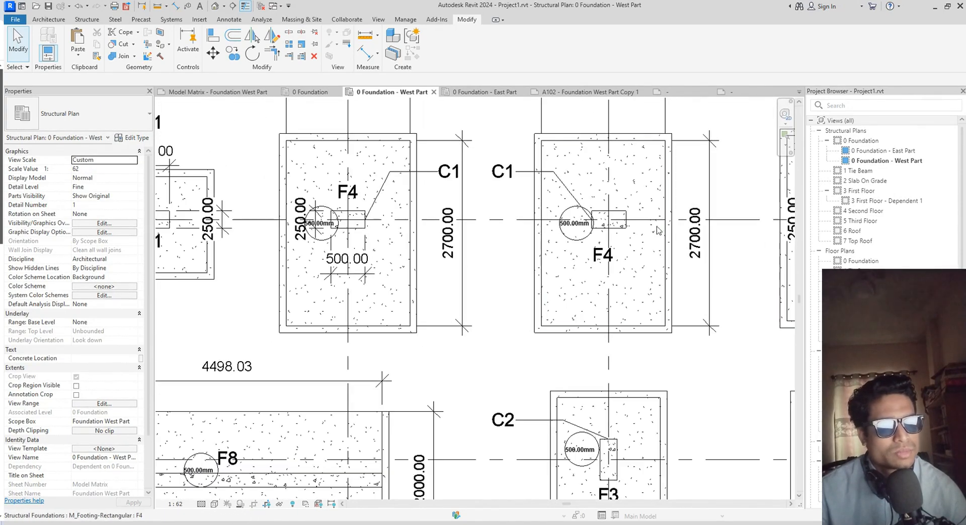
scroll(512, 307, "down", 2)
mouse_move(480, 303)
middle_mouse_down()
mouse_move(315, 278)
mouse_move(306, 319)
mouse_move(221, 311)
mouse_move(179, 284)
mouse_move(370, 306)
middle_mouse_up()
left_click(448, 257)
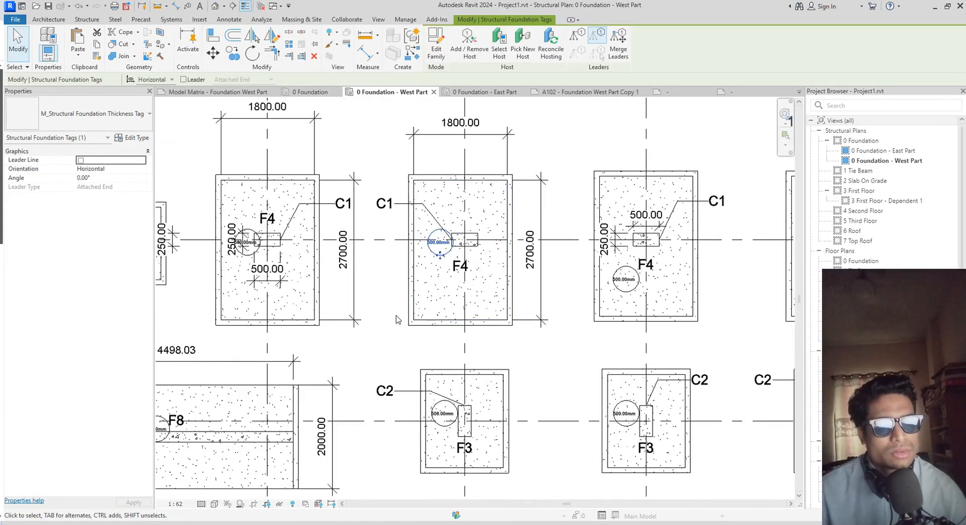
left_click_drag(440, 265, 440, 272)
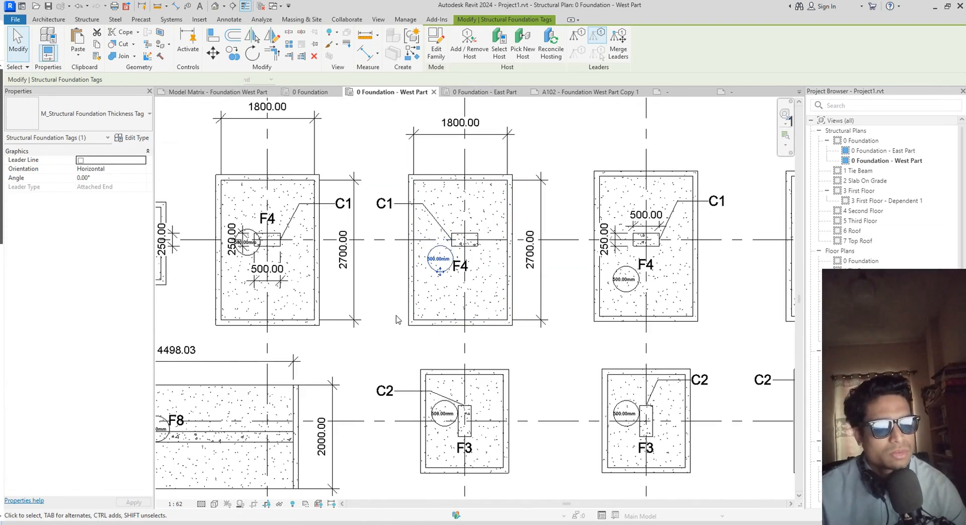
Move the thickness tags of the three F3 footings along grid 7 down beside their F3 marks
left_click(445, 429)
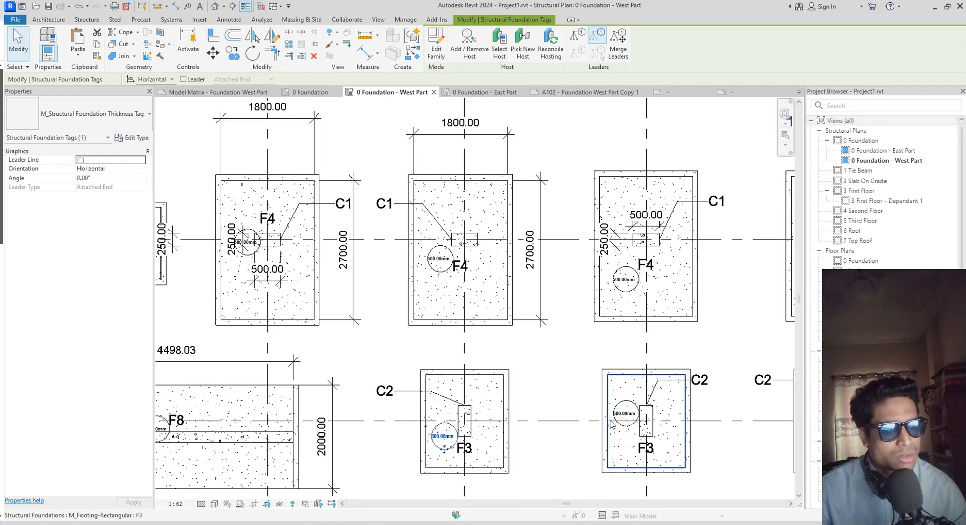
left_click(626, 425)
left_click_drag(625, 425, 625, 445)
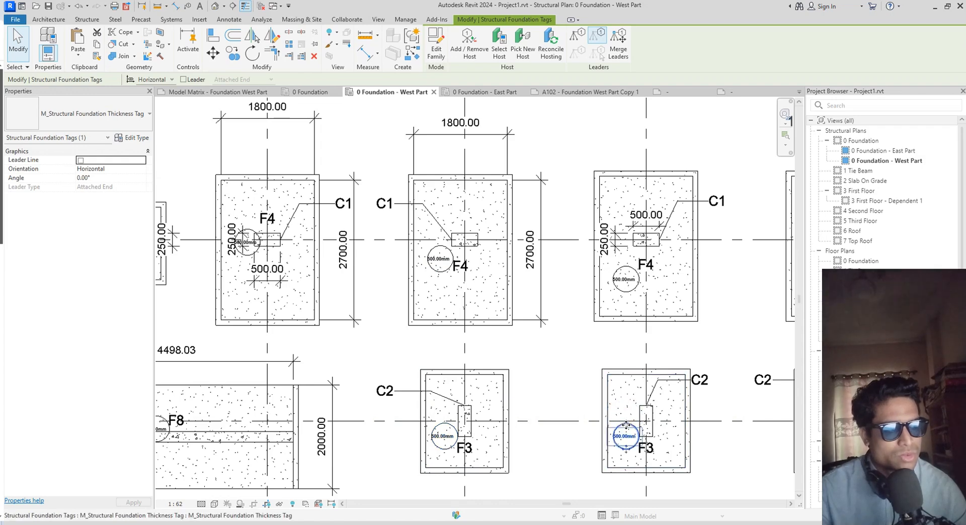
middle_click_drag(748, 459, 462, 395)
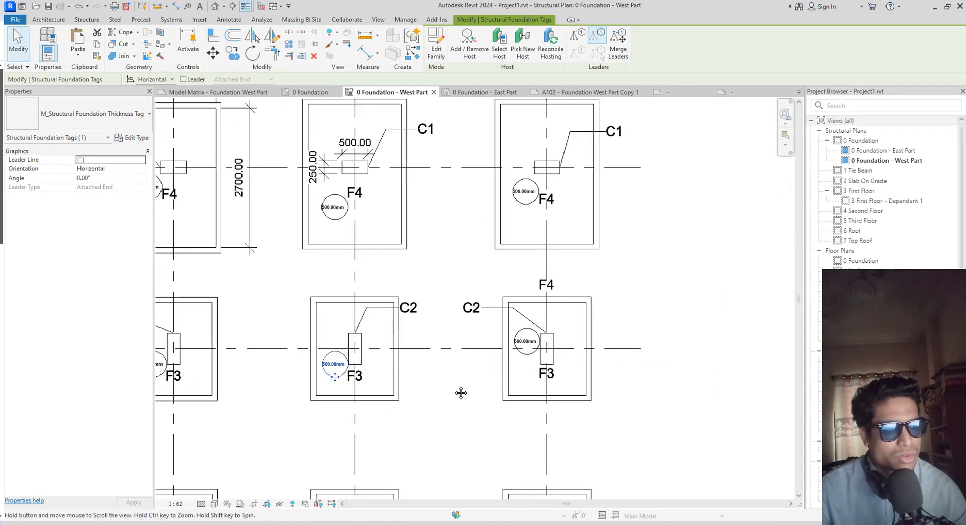
left_click(527, 355)
left_click_drag(527, 355, 527, 375)
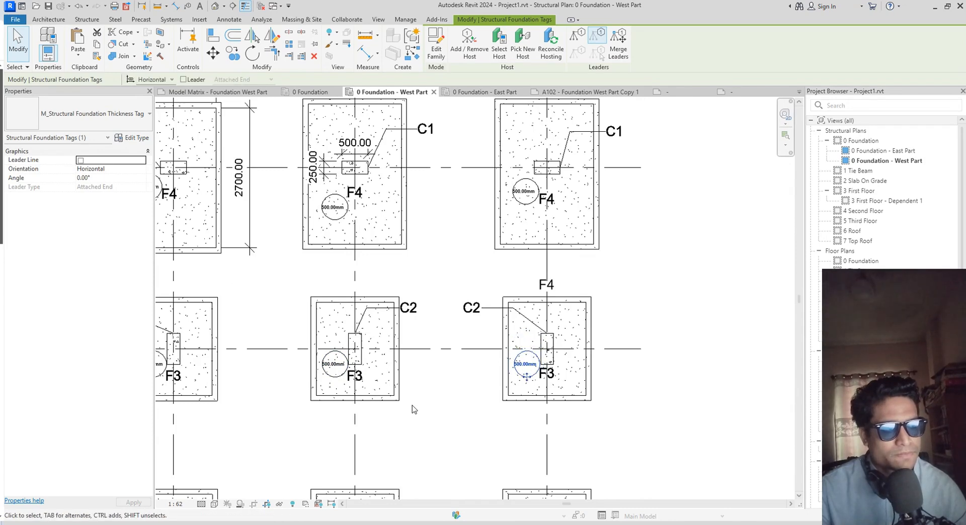
Shift the grid 6 thickness tags of the F4 footing at grid 2 and the F1 footing at grid 1 down and slightly left
scroll(415, 410, "down", 1)
middle_click_drag(415, 411, 663, 415)
middle_click_drag(422, 417, 559, 412)
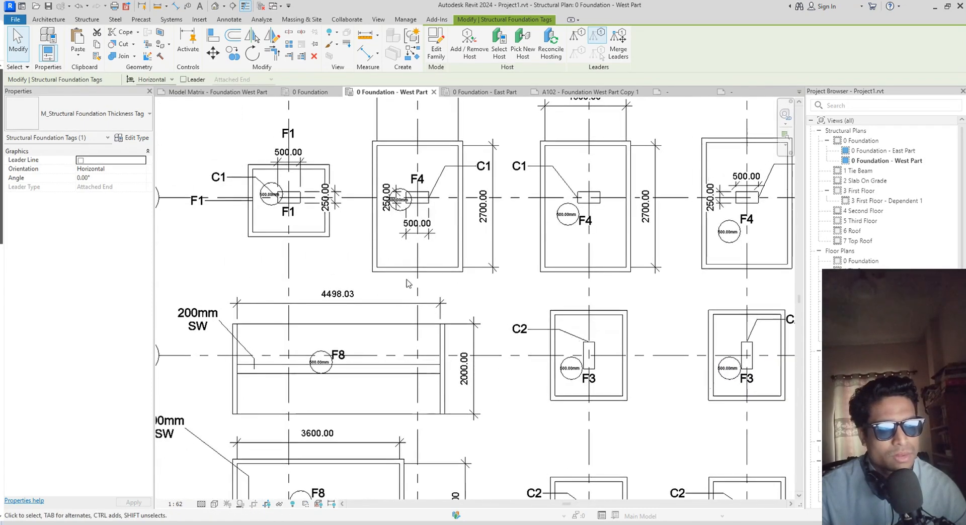
left_click_drag(406, 216, 405, 232)
key("Down")
key("Down")
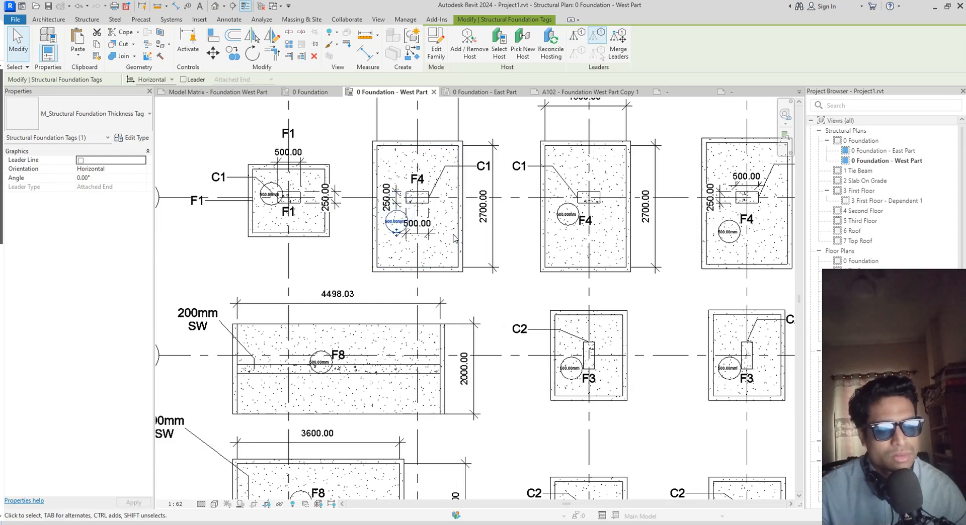
key("Left")
key("Left")
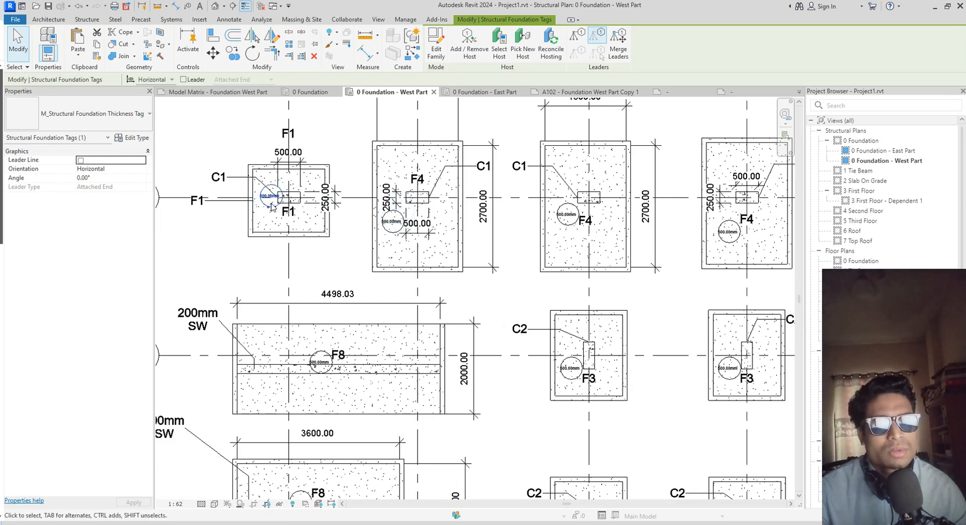
left_click_drag(271, 188, 272, 204)
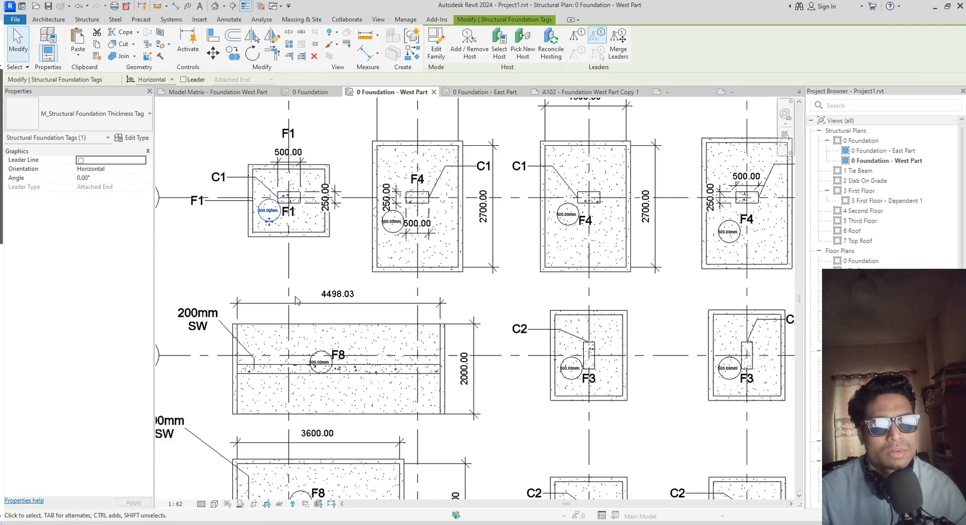
Nudge the thickness tag of the F8 footing on grid 7 up, clear of the shear wall
middle_click_drag(301, 300, 415, 245)
scroll(410, 300, "up", 3)
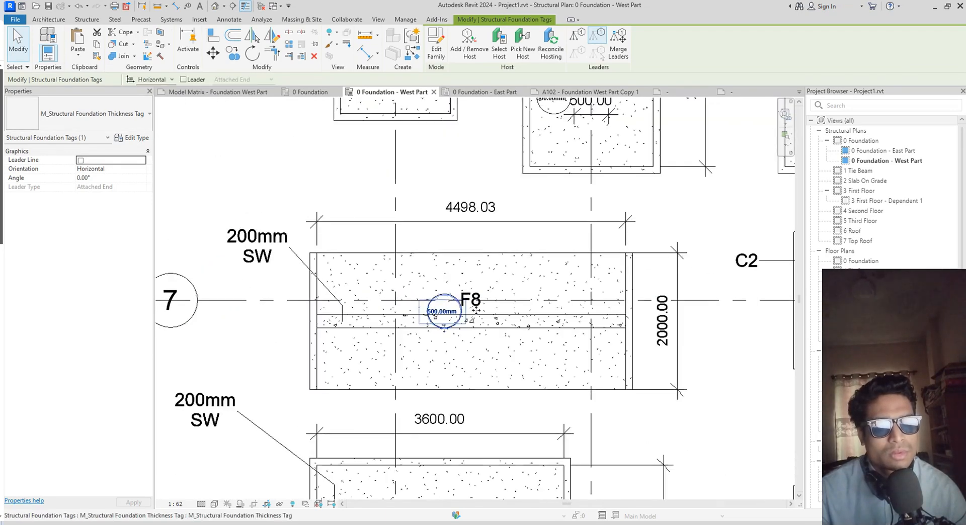
key("Up")
key("Up")
key("Up")
key("Up")
key("Up")
key("Up")
key("Up")
key("Up")
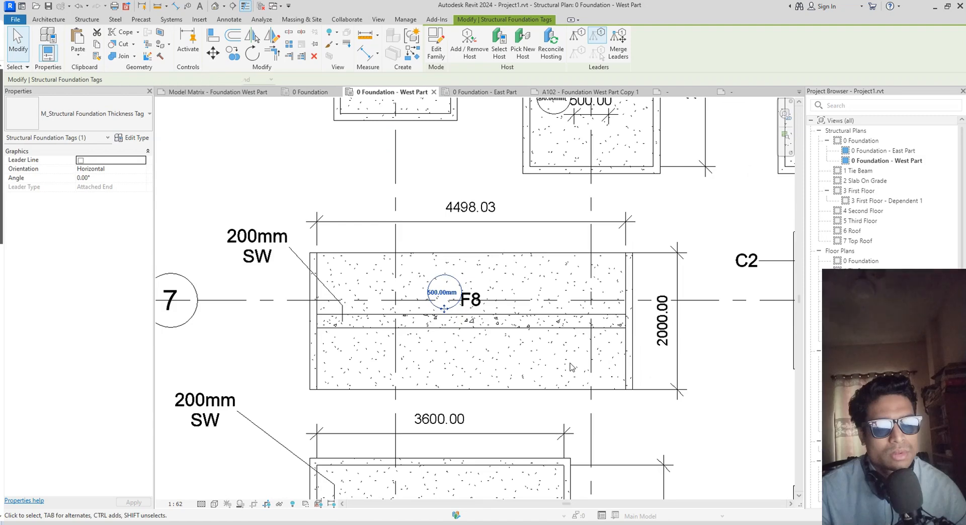
key("Up")
key("Up")
key("Up")
key("Up")
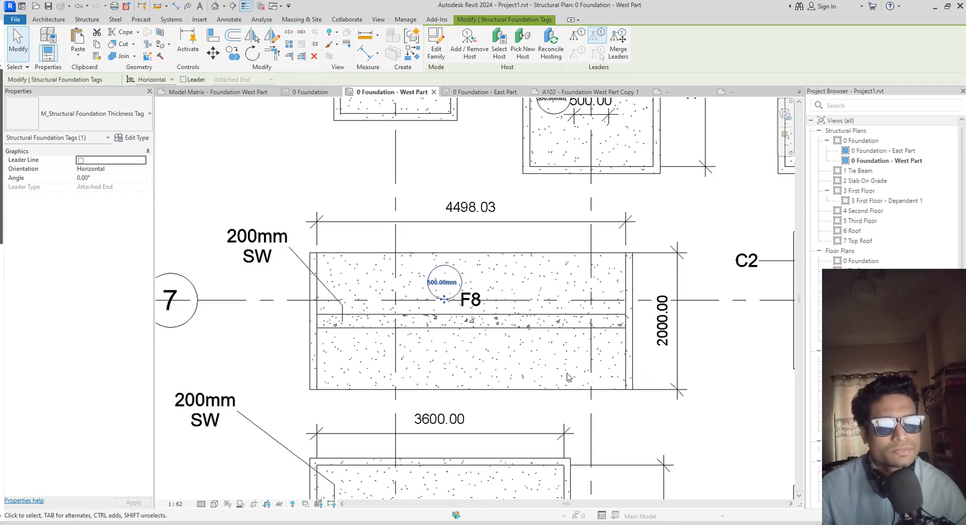
Nudge the thickness tag of the F8 footing on grid 8 up, clear of the shear wall
middle_click_drag(567, 385, 498, 198)
left_click(344, 323)
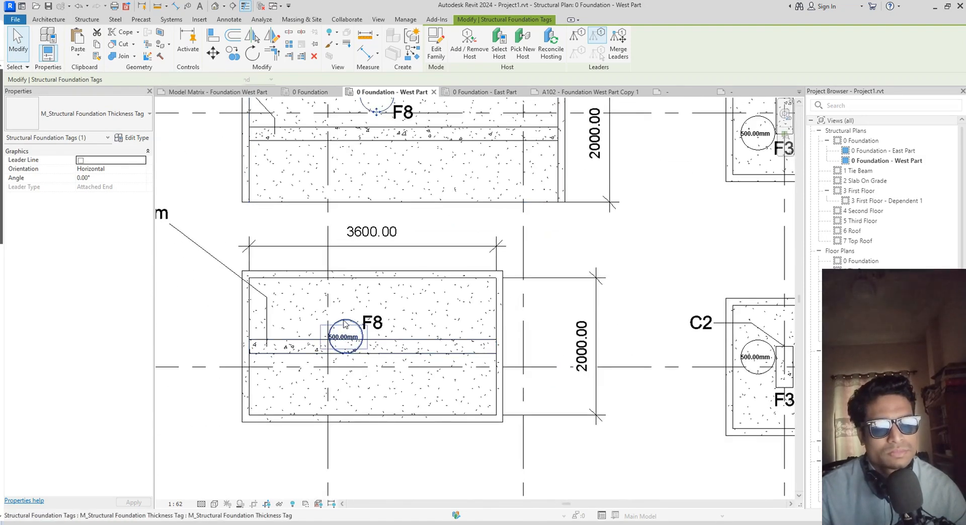
key("Up")
key("Up")
key("Up")
key("Up")
key("Up")
key("Up")
key("Up")
key("Up")
key("Up")
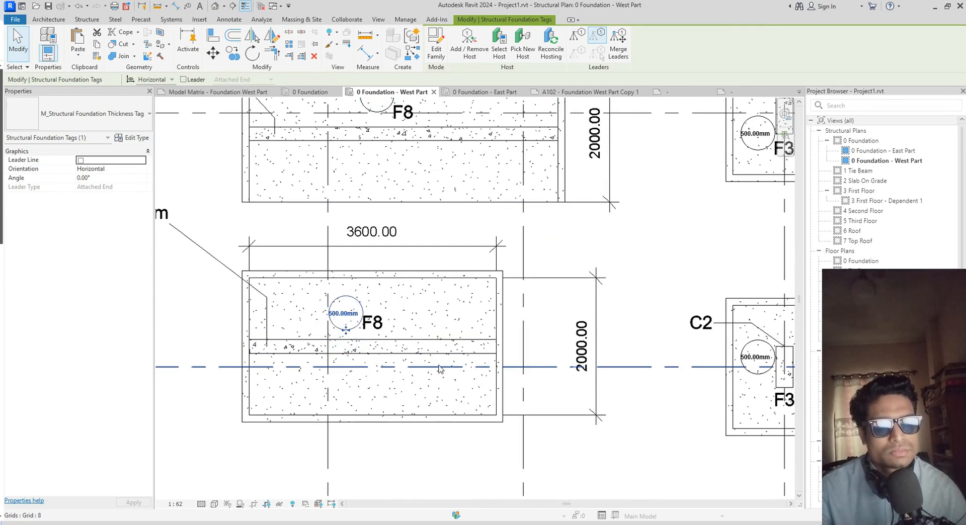
key("Up")
Nudge the F2 footing's thickness tag right, off the 600 dimension and to the other side of the column
middle_click_drag(442, 376, 428, 208)
scroll(357, 444, "up", 1)
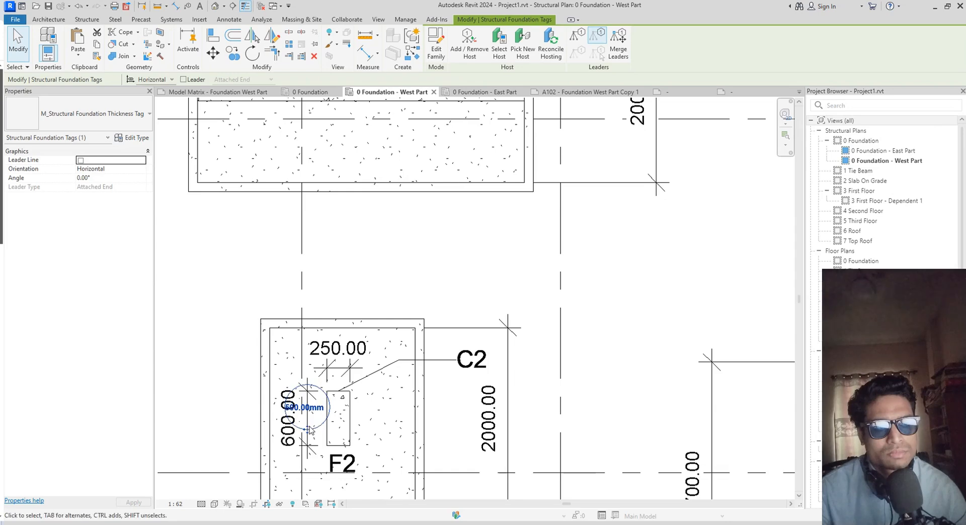
left_click(311, 431)
key("Right")
key("Right")
key("Right")
key("Right")
key("Right")
key("Right")
key("Right")
key("Right")
key("Right")
key("Right")
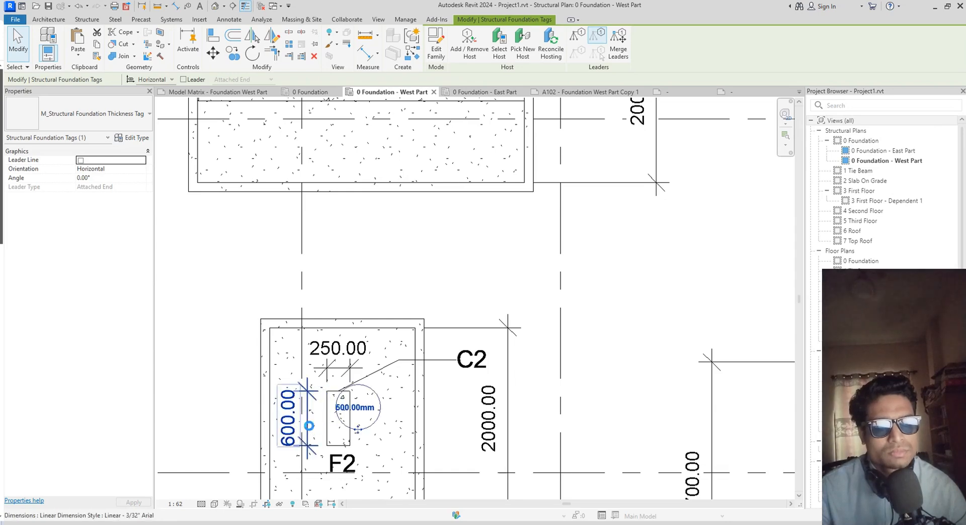
key("Right")
key("Right")
key("Right")
key("Right")
Nudge the thickness tag of the bottom-row F4 footing at grid 3 up, above its column
scroll(311, 428, "down", 1)
middle_click_drag(310, 427, 270, 251)
scroll(416, 366, "down", 1)
middle_click_drag(417, 366, 322, 356)
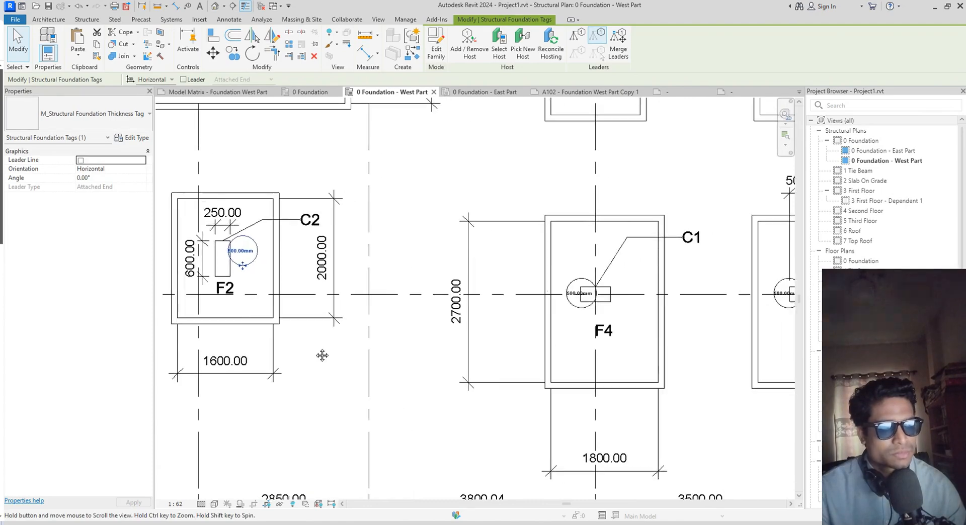
left_click(571, 286)
key("Up")
key("Up")
key("Up")
key("Up")
key("Up")
key("Up")
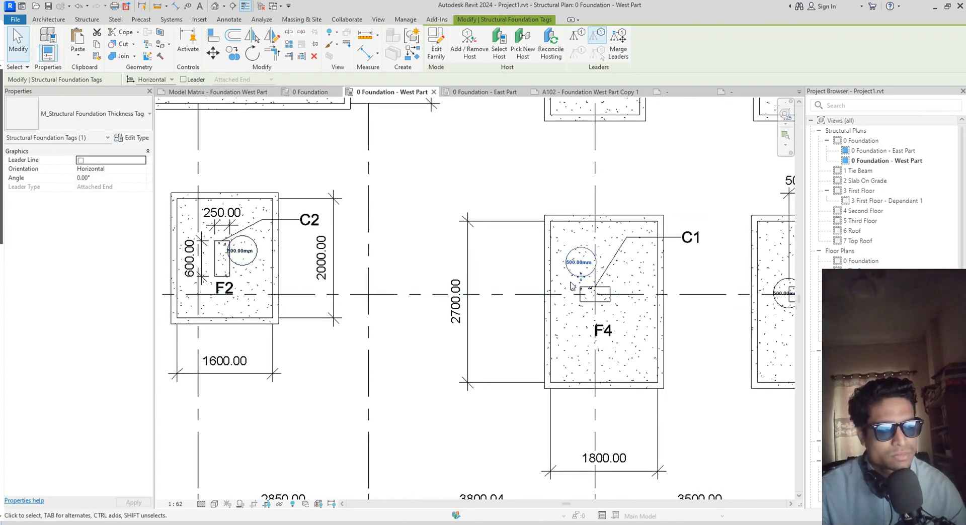
Nudge the thickness tag of the bottom-row F4 footing at grid 4 down, below its column
middle_click_drag(571, 286, 398, 263)
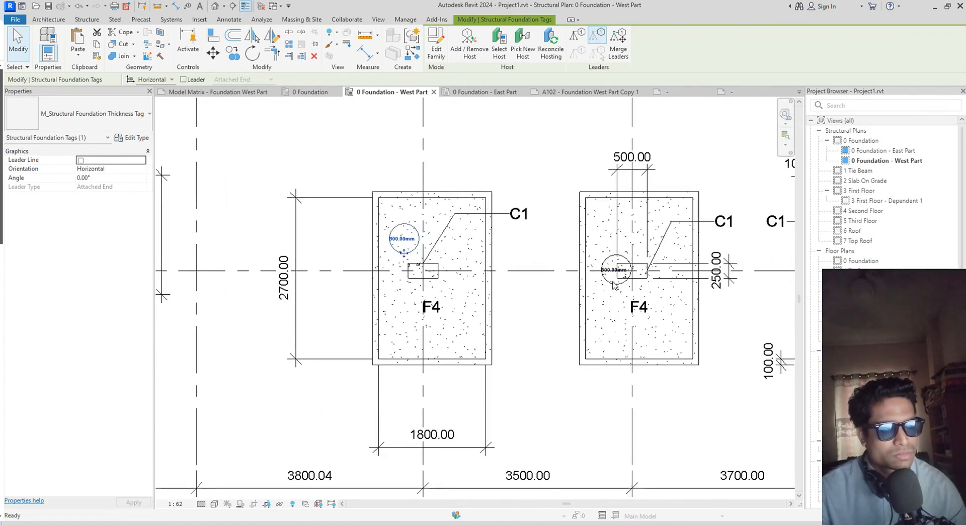
left_click(604, 263)
key("Down")
key("Down")
key("Down")
key("Down")
key("Down")
key("Down")
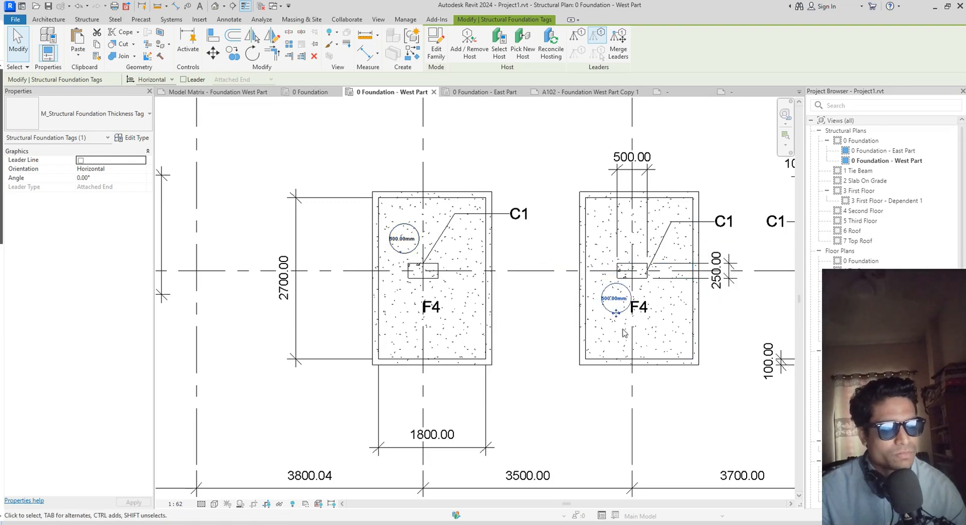
Shift the thickness tag of the bottom-row F4 footing at grid 5 down and slightly left, clear of its column
middle_click_drag(729, 384, 443, 370)
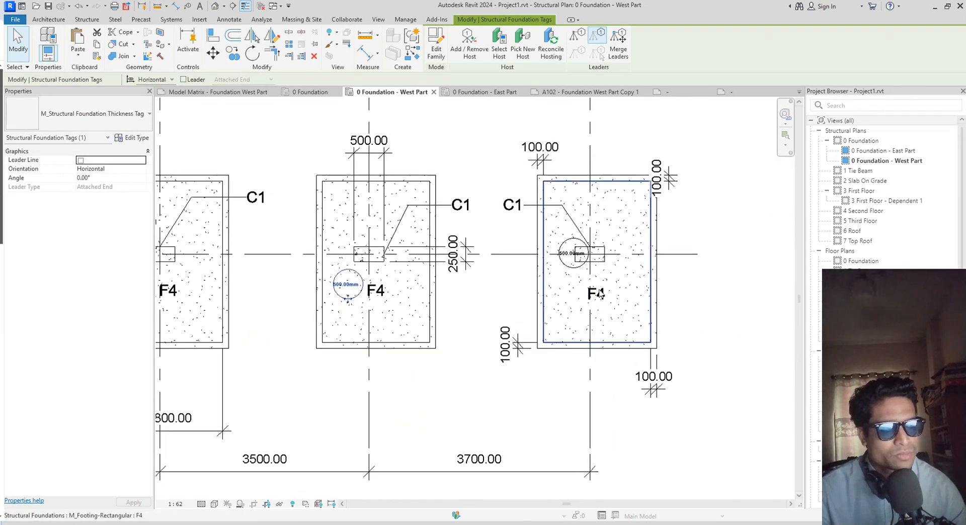
left_click(574, 270)
key("Down")
key("Down")
key("Down")
key("Down")
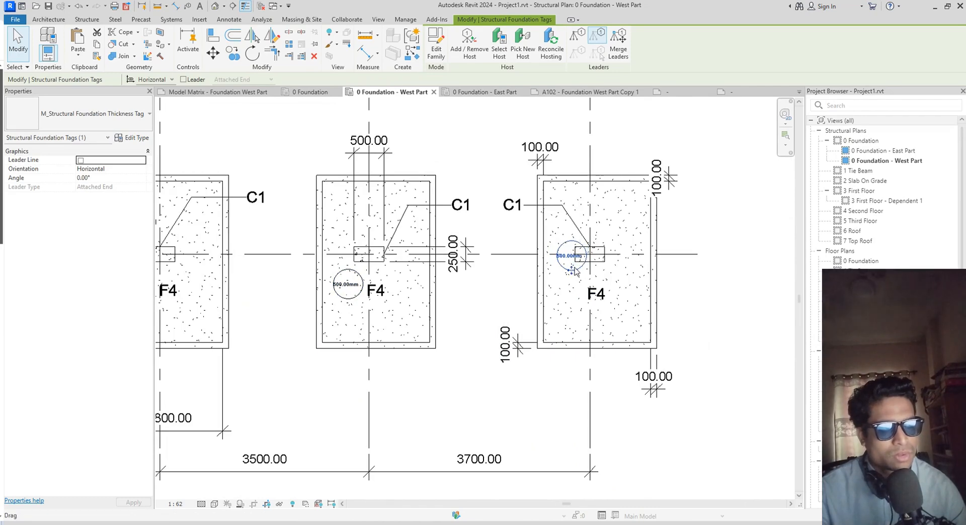
key("Down")
key("Left")
Examine the positions of the thickness tags on all footings across the West Part foundation plan
middle_click_drag(582, 350, 732, 141)
scroll(580, 327, "down", 1)
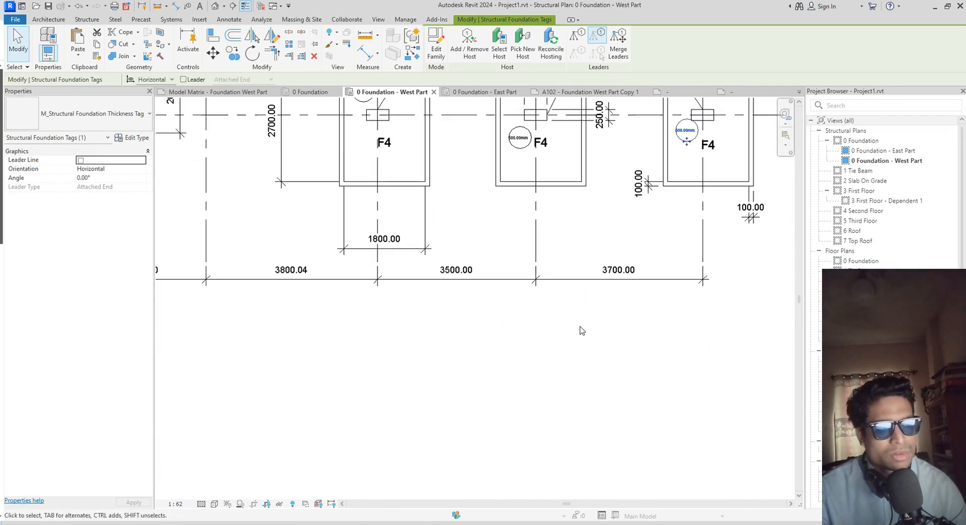
middle_click_drag(580, 326, 576, 437)
middle_click_drag(499, 381, 640, 411)
scroll(274, 364, "down", 1)
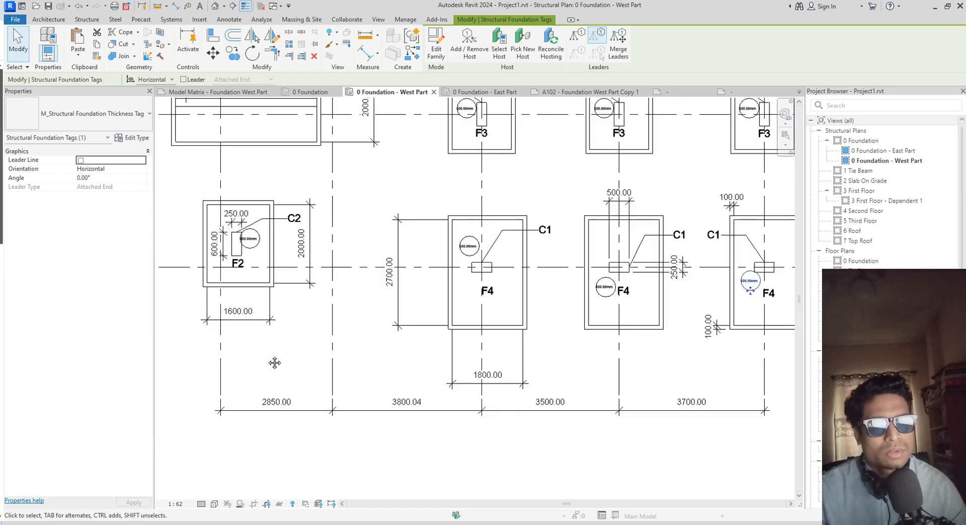
middle_click_drag(274, 365, 289, 491)
middle_click_drag(491, 372, 281, 392)
middle_click_drag(570, 356, 578, 458)
middle_click_drag(522, 399, 636, 486)
scroll(599, 441, "down", 1)
middle_click_drag(595, 436, 662, 447)
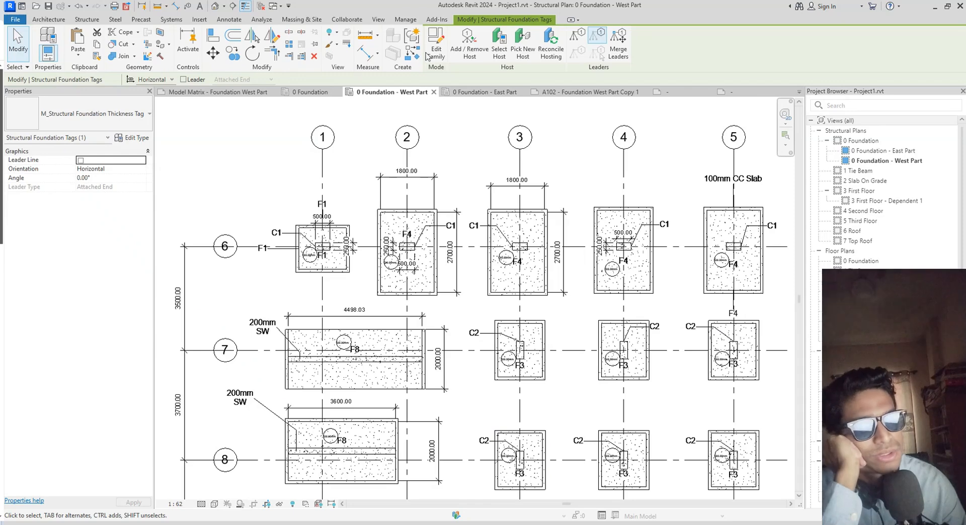
Place a spot elevation with a leader and shoulder on the inner edge of the F4 footing at grids 5 and 6, outside the footing
left_click(229, 19)
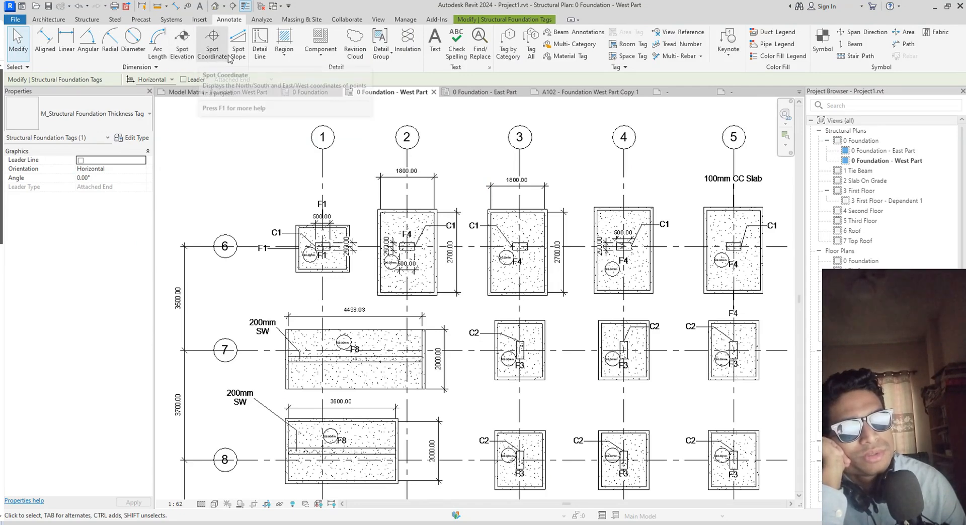
left_click(181, 55)
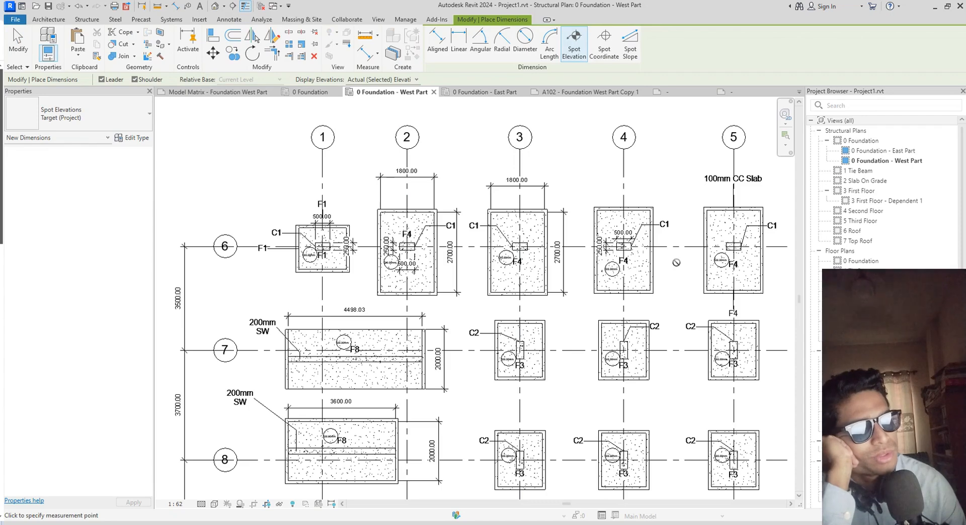
middle_click_drag(661, 281, 485, 260)
scroll(486, 261, "up", 1)
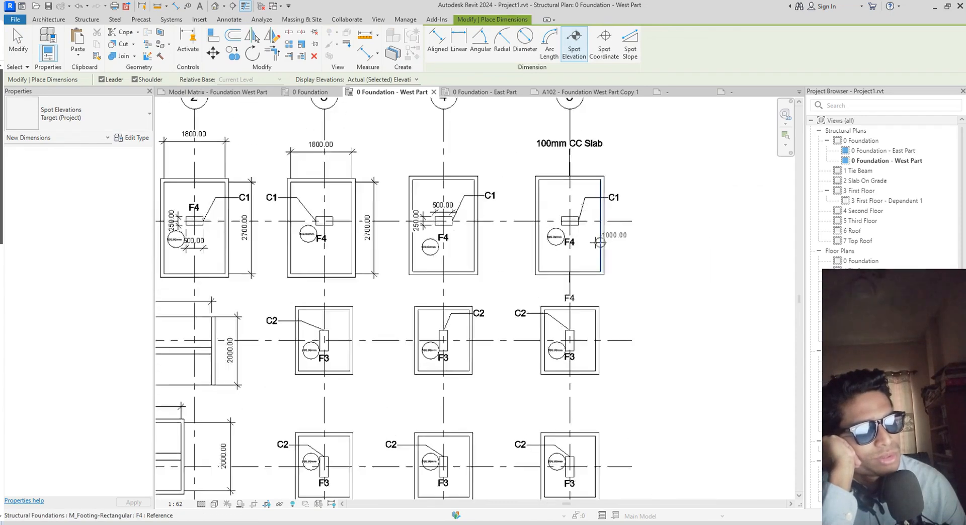
scroll(599, 244, "up", 3)
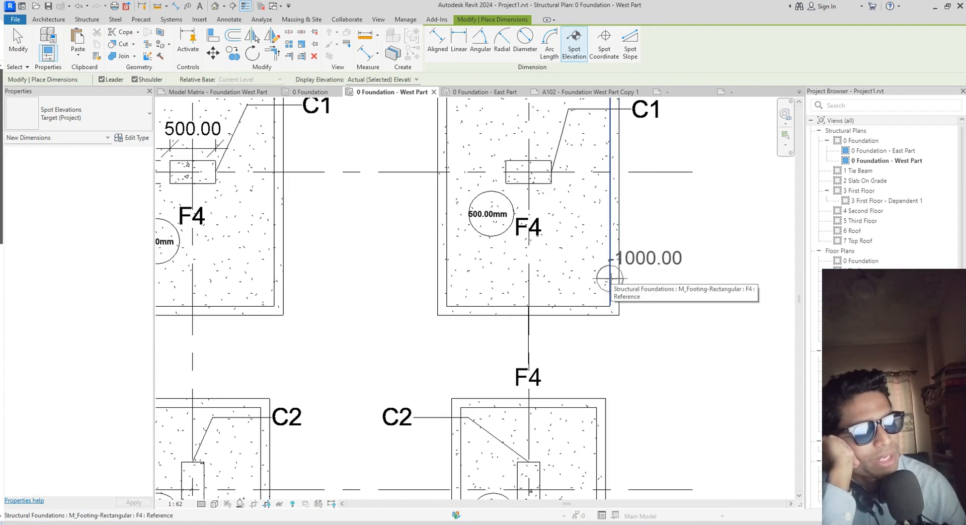
left_click(611, 278)
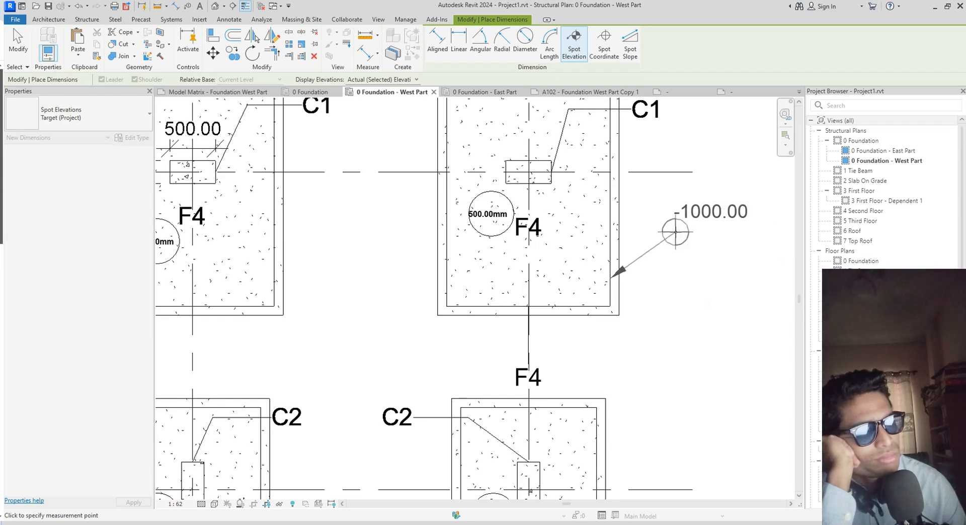
left_click(676, 232)
middle_click_drag(731, 266, 567, 264)
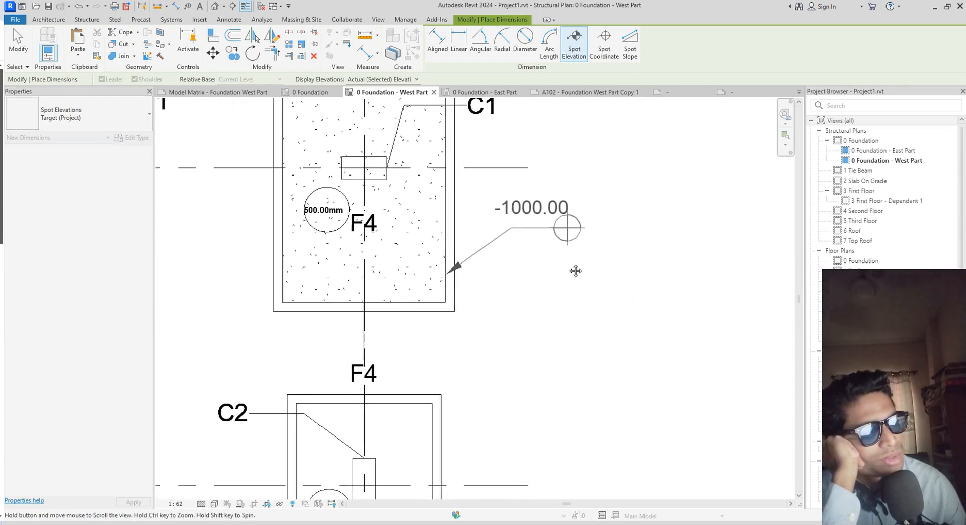
left_click(591, 264)
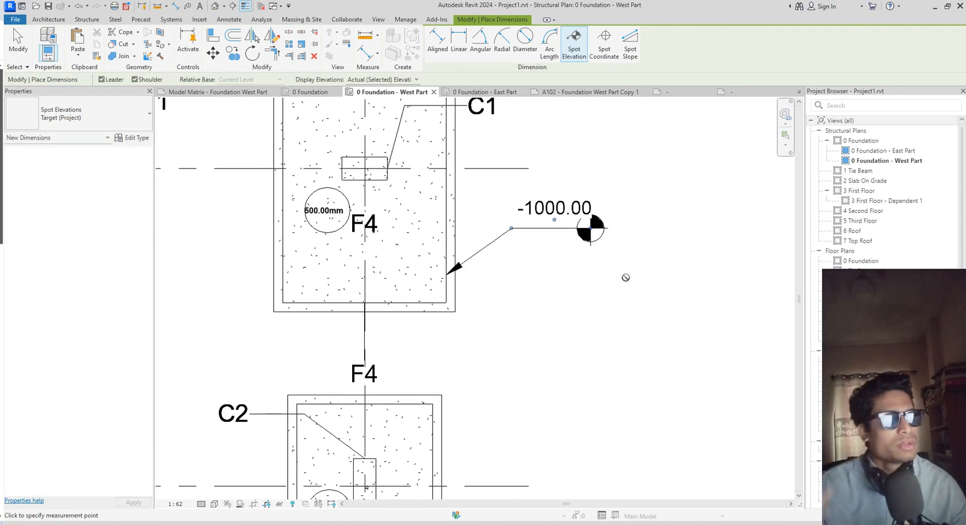
key("Escape")
key("Escape")
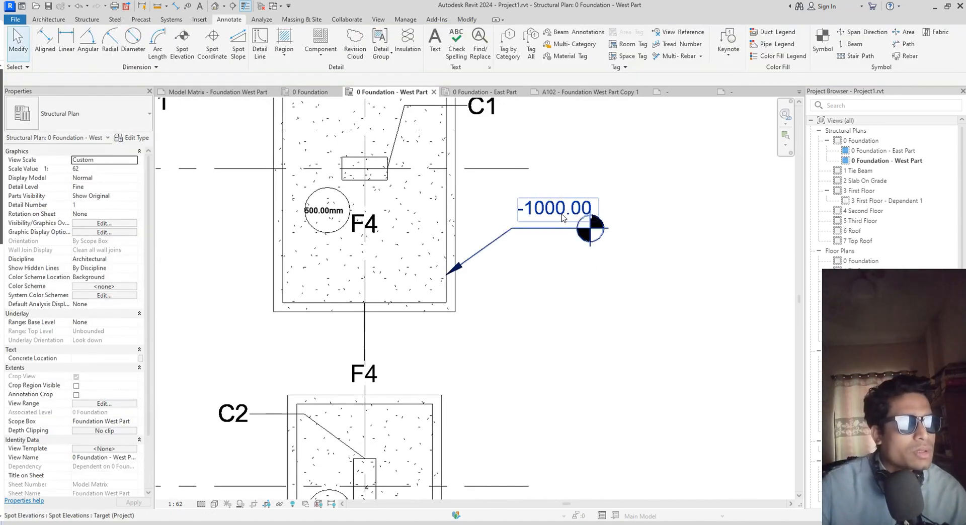
Examine the type properties of the placed spot elevation, including its symbol, text and units settings, without changing them
left_click(563, 217)
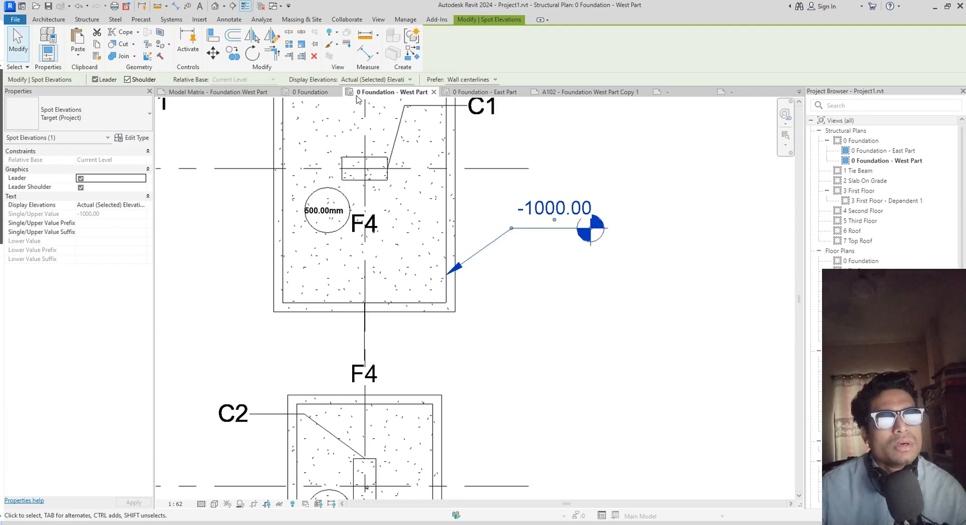
left_click(673, 294)
left_click(591, 244)
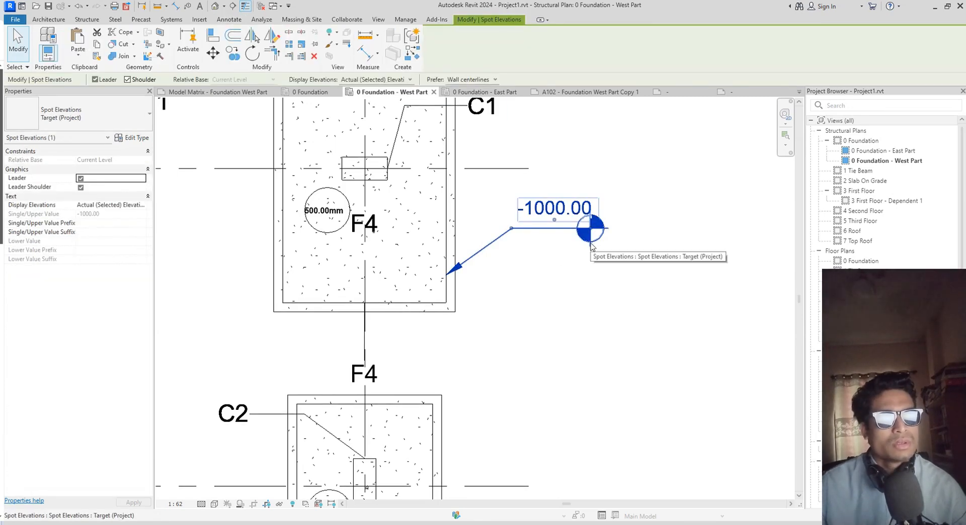
right_click(567, 222)
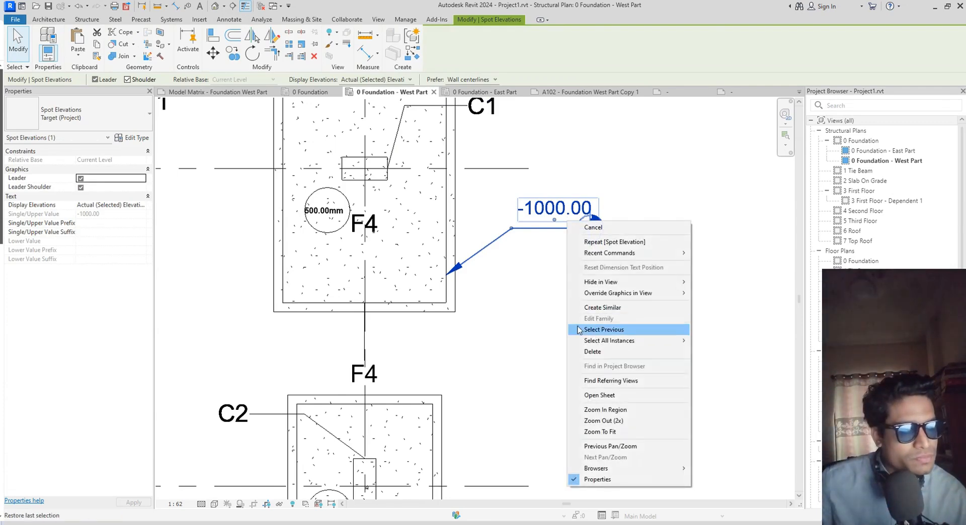
left_click(531, 327)
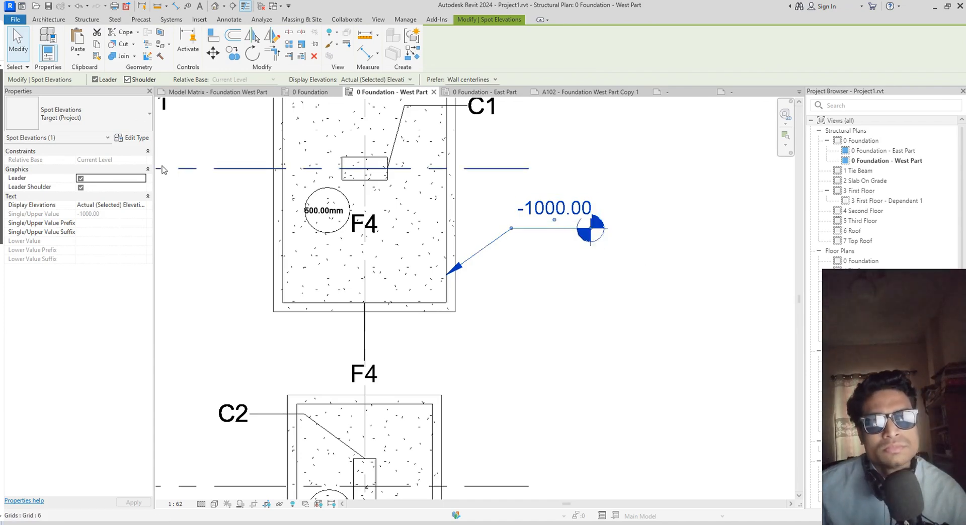
left_click(136, 138)
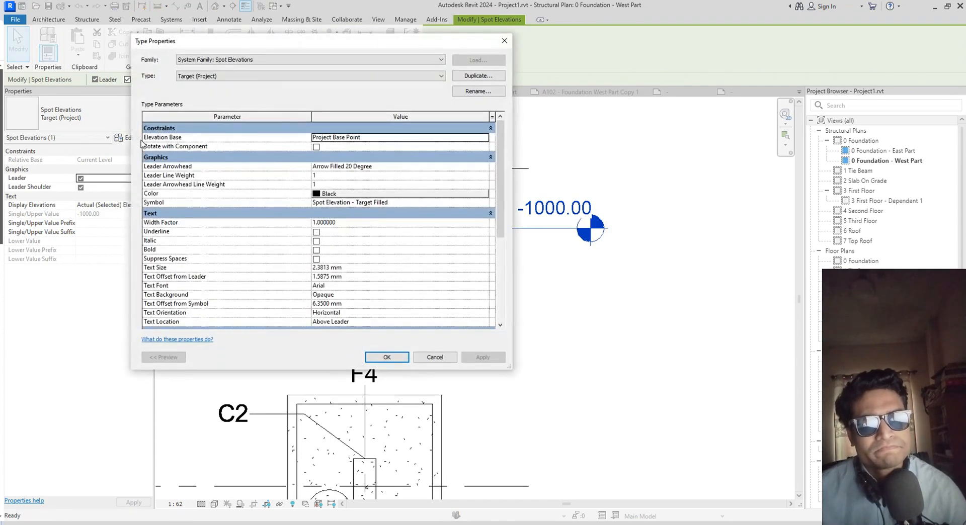
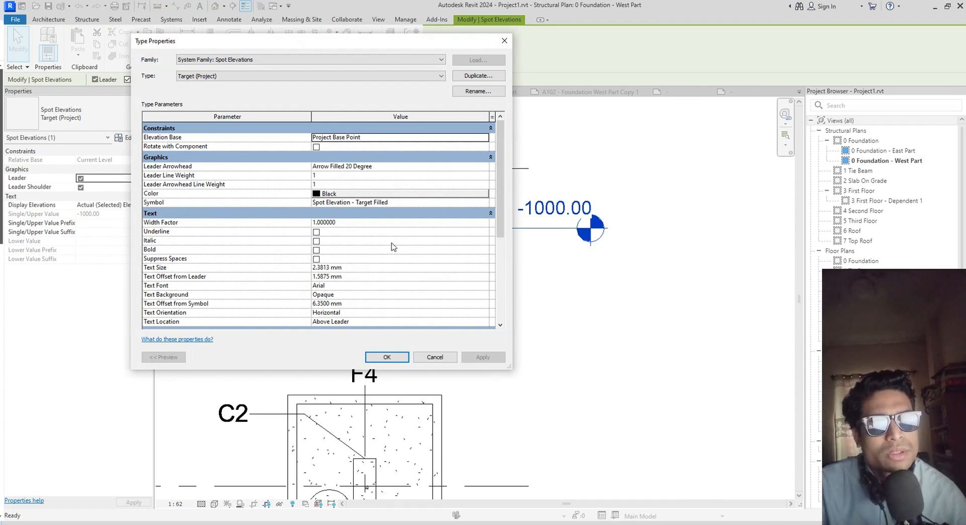
scroll(413, 297, "down", 5)
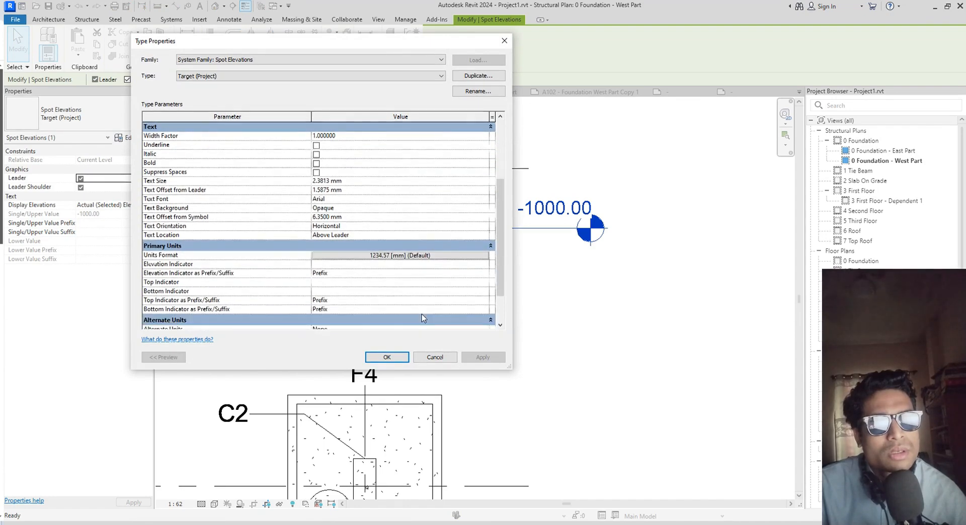
scroll(422, 318, "up", 2)
scroll(423, 318, "up", 1)
scroll(423, 318, "up", 1)
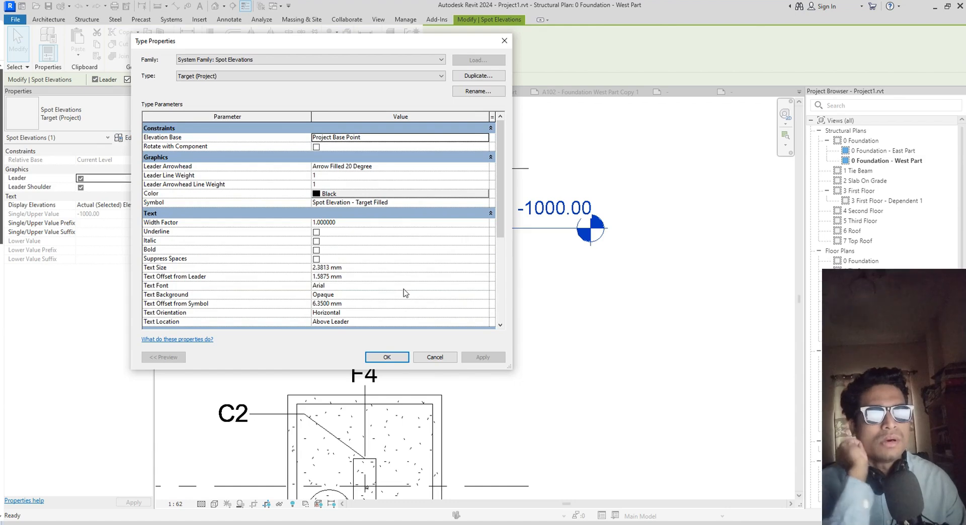
left_click(435, 357)
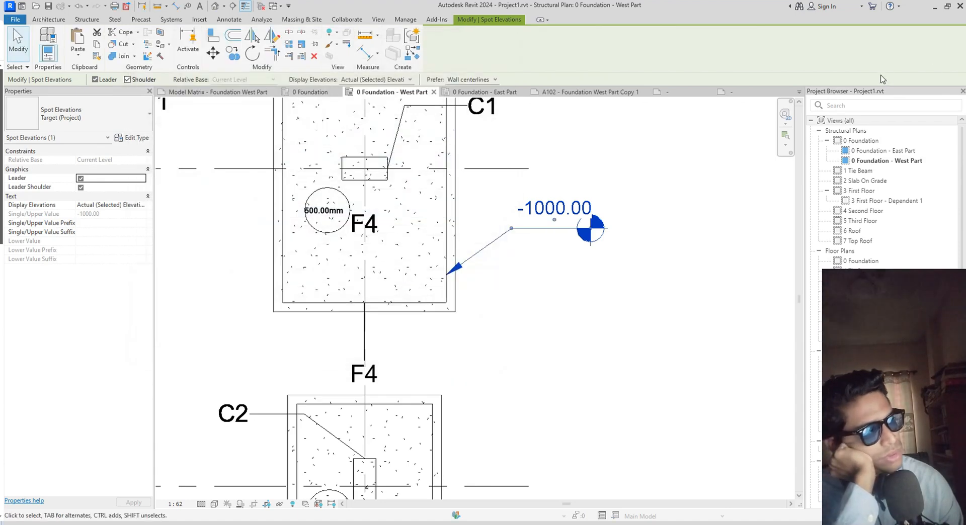
Search the project for "spot" and open the Spot Elevation - Target Filled family for editing
left_click(859, 105)
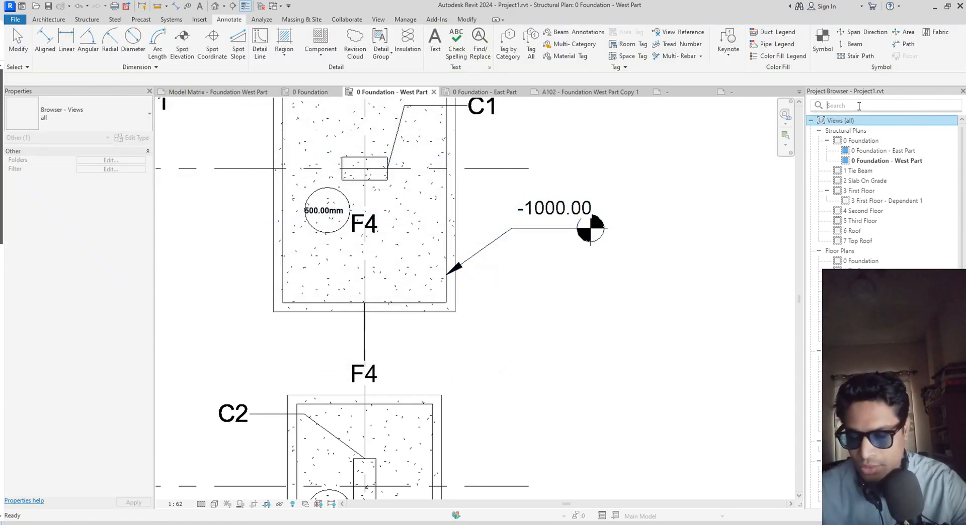
type("sp")
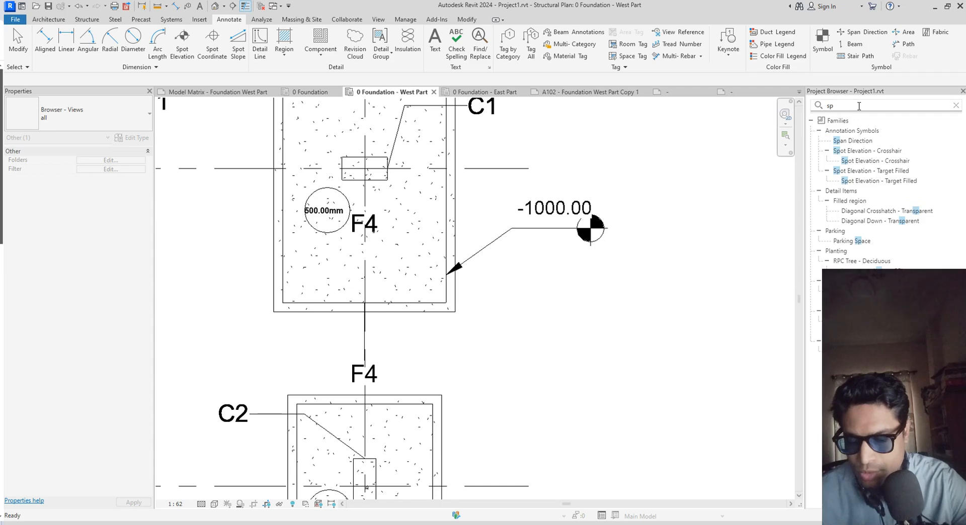
type("ot")
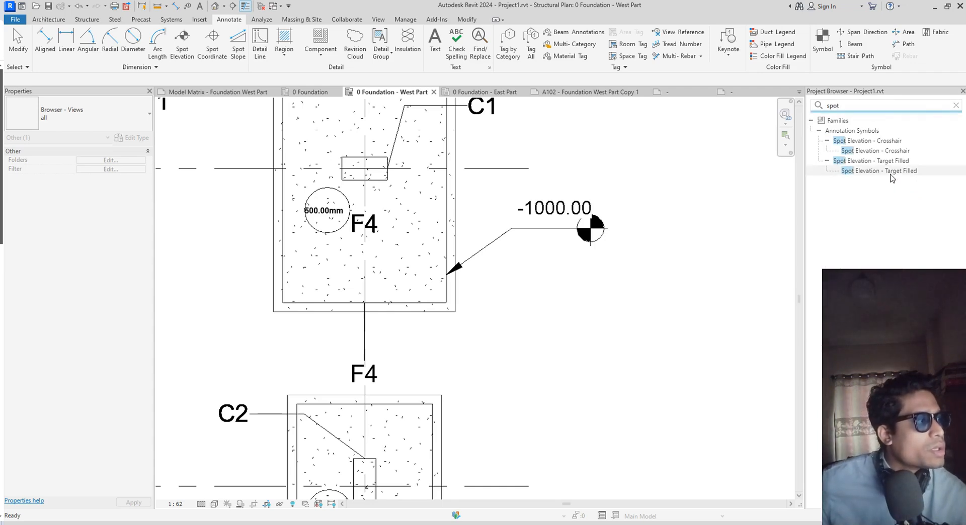
left_click(889, 171)
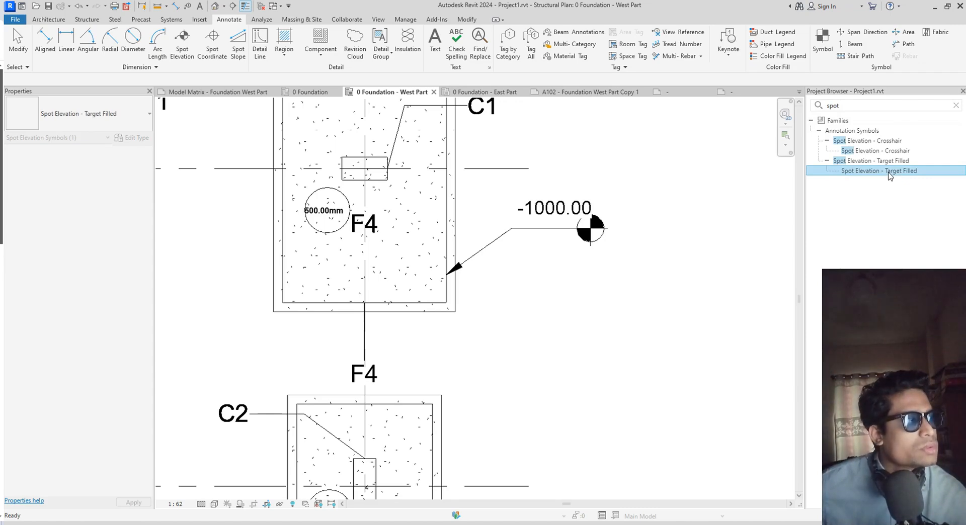
right_click(890, 171)
left_click(863, 162)
right_click(864, 163)
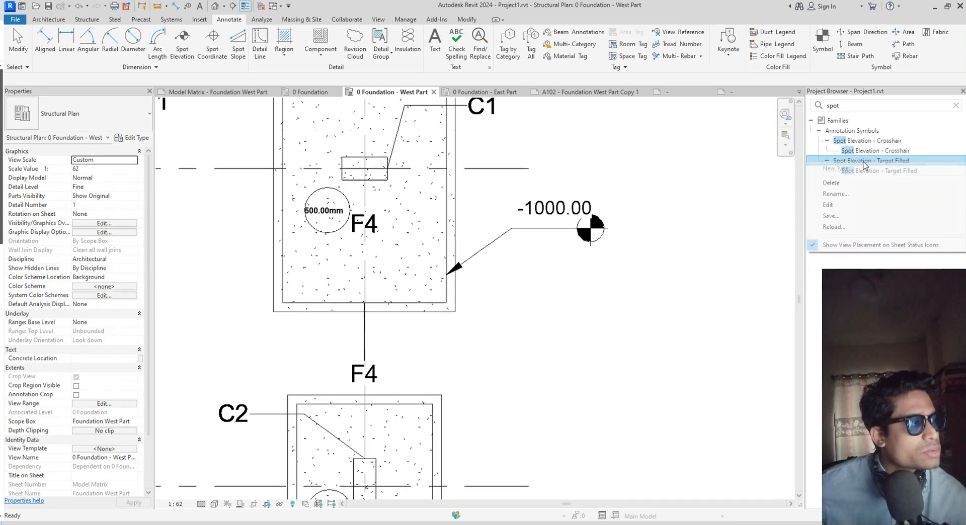
left_click(845, 206)
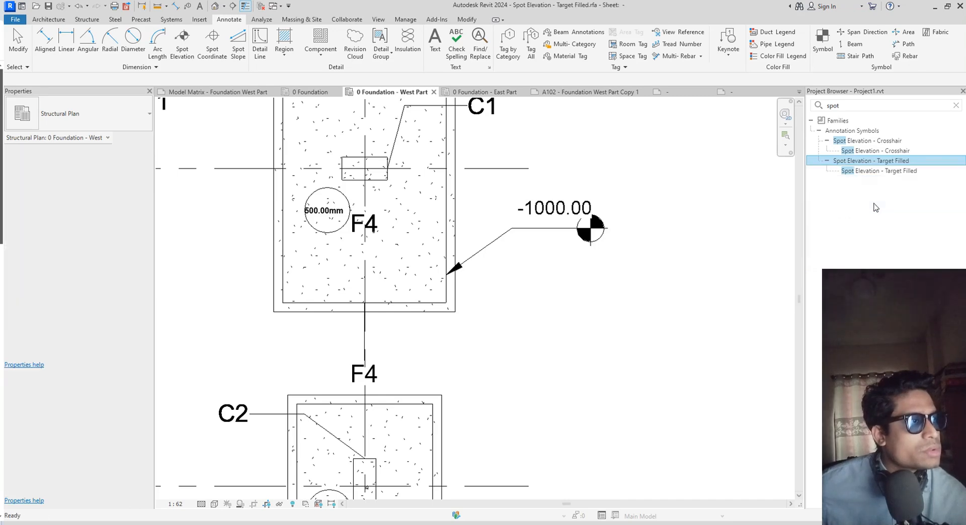
scroll(567, 269, "down", 4)
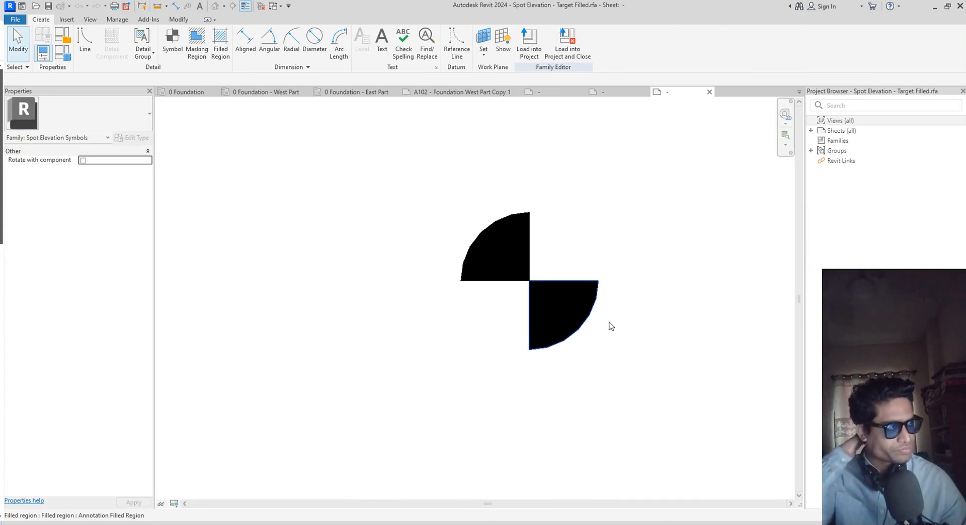
Return to the A102 sheet, search the project for "spot" and open the Spot Elevation - Crosshair family for editing
left_click(850, 110)
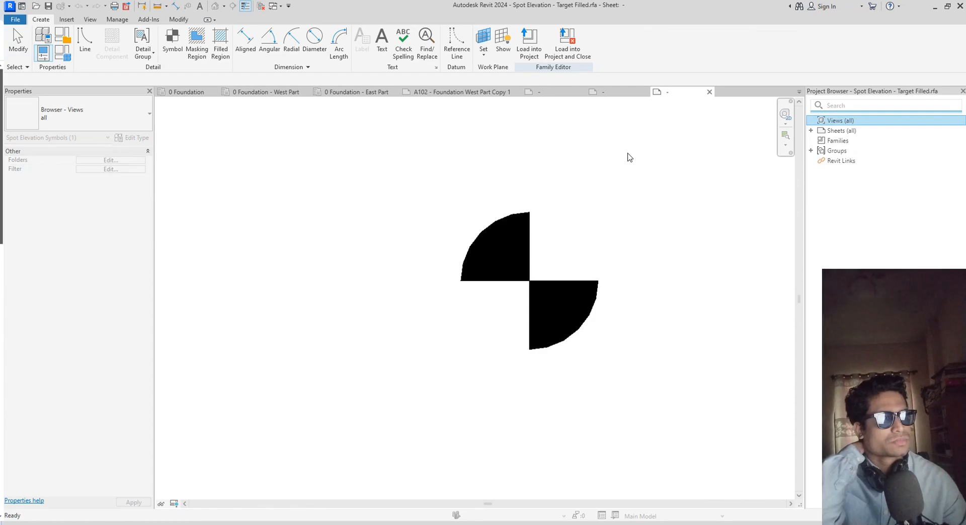
left_click(619, 92)
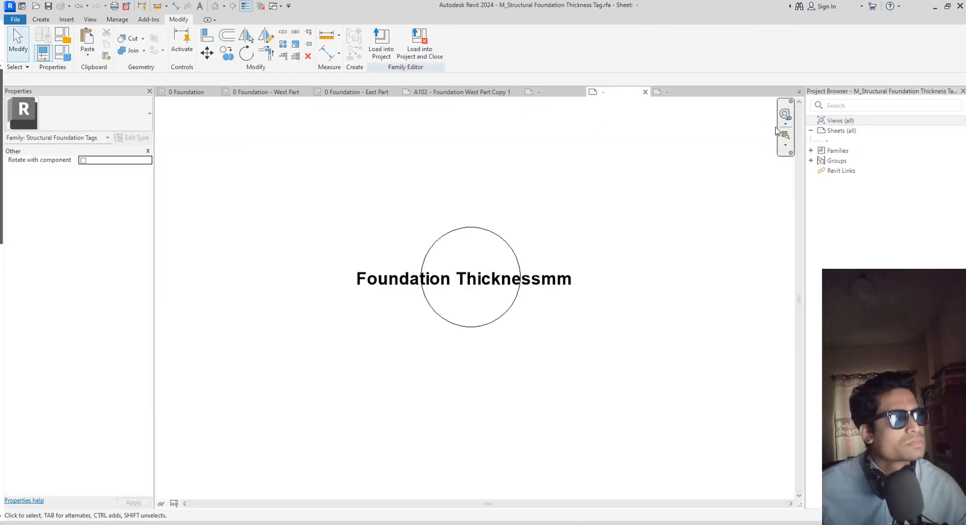
left_click(417, 93)
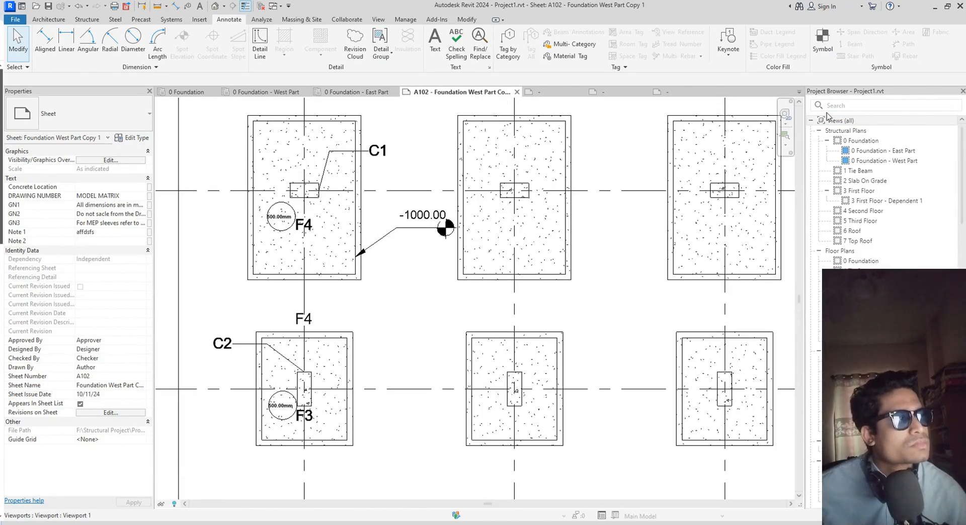
left_click(860, 106)
type("s")
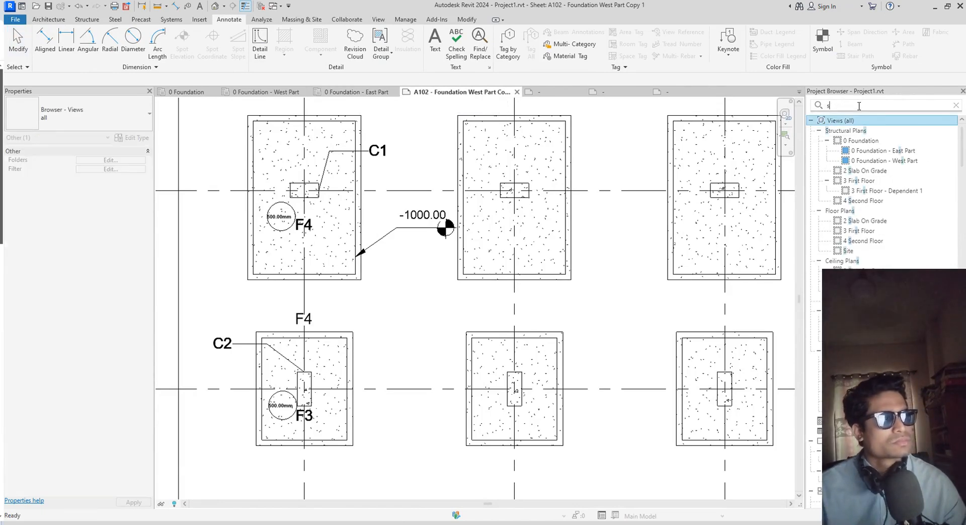
type("pot")
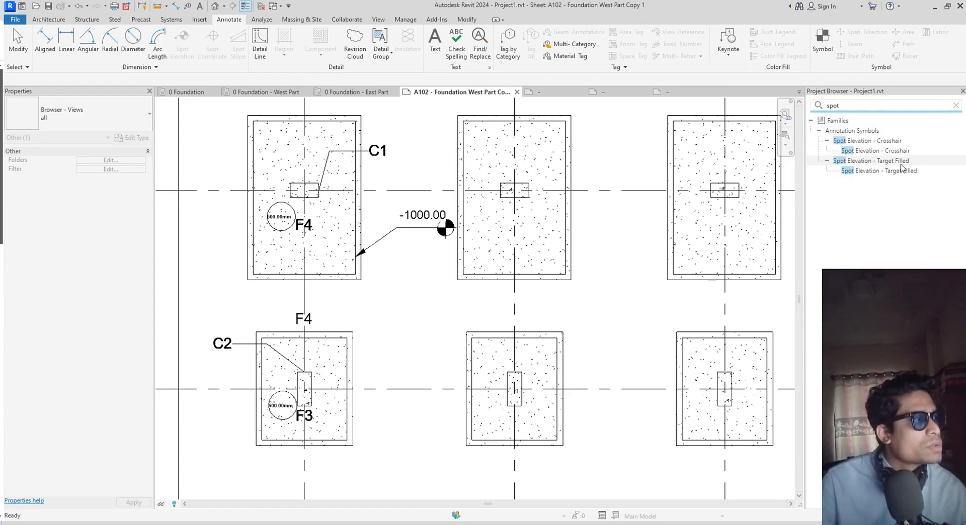
left_click(897, 153)
right_click(876, 140)
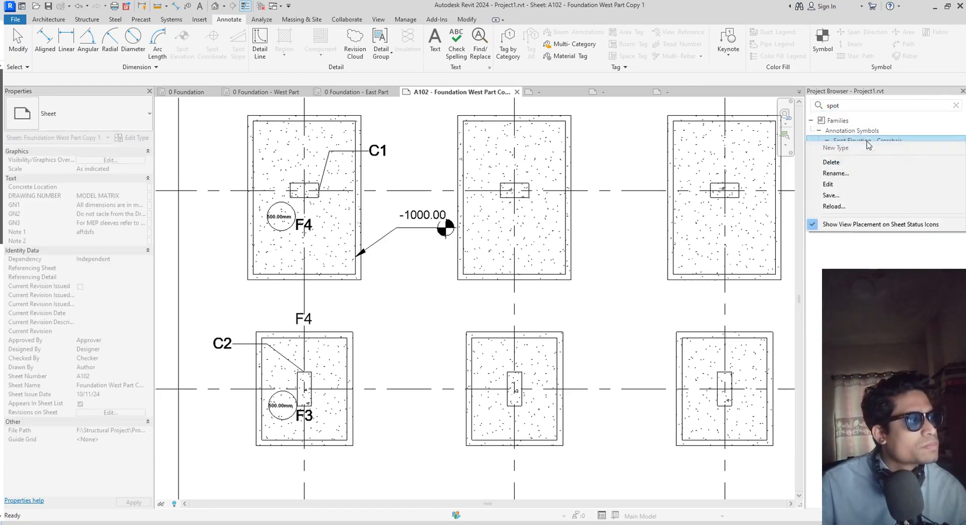
key("Escape")
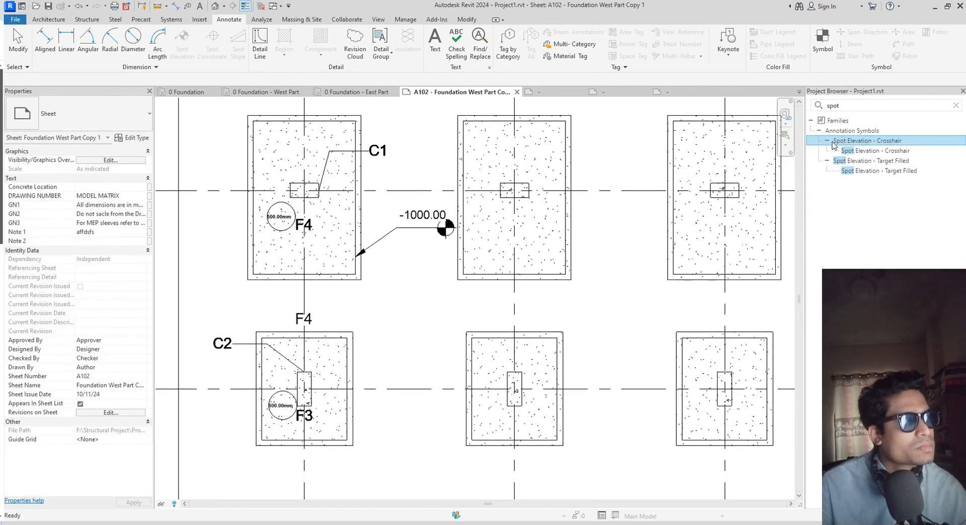
right_click(833, 145)
left_click(858, 186)
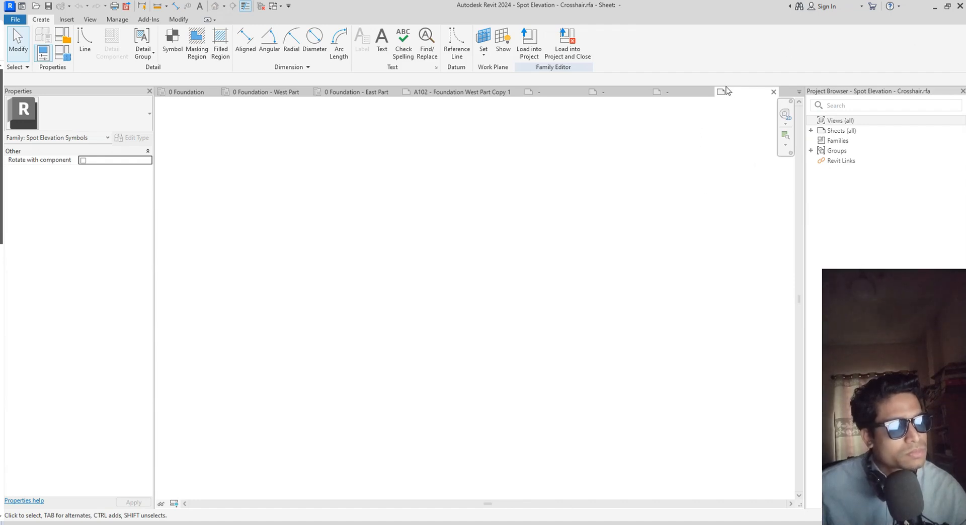
Switch back to the Spot Elevation - Target Filled family and close the Crosshair family without saving
left_click(695, 91)
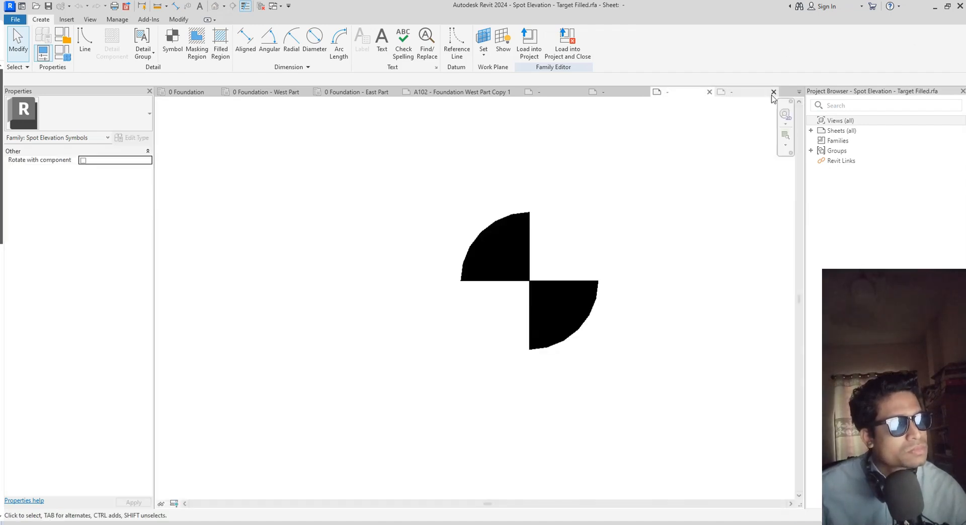
left_click(774, 92)
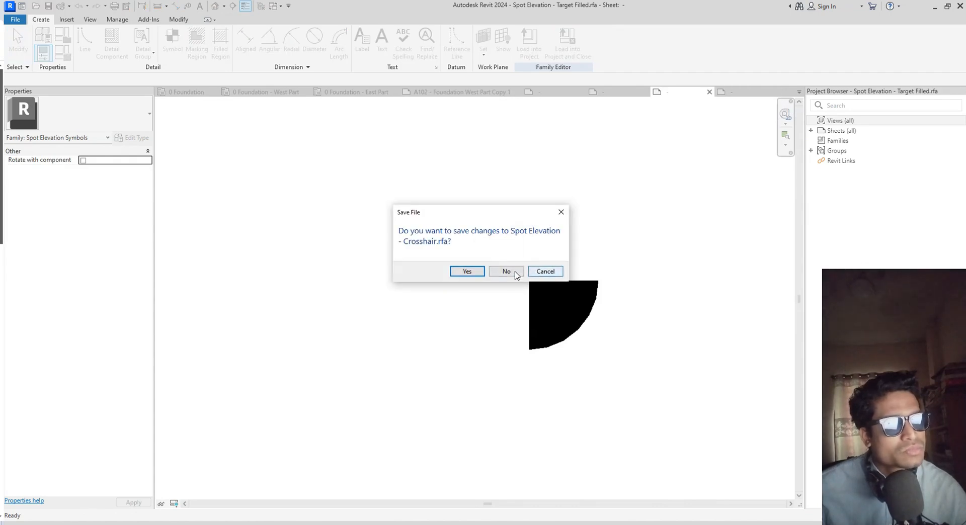
left_click(506, 271)
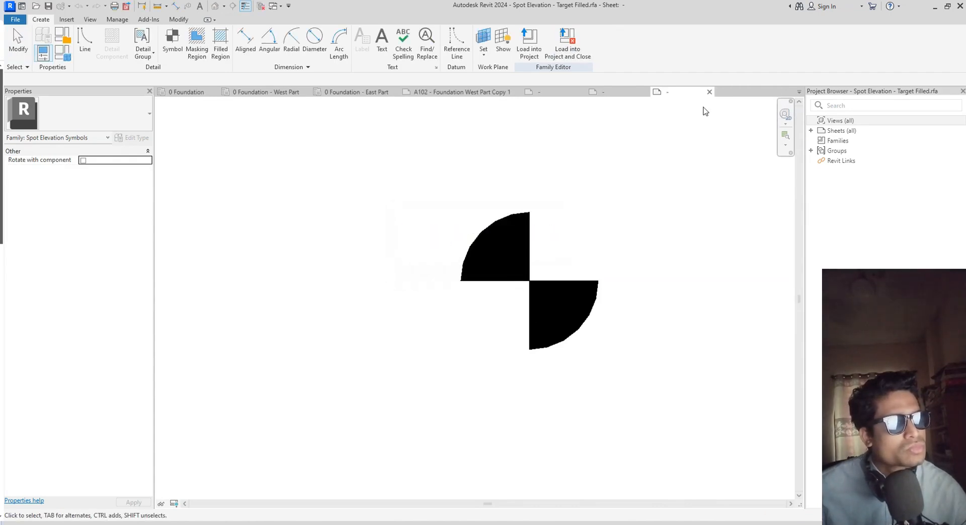
Close the Spot Elevation - Target Filled family without saving its changes
left_click(709, 91)
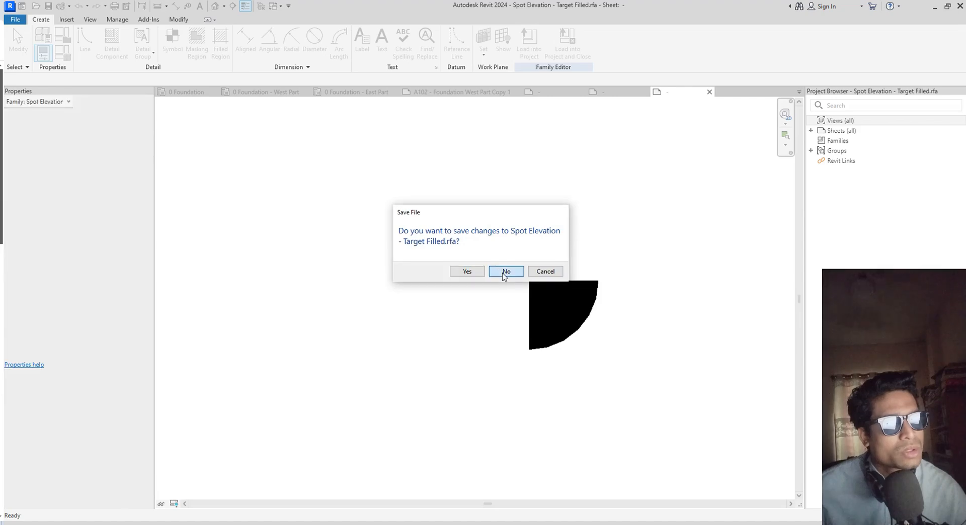
left_click(506, 272)
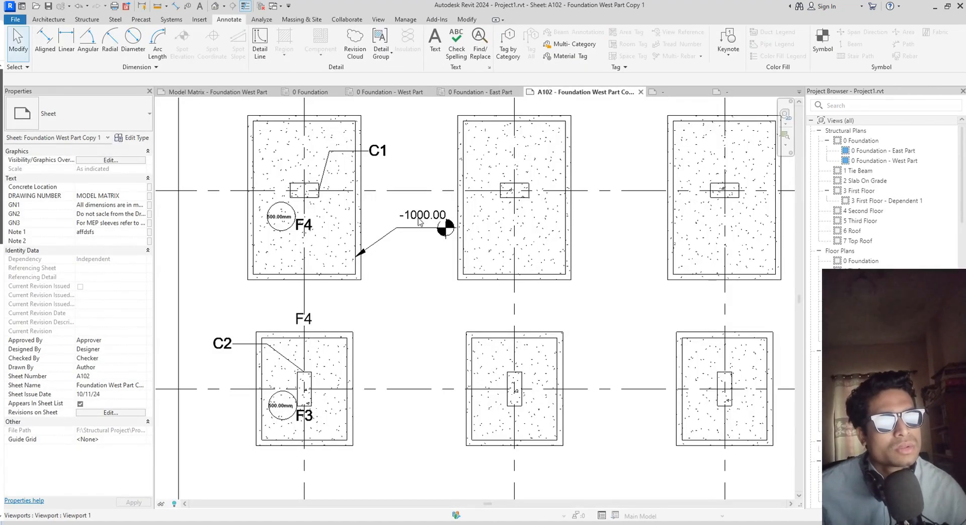
Examine the footing spot elevation's leader, value and target symbol within the whole foundation layout on the A102 sheet
scroll(428, 277, "up", 4)
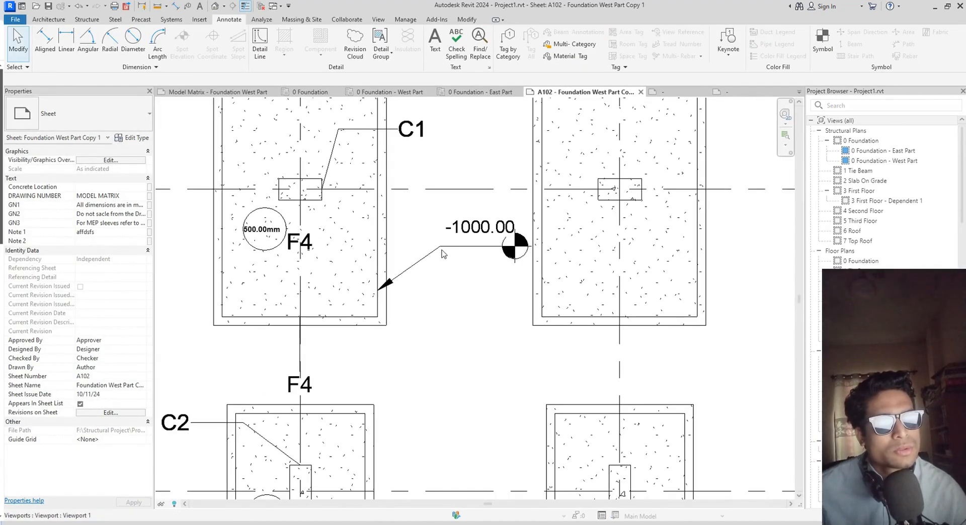
left_click(527, 247)
key("Escape")
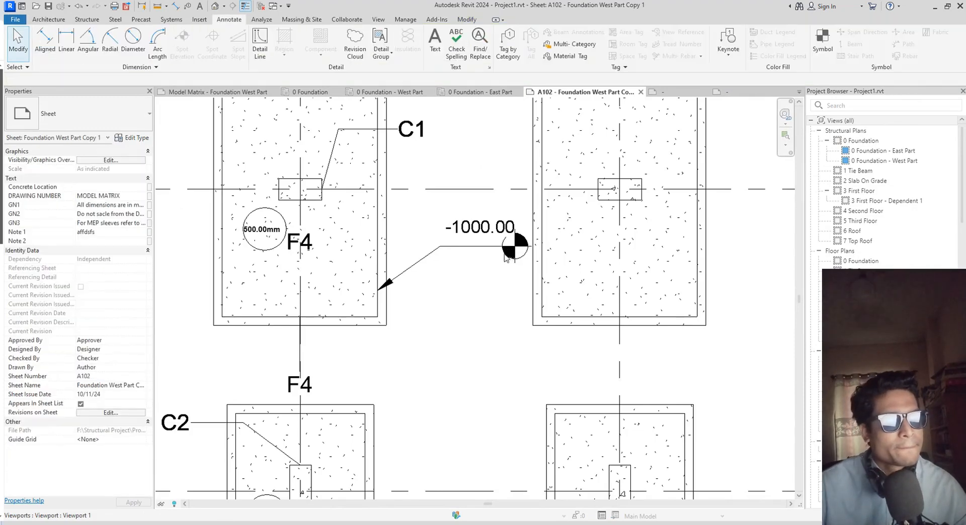
left_click(503, 248)
key("Escape")
middle_click_drag(488, 295, 513, 301)
left_click(420, 284)
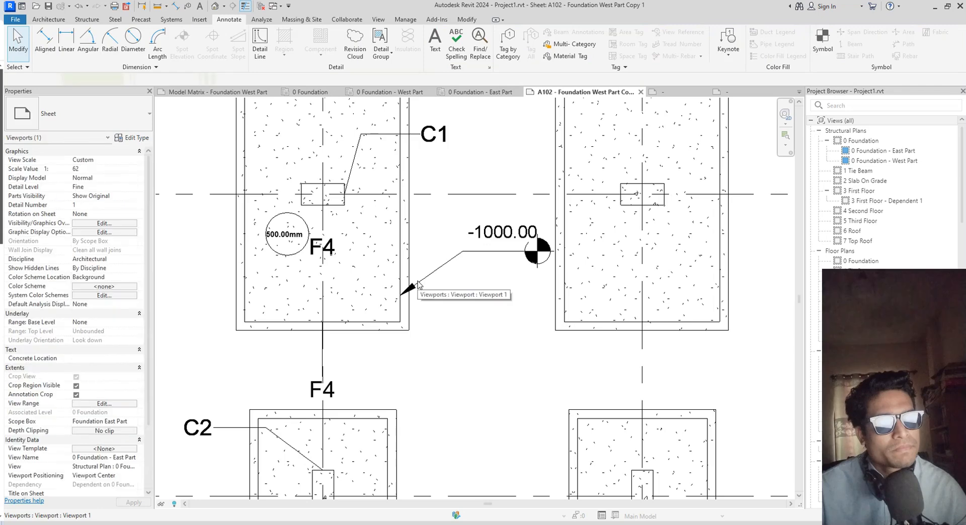
scroll(538, 261, "down", 5)
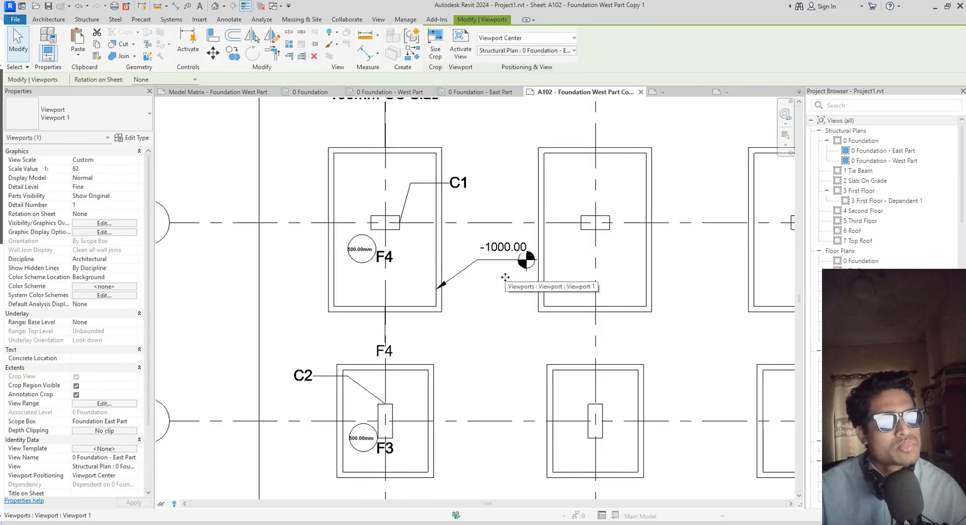
mouse_move(393, 284)
middle_mouse_down()
mouse_move(418, 296)
mouse_move(390, 304)
mouse_move(362, 293)
middle_mouse_up()
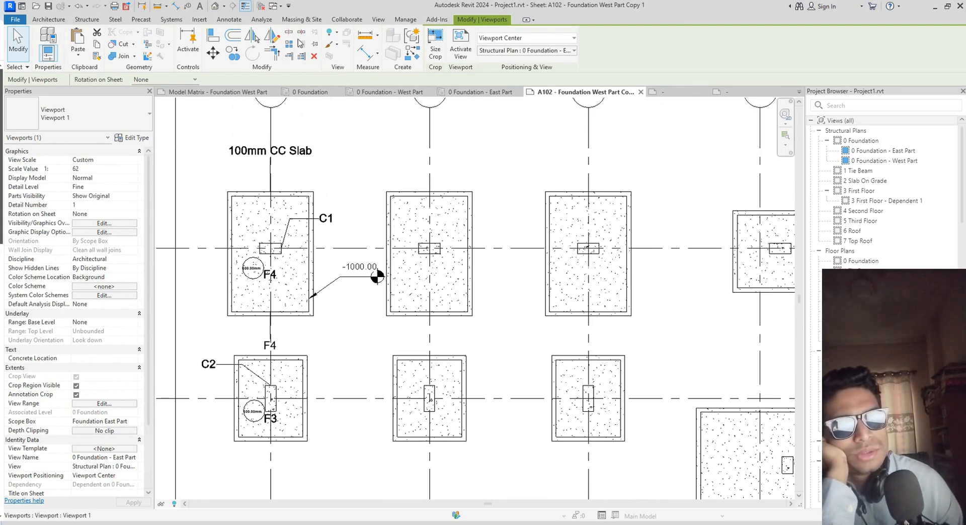
left_click(228, 19)
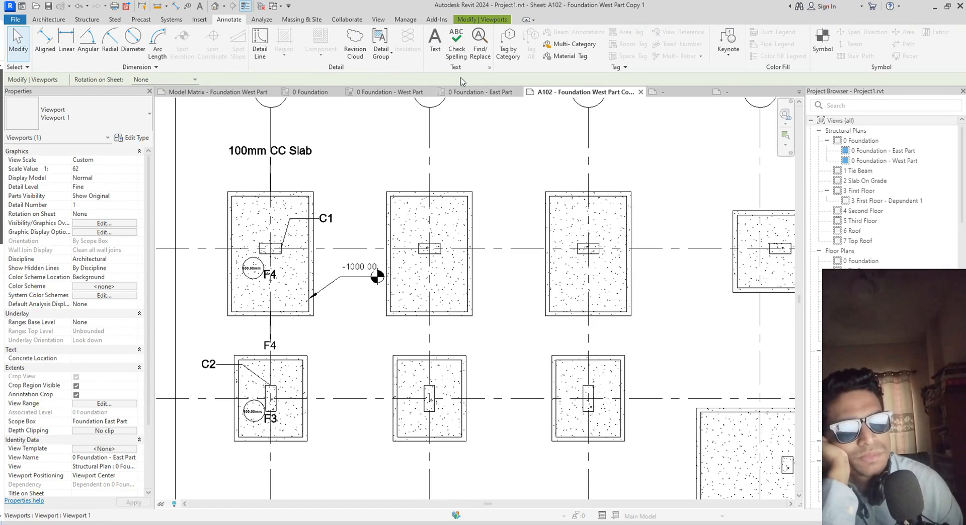
scroll(530, 209, "down", 5)
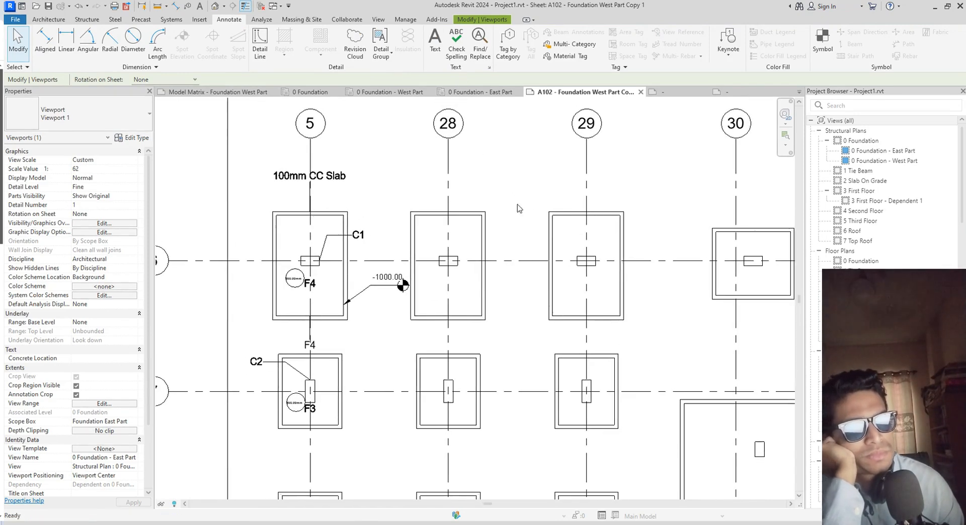
middle_click_drag(478, 215, 448, 213)
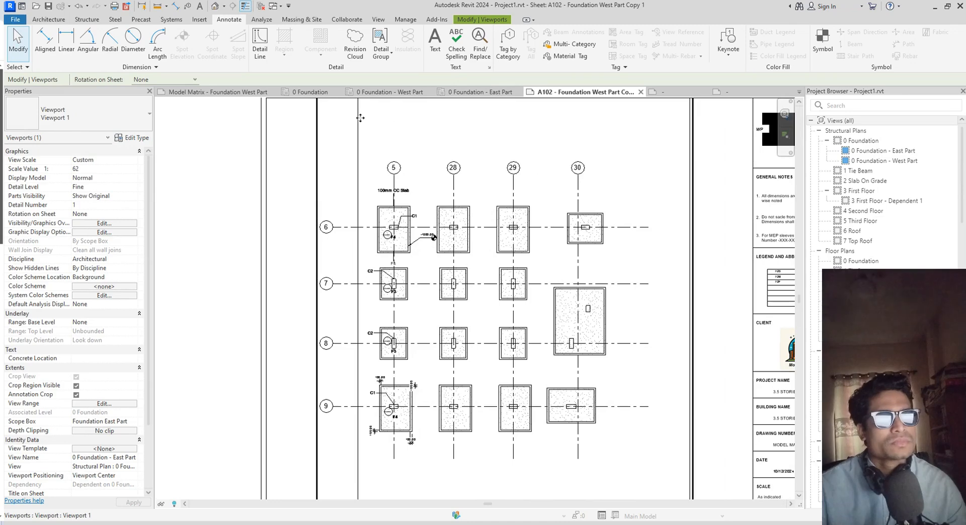
In the 0 Foundation - West Part plan, give the F4 footing's spot elevation the single/upper value prefix "Foundation"
left_click(382, 92)
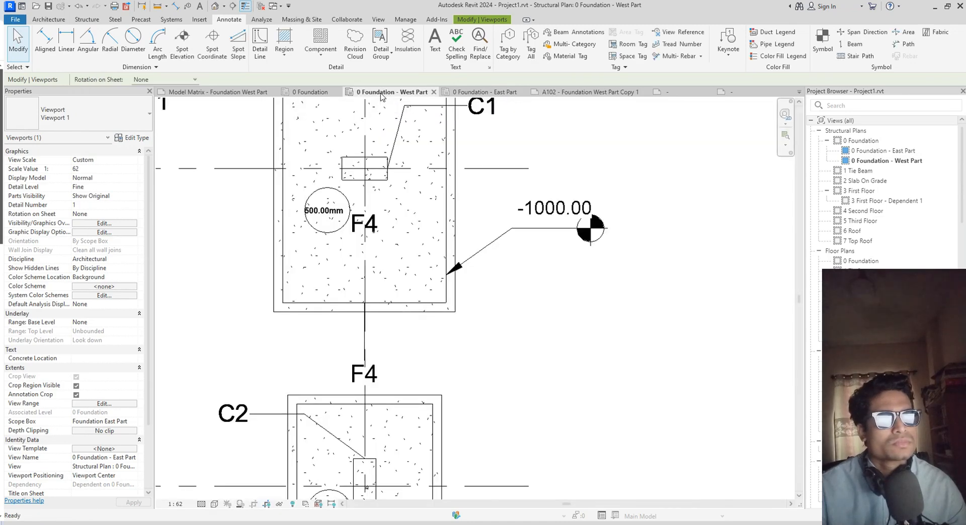
left_click(487, 256)
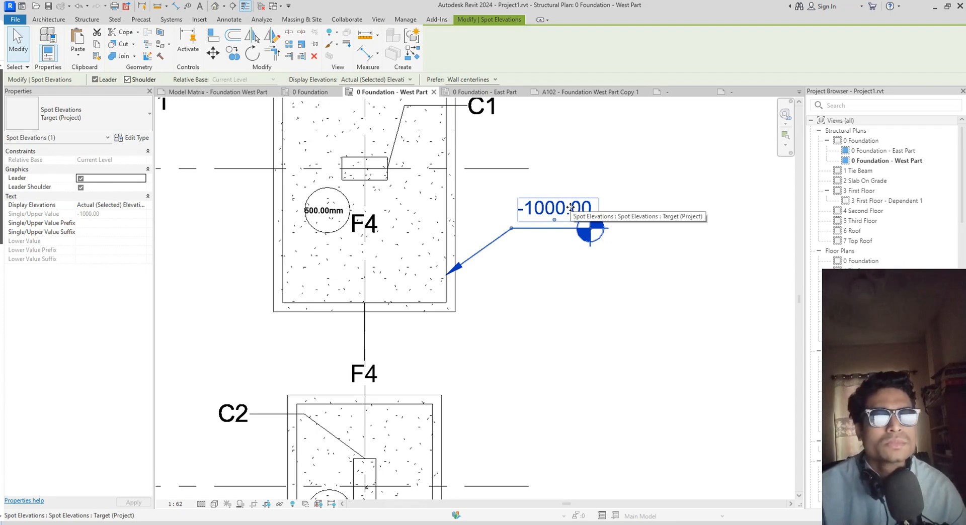
left_click(134, 206)
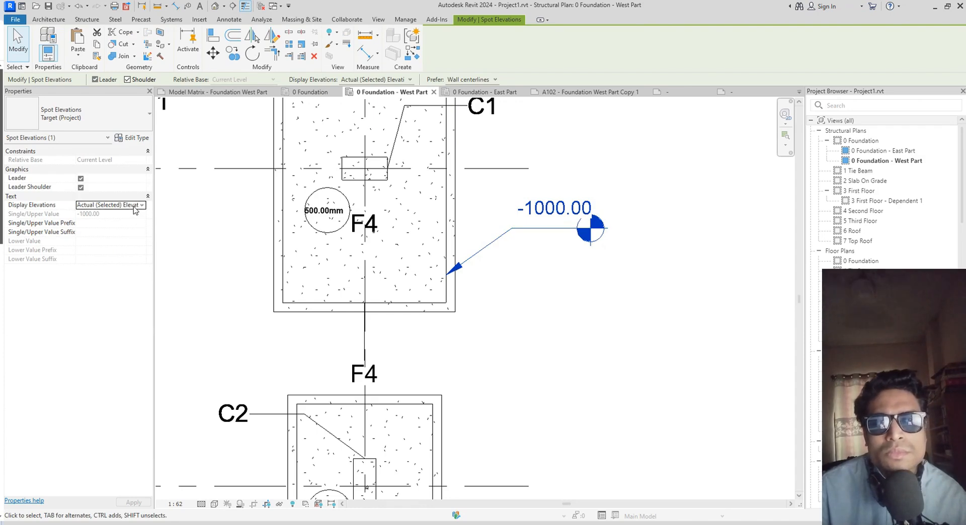
left_click(91, 225)
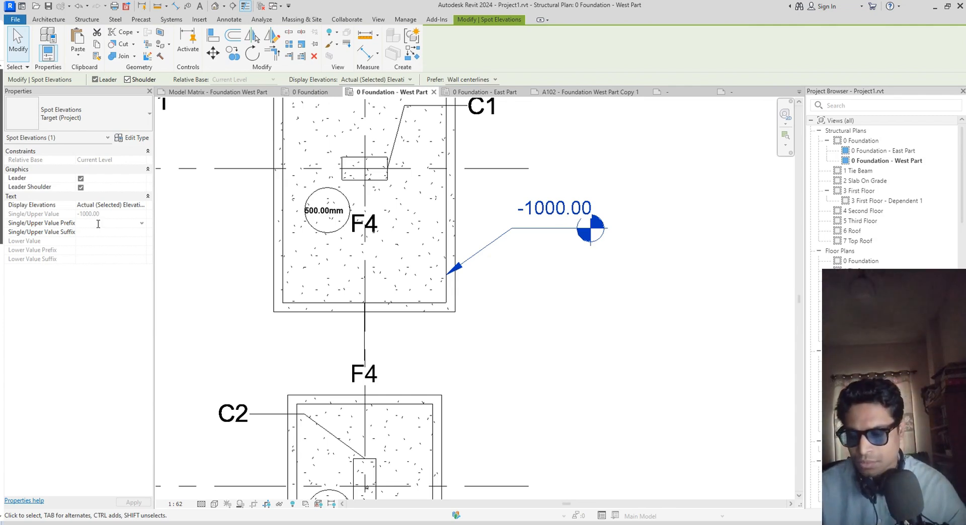
type("Fp")
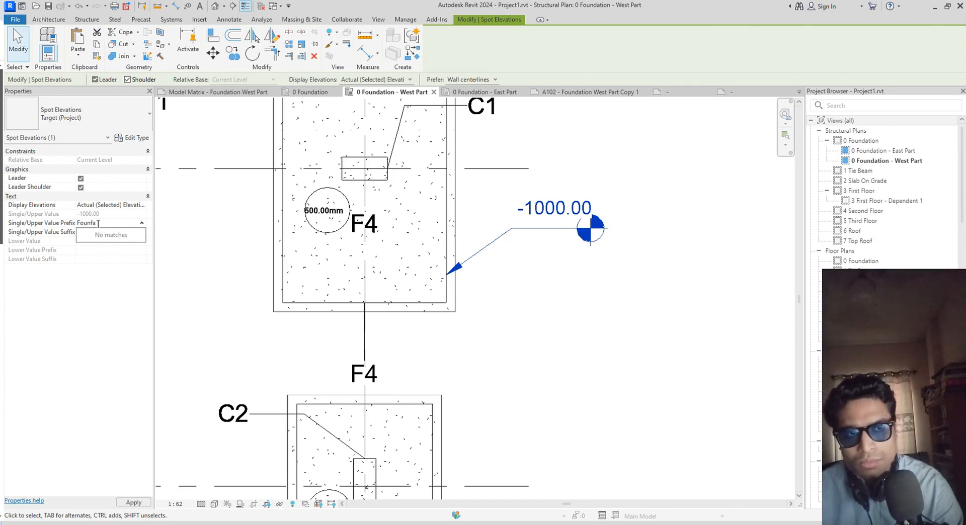
key("BackSpace")
key("BackSpace")
type("dation")
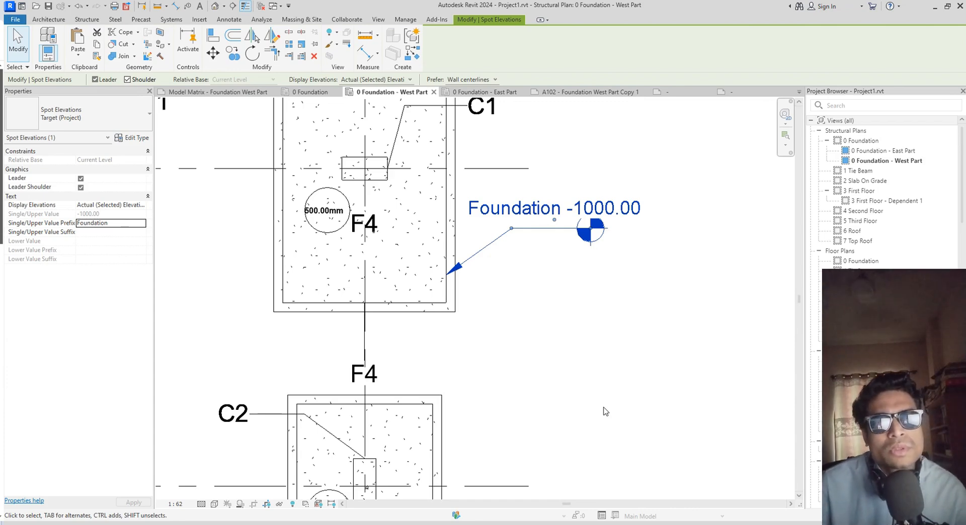
Try Top Elevation as the displayed elevation of the Foundation spot elevation and restore Actual (Selected) Elevation
left_click(145, 205)
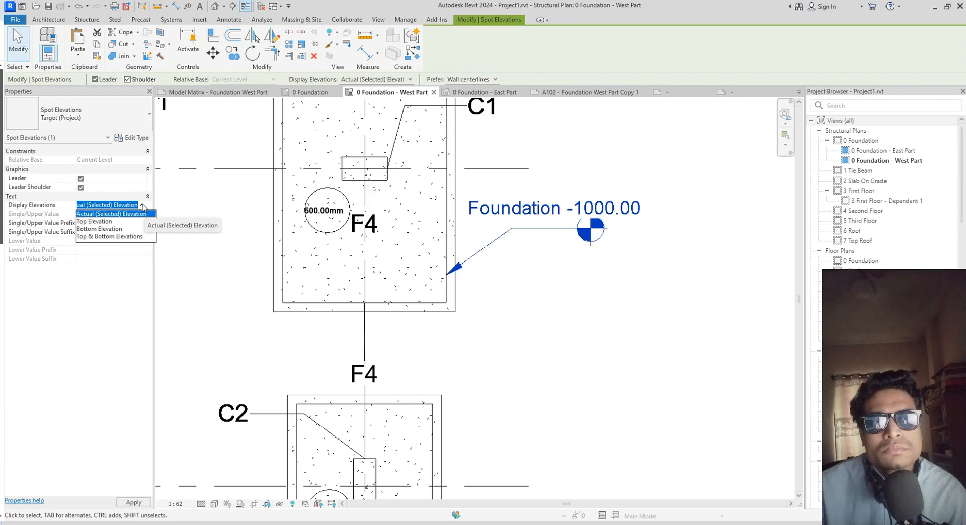
left_click(111, 222)
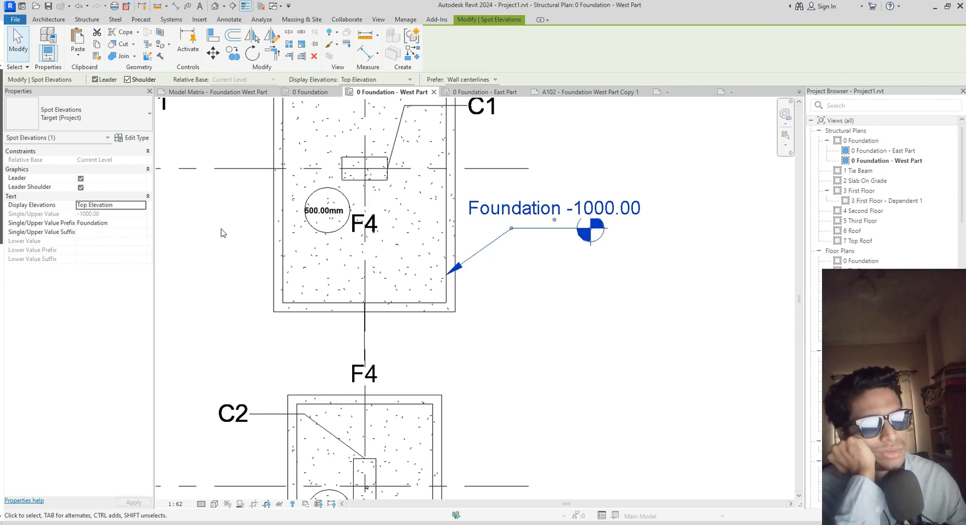
left_click(142, 206)
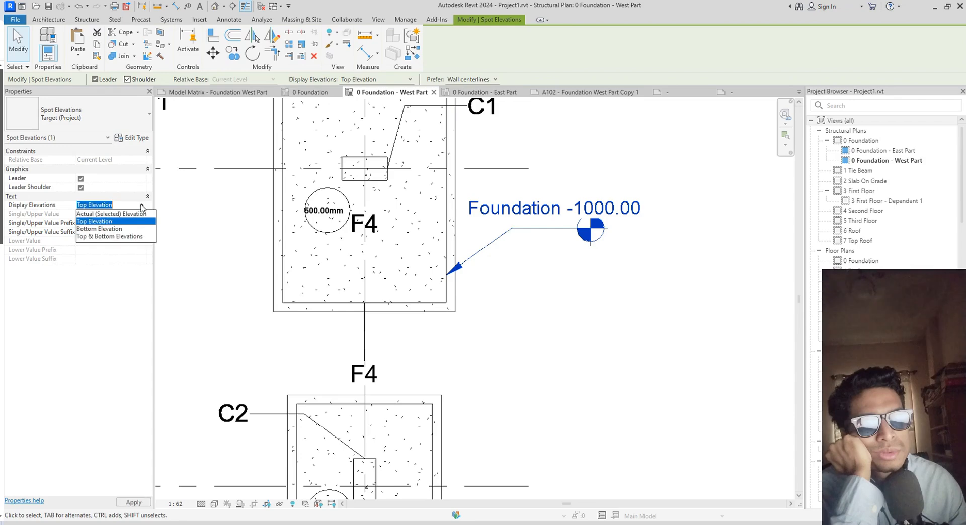
left_click(111, 214)
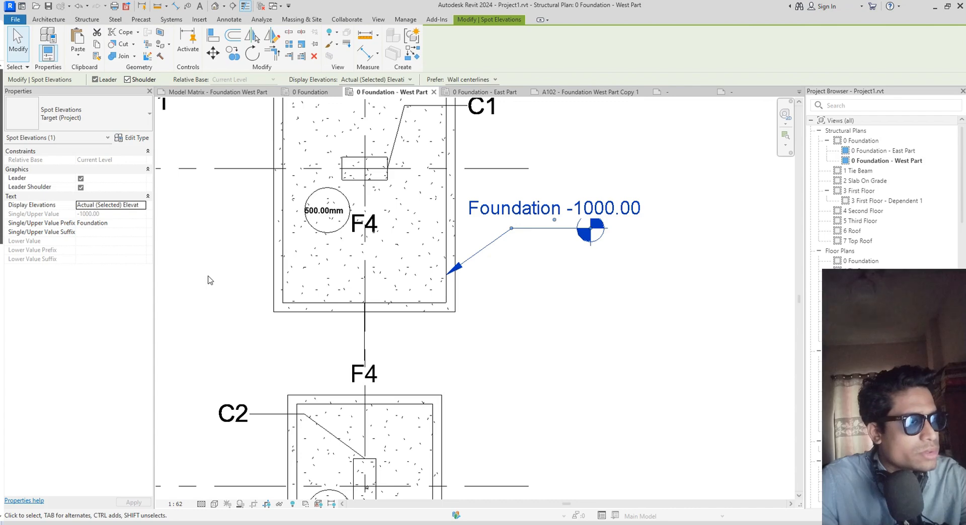
Place a second spot elevation with leader and shoulder on the outer slab edge near the upper right corner of the same F4 footing
scroll(478, 372, "down", 2)
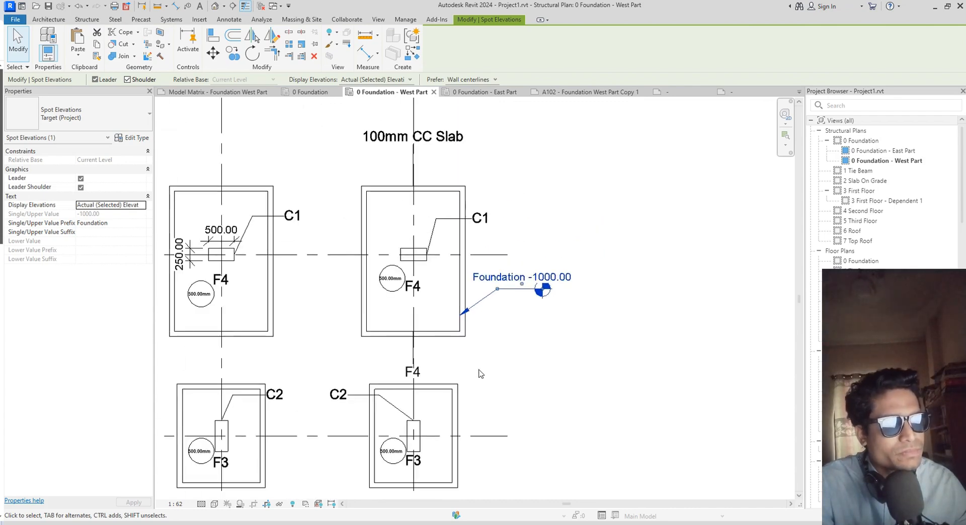
middle_click_drag(487, 377, 631, 362)
scroll(550, 370, "down", 1)
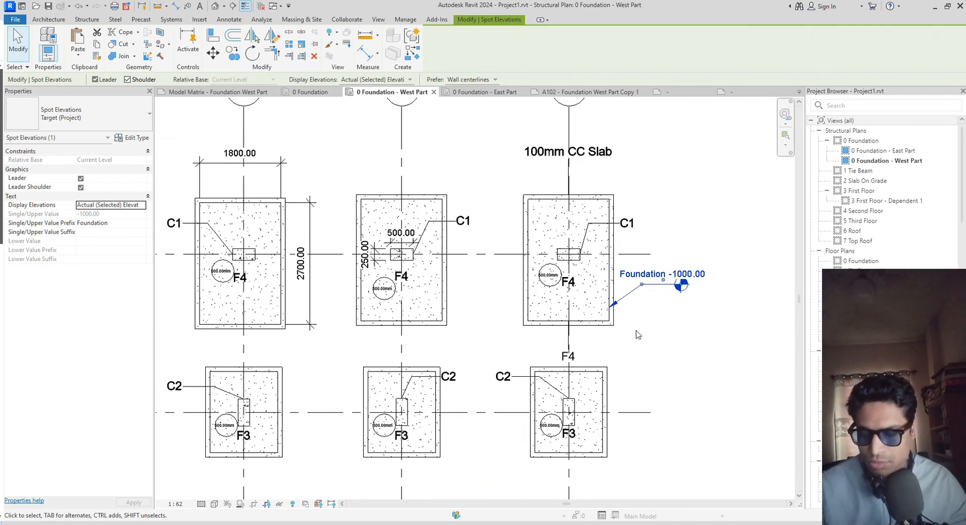
key("e")
key("l")
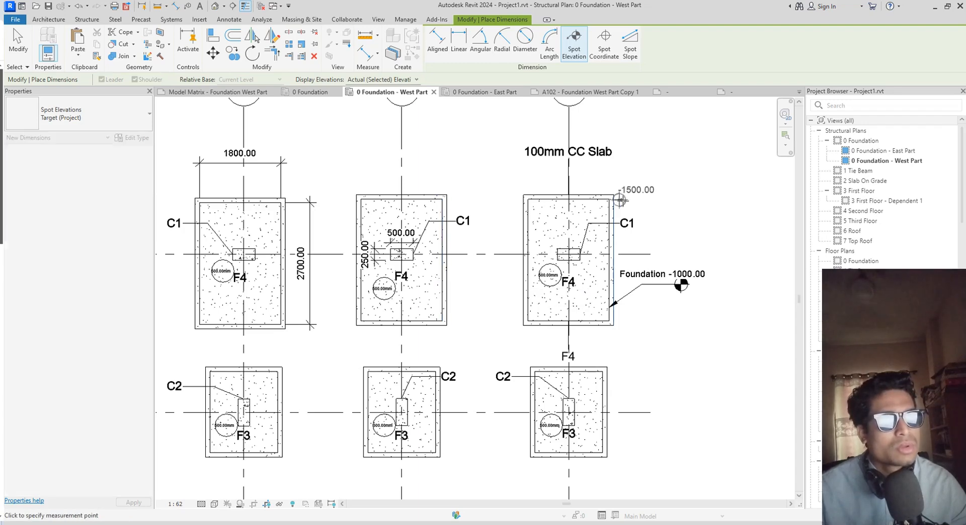
left_click(614, 200)
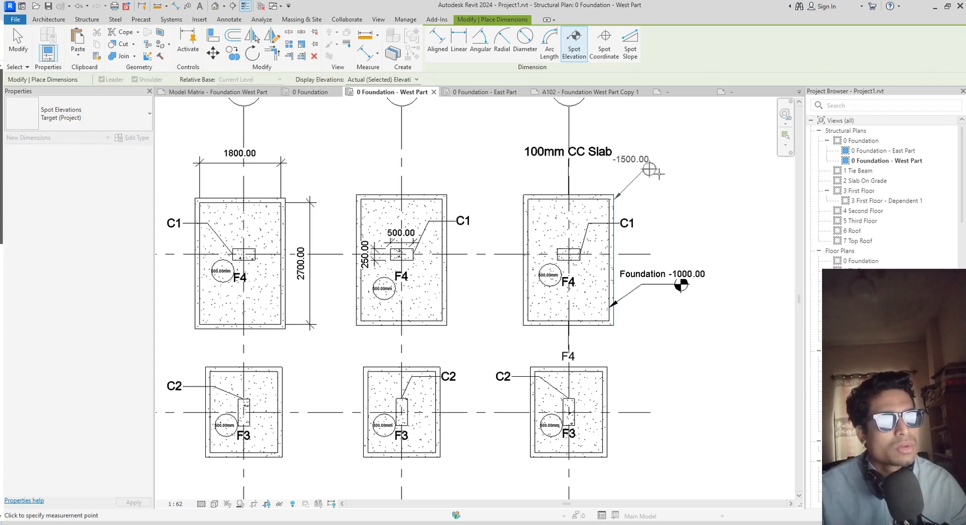
left_click(645, 169)
left_click(698, 169)
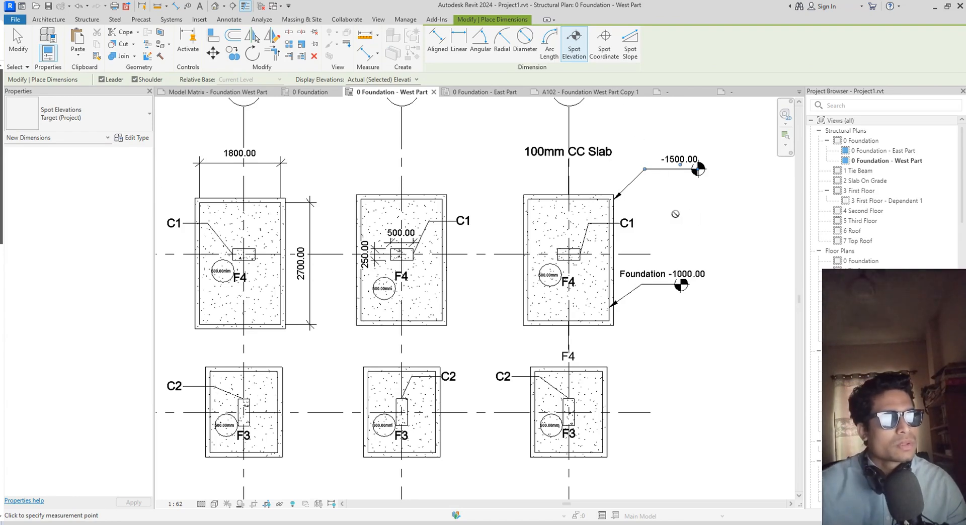
key("Escape")
Give the second spot elevation, at the F4 footing's outer slab edge, the single/upper value prefix "Bottom layer"
left_click(677, 170)
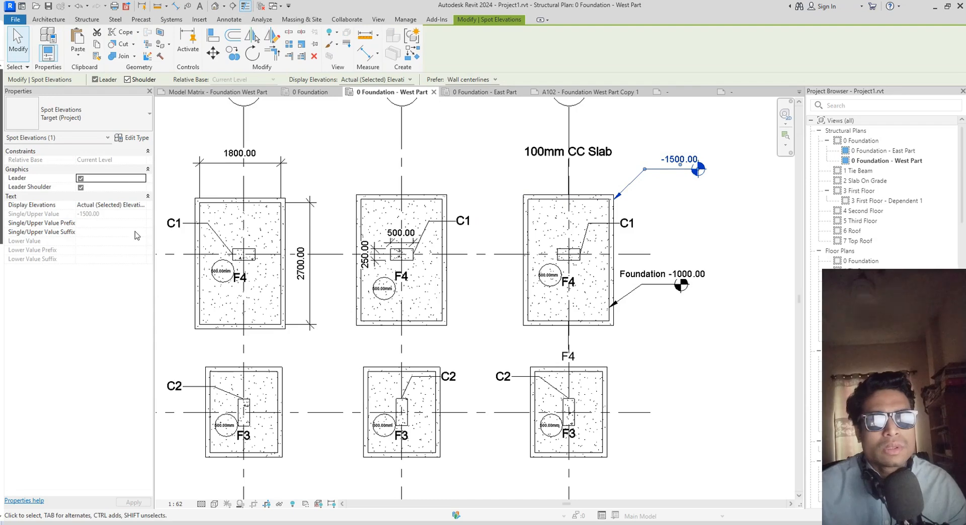
left_click(106, 223)
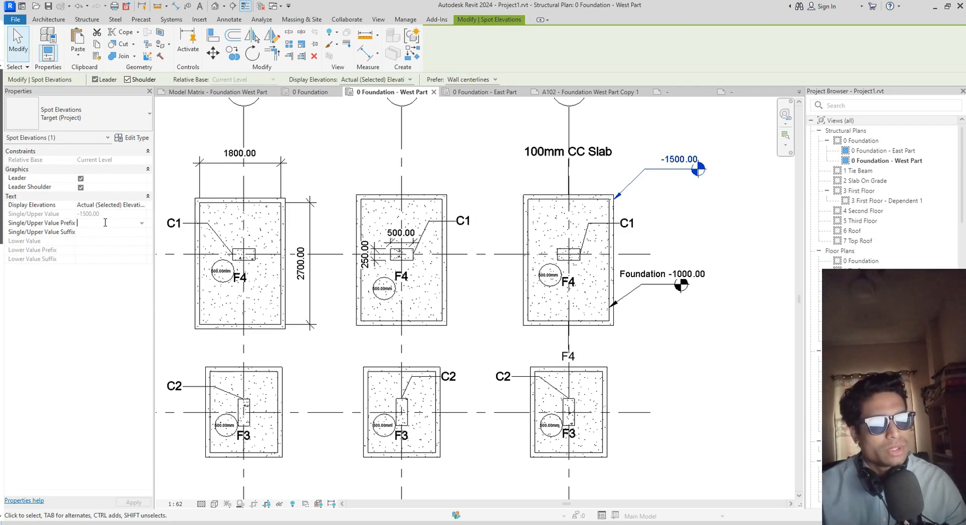
type("Bp")
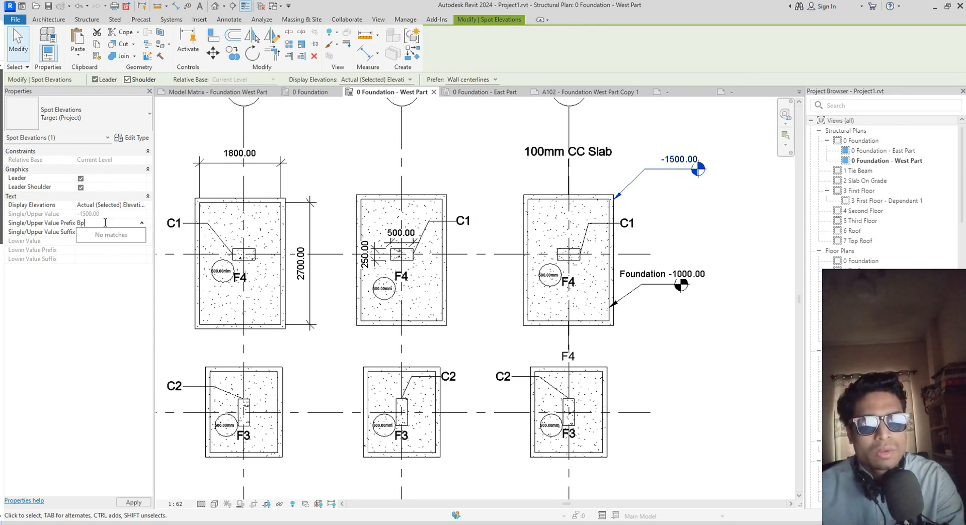
key("BackSpace")
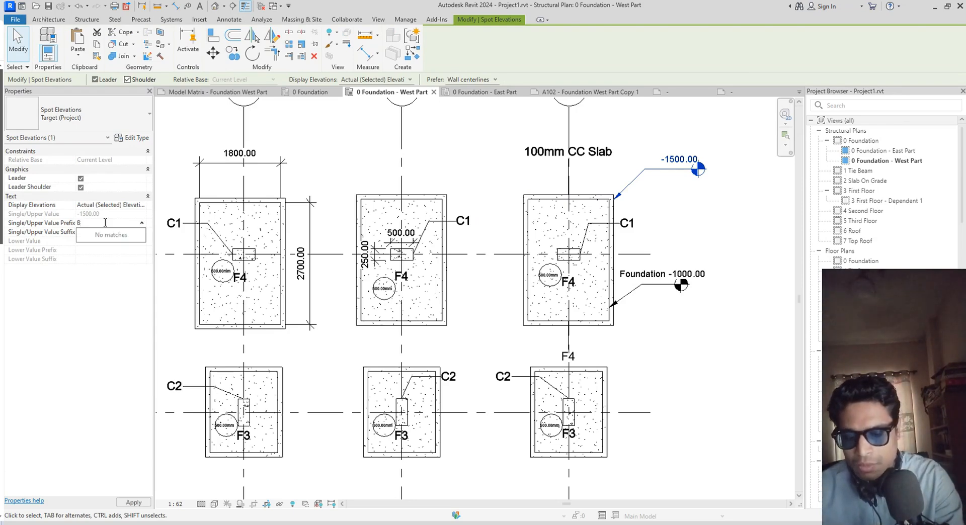
type("o")
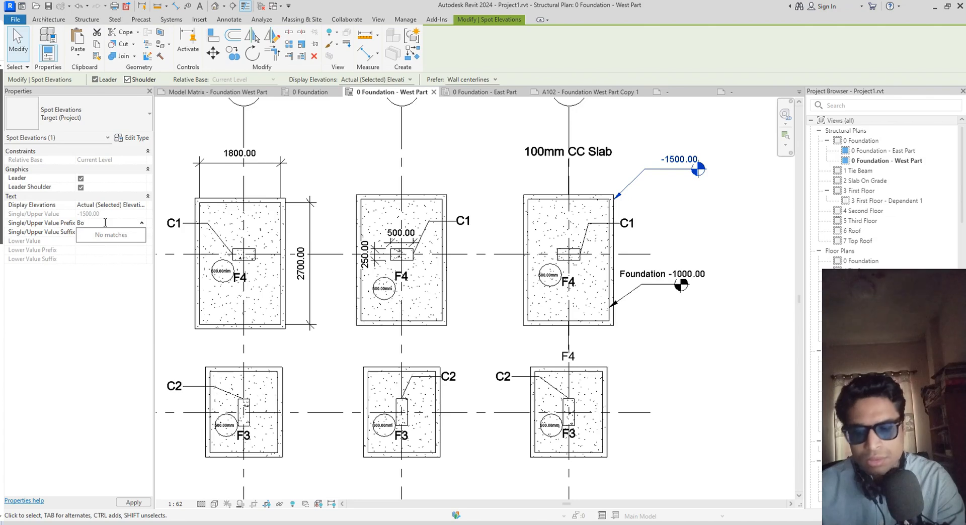
type("ttom")
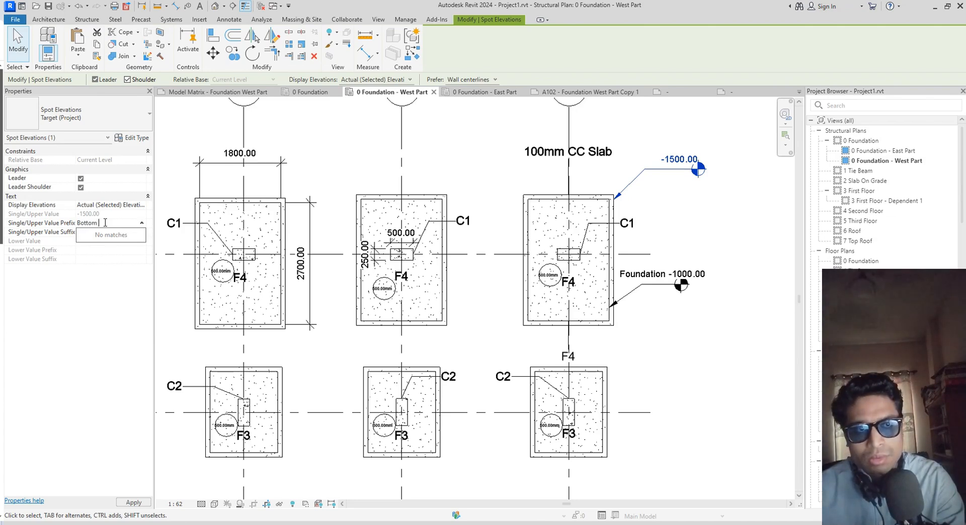
type(" layer ")
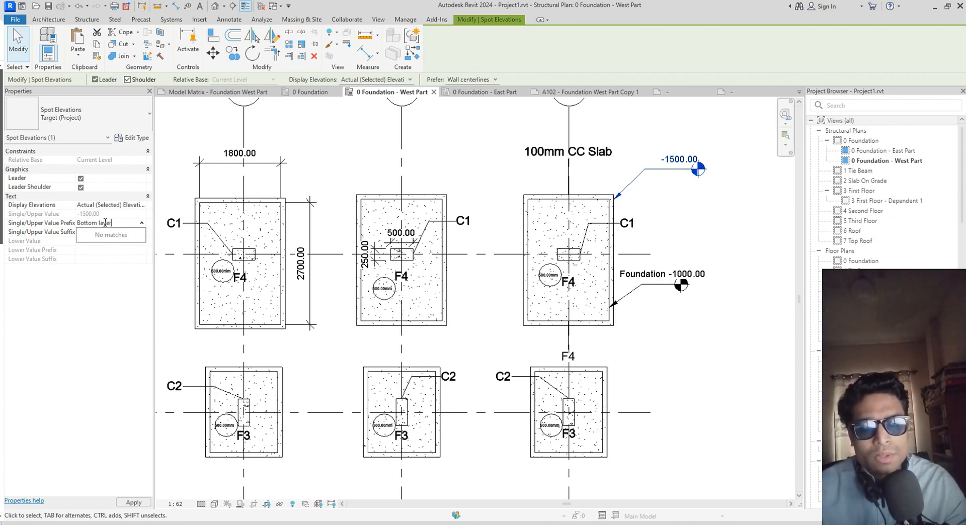
type("1")
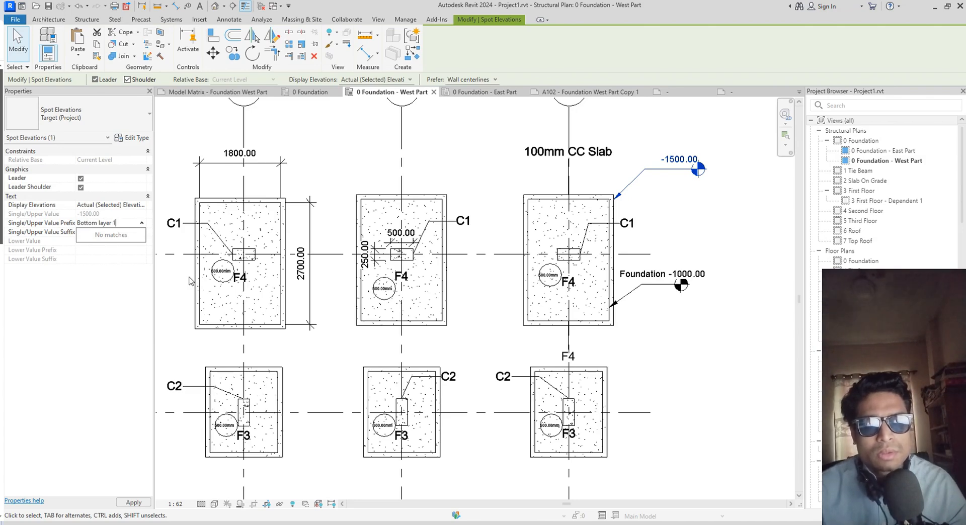
type("00cc")
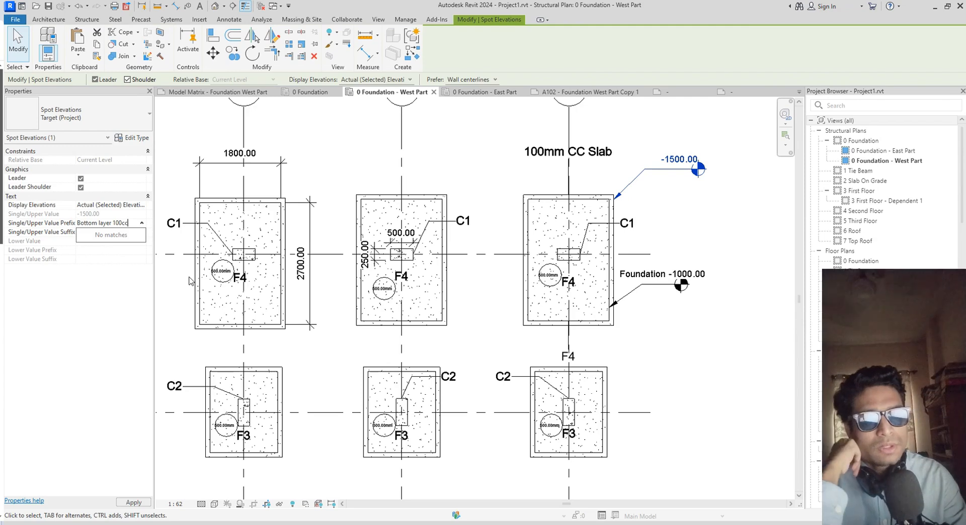
key("BackSpace")
key("BackSpace")
key("BackSpace")
key("BackSpace")
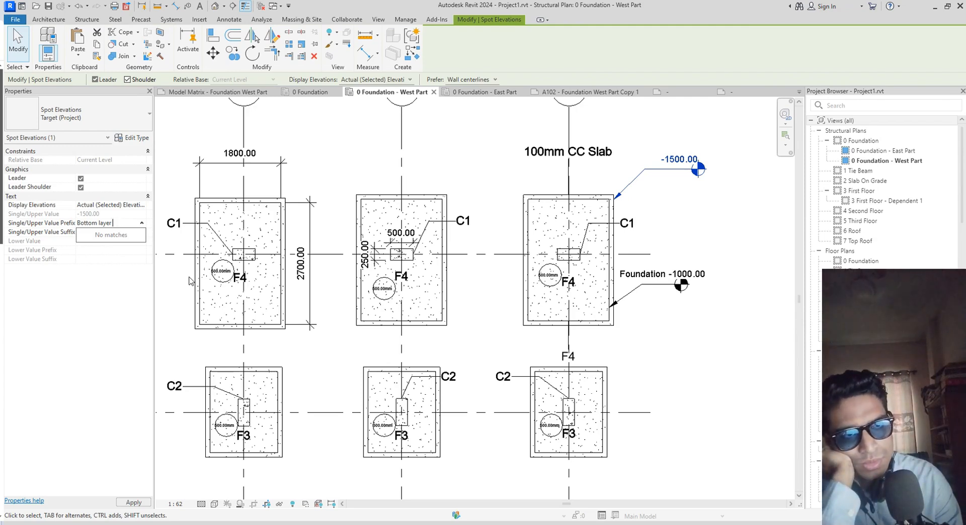
type("00")
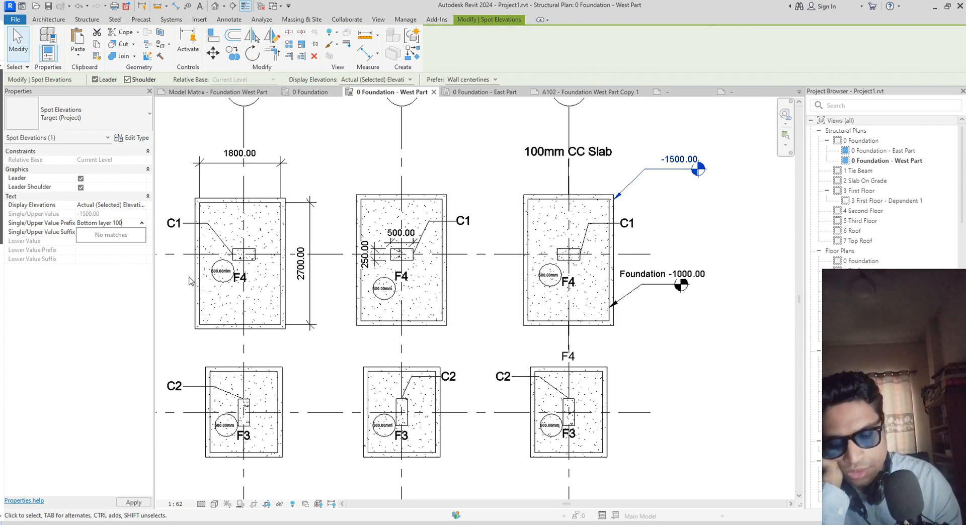
key("BackSpace")
key("BackSpace")
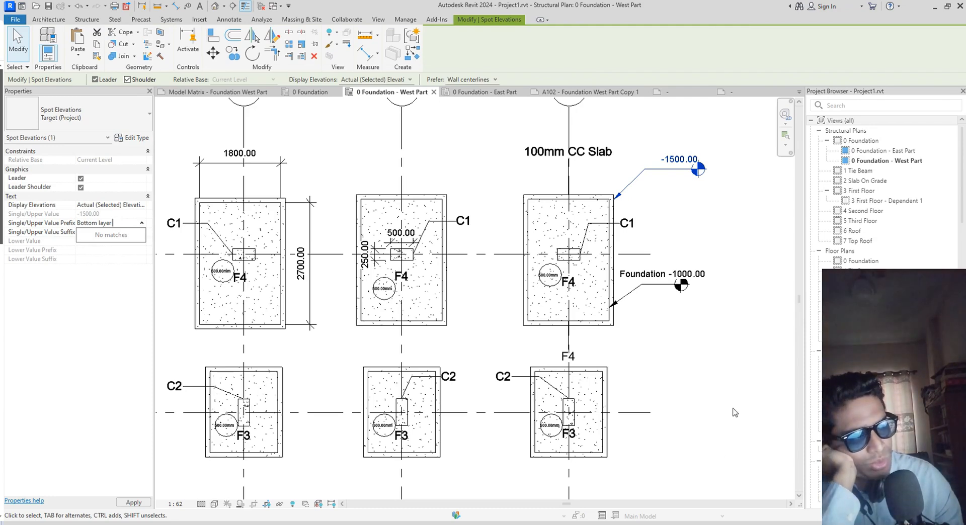
key("Return")
scroll(684, 277, "down", 2)
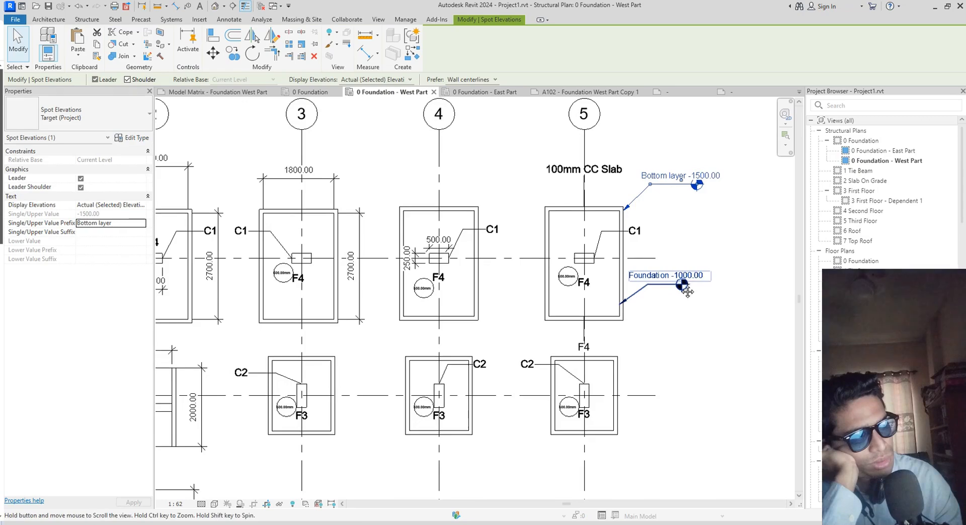
left_click(717, 355)
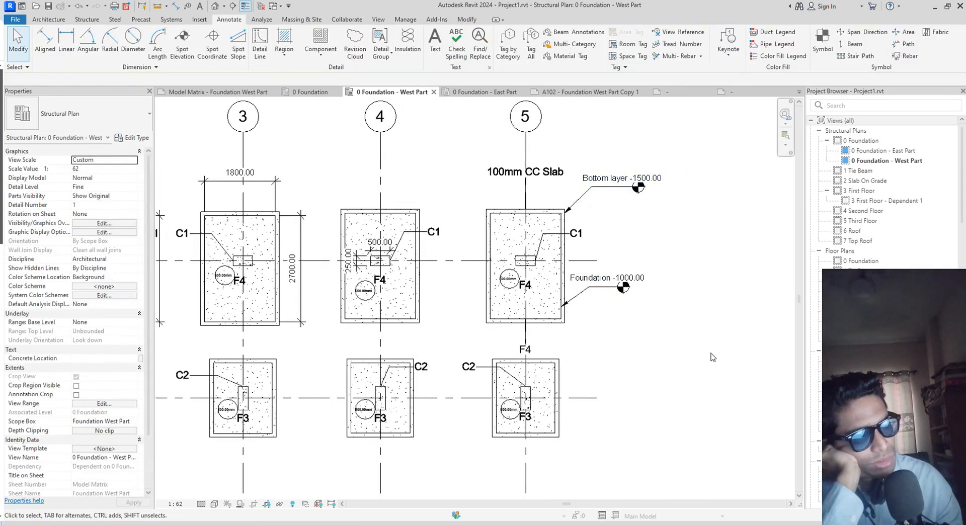
Examine the footing tags, dimensions and both spot elevations across the whole 0 Foundation - West Part plan
scroll(714, 347, "down", 2)
scroll(643, 352, "down", 3)
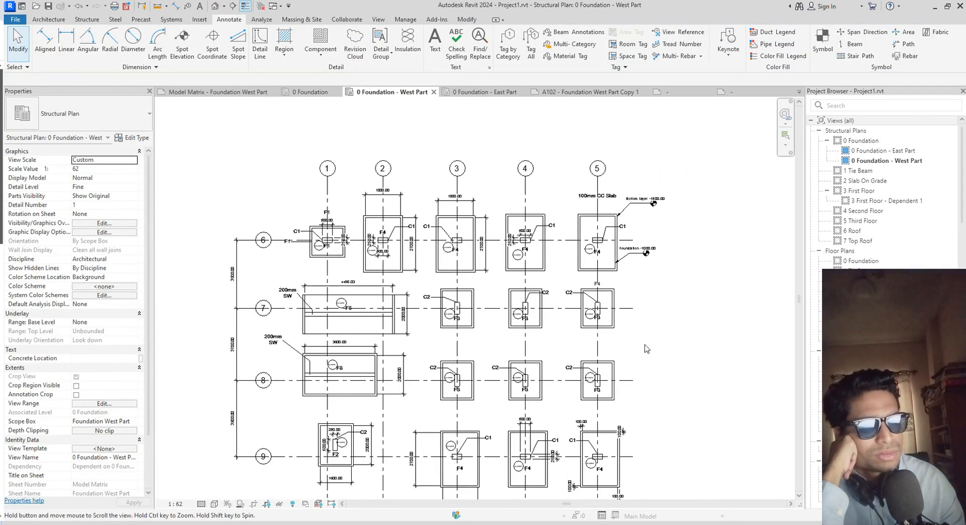
scroll(544, 400, "up", 3)
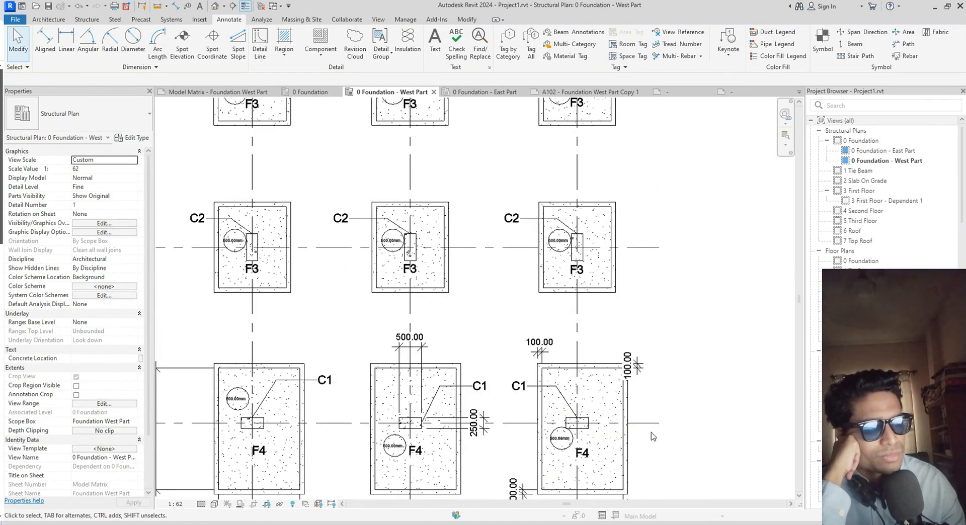
scroll(652, 435, "down", 1)
middle_click_drag(652, 435, 661, 463)
scroll(700, 428, "down", 2)
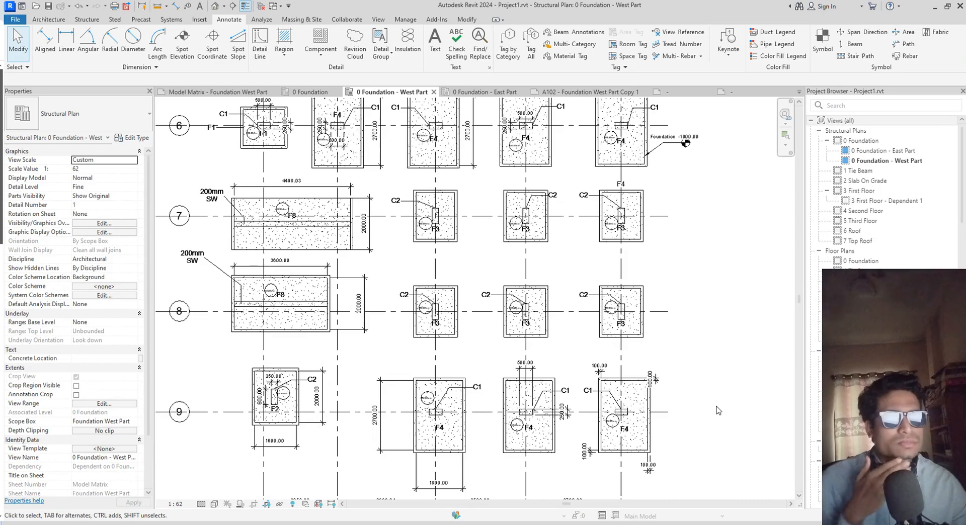
scroll(720, 412, "down", 1)
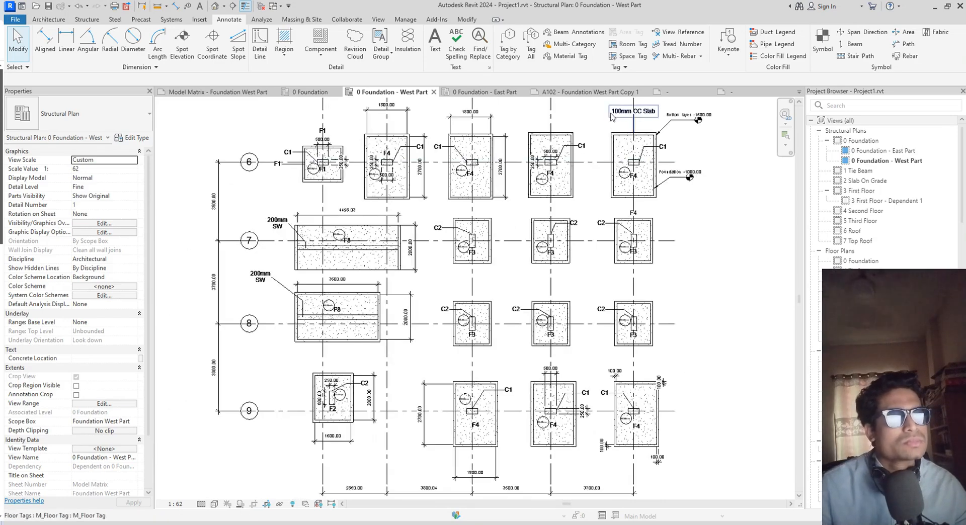
Check how the new spot elevations appear on the A102 sheet and in the Model Matrix - Foundation West Part sheet layout
left_click(584, 92)
key("ctrl+Tab")
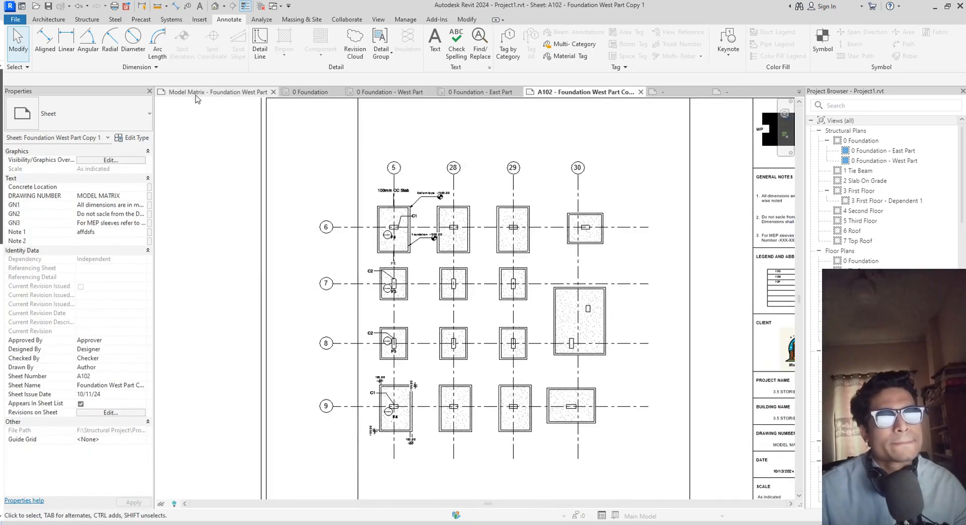
scroll(577, 443, "down", 1)
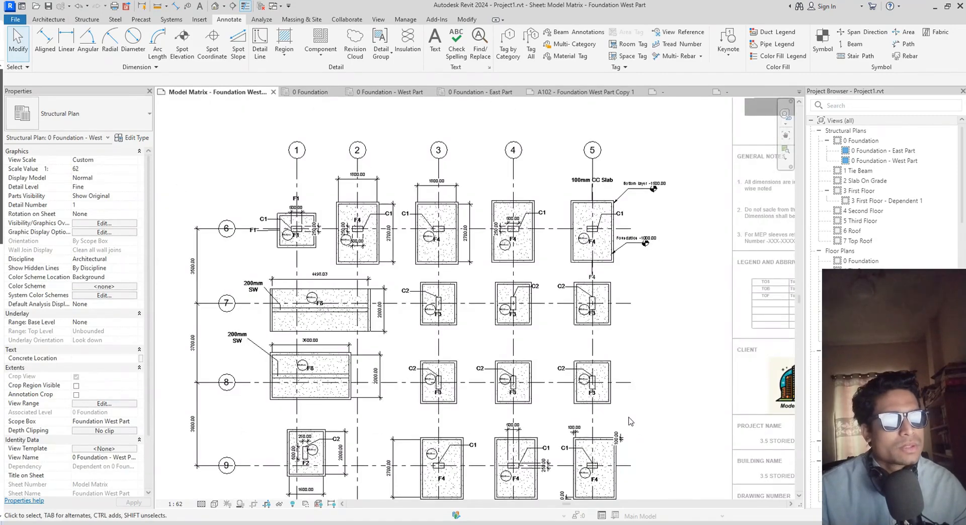
scroll(635, 399, "down", 2)
middle_click_drag(635, 399, 600, 321)
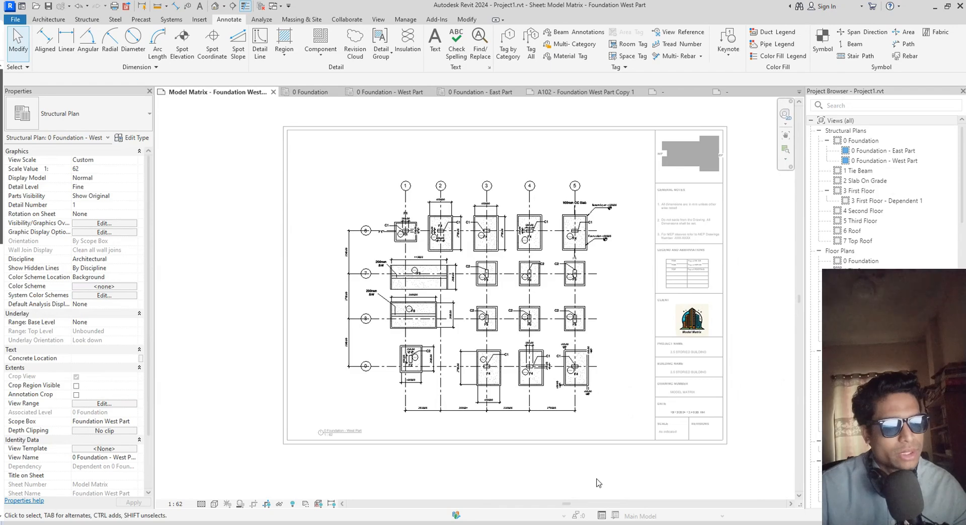
middle_click_drag(600, 484, 610, 471)
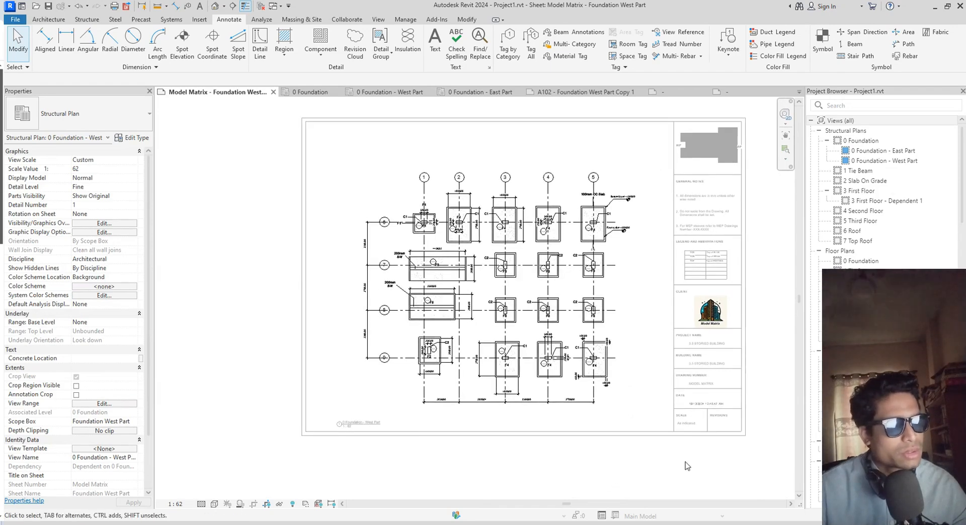
Compare the A102 sheet with the complete Model Matrix - Foundation West Part sheet, including its title block
scroll(856, 449, "down", 5)
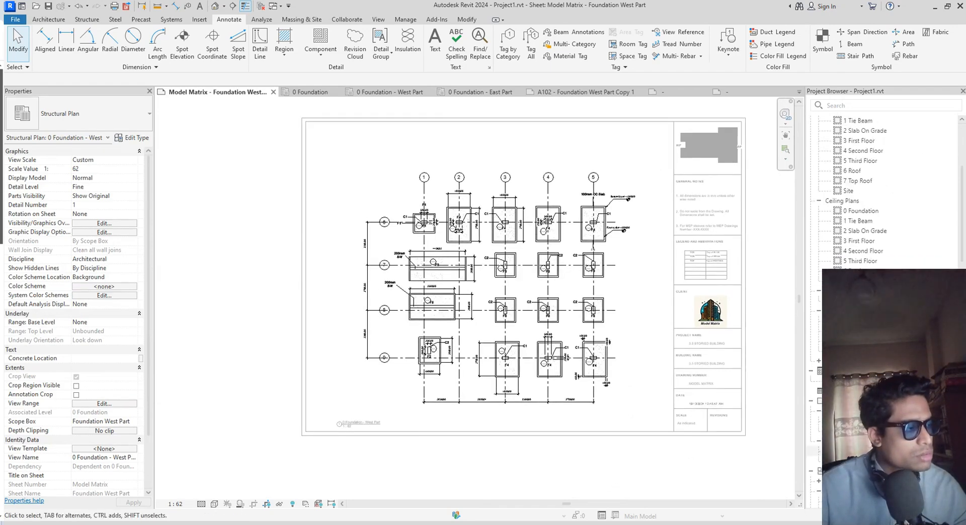
double_click(864, 441)
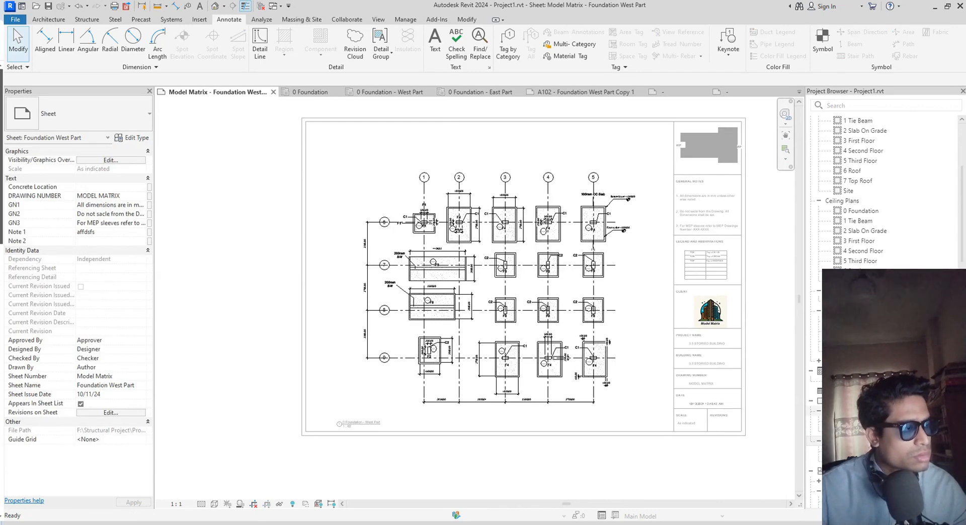
double_click(863, 411)
scroll(659, 402, "down", 3)
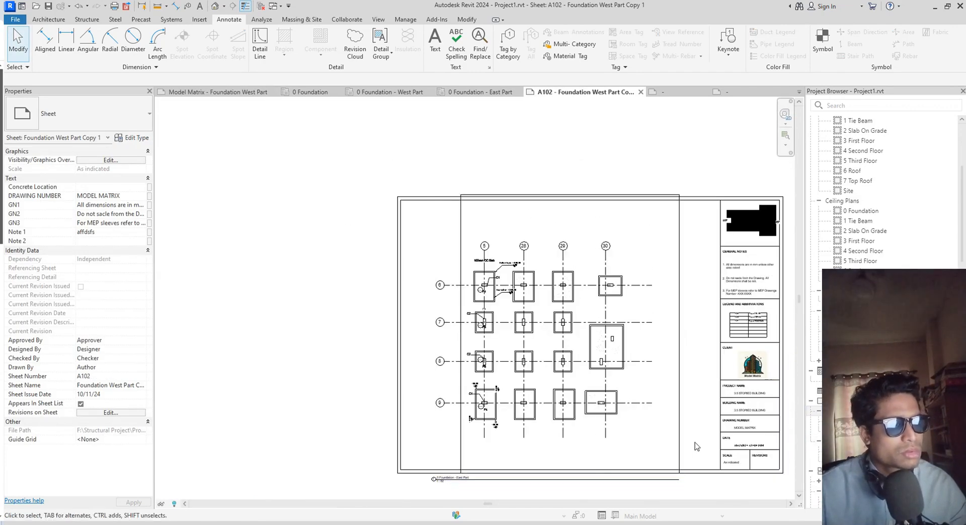
left_click(211, 92)
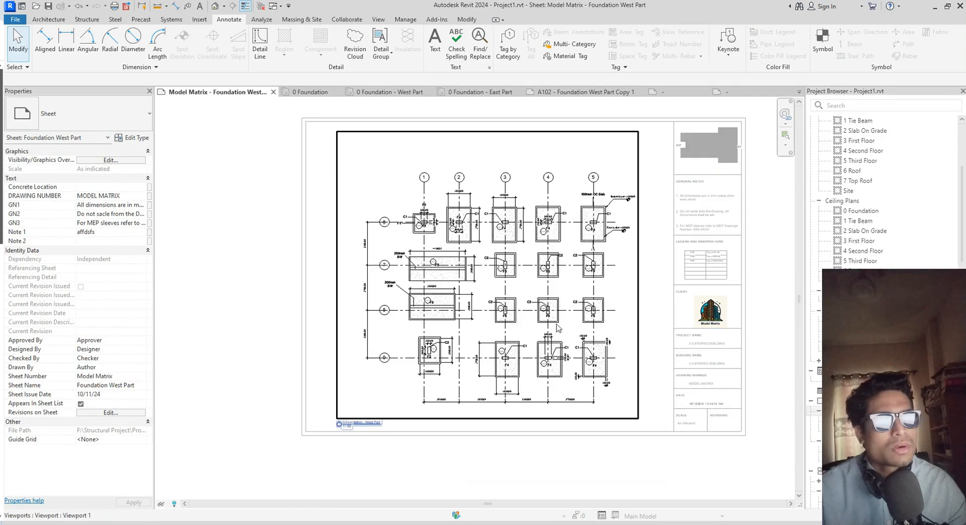
middle_click_drag(645, 367, 606, 355)
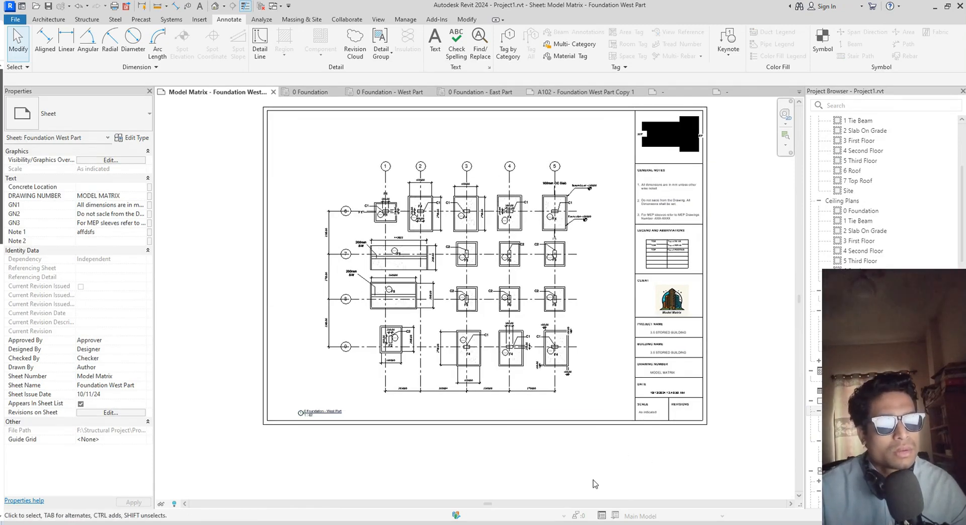
scroll(547, 470, "up", 3)
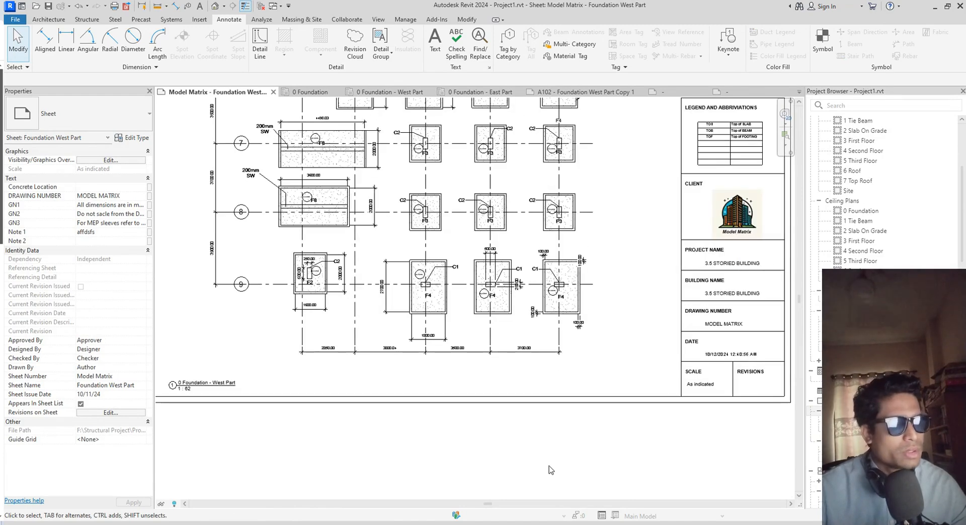
scroll(551, 469, "down", 2)
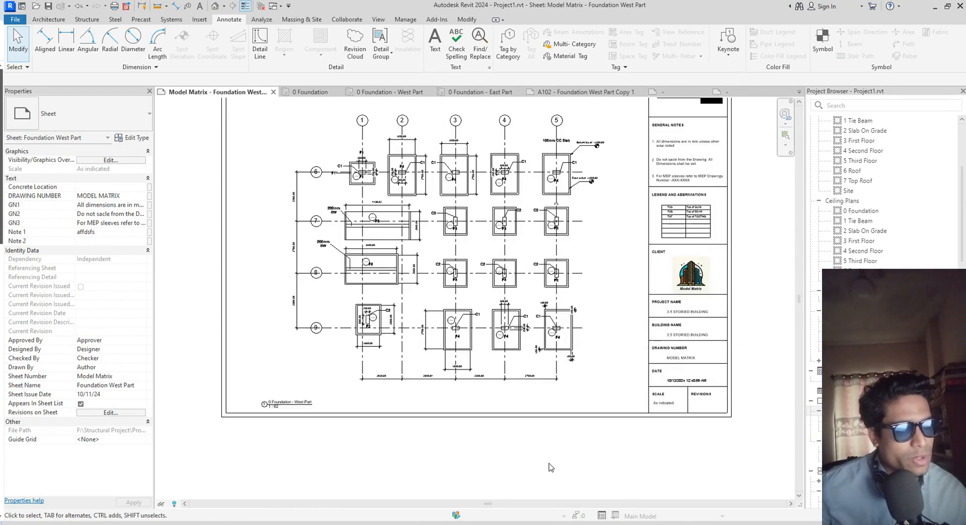
middle_click_drag(551, 468, 563, 474)
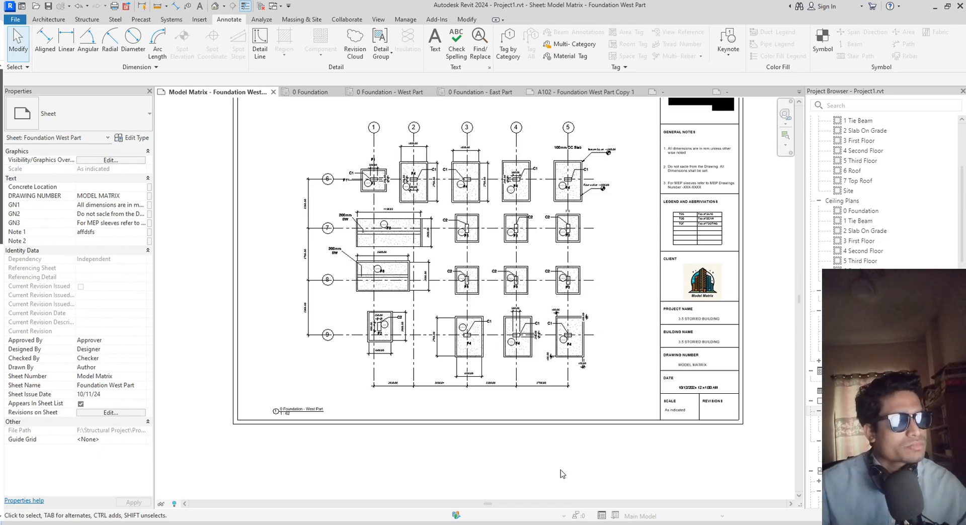
Look through the project's list of views and sheets and switch to the open M_Structural Foundation Thickness Tag family
scroll(826, 262, "up", 5)
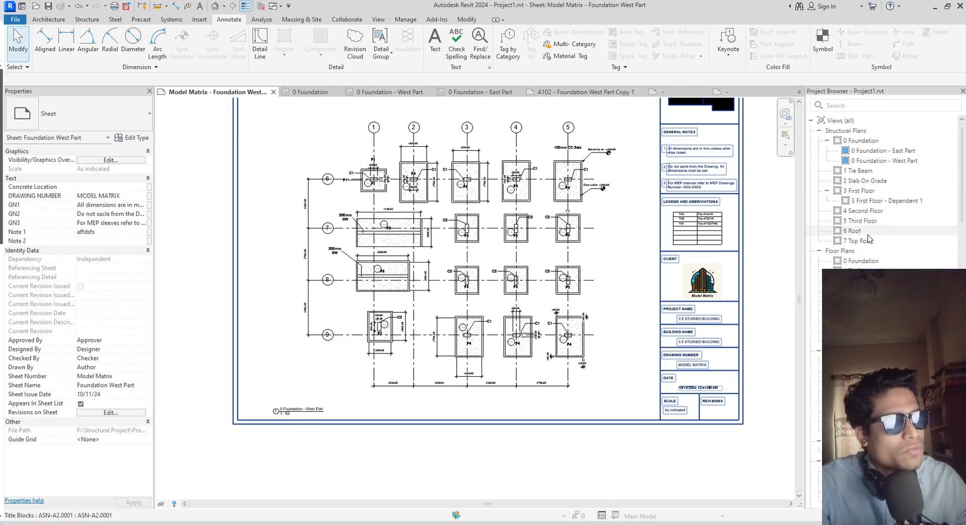
scroll(875, 217, "down", 3)
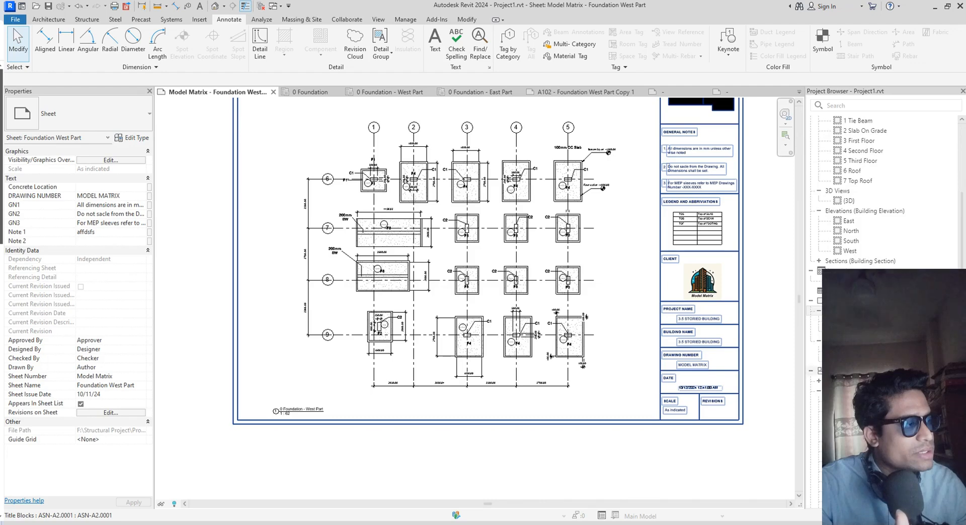
scroll(881, 201, "down", 5)
scroll(881, 202, "up", 10)
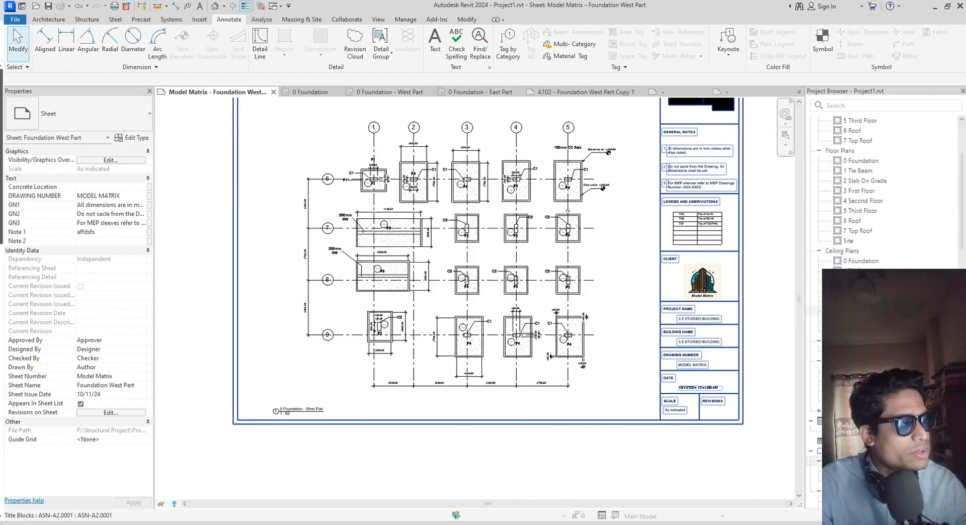
scroll(886, 191, "up", 4)
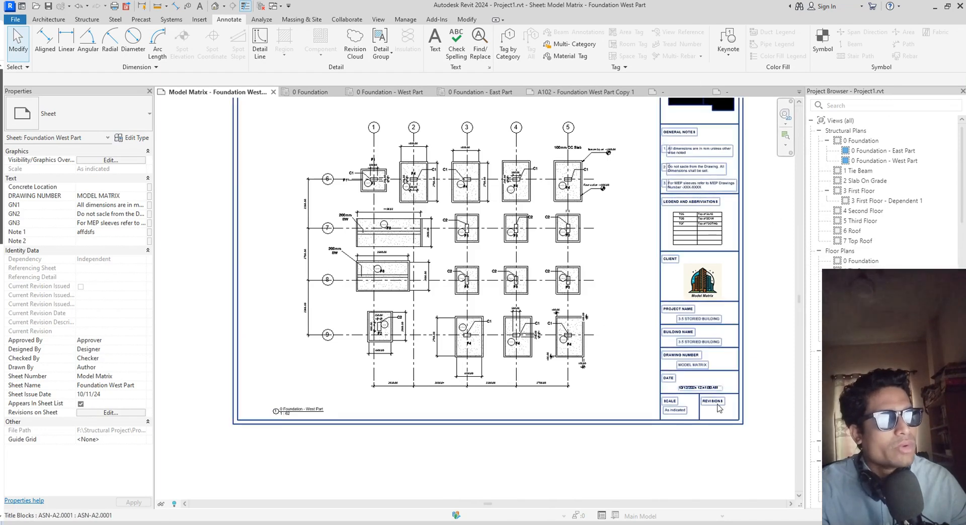
left_click(752, 93)
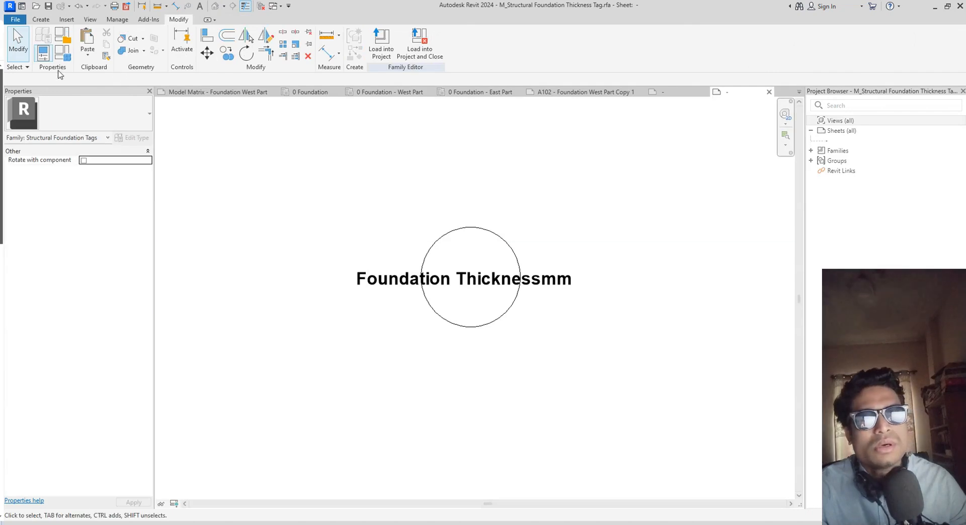
Save the M_Structural Foundation Thickness Tag family and close it together with the open M_Wall Tag family
left_click(14, 20)
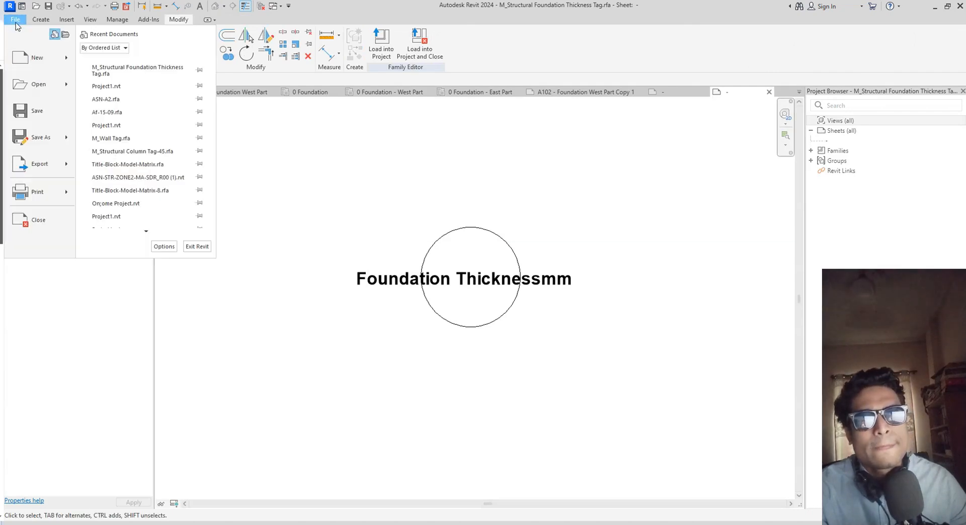
left_click(51, 109)
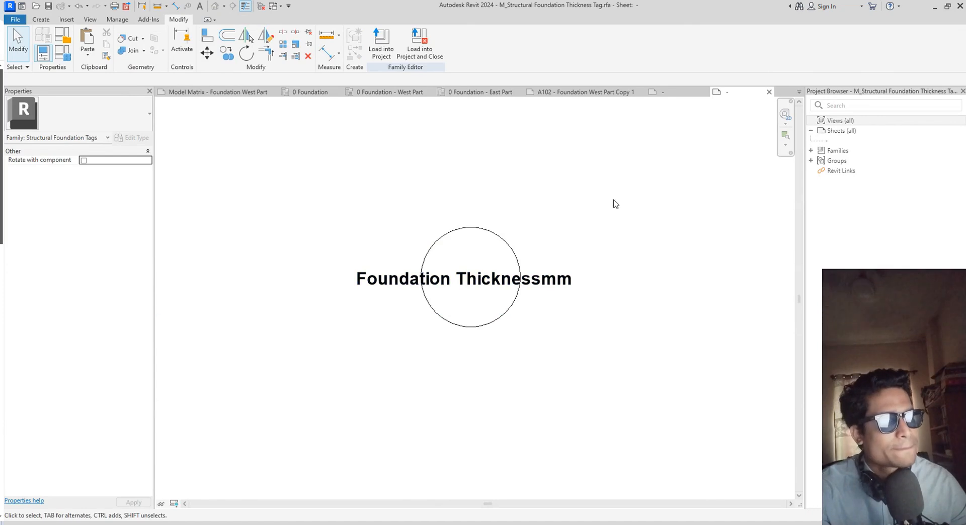
middle_click_drag(596, 209, 598, 209)
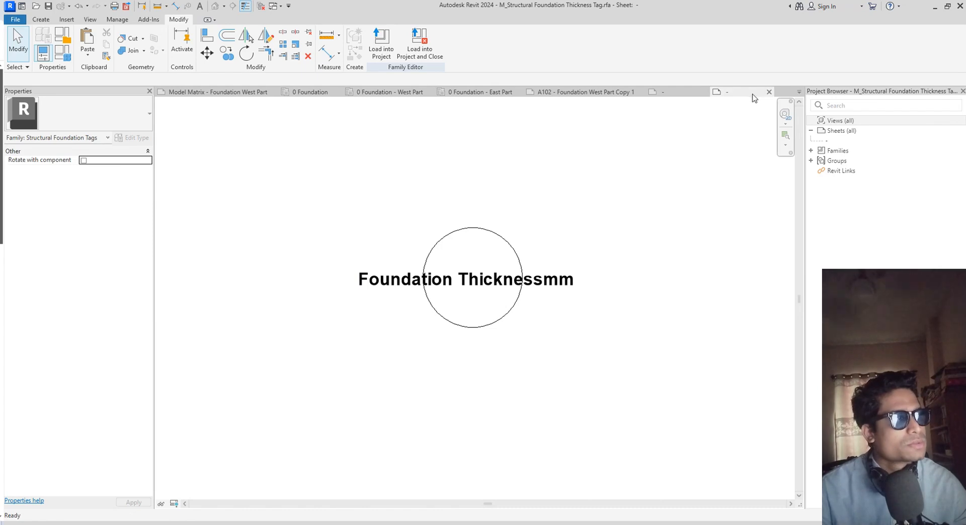
left_click(768, 93)
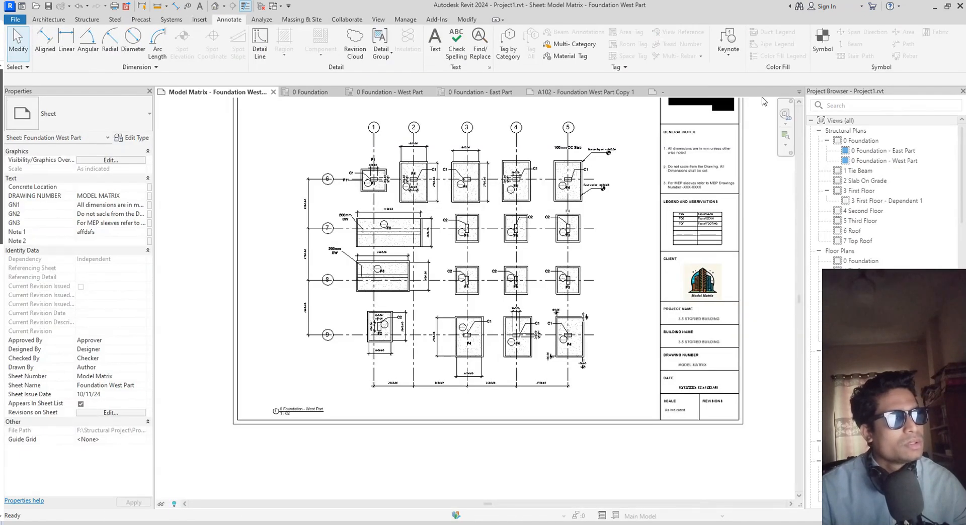
left_click(684, 96)
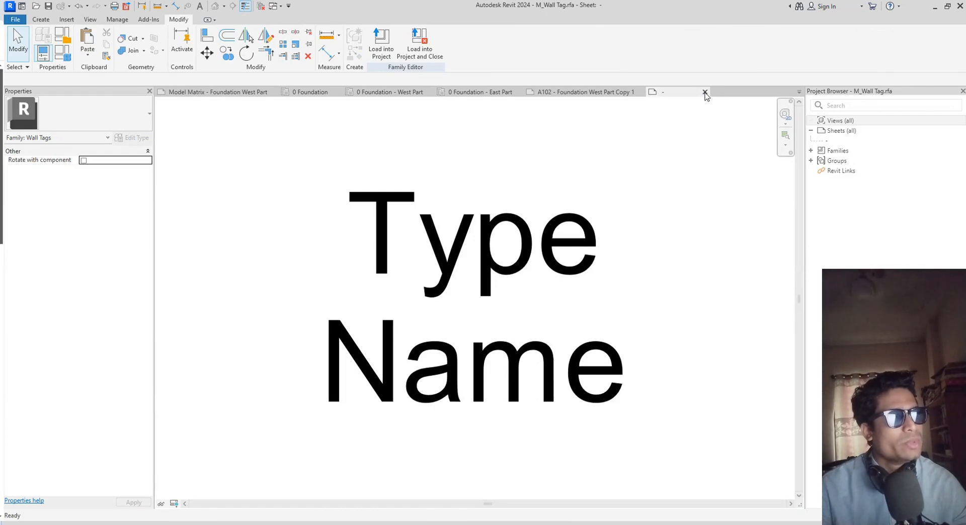
left_click(705, 92)
Compare the annotations on the Model Matrix - Foundation West Part sheet with the 0 Foundation and 0 Foundation - West Part plans
left_click(505, 272)
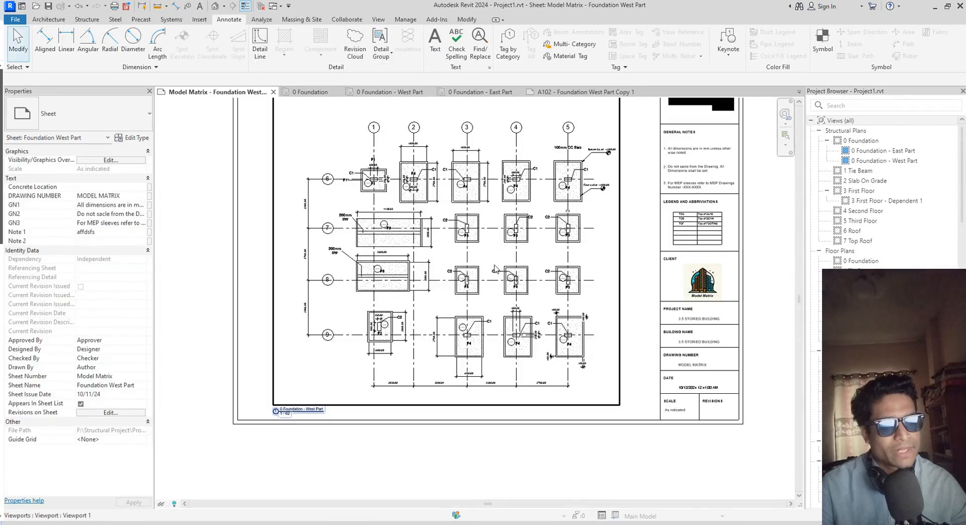
scroll(495, 269, "down", 1)
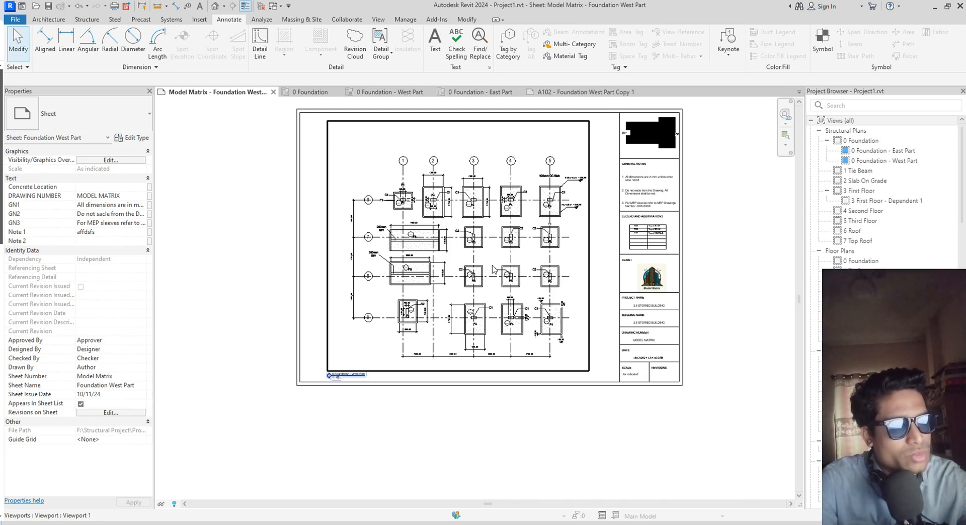
left_click(310, 92)
scroll(401, 116, "down", 5)
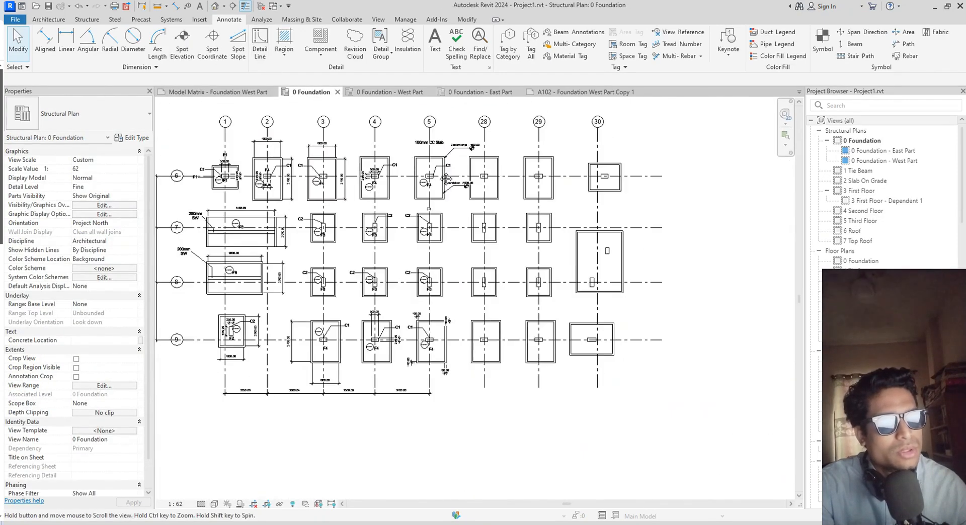
middle_click_drag(417, 160, 455, 181)
left_click(388, 92)
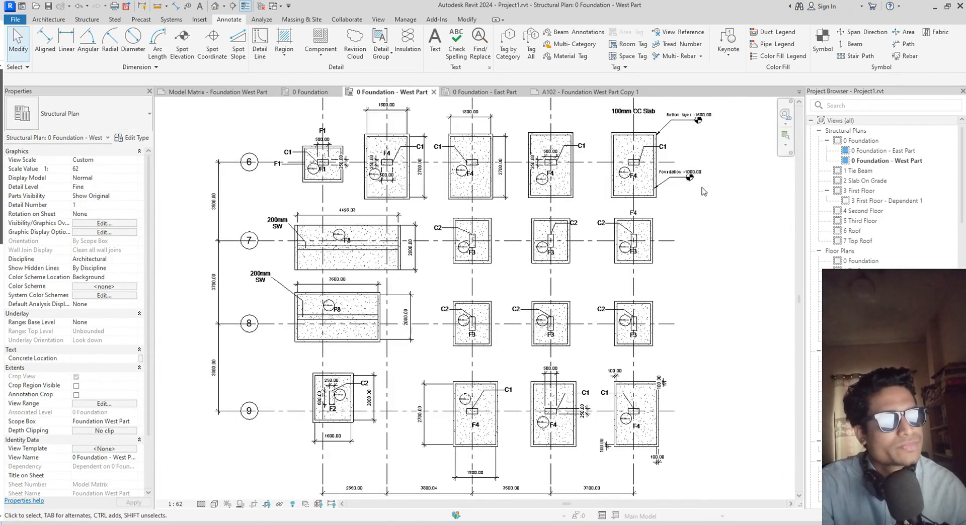
scroll(886, 201, "down", 3)
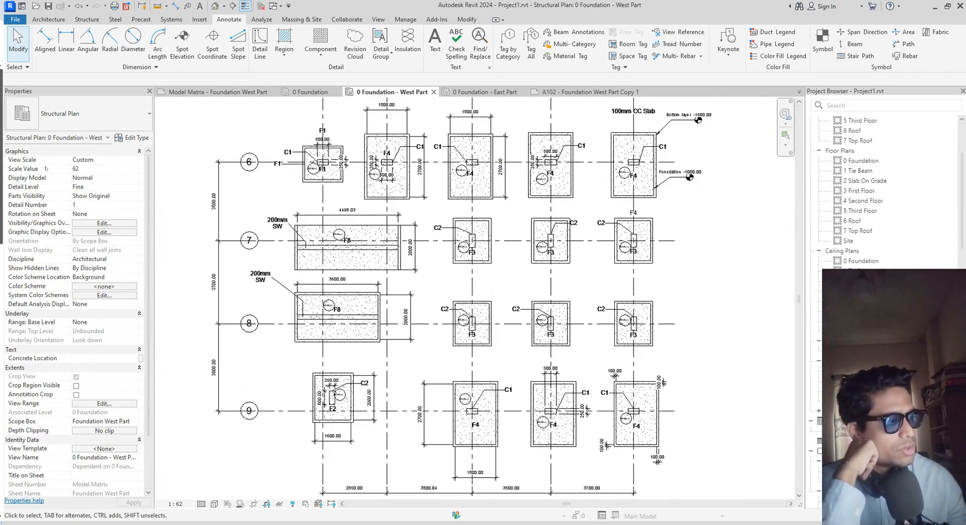
Open the {3D} view, orient it to the front and examine the footings along the building's base
double_click(849, 351)
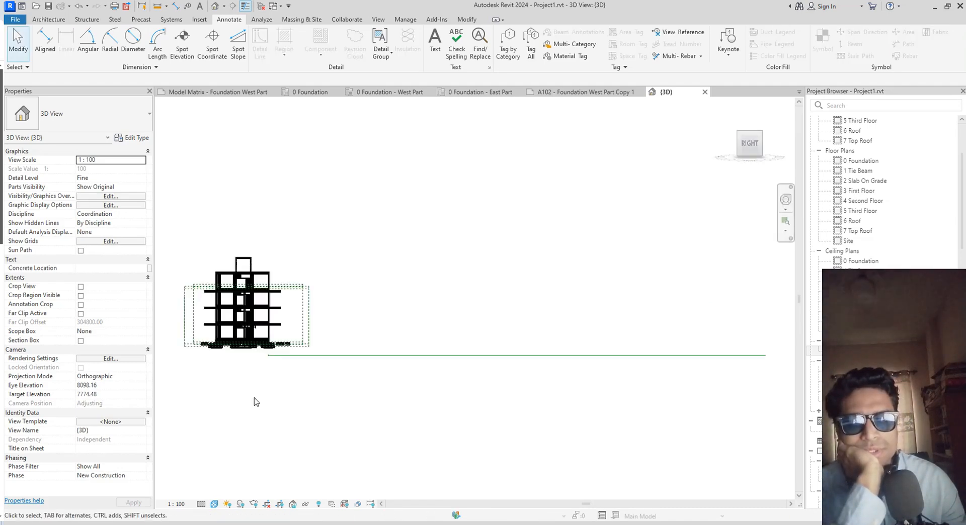
scroll(256, 402, "up", 3)
middle_click_drag(255, 401, 362, 403)
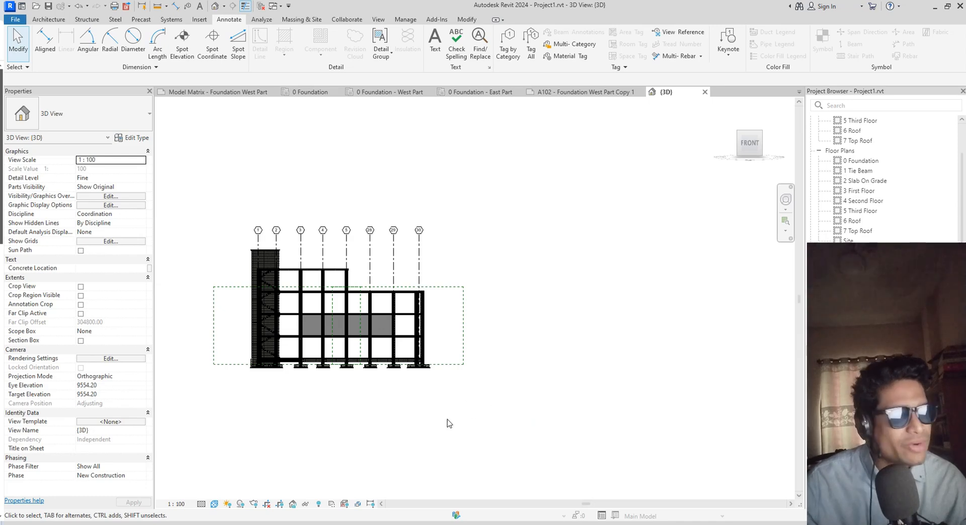
middle_click_drag(434, 424, 477, 409, "shift")
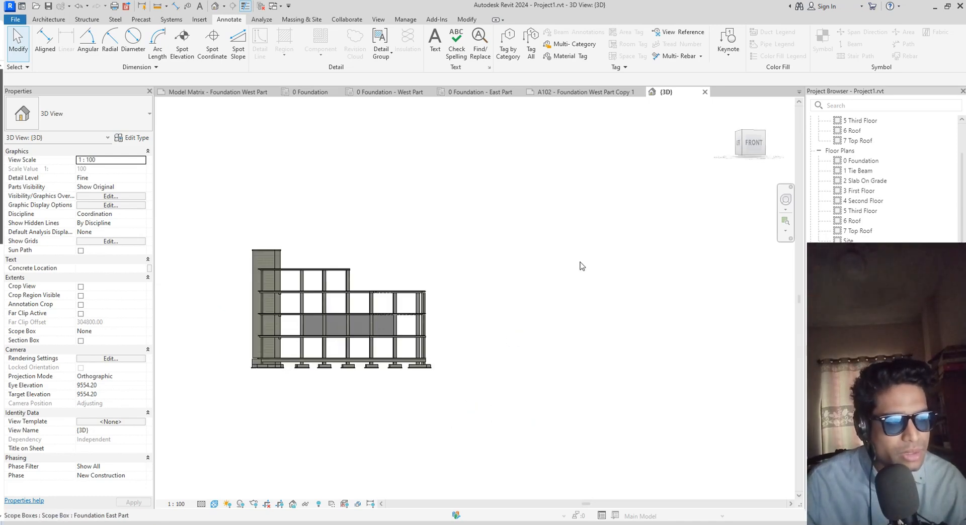
middle_click_drag(417, 375, 392, 406, "shift")
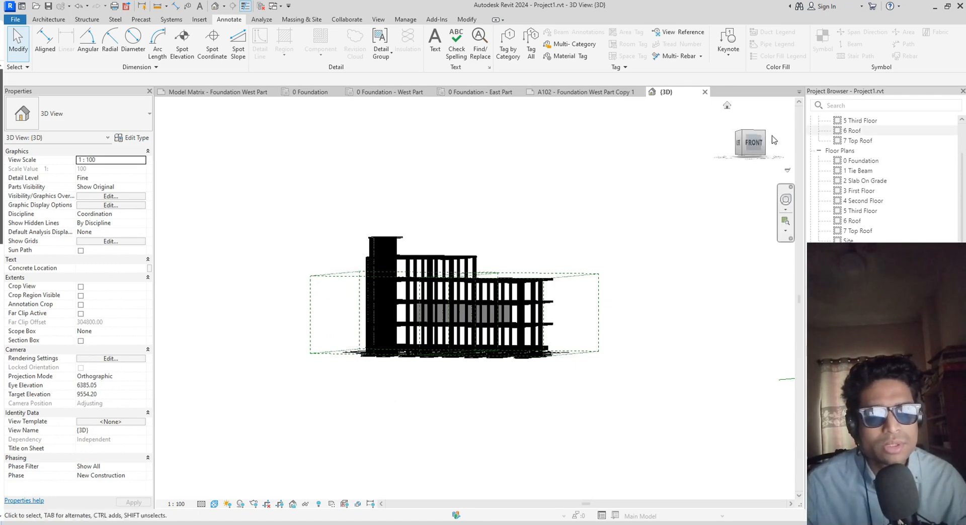
left_click(755, 148)
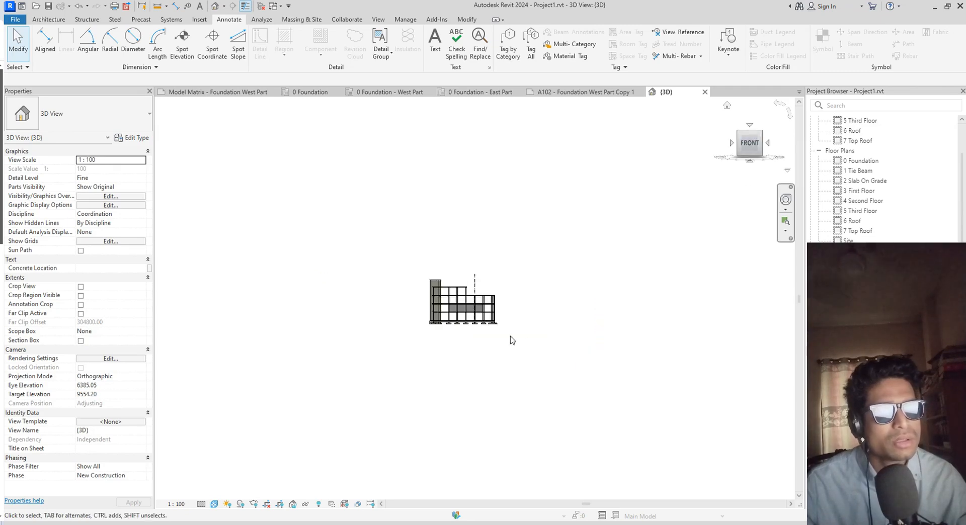
scroll(489, 339, "up", 3)
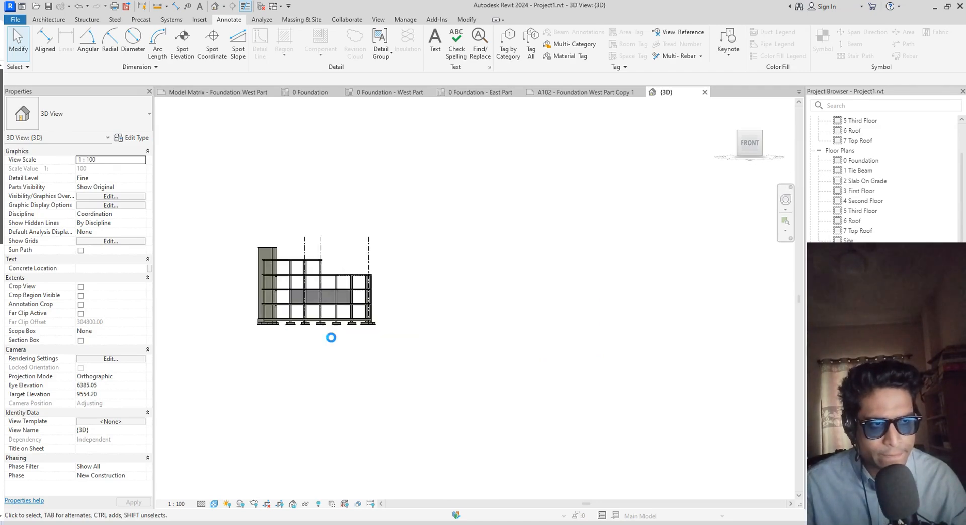
scroll(331, 338, "up", 7)
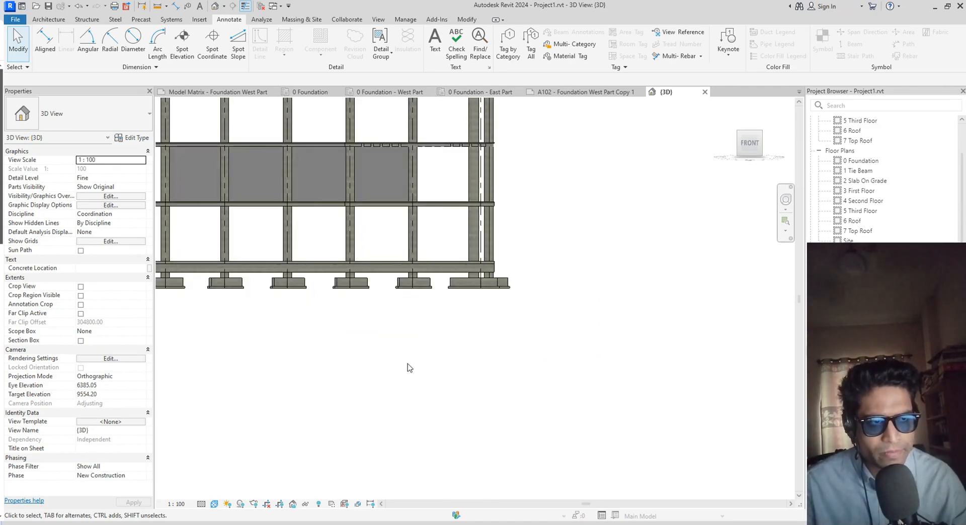
middle_click_drag(408, 366, 505, 415)
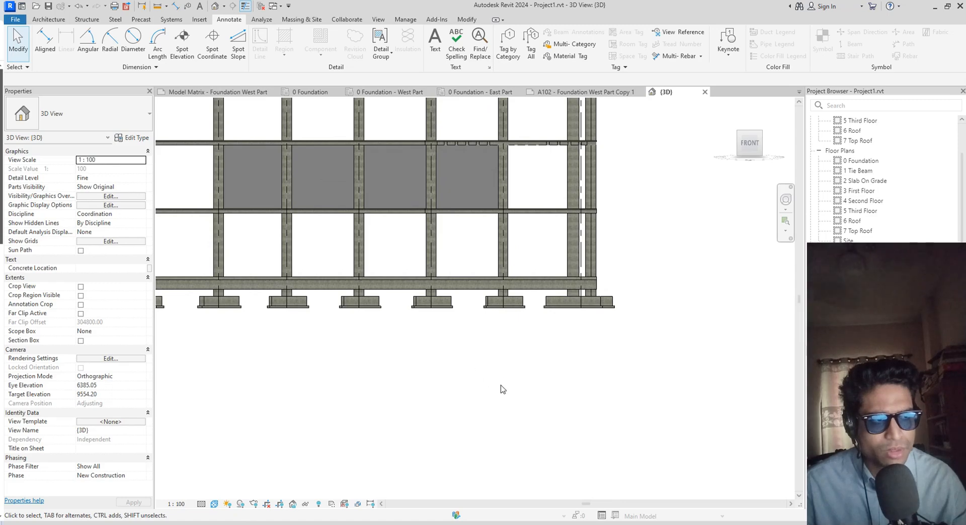
middle_click_drag(370, 319, 518, 396)
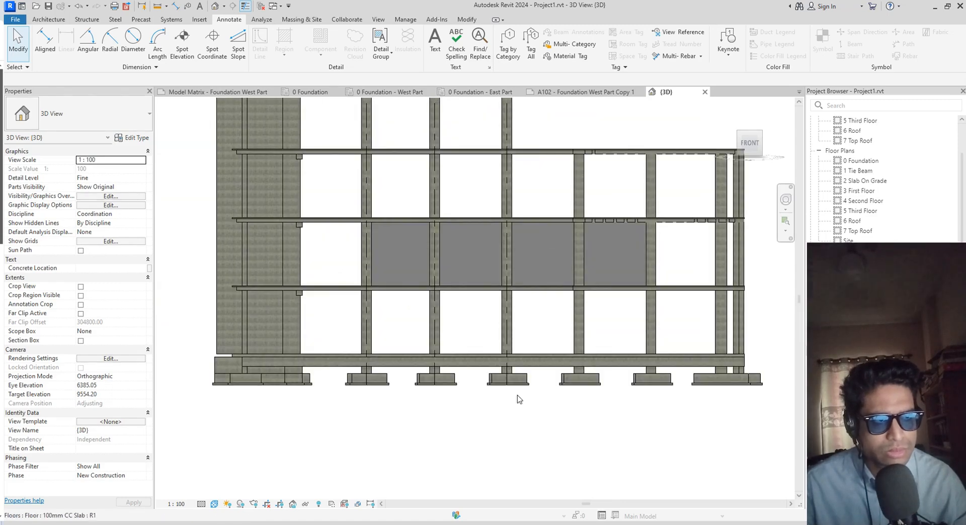
scroll(517, 395, "down", 1)
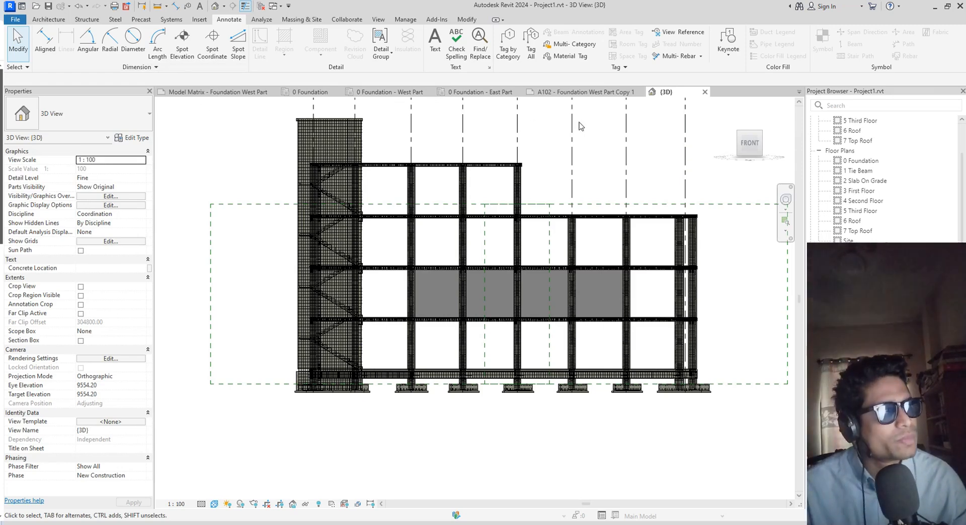
Enable the Section Box for the 3D view and pull its side near grid 1 inward to between grids 3 and 4
left_click(80, 341)
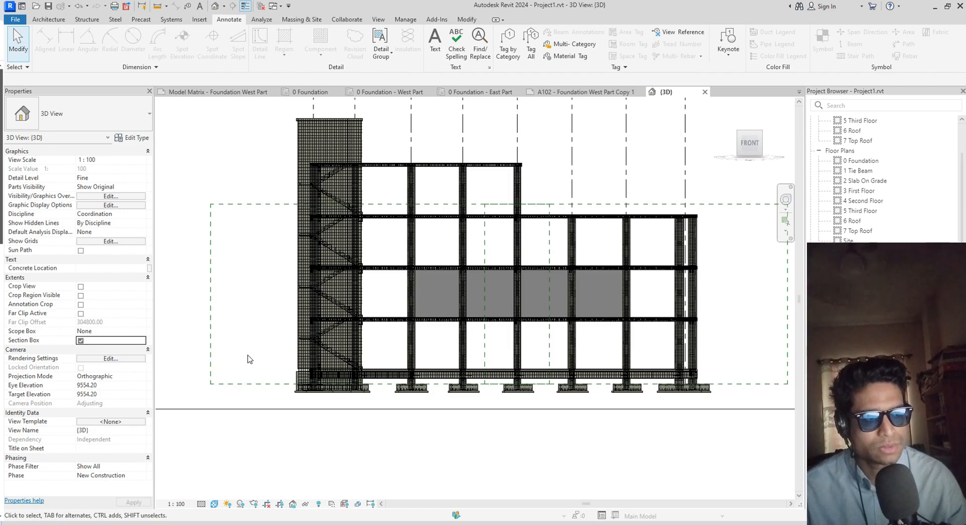
scroll(248, 361, "down", 1)
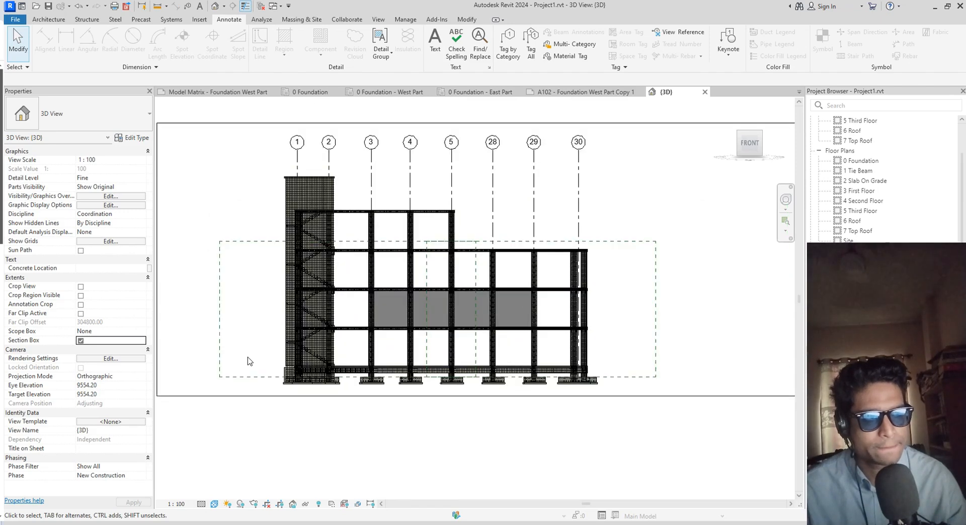
scroll(248, 361, "down", 1)
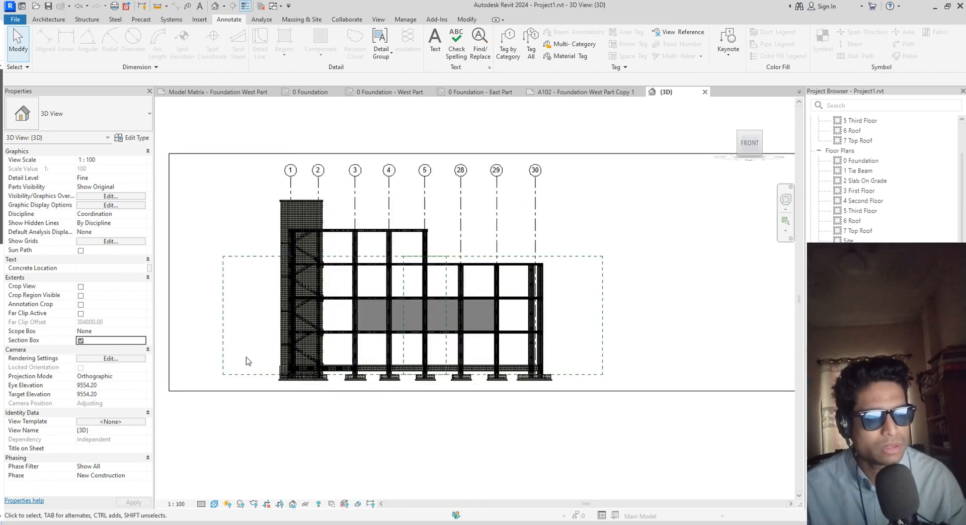
scroll(248, 362, "down", 2)
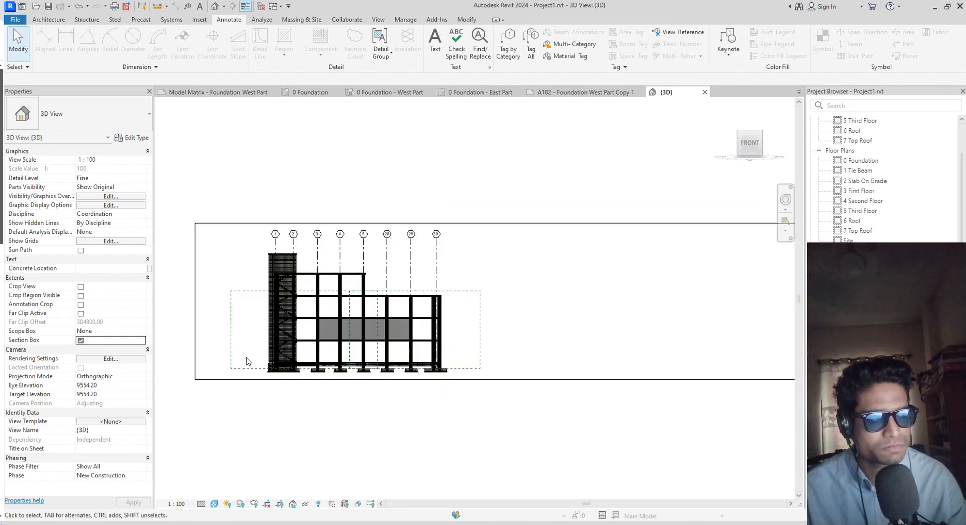
left_click(196, 339)
left_click_drag(195, 302, 331, 321)
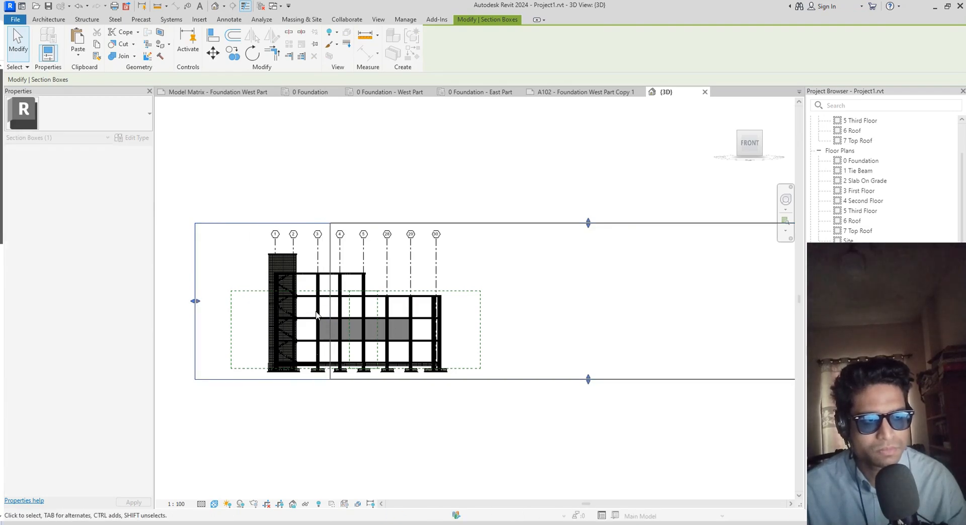
Narrow the section box to a strip around grid 4 and lower its top to just above the tie beams
middle_click_drag(591, 331, 440, 315)
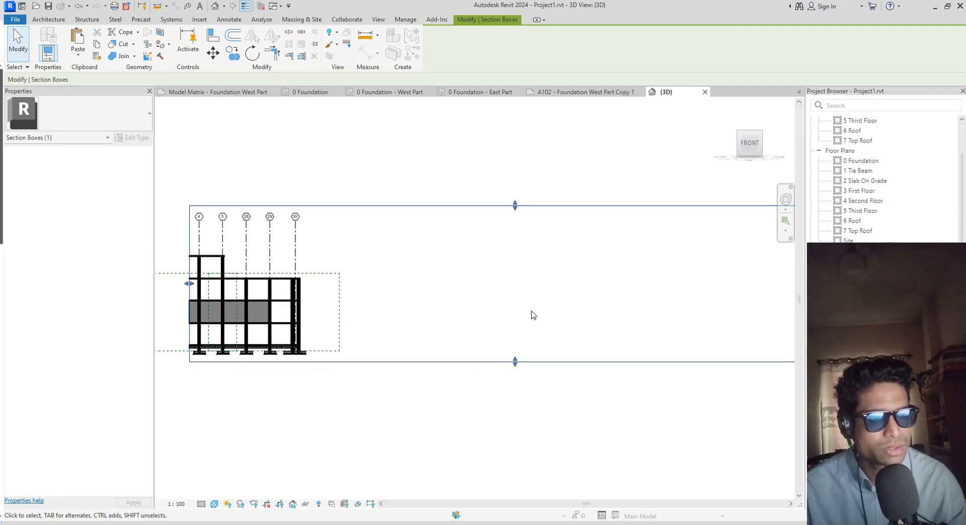
scroll(532, 312, "down", 1)
scroll(532, 311, "down", 1)
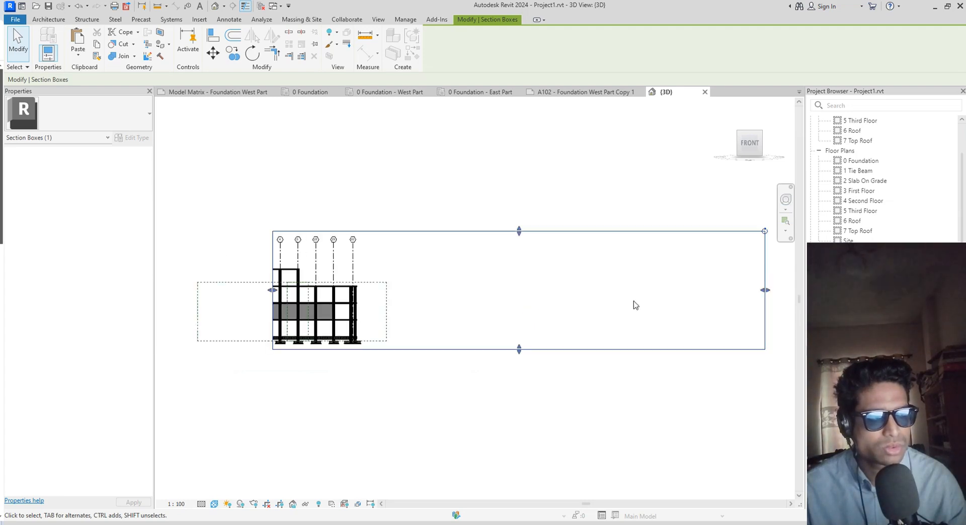
left_click_drag(764, 292, 291, 297)
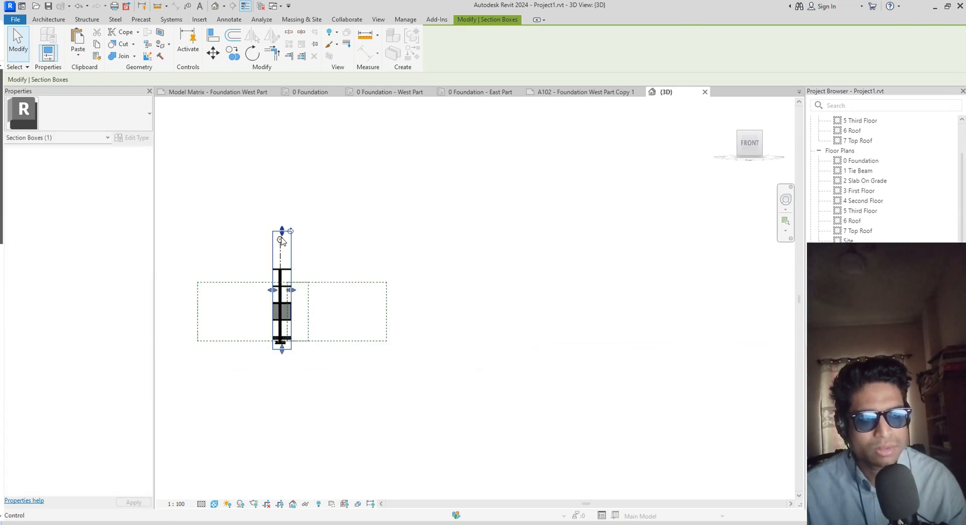
left_click_drag(282, 234, 282, 330)
View the model from its left face and trim both ends of the section box tightly around the footing at grid 7
middle_click_drag(302, 438, 464, 377, "shift")
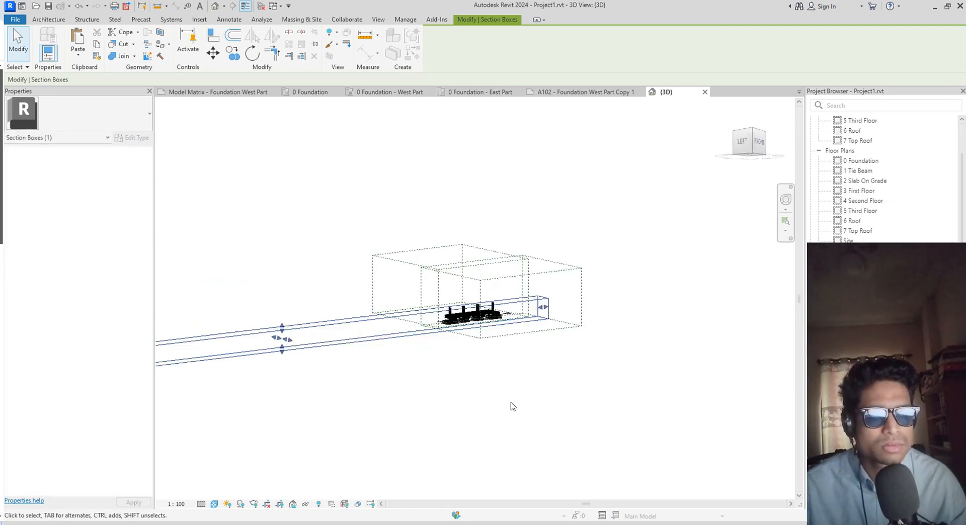
middle_click_drag(511, 406, 574, 406, "shift")
left_click(752, 142)
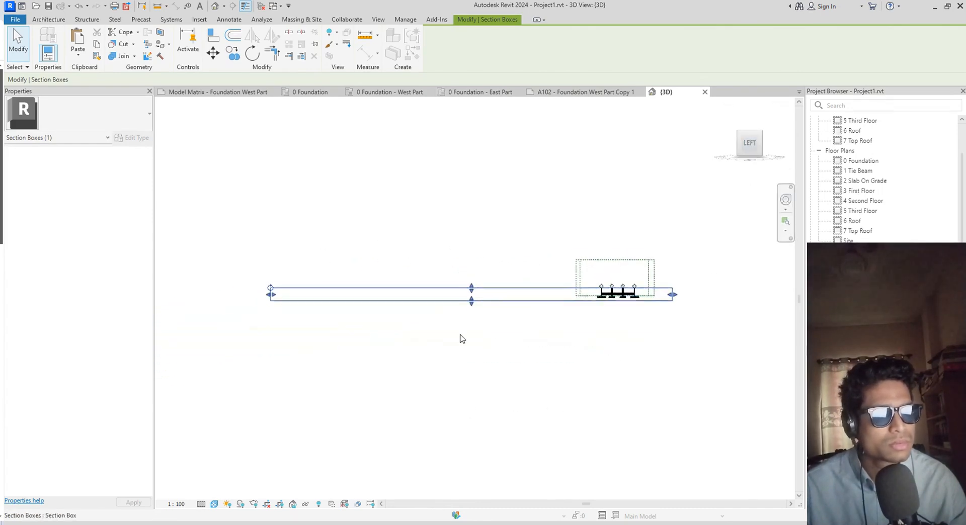
left_click_drag(276, 305, 593, 326)
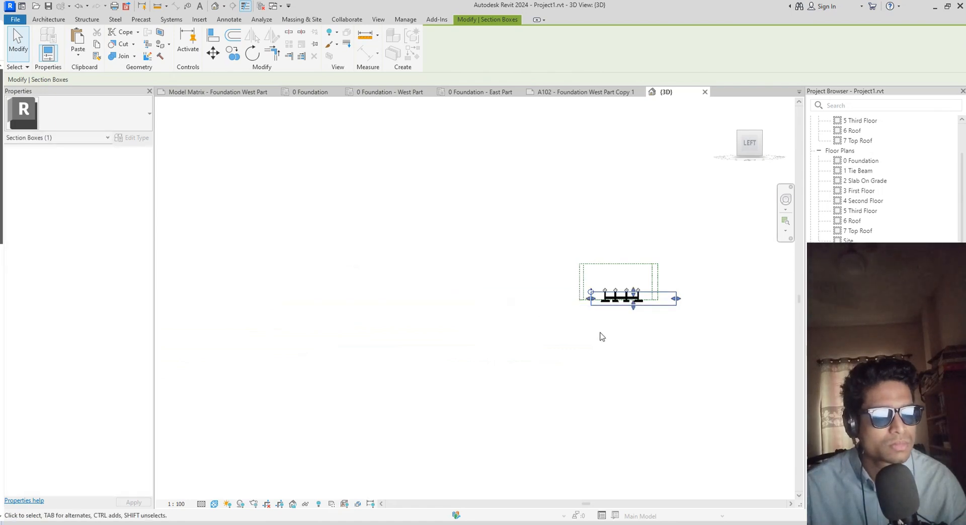
scroll(679, 317, "up", 4)
scroll(666, 314, "up", 2)
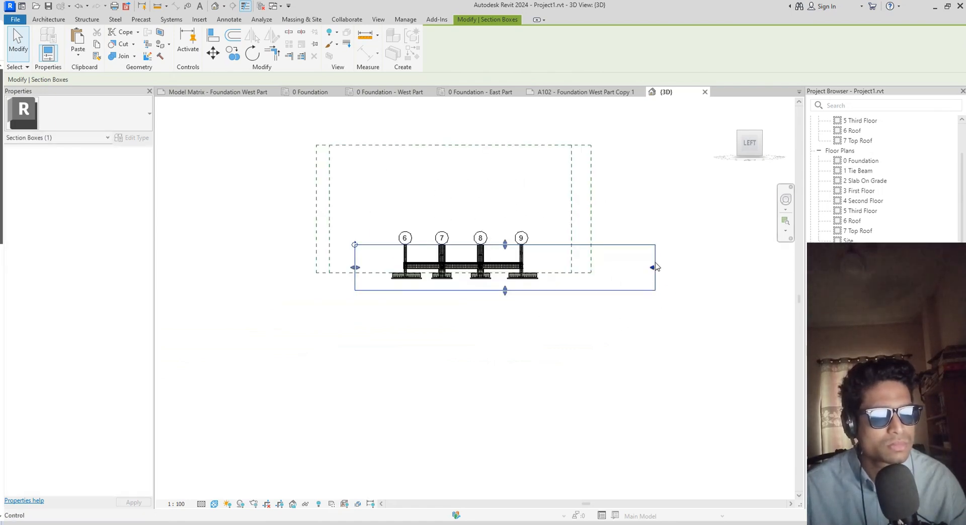
left_click_drag(655, 269, 461, 293)
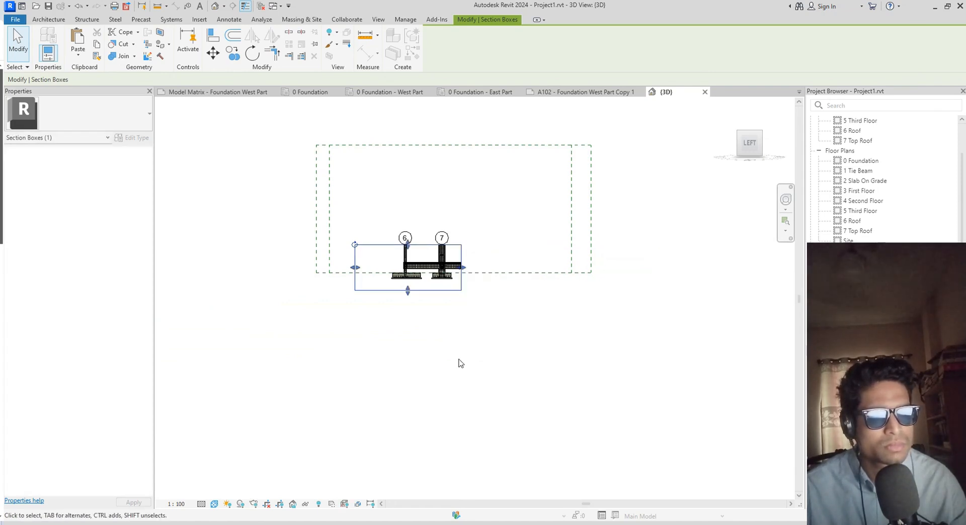
left_click_drag(366, 266, 452, 315)
Hide the scope box category in the 3D view so only the section box surrounds the footing
middle_click_drag(481, 371, 734, 376, "shift")
scroll(448, 334, "up", 3)
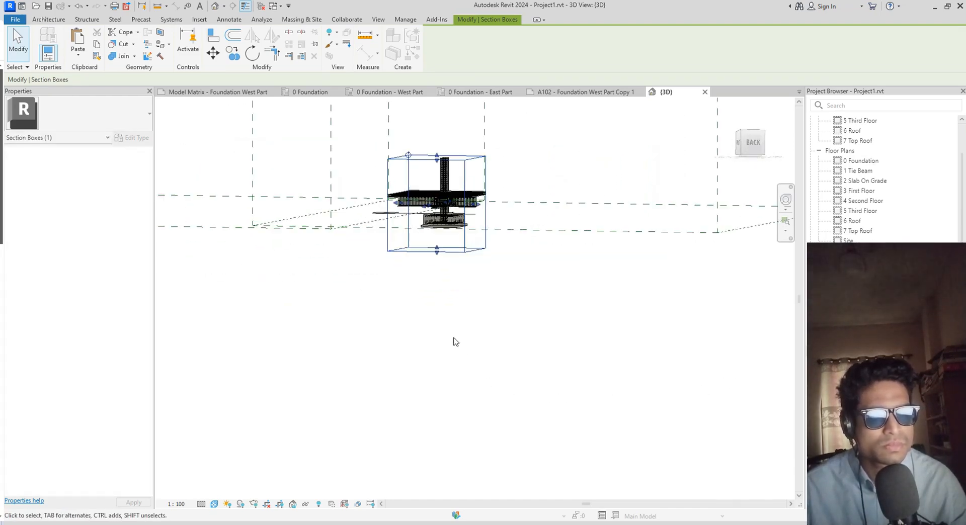
middle_click_drag(455, 343, 427, 460)
middle_click_drag(456, 427, 431, 438, "shift")
left_click(548, 327)
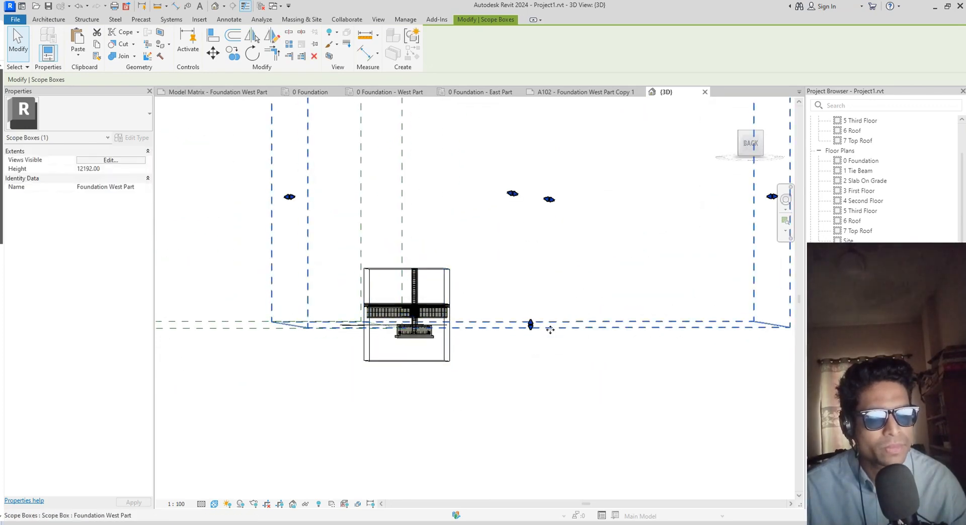
right_click(549, 328)
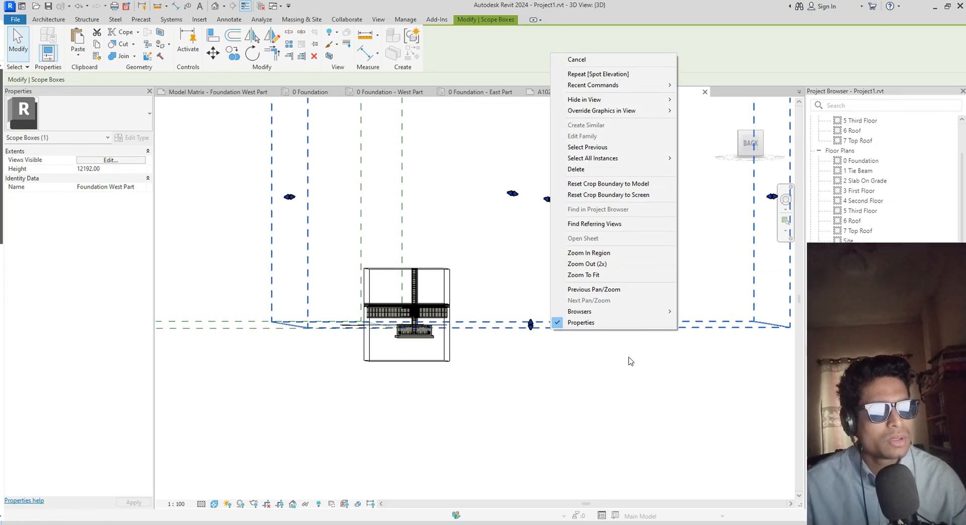
mouse_move(646, 104)
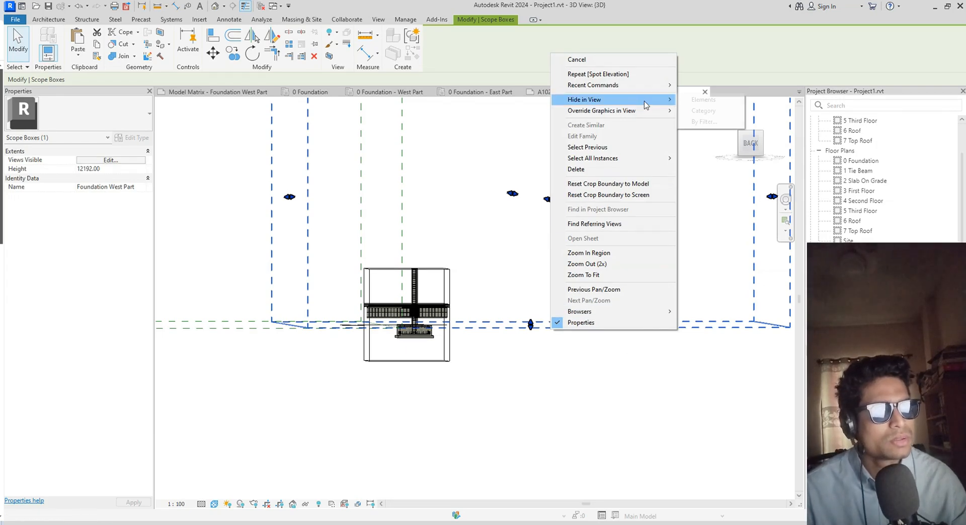
left_click(714, 111)
Orient the 3D view toward the back-left corner of the isolated footing and save the project
middle_click_drag(479, 371, 563, 393, "shift")
scroll(436, 319, "up", 6)
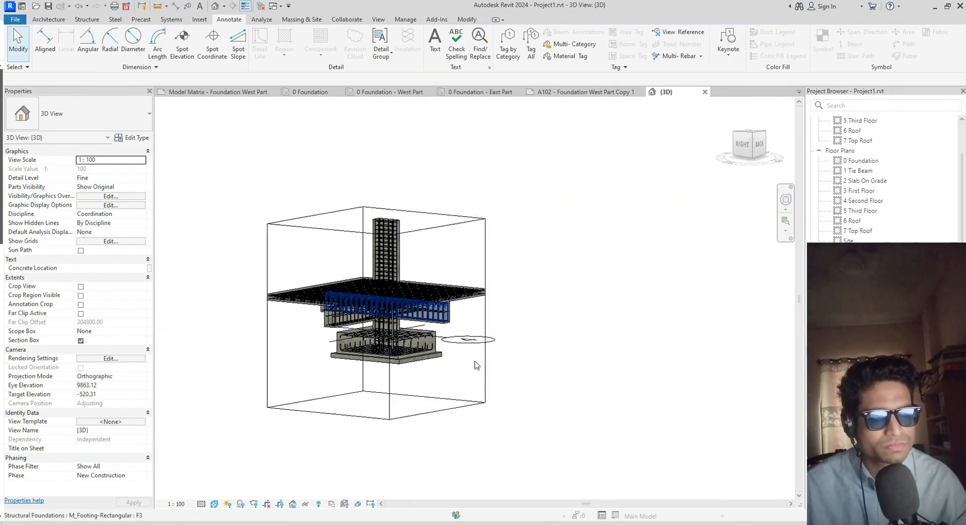
middle_click_drag(638, 463, 428, 443, "shift")
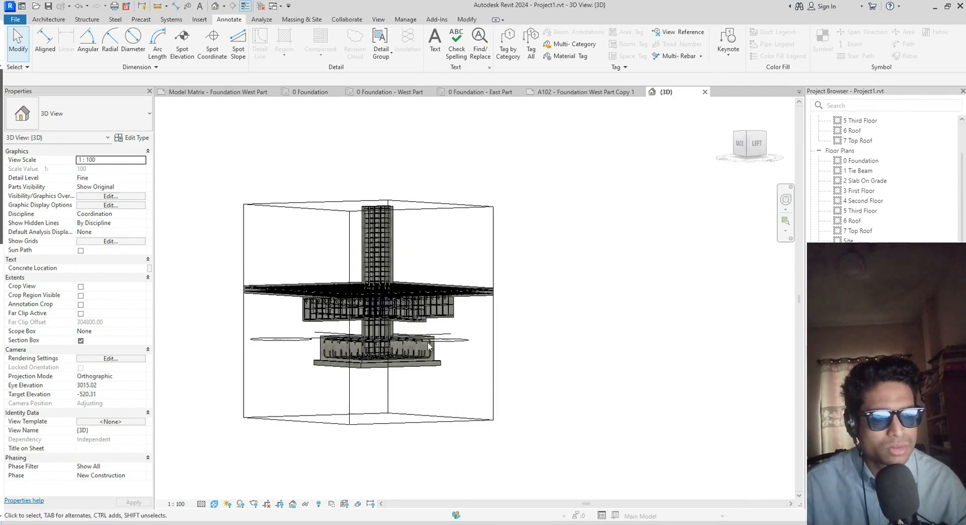
scroll(430, 406, "up", 3)
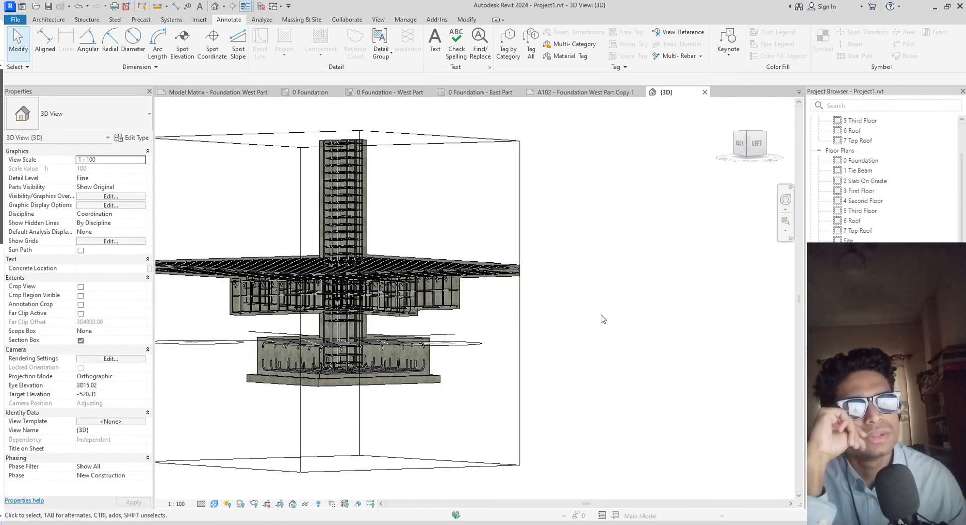
key("t")
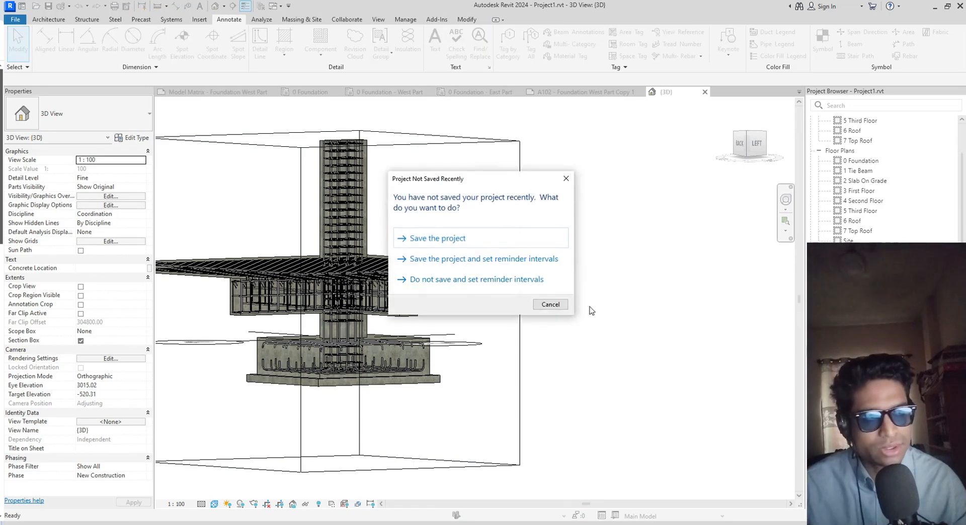
left_click(448, 239)
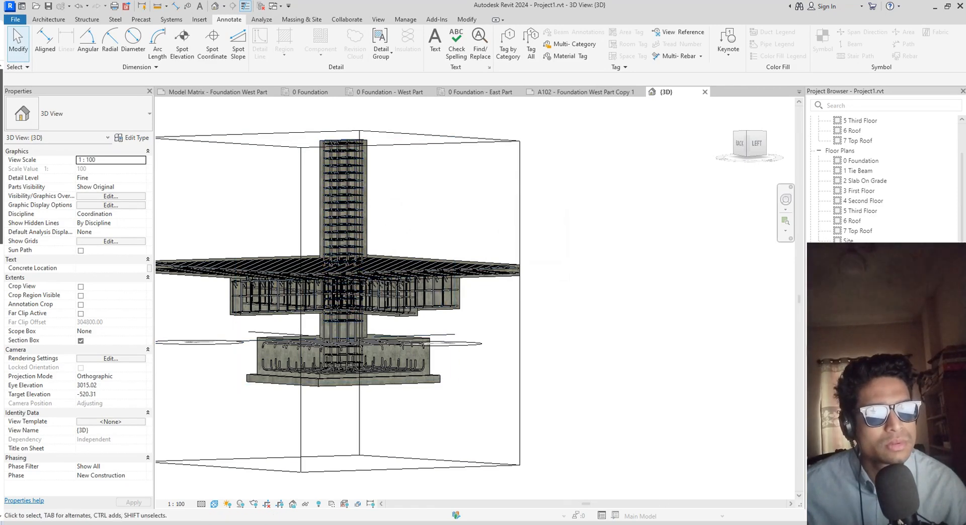
Center the footing in the 3D view, then save and lock the view orientation under the name "Re-Bar tag"
middle_click_drag(452, 437, 555, 432)
scroll(549, 428, "down", 1)
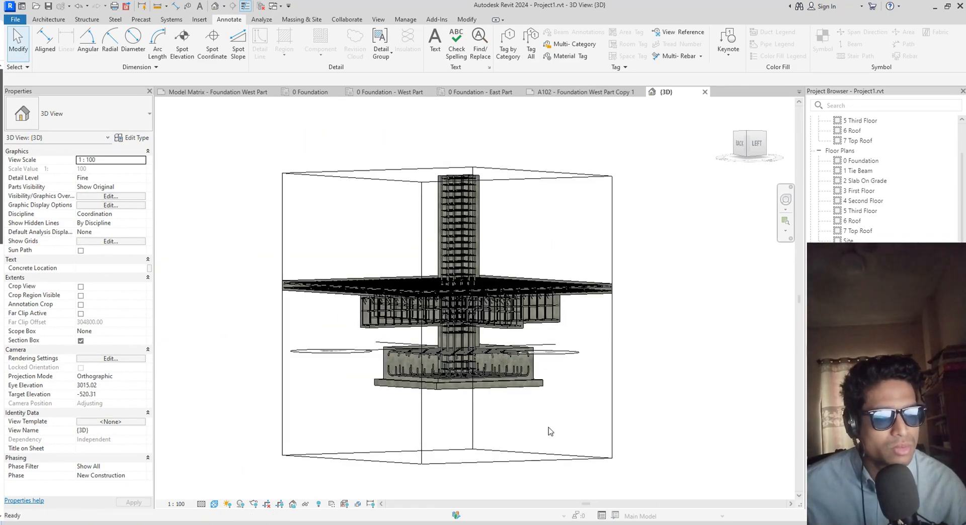
left_click(293, 505)
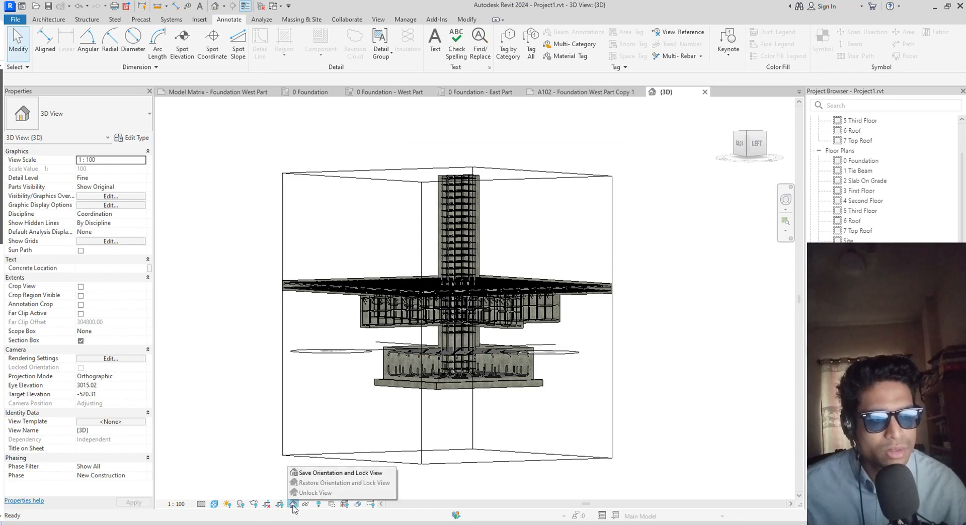
left_click(347, 474)
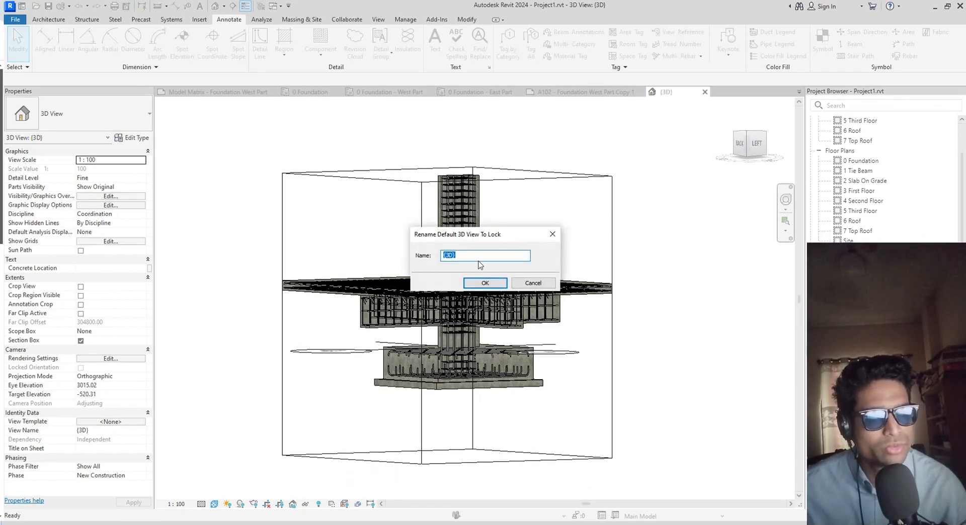
type("Re")
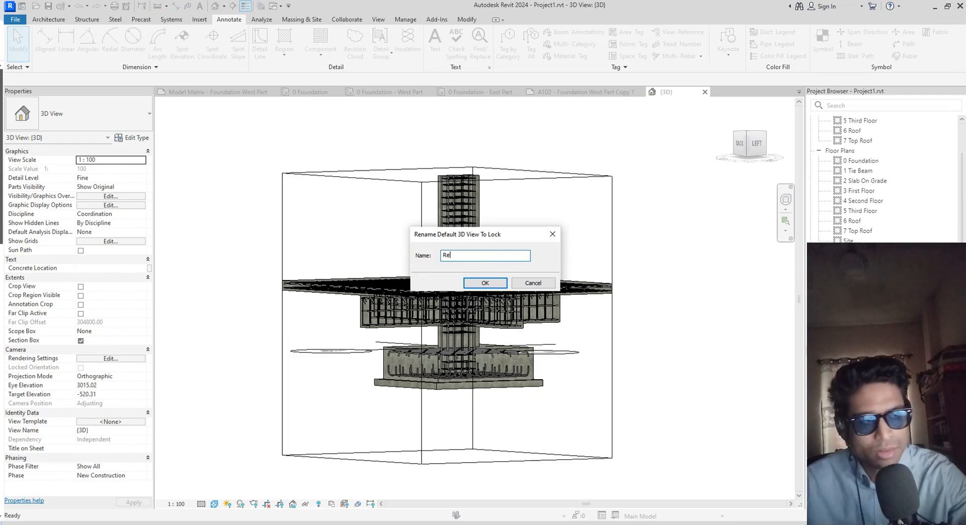
type("-")
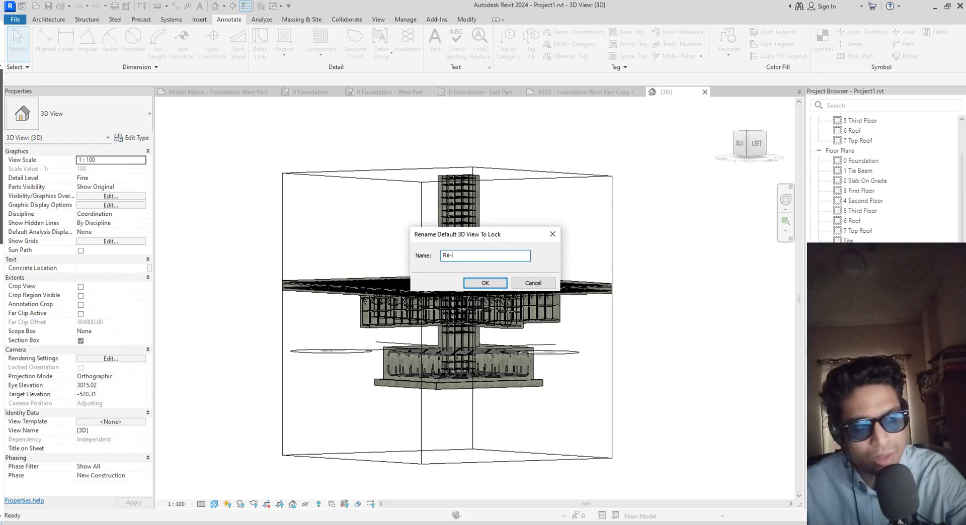
type("Bar")
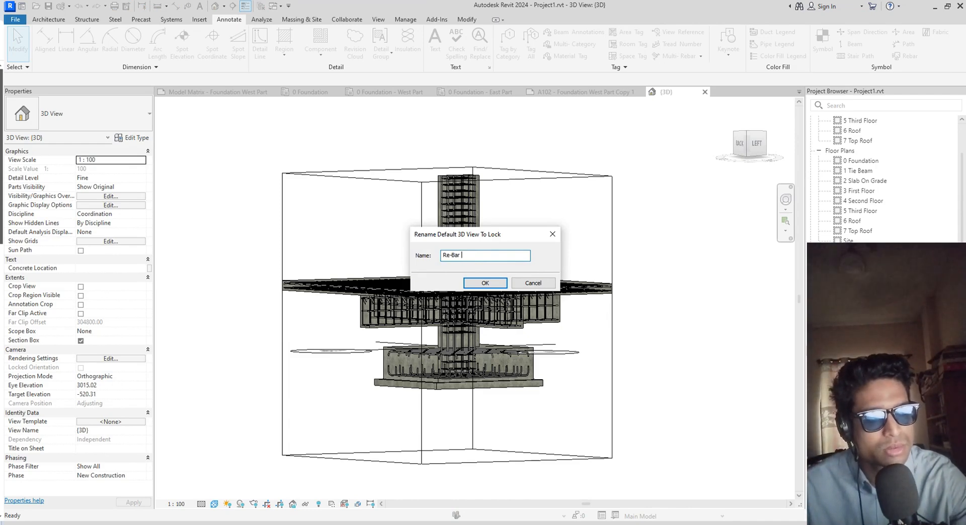
type(" R")
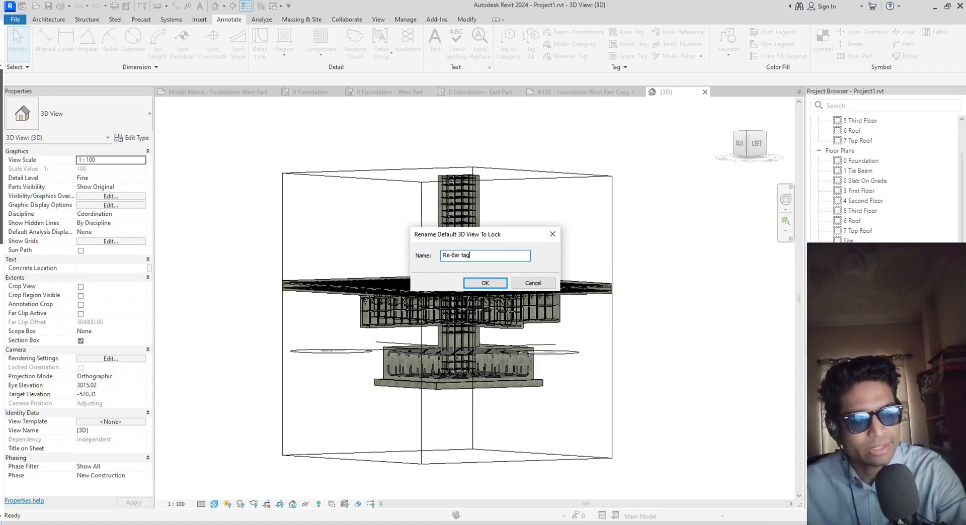
left_click(484, 284)
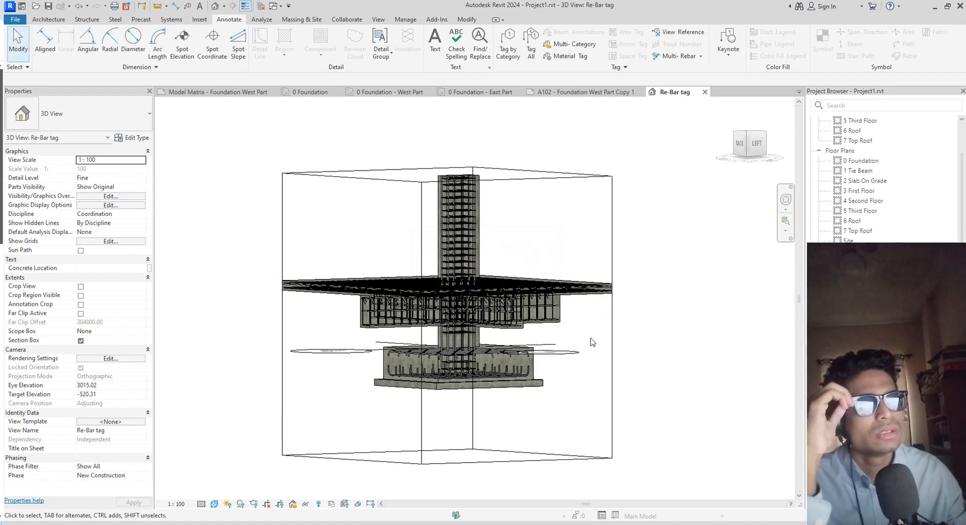
middle_click_drag(649, 387, 645, 388)
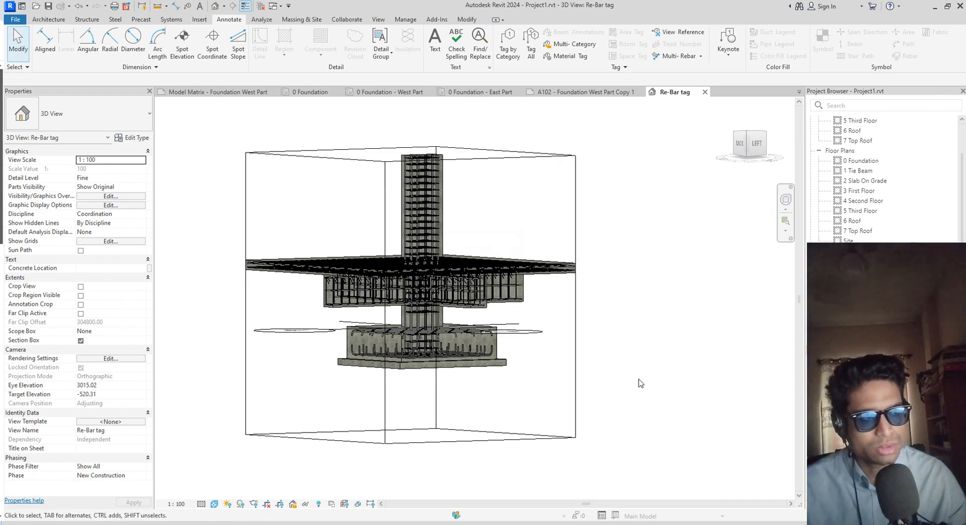
Try to tag the 100mm CC Slab beneath the foundation by category in the Re-Bar tag 3D view
key("t")
key("g")
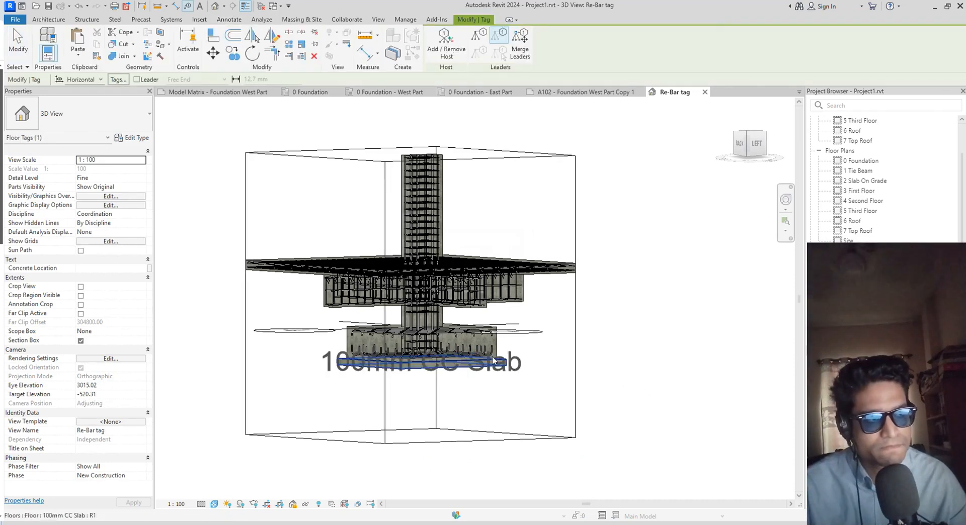
left_click(501, 370)
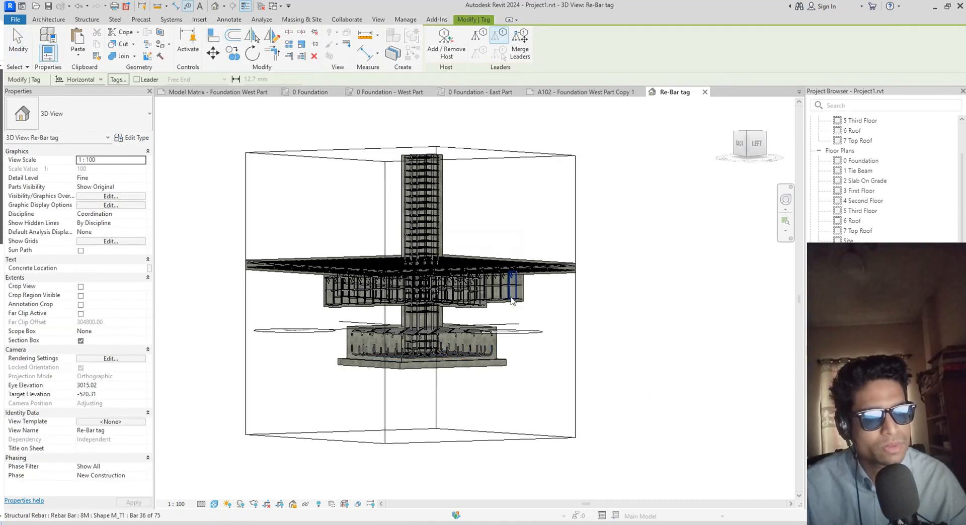
scroll(451, 301, "up", 3)
scroll(450, 301, "up", 1)
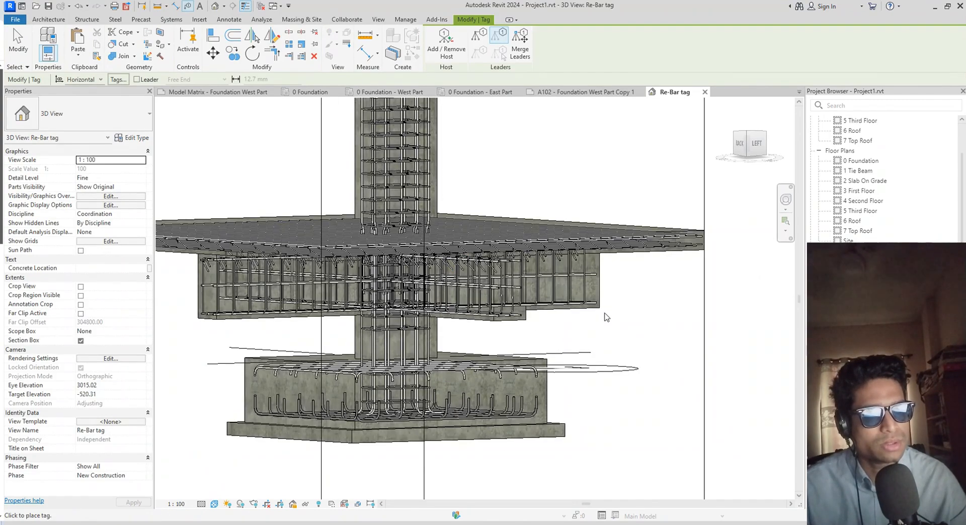
scroll(604, 318, "down", 1)
middle_click_drag(600, 326, 555, 325)
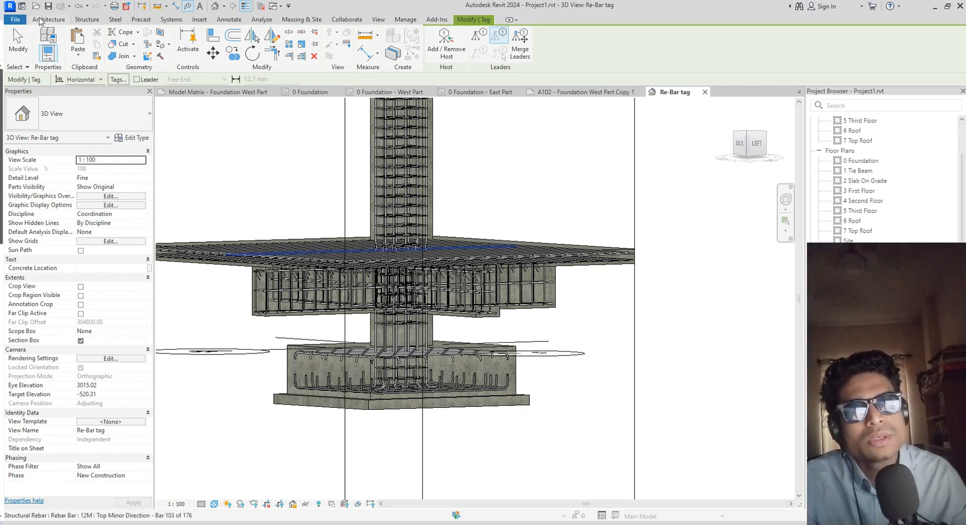
left_click(48, 20)
left_click(15, 20)
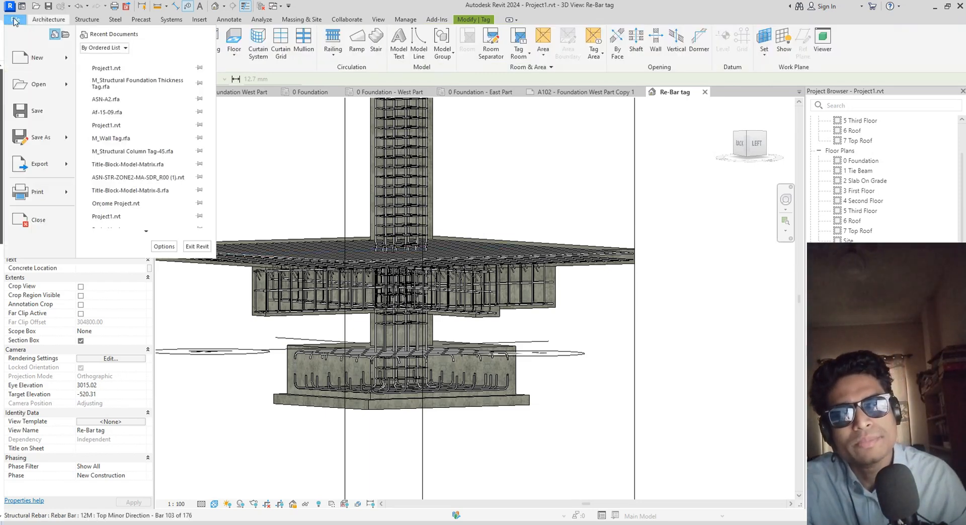
left_click(572, 176)
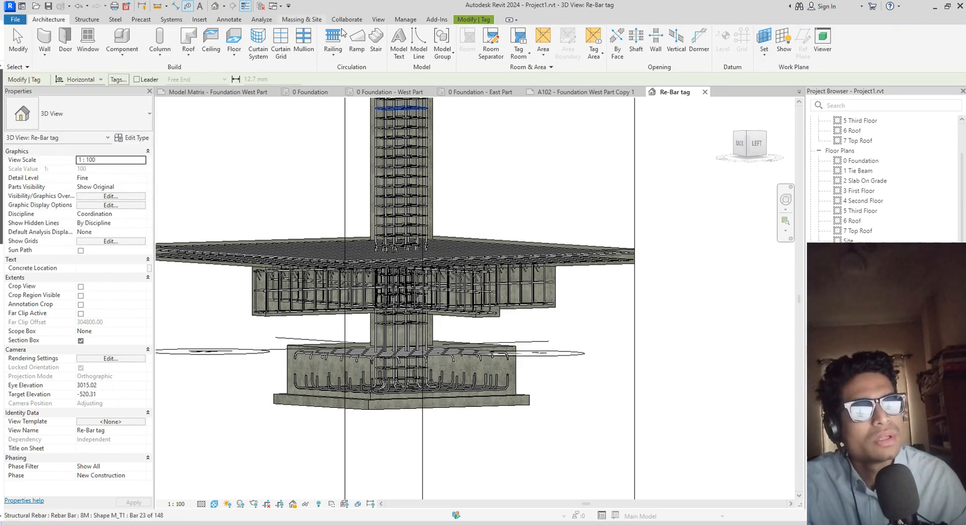
Open the Load Family dialog and look through the Annotations folder for a rebar tag family
left_click(199, 19)
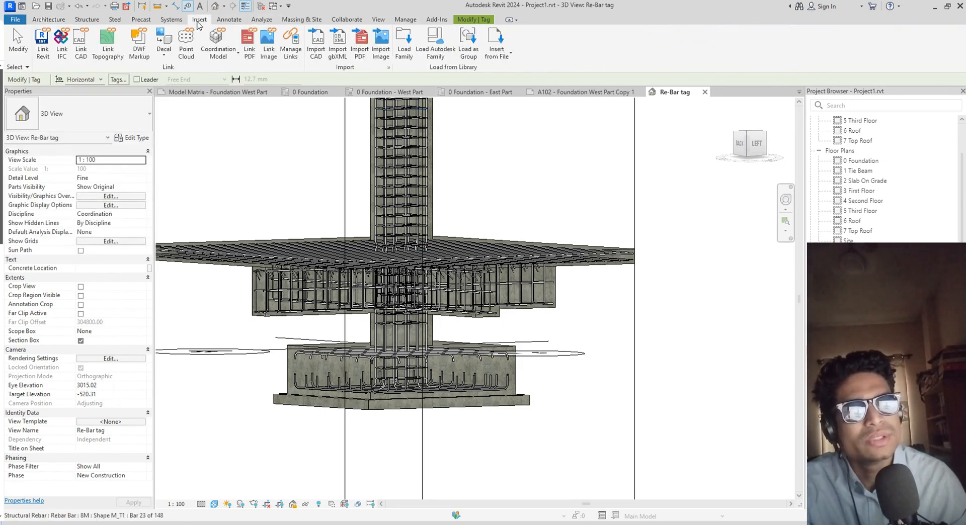
left_click(404, 43)
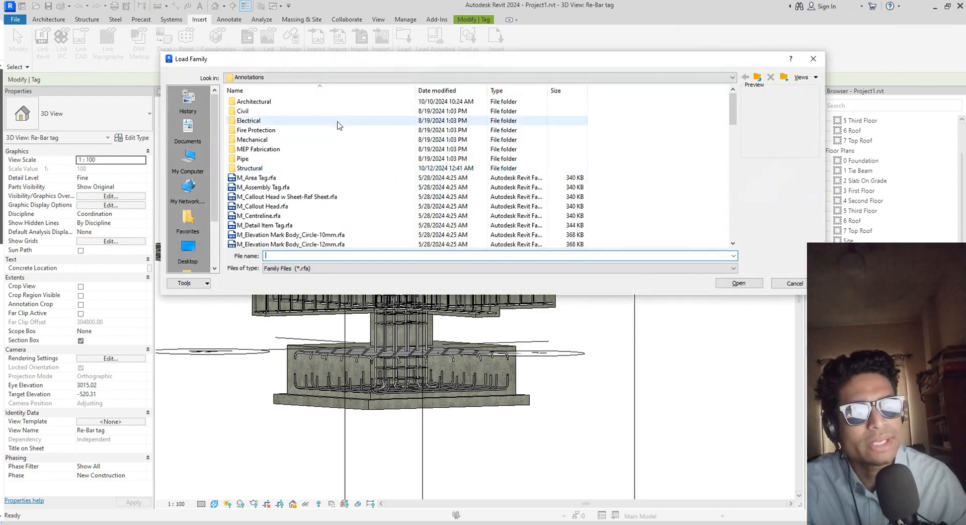
scroll(308, 182, "down", 15)
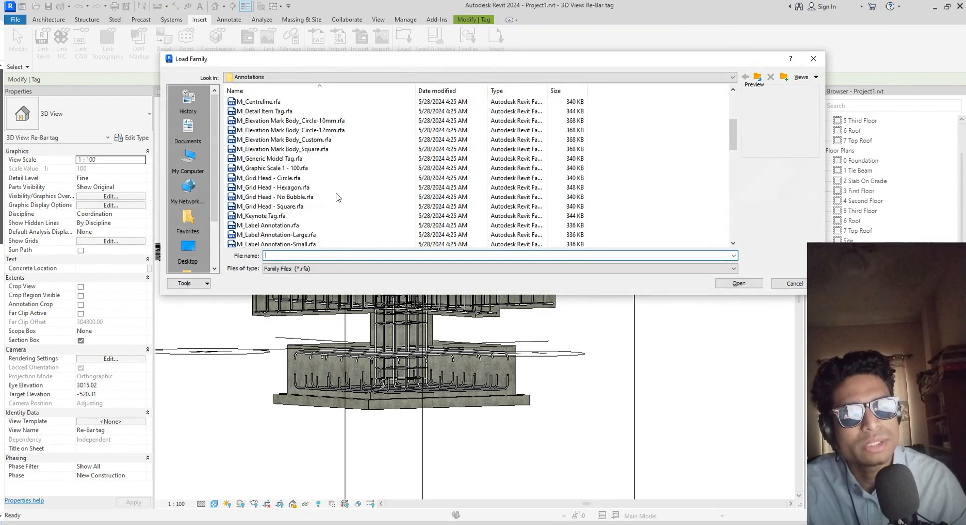
left_click(293, 236)
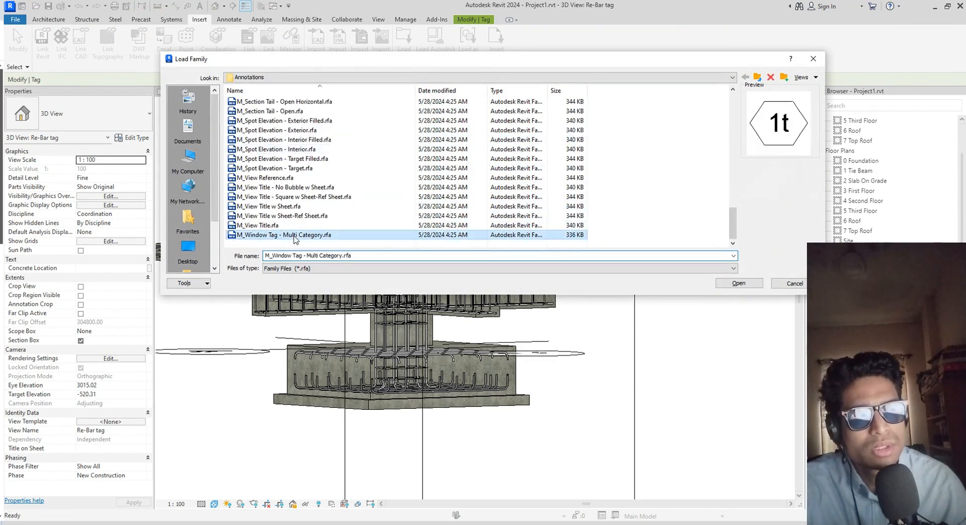
key("Up")
key("Up")
key("Up")
key("Up")
key("Up")
key("Up")
key("Up")
key("Up")
key("Up")
key("Up")
key("Up")
key("Up")
key("Up")
key("Up")
key("Up")
key("Up")
key("Up")
key("Up")
key("Up")
key("Up")
key("Up")
key("Up")
key("Up")
key("Up")
key("Up")
key("Up")
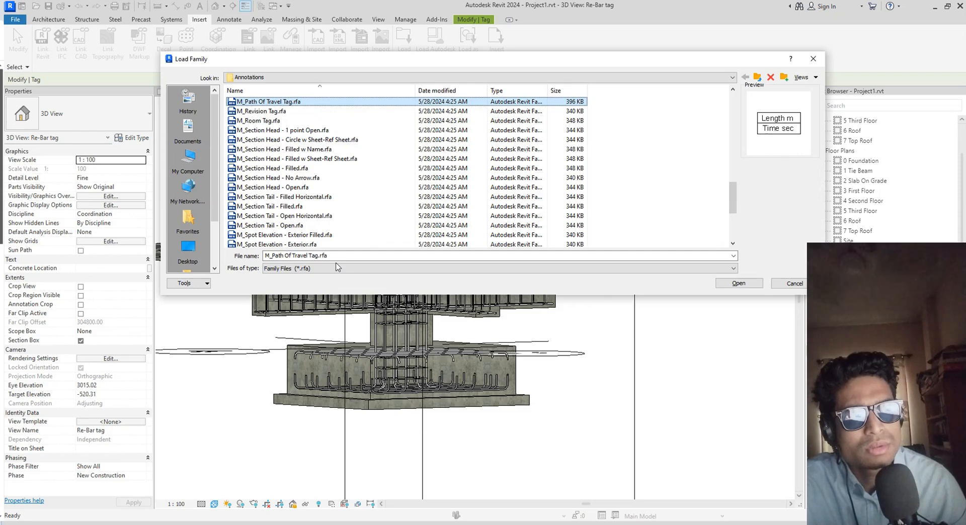
key("Up")
key("Up")
key("Up")
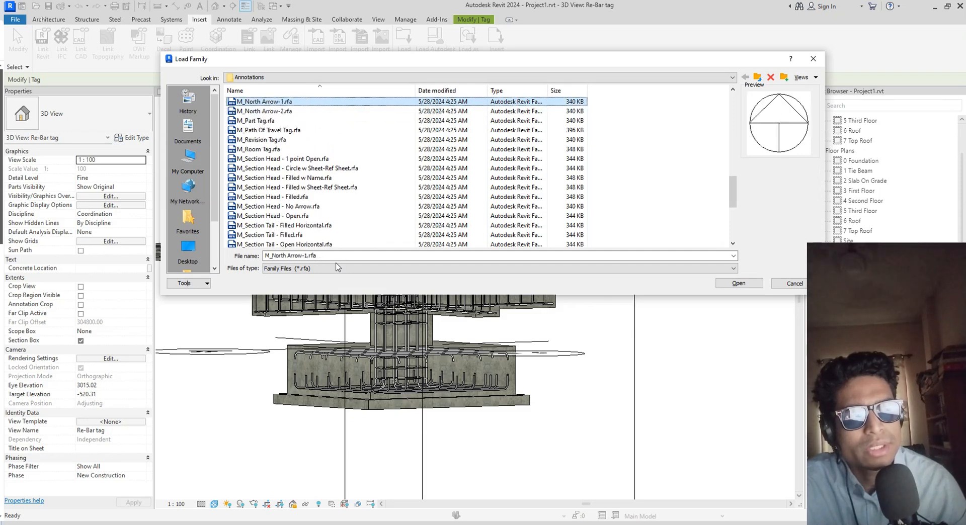
key("Up")
key("Up")
key("Up")
key("Up")
key("Up")
key("Up")
key("Up")
key("Up")
key("Up")
key("Up")
key("Up")
key("Up")
key("Up")
key("Up")
key("Up")
key("Up")
key("Up")
key("Up")
key("Up")
key("Up")
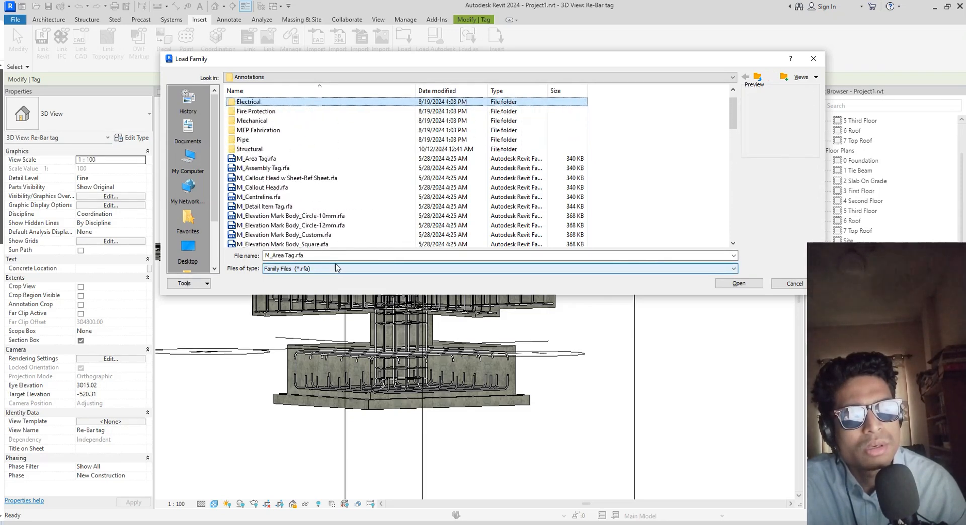
key("Up")
key("Up")
Browse the Structural annotation families for a rebar tag, and leave the dialog without loading anything
left_click(233, 168)
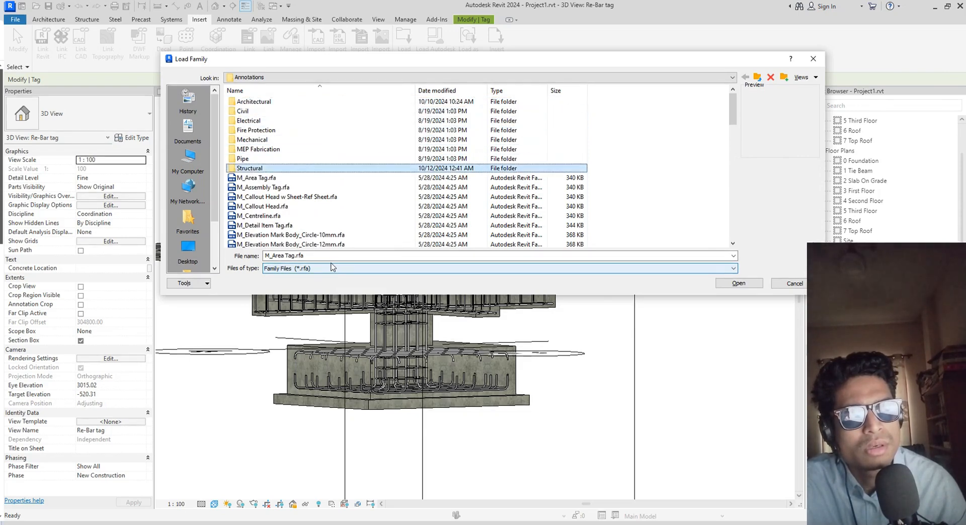
double_click(233, 168)
key("Down")
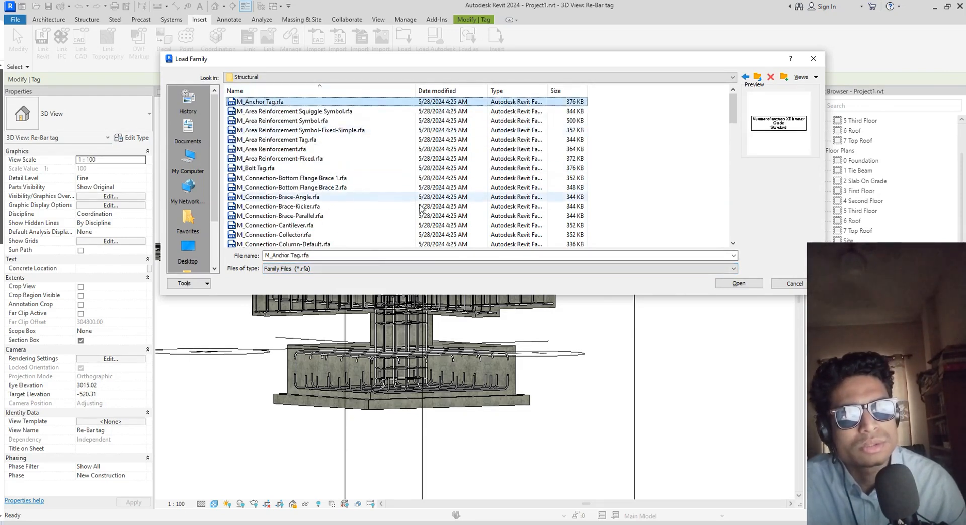
key("Down")
key("Down")
key("Down")
key("Down")
key("Down")
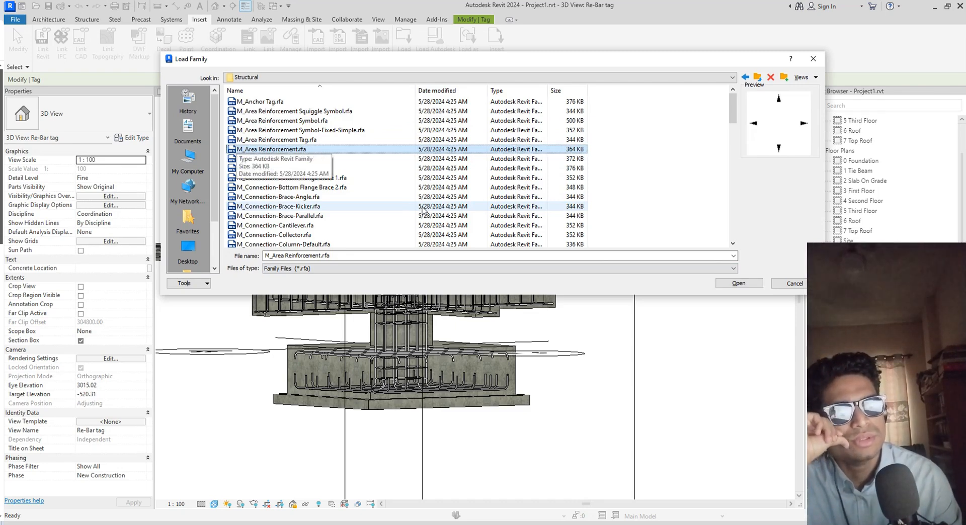
key("Up")
key("Down")
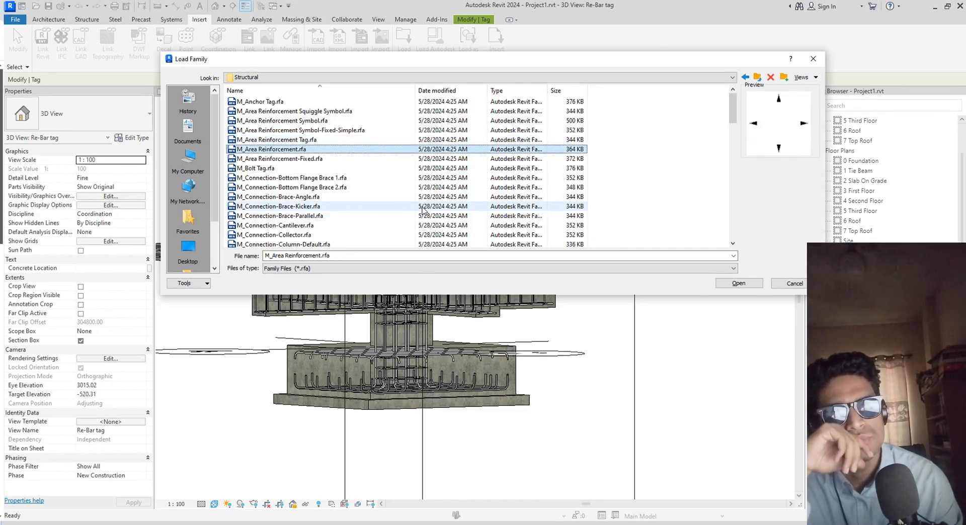
key("Up")
key("Down")
key("Down")
key("Down")
key("Down")
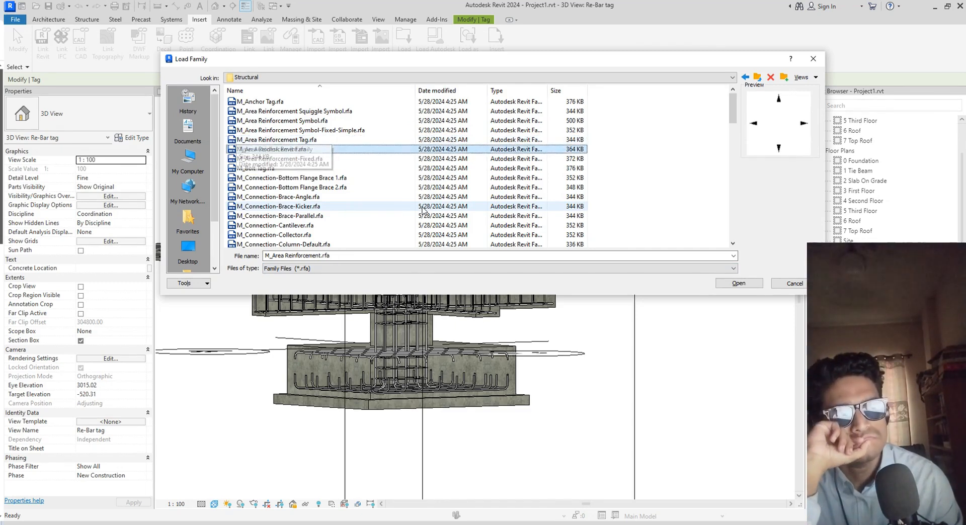
key("Down")
key("Down")
key("Down")
key("Down")
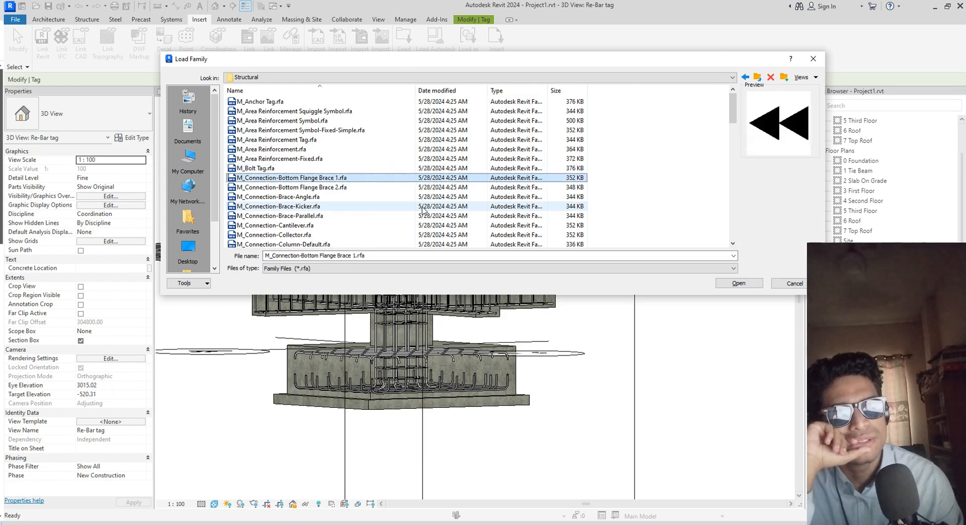
key("Down")
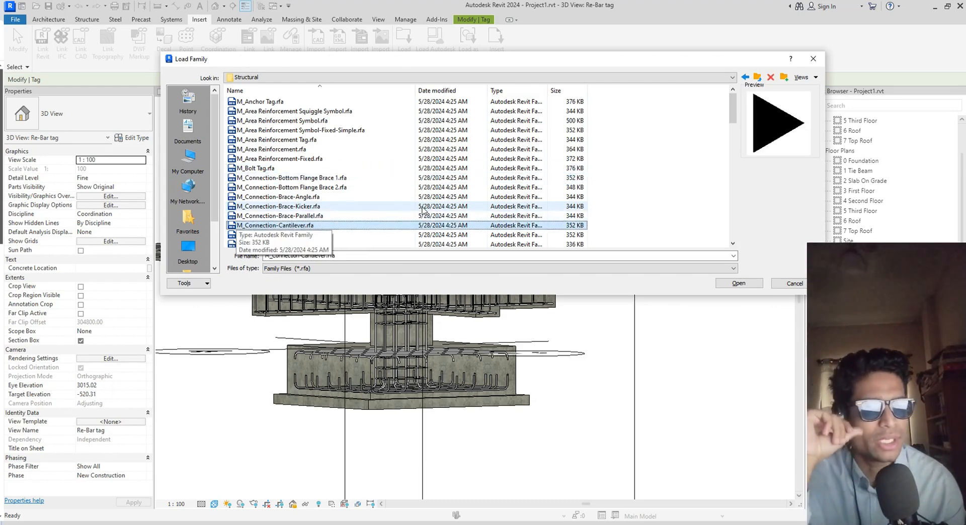
key("Down")
key("Down")
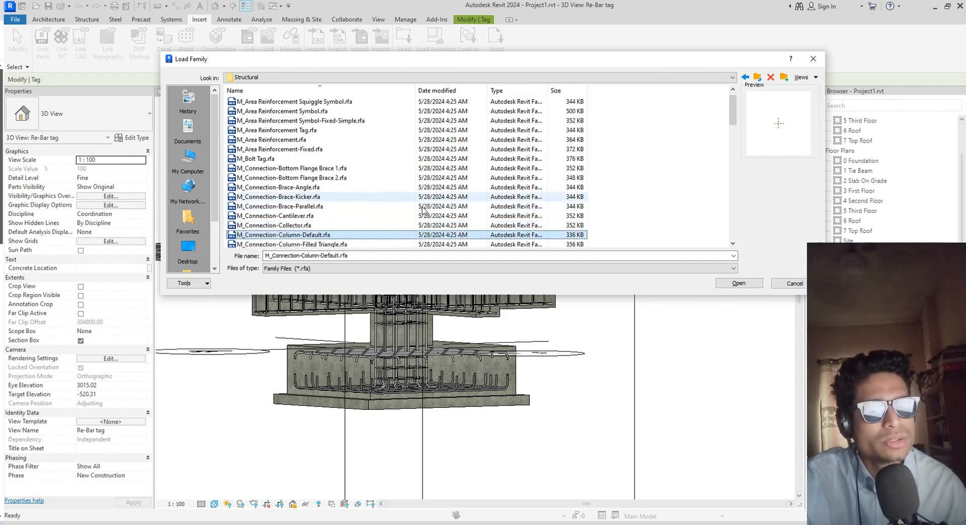
key("Down")
key("Down")
key("Down")
key("Down")
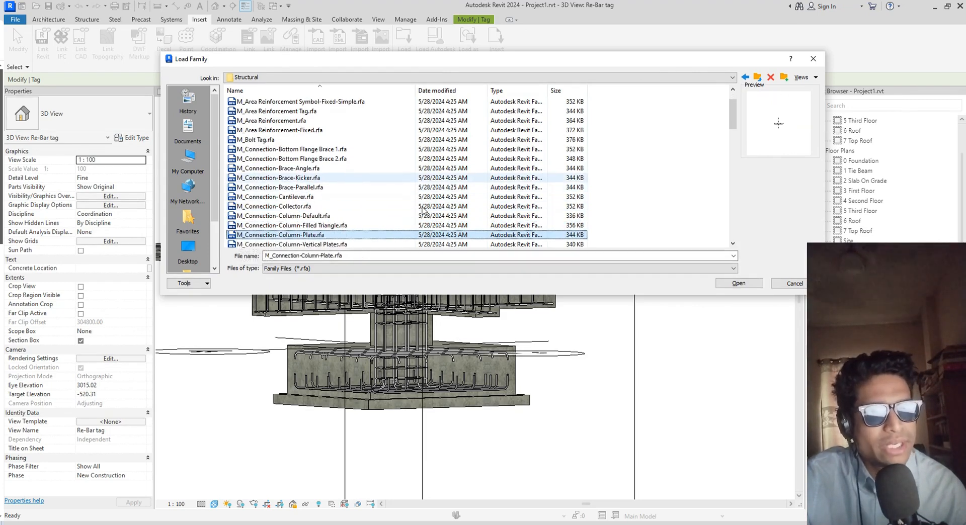
key("Down")
key("Down")
key("Down")
key("Down")
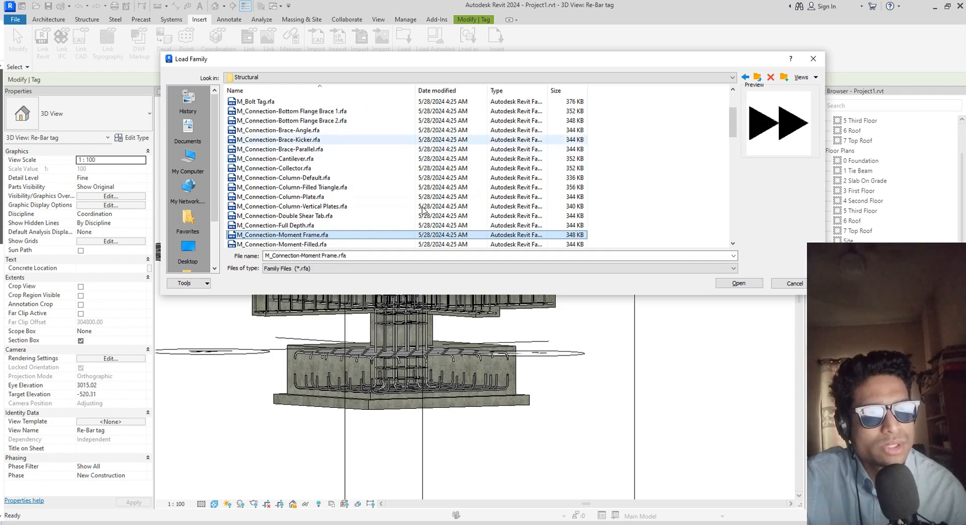
key("Down")
key("Down")
key("Down")
key("Down")
key("Down")
key("Down")
key("Down")
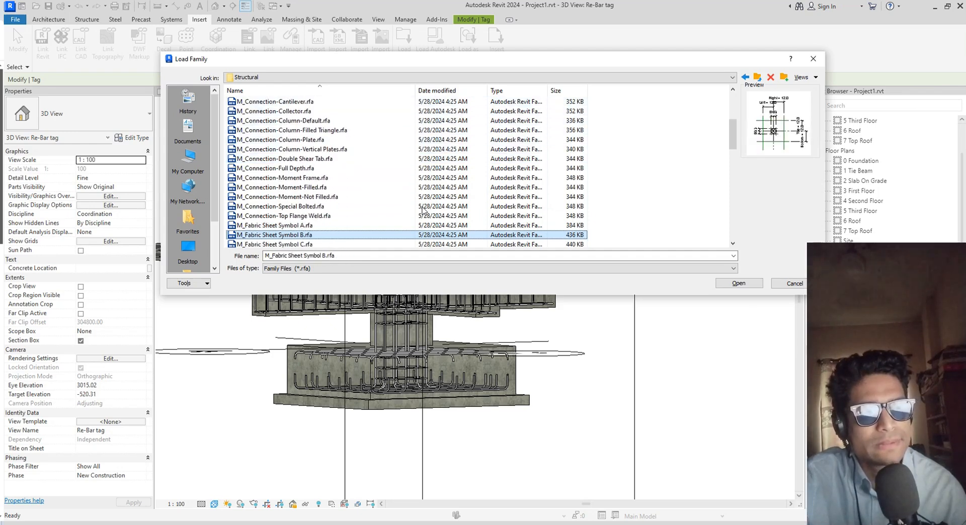
key("Down")
key("Down")
key("Down")
key("Down")
key("Down")
key("Down")
key("Down")
key("Down")
key("Down")
key("Down")
key("Down")
key("Down")
key("Down")
key("Down")
key("Down")
key("Down")
key("Down")
key("Down")
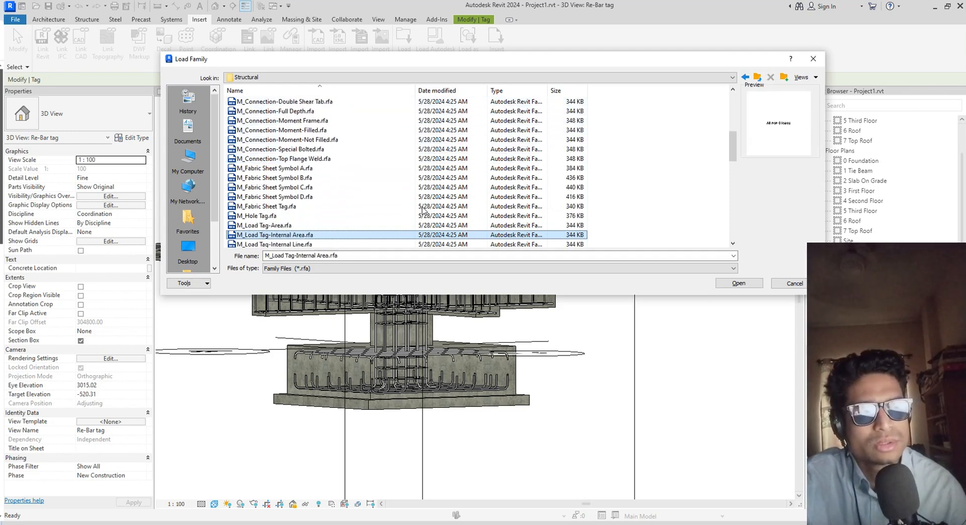
key("Down")
key("Down")
key("Down")
key("Down")
key("Down")
key("Down")
key("Down")
key("Down")
key("Down")
key("Down")
key("Down")
key("Down")
key("Down")
key("Down")
key("Down")
key("Down")
key("Down")
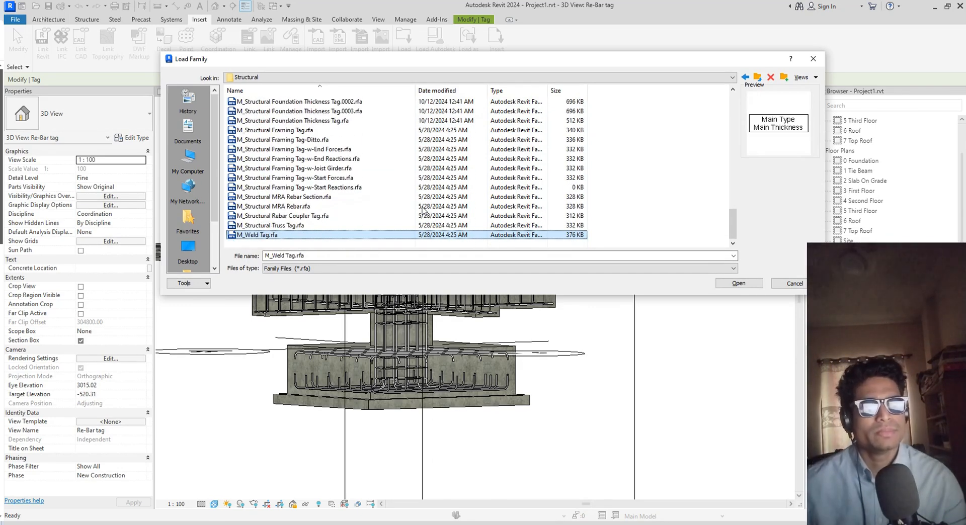
left_click(789, 285)
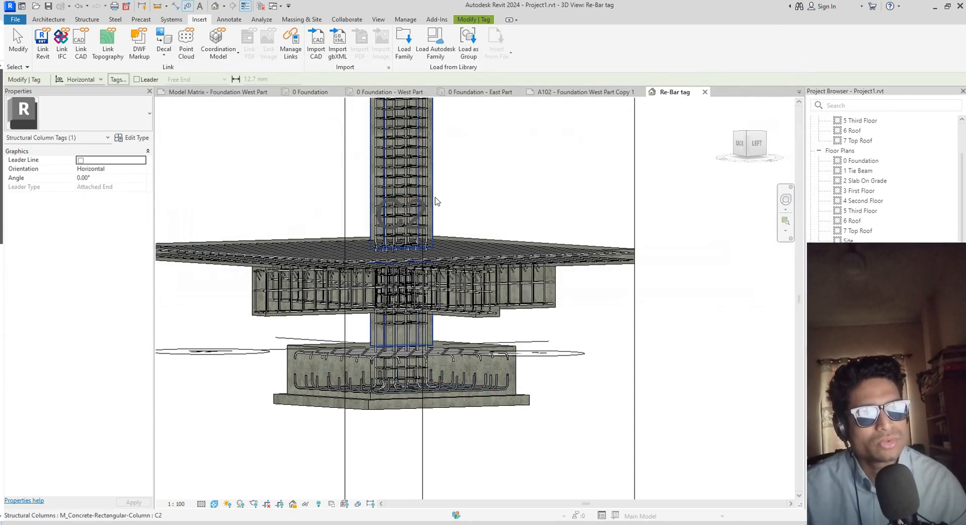
left_click(16, 20)
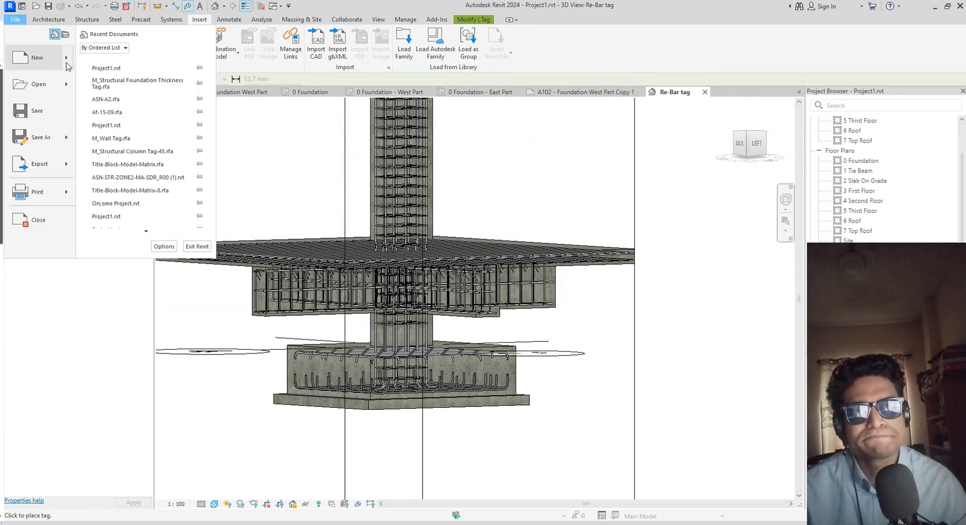
mouse_move(67, 66)
left_click(115, 89)
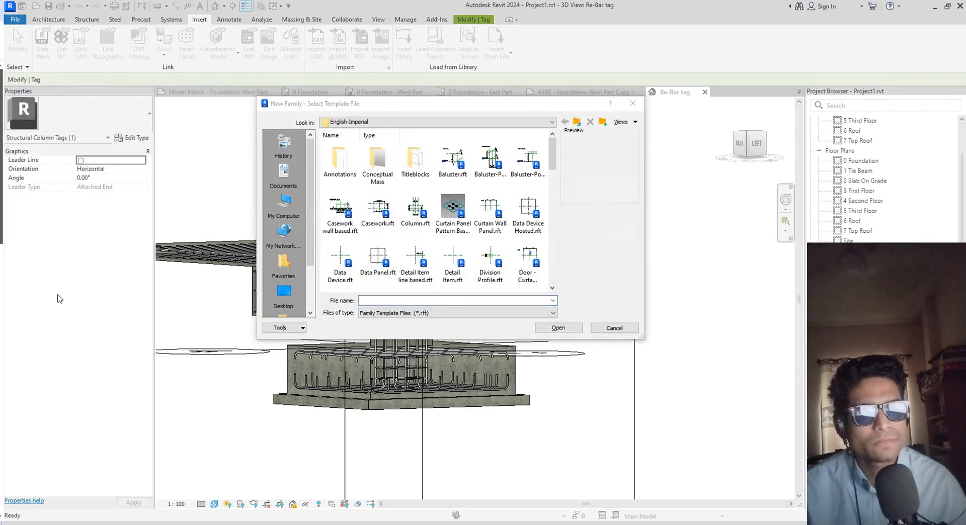
left_click(452, 118)
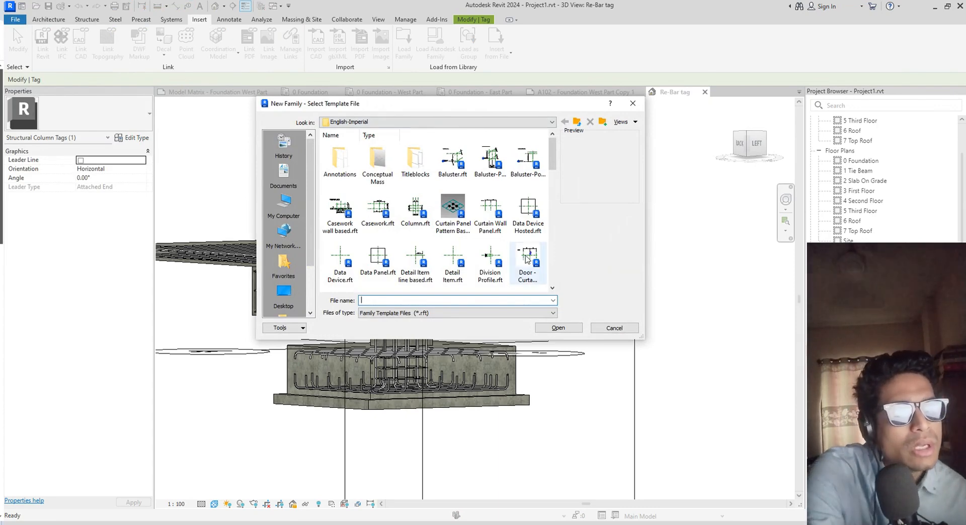
scroll(533, 242, "down", 3)
scroll(494, 242, "up", 3)
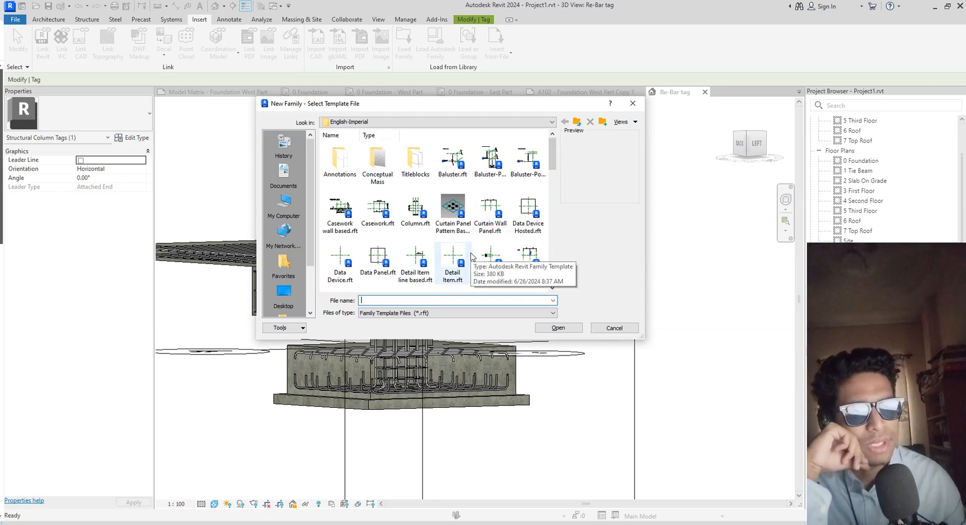
scroll(472, 257, "down", 3)
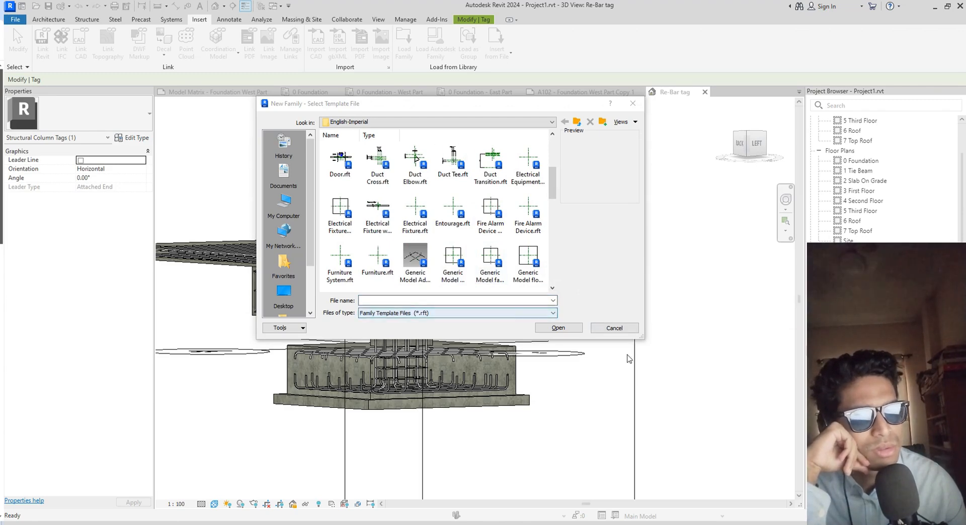
left_click(614, 328)
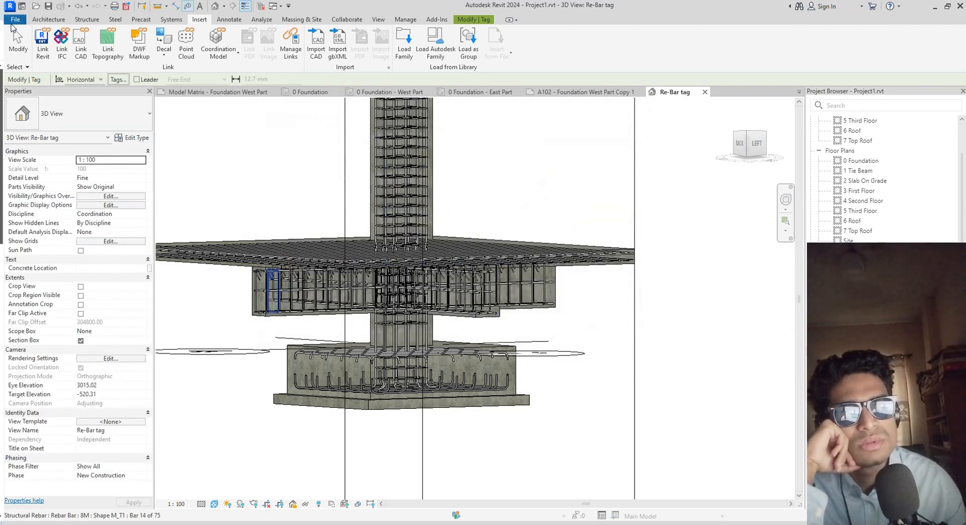
Create a new annotation family from the Generic Tag.rft template in the Annotations folder
left_click(16, 20)
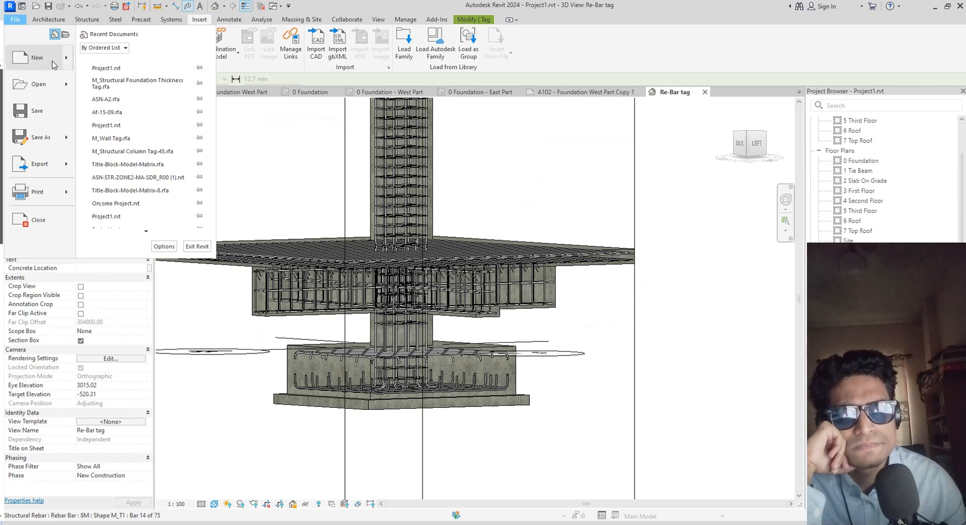
mouse_move(68, 65)
left_click(111, 84)
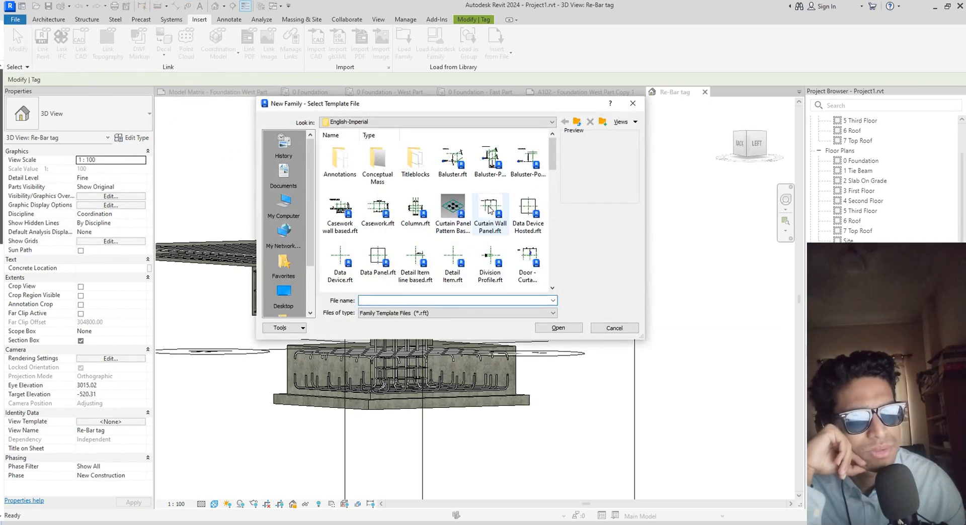
double_click(355, 170)
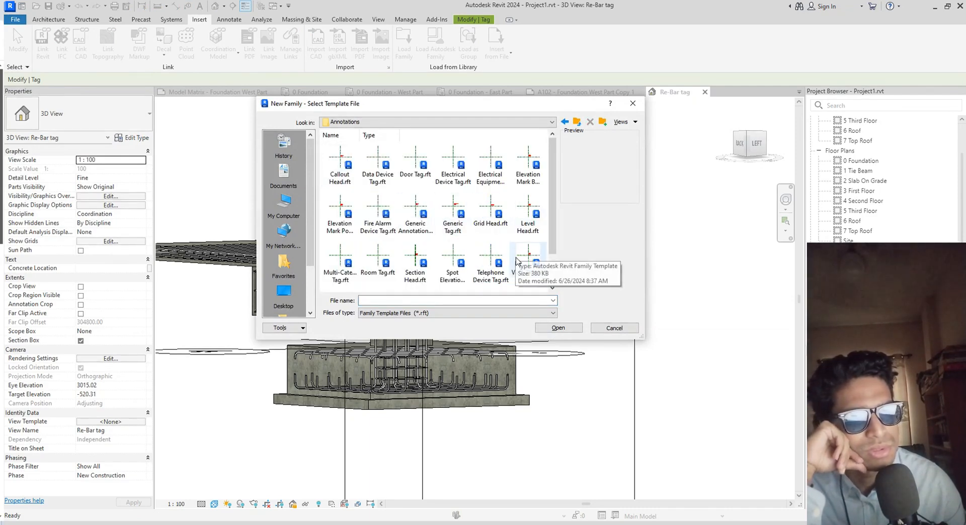
left_click(462, 222)
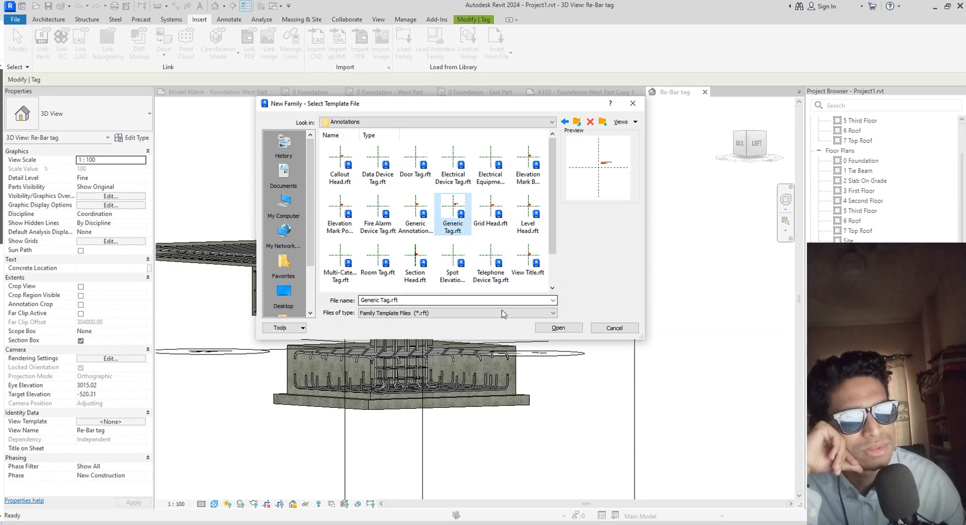
left_click(559, 328)
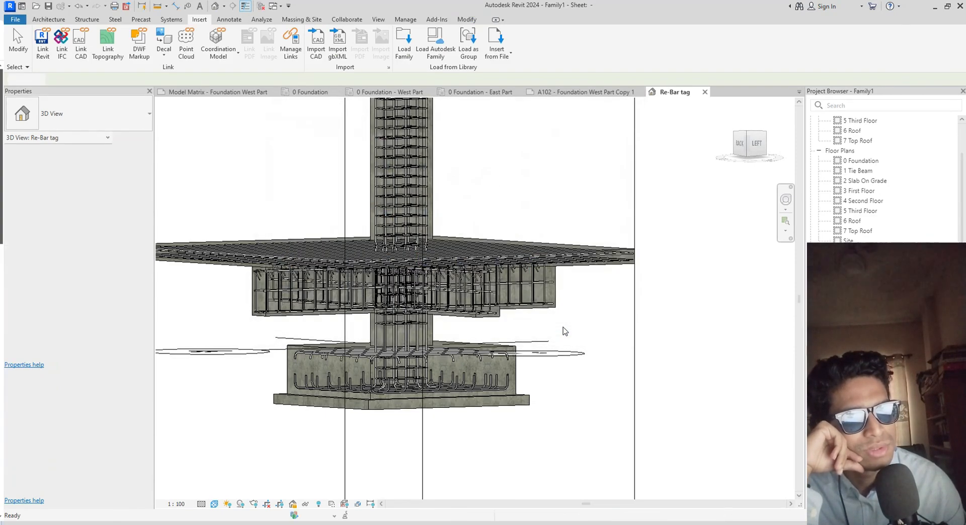
scroll(553, 296, "up", 2)
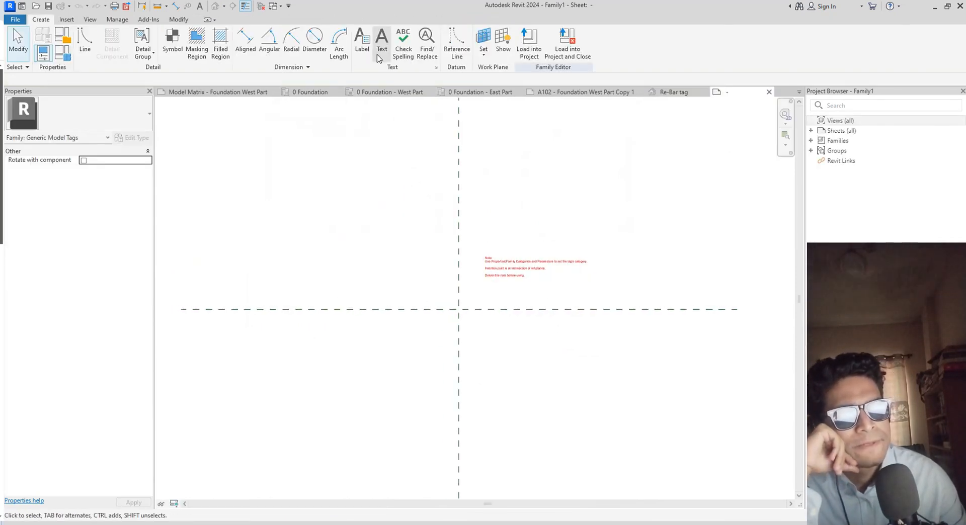
Set the new tag family's category to Structural Rebar Tags
left_click(360, 53)
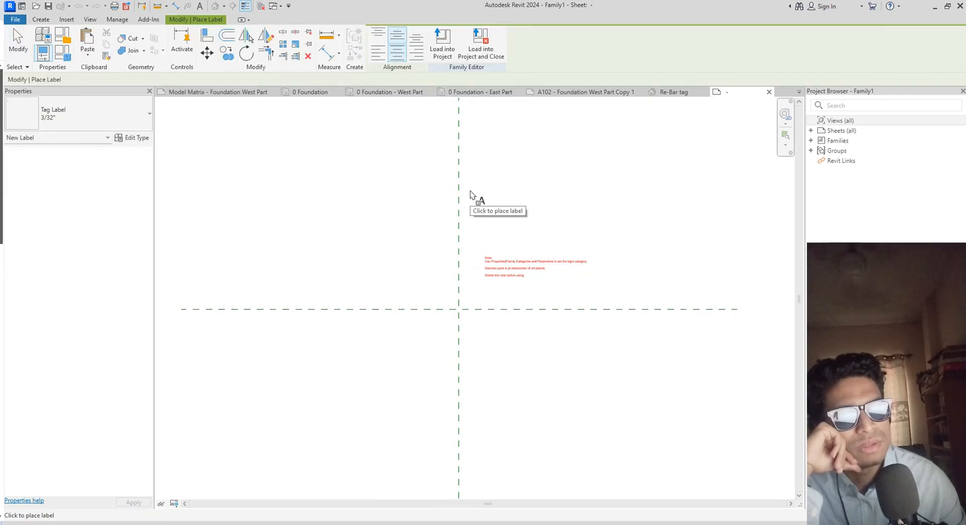
key("Escape")
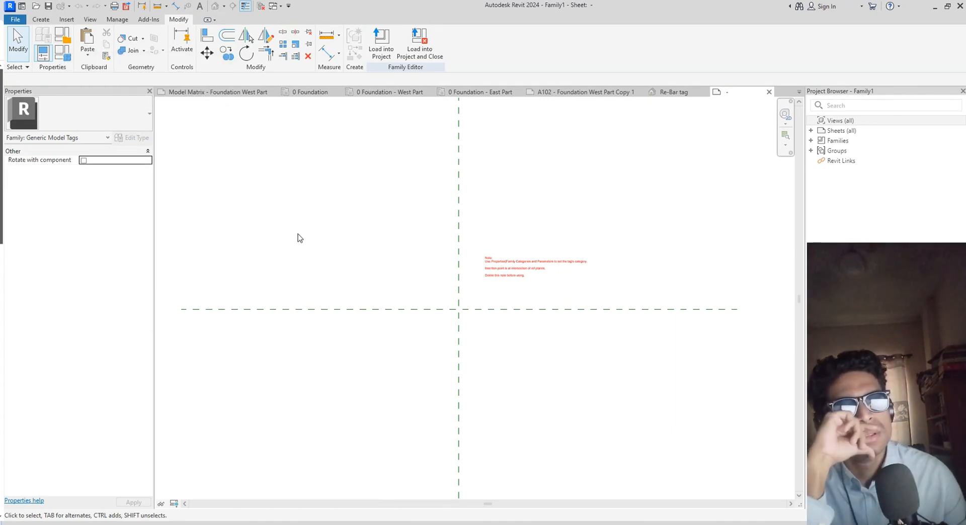
left_click(64, 37)
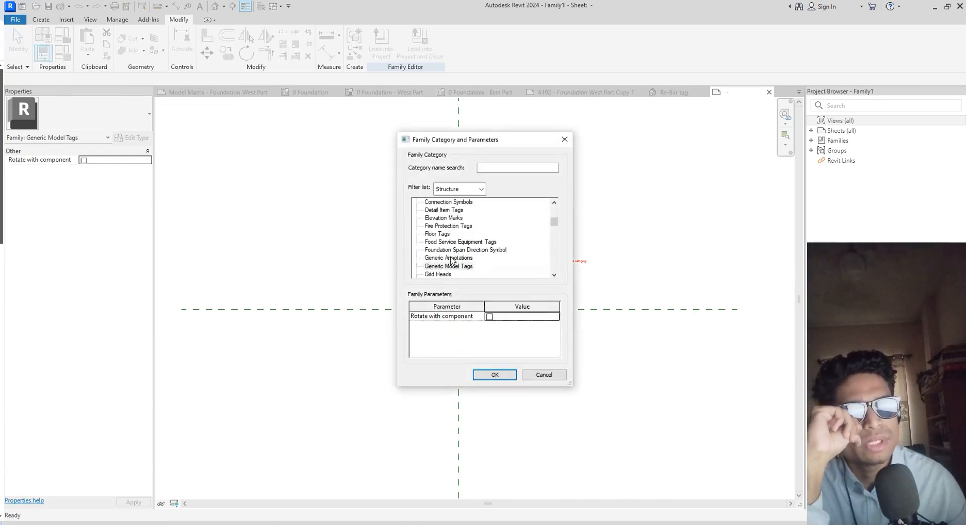
scroll(458, 246, "up", 2)
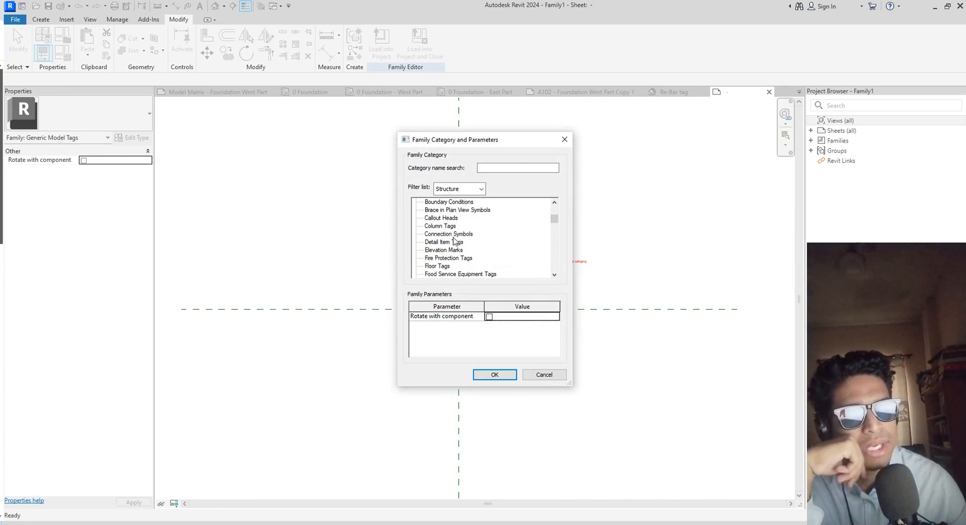
scroll(455, 246, "down", 2)
scroll(453, 246, "down", 6)
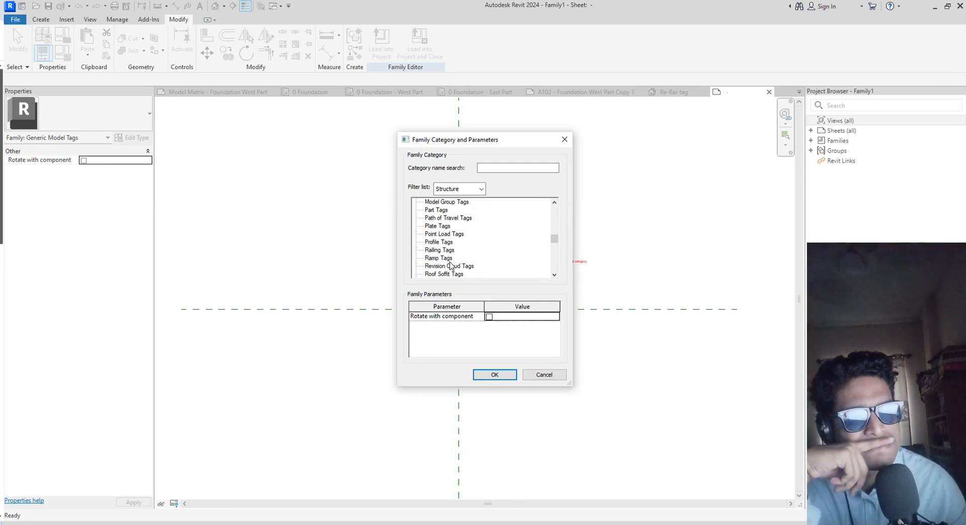
scroll(452, 265, "down", 1)
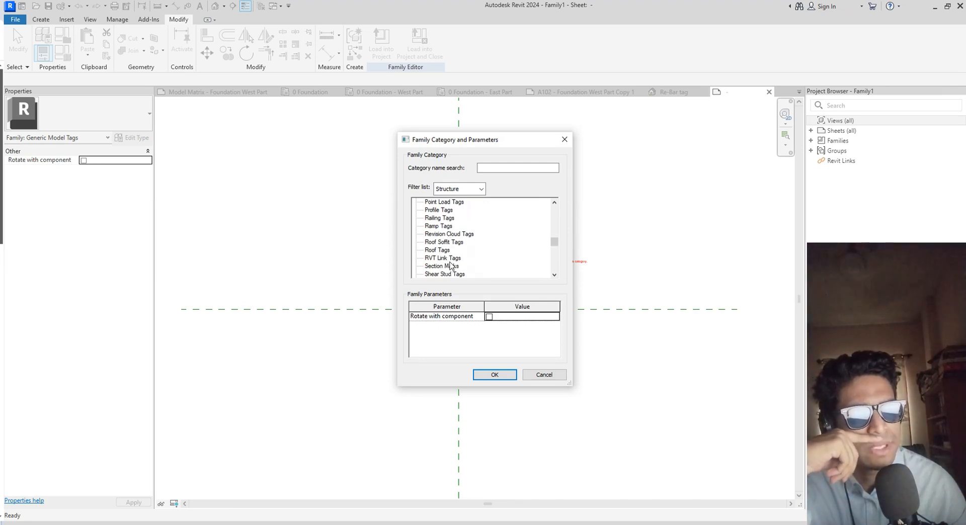
scroll(451, 266, "down", 4)
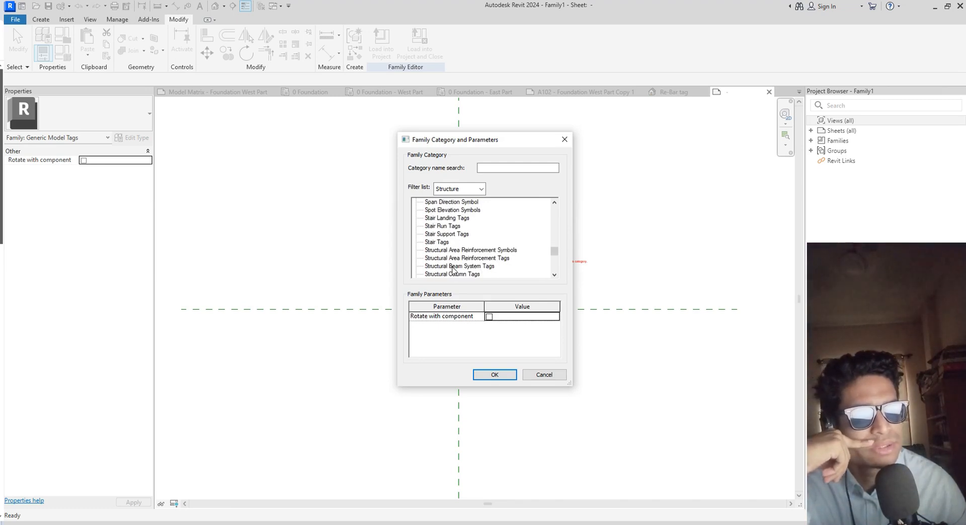
scroll(453, 271, "down", 3)
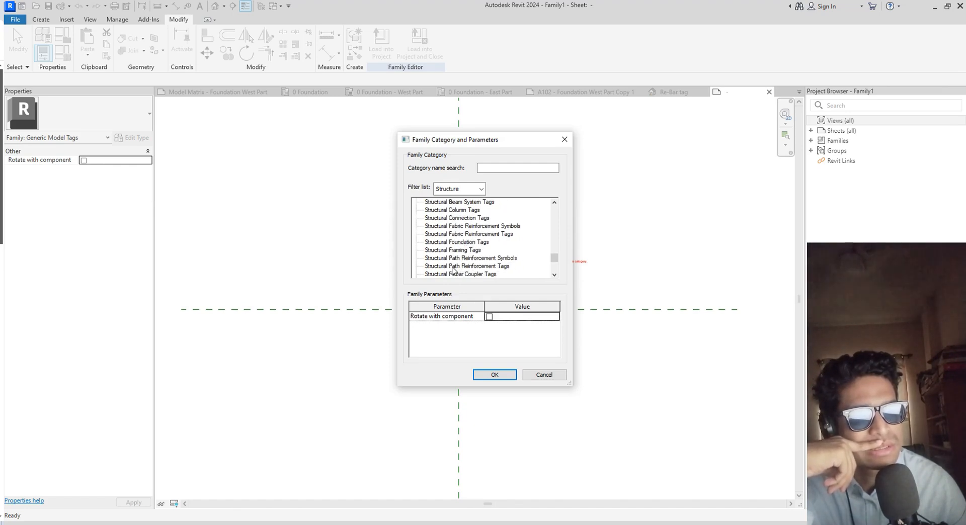
scroll(452, 270, "down", 1)
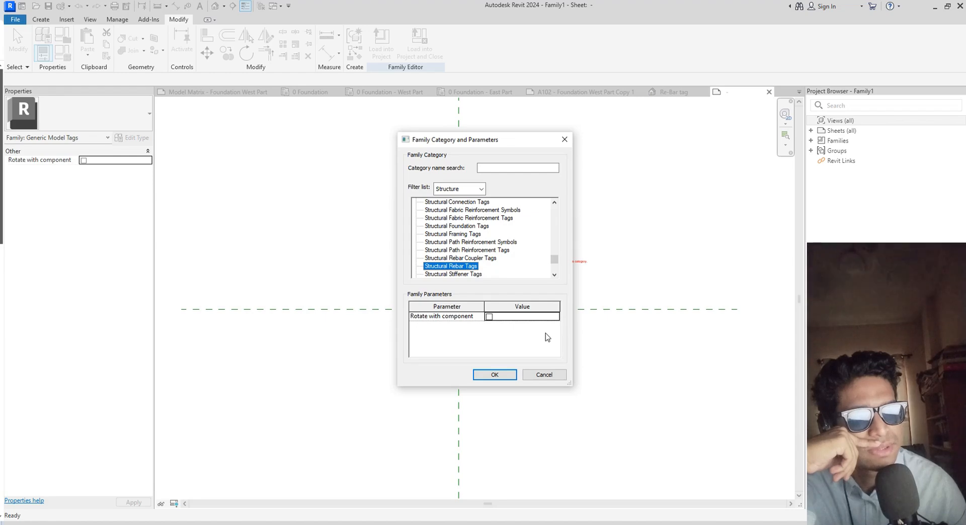
left_click(495, 375)
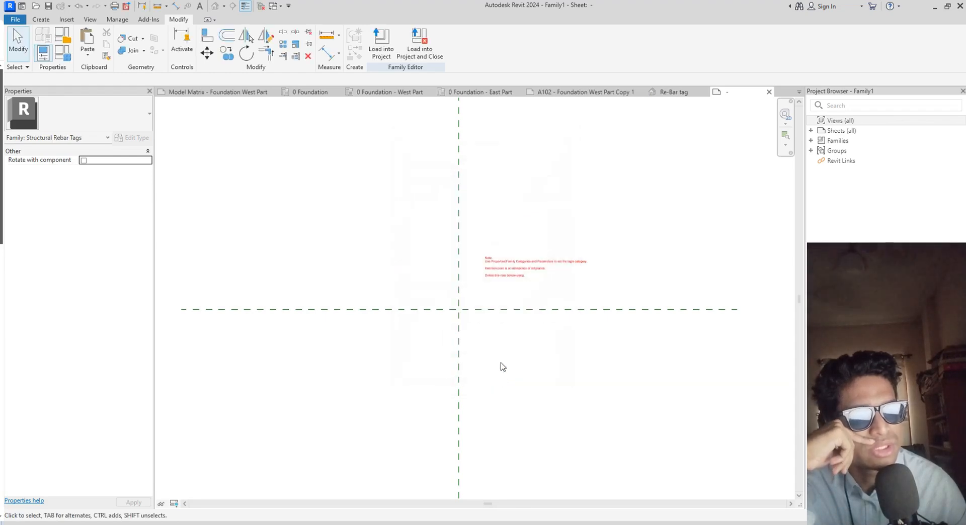
Place a label showing the Type Name parameter on the horizontal reference plane, just left of the vertical one
left_click(41, 20)
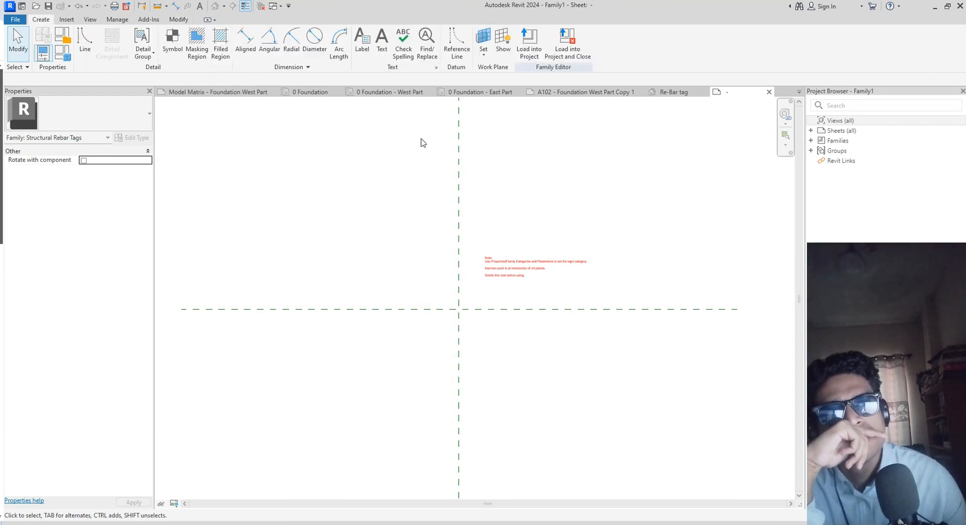
left_click(363, 41)
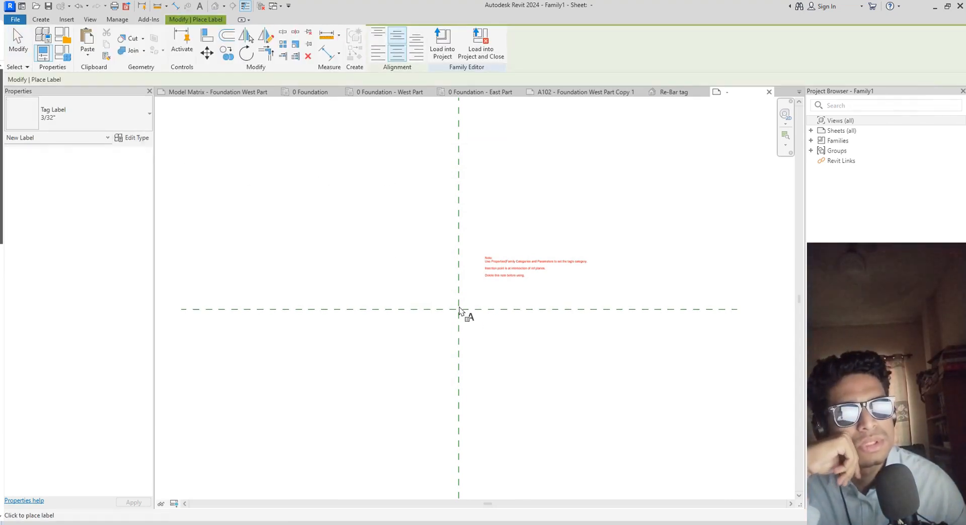
left_click(433, 312)
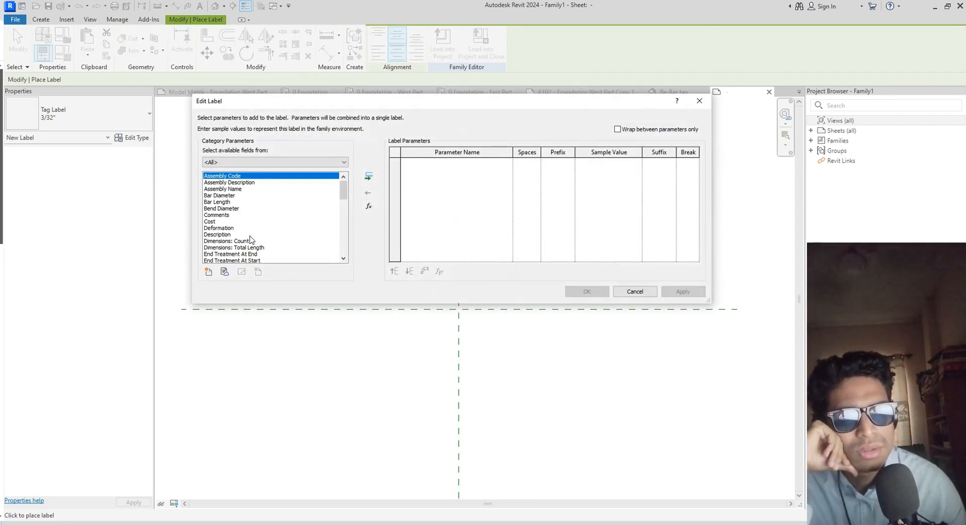
scroll(256, 245, "down", 10)
scroll(256, 247, "down", 8)
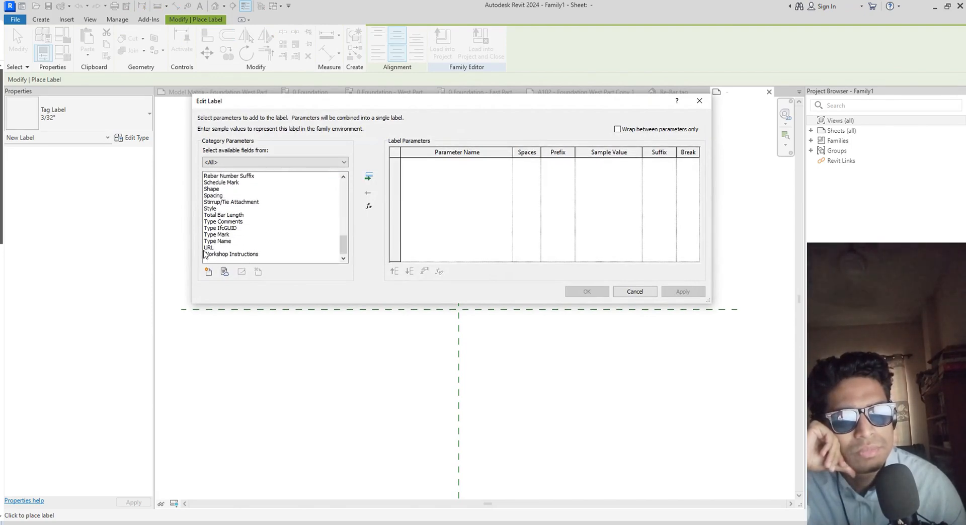
left_click(214, 248)
left_click(223, 241)
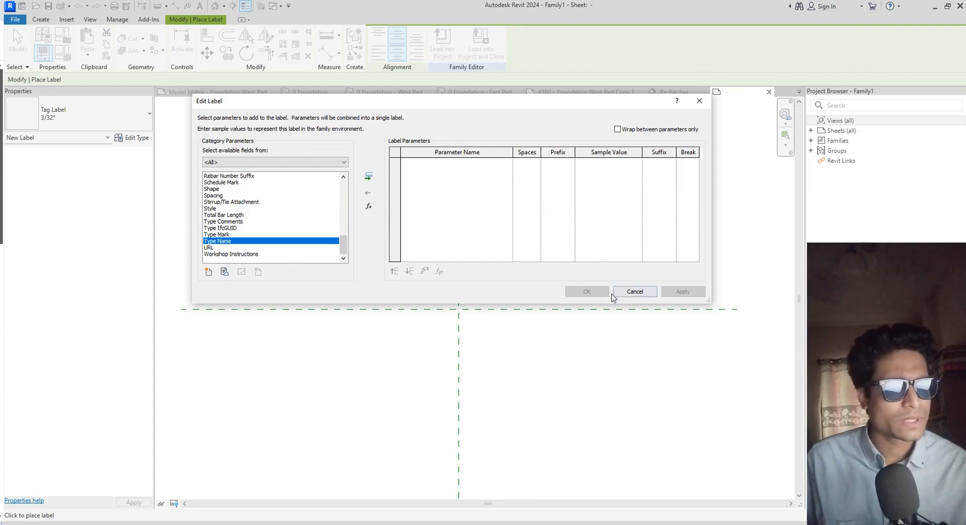
left_click(368, 178)
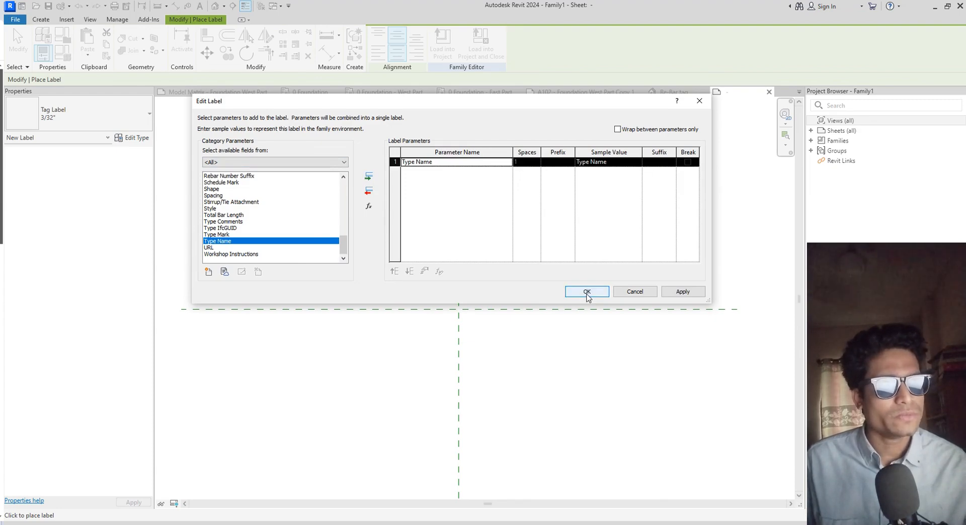
left_click(587, 292)
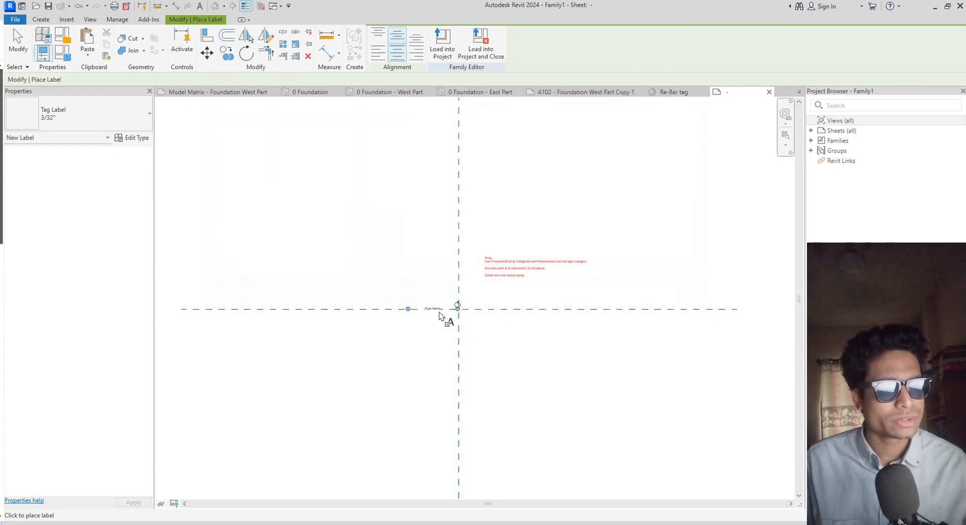
scroll(439, 316, "up", 4)
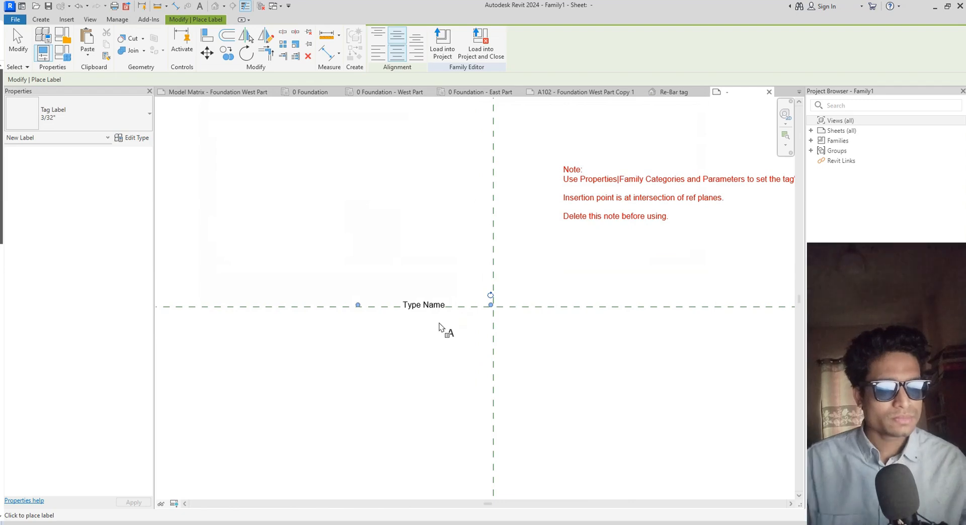
key("Escape")
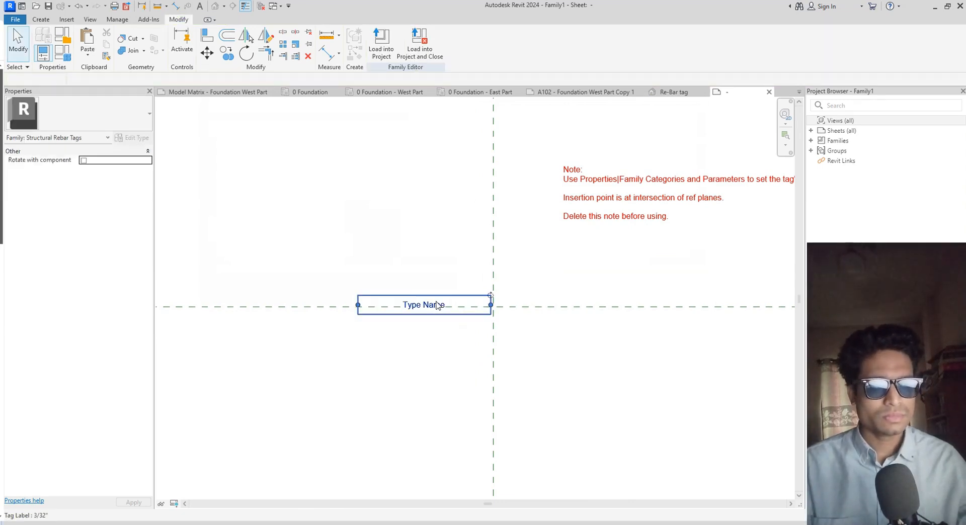
Nudge the Type Name label rightward until it is centred on the vertical reference plane
left_click(437, 306)
key("Right")
key("Right")
key("Right")
key("Right")
key("Right")
key("Right")
key("Right")
key("Right")
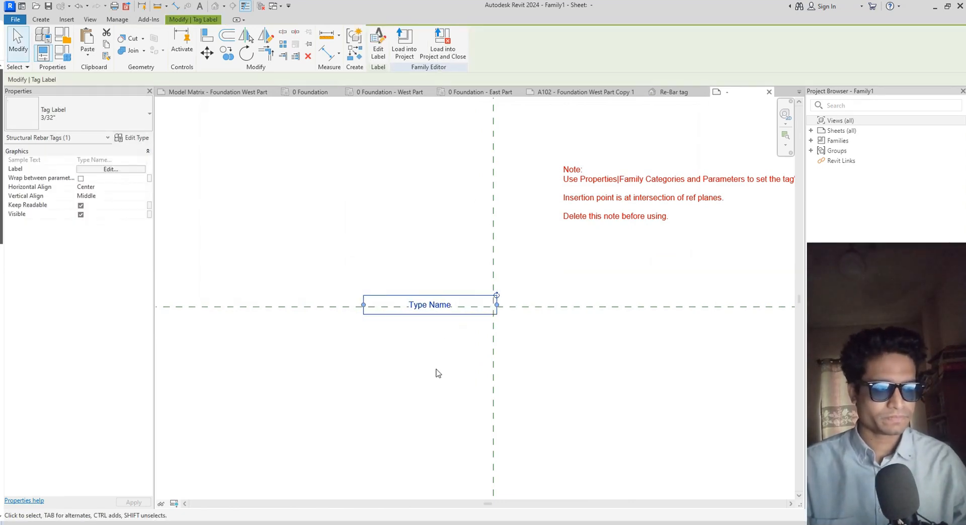
key("Right")
key("Right")
key("Right")
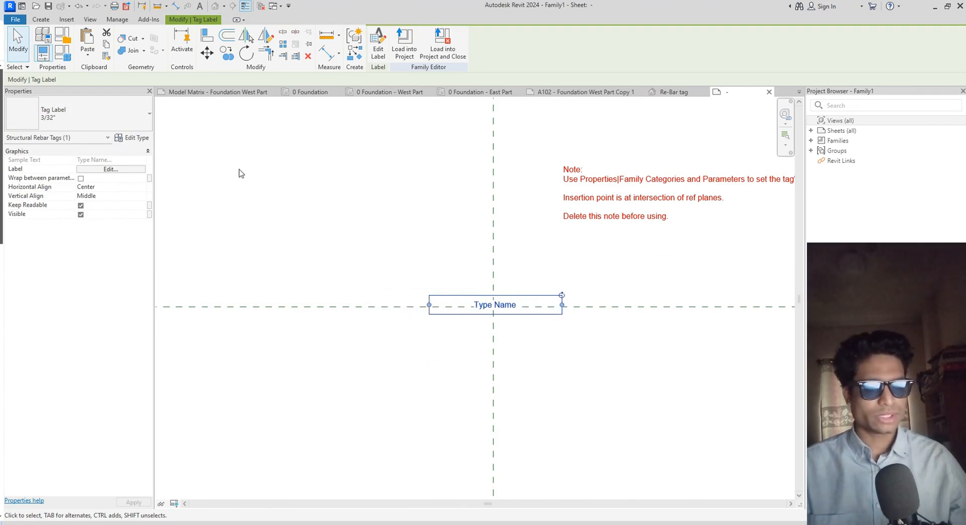
Duplicate the Type Name label's 3/32" type under the name 2mm
left_click(143, 126)
left_click(143, 126)
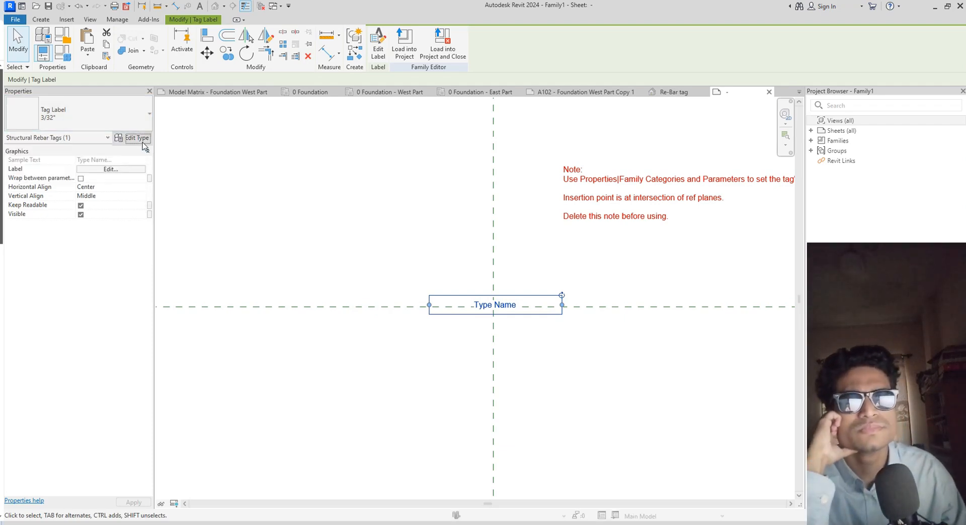
left_click(132, 138)
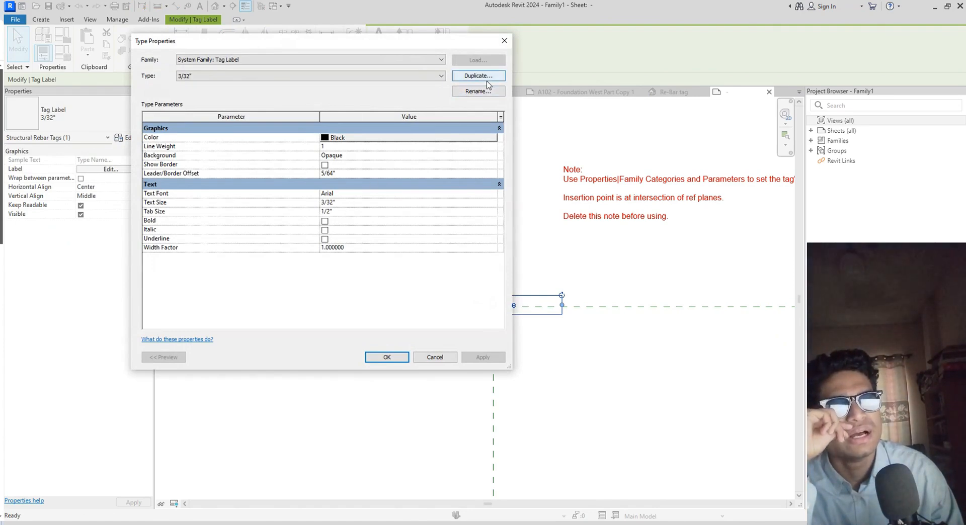
left_click(478, 76)
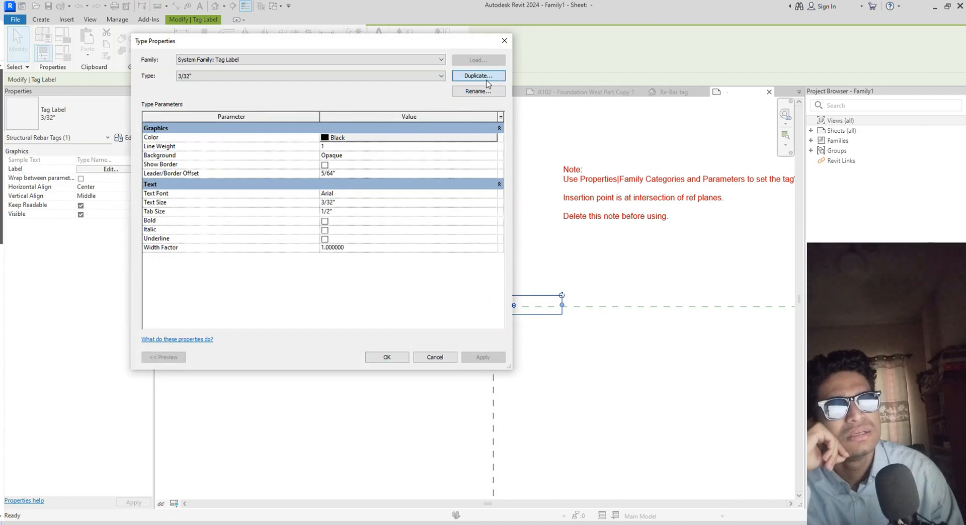
type("2")
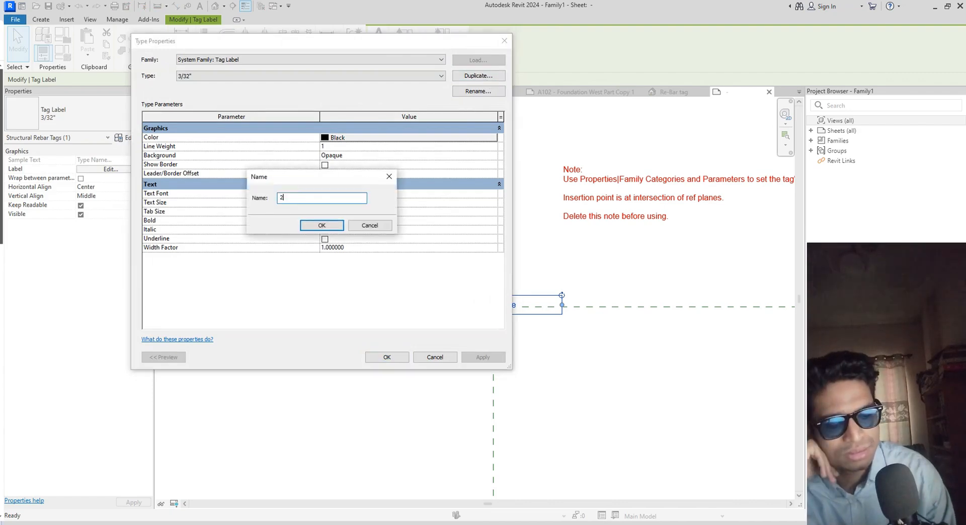
type("mm")
key("Return")
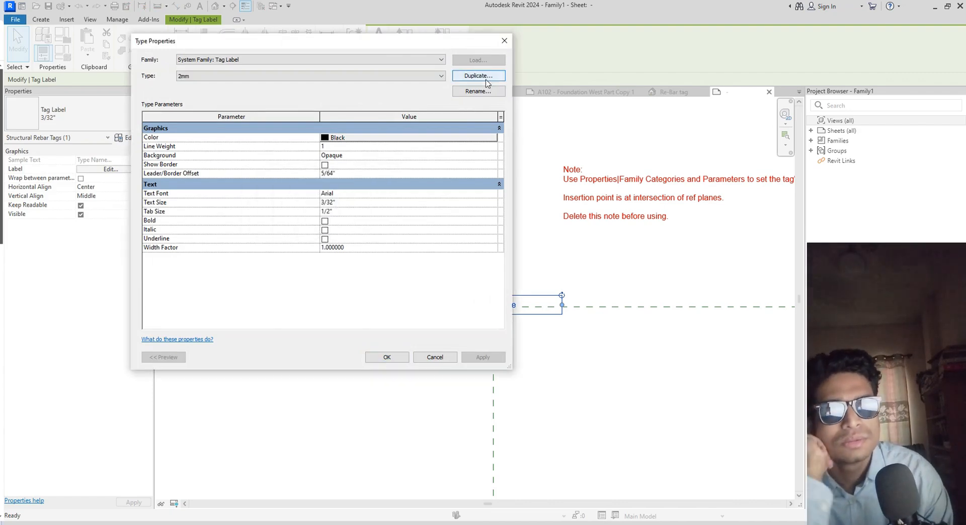
Set the text size of the 2mm label type to 2 mm
left_click(347, 203)
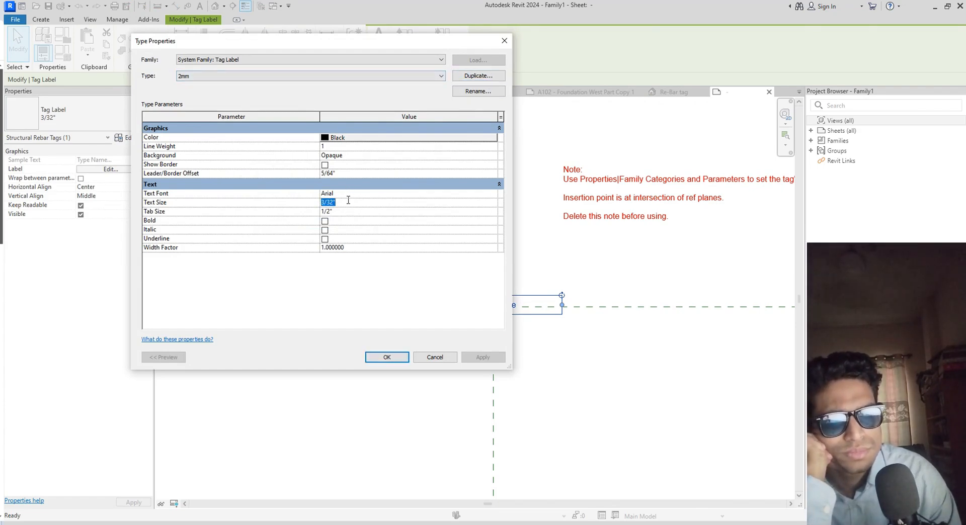
type("2mm")
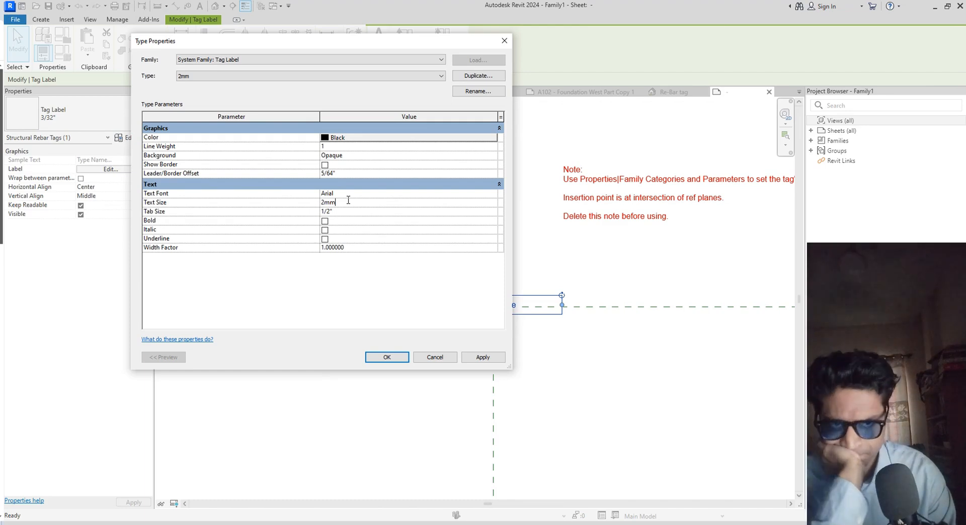
key("Return")
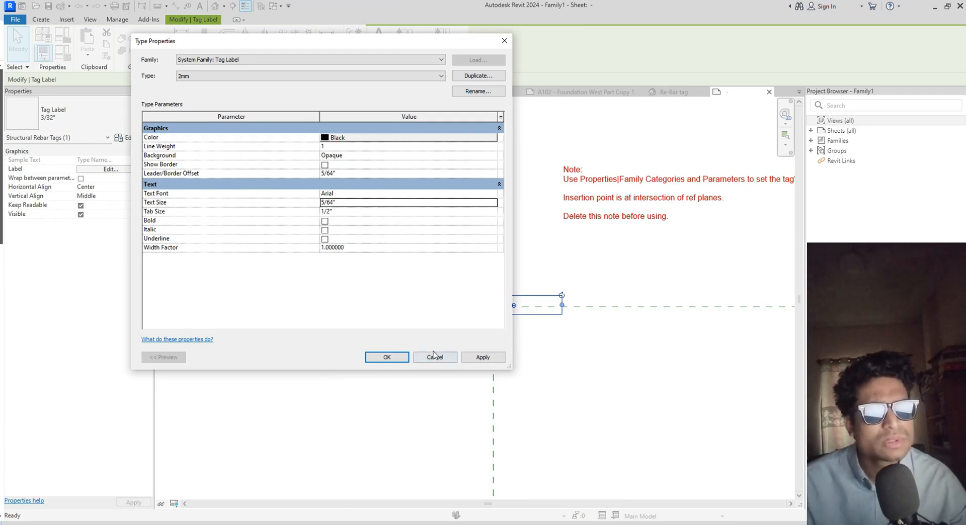
Apply the 2mm type settings to the Type Name label and return to the tag family
left_click(483, 357)
left_click(390, 358)
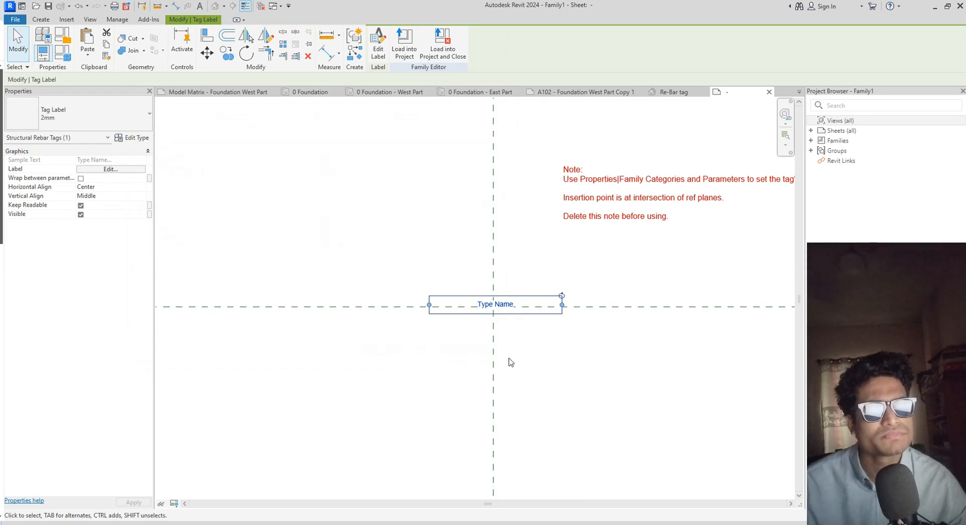
left_click(564, 93)
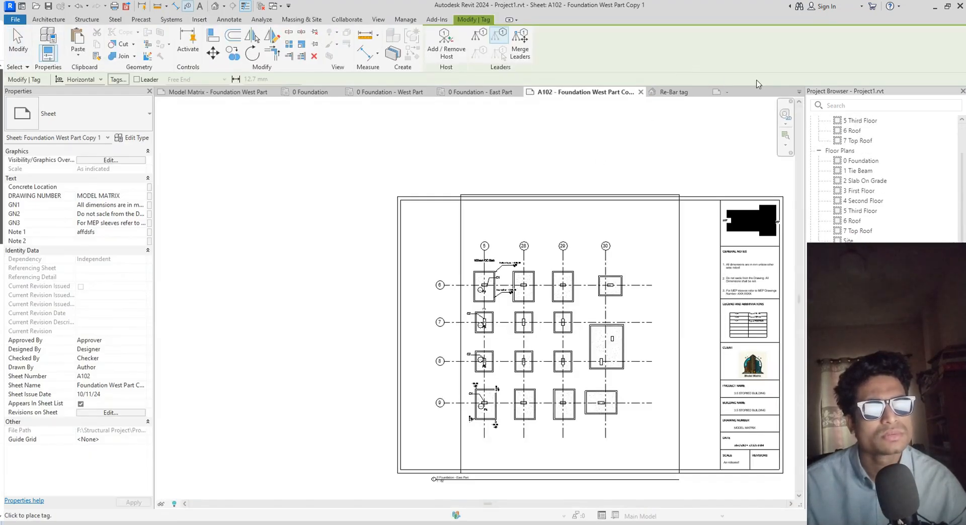
left_click(729, 92)
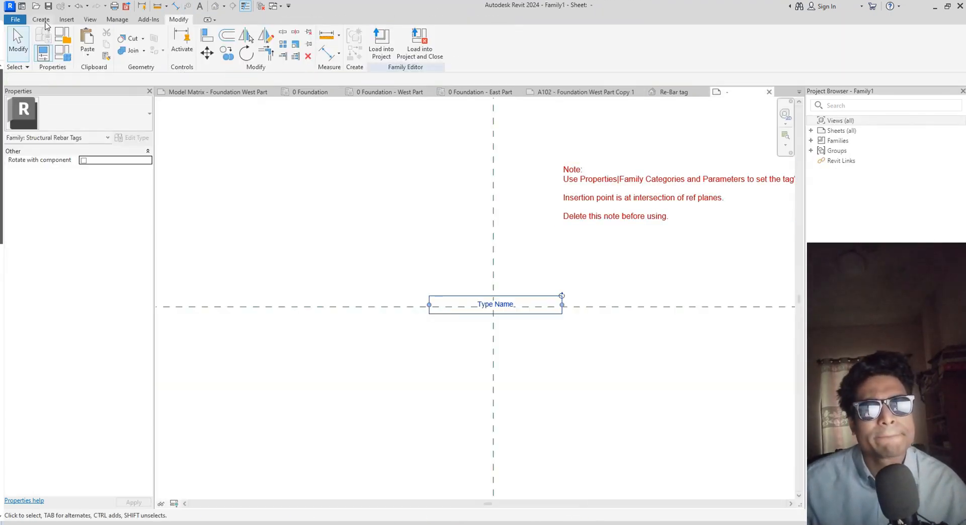
Start saving the family in the Structural folder, using M_Structural Foundation Tag.rfa as the base for its file name
left_click(14, 20)
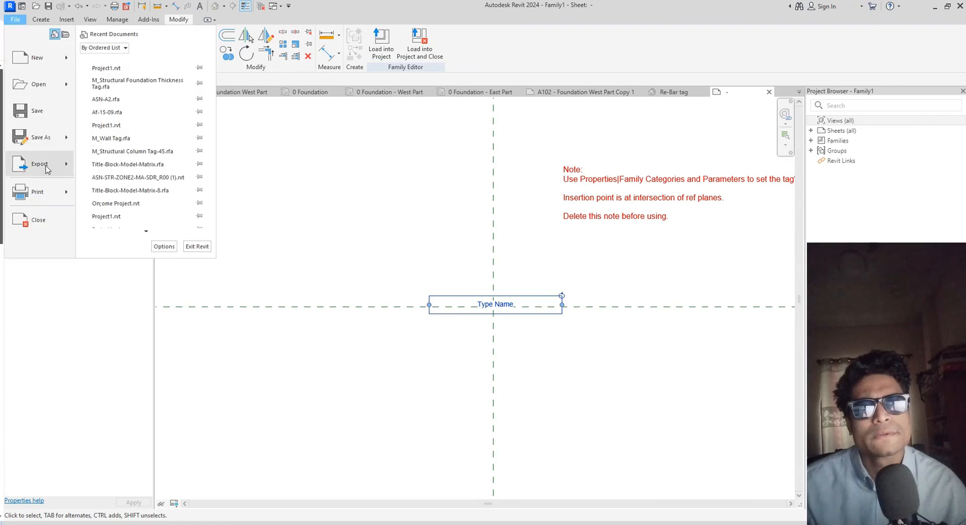
mouse_move(68, 146)
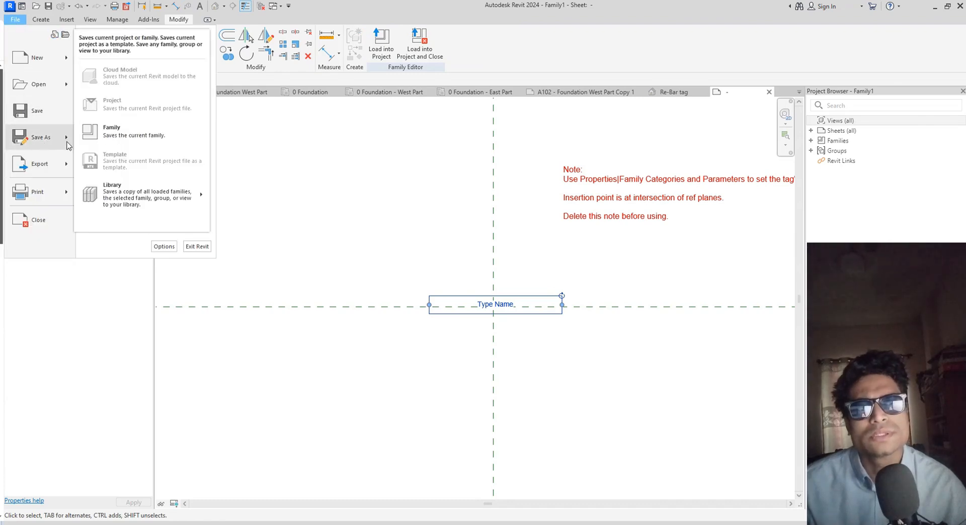
left_click(126, 133)
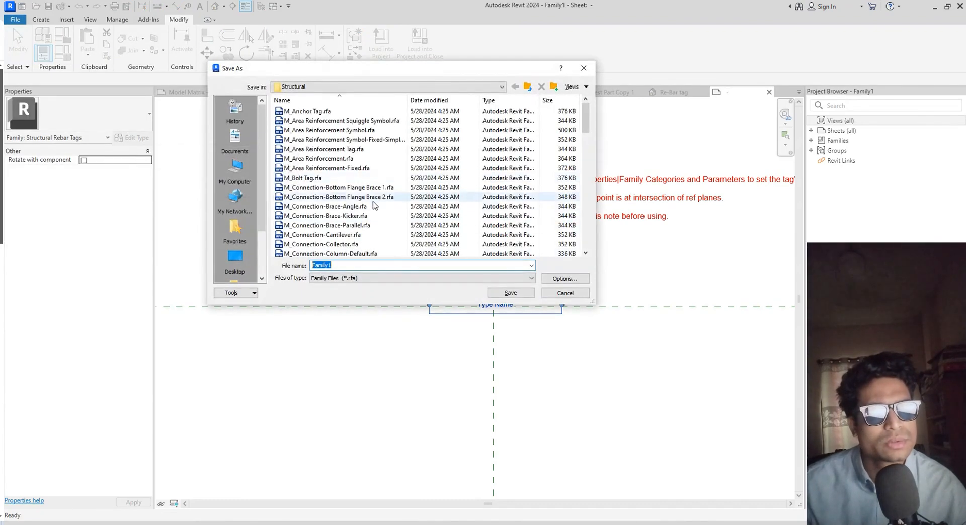
scroll(374, 228, "down", 3)
scroll(375, 232, "down", 13)
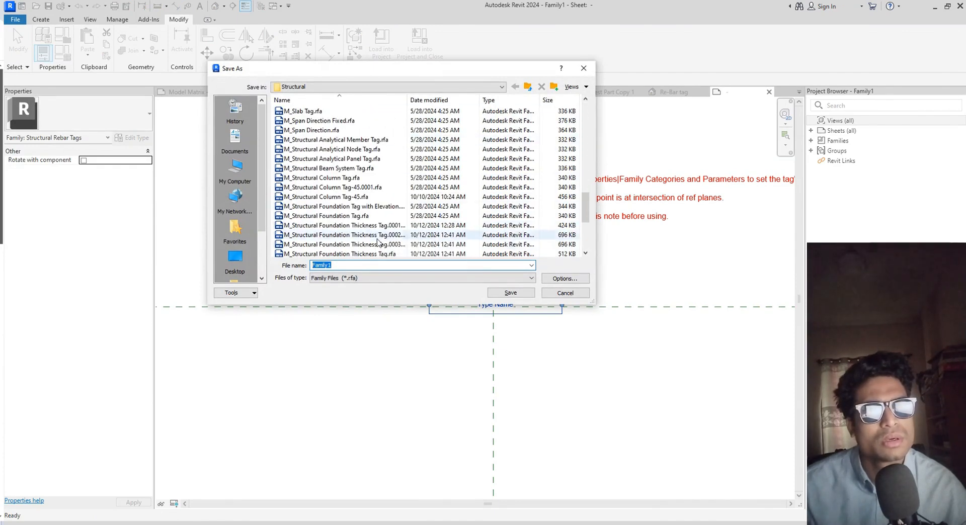
left_click(354, 216)
left_click(375, 267)
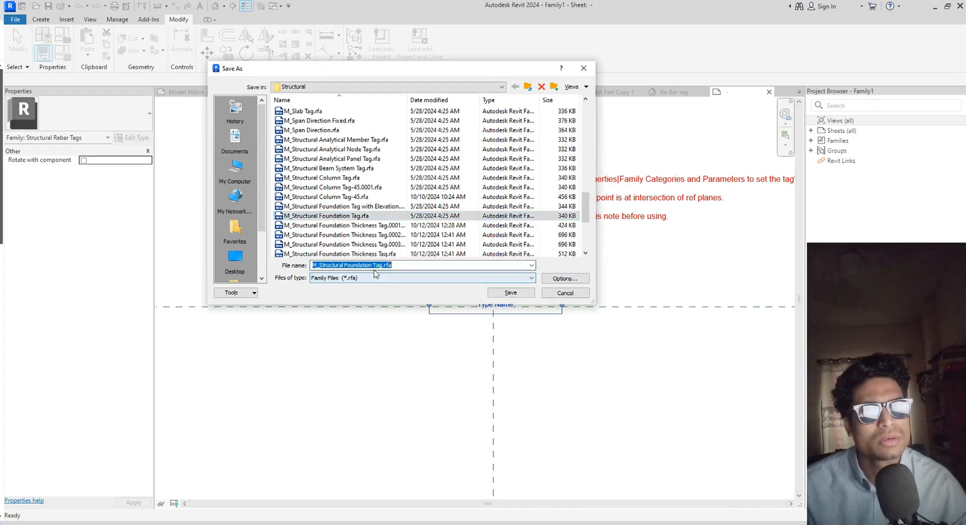
Change the file name to M_Structural Re-BarTag.rfa and save the family
key("Right")
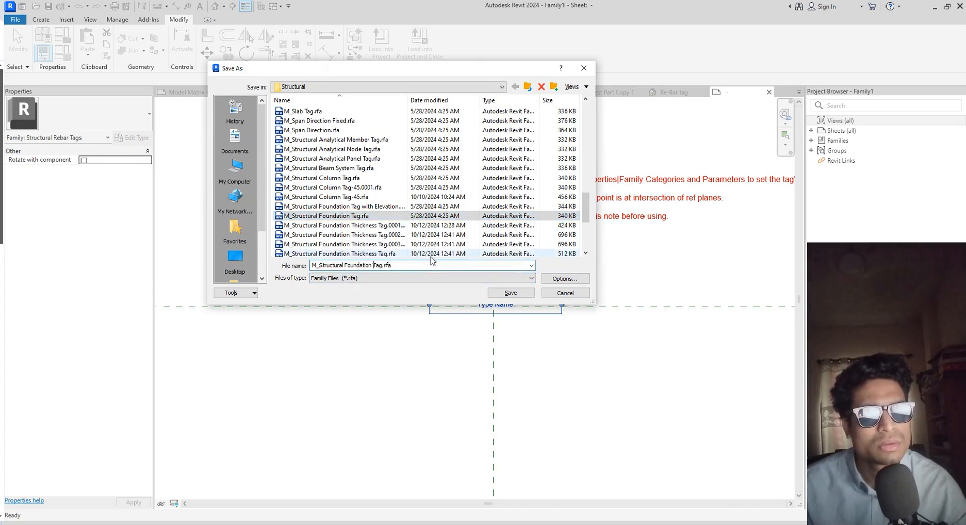
key("BackSpace")
key("BackSpace")
key("BackSpace")
key("BackSpace")
key("BackSpace")
key("BackSpace")
key("BackSpace")
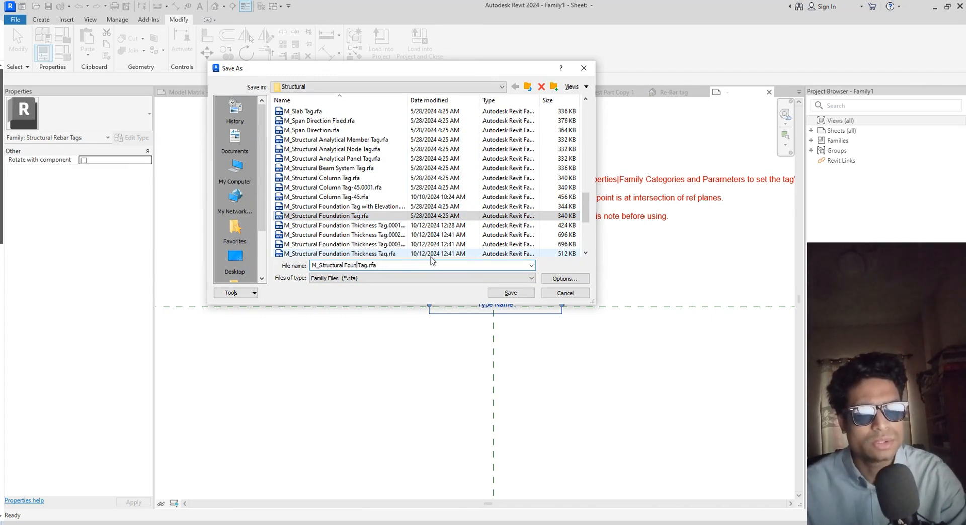
key("ctrl+a")
key("BackSpace")
type("R")
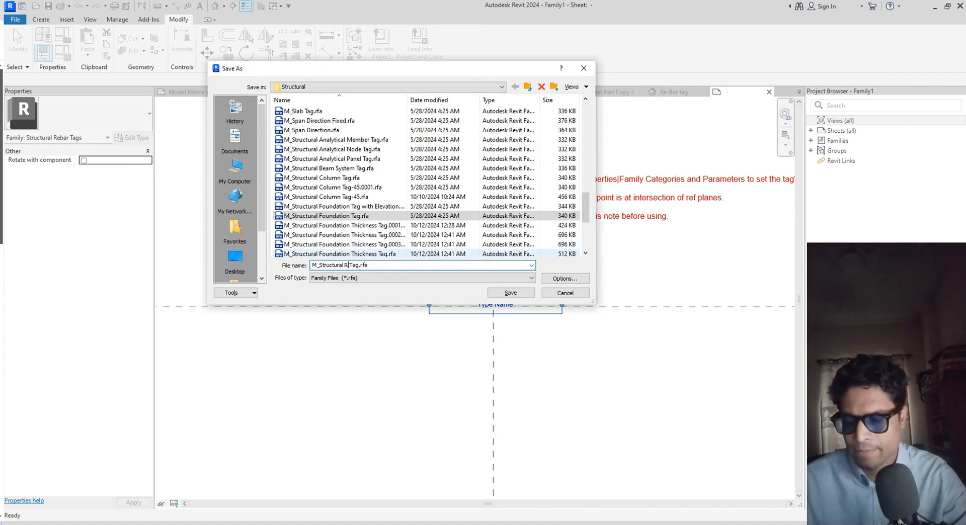
type("e")
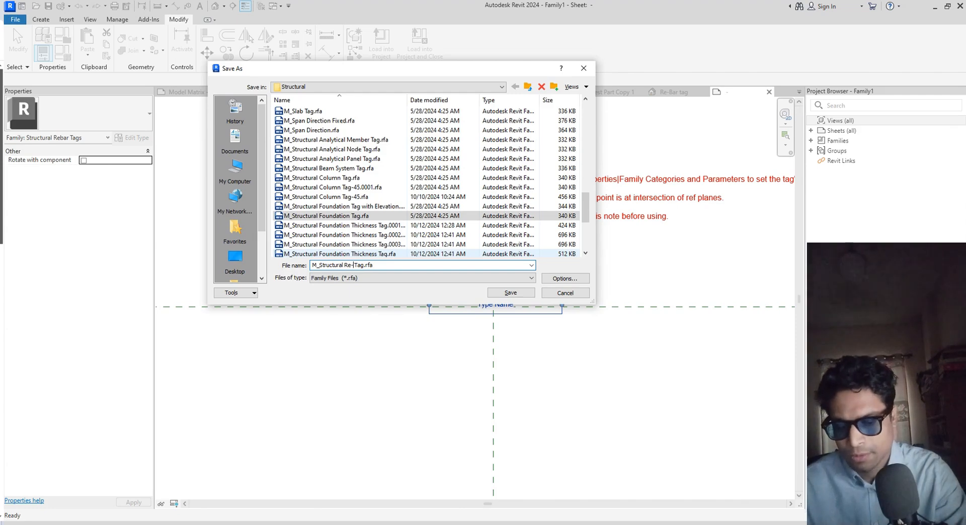
type("-Bar")
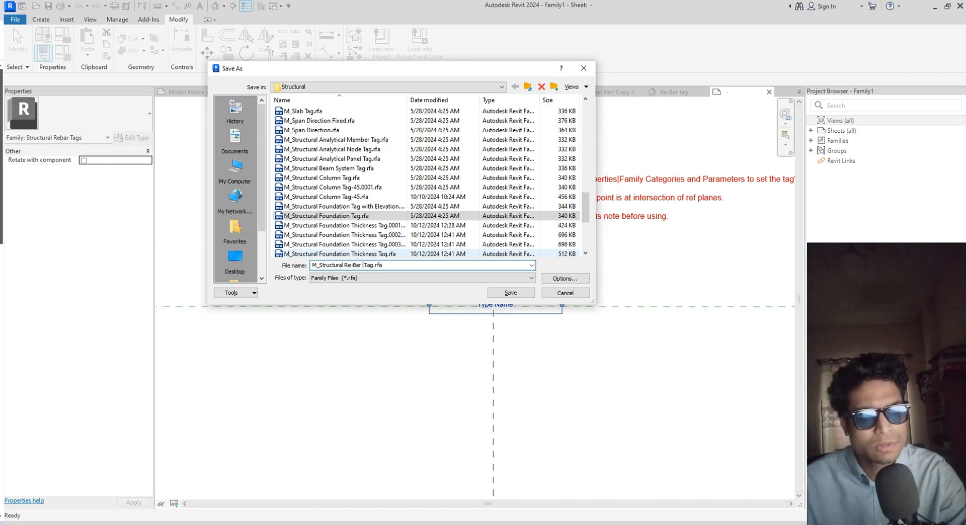
key("BackSpace")
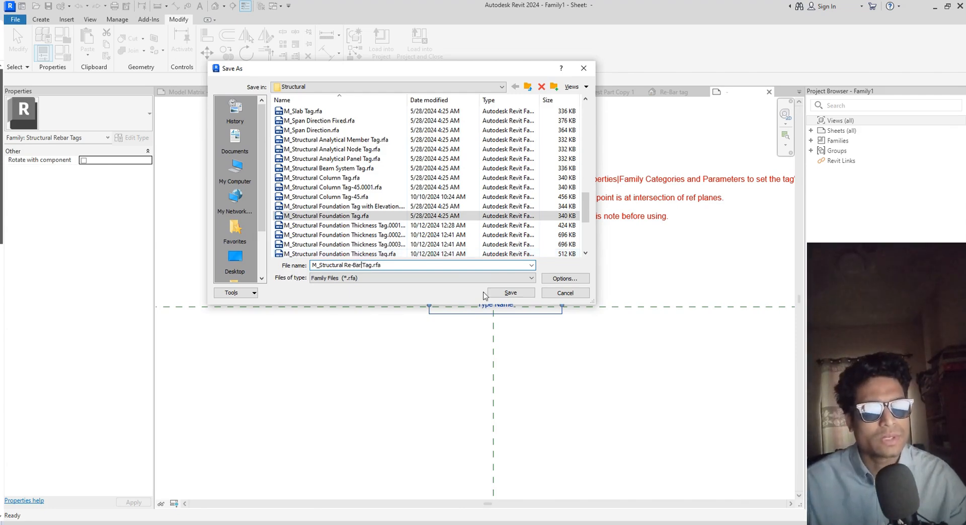
left_click(509, 294)
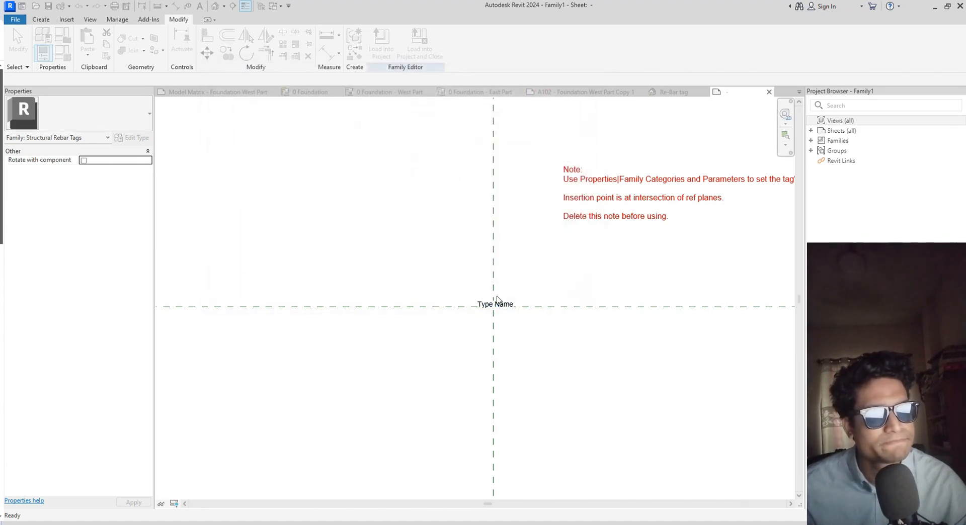
Load the rebar tag family into the project and open the Re-Bar tag 3D view
left_click(378, 54)
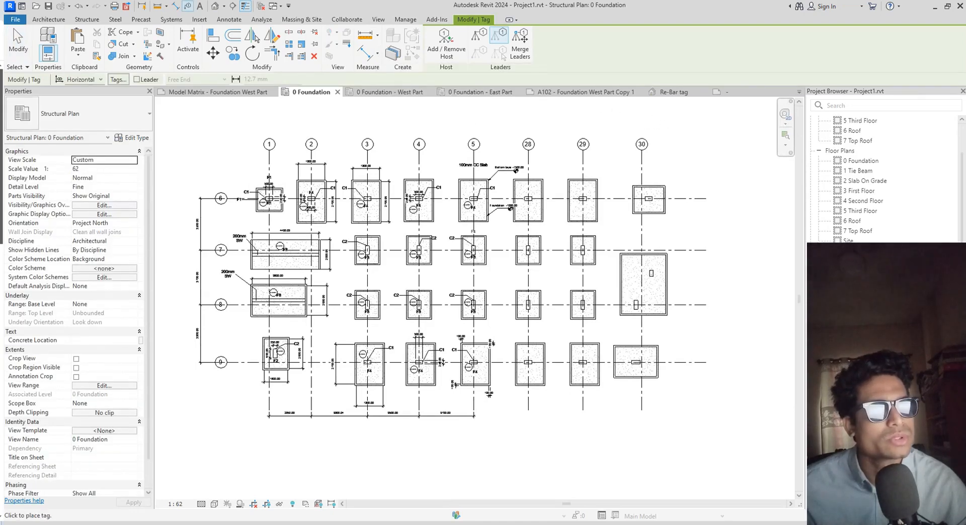
scroll(882, 179, "up", 2)
scroll(883, 179, "down", 5)
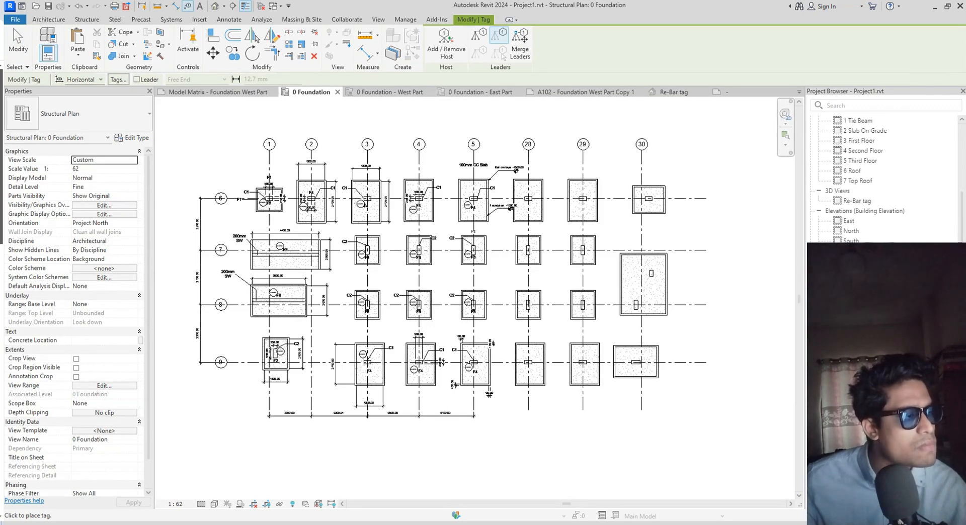
double_click(858, 200)
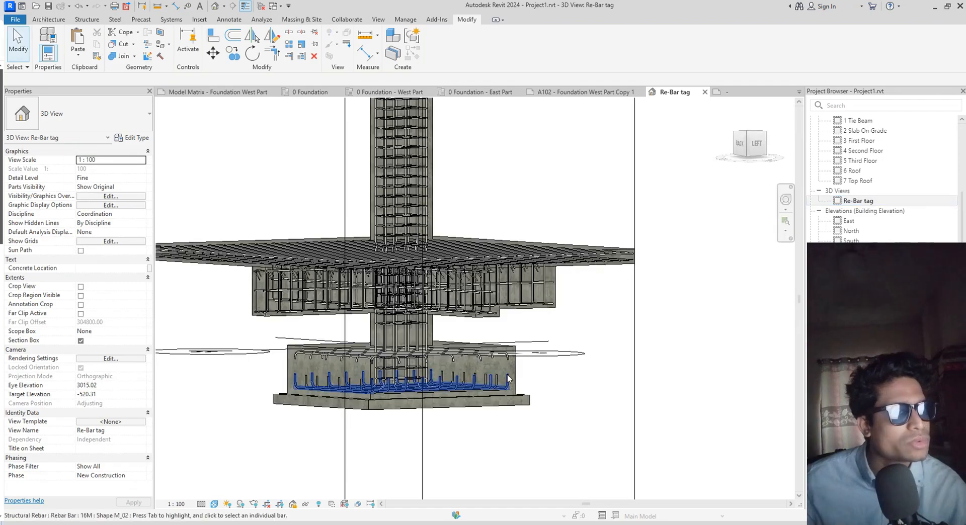
Tag the 14M top bar at the footing's upper corner by category, with a free-end leader and the text outside the concrete
middle_click_drag(580, 365, 602, 377)
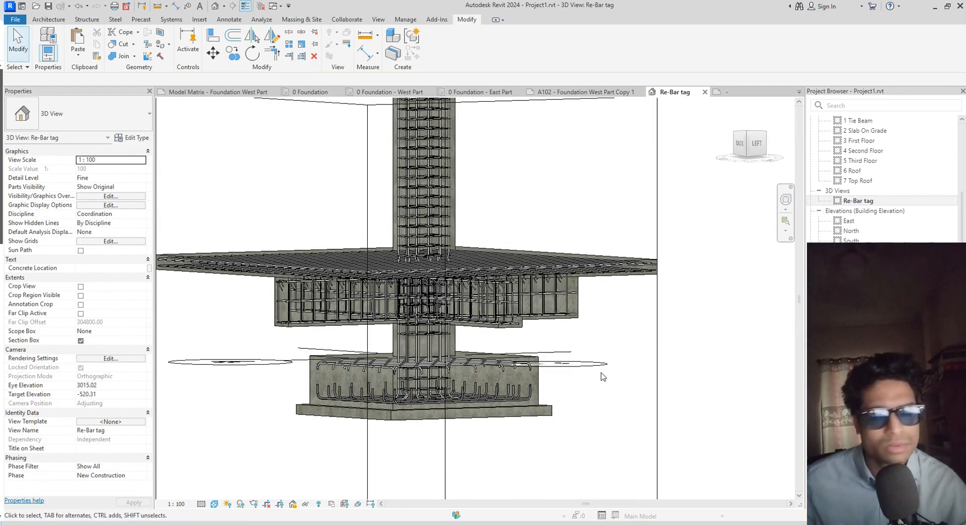
key("t")
key("g")
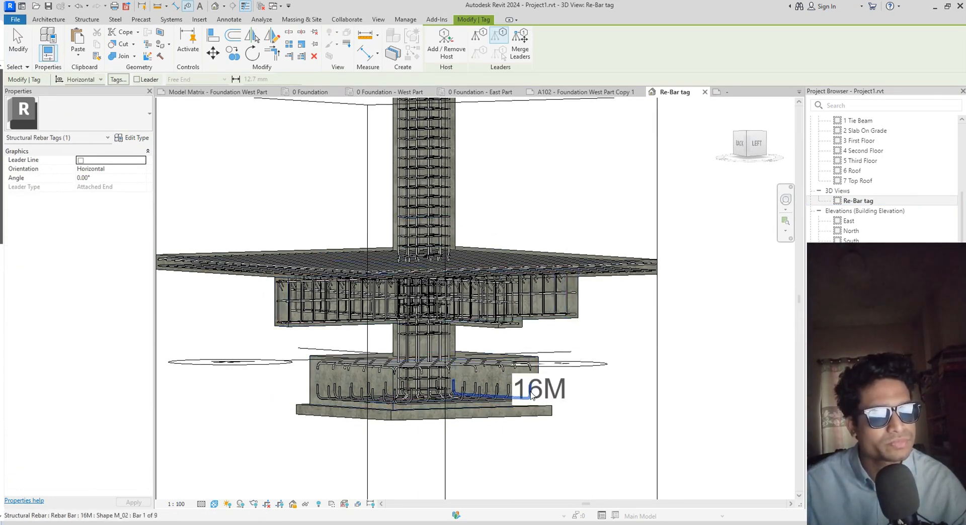
scroll(546, 400, "up", 3)
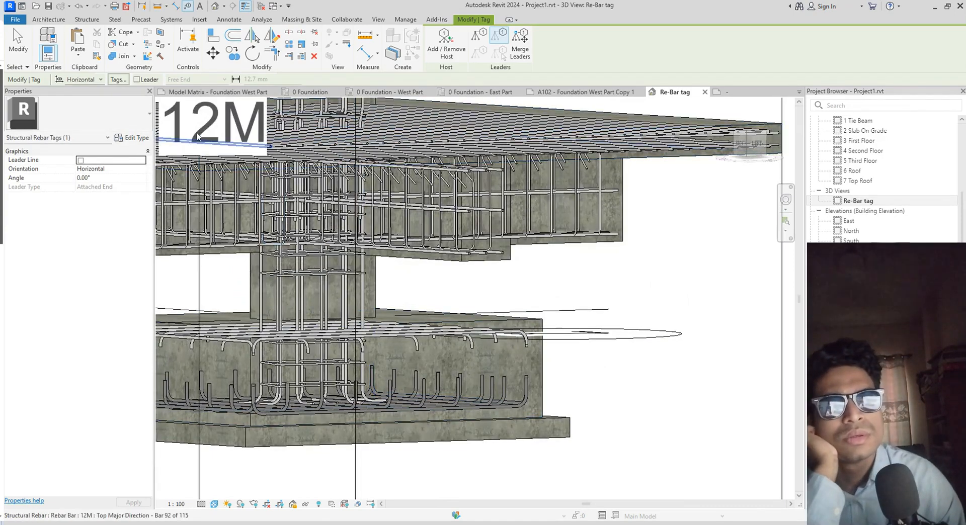
left_click(137, 80)
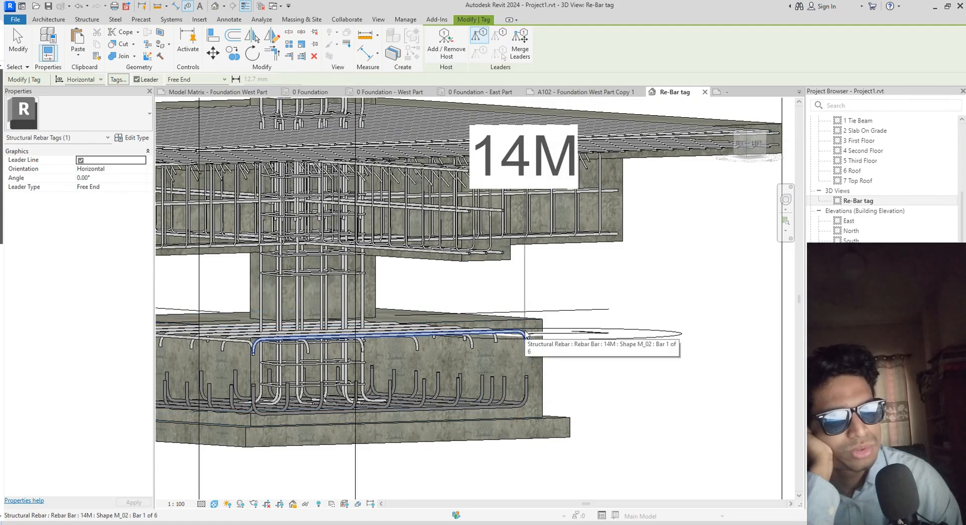
scroll(580, 363, "down", 2)
middle_click_drag(581, 363, 498, 405)
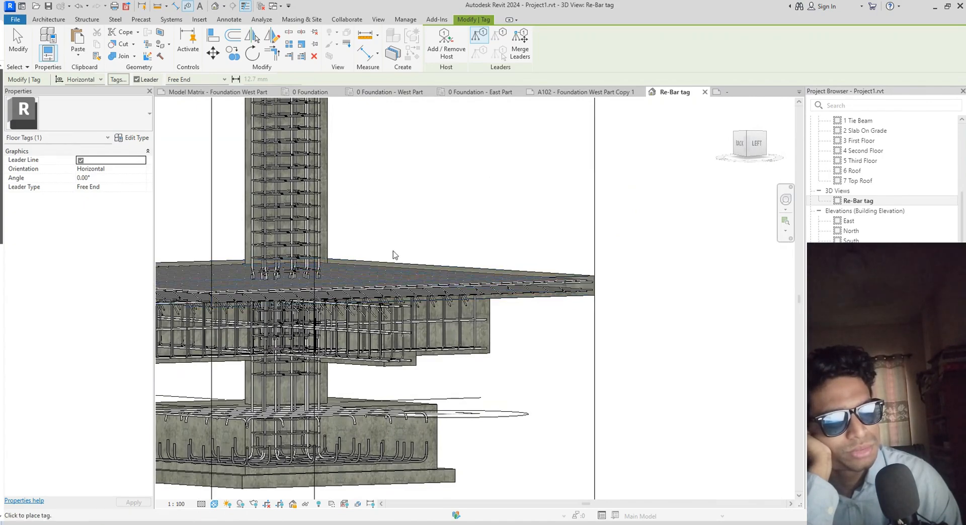
left_click(427, 417)
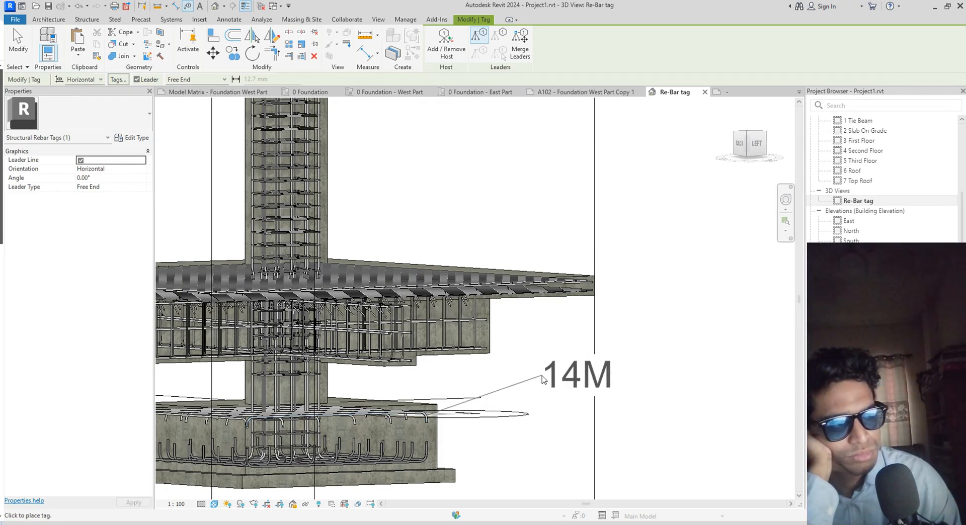
left_click(612, 387)
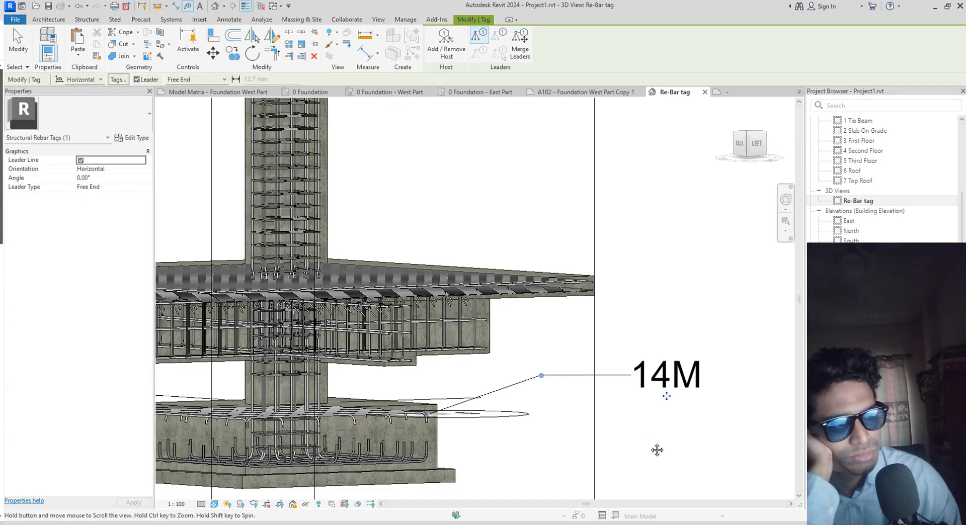
middle_click_drag(656, 450, 575, 403)
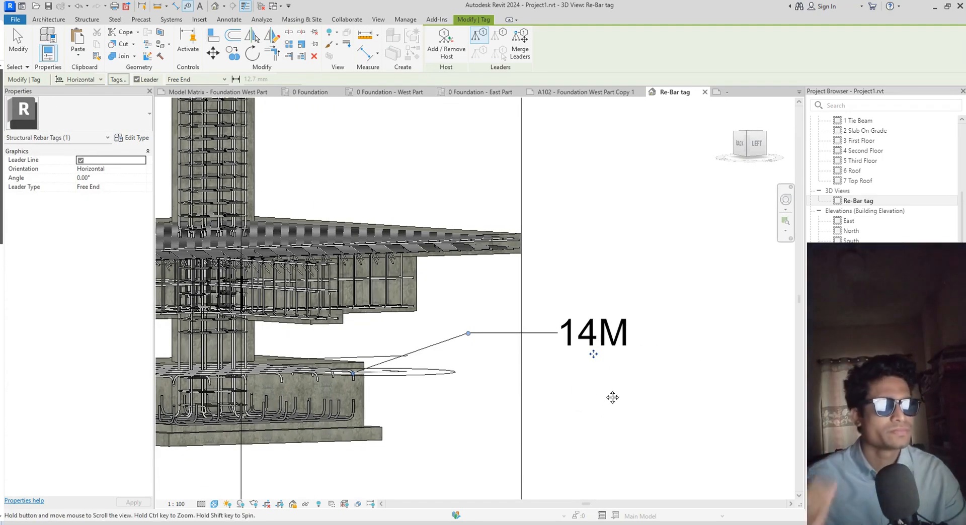
middle_click_drag(662, 394, 701, 399)
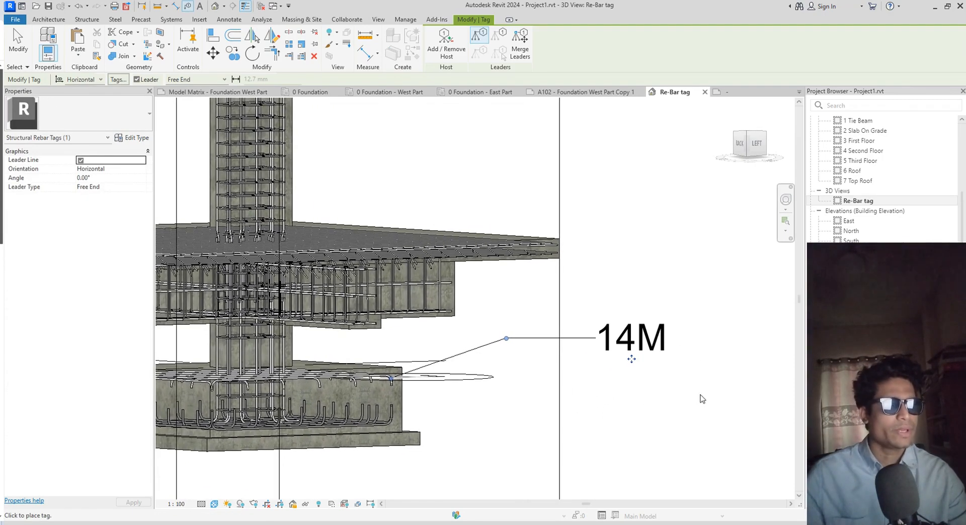
double_click(842, 194)
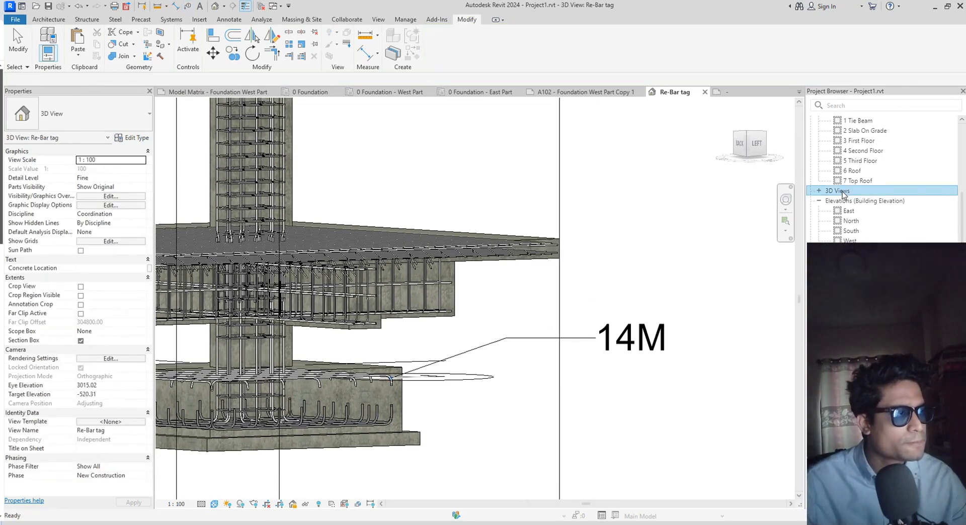
double_click(843, 194)
right_click(843, 194)
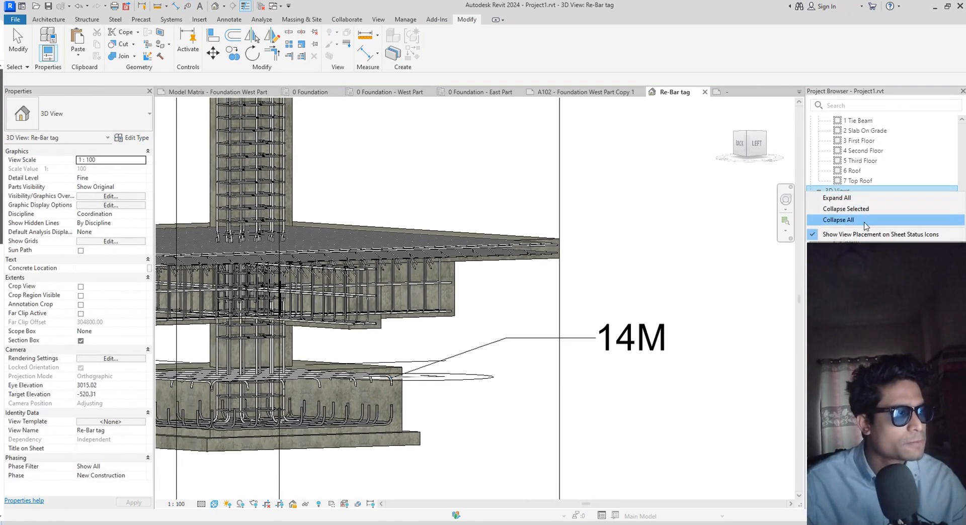
left_click(751, 280)
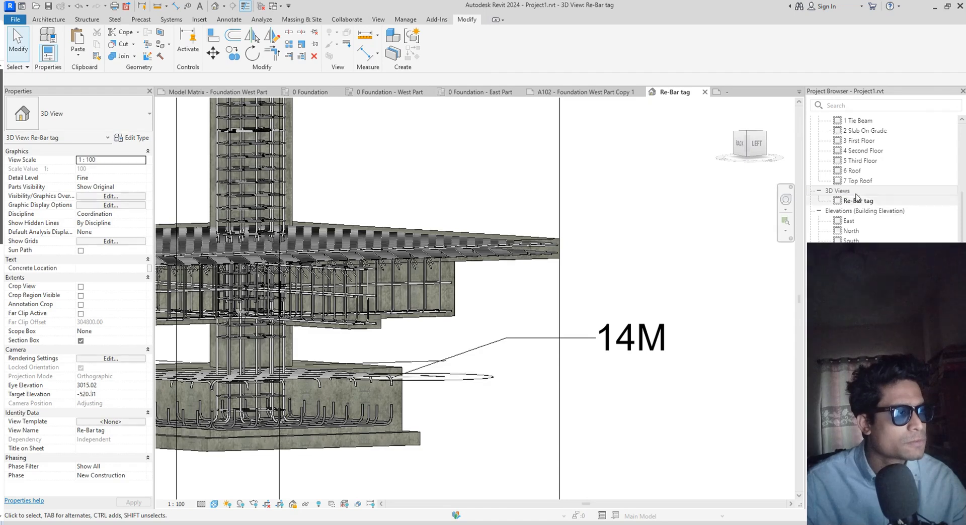
Unlock the Re-Bar tag 3D view and orbit the model towards its back face
left_click(293, 505)
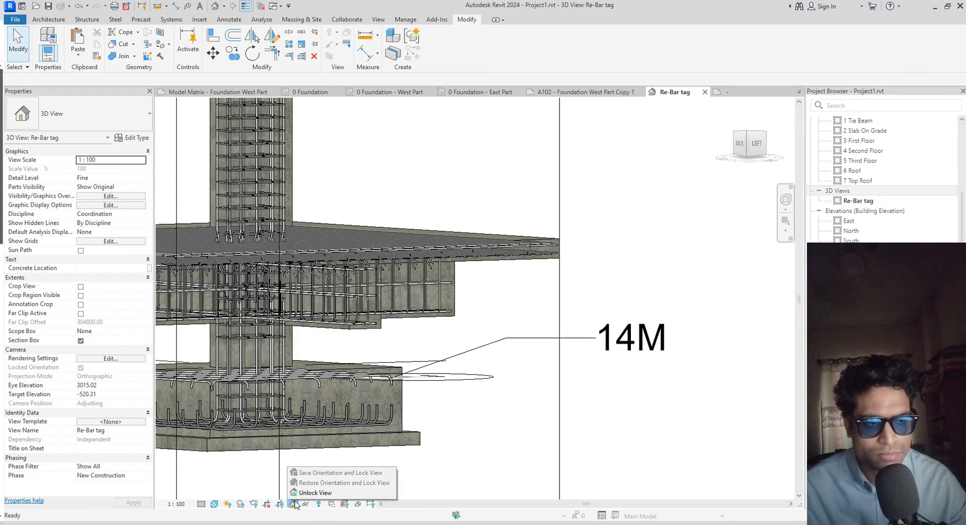
left_click(309, 493)
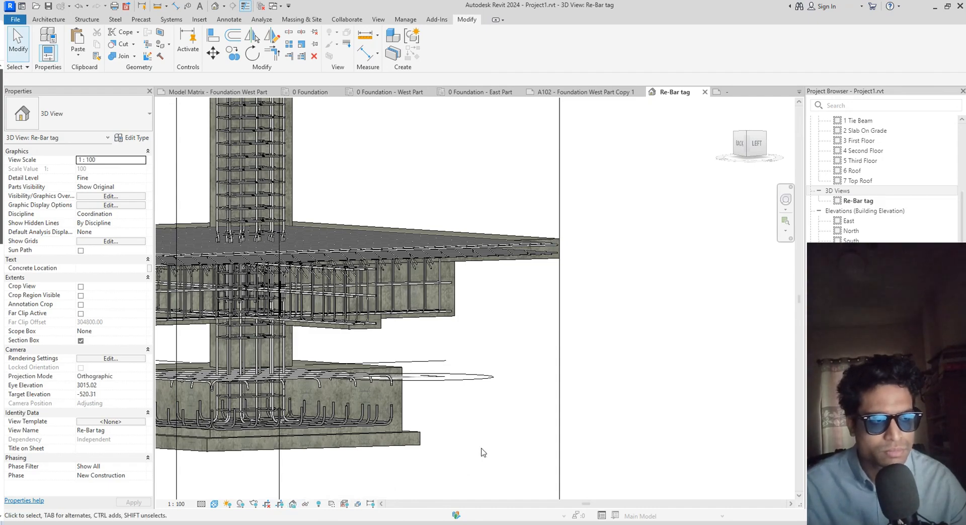
scroll(482, 453, "down", 5)
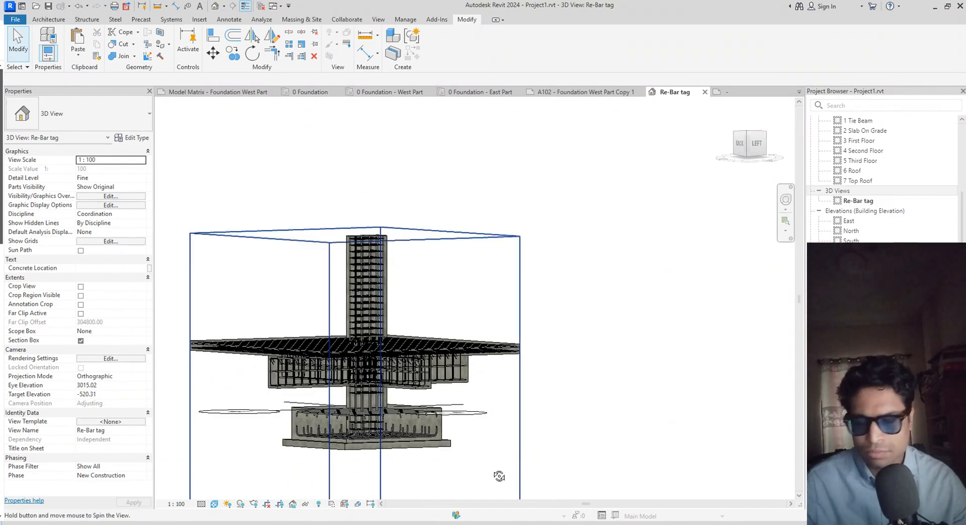
middle_click_drag(499, 476, 609, 462, "shift")
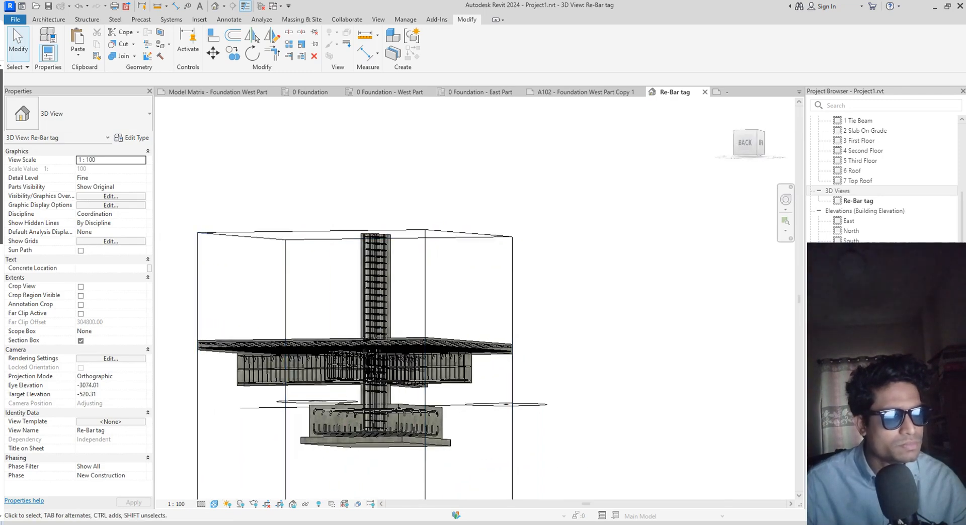
left_click(871, 202)
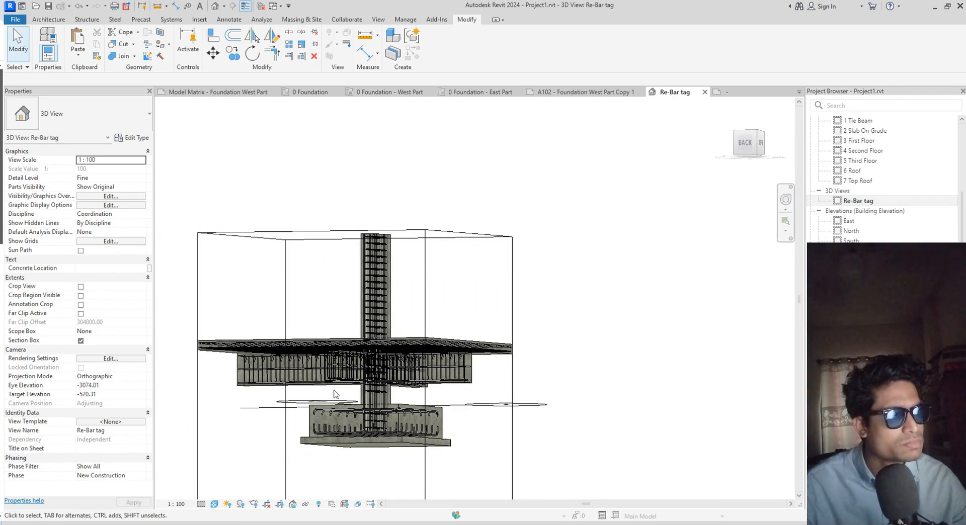
Duplicate the Re-Bar tag 3D view with detailing and orbit the copy to see the model from above
middle_click_drag(585, 431, 705, 353, "shift")
right_click(844, 201)
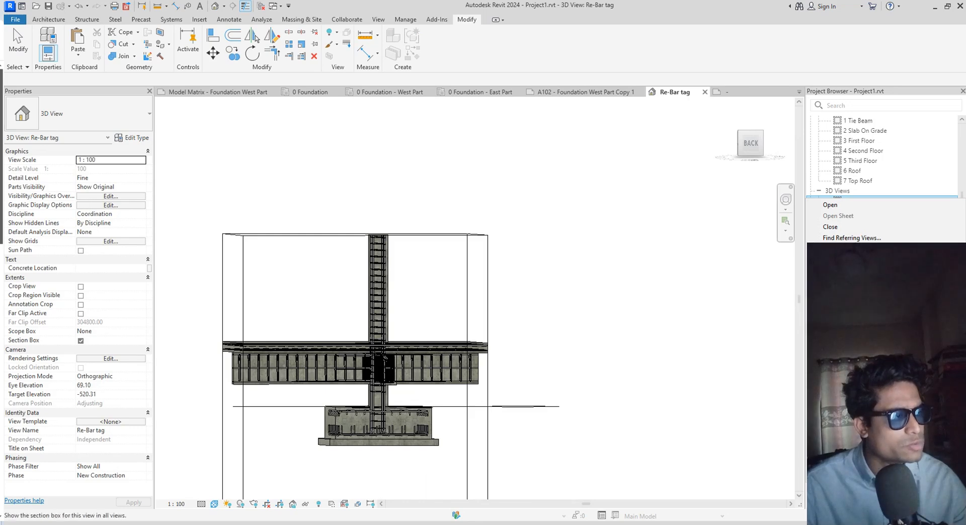
mouse_move(841, 330)
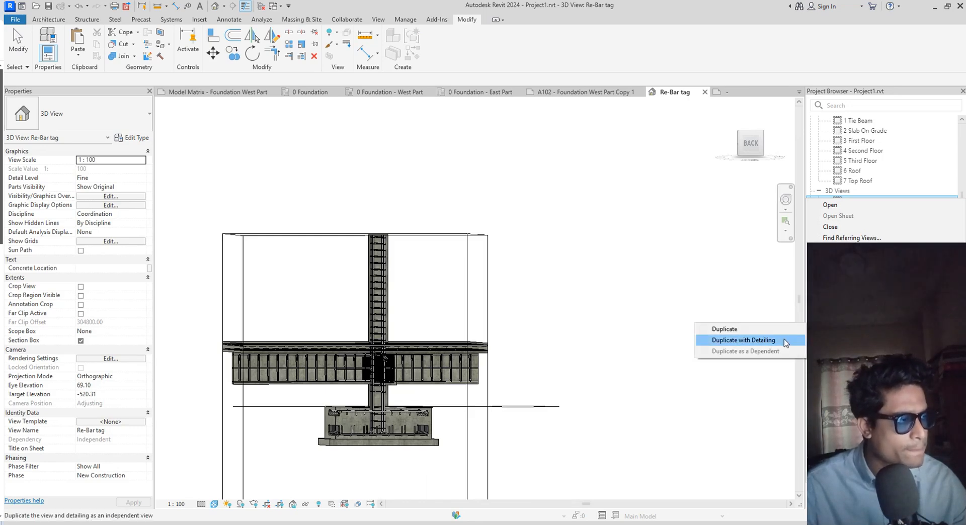
left_click(782, 340)
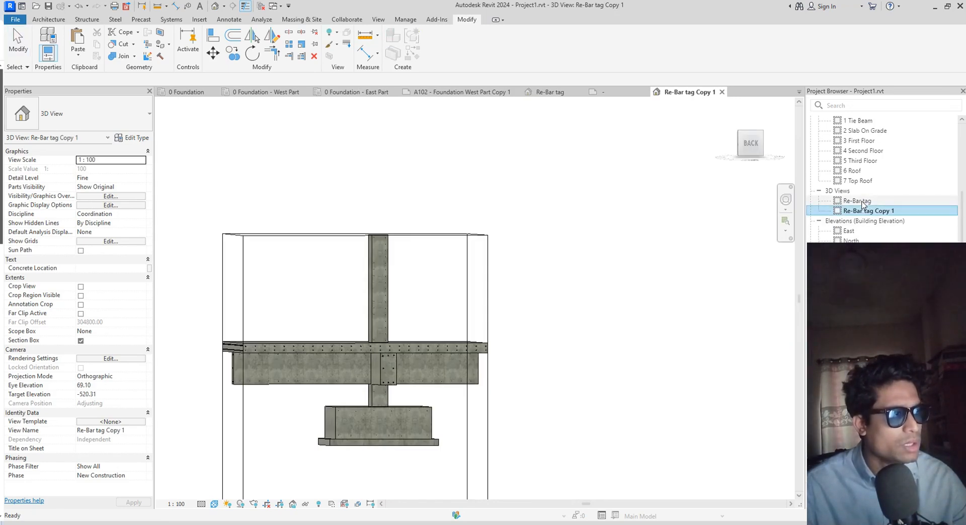
left_click(862, 202)
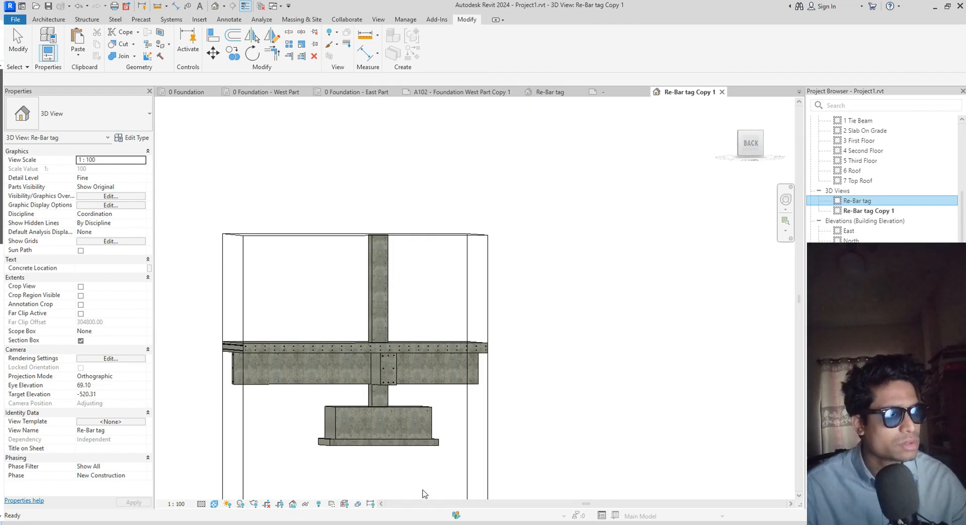
left_click(431, 490)
middle_click_drag(476, 480, 493, 492, "shift")
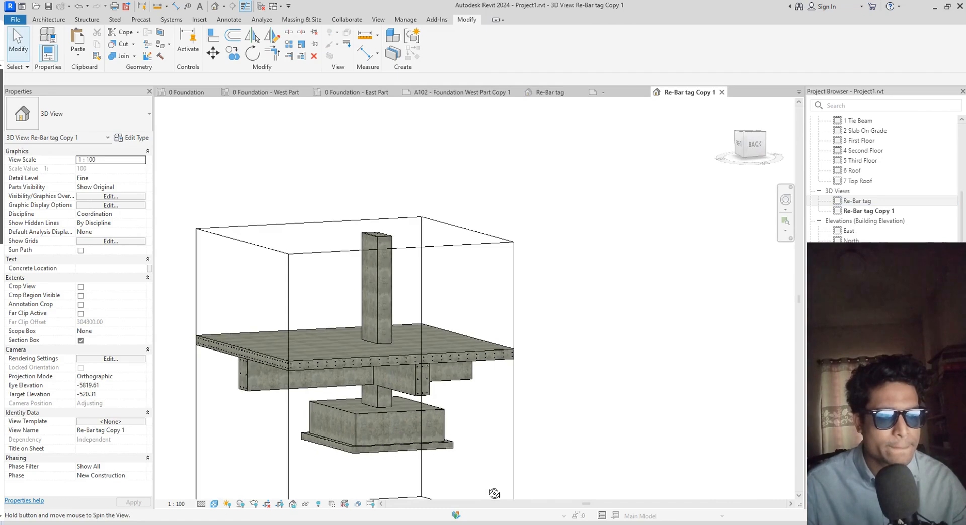
In the 0 Foundation plan, draw a vertical building section just beside grid 3, running through the footings from grid 6 past grid 9
left_click(187, 92)
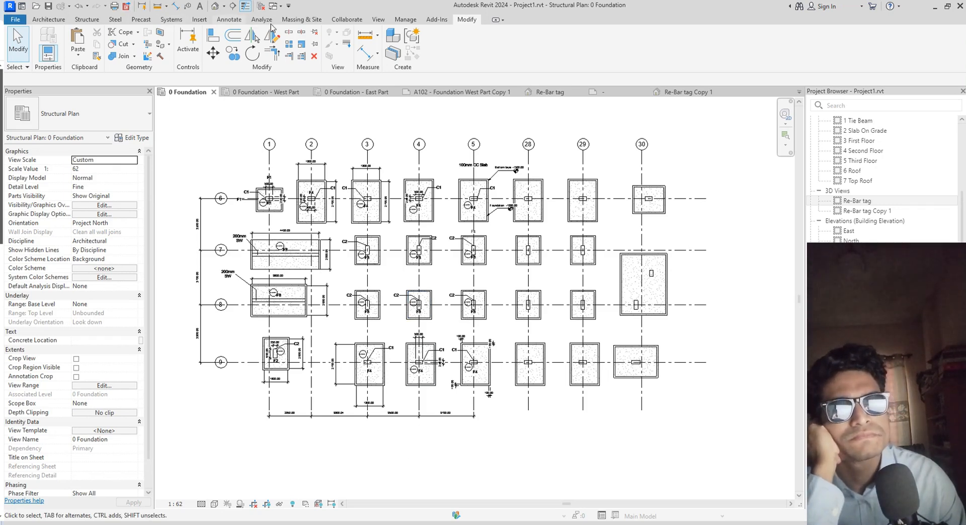
left_click(378, 19)
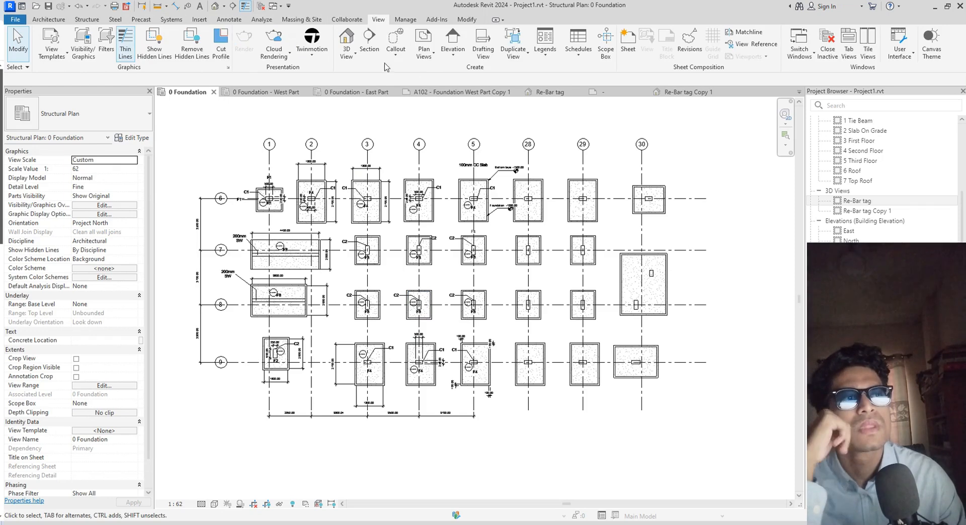
left_click(370, 43)
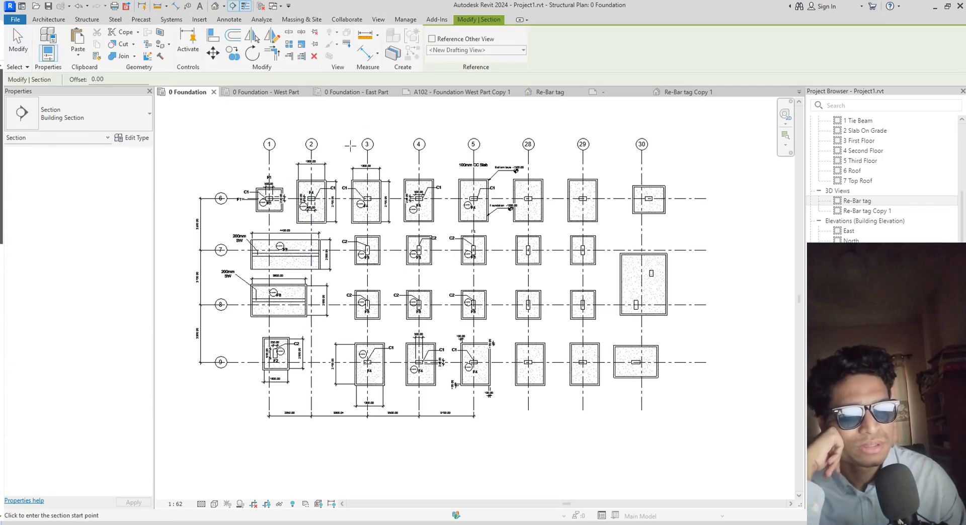
left_click(358, 148)
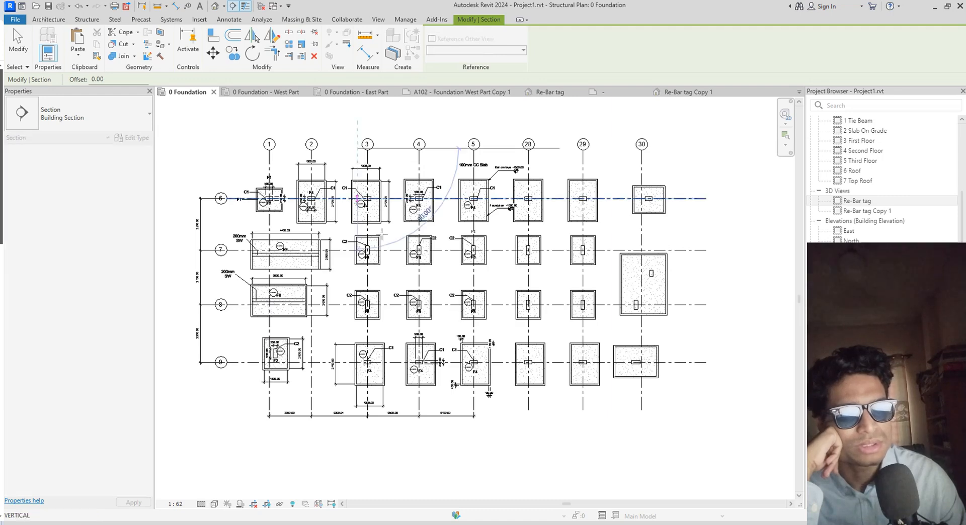
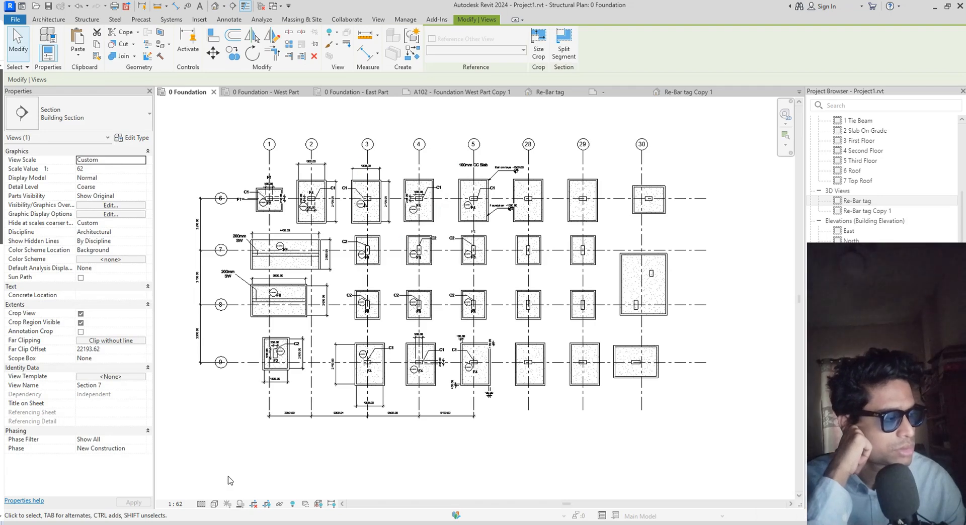
Reveal the hidden elements in the 0 Foundation plan, unhide the section's category, and leave the reveal mode
left_click(292, 505)
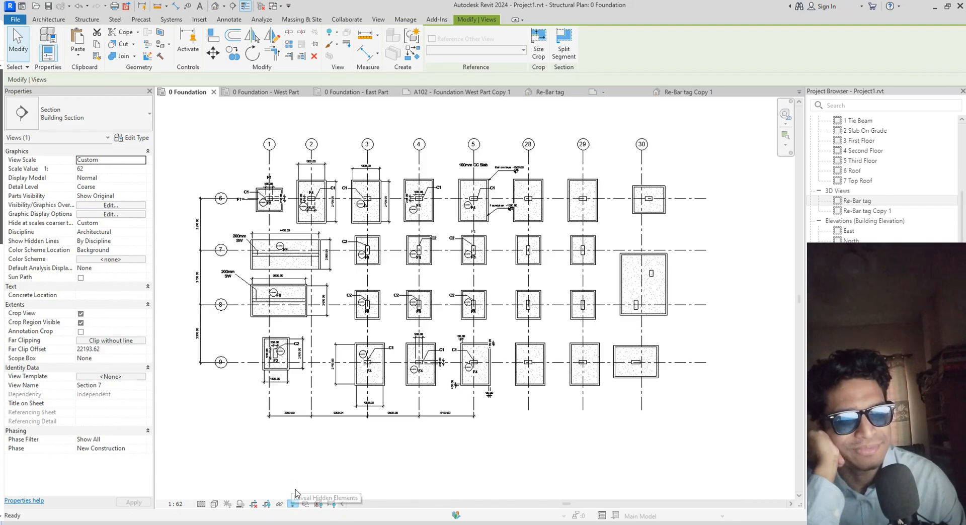
scroll(378, 163, "up", 5)
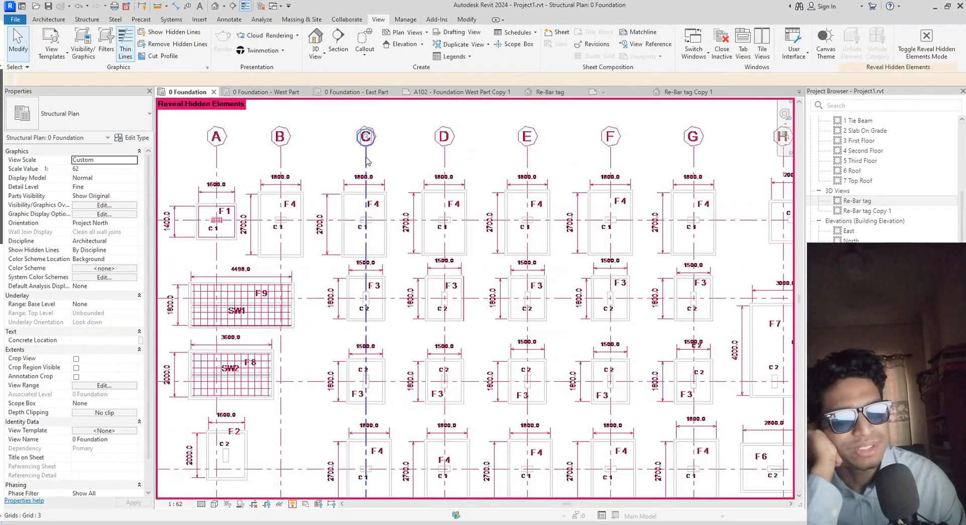
right_click(344, 164)
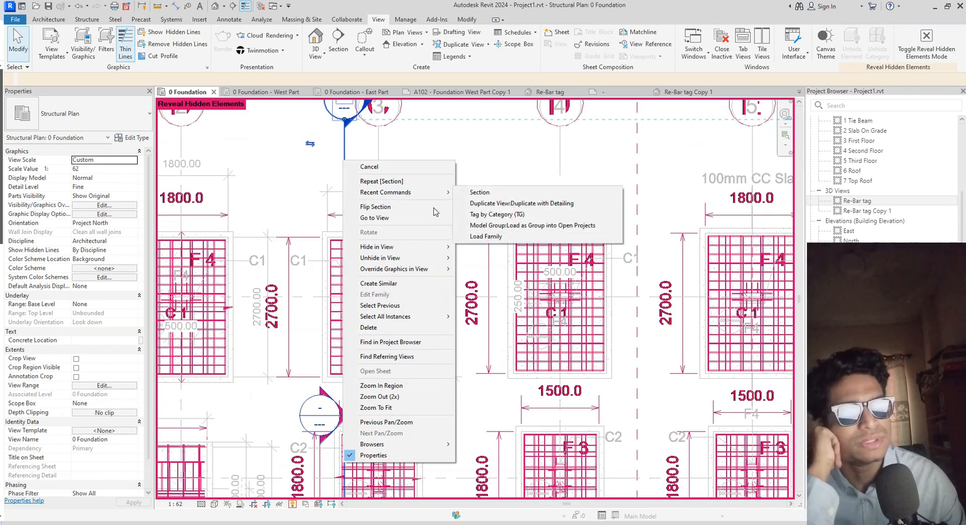
mouse_move(438, 249)
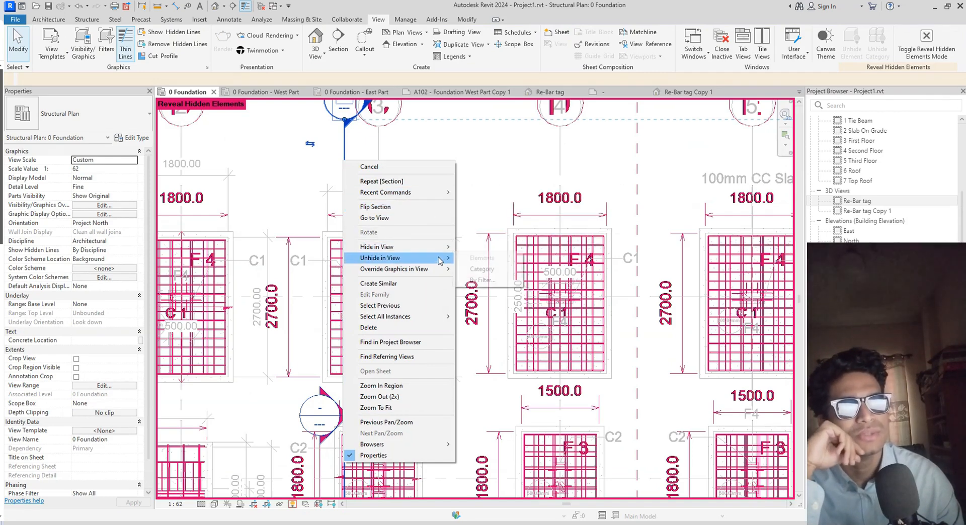
left_click(482, 271)
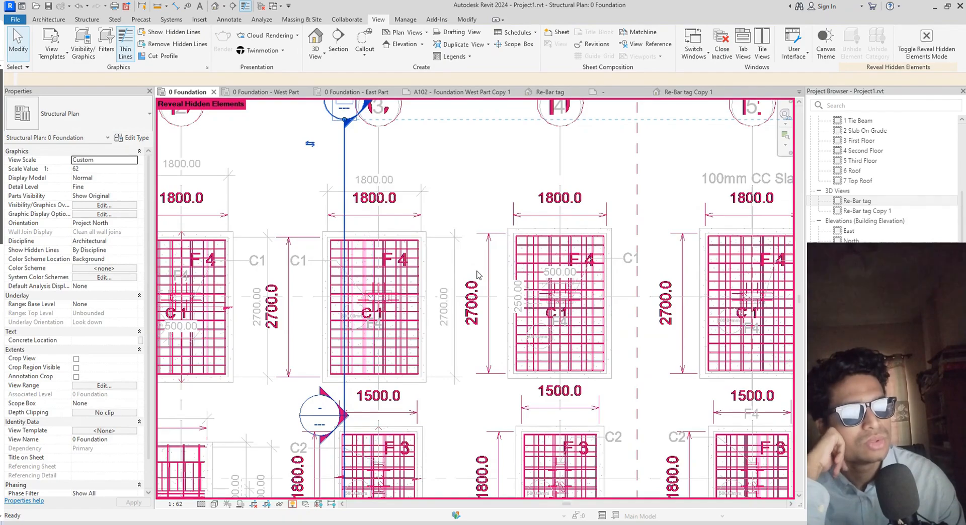
scroll(439, 305, "down", 5)
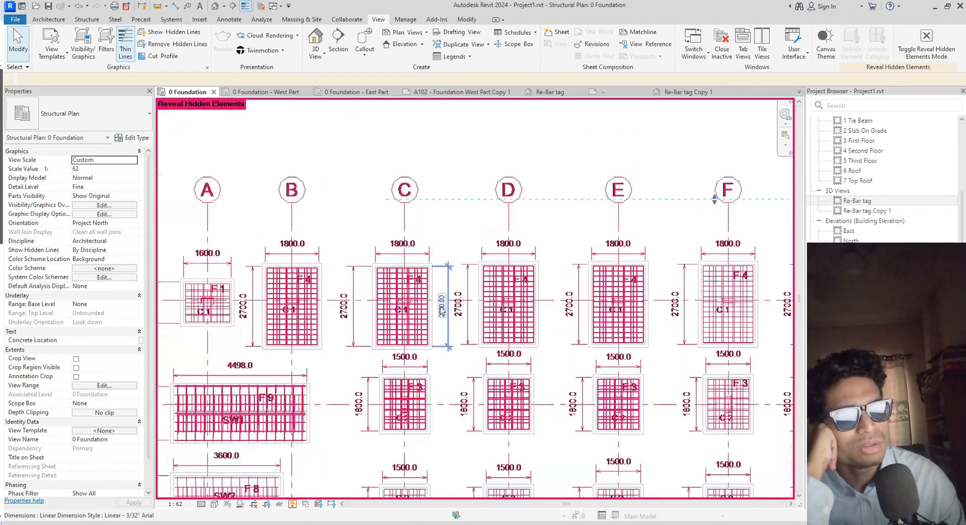
left_click(414, 338)
middle_click_drag(400, 340, 403, 217)
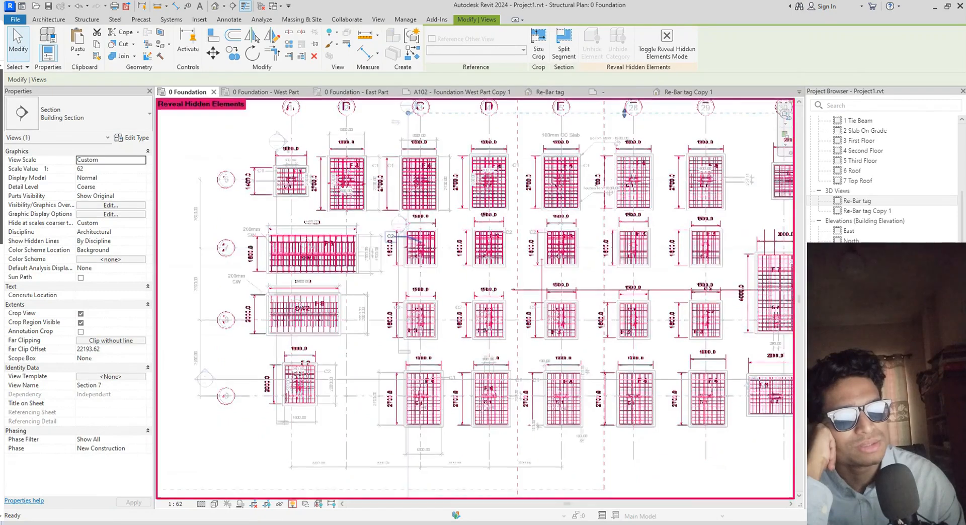
left_click(293, 503)
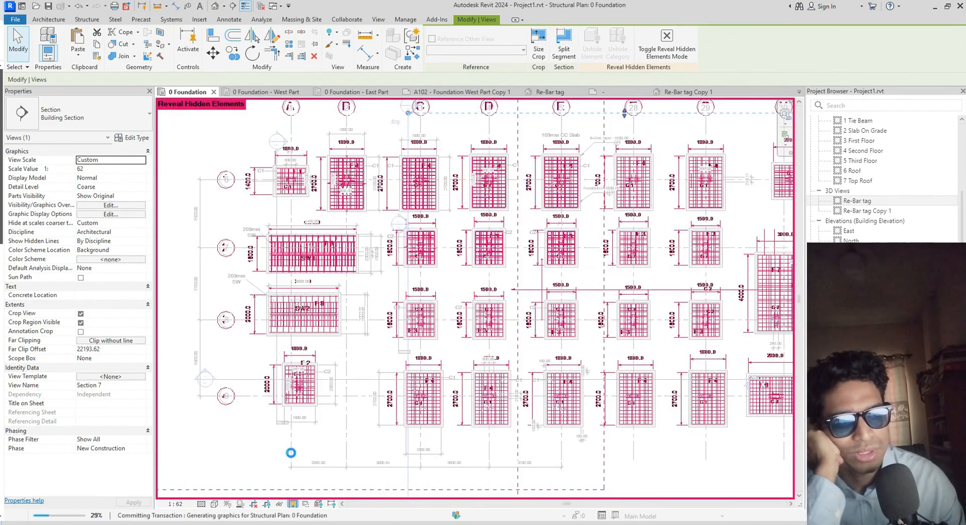
middle_click_drag(317, 284, 333, 332)
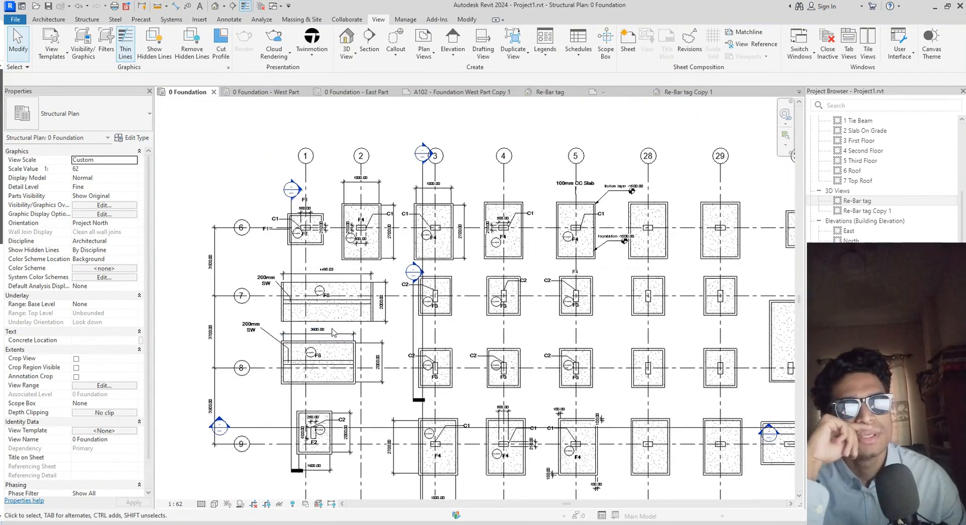
Hide the short section mark beside the C2 columns near grid 3 and the section mark along grid 1 as elements
left_click(414, 345)
right_click(414, 344)
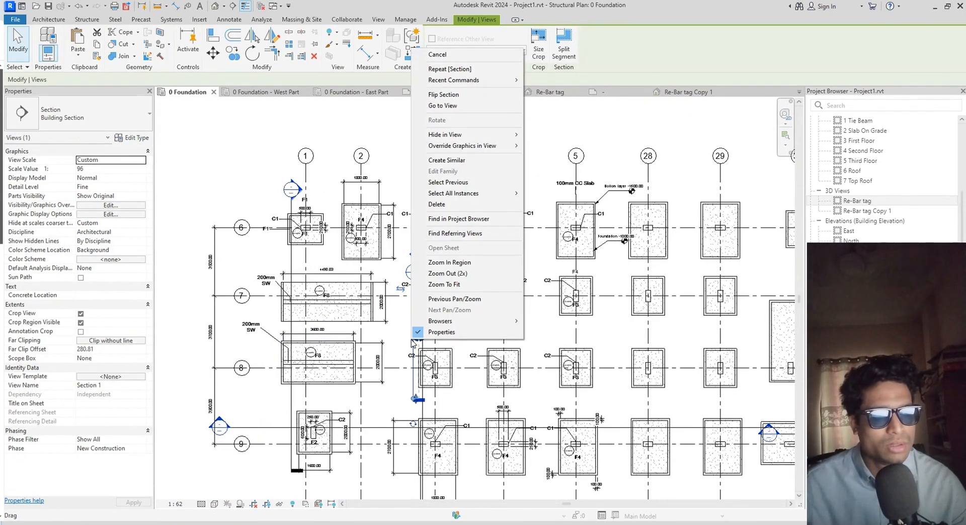
mouse_move(472, 137)
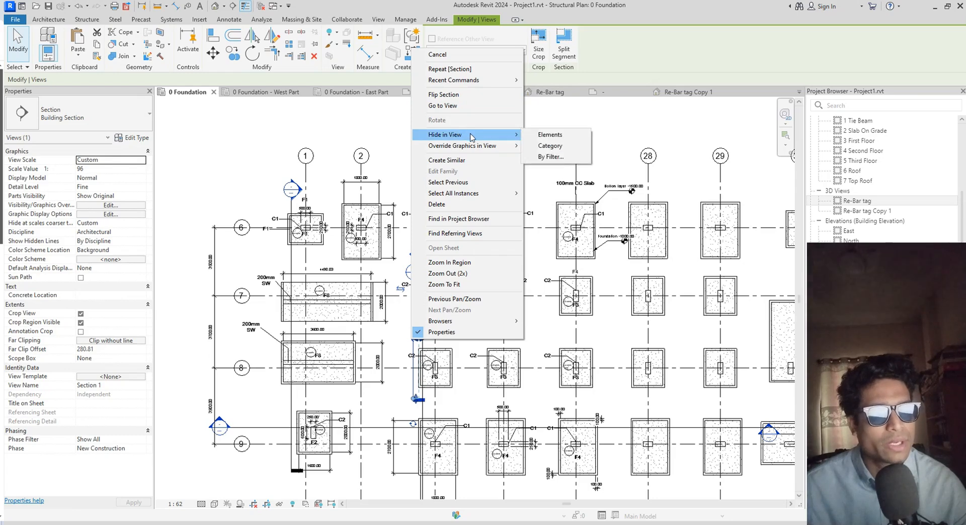
left_click(536, 136)
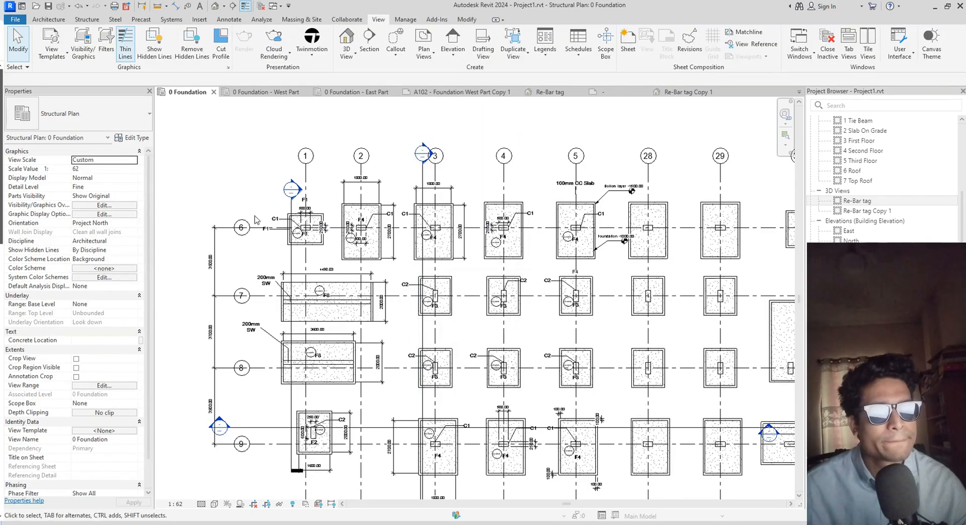
left_click(291, 251)
right_click(290, 253)
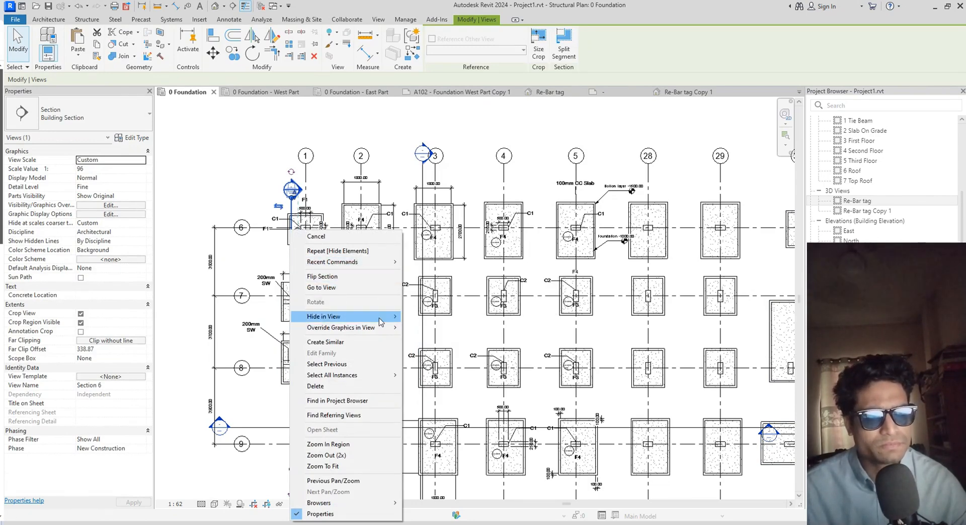
mouse_move(381, 321)
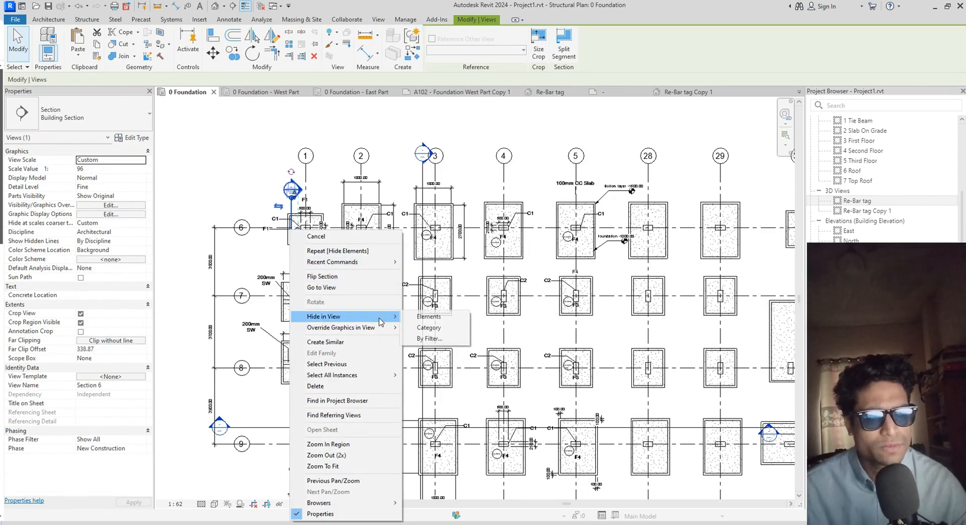
left_click(440, 316)
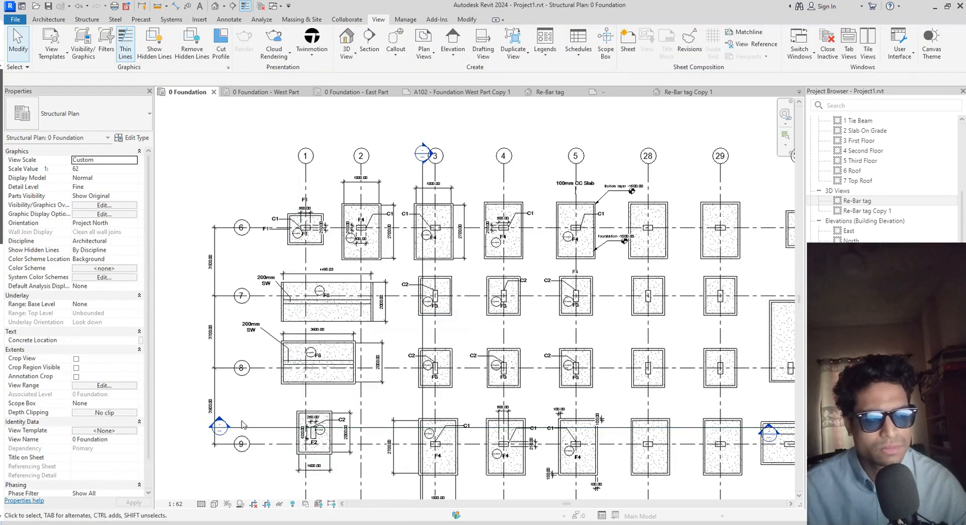
Hide the short section mark over the footing at grids 9 and 30 as an element in this view
scroll(617, 378, "up", 5)
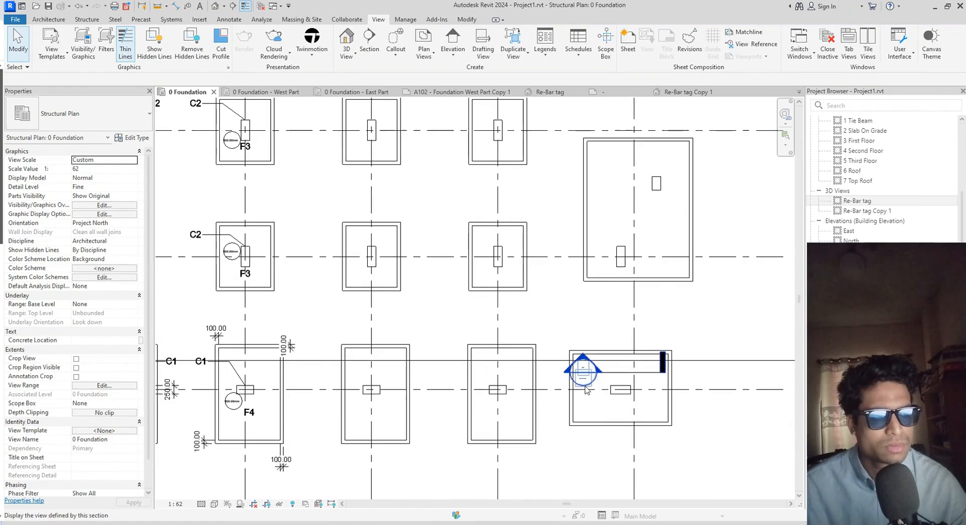
left_click(617, 377)
right_click(613, 376)
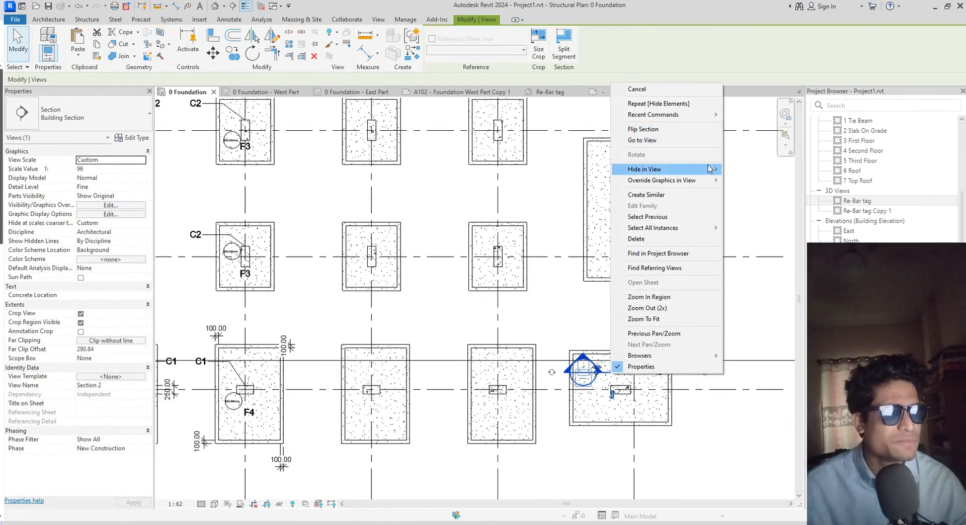
mouse_move(704, 169)
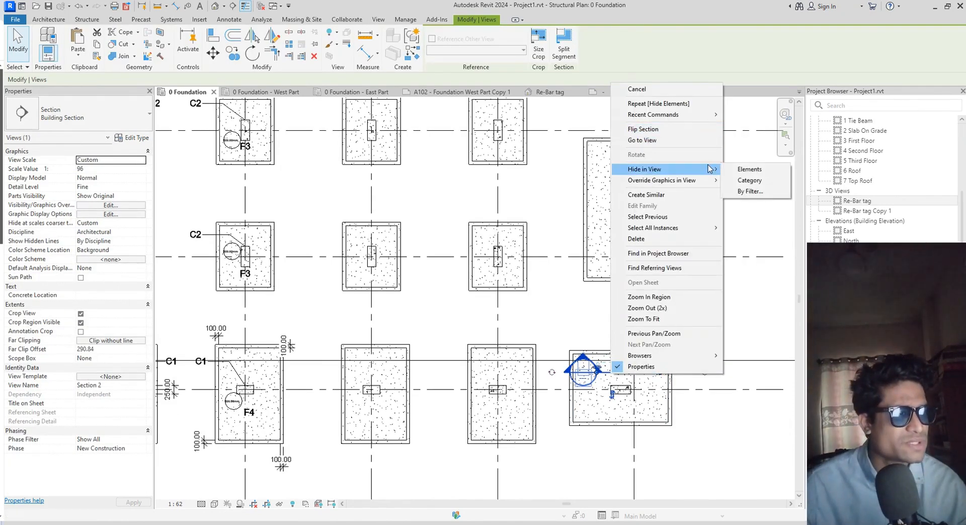
left_click(750, 171)
Open the view of the new long building section beside grid 3
scroll(558, 375, "down", 2)
middle_click_drag(513, 386, 651, 388)
scroll(447, 350, "down", 1)
middle_click_drag(448, 349, 467, 419)
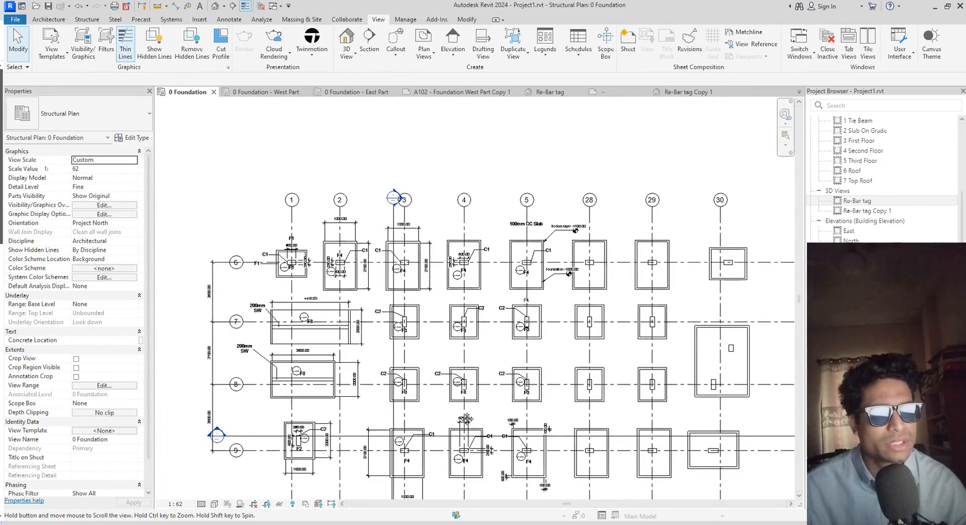
scroll(373, 206, "up", 2)
middle_click_drag(387, 238, 370, 230)
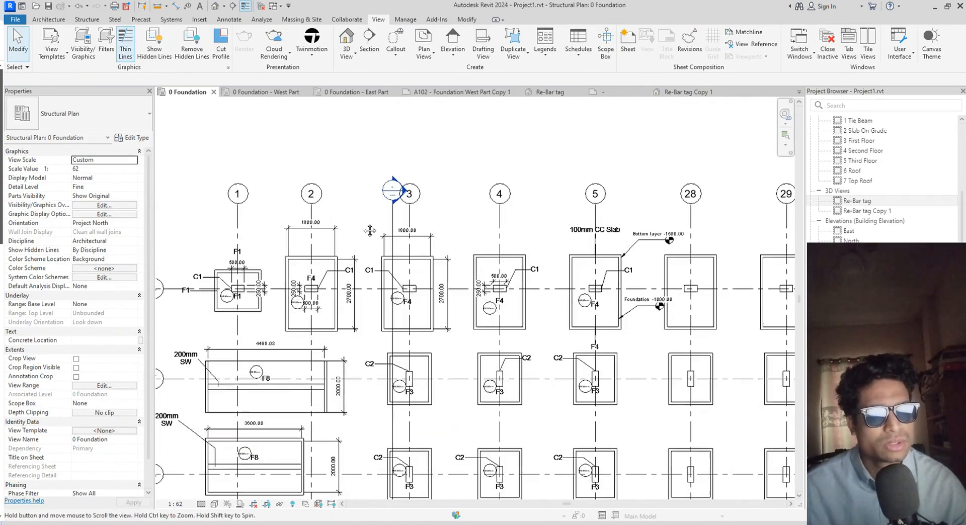
left_click(393, 222)
right_click(395, 223)
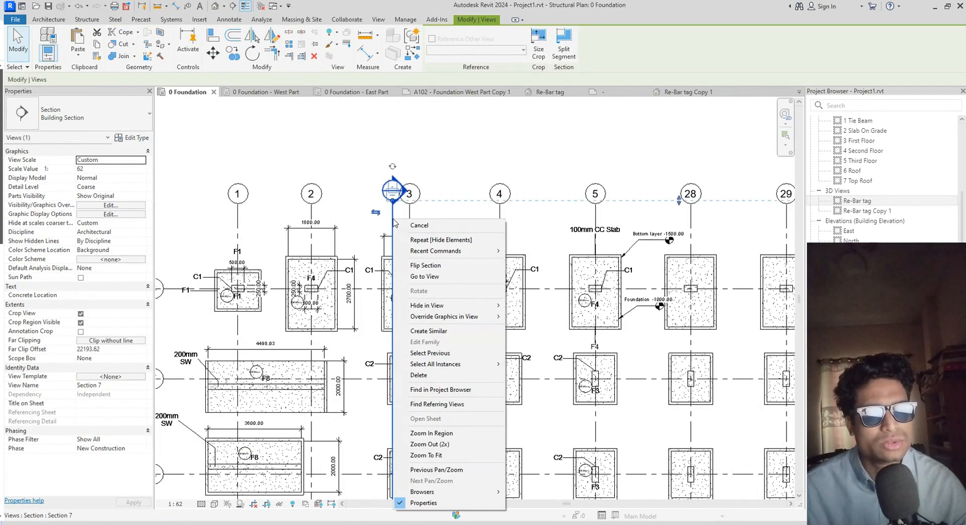
left_click(443, 276)
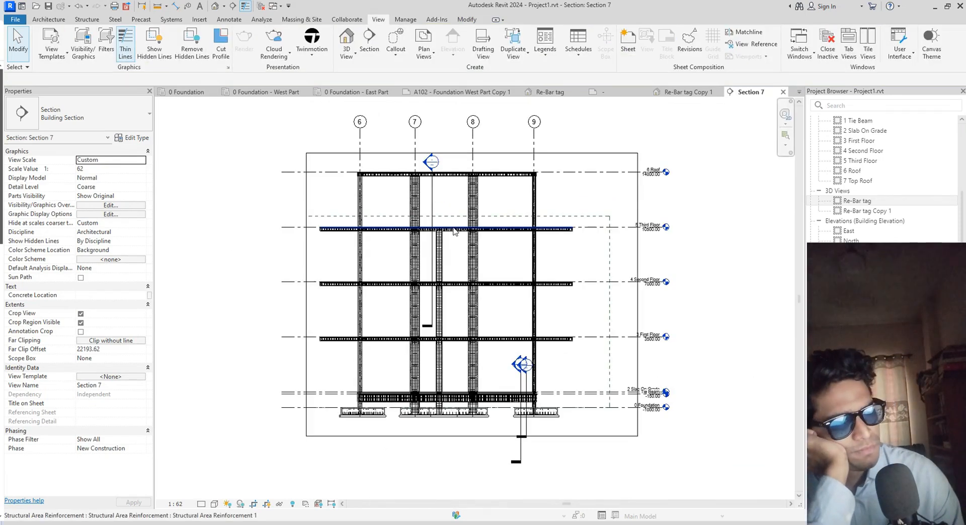
Hide the two overlapping section marks beside grid 9 near the foundation as elements in this section view
scroll(635, 456, "up", 2)
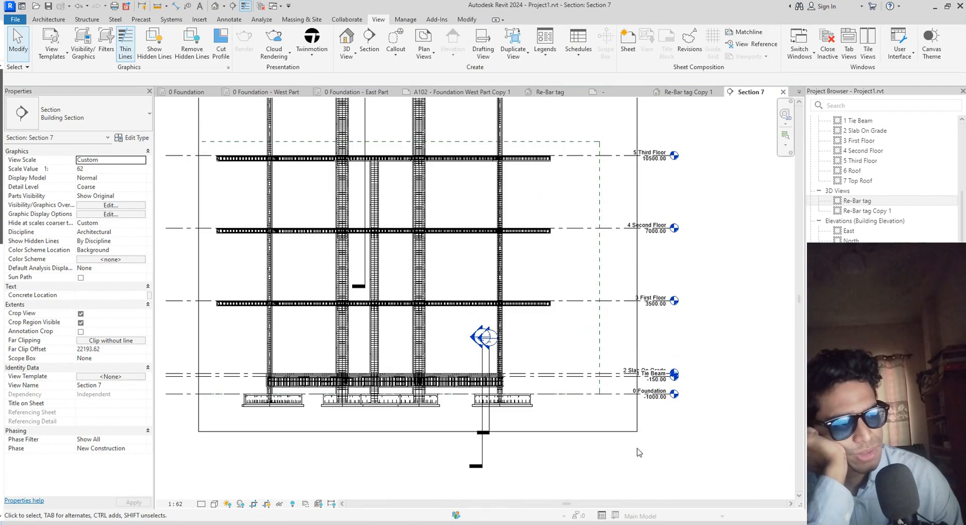
scroll(567, 442, "down", 1)
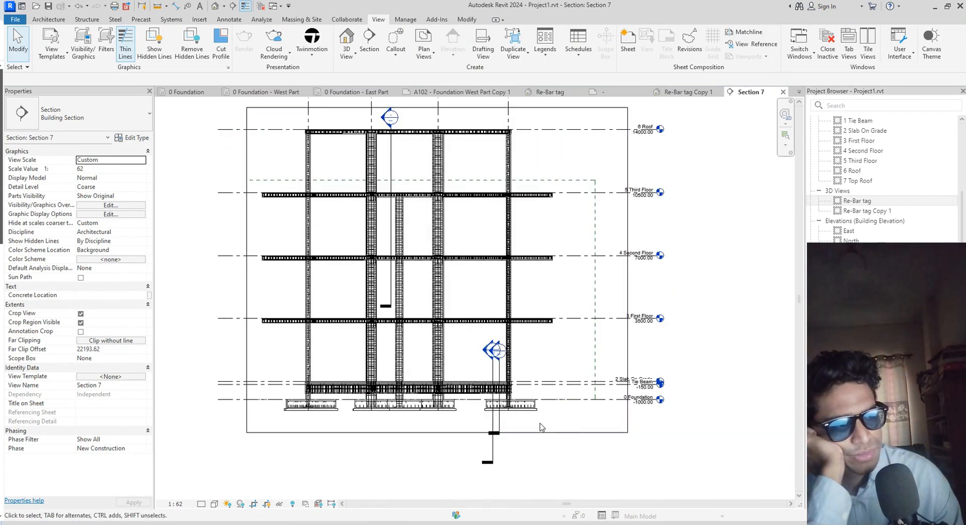
left_click(486, 423)
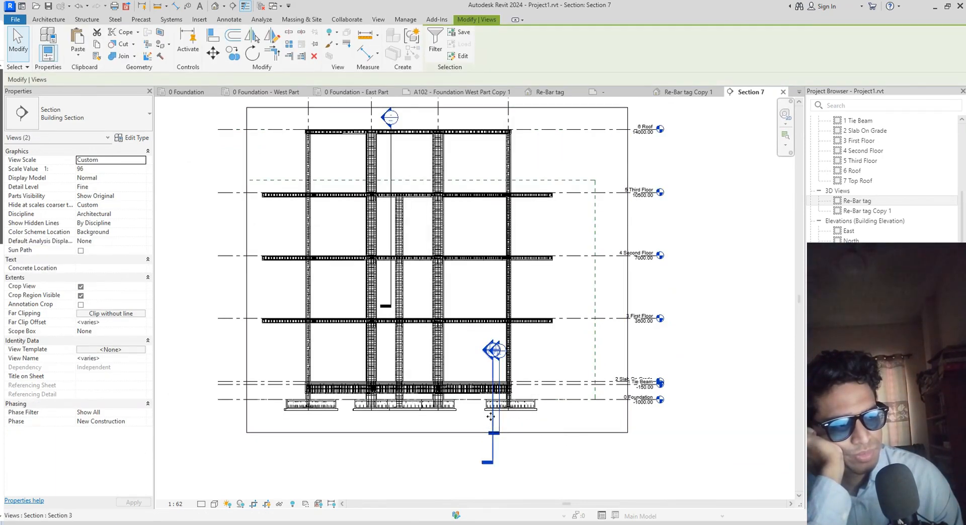
right_click(492, 422)
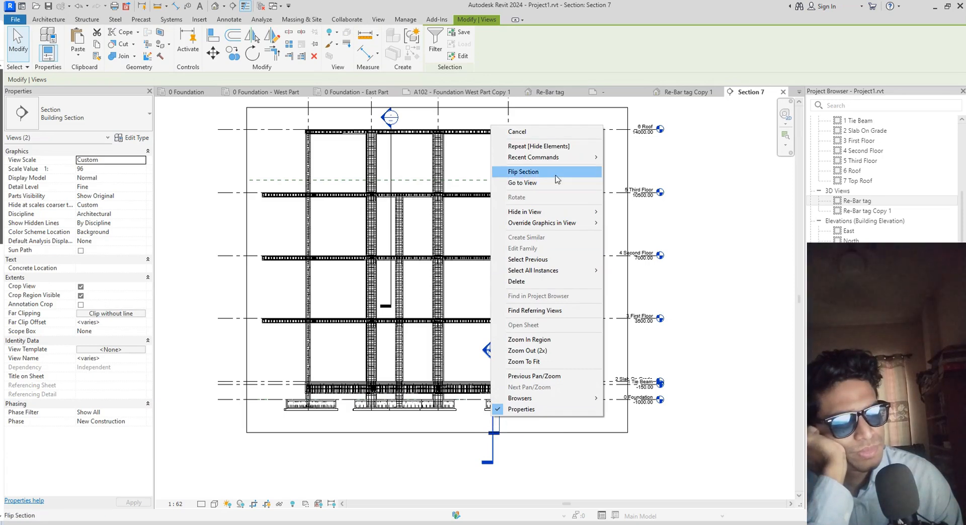
mouse_move(557, 220)
left_click(624, 223)
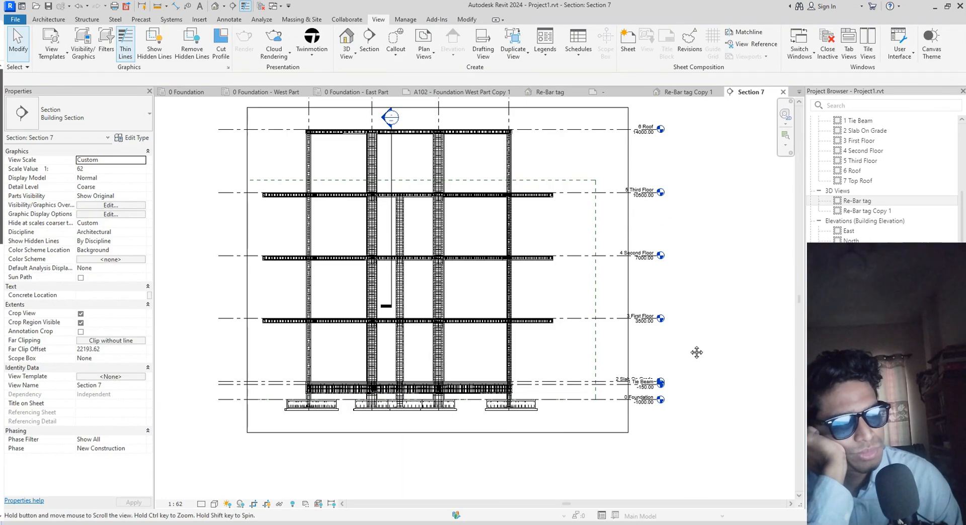
Set the section view's detail level to Fine
scroll(458, 434, "up", 3)
scroll(458, 434, "up", 3)
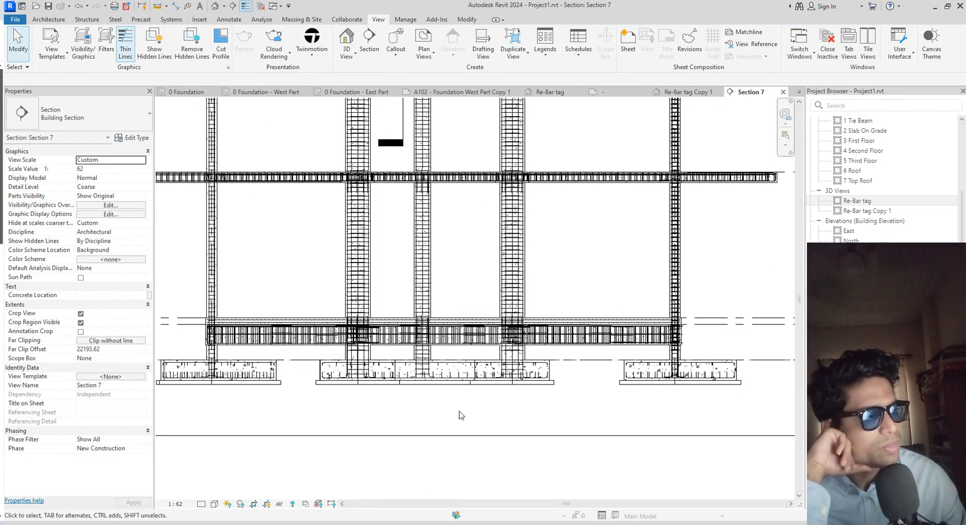
left_click(202, 505)
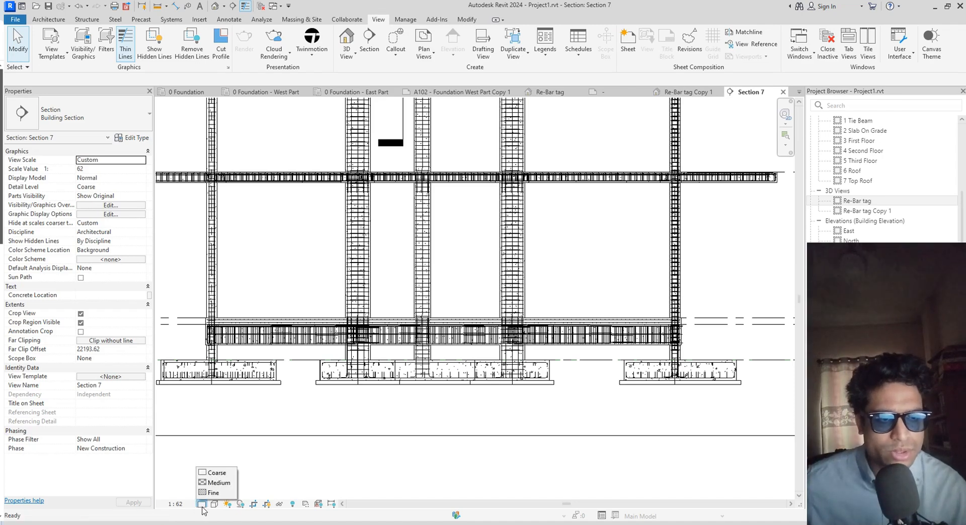
left_click(214, 492)
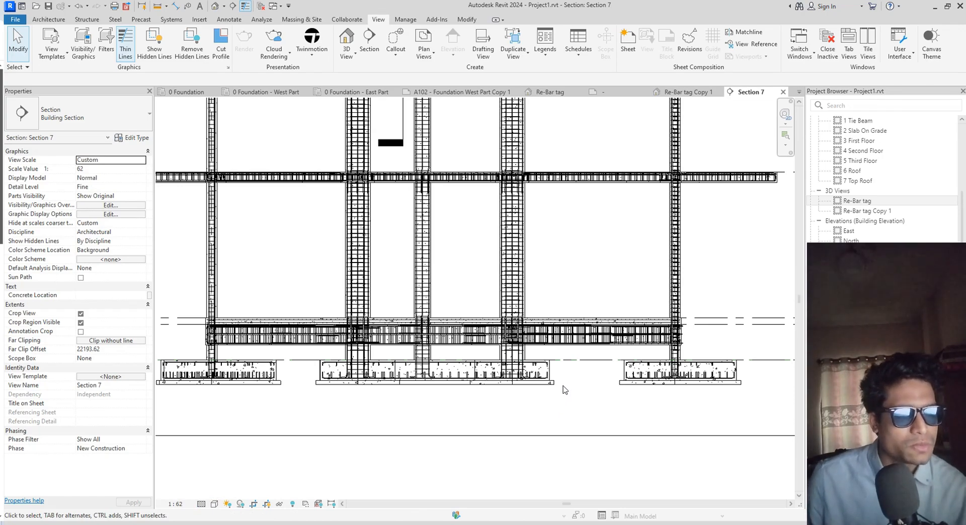
Lower the upper edge of the crop region to between the first floor and the slab on grade
scroll(561, 388, "down", 2)
middle_click_drag(557, 397, 506, 446)
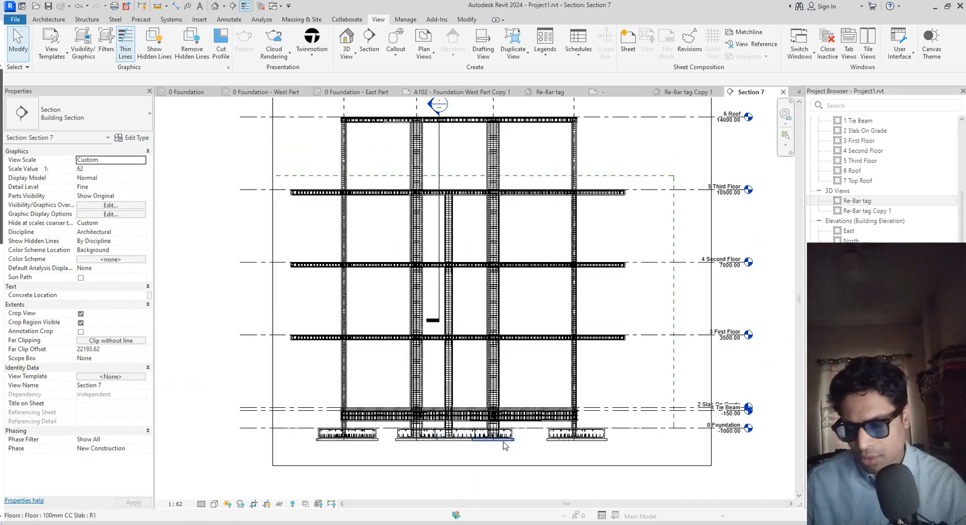
scroll(568, 432, "up", 2)
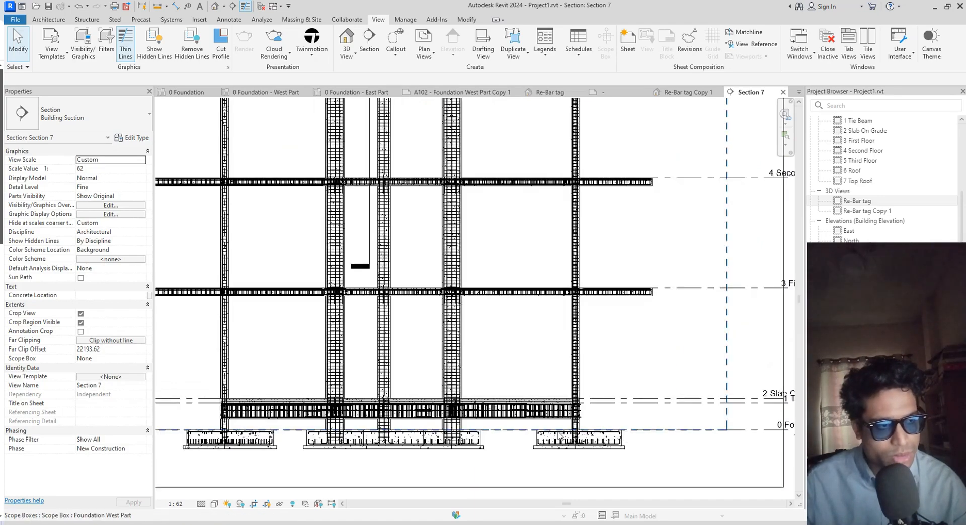
scroll(559, 434, "down", 3)
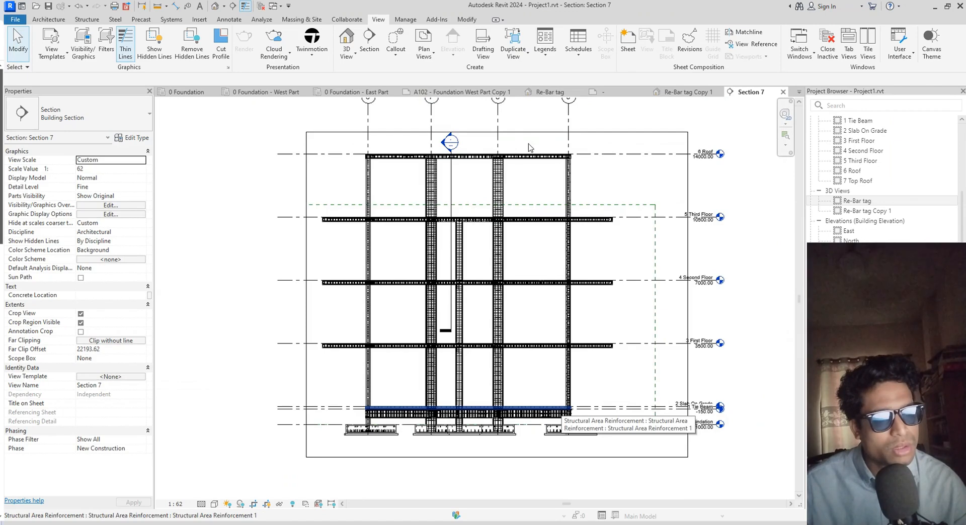
left_click(518, 133)
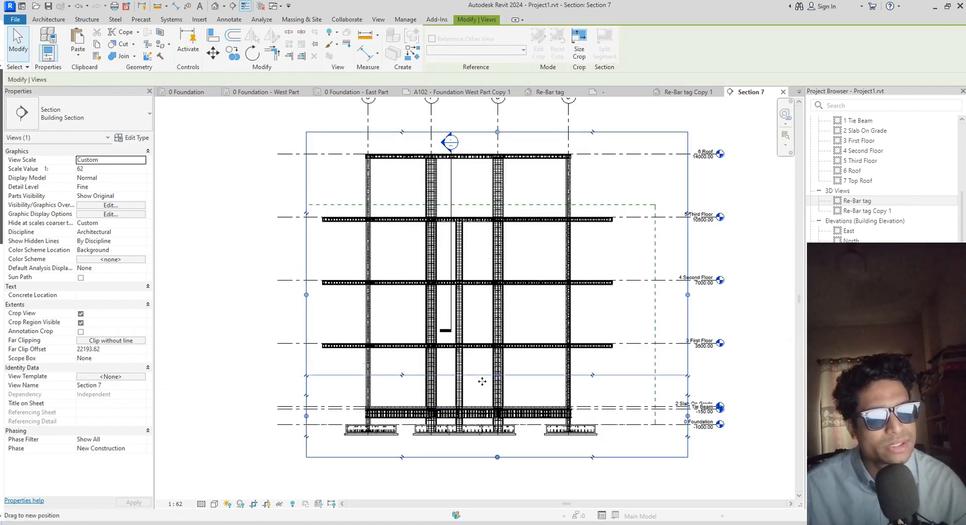
mouse_move(482, 382)
left_mouse_down()
mouse_move(477, 374)
mouse_move(488, 383)
left_mouse_up()
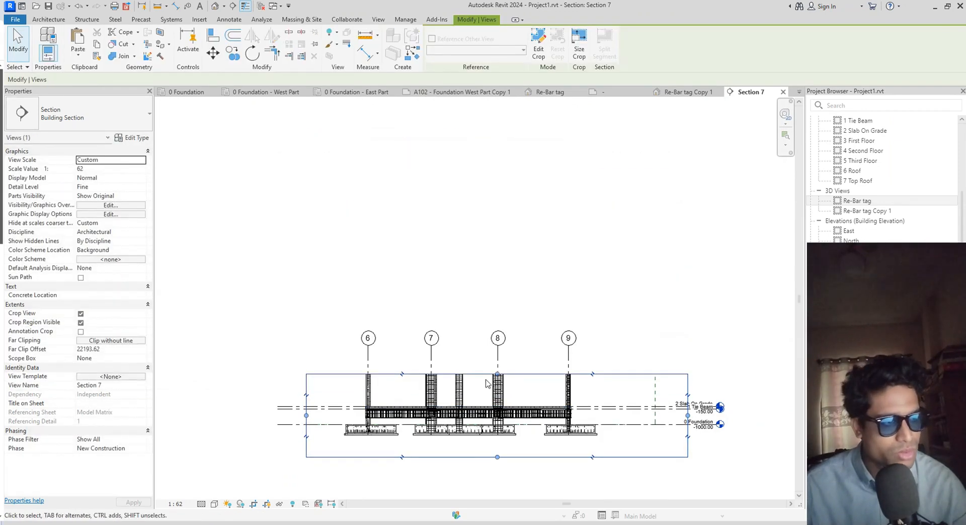
Narrow the crop region from the grid 9 side to just past grid 6, keeping only the footing at grid 6
left_click_drag(688, 418, 596, 416)
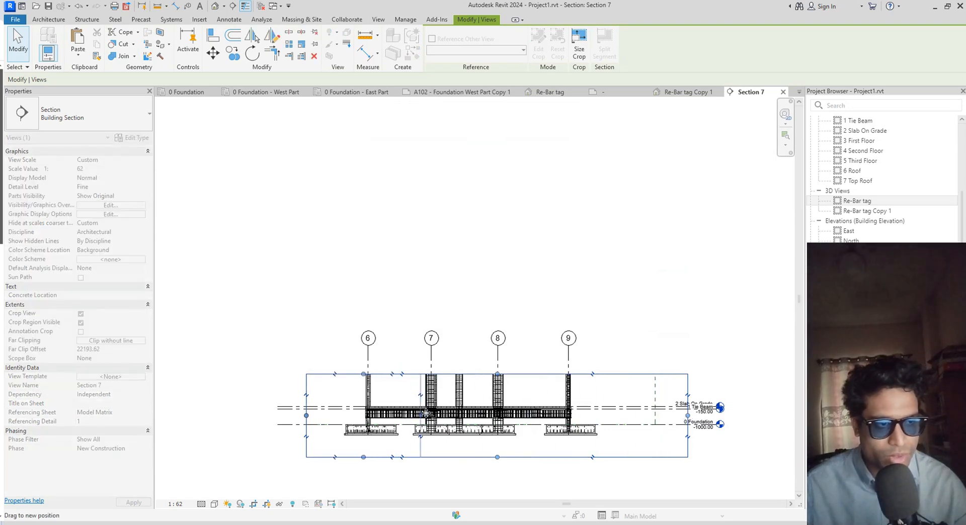
left_click_drag(522, 403, 522, 402)
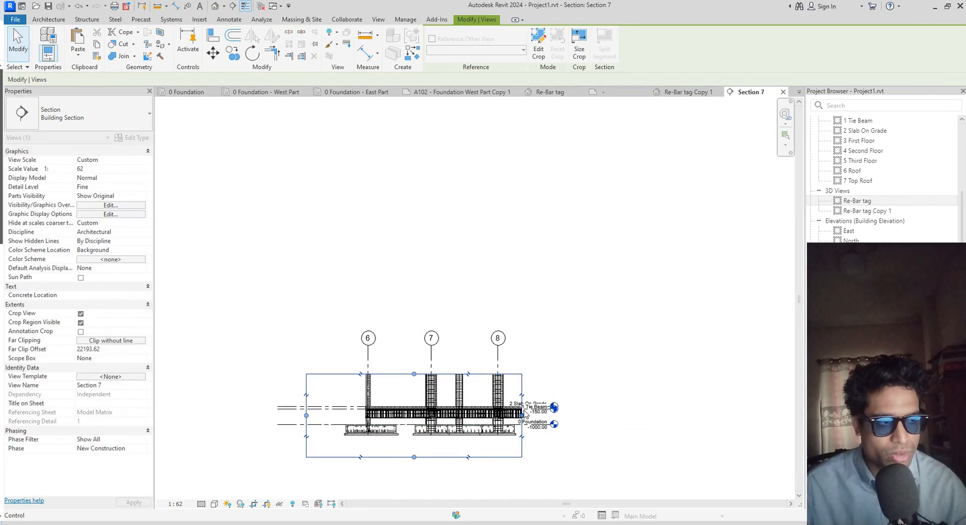
scroll(518, 418, "up", 5)
middle_click_drag(503, 451, 697, 363)
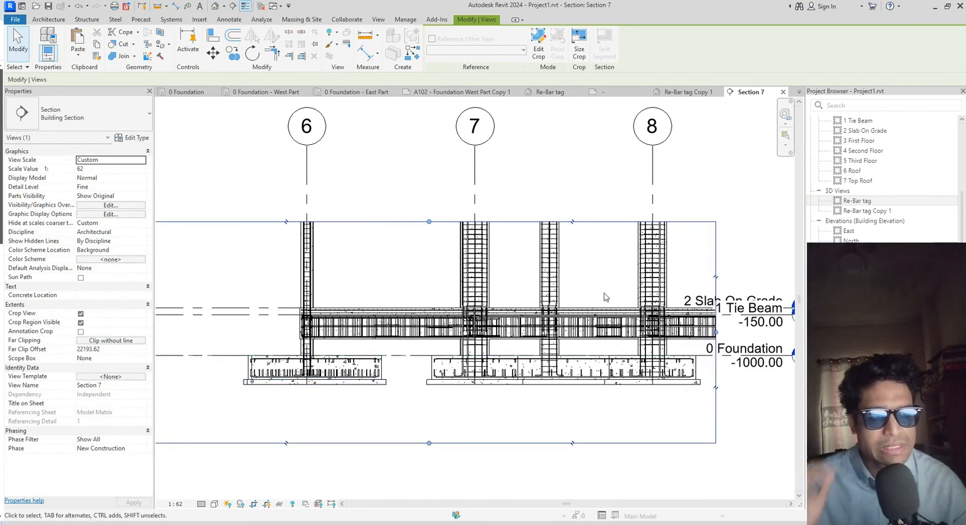
left_click_drag(717, 332, 410, 366)
middle_click_drag(428, 433, 624, 381)
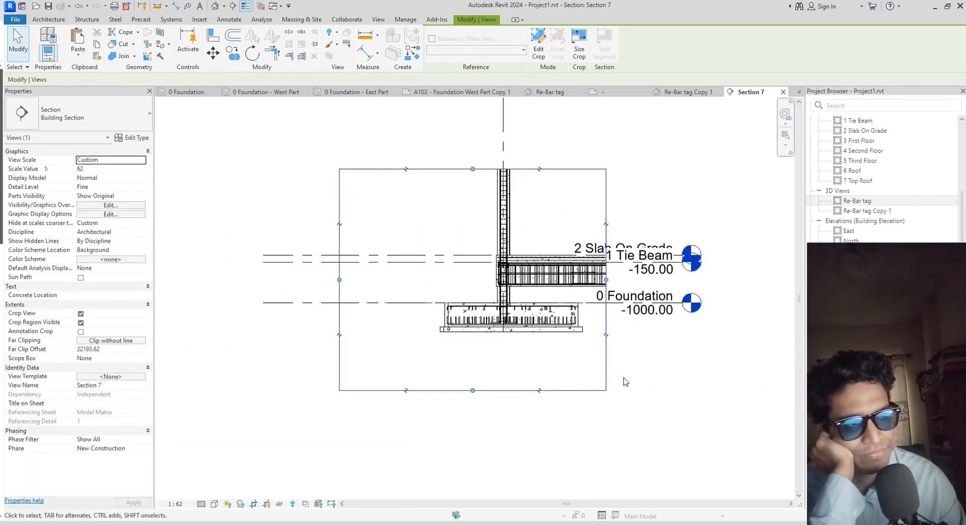
Turn off the Levels annotation category in the section's visibility/graphic overrides and apply the change
key("v")
key("g")
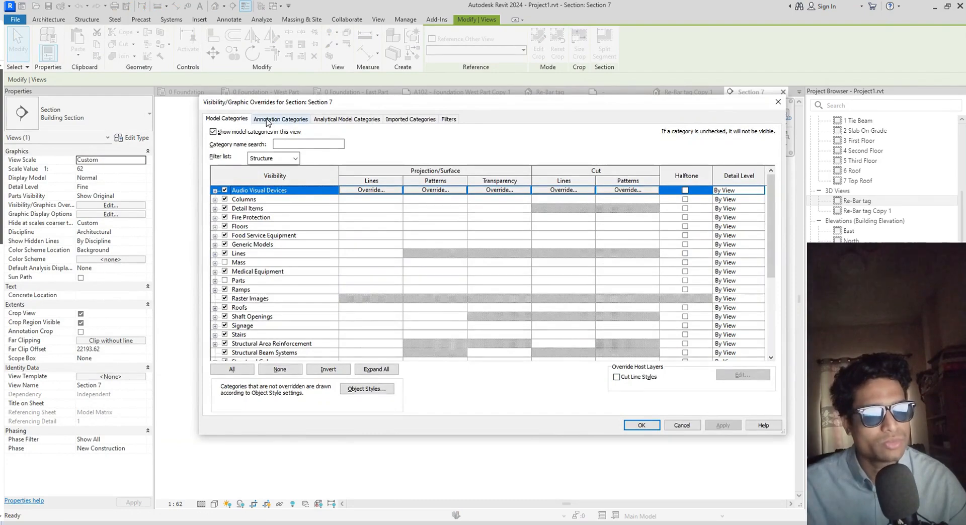
scroll(286, 272, "down", 5)
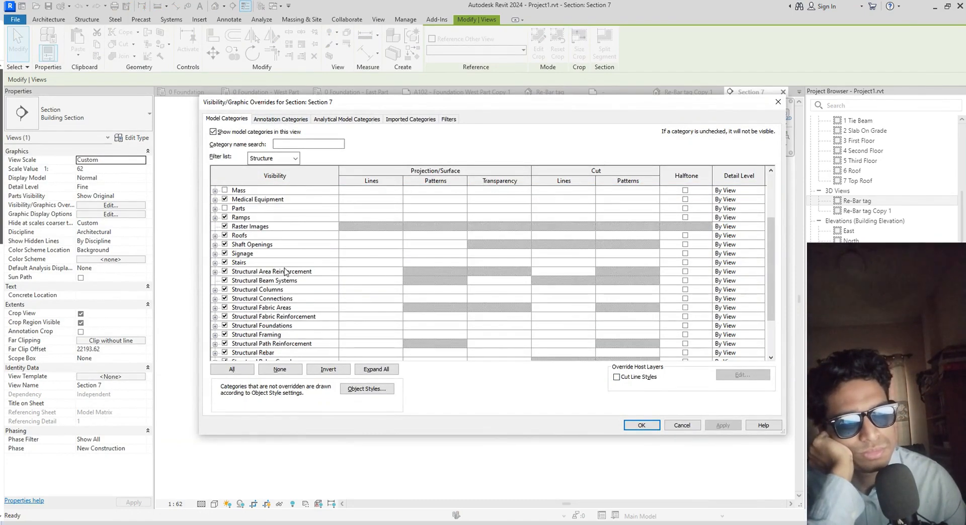
scroll(286, 272, "up", 5)
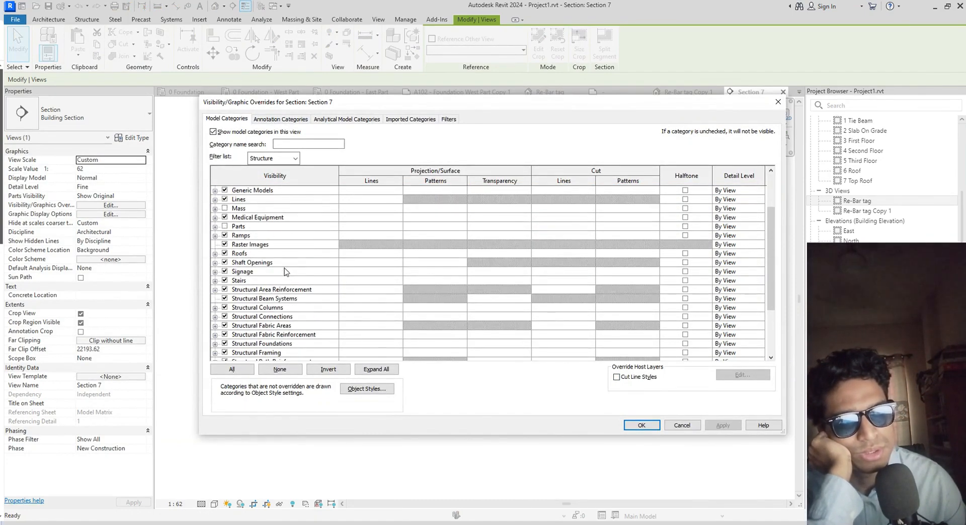
left_click(273, 120)
scroll(268, 296, "down", 8)
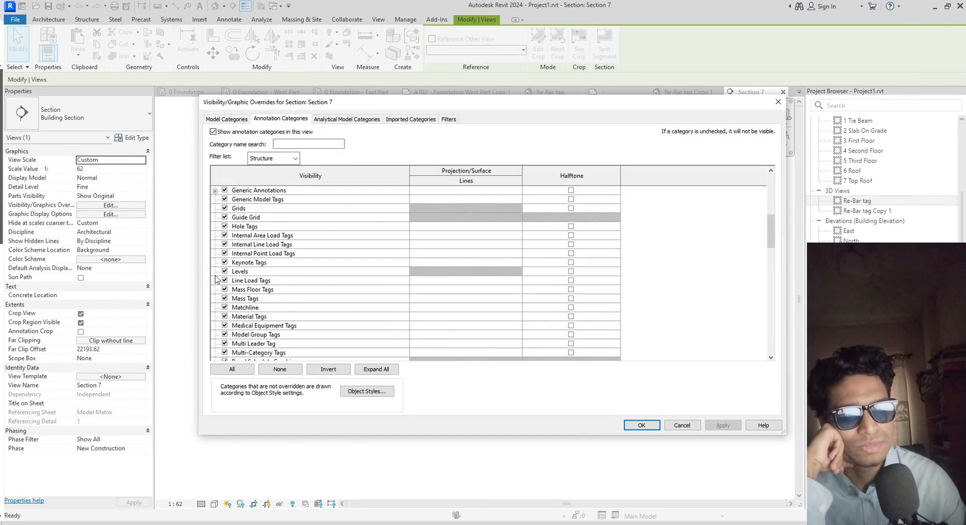
left_click(225, 272)
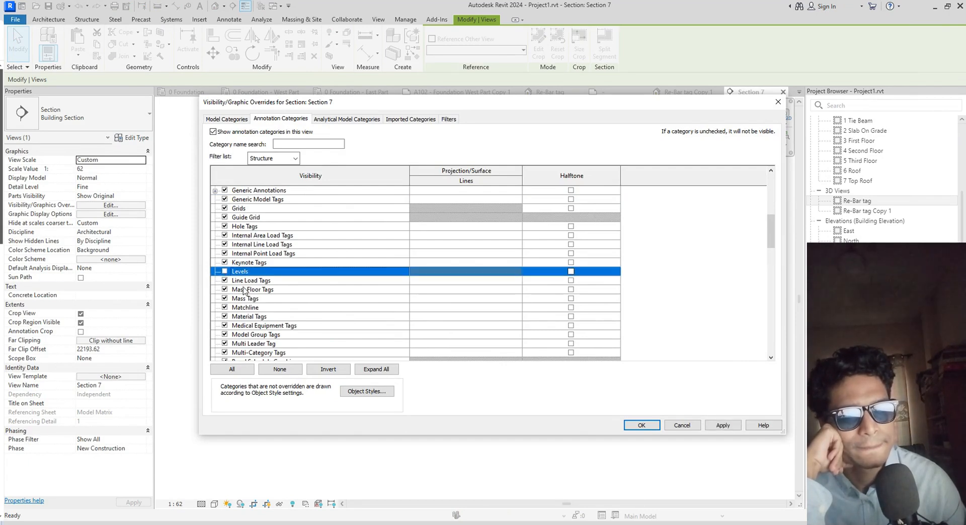
left_click(723, 425)
left_click(642, 425)
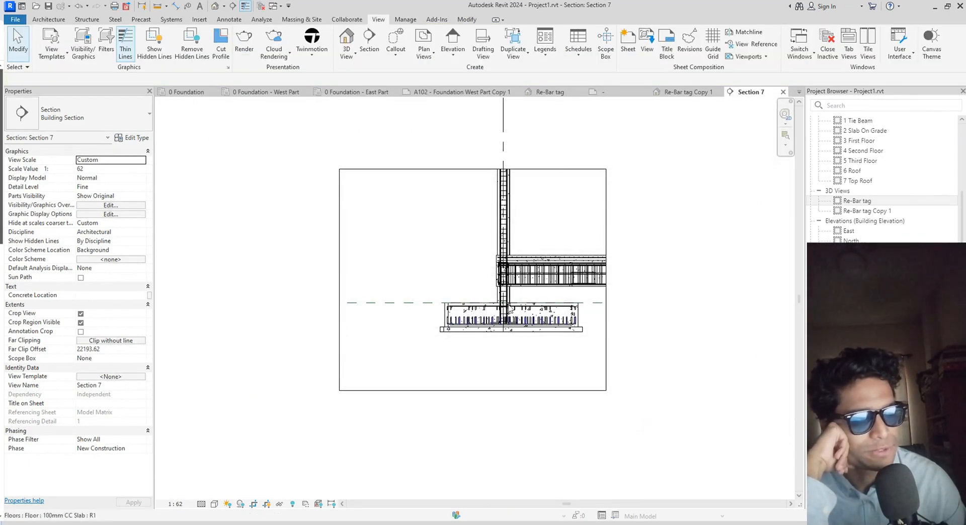
Examine the reinforcement of the footing, column and tie beam at grid 6 in the cropped section
scroll(510, 309, "up", 1)
middle_click_drag(491, 346, 478, 468)
scroll(478, 468, "up", 3)
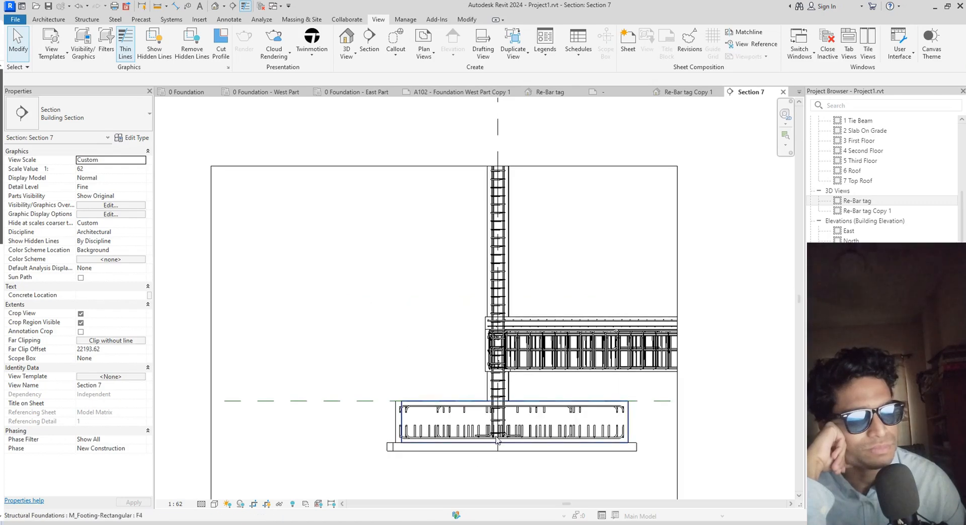
scroll(544, 278, "down", 2)
middle_click_drag(547, 279, 507, 247)
scroll(599, 358, "up", 1)
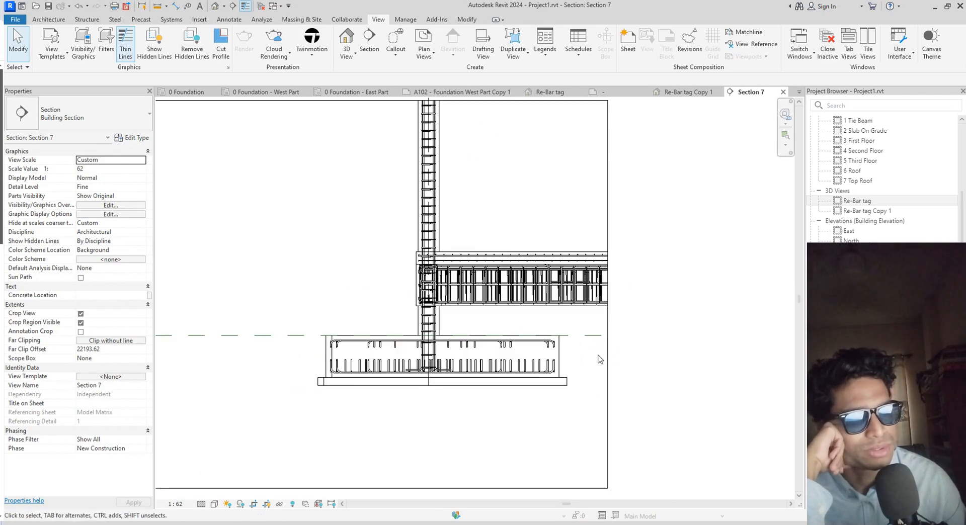
middle_click_drag(599, 359, 611, 388)
scroll(552, 394, "up", 2)
scroll(647, 389, "down", 2)
scroll(646, 390, "down", 1)
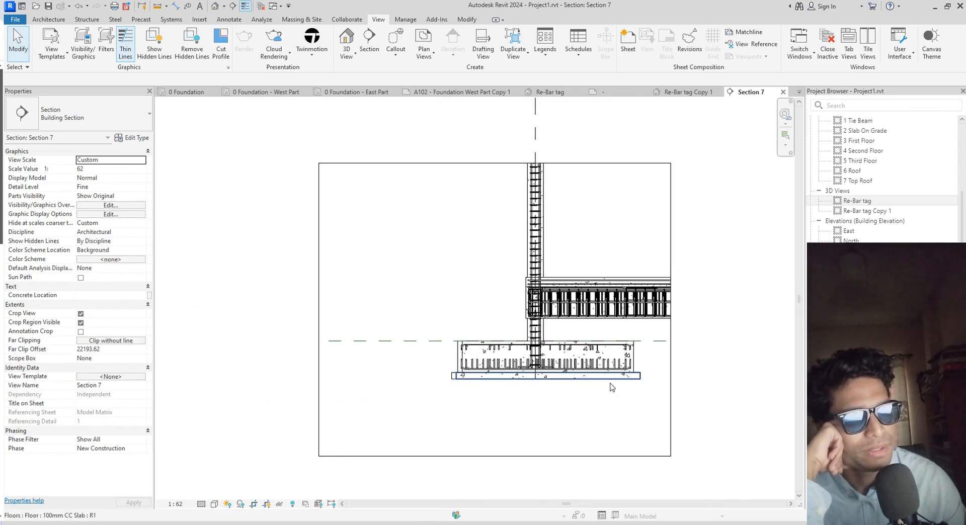
Switch to the open M_Structural Re-Bar Tag family and delete its internal usage note
key("t")
key("g")
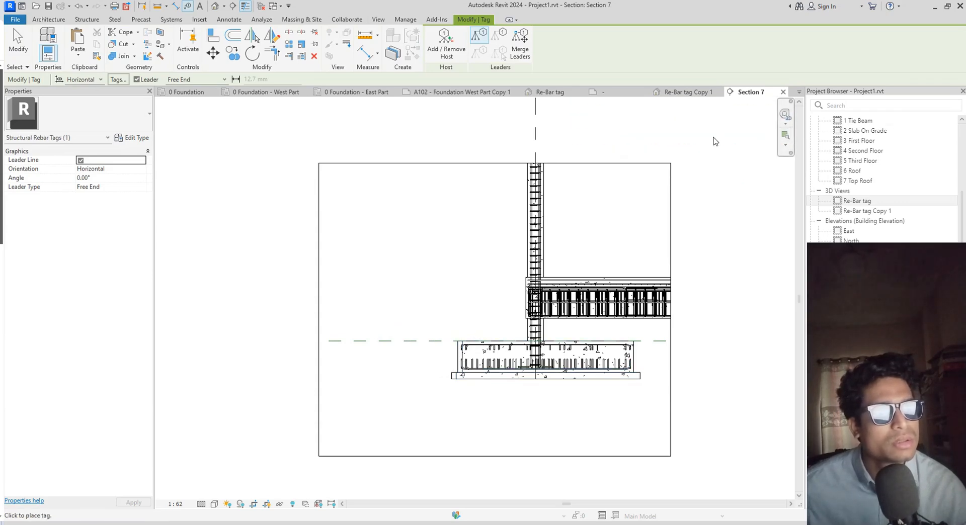
left_click(598, 92)
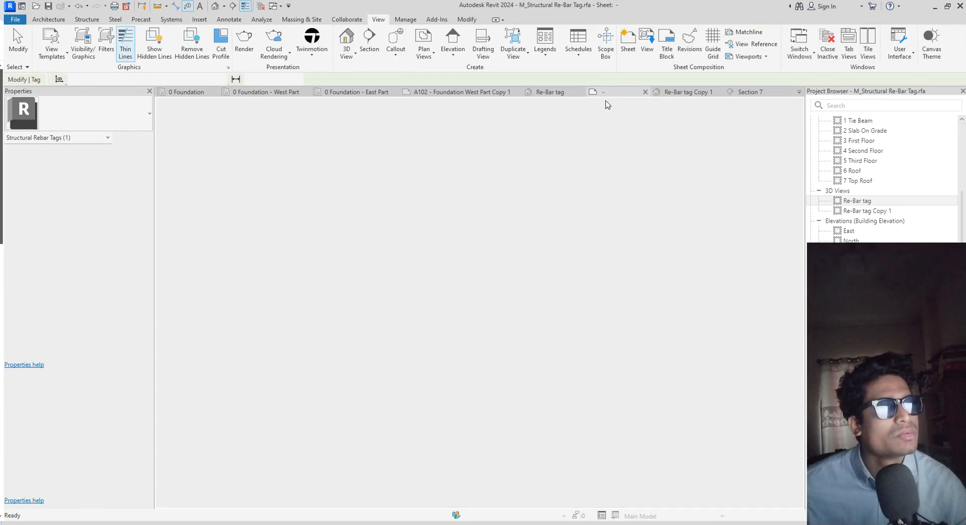
left_click(641, 230)
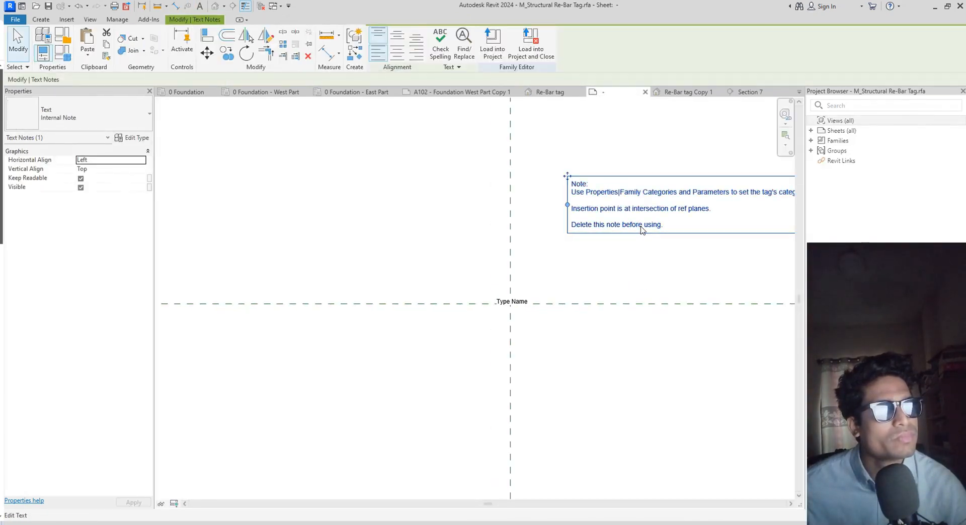
key("Delete")
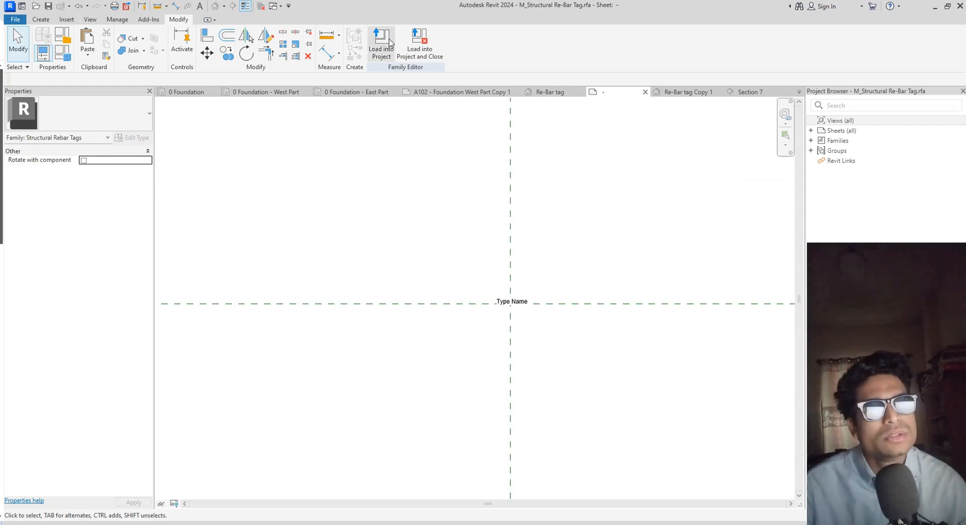
Load the re-bar tag family into the project, overwriting the existing version, and return to the Section 7 view
left_click(382, 44)
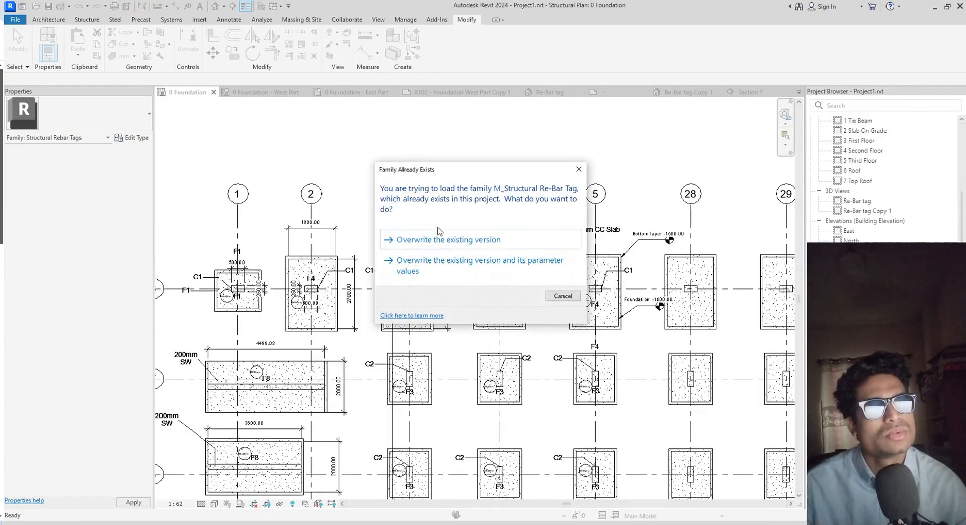
left_click(439, 241)
left_click(753, 96)
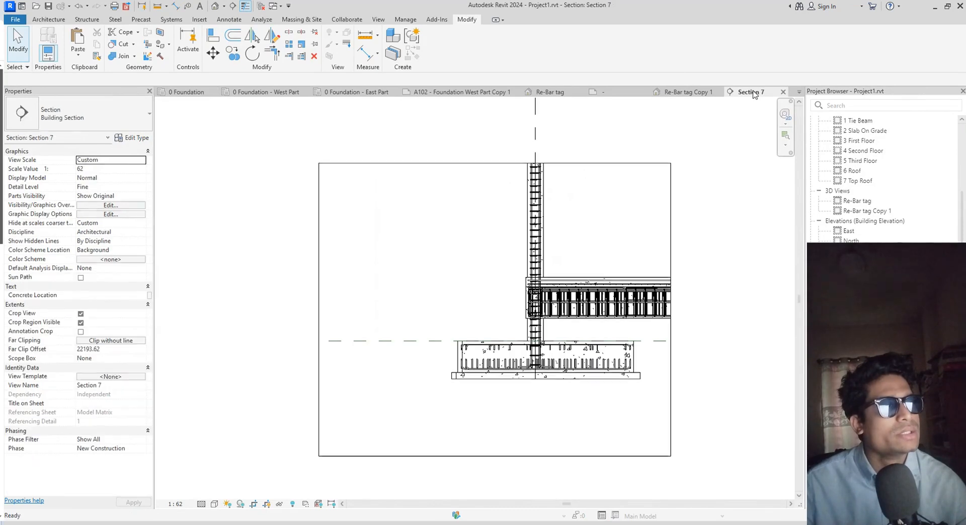
Duplicate the Section 7 building section with detailing and inspect the footing area in the copy
scroll(757, 366, "down", 1)
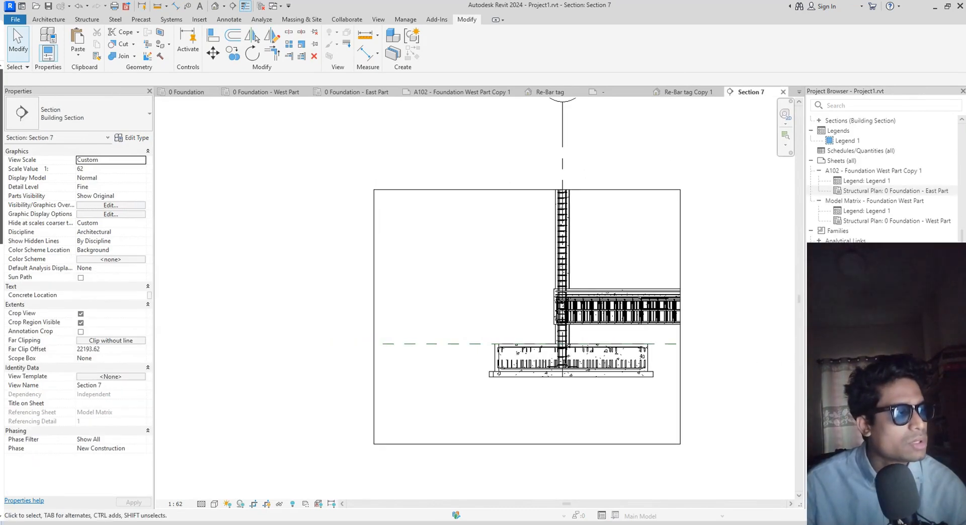
scroll(821, 182, "up", 2)
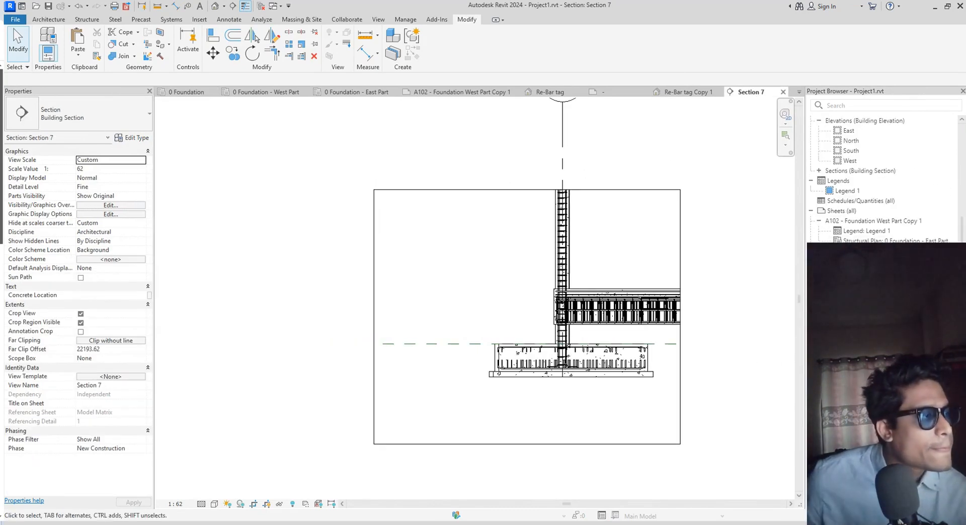
double_click(821, 172)
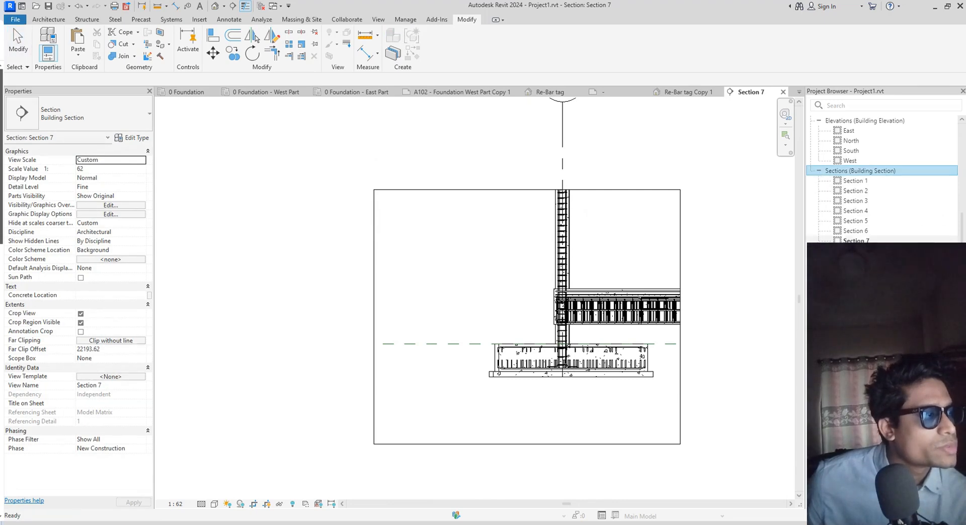
left_click(856, 242)
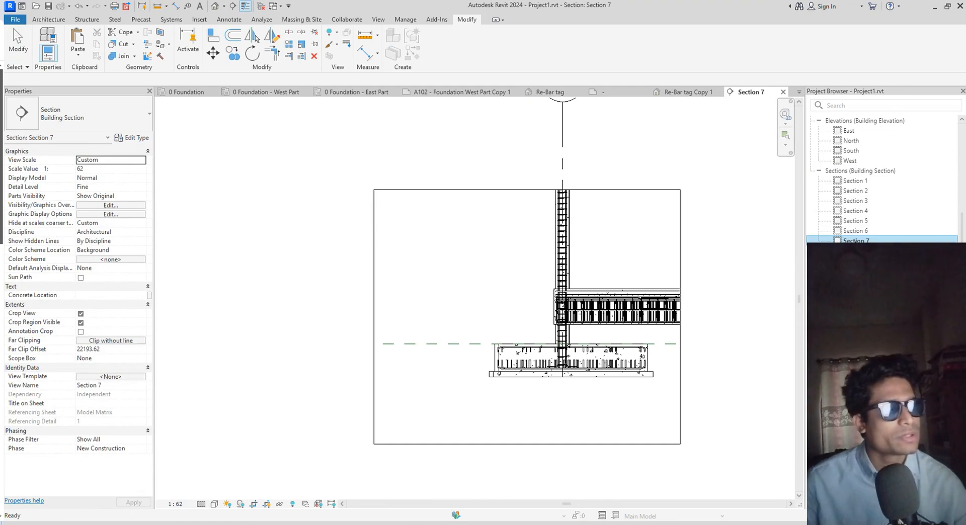
mouse_move(851, 347)
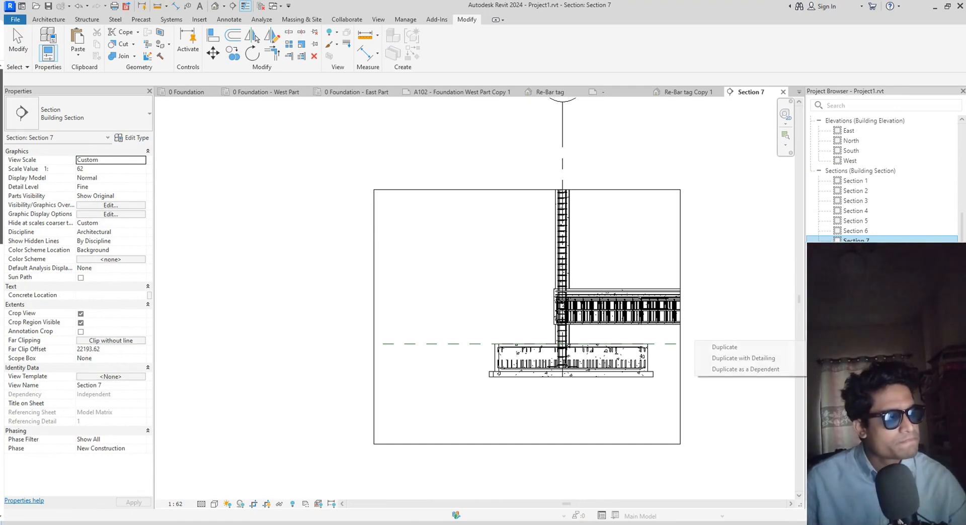
left_click(770, 358)
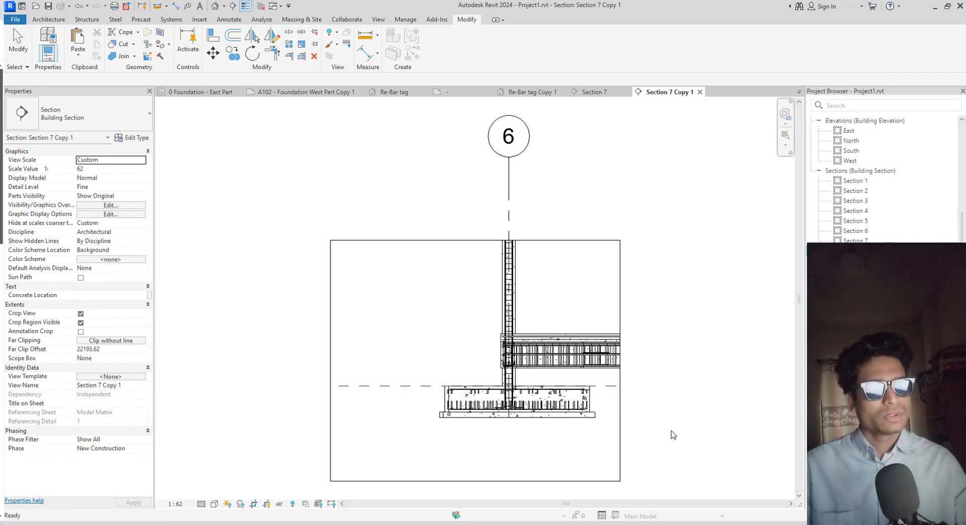
scroll(563, 410, "up", 1)
scroll(506, 436, "up", 4)
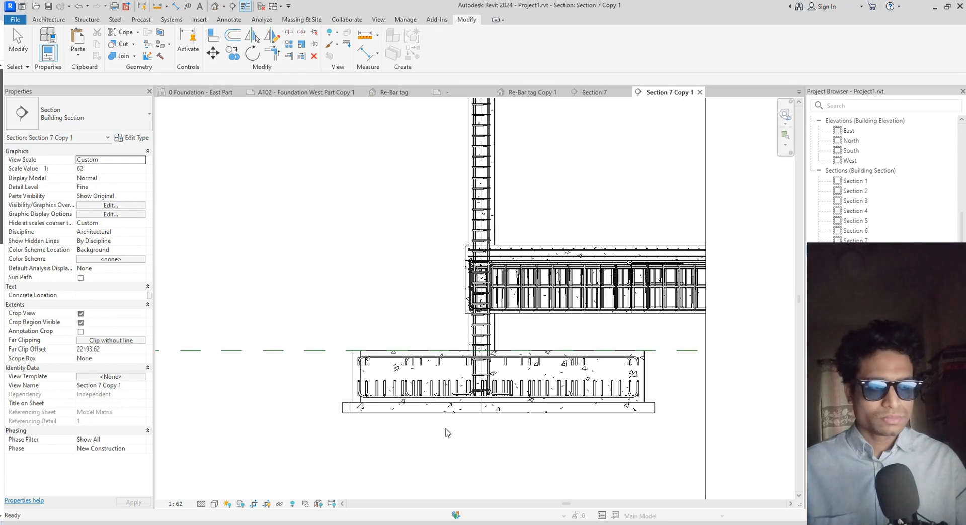
In the 0 Foundation structural plan, extend the Section 7 crop extents from grid 6 to beyond grid 9
left_click(602, 92)
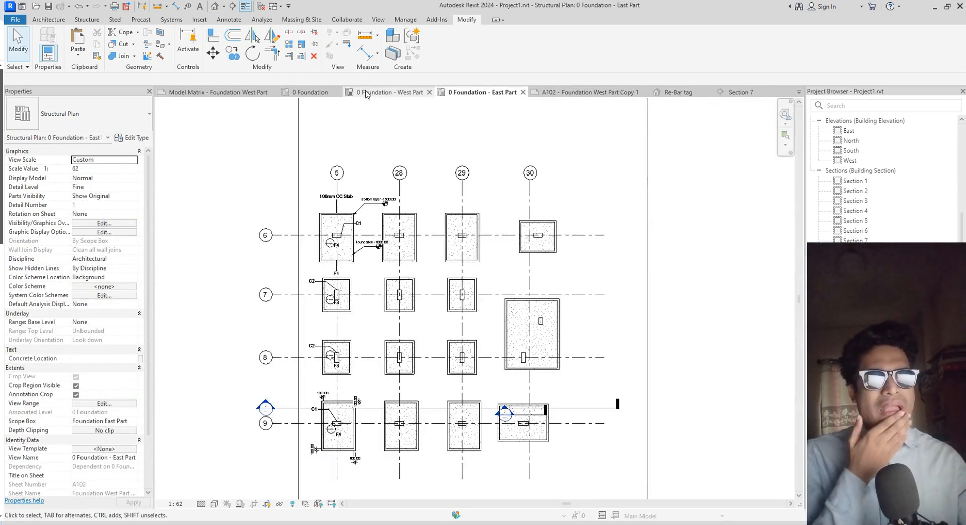
left_click(302, 94)
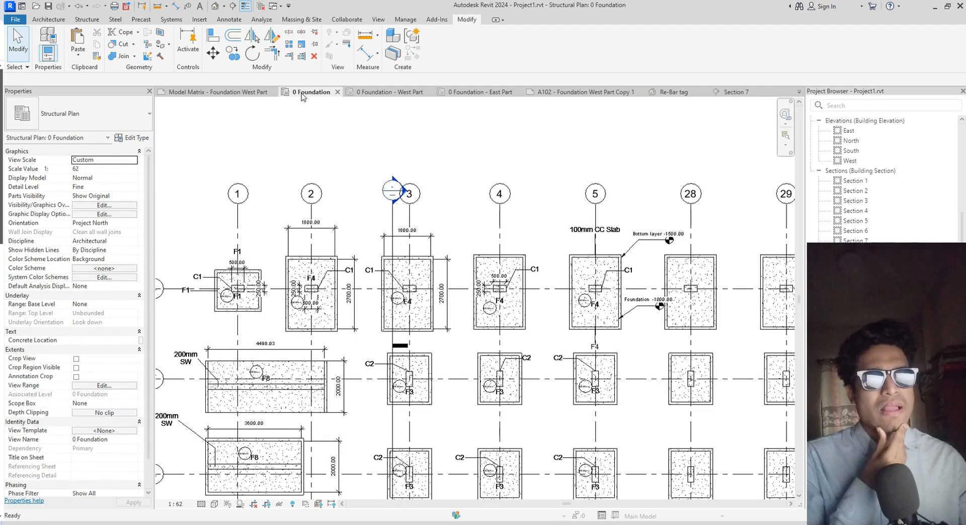
left_click(394, 220)
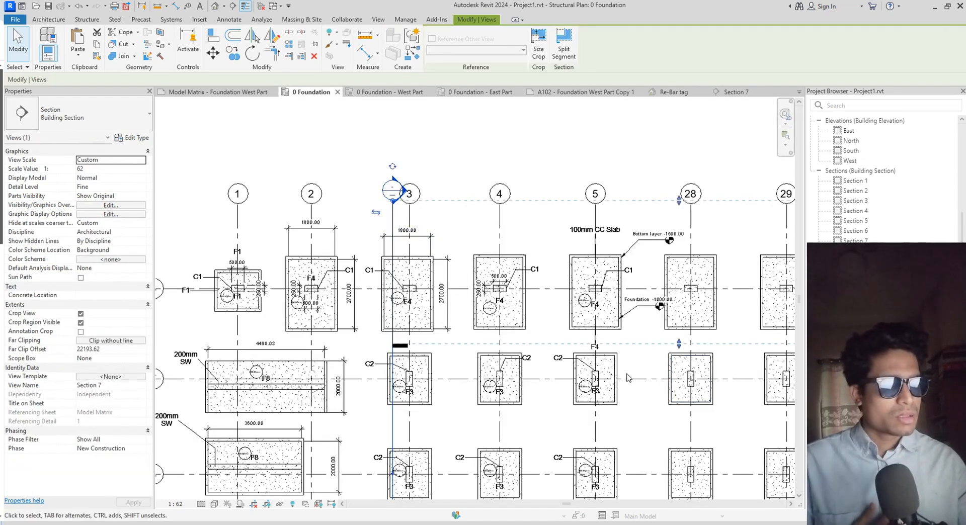
scroll(546, 436, "down", 1)
middle_click_drag(546, 436, 526, 284)
scroll(525, 287, "down", 3)
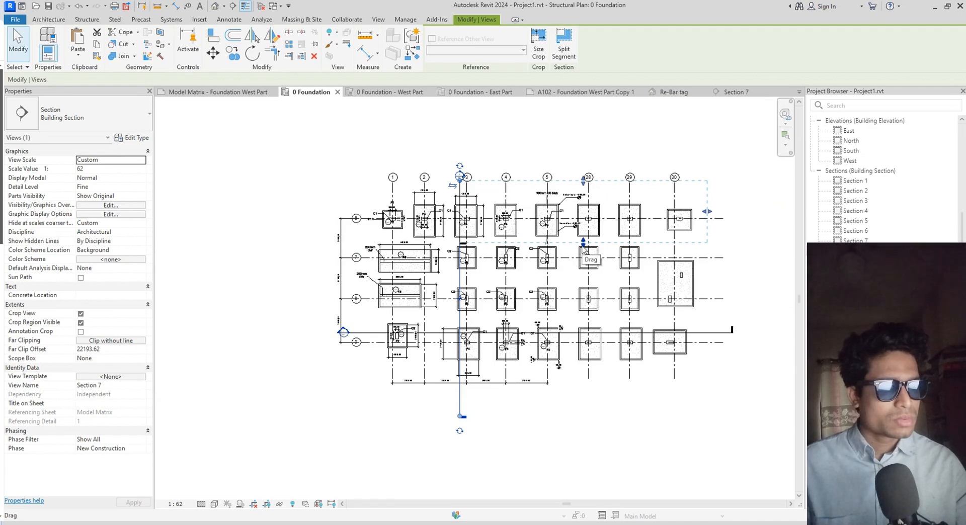
left_click_drag(584, 251, 584, 410)
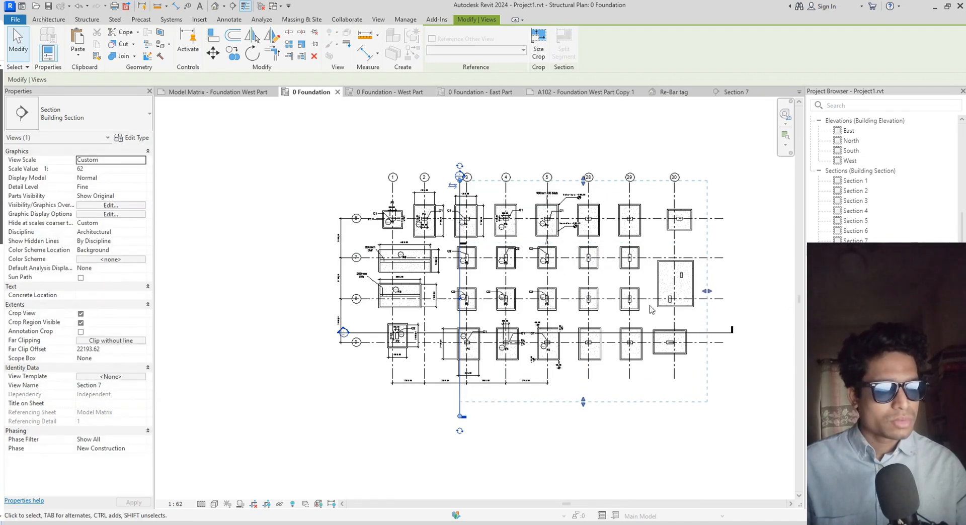
Reduce the Section 7 far clip offset to about 2156 mm, just past grid 3, and open the section view
left_click_drag(707, 297, 483, 302)
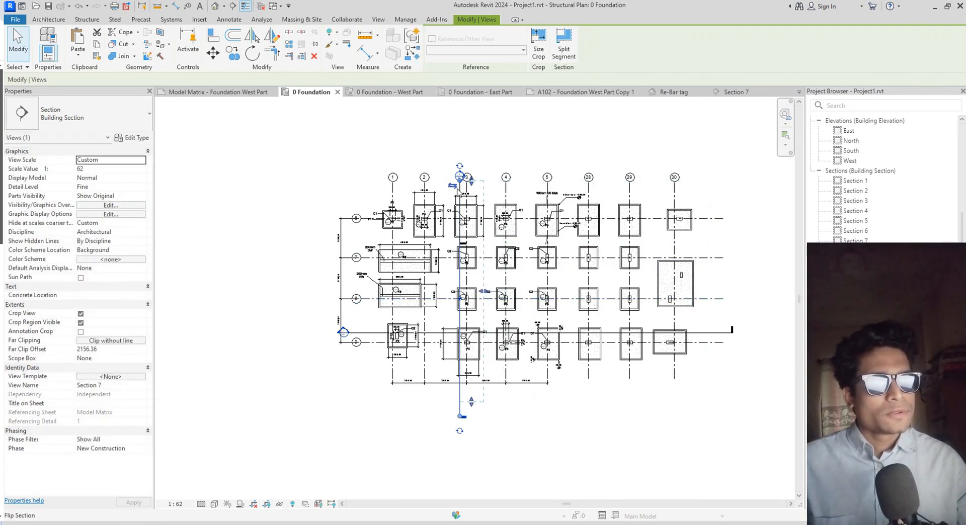
right_click(459, 191)
left_click(493, 247)
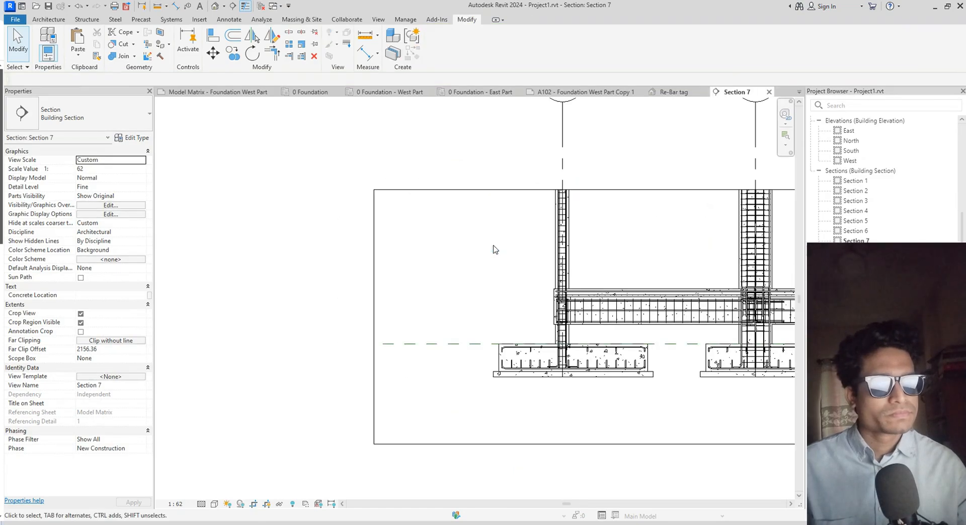
middle_click_drag(695, 372, 411, 349)
scroll(442, 358, "down", 1)
scroll(445, 362, "down", 2)
middle_click_drag(518, 368, 509, 349)
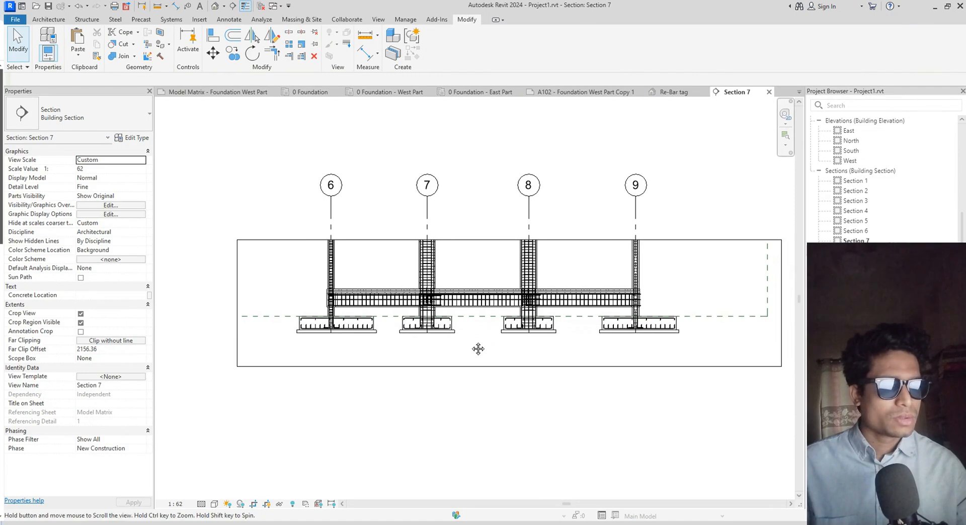
middle_click_drag(629, 350, 598, 346)
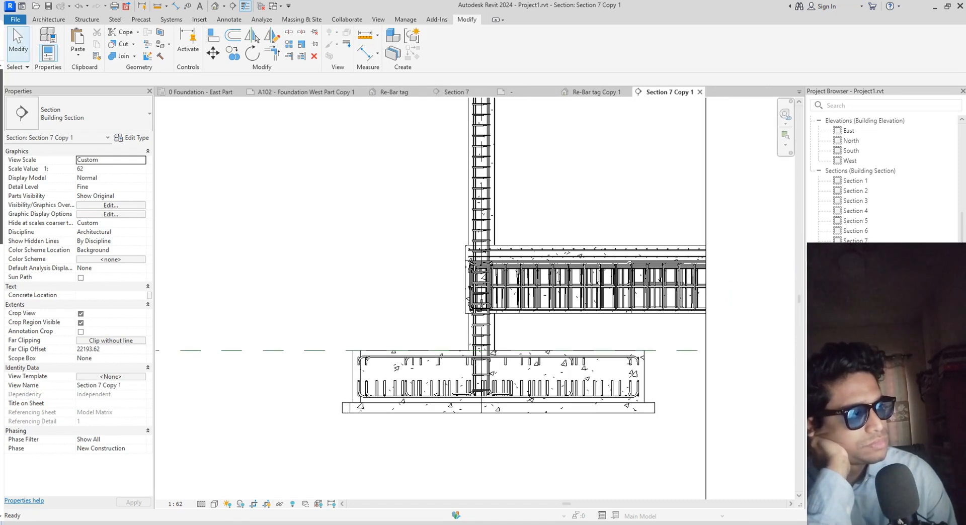
Turn off the Grids annotation category in the visibility/graphic overrides of Section 7 Copy 1 and apply the change
scroll(588, 450, "down", 2)
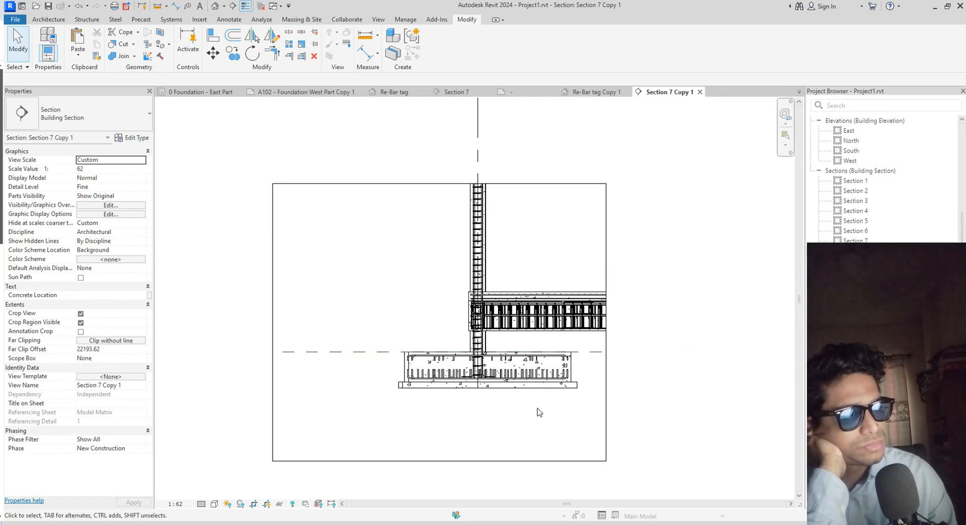
scroll(584, 458, "up", 1)
middle_click_drag(585, 458, 539, 446)
scroll(539, 446, "down", 1)
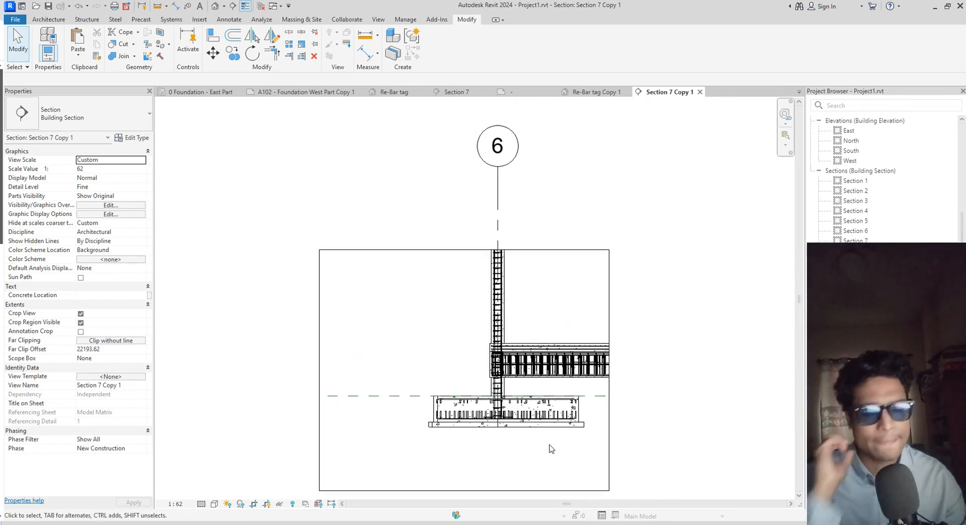
key("v")
key("v")
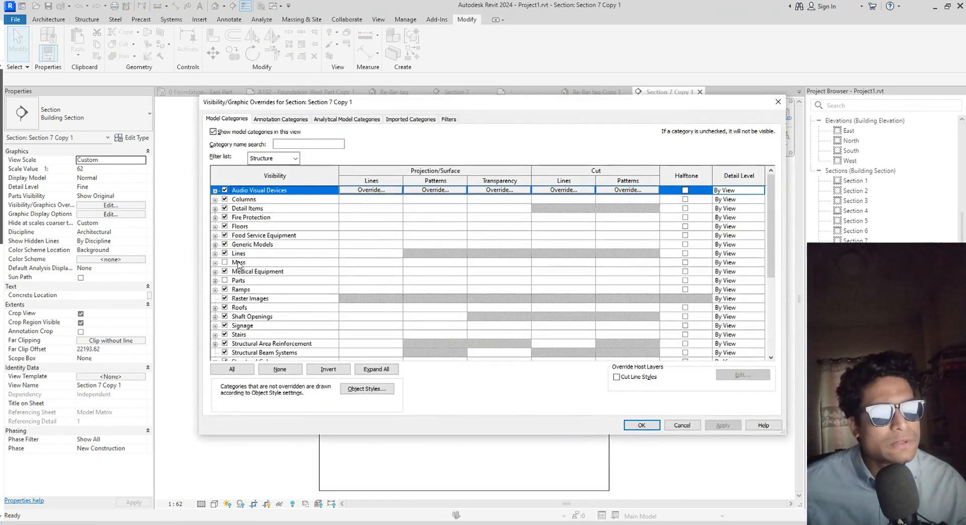
scroll(237, 282, "down", 2)
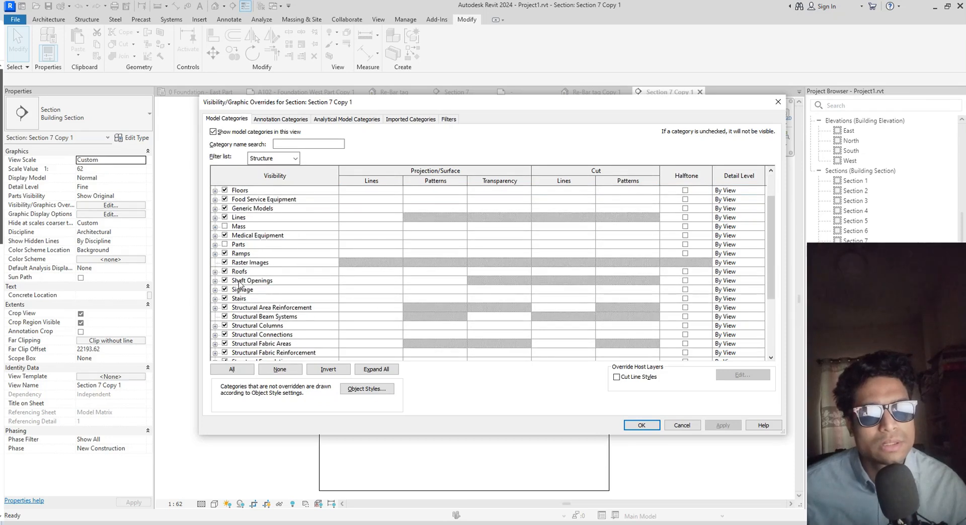
scroll(250, 316, "down", 2)
scroll(252, 322, "up", 3)
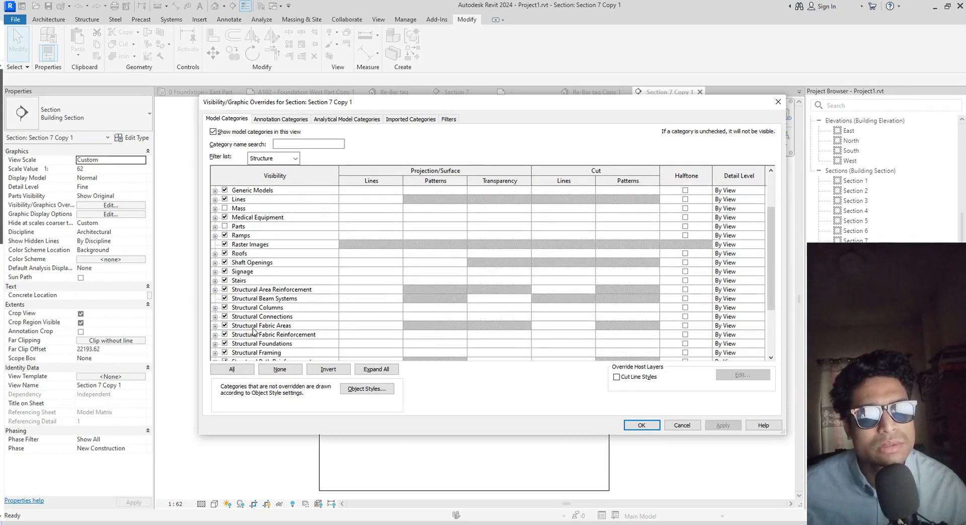
scroll(255, 330, "up", 1)
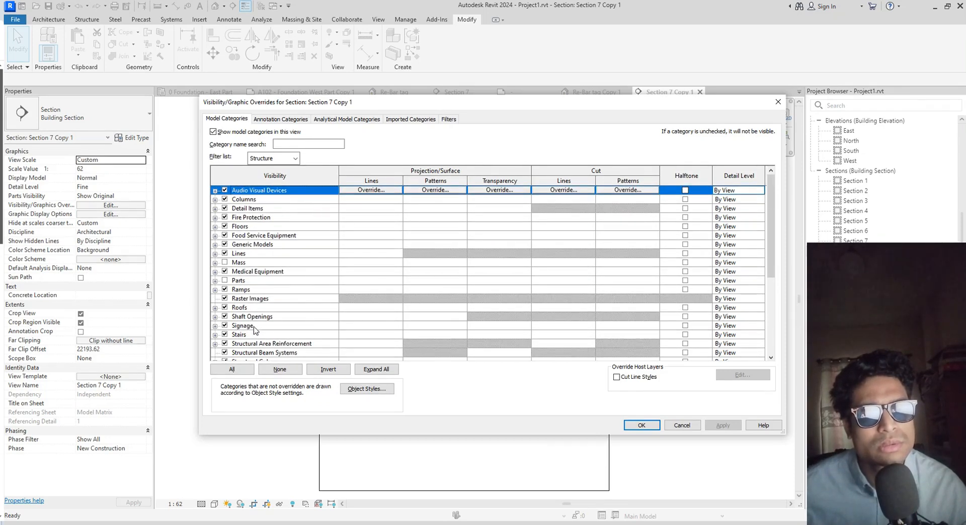
left_click(280, 120)
scroll(275, 323, "down", 6)
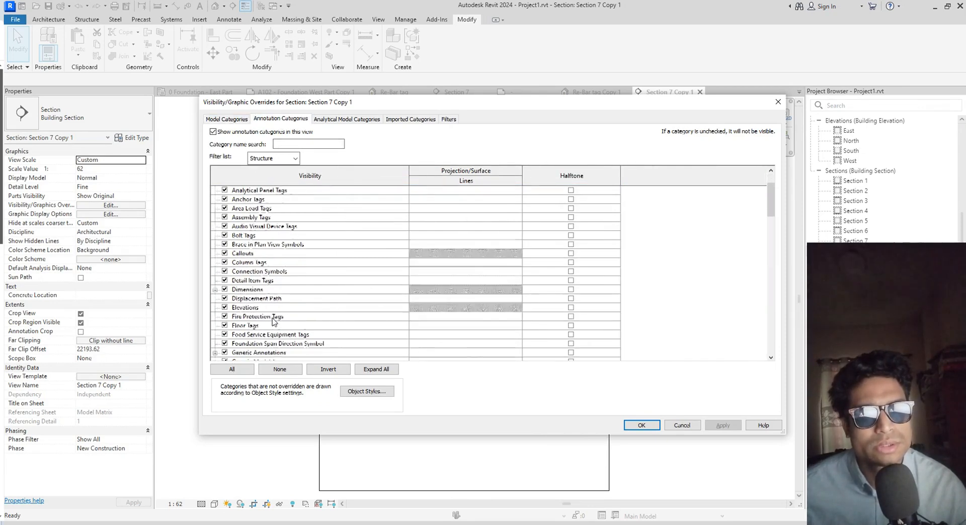
left_click(225, 344)
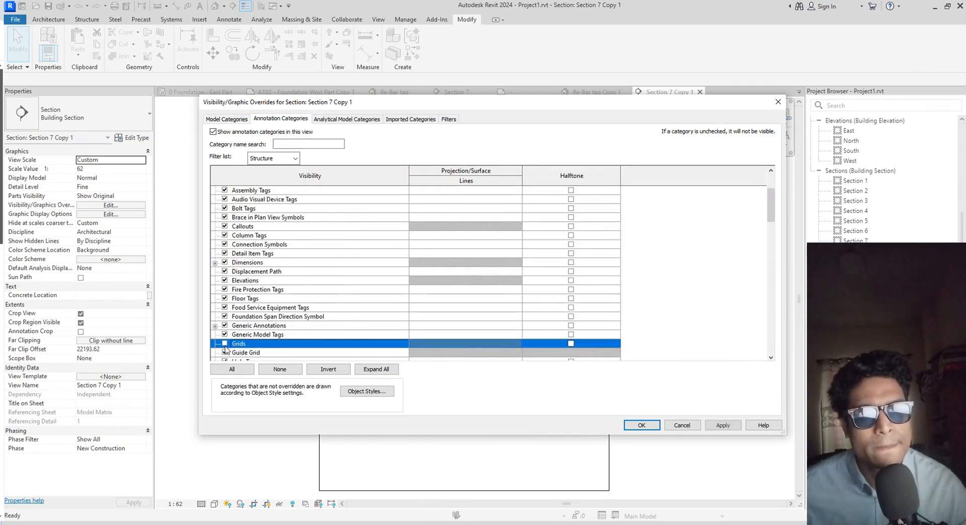
left_click(724, 426)
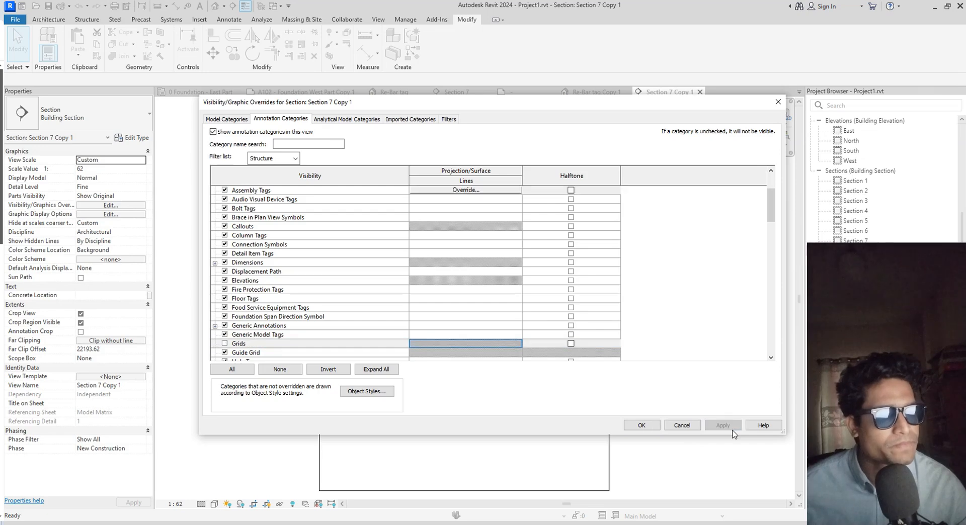
left_click(649, 426)
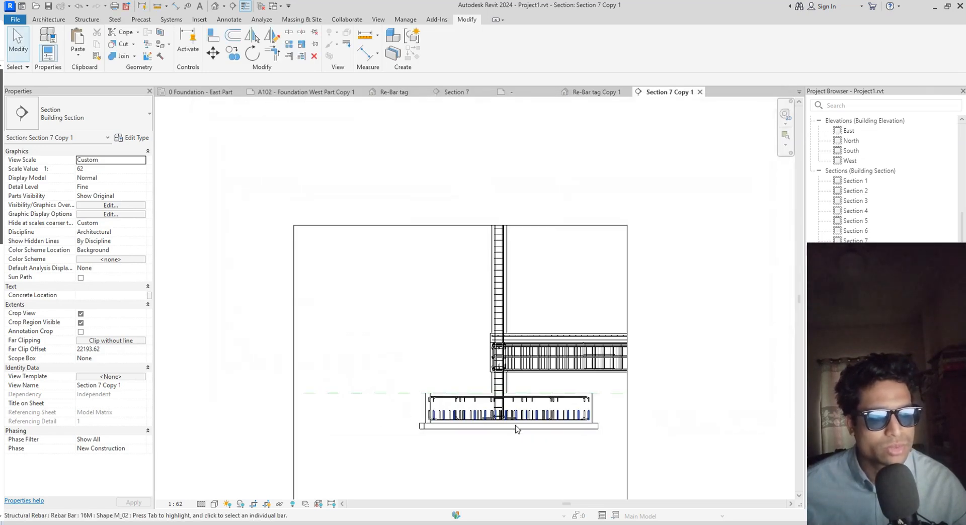
Examine the footing, column and tie beam reinforcement in Section 7 Copy 1 and compare it with Section 7
scroll(508, 423, "up", 2)
scroll(567, 436, "down", 4)
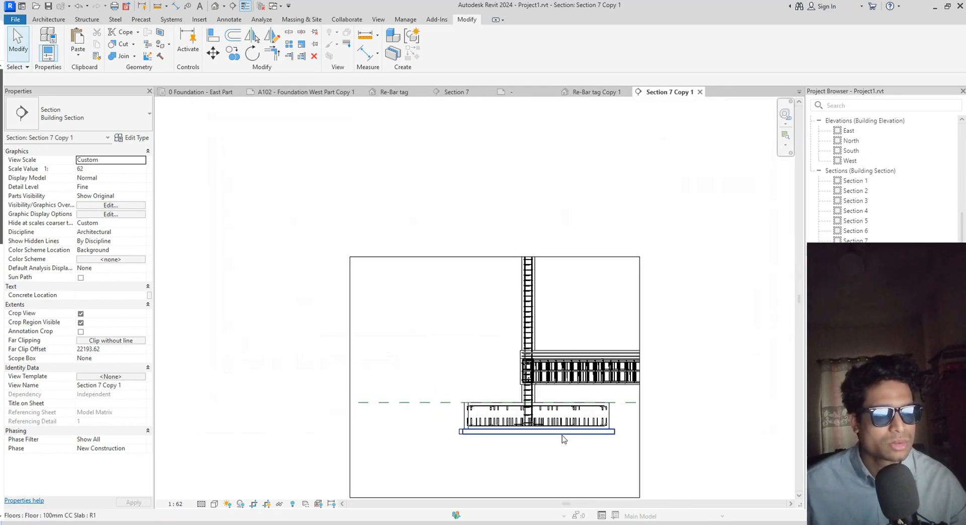
scroll(524, 406, "up", 2)
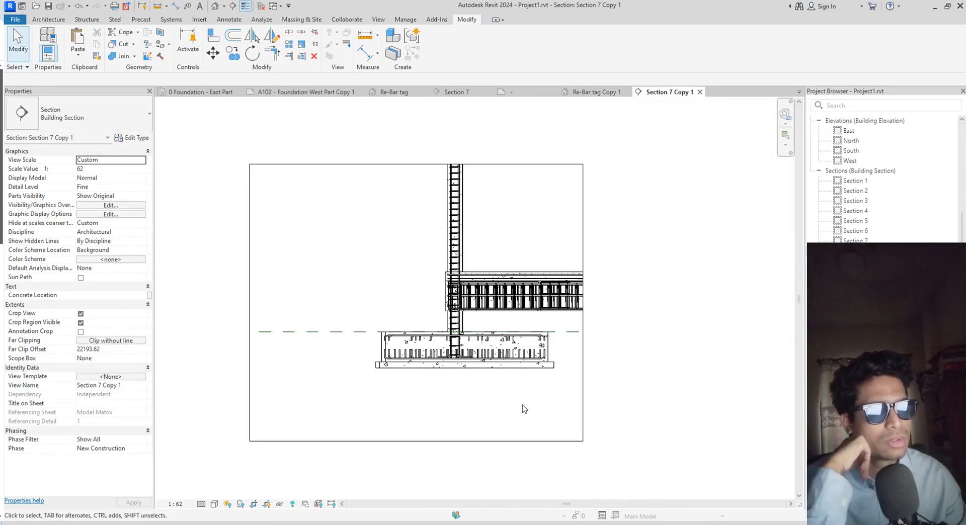
scroll(503, 398, "up", 2)
scroll(338, 241, "down", 2)
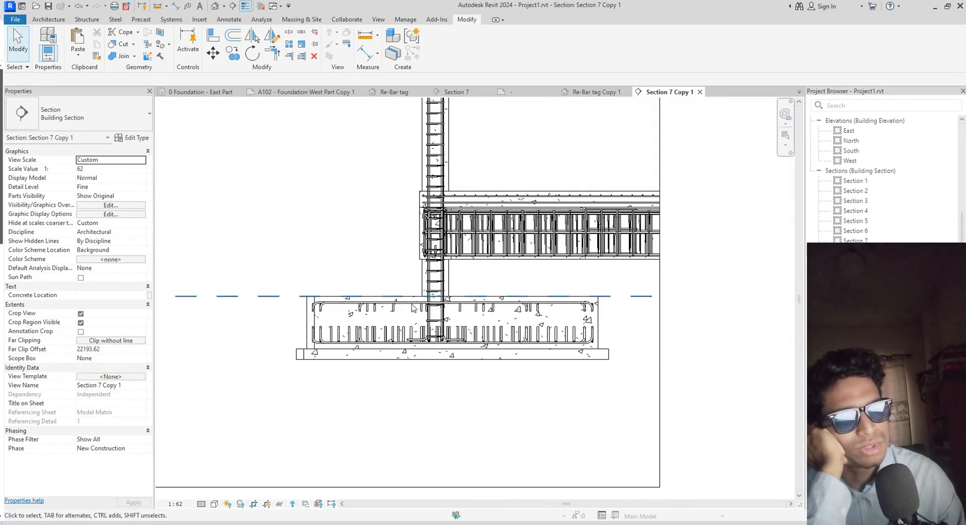
scroll(532, 315, "up", 1)
middle_click_drag(543, 319, 554, 321)
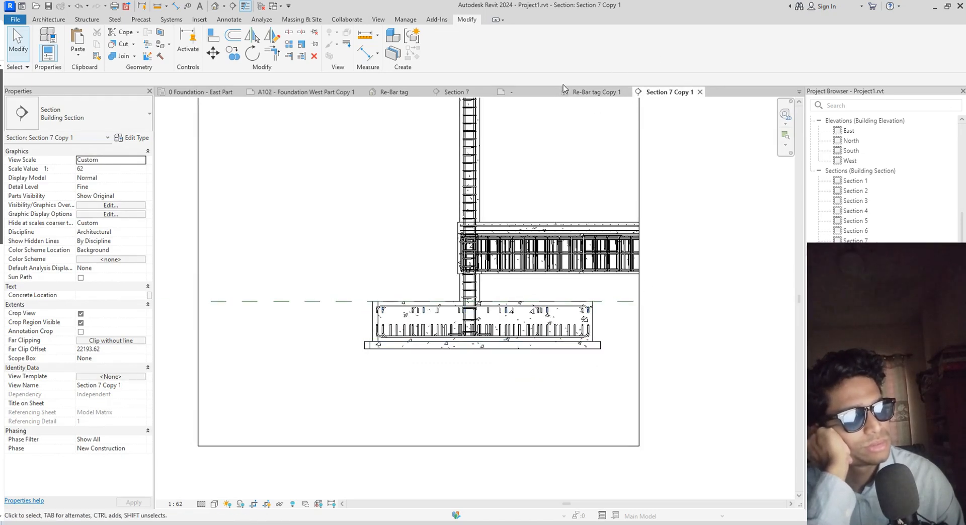
left_click(453, 92)
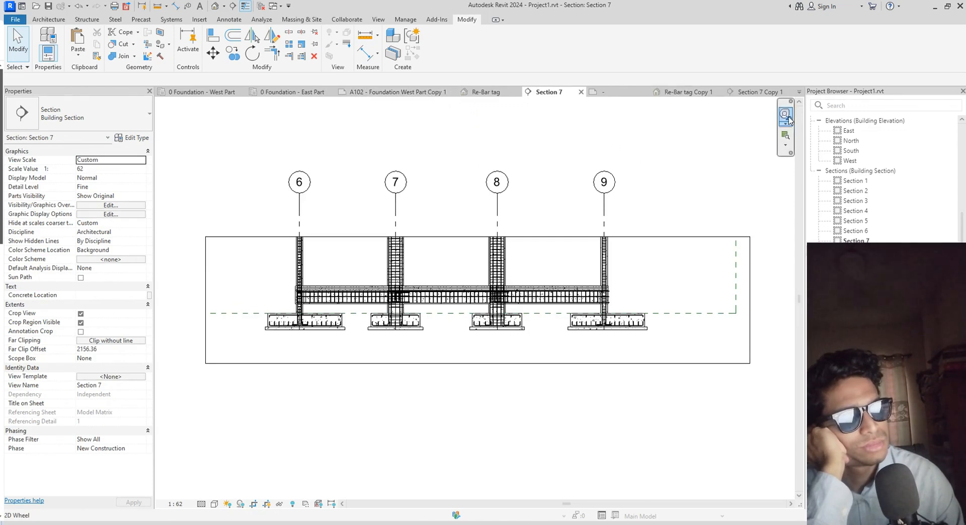
left_click(756, 94)
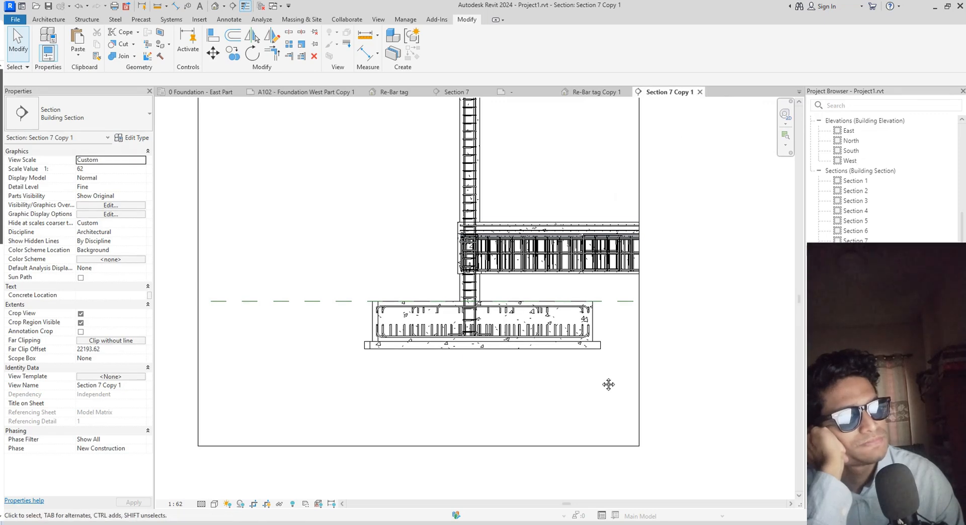
middle_click_drag(608, 384, 617, 385)
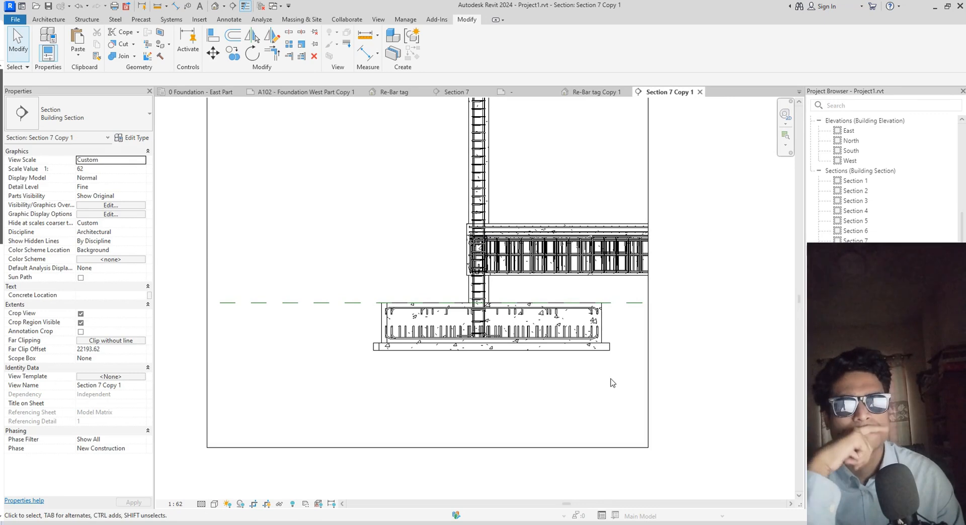
Close the Section 7 Copy 1 view and delete that duplicate from the building sections
left_click(701, 92)
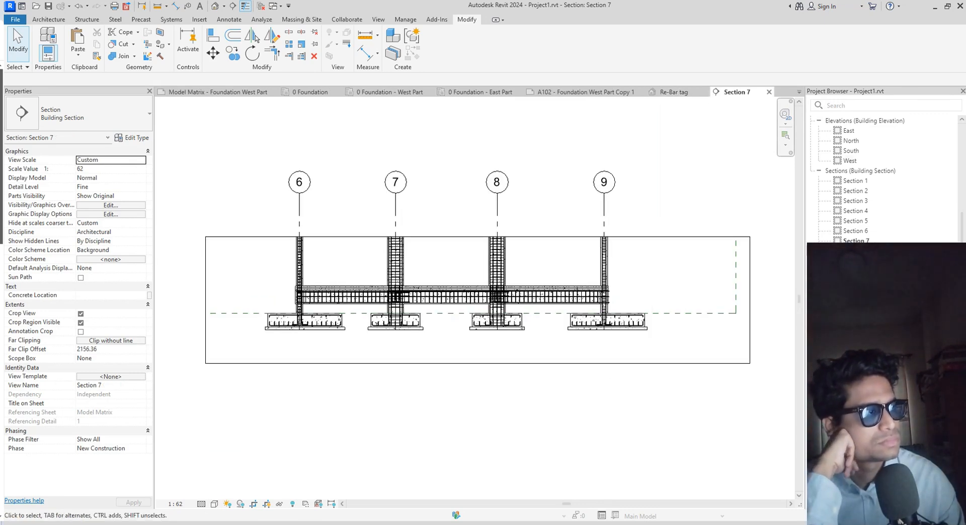
left_click(864, 252)
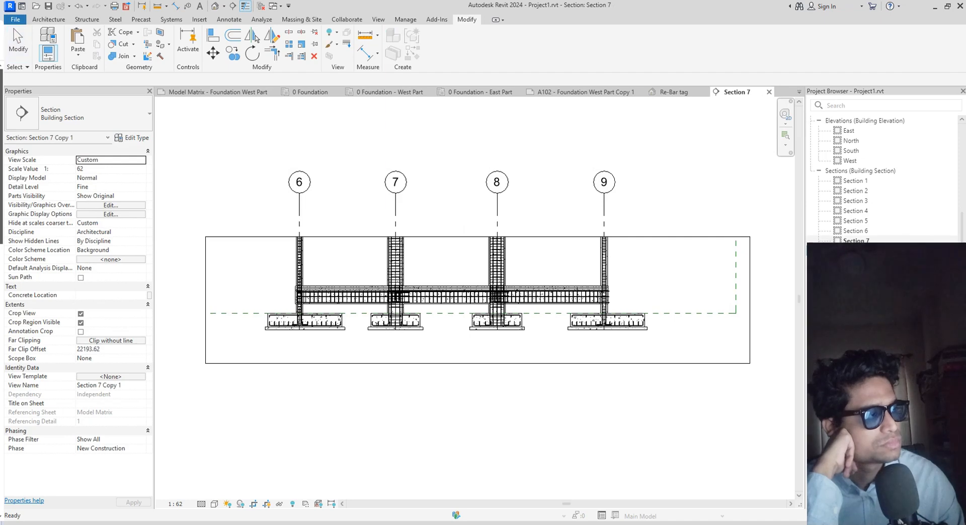
left_click(862, 243)
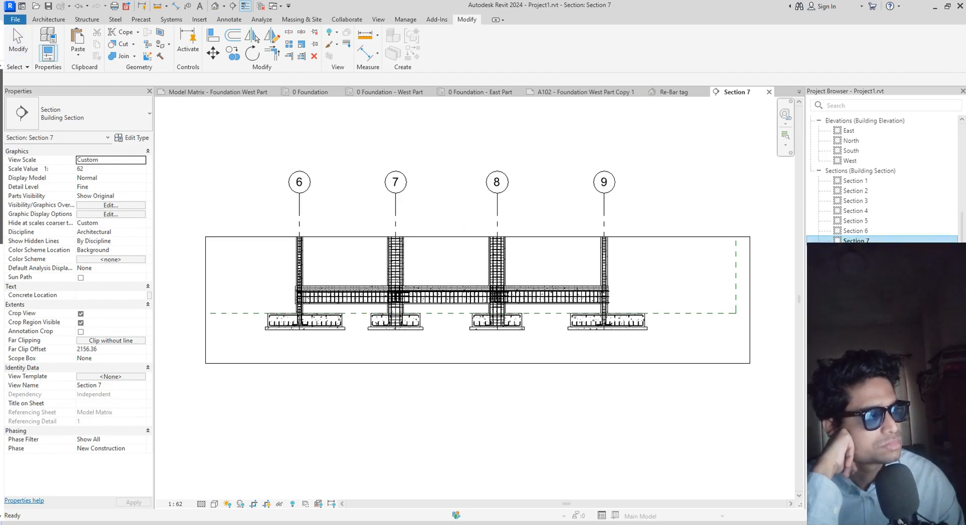
left_click(863, 251)
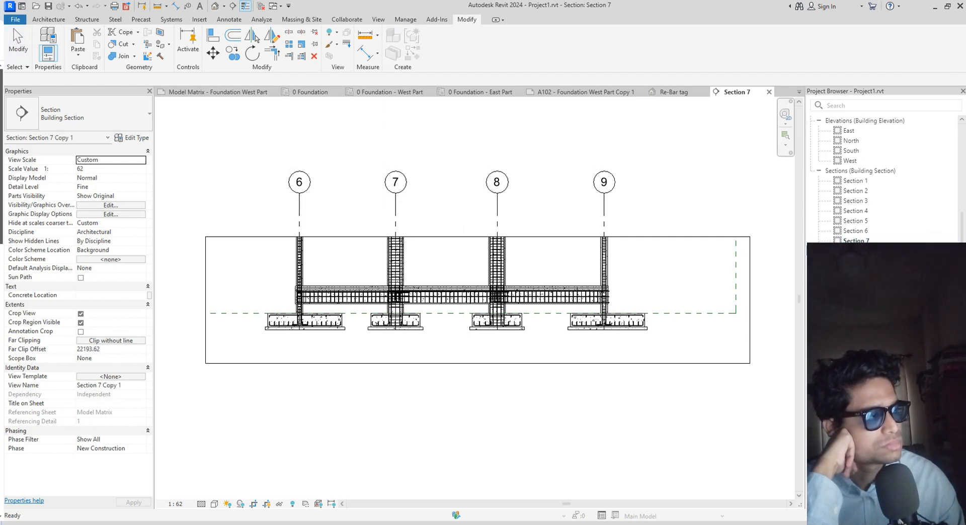
left_click(314, 58)
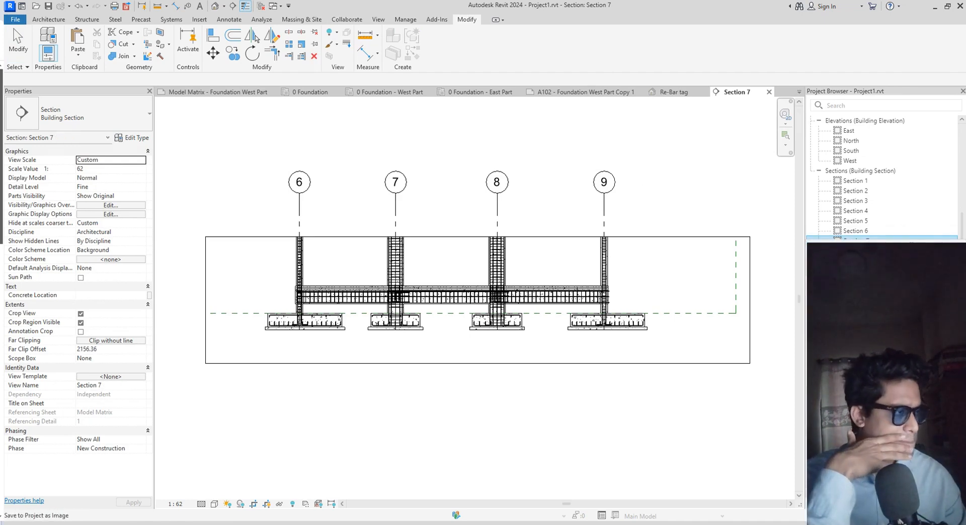
Duplicate Section 7 as a dependent view and crop it on both sides to the footing and column at grid 6
mouse_move(830, 345)
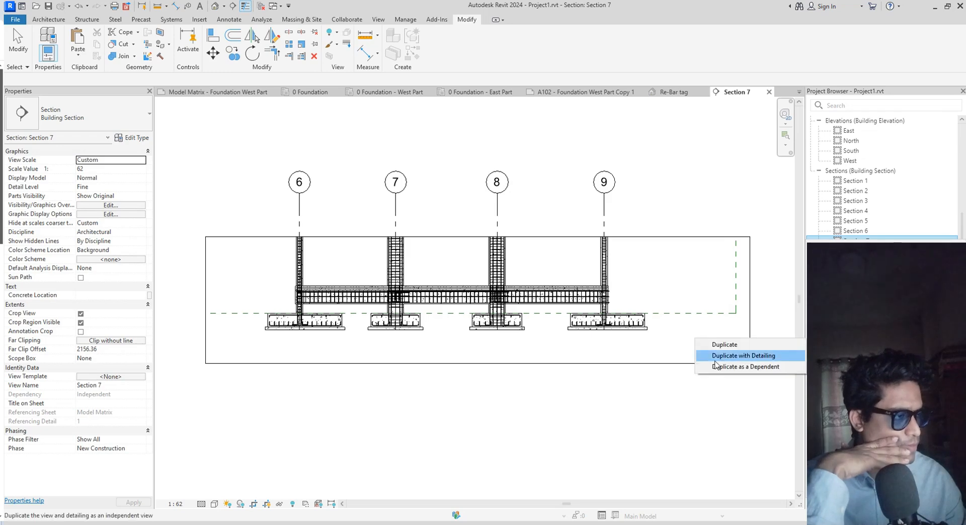
left_click(790, 368)
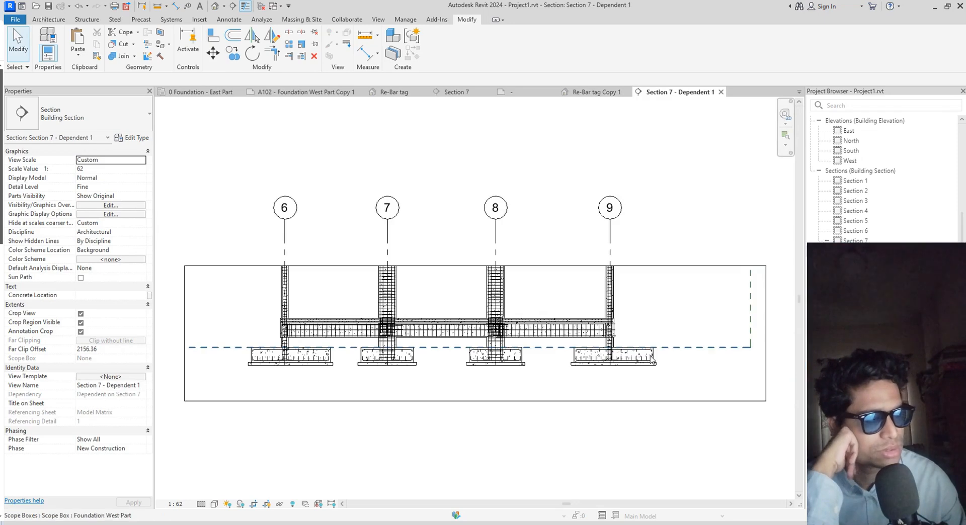
left_click(767, 356)
left_click(767, 355)
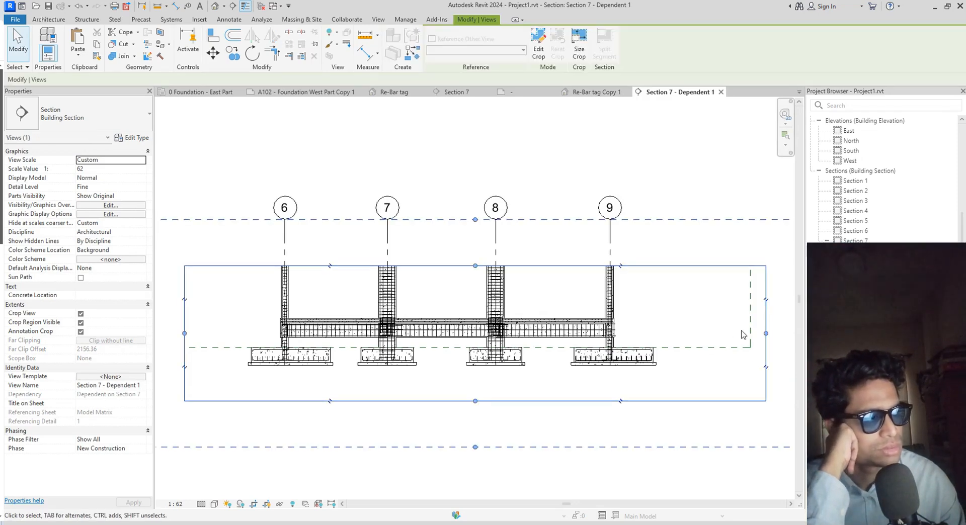
left_click_drag(766, 335, 343, 352)
middle_click_drag(446, 416, 586, 411)
left_click_drag(317, 329, 333, 329)
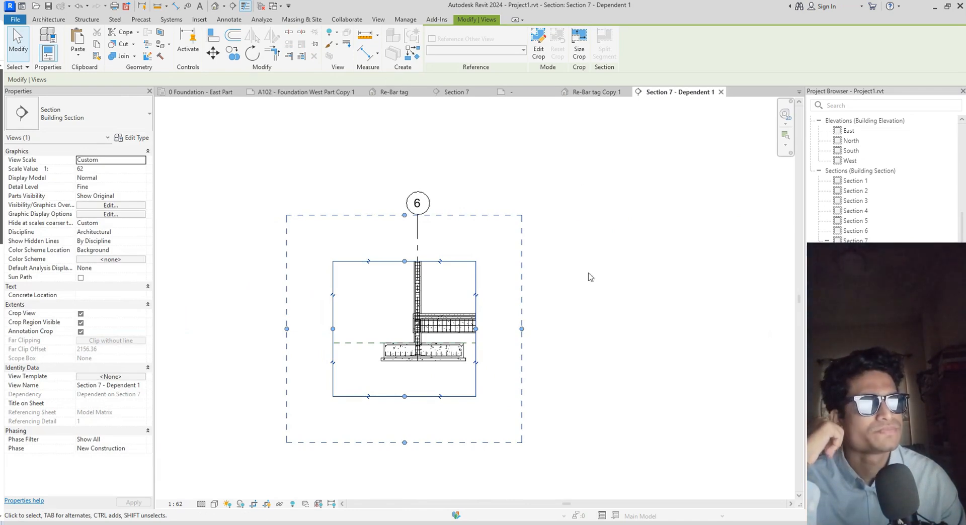
Try to tag the footing at grid 6 by category with a free-end leader
scroll(583, 334, "down", 1)
key("t")
key("g")
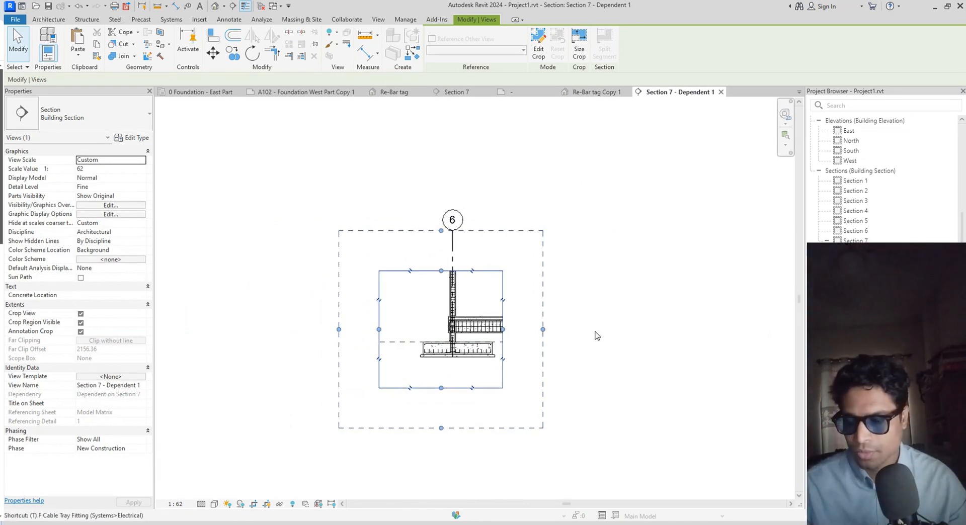
scroll(432, 365, "up", 2)
scroll(428, 355, "up", 5)
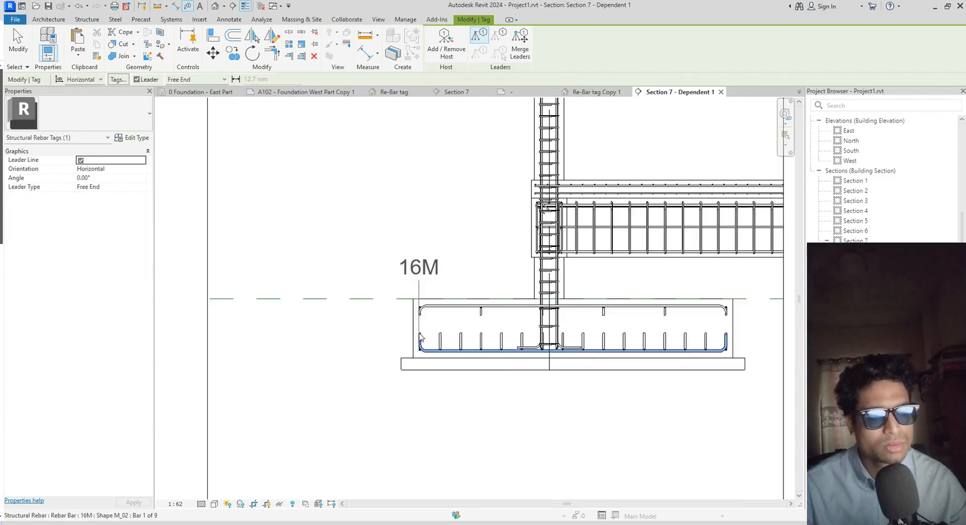
left_click(416, 303)
left_click(381, 252)
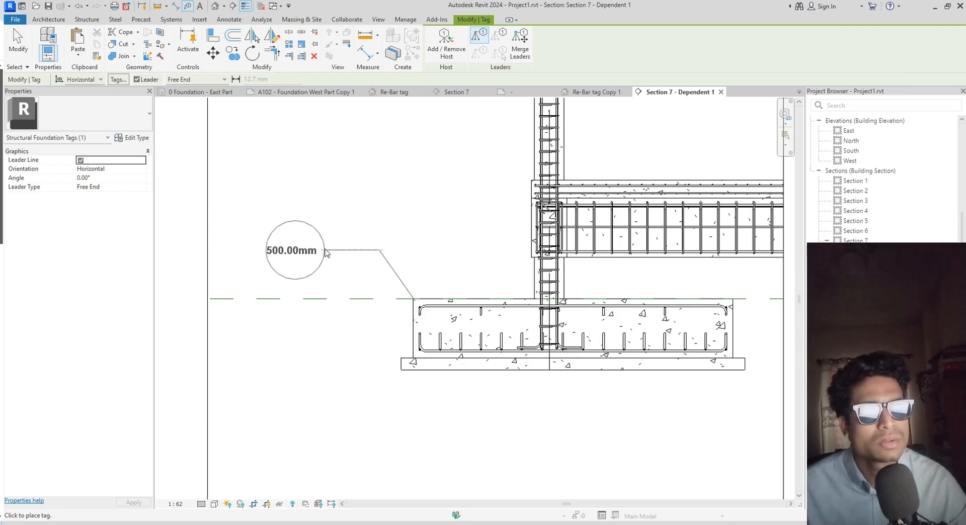
key("Escape")
key("Escape")
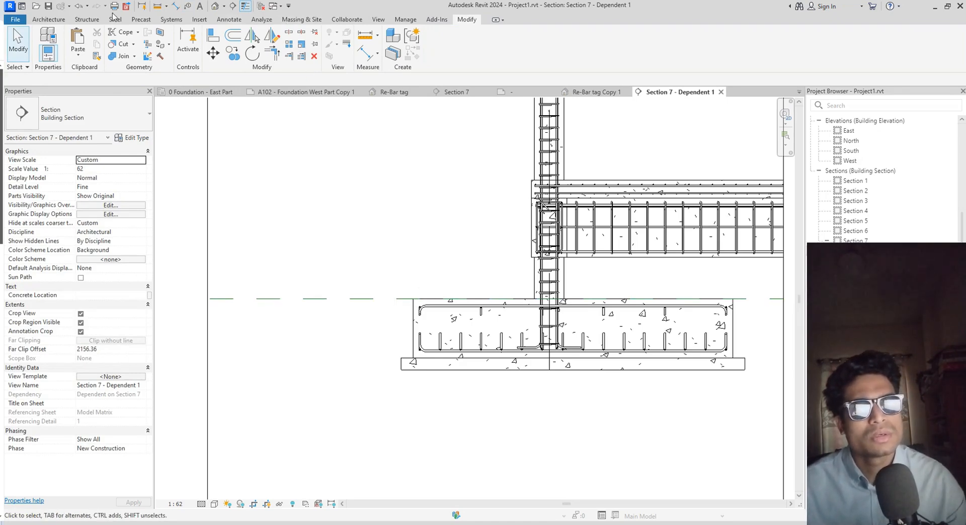
left_click(229, 20)
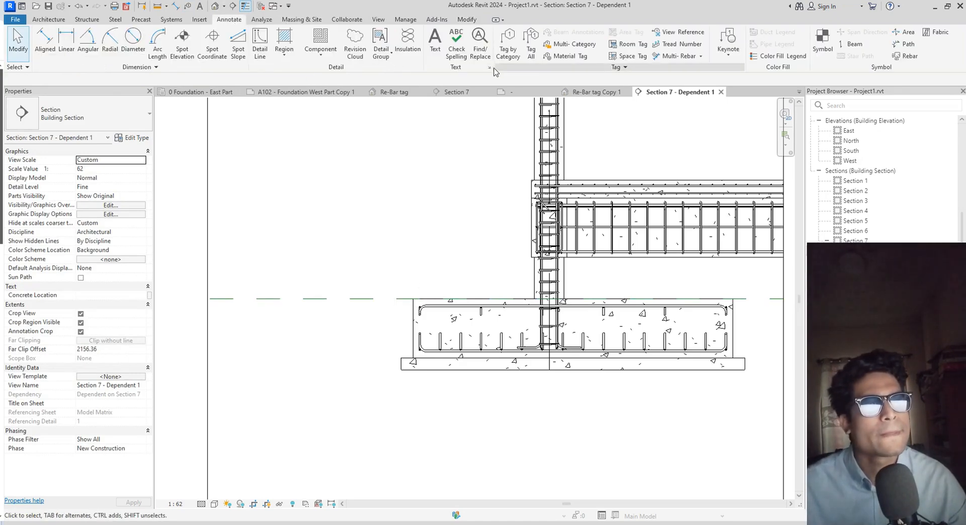
left_click(530, 60)
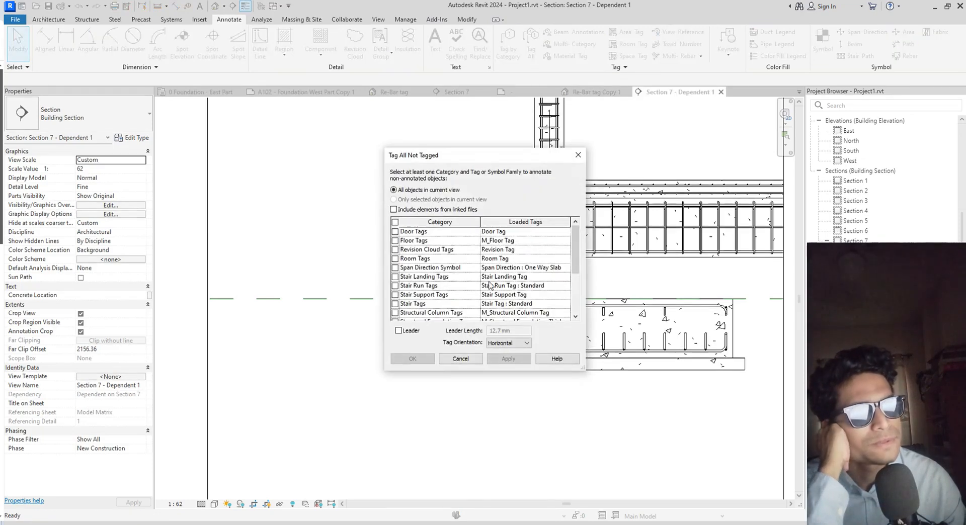
scroll(486, 285, "down", 2)
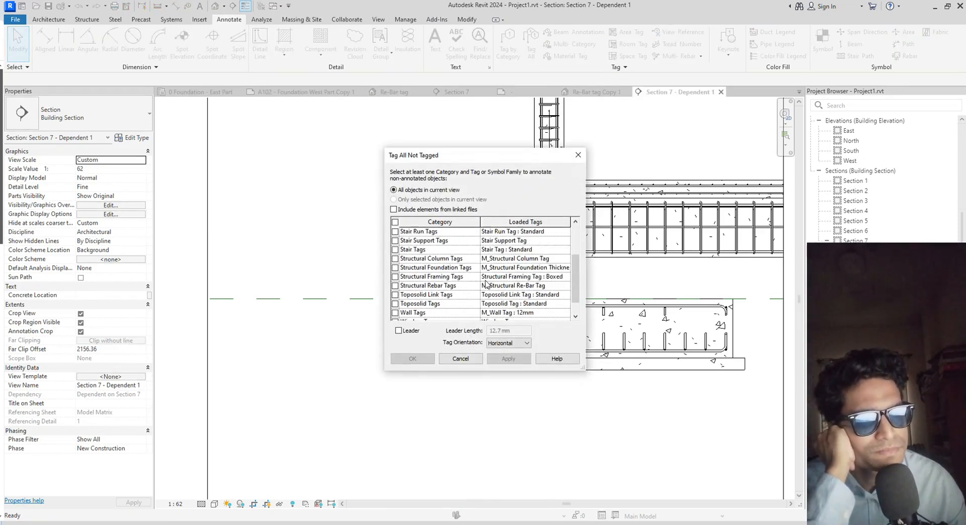
left_click(566, 269)
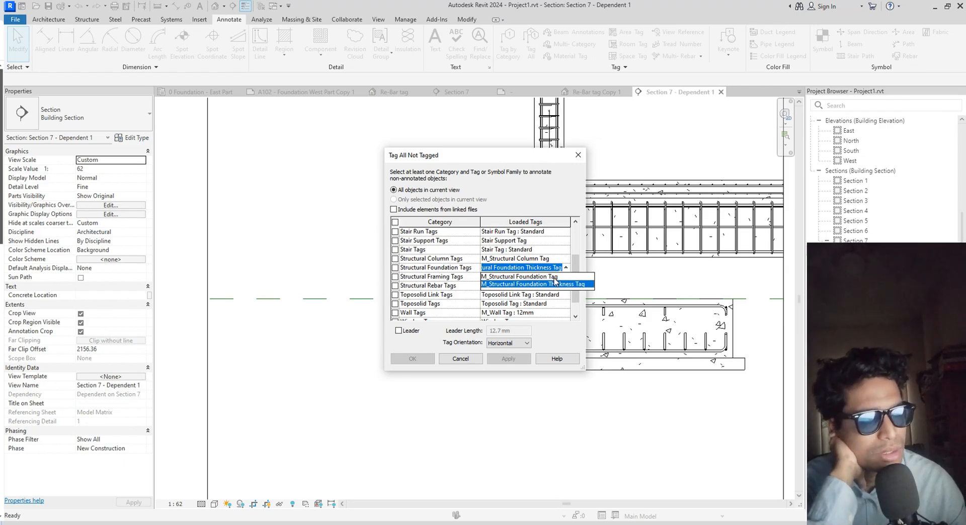
left_click(555, 278)
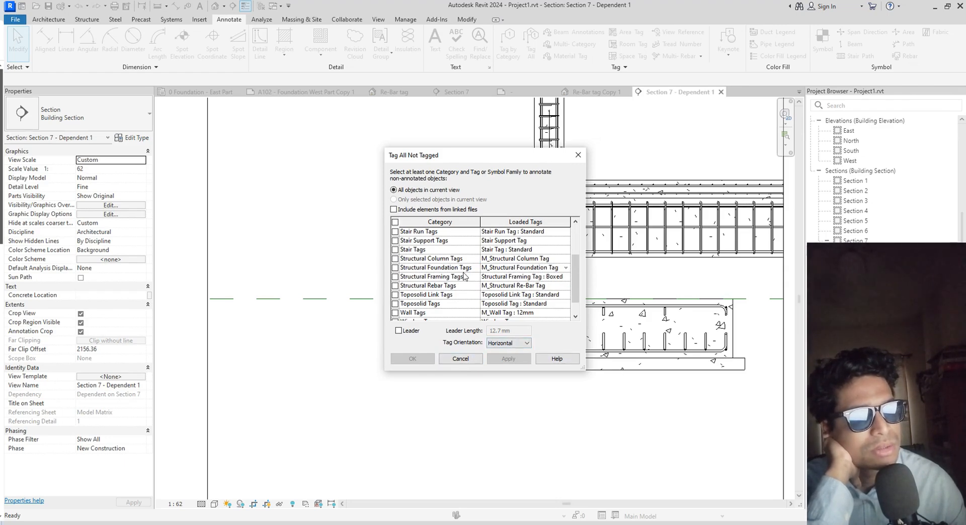
left_click(467, 362)
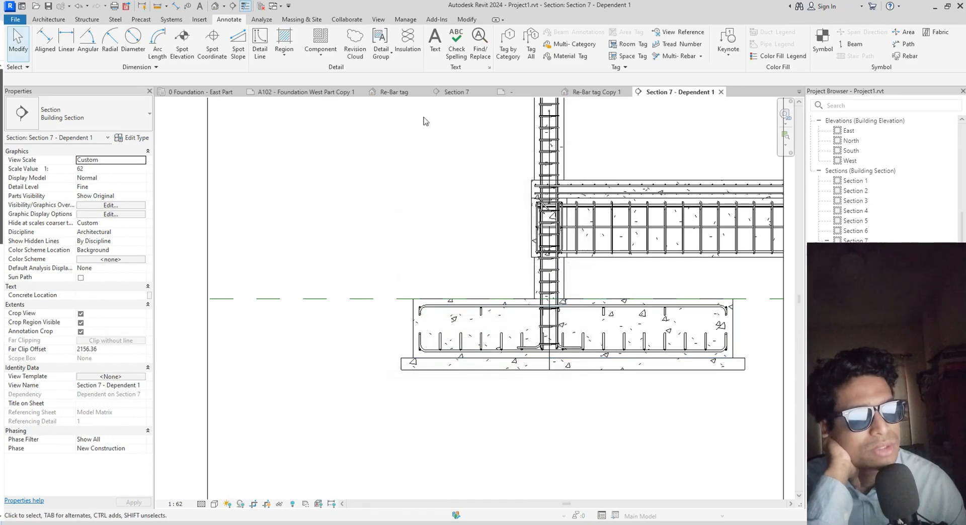
Tag all untagged structural foundations in the dependent section with M_Structural Foundation Tag, without leaders
left_click(503, 50)
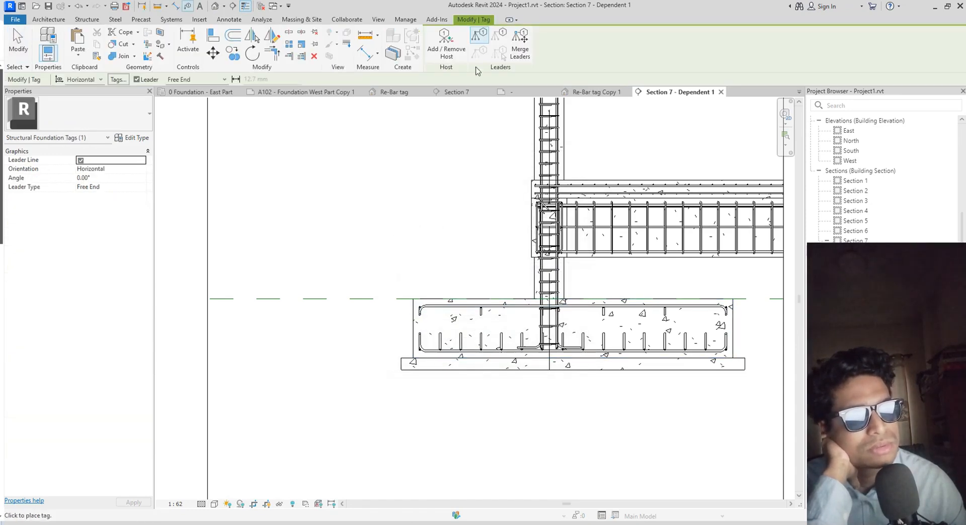
left_click(231, 20)
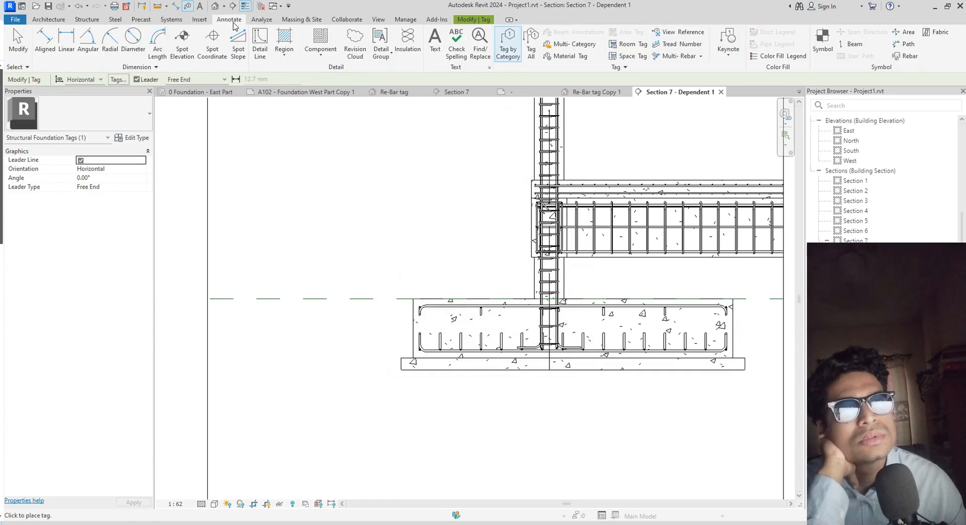
left_click(531, 43)
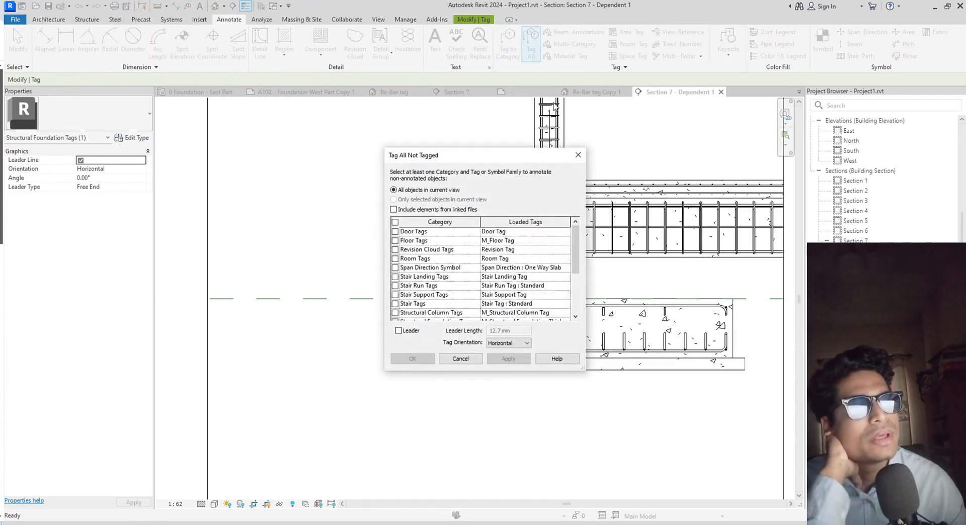
scroll(558, 294, "down", 2)
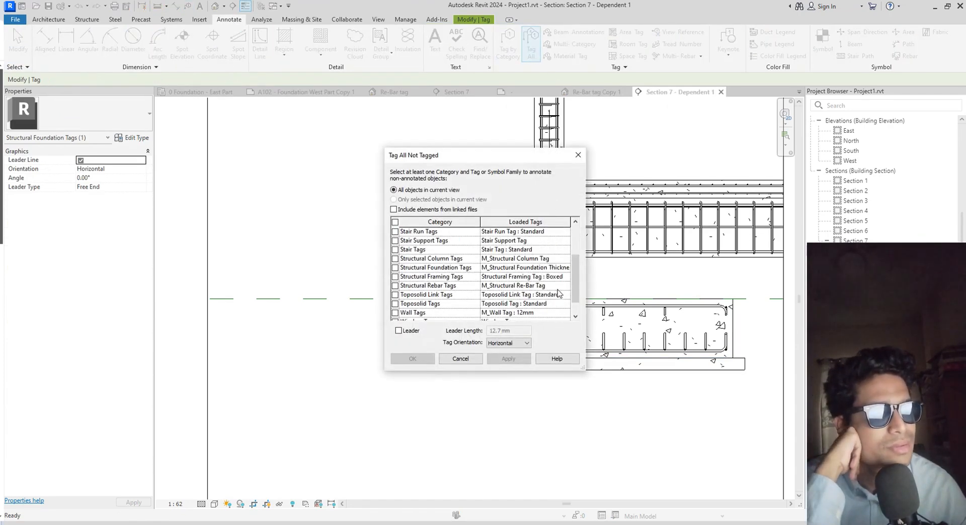
left_click(543, 268)
left_click(566, 267)
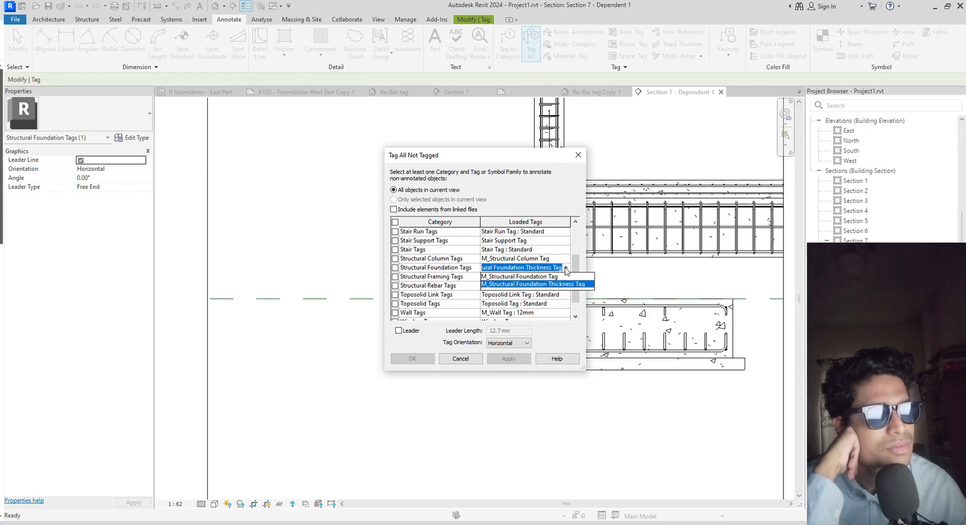
left_click(546, 277)
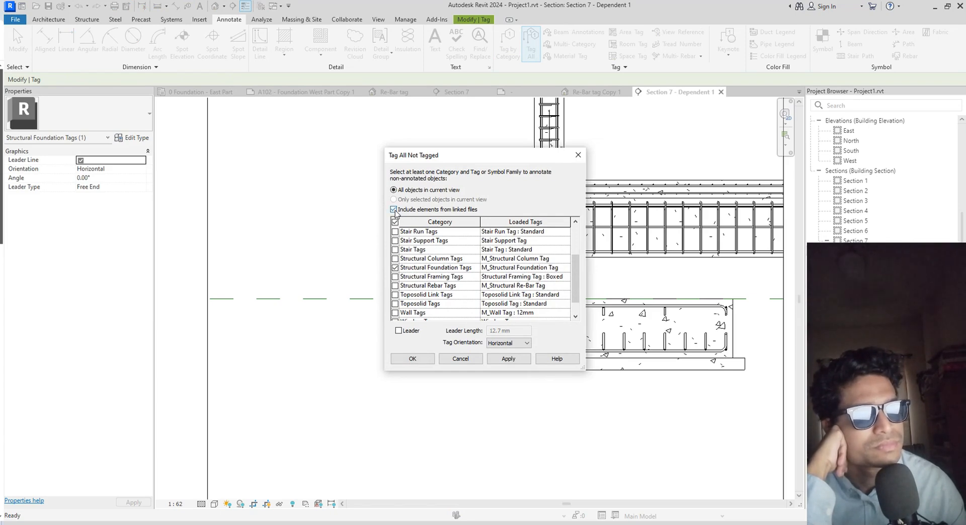
left_click(412, 359)
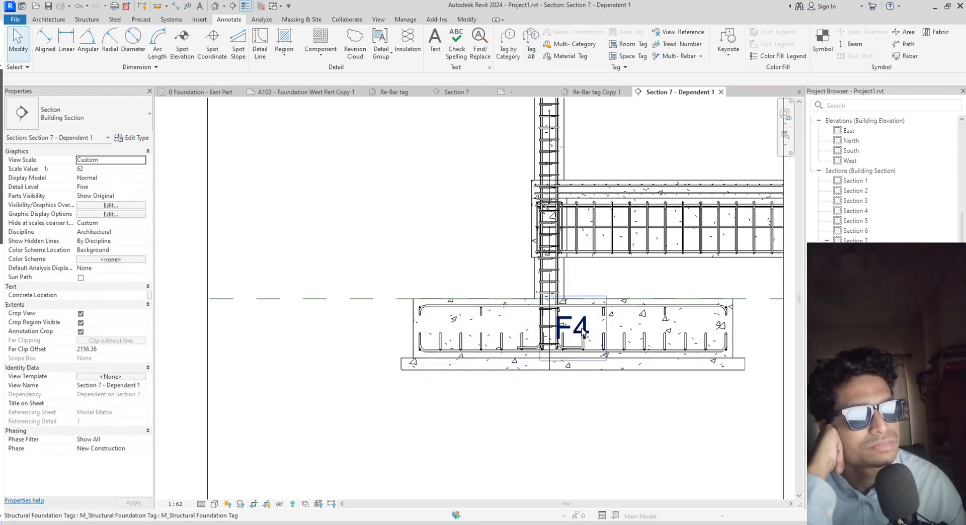
Add an attached-end leader to the F4 footing tag and place the tag above the footing, beside the column, with a bent leader
middle_click_drag(588, 326, 514, 320)
left_click(513, 320)
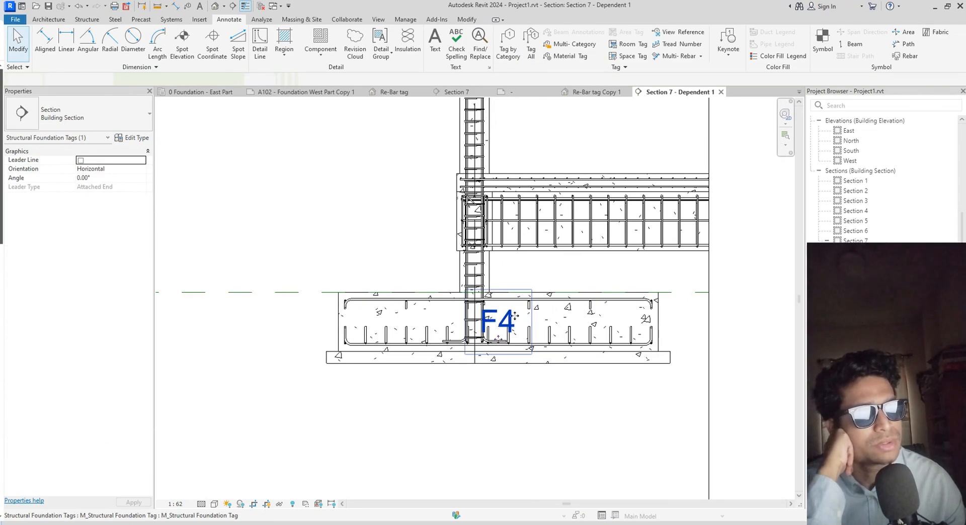
left_click_drag(513, 320, 516, 320)
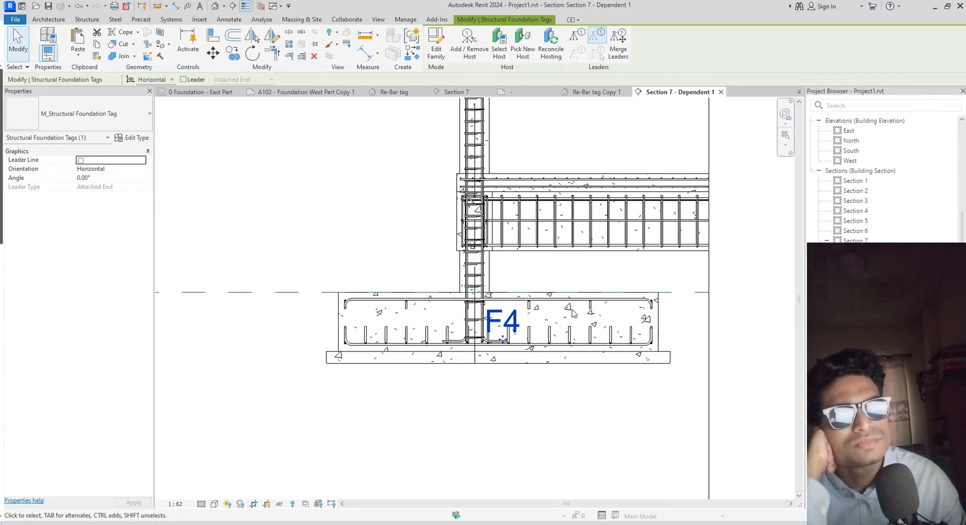
left_click(184, 79)
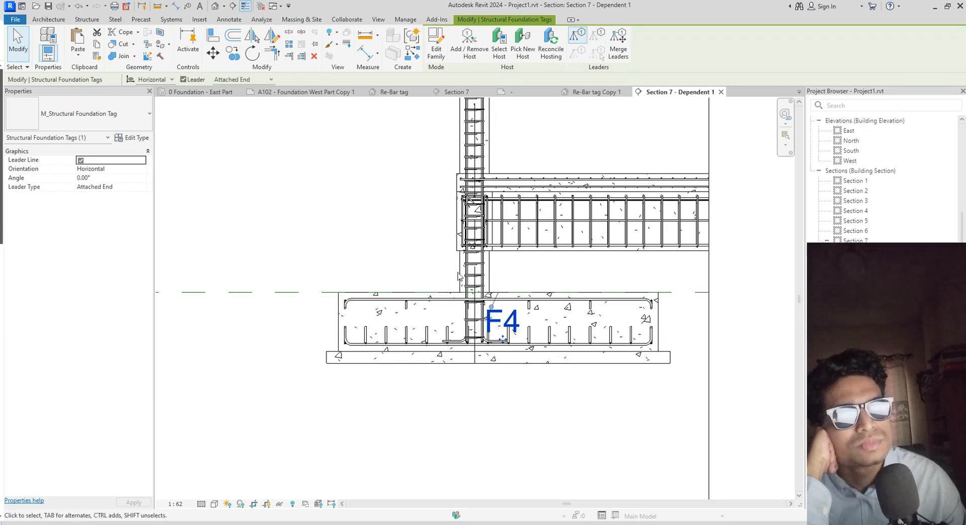
left_click_drag(489, 326, 285, 208)
left_click_drag(326, 262, 378, 200)
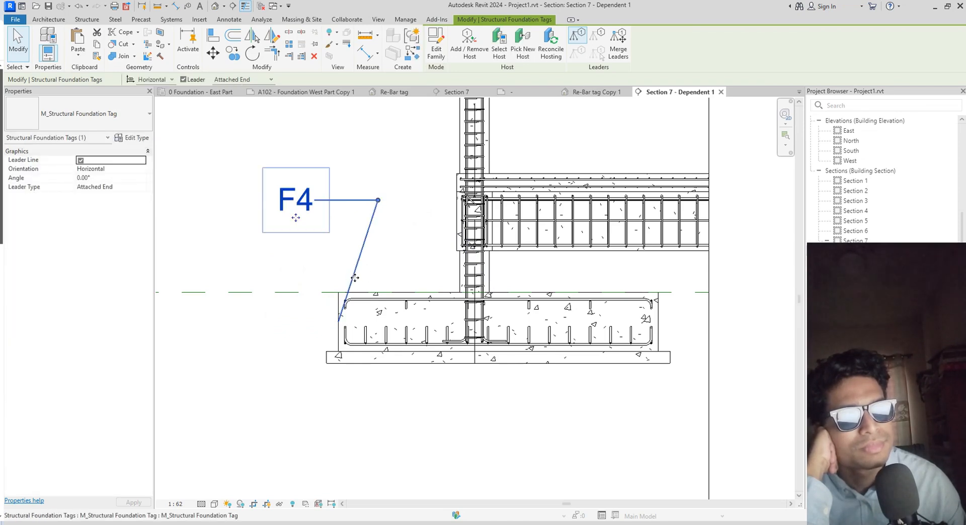
left_click_drag(353, 280, 380, 265)
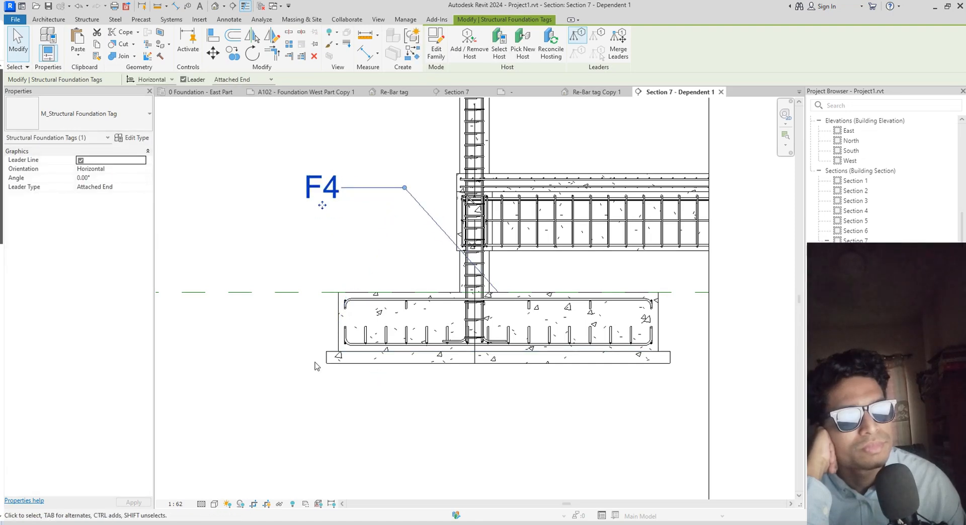
scroll(315, 361, "down", 1)
middle_click_drag(315, 361, 344, 360)
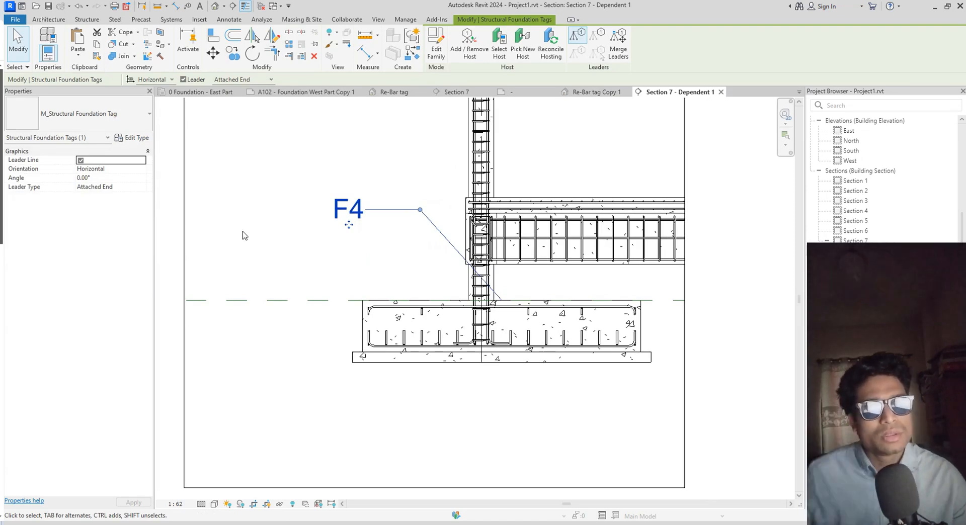
middle_click_drag(372, 360, 395, 353)
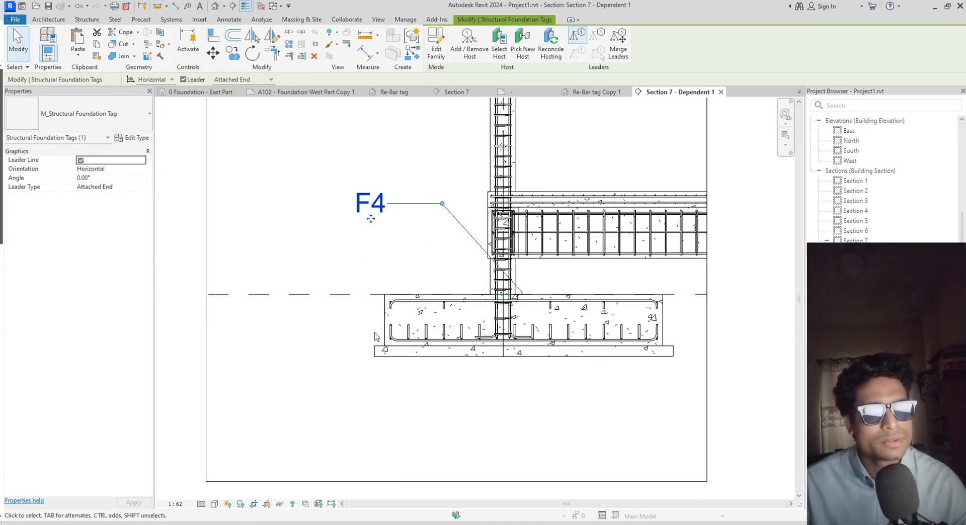
key("Escape")
Tag the footing's upper reinforcing bar with a free-end leader, placing the tag beside the footing, below the F4 tag, with a bent leader
scroll(375, 337, "up", 1)
key("t")
key("g")
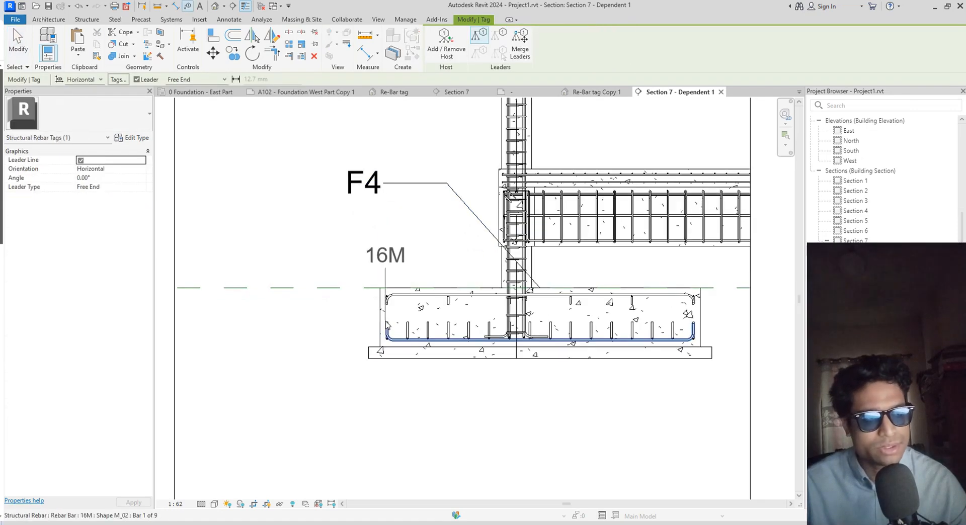
left_click(395, 295)
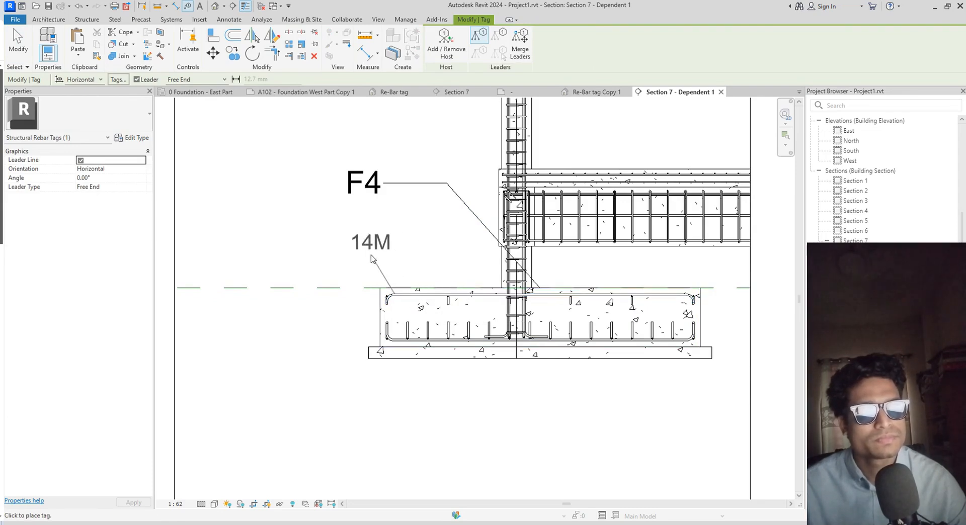
left_click(278, 258)
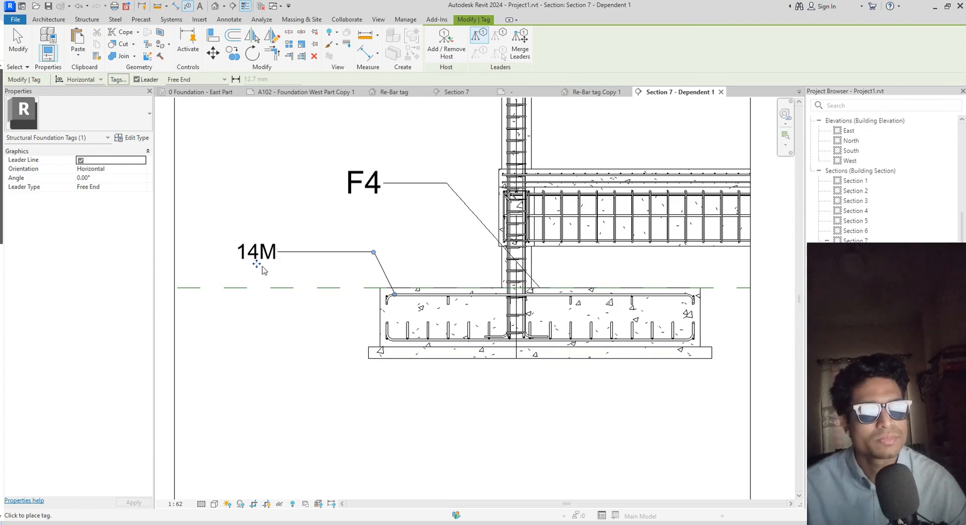
scroll(261, 270, "up", 2)
key("Escape")
key("Escape")
Open the M_Structural Re-Bar Tag family of the 14M tag for editing and select its Type Name label
left_click(254, 245)
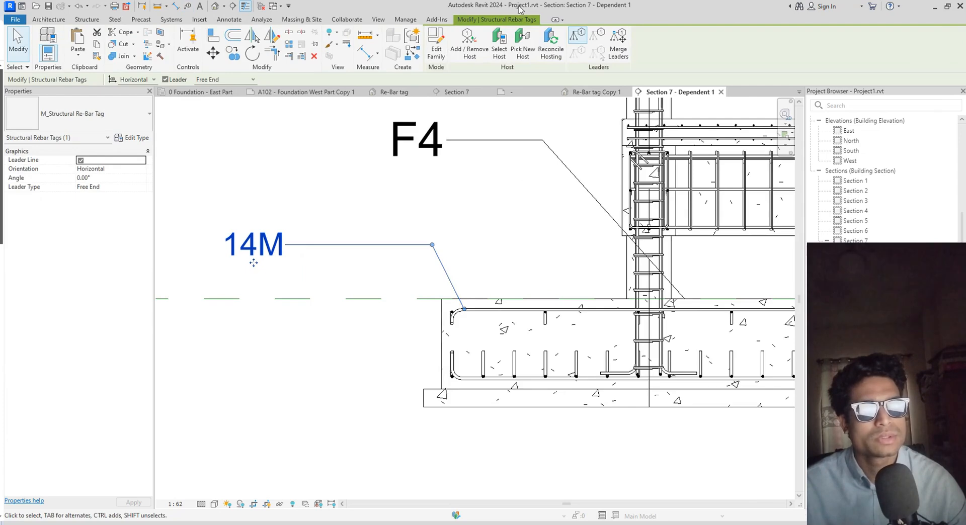
left_click(437, 50)
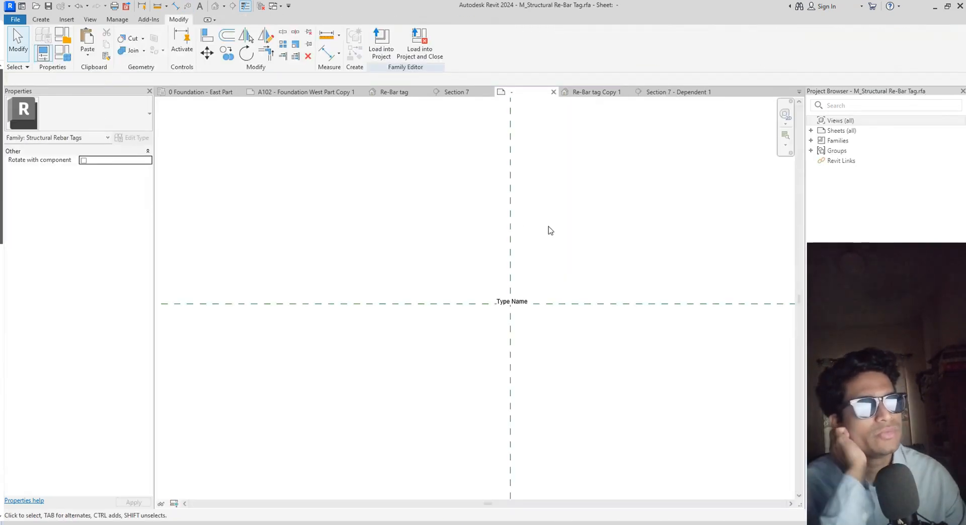
scroll(507, 294, "up", 1)
middle_click_drag(497, 305, 495, 316)
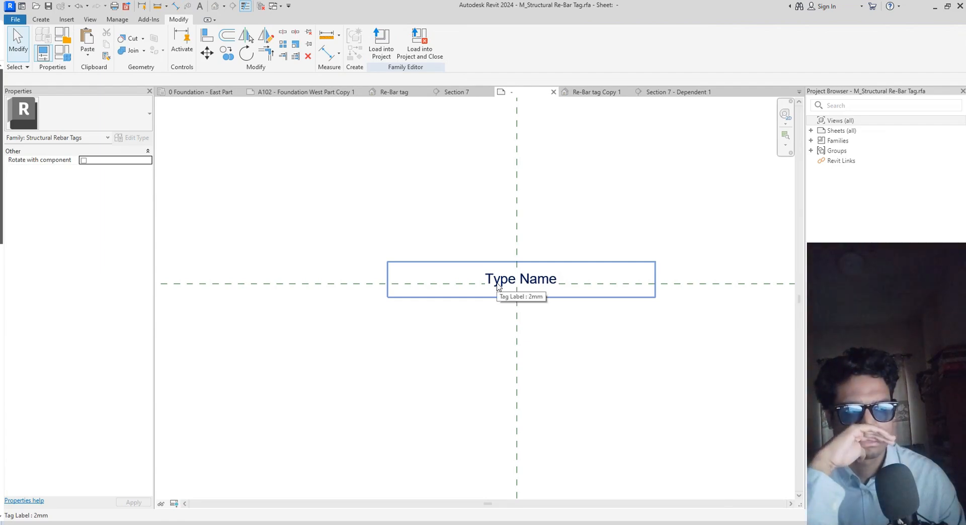
left_click(497, 285)
Examine the category parameters available for the rebar tag's label, from Assembly Code through Quantity to Workshop Instructions
left_click(377, 43)
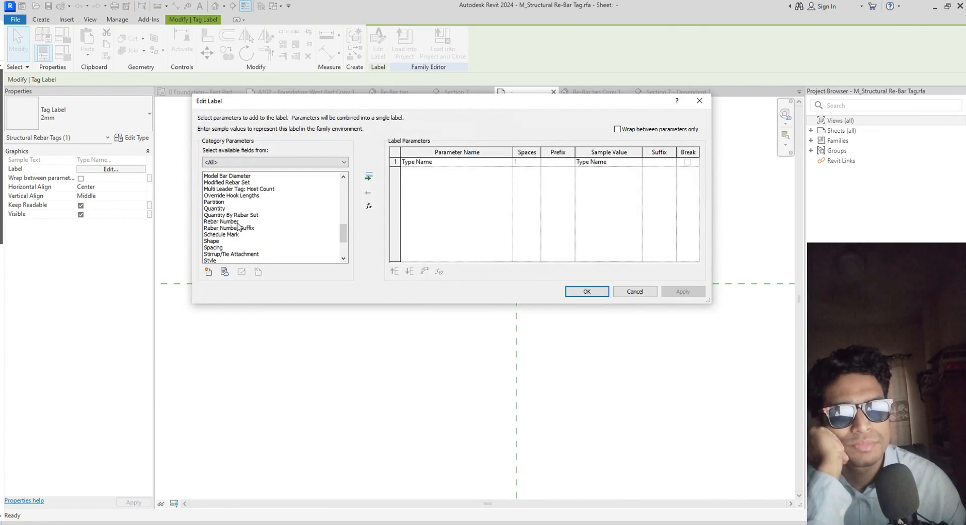
scroll(267, 239, "down", 3)
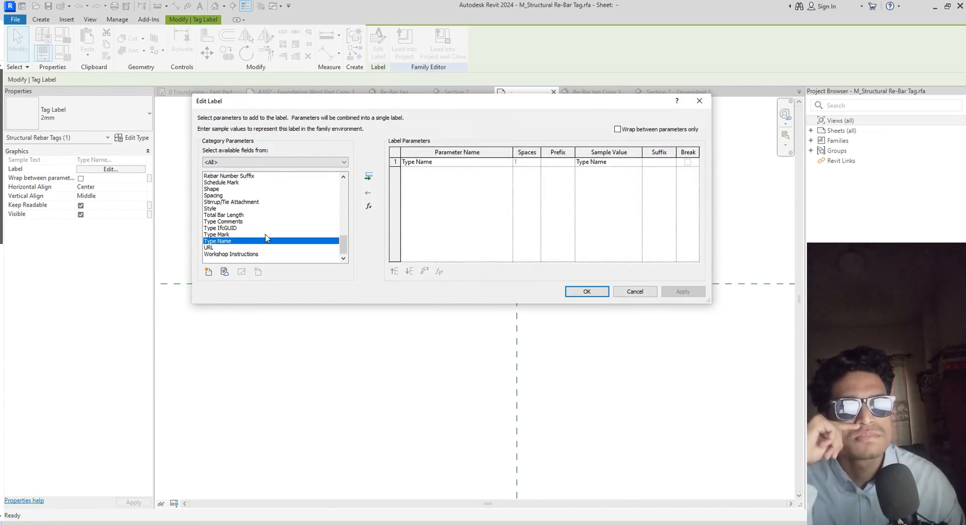
scroll(267, 239, "up", 3)
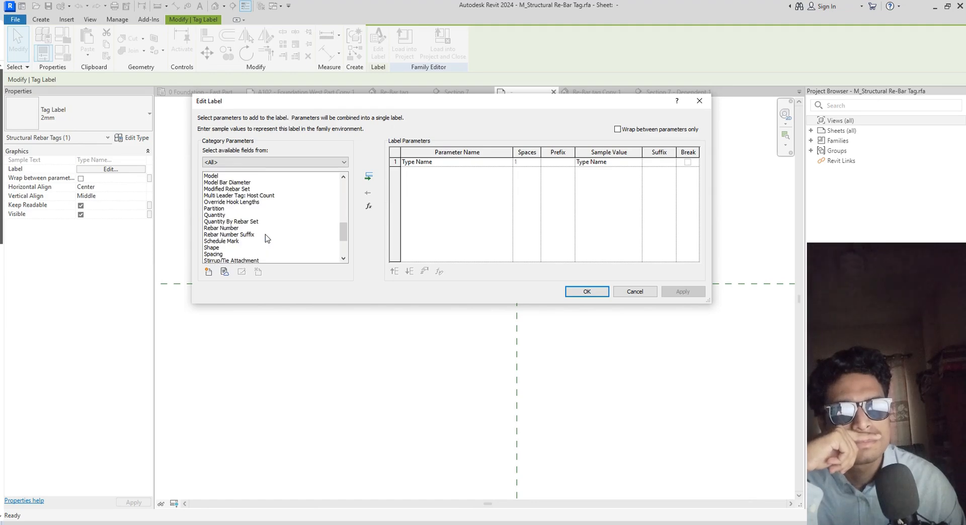
scroll(267, 239, "up", 2)
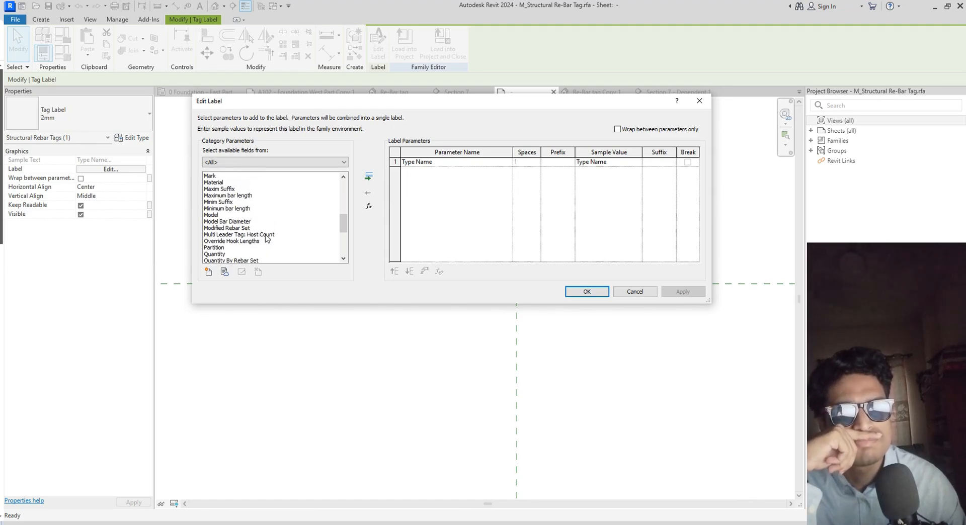
scroll(267, 239, "up", 10)
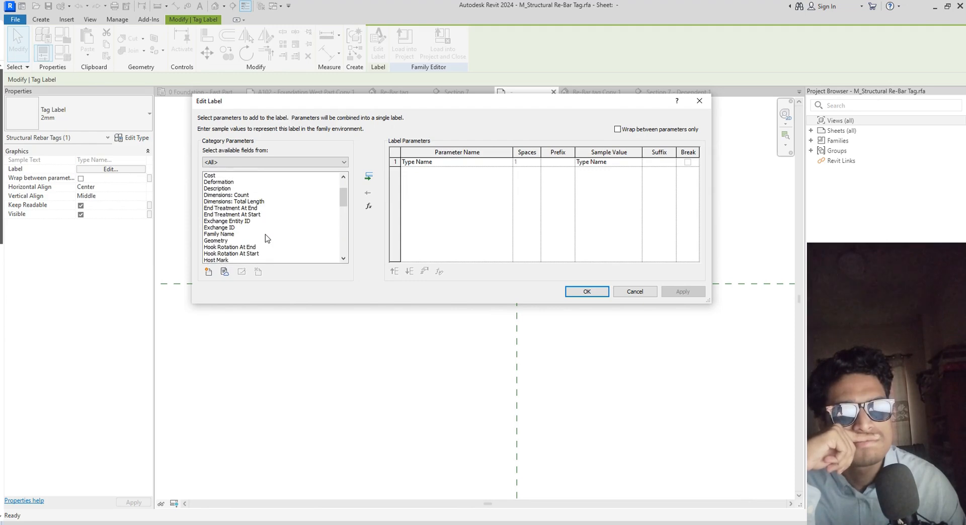
scroll(267, 239, "up", 3)
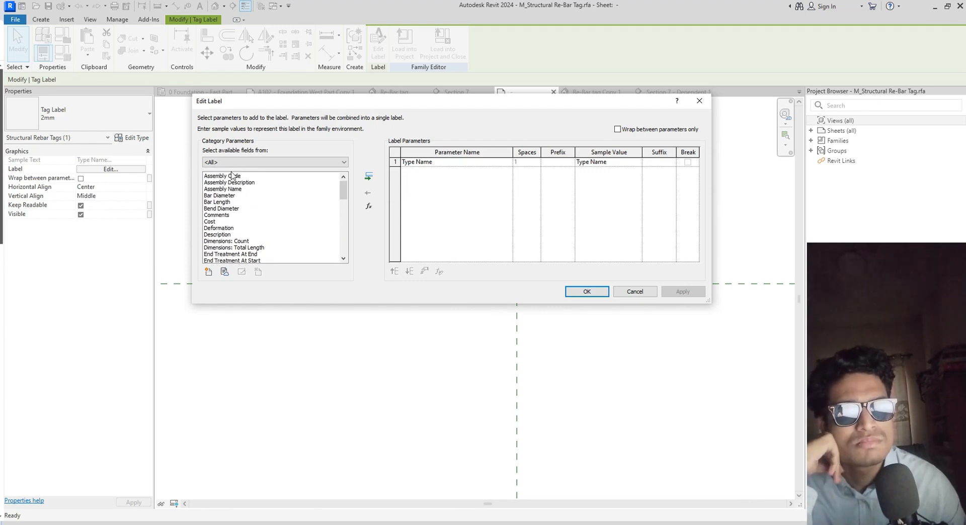
left_click(230, 177)
key("Down")
key("Down")
key("Down")
key("Down")
key("Down")
key("Down")
key("Down")
key("Down")
key("Down")
key("Down")
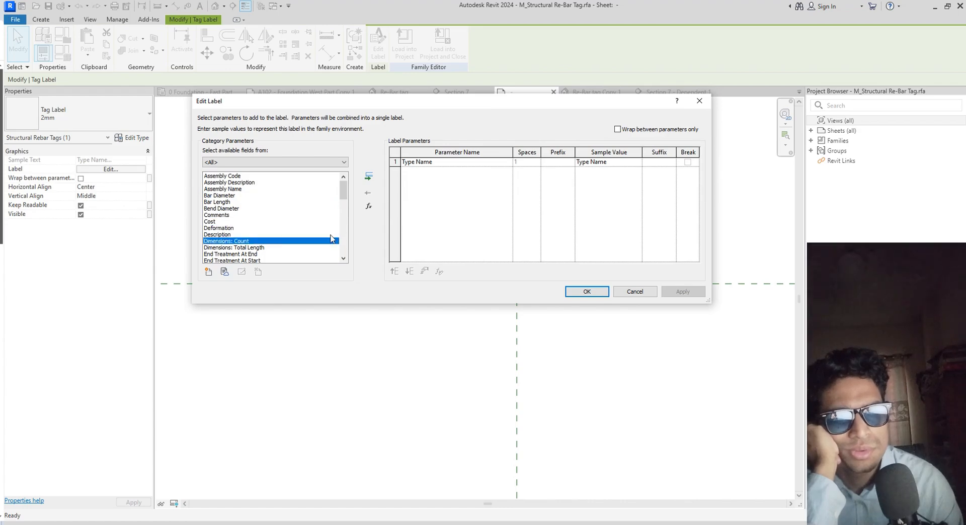
key("Down")
key("Down")
key("Down")
key("Down")
key("Down")
key("Down")
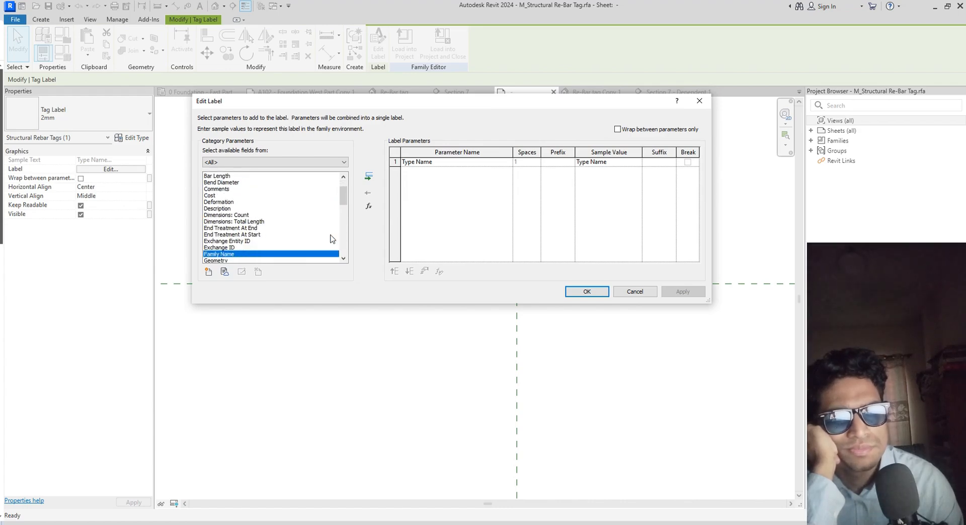
key("Down")
key("Down")
key("Down")
key("Down")
key("Down")
key("Down")
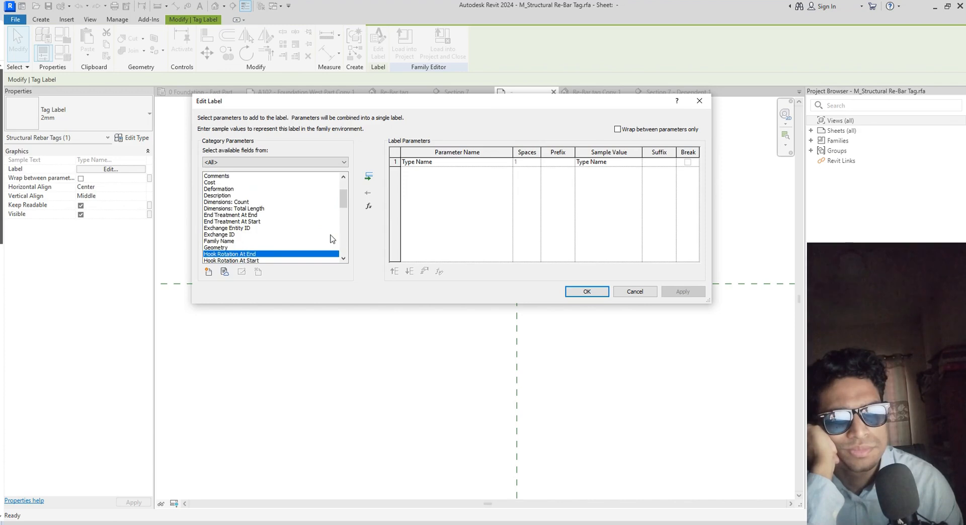
key("Down")
key("Down")
key("Down")
key("Down")
key("Down")
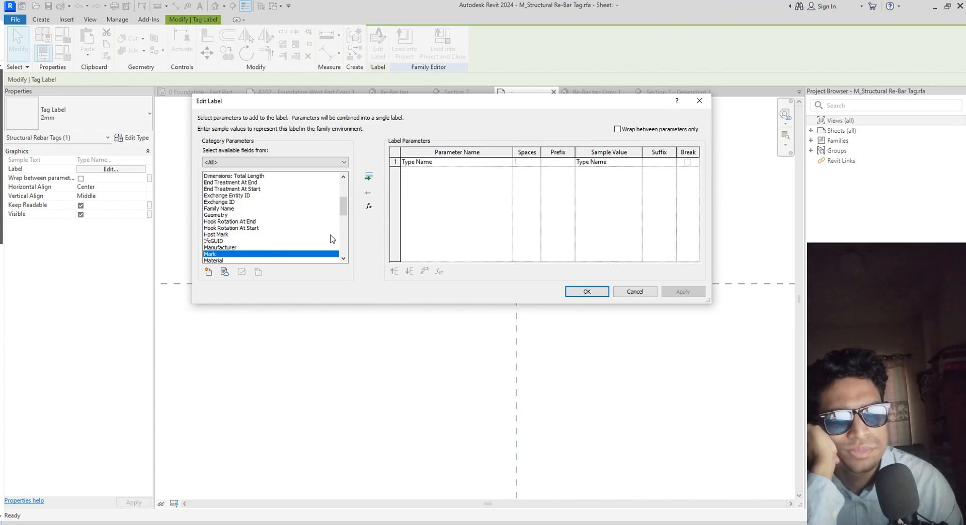
key("Down")
key("Down")
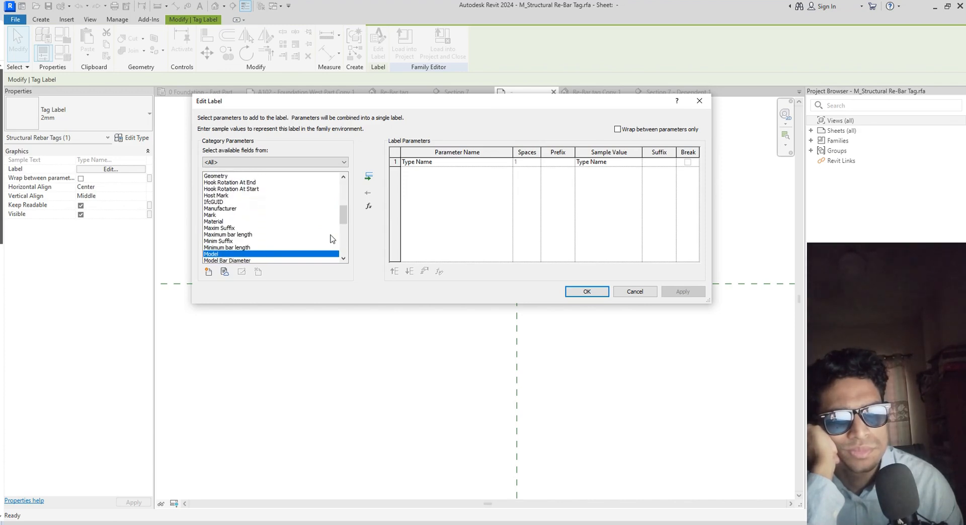
key("Down")
key("Down")
key("Down")
key("Down")
key("Down")
key("Down")
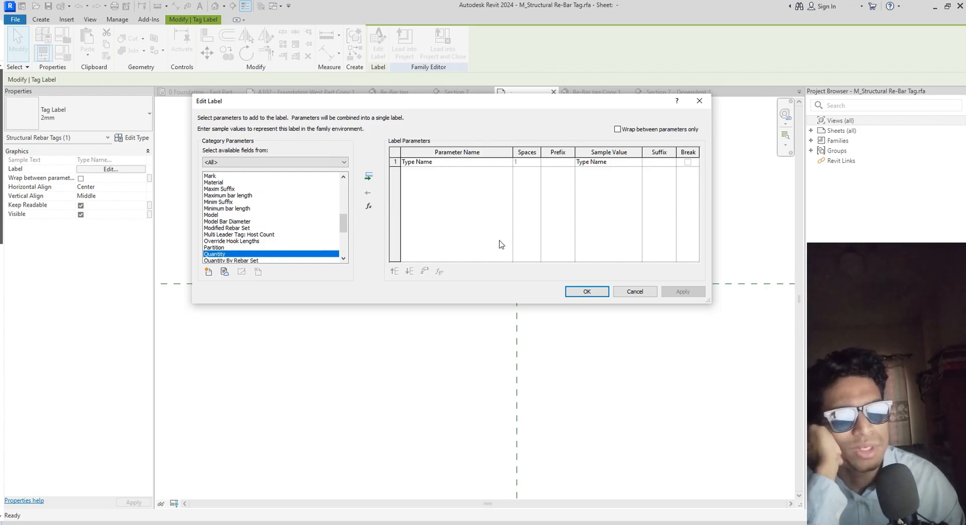
left_click(584, 291)
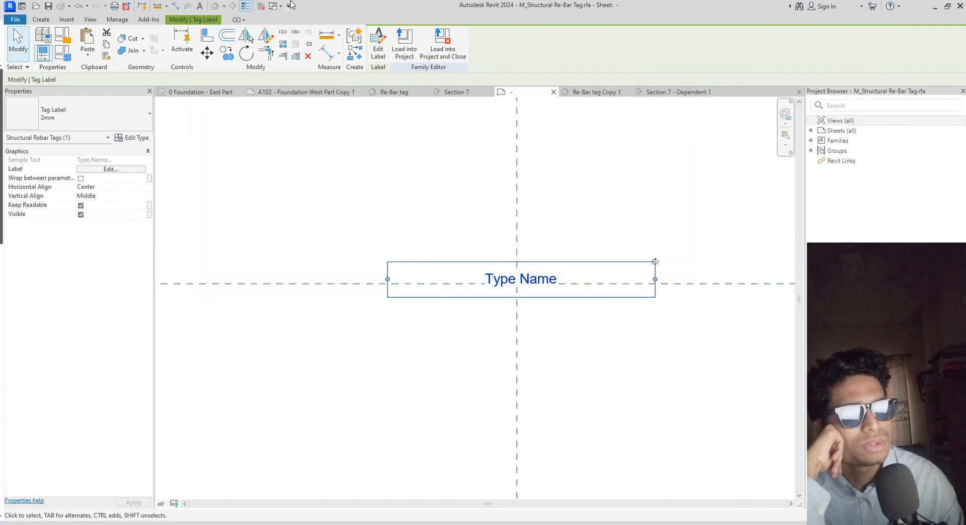
Add the Quantity parameter to the label after Type Name and load the family into the project, overwriting the existing version
left_click(378, 44)
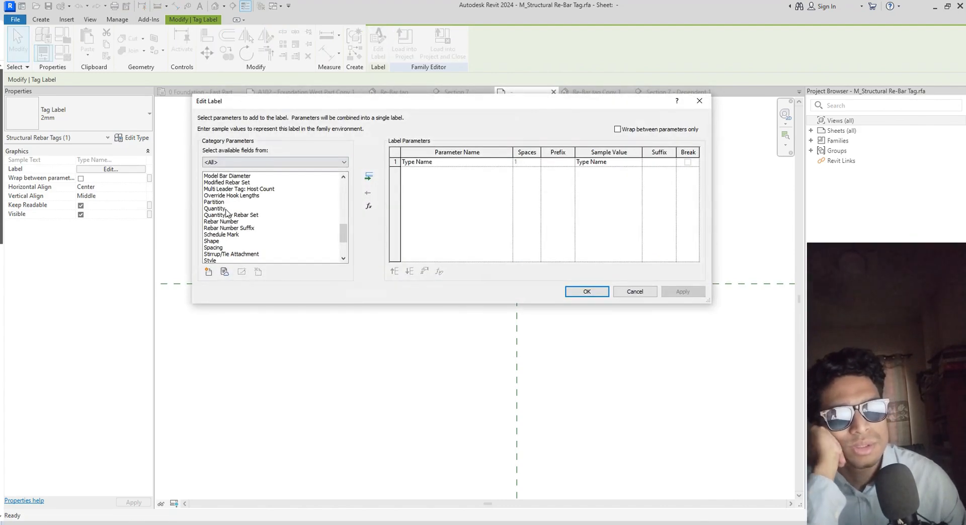
left_click(226, 208)
left_click(368, 177)
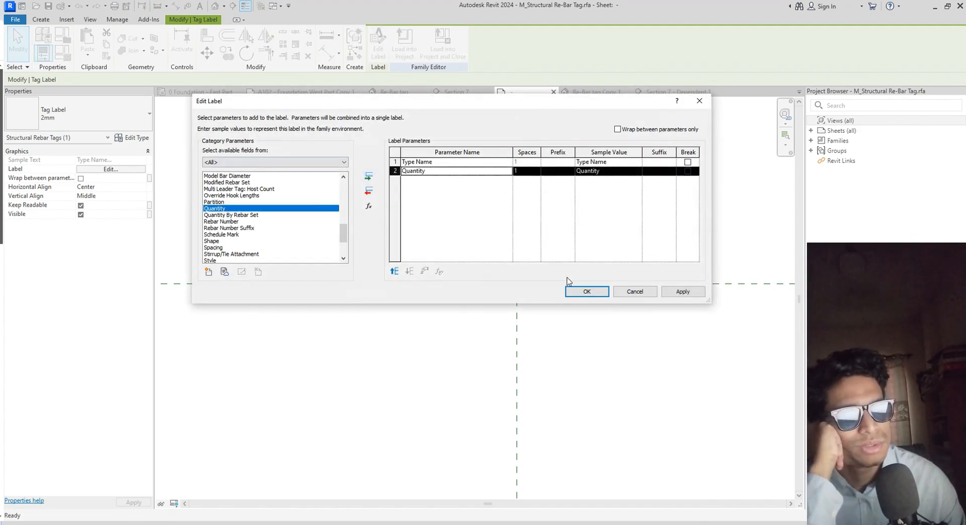
left_click(576, 293)
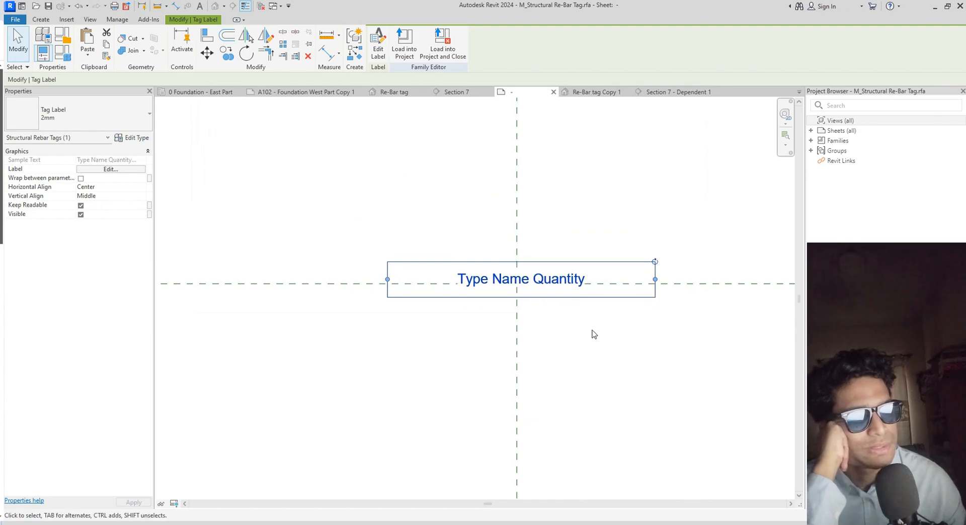
left_click(411, 50)
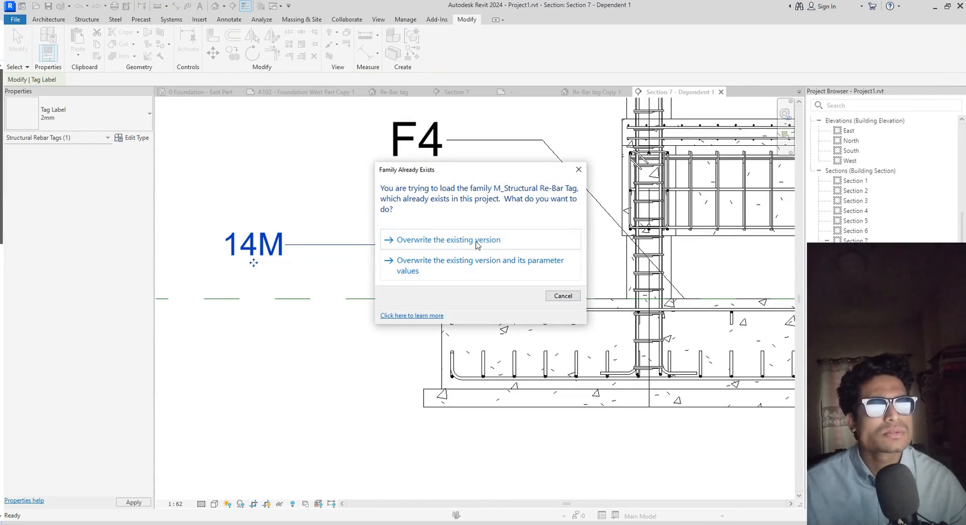
left_click(478, 245)
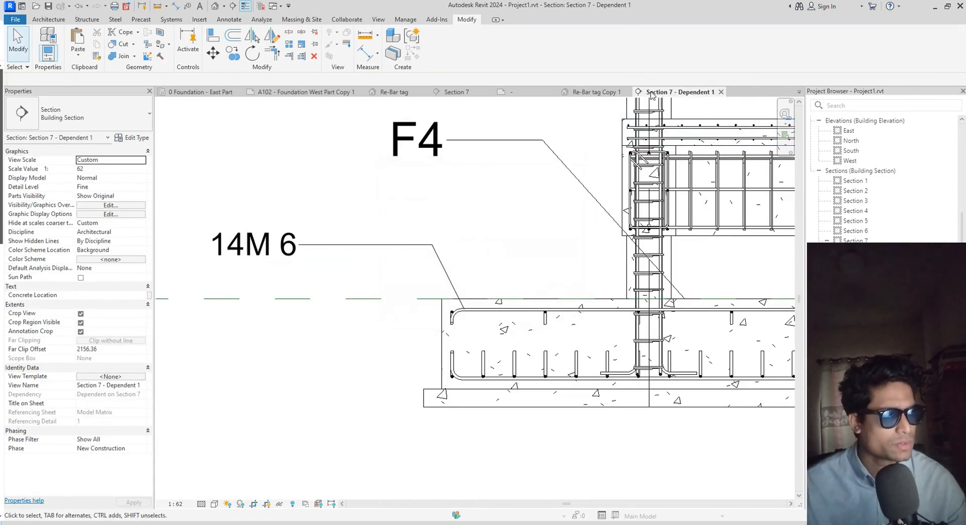
Reopen the rebar tag's family for editing and move Quantity ahead of Type Name in its label
left_click(268, 258)
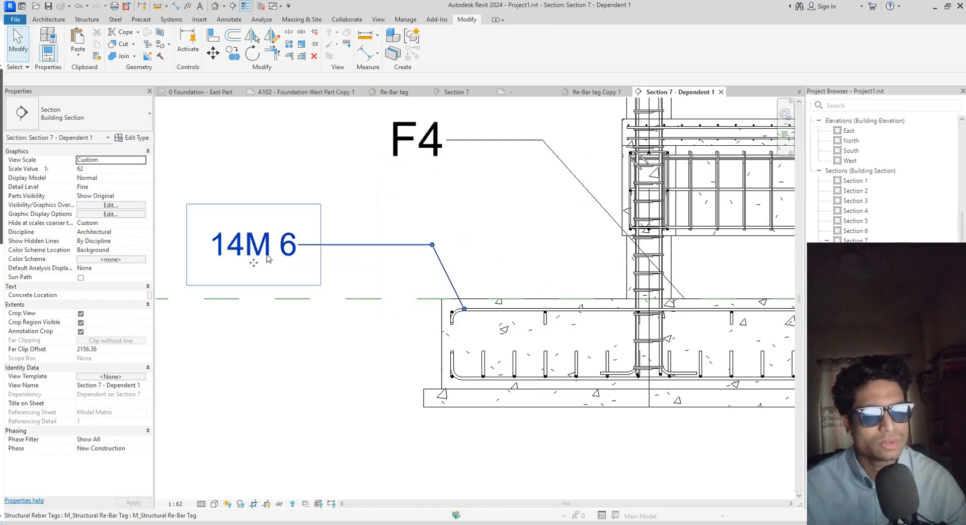
left_click(268, 258)
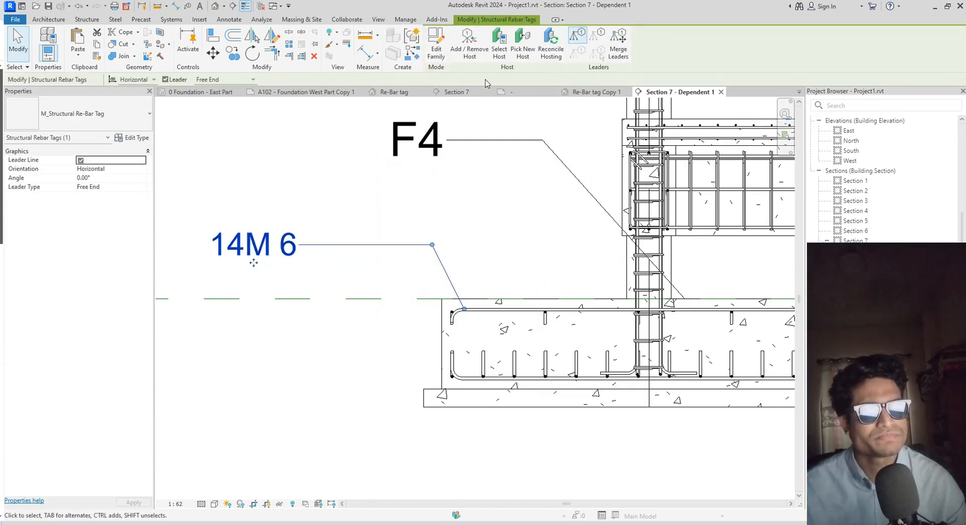
left_click(436, 46)
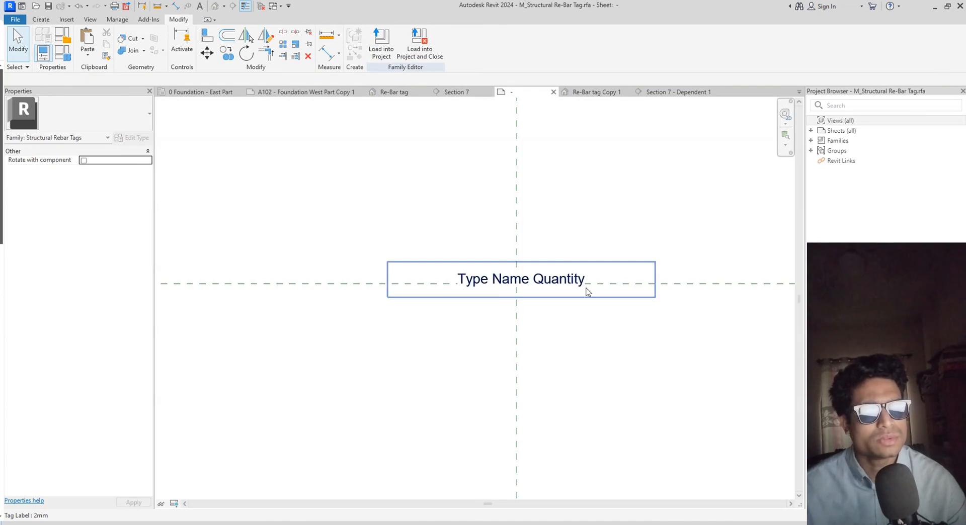
scroll(585, 289, "up", 2)
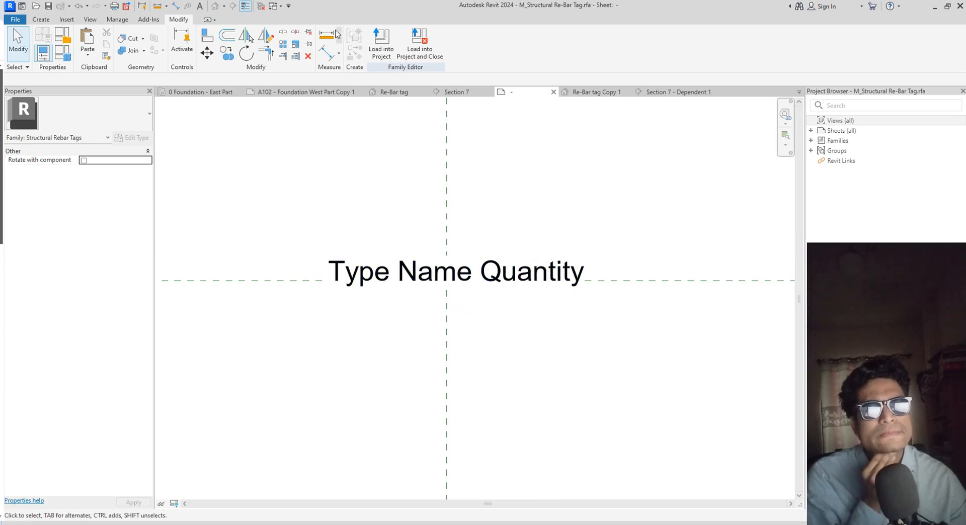
left_click(367, 263)
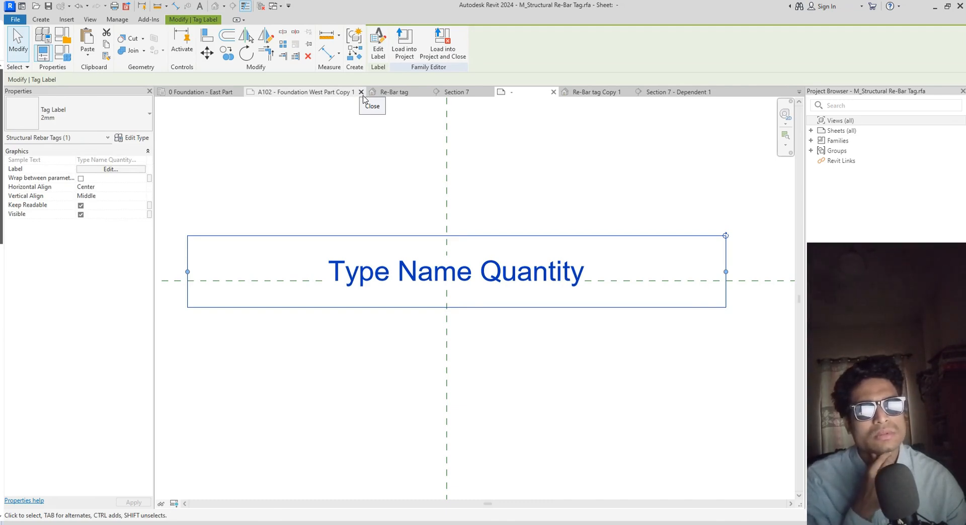
left_click(378, 46)
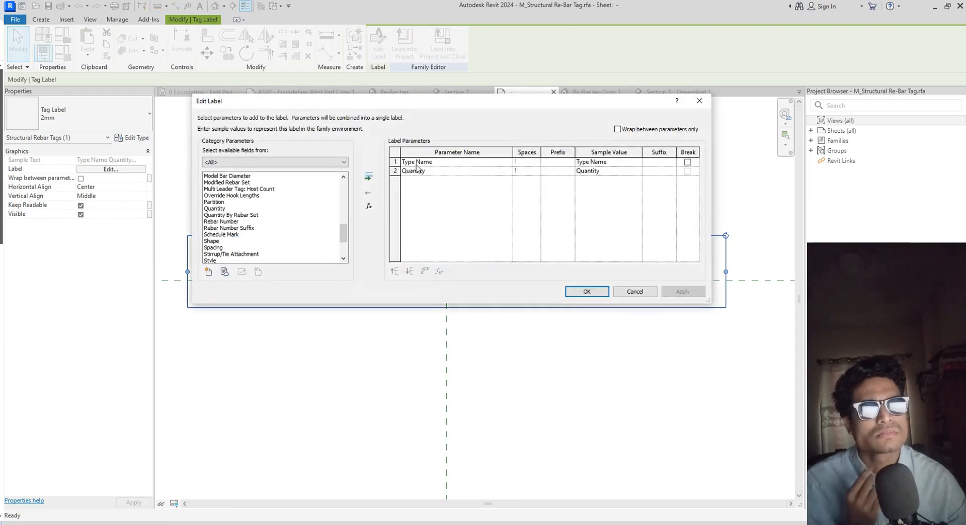
left_click(426, 171)
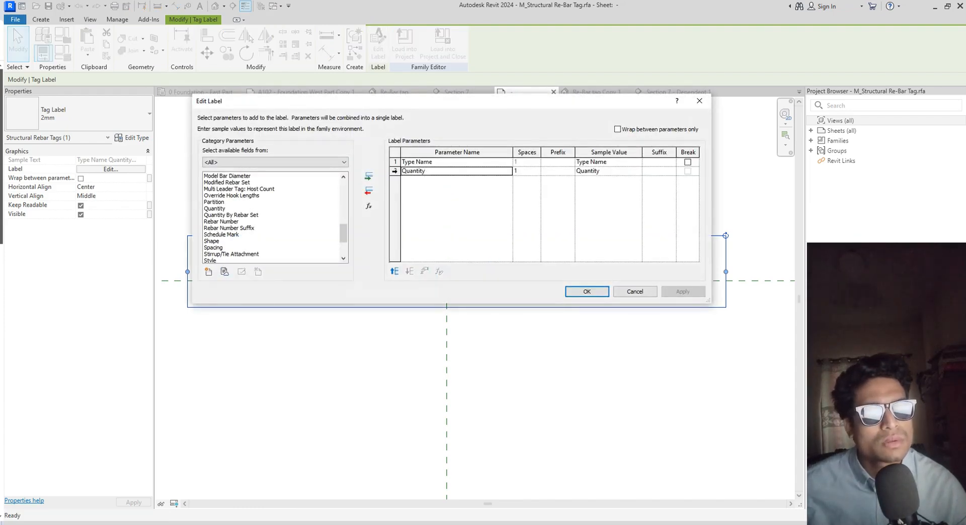
left_click(395, 172)
left_click(395, 272)
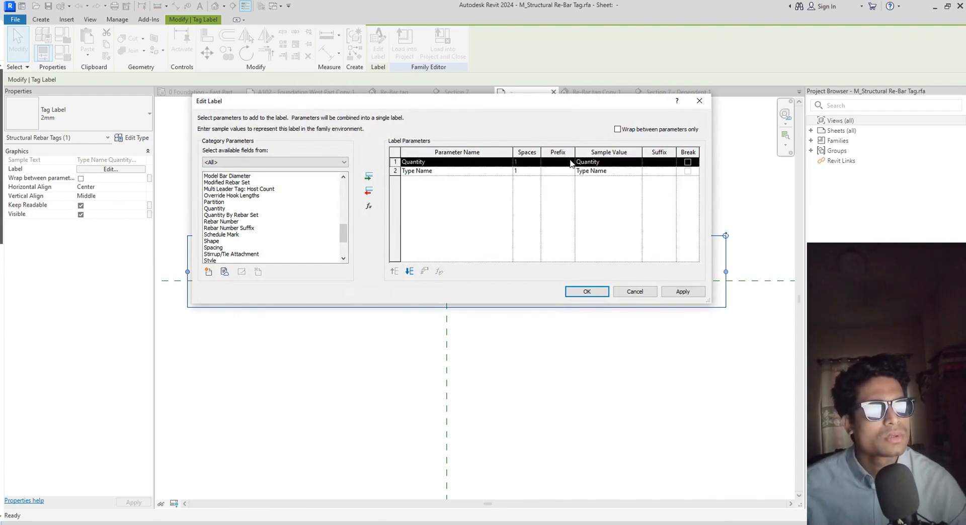
Add the suffix # to the label's Quantity parameter and load the tag family into the project, overwriting the existing version
left_click(567, 161)
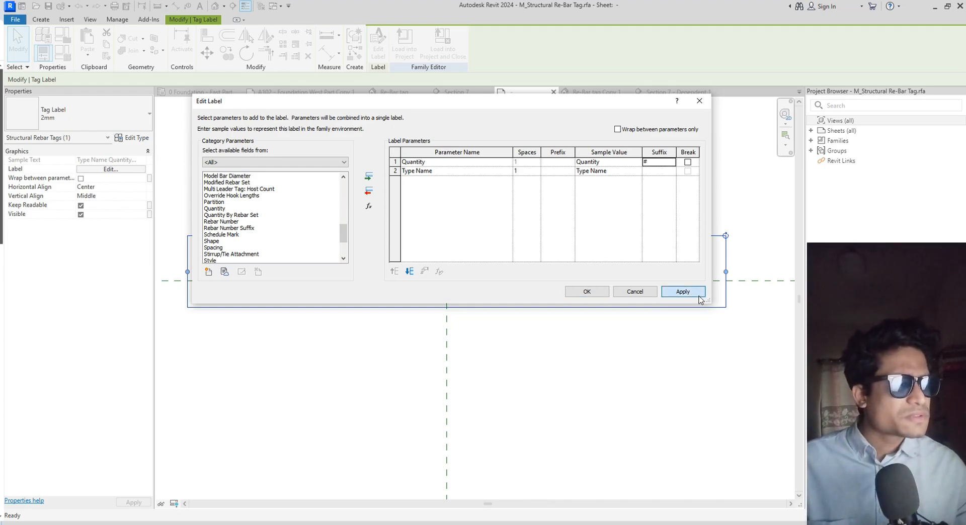
left_click(606, 292)
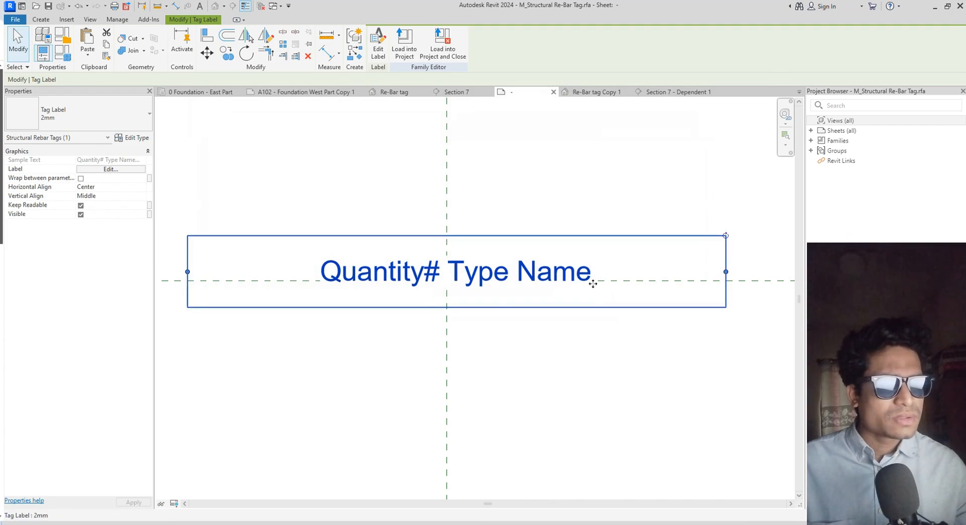
left_click(410, 58)
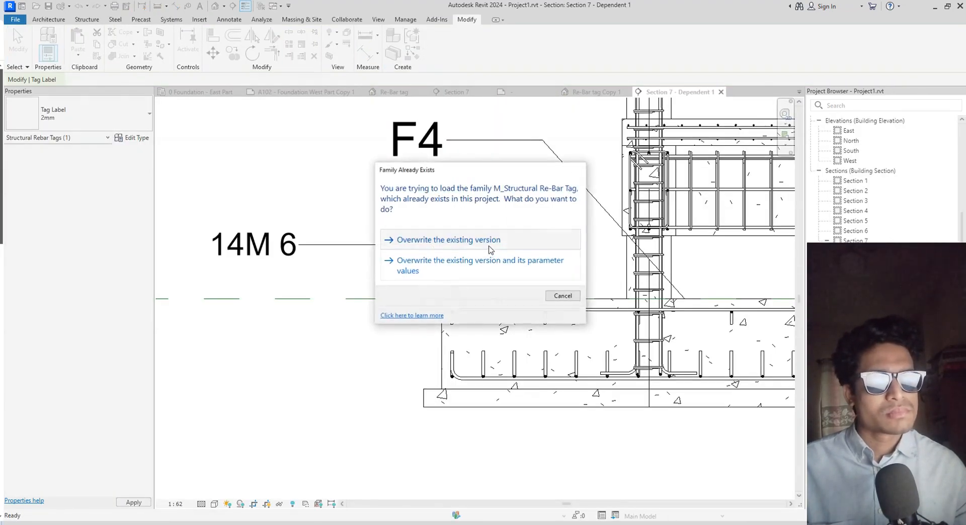
left_click(491, 250)
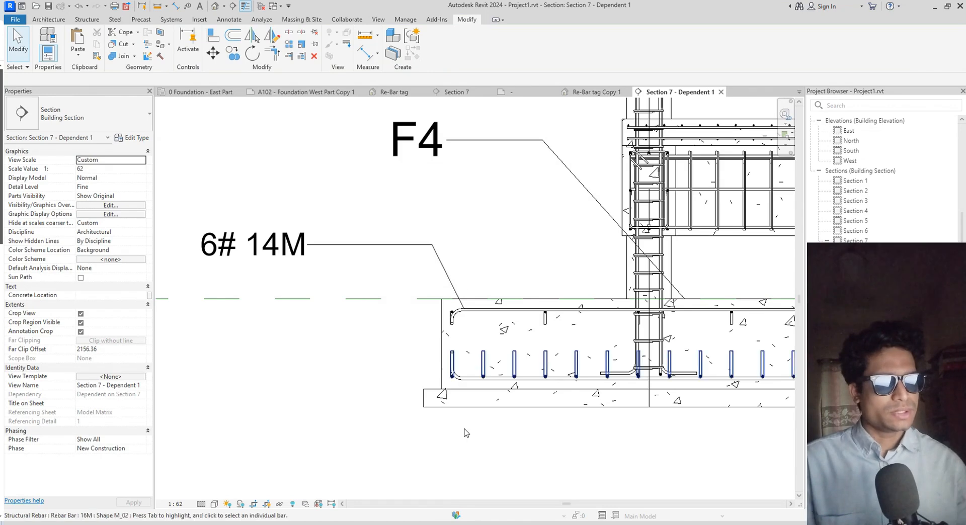
Tag the footing's top 14M cross bars, placing the tag with an elbowed leader above the existing 14M tag
scroll(385, 329, "down", 3)
middle_click_drag(462, 357, 331, 341)
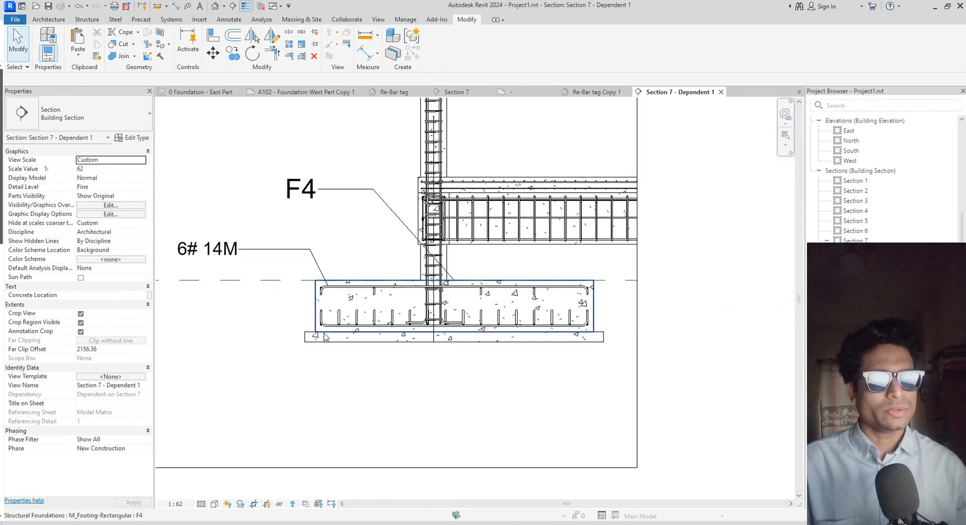
scroll(499, 277, "up", 2)
middle_click_drag(329, 302, 395, 311)
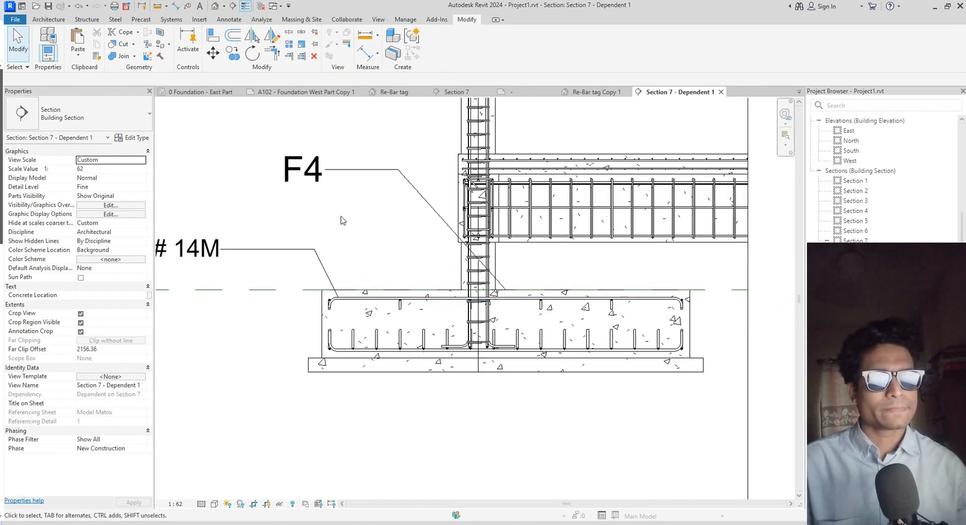
key("t")
key("g")
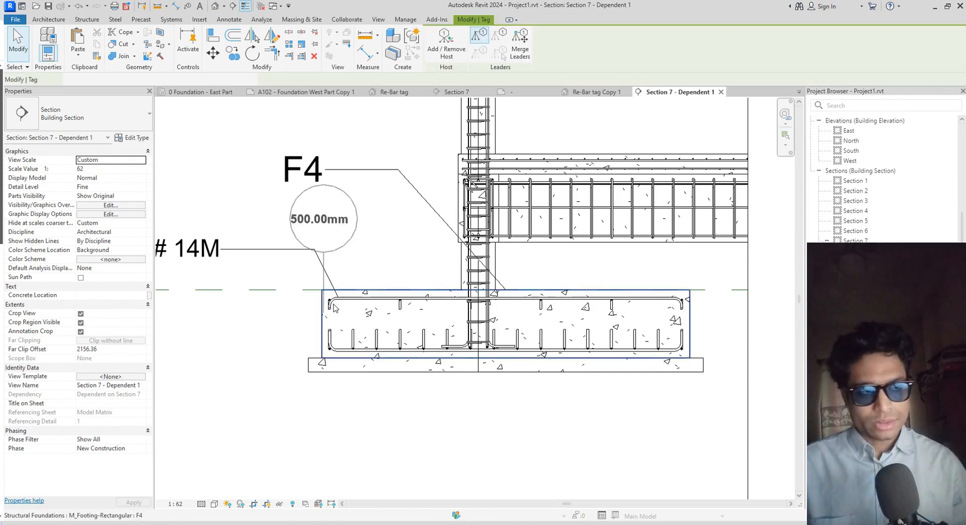
left_click(400, 305)
scroll(401, 305, "up", 2)
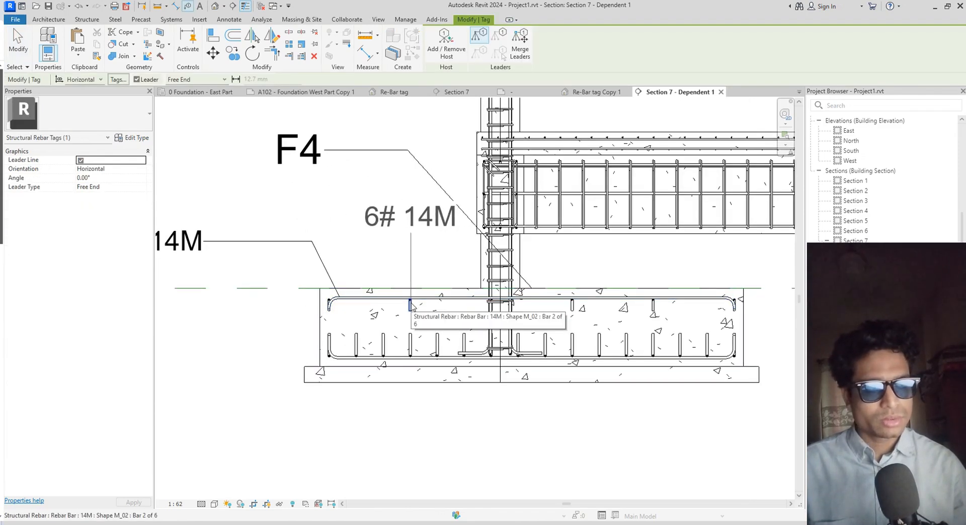
left_click(410, 304)
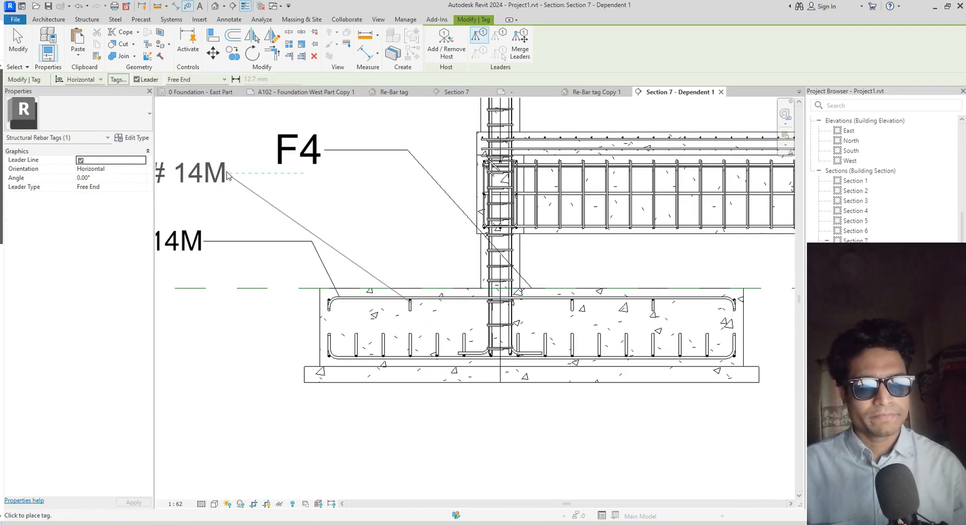
left_click(277, 196)
middle_click_drag(219, 185, 424, 196)
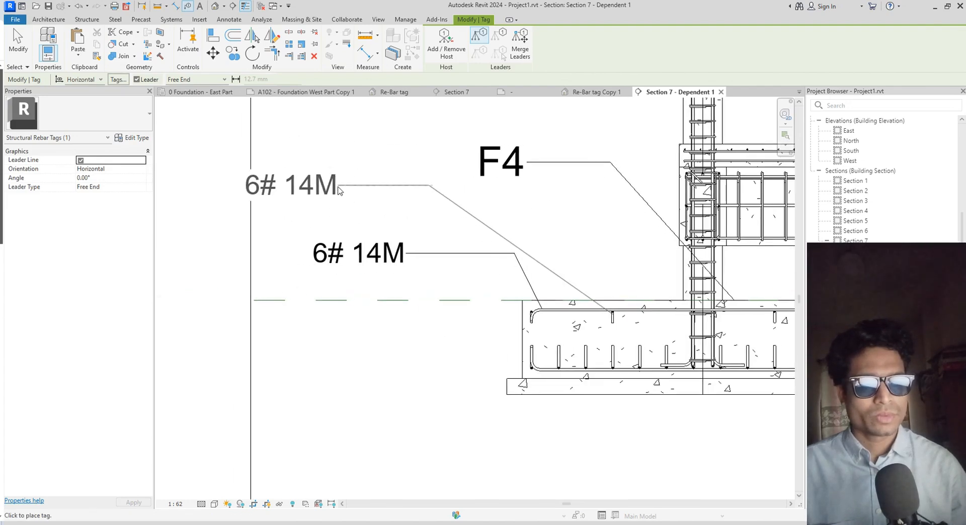
left_click(339, 190)
middle_click_drag(466, 407, 410, 341)
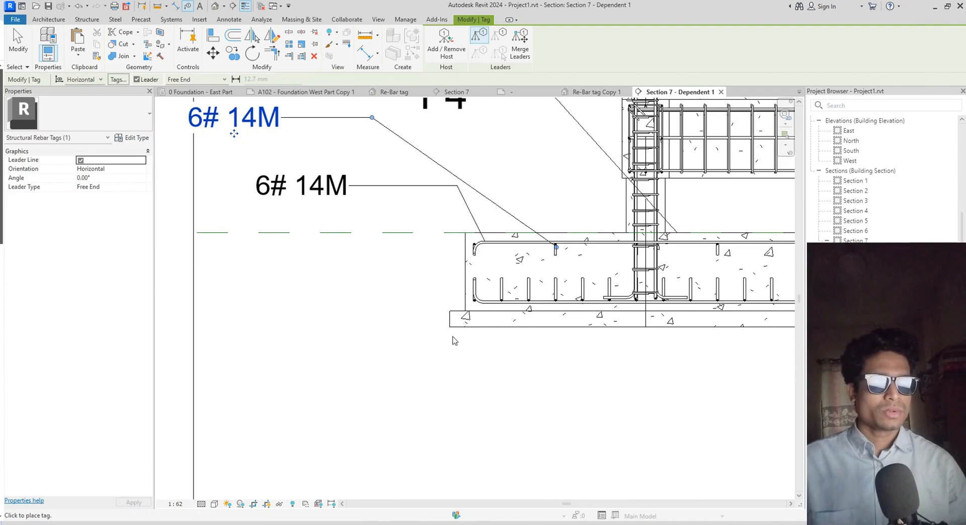
key("Escape")
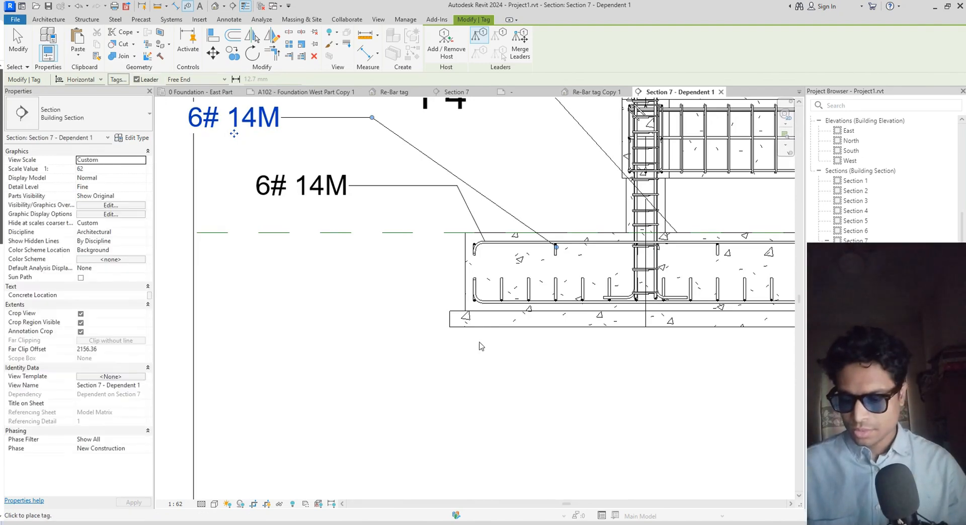
Tag both sets of 16M bottom bars in the footing, placing the tags one below the other left of the footing
left_click(478, 303)
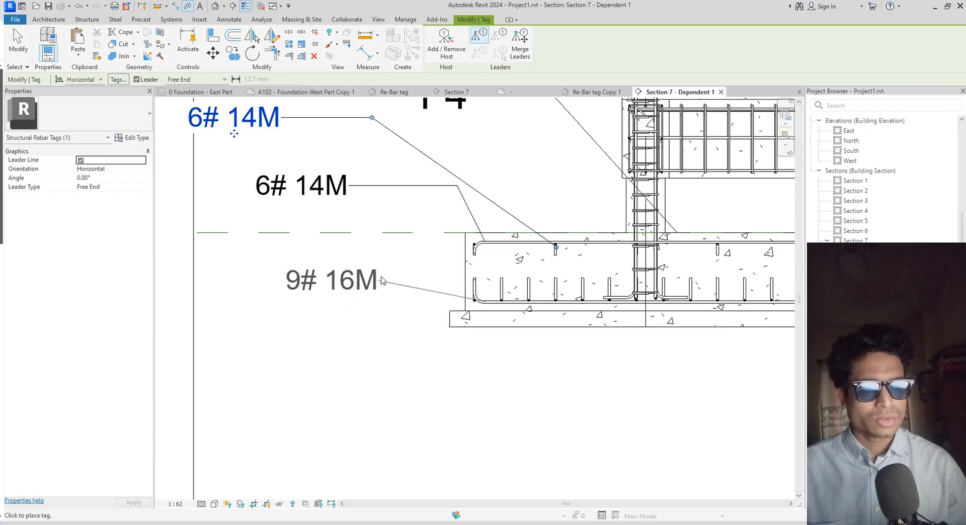
left_click(392, 262)
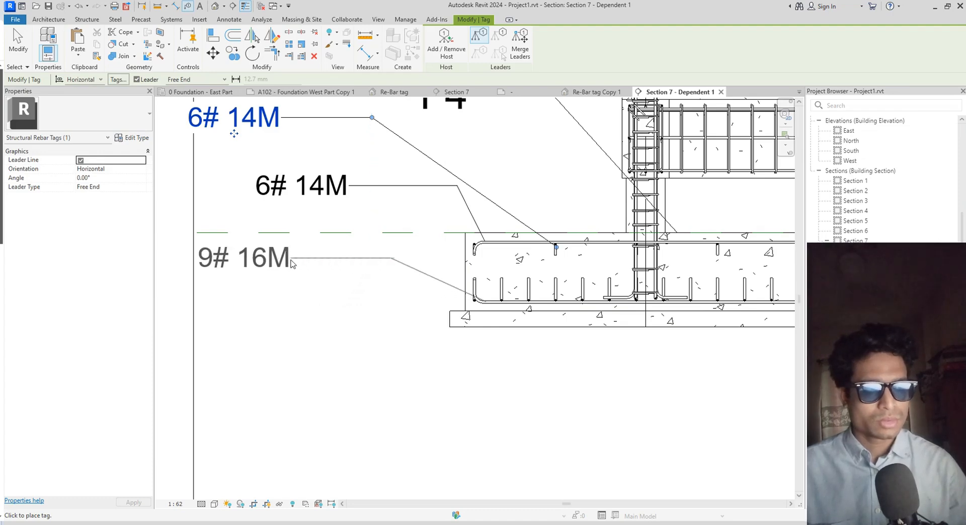
left_click(292, 262)
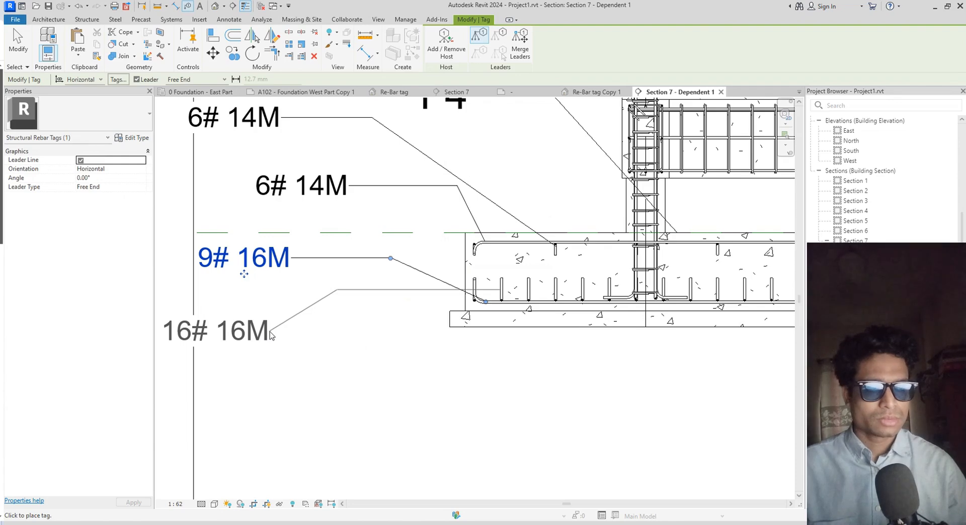
left_click(270, 336)
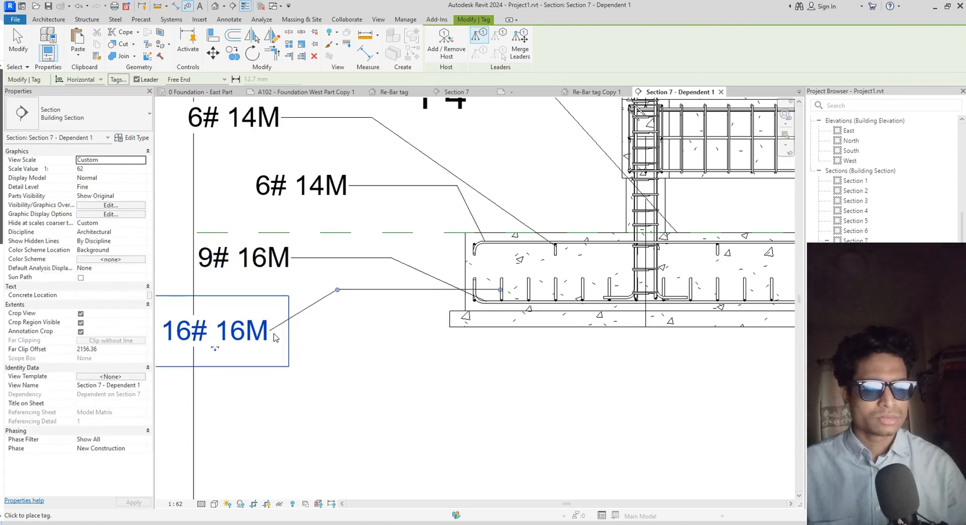
scroll(366, 392, "down", 2)
scroll(366, 392, "down", 4)
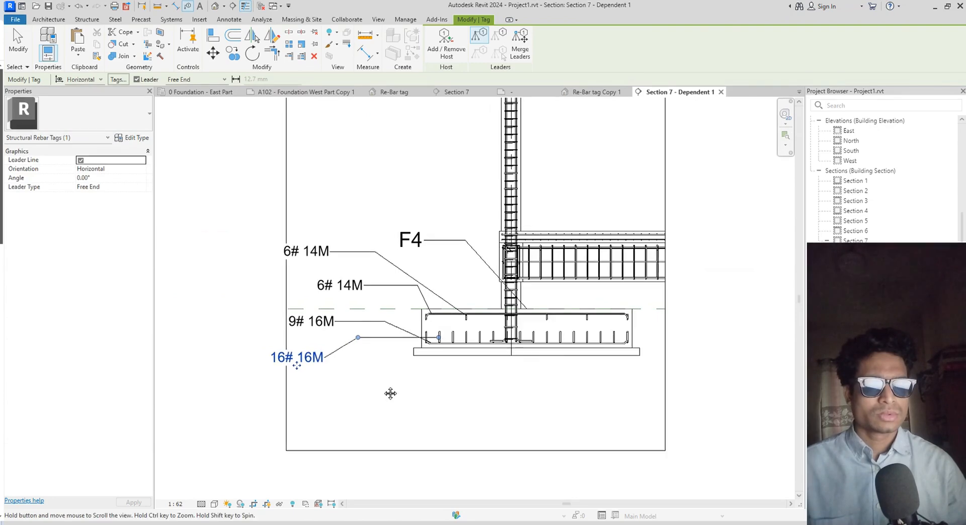
middle_click_drag(425, 391, 480, 386)
key("Escape")
key("Escape")
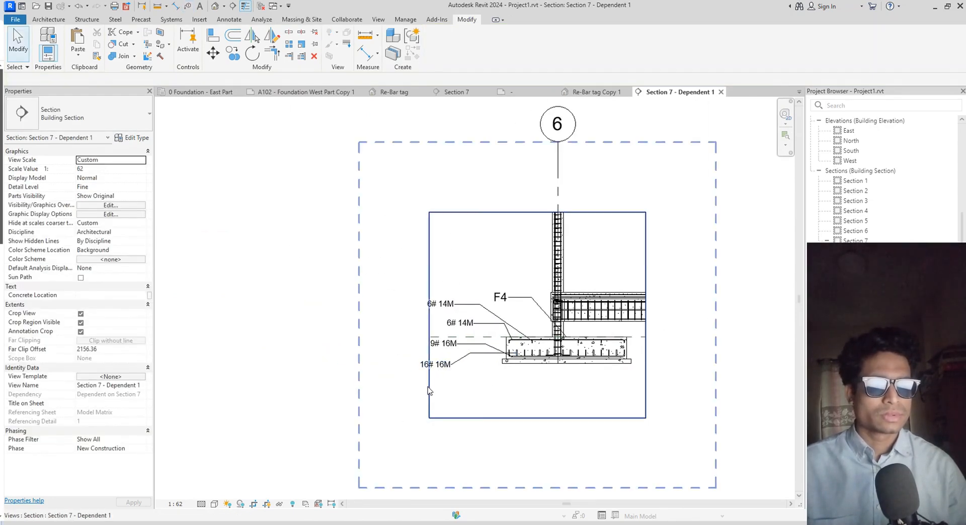
Extend the left edge of the section's crop region outward to enclose all the rebar tags
left_click(430, 391)
left_click_drag(429, 315, 419, 315)
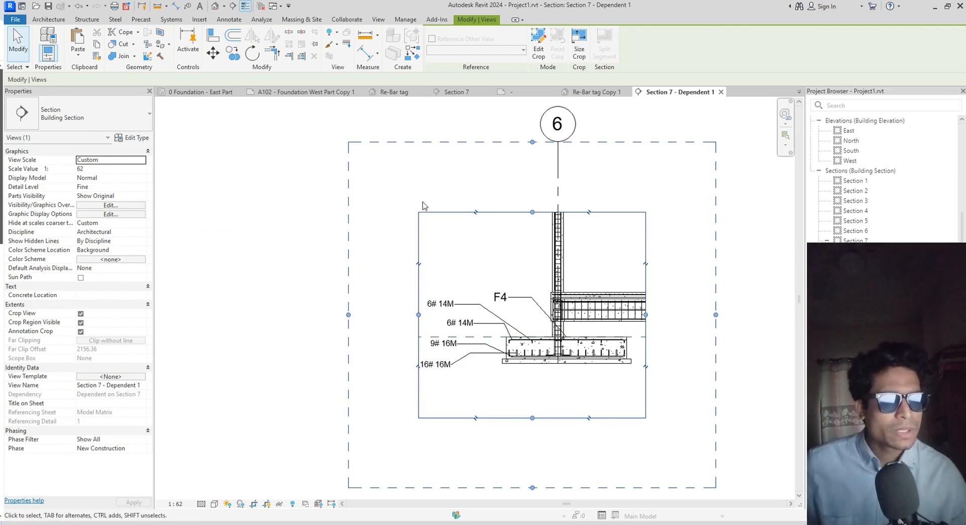
Dimension the F4 footing's thickness with an aligned dimension on its right side
scroll(576, 395, "up", 1)
mouse_move(573, 398)
middle_mouse_down()
mouse_move(456, 360)
mouse_move(452, 369)
middle_mouse_up()
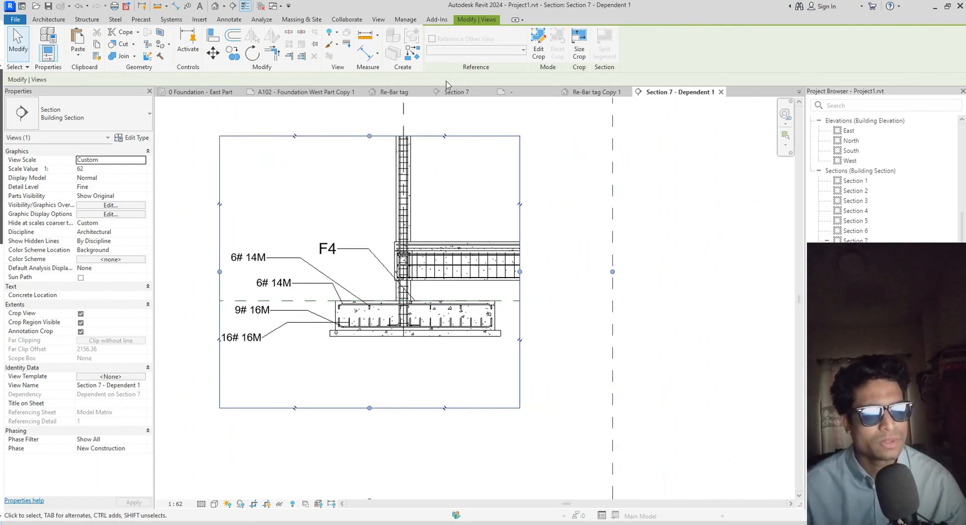
scroll(502, 307, "up", 1)
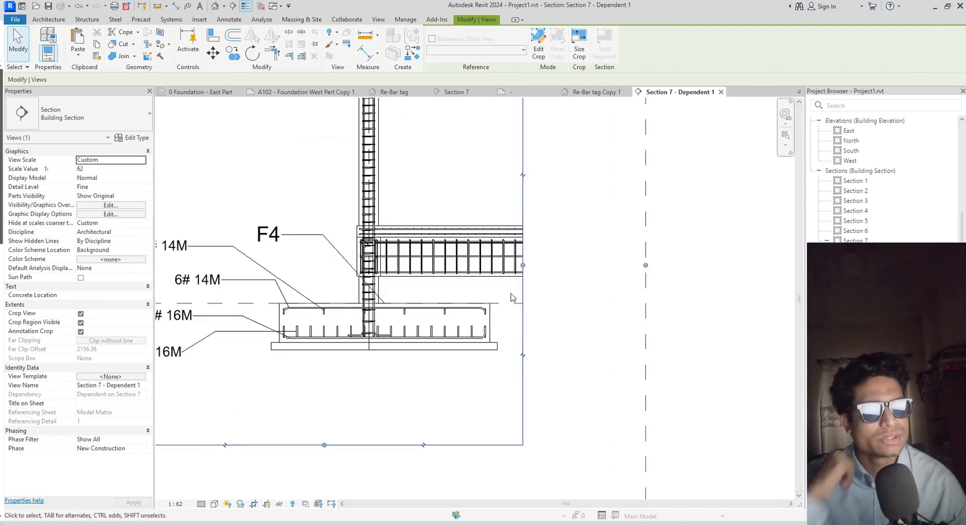
middle_click_drag(396, 220, 380, 203)
key("f")
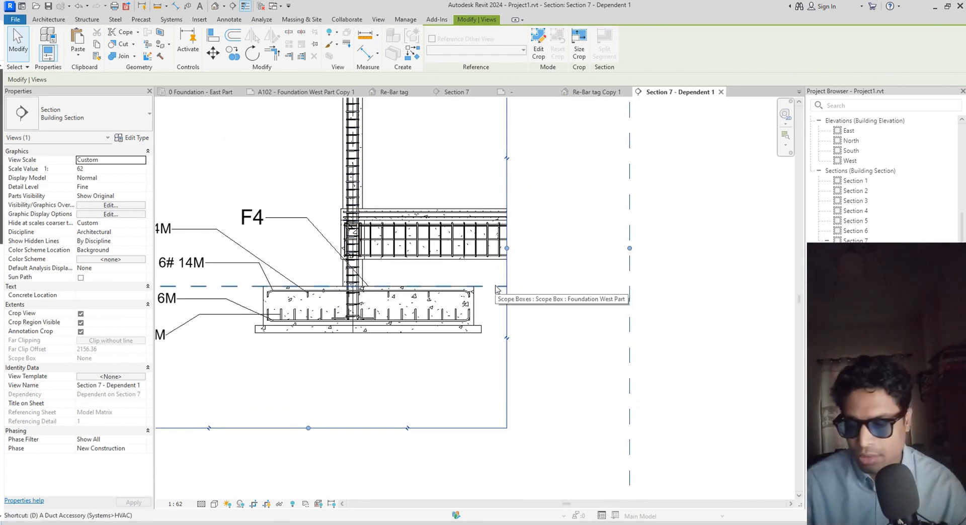
key("d")
key("i")
left_click(467, 288)
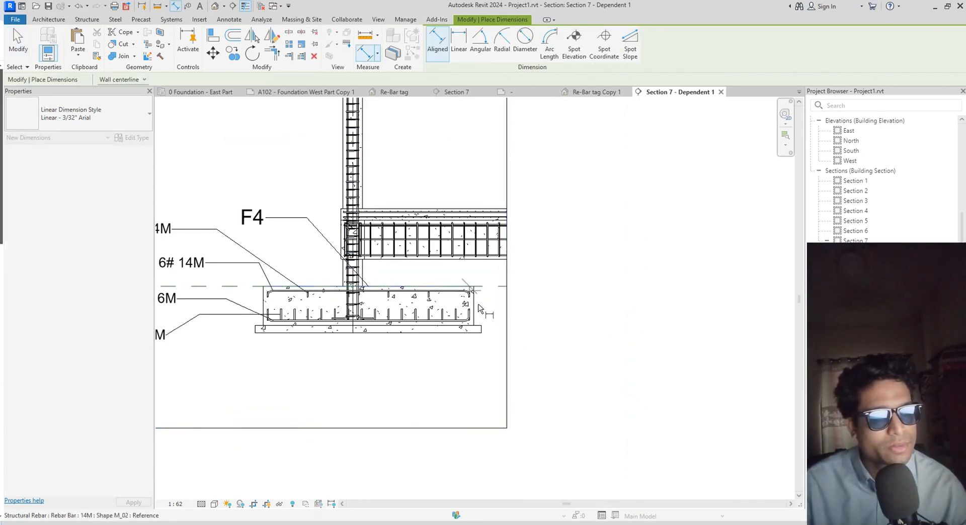
left_click(470, 326)
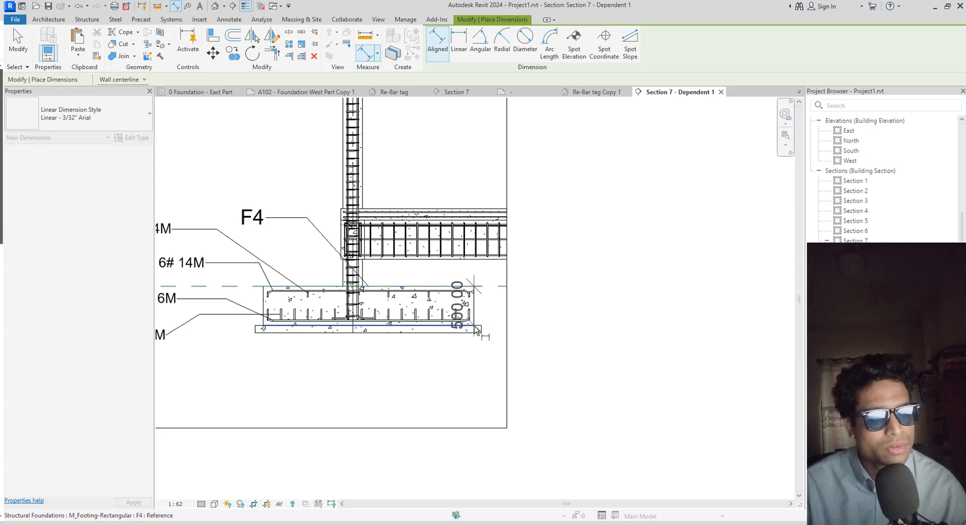
left_click(493, 349)
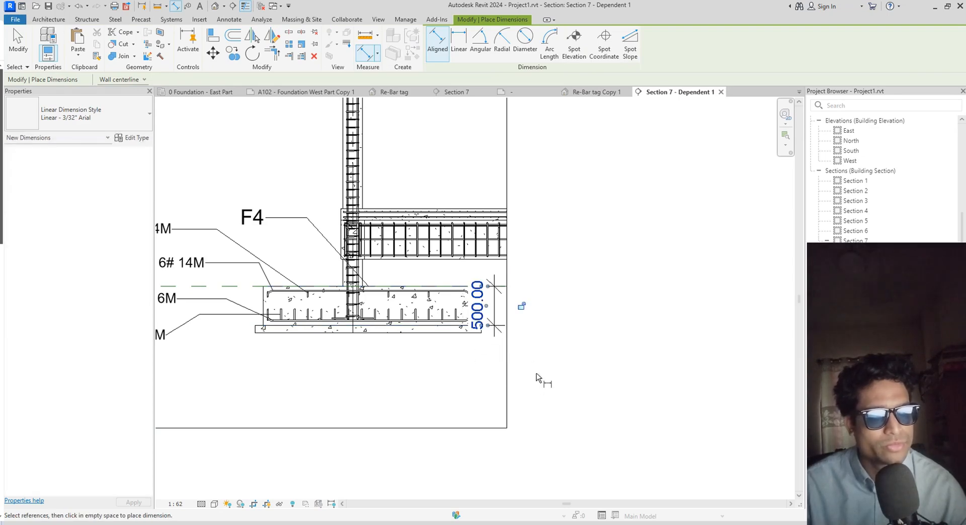
scroll(539, 383, "down", 2)
scroll(539, 375, "up", 1)
key("Escape")
key("Escape")
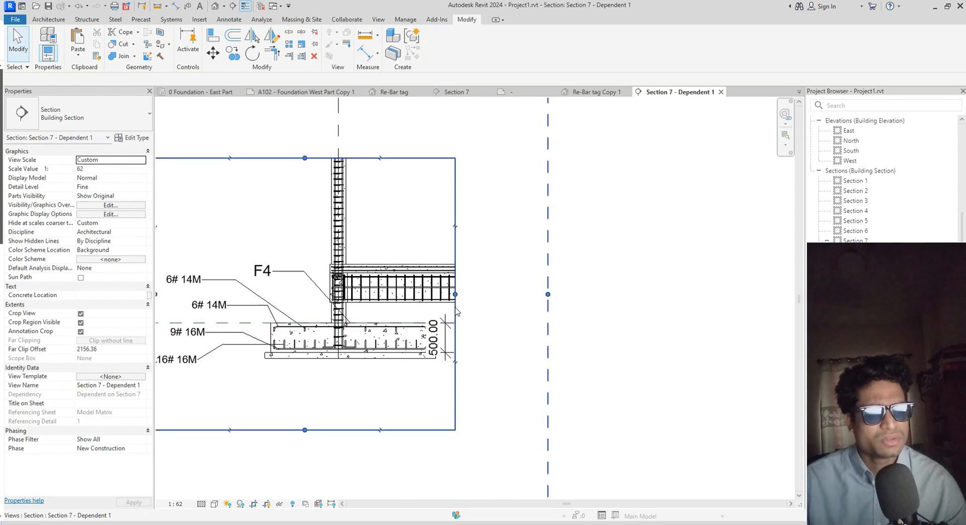
Extend the right edge of the section's crop region outward and move the footing thickness dimension farther from the footing
left_click(455, 295)
left_click_drag(457, 294, 484, 295)
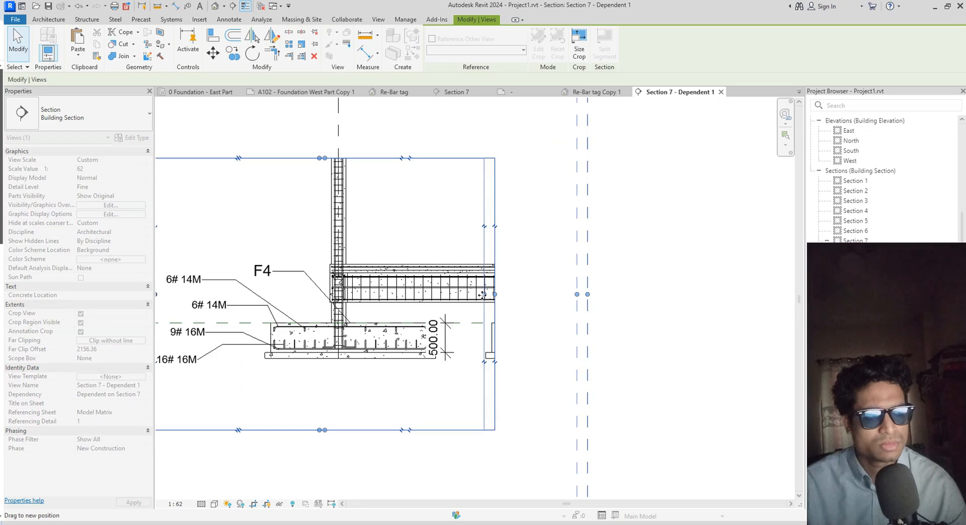
left_click(450, 342)
left_click_drag(450, 342, 469, 340)
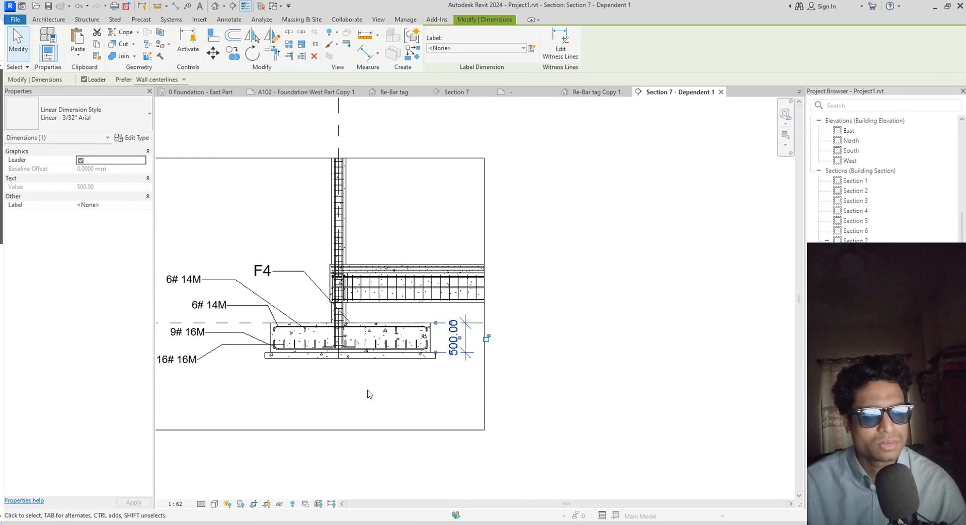
Dimension the thickness of the 100mm CC Slab under the footing, placing the dimension on its left side
middle_click_drag(370, 395, 390, 390)
key("d")
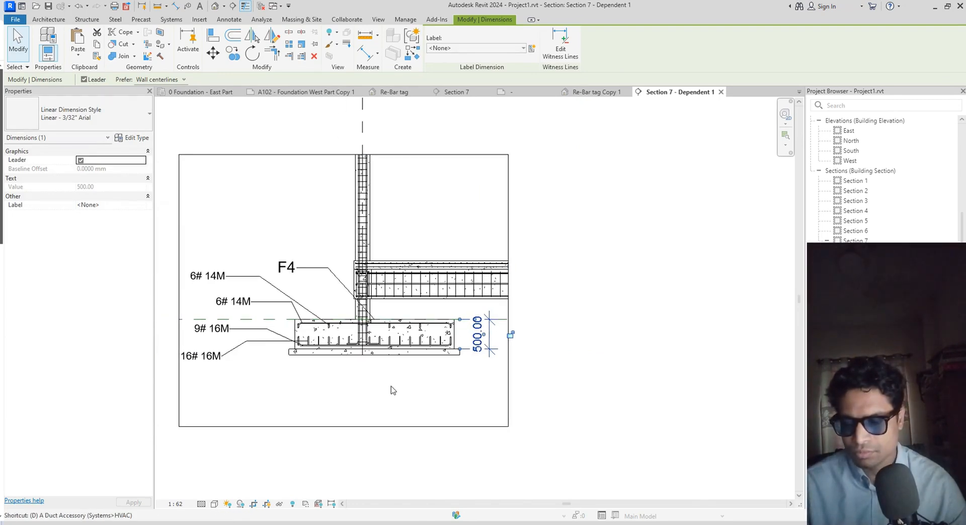
key("i")
scroll(316, 350, "up", 3)
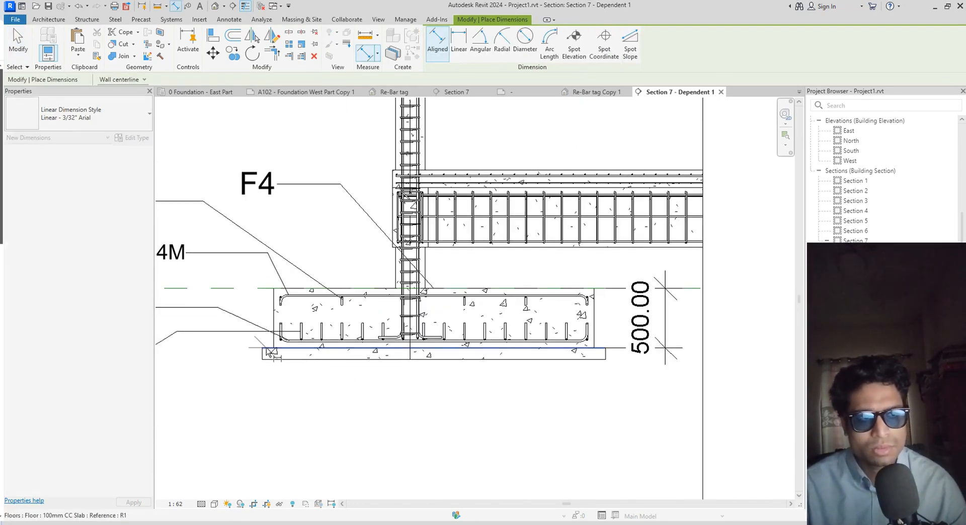
left_click(267, 347)
left_click(272, 359)
left_click(241, 373)
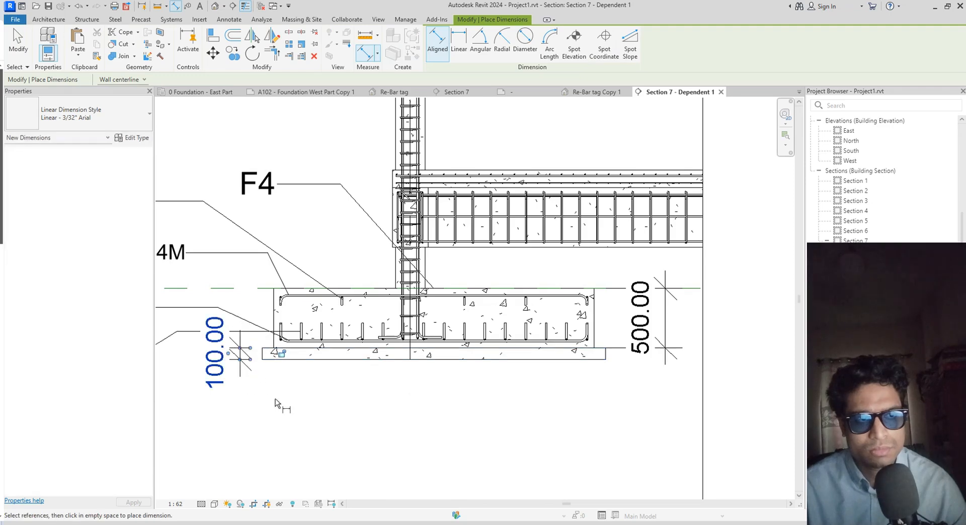
Dimension horizontally from the footing's left edge to the bottom rebar's right end, placing the dimension below the slab
scroll(275, 402, "down", 3)
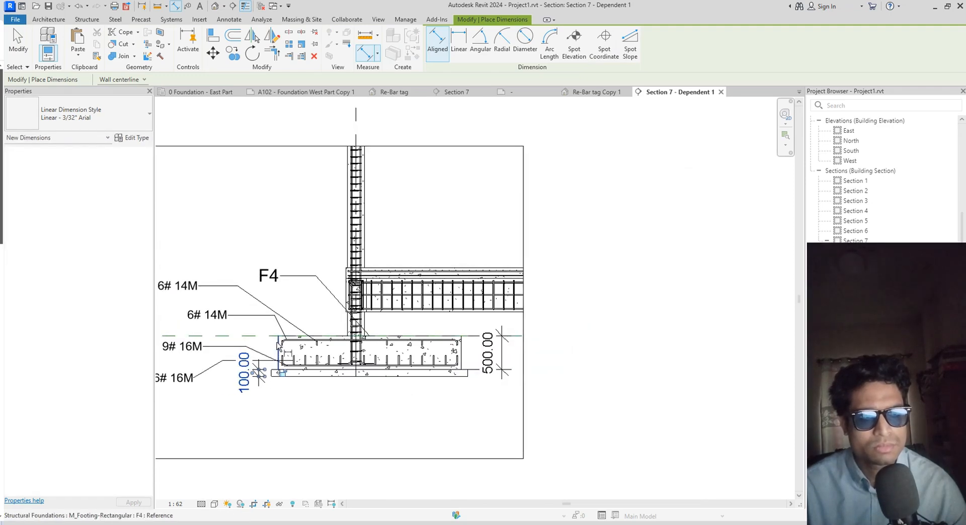
left_click(278, 343)
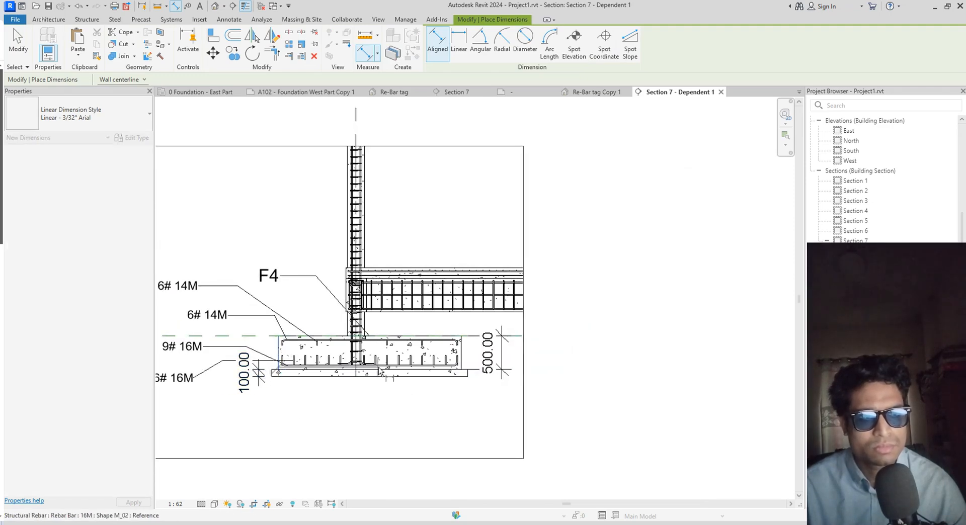
left_click(458, 371)
left_click(483, 424)
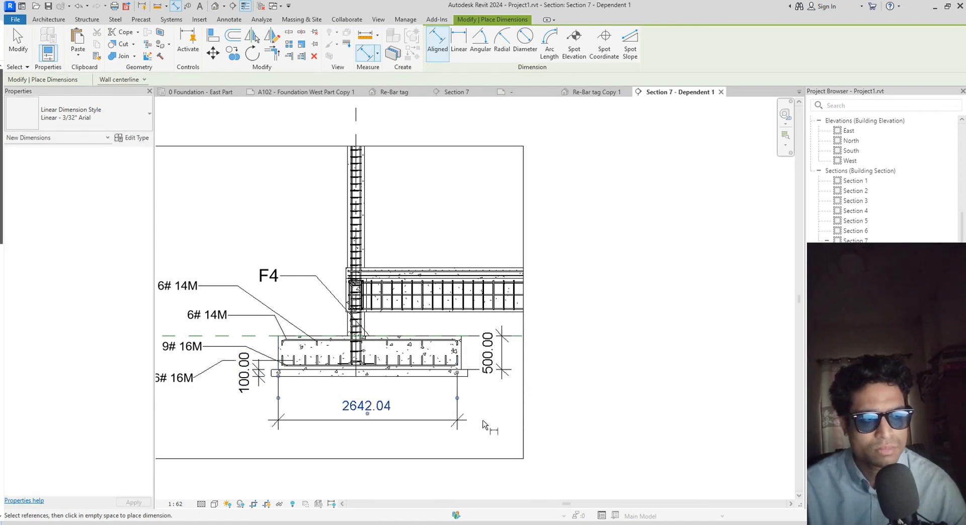
scroll(483, 424, "down", 3)
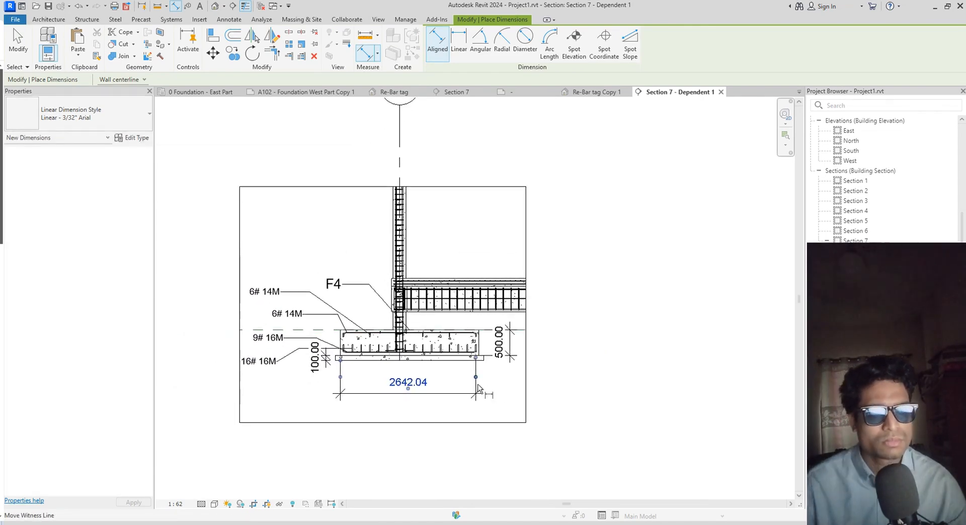
Hide the Grids annotation category in the Section 7 - Dependent 1 view and exit the dimension command
scroll(479, 370, "down", 2)
middle_click_drag(479, 370, 463, 388)
scroll(522, 353, "up", 2)
middle_click_drag(483, 345, 481, 404)
middle_click_drag(452, 217, 460, 217)
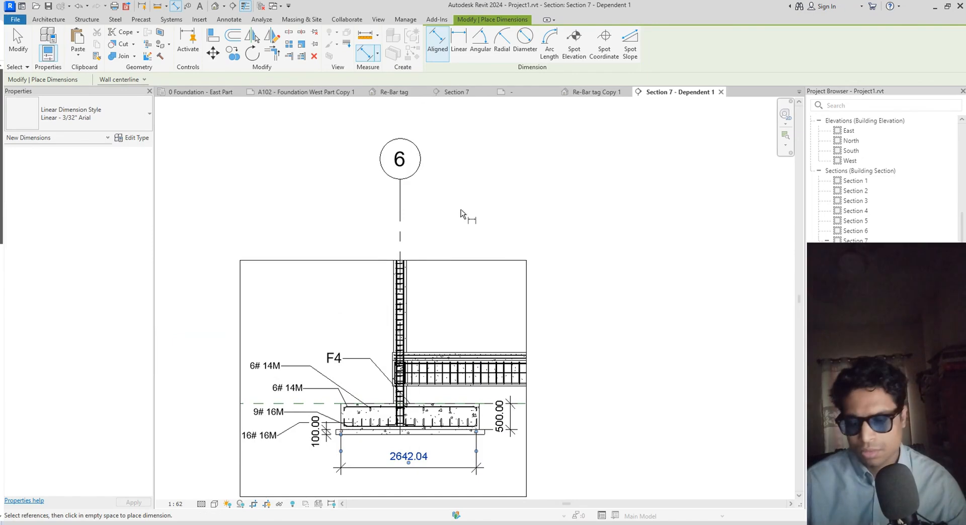
key("v")
key("g")
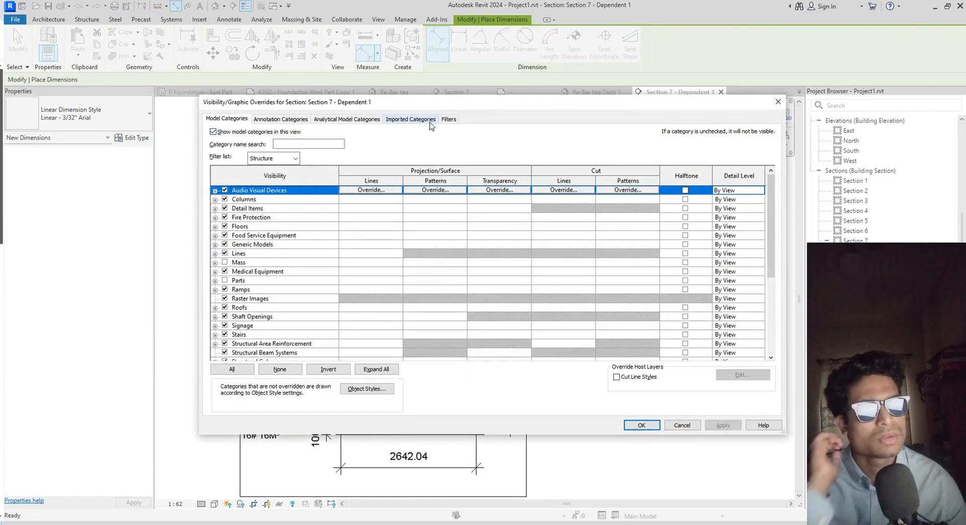
left_click(426, 120)
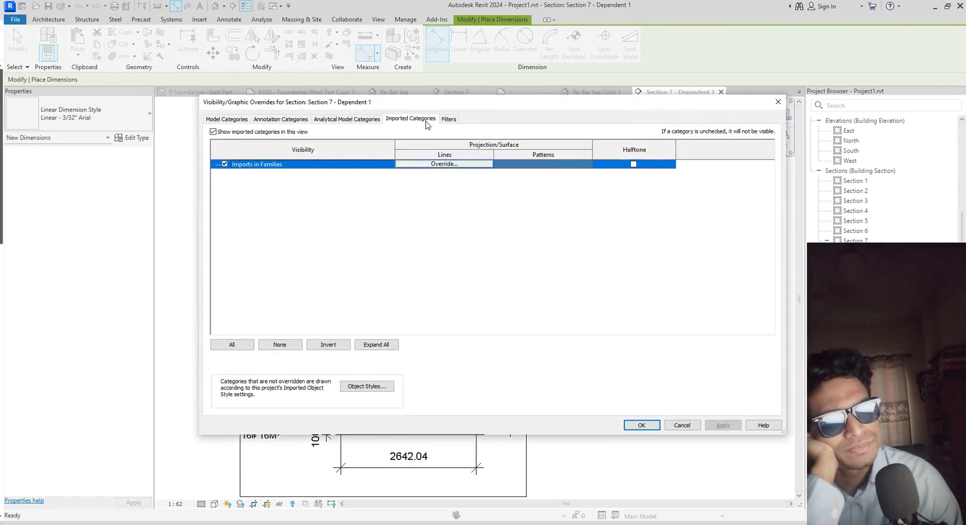
left_click(367, 122)
left_click(288, 119)
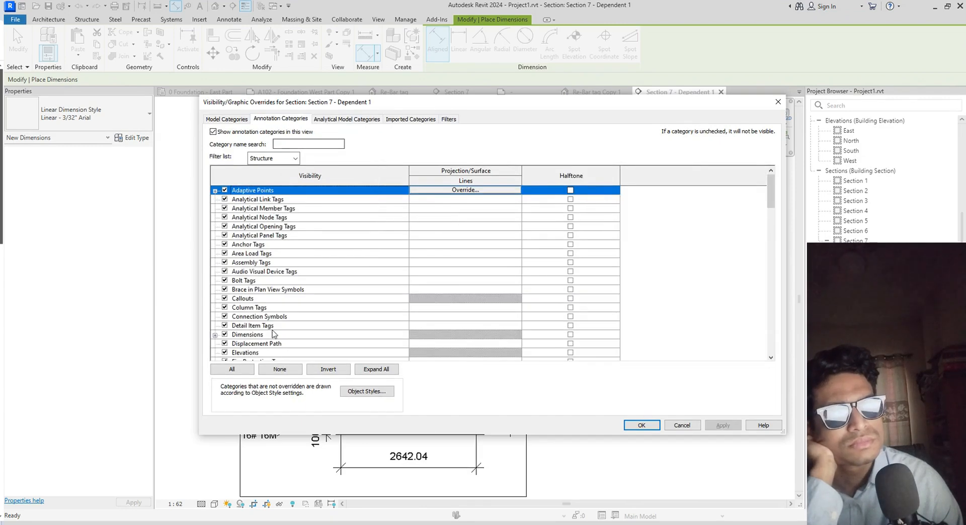
scroll(277, 343, "down", 2)
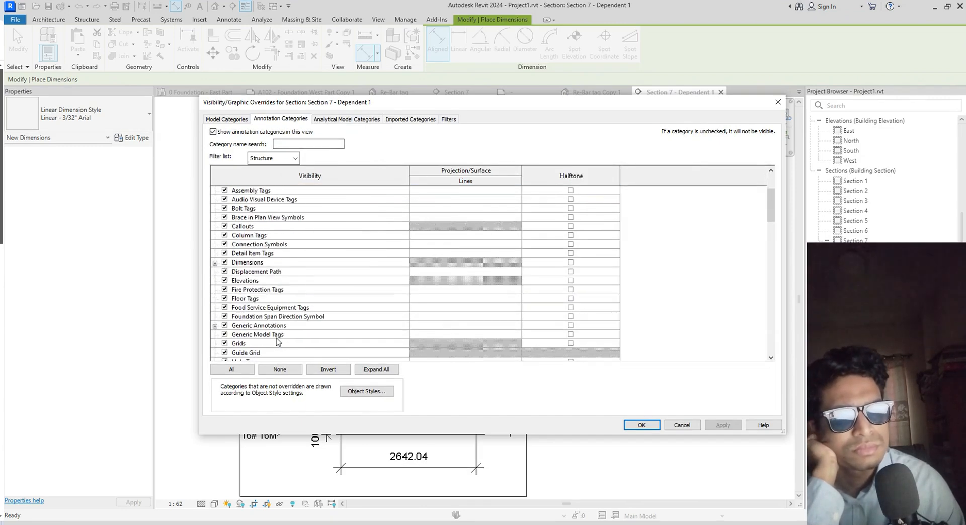
left_click(225, 344)
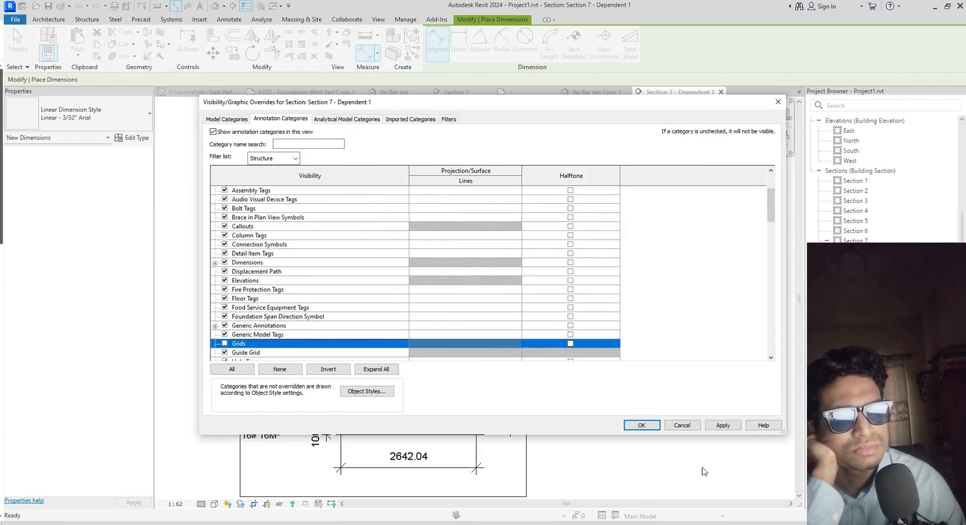
left_click(725, 426)
left_click(649, 427)
scroll(554, 397, "down", 2)
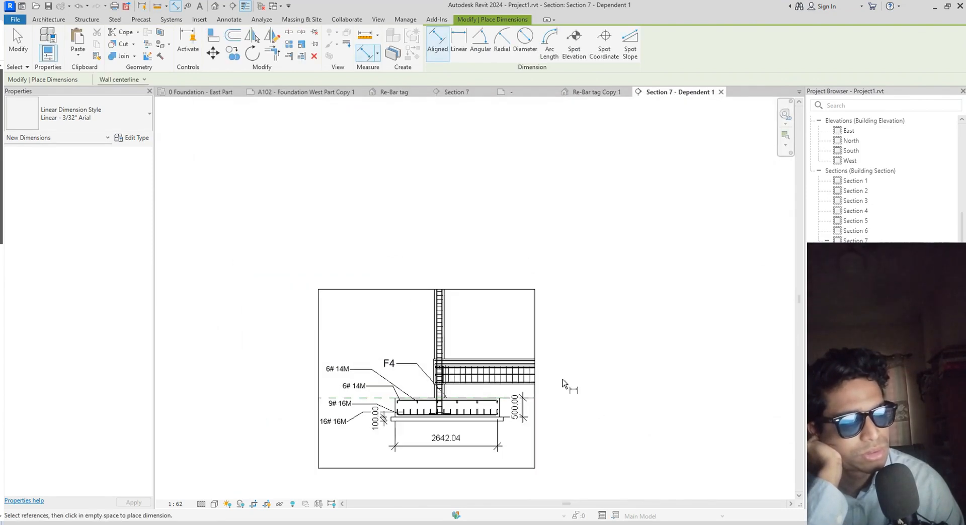
middle_click_drag(562, 384, 556, 306)
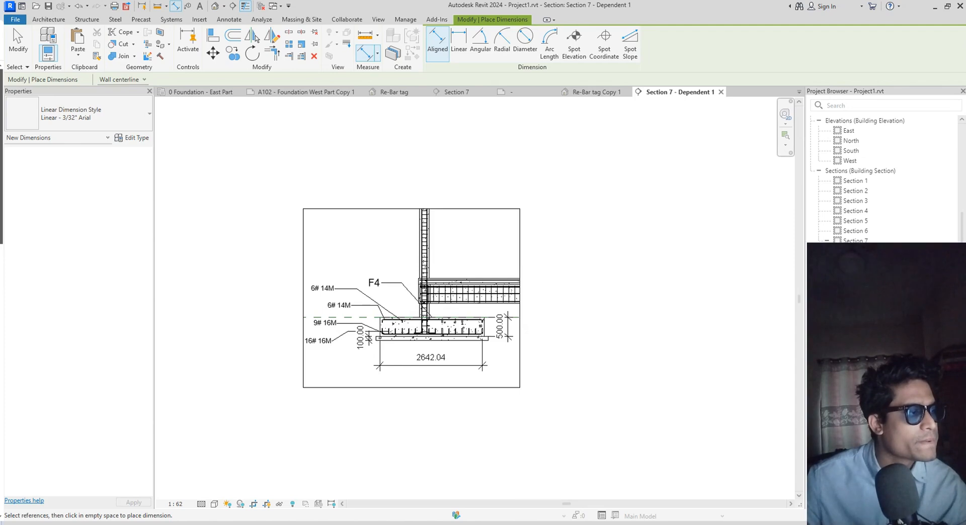
key("Escape")
key("Escape")
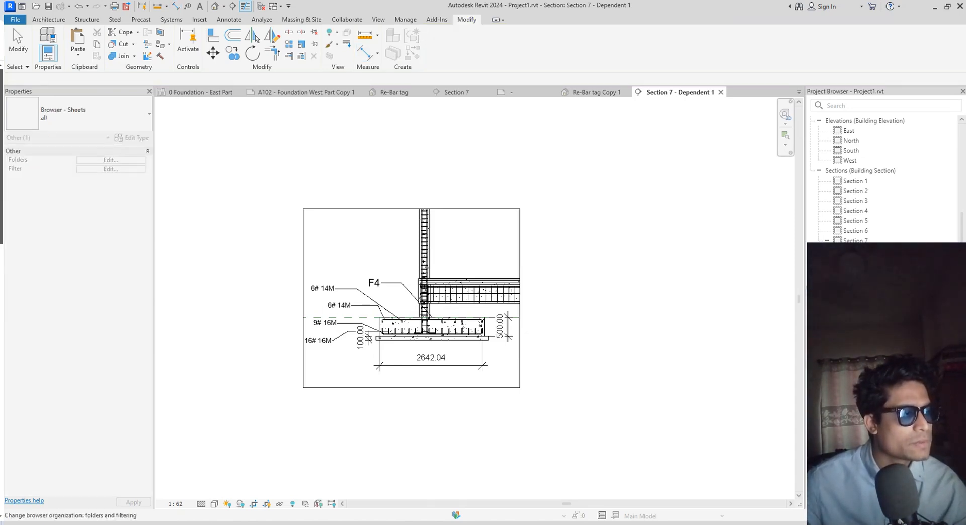
left_click(867, 298)
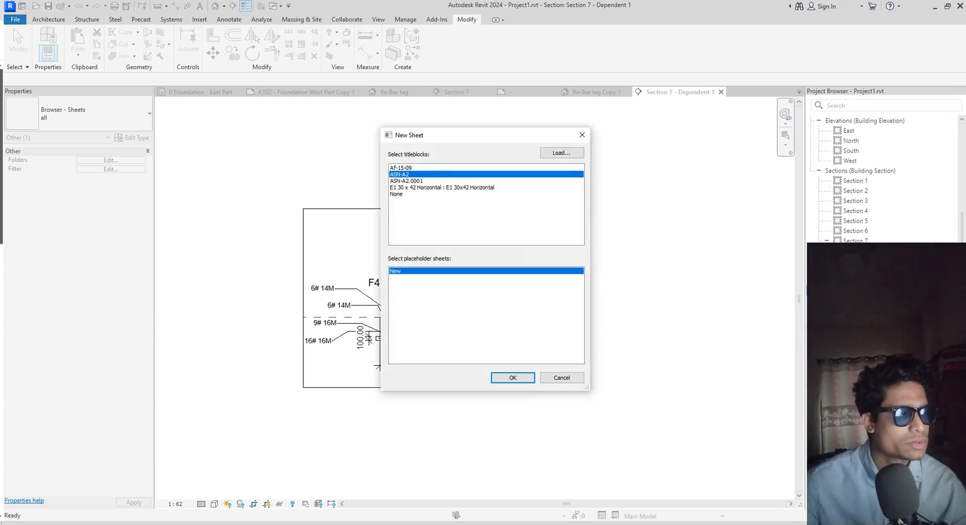
left_click(562, 378)
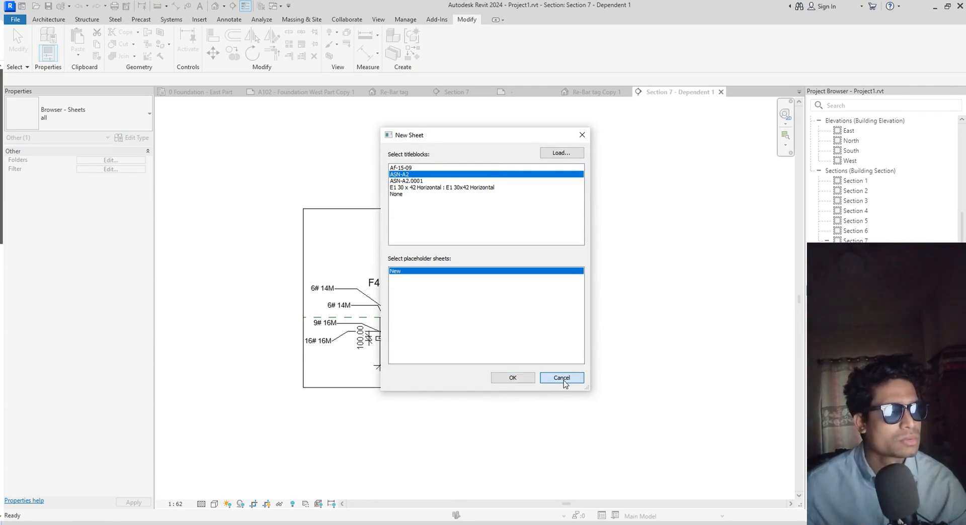
left_click(867, 332)
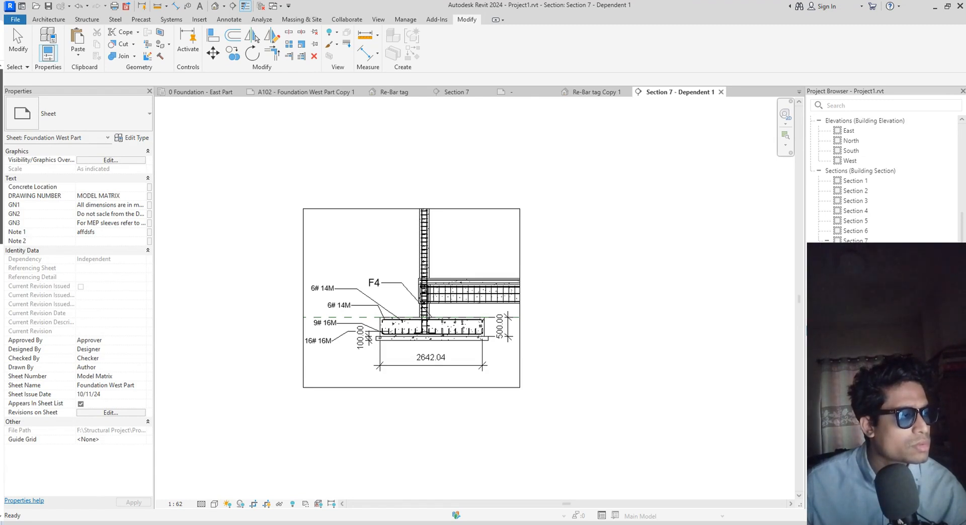
left_click(866, 301)
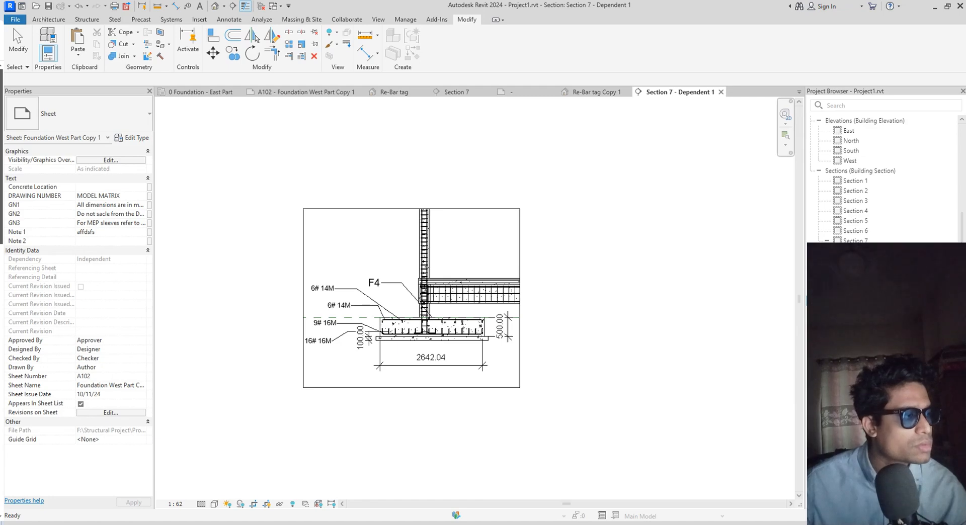
key("F2")
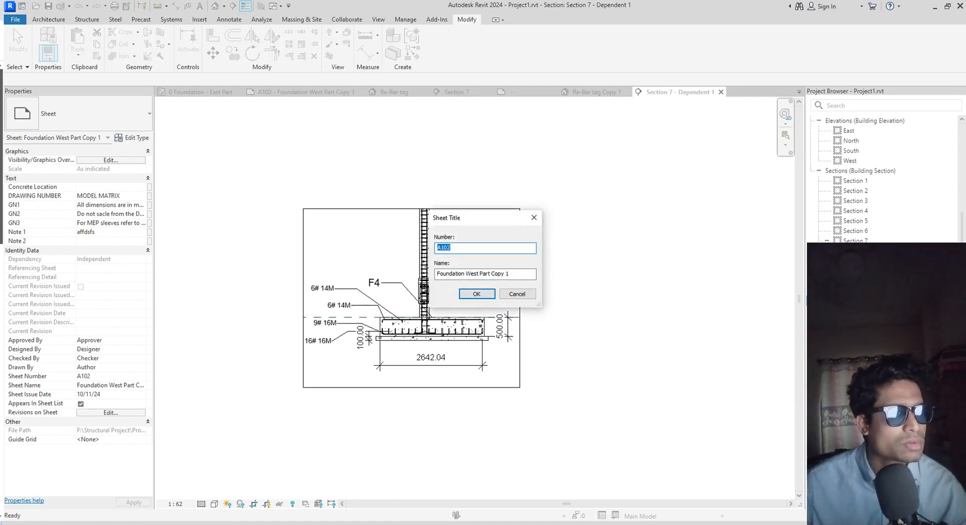
left_click(518, 296)
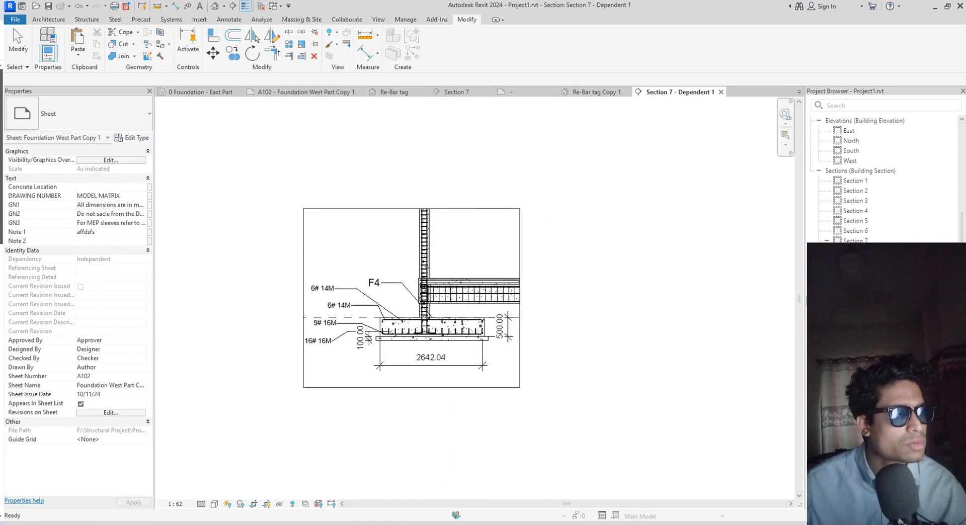
Open sheet A102 - Foundation West Part Copy 1 and turn off West Part Plan in its title block
double_click(866, 301)
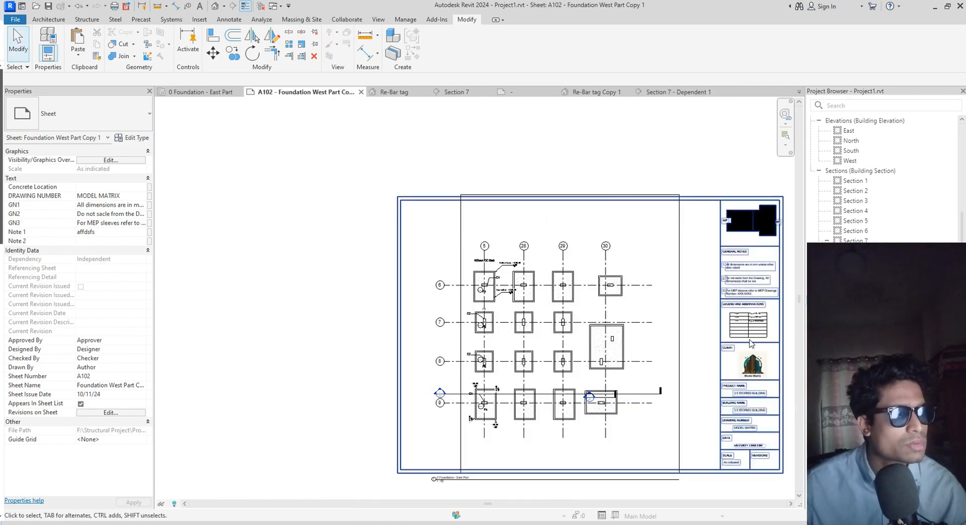
scroll(708, 322, "up", 1)
middle_click_drag(705, 330, 602, 313)
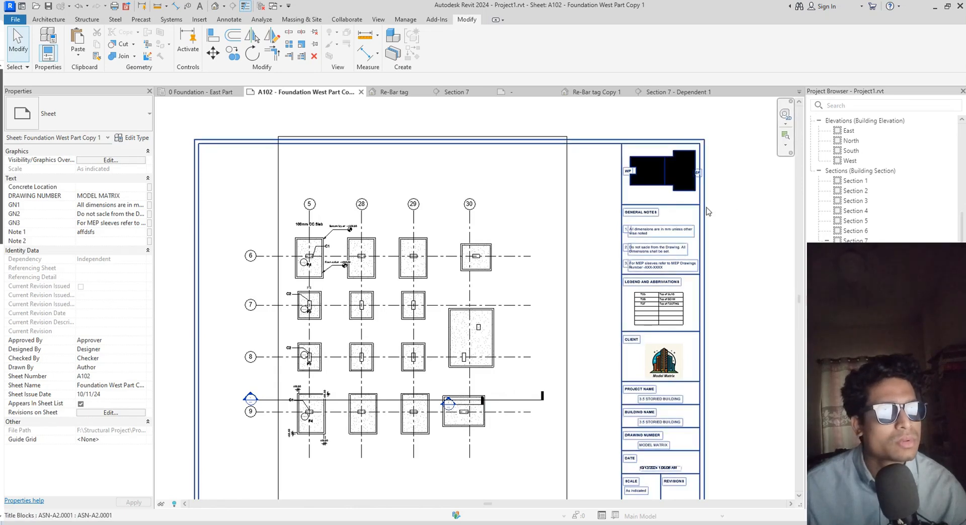
left_click(623, 248)
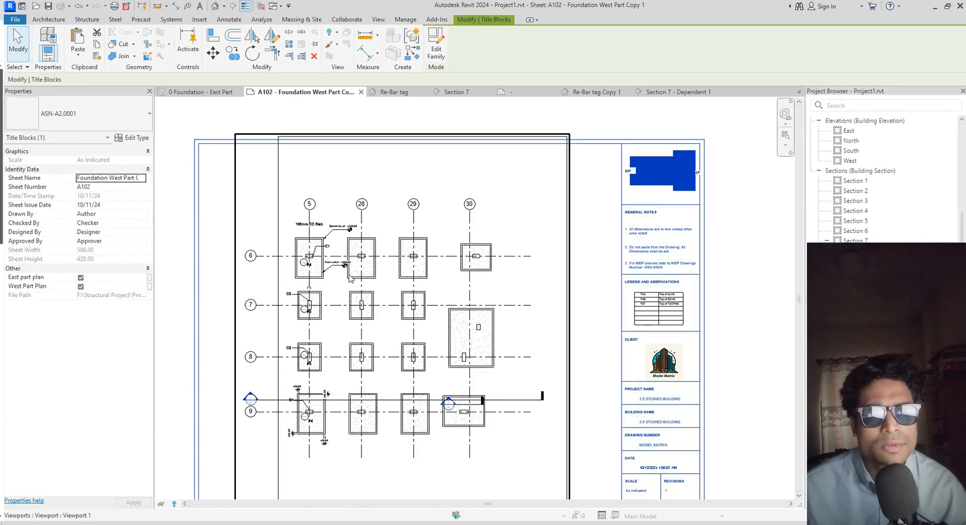
left_click(81, 287)
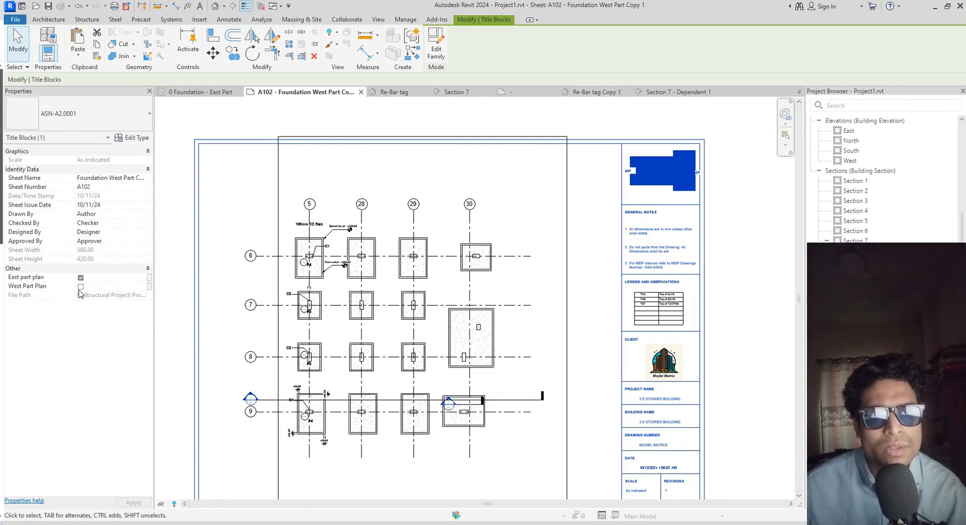
left_click(717, 329)
scroll(523, 263, "down", 2)
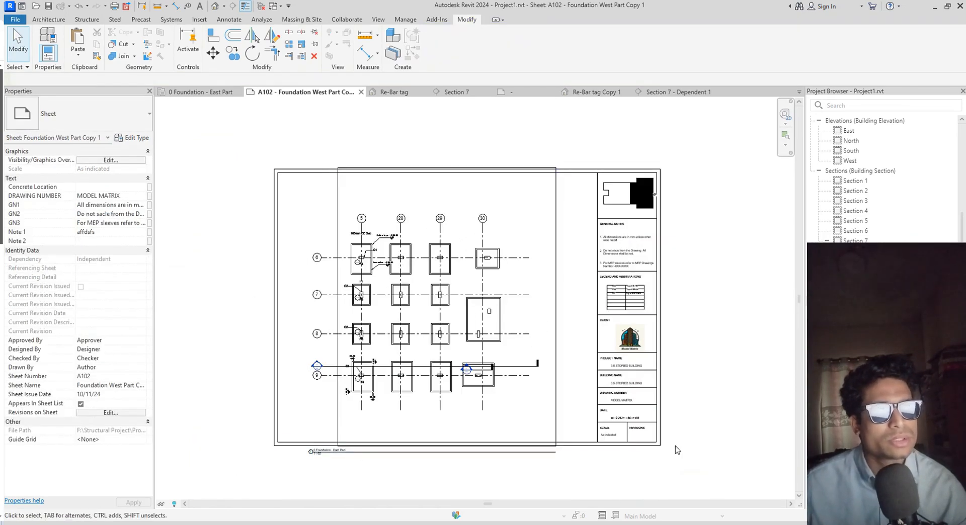
Try scale values of 60 and 64 on the sheet's 0 Foundation - East Part viewport
left_click(557, 410)
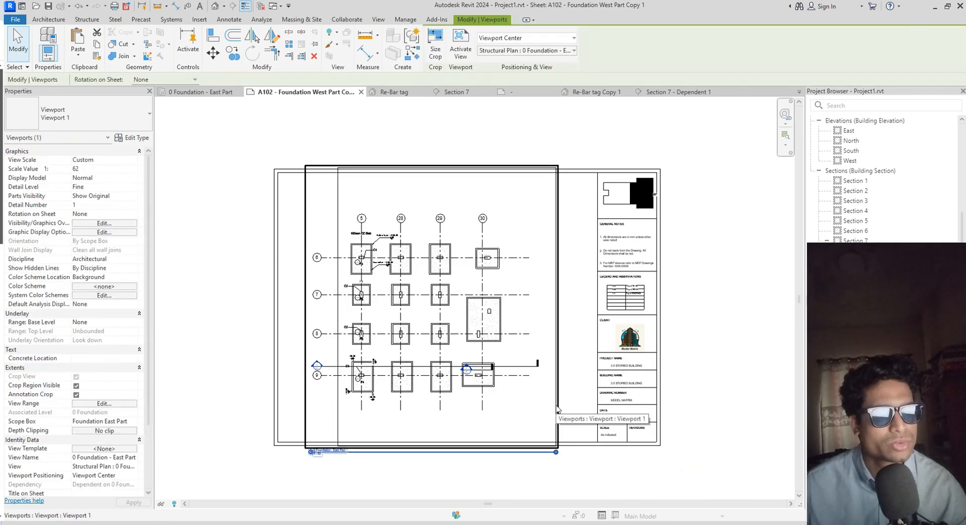
left_click(84, 170)
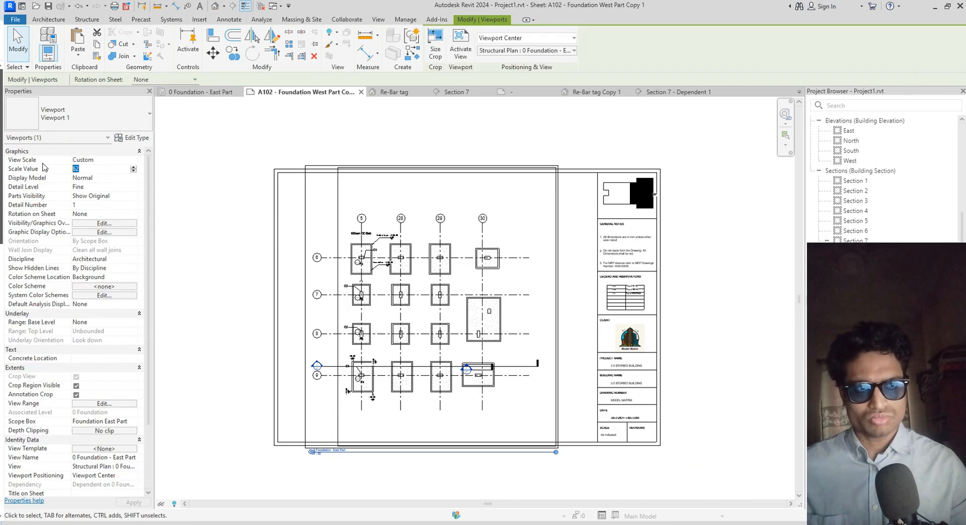
type("60")
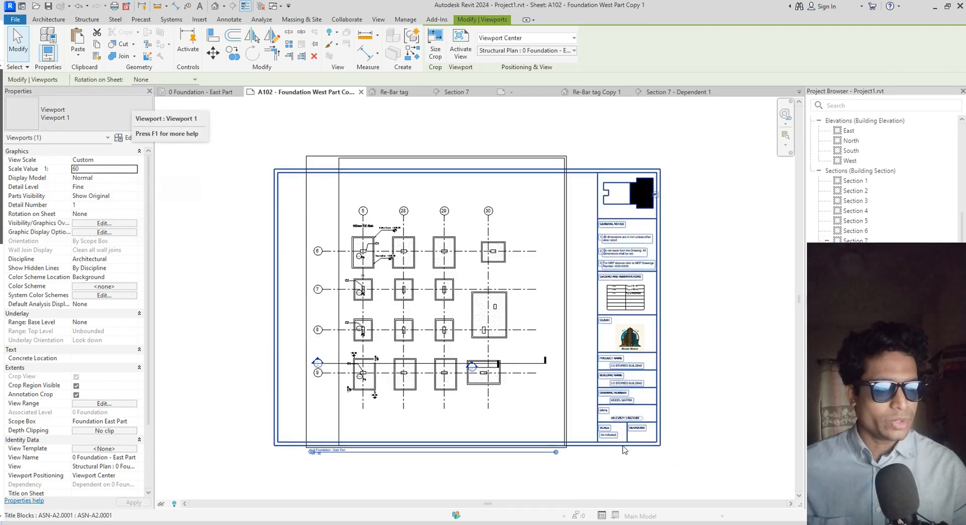
left_click(98, 169)
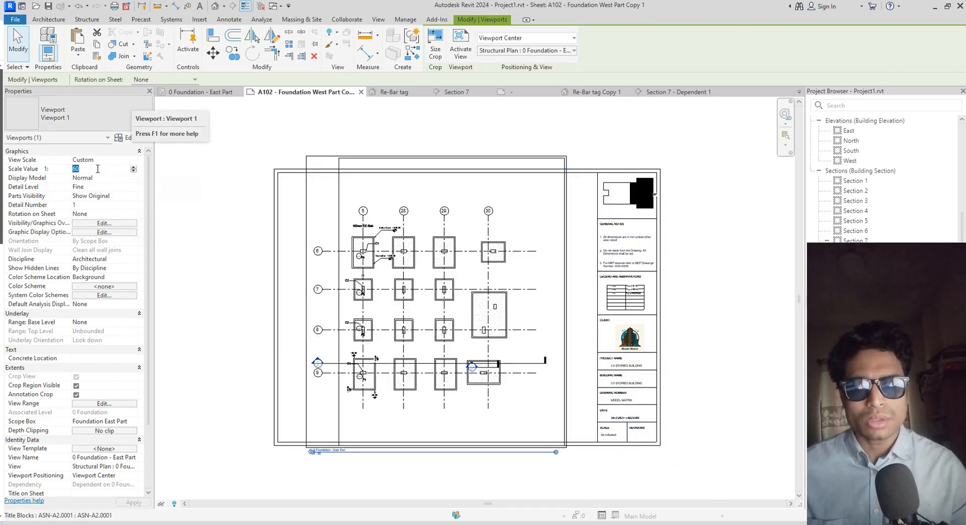
type("6")
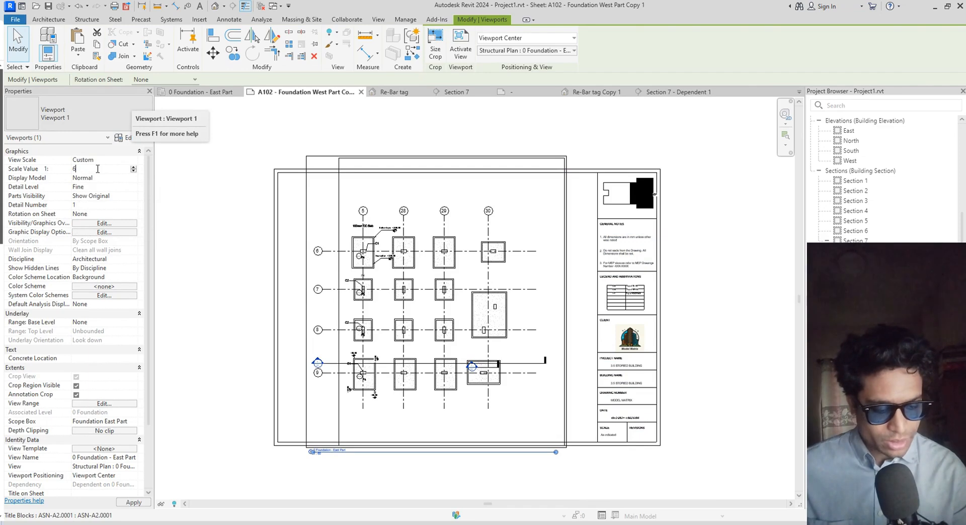
left_click(97, 169)
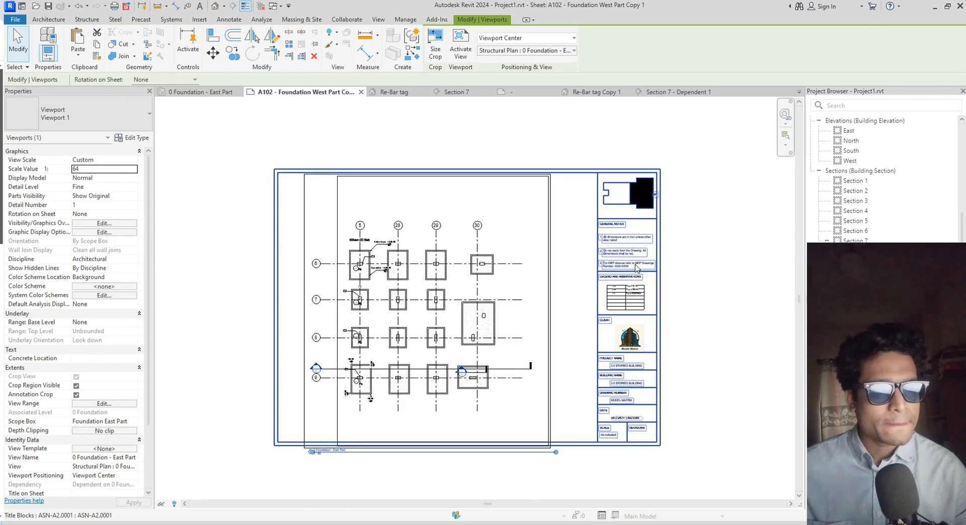
Set the East Part viewport's scale value to 67 and move the viewport up so it fits inside the sheet border
left_click(105, 168)
type("6")
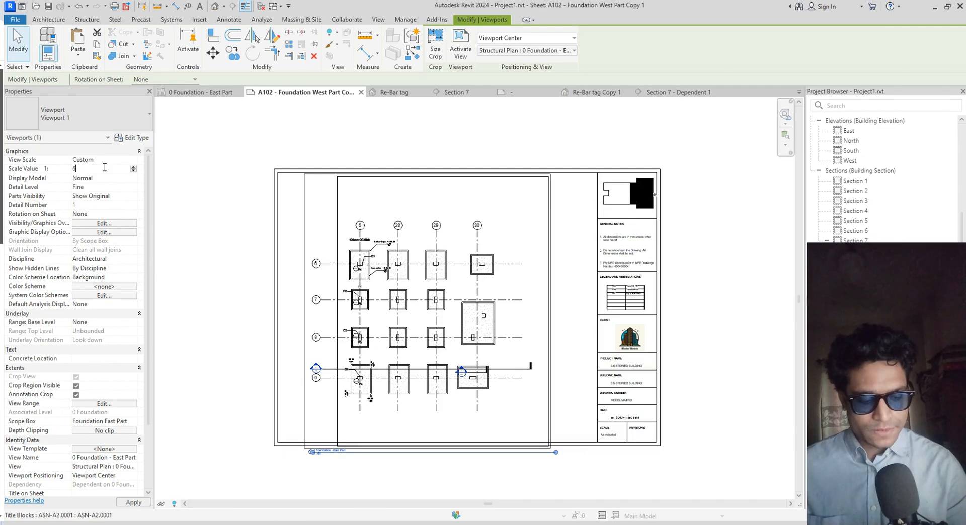
type("7")
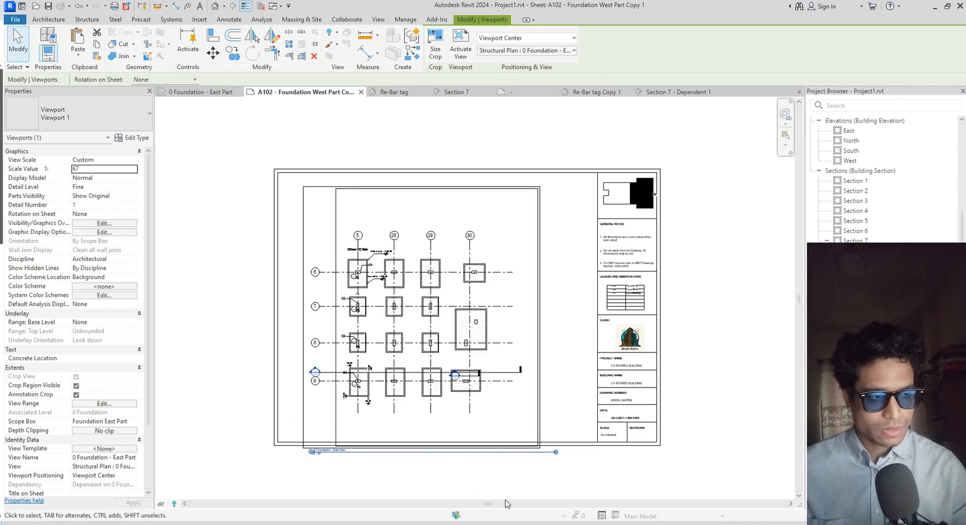
left_click_drag(449, 356, 459, 346)
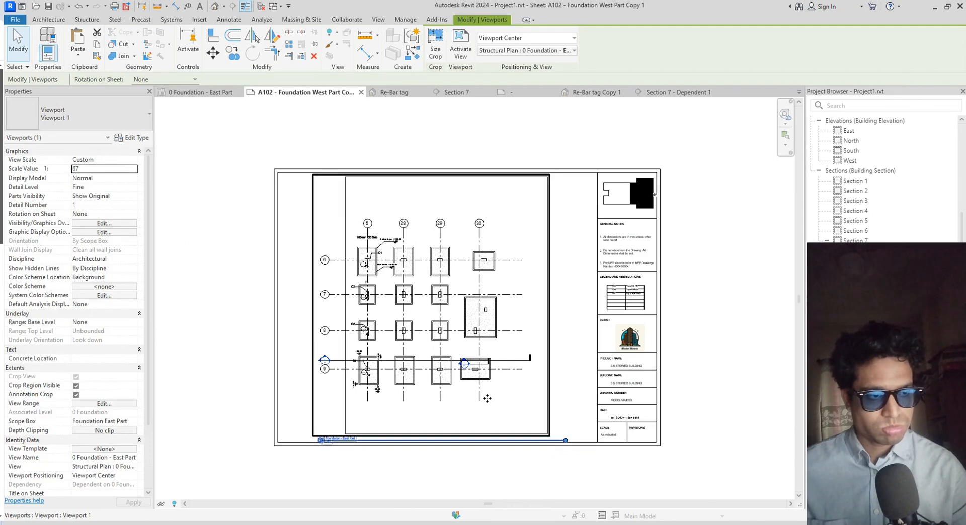
scroll(507, 401, "up", 3)
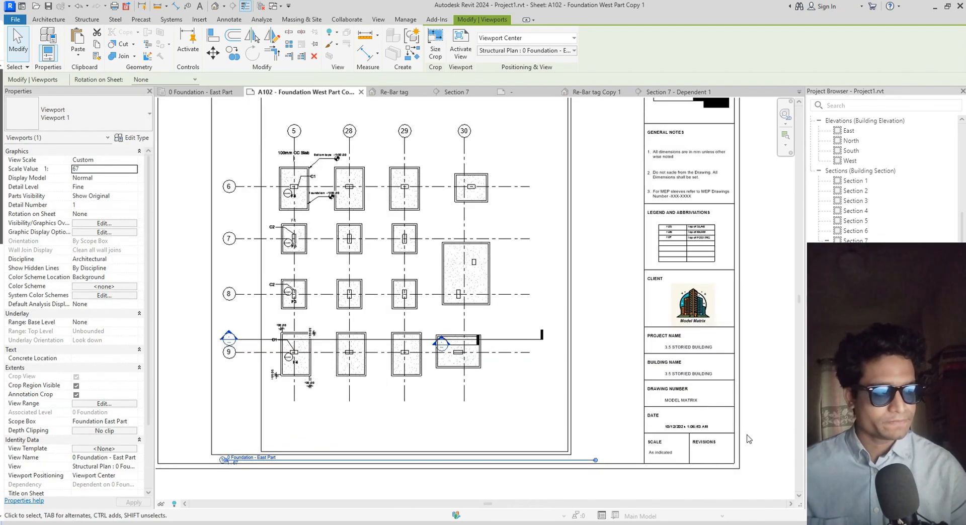
scroll(750, 439, "down", 2)
left_click(732, 441)
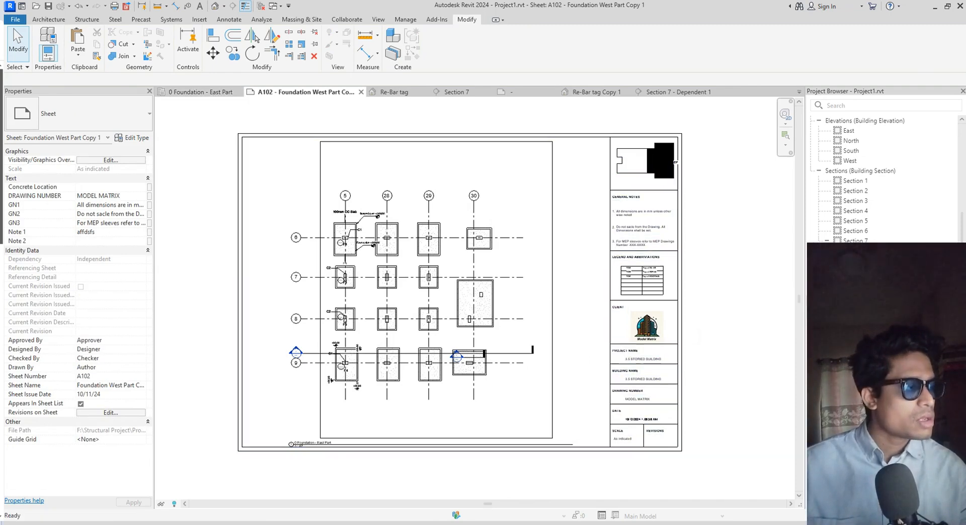
Try to change the number of sheet A102 - Foundation West Part Copy 1 to Model Matrix
right_click(854, 304)
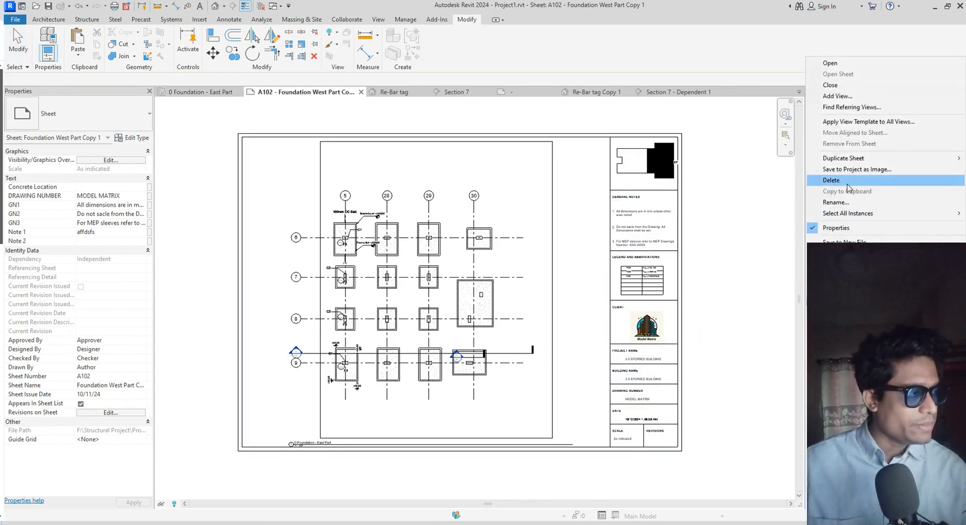
left_click(836, 202)
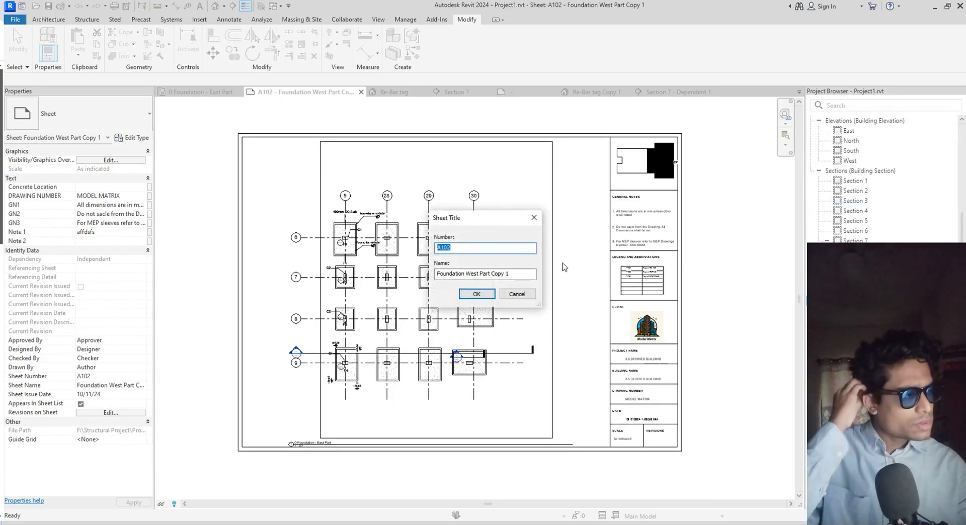
type("<")
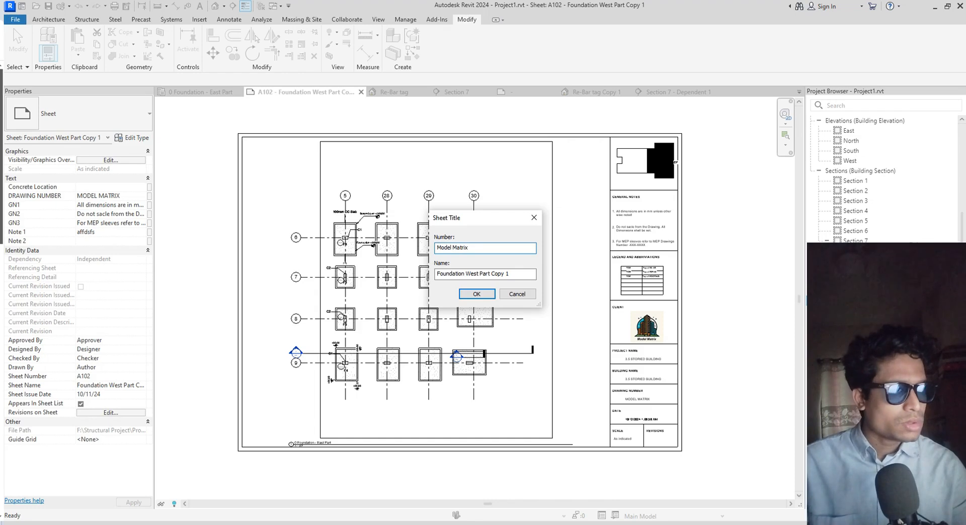
Try to rename the copied sheet as Foundation East Part and cancel the change
left_click(521, 274)
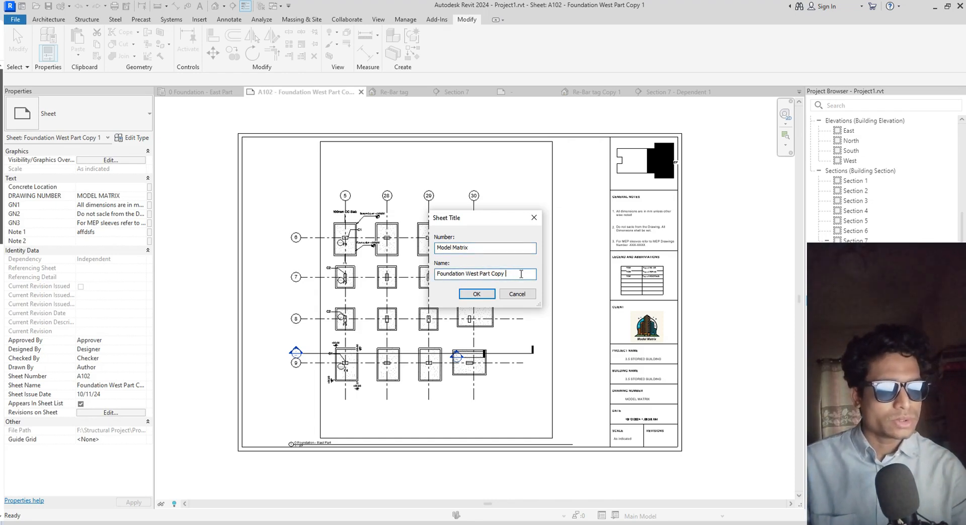
key("BackSpace")
key("BackSpace")
key("BackSpace")
key("BackSpace")
key("BackSpace")
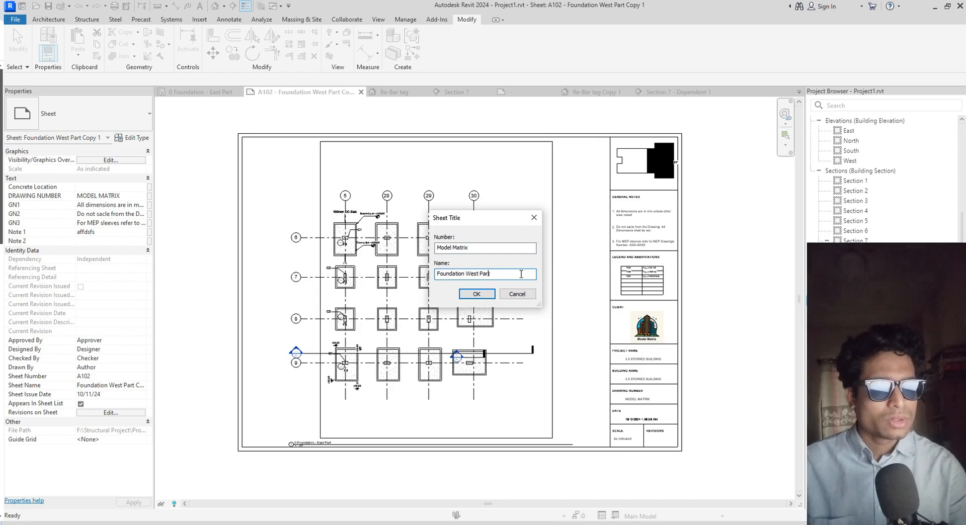
key("BackSpace")
key("BackSpace")
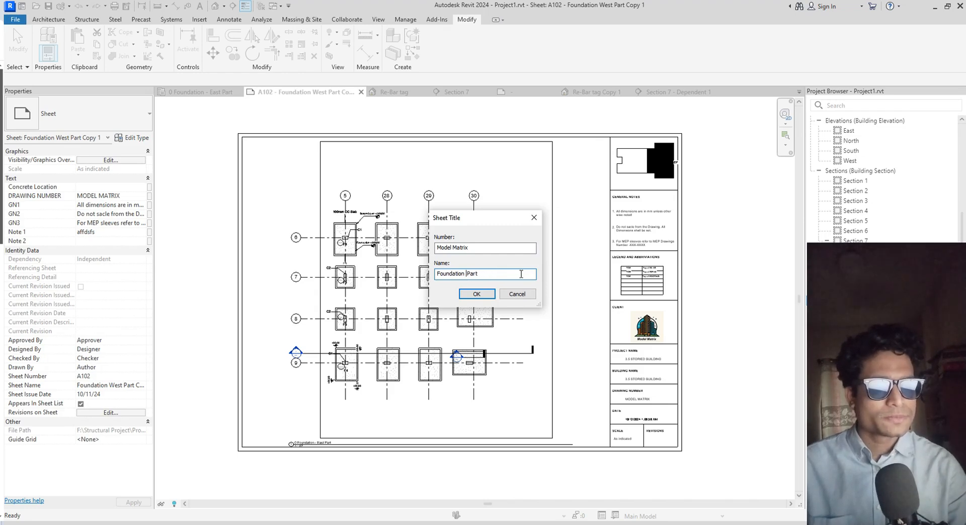
type("East")
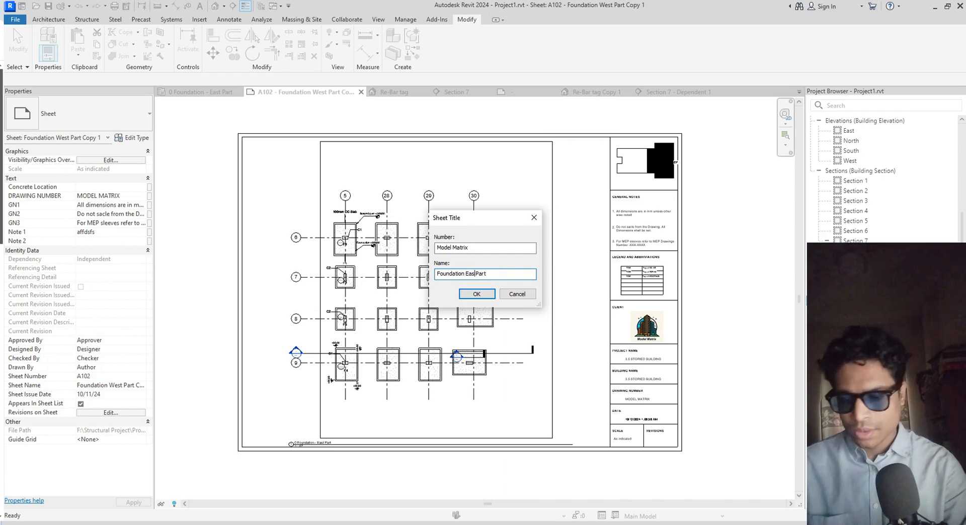
left_click(476, 294)
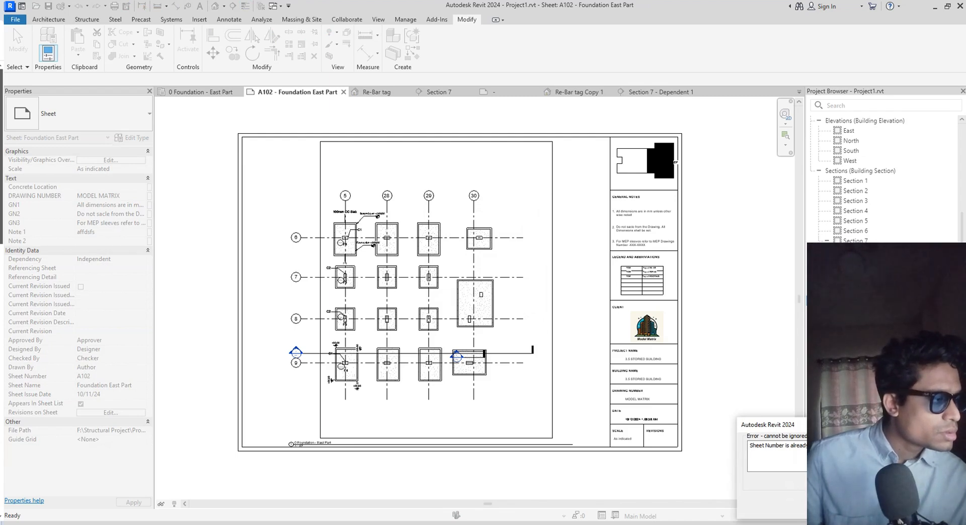
key("Escape")
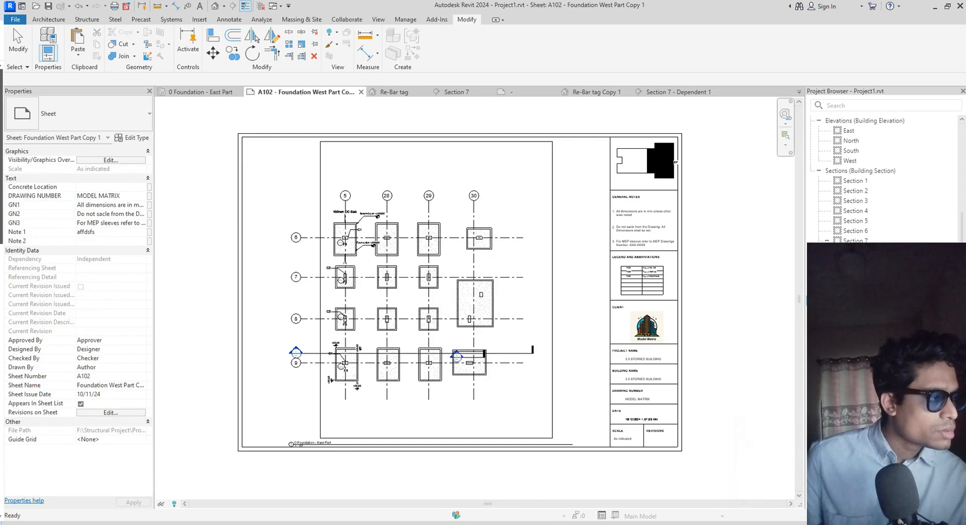
Reopen the title settings of the copied A102 sheet and enter Model Matrix as its number again
right_click(862, 298)
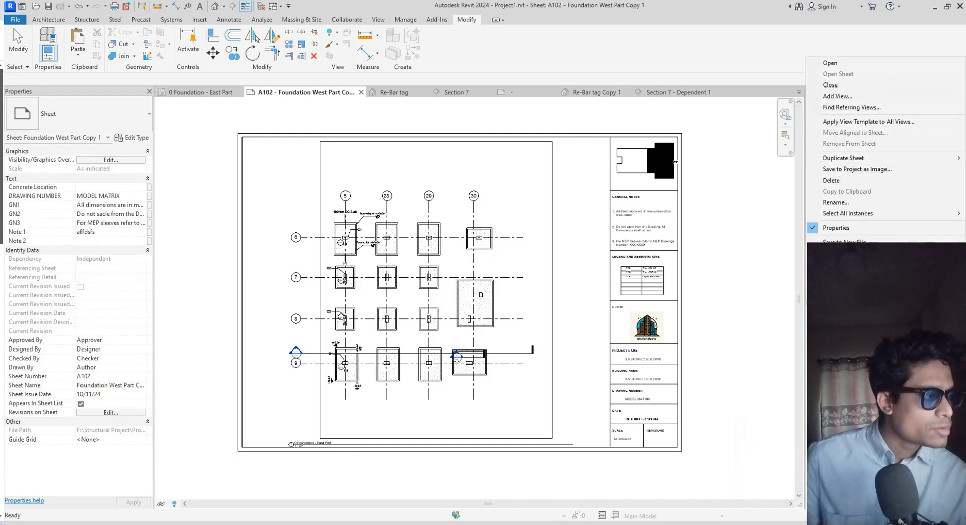
left_click(858, 203)
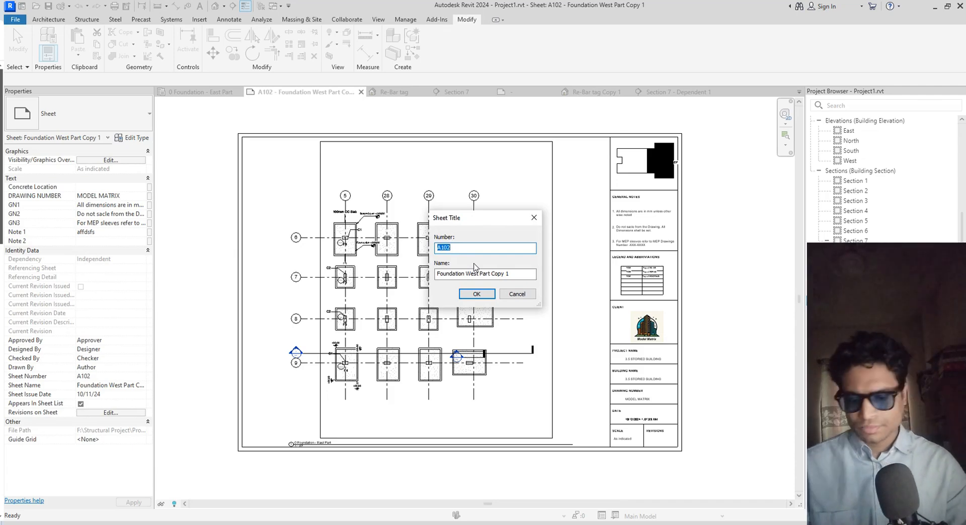
type("Model Ma")
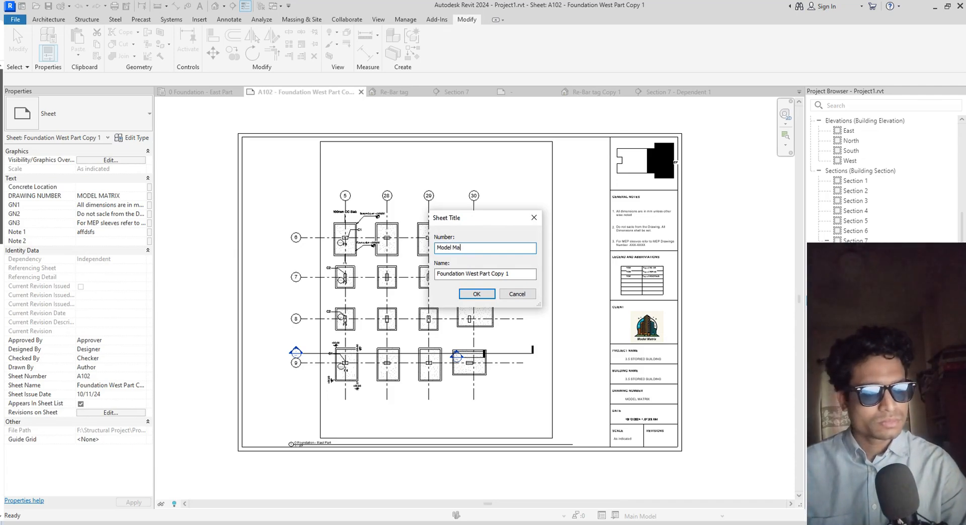
key("BackSpace")
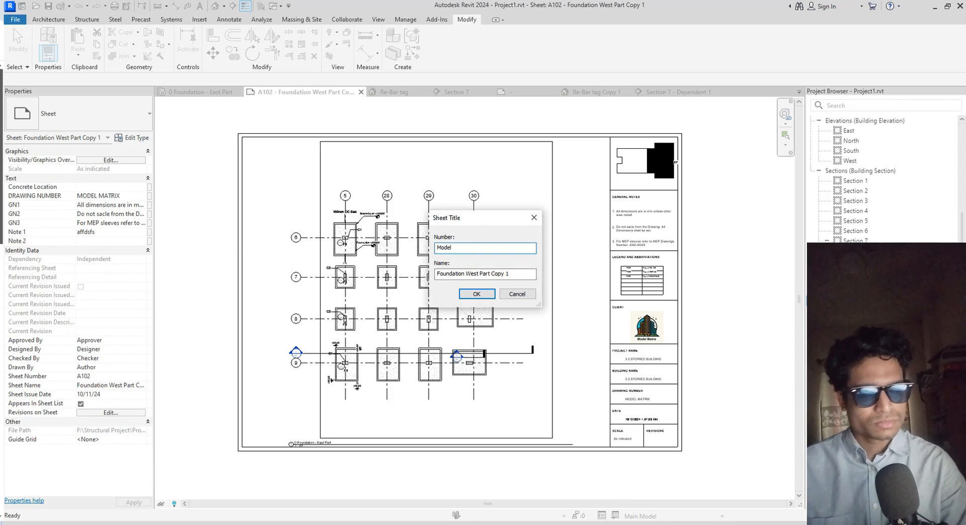
type("Mas")
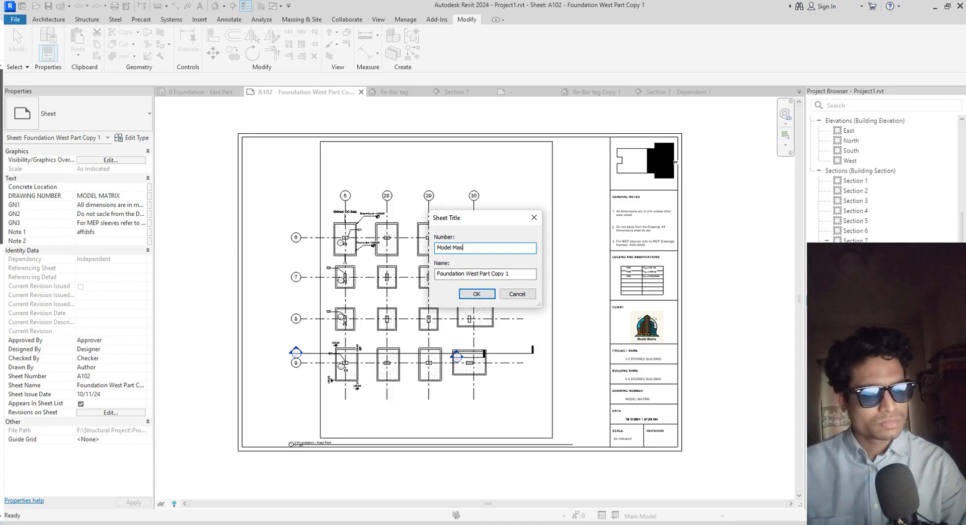
key("BackSpace")
type("trix")
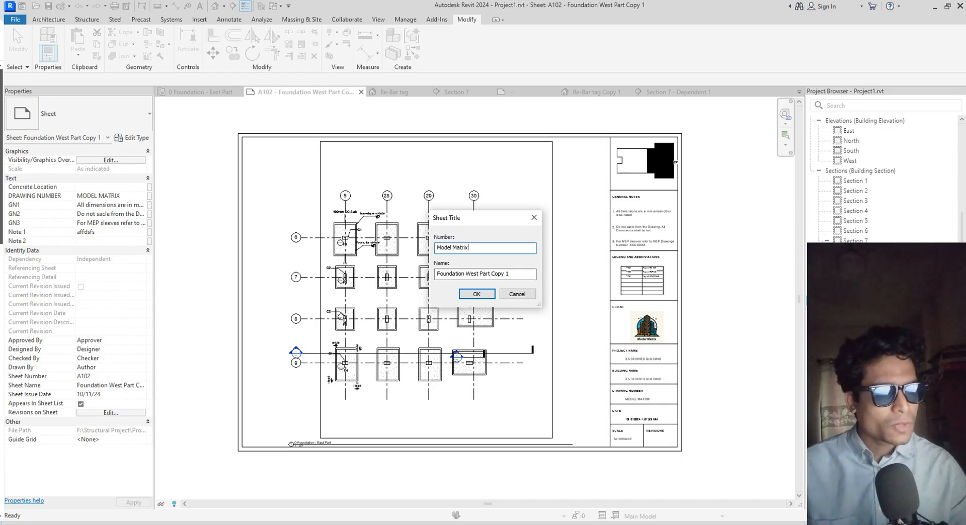
Try the sheet name Foundation East Part again with the Model Matrix number and cancel the change
key("Tab")
key("End")
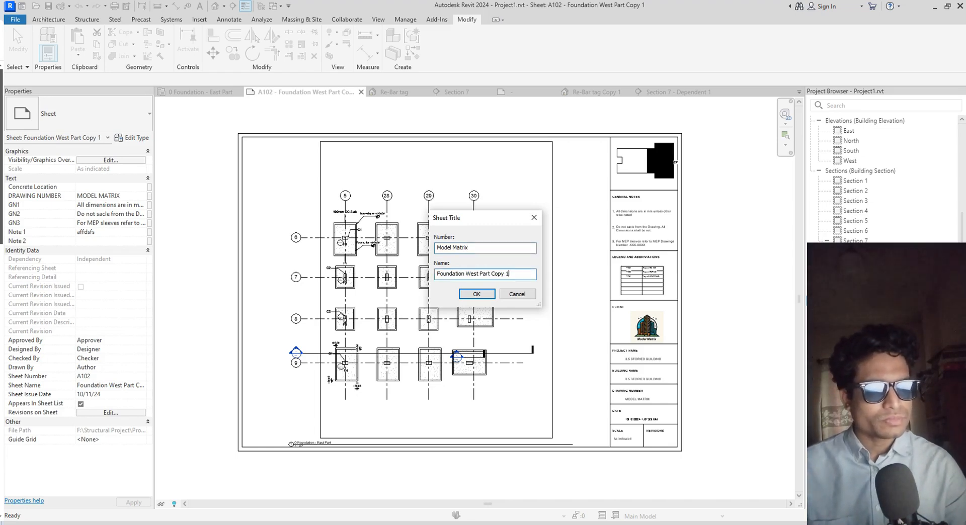
key("BackSpace")
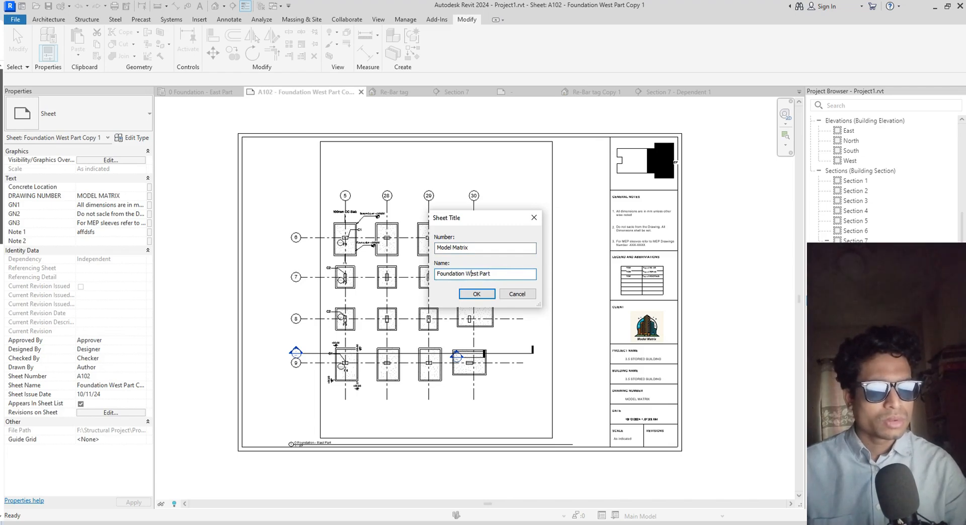
key("BackSpace")
type("Ea")
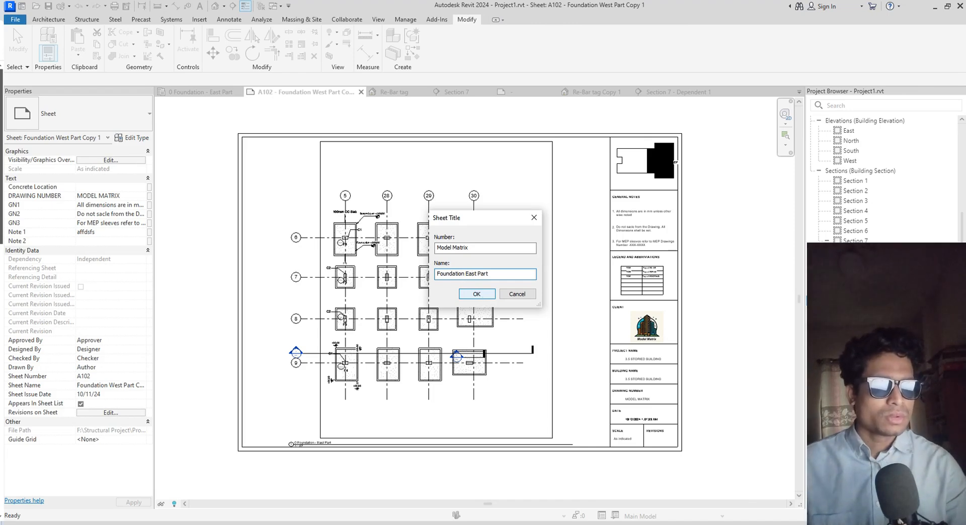
left_click(482, 295)
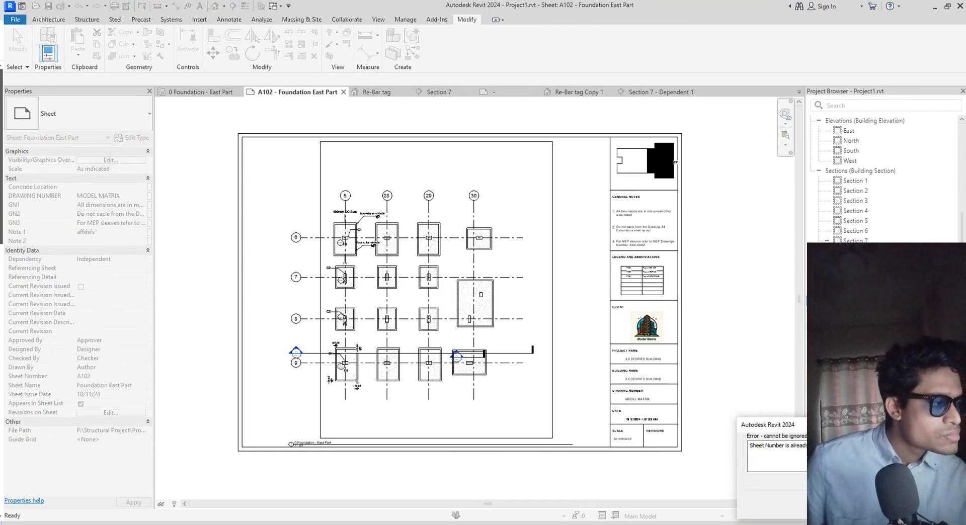
left_click(937, 505)
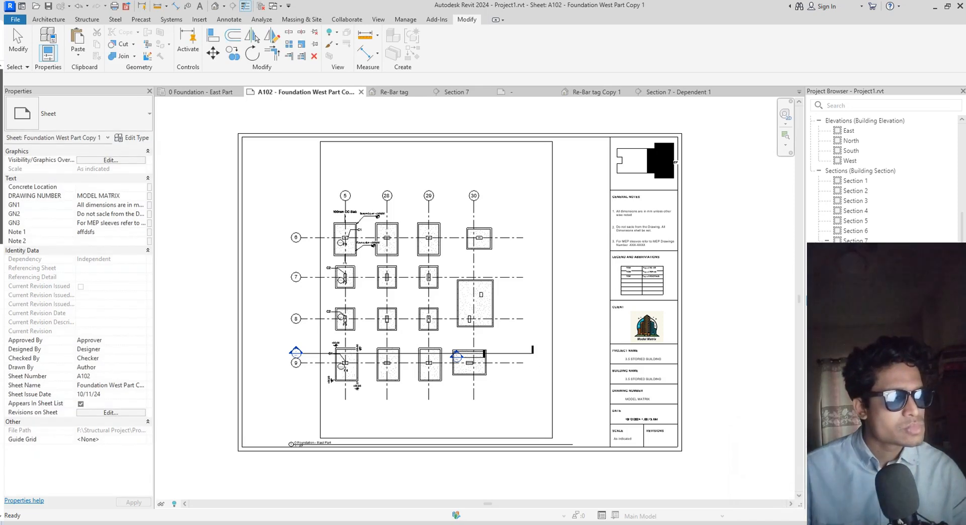
Retry renumbering the copied A102 sheet as Model Matrix, correcting the spelling of the entry
right_click(844, 300)
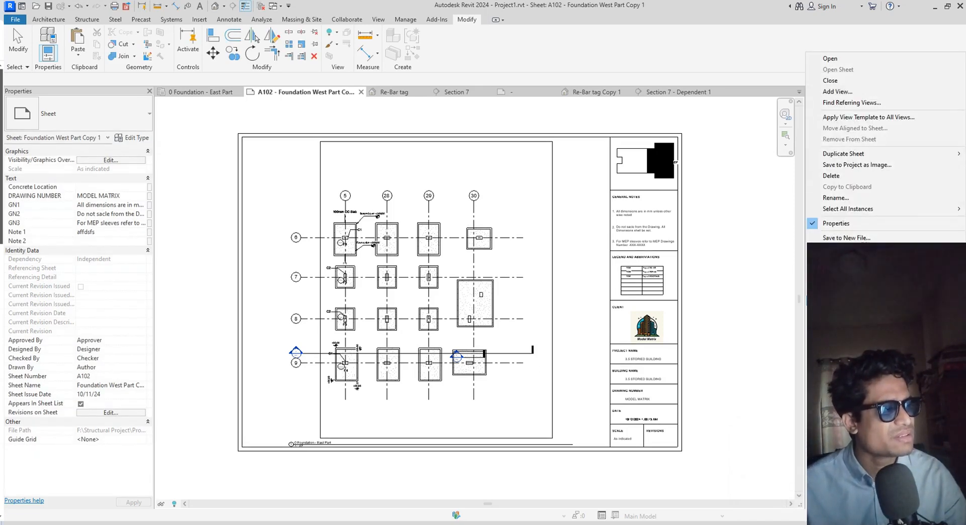
left_click(835, 197)
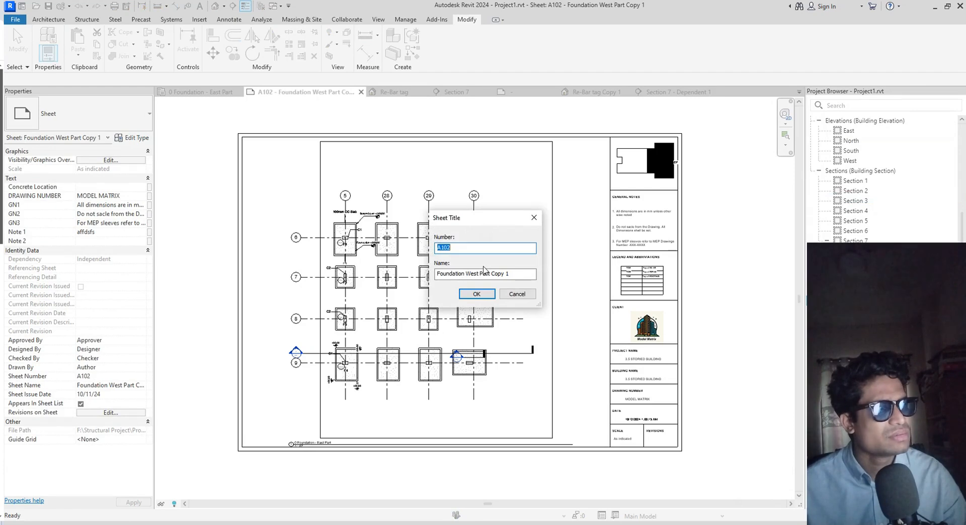
type("Model Ma")
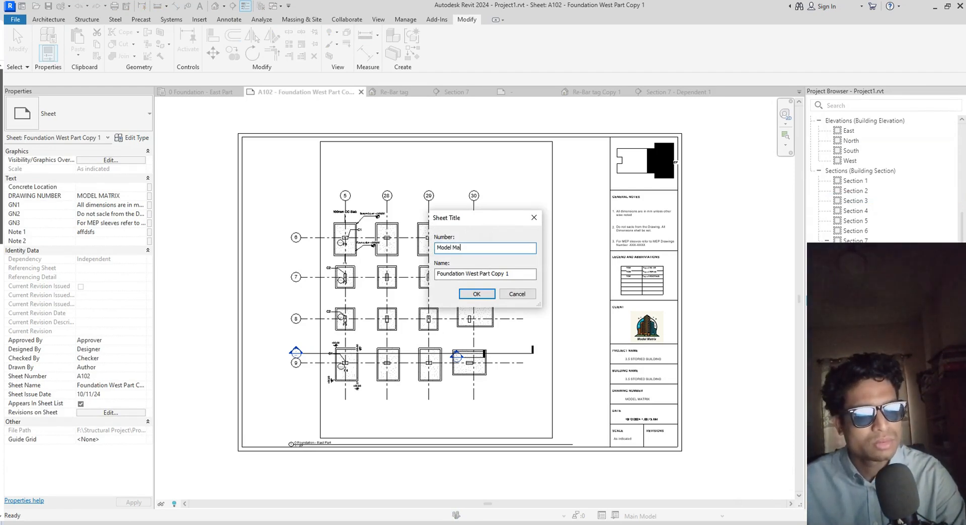
type("tsrix")
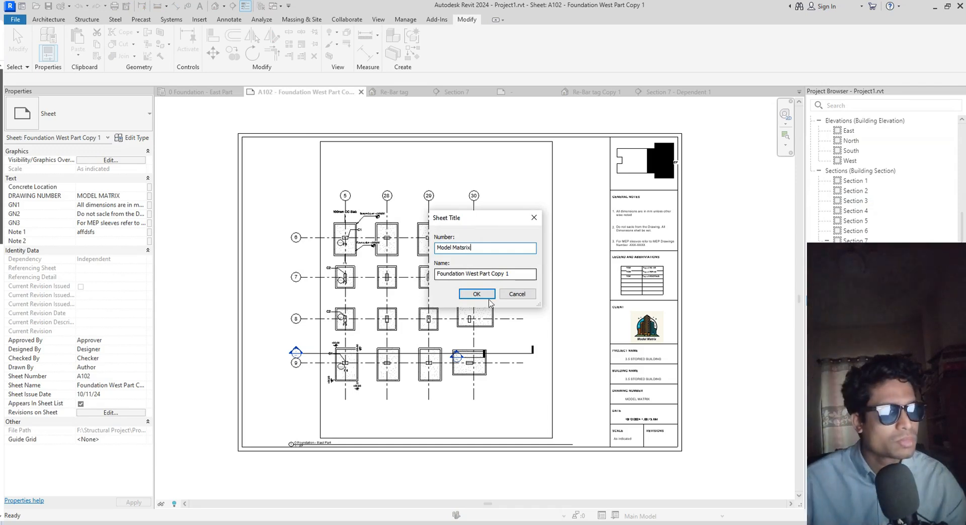
key("BackSpace")
key("BackSpace")
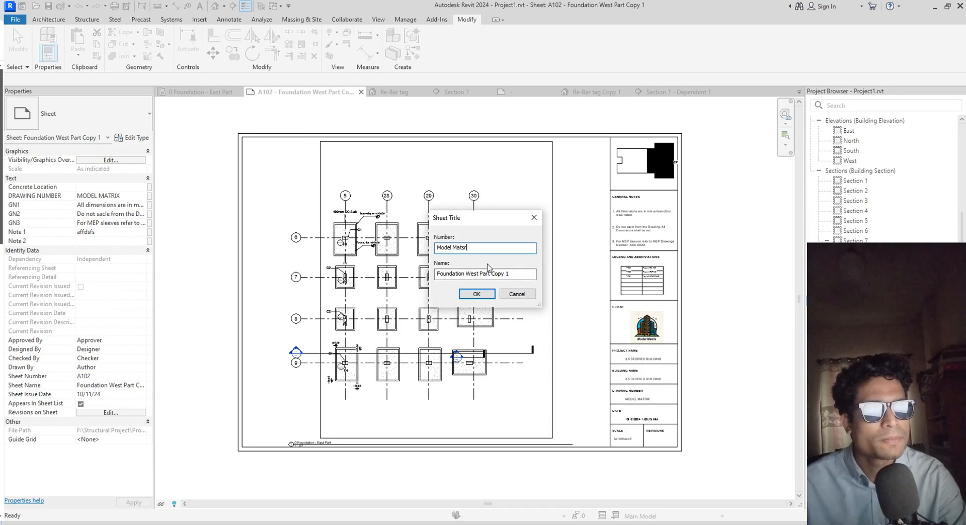
type("rix")
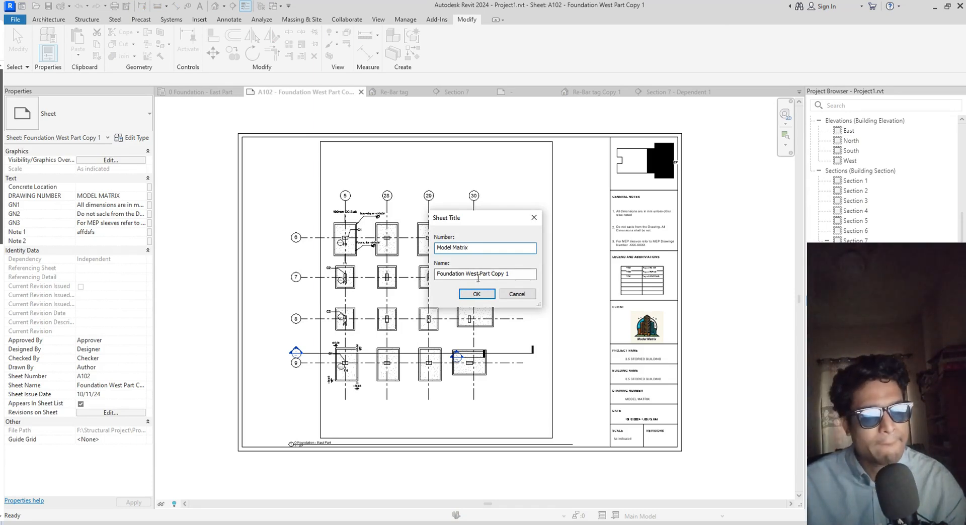
Try to replace the copied sheet's whole name with East Part and cancel the change
left_click(524, 272)
key("ctrl+a")
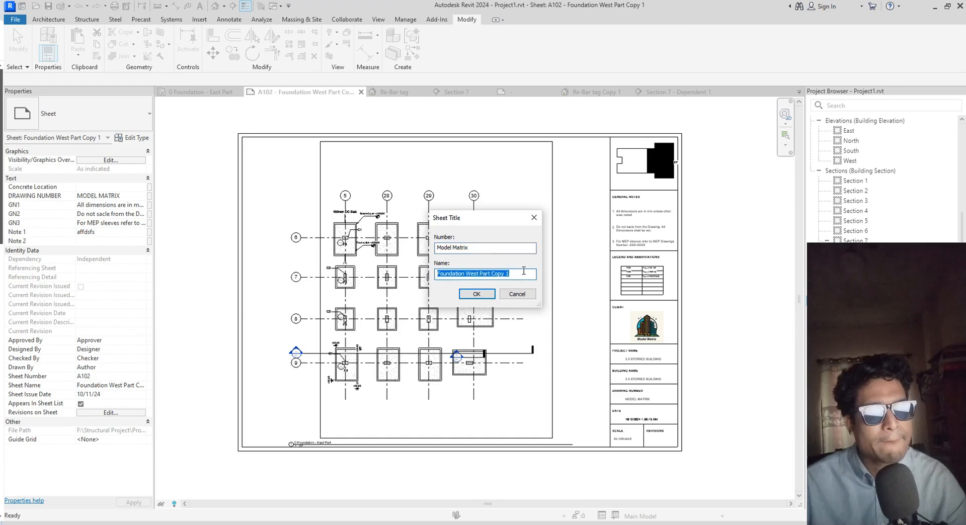
type("Ea")
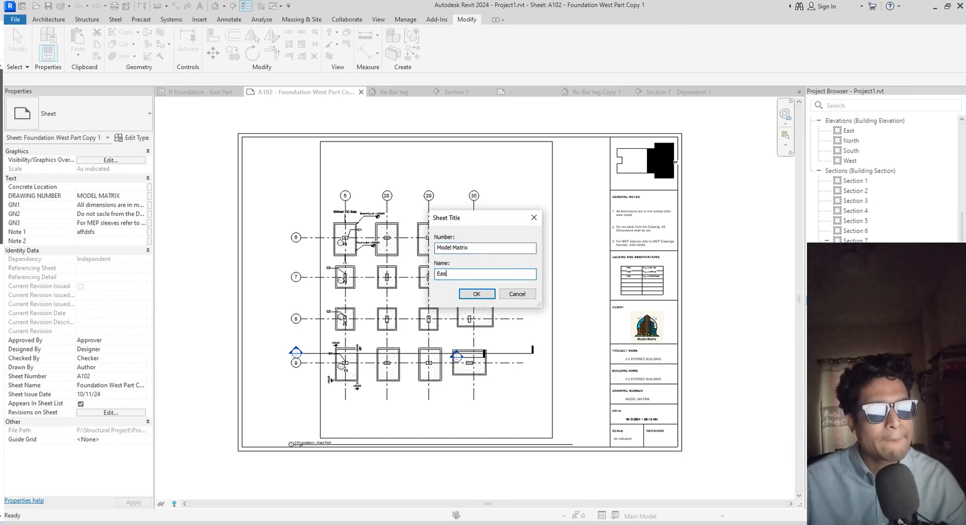
type("st Pas")
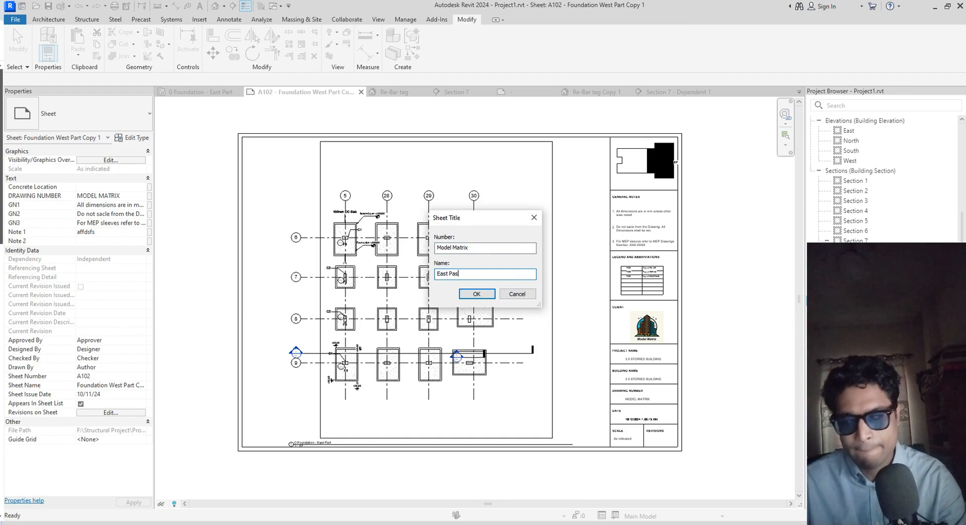
key("BackSpace")
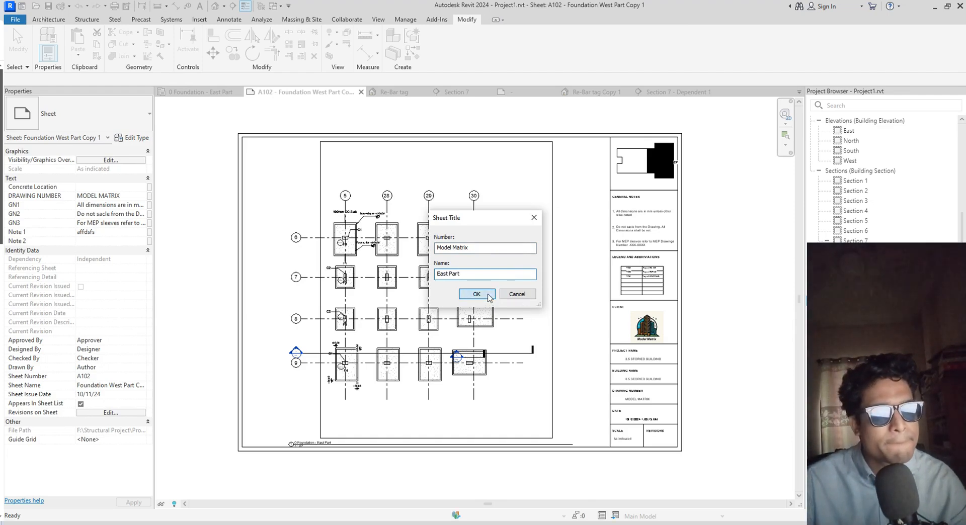
left_click(477, 294)
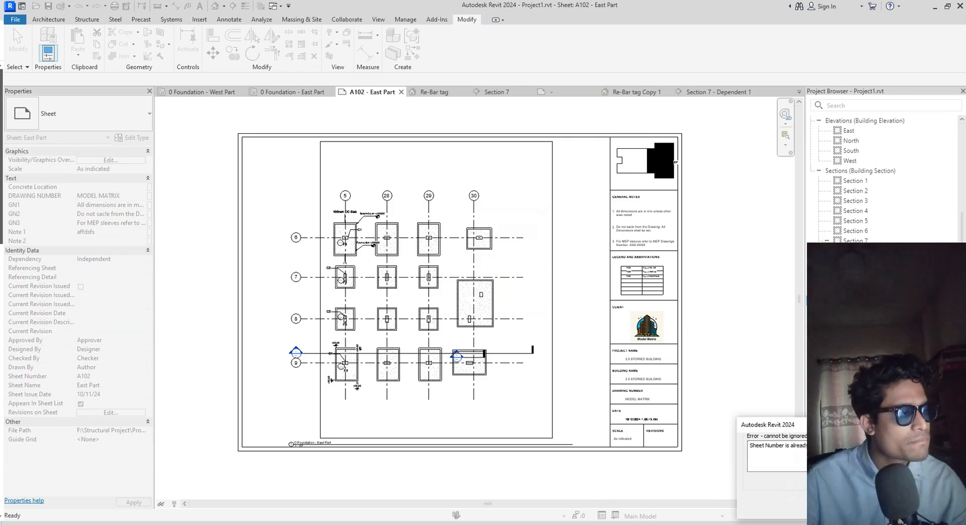
key("Escape")
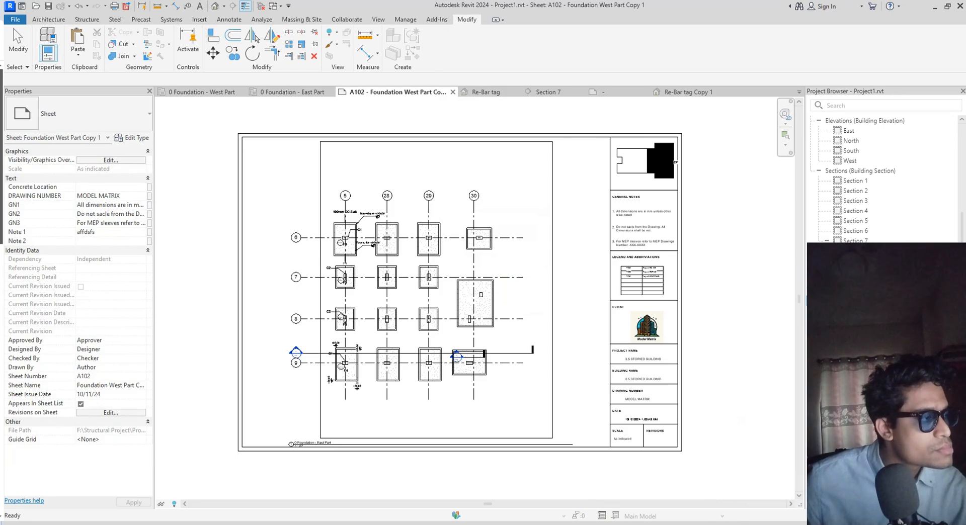
Examine the 0 Foundation - West Part plan on the Model Matrix - Foundation West Part sheet
left_click(861, 331)
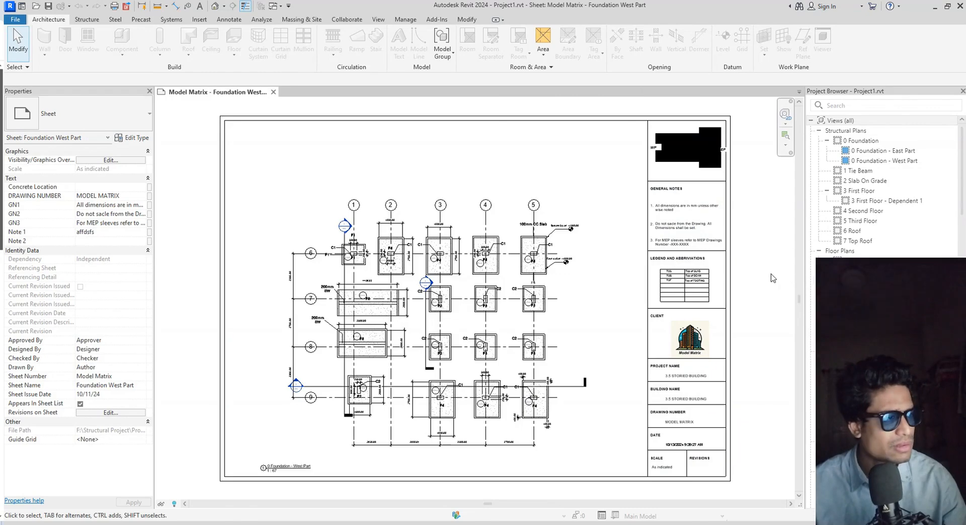
scroll(503, 418, "up", 5)
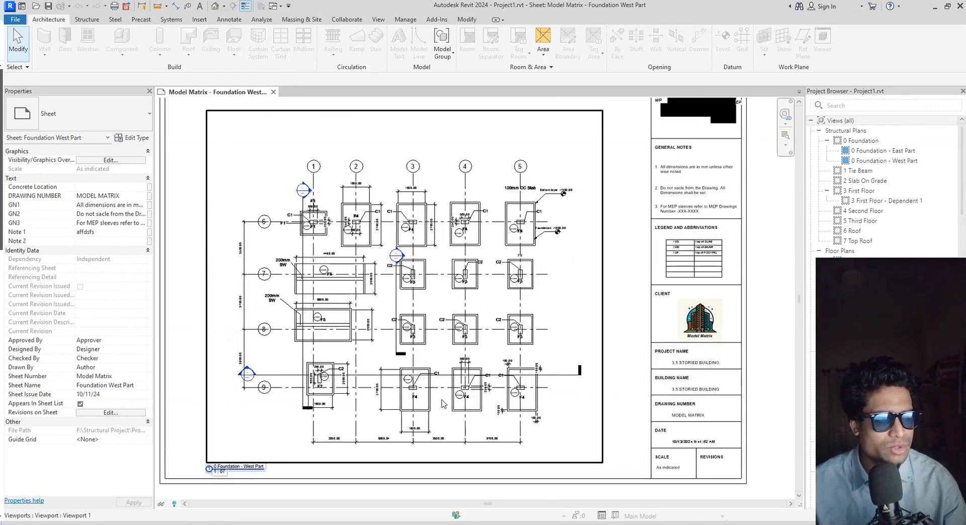
middle_click_drag(444, 401, 467, 400)
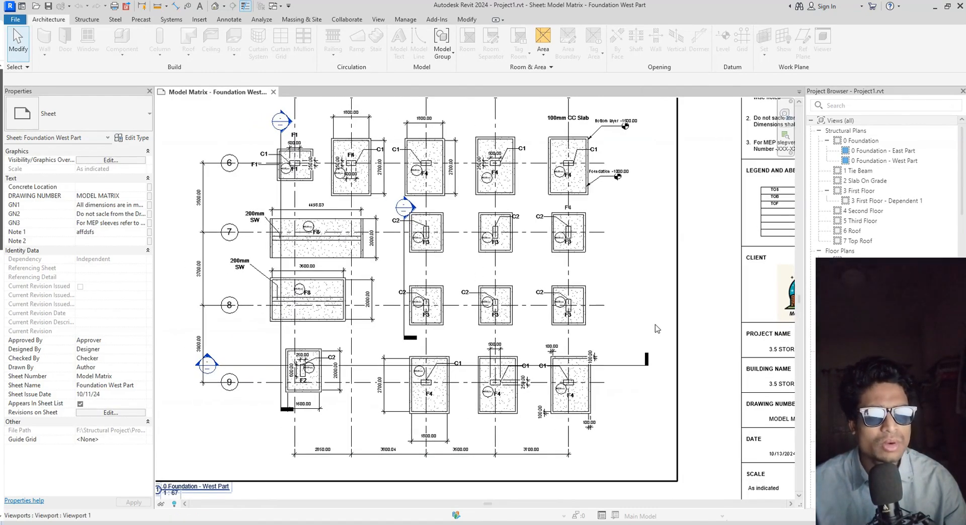
Set the sheet title block's key plan to mark only the west part by turning off the East part plan option
scroll(588, 296, "down", 3)
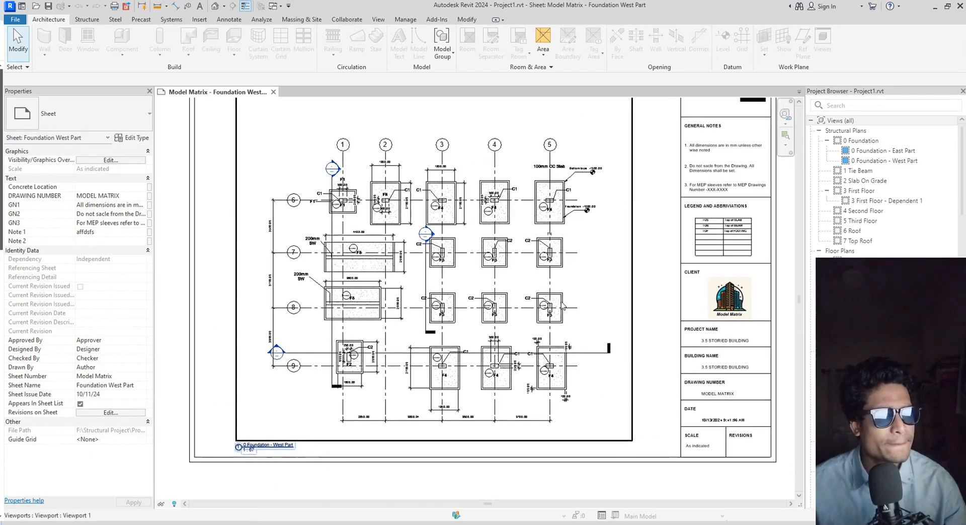
scroll(366, 326, "up", 3)
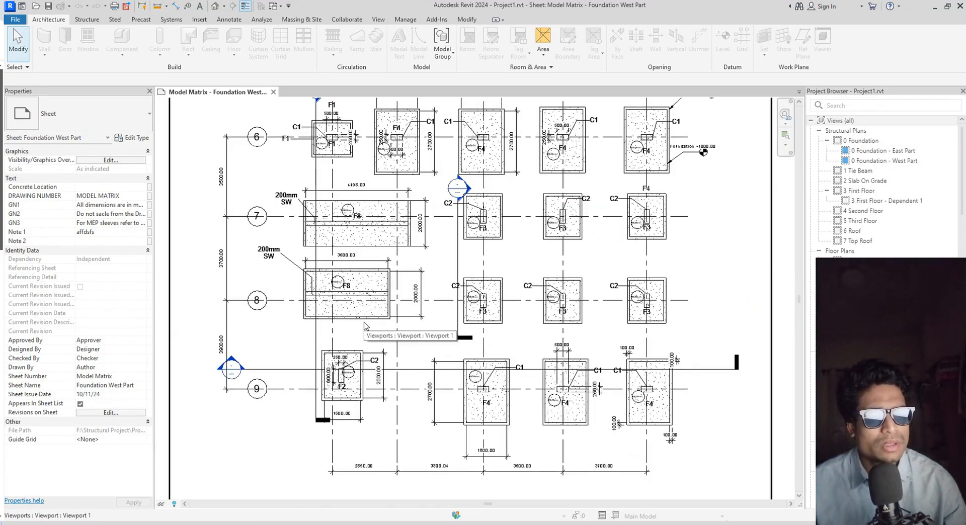
middle_click_drag(384, 323, 352, 337)
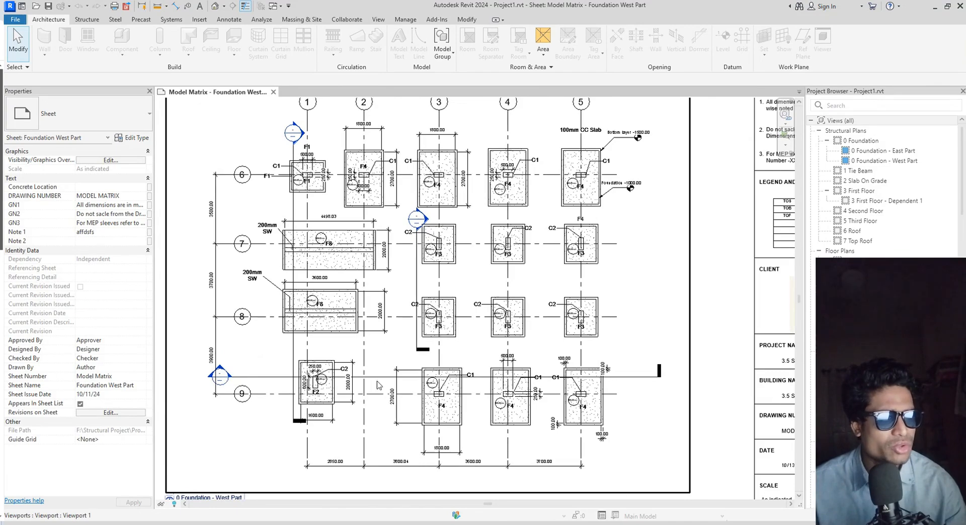
scroll(413, 353, "down", 2)
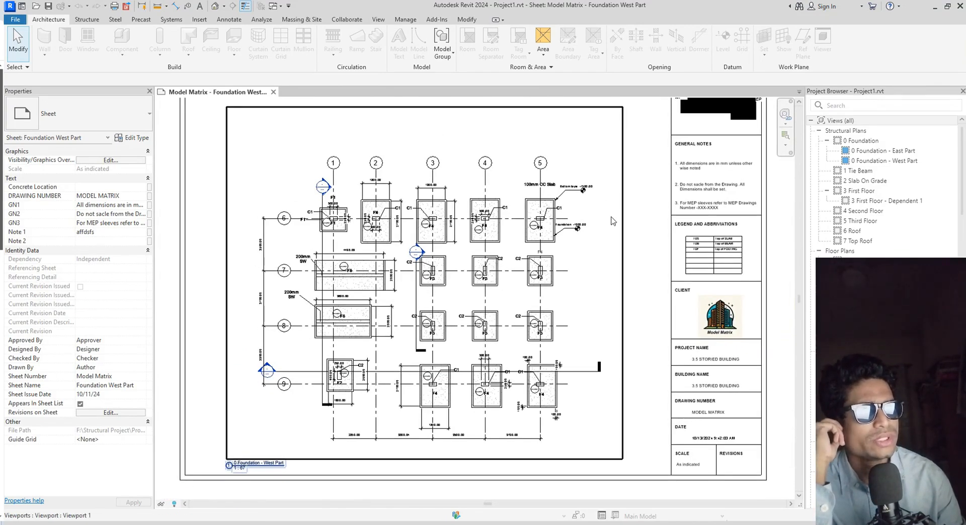
scroll(609, 222, "down", 2)
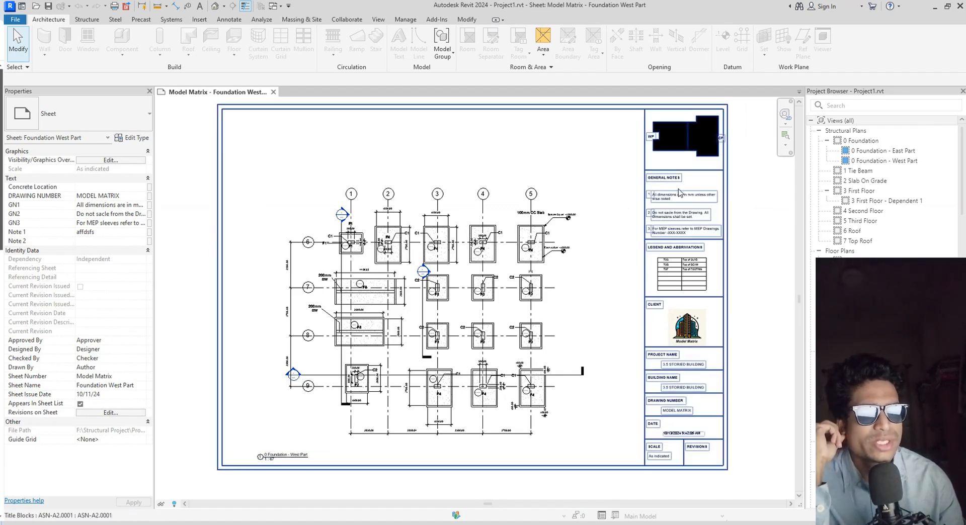
left_click(730, 164)
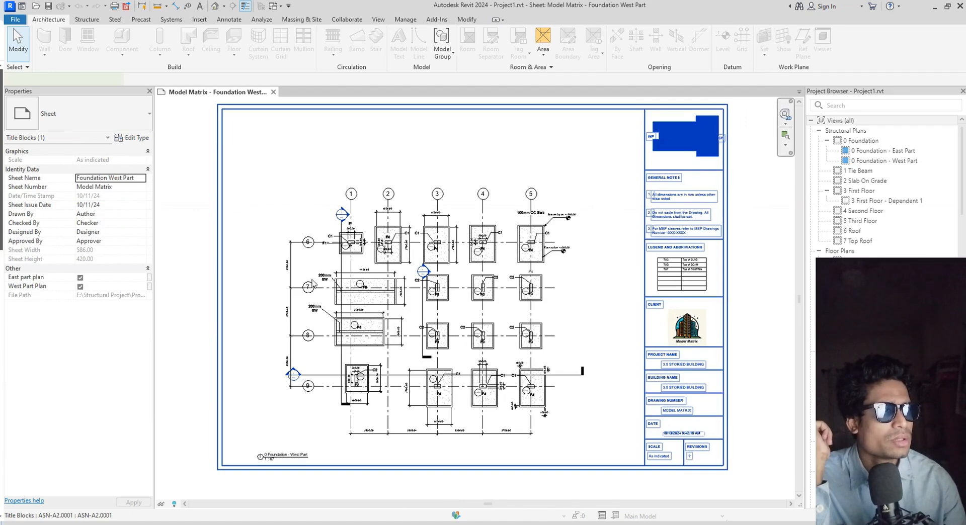
left_click(80, 286)
left_click(80, 278)
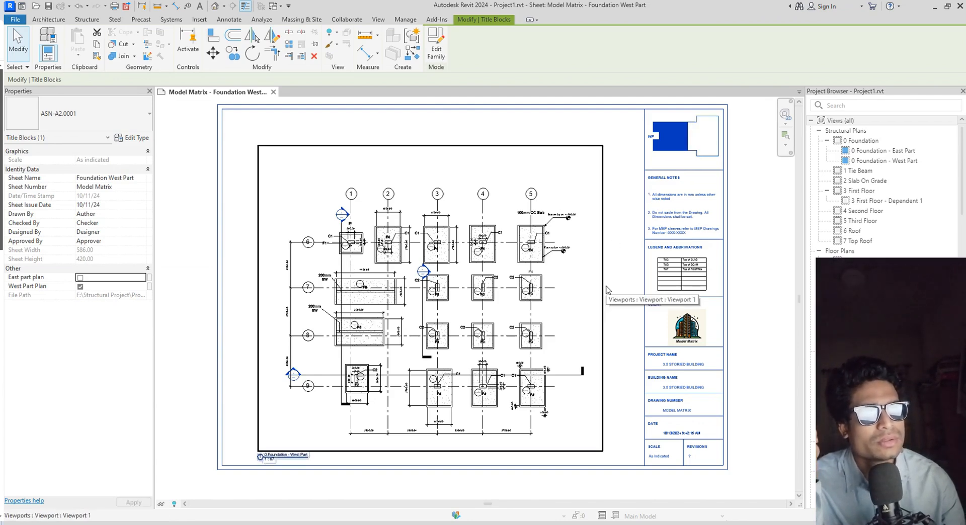
Check the title block's key plan against the west part foundation plan and clear the title block selection
scroll(607, 289, "up", 3)
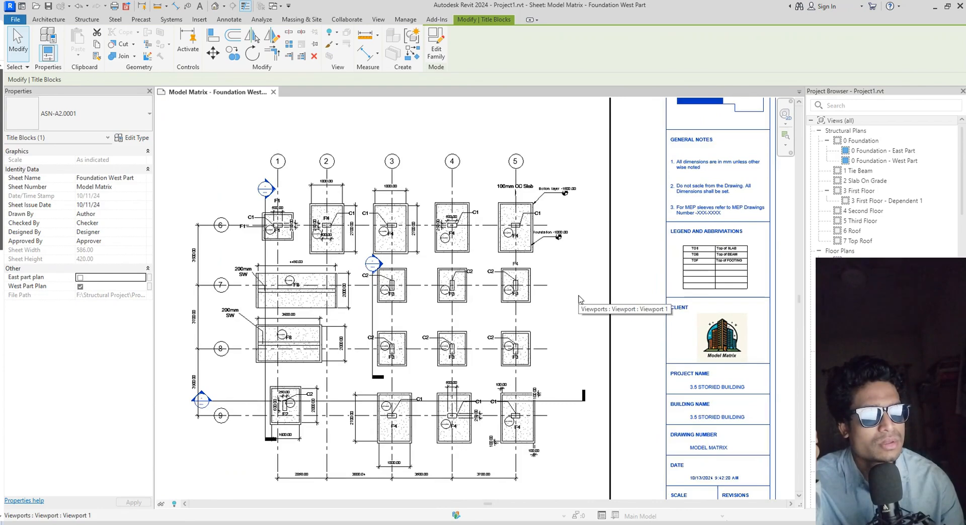
middle_click_drag(607, 290, 617, 285)
scroll(617, 286, "down", 3)
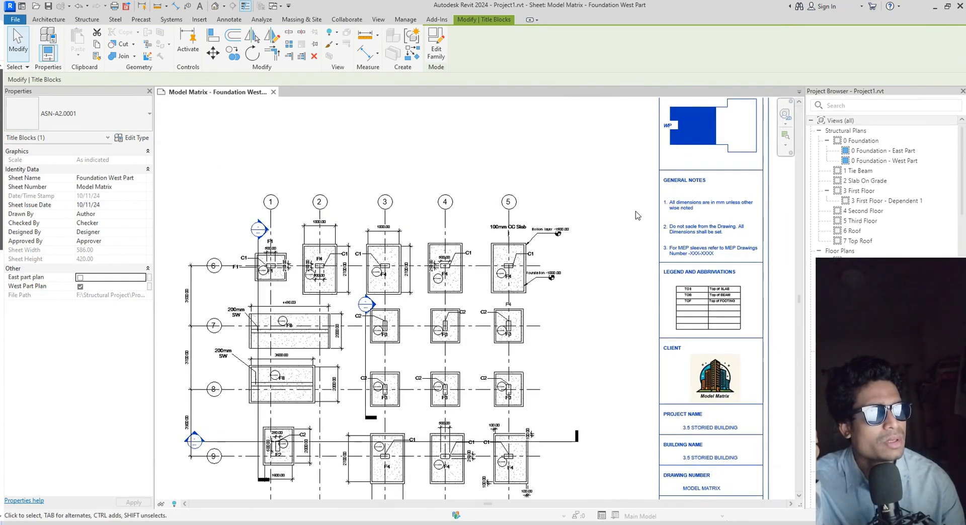
scroll(638, 214, "down", 2)
middle_click_drag(638, 214, 642, 218)
left_click(786, 231)
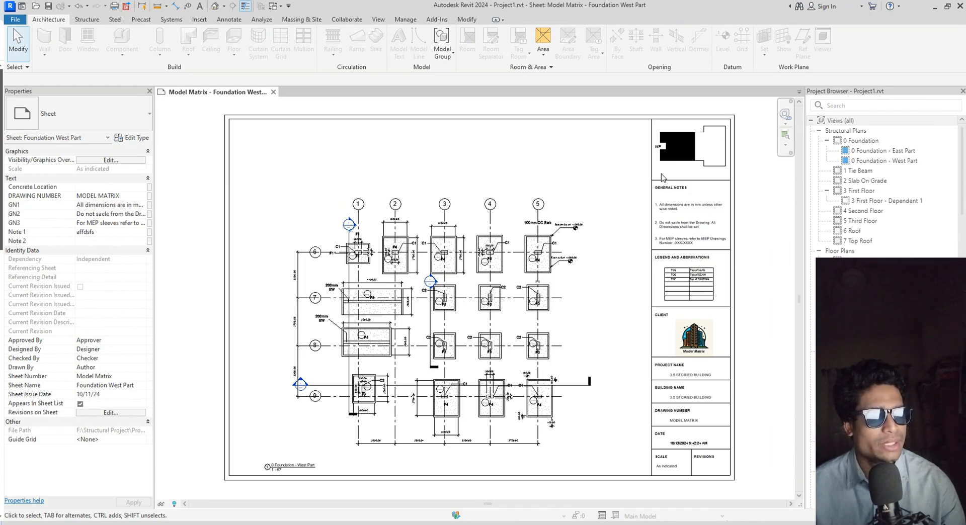
left_click(556, 334)
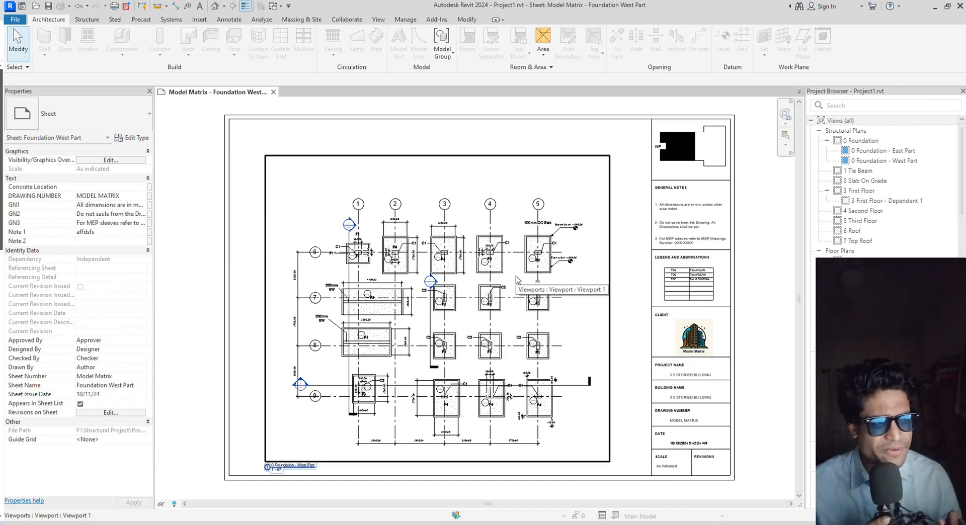
Clear the viewport selection on the sheet and open the 0 Foundation structural plan
key("Escape")
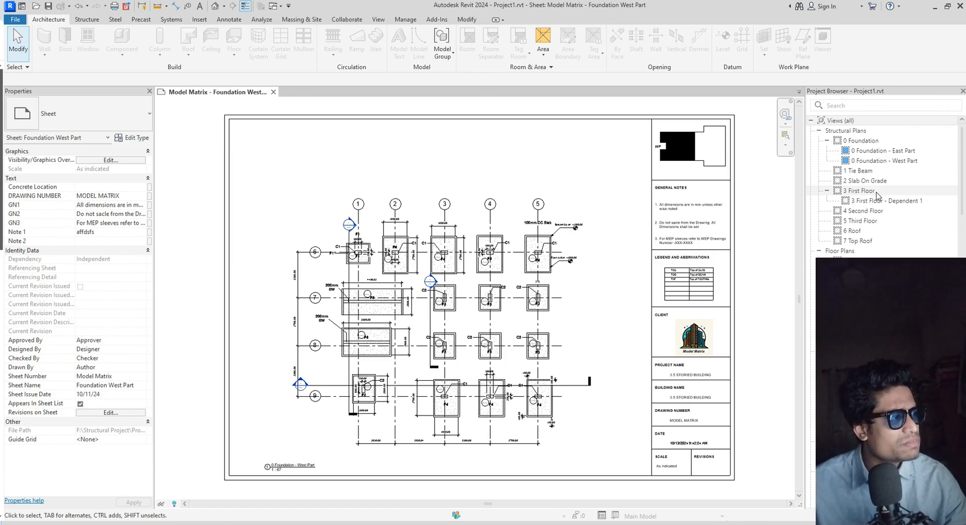
left_click(869, 143)
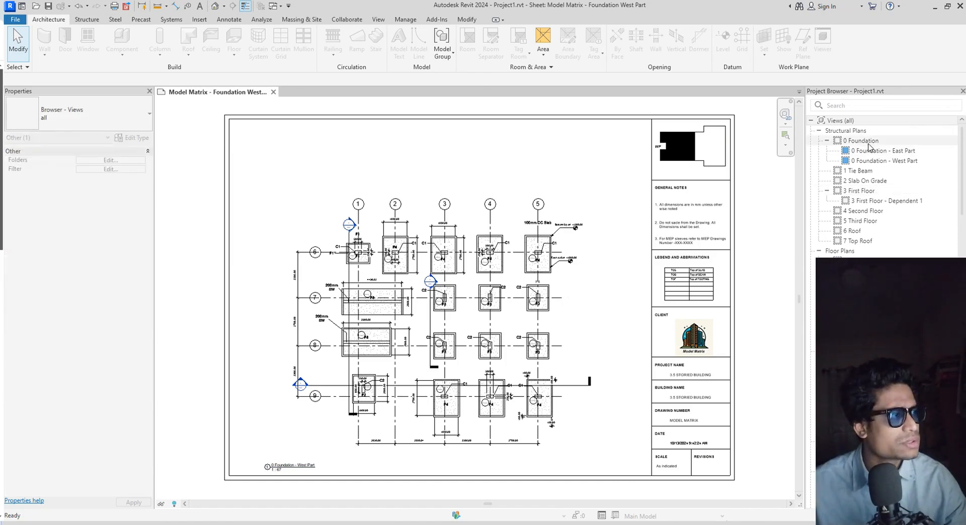
double_click(863, 141)
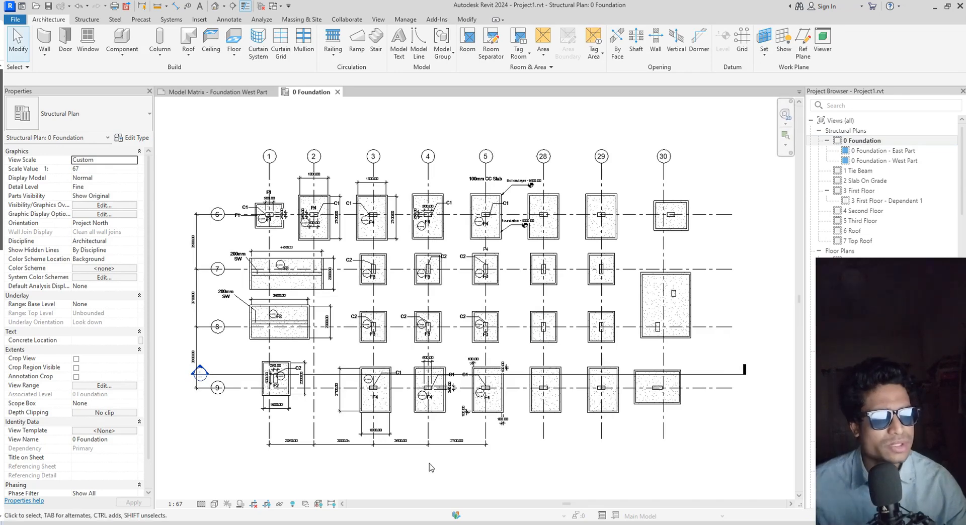
Move the horizontal section line near grid 9 slightly in the plan and check its position on the Foundation West Part sheet
left_click(233, 375)
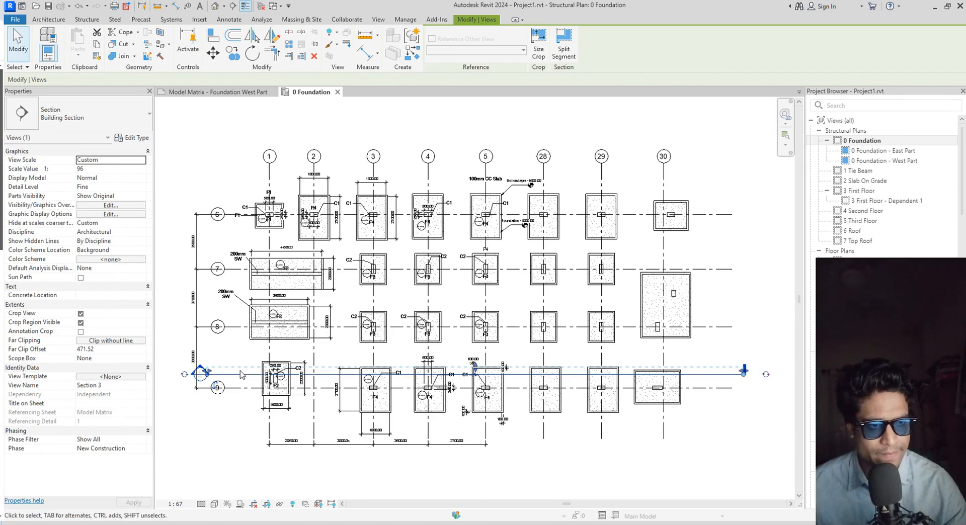
left_click_drag(239, 375, 187, 379)
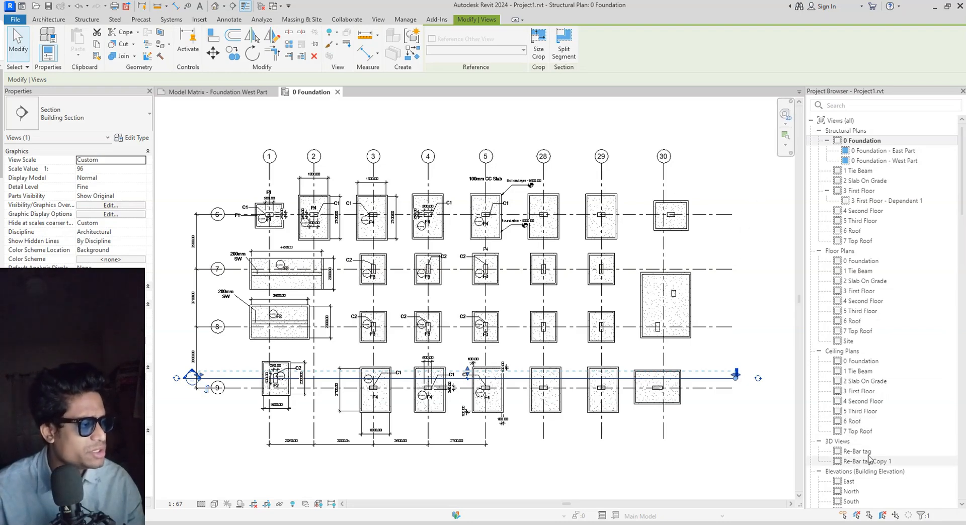
scroll(878, 490, "down", 5)
scroll(886, 473, "down", 3)
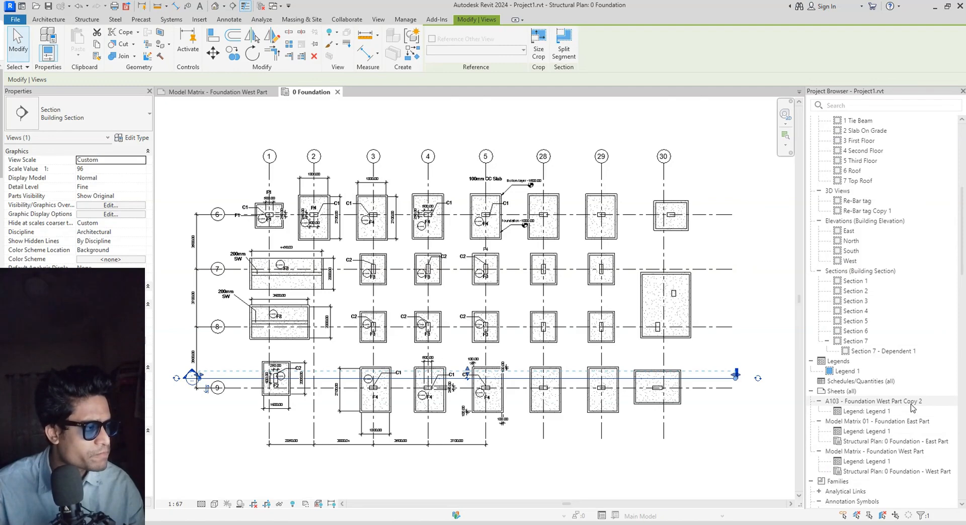
left_click(211, 92)
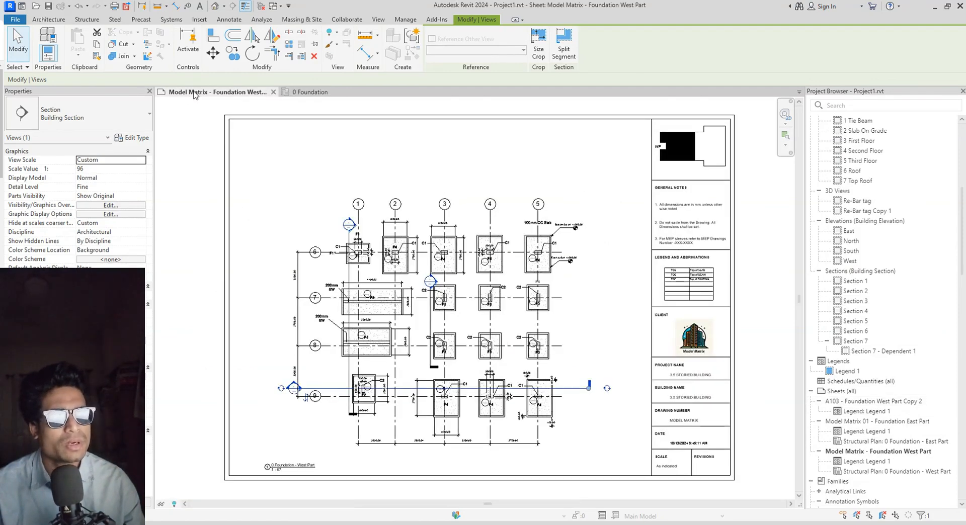
left_click(303, 94)
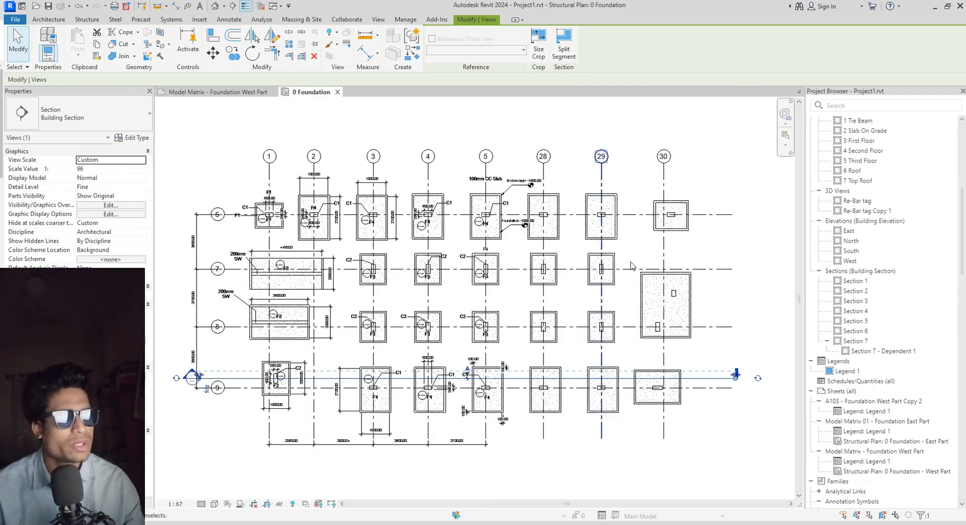
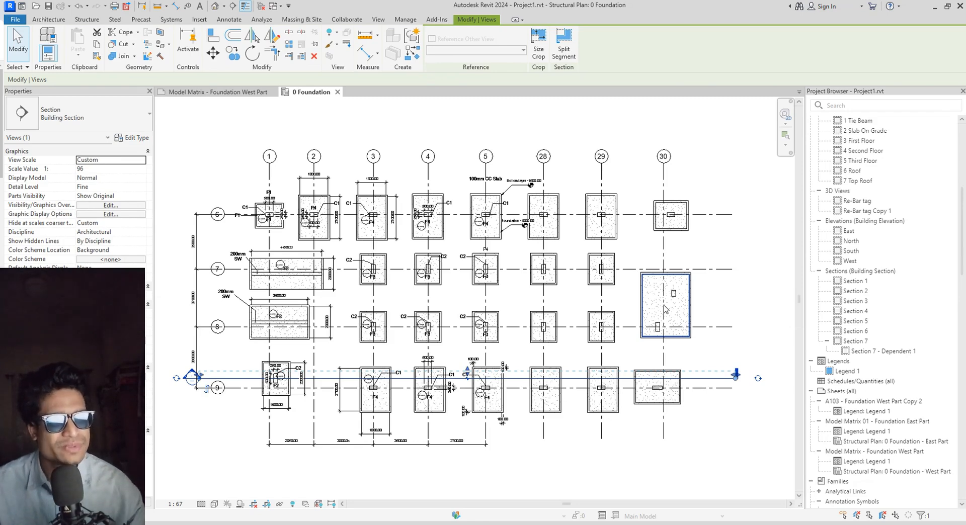
Examine the footings across grids 1 to 30 in the foundation plan, along with the project's list of plan views
scroll(509, 212, "up", 3)
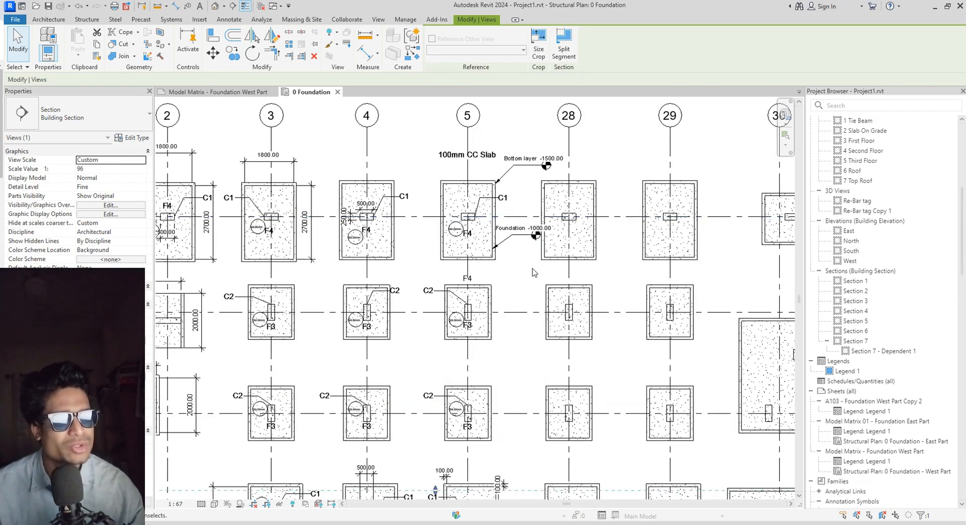
scroll(535, 272, "down", 2)
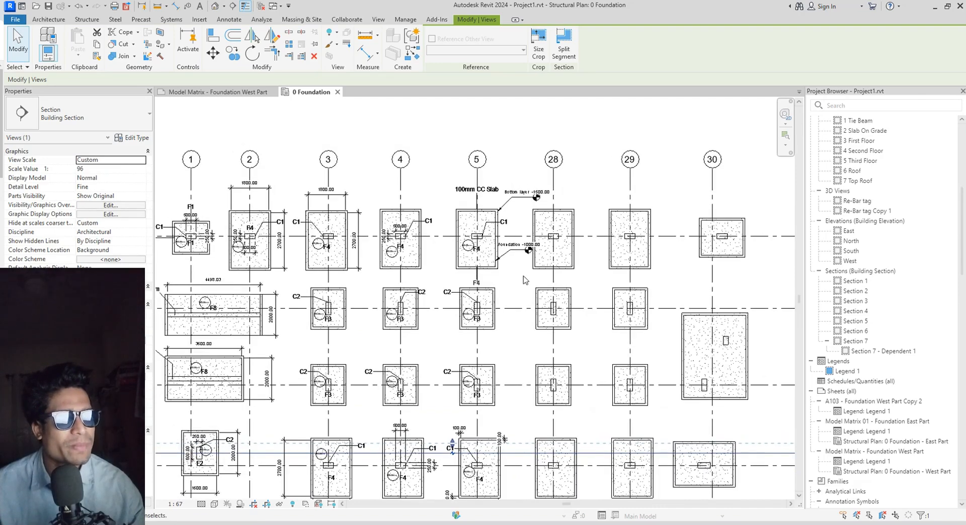
middle_click_drag(526, 280, 562, 231)
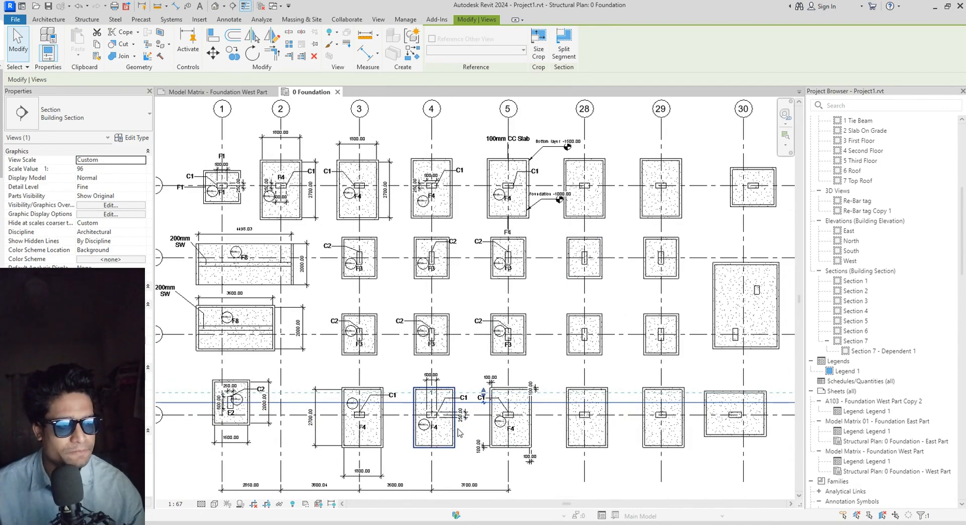
middle_click_drag(659, 348, 600, 342)
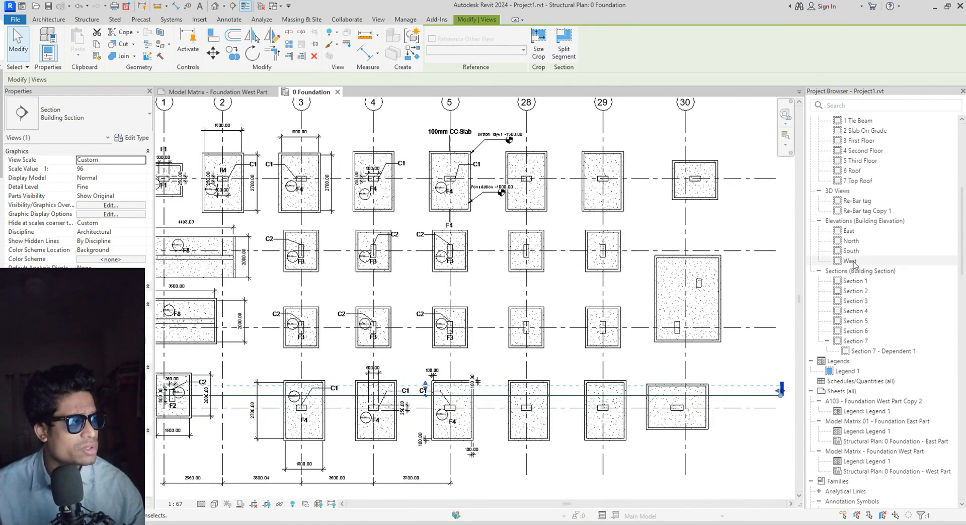
scroll(848, 292, "up", 3)
scroll(848, 292, "up", 5)
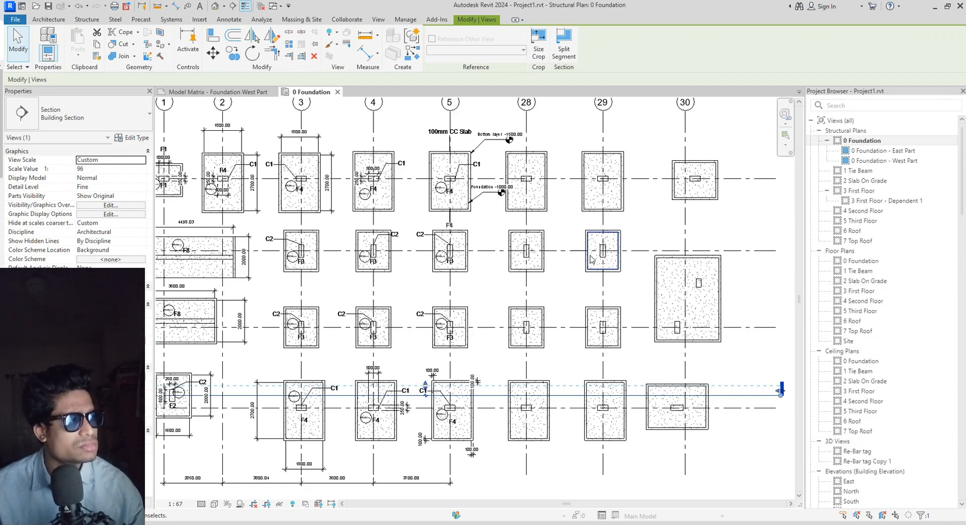
scroll(601, 252, "down", 1)
middle_click_drag(623, 264, 648, 266)
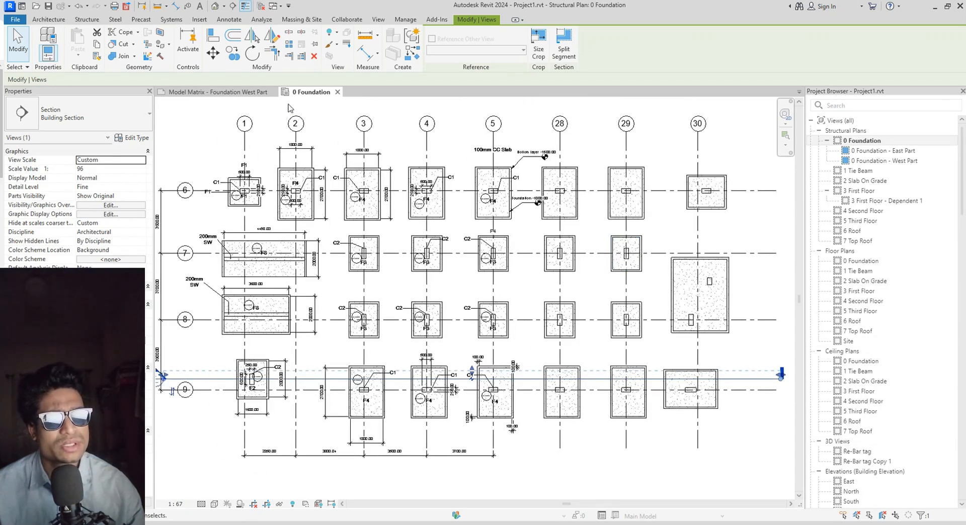
scroll(401, 288, "down", 1)
middle_click_drag(401, 287, 448, 214)
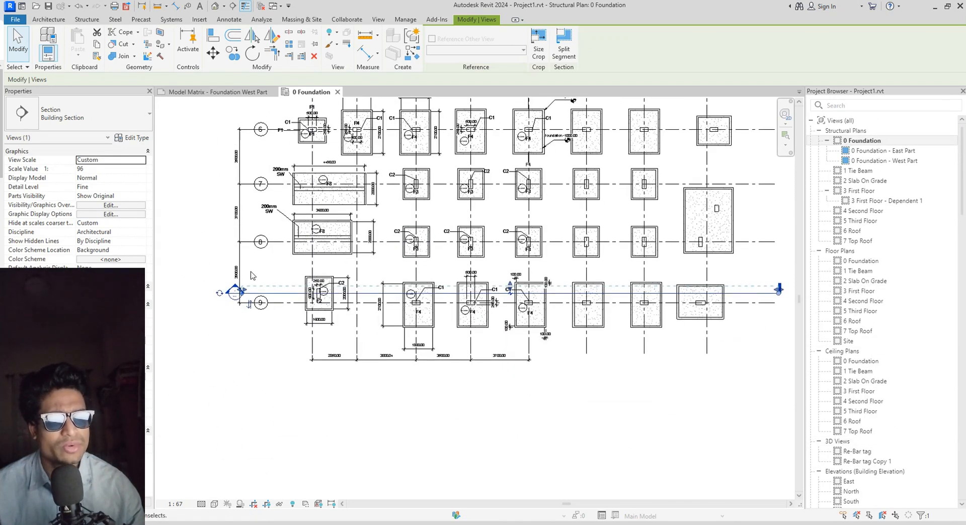
Go to the section view of the horizontal section line near grid 9 and inspect it
right_click(279, 293)
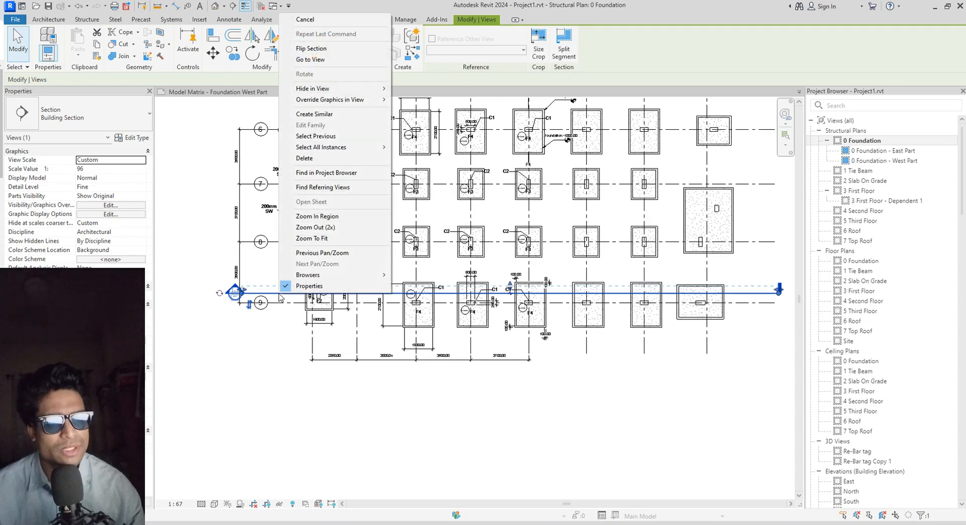
left_click(332, 60)
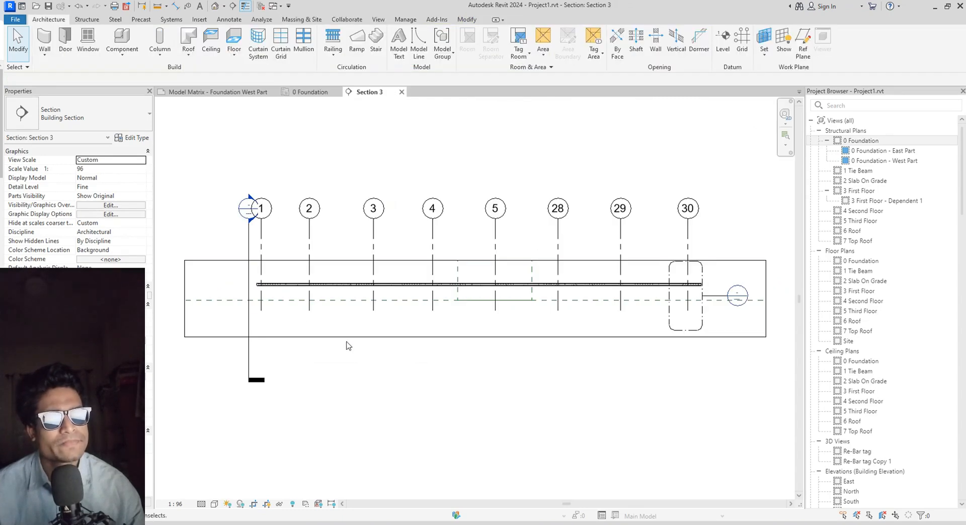
scroll(634, 316, "up", 2)
middle_click_drag(432, 320, 496, 303)
scroll(392, 303, "down", 1)
scroll(393, 303, "down", 1)
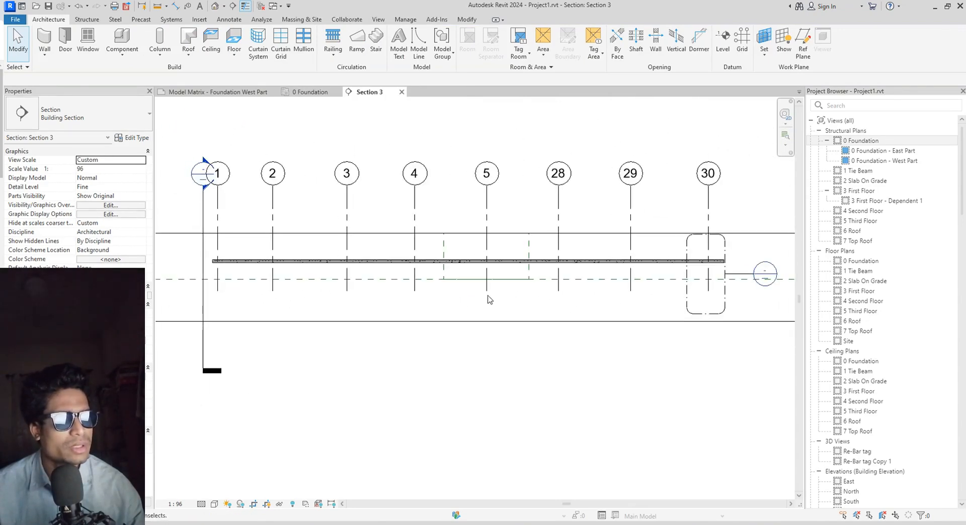
Identify the section callout around grid 30 and compare Section 3 with the foundation plan
left_click(685, 309)
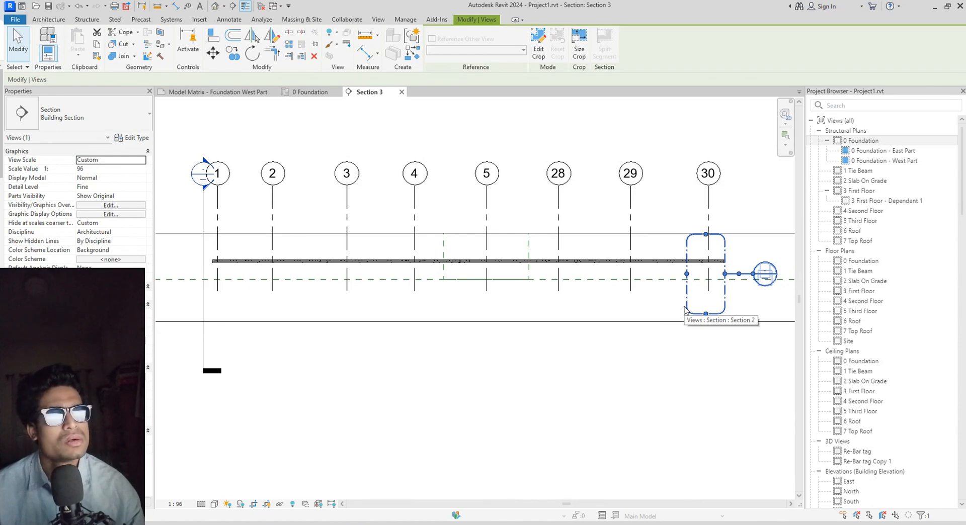
left_click(533, 359)
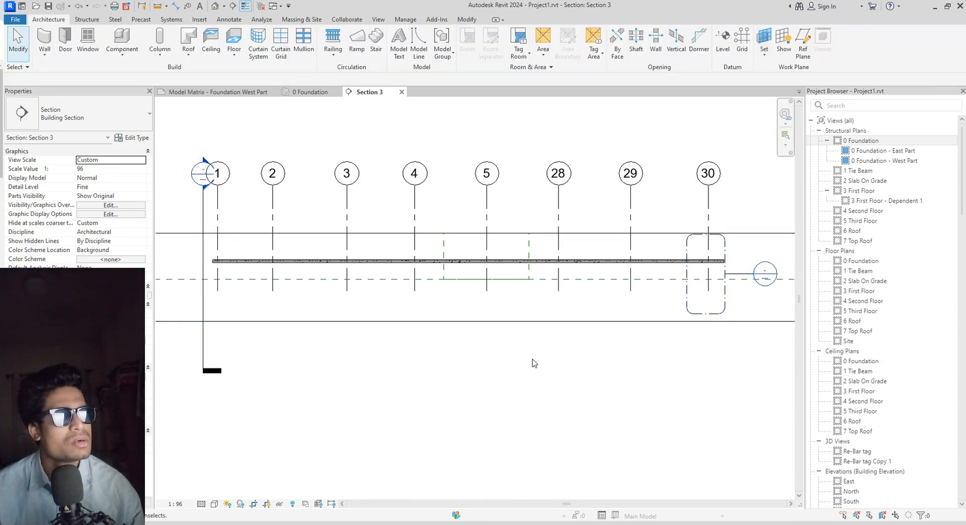
left_click(310, 93)
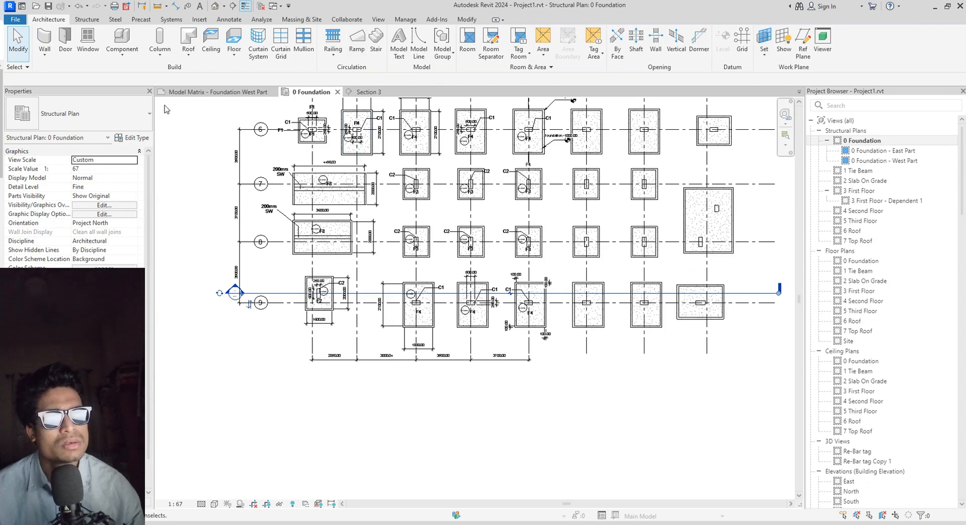
left_click(368, 92)
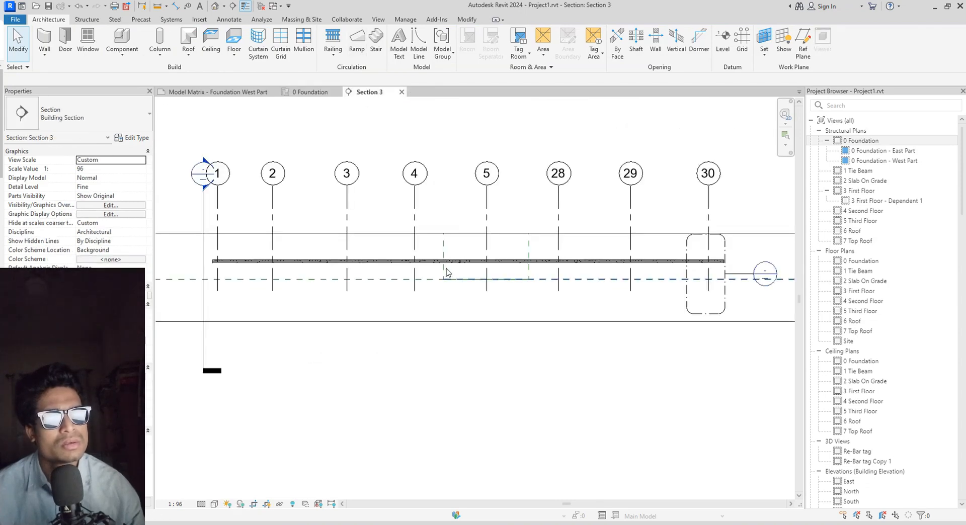
Extend the Section 3 crop region well below the slab and set its upper edge just above the slab
scroll(476, 314, "down", 2)
left_click(471, 304)
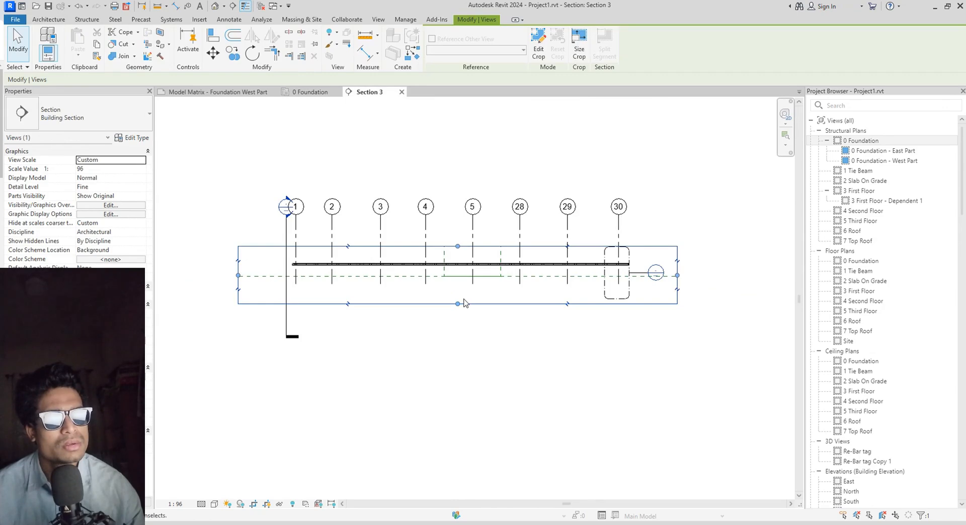
left_click_drag(457, 304, 443, 411)
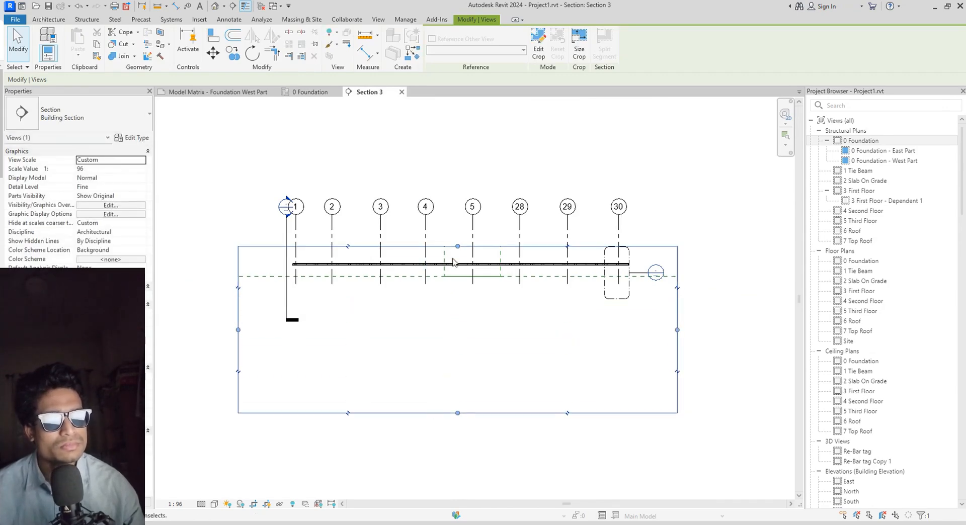
left_click_drag(457, 246, 436, 134)
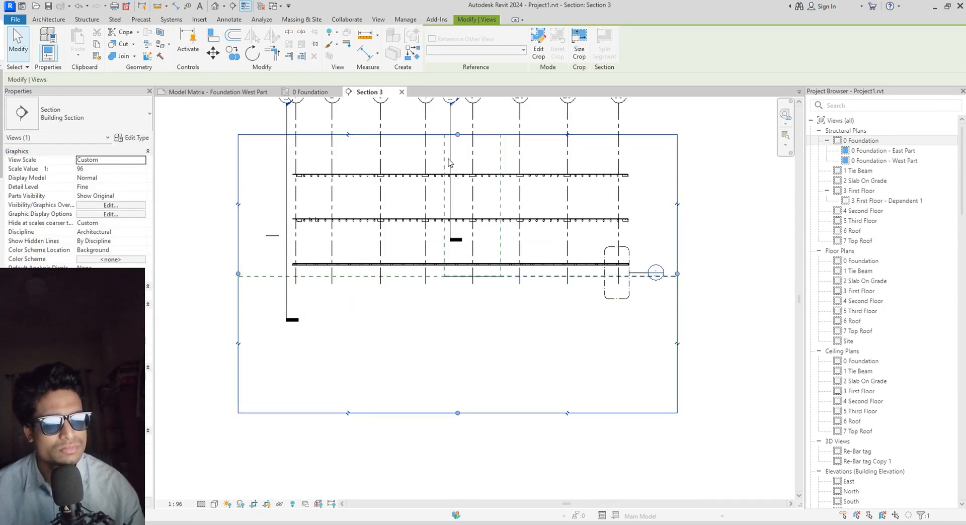
middle_click_drag(478, 213, 483, 266)
left_click_drag(461, 187, 462, 294)
scroll(457, 363, "up", 3)
middle_click_drag(453, 362, 483, 364)
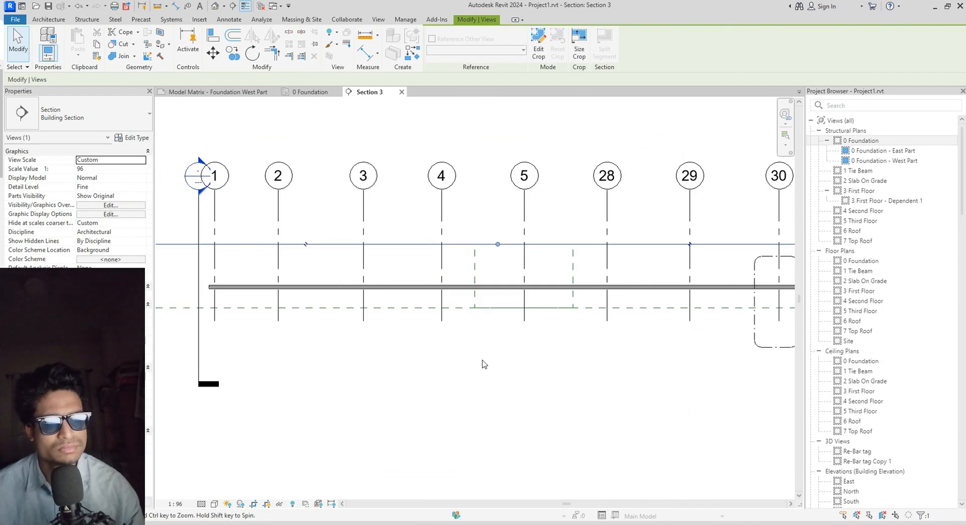
Make the 2. Foundations, 1. 100mm CC layers and 3. Columns filters visible in Section 3's visibility overrides
key("v")
key("g")
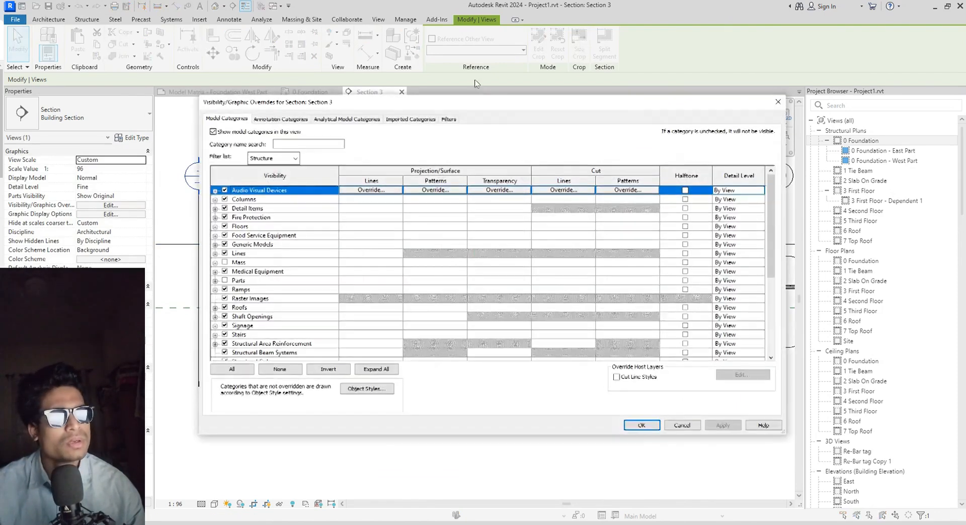
left_click(450, 120)
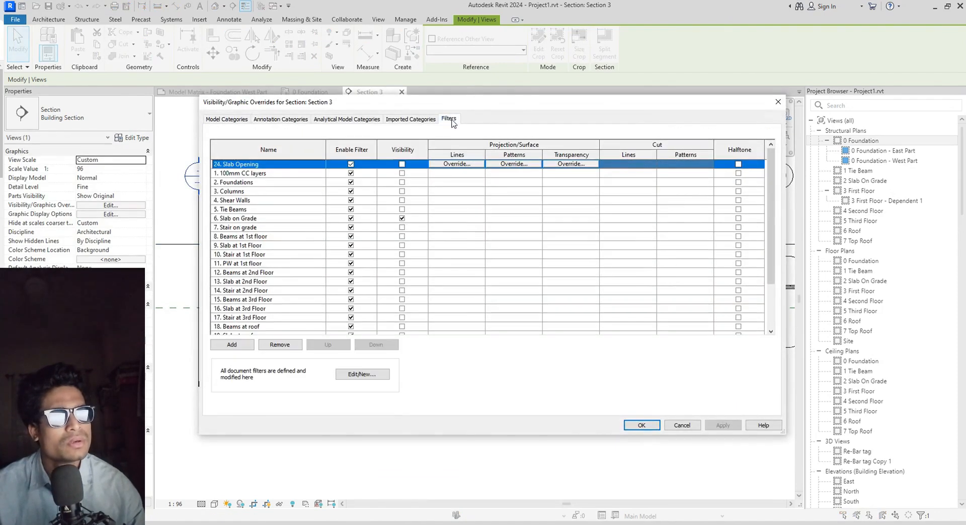
left_click(401, 184)
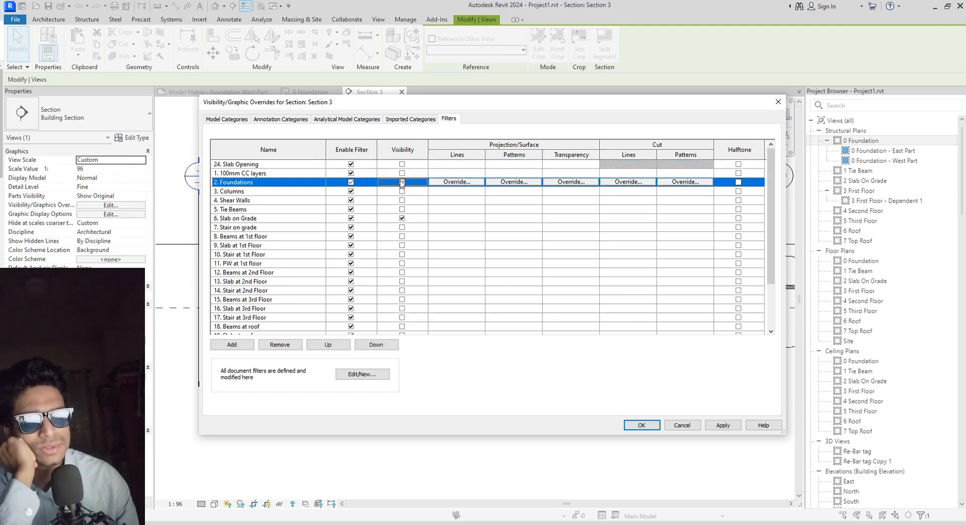
left_click(402, 173)
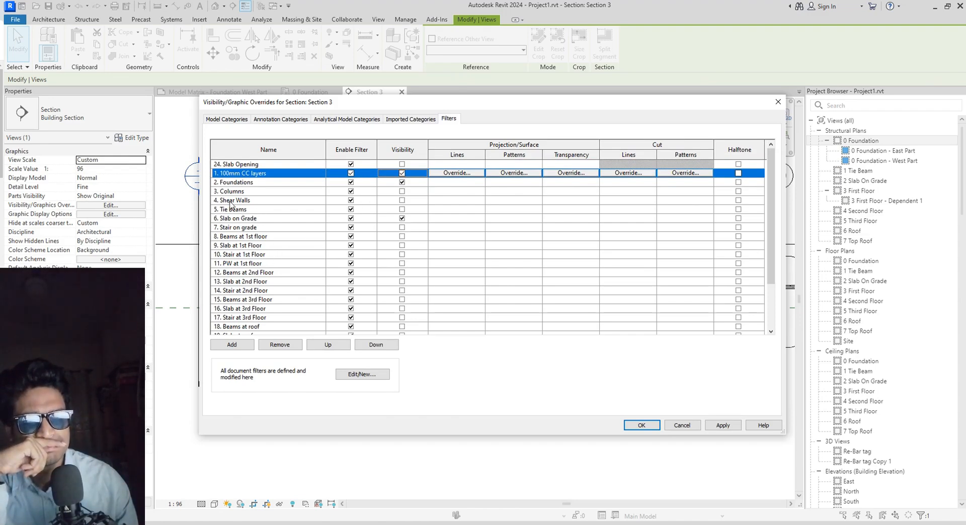
left_click(403, 193)
scroll(366, 283, "down", 2)
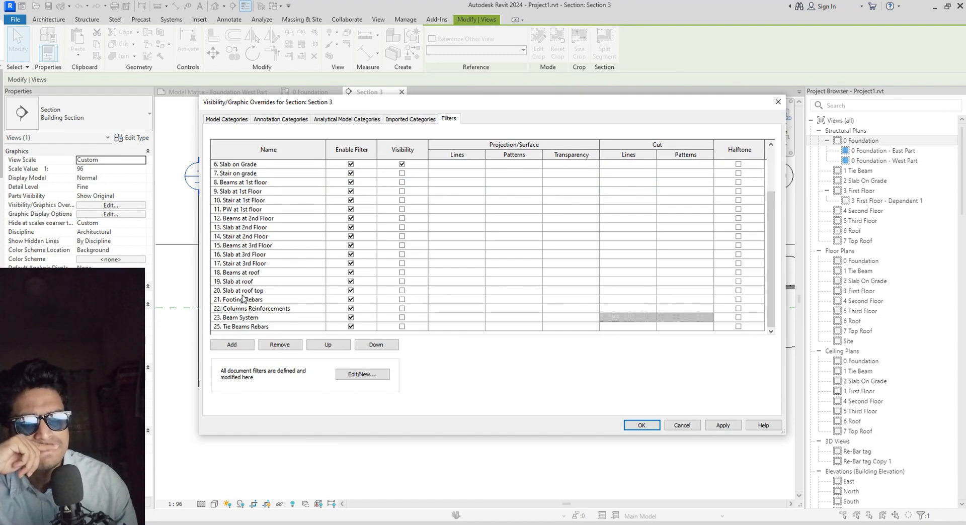
scroll(243, 299, "up", 2)
scroll(243, 299, "down", 2)
scroll(245, 312, "up", 2)
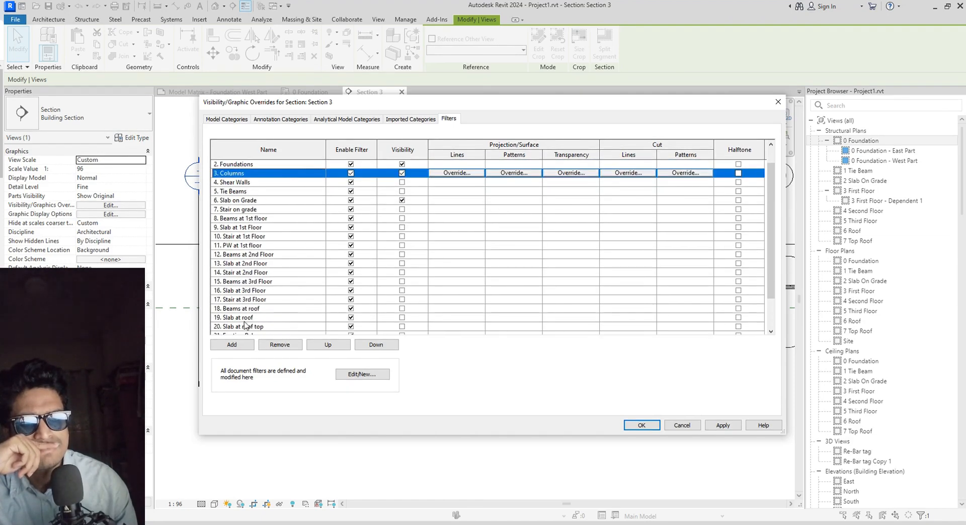
Add rule-based filters 26. 1st Floor beams Re-bars through 40. SW Re-Bars to Section 3's filter overrides
left_click(252, 345)
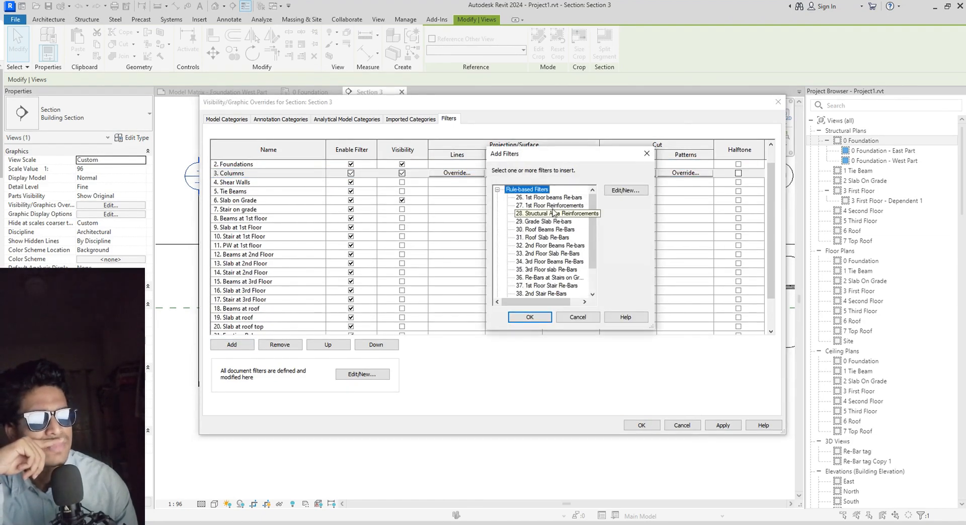
left_click(560, 198)
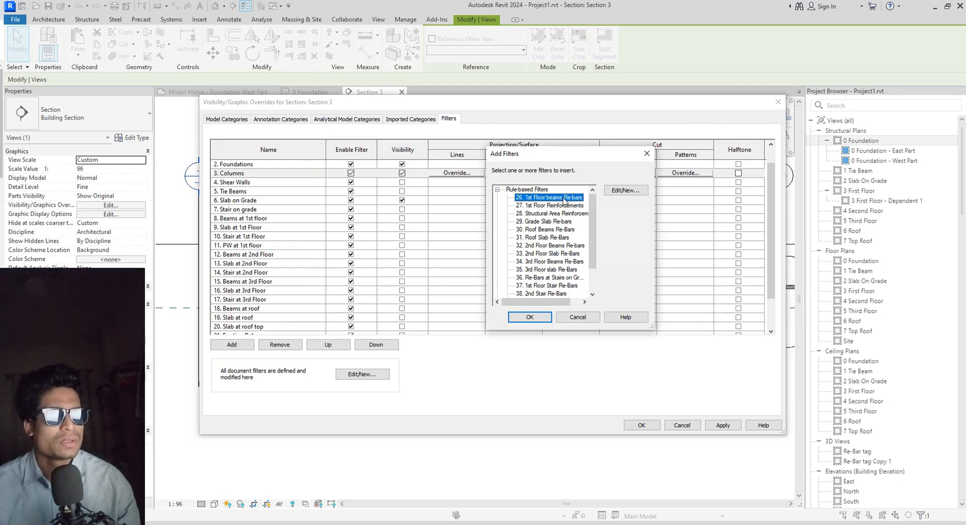
key("shift+Down")
key("shift+Down")
key("shift+Down")
key("shift+Down")
key("shift+Down")
key("shift+Down")
key("shift+Down")
key("shift+Down")
key("shift+Down")
key("shift+Down")
key("shift+Down")
key("shift+Down")
key("shift+Down")
key("shift+Down")
key("shift+Down")
key("shift+Down")
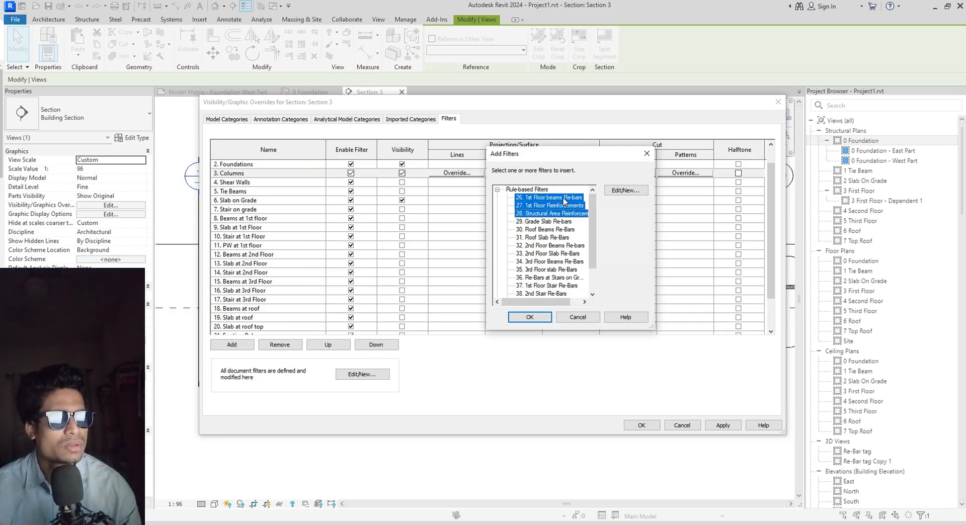
key("shift+Up")
key("shift+Up")
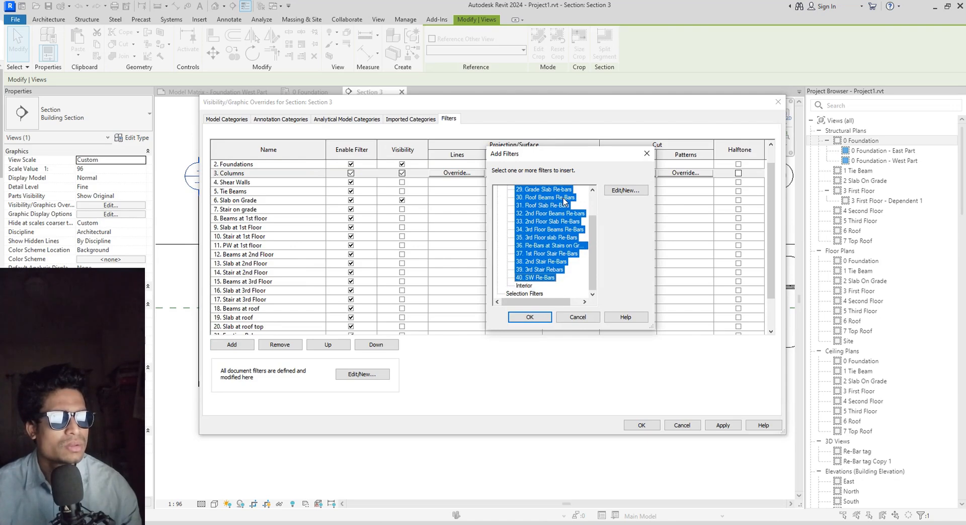
left_click(538, 317)
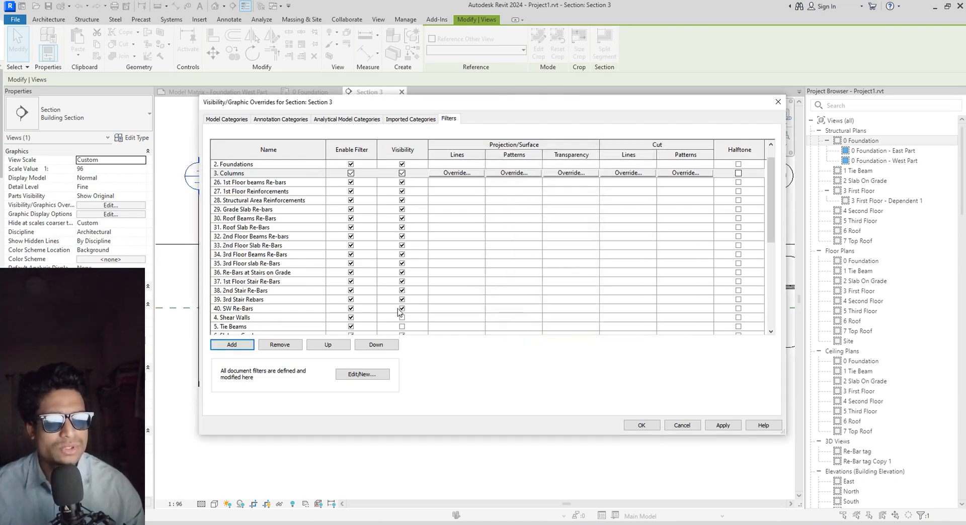
Turn off visibility for filters 26. 1st Floor beams Re-bars through 40. SW Re-Bars in Section 3
scroll(340, 313, "up", 1)
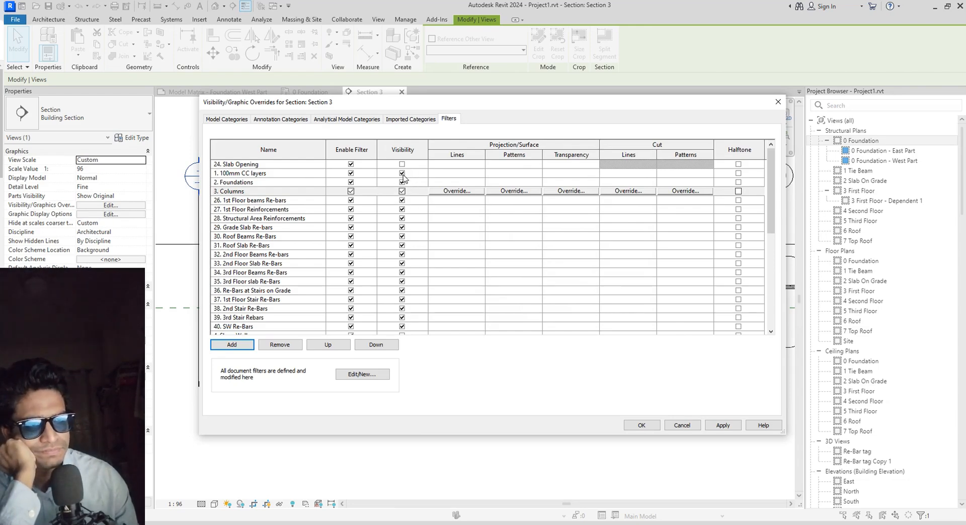
left_click(402, 201)
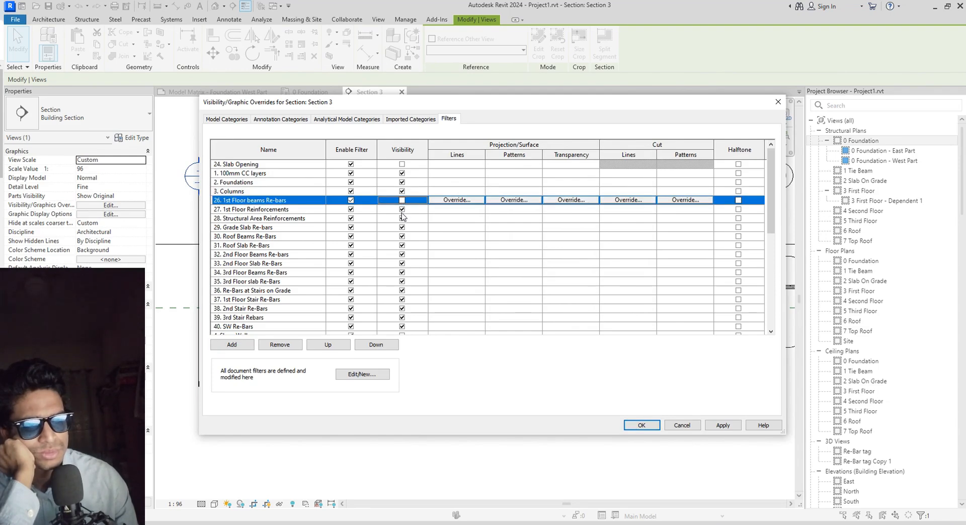
left_click(403, 210)
left_click(402, 219)
left_click(402, 228)
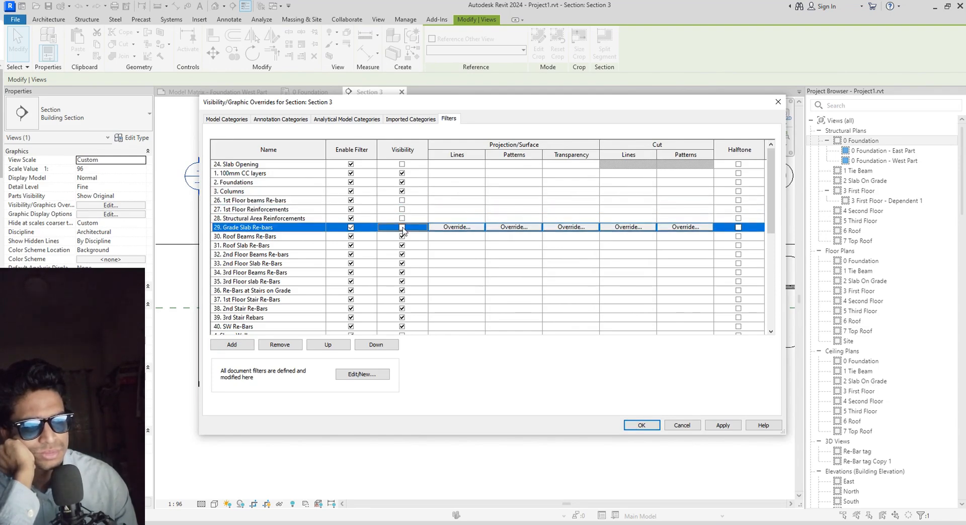
left_click(402, 237)
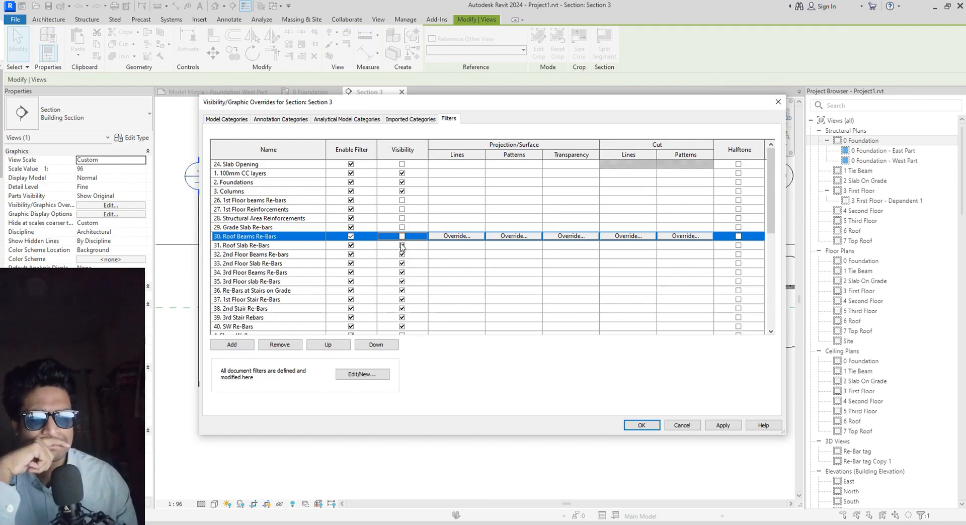
left_click(402, 245)
left_click(402, 255)
left_click(402, 263)
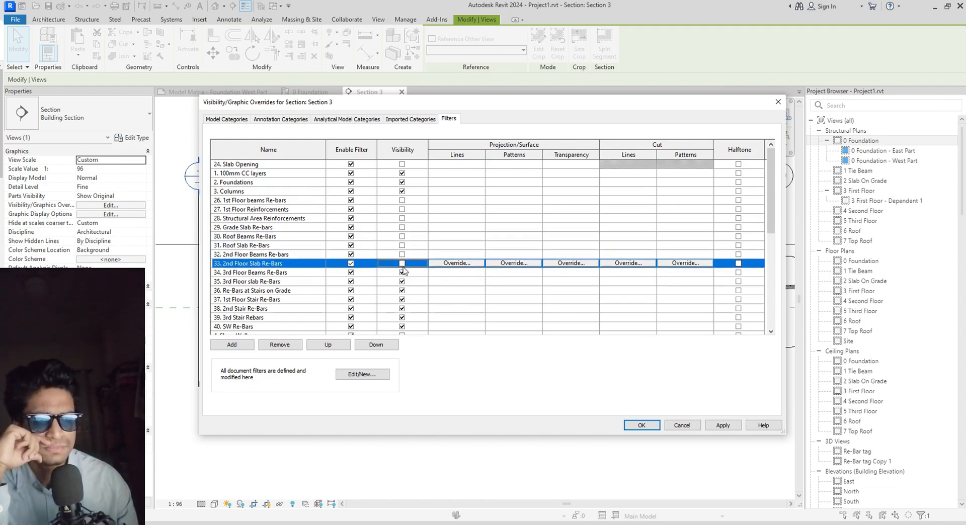
left_click(402, 272)
left_click(402, 281)
scroll(402, 301, "down", 1)
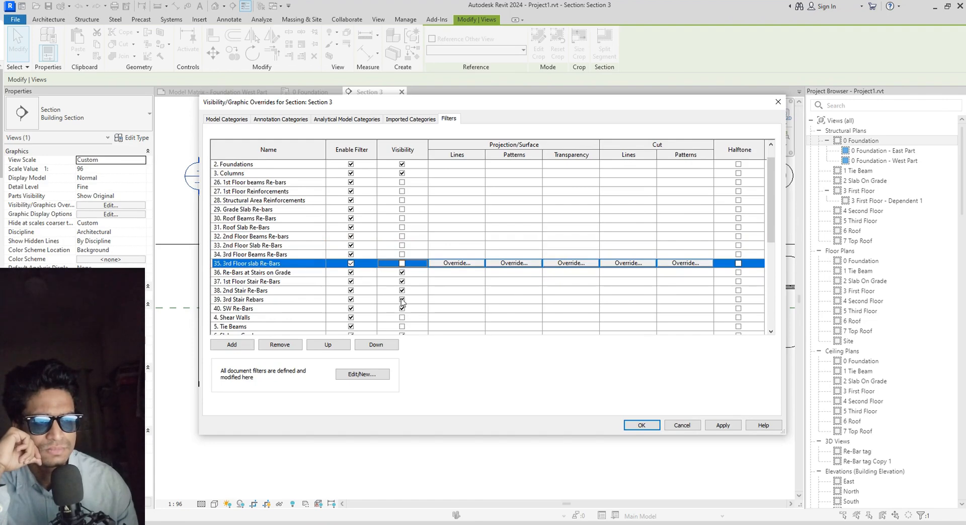
left_click(402, 272)
left_click(402, 281)
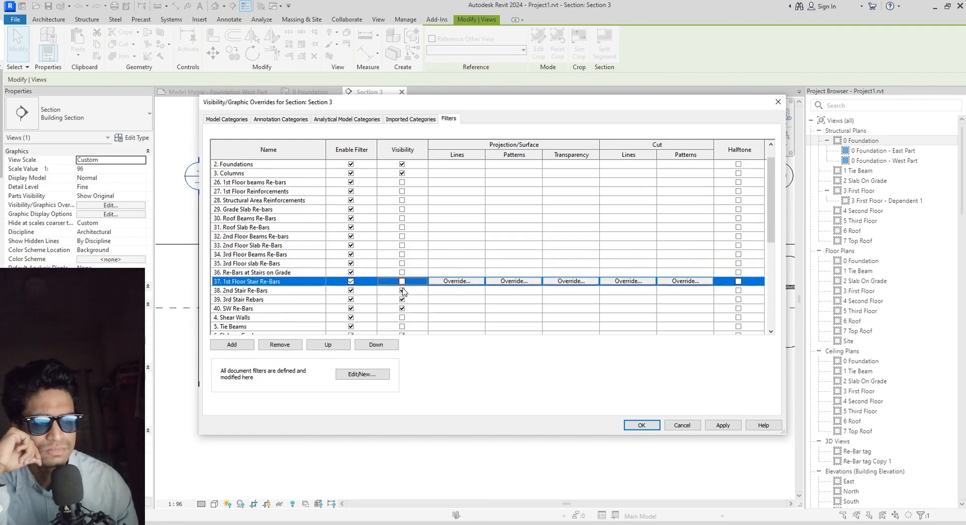
left_click(402, 290)
left_click(402, 299)
left_click(403, 308)
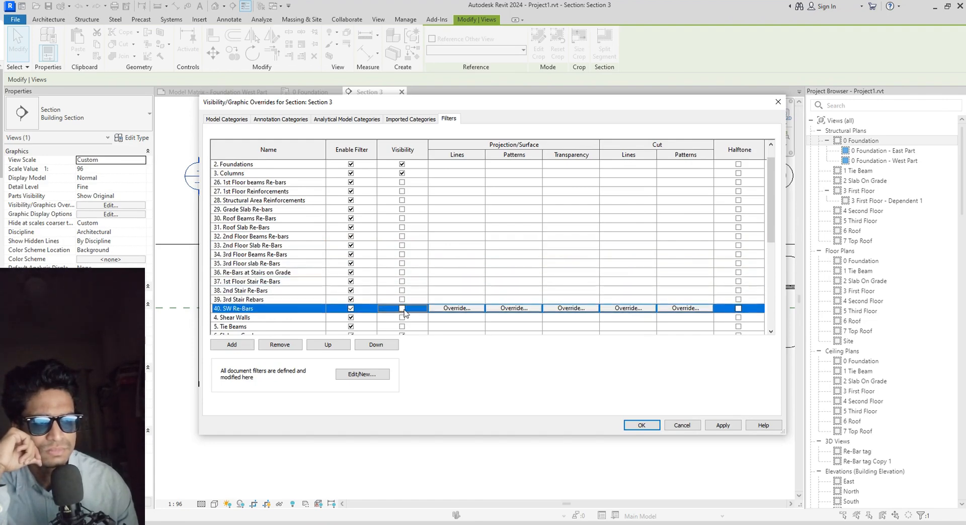
Make the 21. Footing Rebars filter visible in Section 3
scroll(385, 266, "down", 2)
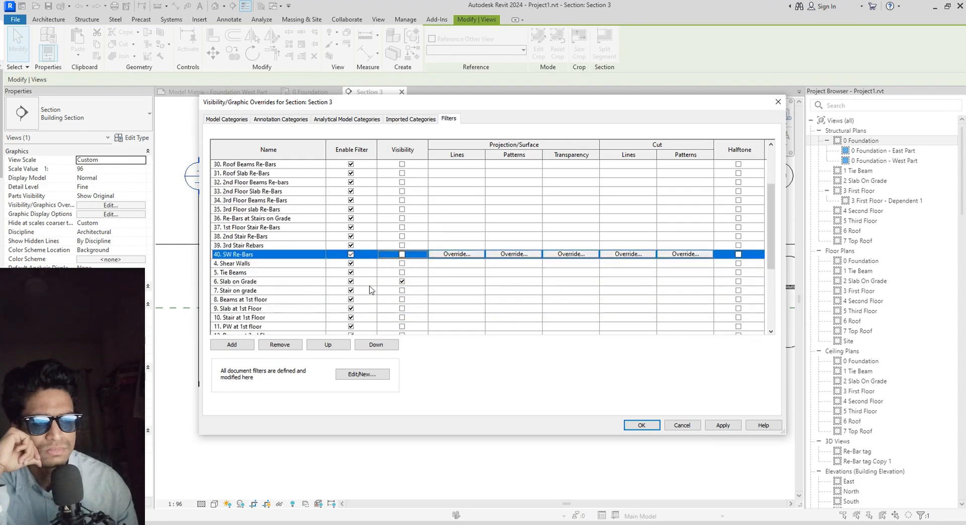
scroll(370, 290, "down", 3)
scroll(371, 291, "down", 2)
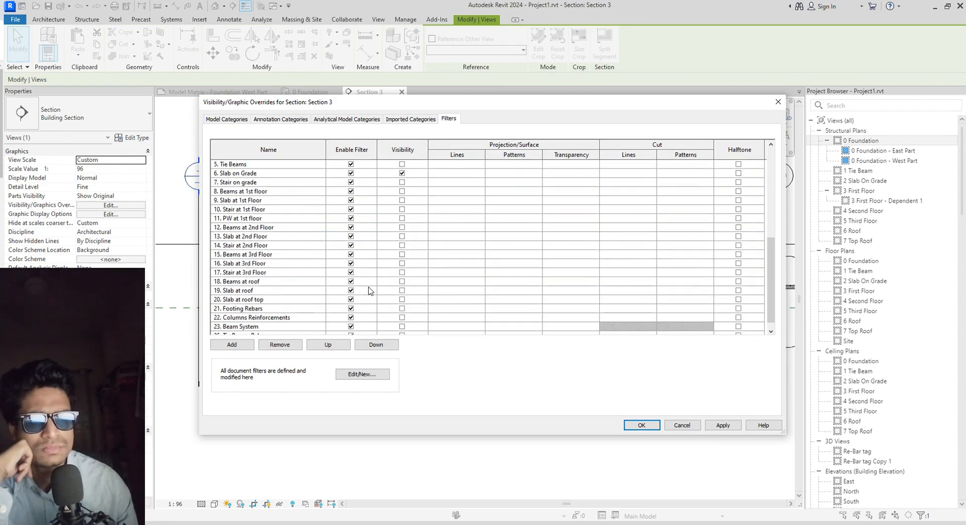
left_click(275, 309)
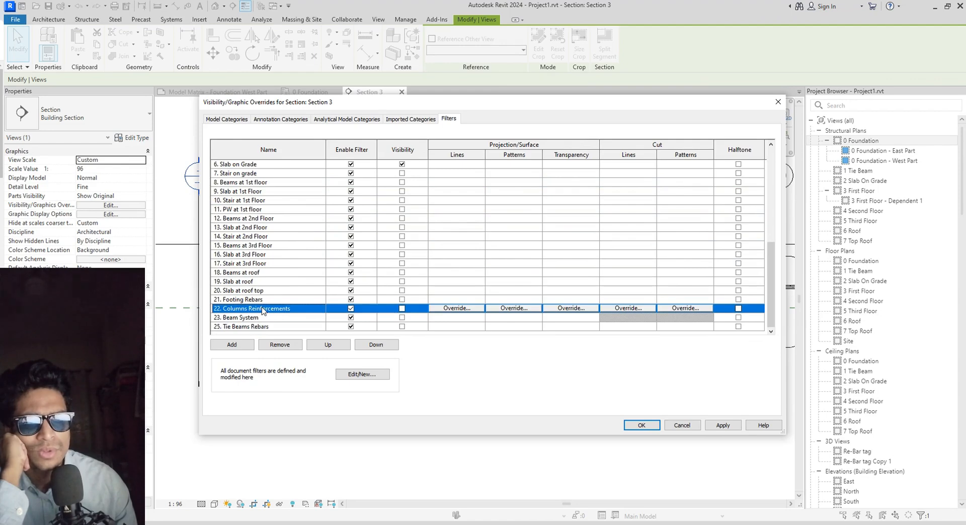
left_click(262, 300)
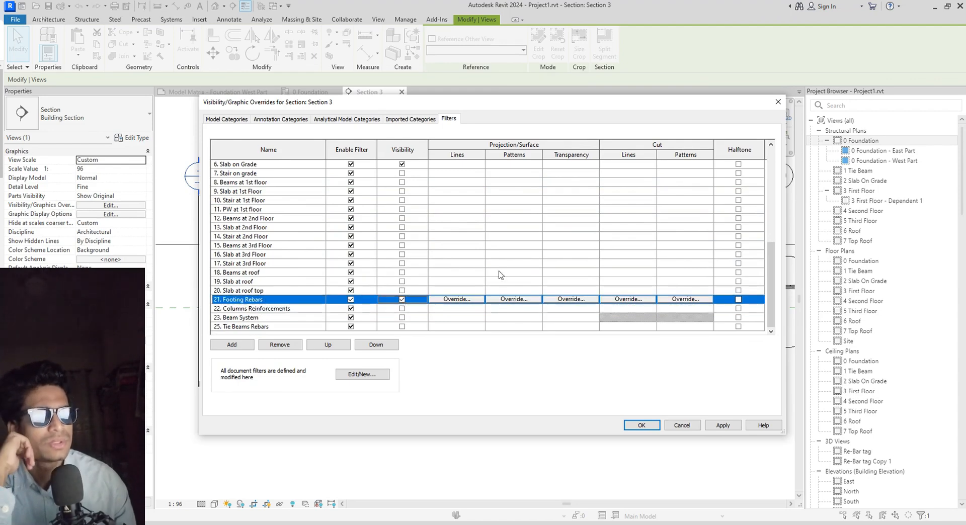
Review the filter list, turn off visibility of 6. Slab on Grade, and apply the overrides to Section 3
scroll(400, 243, "up", 4)
scroll(400, 243, "up", 4)
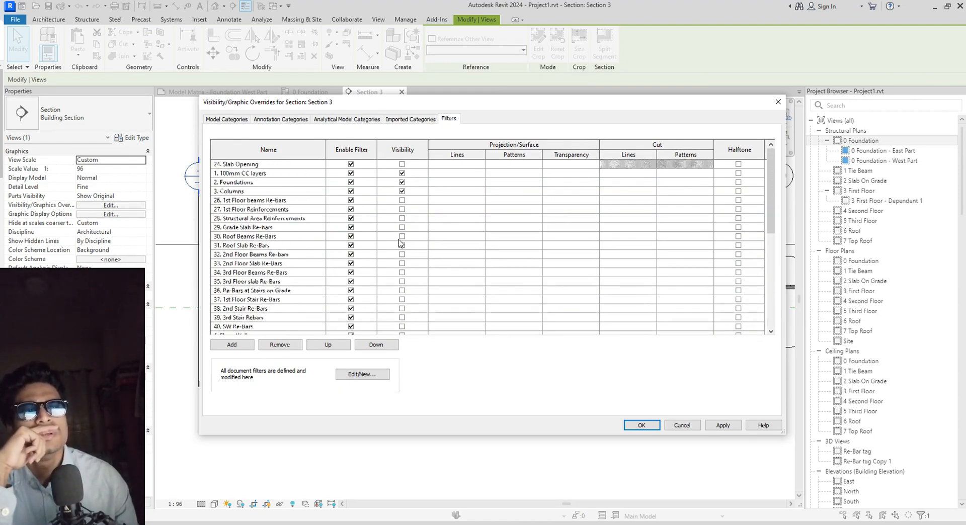
scroll(401, 243, "down", 2)
scroll(400, 243, "down", 5)
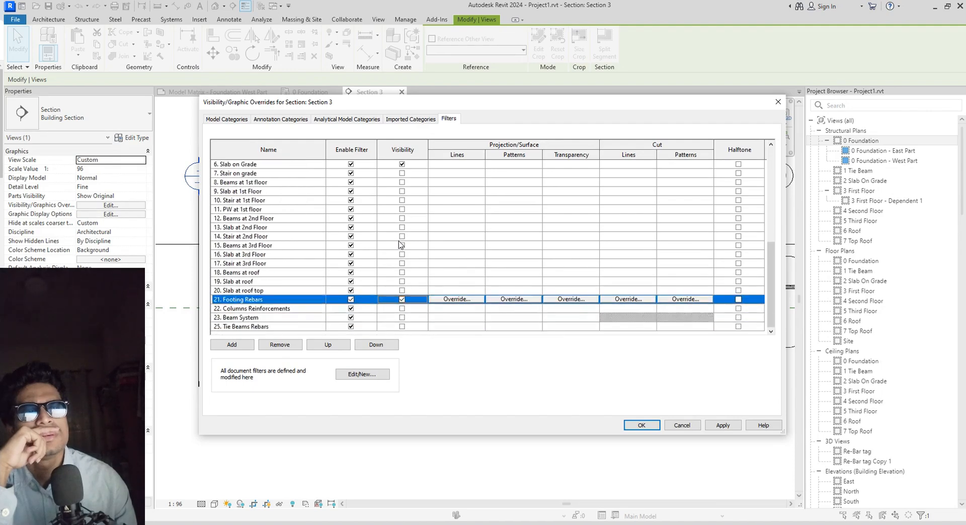
scroll(400, 245, "up", 1)
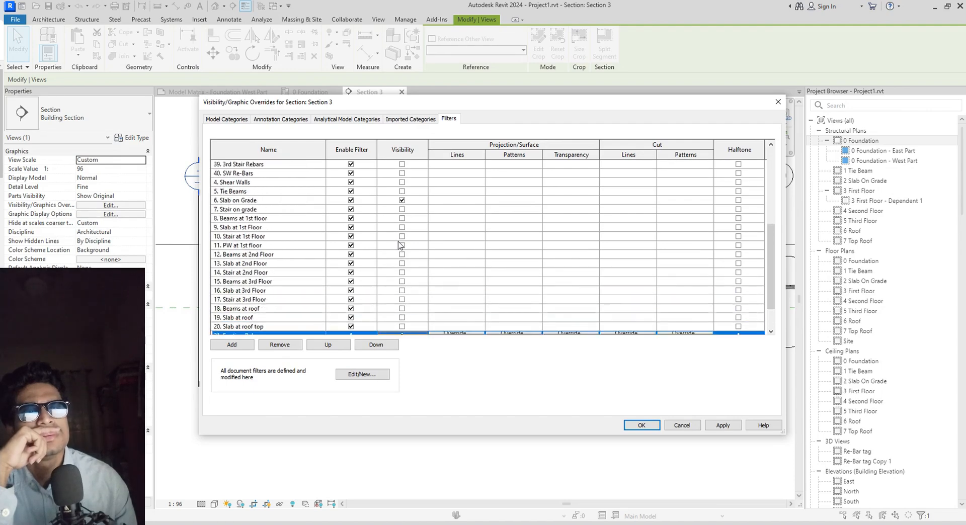
left_click(402, 201)
scroll(473, 262, "up", 5)
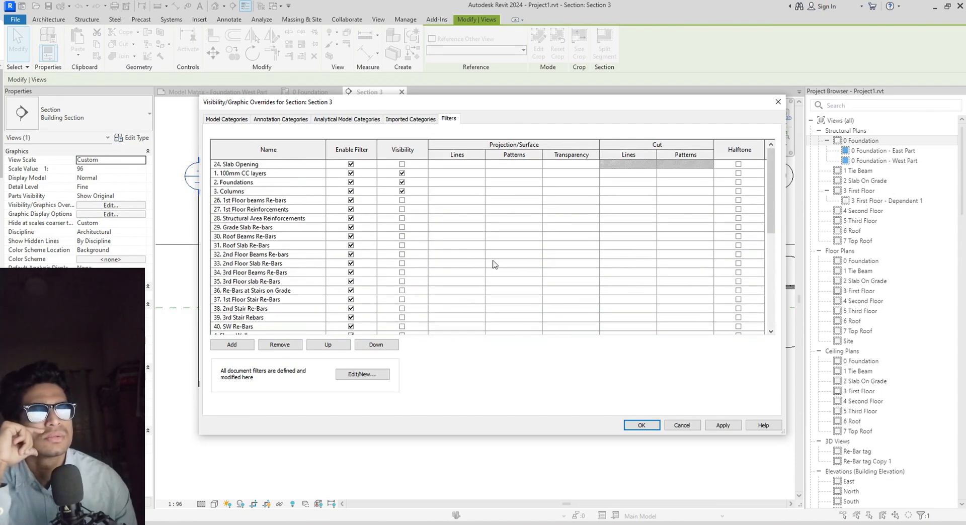
left_click(723, 425)
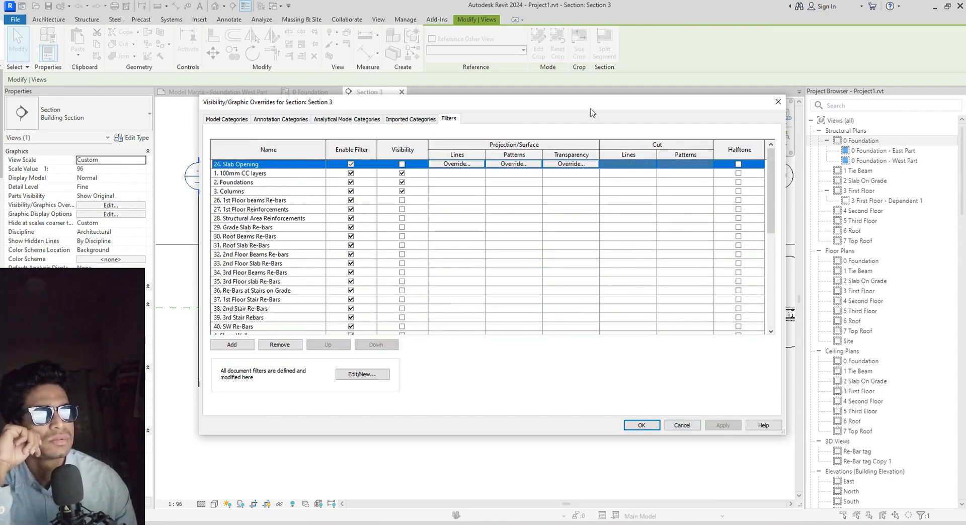
left_click_drag(591, 105, 610, 60)
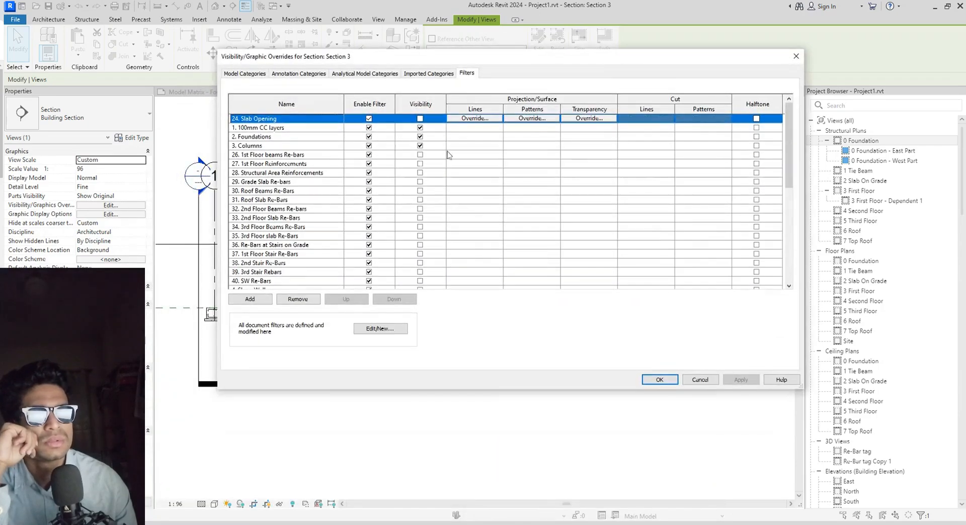
left_click(660, 380)
Lower the upper edge of Section 3's crop region closer to the footings
scroll(473, 300, "up", 2)
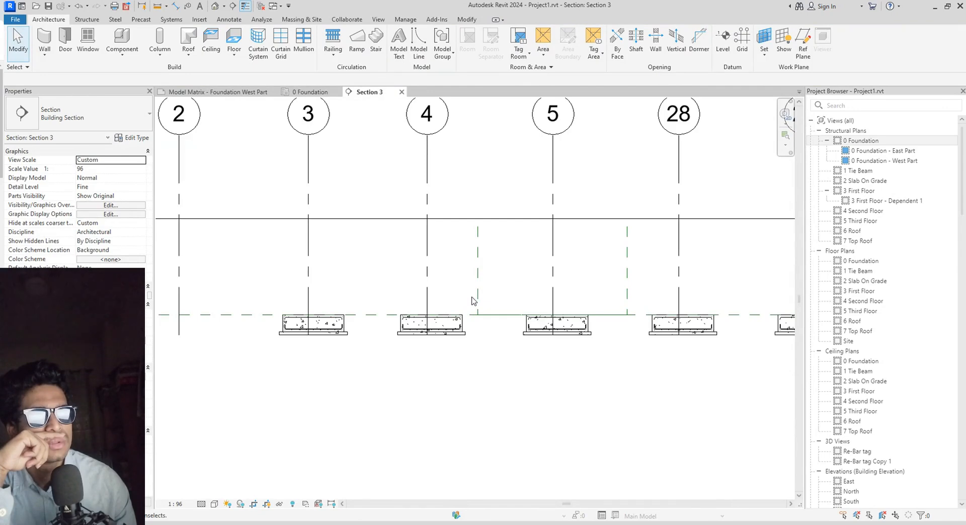
scroll(515, 300, "down", 2)
scroll(453, 308, "up", 4)
scroll(422, 280, "up", 1)
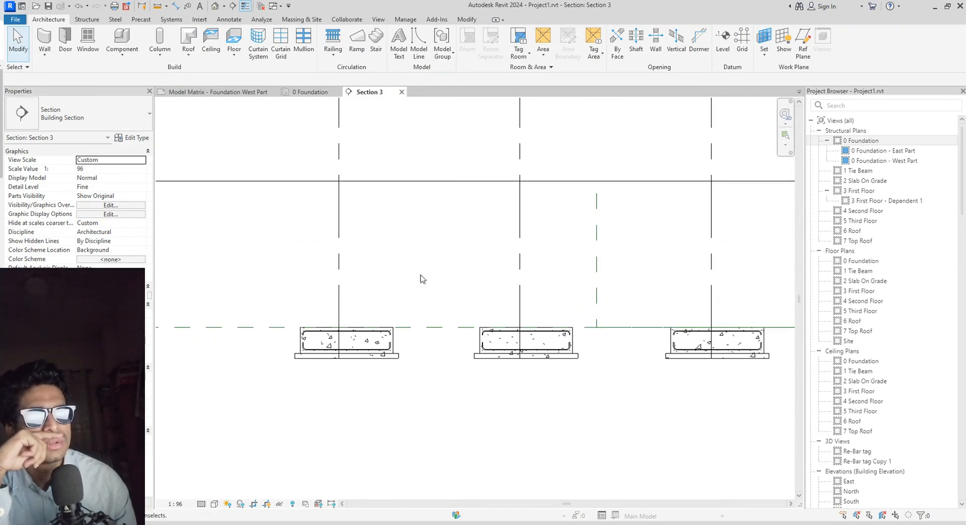
left_click(449, 182)
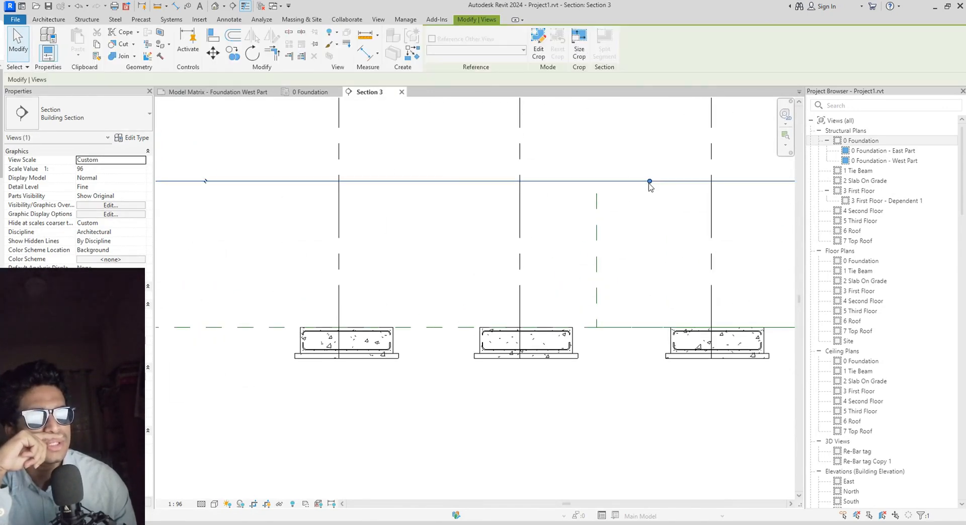
left_click_drag(650, 182, 630, 252)
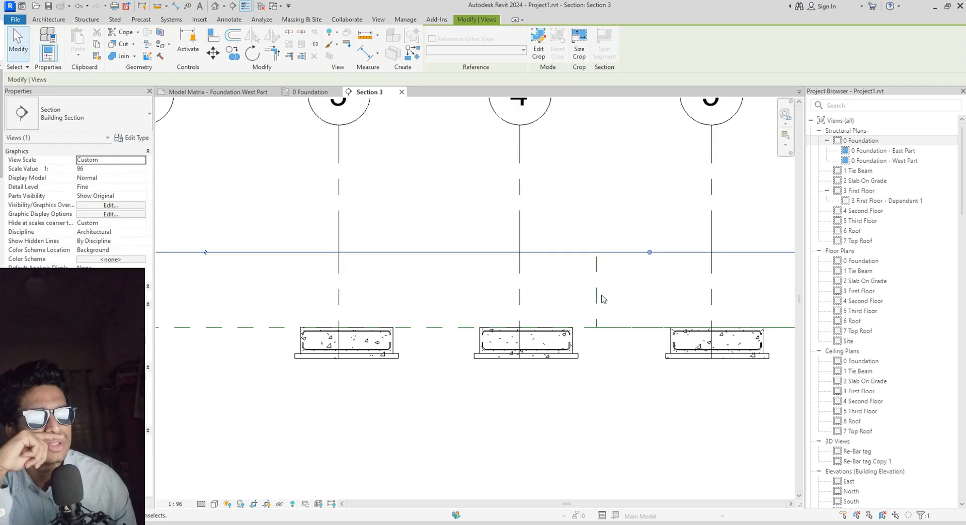
Hide the scope box category in Section 3, using the Foundation East Part scope box
right_click(598, 329)
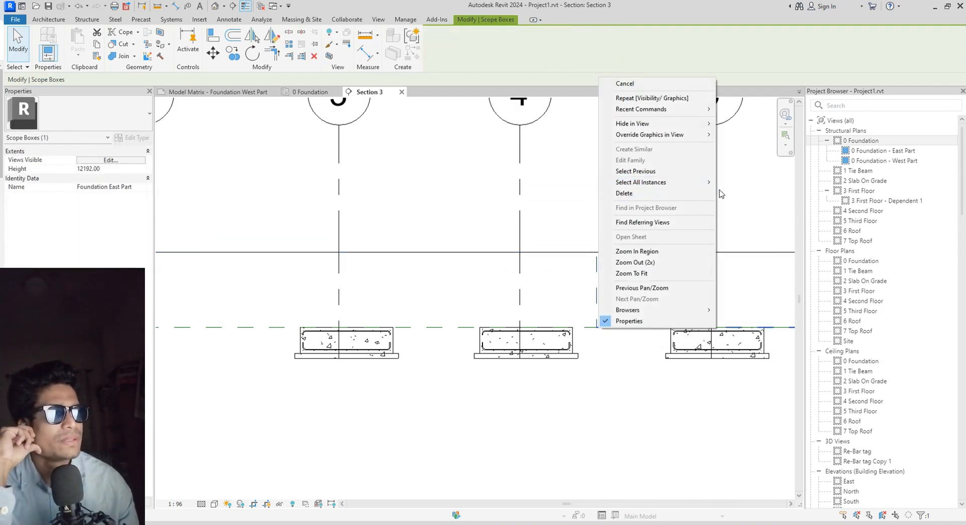
mouse_move(709, 182)
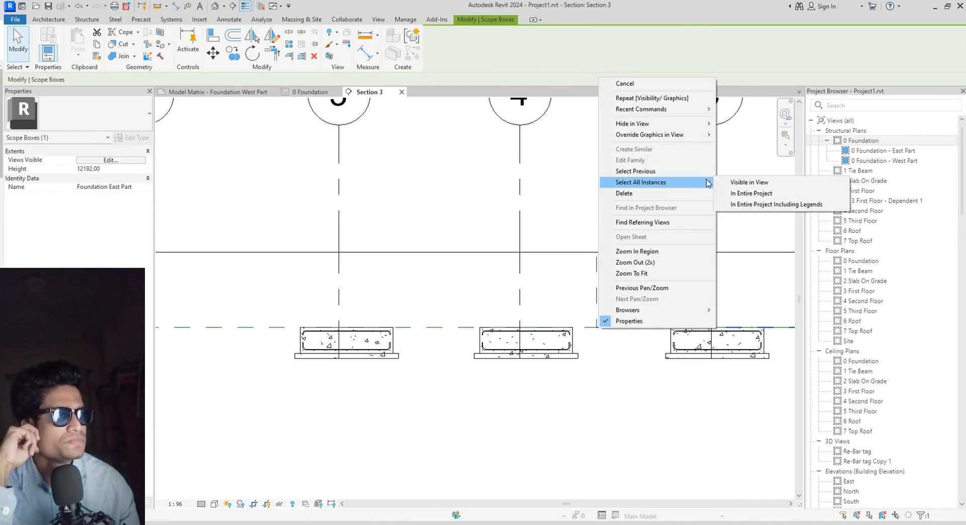
mouse_move(705, 124)
left_click(739, 139)
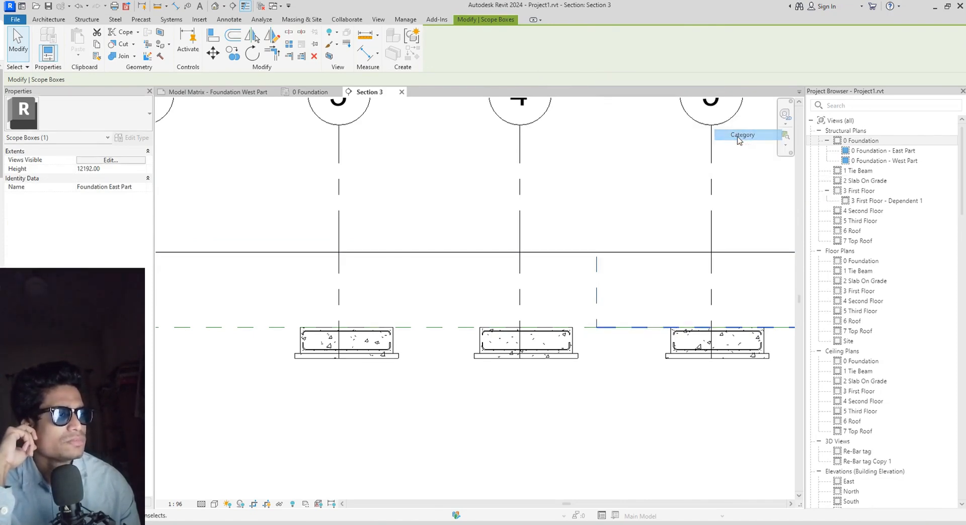
Inspect the footings and their rebars along Section 3 from grid 30 back to grid 1
scroll(613, 345, "down", 3)
middle_click_drag(611, 343, 334, 315)
scroll(335, 315, "up", 2)
middle_click_drag(705, 340, 335, 332)
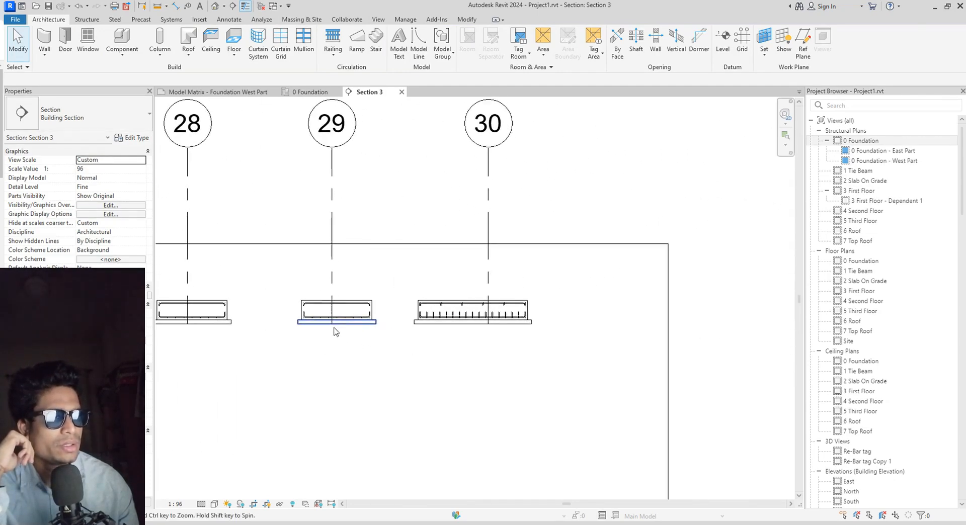
scroll(587, 291, "down", 3)
middle_click_drag(628, 295, 823, 317)
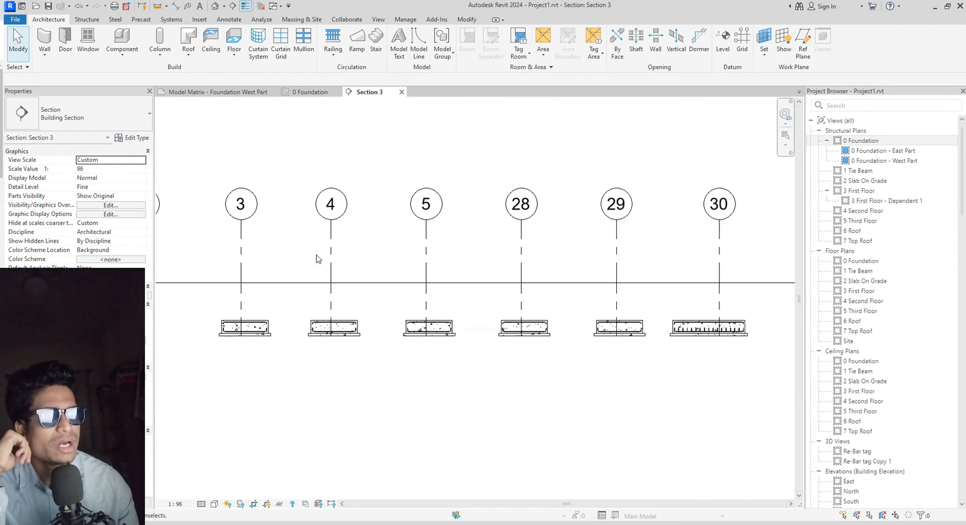
middle_click_drag(357, 260, 487, 259)
scroll(488, 258, "down", 1)
scroll(276, 295, "up", 2)
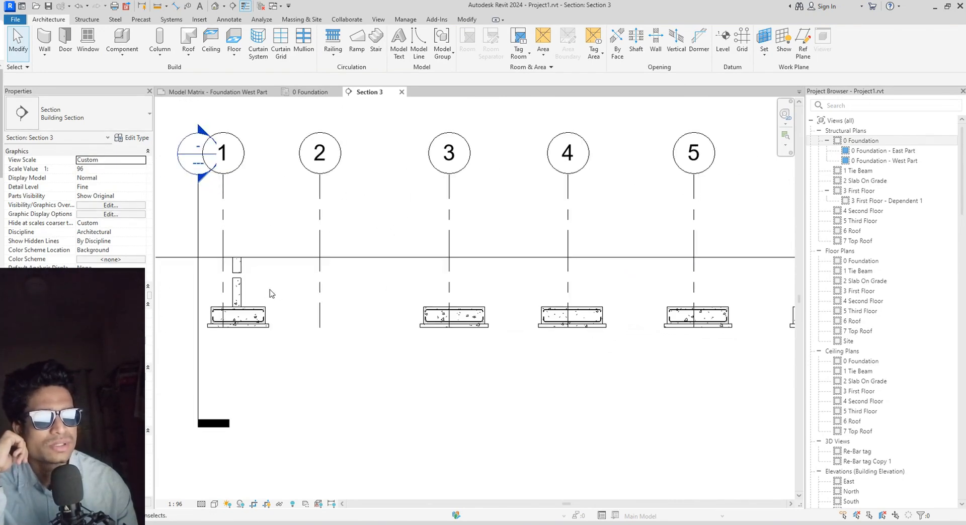
scroll(270, 294, "down", 1)
Hide the Grids annotation category in Section 3 through its visibility/graphics overrides
left_click(235, 238)
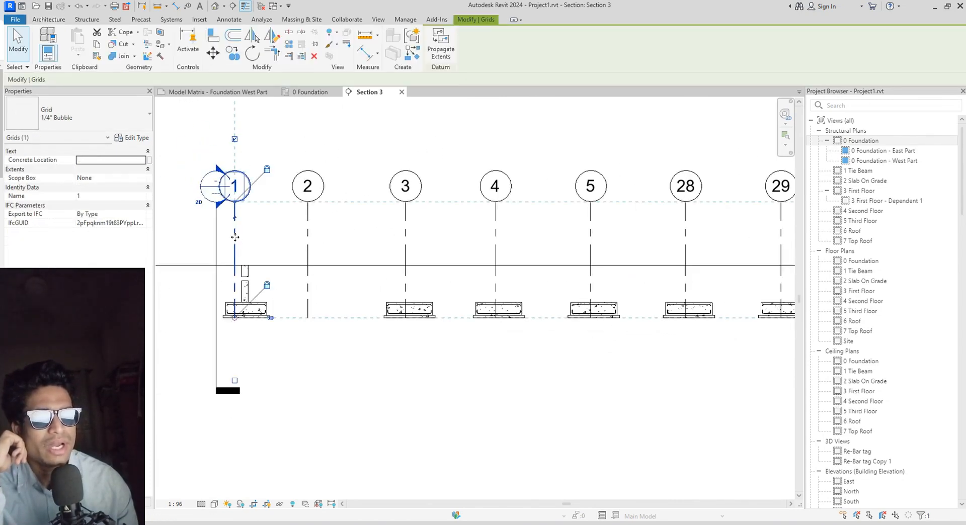
middle_click_drag(469, 231, 476, 231)
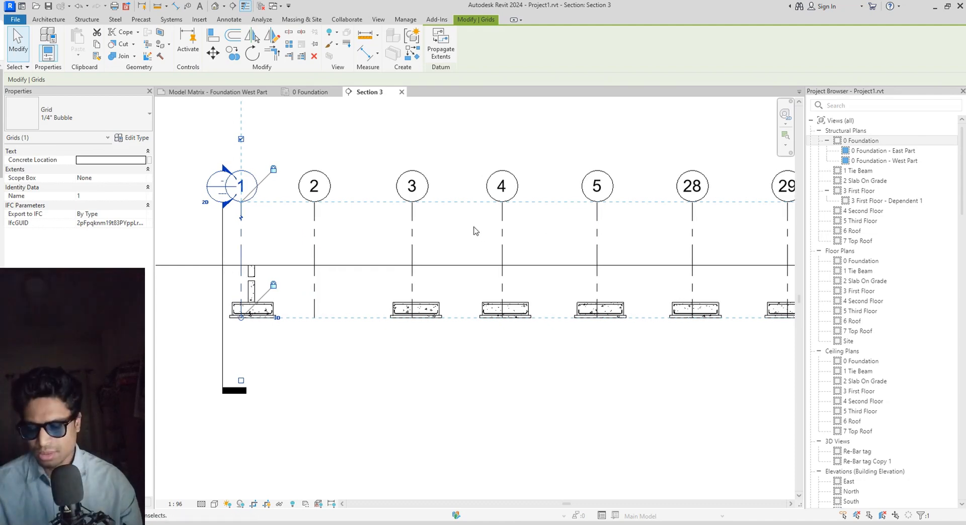
key("v")
key("g")
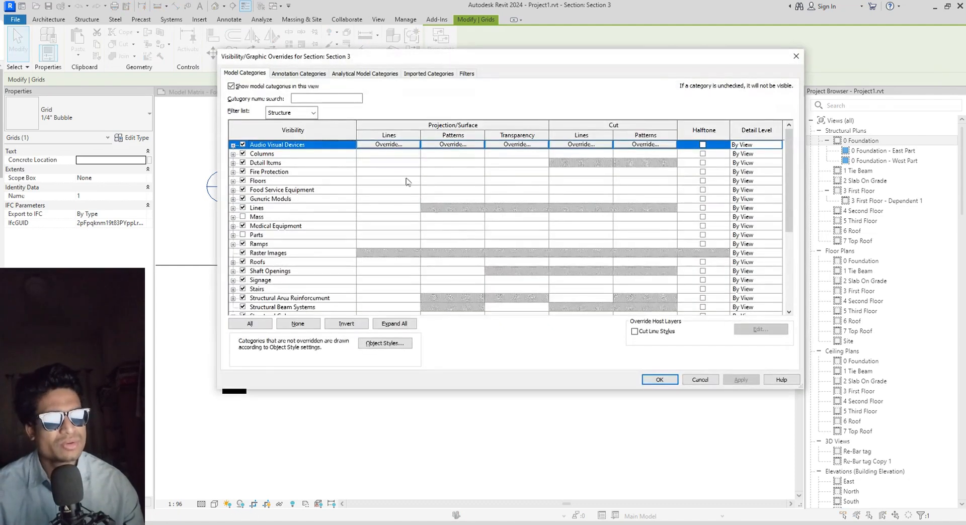
left_click(318, 75)
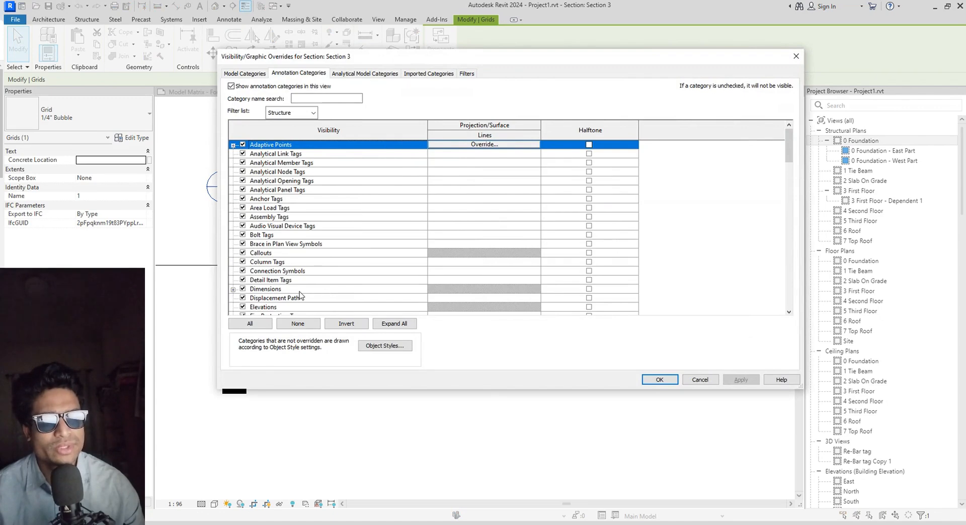
scroll(297, 294, "down", 3)
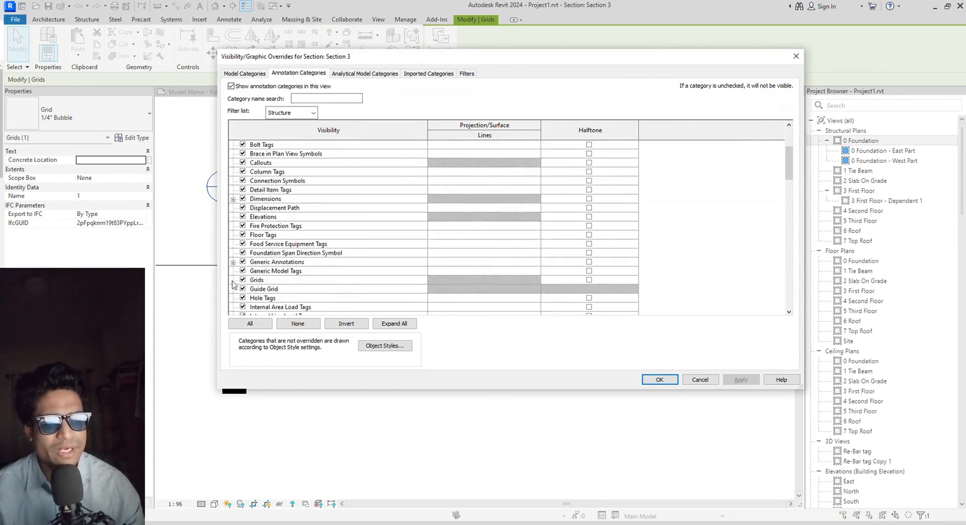
left_click(243, 280)
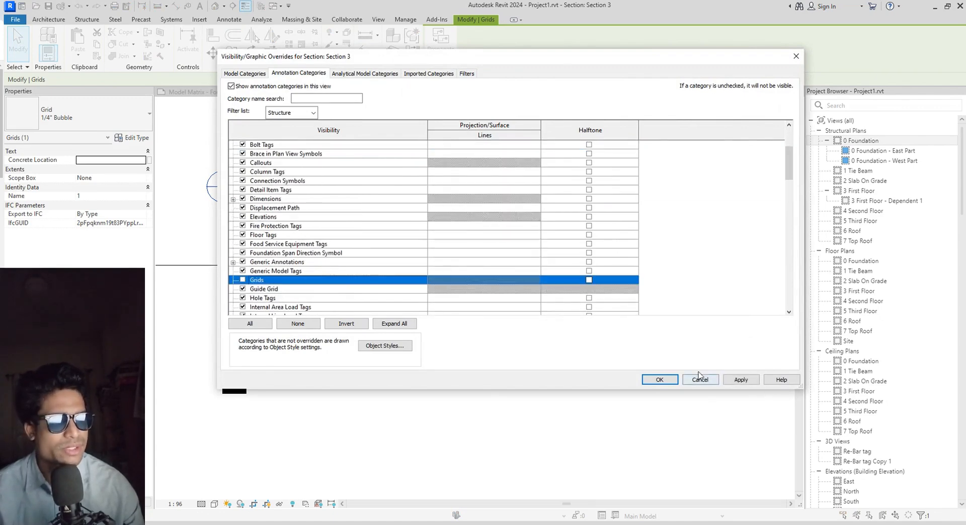
left_click(658, 380)
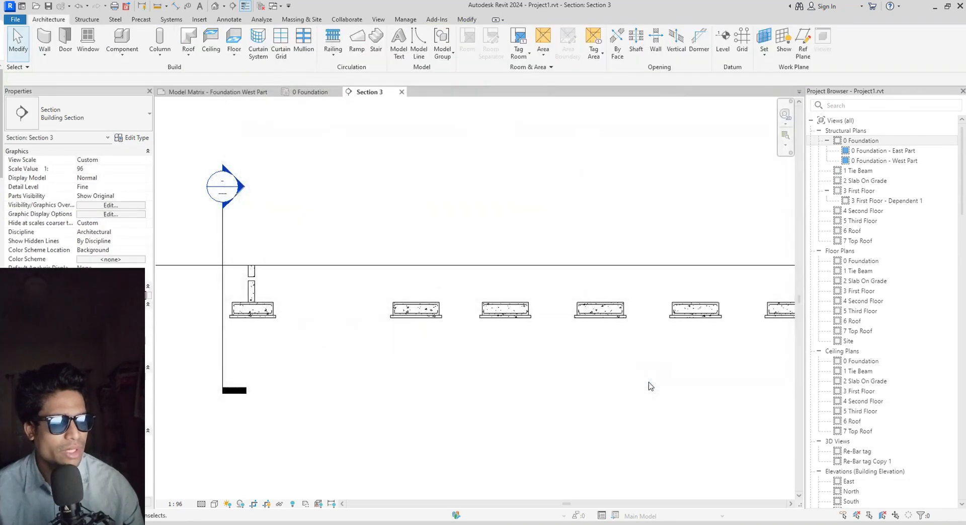
Raise the lower edge of Section 3's crop region to just below the footings
scroll(648, 388, "down", 3)
left_click(484, 431)
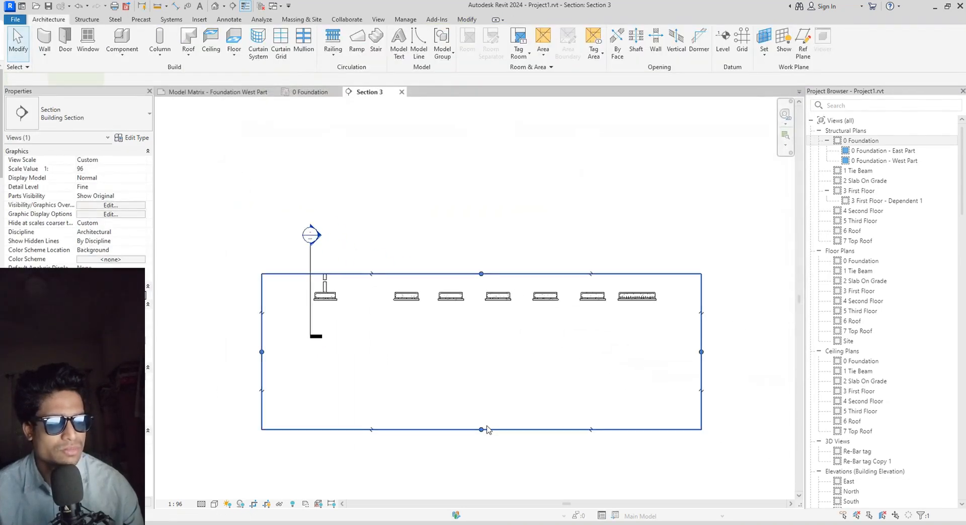
left_click_drag(480, 335, 480, 309)
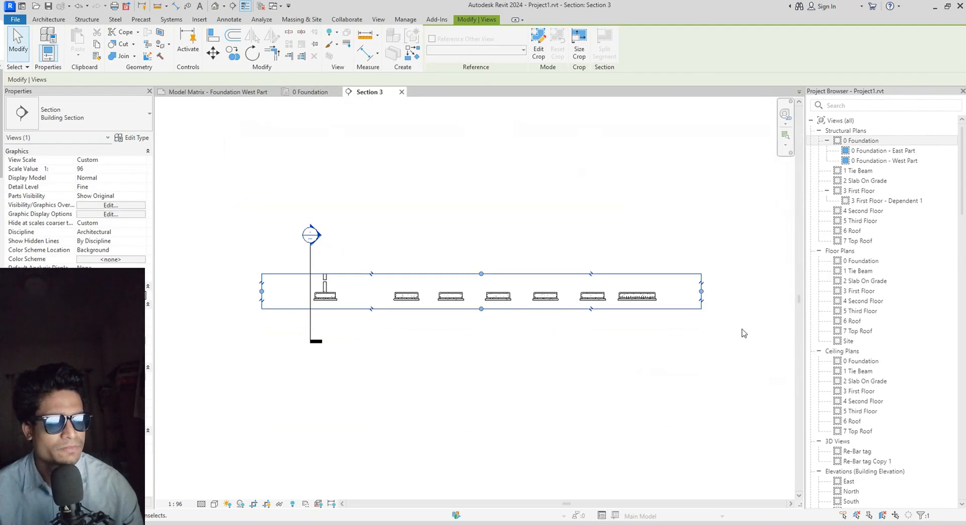
Tag the top lengthwise rebar of the footing under the column with a leader tag reading 6# 14M
scroll(410, 327, "up", 5)
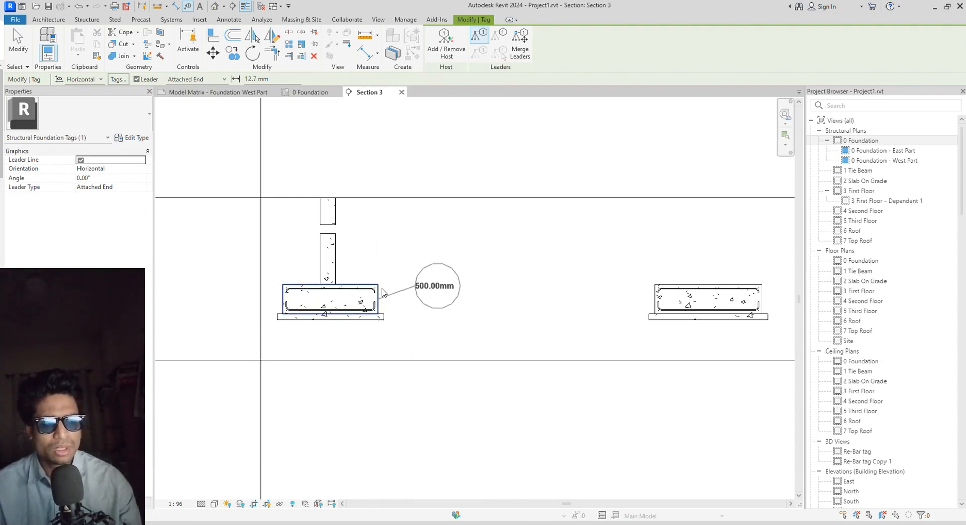
scroll(401, 303, "down", 3)
middle_click_drag(401, 305, 207, 316)
scroll(257, 315, "down", 1)
scroll(510, 328, "down", 1)
middle_click_drag(512, 329, 437, 331)
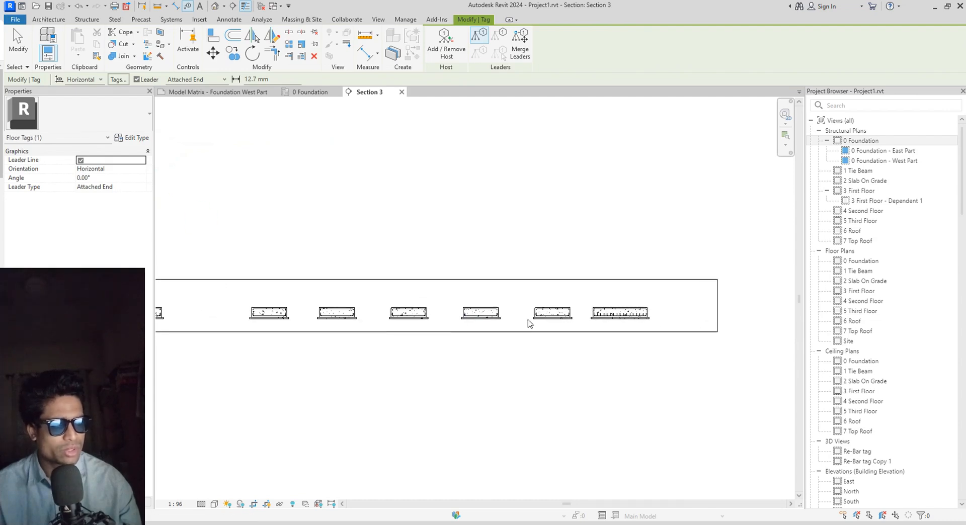
middle_click_drag(533, 362, 670, 365)
scroll(312, 336, "up", 3)
scroll(246, 319, "up", 2)
scroll(438, 386, "down", 1)
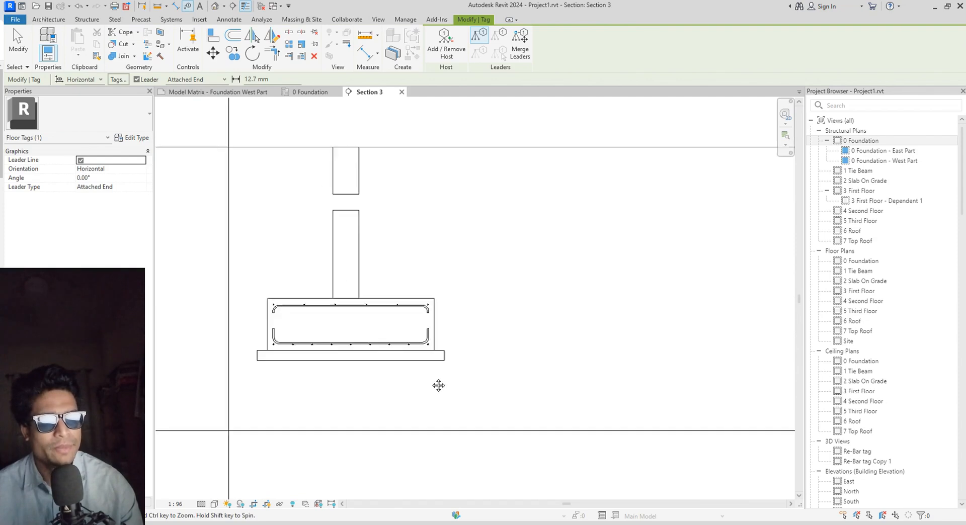
scroll(410, 263, "up", 4)
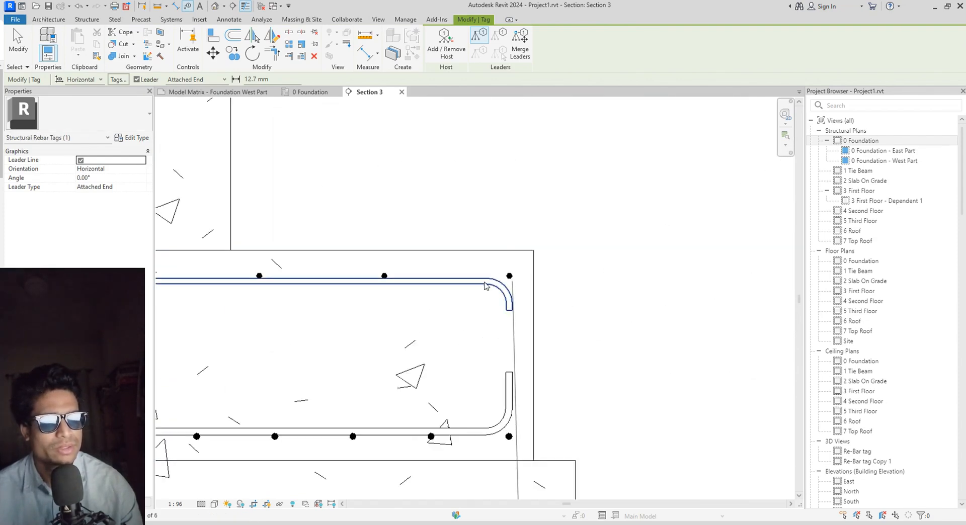
scroll(549, 347, "down", 5)
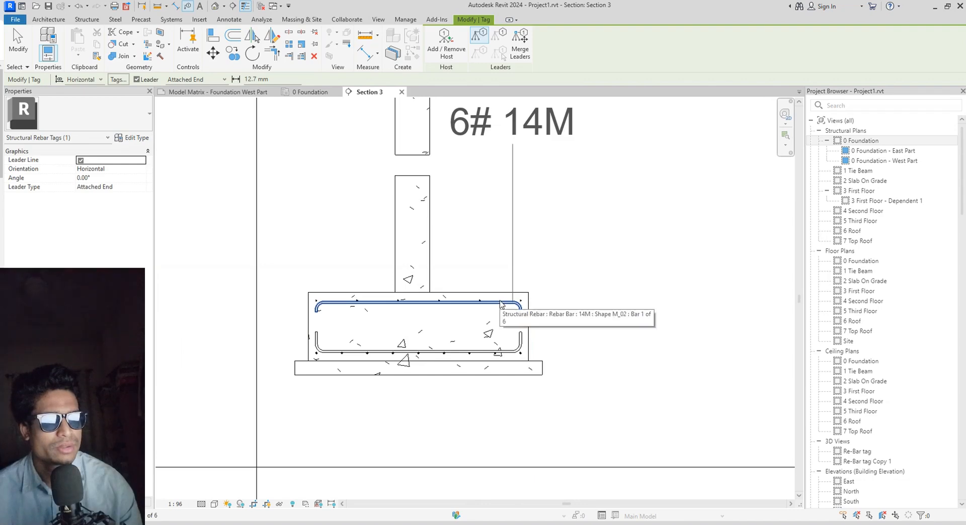
left_click(502, 302)
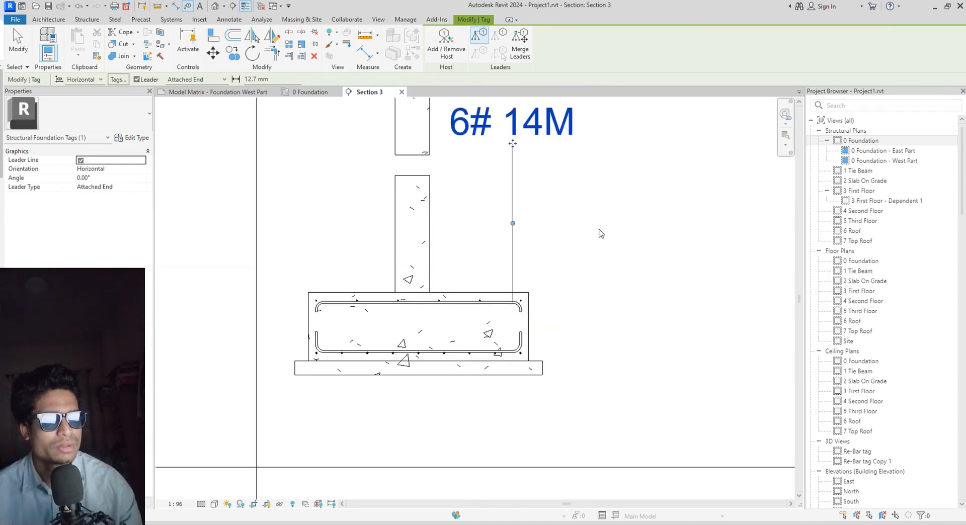
left_click(576, 177)
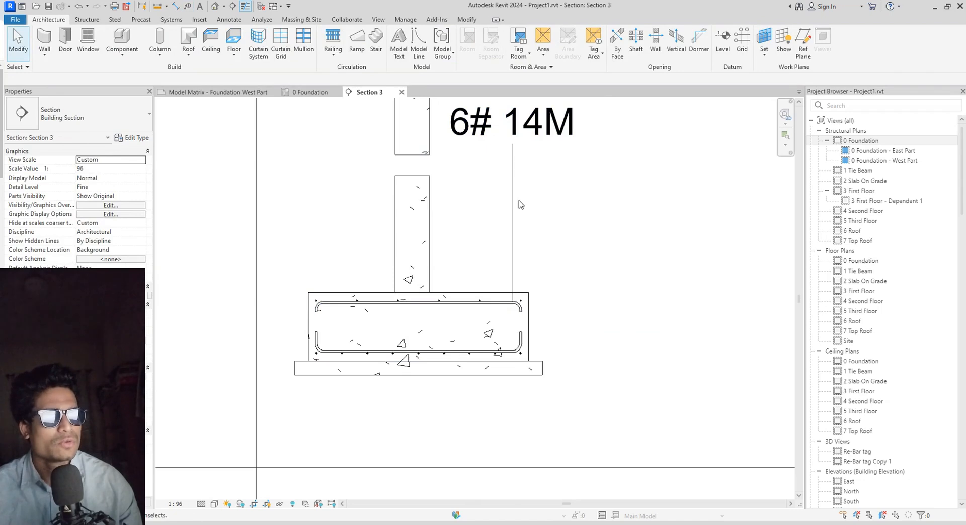
Move the top lengthwise rebar's tag beside the column above the footing and bend its leader at a right angle
left_click(512, 200)
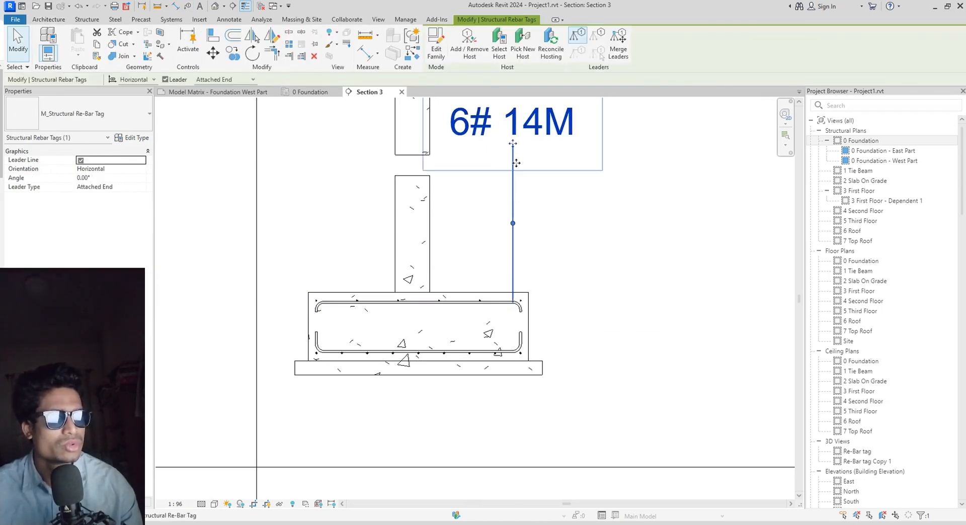
left_click_drag(513, 164, 579, 218)
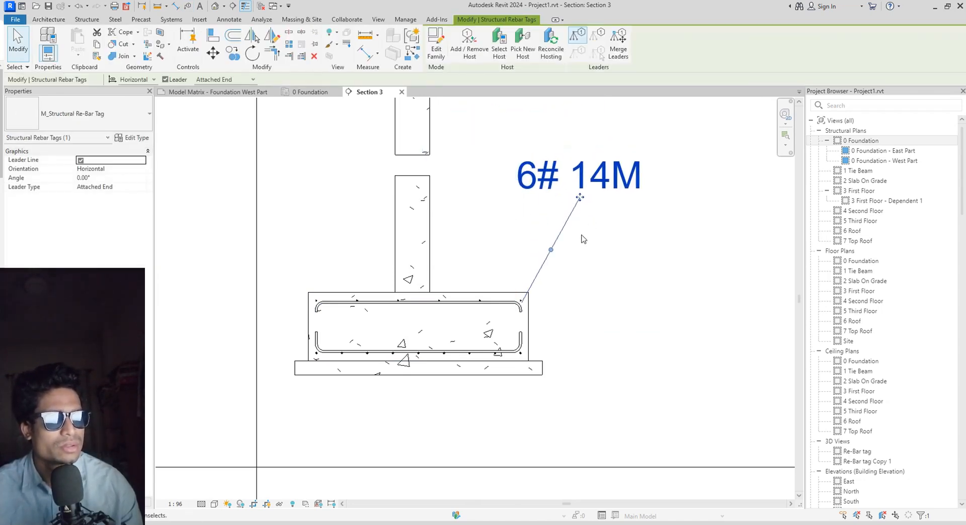
left_click_drag(551, 250, 490, 238)
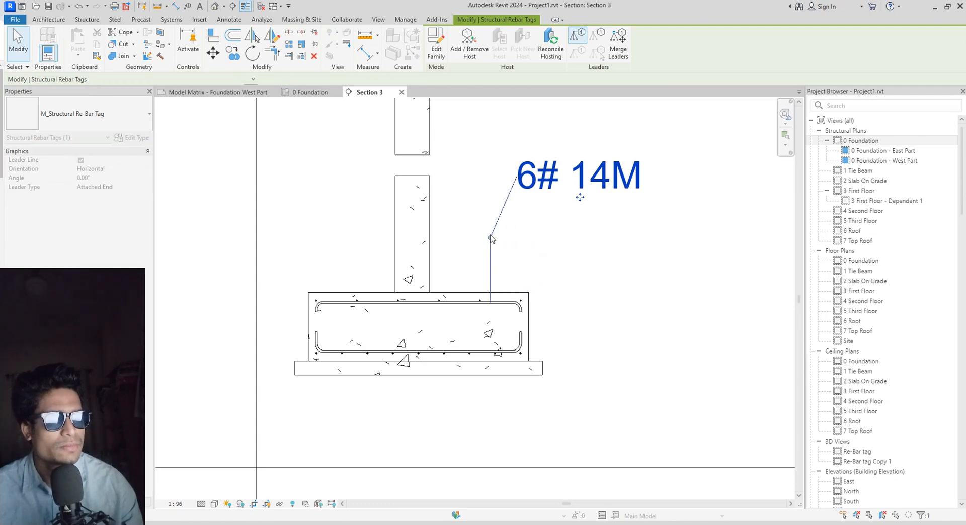
left_click(567, 177)
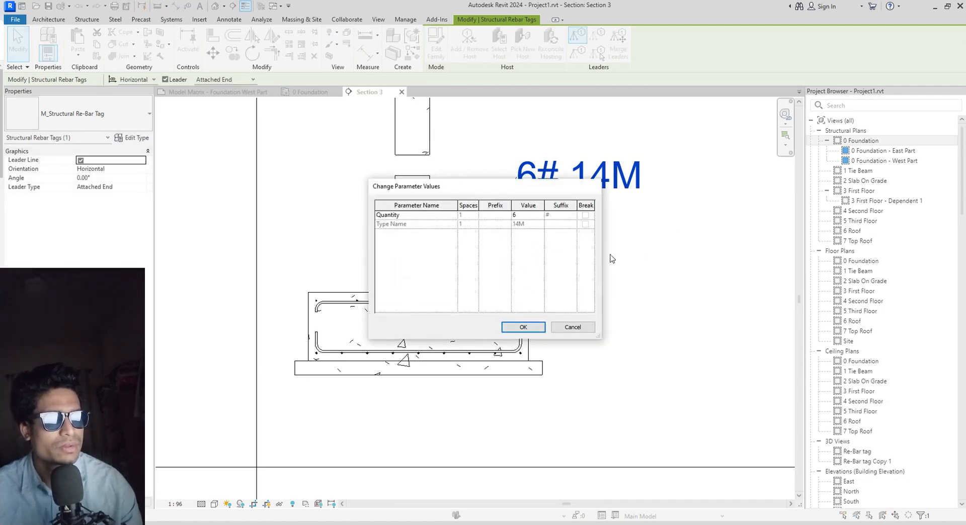
left_click(572, 327)
left_click_drag(582, 198, 593, 247, "ctrl")
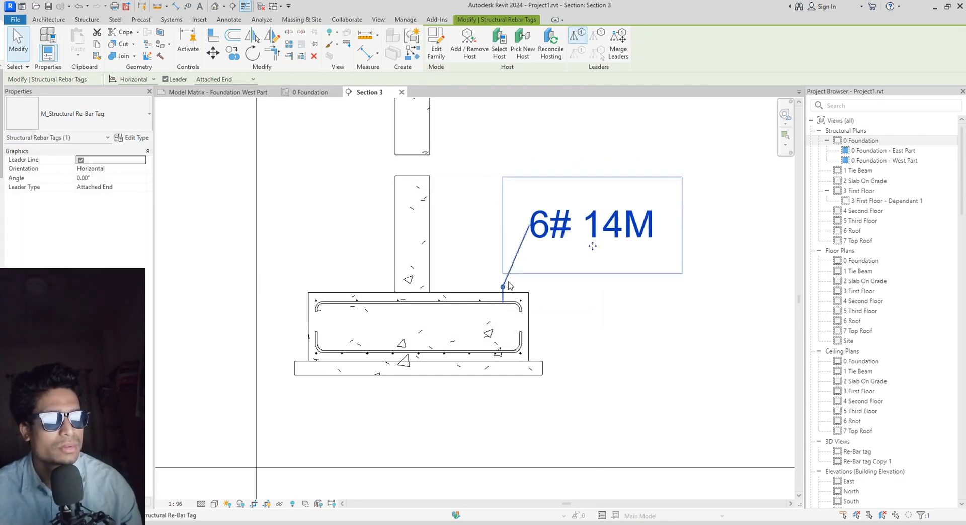
left_click_drag(504, 288, 501, 226)
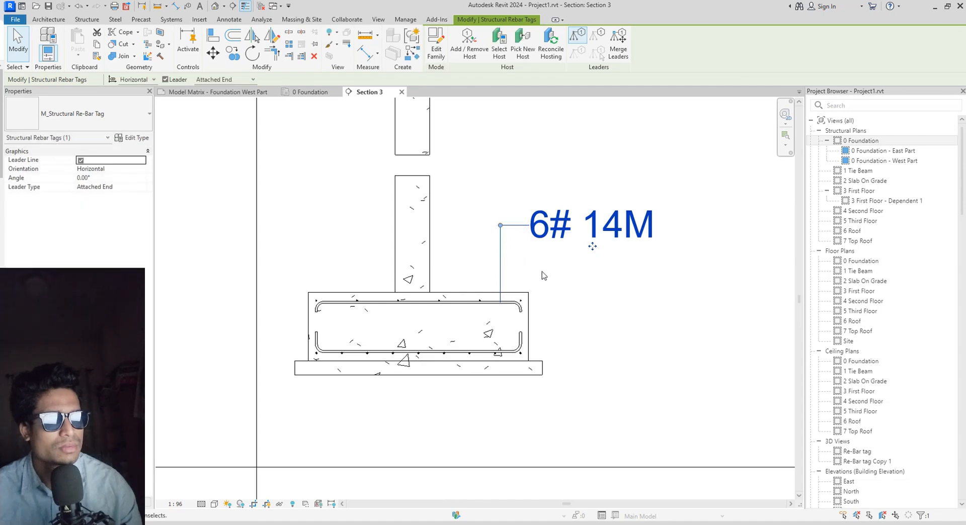
Tag the footing's top crosswise bars as 6# 14M, placing the tag beneath the first one with a right-angled leader
scroll(541, 321, "up", 3)
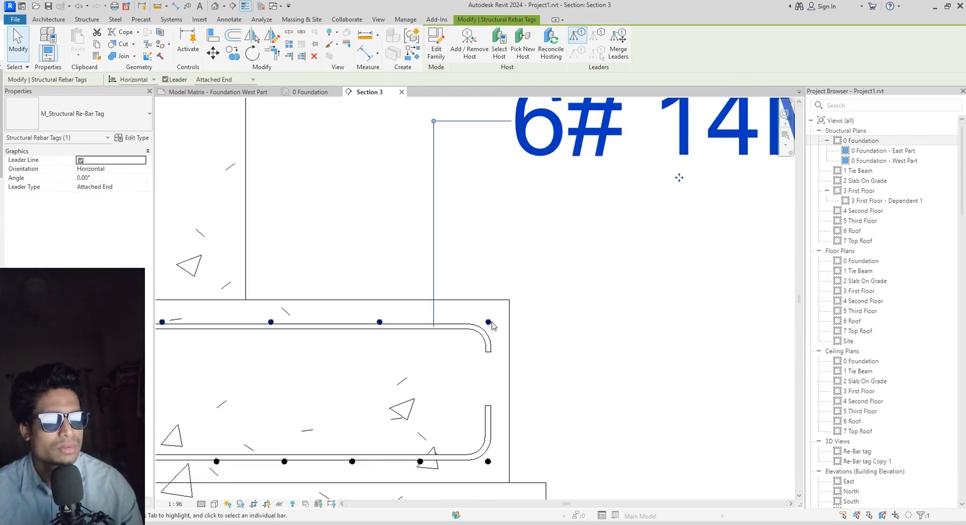
scroll(495, 325, "down", 2)
key("t")
key("g")
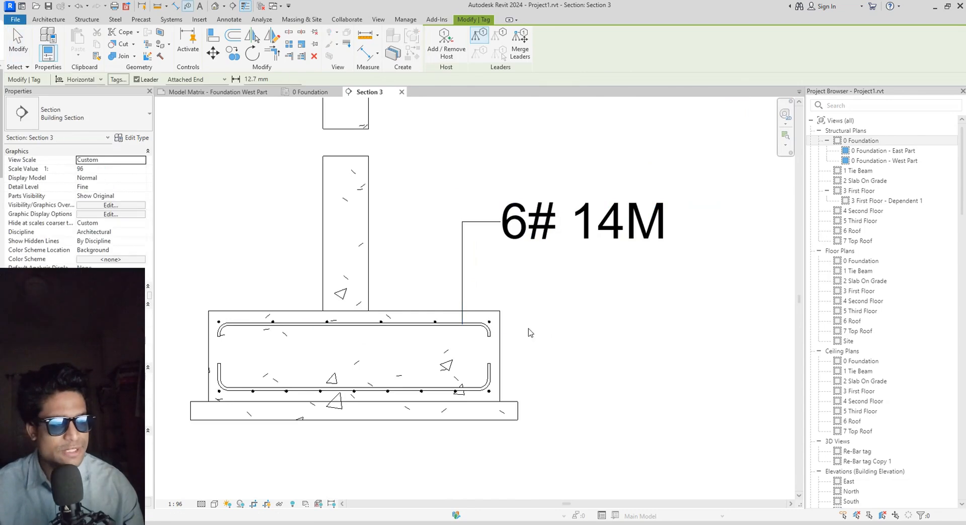
scroll(491, 326, "up", 2)
left_click(489, 326)
scroll(595, 303, "down", 3)
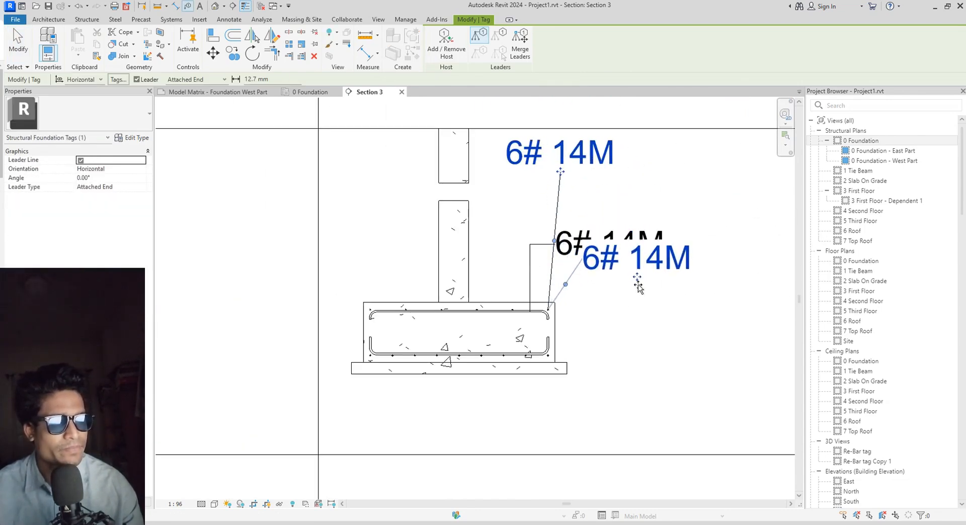
left_click(643, 296)
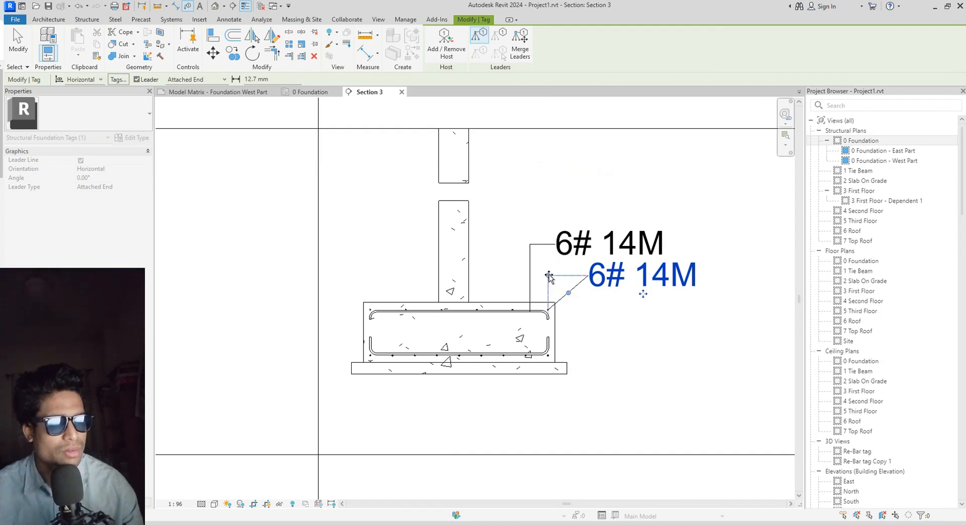
left_click_drag(549, 277, 548, 276)
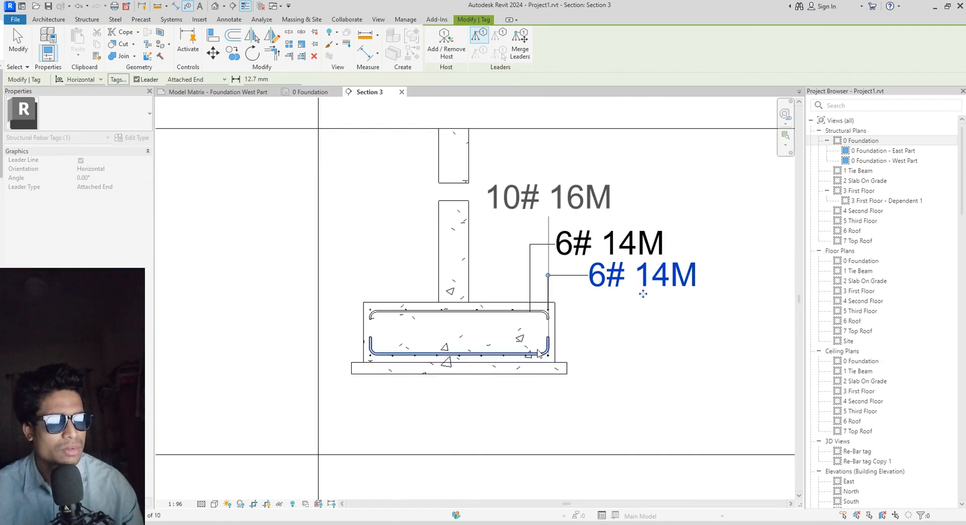
Tag the footing's bottom lengthwise rebar as 10# 16M, placing the tag beside the footing with a horizontal leader shoulder
scroll(549, 353, "up", 2)
left_click(552, 354)
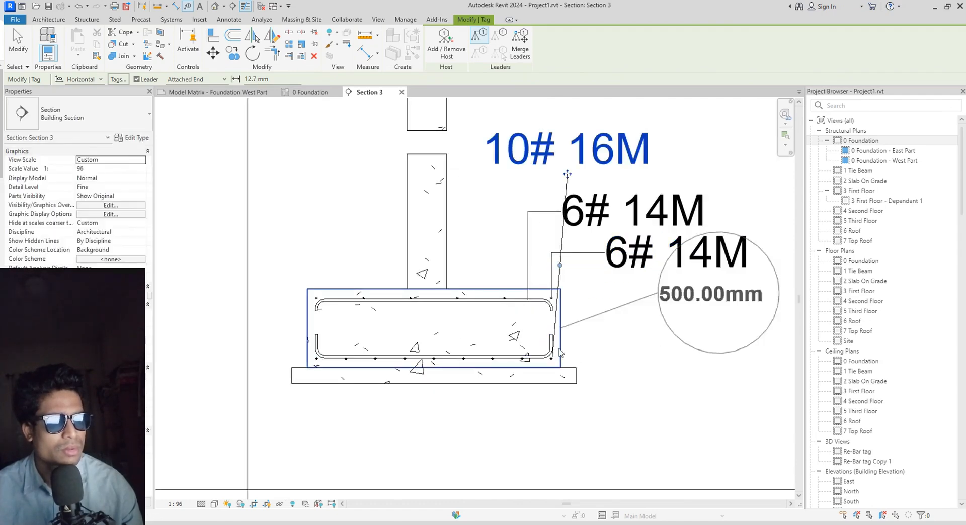
left_click_drag(568, 173, 731, 372)
left_click_drag(599, 355, 598, 327)
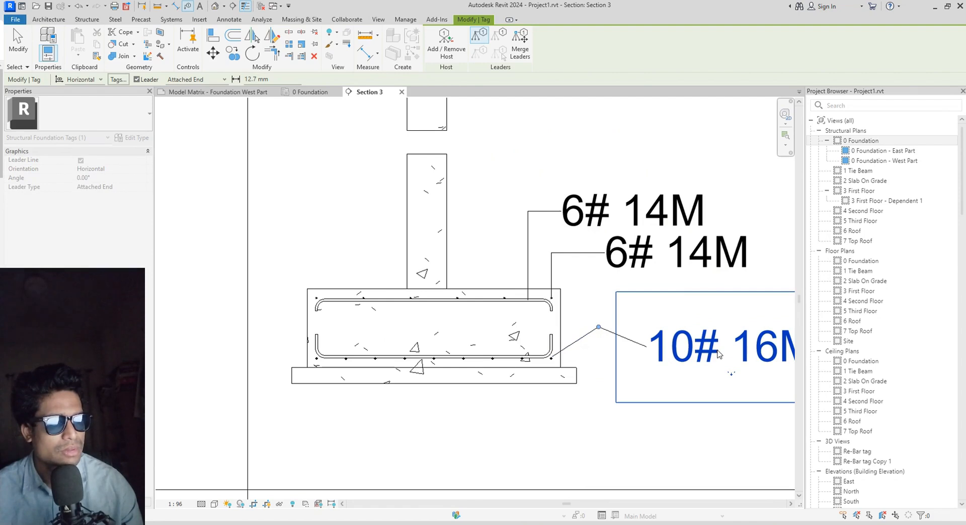
left_click_drag(733, 375, 732, 350)
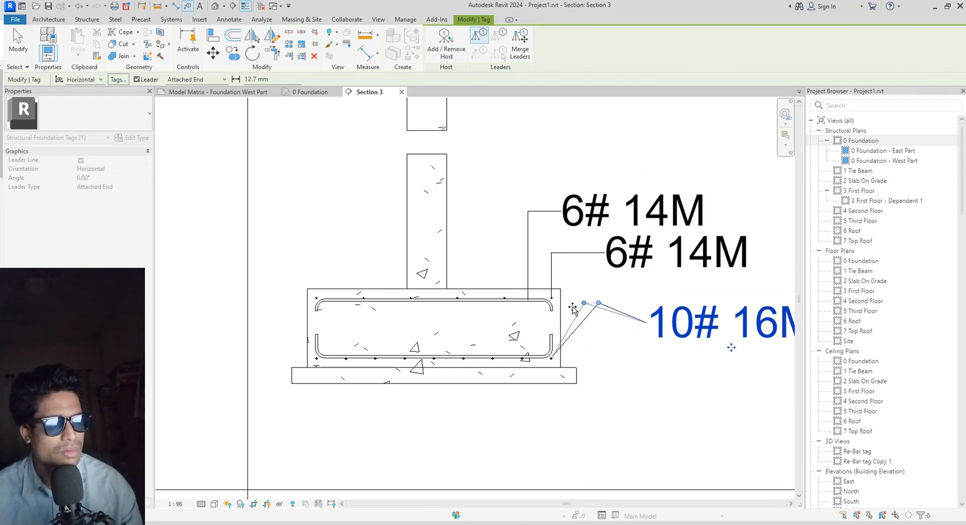
left_click_drag(572, 309, 578, 329)
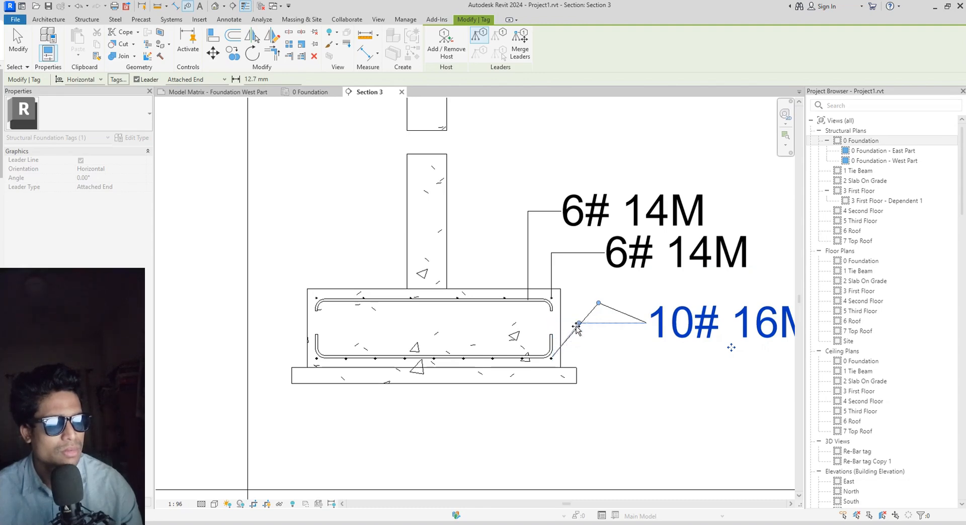
Tag the footing's bottom crosswise bars with a leader tag reading 9# 16M, placed below the footing
scroll(628, 377, "down", 1)
middle_click_drag(629, 377, 621, 358)
scroll(562, 362, "up", 4)
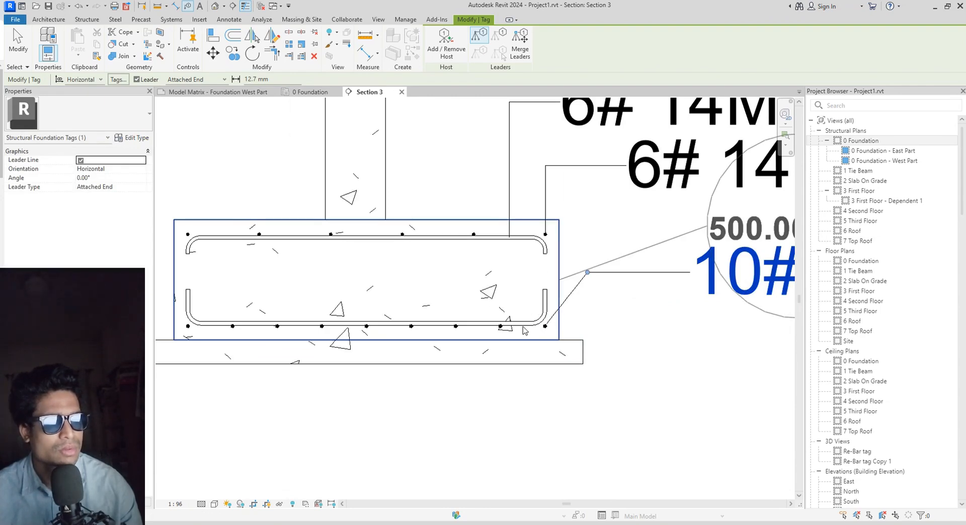
scroll(548, 317, "down", 2)
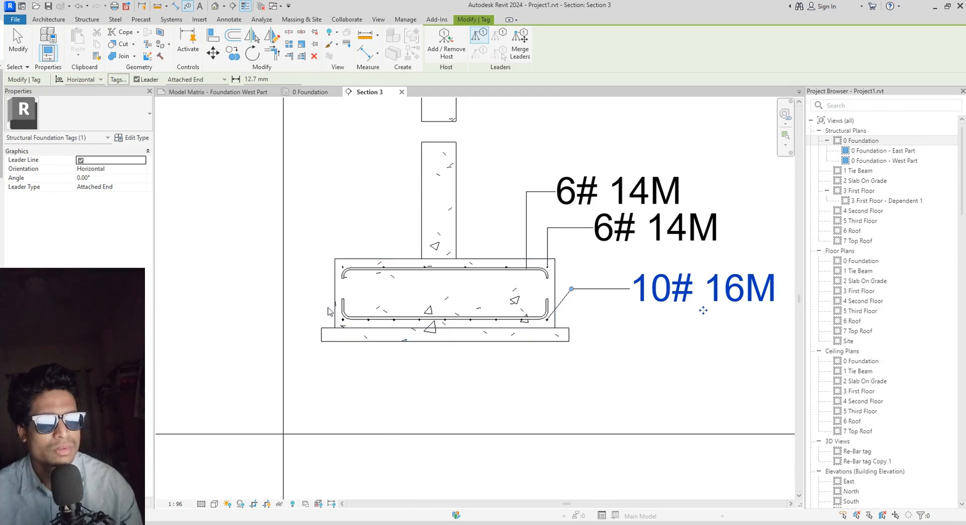
scroll(329, 311, "up", 3)
scroll(330, 311, "down", 2)
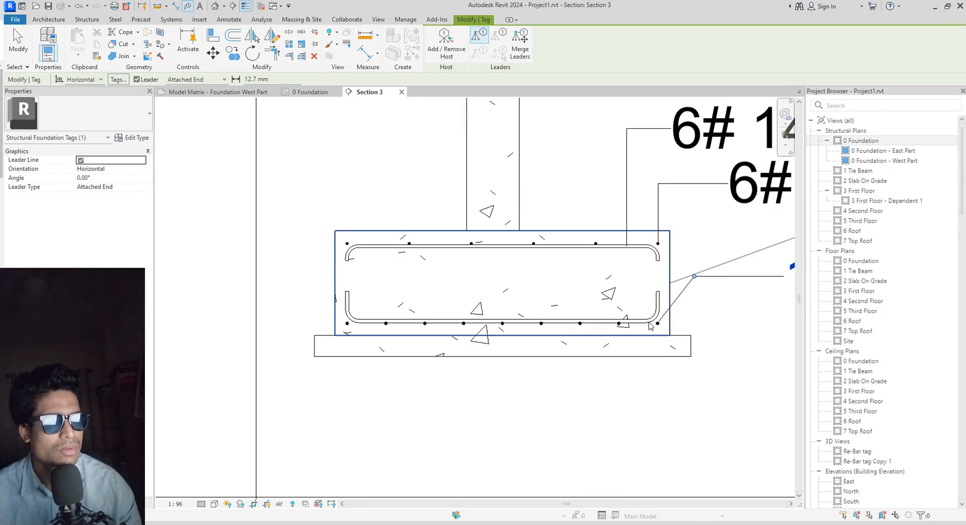
scroll(618, 327, "down", 3)
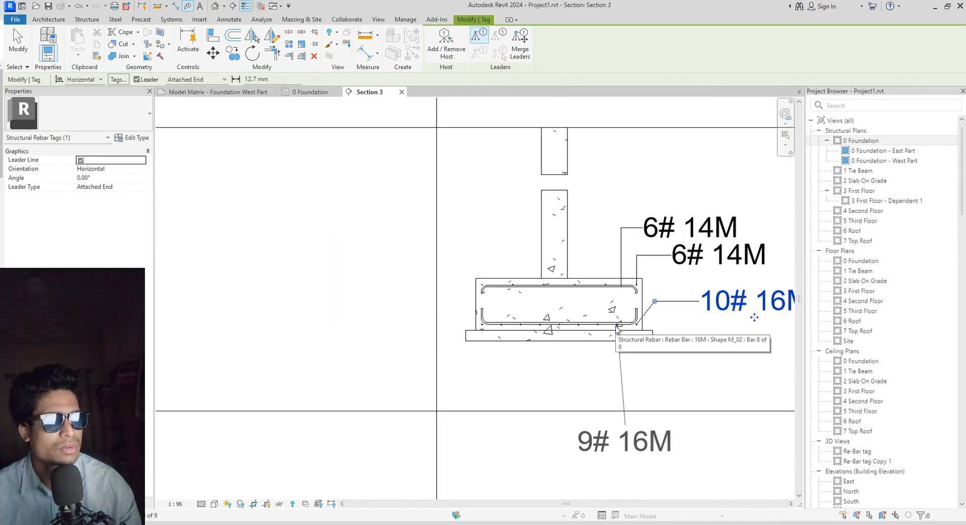
left_click(619, 331)
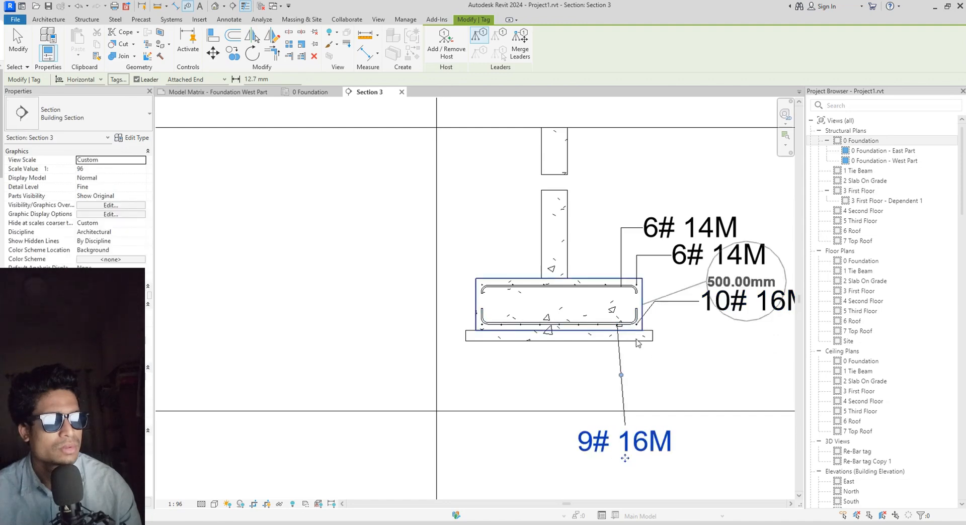
scroll(655, 318, "up", 3)
scroll(657, 321, "down", 2)
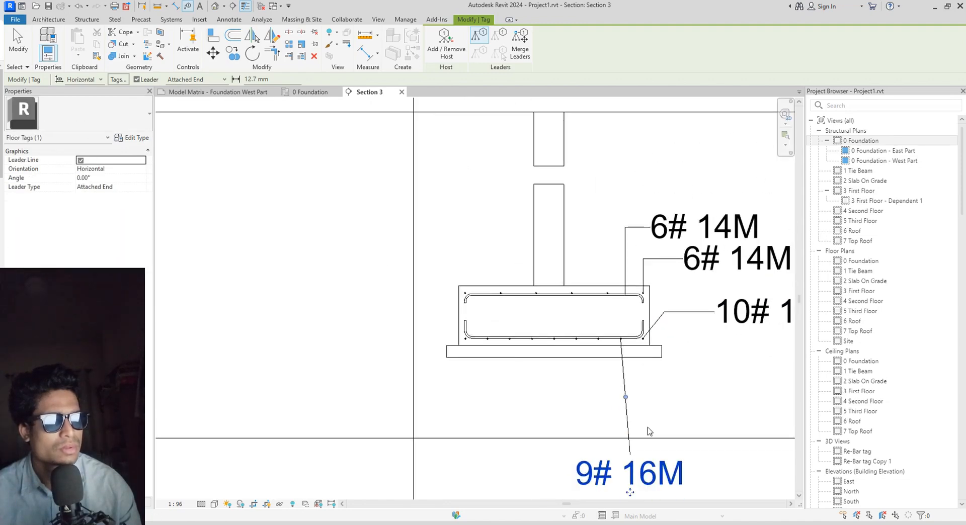
Move the 9# 16M tag beside the footing's lower corner and bend its leader to run horizontally out from the bar
left_click_drag(626, 398, 700, 346)
left_click(642, 484)
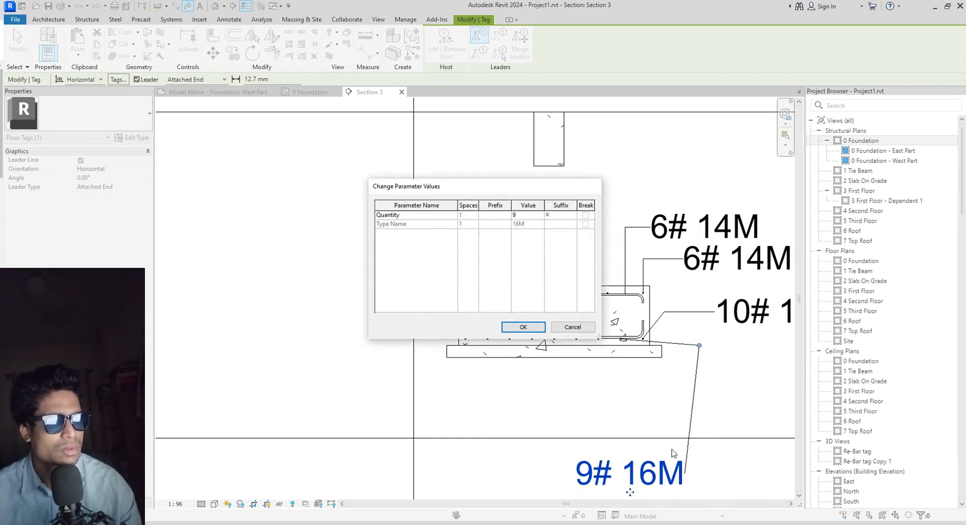
left_click(568, 328)
scroll(576, 437, "down", 2)
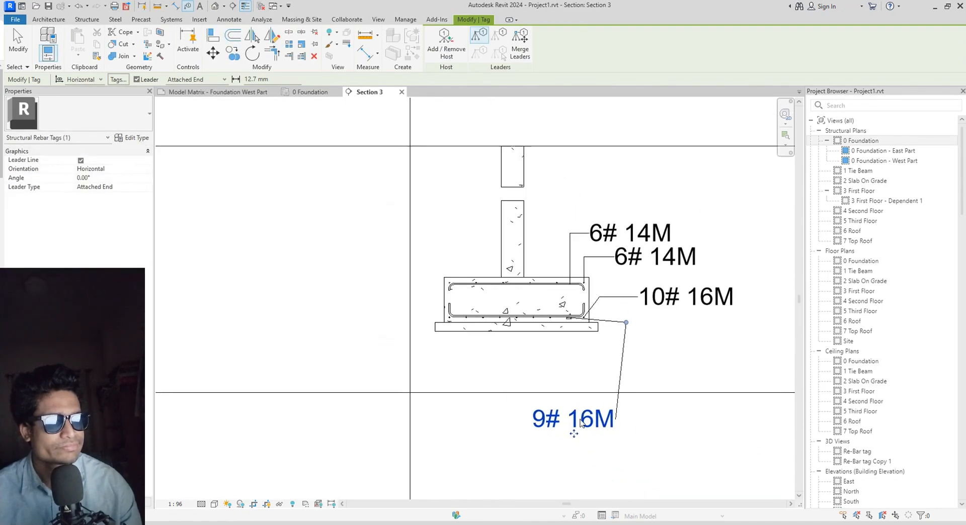
left_click_drag(577, 438, 689, 365)
left_click_drag(738, 252, 629, 317)
scroll(622, 329, "up", 2)
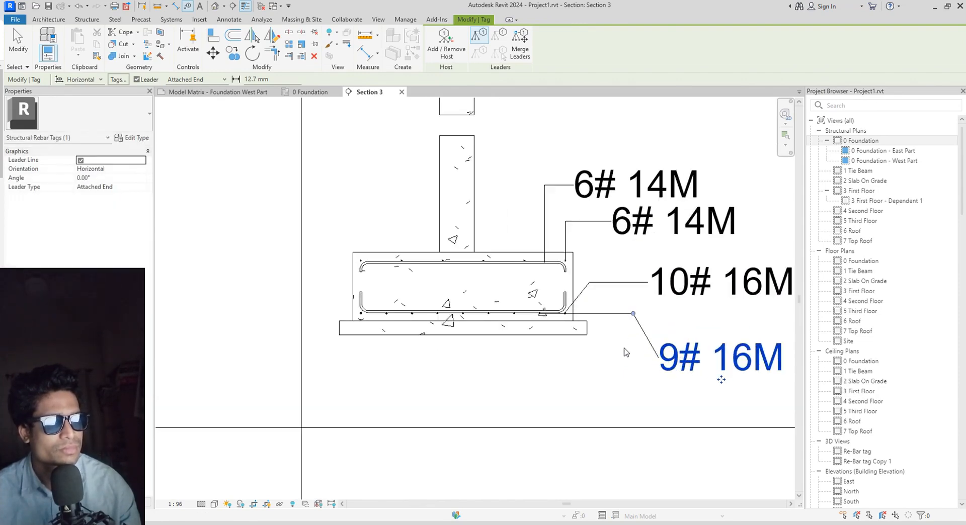
Delete the 10# 16M tag of the footing's bottom lengthwise rebar
scroll(626, 353, "up", 6)
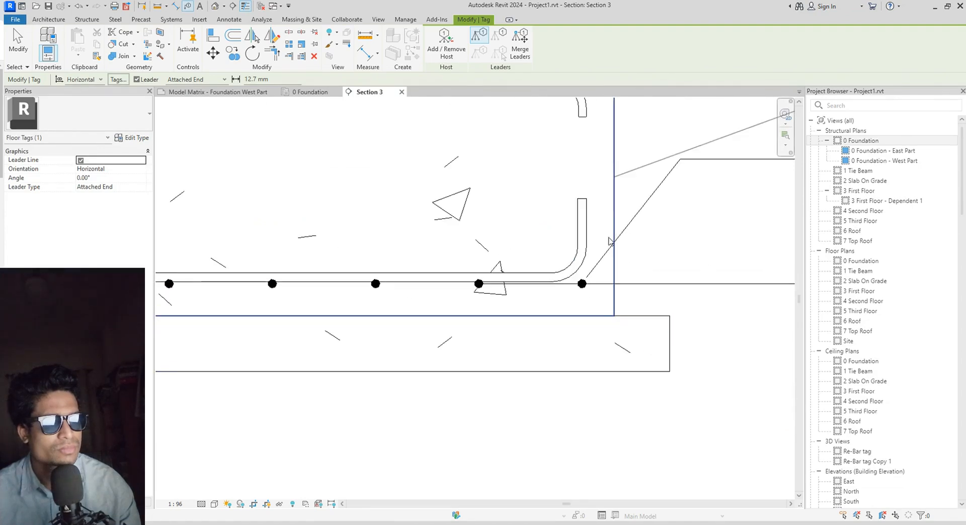
scroll(609, 241, "down", 4)
scroll(665, 276, "up", 2)
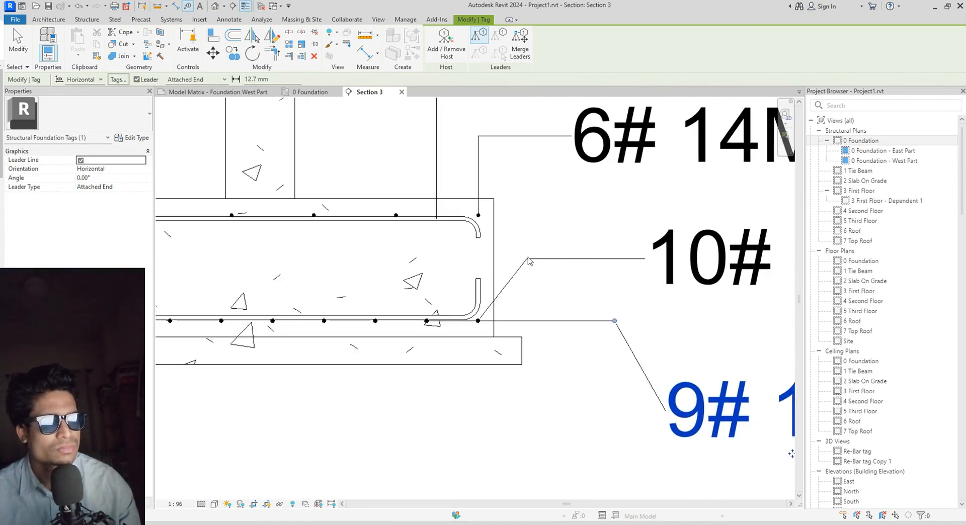
scroll(739, 277, "down", 5)
scroll(636, 274, "up", 1)
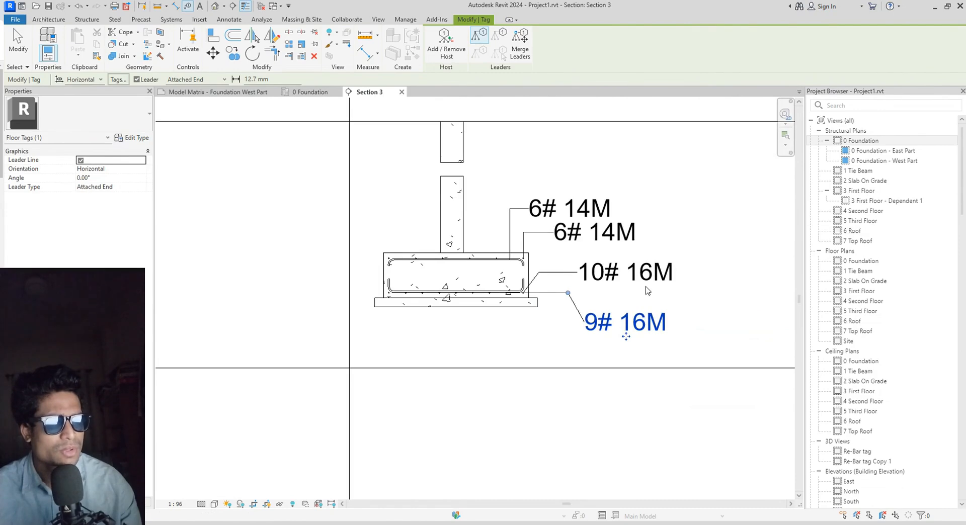
key("Escape")
left_click(636, 275)
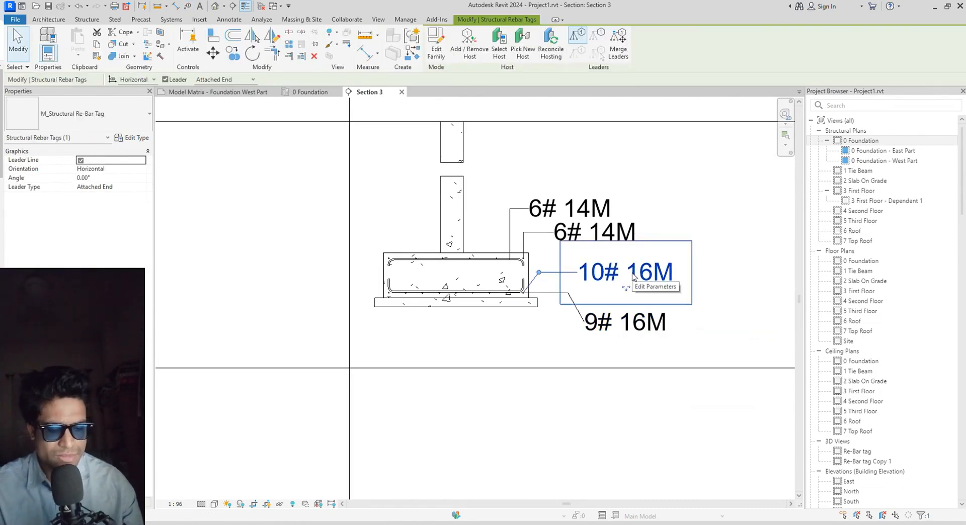
key("Delete")
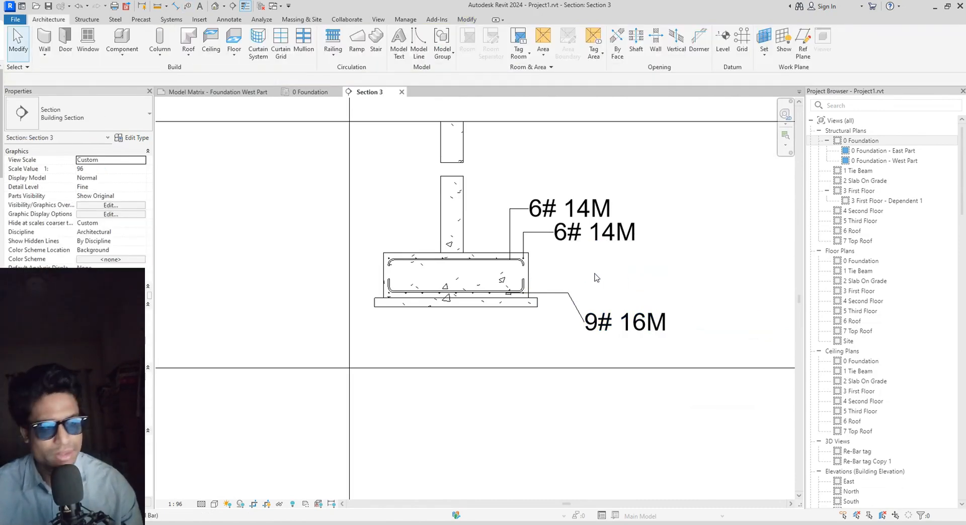
Tag the footing's bottom lengthwise rebar again with a leader tag reading 10# 16M, placed above the footing beside the column
scroll(524, 291, "up", 2)
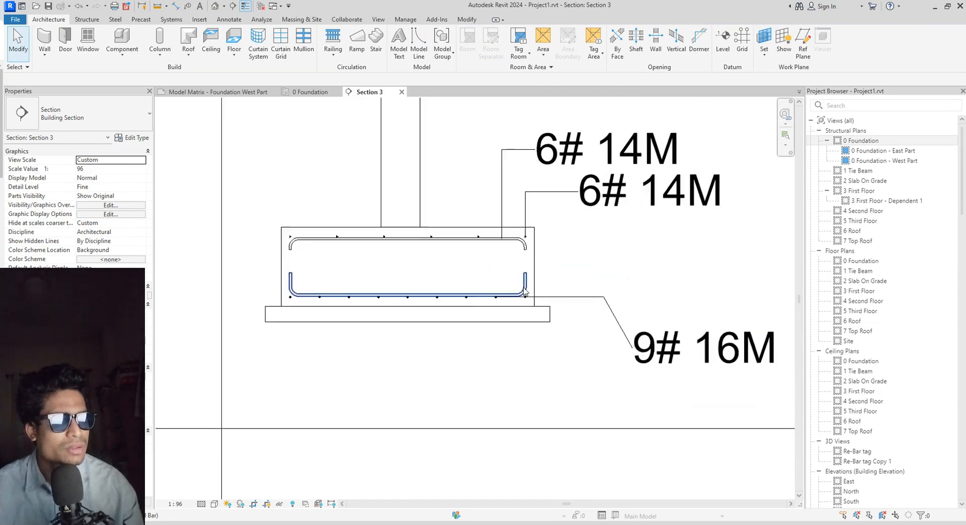
scroll(524, 290, "up", 2)
scroll(514, 240, "down", 3)
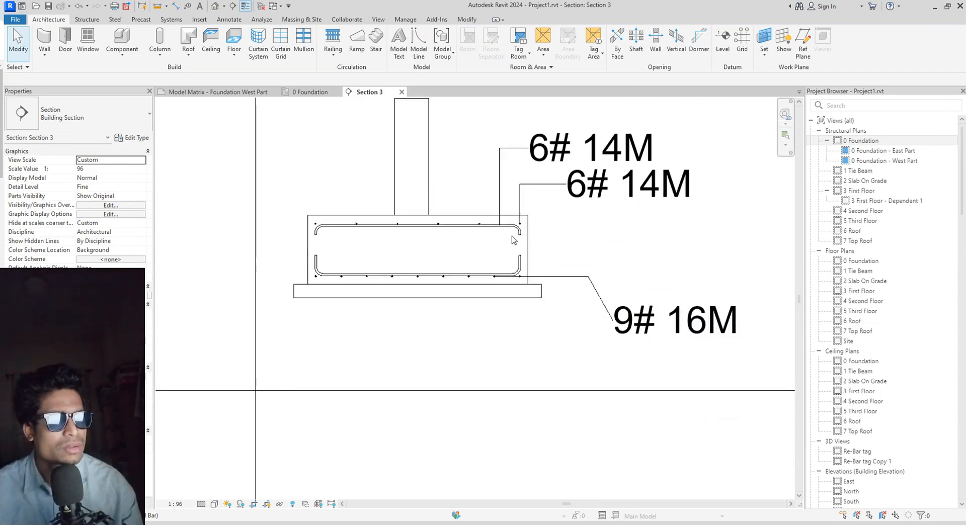
scroll(514, 240, "down", 2)
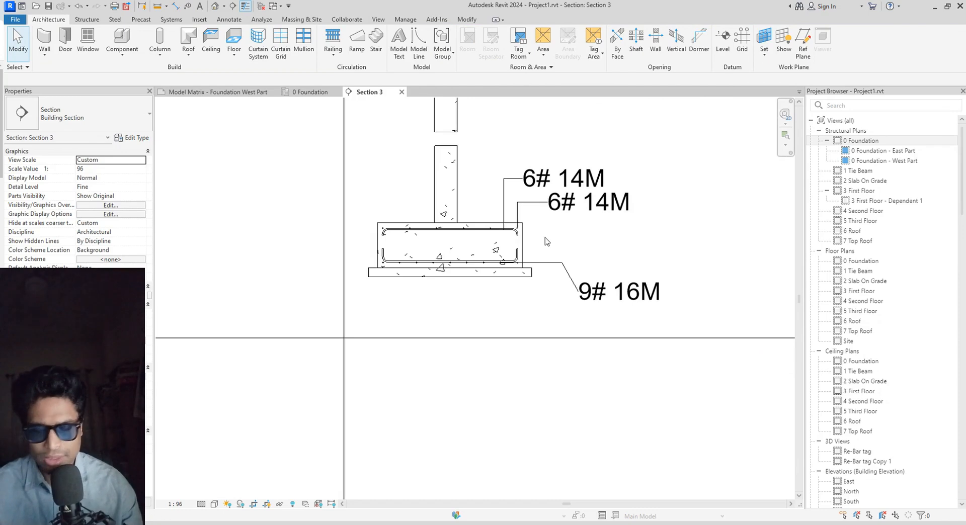
key("t")
key("g")
left_click(518, 254)
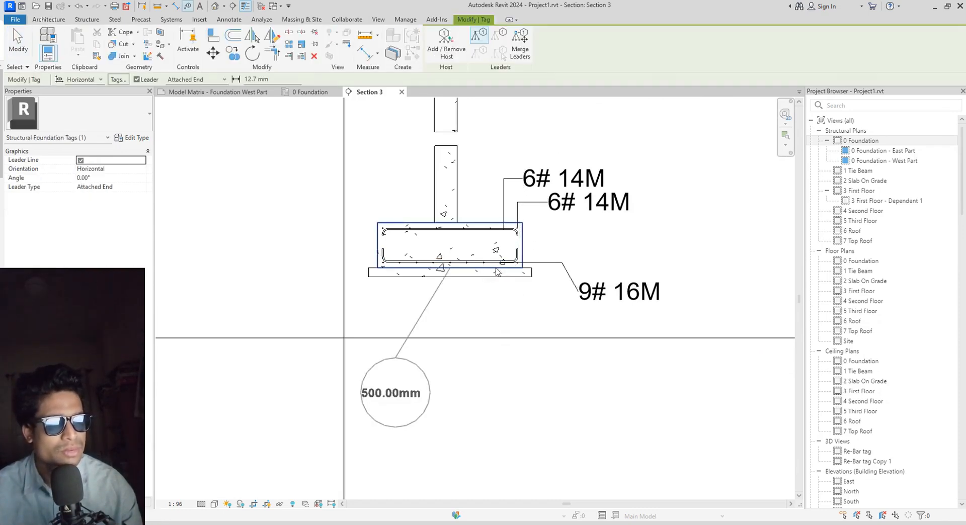
left_click(499, 145)
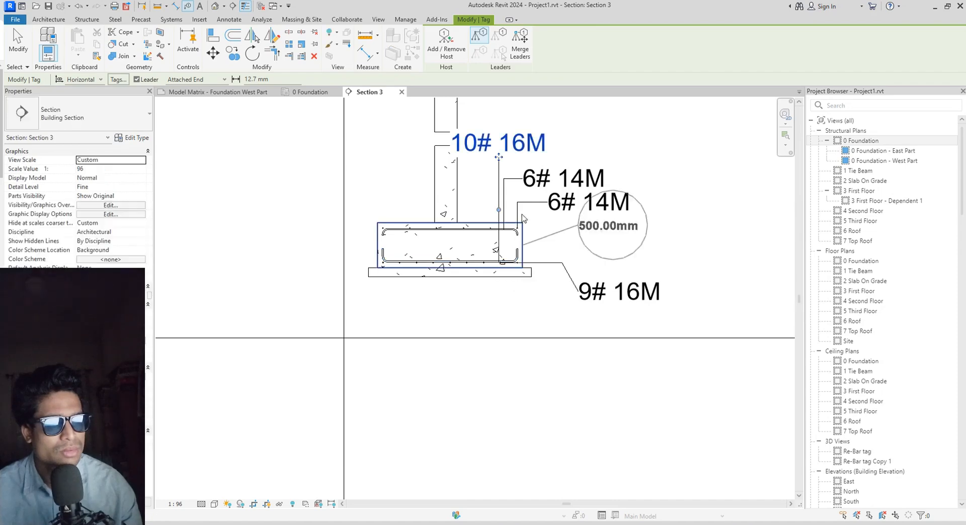
Move the 10# 16M tag beside the footing above the 9# 16M tag and bend its leader to rise vertically from the bar
key("Escape")
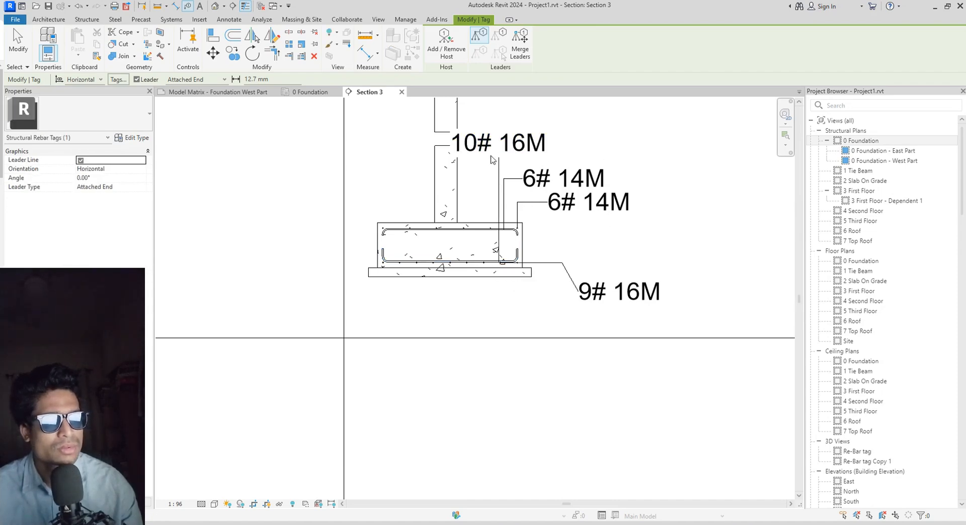
key("Escape")
left_click(509, 151)
left_click_drag(500, 157, 627, 244)
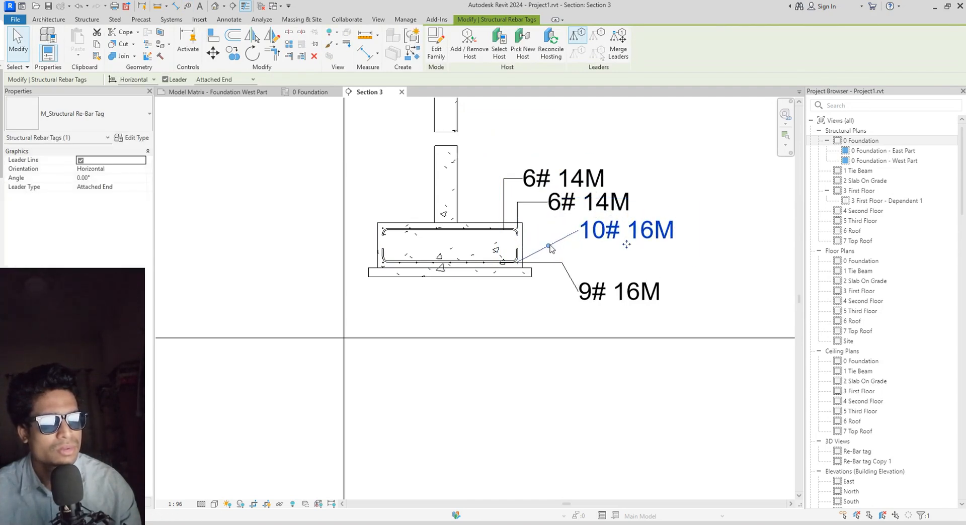
left_click_drag(547, 246, 490, 238)
Set the leader arrowhead of the structural rebar tag type to Arrow 30 Degree
scroll(515, 274, "up", 5)
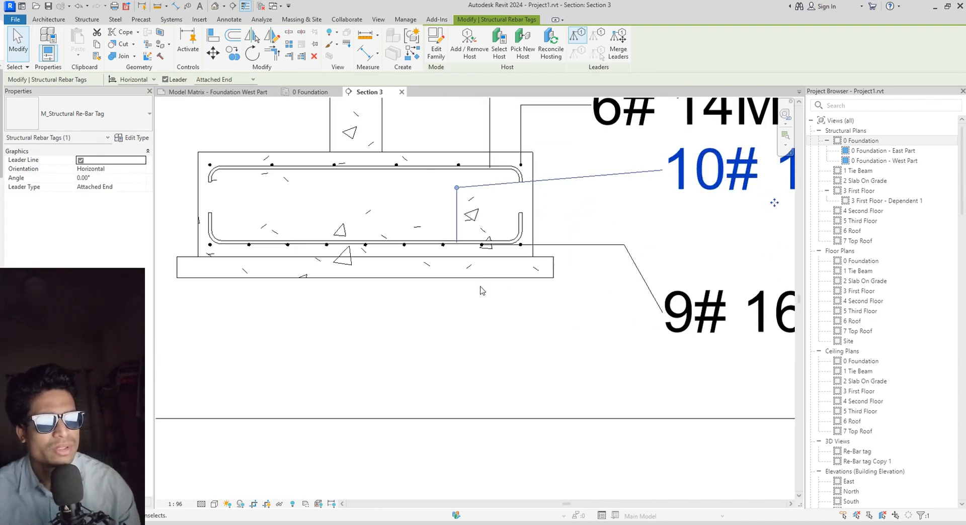
middle_click_drag(473, 259, 456, 298)
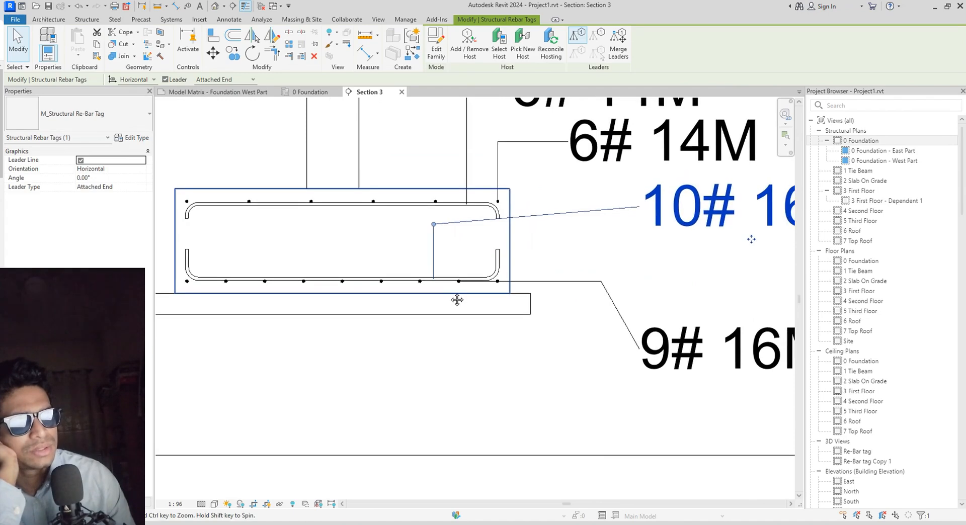
left_click(130, 138)
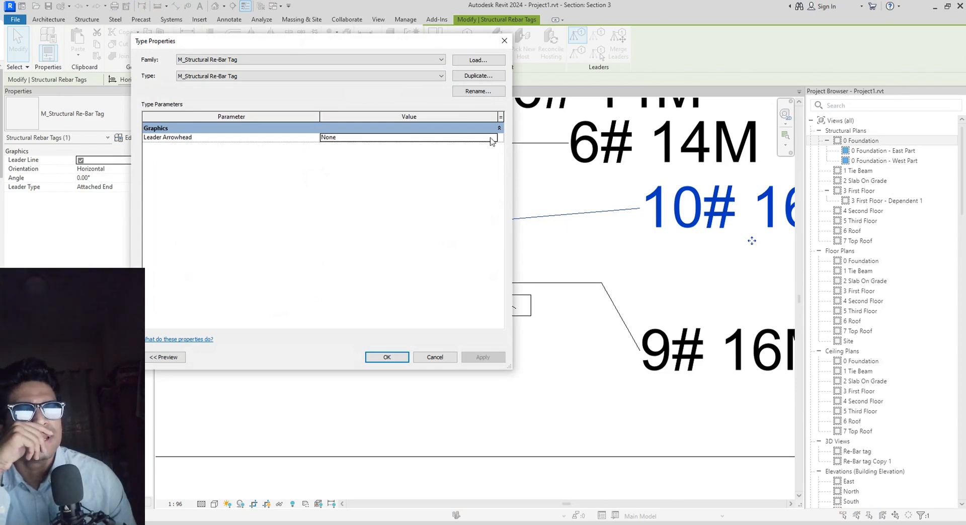
left_click(493, 139)
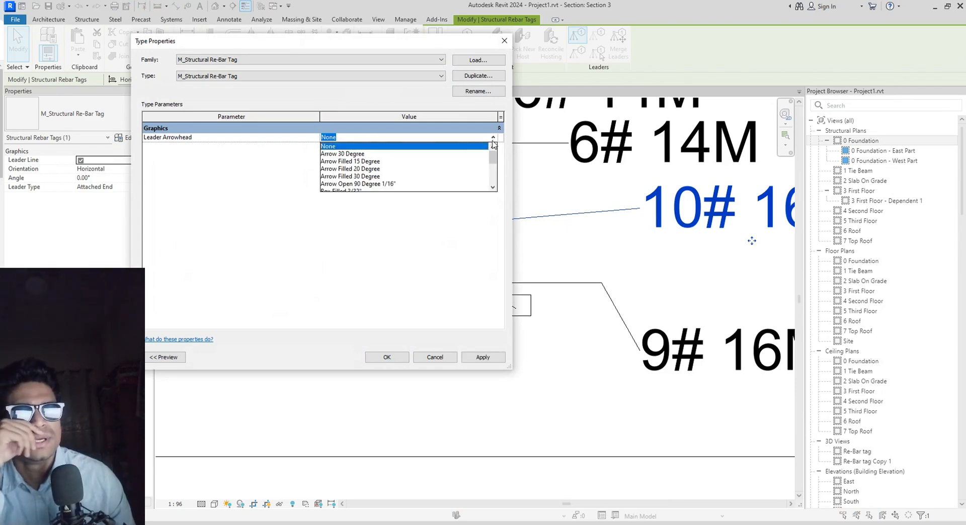
scroll(422, 177, "down", 3)
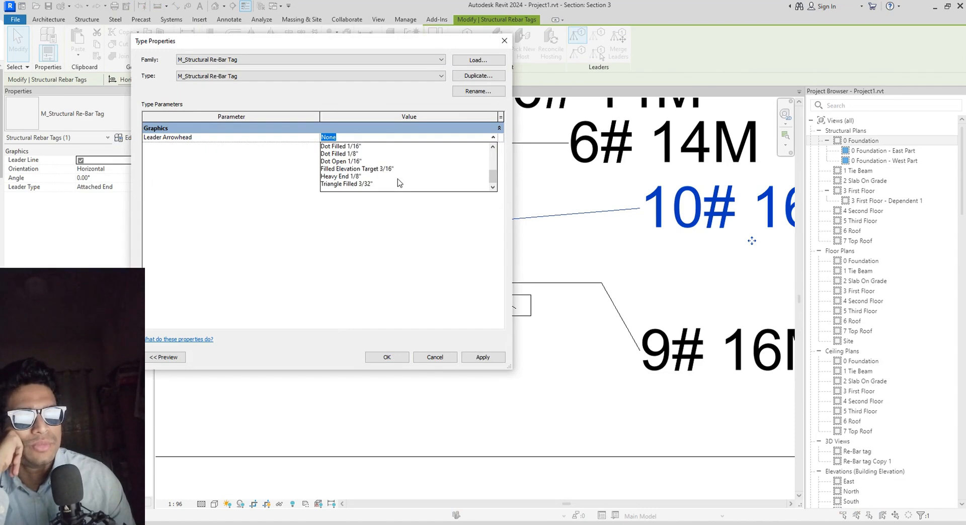
scroll(395, 172, "up", 3)
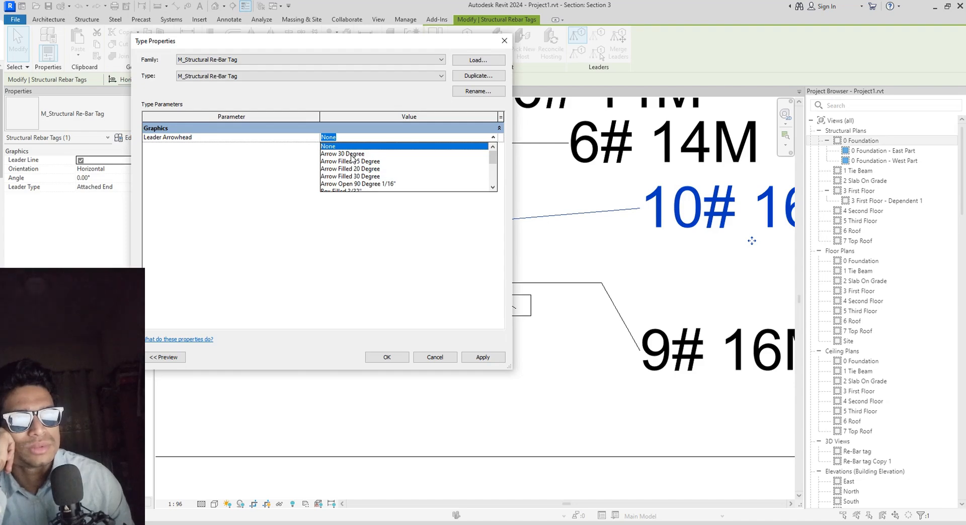
left_click(352, 154)
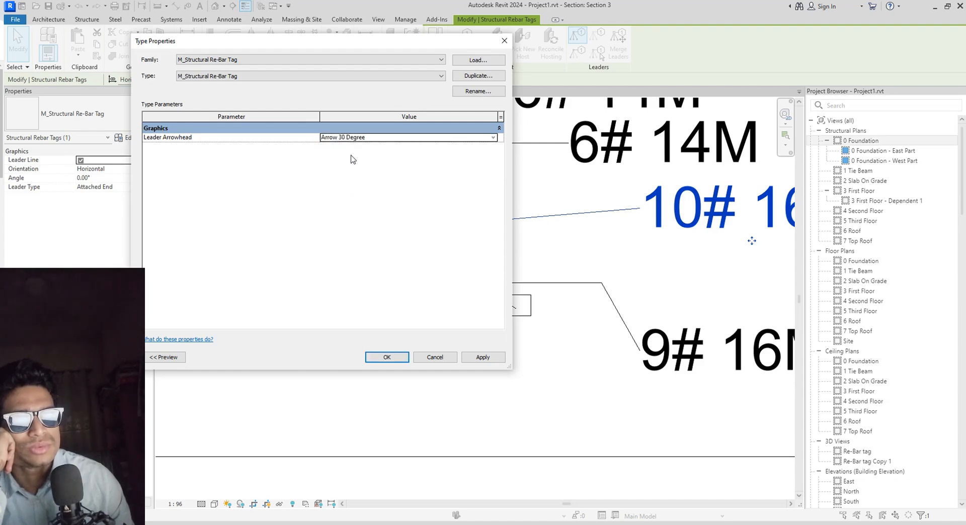
left_click(387, 357)
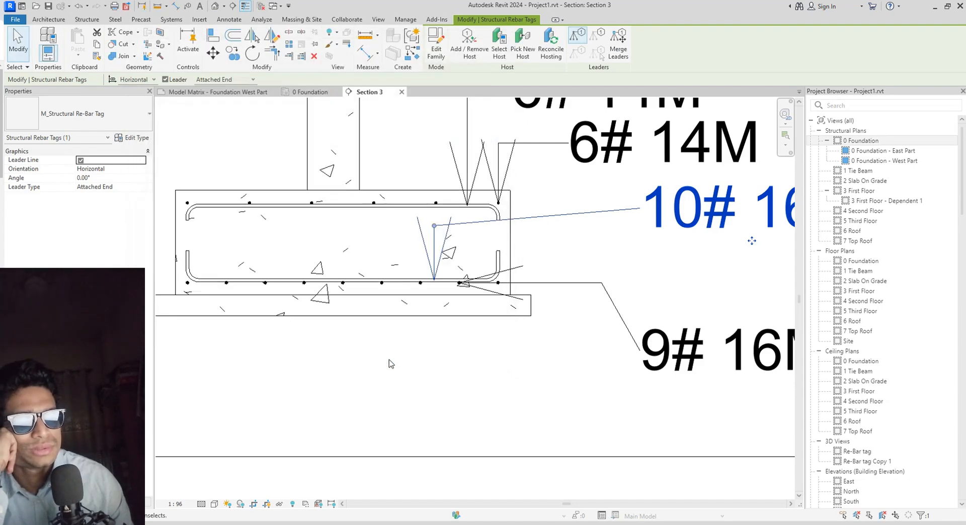
Change the structural rebar tag type's leader arrowhead to Arrow Filled 15 Degree
left_click(132, 138)
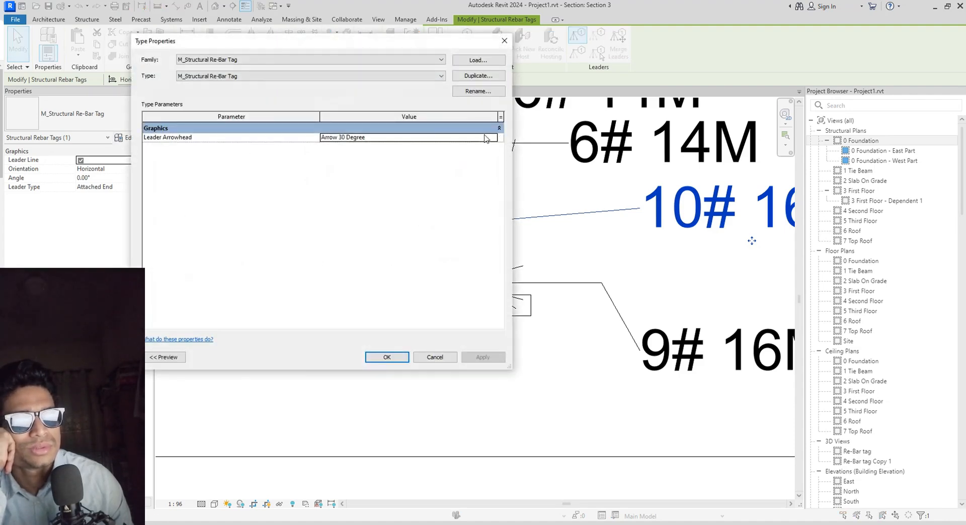
left_click(484, 138)
left_click(493, 139)
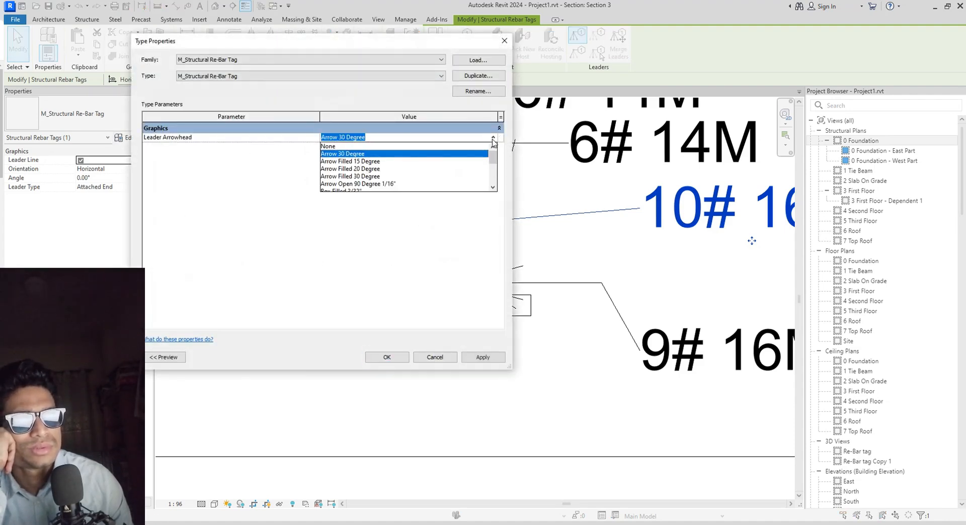
left_click(375, 162)
left_click(388, 357)
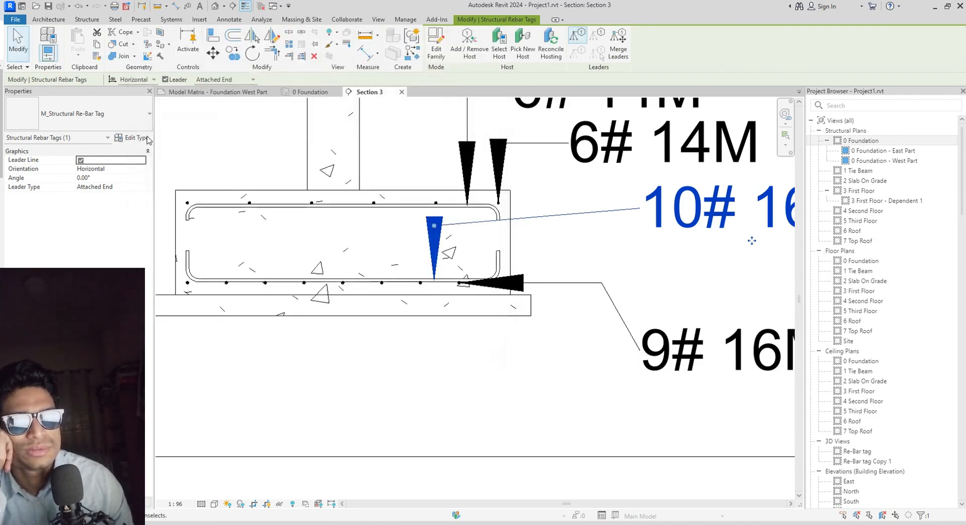
Set the leader arrowhead of the structural rebar tag type to Diagonal 3/64"
left_click(127, 138)
left_click(483, 141)
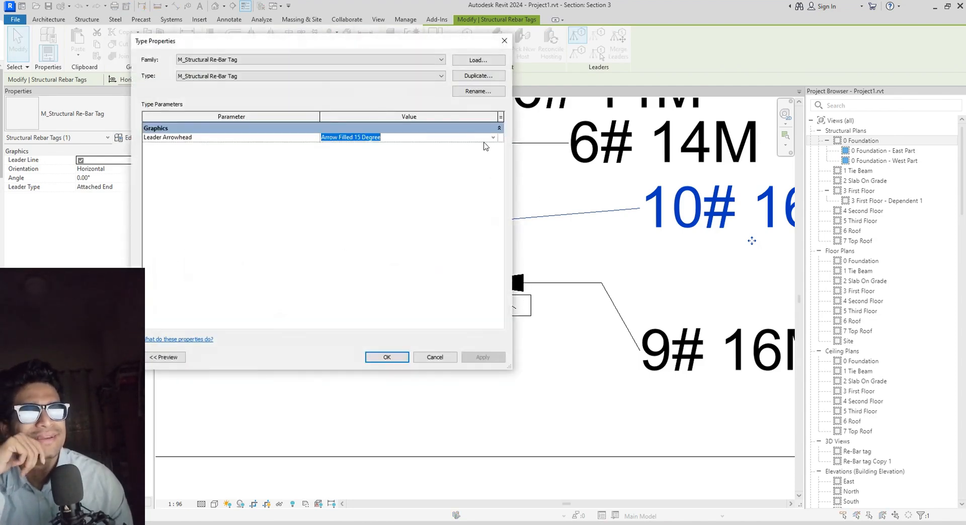
left_click(492, 139)
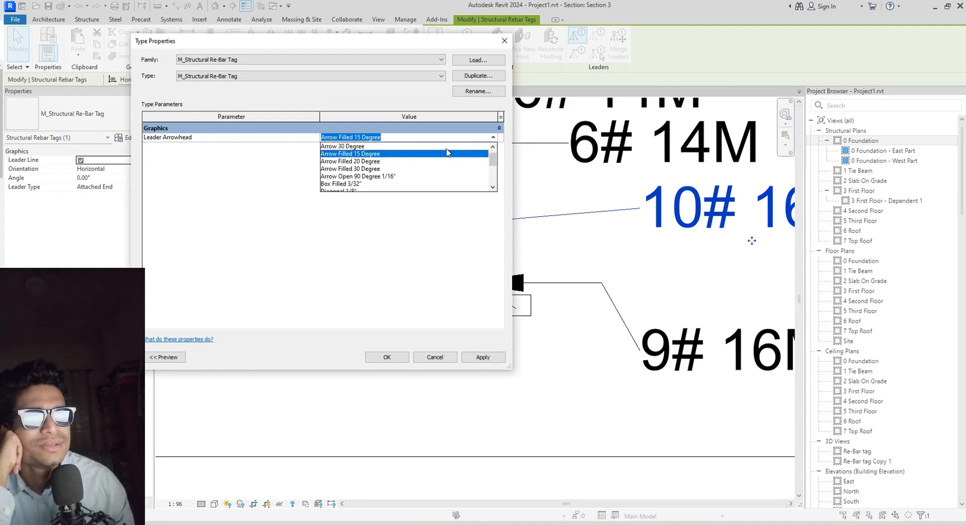
scroll(378, 184, "down", 2)
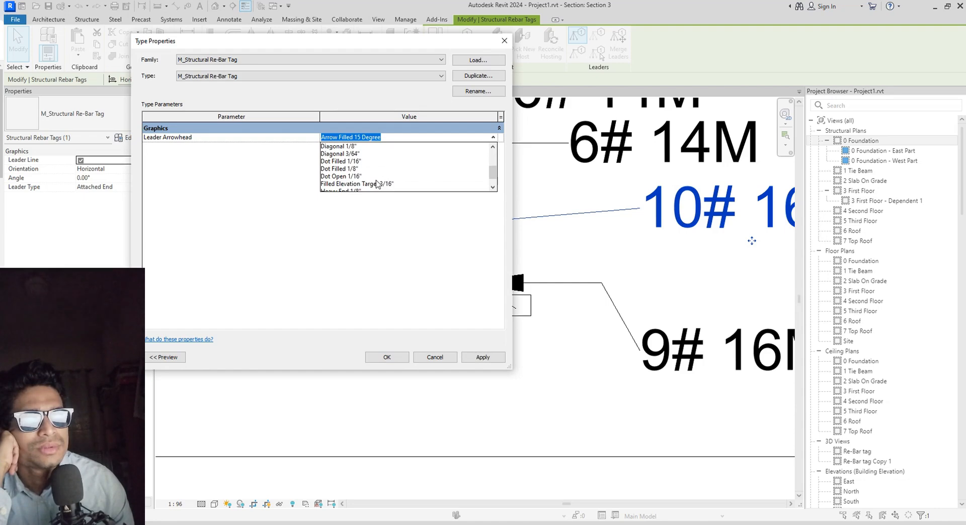
left_click(354, 154)
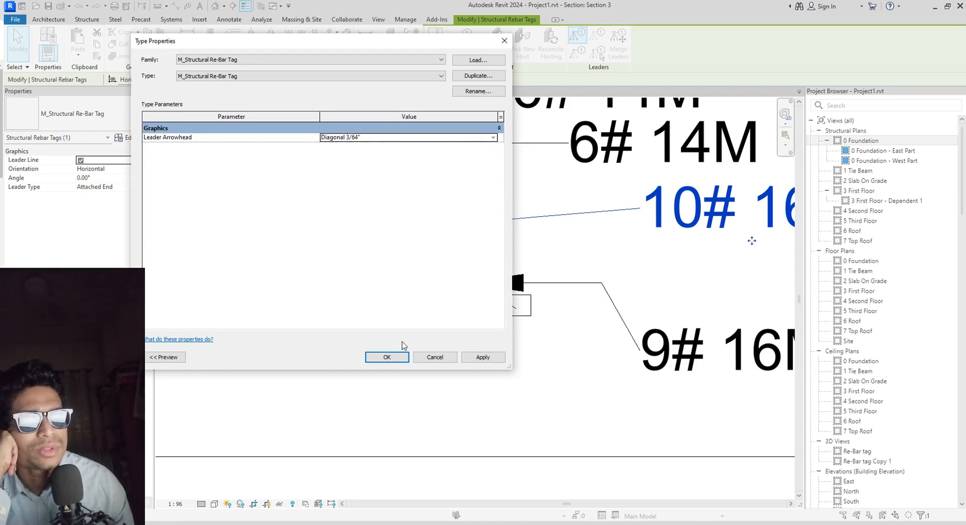
left_click(388, 358)
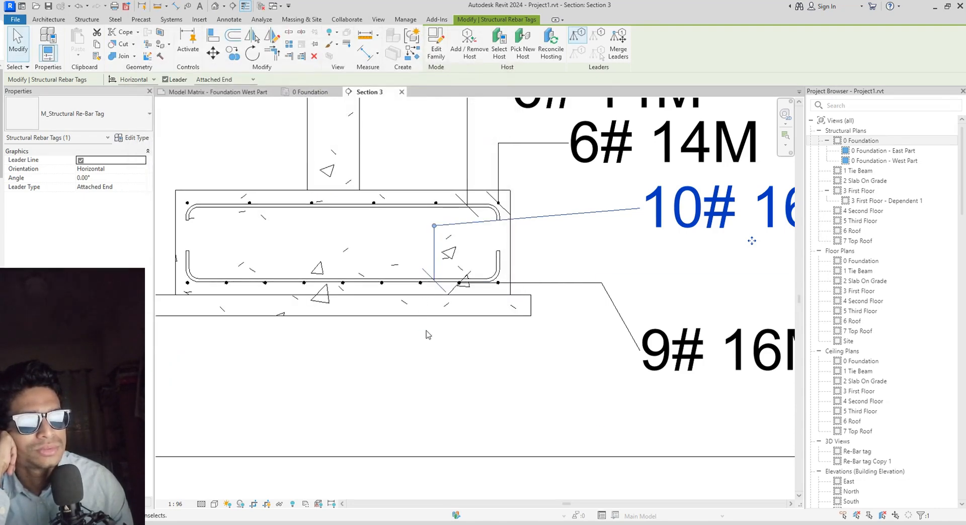
Change the structural rebar tag type's leader arrowhead to Triangle Filled 3/32"
left_click(130, 139)
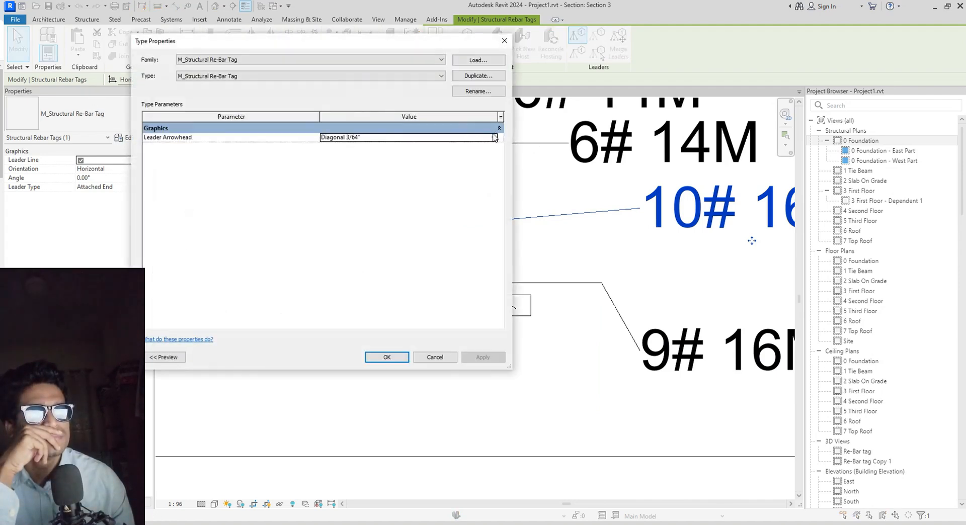
left_click(498, 129)
left_click(498, 130)
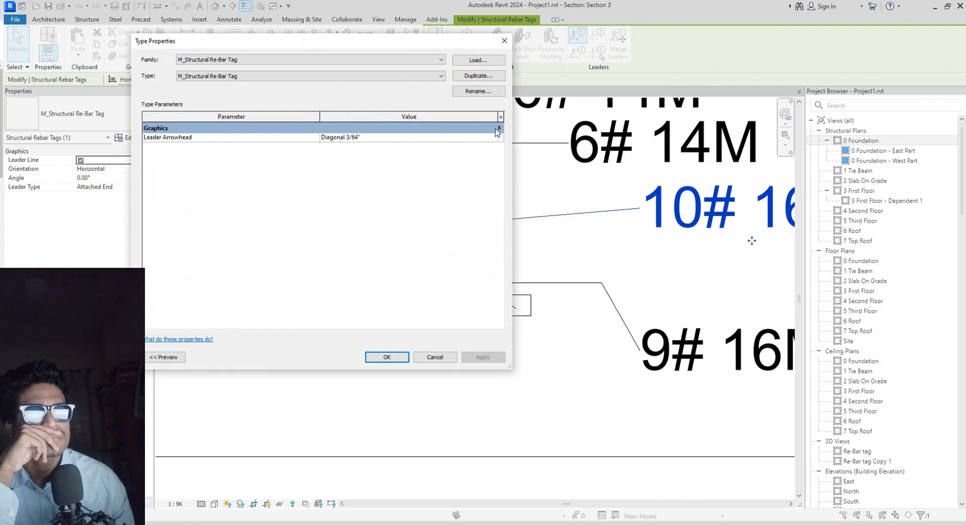
left_click(496, 137)
left_click(493, 137)
scroll(417, 182, "down", 2)
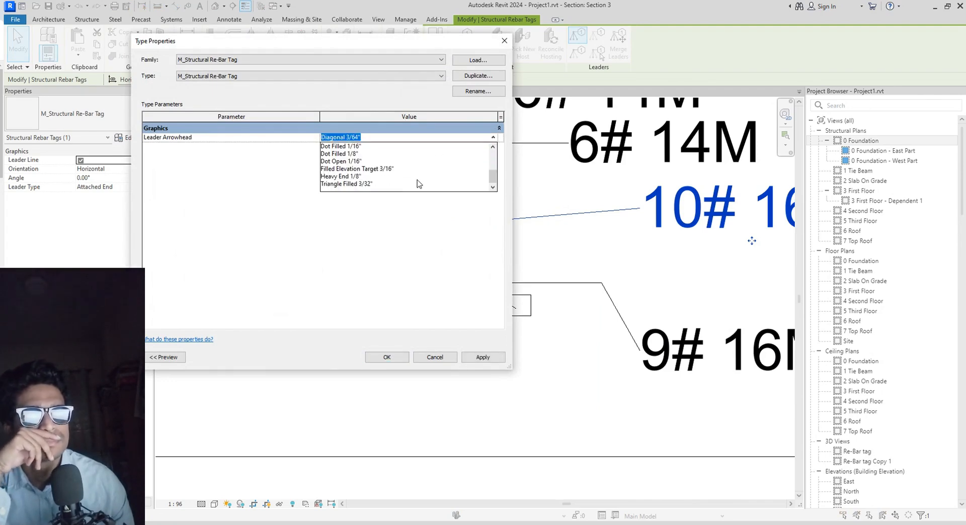
left_click(362, 184)
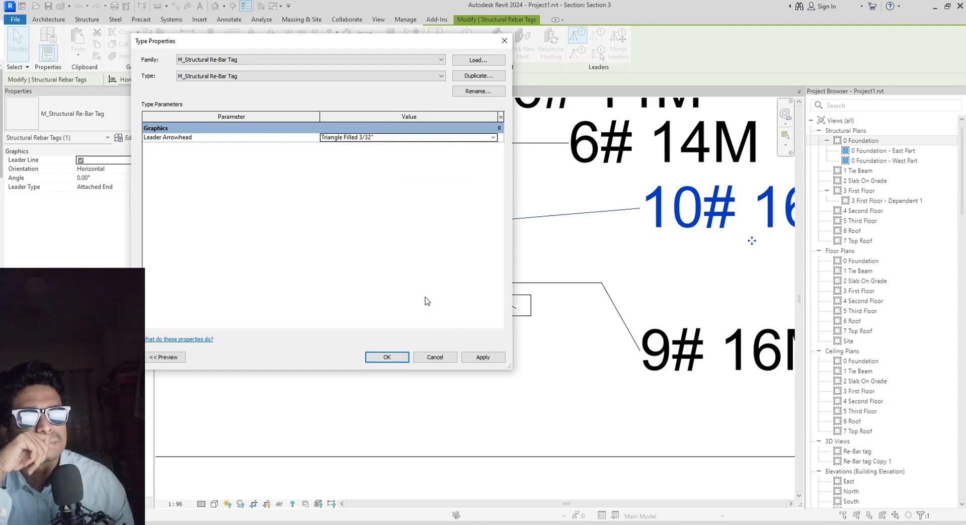
left_click(483, 358)
left_click(374, 360)
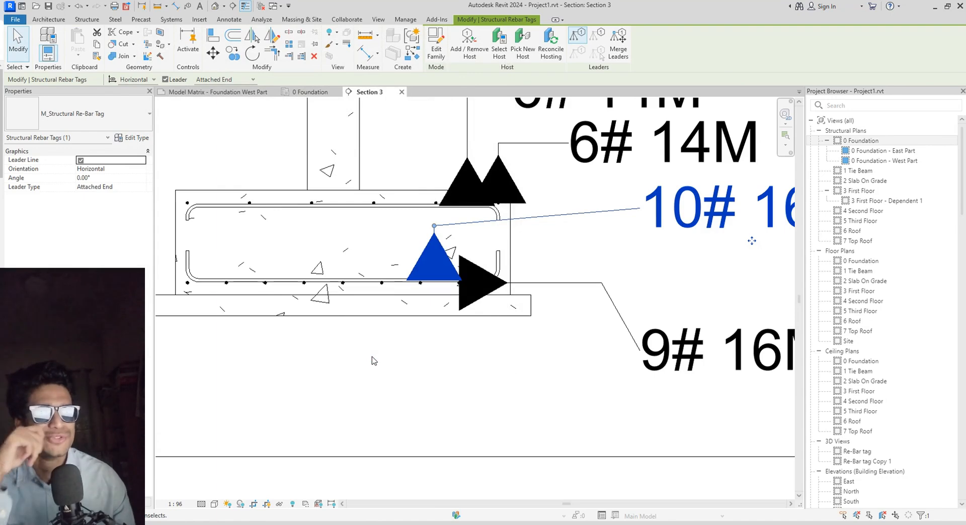
Change the structural rebar tag type's leader arrowhead to Diagonal 1/8"
left_click(135, 139)
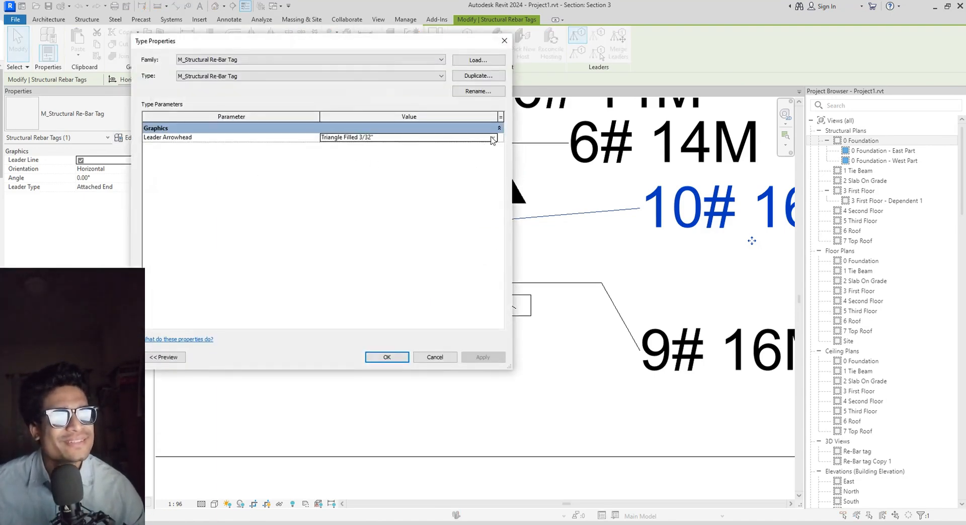
left_click(493, 140)
scroll(382, 176, "up", 3)
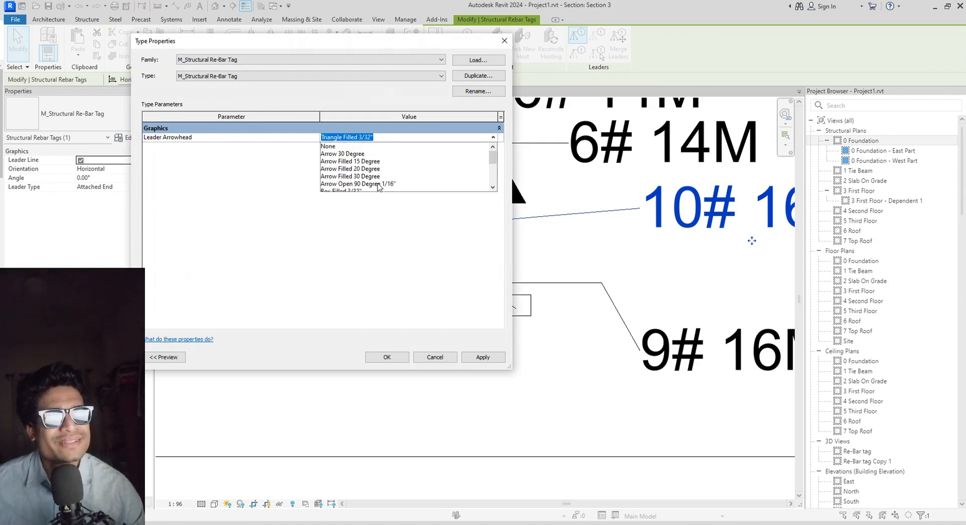
scroll(378, 186, "down", 5)
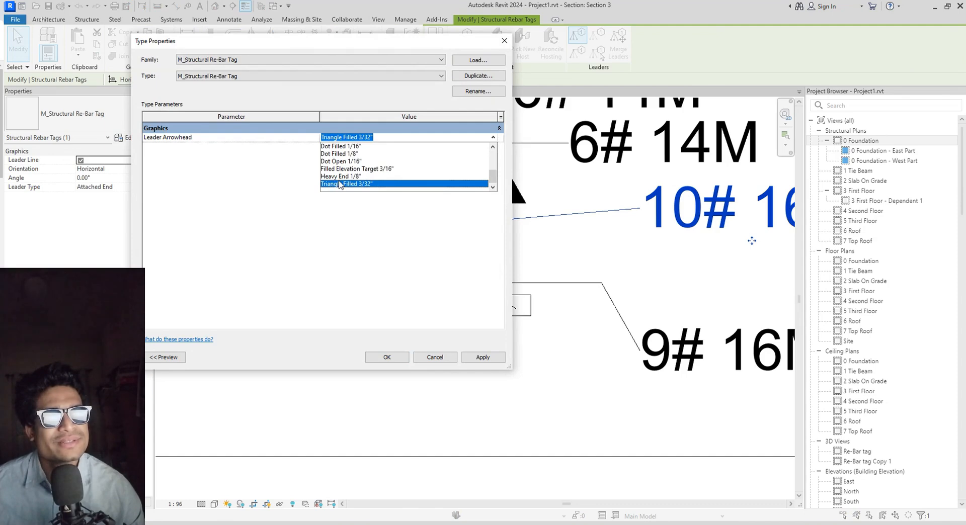
scroll(352, 183, "up", 3)
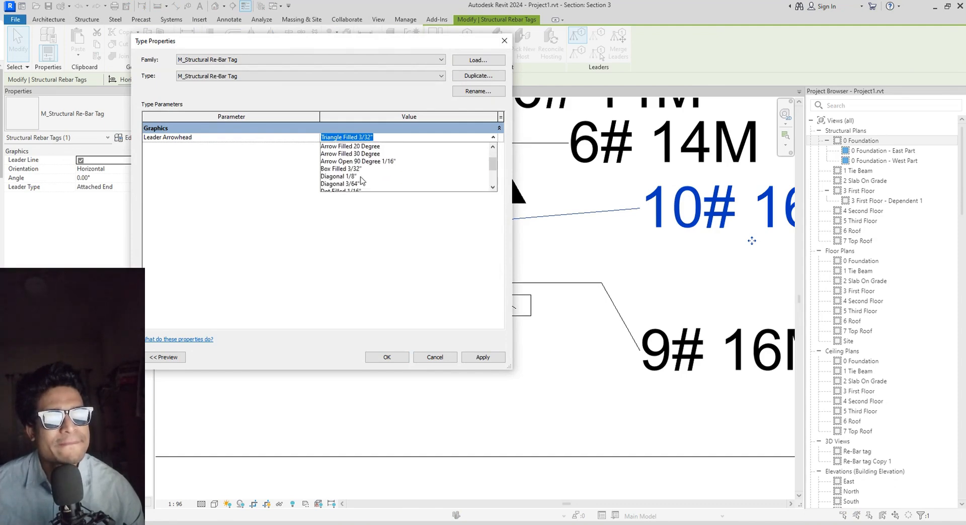
left_click(347, 176)
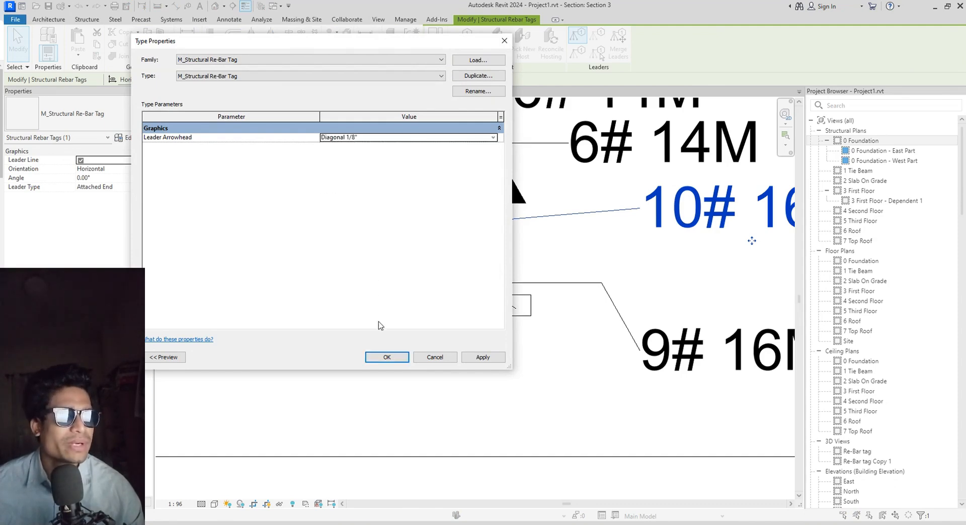
left_click(387, 358)
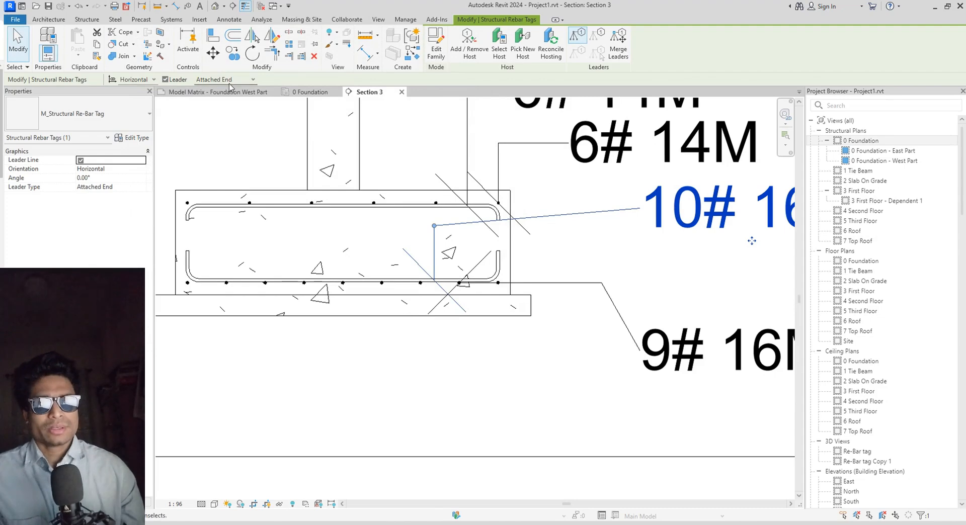
Change the structural rebar tag type's leader arrowhead to Dot Open 1/16"
left_click(131, 138)
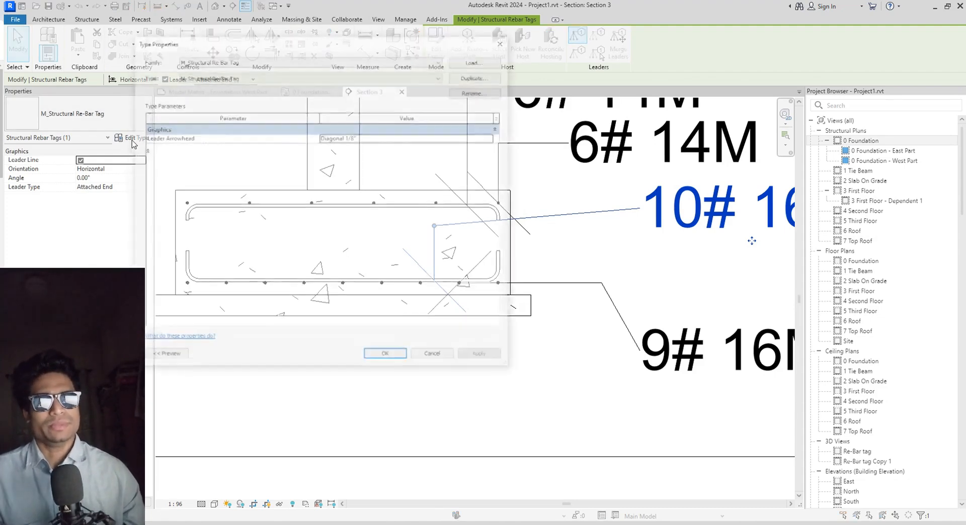
left_click(495, 139)
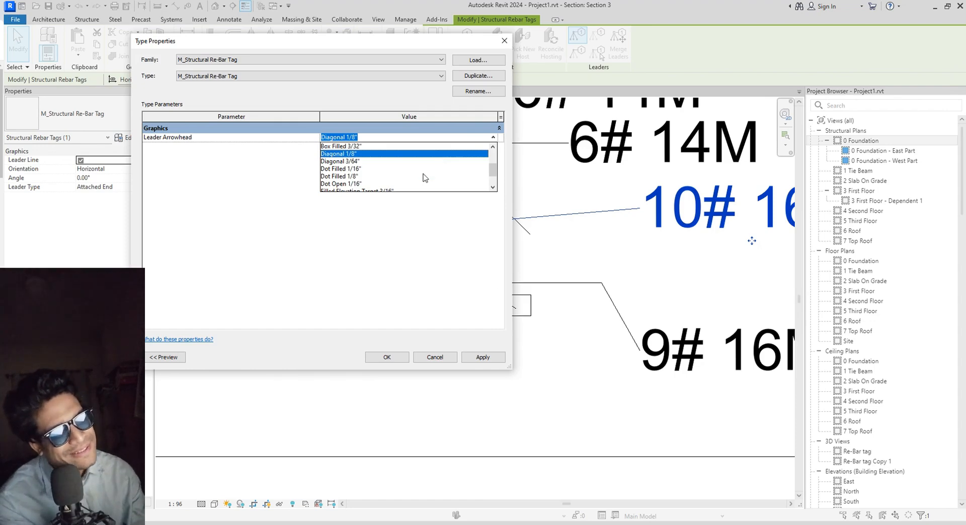
scroll(424, 177, "down", 1)
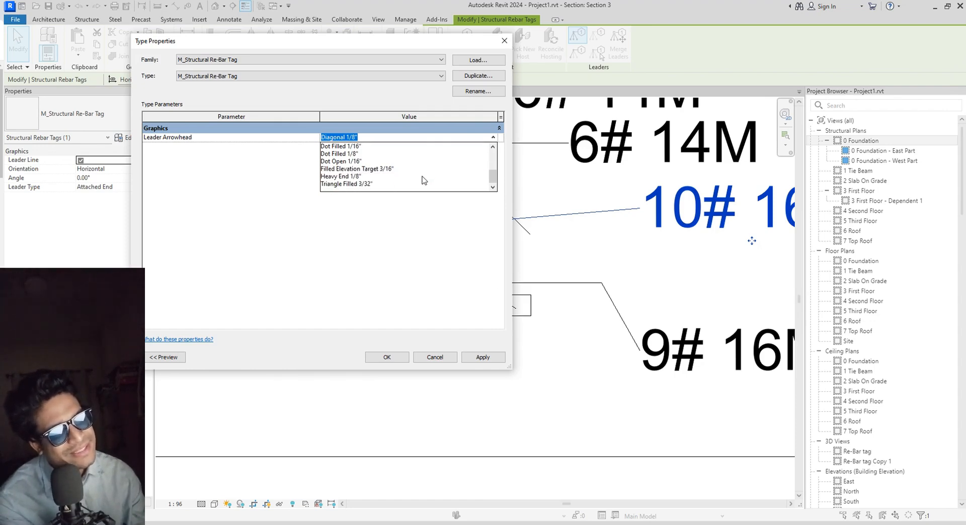
scroll(387, 181, "up", 1)
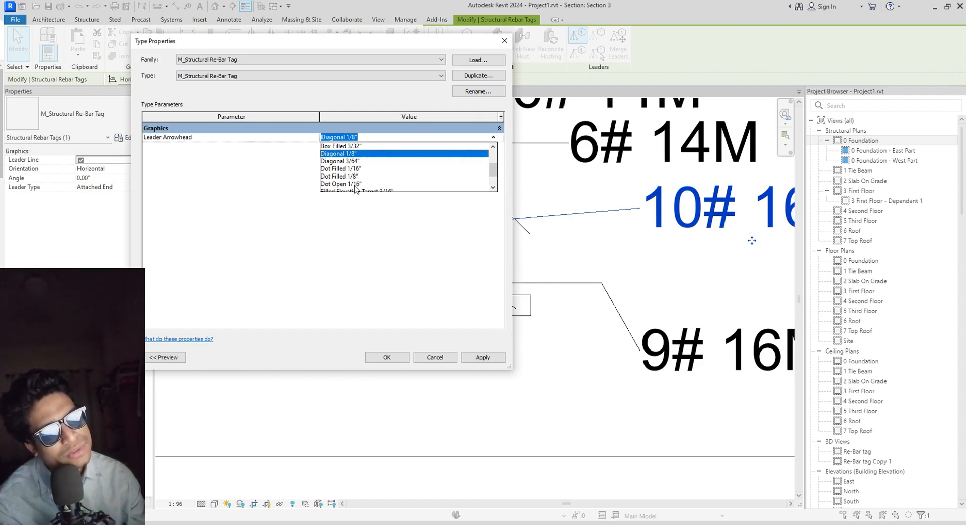
left_click(352, 186)
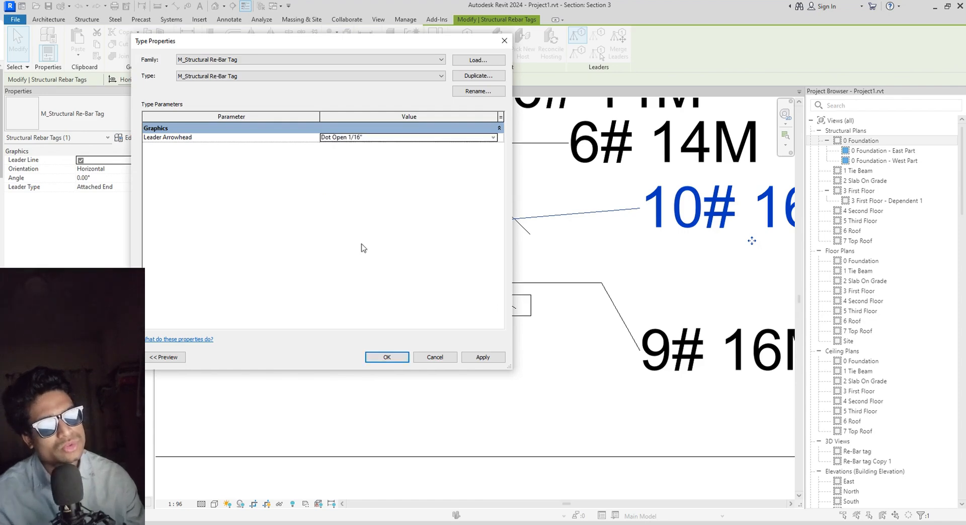
left_click(387, 357)
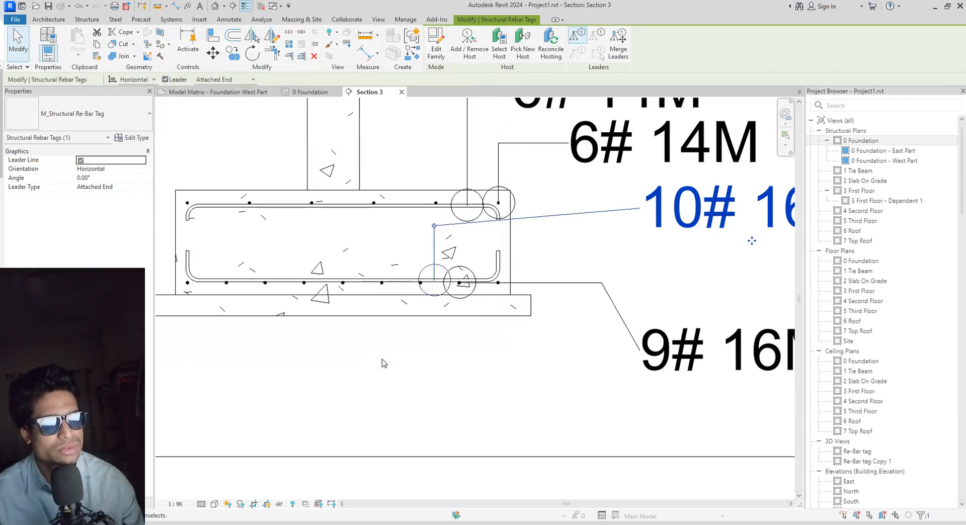
Apply the Box Filled 3/32" leader arrowhead to the structural rebar tag type
left_click(132, 138)
left_click(473, 140)
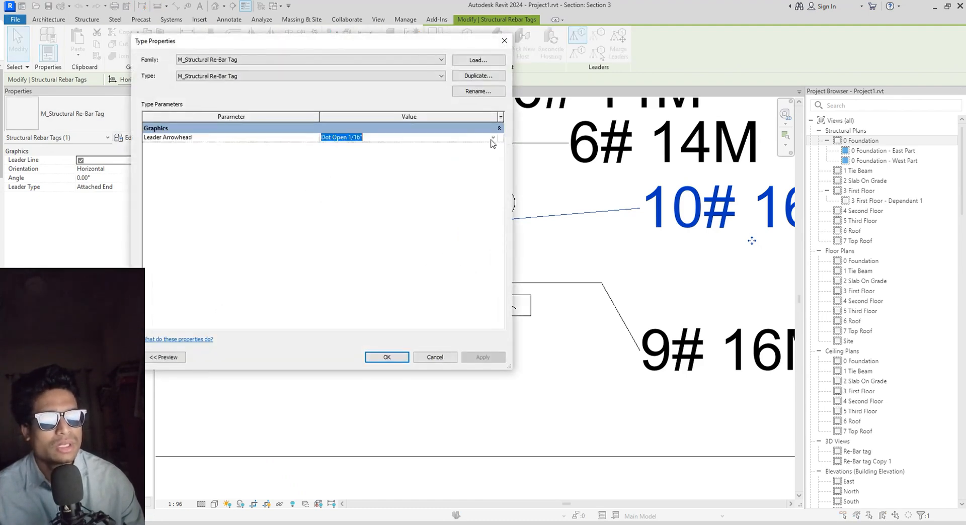
left_click(493, 138)
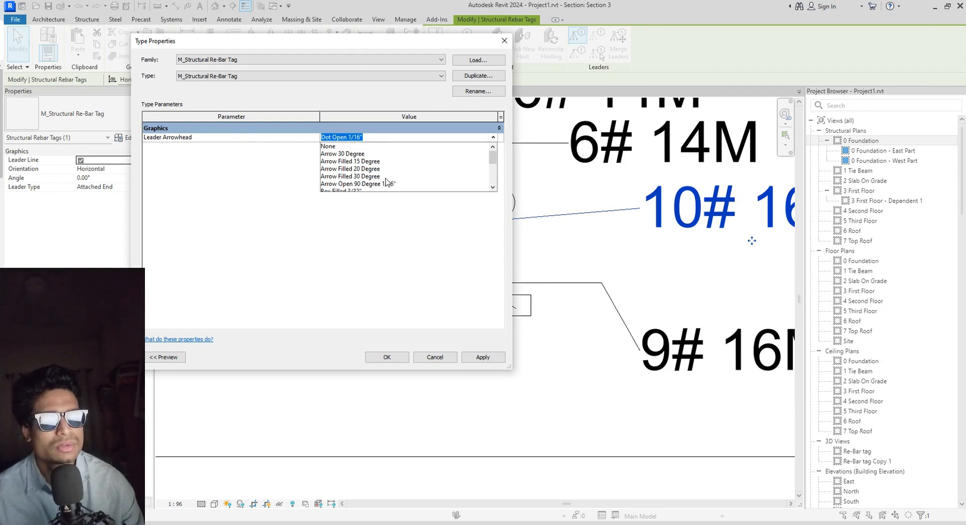
scroll(387, 182, "down", 2)
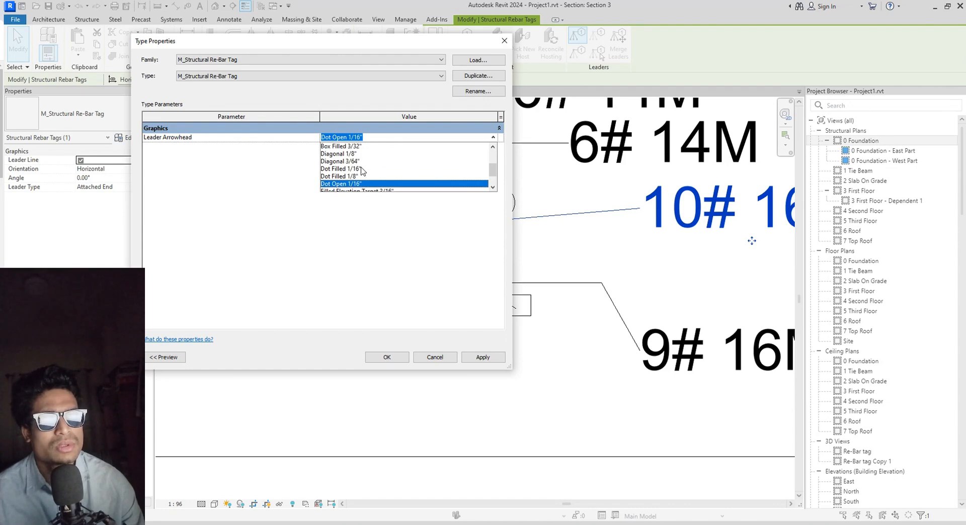
left_click(357, 146)
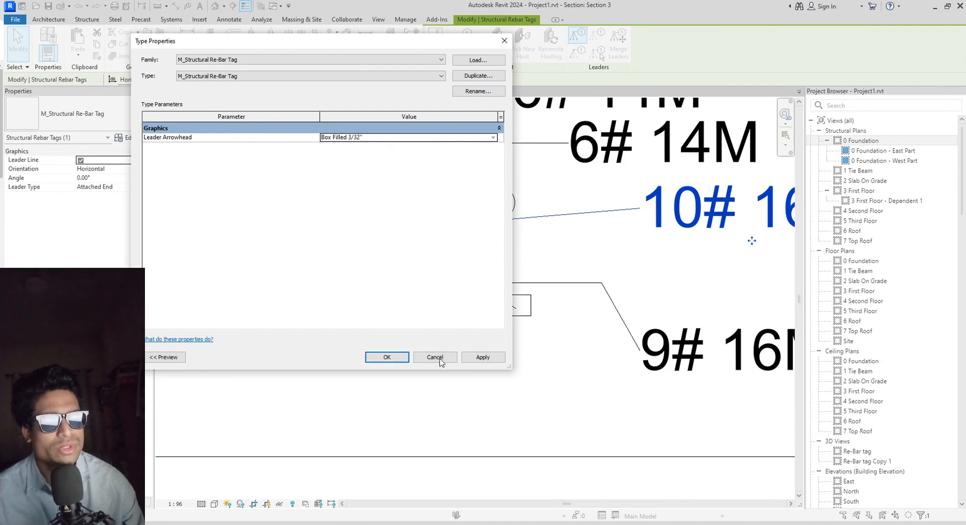
left_click(483, 357)
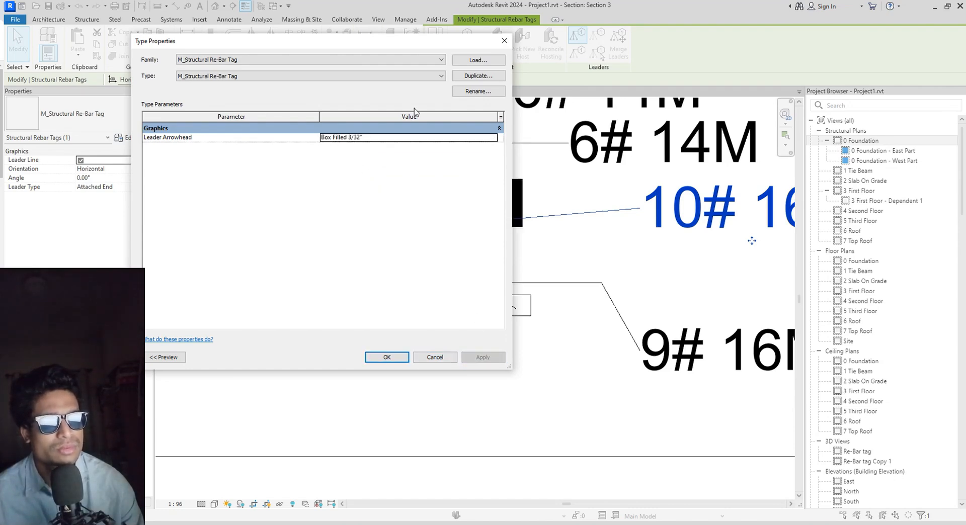
Remove the arrowhead from the structural rebar tag leaders by setting the type's leader arrowhead to None
left_click_drag(395, 42, 400, 125)
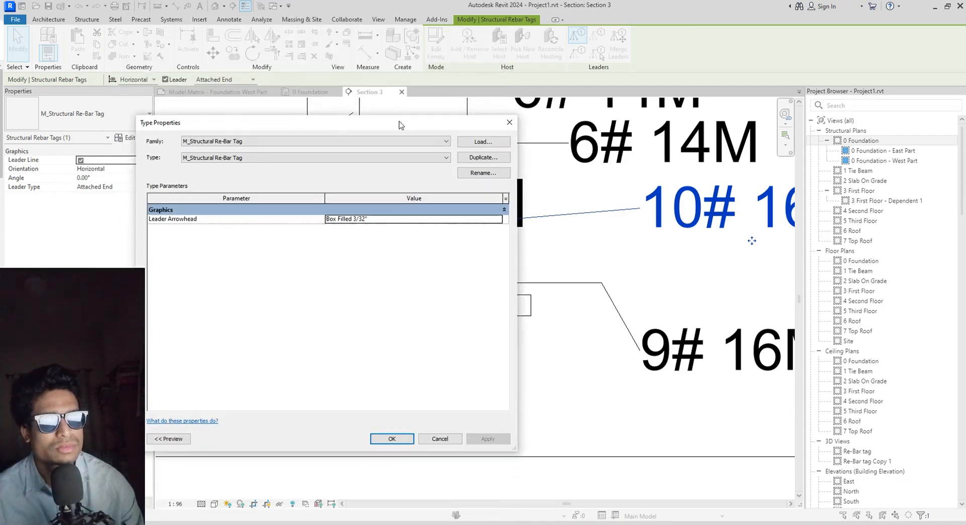
left_click(497, 220)
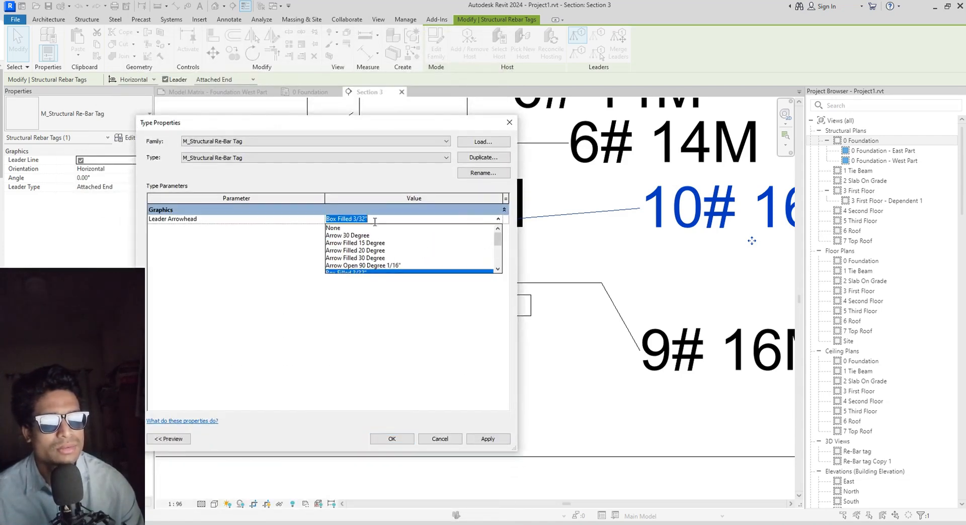
left_click(347, 229)
left_click(392, 439)
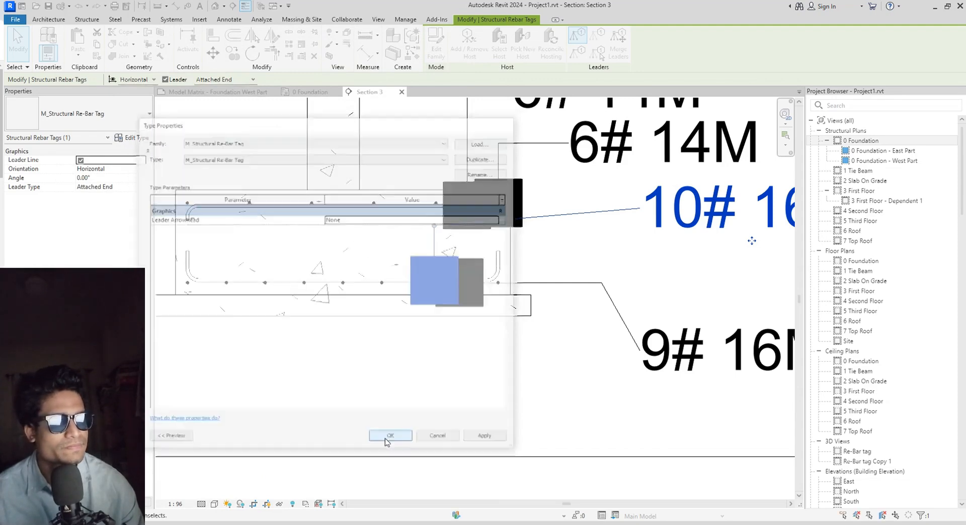
scroll(408, 387, "down", 1)
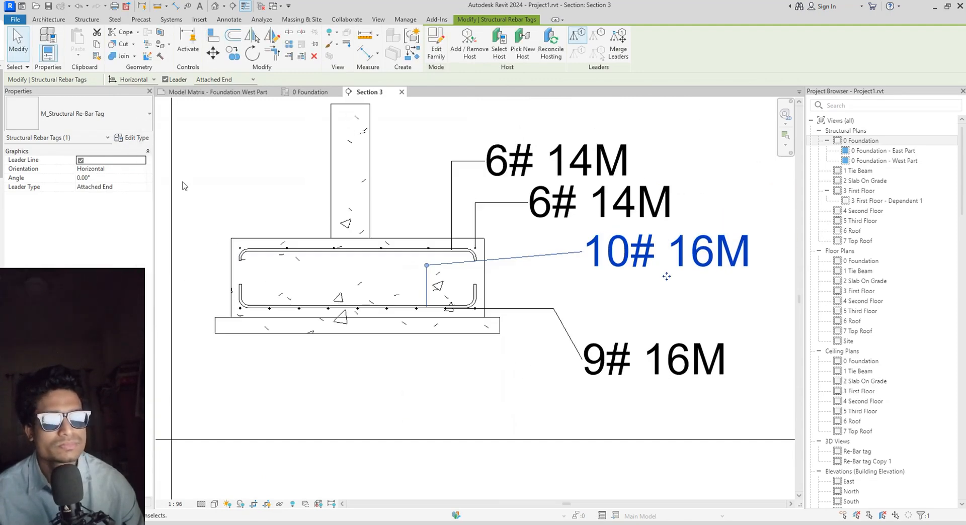
Set the structural rebar tag type's leader arrowhead back to Arrow 30 Degree
left_click(132, 137)
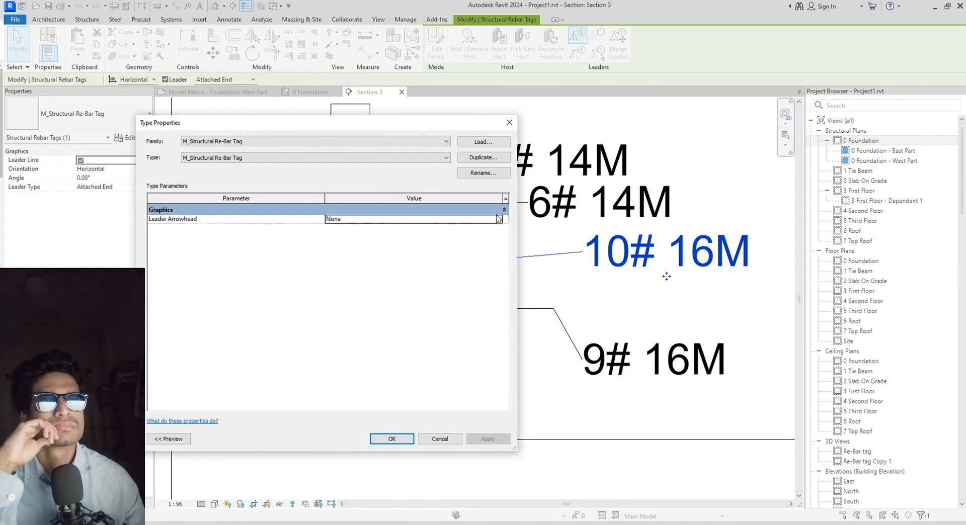
left_click(497, 213)
left_click(502, 211)
left_click(487, 219)
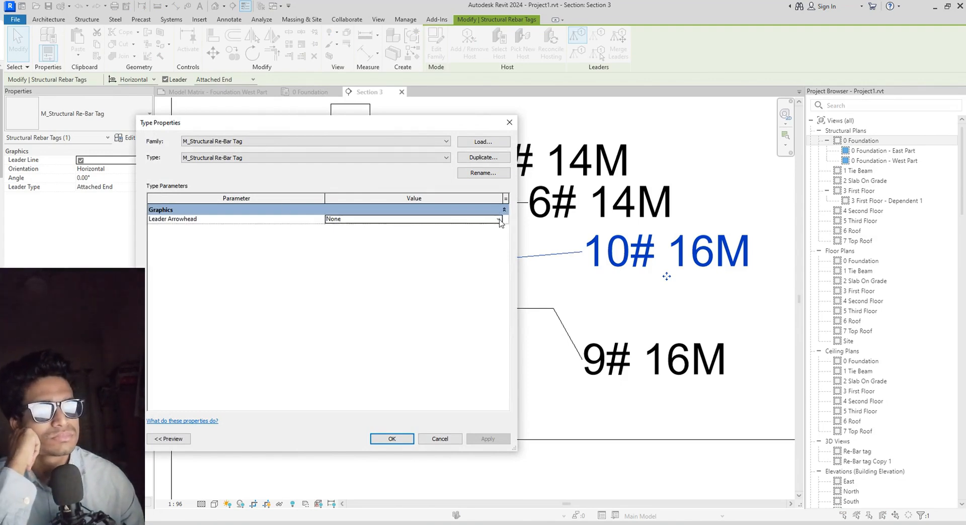
left_click(491, 219)
left_click(362, 236)
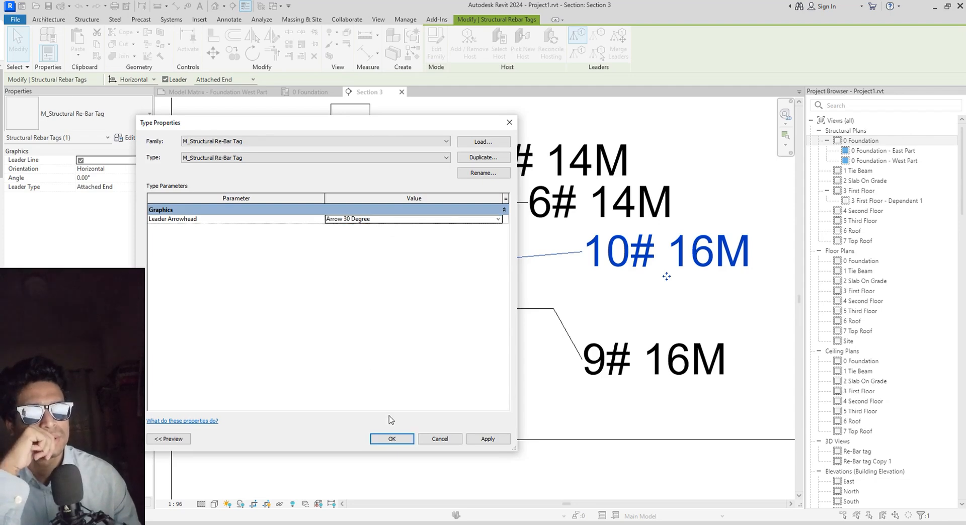
left_click(392, 439)
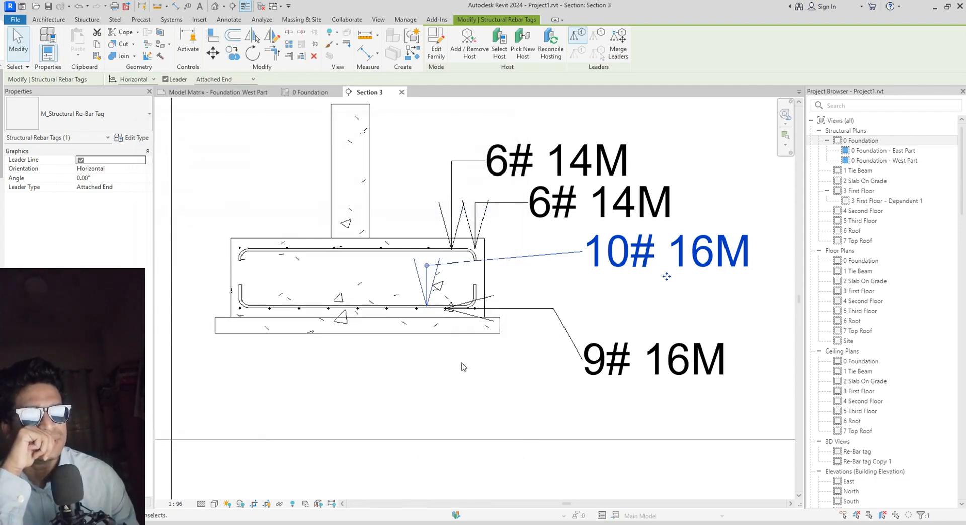
Examine the arrowheads on the footing's rebar tag leaders and preview the structural rebar tag type
scroll(472, 367, "up", 2)
scroll(398, 299, "up", 2)
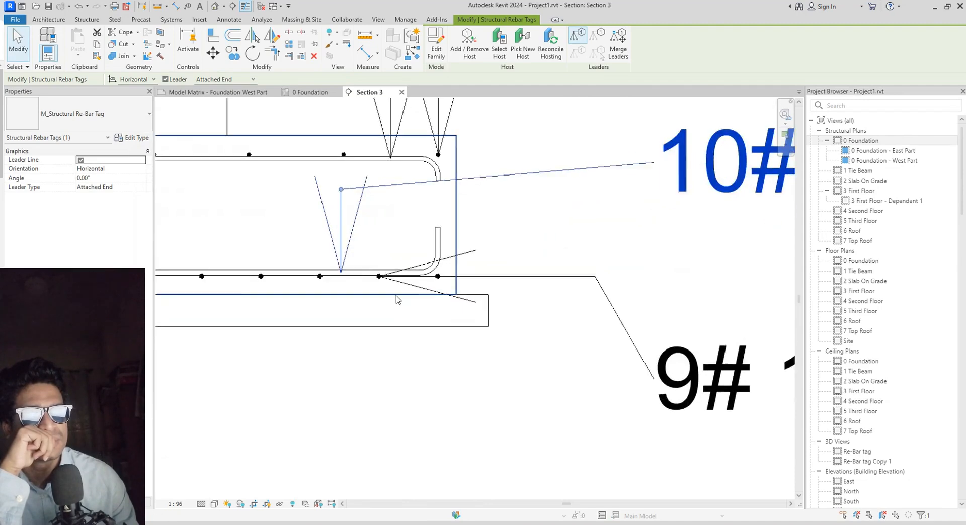
scroll(377, 226, "down", 5)
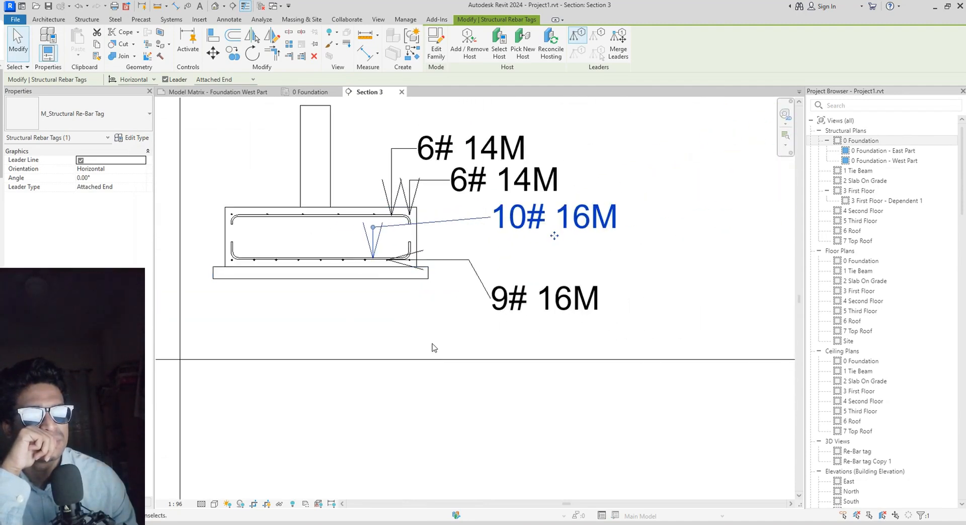
scroll(434, 347, "down", 1)
scroll(440, 352, "up", 3)
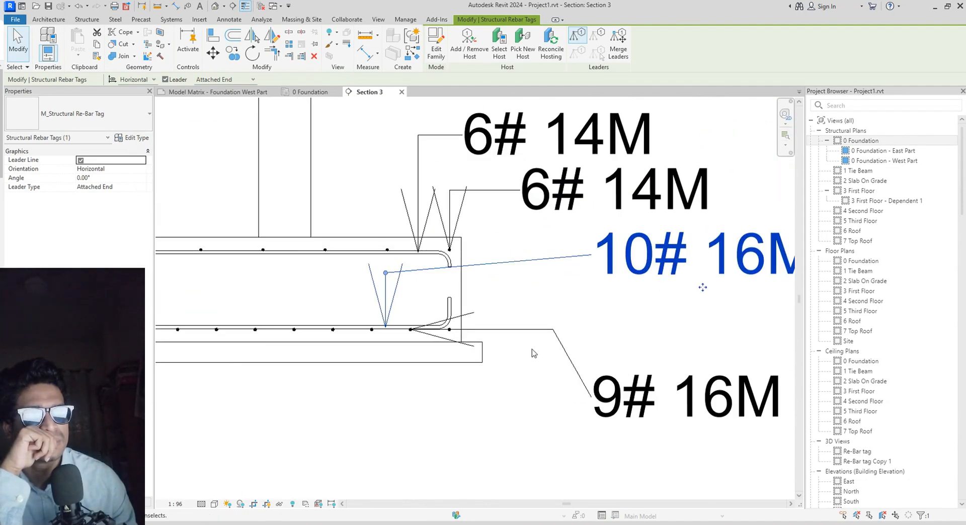
left_click(337, 187)
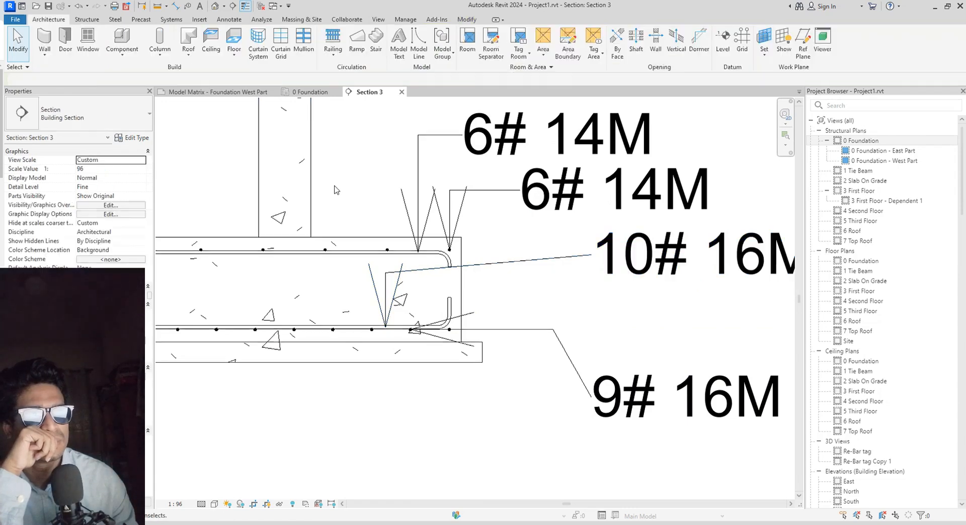
left_click(403, 207)
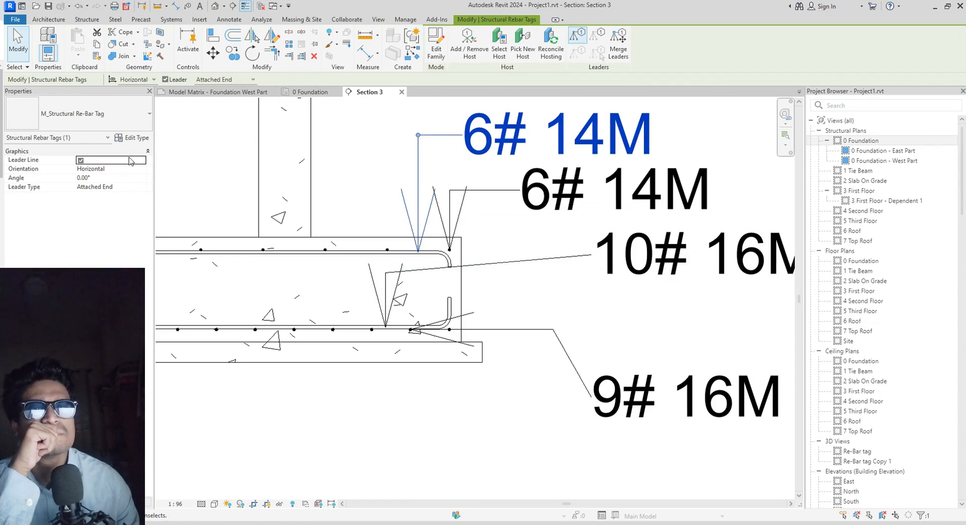
left_click(132, 138)
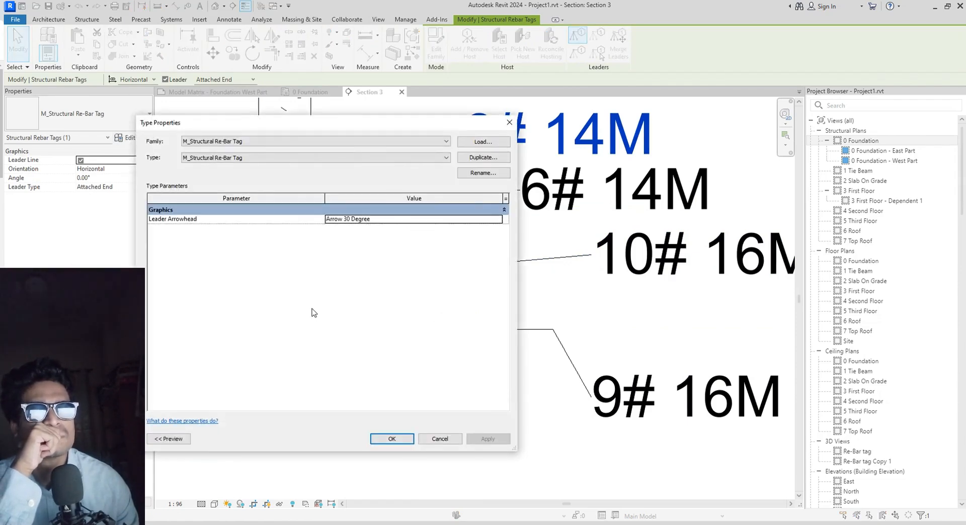
left_click(169, 442)
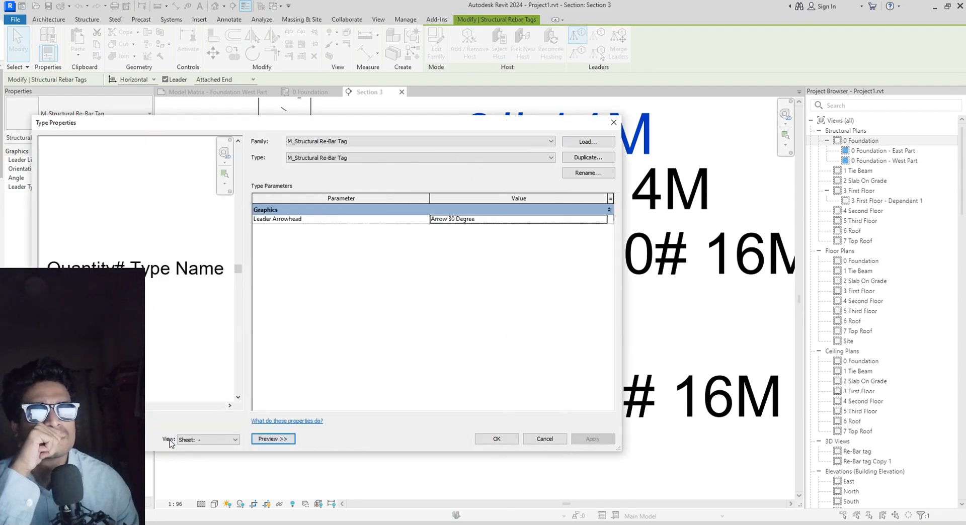
left_click(544, 439)
Set the structural rebar tag type's leader arrowhead to None and check the leaders around the footing
scroll(547, 441, "down", 5)
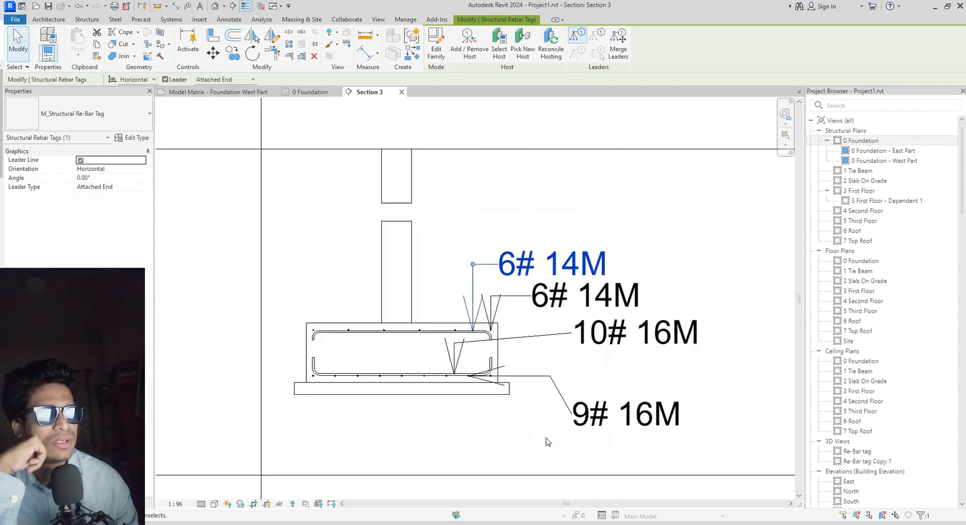
scroll(387, 360, "up", 3)
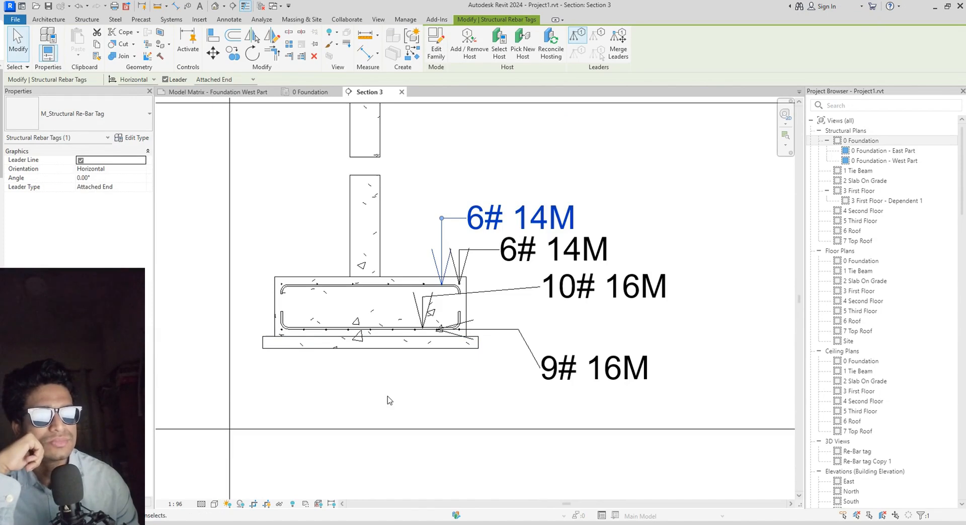
middle_click_drag(388, 399, 425, 414)
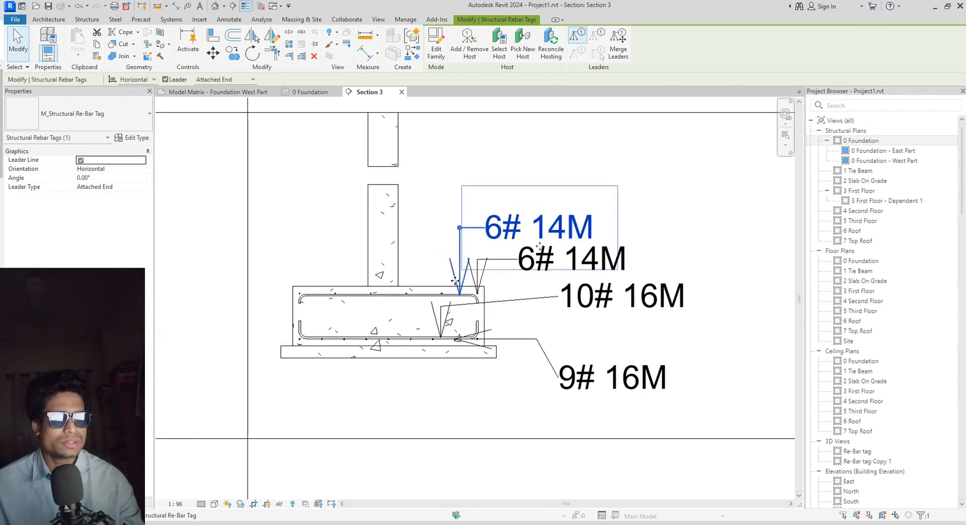
left_click(133, 138)
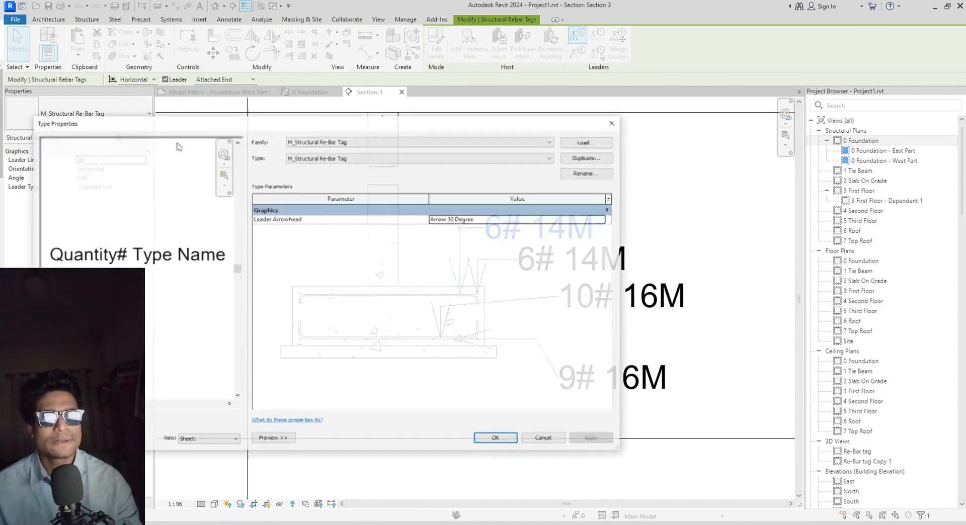
left_click(601, 220)
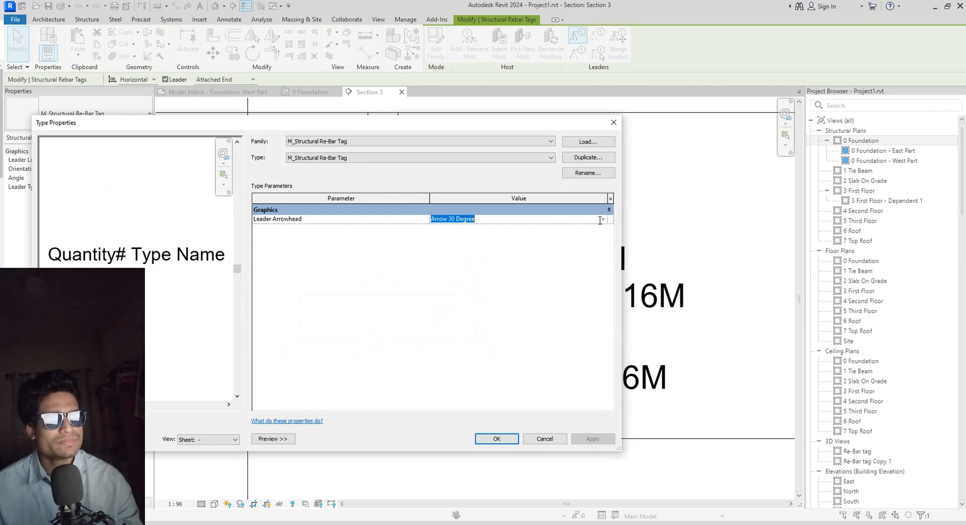
left_click(601, 222)
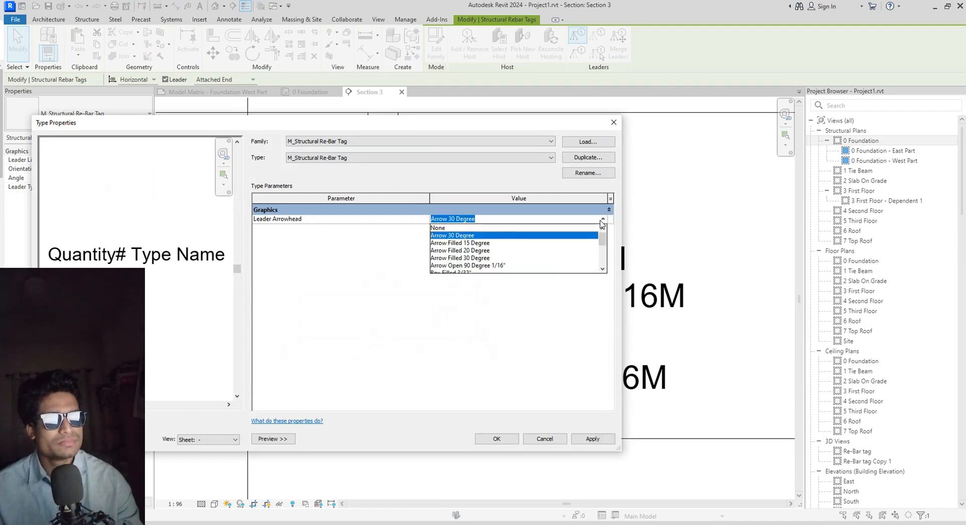
left_click(439, 228)
left_click(487, 442)
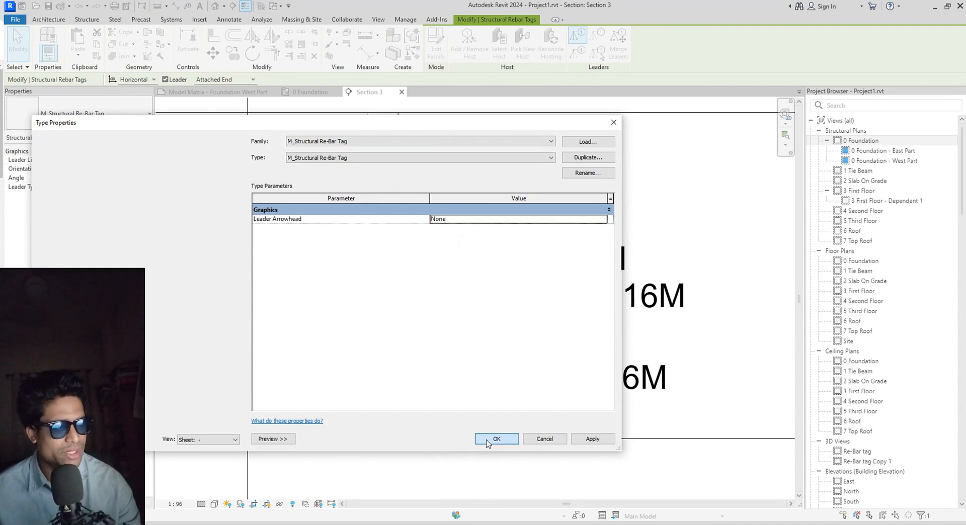
scroll(498, 332, "up", 5)
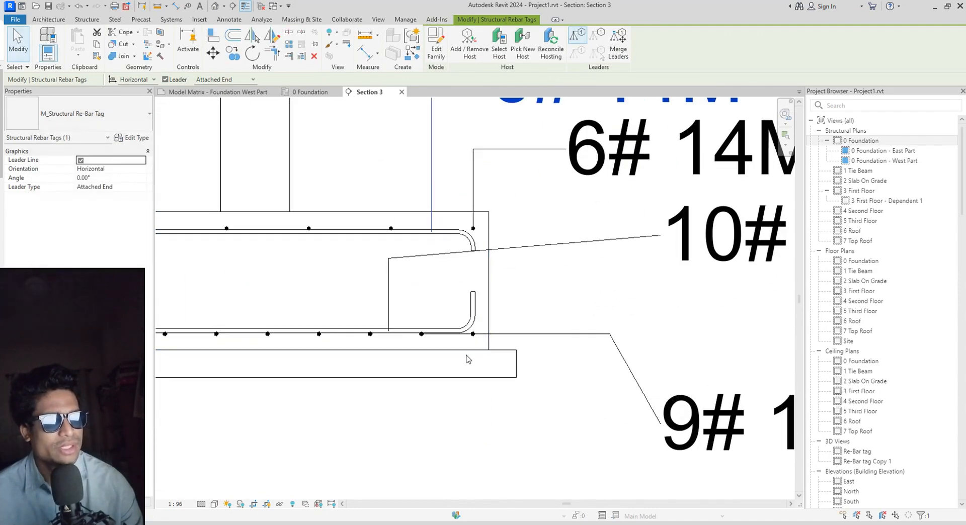
scroll(463, 410, "down", 3)
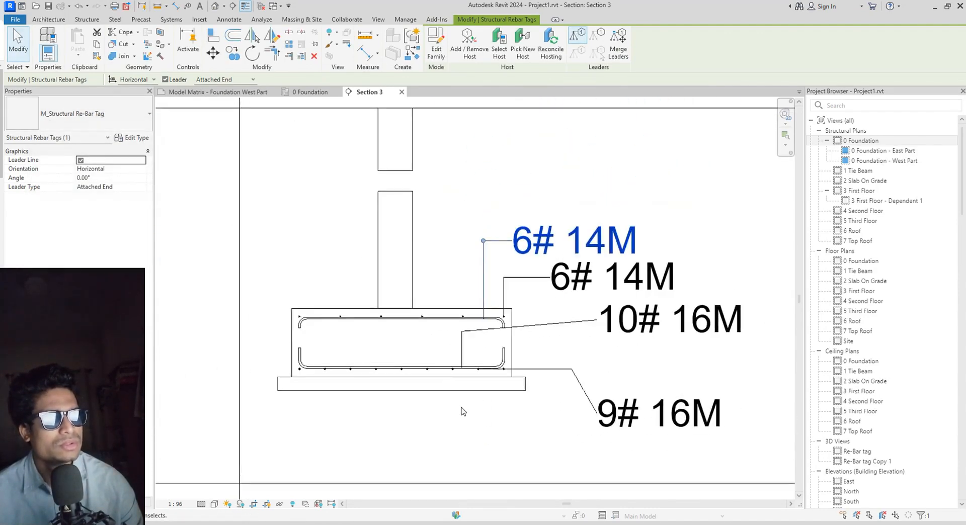
mouse_move(463, 410)
middle_mouse_down()
mouse_move(376, 381)
mouse_move(416, 390)
middle_mouse_up()
scroll(374, 384, "down", 1)
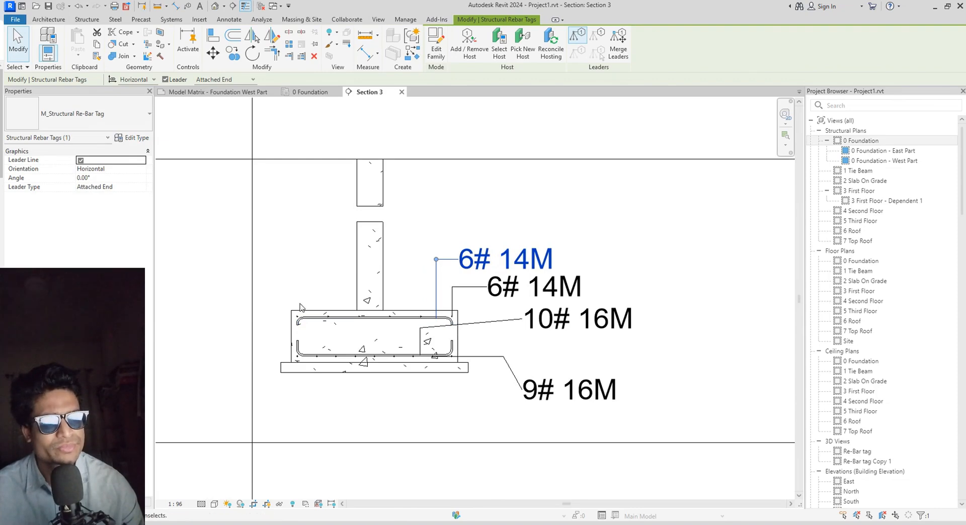
Tag the footing by category with a structural foundation thickness tag that has an attached-end leader
key("Escape")
key("t")
key("g")
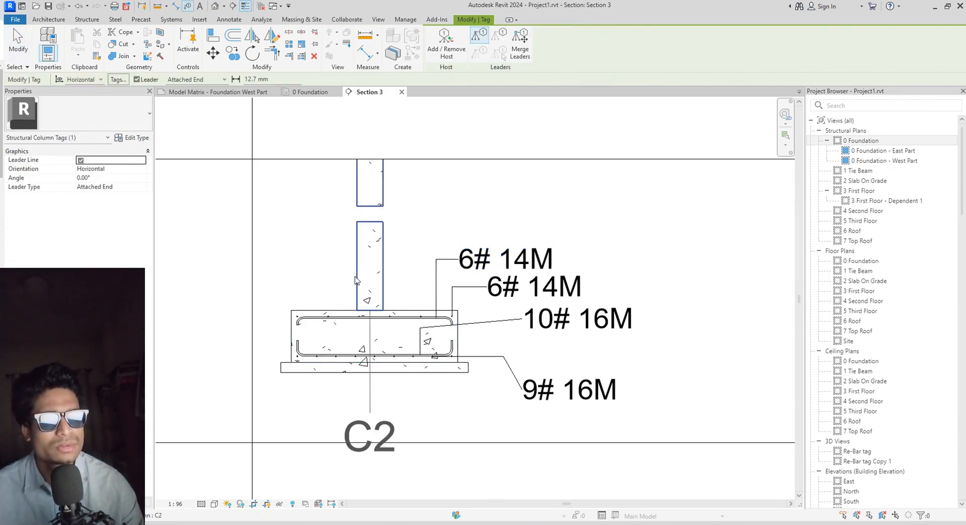
left_click(292, 325)
scroll(324, 381, "down", 3)
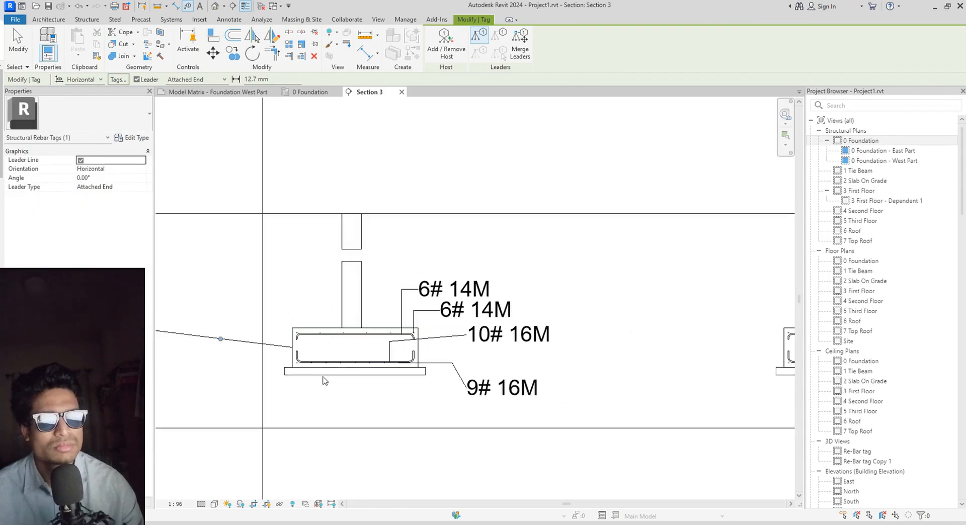
middle_click_drag(358, 383, 568, 370)
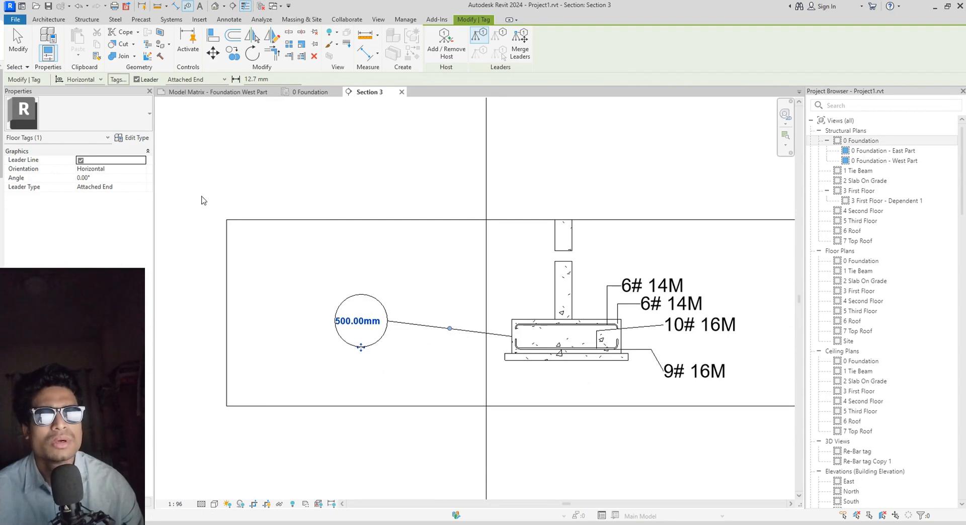
Turn off the foundation thickness tag's leader and move the tag onto the footing
left_click(140, 82)
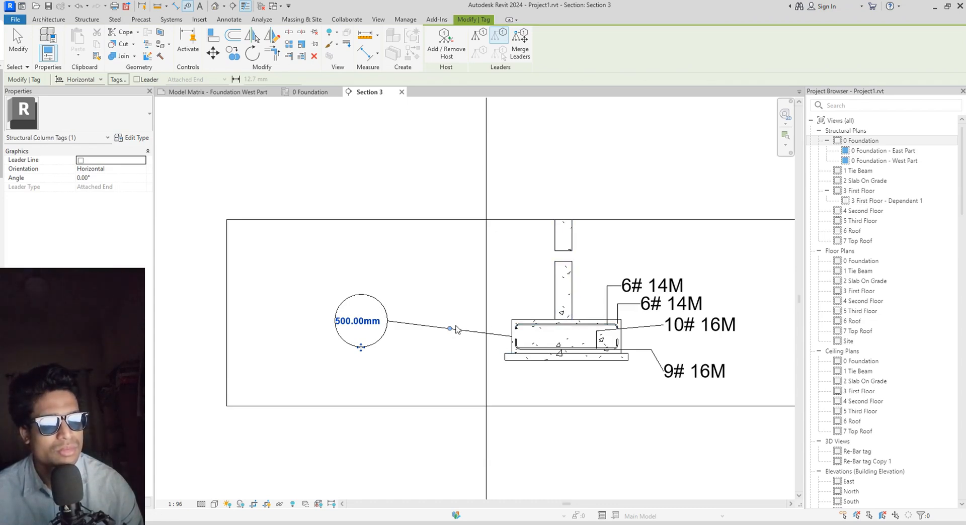
key("Escape")
left_click(332, 309)
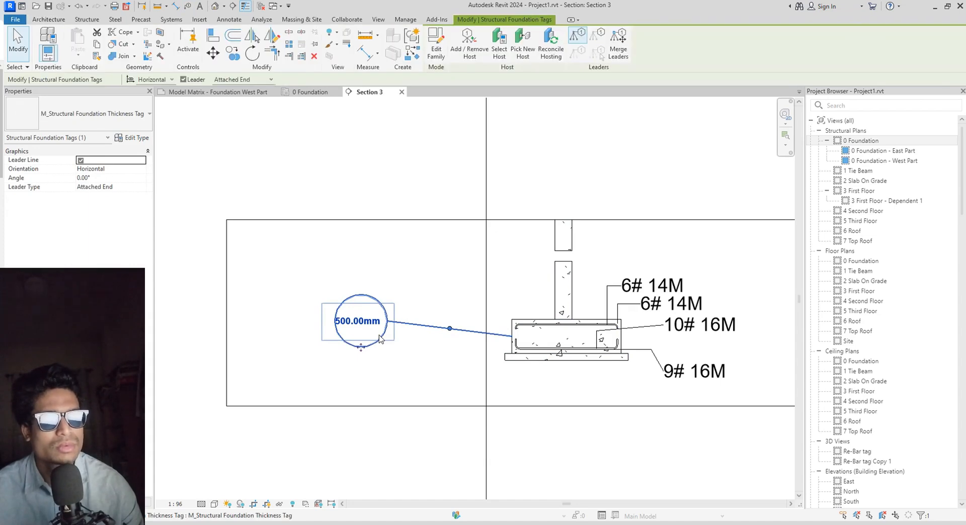
left_click(184, 80)
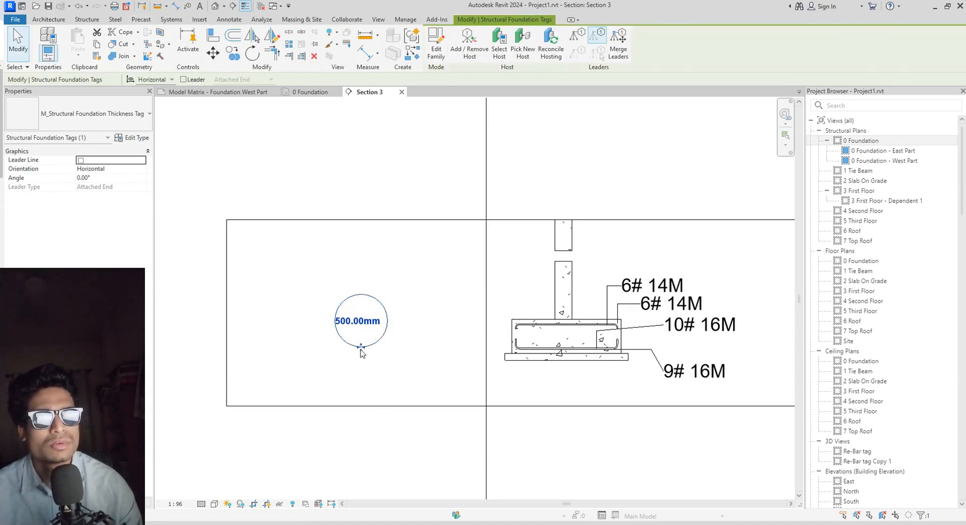
left_click_drag(361, 349, 548, 365)
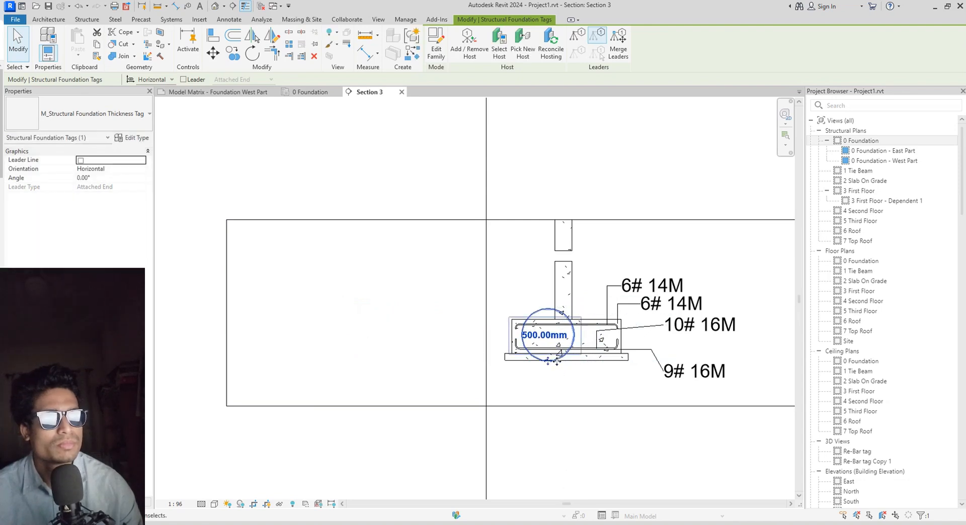
Try to overwrite the thickness value in the footing tag with the text "das", and leave the editing
left_click(544, 336)
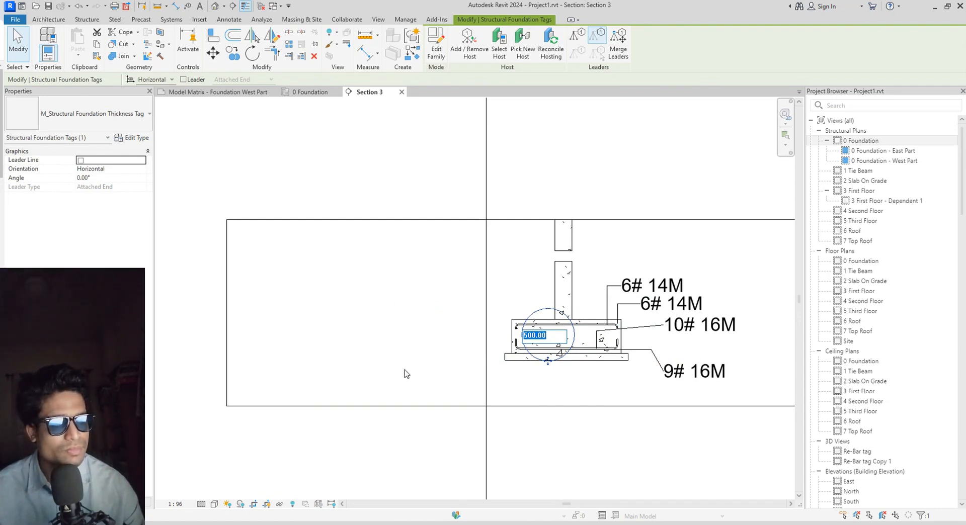
left_click(459, 367)
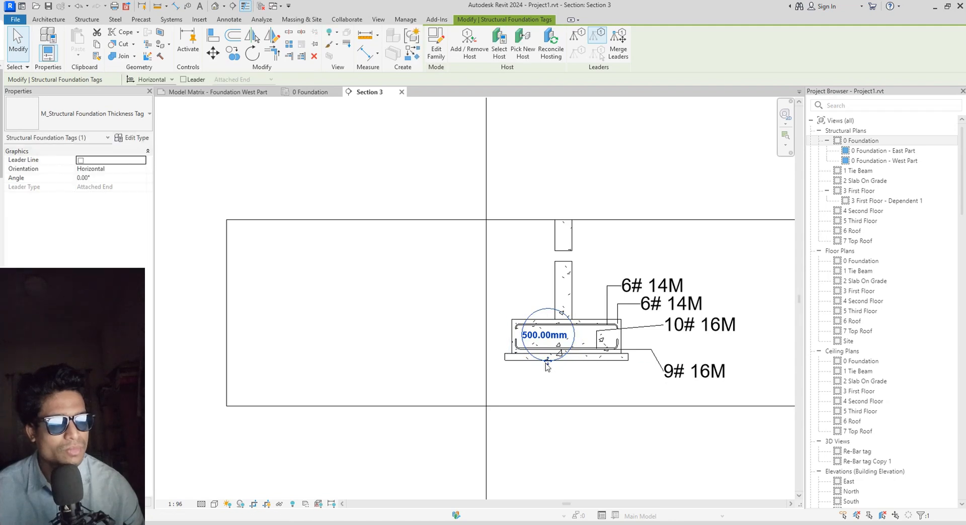
left_click(549, 339)
type("das")
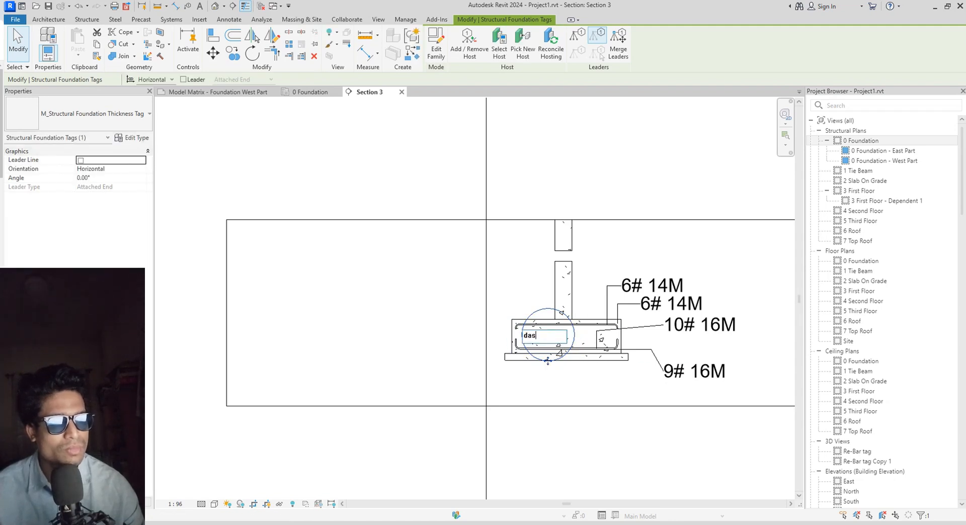
left_click(379, 325)
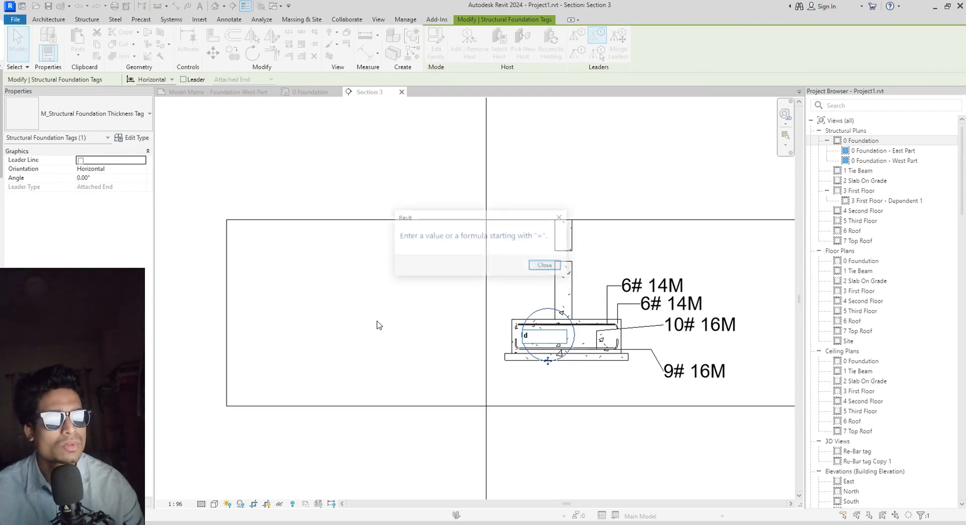
left_click(545, 266)
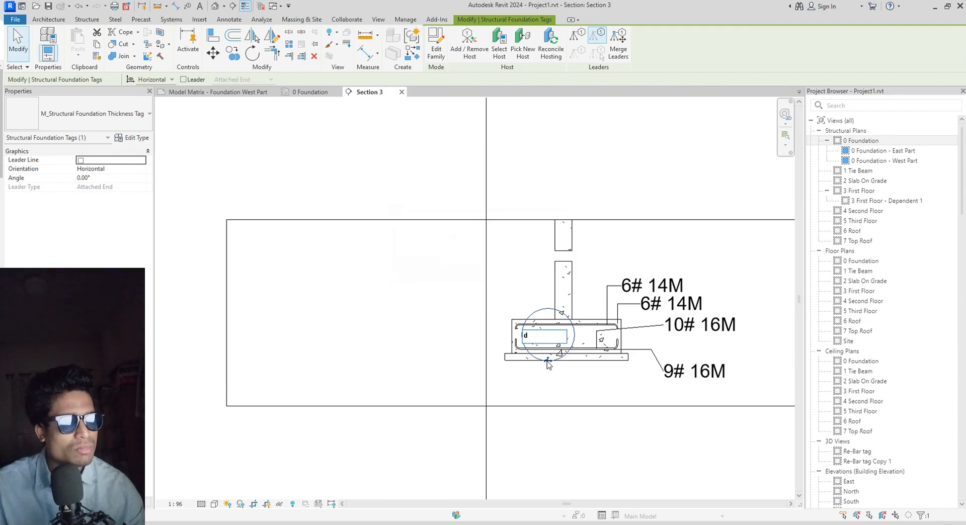
key("Escape")
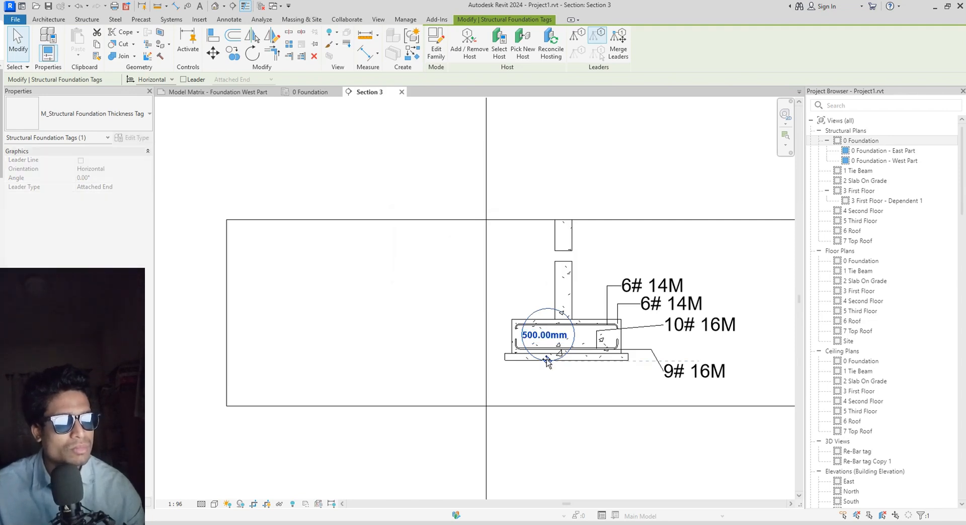
Move the foundation thickness tag off the footing and delete it
left_click_drag(548, 361, 398, 337)
key("Delete")
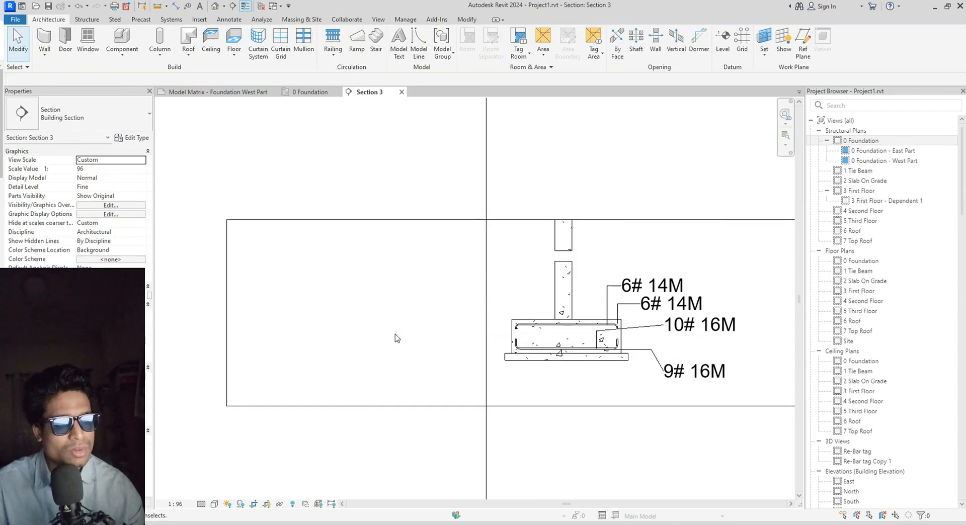
Tag all untagged structural foundations in the current view with M_Structural Foundation Tag, horizontal and without a leader
scroll(534, 372, "up", 3)
middle_click_drag(404, 361, 412, 363)
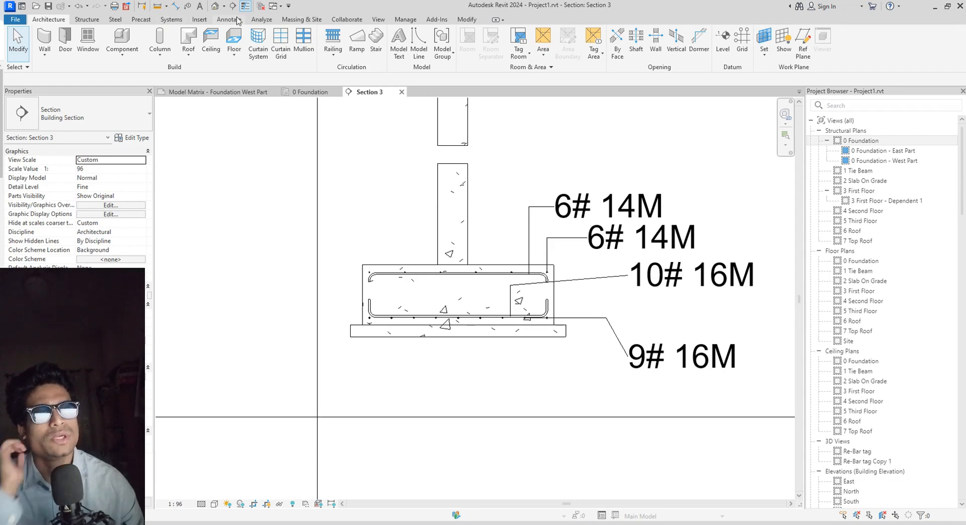
left_click(238, 20)
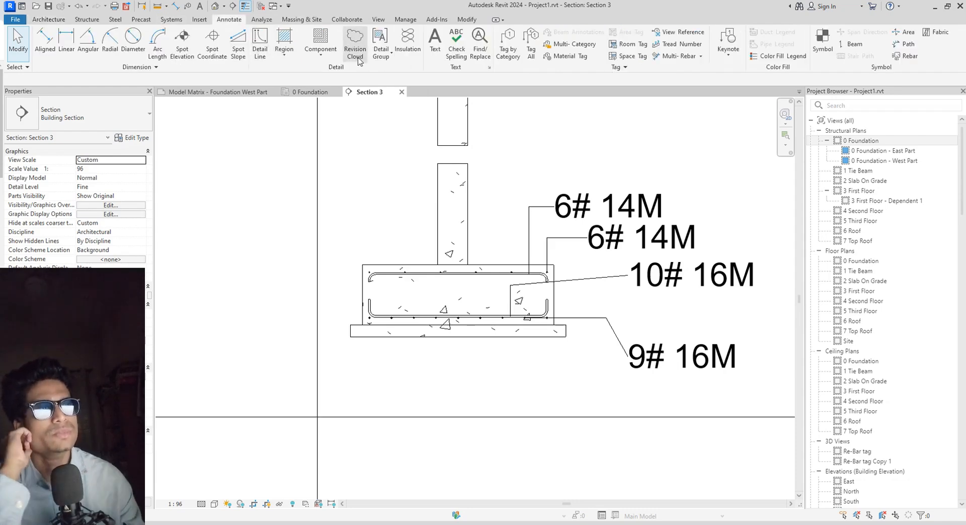
left_click(532, 44)
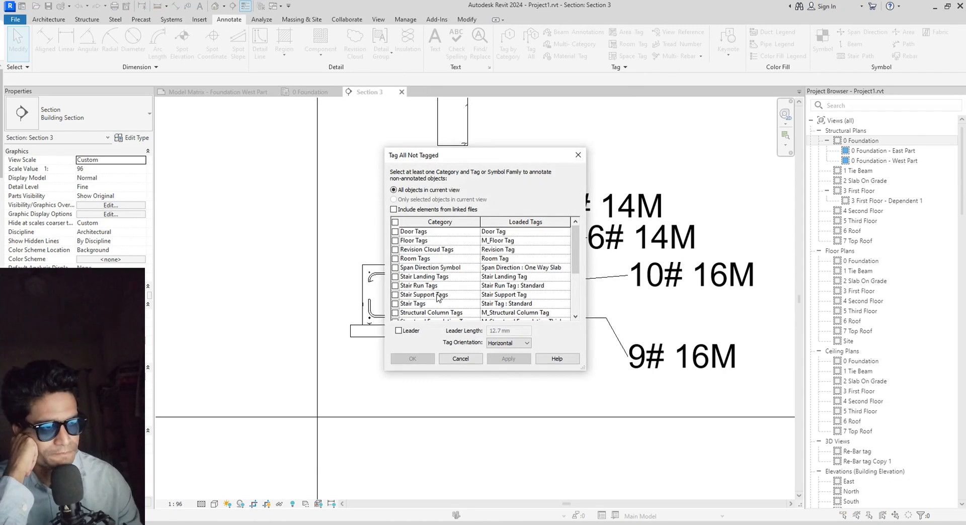
scroll(443, 302, "down", 2)
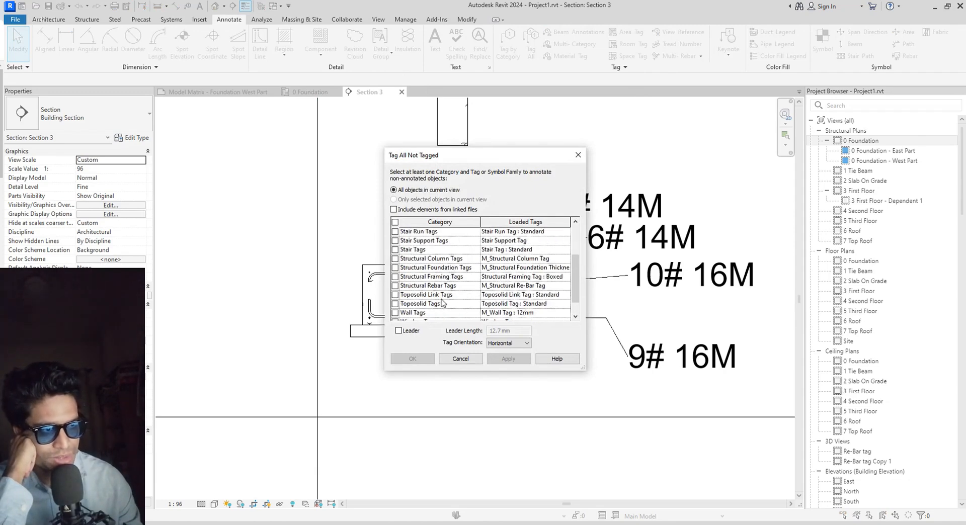
left_click(502, 269)
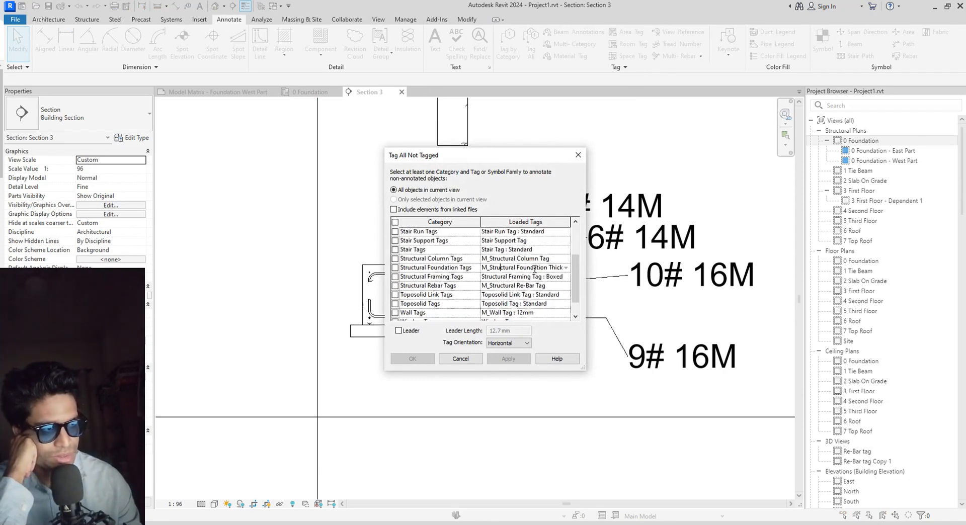
left_click(567, 268)
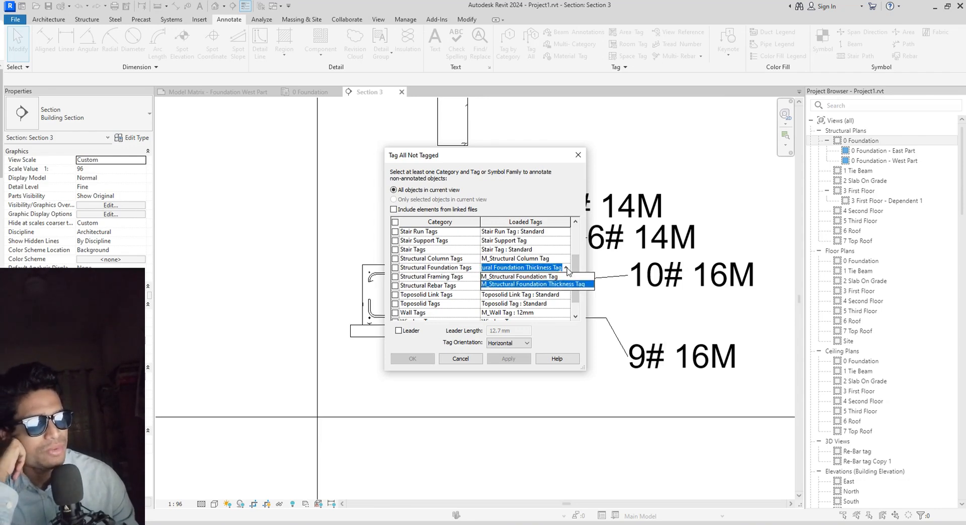
left_click(556, 279)
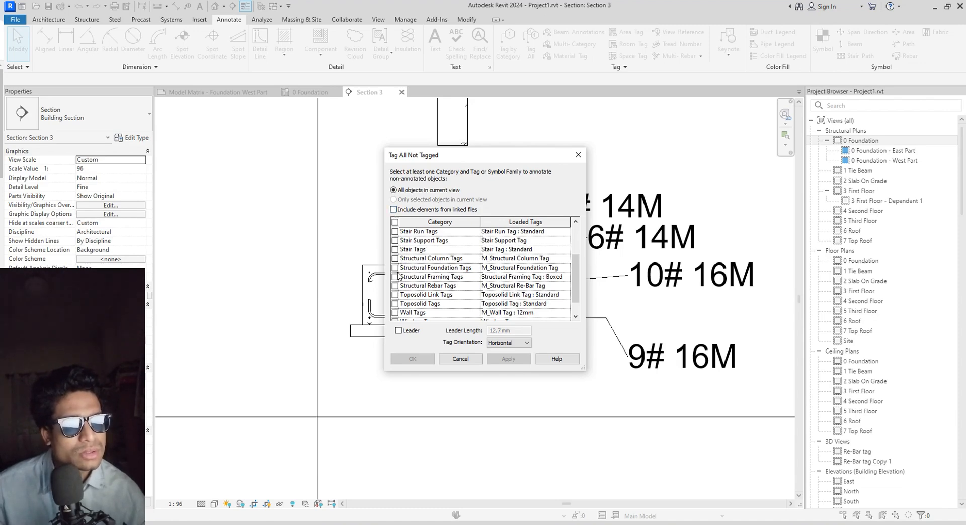
left_click(395, 267)
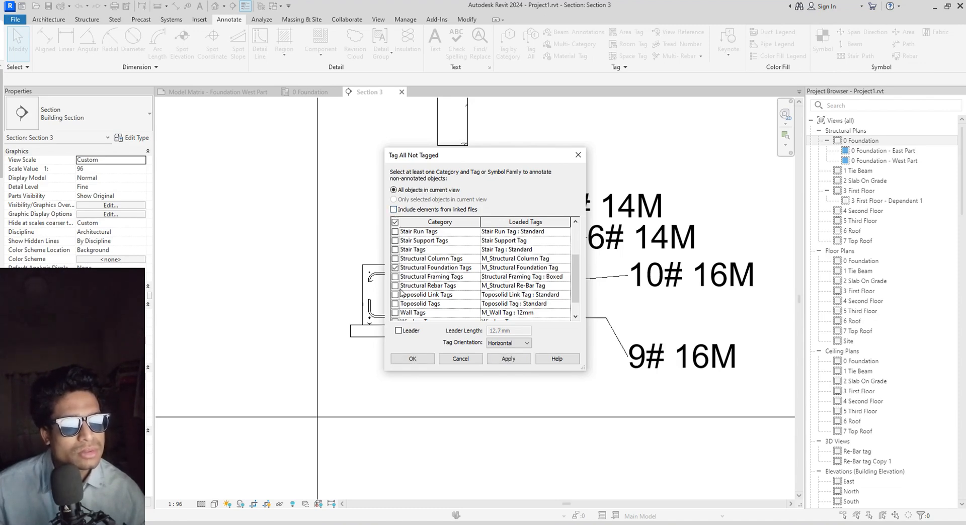
left_click(411, 360)
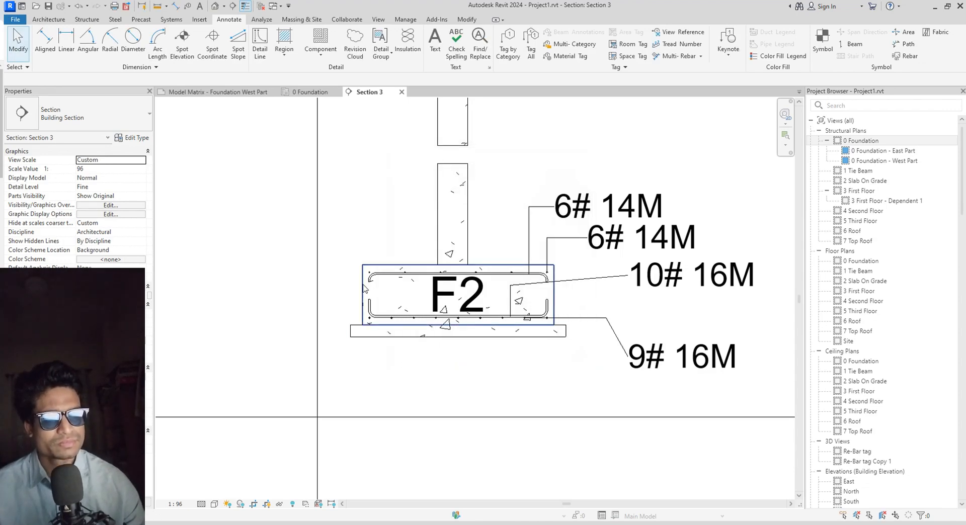
left_click(379, 299)
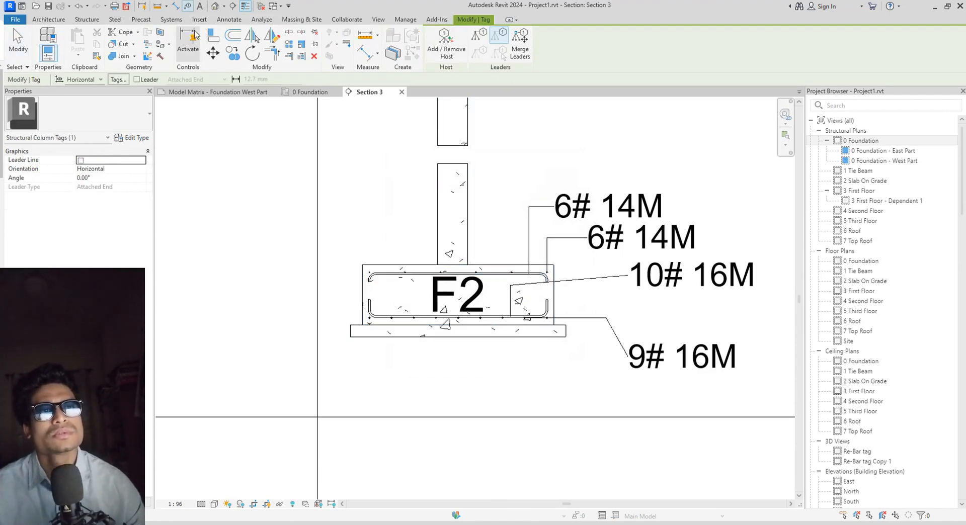
left_click(229, 19)
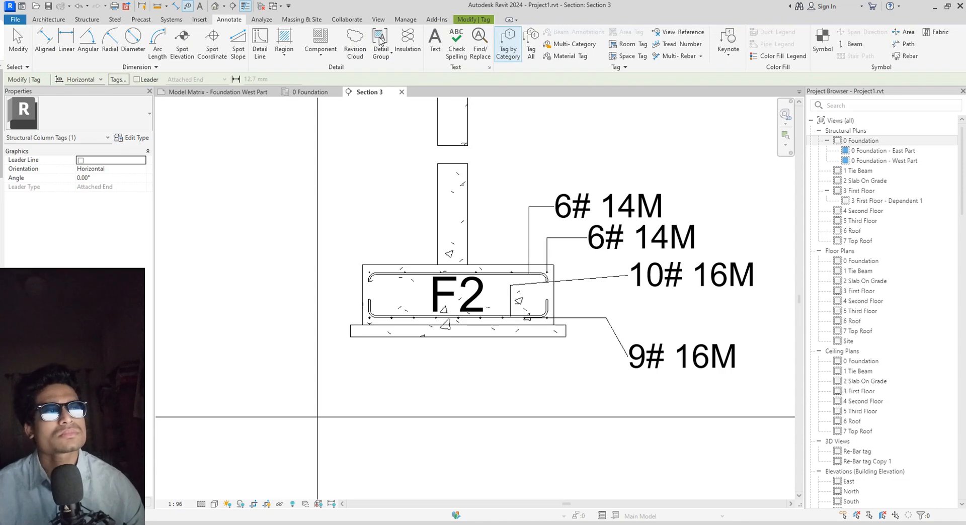
left_click(531, 50)
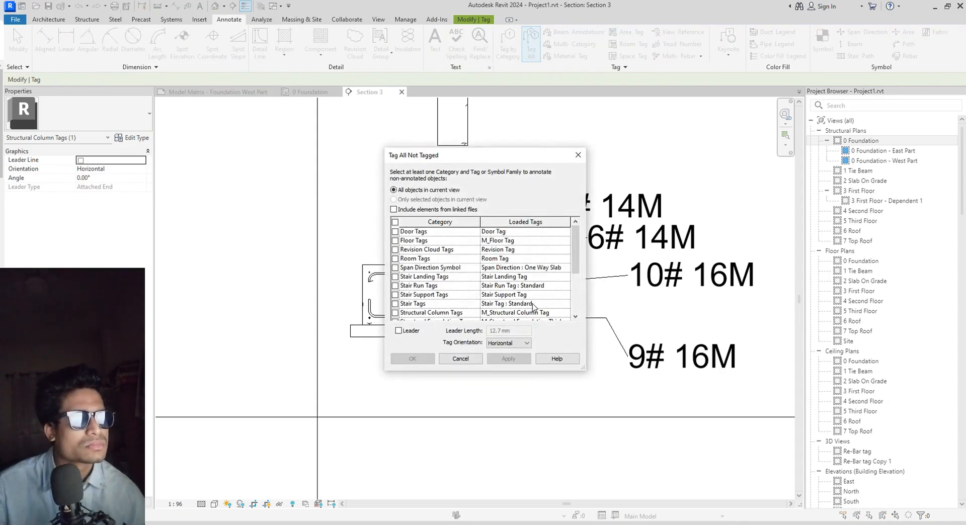
scroll(534, 308, "down", 2)
left_click(567, 268)
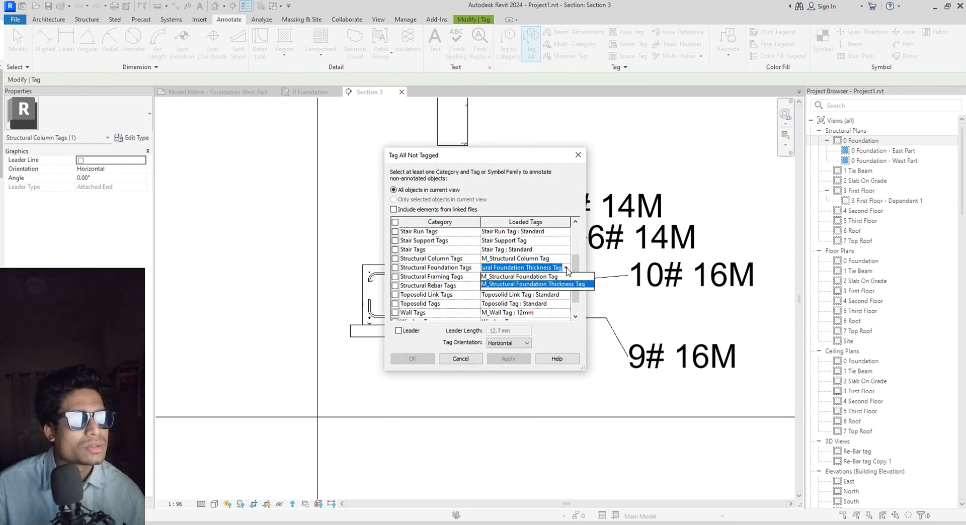
left_click(553, 277)
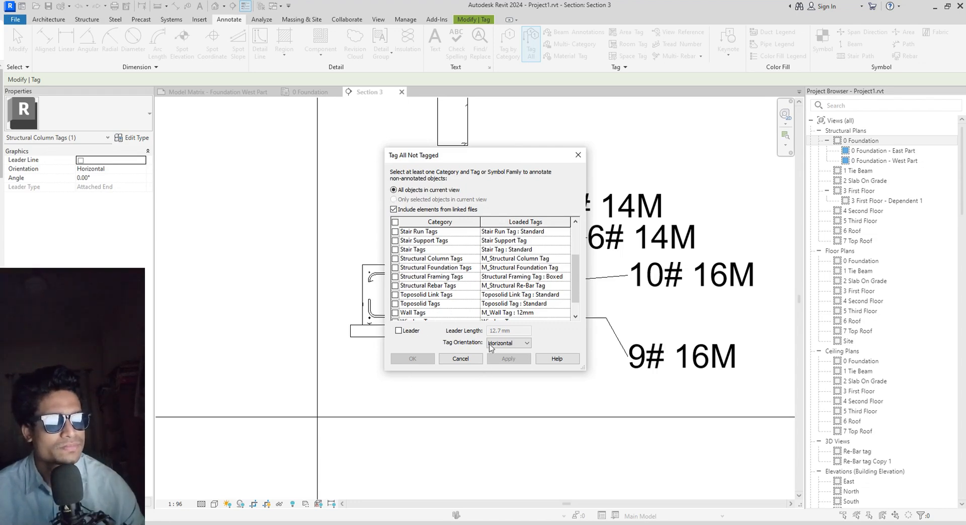
left_click(399, 331)
left_click(398, 331)
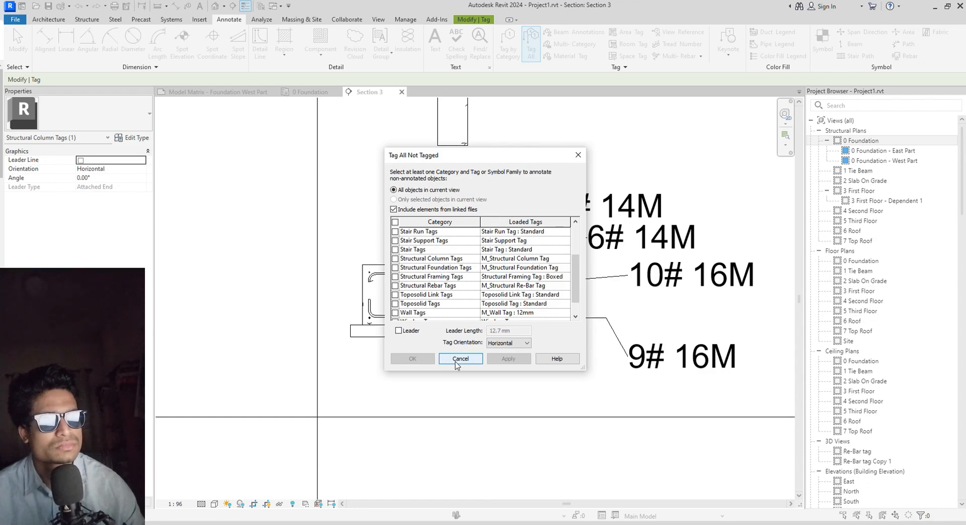
left_click(459, 359)
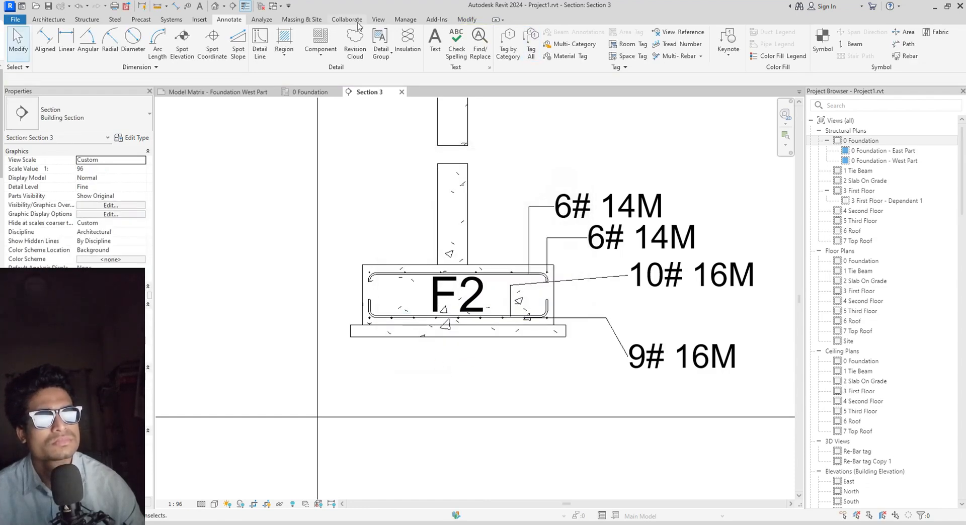
left_click(508, 44)
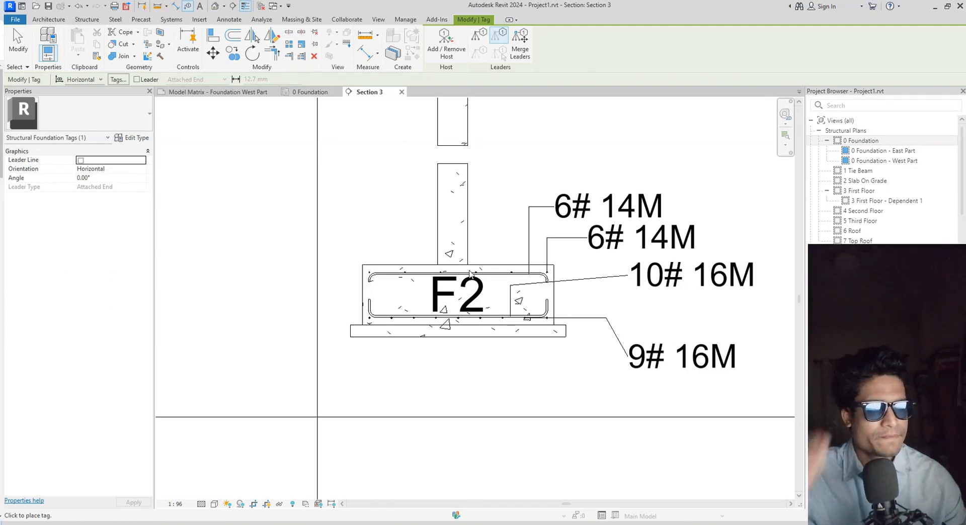
scroll(473, 308, "down", 1)
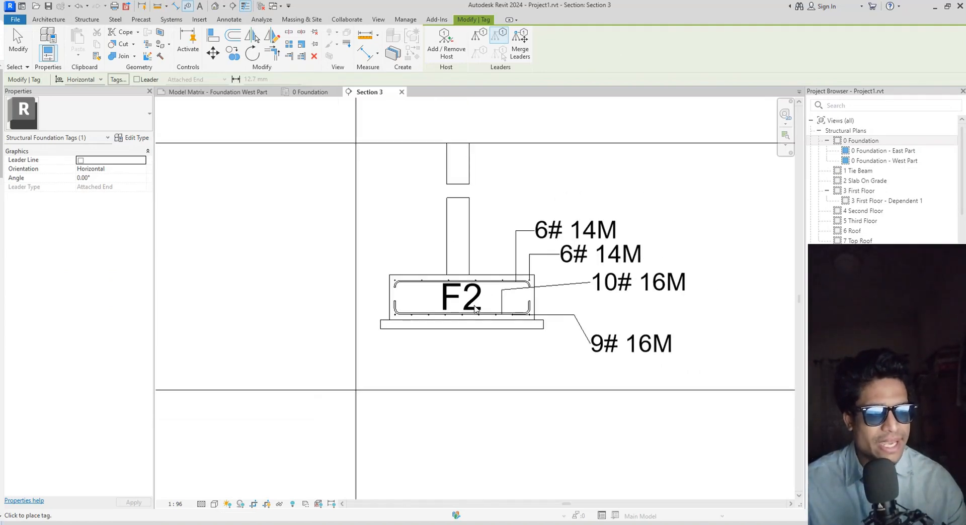
key("Escape")
key("Escape")
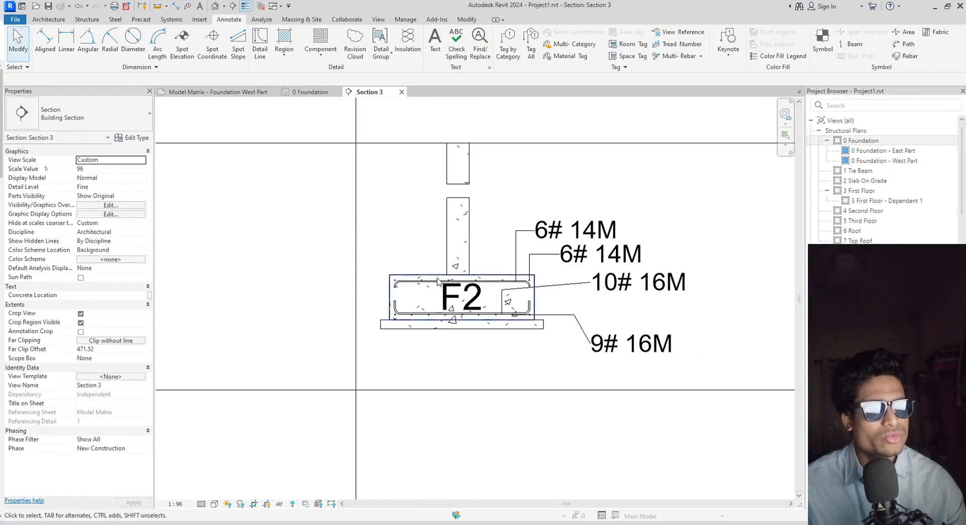
Turn on an attached-end leader for the footing's F2 foundation tag
left_click(461, 308)
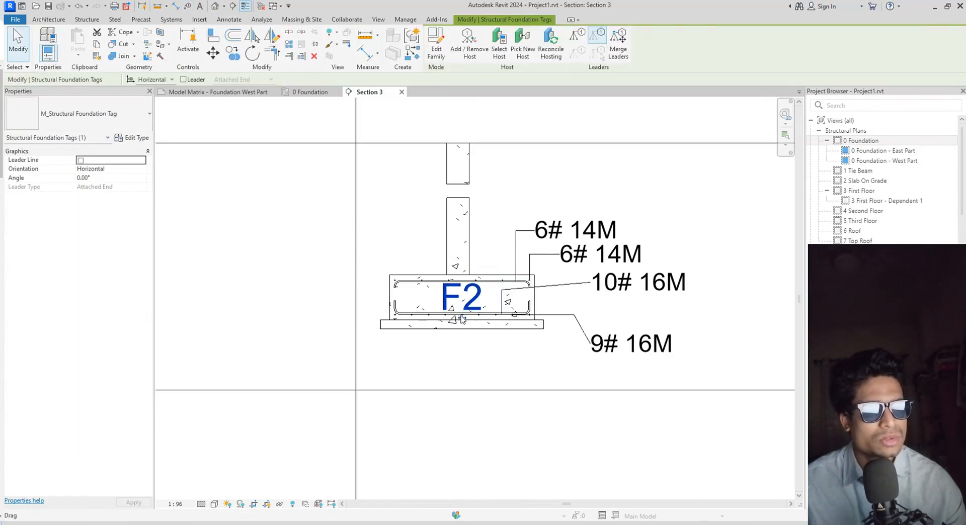
left_click(183, 79)
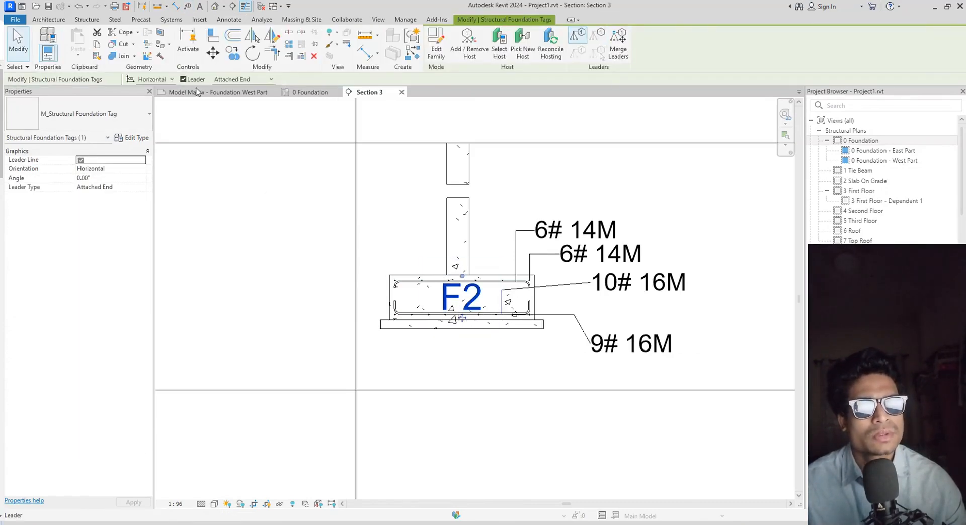
mouse_move(454, 307)
left_mouse_down()
mouse_move(366, 275)
mouse_move(315, 269)
mouse_move(307, 287)
mouse_move(347, 278)
mouse_move(454, 305)
left_mouse_up()
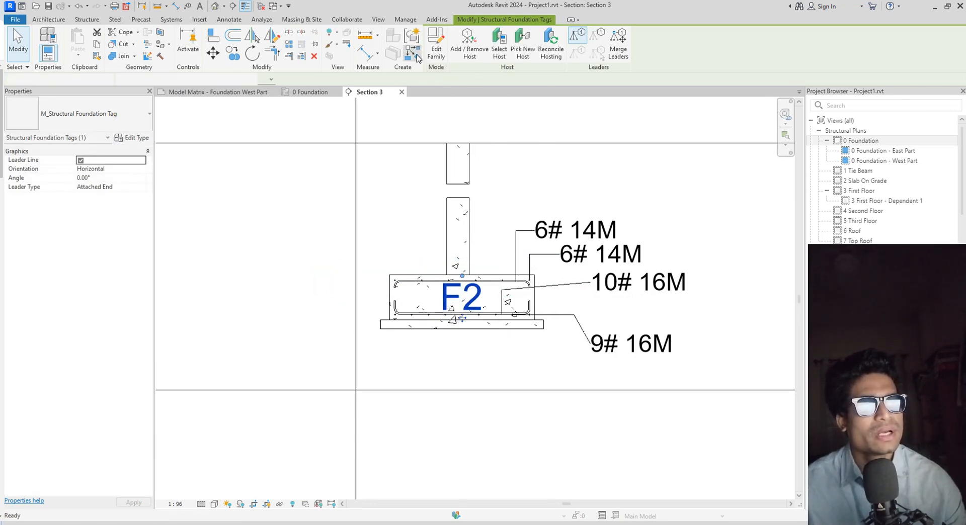
left_click(416, 56)
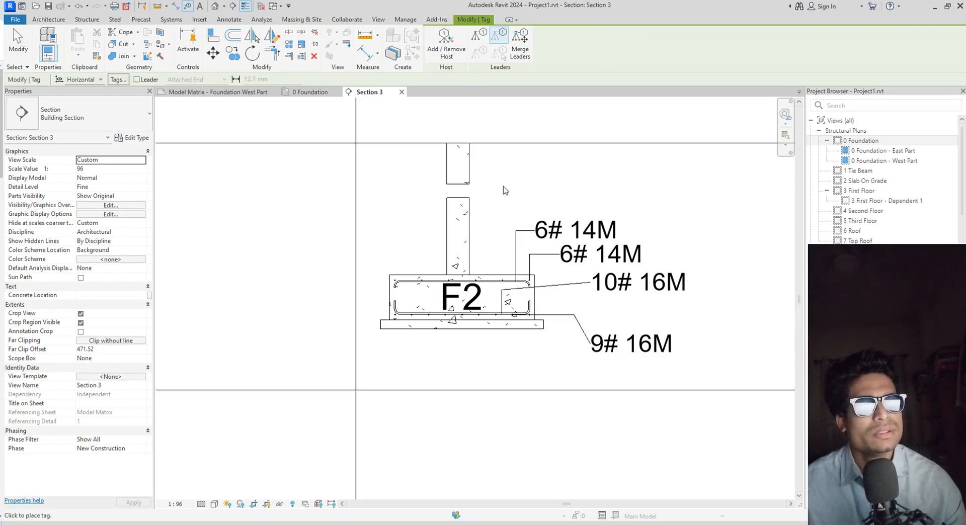
key("Escape")
Open the F2 tag's family for editing and duplicate its label's type as 1mm
left_click(461, 298)
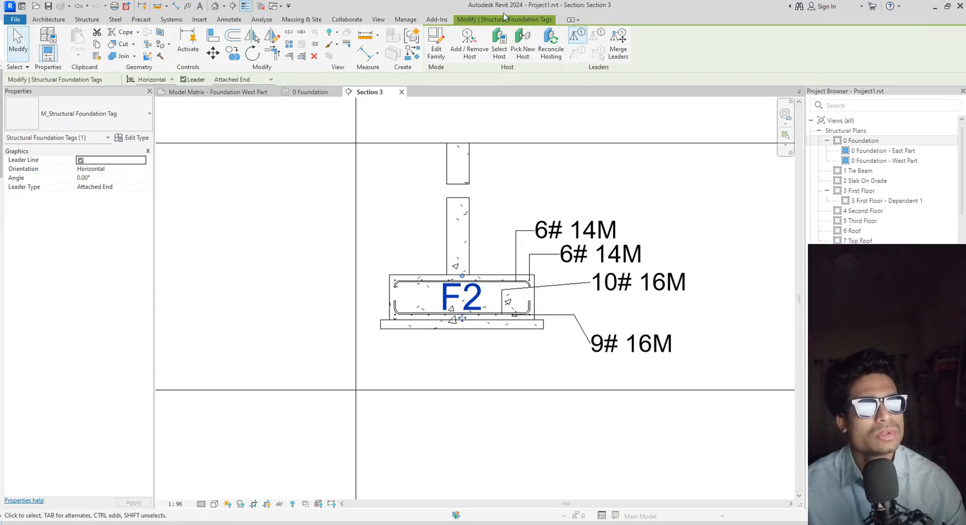
left_click(437, 50)
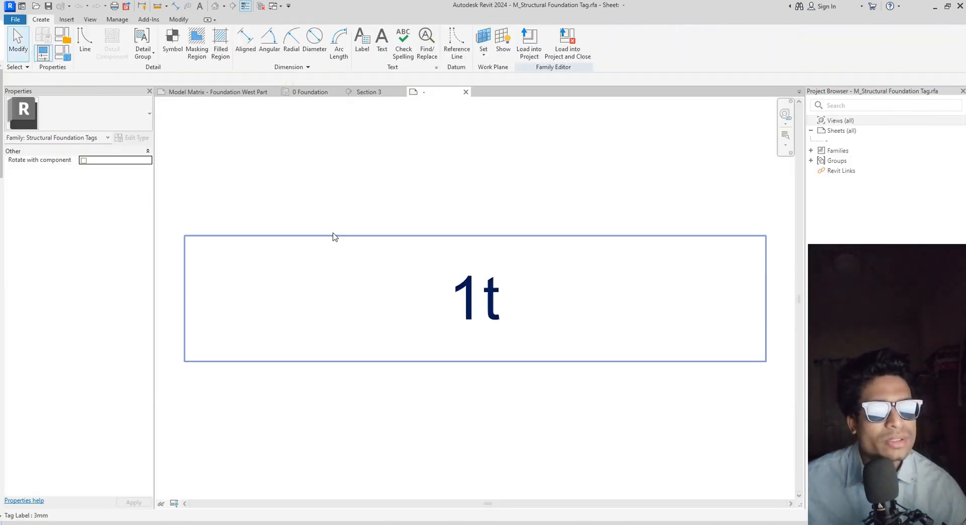
left_click(496, 308)
left_click(126, 123)
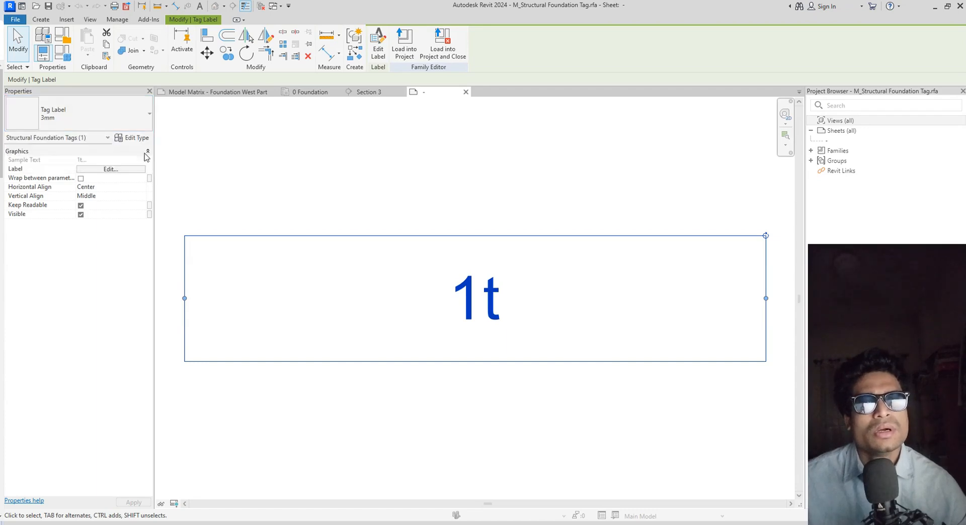
left_click(127, 137)
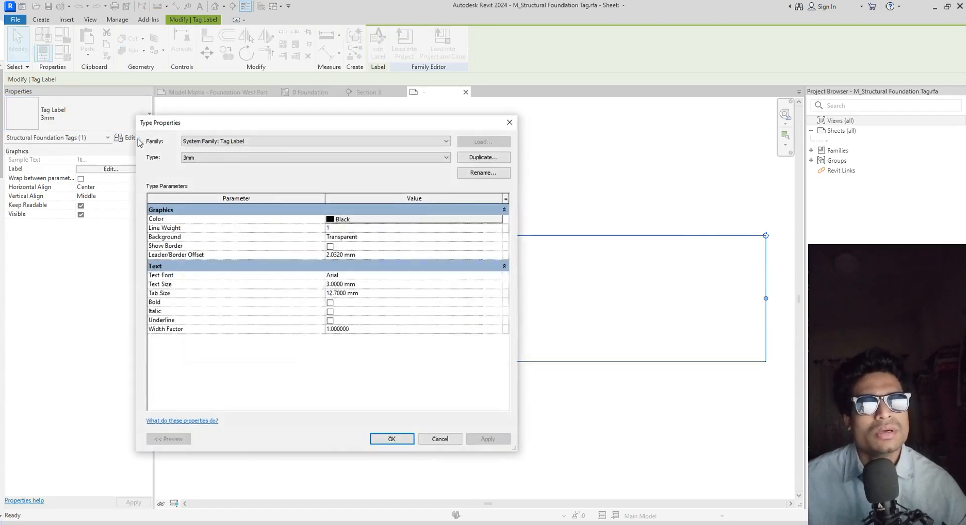
left_click(491, 158)
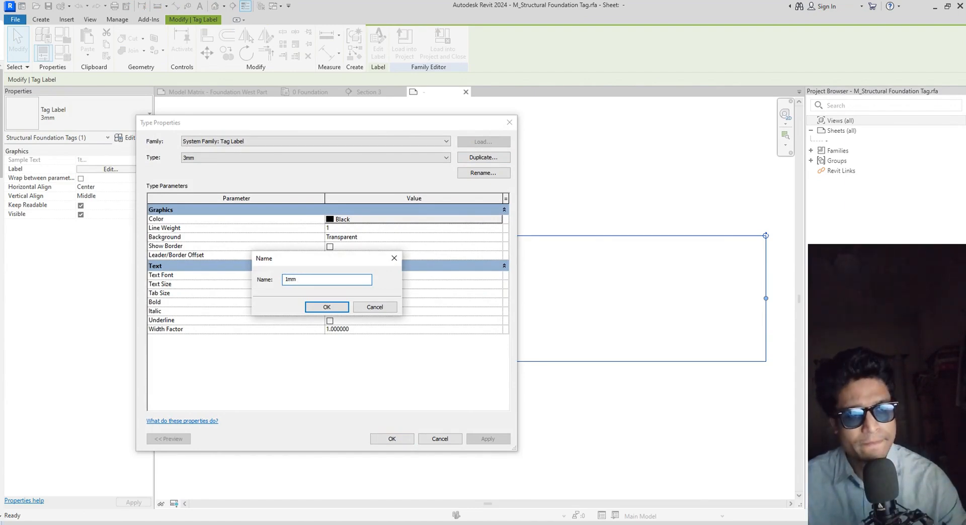
type("1mm")
left_click(325, 308)
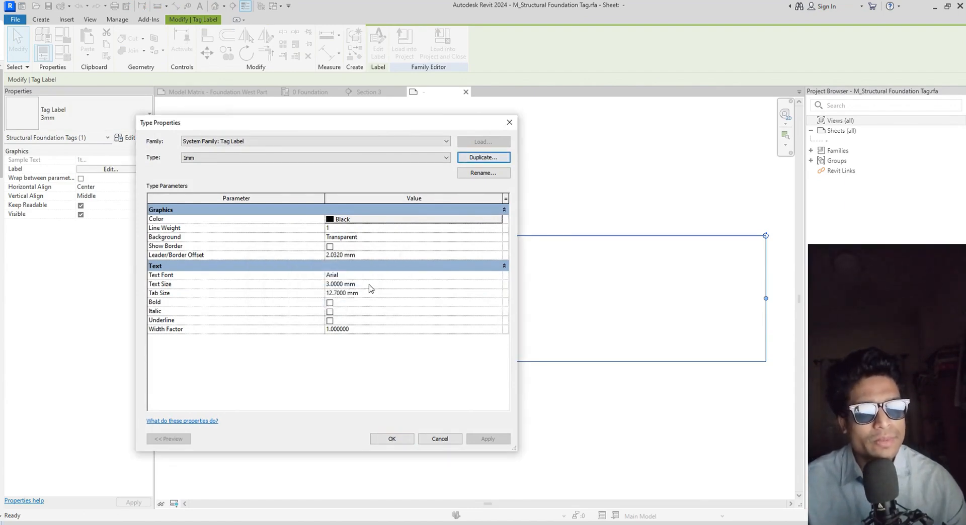
Set the text size of the 1mm label type to 1 mm and apply it
left_click(370, 285)
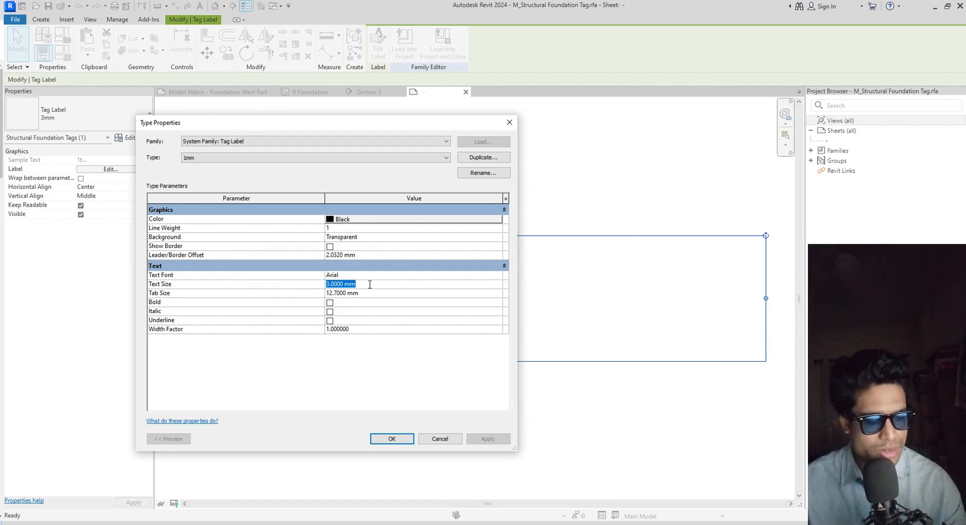
type("1")
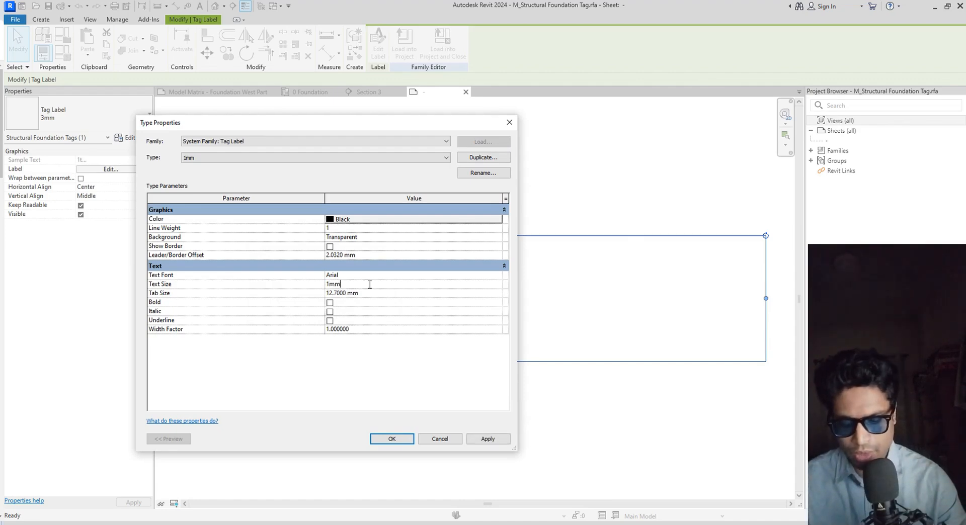
key("Return")
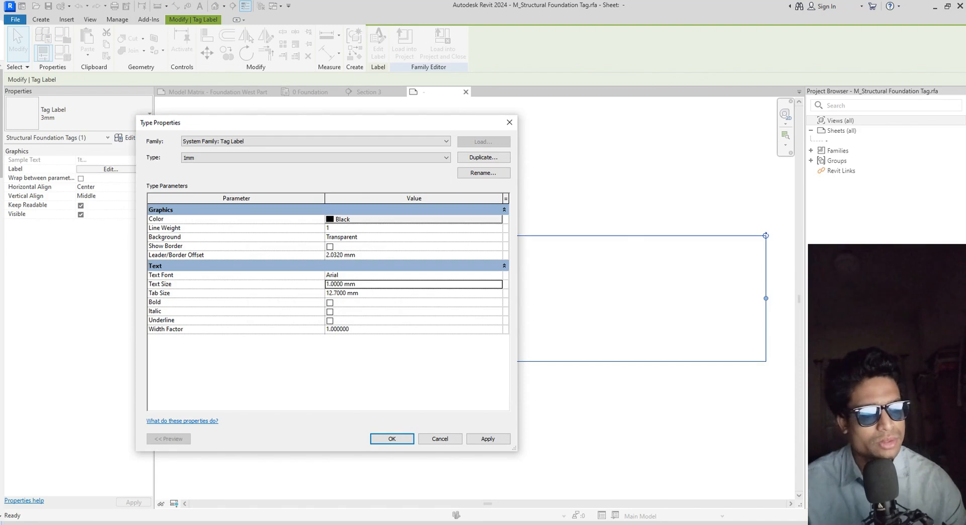
left_click(398, 439)
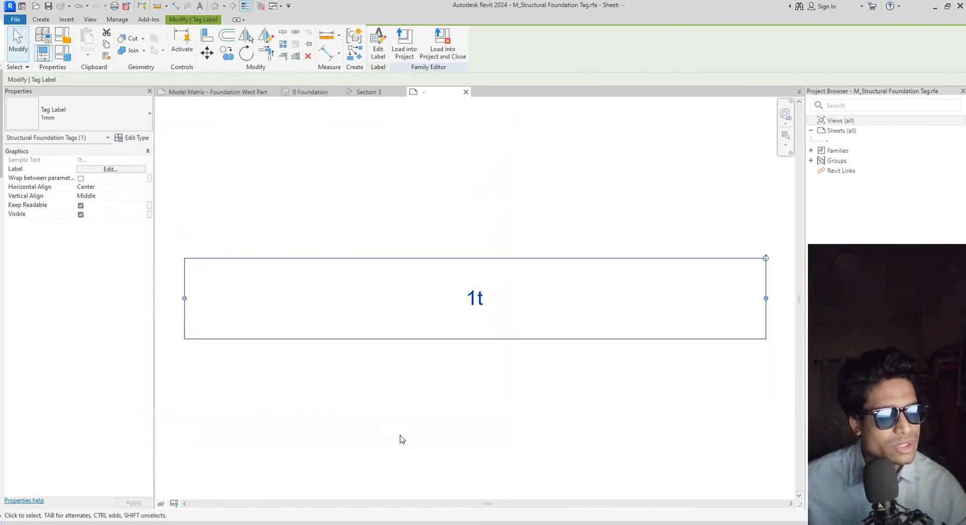
Load the edited foundation tag family into the project, overwriting the existing version
left_click(407, 43)
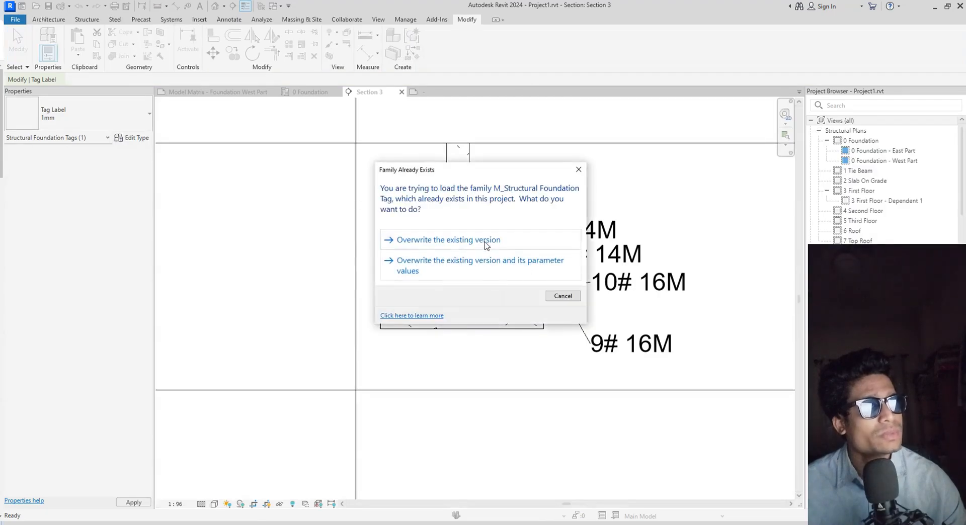
left_click(485, 246)
left_click(487, 242)
scroll(460, 297, "up", 3)
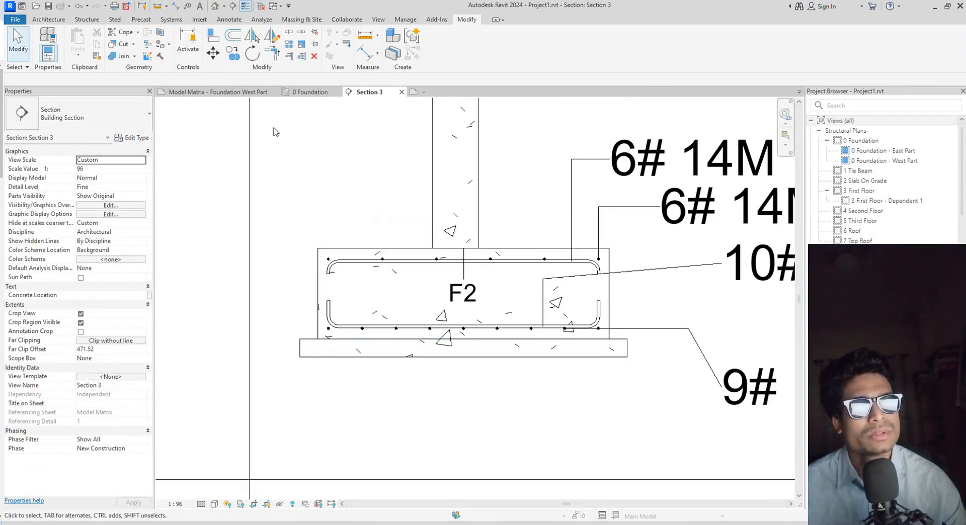
Turn off the leader of the footing's F2 foundation tag
left_click(462, 293)
left_click(196, 79)
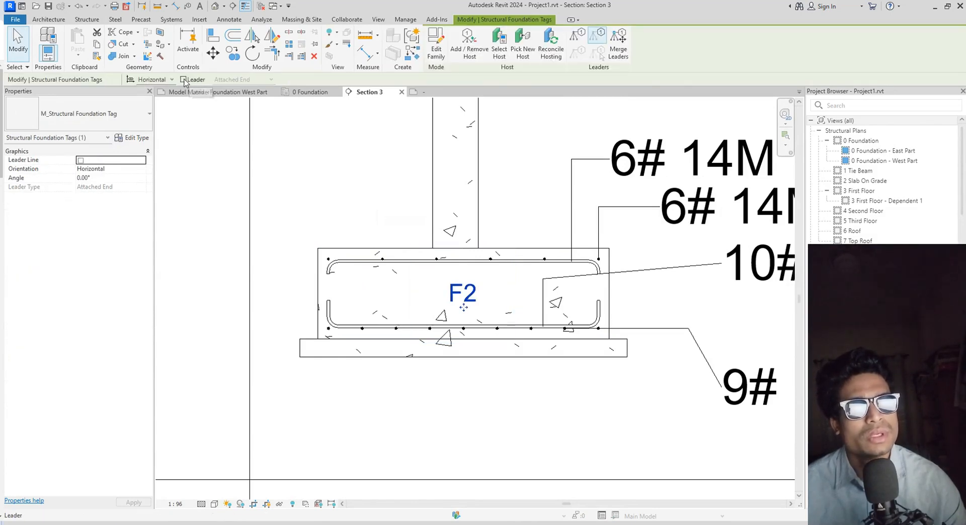
scroll(323, 242, "down", 3)
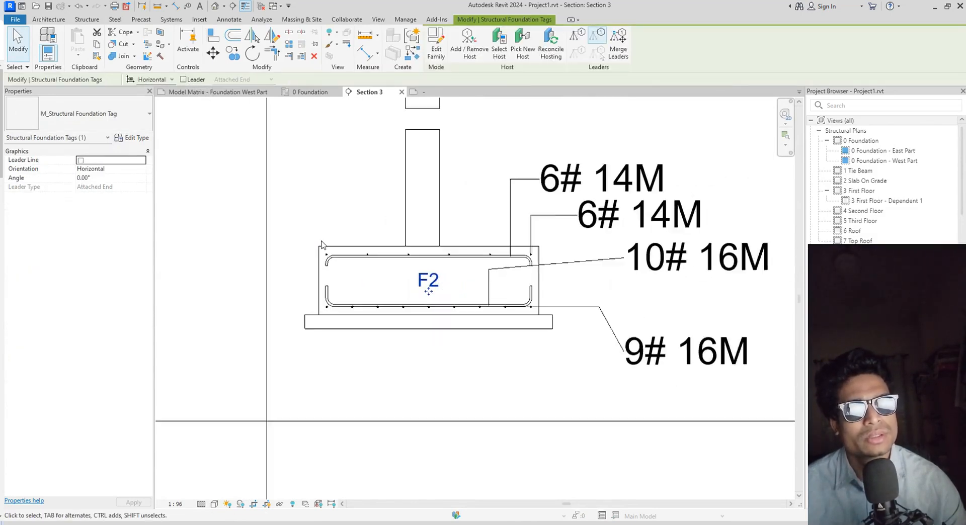
scroll(433, 280, "up", 3)
scroll(410, 286, "down", 2)
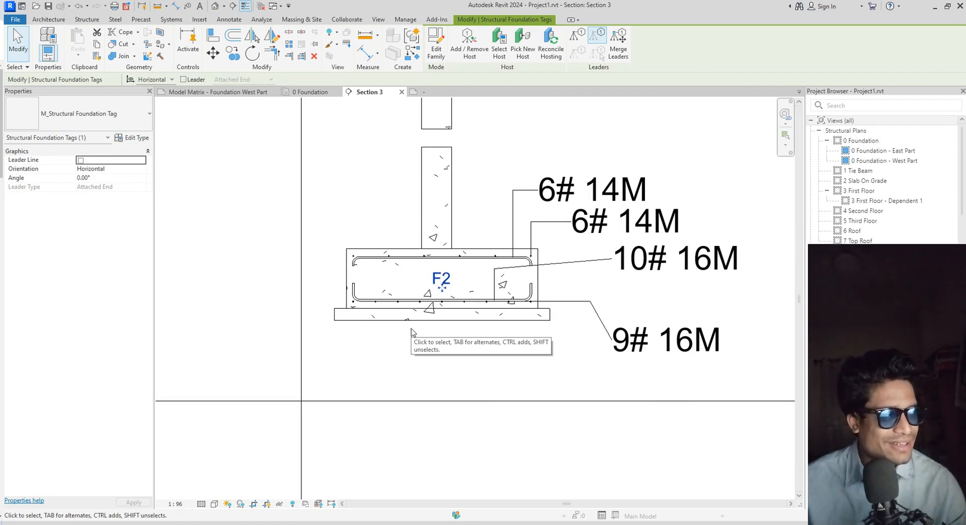
scroll(482, 280, "up", 4)
scroll(465, 248, "down", 3)
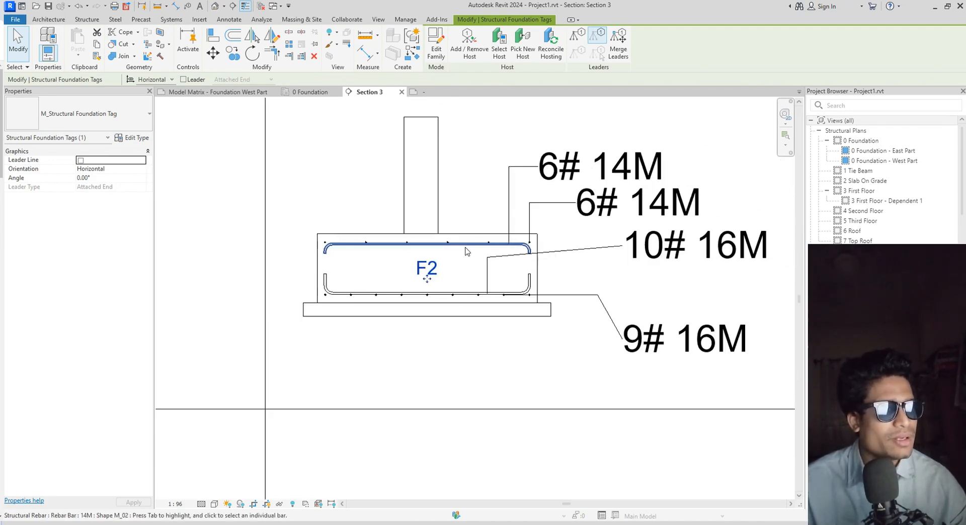
scroll(473, 227, "down", 2)
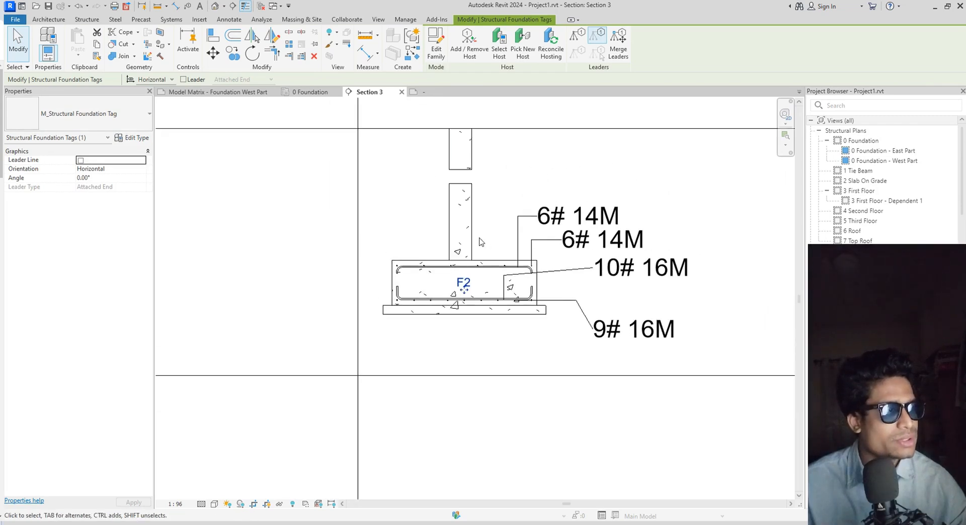
scroll(496, 278, "up", 5)
scroll(501, 399, "down", 3)
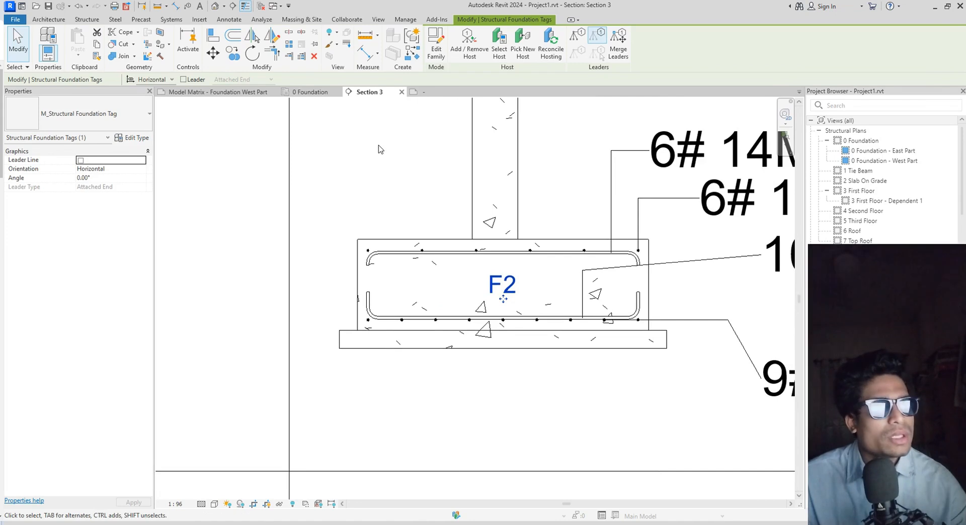
Add an aligned dimension for the footing's height between its top and bottom edges, placed on its left side
middle_click_drag(385, 151, 360, 181)
key("d")
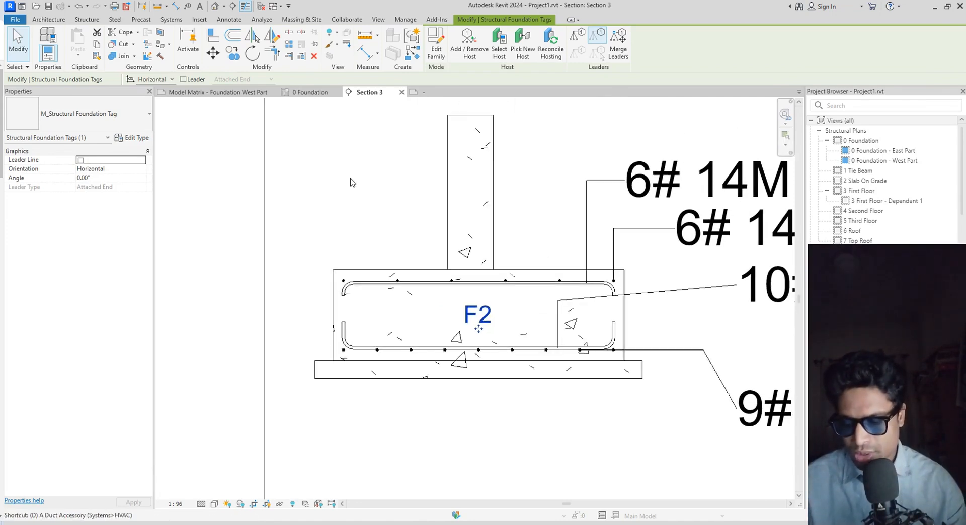
key("i")
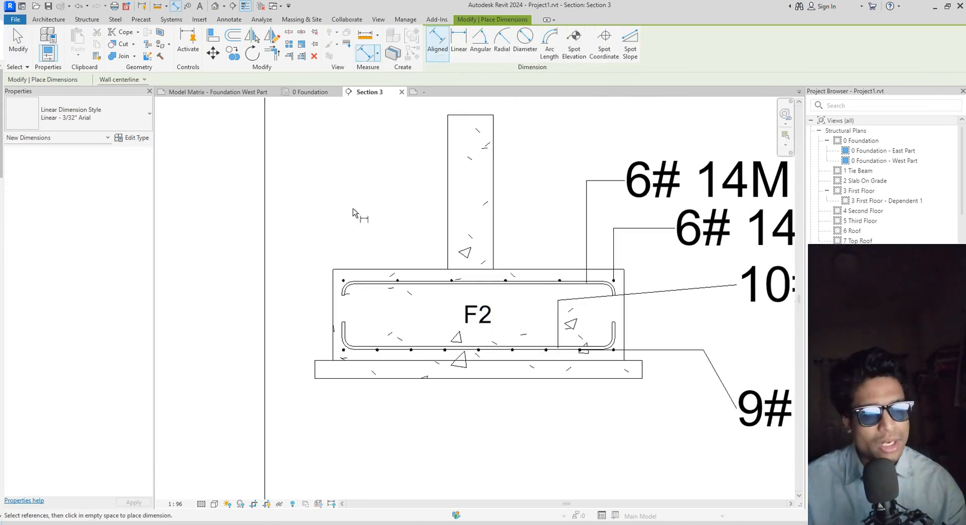
left_click(351, 277)
left_click(348, 360)
left_click(293, 385)
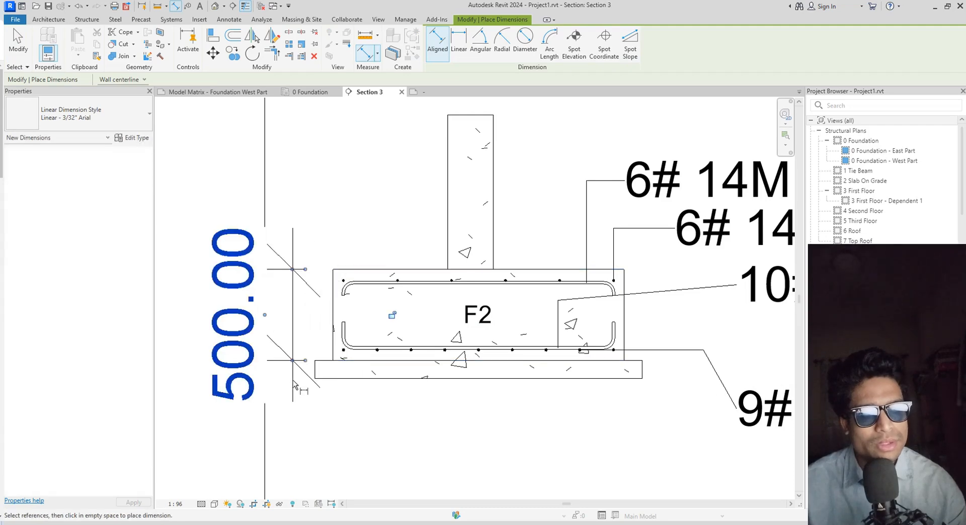
left_click(635, 361)
left_click(638, 378)
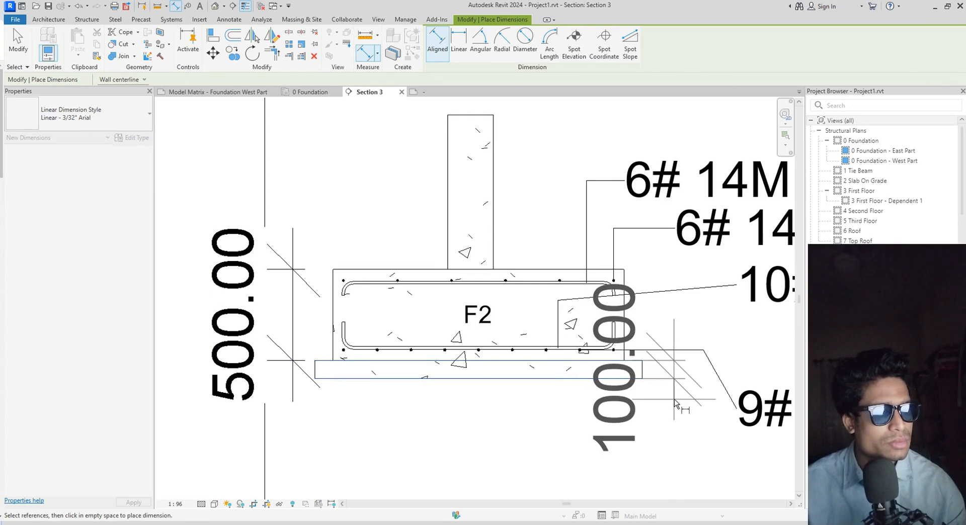
left_click(675, 403)
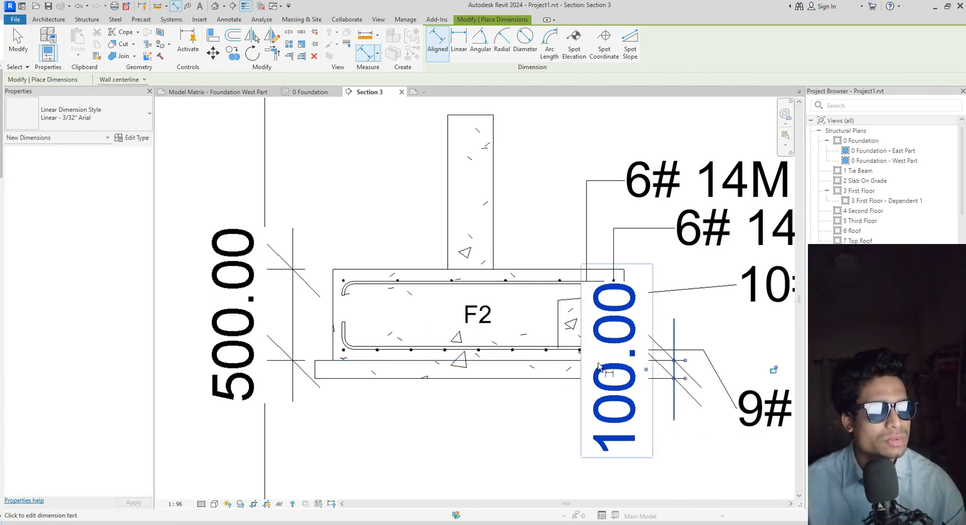
key("Delete")
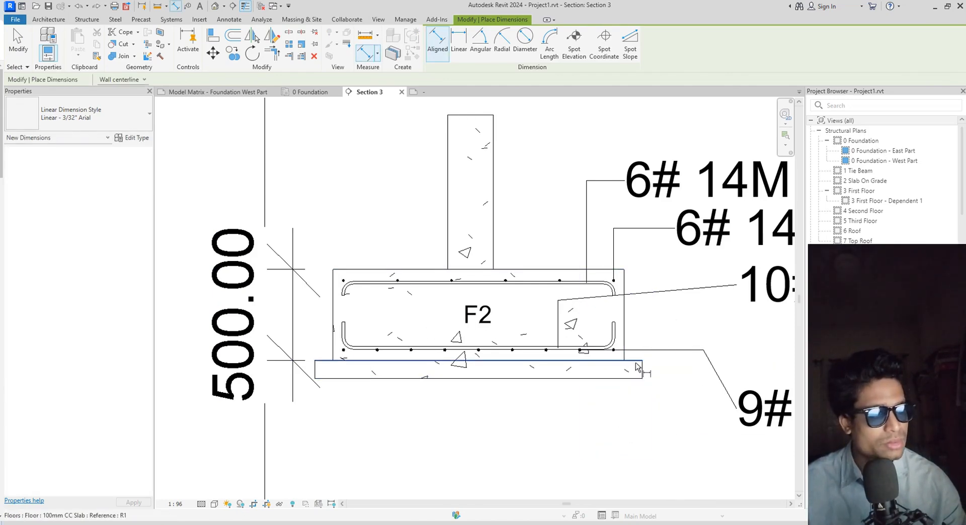
Add an aligned dimension for the thickness of the concrete slab beneath the footing, placed clear of the footing's right end
left_click(637, 362)
left_click(638, 378)
middle_click_drag(654, 432, 363, 423)
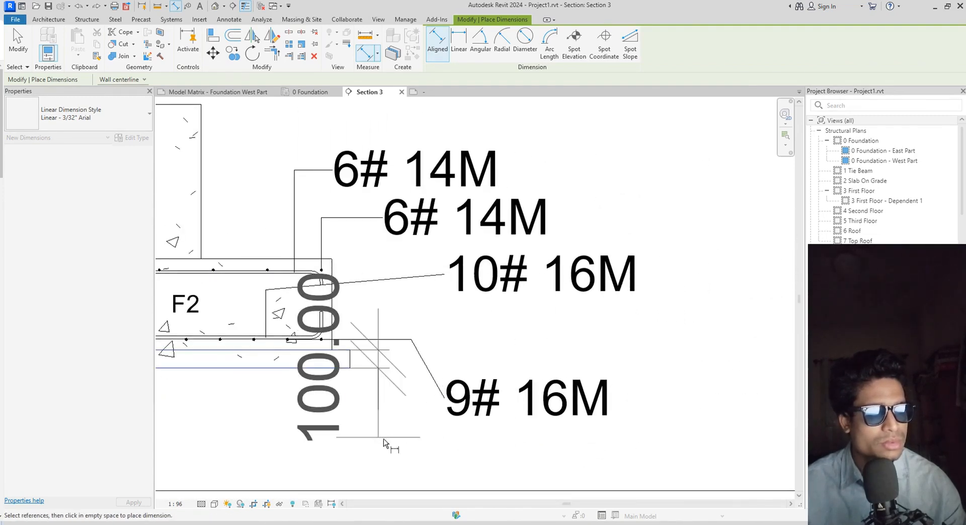
left_click(442, 453)
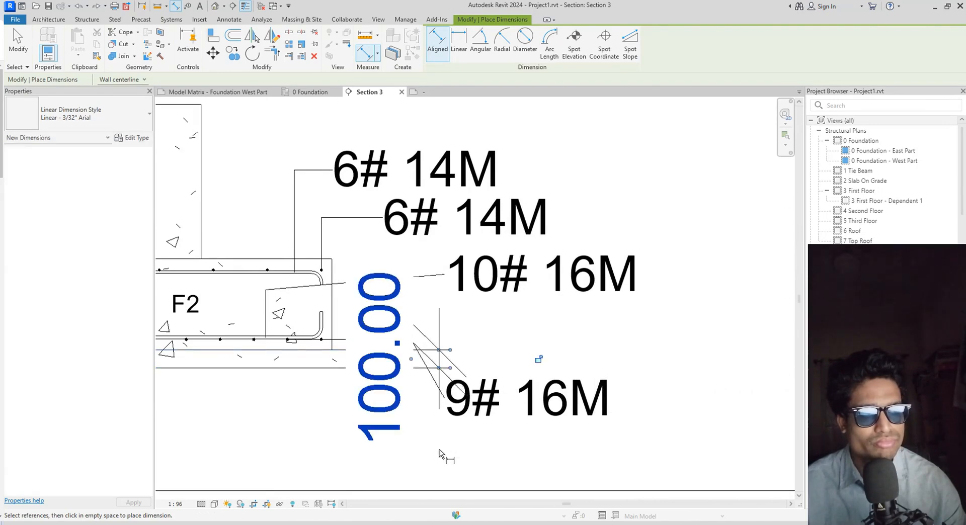
key("Escape")
key("Escape")
Move the 9# 16M rebar tag farther right of the slab dimension and relocate its leader elbow below the footing
left_click(521, 428)
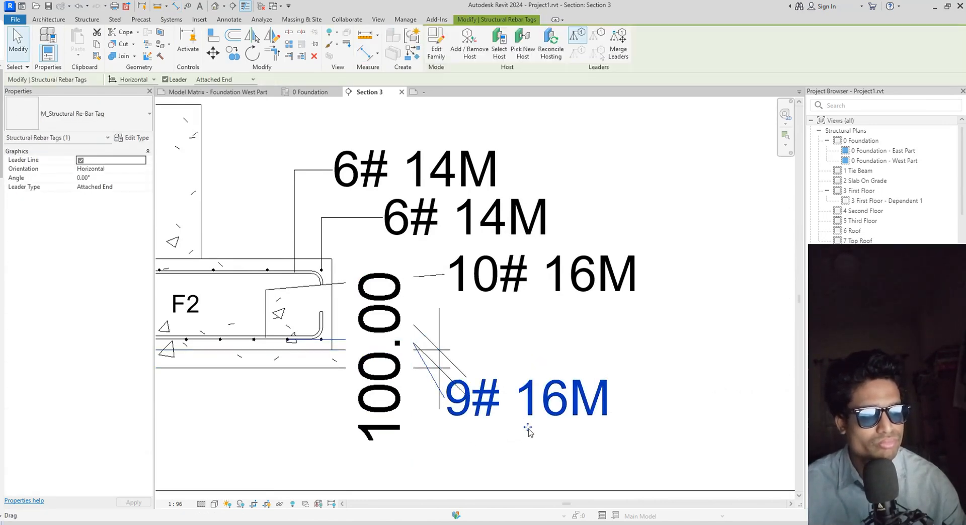
left_click_drag(528, 428, 682, 432)
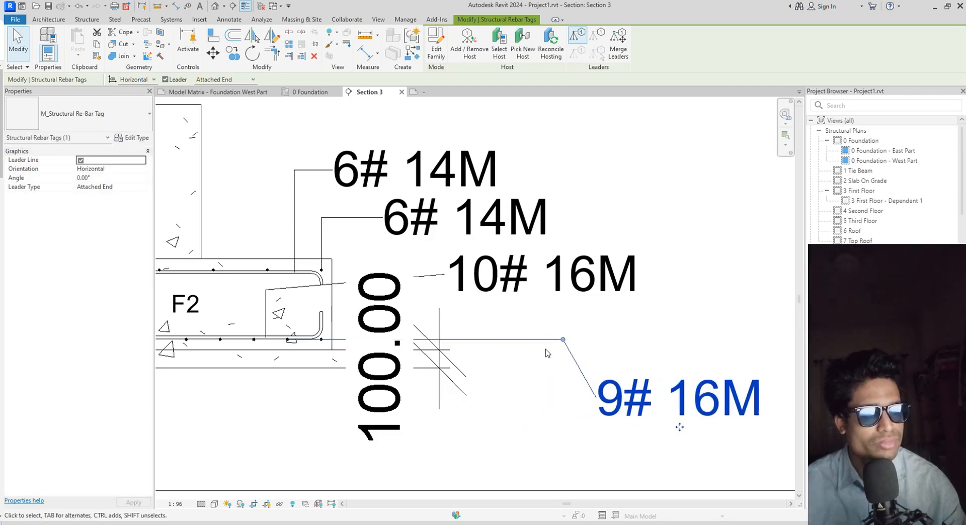
left_click_drag(564, 340, 346, 479)
Duplicate the footing height dimension's type under the name Linear - 3/32" Arial (1mm Text)
scroll(479, 390, "down", 5)
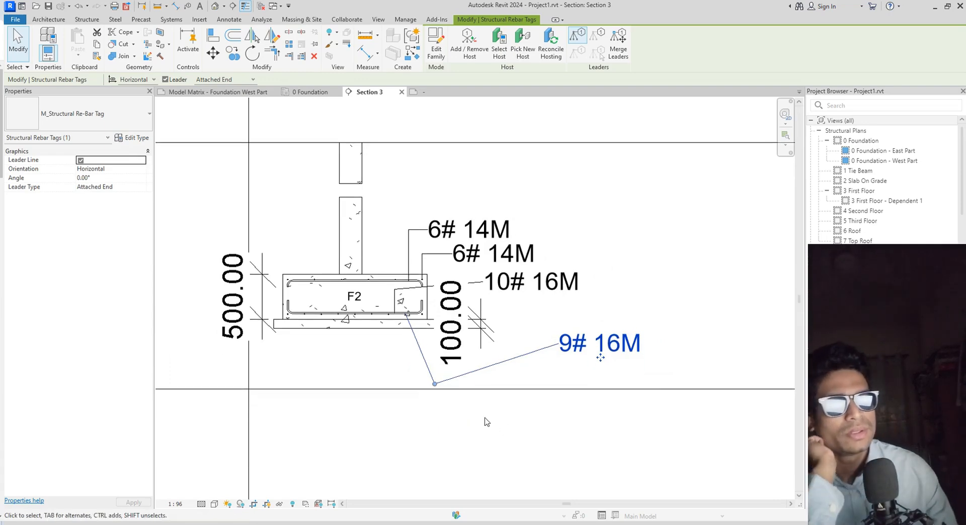
scroll(372, 370, "down", 1)
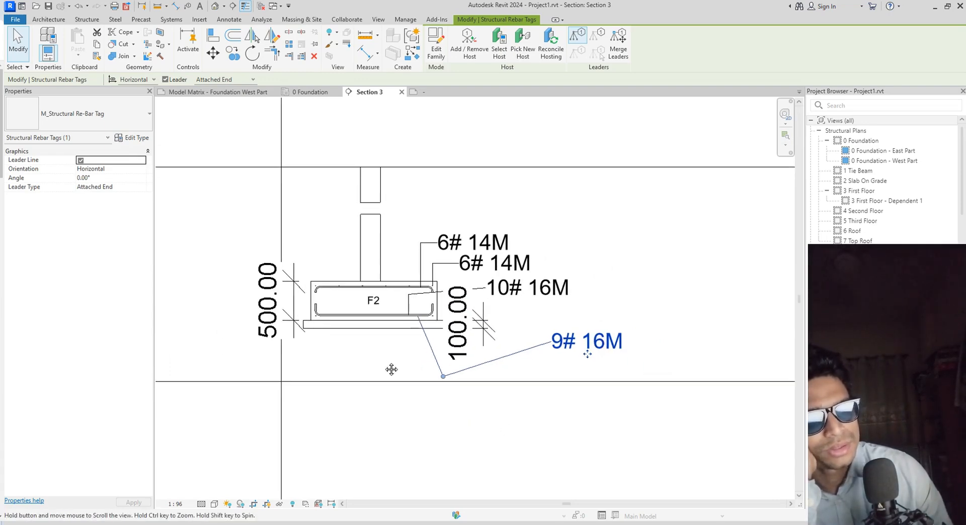
left_click(264, 312)
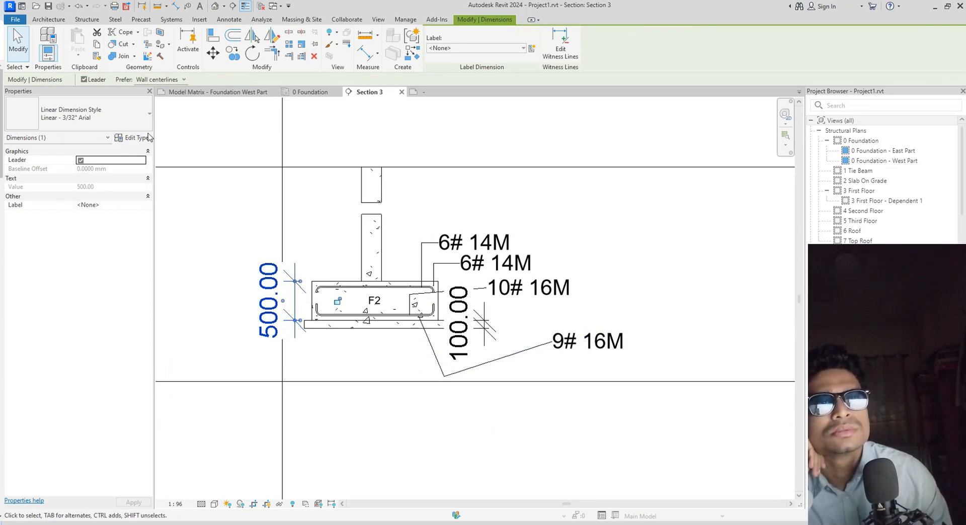
left_click(143, 118)
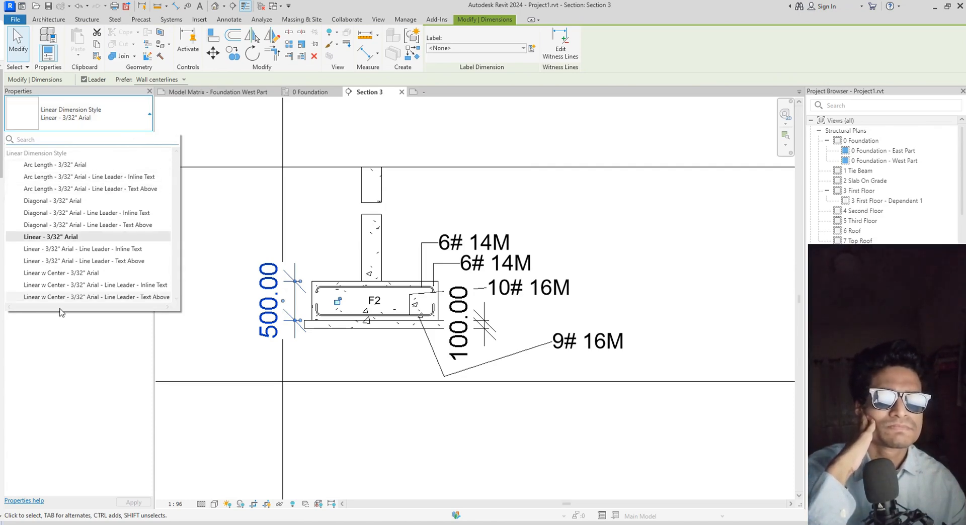
left_click(73, 238)
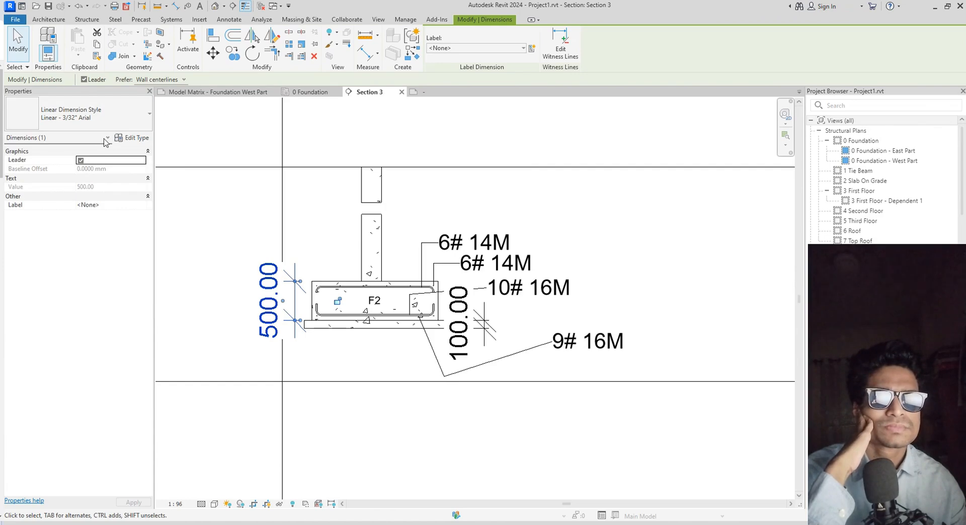
left_click(132, 138)
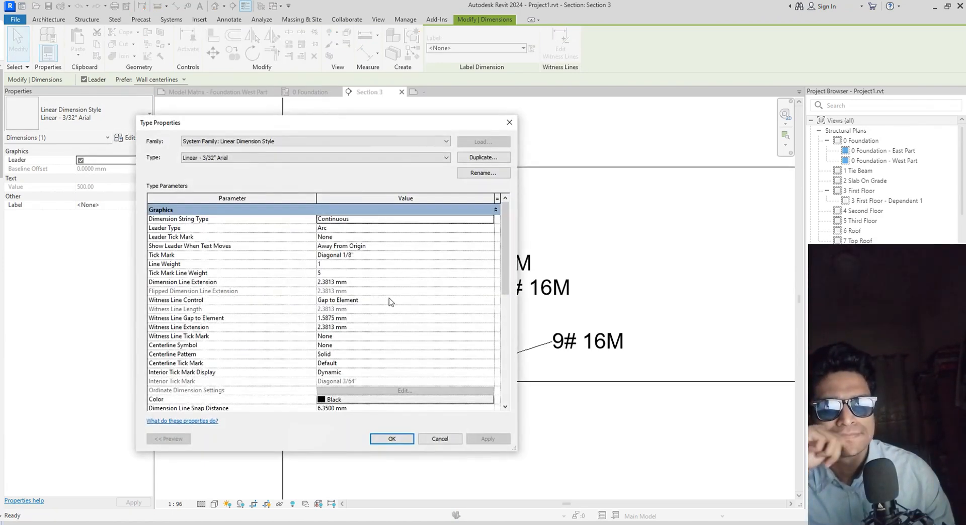
scroll(391, 302, "down", 3)
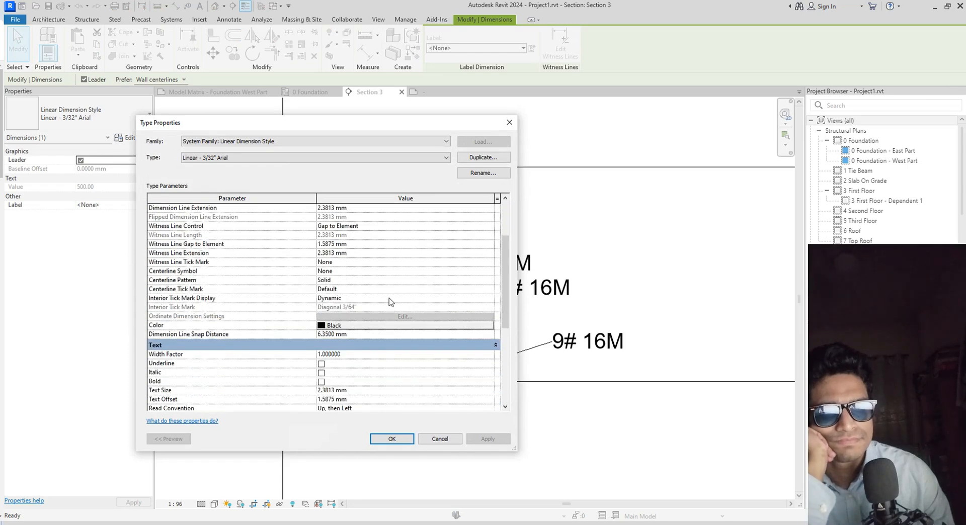
scroll(390, 301, "down", 6)
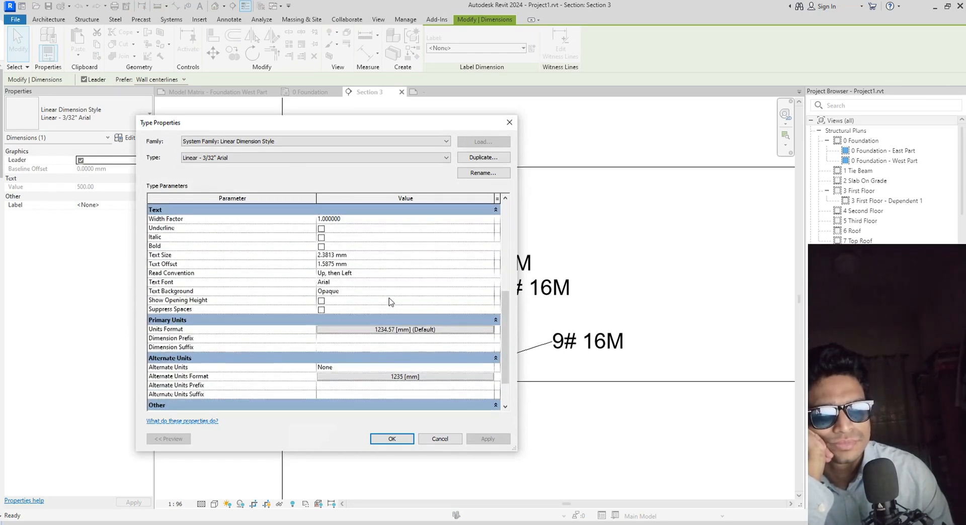
scroll(389, 299, "down", 1)
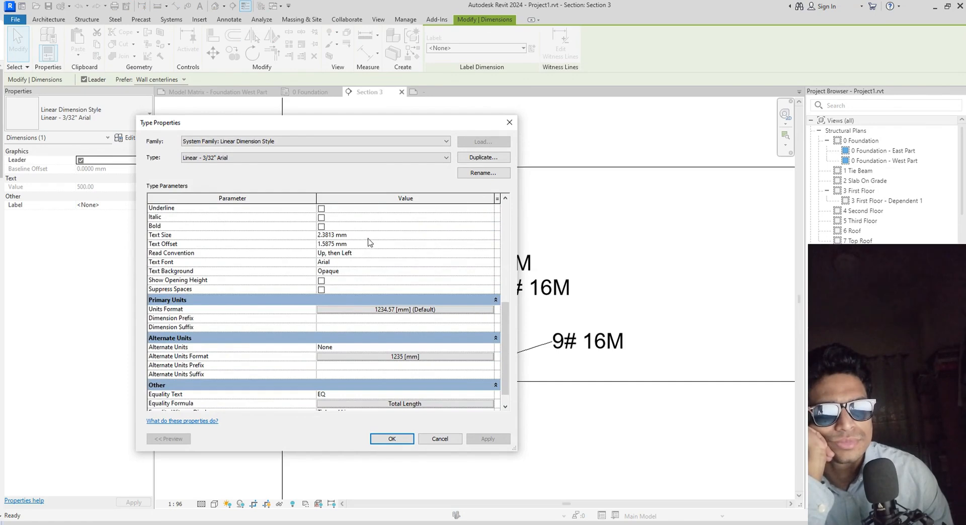
left_click(482, 157)
left_click(363, 279)
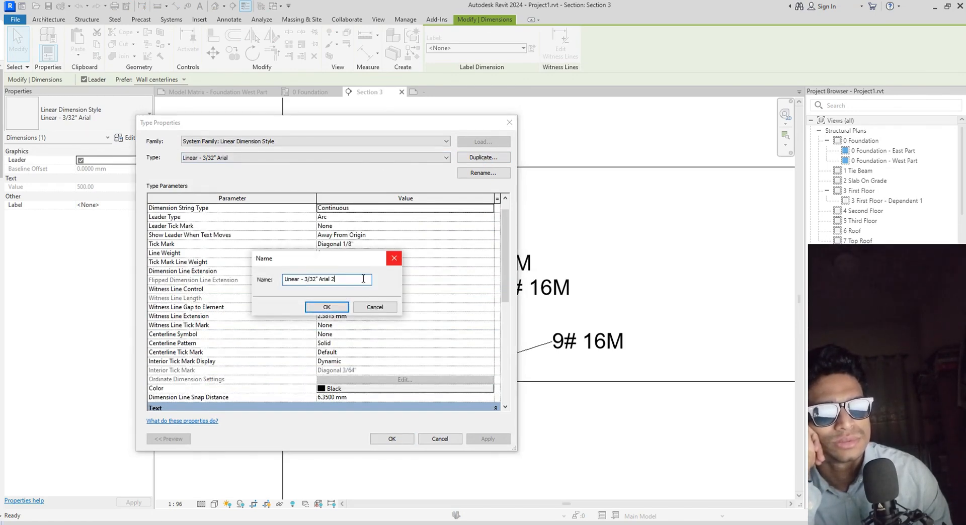
key("BackSpace")
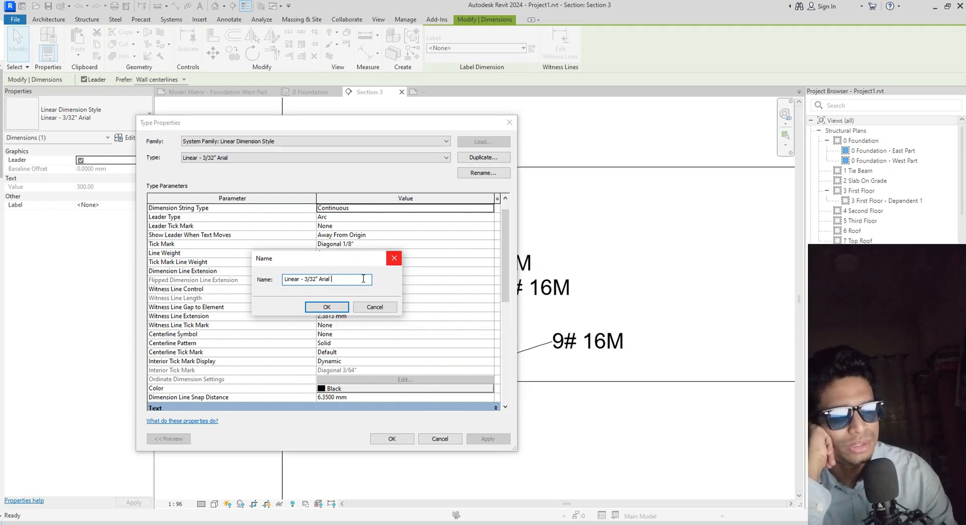
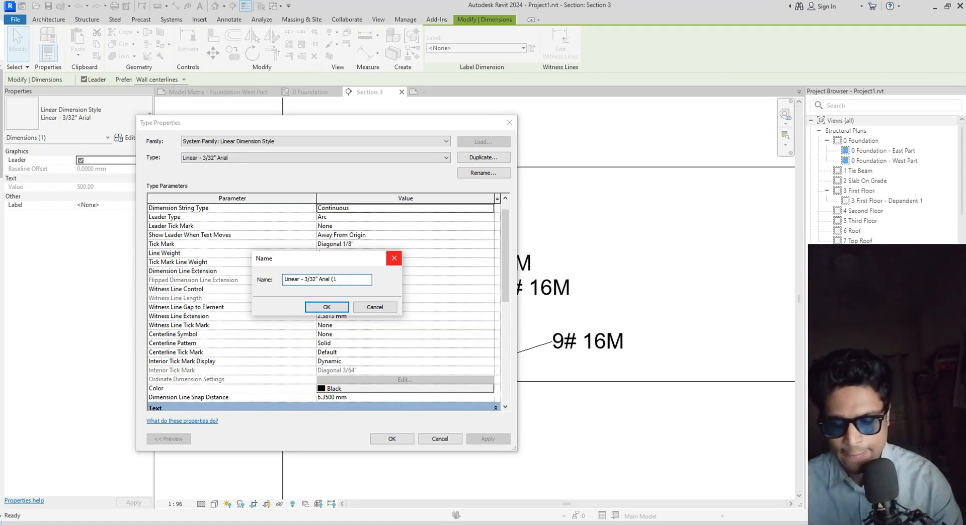
type("mm Text")
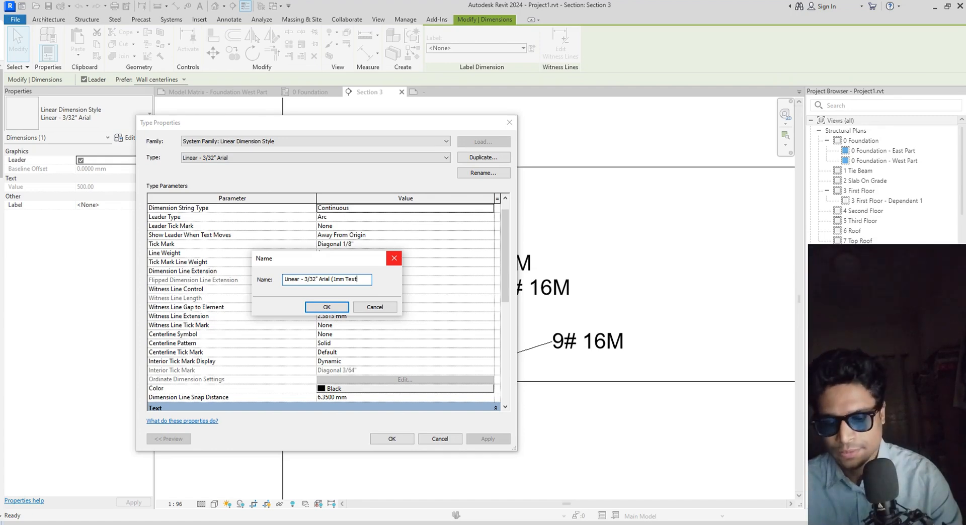
type(")")
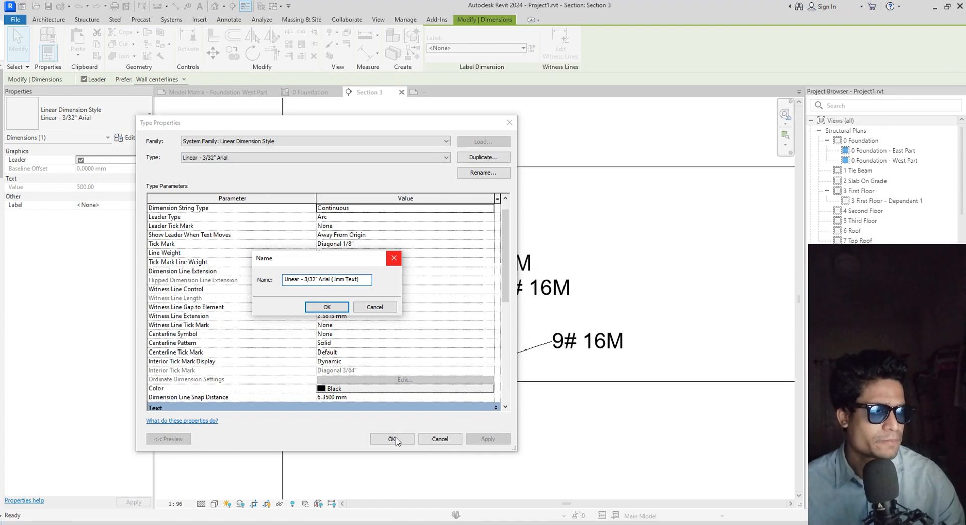
left_click(324, 307)
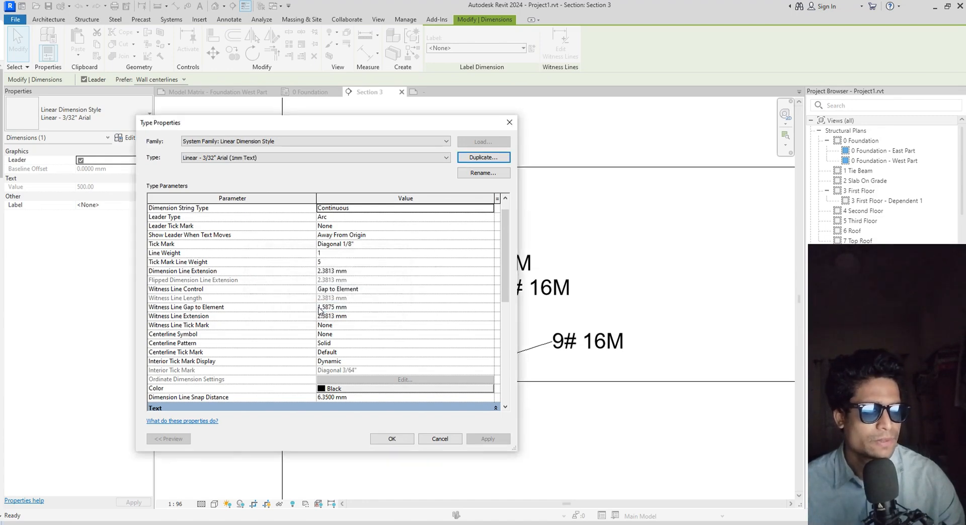
Set the text size of the new linear dimension type to 1 mm and apply it to the footing height dimension
scroll(307, 375, "down", 5)
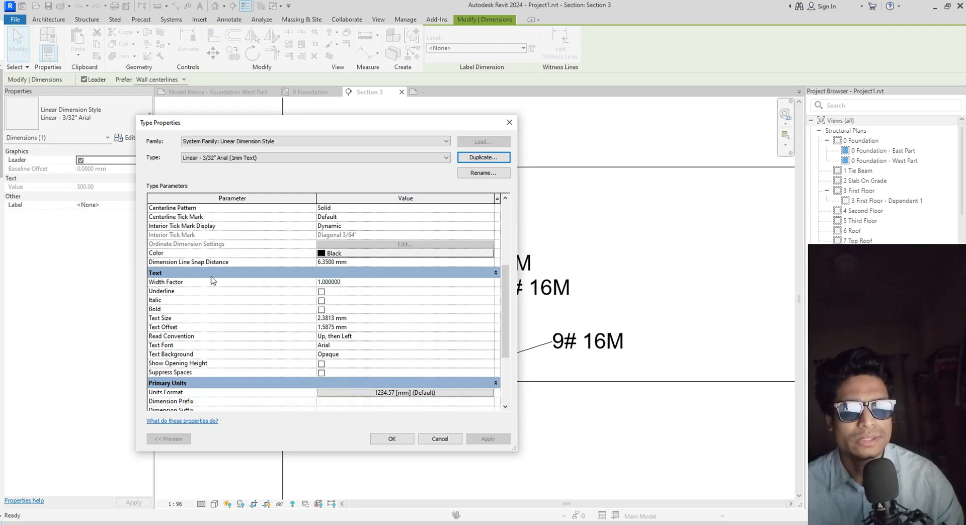
left_click(352, 319)
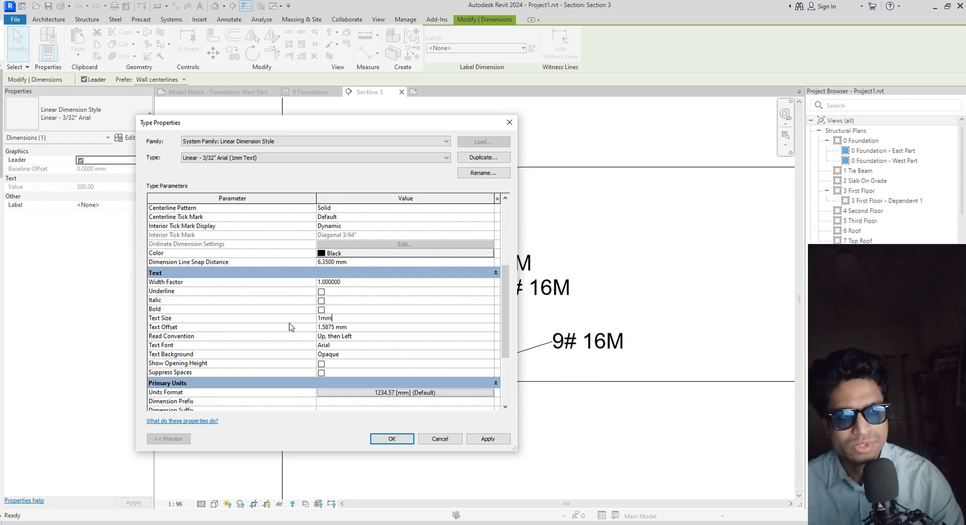
key("Return")
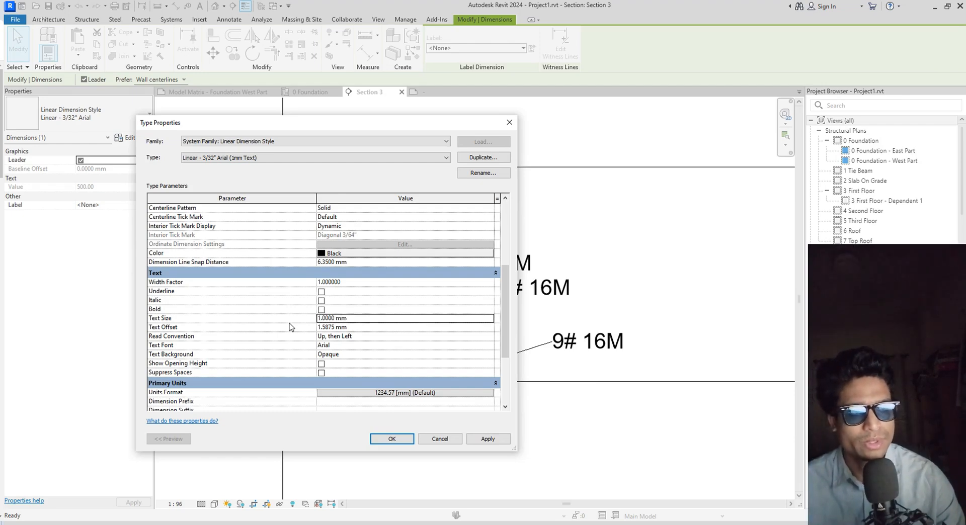
left_click(499, 441)
left_click(392, 440)
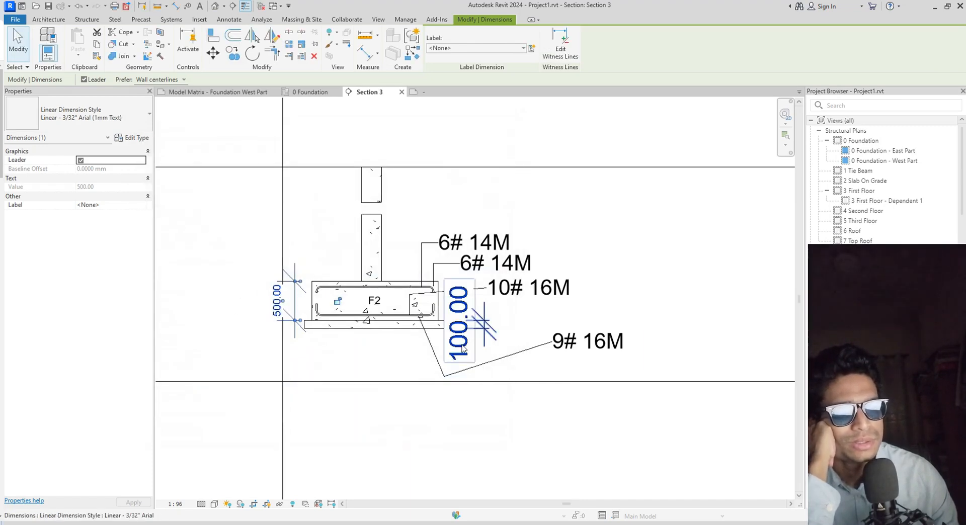
Change the slab thickness dimension beneath the F2 footing to the Linear - 3/32" Arial (1mm Text) type
left_click(459, 322)
left_click(135, 118)
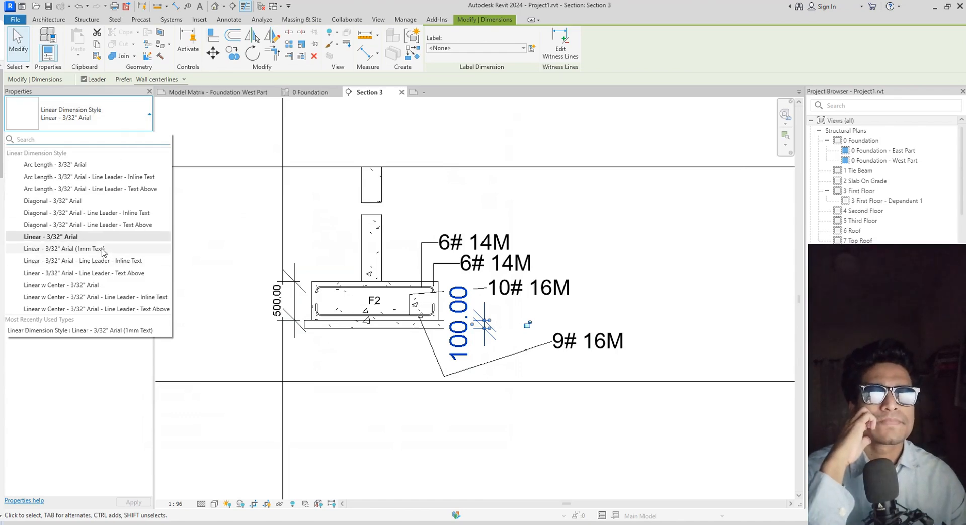
left_click(105, 249)
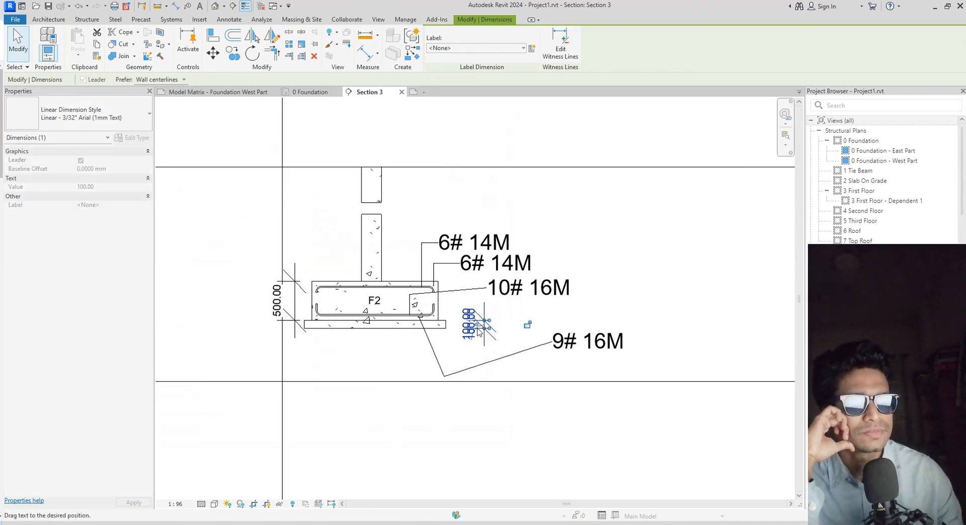
Move the slab thickness dimension closer to the right end of the slab beneath the F2 footing
scroll(484, 330, "up", 3)
scroll(487, 332, "up", 2)
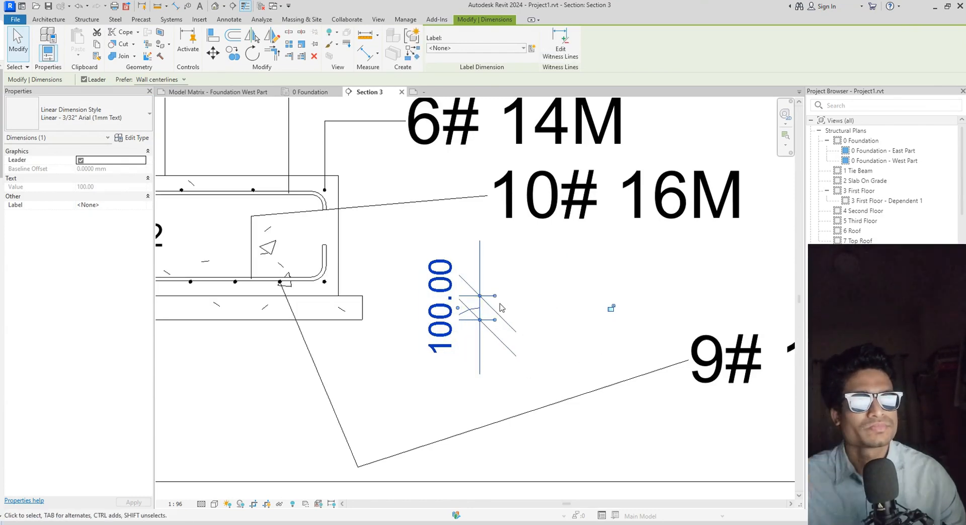
key("Escape")
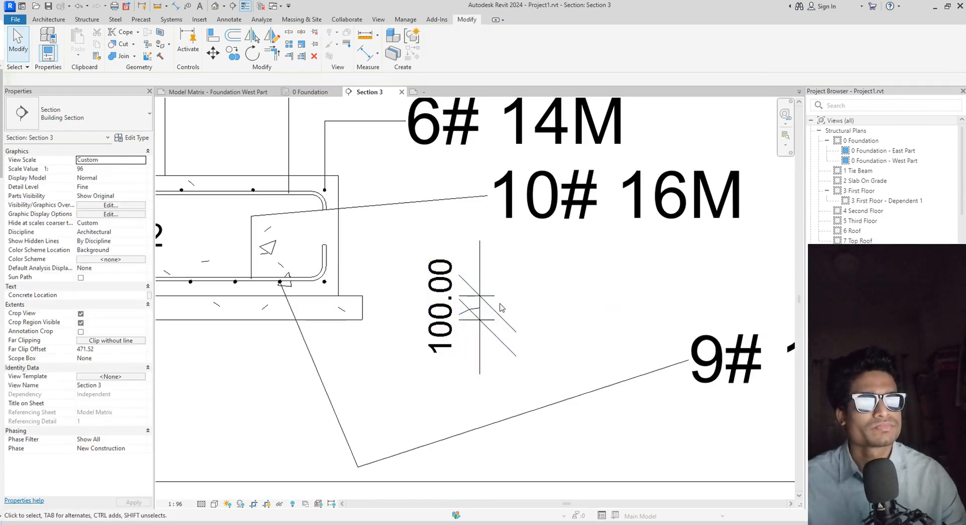
left_click(483, 323)
left_click_drag(473, 313, 405, 313)
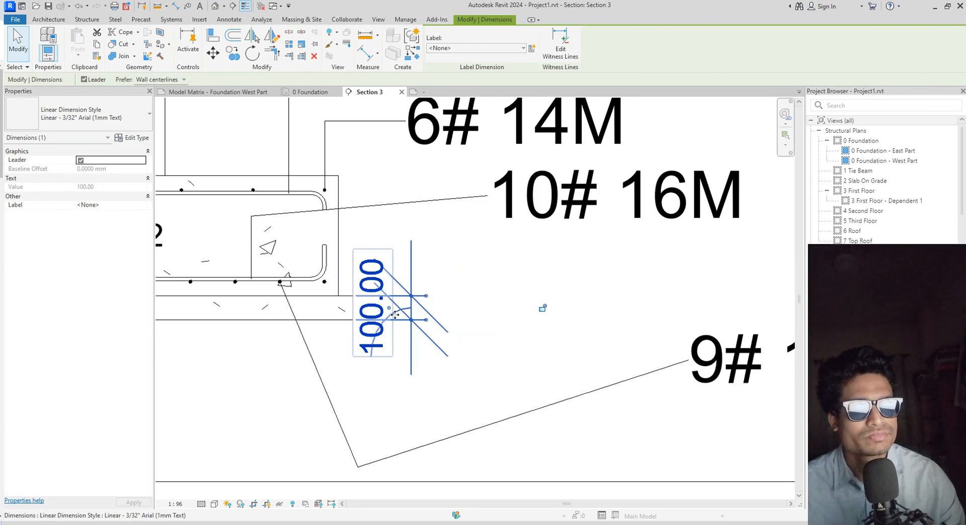
key("Escape")
scroll(395, 313, "up", 4)
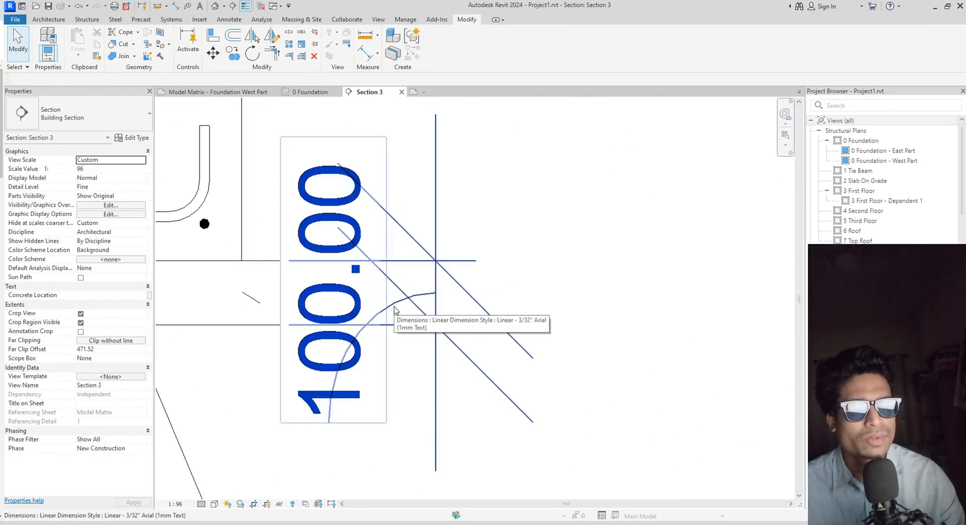
left_click(395, 311)
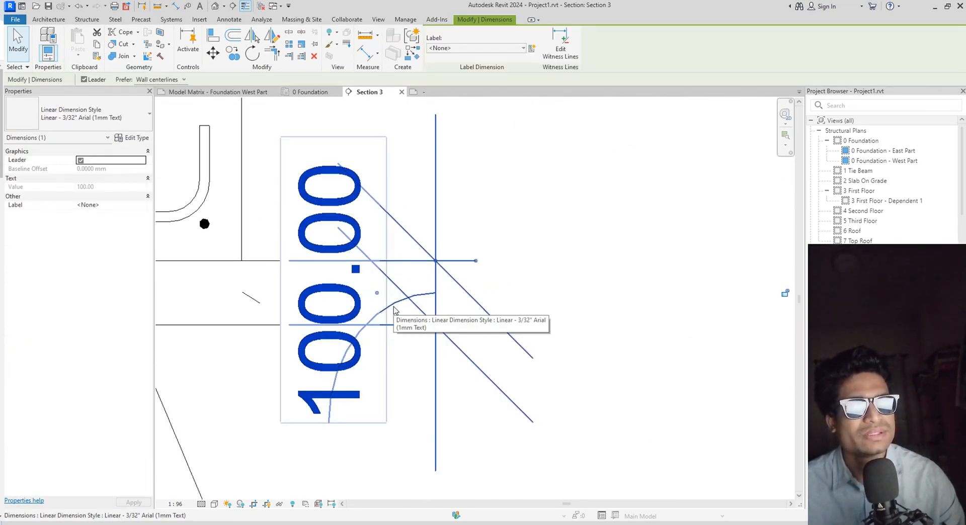
scroll(395, 311, "down", 8)
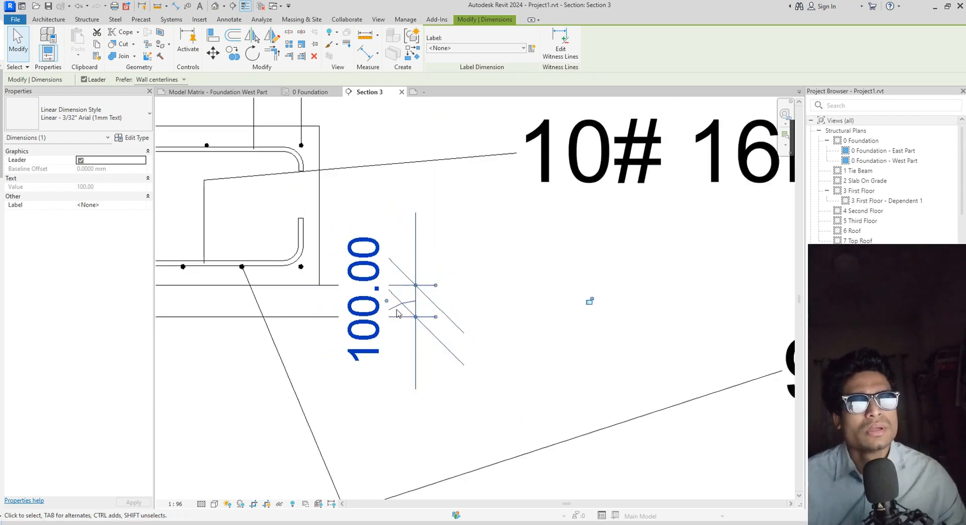
middle_click_drag(427, 348, 448, 344)
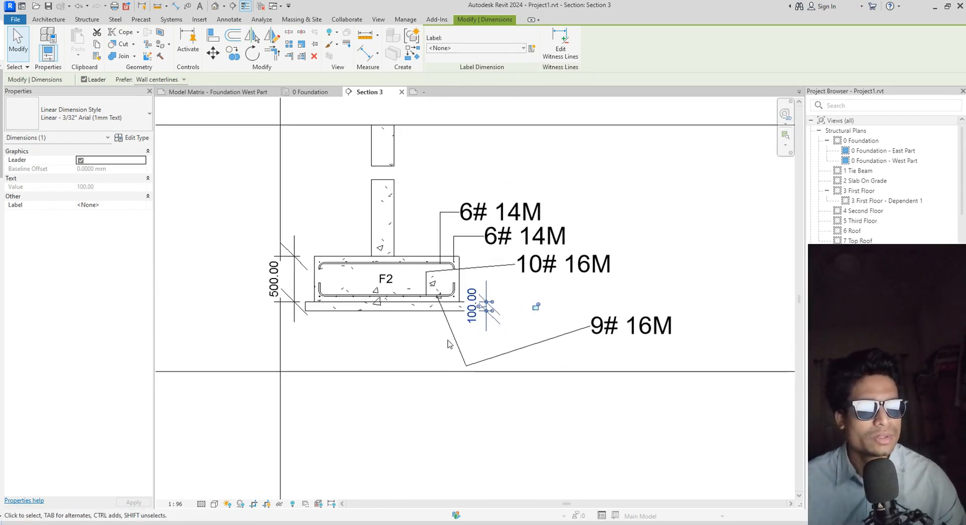
left_click(449, 344)
Open the M_Structural Re-Bar Tag family of the 9# 16M tag for editing
left_click(629, 325)
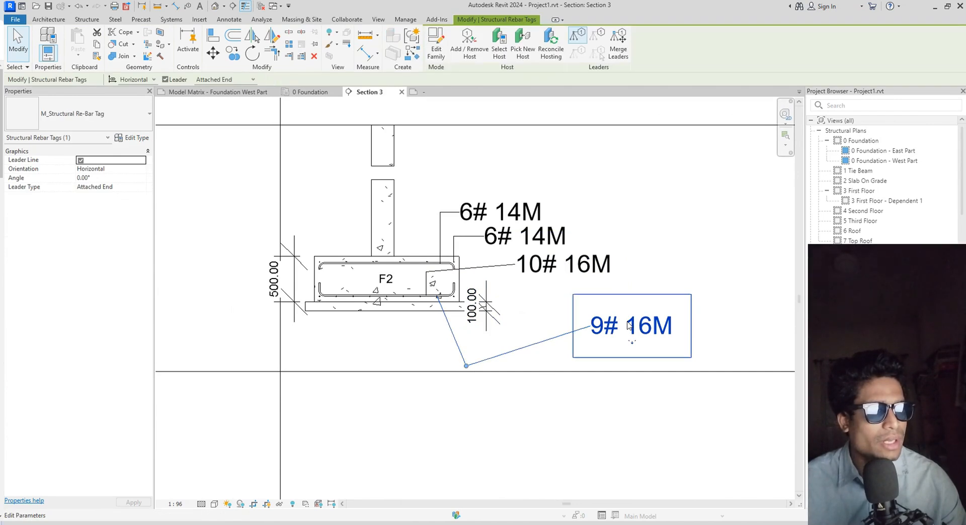
left_click(145, 125)
left_click(145, 126)
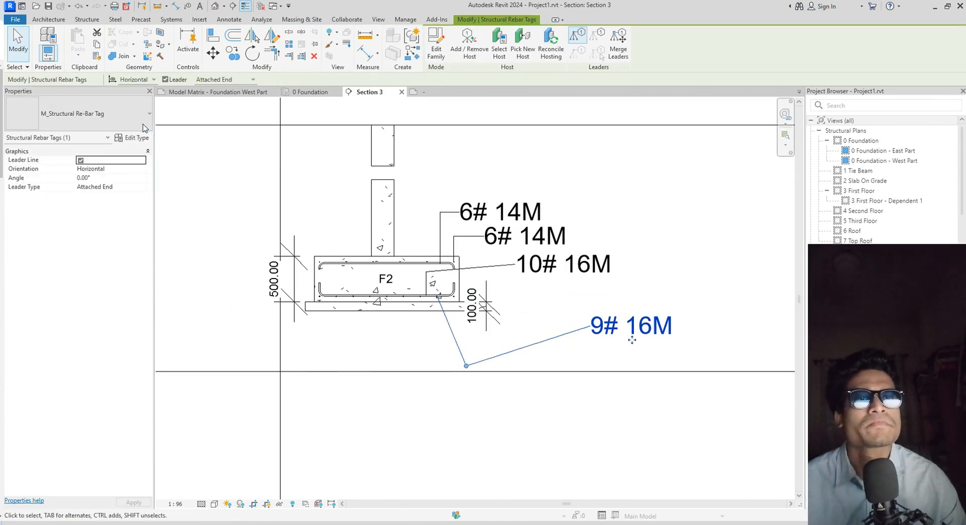
left_click(141, 141)
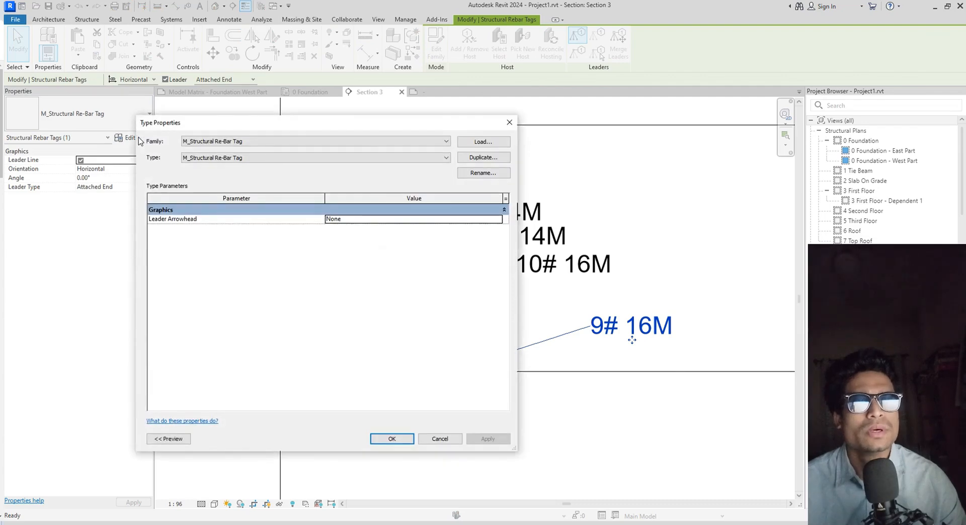
left_click(439, 439)
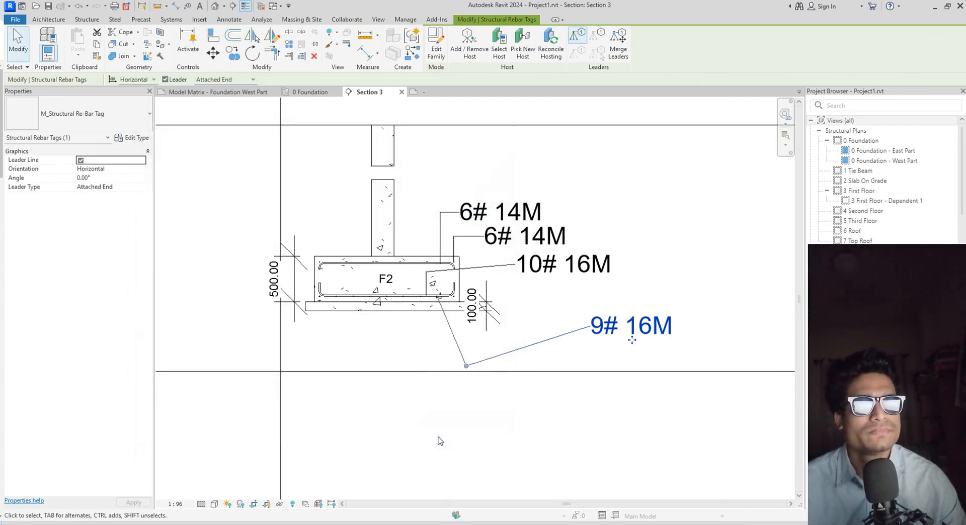
left_click(436, 50)
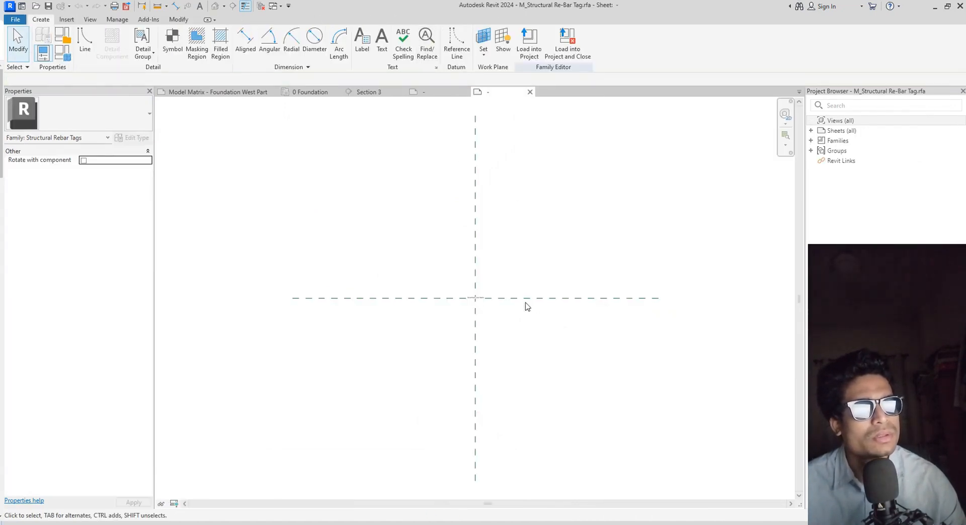
Duplicate the Quantity# Type Name label's type as 1mm and set its text size to 1 mm
scroll(458, 301, "up", 5)
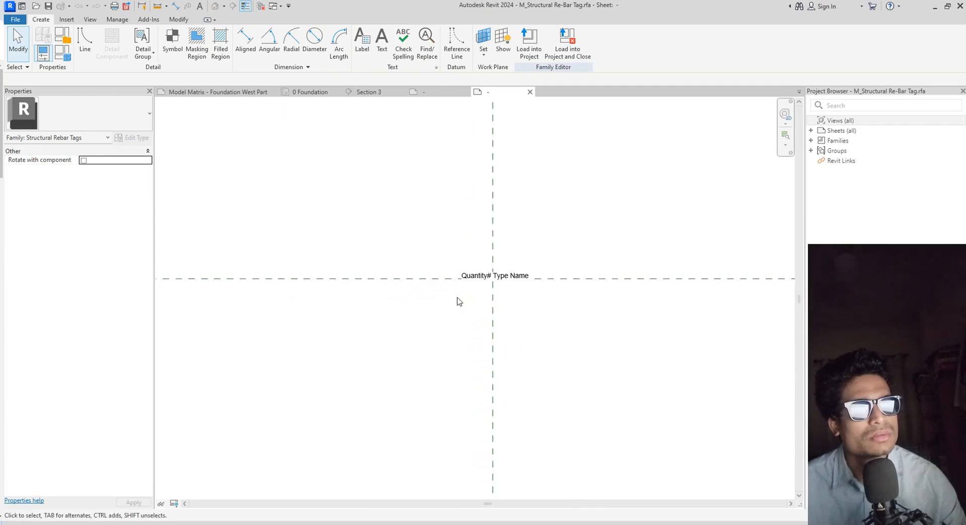
scroll(458, 309, "up", 1)
left_click(513, 256)
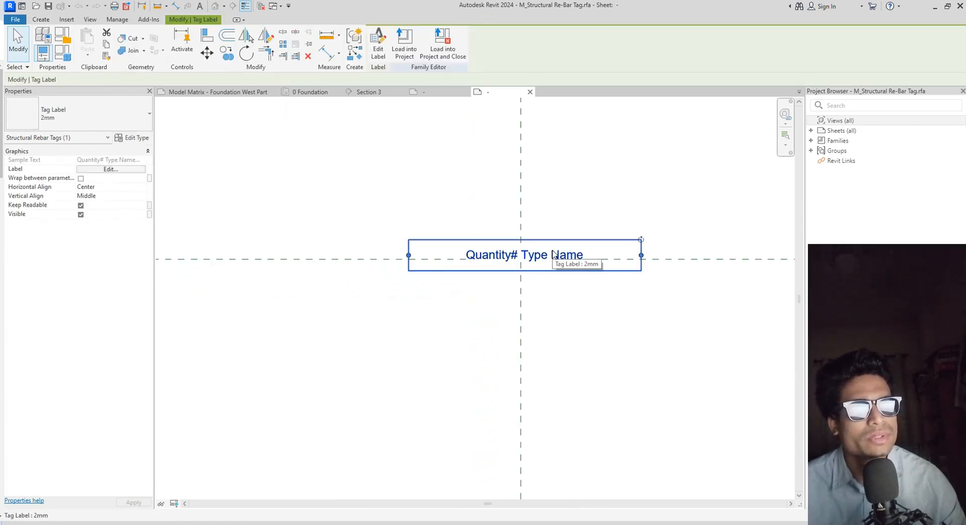
left_click(92, 118)
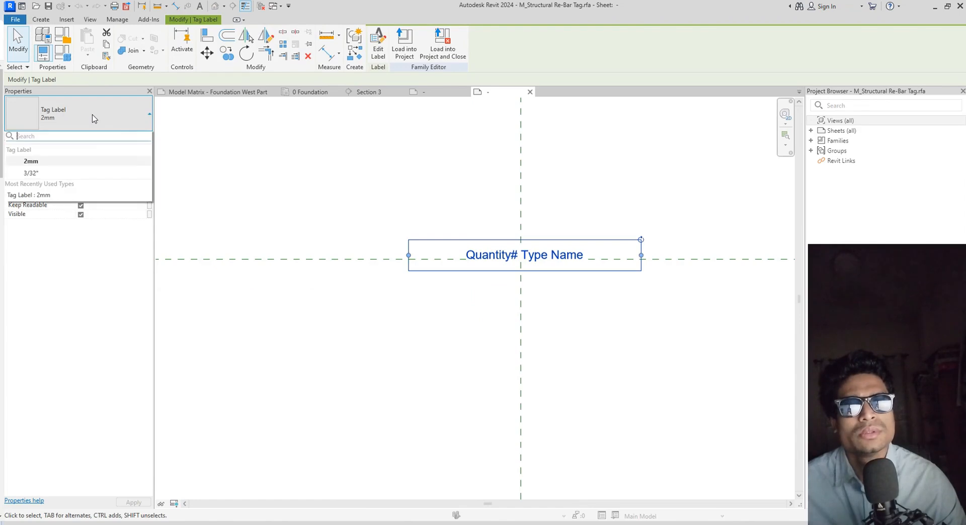
left_click(93, 119)
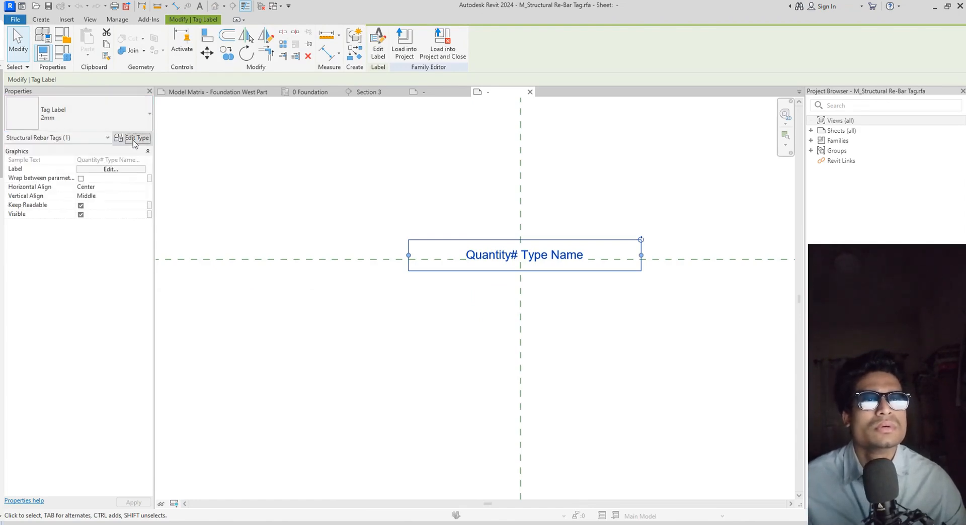
left_click(127, 138)
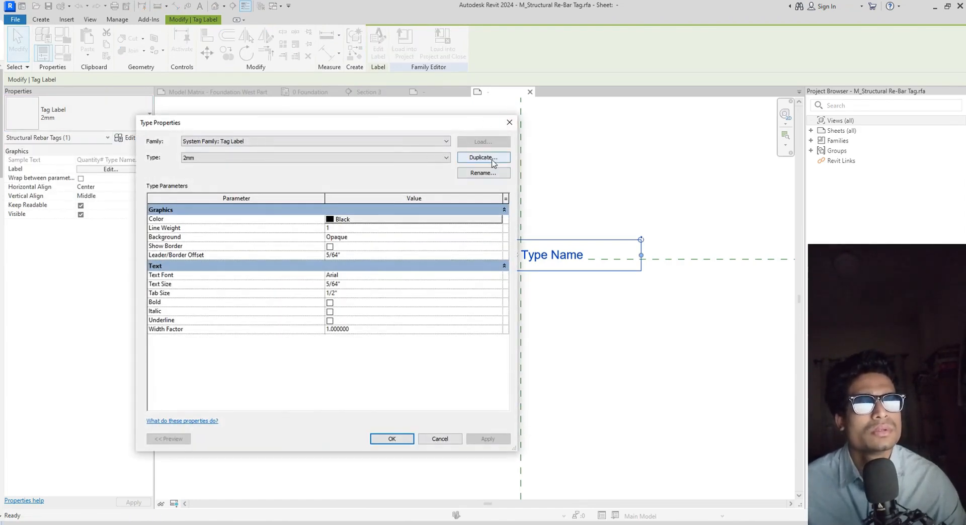
left_click(483, 157)
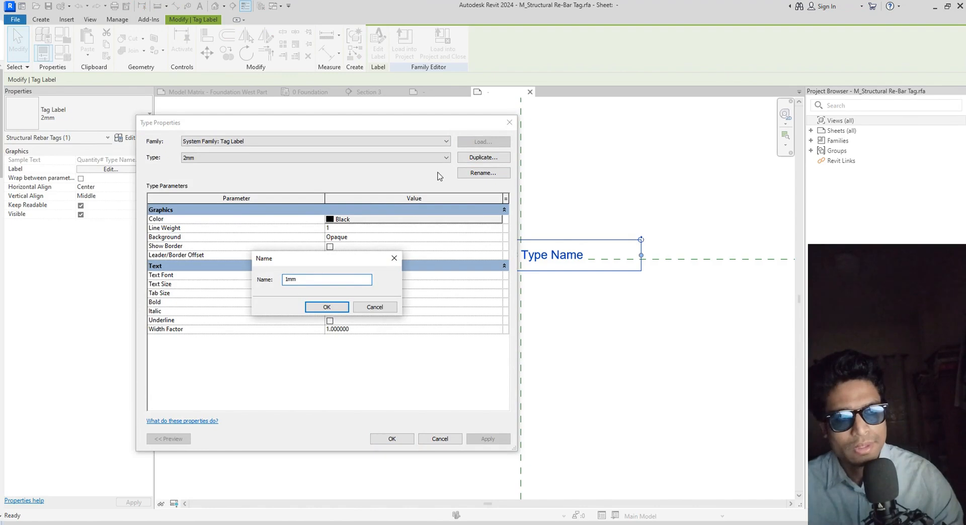
left_click(339, 308)
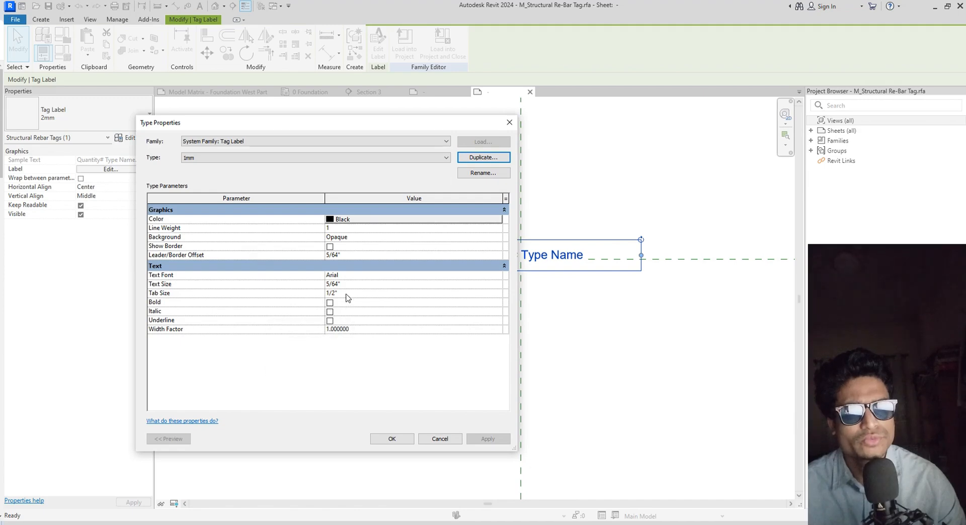
left_click(358, 285)
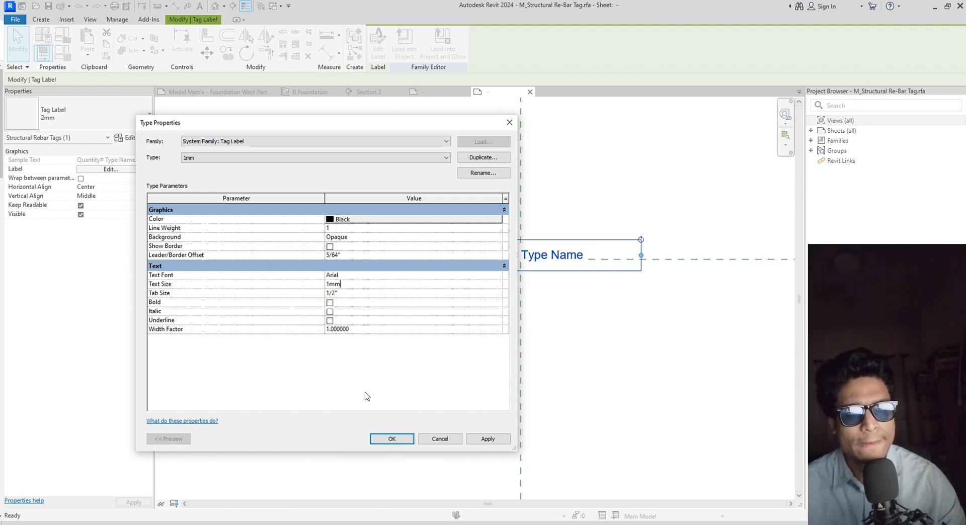
left_click(402, 442)
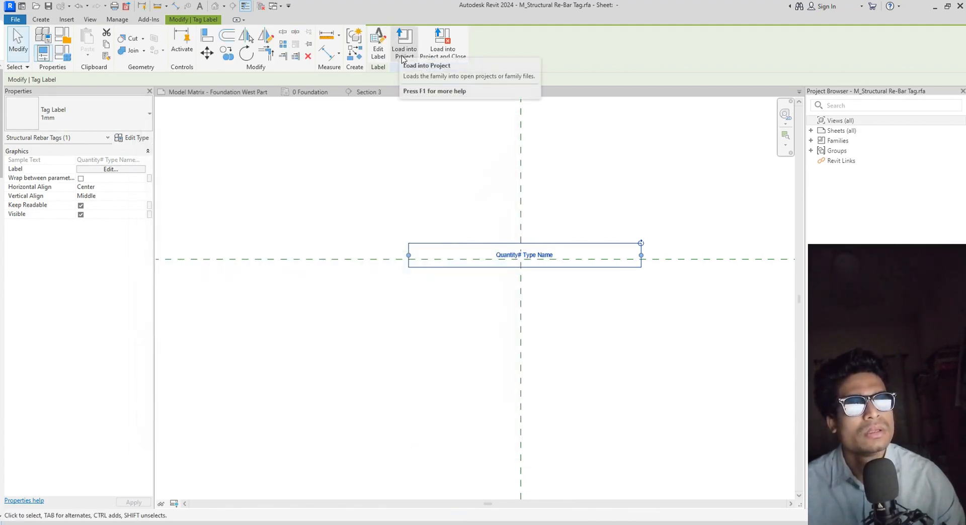
Load the edited rebar tag family into Project1.rvt, overwriting the existing version
left_click(404, 44)
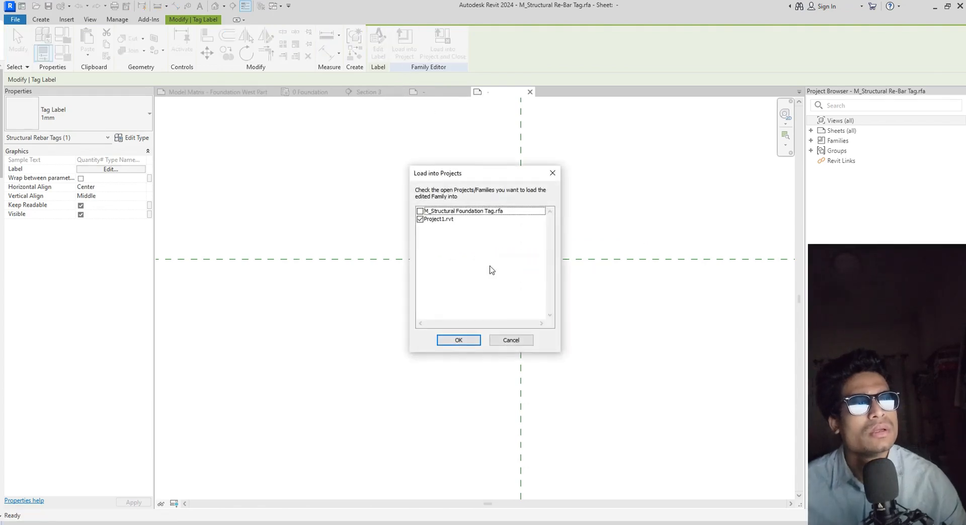
left_click(458, 341)
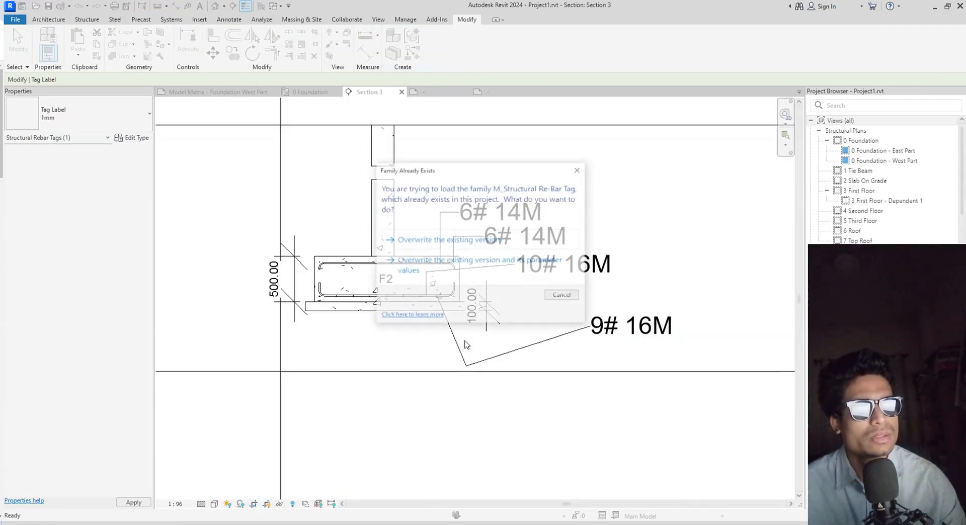
left_click(485, 240)
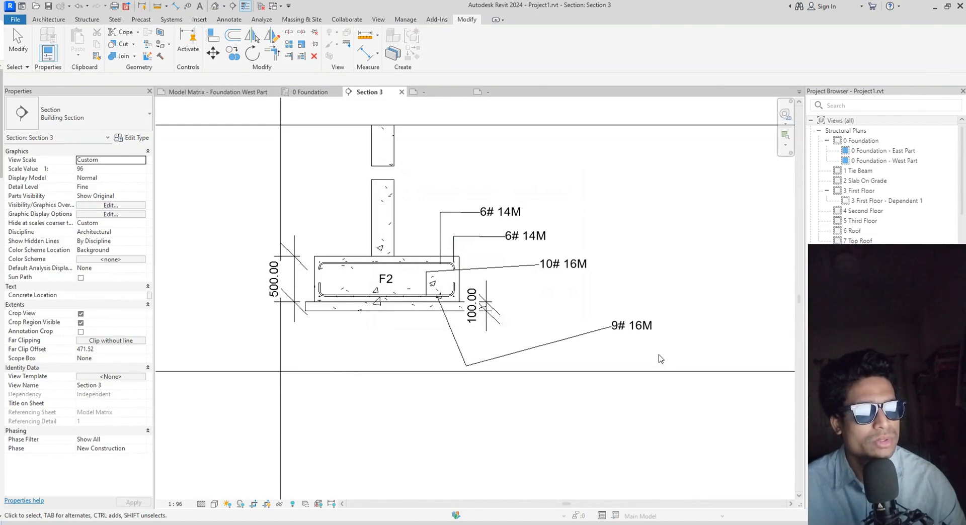
Examine the resized rebar tags on the F2 footing and the other footings along Section 3
scroll(525, 353, "down", 5)
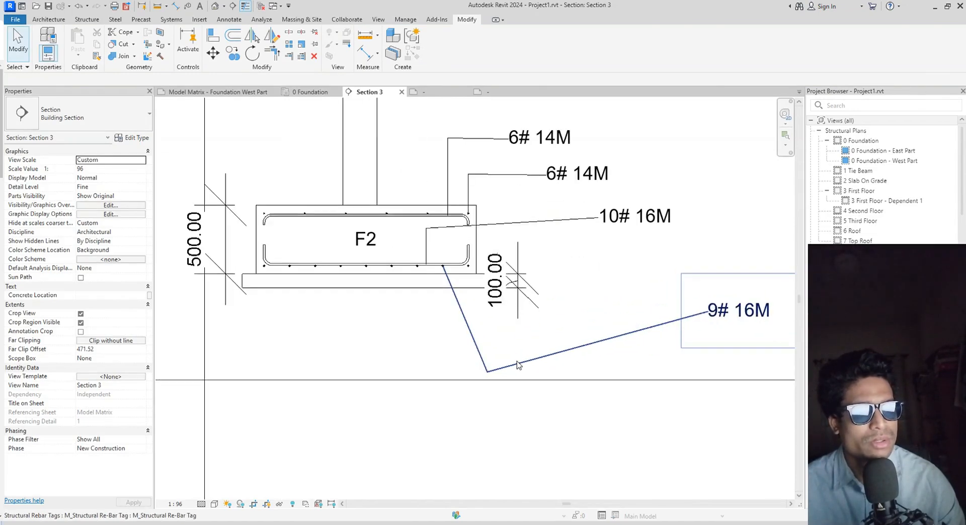
scroll(527, 373, "up", 5)
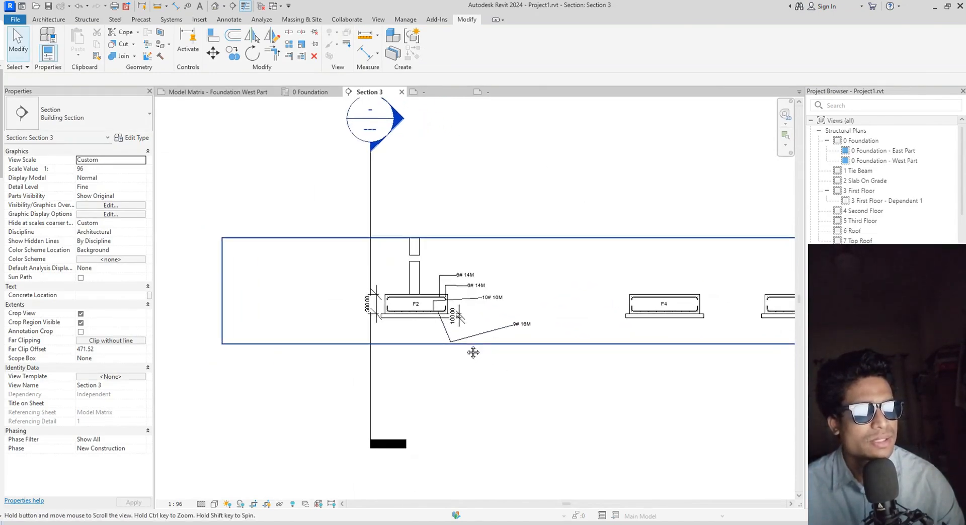
scroll(596, 354, "down", 5)
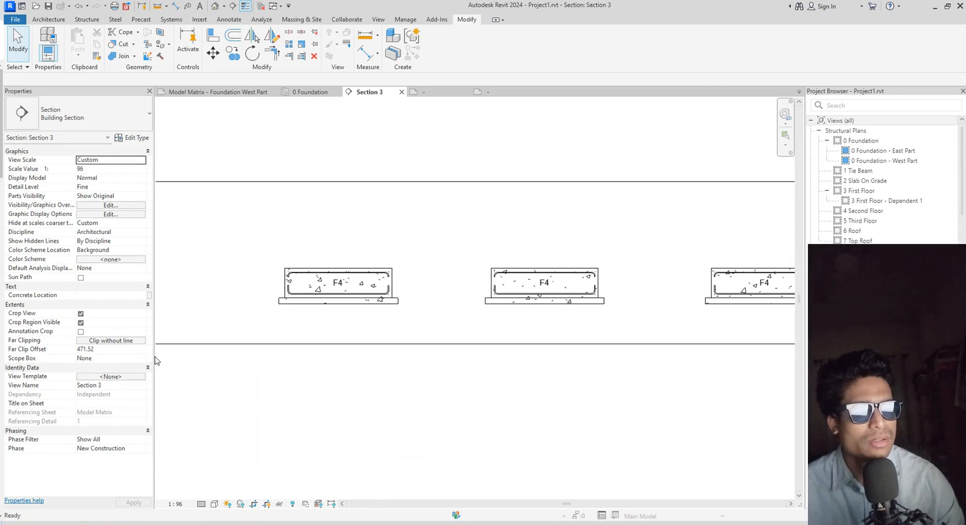
middle_click_drag(451, 414, 338, 386)
scroll(538, 332, "up", 2)
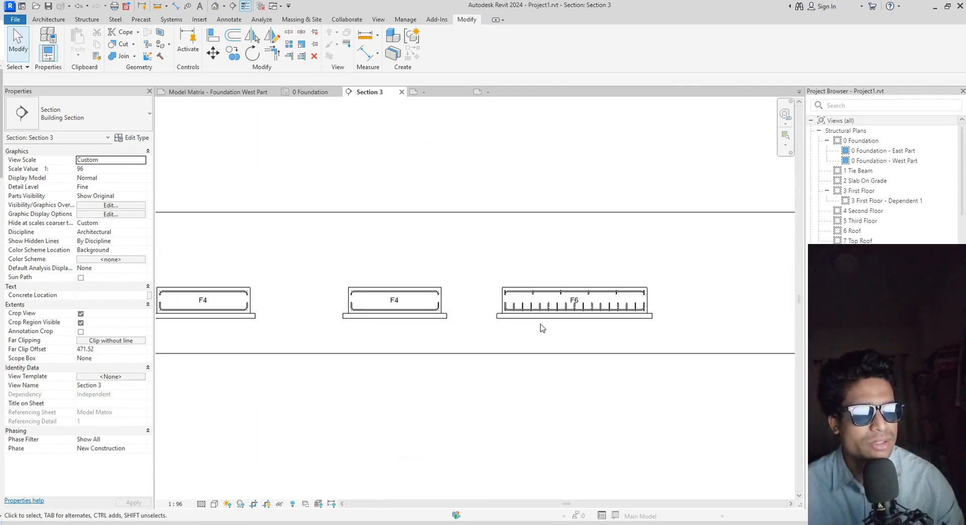
scroll(313, 330, "down", 4)
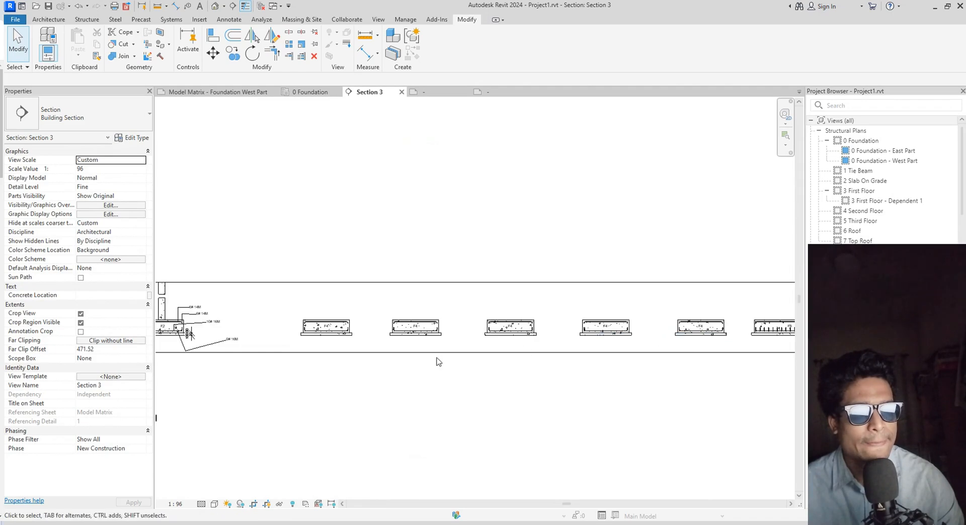
scroll(276, 338, "up", 4)
middle_click_drag(276, 339, 677, 365)
scroll(256, 359, "up", 2)
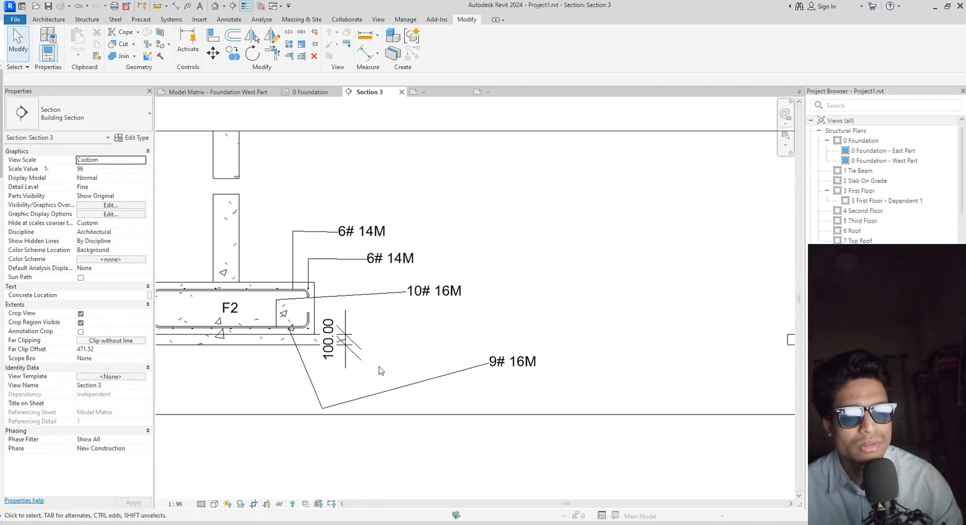
Reposition the 9# 16M rebar tag and its leader slightly higher, keeping them below and right of the slab dimension
scroll(407, 347, "down", 2)
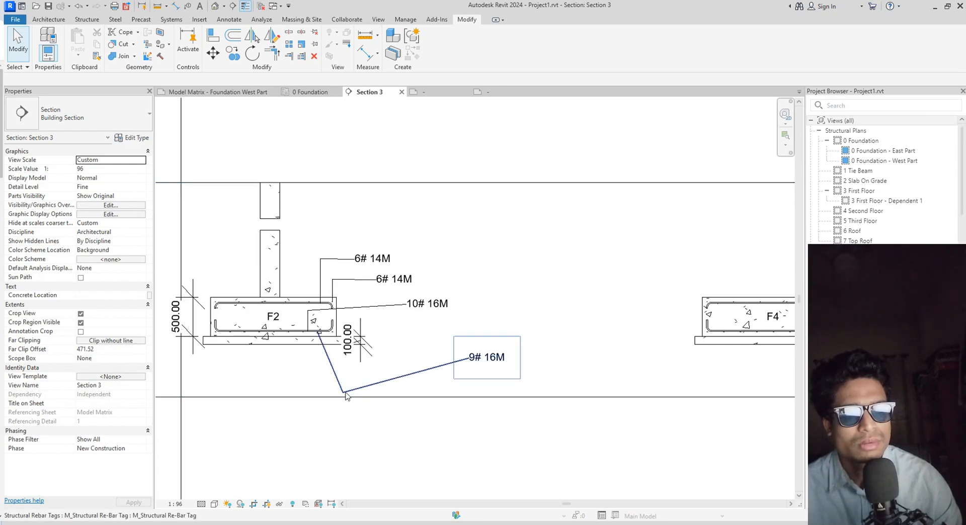
left_click_drag(346, 392, 330, 274)
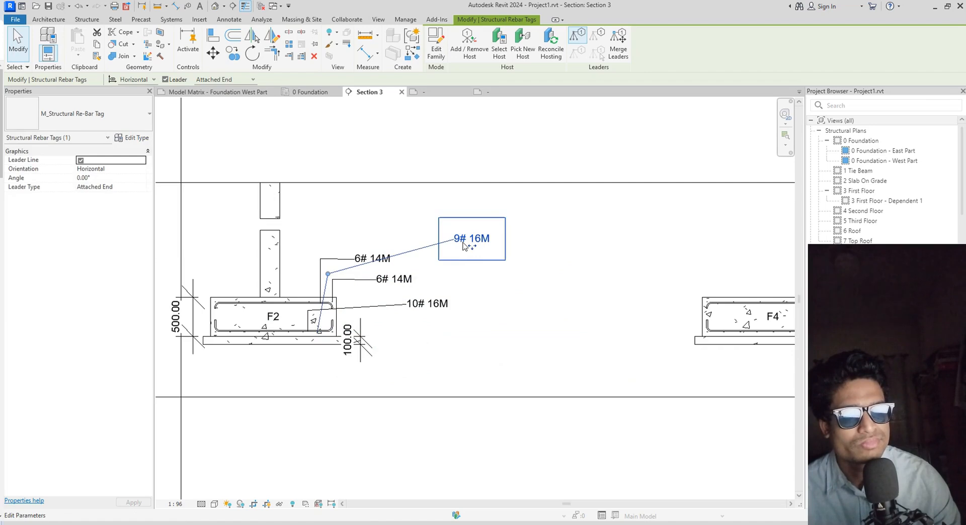
left_click_drag(470, 244, 484, 355)
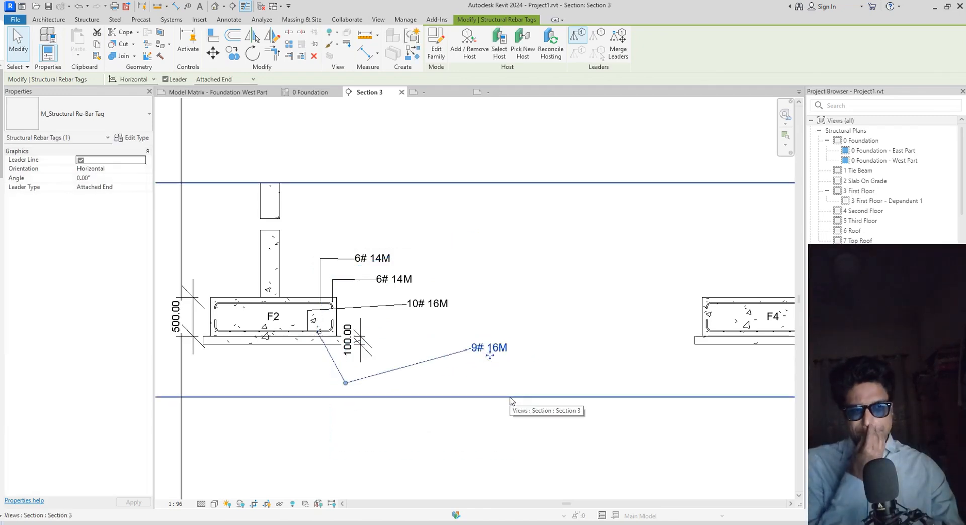
Replace the 9# 16M tag on footing F2 by deleting it and tagging an upper 14M bar with an attached-end leader
scroll(412, 393, "up", 4)
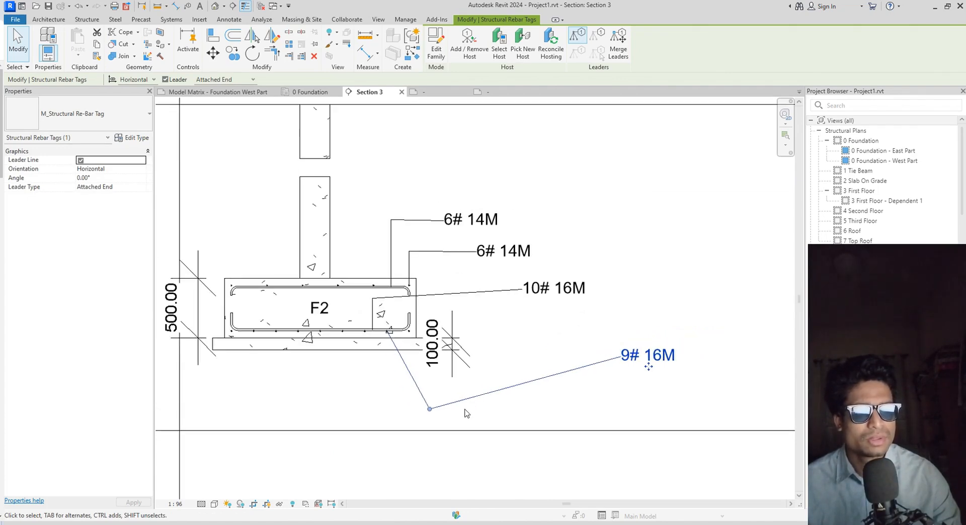
key("Delete")
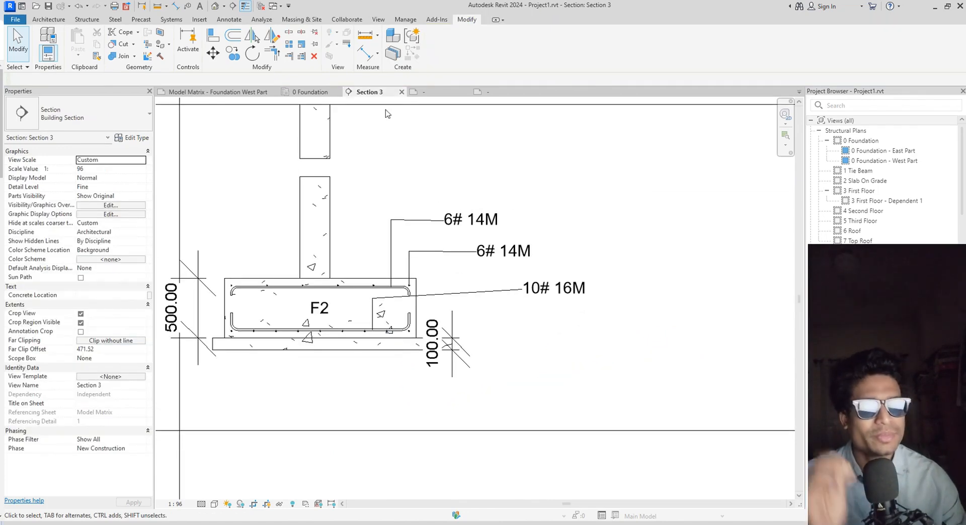
key("t")
key("g")
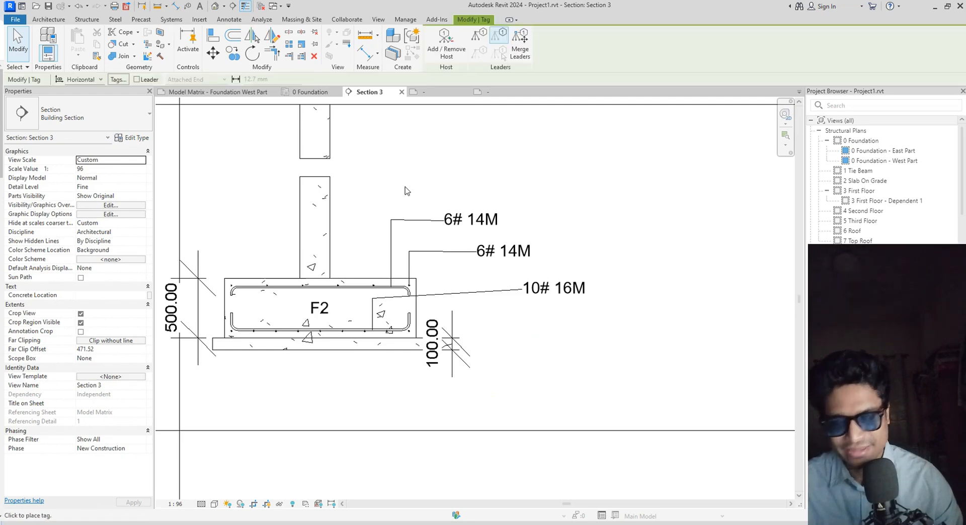
scroll(344, 279, "up", 1)
scroll(352, 290, "up", 2)
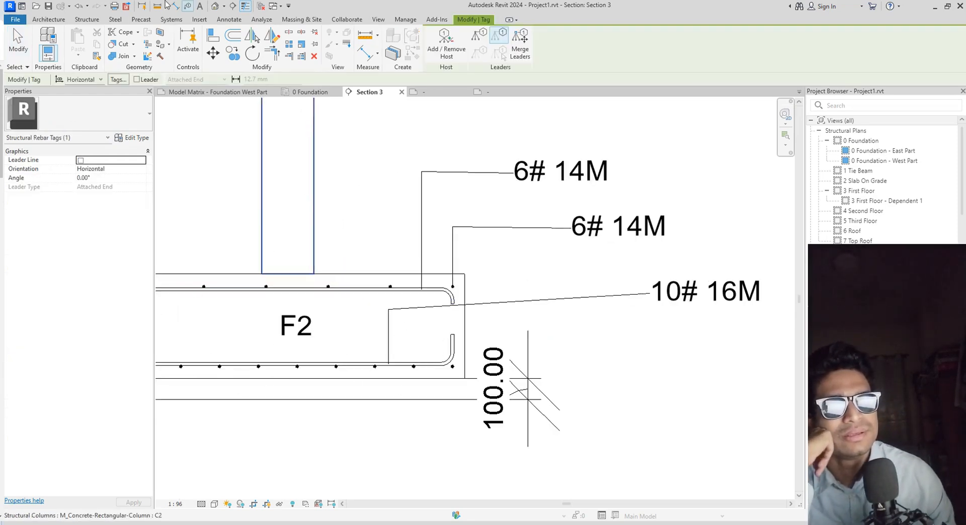
left_click(136, 80)
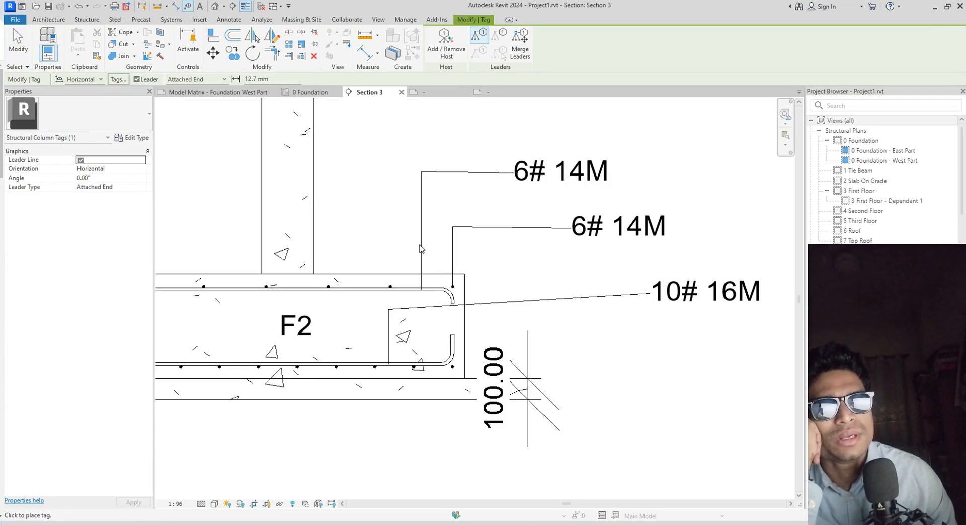
left_click(391, 287)
scroll(578, 250, "down", 4)
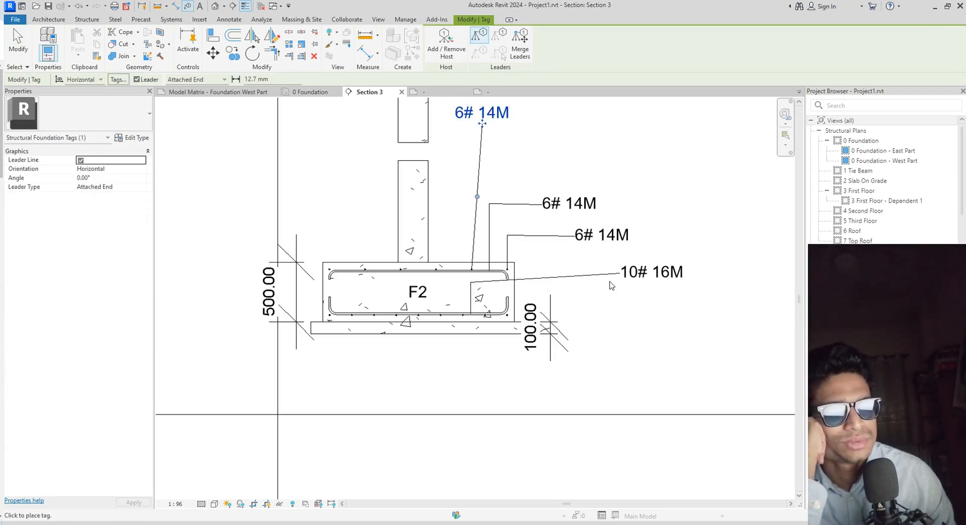
key("Escape")
key("Escape")
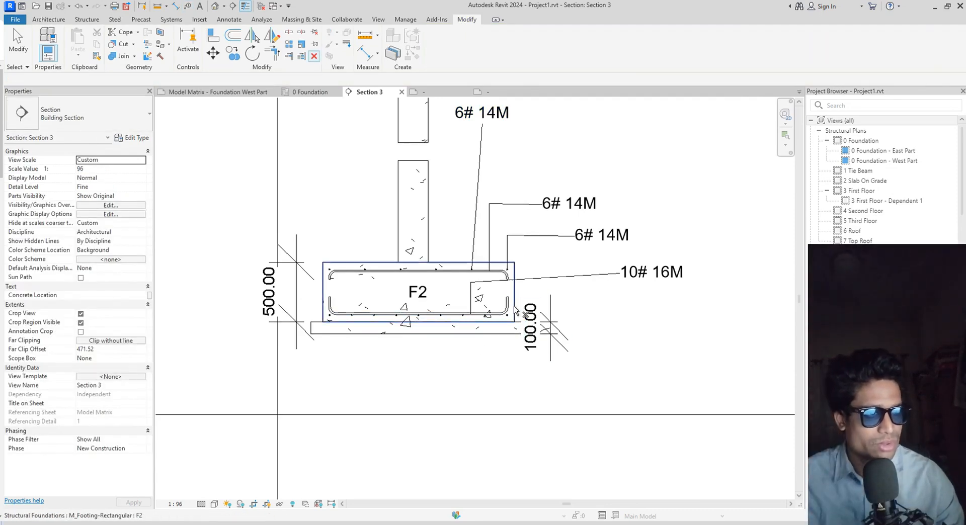
Tag the lower 16M bar set of footing F2 at its second-to-last bar using an attached-end leader
scroll(498, 307, "up", 5)
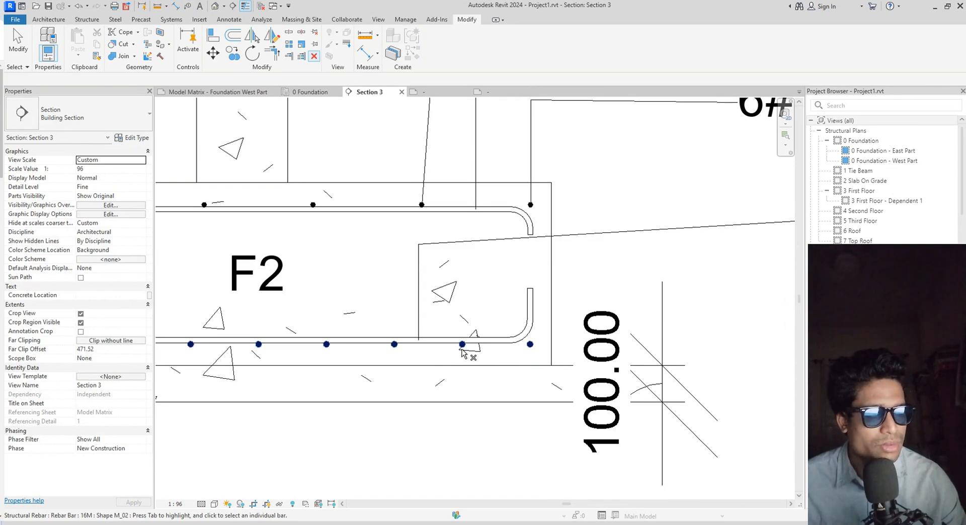
scroll(463, 350, "down", 5)
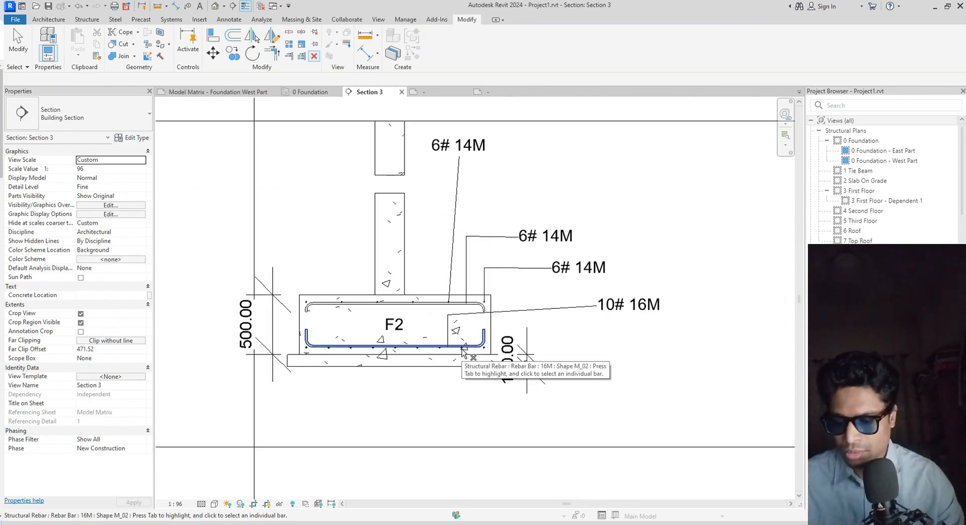
key("t")
key("g")
scroll(463, 351, "up", 2)
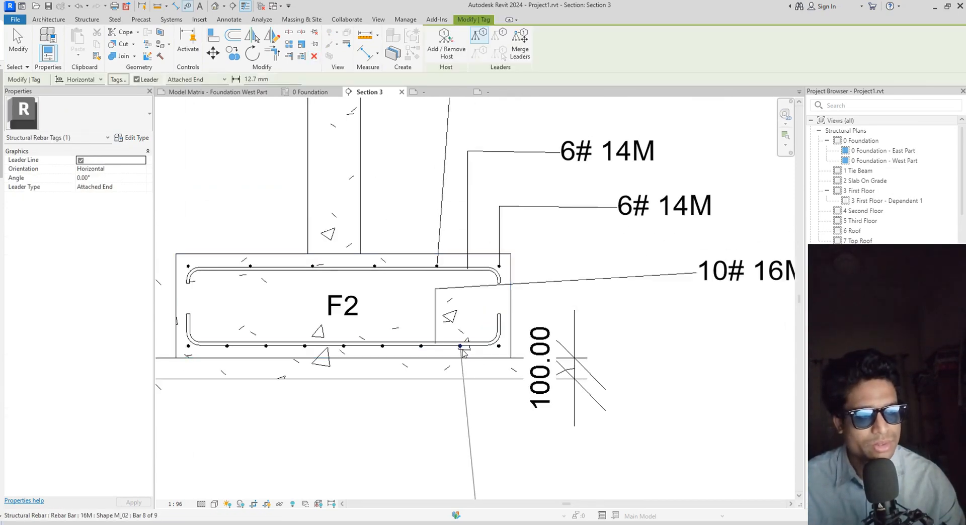
scroll(463, 351, "down", 2)
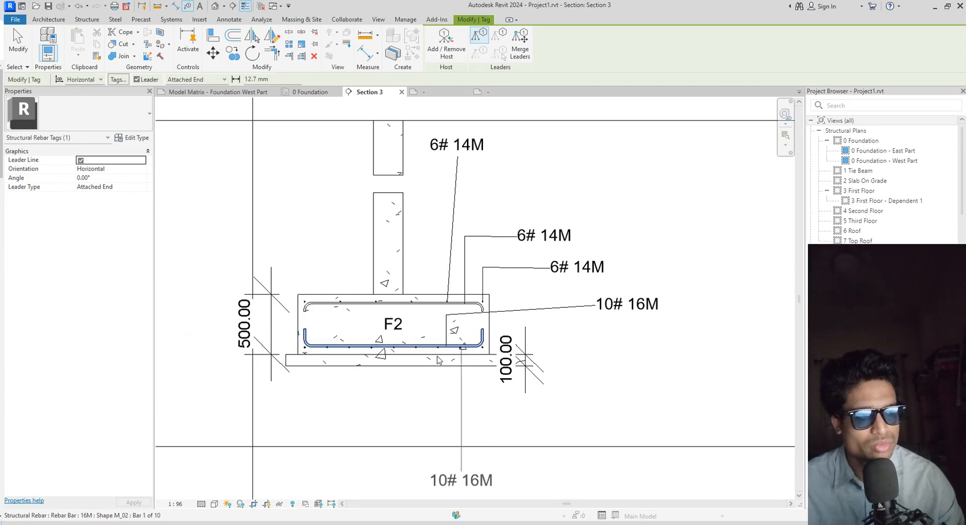
scroll(463, 348, "up", 5)
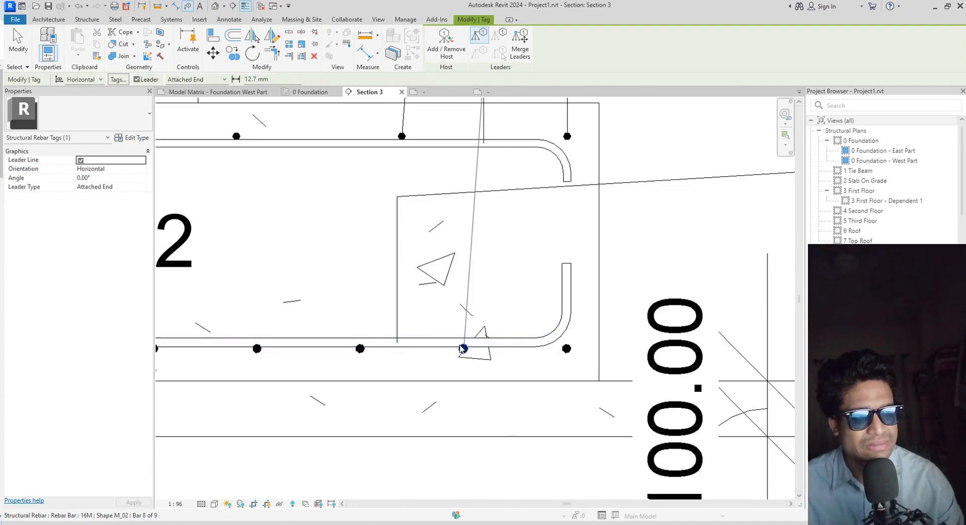
left_click(462, 348)
scroll(462, 348, "down", 5)
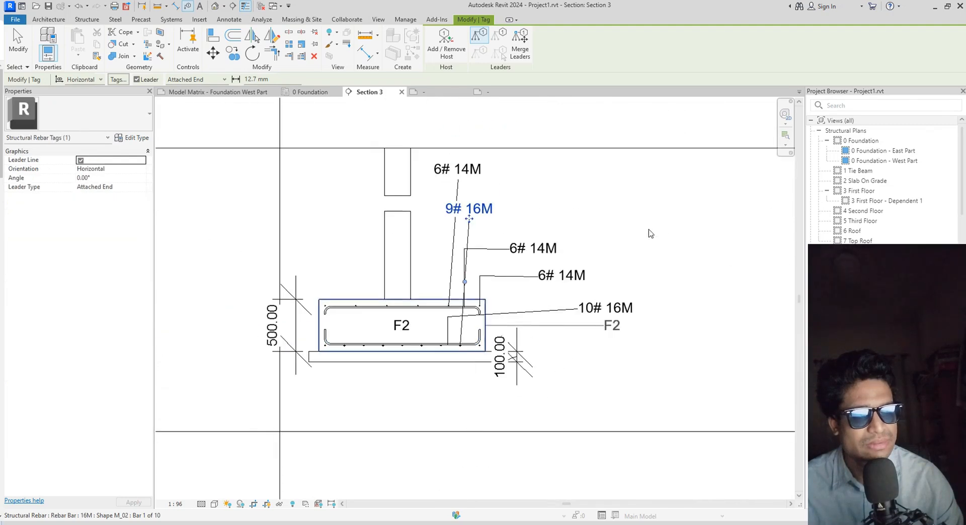
Move the 9# 16M tag just below the 10# 16M tag and raise its leader elbow above the slab dimension
scroll(637, 281, "up", 2)
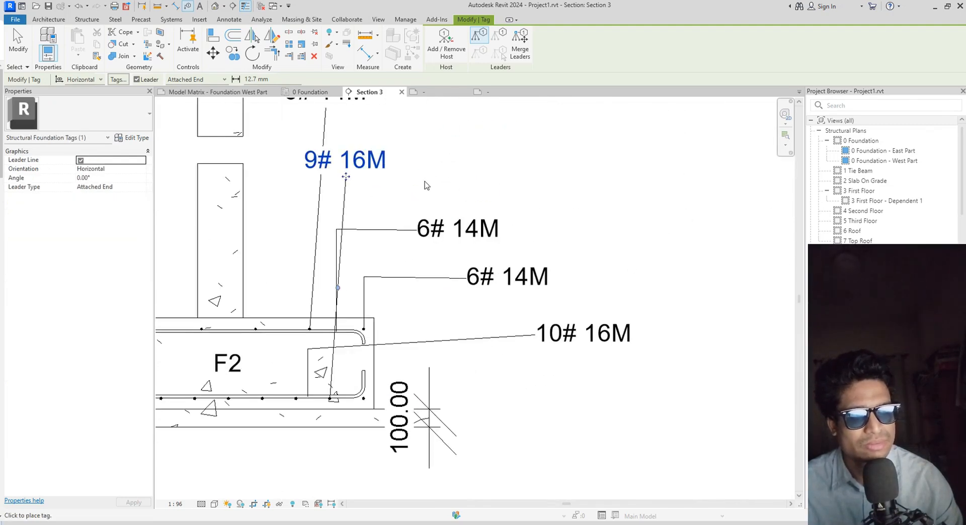
left_click_drag(355, 179, 595, 410)
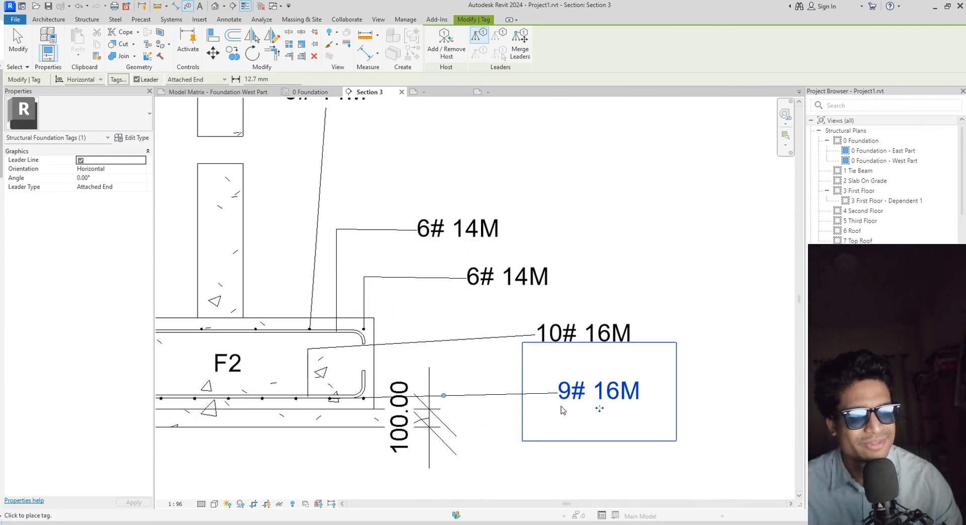
left_click_drag(443, 396, 435, 349)
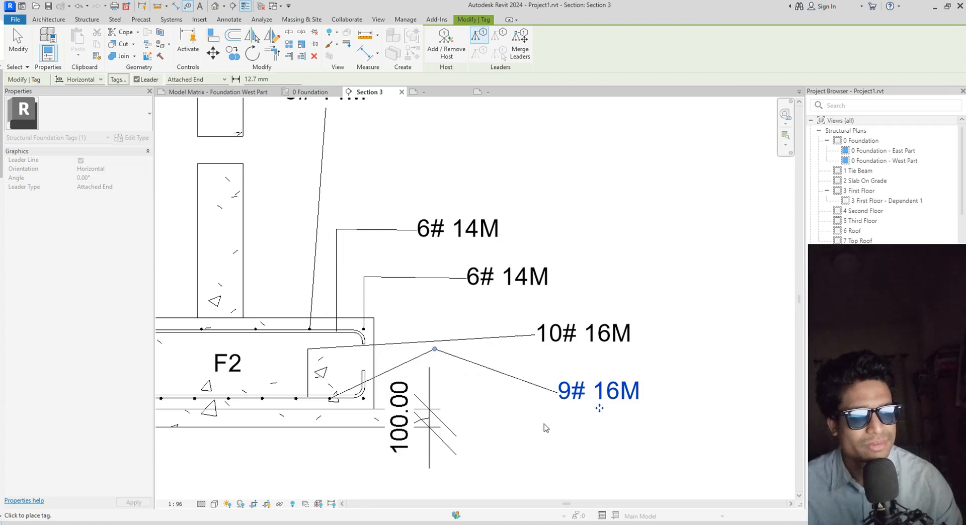
Examine the arrangement of the F2 rebar tags and the neighbouring footings along Section 3
scroll(546, 428, "down", 1)
middle_click_drag(546, 428, 500, 393)
scroll(562, 407, "down", 1)
scroll(534, 400, "down", 1)
middle_click_drag(494, 389, 398, 358)
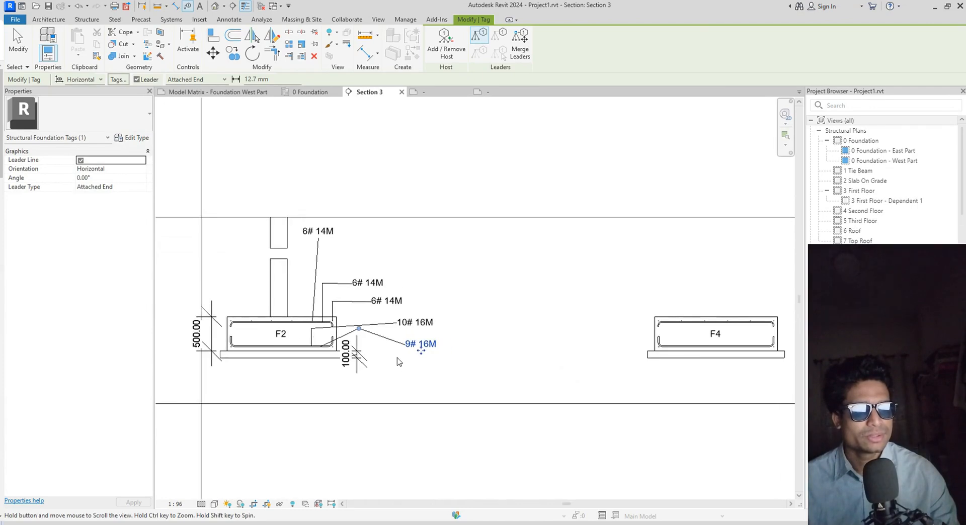
scroll(394, 358, "down", 3)
middle_click_drag(554, 377, 487, 374)
scroll(341, 367, "up", 3)
middle_click_drag(342, 369, 518, 374)
scroll(486, 358, "up", 2)
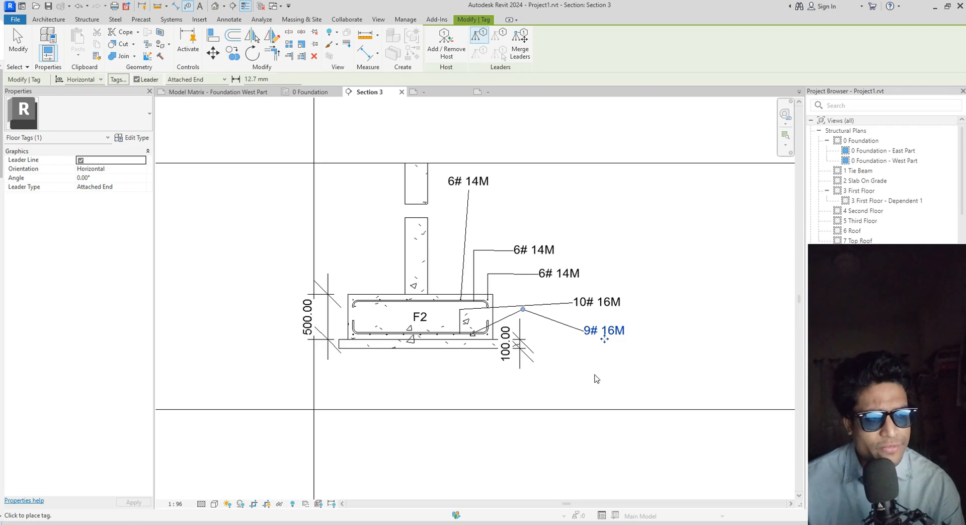
scroll(599, 371, "down", 3)
middle_click_drag(596, 373, 614, 336)
scroll(613, 337, "down", 2)
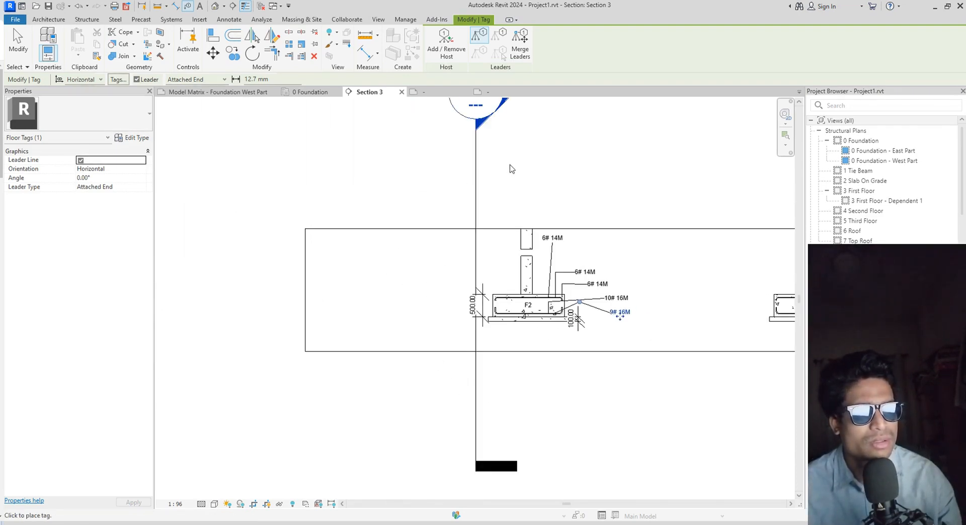
scroll(477, 182, "down", 1)
scroll(480, 144, "up", 1)
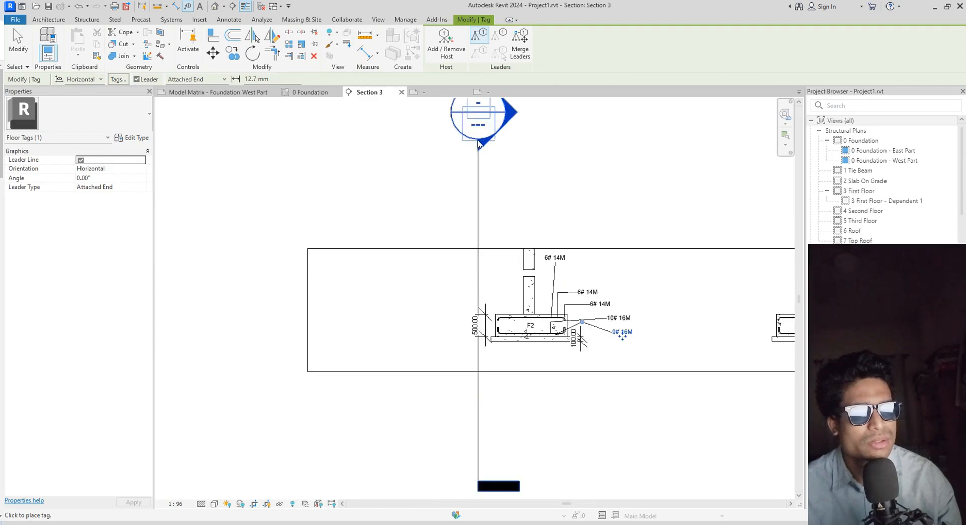
right_click(481, 137)
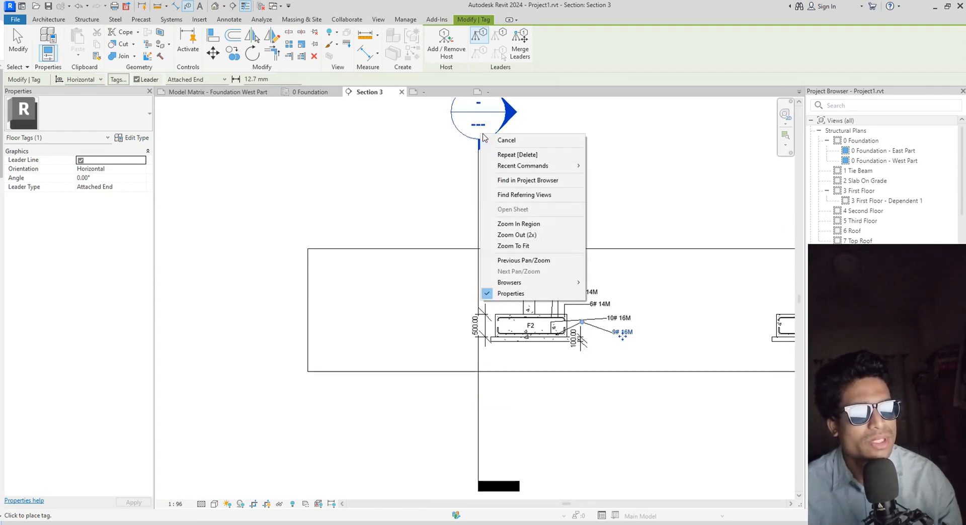
left_click(427, 181)
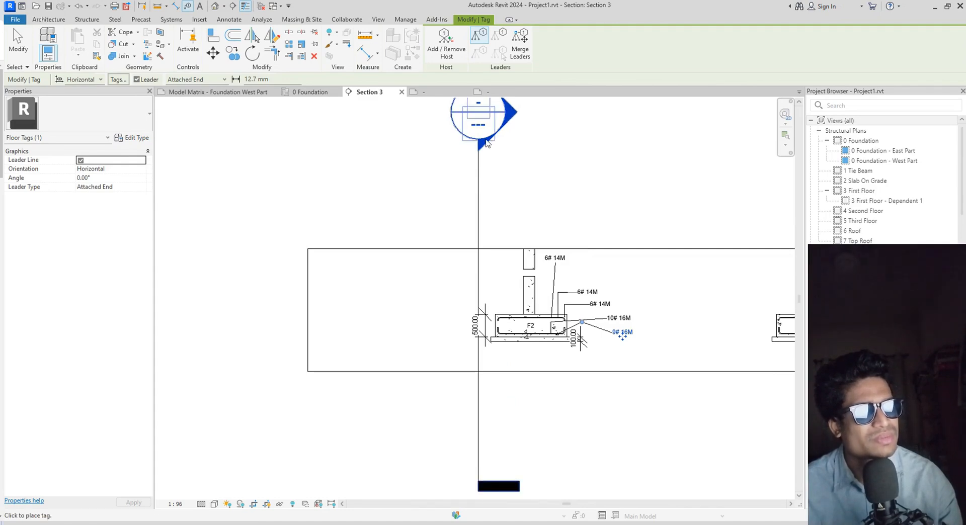
right_click(486, 140)
right_click(472, 125)
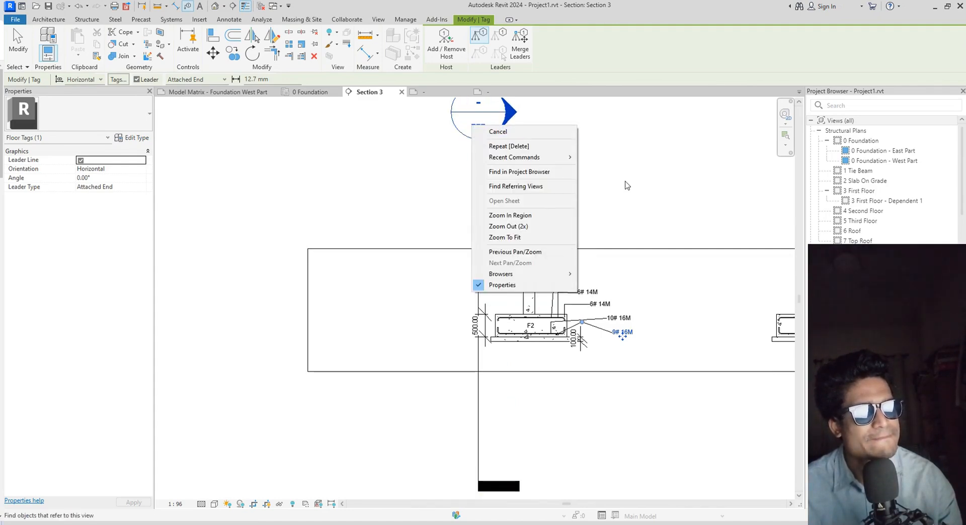
left_click(626, 182)
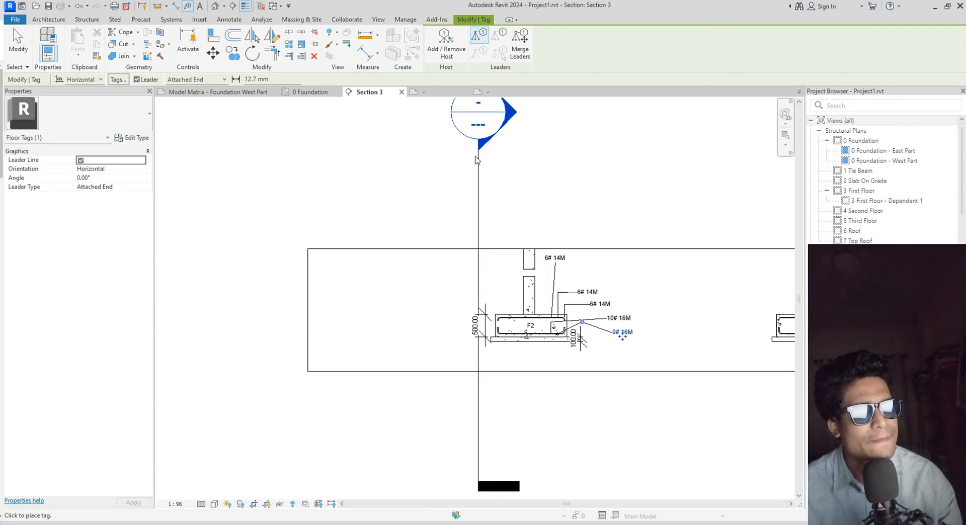
middle_click_drag(520, 181, 527, 181)
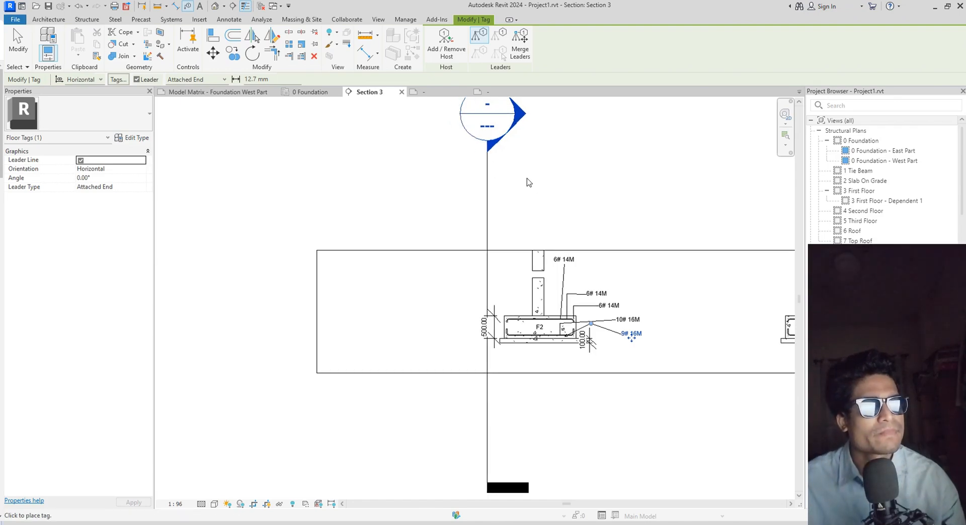
End tagging and hide the Section 6 marker crossing beside footing F2 as an element in this view
key("Escape")
left_click(487, 187)
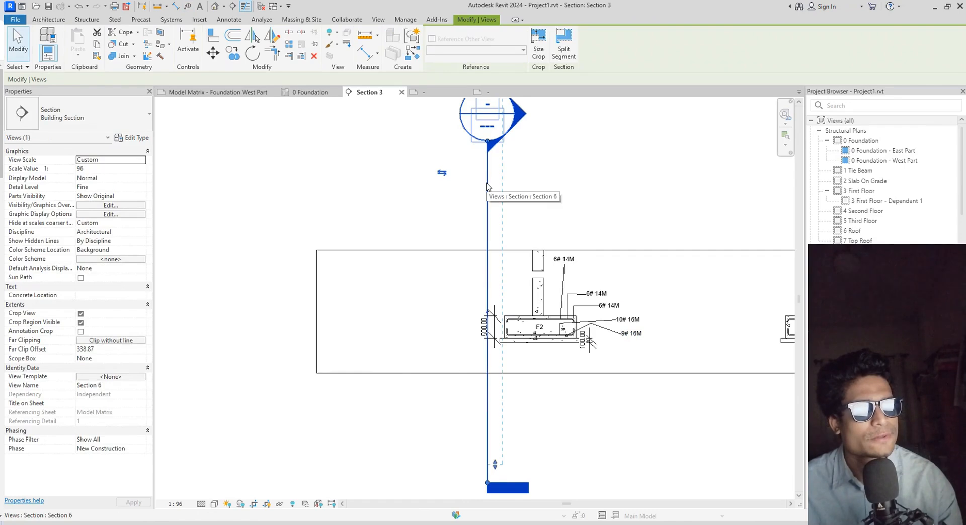
right_click(487, 187)
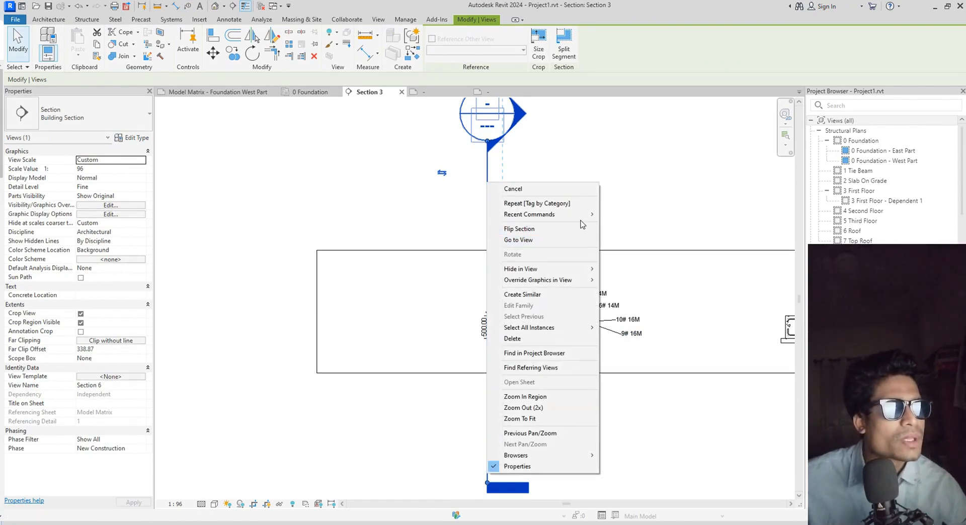
mouse_move(574, 269)
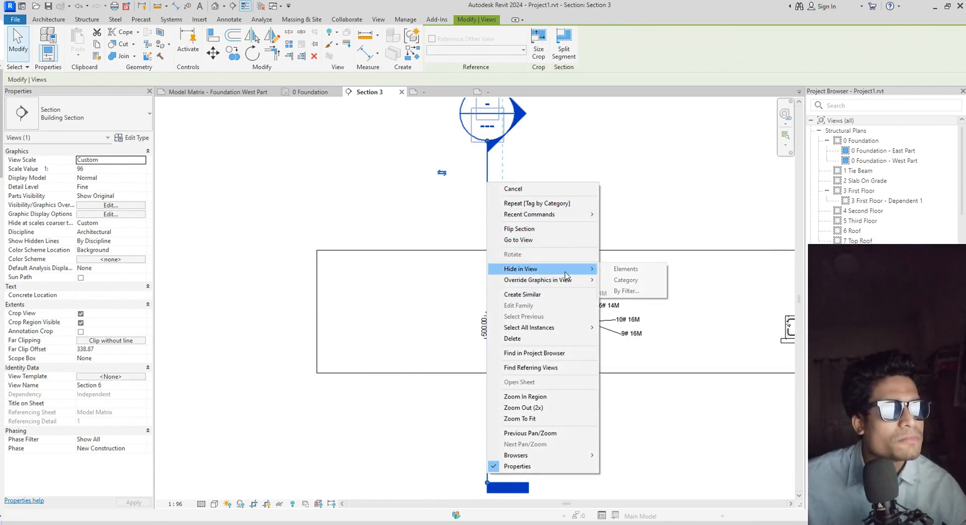
left_click(622, 274)
Check the F2 tags and dimensions and the F4 footings in the decluttered Section 3 view
scroll(624, 282, "down", 4)
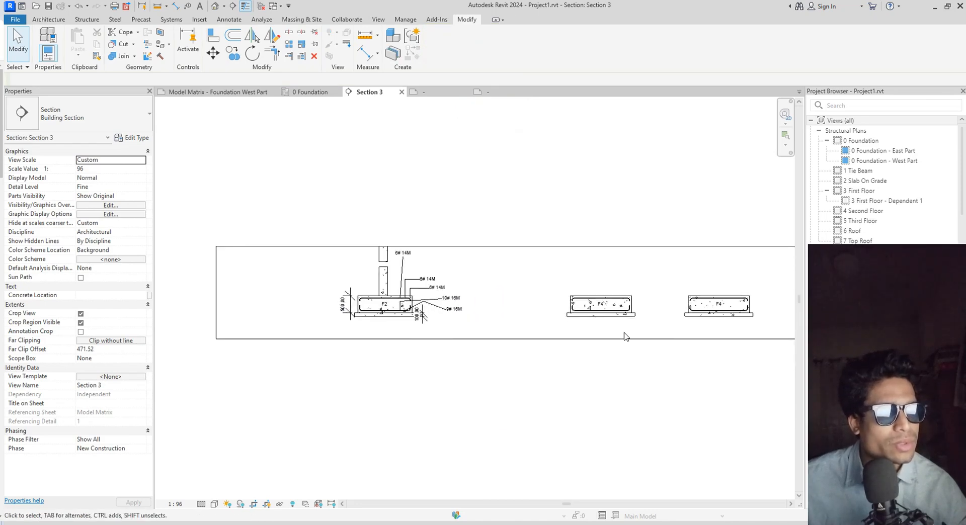
scroll(589, 321, "up", 6)
scroll(421, 317, "down", 4)
scroll(413, 316, "up", 3)
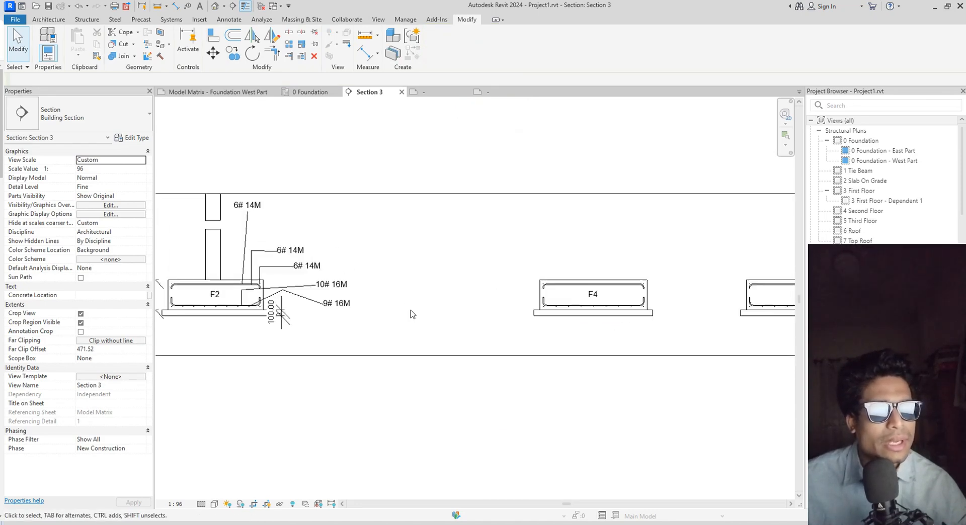
middle_click_drag(398, 317, 531, 299)
scroll(526, 296, "down", 1)
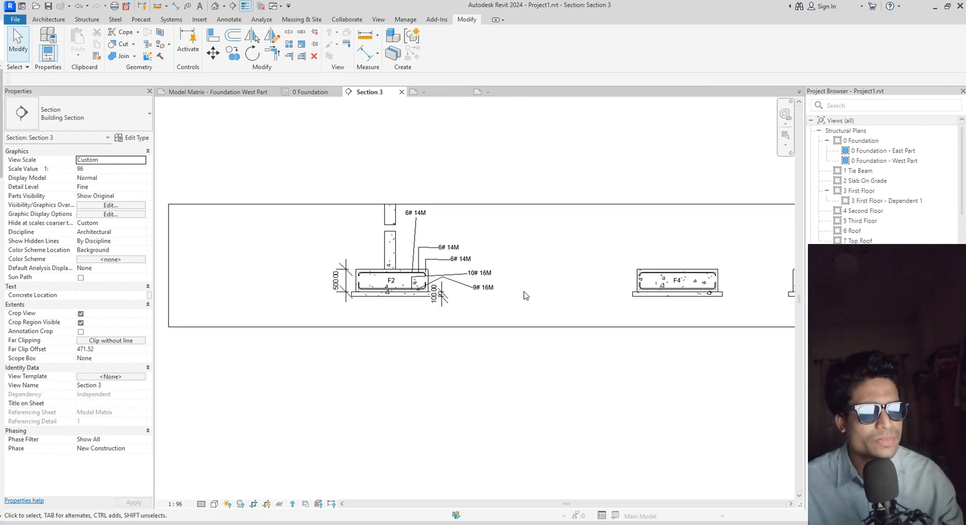
scroll(437, 282, "up", 2)
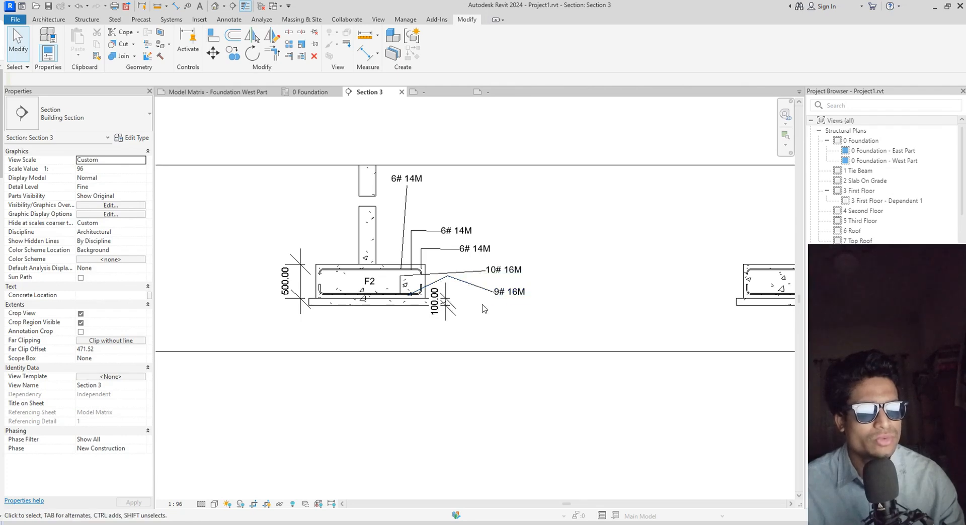
Tag the top hooked 14M bar of the first F4 footing near its right end, with the 6# 14M tag above the footing
middle_click_drag(643, 322, 258, 284)
middle_click_drag(449, 278, 473, 284)
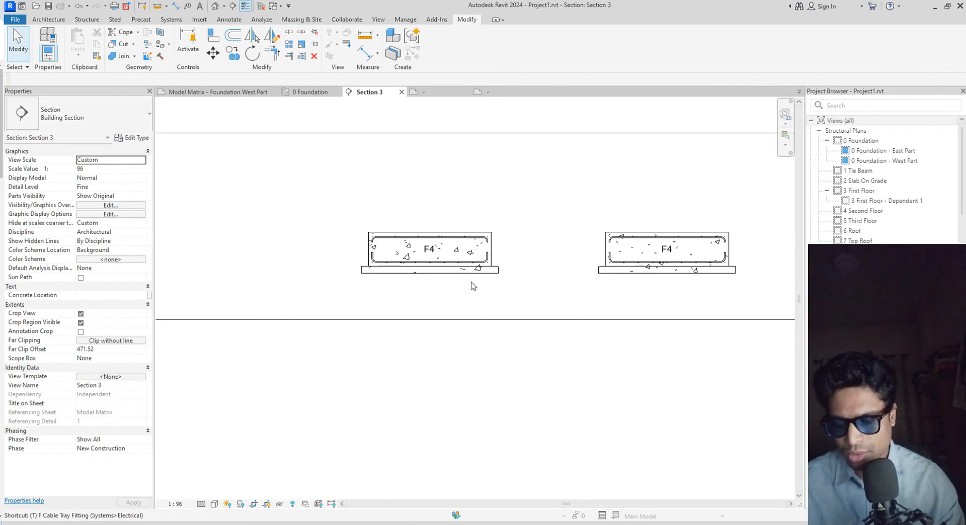
key("g")
scroll(491, 240, "up", 3)
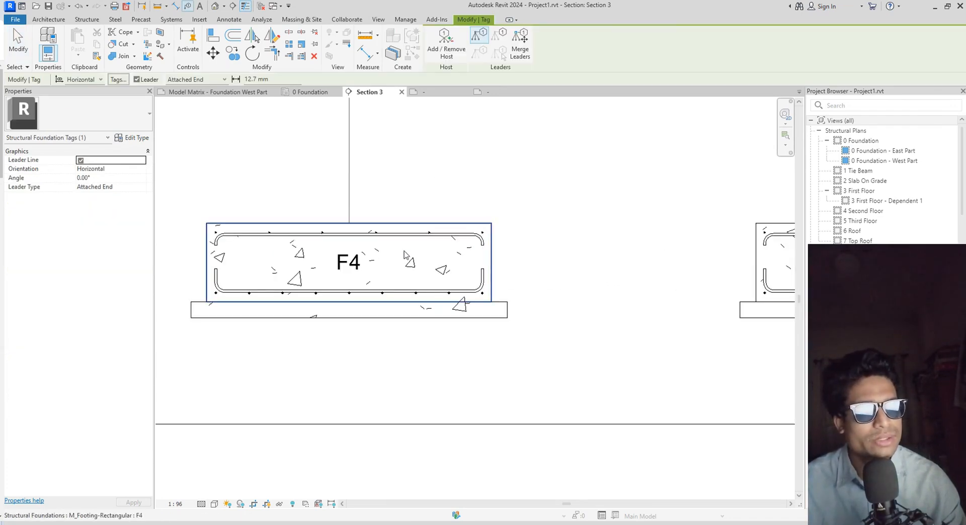
scroll(385, 256, "down", 2)
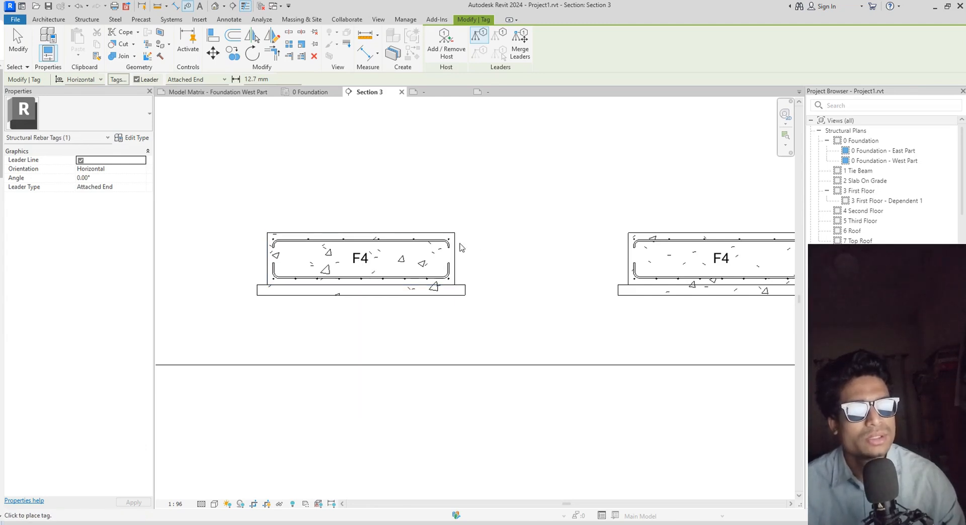
scroll(450, 245, "up", 1)
scroll(450, 245, "up", 2)
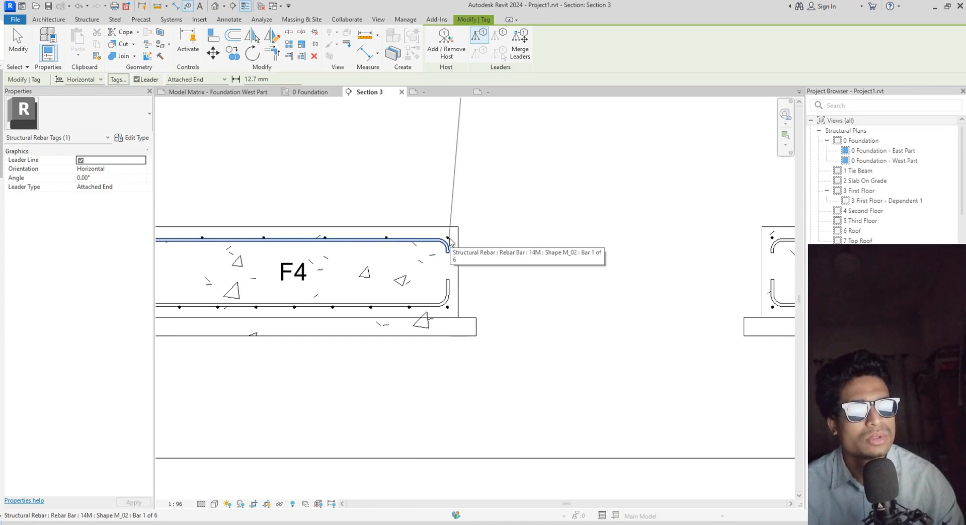
scroll(448, 238, "down", 2)
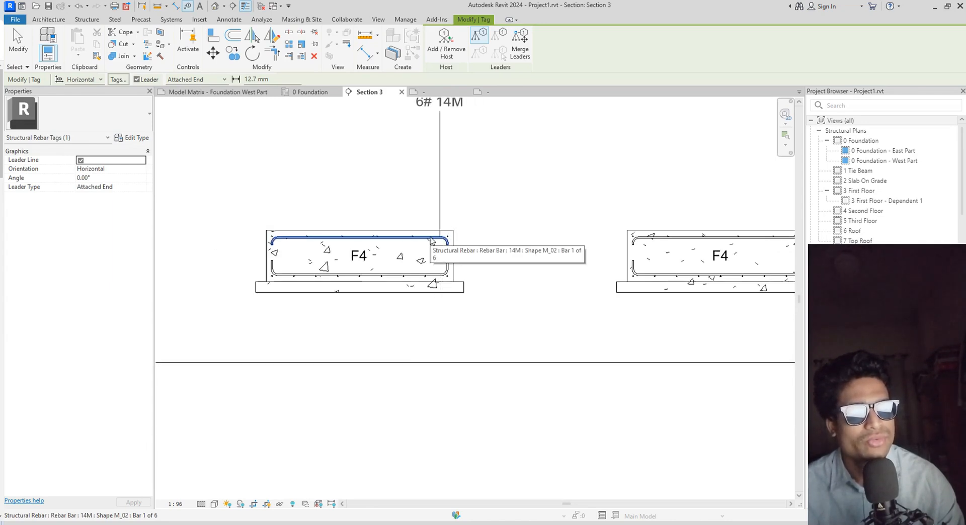
left_click(426, 241)
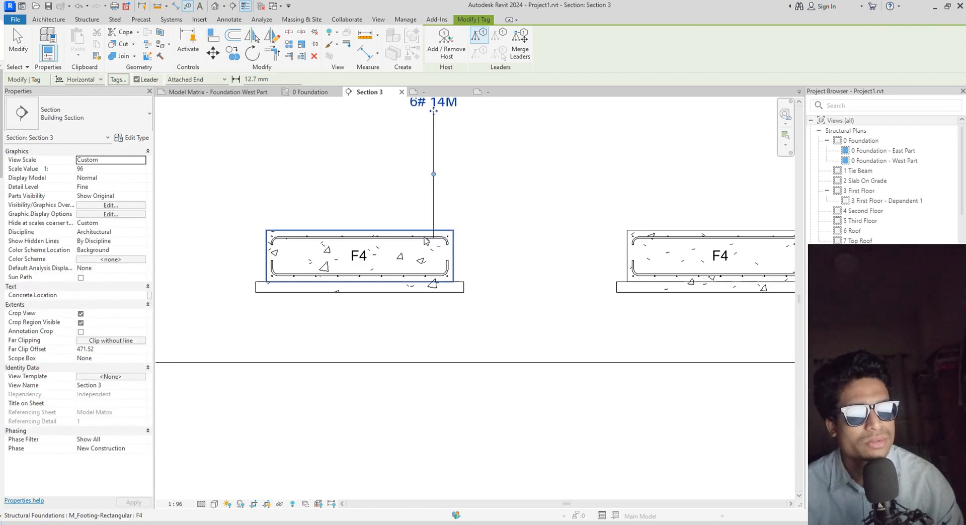
Tag the row of top 14M bars shown as dots in the same F4 footing with a second 6# 14M leader tag
scroll(375, 220, "up", 7)
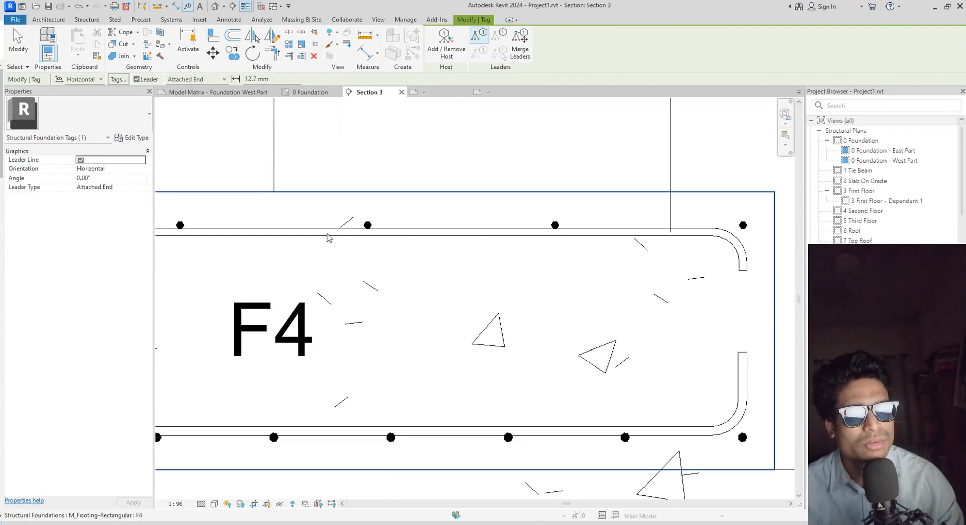
scroll(626, 240, "down", 3)
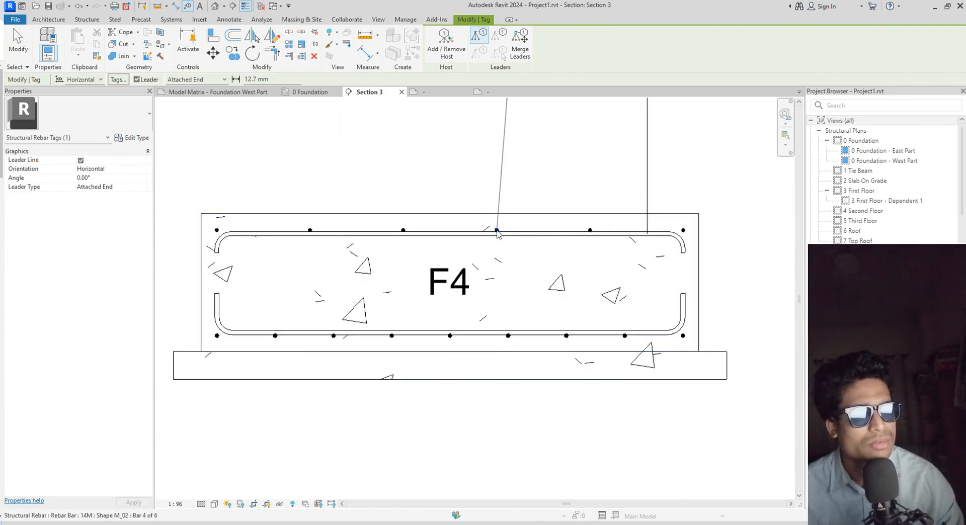
scroll(493, 241, "up", 2)
scroll(503, 262, "down", 3)
scroll(614, 297, "down", 1)
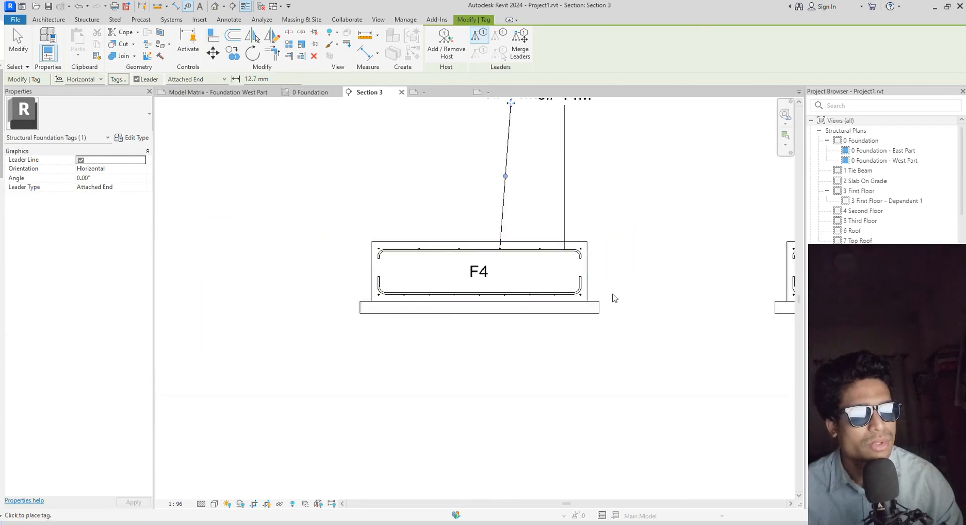
Tag the F4 footing's bottom hooked bar as 16# 16M and its bottom dotted bars as 9# 16M, and end tagging
scroll(615, 298, "up", 2)
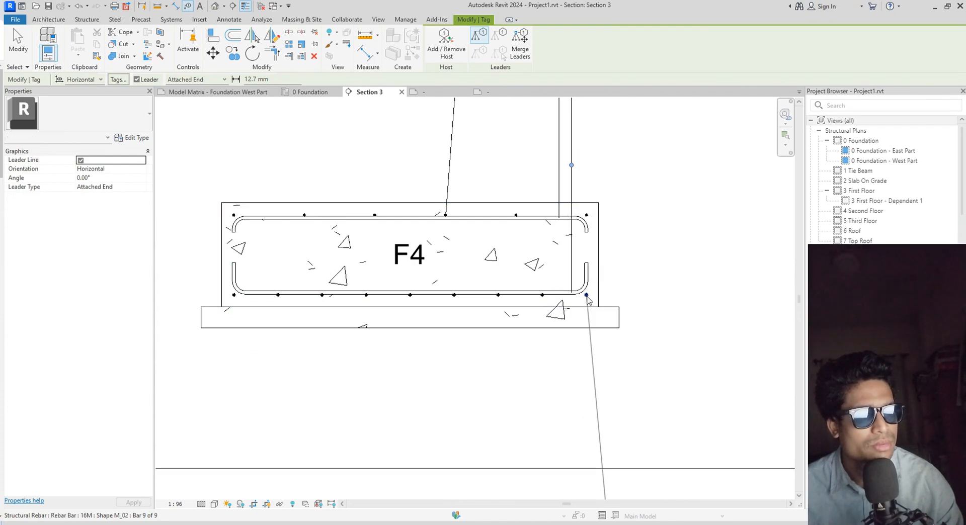
left_click(545, 293)
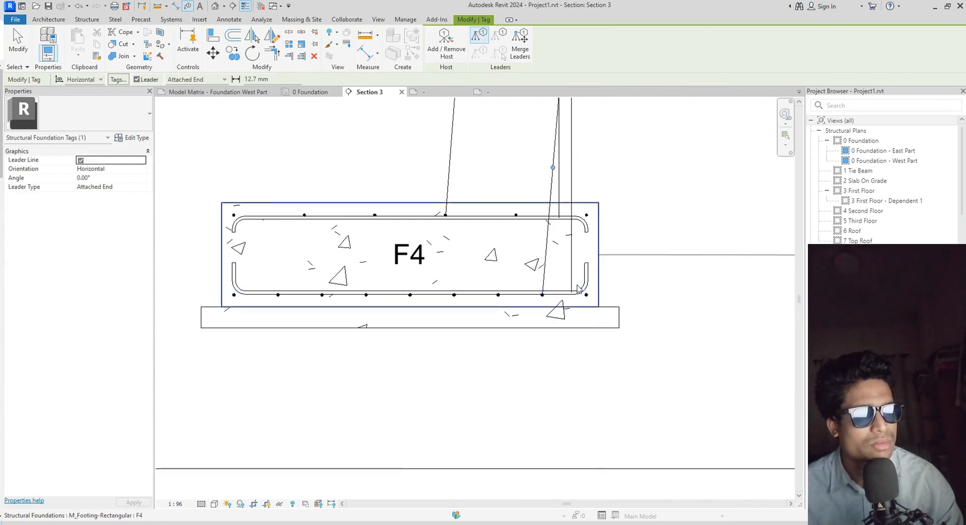
scroll(577, 285, "down", 2)
scroll(669, 193, "down", 2)
middle_click_drag(672, 196, 636, 250)
scroll(636, 249, "up", 2)
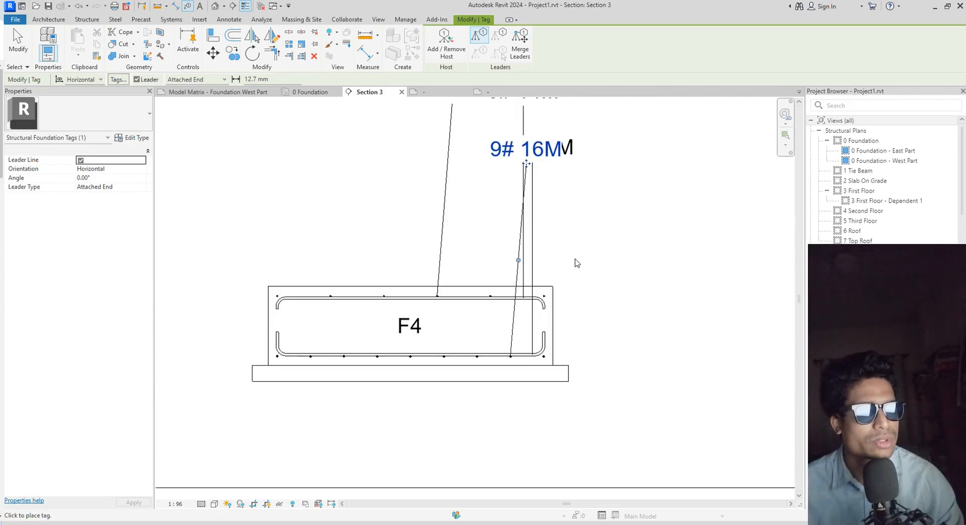
key("Escape")
Move the 16# 16M tag out beside the F4 footing and bend its leader just outside the footing edge, with a horizontal run
left_click(534, 266)
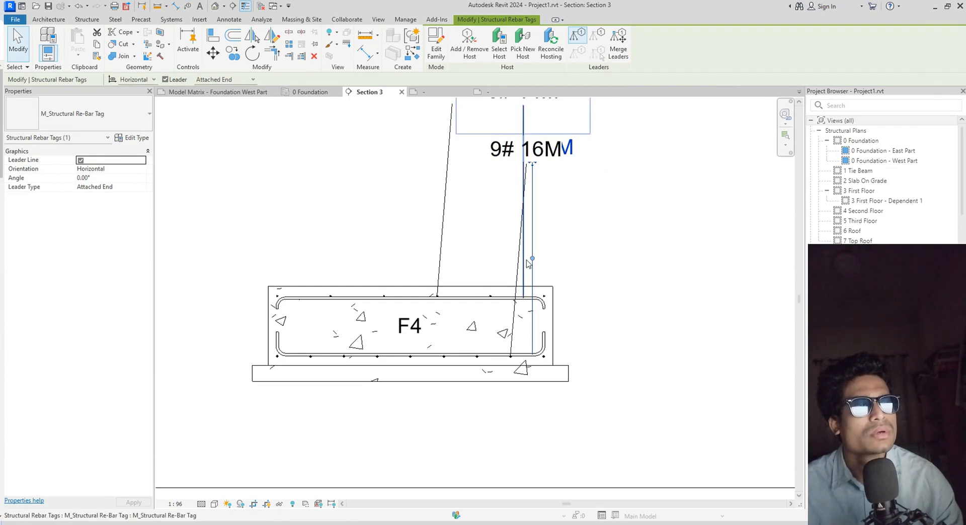
left_click_drag(533, 258, 683, 283)
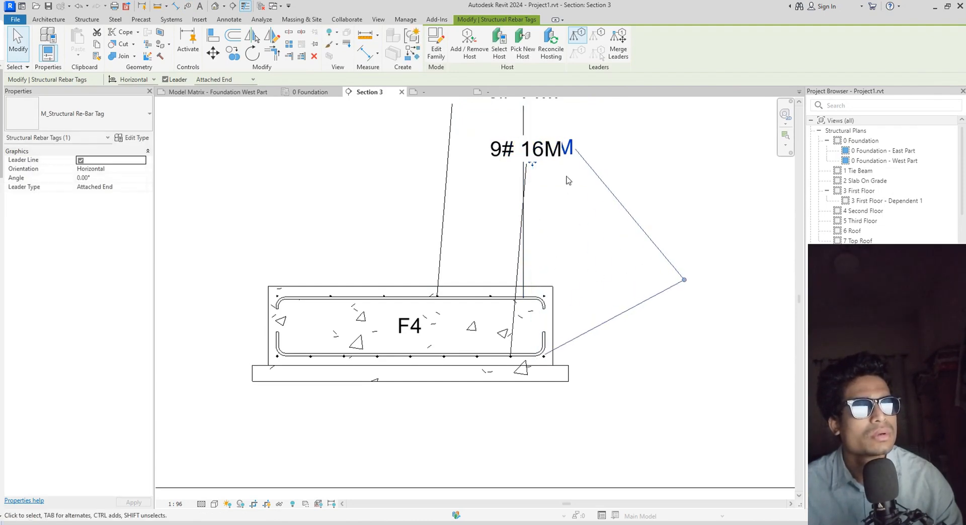
left_click(570, 149)
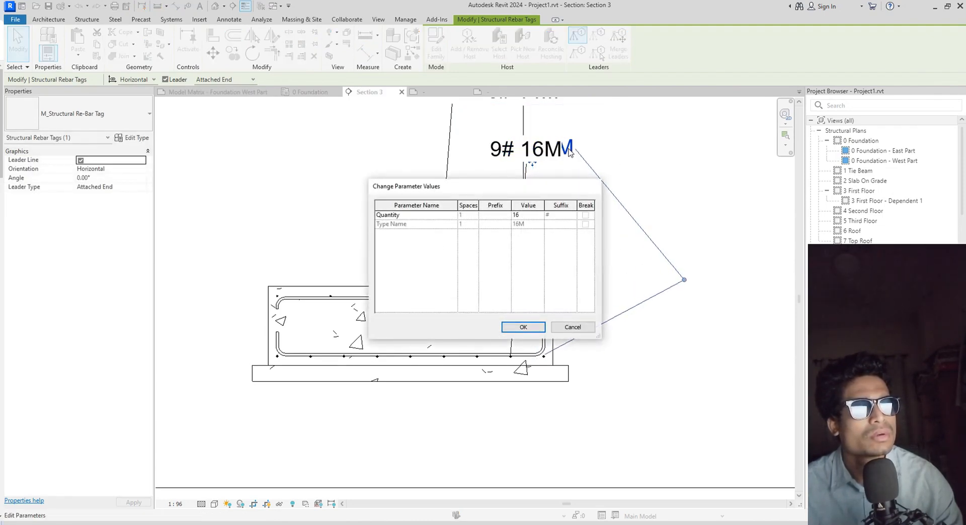
left_click(572, 327)
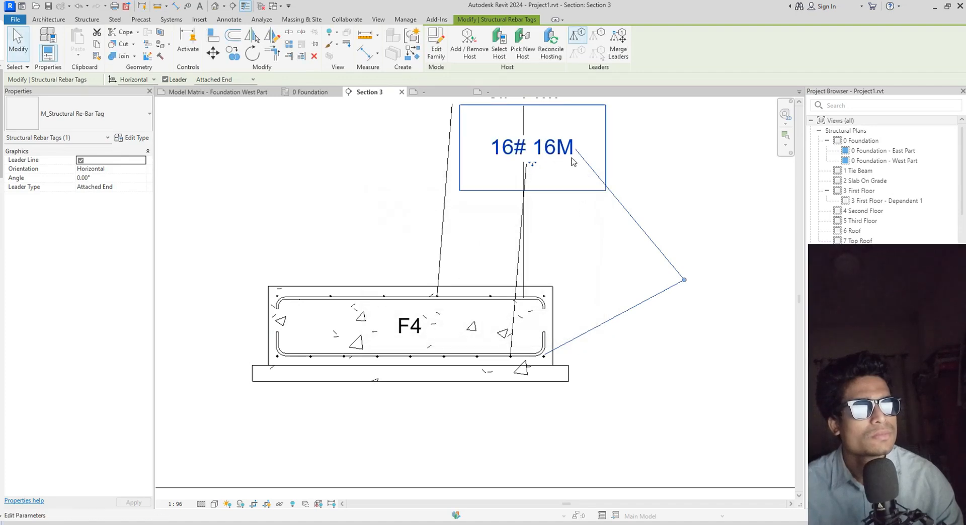
left_click_drag(534, 166, 643, 224)
middle_click_drag(623, 385, 427, 378)
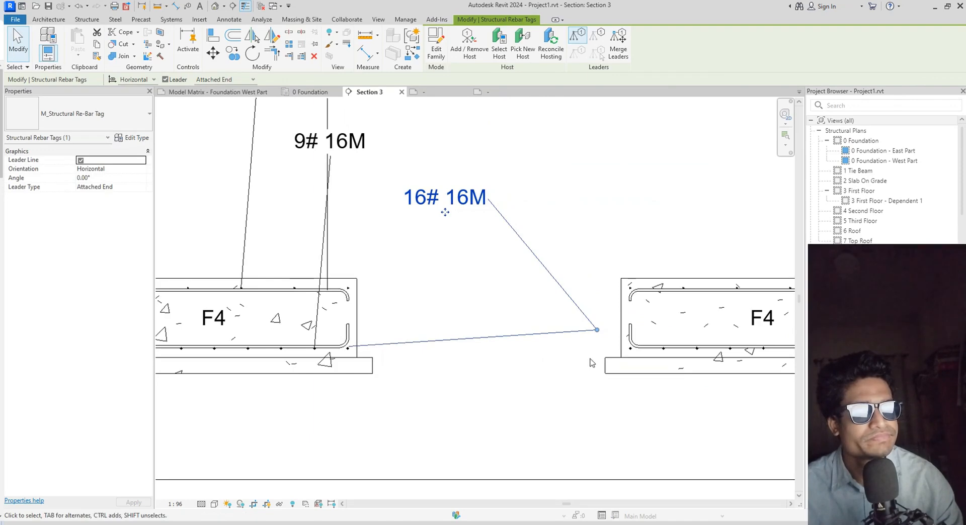
left_click_drag(598, 330, 377, 272)
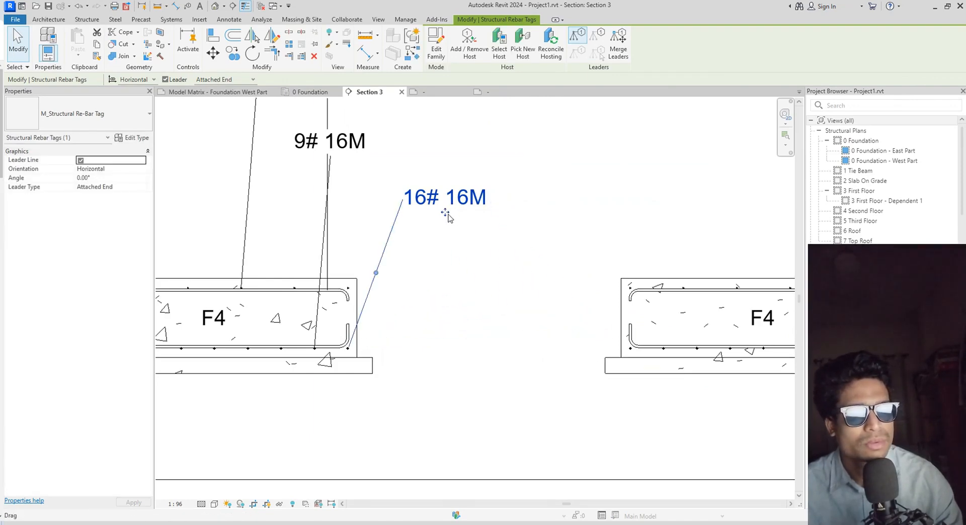
left_click_drag(475, 253, 521, 346)
left_click_drag(376, 297, 368, 294)
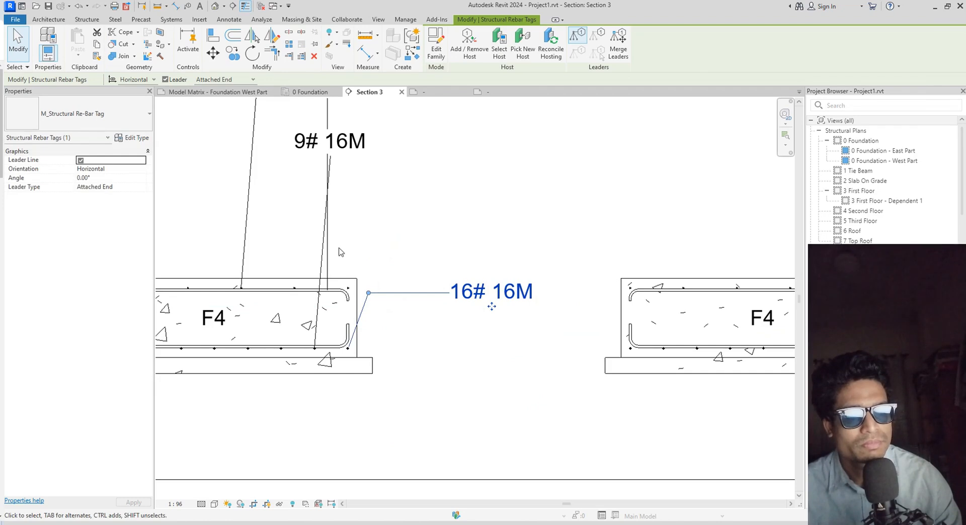
Move the 6# 14M tag of the top dotted bars down and left, clear of the other tags, and straighten its leader
scroll(372, 266, "down", 3)
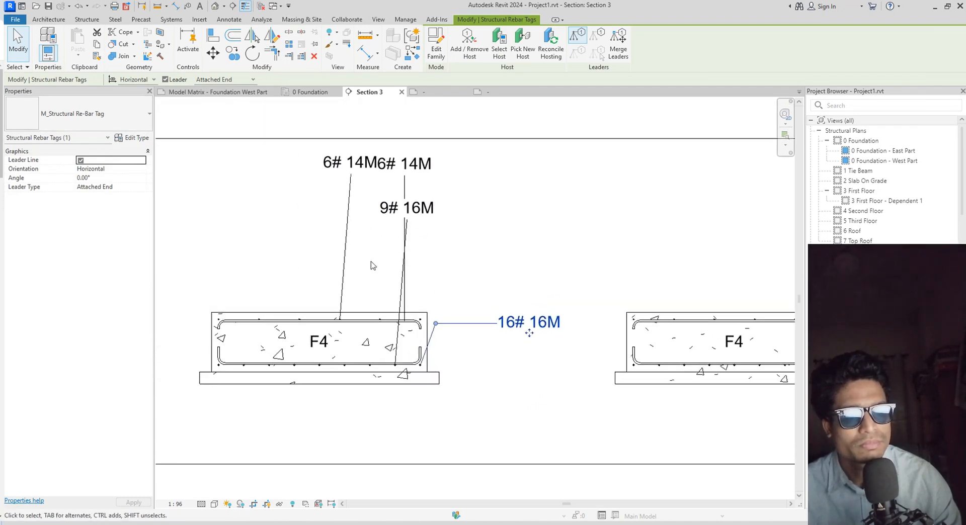
left_click_drag(302, 129, 401, 194)
left_click_drag(343, 248, 251, 267)
left_click_drag(351, 175, 320, 191)
left_click_drag(220, 283, 316, 291)
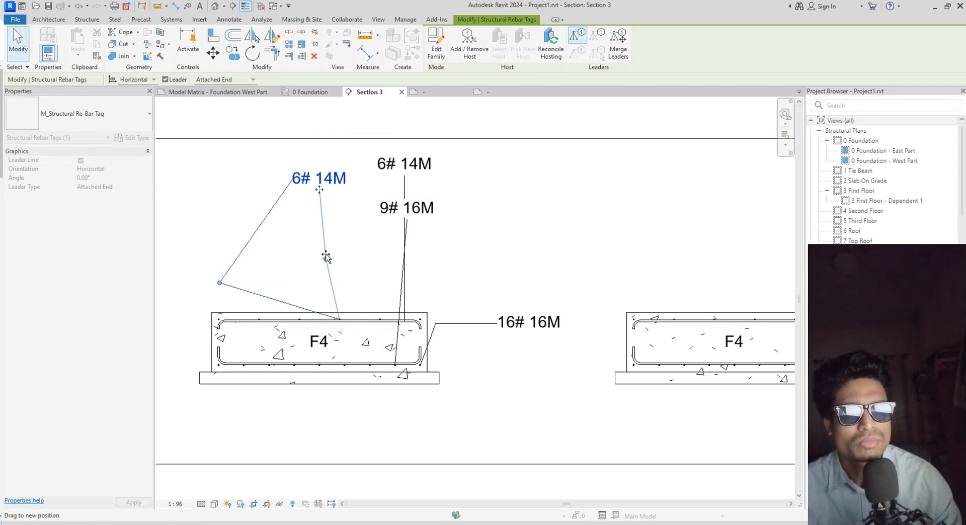
left_click_drag(331, 256, 328, 248)
Move the top hooked bar's 6# 14M tag up and right of the F4 footing and bend its leader above the footing corner
scroll(437, 271, "up", 1)
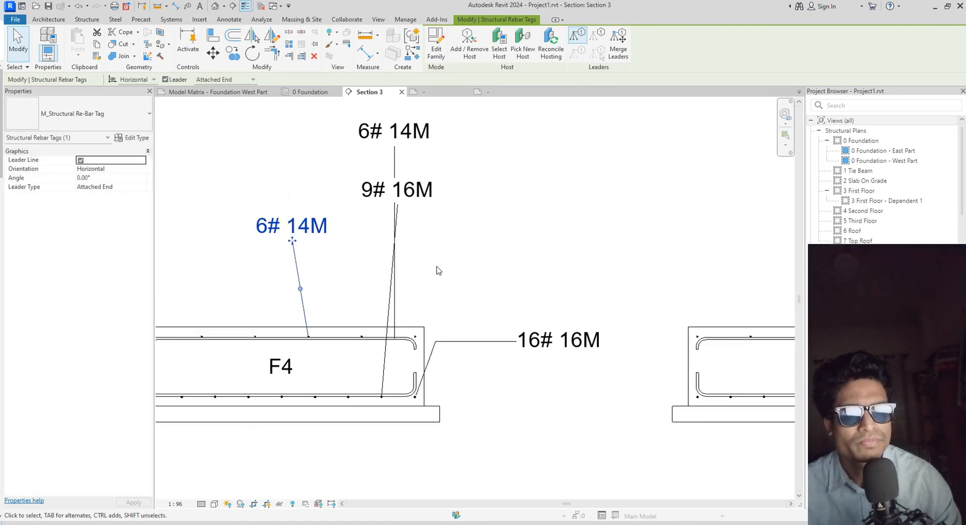
left_click(396, 310)
left_click_drag(431, 162, 516, 212)
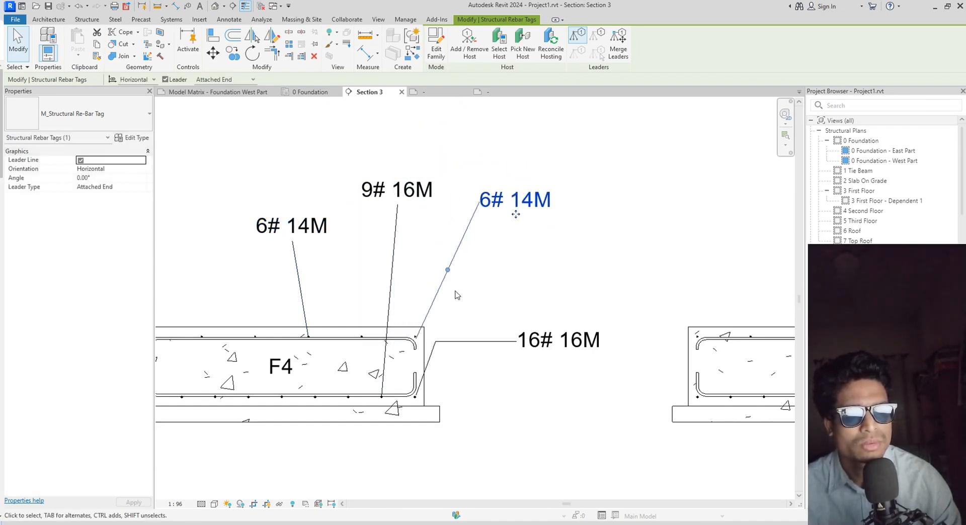
left_click_drag(447, 271, 427, 253)
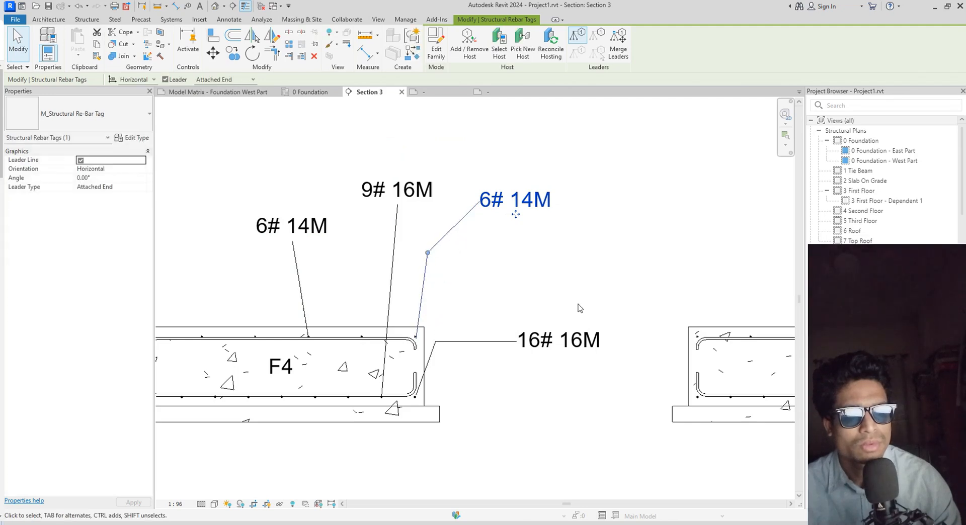
Move the 9# 16M tag just below the 16# 16M tag and pull its leader elbow level with the tag text
left_click(391, 298)
left_click_drag(390, 301, 392, 302)
left_click_drag(464, 367, 482, 389)
left_click_drag(457, 261, 531, 380)
scroll(541, 379, "down", 1)
scroll(543, 383, "up", 1)
middle_click_drag(582, 388, 502, 211)
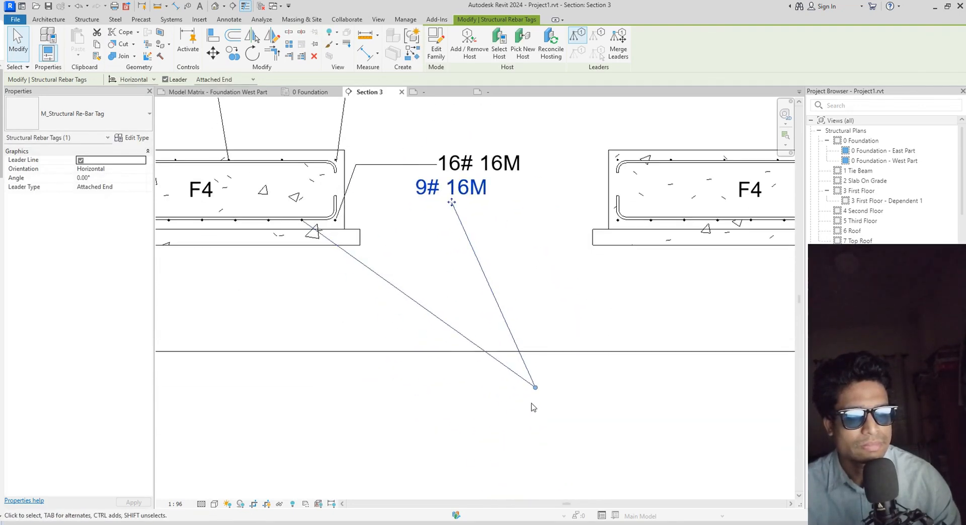
left_click_drag(537, 389, 377, 190)
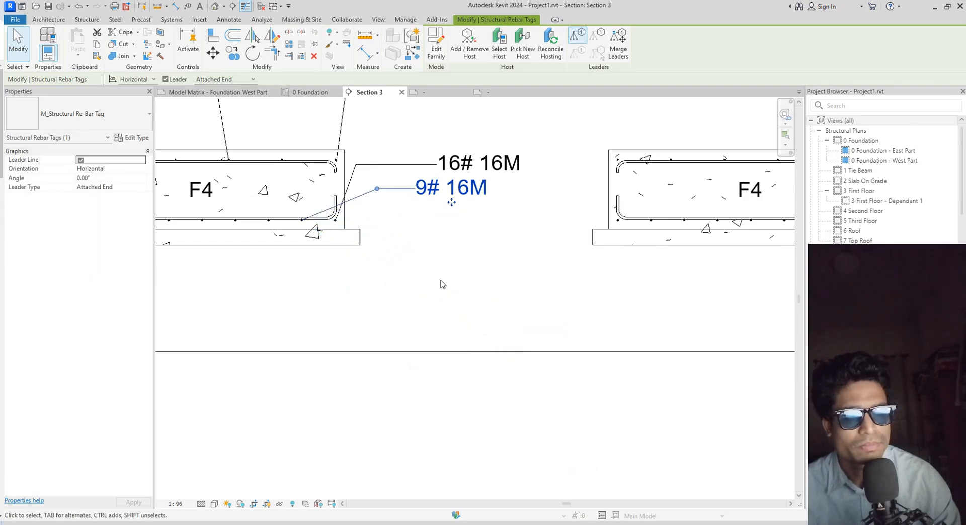
Shift the 16# 16M tag's leader onto the bottom hooked bar with its elbow inside the F4 footing, keeping the tag above the 9# 16M tag
middle_click_drag(441, 285, 527, 326)
scroll(431, 272, "up", 4)
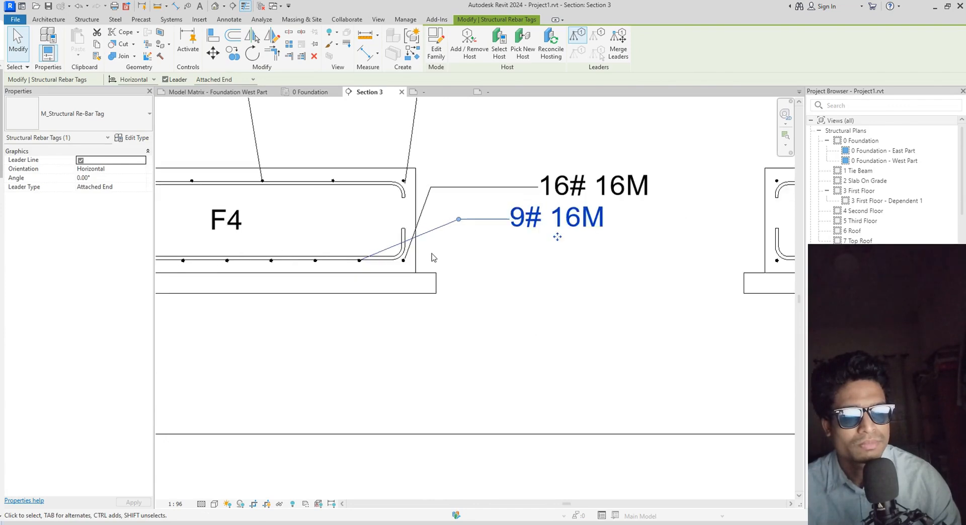
middle_click_drag(431, 280, 521, 404)
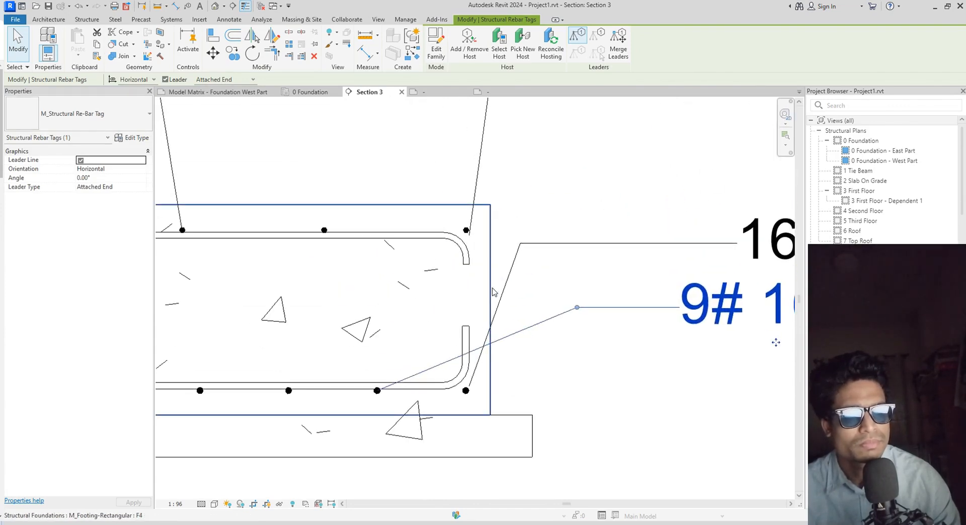
left_click(496, 302)
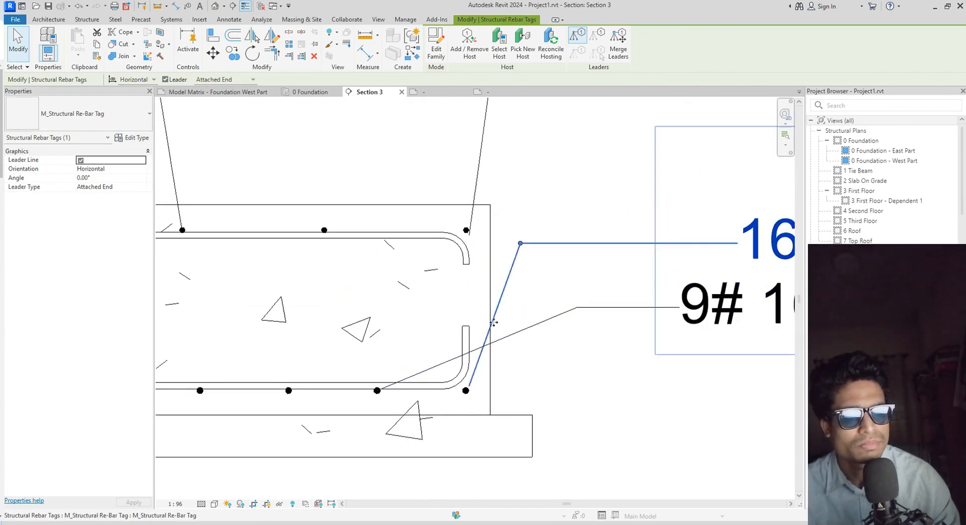
left_click_drag(493, 322, 406, 313)
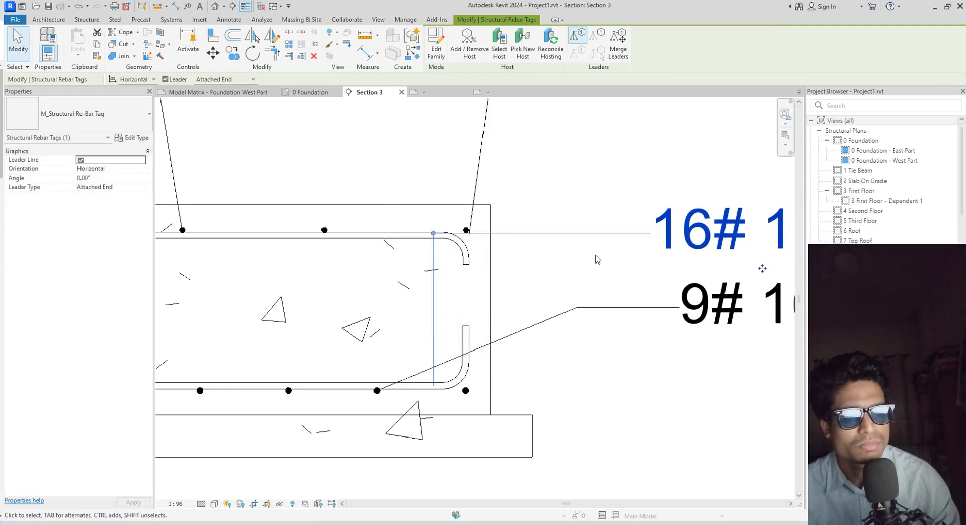
left_click_drag(454, 244, 418, 238)
middle_click_drag(664, 277, 498, 280)
left_click_drag(600, 273, 781, 317)
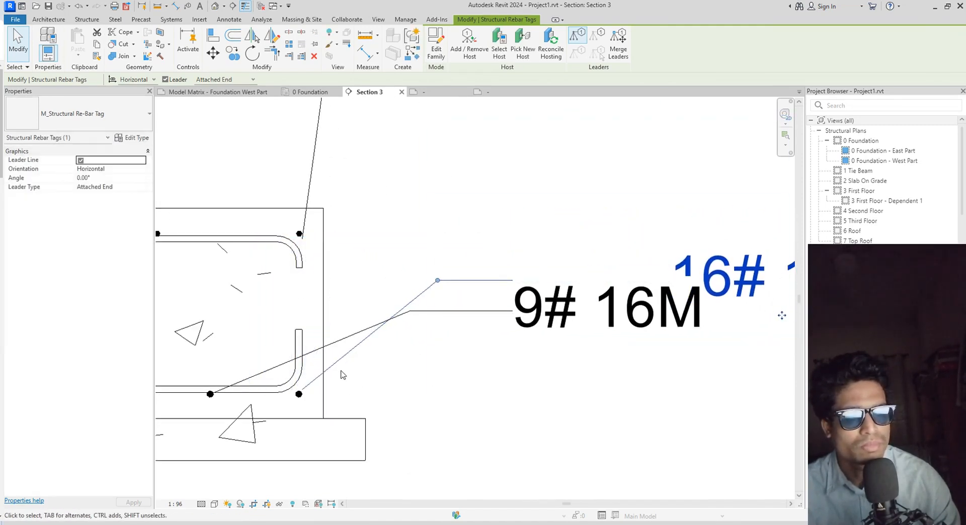
left_click_drag(279, 359, 116, 330)
scroll(405, 395, "down", 3)
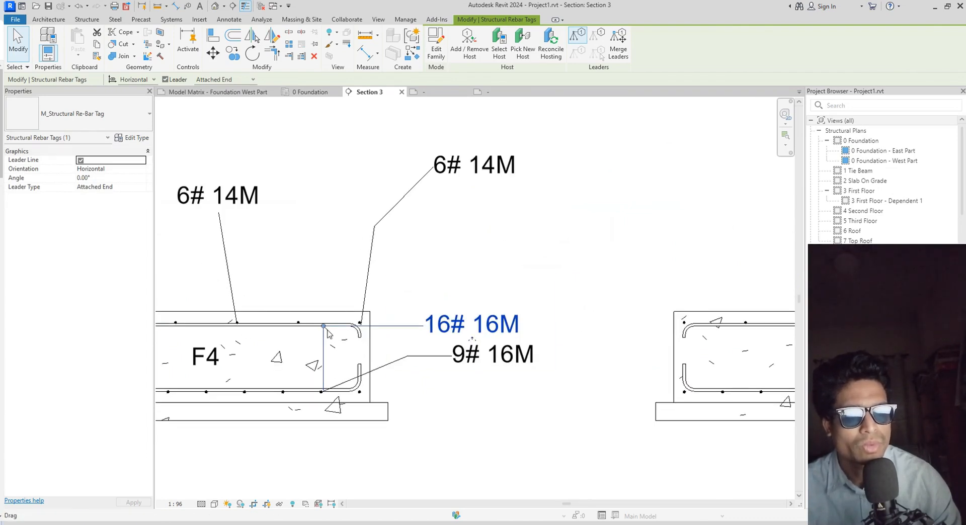
left_click_drag(324, 329, 322, 356)
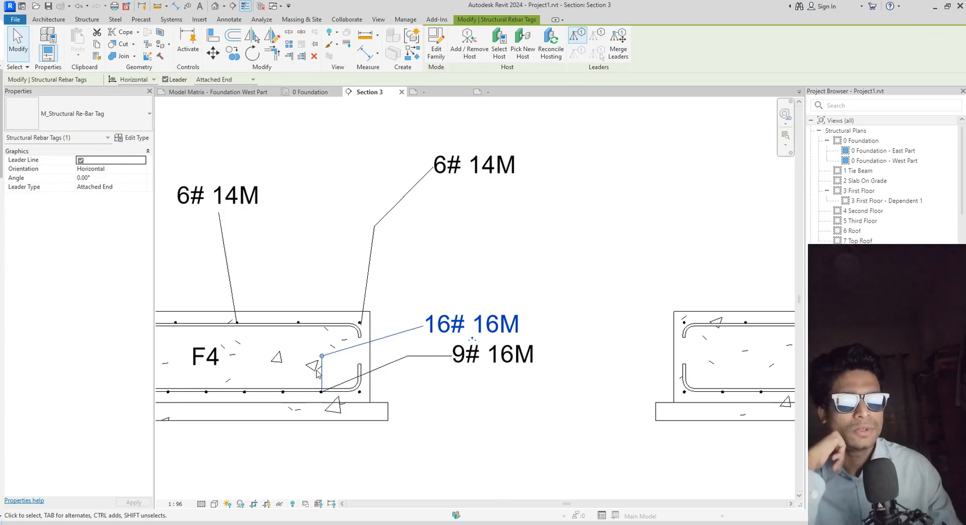
left_click_drag(311, 372, 308, 373)
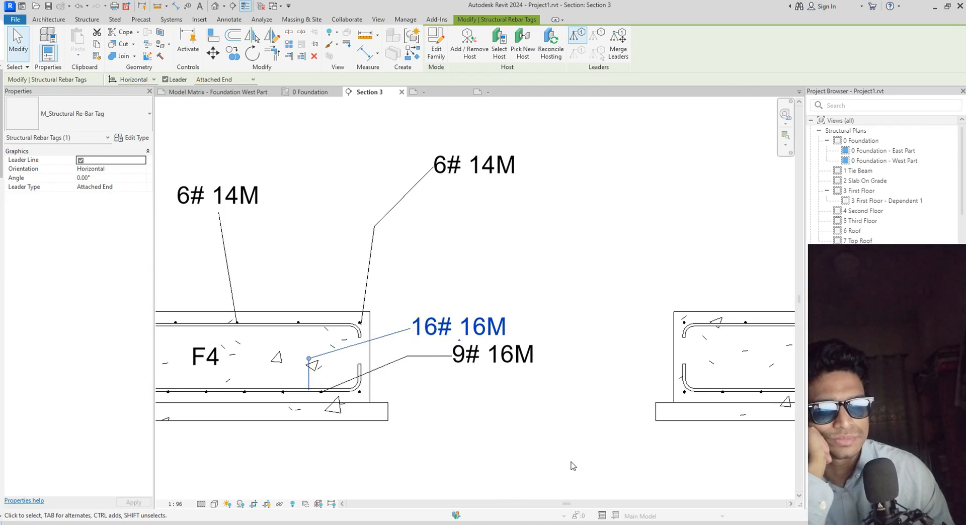
Move the top hooked bar's 6# 14M tag slightly left so its lower leader segment drops vertically onto the bar
left_click(474, 179)
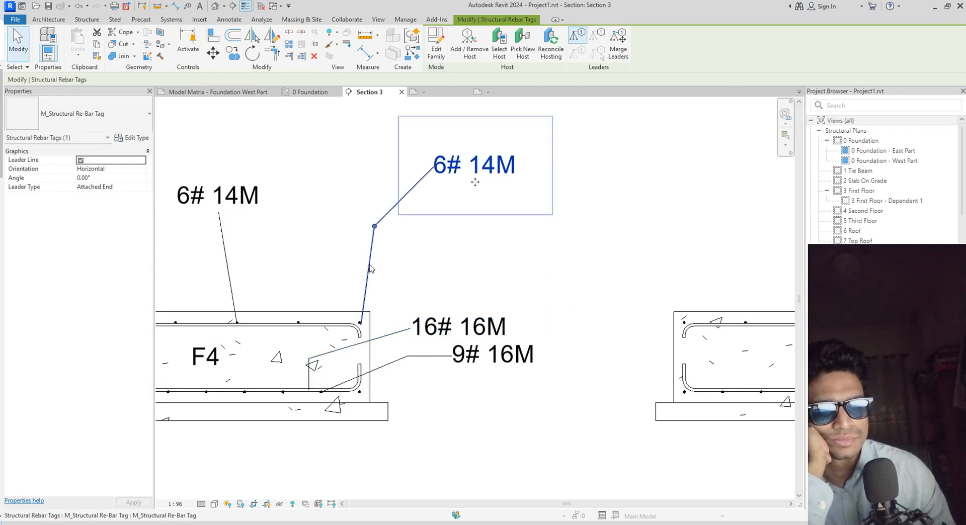
left_click_drag(475, 179, 441, 182)
double_click(429, 172)
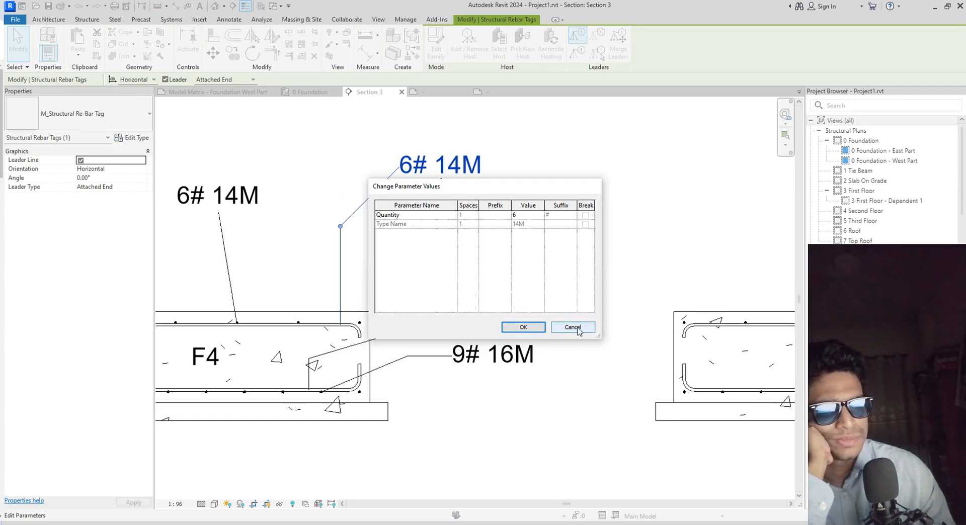
left_click(572, 328)
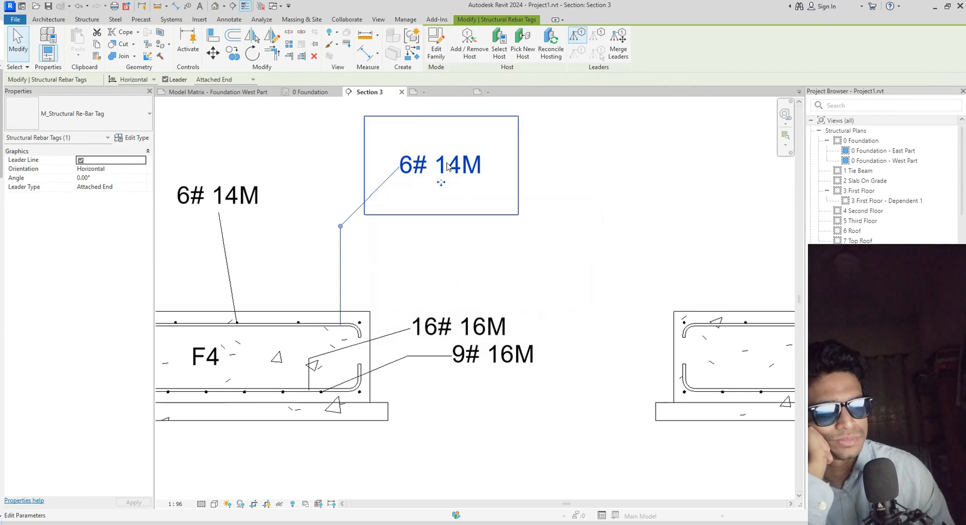
double_click(441, 186)
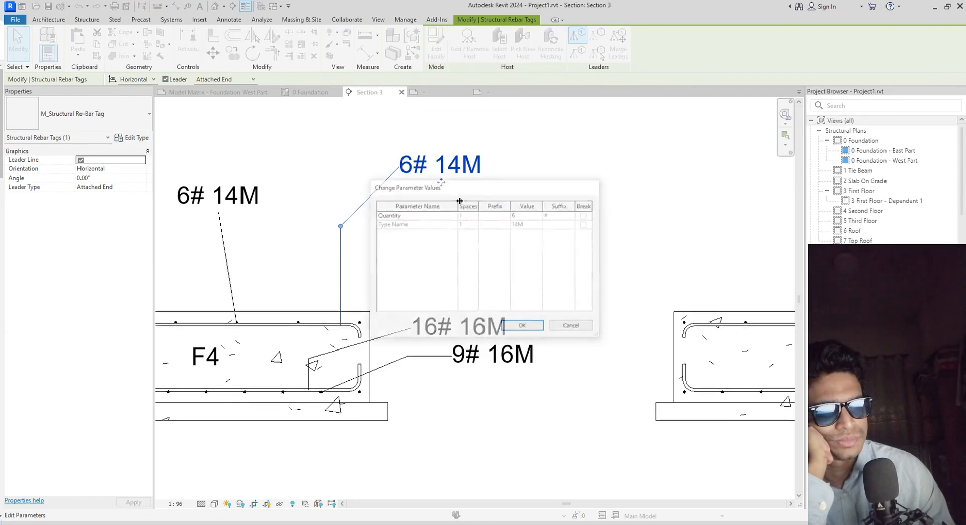
left_click(573, 328)
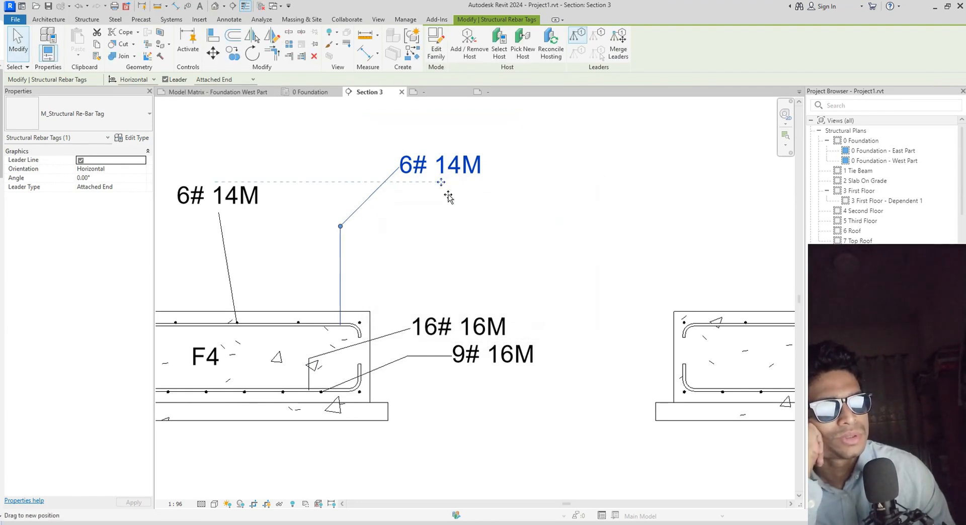
Lower the hooked bar's 6# 14M tag toward the F4 footing and shift its leader elbow left, keeping the lower leader segment vertical
left_click_drag(449, 198, 459, 233)
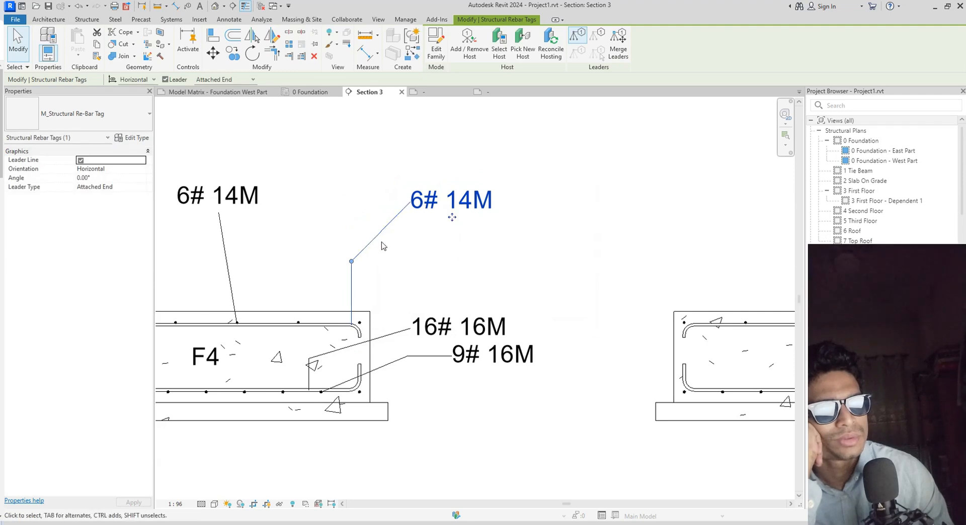
left_click_drag(351, 261, 330, 261)
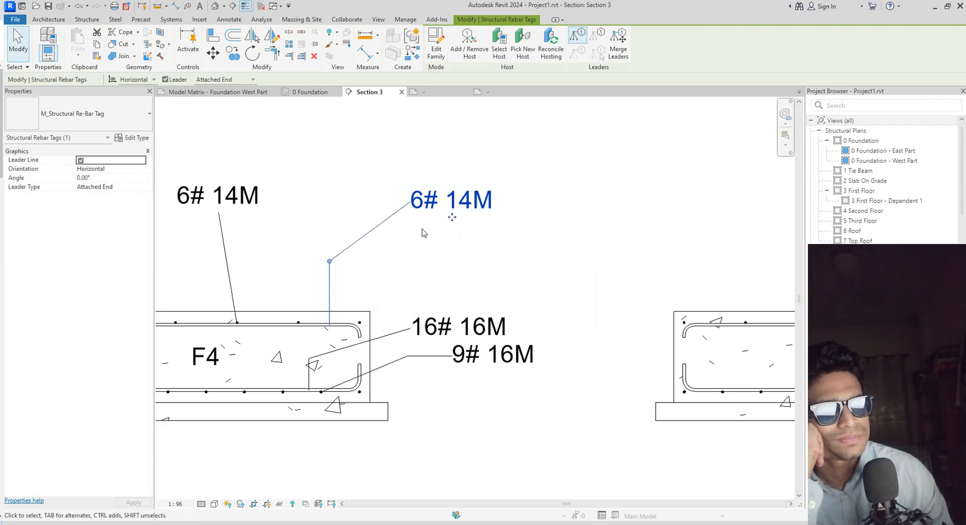
left_click_drag(453, 221, 454, 256)
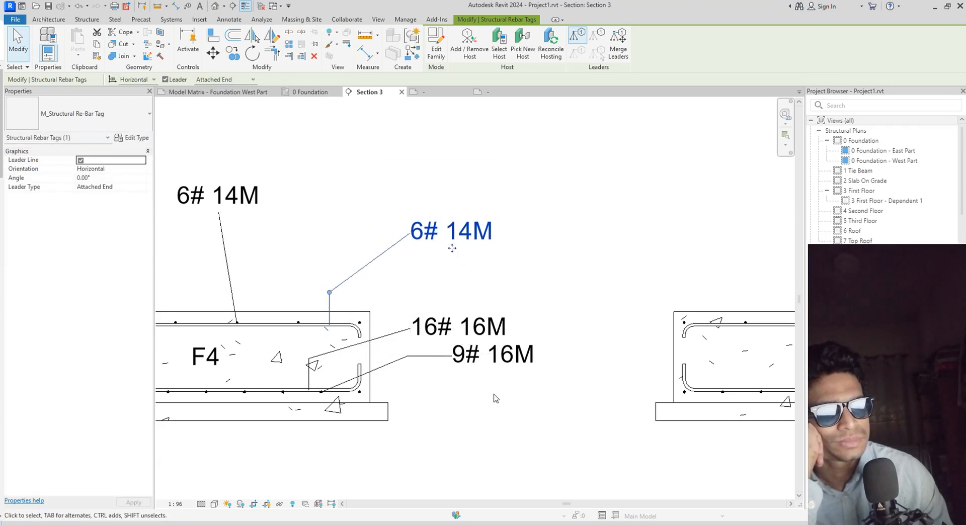
Start an aligned dimension on the F4 footing
scroll(509, 399, "down", 3)
middle_click_drag(514, 400, 554, 394)
middle_click_drag(410, 479, 482, 457)
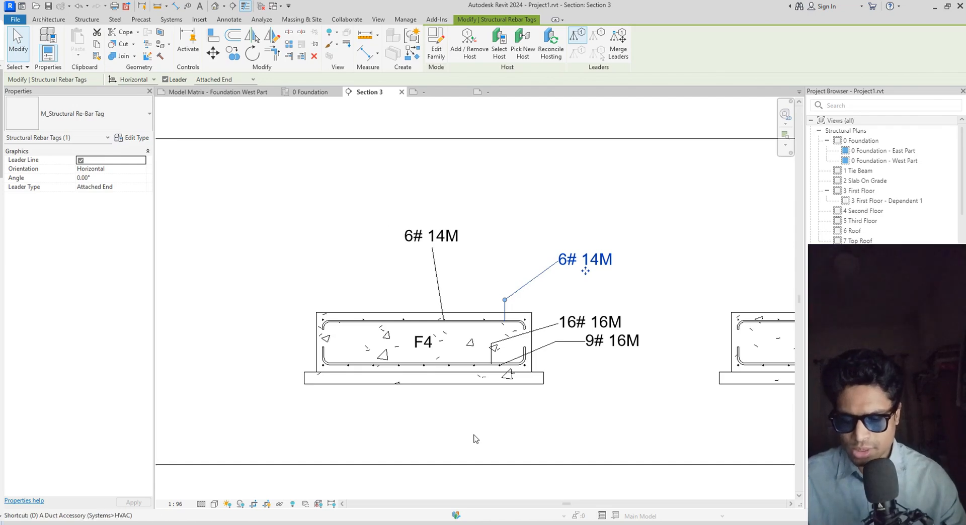
key("d")
key("i")
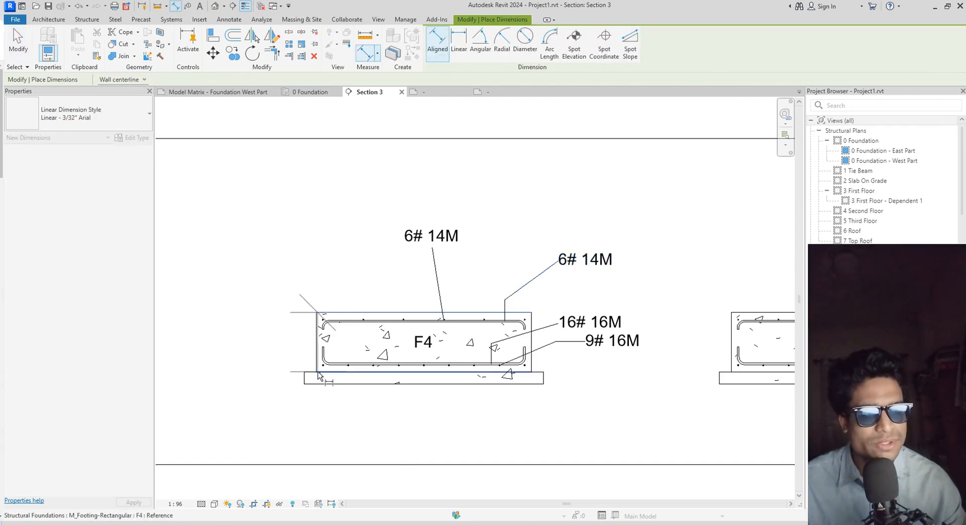
Dimension the thickness of the F4 footing in Section 3, placing the dimension beside the footing's outer edge
left_click(319, 374)
left_click(263, 398)
scroll(337, 401, "down", 3)
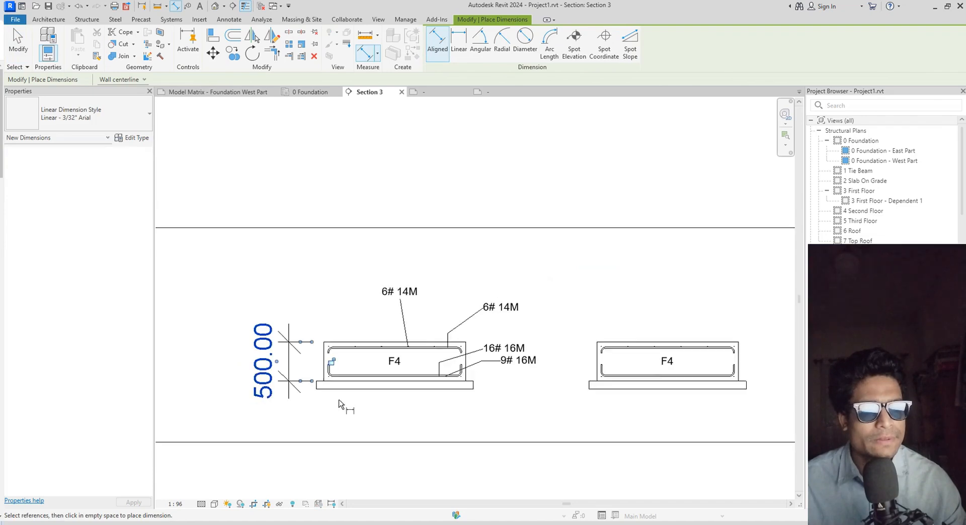
middle_click_drag(339, 401, 558, 332)
scroll(406, 378, "down", 2)
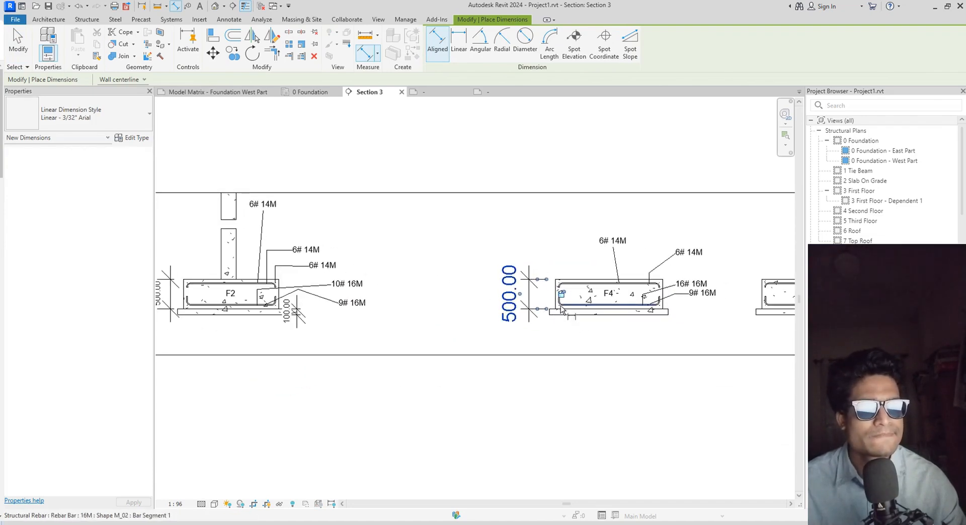
scroll(567, 346, "up", 3)
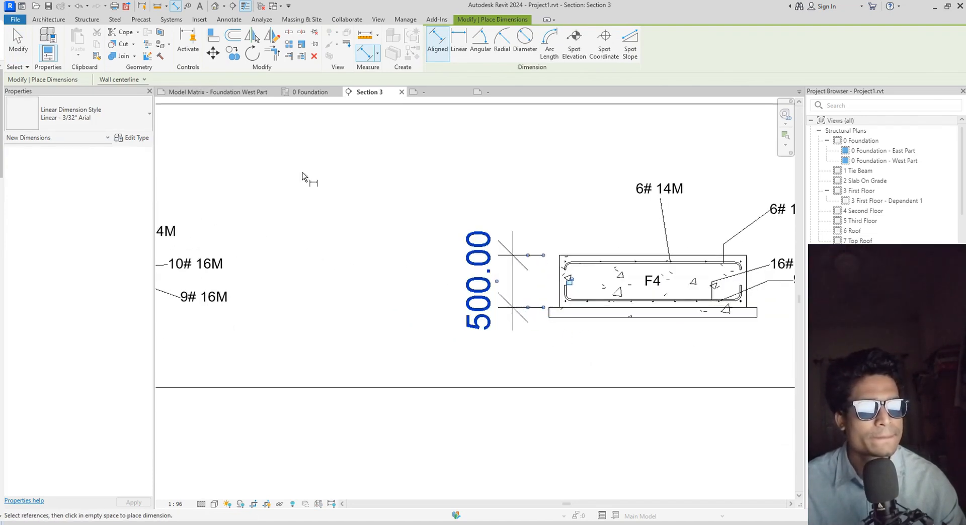
Set the dimension style to Linear - 3/32" Arial (1mm Text) for new dimensions and for the F4 footing thickness dimension
left_click(145, 115)
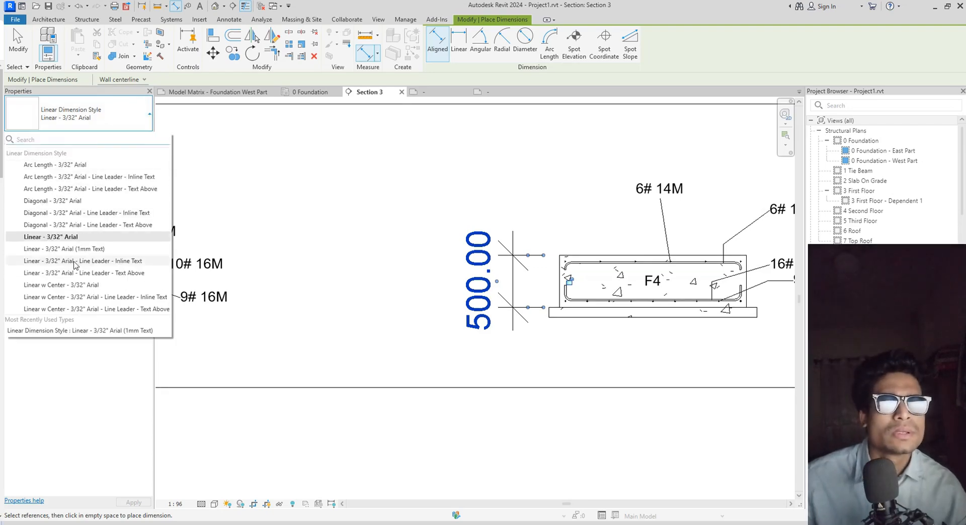
left_click(85, 249)
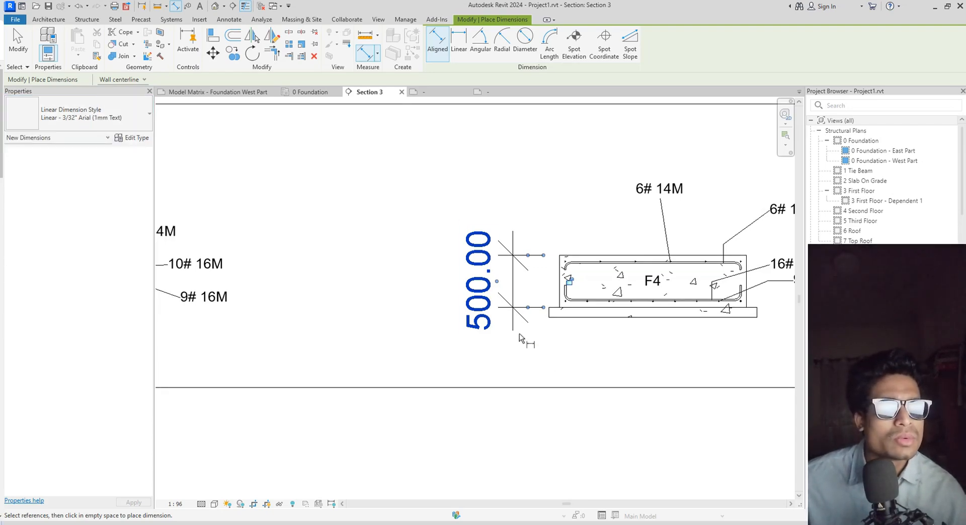
key("Escape")
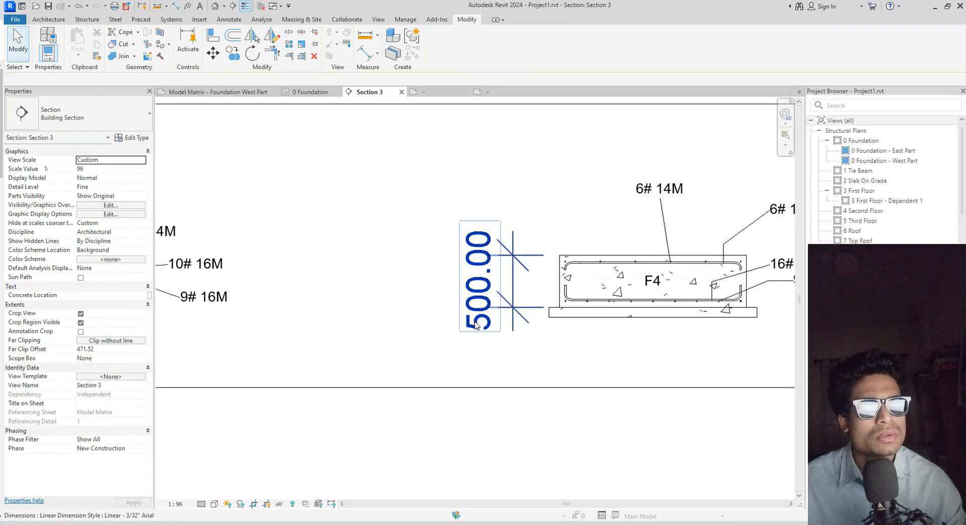
left_click(479, 324)
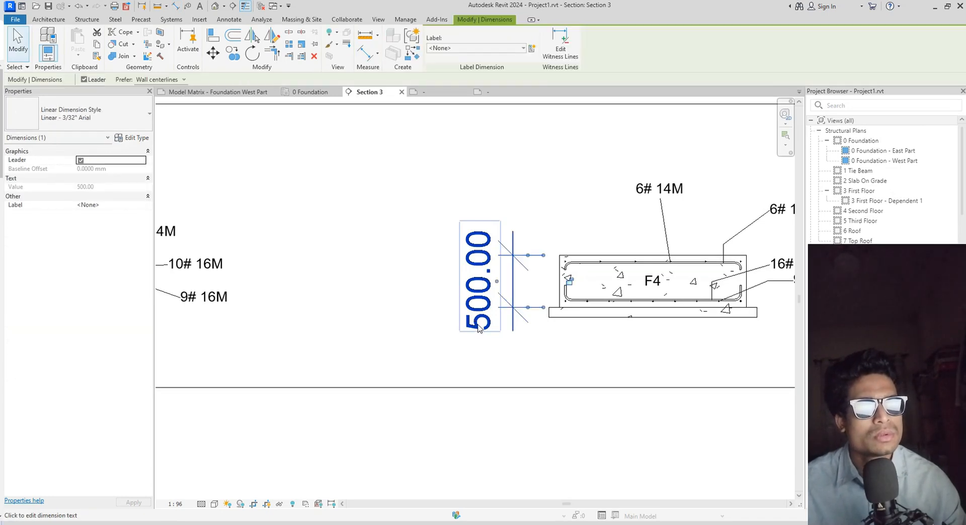
left_click(63, 117)
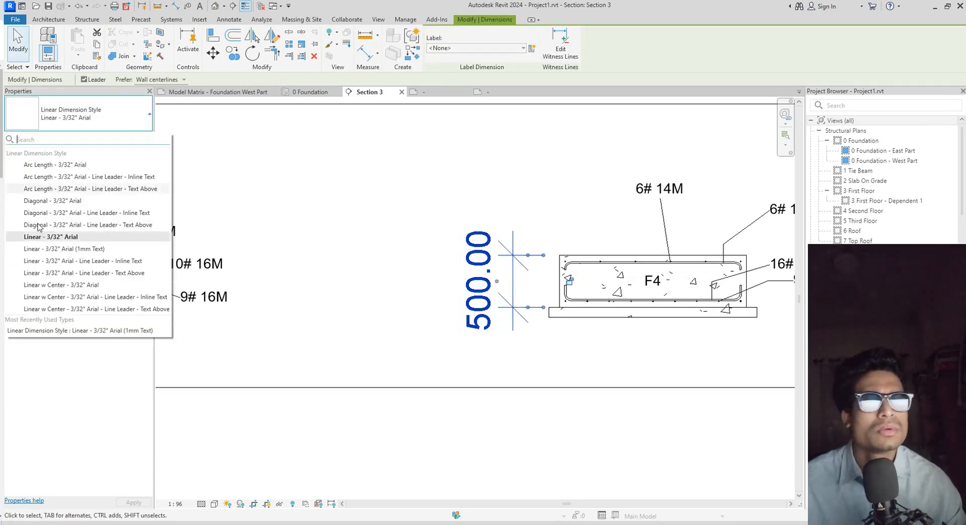
left_click(86, 249)
middle_click_drag(620, 352, 436, 330)
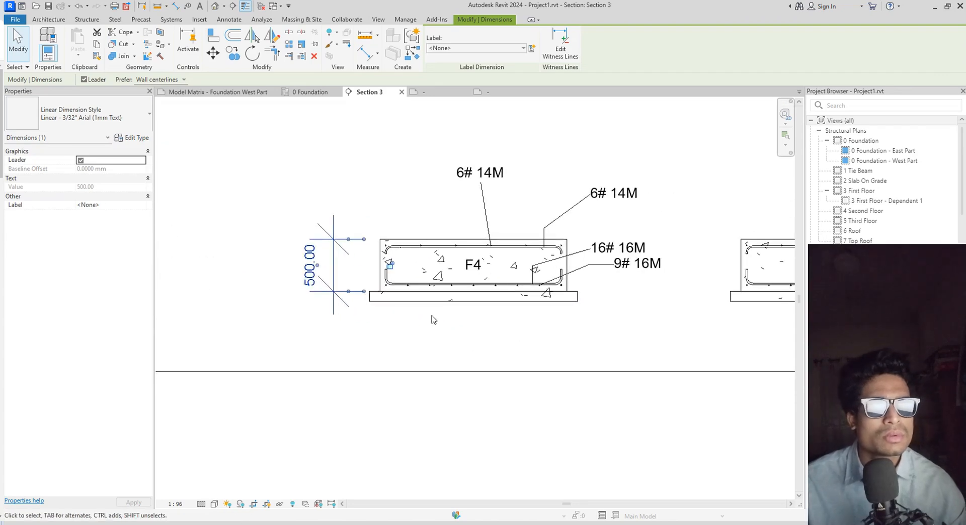
Dimension the thickness of the thin base slab under the F4 footing, placing it beside the footing thickness dimension
key("d")
key("i")
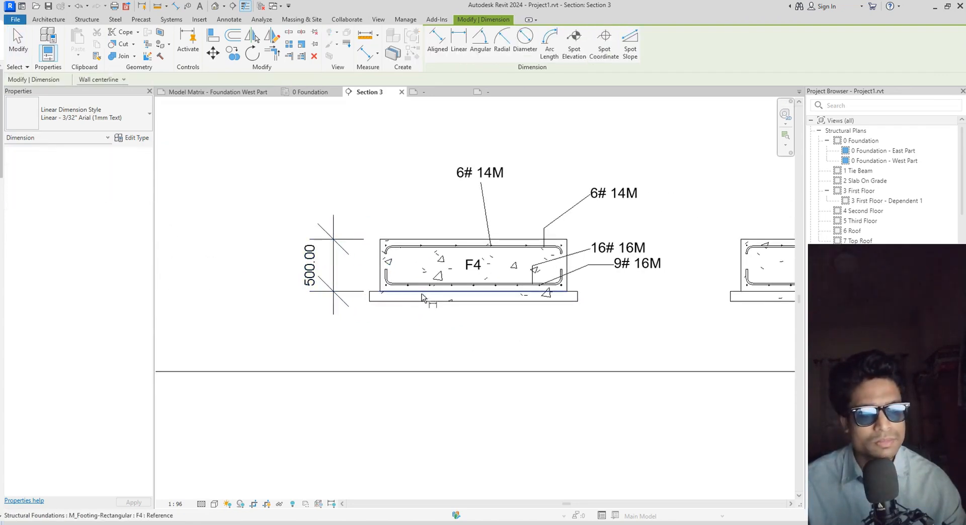
left_click(384, 297)
left_click(385, 301)
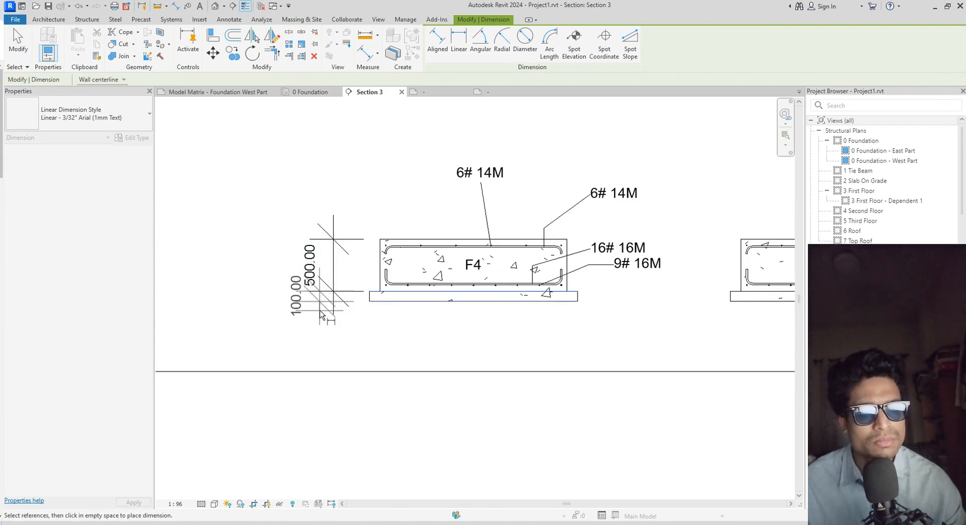
left_click(321, 314)
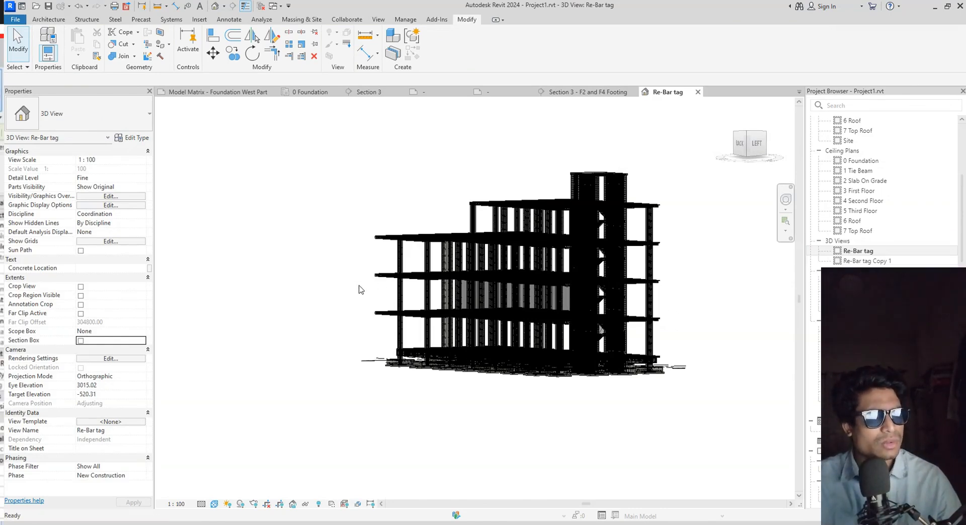
Rename the Re-Bar tag 3D view as 3D
middle_click_drag(620, 416, 556, 414, "shift")
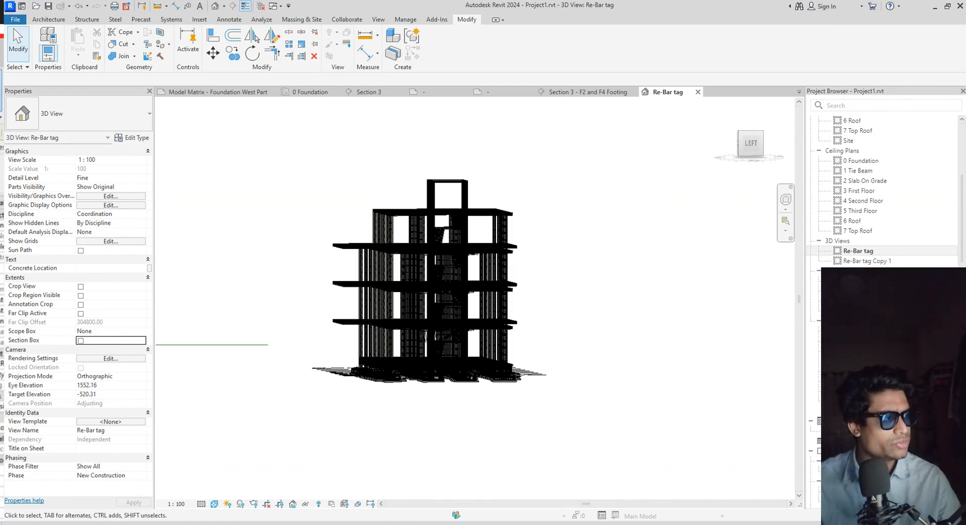
right_click(855, 251)
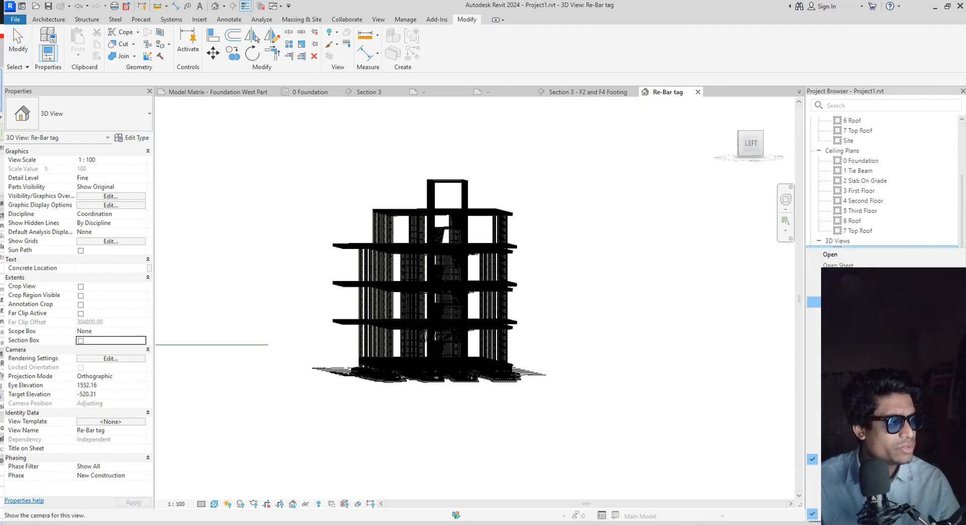
left_click(846, 436)
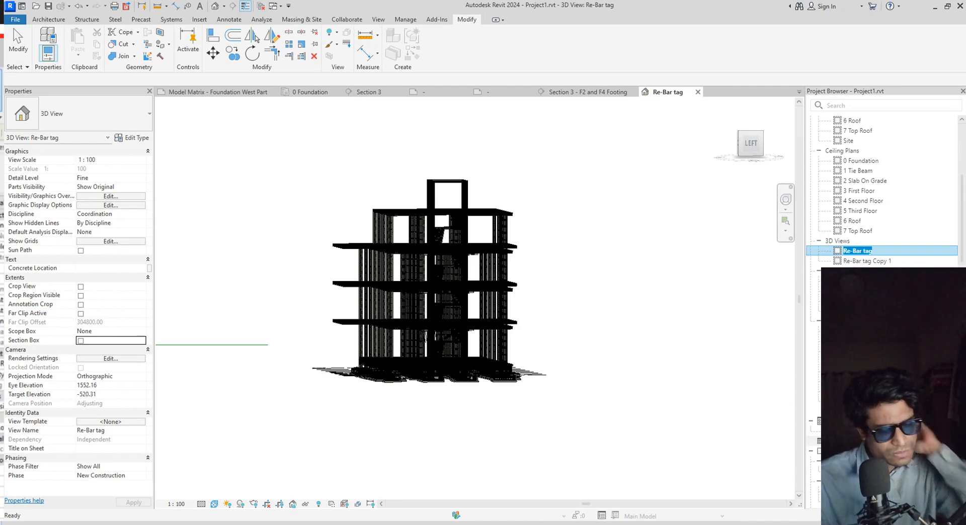
type("3D")
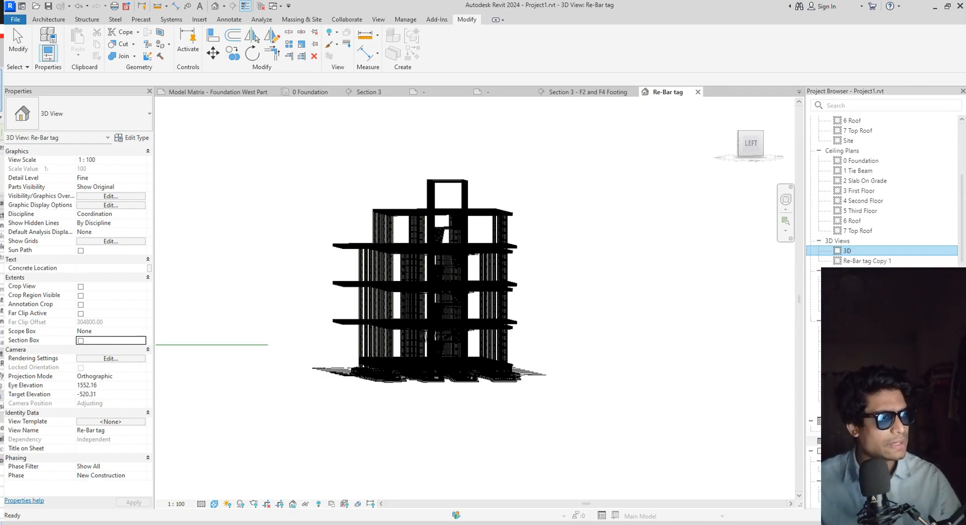
key("Return")
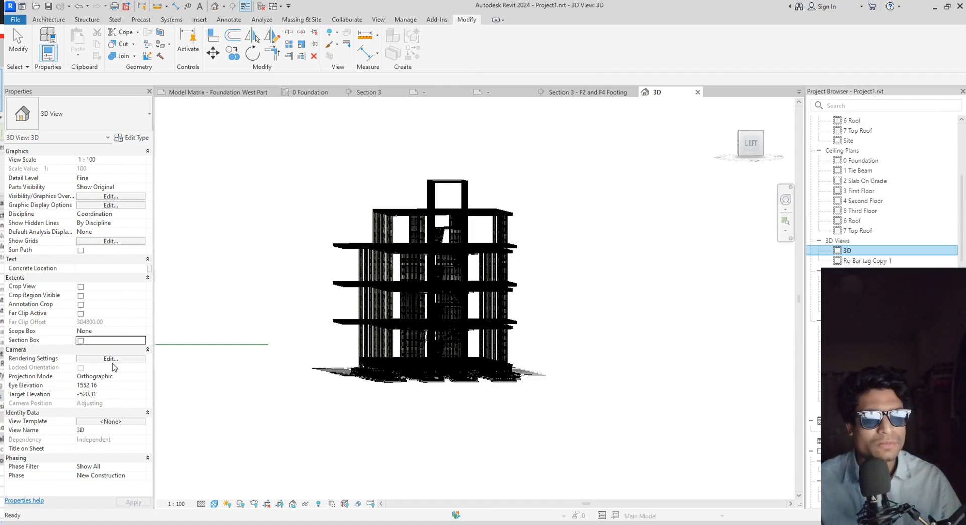
Enable the section box in the 3D view and, seen from the left side, pull both of its sides in close around the building
left_click(80, 341)
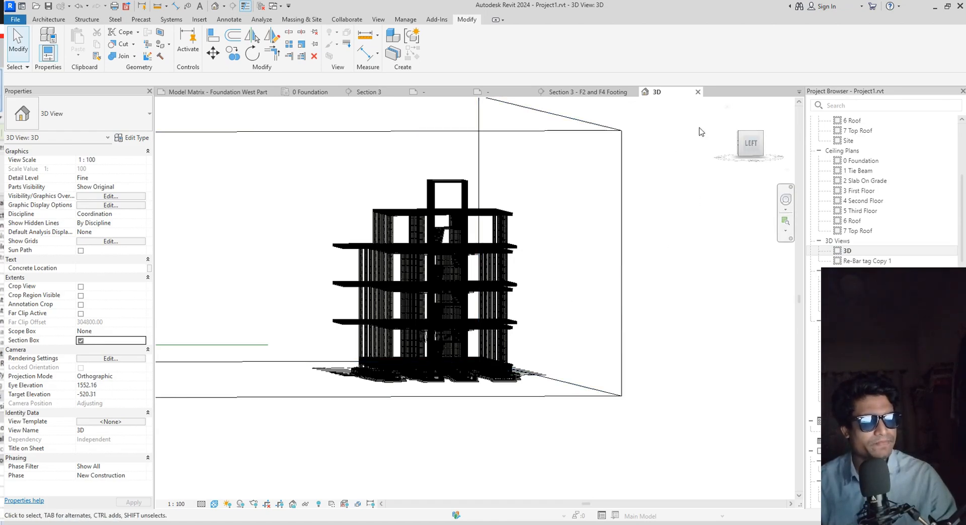
left_click(750, 145)
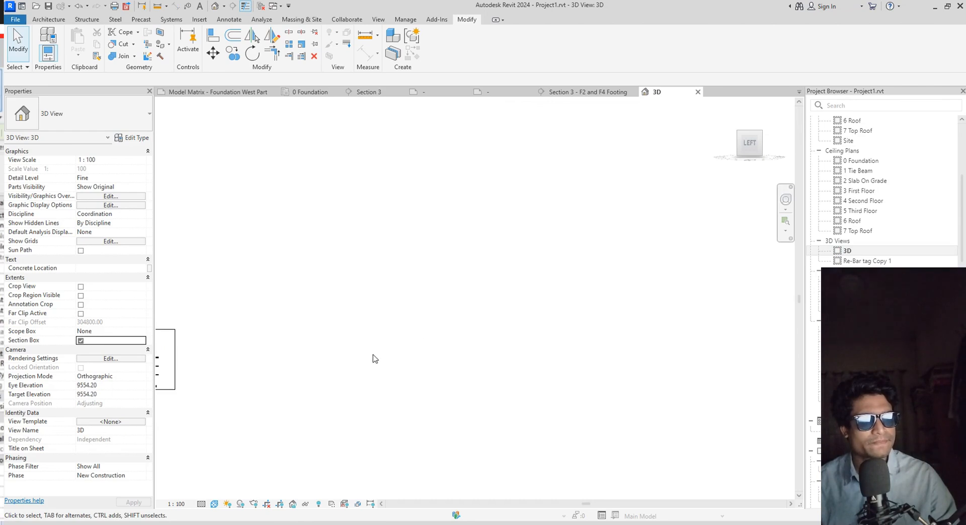
middle_click_drag(316, 381, 591, 353)
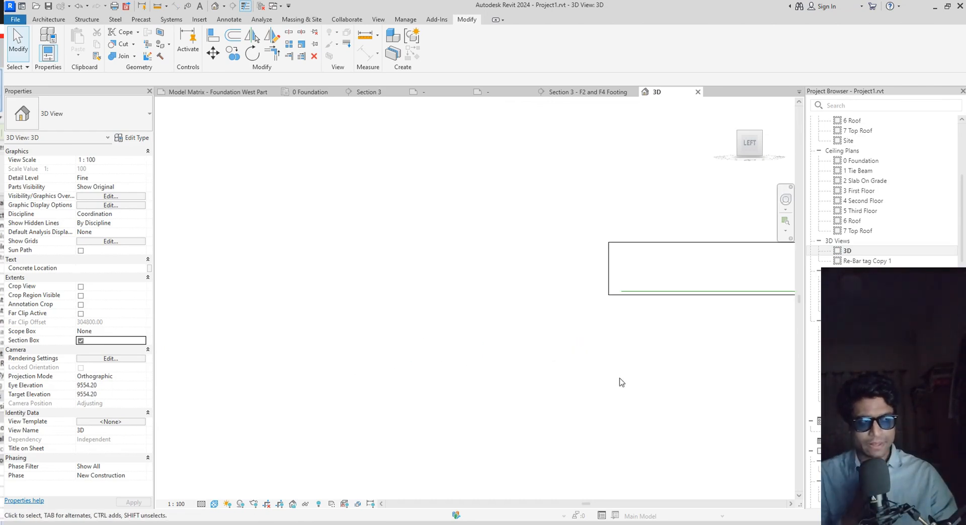
middle_click_drag(621, 383, 394, 378)
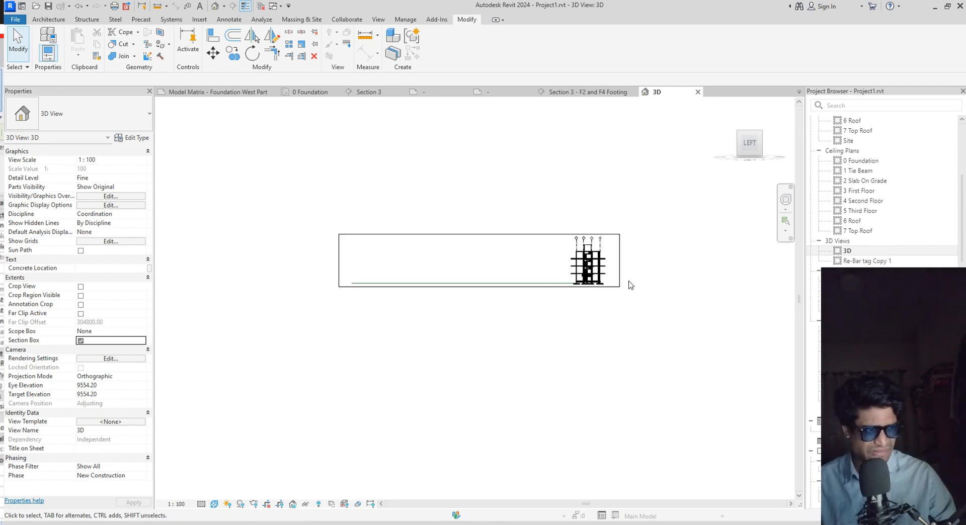
left_click(340, 271)
left_click_drag(338, 261, 632, 289)
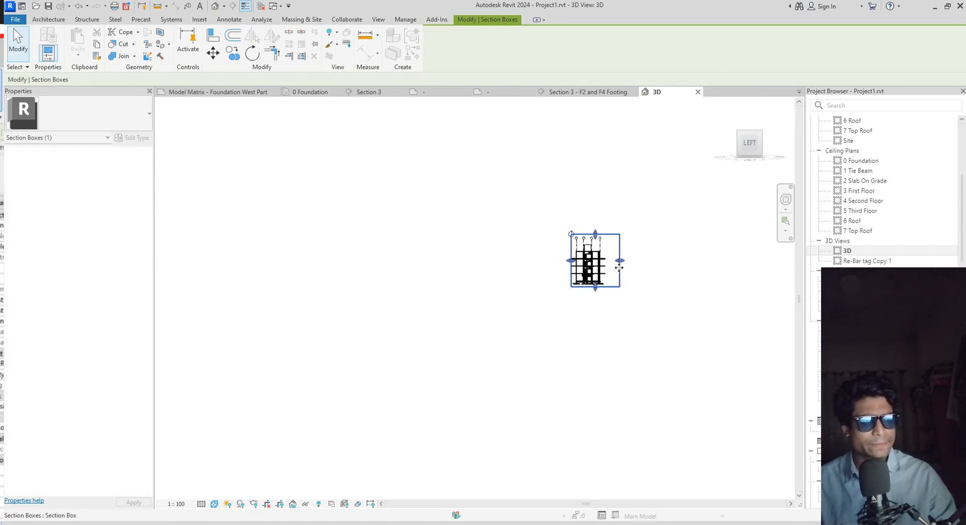
left_click_drag(619, 265, 608, 265)
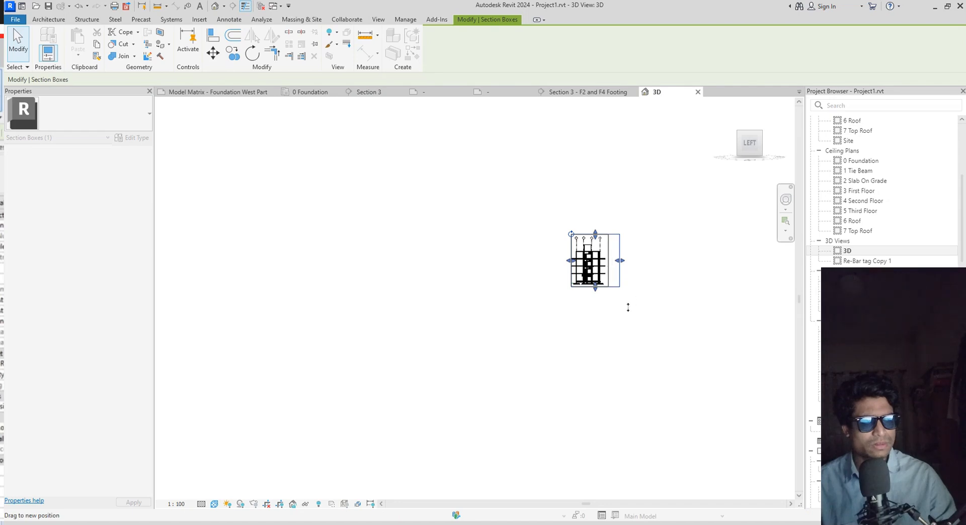
left_click_drag(628, 307, 591, 219)
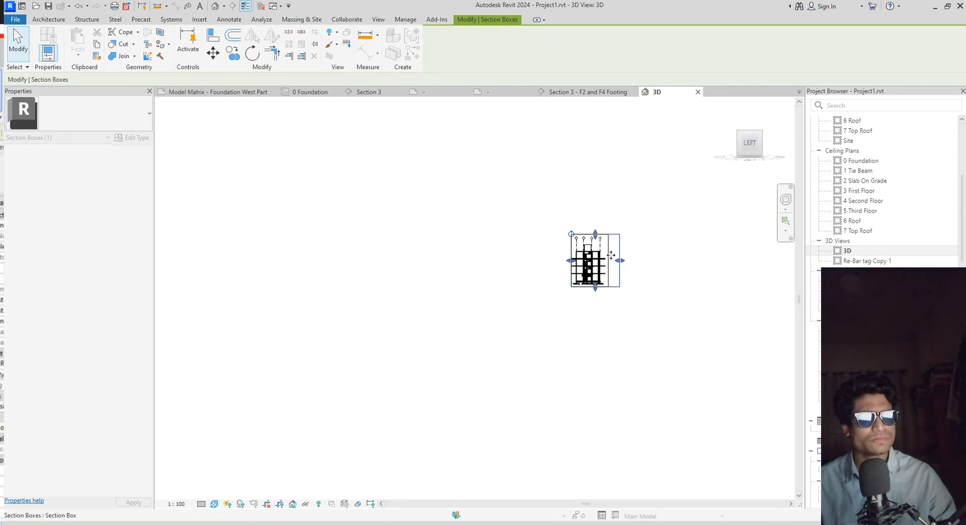
scroll(611, 255, "up", 2)
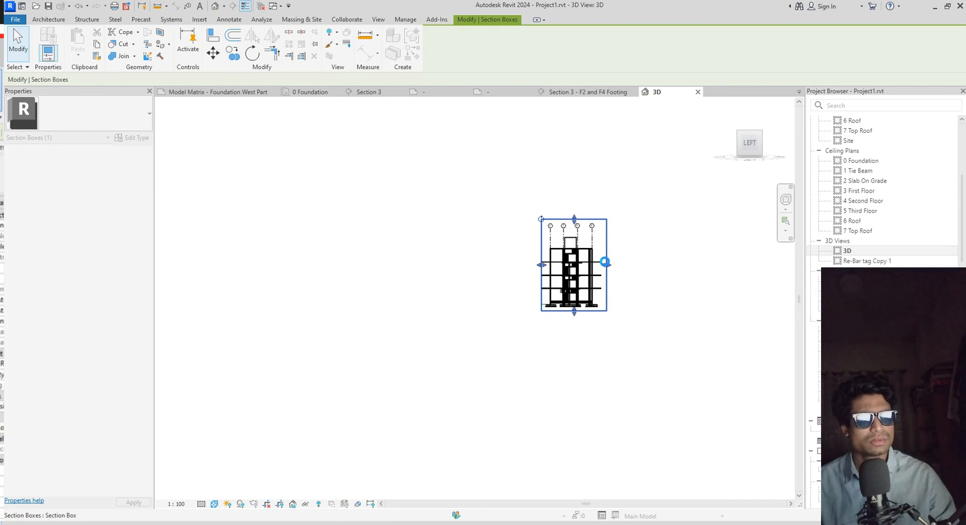
scroll(605, 262, "up", 1)
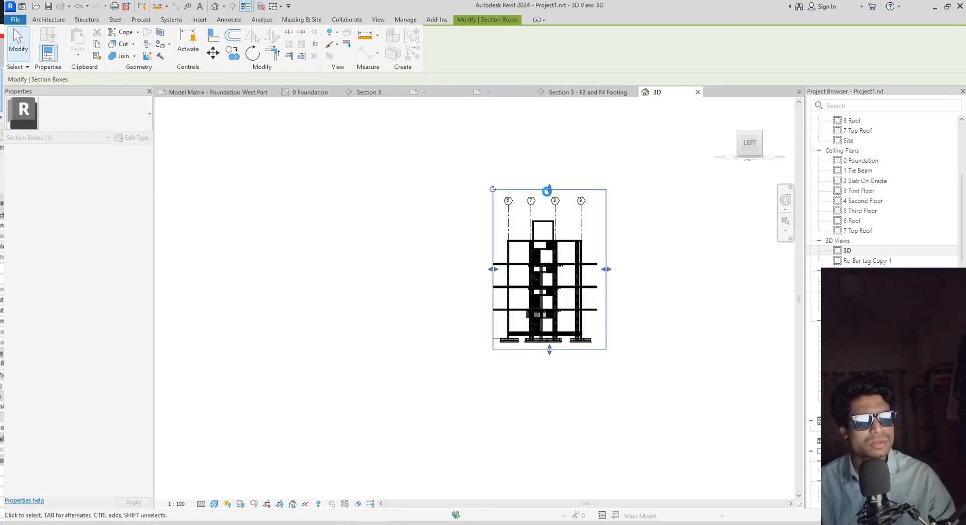
Lower the section box's top to just above the footings and, in top view, pull its far empty end in near grid 30
left_click_drag(549, 191, 557, 334)
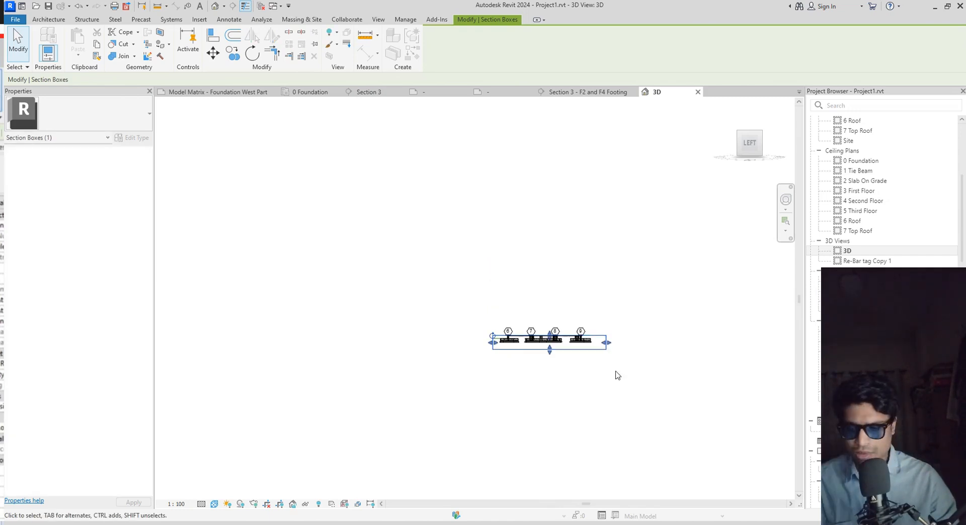
middle_click_drag(682, 339, 681, 375, "shift")
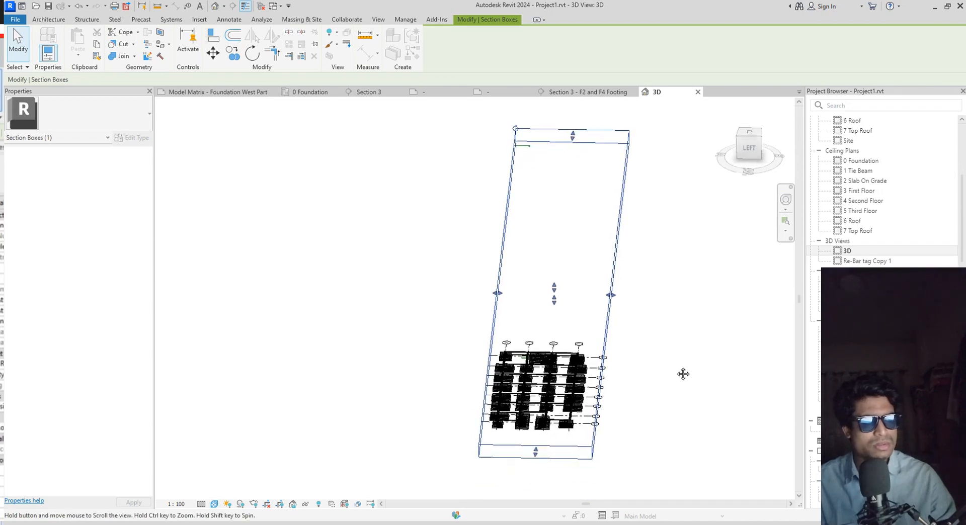
left_click(752, 136)
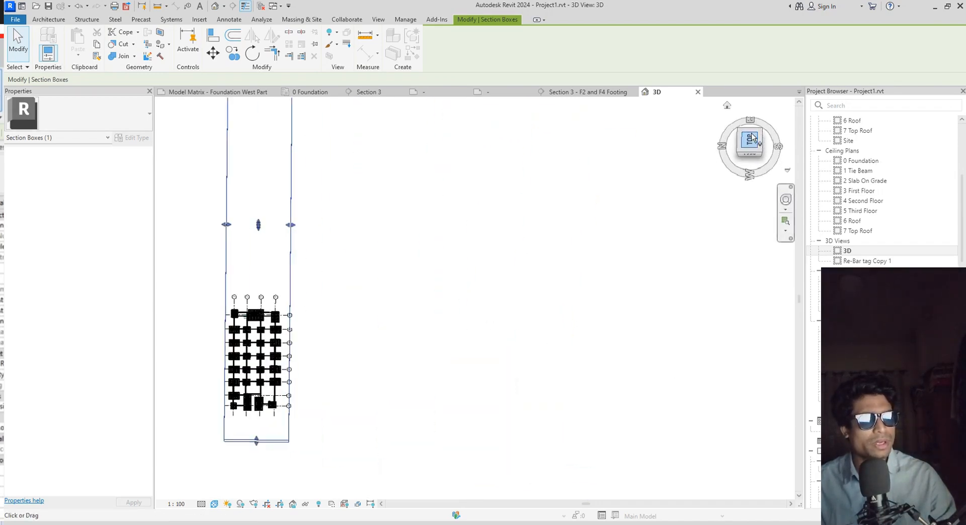
left_click_drag(476, 107, 498, 353)
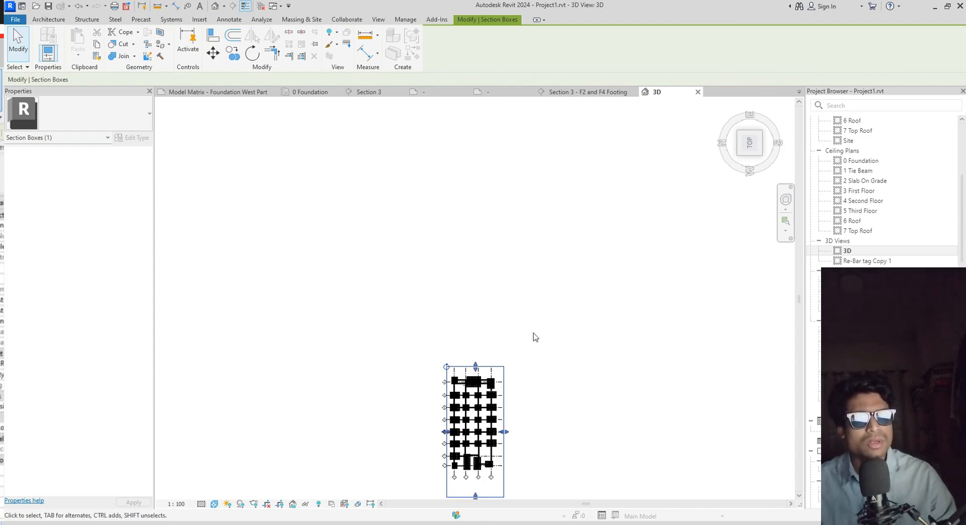
scroll(476, 412, "up", 1)
scroll(537, 405, "up", 5)
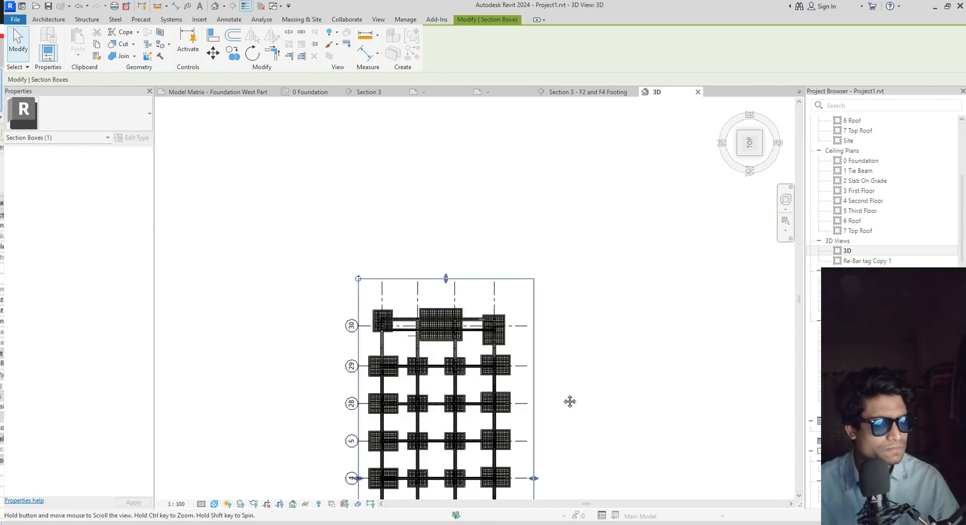
middle_click_drag(609, 281, 611, 274)
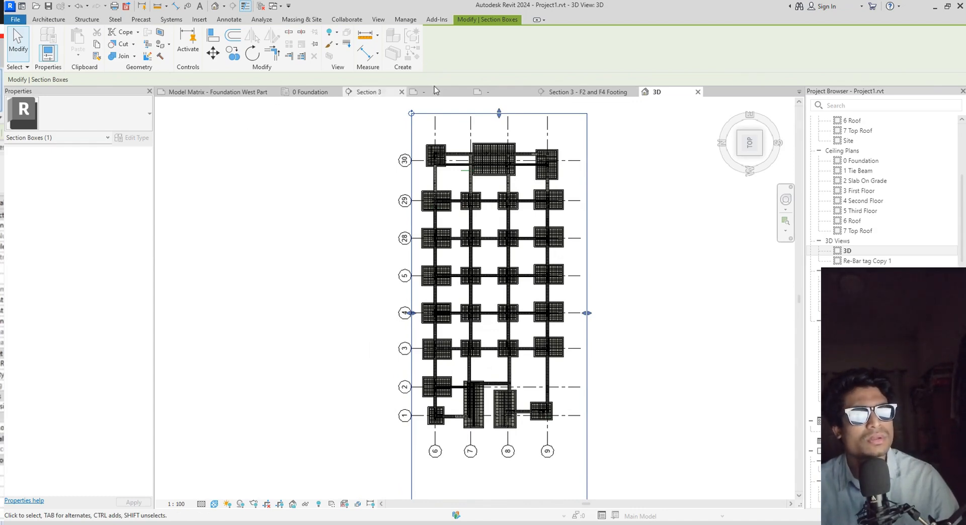
Review the Section 3 - F2 and F4 Footing view and open the 0 Foundation structural plan
left_click(590, 93)
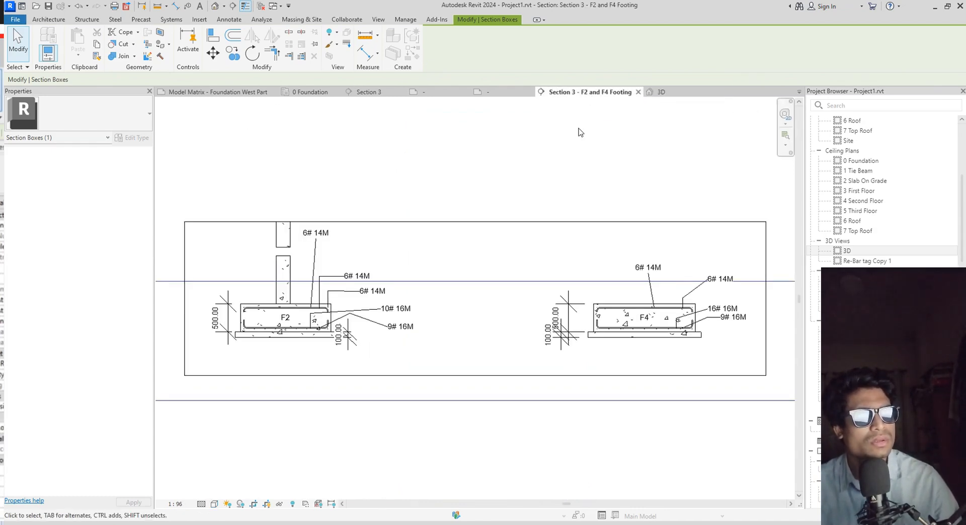
scroll(545, 209, "down", 2)
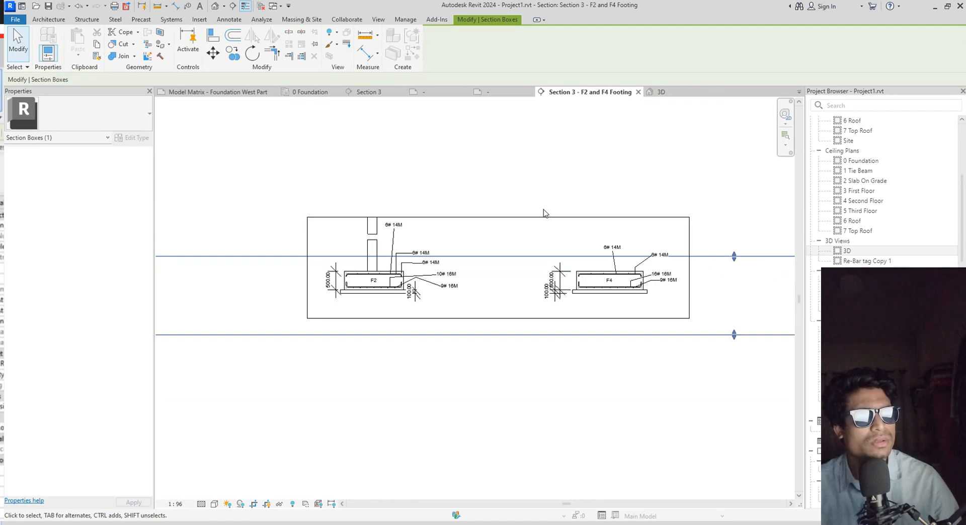
left_click(300, 95)
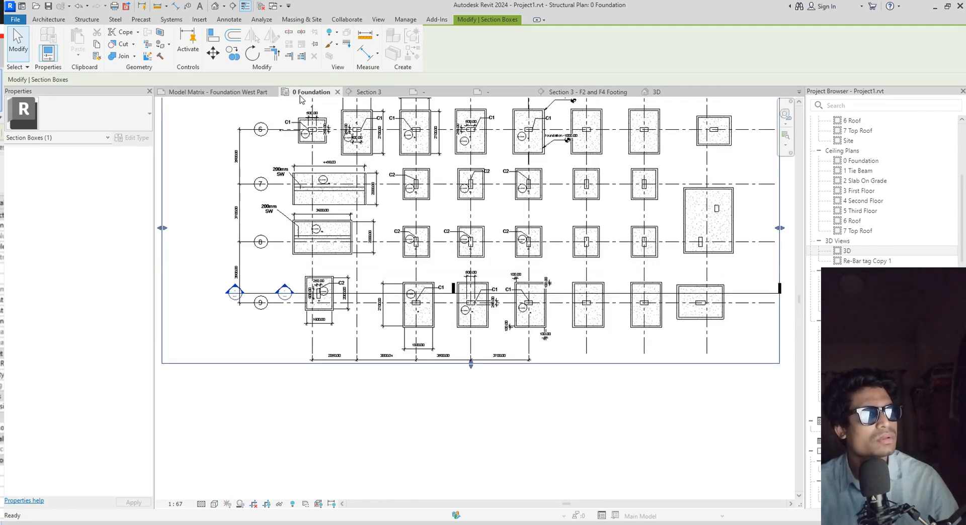
Compare the 0 Foundation plan with the 3D view, both Section 3 views and the Foundation West Part sheet
scroll(362, 285, "down", 2)
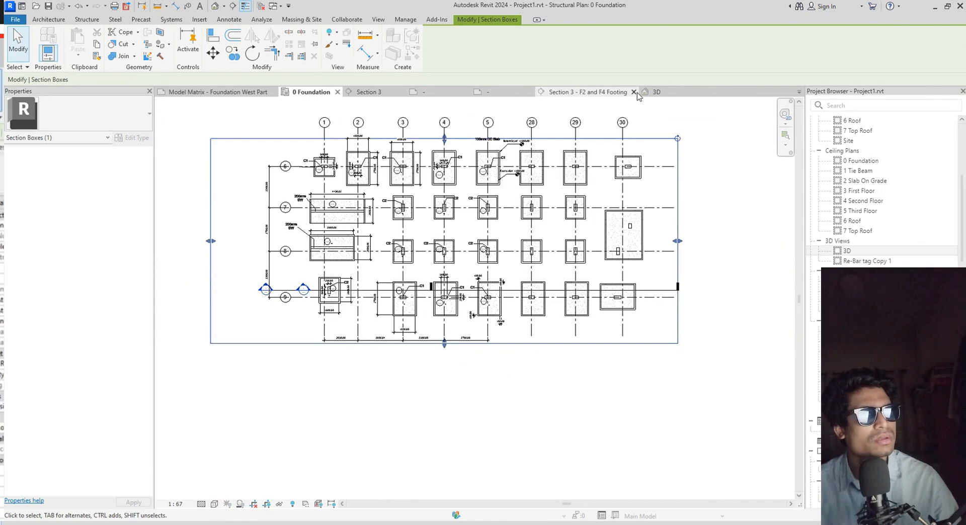
left_click(669, 92)
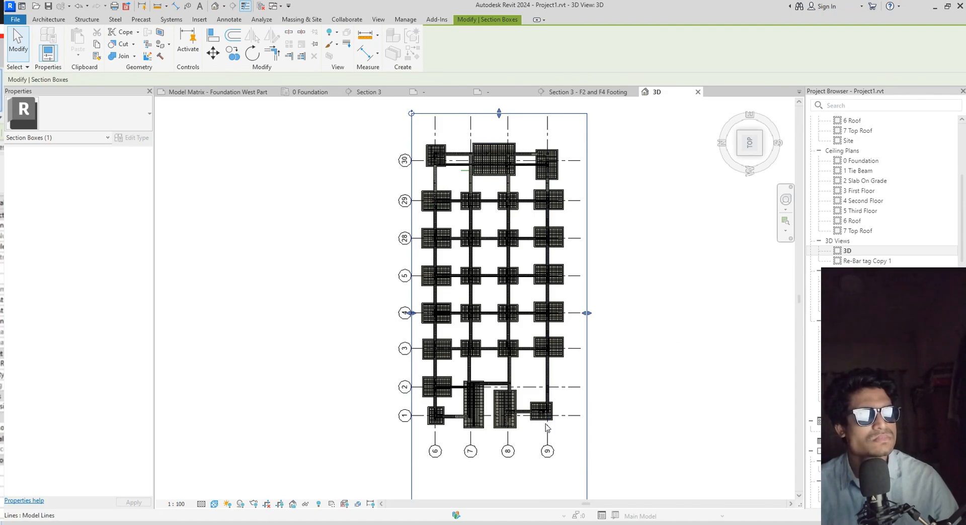
middle_click_drag(621, 422, 721, 282, "shift")
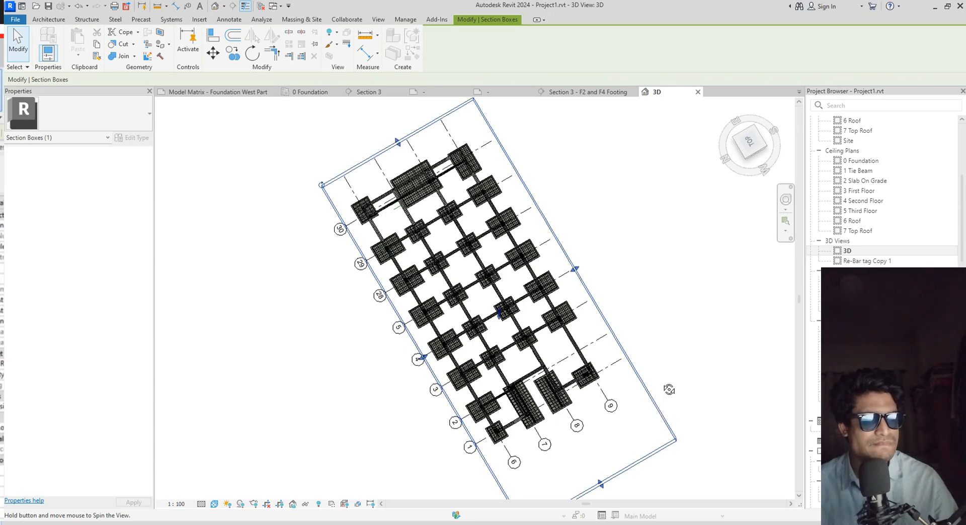
middle_click_drag(669, 390, 623, 424, "shift")
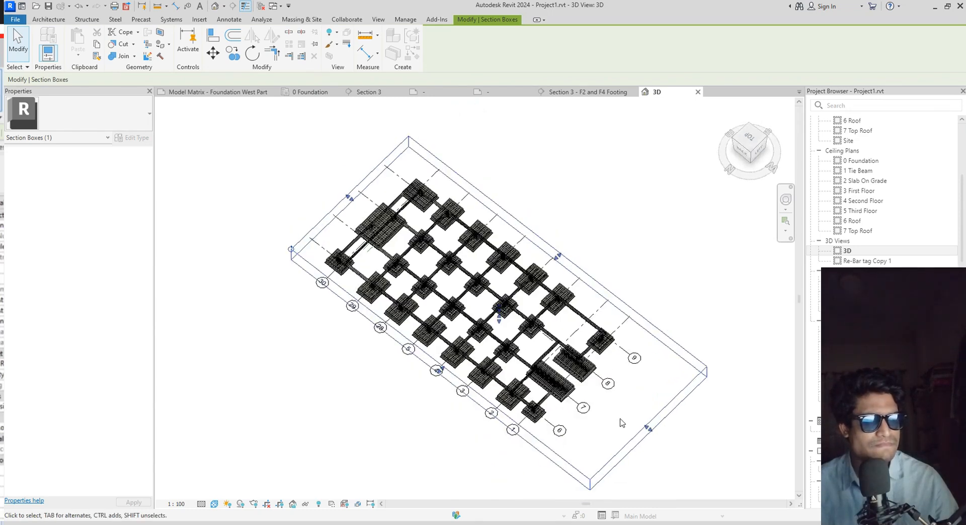
middle_click_drag(669, 403, 681, 382, "shift")
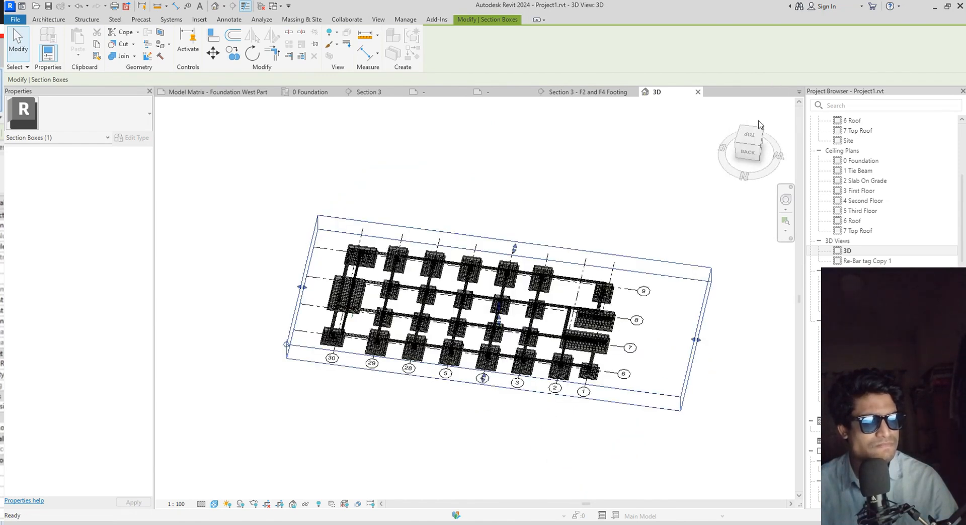
left_click(750, 139)
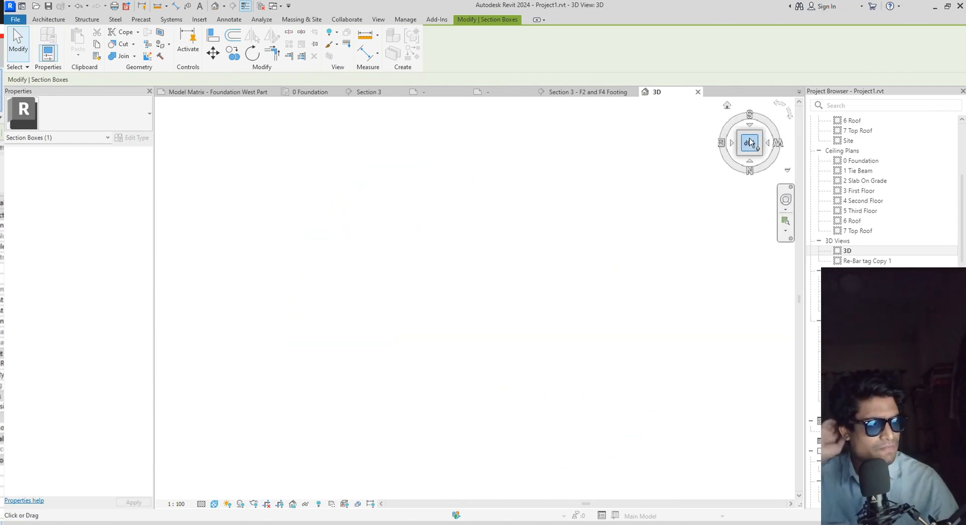
left_click(310, 92)
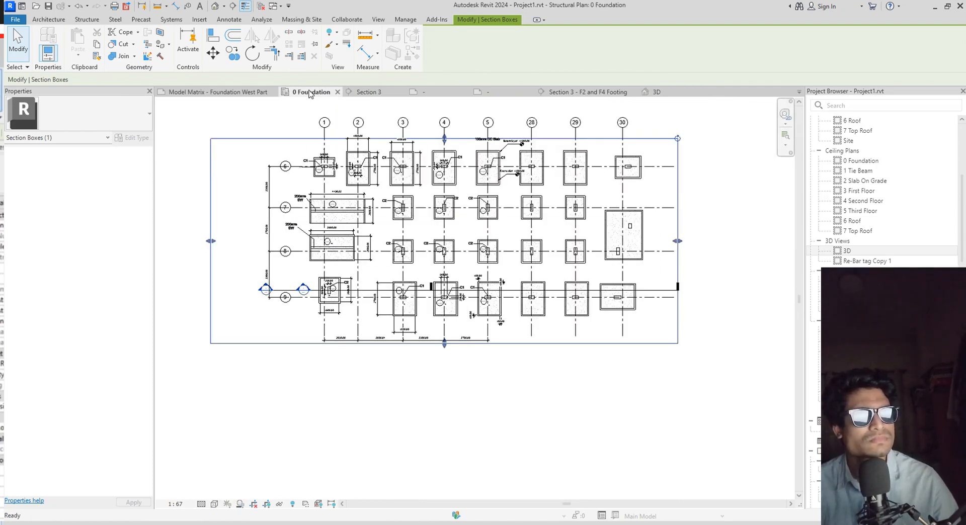
left_click(602, 93)
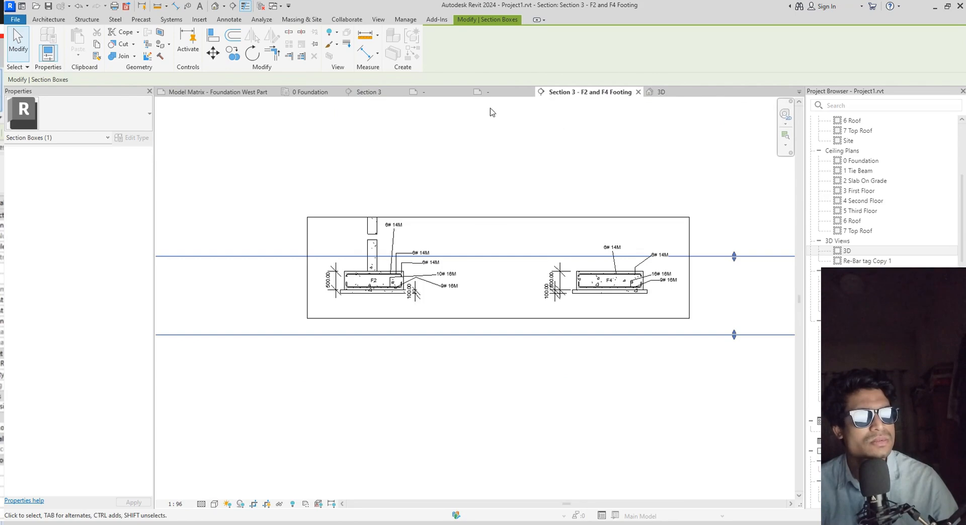
left_click(311, 93)
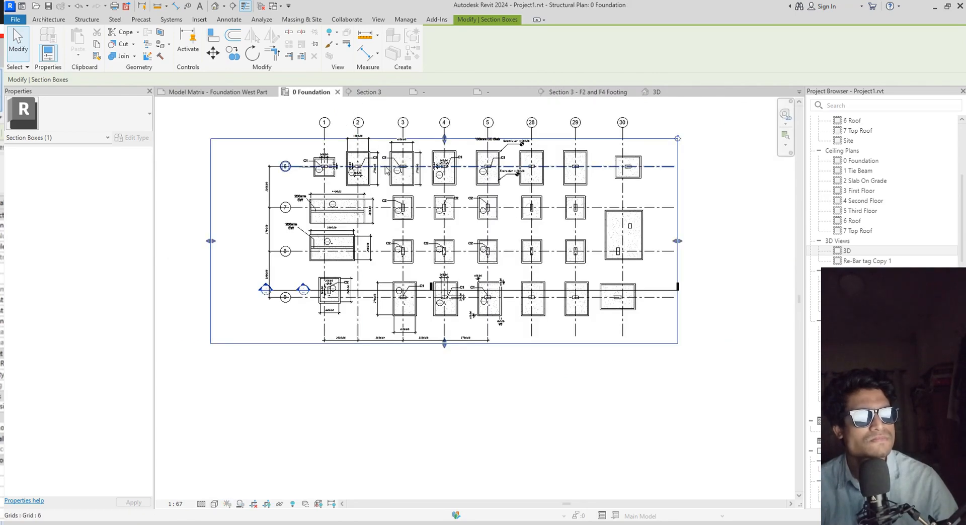
left_click(237, 95)
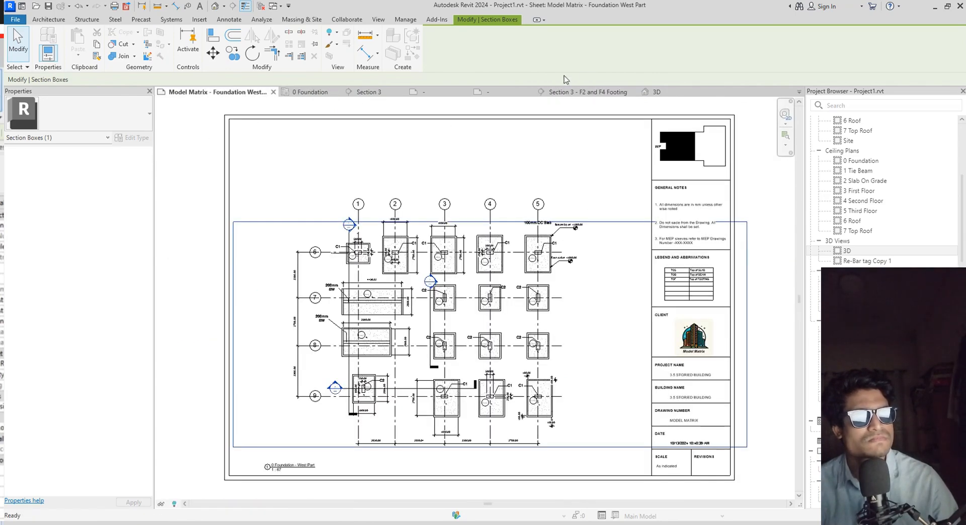
left_click(379, 94)
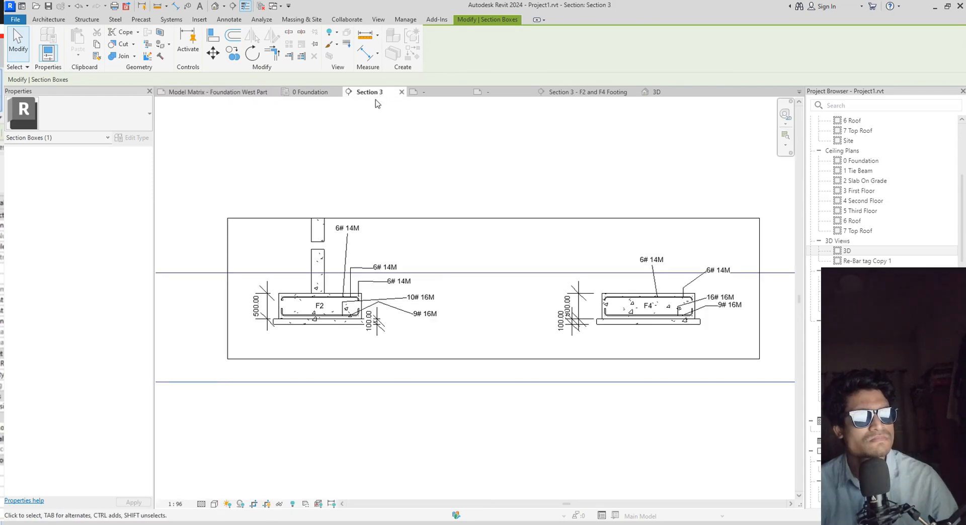
left_click(675, 93)
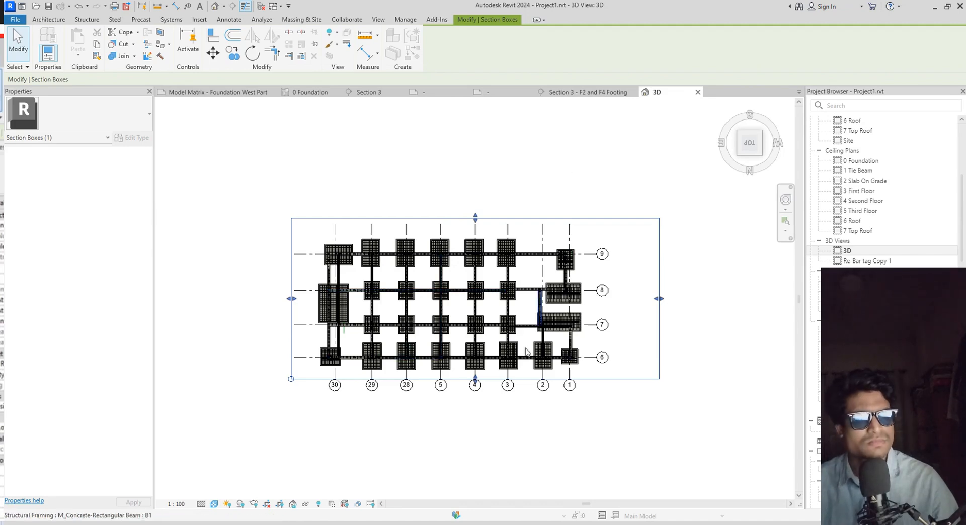
Turn the 3D view to a north-up top view so it matches the grid orientation of the 0 Foundation plan
left_click(299, 94)
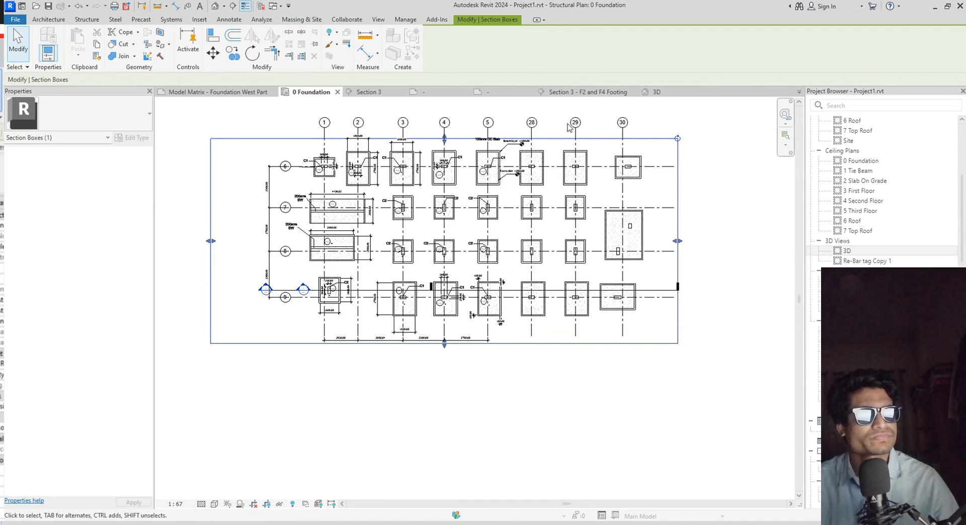
left_click(668, 93)
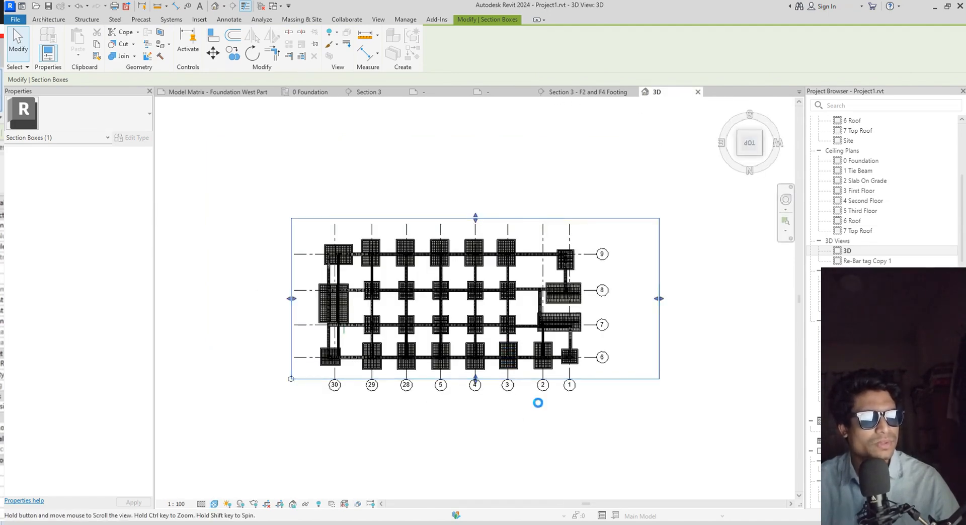
middle_click_drag(403, 441, 500, 439, "shift")
middle_click_drag(518, 434, 547, 427, "shift")
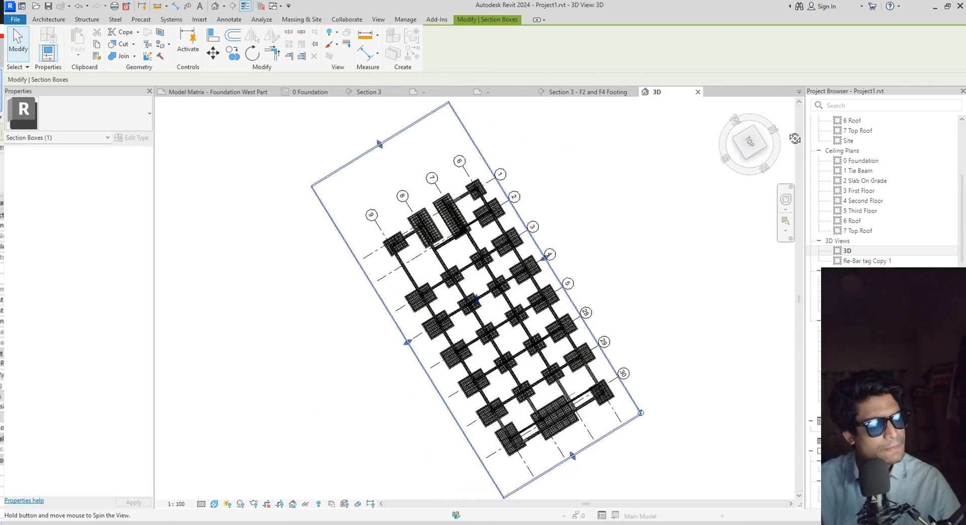
left_click(750, 142)
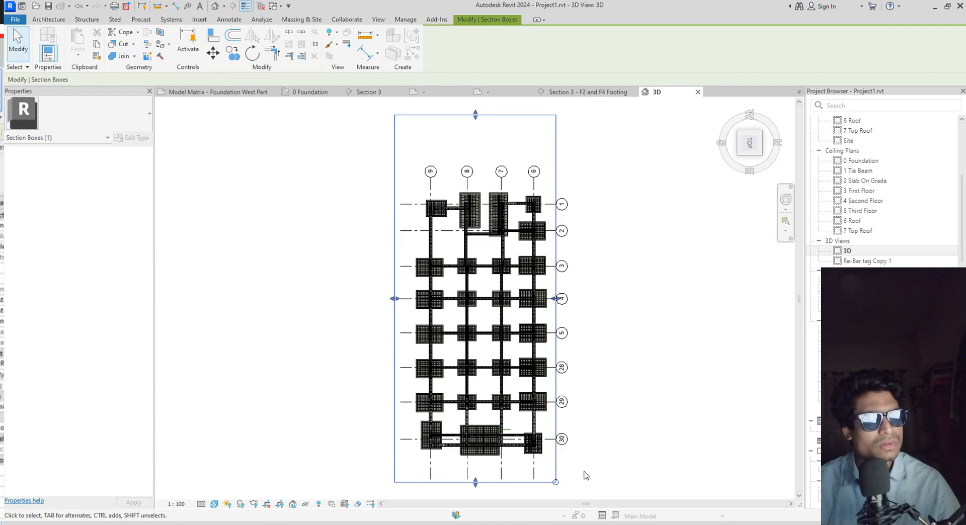
middle_click_drag(586, 476, 704, 363, "shift")
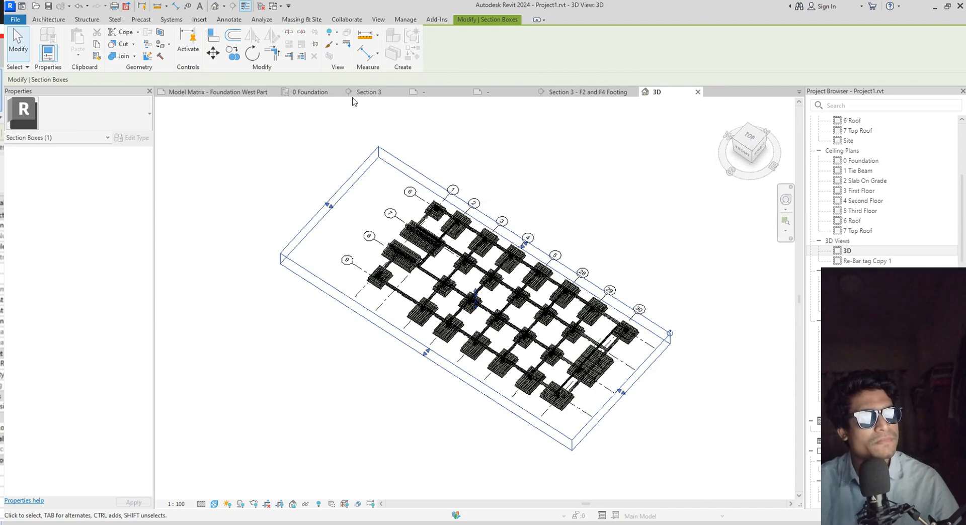
left_click(313, 99)
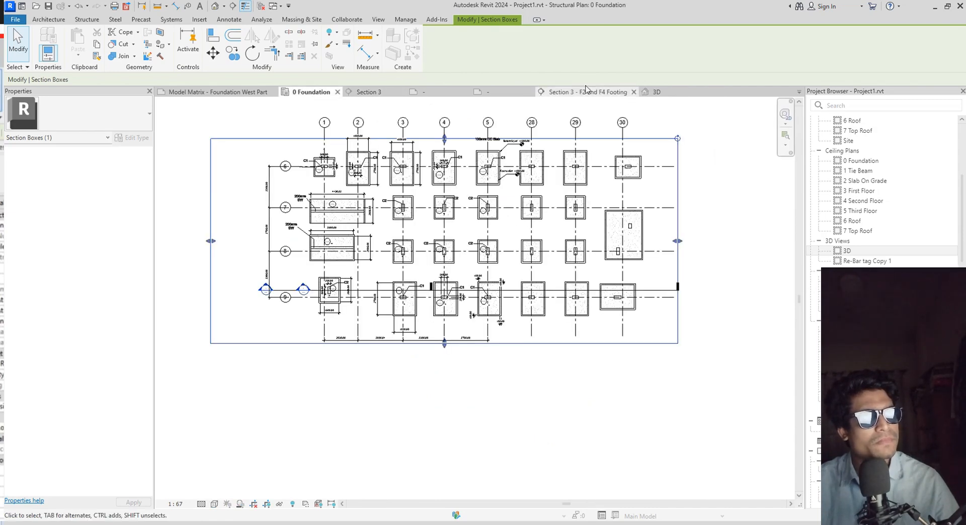
left_click(669, 96)
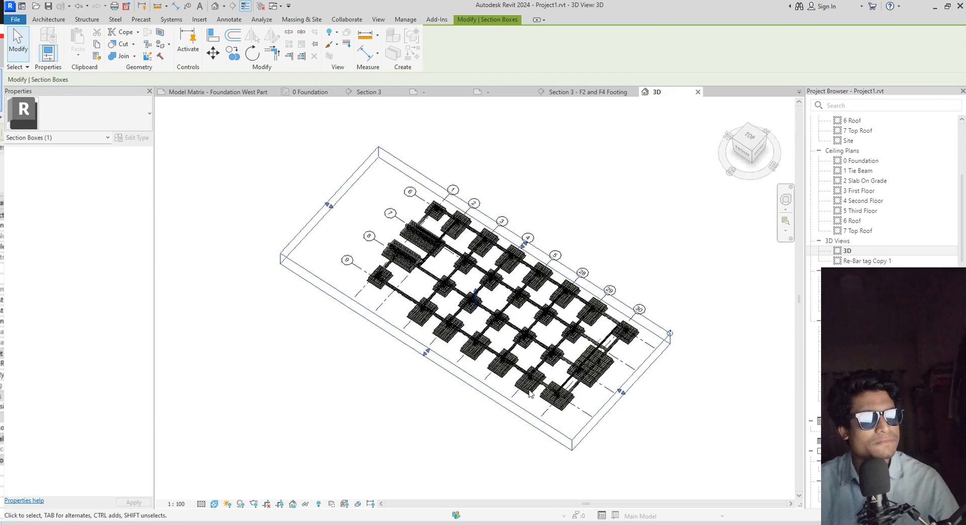
middle_click_drag(535, 461, 665, 426, "shift")
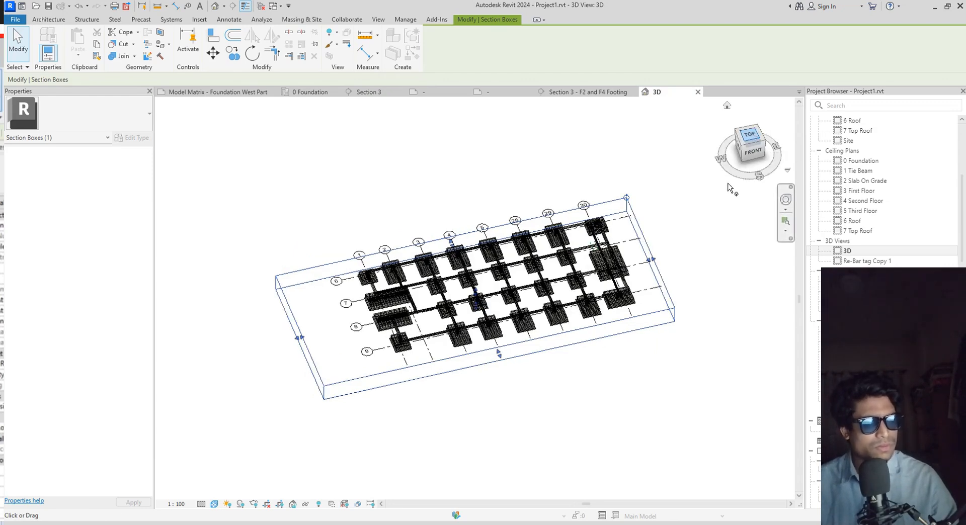
left_click(752, 143)
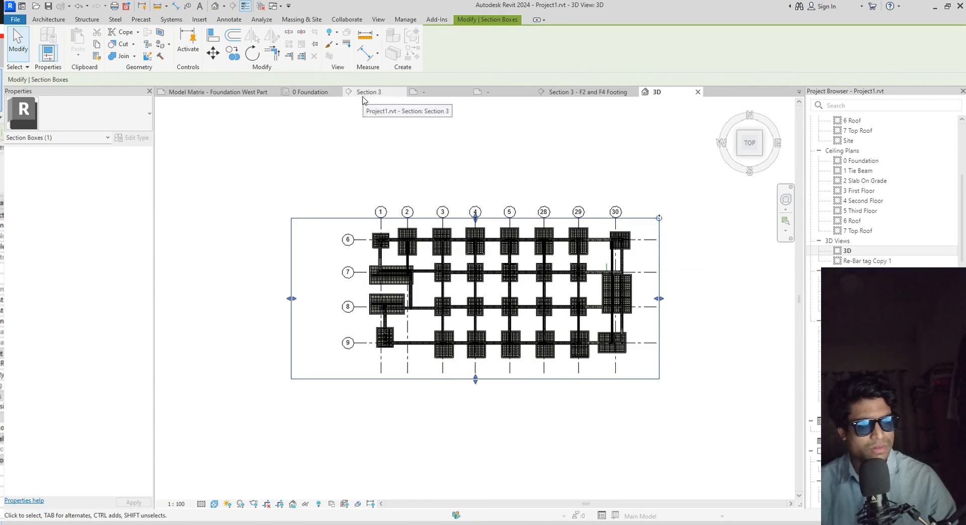
After checking the plan and F2/F4 footing section, narrow the 3D view's section box from both long sides to the footing row on grid 9
left_click(311, 92)
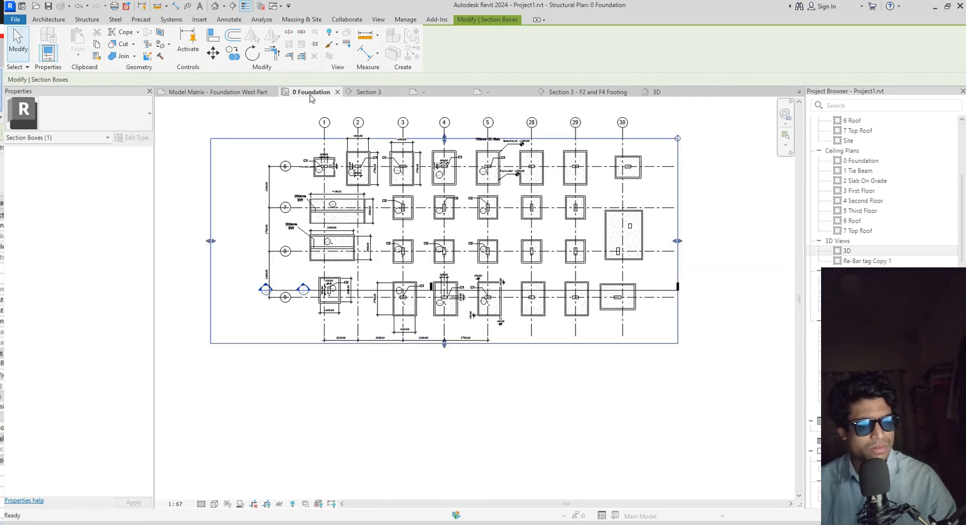
left_click(666, 93)
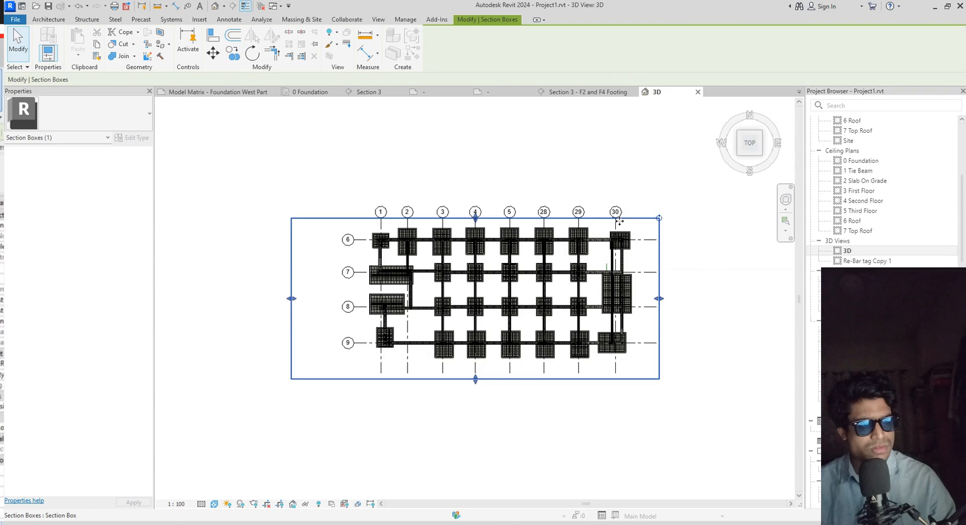
left_click(577, 95)
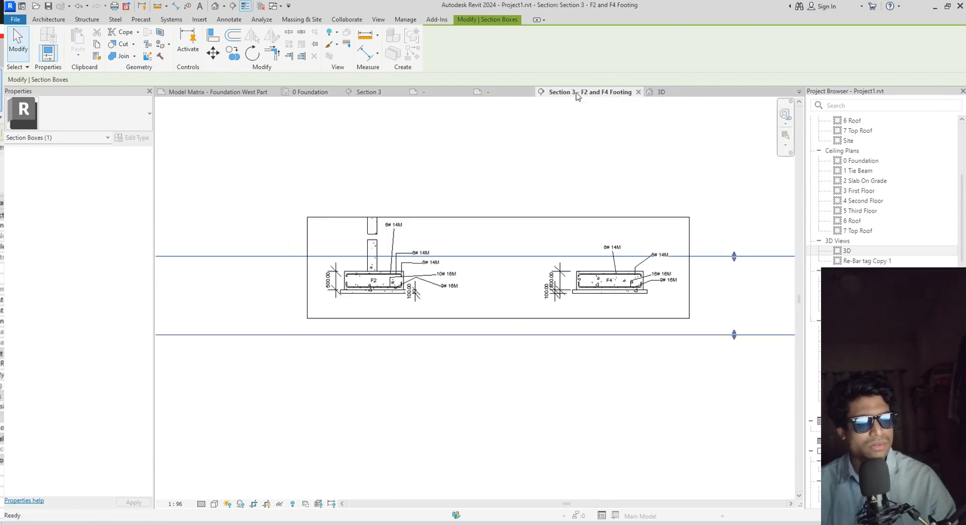
left_click(661, 93)
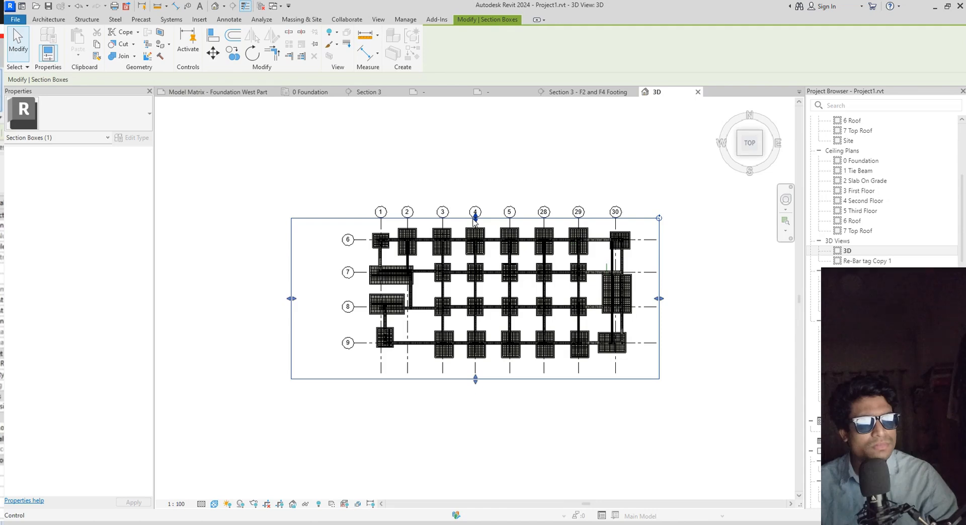
left_click_drag(476, 221, 478, 326)
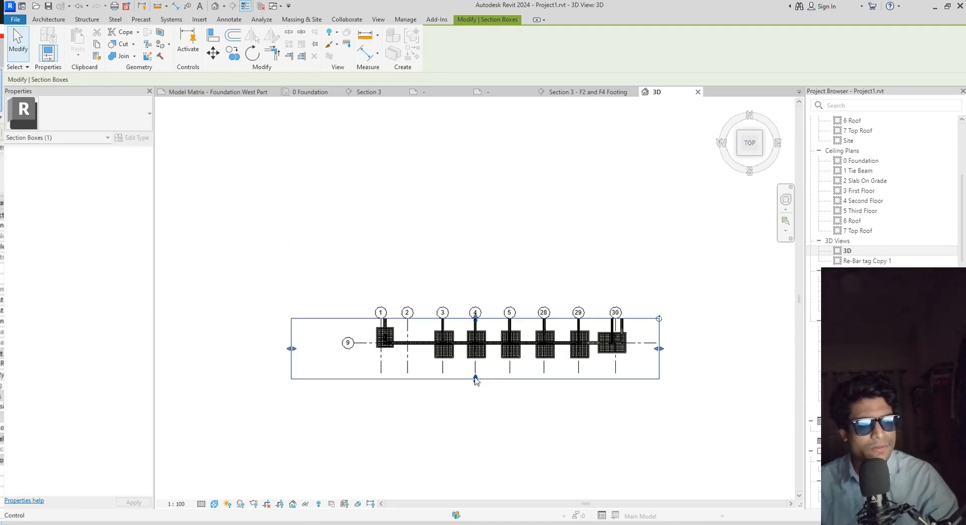
left_click_drag(476, 381, 476, 367)
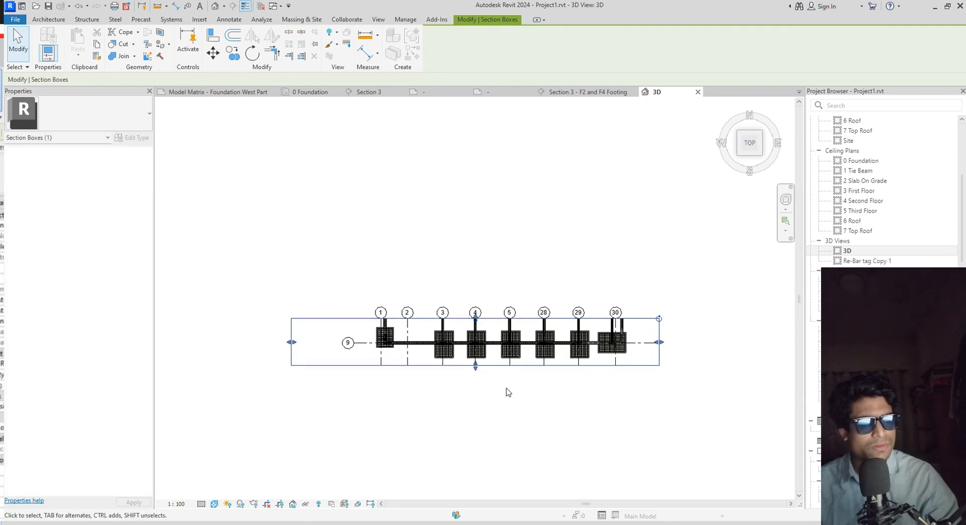
Duplicate the 3D view with detailing
right_click(892, 251)
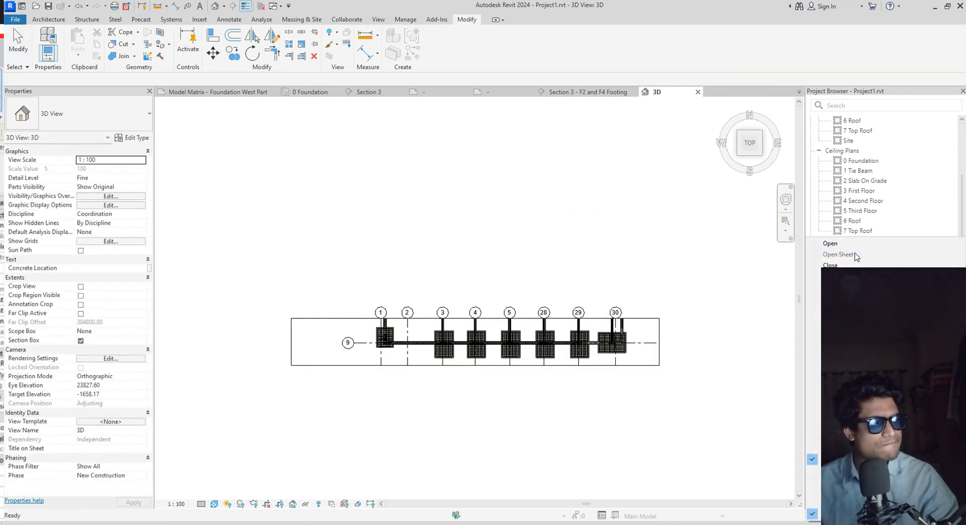
mouse_move(814, 368)
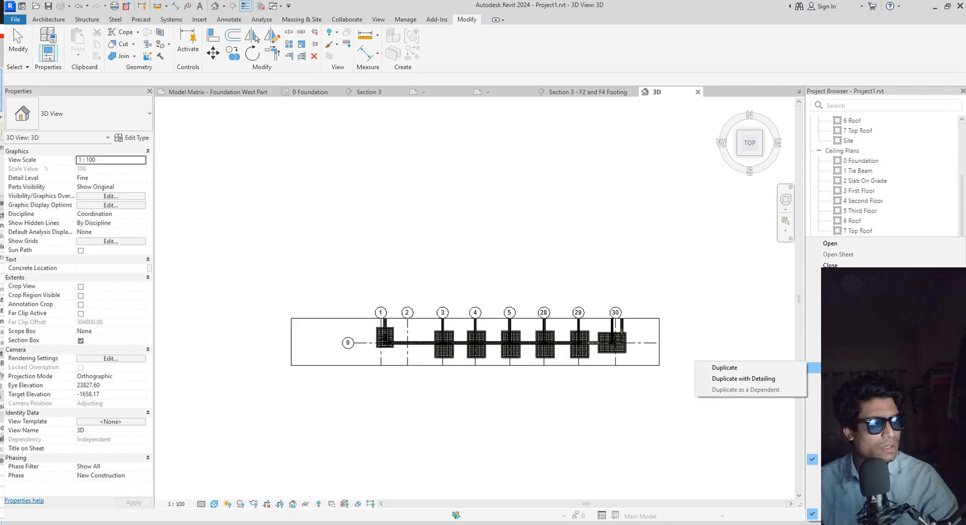
left_click(784, 383)
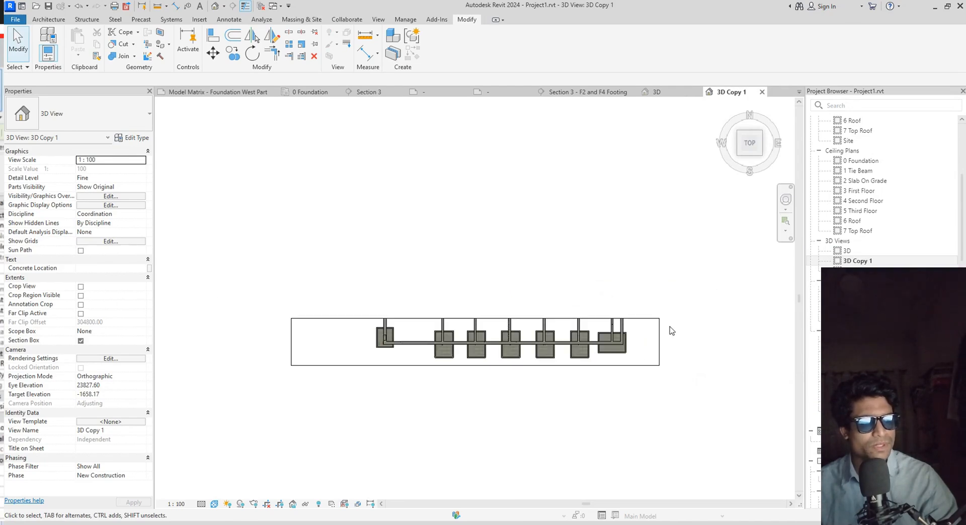
In the duplicated 3D view, pull both short ends of the section box in close to the outermost footings at grids 1 and 30
left_click(659, 340)
left_click_drag(657, 342, 634, 357)
left_click_drag(291, 342, 371, 344)
scroll(434, 427, "up", 4)
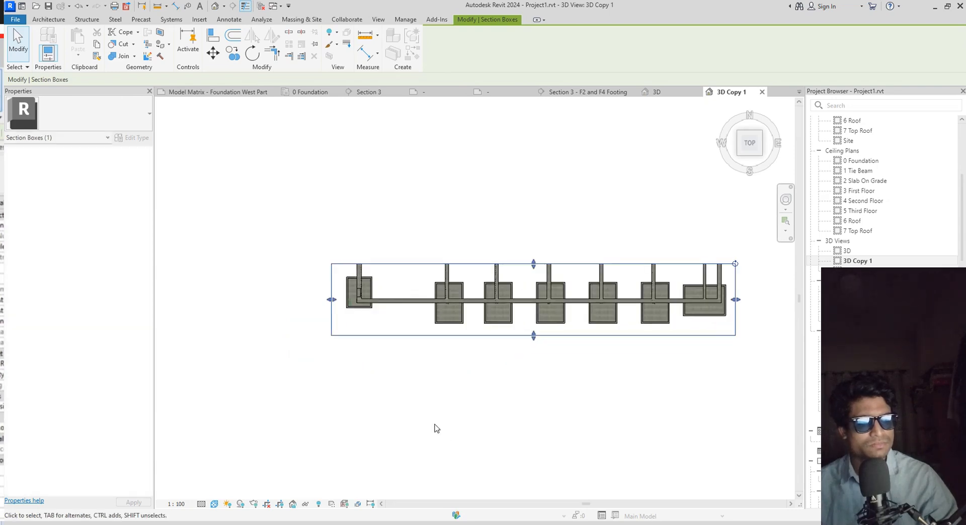
middle_click_drag(432, 447, 421, 452)
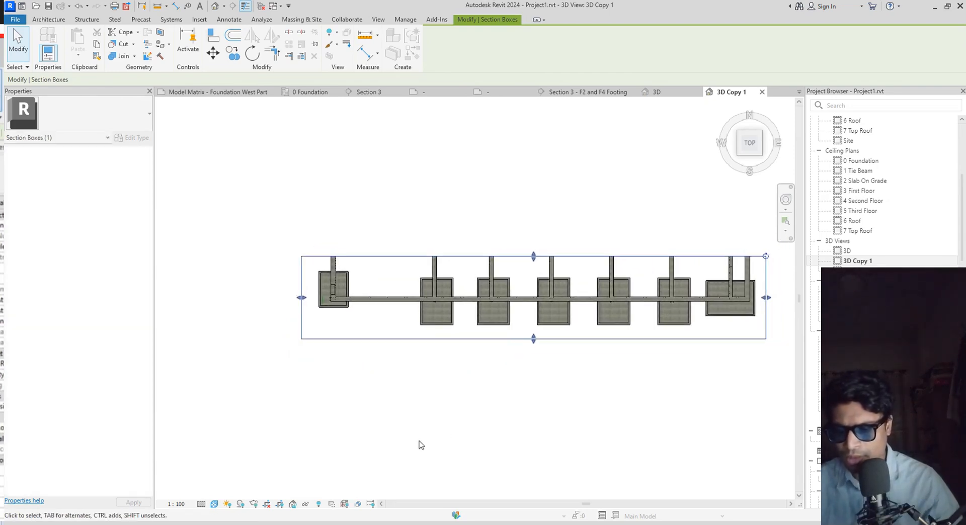
In the 3D Copy 1 view's graphic overrides, hide the Shear Walls, Tie Beams, Slab on Grade and Stair on grade filters
key("v")
key("g")
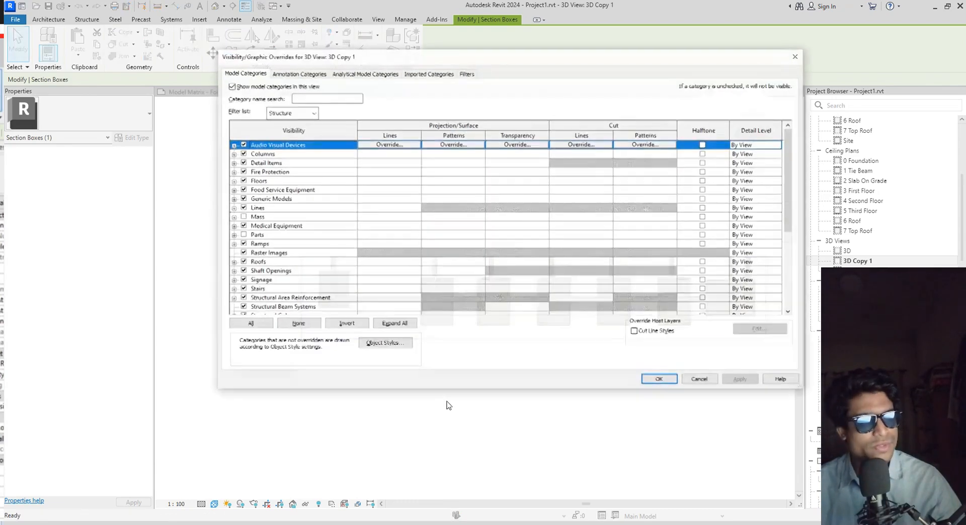
left_click(467, 73)
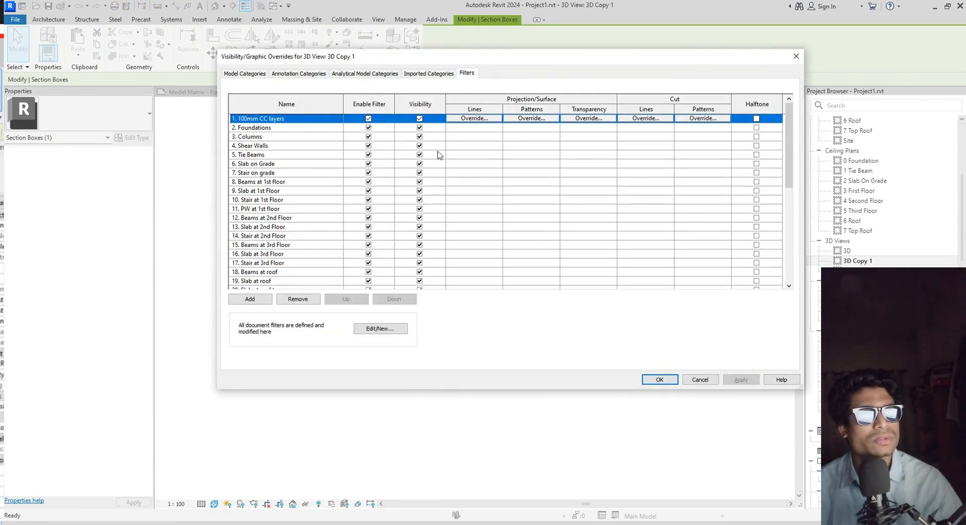
scroll(392, 256, "down", 5)
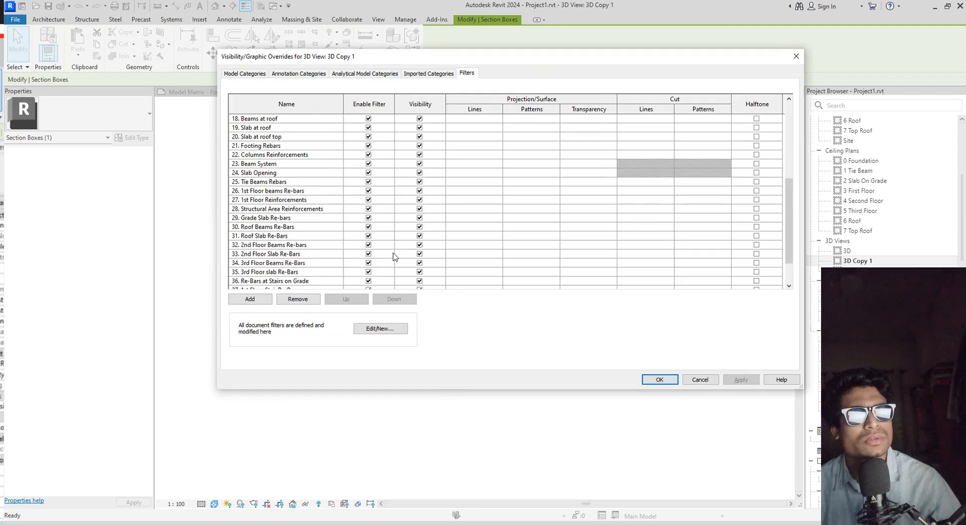
scroll(395, 258, "up", 3)
scroll(395, 258, "up", 2)
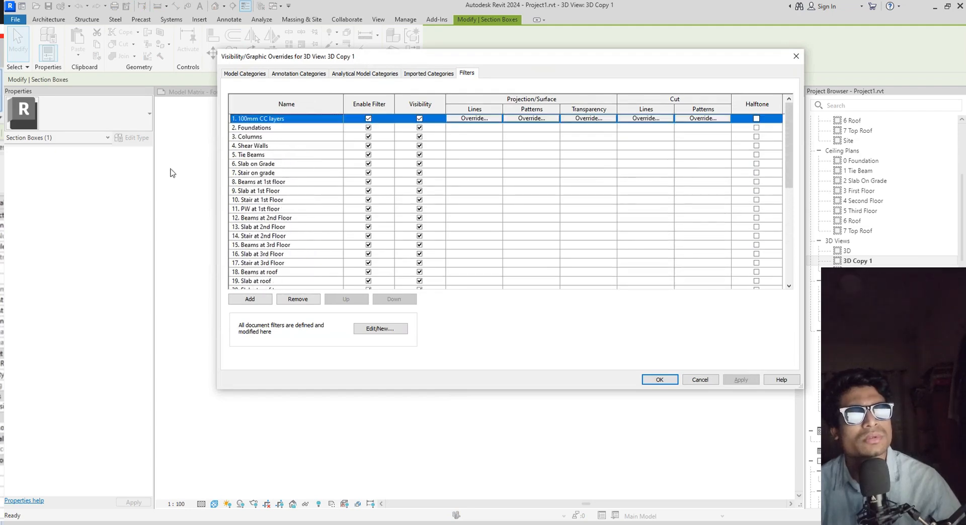
left_click(420, 146)
left_click(420, 155)
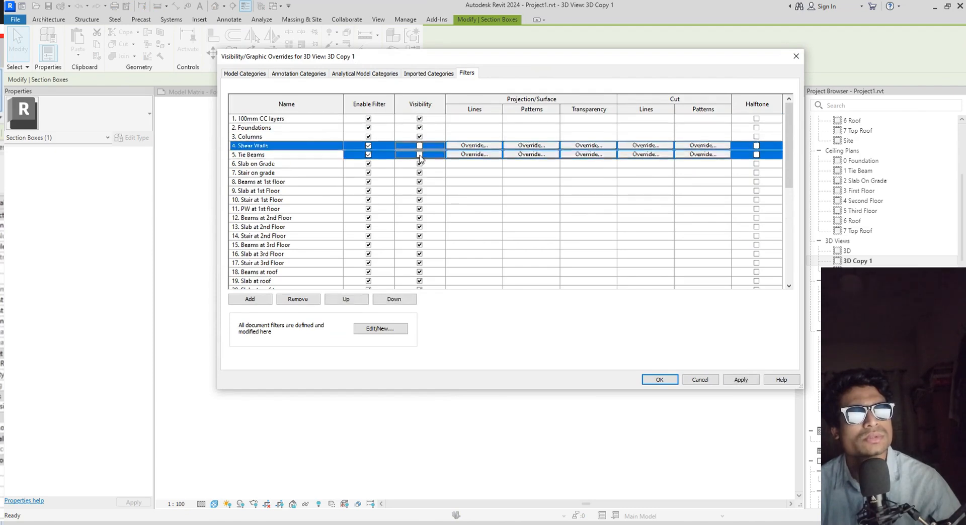
left_click(419, 164)
left_click(420, 173)
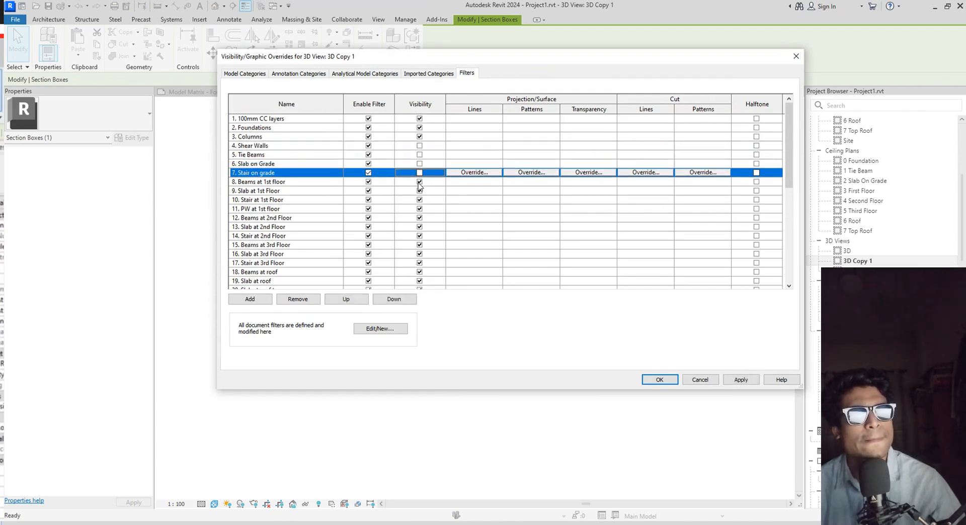
Hide the filters for 1st floor beams, slab, stair and PW, and for 2nd floor beams, slab and stair
left_click(420, 182)
left_click(419, 191)
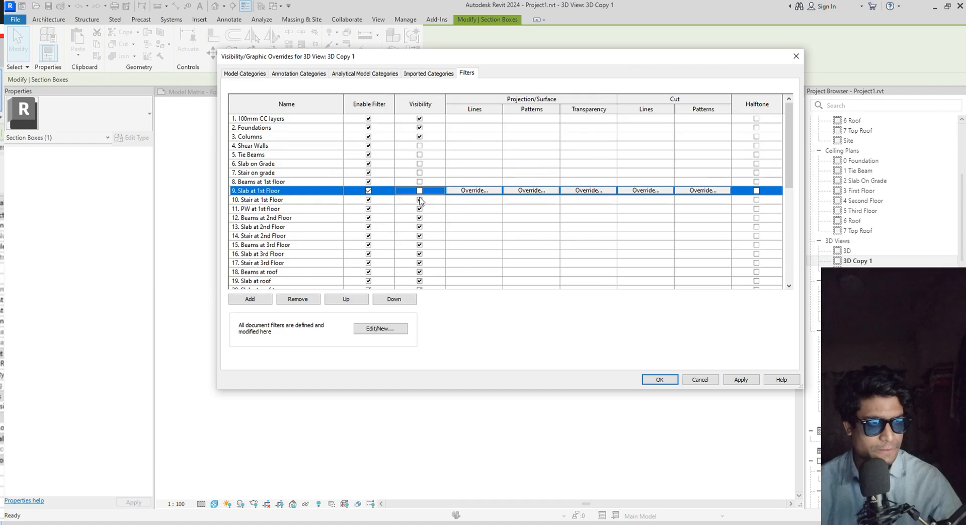
left_click(420, 200)
left_click(419, 209)
left_click(419, 218)
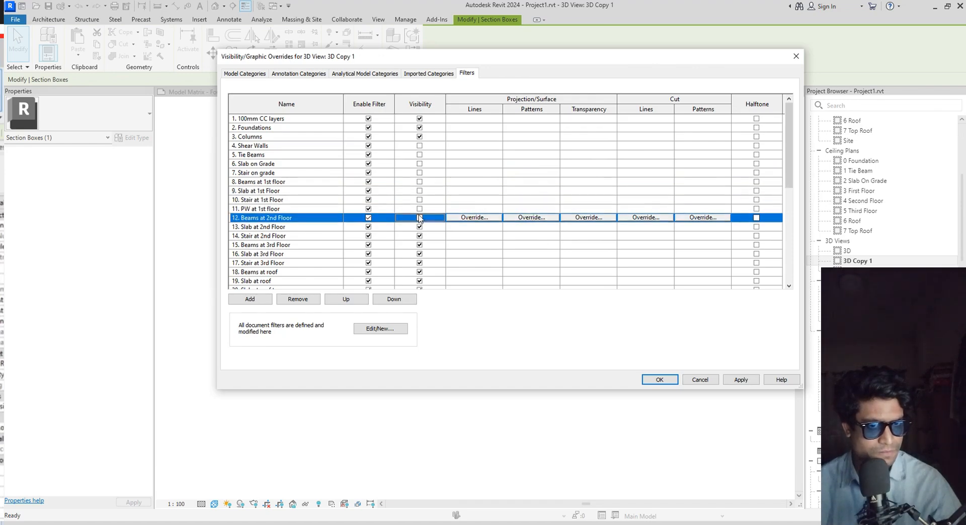
left_click(419, 227)
scroll(442, 261, "down", 1)
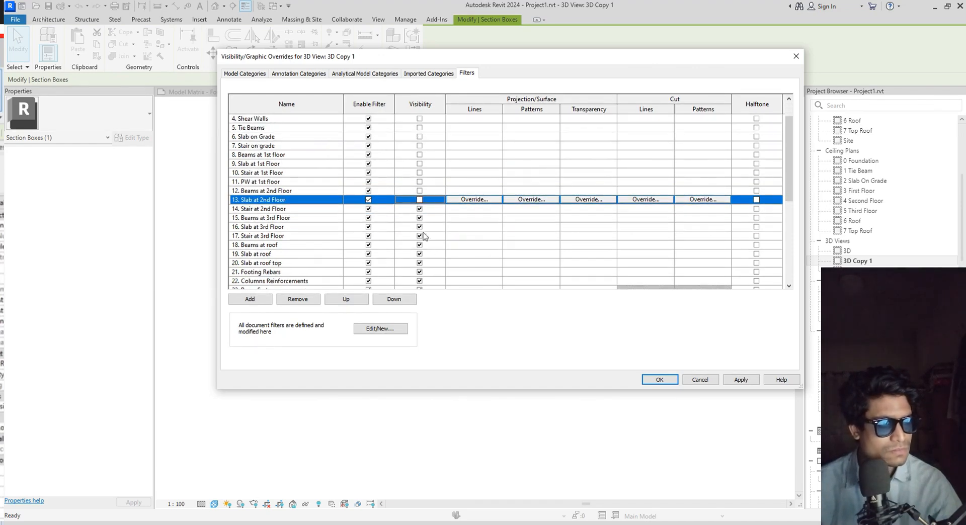
left_click(420, 209)
Hide the filters for 3rd floor beams, slab and stair, roof beams, roof slab and roof top slab, keeping Footing Rebars visible
left_click(420, 222)
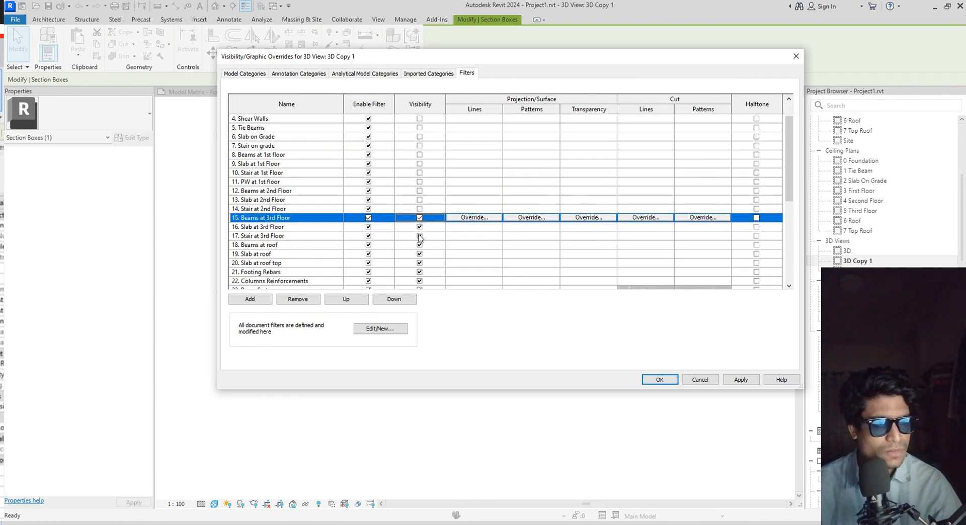
scroll(420, 239, "down", 2)
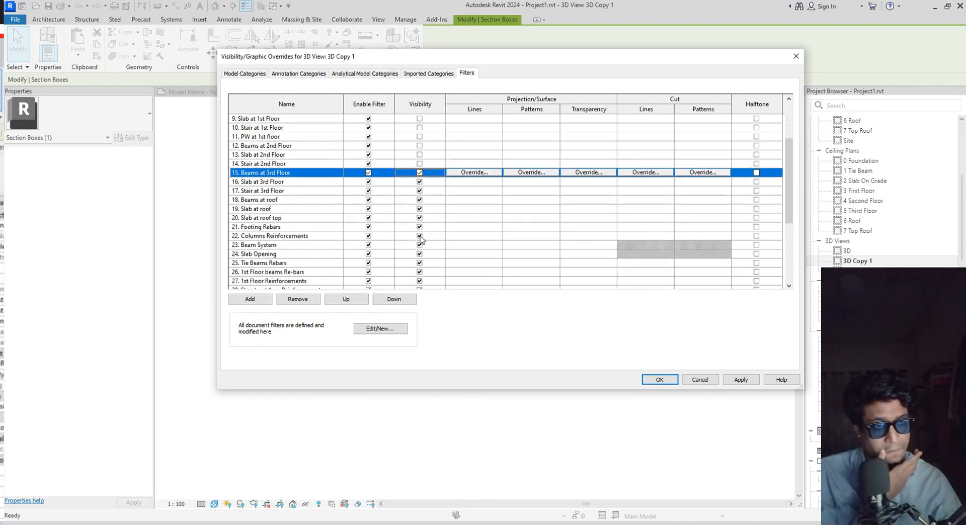
left_click(419, 174)
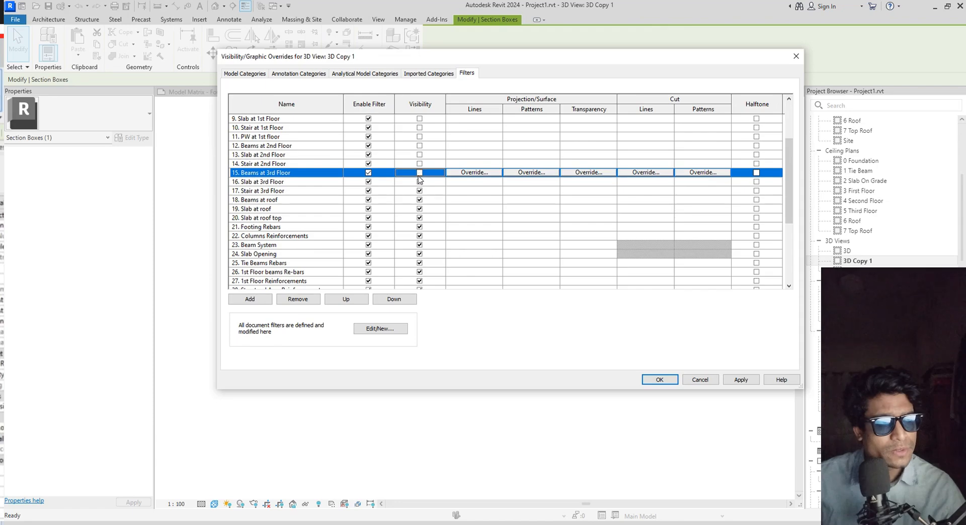
left_click(420, 181)
left_click(419, 191)
left_click(420, 200)
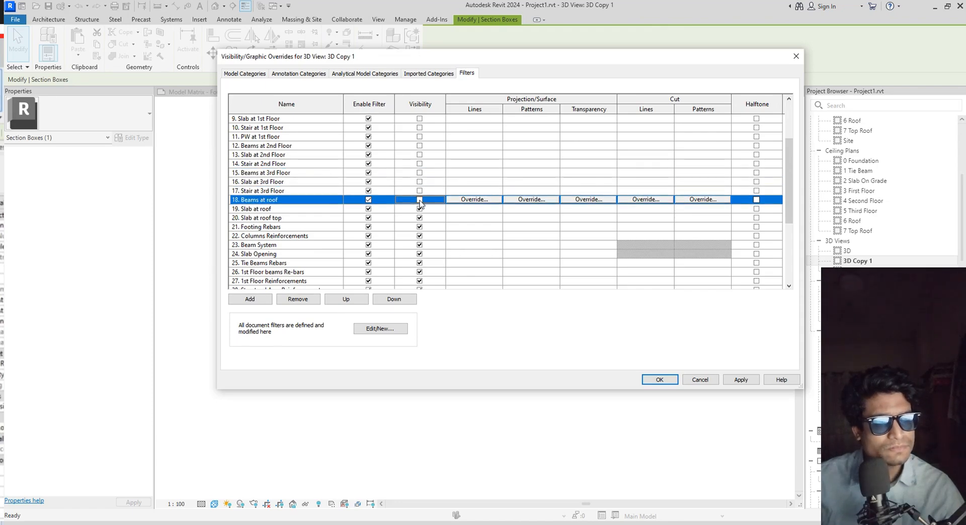
left_click(420, 209)
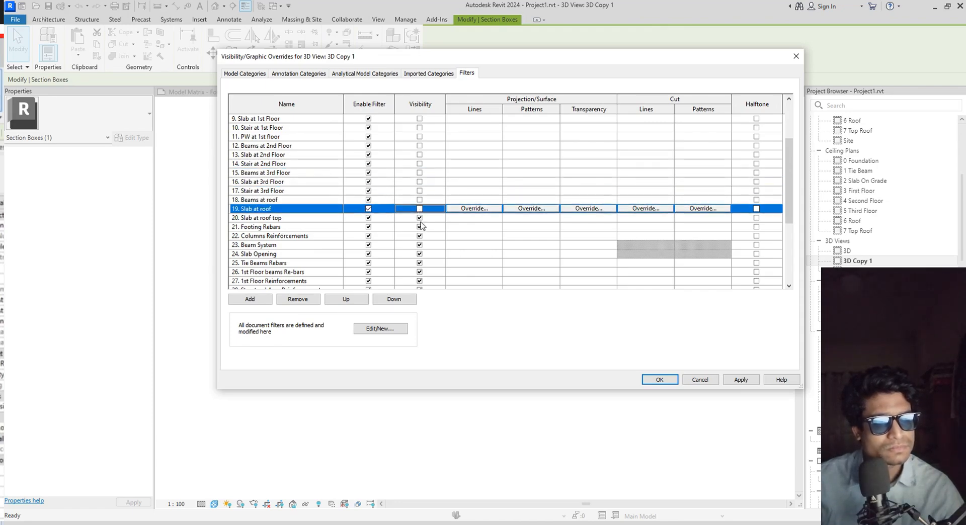
left_click(419, 227)
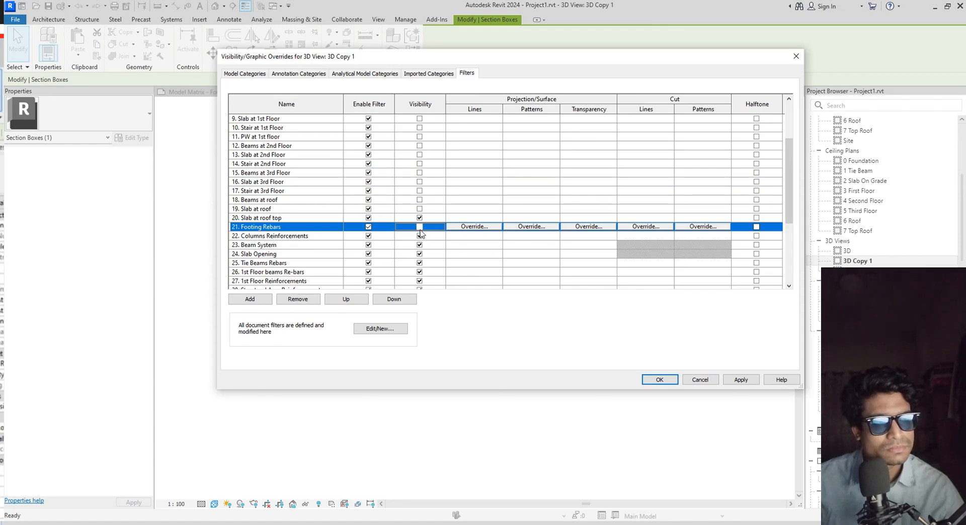
Hide the Columns Reinforcements, Beam System, Slab Opening, Tie Beams Rebars, 1st Floor beams Re-bars and 1st Floor Reinforcements filters
left_click(420, 236)
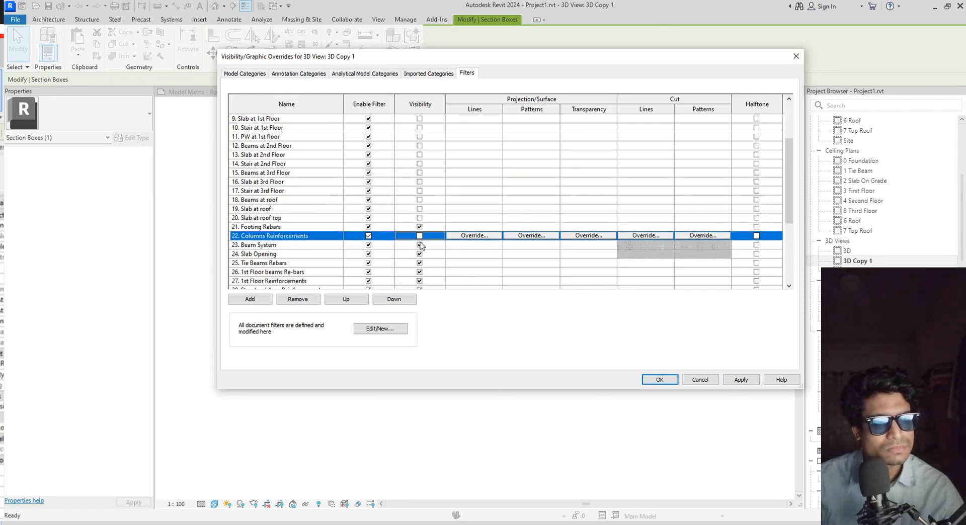
left_click(419, 245)
scroll(419, 248, "down", 1)
left_click(420, 228)
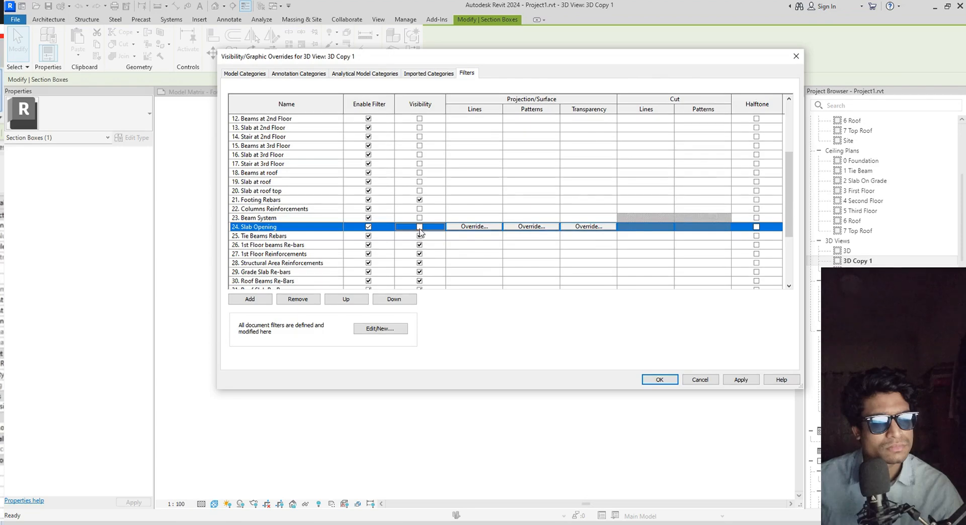
left_click(420, 236)
left_click(419, 245)
left_click(419, 254)
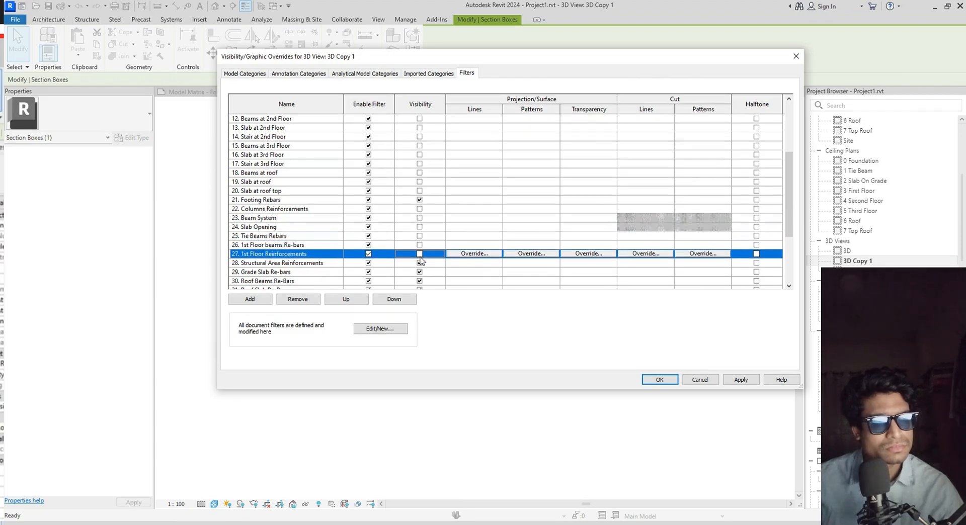
Hide the Structural Area Reinforcements filter and the re-bar filters for the grade slab, roof, 2nd floor and 3rd floor beams and slabs
scroll(422, 259, "down", 2)
scroll(422, 261, "down", 2)
left_click(419, 182)
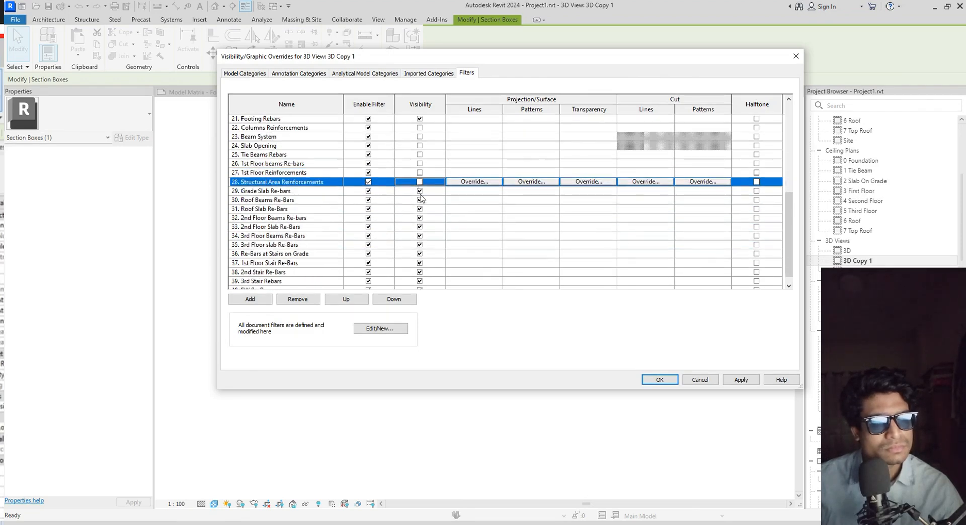
left_click(420, 191)
left_click(419, 199)
left_click(420, 209)
left_click(420, 218)
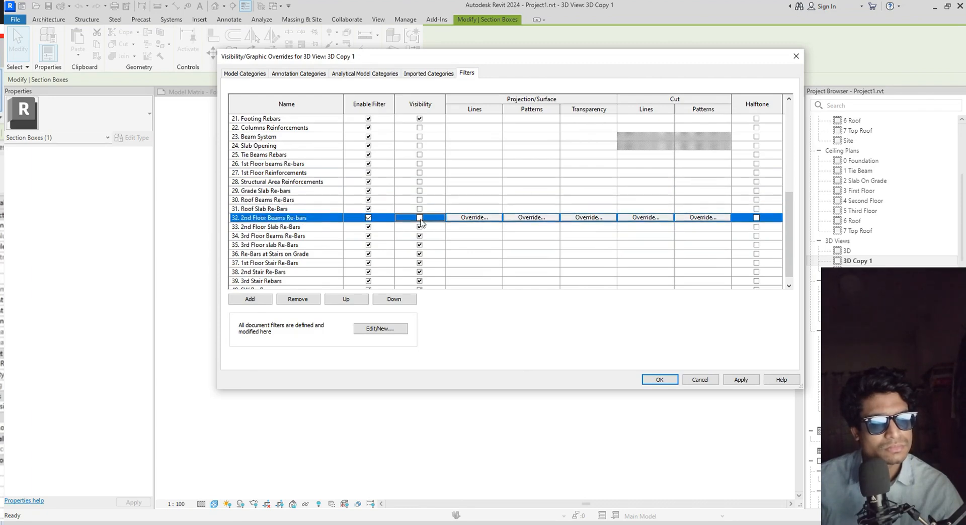
left_click(420, 227)
left_click(419, 236)
left_click(419, 245)
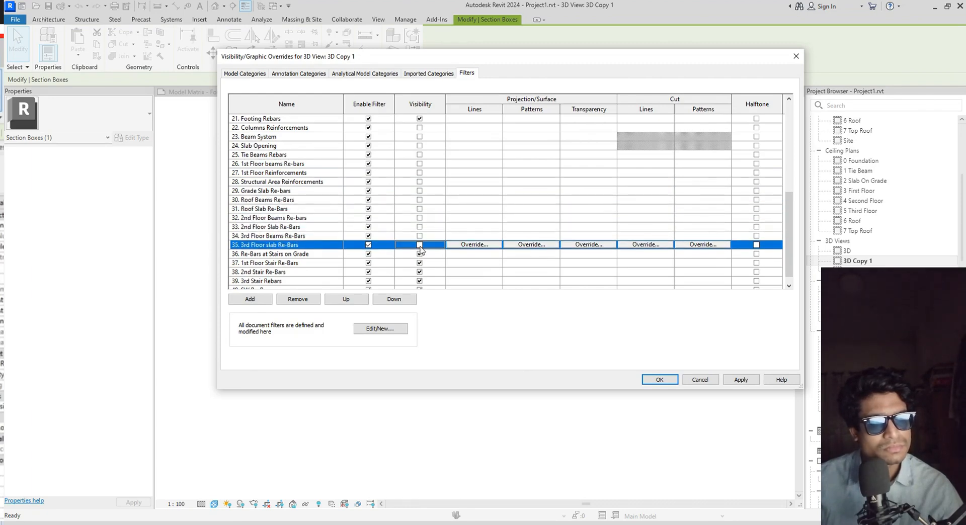
Hide the stair re-bar filters from grade to 3rd floor and the SW Re-Bars filter, then apply the overrides to the view
left_click(420, 254)
scroll(420, 258, "down", 1)
left_click(418, 256)
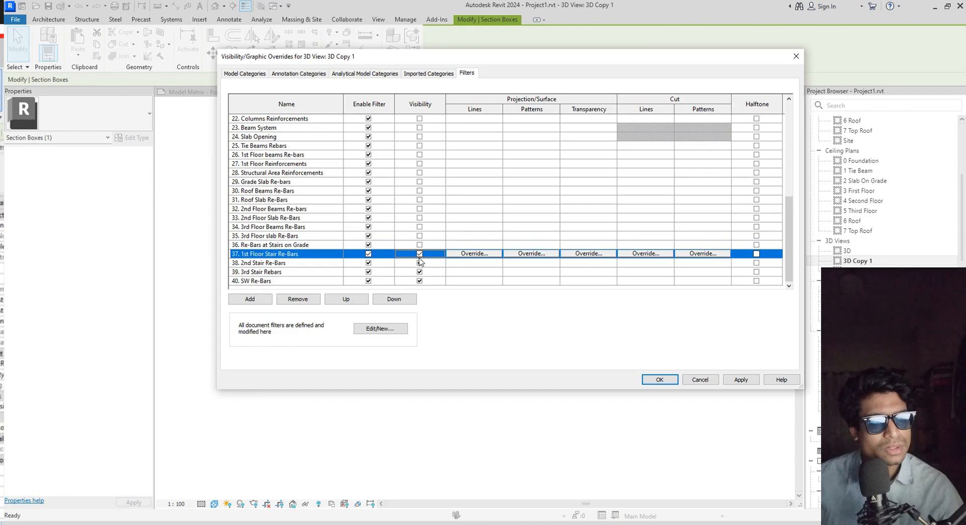
left_click(420, 263)
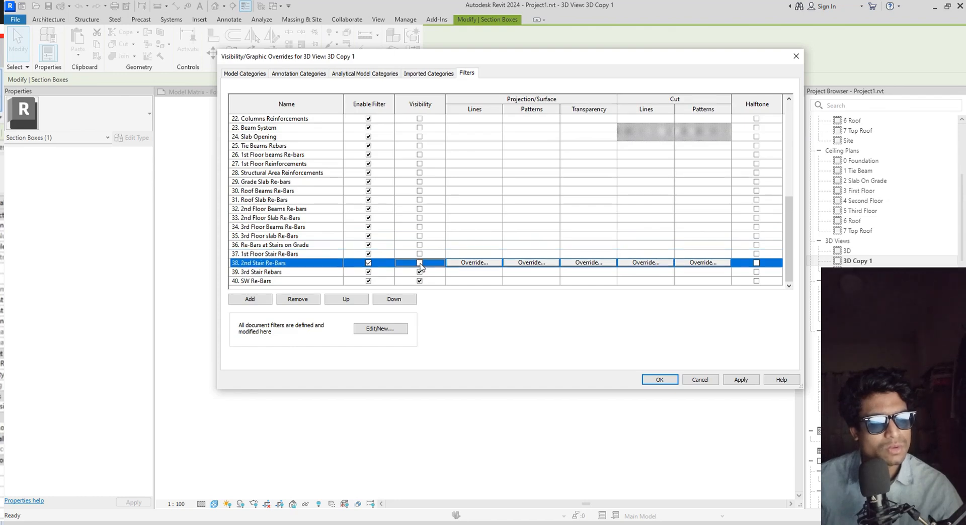
left_click(419, 271)
left_click(419, 281)
scroll(453, 251, "up", 4)
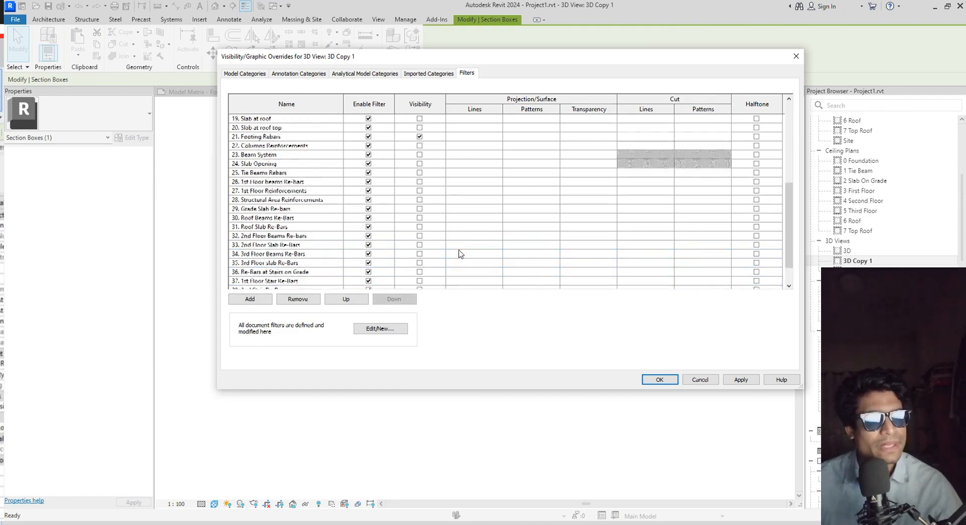
scroll(456, 251, "up", 4)
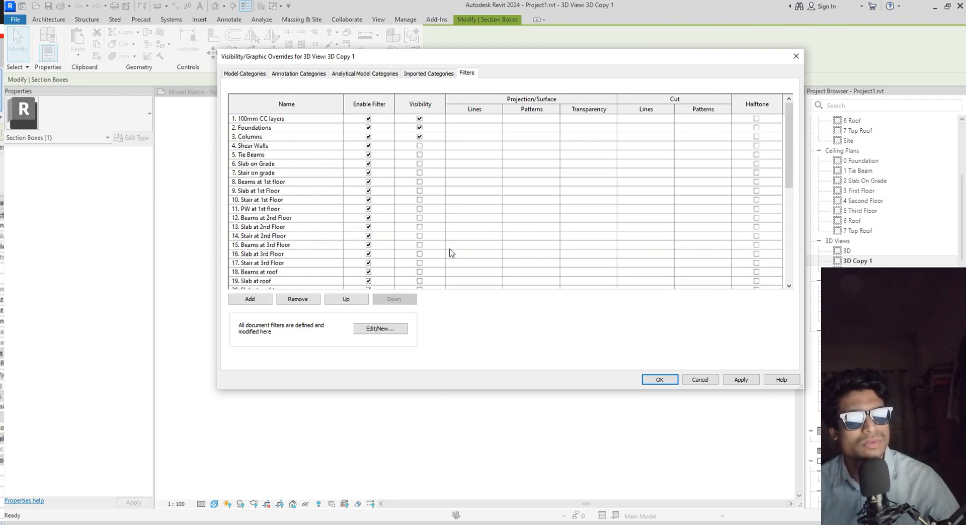
scroll(451, 253, "down", 8)
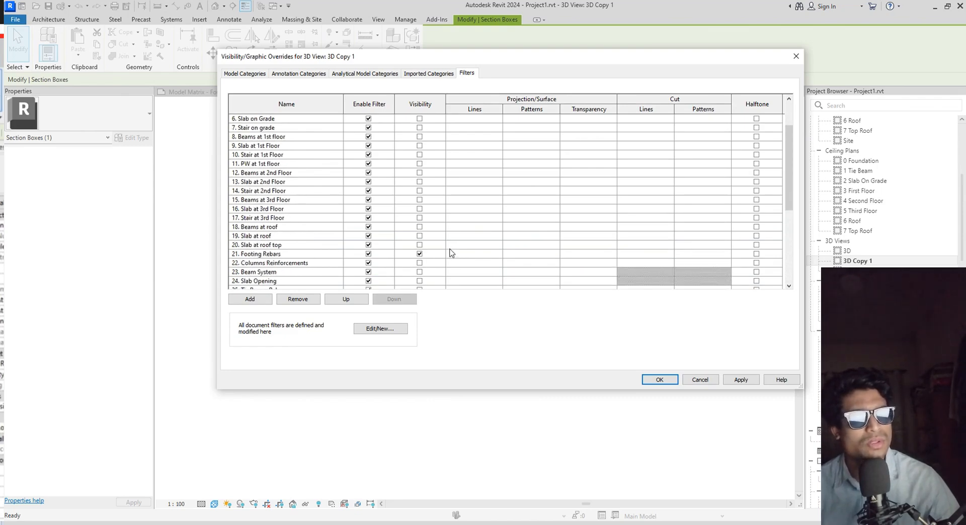
left_click(742, 380)
left_click(660, 380)
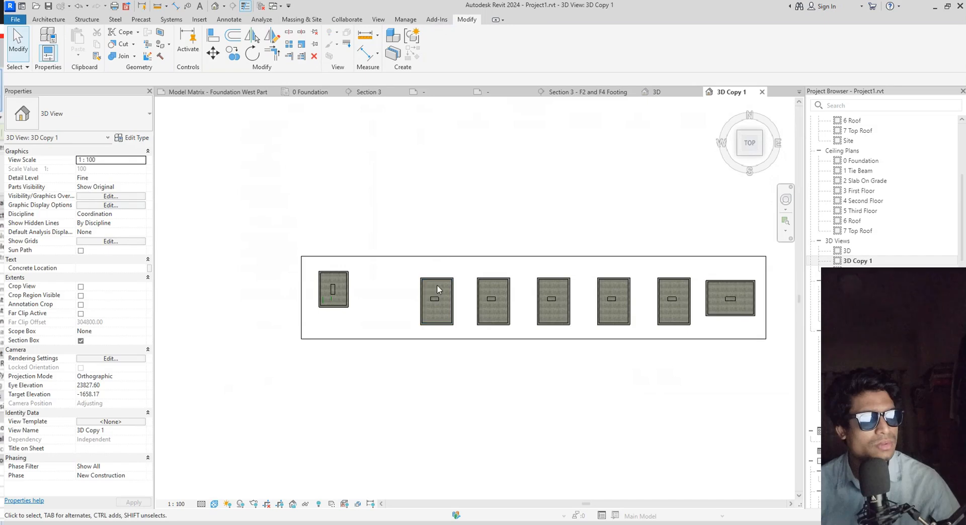
Select everything inside the section box and filter the selection down to Structural Rebar only
scroll(437, 285, "up", 3)
scroll(556, 329, "down", 2)
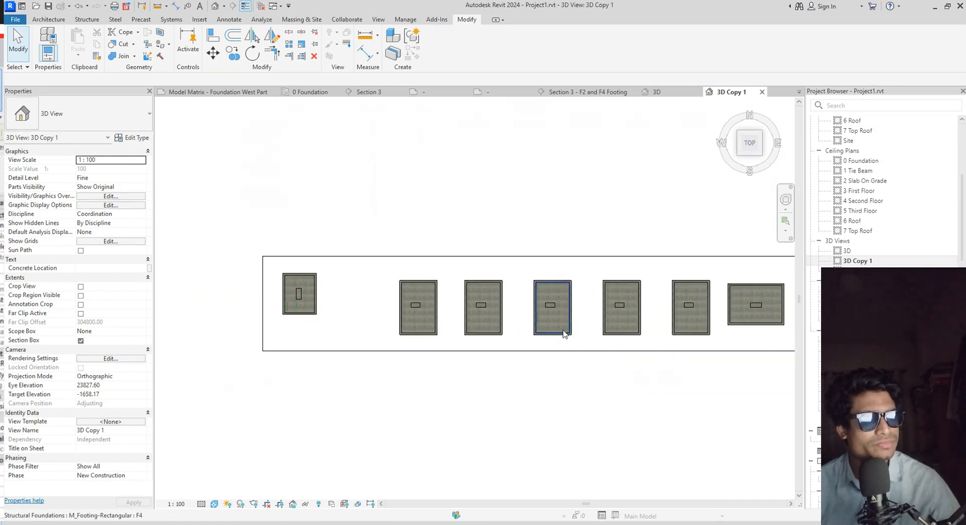
scroll(539, 331, "down", 2)
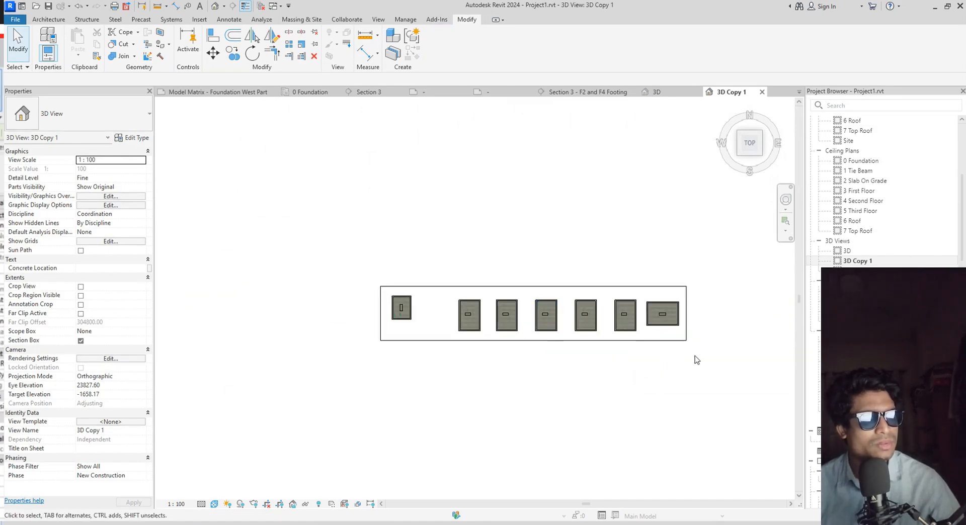
left_click_drag(695, 357, 312, 277)
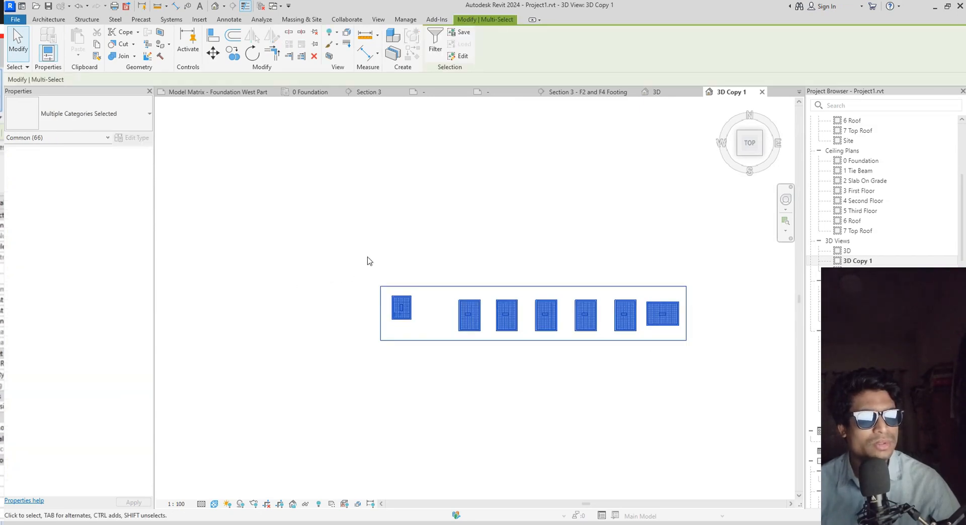
left_click(429, 43)
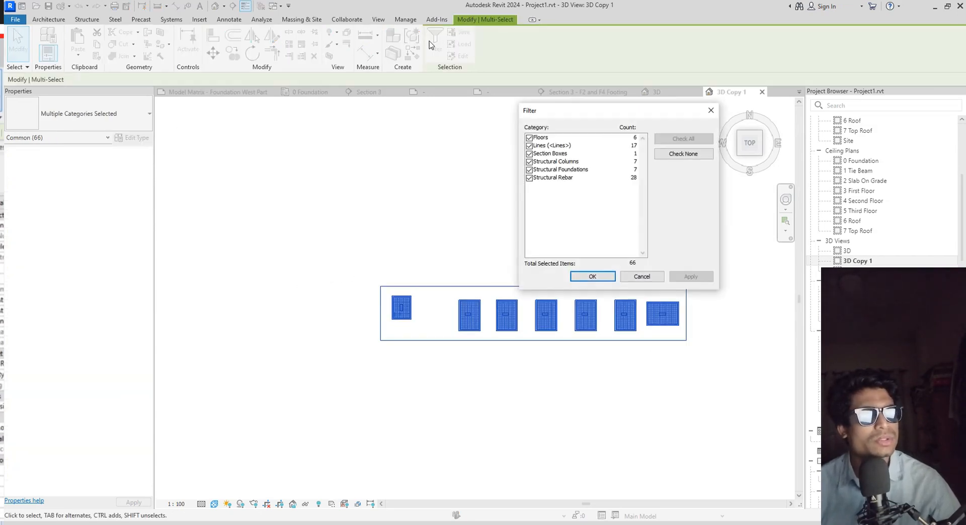
left_click(683, 153)
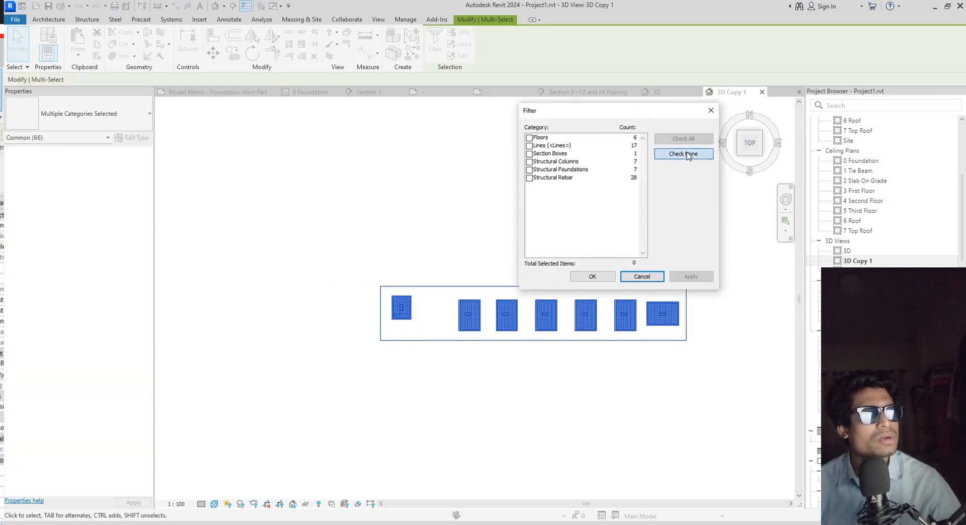
left_click(529, 178)
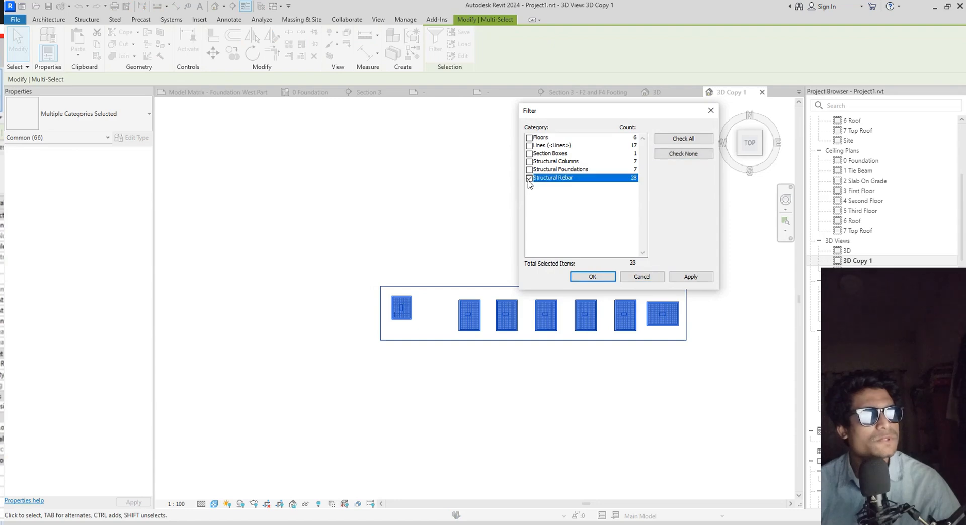
left_click(592, 277)
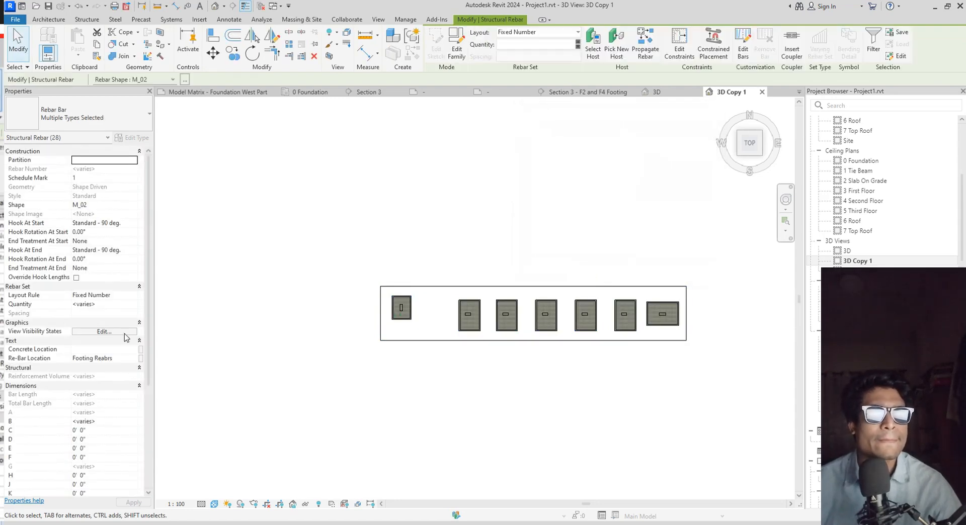
Show the selected footing rebar unobscured in the 3D Copy 1 view
left_click(108, 331)
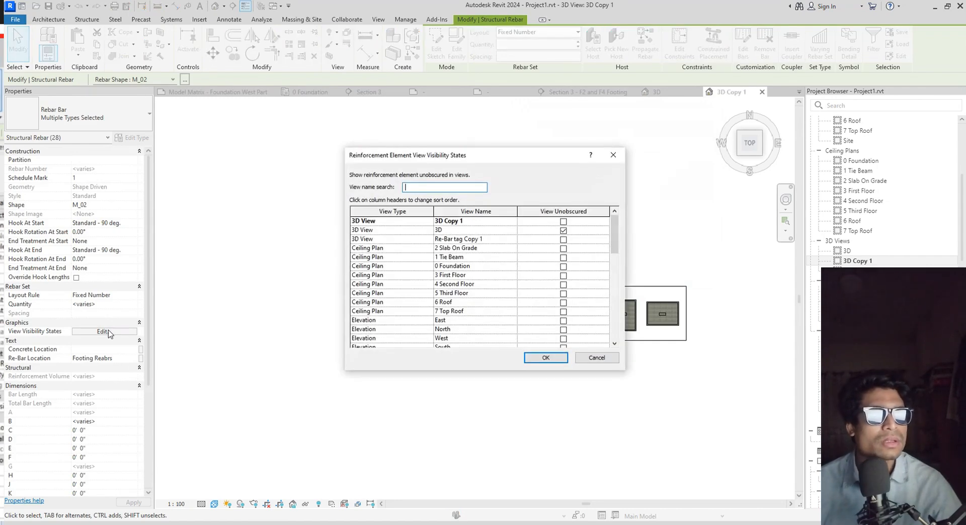
left_click(563, 221)
left_click(543, 356)
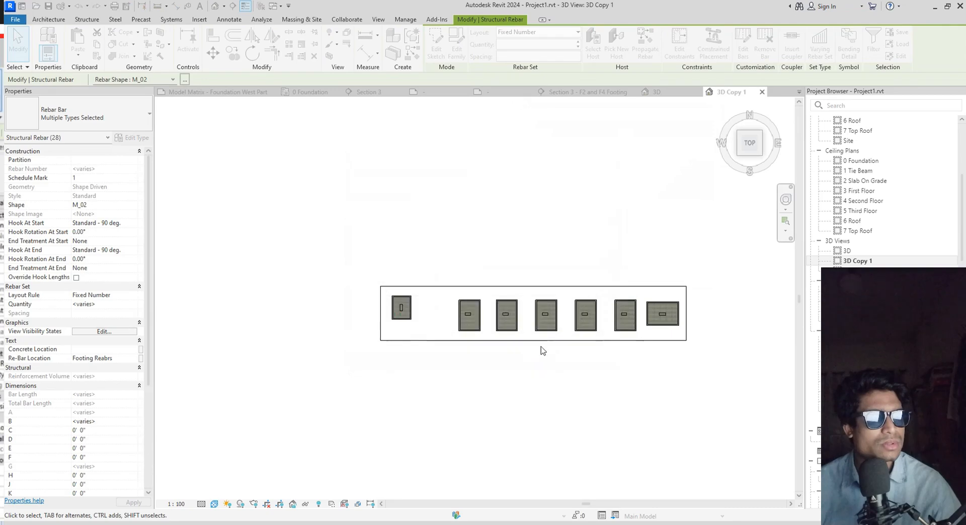
scroll(486, 423, "up", 3)
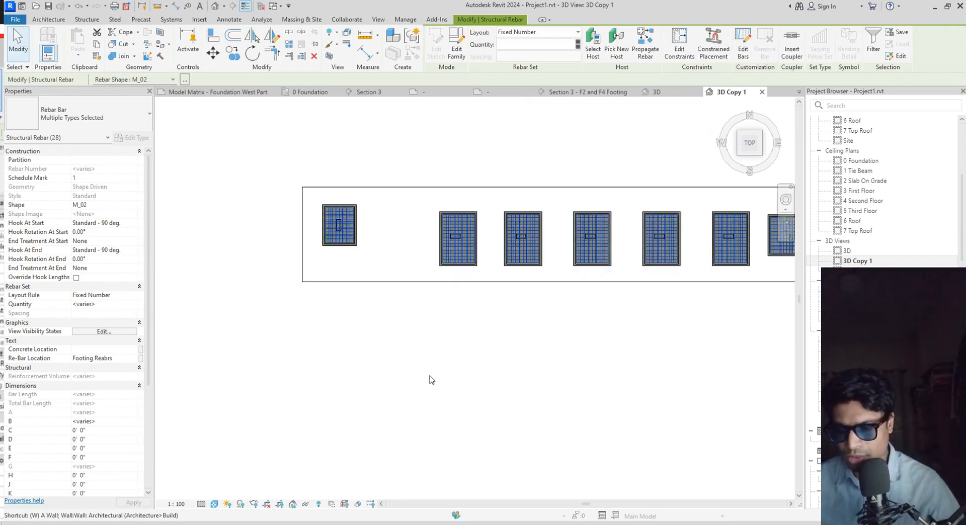
scroll(400, 258, "up", 1)
scroll(396, 259, "down", 3)
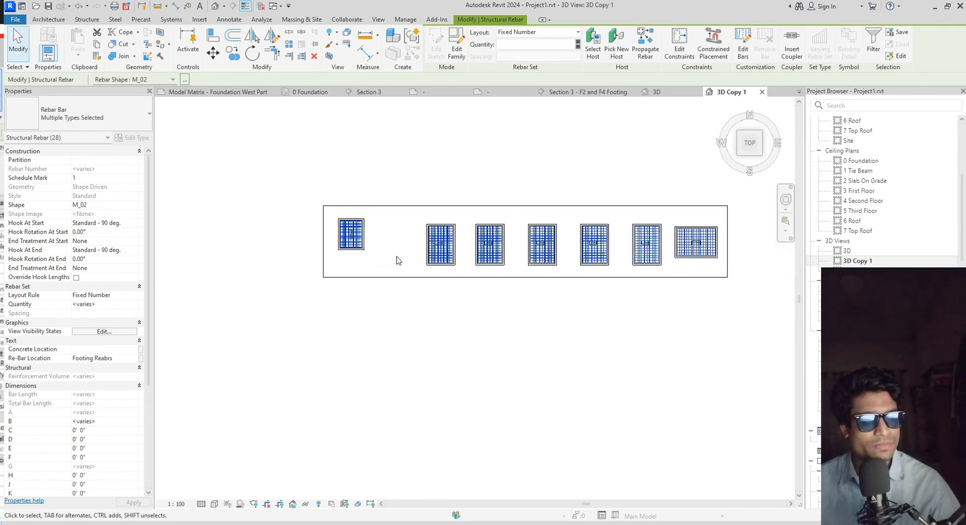
Pull the section box's east face inward so it encloses only the westernmost footing
left_click(742, 254)
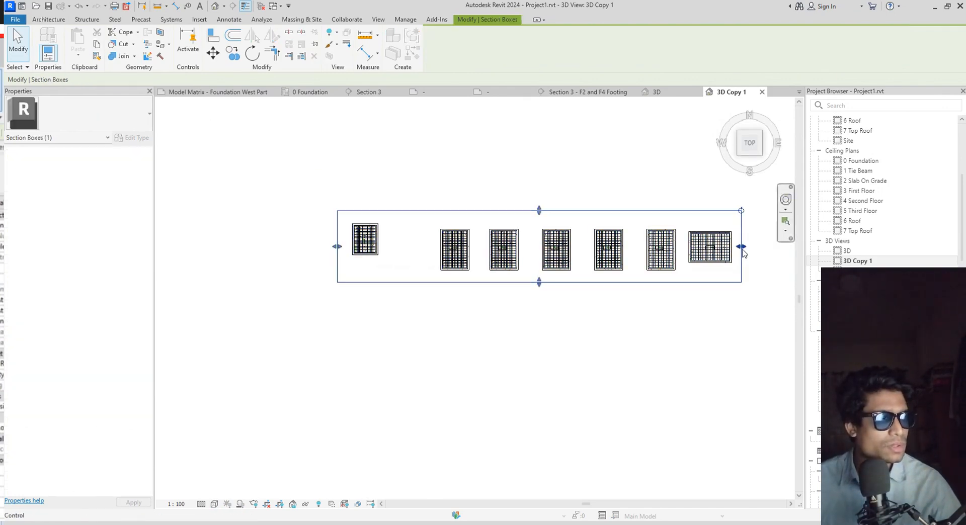
left_click_drag(742, 247, 407, 248)
Select the stray model line inside the footing and hide its whole category in the view
scroll(397, 261, "up", 4)
middle_click_drag(405, 263, 462, 299)
scroll(365, 269, "up", 5)
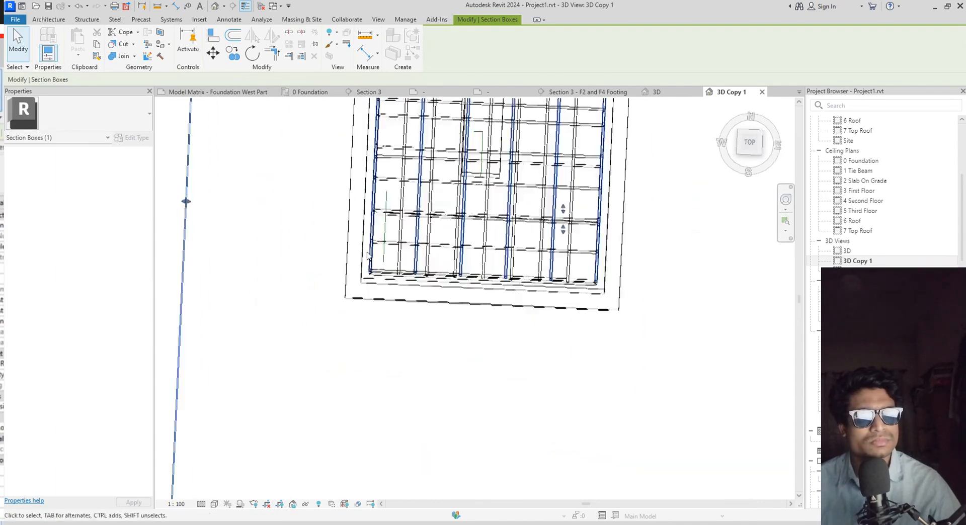
left_click(389, 229)
right_click(390, 227)
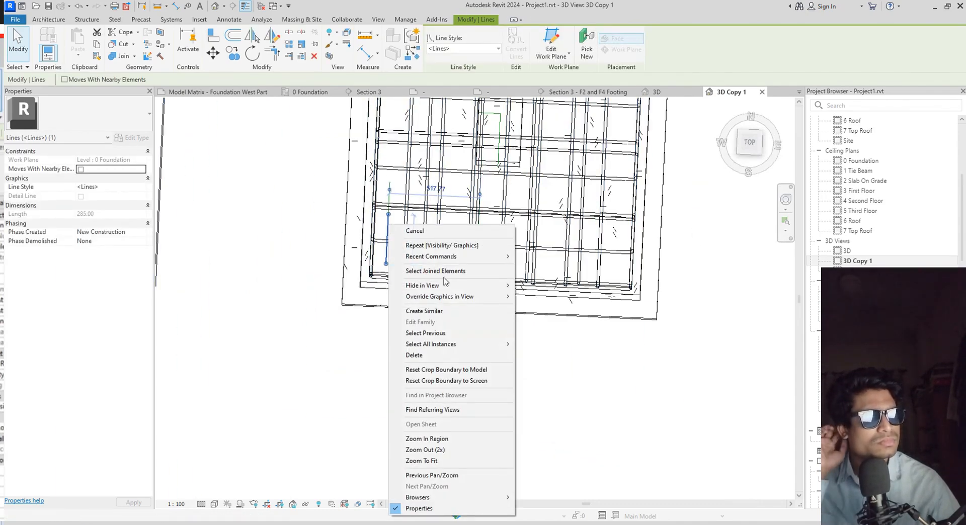
mouse_move(470, 289)
left_click(534, 296)
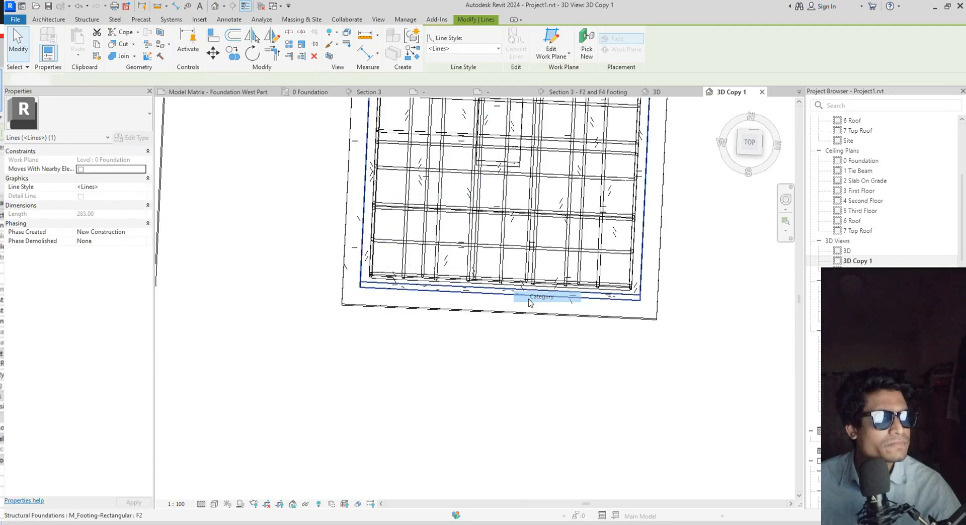
Select the two 16M rebar sets of the footing's bottom mat and open their graphics override by element
scroll(491, 338, "down", 1)
scroll(624, 388, "down", 2)
middle_click_drag(624, 388, 628, 227, "shift")
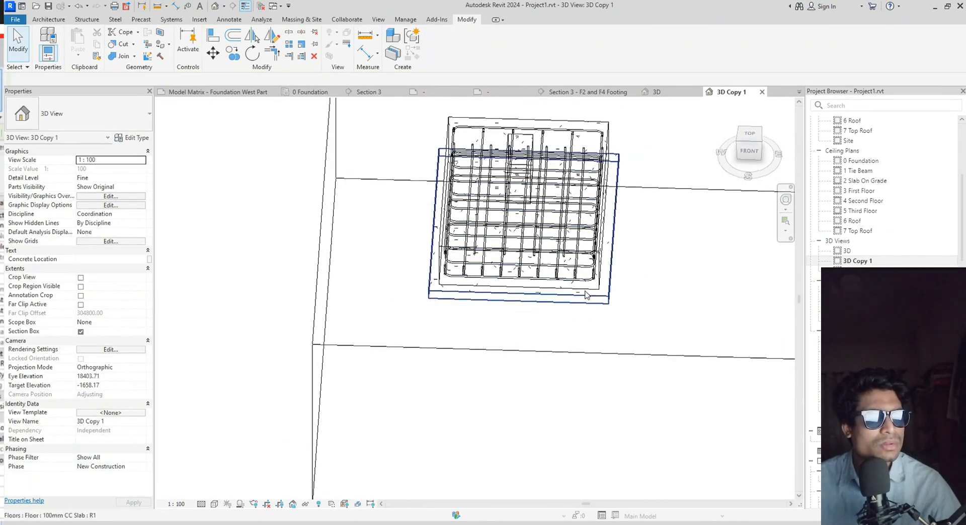
left_click(578, 275)
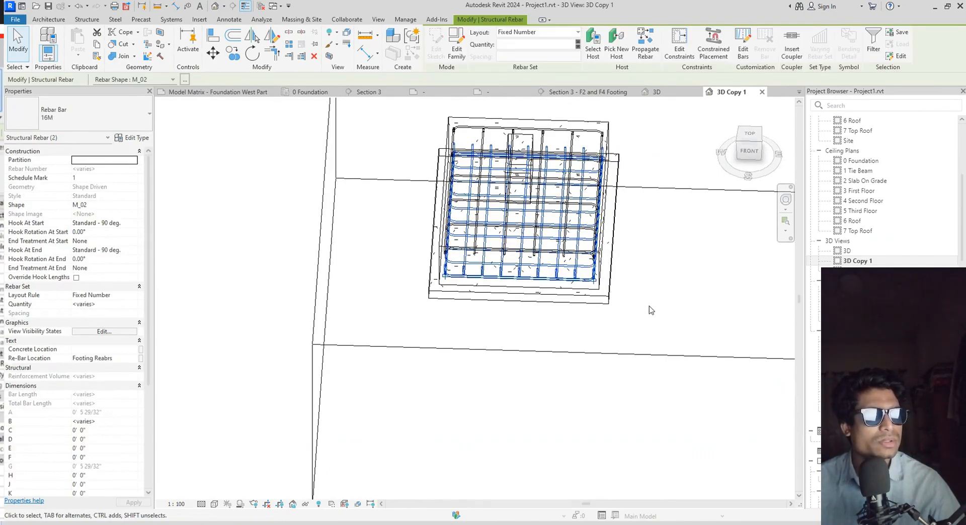
middle_click_drag(651, 311, 632, 276, "shift")
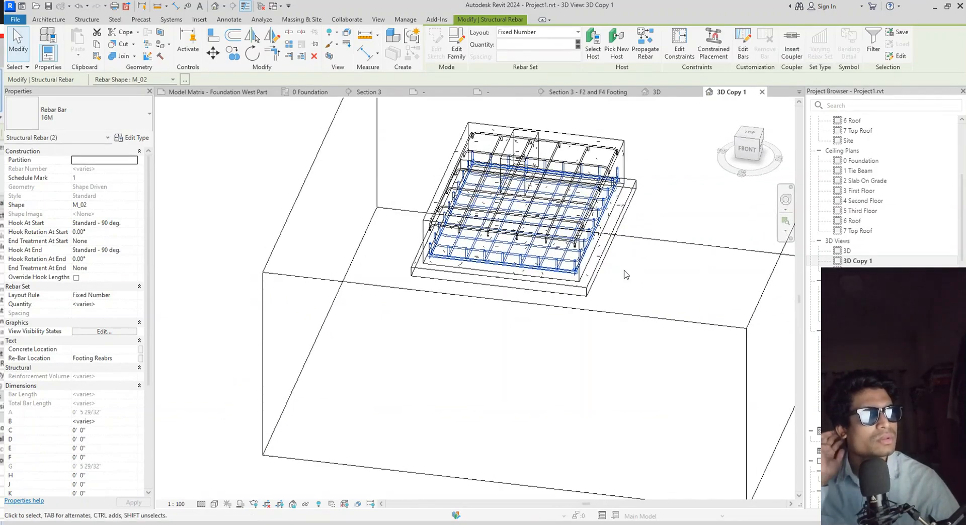
right_click(558, 270)
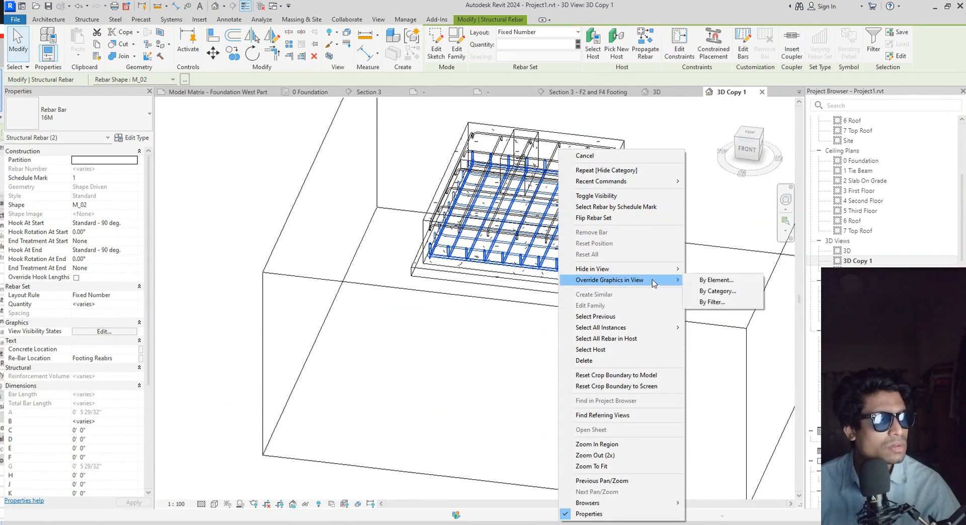
left_click(720, 282)
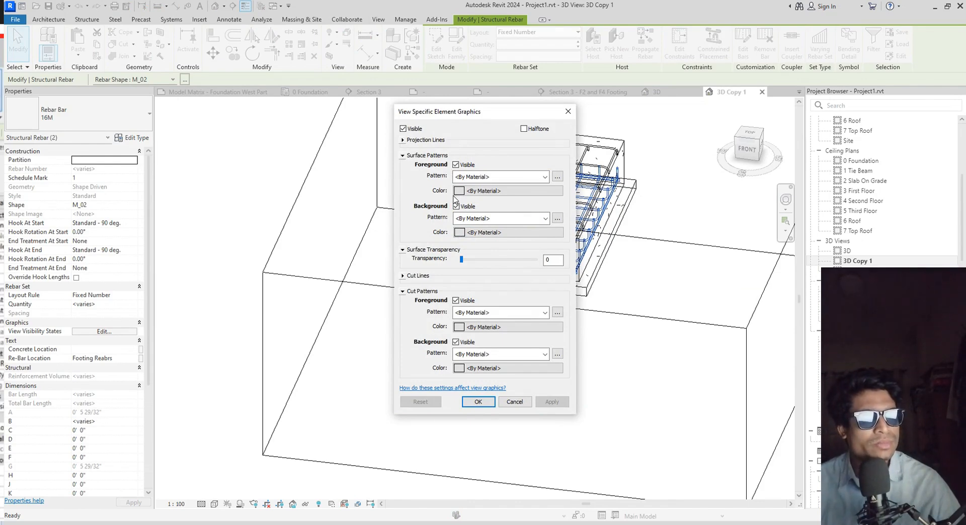
Override the bottom mat's surface foreground with a solid fill in red, apply it and clear the selection
left_click(545, 177)
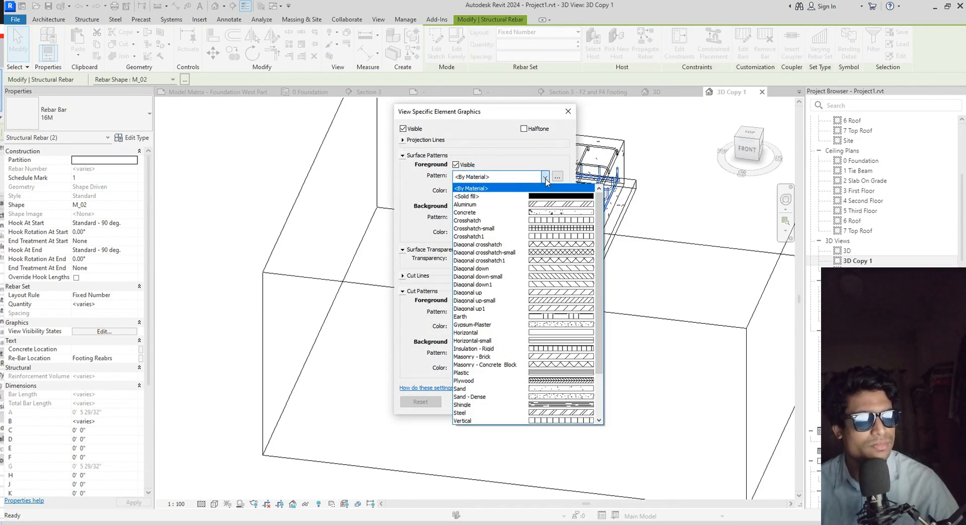
left_click(473, 196)
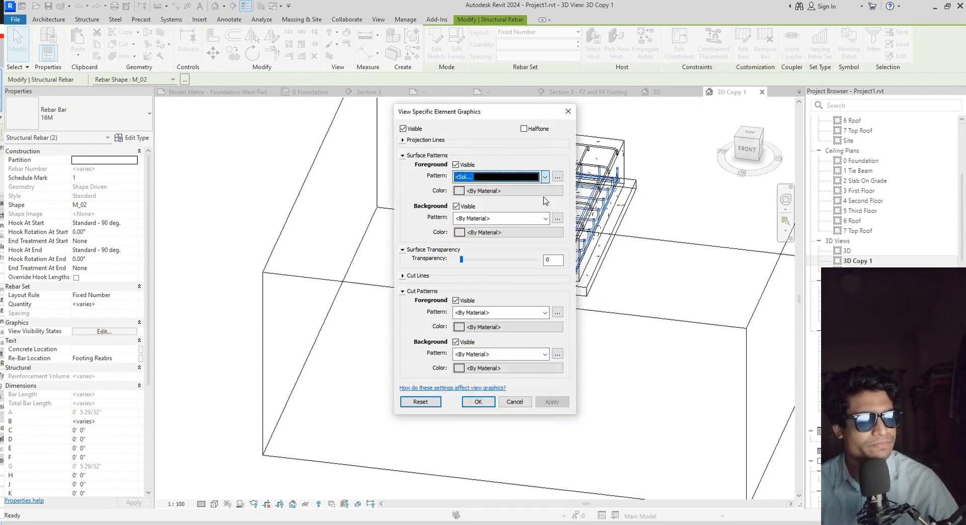
left_click(459, 191)
left_click(472, 214)
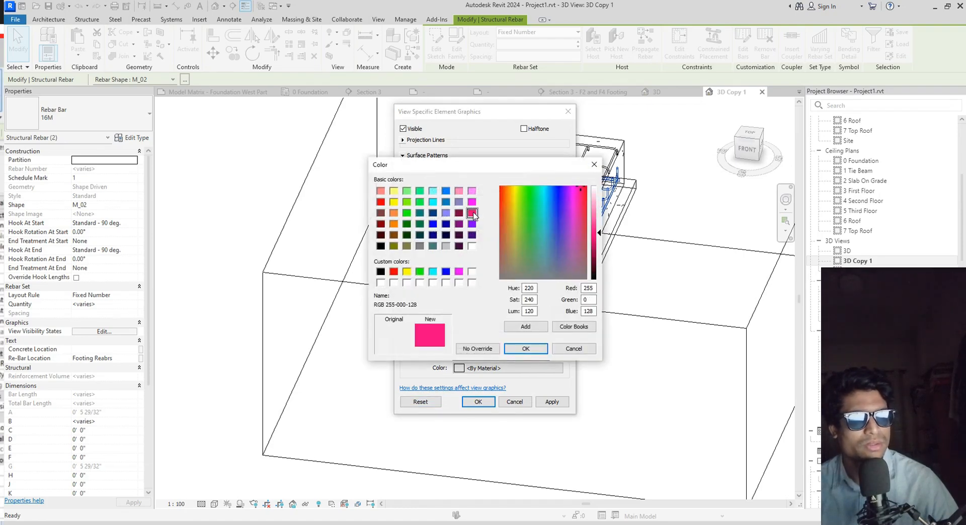
left_click(526, 348)
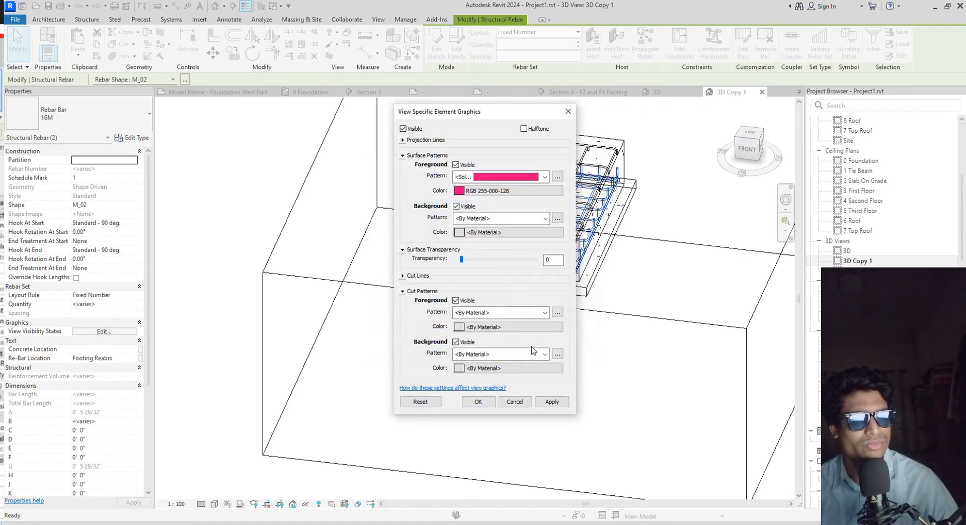
left_click(461, 191)
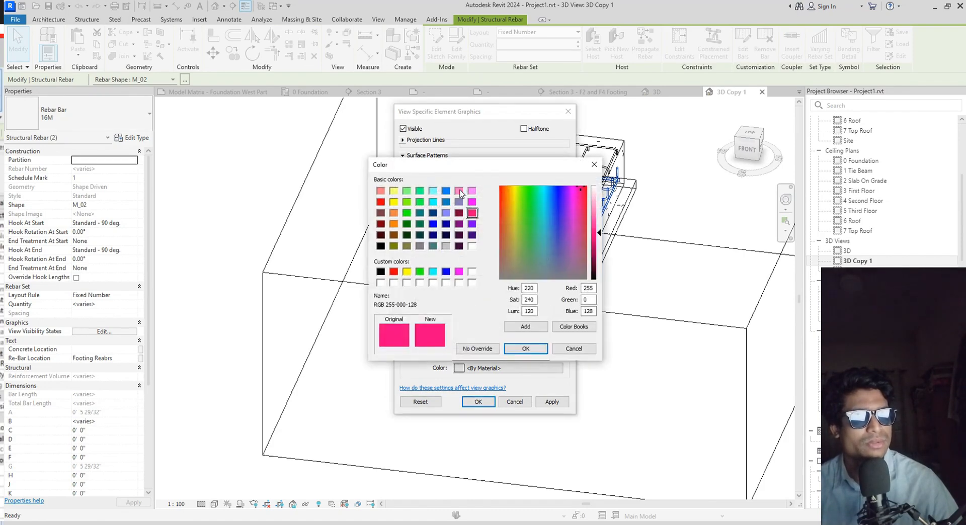
left_click(381, 202)
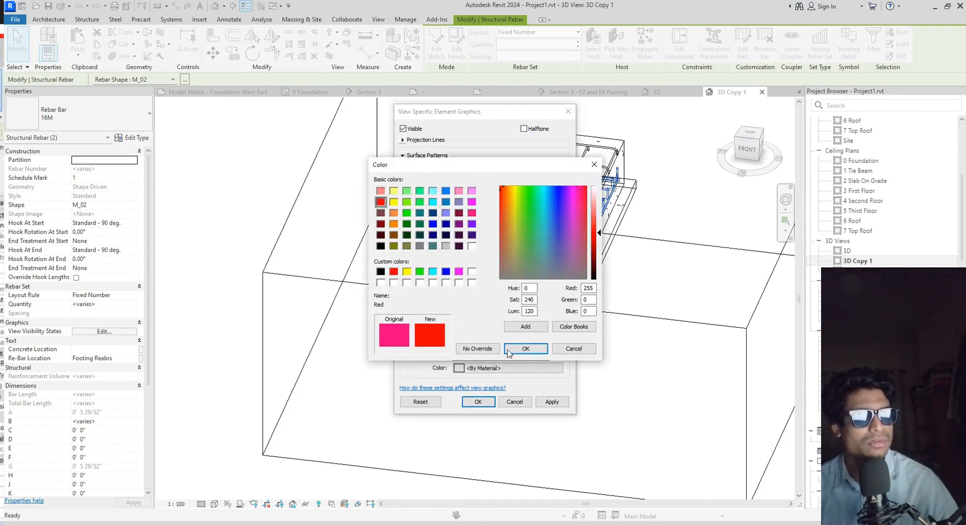
left_click(525, 349)
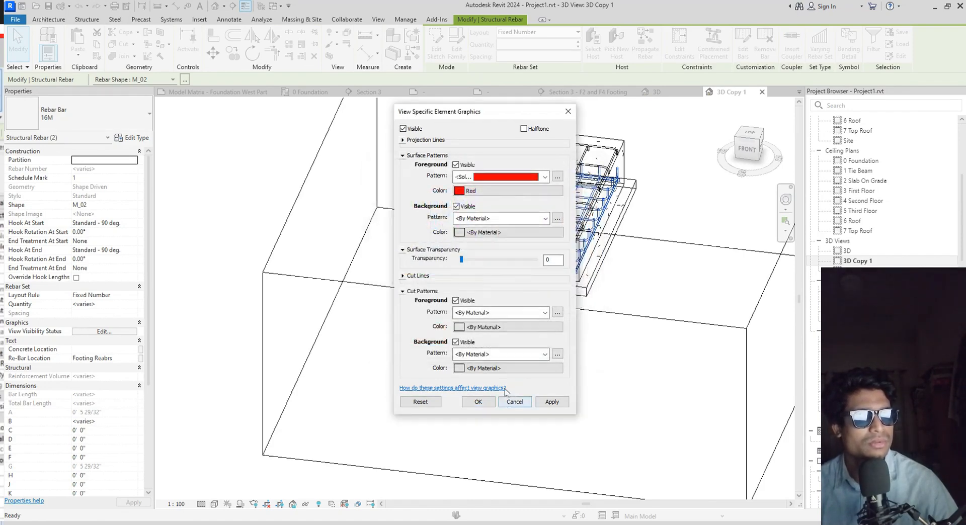
left_click(547, 404)
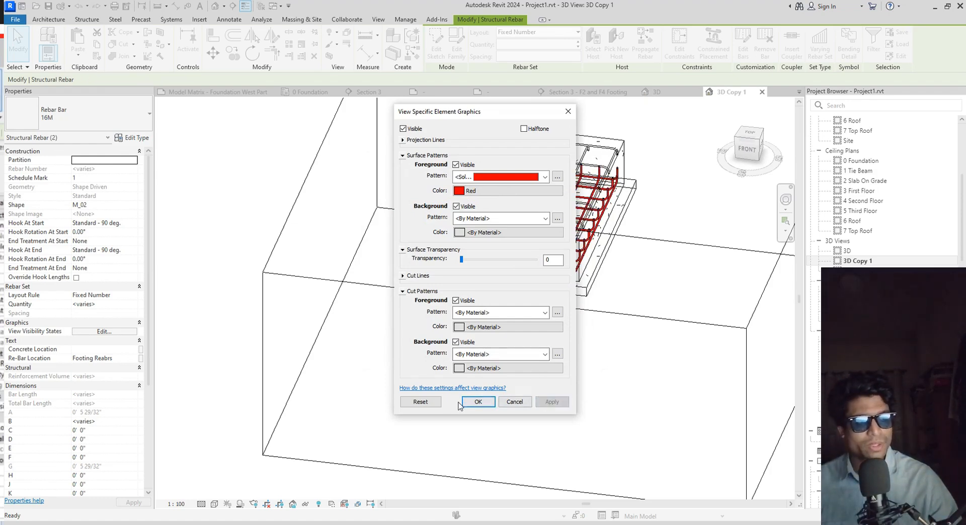
left_click(478, 403)
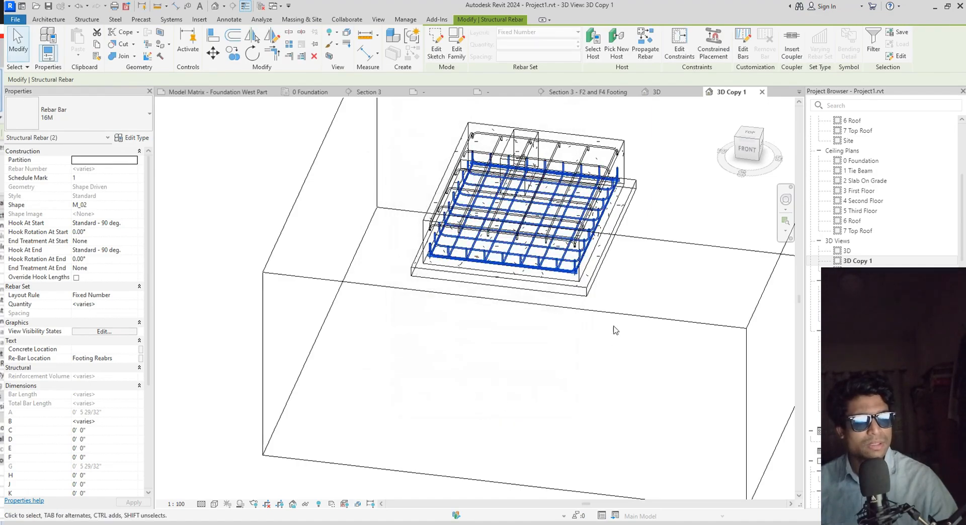
left_click(598, 390)
Select both 14M rebar sets of the footing's top mat and open their graphics override by element
mouse_move(600, 392)
middle_mouse_down("shift")
mouse_move(556, 304)
mouse_move(568, 336)
mouse_move(642, 394)
mouse_move(621, 358)
mouse_move(601, 360)
mouse_move(619, 359)
mouse_move(605, 407)
mouse_move(606, 393)
middle_mouse_up("shift")
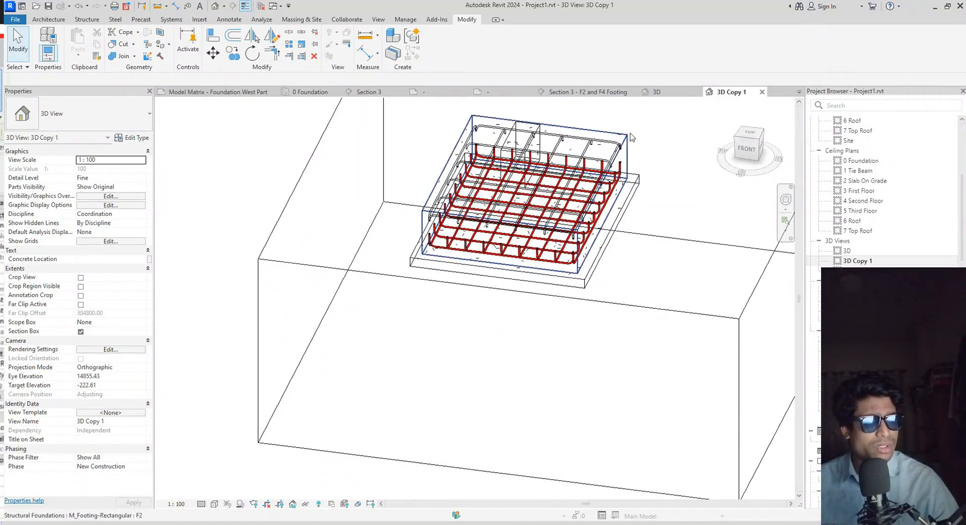
scroll(653, 302, "up", 1)
middle_click_drag(653, 302, 646, 357)
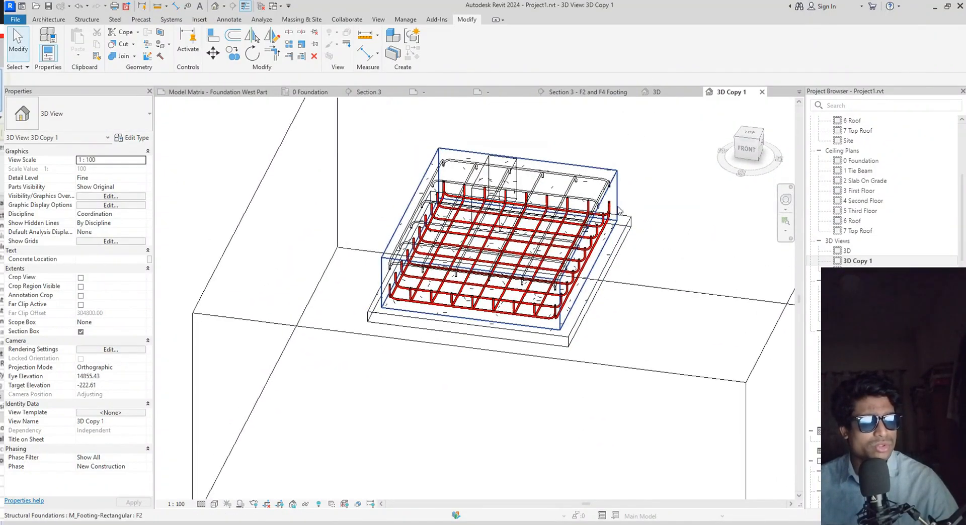
left_click(580, 182)
left_click(569, 187, "ctrl")
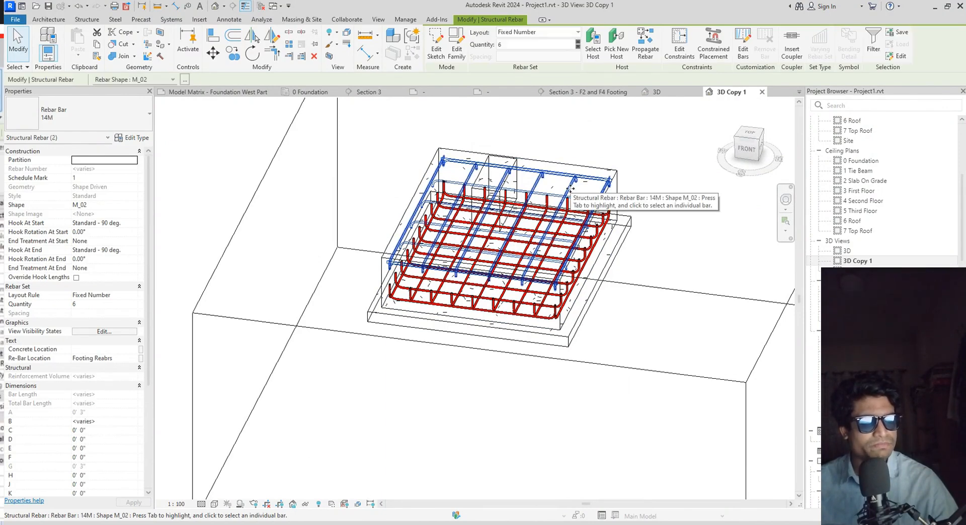
right_click(570, 188)
mouse_move(668, 183)
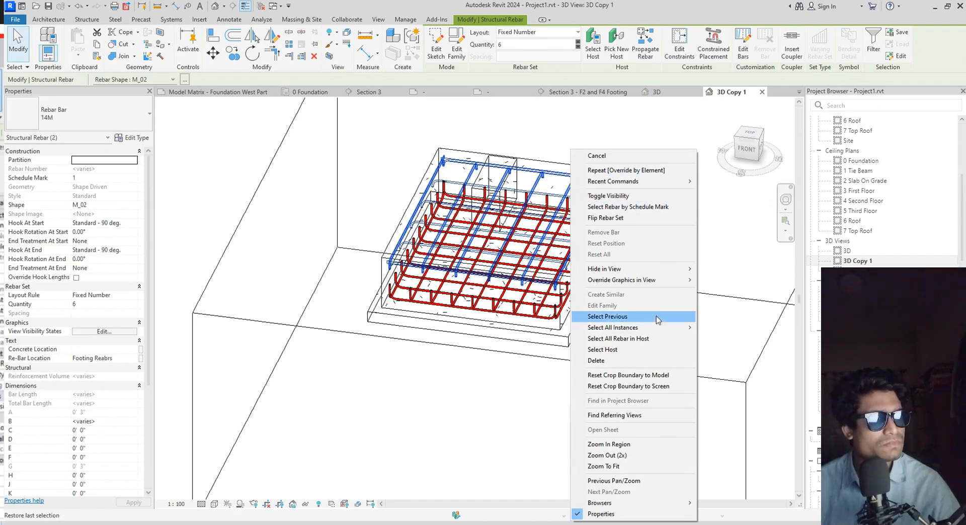
mouse_move(689, 282)
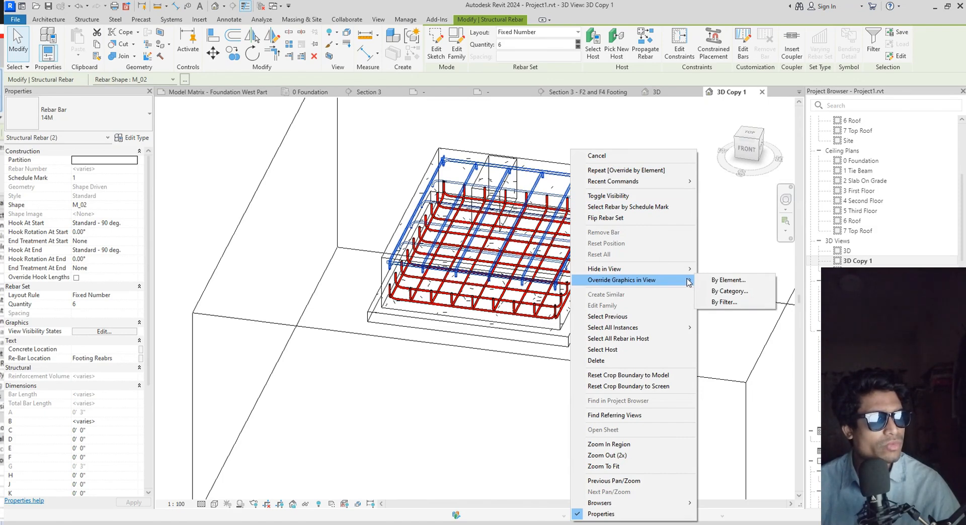
left_click(729, 281)
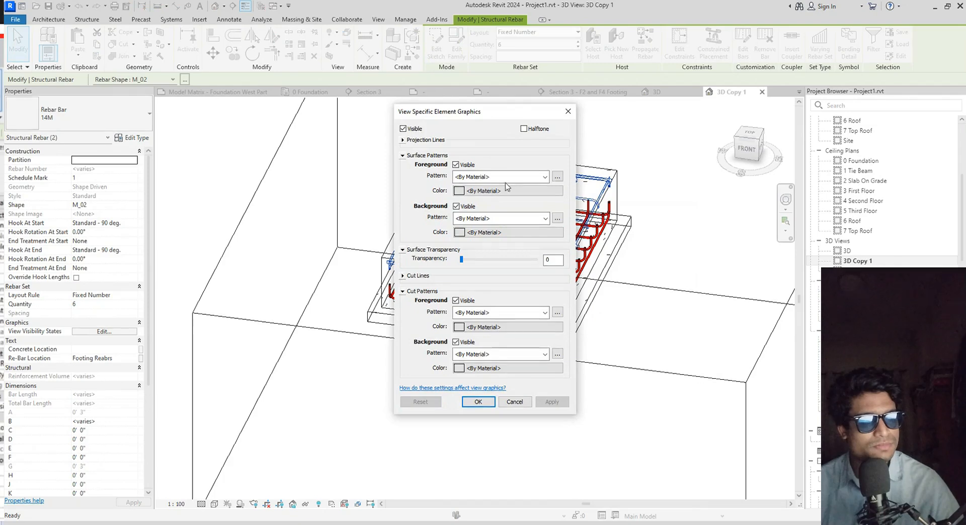
Override the top mat's surface foreground with a solid fill in green and apply it
left_click(545, 177)
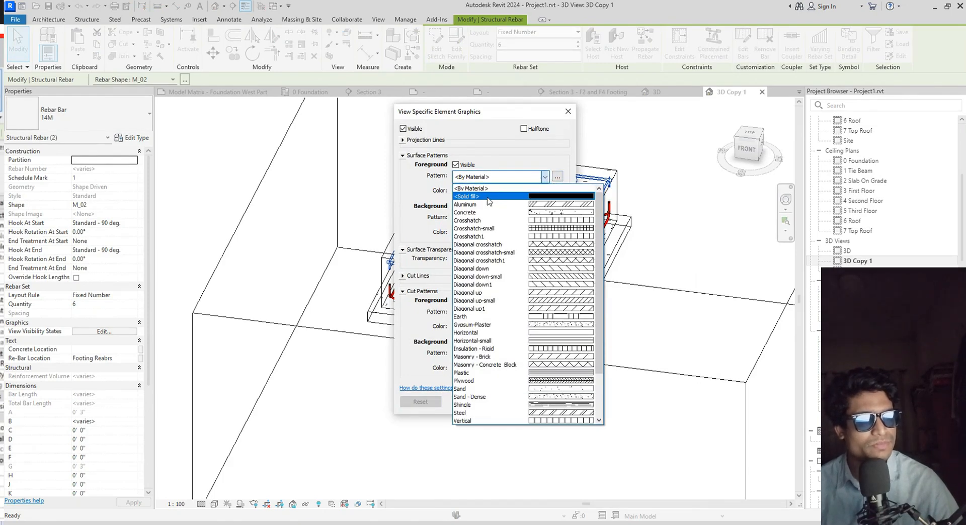
left_click(488, 202)
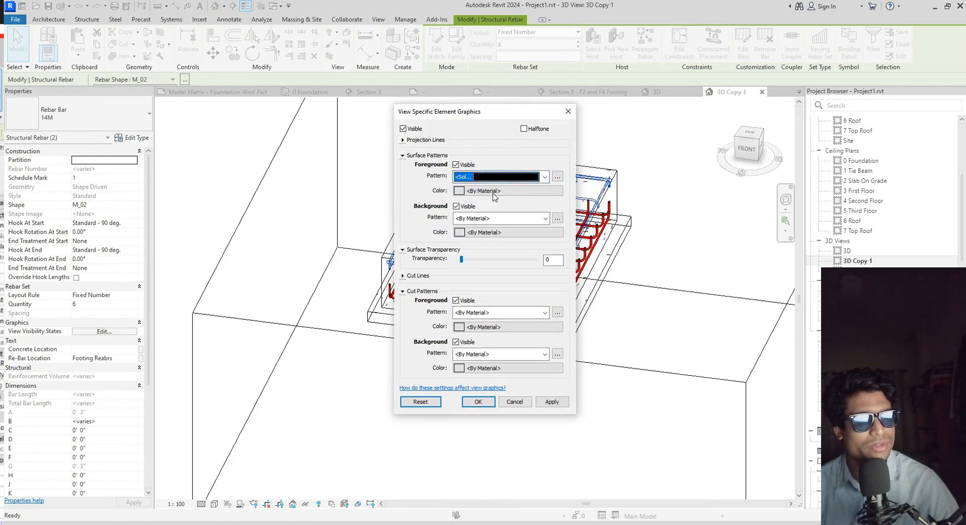
left_click(461, 192)
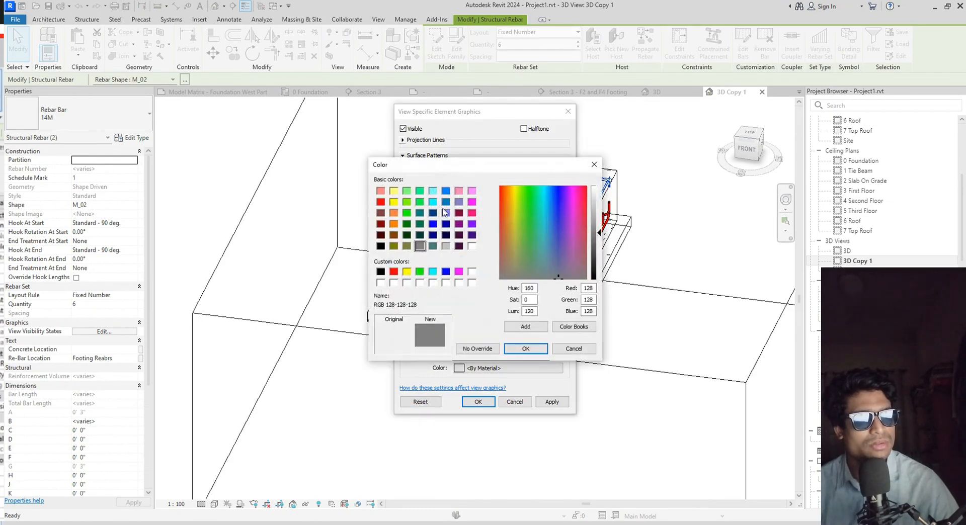
left_click(420, 202)
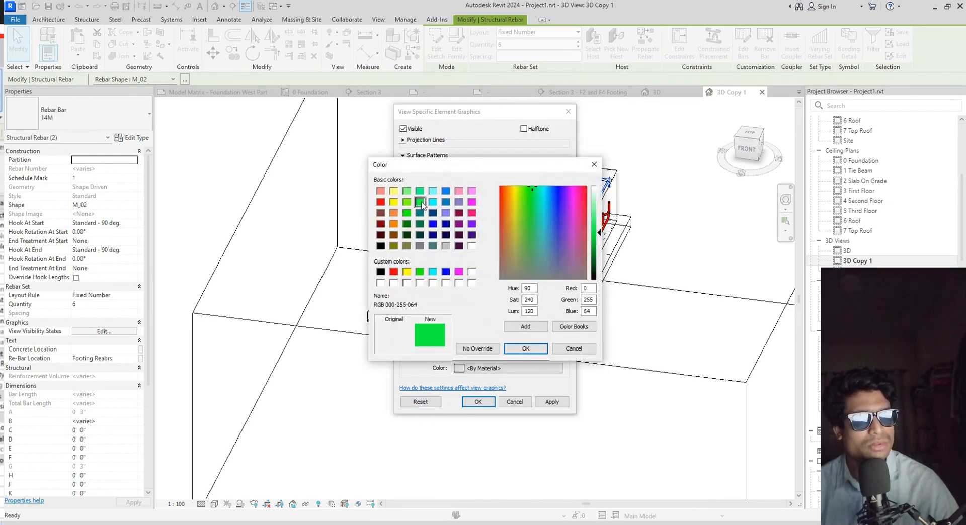
left_click(420, 214)
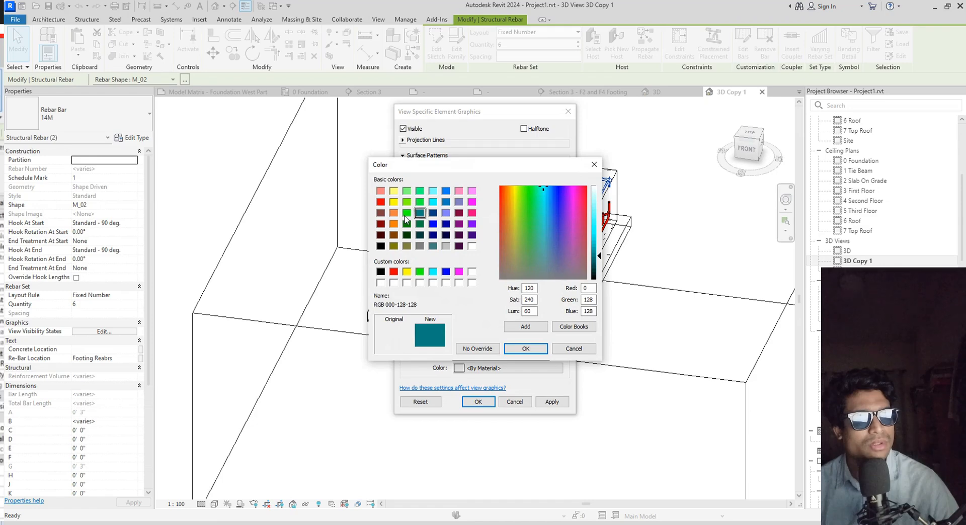
left_click(407, 214)
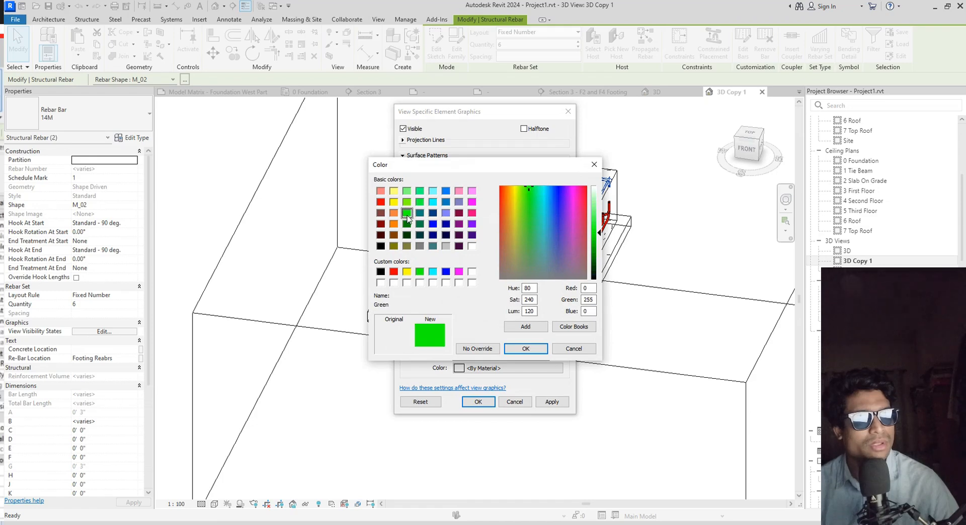
left_click(527, 349)
left_click(552, 402)
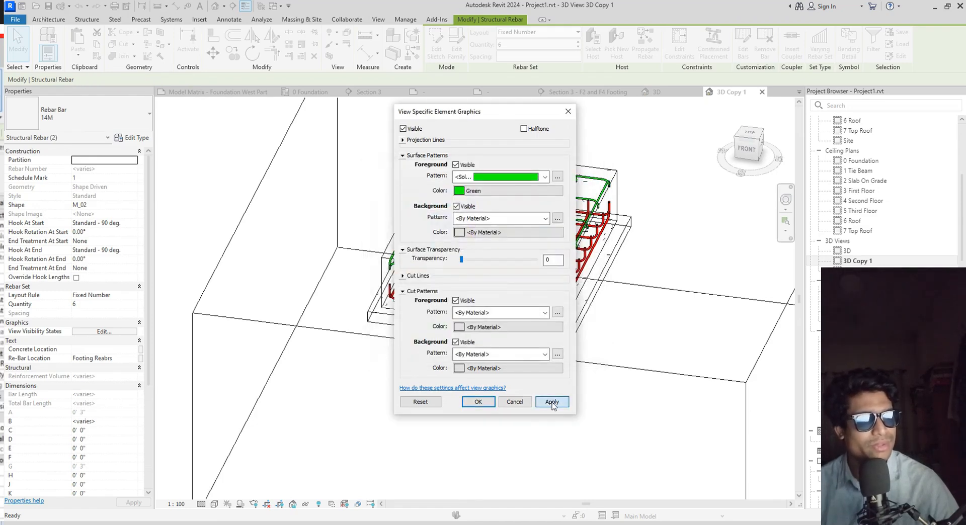
Confirm the top mat's green override and check both of its rebar sets with the 3D view turned to the top
left_click(477, 402)
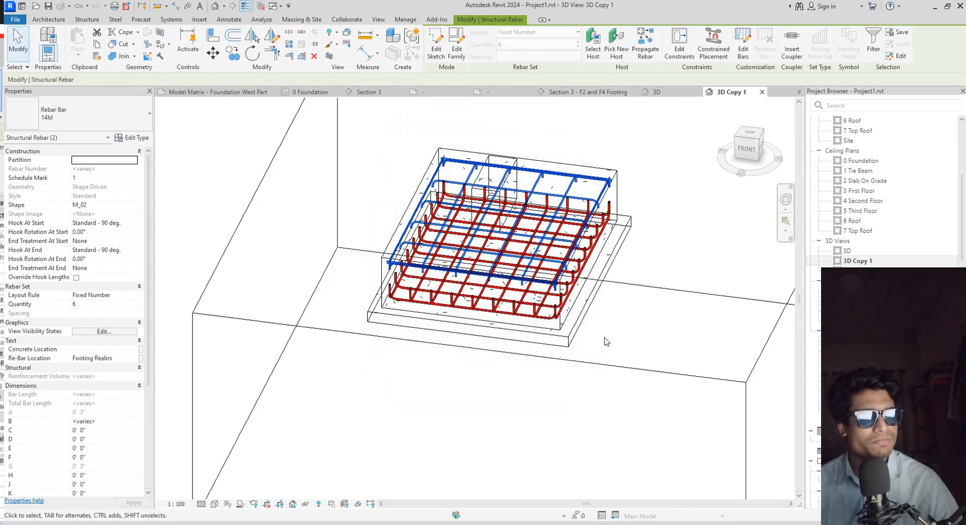
left_click(691, 312)
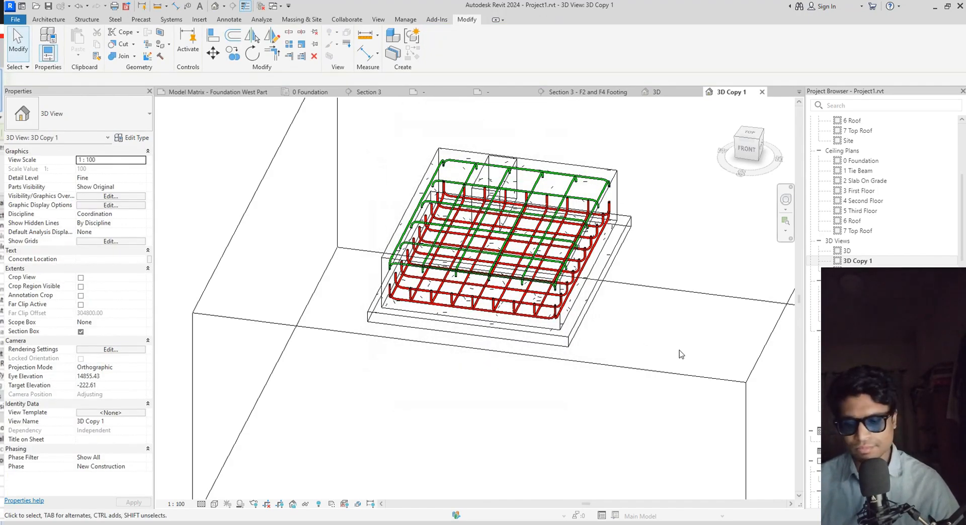
middle_click_drag(681, 356, 511, 460, "shift")
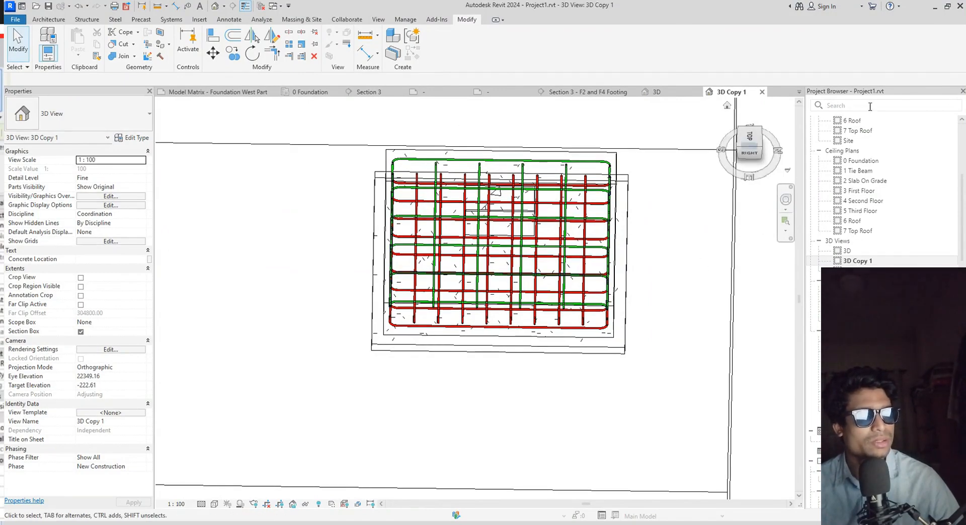
left_click(750, 136)
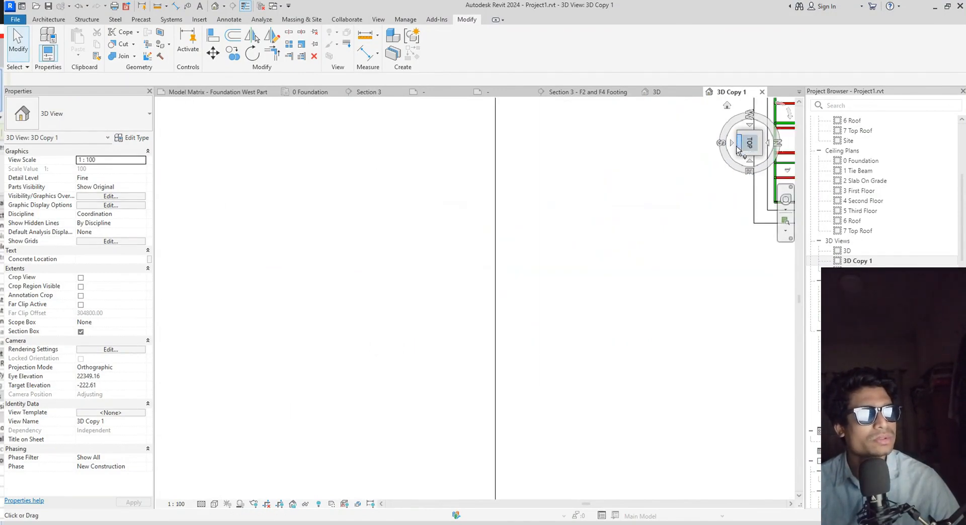
scroll(514, 303, "up", 2)
scroll(512, 302, "down", 2)
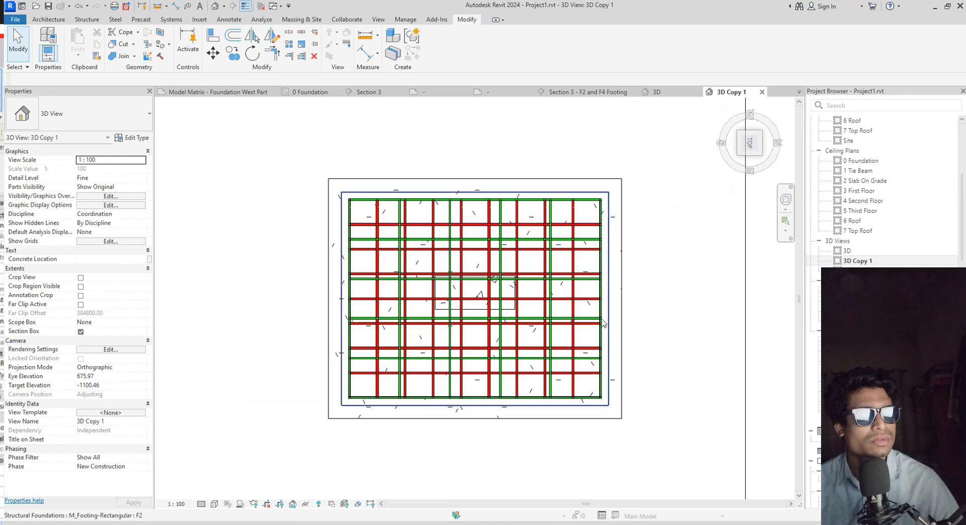
left_click(586, 279)
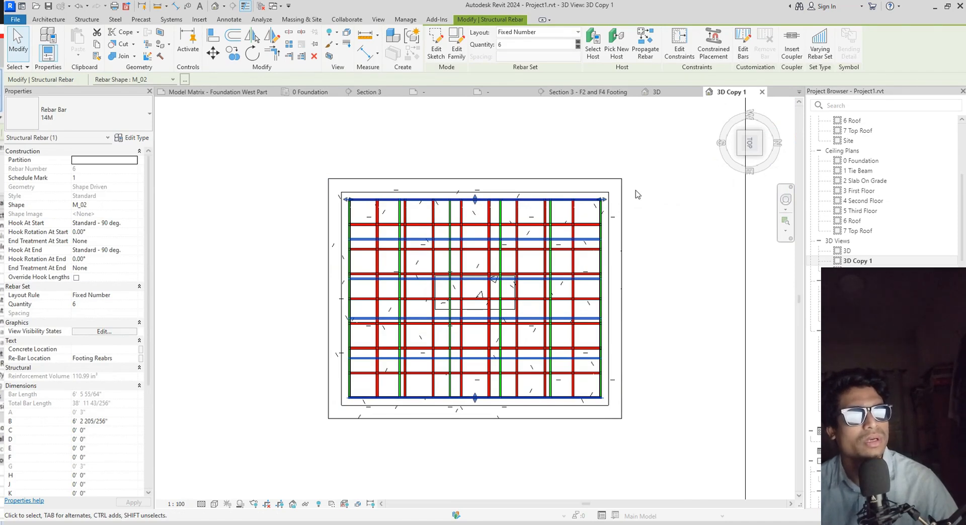
left_click(502, 213)
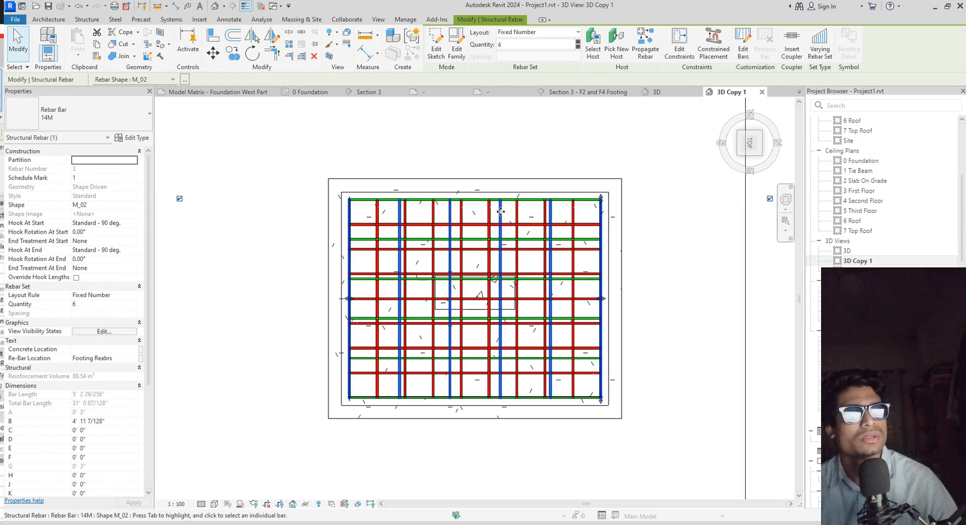
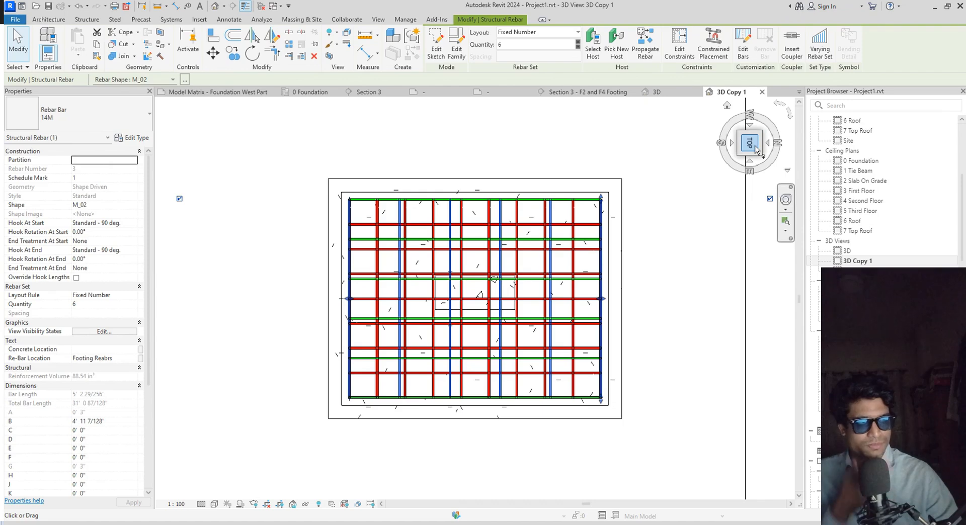
Locate the project's sheets and open the empty sheet A103 - Foundation West Part Copy 2
scroll(866, 332, "down", 7)
scroll(866, 332, "down", 2)
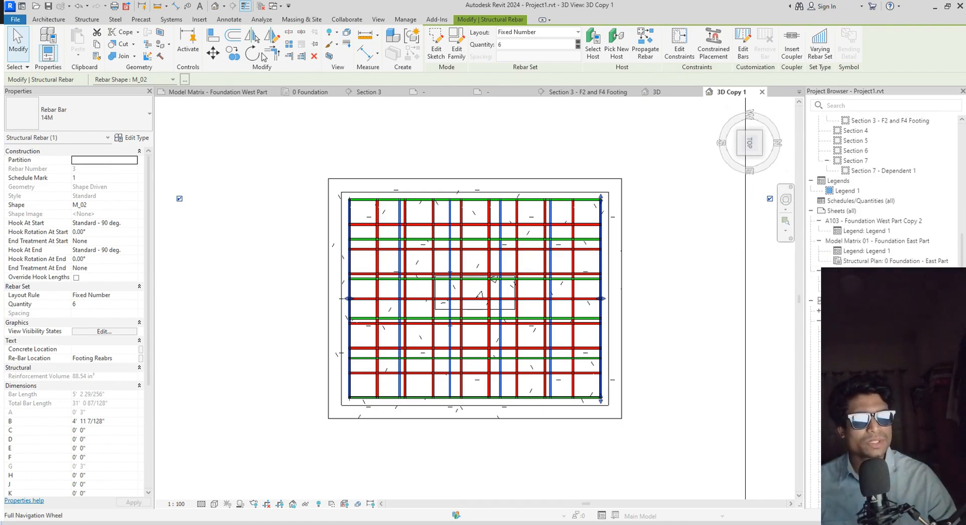
scroll(855, 421, "down", 6)
scroll(856, 421, "down", 12)
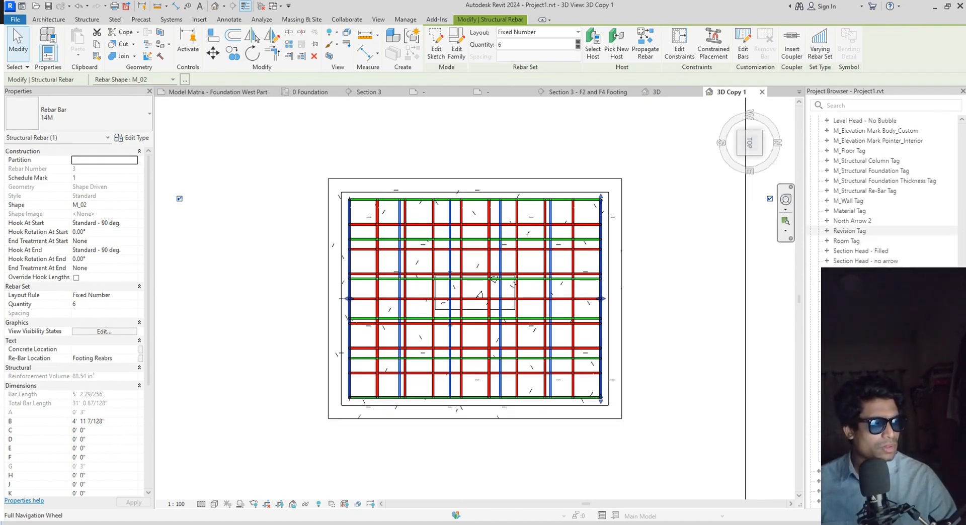
scroll(855, 422, "up", 12)
scroll(856, 421, "up", 5)
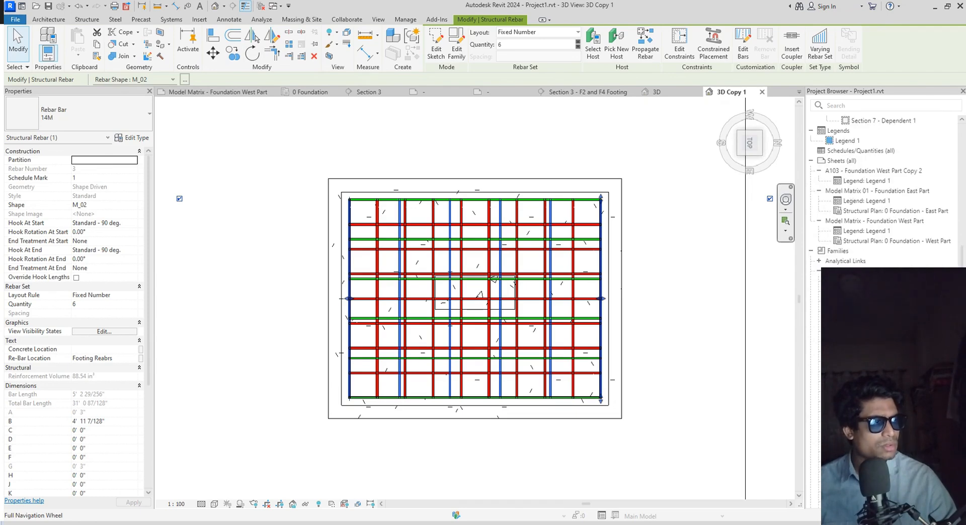
left_click(811, 252)
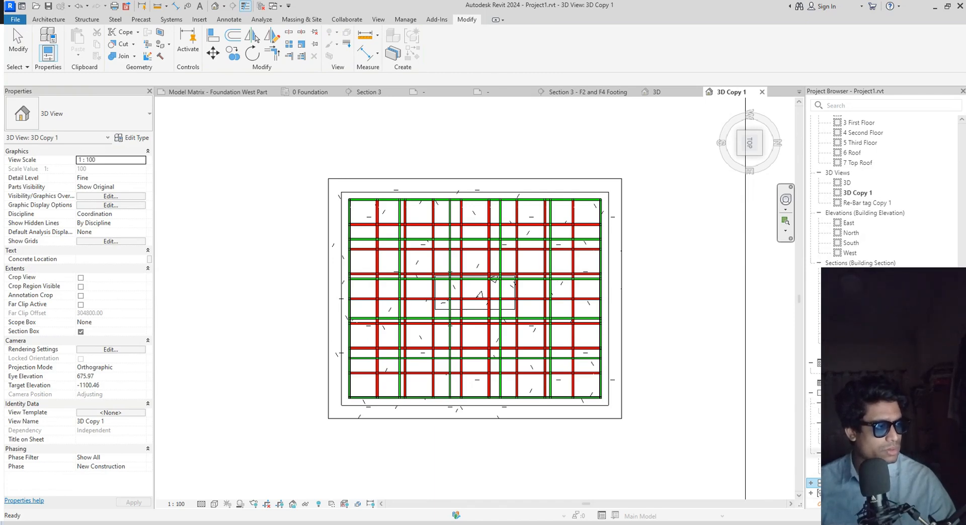
double_click(855, 453)
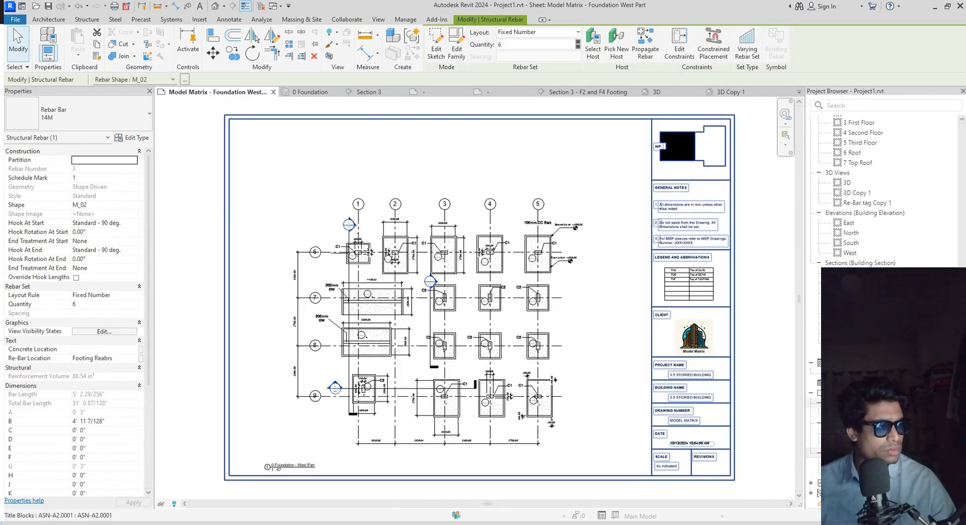
double_click(856, 403)
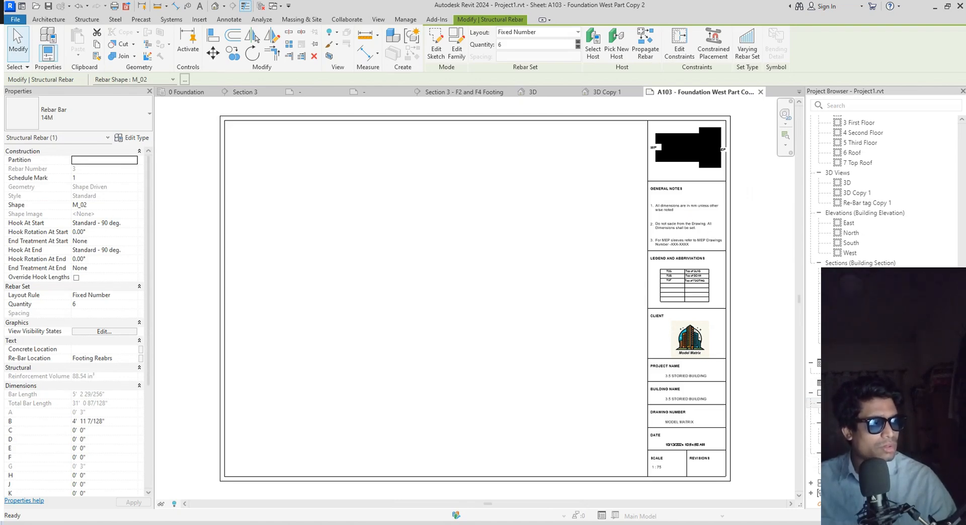
Rename the open sheet, setting its number to Model Matrix 02 and its name to West Part Footings Detail
right_click(861, 403)
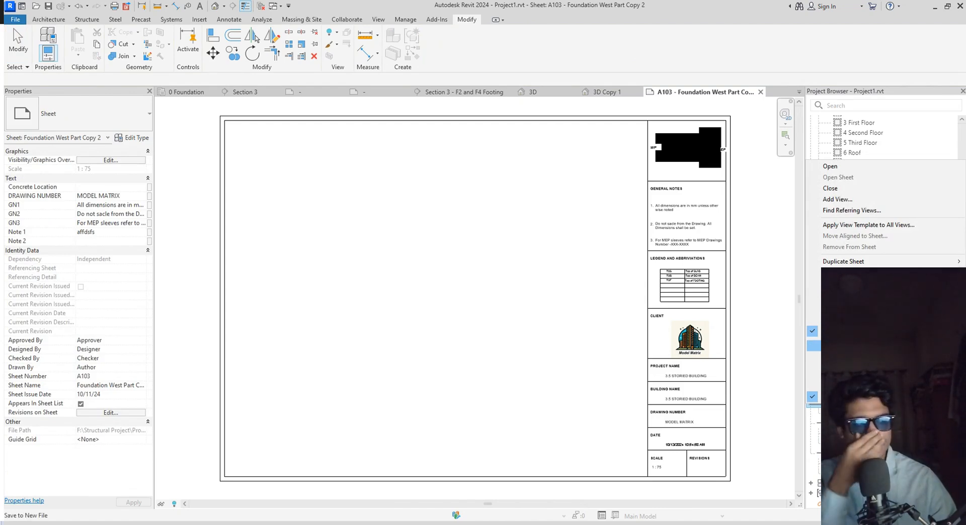
left_click(854, 305)
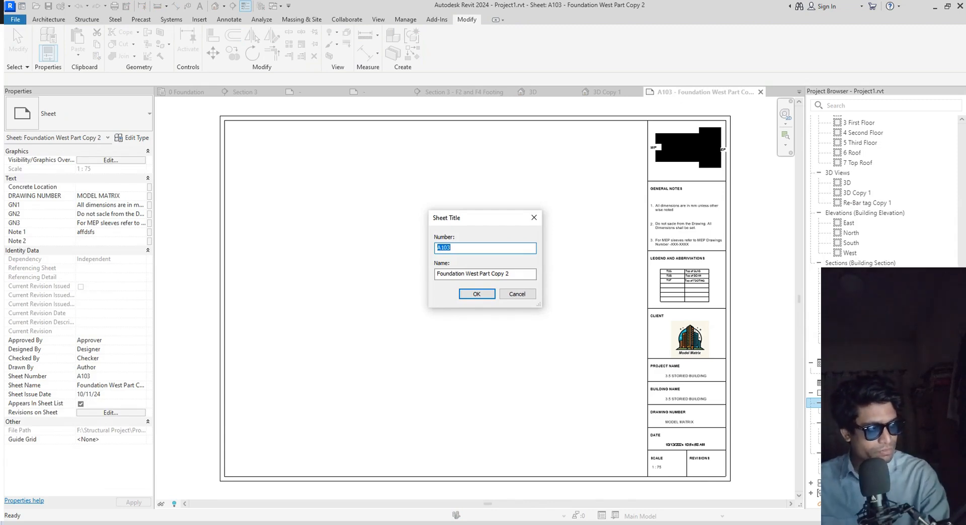
type("Model Matrix 02")
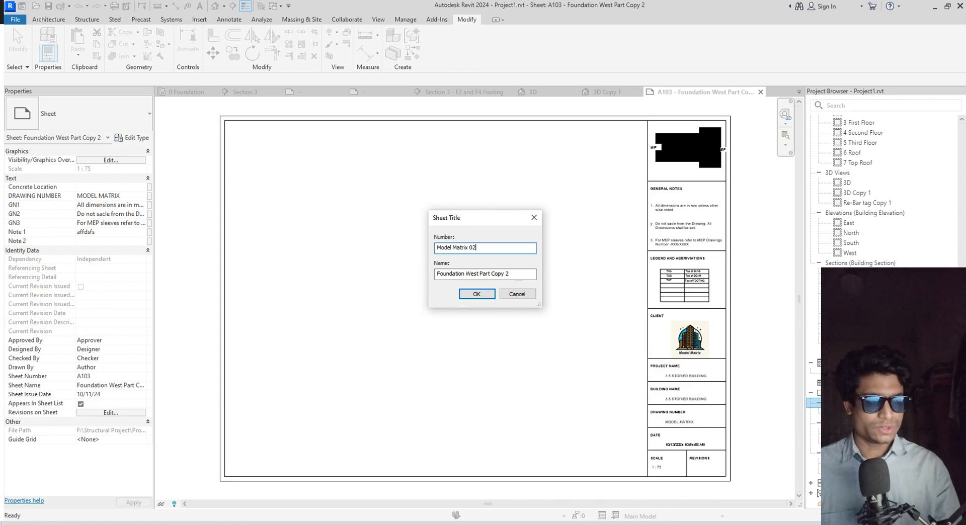
left_click(522, 276)
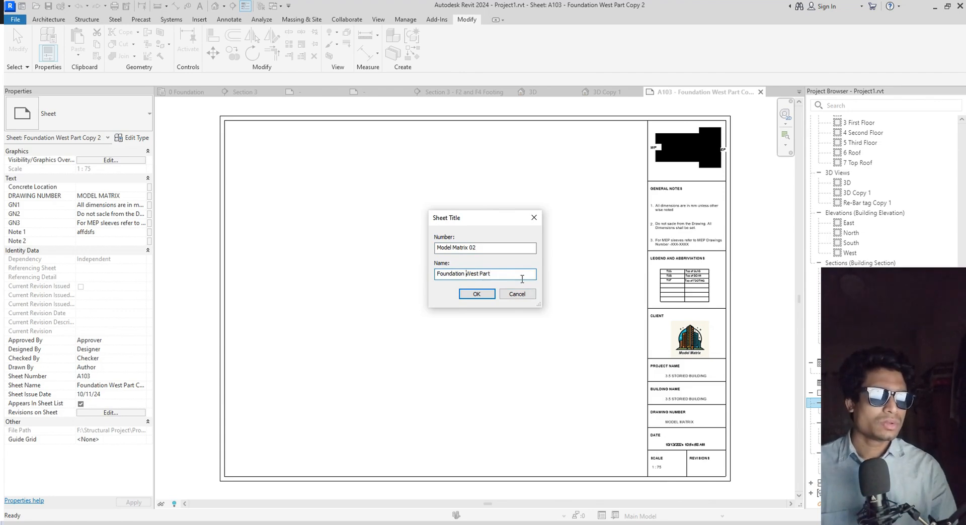
key("Delete")
key("Delete")
key("Delete")
key("Delete")
key("Delete")
key("Delete")
key("Delete")
key("Delete")
key("Delete")
key("Delete")
key("Delete")
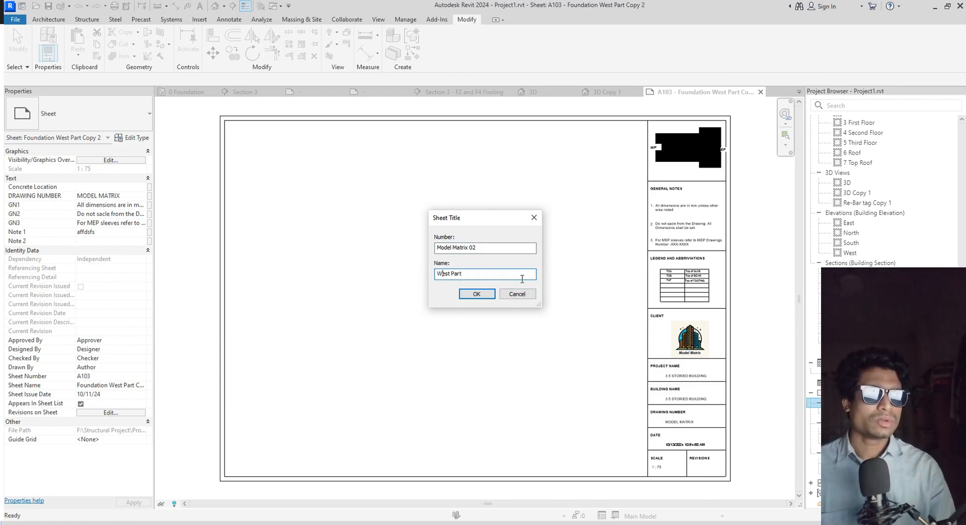
key("End")
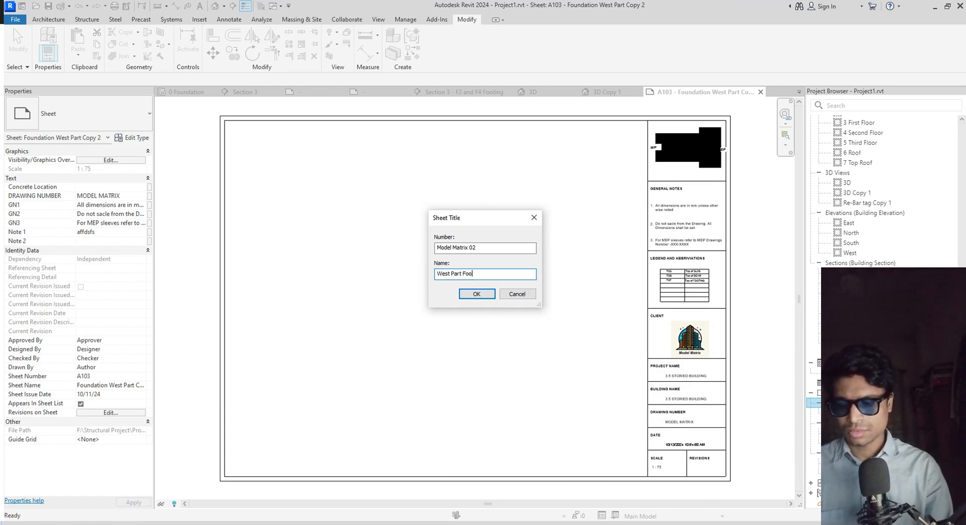
type("Footings Detail")
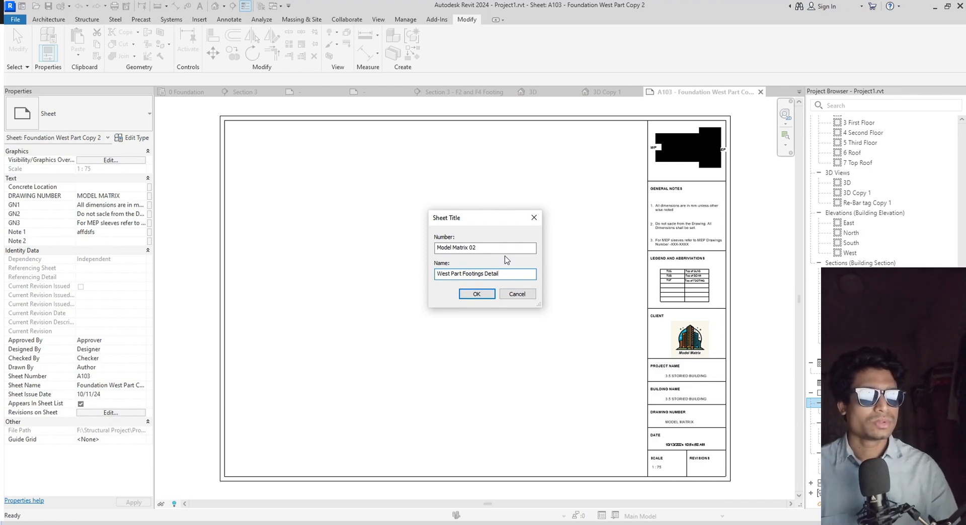
left_click(478, 294)
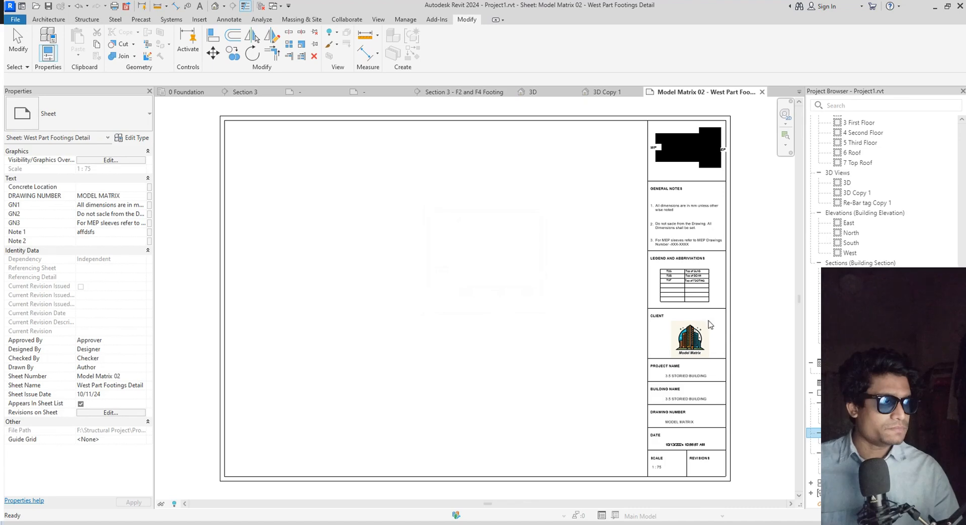
Save and lock the top orientation of the 3D Copy 1 view and reopen the Model Matrix 02 sheet
scroll(553, 395, "down", 1)
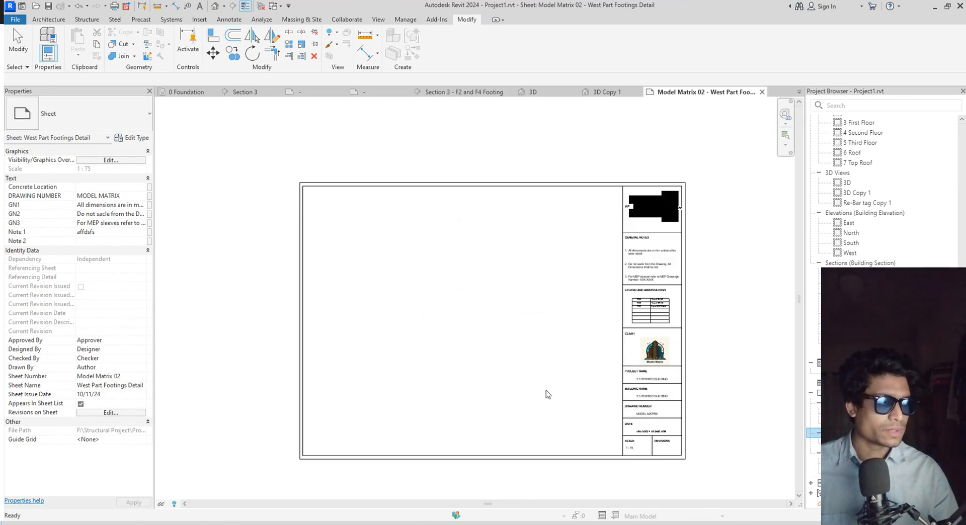
middle_click_drag(567, 389, 553, 362)
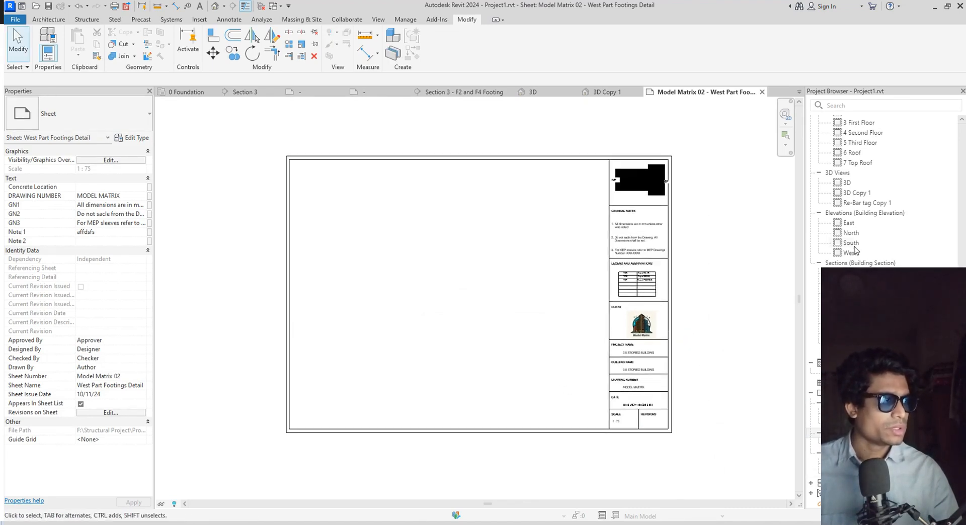
double_click(857, 193)
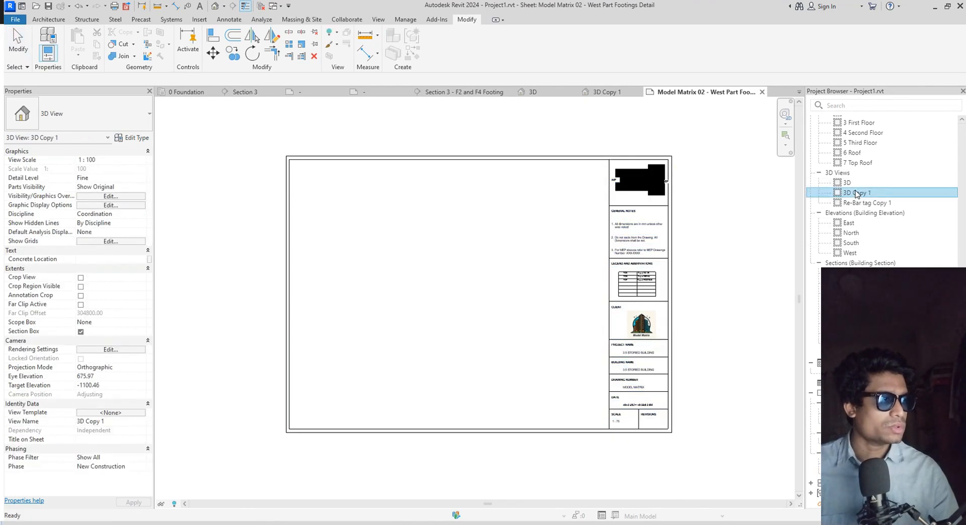
scroll(619, 330, "down", 1)
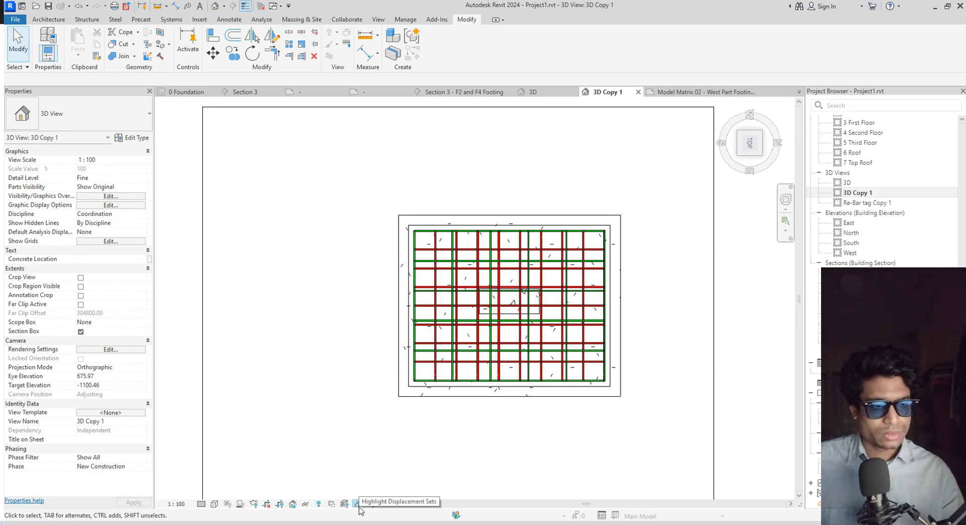
left_click(293, 504)
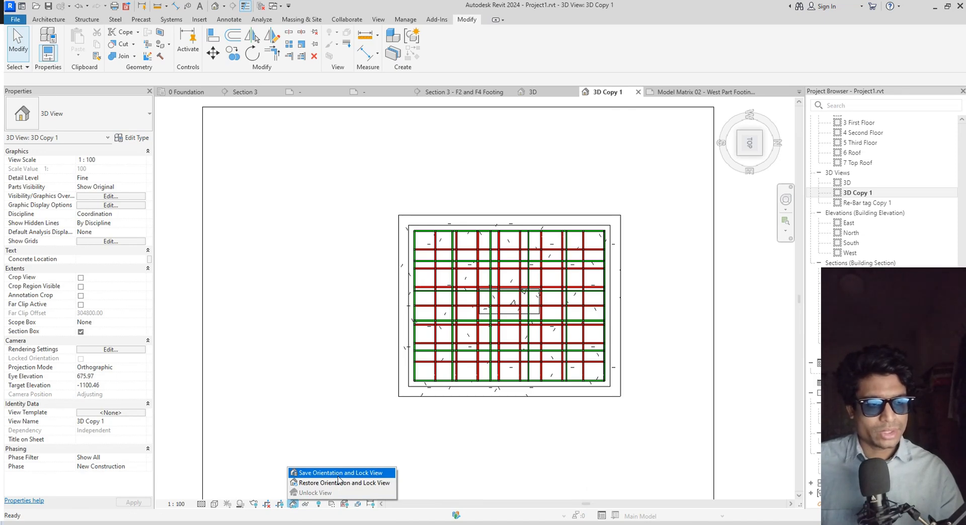
left_click(338, 477)
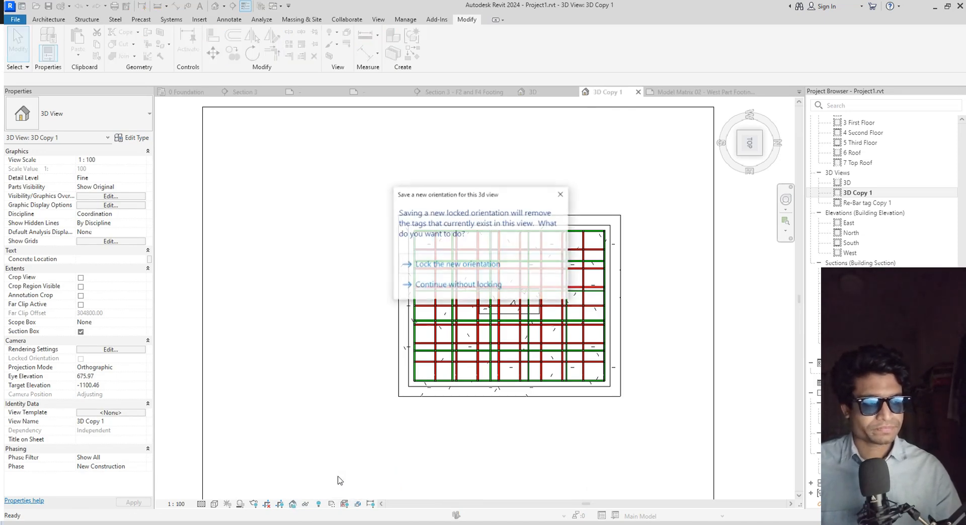
left_click(477, 264)
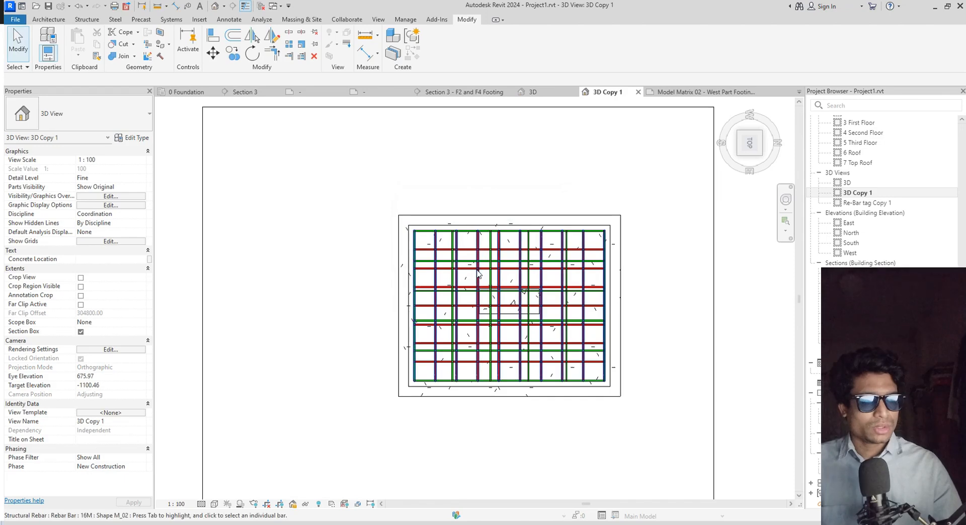
scroll(487, 302, "down", 3)
scroll(487, 302, "up", 4)
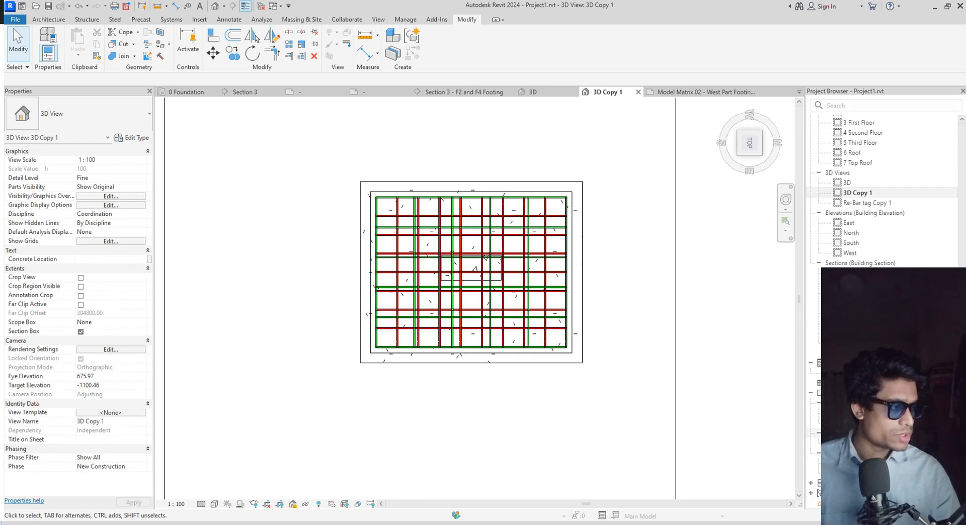
double_click(863, 433)
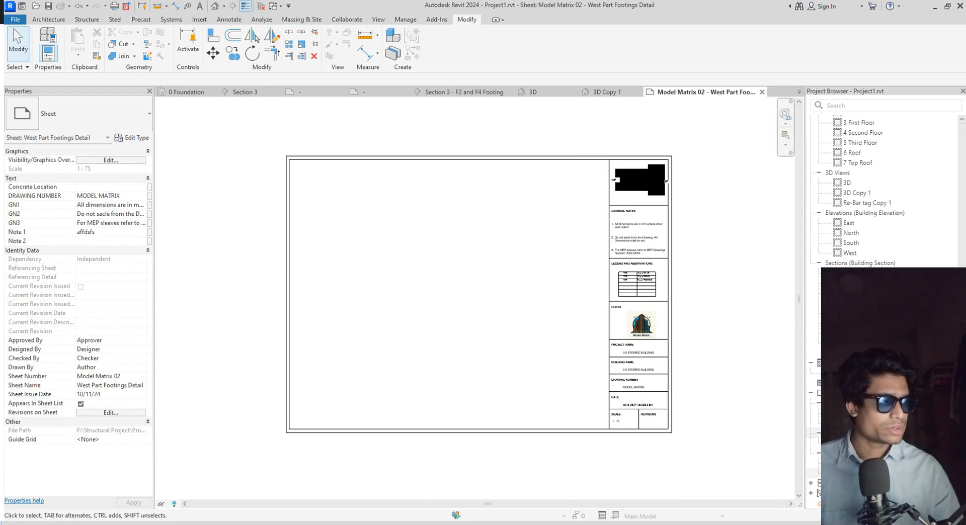
right_click(864, 433)
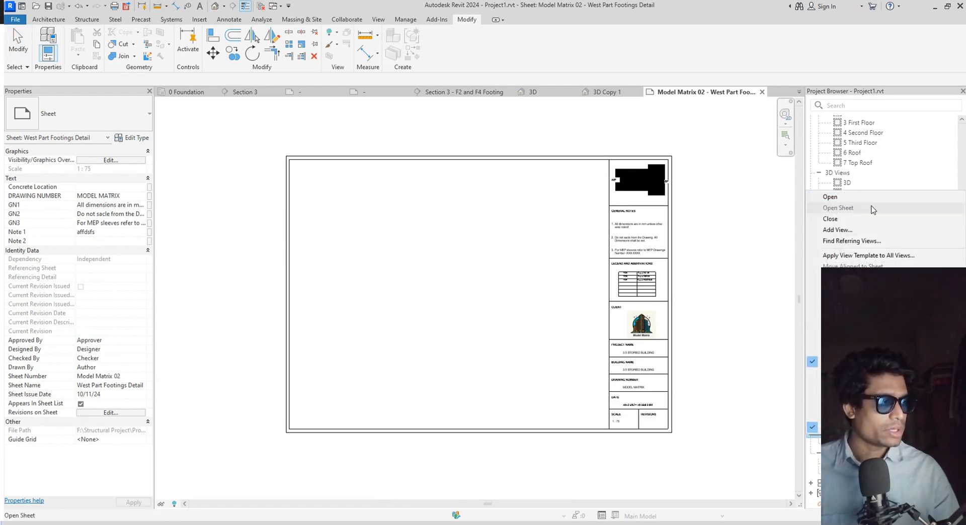
left_click(864, 231)
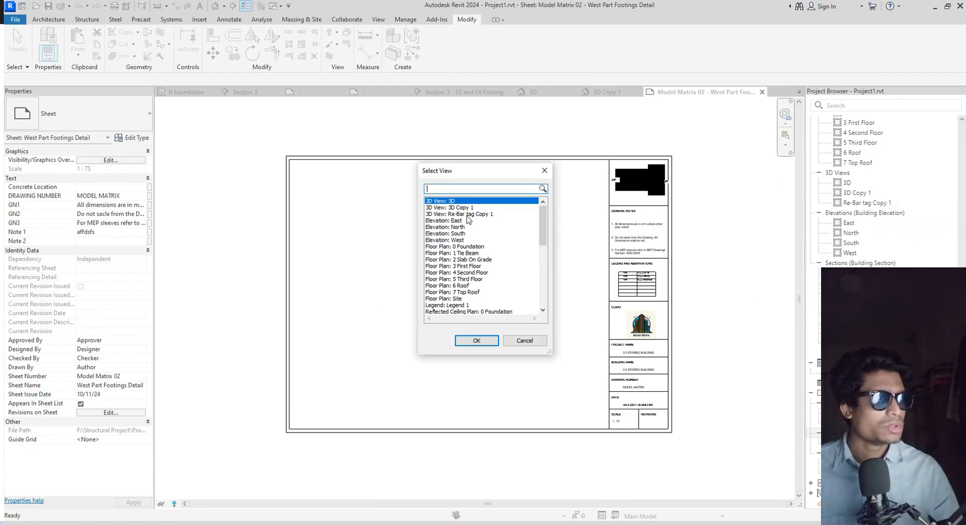
left_click(468, 208)
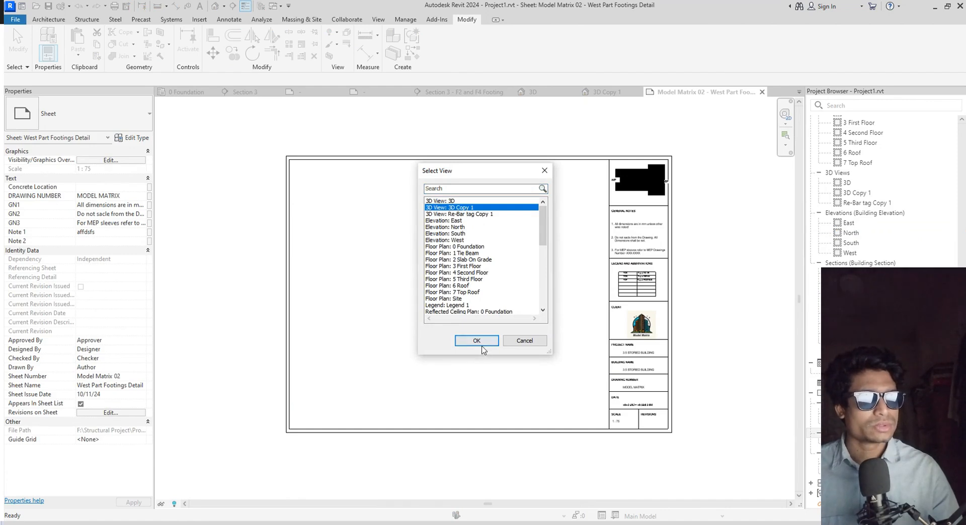
left_click(528, 340)
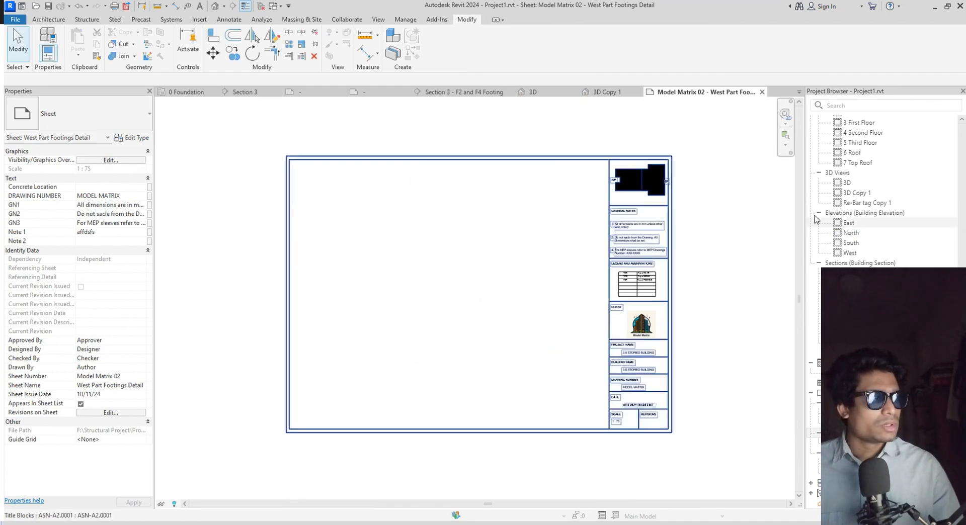
Rename the 3D Copy 1 view as Footing Details
left_click(859, 195)
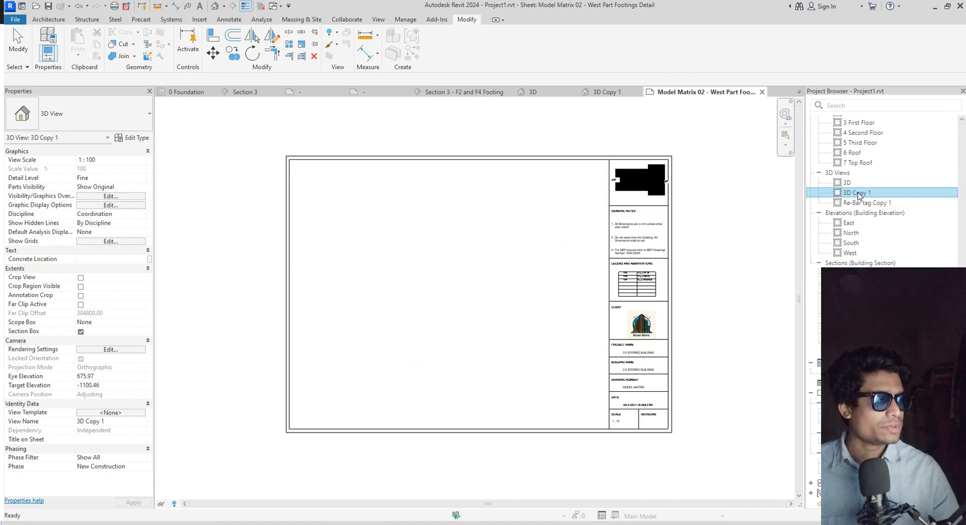
right_click(860, 196)
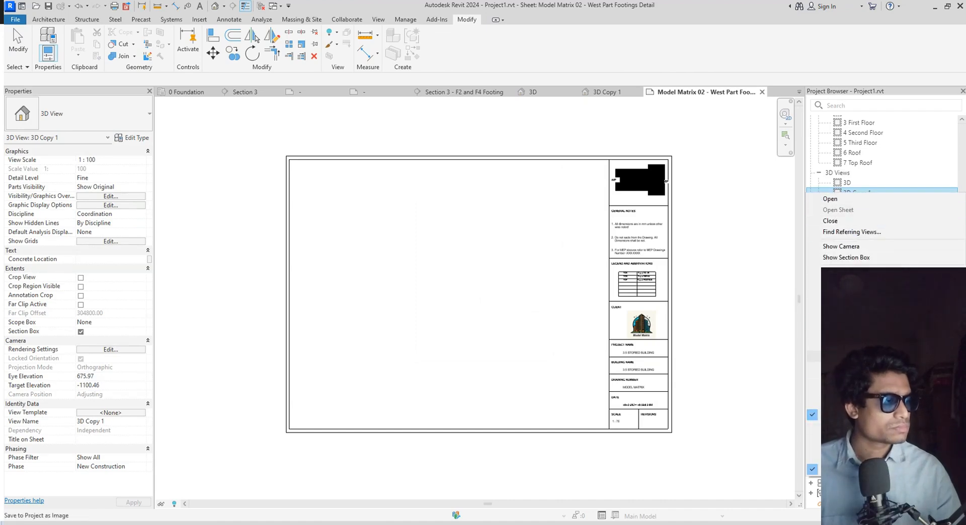
left_click(850, 390)
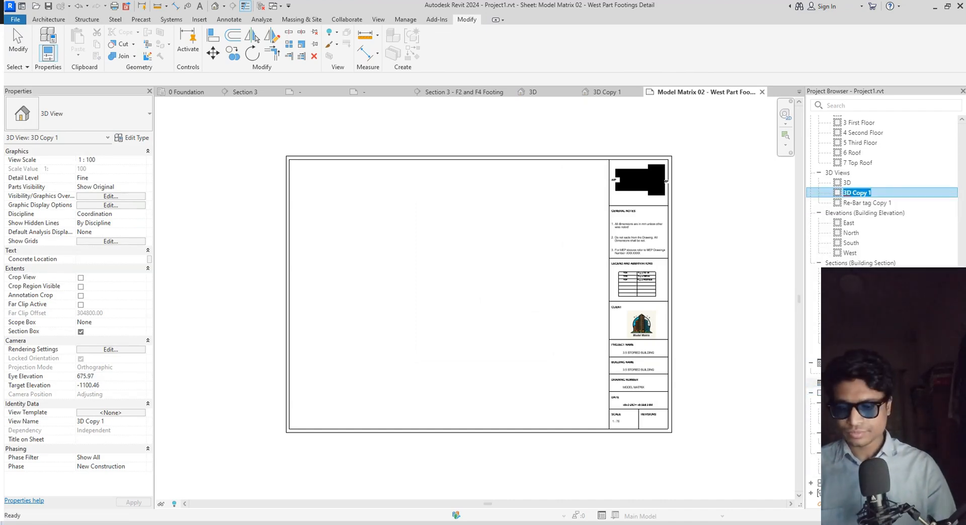
type("Footing Details")
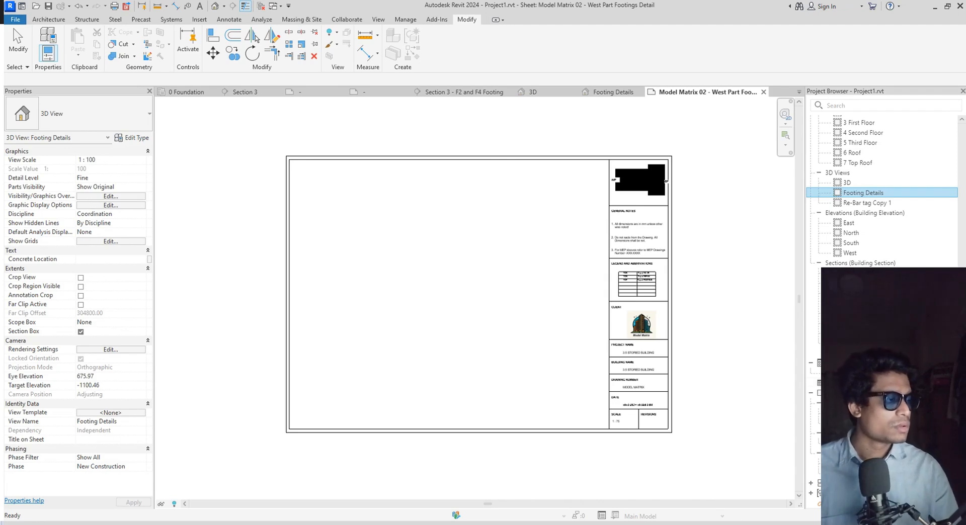
Add the Footing Details 3D view to the West Part Footings Detail sheet, placing it near the upper-left corner of the border
right_click(850, 433)
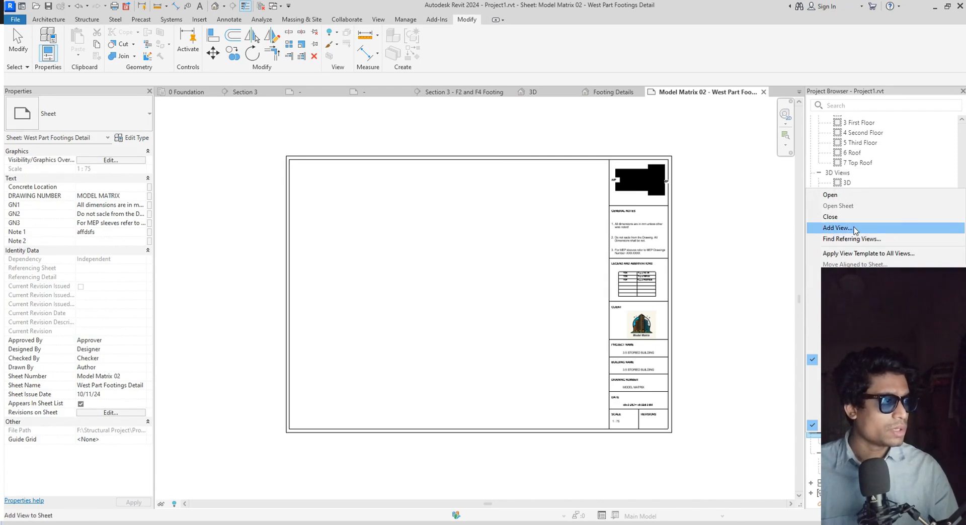
left_click(852, 229)
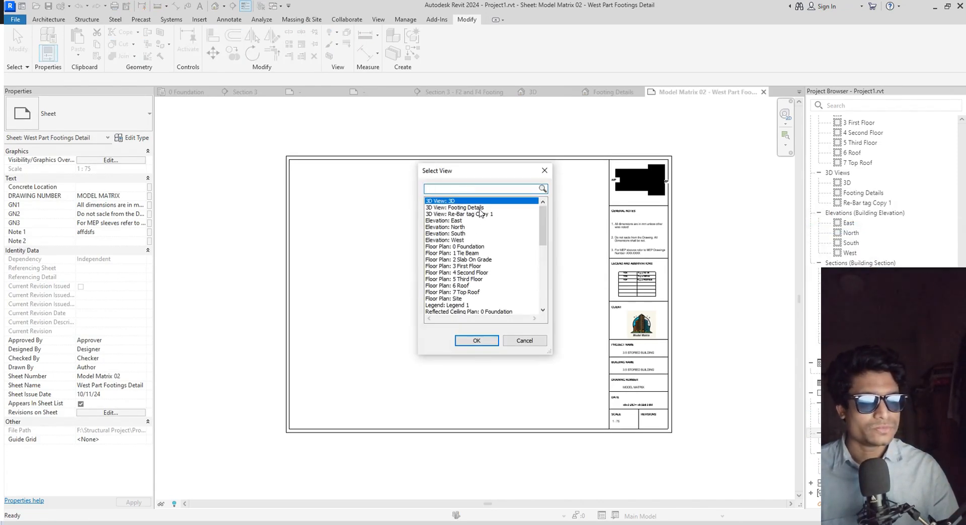
left_click(479, 208)
left_click(476, 340)
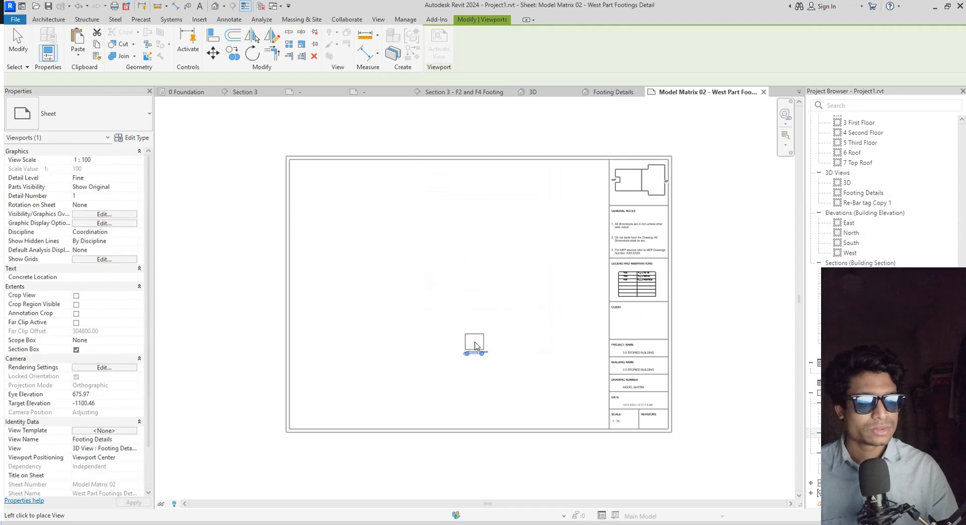
left_click(336, 201)
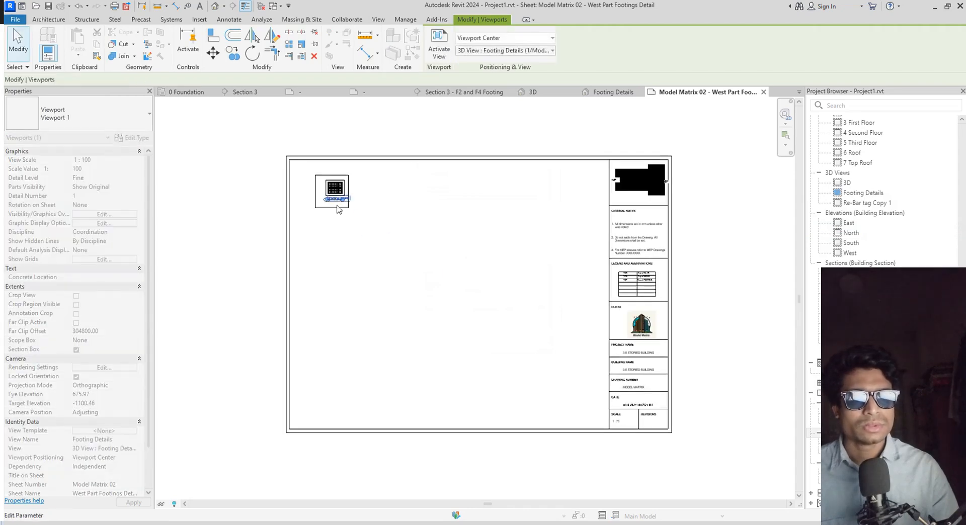
Set the Footing Details viewport to a custom scale of 1:50
left_click(116, 160)
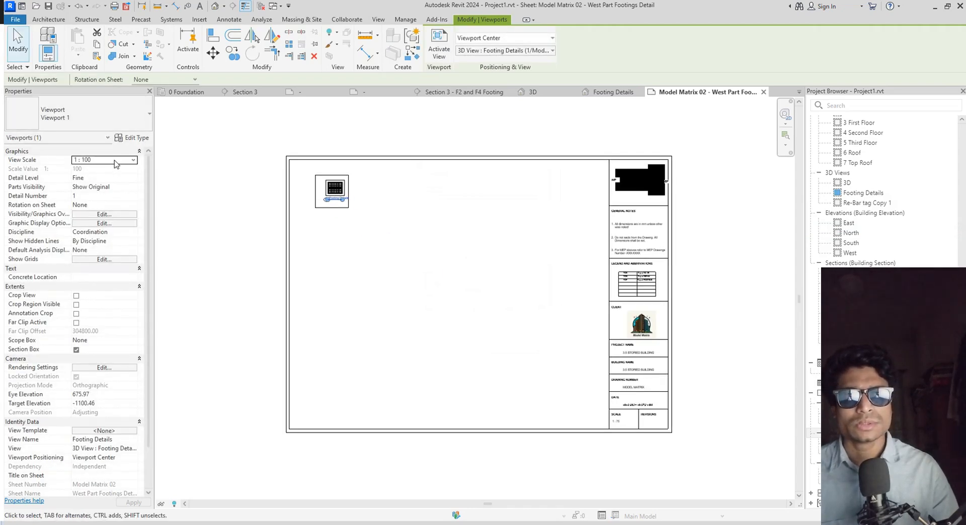
left_click(115, 160)
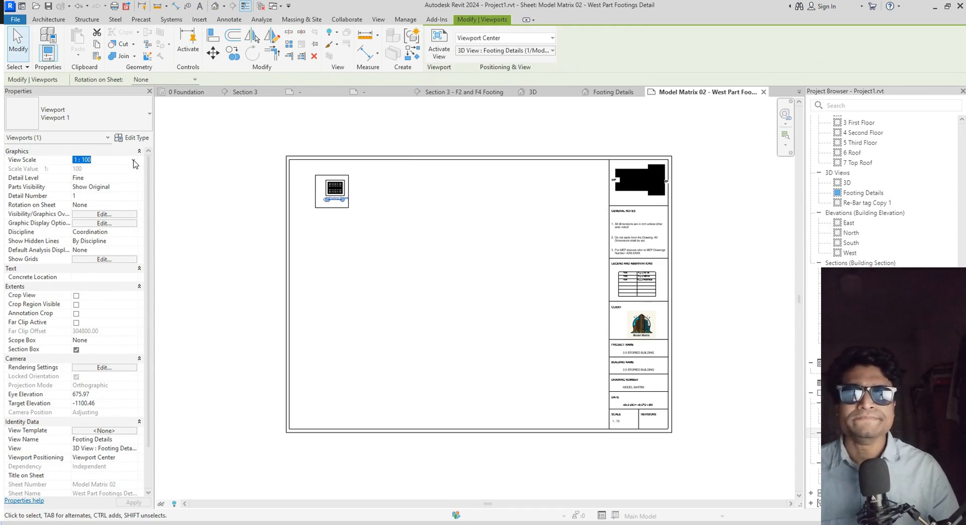
left_click(134, 161)
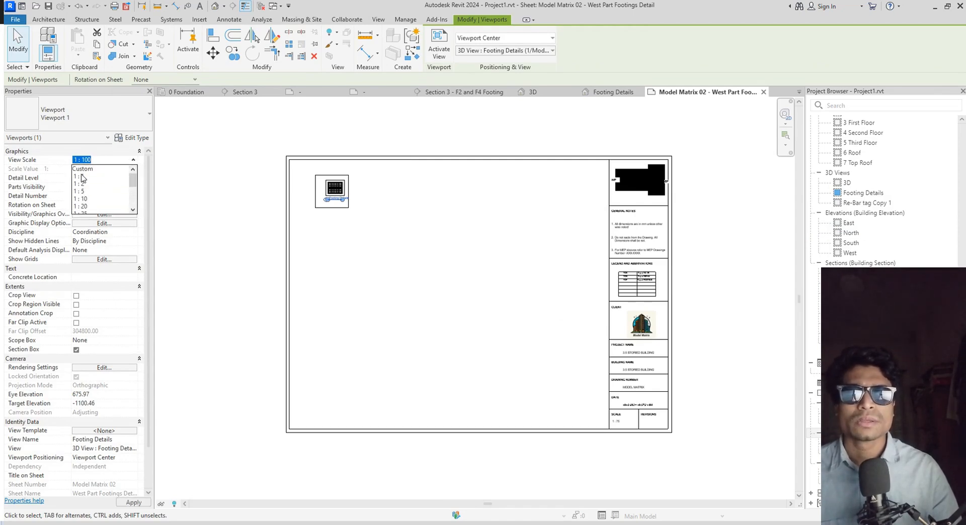
left_click(82, 169)
left_click(96, 169)
left_click(96, 169)
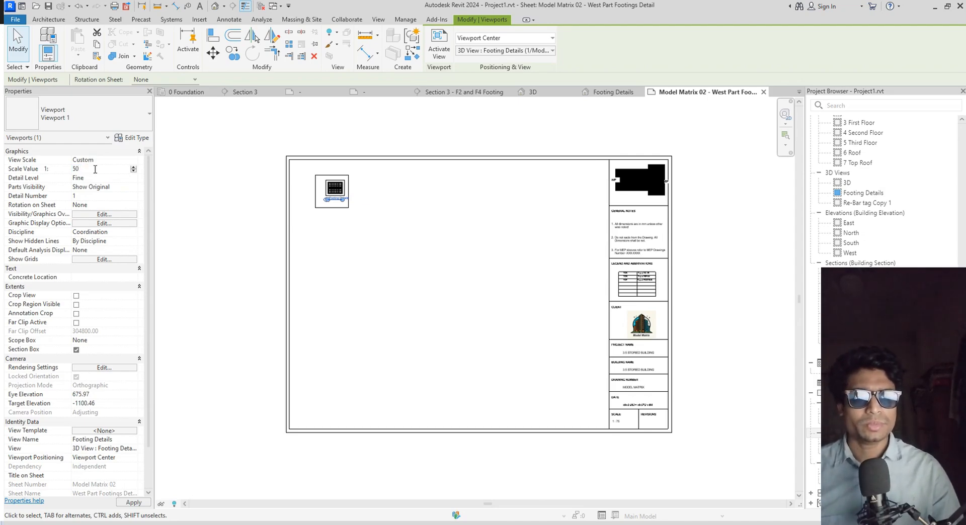
key("Return")
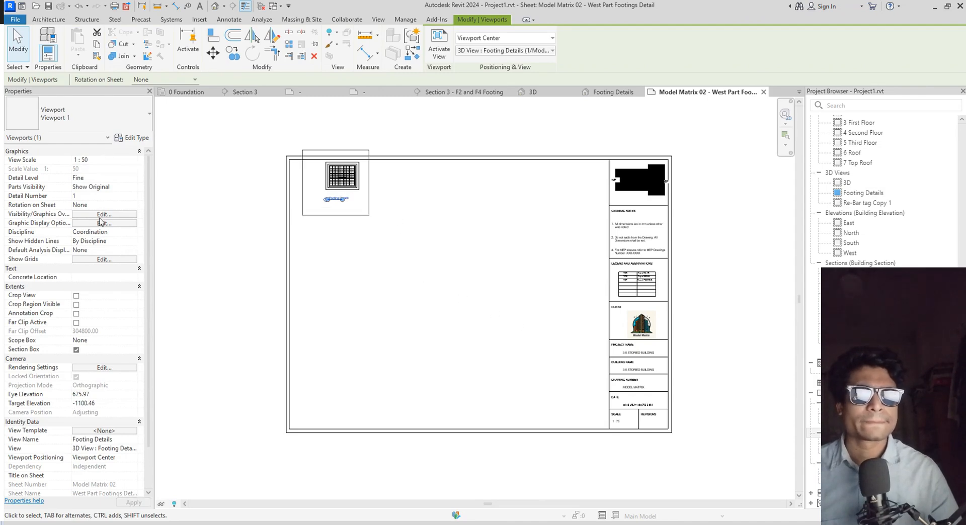
Set the Footing Details viewport to a custom scale of 1:75
left_click(135, 160)
left_click(134, 160)
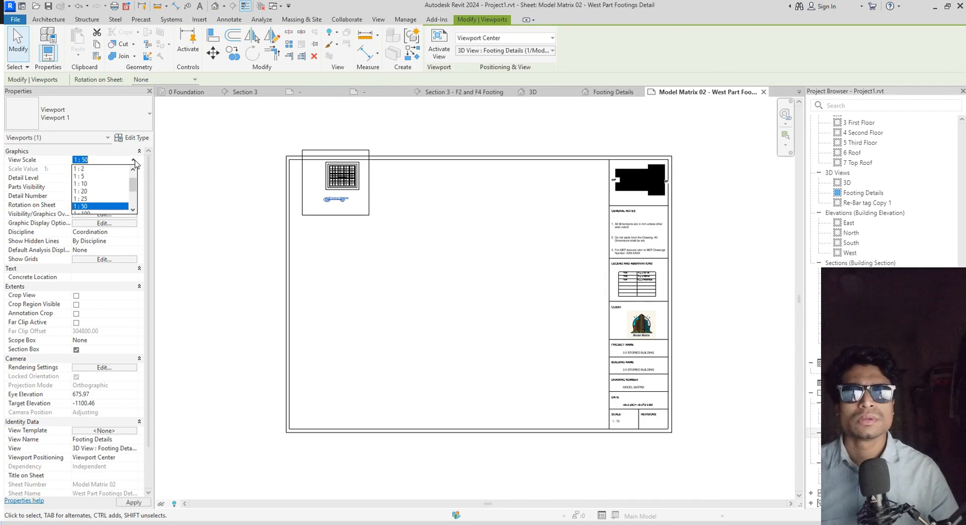
scroll(134, 171, "down", 1)
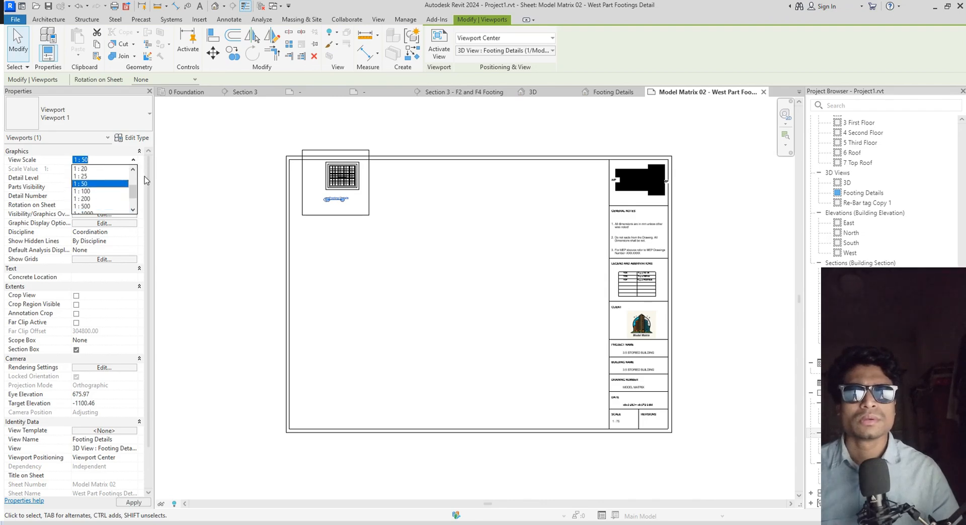
scroll(134, 172, "up", 2)
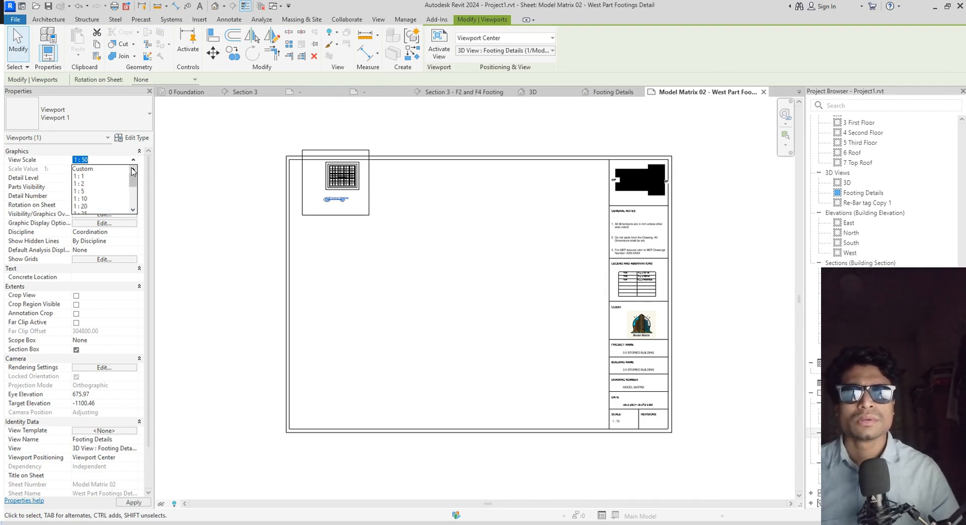
left_click(86, 170)
left_click(95, 169)
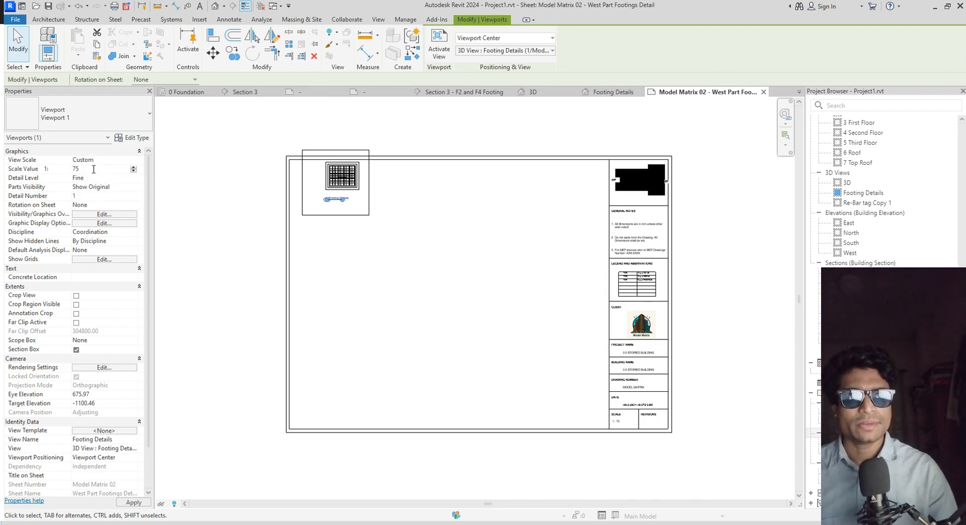
key("Return")
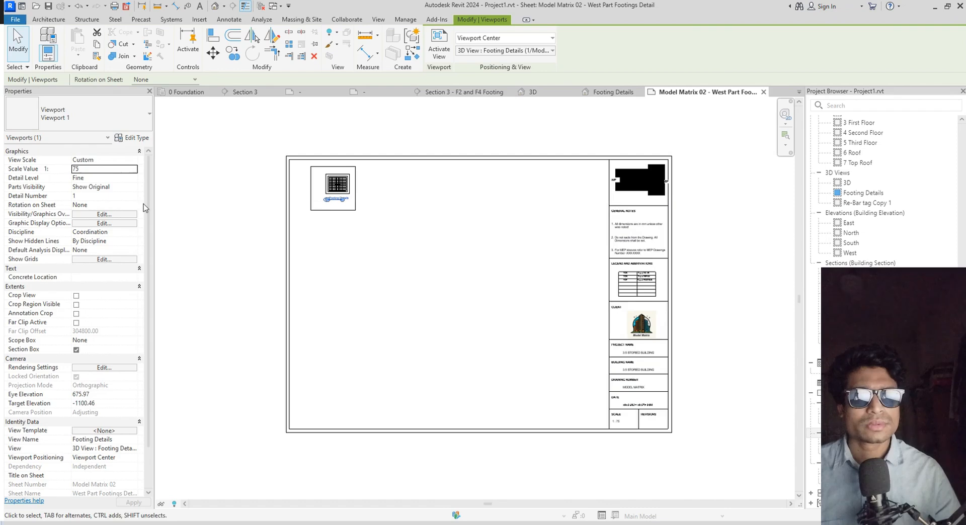
Try larger custom scales on the Footing Details viewport, first 1:40 and then 1:30
left_click(117, 169)
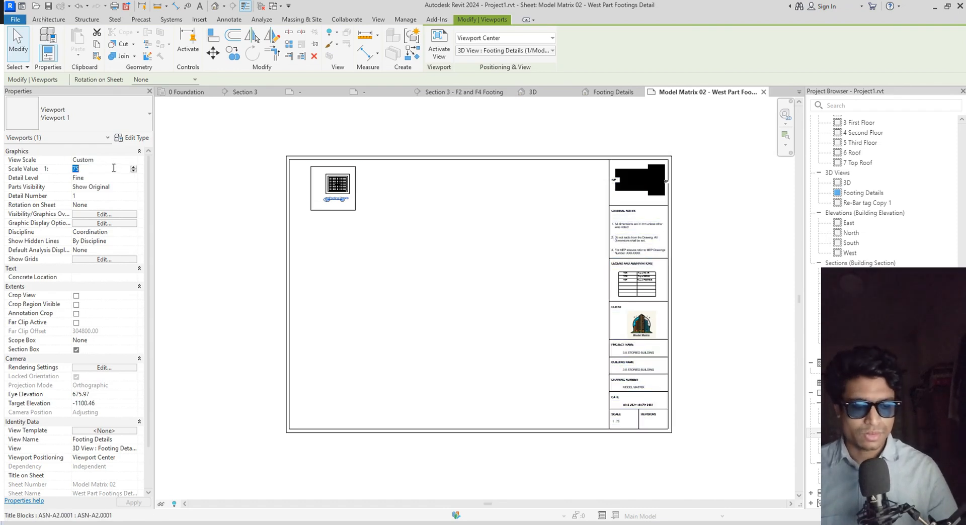
type("40")
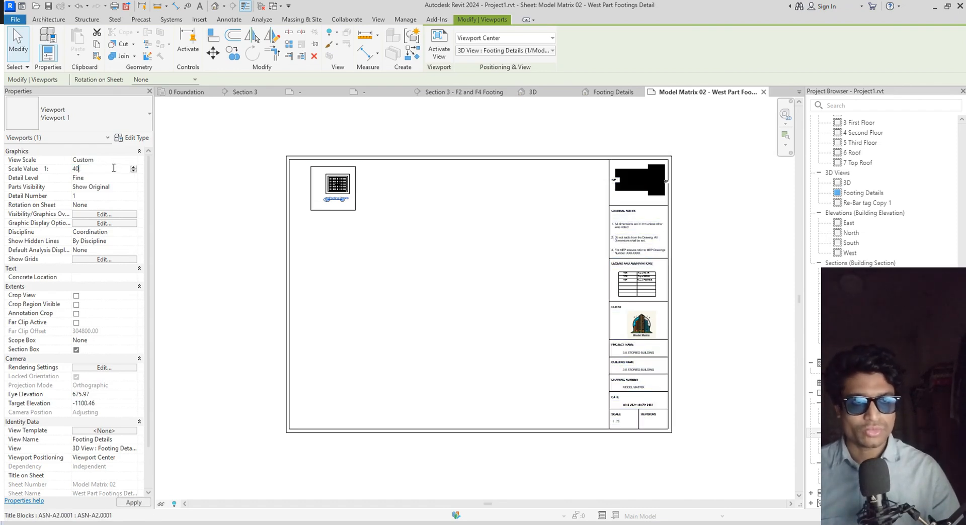
key("Return")
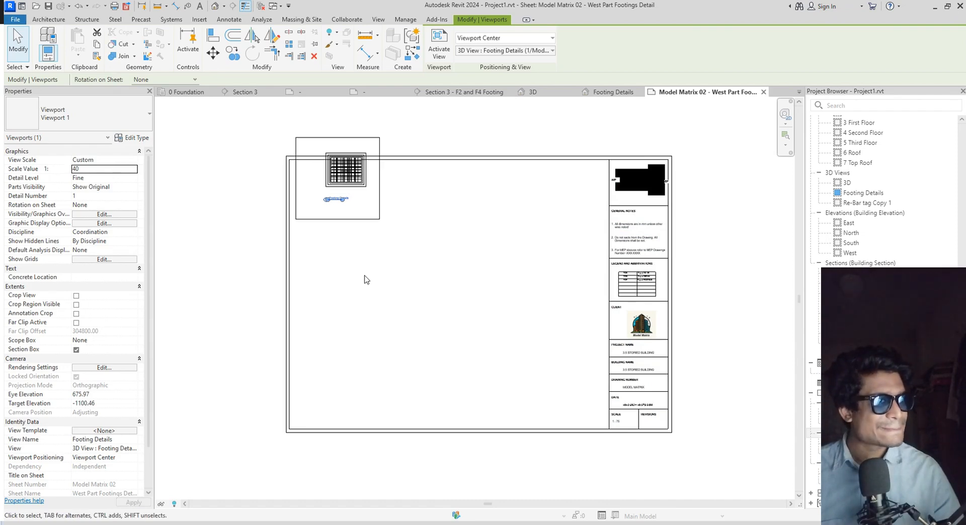
left_click(97, 169)
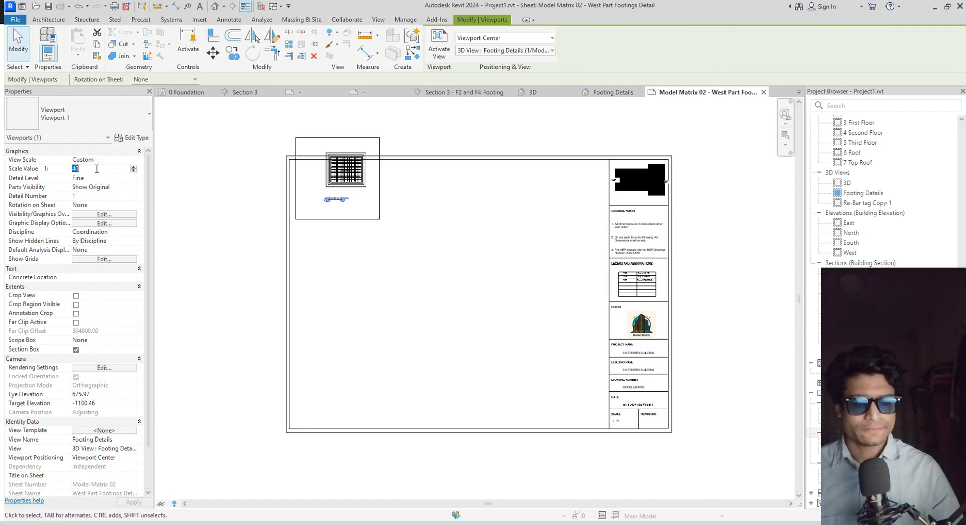
type("30")
key("Return")
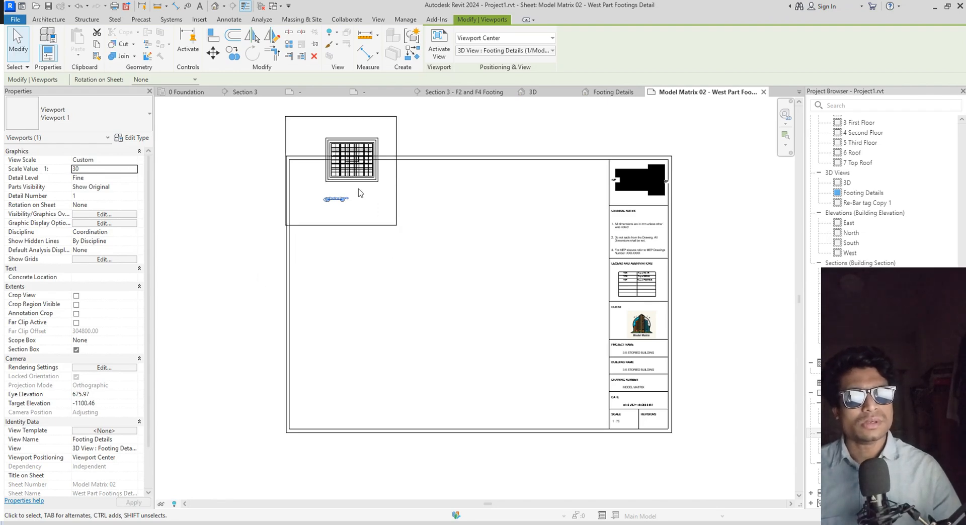
Activate the Footing Details viewport to examine its extents against the sheet border, then deactivate it
double_click(370, 177)
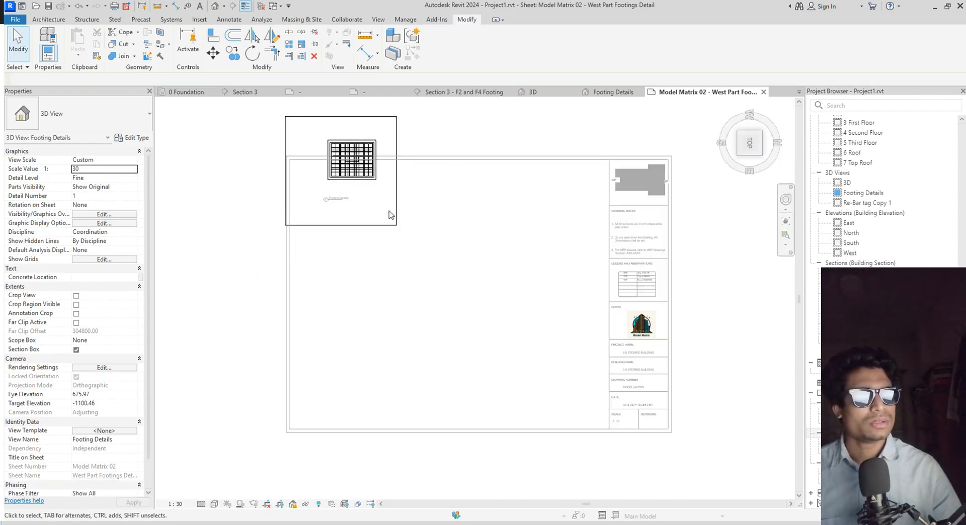
middle_click_drag(456, 212, 469, 216)
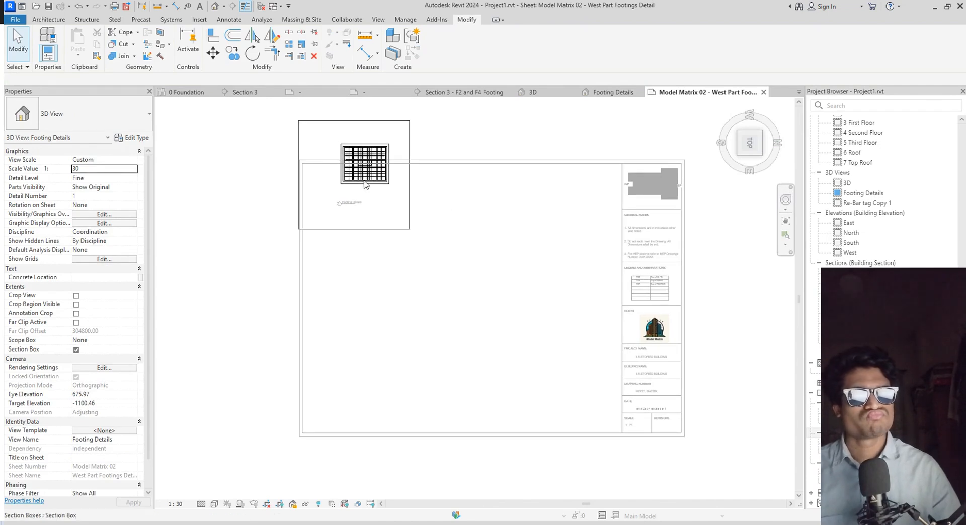
middle_click_drag(510, 248, 517, 251)
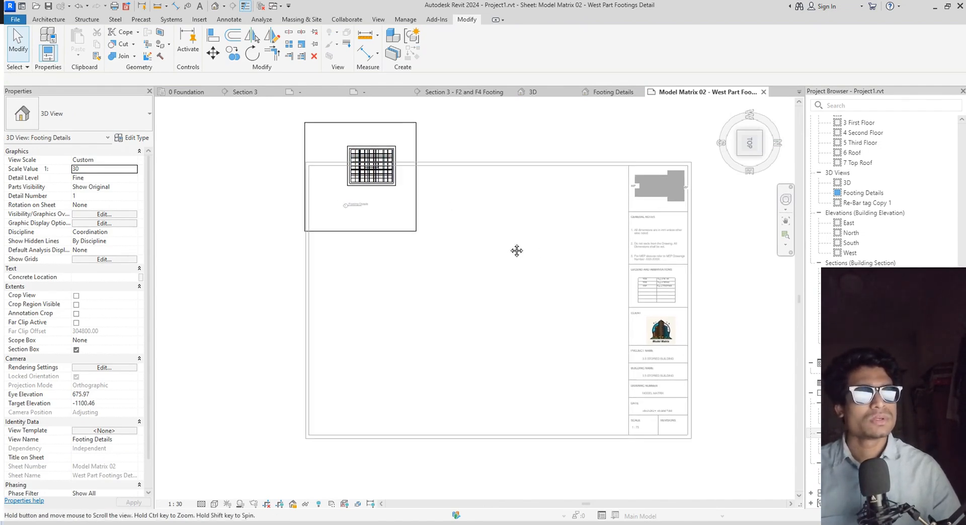
middle_click_drag(282, 281, 304, 285)
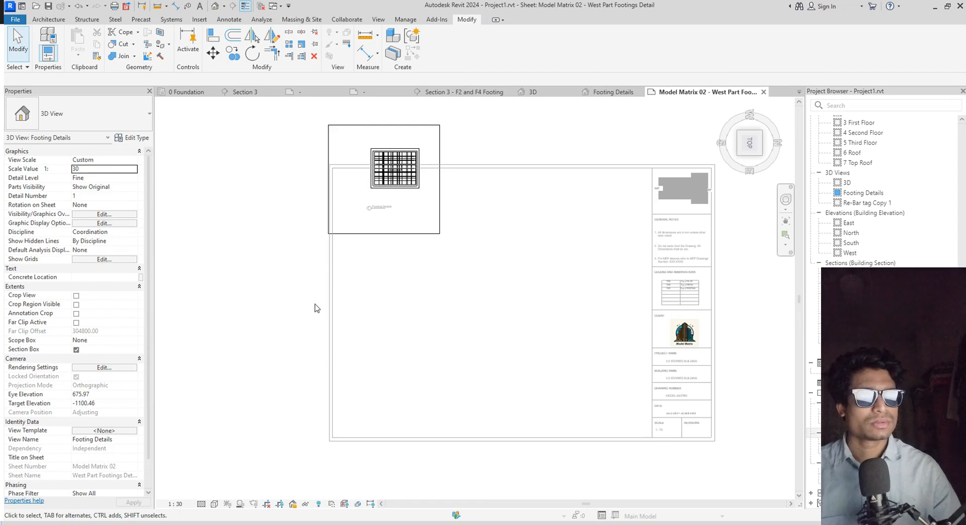
double_click(234, 278)
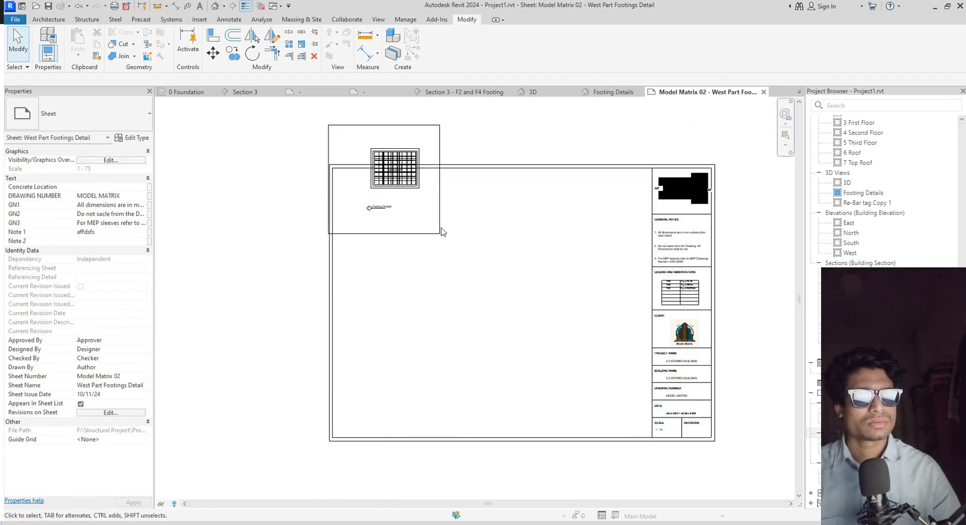
Move the enlarged Footing Details viewport down inside the sheet border's upper-left corner
left_click(405, 188)
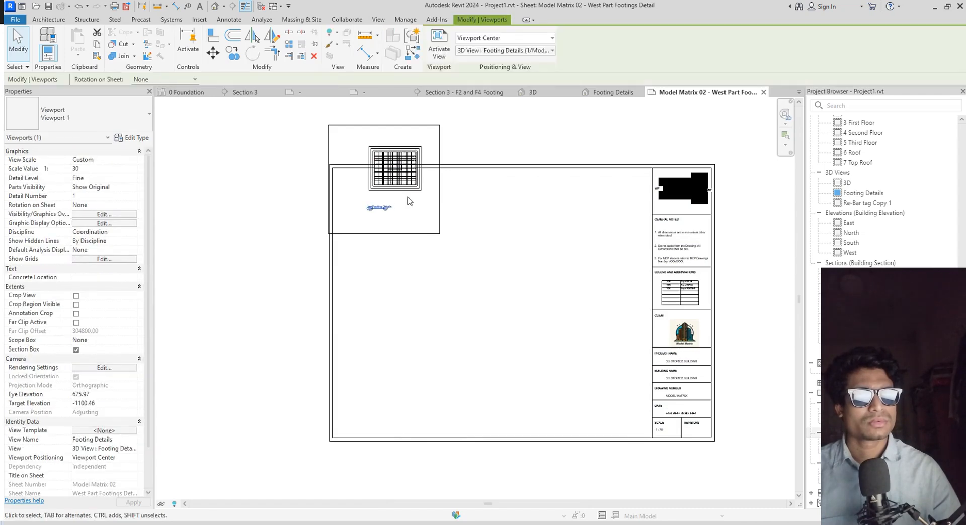
left_click_drag(405, 187, 388, 236)
left_click(472, 227)
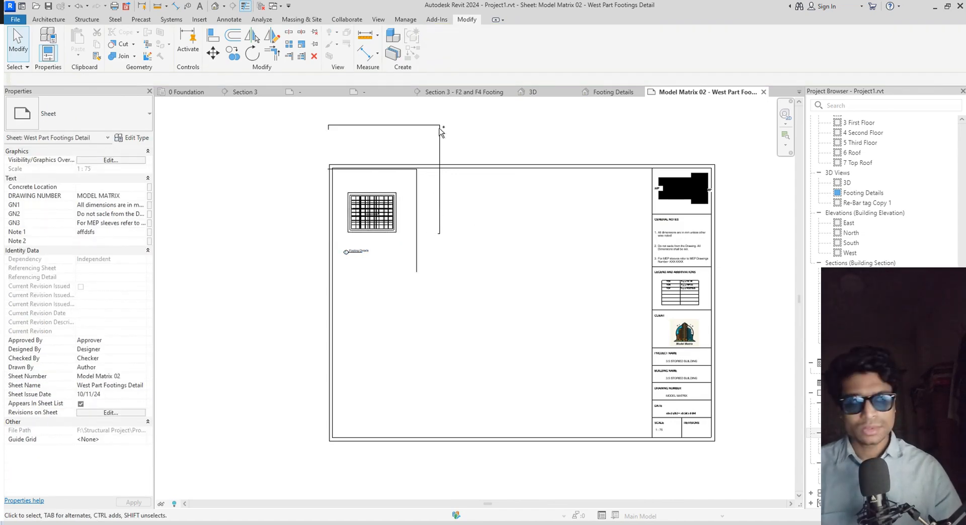
Undo the viewport move and the last two viewport scale changes
key("ctrl+z")
key("ctrl+z")
key("ctrl+z")
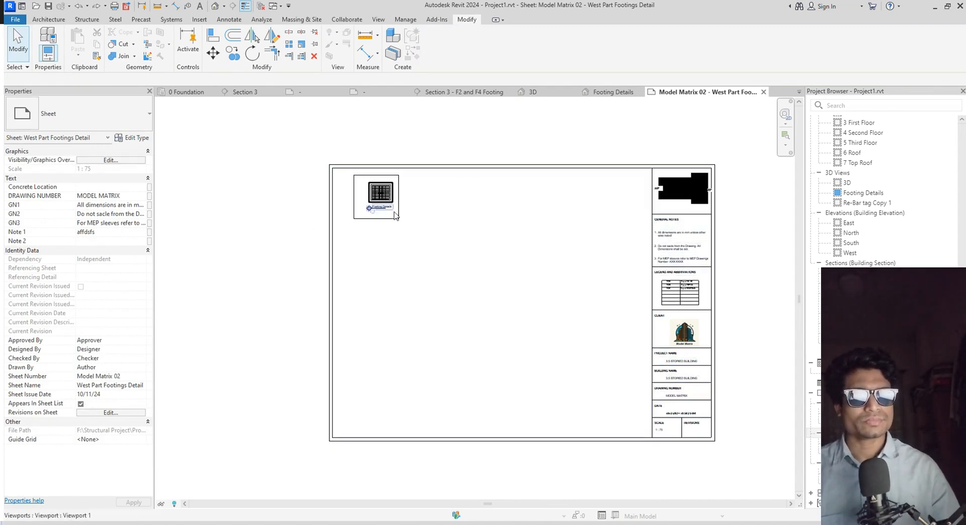
Reposition the Footing Details viewport inside the upper-left corner of the sheet border and deselect it
scroll(406, 216, "up", 5)
left_click_drag(395, 228, 270, 160)
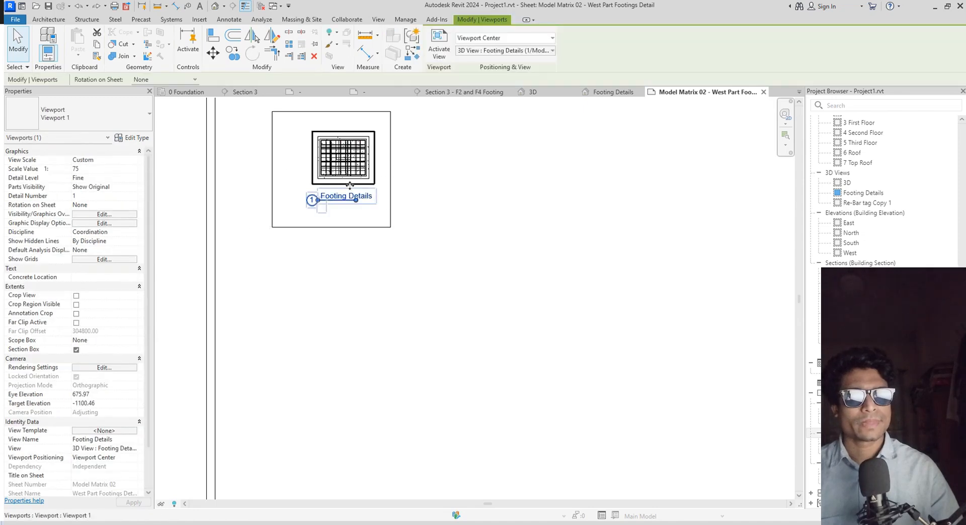
left_click_drag(356, 165, 368, 217)
scroll(351, 236, "down", 2)
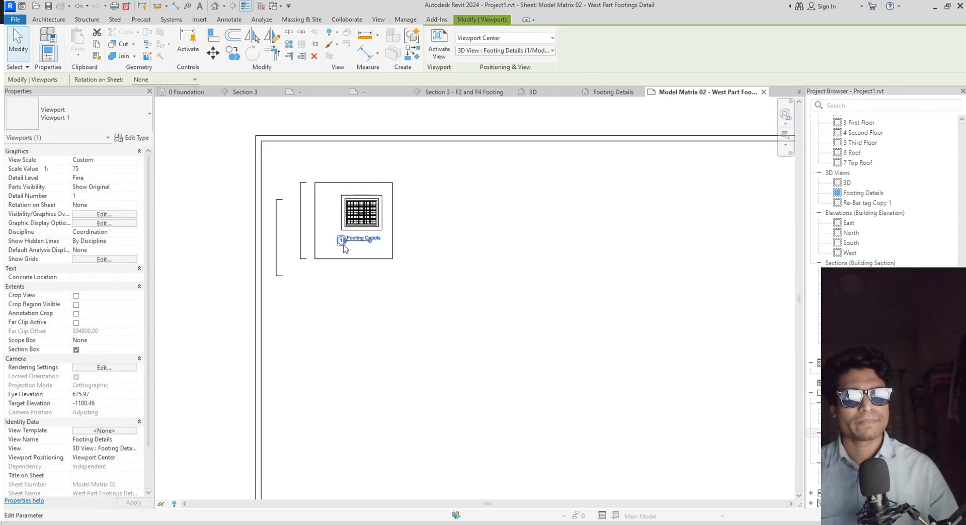
left_click(397, 359)
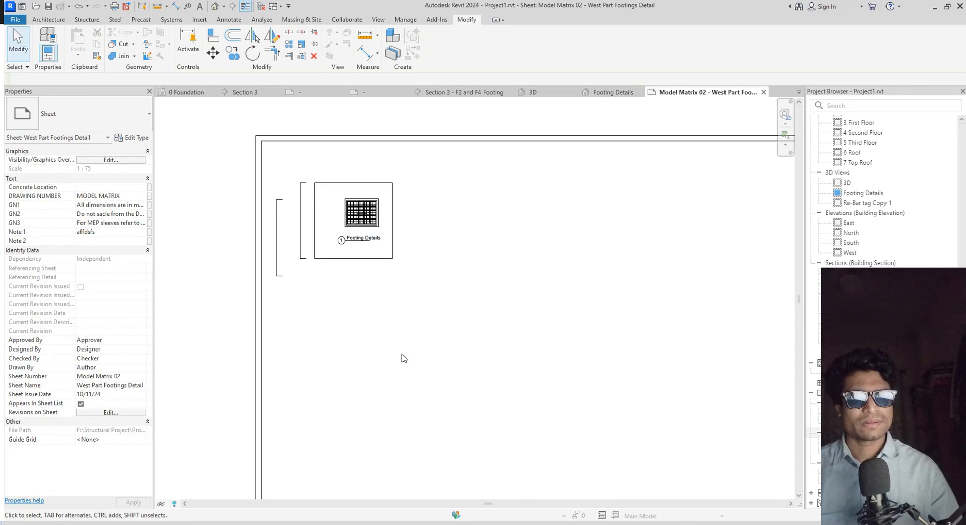
middle_click_drag(399, 357, 450, 339)
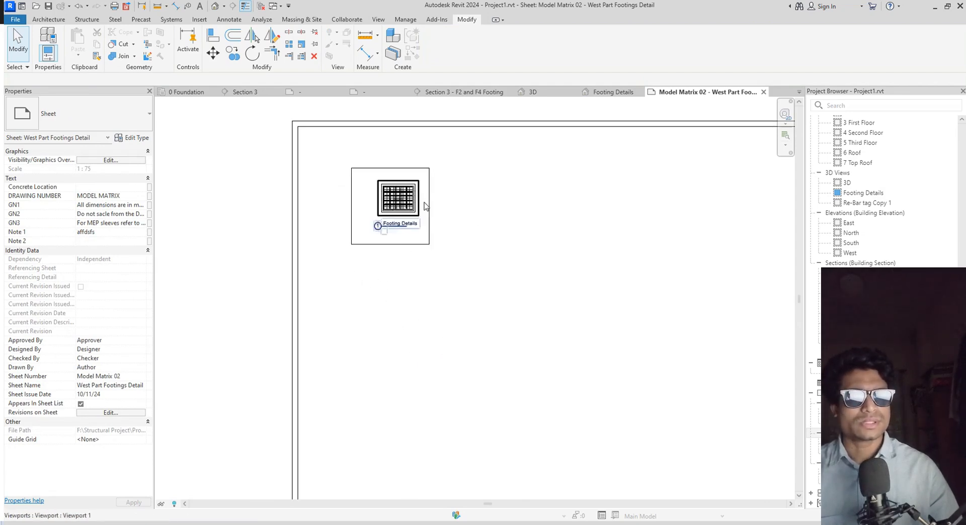
Set the Footing Details viewport's custom view scale to 1:40
left_click(347, 191)
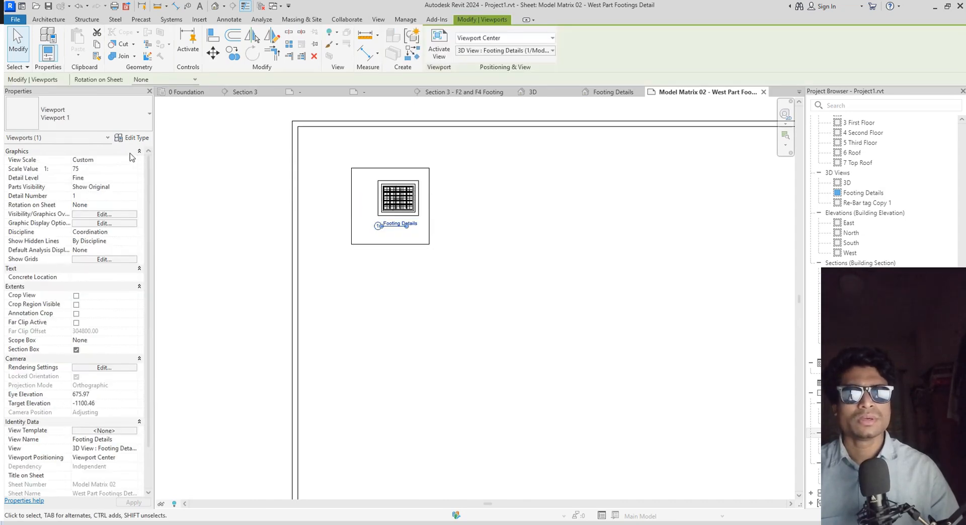
left_click(106, 160)
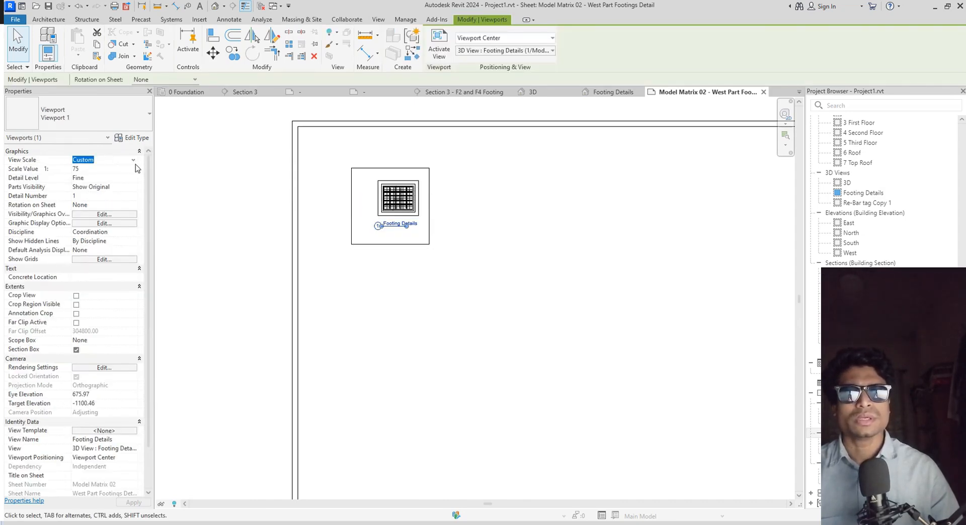
left_click(134, 160)
left_click(101, 169)
left_click(101, 170)
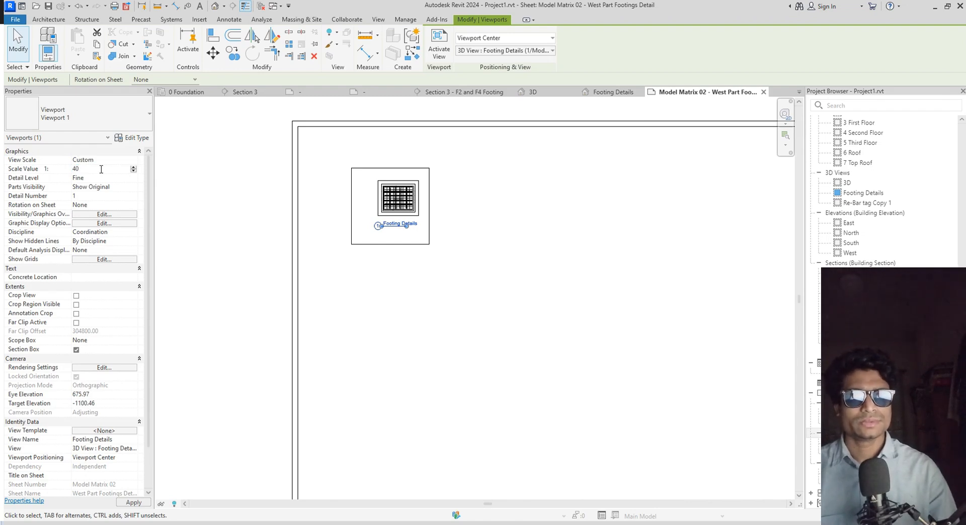
key("Return")
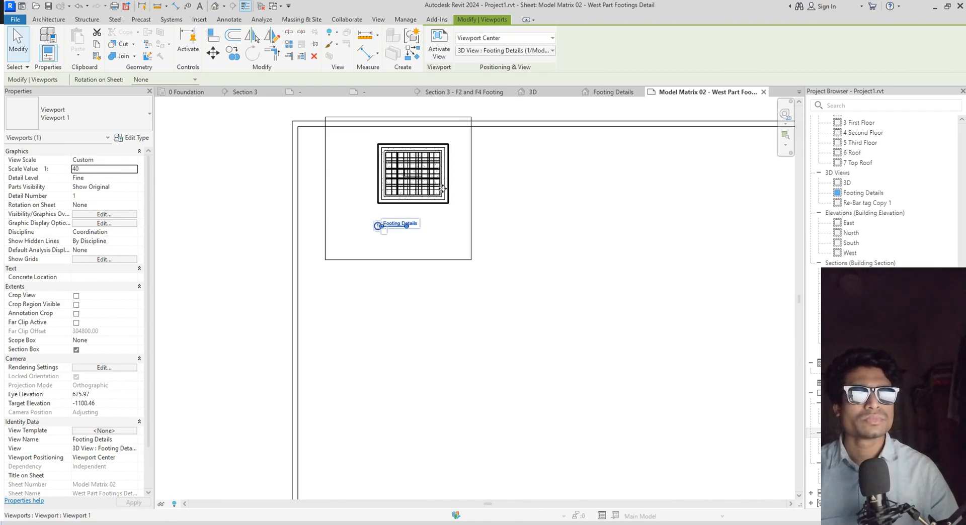
Move the Footing Details viewport down inside the sheet border and set its scale value to 30
left_click_drag(443, 189, 433, 238)
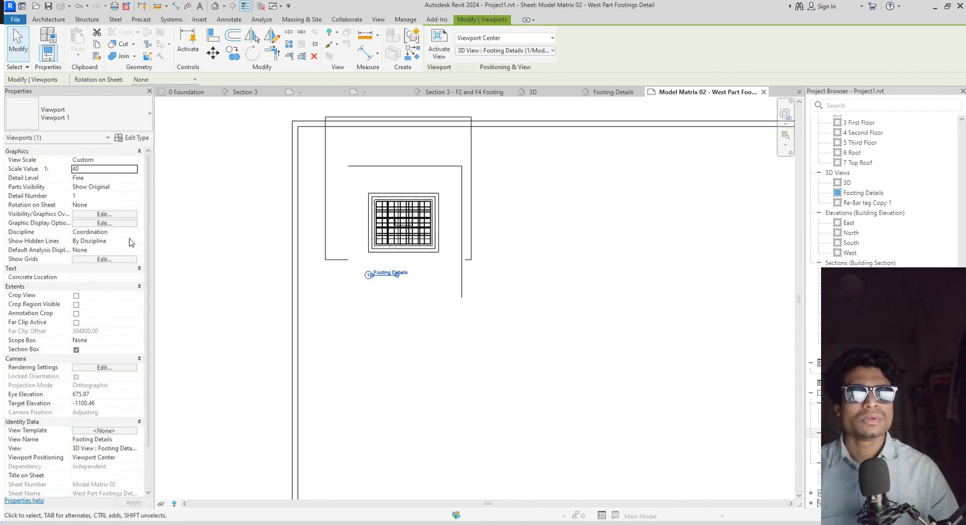
left_click(106, 171)
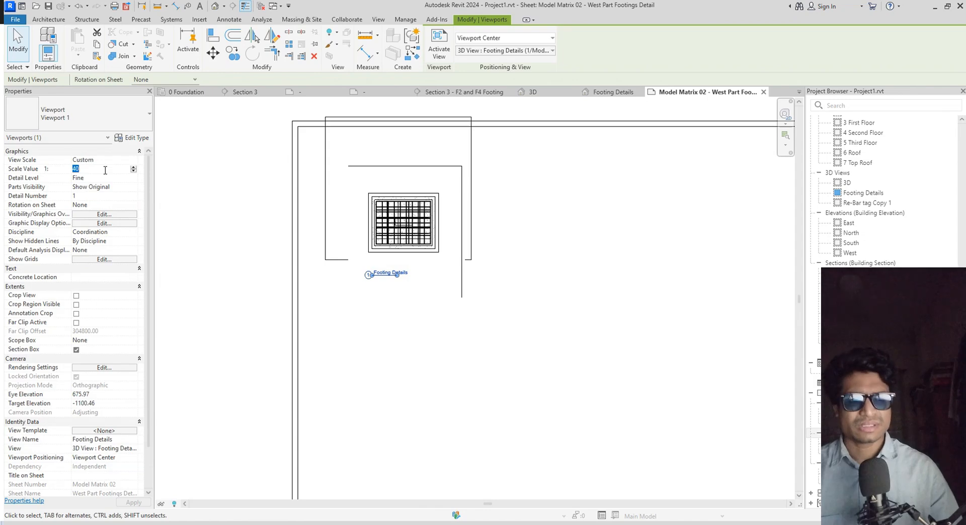
type("30")
key("Return")
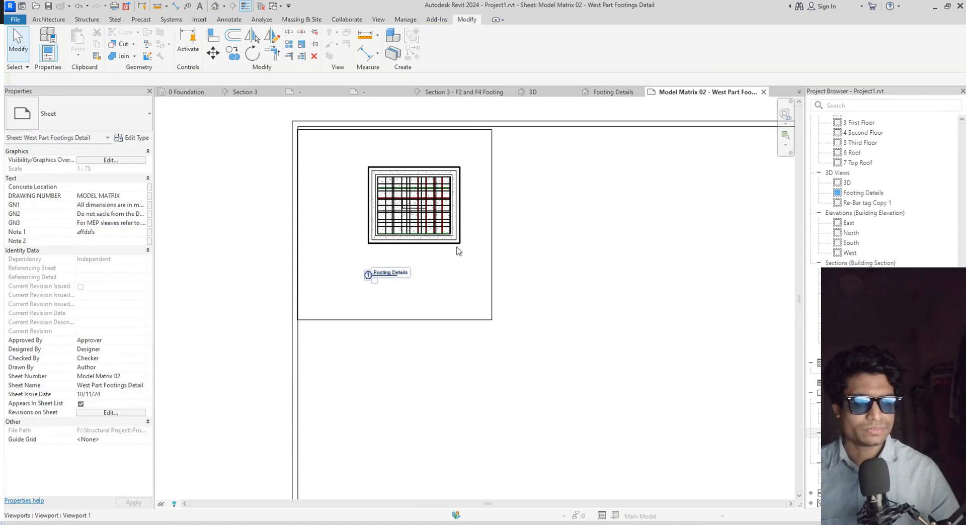
Shift the Footing Details viewport to the right, clear of the sheet border's left edge, and deselect it
left_click(437, 233)
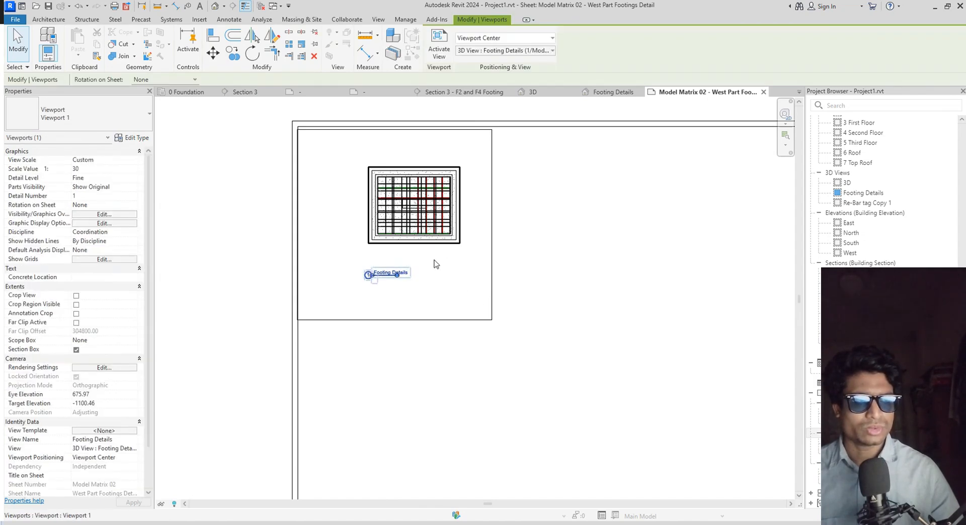
left_click(384, 274)
left_click(461, 298)
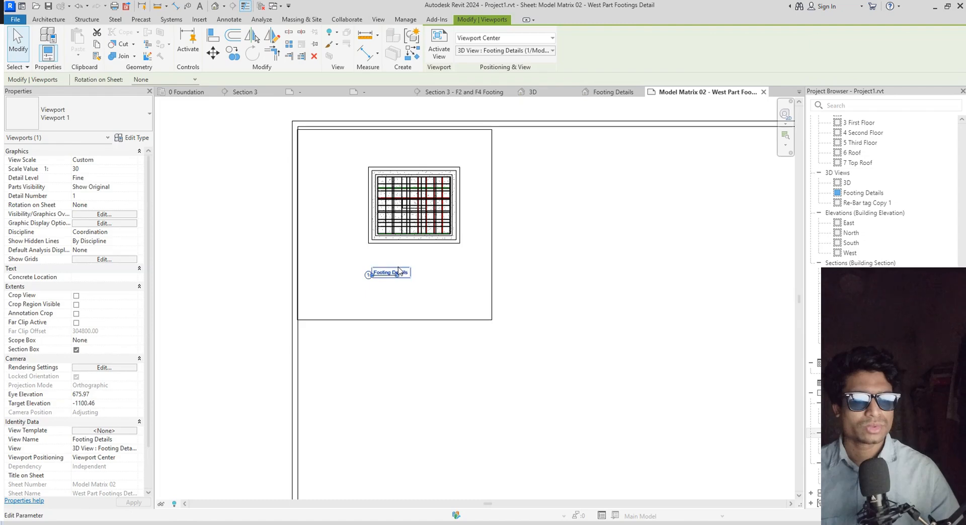
scroll(398, 282, "up", 5)
scroll(478, 145, "down", 4)
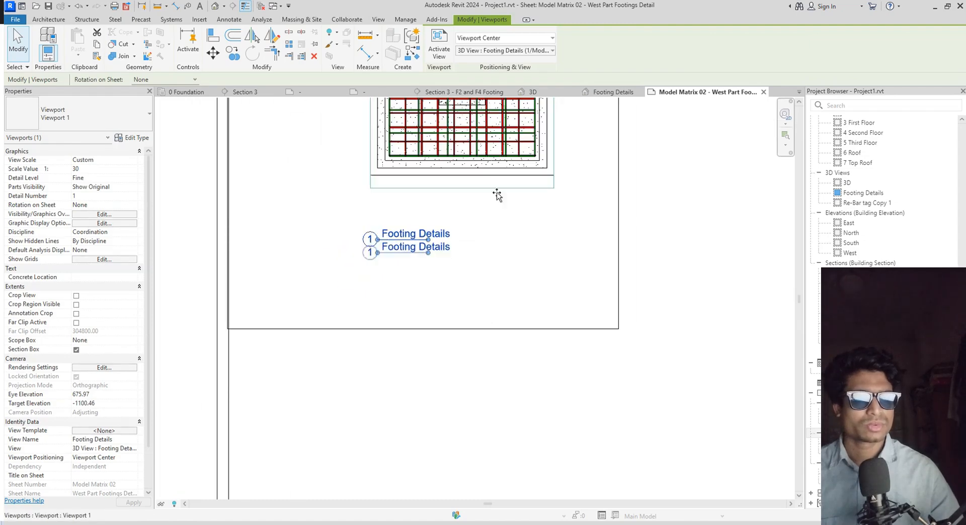
scroll(573, 294, "down", 3)
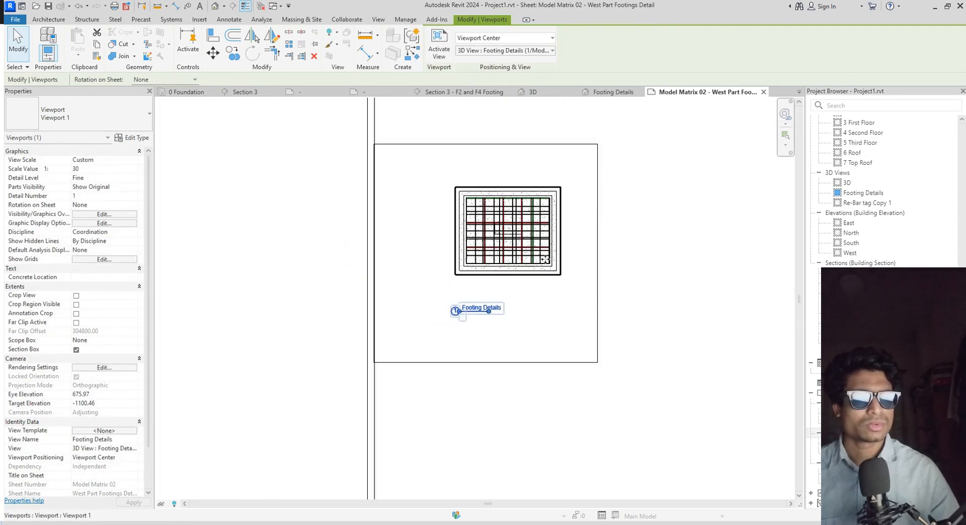
scroll(547, 270, "down", 3)
left_click_drag(508, 287, 543, 288)
left_click(619, 306)
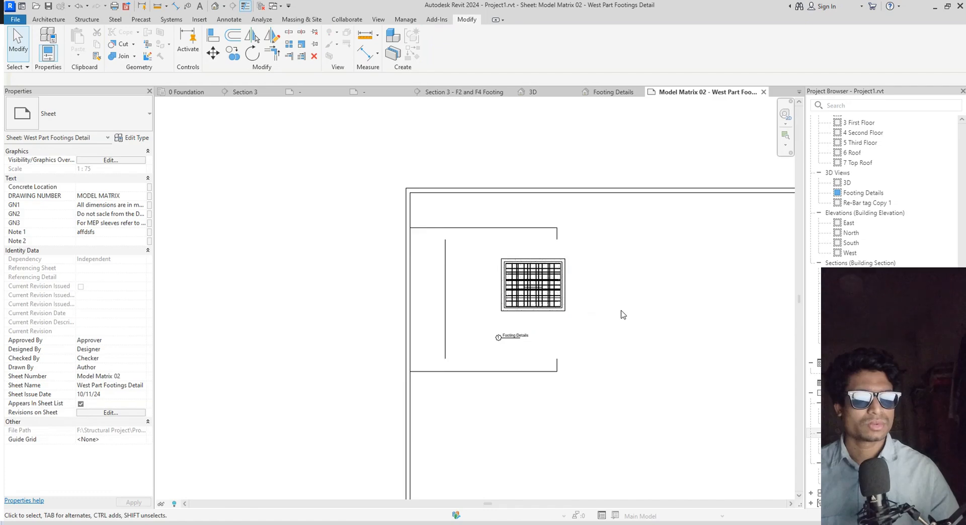
Examine the Footing Details viewport on the sheet for the legibility of its red and green rebar mesh and its title
scroll(623, 314, "up", 2)
scroll(584, 316, "up", 3)
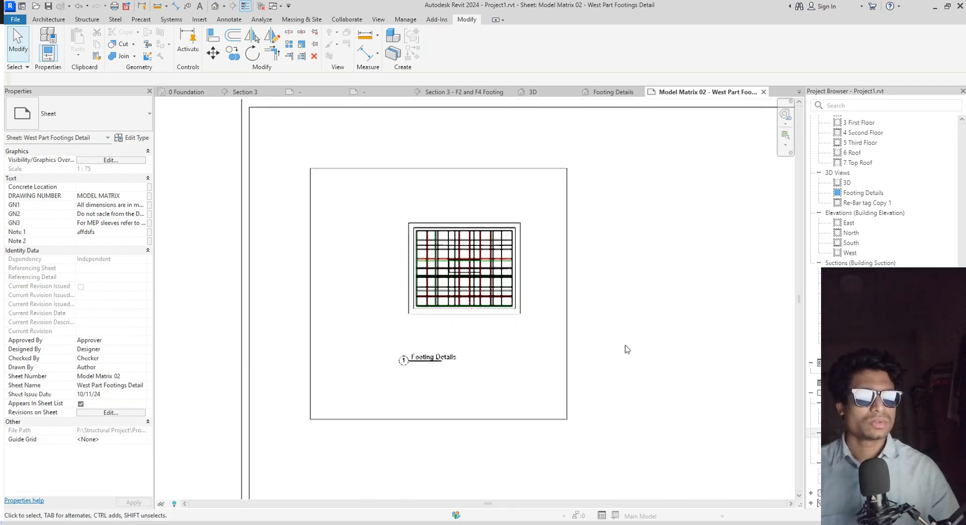
scroll(546, 325, "up", 1)
scroll(498, 332, "up", 4)
scroll(499, 333, "down", 1)
scroll(462, 266, "up", 1)
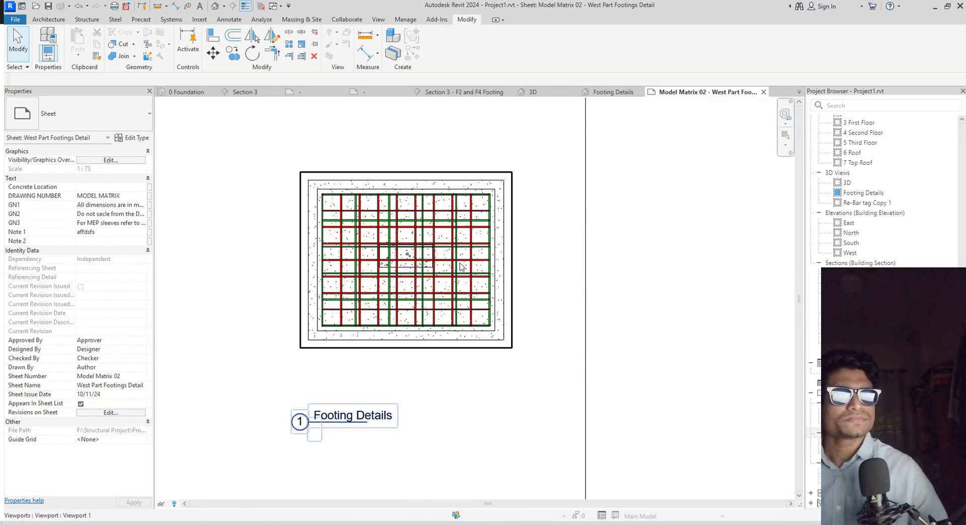
scroll(461, 218, "up", 3)
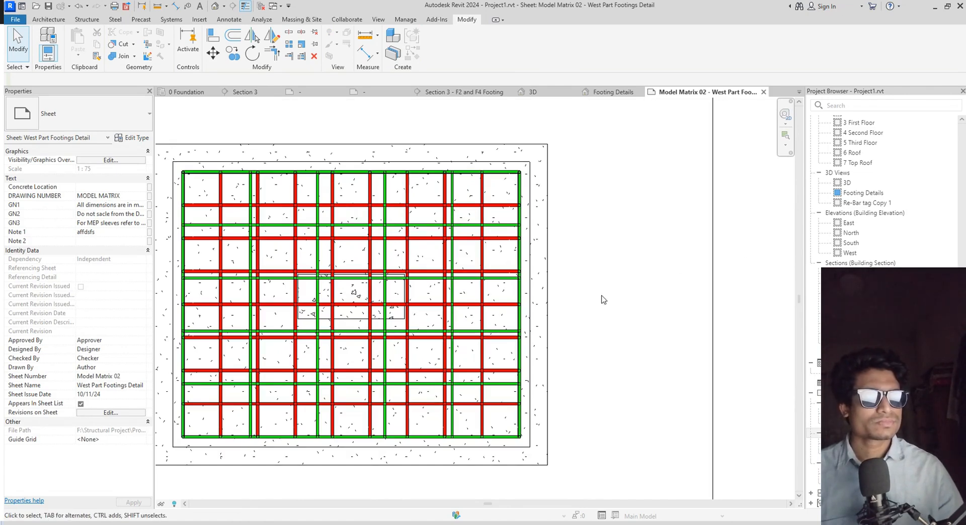
scroll(604, 300, "down", 3)
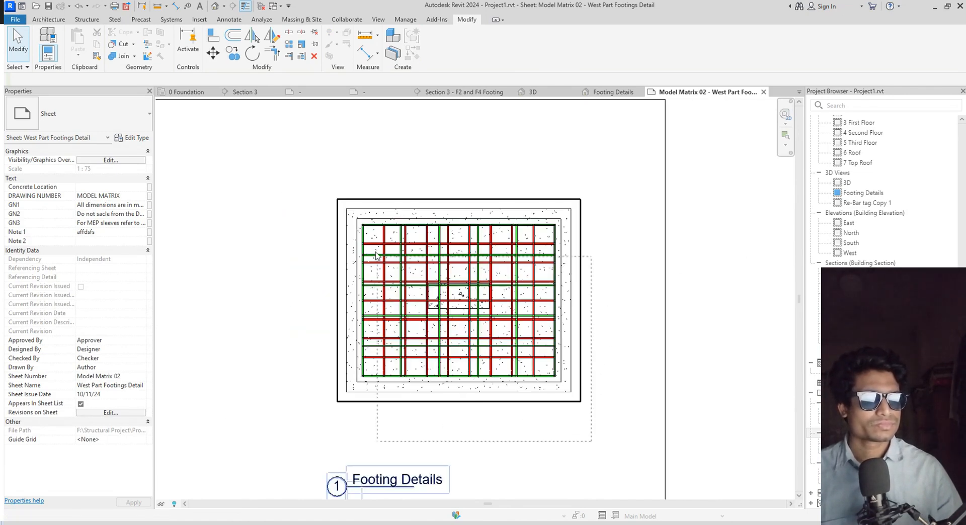
left_click(376, 255)
scroll(579, 428, "down", 2)
left_click(606, 451)
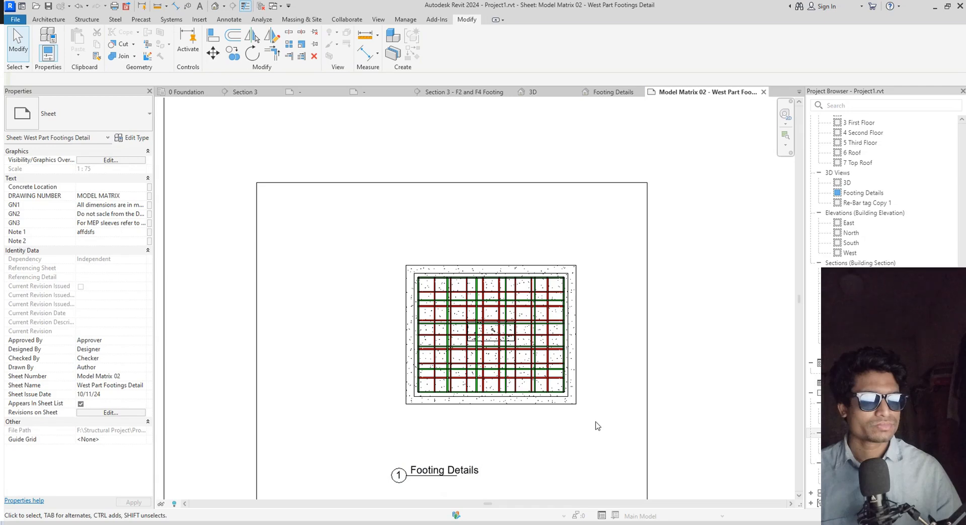
scroll(535, 355, "up", 2)
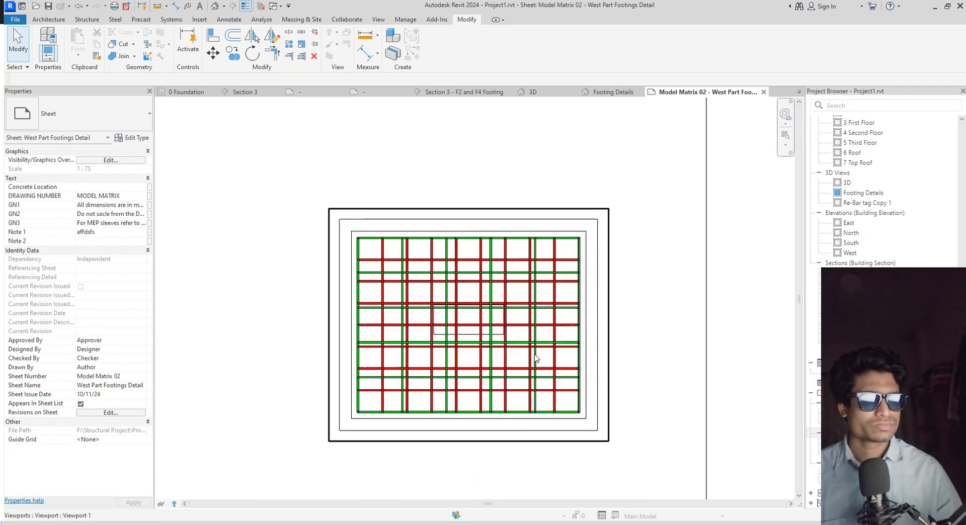
scroll(552, 342, "down", 2)
scroll(631, 410, "up", 1)
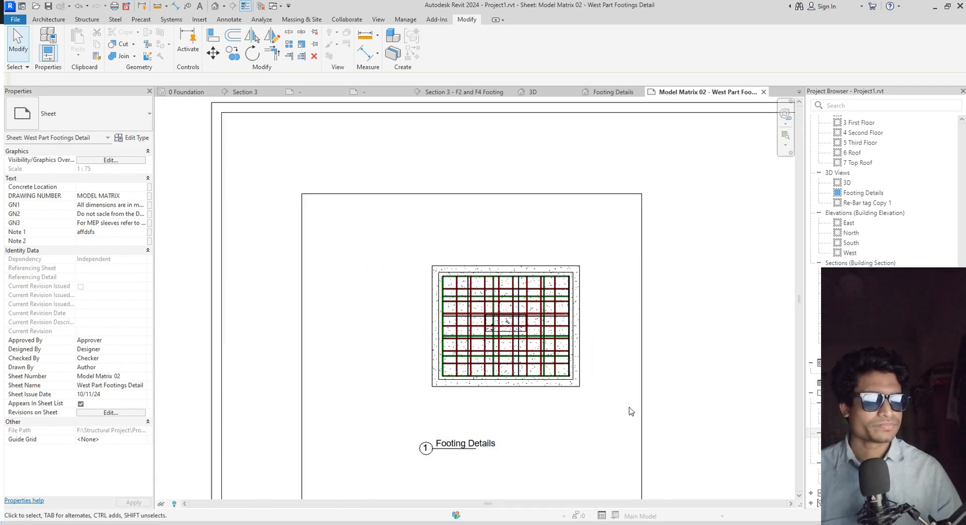
middle_click_drag(655, 412, 604, 384)
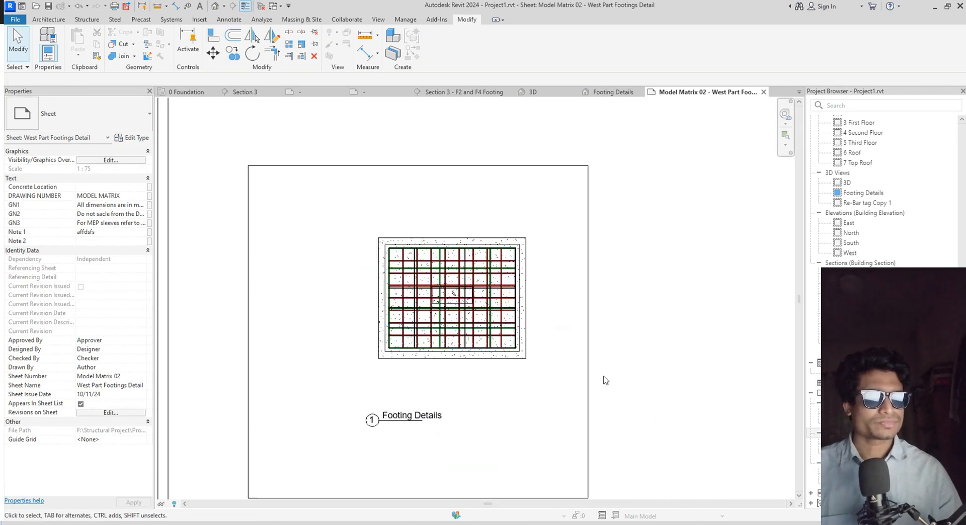
scroll(605, 380, "down", 3)
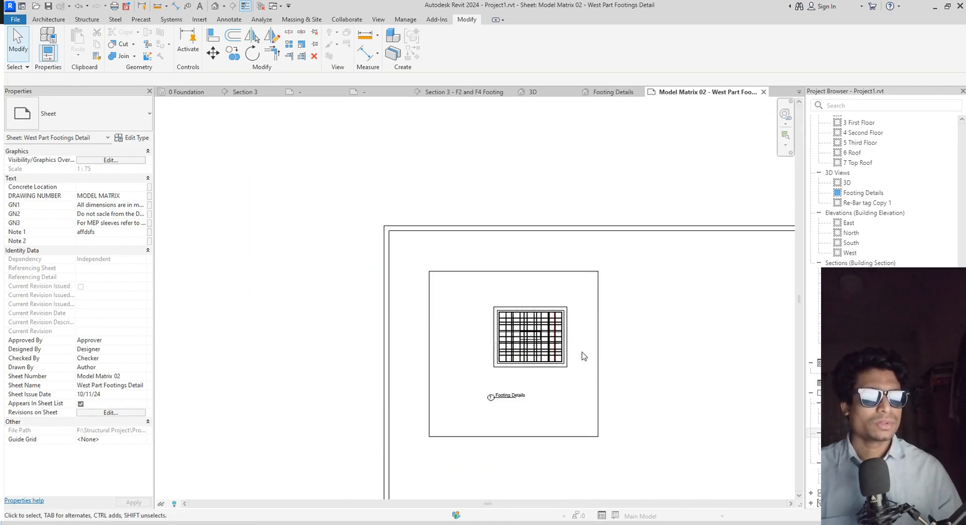
scroll(583, 355, "up", 3)
scroll(615, 358, "down", 2)
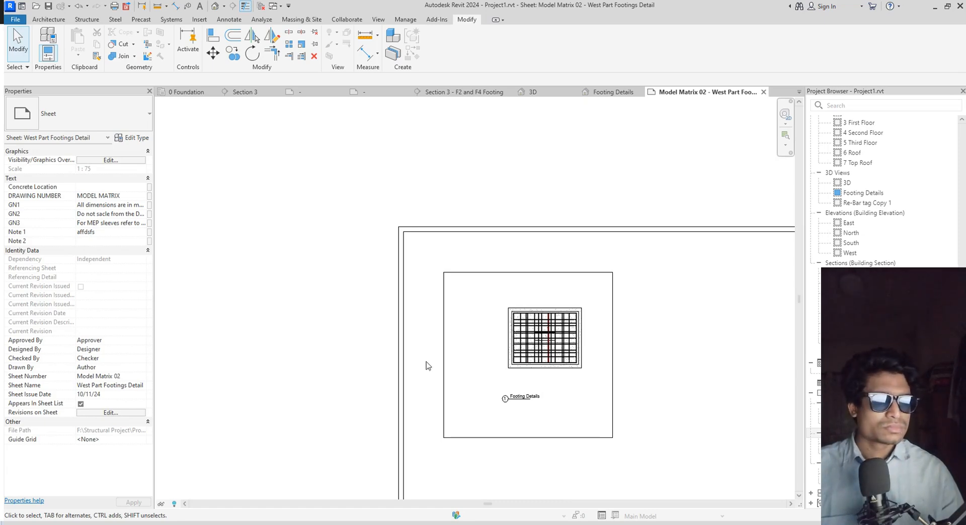
Activate the Footing Details viewport and select the horizontal and vertical green 14M rebar sets in turn to inspect their properties
left_click(551, 343)
scroll(553, 343, "up", 2)
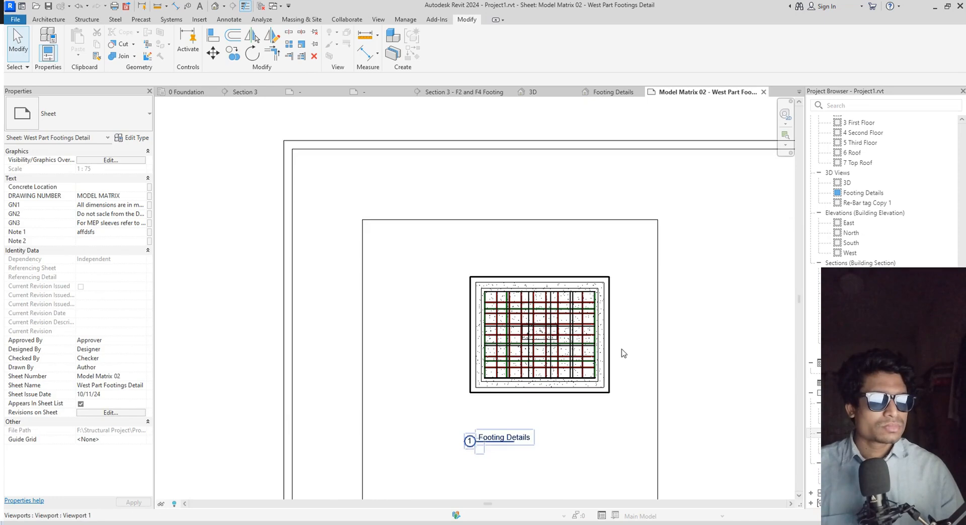
double_click(592, 348)
left_click(591, 347)
scroll(514, 311, "up", 2)
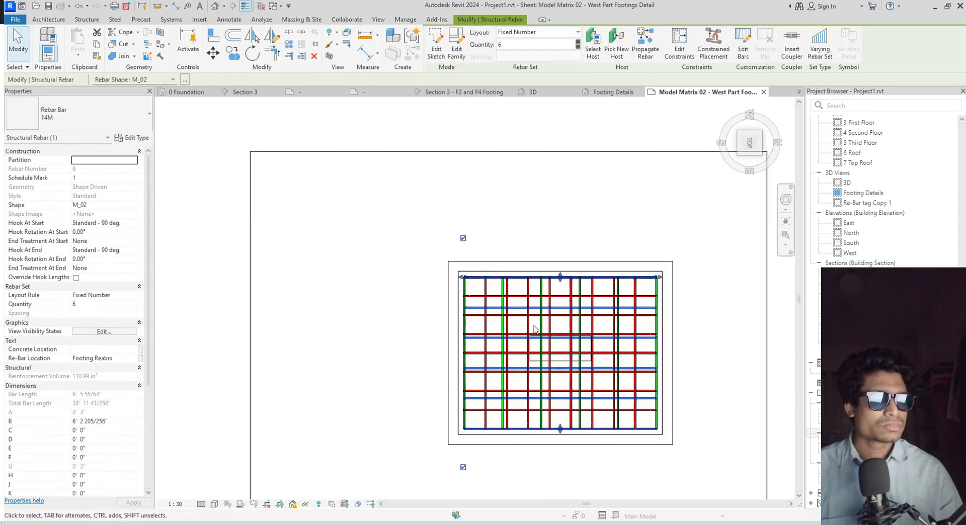
scroll(535, 329, "up", 1)
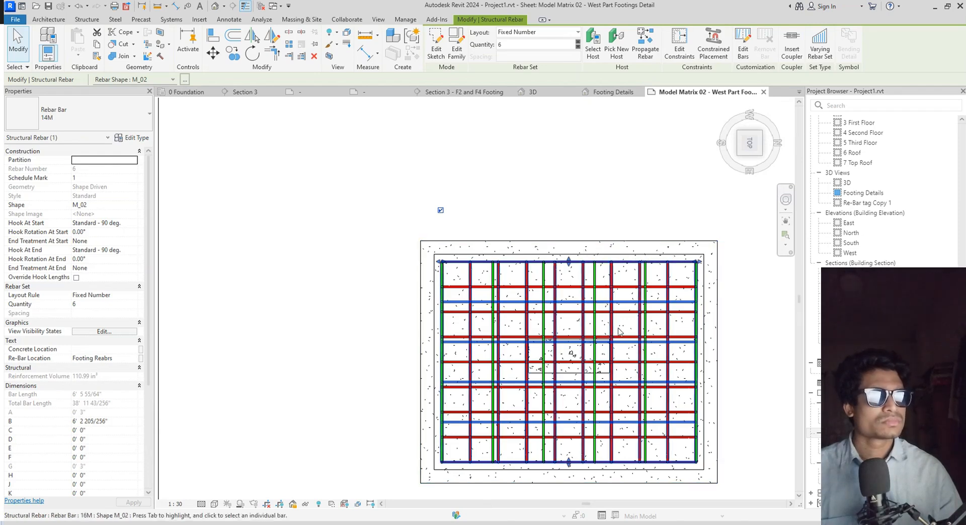
left_click(593, 296)
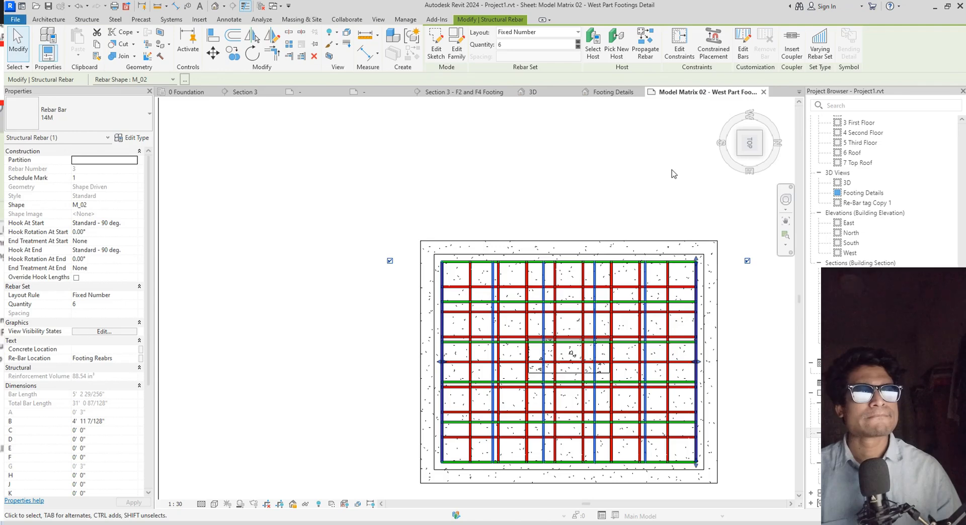
middle_click_drag(674, 174, 579, 151)
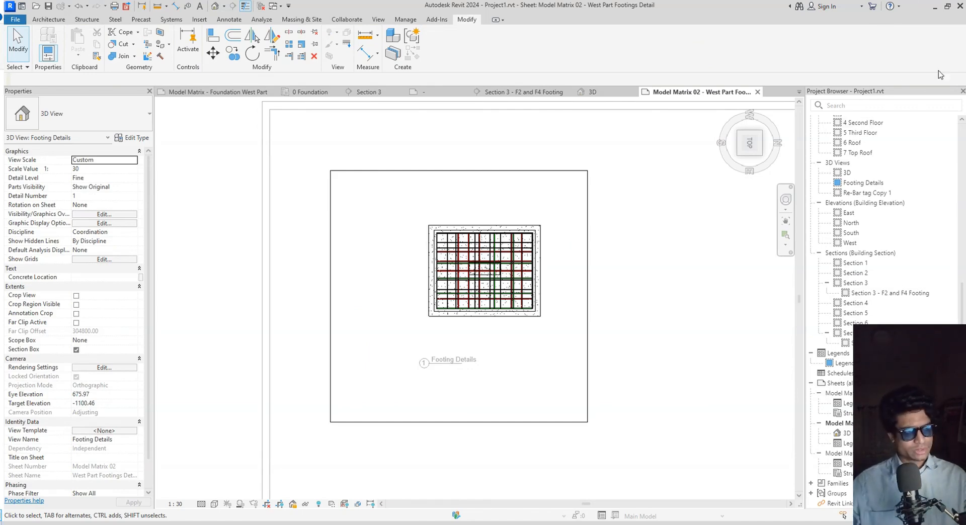
Reselect the footing's horizontal green 14M bars, then its vertical ones, to compare the two sets within the mesh
scroll(599, 225, "up", 2)
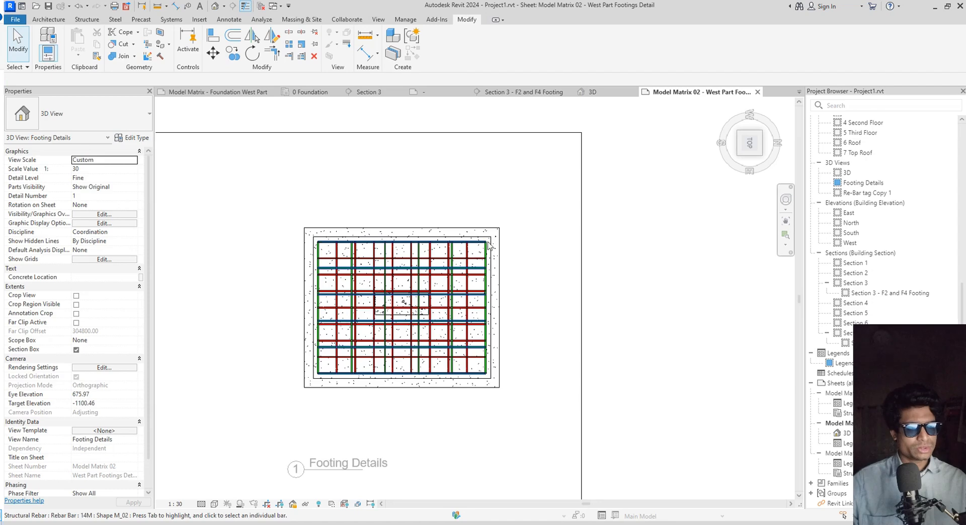
scroll(443, 272, "up", 1)
left_click(447, 272)
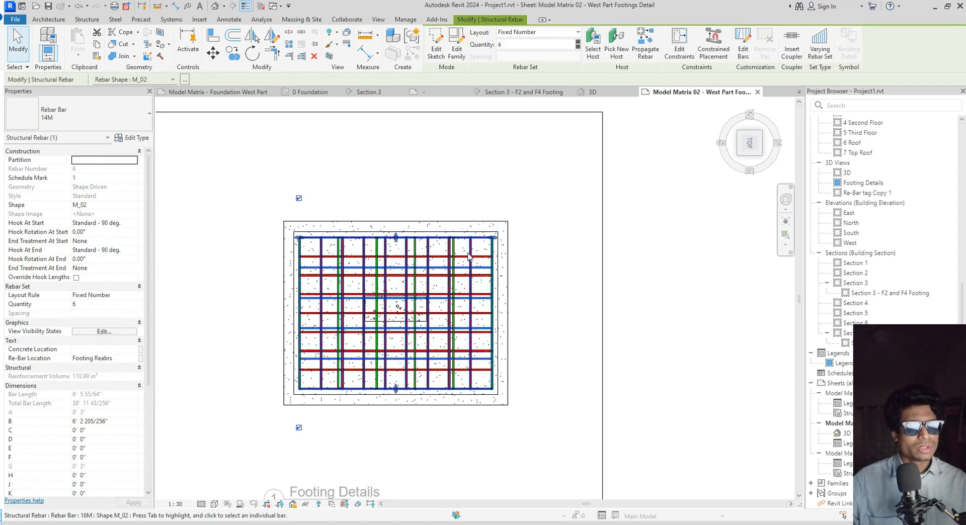
left_click(455, 252)
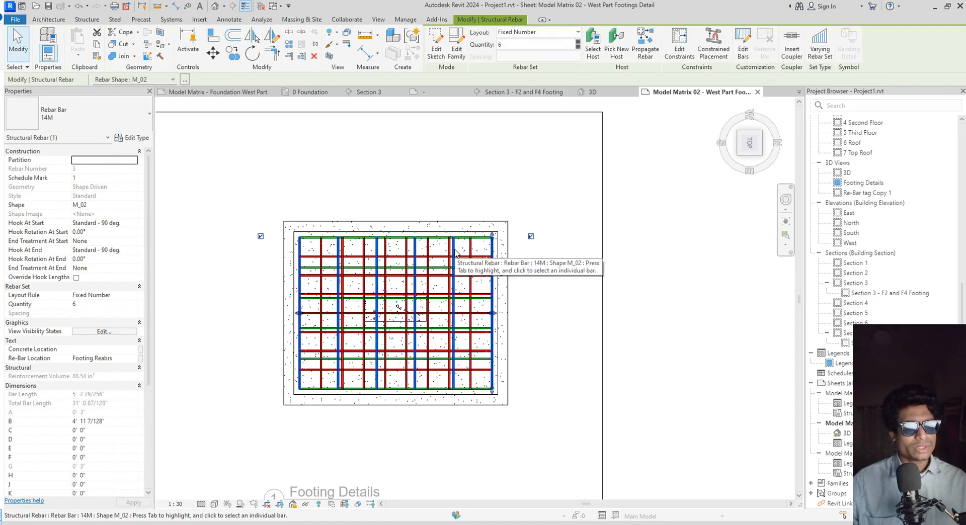
scroll(648, 293, "down", 1)
middle_click_drag(648, 294, 636, 287)
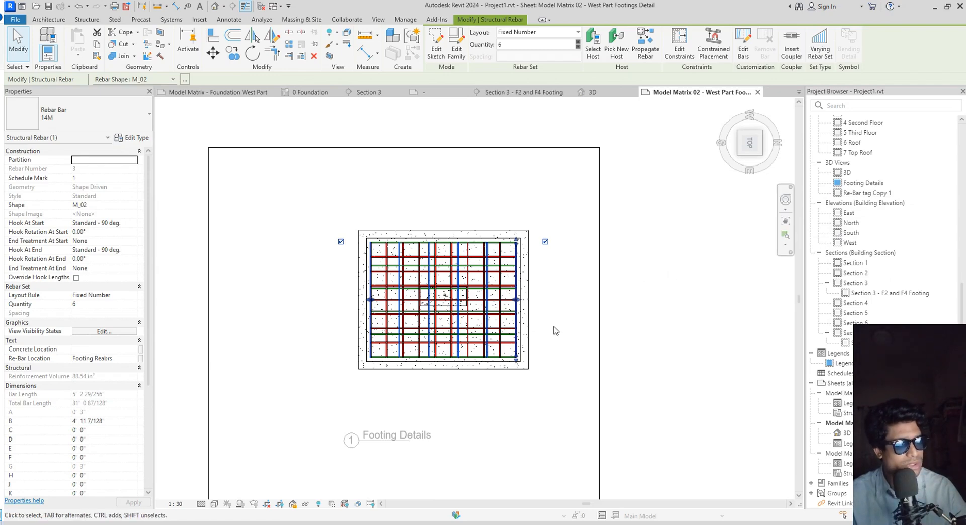
scroll(554, 330, "down", 1)
scroll(864, 225, "up", 3)
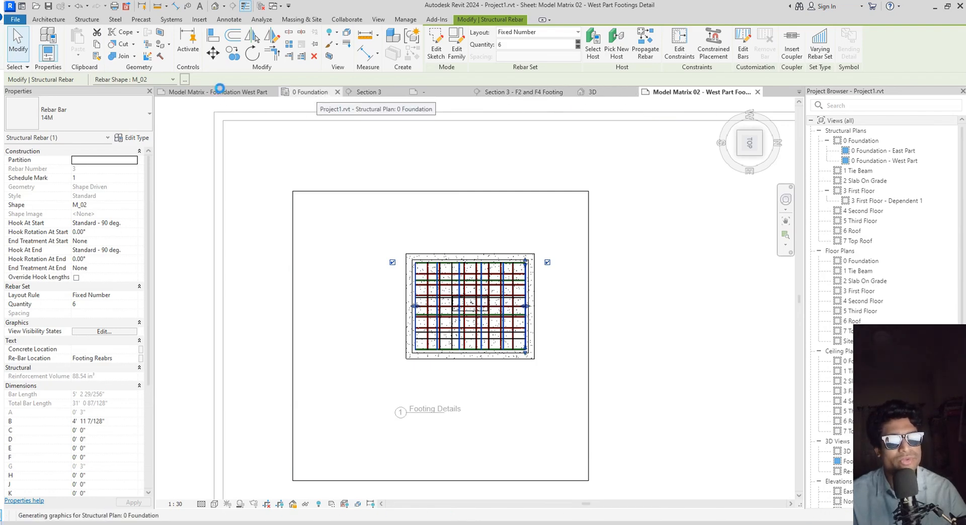
Open the 0 Foundation structural plan to examine the footings along grid 6, then open the Section 3 view
left_click(309, 93)
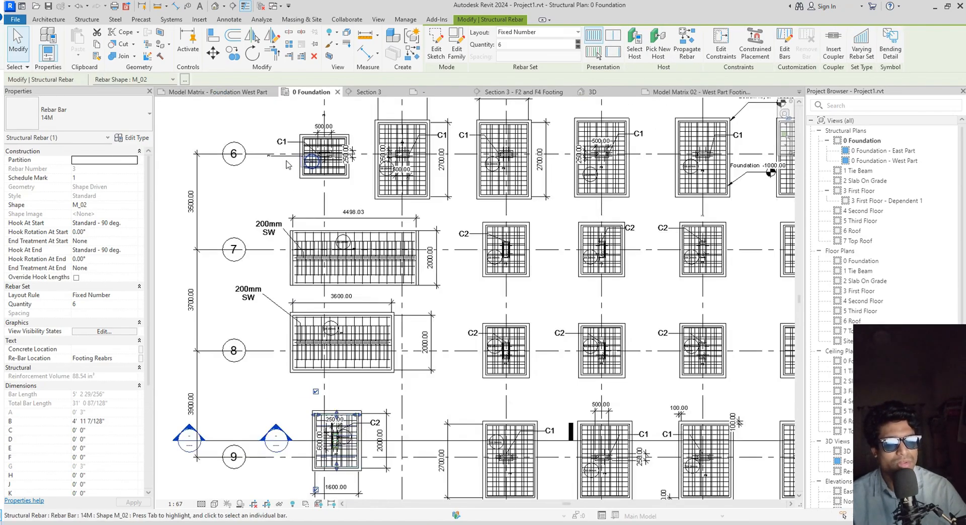
scroll(310, 171, "up", 4)
middle_click_drag(355, 267, 358, 274)
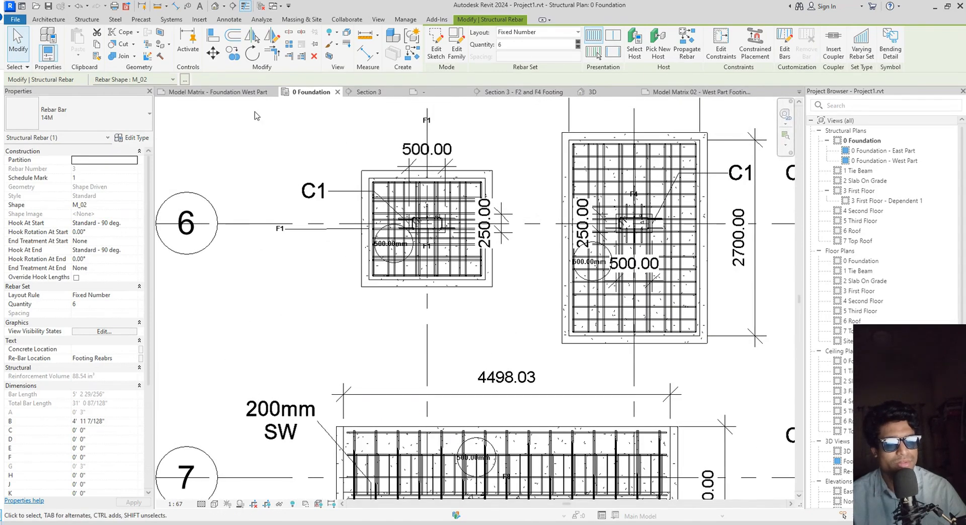
left_click(369, 92)
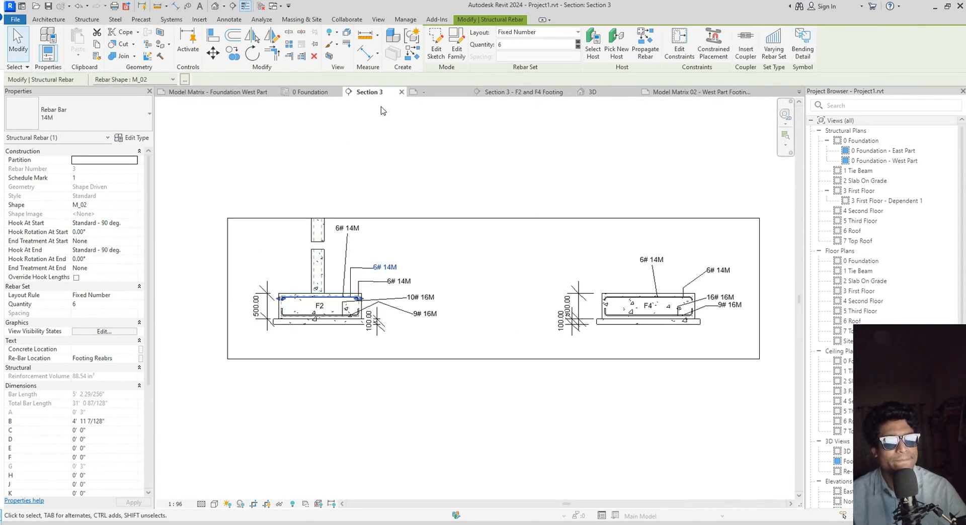
Return to the 0 Foundation structural plan and examine the footing layout, focusing on the F1 footing at grids 1 and 6
left_click(311, 94)
scroll(458, 315, "down", 6)
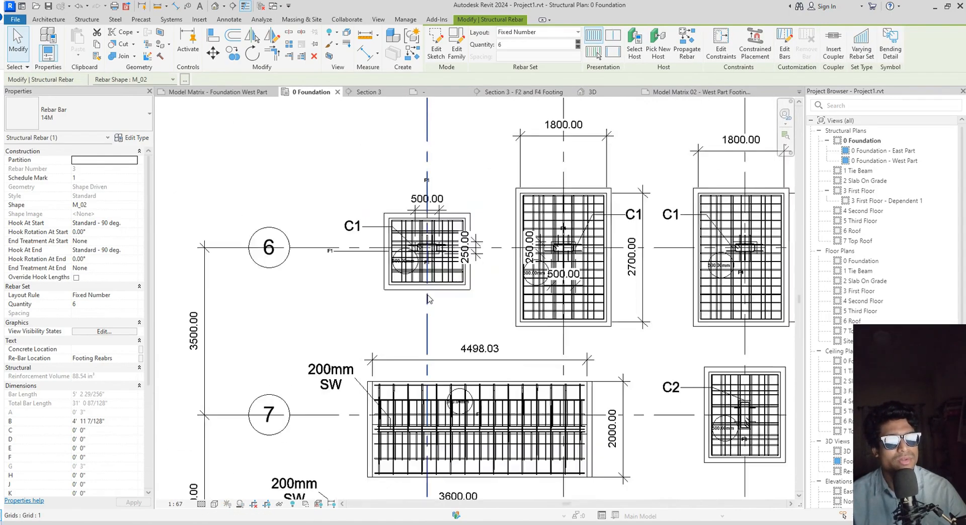
scroll(458, 315, "down", 3)
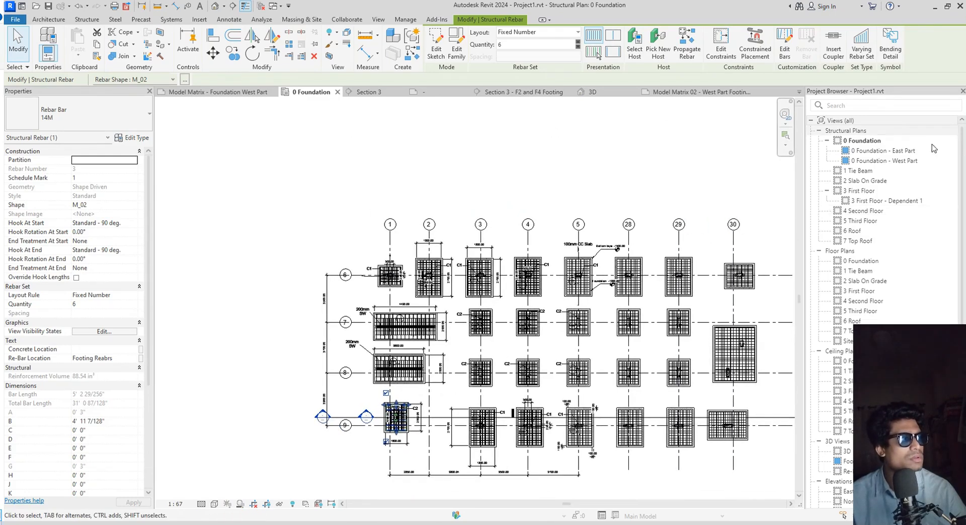
scroll(342, 296, "up", 5)
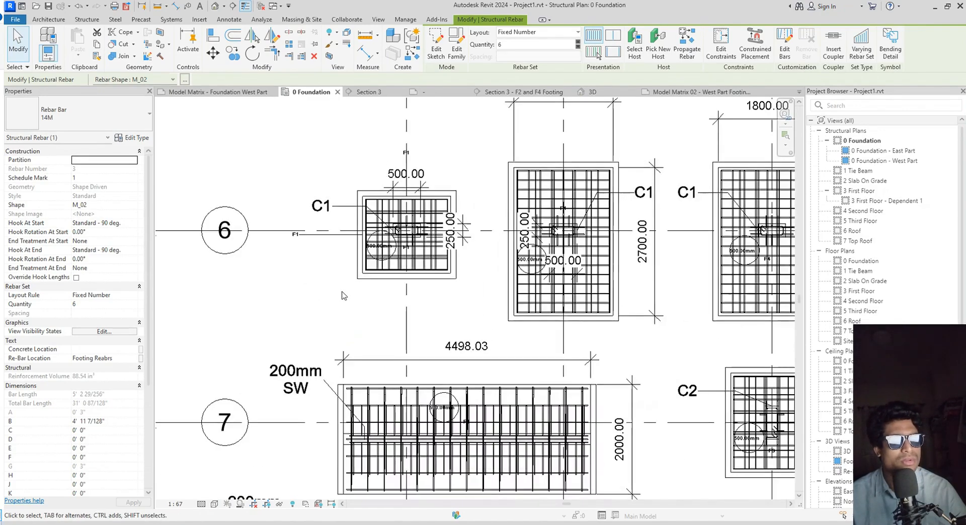
scroll(342, 296, "up", 2)
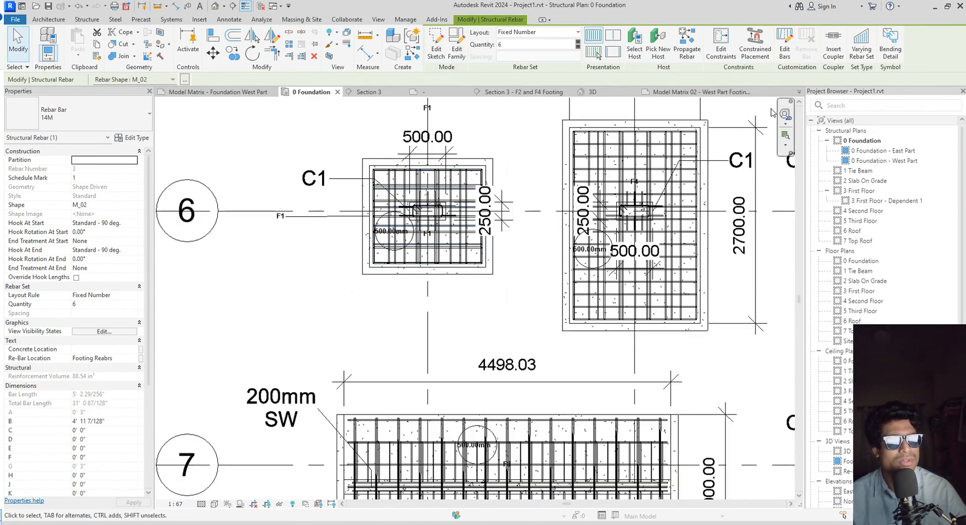
Open the West Part Footings Detail sheet, check the section box around the footing, and deactivate the Footing Details viewport
left_click(718, 94)
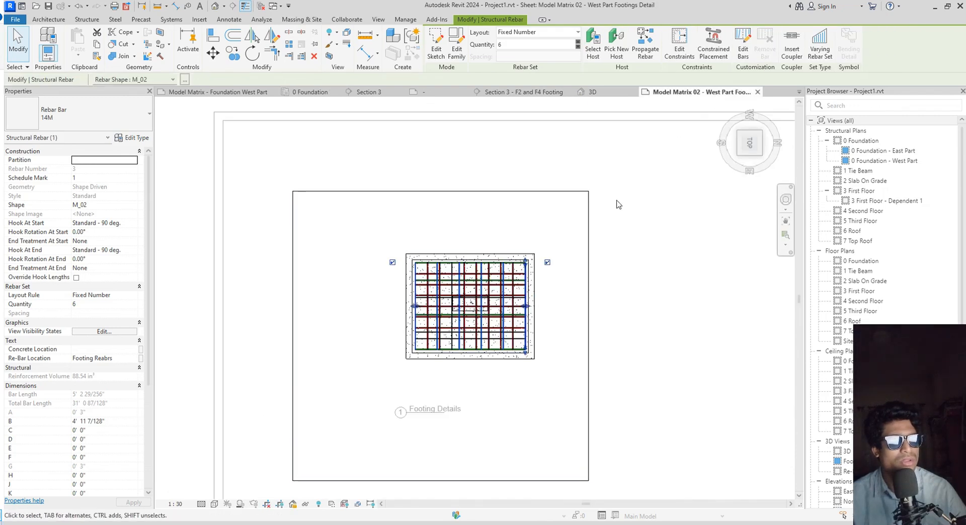
scroll(589, 326, "down", 3)
scroll(655, 358, "up", 1)
middle_click_drag(659, 360, 641, 345)
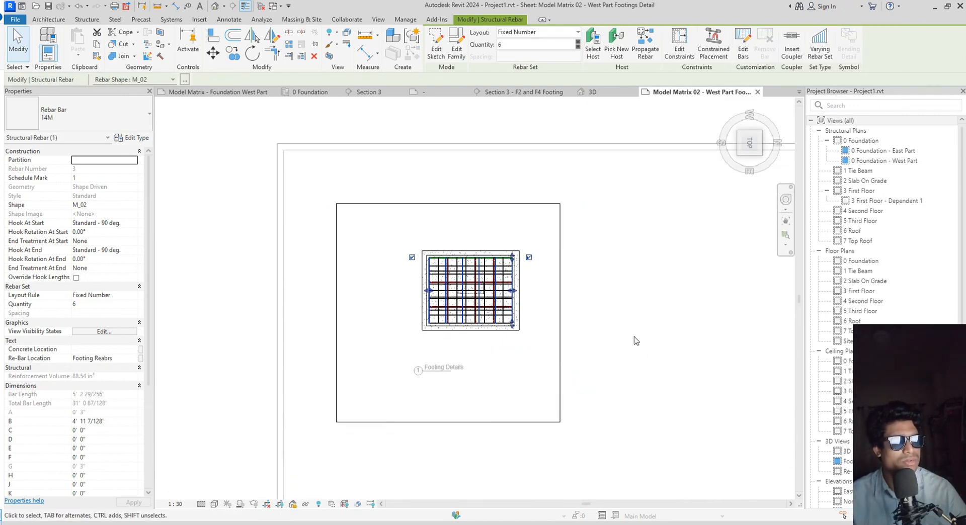
left_click(632, 344)
left_click(560, 398)
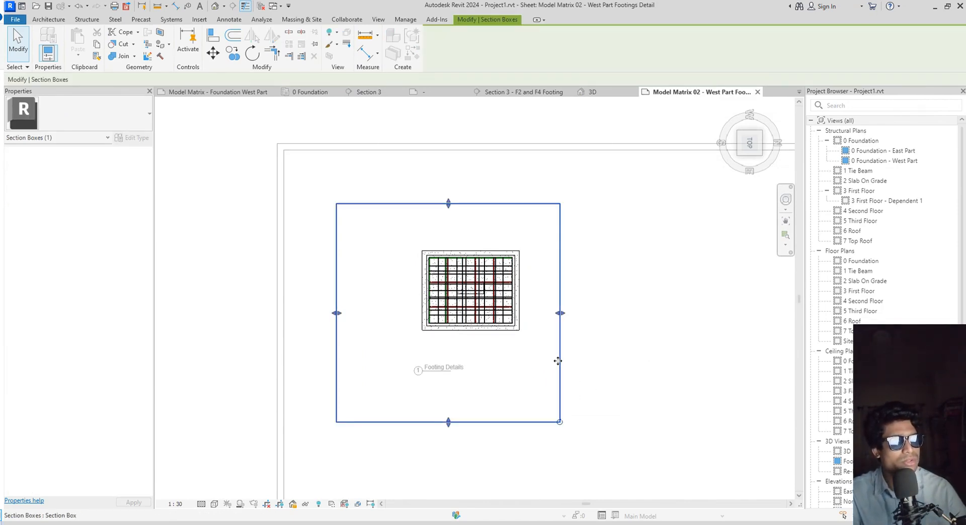
middle_click_drag(598, 225, 609, 229)
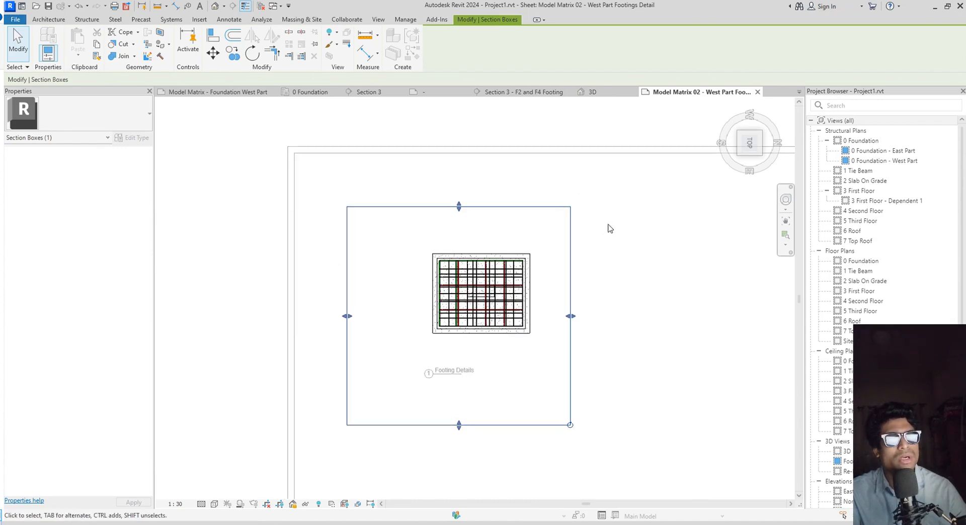
left_click(587, 267)
scroll(604, 336, "down", 3)
scroll(603, 334, "down", 2)
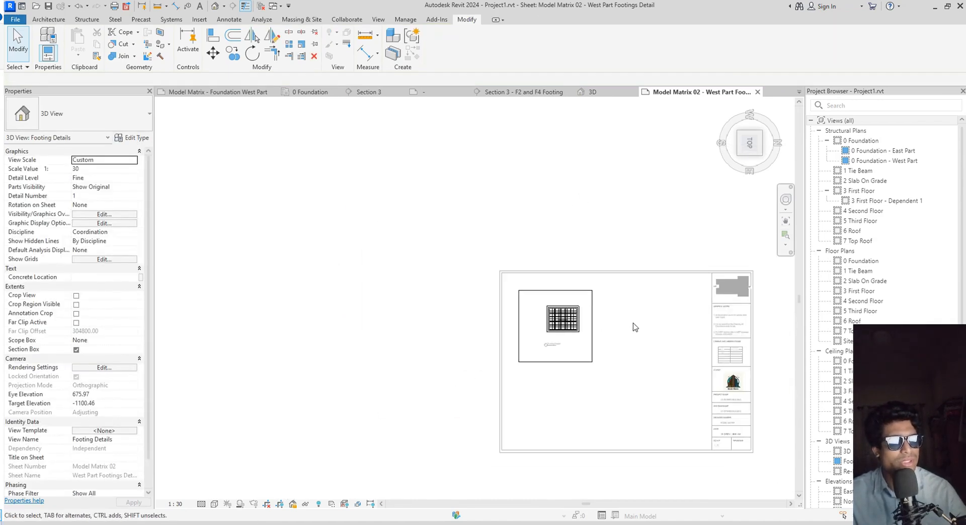
middle_click_drag(613, 322, 492, 270)
middle_click_drag(554, 326, 540, 322)
double_click(702, 313)
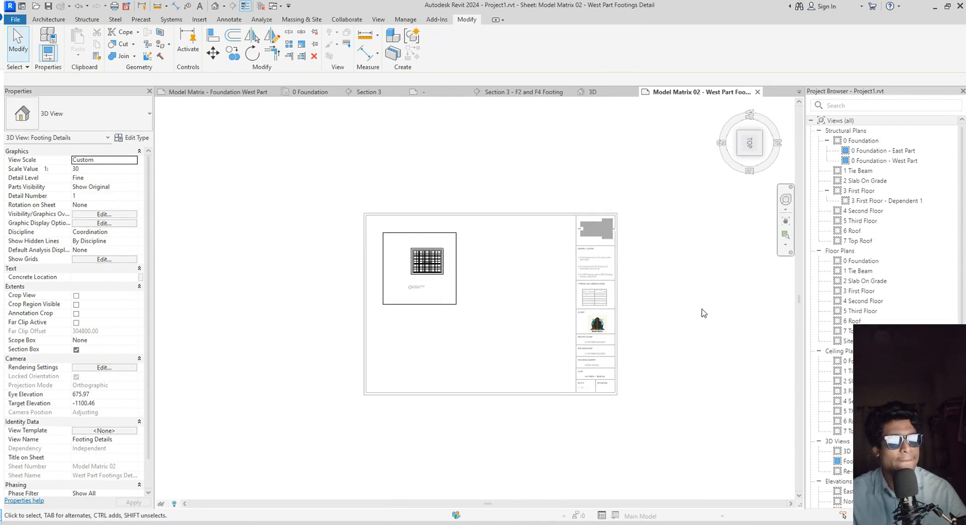
Delete the Footing Details viewport from the West Part Footings Detail sheet
scroll(486, 302, "up", 2)
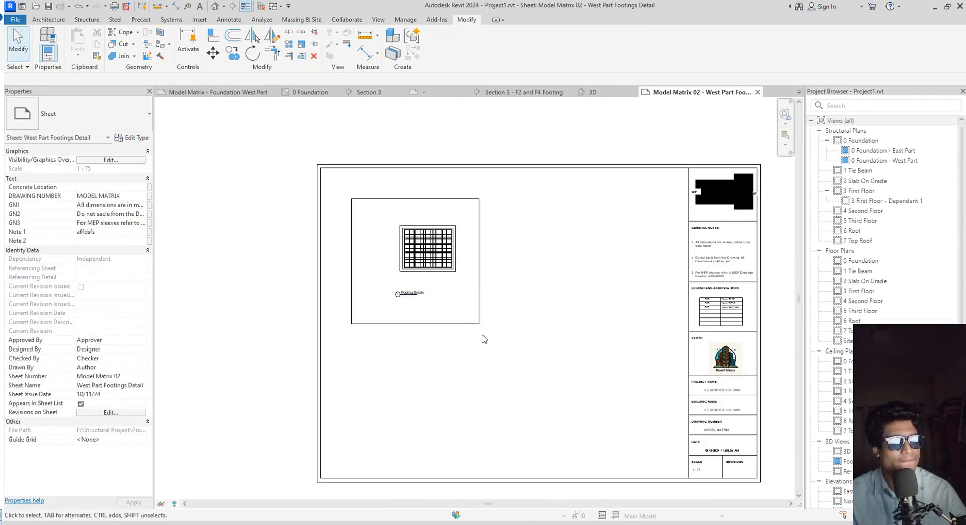
left_click_drag(482, 340, 346, 199)
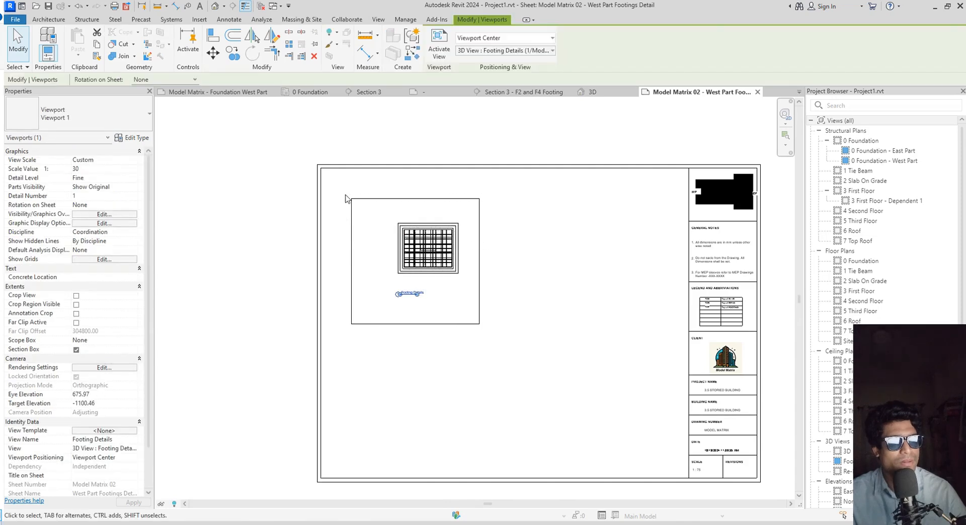
left_click(314, 56)
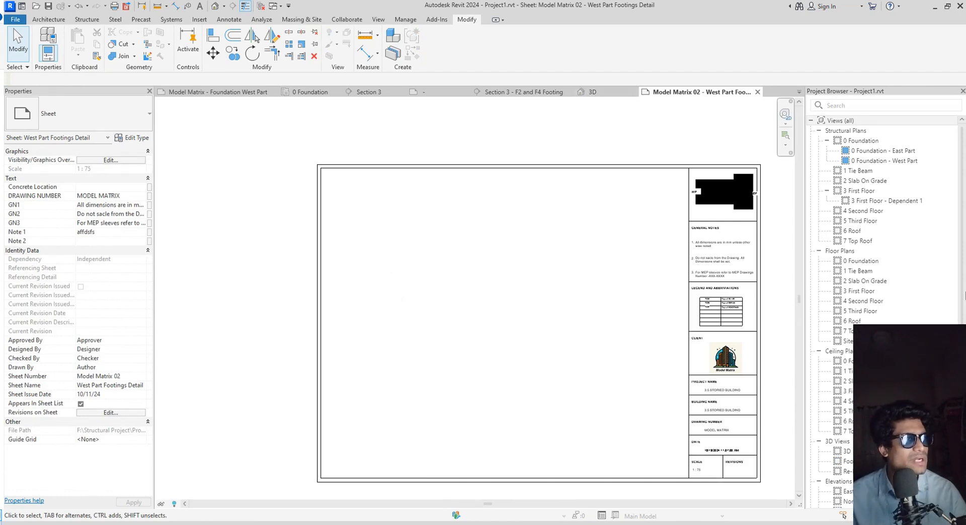
Duplicate the 0 Foundation structural plan together with its annotations and detailing
left_click(868, 143)
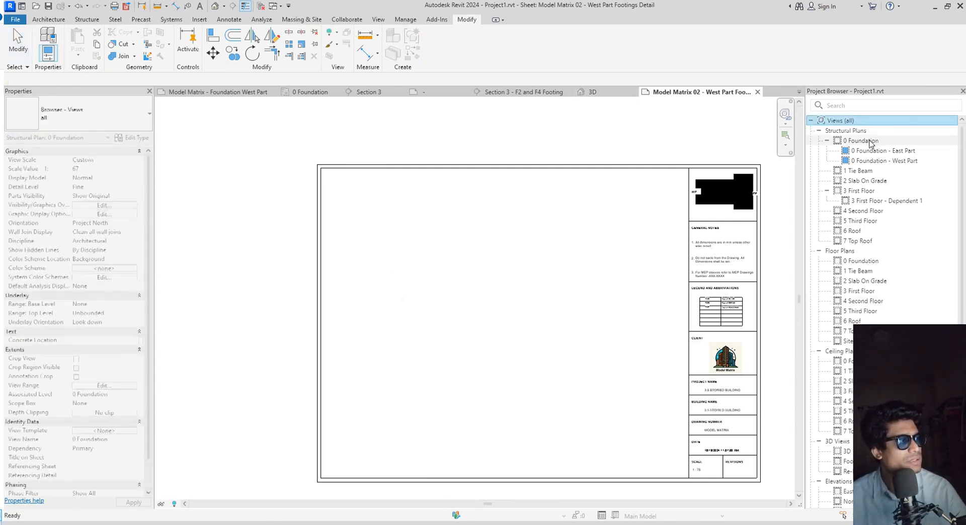
right_click(868, 143)
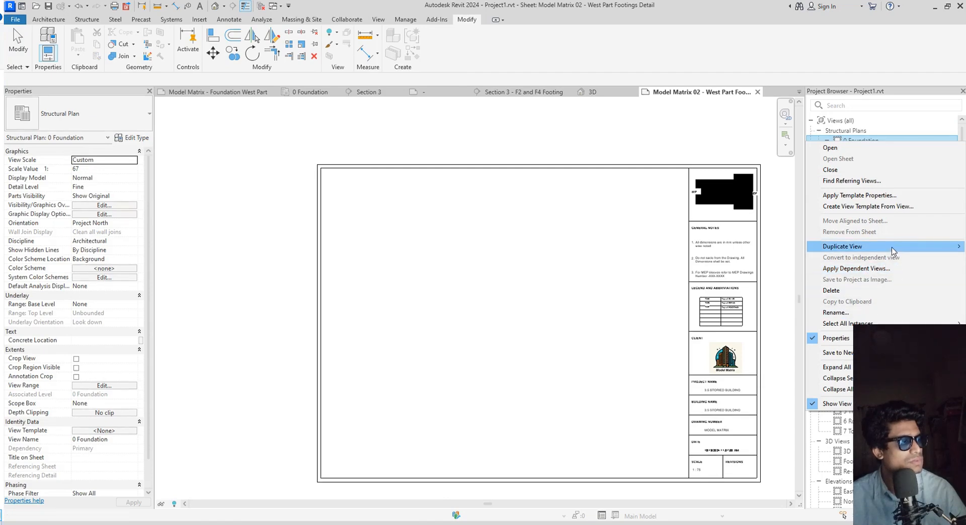
mouse_move(894, 251)
left_click(758, 258)
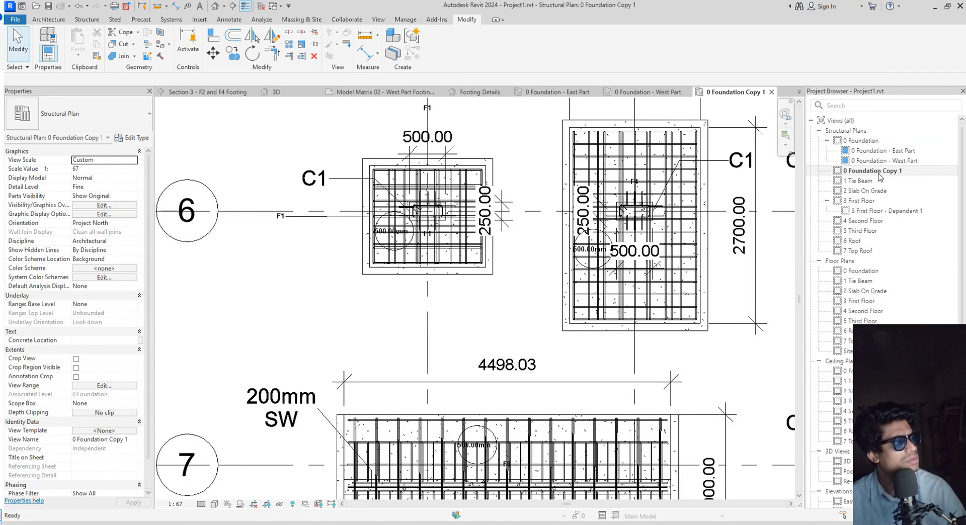
Rename the duplicated structural plan as 0 Foundation Detailing
left_click(878, 171)
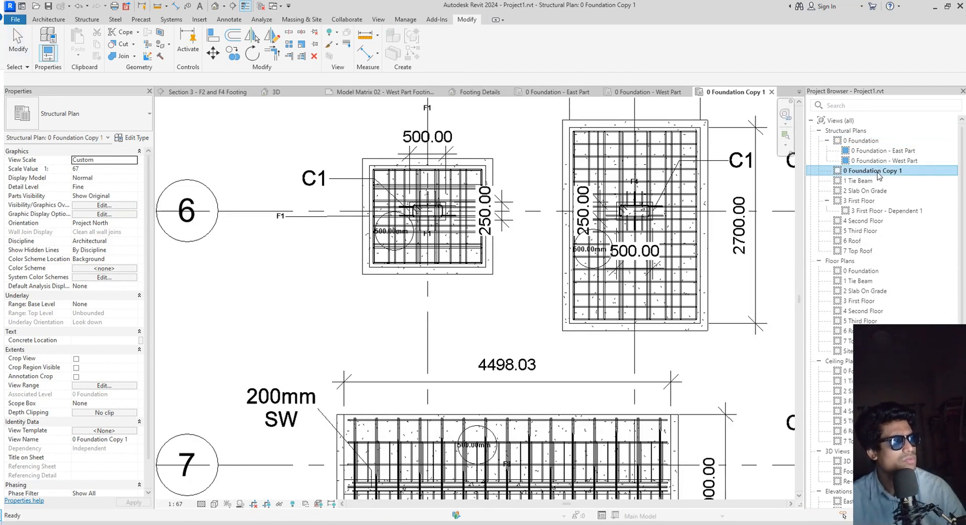
right_click(879, 172)
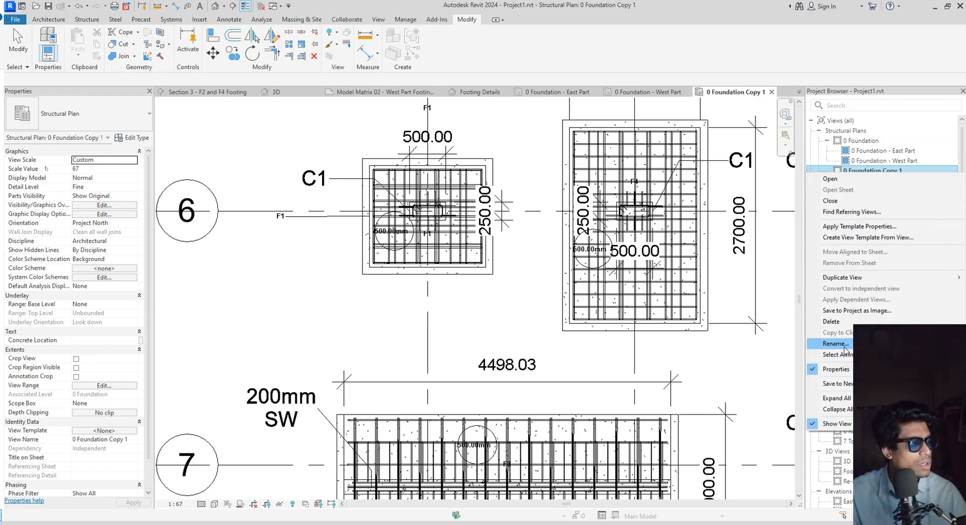
left_click(845, 347)
key("End")
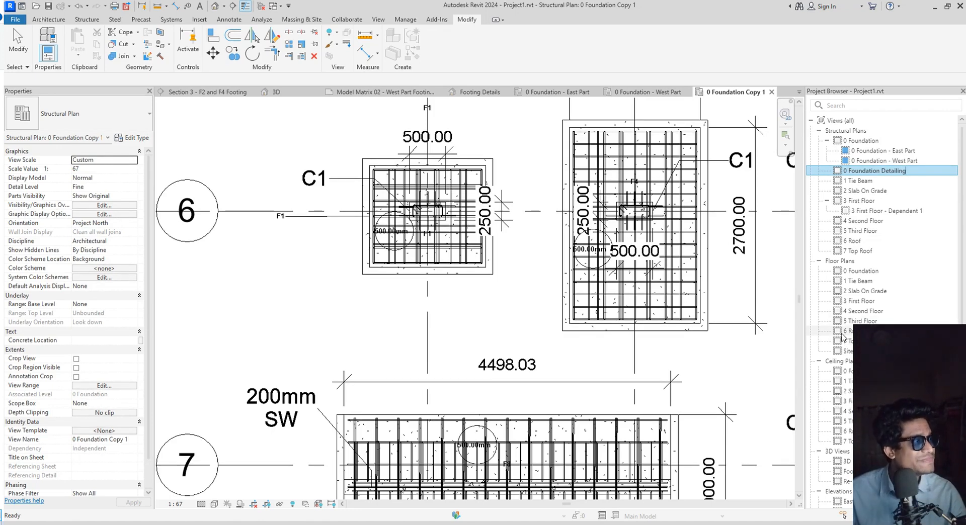
Try to draw a scope box around the footing at grids 1 and 6 in the 0 Foundation Detailing plan
scroll(842, 336, "down", 2)
scroll(654, 352, "down", 5)
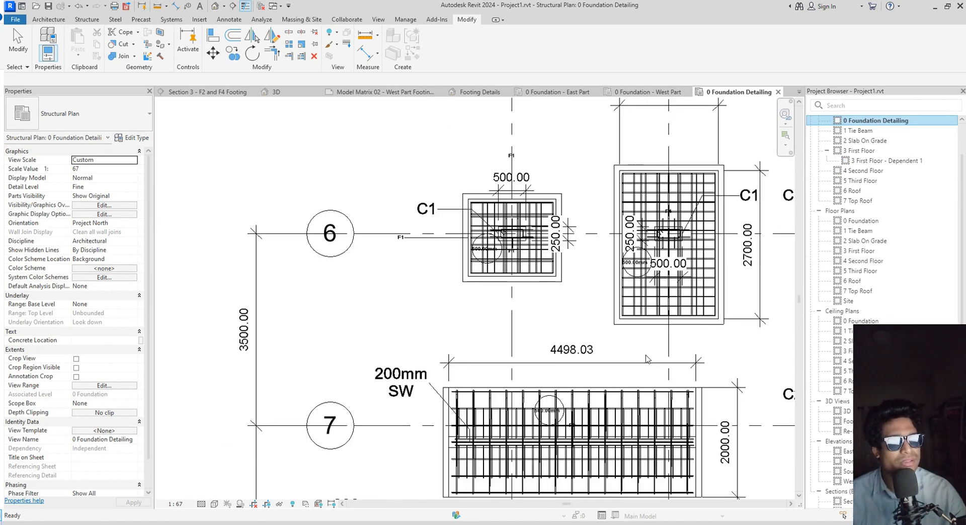
scroll(646, 363, "down", 3)
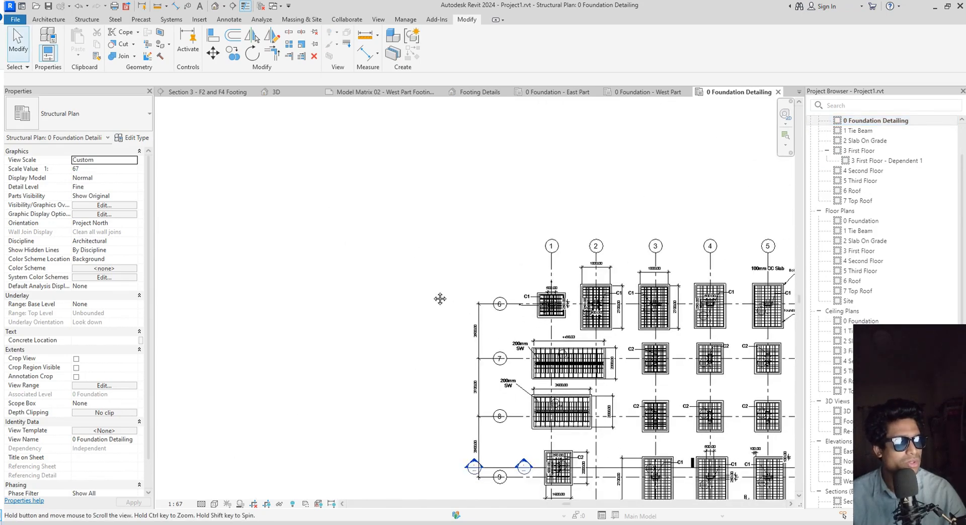
middle_click_drag(713, 390, 523, 327)
scroll(103, 408, "down", 1)
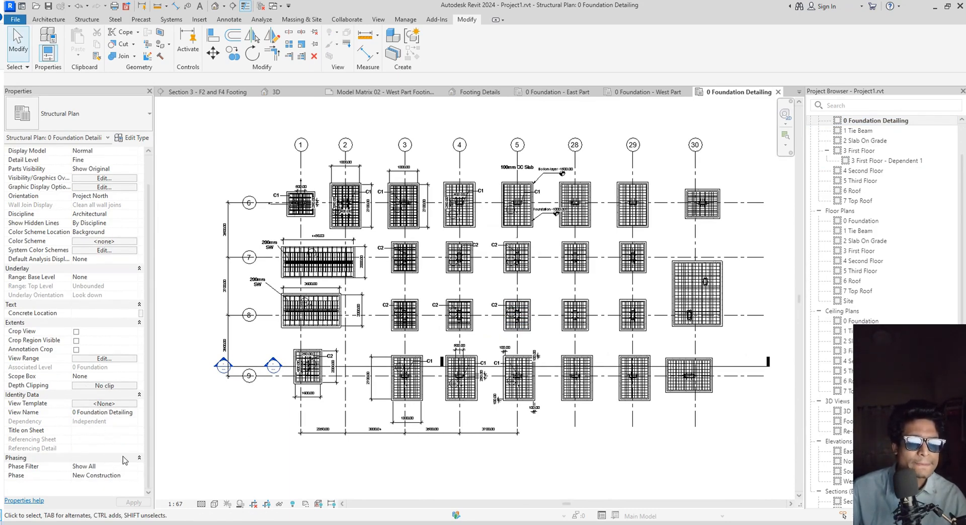
scroll(124, 458, "up", 1)
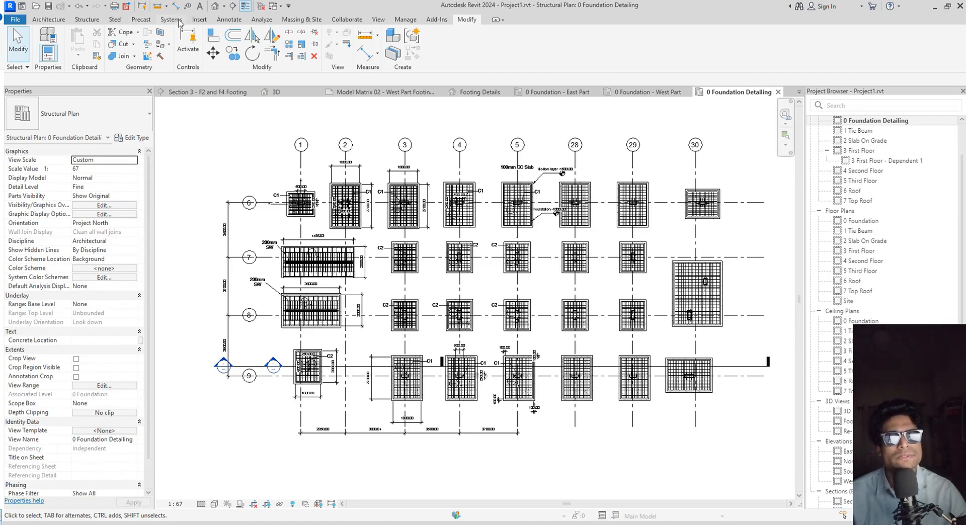
left_click(380, 21)
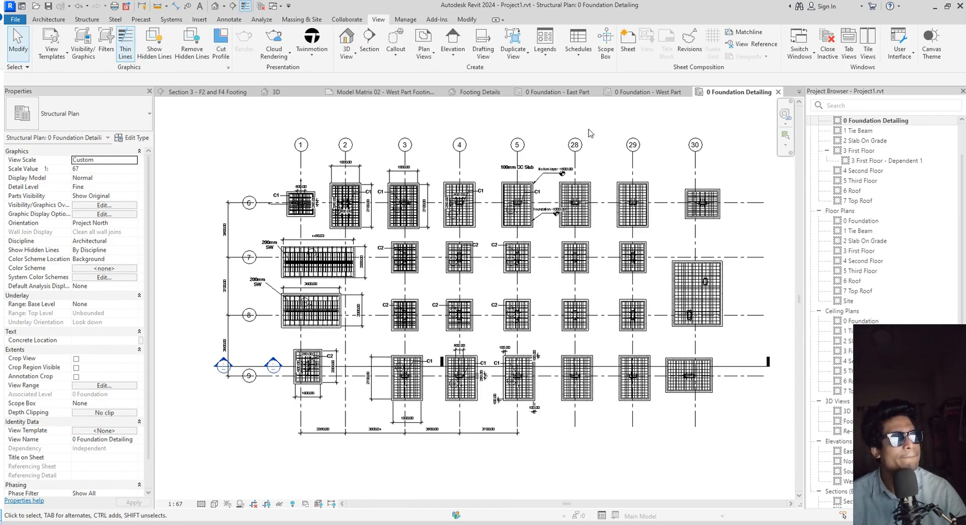
left_click(606, 57)
scroll(602, 157, "down", 4)
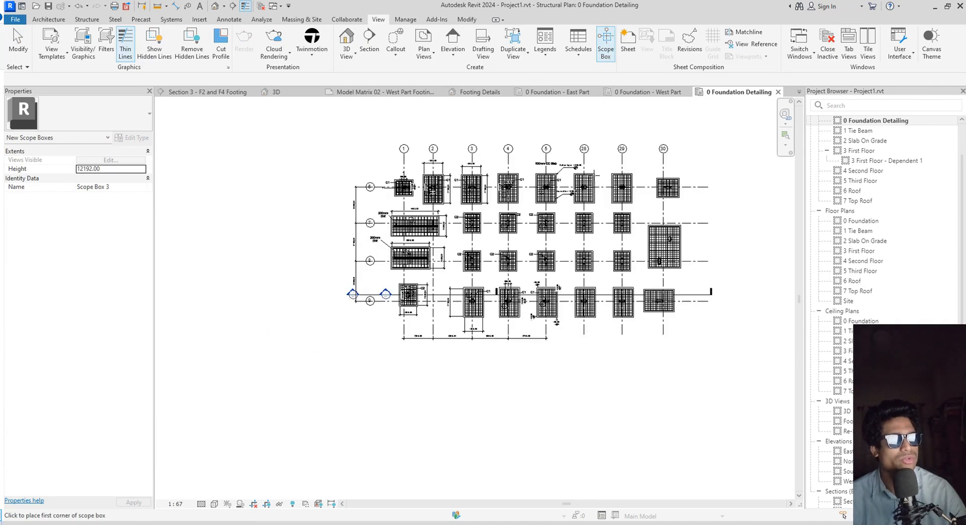
scroll(450, 154, "up", 4)
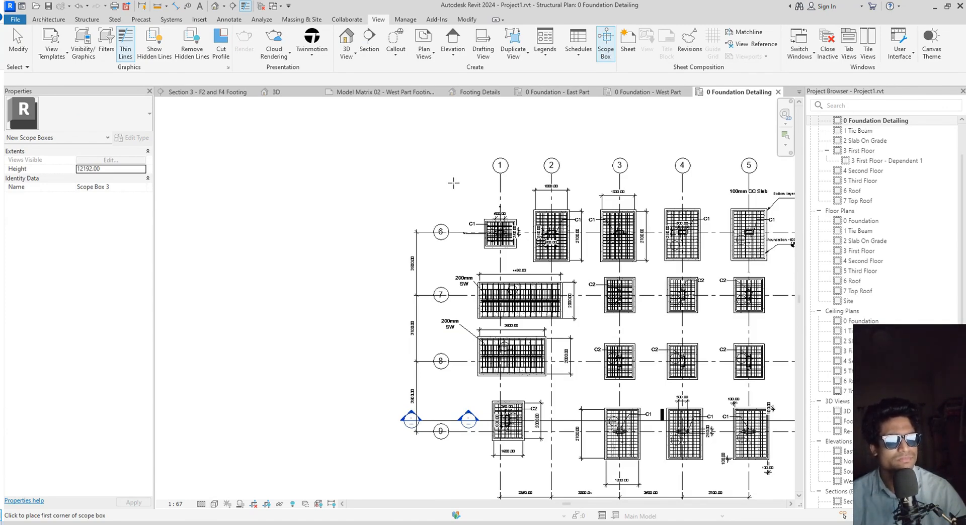
left_click(454, 183)
left_click(454, 177)
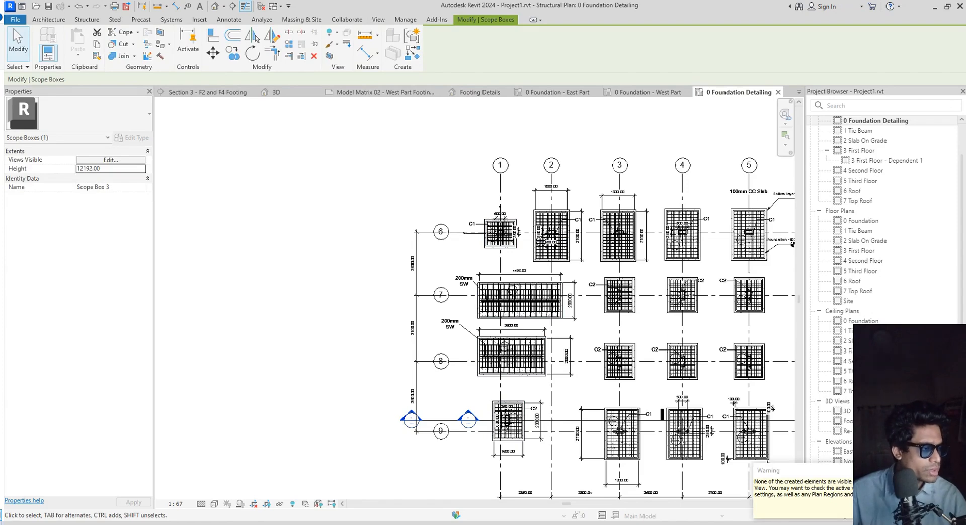
scroll(517, 333, "down", 3)
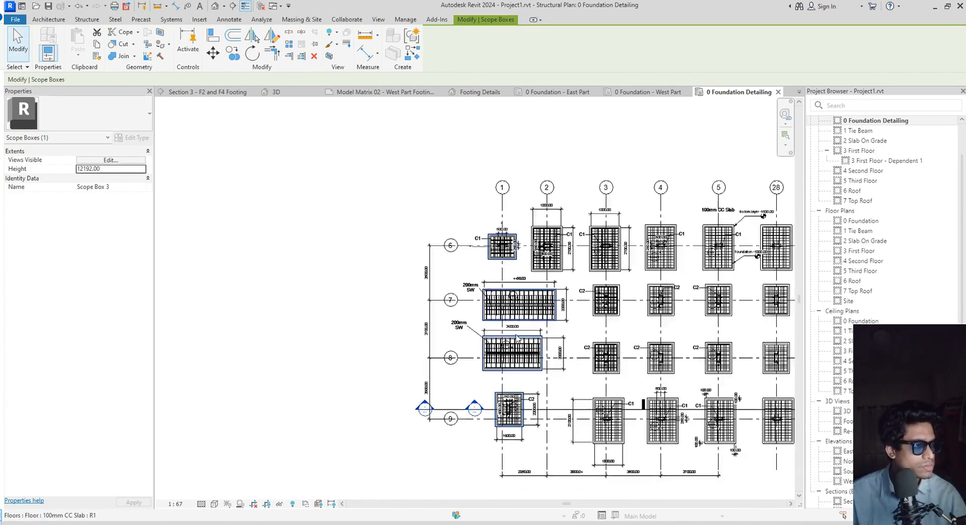
middle_click_drag(627, 353, 543, 333)
middle_click_drag(620, 188, 613, 186)
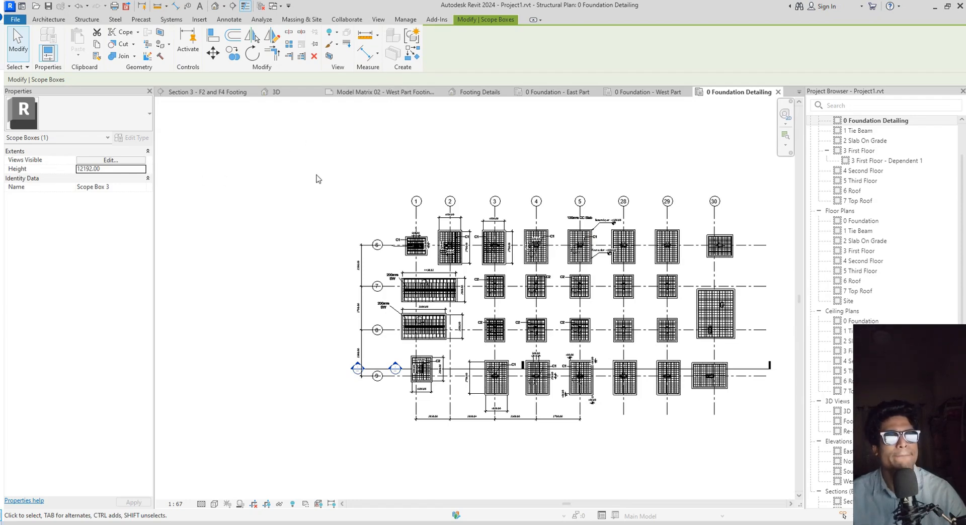
middle_click_drag(317, 178, 332, 187)
left_click_drag(371, 213, 452, 276)
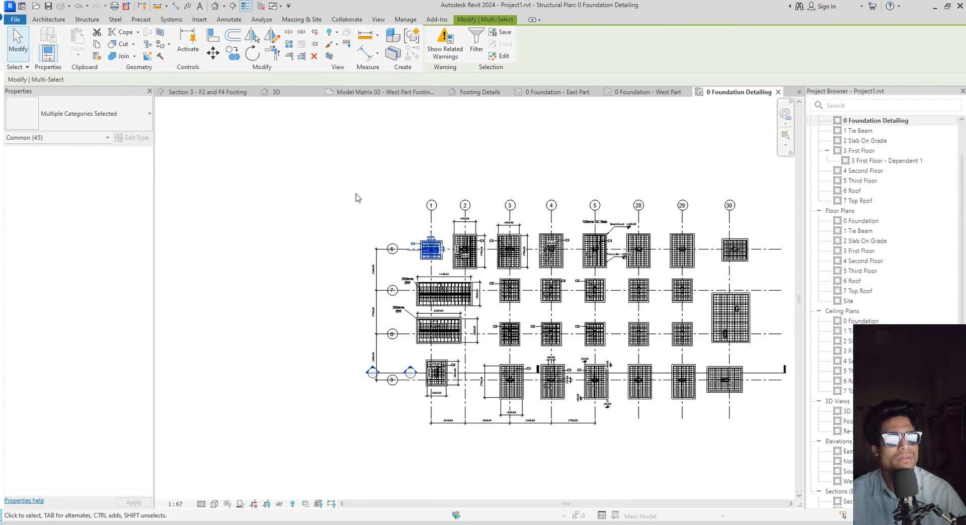
key("Escape")
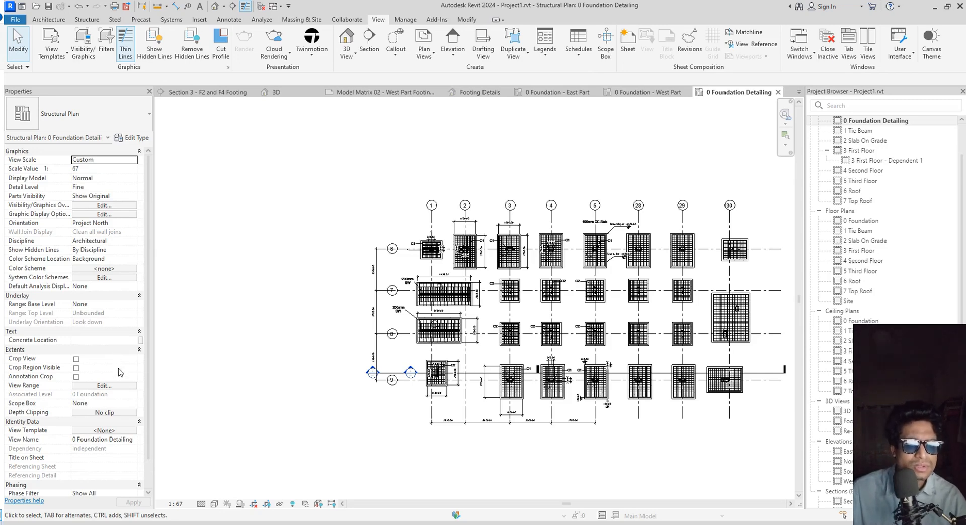
Enable the view crop, the visible crop region and the annotation crop for the 0 Foundation Detailing plan
left_click(76, 359)
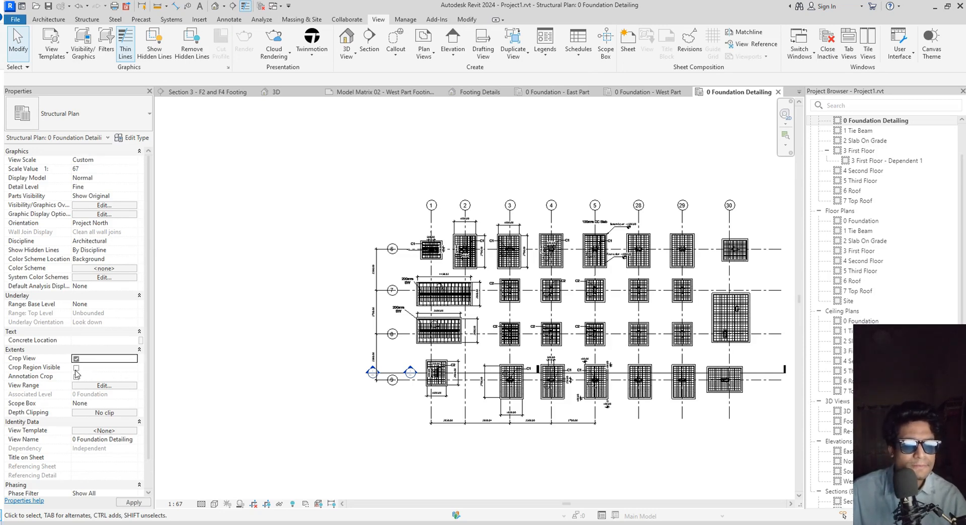
left_click(76, 368)
left_click(76, 377)
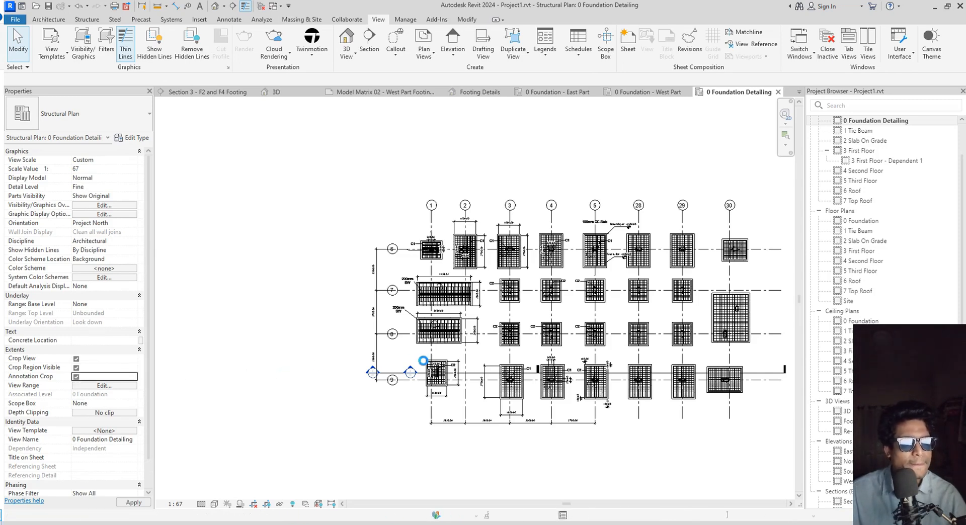
scroll(275, 373, "down", 5)
scroll(472, 364, "up", 4)
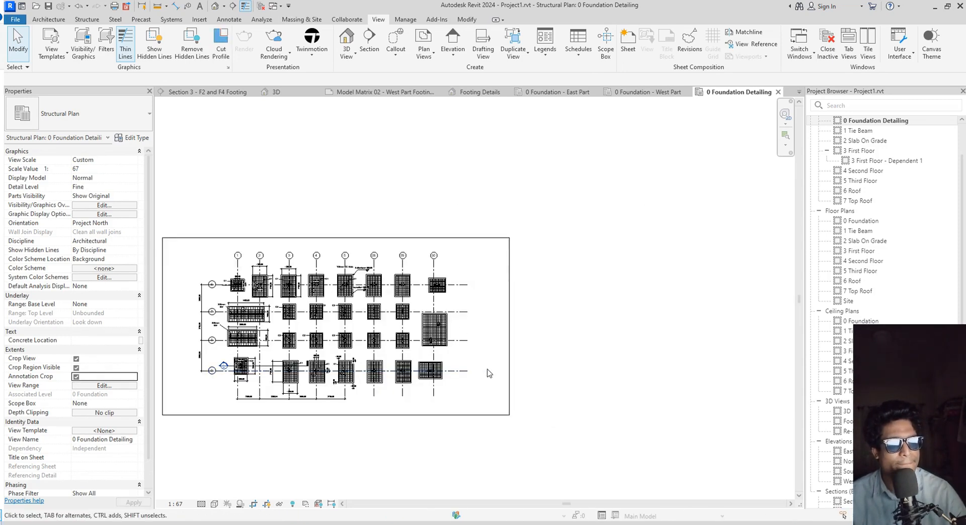
middle_click_drag(472, 364, 656, 358)
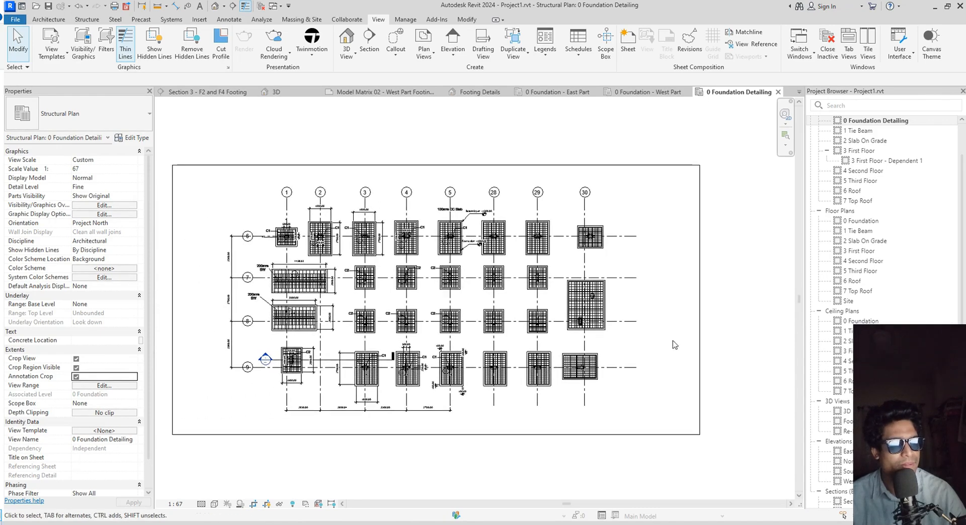
Shrink the 0 Foundation Detailing plan's crop region around the footing at grids 1 and 6, keeping both grid bubbles
left_click(704, 308)
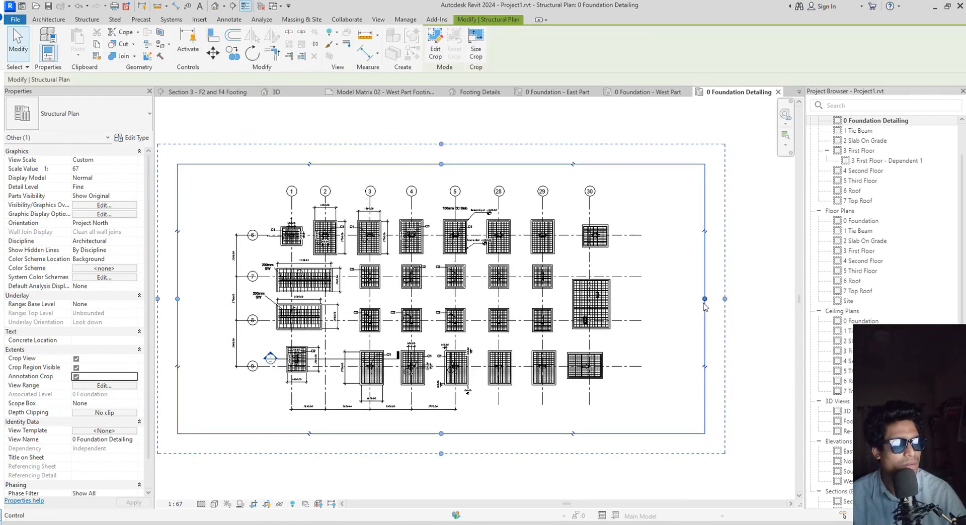
left_click_drag(704, 308, 309, 310)
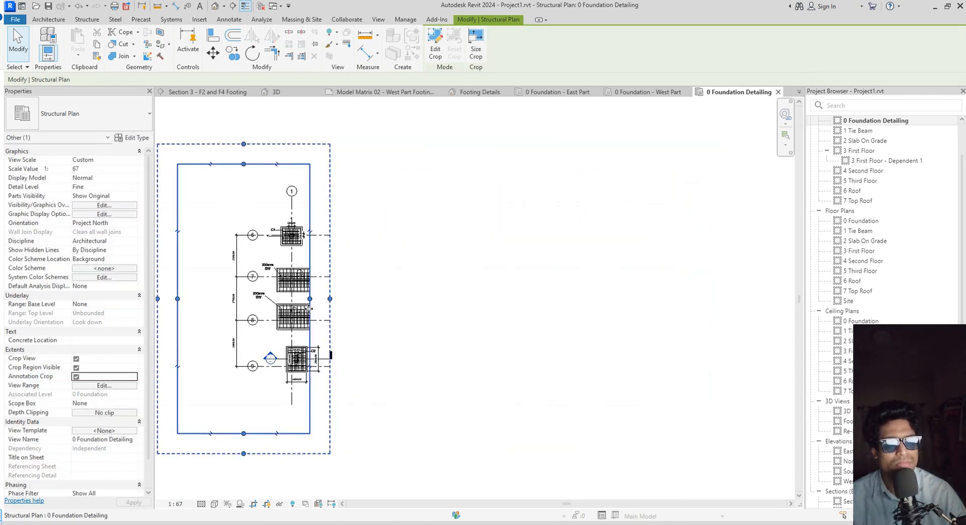
scroll(268, 329, "up", 3)
middle_click_drag(288, 339, 423, 360)
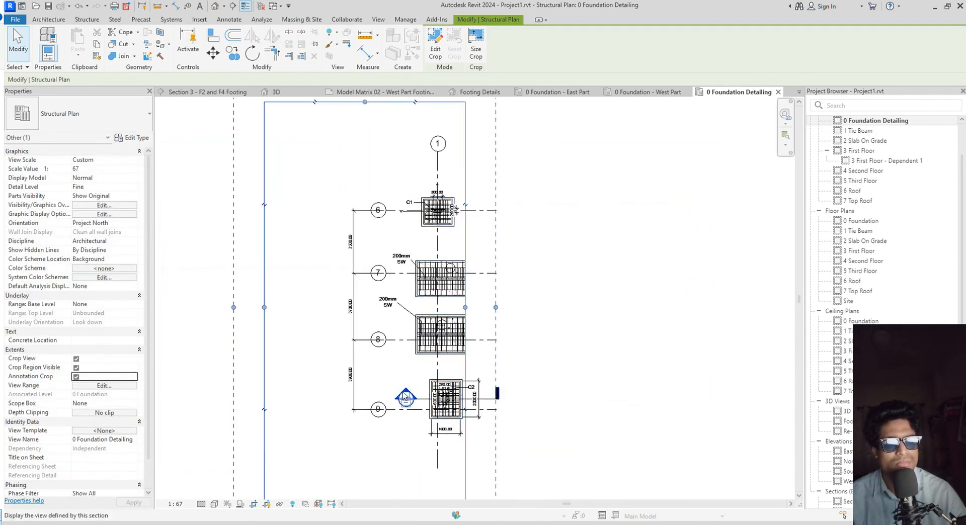
scroll(421, 383, "down", 2)
middle_click_drag(468, 340, 544, 257)
left_click_drag(453, 400, 453, 198)
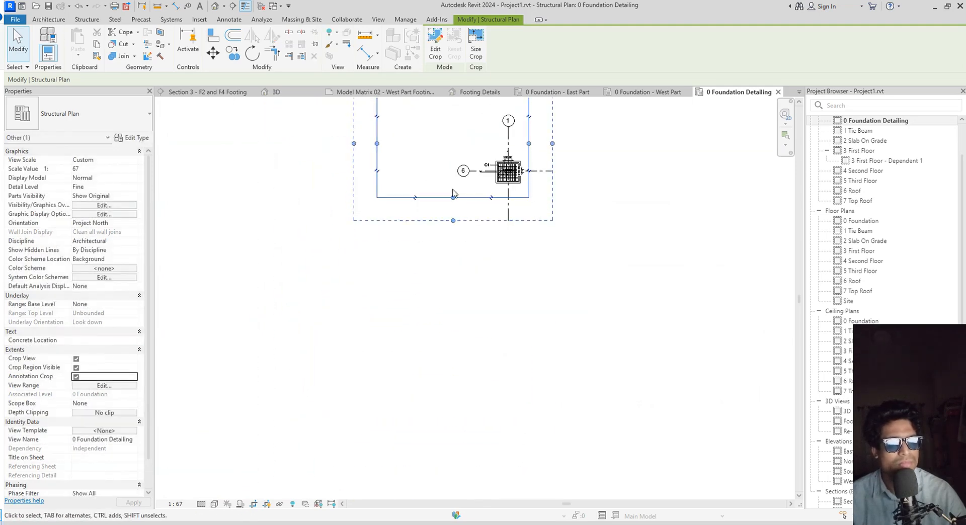
middle_click_drag(455, 195, 451, 300)
left_click_drag(449, 194, 451, 224)
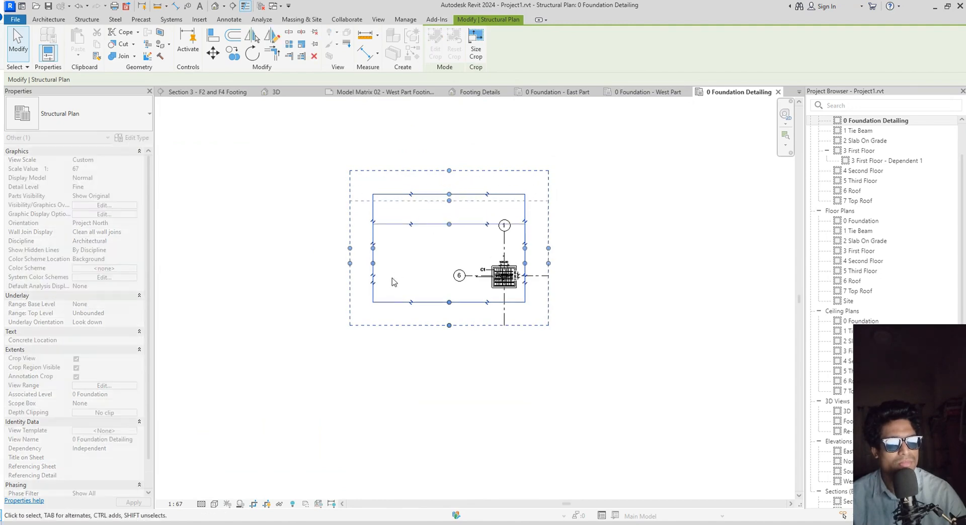
left_click_drag(373, 264, 439, 264)
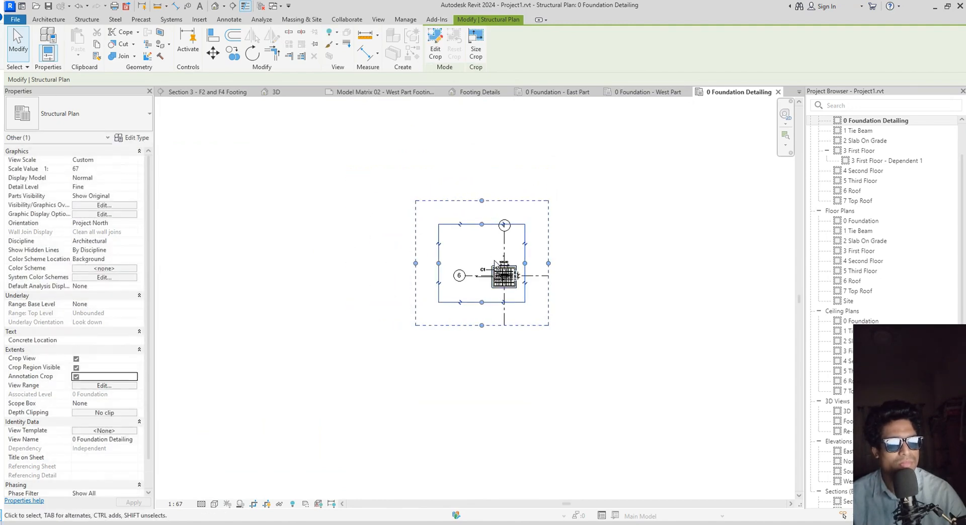
Hide the Dimensions category in the 0 Foundation Detailing plan using a dimension at the footing
scroll(509, 259, "up", 5)
middle_click_drag(531, 258, 528, 184)
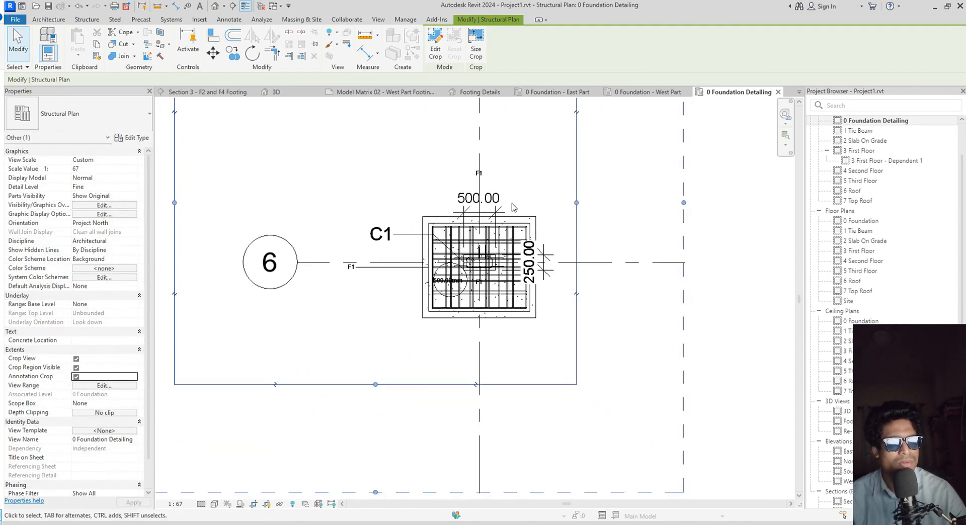
scroll(514, 205, "up", 3)
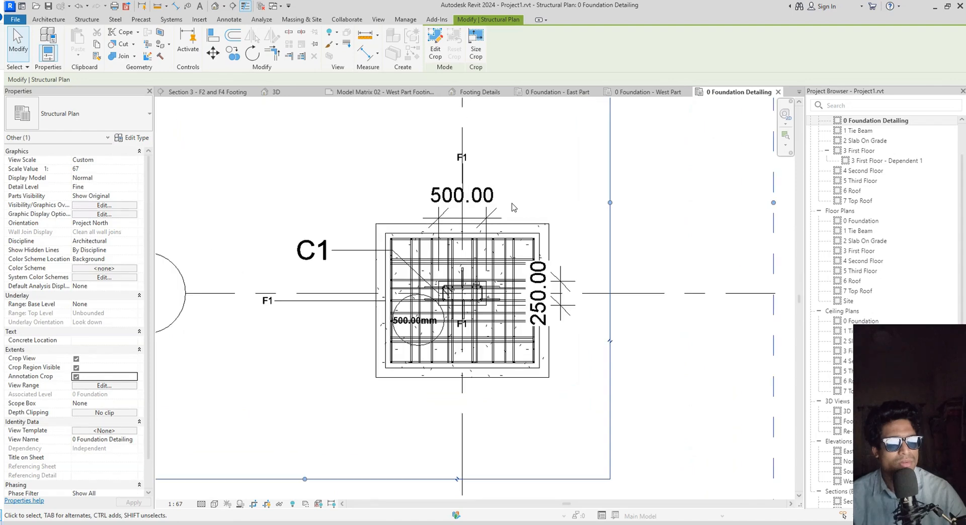
right_click(479, 200)
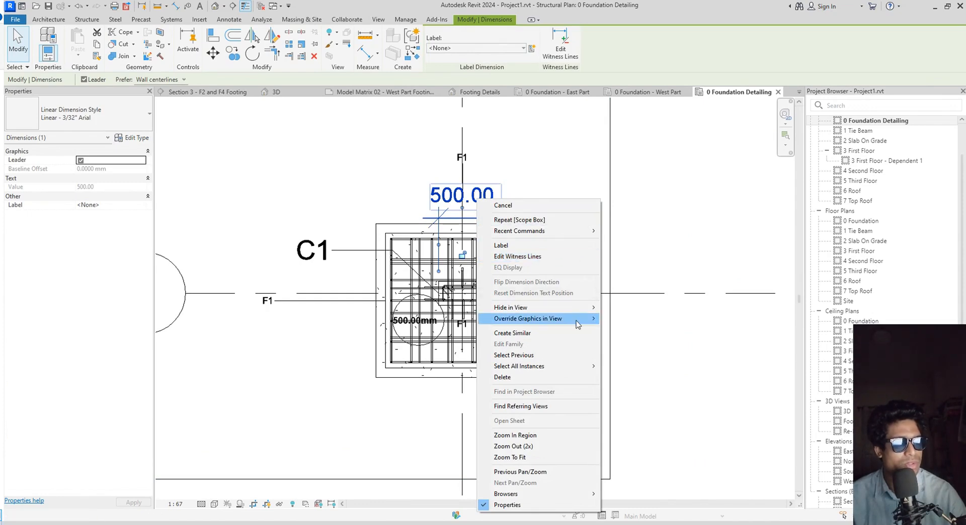
mouse_move(591, 311)
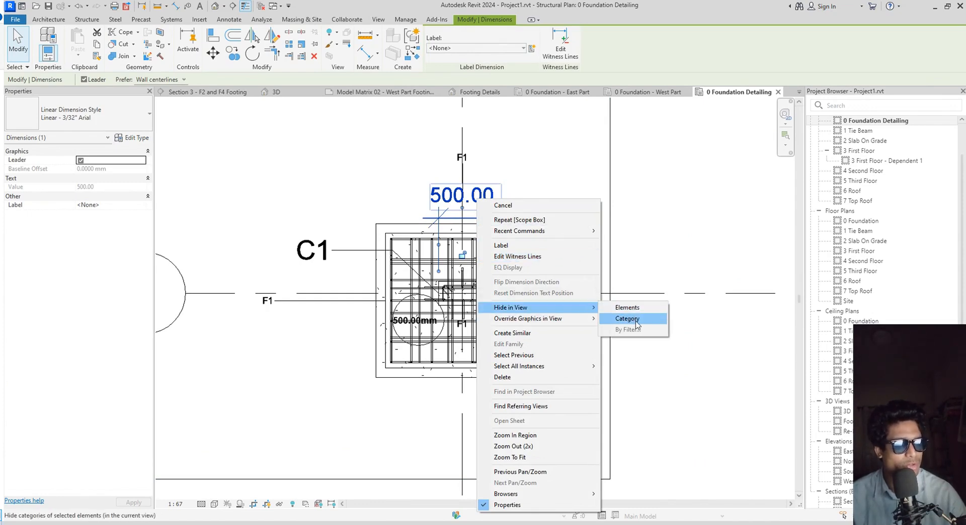
left_click(627, 319)
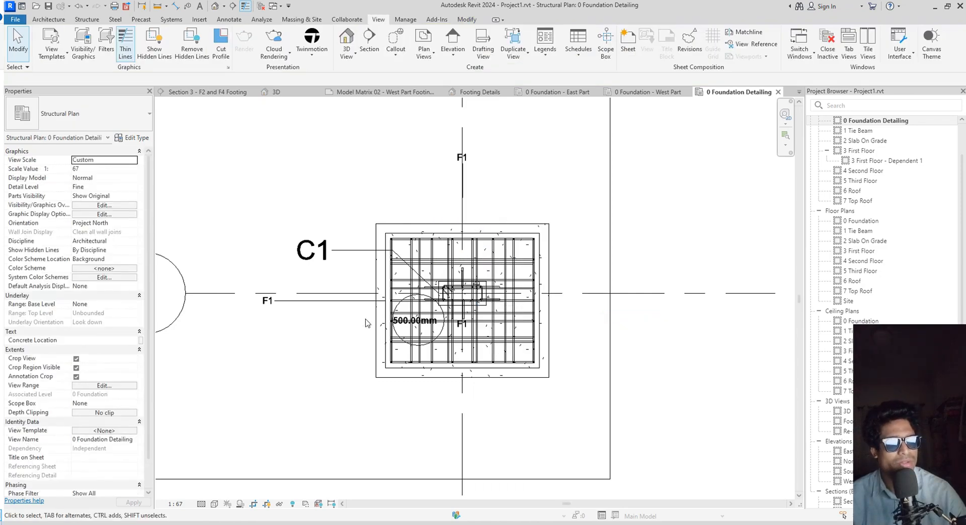
Hide the Structural Column Tags category in this view using the C1 tag
scroll(366, 323, "up", 4)
scroll(351, 320, "down", 3)
middle_click_drag(361, 323, 434, 325)
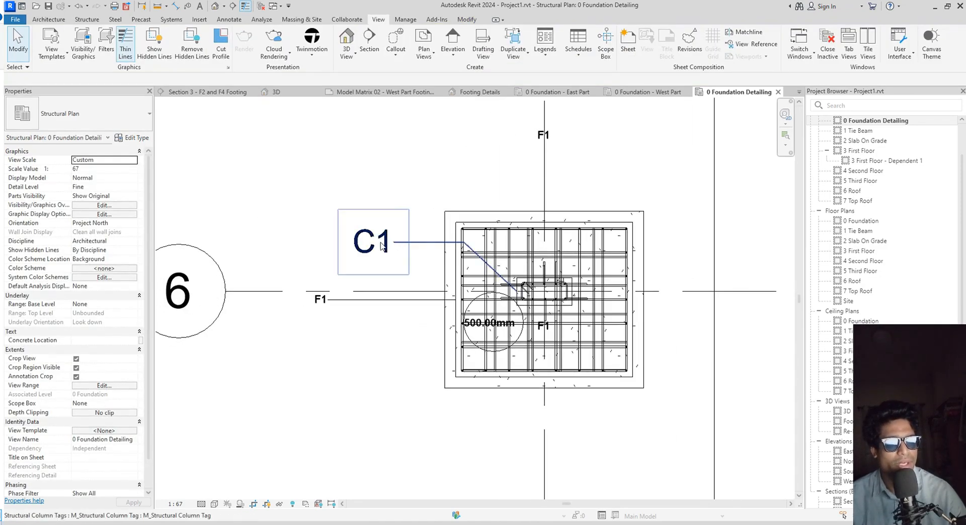
right_click(381, 244)
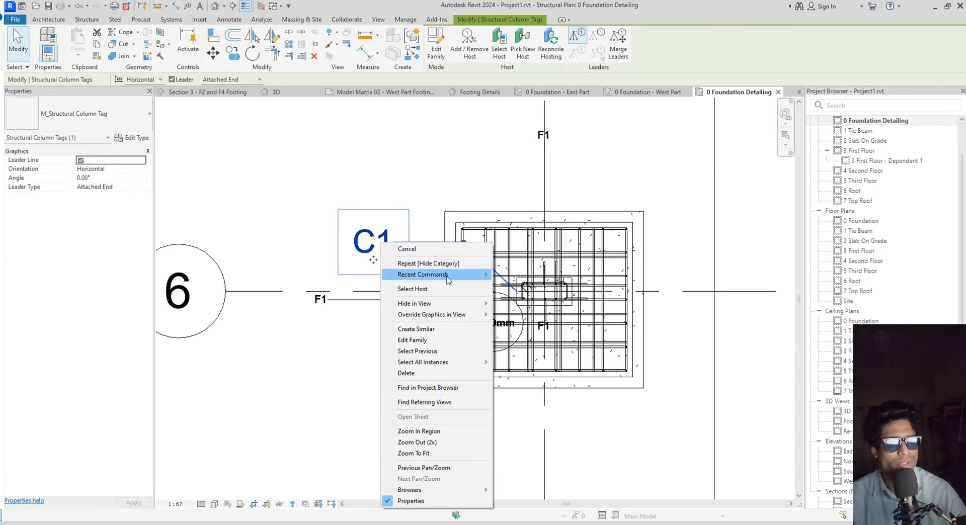
mouse_move(468, 278)
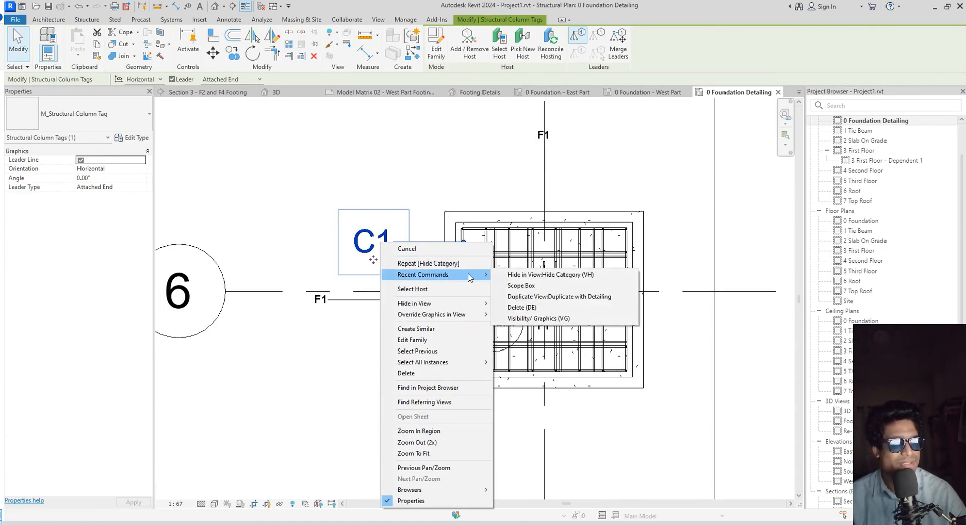
mouse_move(479, 304)
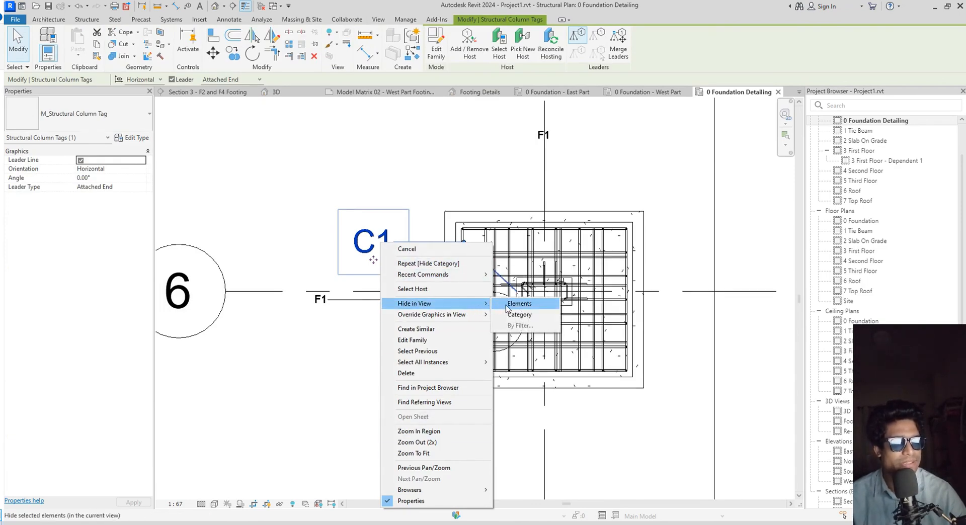
left_click(519, 315)
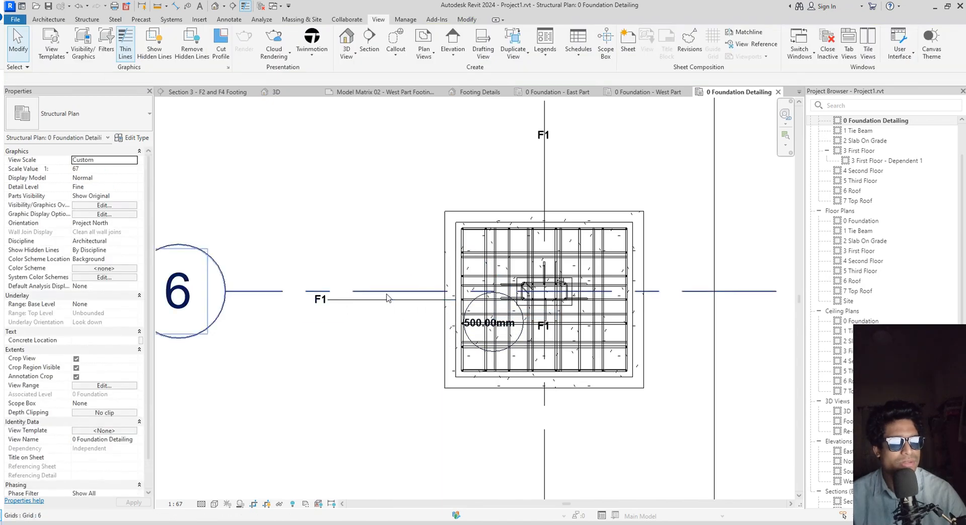
Hide the circular foundation thickness tag on the footing in this view as an individual element
scroll(511, 319, "up", 3)
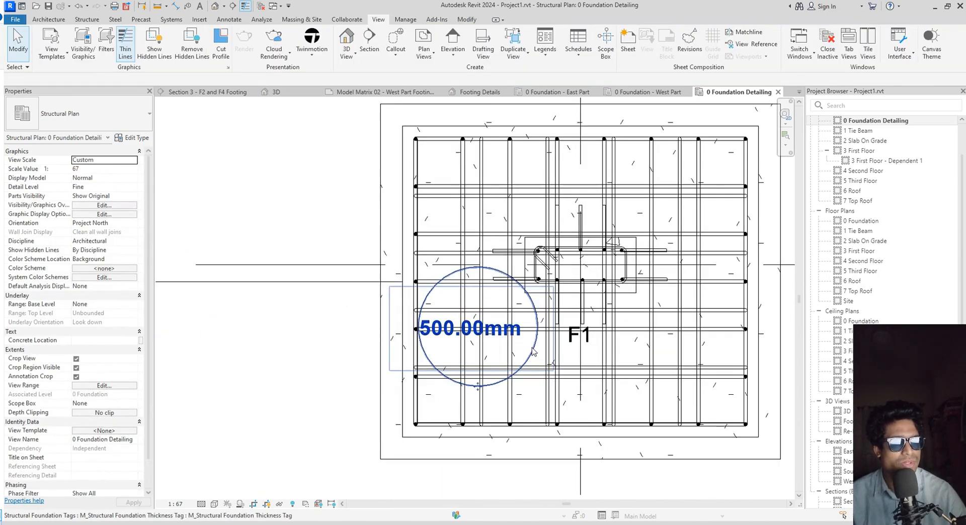
right_click(533, 347)
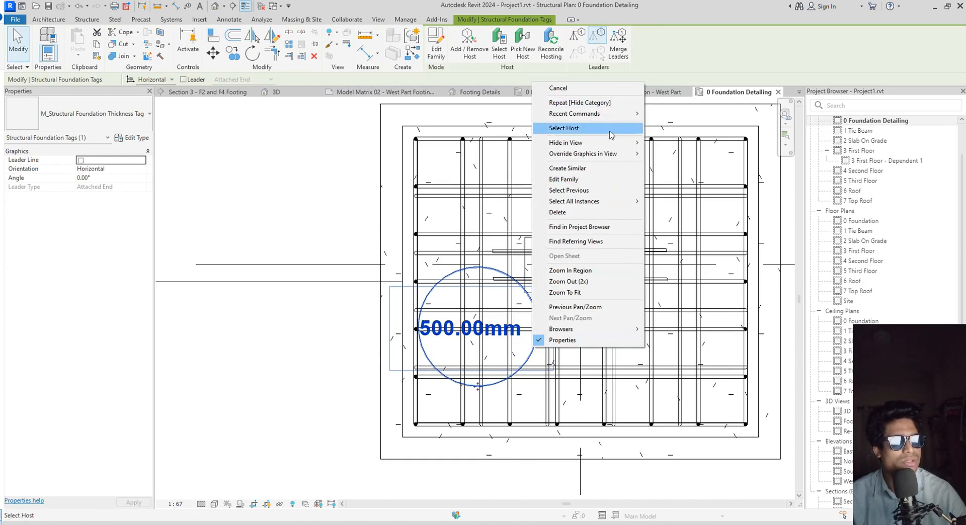
mouse_move(611, 145)
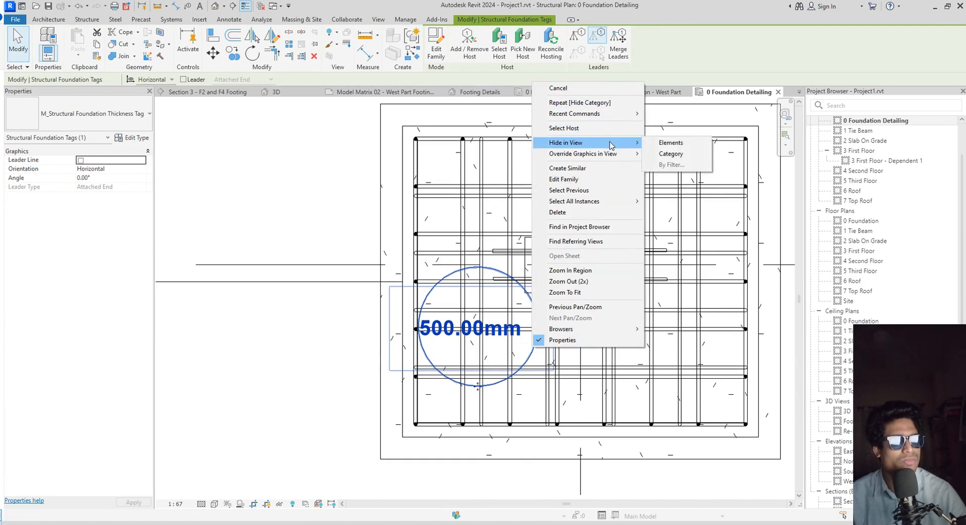
left_click(671, 153)
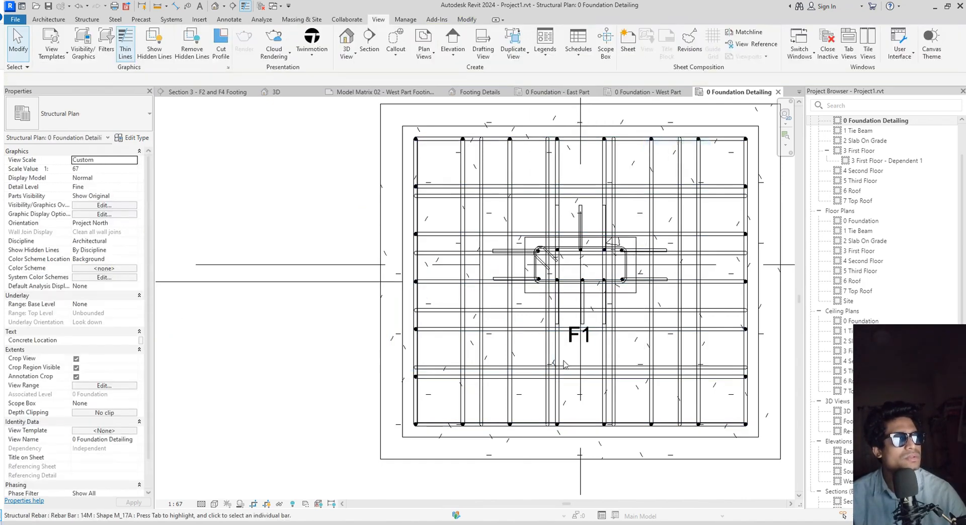
Hide the Structural Foundation Tags category in this view using the F1 tag on the footing
left_click(579, 338)
right_click(579, 338)
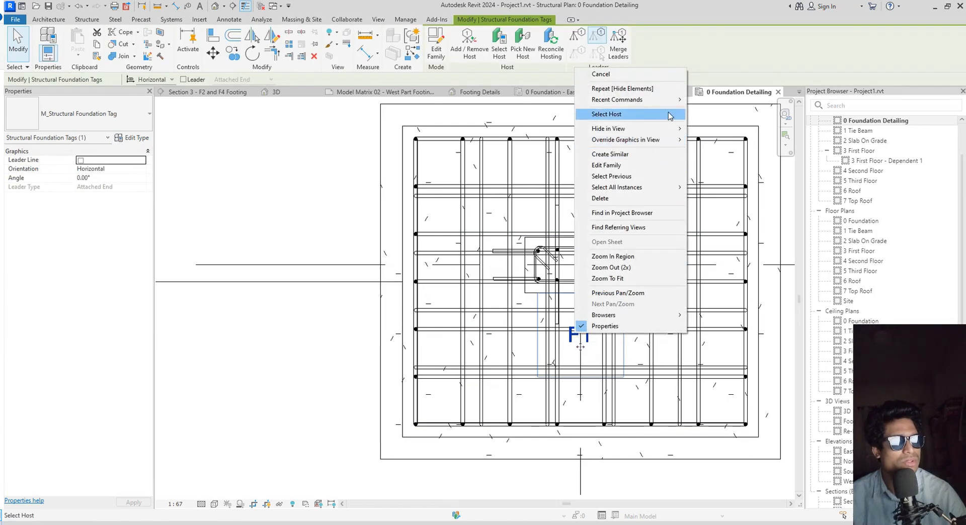
mouse_move(669, 129)
left_click(720, 140)
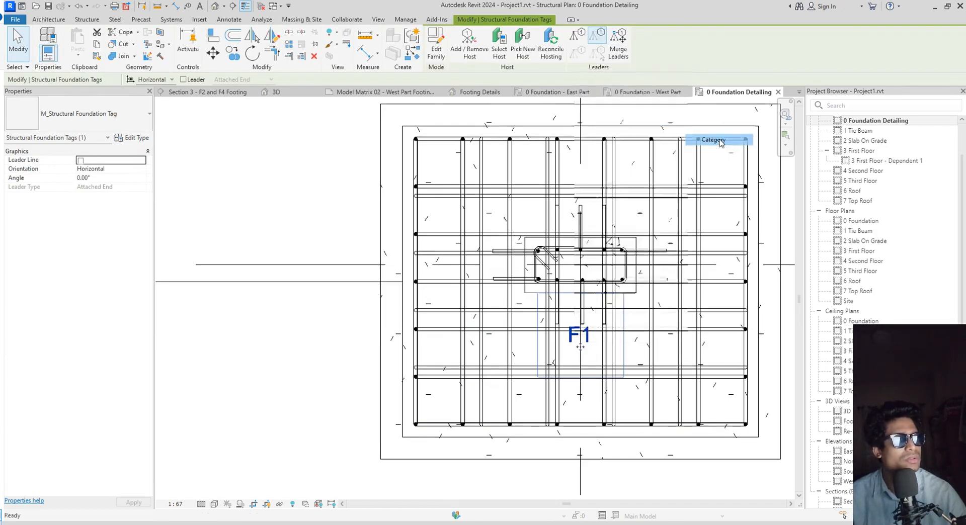
scroll(399, 377, "down", 5)
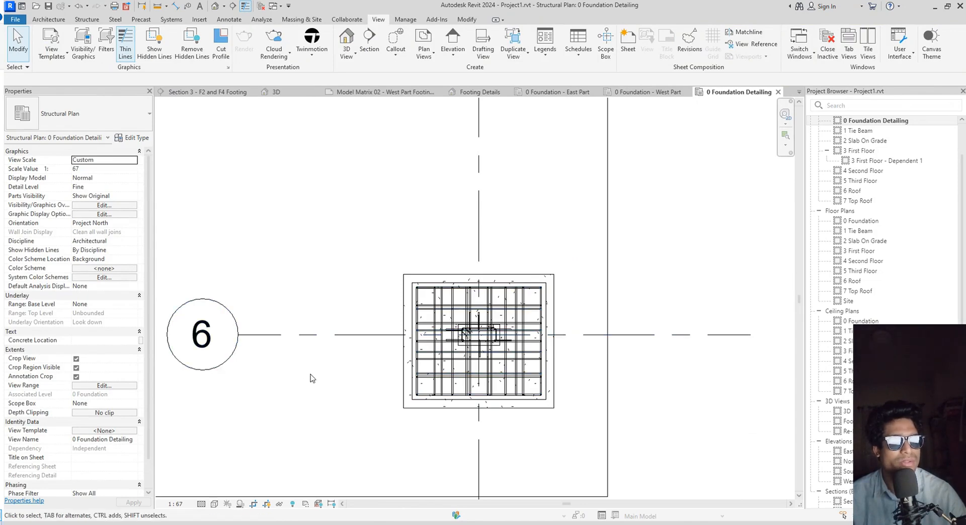
scroll(310, 378, "down", 4)
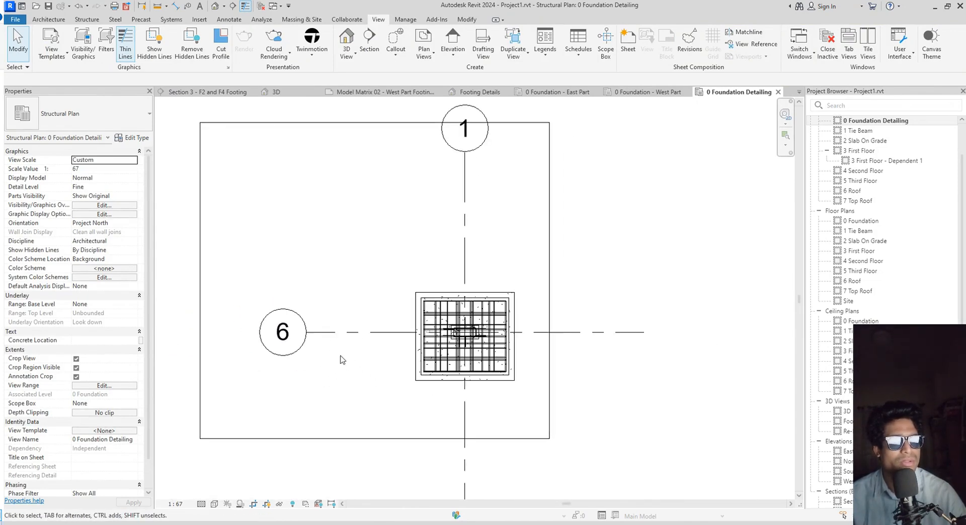
key("v")
key("g")
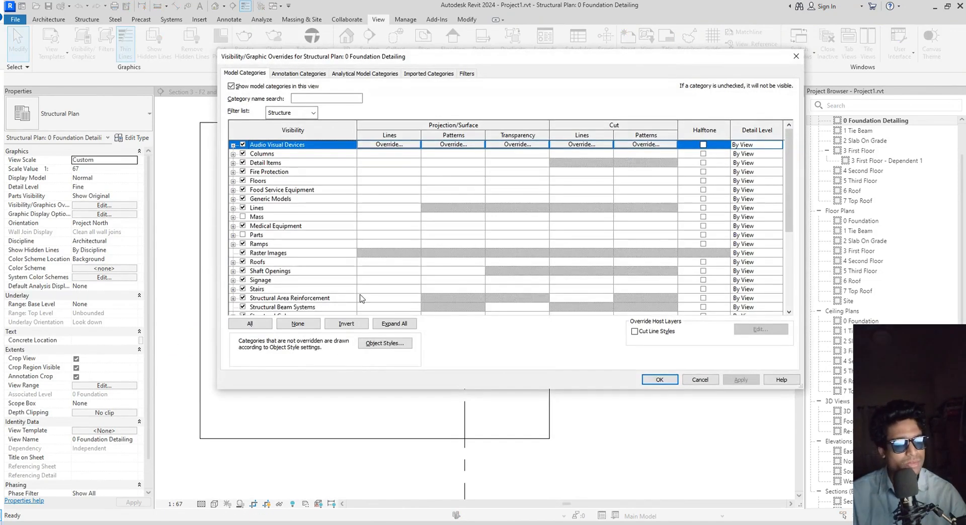
left_click(465, 74)
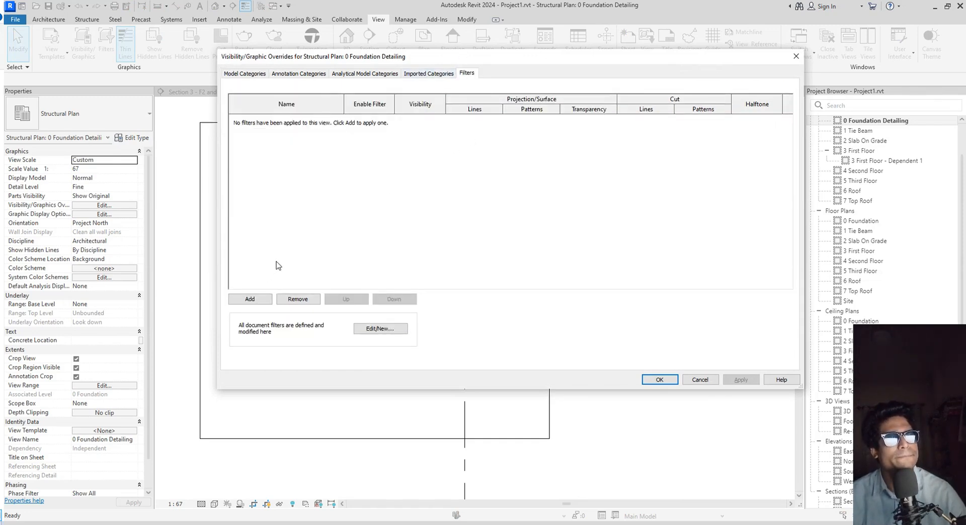
left_click(702, 381)
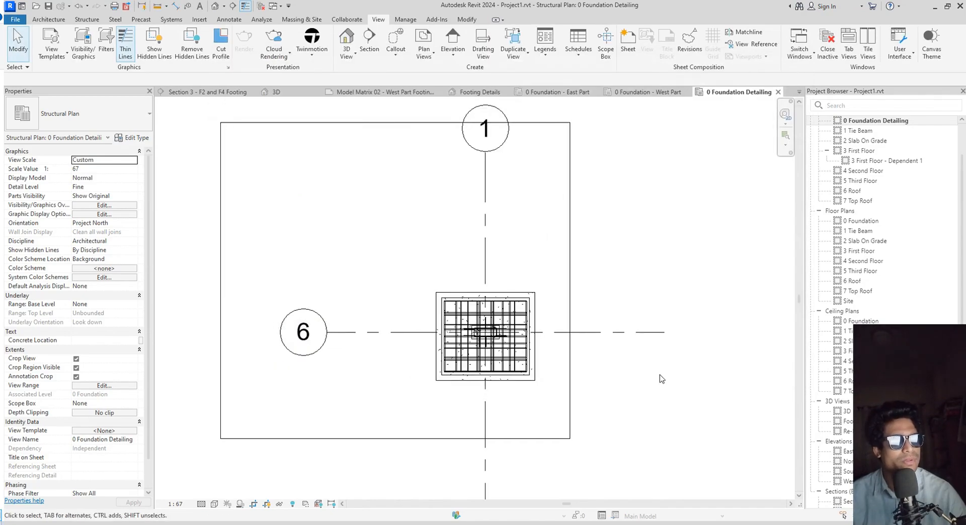
Turn off the Structural Columns model category in the visibility/graphics overrides of the 0 Foundation Detailing plan
key("v")
key("v")
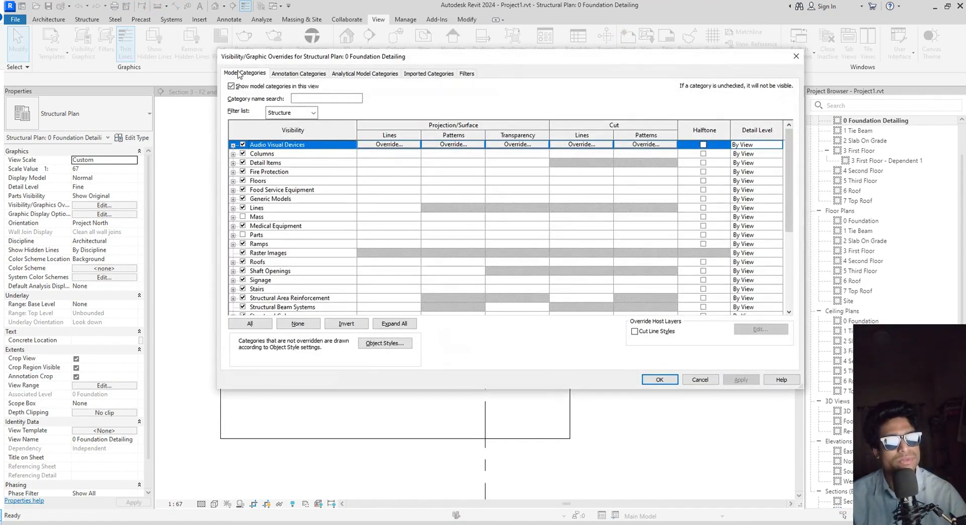
scroll(319, 257, "down", 3)
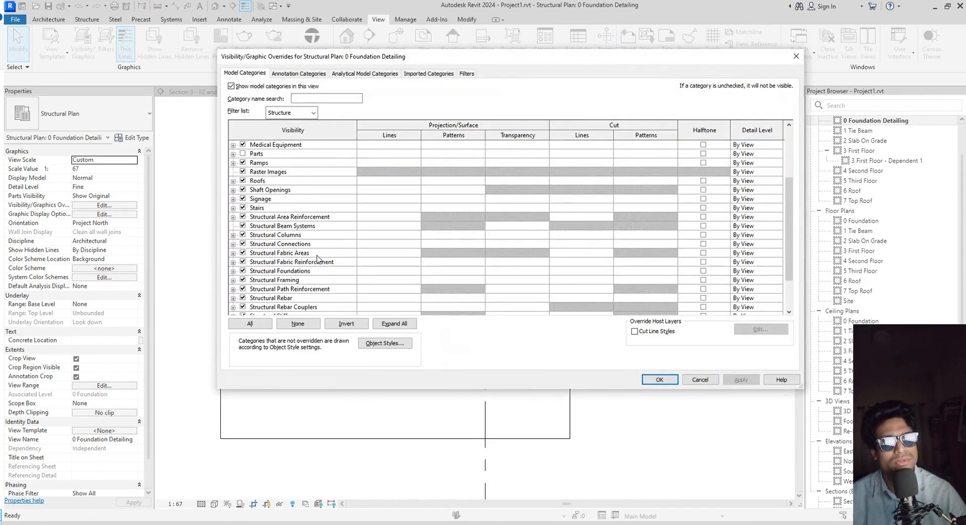
scroll(317, 259, "up", 1)
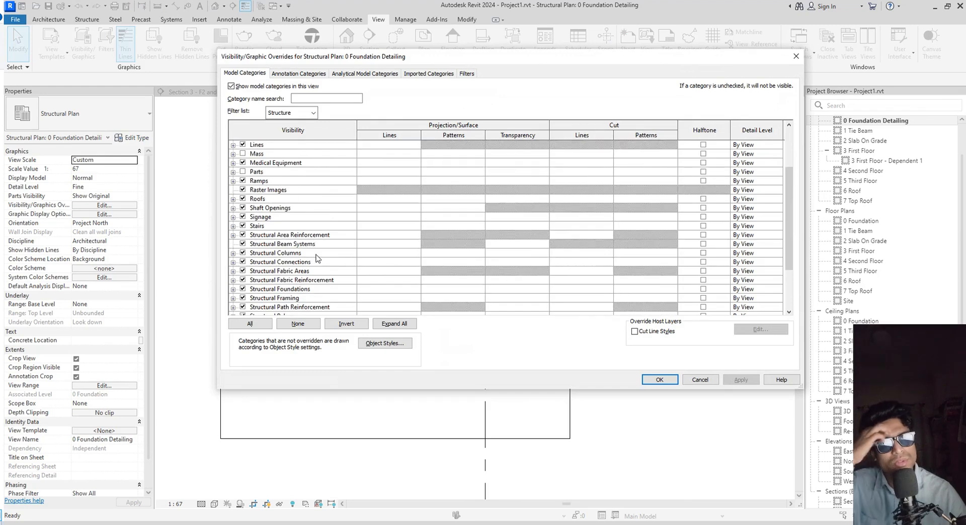
left_click(243, 253)
scroll(297, 277, "down", 3)
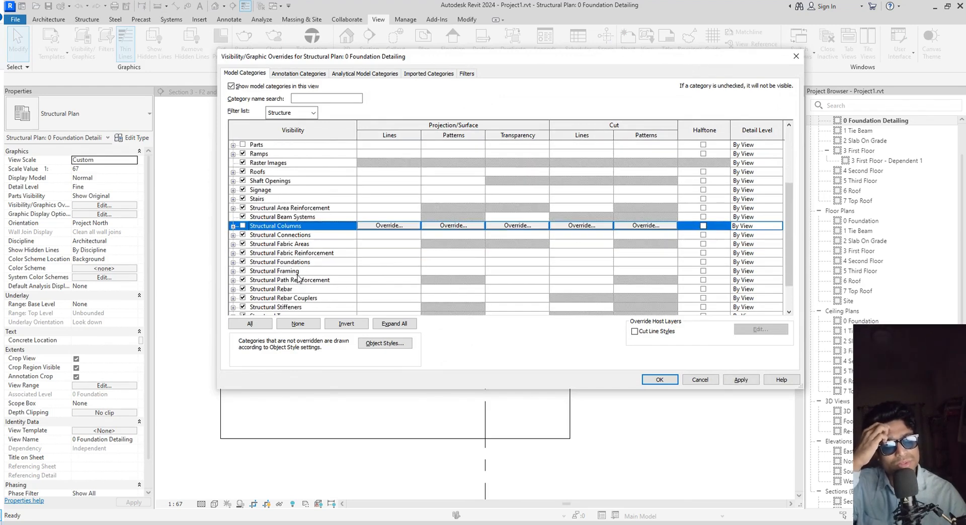
scroll(299, 278, "down", 1)
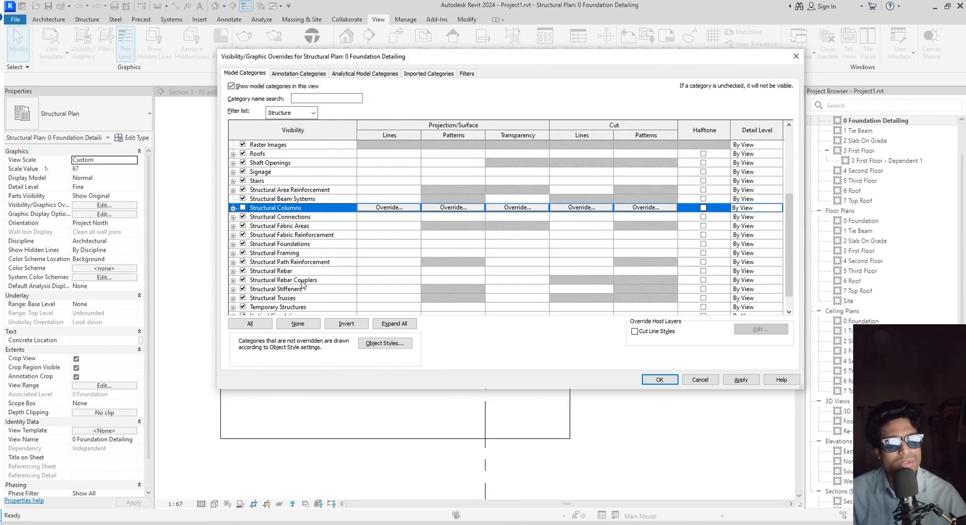
scroll(352, 299, "down", 1)
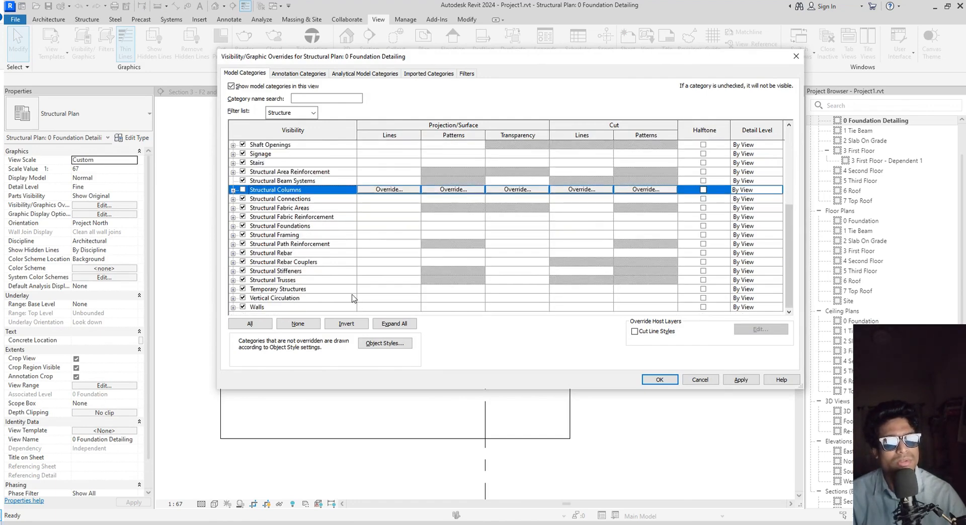
left_click(659, 379)
scroll(482, 355, "up", 4)
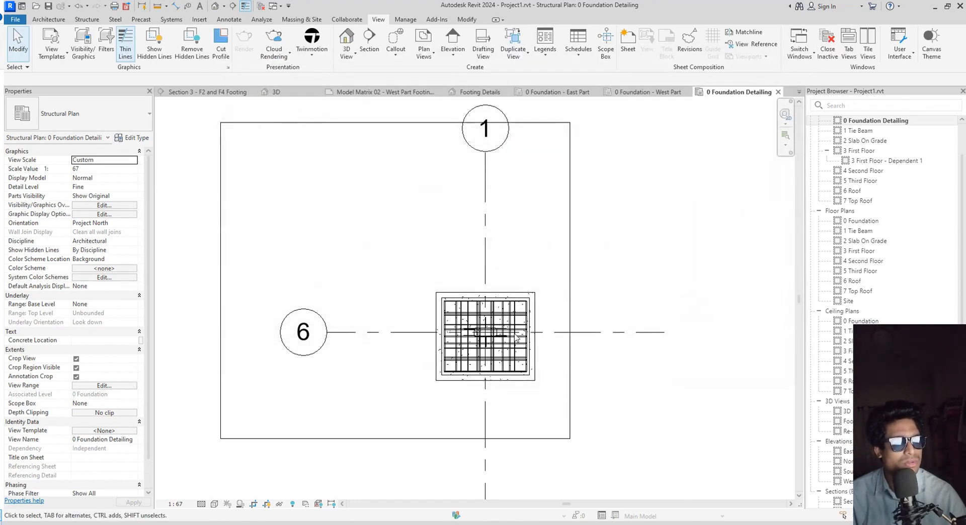
middle_click_drag(601, 411, 584, 396)
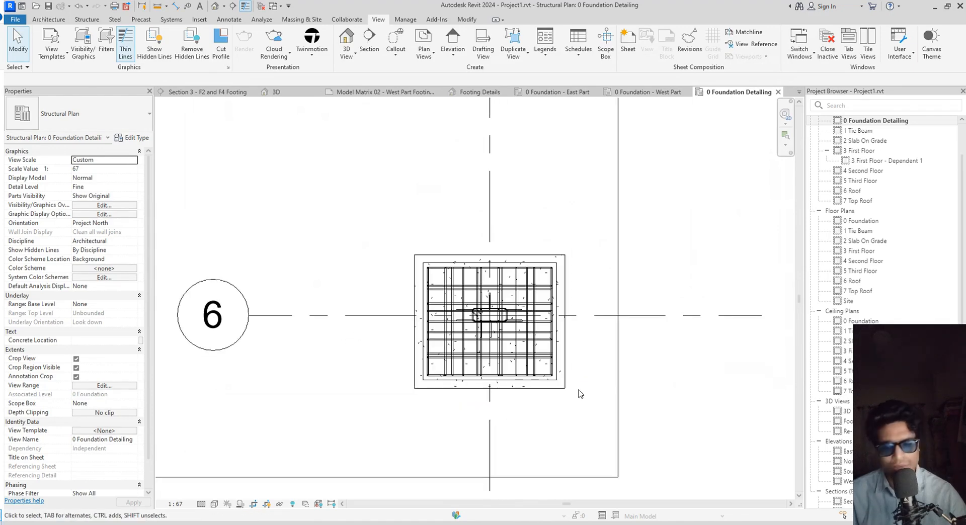
Add the rule-based filters from 1. 100mm CC layers through 40. SW Re-Bars to the 0 Foundation Detailing view's graphic overrides
key("v")
key("g")
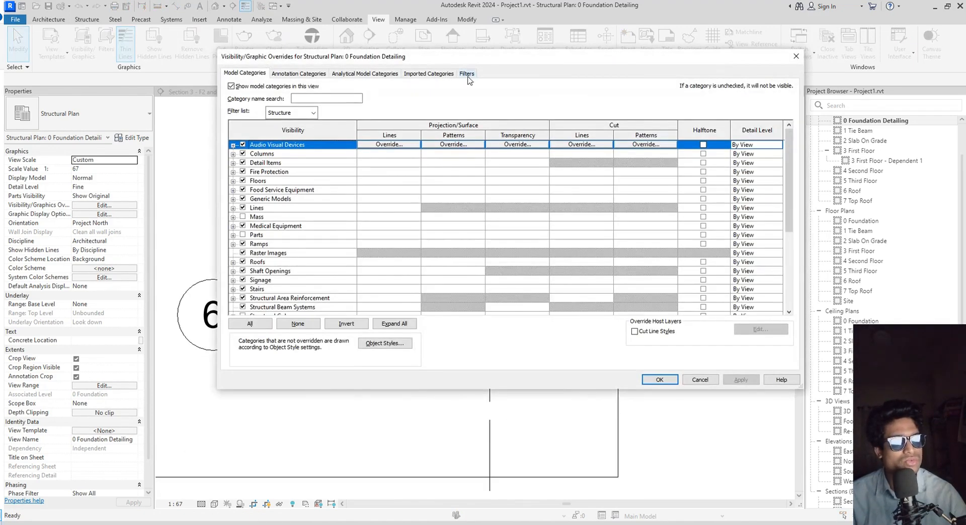
left_click(467, 74)
left_click(251, 300)
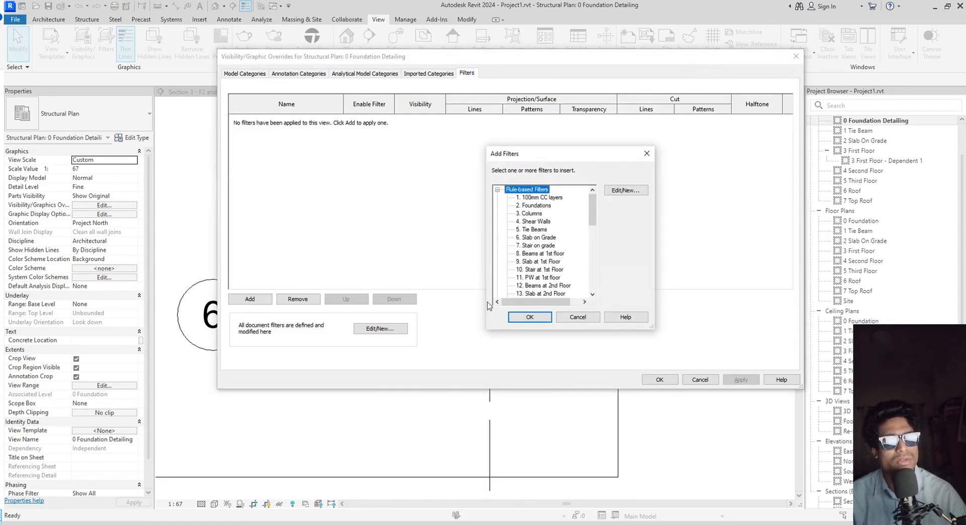
scroll(542, 283, "down", 3)
scroll(542, 283, "up", 3)
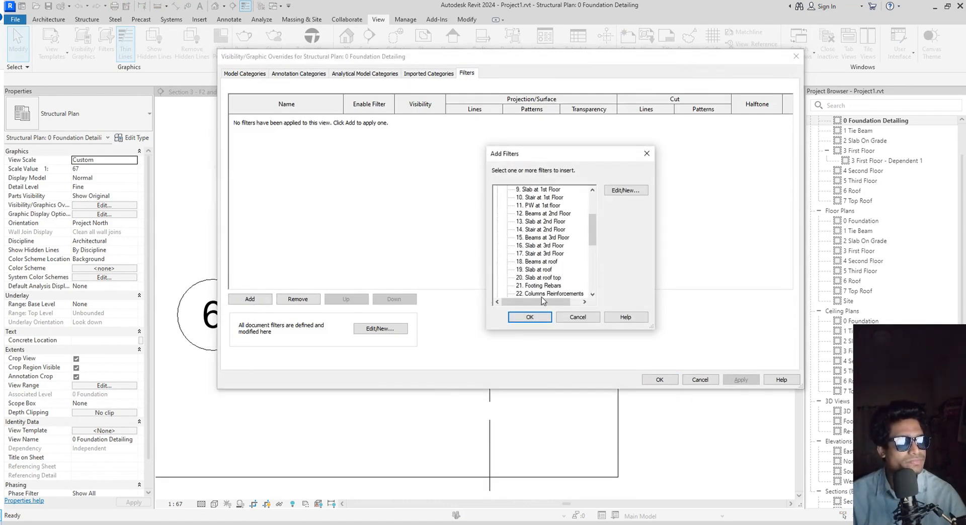
left_click(542, 198)
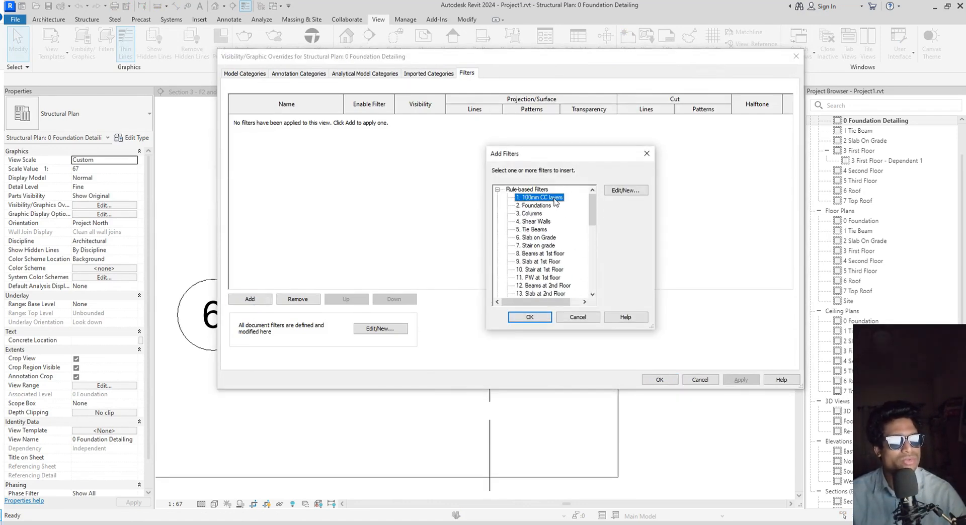
key("shift+Down")
key("shift+Down")
key("shift+Down")
key("shift+Down")
key("shift+Down")
key("shift+Down")
key("shift+Down")
key("shift+Down")
key("shift+Down")
key("shift+Down")
key("shift+Down")
key("shift+Down")
key("shift+Down")
key("shift+Down")
key("shift+Down")
key("shift+Down")
key("shift+Down")
key("shift+Down")
key("shift+Down")
key("shift+Down")
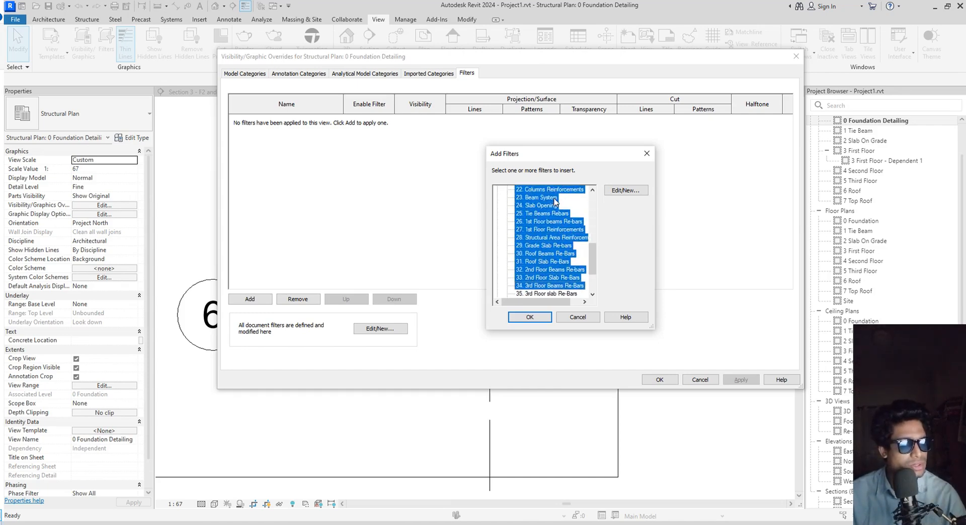
key("shift+Down")
key("shift+Down")
key("shift+Down")
key("shift+Down")
key("shift+Down")
key("shift+Down")
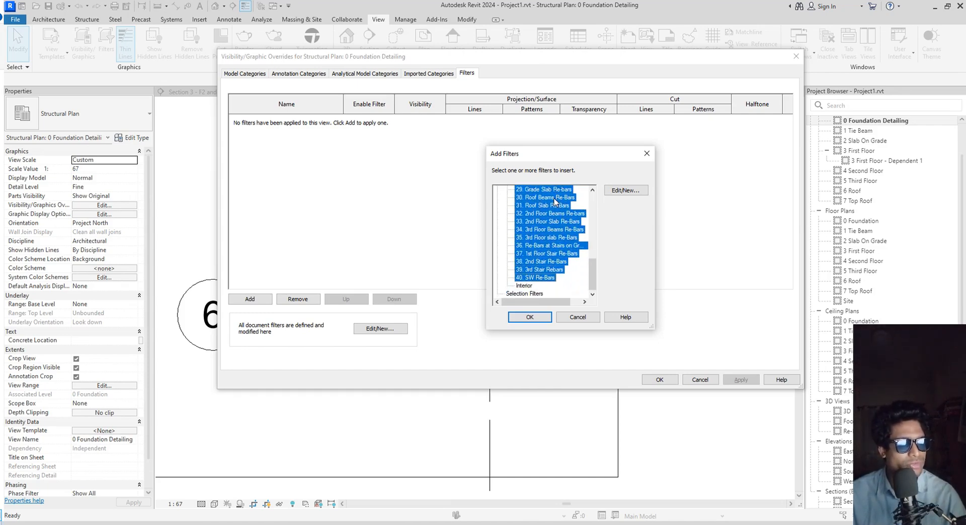
left_click(528, 317)
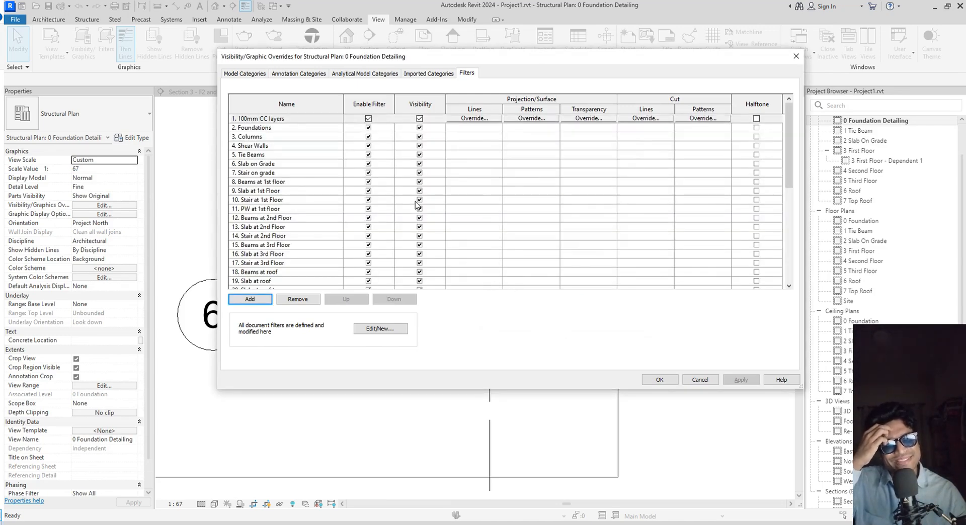
Turn off visibility for the Columns, Shear Walls, Tie Beams, Slab on Grade and Stair on grade filters
left_click(420, 136)
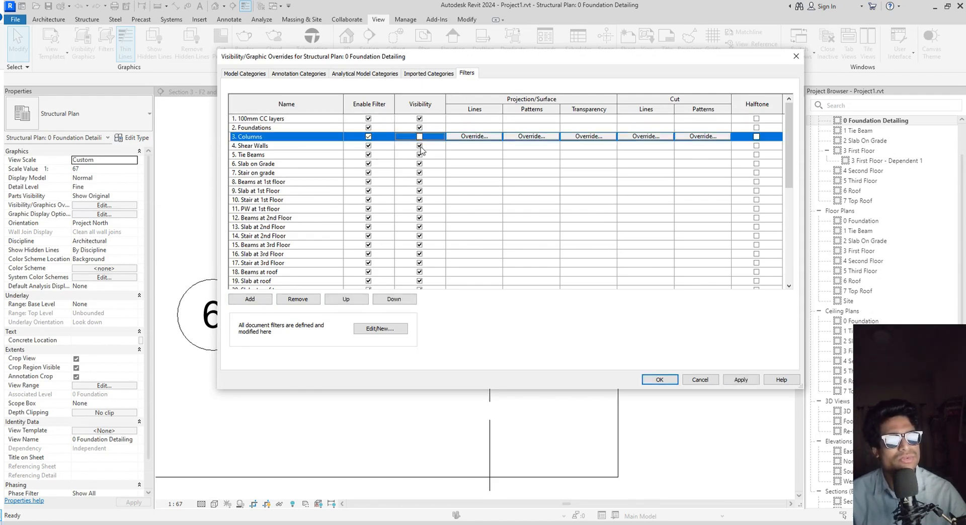
left_click(419, 146)
left_click(419, 154)
left_click(419, 163)
left_click(419, 173)
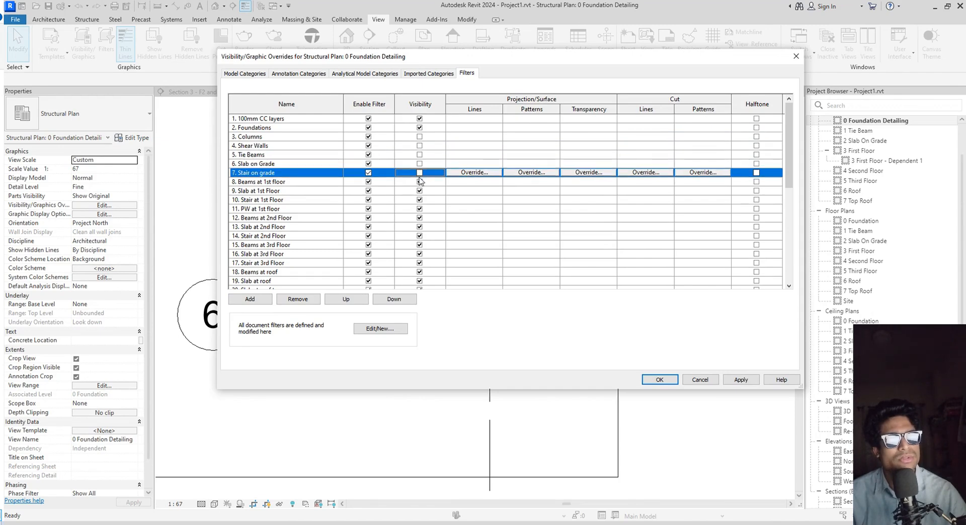
Turn off visibility for filters 8 to 14, covering the 1st and 2nd floor beams, slabs, stairs and PW
left_click(419, 182)
left_click(419, 191)
left_click(420, 202)
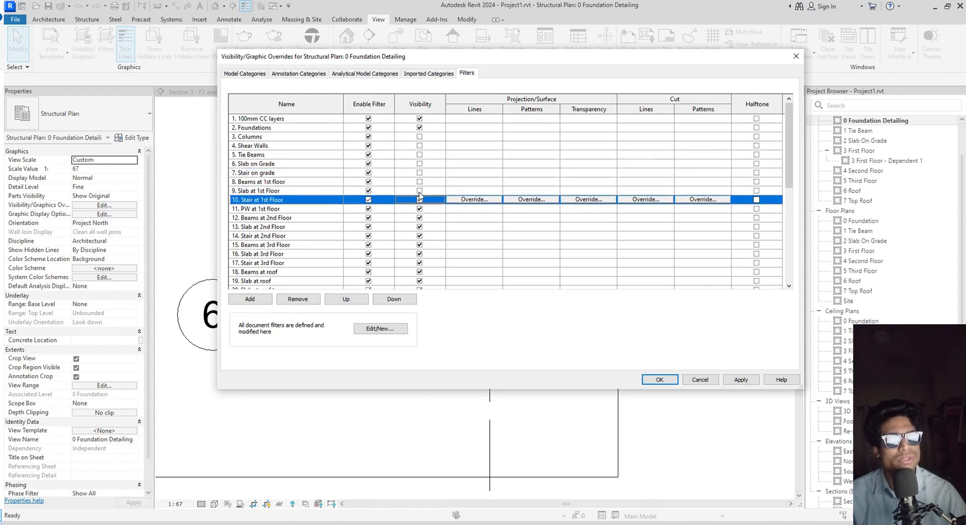
left_click(419, 208)
left_click(419, 218)
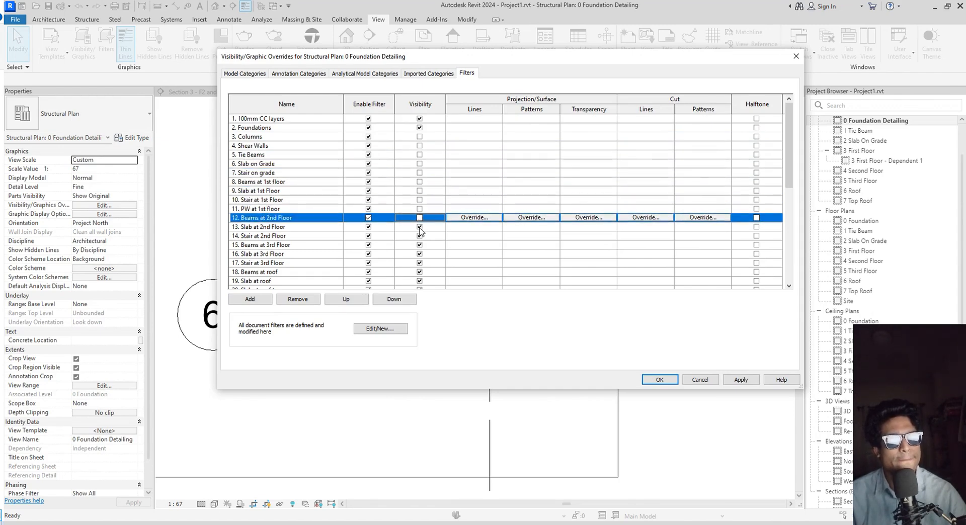
left_click(420, 227)
left_click(420, 236)
Turn off visibility for filters 15 to 20, covering the 3rd floor beams, slab and stair and the roof beams and slabs
left_click(420, 245)
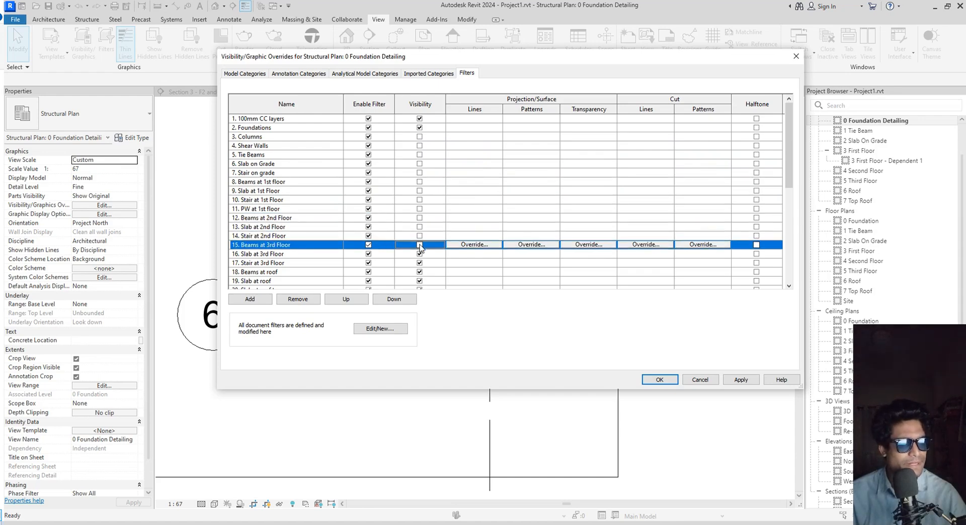
left_click(420, 254)
scroll(426, 247, "down", 1)
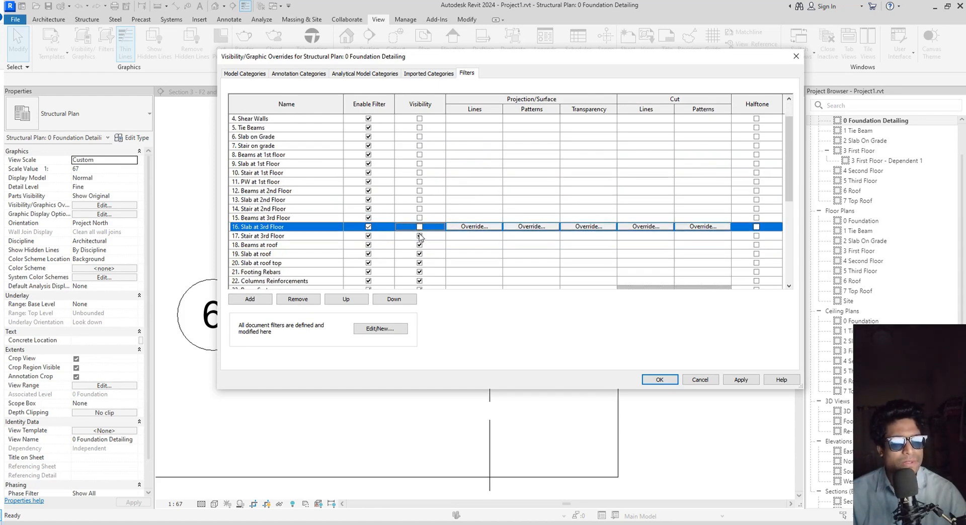
left_click(420, 236)
left_click(420, 245)
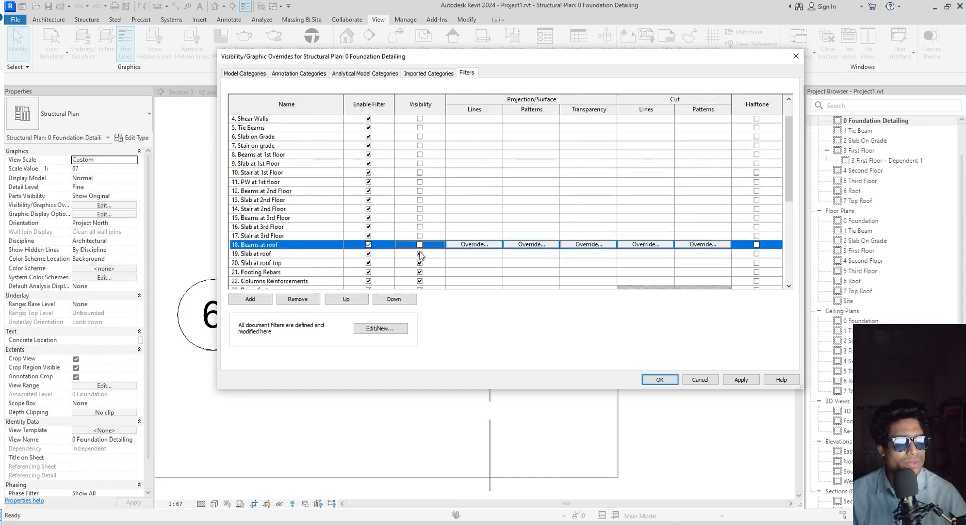
left_click(419, 255)
left_click(420, 264)
scroll(427, 272, "down", 1)
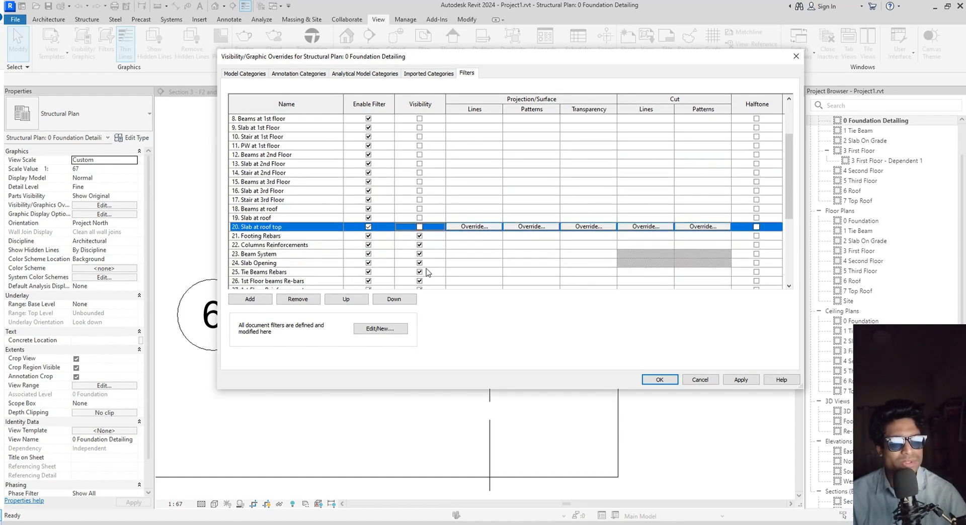
Turn off visibility for filters 22 to 28, from Columns Reinforcements to Structural Area Reinforcements, leaving Footing Rebars on
left_click(420, 245)
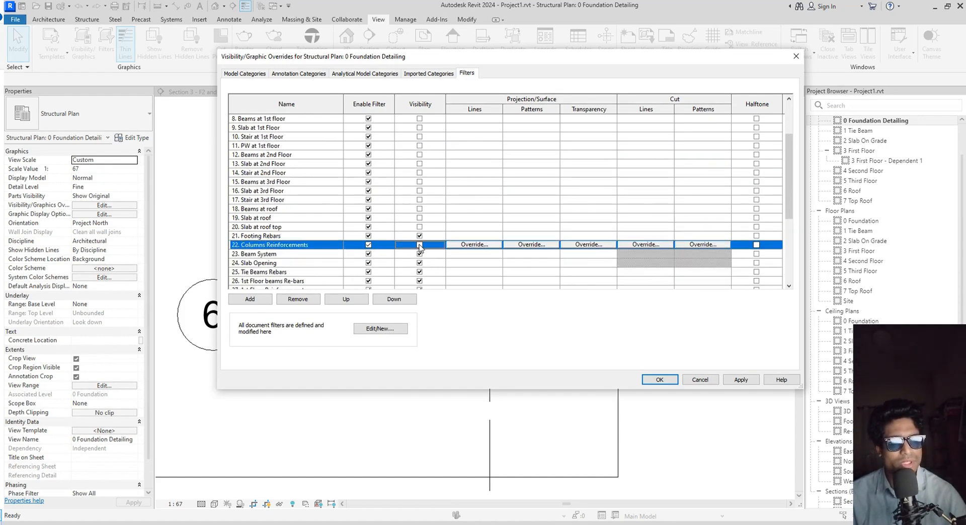
left_click(420, 254)
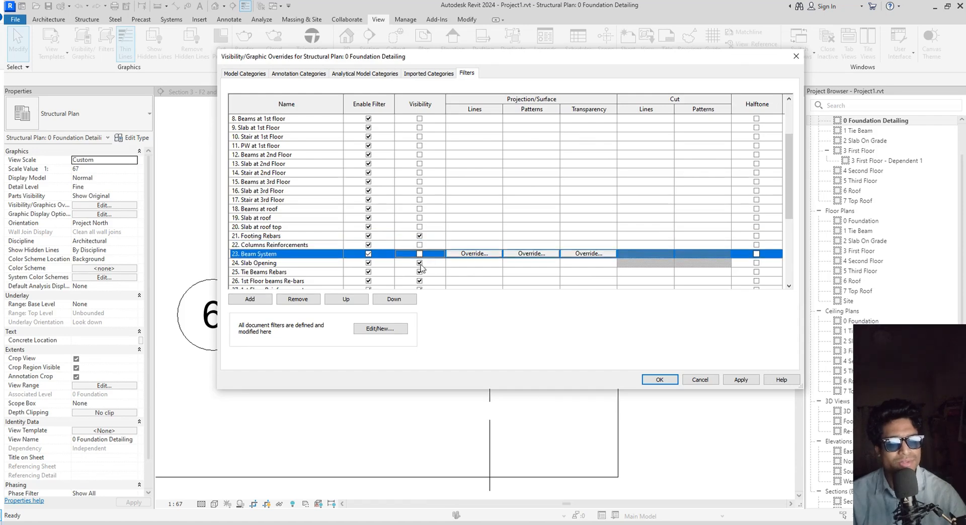
left_click(420, 263)
scroll(420, 242, "down", 4)
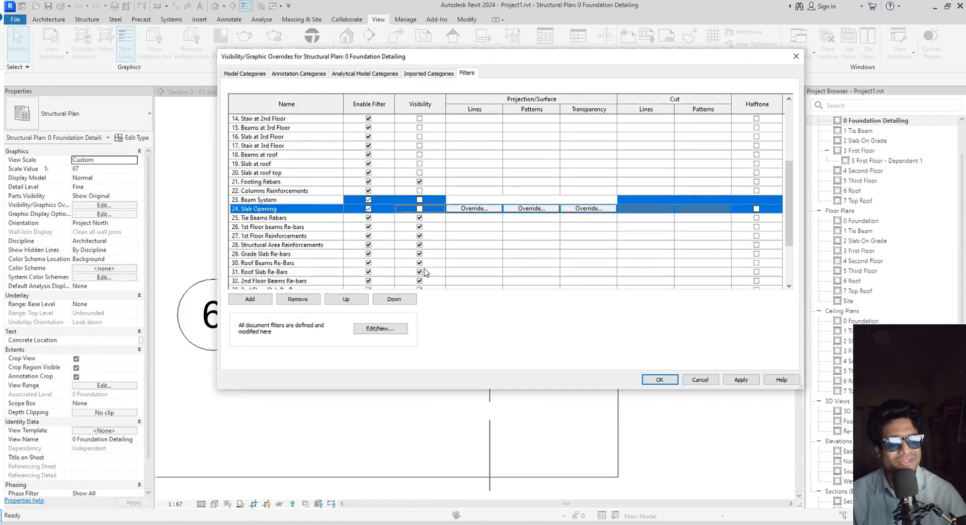
left_click(420, 173)
left_click(420, 182)
left_click(419, 191)
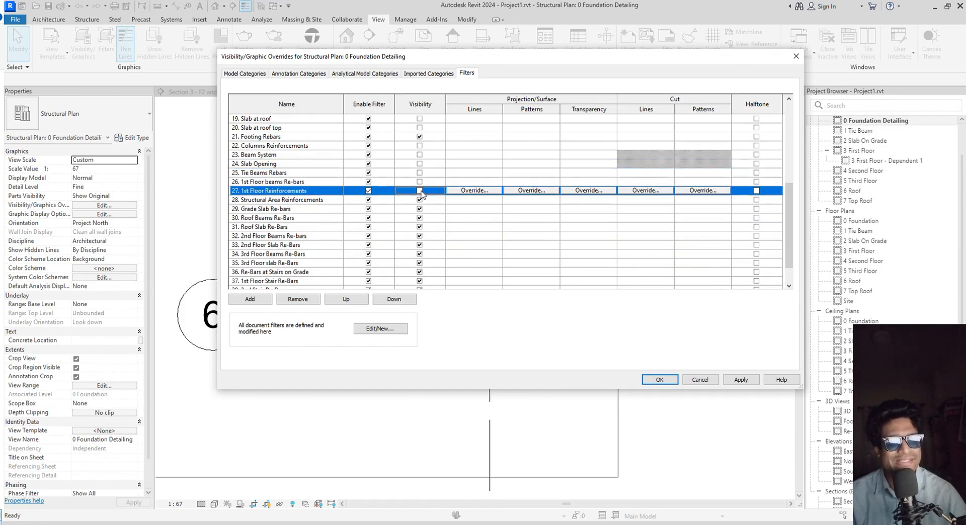
left_click(420, 201)
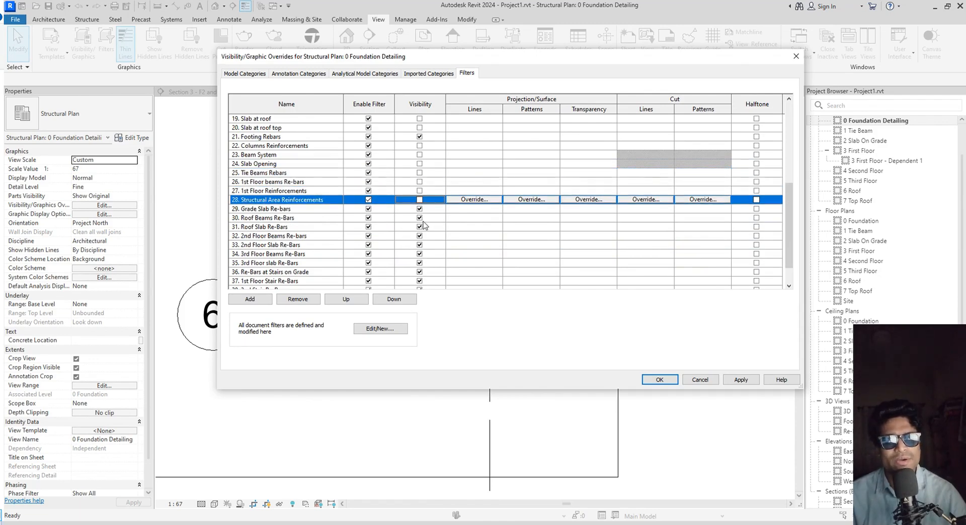
Turn off visibility for filters 29 to 34, from Grade Slab Re-bars to 3rd Floor Beams Re-Bars
left_click(420, 208)
left_click(420, 218)
left_click(420, 227)
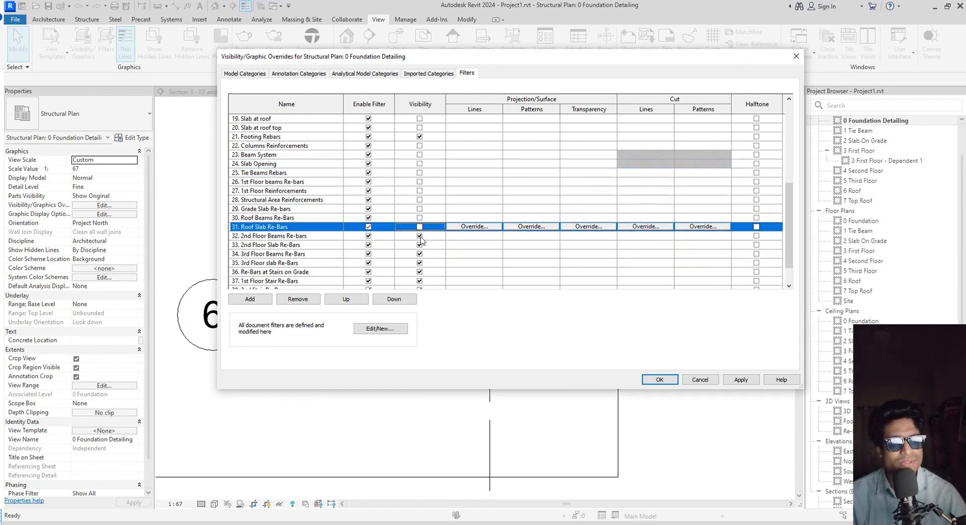
left_click(420, 236)
scroll(423, 276, "down", 1)
left_click(419, 218)
left_click(420, 227)
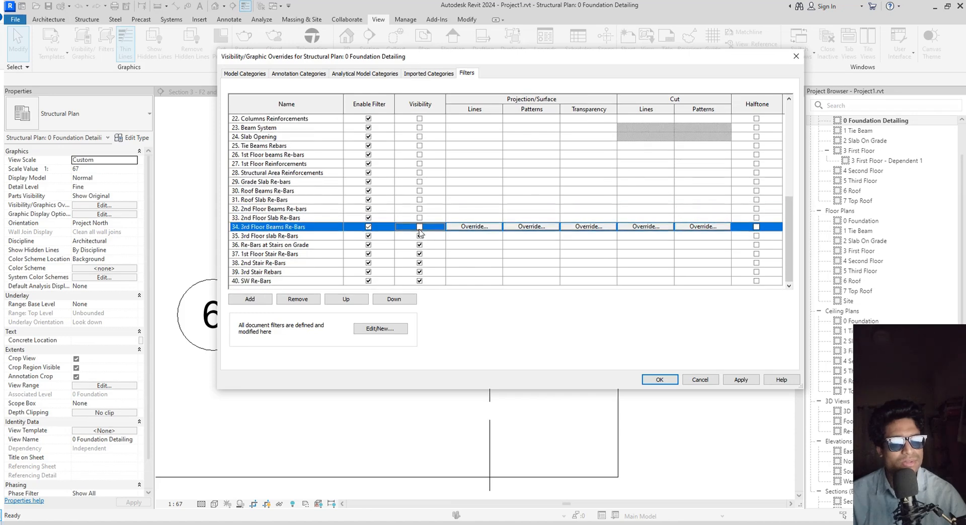
Turn off visibility for filters 35 to 40, from 3rd Floor slab Re-Bars to SW Re-Bars, and apply the filter settings
left_click(420, 236)
left_click(420, 245)
left_click(420, 254)
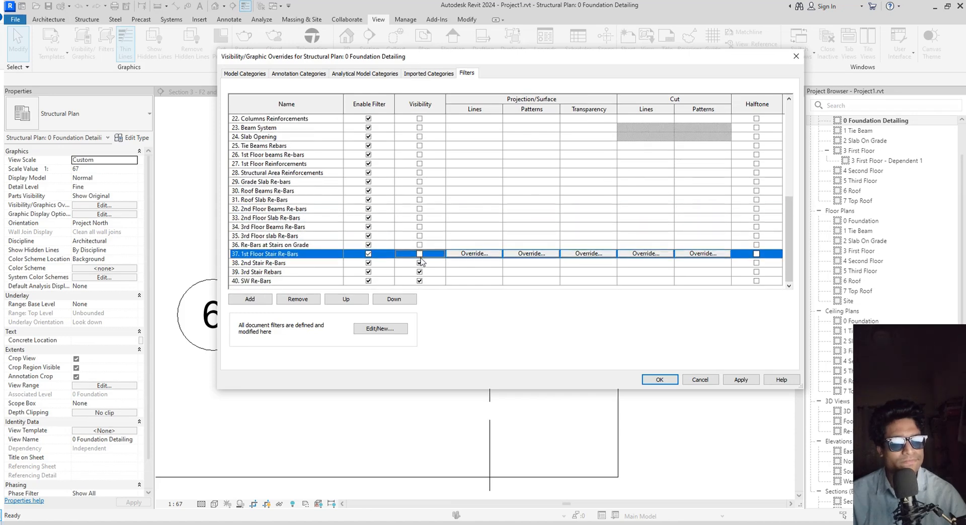
left_click(420, 263)
left_click(419, 272)
left_click(420, 281)
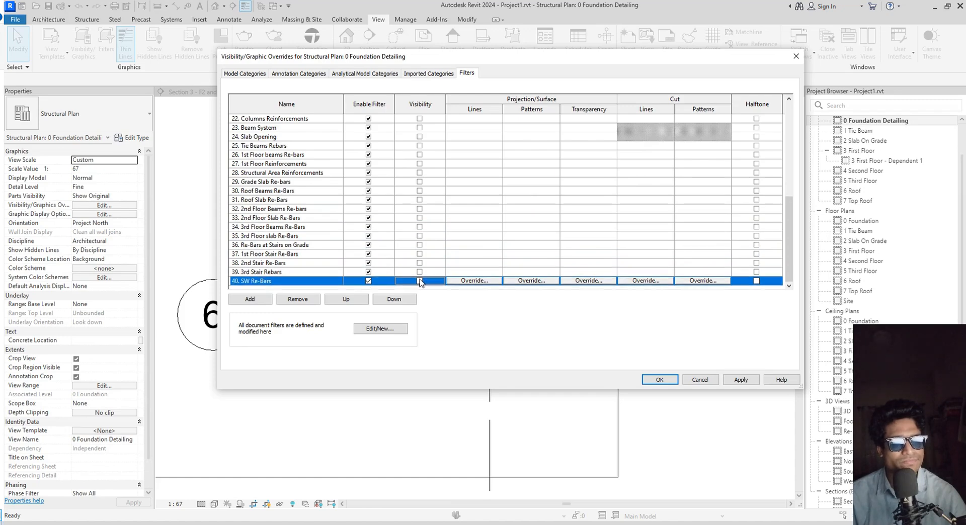
left_click(741, 379)
left_click(660, 380)
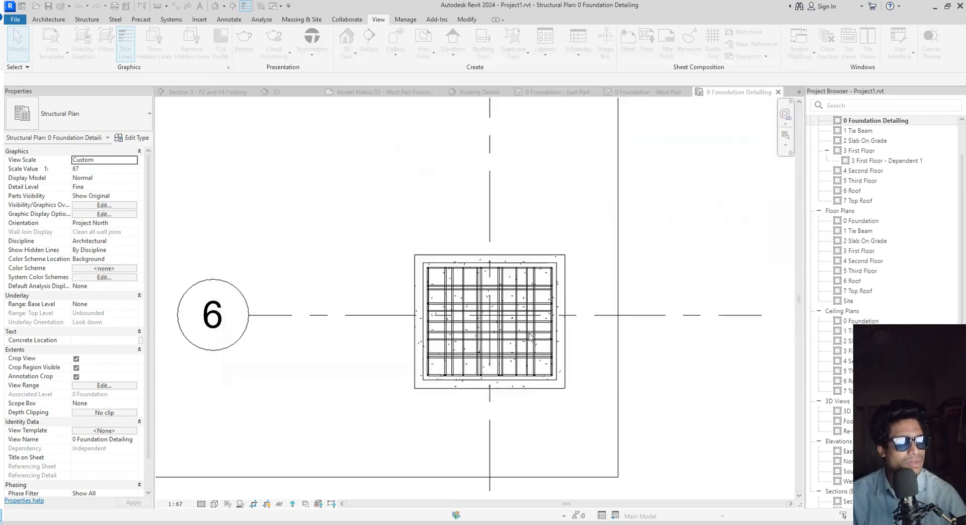
Turn off the Grids annotation category in the visibility/graphics overrides of the 0 Foundation Detailing plan
scroll(496, 318, "down", 3)
scroll(520, 333, "up", 4)
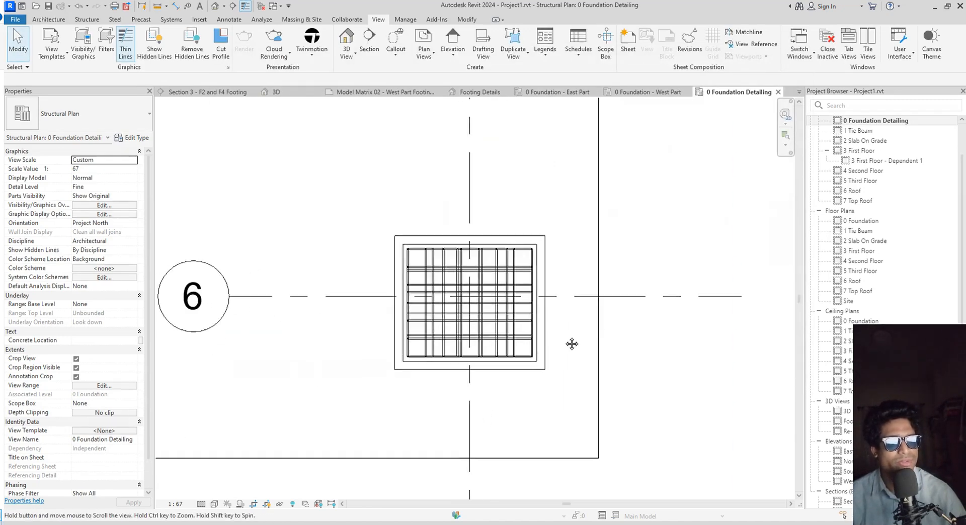
scroll(591, 341, "down", 1)
scroll(591, 342, "down", 2)
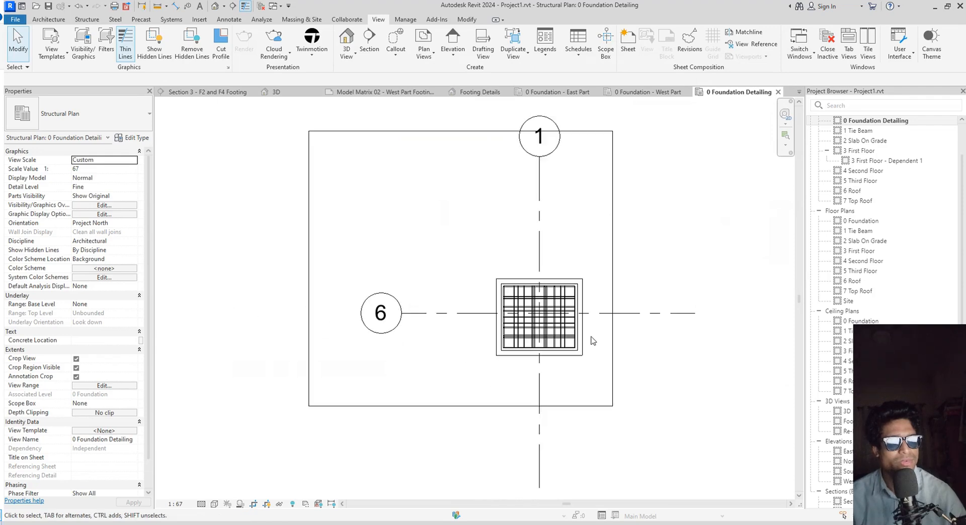
right_click(541, 183)
left_click(459, 211)
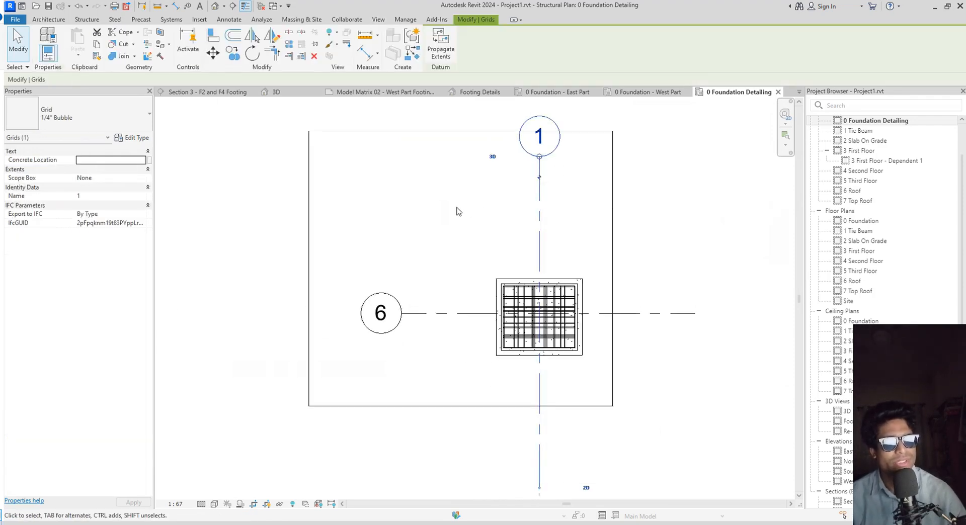
key("v")
key("v")
scroll(308, 191, "down", 3)
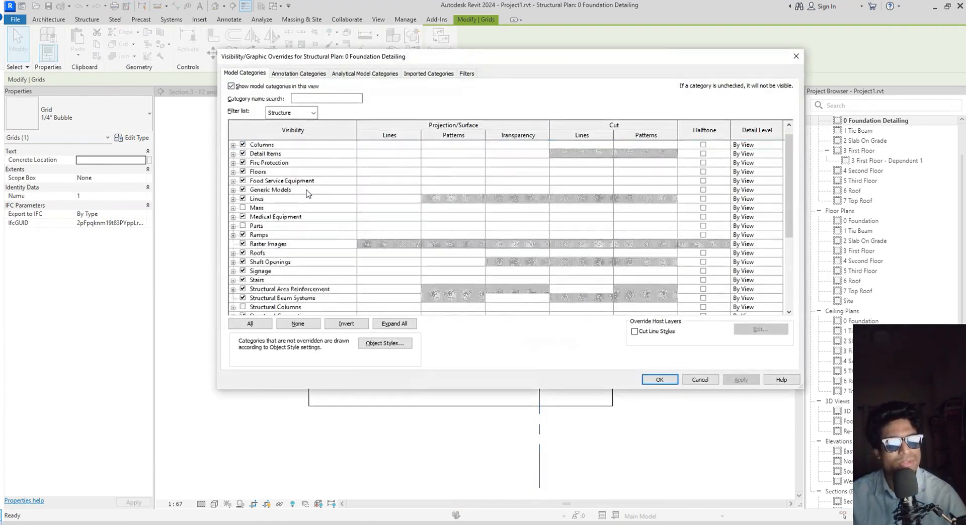
left_click(299, 73)
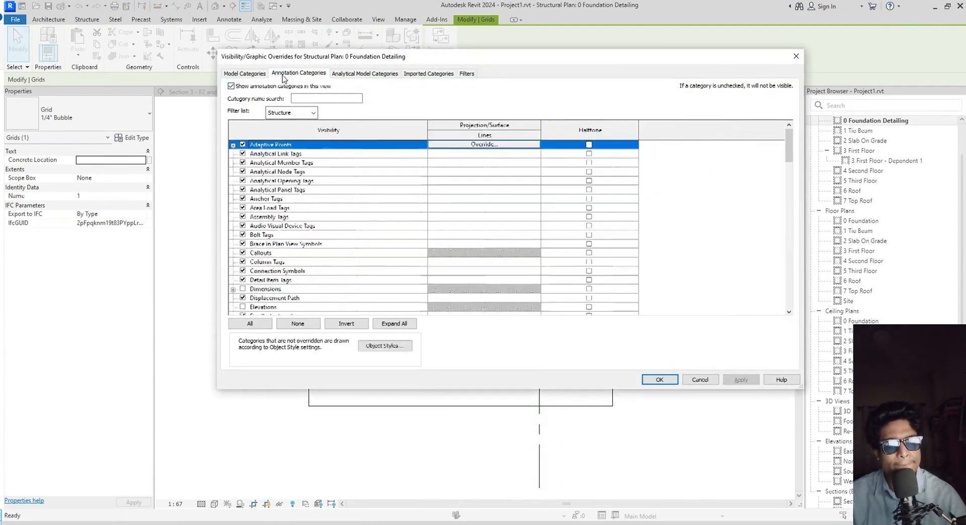
scroll(316, 285, "down", 5)
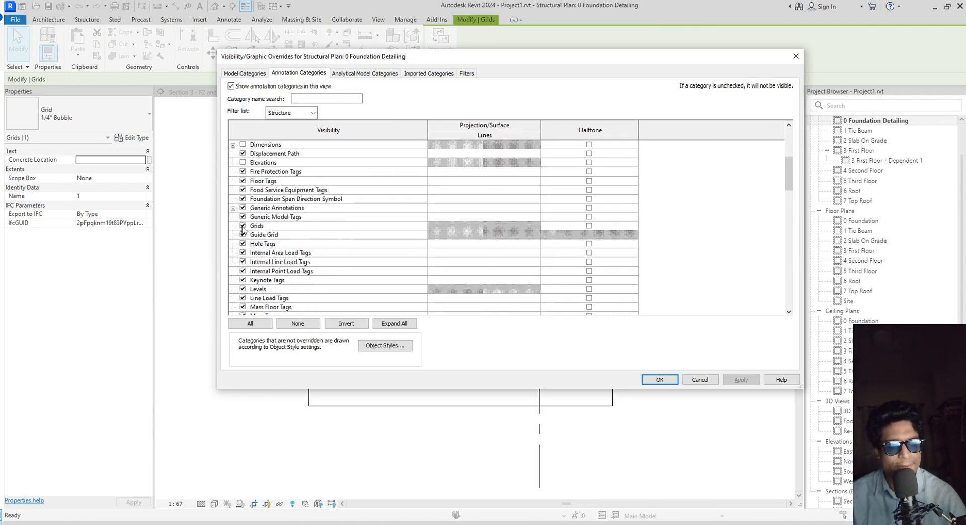
left_click(243, 226)
left_click(742, 380)
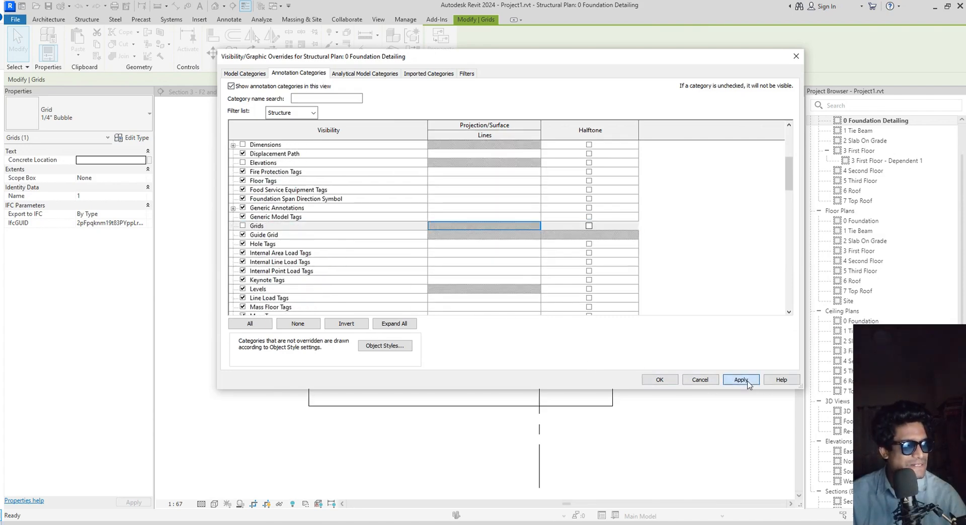
left_click(660, 380)
Inspect the footing in the 0 Foundation Detailing plan, selecting its 16M rebar set to check the bar layout
scroll(604, 355, "up", 2)
scroll(572, 353, "down", 2)
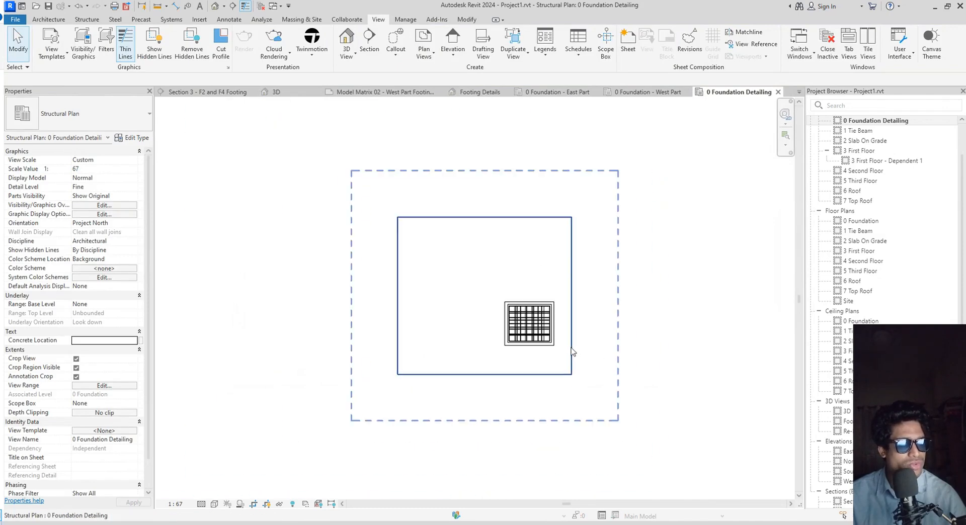
scroll(502, 341, "up", 2)
scroll(503, 342, "up", 4)
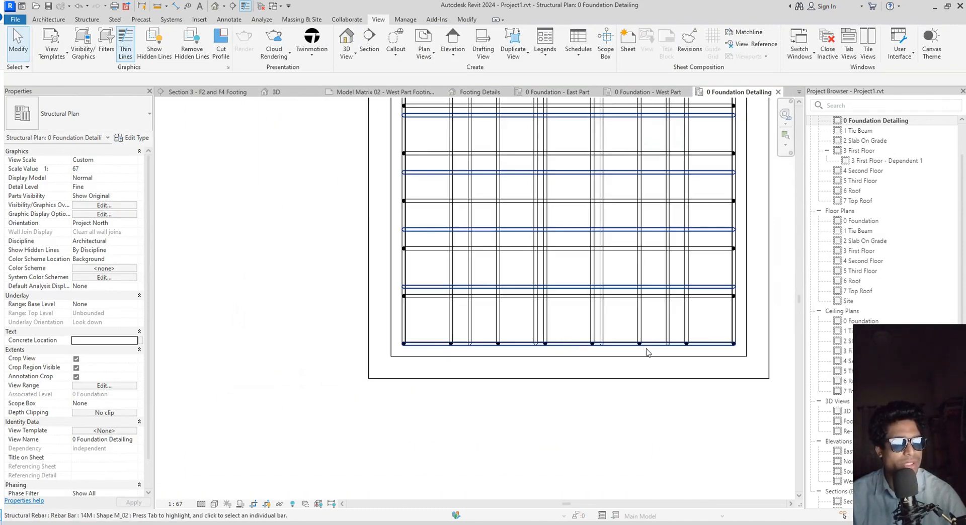
left_click(551, 326)
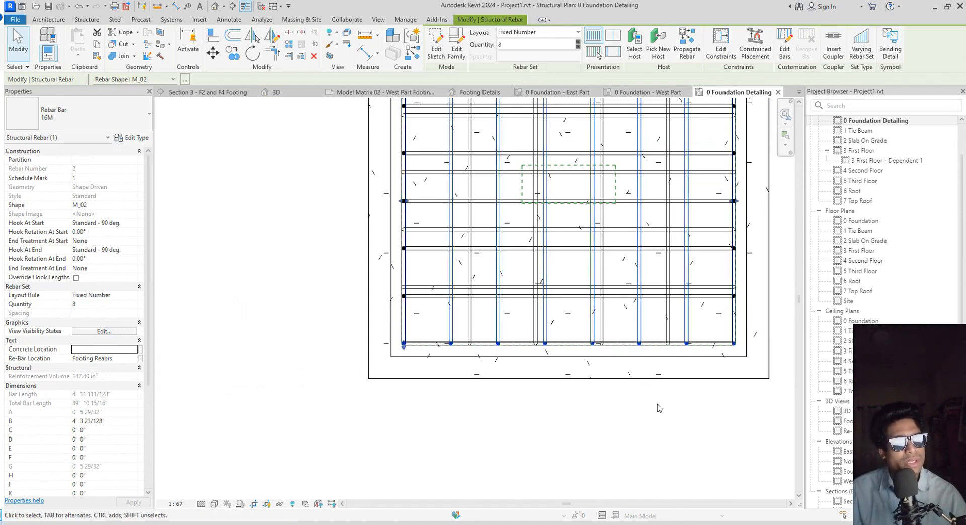
left_click(640, 444)
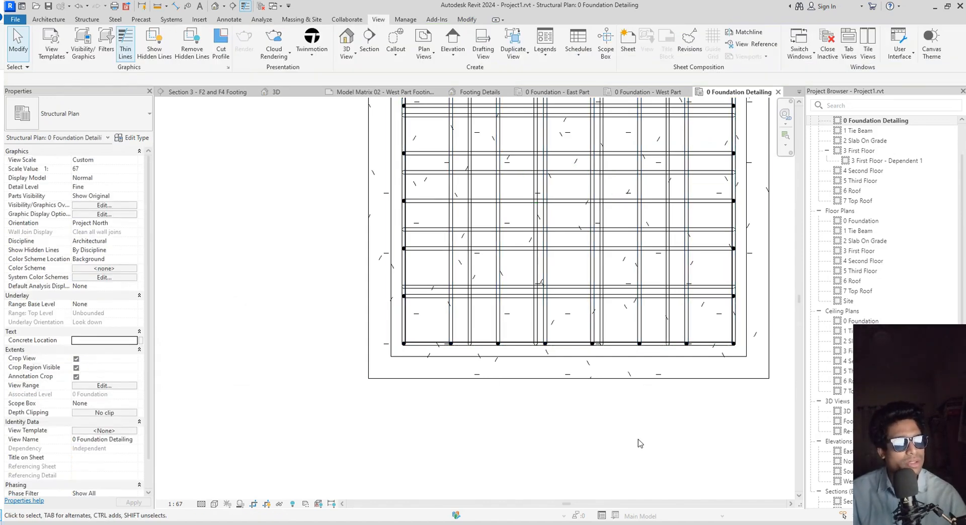
left_click(689, 320)
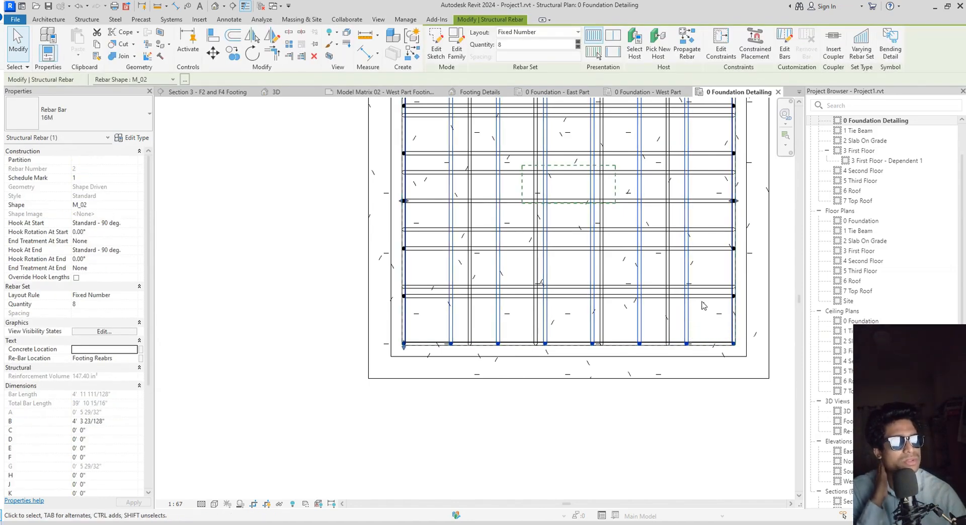
In the 3D view, extend the section box northward from grid 9 past grid 6 to include the footings on grids 6 to 9
left_click(284, 93)
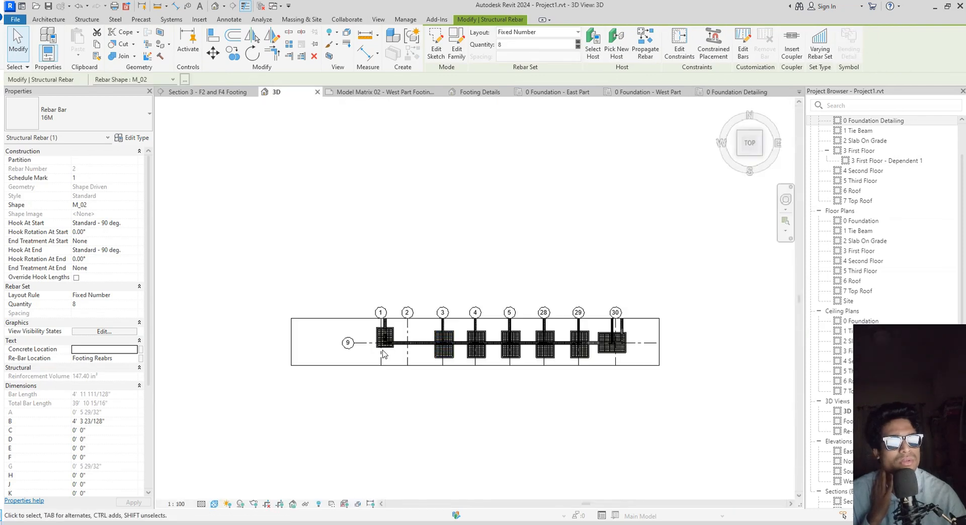
scroll(384, 355, "up", 8)
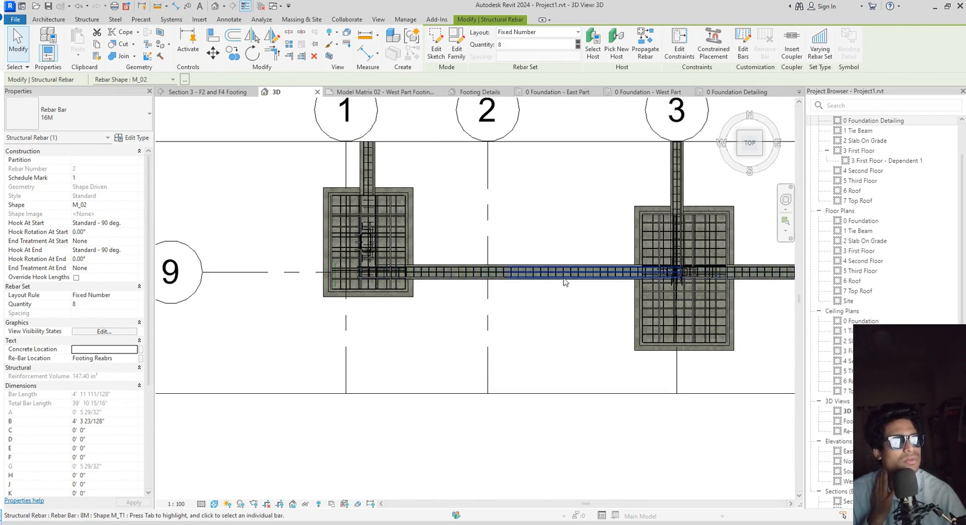
scroll(560, 280, "down", 5)
middle_click_drag(690, 443, 308, 419)
middle_click_drag(520, 439, 334, 427)
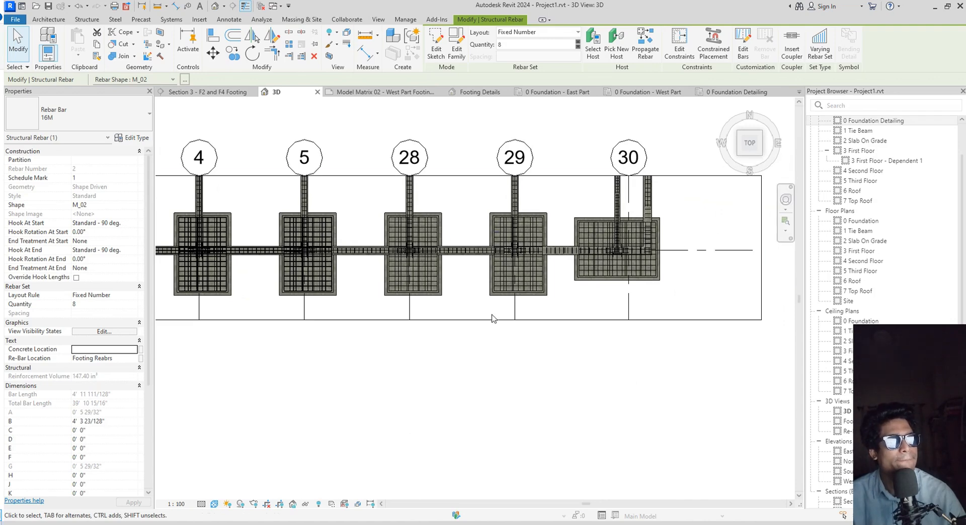
scroll(466, 380, "down", 5)
middle_click_drag(464, 379, 634, 372)
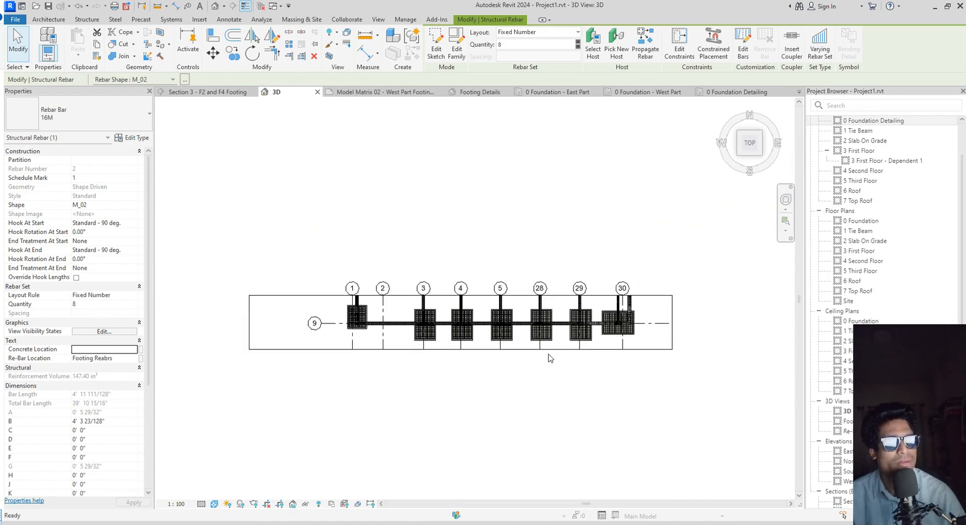
left_click(482, 297)
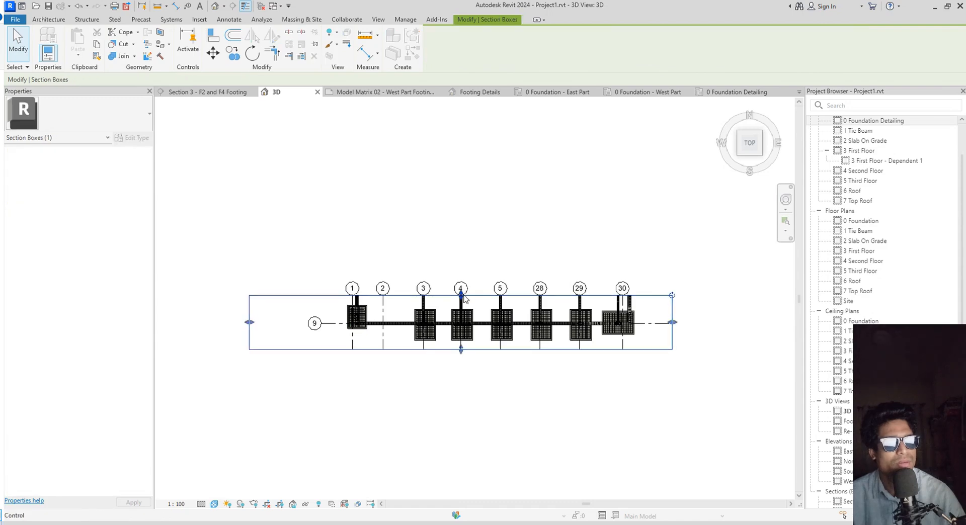
left_click_drag(462, 297, 442, 121)
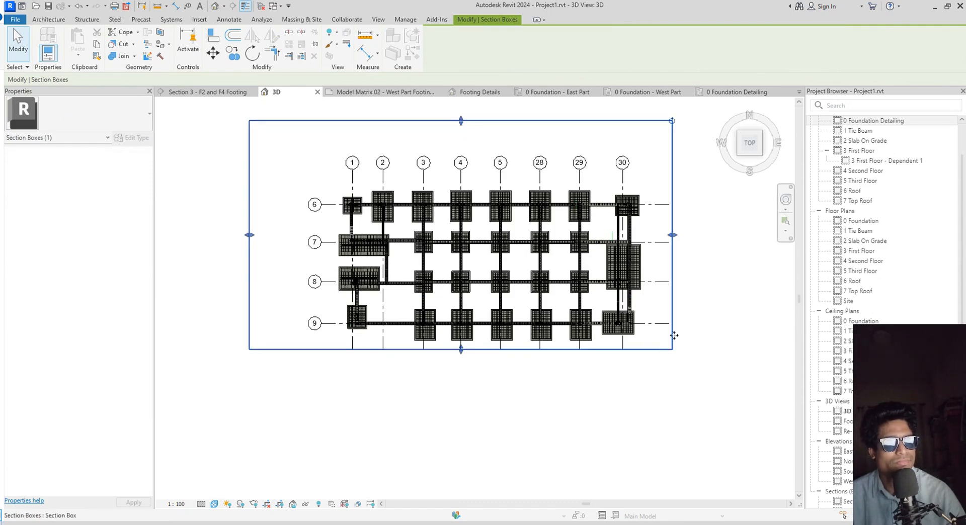
Examine the footings and their rebars across grids 6 to 9 in the 3D top view, ending at the footing near grids 1 and 9
scroll(351, 396, "up", 4)
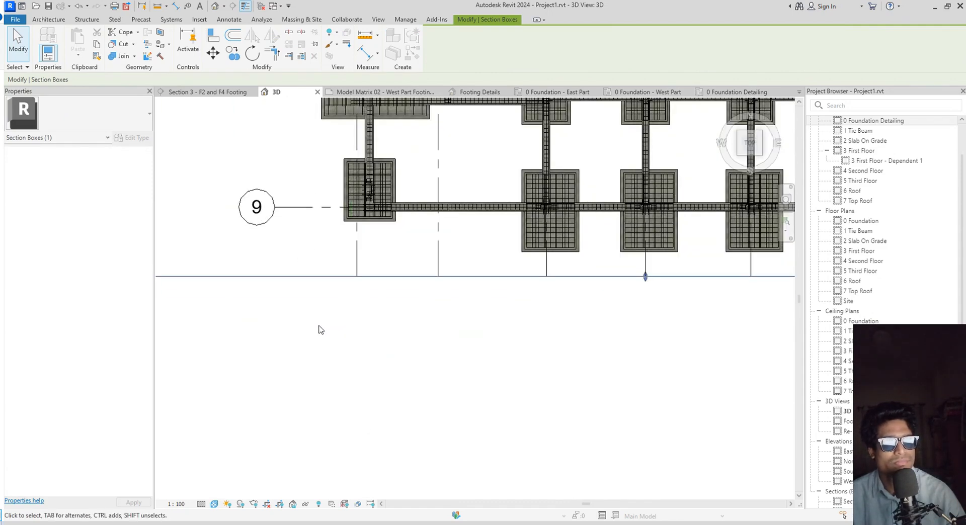
scroll(323, 332, "up", 2)
middle_click_drag(328, 344, 324, 474)
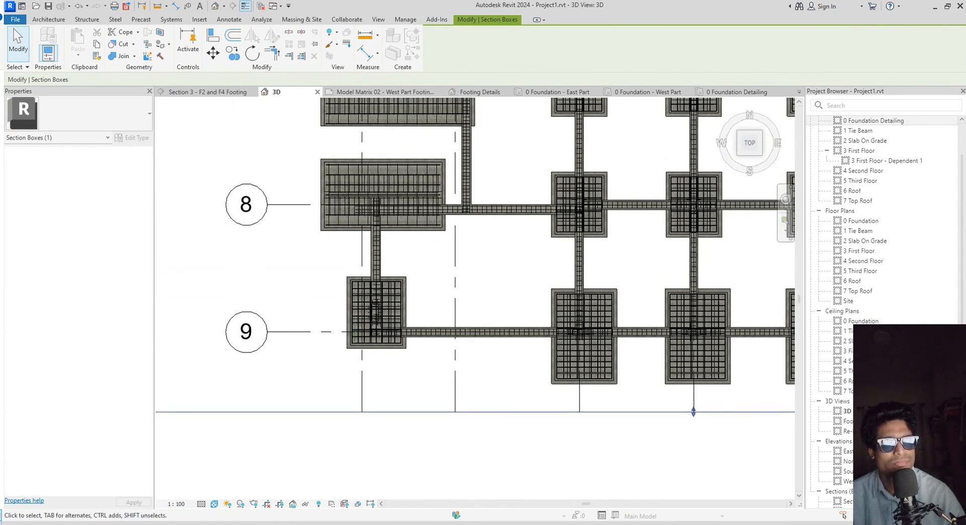
middle_click_drag(496, 300, 476, 476)
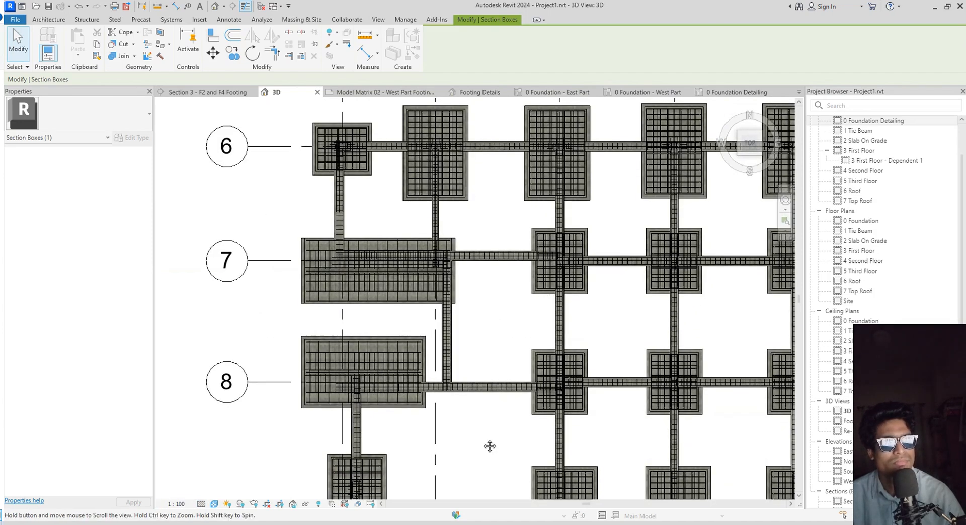
middle_click_drag(490, 446, 174, 393)
middle_click_drag(706, 387, 441, 357)
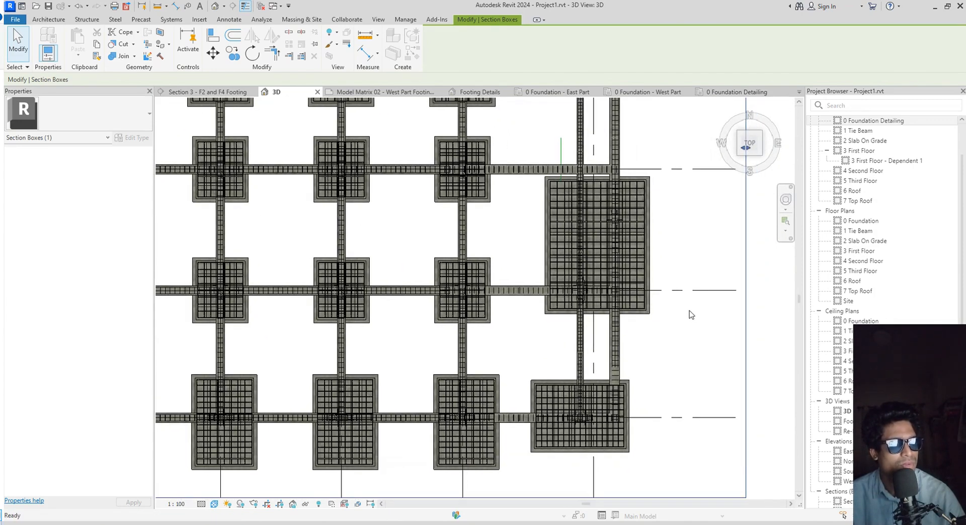
middle_click_drag(688, 321, 709, 442)
middle_click_drag(666, 302, 697, 455)
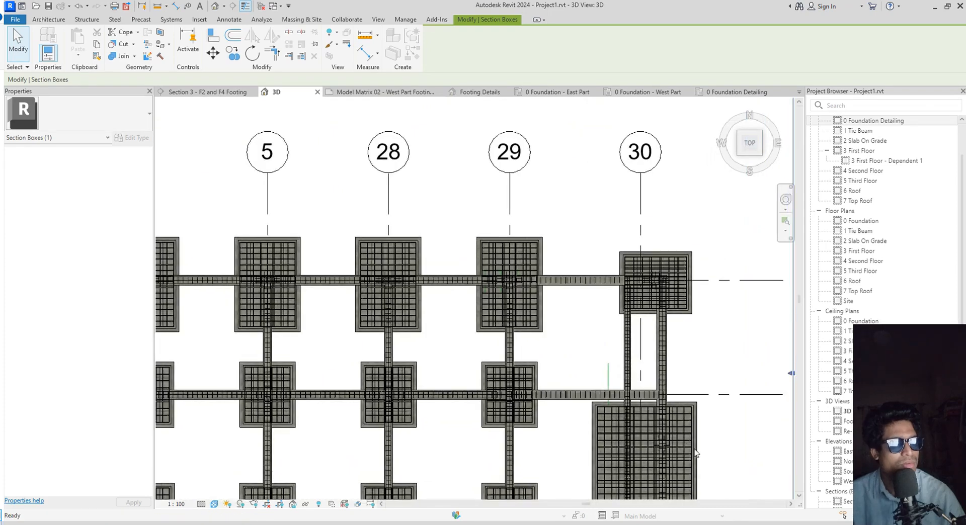
scroll(554, 362, "down", 3)
middle_click_drag(700, 232, 756, 184)
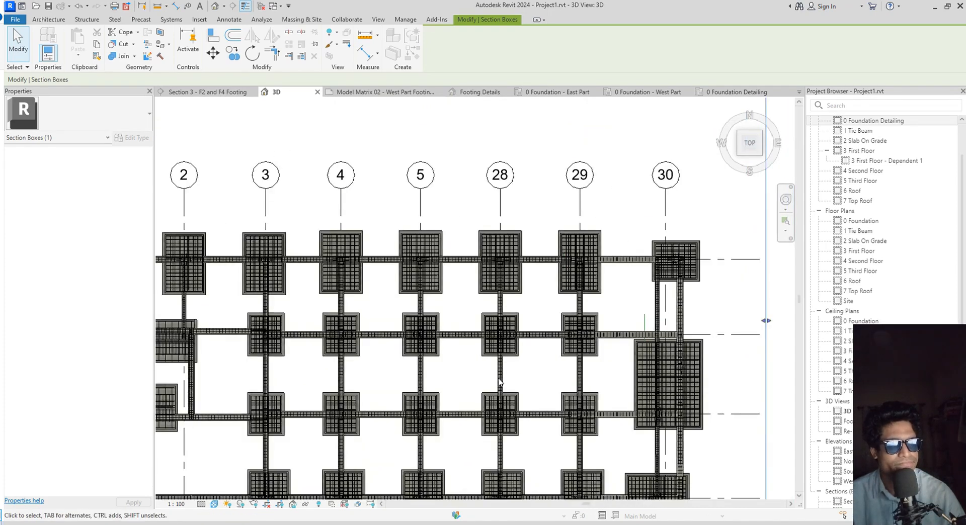
middle_click_drag(468, 400, 676, 146)
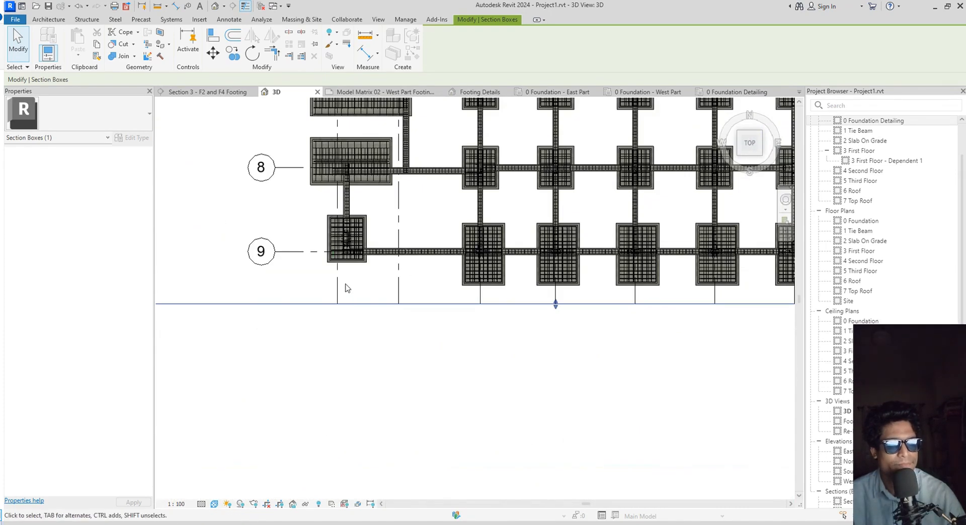
scroll(345, 288, "up", 5)
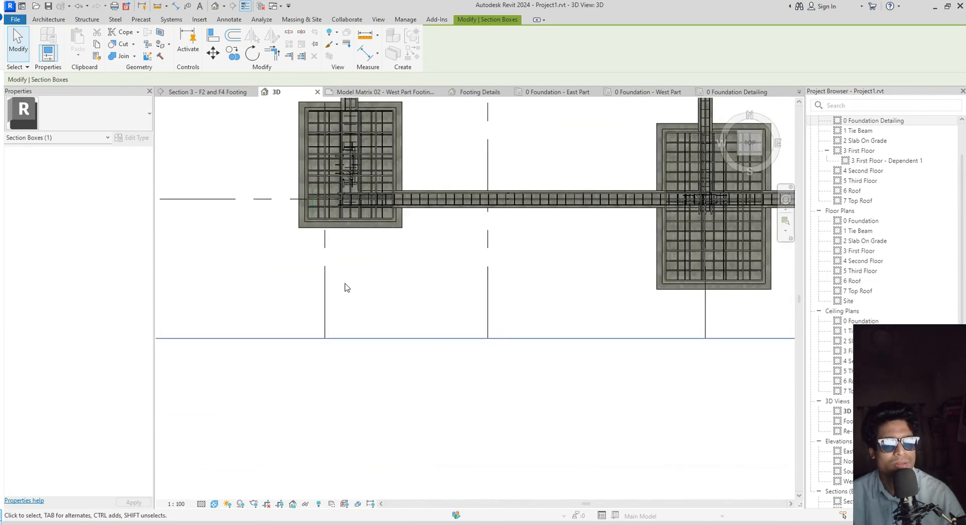
scroll(345, 288, "up", 3)
middle_click_drag(356, 298, 358, 441)
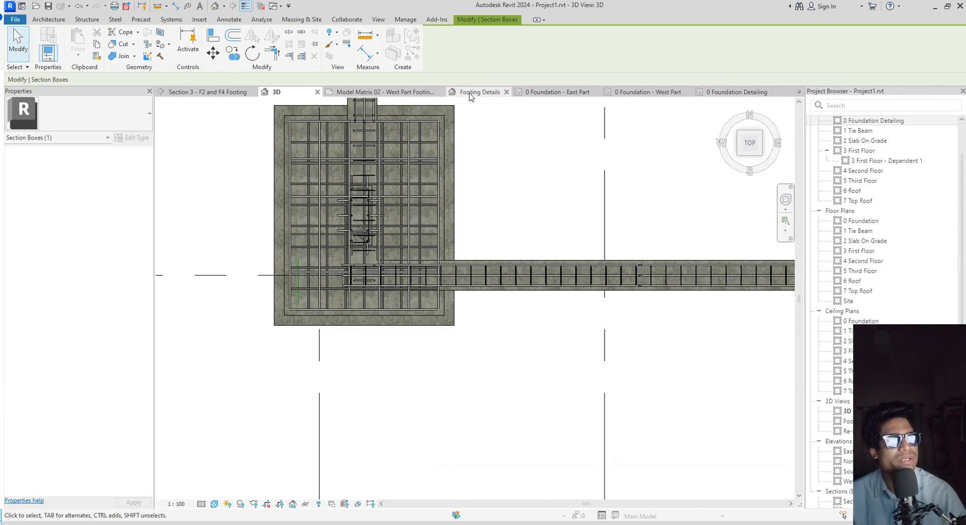
Check the isolated footing in the Footing Details 3D view against the 0 Foundation Detailing plan
left_click(471, 93)
scroll(445, 240, "up", 1)
scroll(445, 240, "down", 2)
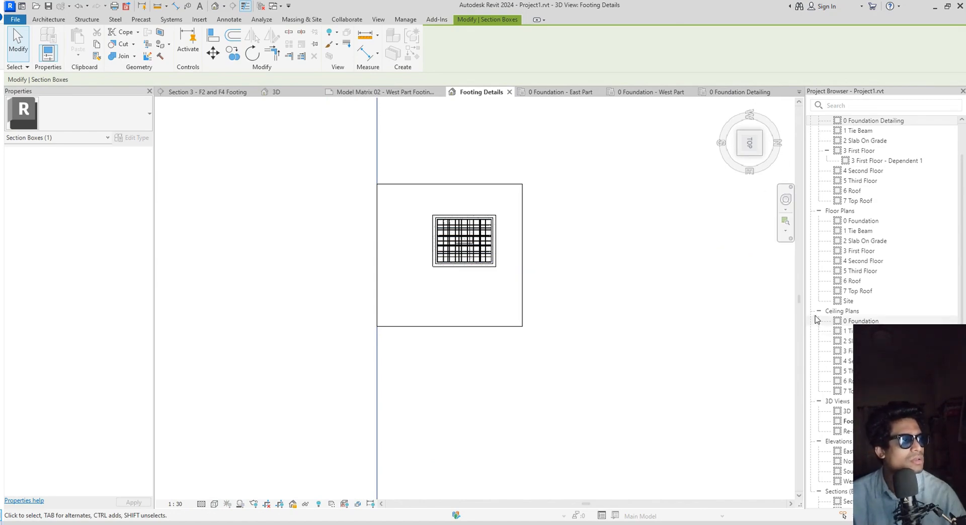
scroll(866, 243, "up", 3)
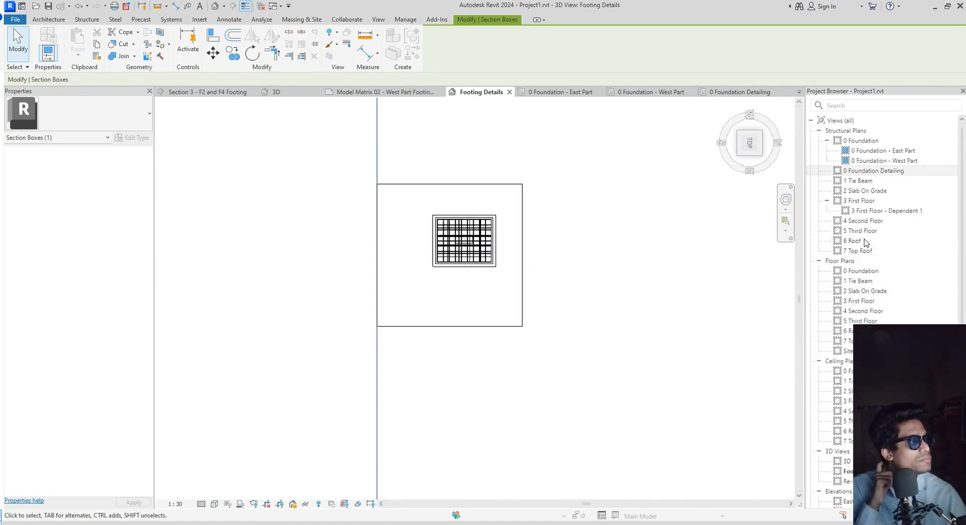
left_click(735, 92)
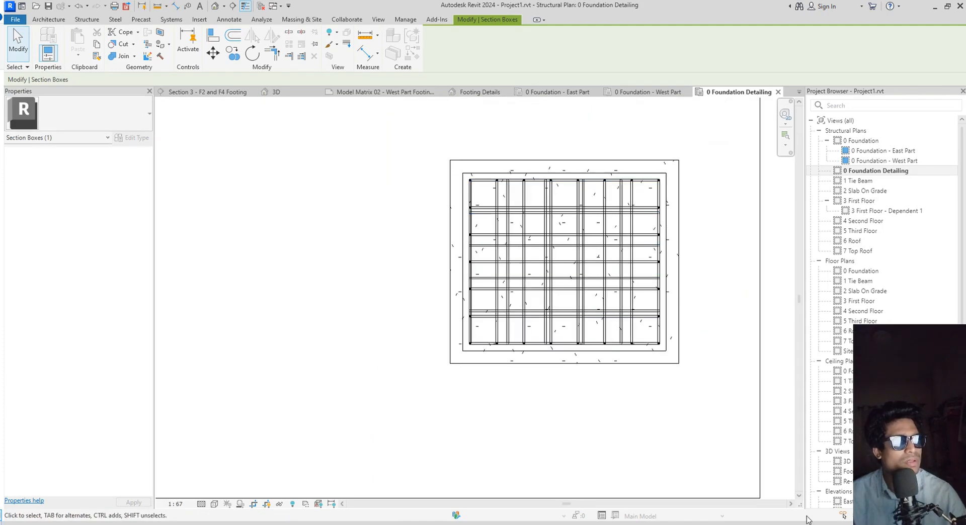
scroll(514, 224, "up", 2)
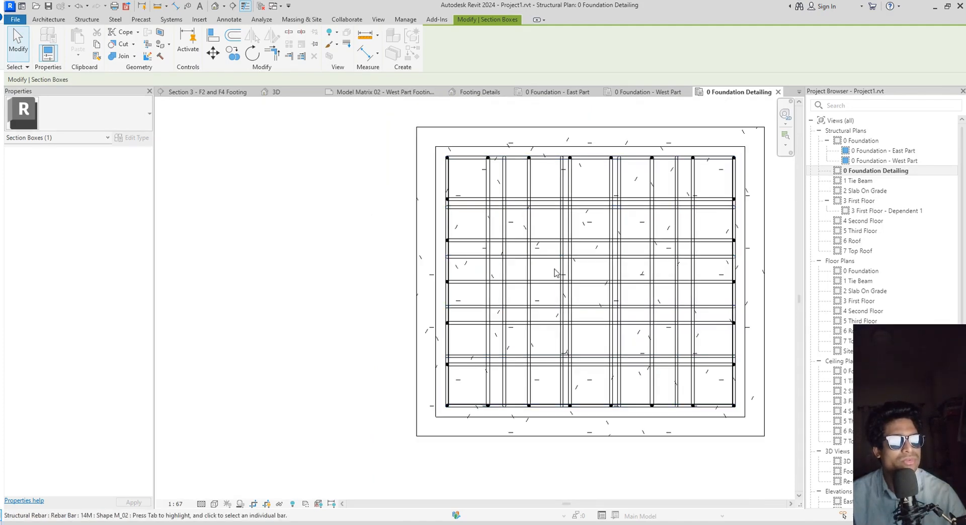
Compare the footing's horizontal 14M rebar set in the detailing plan with the footing near grids 1 and 9 in the 3D view
left_click(468, 206)
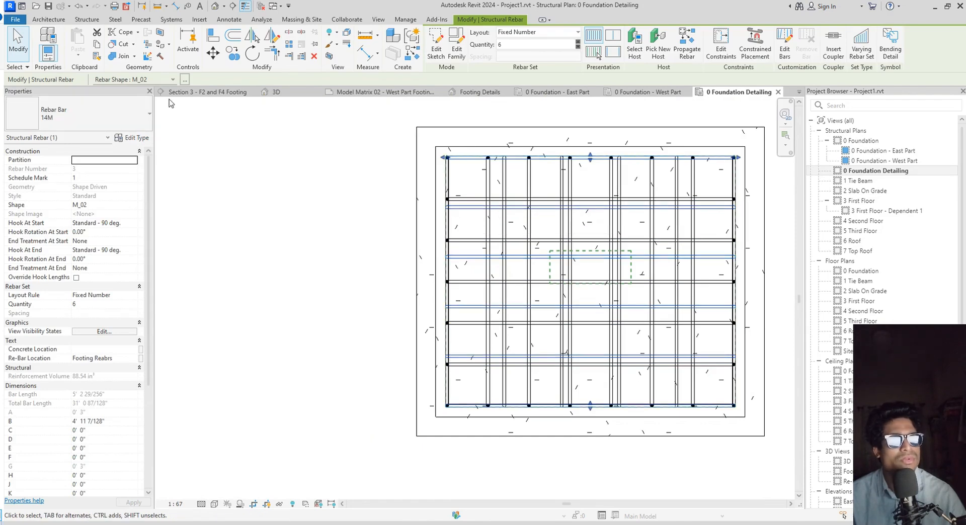
left_click(281, 93)
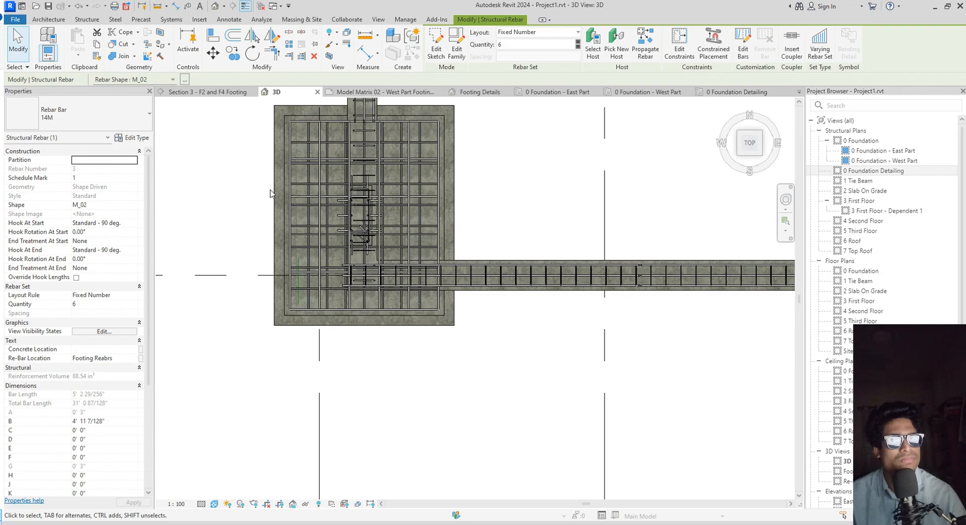
left_click(722, 93)
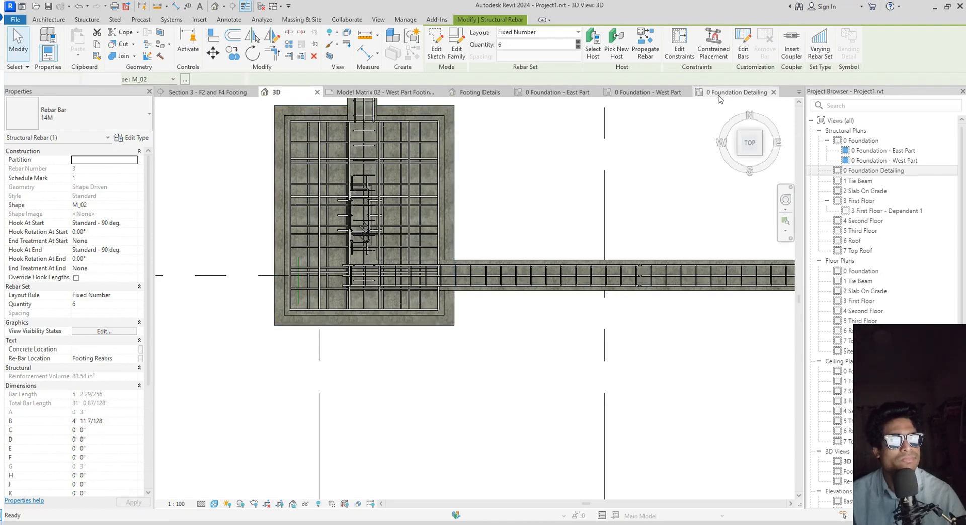
scroll(459, 283, "down", 5)
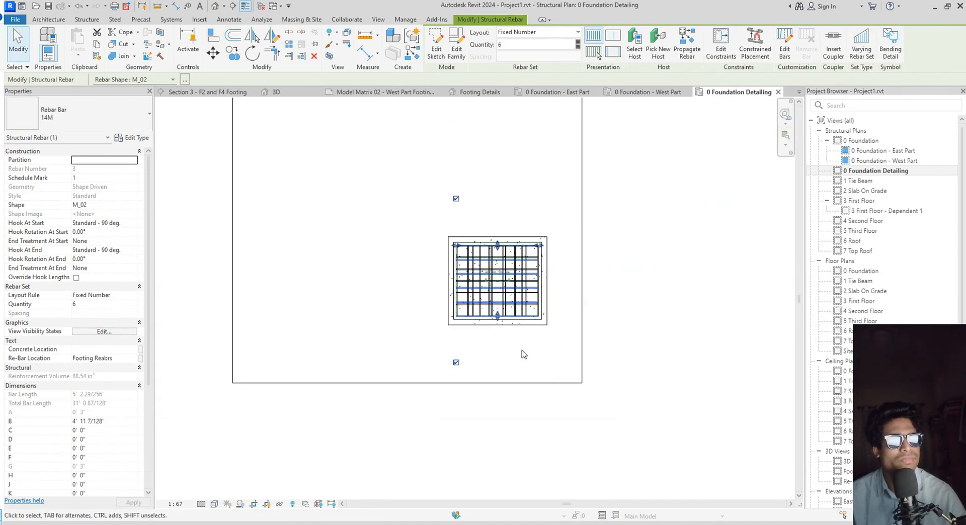
middle_click_drag(515, 299, 469, 292)
scroll(468, 293, "up", 5)
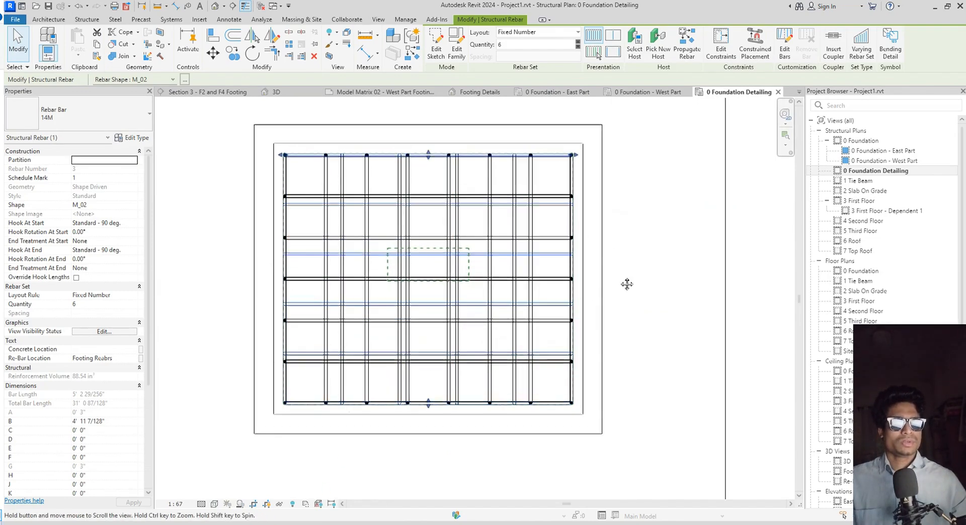
left_click(621, 282)
scroll(619, 280, "down", 1)
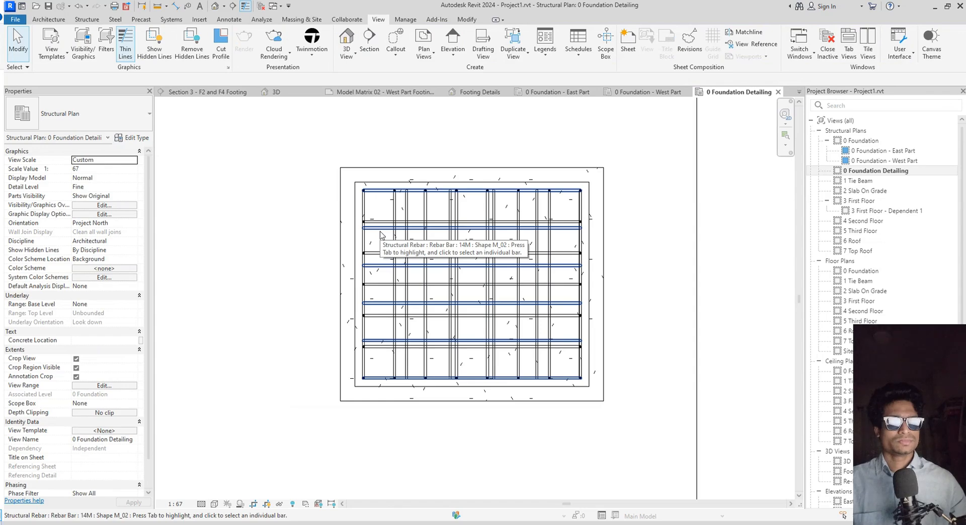
Examine the footing's two crossing 14M rebar sets in the detailing plan by selecting them together, leaving nothing selected
scroll(401, 168, "up", 3)
scroll(401, 169, "down", 3)
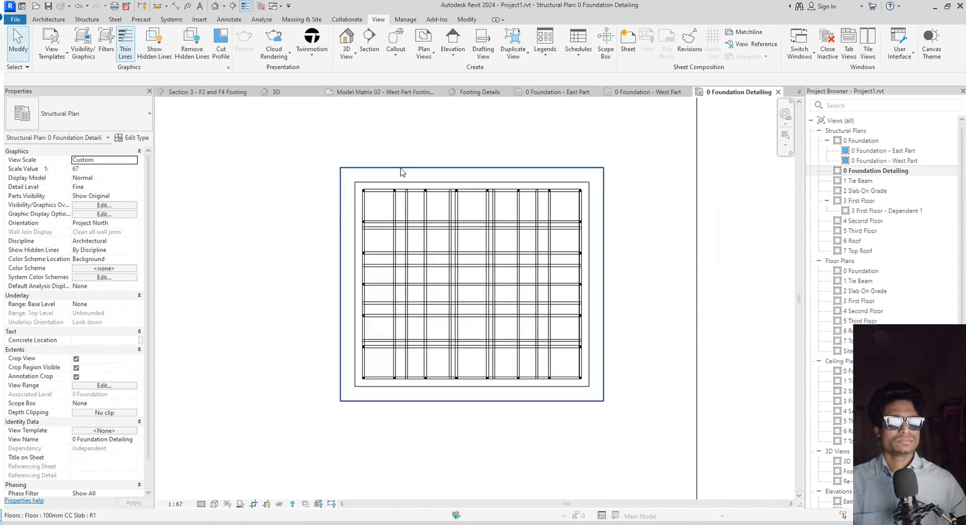
left_click(381, 233)
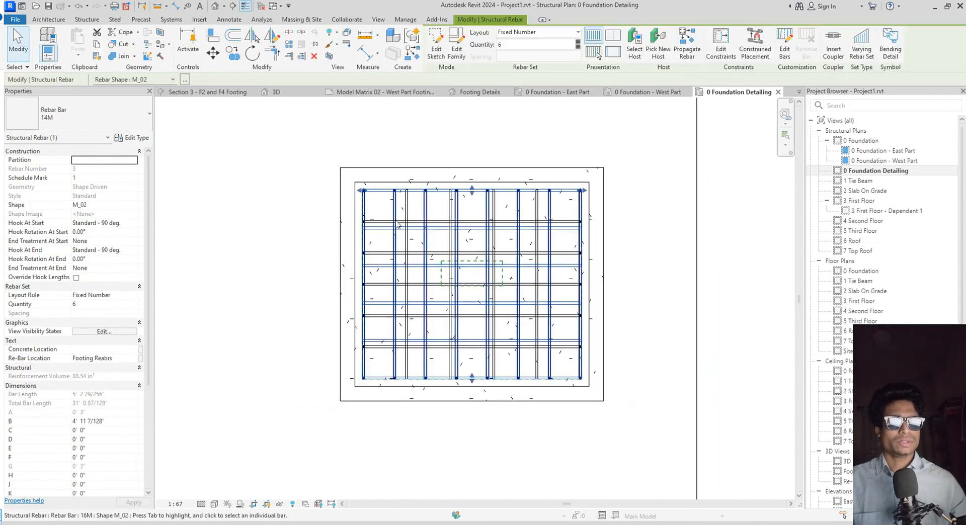
left_click(410, 217, "ctrl")
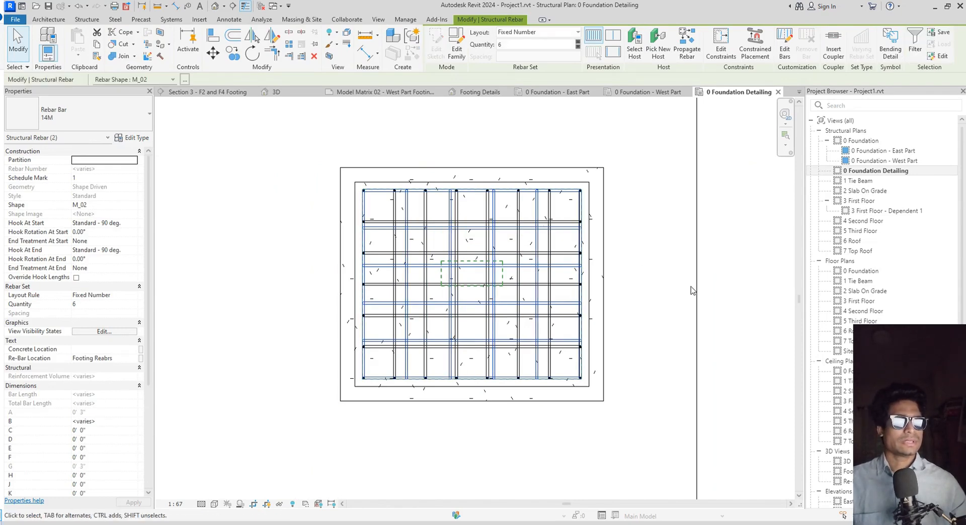
left_click(613, 291)
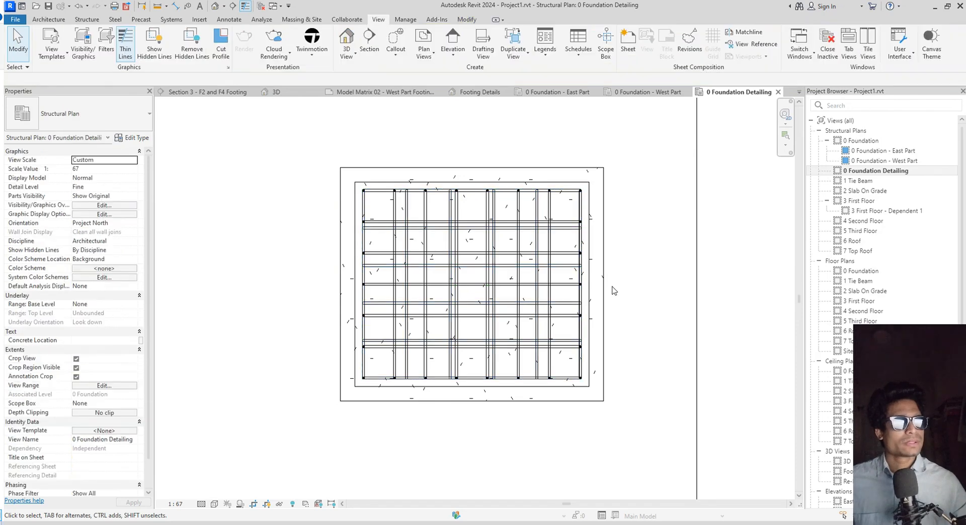
Show only the middle bar of both 14M rebar sets in the footing plan
left_click(409, 206)
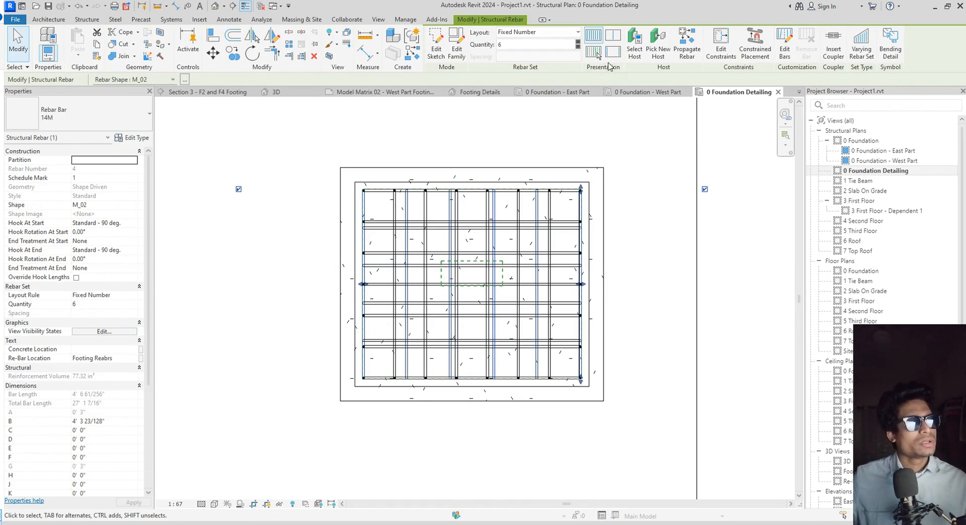
left_click(615, 35)
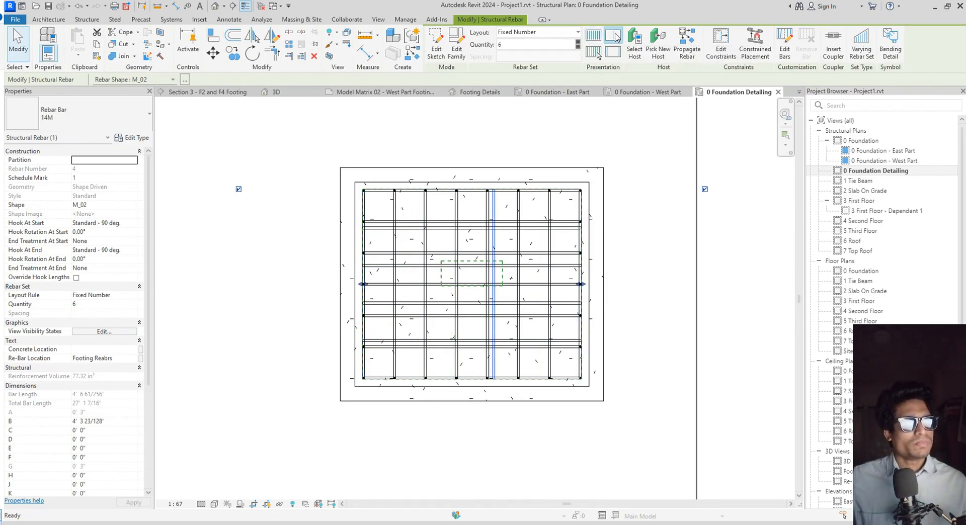
scroll(518, 246, "up", 2)
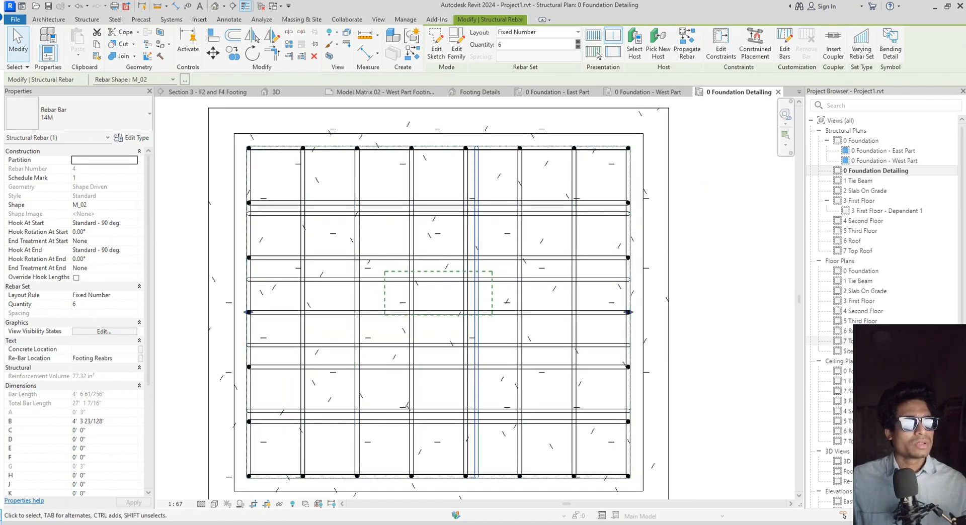
left_click(604, 229)
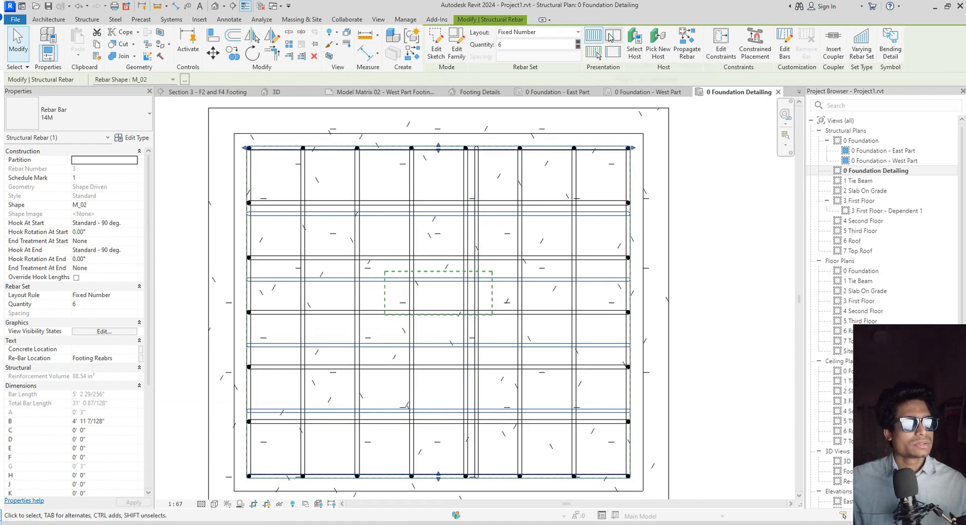
left_click(610, 37)
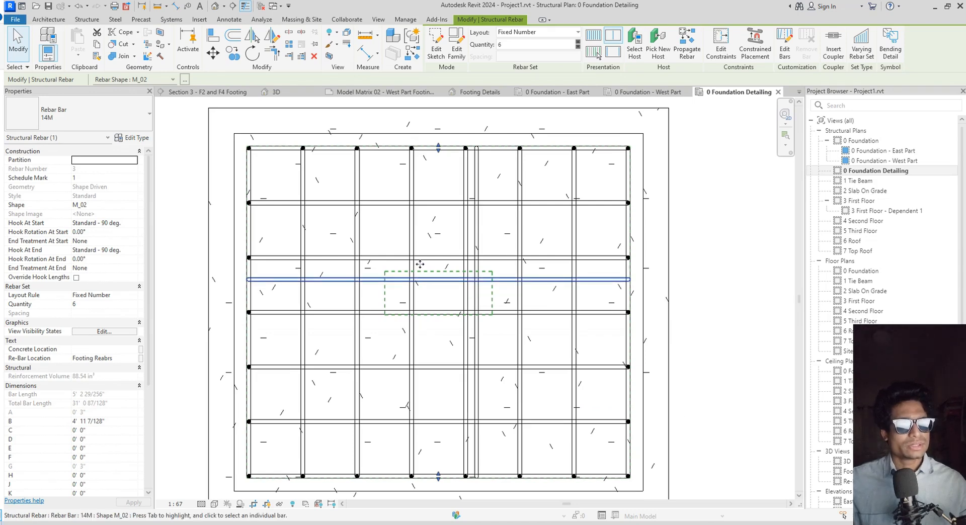
Move the horizontal 14M bar to the footing's upper edge and the vertical 14M bar to its right edge
left_click_drag(420, 267, 428, 149)
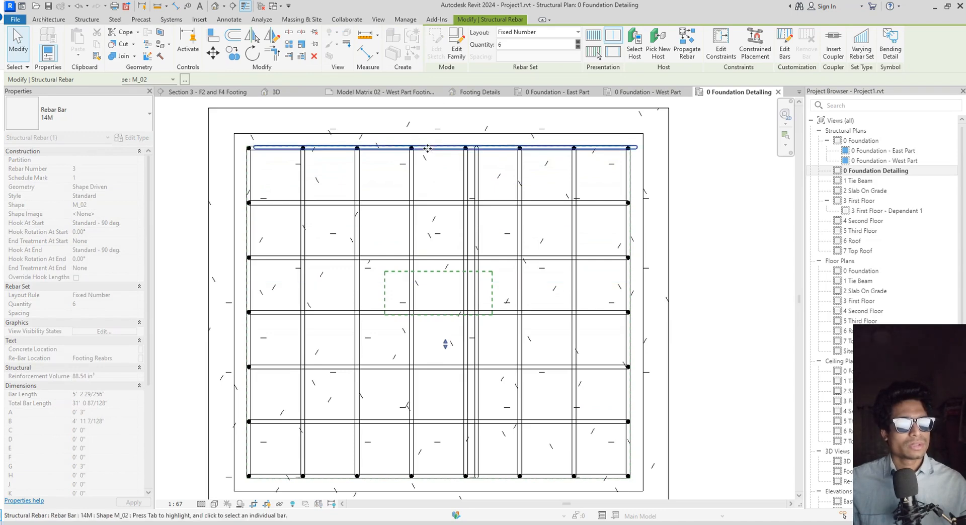
left_click(478, 233)
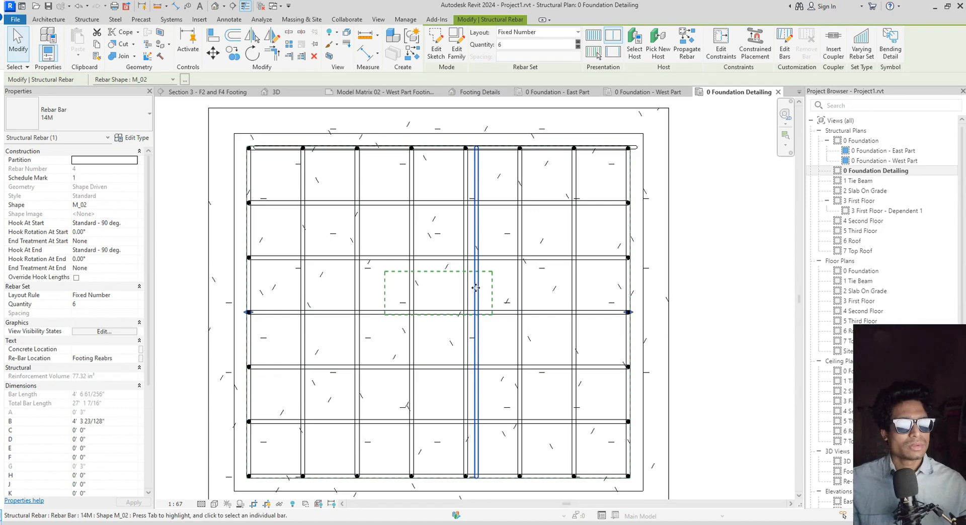
left_click_drag(476, 288, 625, 288)
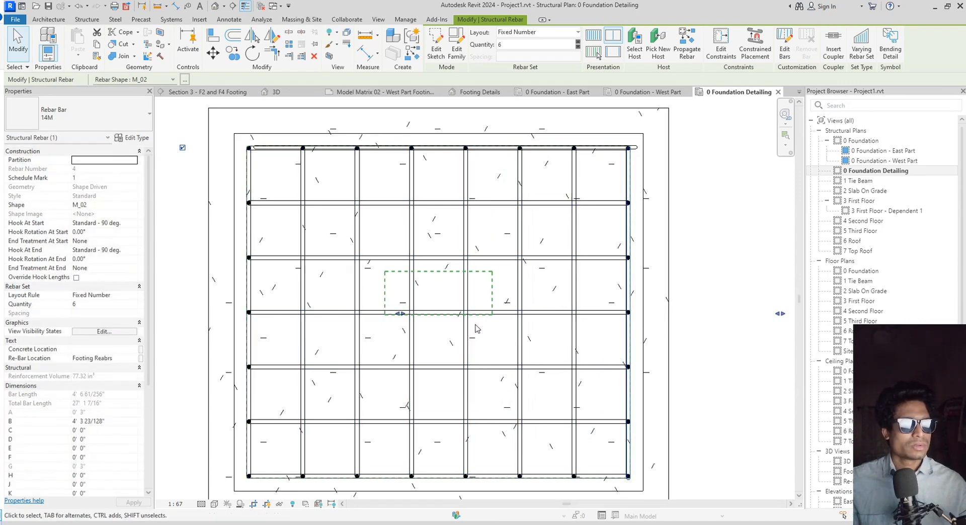
Show only the middle bar of the horizontal 16M rebar set and move it to the footing's lower edge
left_click(542, 314)
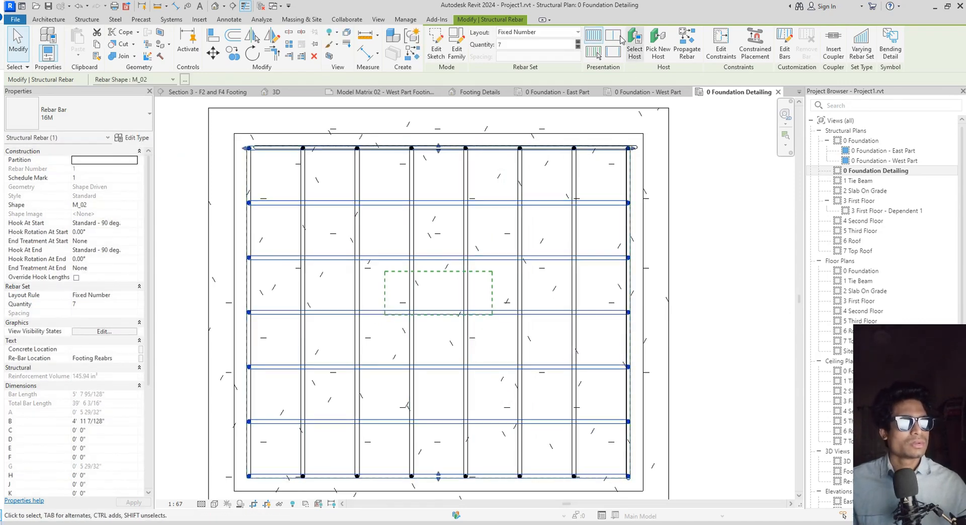
left_click(613, 36)
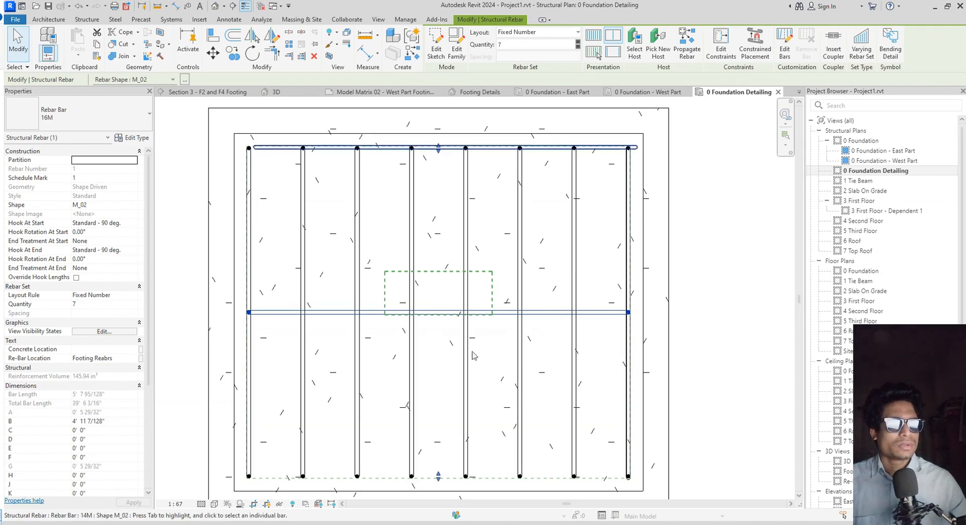
middle_click_drag(474, 356, 514, 196)
left_click_drag(507, 199, 505, 361)
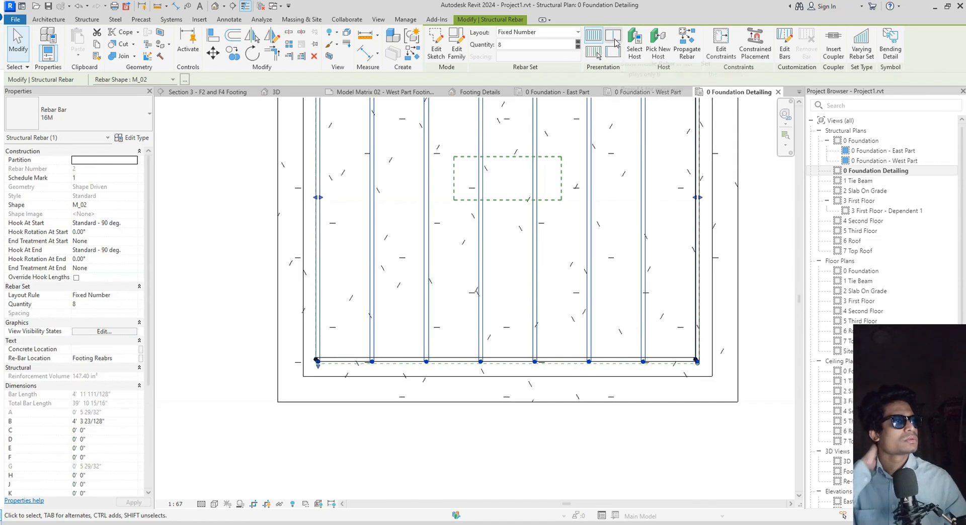
Show only the middle bar of the vertical 16M rebar set and move it to the footing's left edge
left_click(594, 52)
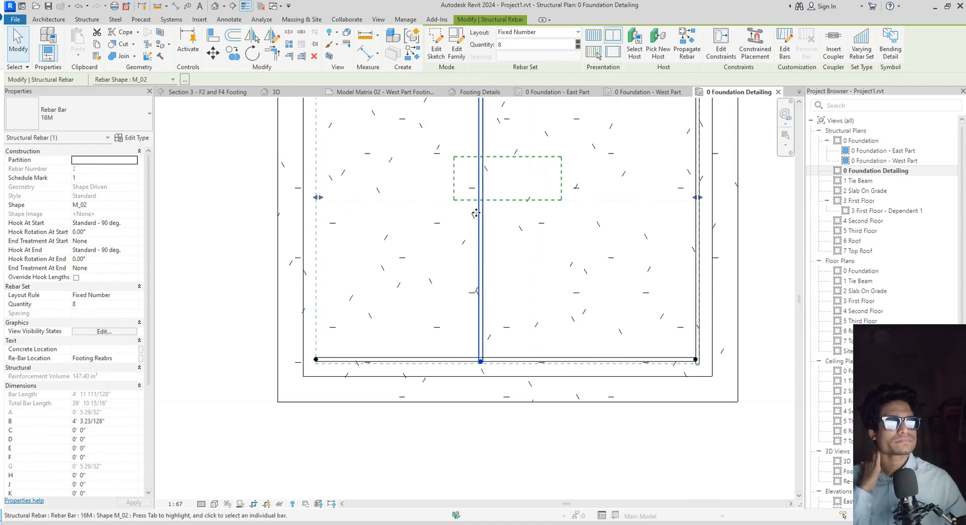
left_click_drag(476, 213, 317, 213)
scroll(361, 247, "down", 2)
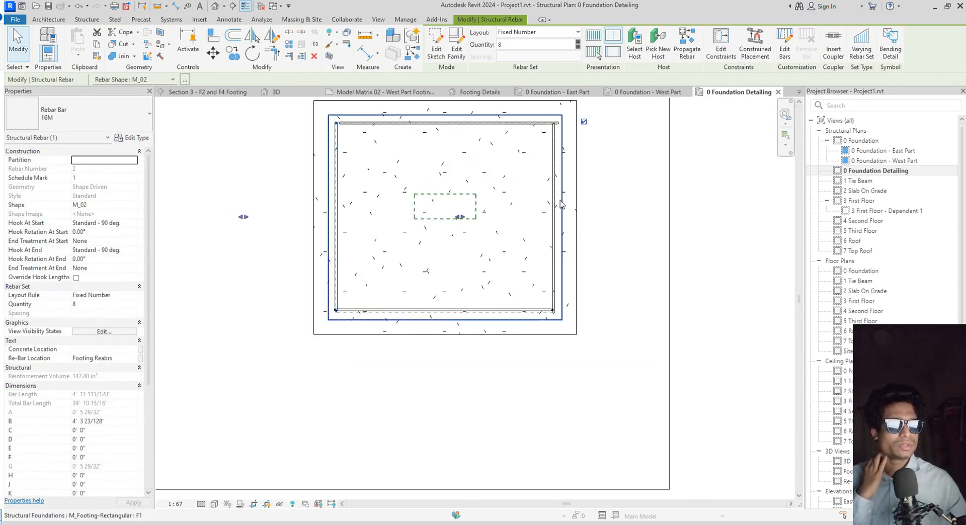
Shift the upper horizontal 14M bar slightly left so its ends line up with the footing's side bars
left_click(498, 122)
middle_click_drag(462, 163, 553, 248)
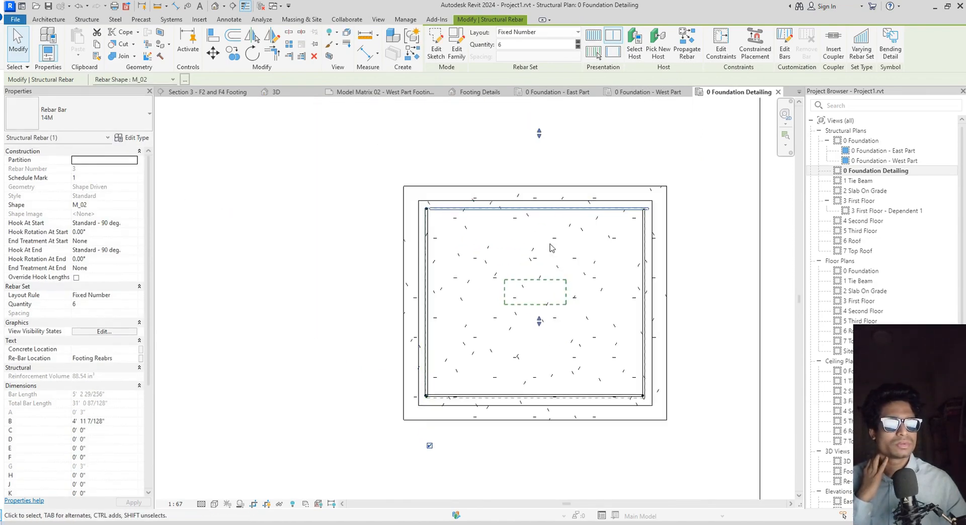
mouse_move(515, 209)
left_mouse_down()
mouse_move(537, 210)
mouse_move(529, 212)
left_mouse_up()
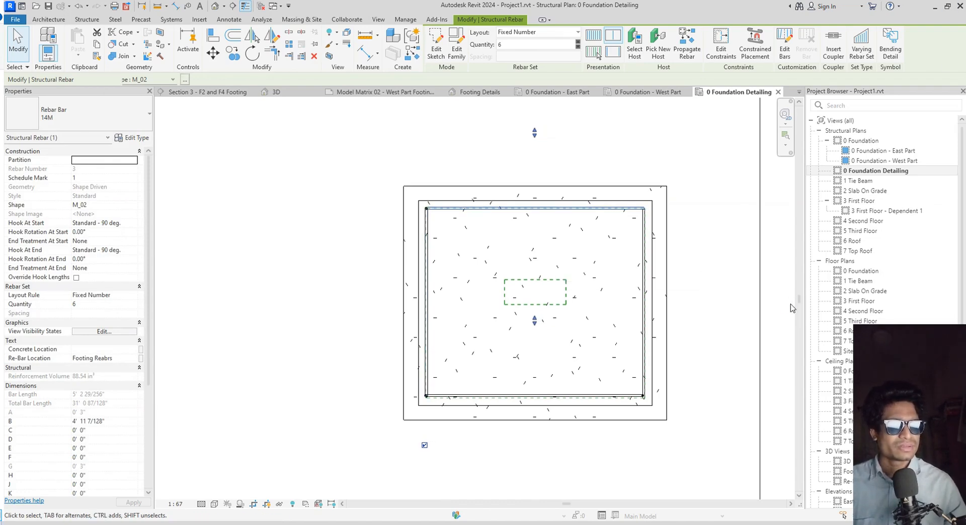
key("Left")
key("Left")
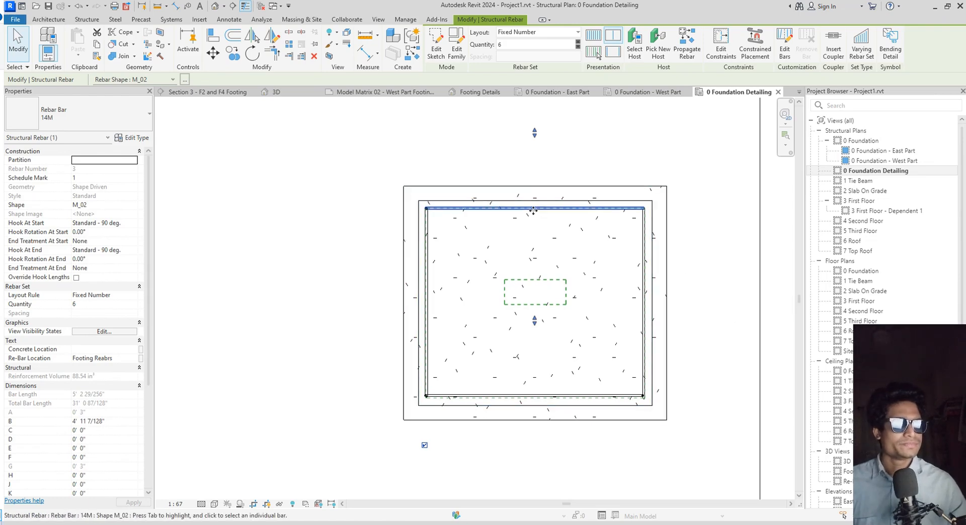
scroll(713, 403, "up", 3)
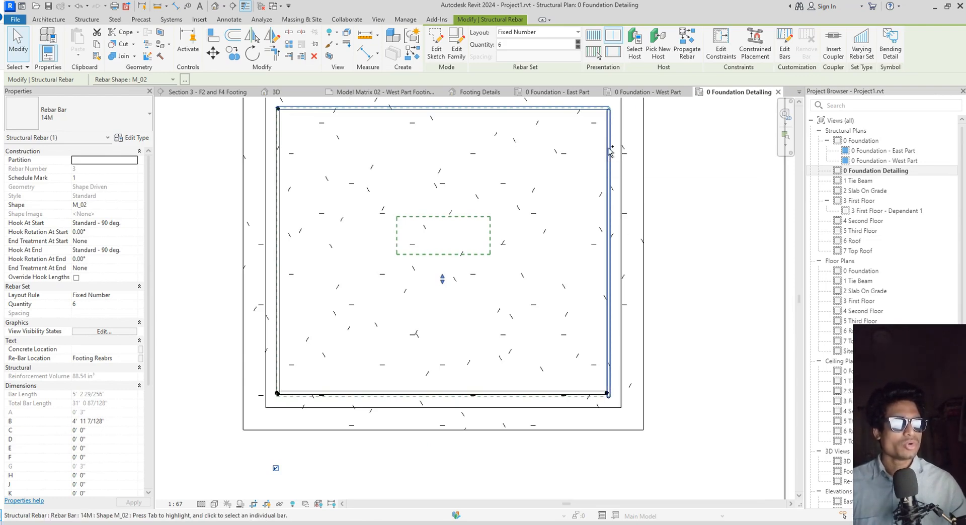
Override the two 14M bars' graphics by element in this view with a solid green foreground surface pattern
left_click(608, 151, "ctrl")
right_click(609, 151)
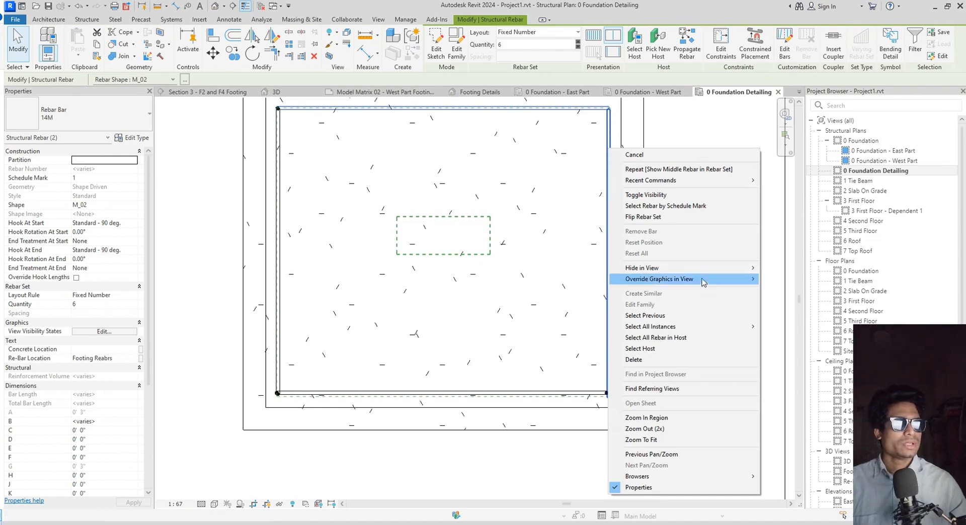
mouse_move(715, 283)
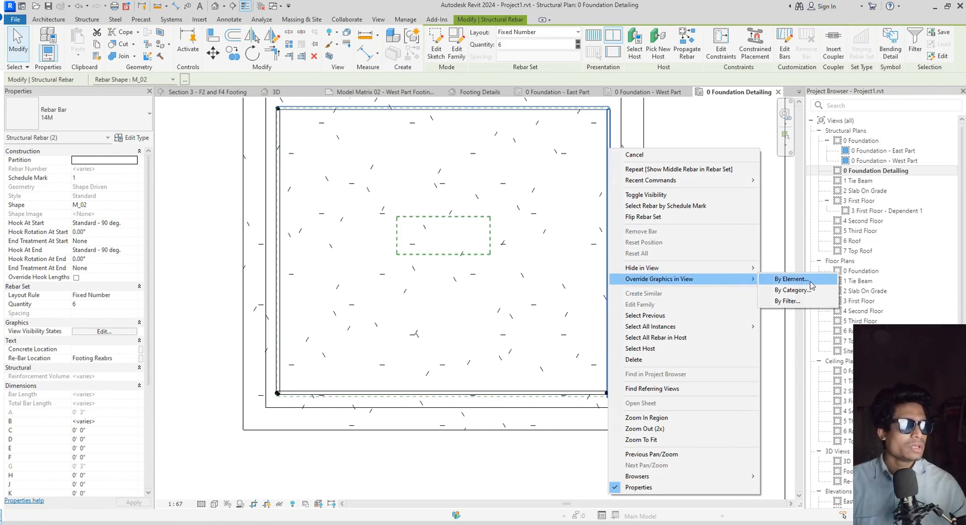
left_click(786, 279)
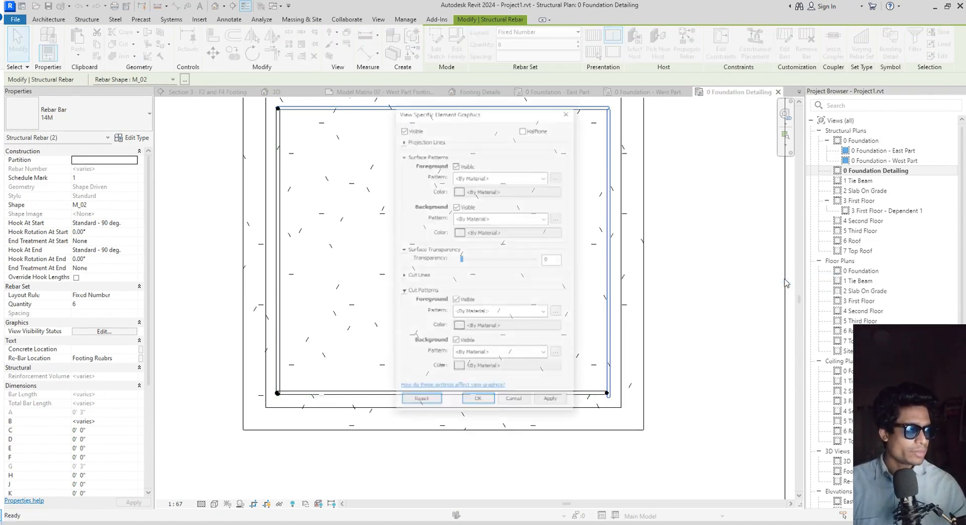
left_click(536, 177)
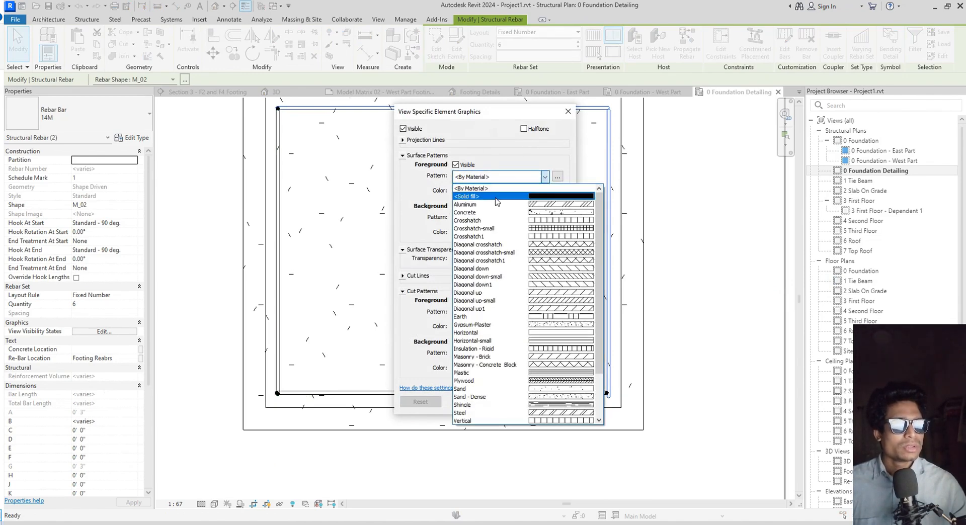
left_click(538, 196)
left_click(460, 191)
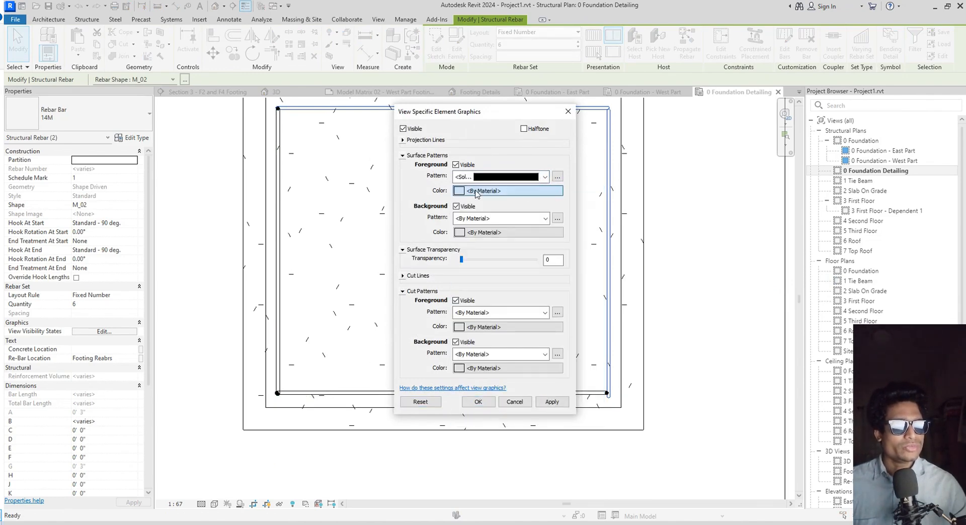
left_click(407, 215)
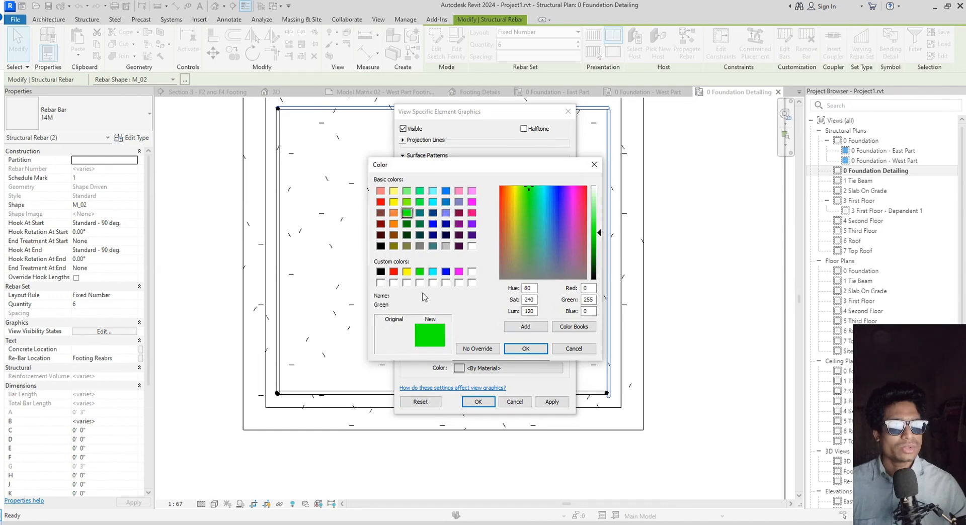
left_click(525, 349)
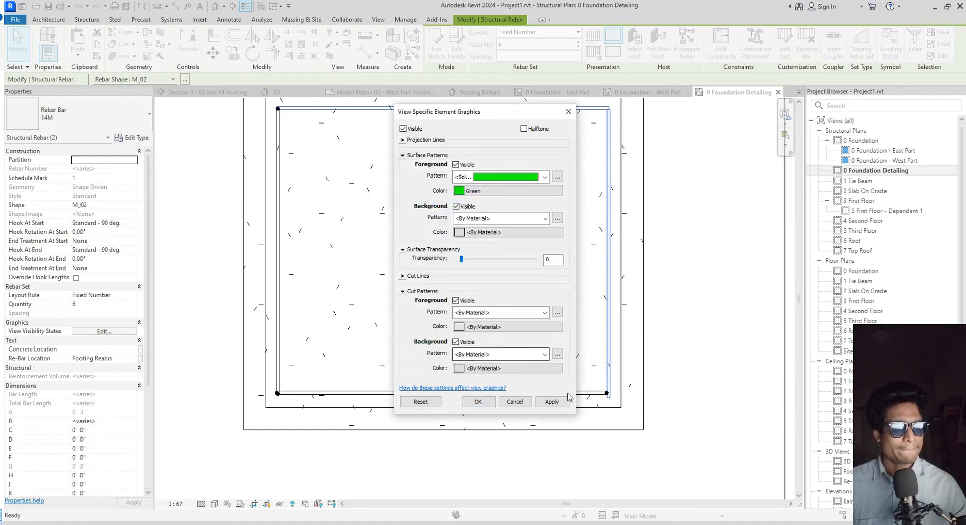
left_click(552, 402)
left_click(486, 404)
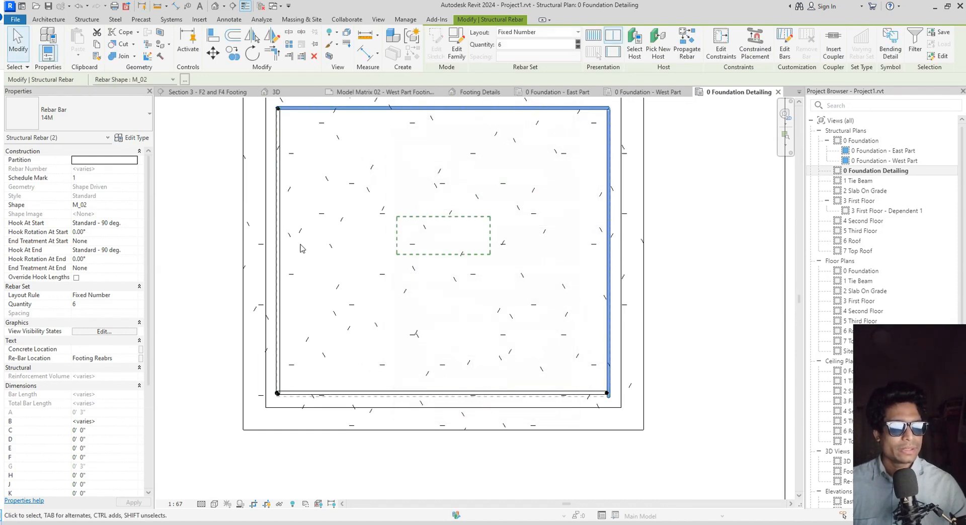
left_click(701, 395)
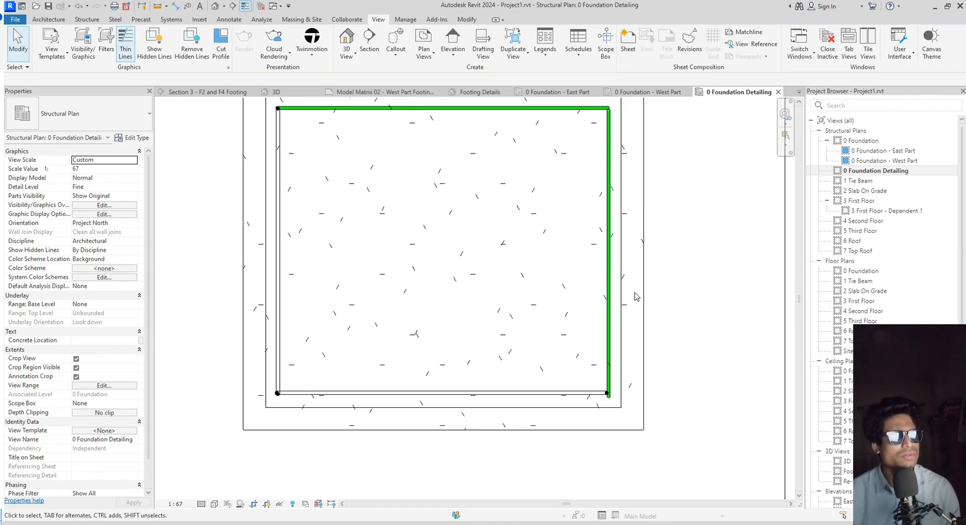
Override the graphics of the left and lower 16M bars by element in this view, using a solid fill foreground surface pattern
left_click(328, 397)
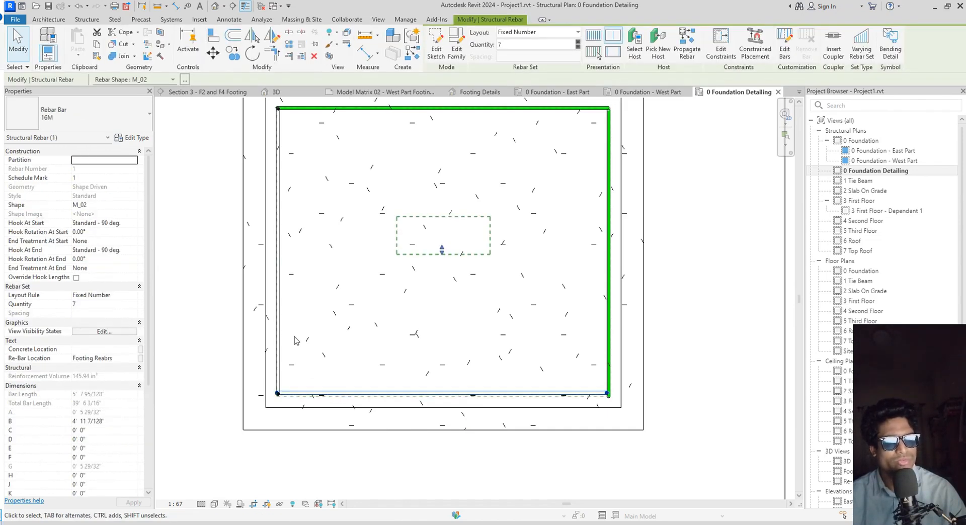
left_click(278, 334, "ctrl")
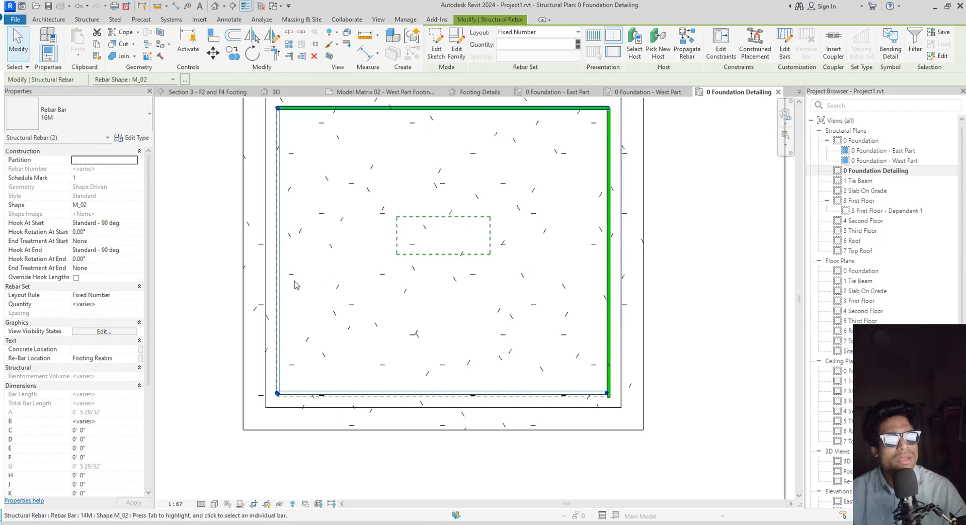
right_click(275, 286)
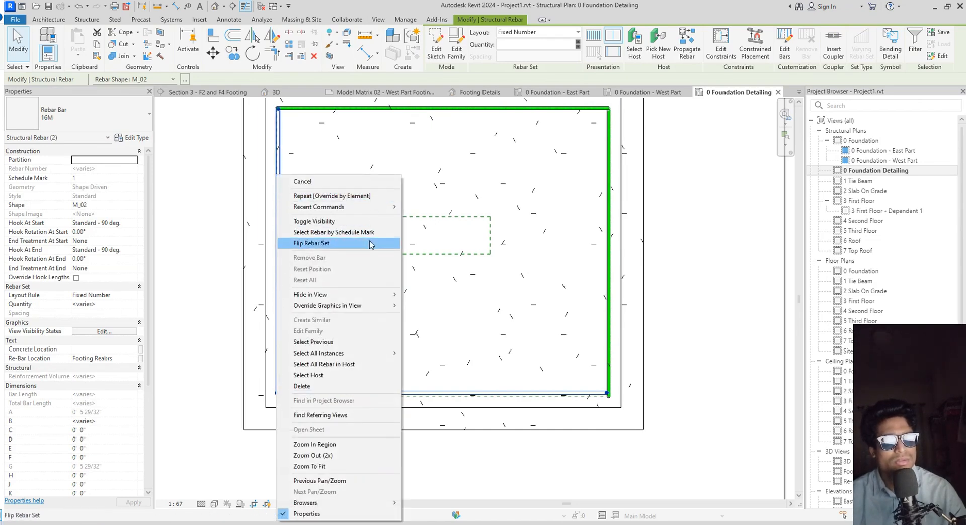
mouse_move(381, 310)
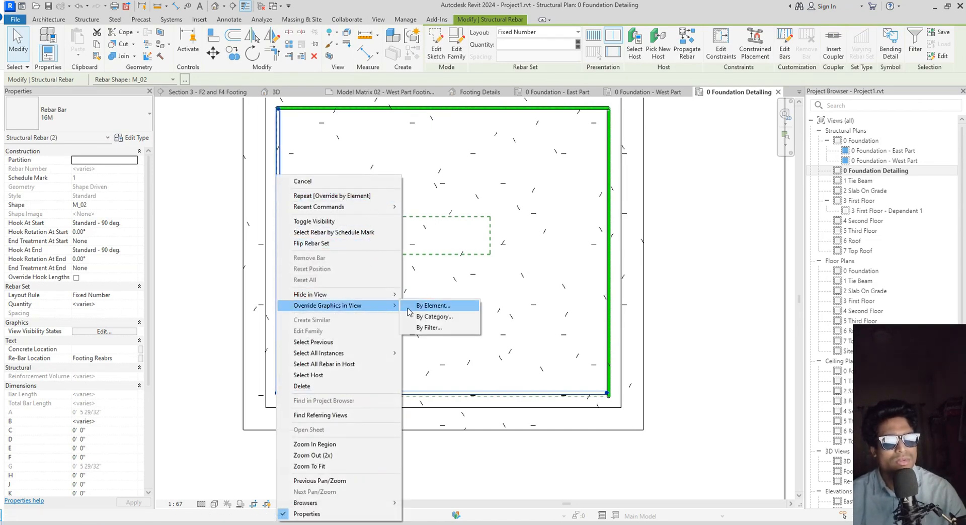
left_click(437, 305)
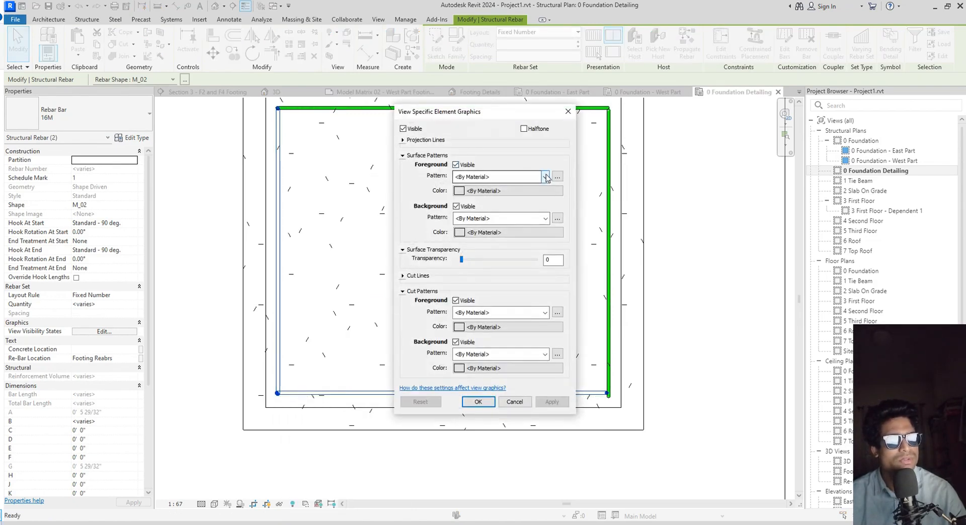
left_click(542, 177)
left_click(476, 200)
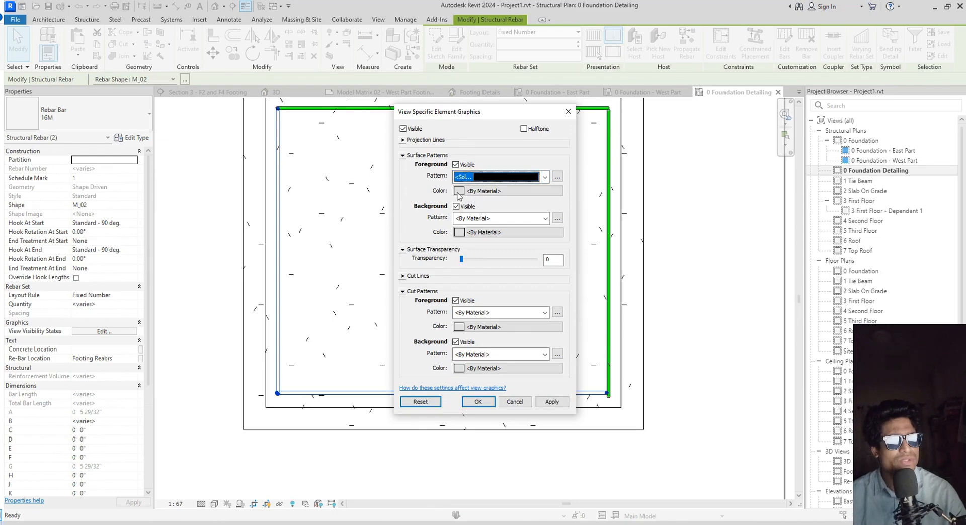
Set the 16M bars' foreground surface pattern color to Red and apply the override
left_click(459, 191)
left_click(406, 213)
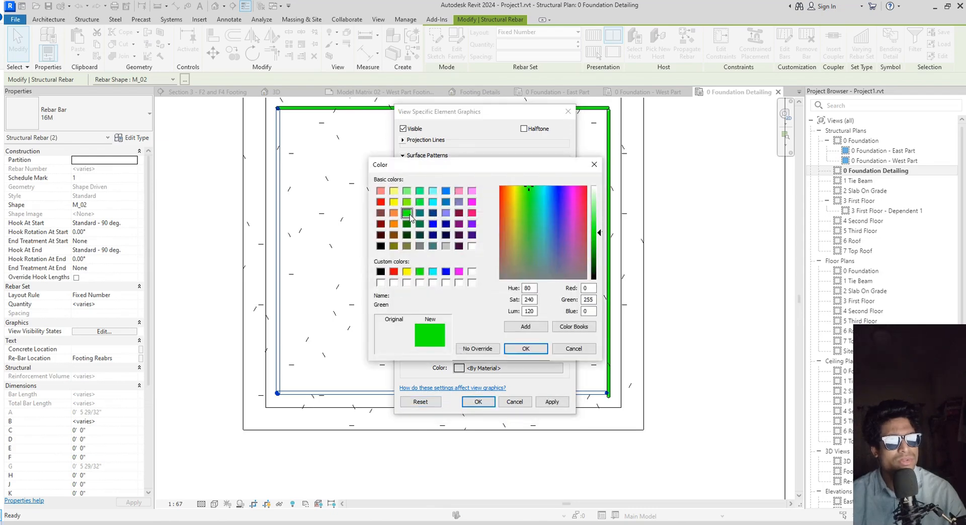
left_click(381, 202)
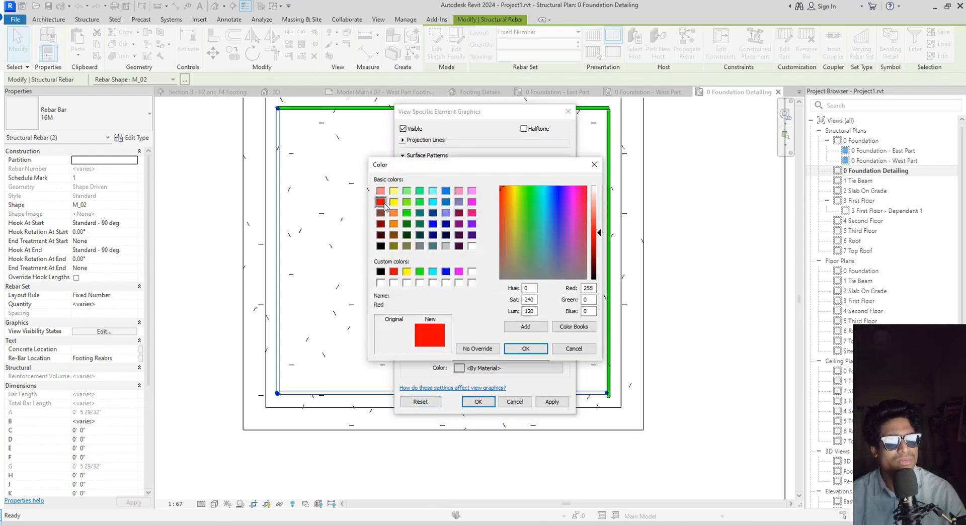
left_click(525, 347)
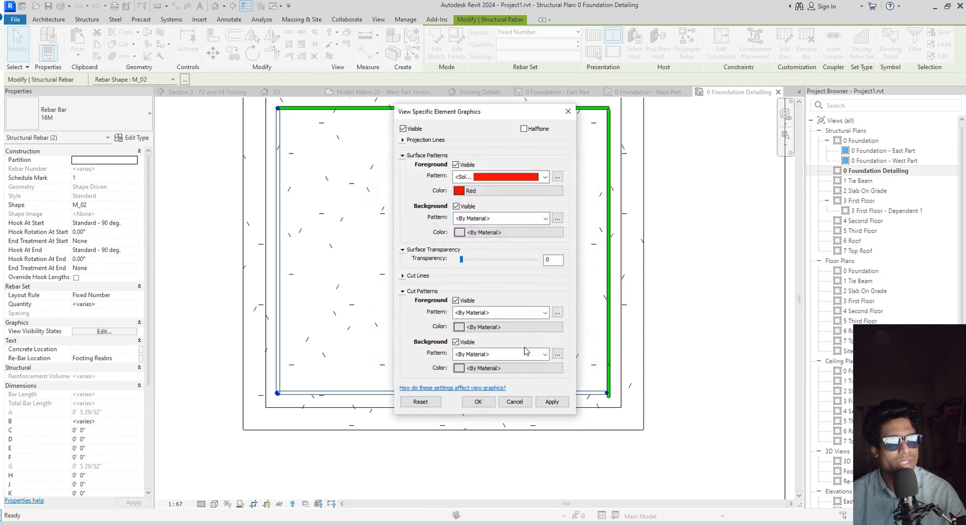
left_click(552, 402)
left_click(478, 403)
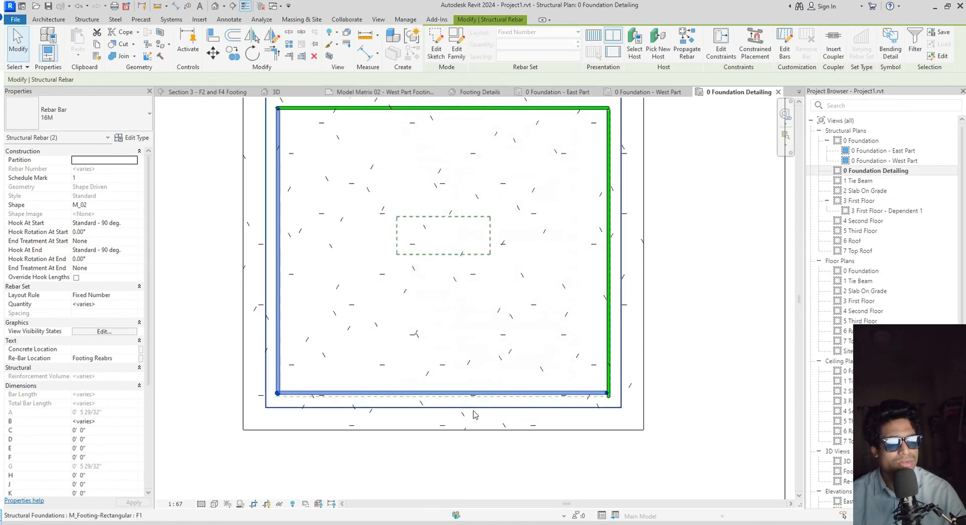
left_click(682, 429)
scroll(638, 410, "down", 1)
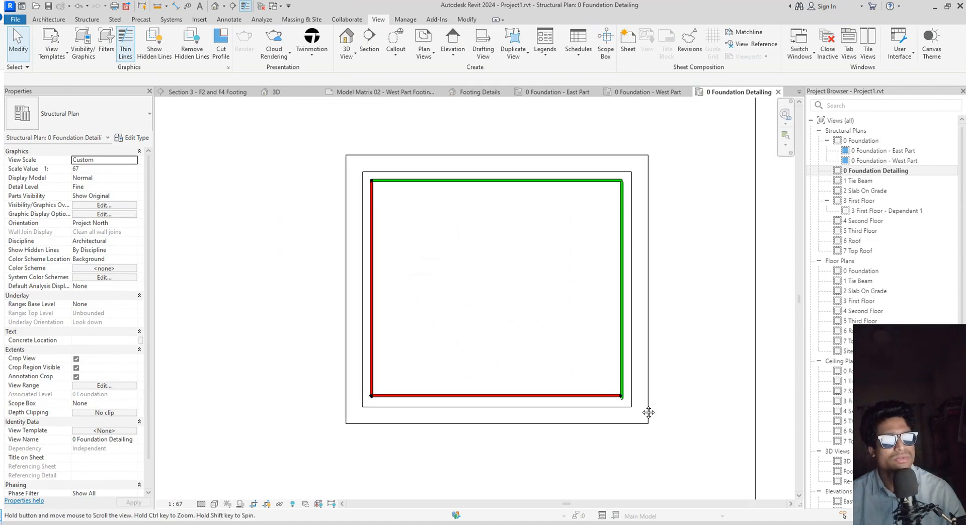
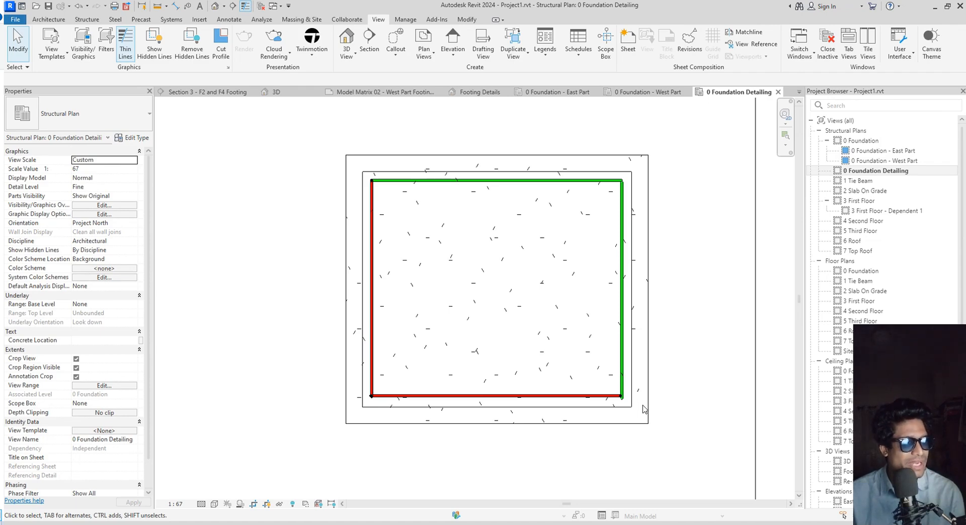
Tag the two green 14M bars by category with leaders, placing the tags outside the footing's upper and right edges
scroll(696, 299, "down", 1)
mouse_move(697, 298)
middle_mouse_down()
mouse_move(627, 319)
mouse_move(671, 340)
middle_mouse_up()
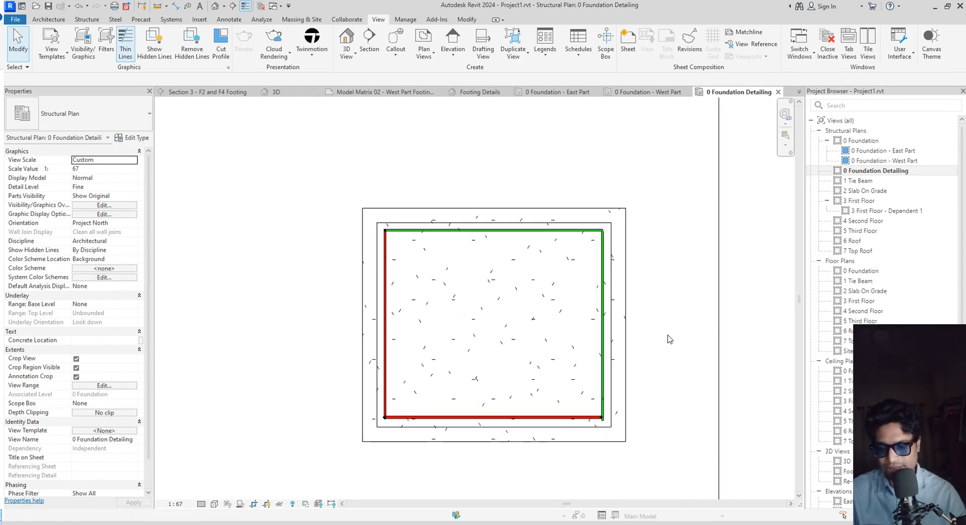
key("t")
key("g")
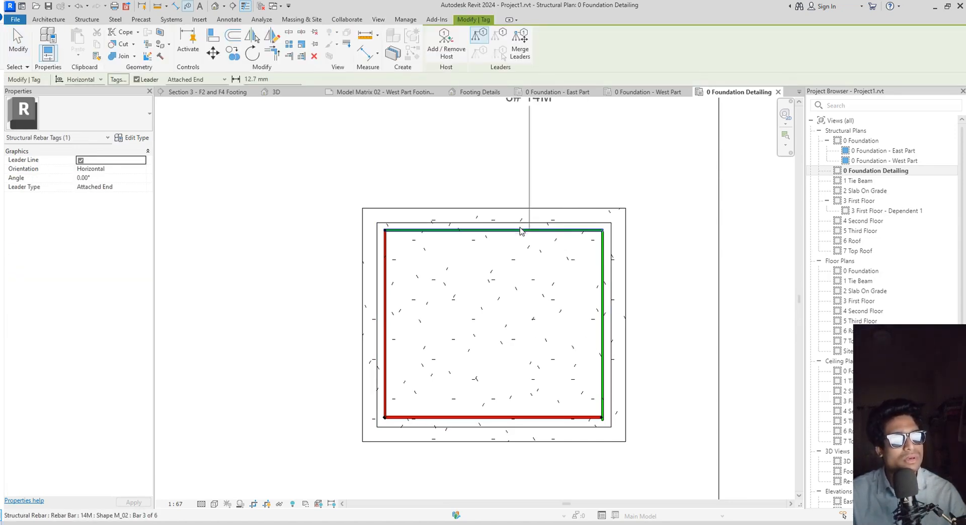
left_click(524, 230)
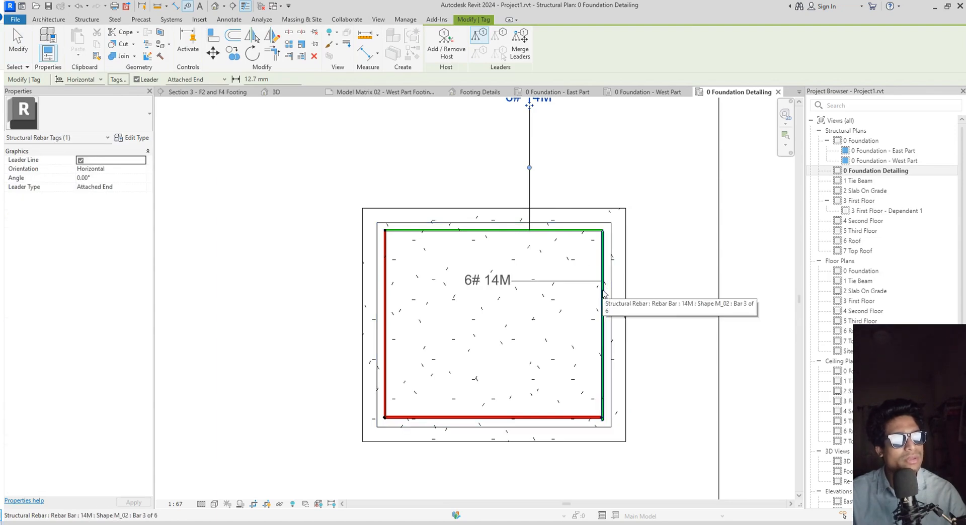
left_click(737, 280)
Tag the two red 16M bars with leaders, placing the tags outside the footing's left and lower edges
scroll(662, 317, "down", 3)
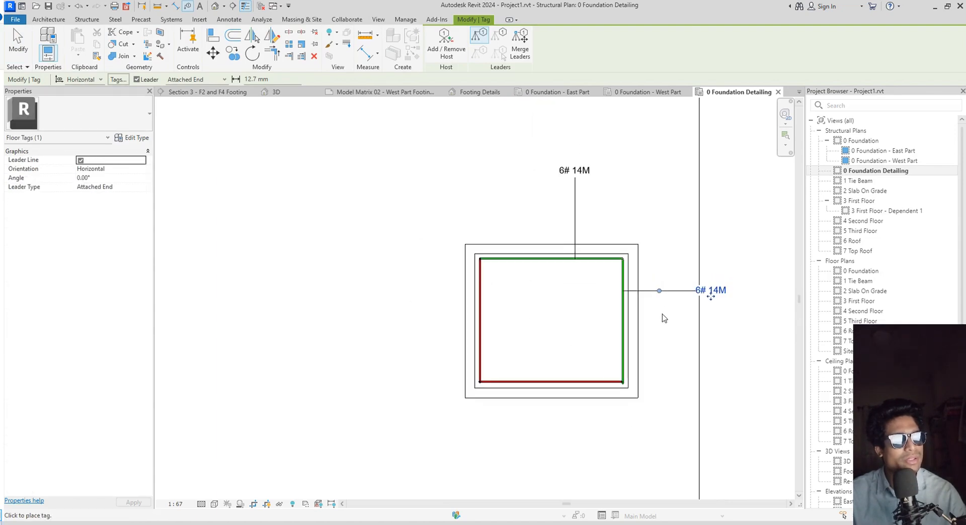
scroll(639, 325, "down", 3)
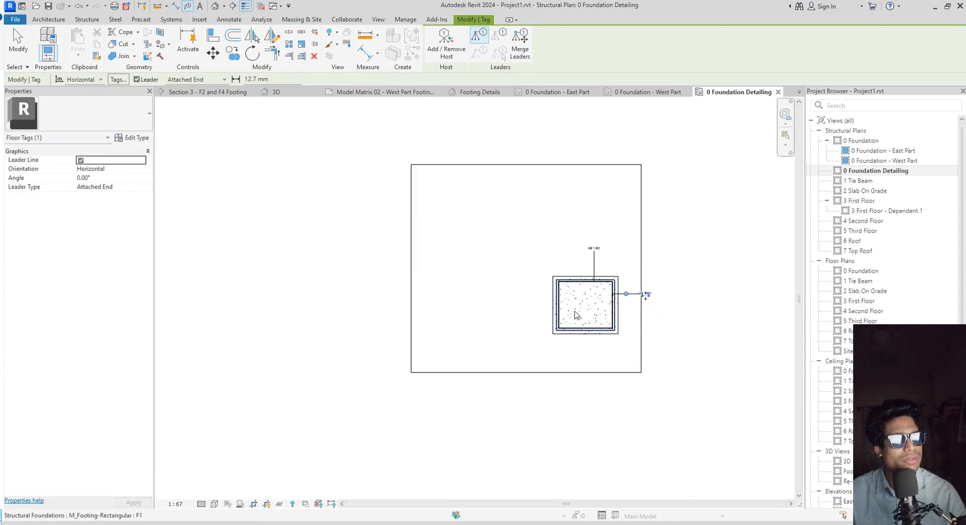
scroll(567, 306, "up", 3)
left_click(561, 307)
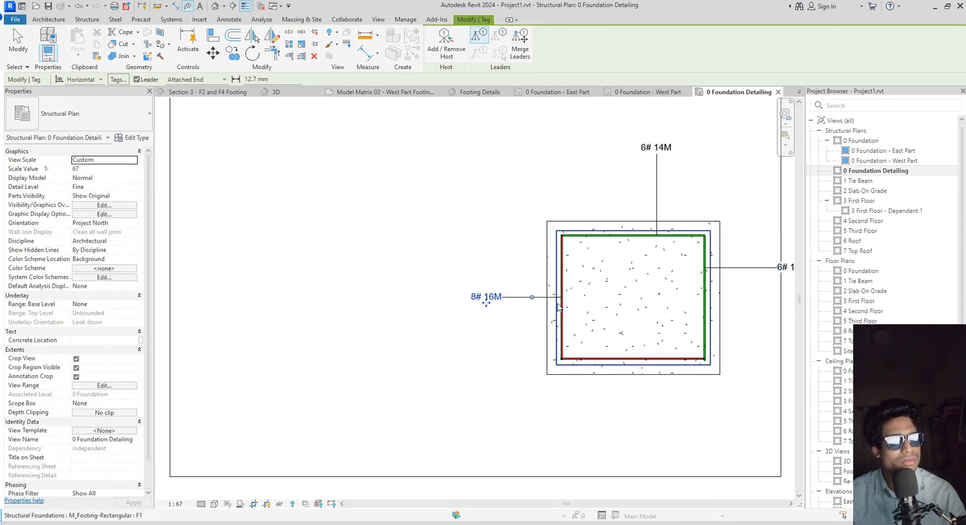
left_click(604, 433)
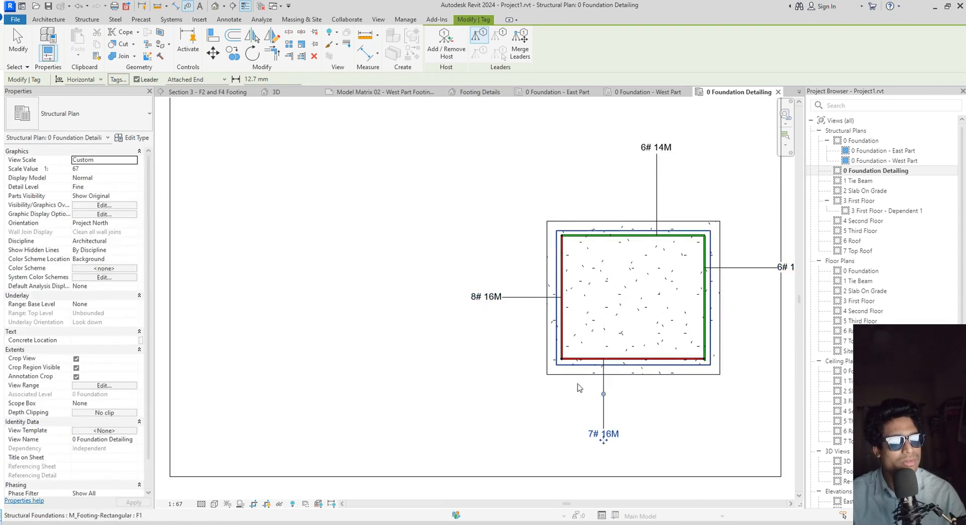
scroll(535, 398, "down", 2)
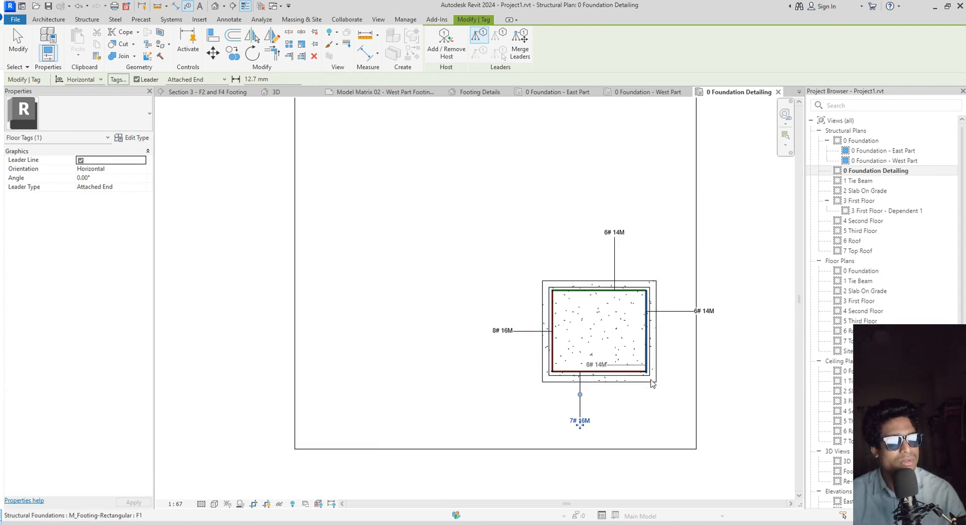
scroll(650, 377, "up", 2)
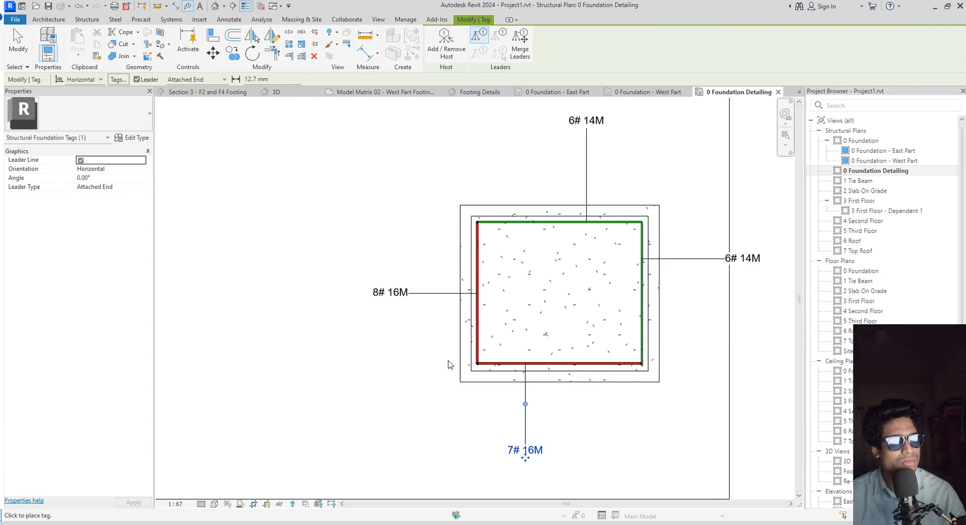
middle_click_drag(493, 164, 504, 175)
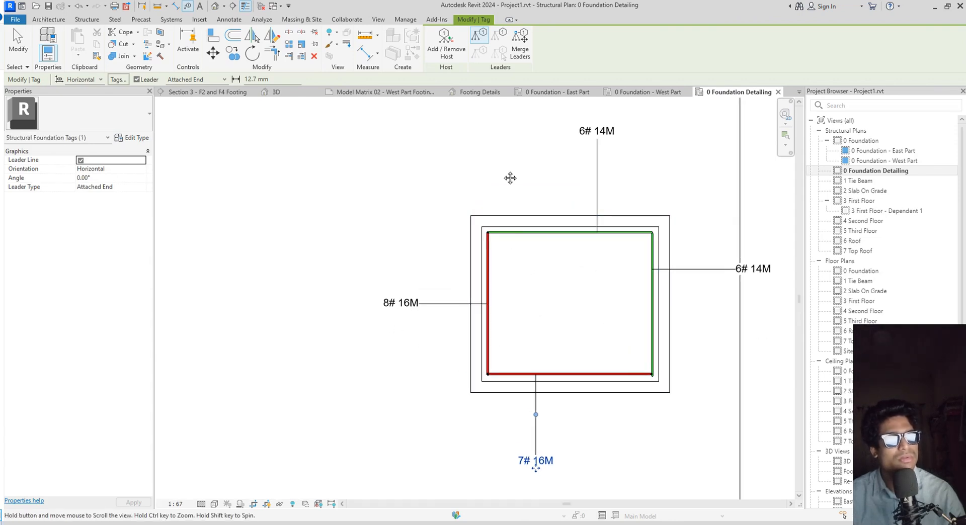
key("Escape")
key("Escape")
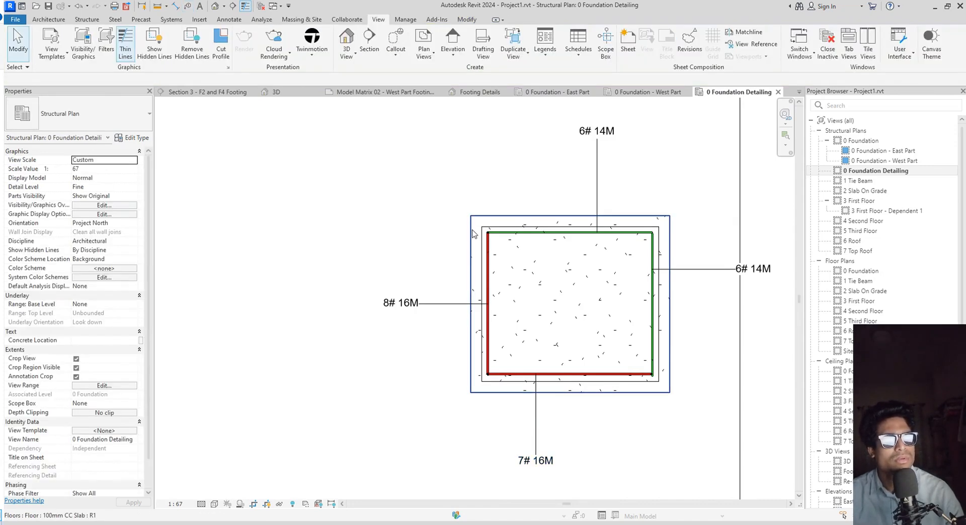
left_click(228, 20)
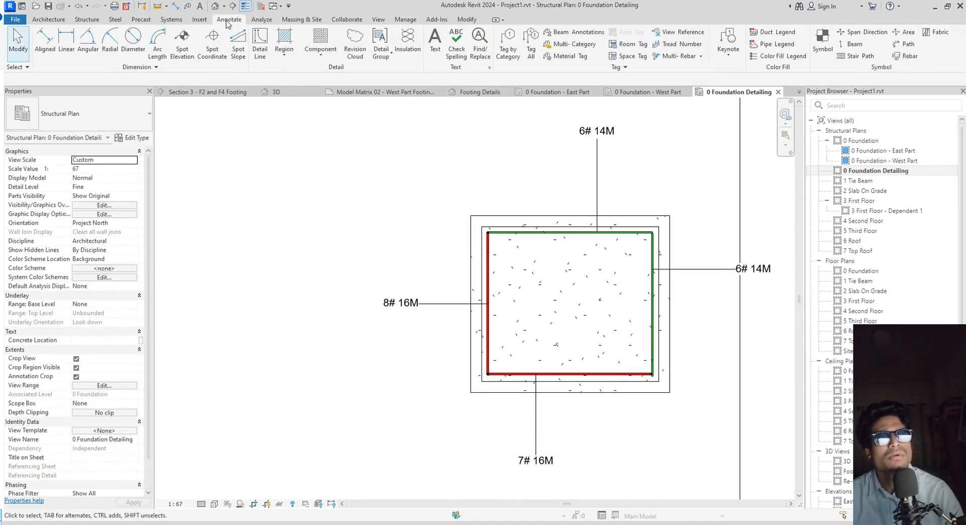
left_click(532, 50)
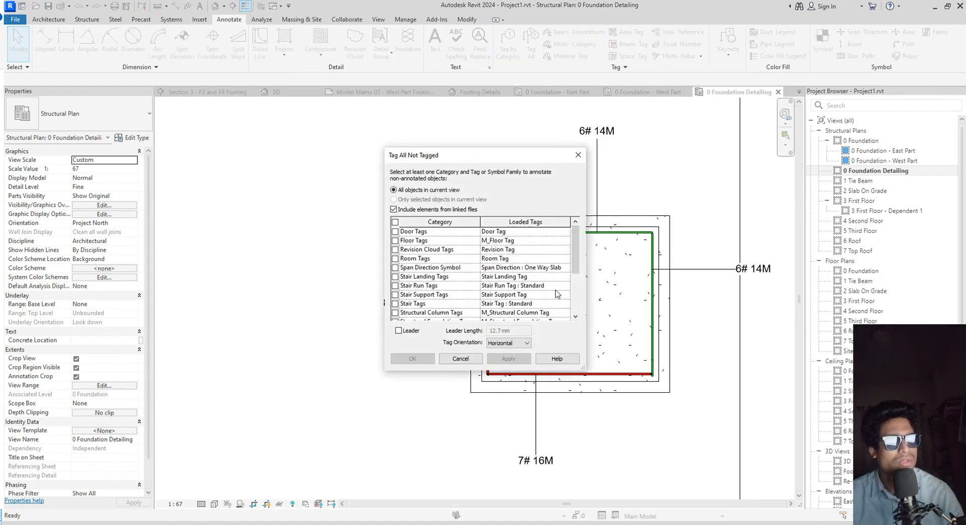
scroll(557, 294, "down", 3)
scroll(554, 292, "up", 3)
scroll(550, 290, "down", 1)
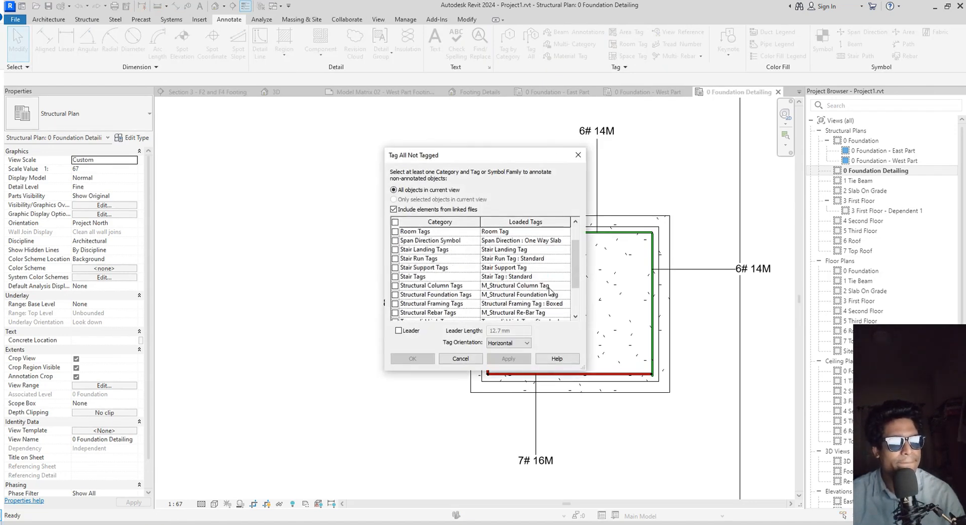
scroll(550, 290, "down", 2)
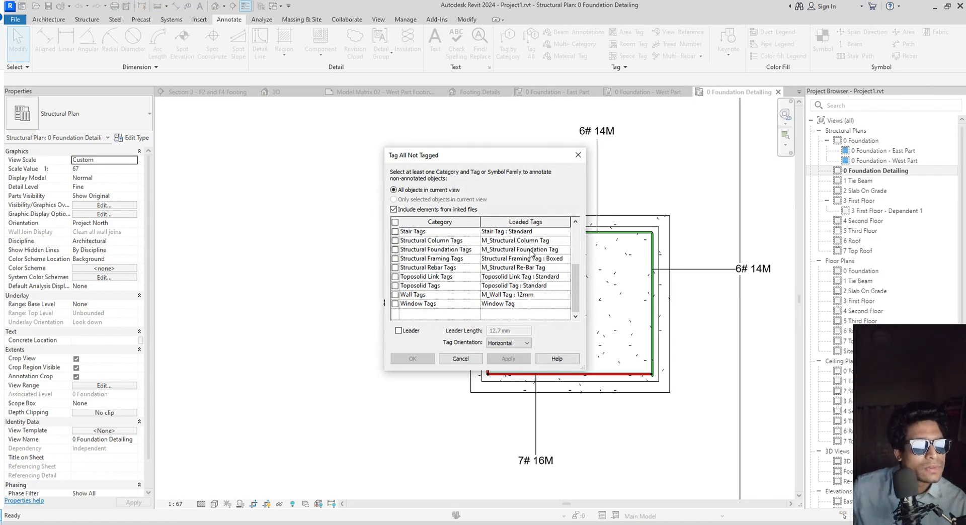
left_click(460, 359)
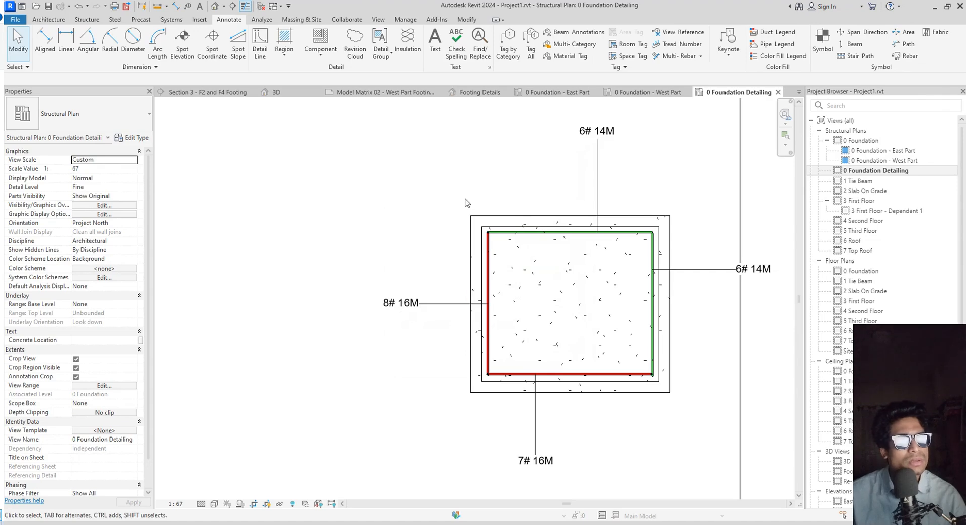
Tag the rectangular footing by category at its center with the leader turned off
left_click(476, 253)
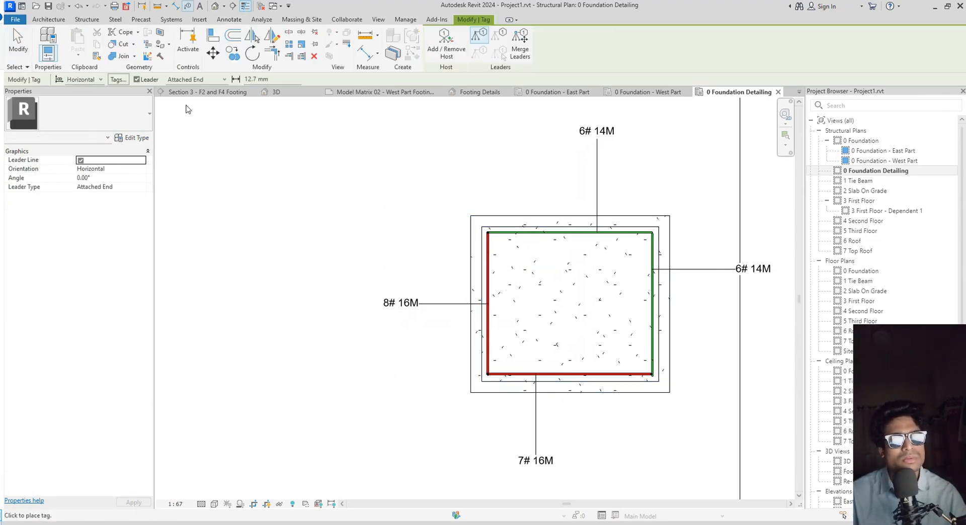
left_click(136, 79)
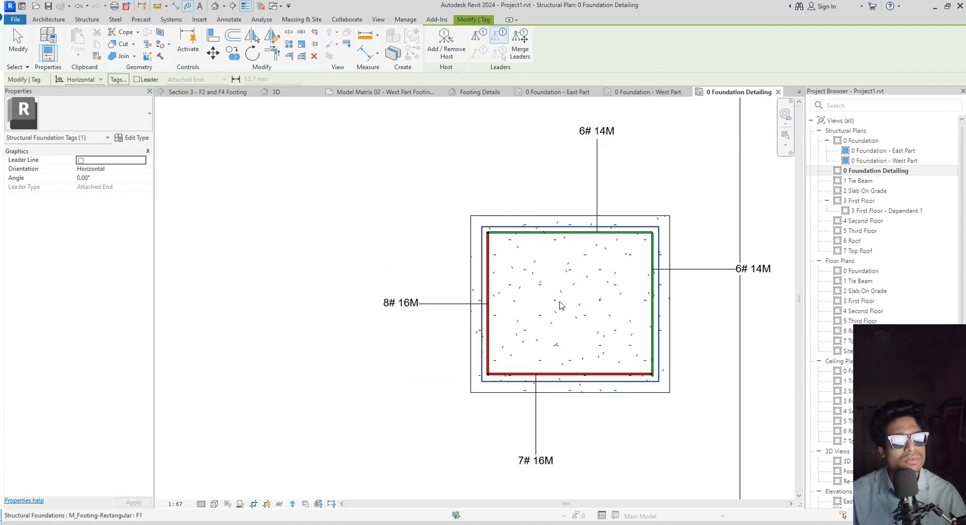
left_click(566, 305)
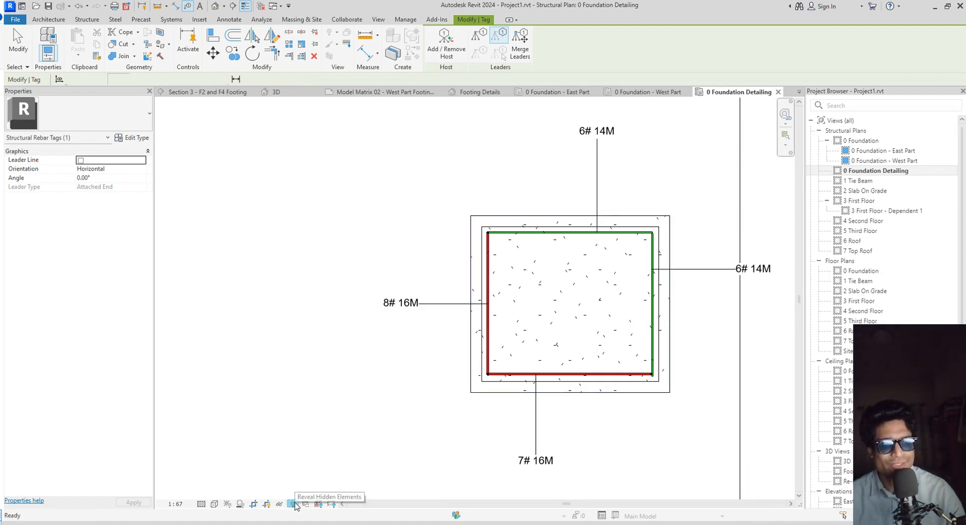
Reveal the hidden elements in the plan and select the imported drawing containing the F 1 label to identify it
left_click(293, 503)
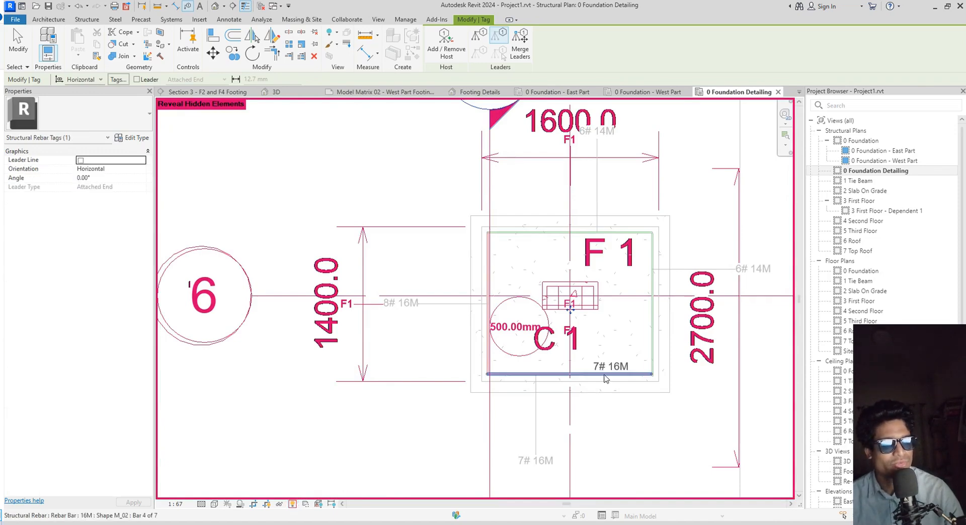
scroll(629, 332, "down", 2)
scroll(628, 334, "up", 2)
scroll(614, 323, "up", 1)
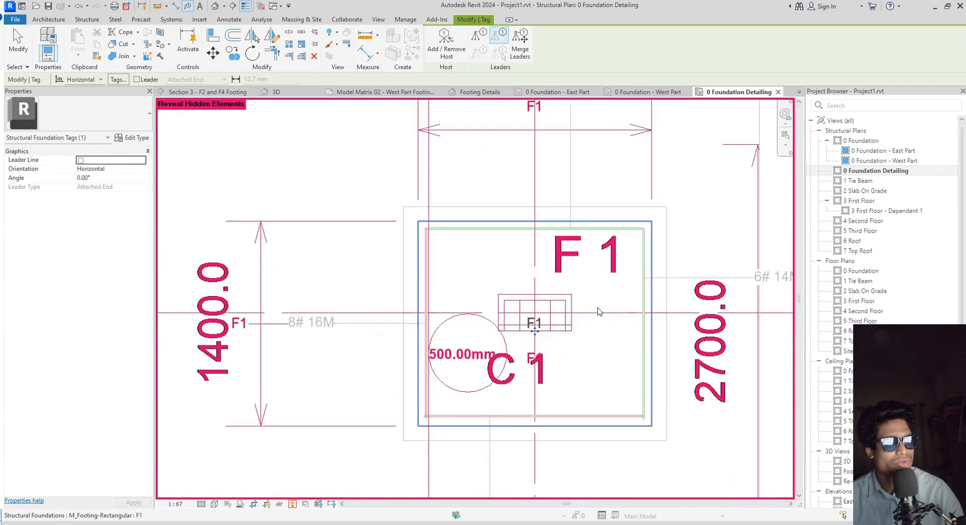
left_click(612, 267)
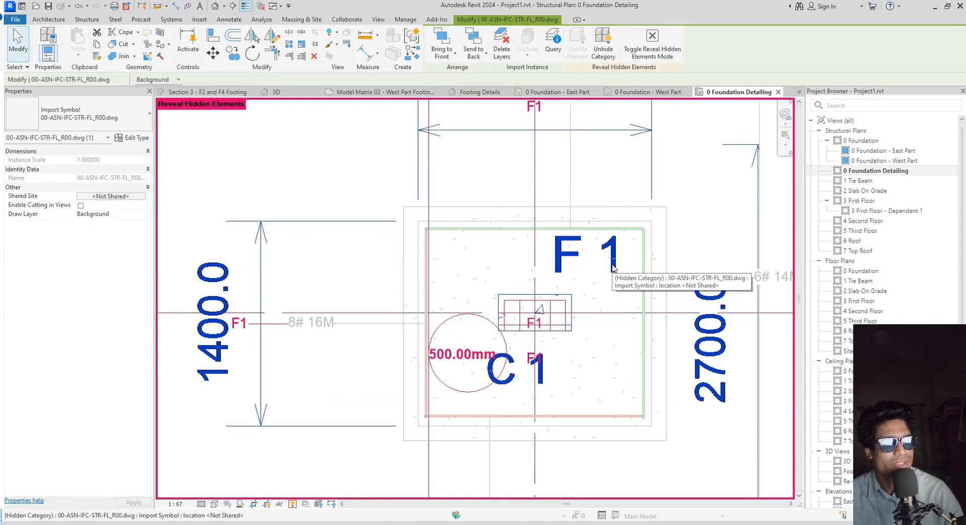
scroll(612, 267, "down", 3)
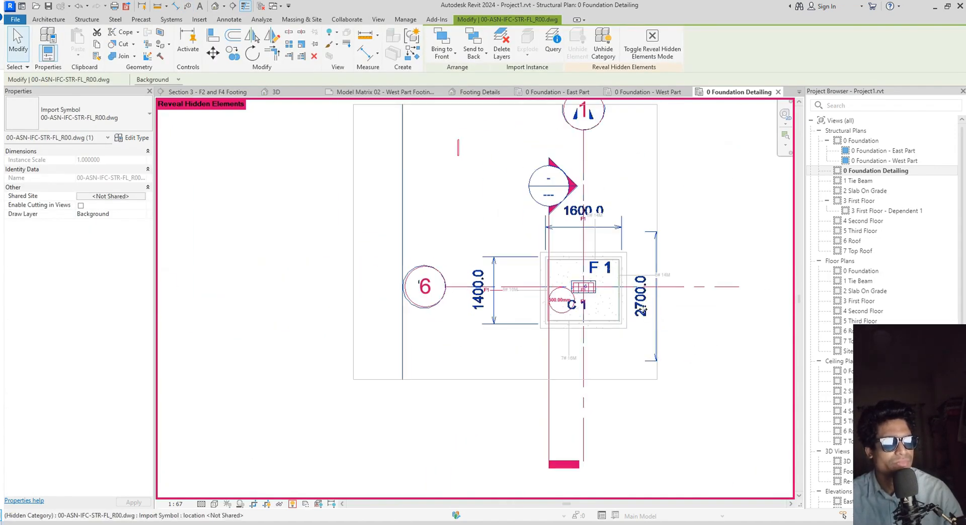
left_click(385, 400)
scroll(604, 268, "up", 3)
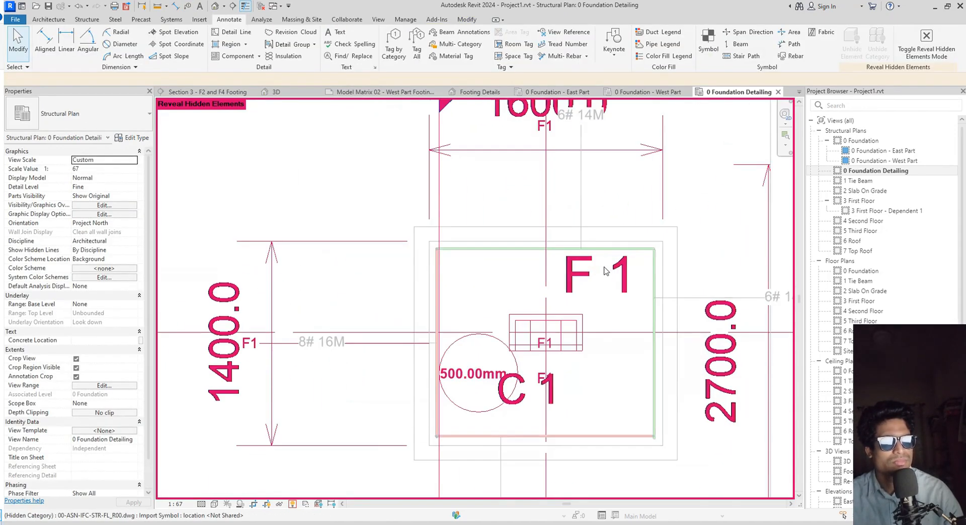
scroll(624, 295, "down", 1)
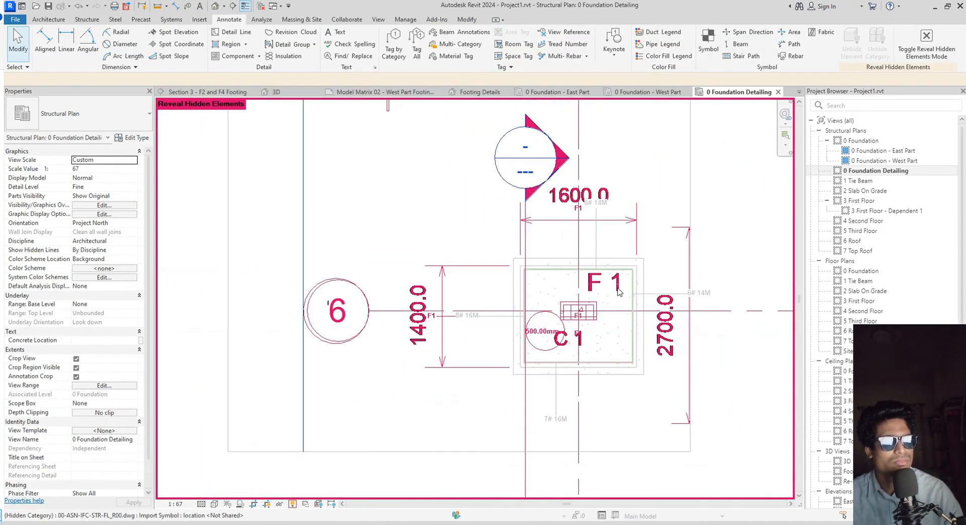
Unhide the category of the imported 00-ASN-IFC-STR-FL_R00.dwg drawing in this view and leave Reveal Hidden Elements mode
left_click(619, 292)
left_click(734, 276)
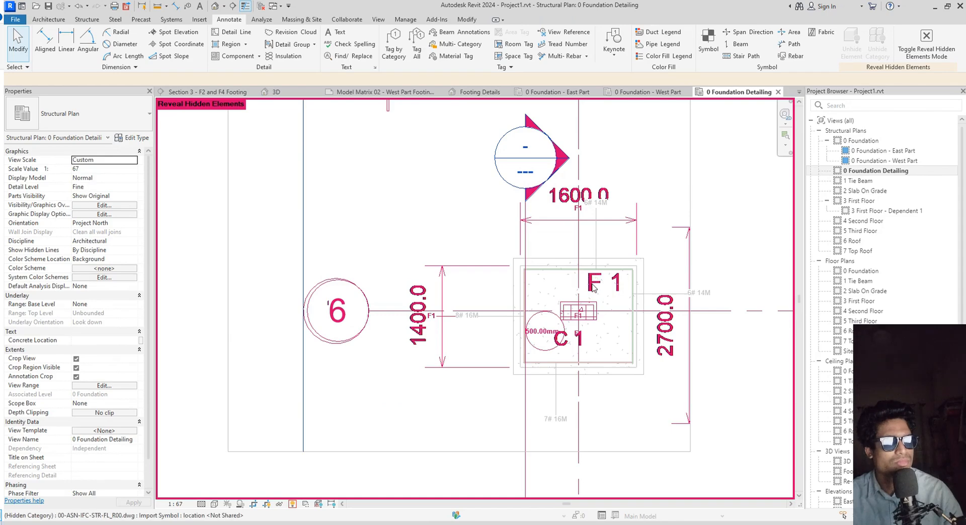
left_click(594, 287)
right_click(592, 284)
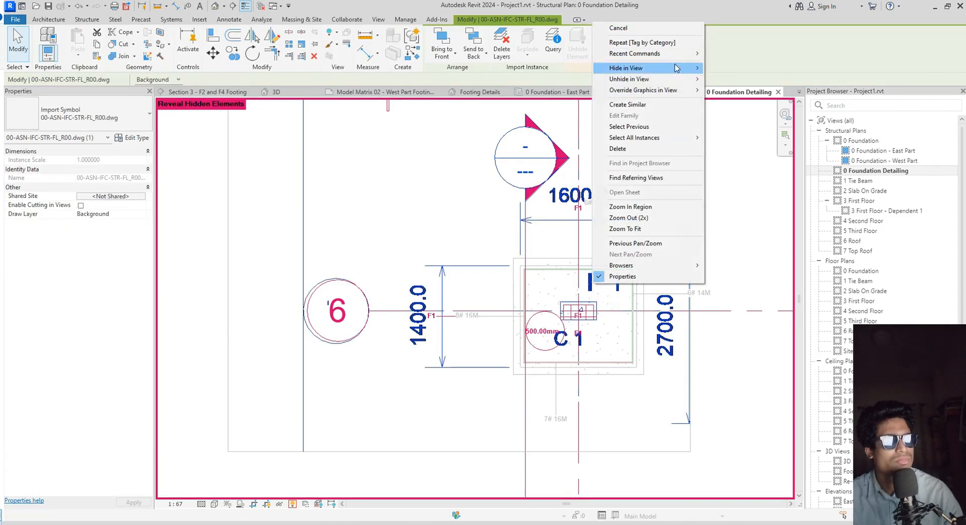
mouse_move(676, 68)
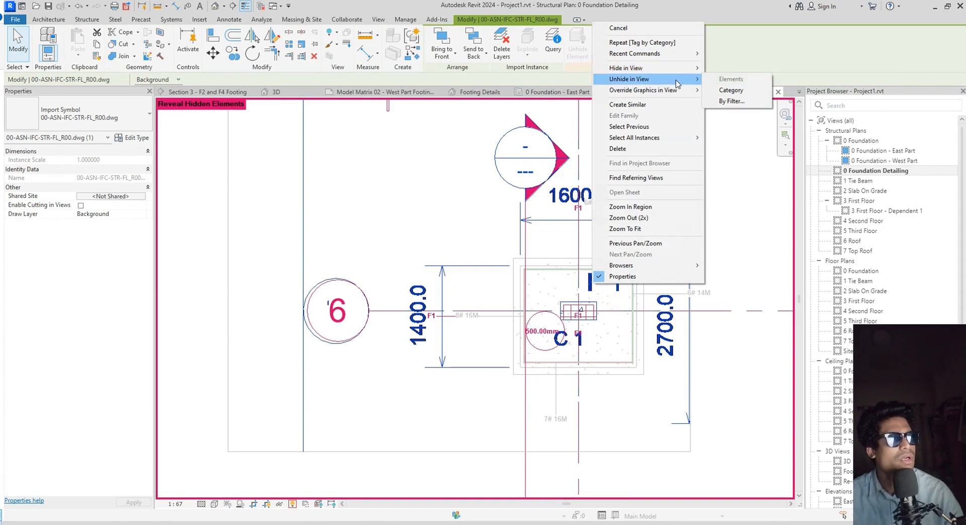
left_click(731, 90)
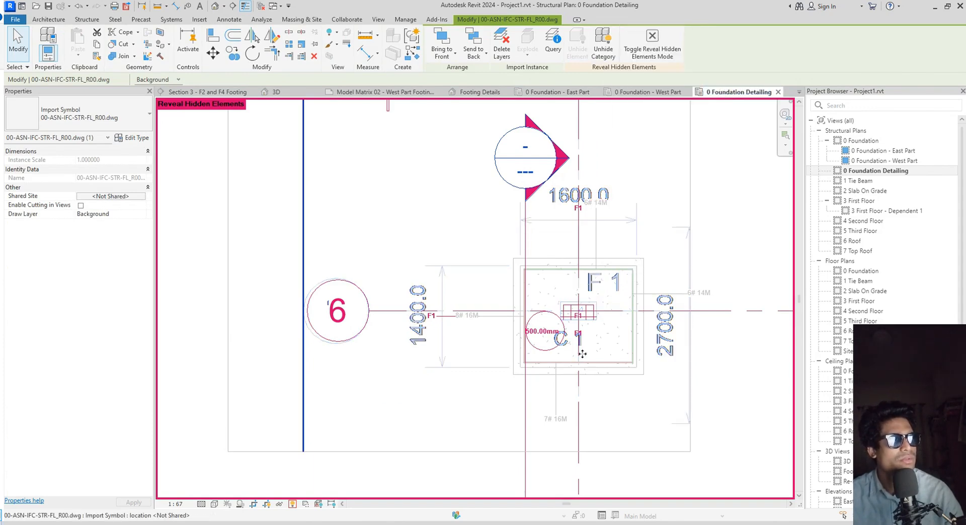
scroll(580, 354, "down", 2)
scroll(536, 423, "down", 1)
scroll(538, 420, "up", 4)
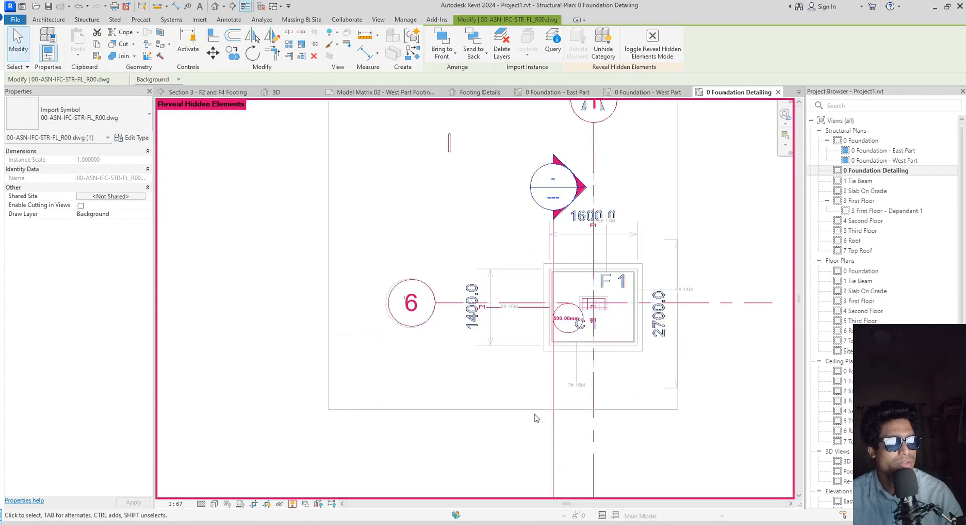
left_click(293, 504)
scroll(599, 317, "up", 2)
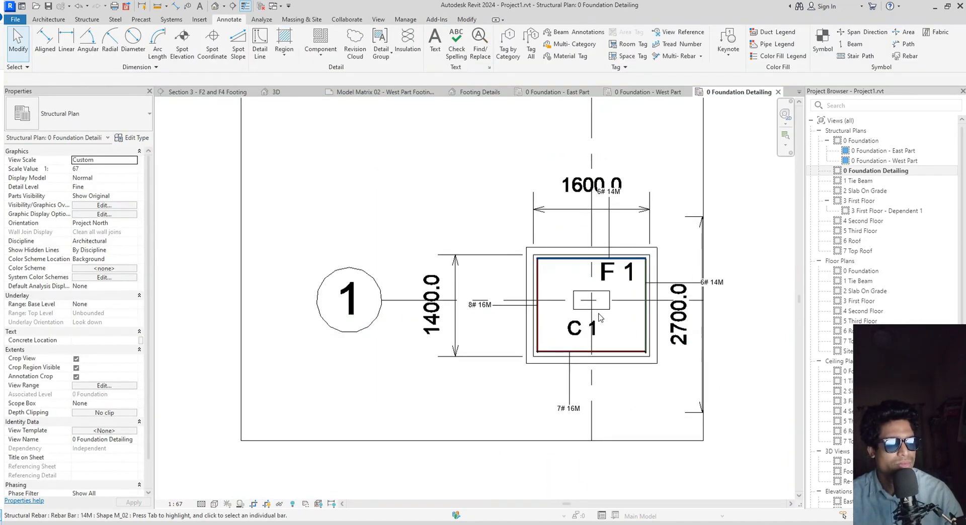
scroll(599, 317, "up", 2)
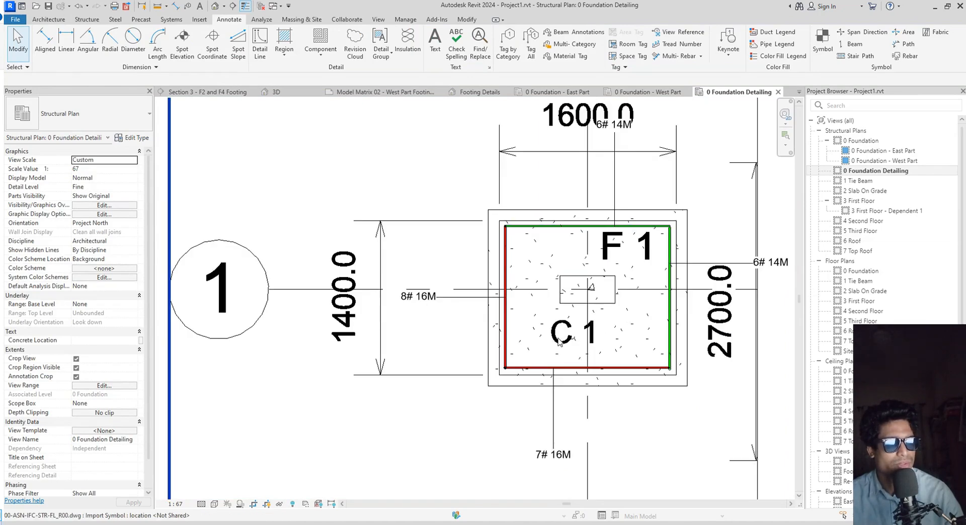
Examine how the imported drawing's labels and dimensions sit against the rebar tags around the footing
left_click(560, 343)
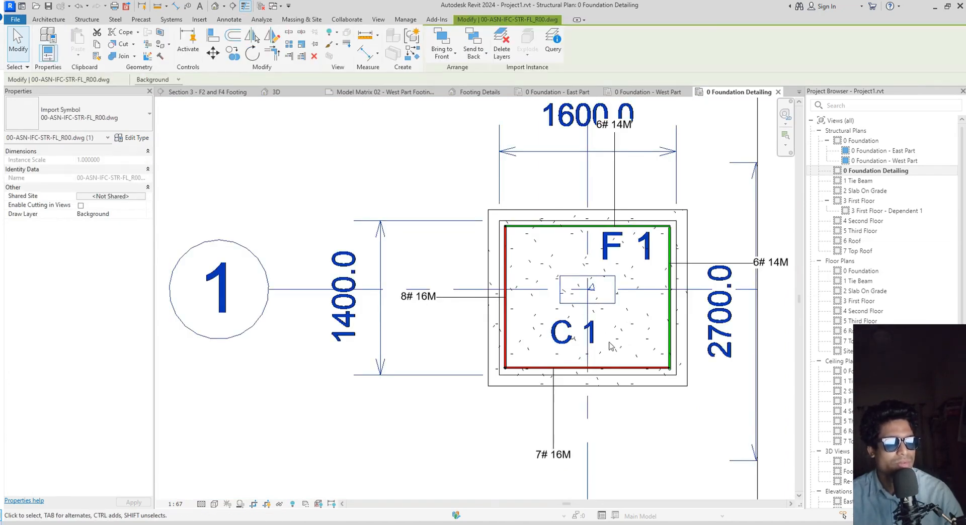
scroll(611, 346, "down", 4)
scroll(622, 375, "up", 3)
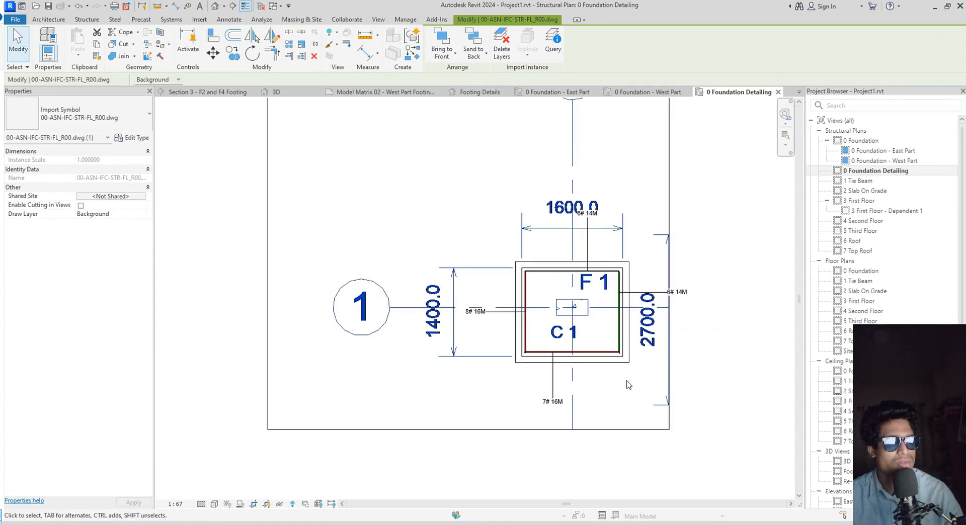
left_click(384, 399)
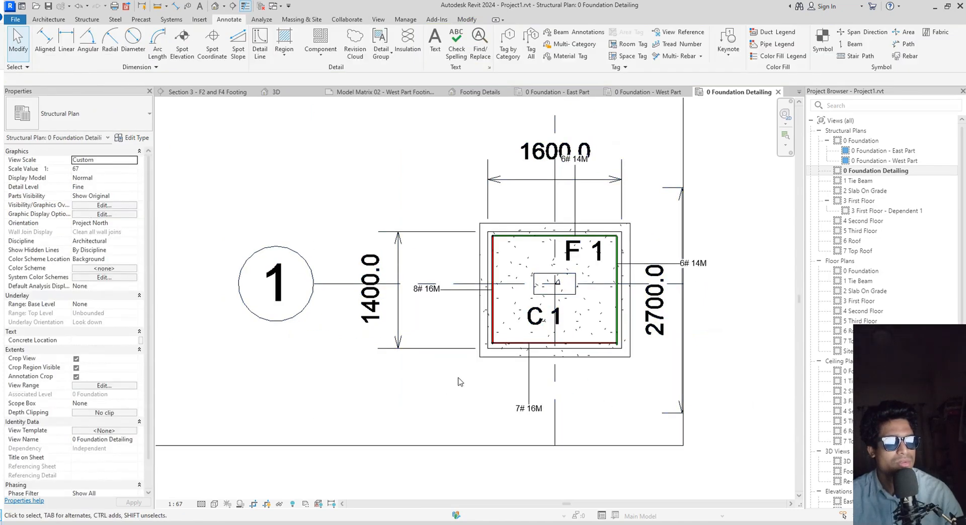
scroll(304, 389, "down", 1)
middle_click_drag(311, 390, 337, 388)
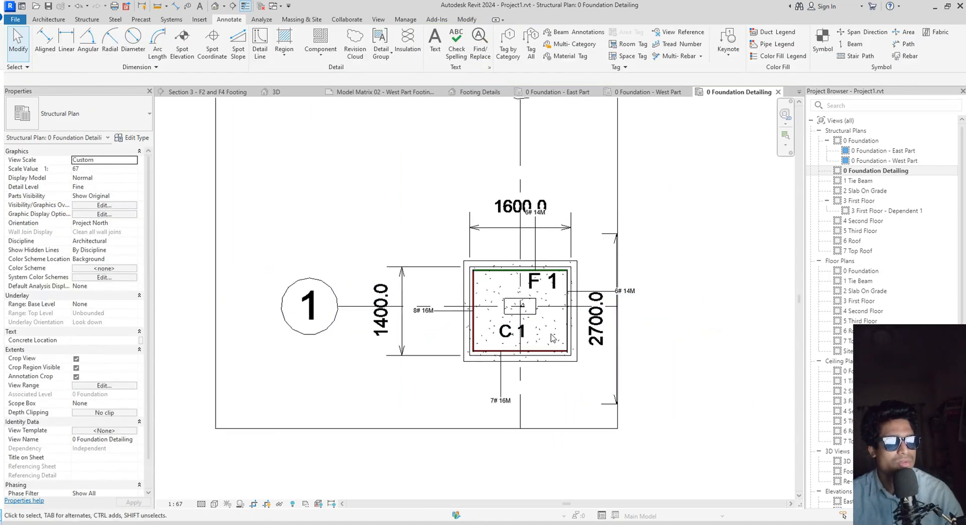
scroll(550, 335, "up", 2)
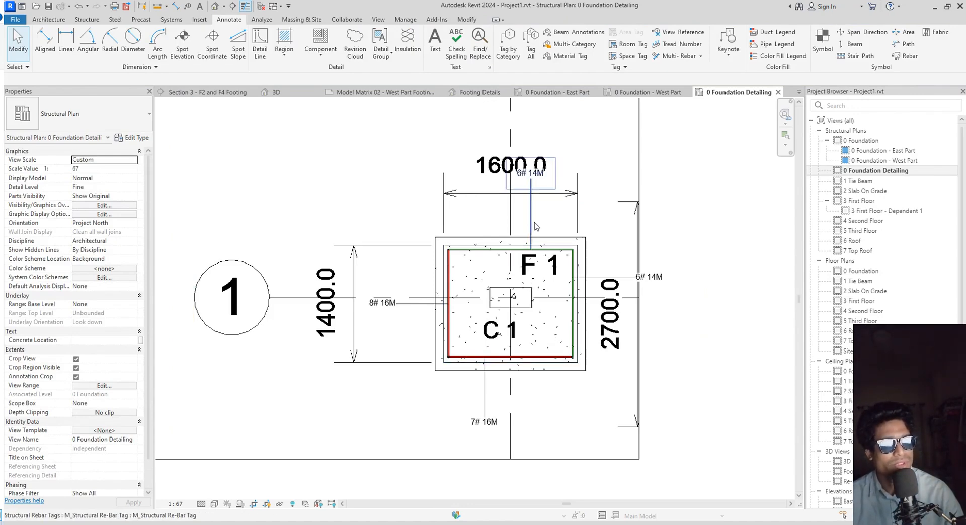
left_click(491, 171)
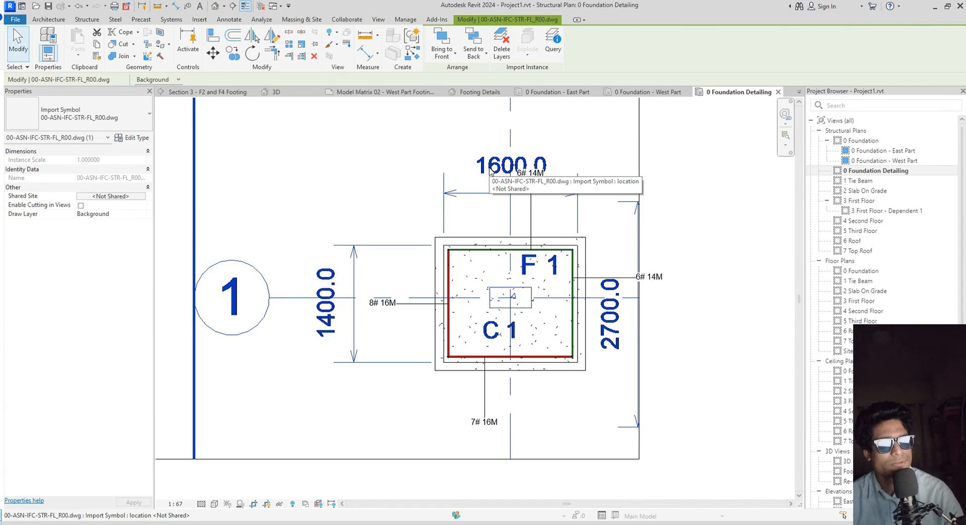
scroll(395, 345, "down", 2)
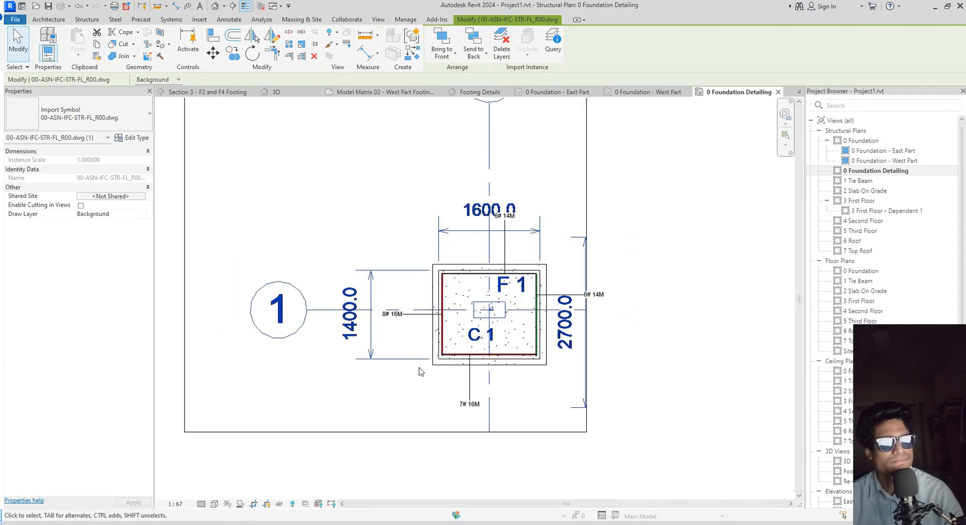
left_click(381, 377)
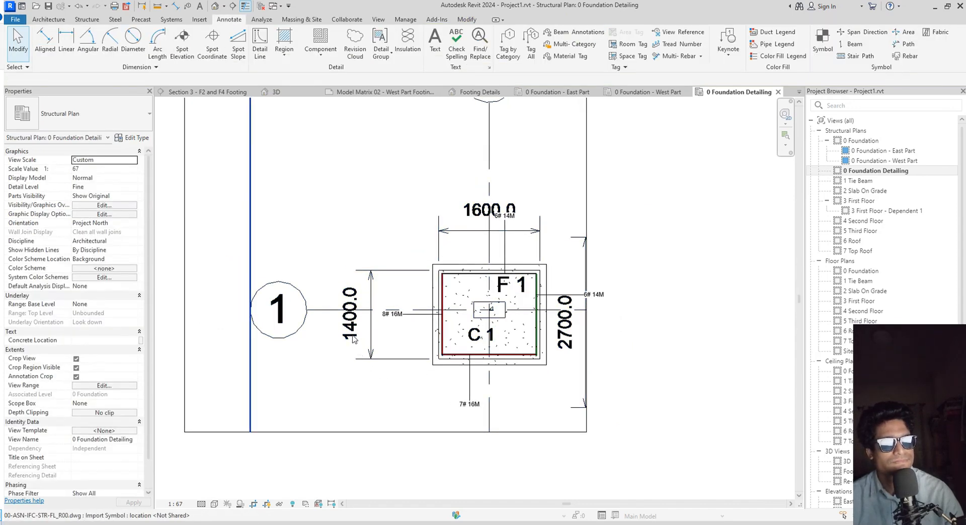
Save the project
scroll(352, 428, "down", 3)
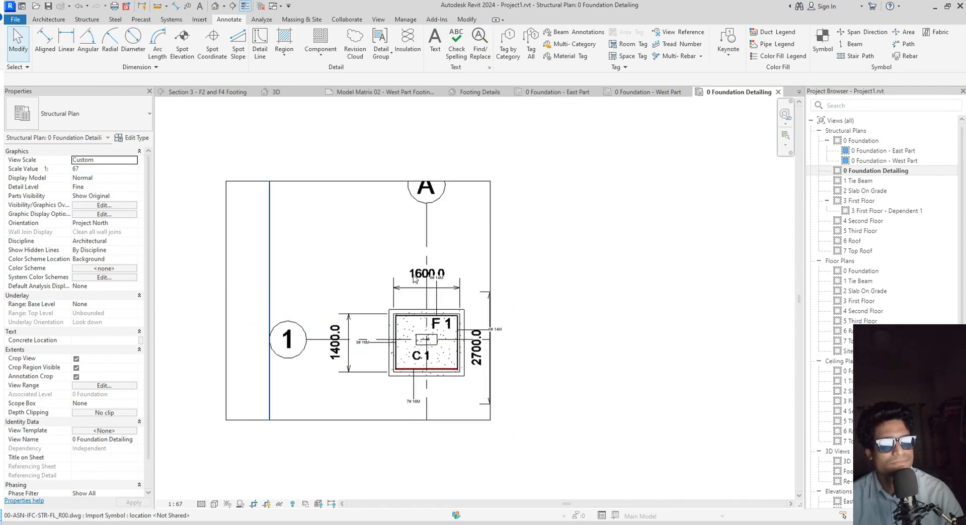
scroll(408, 285, "up", 5)
middle_click_drag(242, 248, 280, 253)
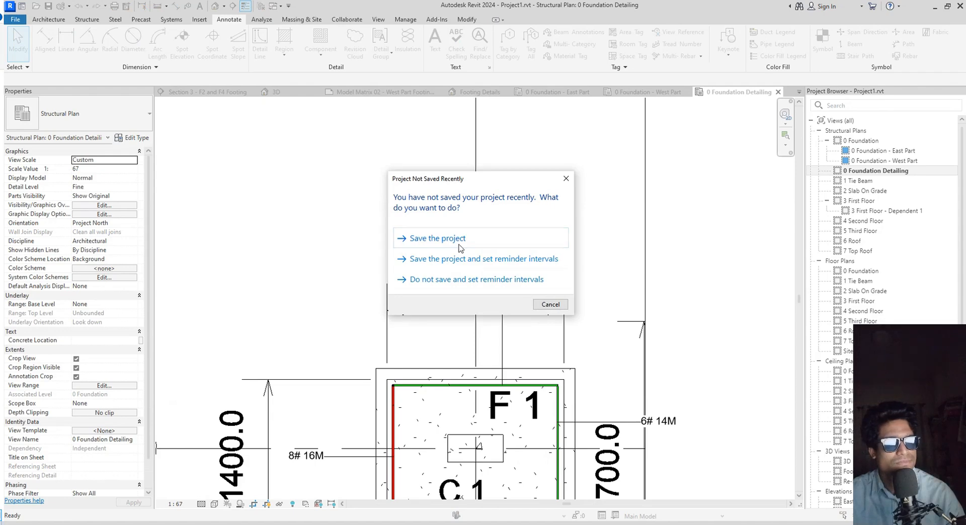
left_click(436, 239)
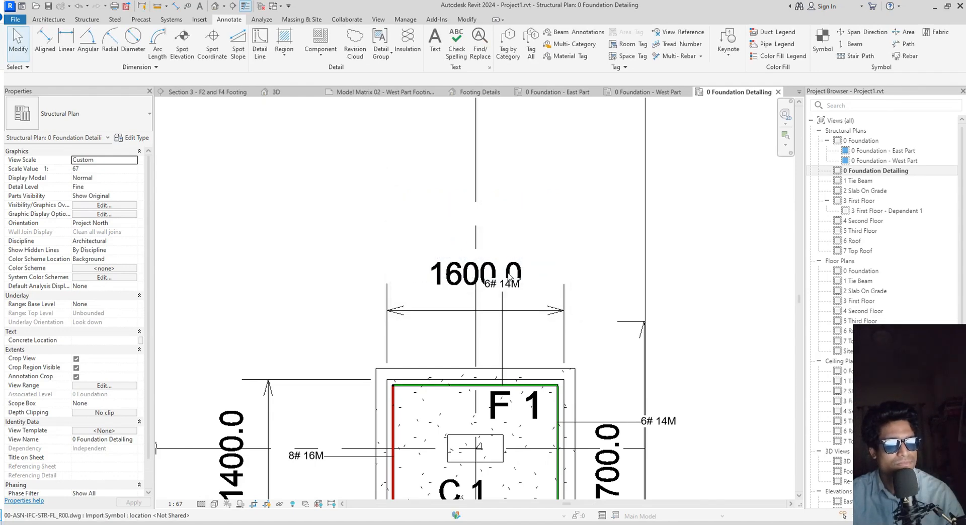
Hide the imported 00-ASN-IFC-STR-FL_R00.dwg drawing as an element in this view and check the footing without it
left_click(445, 285)
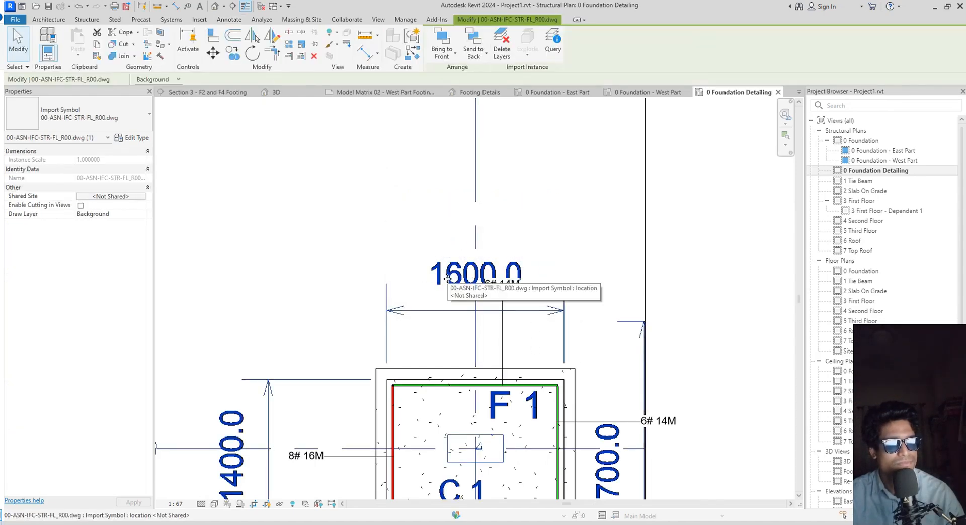
scroll(445, 285, "down", 1)
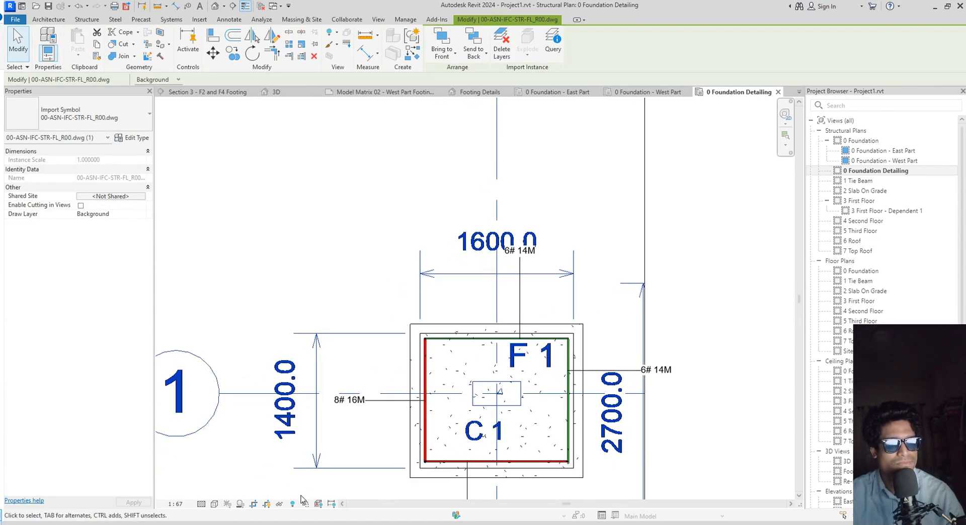
right_click(466, 248)
mouse_move(568, 296)
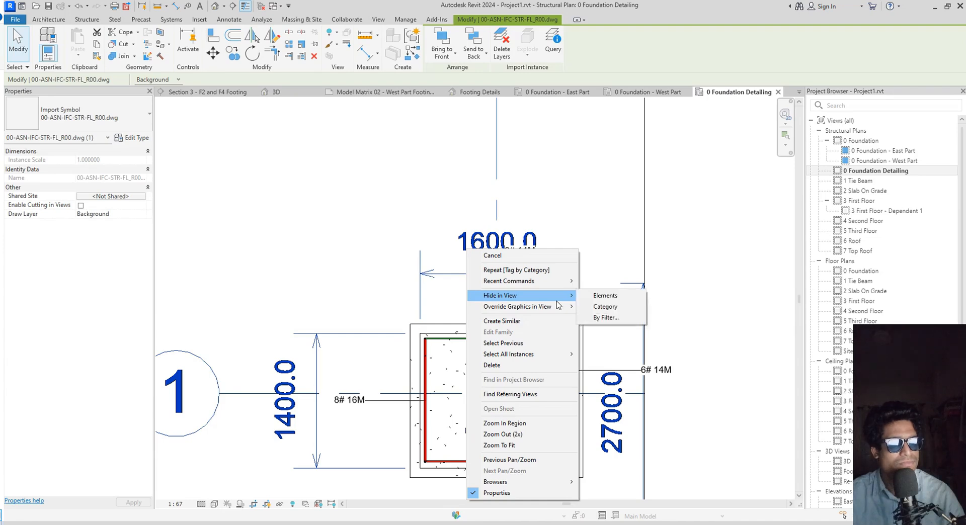
left_click(618, 296)
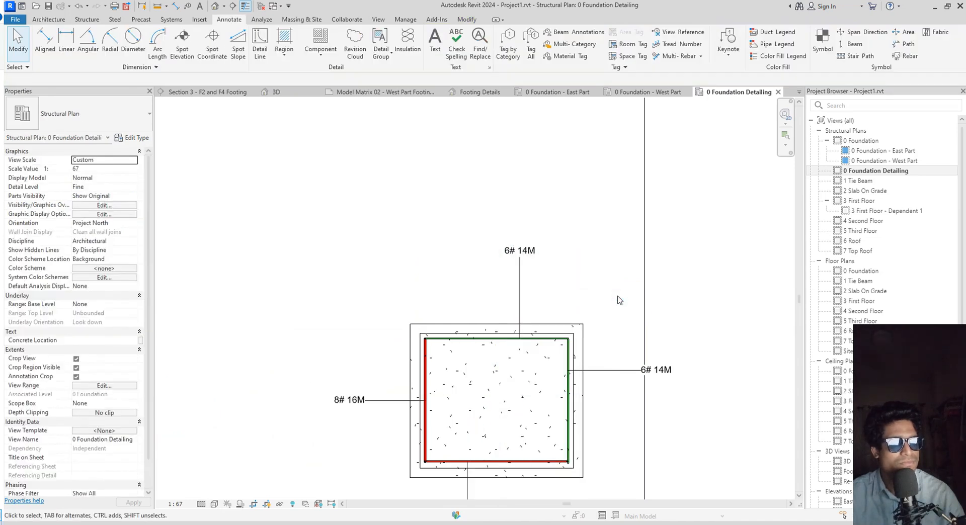
scroll(622, 301, "down", 2)
middle_click_drag(626, 302, 622, 263)
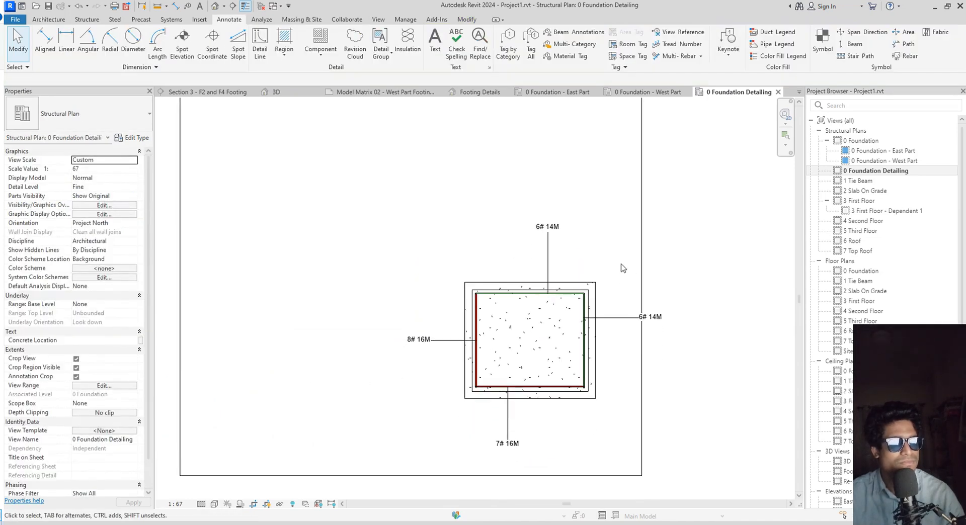
scroll(528, 333, "up", 1)
middle_click_drag(529, 336, 501, 324)
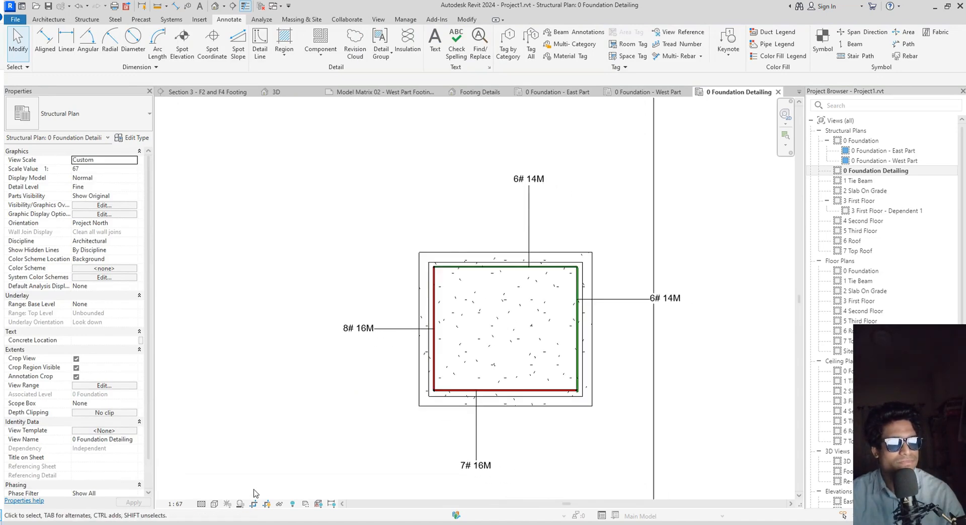
Reveal the hidden elements, unhide the imported 00-ASN-IFC-STR-FL_R00.dwg drawing by element, and leave Reveal Hidden Elements mode
left_click(292, 504)
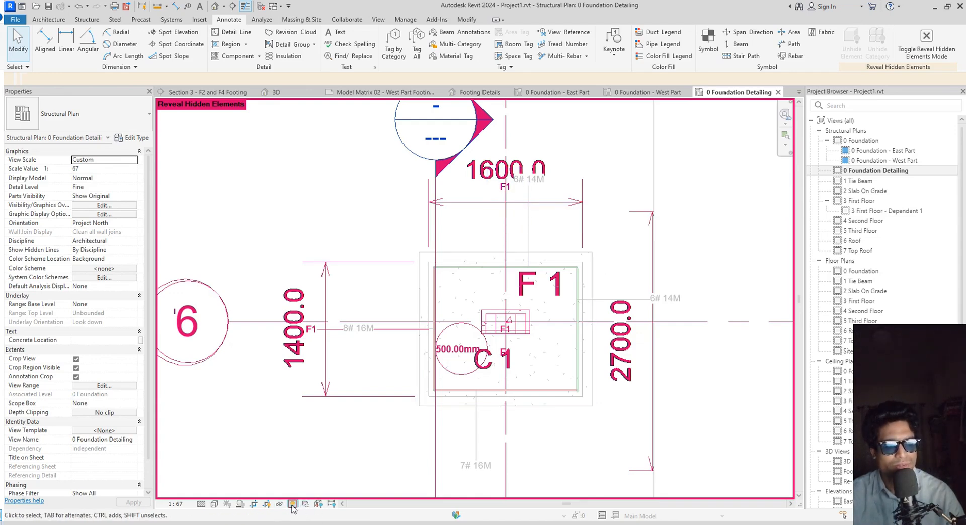
left_click(523, 284)
right_click(522, 283)
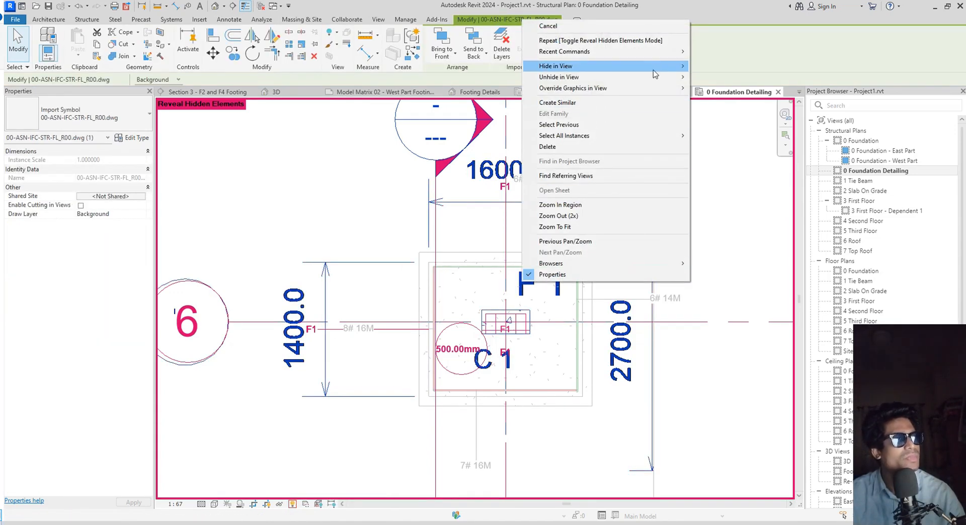
mouse_move(622, 77)
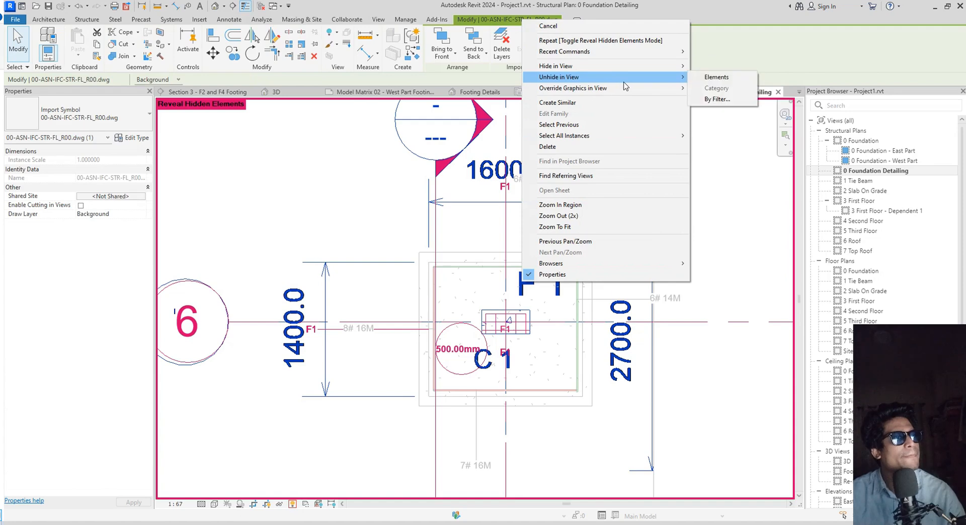
left_click(704, 80)
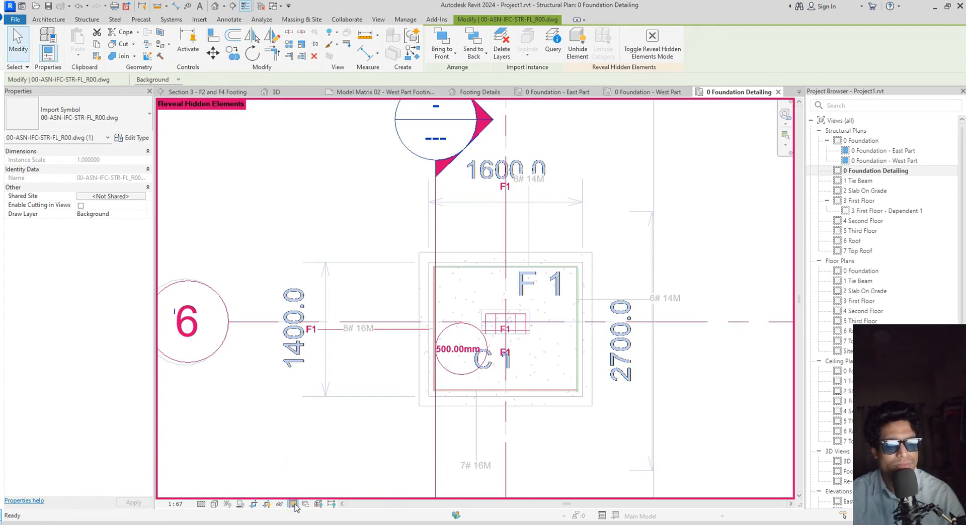
left_click(292, 504)
scroll(547, 330, "down", 2)
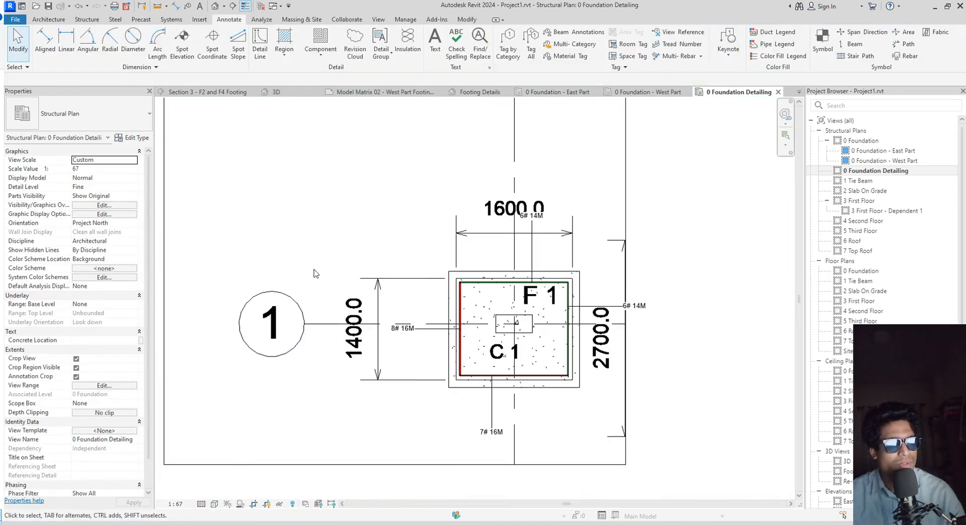
Check the view's annotation category visibility, especially Dimensions and Grids, against what the selected 00-ASN-IFC-STR-FL_R00.dwg import shows
left_click(482, 214)
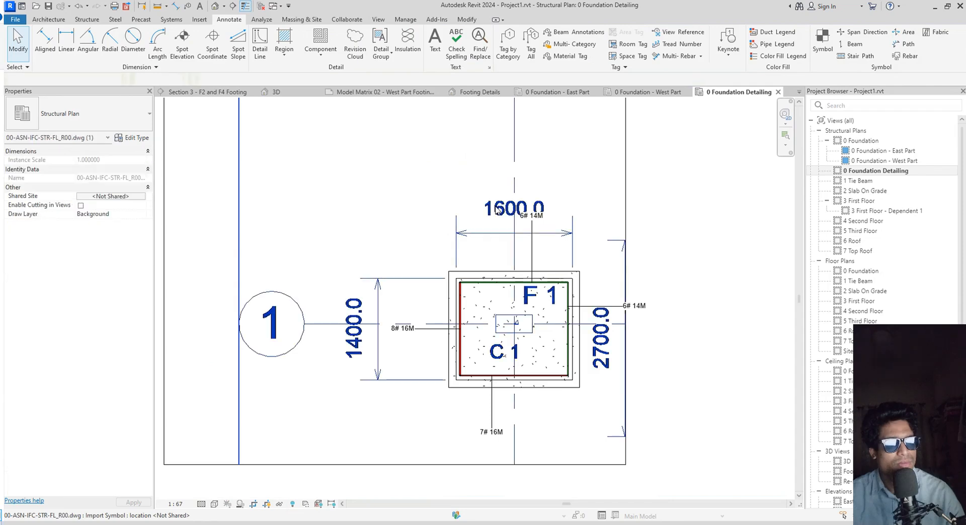
scroll(468, 288, "down", 2)
middle_click_drag(450, 280, 450, 292)
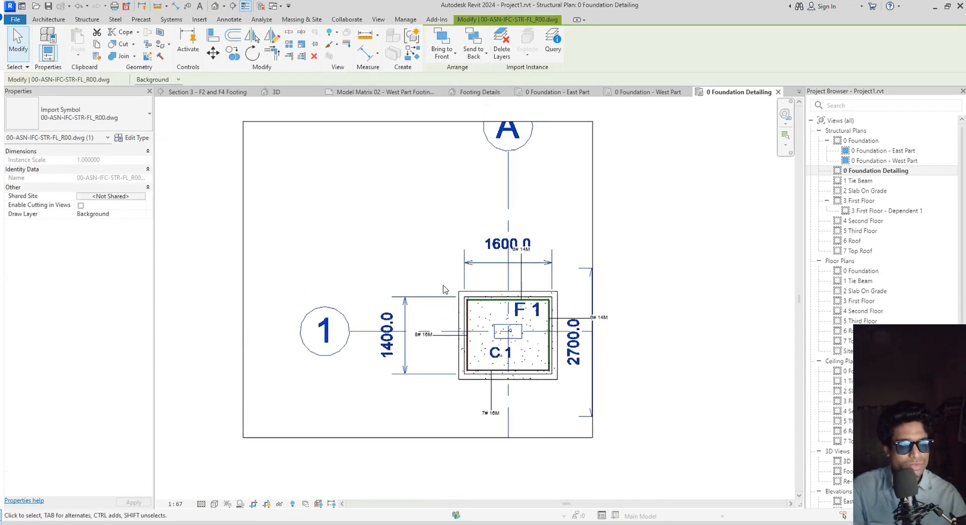
middle_click_drag(437, 280, 444, 281)
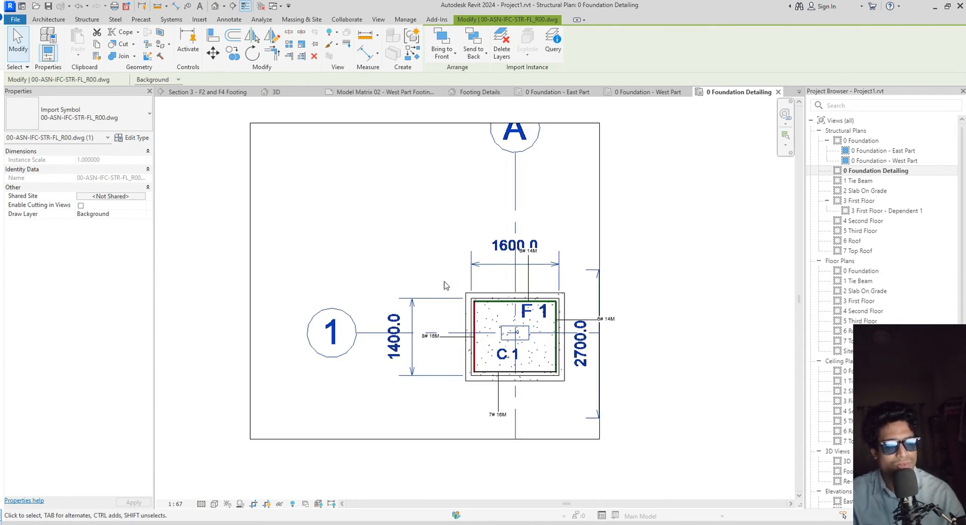
key("Escape")
key("v")
key("g")
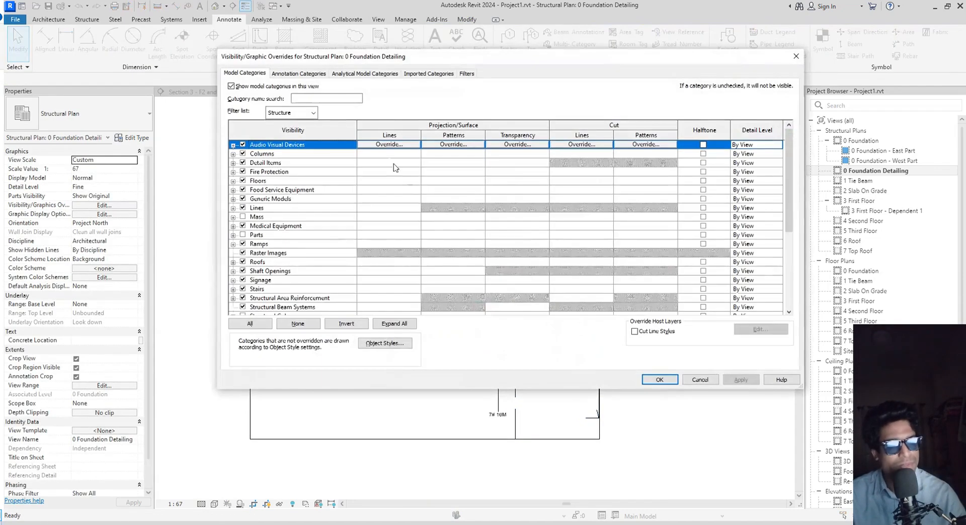
left_click(310, 76)
left_click(321, 164)
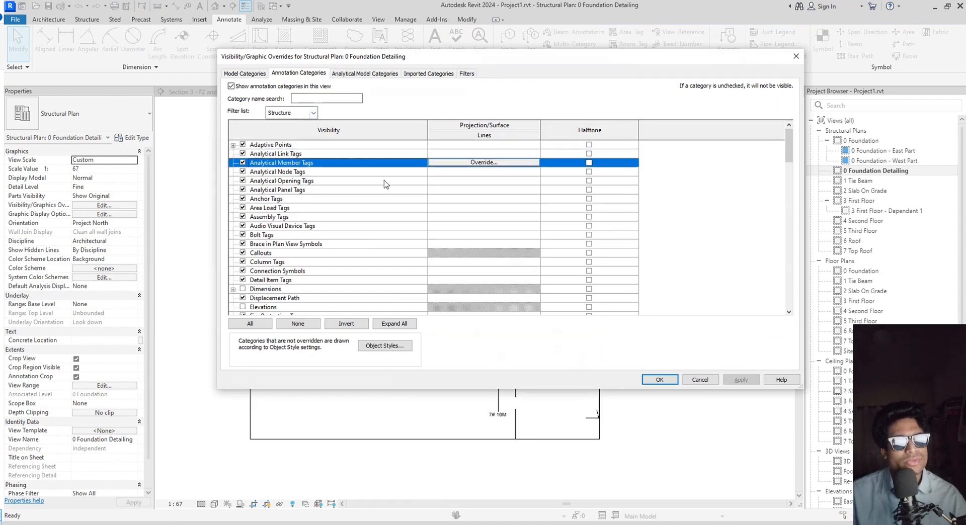
scroll(307, 274, "down", 1)
scroll(308, 275, "down", 3)
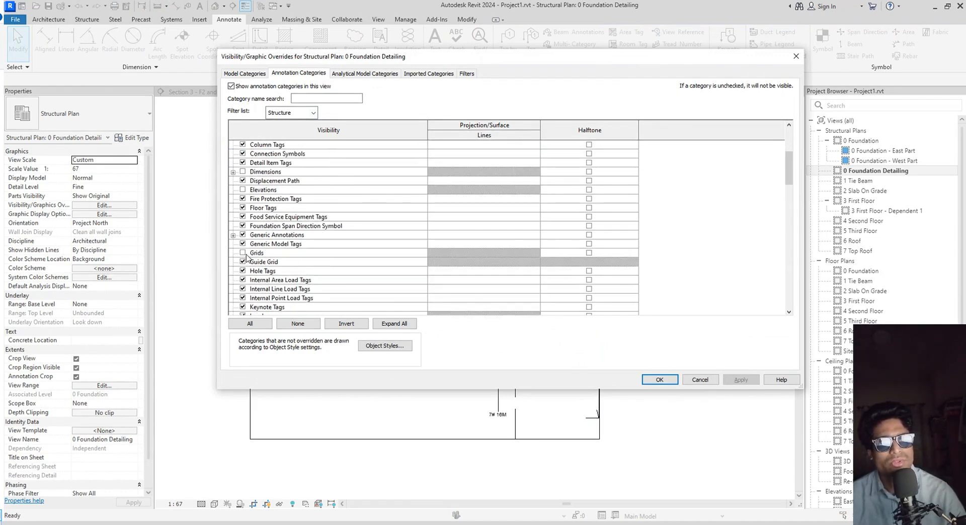
left_click(670, 377)
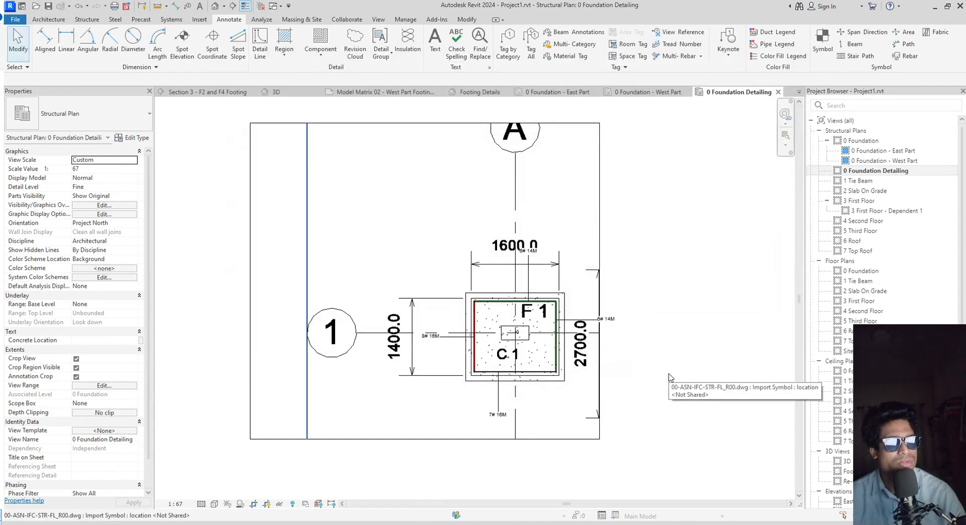
Turn off the imported category 00-ASN-IFC-STR-FL_R00.dwg in the foundation detailing view's visibility/graphic overrides
left_click(372, 334)
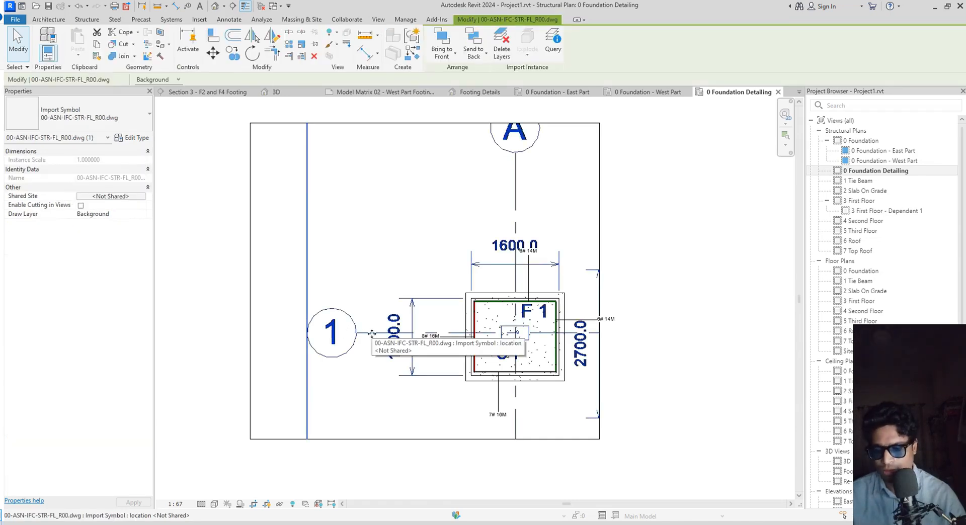
key("v")
key("g")
left_click(428, 73)
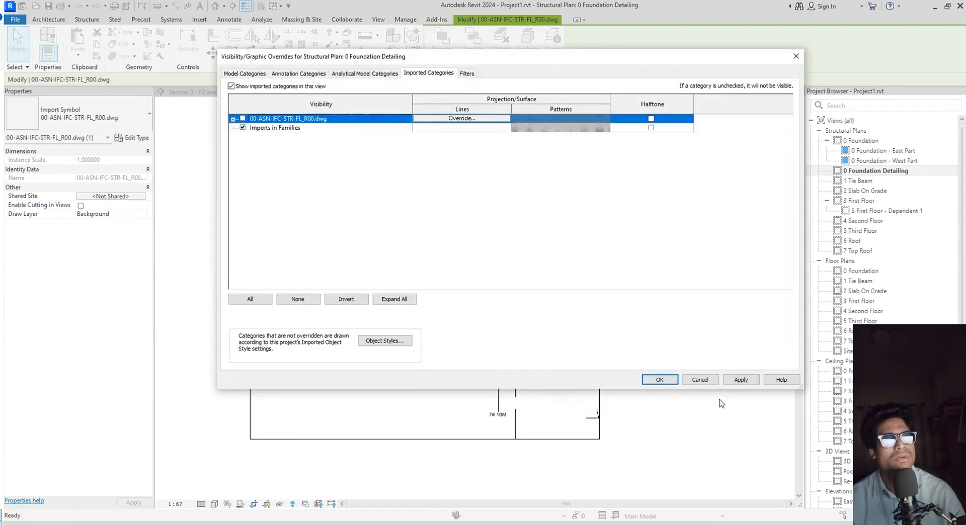
left_click(741, 380)
left_click(659, 380)
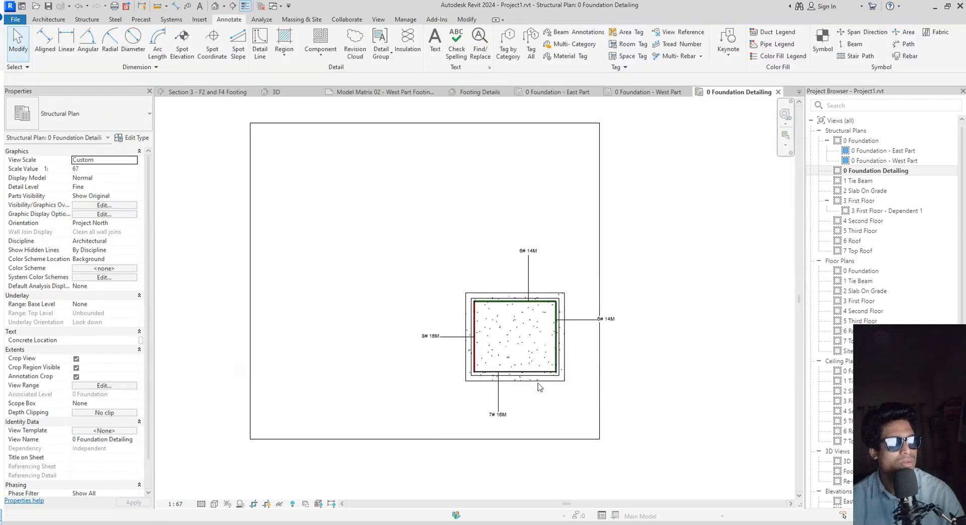
Reveal the hidden elements and unhide the Structural Foundation Tags category using an F1 tag inside the footing
scroll(414, 443, "up", 2)
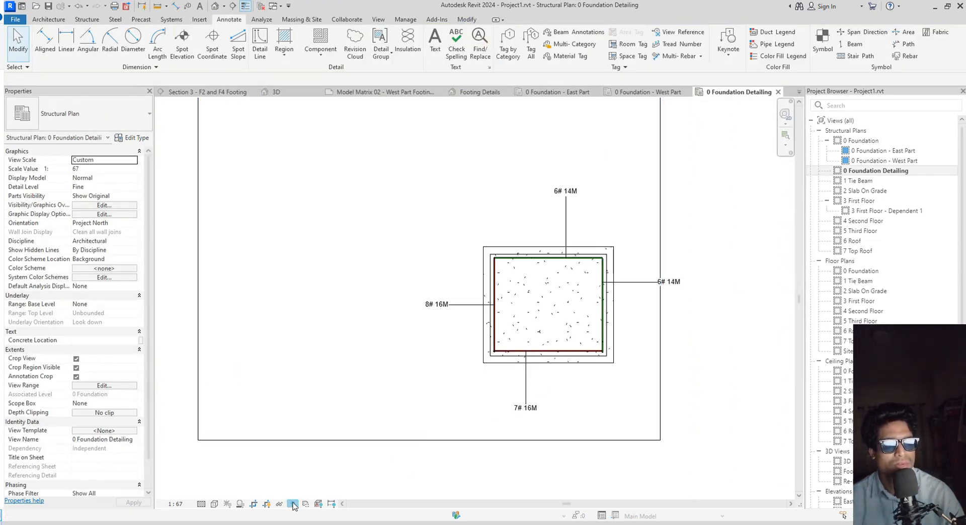
left_click(292, 504)
scroll(529, 338, "up", 2)
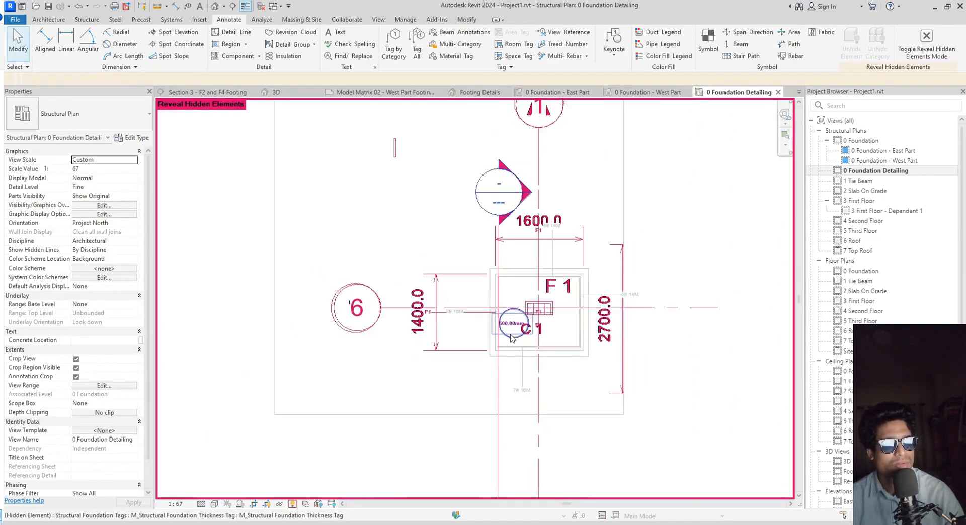
scroll(545, 274, "up", 4)
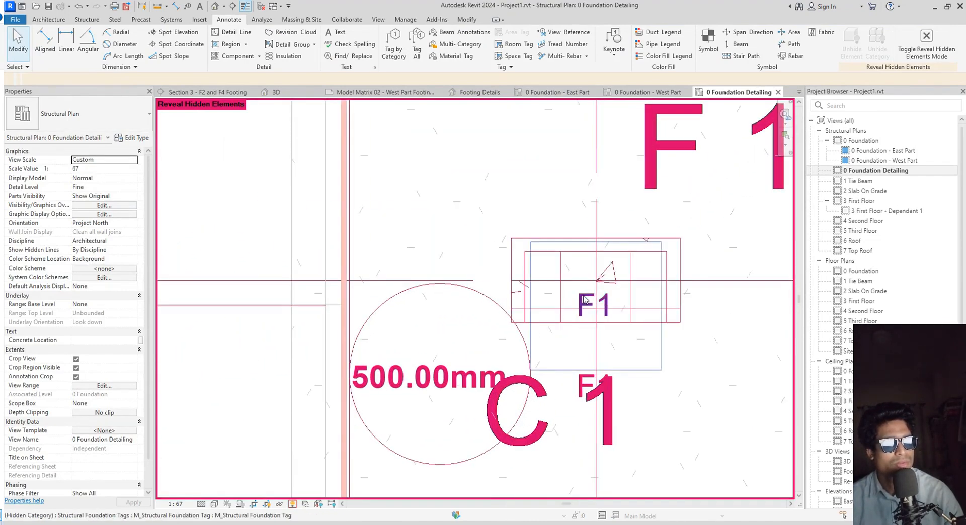
scroll(584, 300, "down", 4)
scroll(585, 262, "up", 4)
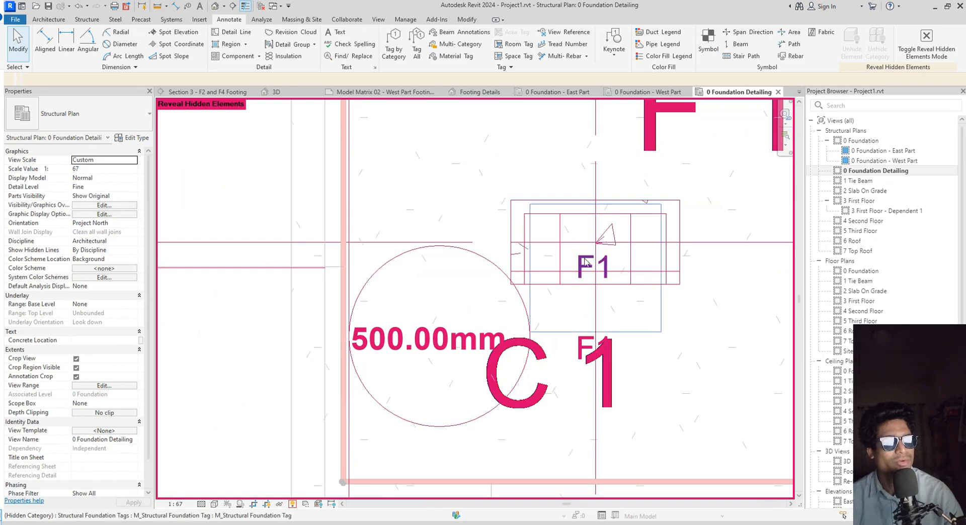
left_click(585, 263)
right_click(585, 262)
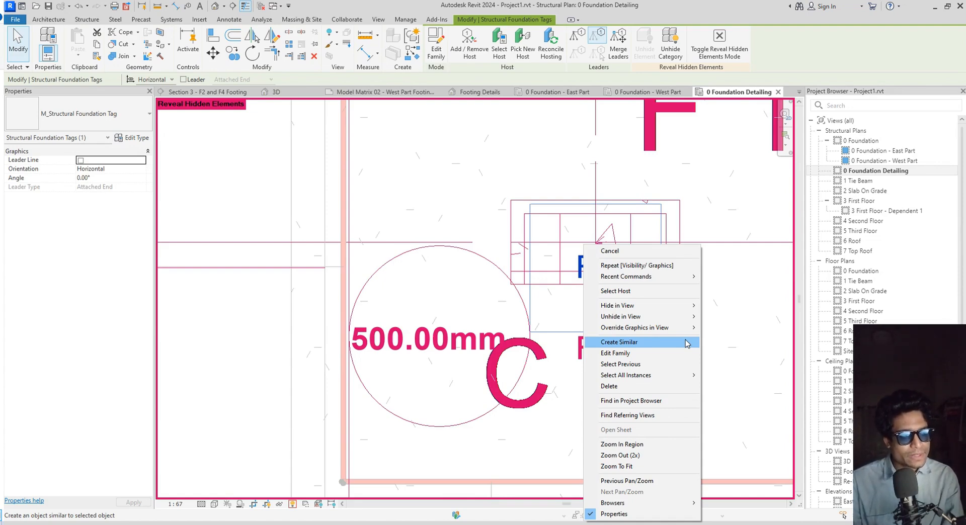
mouse_move(695, 308)
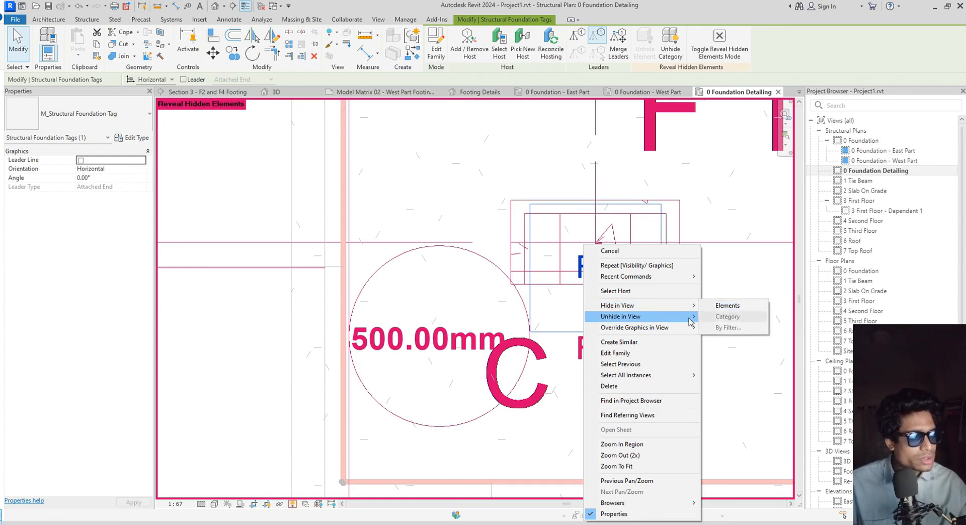
left_click(727, 328)
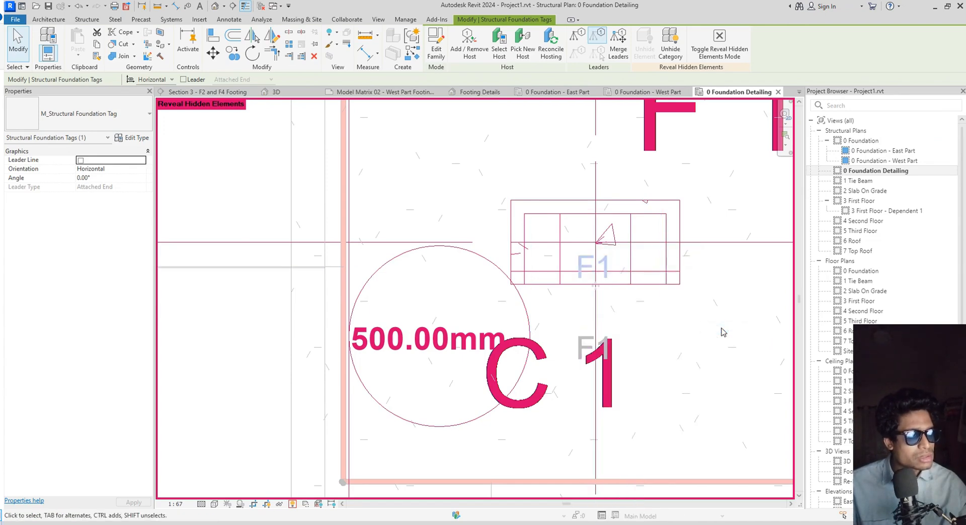
Unhide the 500.00mm foundation thickness tag by element and leave Reveal Hidden Elements mode
left_click(430, 348)
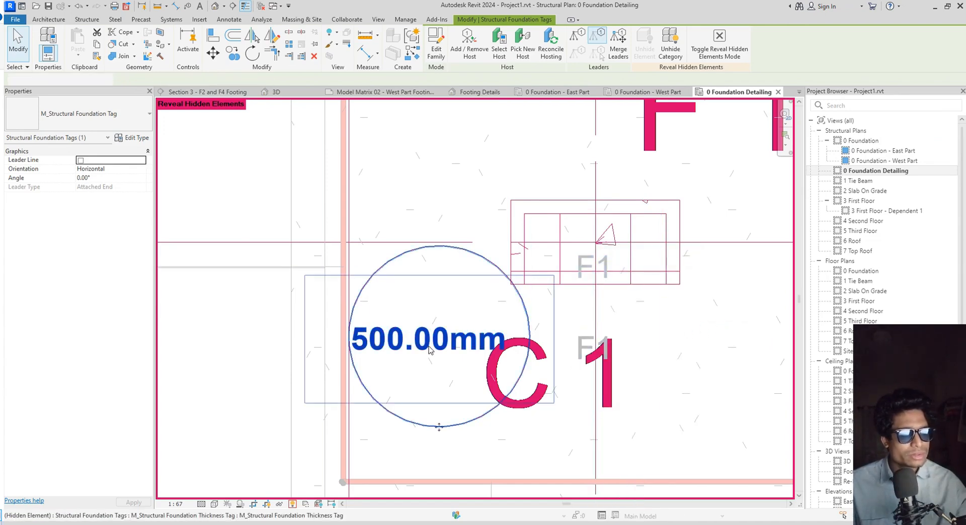
scroll(430, 349, "down", 2)
right_click(431, 347)
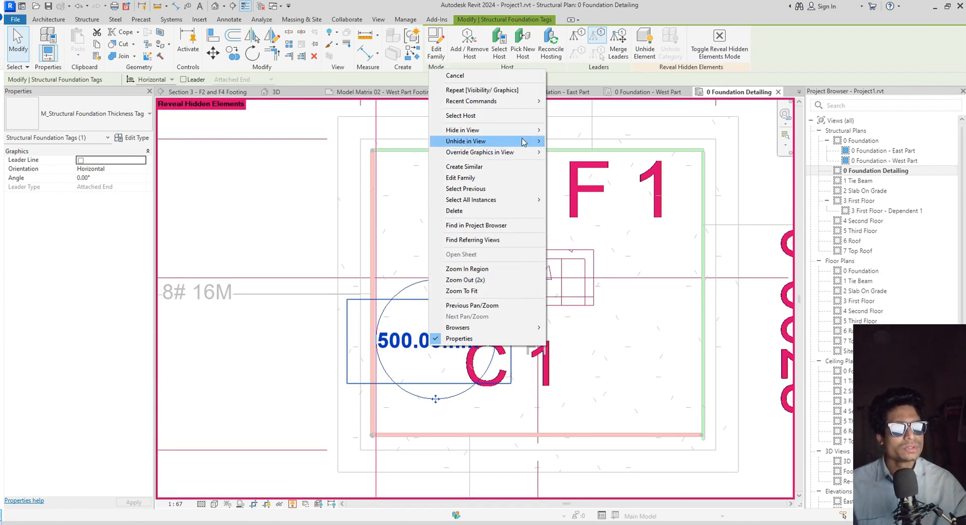
mouse_move(525, 142)
left_click(571, 142)
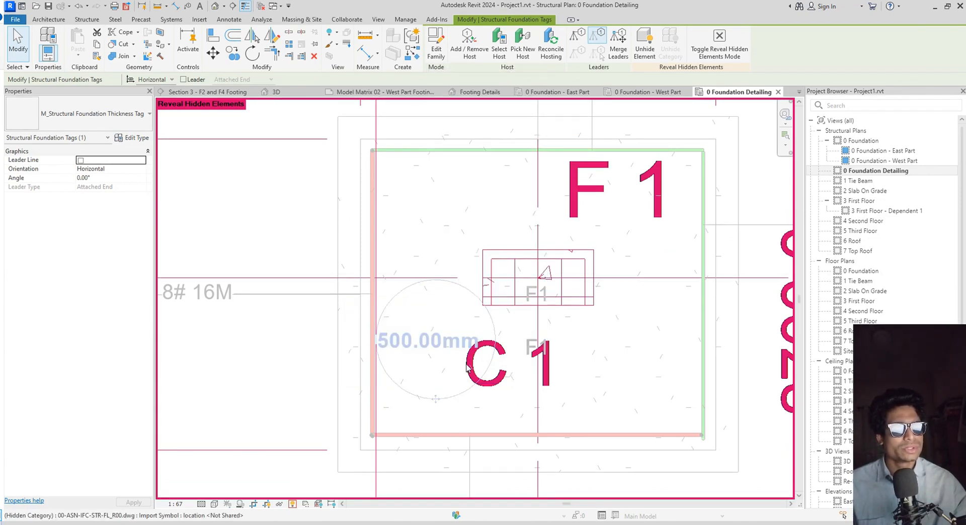
scroll(498, 365, "down", 3)
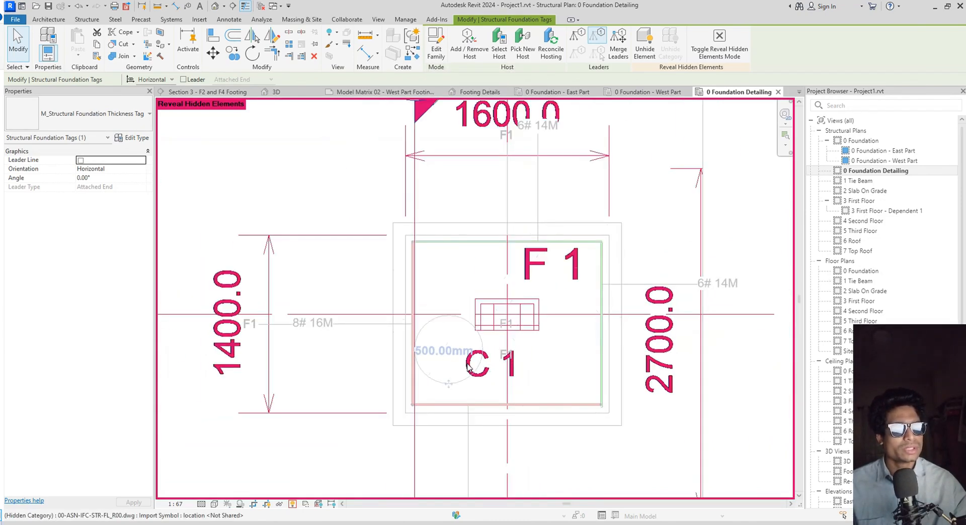
left_click(293, 504)
Inspect the F1 labels inside the footing to tell the foundation tags apart from the footing itself
scroll(513, 396, "up", 3)
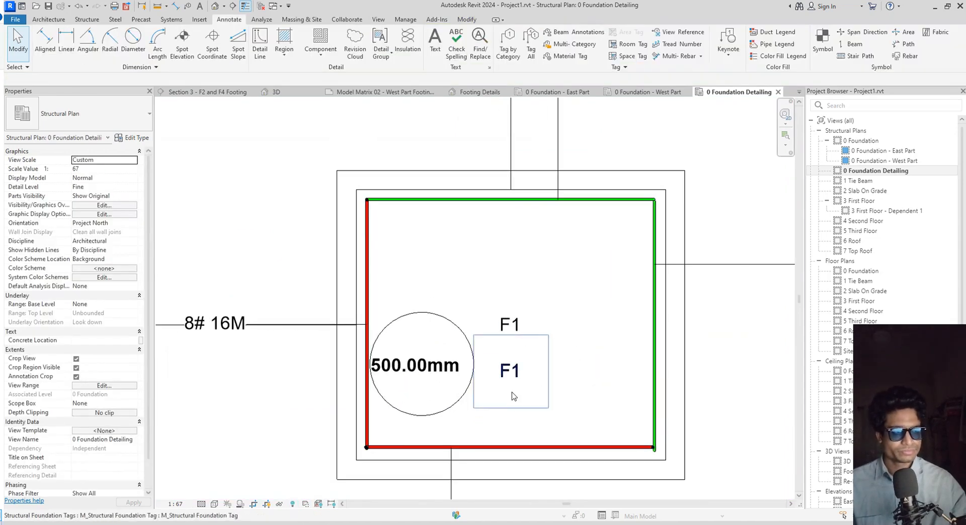
left_click(512, 372)
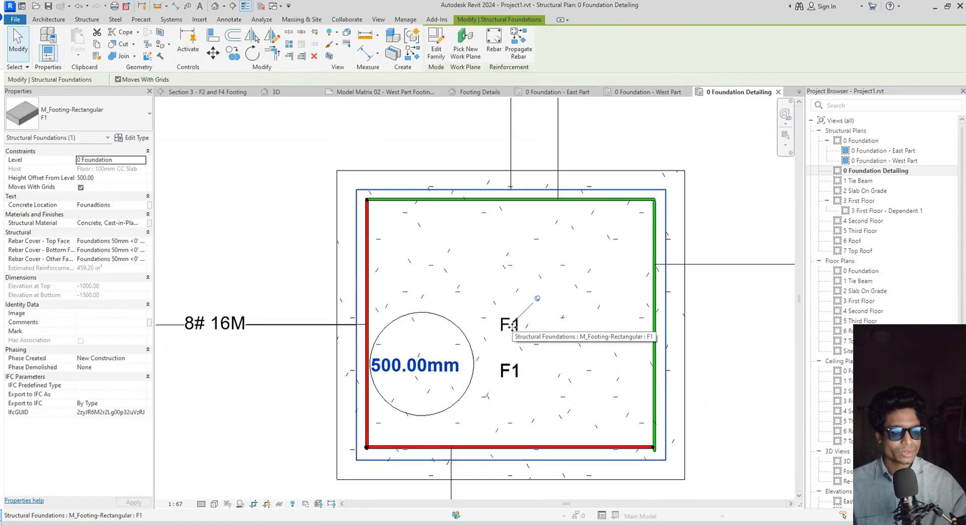
left_click(510, 373)
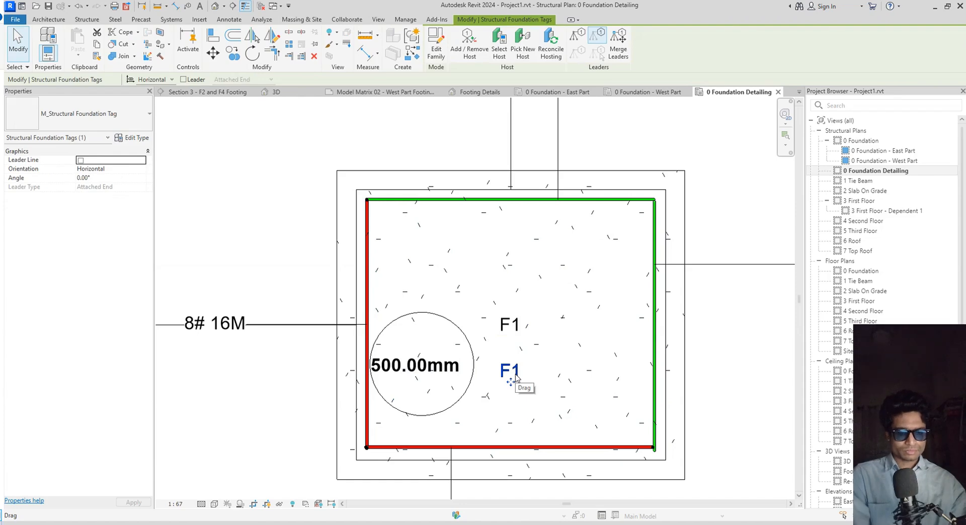
key("Escape")
left_click(516, 378)
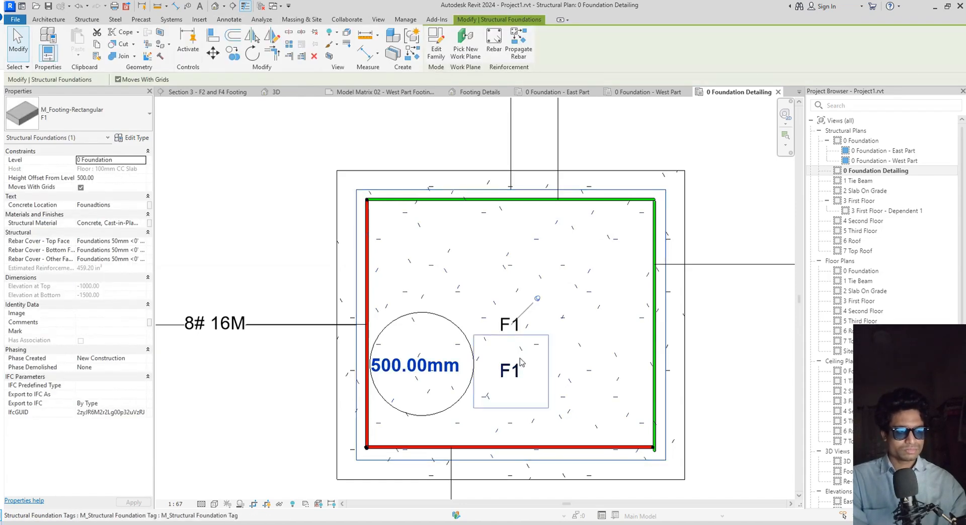
scroll(510, 371, "up", 2)
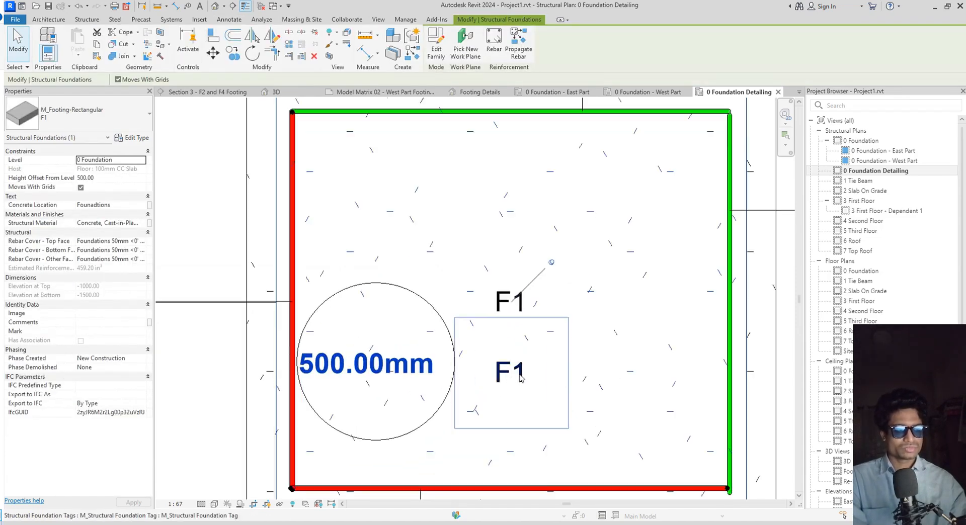
left_click(520, 374)
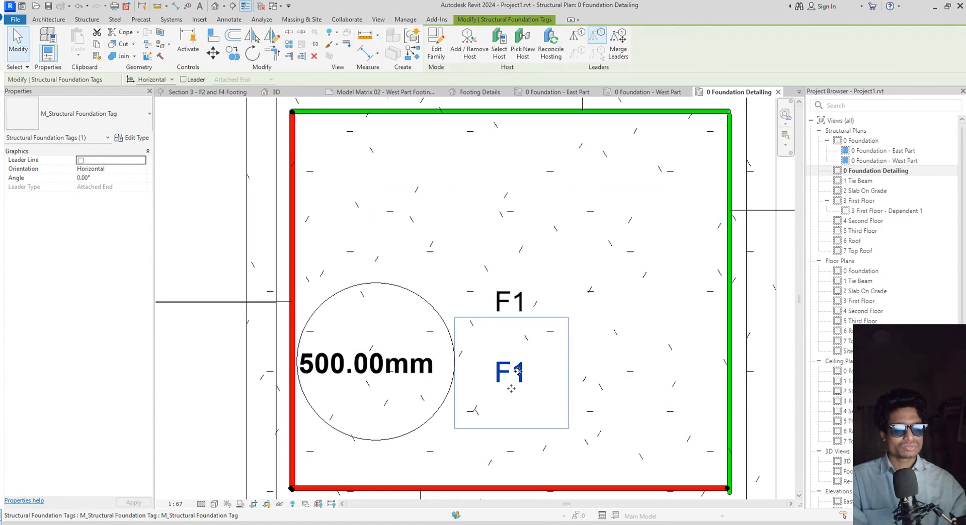
key("Escape")
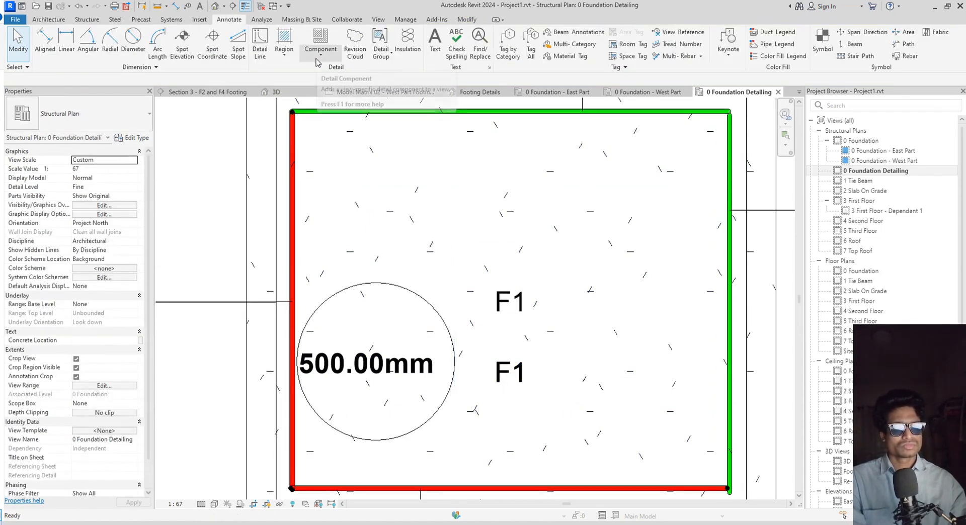
Pull the duplicate F1 foundation tags out of the lower tag position inside the footing and delete them
left_click(527, 383)
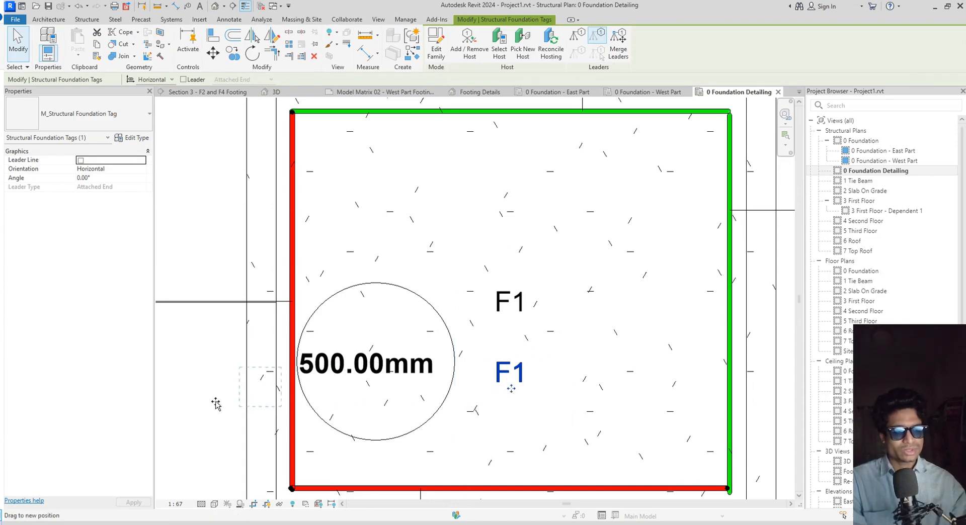
left_click_drag(215, 404, 215, 403, "ctrl")
scroll(481, 358, "down", 1)
middle_click_drag(480, 358, 612, 330)
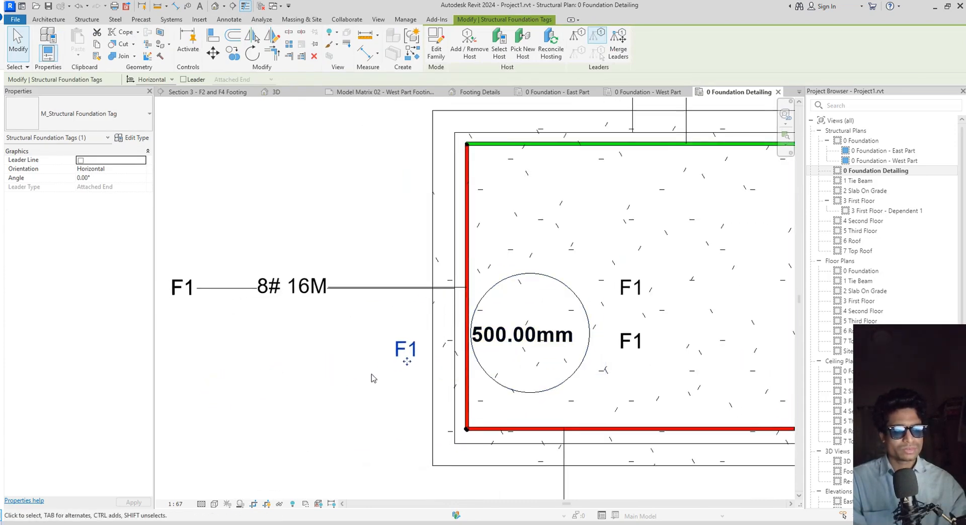
left_click_drag(406, 353, 633, 355)
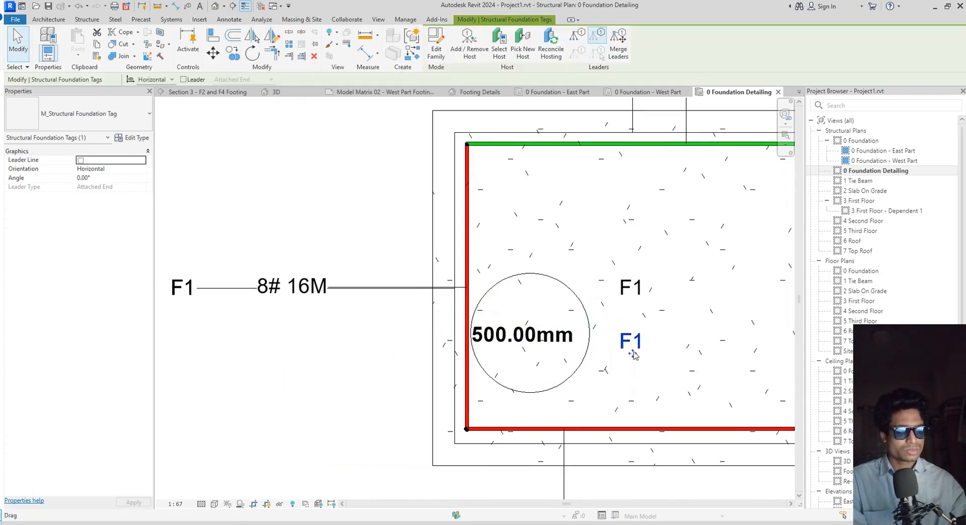
left_click_drag(370, 374, 371, 374, "ctrl")
key("Delete")
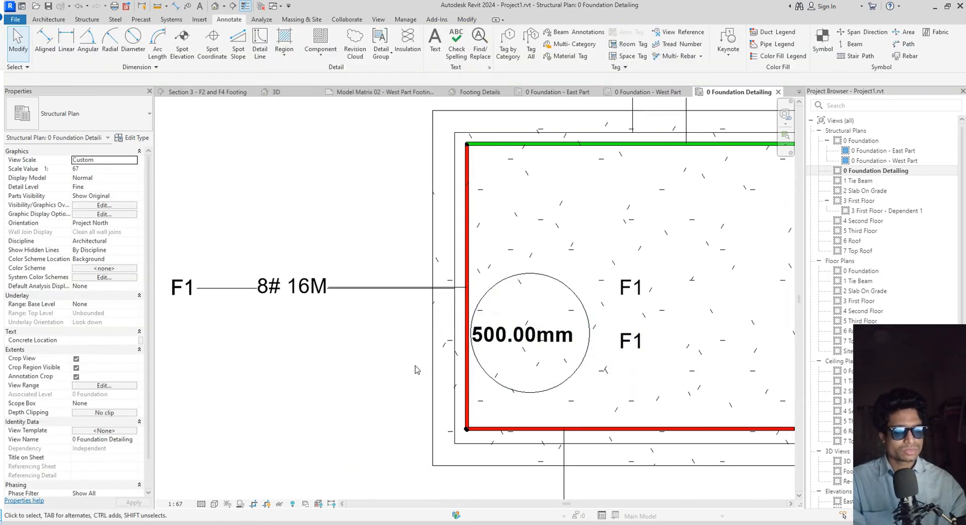
left_click(636, 339)
left_click_drag(636, 358, 350, 383, "ctrl")
key("Delete")
Move the lower F1 foundation tag from inside the footing to the empty space outside, below the 8# 16M tag
left_click(631, 340)
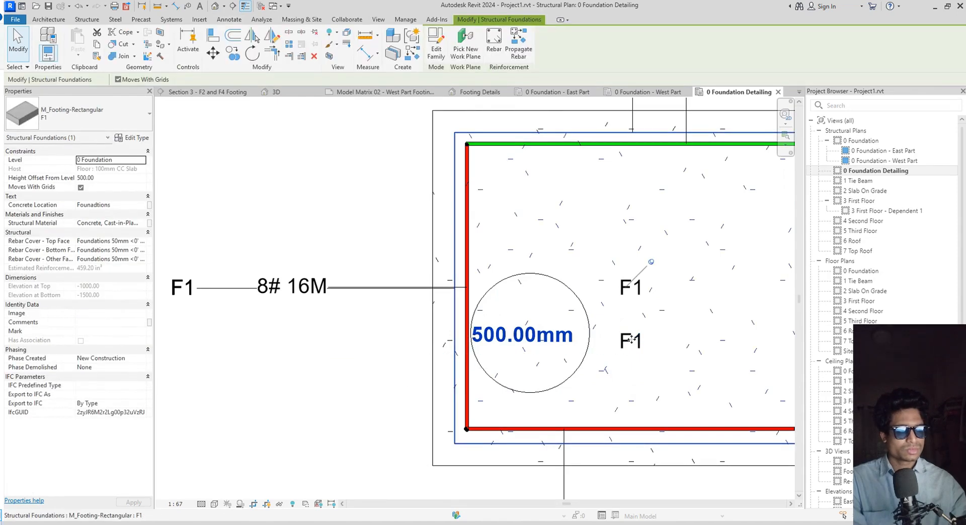
left_click(631, 341)
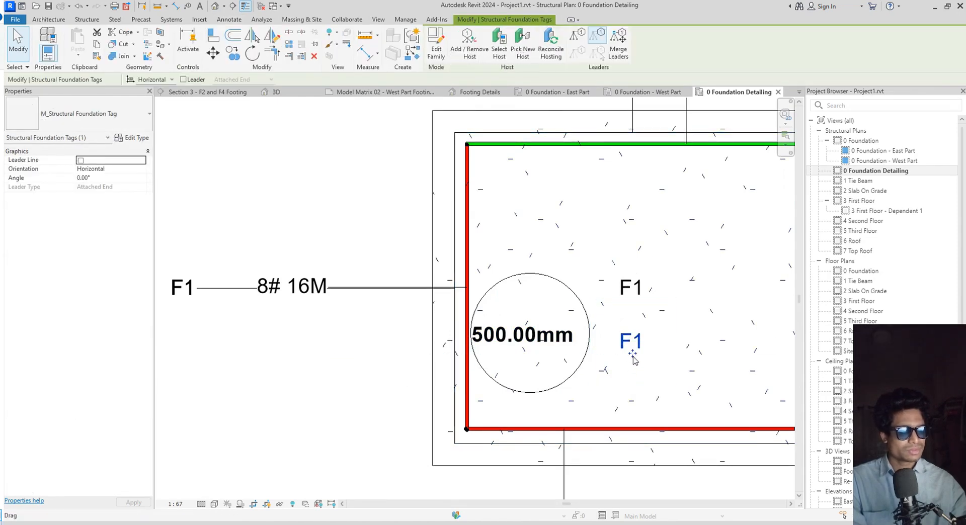
left_click_drag(633, 357, 344, 387, "ctrl")
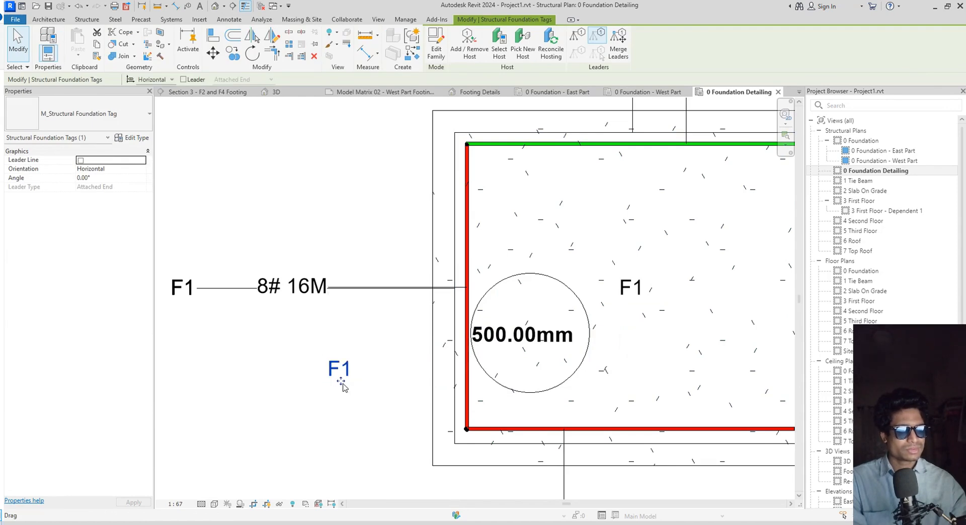
Delete the F1 foundation tag placed in the empty space below the 8# 16M tag
key("Escape")
scroll(342, 388, "down", 2)
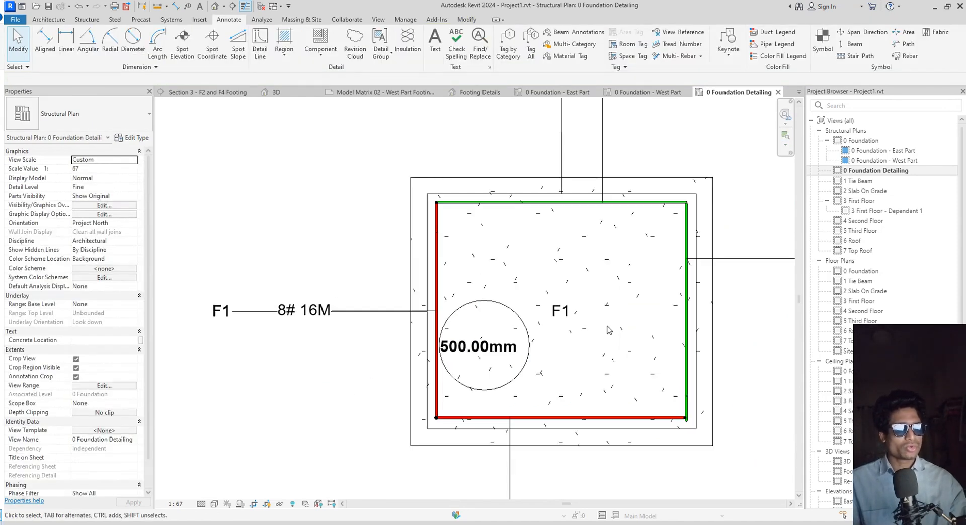
scroll(609, 330, "down", 2)
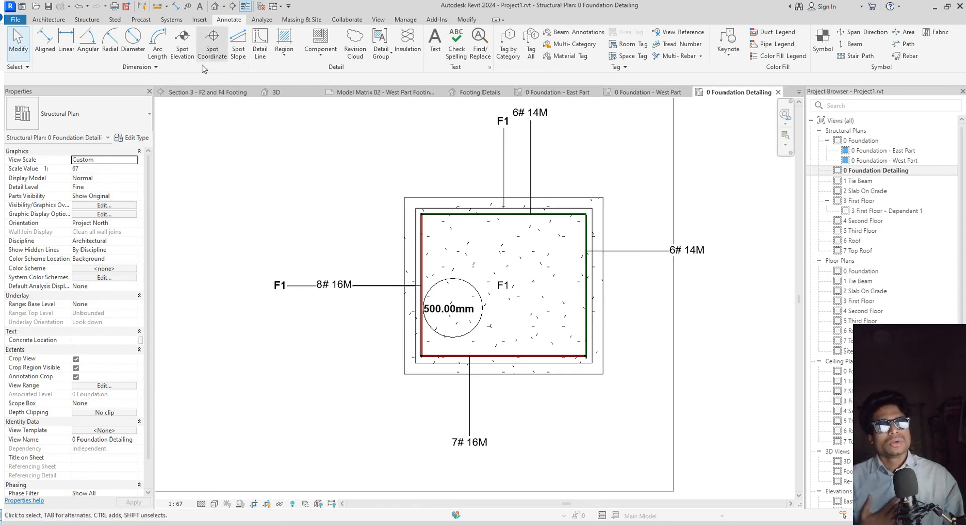
Place a Target (Project) spot elevation on the footing's upper-left corner, with its shouldered leader ending above and left of the footing
left_click(182, 40)
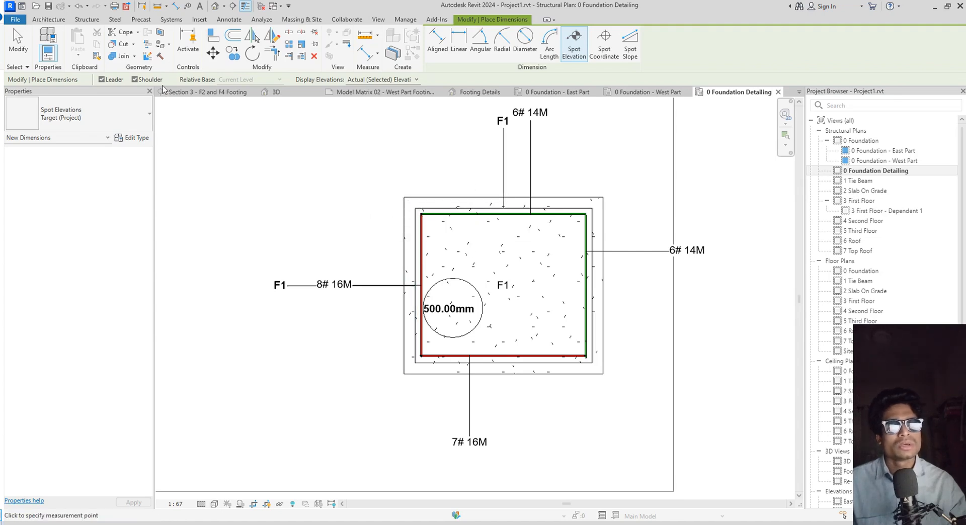
left_click(413, 213)
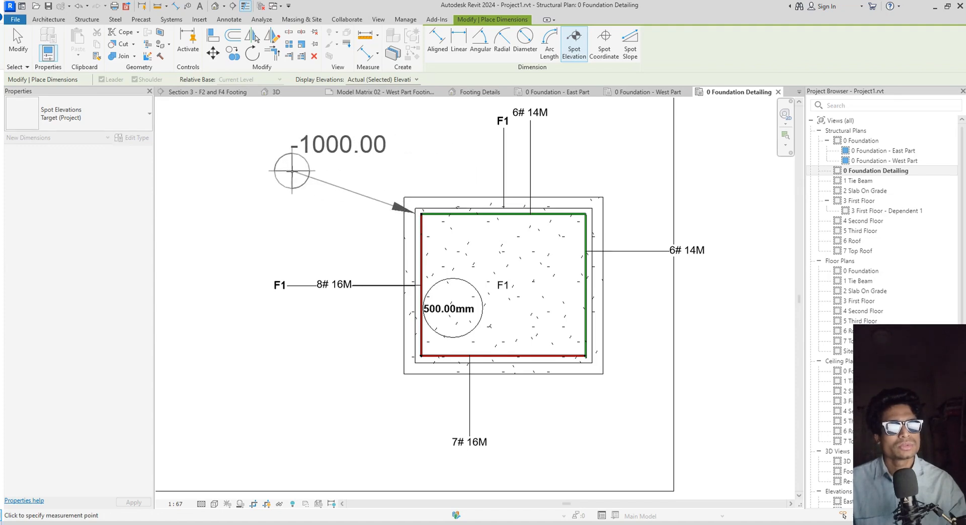
left_click(365, 162)
left_click(239, 164)
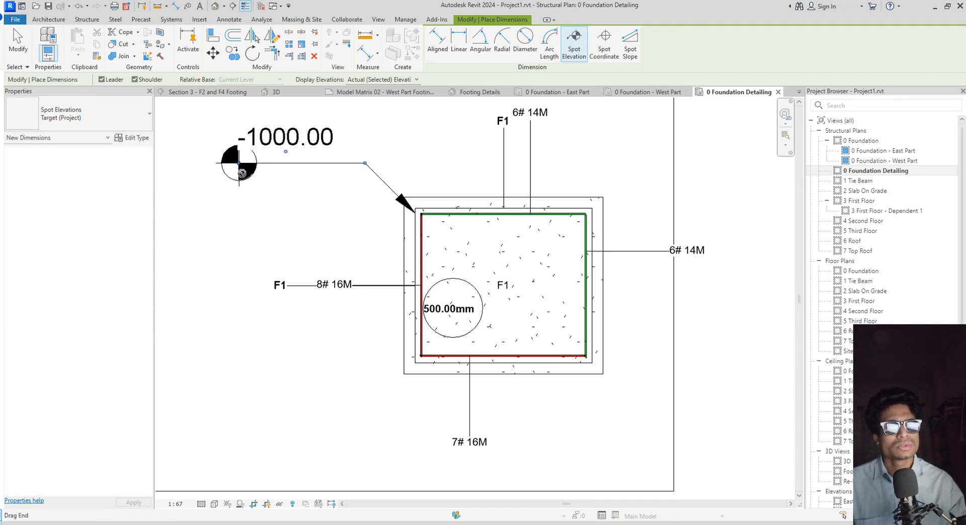
Review the type properties of the Target (Project) spot elevation, including its text, primary units and alternate units parameters, without changing them
left_click(130, 137)
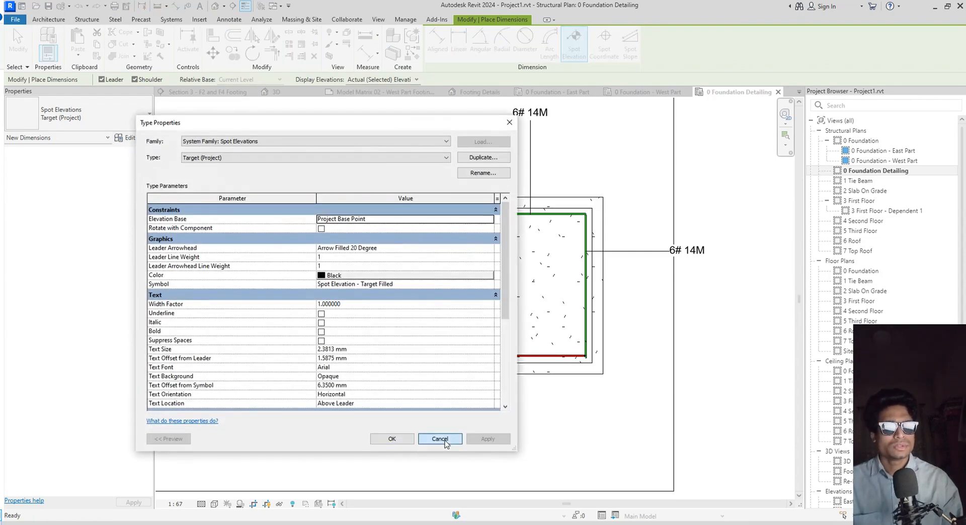
left_click(441, 440)
key("Escape")
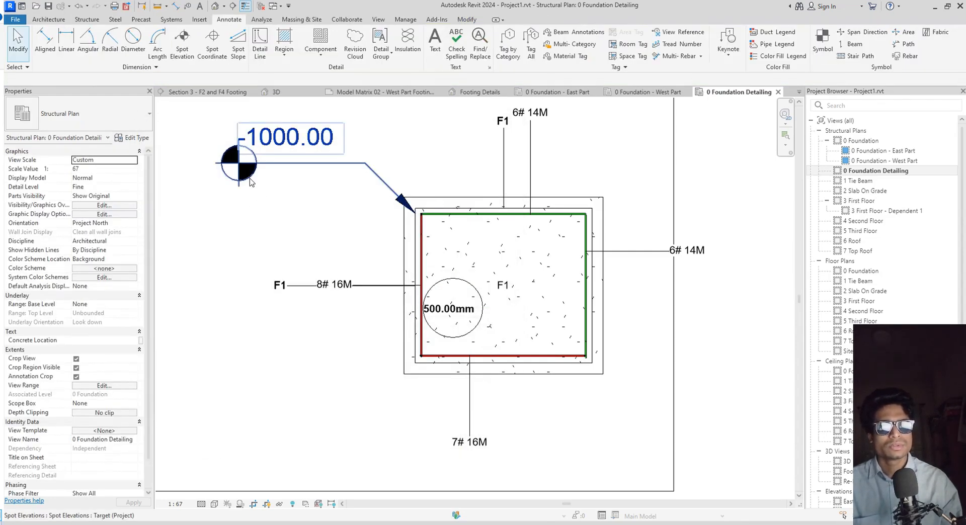
left_click(250, 180)
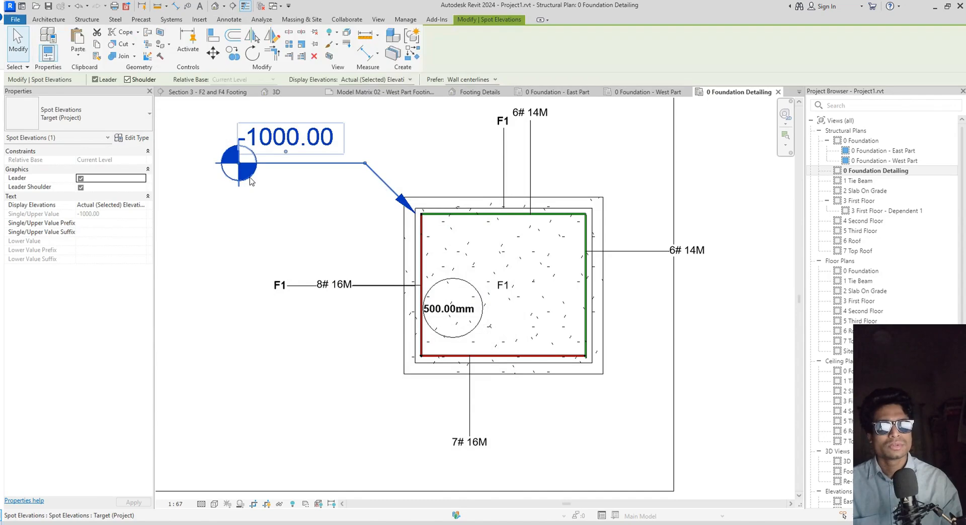
left_click(130, 138)
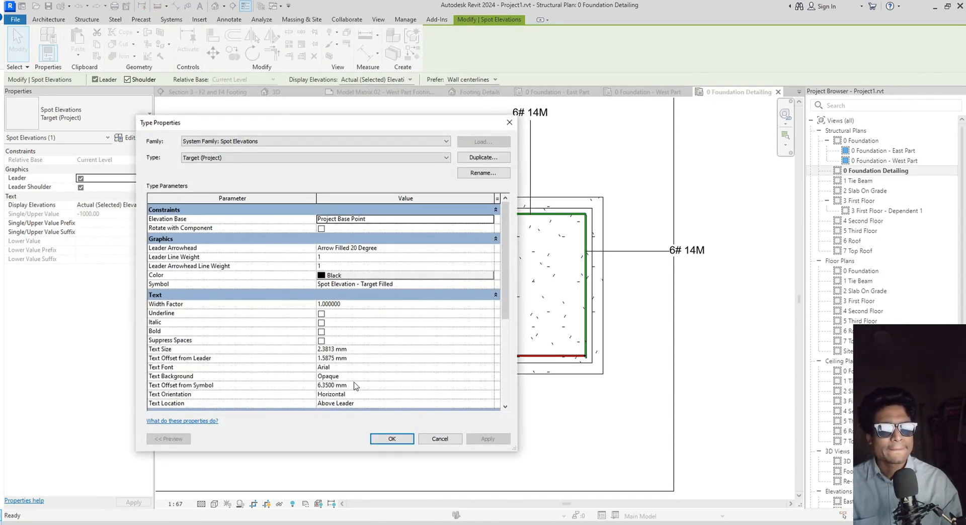
scroll(355, 386, "down", 3)
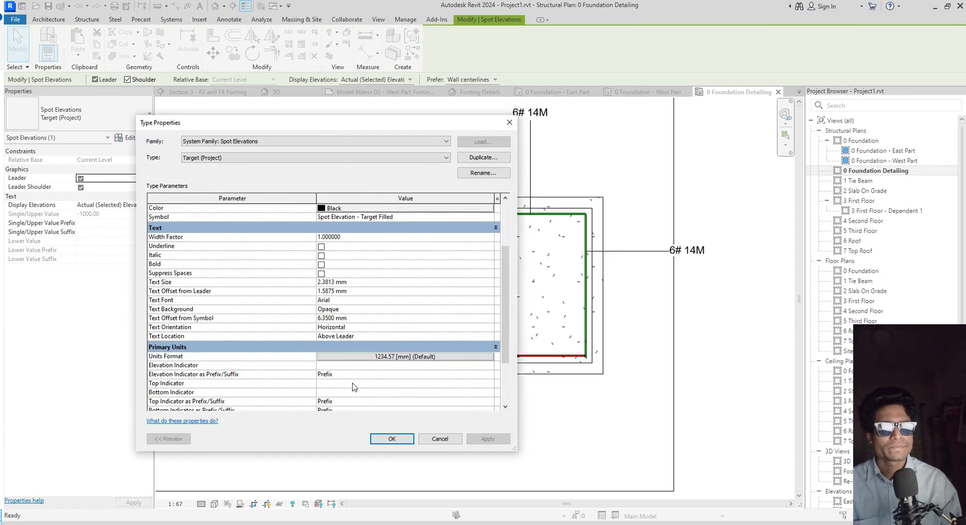
scroll(355, 386, "down", 3)
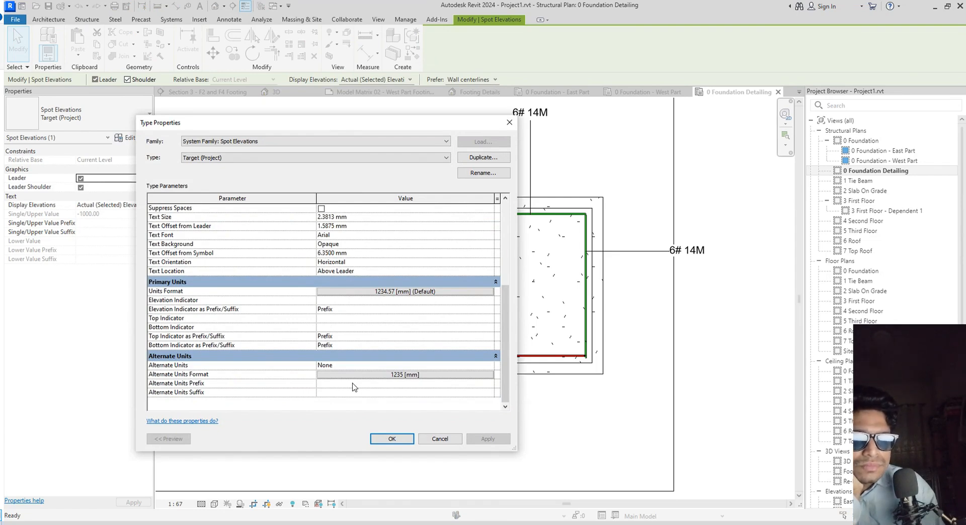
scroll(355, 386, "up", 3)
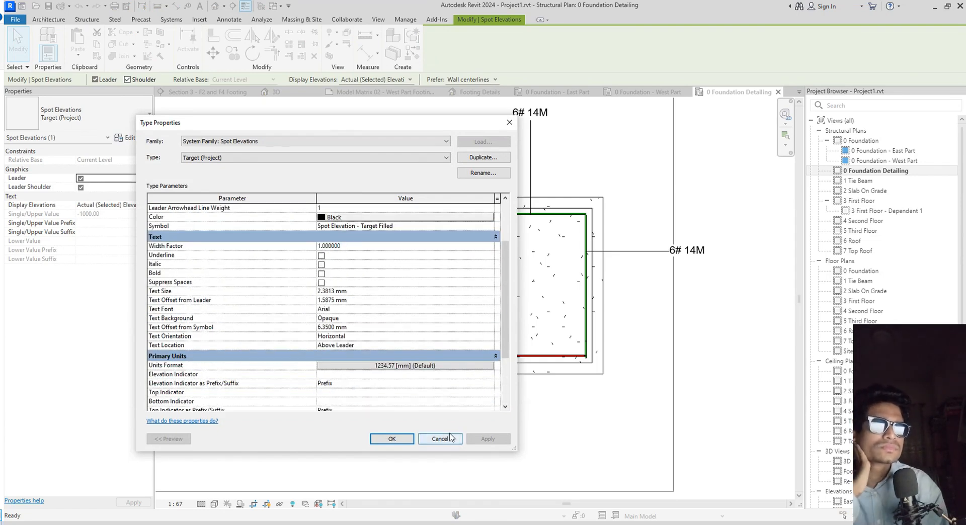
left_click(435, 439)
Set the spot elevation's single/upper value prefix to ELE
left_click(89, 223)
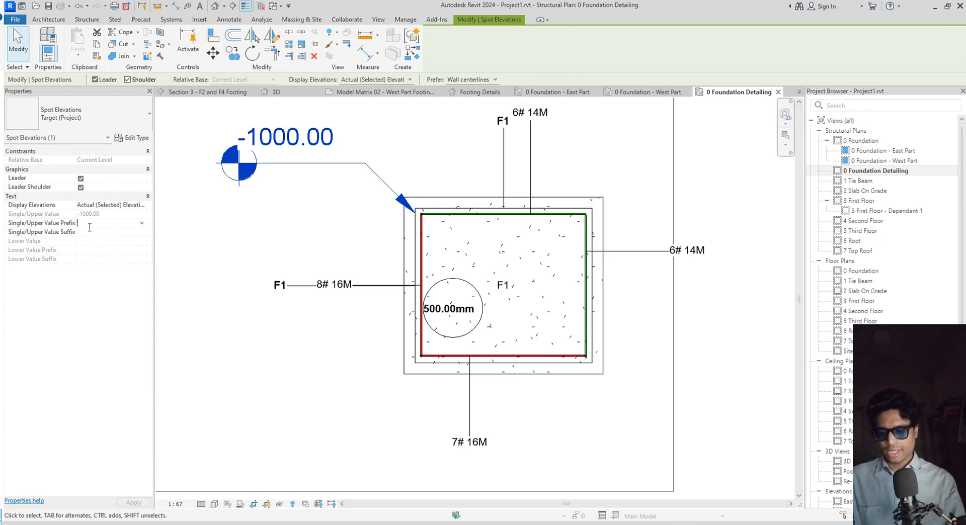
type("El")
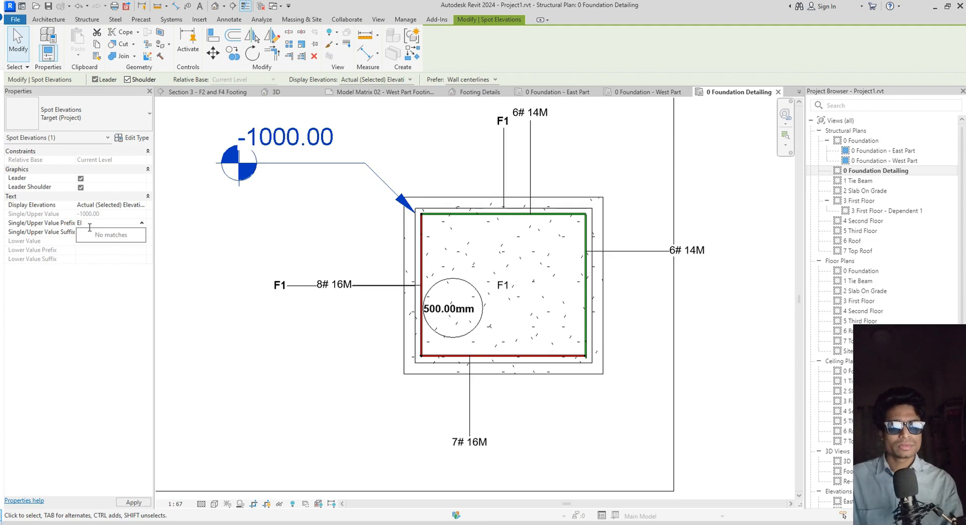
key("BackSpace")
type("LE.")
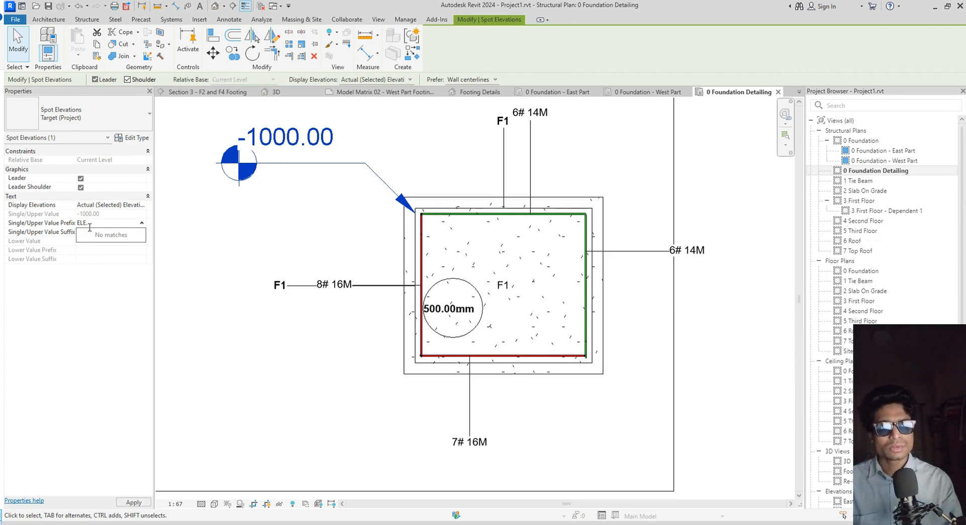
key("Return")
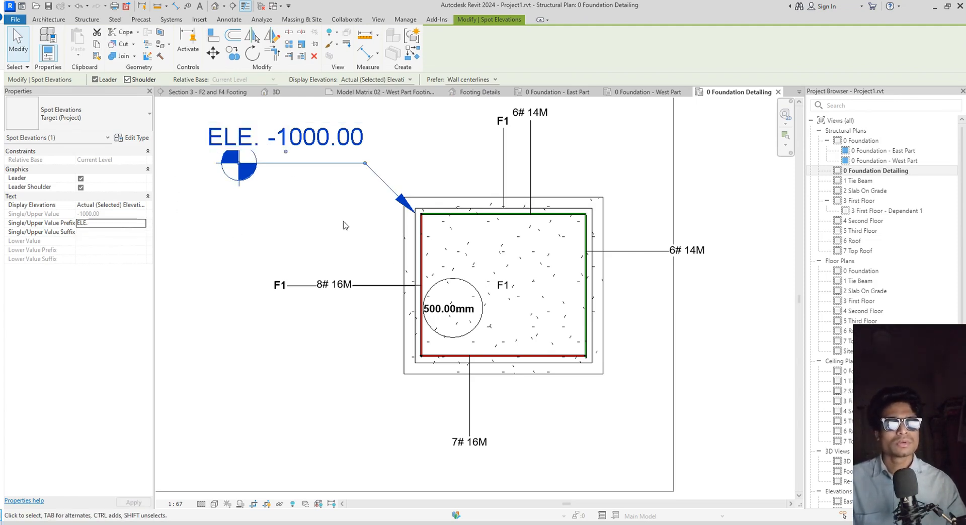
Change the spot elevation's single/upper value prefix to ELEVATION and deselect the annotation
left_click(100, 224)
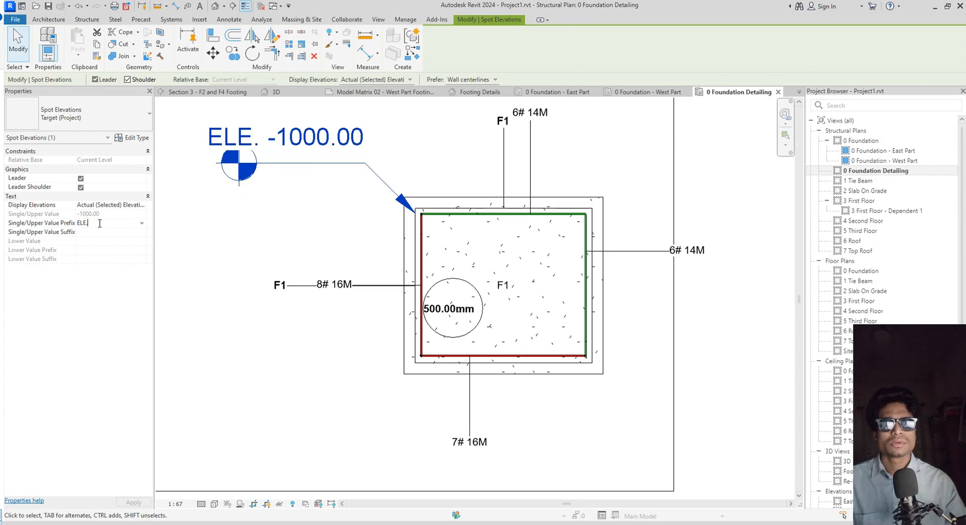
key("BackSpace")
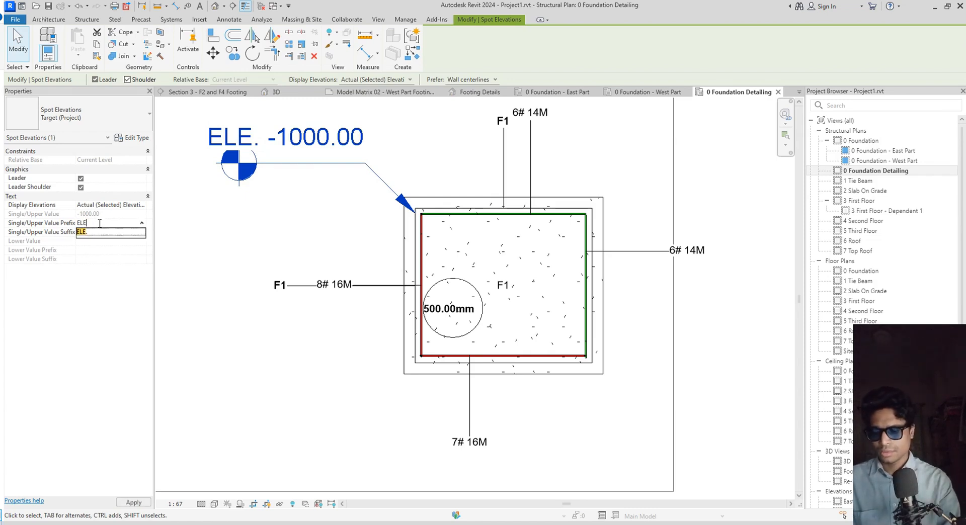
type("CATION")
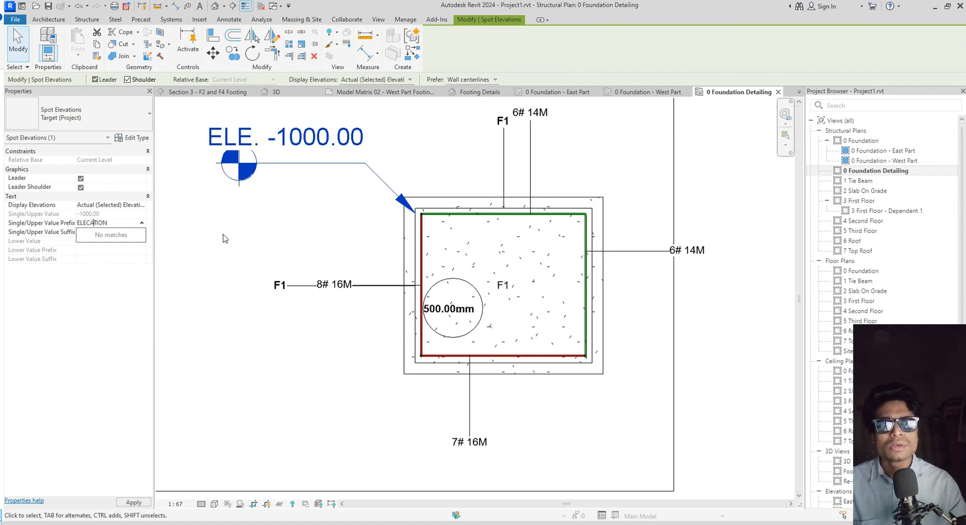
key("BackSpace")
type("V")
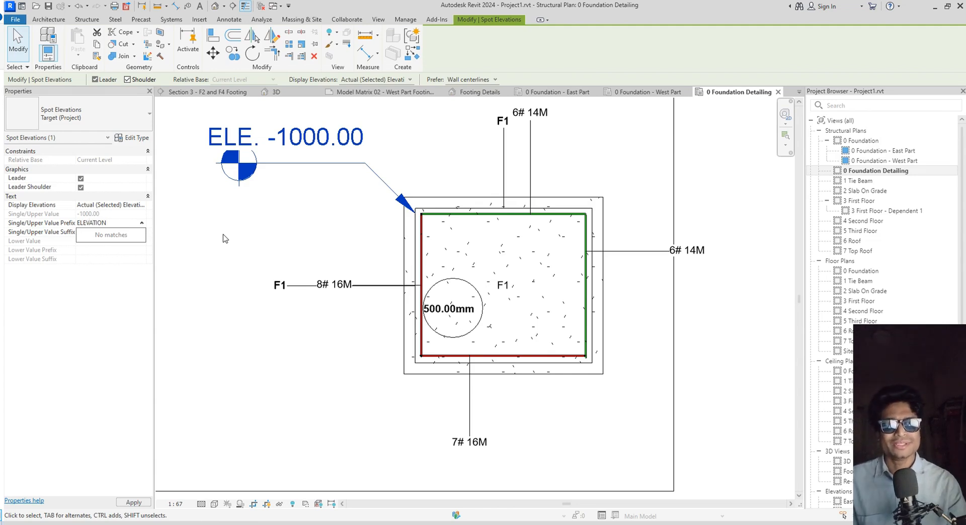
key("Return")
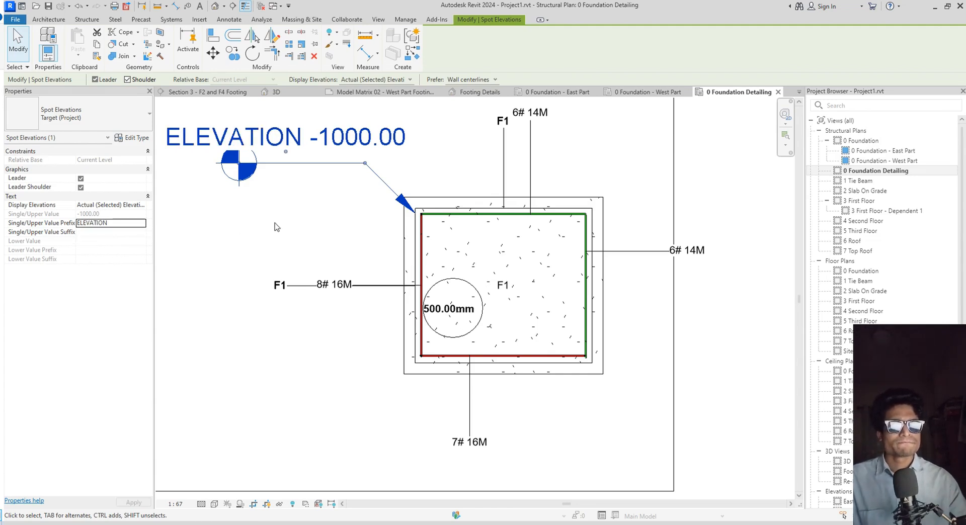
scroll(318, 246, "down", 2)
middle_click_drag(317, 253, 344, 257)
left_click(310, 245)
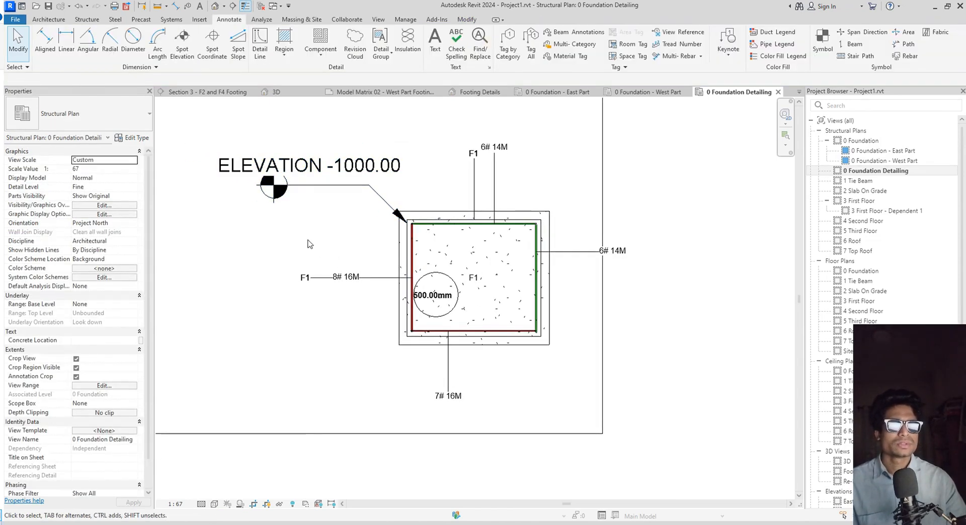
Delete the stacked F1 foundation tags with leaders beside the 8# 16M tag, leaving the rebar tag in place
scroll(298, 254, "down", 2)
scroll(460, 294, "up", 2)
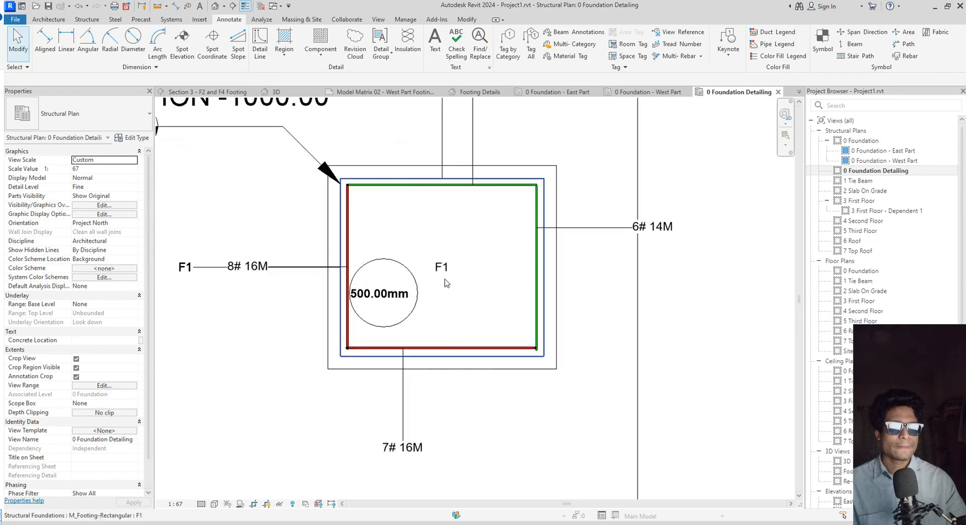
left_click(187, 267)
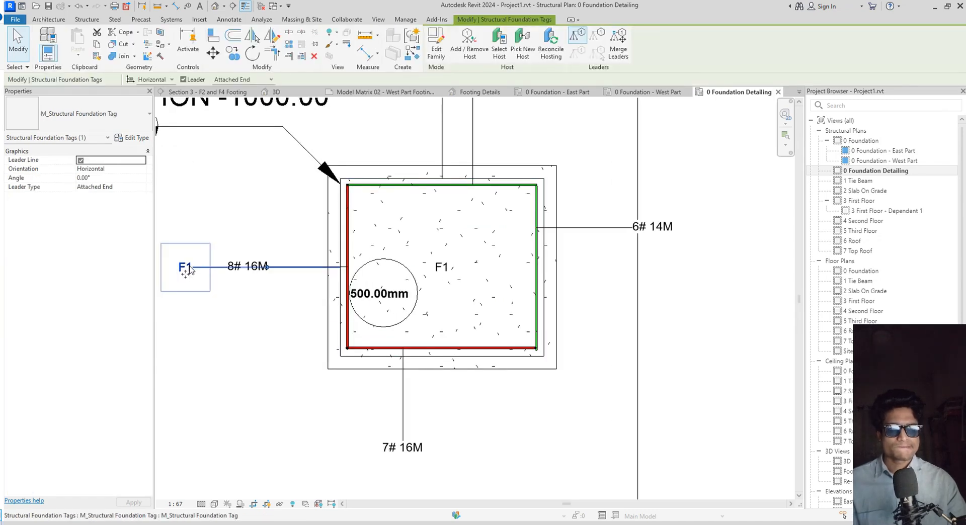
key("Escape")
left_click(187, 269)
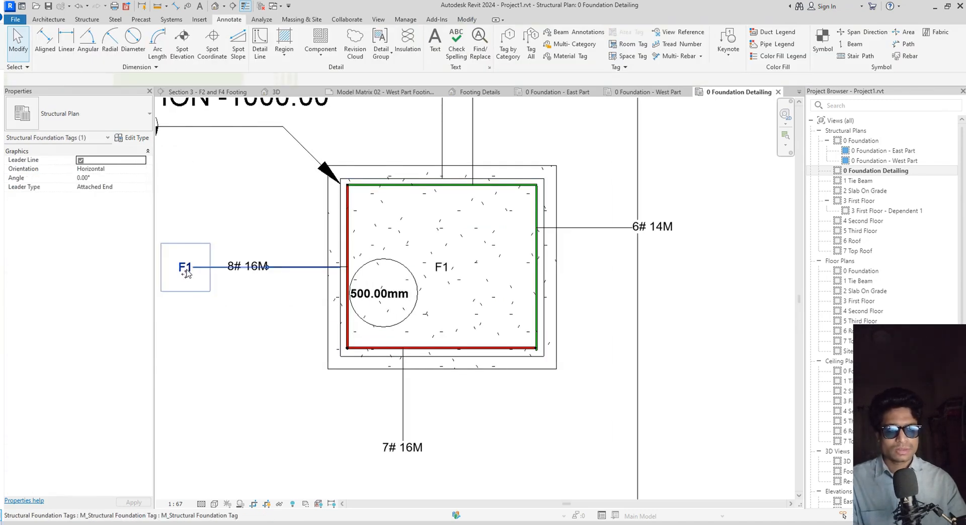
key("Escape")
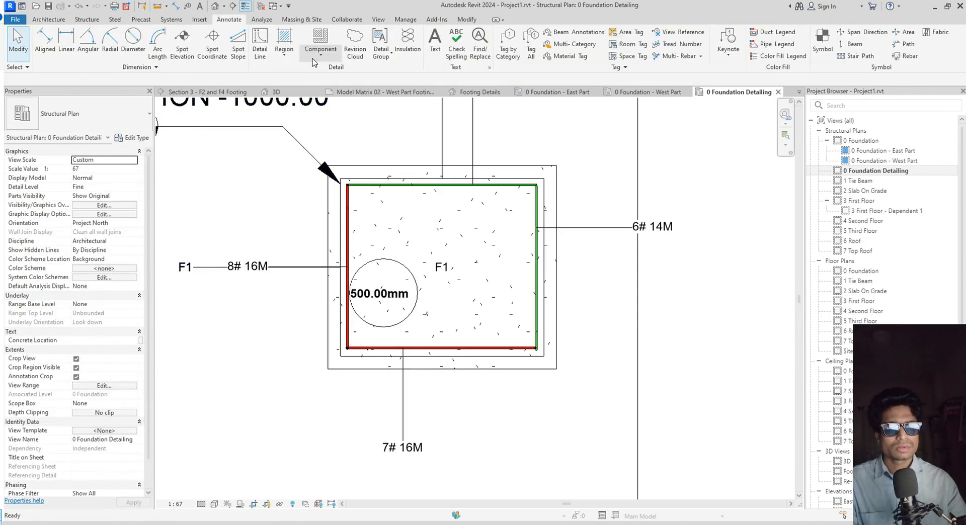
left_click(190, 270)
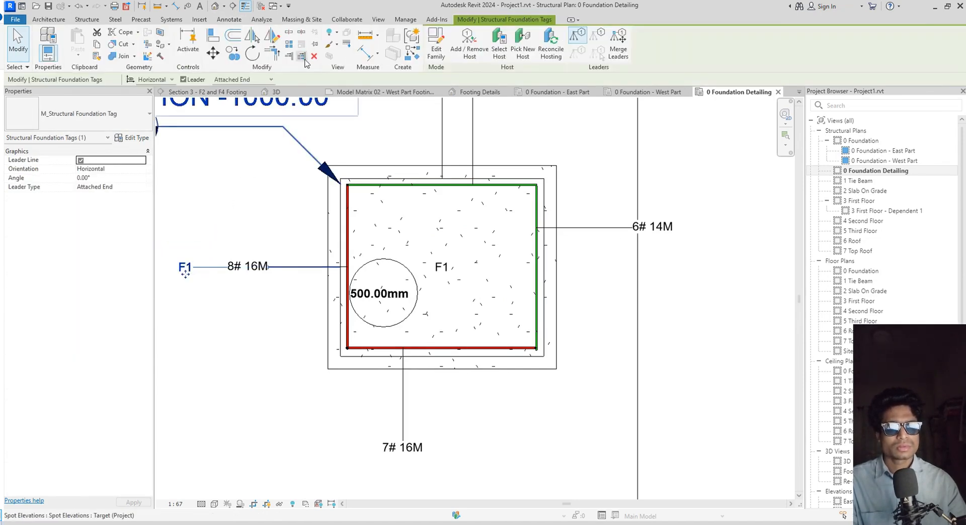
key("Escape")
left_click(195, 270)
key("Escape")
left_click(187, 270)
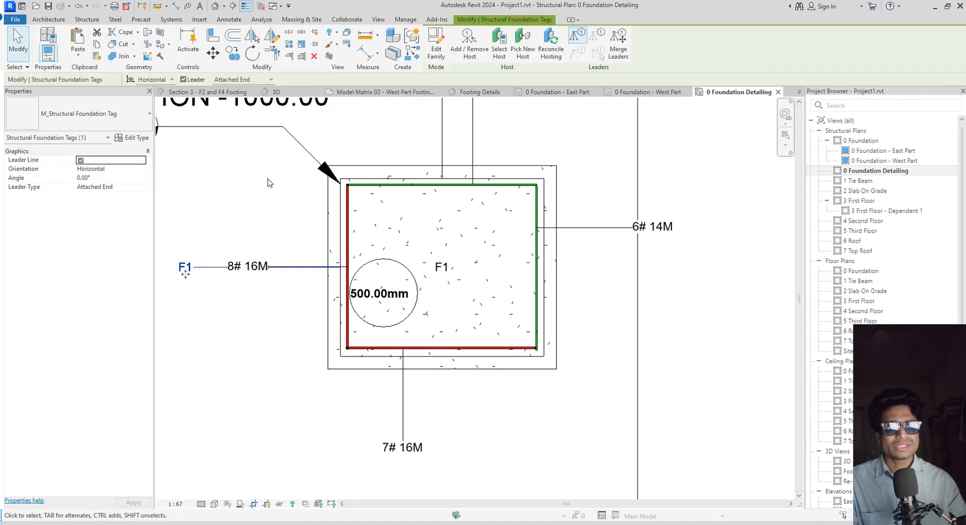
key("Escape")
left_click(191, 271)
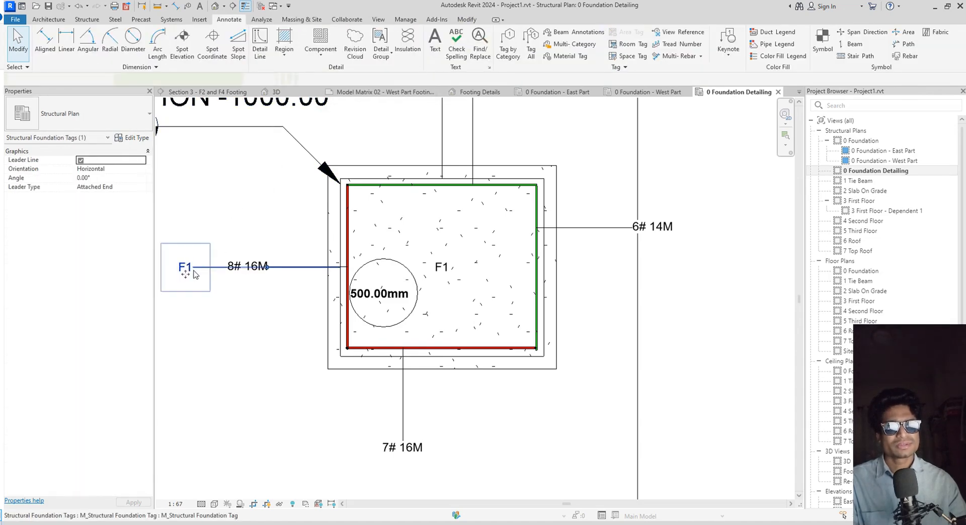
key("Delete")
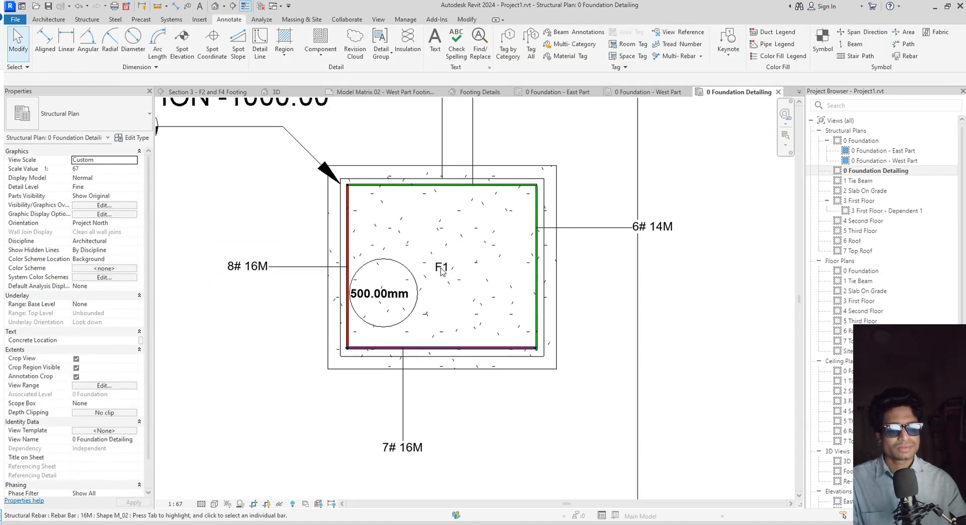
Open the M_Structural Foundation Tag family of the F1 tag inside the footing for editing, replacing the existing family file
scroll(441, 268, "up", 2)
left_click(457, 282)
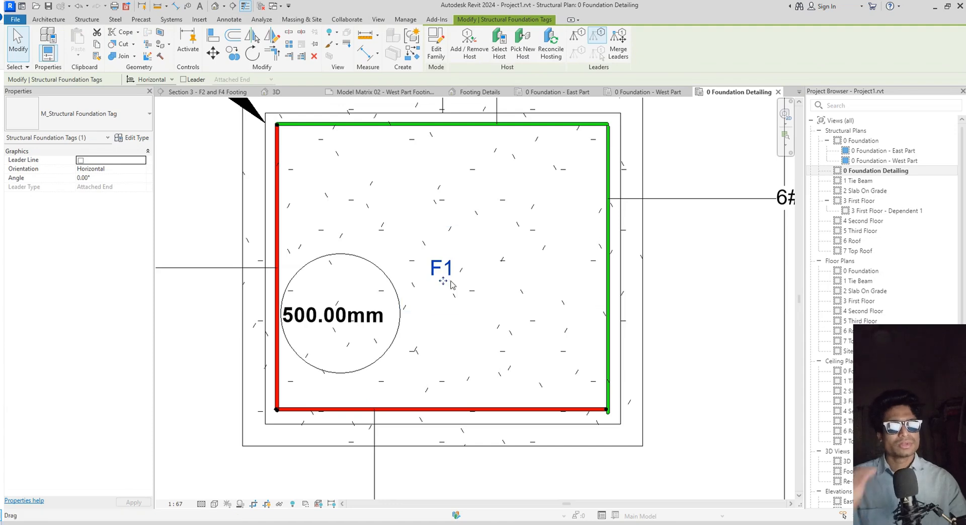
left_click(437, 59)
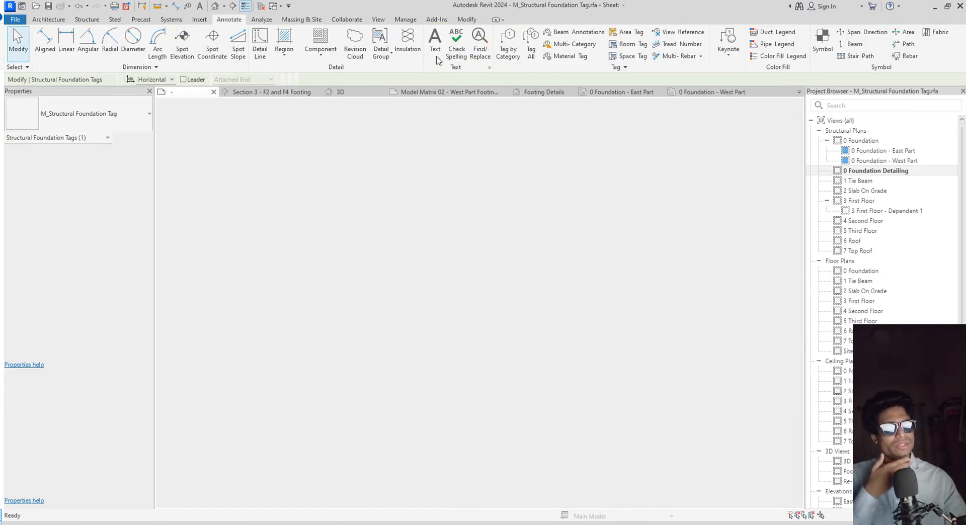
left_click(518, 244)
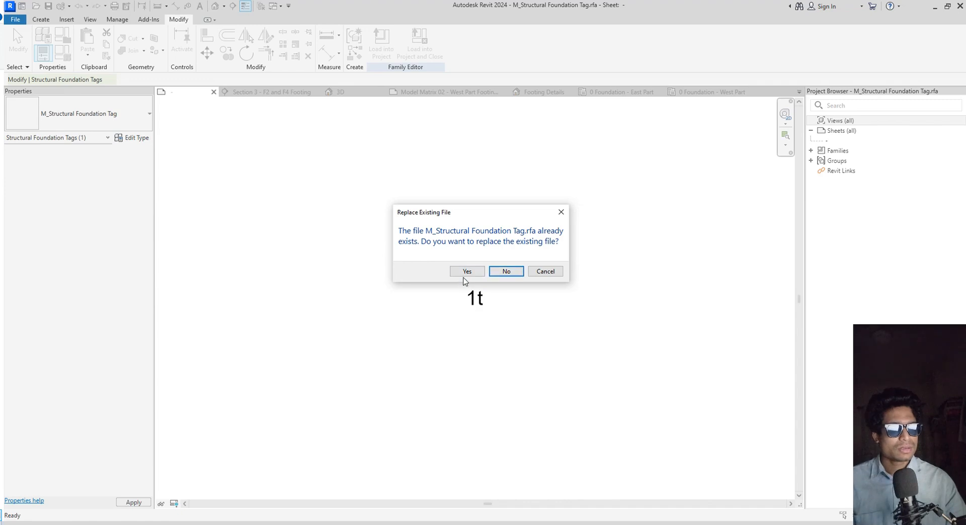
left_click(465, 273)
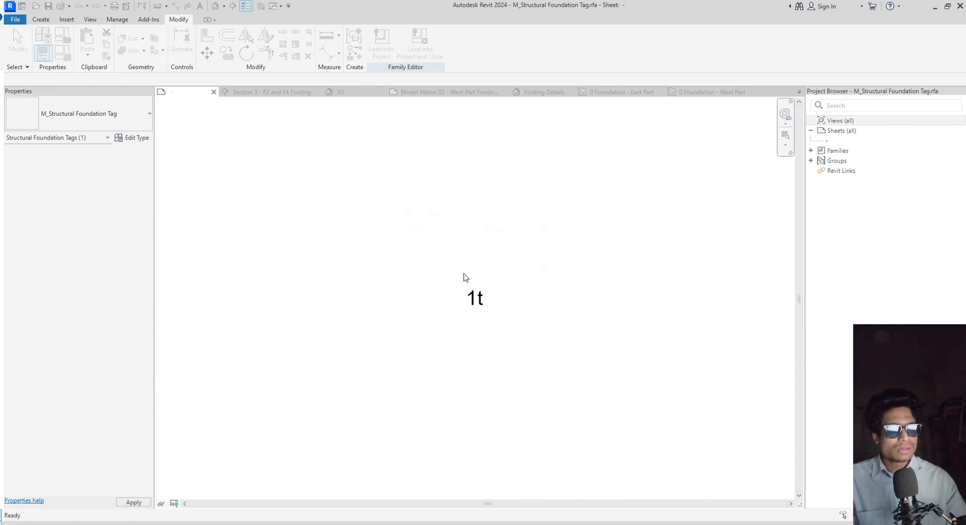
Set the foundation tag label's type to 3mm and load the family into the project, overwriting the existing version
left_click(471, 315)
left_click(133, 120)
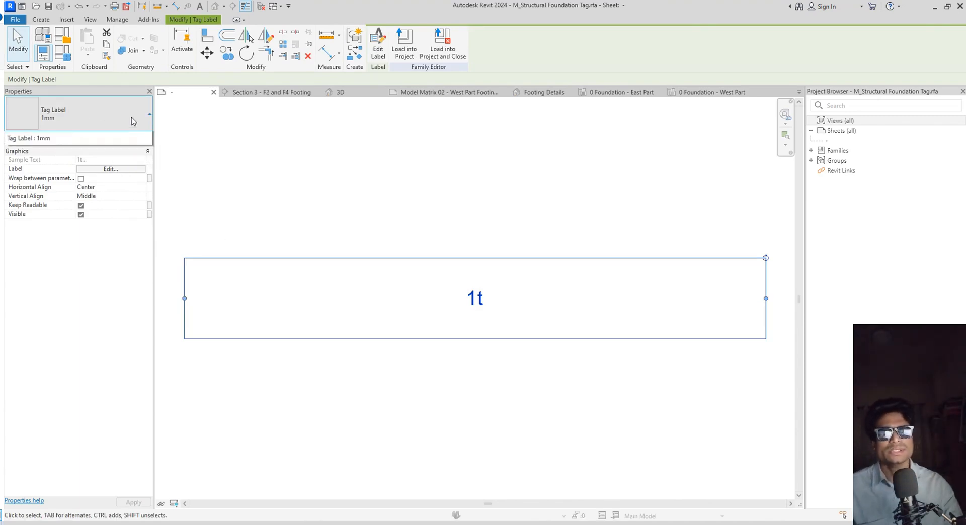
left_click(43, 181)
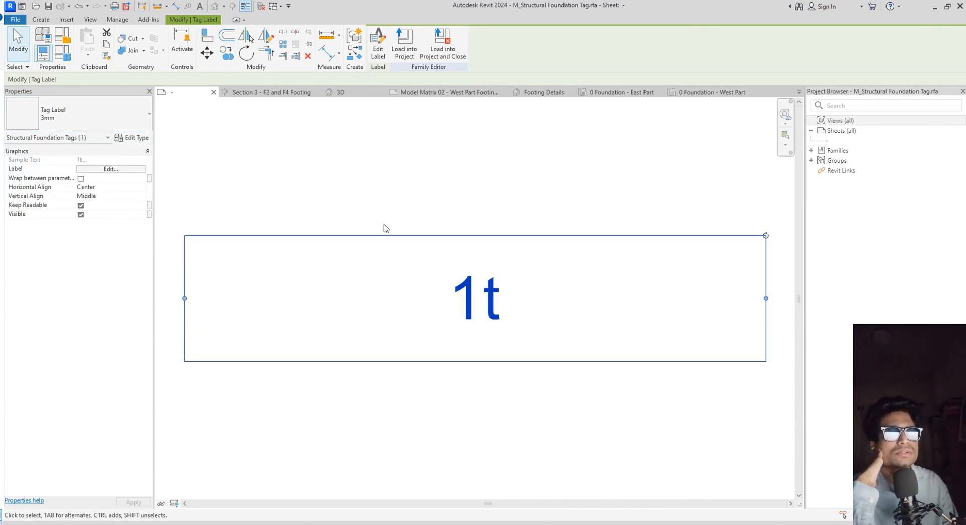
left_click(407, 41)
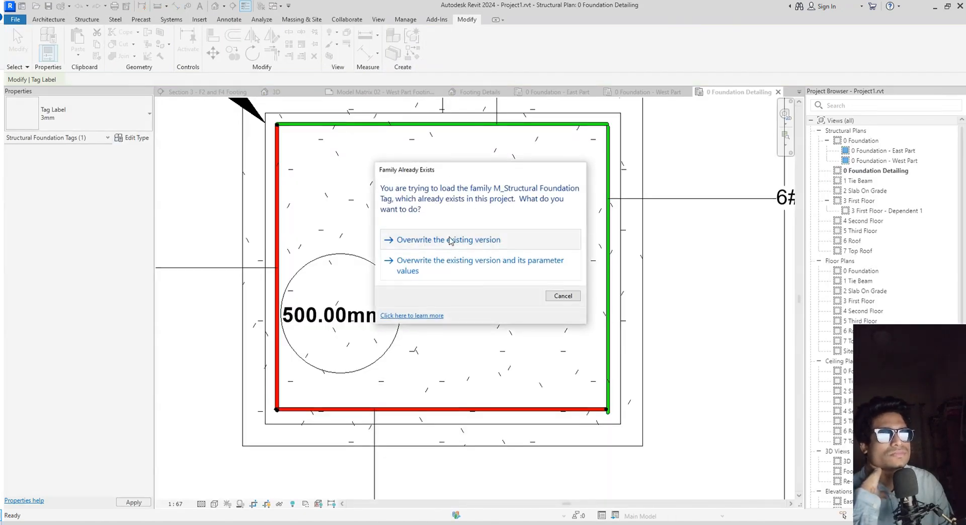
left_click(449, 240)
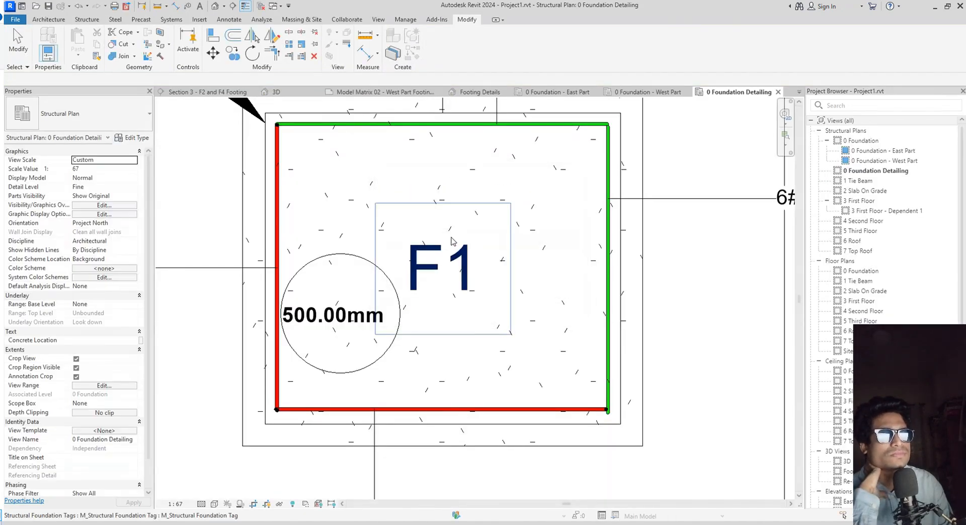
Delete the F1 foundation tag with leader above the footing, keeping the F1 tag inside it
scroll(466, 270, "down", 5)
mouse_move(568, 394)
middle_mouse_down()
mouse_move(541, 374)
mouse_move(569, 376)
middle_mouse_up()
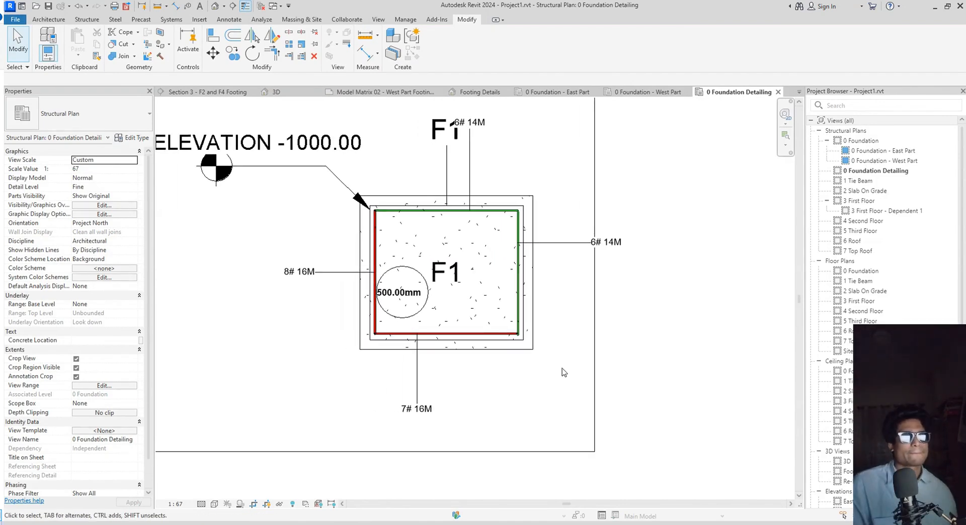
scroll(486, 173, "up", 2)
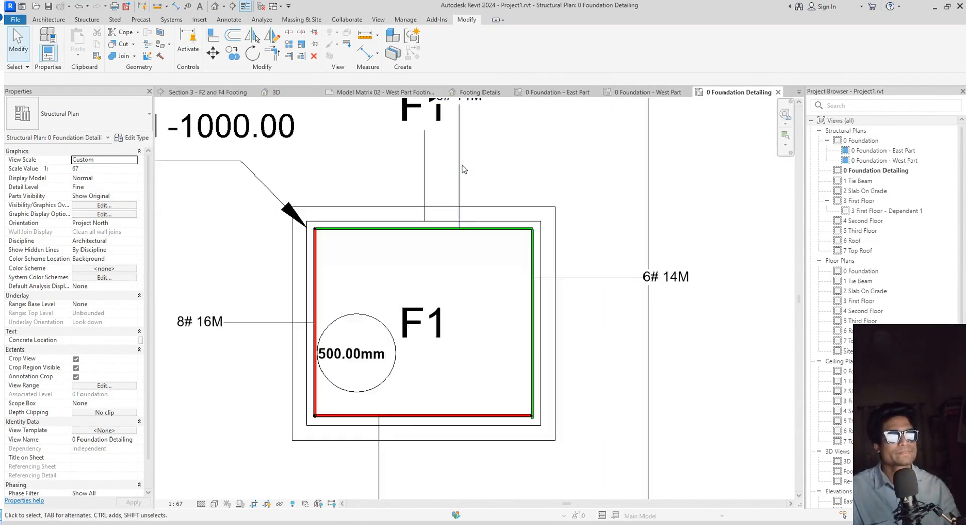
left_click(423, 175)
scroll(423, 175, "down", 3)
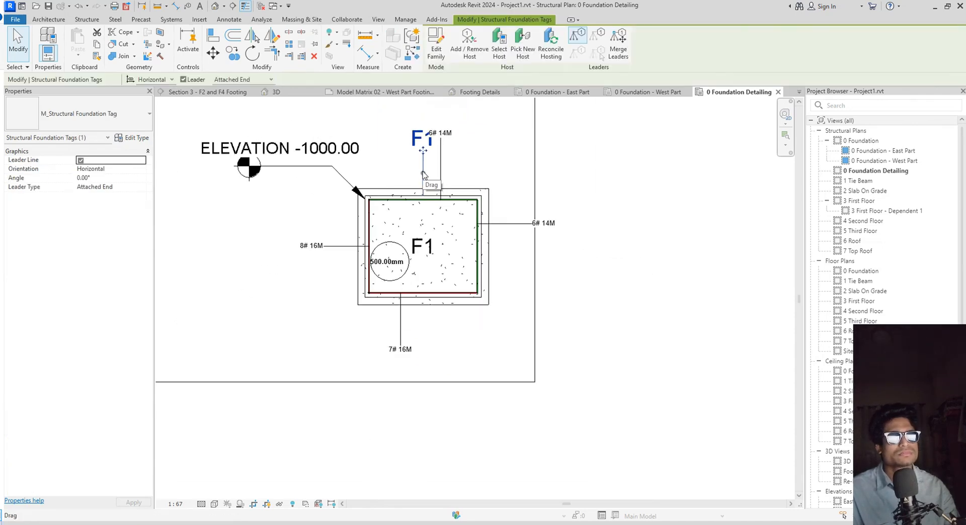
key("Escape")
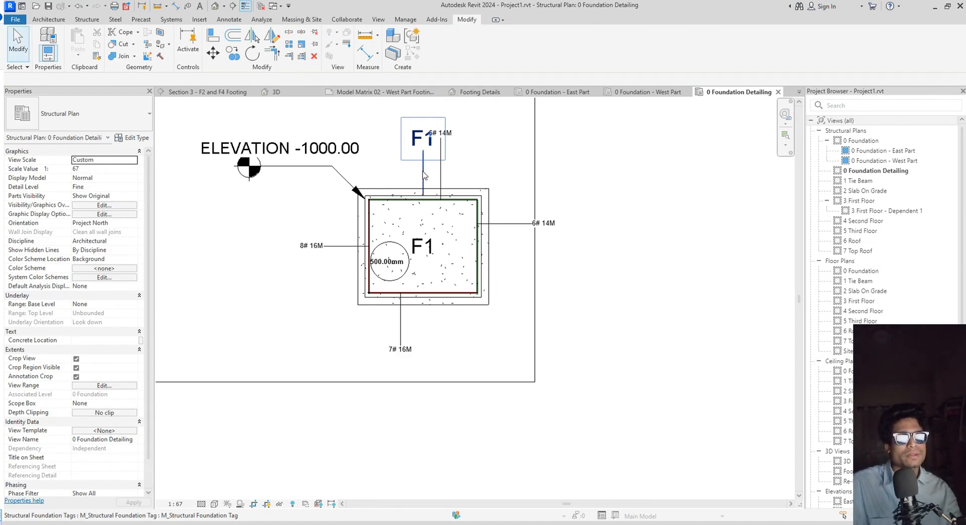
left_click(424, 174)
key("Escape")
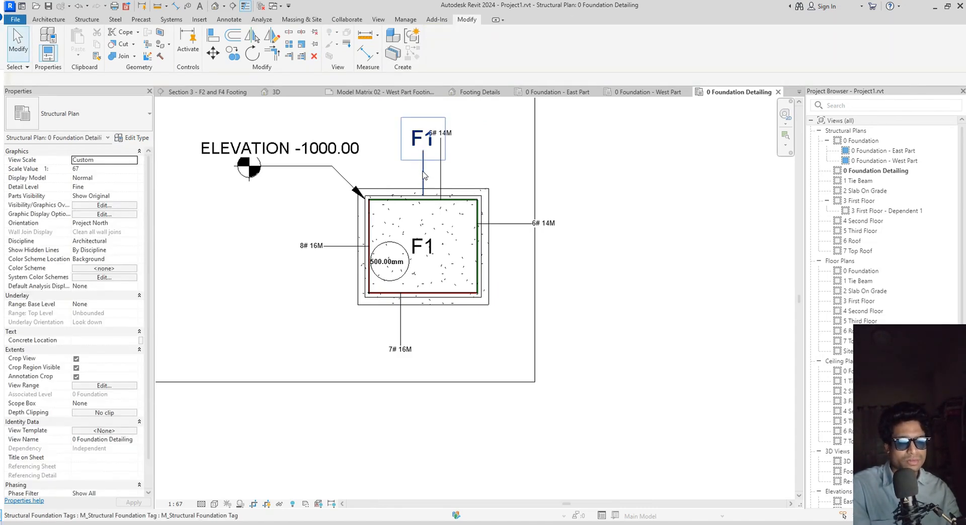
left_click(424, 174)
key("Escape")
left_click(423, 174)
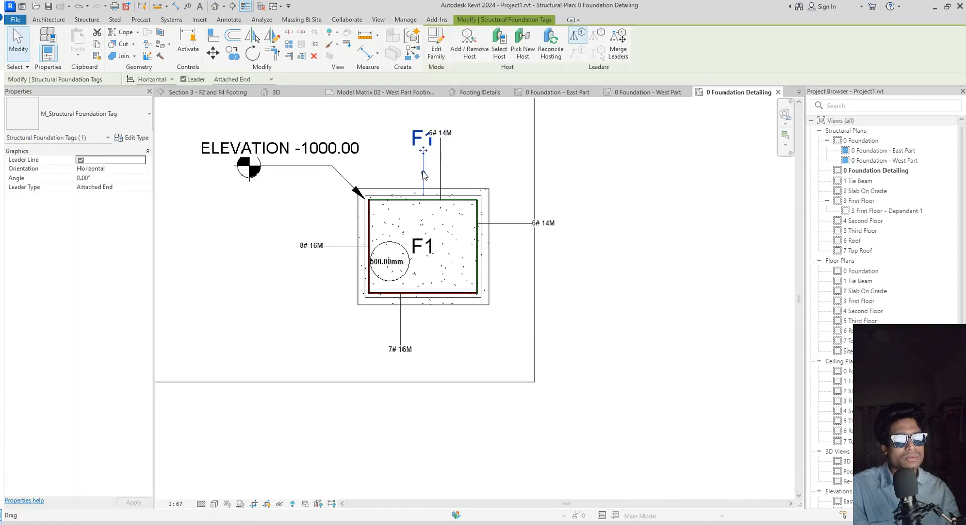
key("Delete")
scroll(438, 216, "down", 3)
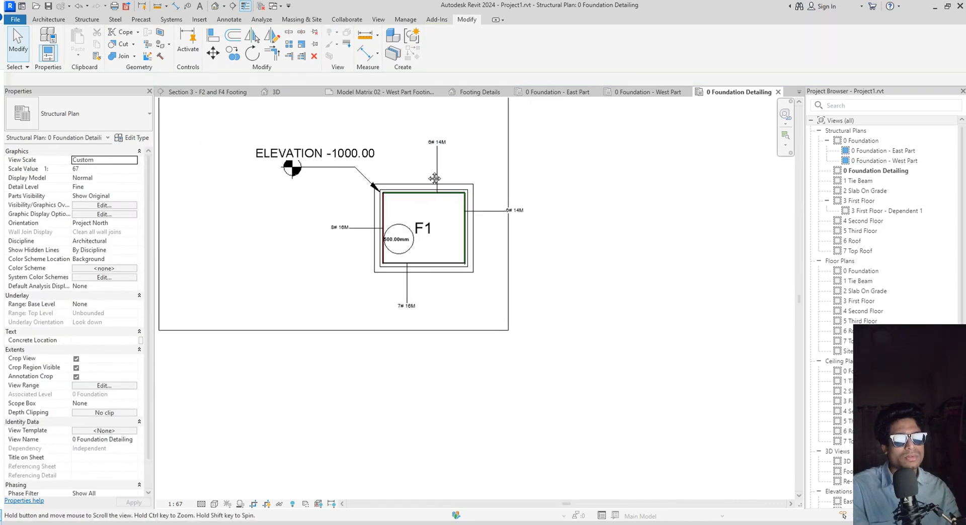
scroll(478, 312, "up", 1)
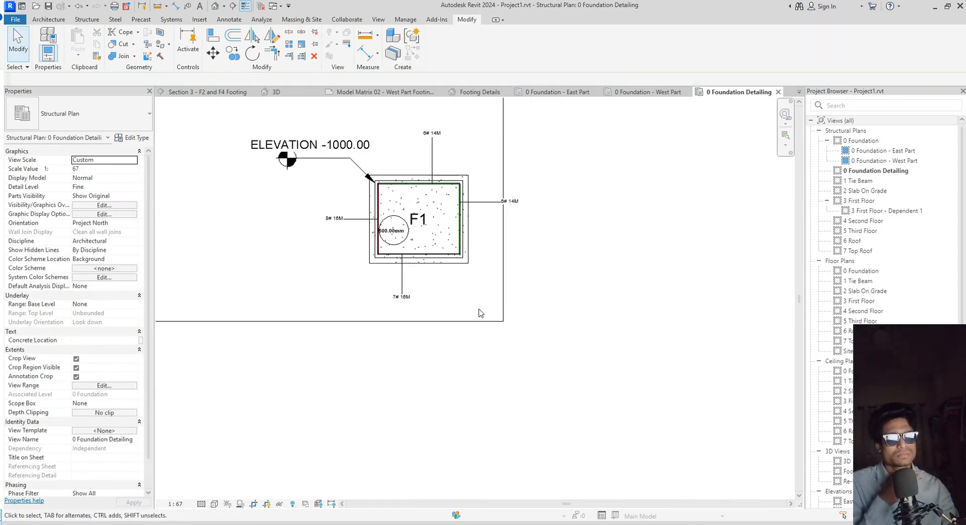
scroll(479, 313, "down", 1)
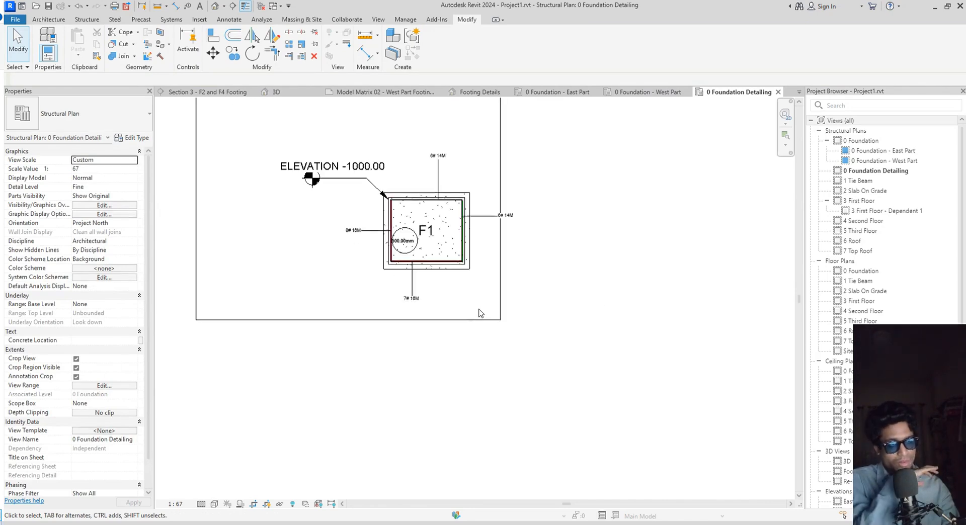
middle_click_drag(604, 335, 620, 337)
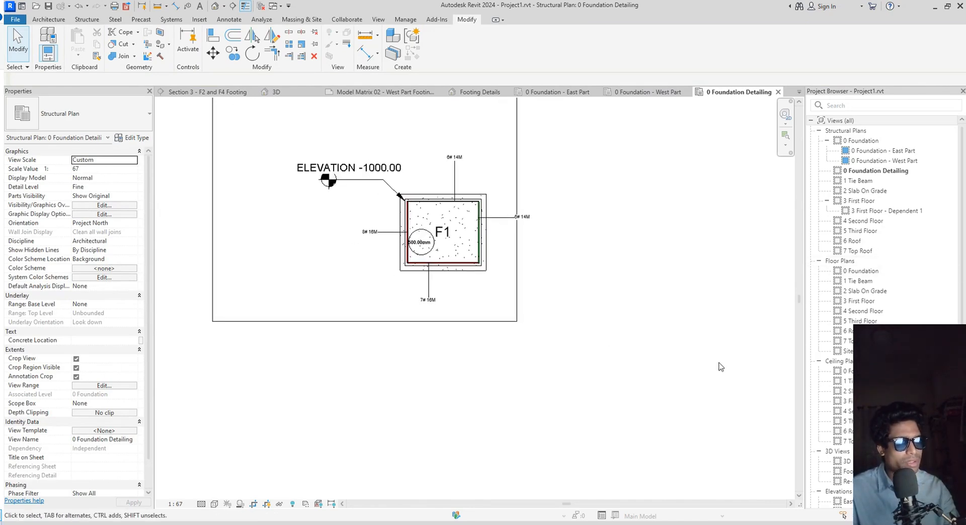
left_click_drag(962, 332, 962, 445)
scroll(884, 453, "down", 3)
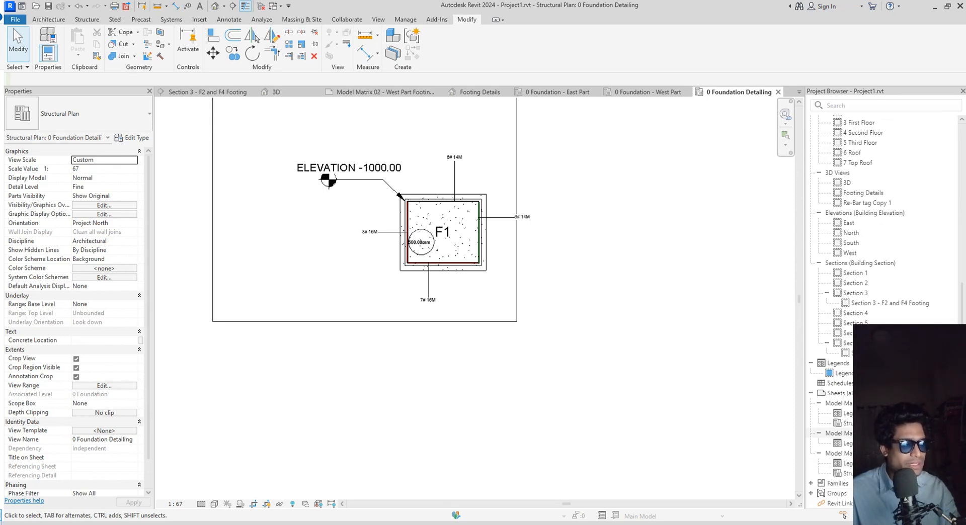
scroll(406, 218, "up", 2)
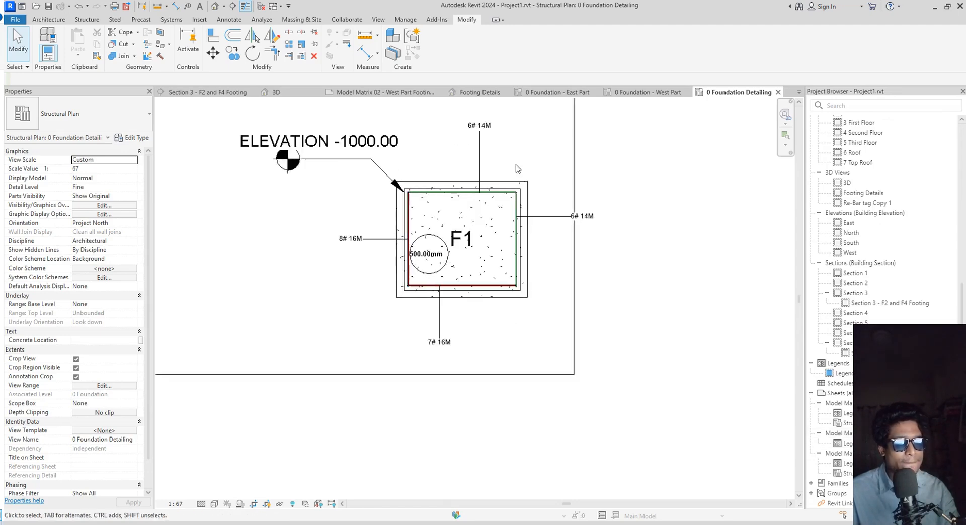
scroll(518, 169, "down", 2)
left_click(487, 173)
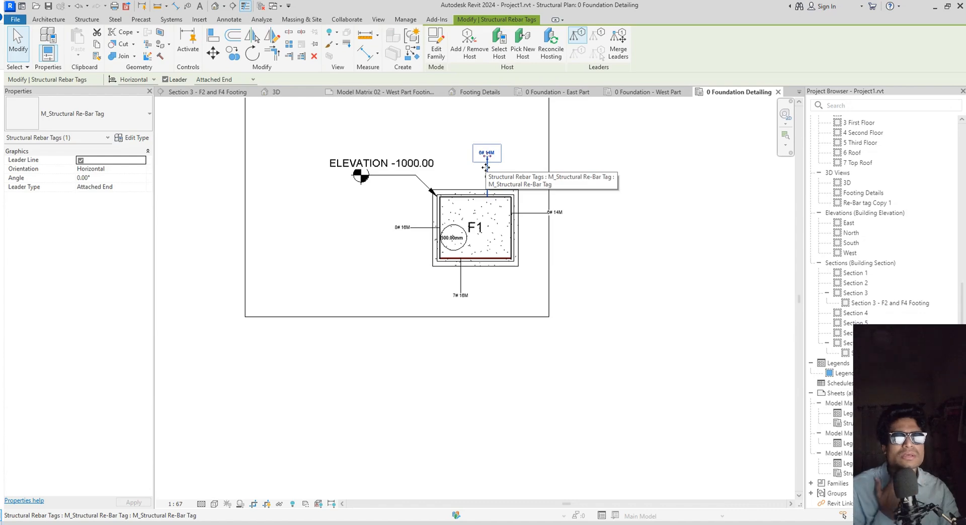
left_click_drag(487, 167, 488, 164)
scroll(488, 165, "up", 2)
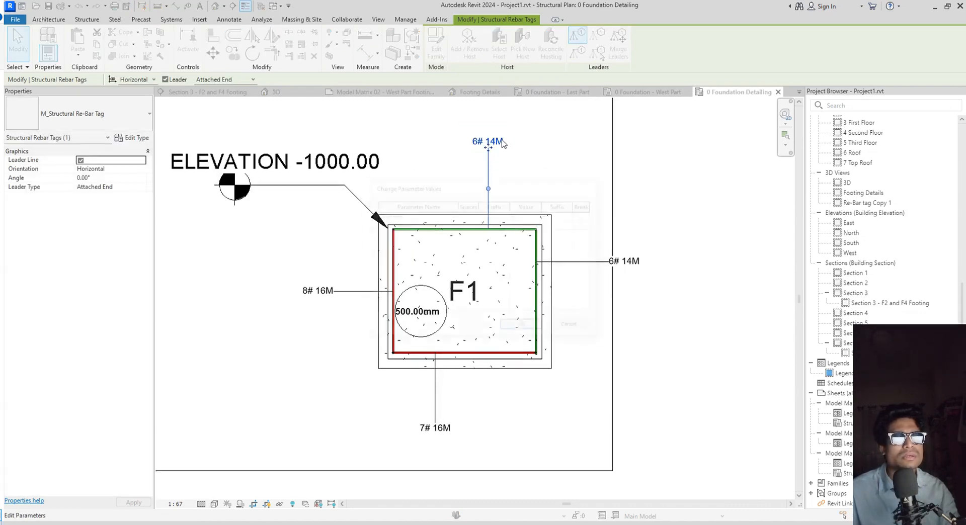
left_click(498, 150)
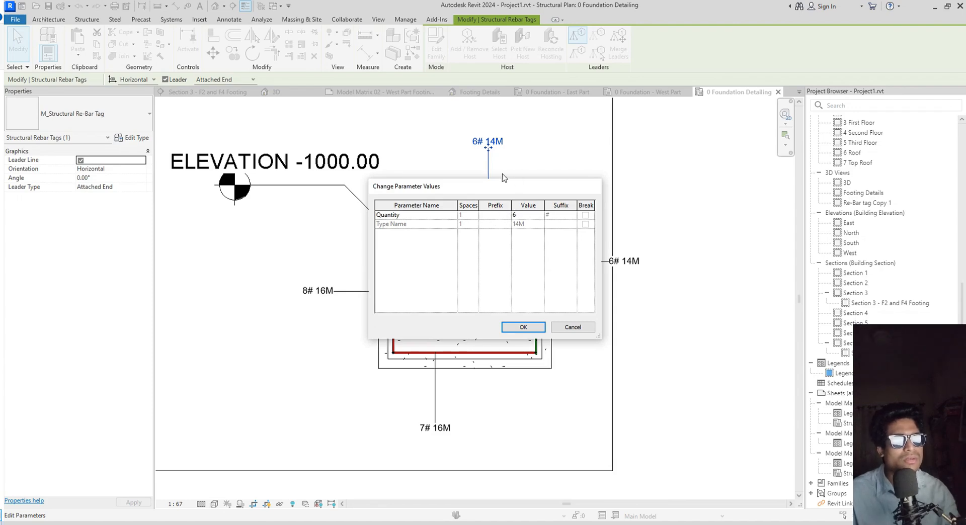
left_click_drag(500, 189, 522, 184)
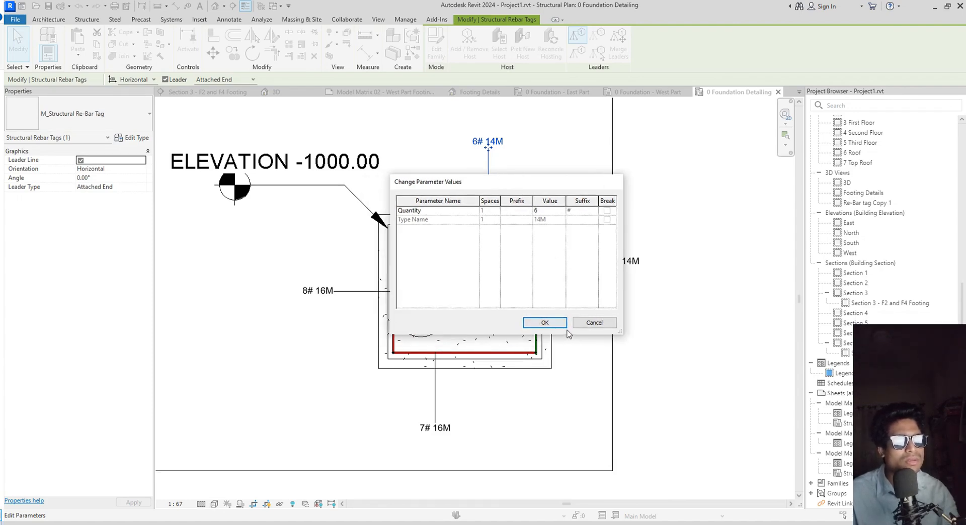
left_click(594, 323)
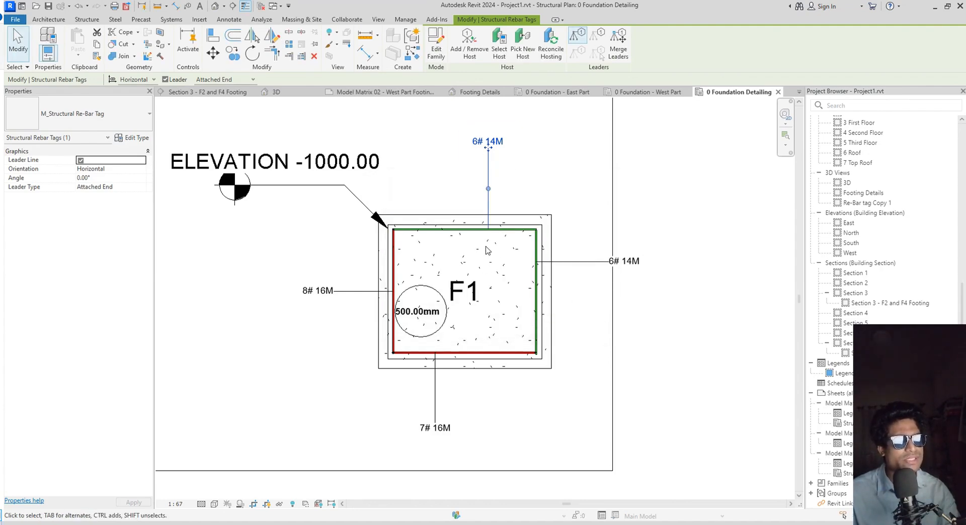
Open the M_Structural Re-Bar Tag family for editing and give its label's Quantity parameter the prefix Top
left_click(436, 49)
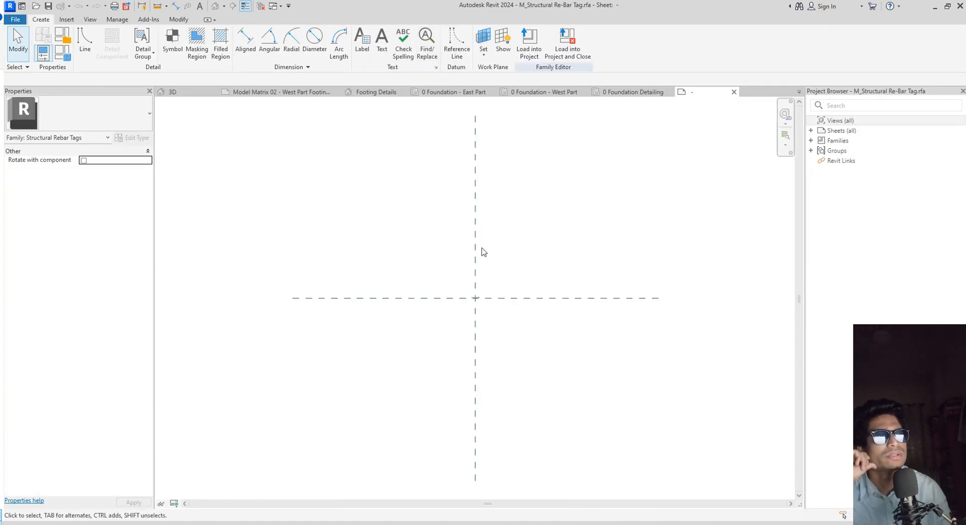
scroll(461, 298, "up", 5)
scroll(461, 298, "up", 3)
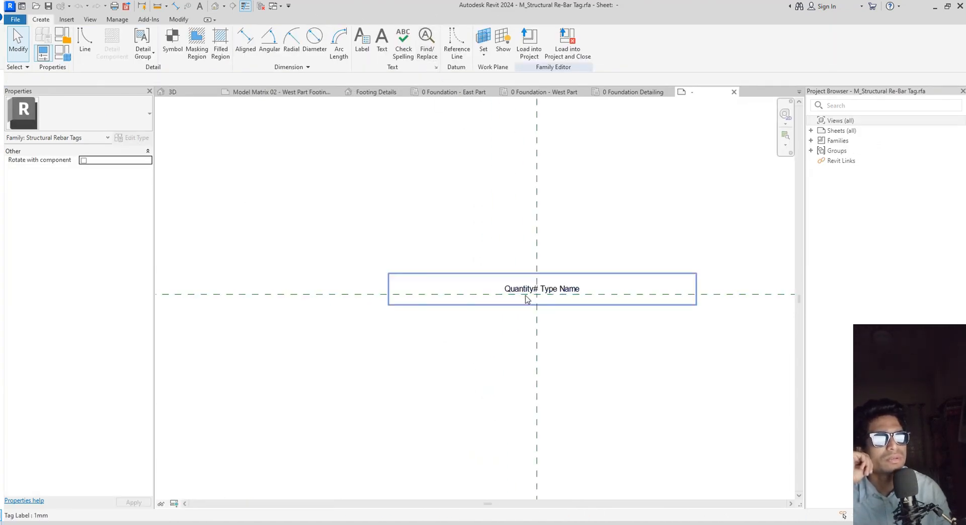
left_click(506, 286)
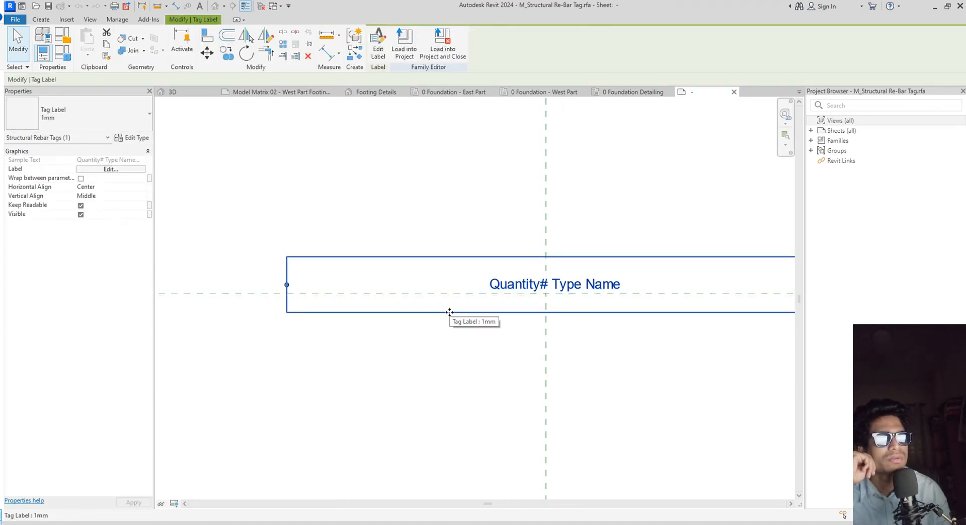
left_click(382, 50)
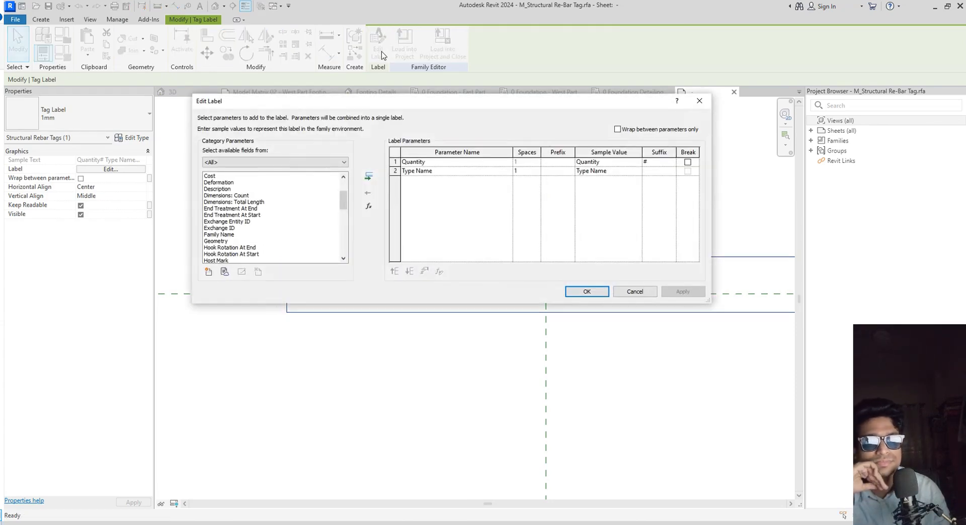
left_click(557, 162)
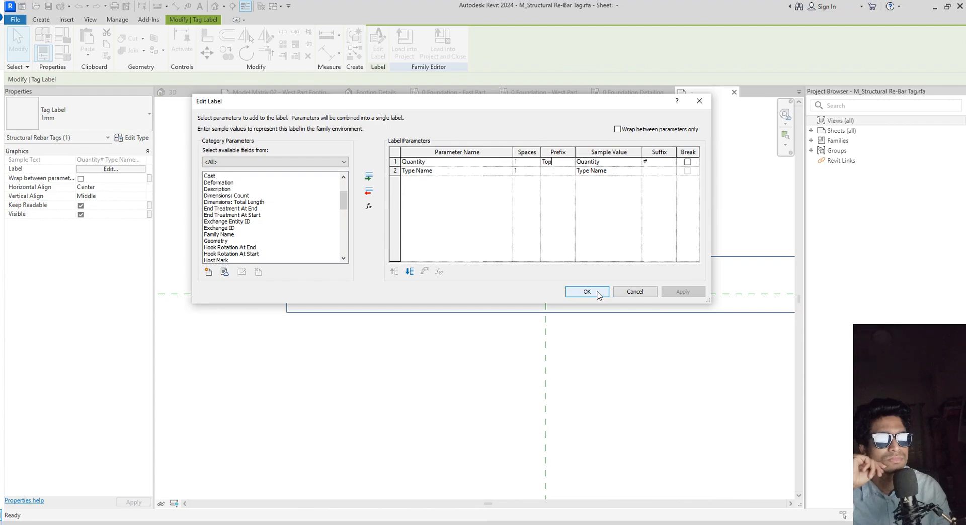
left_click(587, 292)
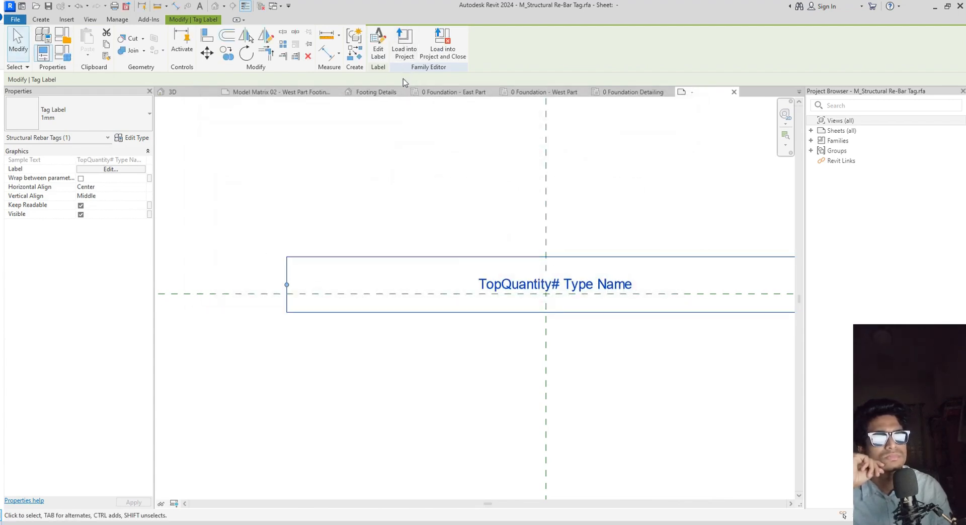
Add a space after the Quantity prefix Top and load the rebar tag family into Project1.rvt, overwriting the existing version
left_click(383, 49)
left_click(558, 162)
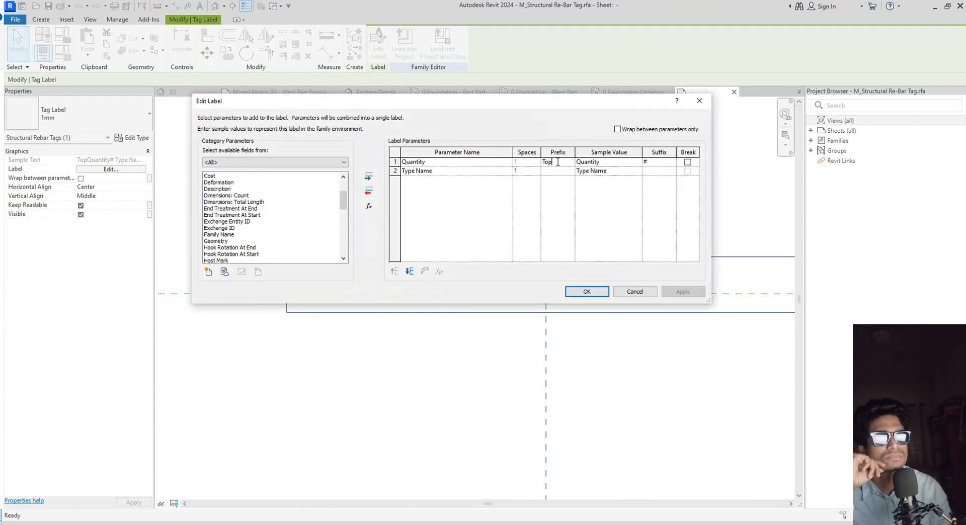
left_click(587, 292)
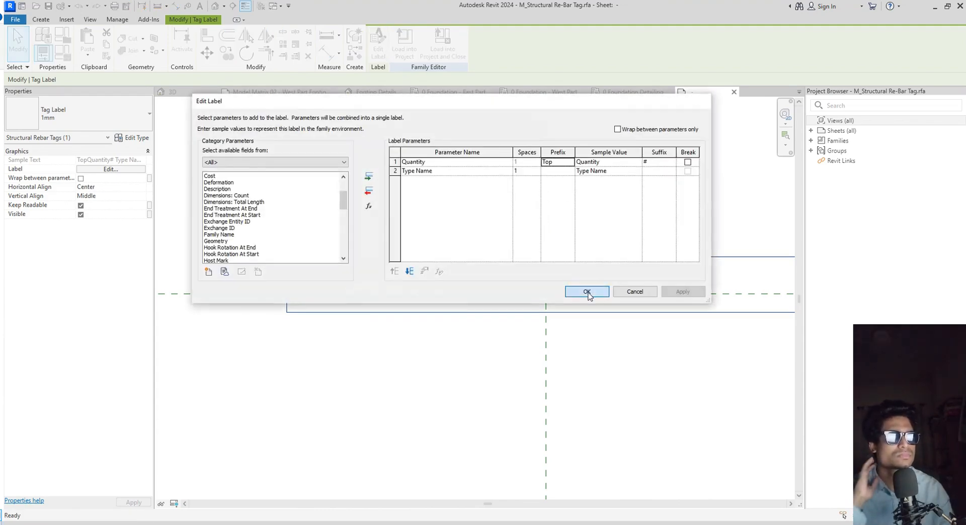
left_click(404, 48)
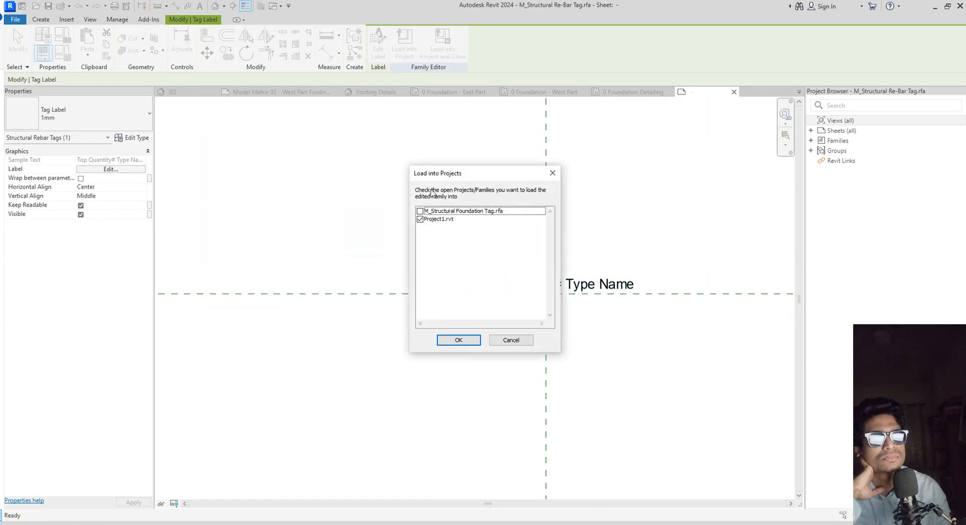
left_click(458, 340)
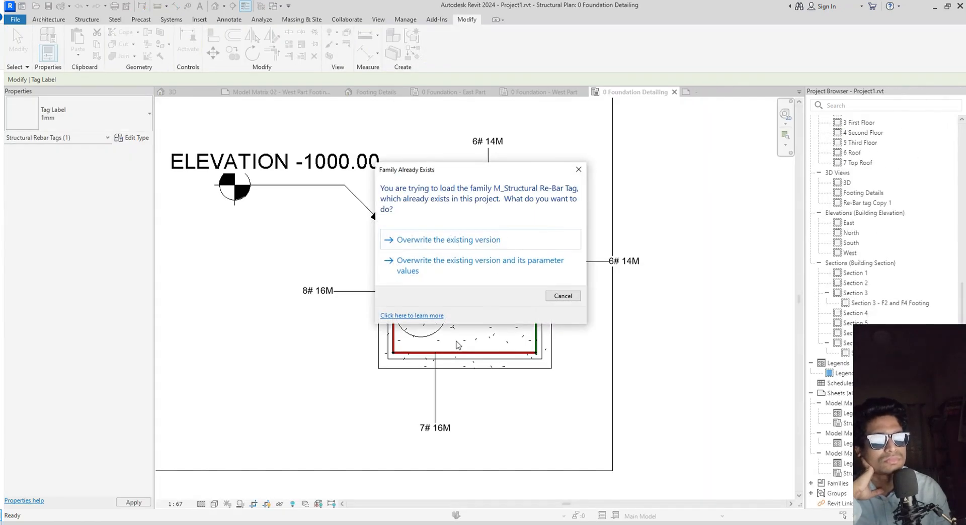
left_click(487, 245)
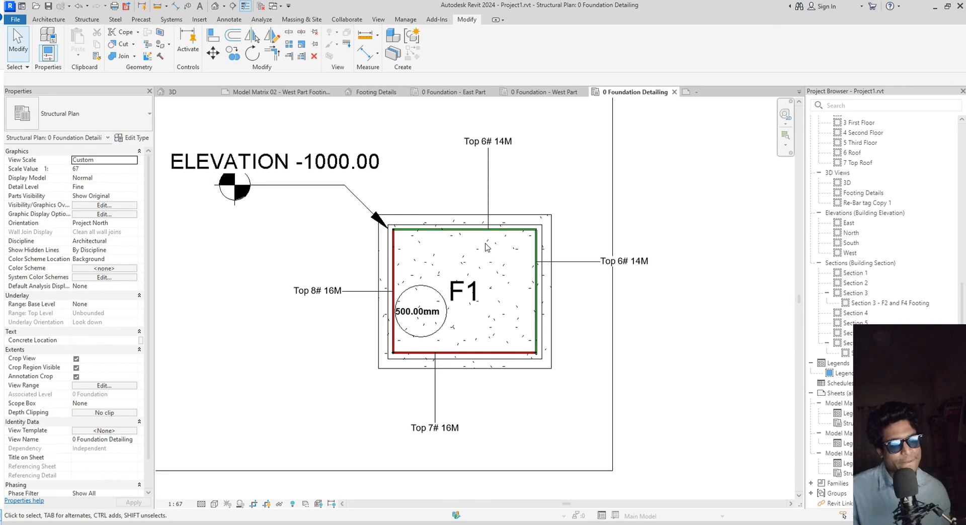
Open the M_Structural Re-Bar Tag family for editing from the 7# 16M tag below the footing
left_click(439, 436)
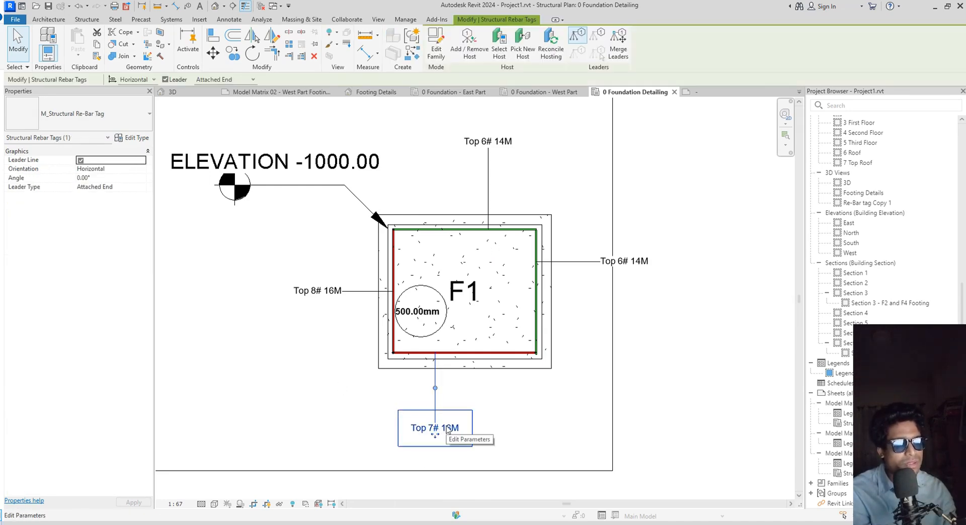
right_click(447, 430)
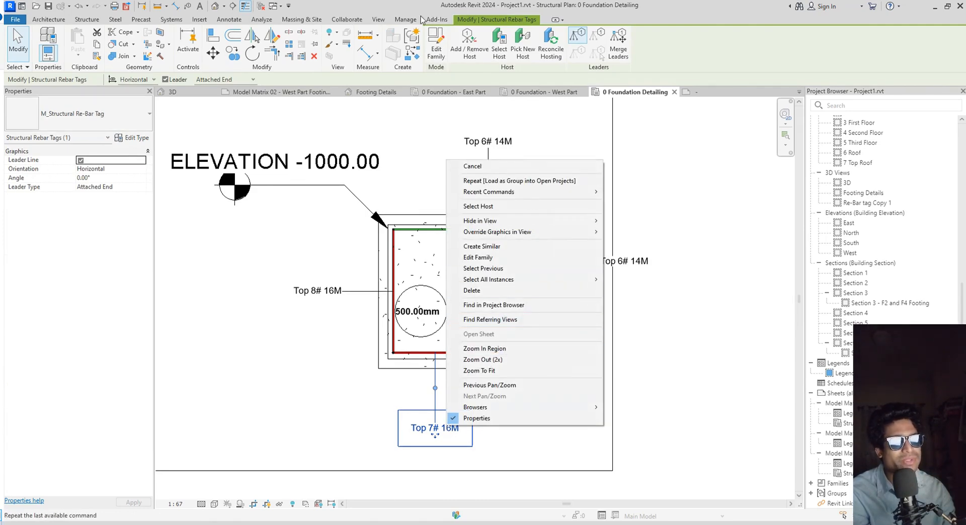
left_click(436, 49)
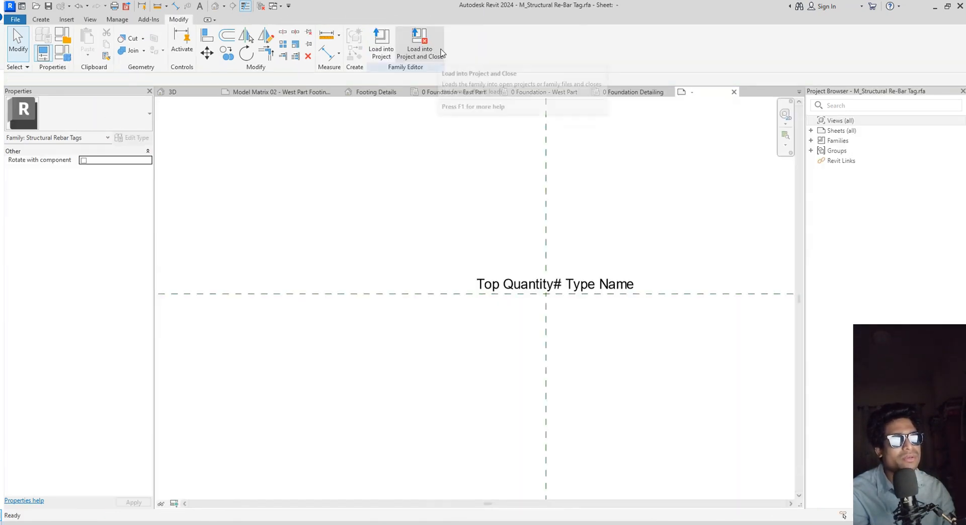
Save the rebar tag family as a new family file named M_Structural Re-Bar Bottom Tag.rfa
left_click(16, 19)
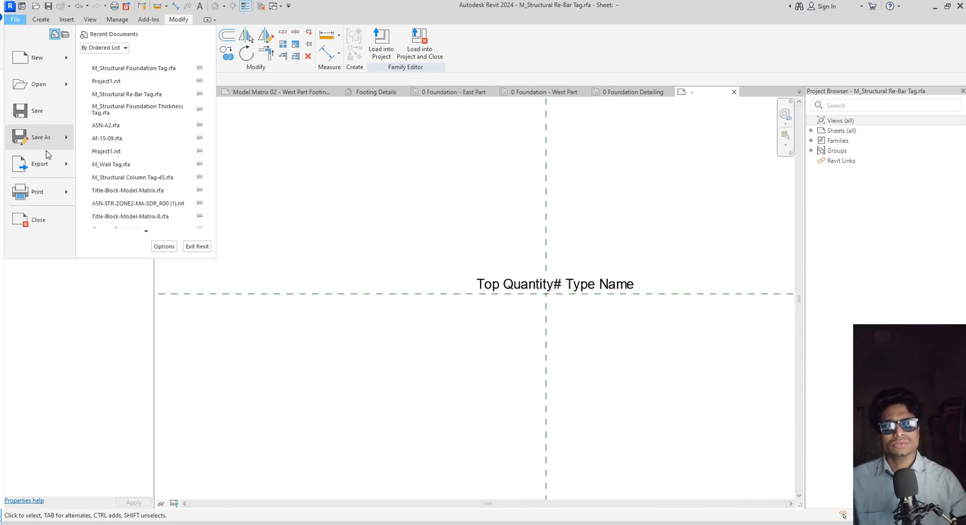
mouse_move(47, 140)
left_click(137, 128)
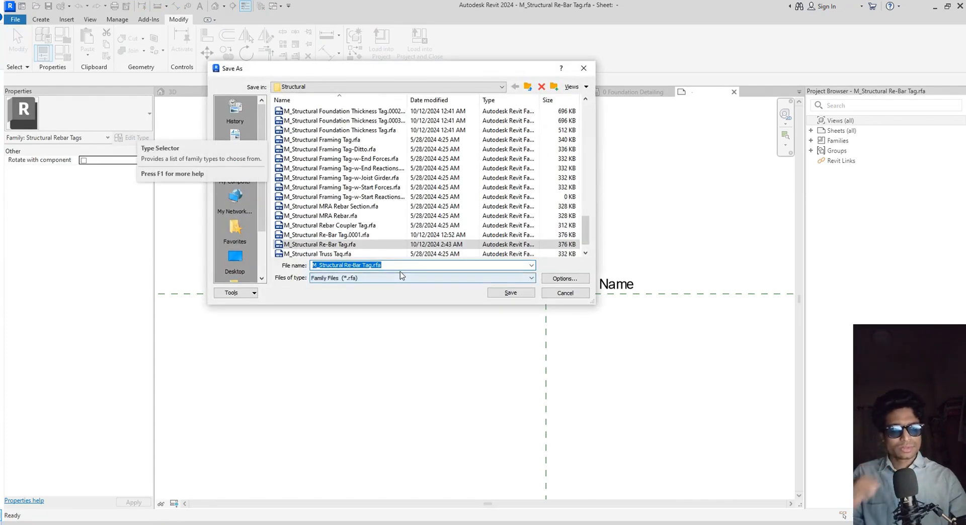
left_click(403, 269)
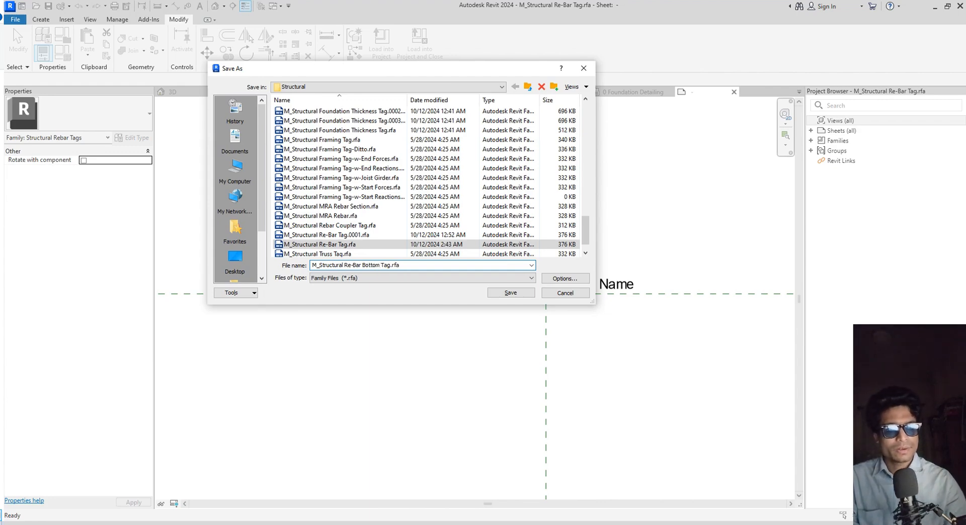
left_click(517, 294)
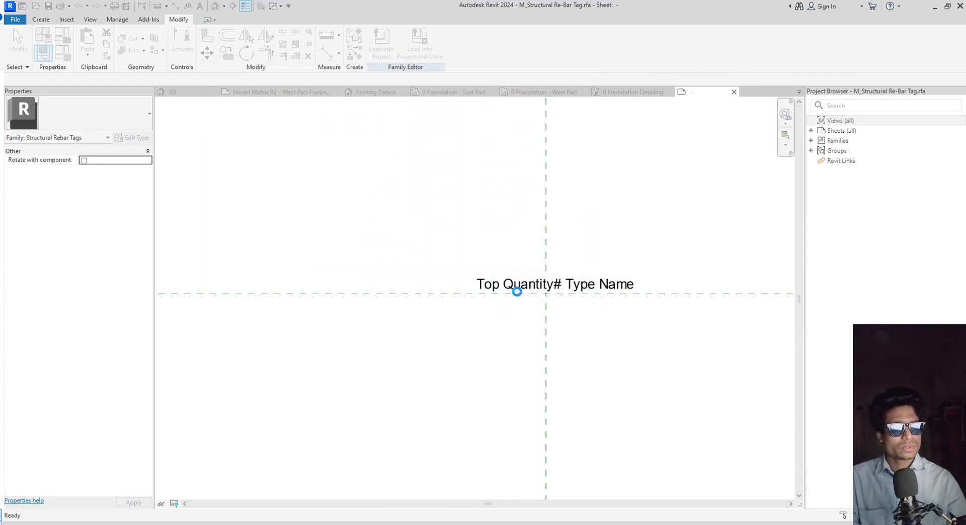
Change the Quantity parameter's prefix in the tag label to Bottom
left_click(501, 290)
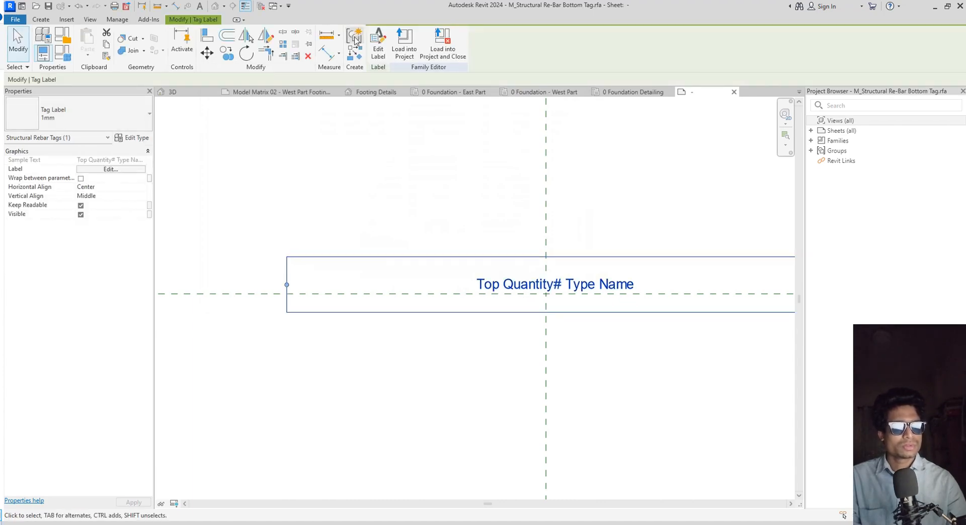
left_click(378, 45)
left_click(558, 162)
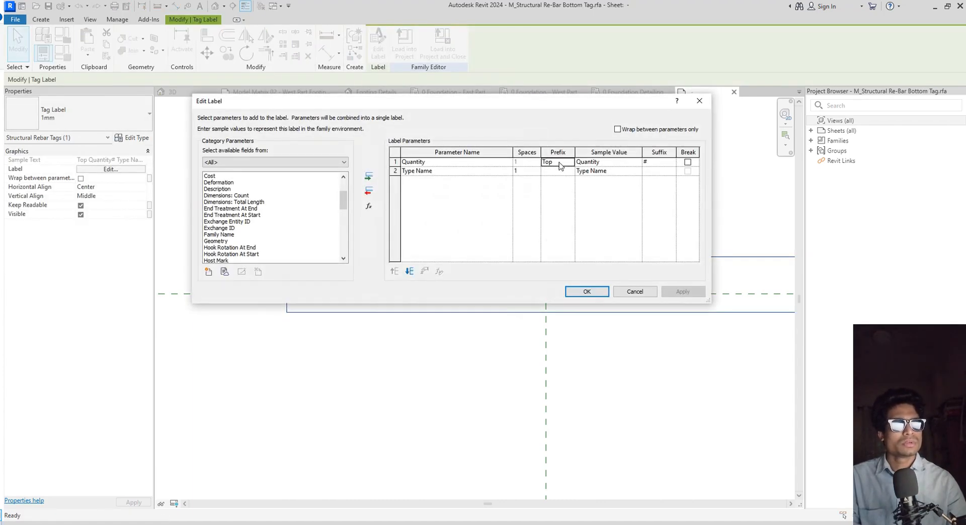
double_click(560, 162)
type("Bottom")
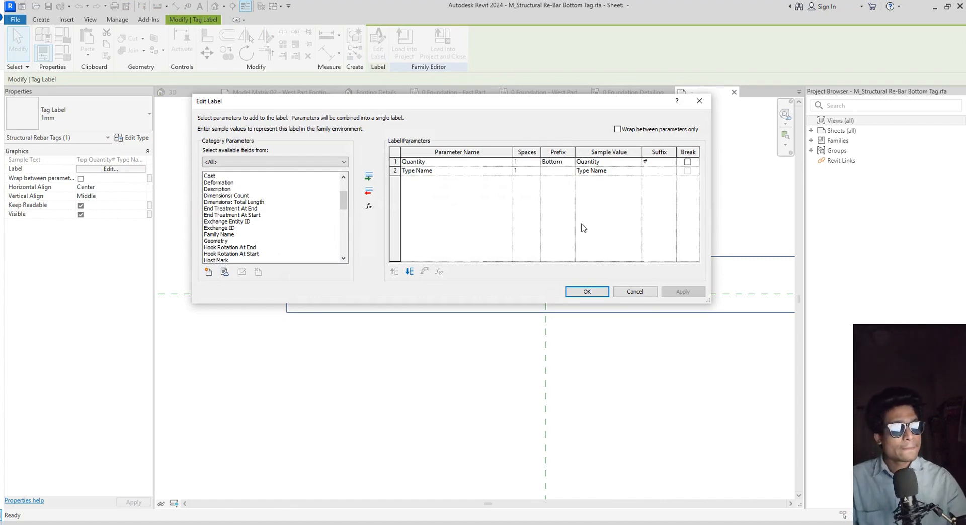
left_click(584, 292)
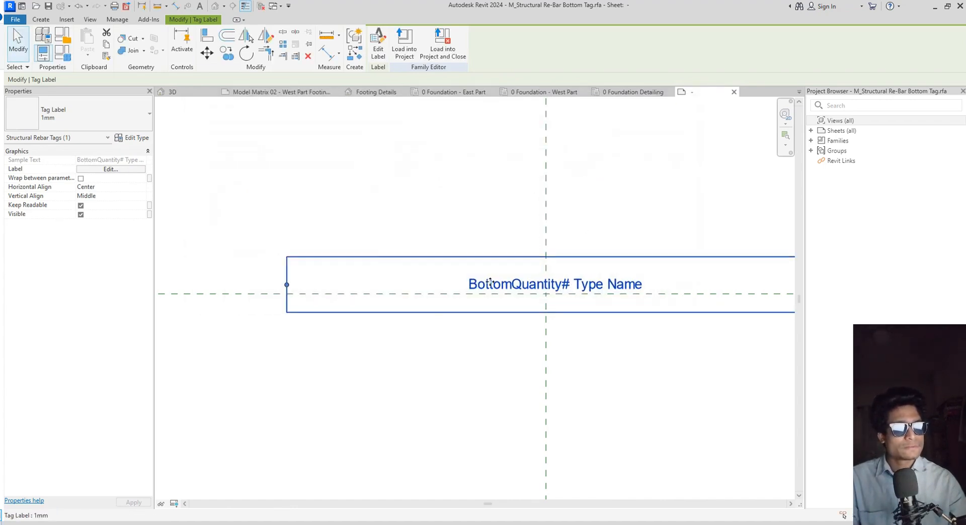
Add a space after the Quantity prefix Bottom and load the new tag family into Project1.rvt
left_click(378, 52)
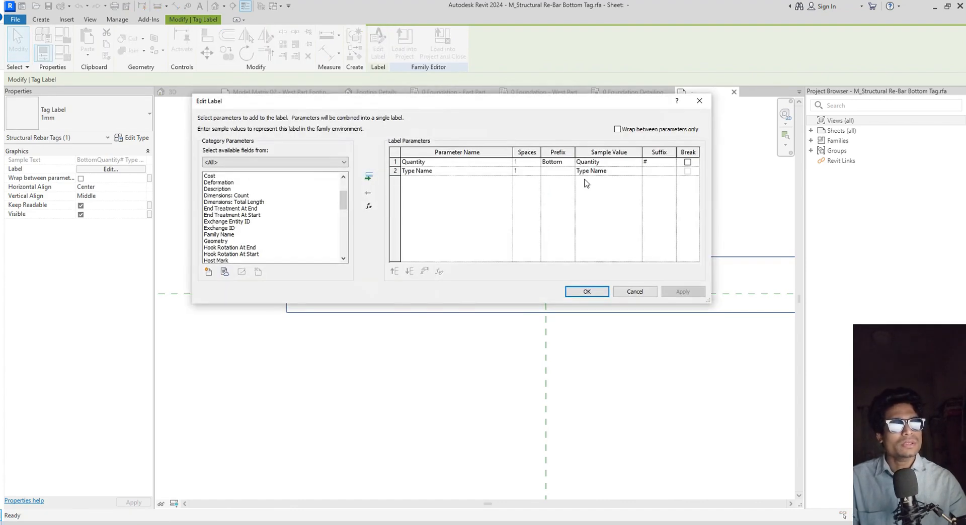
left_click(567, 161)
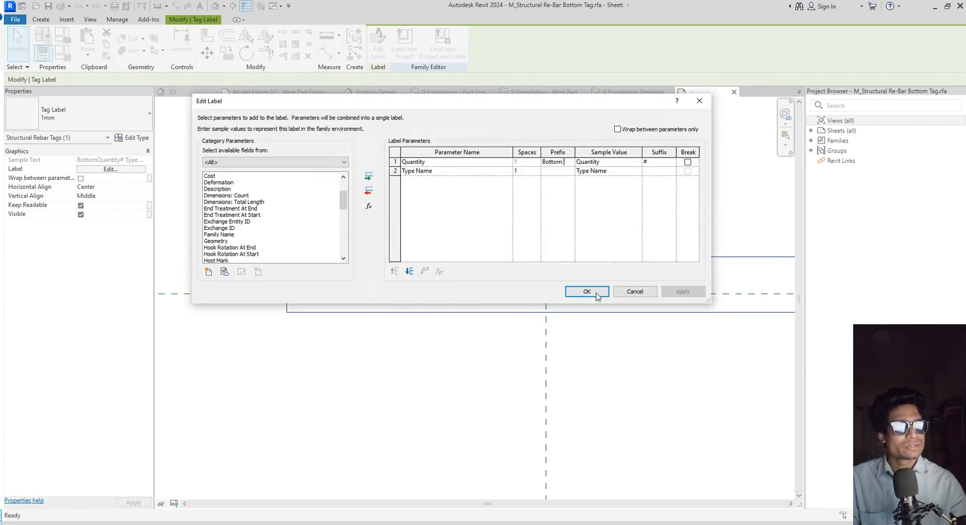
left_click(587, 291)
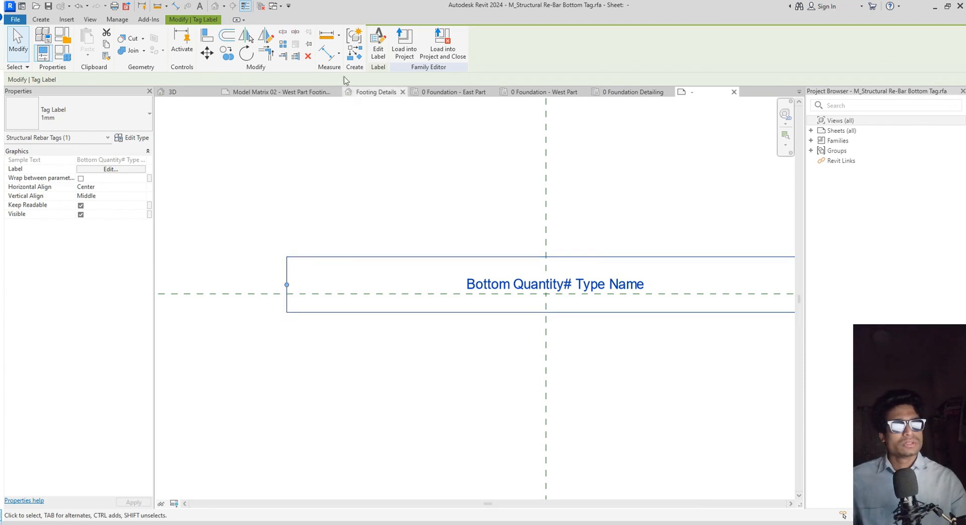
left_click(405, 56)
left_click(470, 340)
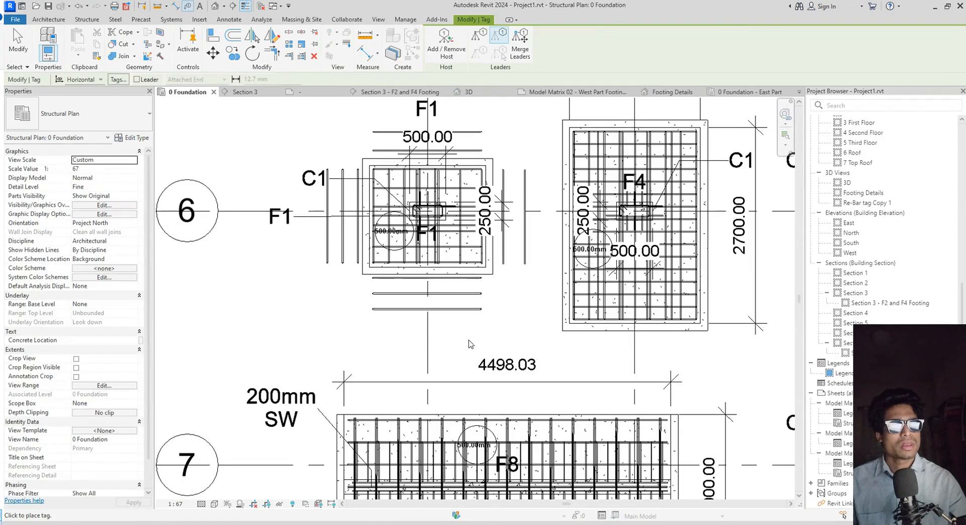
Switch to the 0 Foundation Detailing plan view, showing the F1 footing with its rebar tags
left_click(257, 96)
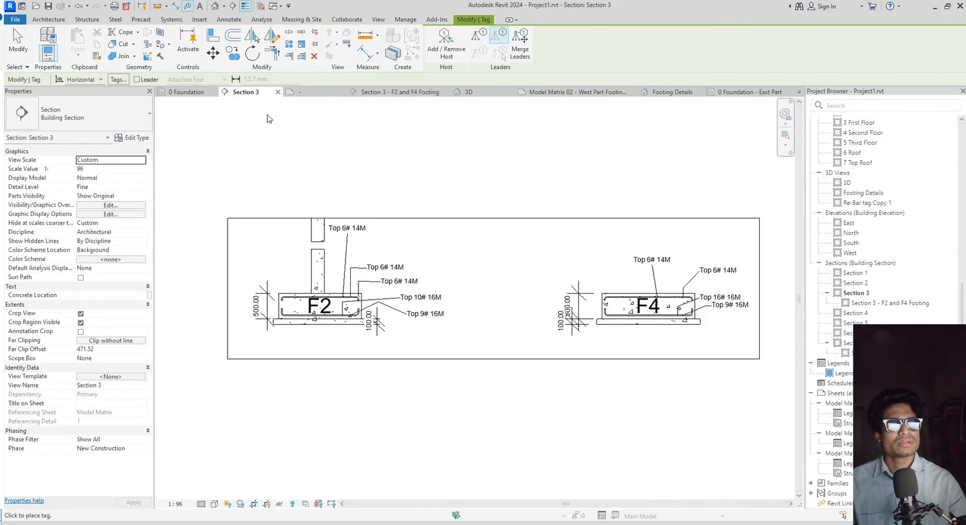
left_click(564, 93)
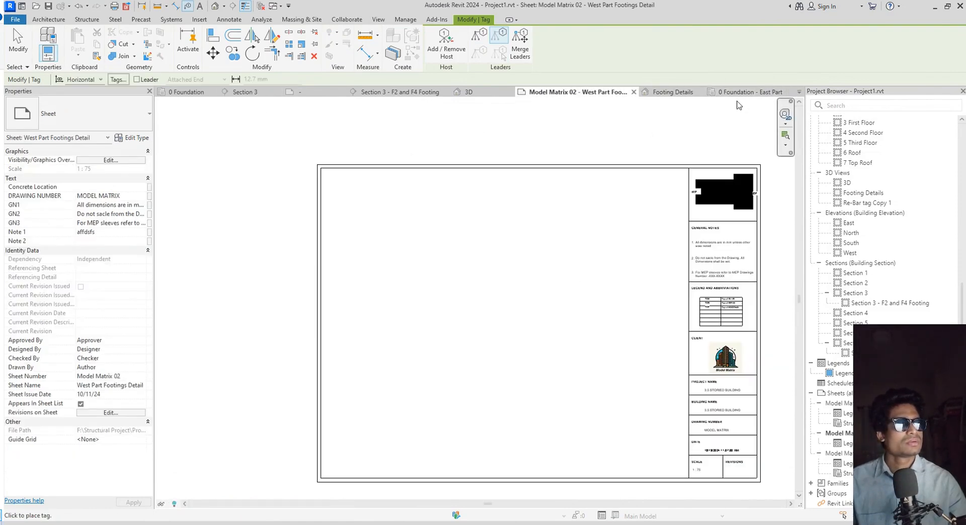
left_click(738, 94)
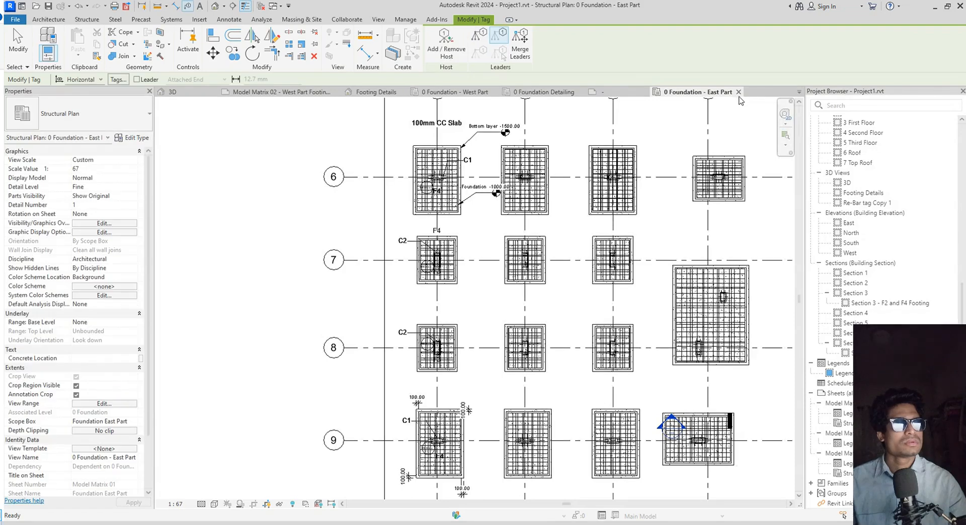
left_click(366, 93)
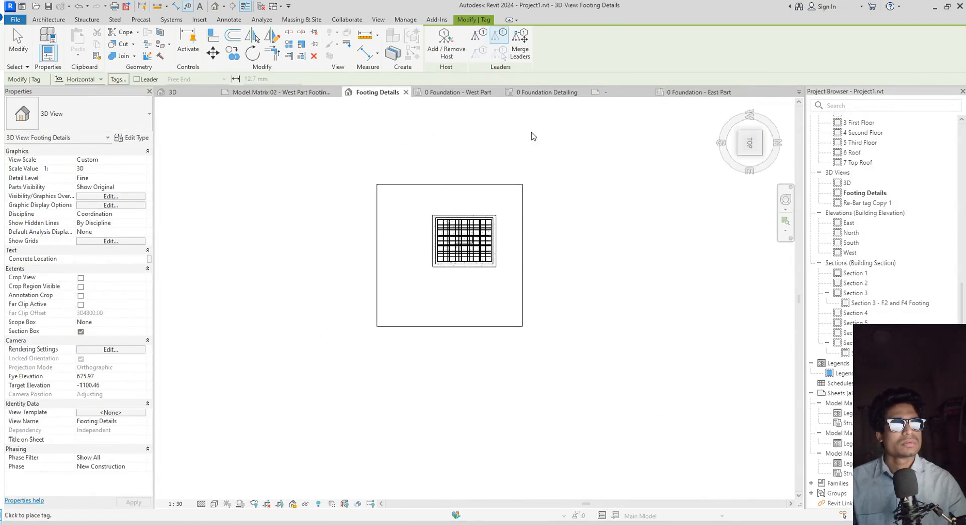
left_click(711, 92)
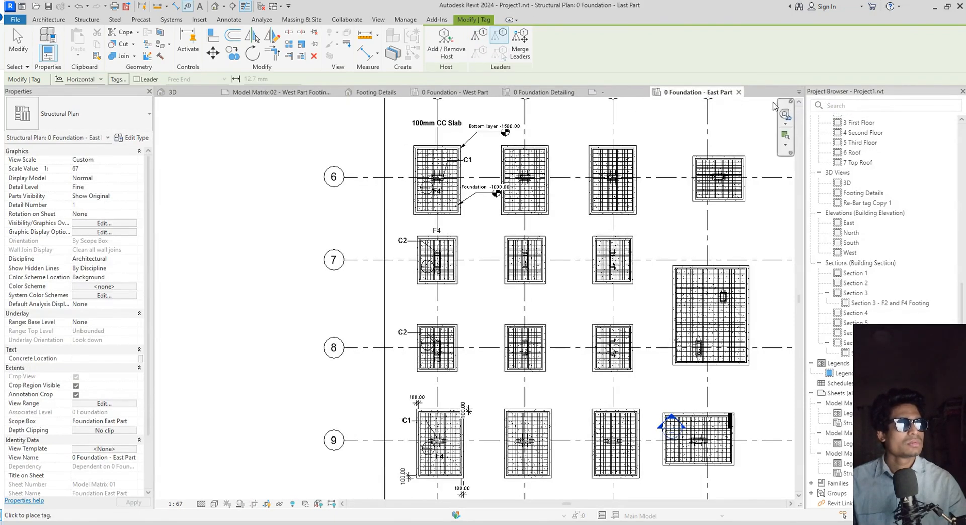
left_click(543, 92)
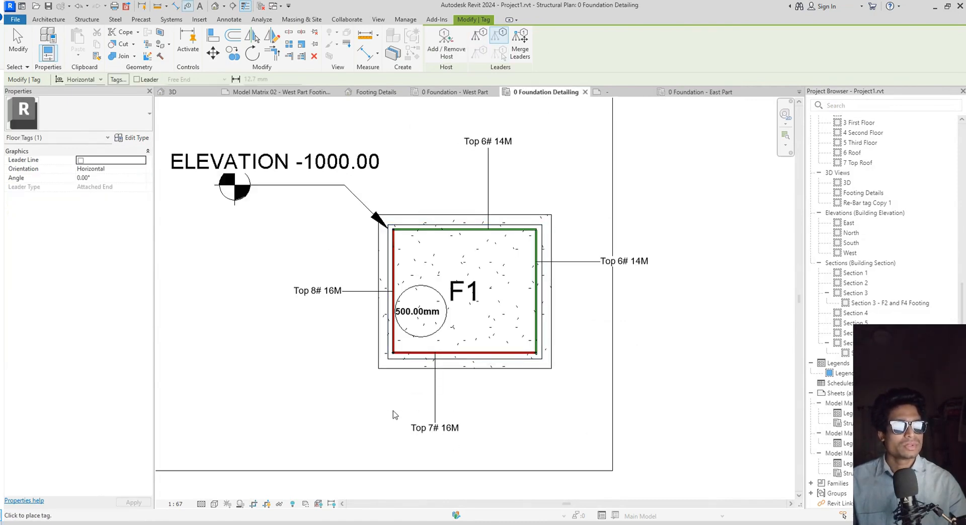
scroll(396, 415, "up", 1)
mouse_move(399, 418)
middle_mouse_down()
mouse_move(429, 414)
mouse_move(402, 409)
middle_mouse_up()
scroll(416, 408, "down", 2)
scroll(402, 407, "up", 1)
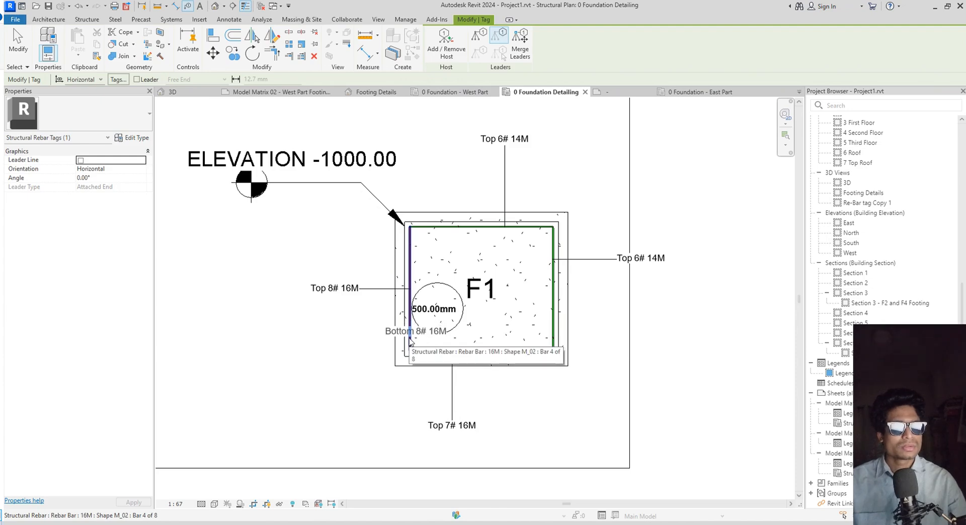
Place a Bottom 8# 16M tag on the footing's left red rebar and turn on leaders for tag placement
left_click(411, 342)
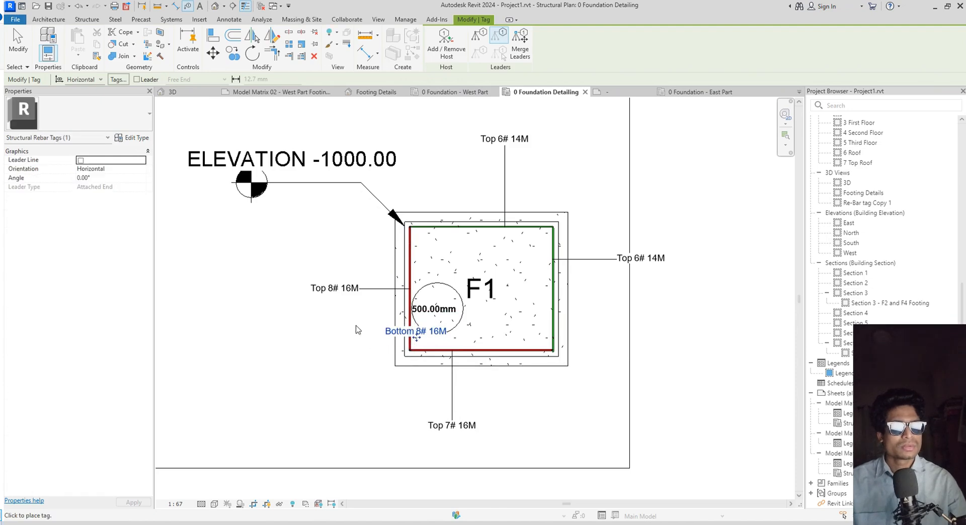
left_click(137, 79)
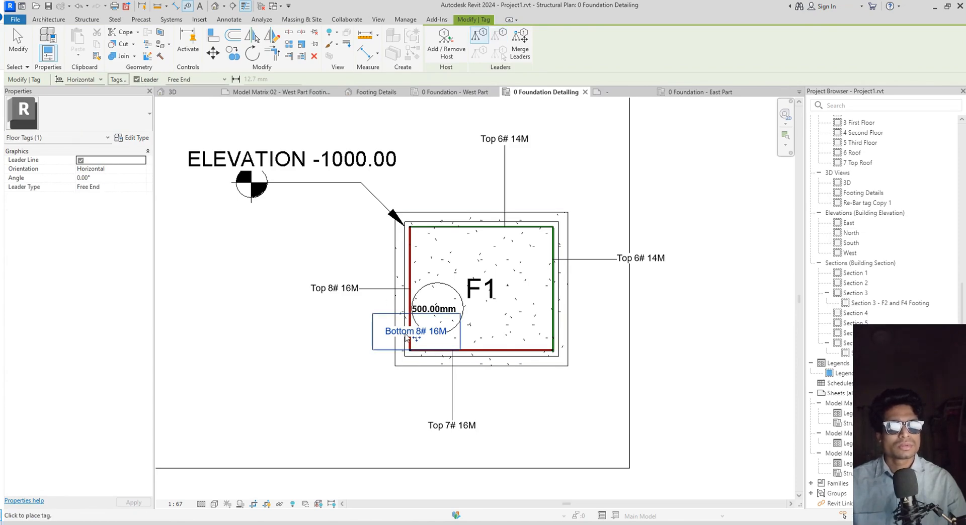
scroll(419, 341, "up", 3)
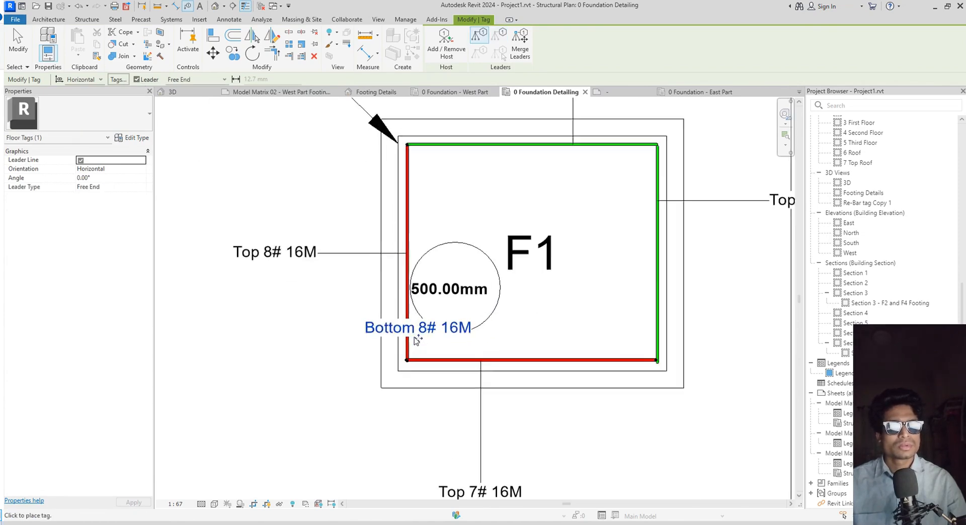
left_click_drag(420, 341, 235, 328)
middle_click_drag(239, 345, 286, 341)
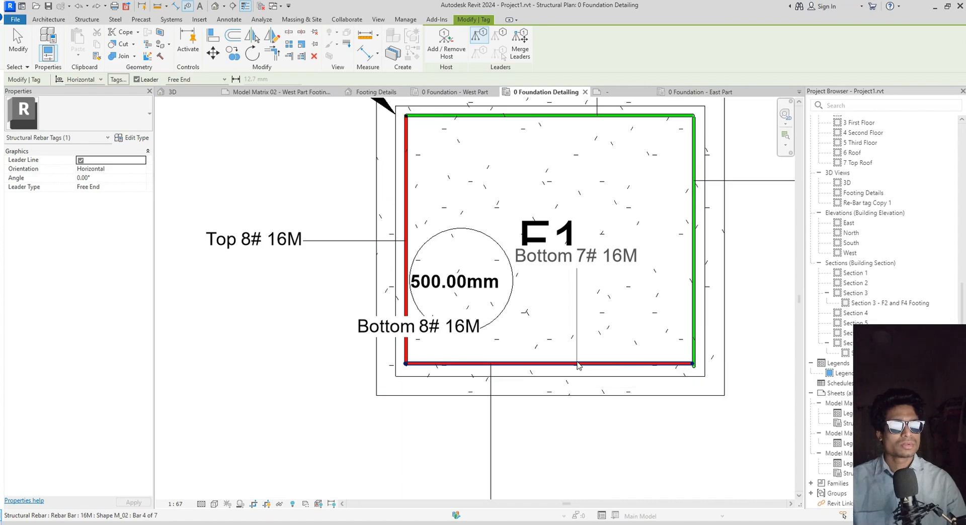
Tag the footing's lower red rebar with a Bottom 7# 16M tag on a bent leader, below and right of the footing
left_click(577, 364)
middle_click_drag(602, 462, 458, 325)
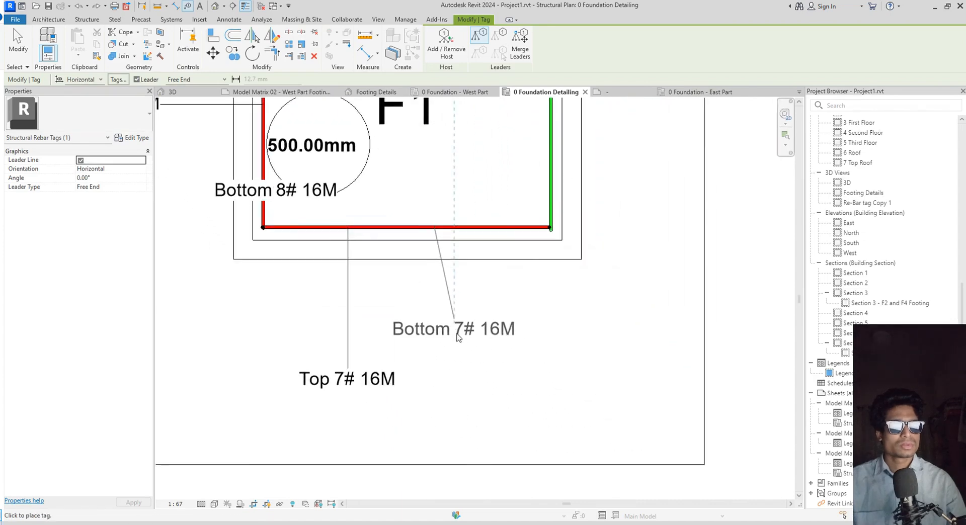
left_click(626, 340)
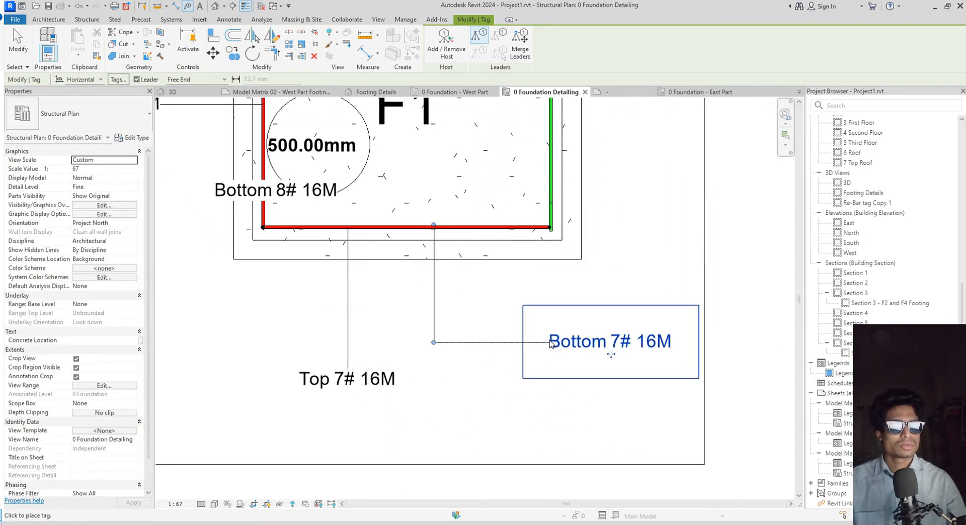
key("Escape")
Delete the Top 7# 16M tag, the leaderless Bottom 8# 16M tag and the Top 8# 16M tag
left_click(349, 379)
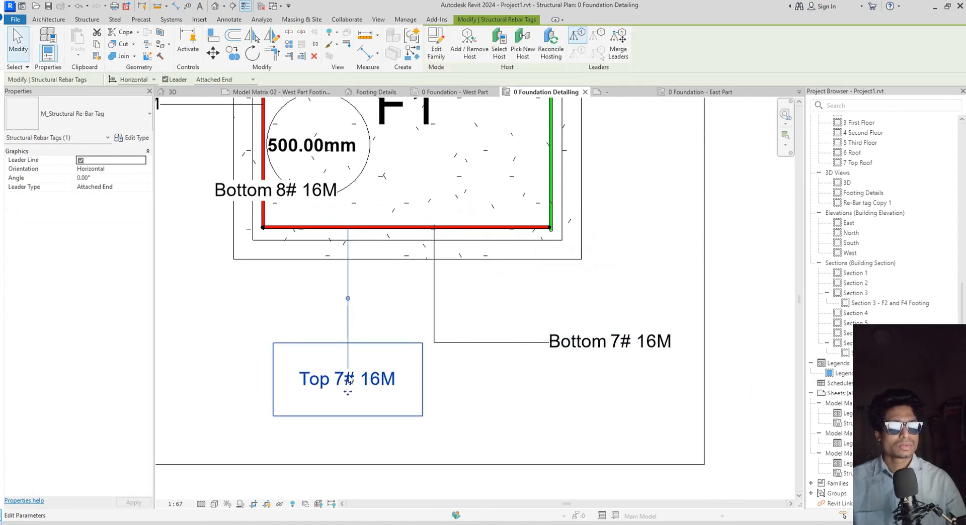
key("Delete")
middle_click_drag(349, 379, 435, 409)
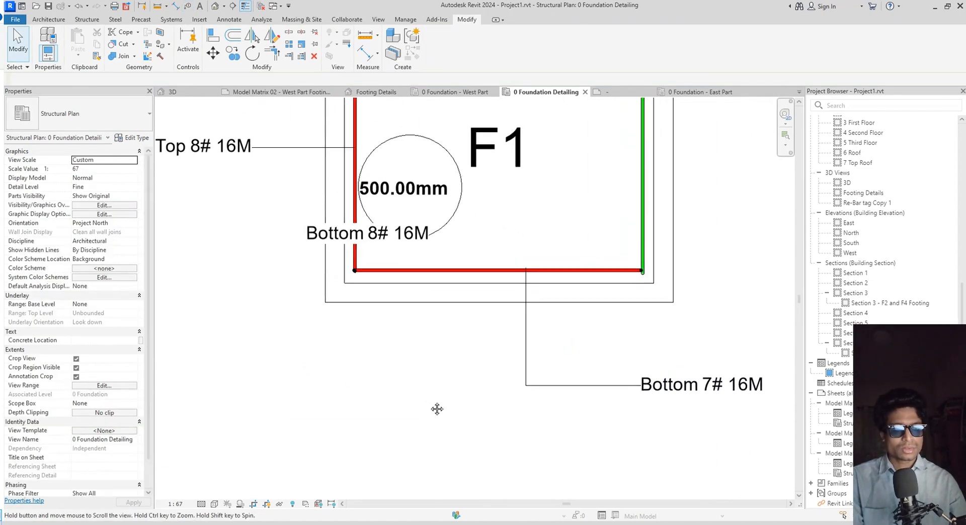
left_click(332, 245)
key("Delete")
middle_click_drag(264, 219, 392, 281)
left_click(353, 215)
key("Delete")
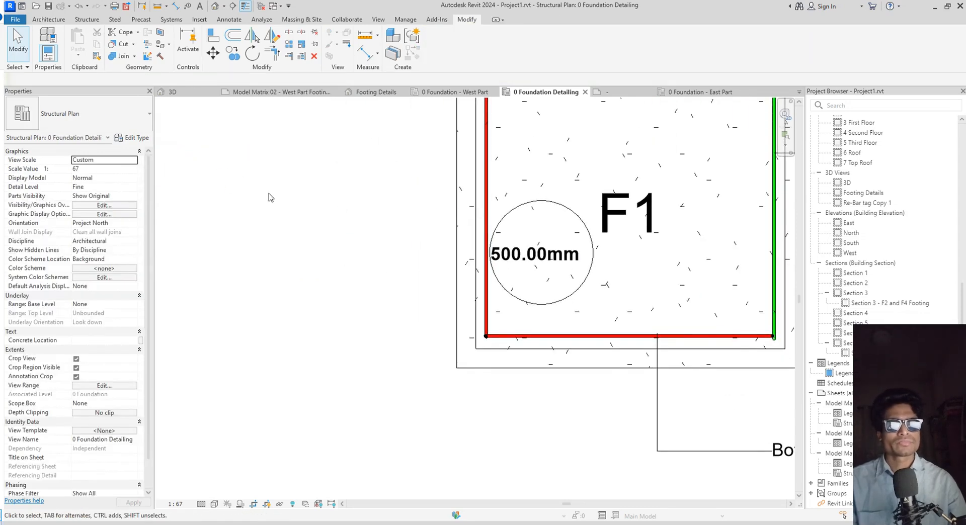
Tag the footing's left red rebar with a Bottom 8# 16M tag on a bent leader, outside the footing's left edge
middle_click_drag(290, 206, 299, 211)
key("t")
key("g")
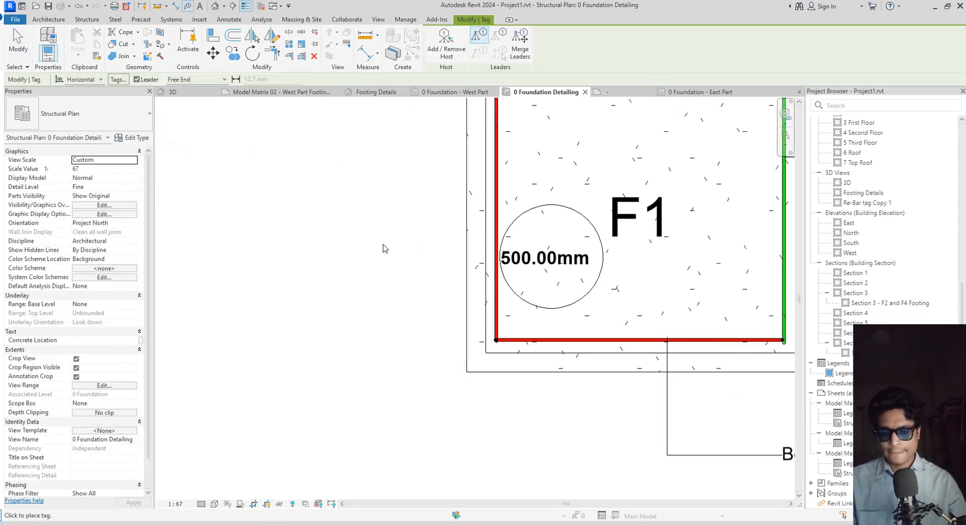
left_click(498, 302)
left_click(497, 300)
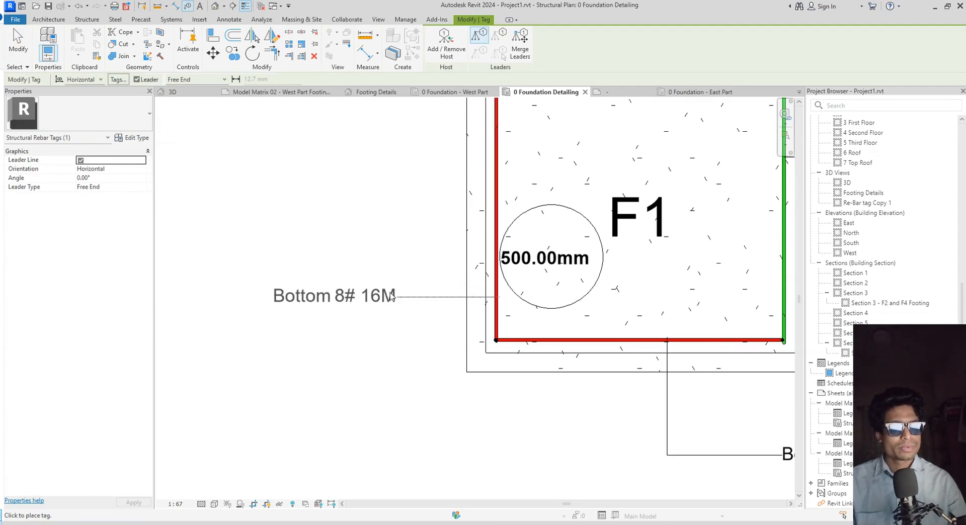
left_click(384, 297)
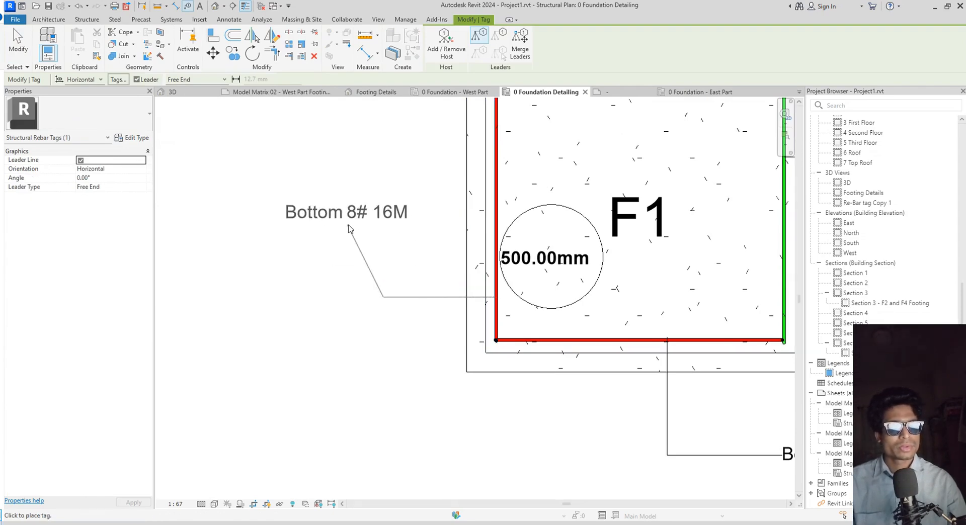
left_click(347, 224)
scroll(324, 318, "down", 4)
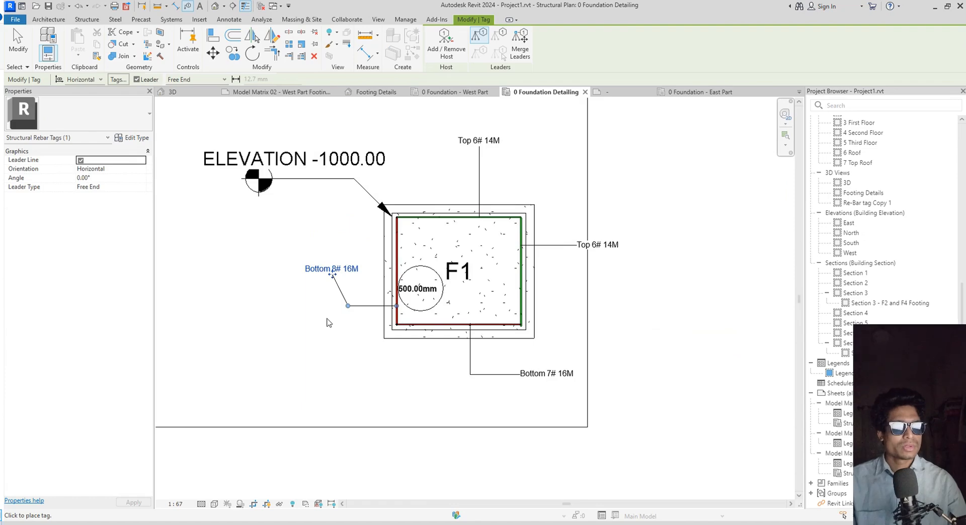
key("Escape")
key("Escape")
Move the Top 6# 14M tag of the right green rebar closer to the footing and give its leader a bend
left_click(555, 248)
left_click_drag(555, 247, 543, 287)
left_click_drag(597, 251, 577, 256)
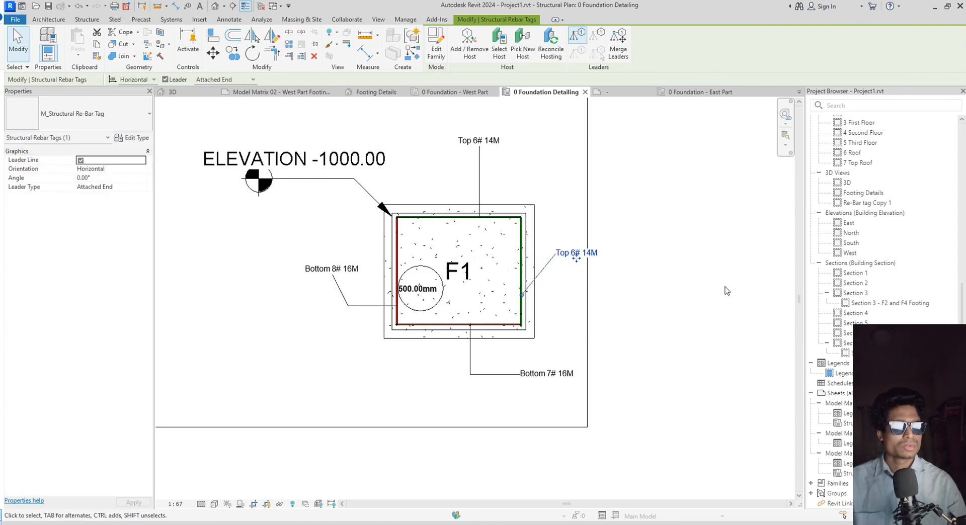
left_click_drag(578, 260, 562, 259)
left_click(617, 274)
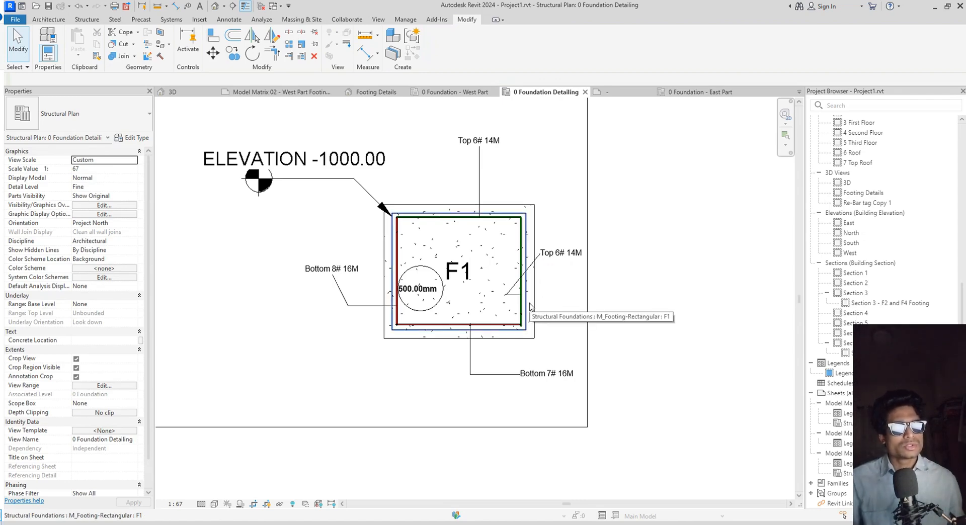
scroll(528, 306, "up", 4)
scroll(550, 304, "down", 3)
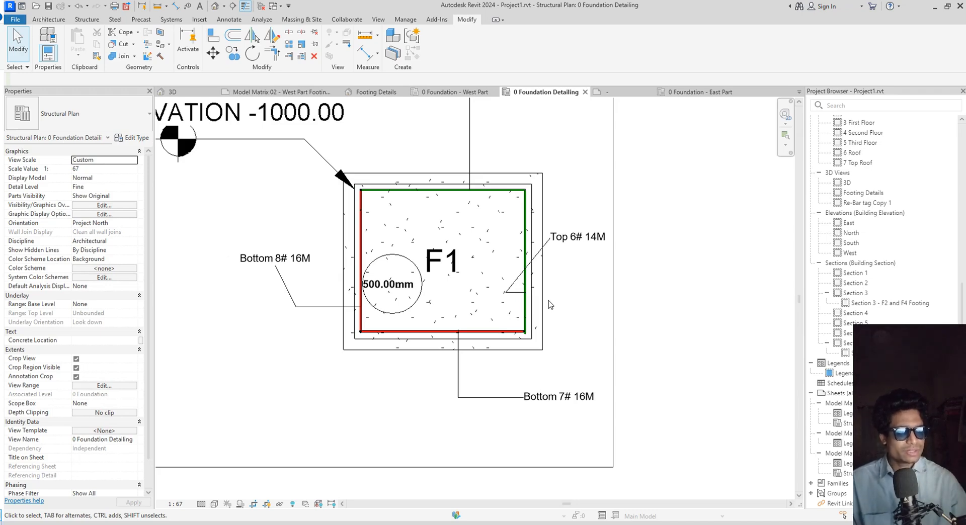
Duplicate the spot elevation's Target (Project) type under the name Target (Project) (1mm)
scroll(550, 305, "down", 2)
scroll(620, 297, "down", 2)
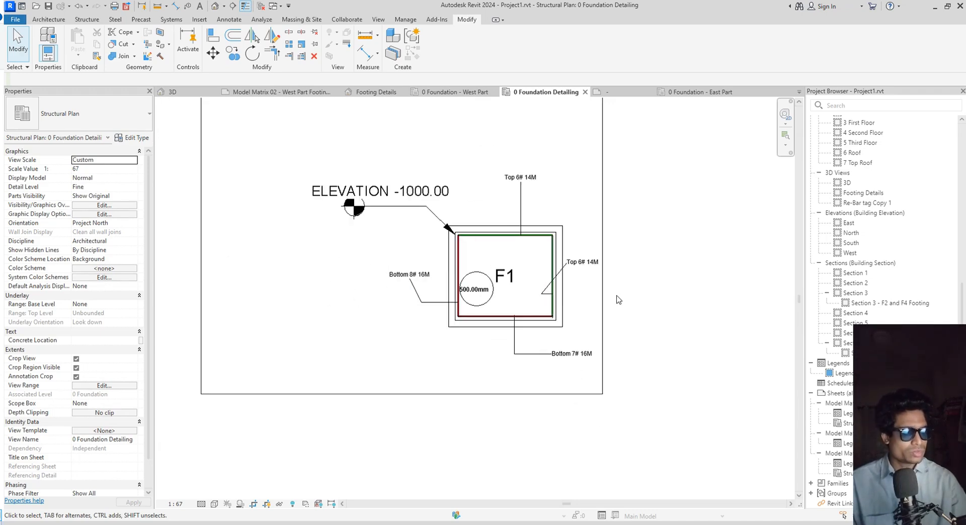
middle_click_drag(619, 300, 645, 354)
scroll(637, 347, "down", 3)
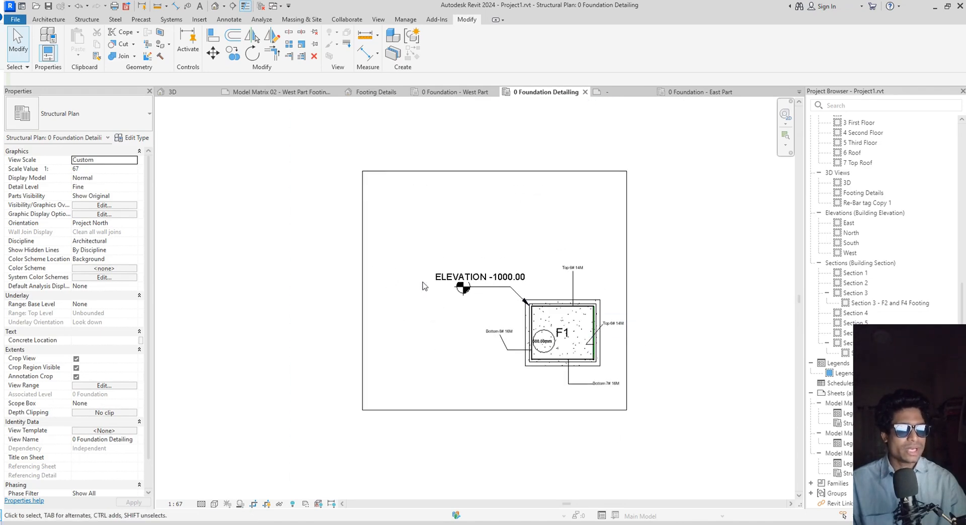
scroll(444, 276, "up", 3)
left_click(571, 275)
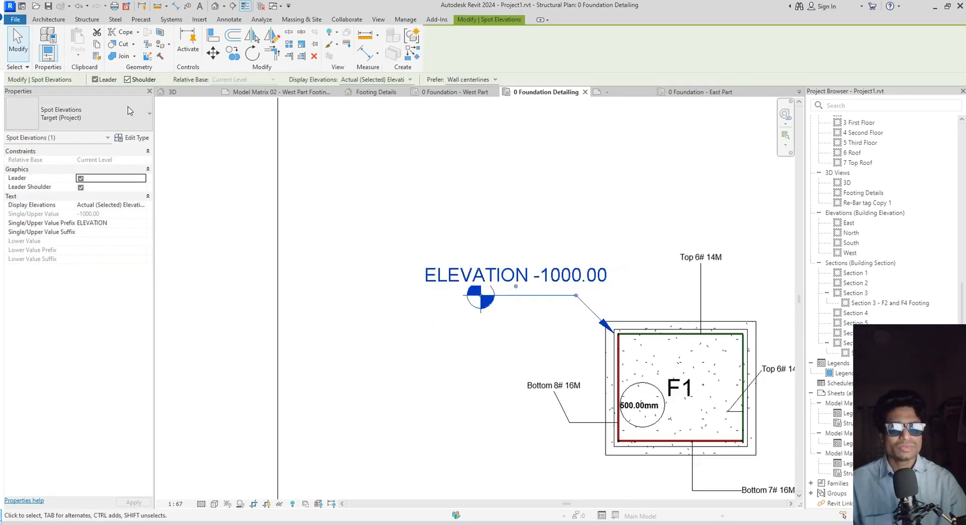
left_click(139, 123)
left_click(138, 123)
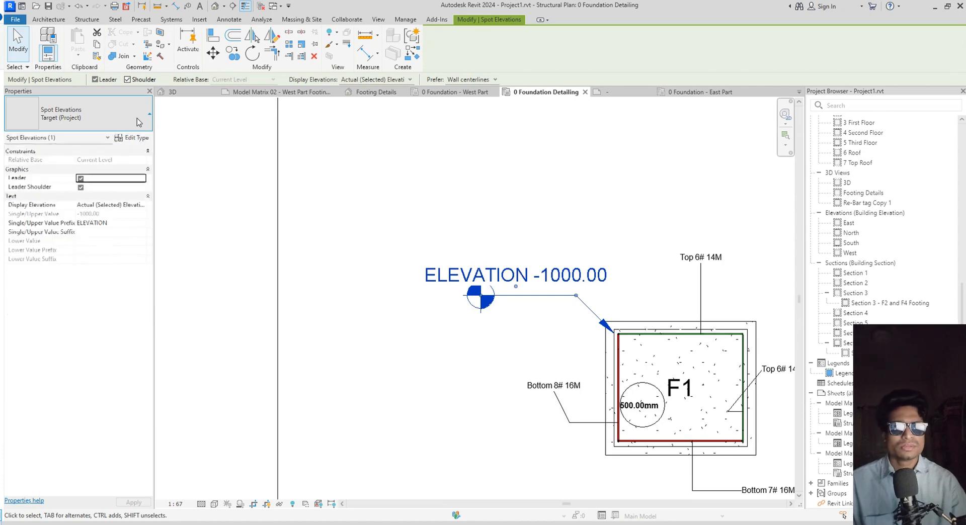
left_click(138, 142)
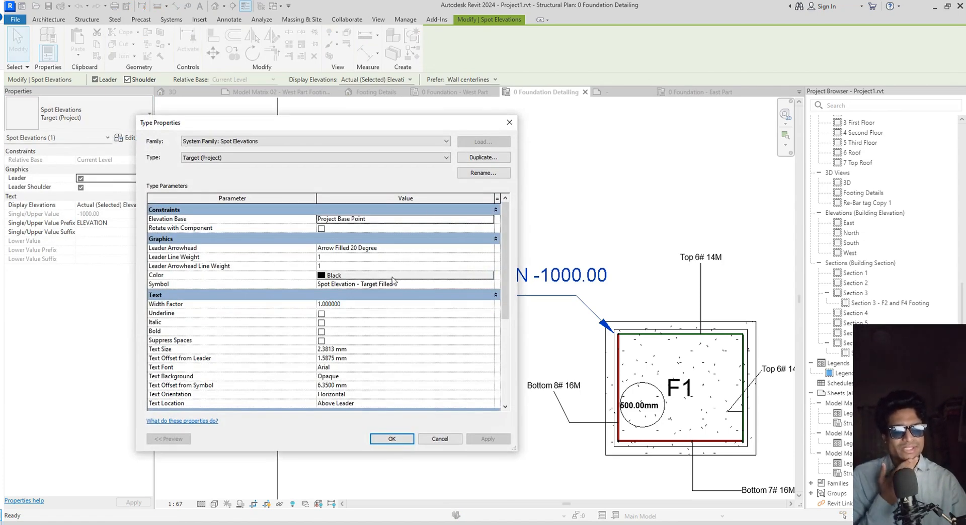
left_click(484, 157)
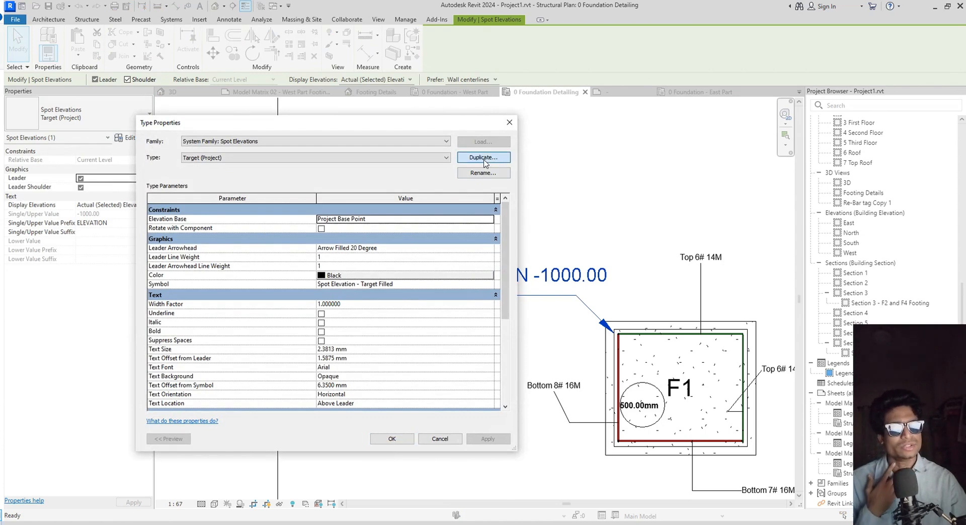
left_click(345, 277)
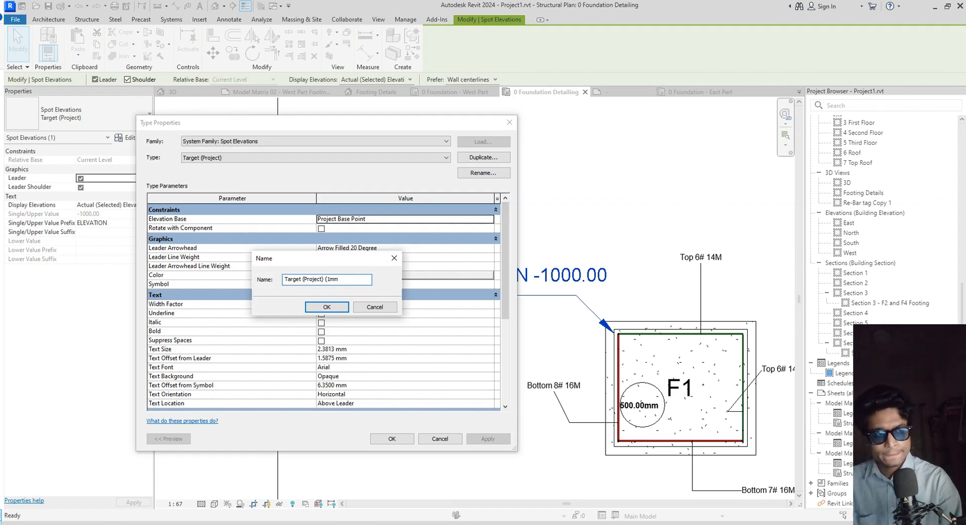
left_click(336, 310)
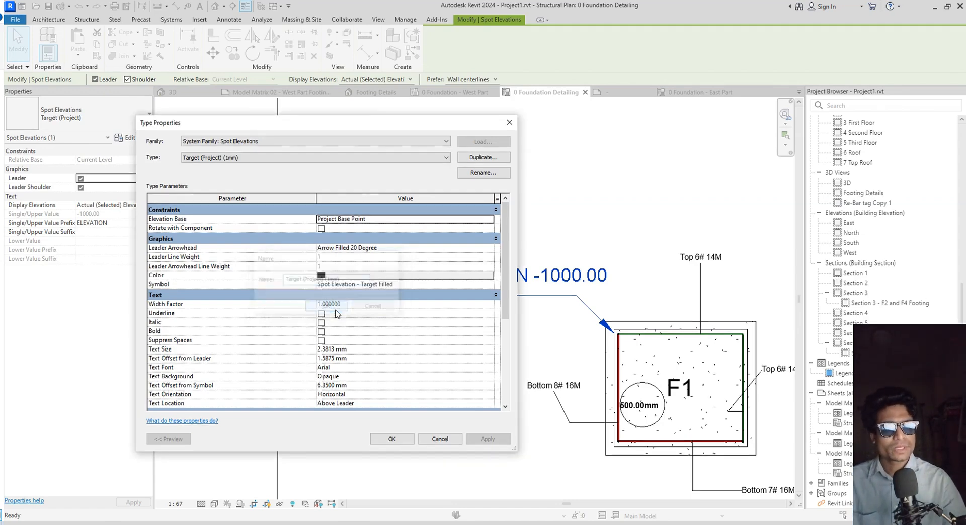
Set the text size of the spot elevation type Target (Project) (1mm) to 1 mm
left_click(355, 350)
type("1")
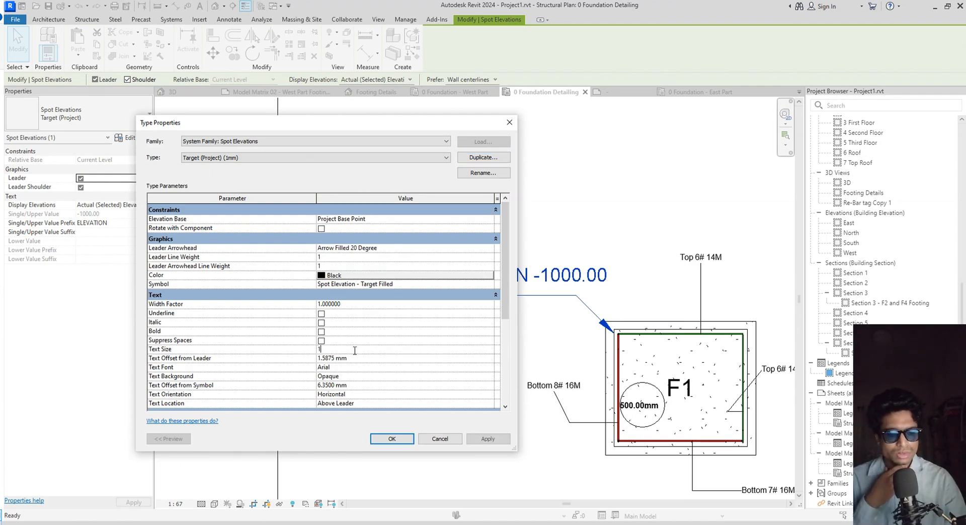
key("Return")
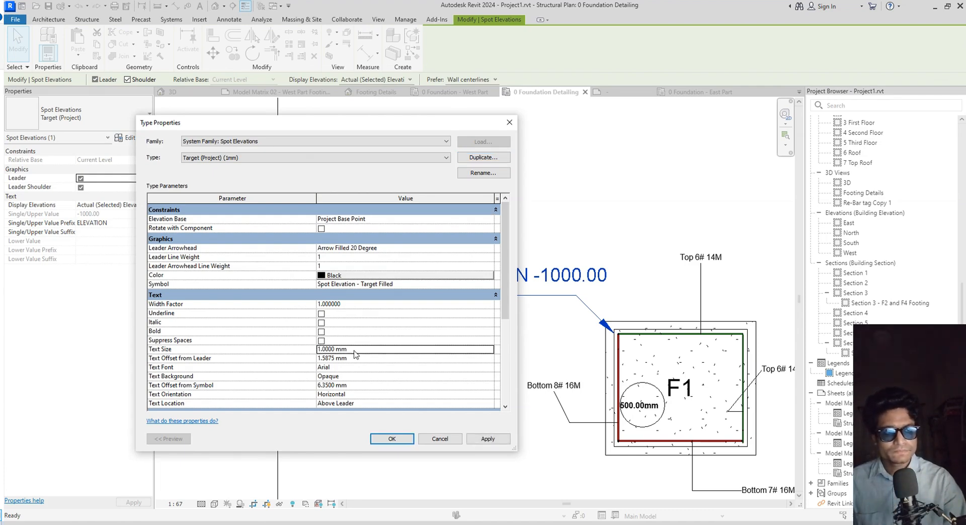
left_click(386, 443)
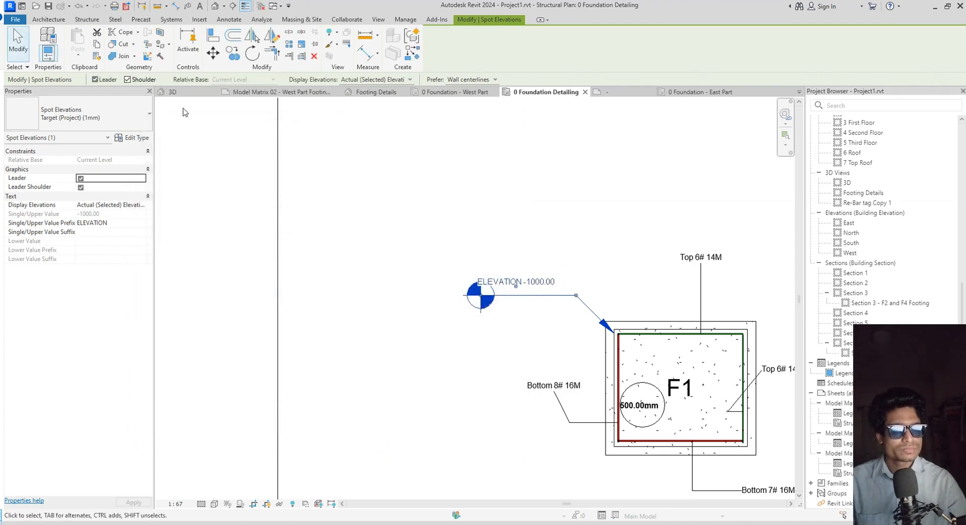
Make the text of the spot elevation type Target (Project) (1mm) bold
left_click(141, 140)
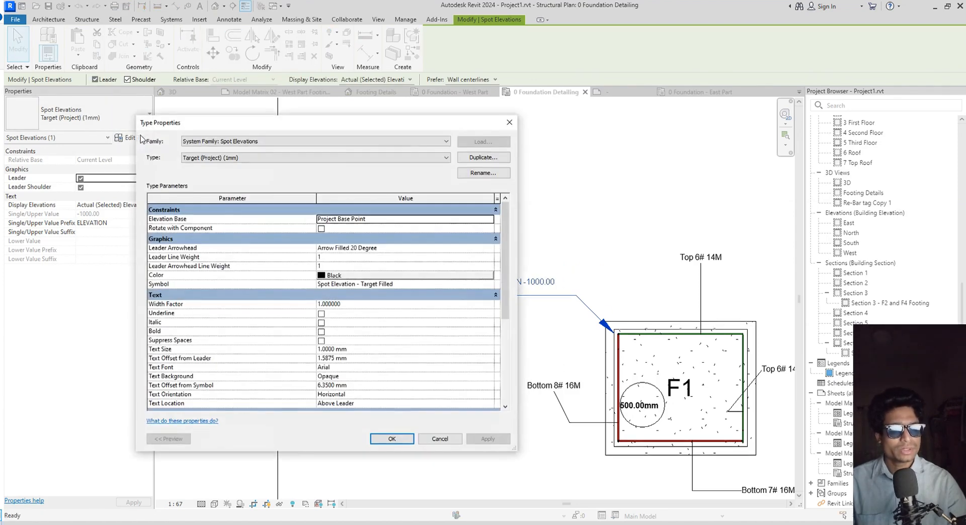
left_click(321, 332)
left_click(392, 439)
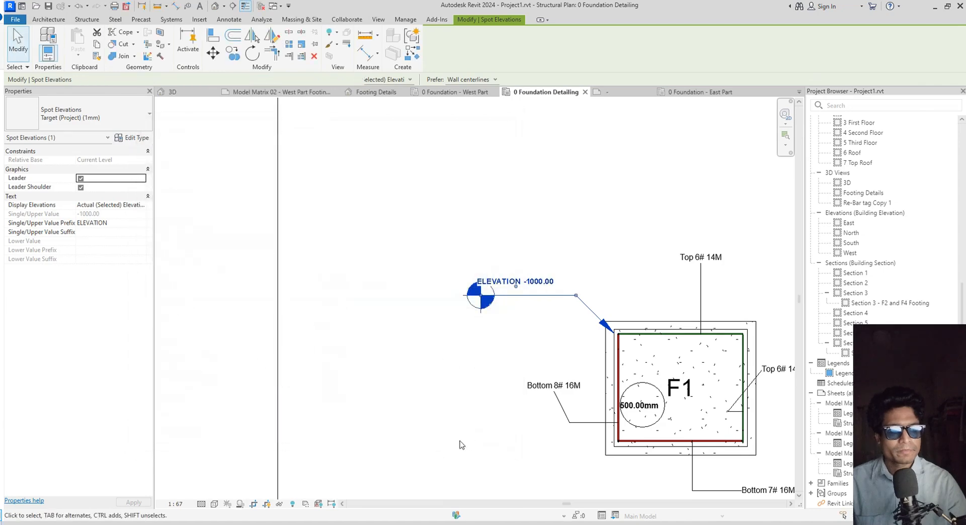
left_click(507, 351)
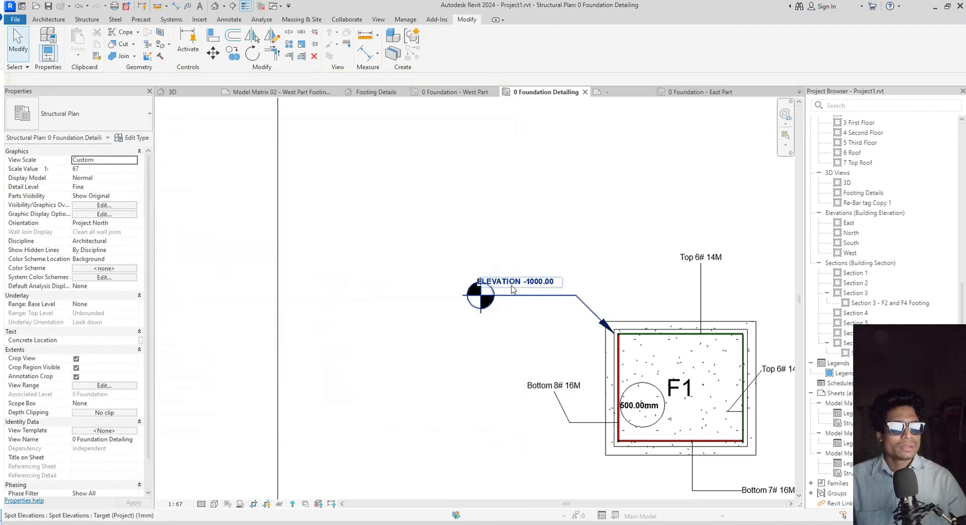
Move the spot elevation's text clear of the target symbol so it sits just above the leader shoulder
left_click(513, 289)
left_click_drag(518, 292, 536, 298)
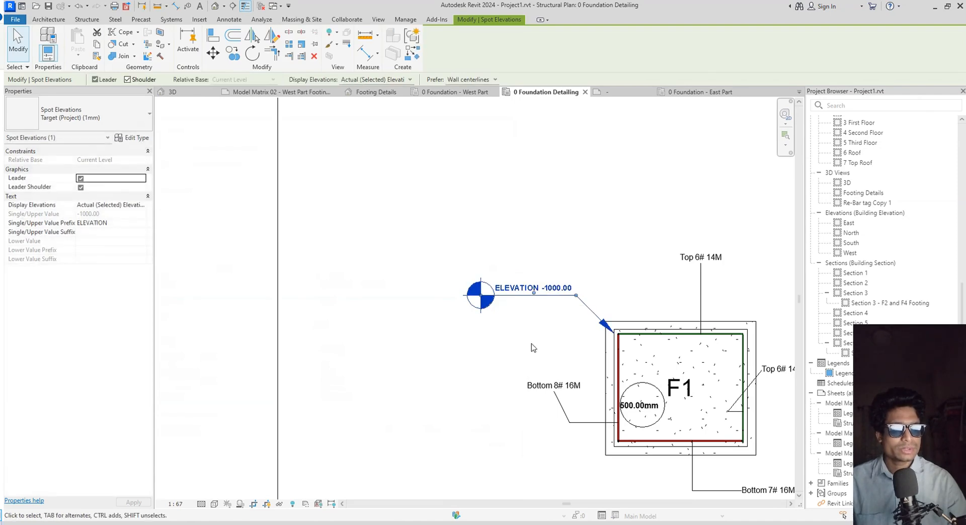
left_click(497, 356)
middle_click_drag(389, 351, 308, 307)
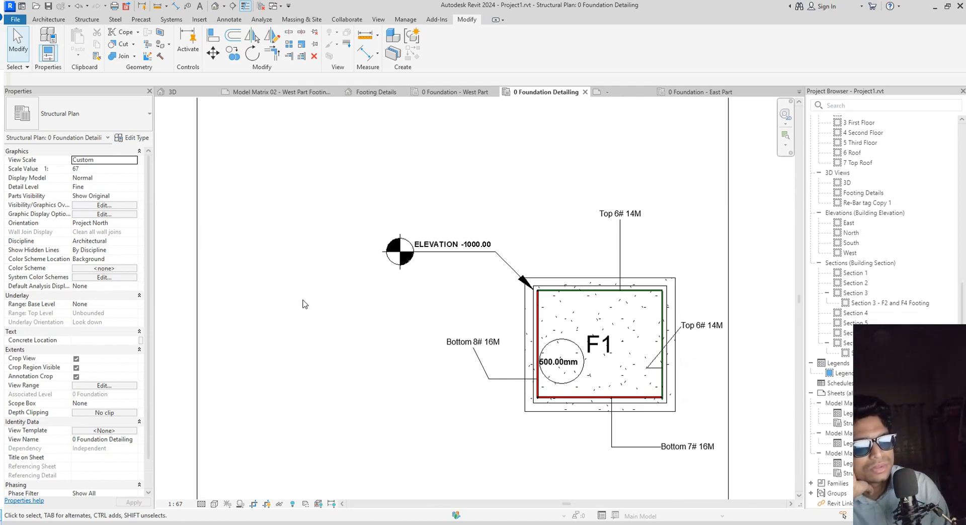
Shrink the plan's crop region by pulling its upper and left edges closer to the footing and its annotations
scroll(302, 304, "down", 3)
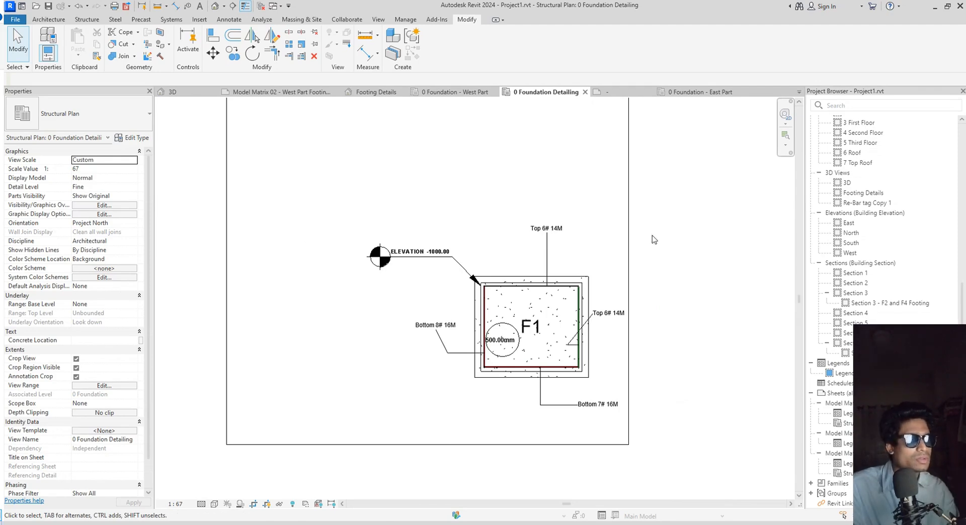
scroll(592, 234, "down", 2)
left_click(384, 180)
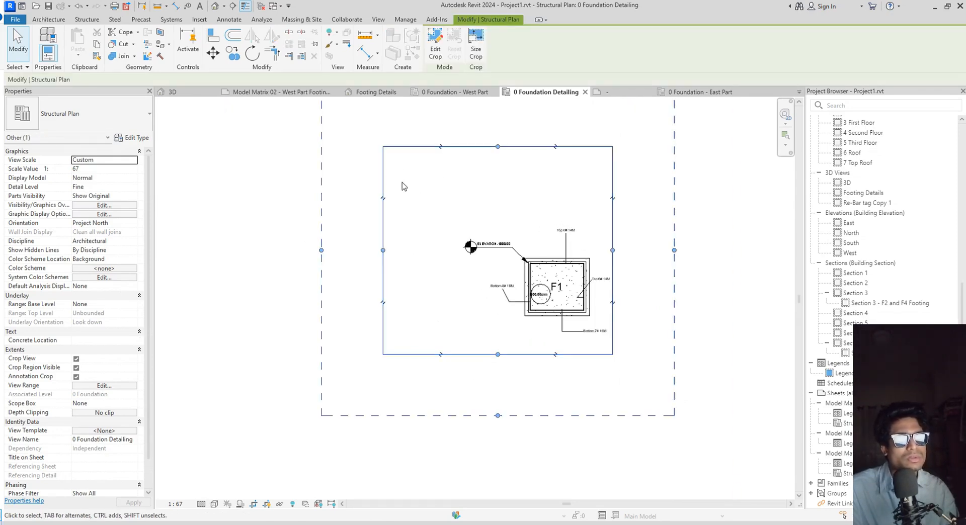
scroll(468, 160, "down", 2)
left_click_drag(476, 160, 476, 202)
mouse_move(394, 250)
left_mouse_down()
mouse_move(450, 249)
mouse_move(422, 250)
left_mouse_up()
scroll(555, 274, "up", 2)
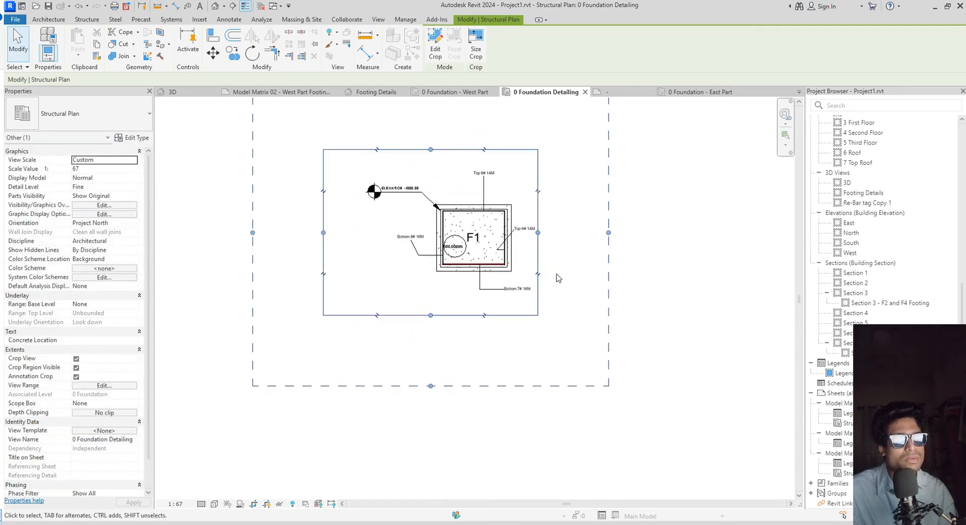
scroll(558, 278, "down", 1)
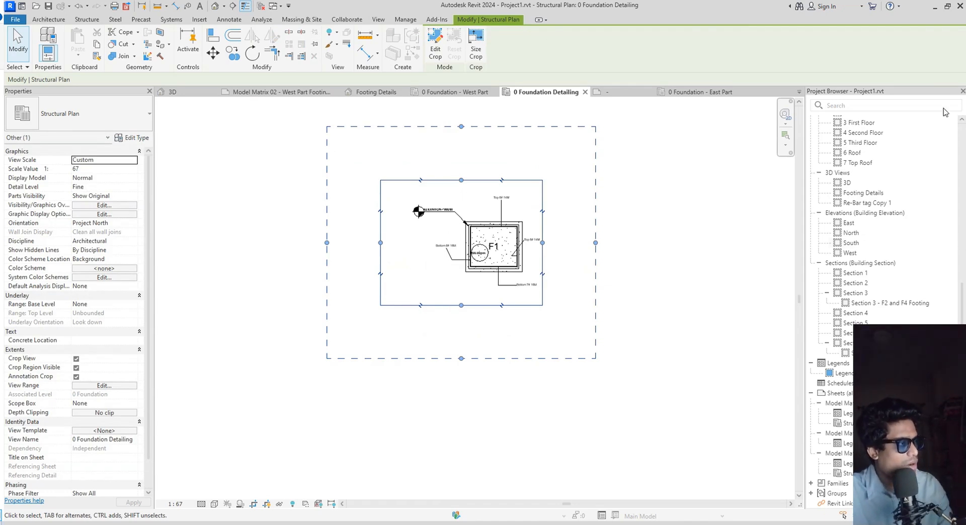
Rename the structural plan 0 Foundation Detailing as 0 Foundation Detailing F1
scroll(901, 191, "up", 10)
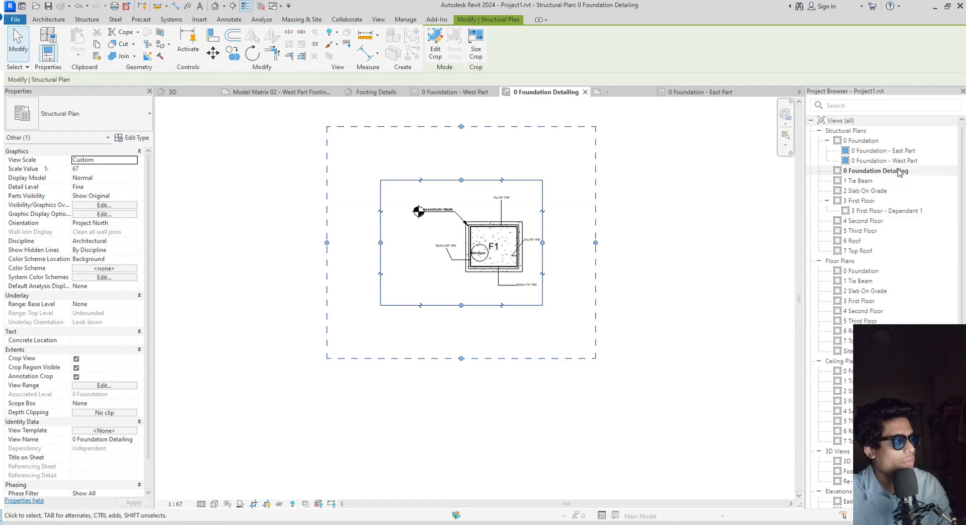
left_click(900, 172)
right_click(900, 171)
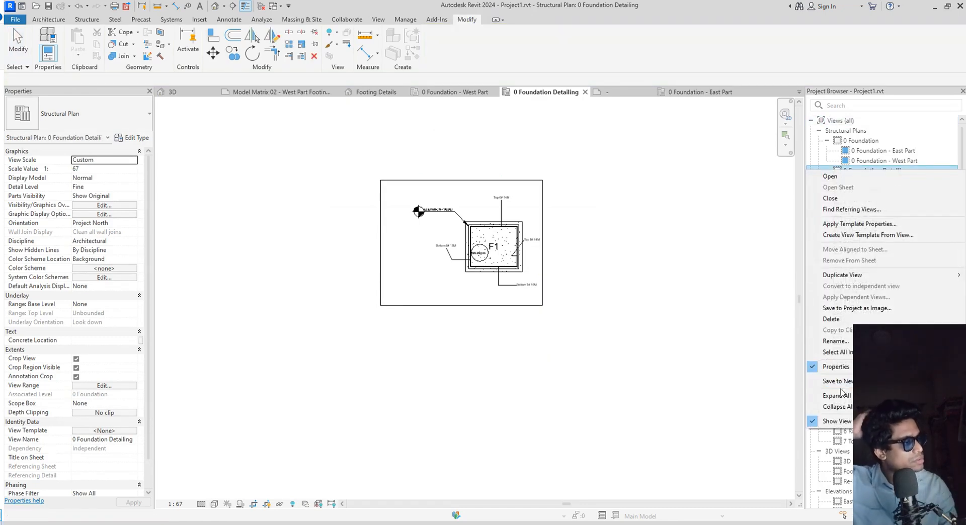
left_click(836, 341)
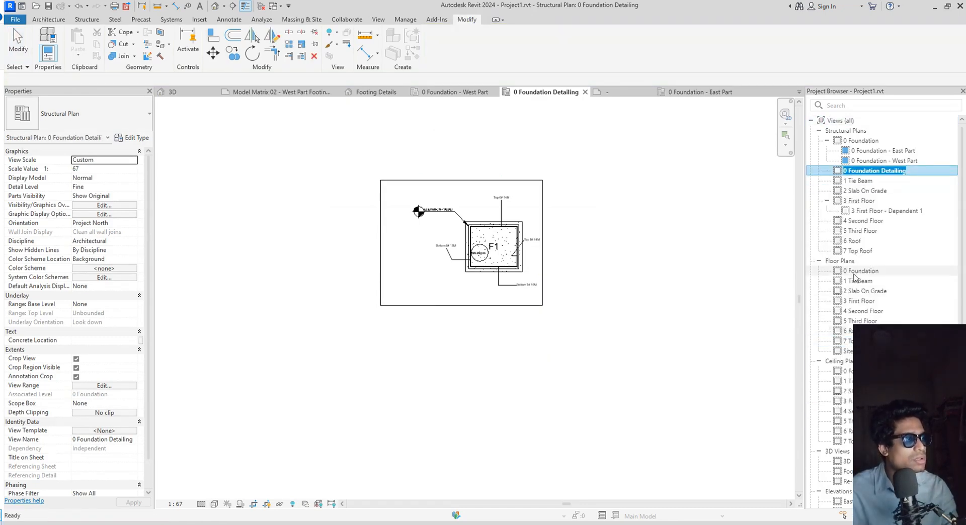
key("End")
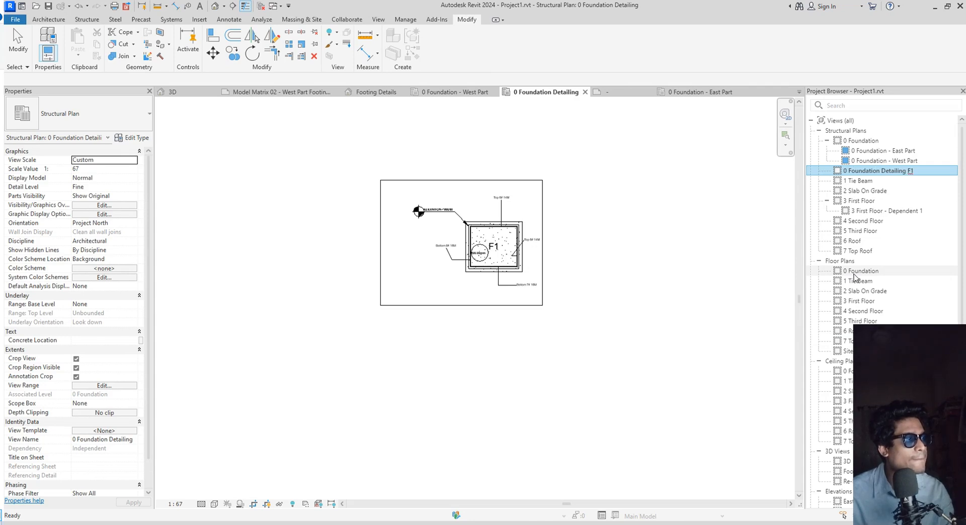
key("Return")
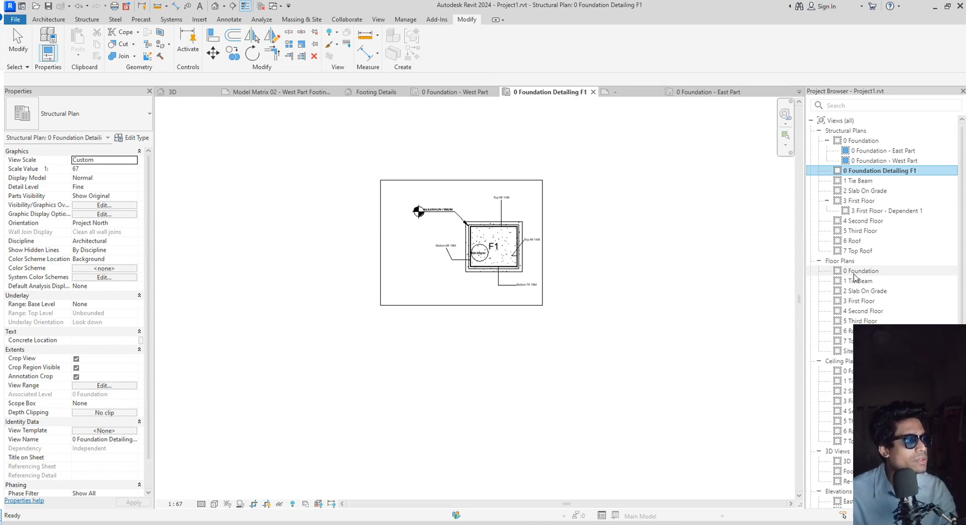
Open the Model Matrix 02 - West Part Footings Detail sheet
scroll(854, 277, "down", 10)
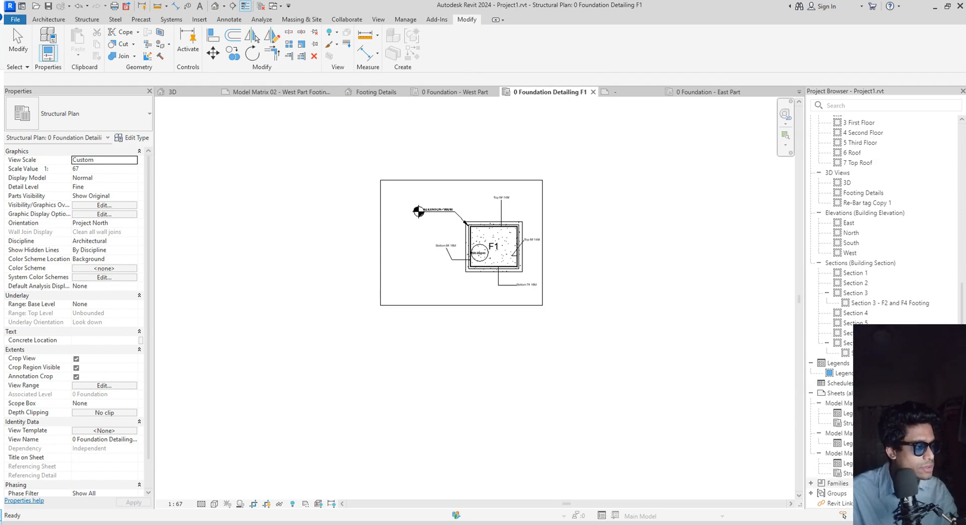
double_click(839, 433)
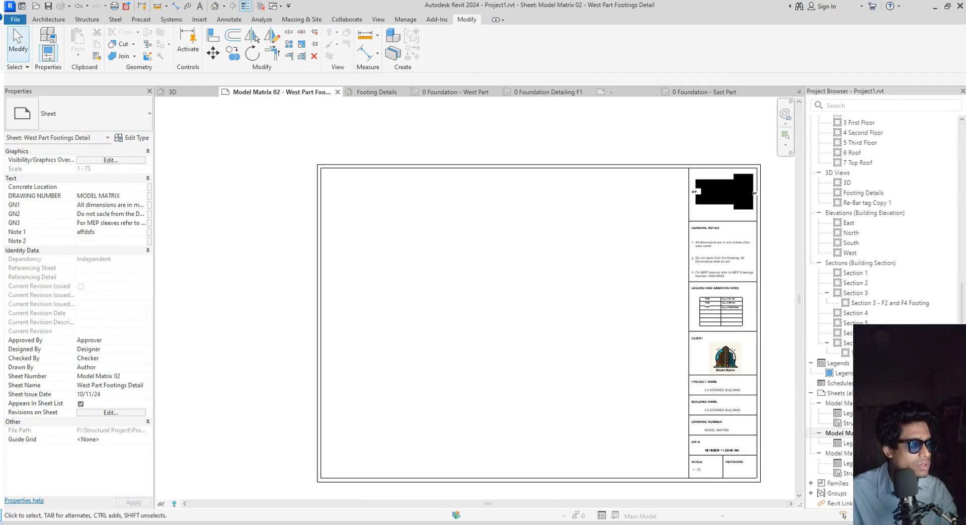
right_click(839, 434)
left_click(851, 225)
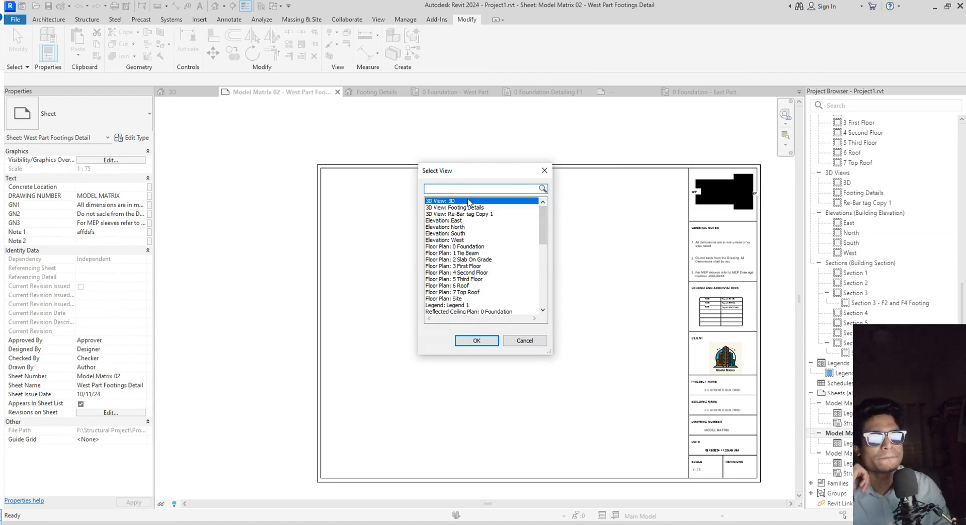
left_click(468, 207)
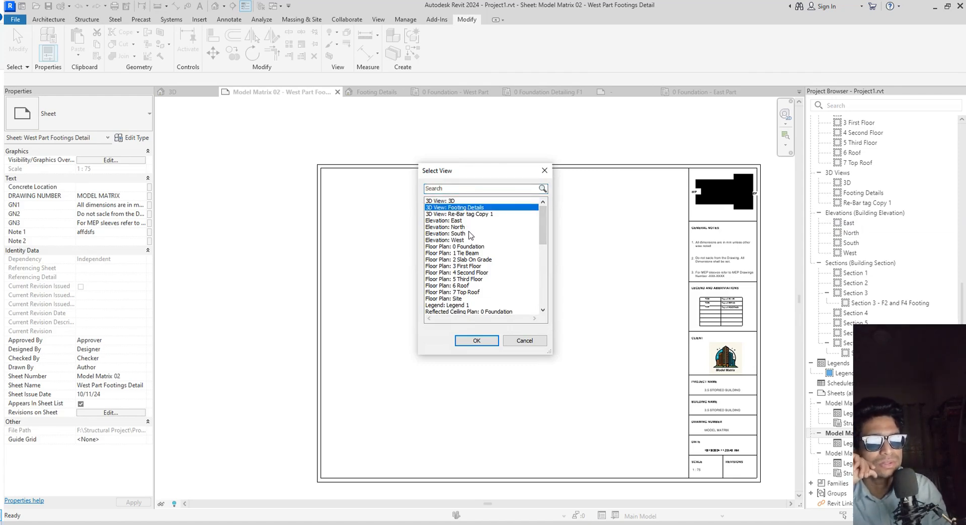
left_click(476, 341)
left_click(479, 347)
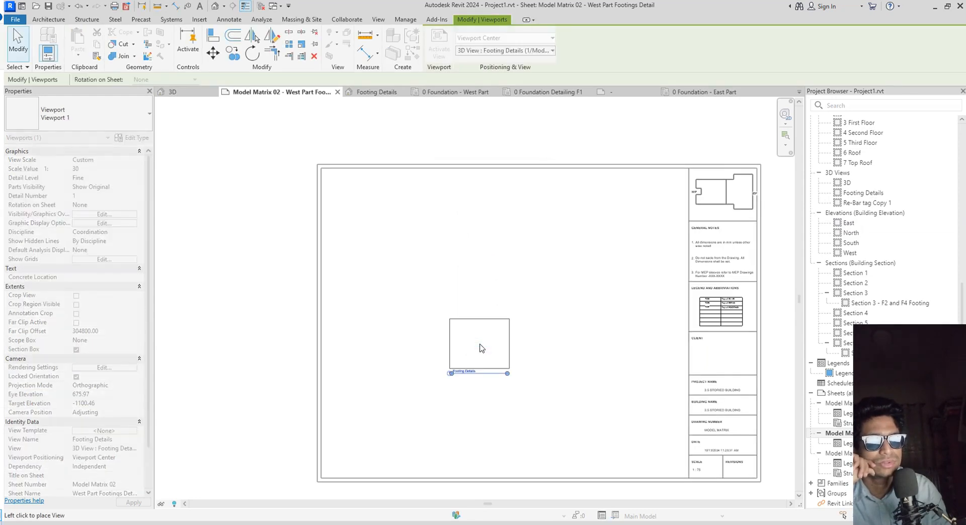
key("Escape")
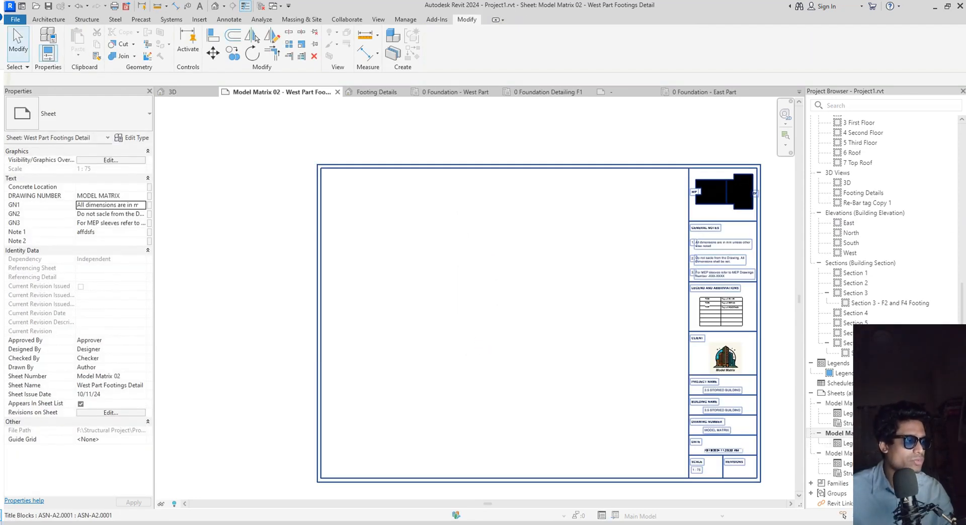
Open the Section 7 - Dependent 1 view to check the F4 footing section
scroll(878, 333, "up", 5)
scroll(879, 333, "down", 5)
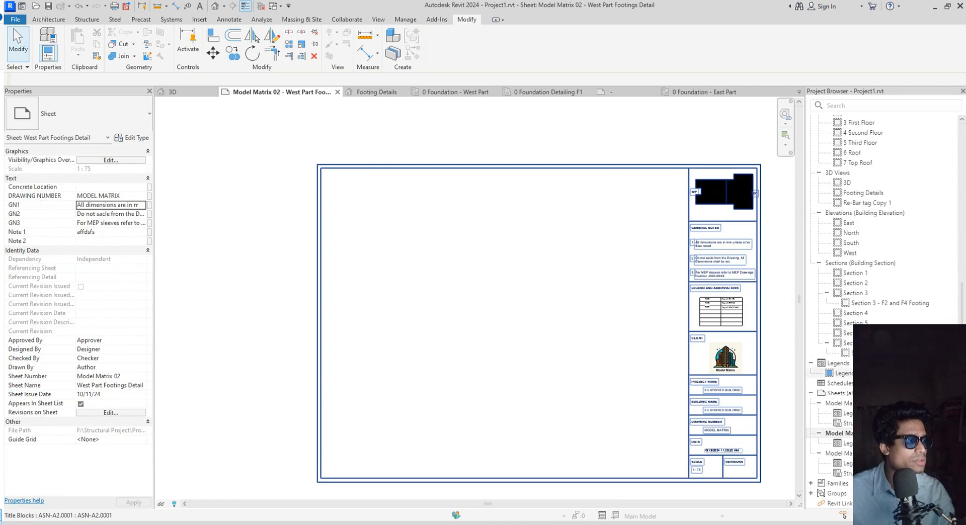
double_click(876, 353)
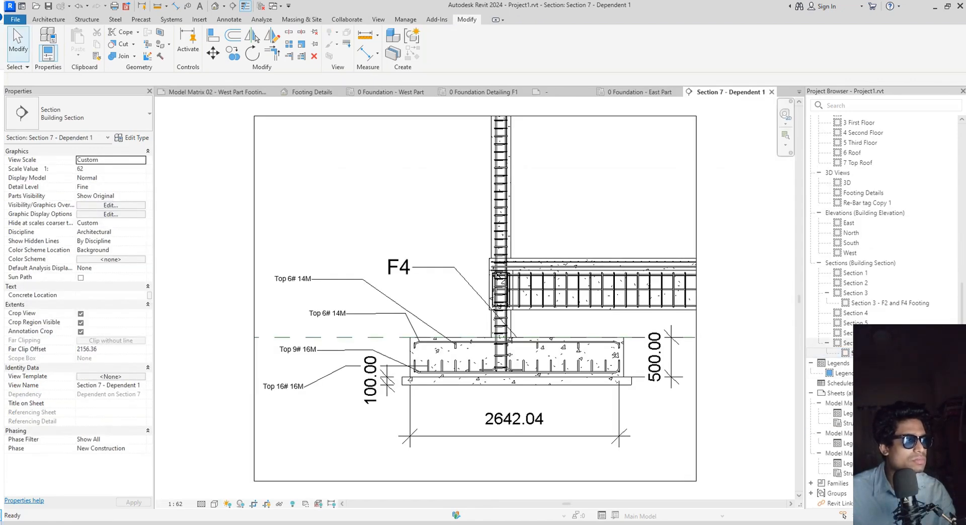
scroll(896, 213, "up", 10)
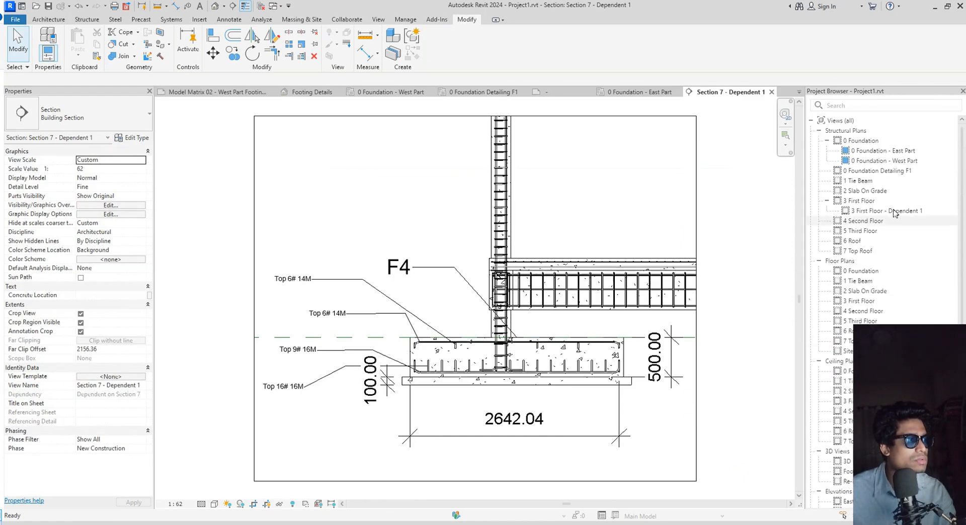
Open the 0 Foundation Detailing F1 structural plan and look over its footing annotations
left_click(881, 171)
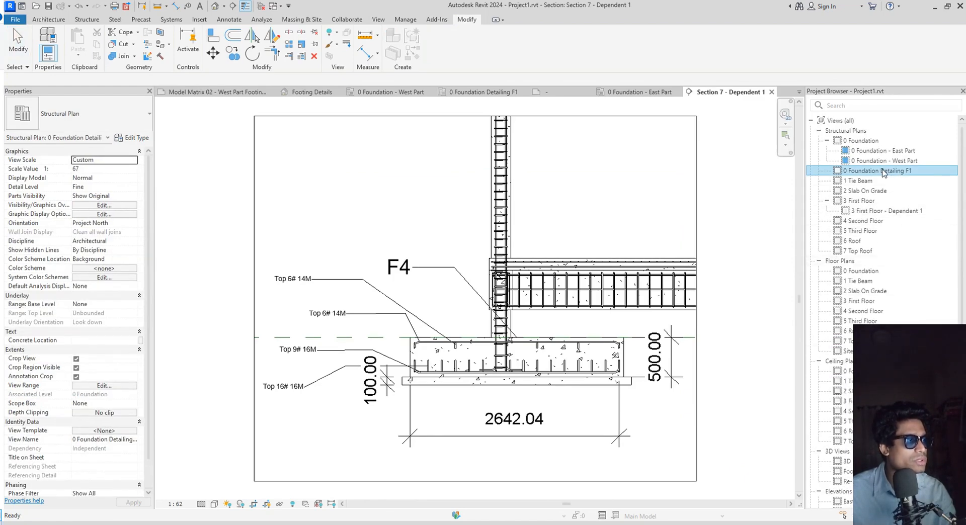
double_click(883, 172)
scroll(513, 285, "up", 5)
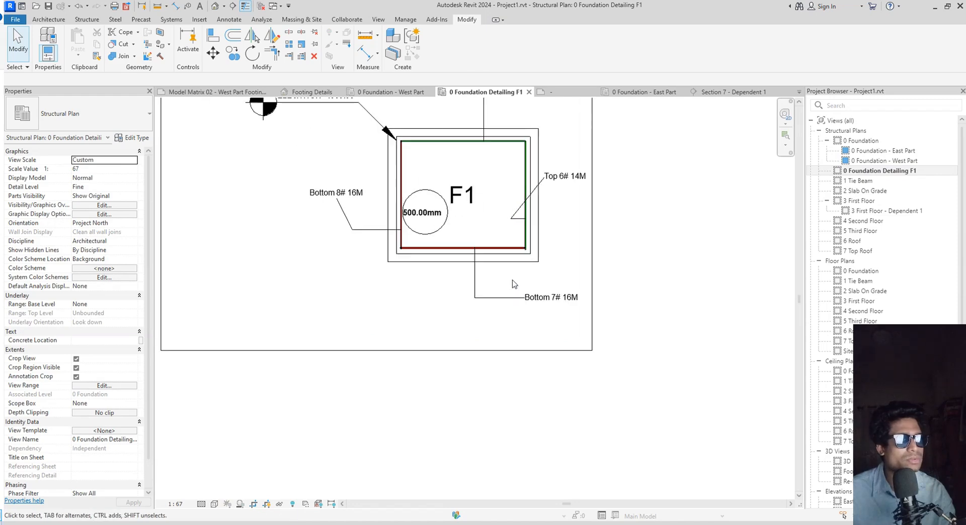
middle_click_drag(515, 286, 544, 318)
Place the structural plan 0 Foundation Detailing F1 on the West Part Footings Detail sheet, near the sheet's upper-left corner
scroll(873, 478, "down", 5)
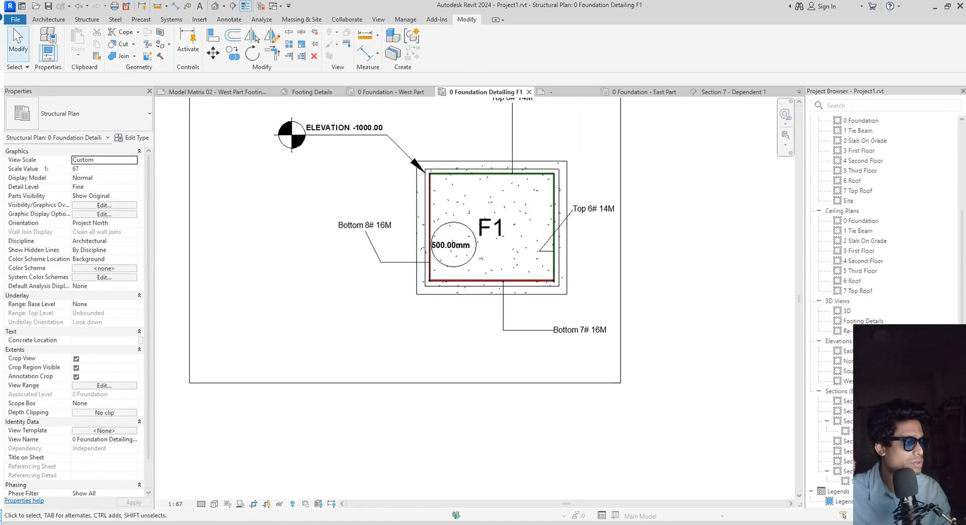
scroll(884, 312, "down", 4)
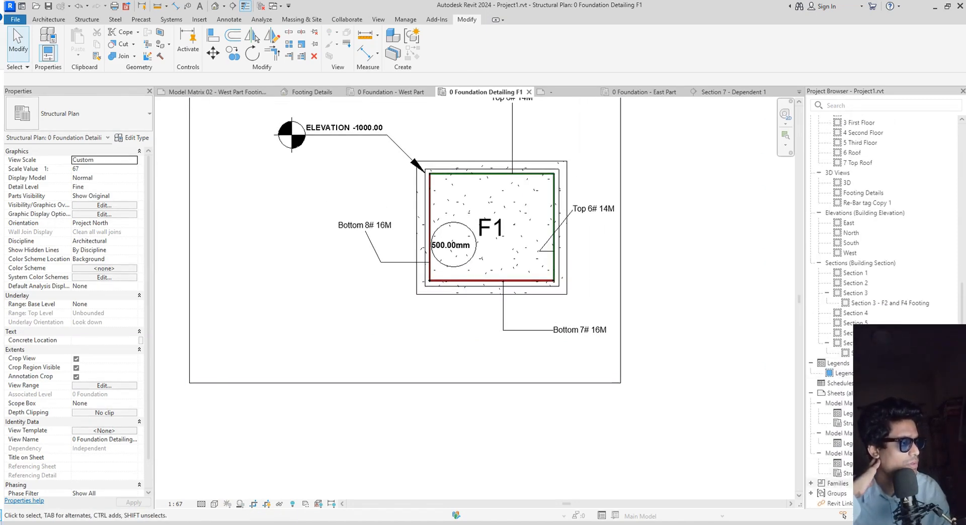
left_click(839, 453)
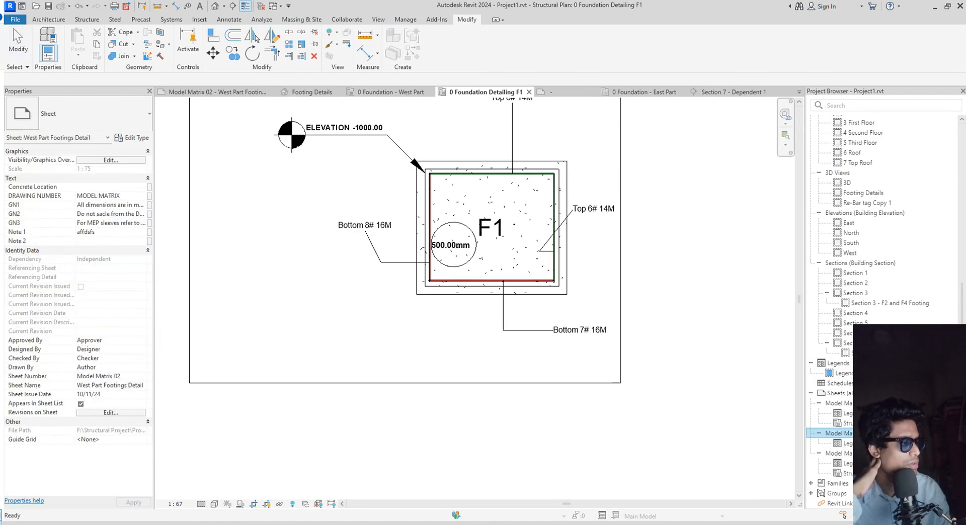
right_click(840, 453)
left_click(837, 229)
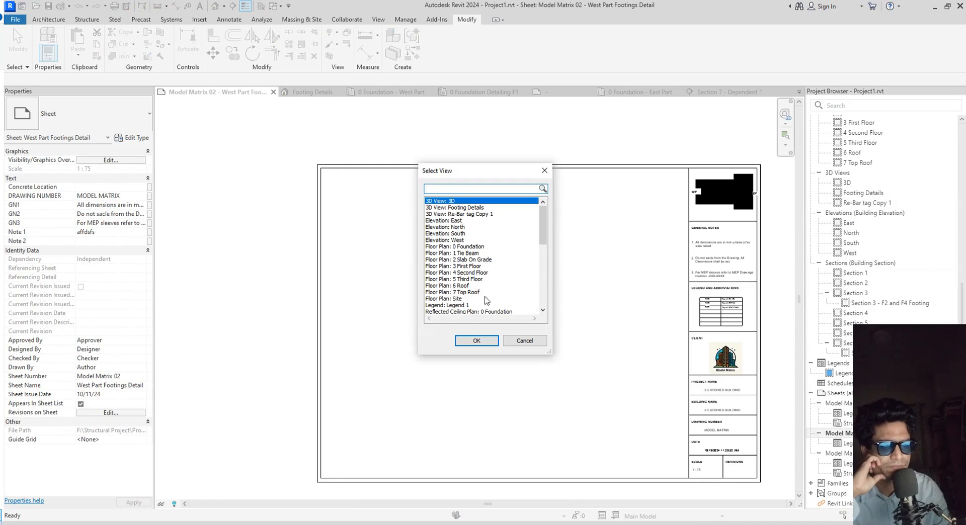
scroll(487, 277, "down", 10)
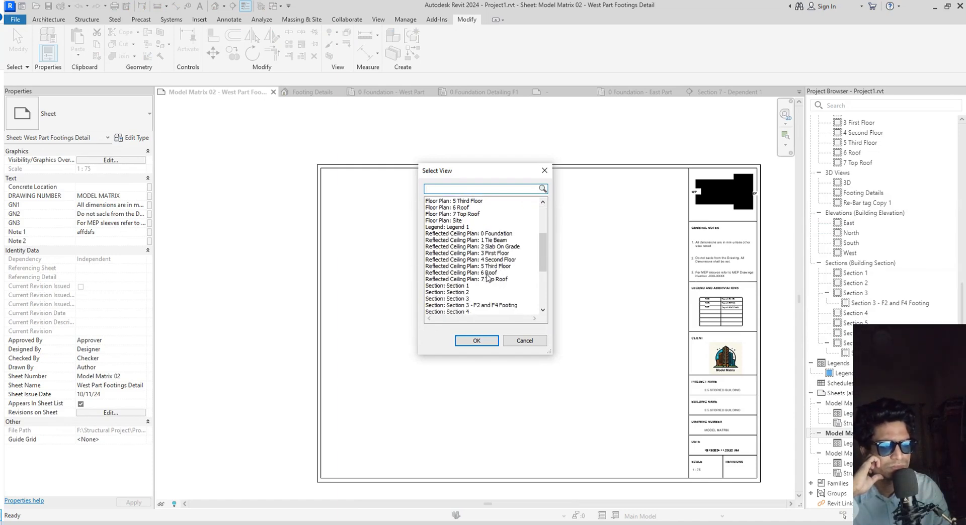
scroll(487, 278, "down", 1)
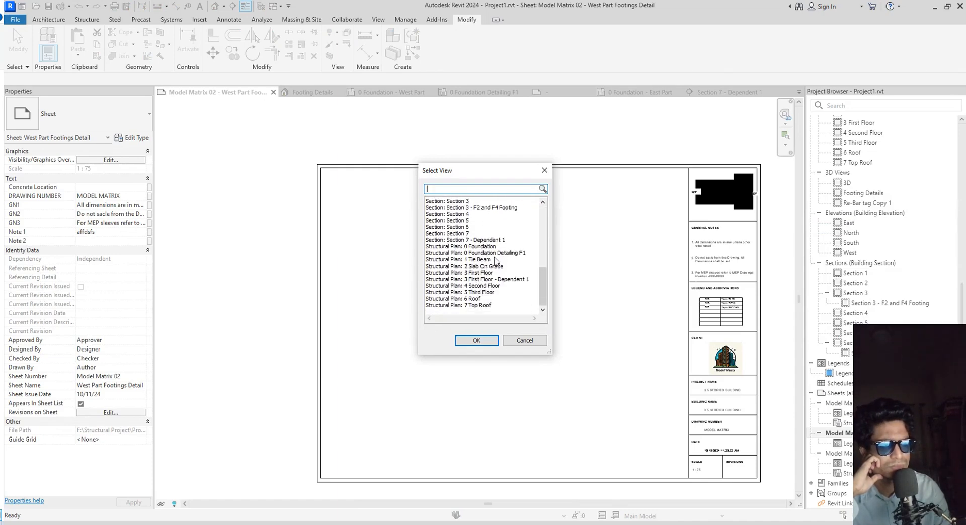
left_click(498, 255)
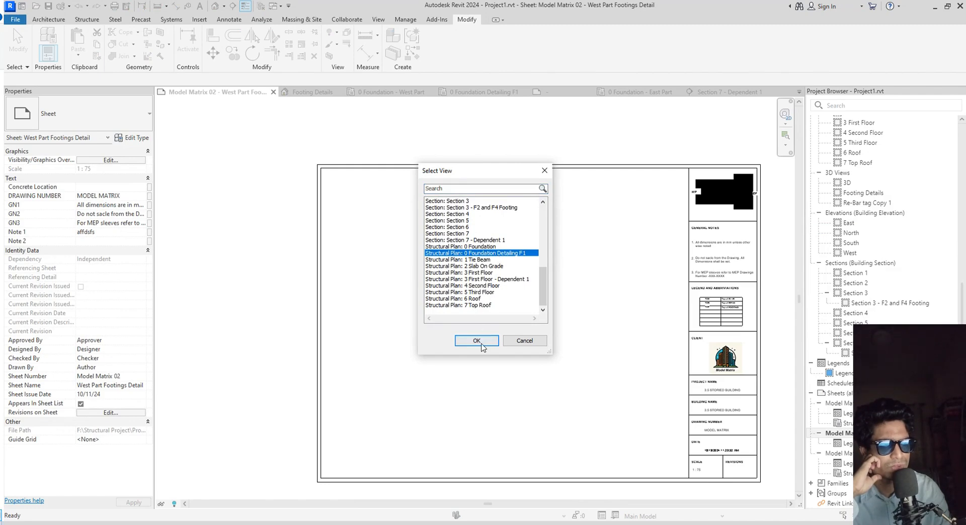
left_click(477, 341)
left_click(380, 211)
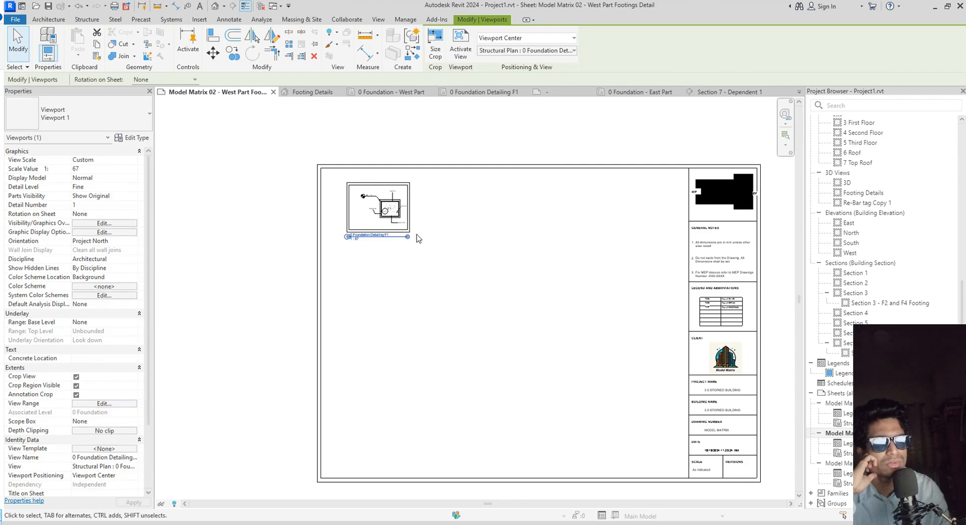
Turn off the East part plan option for the sheet's title block, leaving West Part Plan enabled
scroll(416, 238, "up", 5)
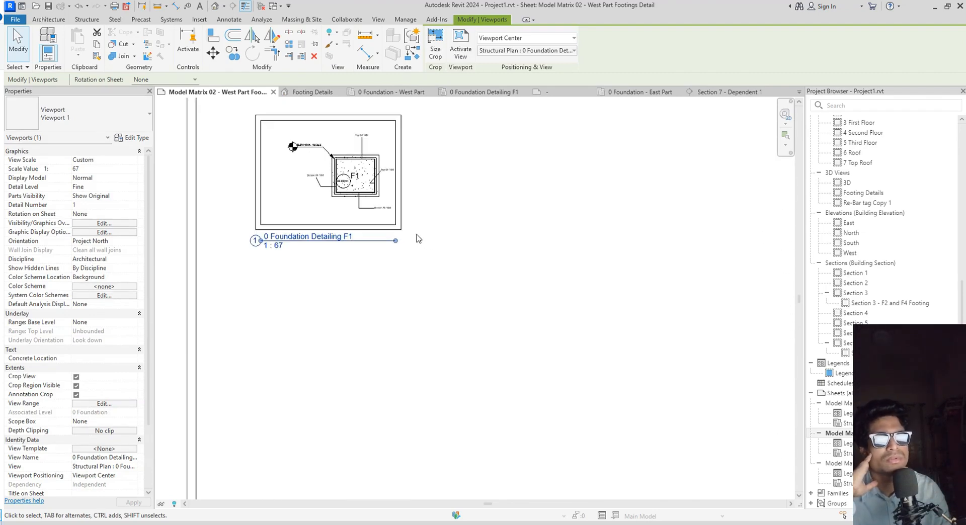
scroll(417, 238, "down", 2)
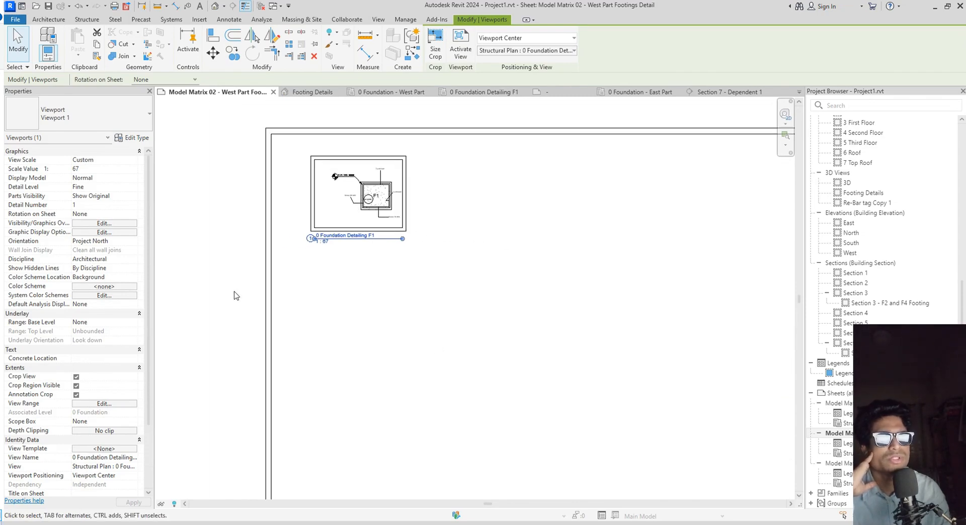
left_click(266, 308)
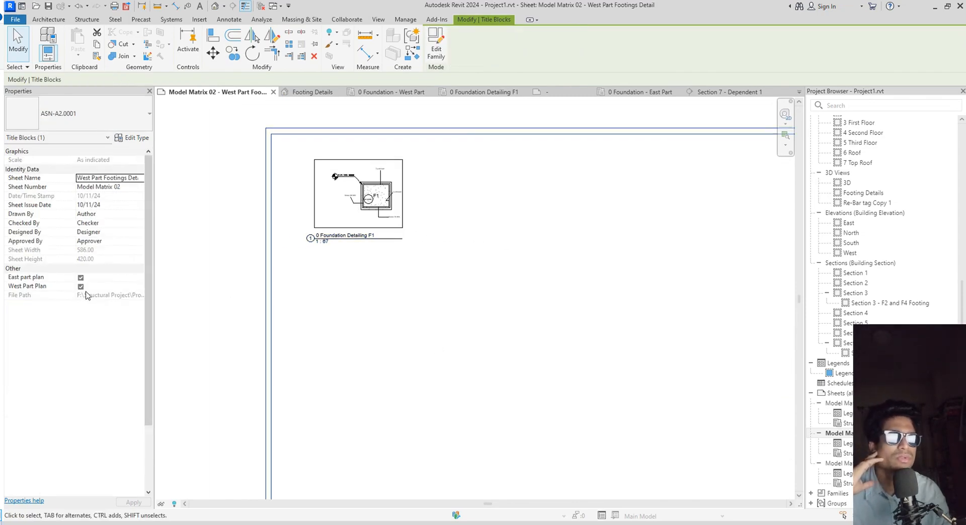
left_click(80, 278)
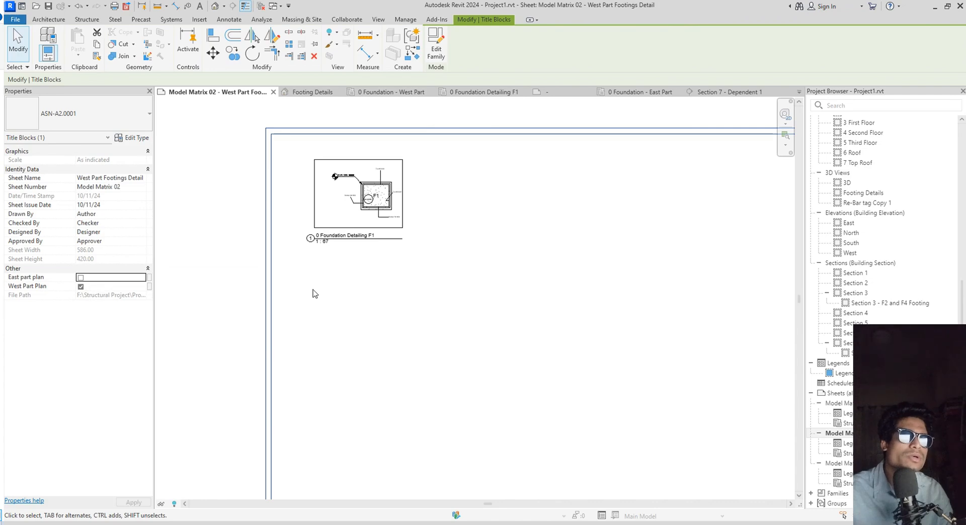
Set the view scale of the 0 Foundation Detailing F1 viewport to 1:40
scroll(327, 294, "down", 2)
scroll(379, 345, "up", 5)
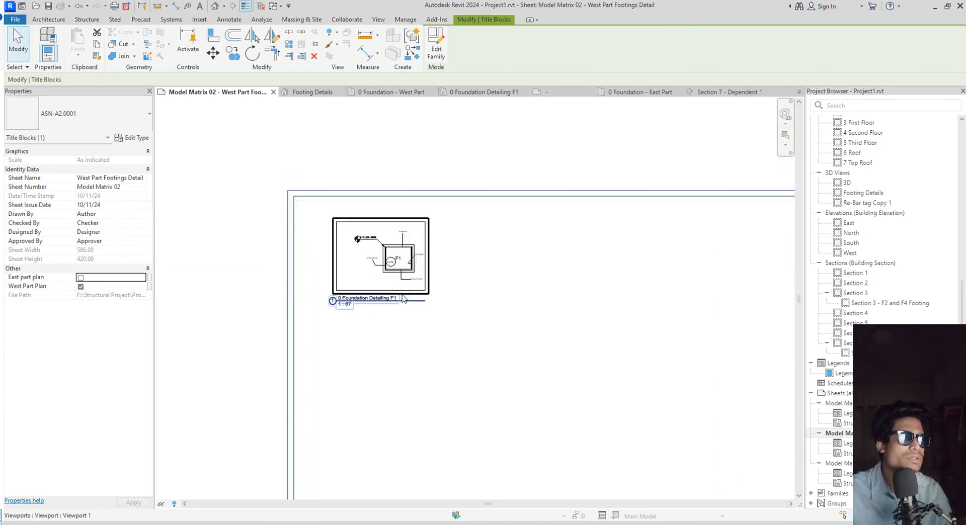
left_click(472, 297)
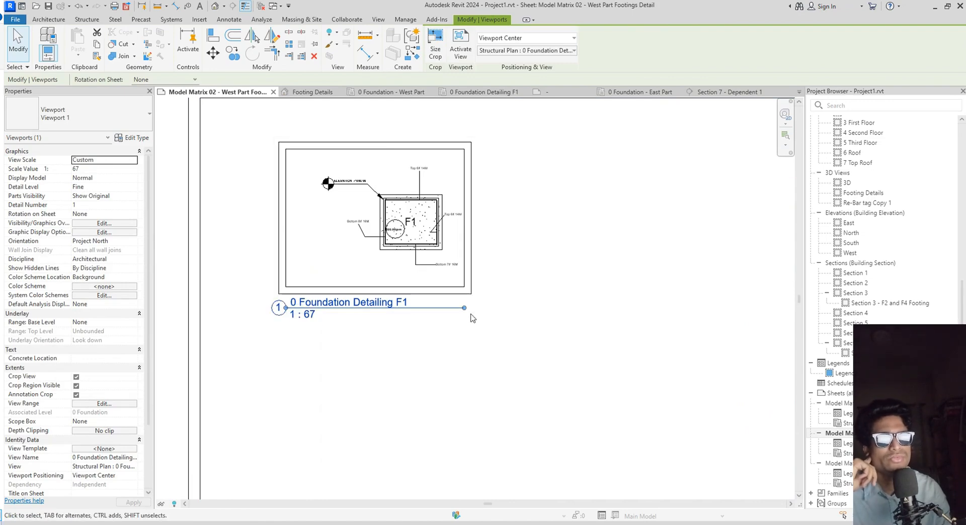
scroll(425, 246, "up", 4)
scroll(492, 302, "down", 2)
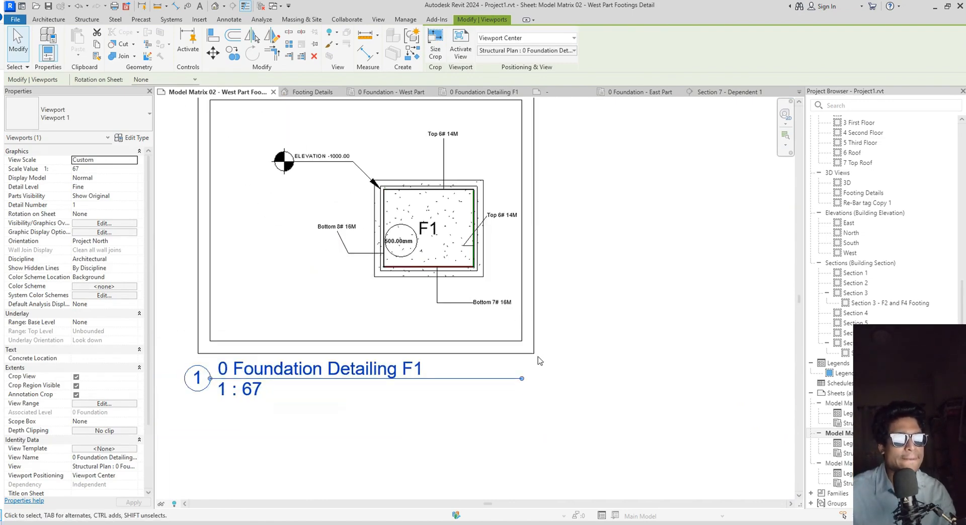
key("Escape")
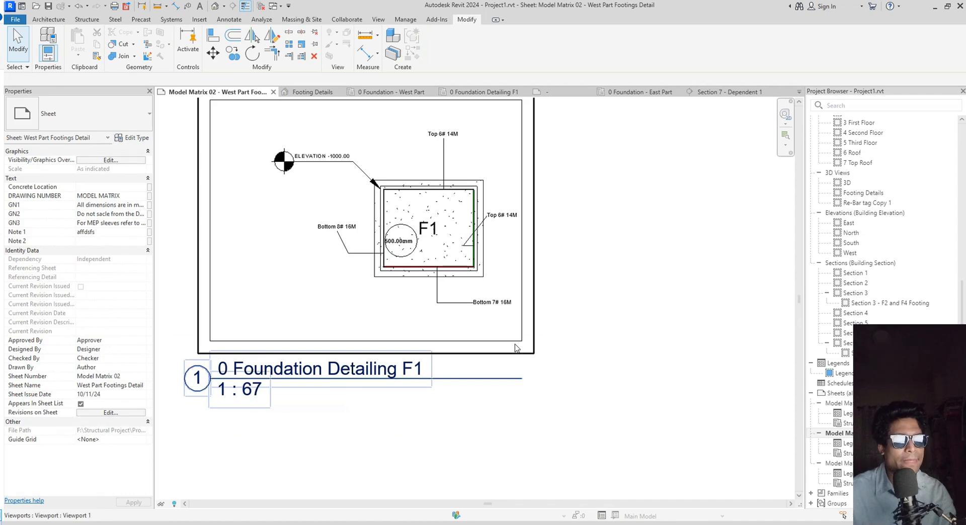
left_click(515, 347)
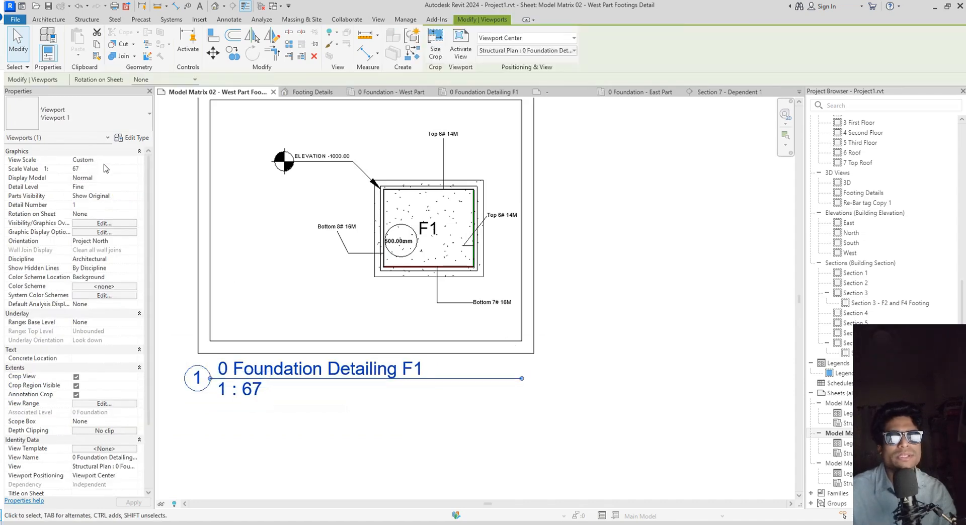
left_click(85, 169)
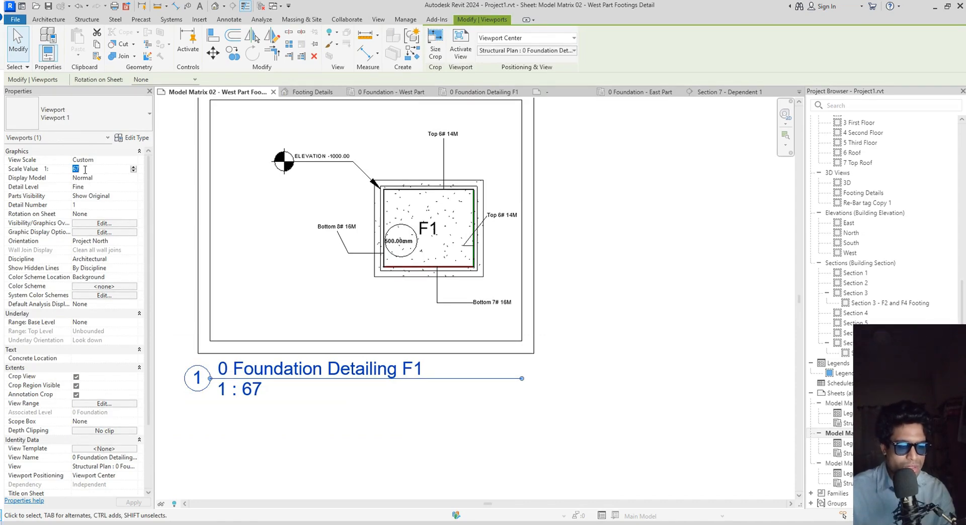
type("40")
key("Return")
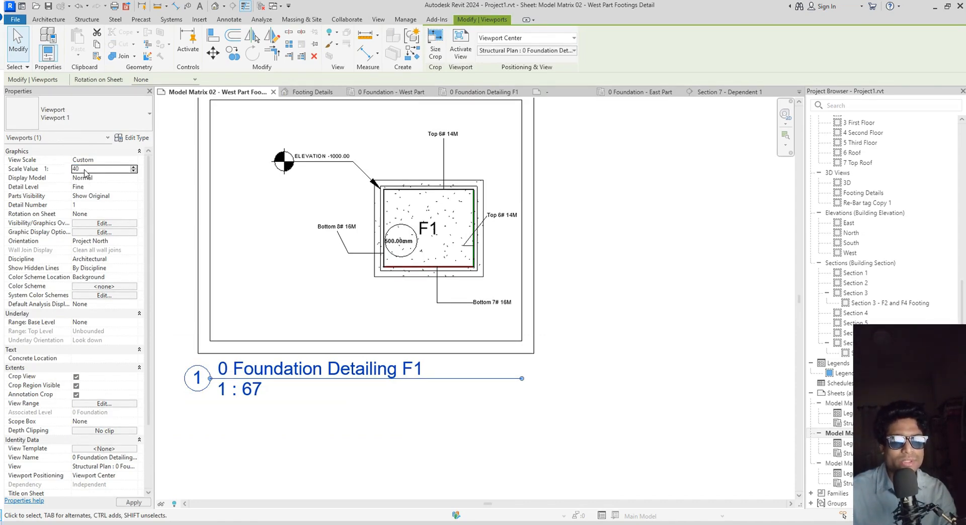
scroll(624, 360, "down", 3)
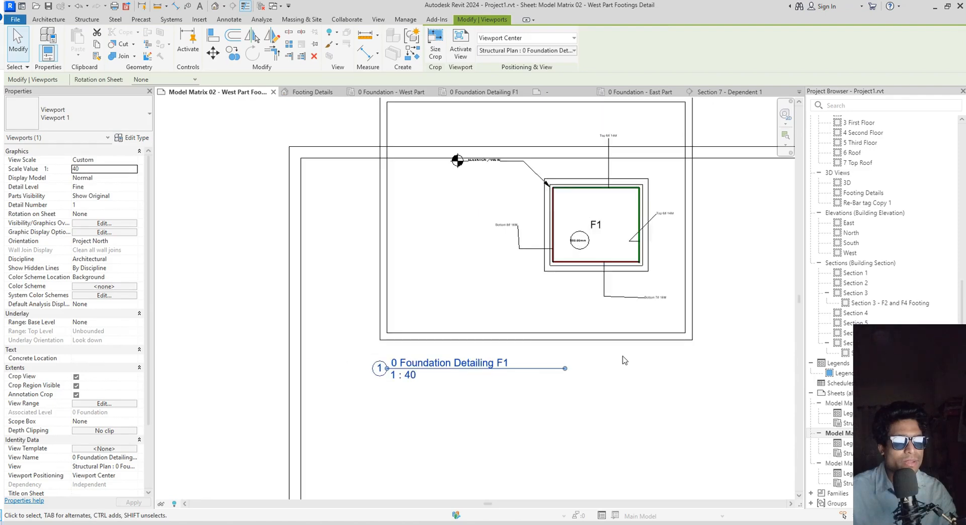
Set the F1 viewport's scale to 1:20 and position it inside the upper-left corner of the sheet border
left_click_drag(491, 330, 417, 406)
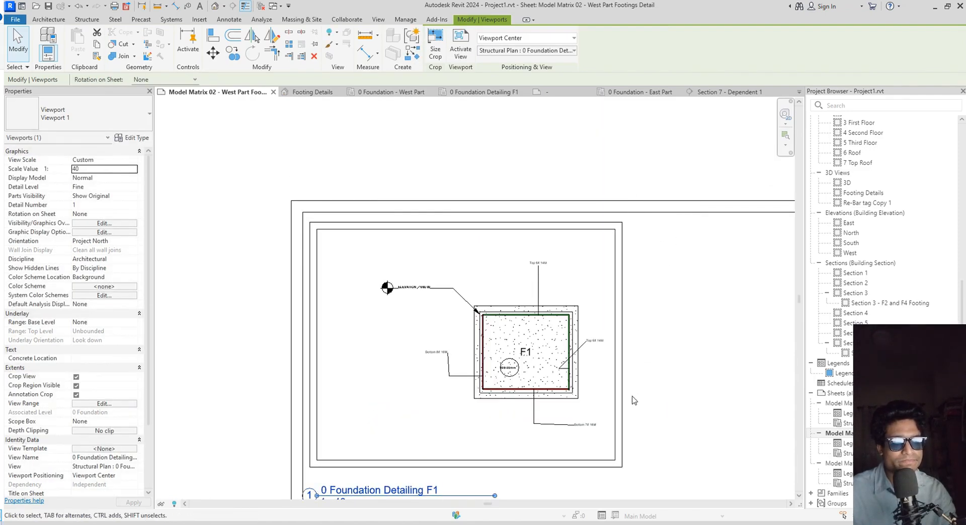
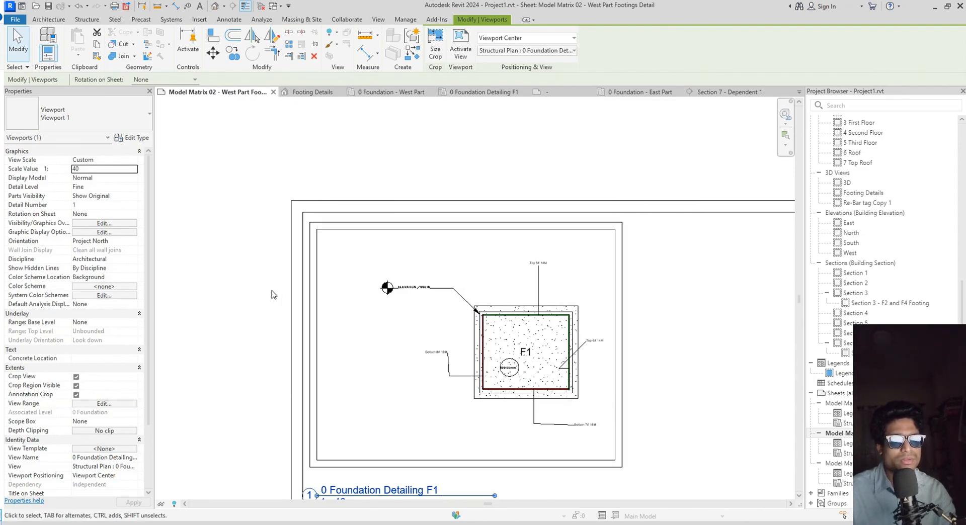
left_click(85, 169)
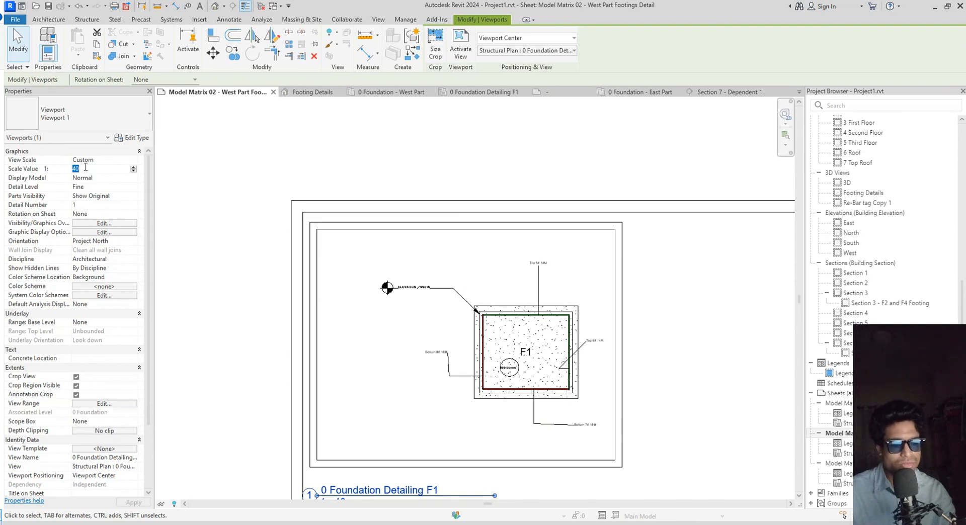
type("20")
key("Return")
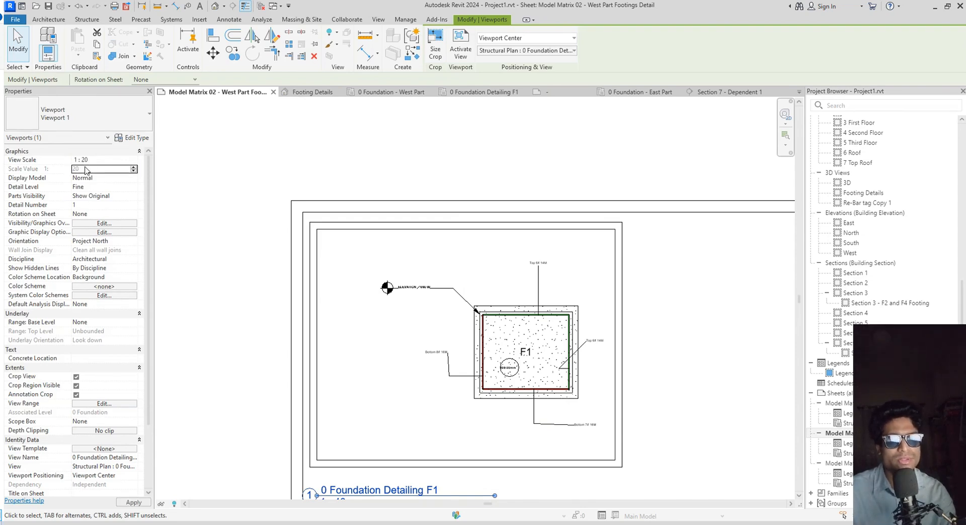
scroll(525, 321, "down", 4)
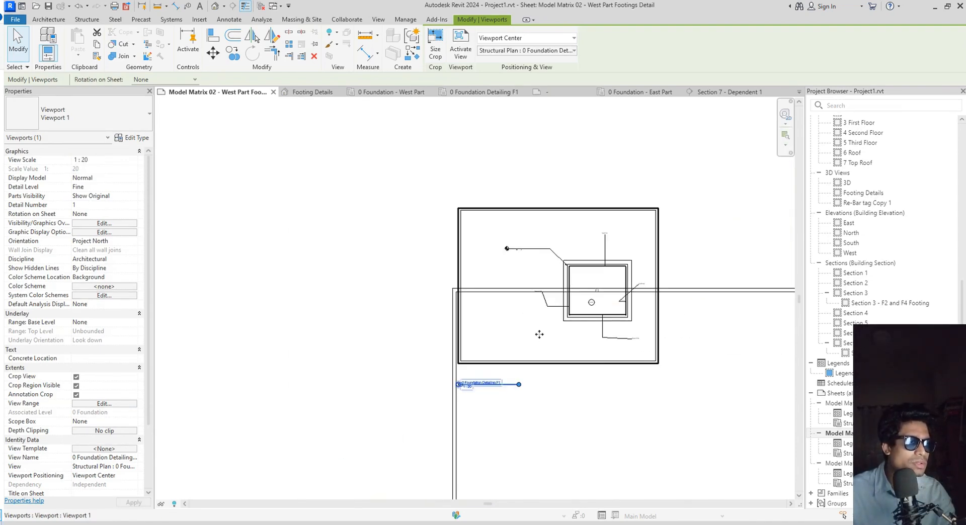
left_click_drag(540, 335, 541, 425)
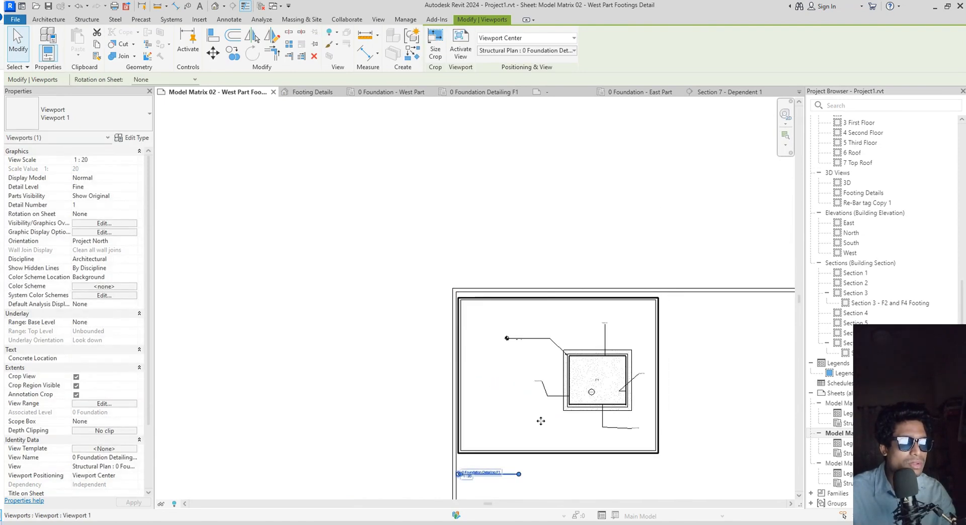
Examine the F1 viewport's annotation legibility and how the enlarged viewport fits on the sheet
scroll(630, 408, "up", 5)
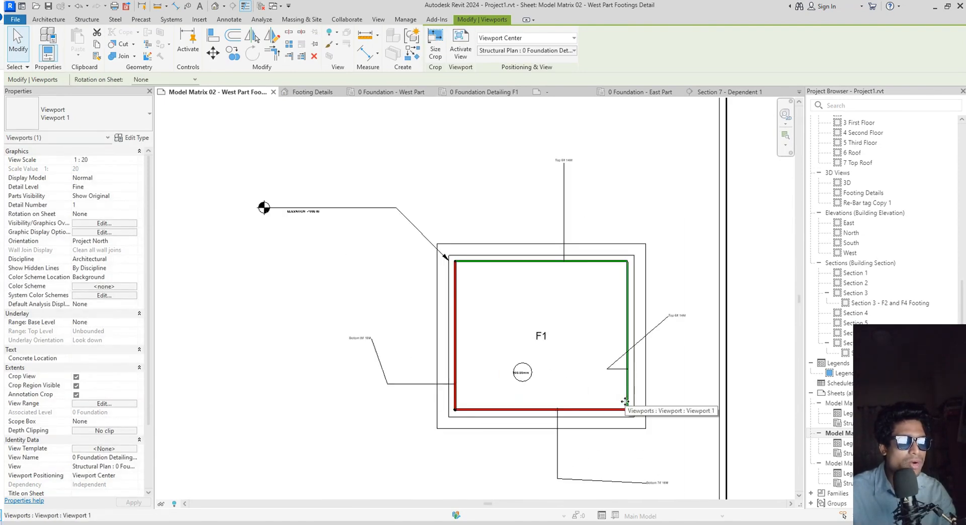
scroll(629, 407, "down", 3)
scroll(629, 407, "up", 1)
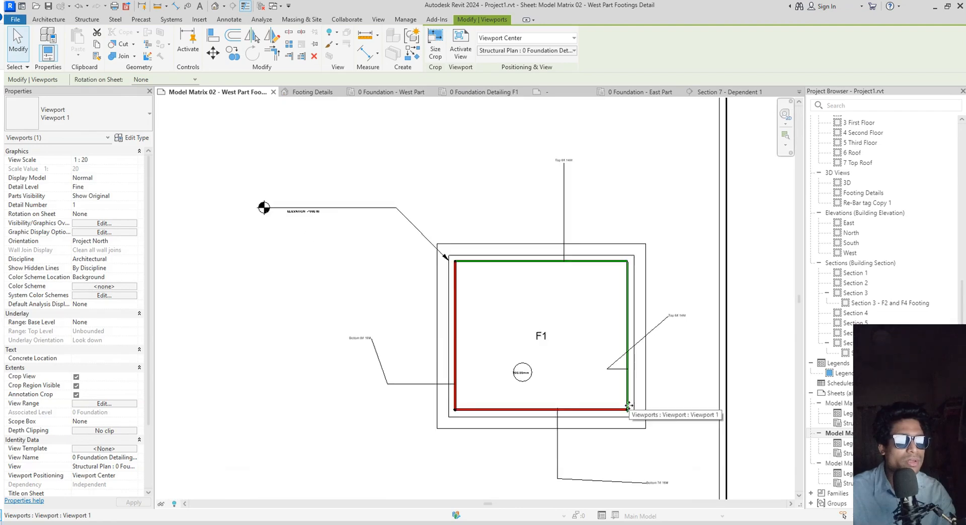
scroll(629, 406, "down", 1)
scroll(629, 406, "down", 3)
scroll(635, 404, "up", 5)
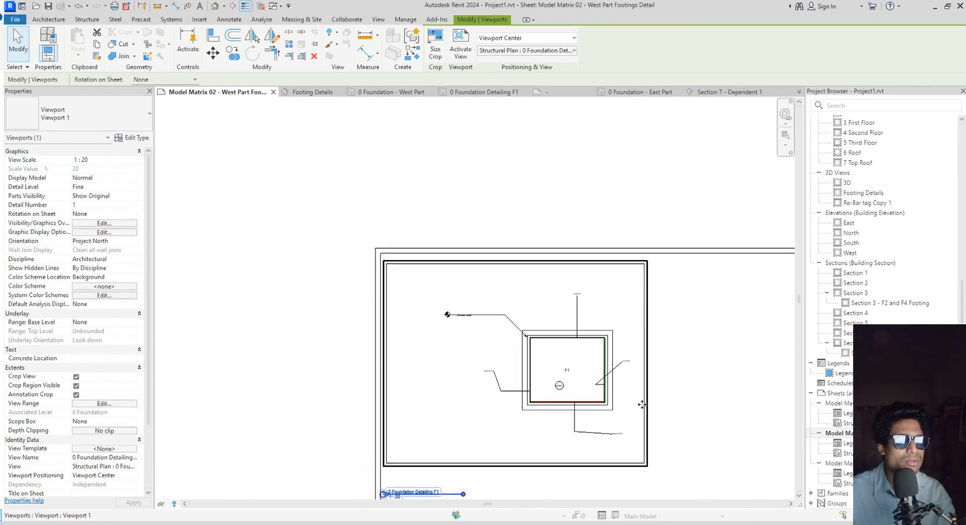
scroll(600, 360, "up", 3)
middle_click_drag(600, 360, 690, 267)
key("Escape")
mouse_move(666, 445)
middle_mouse_down()
mouse_move(682, 349)
mouse_move(671, 446)
middle_mouse_up()
scroll(676, 409, "down", 3)
scroll(645, 363, "up", 2)
scroll(646, 366, "down", 6)
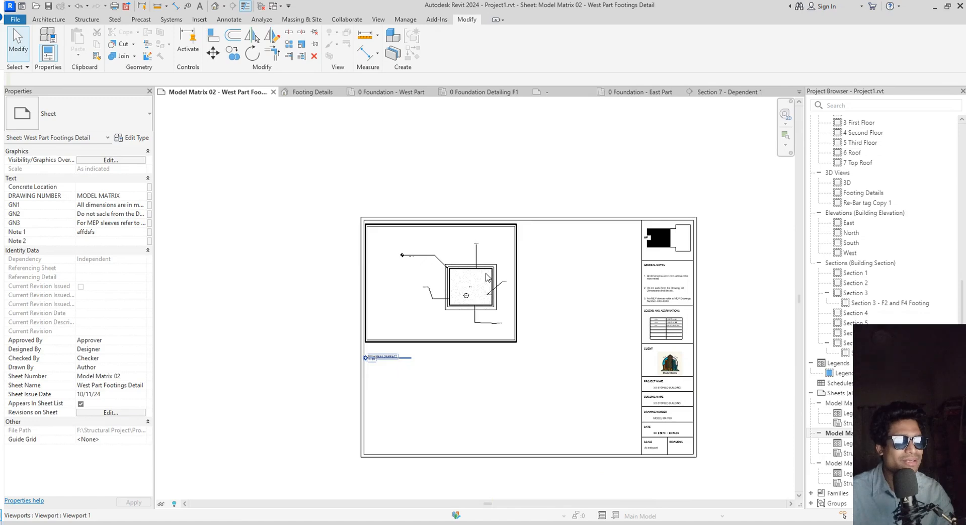
Move the 0 Foundation Detailing F1 viewport title up inside the viewport, just below and to the left of the F1 footing
scroll(423, 337, "up", 4)
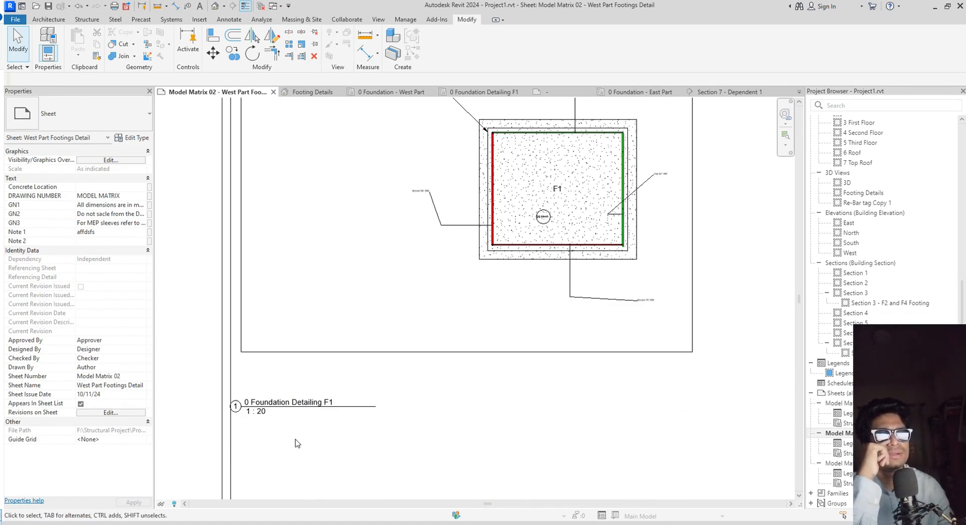
left_click(310, 407)
left_click_drag(311, 408, 445, 316)
middle_click_drag(578, 306, 500, 388)
Activate the F1 plan view on the sheet and open the Top 6# 14M tag's family, M_Structural Re-Bar Tag, for editing
scroll(534, 281, "up", 2)
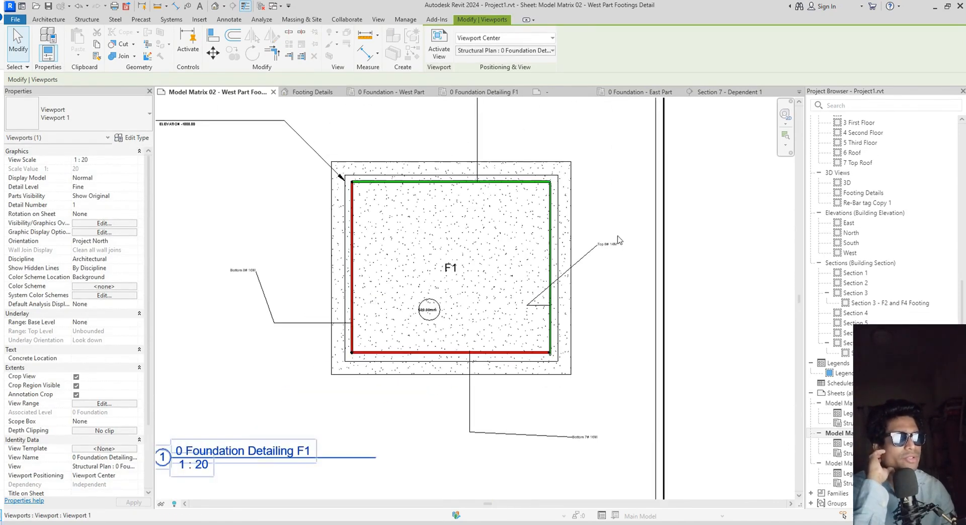
scroll(614, 253, "up", 4)
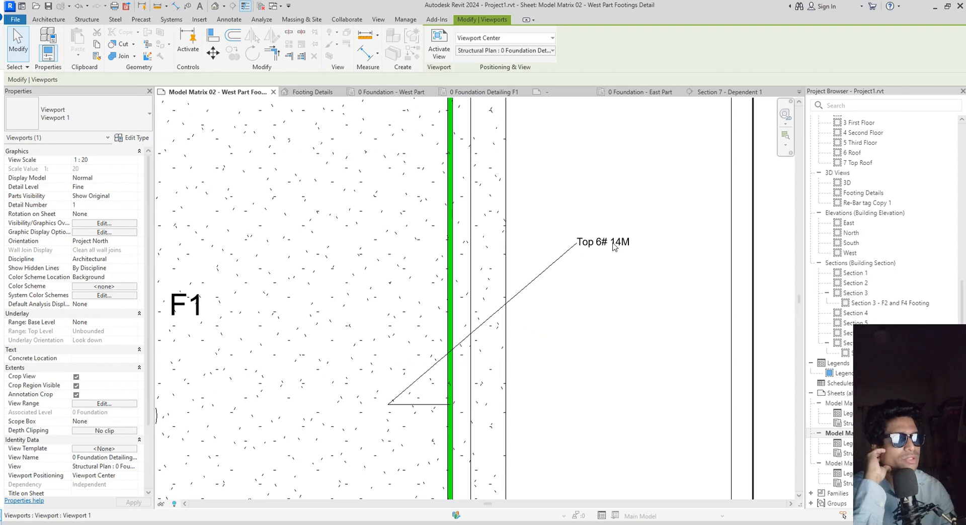
scroll(649, 263, "down", 5)
scroll(630, 270, "up", 3)
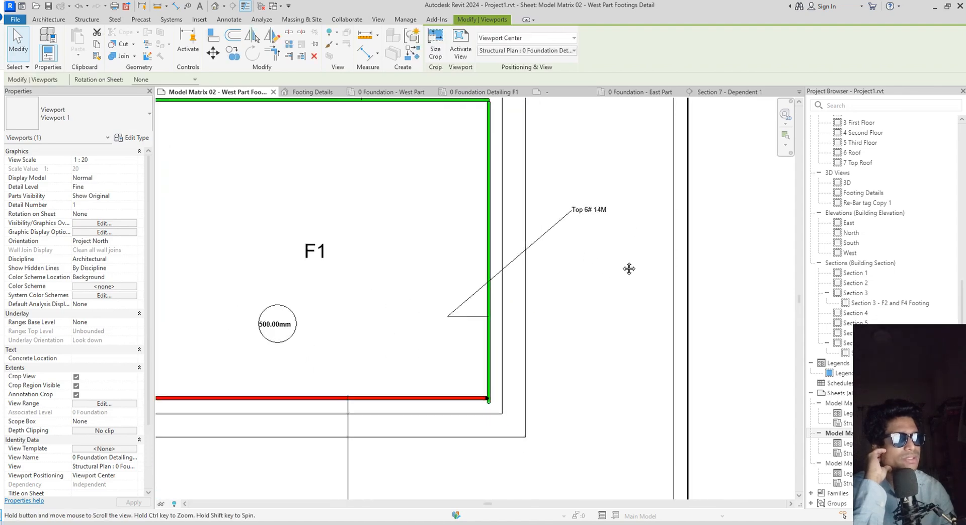
double_click(577, 321)
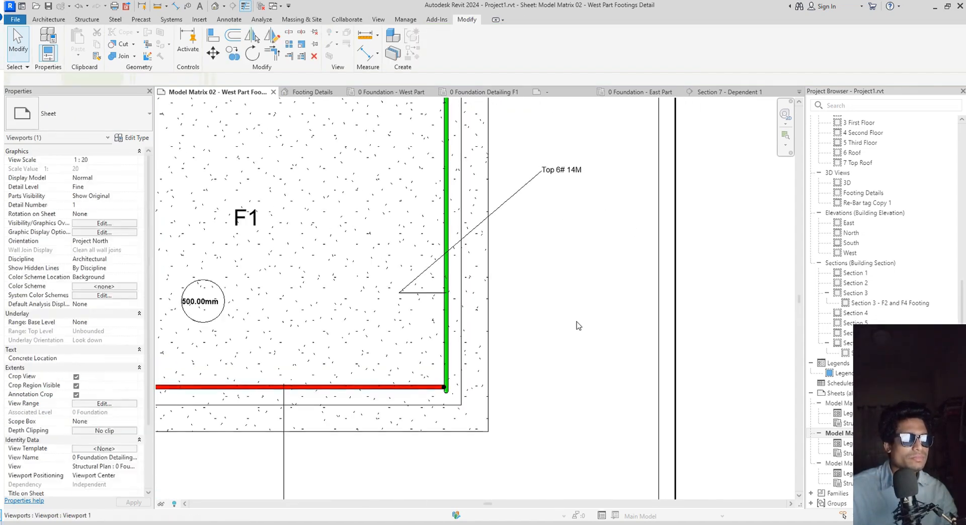
left_click(557, 173)
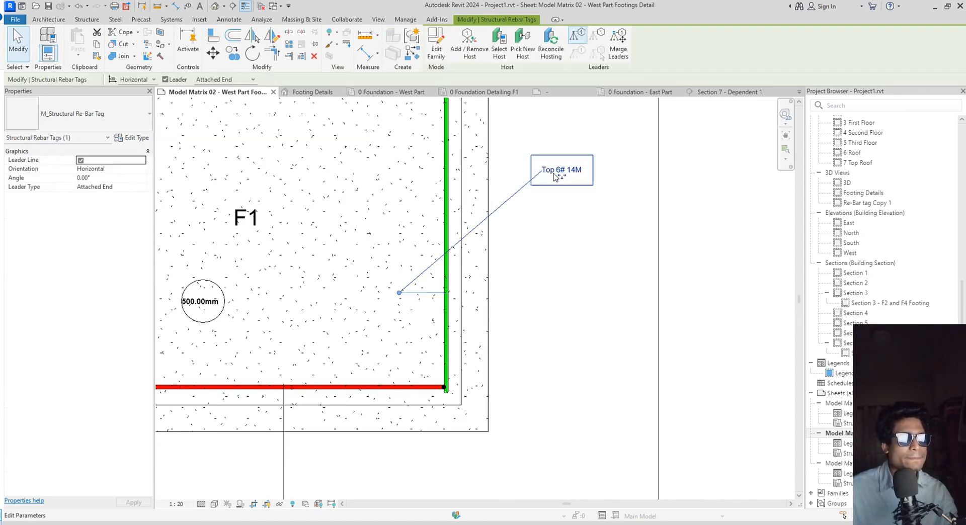
left_click(437, 47)
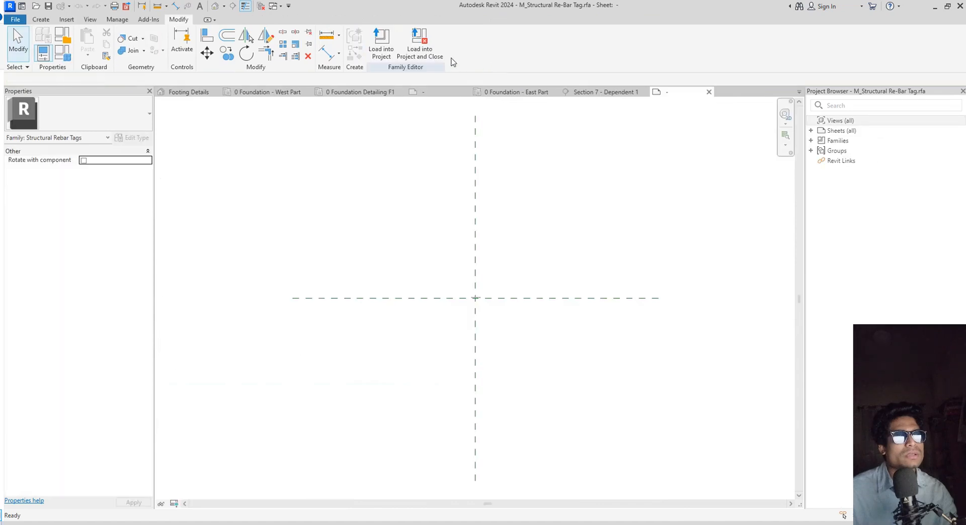
Set the top rebar tag's label type to 2mm and load the family into Project1.rvt, overwriting the existing version
scroll(468, 315, "up", 5)
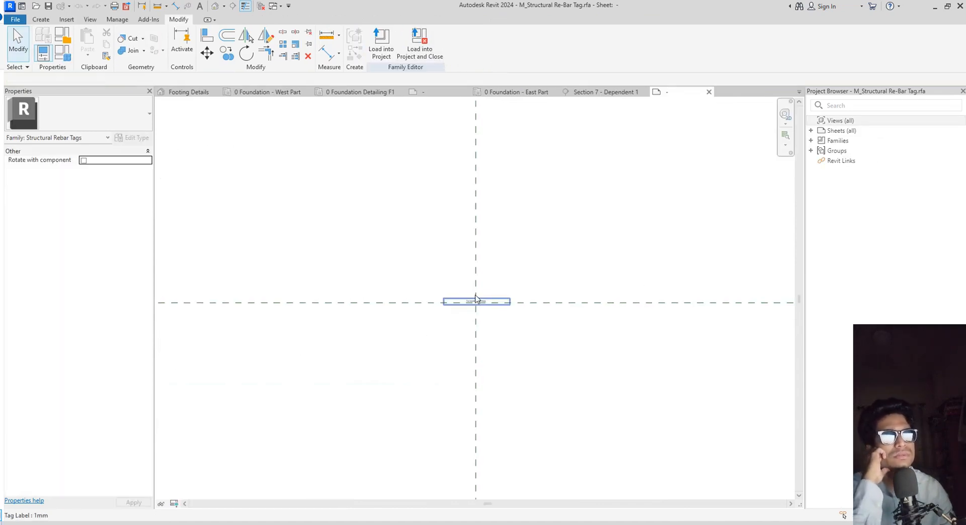
left_click(479, 313)
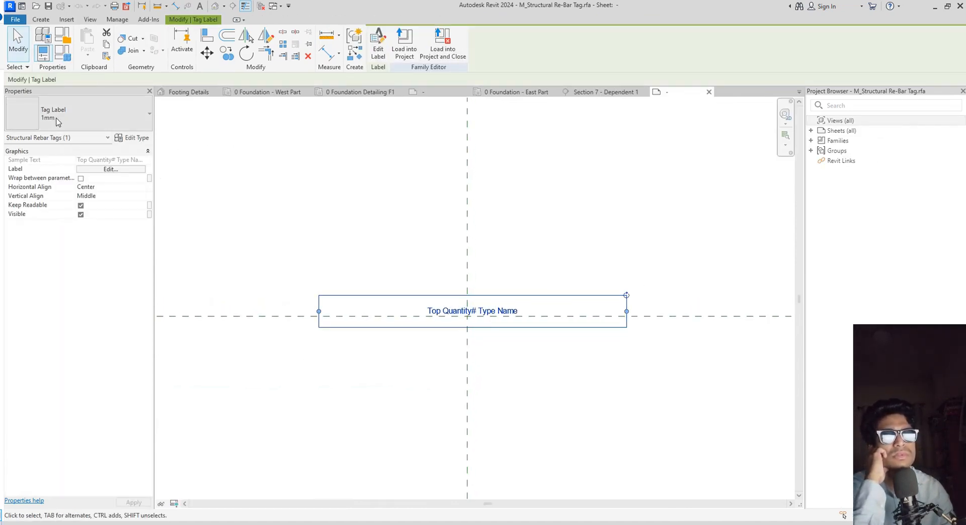
left_click(100, 121)
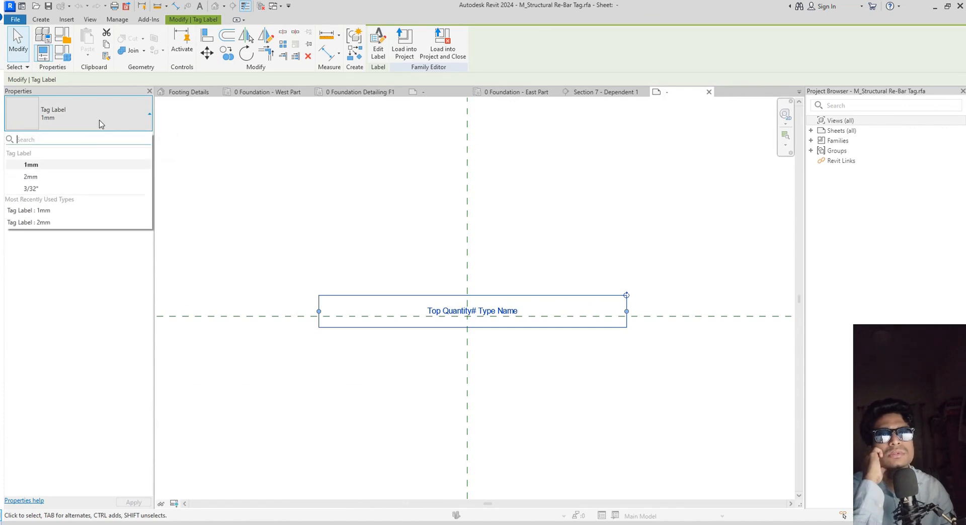
left_click(50, 178)
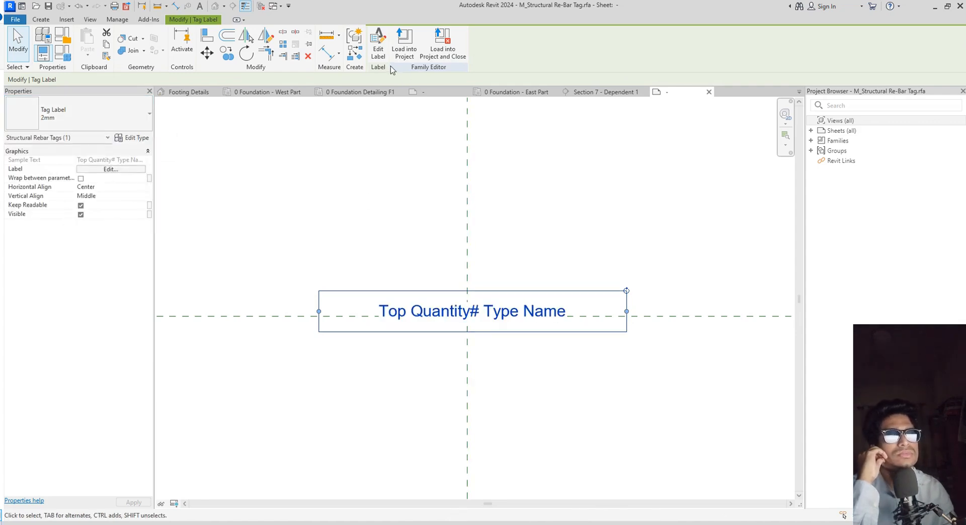
left_click(404, 42)
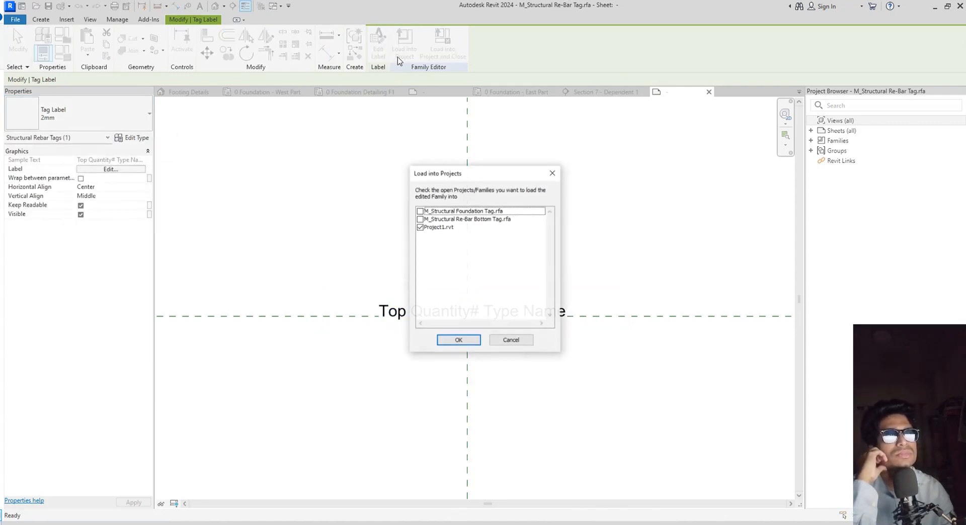
left_click(448, 340)
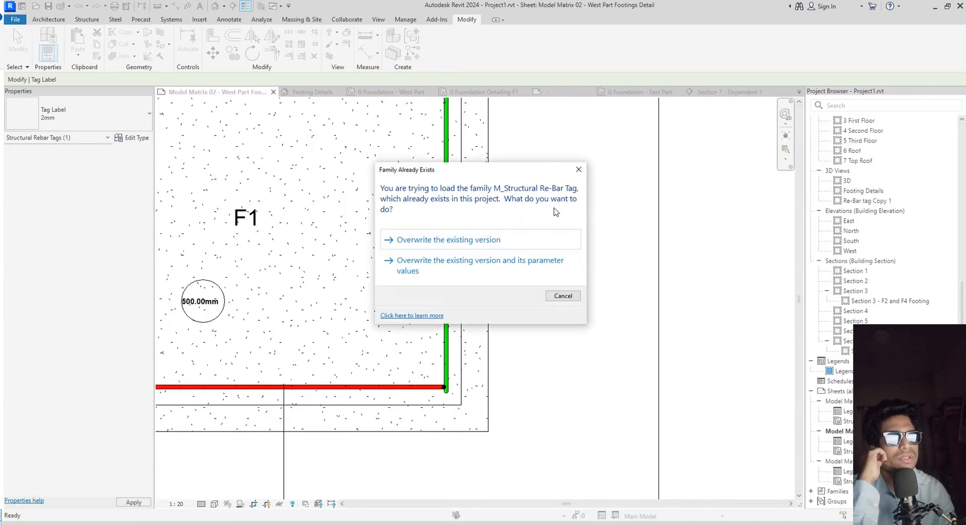
left_click(509, 241)
Open the family of the Bottom 8# 16M tag, M_Structural Re-Bar Bottom Tag, for editing
scroll(506, 244, "down", 5)
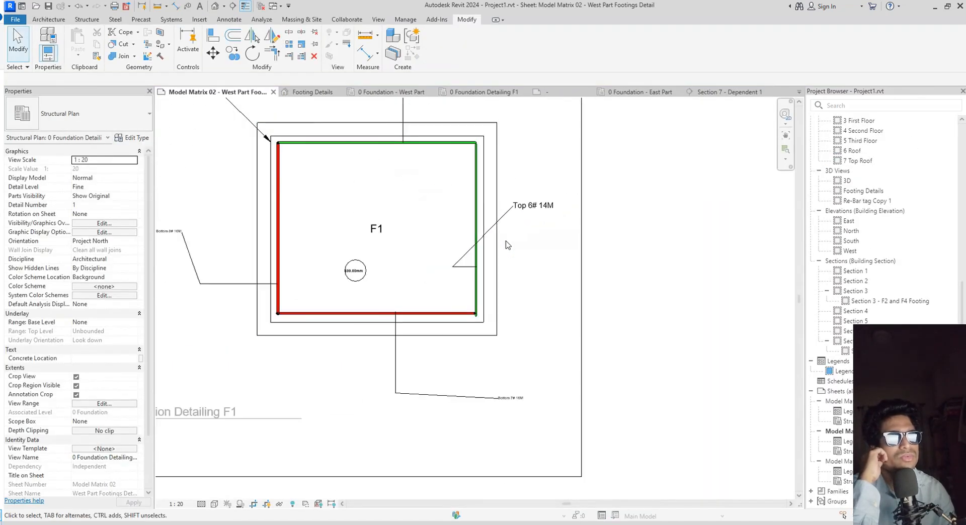
middle_click_drag(507, 245, 559, 275)
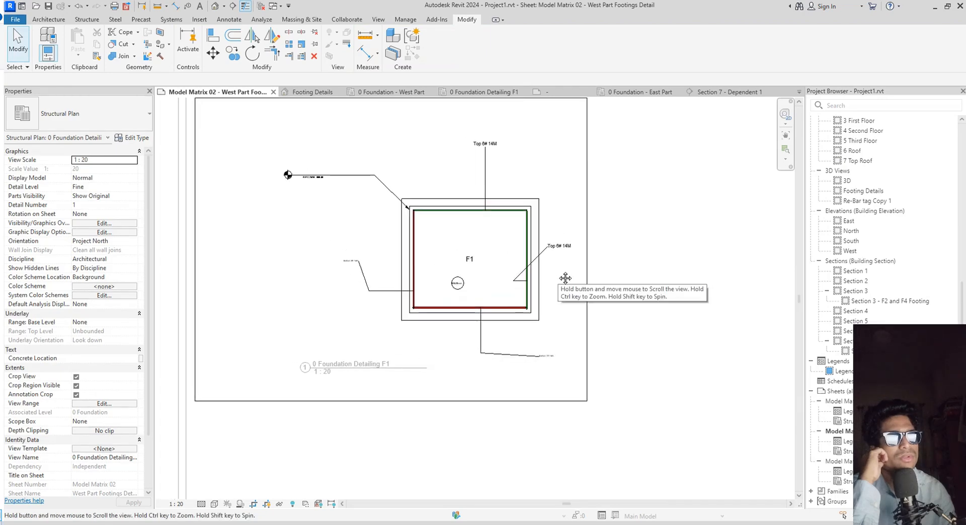
scroll(385, 349, "up", 3)
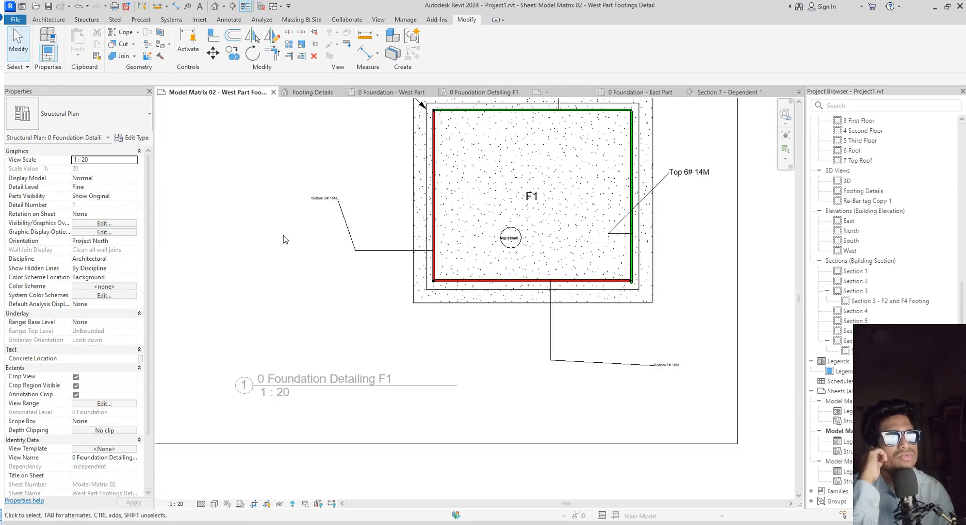
scroll(284, 240, "up", 3)
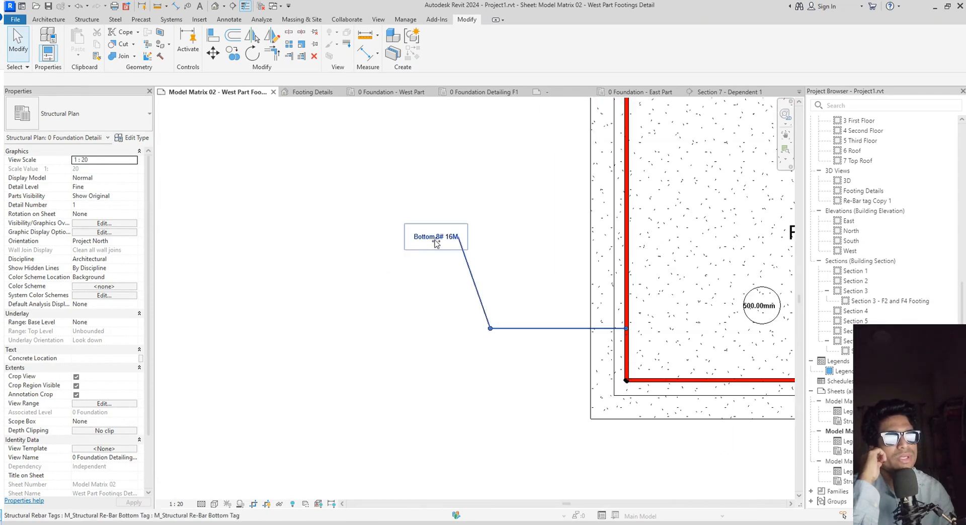
left_click(436, 243)
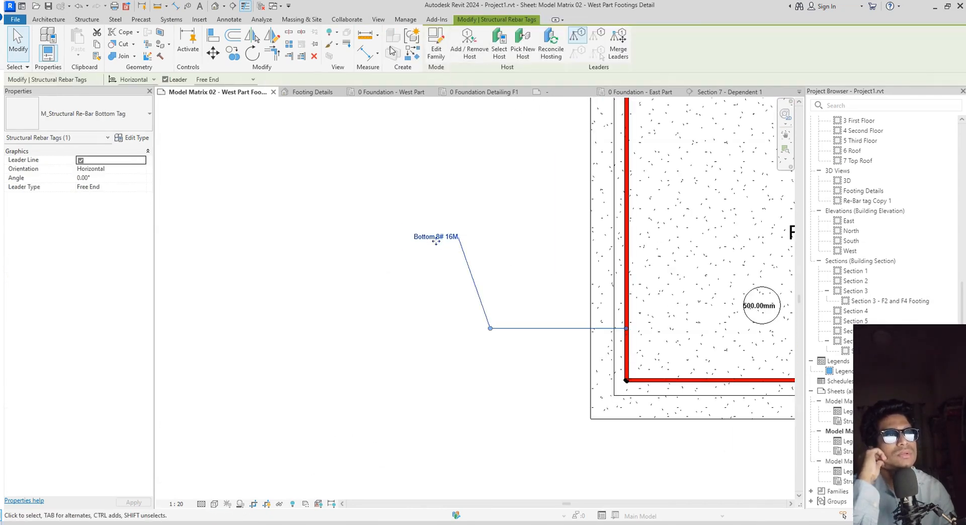
double_click(436, 240)
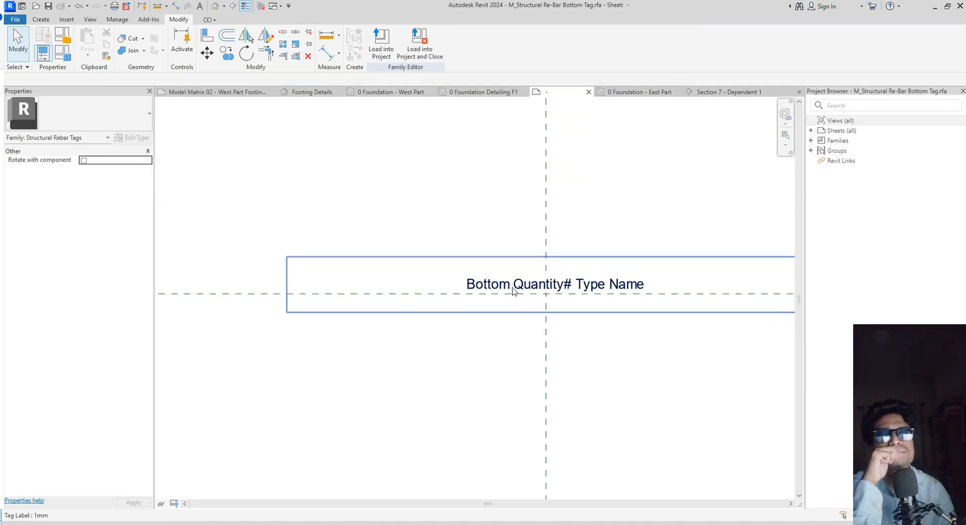
Set the bottom rebar tag's label type to 2mm and load the family into Project1.rvt, overwriting the existing version
left_click(513, 291)
left_click(121, 109)
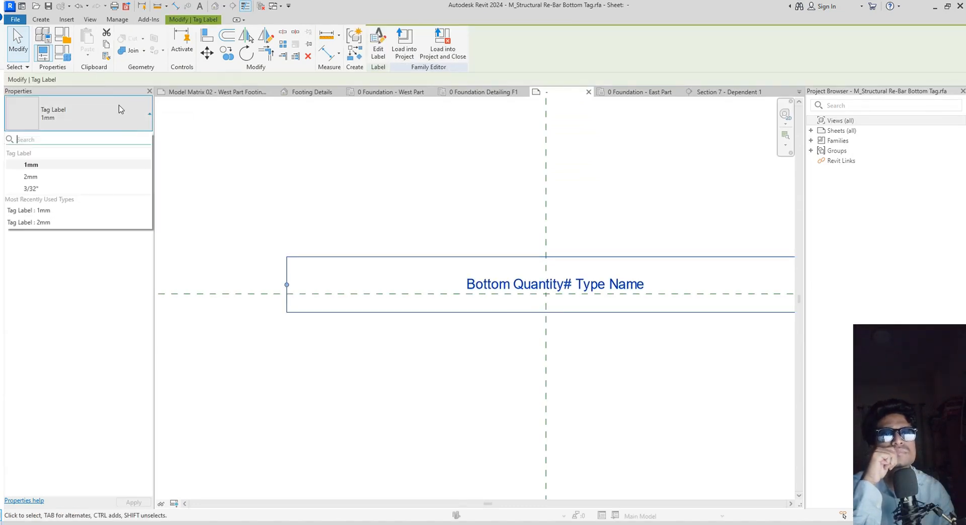
left_click(43, 179)
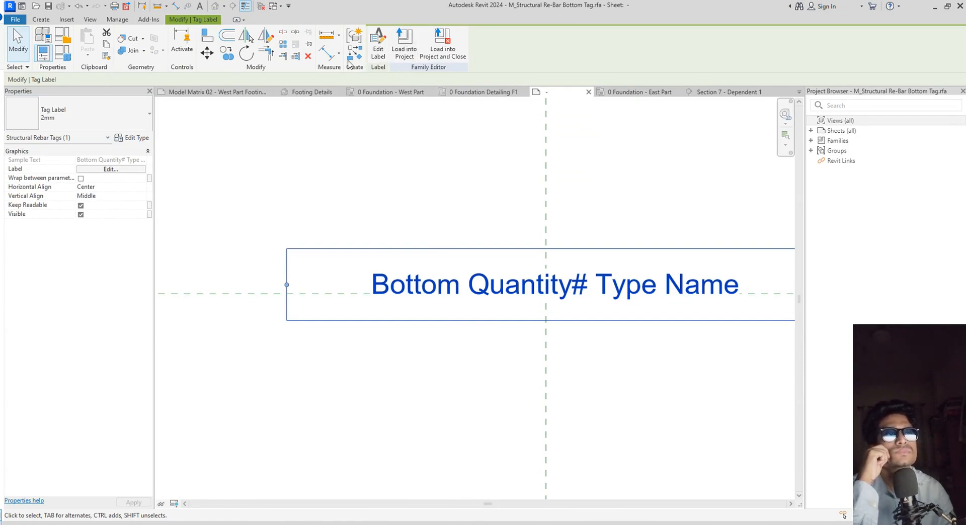
left_click(397, 53)
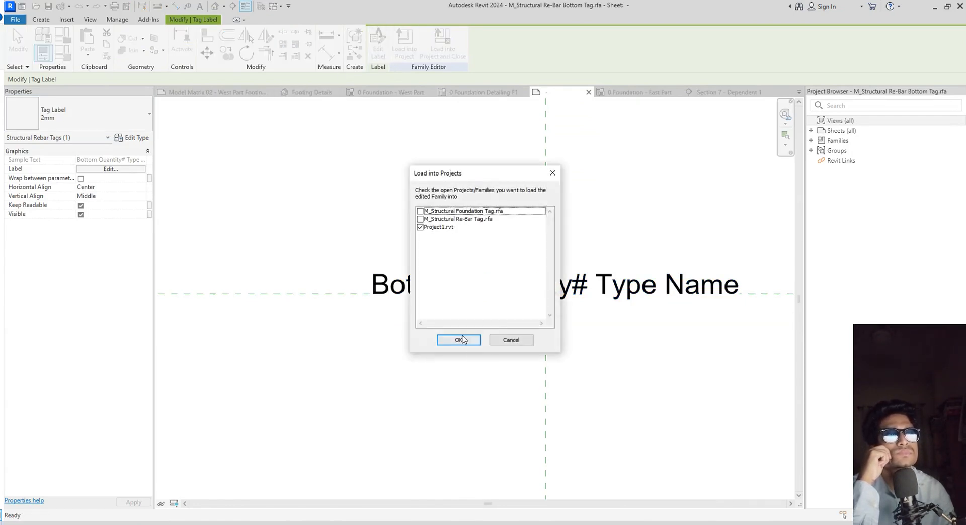
left_click(462, 340)
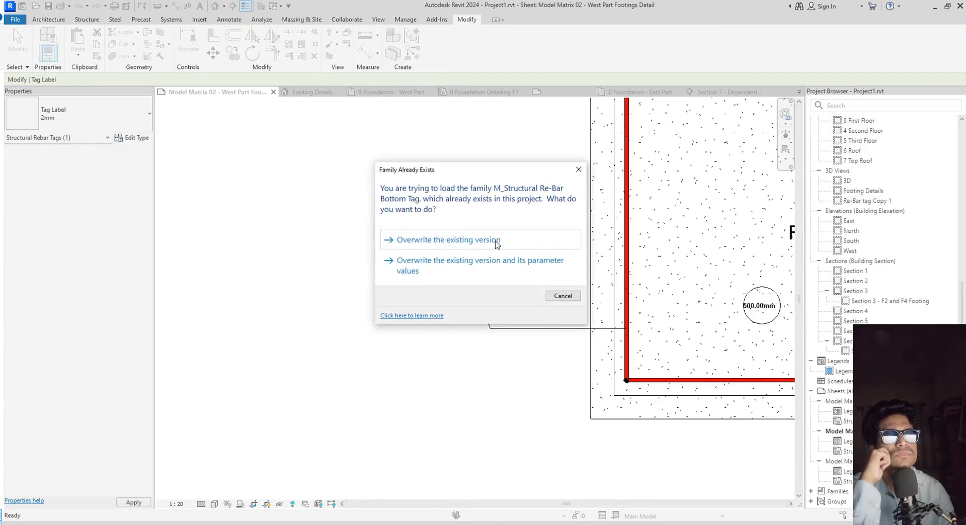
left_click(478, 239)
Open the family of the circled thickness tag in the F1 footing, M_Structural Foundation Thickness Tag, for editing
scroll(469, 248, "down", 7)
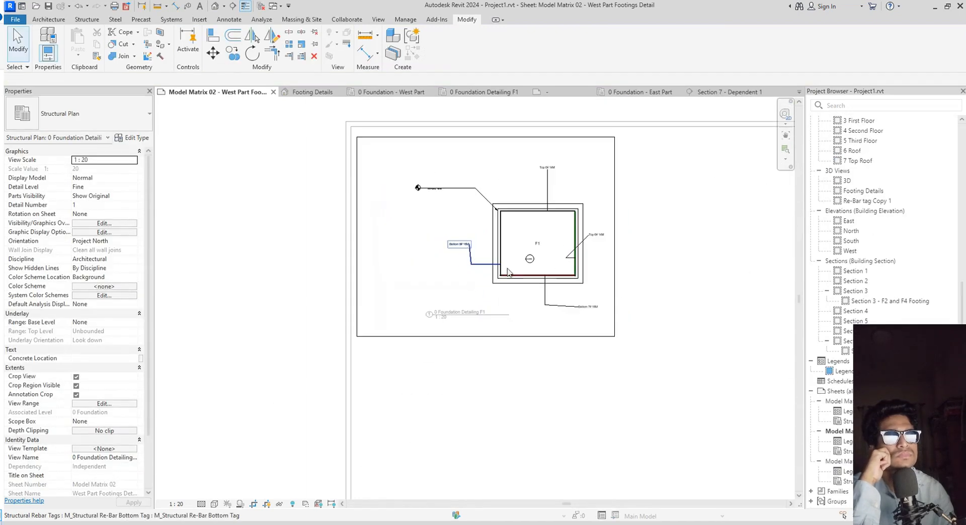
scroll(610, 289, "up", 2)
scroll(539, 228, "up", 2)
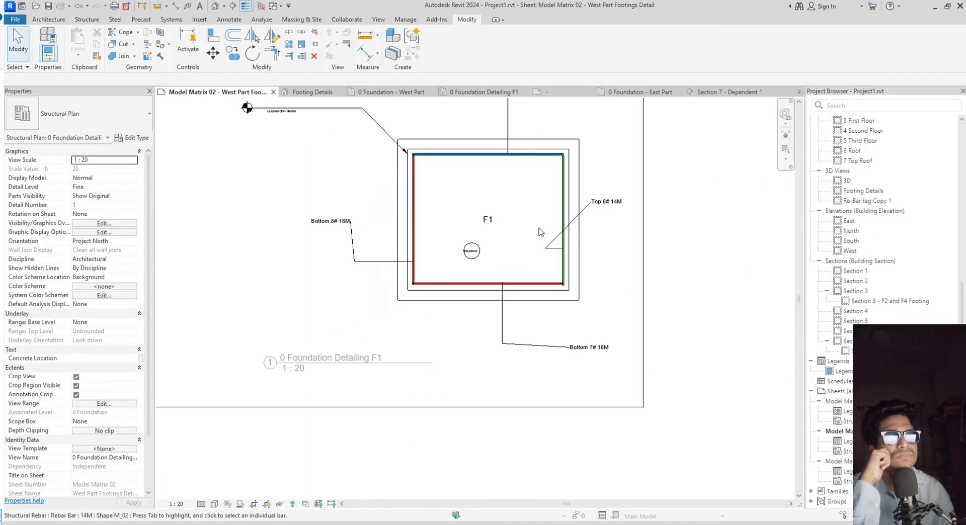
scroll(468, 272, "up", 5)
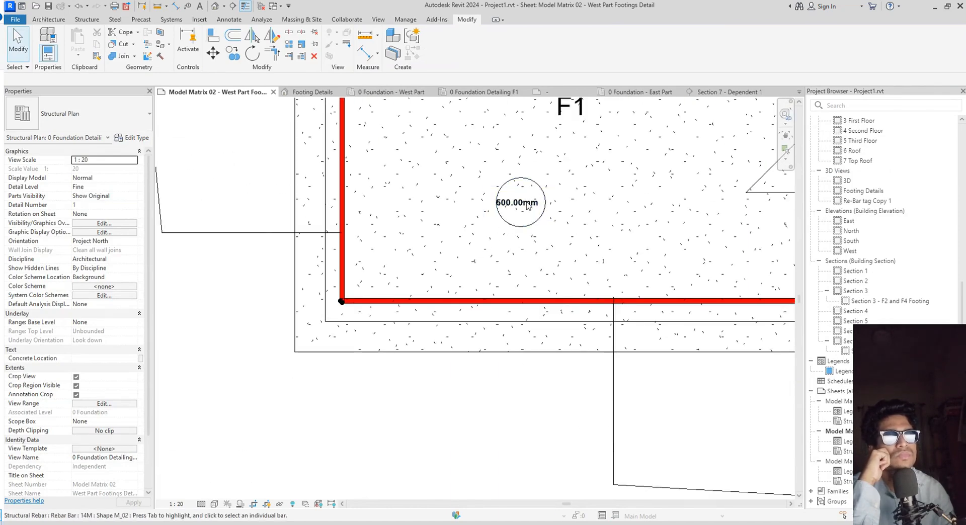
left_click(543, 235)
scroll(491, 244, "down", 3)
left_click(505, 209)
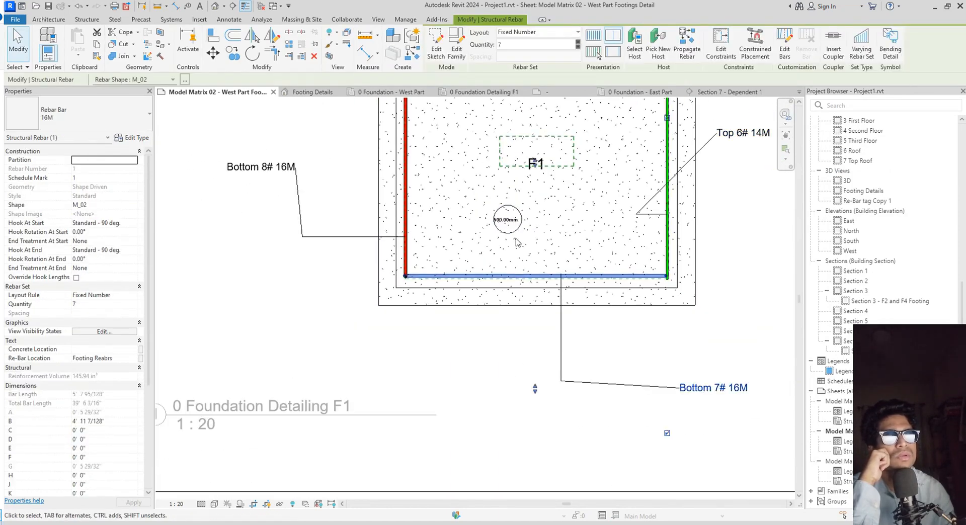
left_click(516, 233)
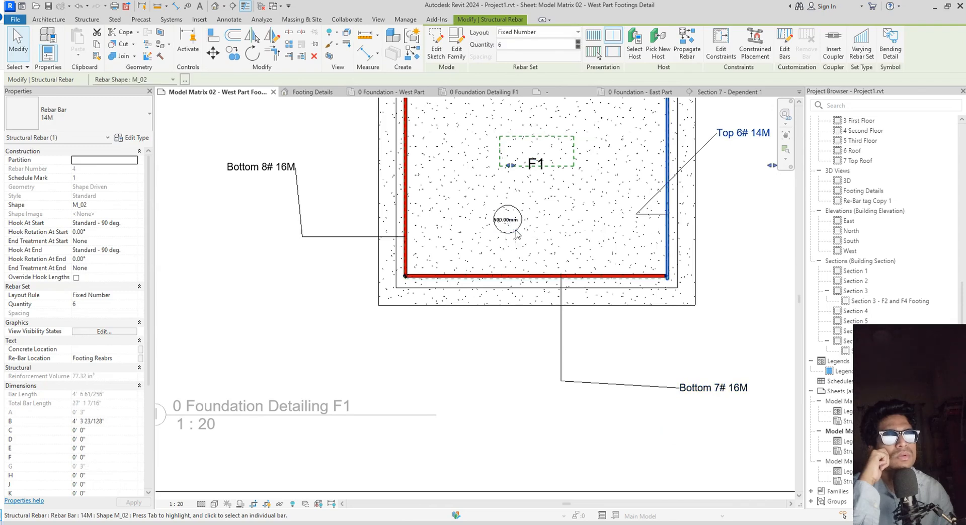
scroll(507, 222, "up", 2)
left_click(507, 221)
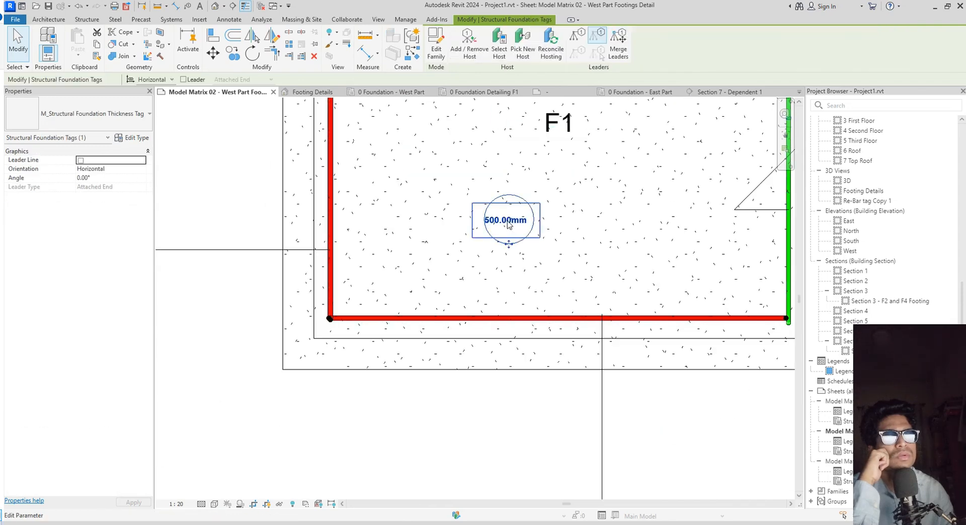
left_click(436, 46)
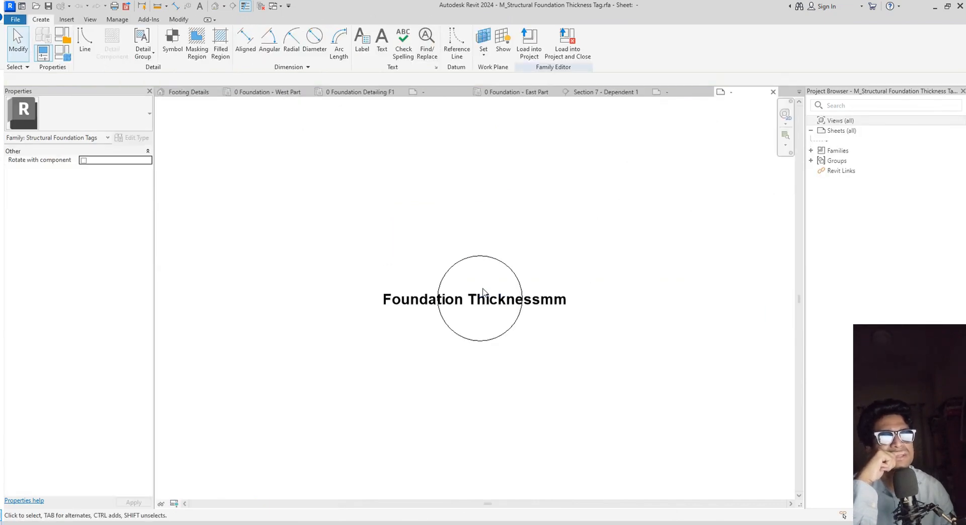
Set the foundation thickness tag's label type to 3mm, without loading the family into the project
left_click(483, 299)
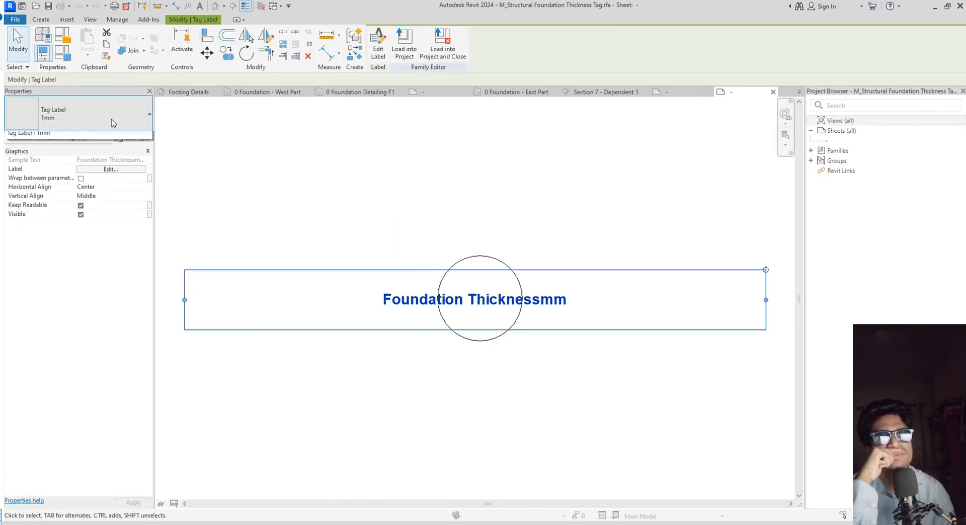
left_click(63, 114)
left_click(32, 177)
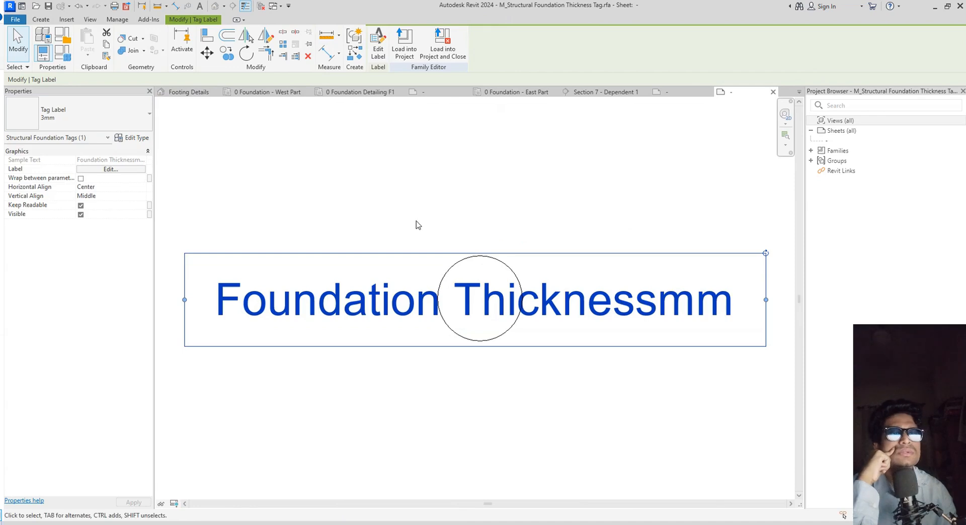
left_click(401, 58)
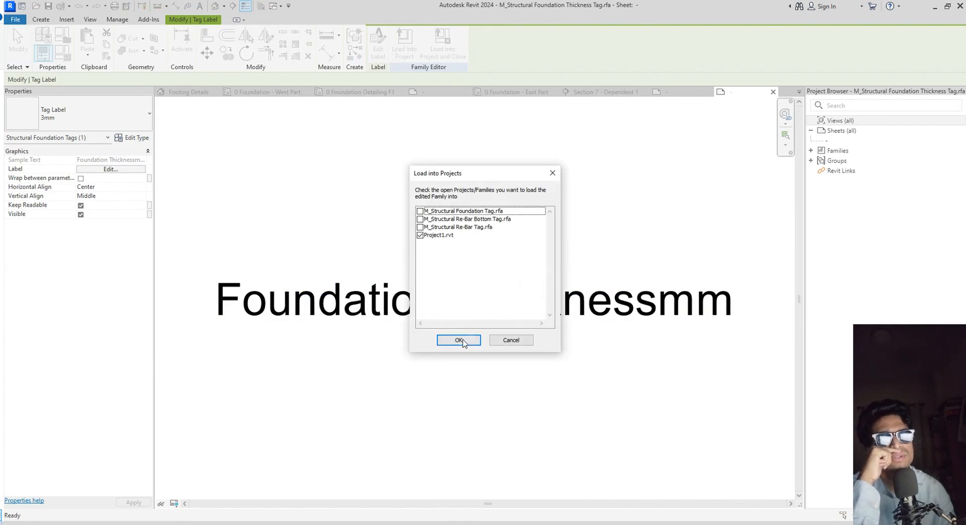
left_click(501, 341)
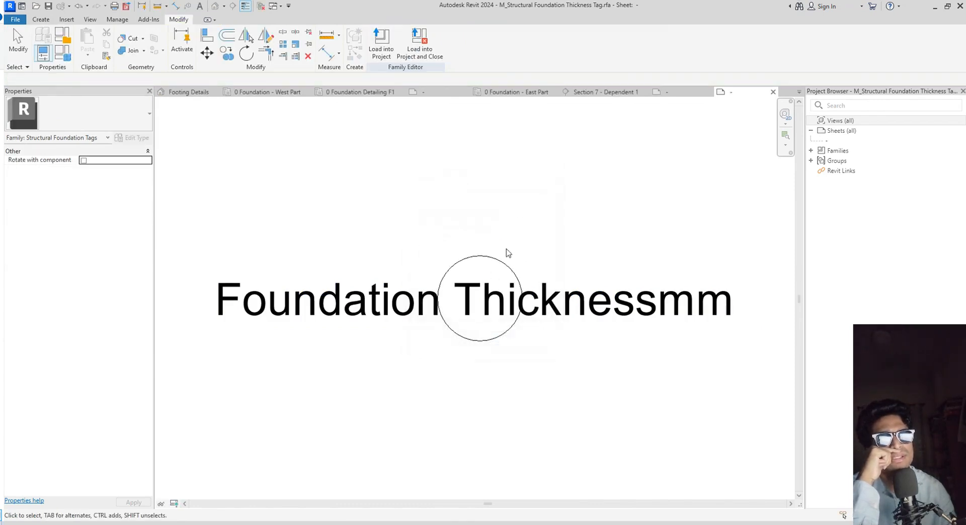
Delete the circle from the foundation thickness tag family and load it into Project1.rvt, overwriting the existing version
left_click(513, 274)
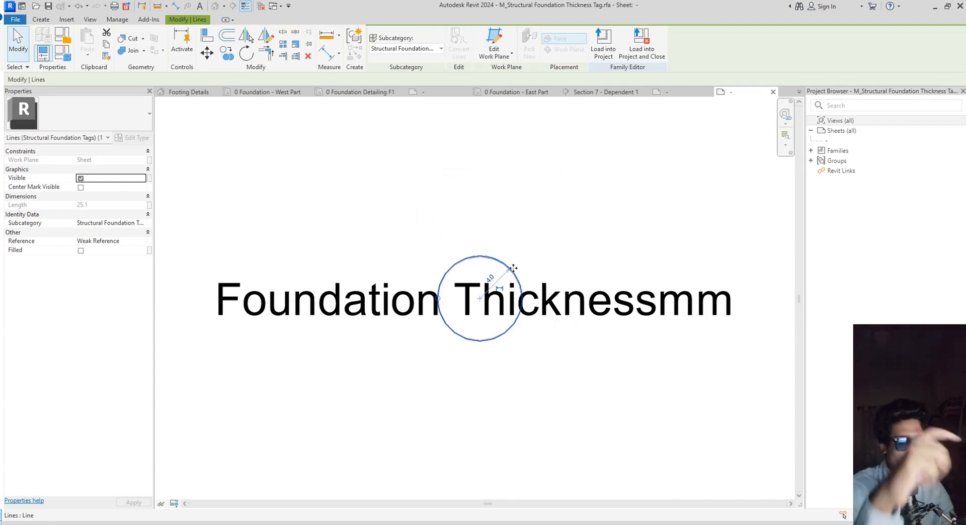
key("Delete")
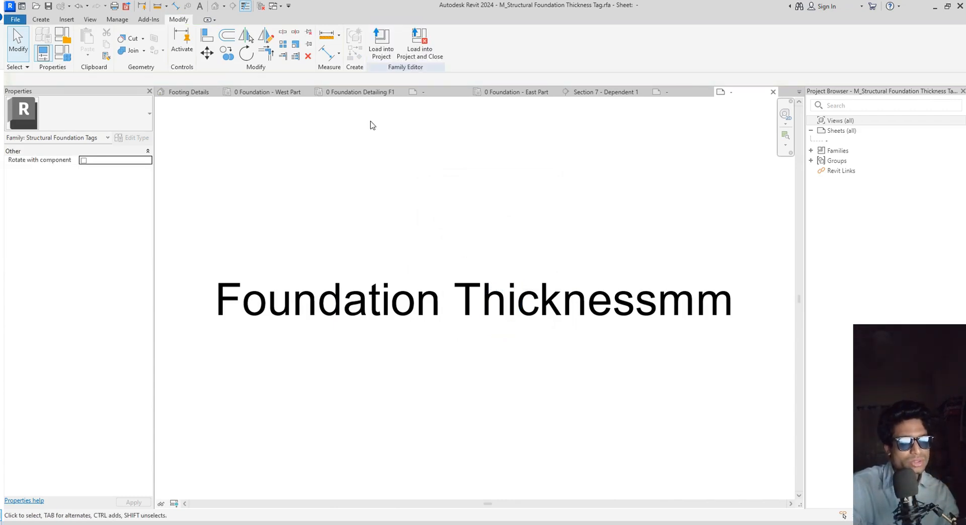
left_click(381, 48)
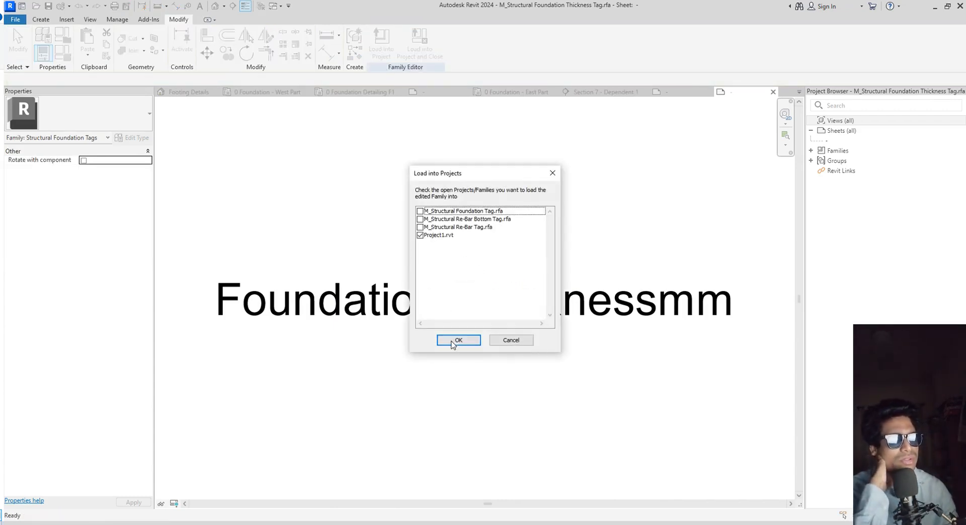
left_click(458, 340)
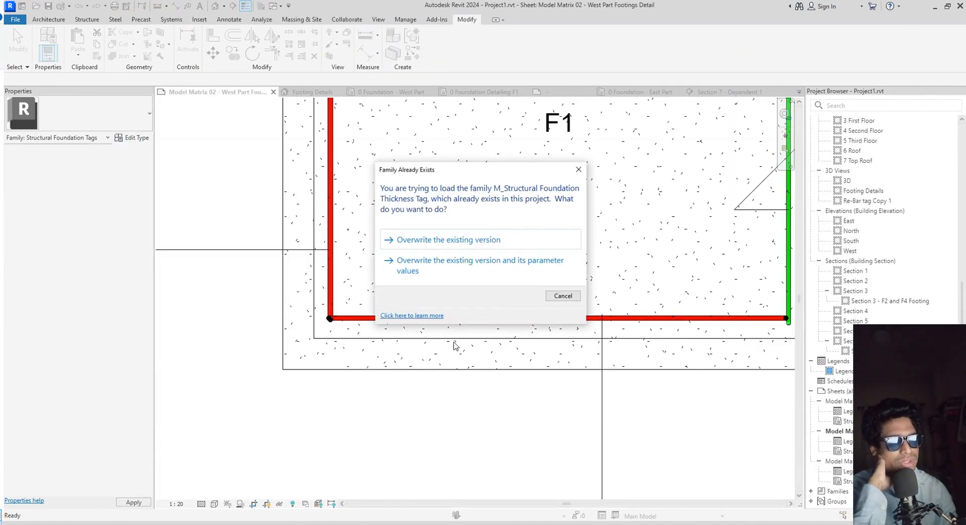
left_click(453, 240)
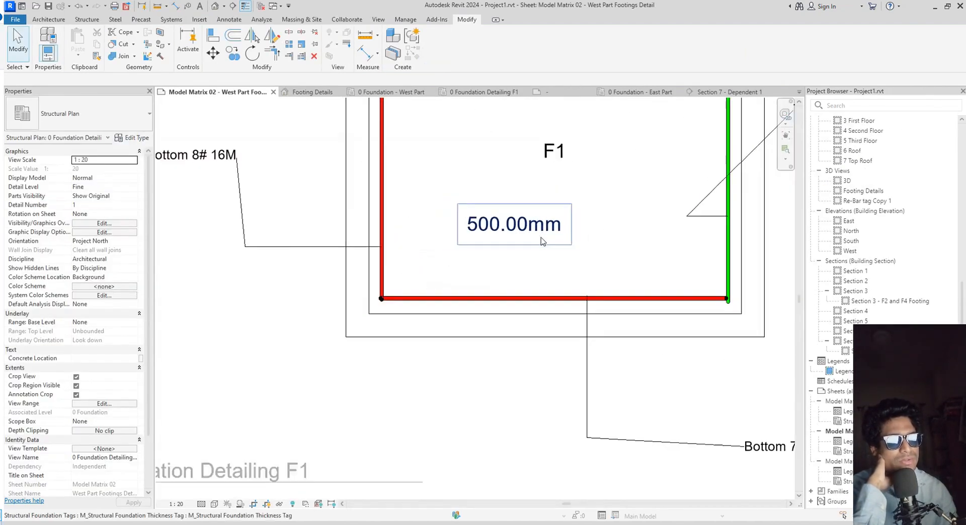
scroll(542, 242, "down", 2)
scroll(600, 267, "down", 3)
mouse_move(604, 273)
middle_mouse_down()
mouse_move(584, 274)
mouse_move(568, 298)
mouse_move(516, 298)
mouse_move(522, 279)
middle_mouse_up()
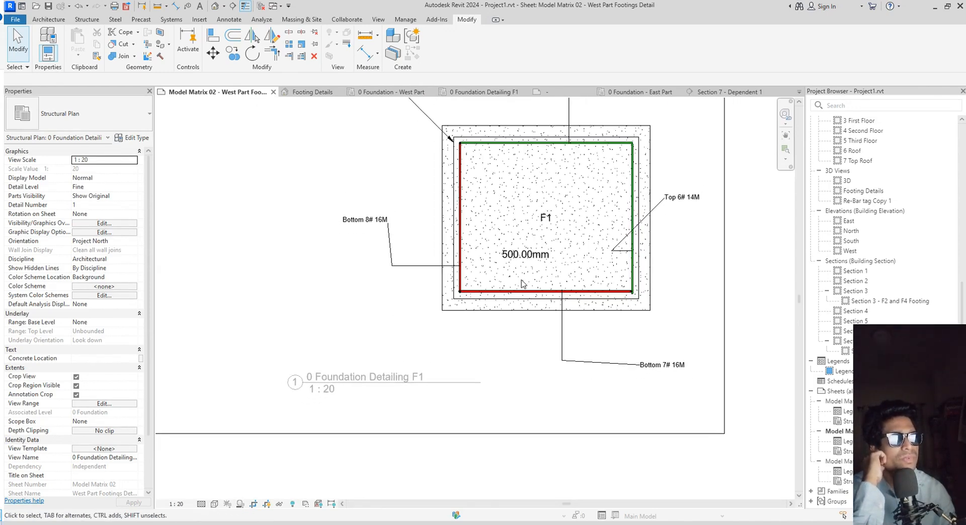
Reopen the family of the F1 footing's thickness tag, M_Structural Foundation Thickness Tag, for editing
scroll(533, 267, "up", 2)
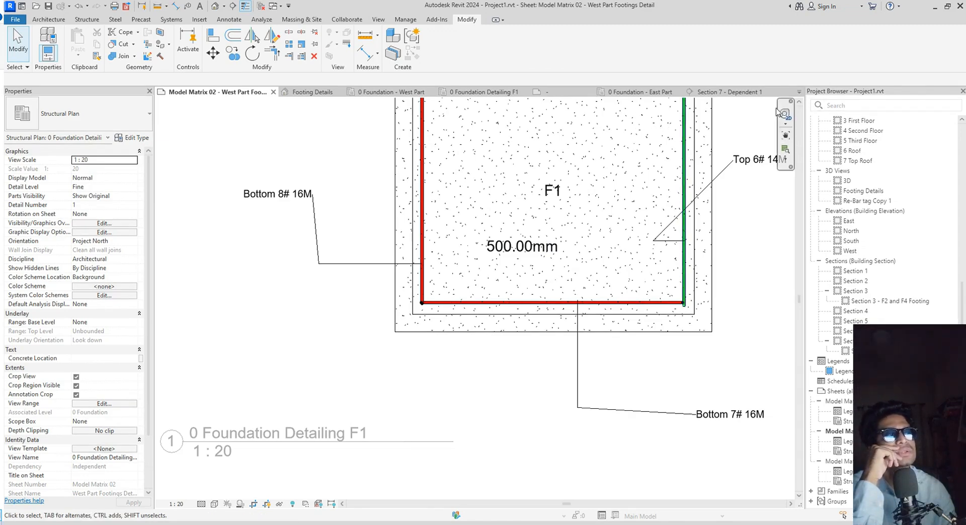
left_click(494, 251)
left_click(494, 250)
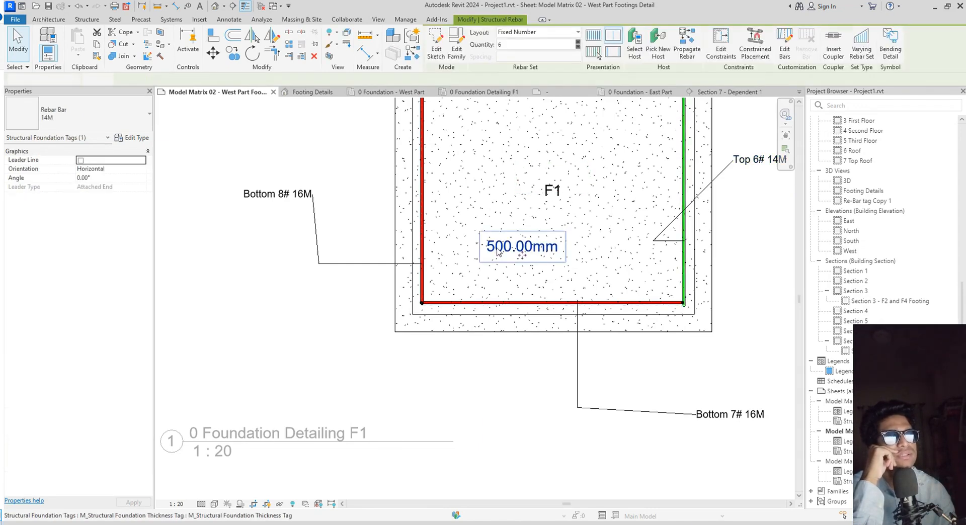
right_click(495, 250)
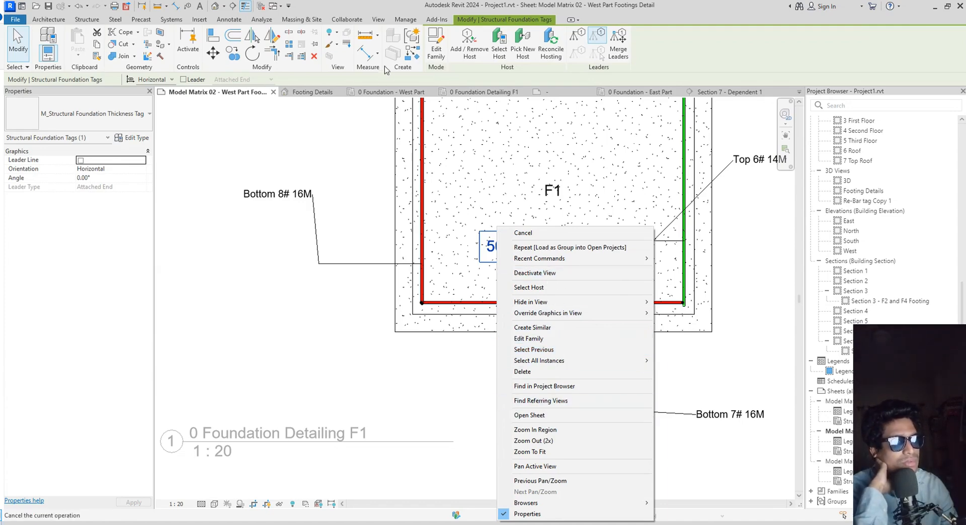
left_click(435, 43)
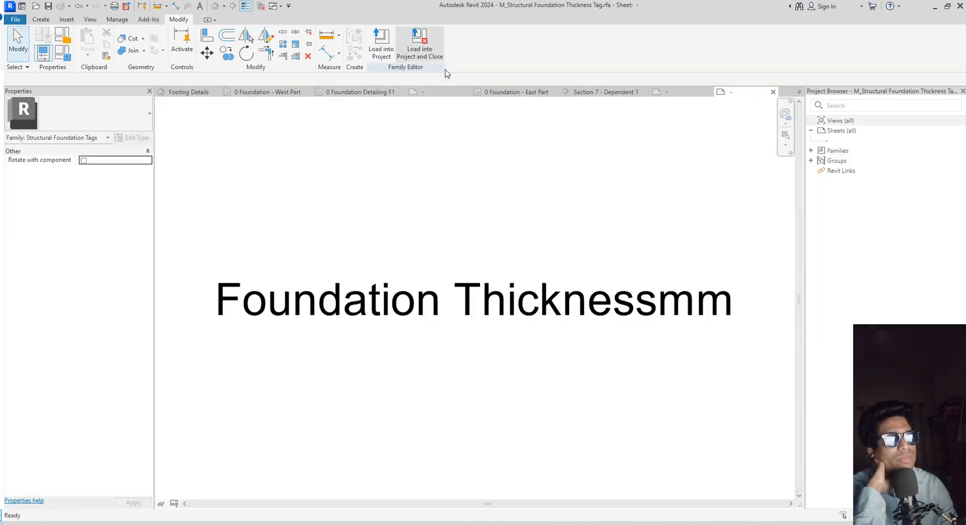
Add the prefix "Thickness " to the Foundation Thickness parameter in the tag's label
left_click(297, 311)
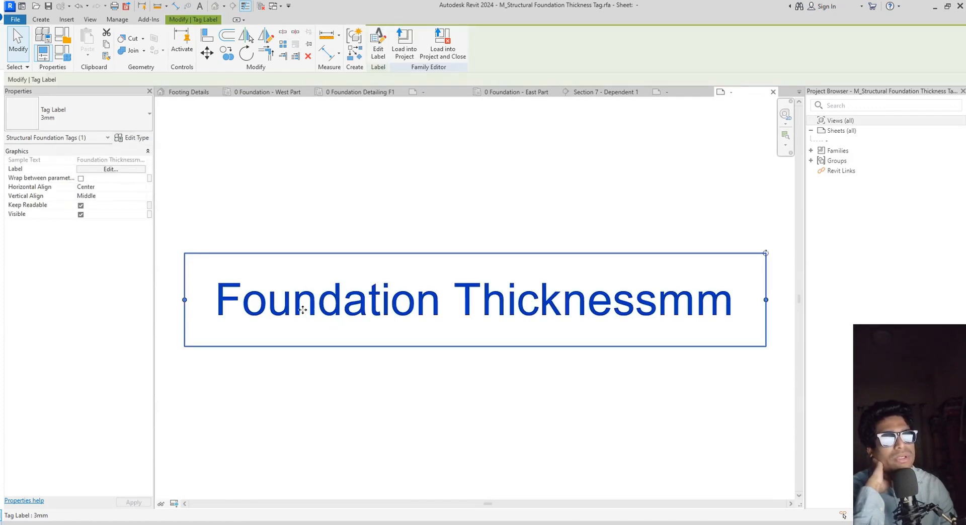
left_click(378, 45)
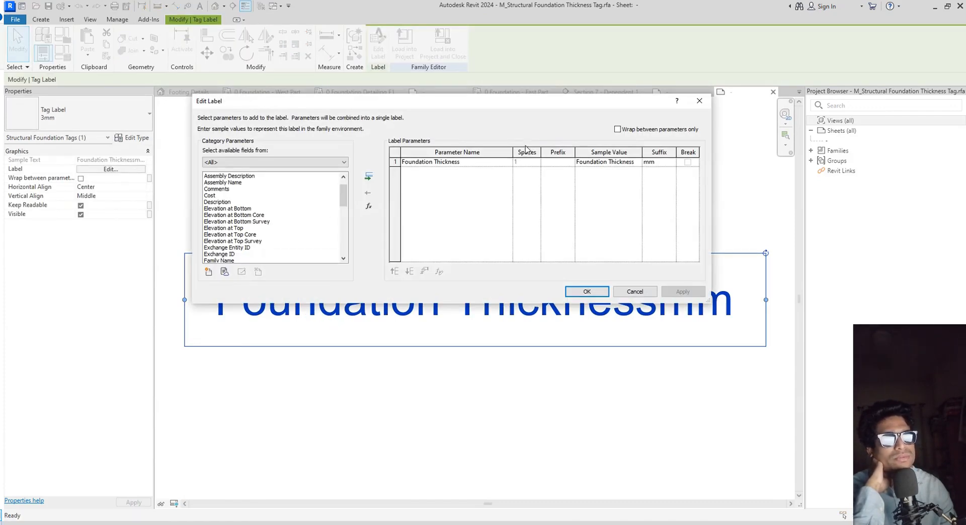
left_click(556, 162)
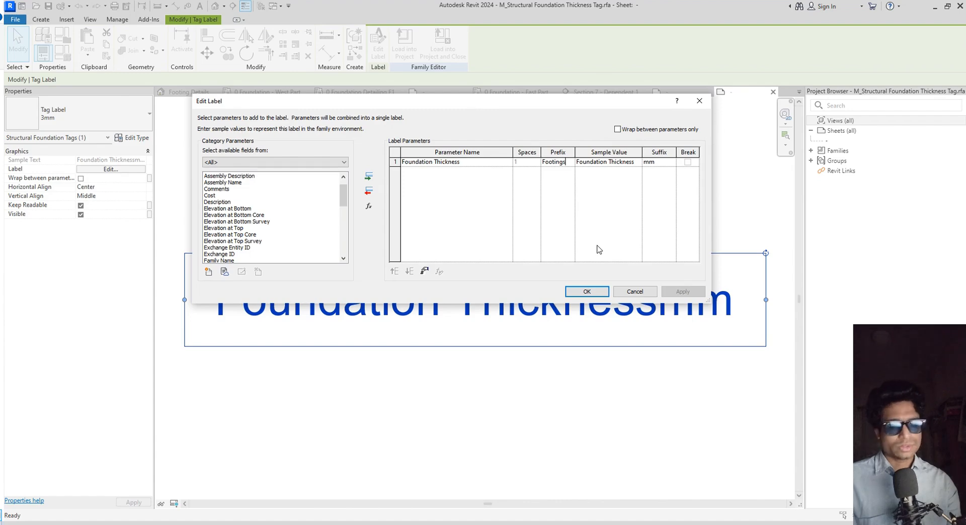
key("BackSpace")
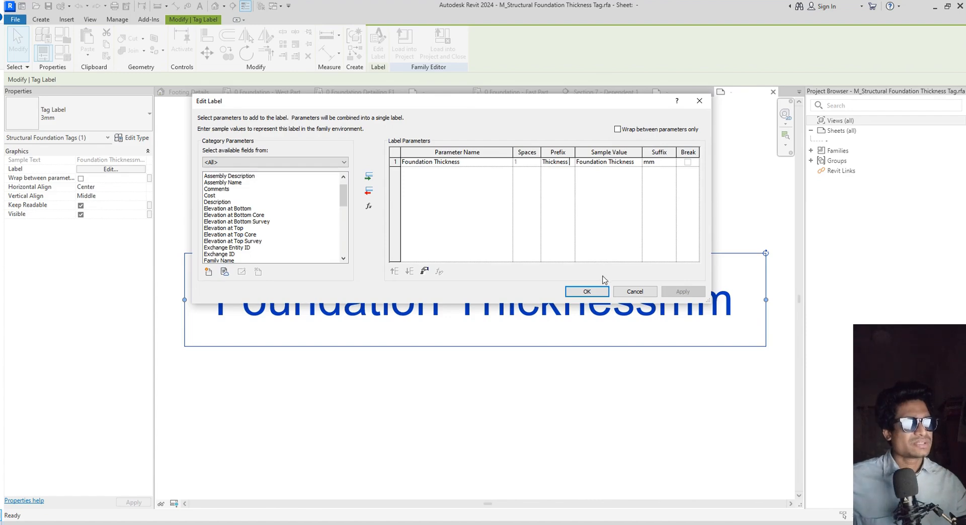
left_click(588, 291)
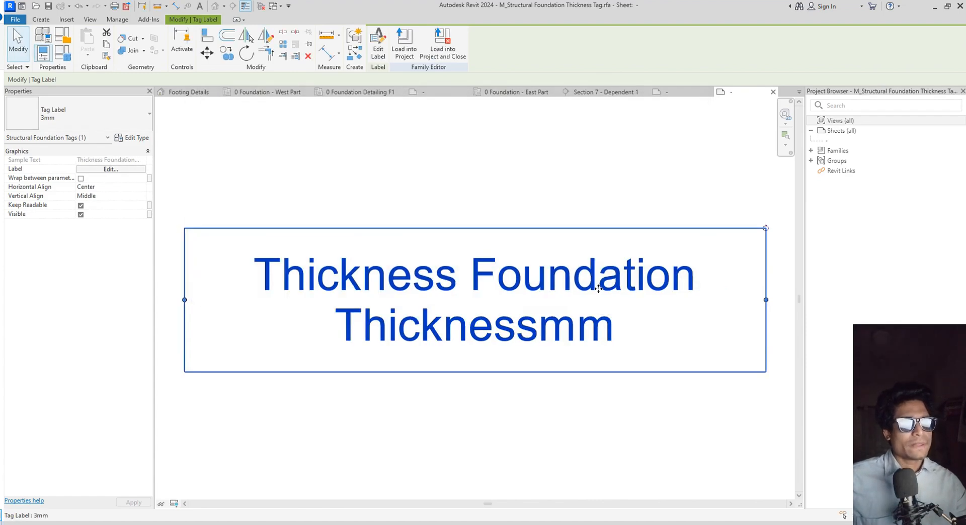
Load the prefixed thickness tag family into Project1.rvt, overwriting the existing version
left_click(404, 44)
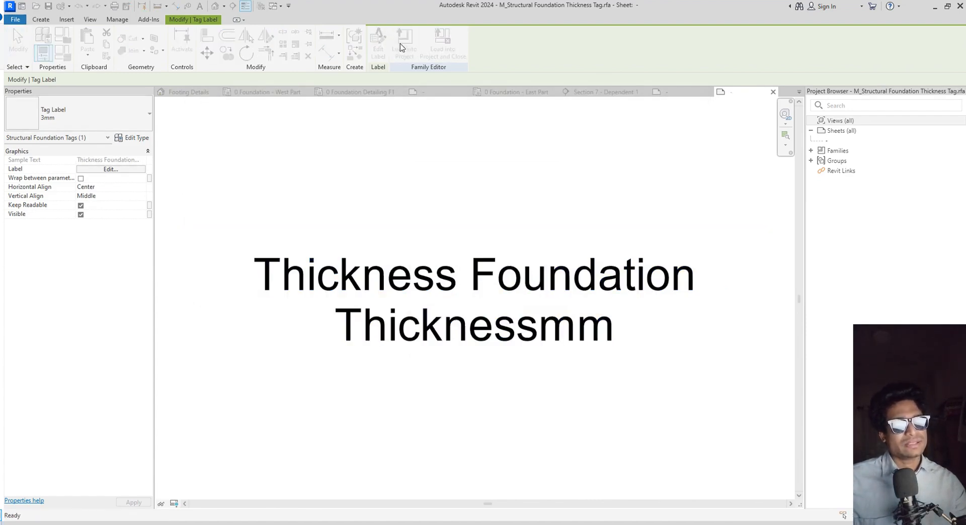
left_click(459, 341)
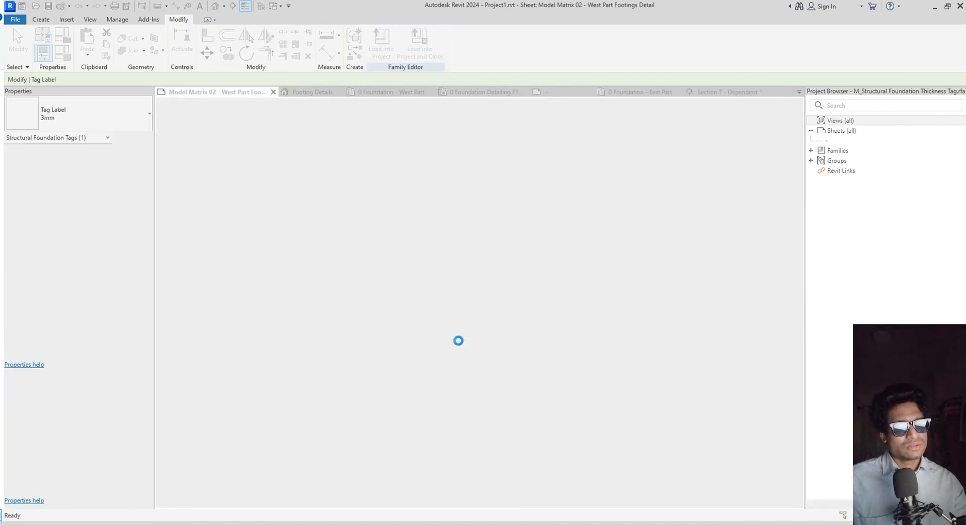
left_click(436, 241)
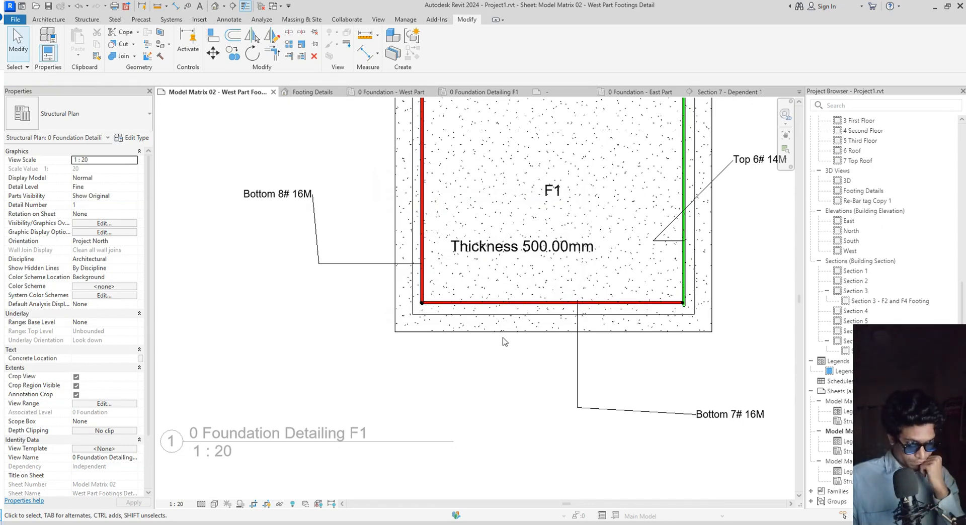
scroll(505, 342, "down", 3)
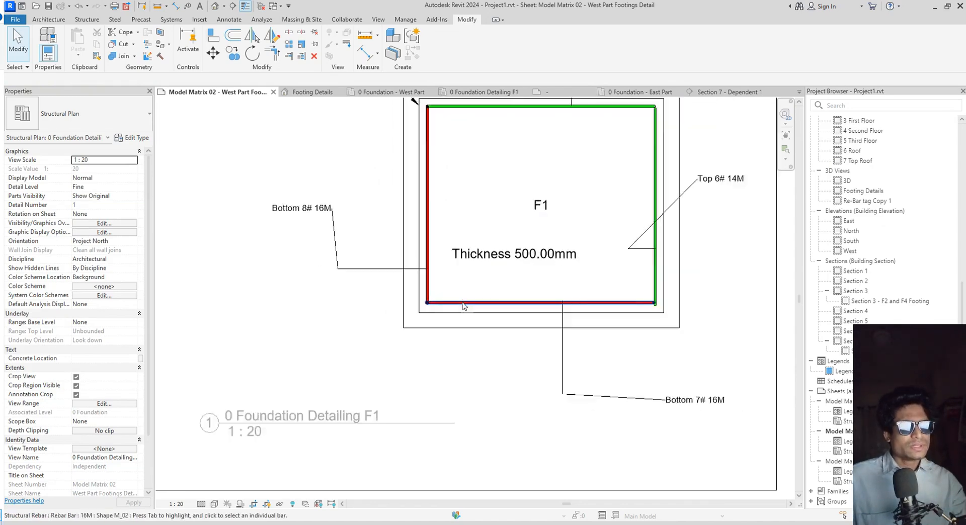
scroll(520, 371, "down", 2)
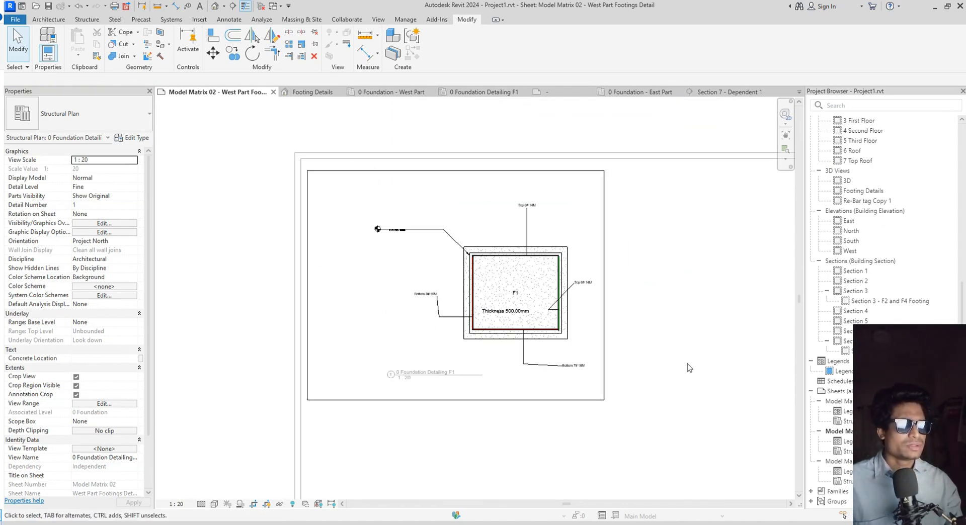
Deactivate the view on the sheet and shorten the F1 detailing viewport's title line to the end of its title text
left_click(684, 369)
scroll(456, 380, "up", 4)
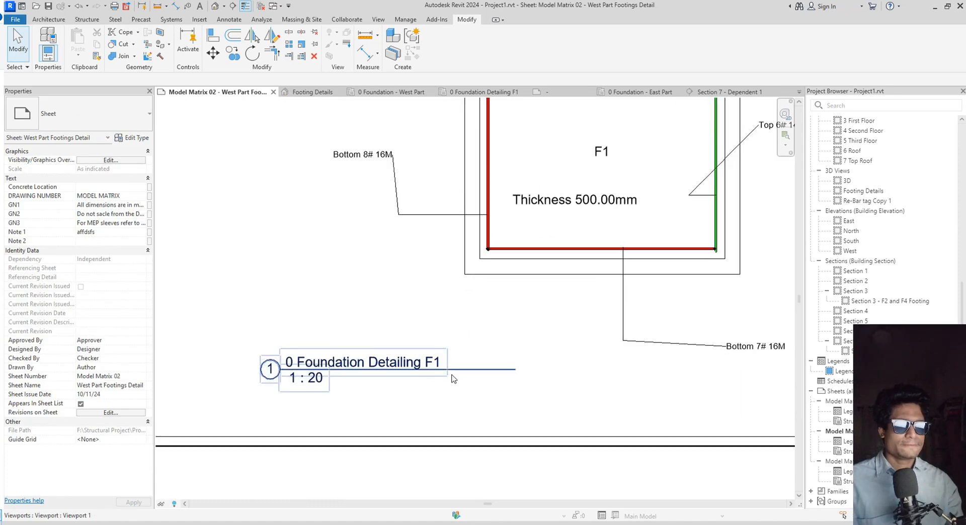
scroll(569, 388, "down", 3)
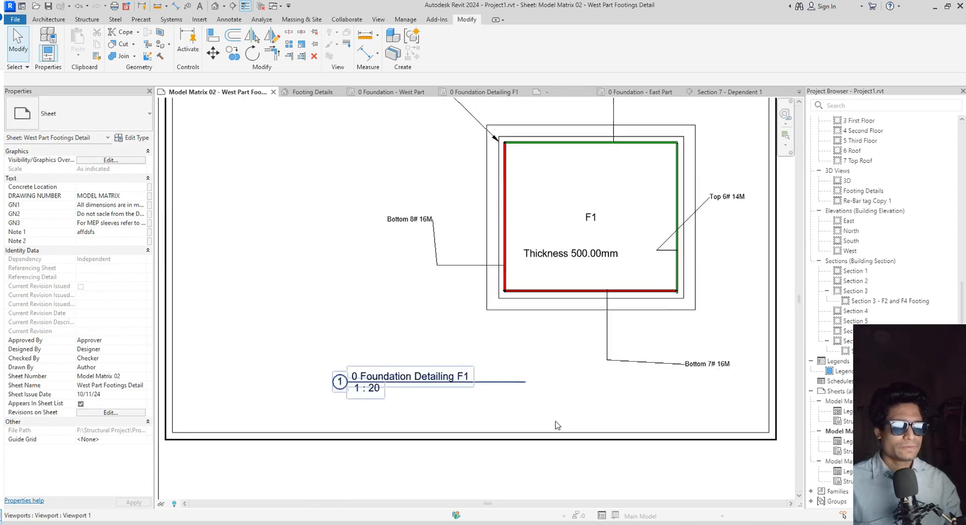
left_click(378, 283)
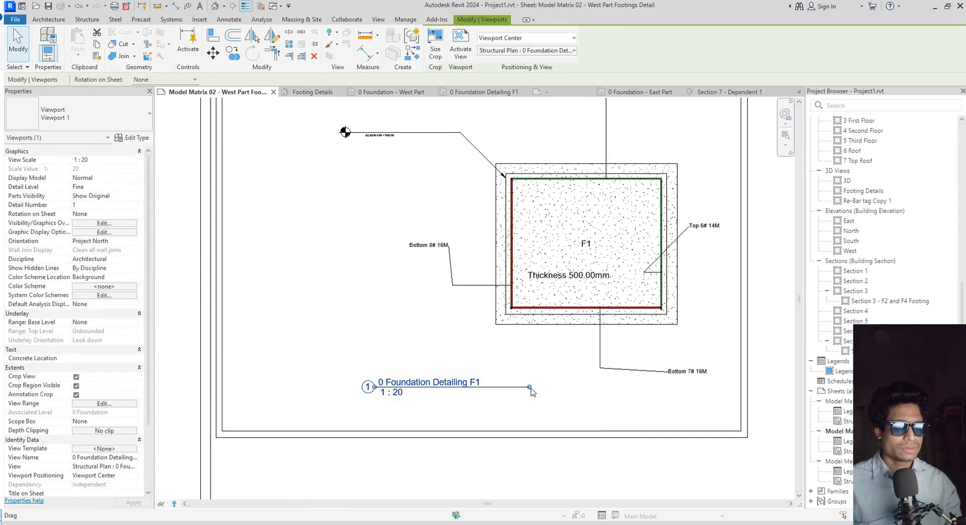
left_click_drag(503, 388, 482, 388)
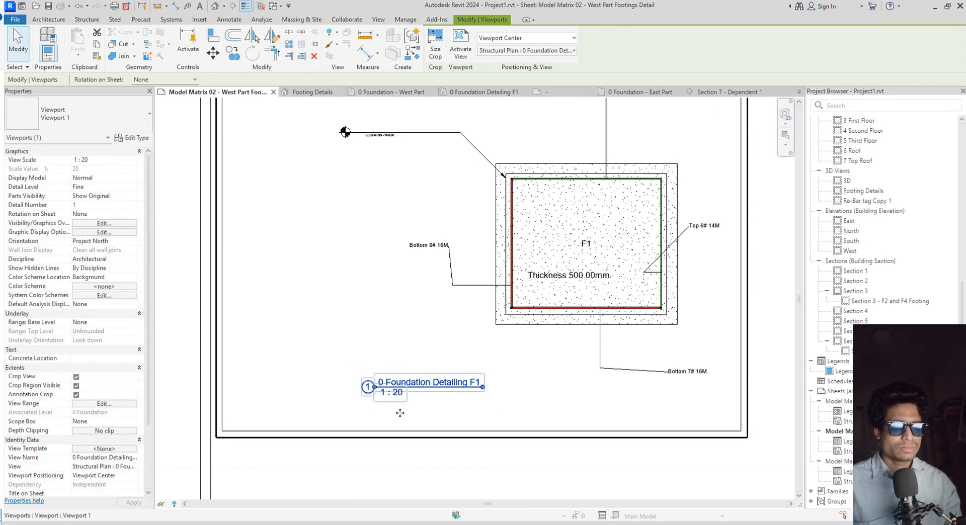
Examine the F1 footing detail's tags, leaders and title placement on the West Part Footings Detail sheet
scroll(420, 406, "up", 2)
scroll(389, 408, "down", 3)
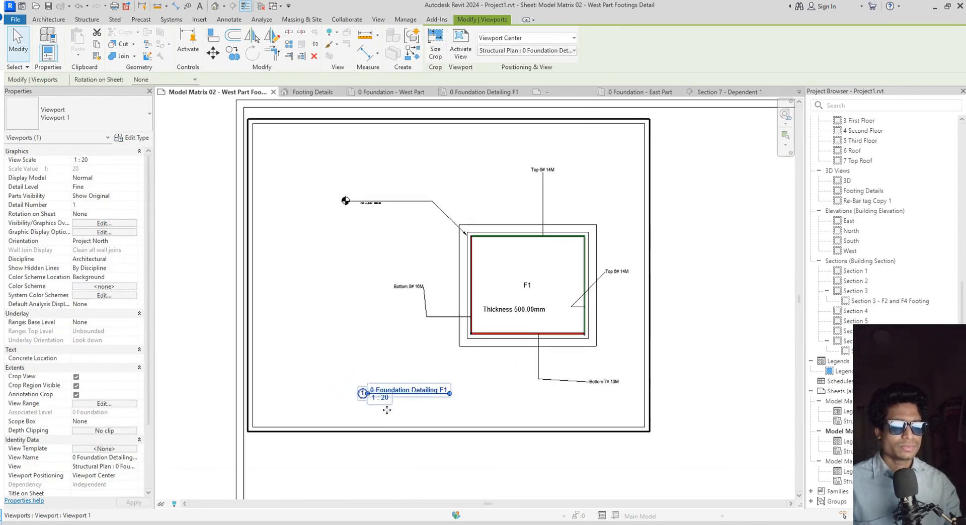
scroll(619, 348, "up", 2)
scroll(553, 345, "up", 3)
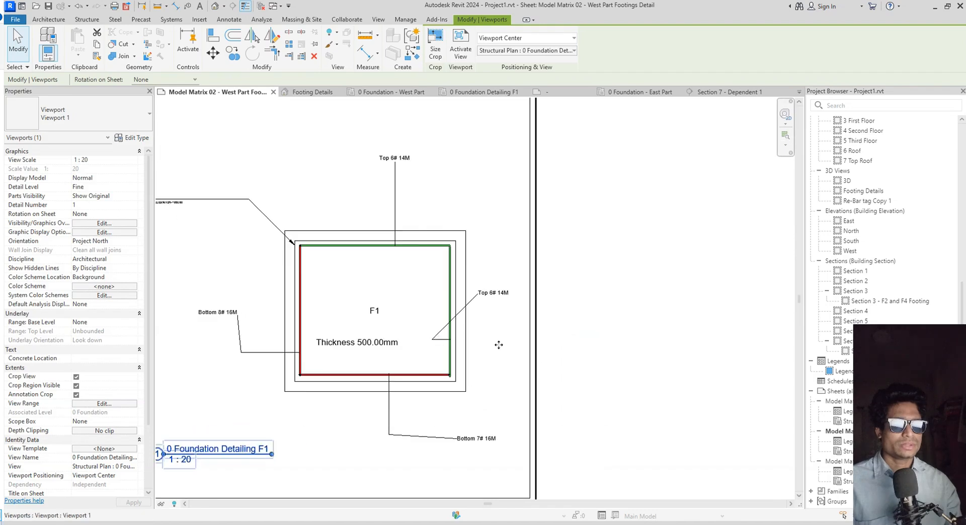
scroll(556, 336, "down", 6)
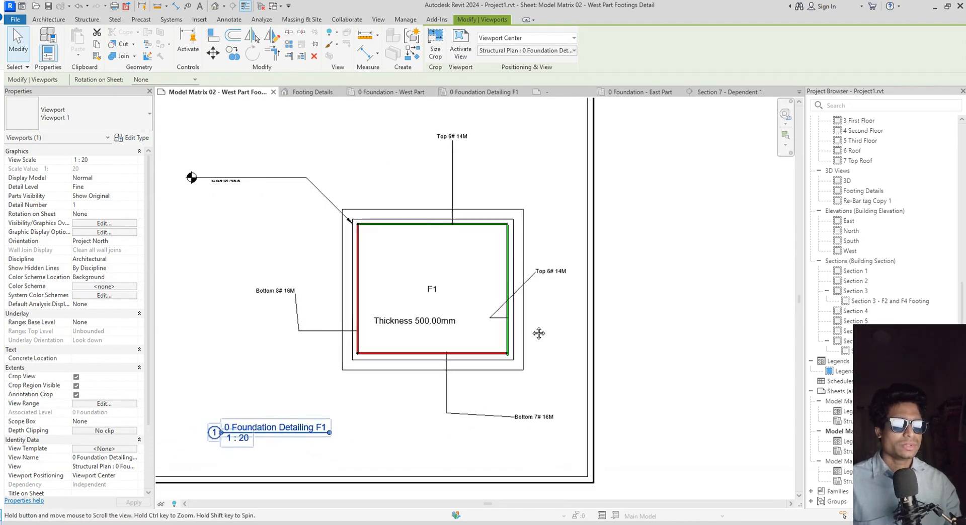
middle_click_drag(594, 278, 679, 345)
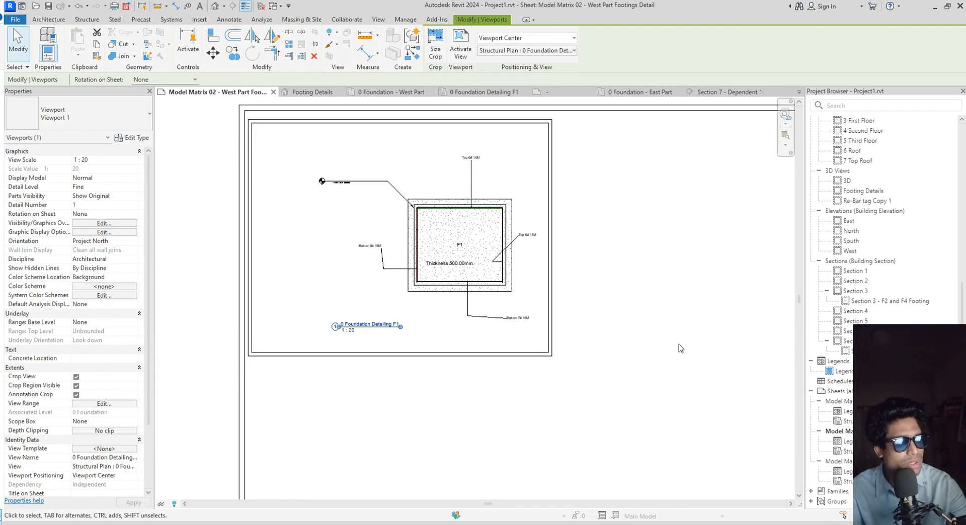
scroll(372, 297, "up", 1)
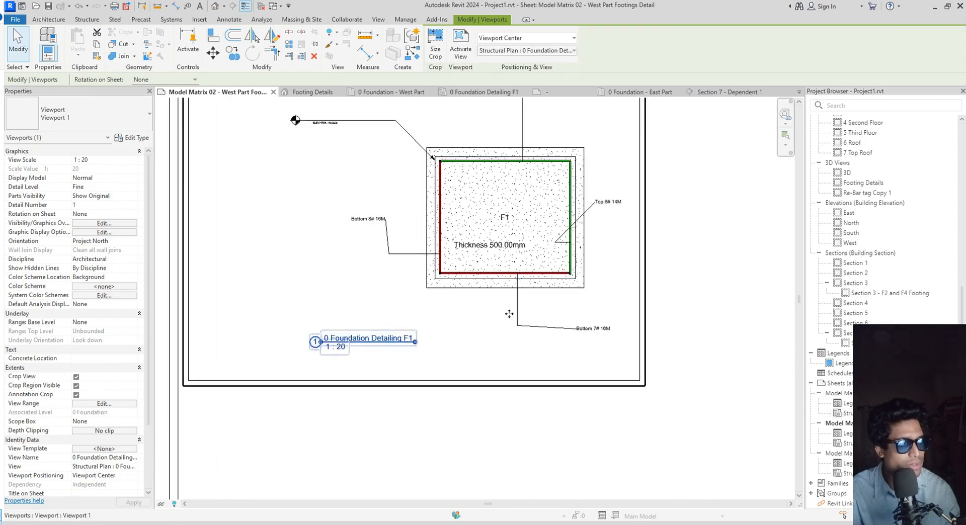
scroll(618, 366, "down", 2)
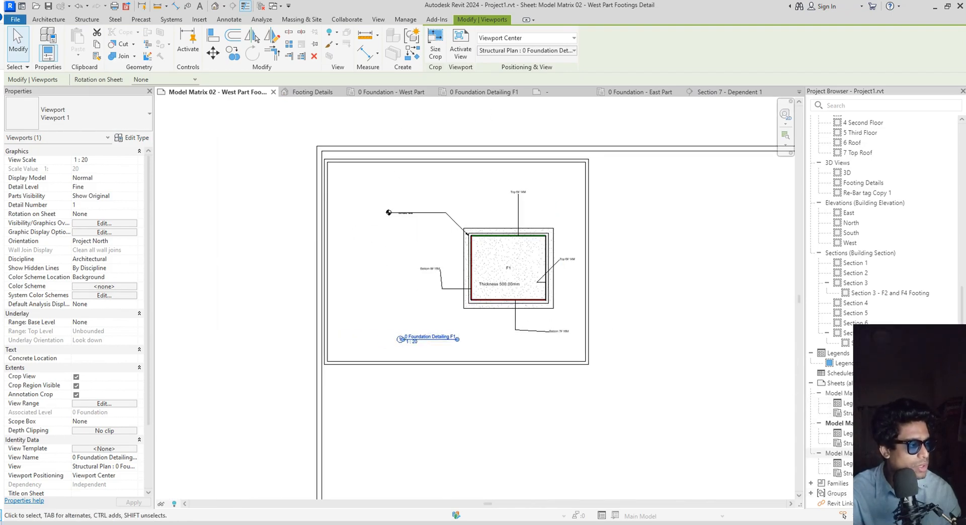
Review the Foundation West Part and Foundation East Part sheets, and return to the West Part Footings Detail sheet
left_click(839, 454)
double_click(839, 454)
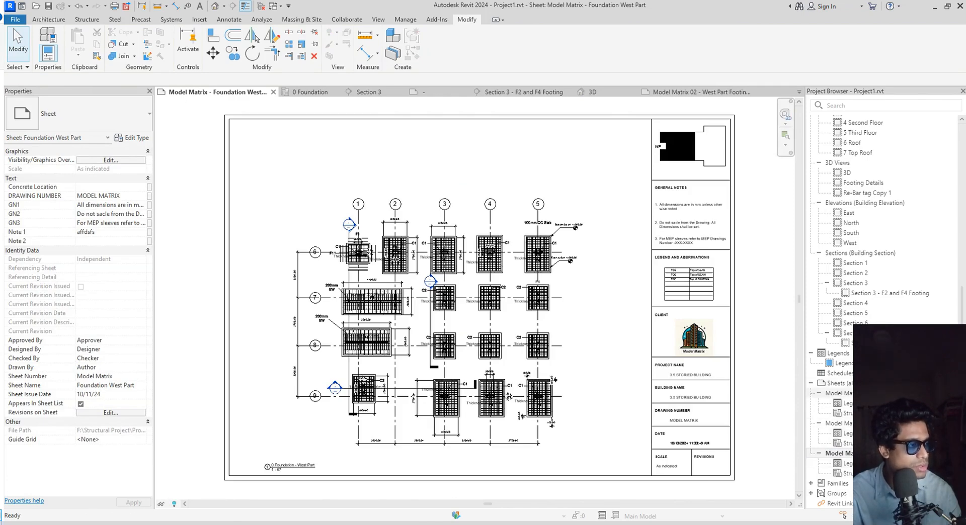
double_click(836, 394)
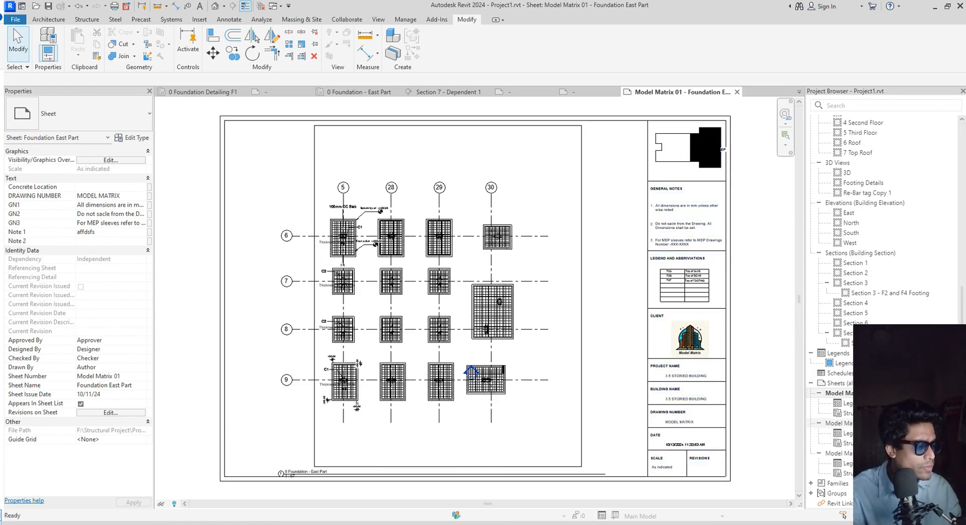
double_click(836, 424)
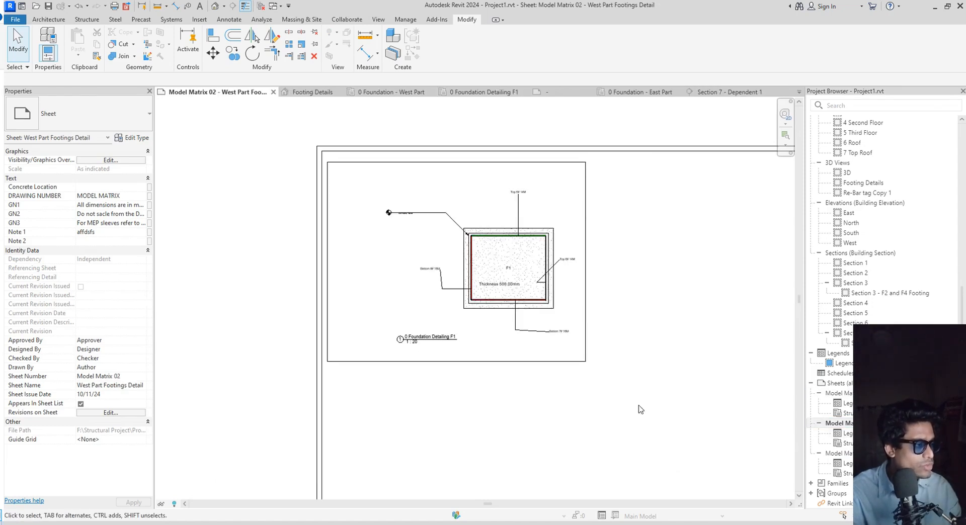
scroll(564, 358, "up", 1)
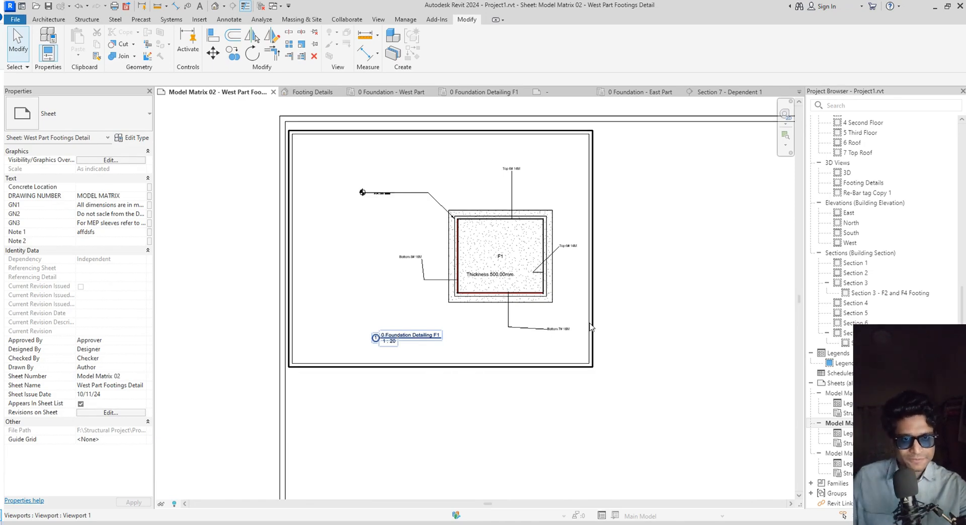
key("Escape")
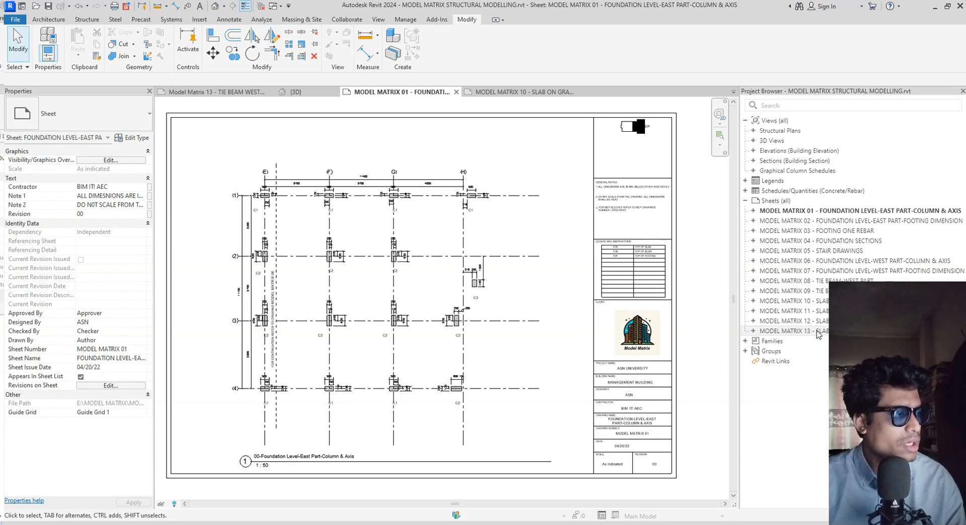
Review the East Part footing dimension, Footing One Rebar, Stair Drawings and West Part foundation sheets, MODEL MATRIX 02, 03, 05, 06 and 07
double_click(819, 222)
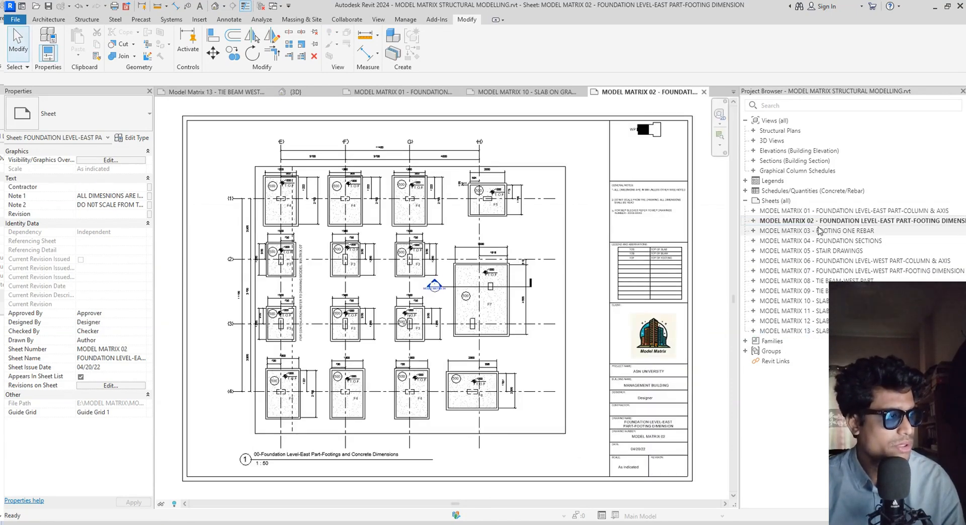
left_click(818, 233)
double_click(819, 231)
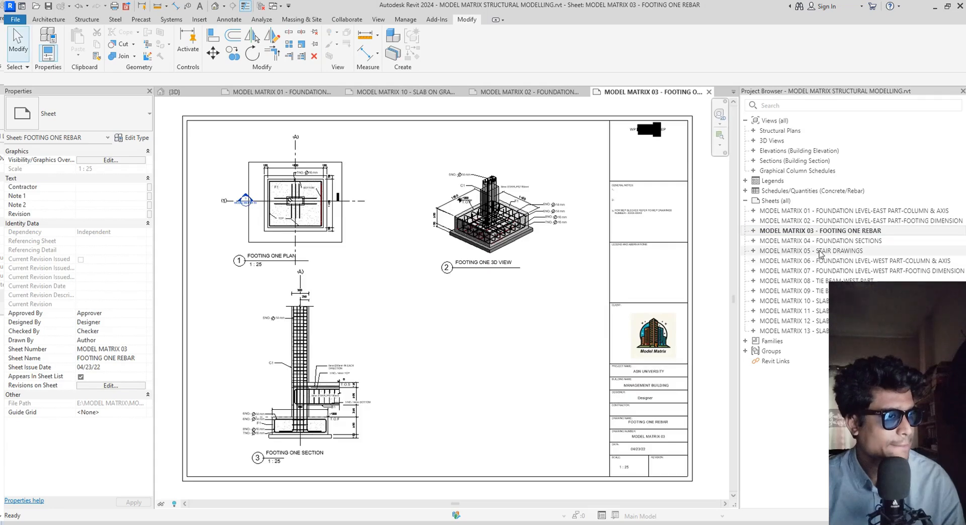
left_click(820, 251)
double_click(820, 251)
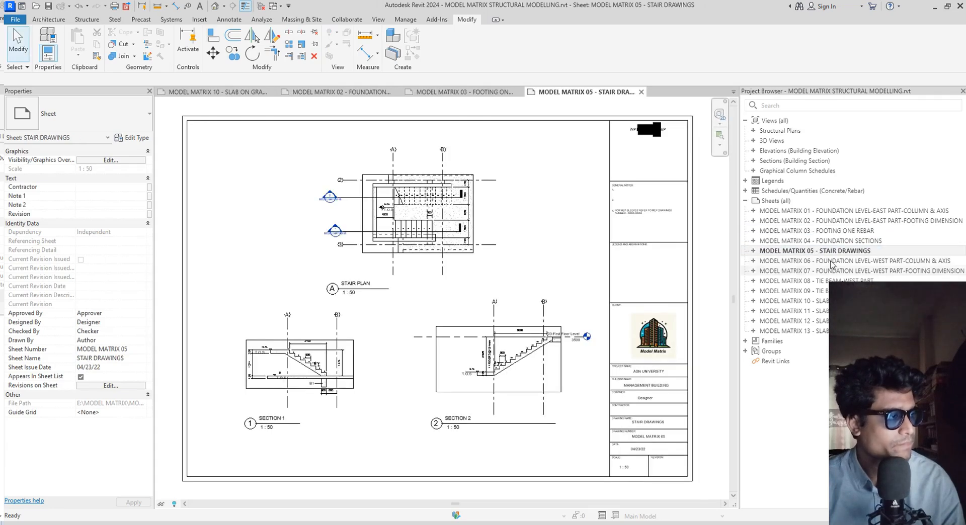
left_click(832, 262)
double_click(831, 261)
left_click(832, 271)
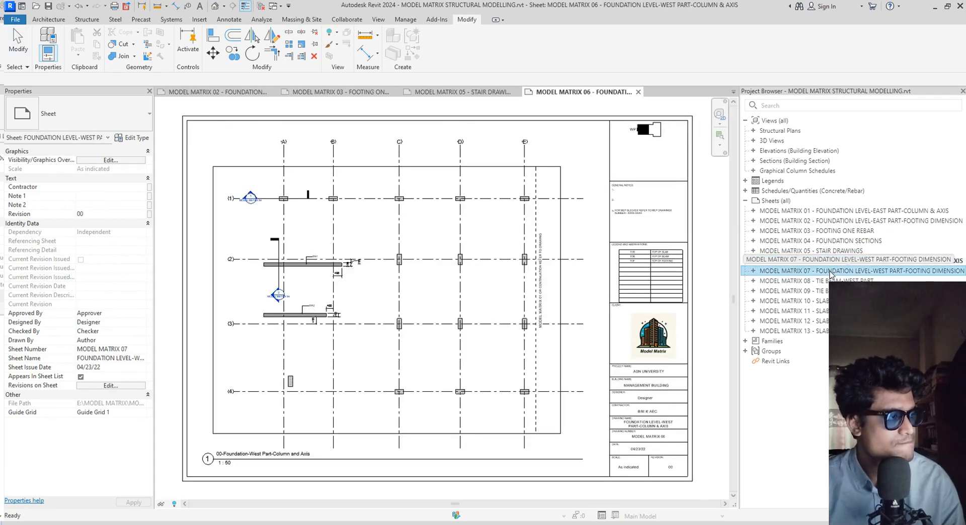
double_click(832, 271)
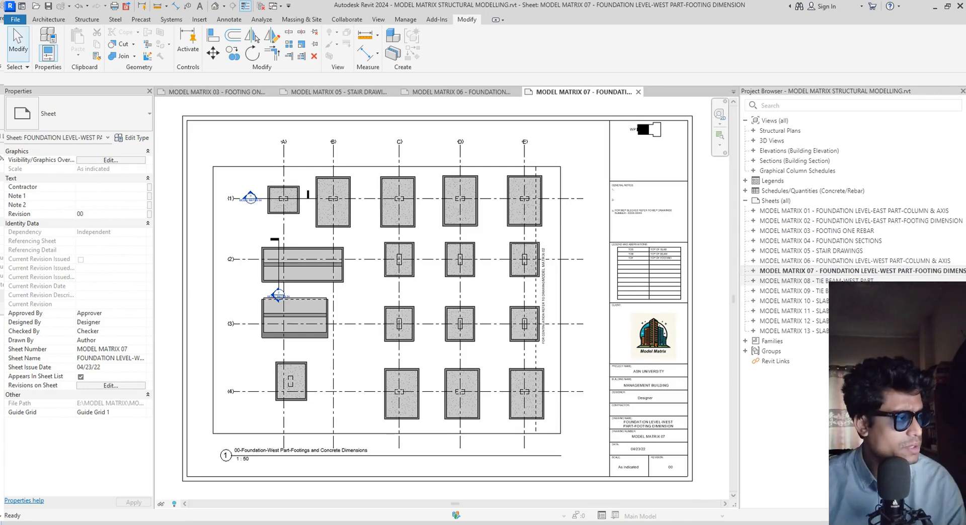
Review the tie beam sheets MODEL MATRIX 08 and 09 and the slab on grade sheets 11 and 13, and return to MODEL MATRIX 01
left_click(832, 281)
double_click(831, 281)
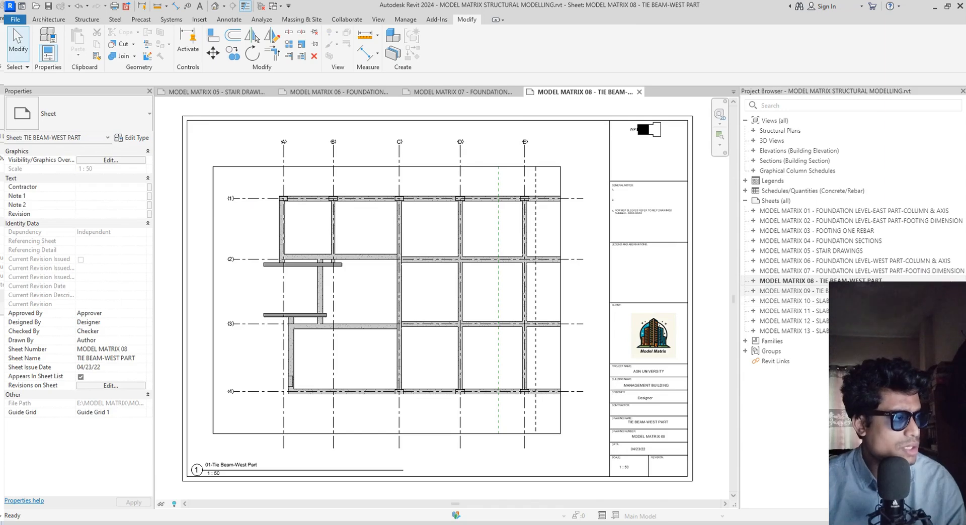
left_click(831, 291)
double_click(831, 291)
left_click(831, 301)
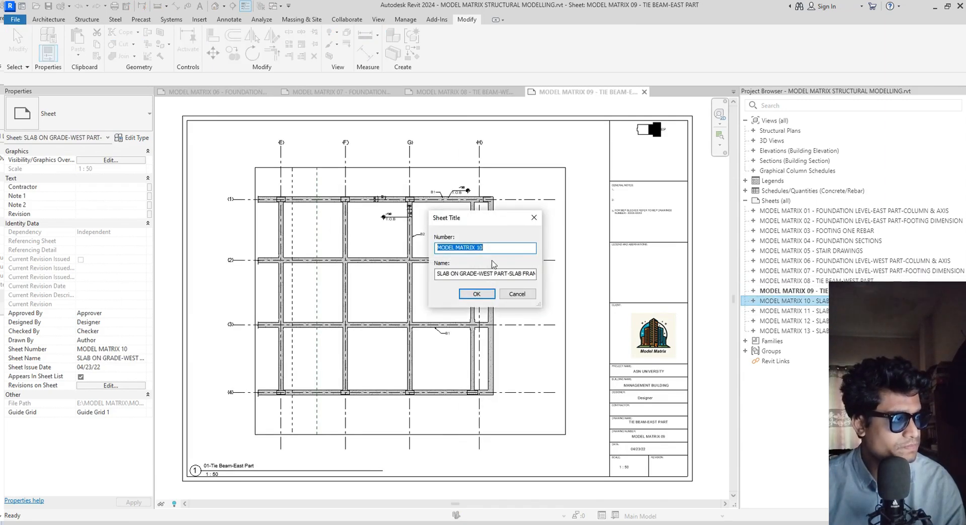
left_click(517, 295)
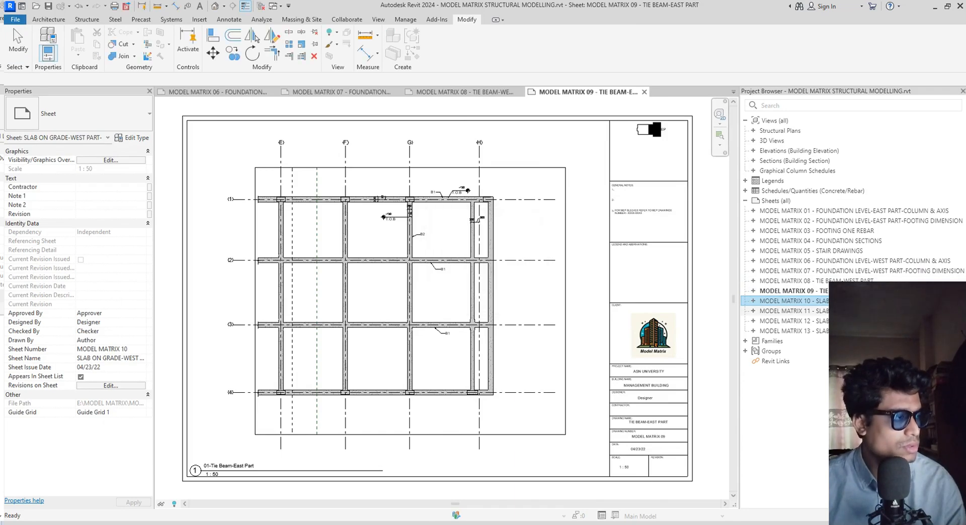
double_click(833, 311)
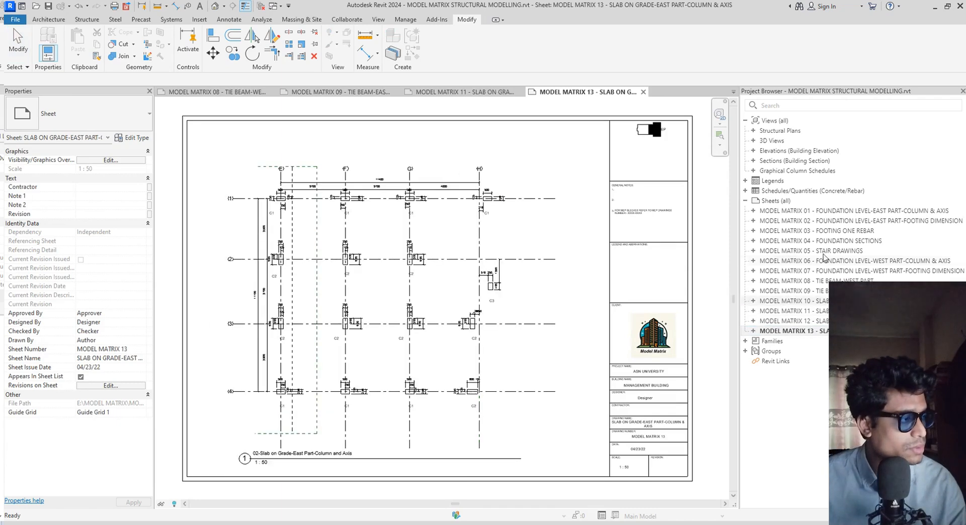
double_click(808, 211)
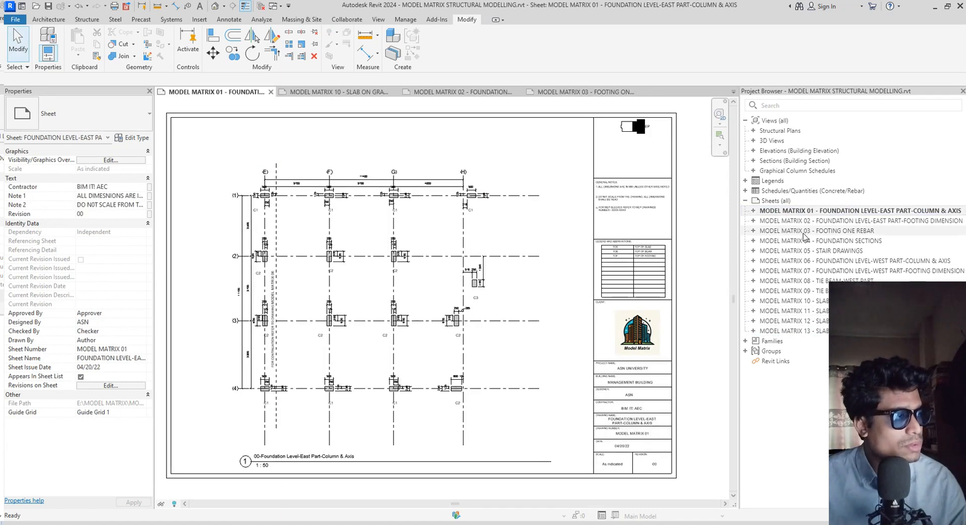